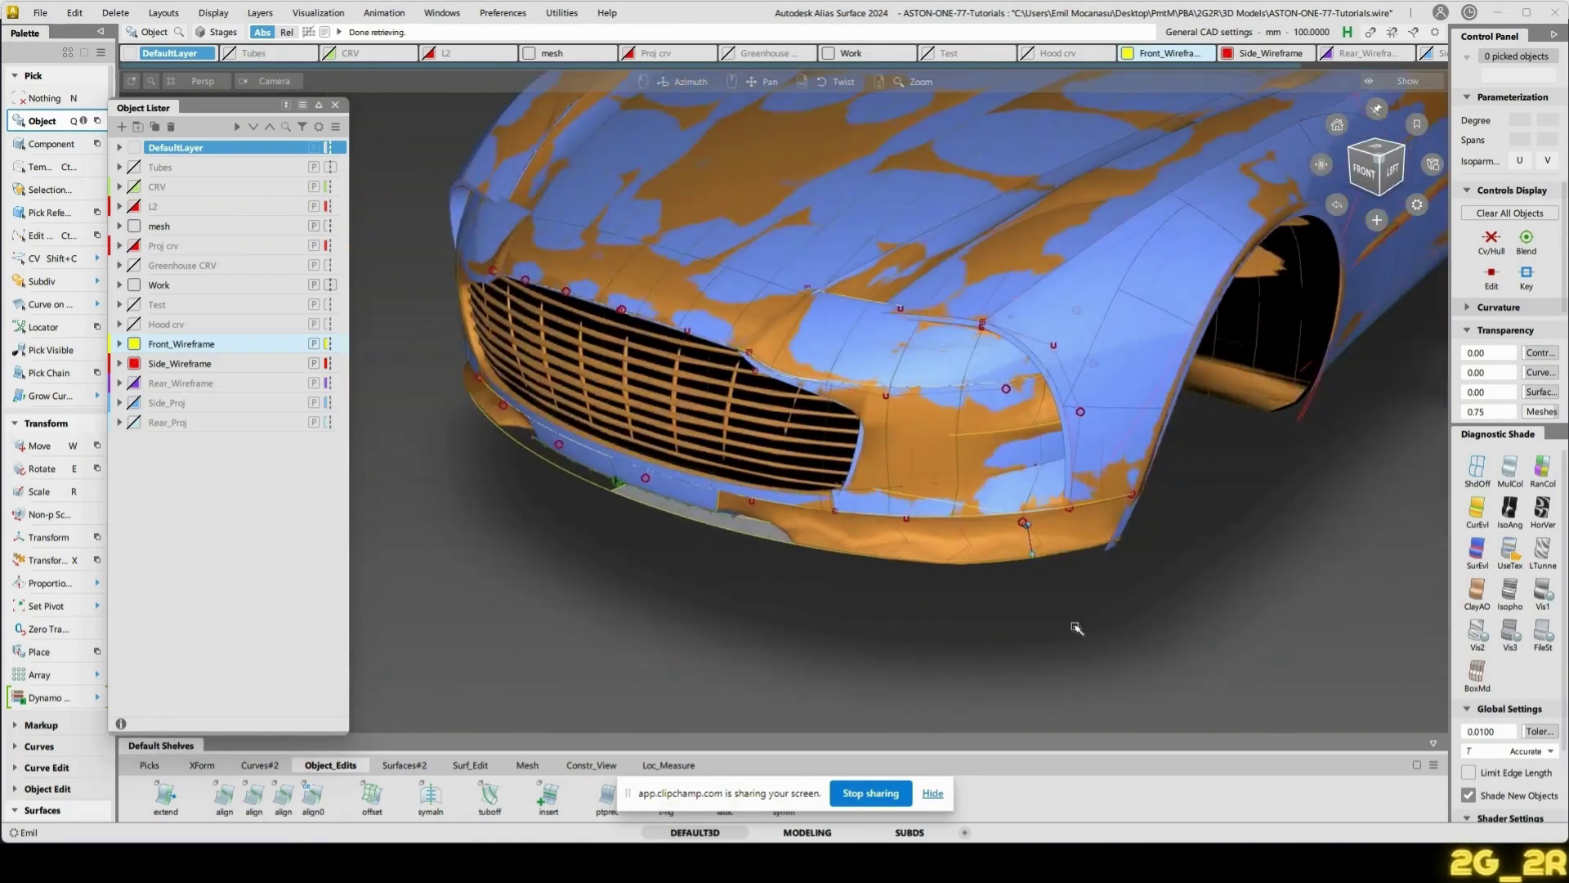
- Turn on the CV display for the projected curve along the front bumper's bottom edge near the wheel arch
right_click_drag(1078, 629, 1132, 585, "alt+shift")
left_click_drag(1131, 585, 1318, 441, "alt+shift")
left_click_drag(1250, 582, 753, 523, "alt+shift")
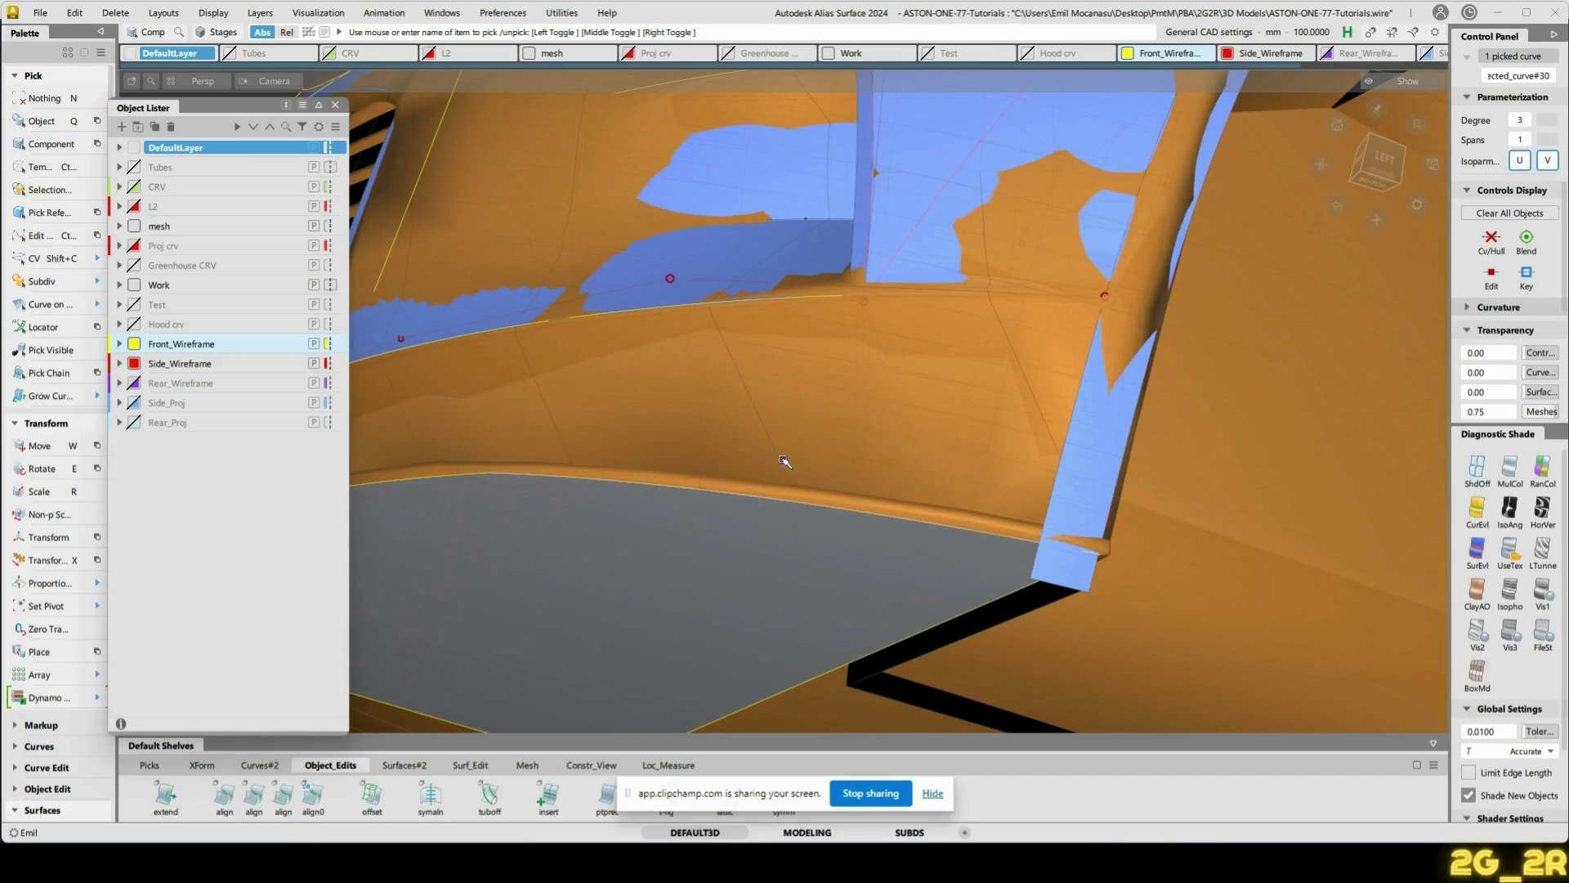
right_click_drag(783, 460, 838, 441, "ctrl+shift")
left_click_drag(931, 585, 965, 460, "alt+shift")
left_click(1244, 326)
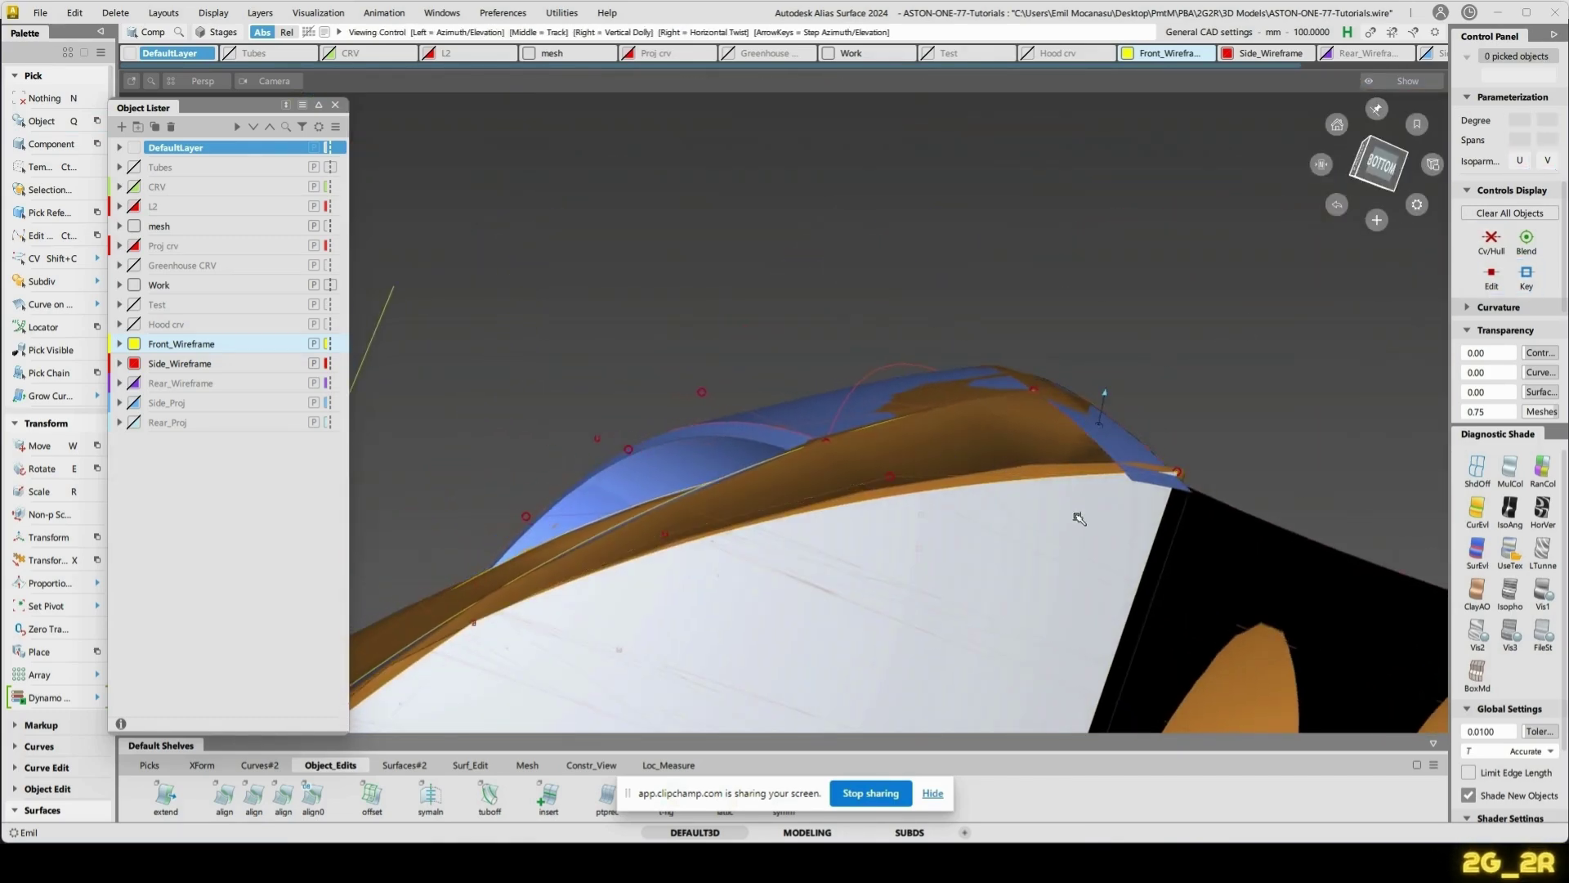
- Move the bottom edge curve's CV nearest its wheel-arch end outward in the bottom view, without proportional falloff
left_click_drag(1079, 518, 997, 457, "alt+shift")
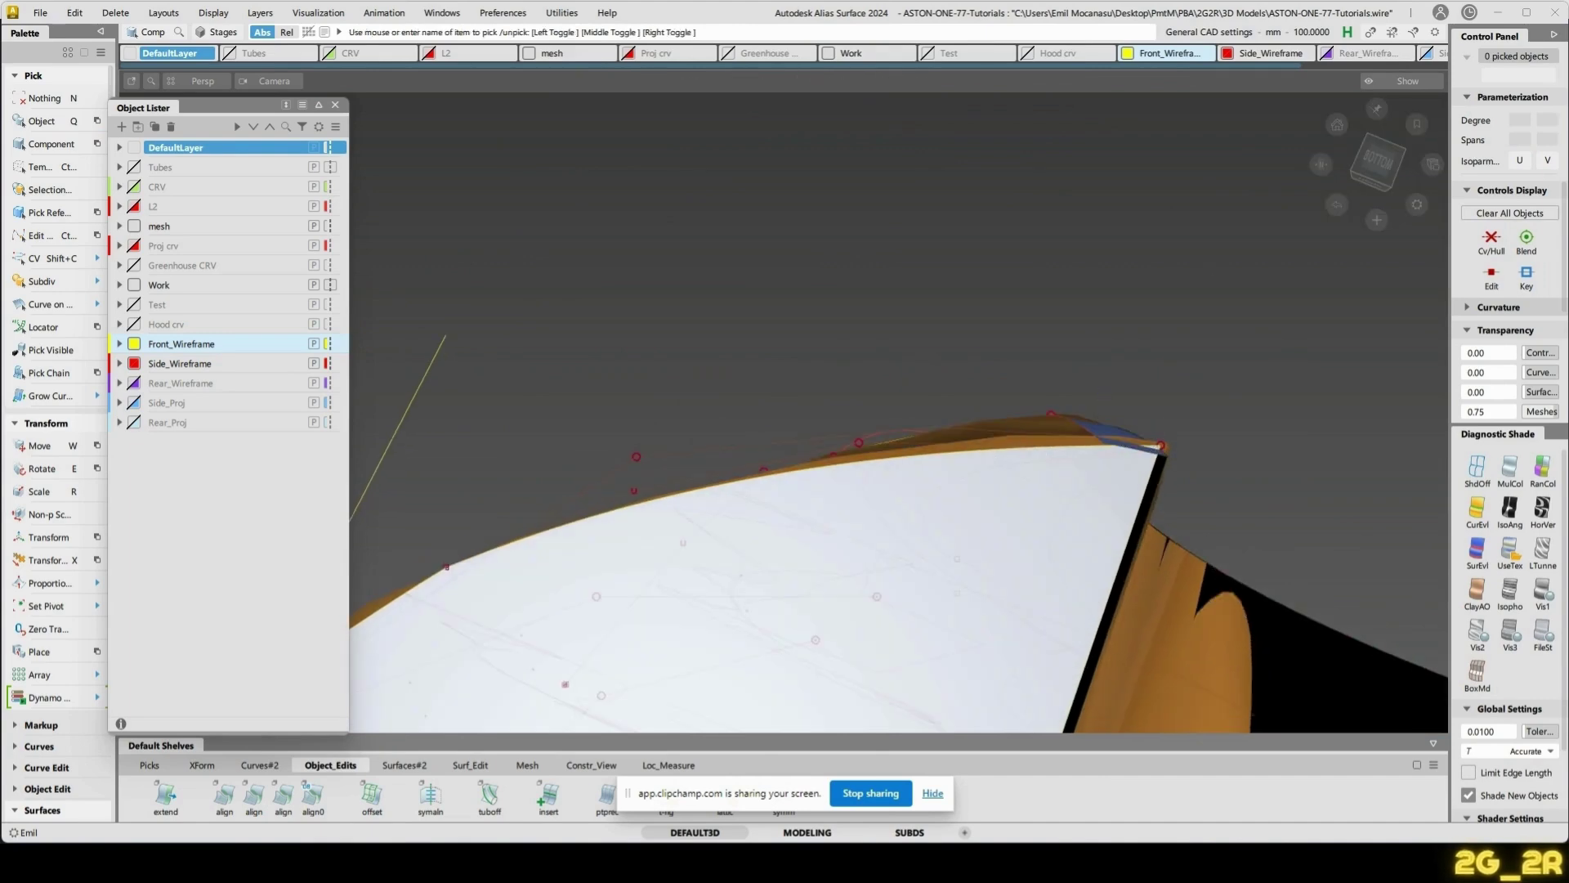
left_click(1403, 160)
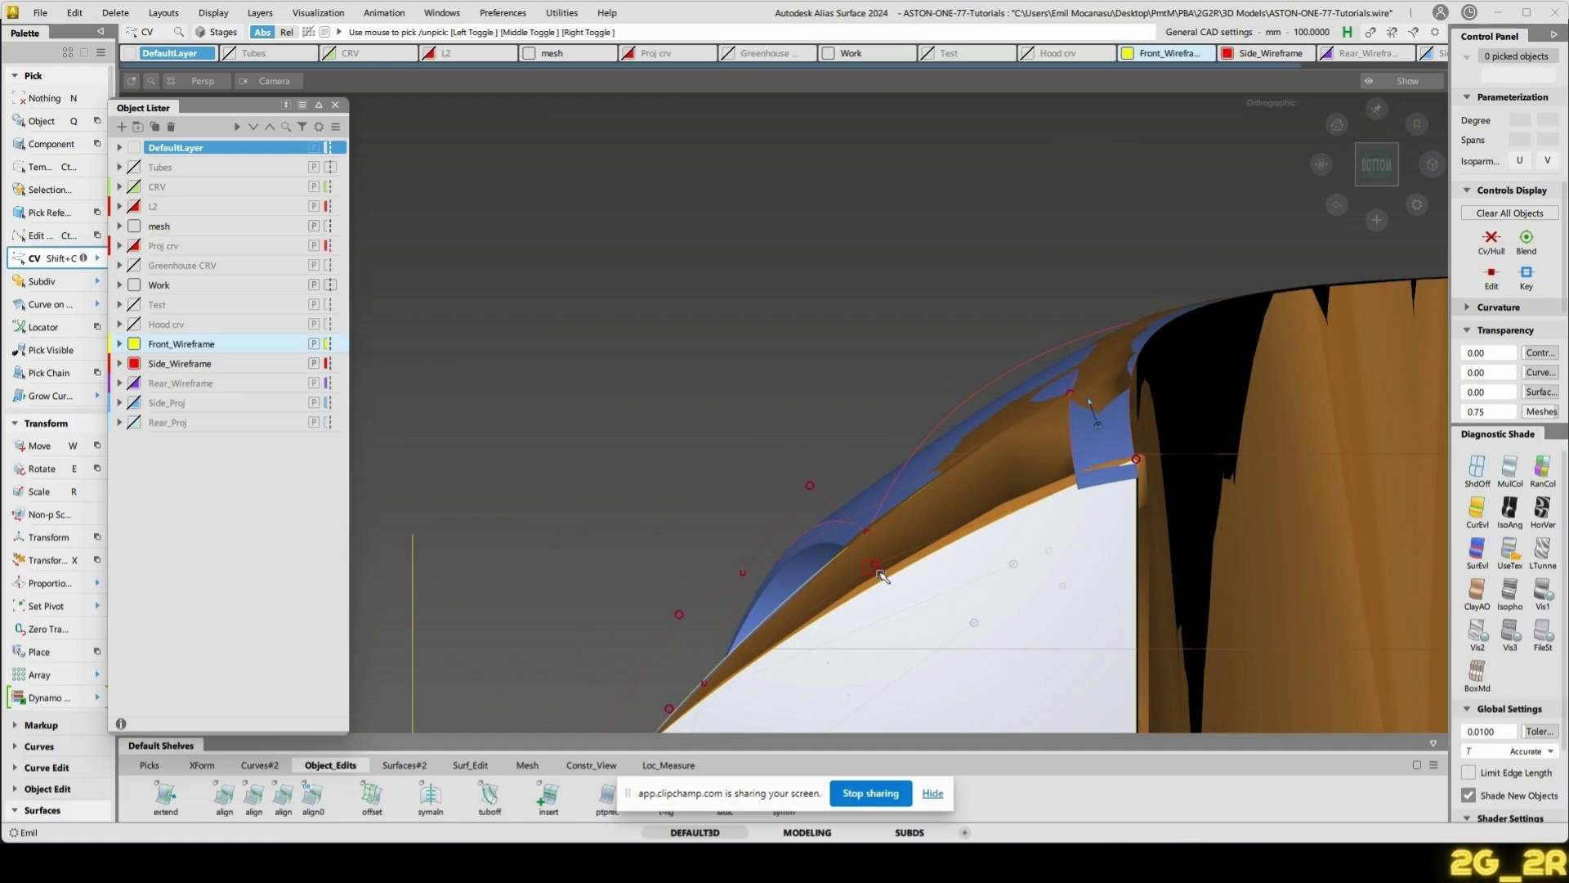
left_click(880, 571)
key("x")
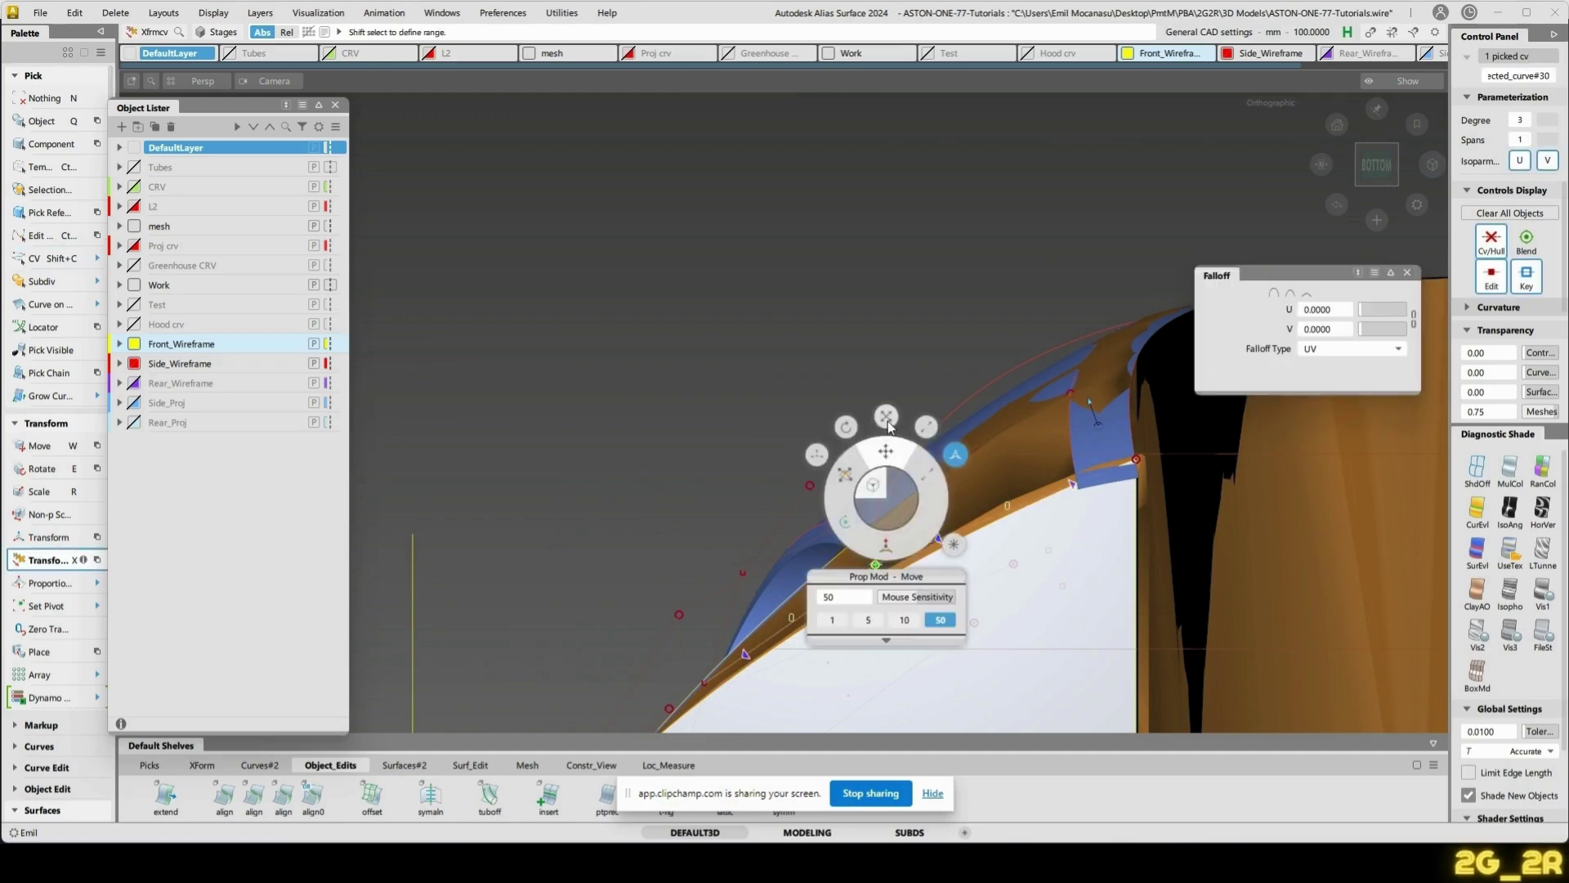
left_click(880, 453)
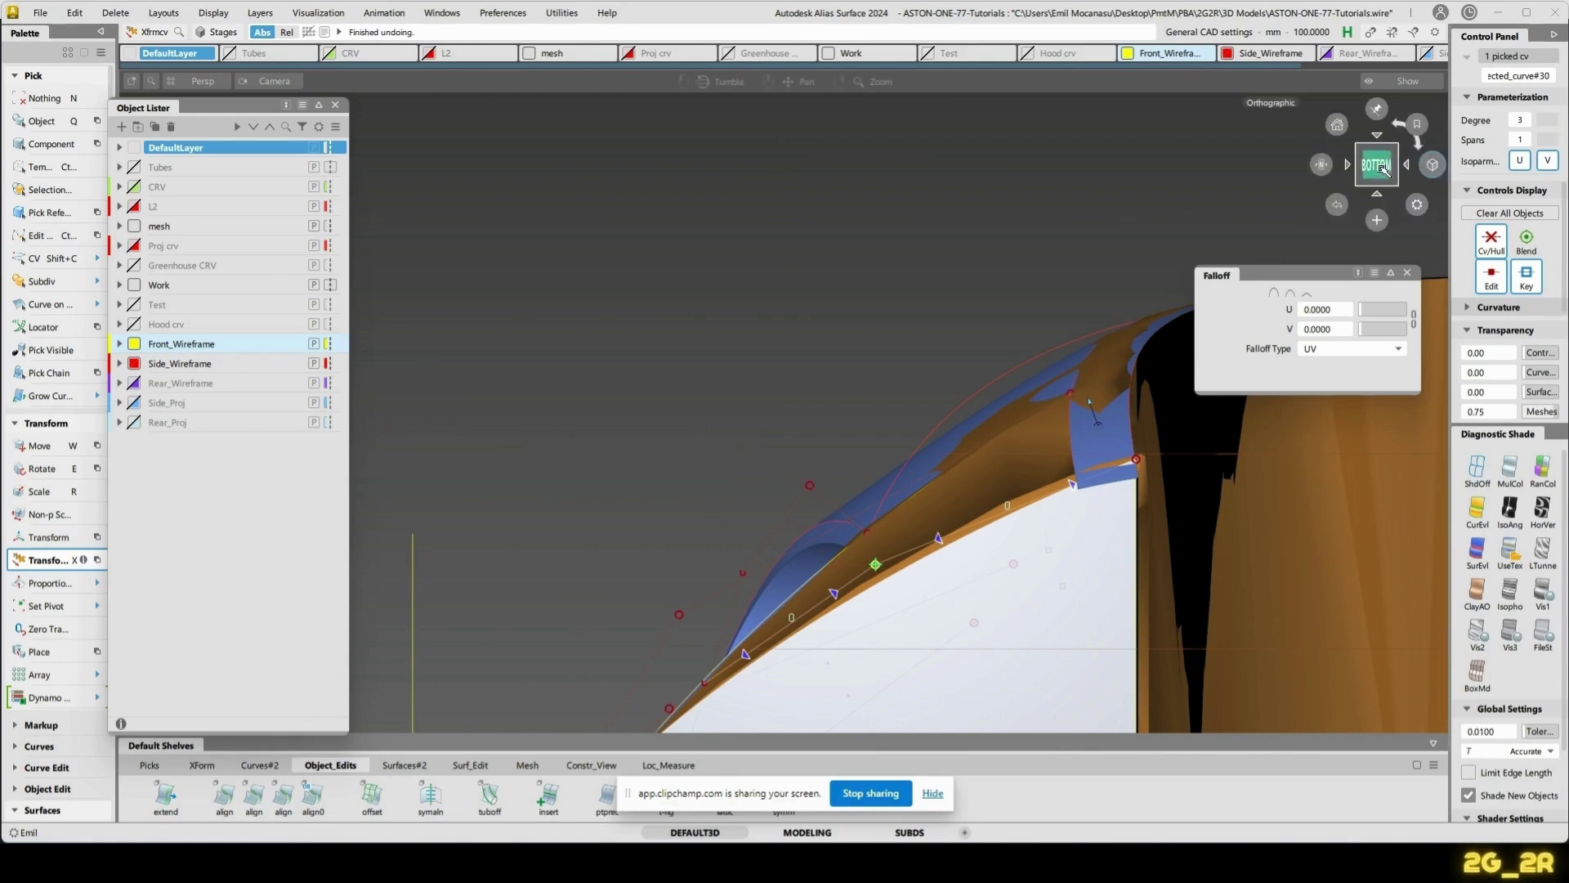
left_click(832, 319)
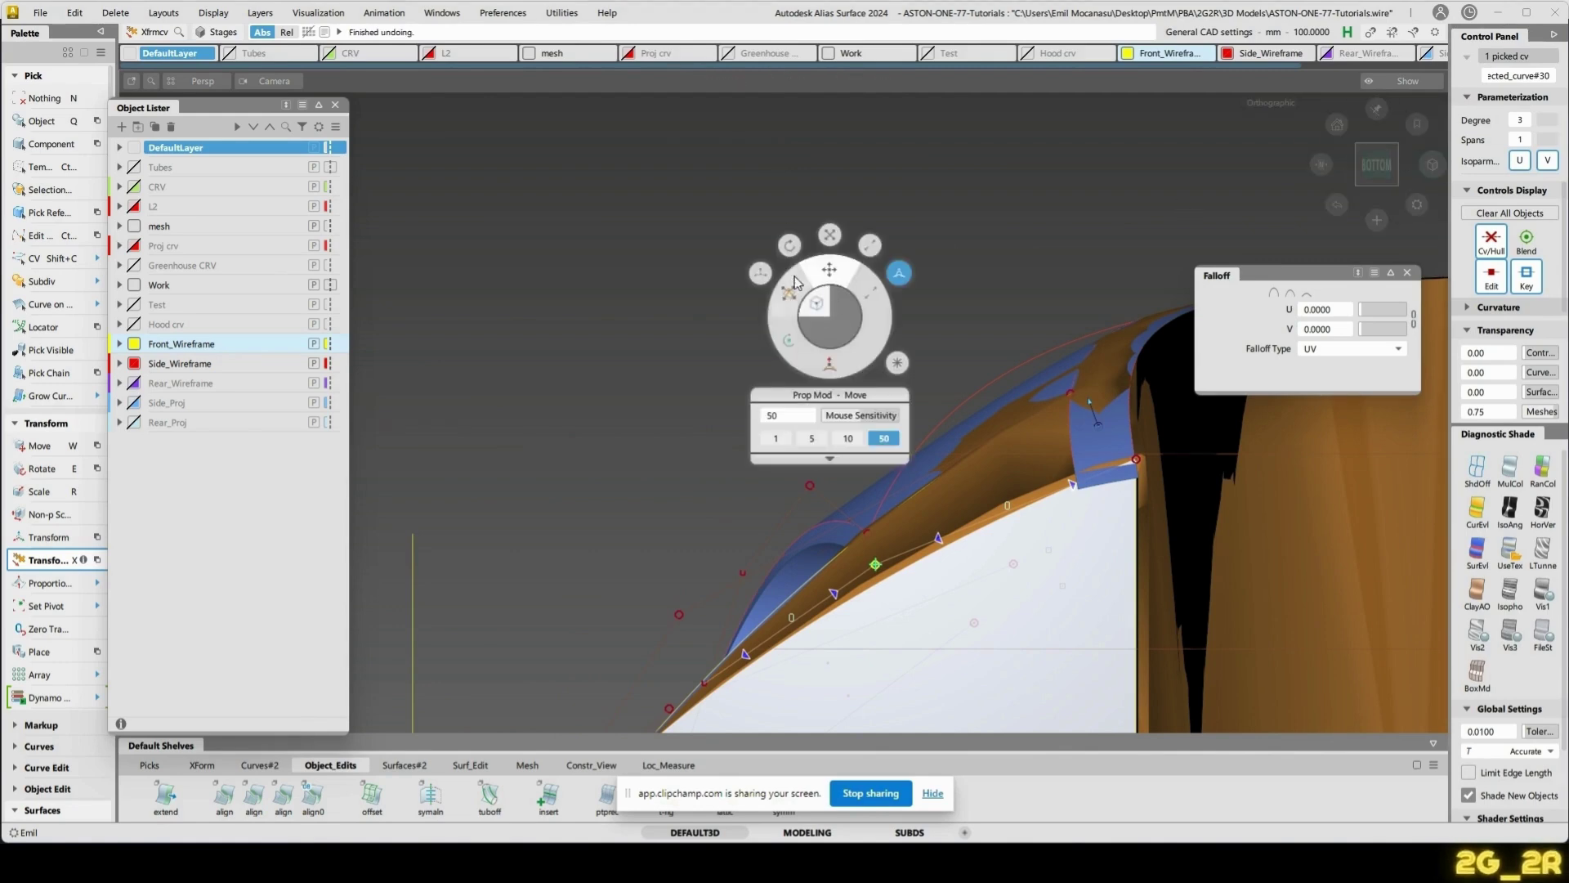
left_click(827, 269)
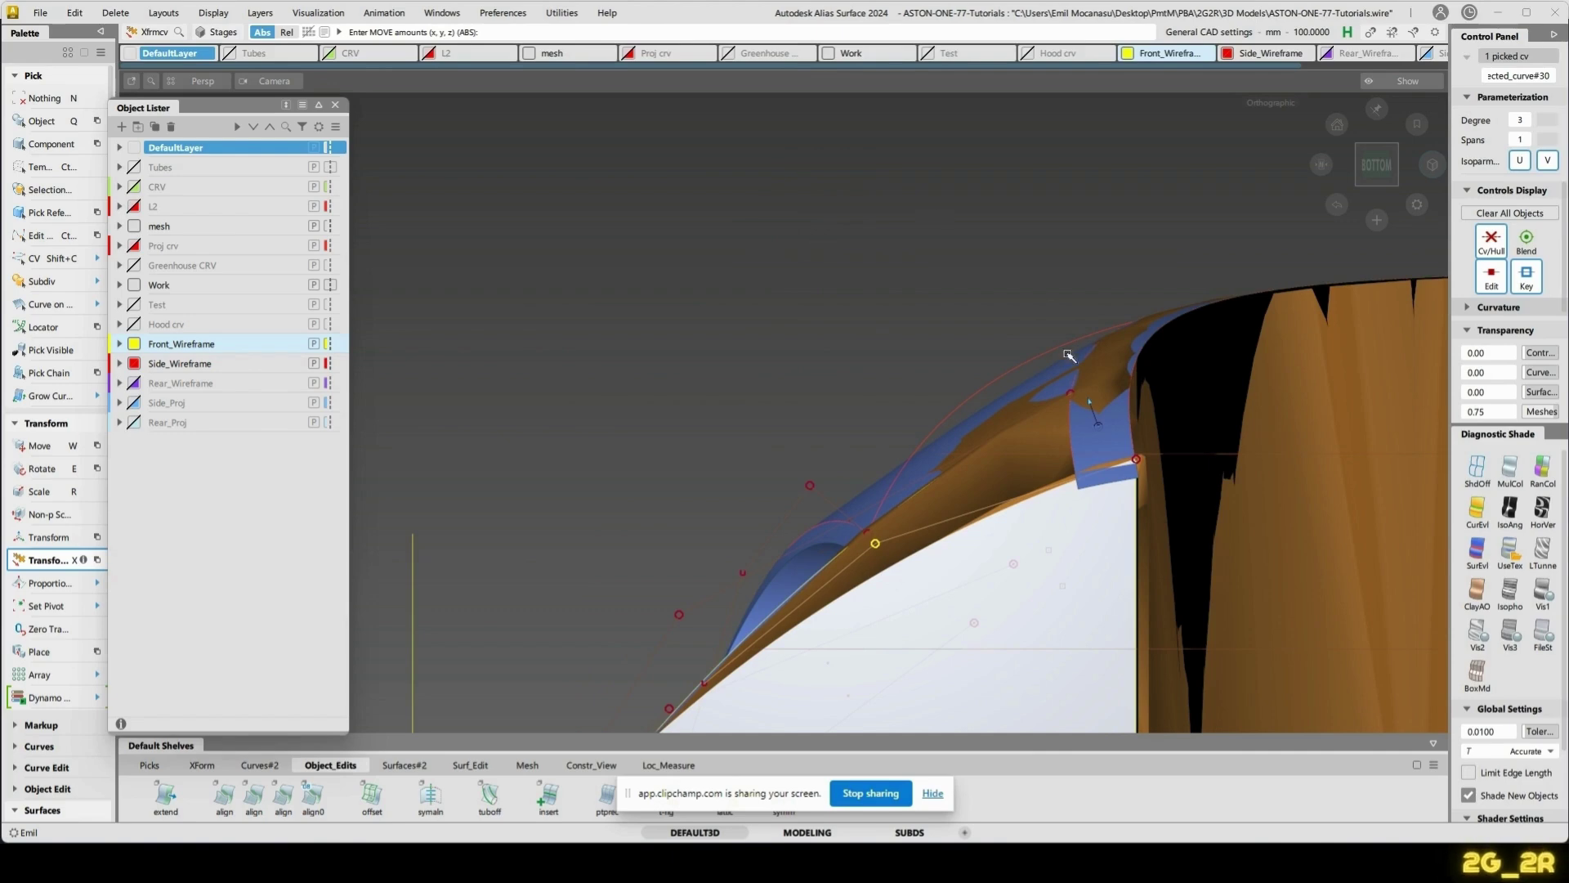
- Raise the bumper's bottom edge curve to degree 5 with a single span and accept the change
key("shift+alt")
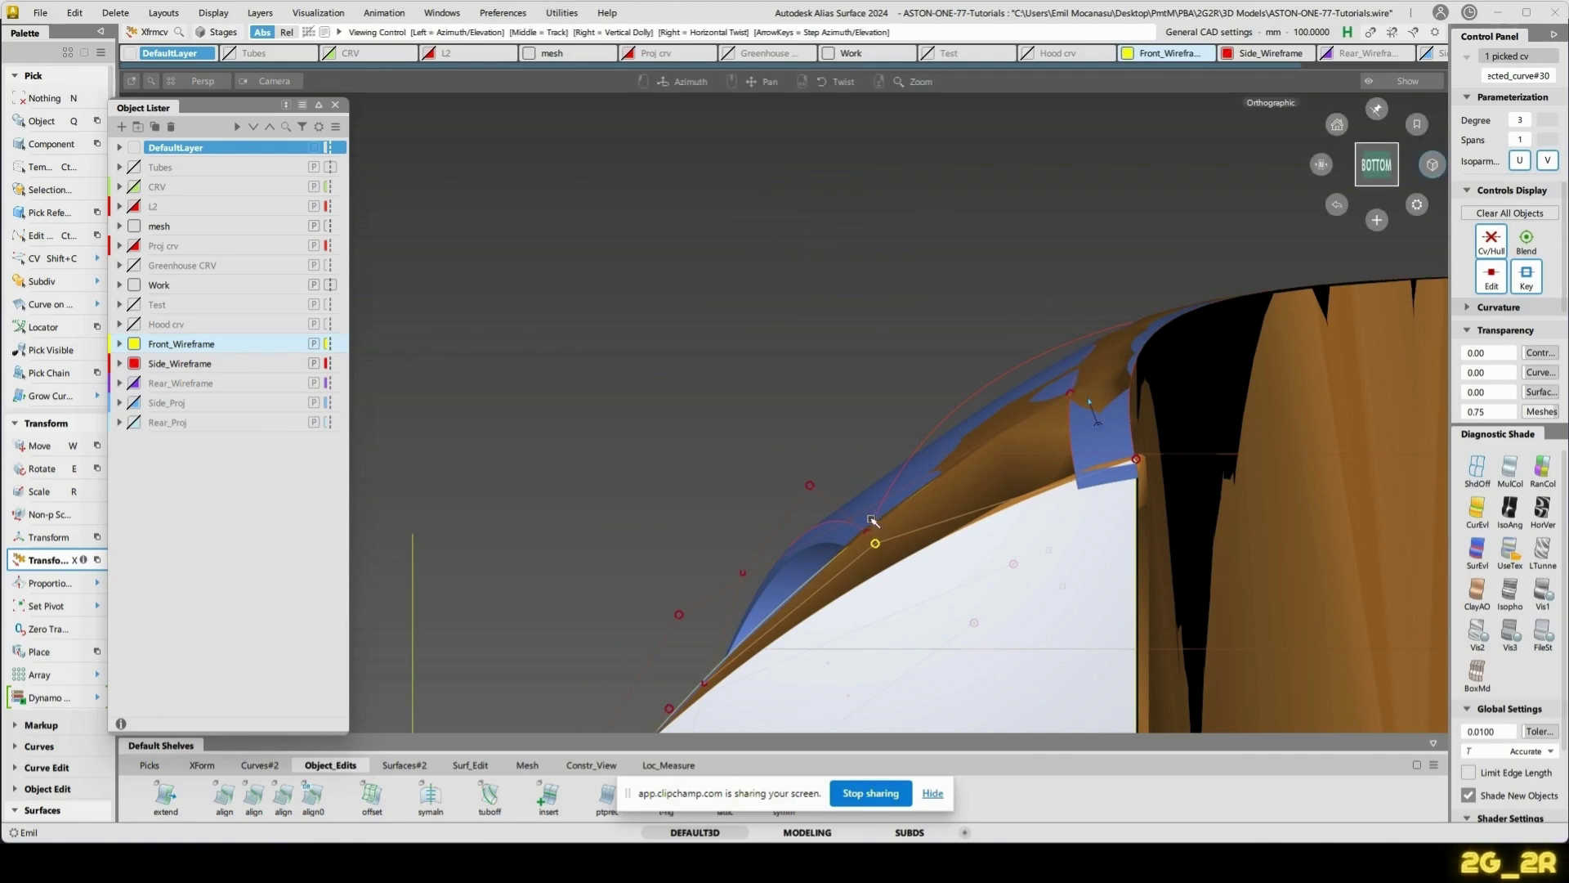
left_click_drag(872, 520, 932, 57, "alt+shift")
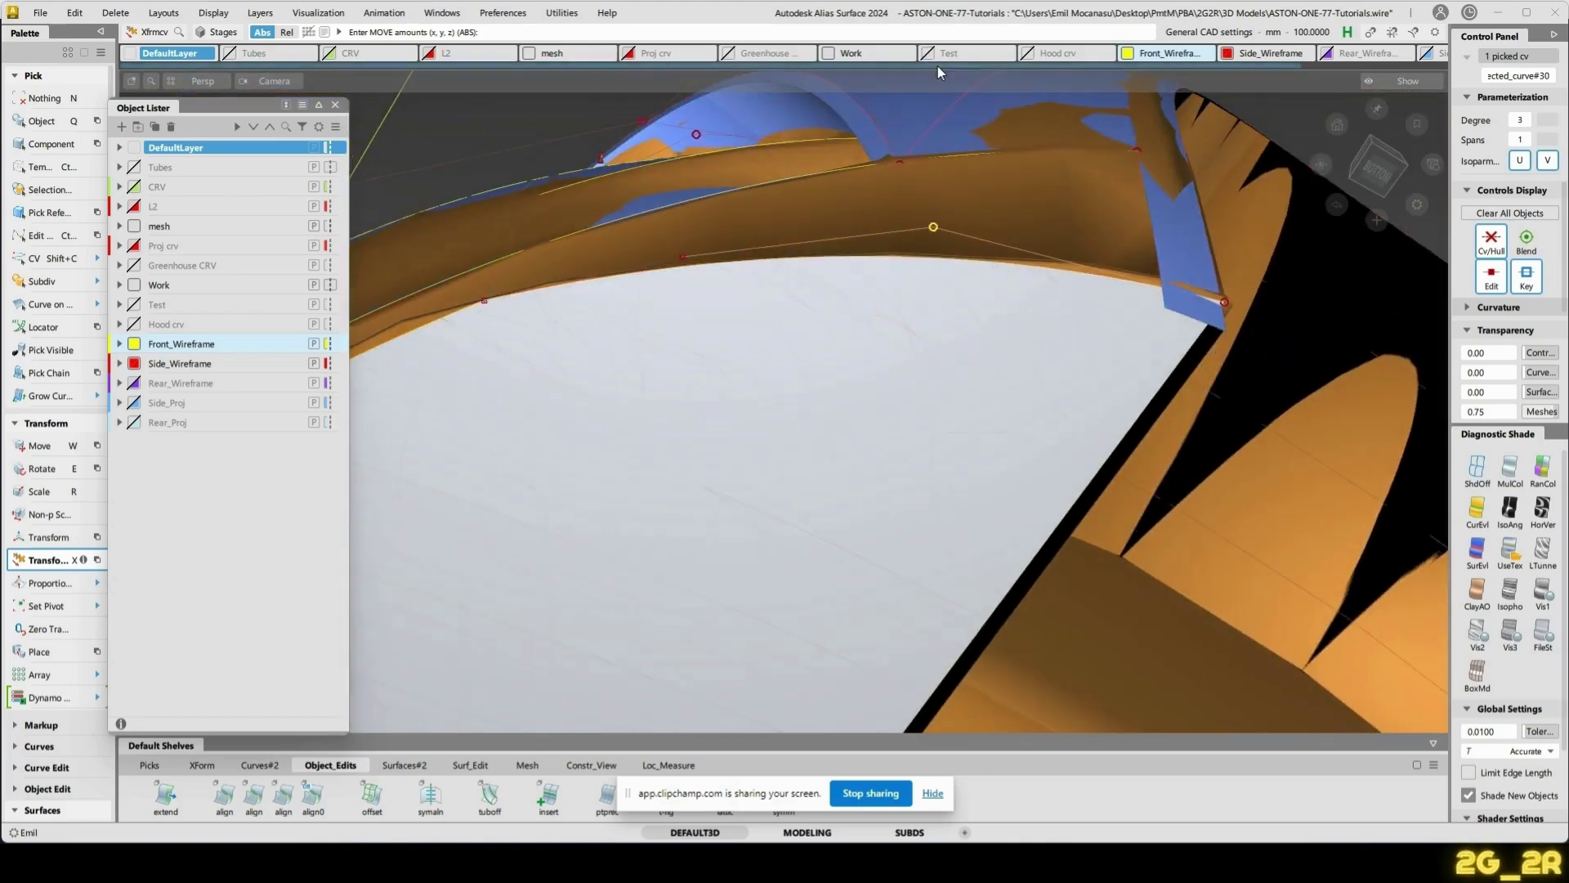
left_click(1038, 179)
left_click(1078, 270)
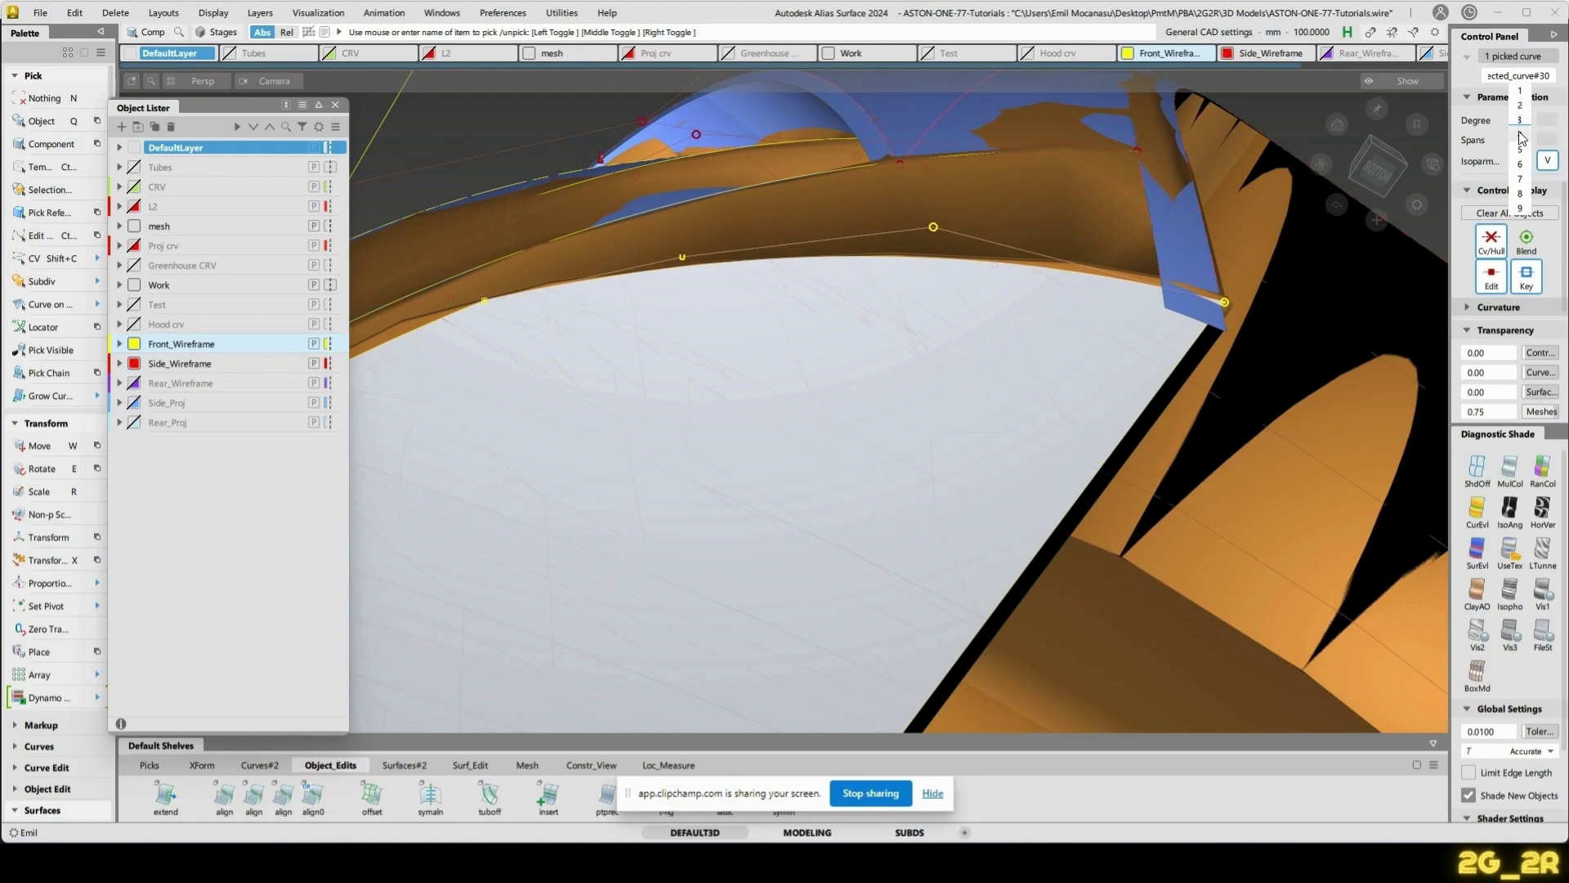
left_click(1521, 151)
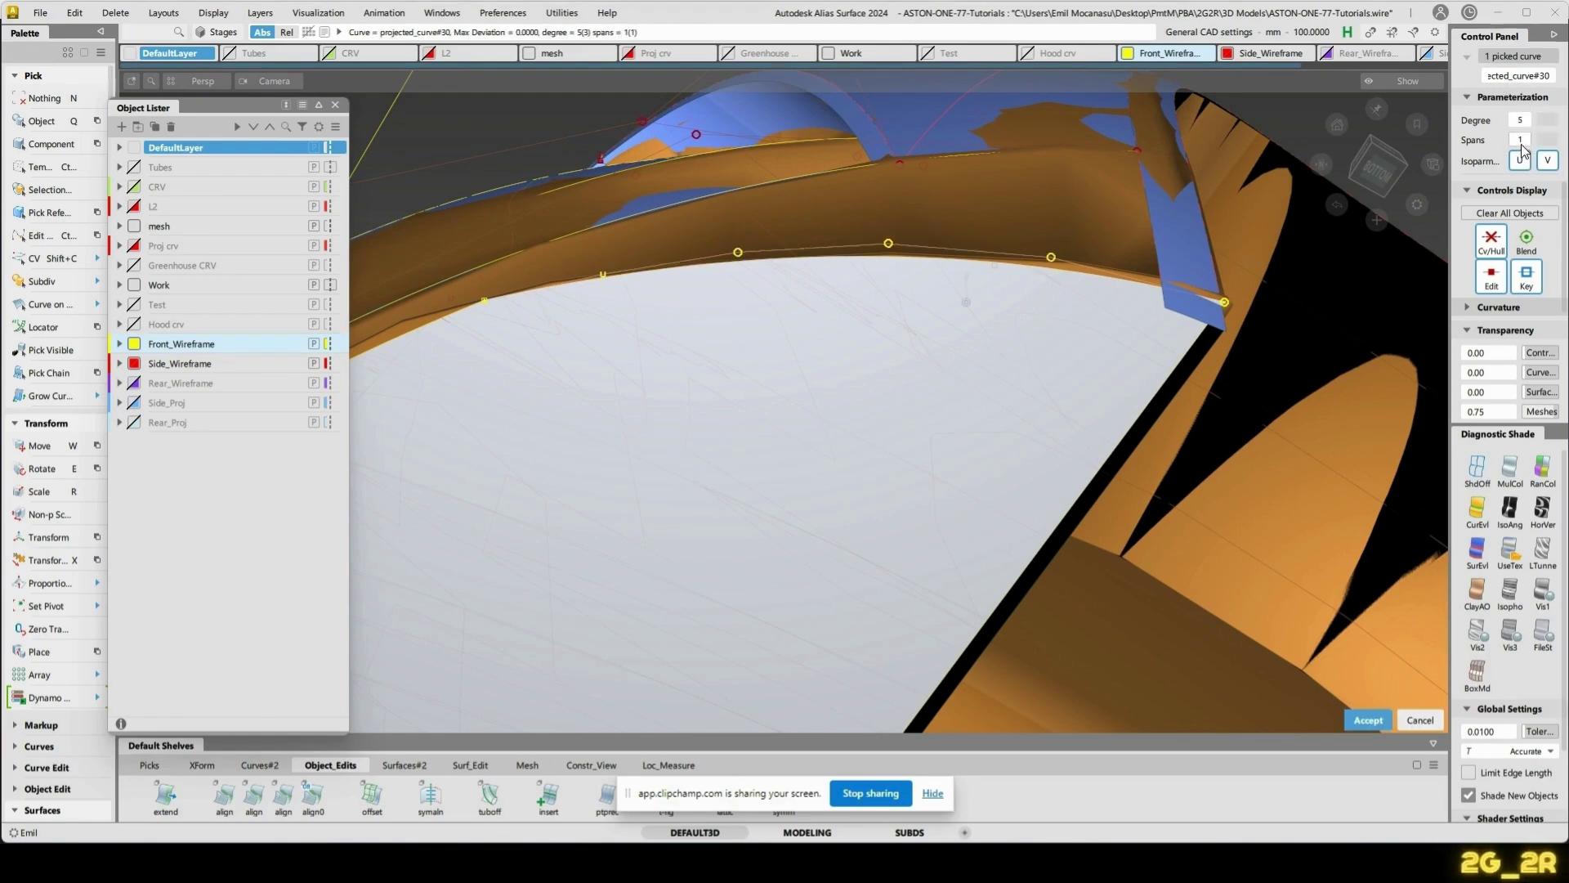
left_click(1131, 270)
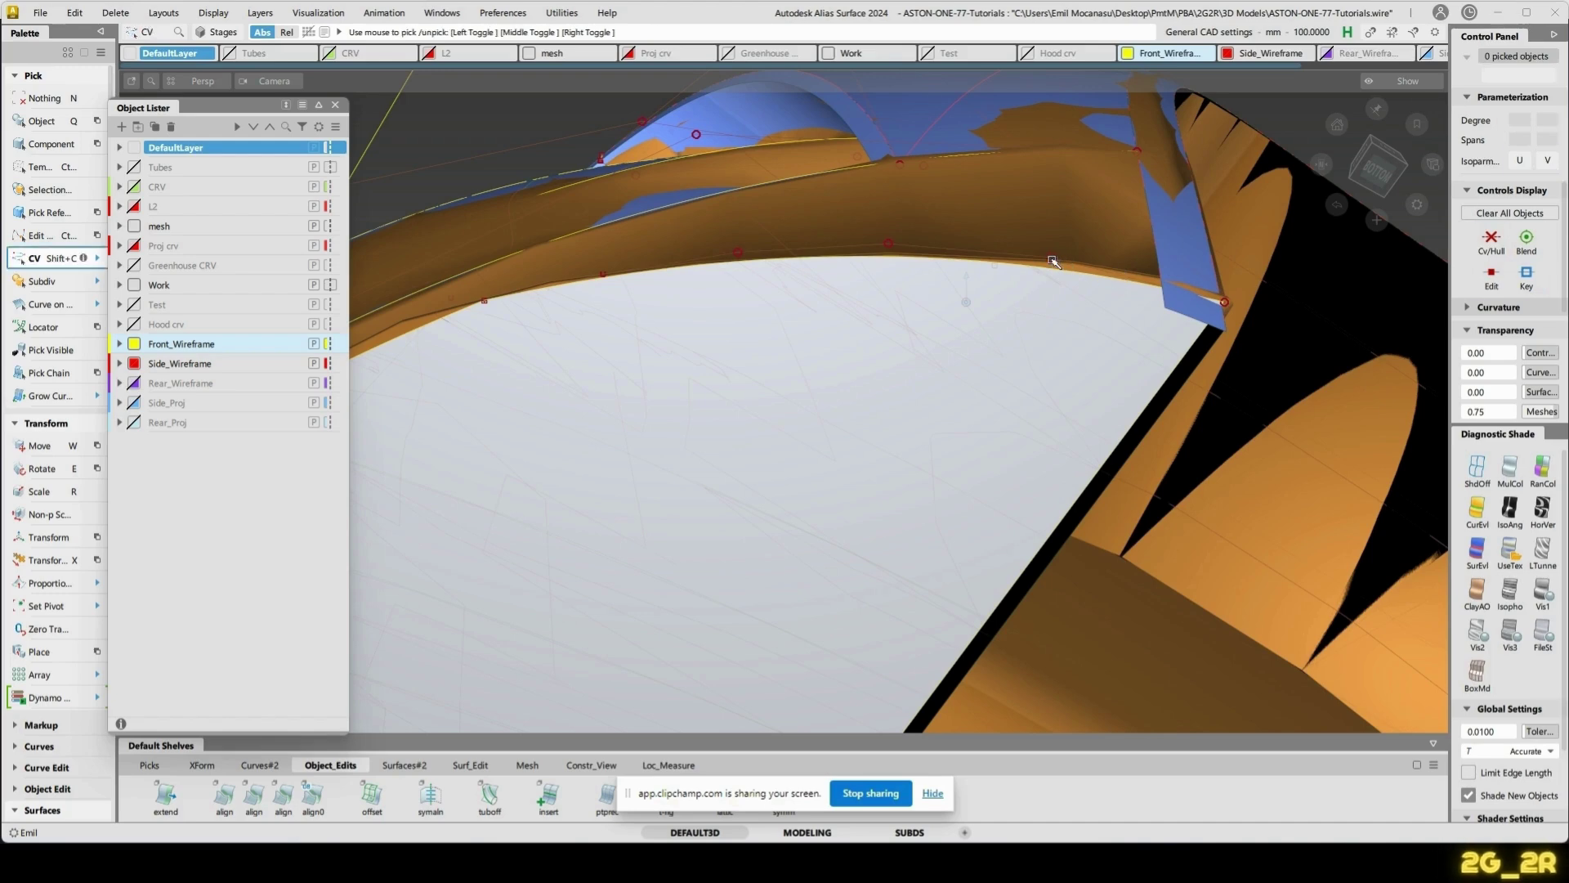
- Adjust the two CVs before the wheel-arch end of the bottom edge curve so it follows the scanned bumper edge, then clear the selection
left_click(1052, 259)
key("x")
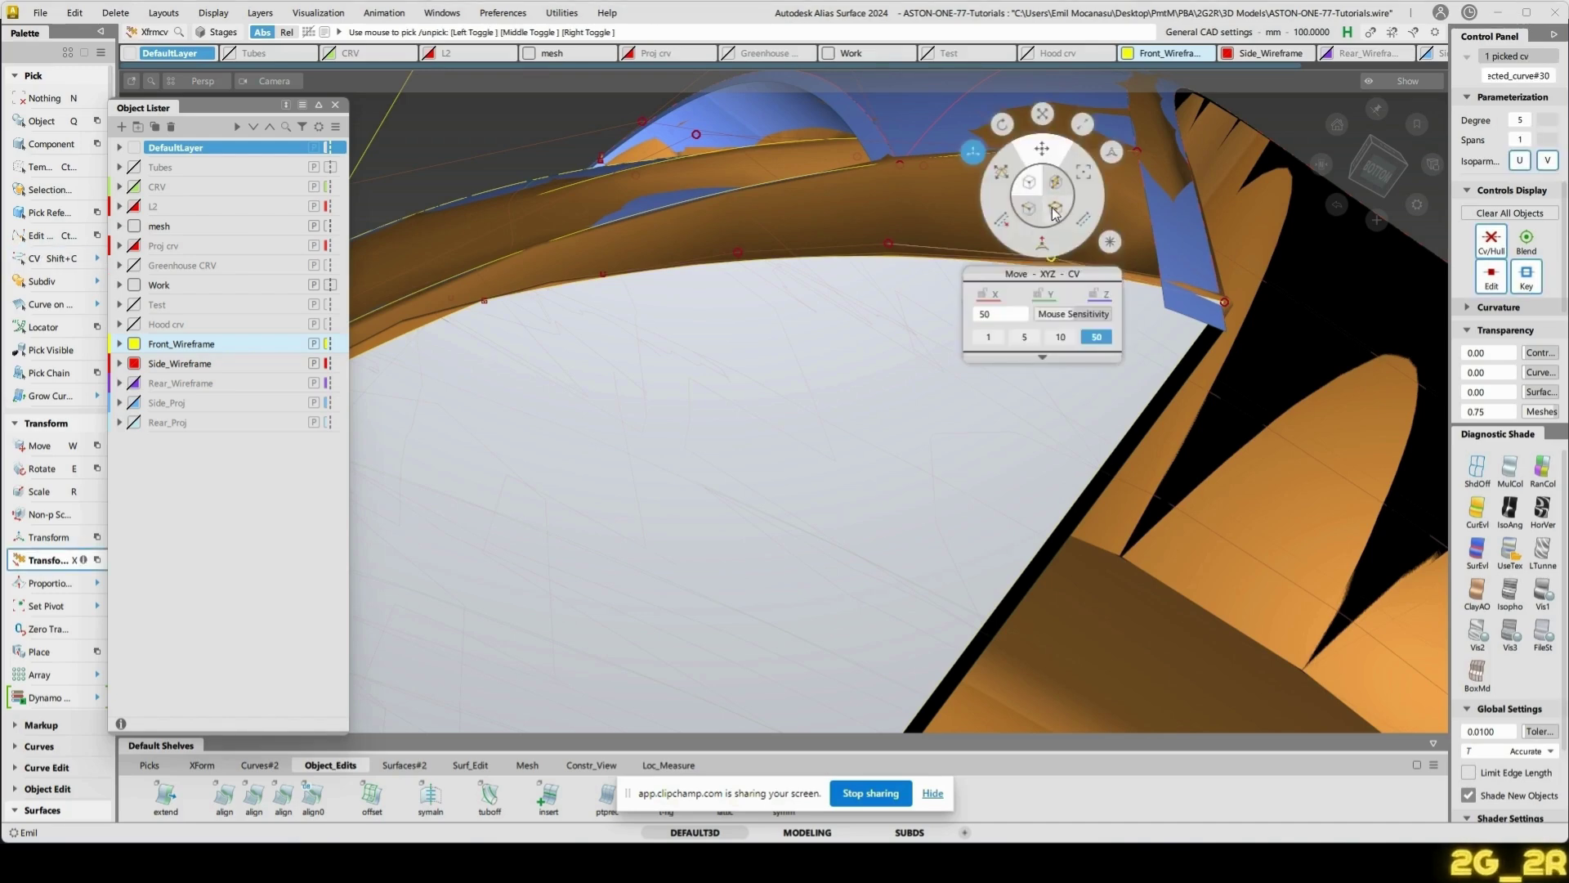
left_click(1046, 153)
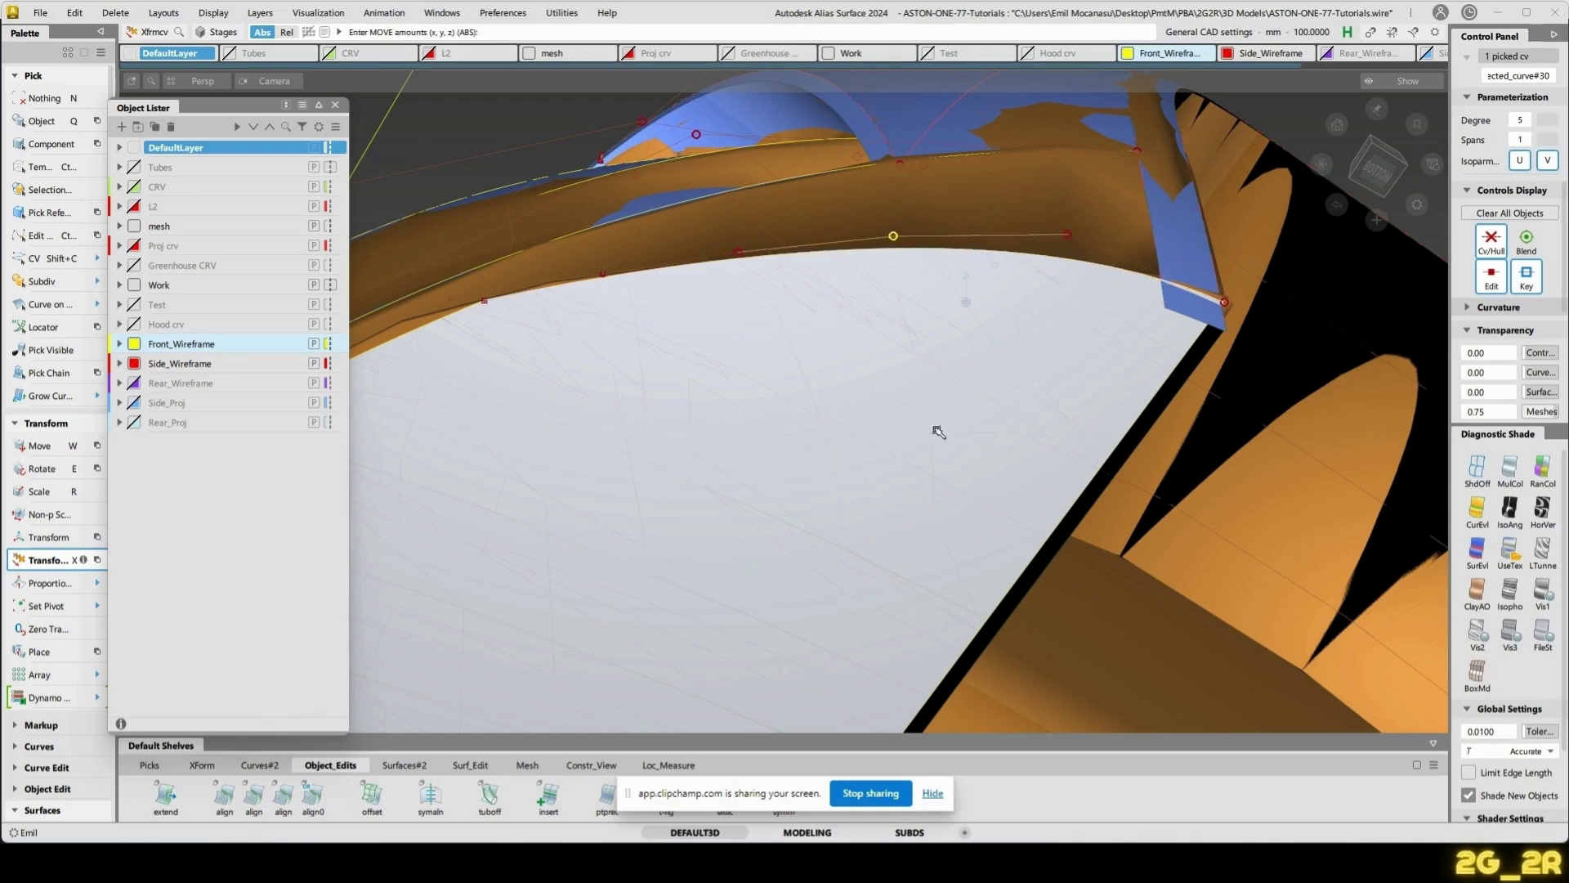
left_click_drag(1059, 305, 1058, 407, "alt+shift")
right_click_drag(1057, 406, 1238, 394, "alt+shift")
key("n")
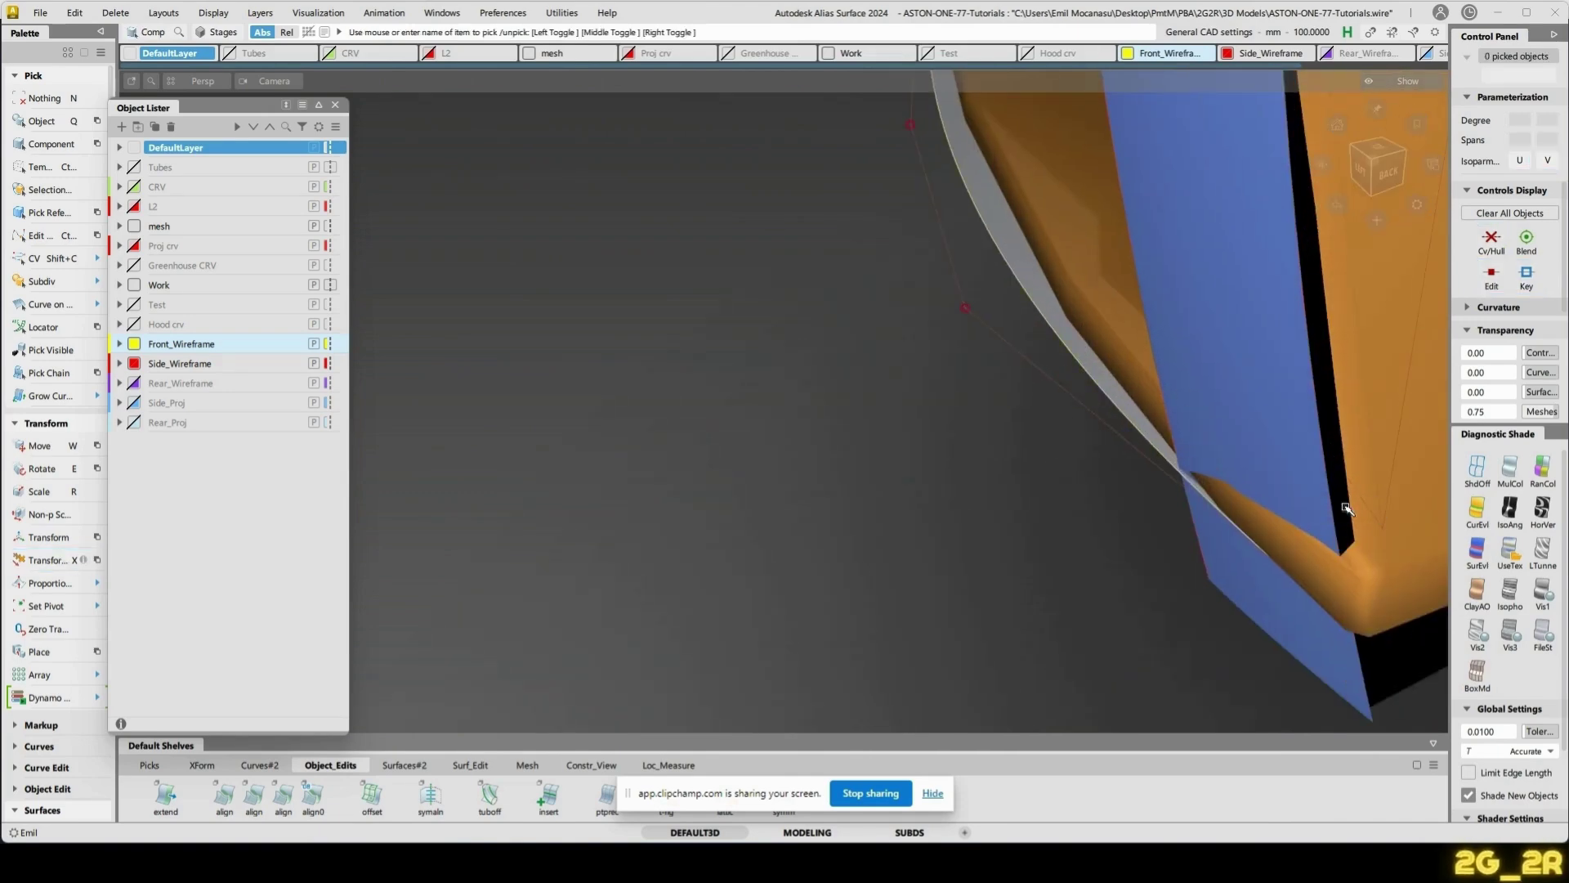
- Pick the wheel-arch curve at the bumper's lower rear corner, show its CVs, and deselect it
right_click_drag(1381, 484, 1261, 520, "alt+shift")
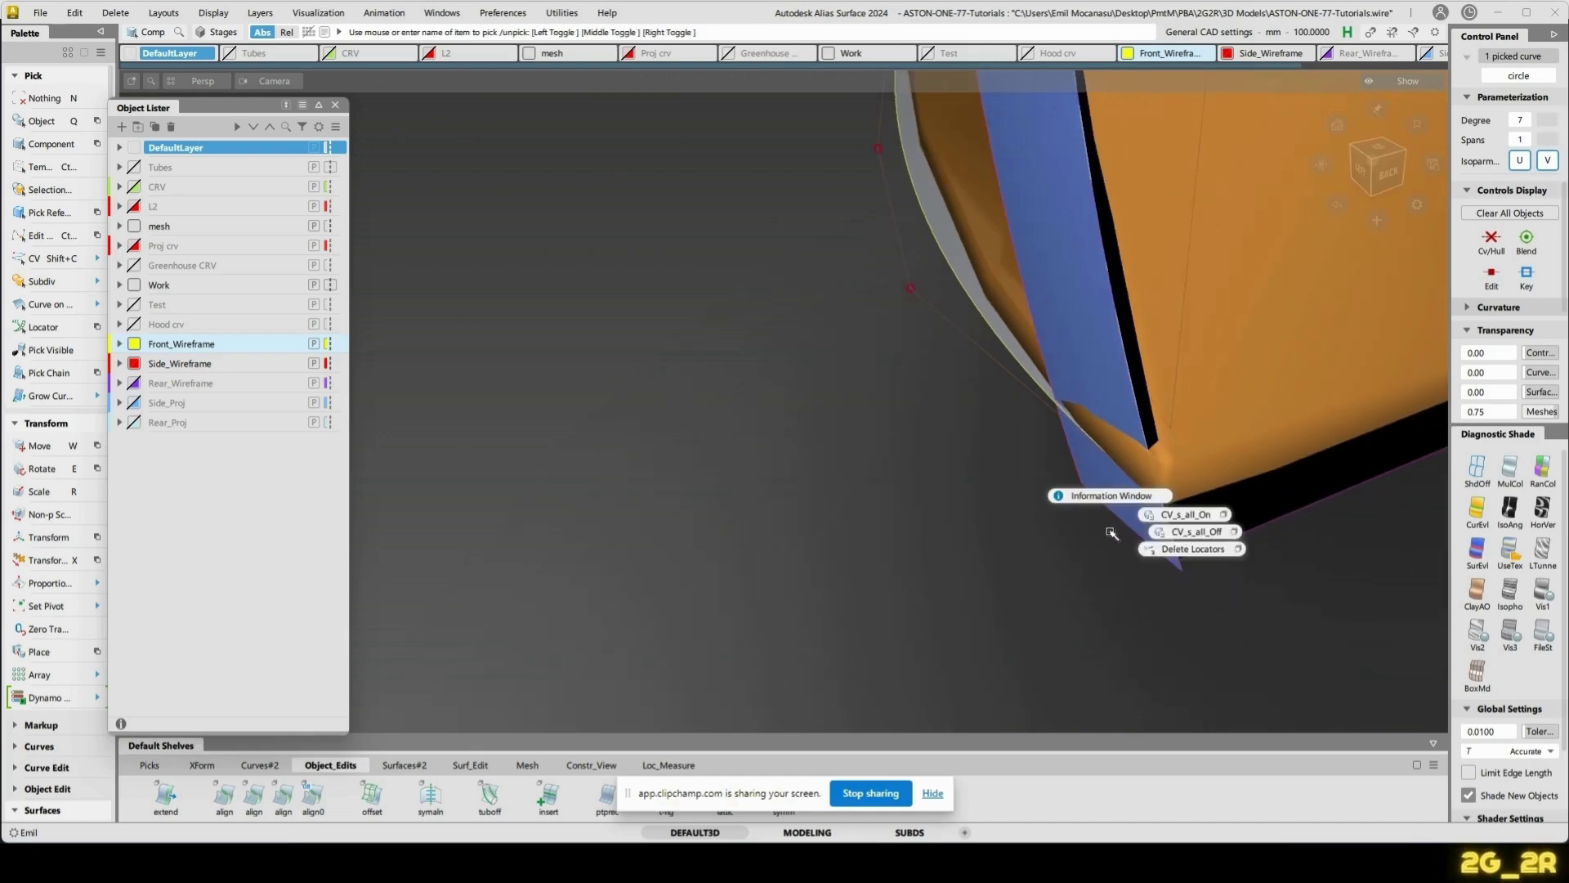
right_click_drag(1110, 531, 1179, 514, "ctrl+shift")
mouse_move(1163, 523)
left_mouse_down("alt+shift")
mouse_move(1293, 540)
mouse_move(1194, 527)
left_mouse_up("alt+shift")
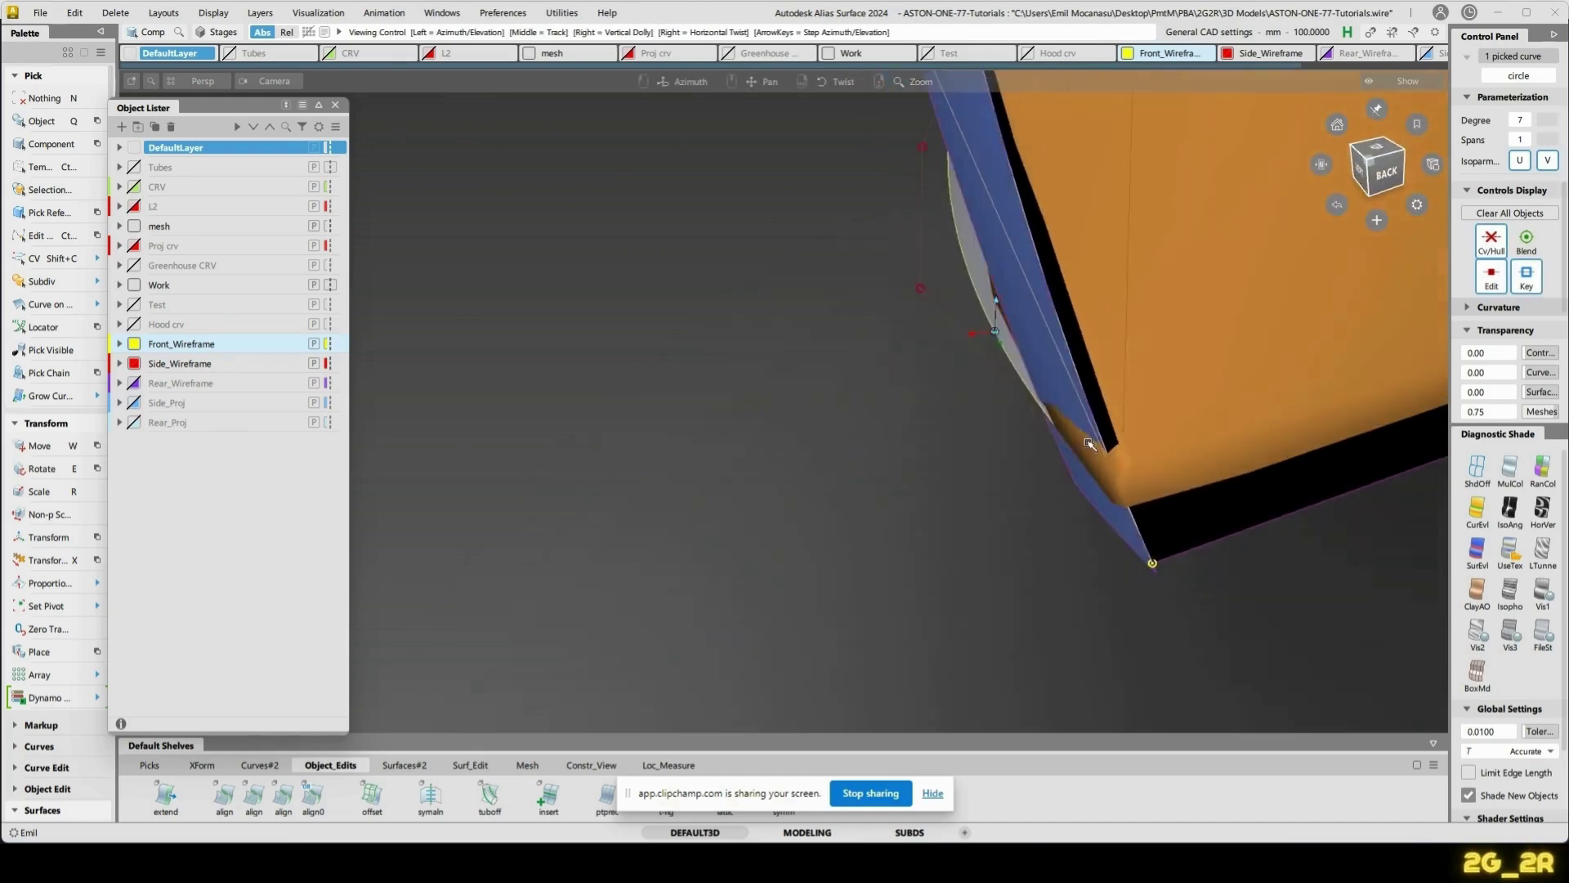
left_click_drag(1090, 443, 1116, 376, "alt+shift")
left_click(1152, 578)
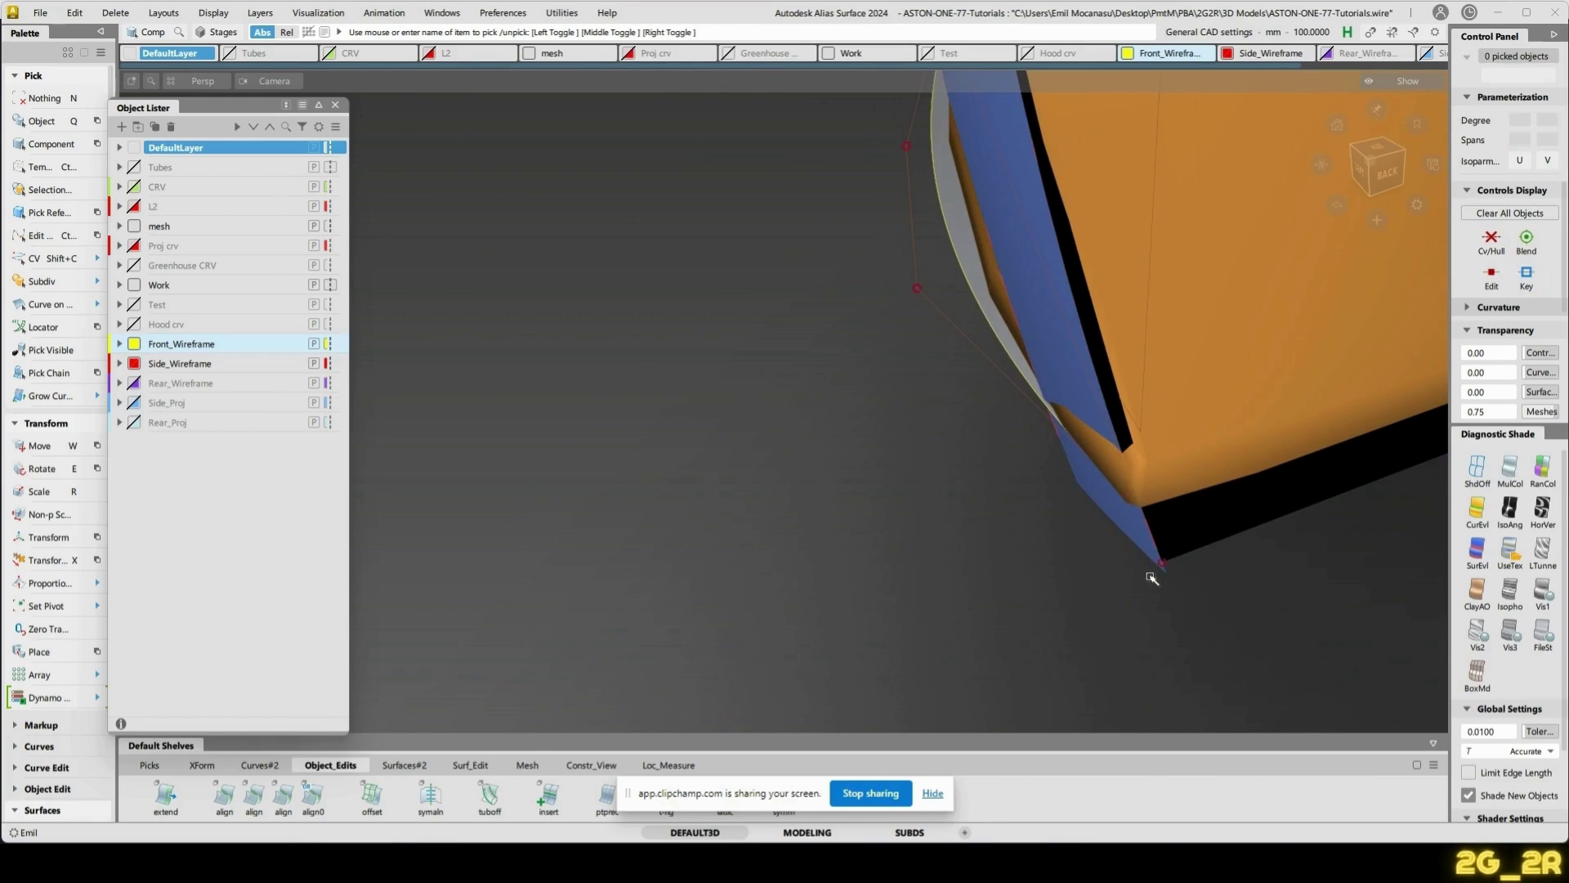
- Pick the lower end CV of the wheel-arch curve and shift it along Y to fit the arch edge
left_click_drag(1186, 611, 792, 639)
key("x")
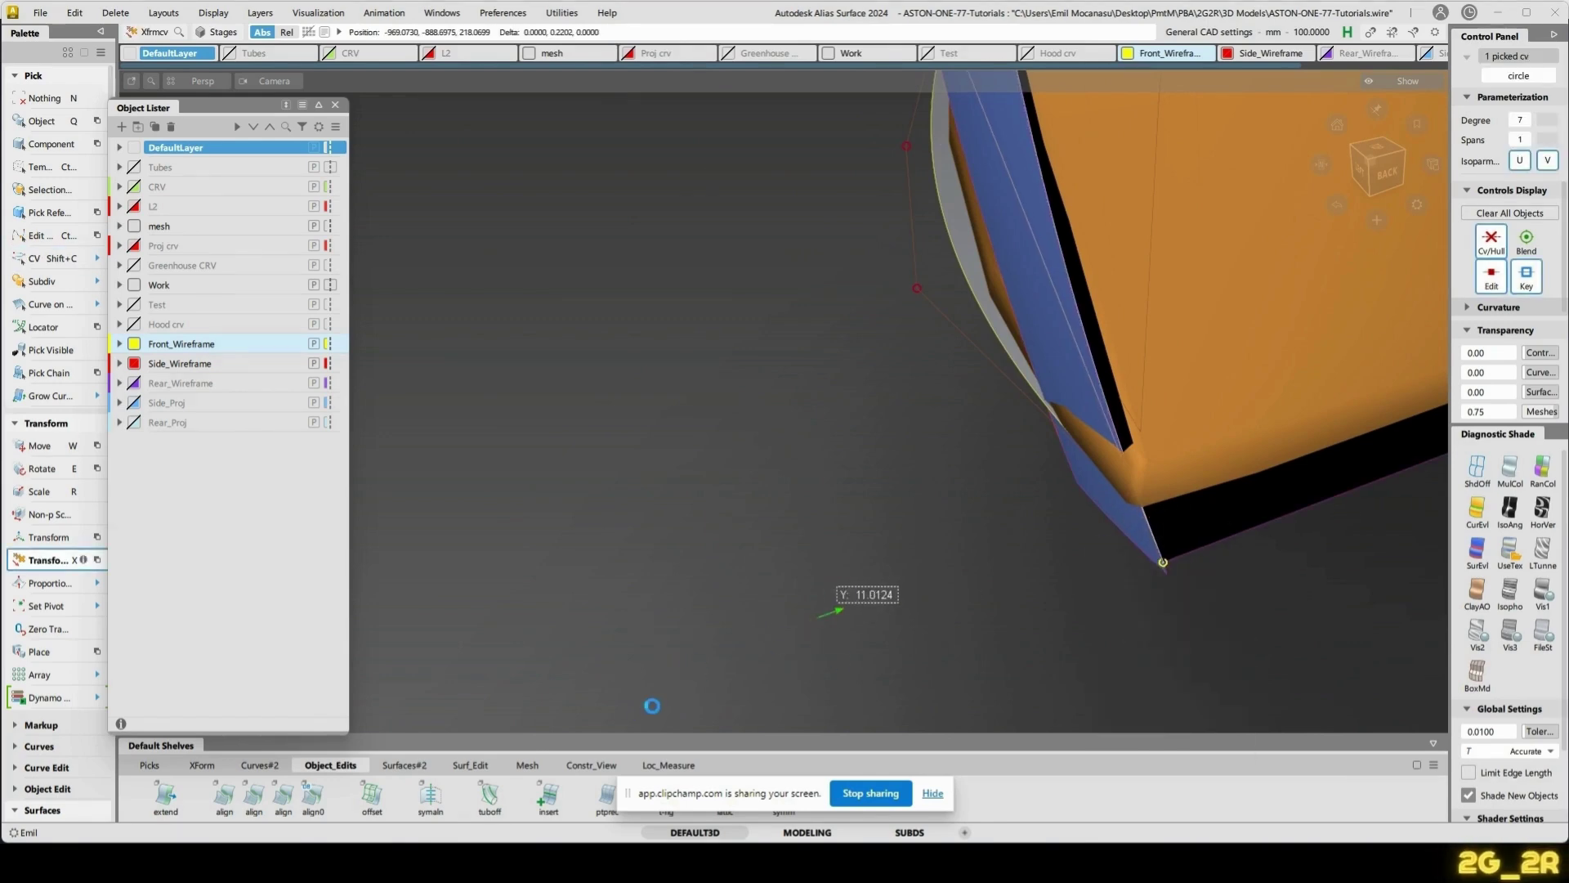
left_click_drag(931, 651, 1236, 619)
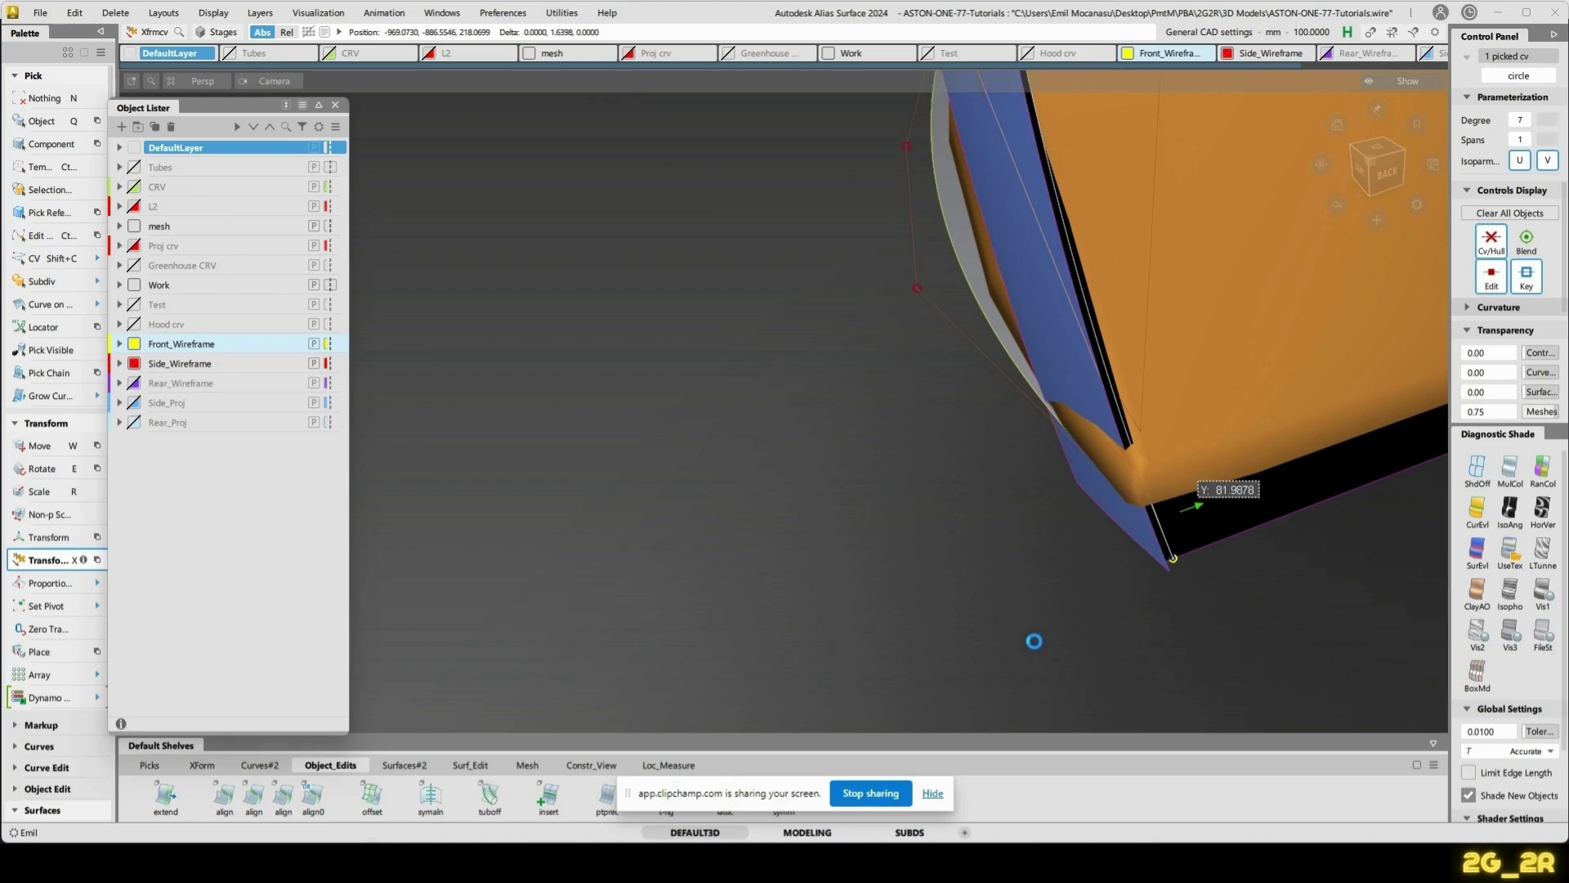
left_click_drag(1034, 641, 1011, 648)
- Close the Object Lister and draw a straight horizontal edit-point curve across the upper wheel-arch strip in the left view
left_click_drag(944, 495, 1101, 431, "alt+shift")
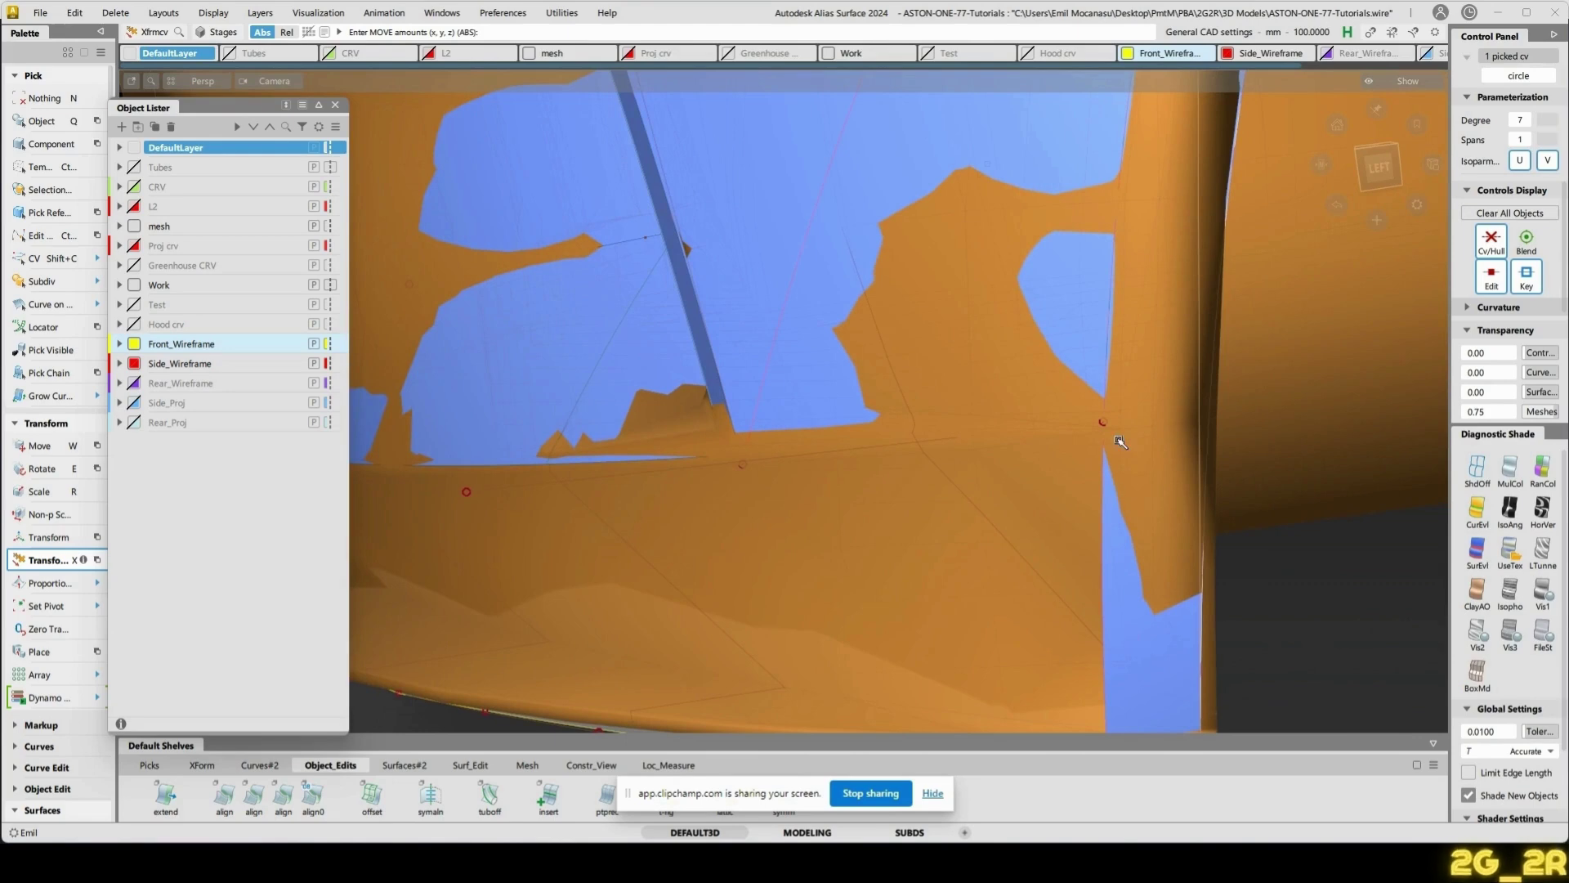
left_click(1206, 420)
left_click(1379, 174)
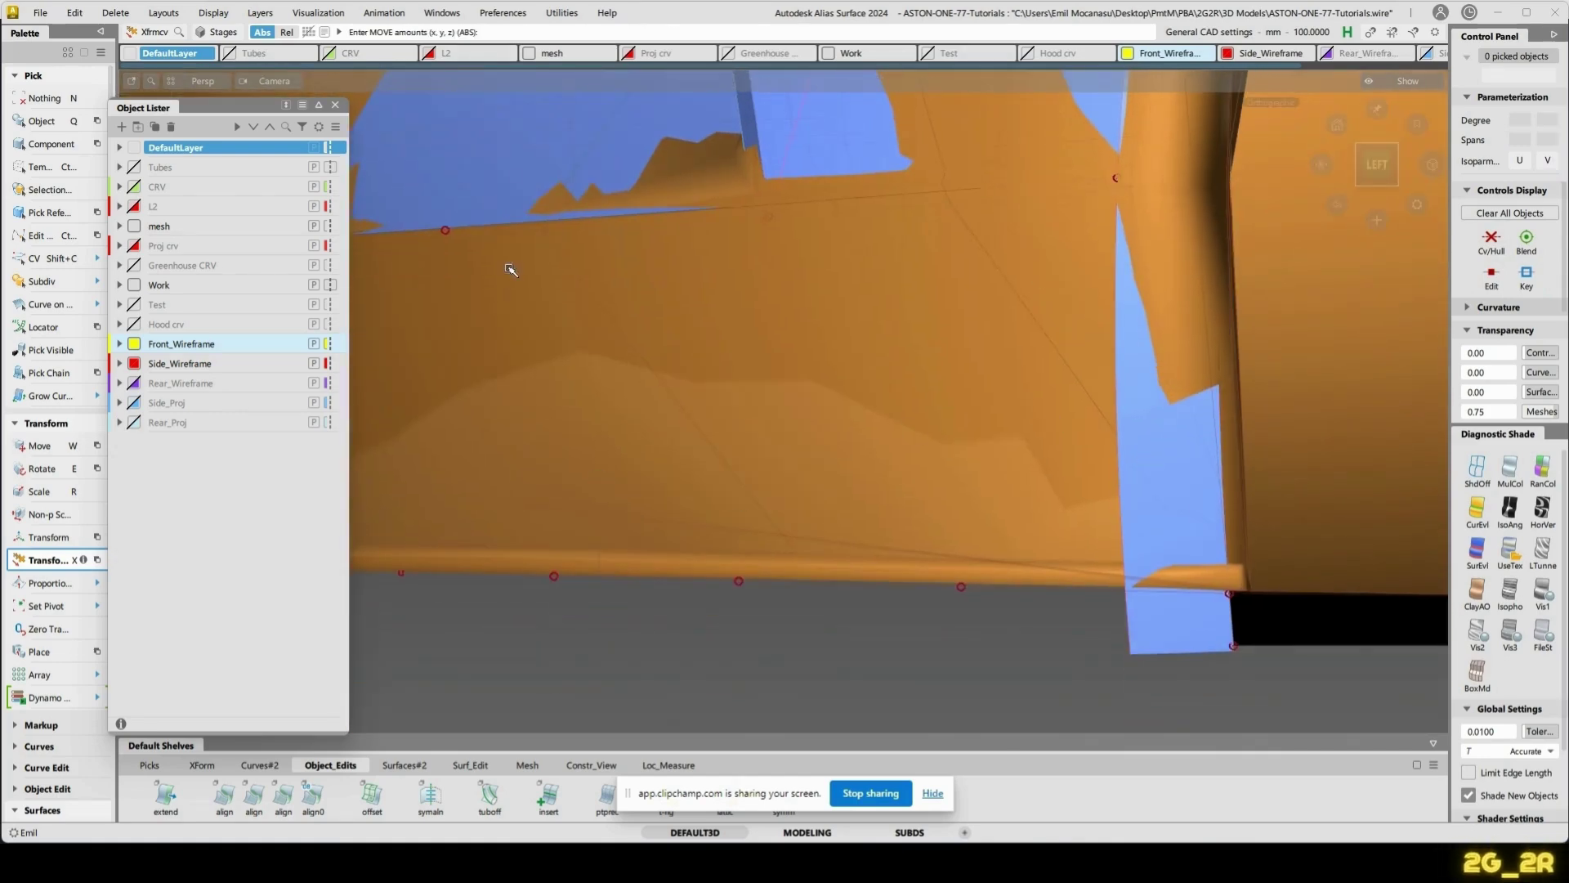
left_click(336, 105)
middle_click_drag(1081, 292, 1064, 294, "alt+shift")
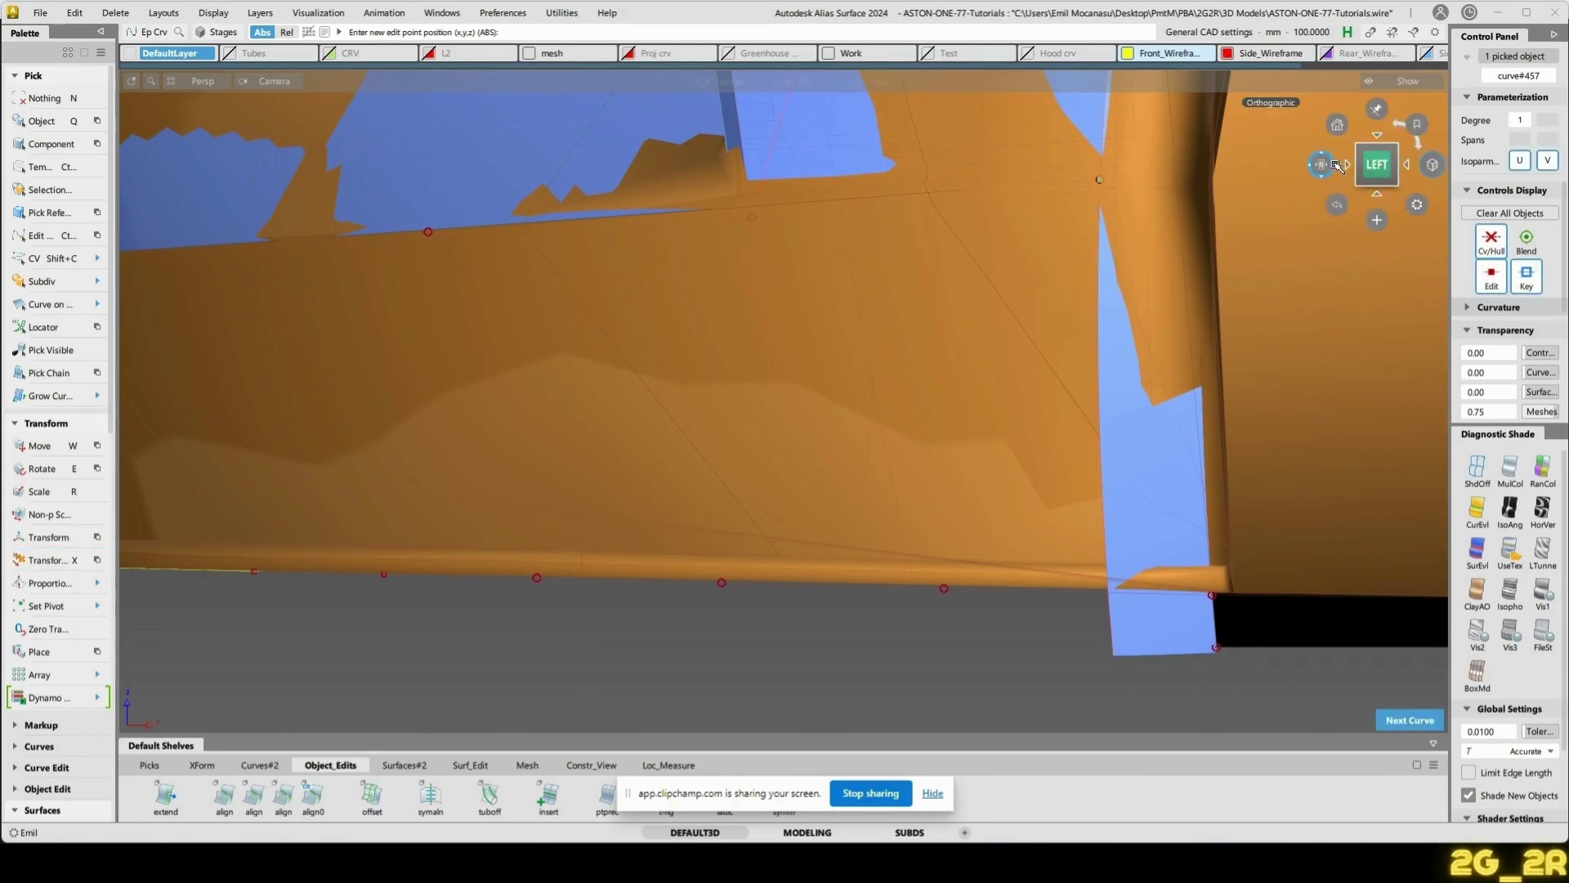
key("n")
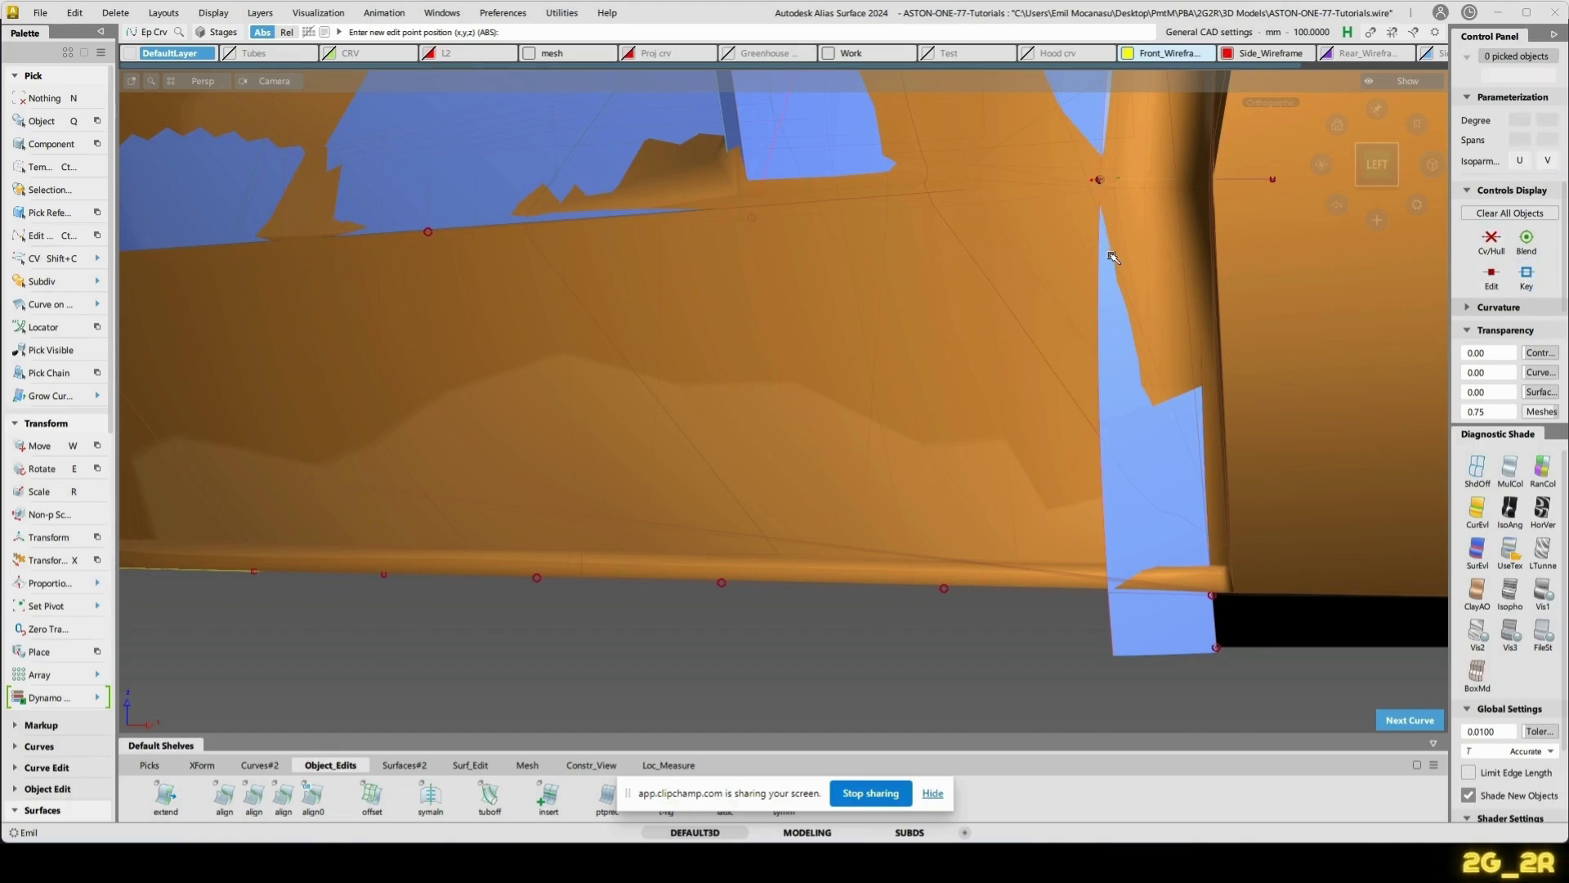
- Project the horizontal line along Y onto the narrow wheel-arch strip surface
key("p")
left_click(1376, 186)
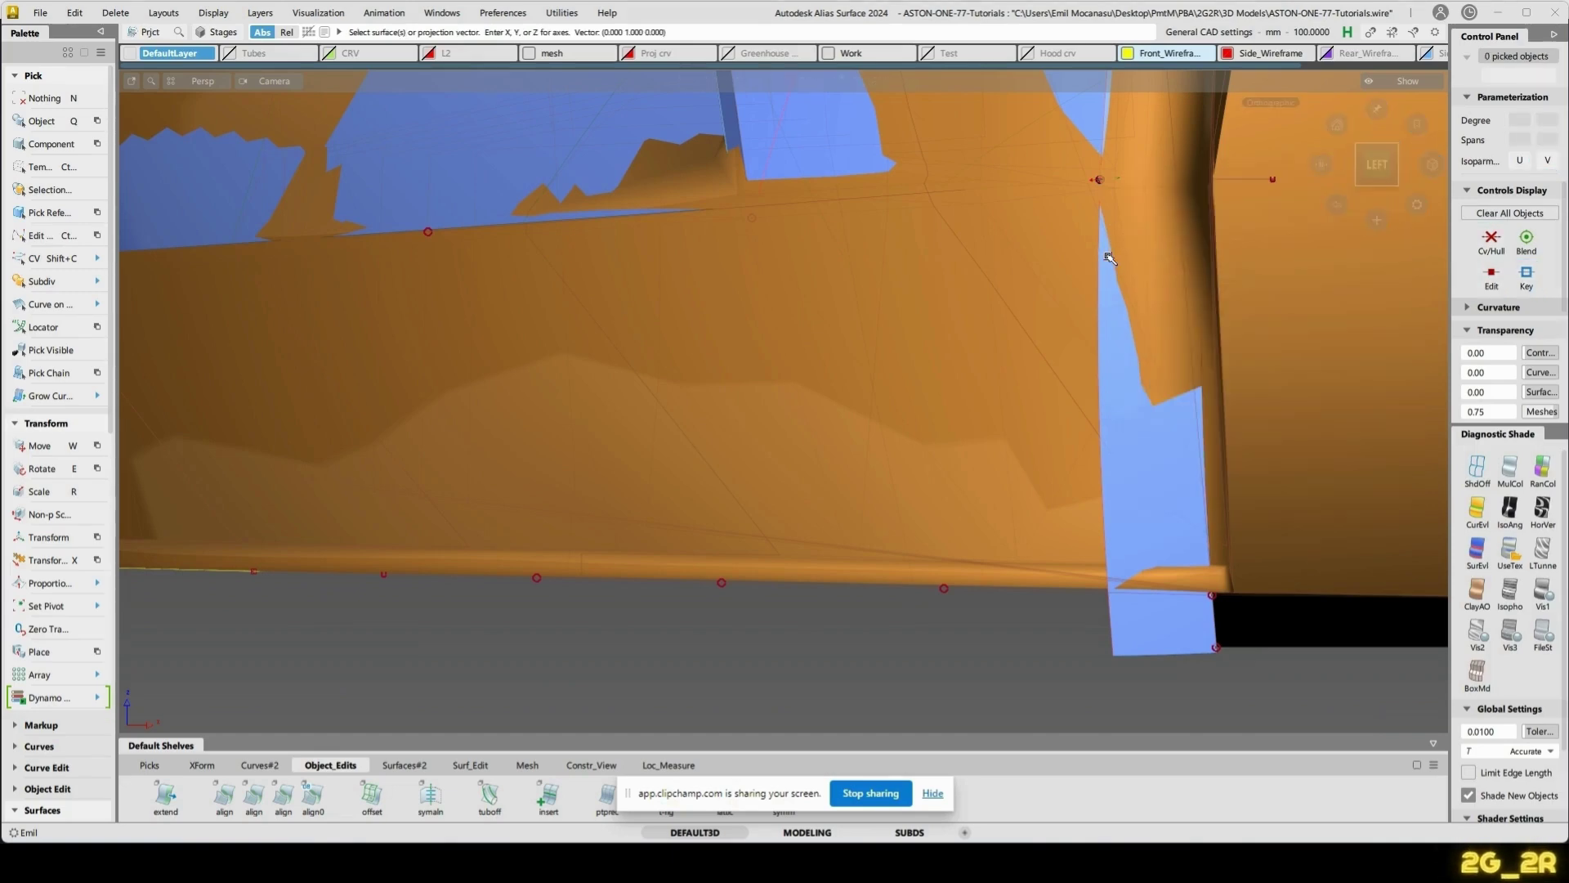
left_click(1154, 490)
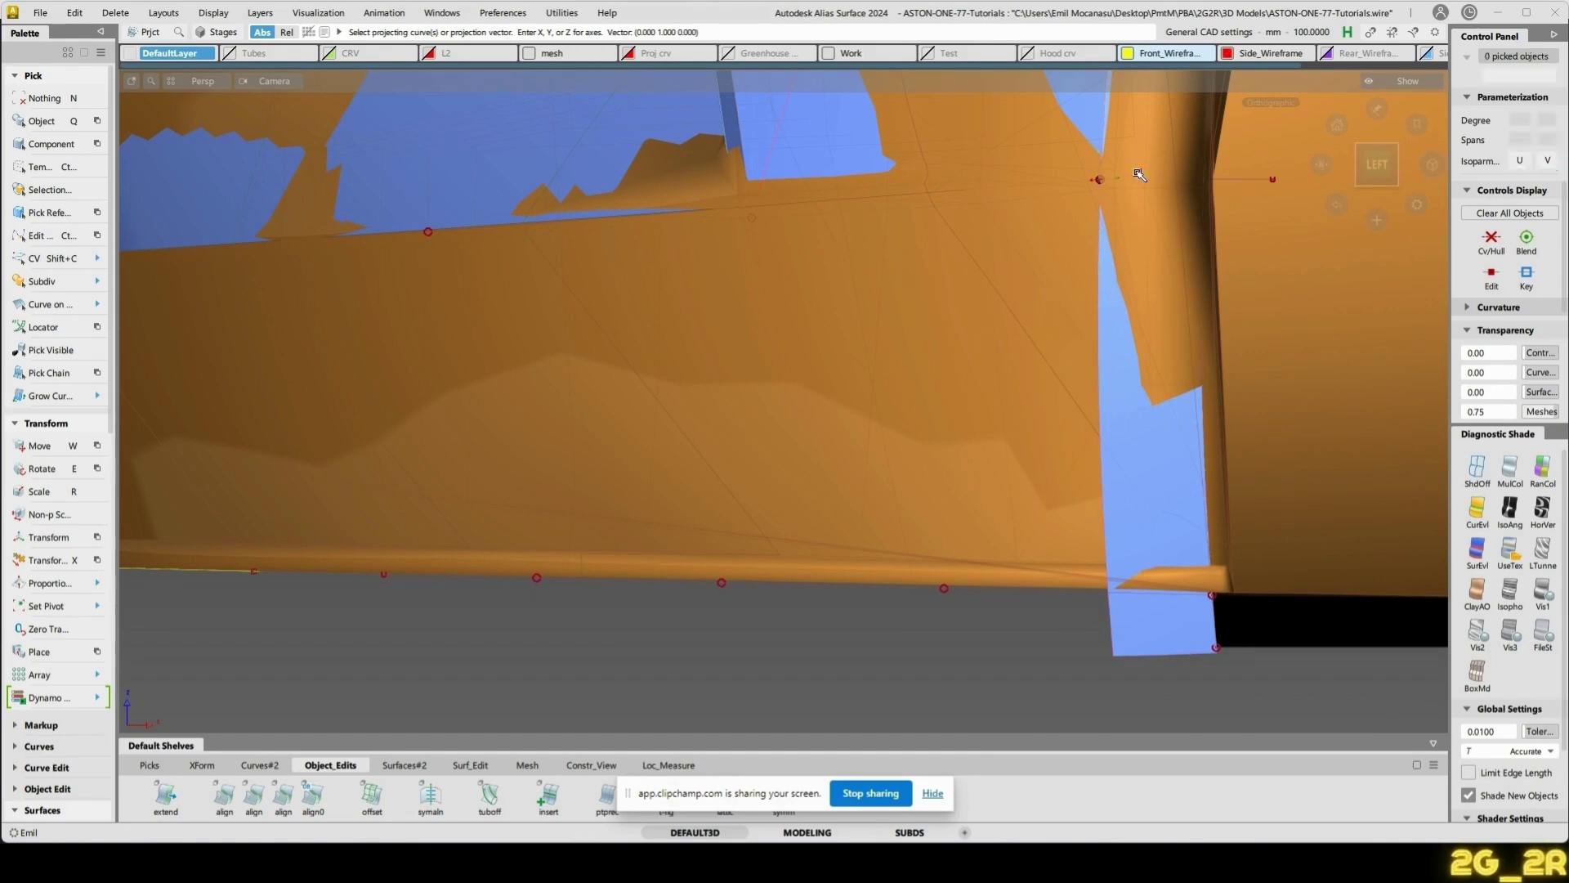
key("space")
- Hide the mesh layer to expose the projected curve on the wheel-arch strip
left_click_drag(1040, 265, 1283, 281, "alt+shift")
key("p")
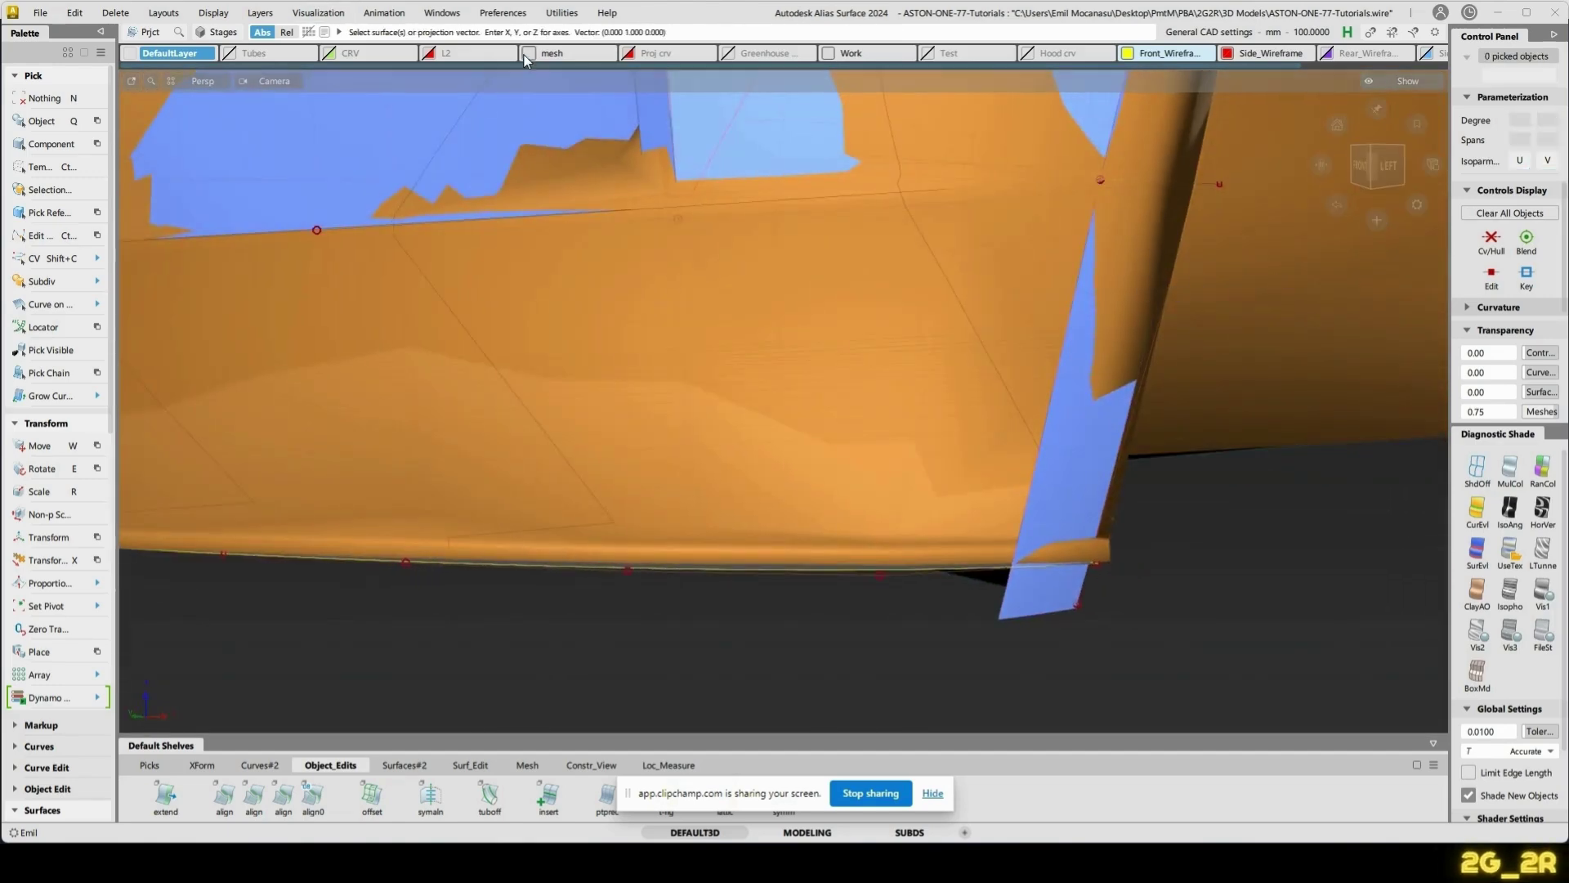
left_click_drag(646, 180, 1153, 365, "alt+shift")
left_click_drag(1124, 454, 1003, 503, "alt+shift")
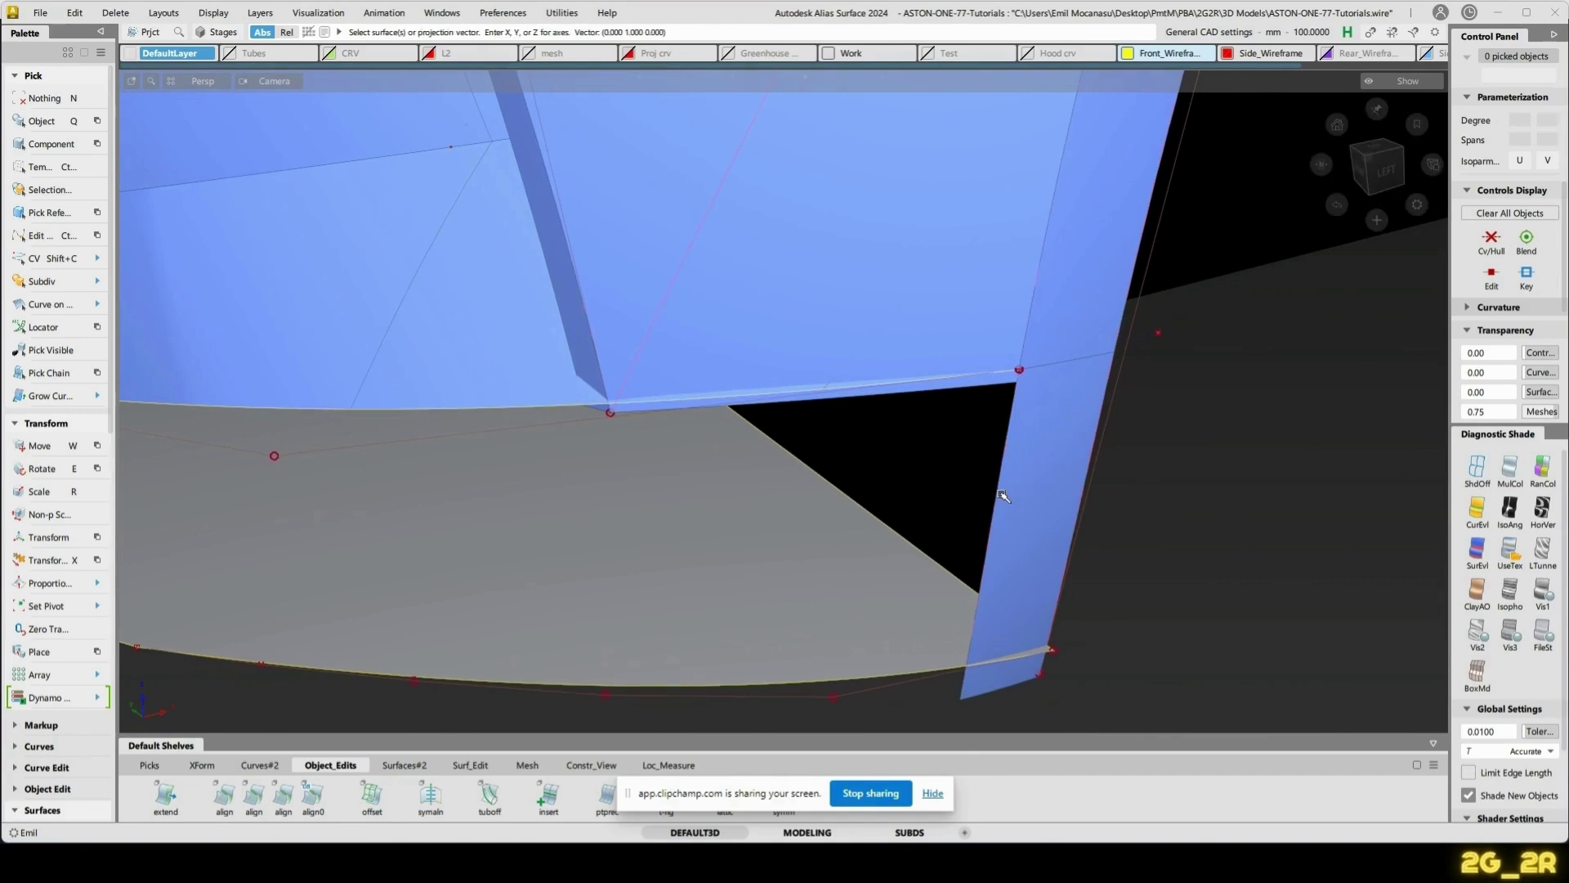
key("f")
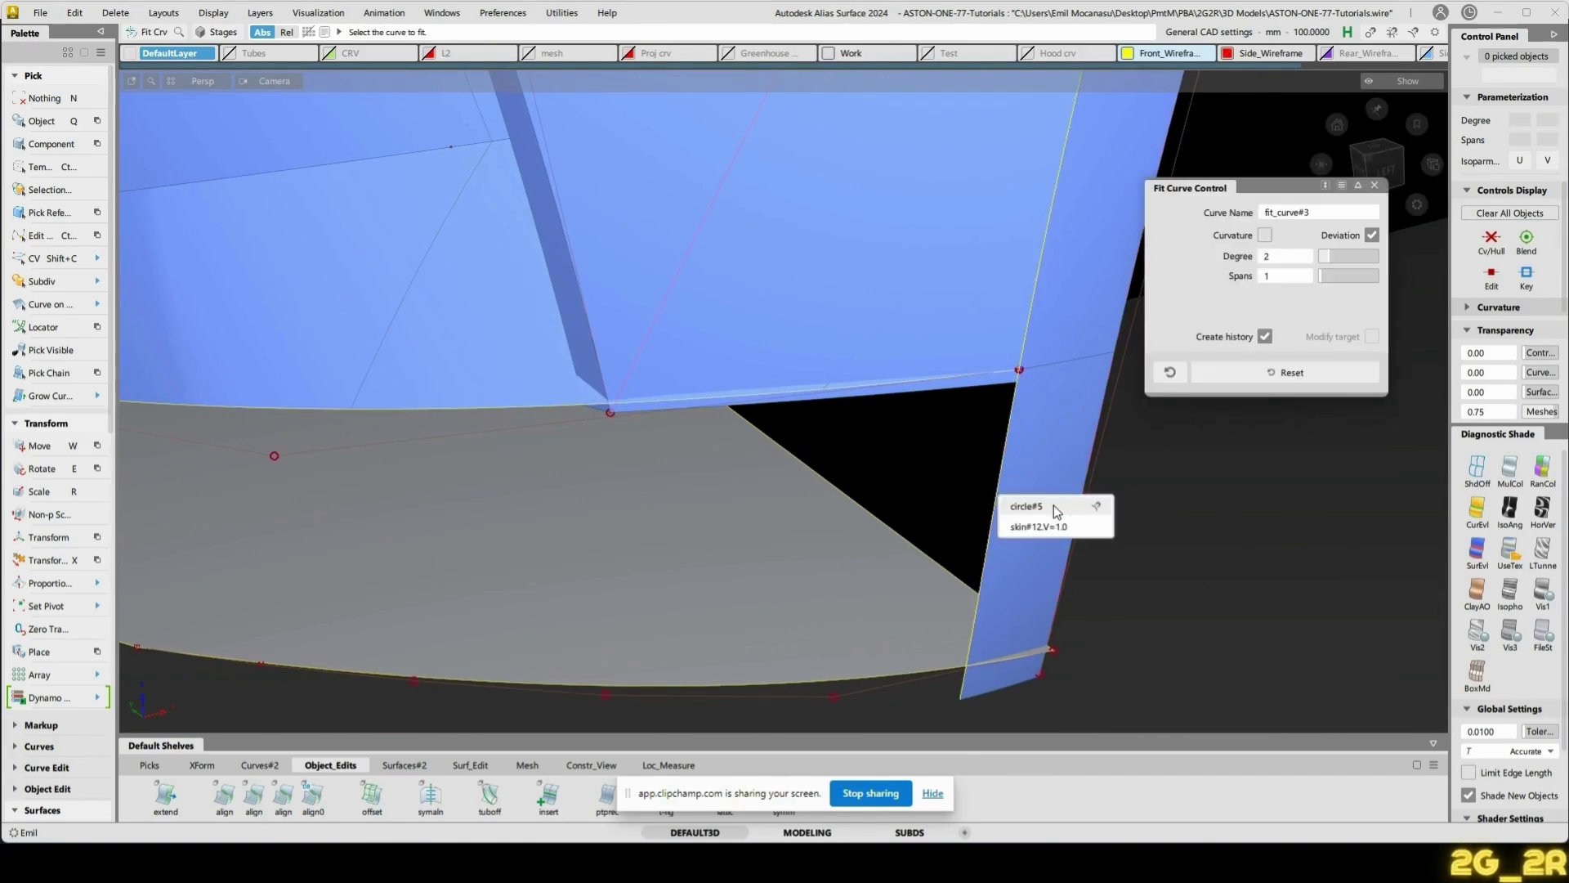
mouse_move(1053, 506)
left_mouse_down("alt+shift")
mouse_move(1153, 518)
mouse_move(1121, 508)
mouse_move(1172, 504)
mouse_move(1135, 466)
mouse_move(1040, 483)
left_mouse_up("alt+shift")
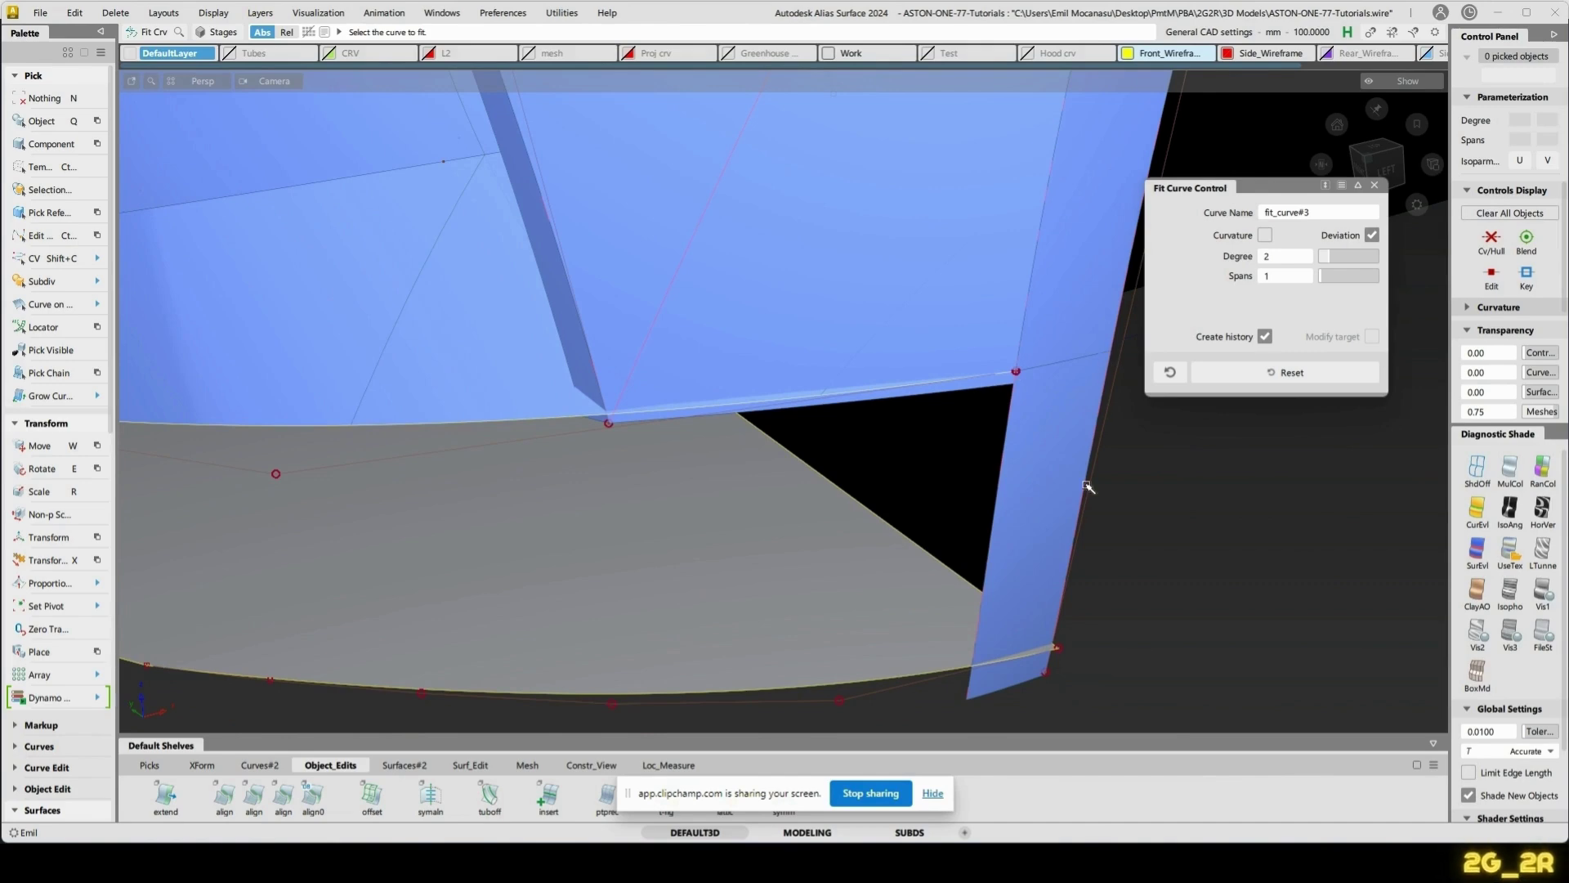
middle_click_drag(1038, 482, 1021, 493, "alt+shift")
key("ctrl+q")
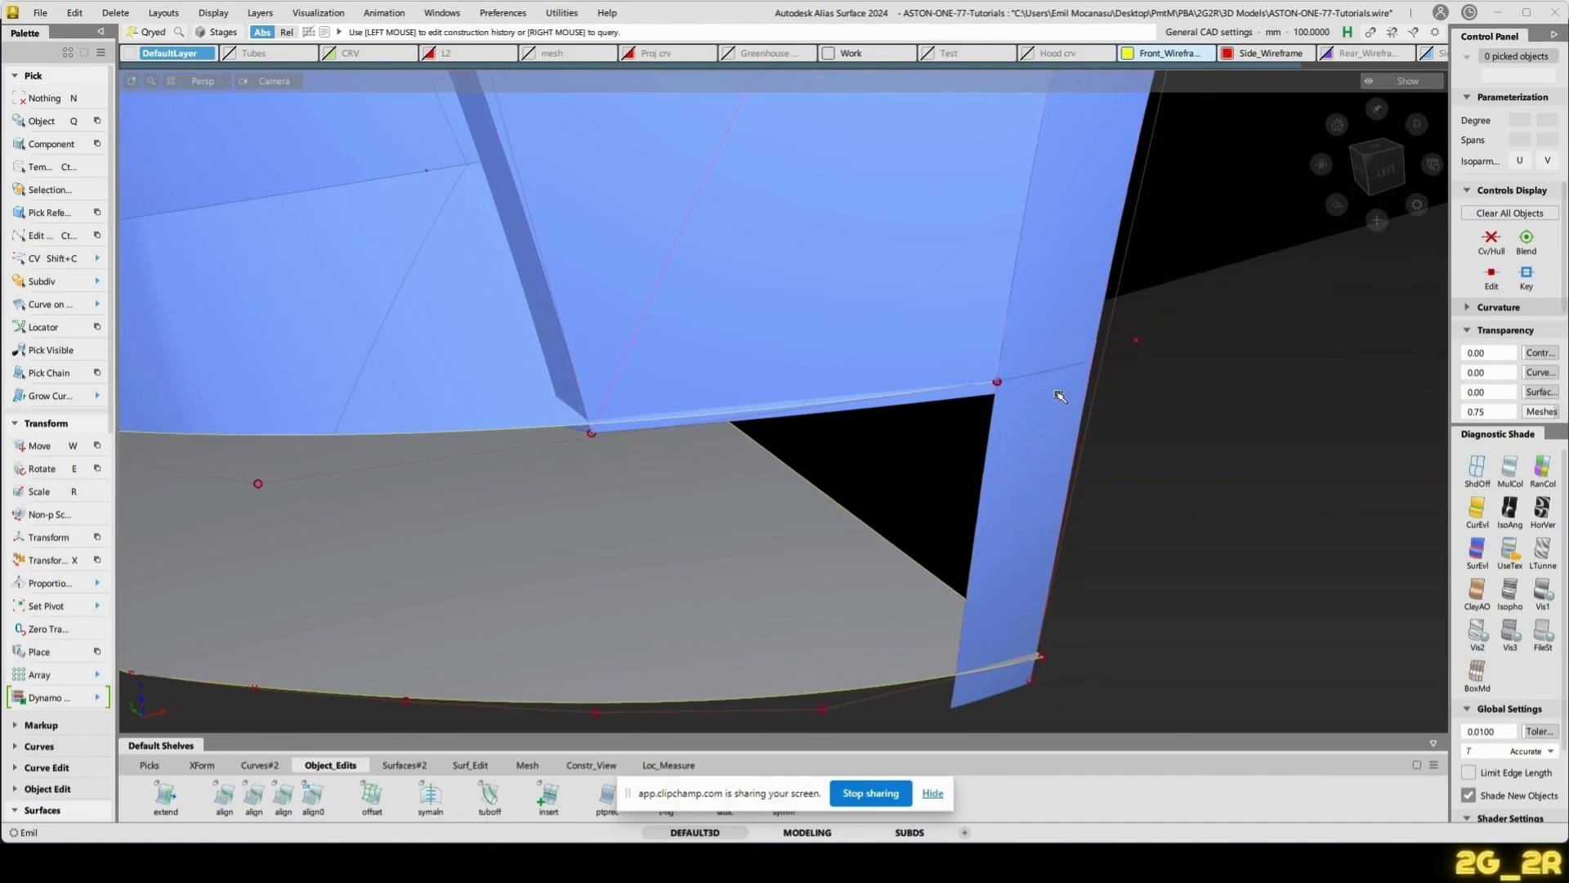
- Build a single-rail (1G_1R) surface using the projected line as generation curve and the wheel-arch circle curve as rail
middle_click(1052, 408, "ctrl+shift")
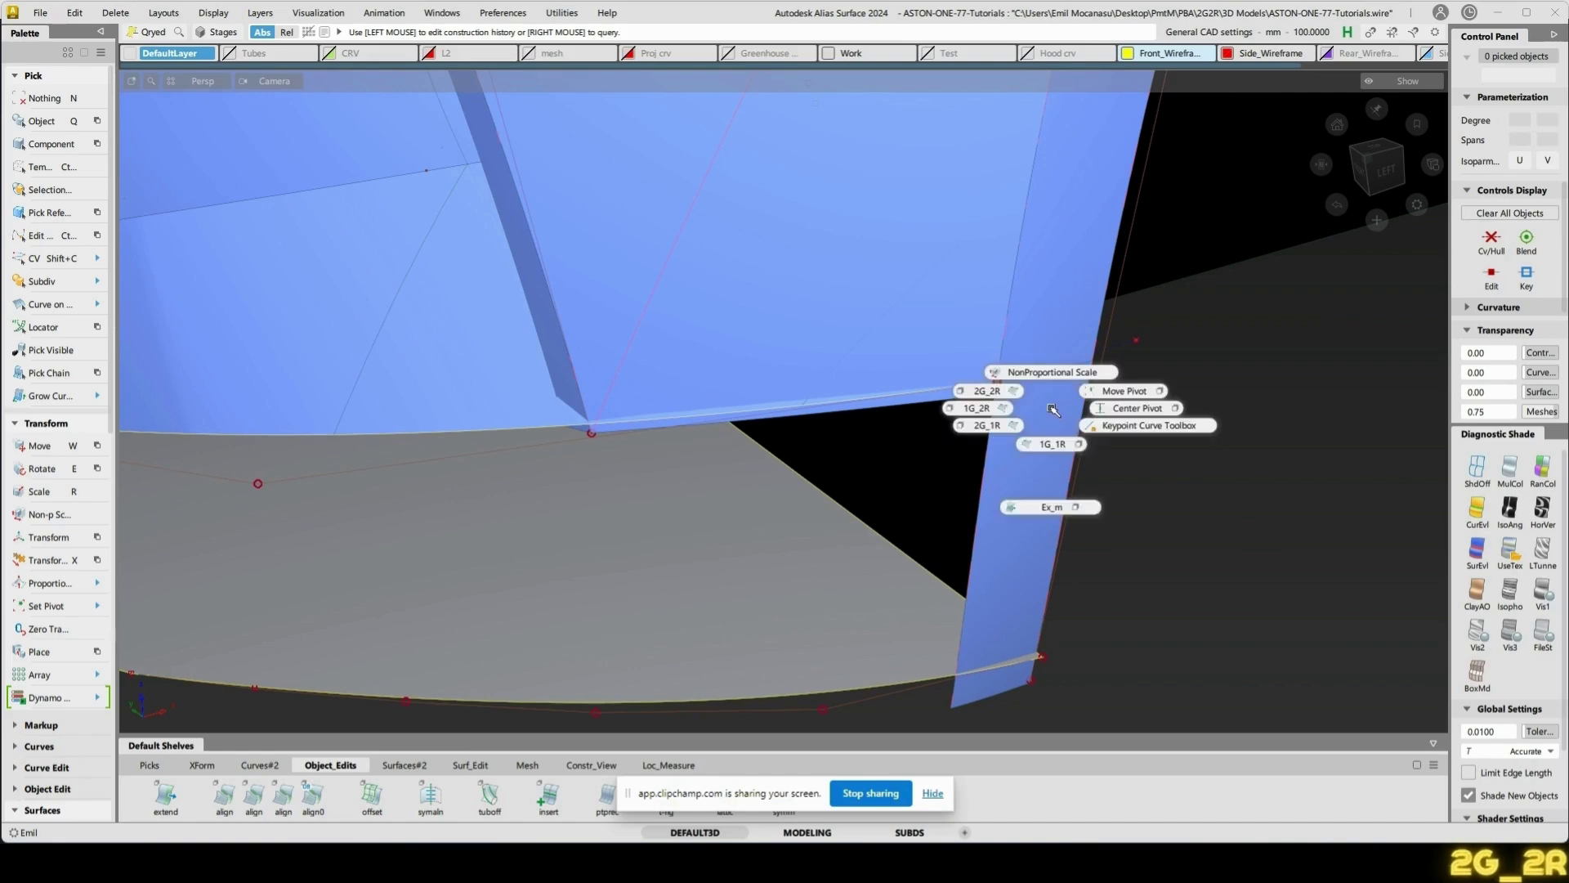
left_click(1055, 446)
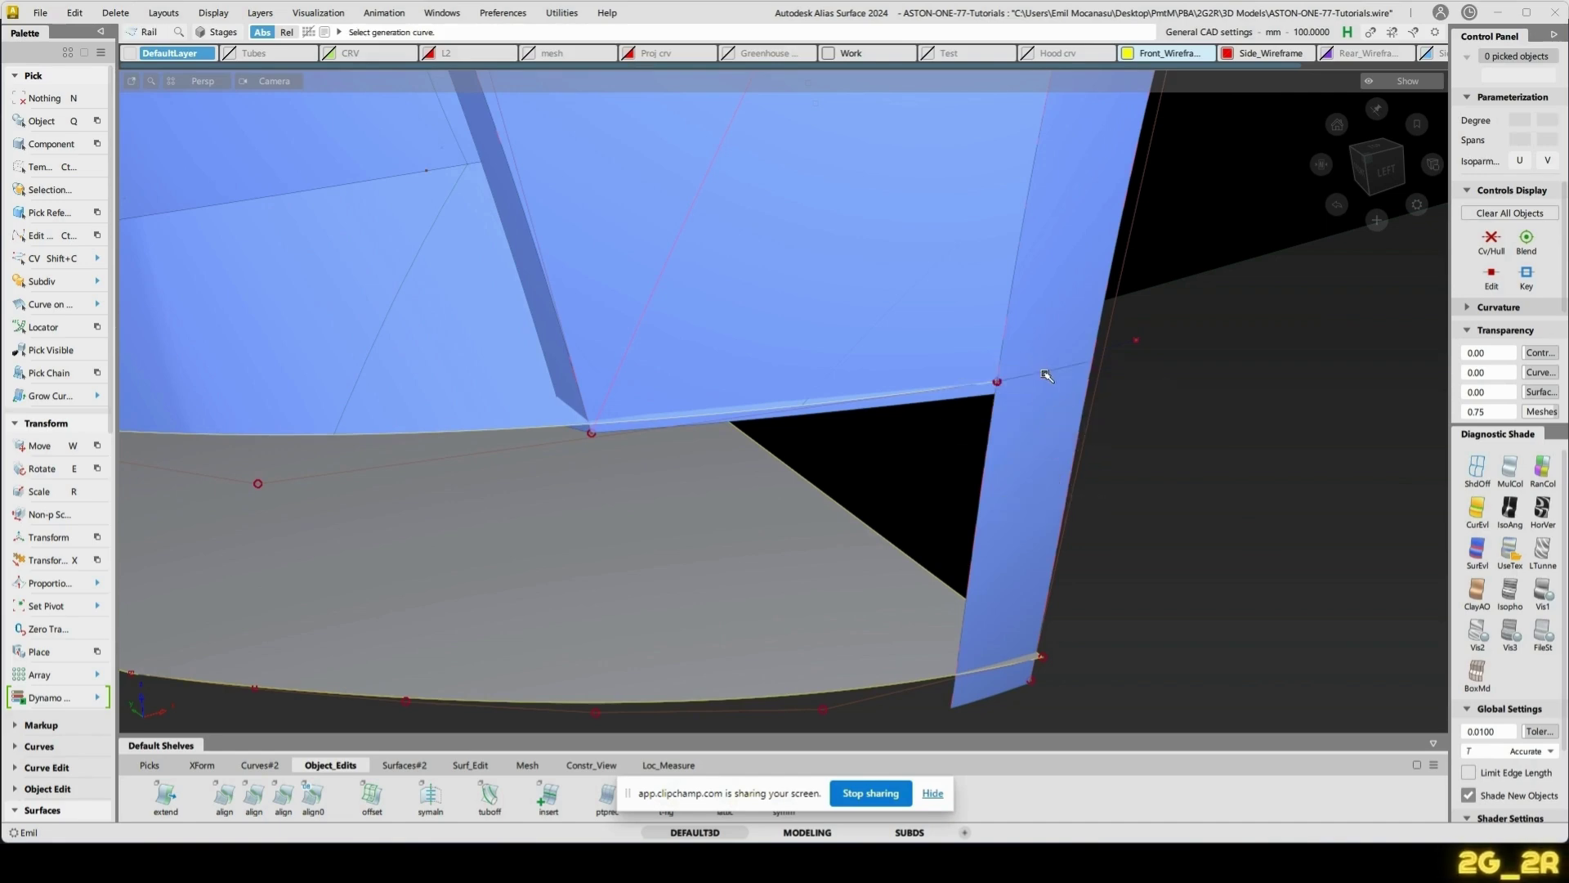
middle_click_drag(1068, 388, 1063, 425, "alt+shift")
left_click(1073, 472)
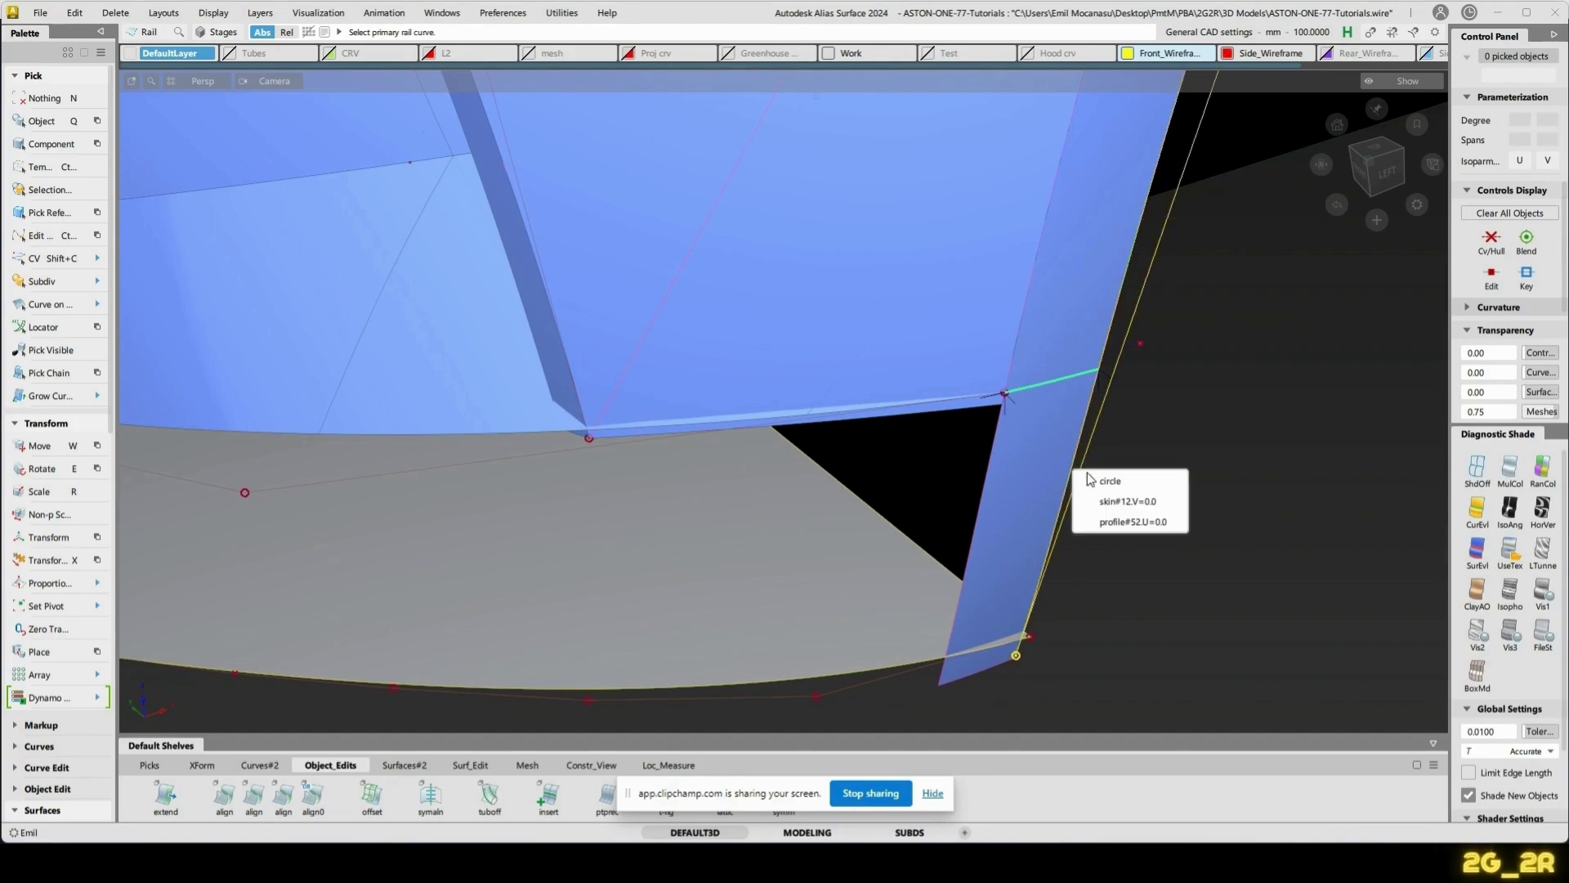
left_click(1142, 484)
right_click_drag(1142, 350, 1160, 426, "alt+shift")
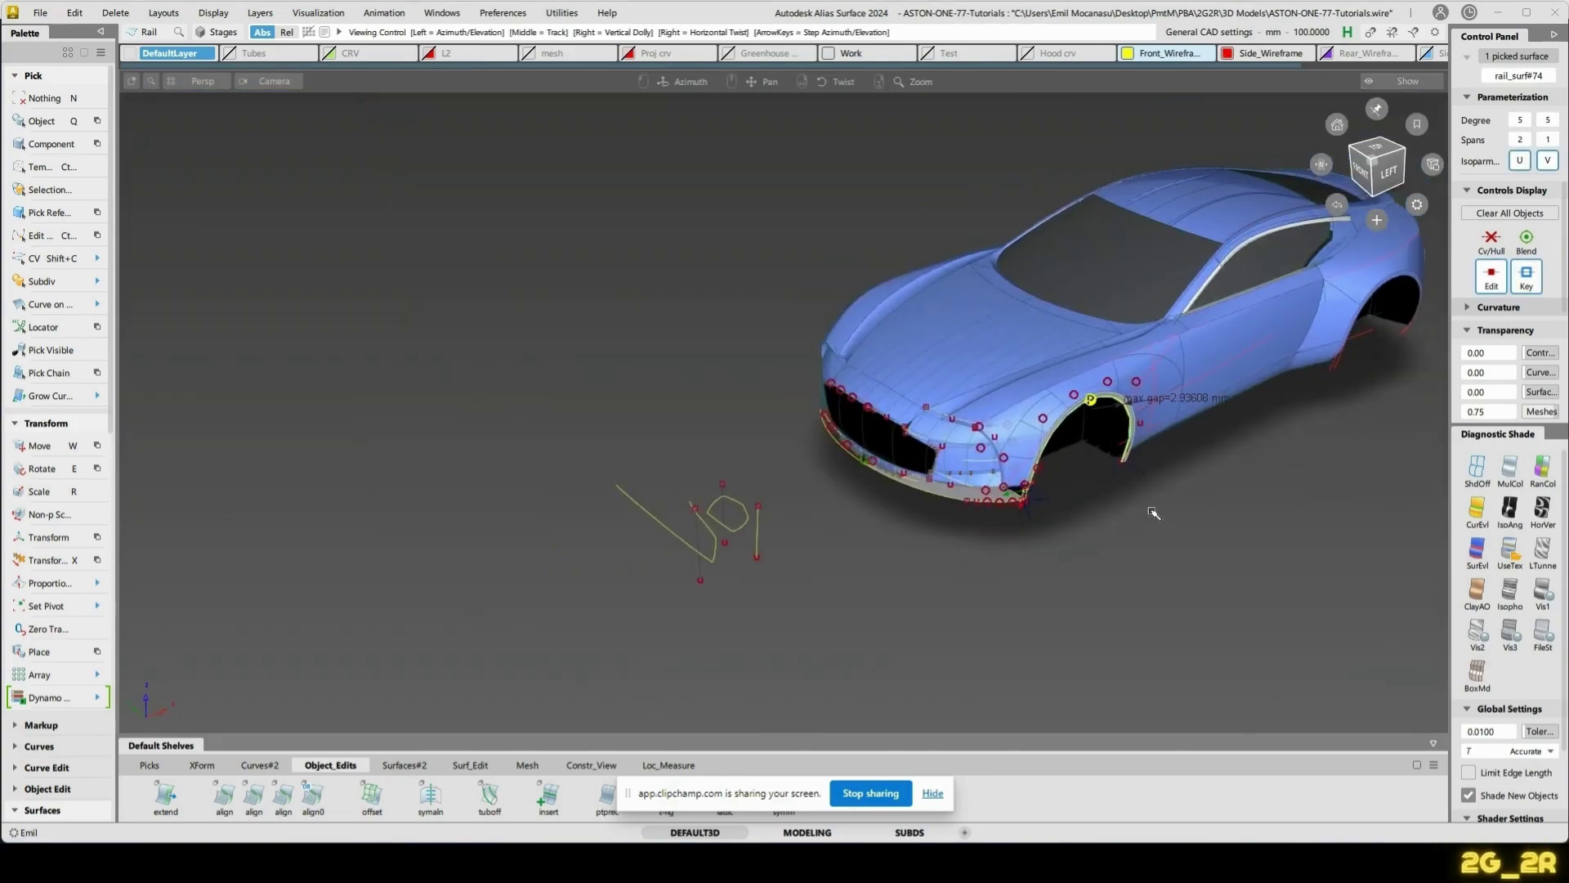
right_click_drag(1152, 512, 1143, 389, "alt+shift")
key("ctrl+z")
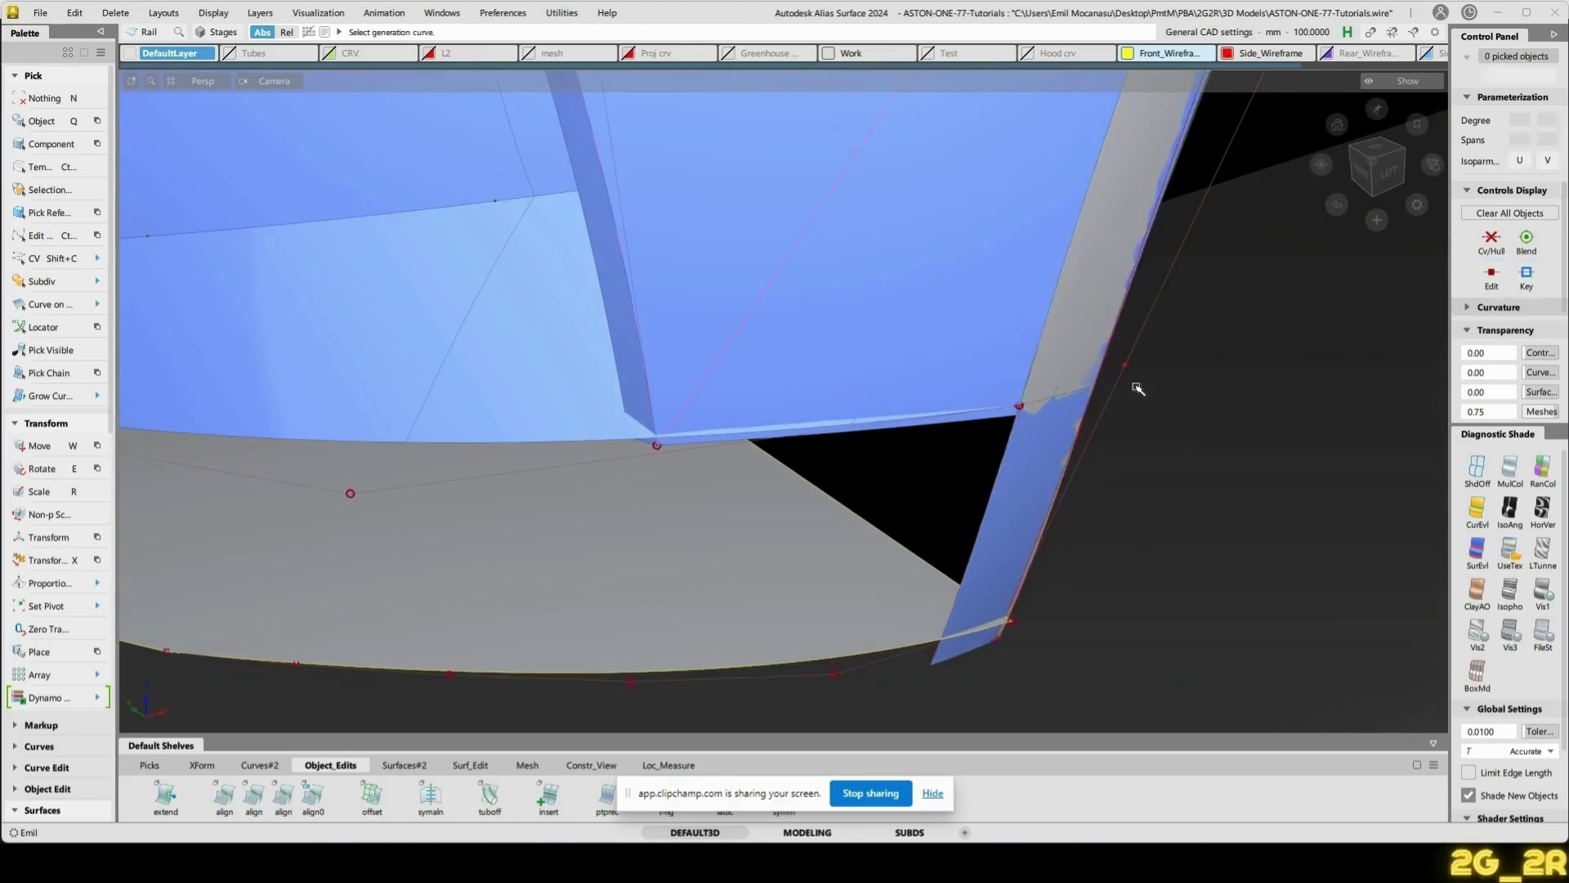
- Edit the new rail surface and move its Rail 1 start point to 0.9261, limiting it to the arch's lower front end
left_click(1059, 366)
left_click_drag(1059, 366, 874, 320, "alt+shift")
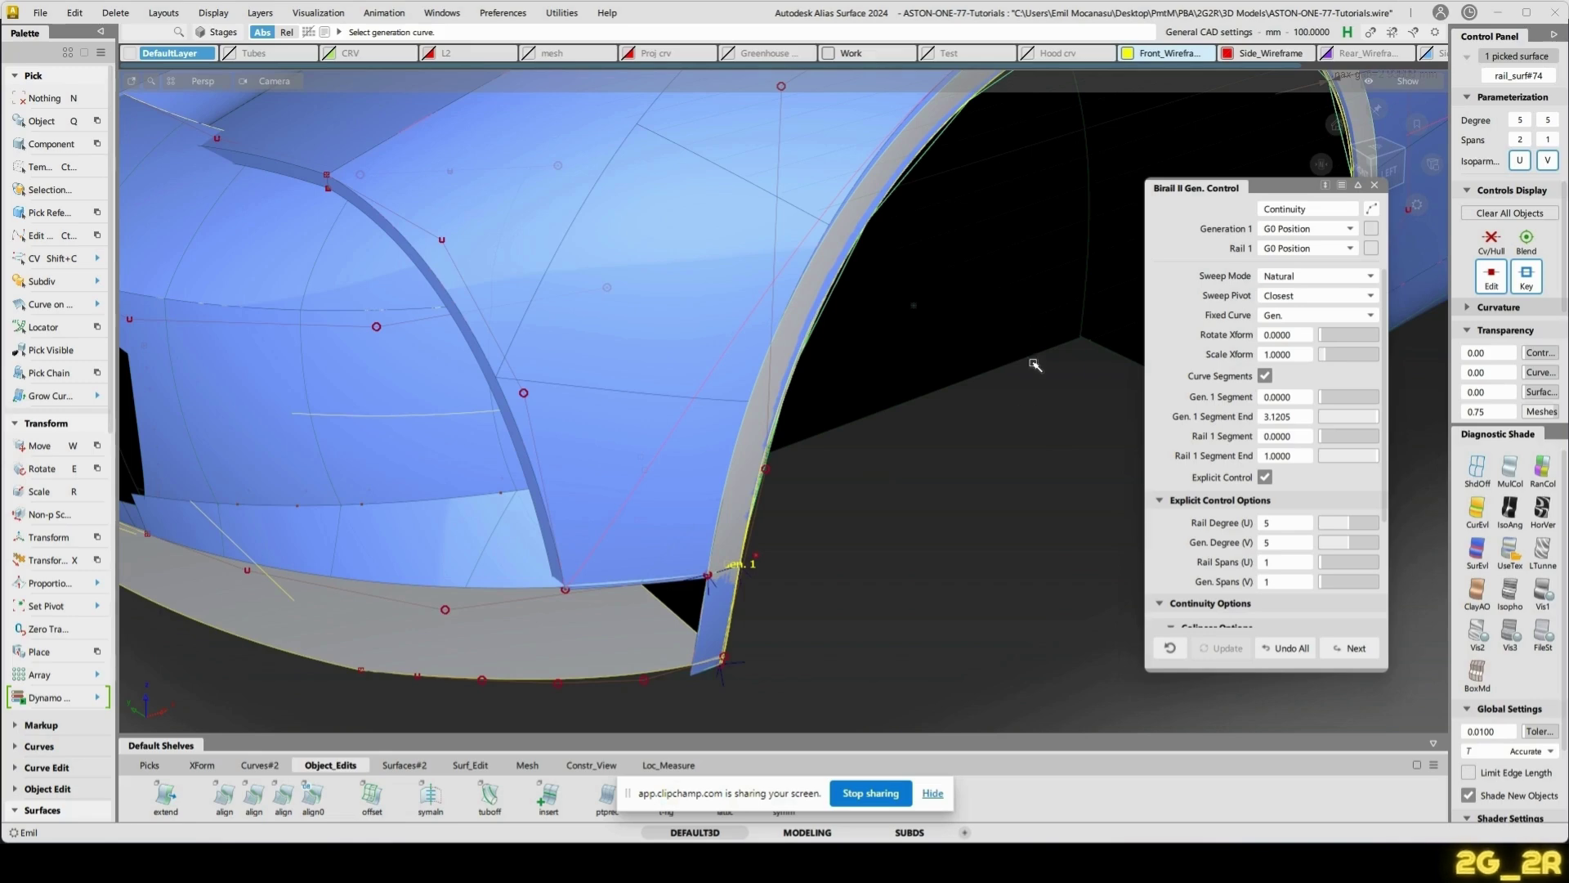
right_click_drag(1034, 364, 1037, 457, "alt+shift")
middle_click_drag(1037, 458, 955, 467, "alt+shift")
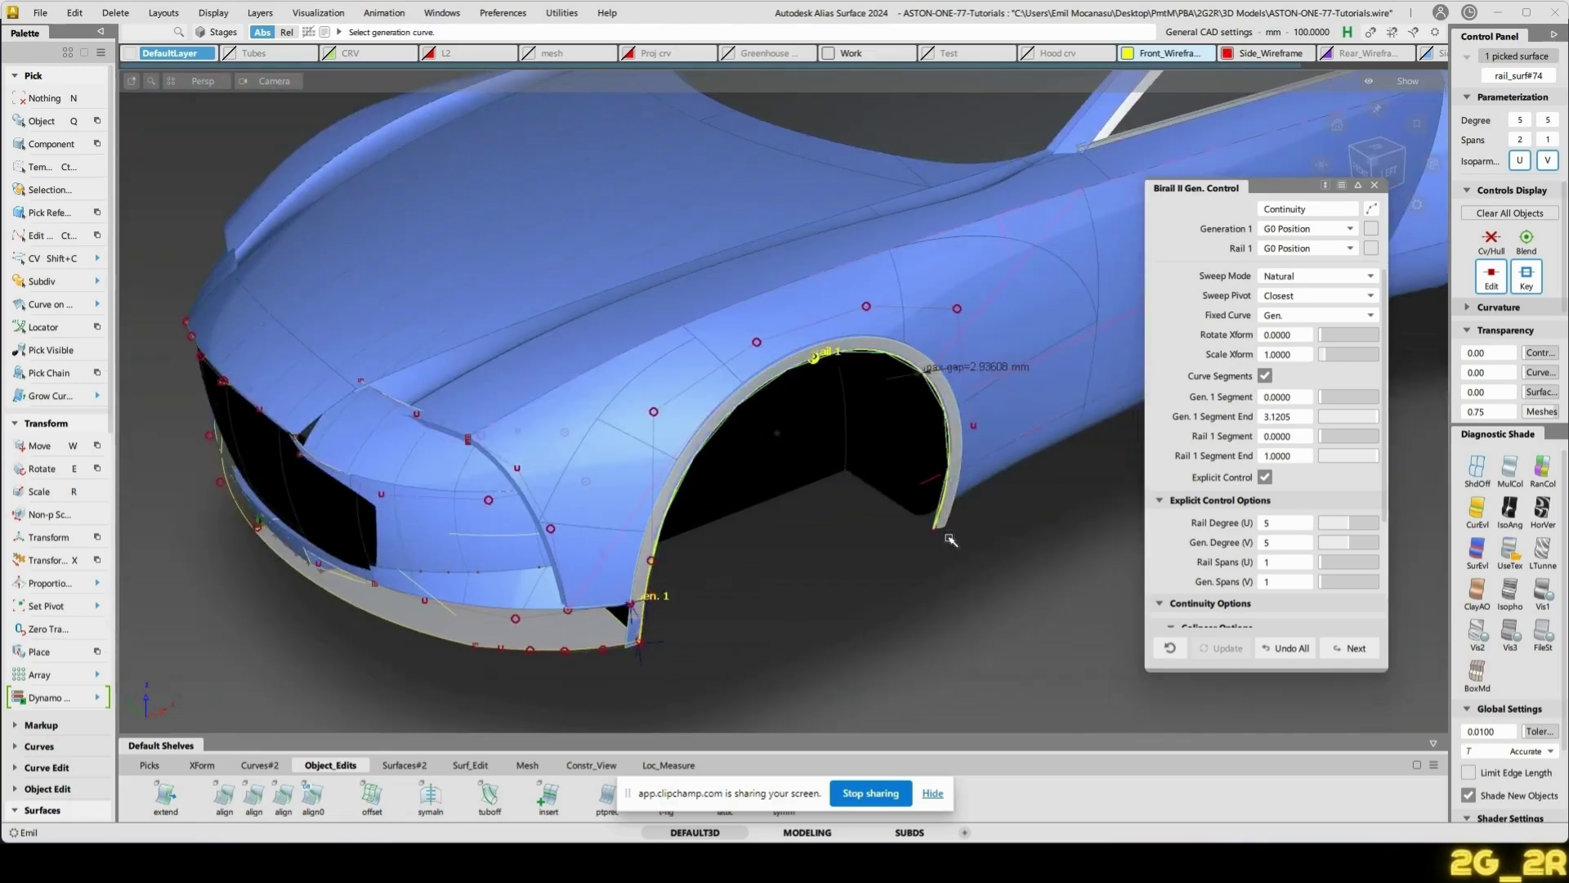
left_click_drag(938, 529, 740, 619)
right_click_drag(640, 642, 639, 401, "alt+shift")
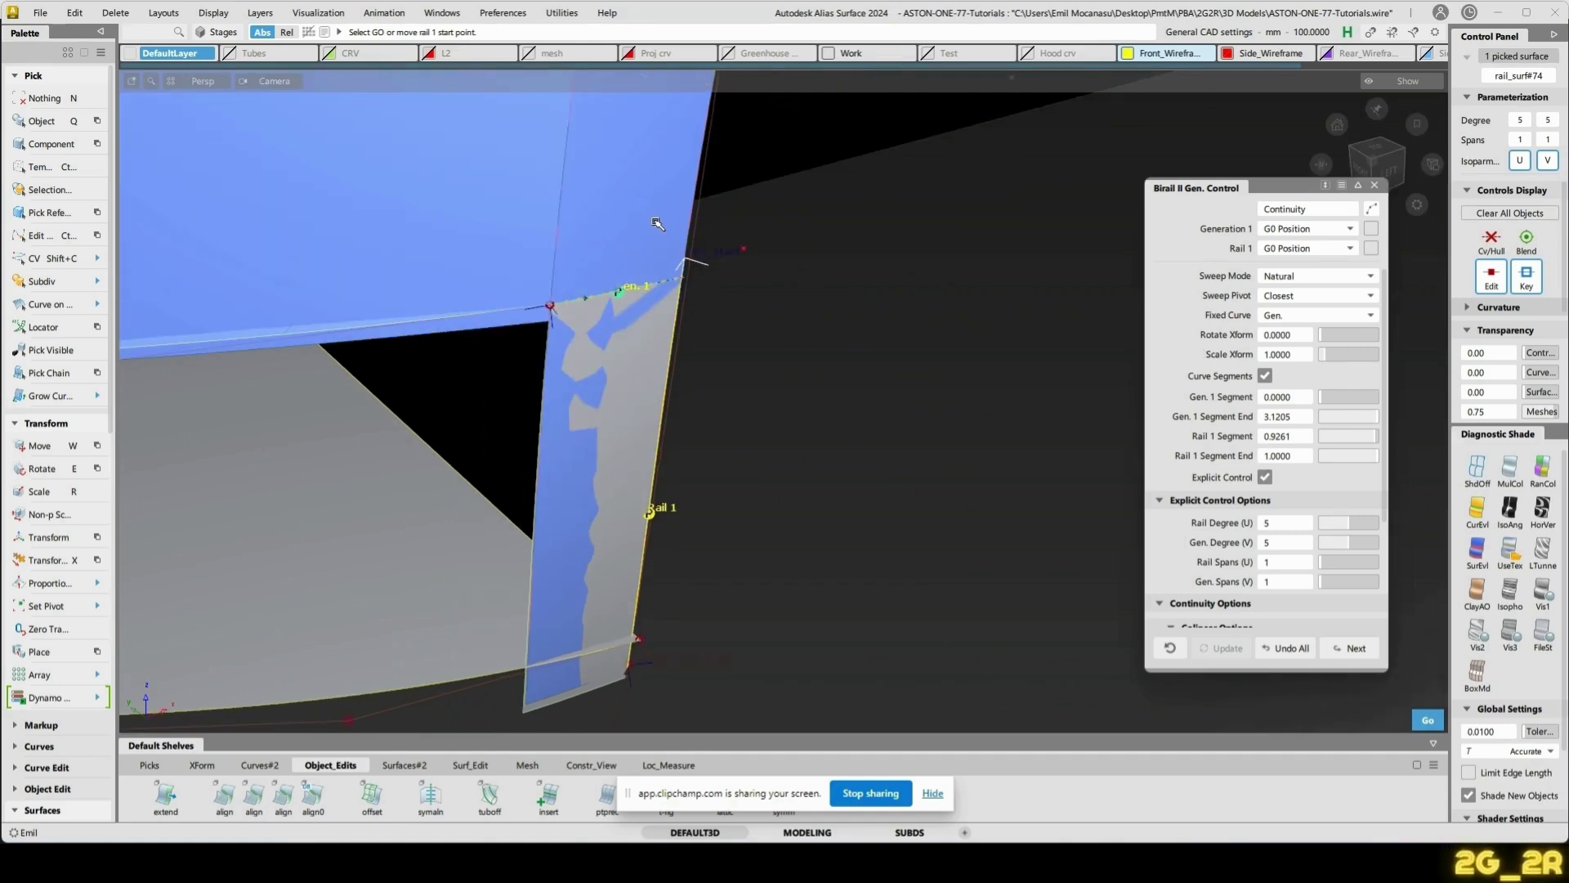
- Set the rail surface's Generation 1 continuity to G2 Curvature
left_click(1313, 224)
left_click(1308, 285)
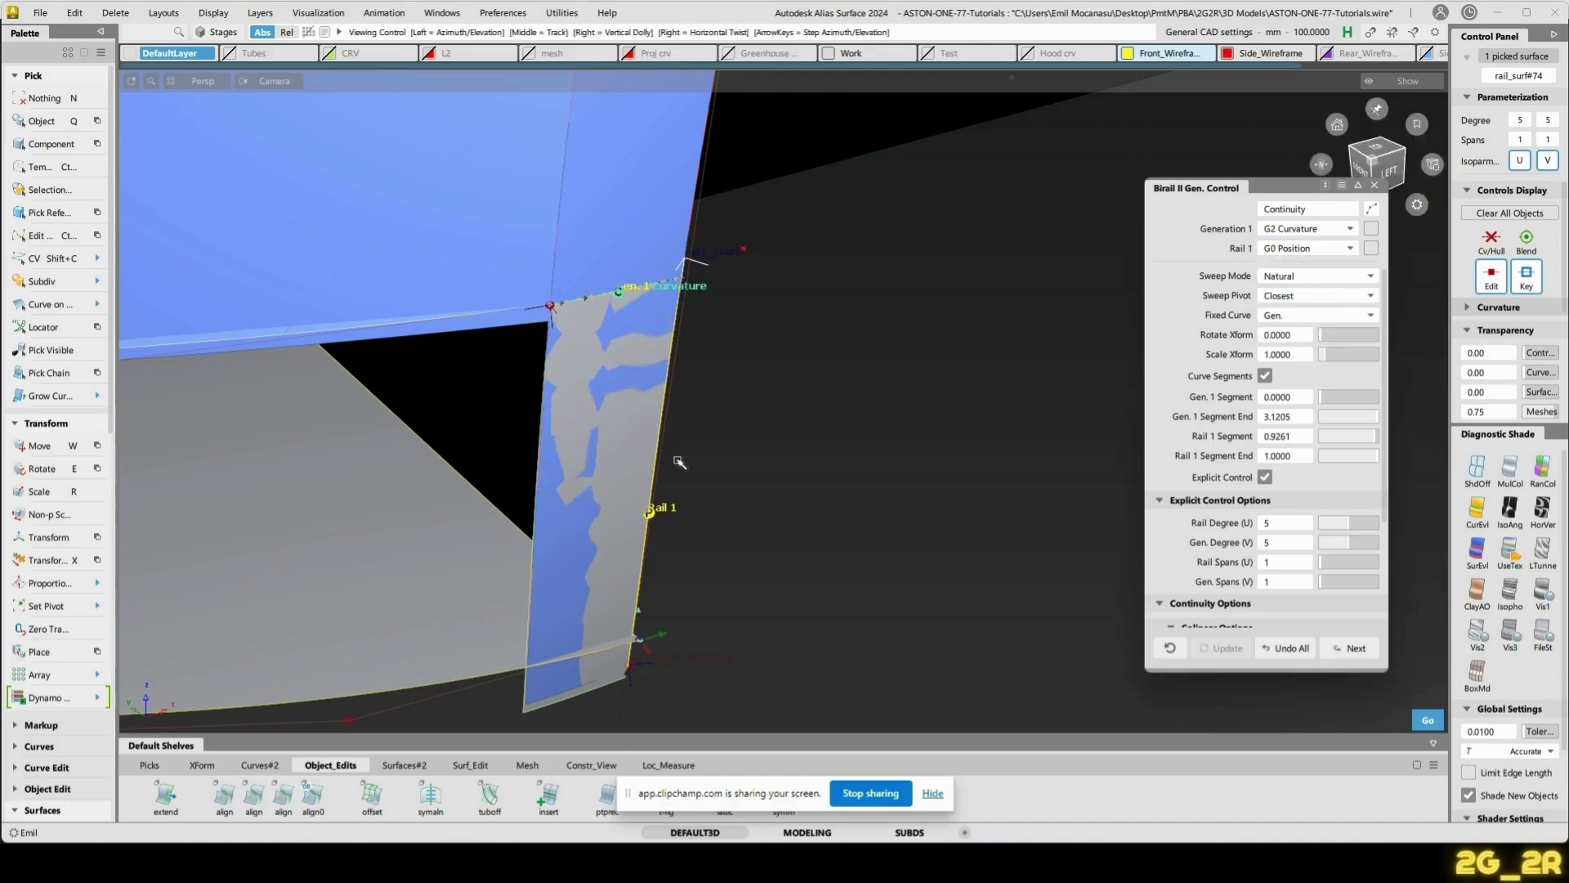
middle_click_drag(615, 520, 655, 452, "alt+shift")
left_click_drag(614, 469, 626, 479, "alt+shift")
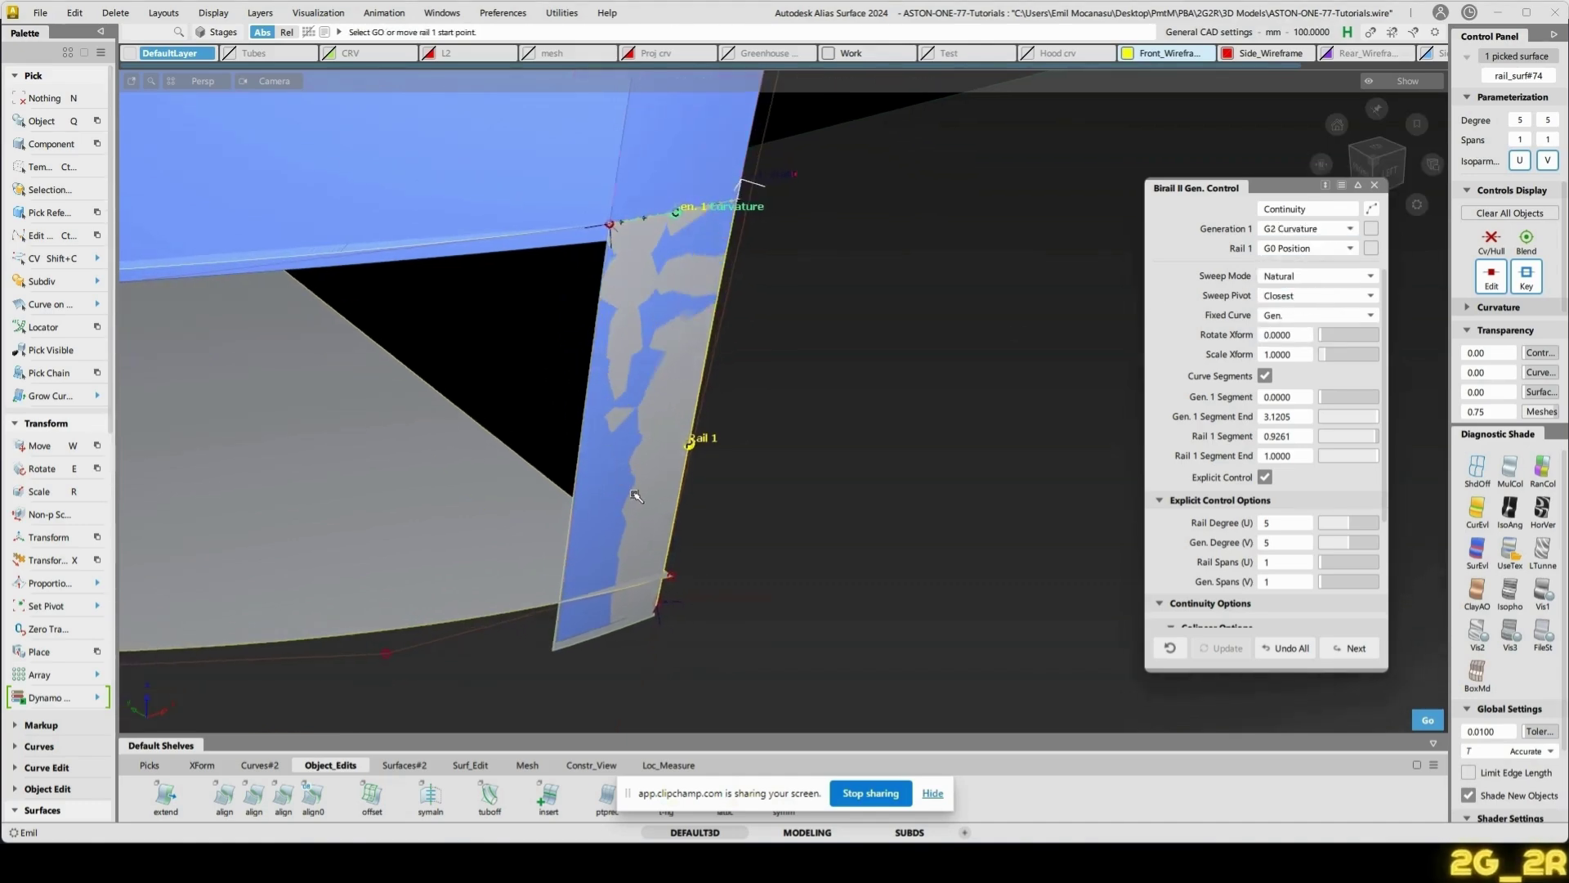
- Trim the narrow wheel-arch strip along the projected line, removing the part below it
key("space")
key("t")
left_click(656, 168)
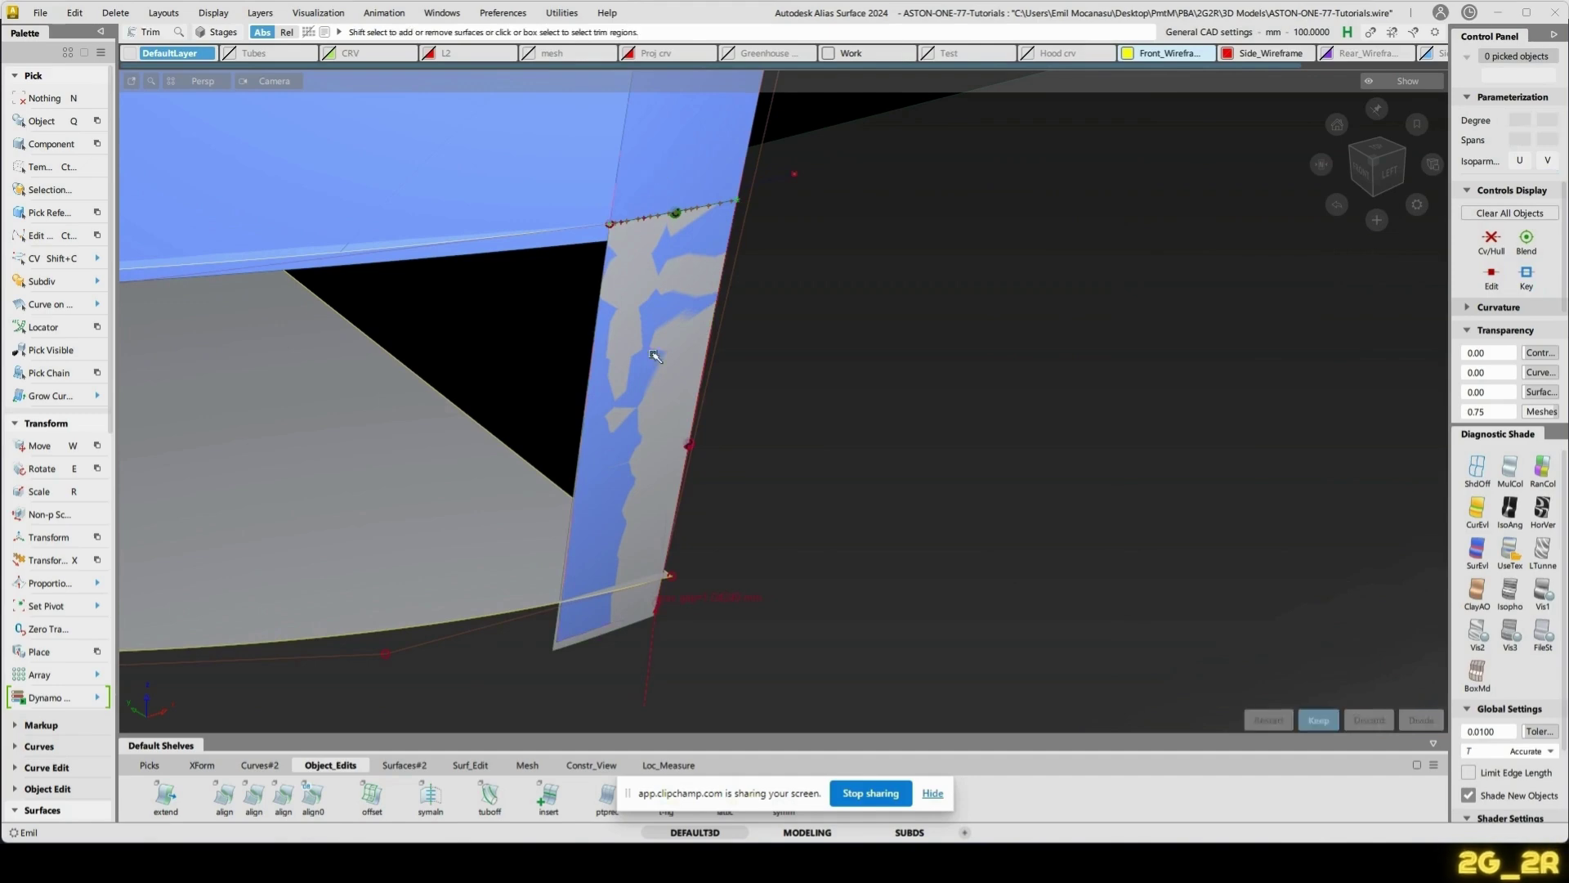
left_click(654, 392)
right_click_drag(921, 236, 942, 335, "alt+shift")
key("space")
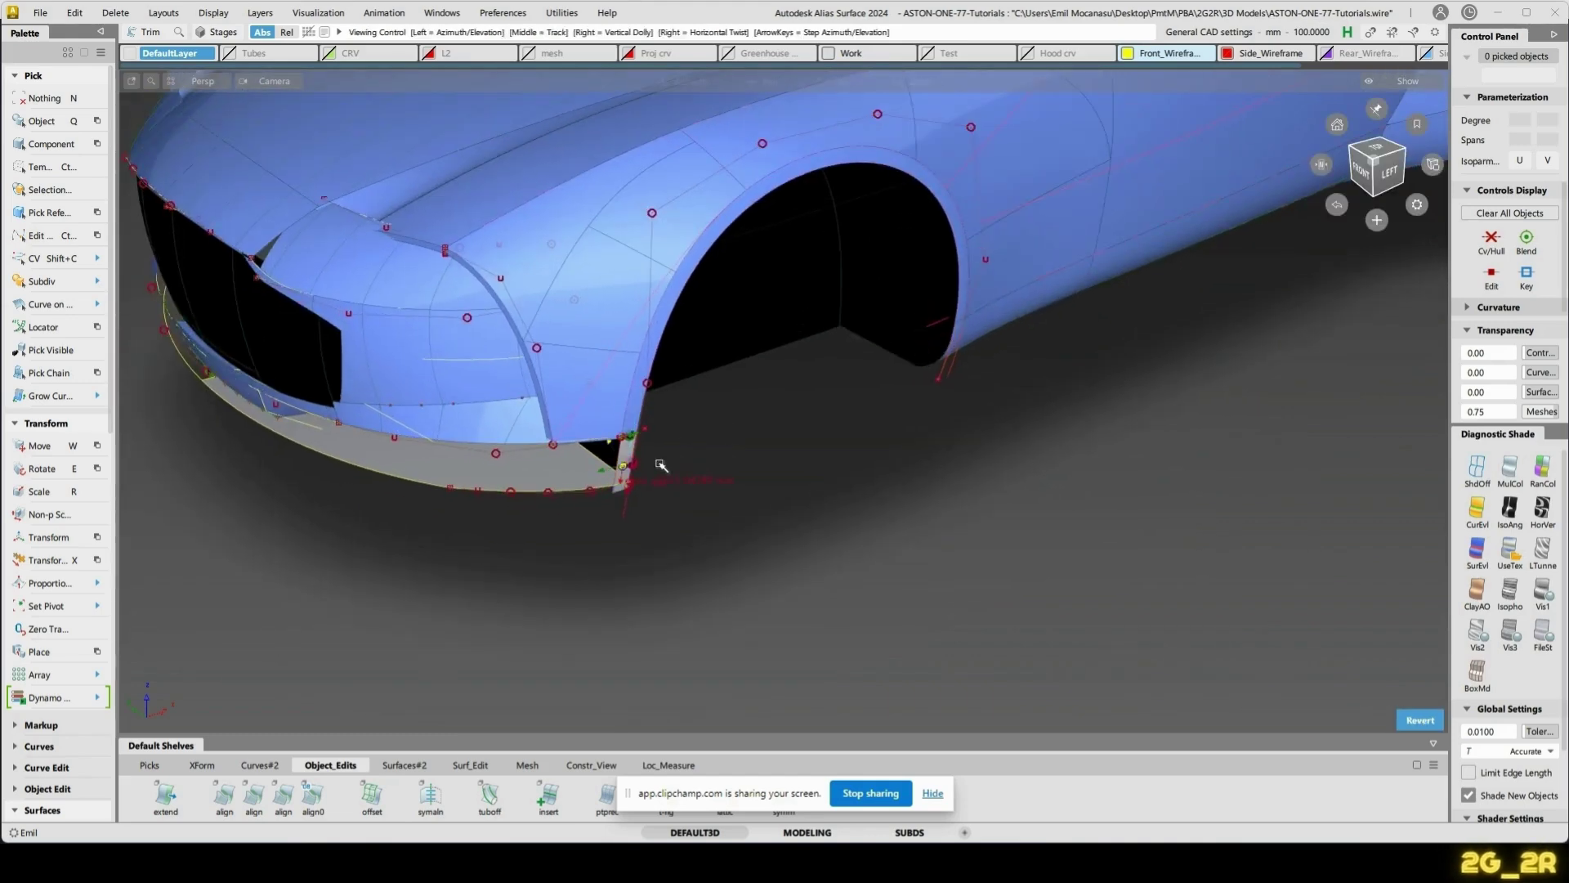
- Query-edit the lower wheel-arch rail surface and try a Rotate Xform of 1, followed by 3
right_click_drag(696, 591, 702, 486, "alt+shift")
middle_click_drag(643, 542, 665, 493, "alt+shift")
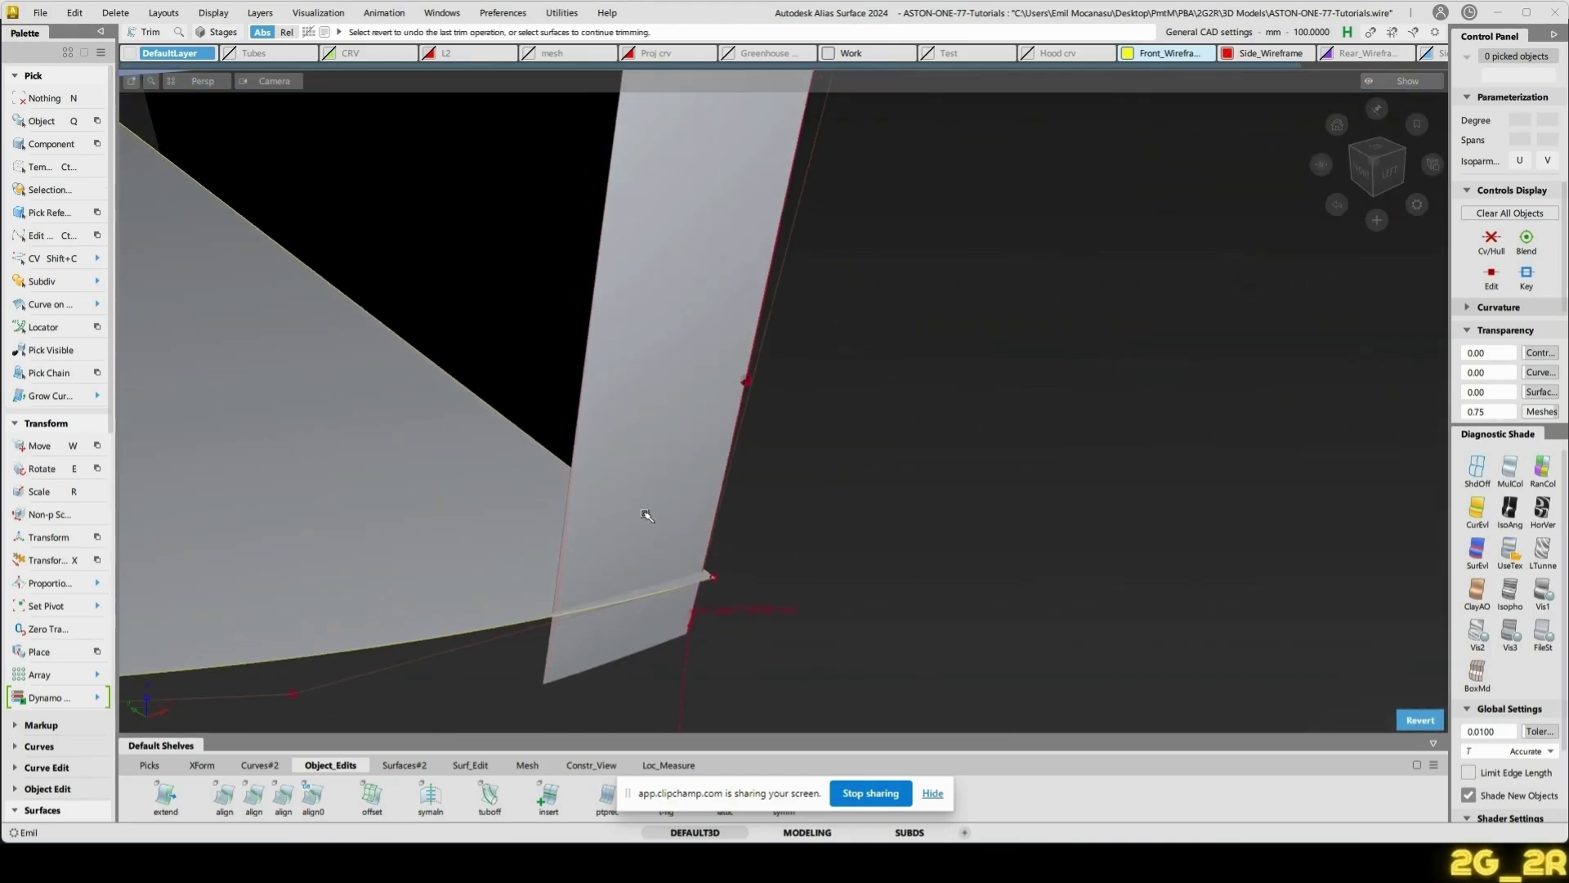
key("ctrl+q")
left_click(635, 517)
left_click(660, 431)
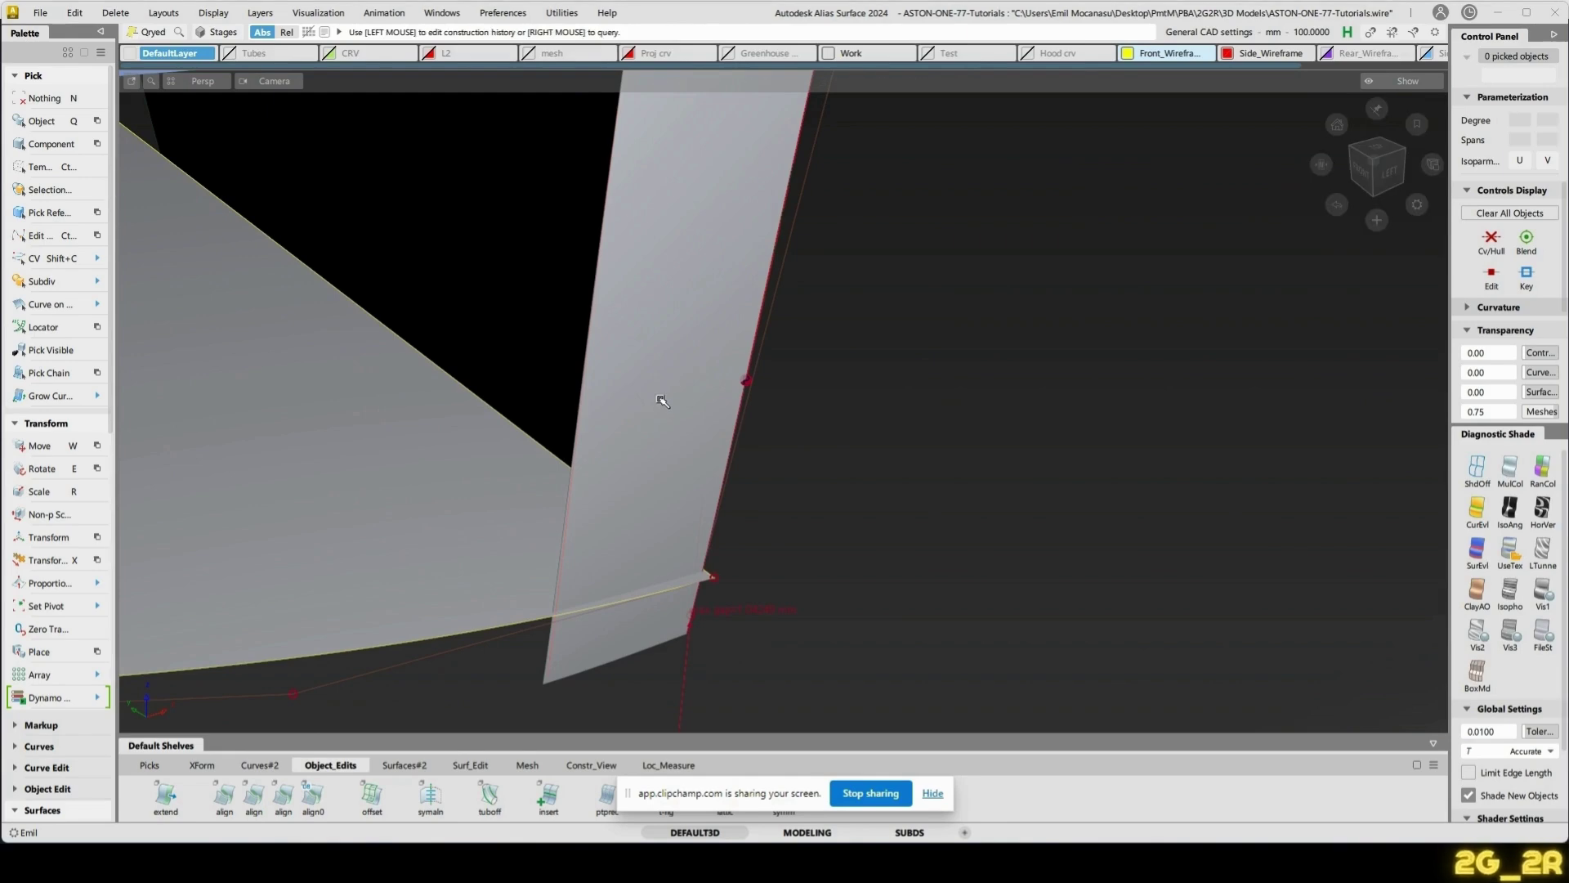
left_click(663, 400)
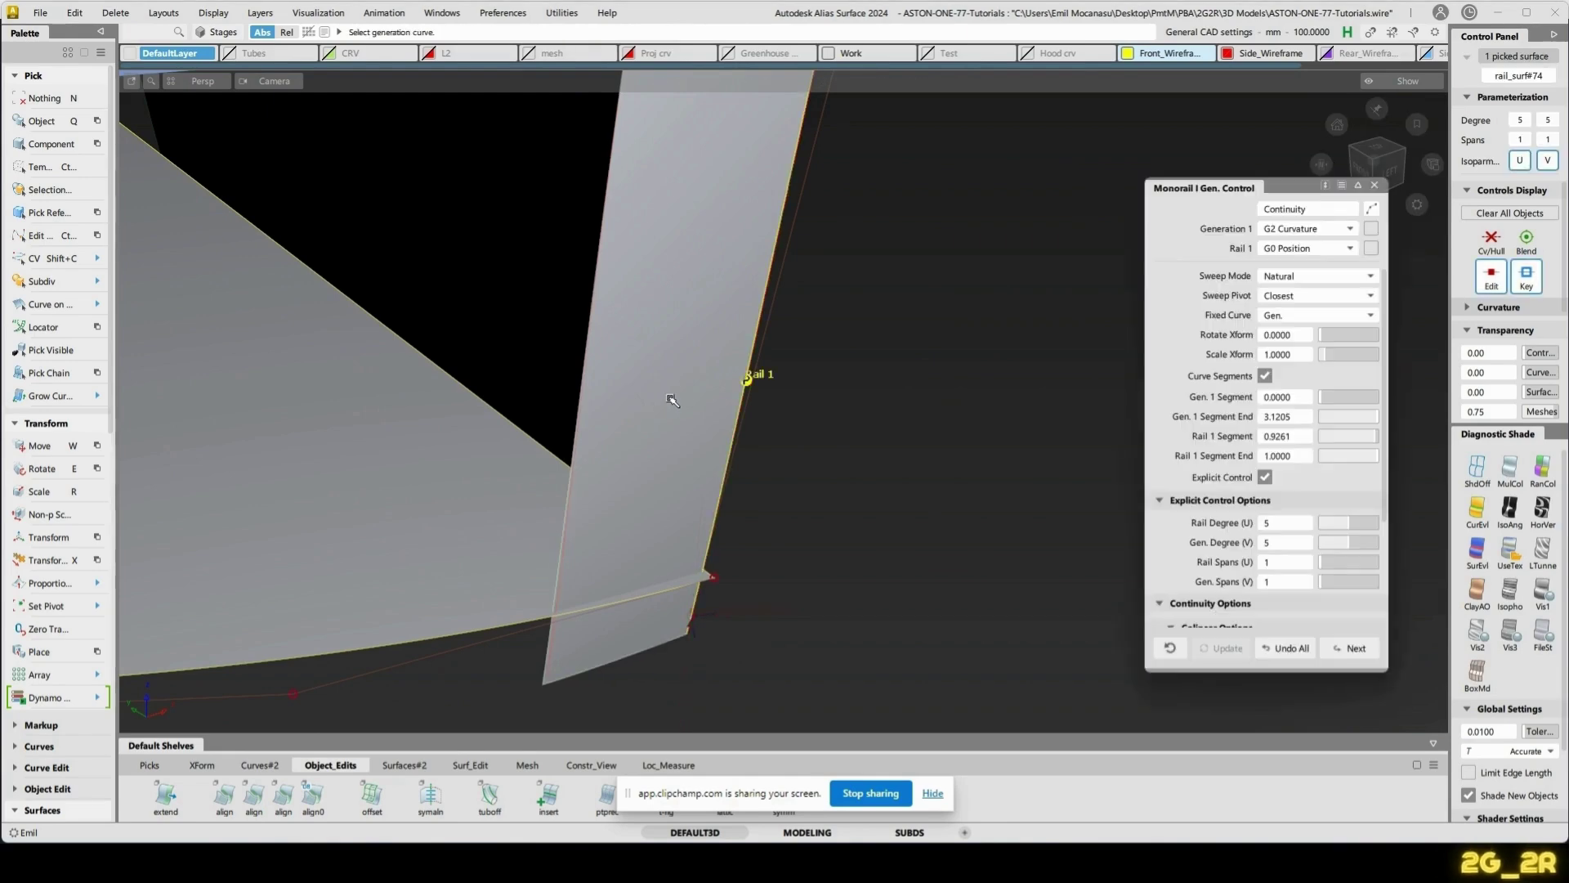
left_click(1292, 354)
left_click(1301, 331)
type("1")
key("Return")
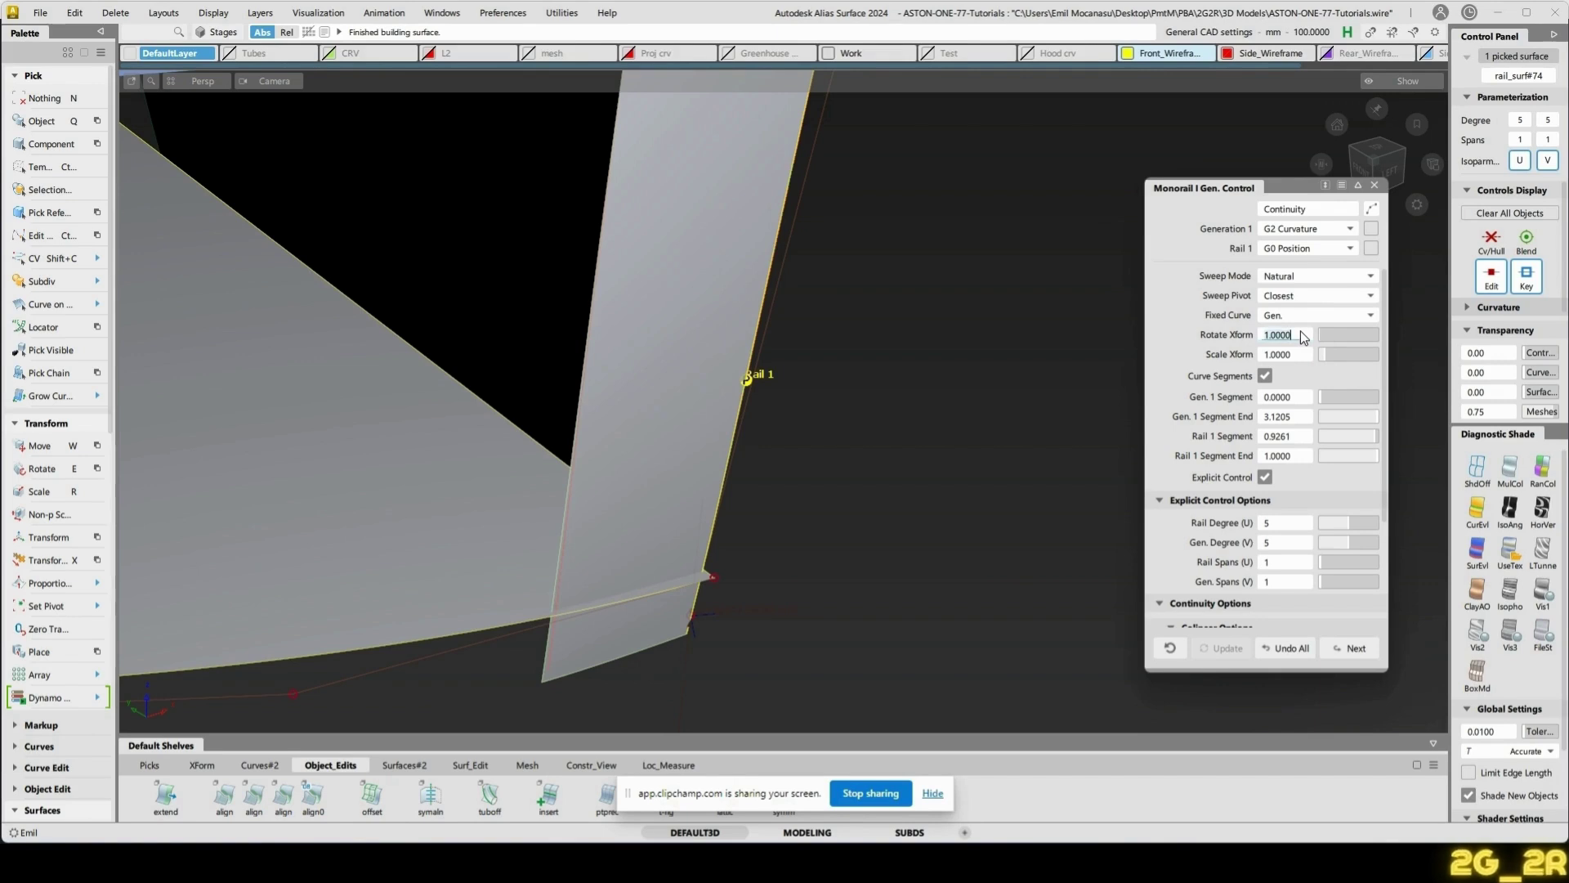
key("Return")
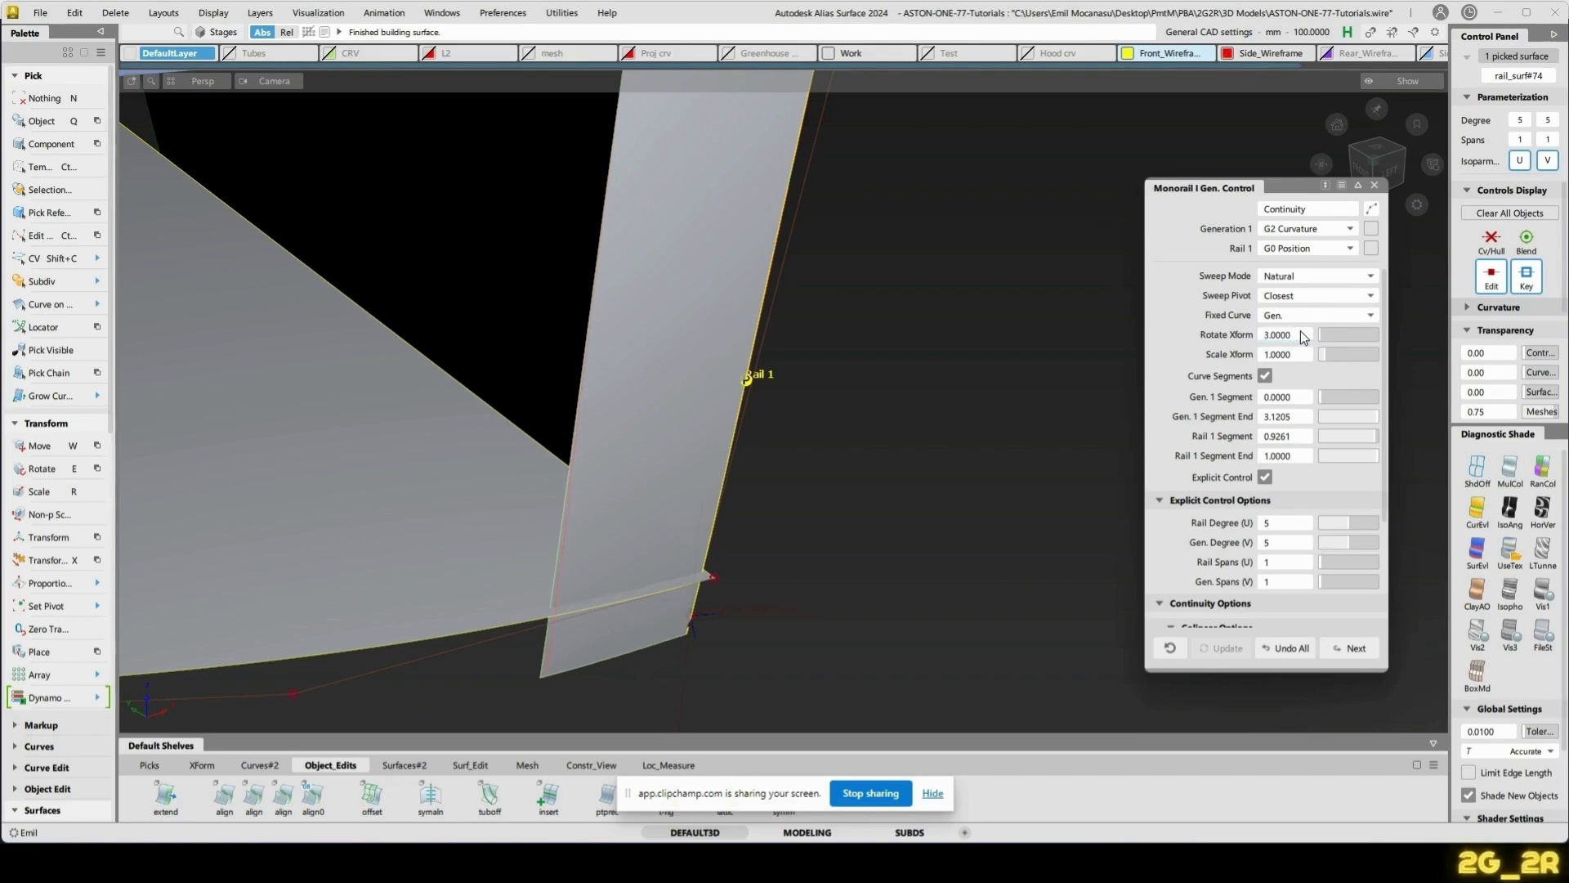
key("n")
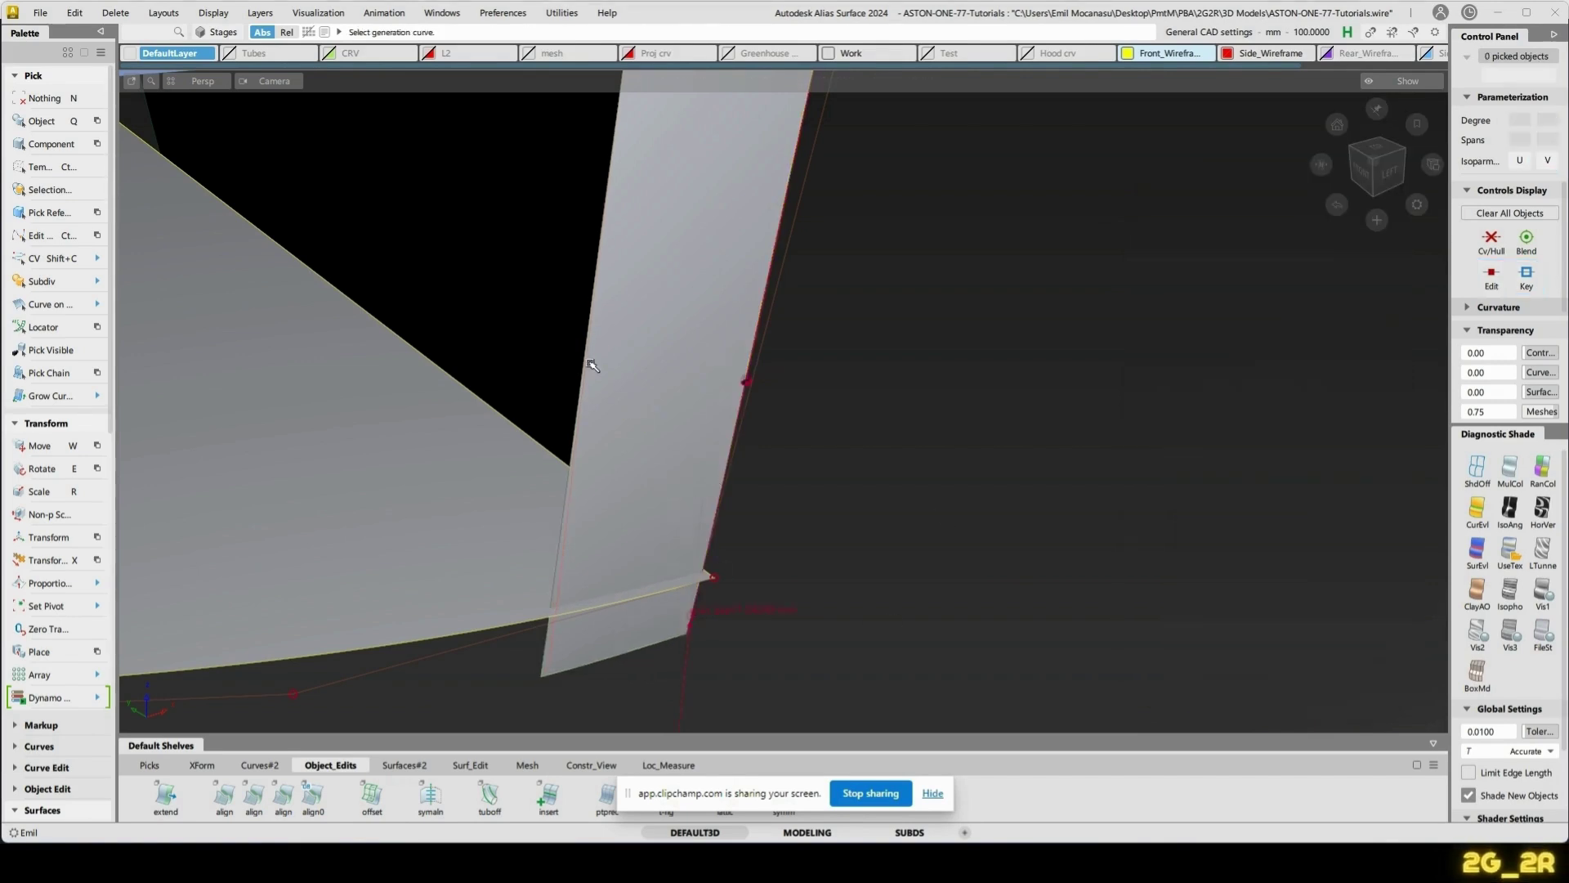
- Show the mesh layer and set the lower wheel-arch rail surface's Rotate Xform to 5 to compare it with the mesh
left_click(530, 54)
left_click_drag(614, 398, 677, 438, "alt+shift")
key("ctrl+q")
left_click(655, 469)
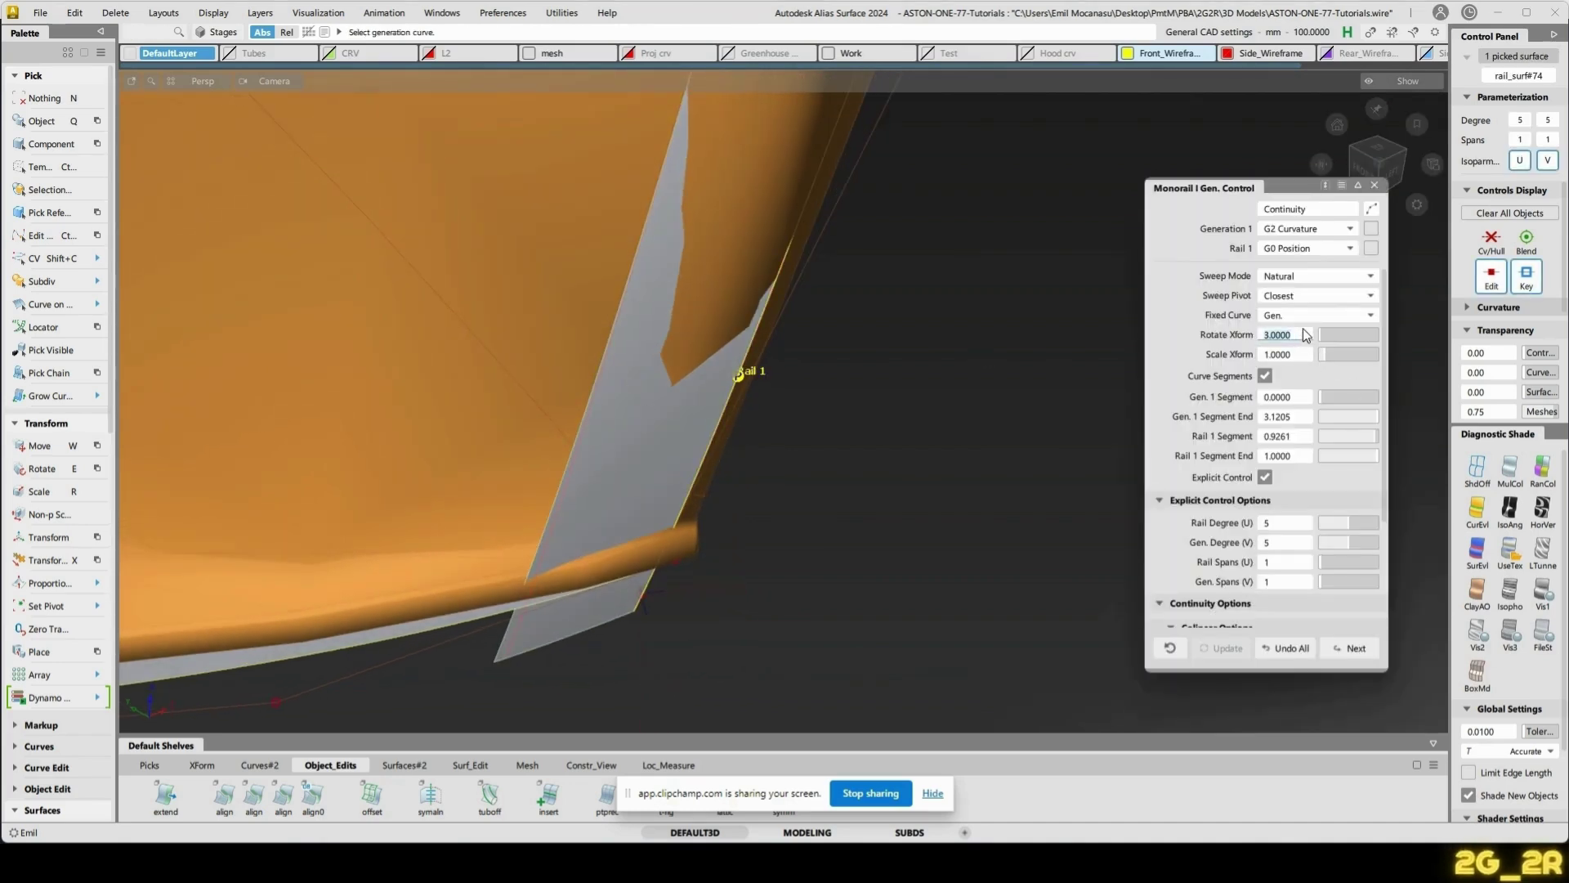
left_click(1306, 334)
type("5")
key("Return")
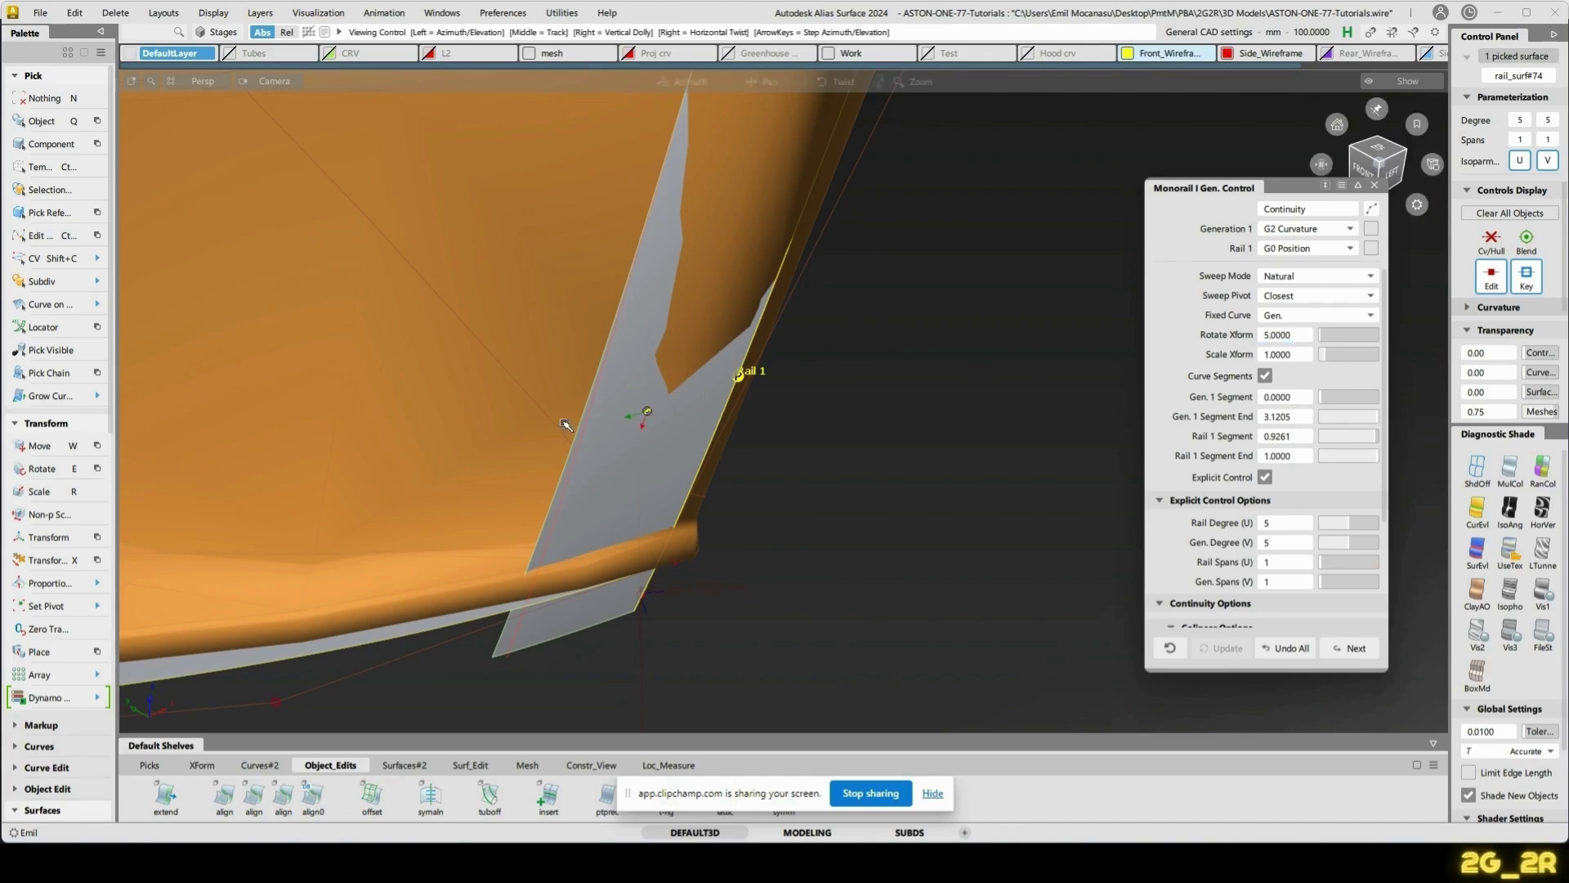
mouse_move(641, 418)
left_mouse_down("alt+shift")
mouse_move(554, 547)
mouse_move(613, 539)
mouse_move(551, 521)
mouse_move(594, 540)
left_mouse_up("alt+shift")
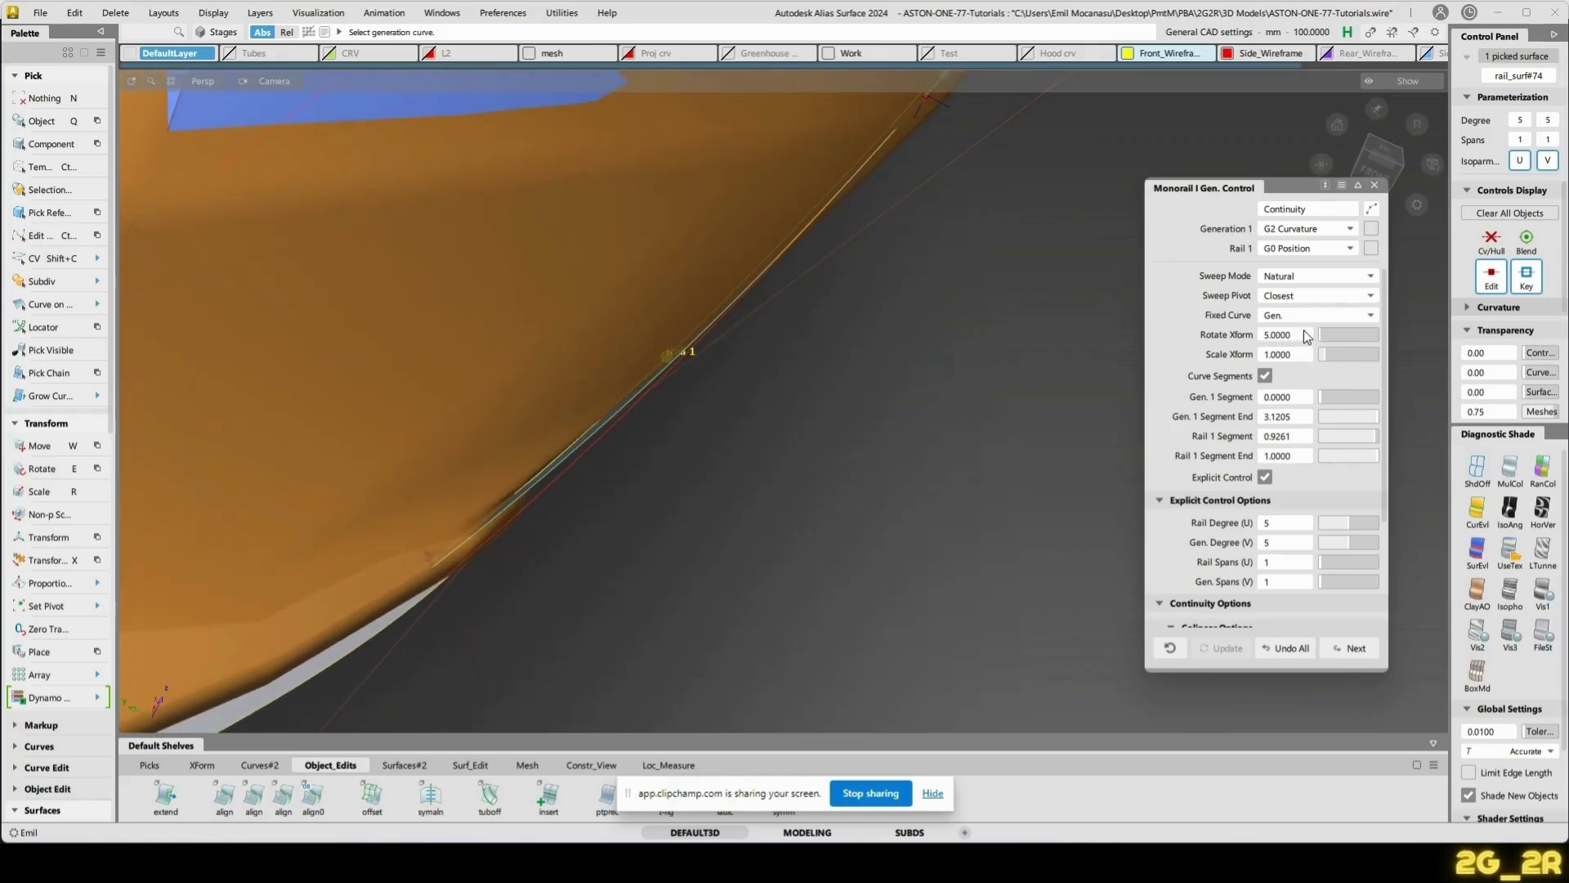
- Set the rail surface's Rotate Xform to 8 and finish editing the surface
left_click(1308, 336)
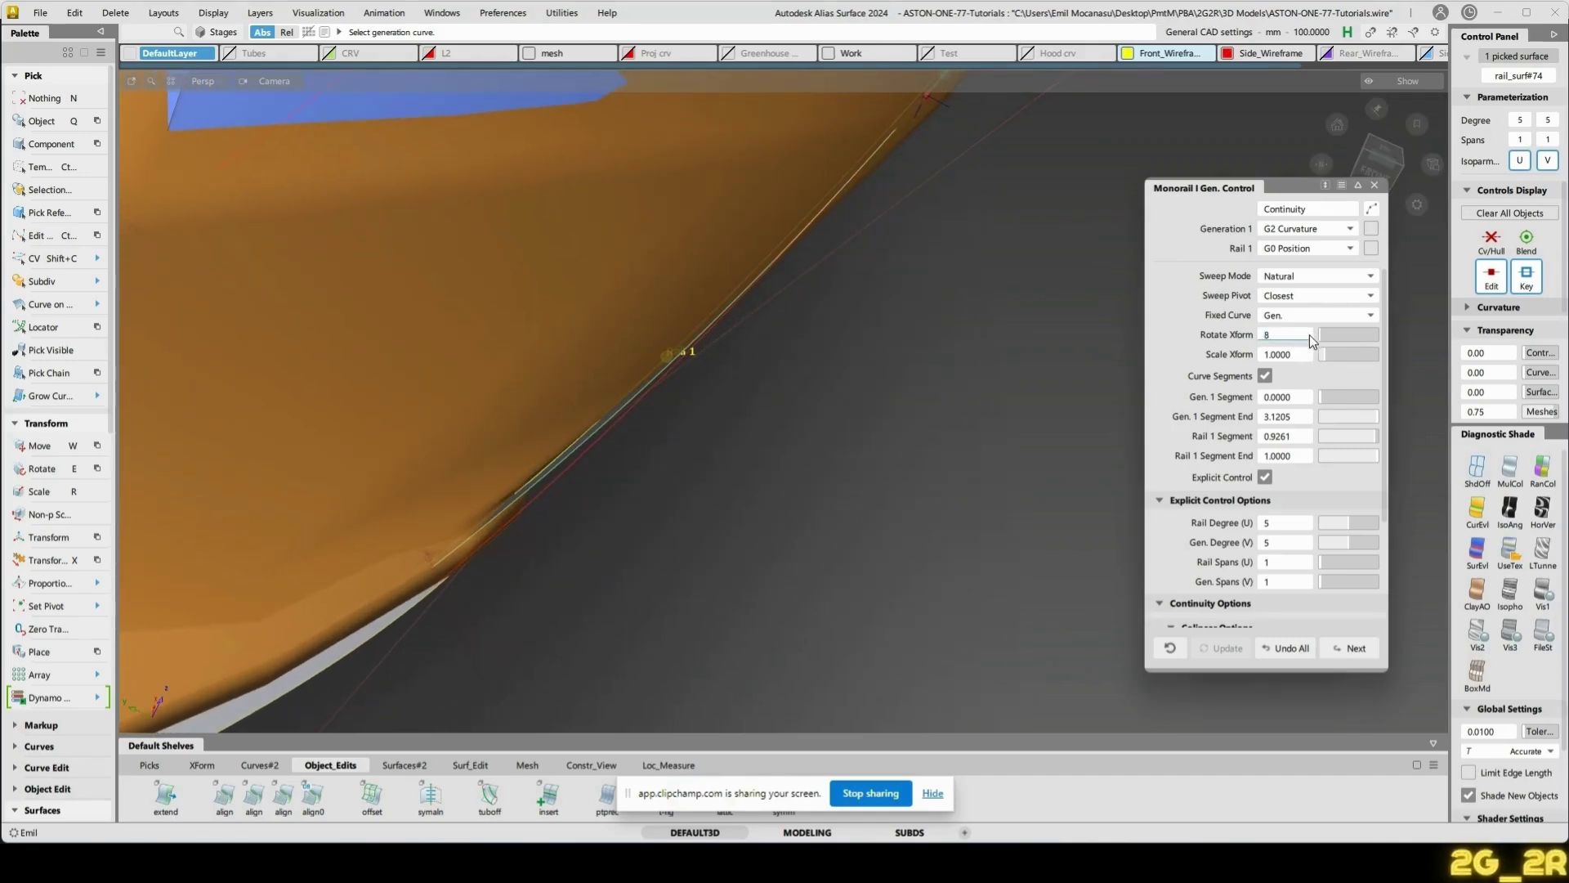
key("Return")
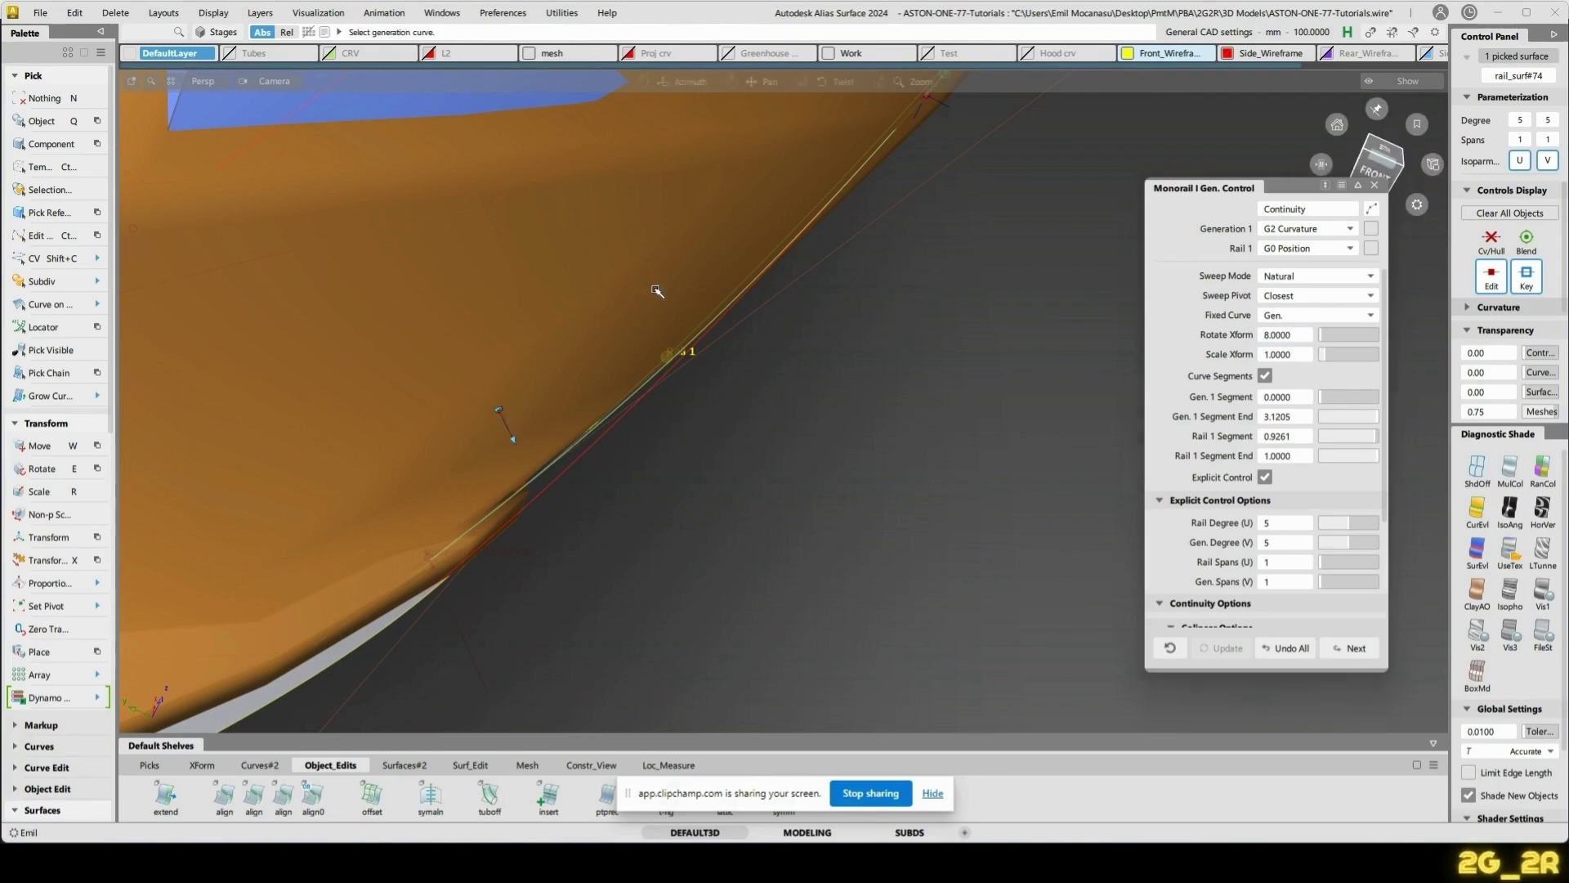
left_click_drag(655, 291, 636, 467, "alt+shift")
key("n")
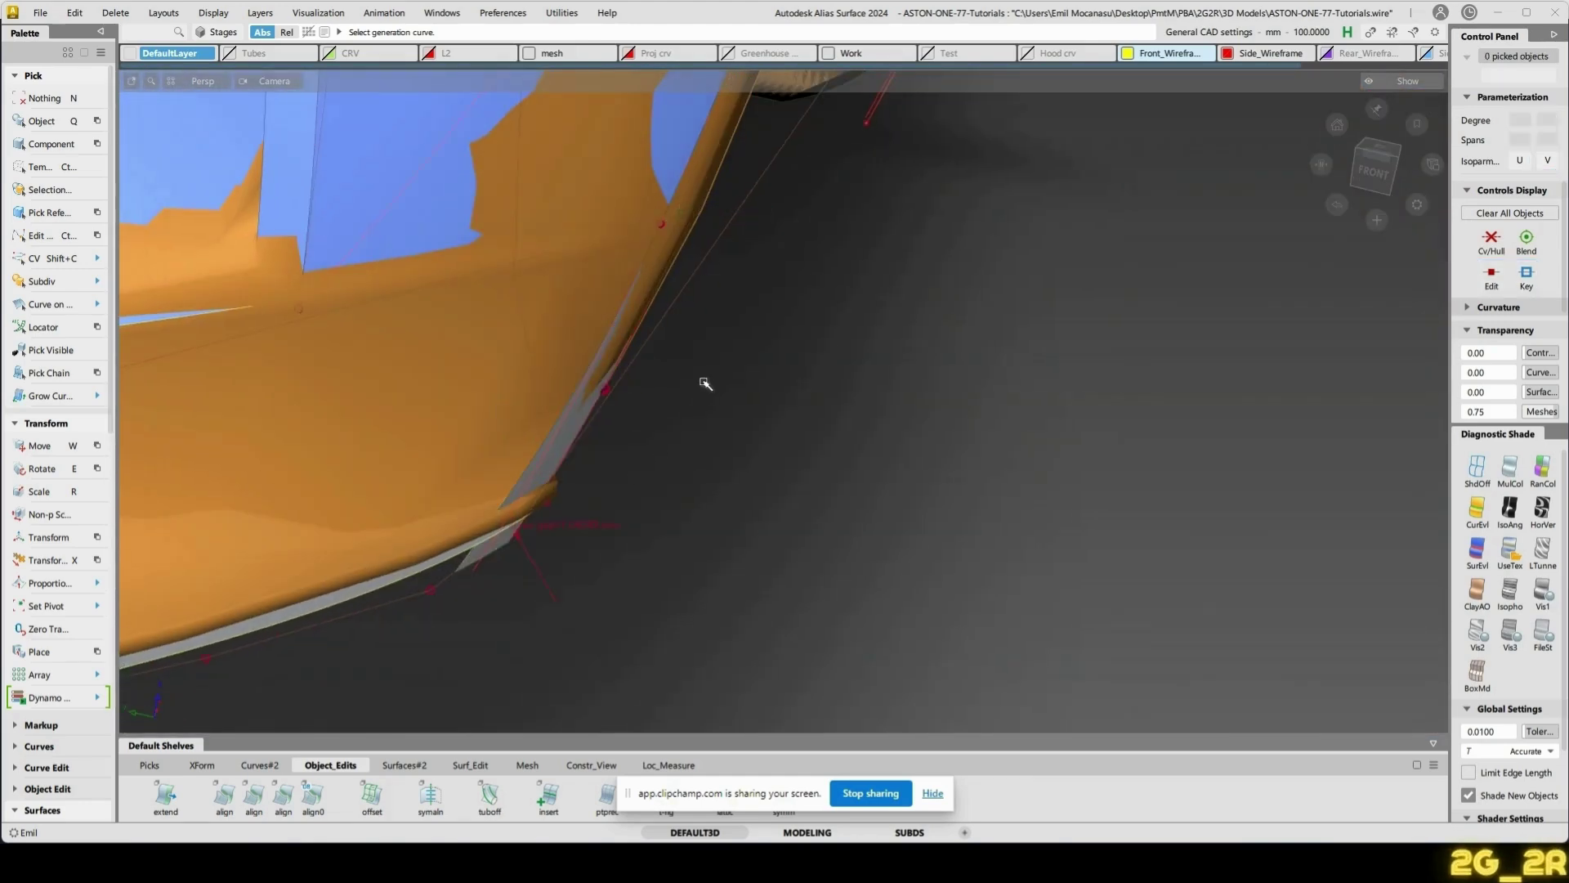
- Delete the gap-measurement locators around the front wheel arch
left_click_drag(701, 382, 384, 350, "alt+shift")
right_click_drag(385, 349, 317, 355, "alt+shift")
right_click(517, 350, "ctrl+shift")
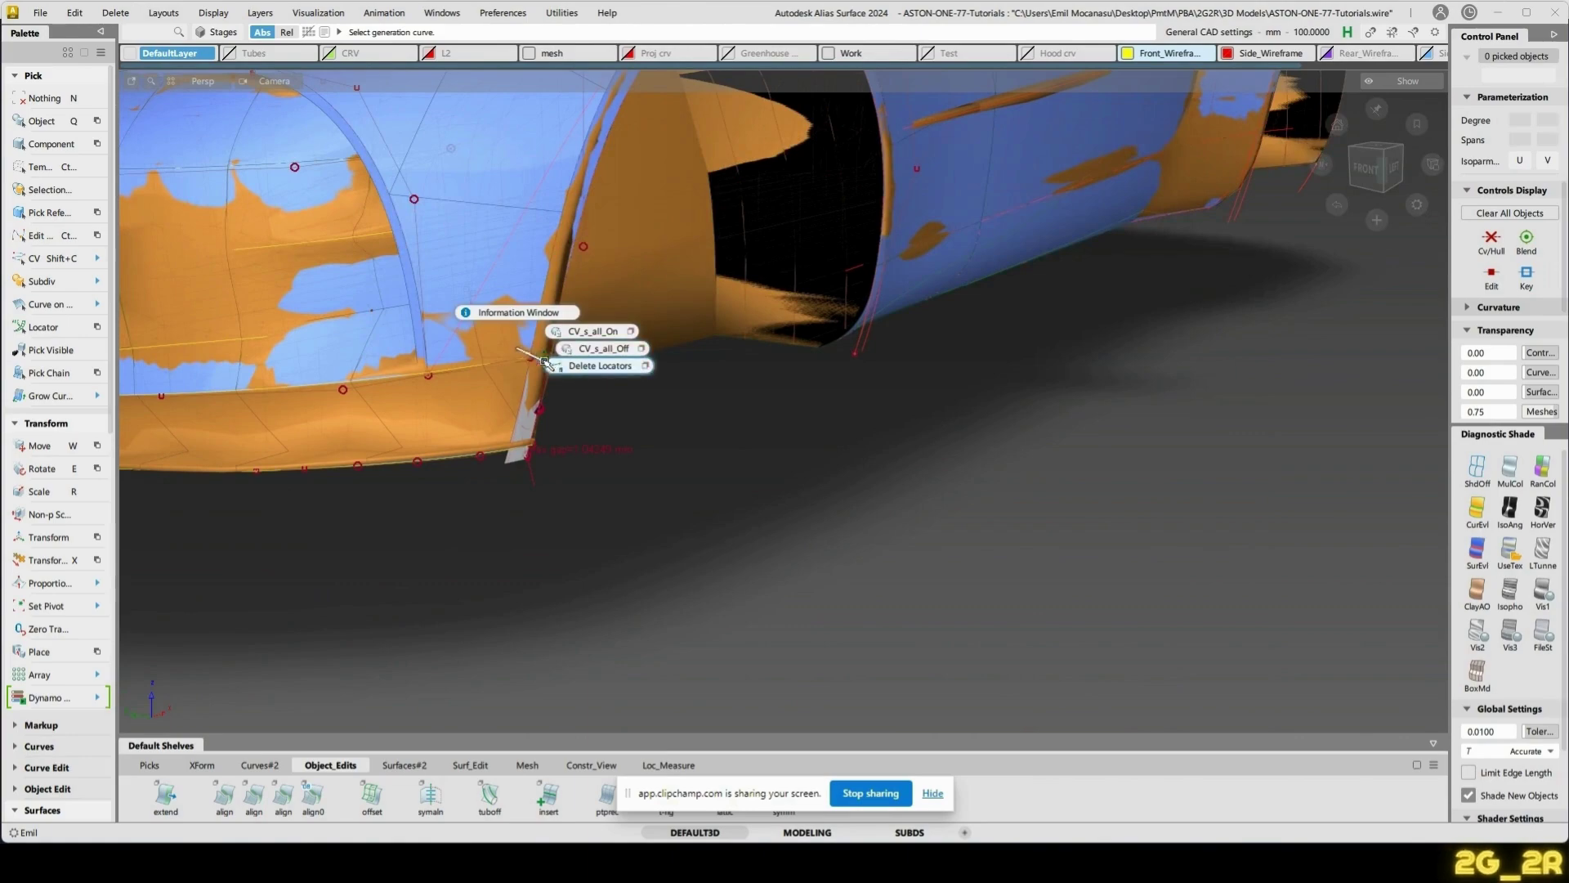
- Examine how the front bumper's lower edge and corner surfaces follow the orange mesh from several angles
left_click_drag(671, 373, 488, 440, "alt+shift")
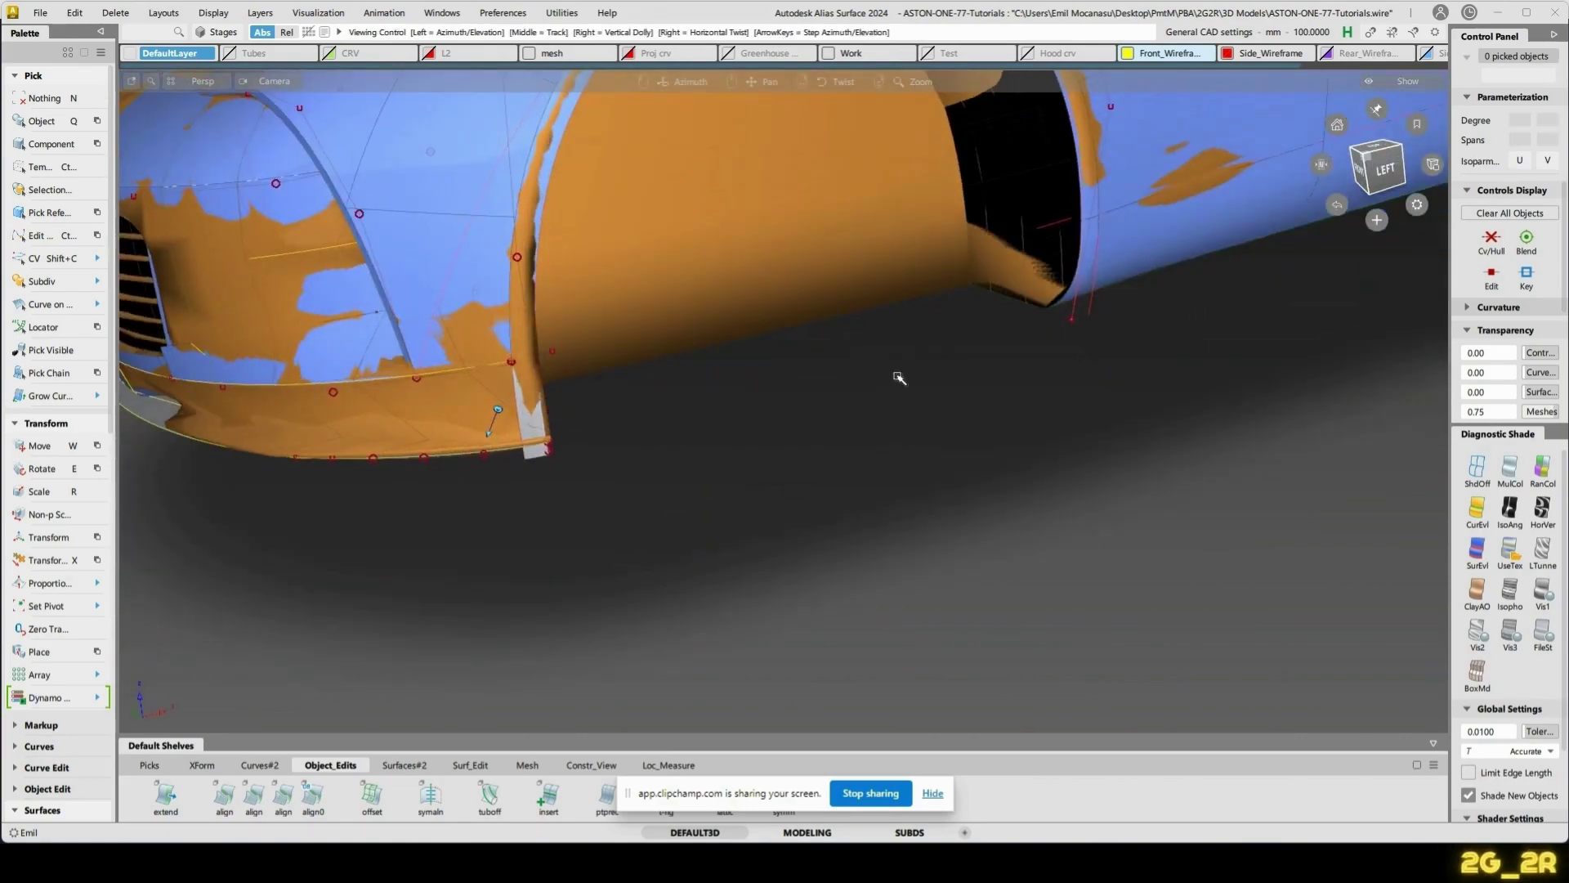
middle_click_drag(310, 253, 687, 290, "alt+shift")
left_click_drag(687, 290, 768, 290, "alt+shift")
right_click_drag(769, 291, 825, 319, "alt+shift")
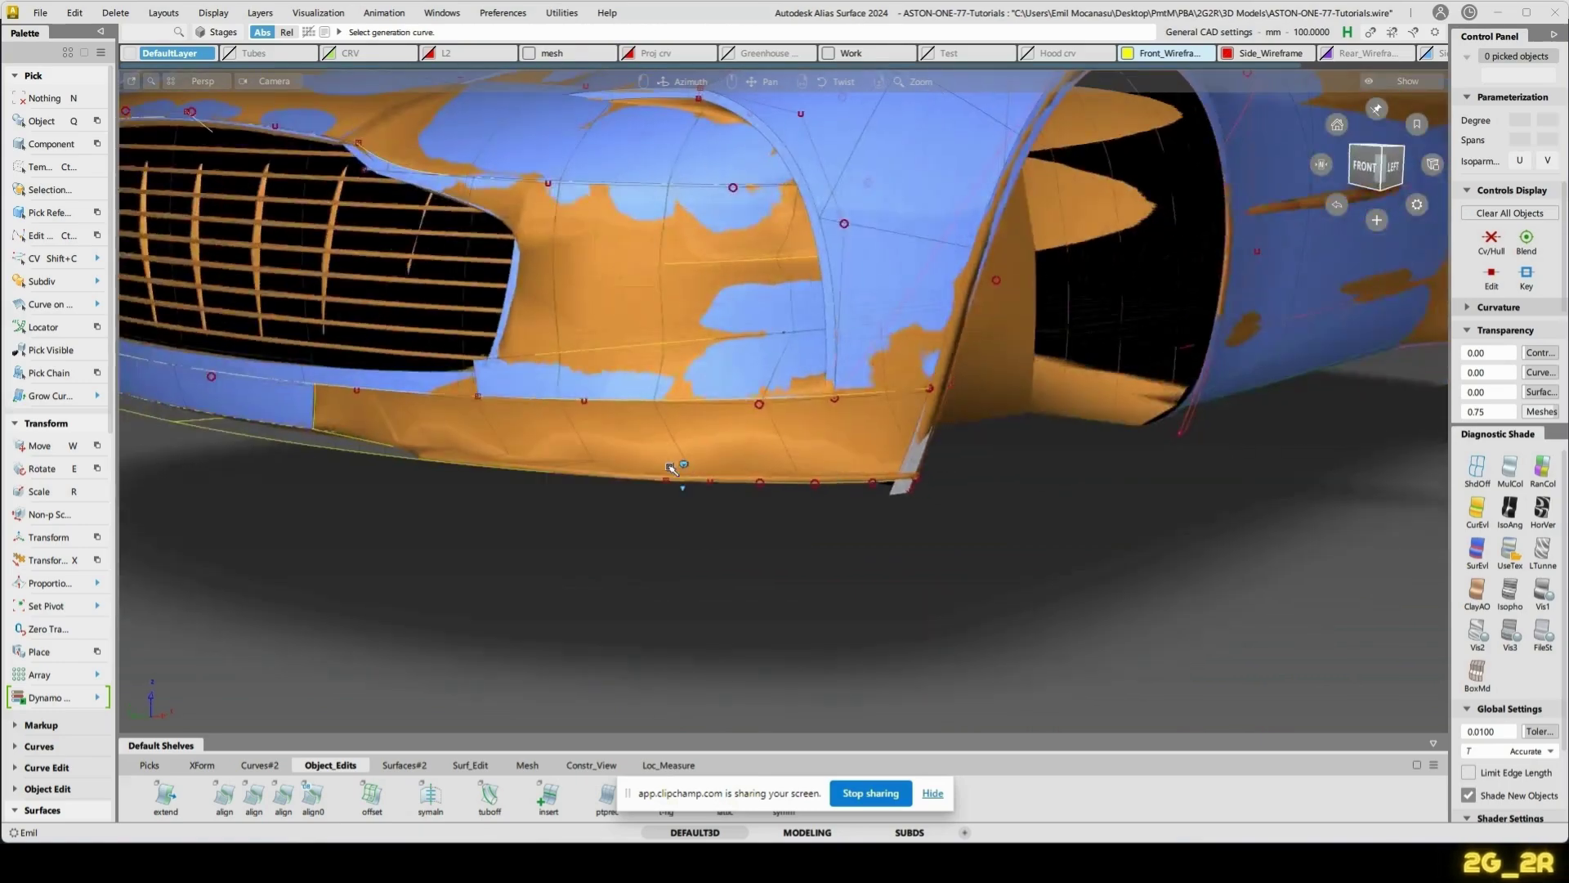
right_click_drag(676, 473, 714, 505, "alt+shift")
left_click_drag(714, 505, 783, 668, "alt+shift")
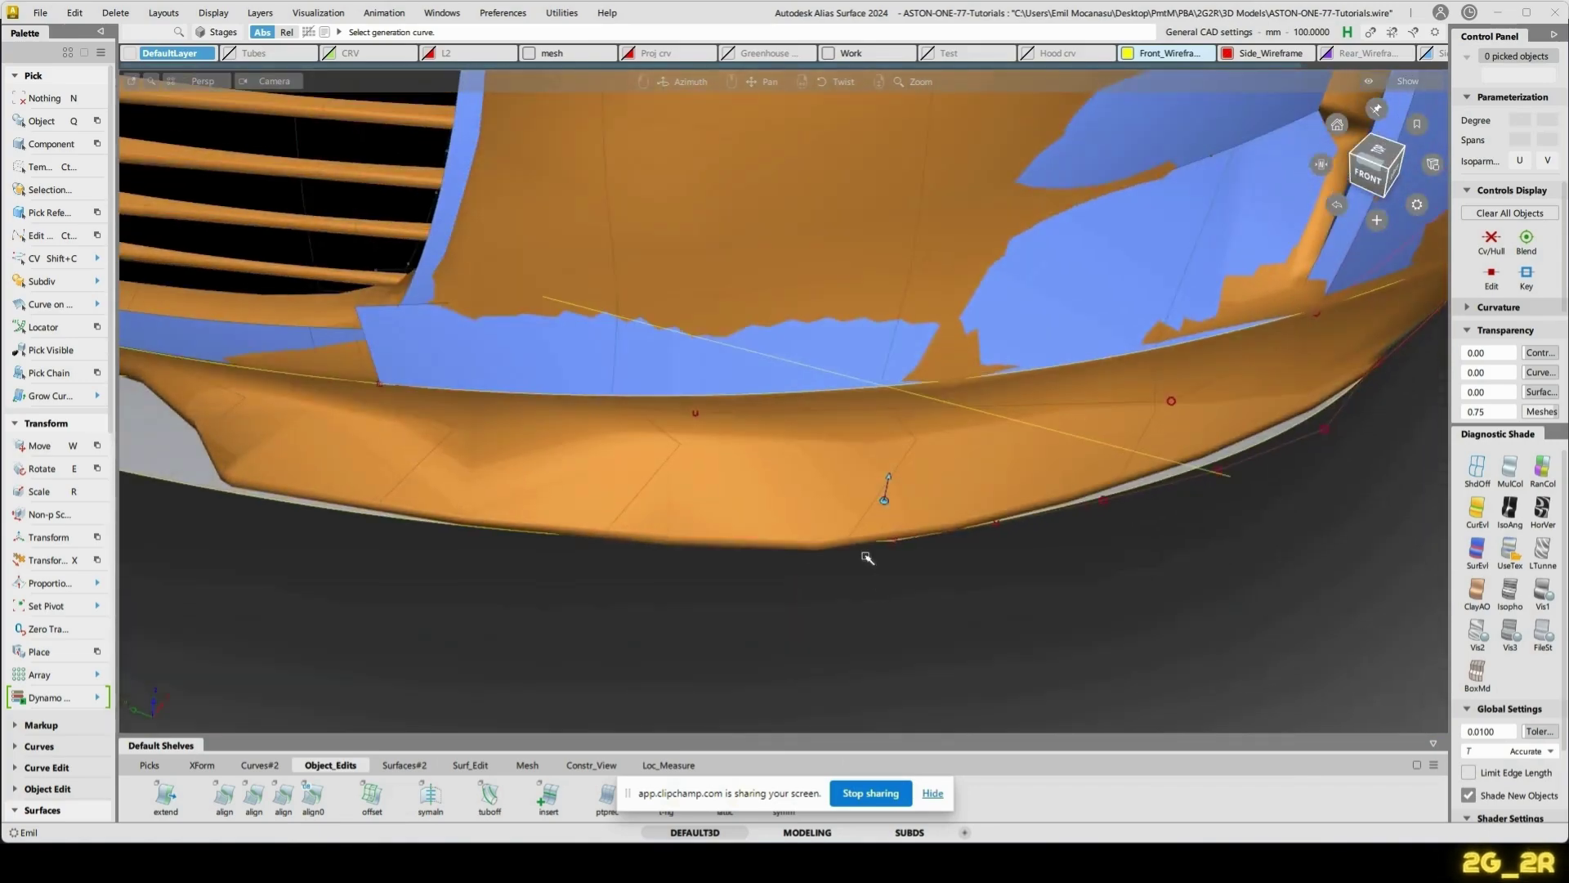
right_click_drag(868, 559, 542, 522, "alt+shift")
left_click_drag(642, 512, 591, 535, "alt+shift")
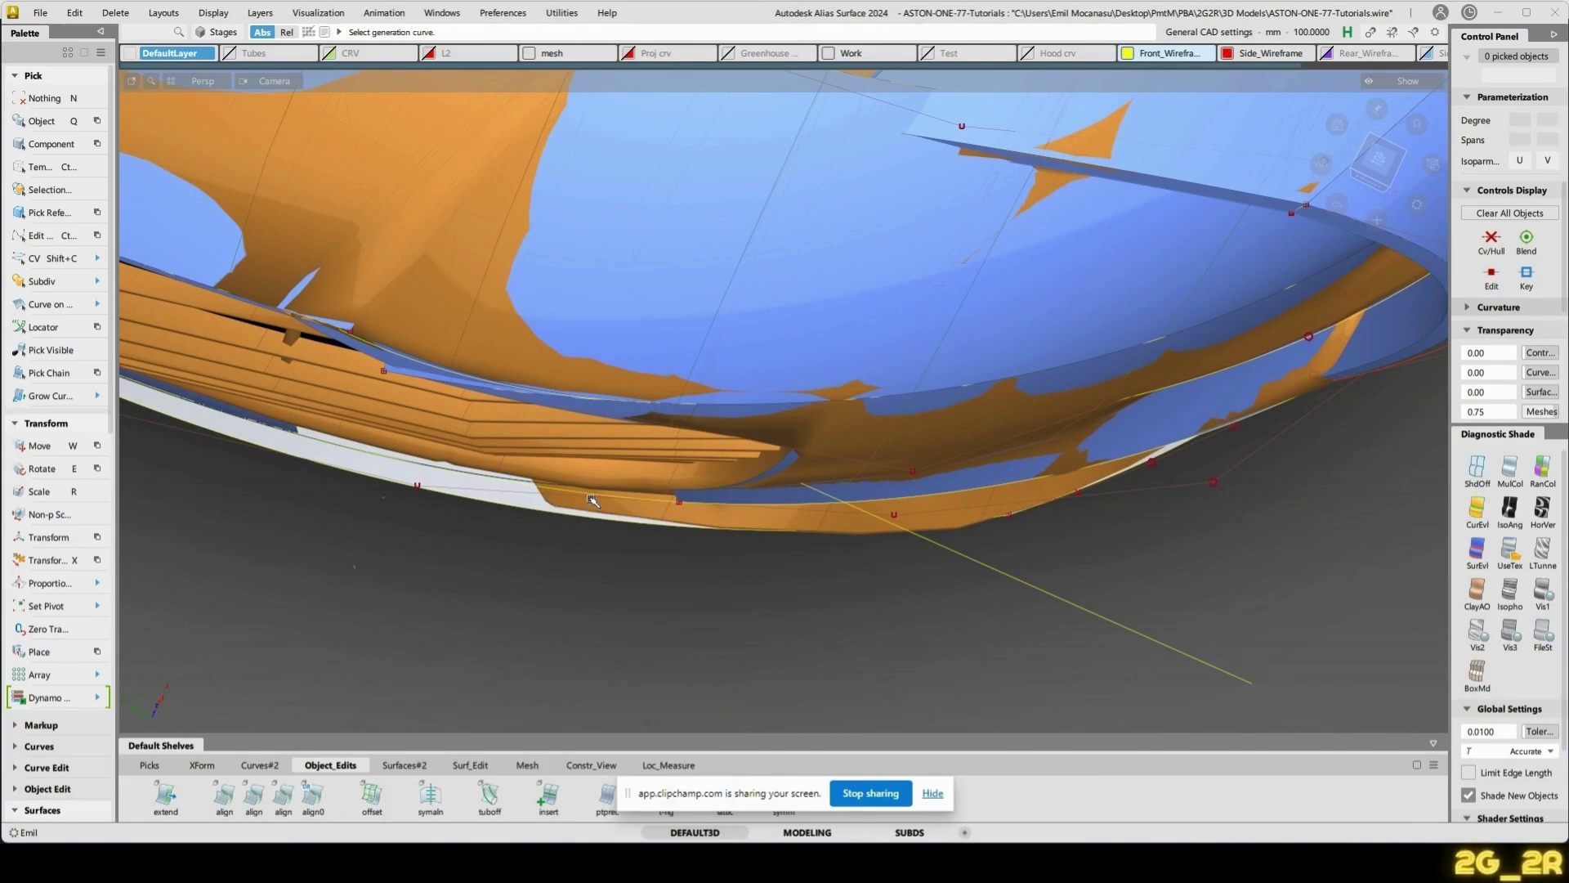
- Pick the projected curve along the front bumper's lower edge and turn on its CVs and hull
mouse_move(594, 501)
left_mouse_down("alt+shift")
mouse_move(1079, 646)
mouse_move(1076, 581)
mouse_move(927, 569)
mouse_move(930, 498)
mouse_move(987, 422)
mouse_move(728, 552)
mouse_move(599, 536)
mouse_move(590, 505)
left_mouse_up("alt+shift")
left_click(585, 526)
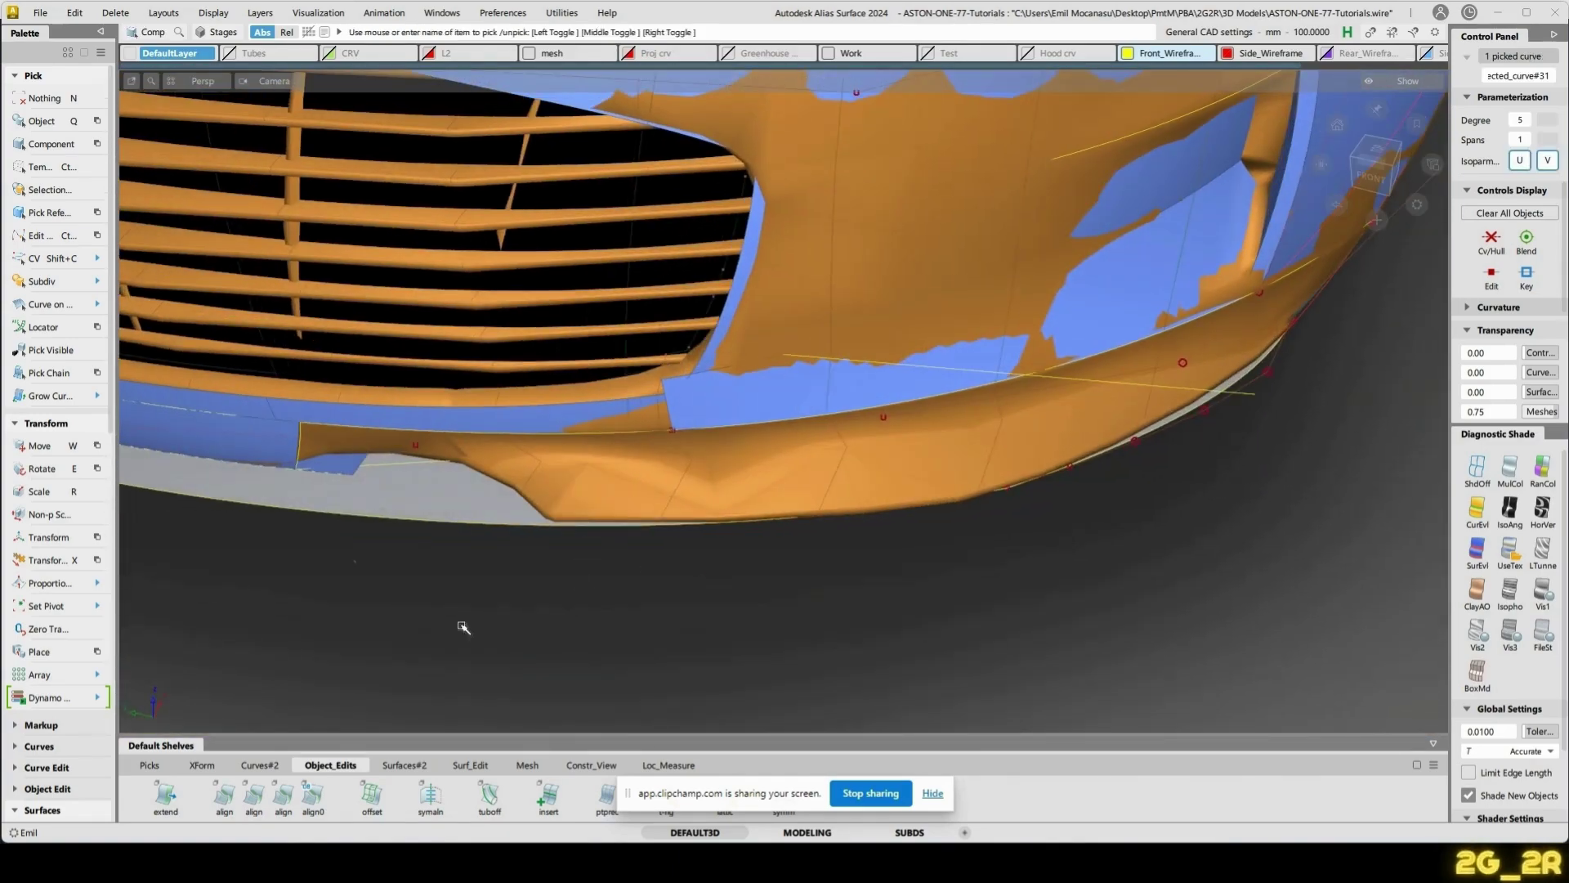
left_click(451, 516)
right_click_drag(455, 602, 542, 586, "ctrl+shift")
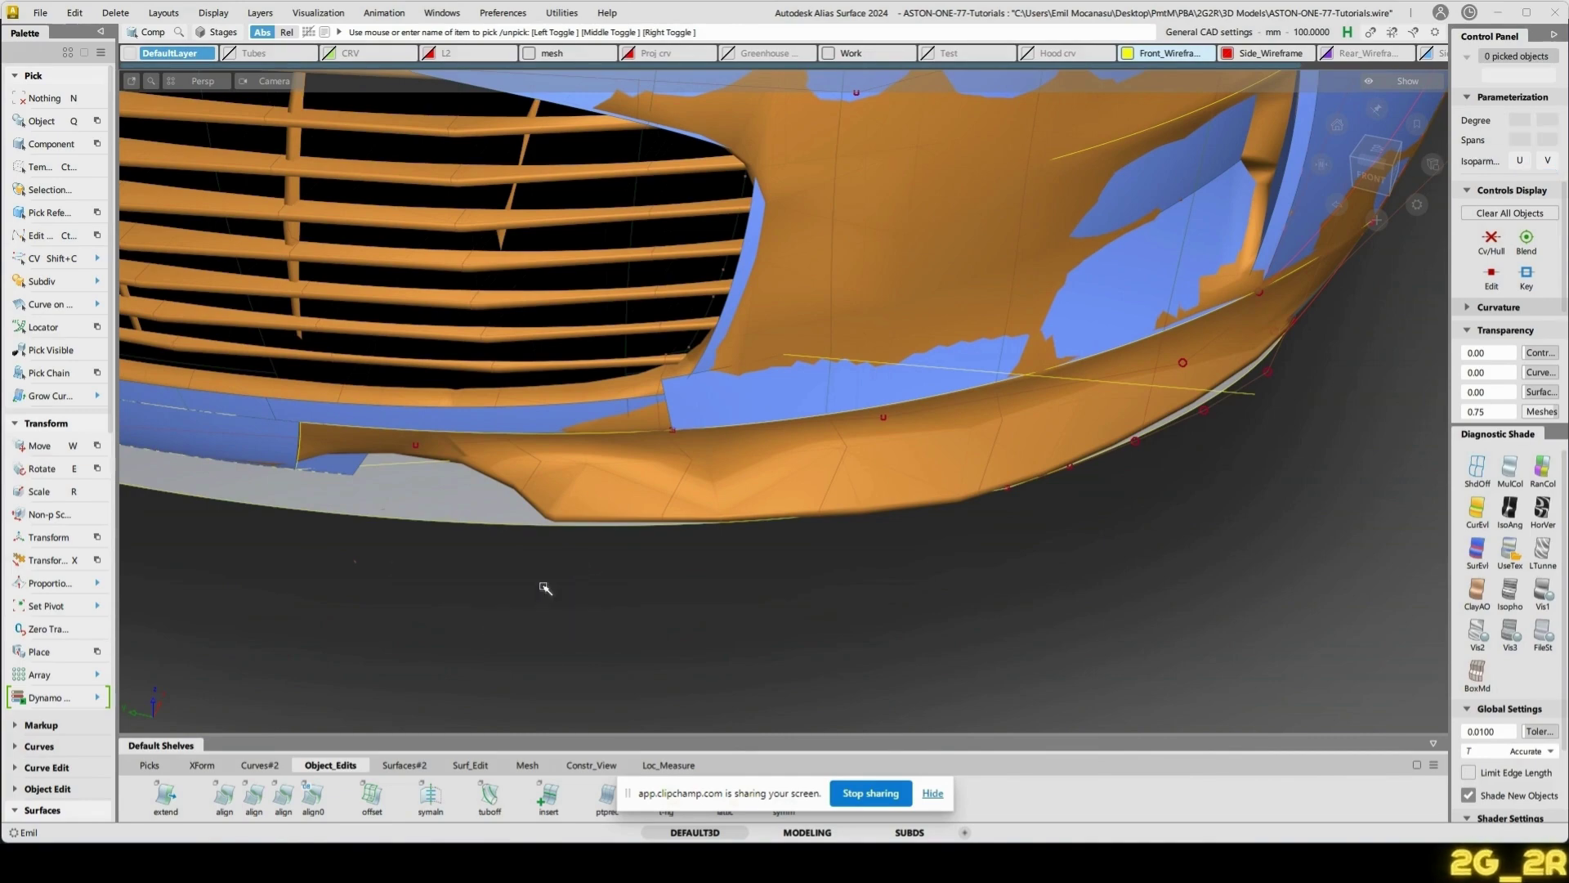
left_click_drag(641, 511, 642, 474, "alt+shift")
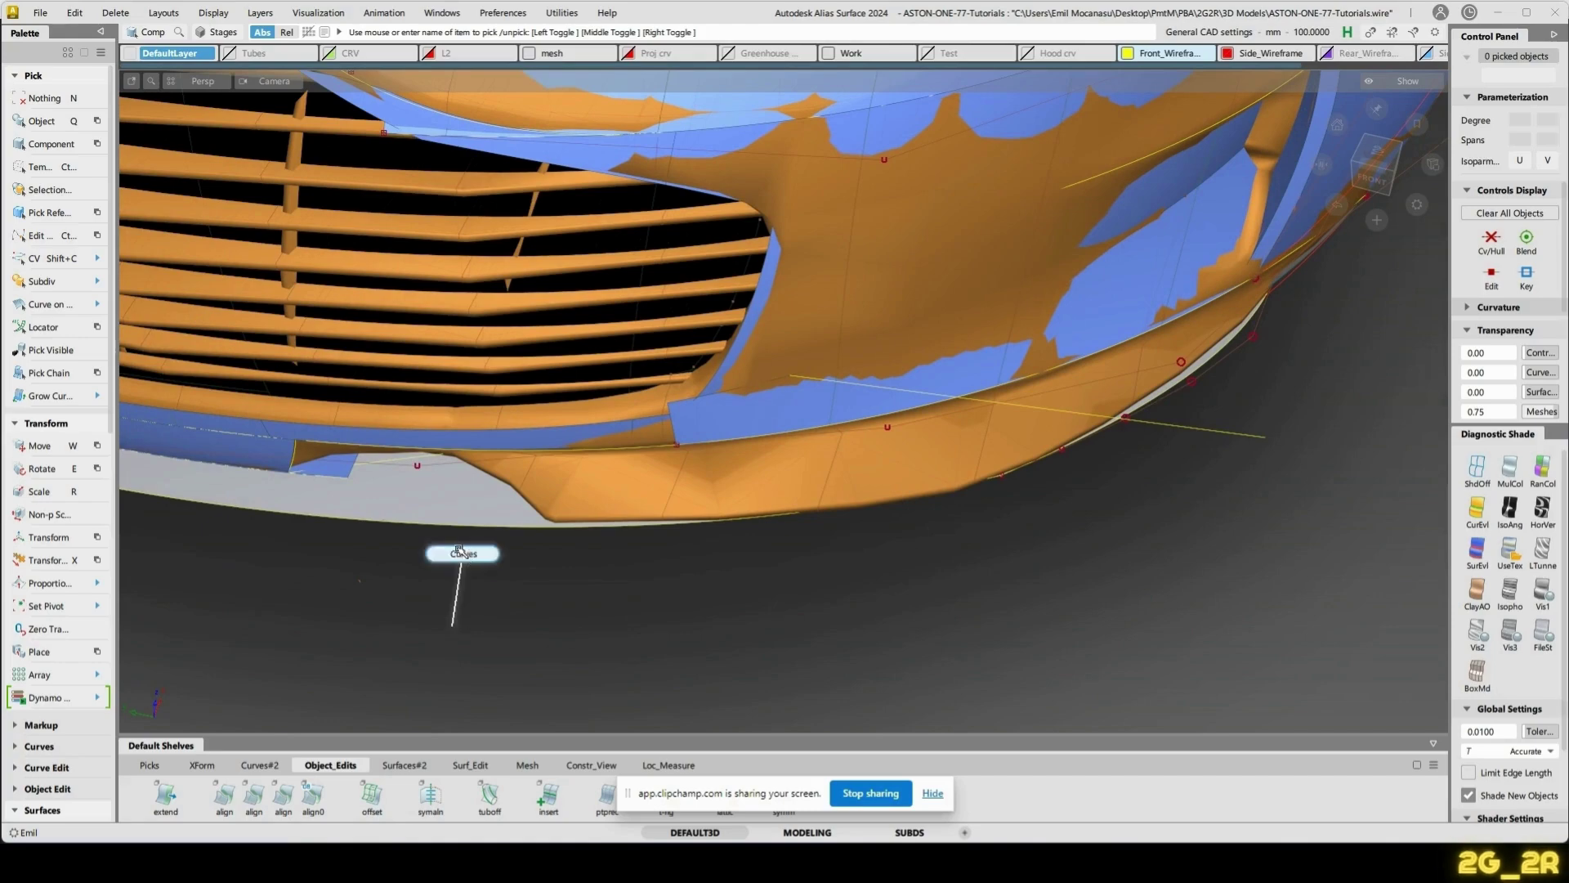
left_click(454, 516)
right_click_drag(466, 596, 528, 582, "ctrl+shift")
left_click_drag(597, 576, 764, 537, "alt+shift")
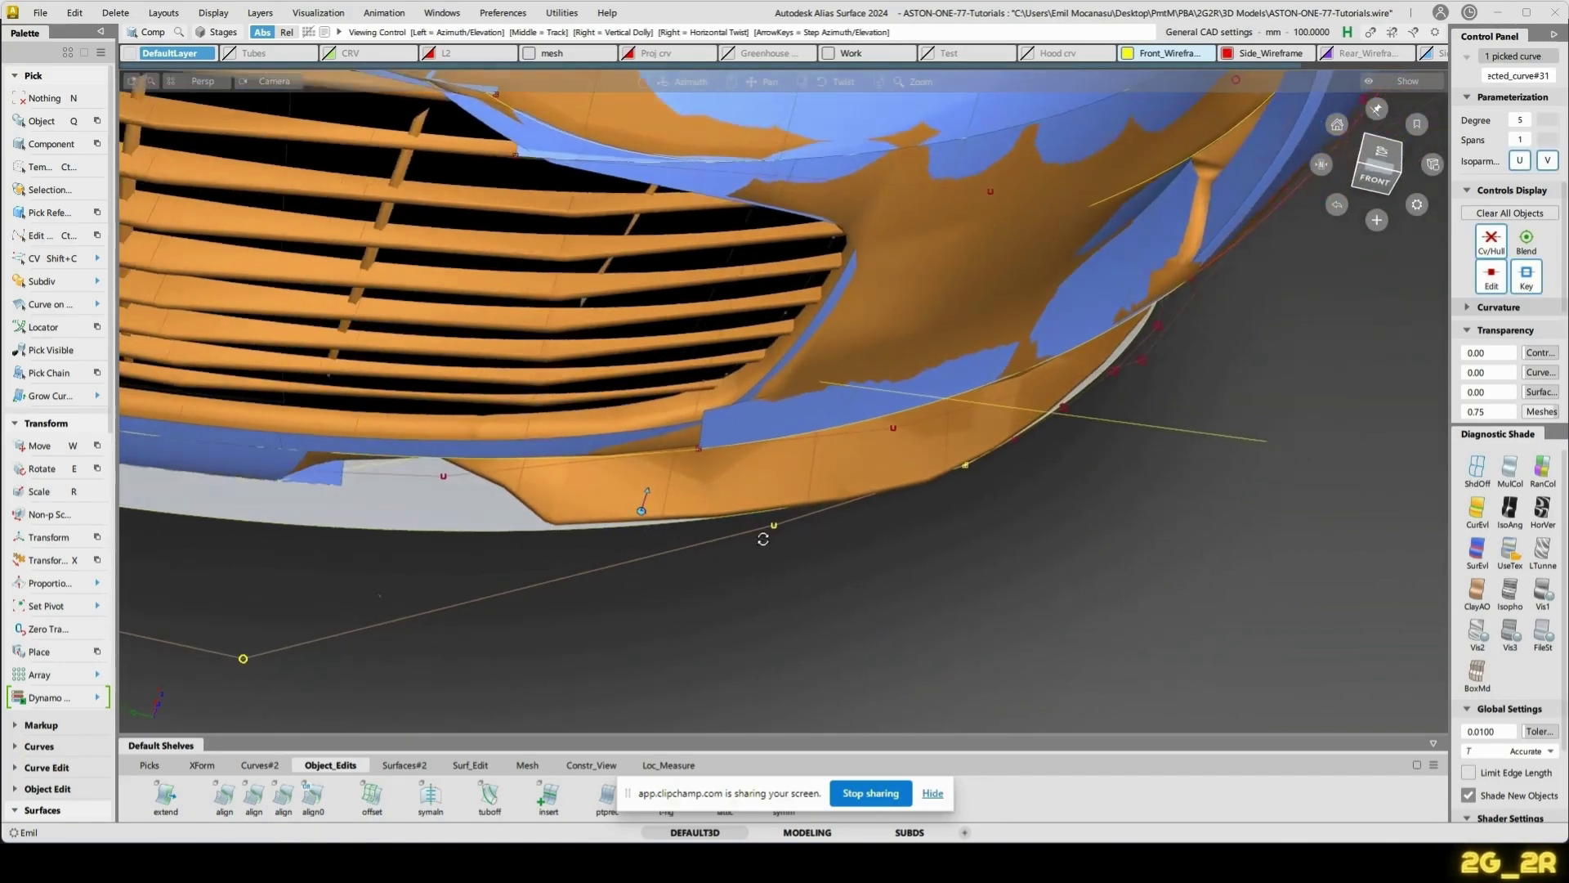
middle_click_drag(763, 536, 795, 533, "alt+shift")
left_click_drag(867, 553, 1021, 472, "alt+shift")
middle_click_drag(1020, 471, 1019, 491, "alt+shift")
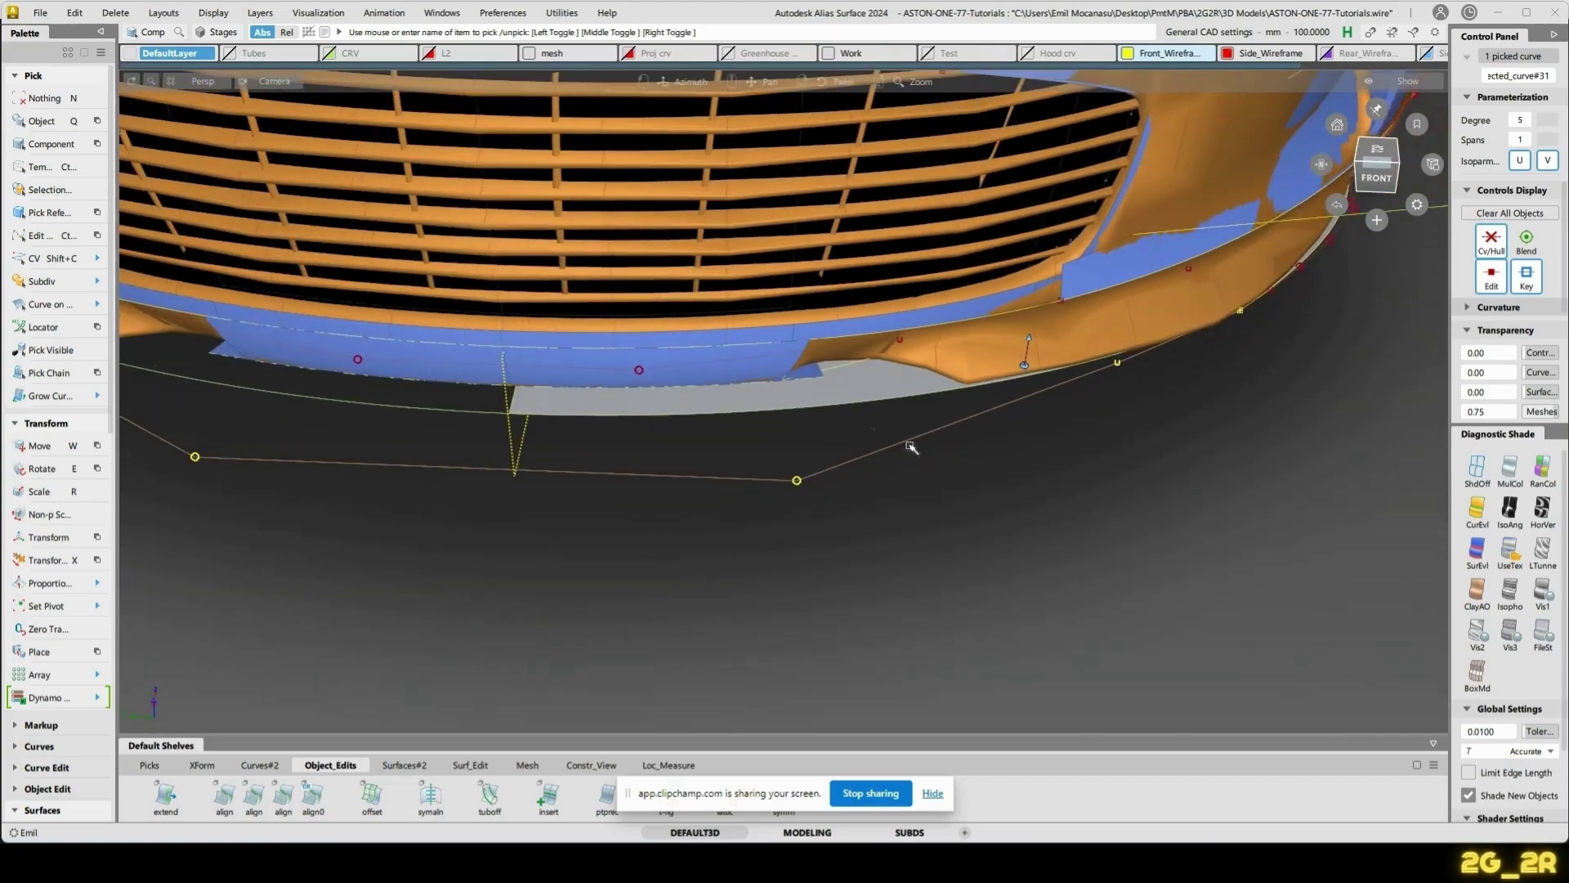
left_click_drag(1042, 449, 1036, 506, "alt+shift")
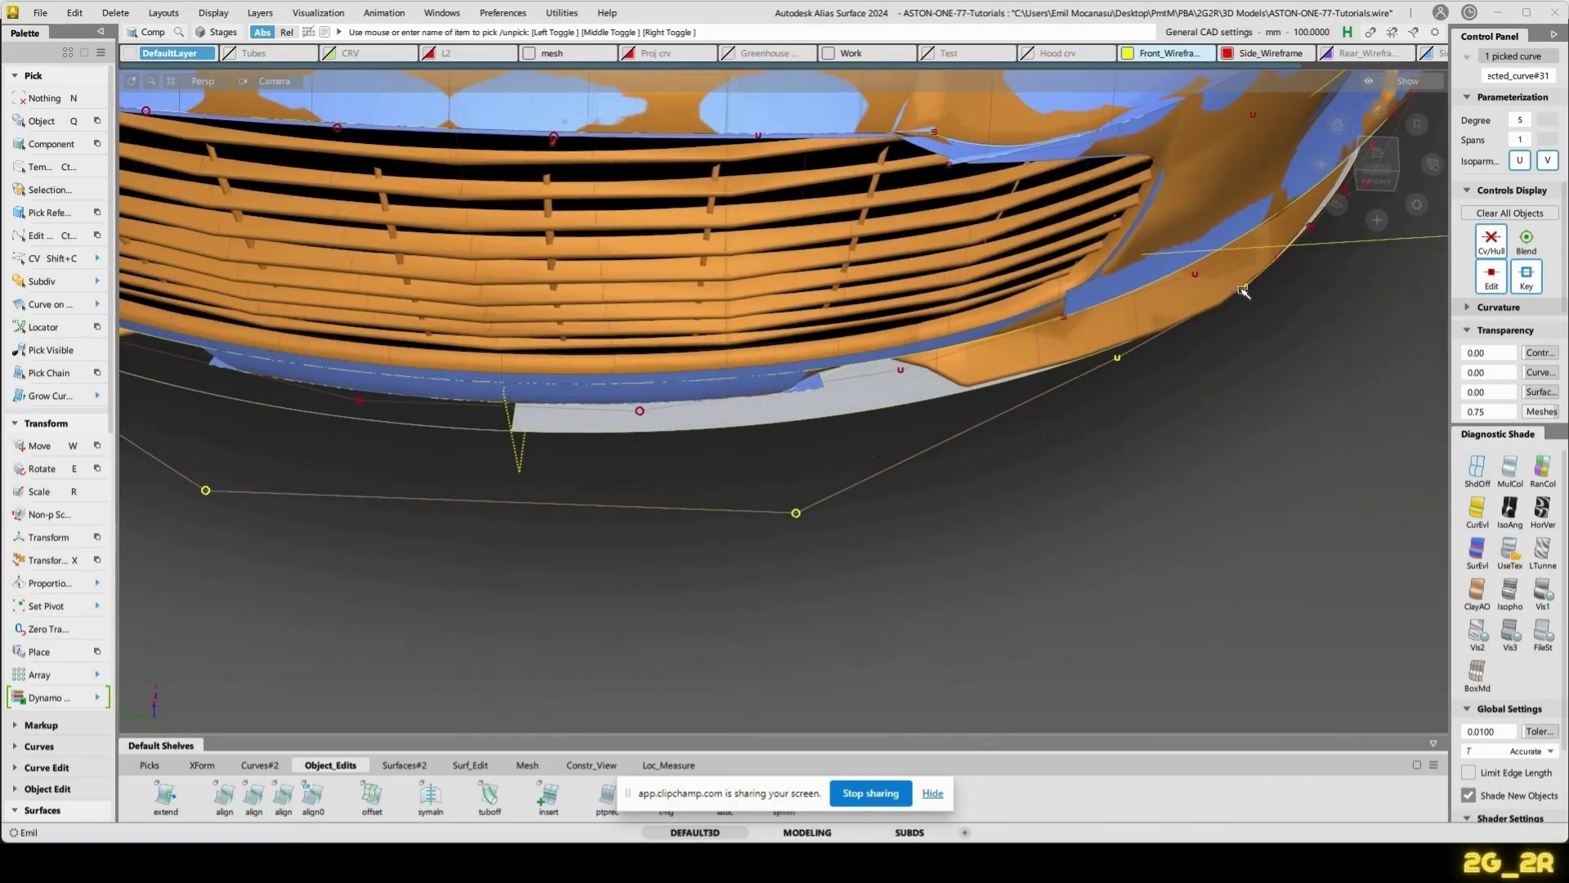
- Move the lower-edge curve's CV nearest the bumper corner along its normal to follow the mesh
left_click_drag(1240, 311, 853, 429, "alt+shift")
right_click_drag(862, 491, 889, 425, "alt+shift")
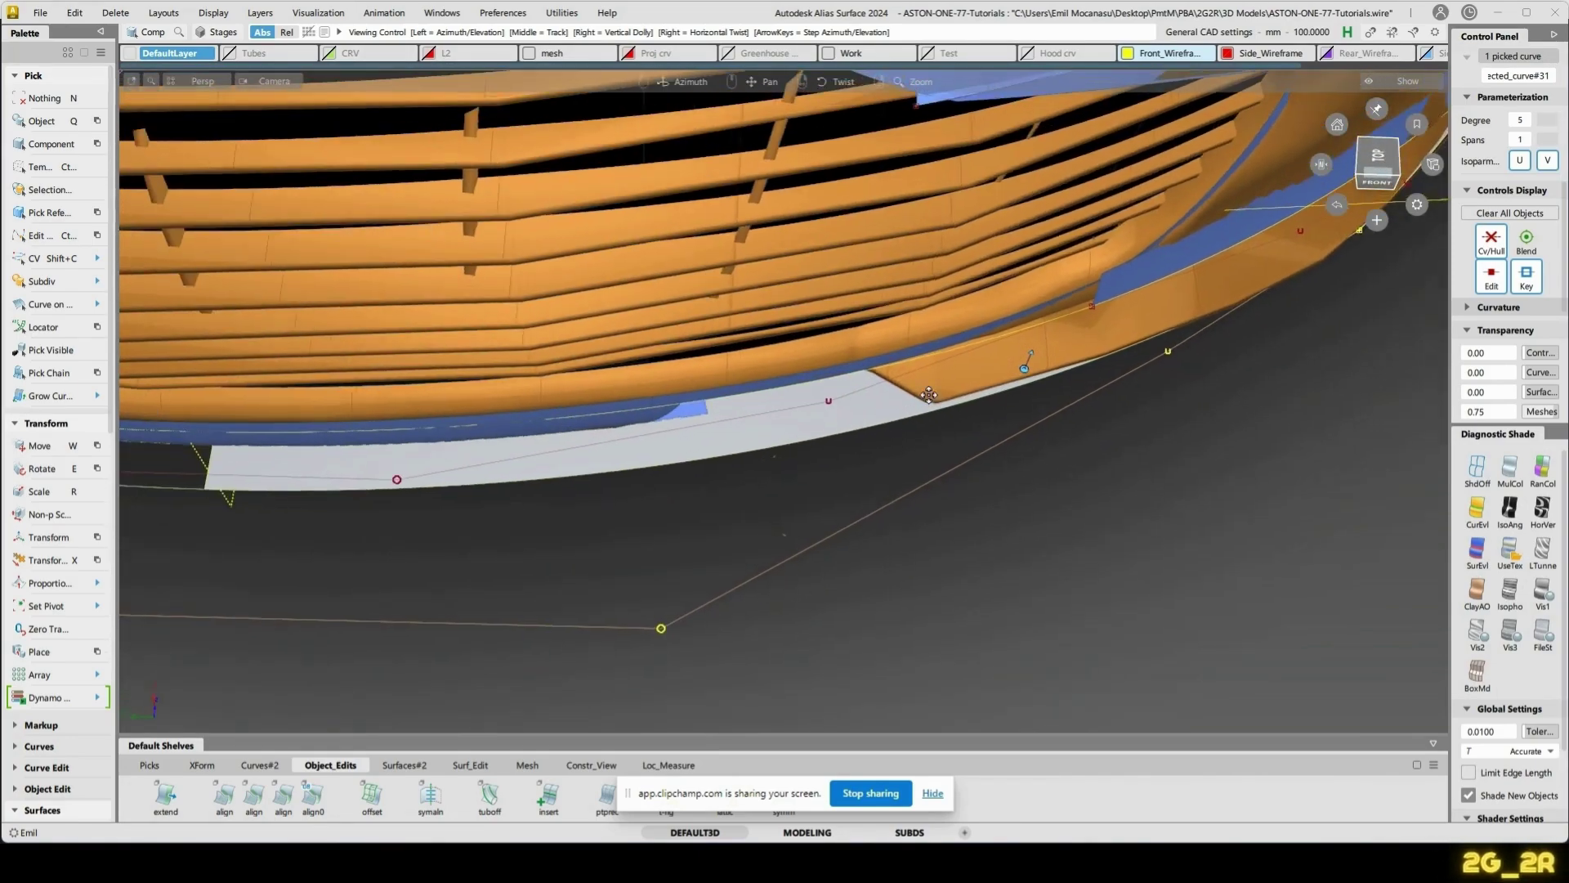
middle_click_drag(927, 378, 864, 413, "alt+shift")
key("n")
key("shift+c")
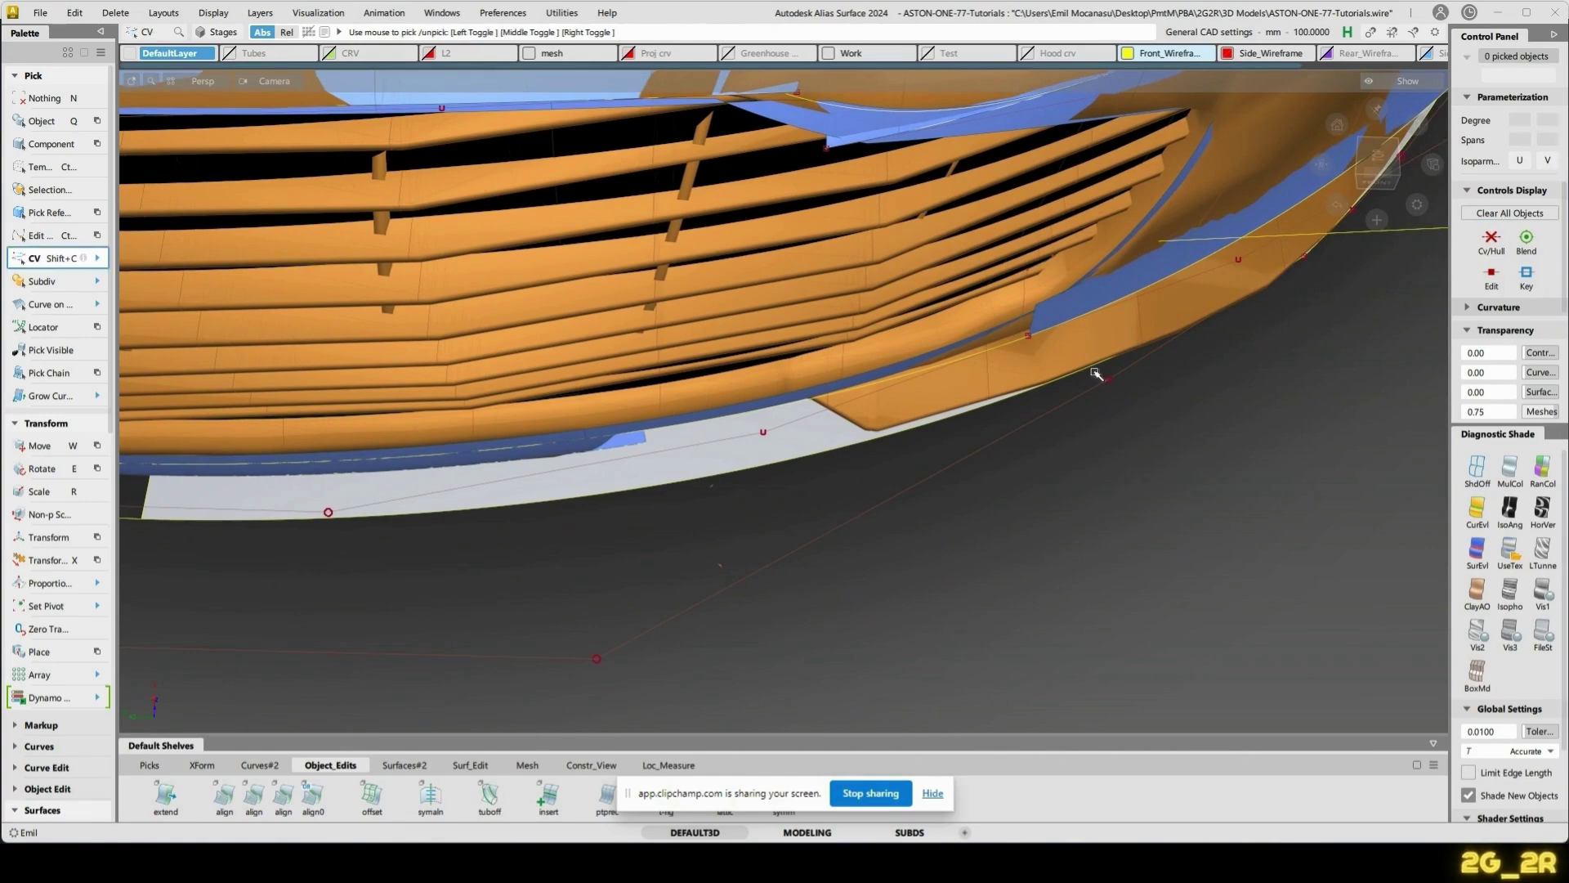
left_click(1110, 380)
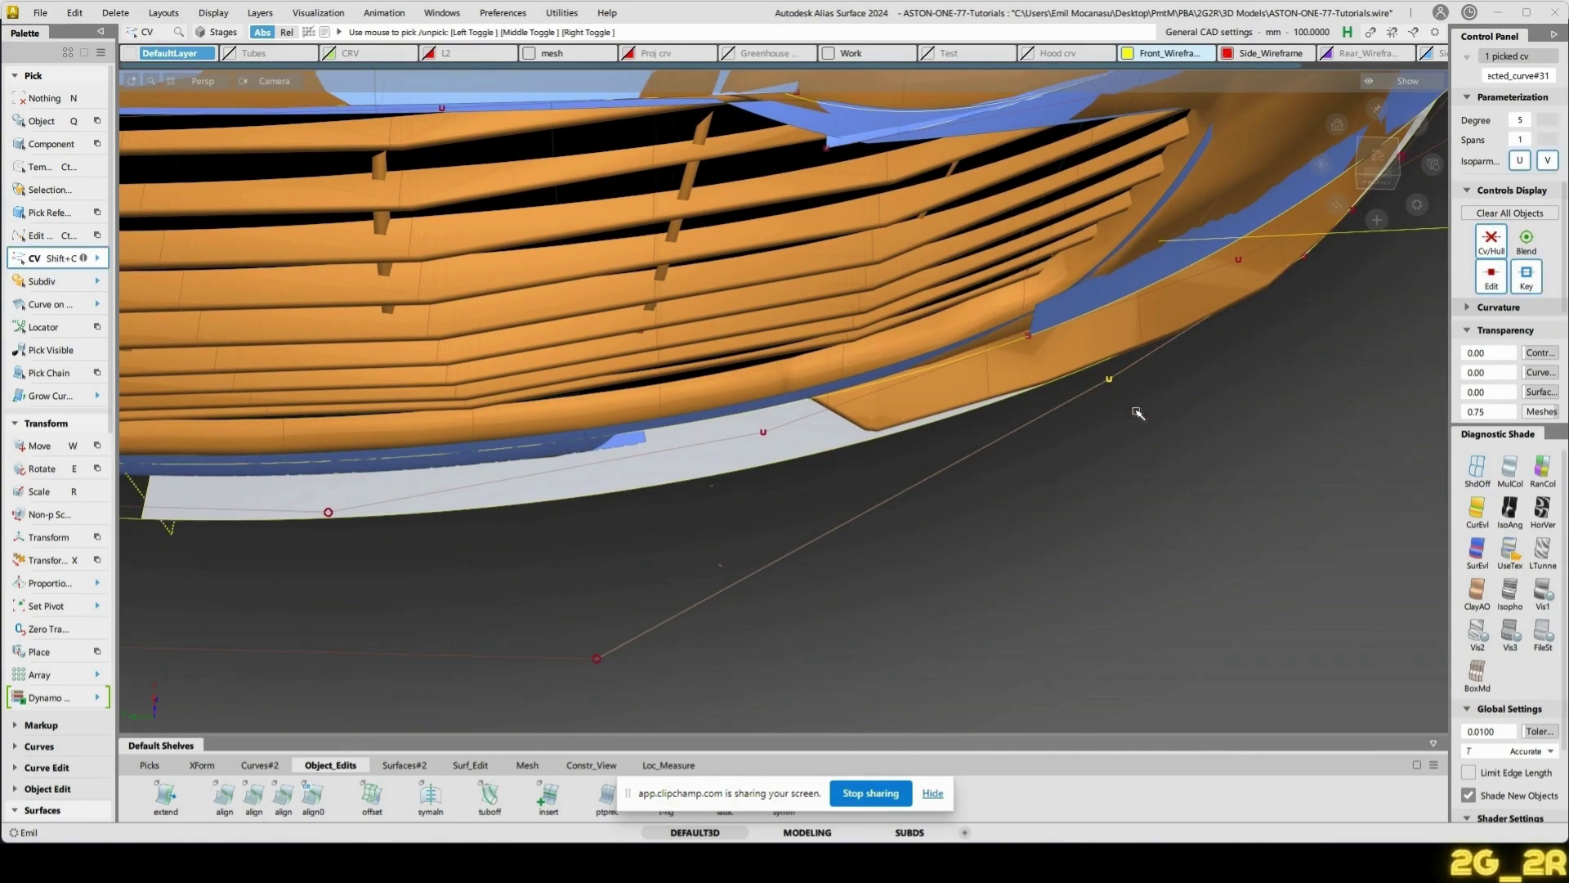
key("x")
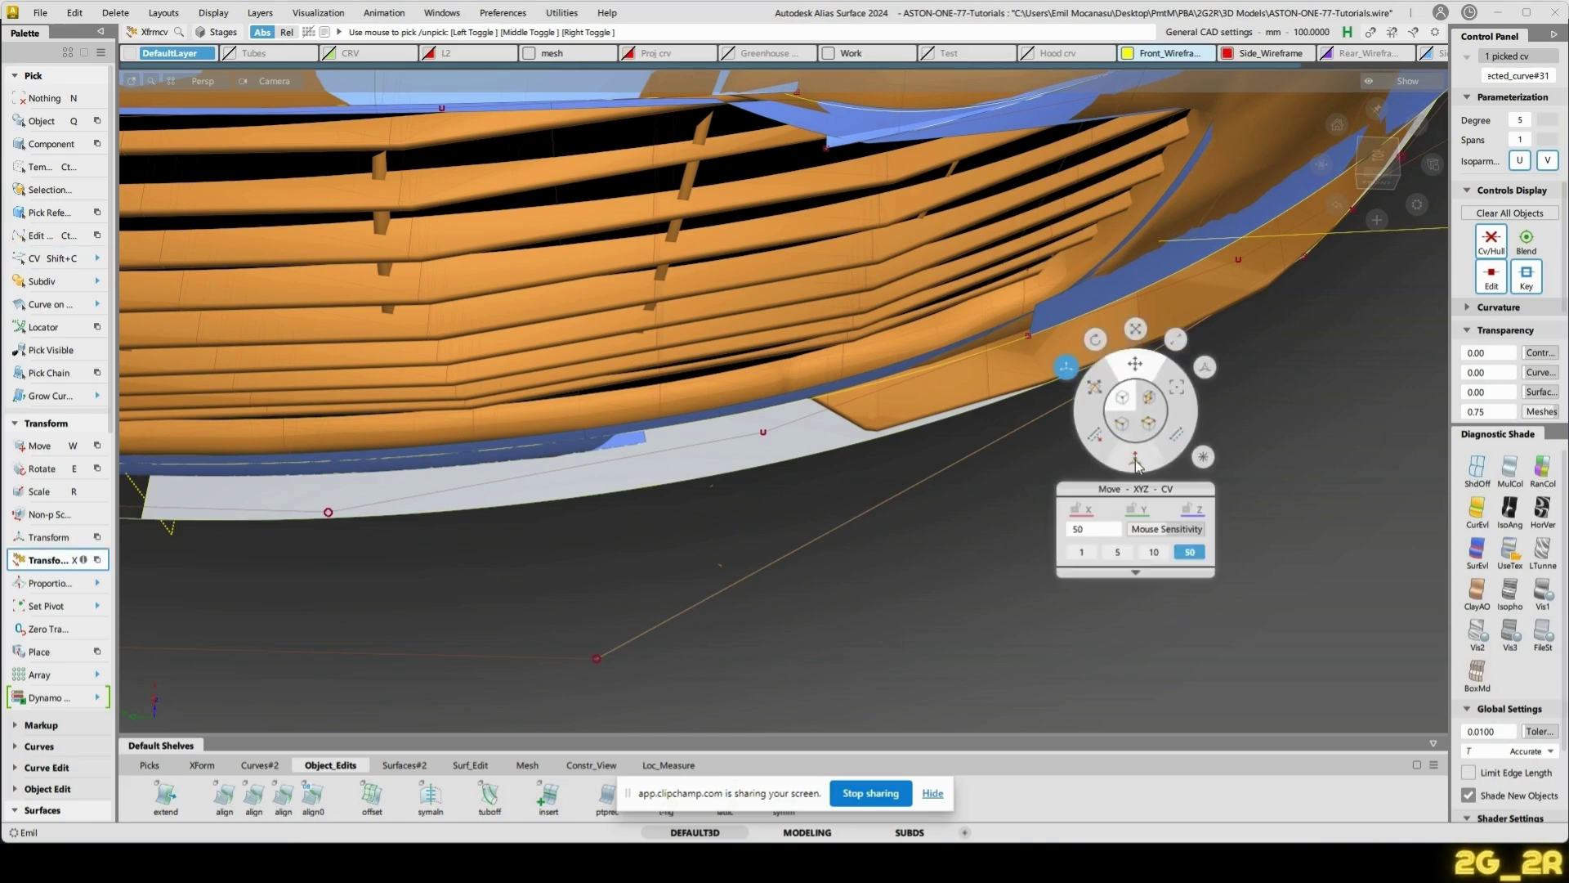
left_click(1135, 445)
left_click_drag(1022, 494, 1145, 506)
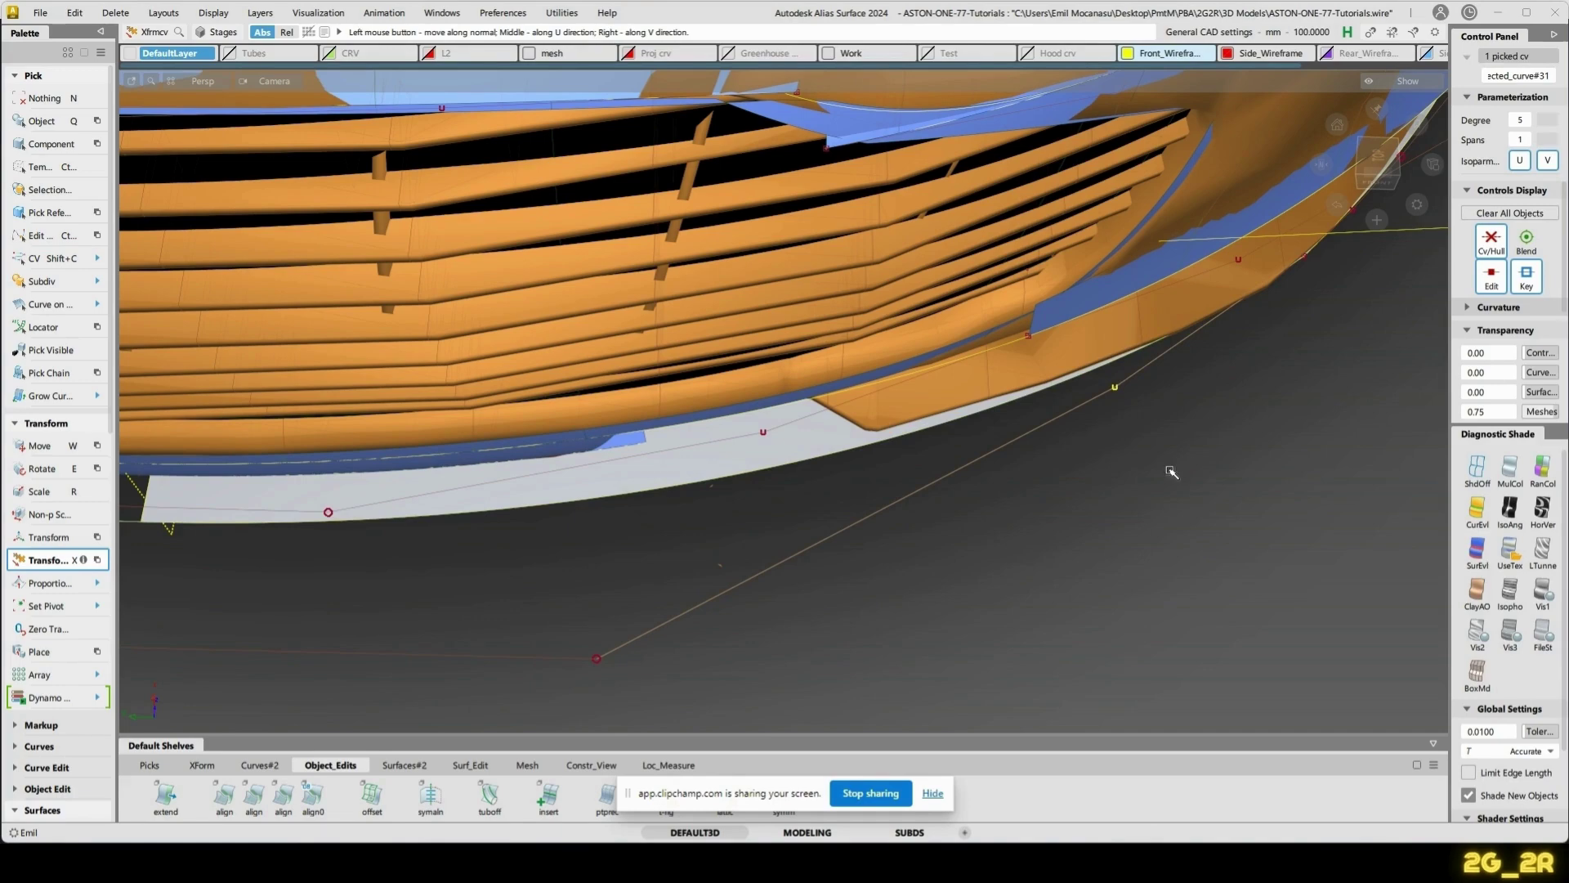
- Move the lower-edge curve's outer hull CV below the grille along its normal until the curve meets the mesh edge
left_click_drag(1175, 451, 932, 617, "alt+shift")
middle_click_drag(768, 473, 770, 532, "alt+shift")
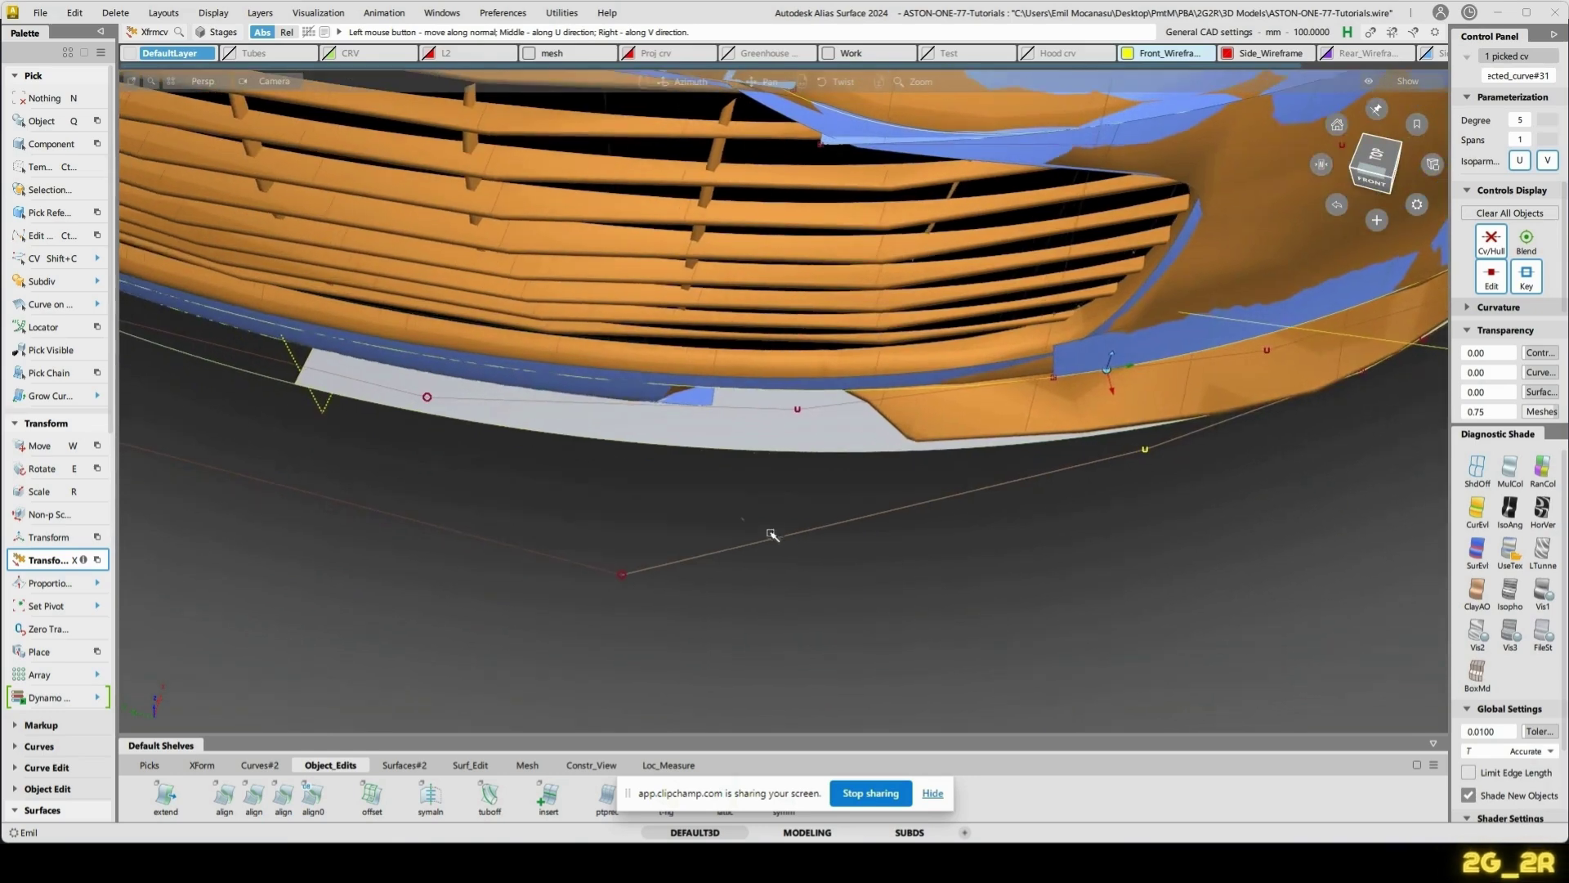
left_click(623, 575)
left_click_drag(1020, 610, 944, 620)
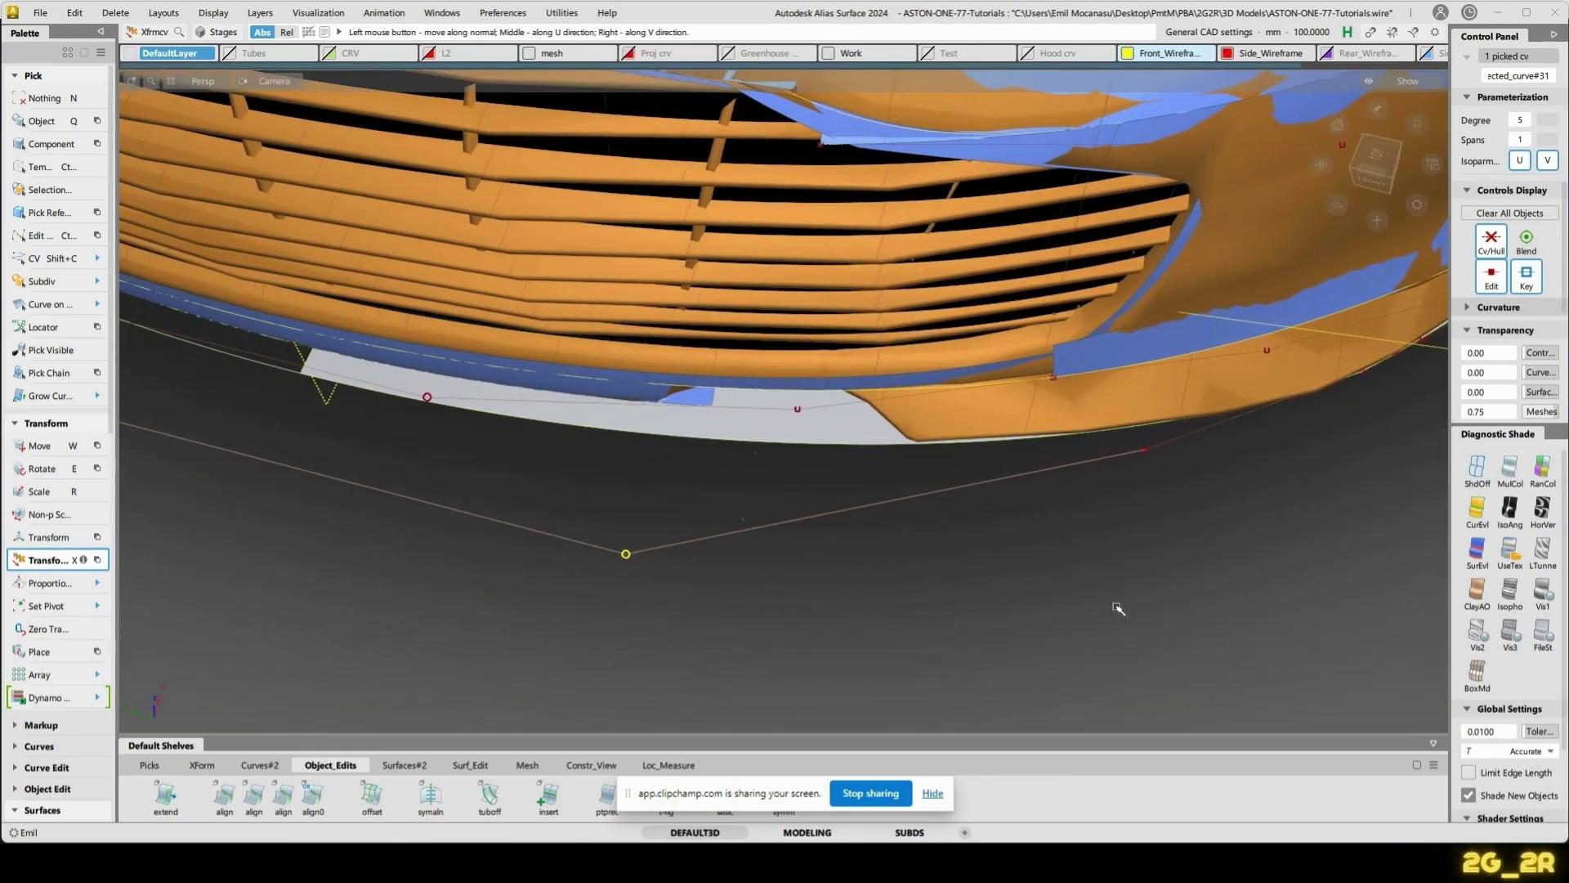
left_click_drag(1118, 608, 1160, 610)
middle_click_drag(1212, 571, 1097, 578, "alt+shift")
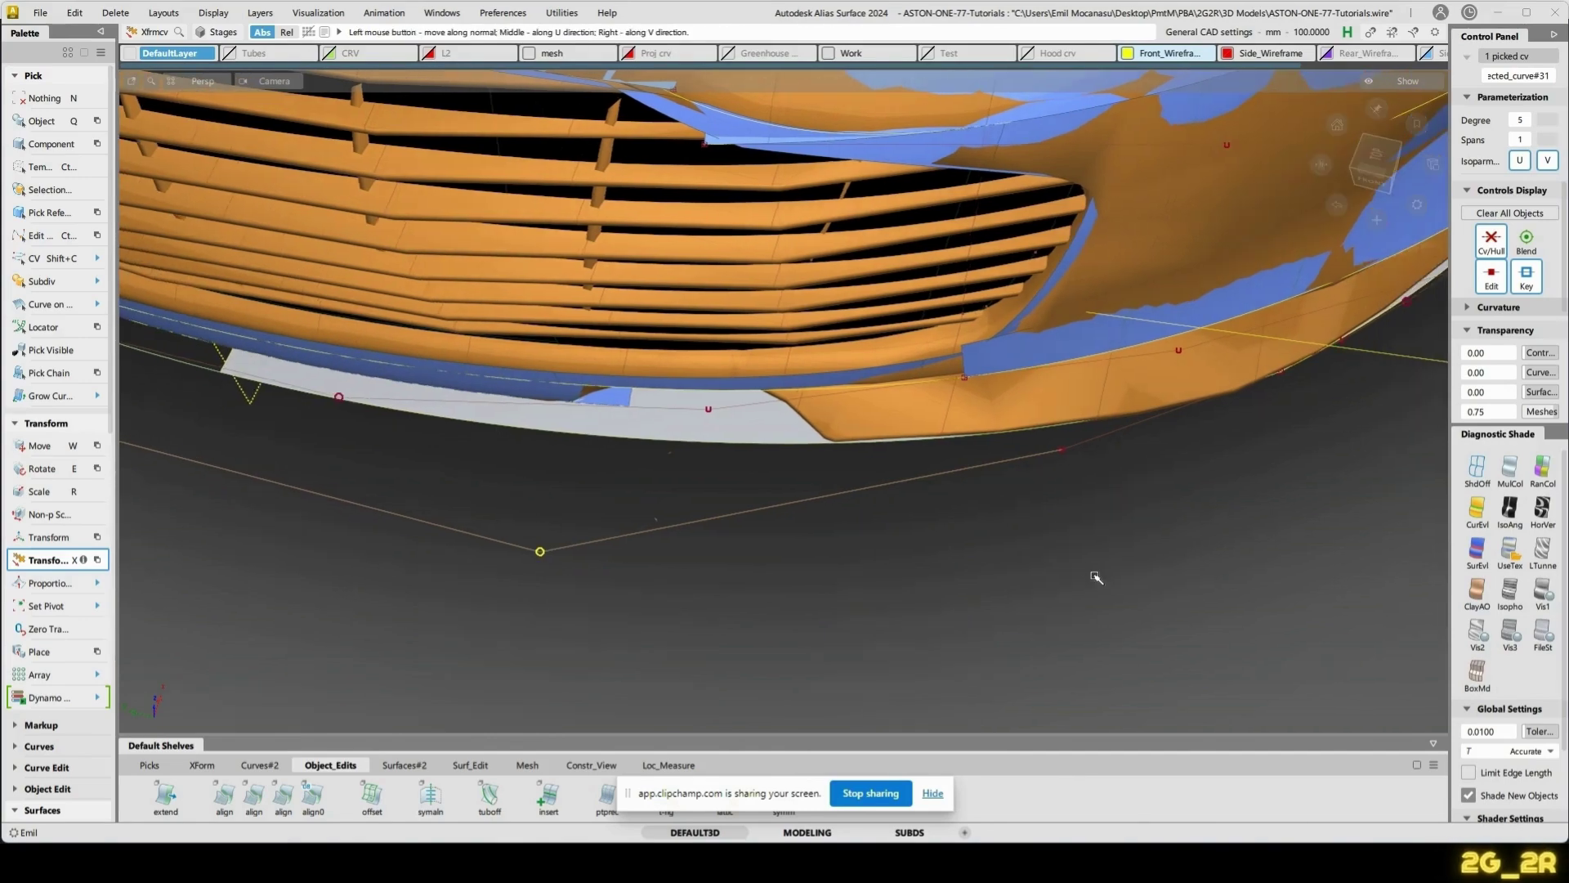
- Step along to the lower-edge curve's end CV at the bumper corner and shift it slightly along its normal
key("Right")
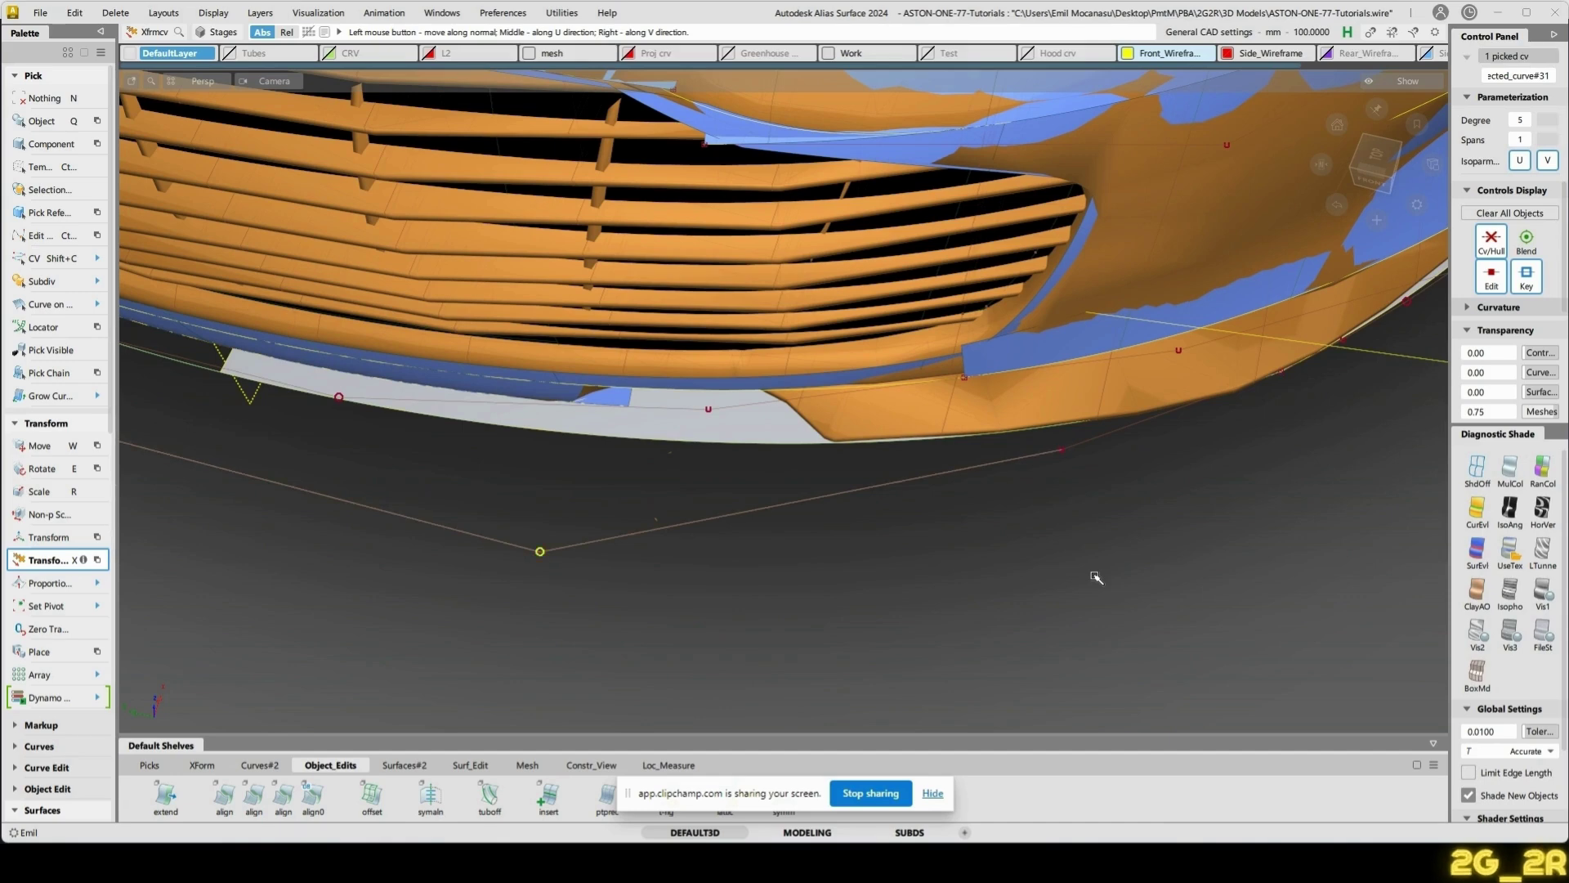
key("Right")
key("Right")
left_click_drag(1116, 610, 1173, 601)
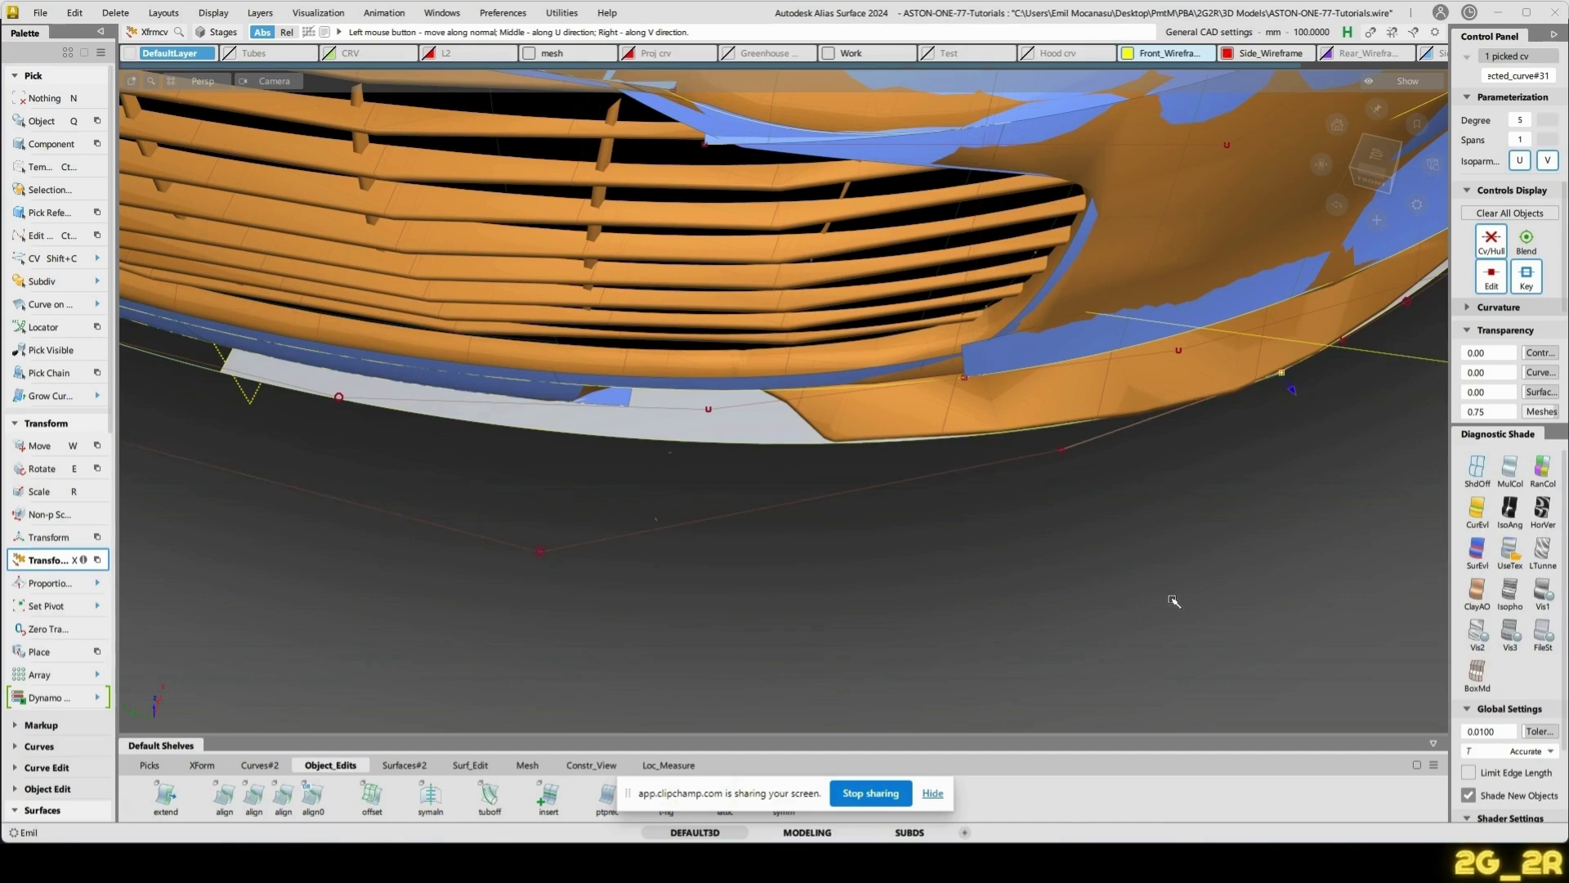
left_click_drag(1249, 564, 1325, 517)
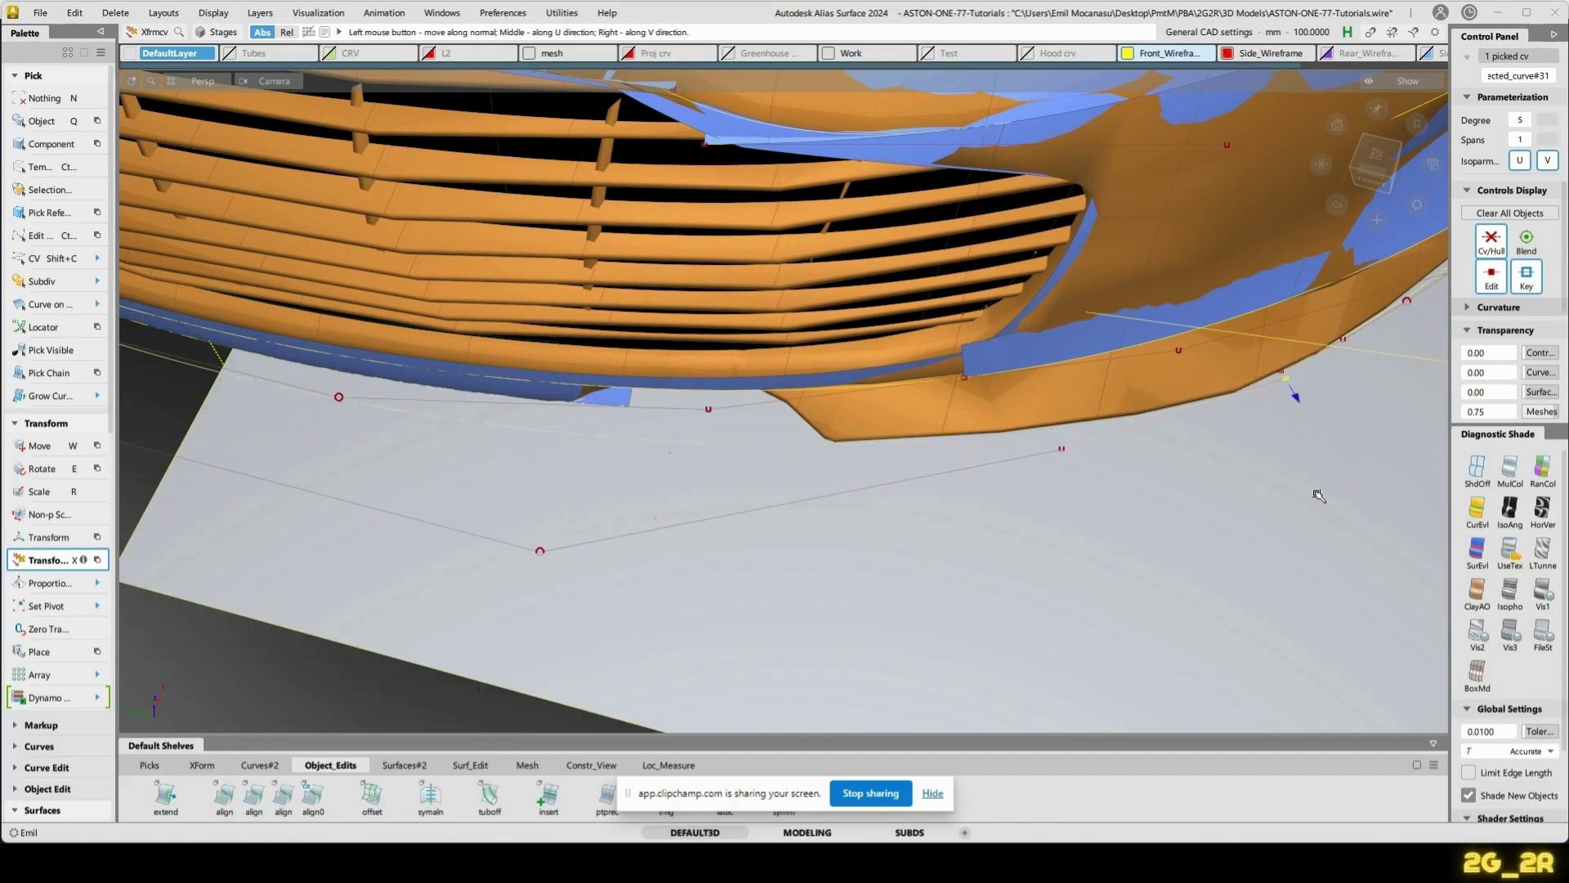
- Extend projected_curve#30 at the bumper corner, and shorten the adjoining lower-edge curve by about 76 mm with Extend
key("n")
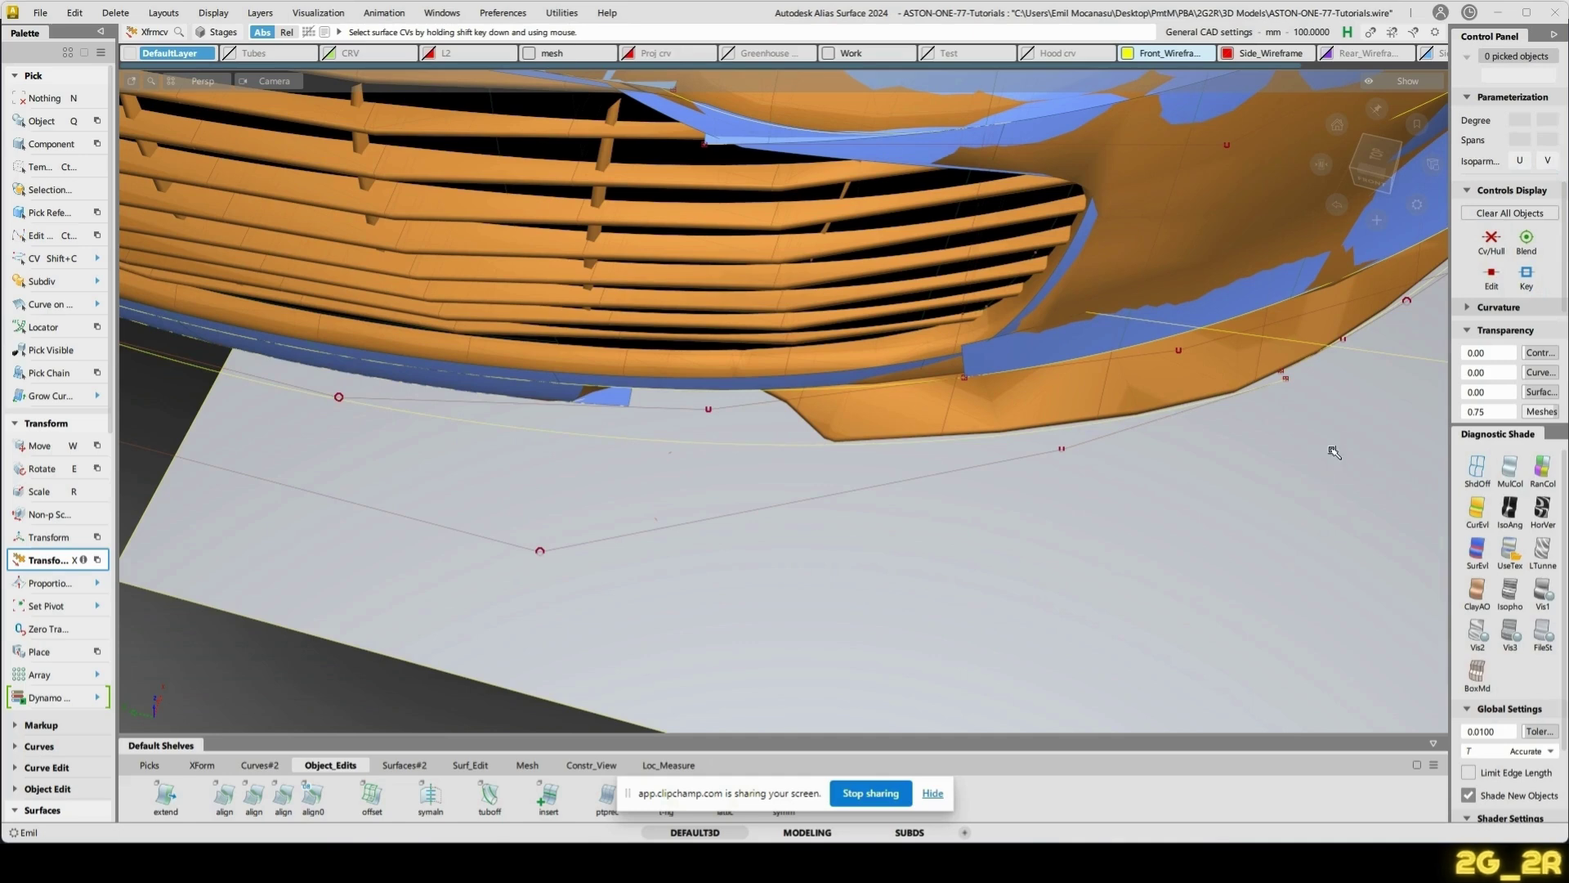
middle_click_drag(1308, 316, 1311, 415, "ctrl+shift")
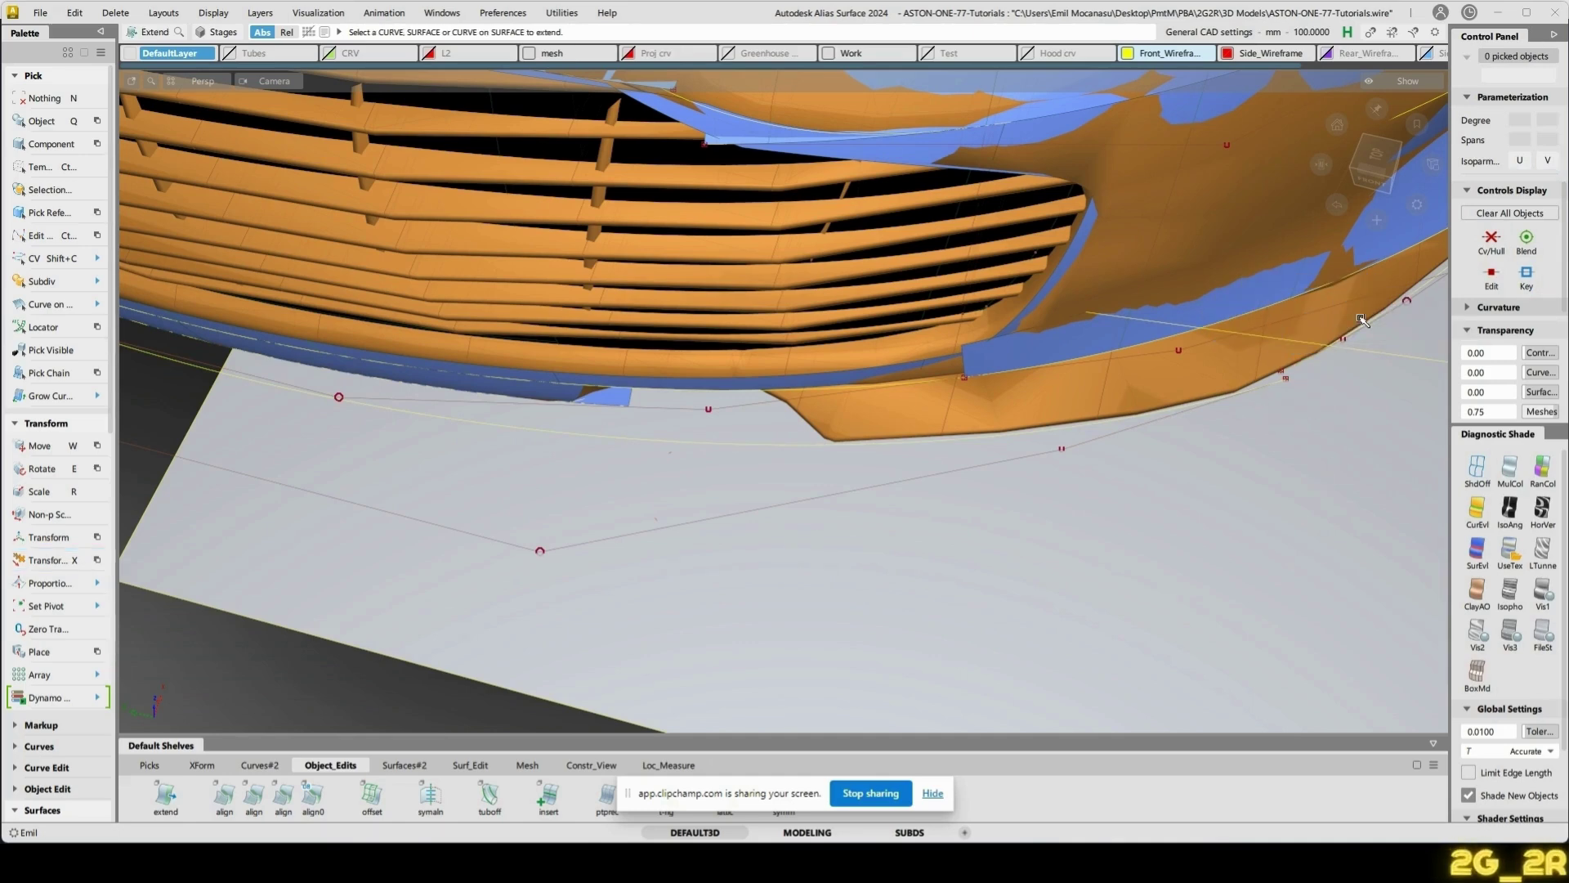
left_click(1362, 331)
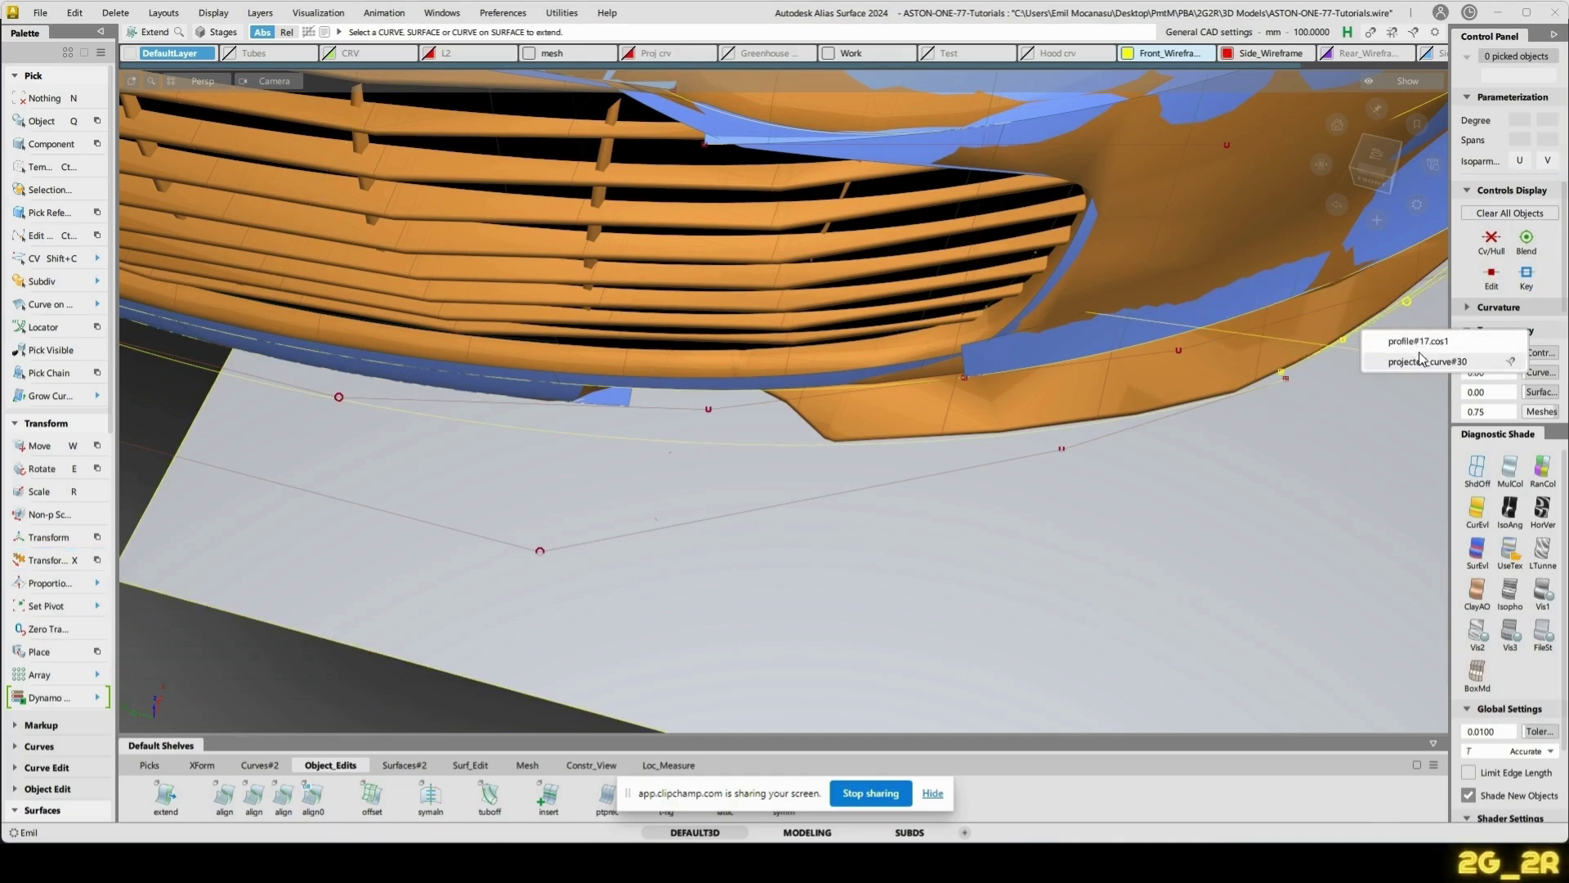
left_click(1423, 355)
left_click_drag(1358, 410, 1093, 631)
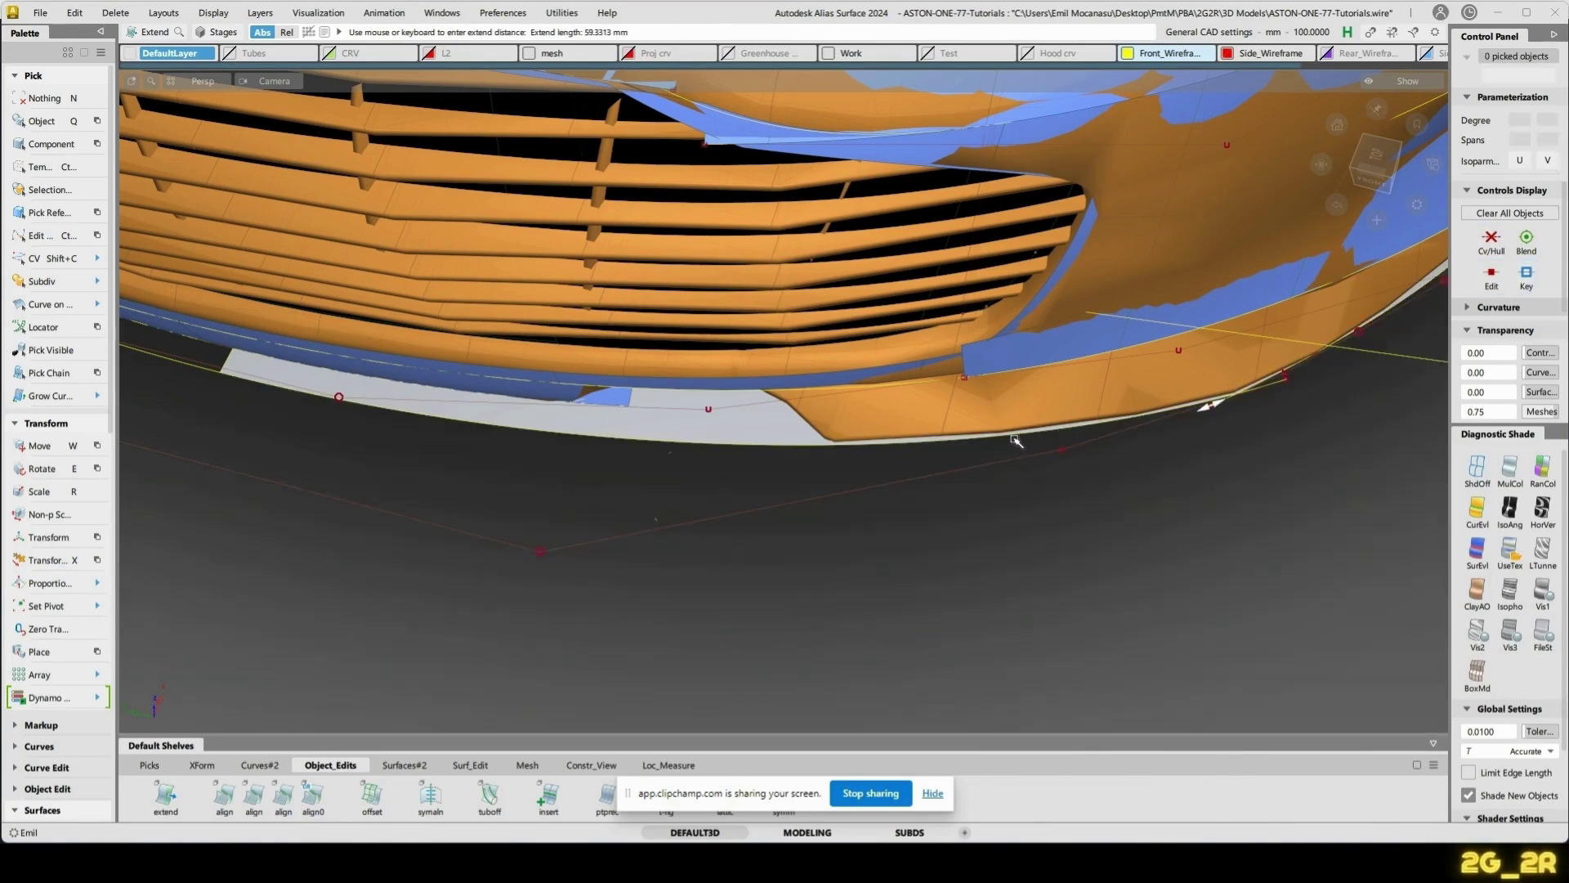
left_click_drag(1018, 439, 1149, 454)
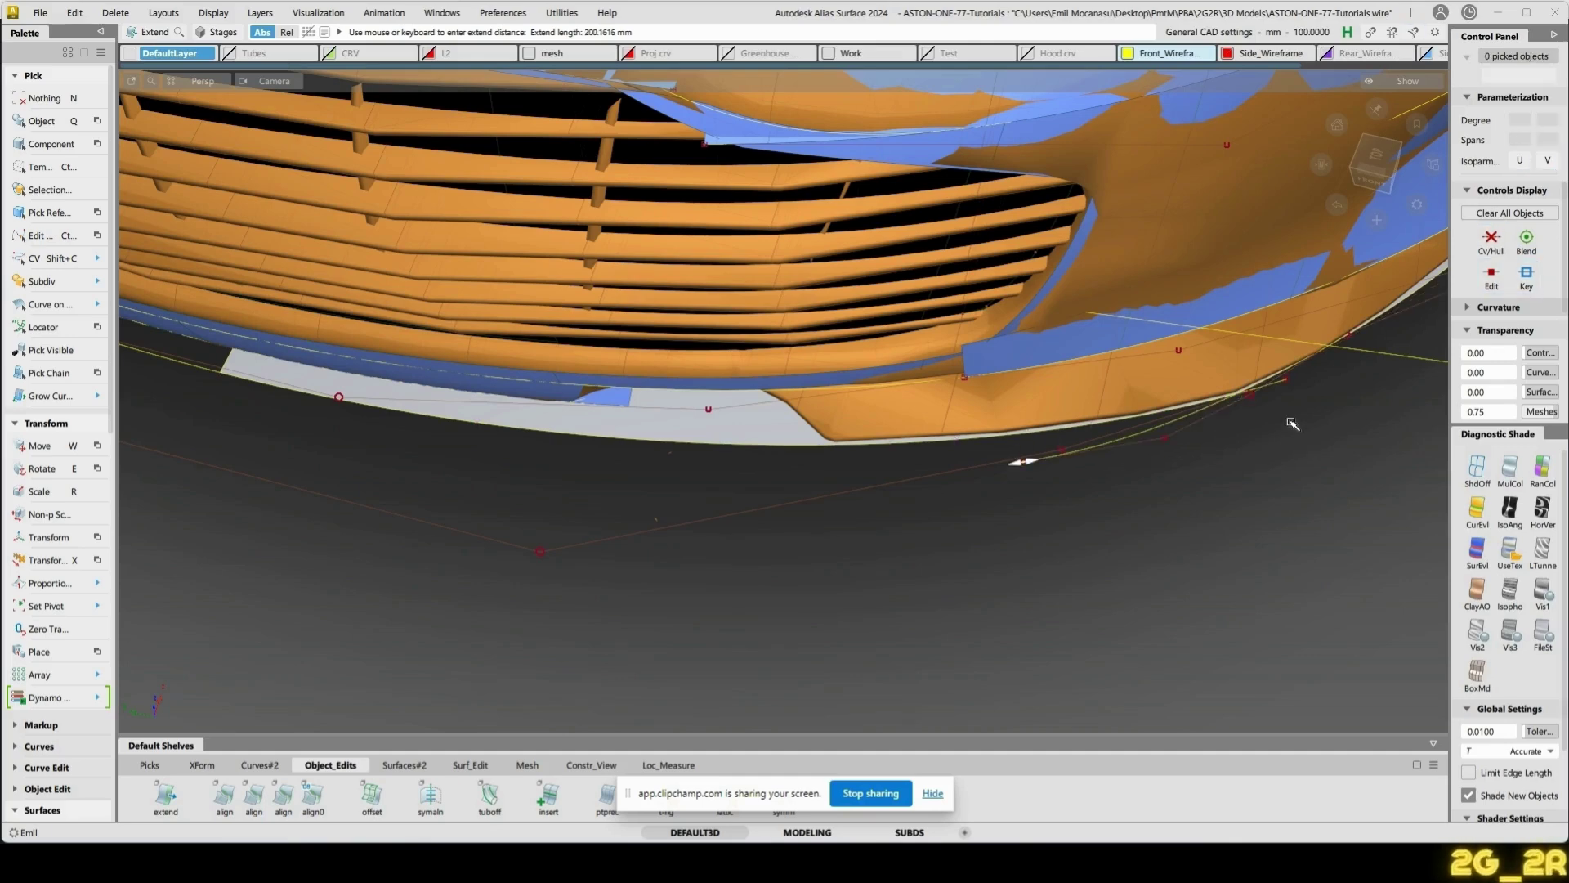
left_click_drag(1278, 389, 1244, 413)
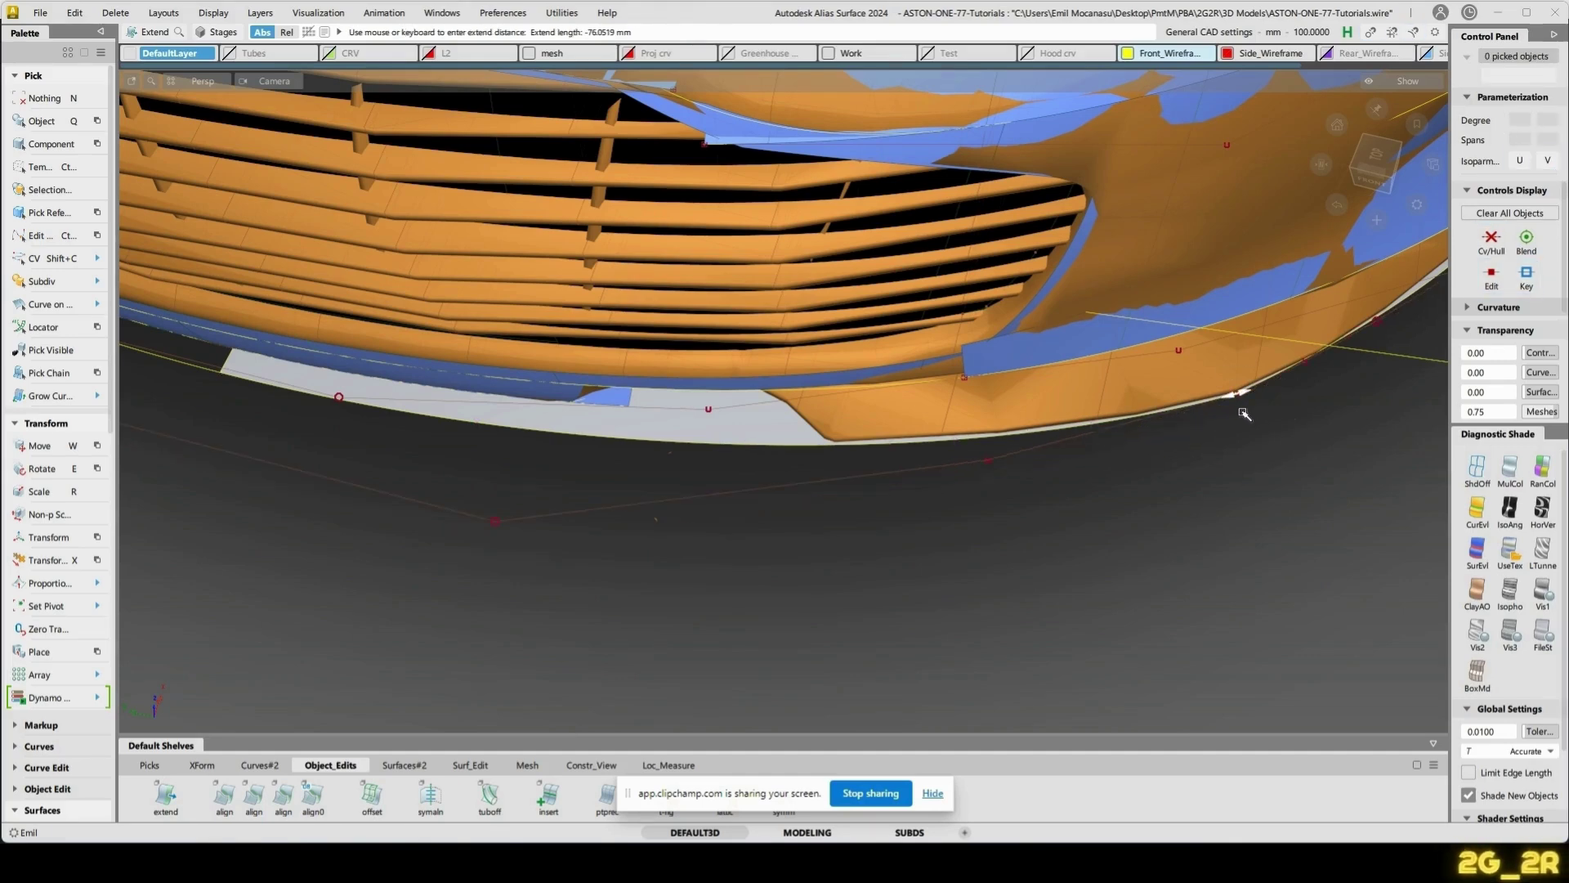
- Pick the shortened lower-edge curve's hull CV below the grille and adjust it along its normal
left_click(989, 451)
key("shift+c")
left_click_drag(477, 518, 530, 545)
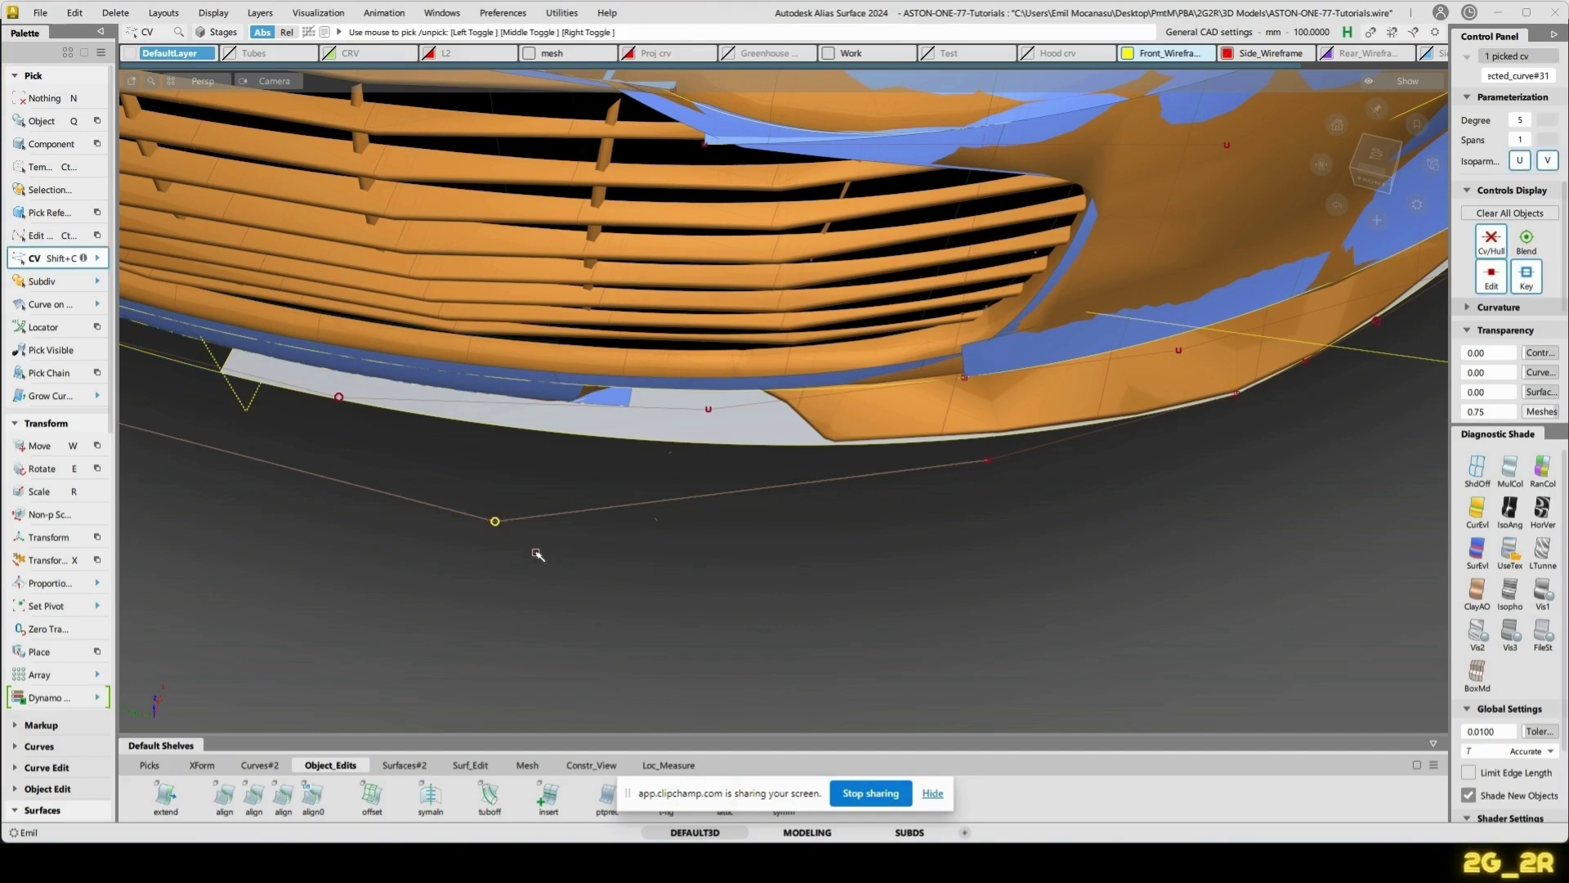
key("x")
left_click(541, 605)
left_click_drag(848, 641, 870, 627)
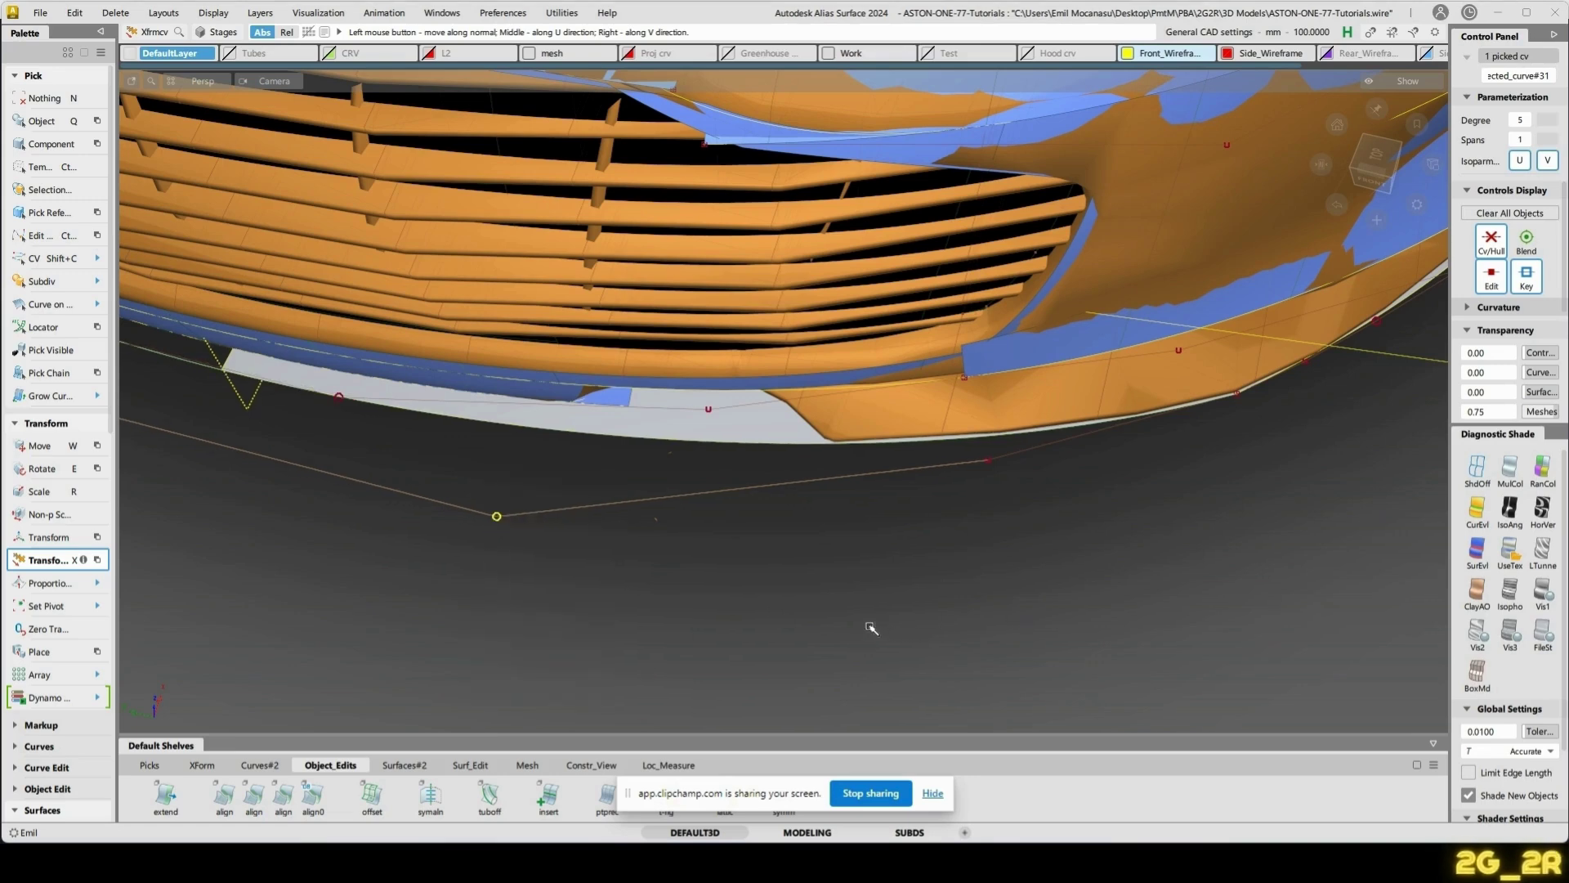
- Fine-tune the lower-edge curve's two neighbouring CVs along their normals to match the mesh edge
mouse_move(986, 460)
left_mouse_down()
mouse_move(904, 561)
mouse_move(976, 471)
left_mouse_up()
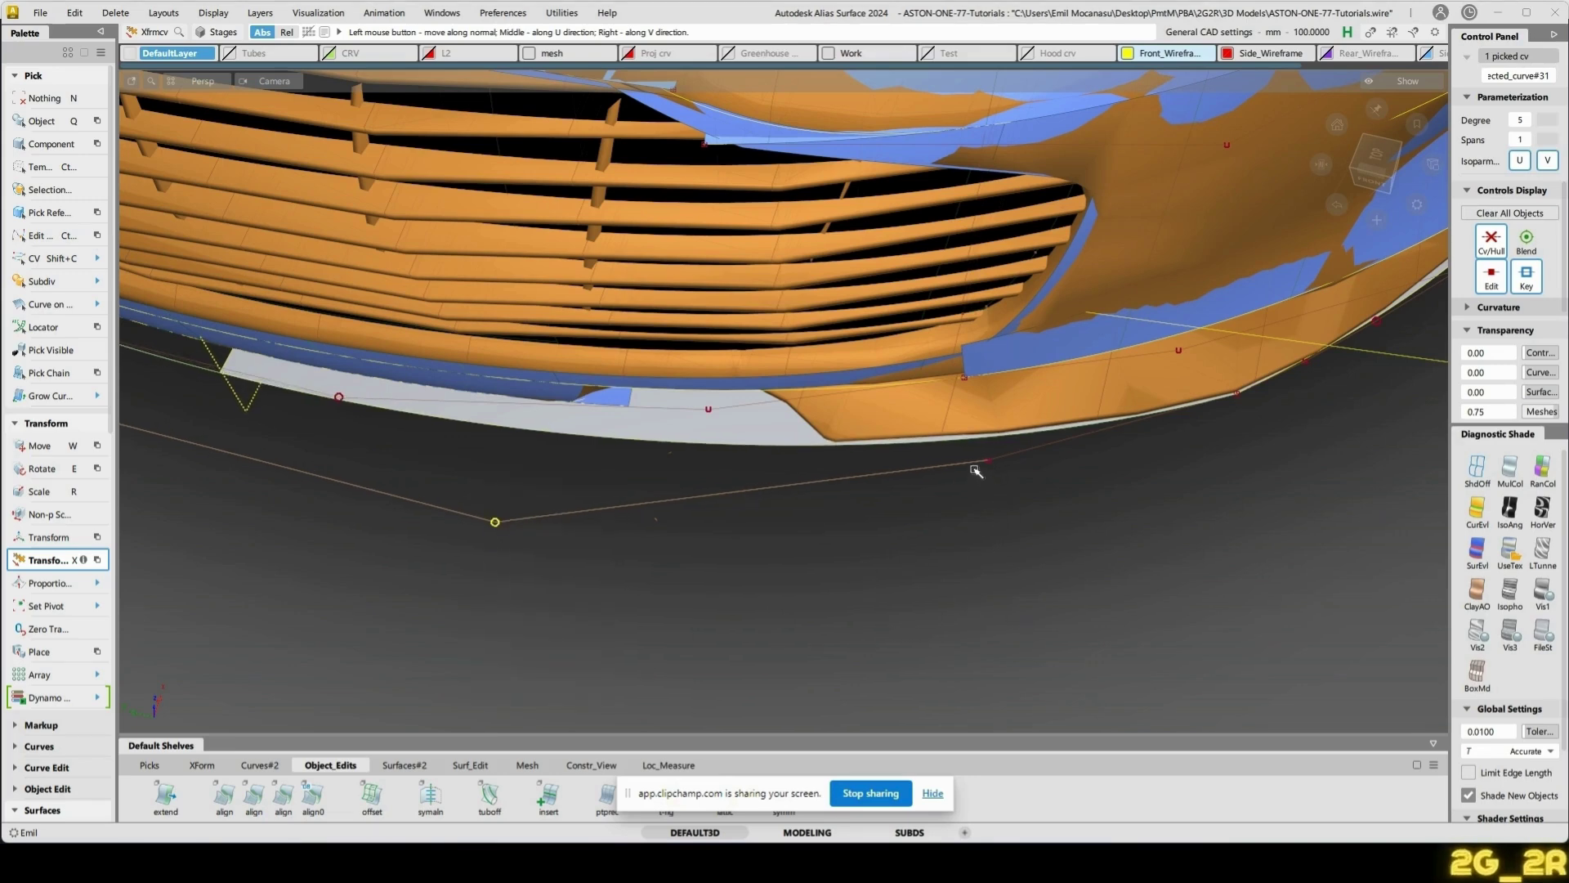
left_click(987, 464)
mouse_move(1216, 569)
left_mouse_down()
mouse_move(1123, 593)
mouse_move(1189, 580)
left_mouse_up()
left_click(497, 523)
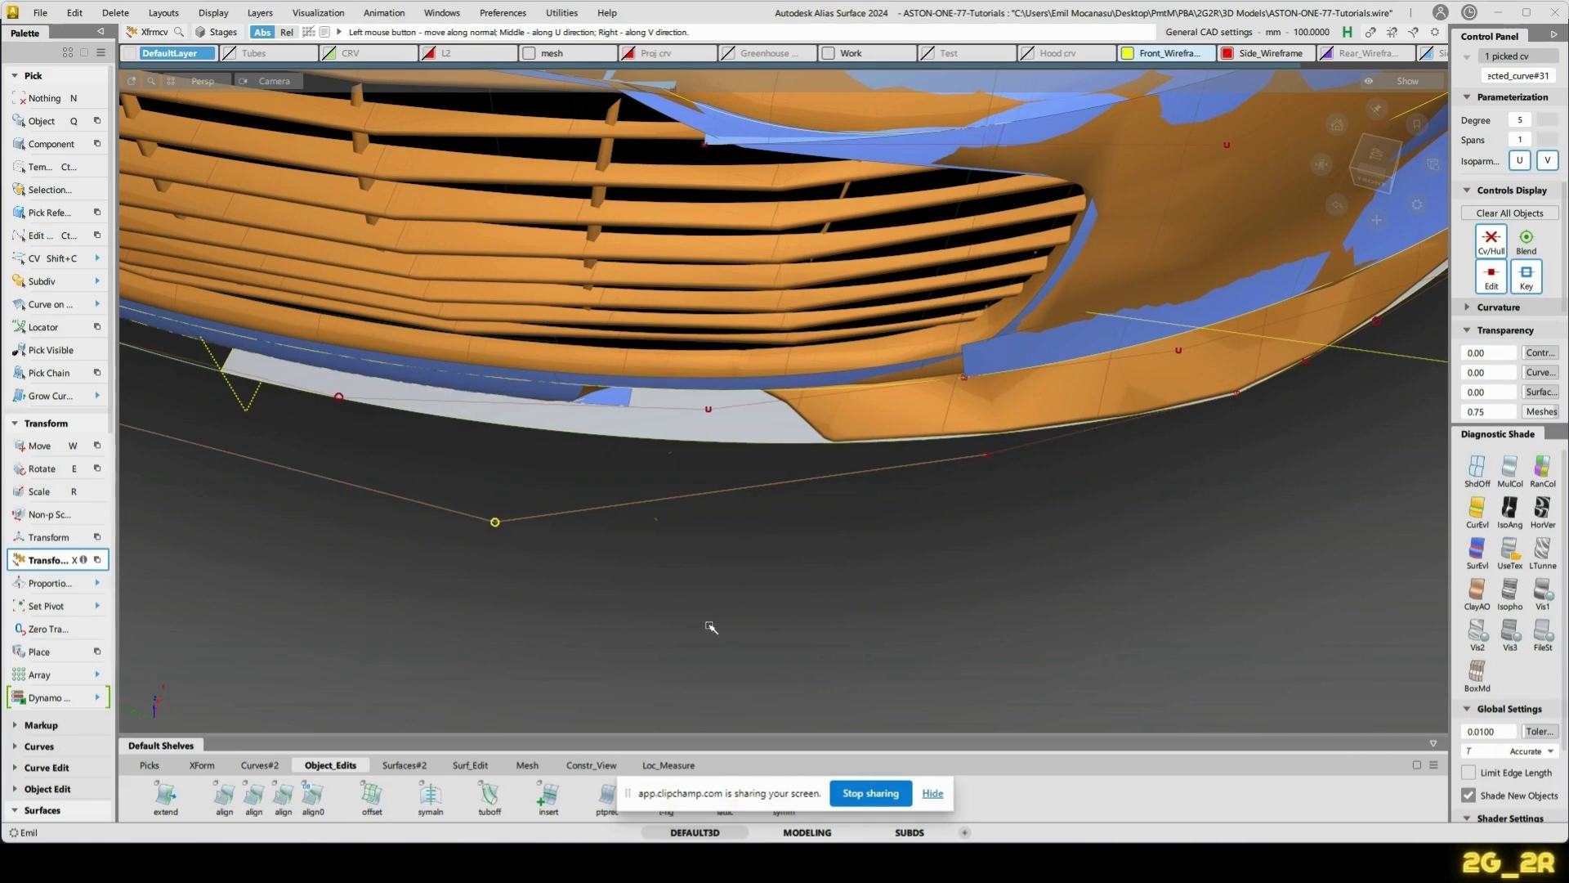
left_click_drag(708, 729, 891, 516)
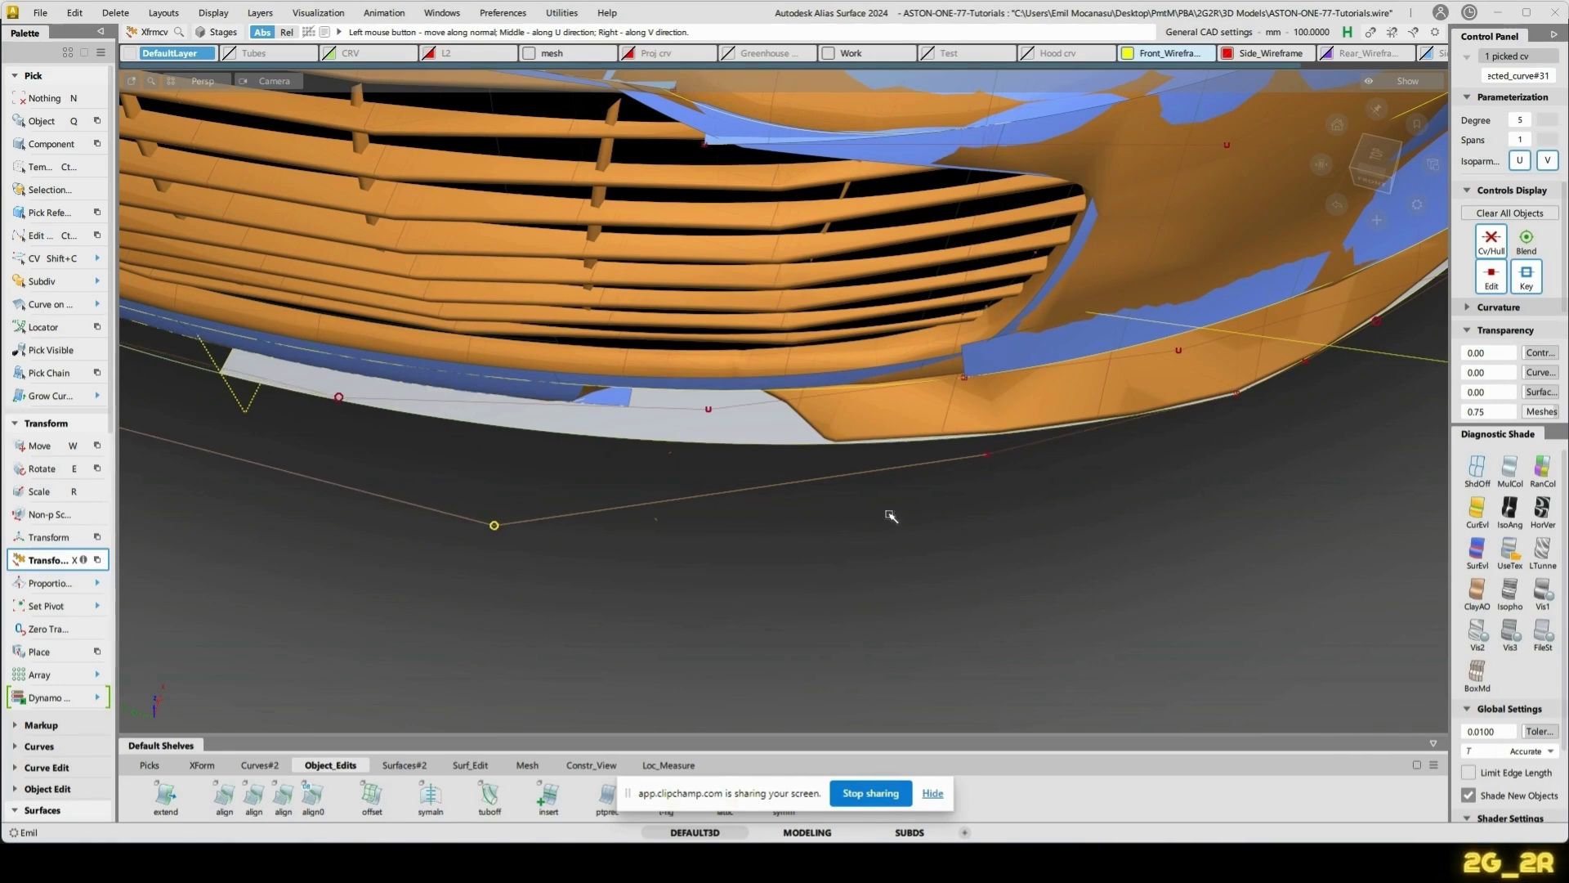
left_click(986, 455)
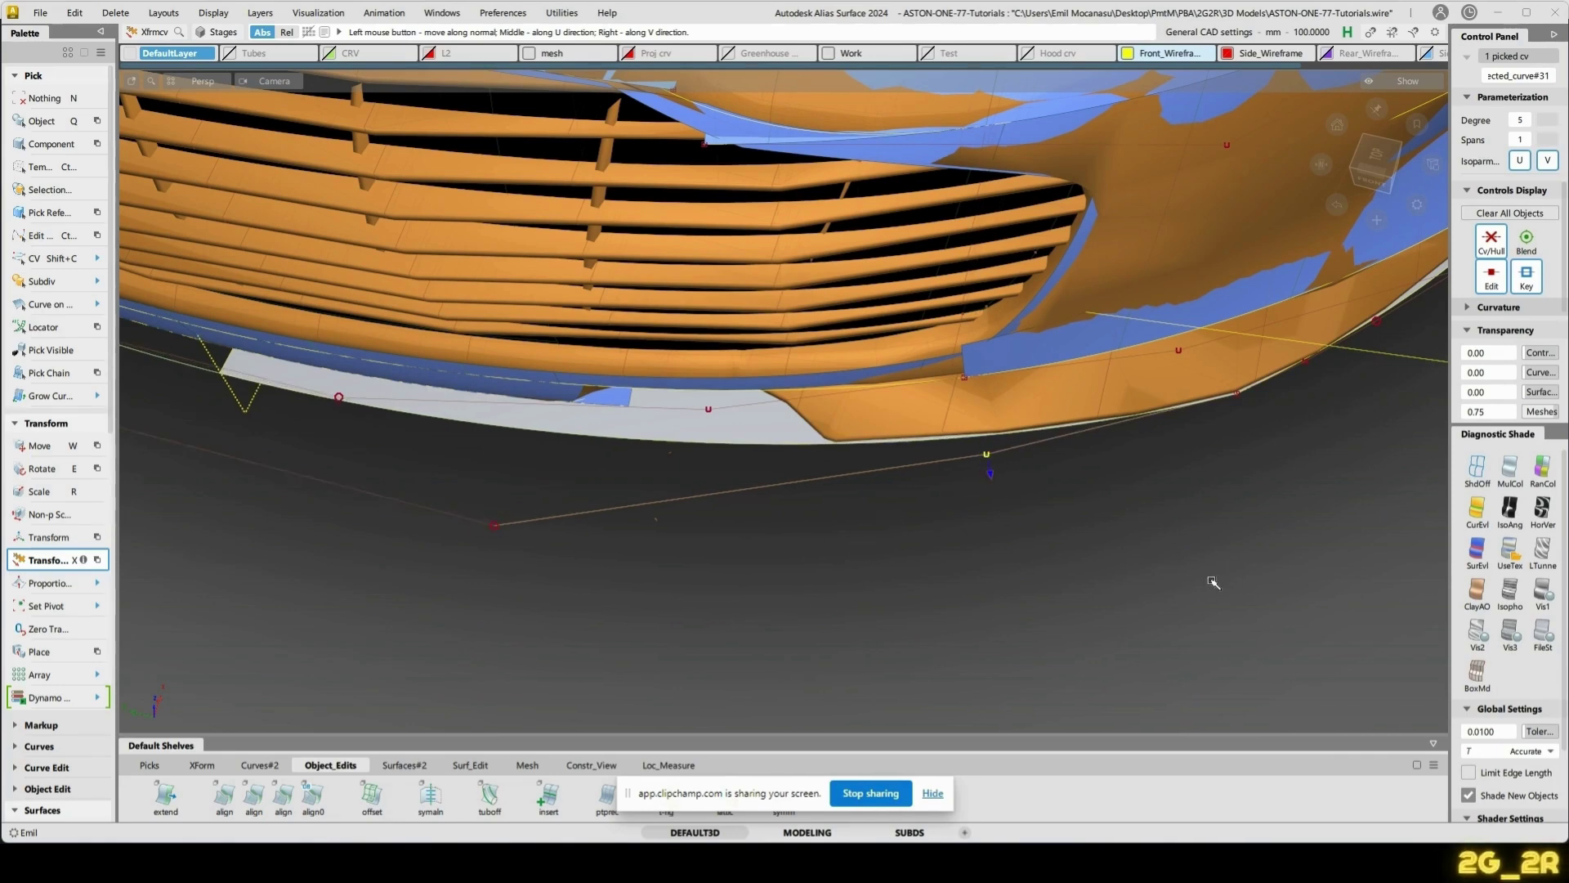
left_click(1133, 453)
- Draw a short vertical degree 1 edit-point curve up from the bumper corner curve's end in the left view
left_click(1028, 418, "alt+shift")
left_click_drag(1087, 609, 870, 520, "alt+shift")
left_click_drag(952, 556, 813, 627, "alt+shift")
right_click_drag(812, 627, 789, 551, "alt+shift")
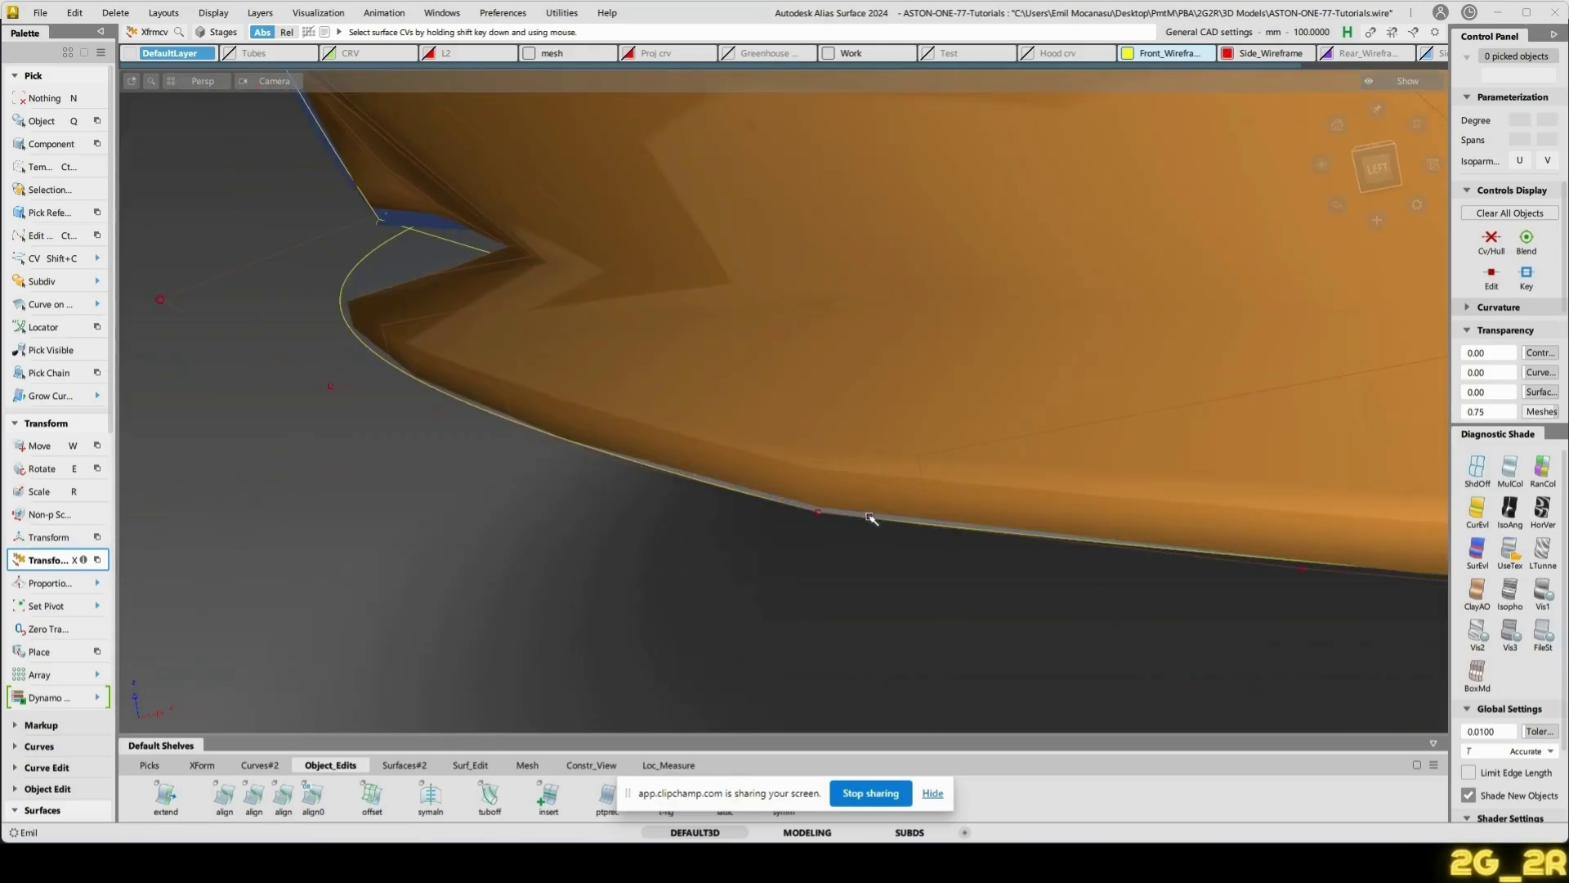
key("c")
left_click(815, 537, "ctrl")
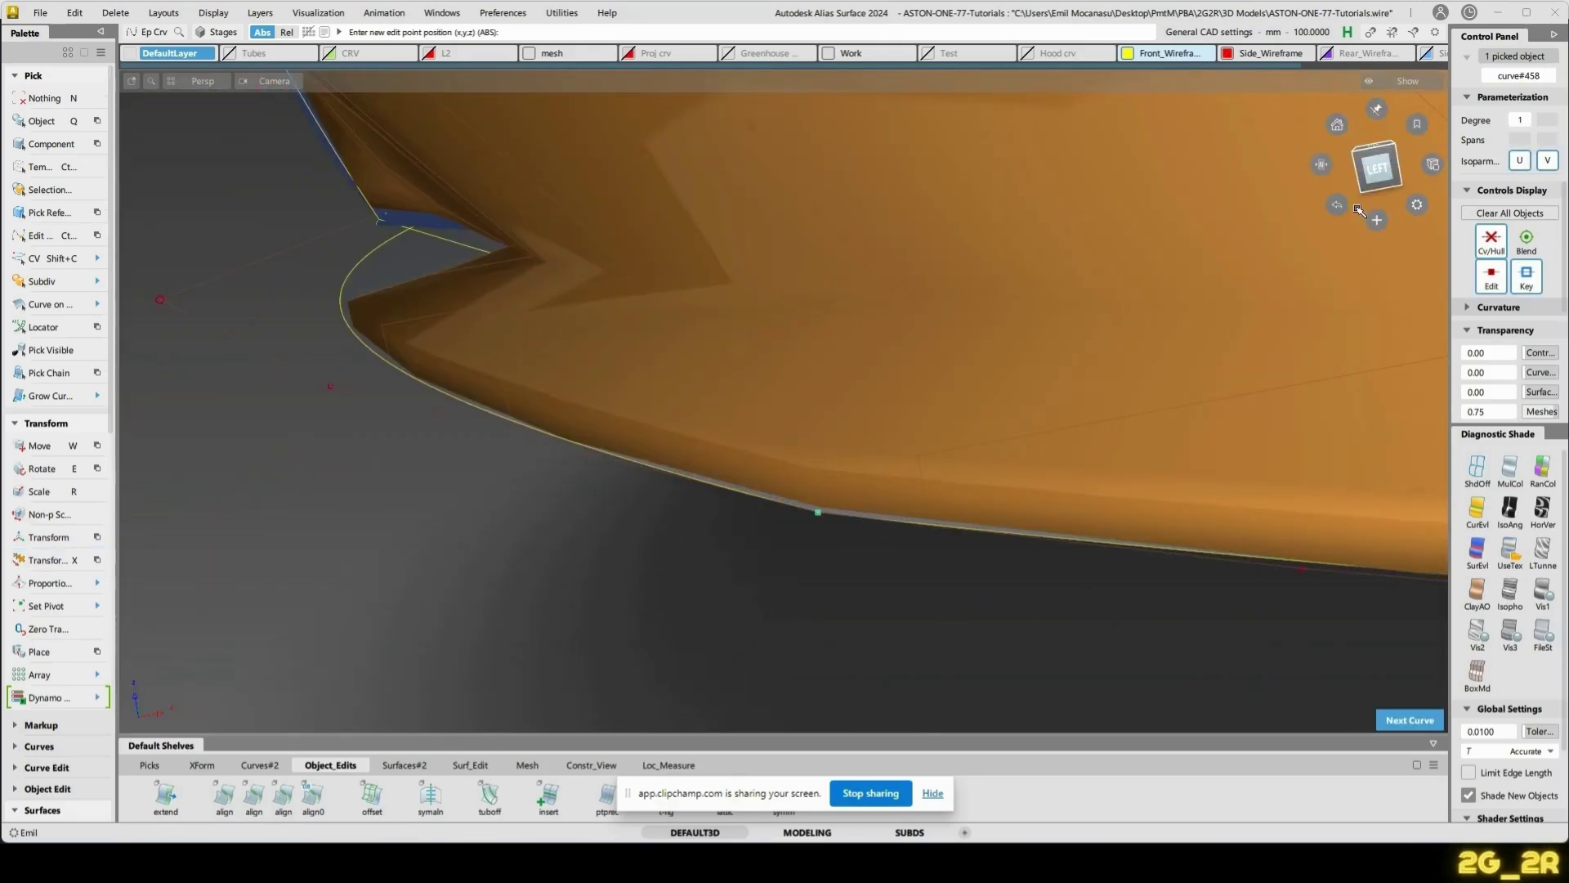
left_click(1378, 168)
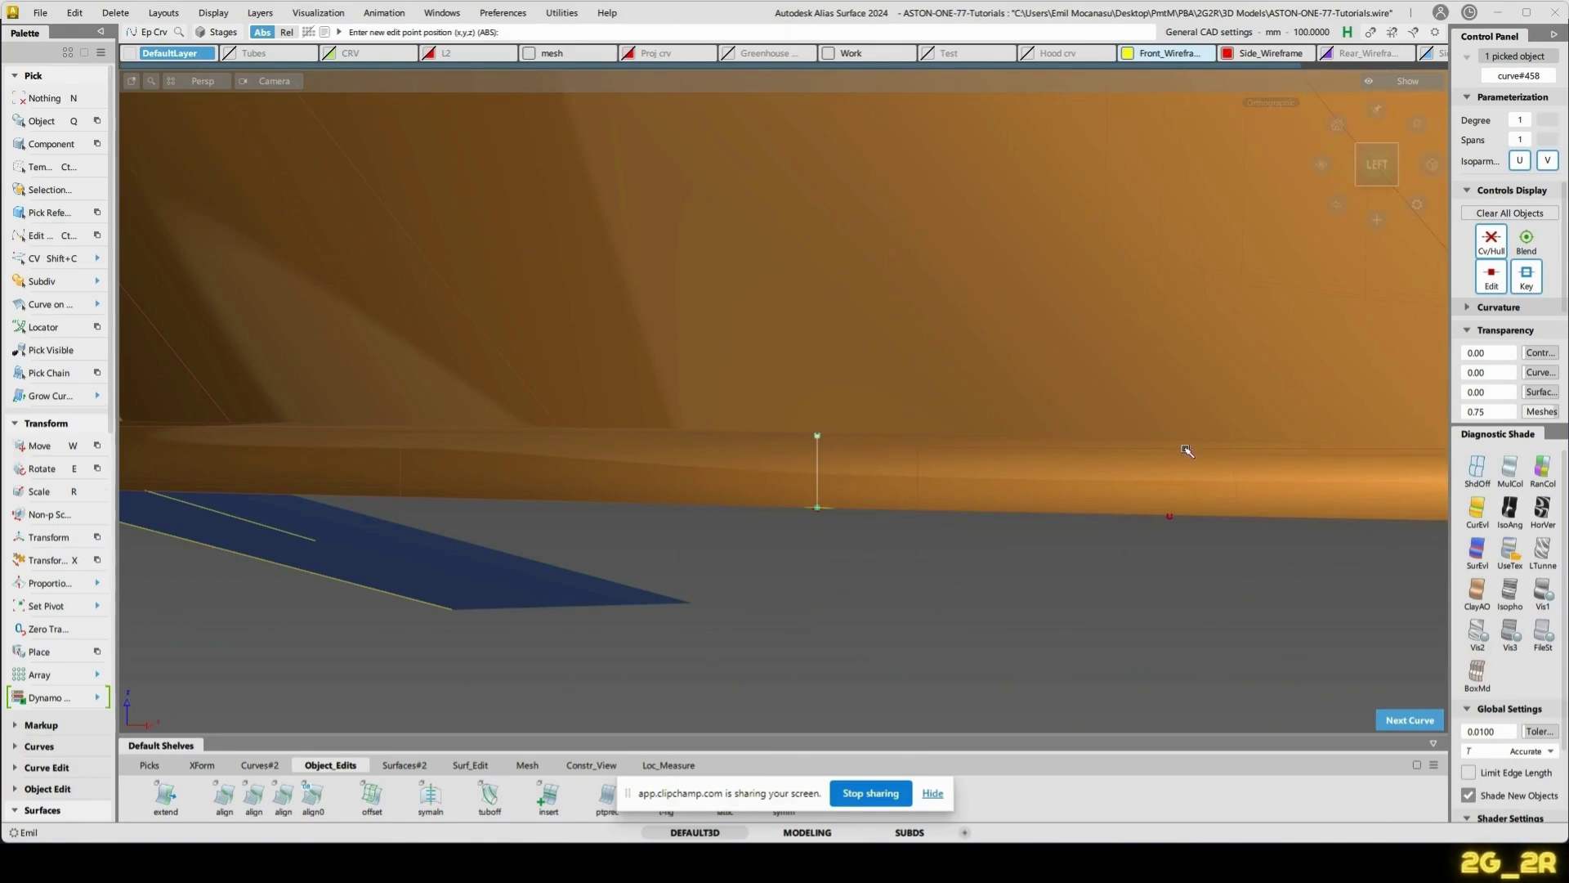
key("n")
- Build a rail surface with the short vertical line as generation curve and projected_curve#30 as rail
left_click_drag(799, 434, 1500, 596, "alt+shift")
left_click_drag(1087, 527, 932, 532, "alt+shift")
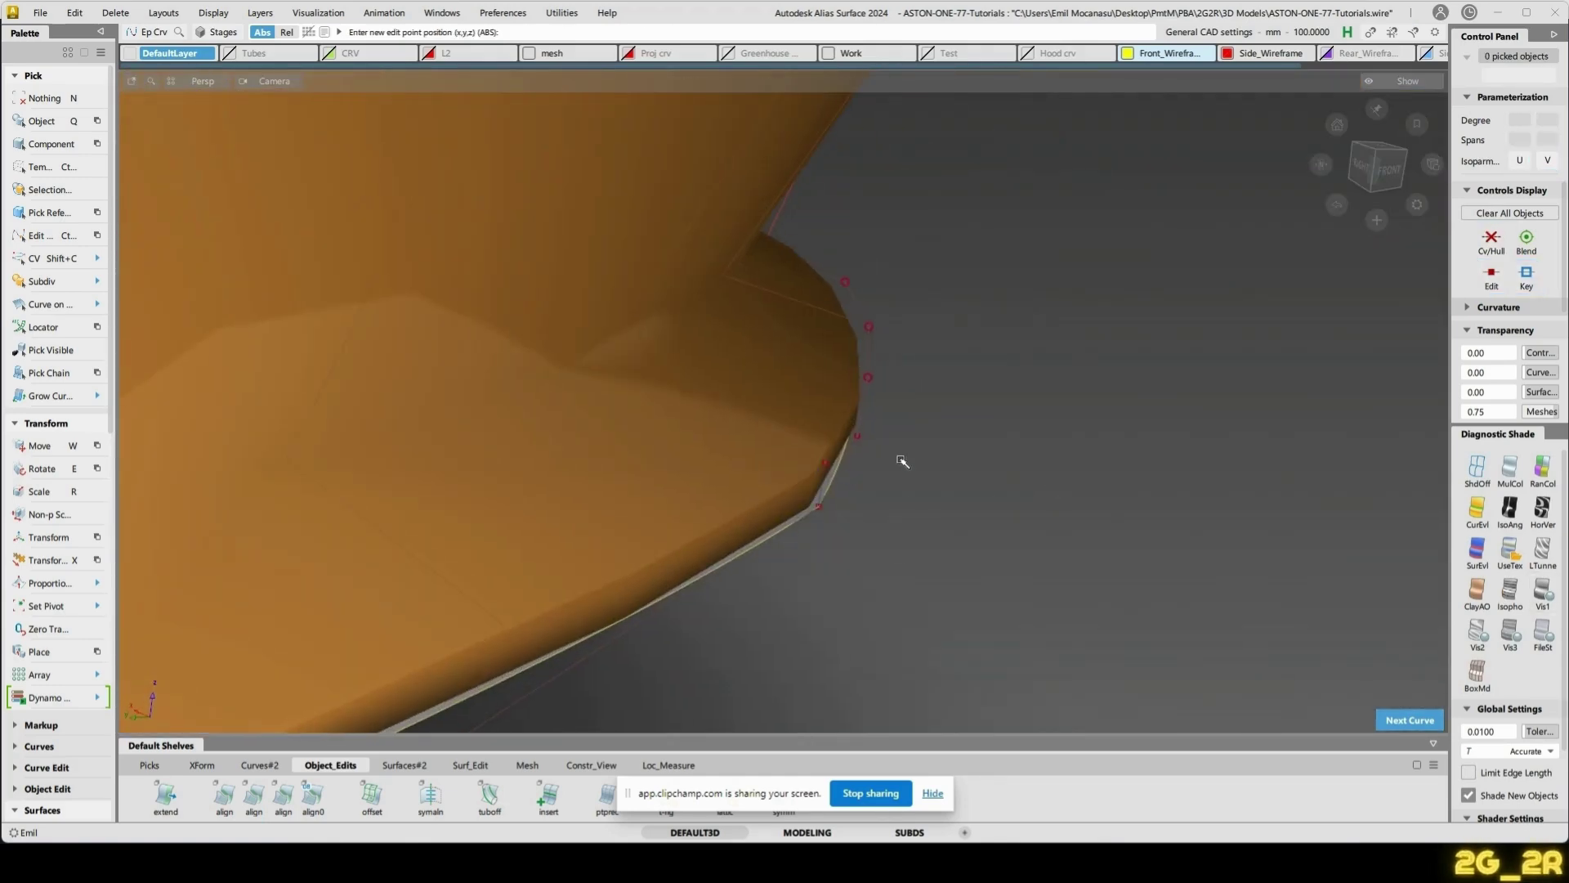
middle_click_drag(900, 460, 910, 491, "ctrl+shift")
left_click_drag(911, 493, 885, 501, "ctrl+shift")
left_click(824, 491)
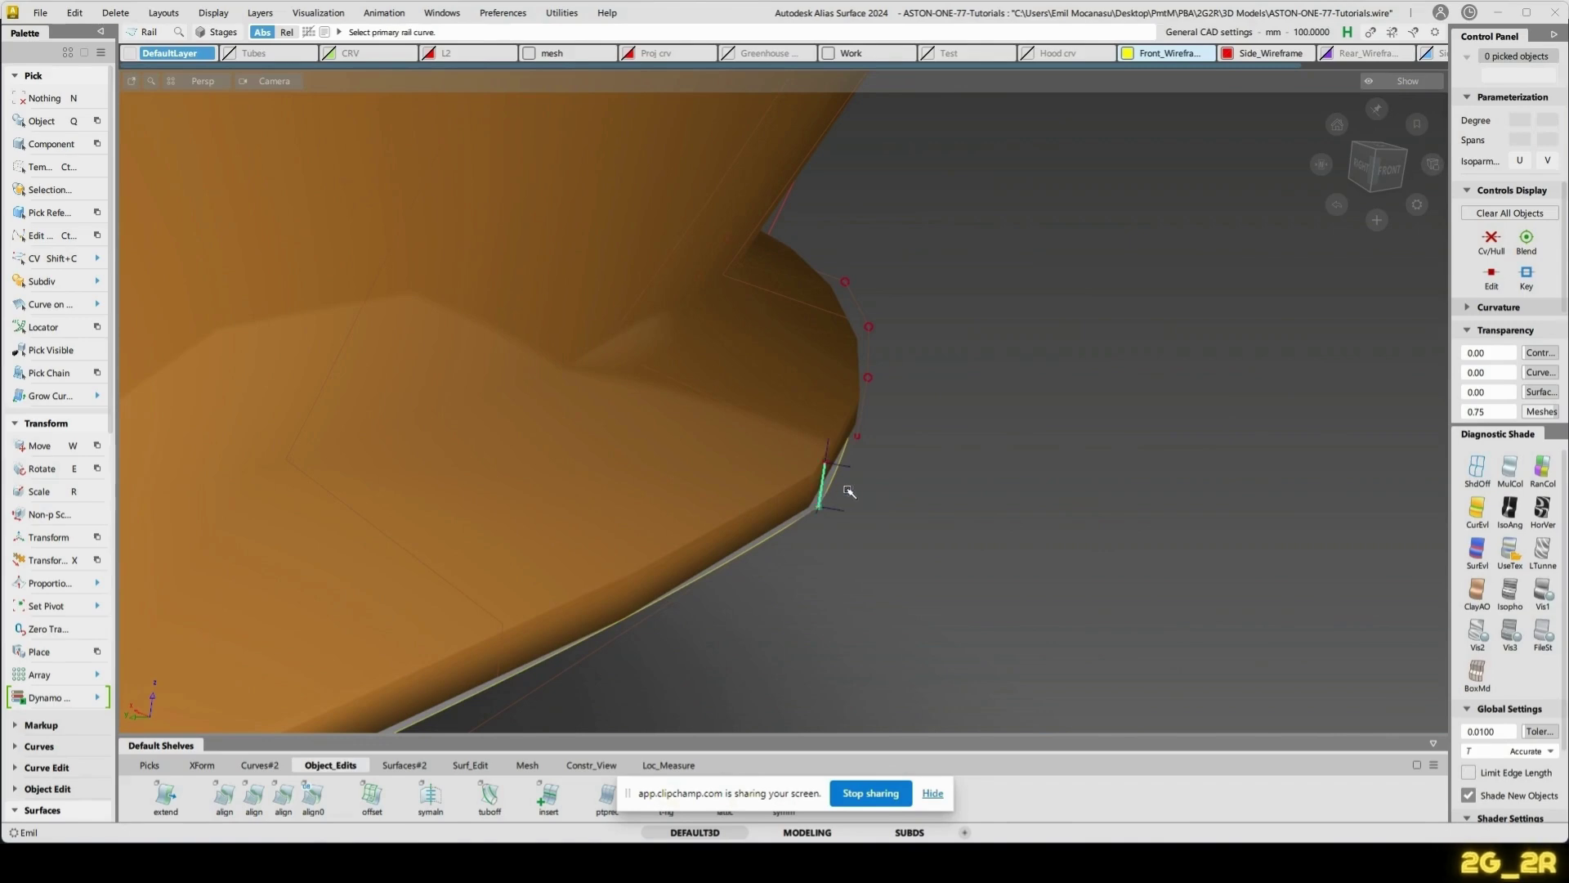
left_click(834, 485)
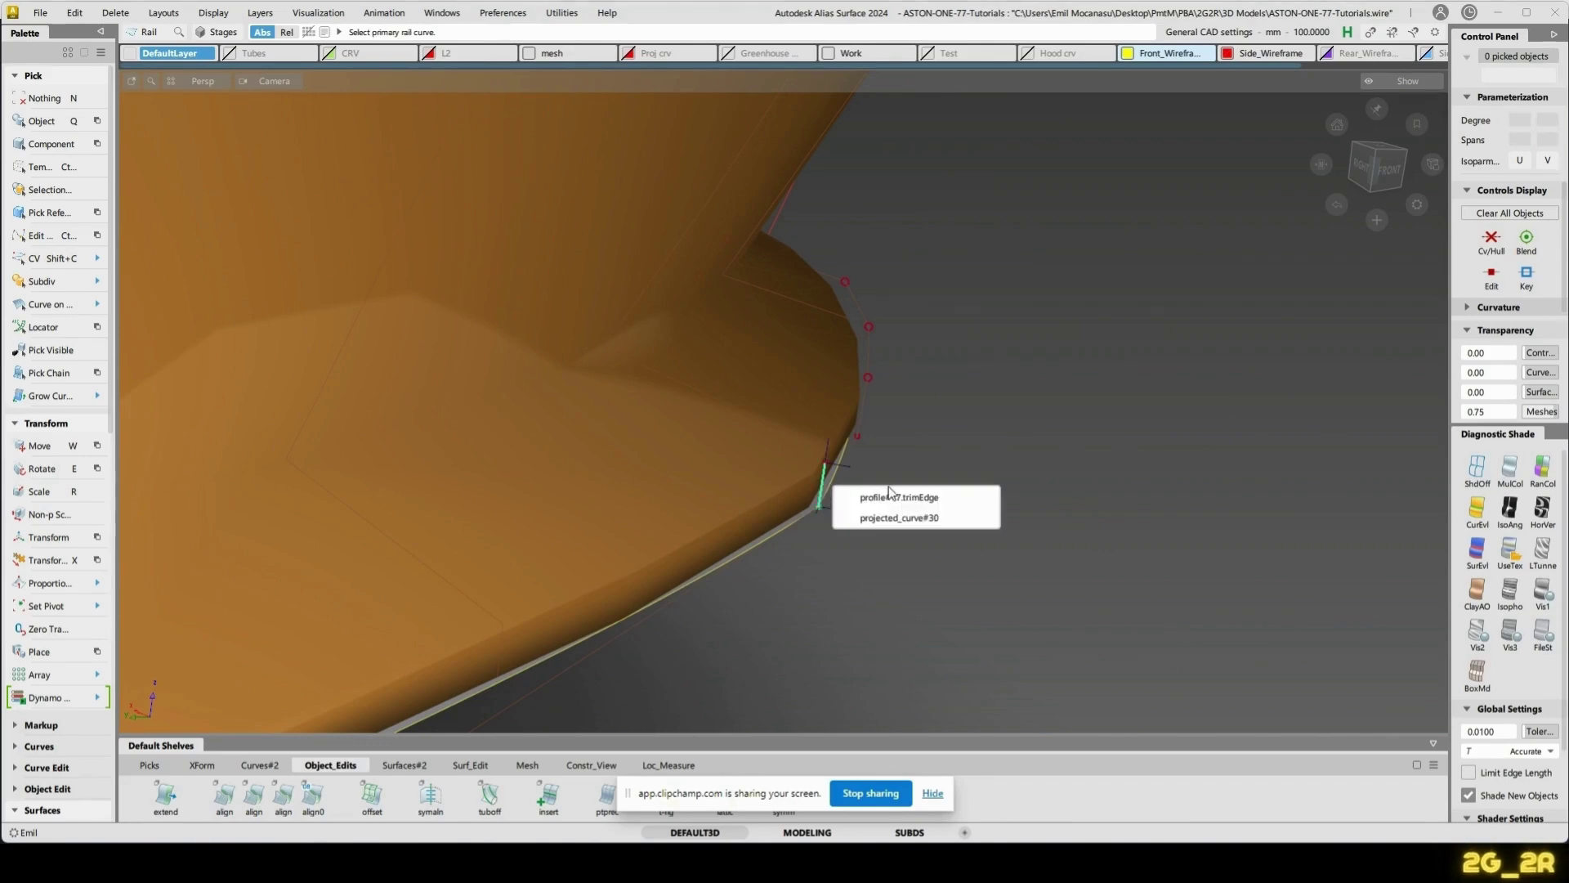
left_click(920, 517)
left_click_drag(920, 518, 1049, 463, "alt+shift")
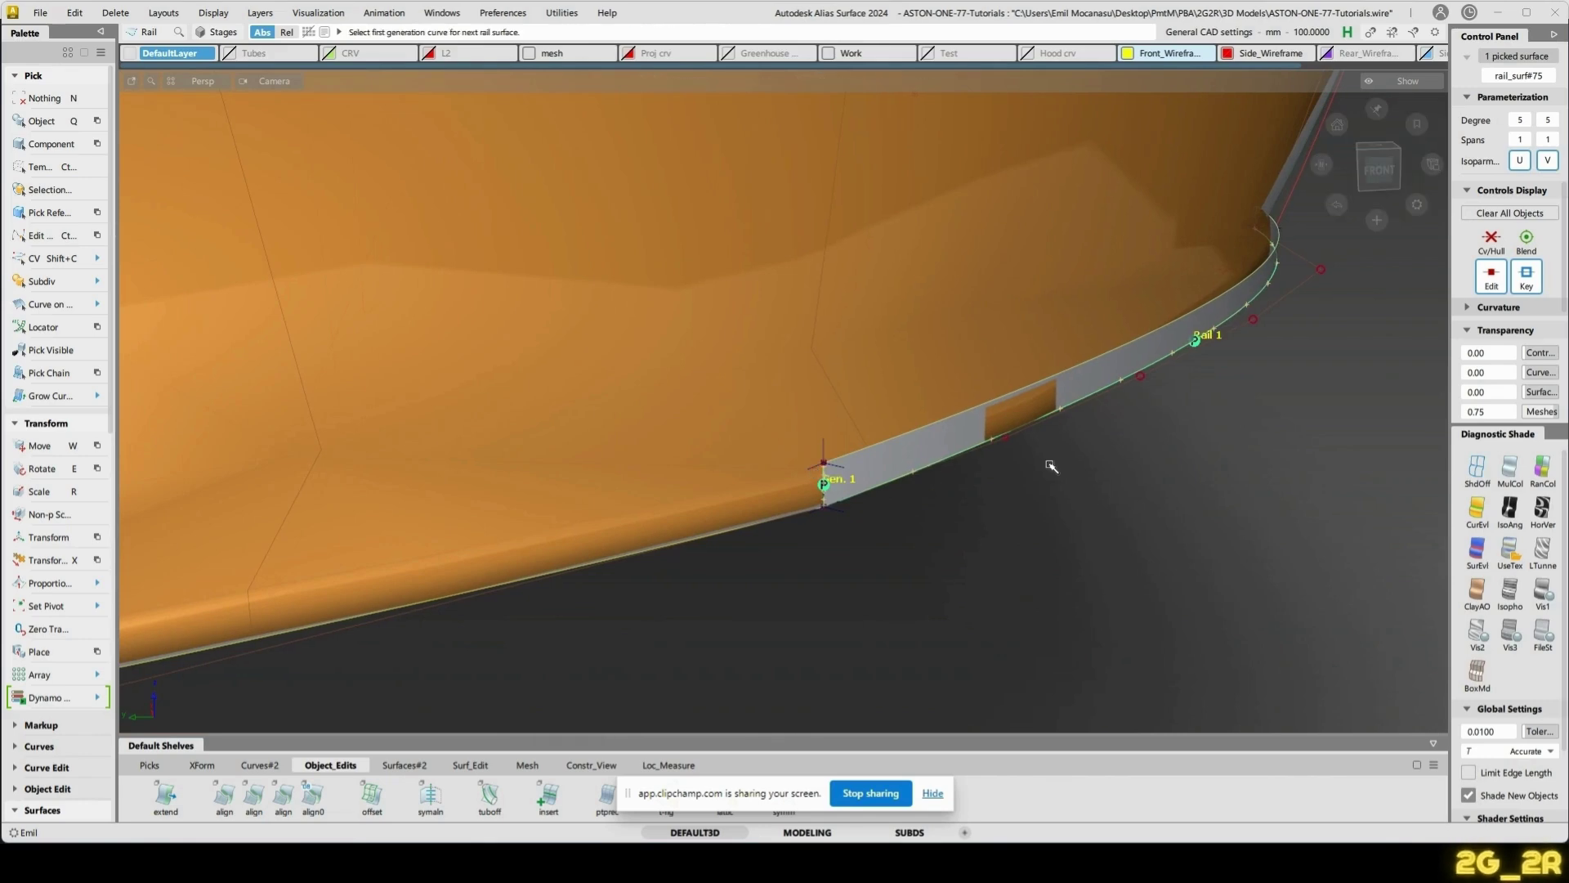
- Pick the rail curve's CV near the new surface's starting end and slide it along the U direction
key("shift+c")
left_click(1009, 451)
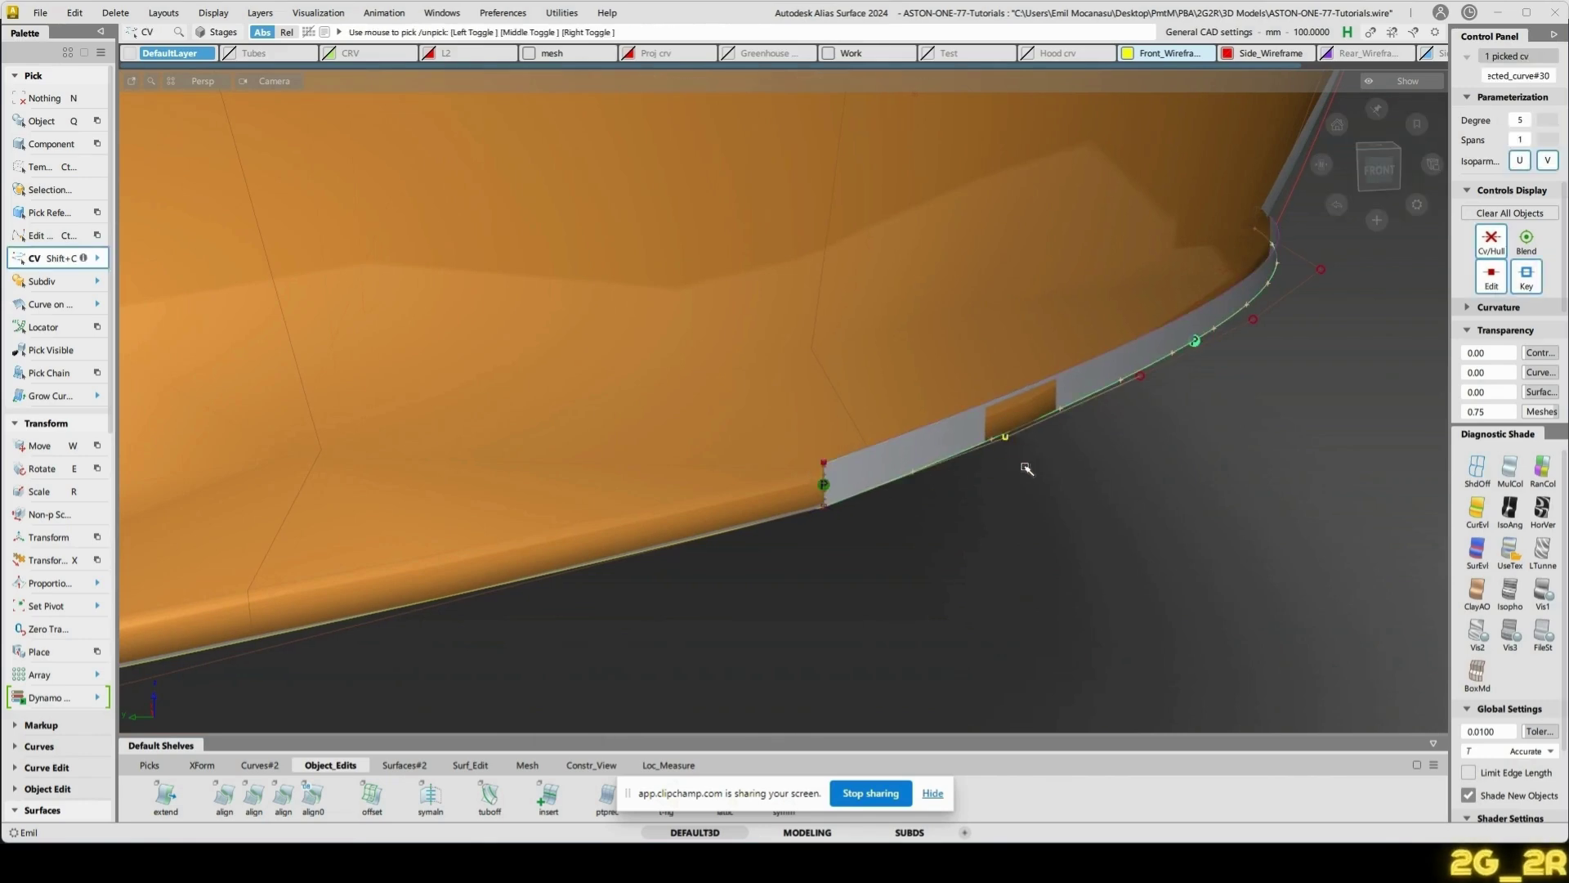
key("x")
left_click(1031, 519)
middle_click_drag(1068, 552, 1097, 553)
- Move the rail curve's CV near the bumper corner bend along its normal to fit the surface to the mesh
left_click_drag(1016, 546, 1089, 536, "alt+shift")
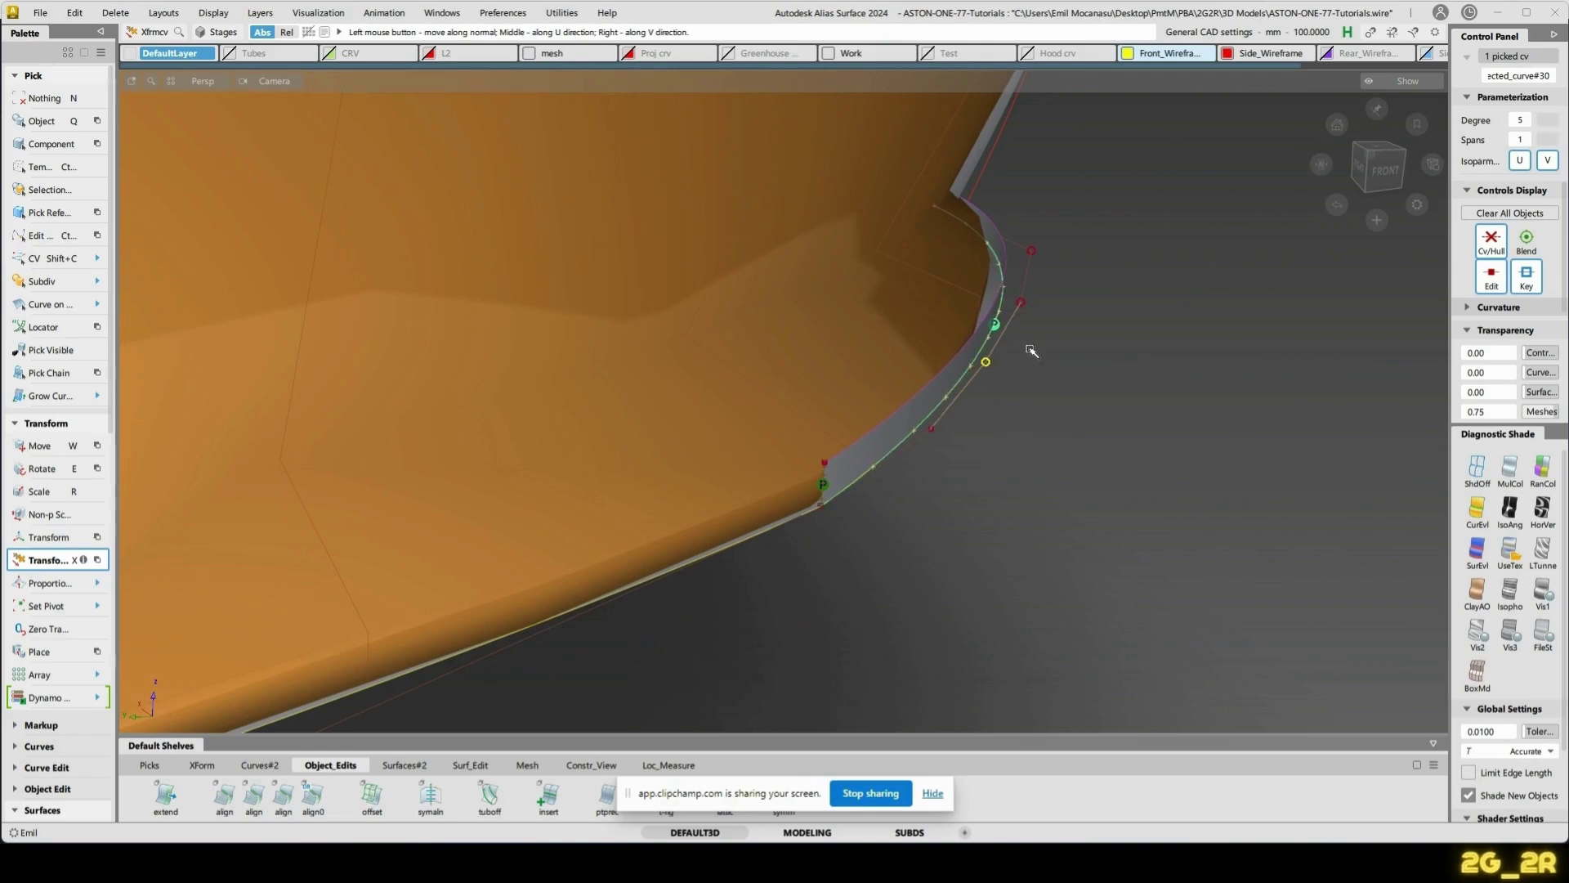
left_click_drag(1283, 467, 1120, 485)
left_click_drag(1190, 432, 1141, 410, "alt+shift")
left_click_drag(1243, 409, 1068, 375, "alt+shift")
middle_click_drag(1229, 316, 801, 565, "alt+shift")
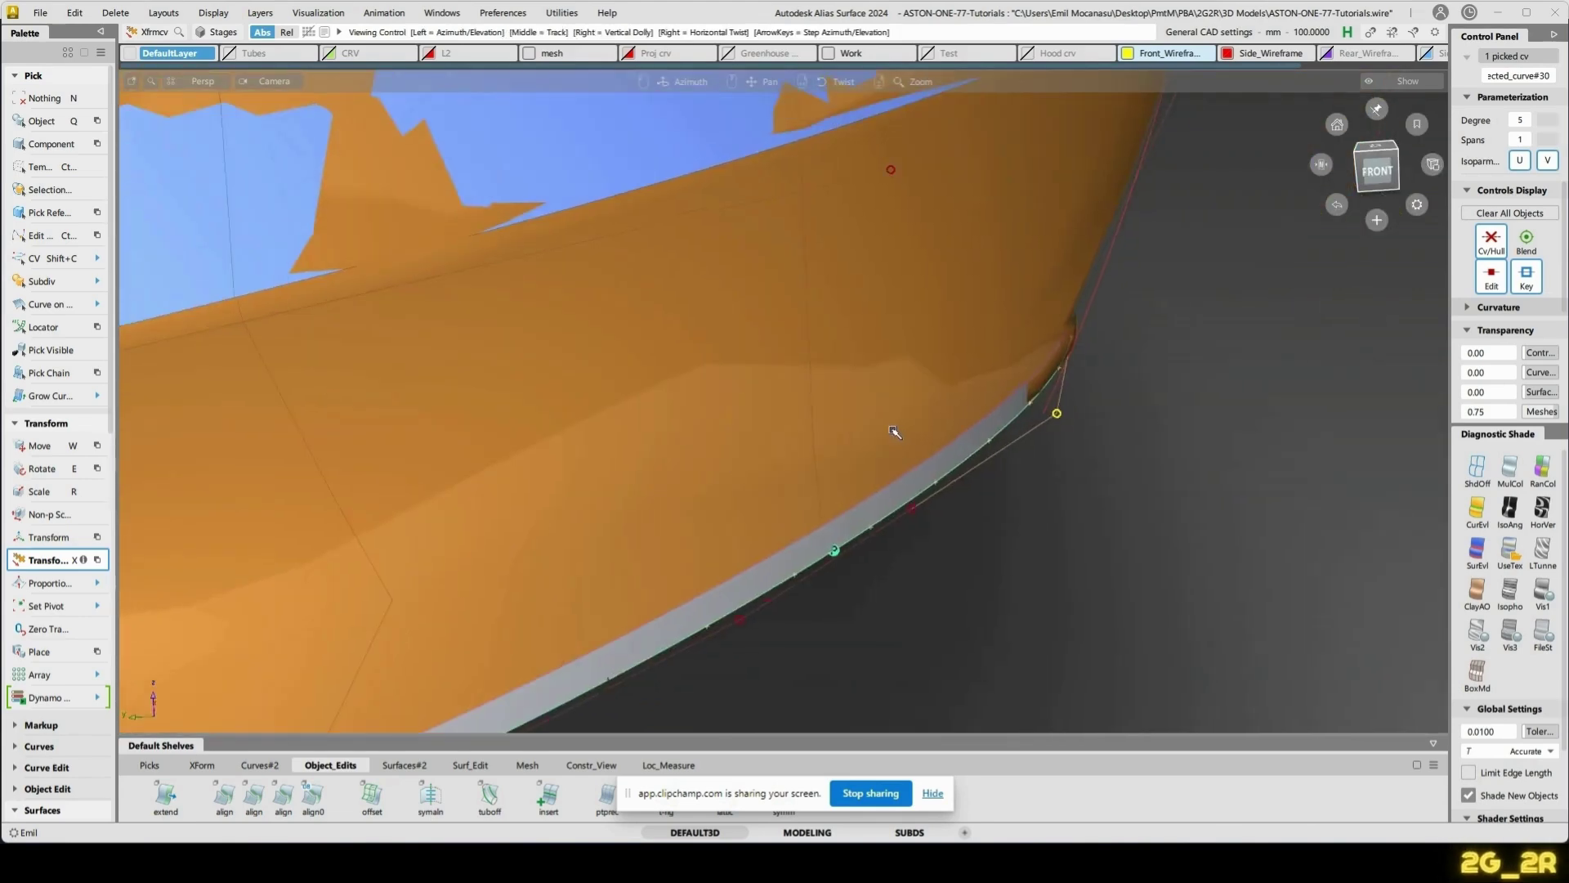
left_click_drag(892, 429, 825, 421, "alt+shift")
left_click_drag(1041, 480, 1121, 527)
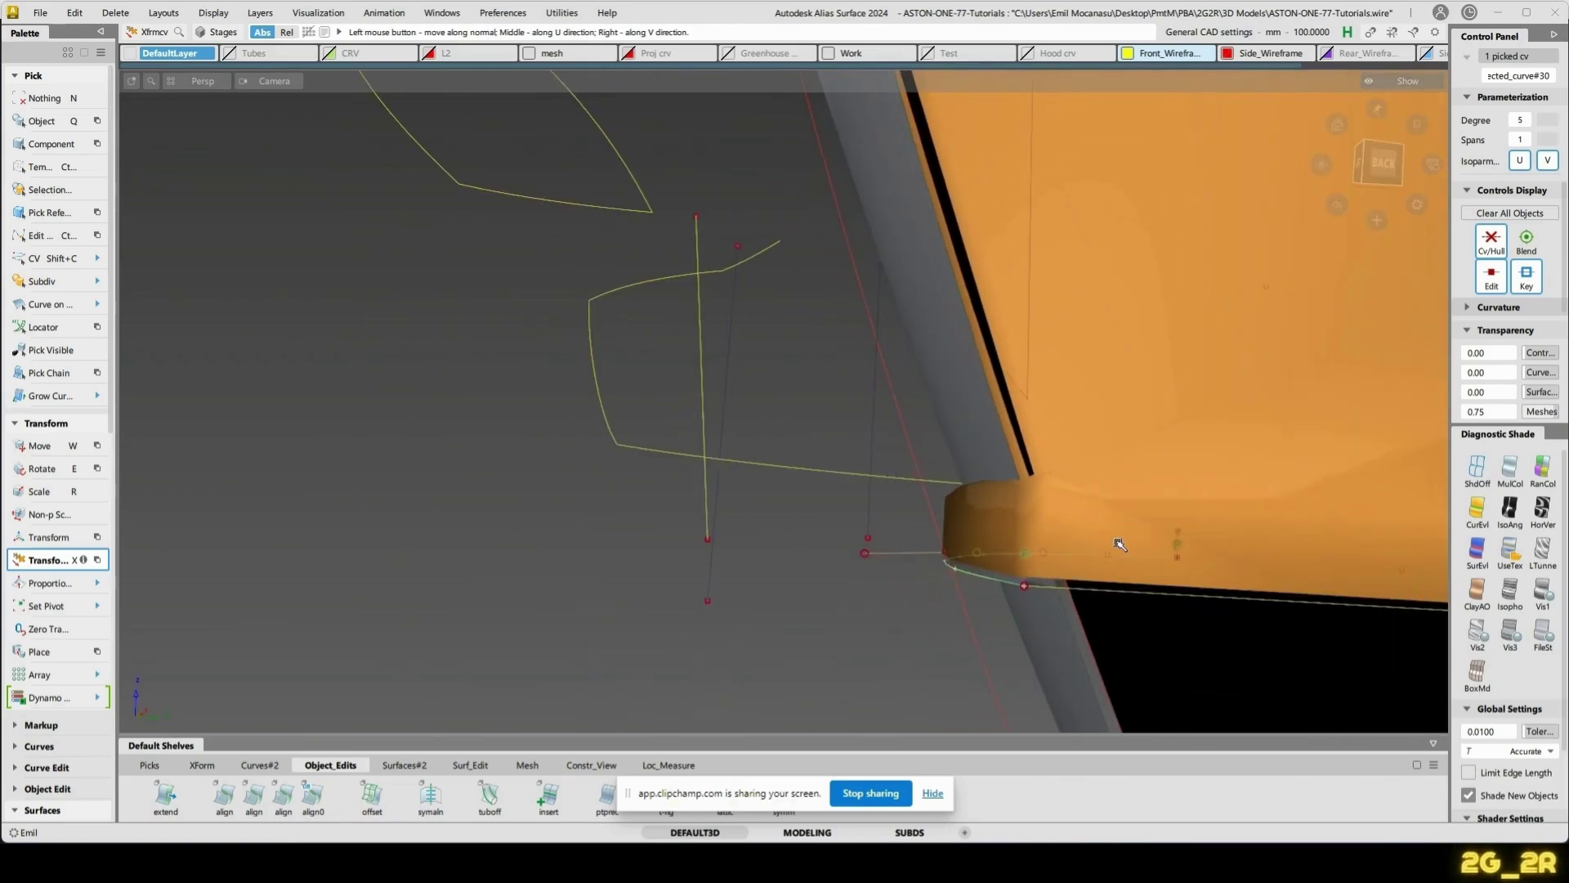
- Pick the rail curve's end CV at the bumper corner and shift it sideways to fit the mesh
key("shift+c")
left_click(1034, 596)
key("x")
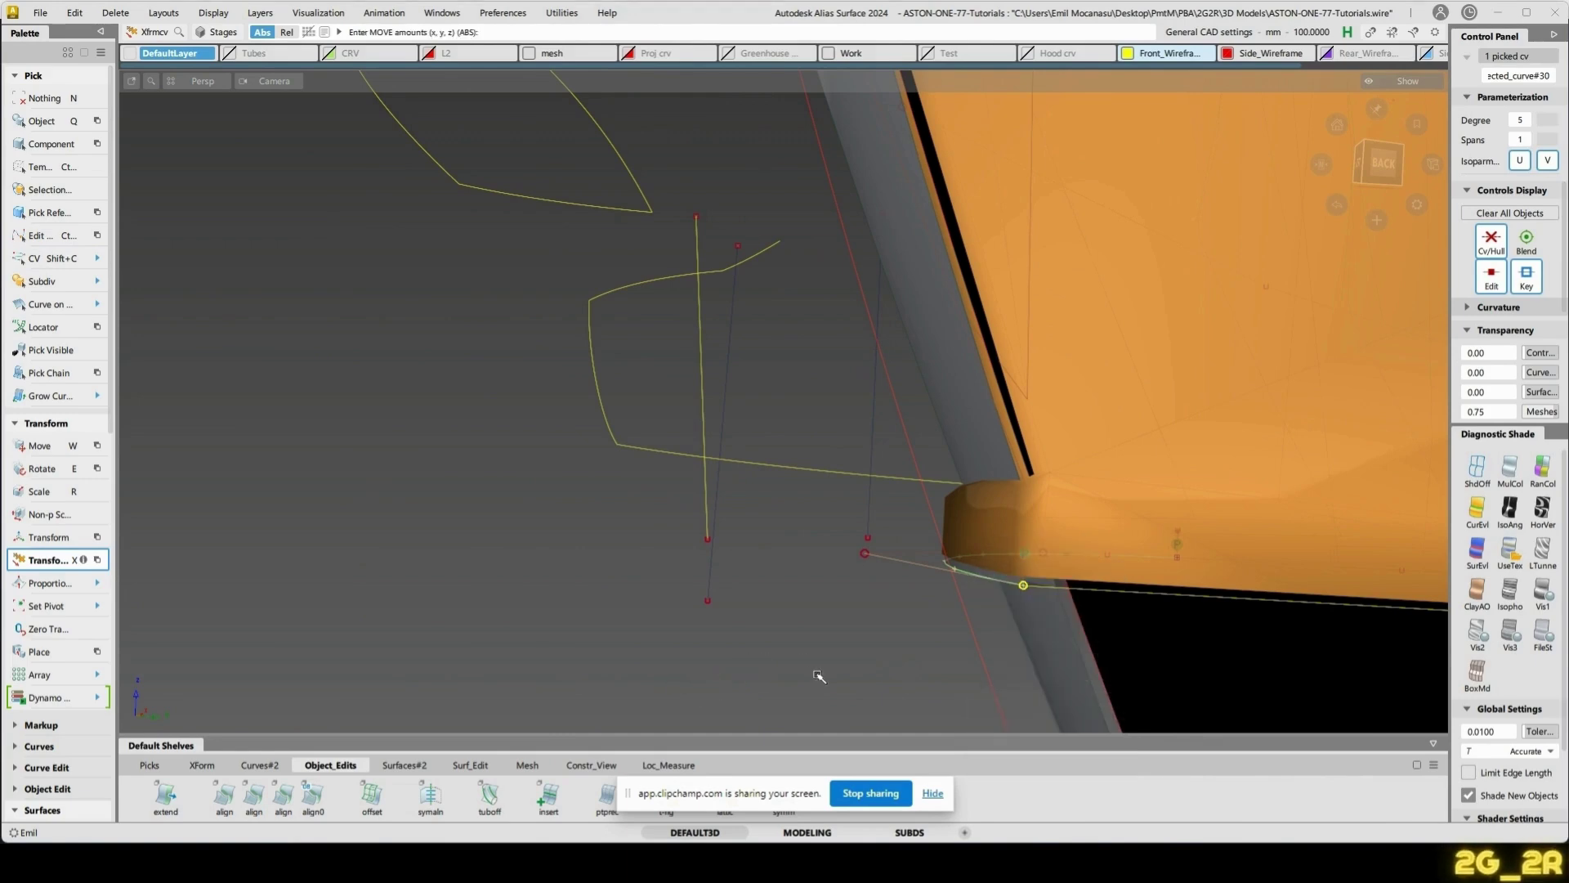
middle_click_drag(819, 676, 623, 667)
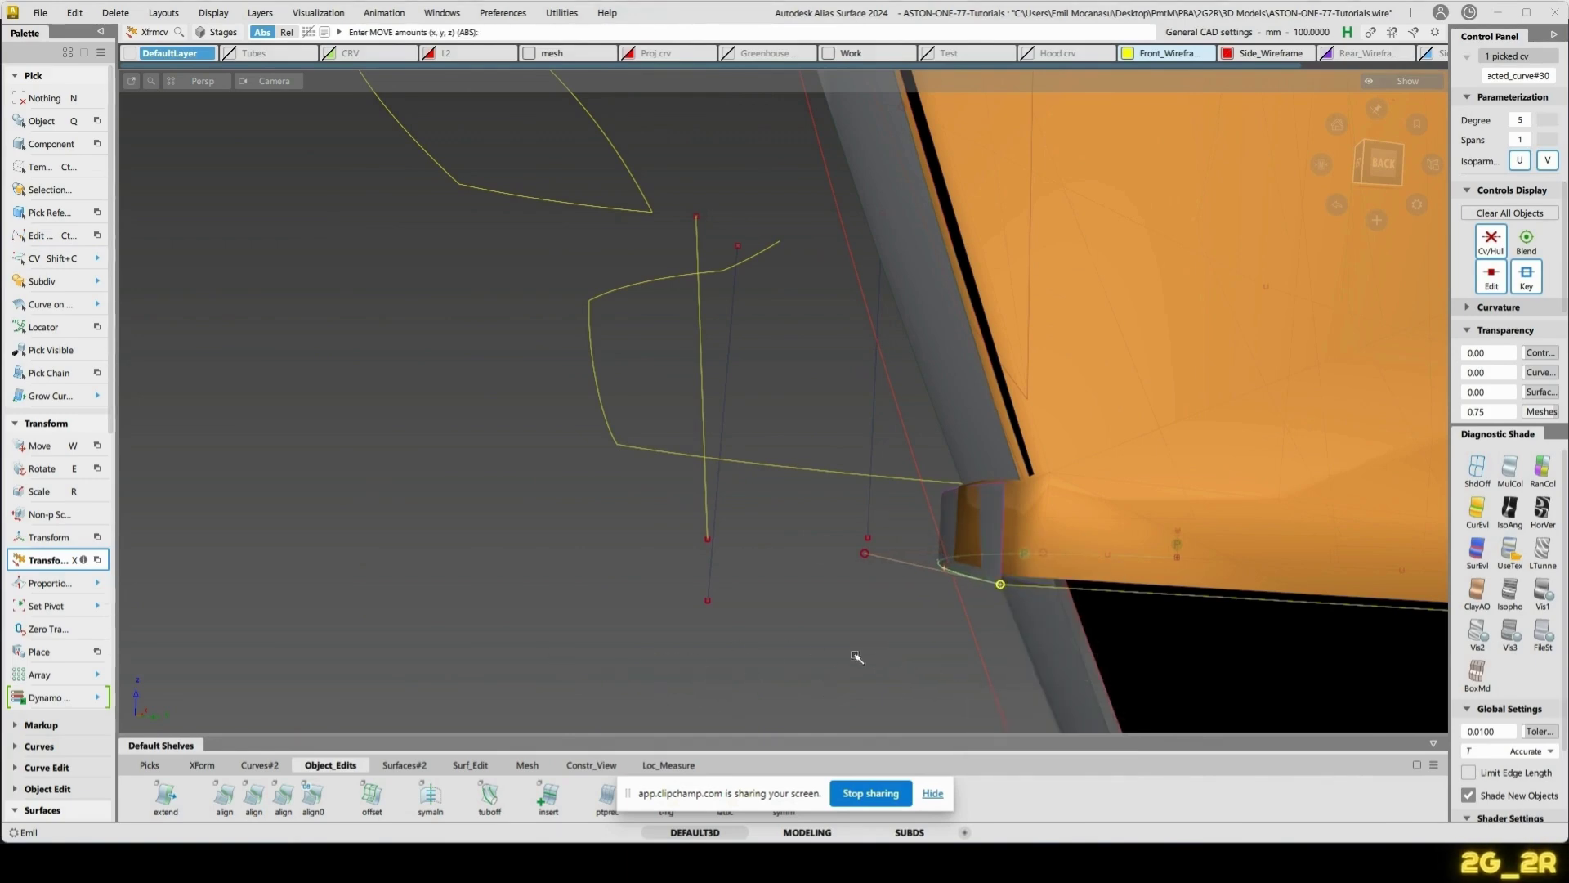
left_click_drag(856, 656, 935, 588, "alt+shift")
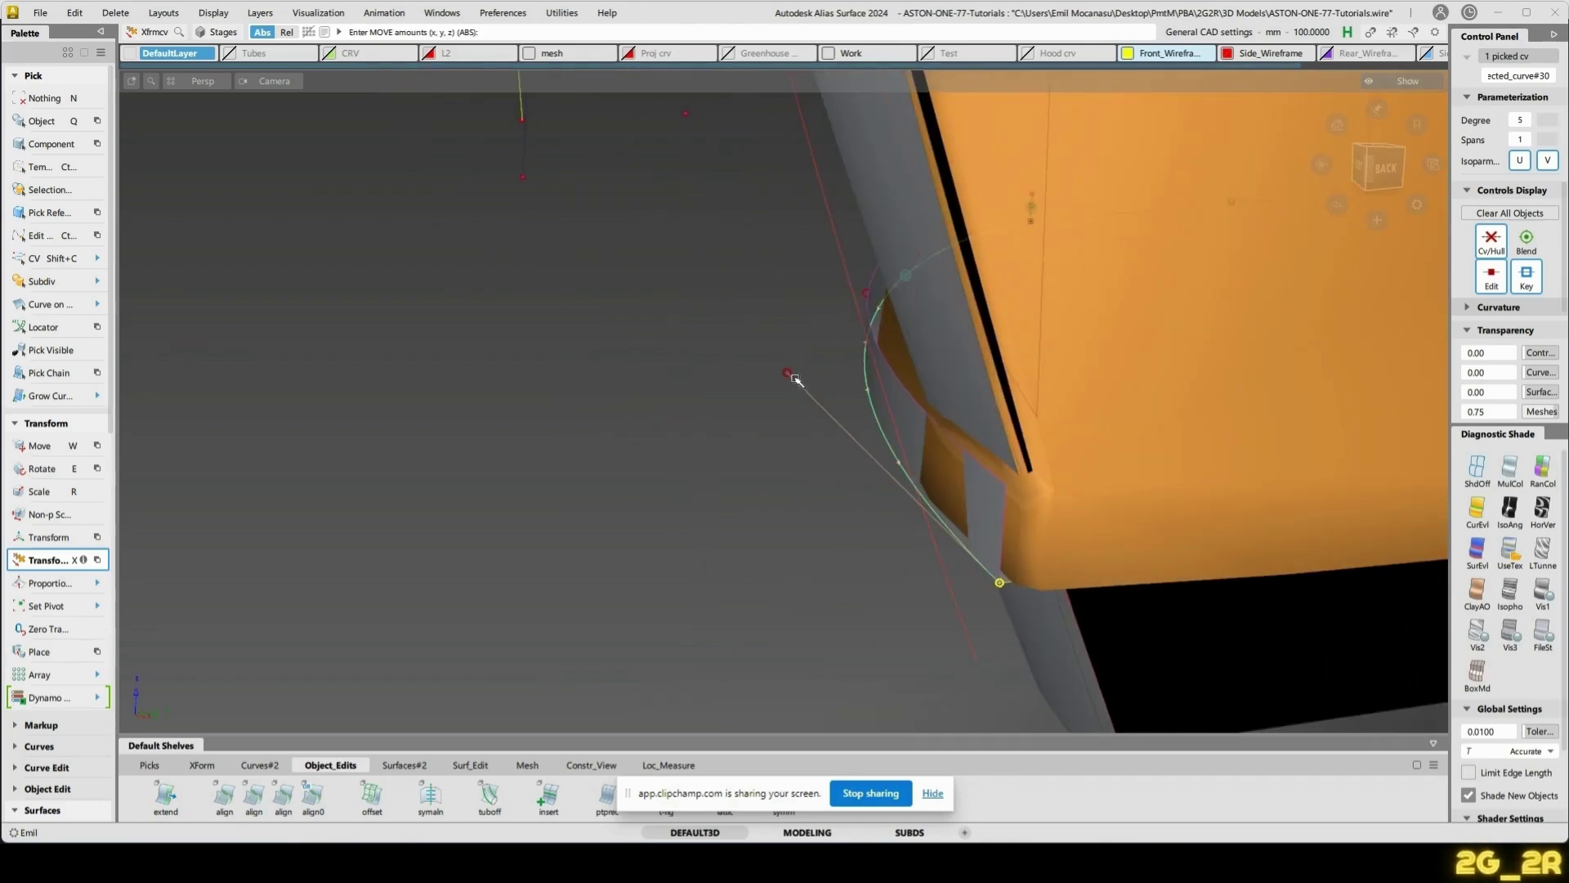
- Adjust the rail curve's CVs along its middle bend to follow the bumper's lower edge
left_click_drag(744, 551, 863, 553, "alt+shift")
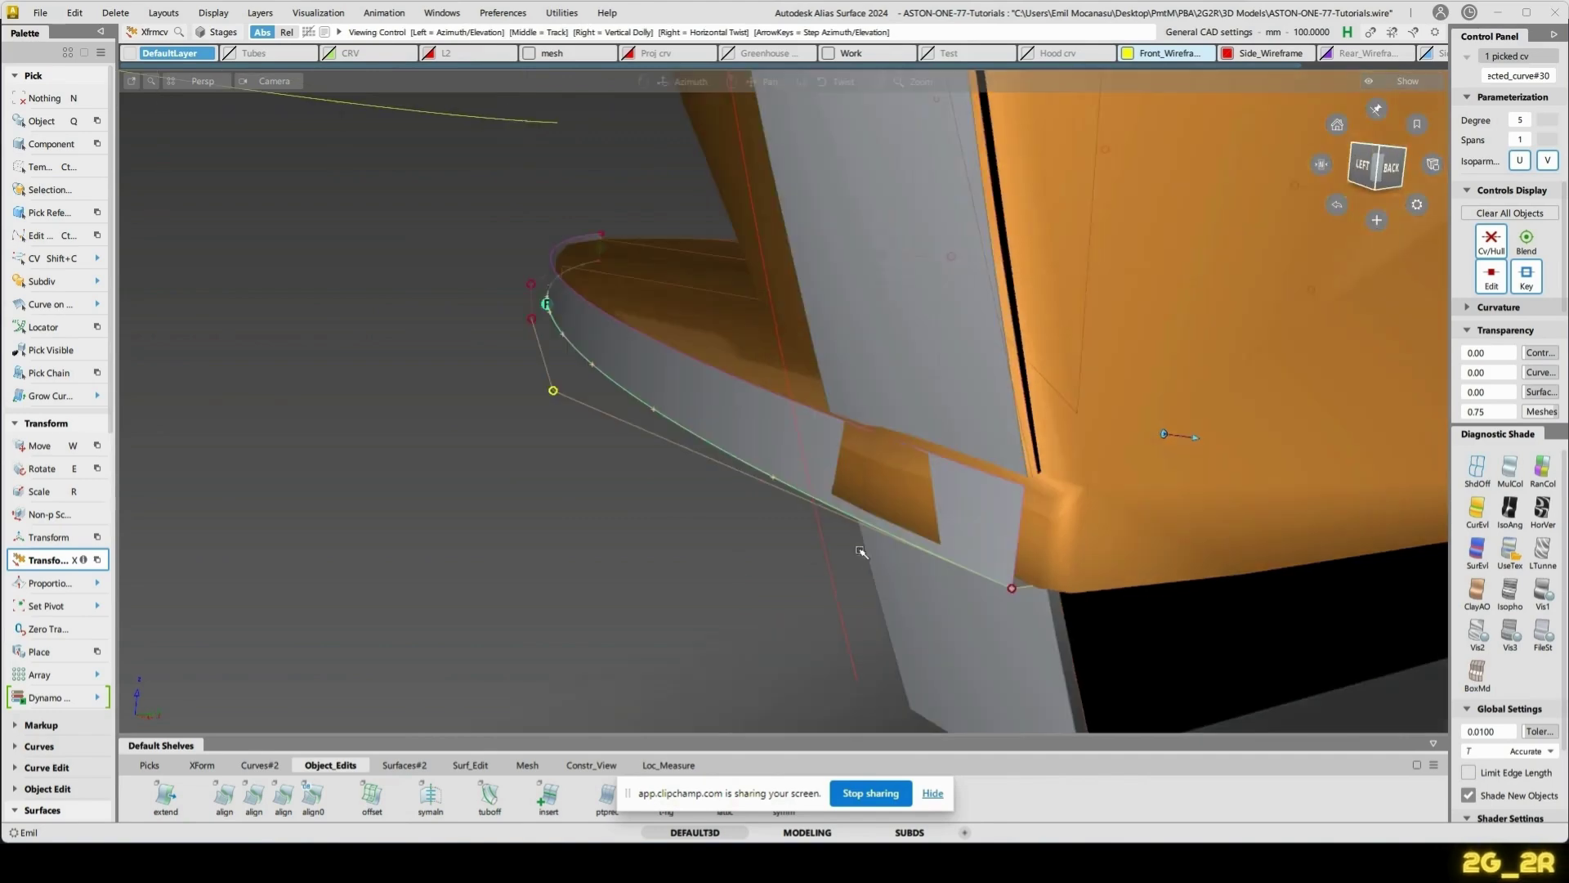
left_click(530, 319)
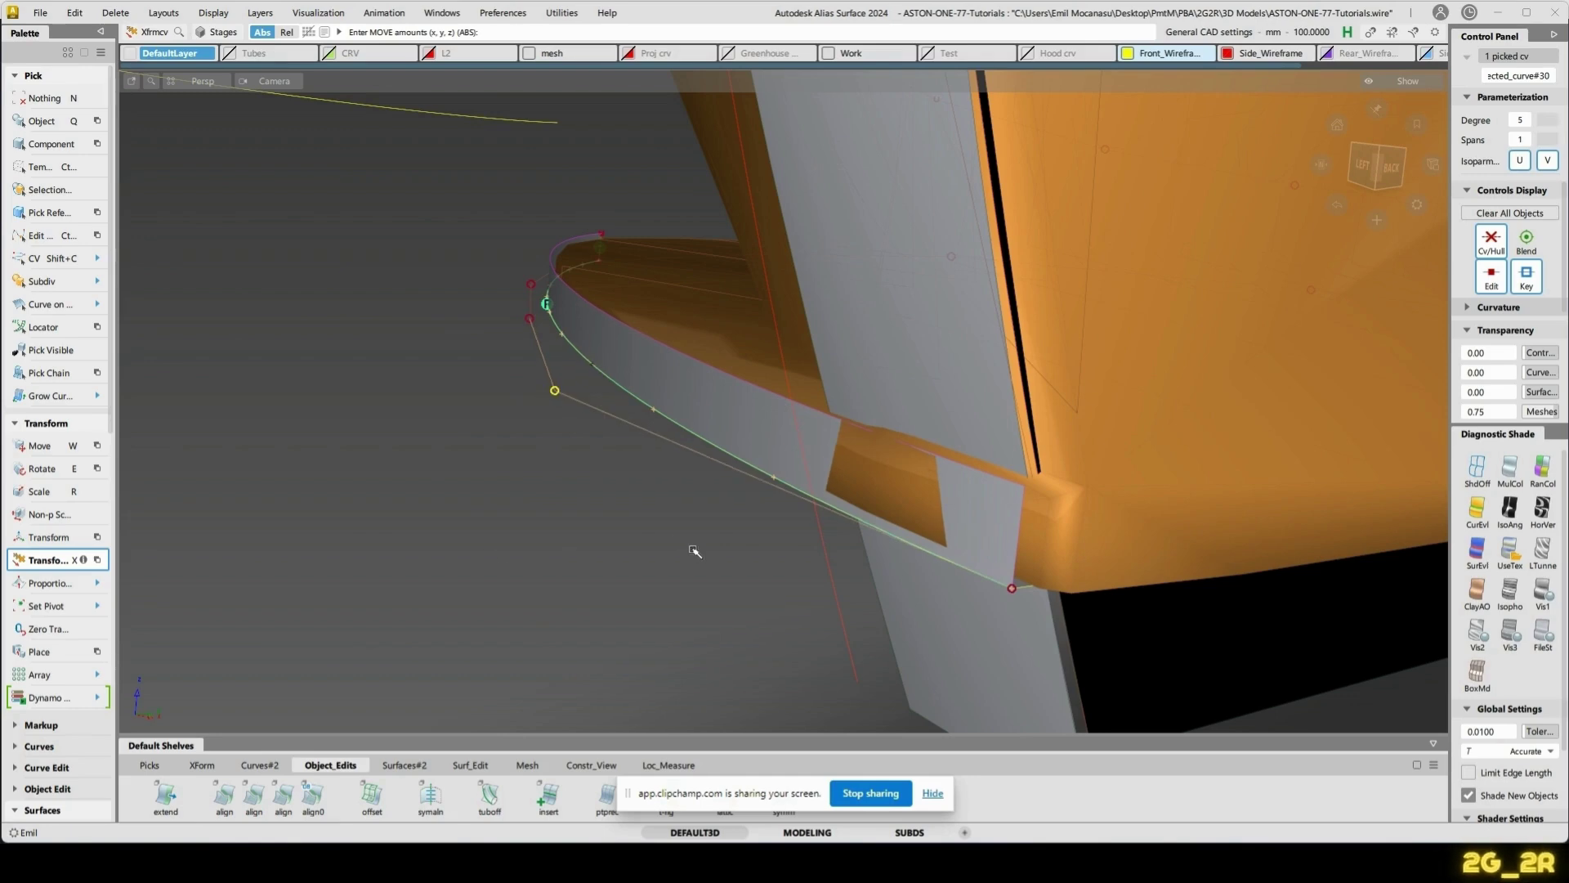
key("x")
left_click(520, 369)
left_click_drag(636, 333, 634, 437, "alt+shift")
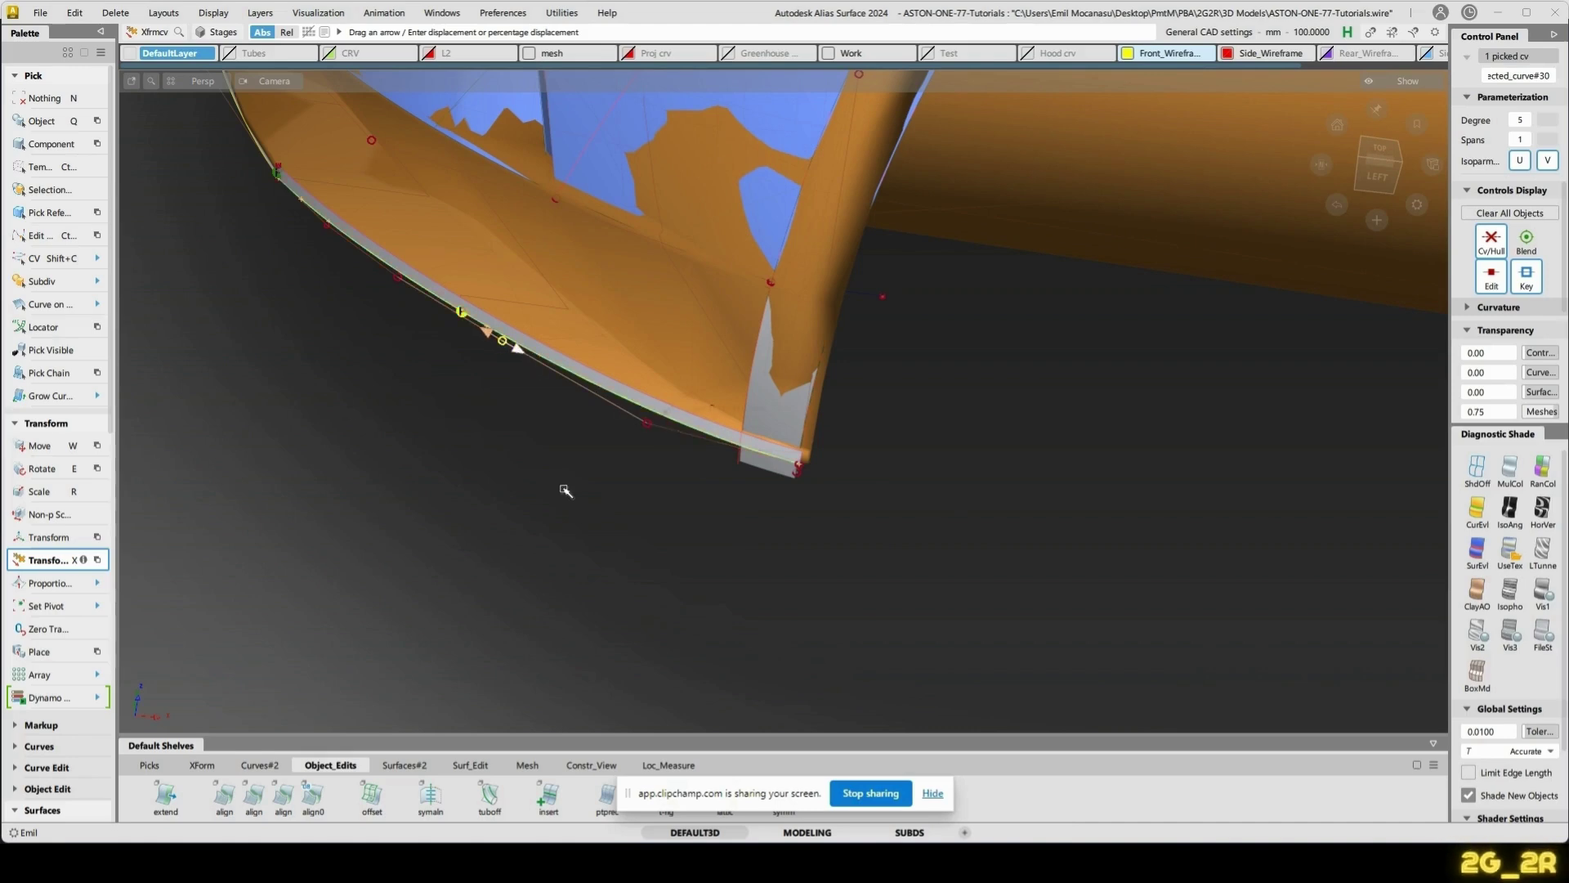
- Switch the CV transform to normal/U/V movement and move the picked middle CV of the rail curve along its normal
left_click_drag(981, 598, 838, 593, "alt+shift")
middle_click_drag(837, 592, 836, 577, "alt+shift")
right_click(795, 592)
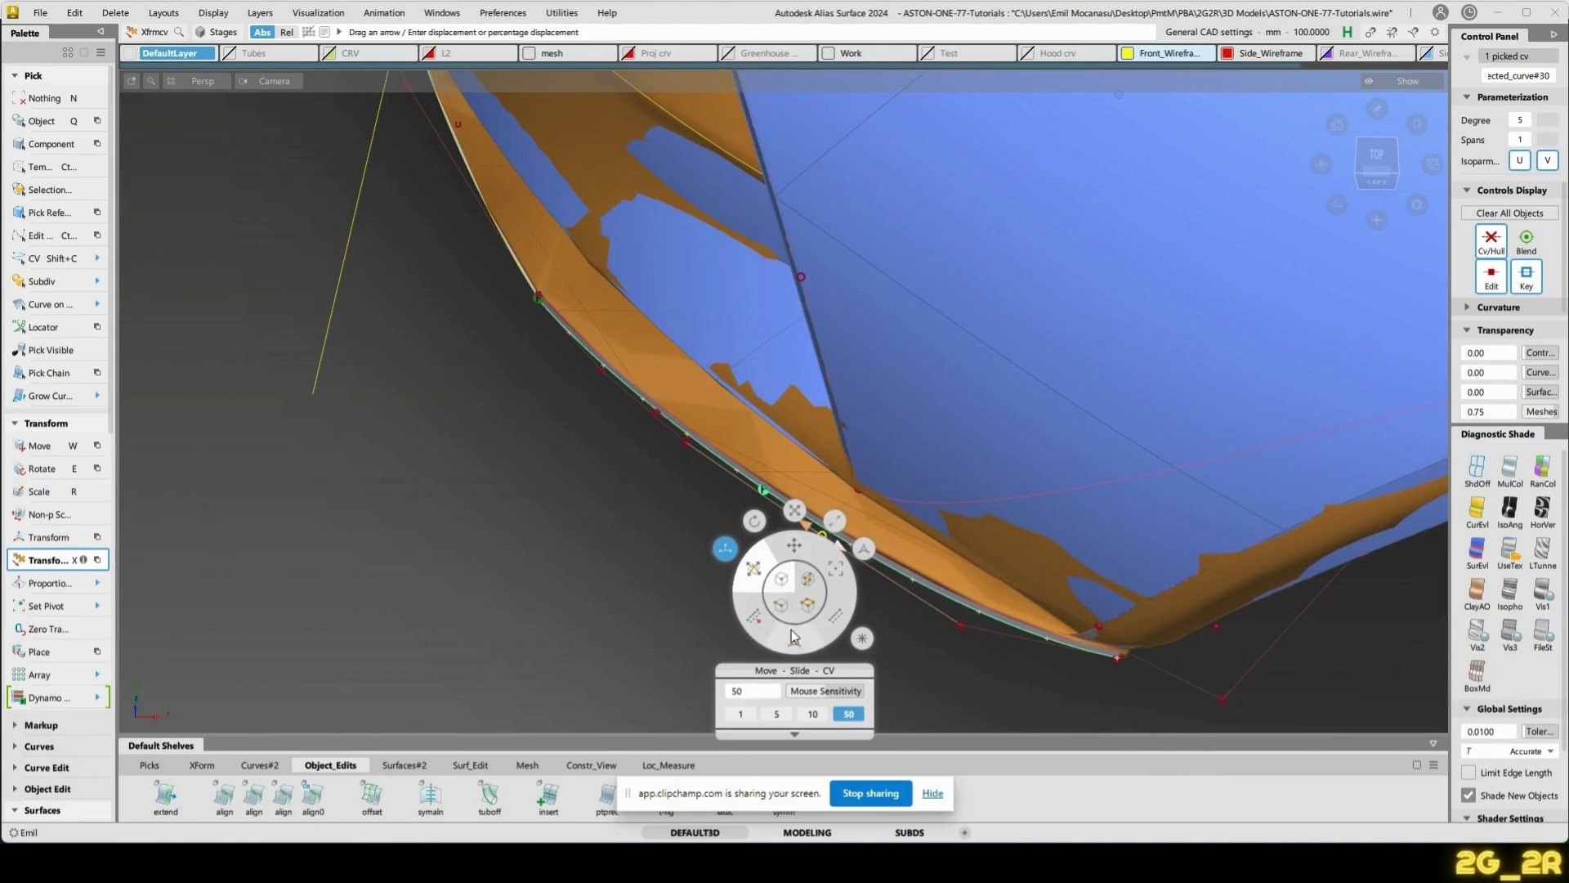
left_click(791, 635)
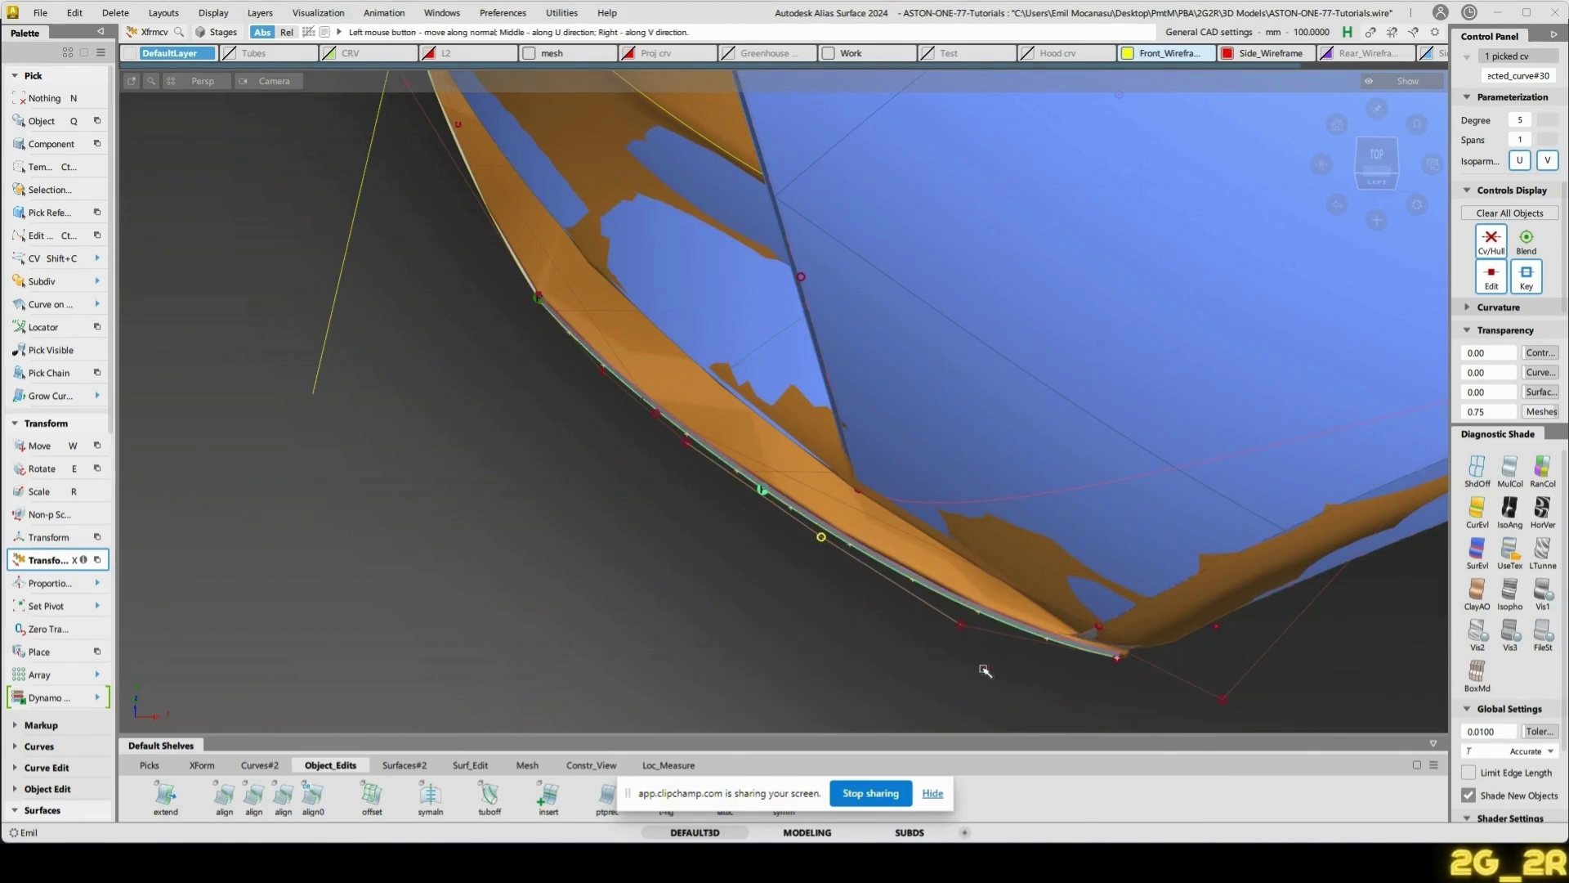
left_click_drag(998, 671, 910, 673)
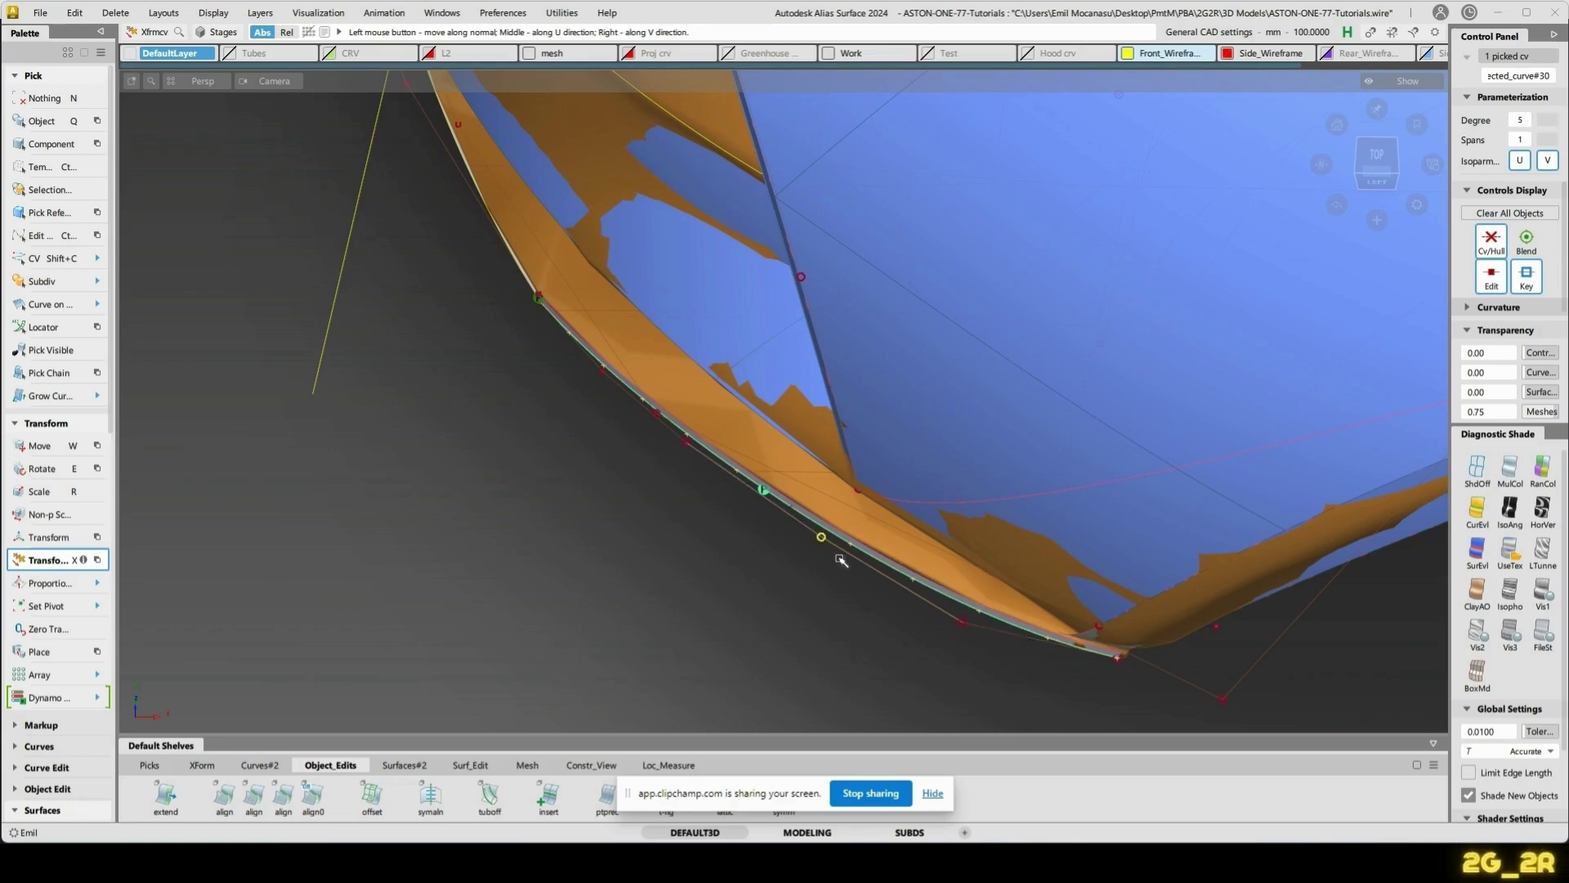
- Slide the rail curve's CVs between its middle and the bumper corner along the hull
left_click(813, 564, "alt+shift")
left_click(776, 546)
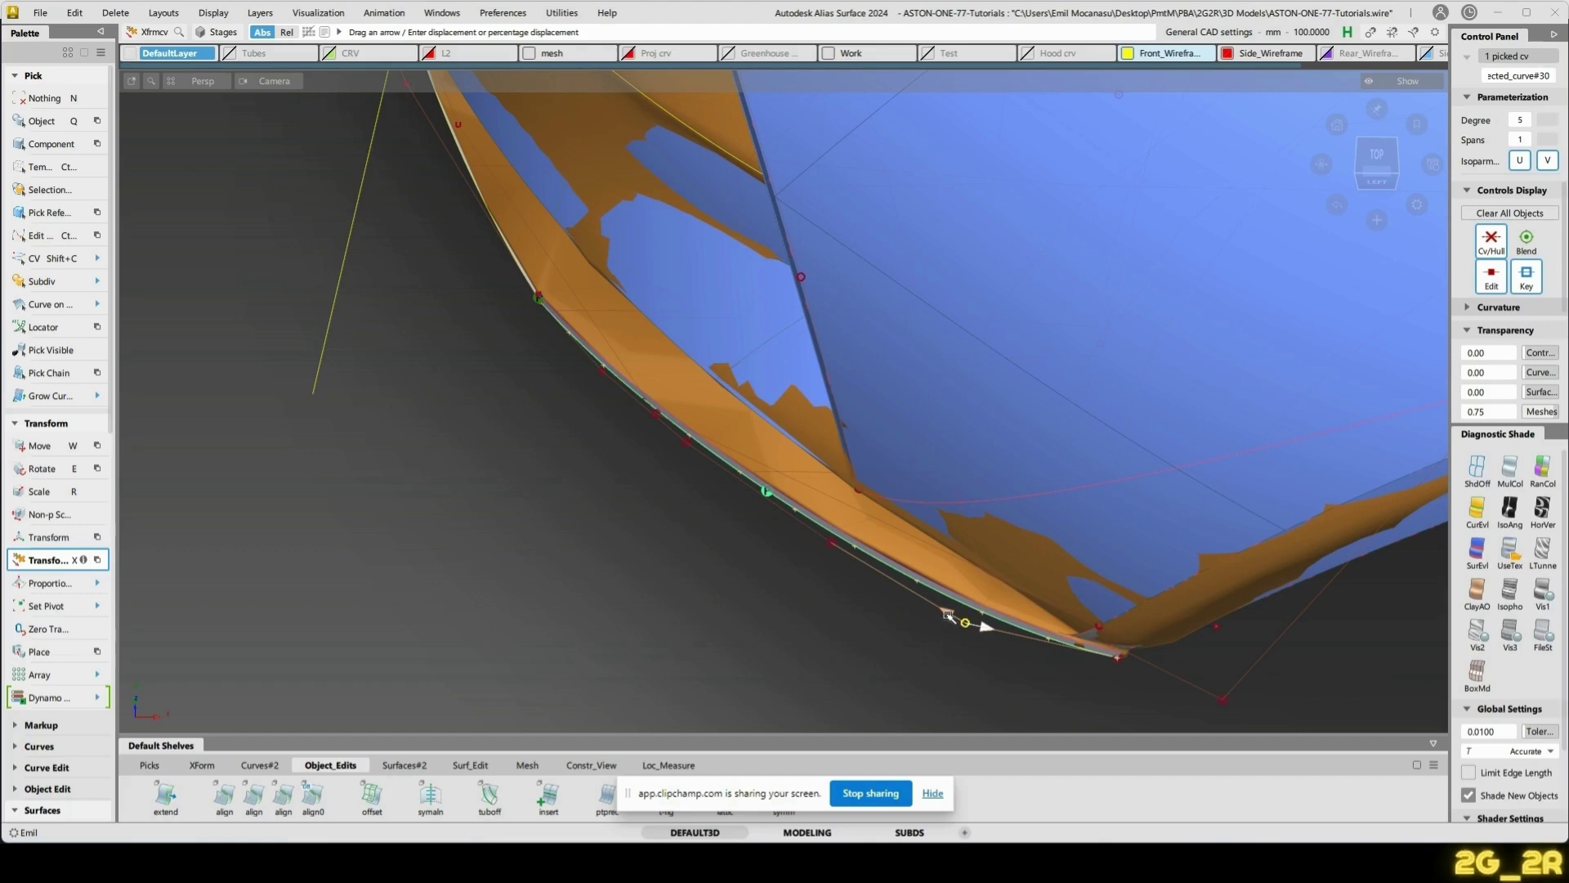
left_click(863, 640)
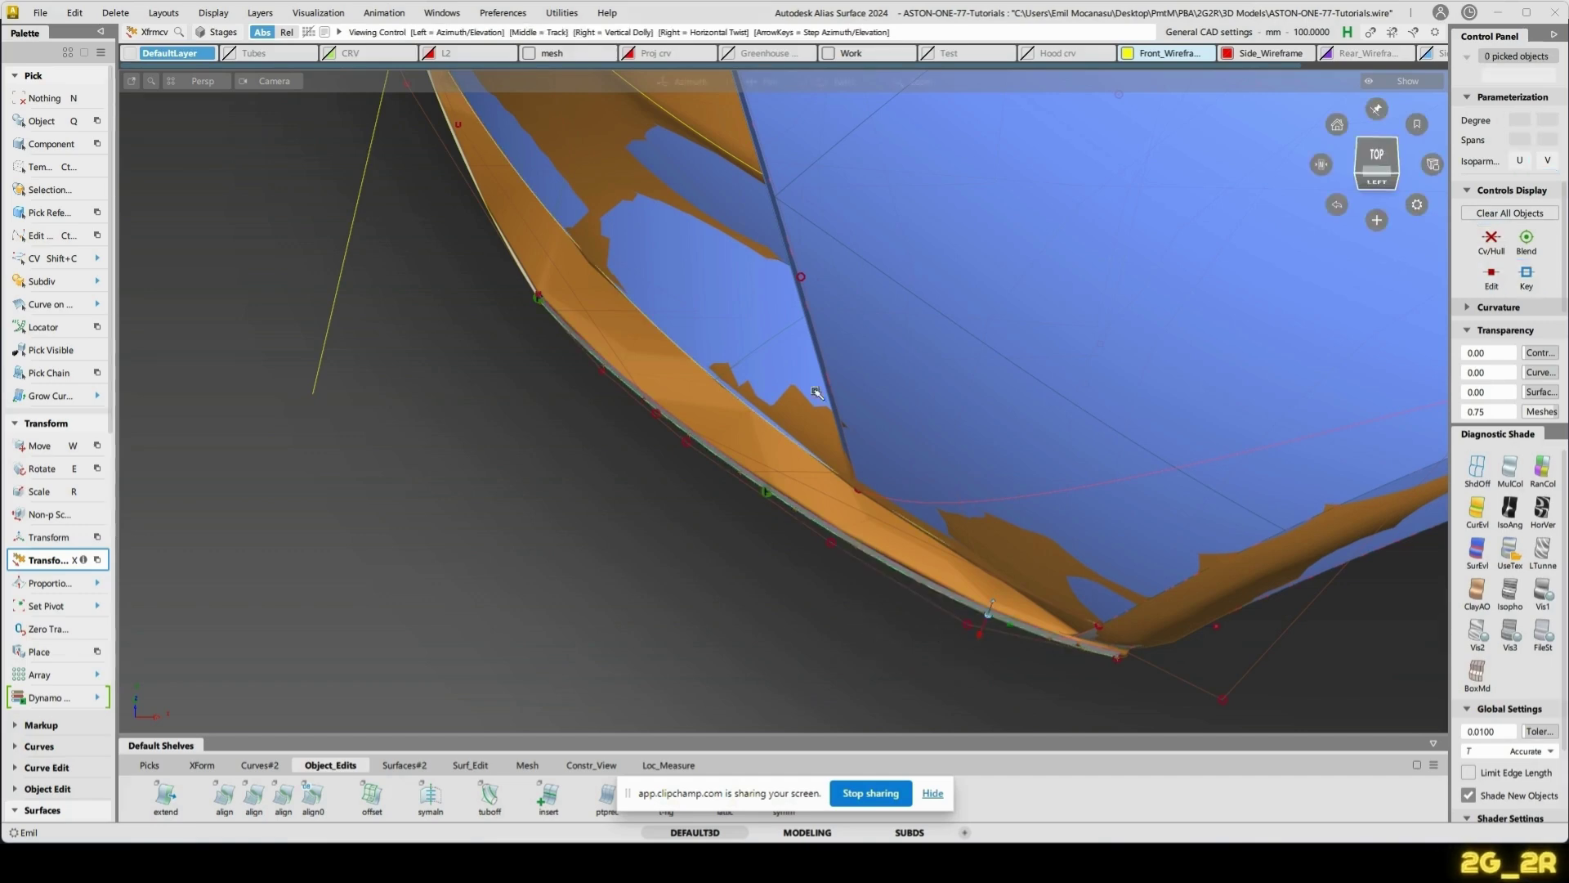
- Pick the CV beside the rail curve's front end and slide the CVs there along the hull to fit the mesh
left_click_drag(818, 394, 932, 605, "alt+shift")
middle_click_drag(932, 605, 1008, 504, "alt+shift")
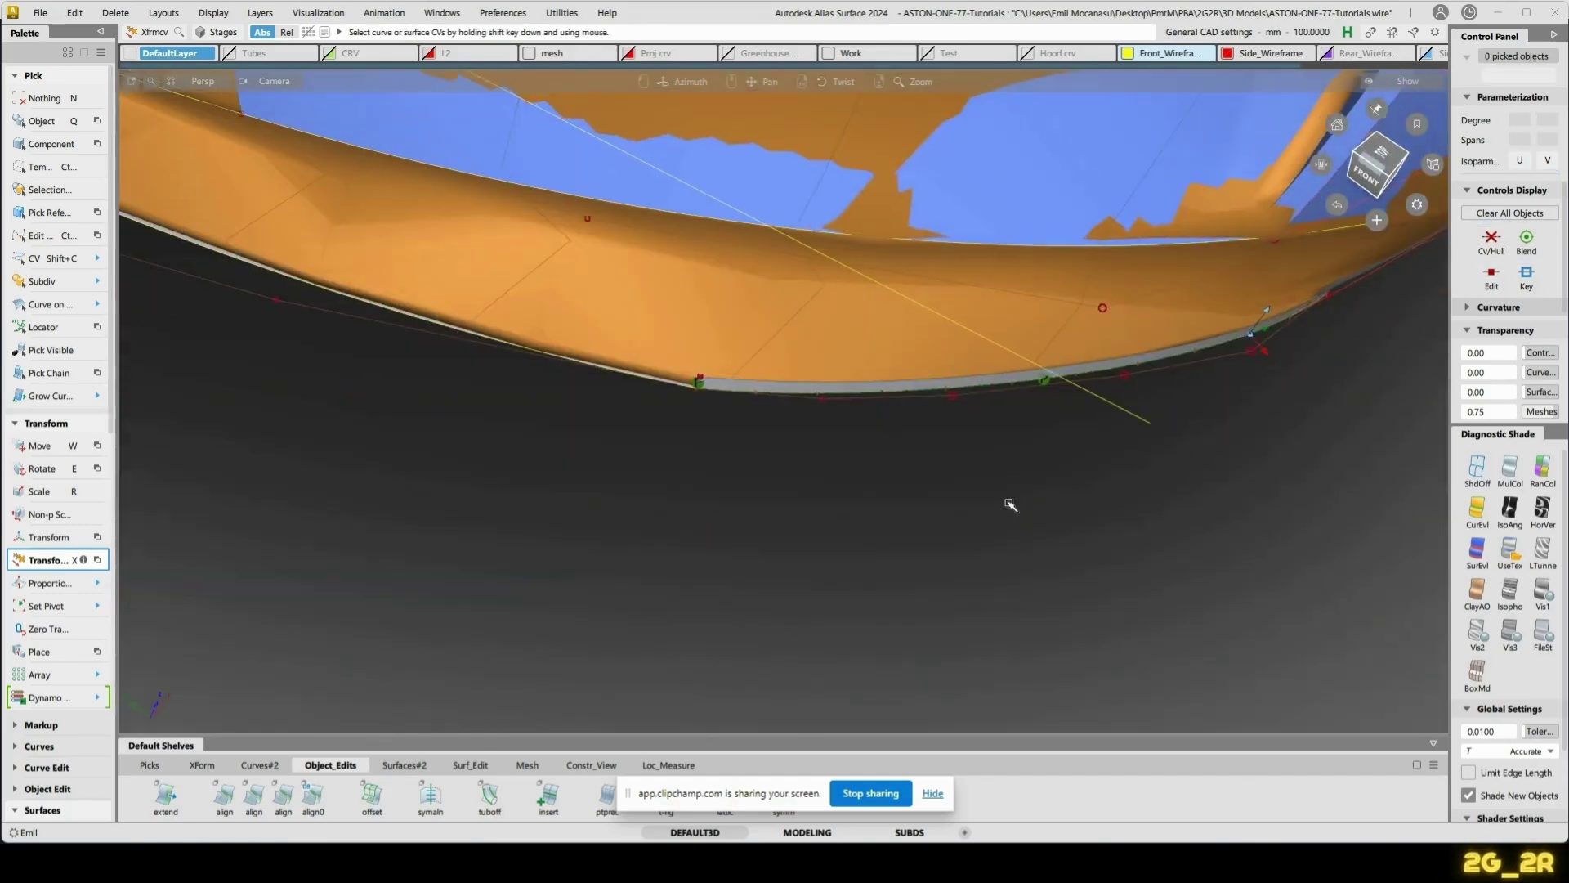
left_click_drag(1009, 505, 907, 490, "alt+shift")
key("shift+c")
left_click(786, 408)
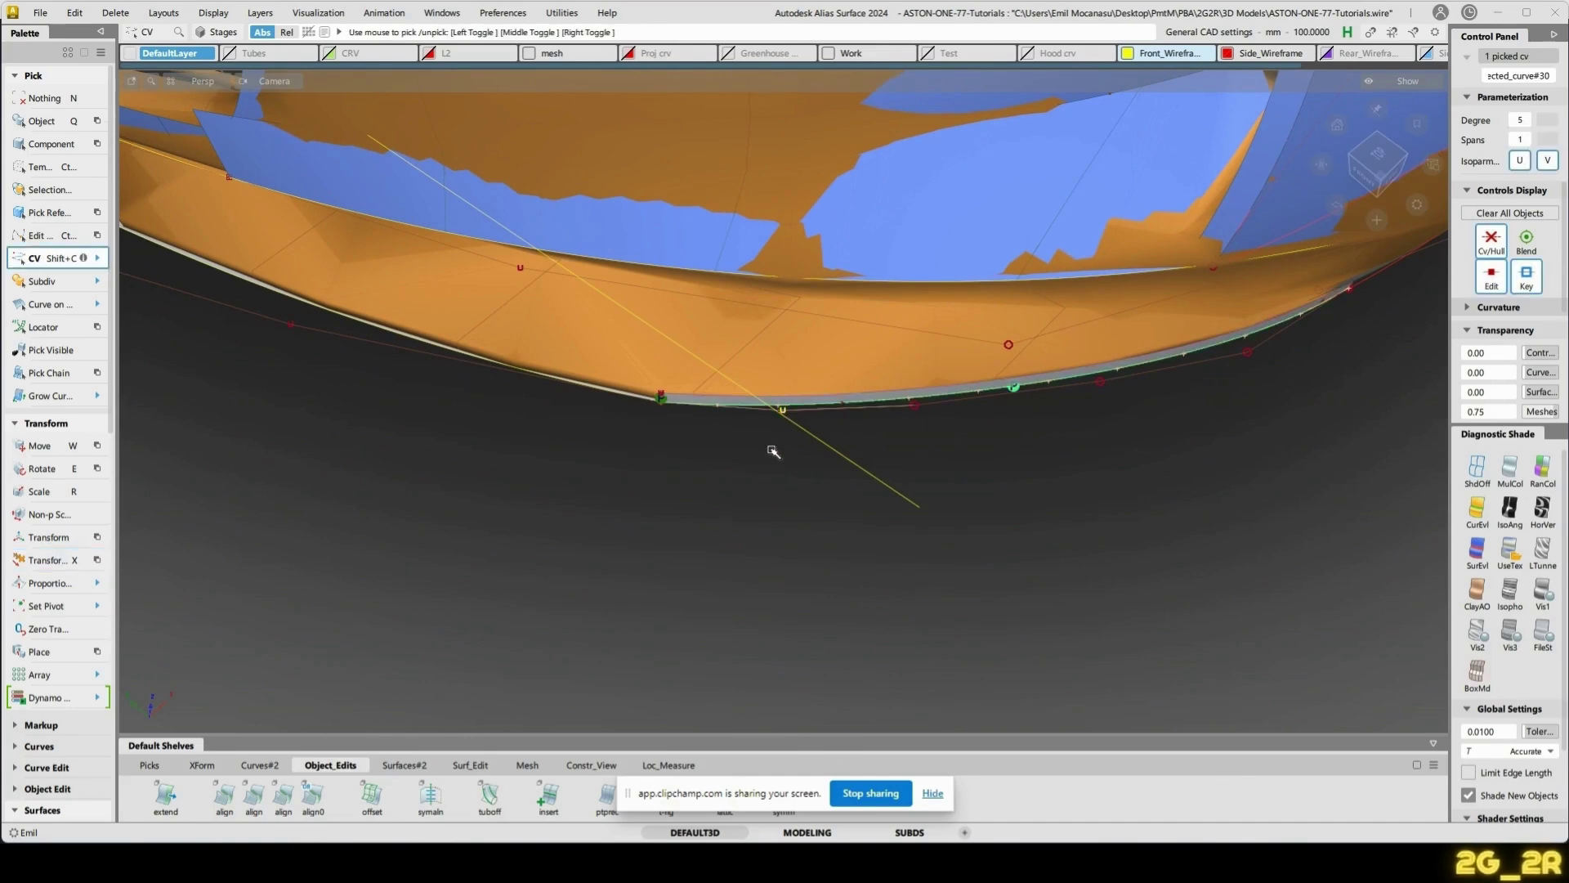
key("x")
left_click_drag(1120, 549, 1102, 543)
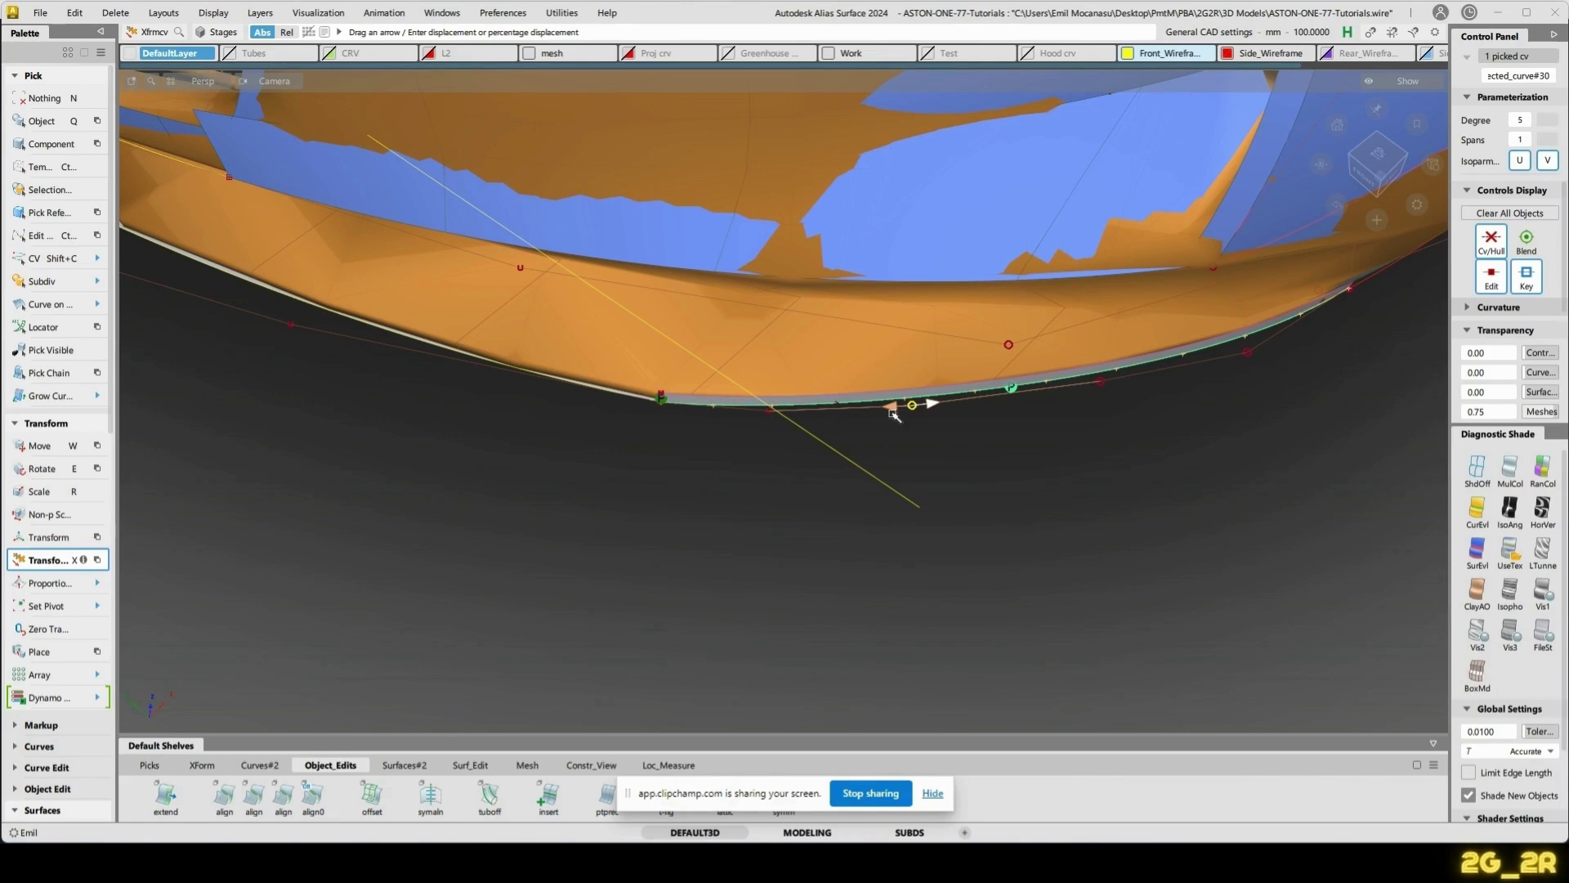
- Slide the rail curve's CV closer to the bumper corner along the hull and clear the selection
left_click_drag(1394, 467, 1192, 479, "alt+shift")
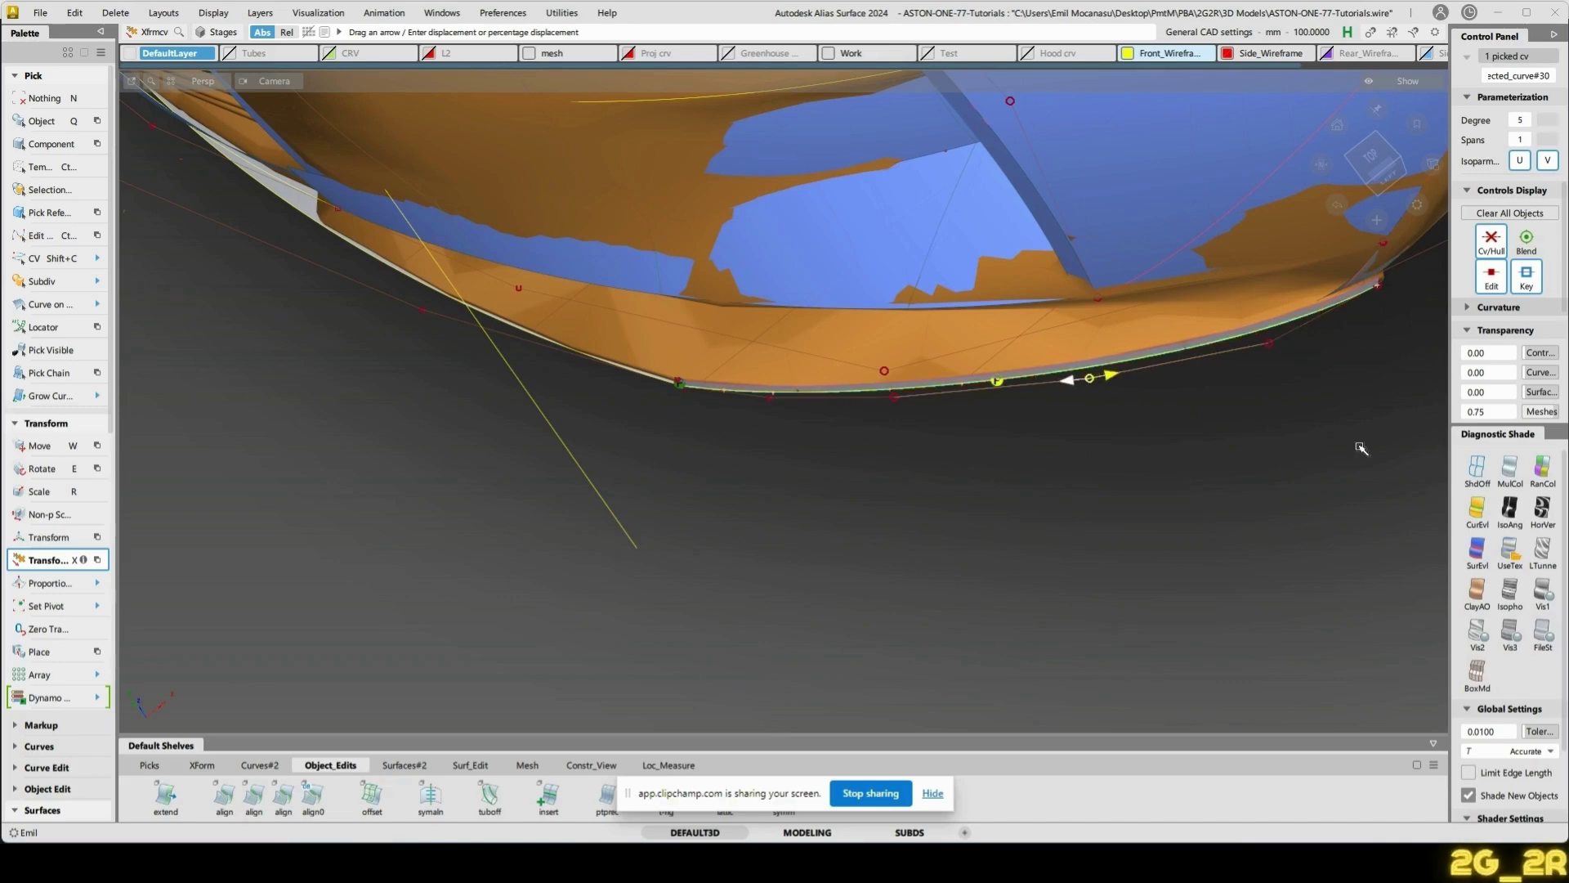
mouse_move(1137, 391)
left_mouse_down("alt+shift")
mouse_move(1111, 382)
mouse_move(1115, 501)
mouse_move(1147, 412)
left_mouse_up("alt+shift")
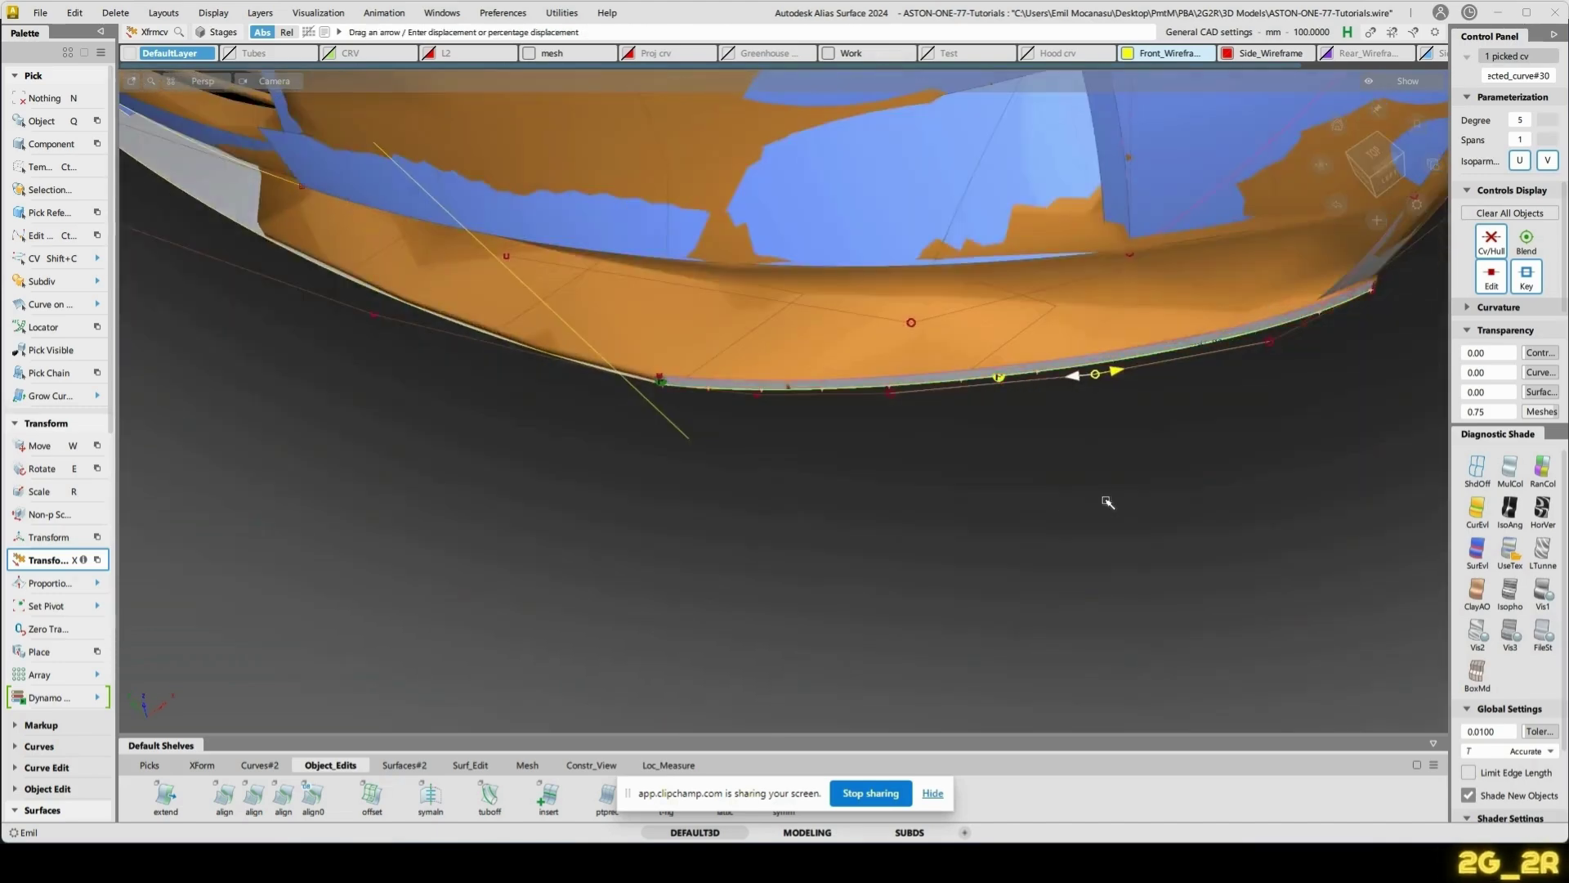
key("n")
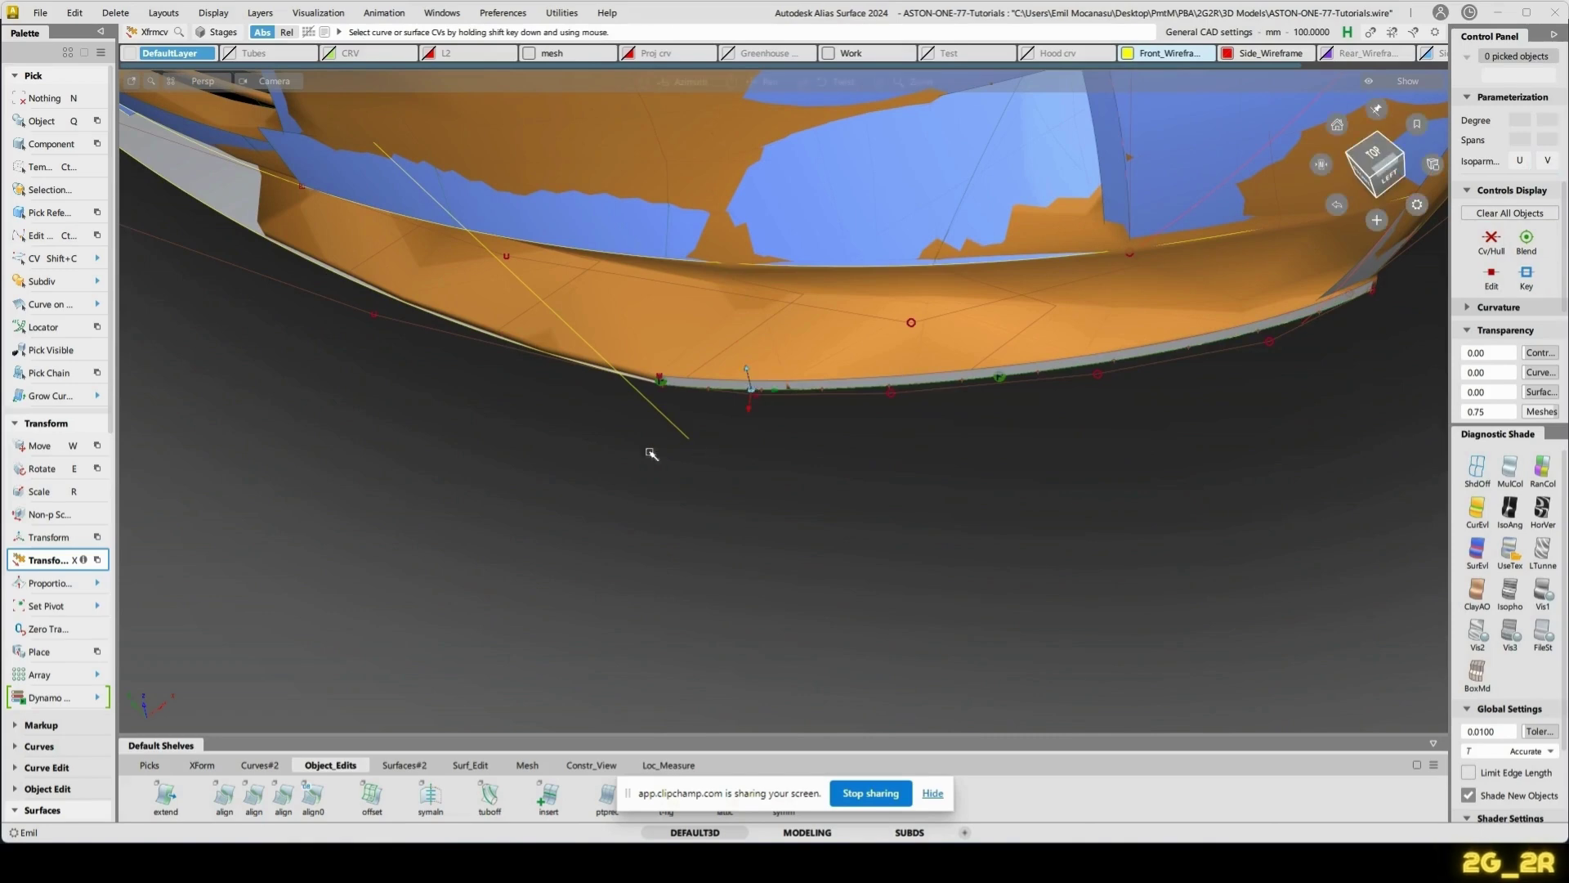
- Build a Profile surface along the front lower edge with curve#458 as profile and projected_curve#31 as rail path
middle_click_drag(695, 363, 757, 360, "alt+shift")
left_click_drag(753, 378, 648, 438, "alt+shift")
middle_click_drag(648, 438, 837, 455, "alt+shift")
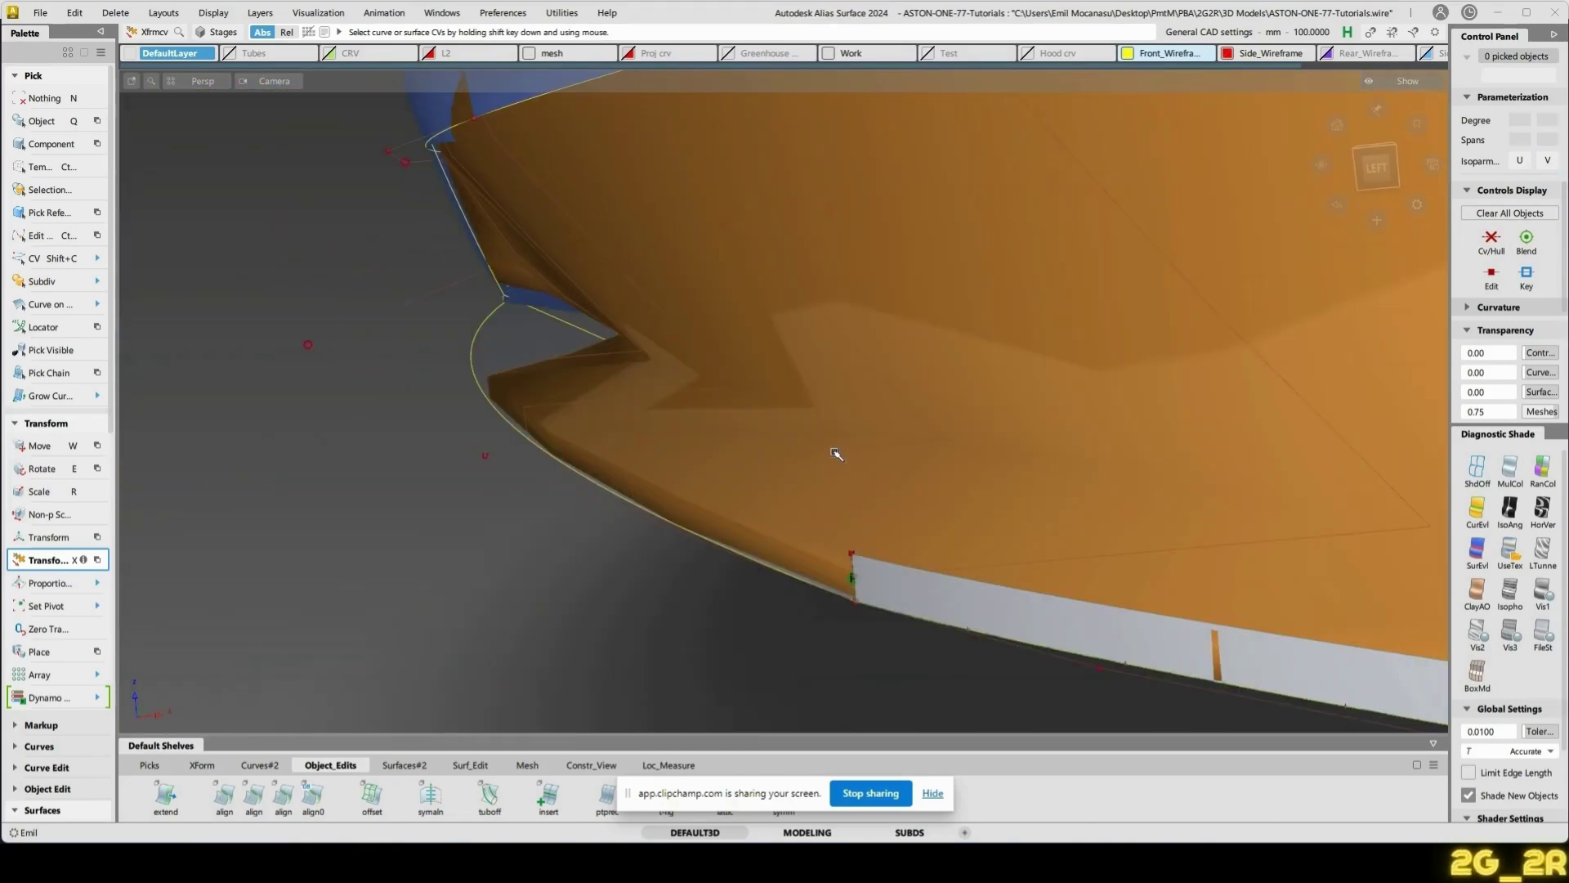
middle_click(813, 451, "ctrl+shift")
left_click_drag(818, 455, 820, 486, "ctrl+shift")
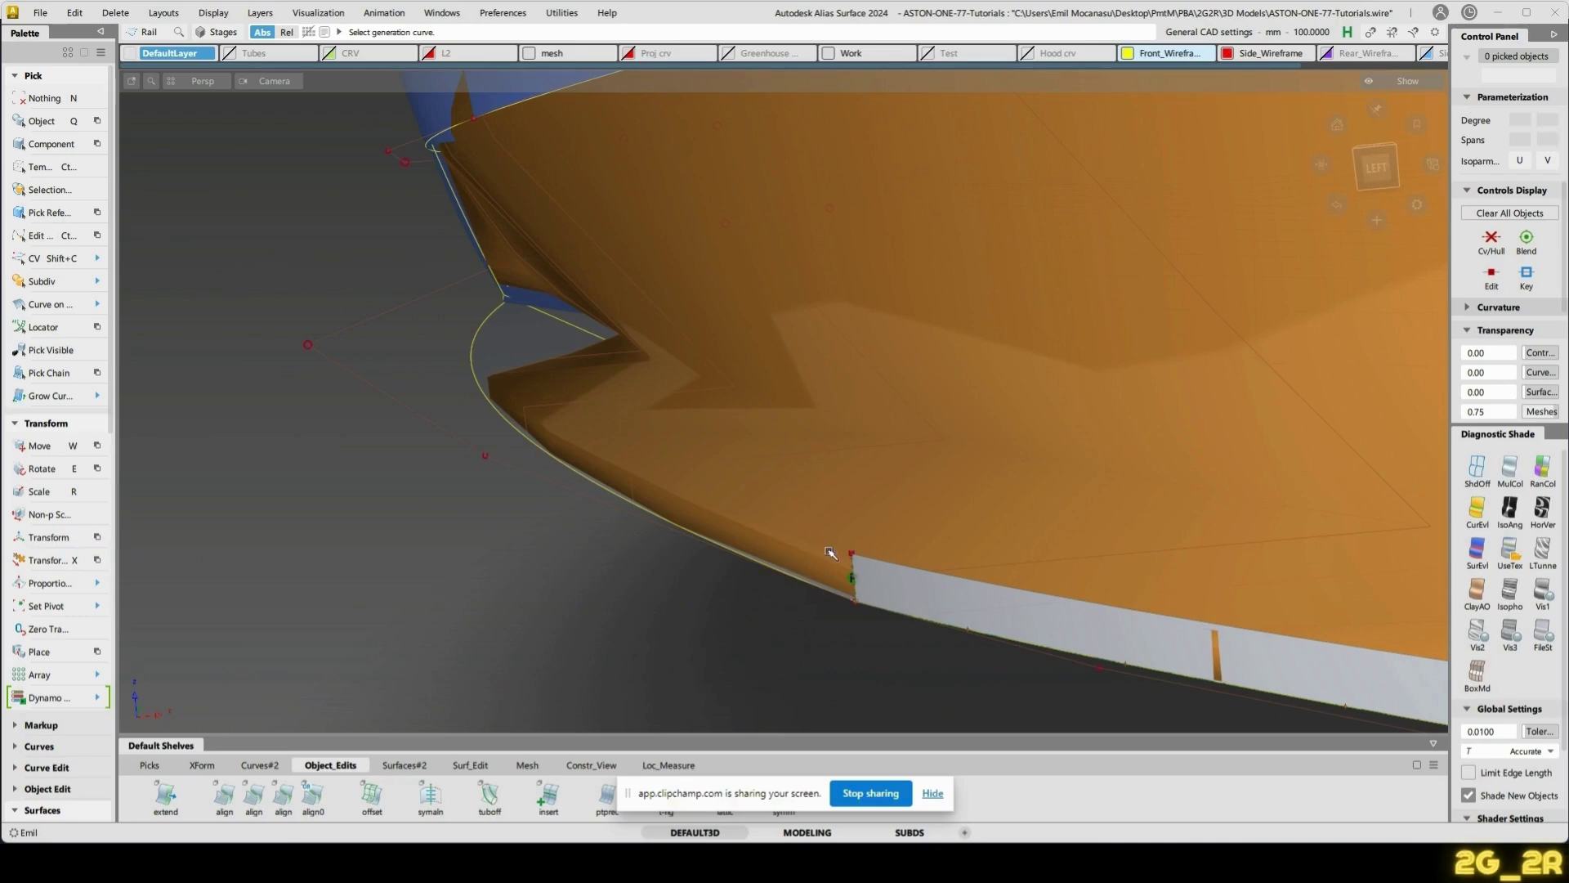
left_click_drag(831, 553, 693, 548, "alt+shift")
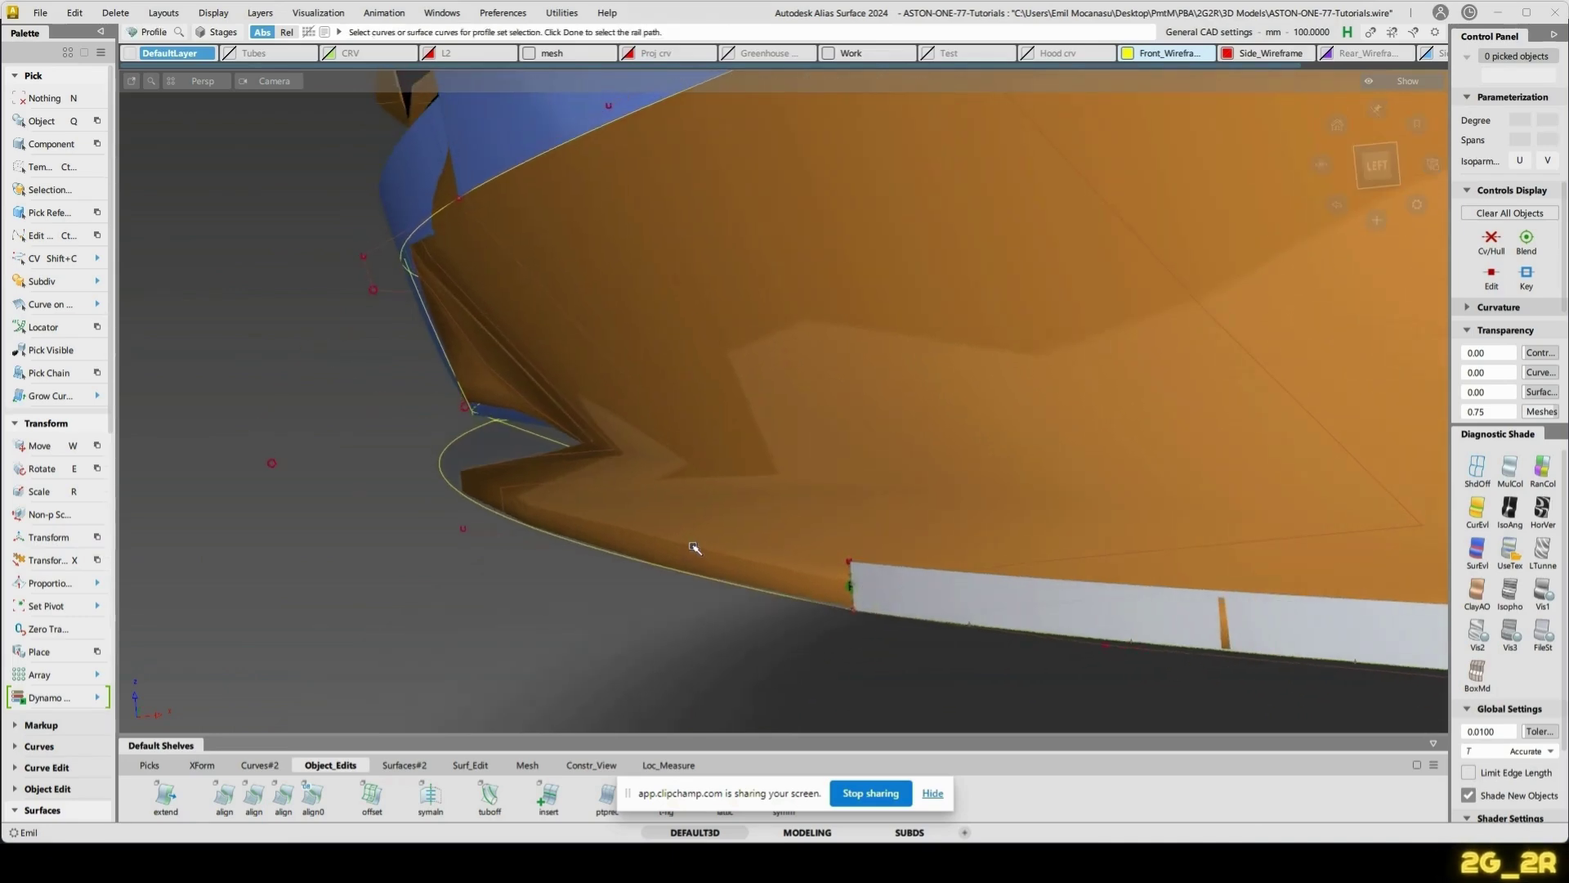
left_click(850, 580)
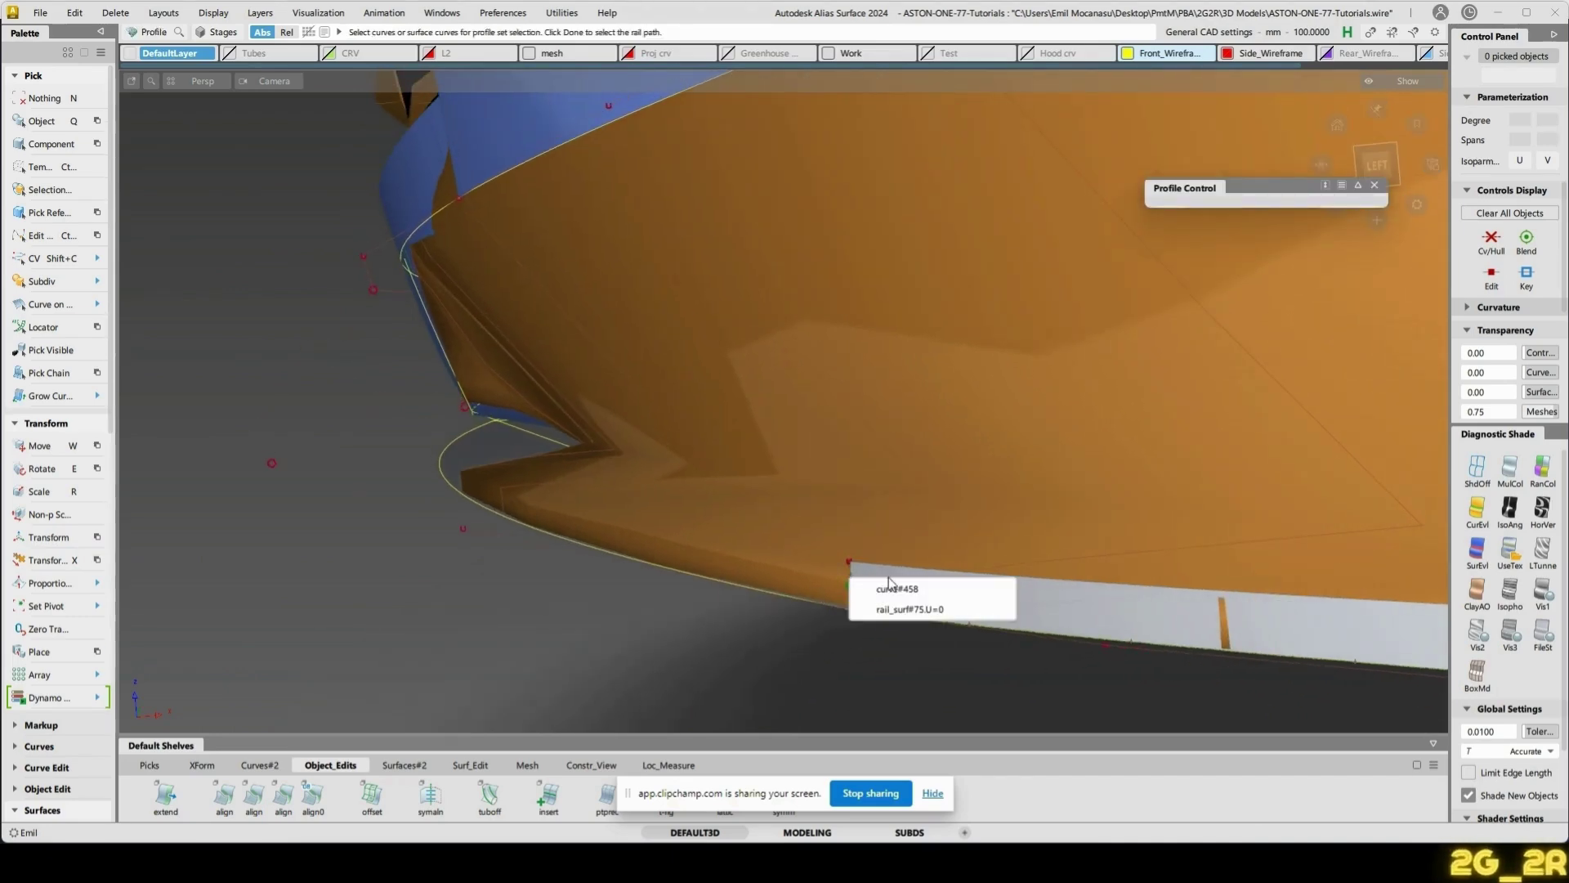
left_click(930, 595)
left_click(450, 478)
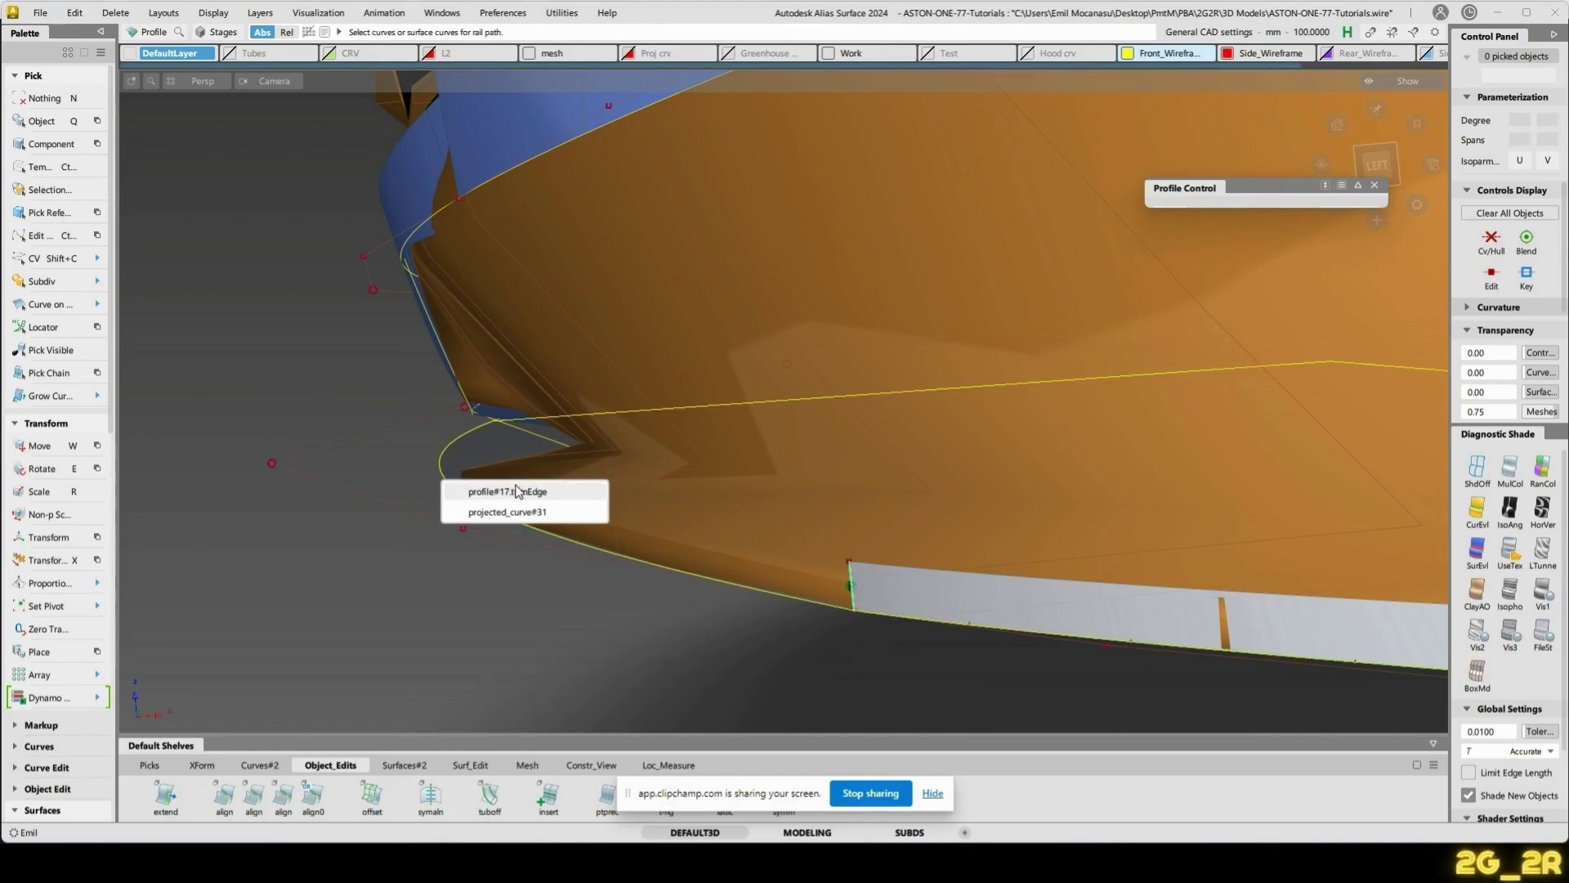
left_click(521, 514)
key("space")
left_click_drag(403, 596, 464, 638, "alt+shift")
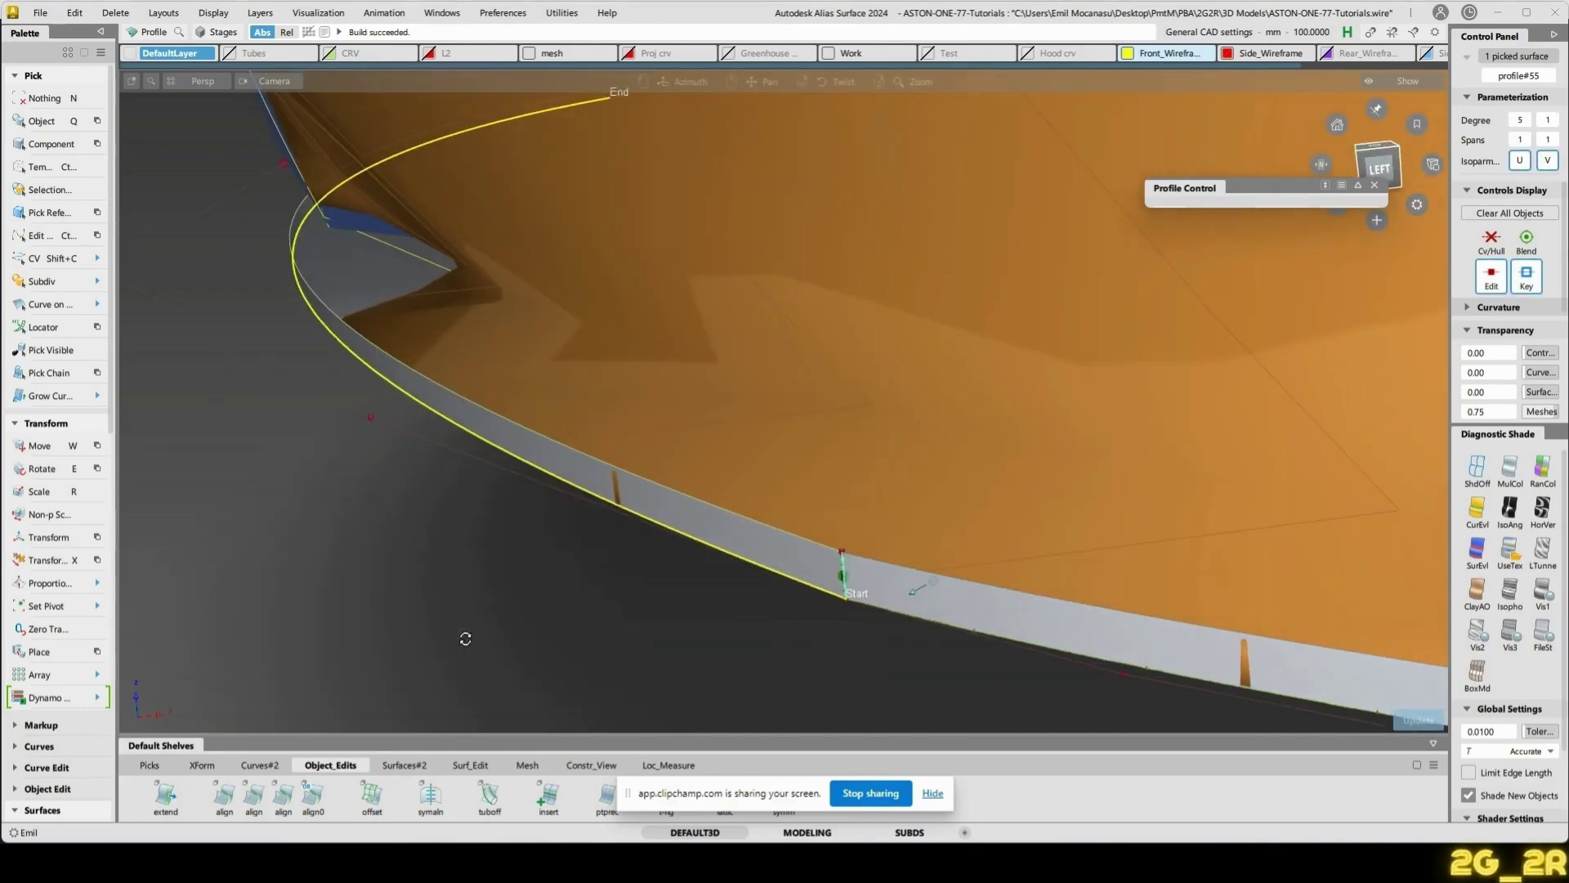
left_click_drag(402, 419, 687, 583, "alt+shift")
key("Escape")
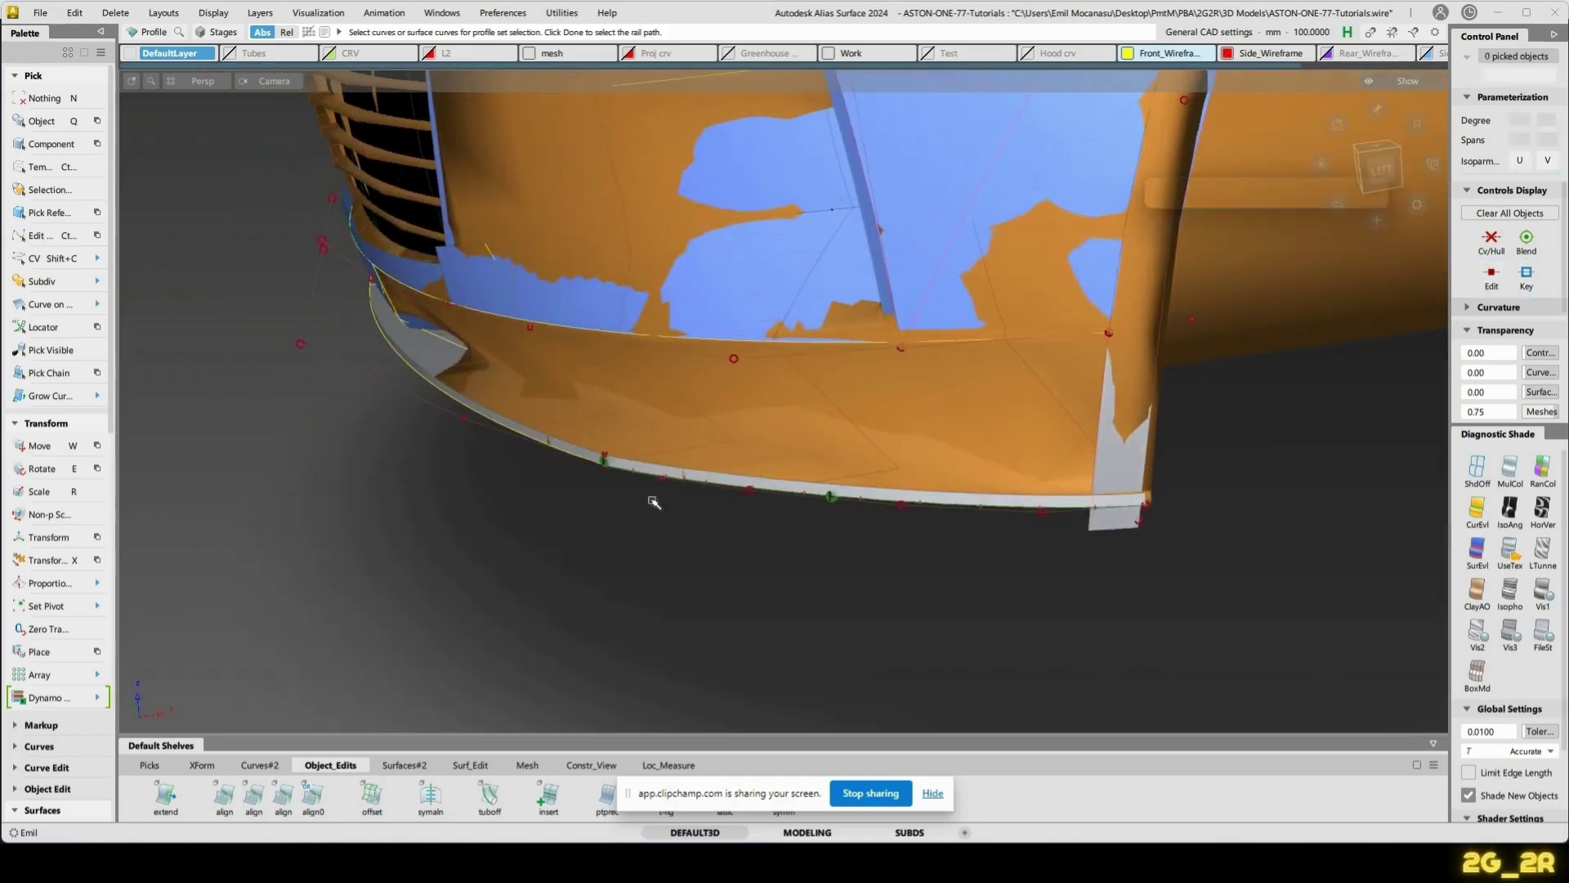
- Pick the rail surface rail_surf#75 behind the new profile surface and delete it
right_click_drag(502, 482, 556, 514, "ctrl+shift")
left_click_drag(556, 513, 760, 491, "alt+shift")
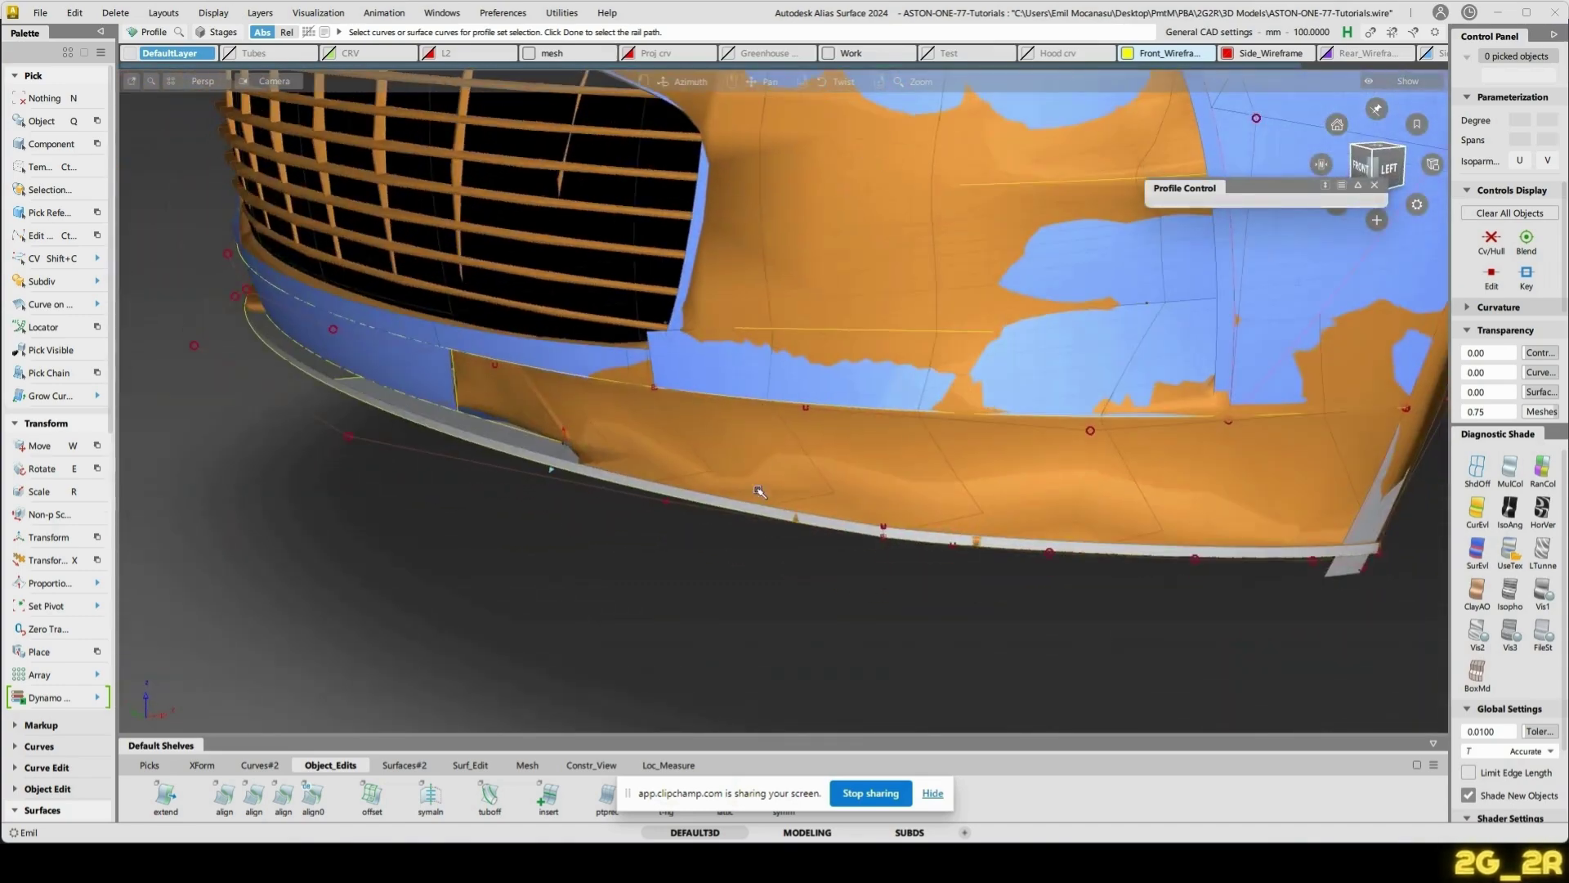
left_click_drag(1036, 587, 967, 618, "alt+shift")
right_click_drag(967, 618, 932, 544, "alt+shift")
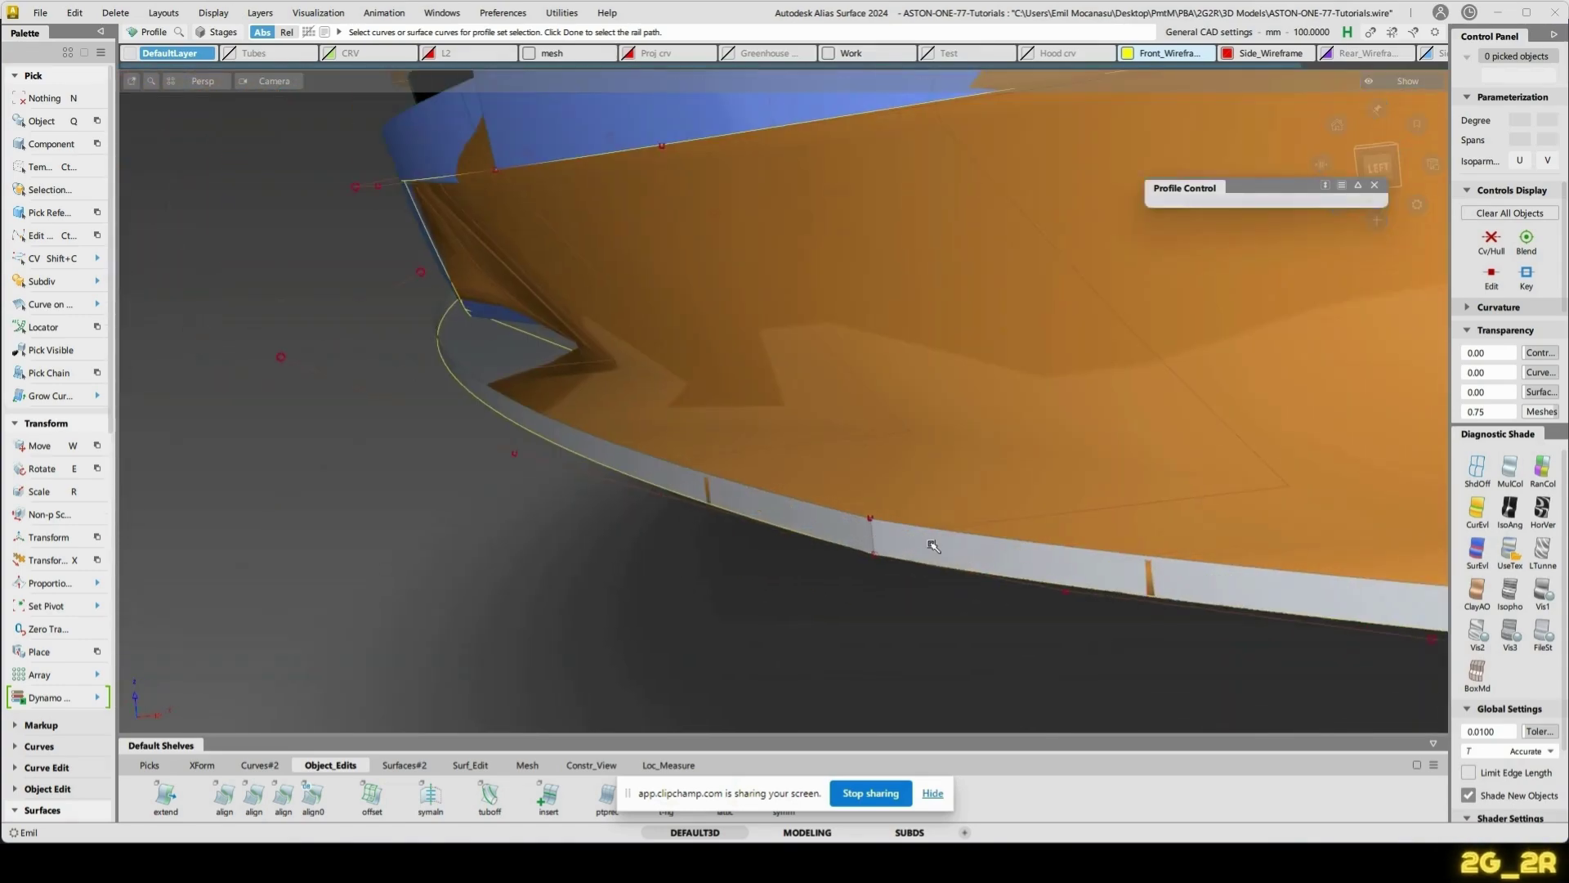
key("ctrl+a")
left_click_drag(920, 539, 1126, 656, "alt+shift")
left_click(1122, 655)
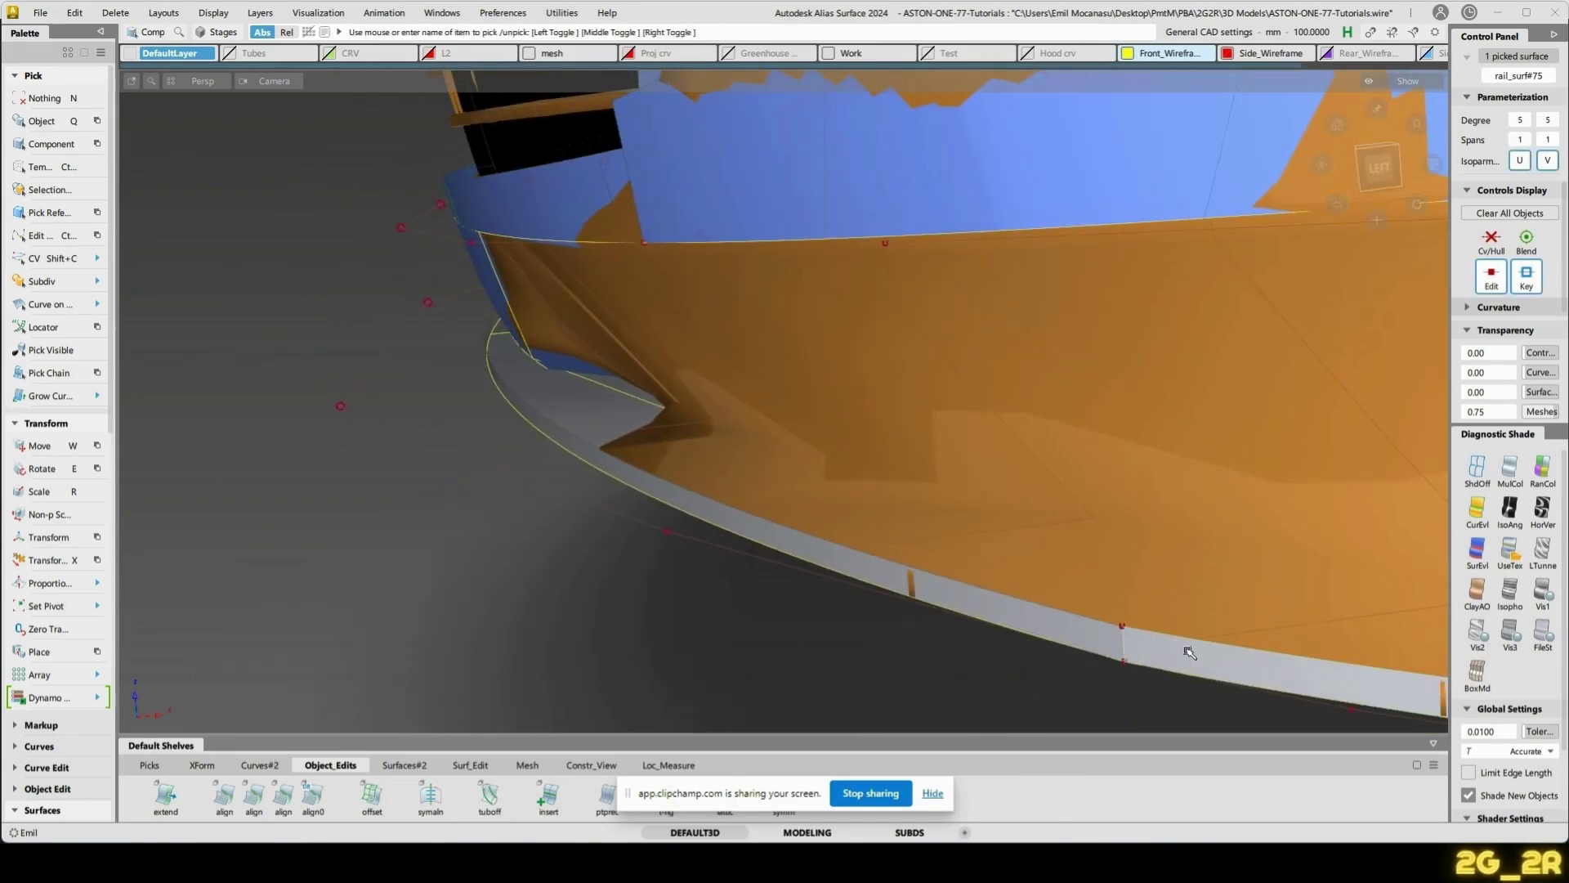
key("Delete")
- Draw a short vertical degree 1 edit-point curve up from the lower lip curve's front end in the left view
left_click(530, 426, "alt+shift")
left_click_drag(532, 427, 437, 423, "alt+shift")
middle_click_drag(407, 417, 1144, 517, "alt+shift")
left_click_drag(847, 467, 853, 399, "alt+shift")
right_click_drag(989, 360, 986, 425, "alt+shift")
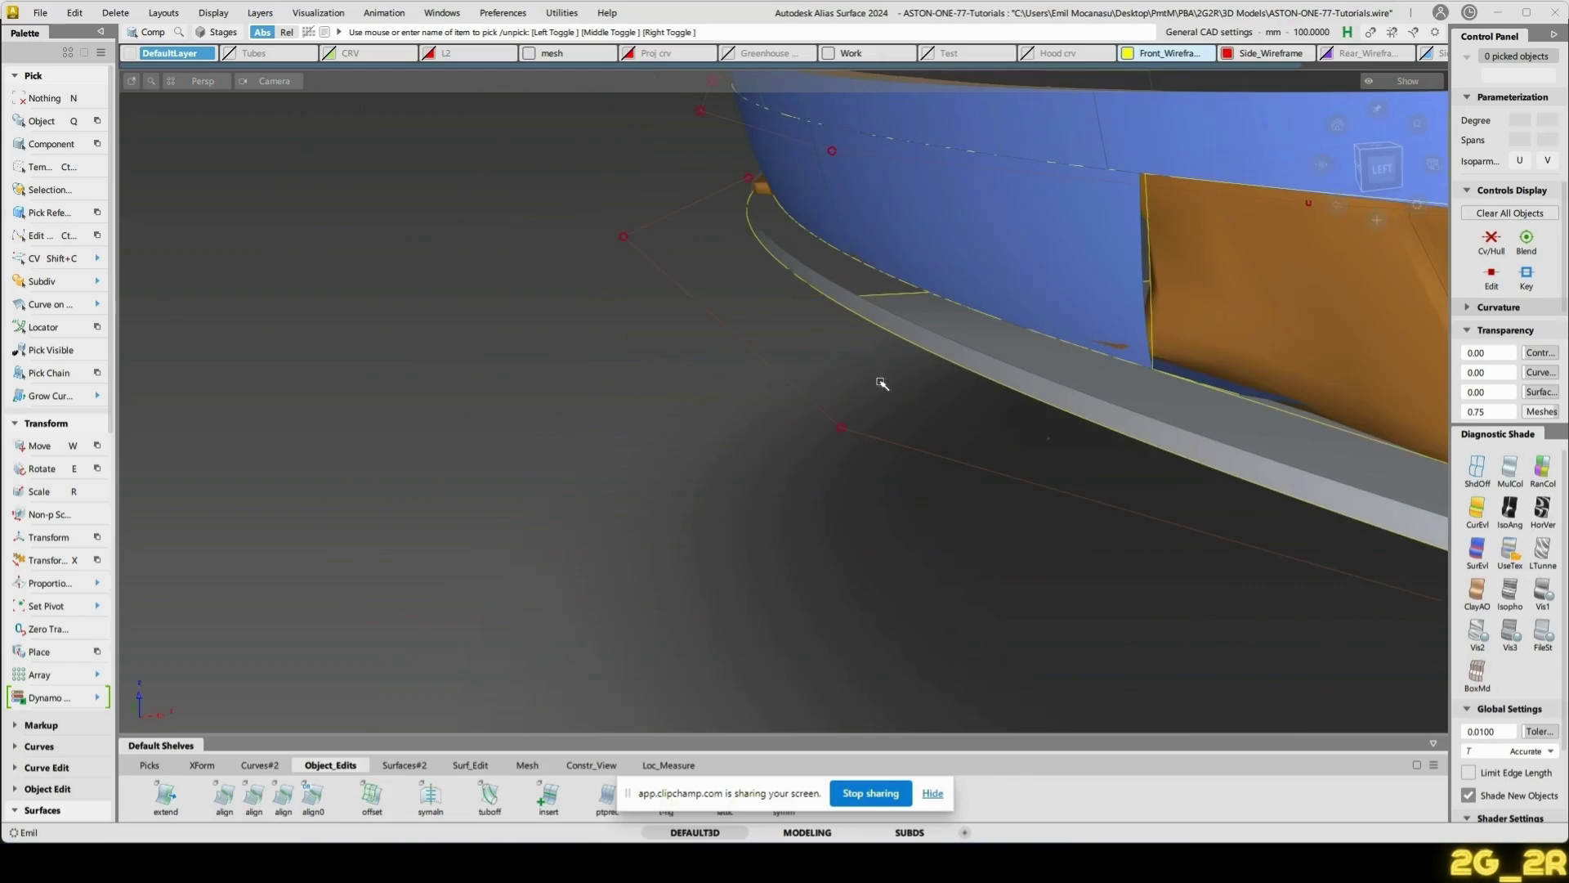
middle_click_drag(878, 380, 874, 368, "ctrl+shift")
left_click(893, 338)
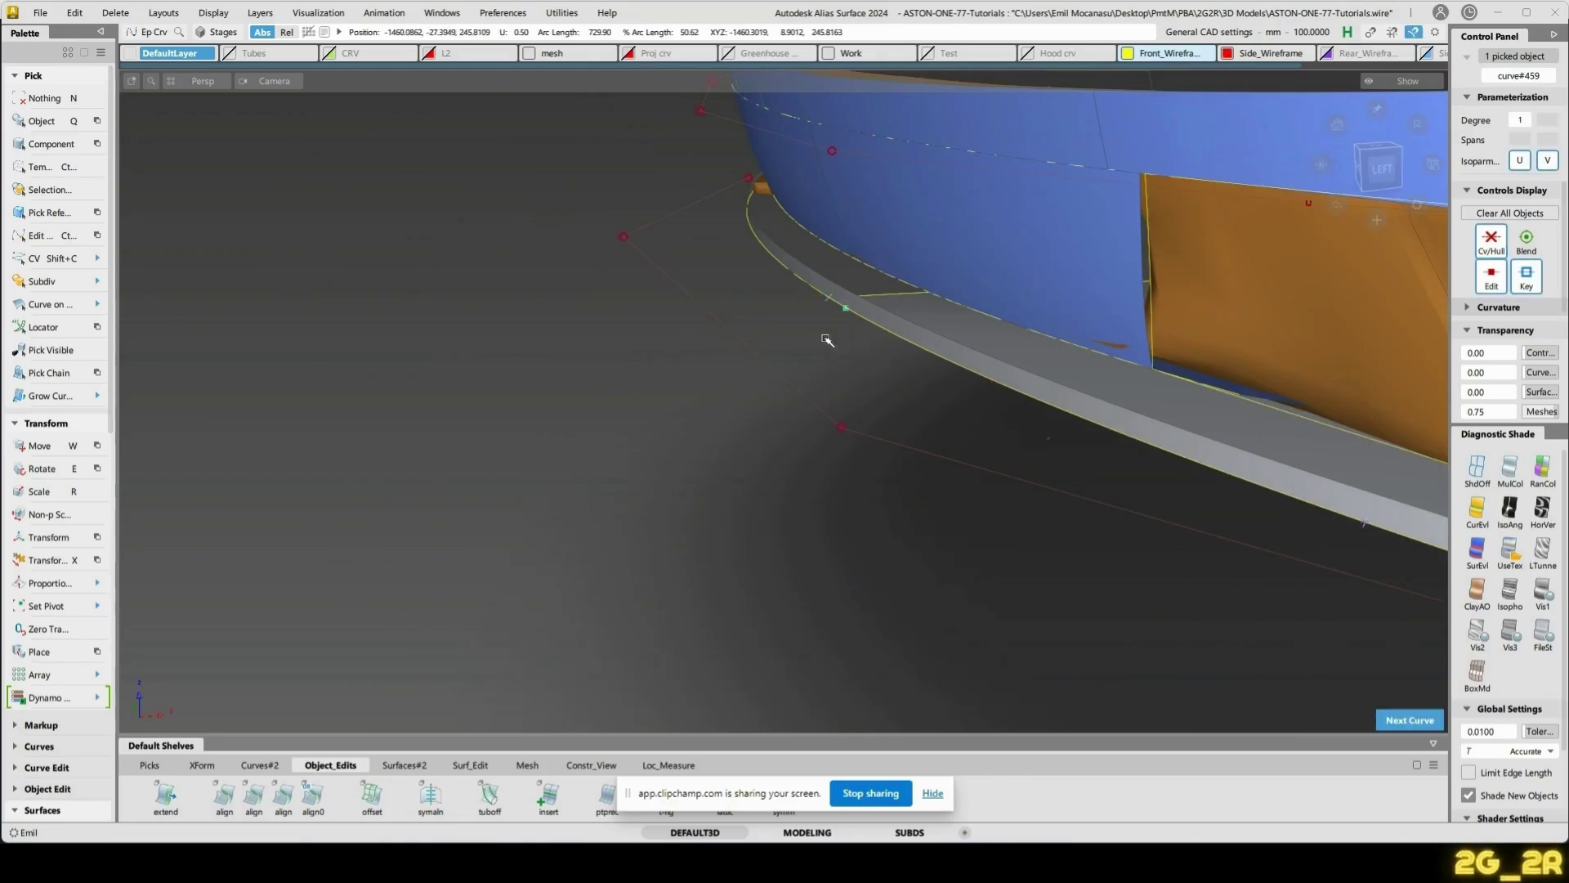
left_click_drag(826, 339, 804, 337, "ctrl+alt")
left_click(1381, 169)
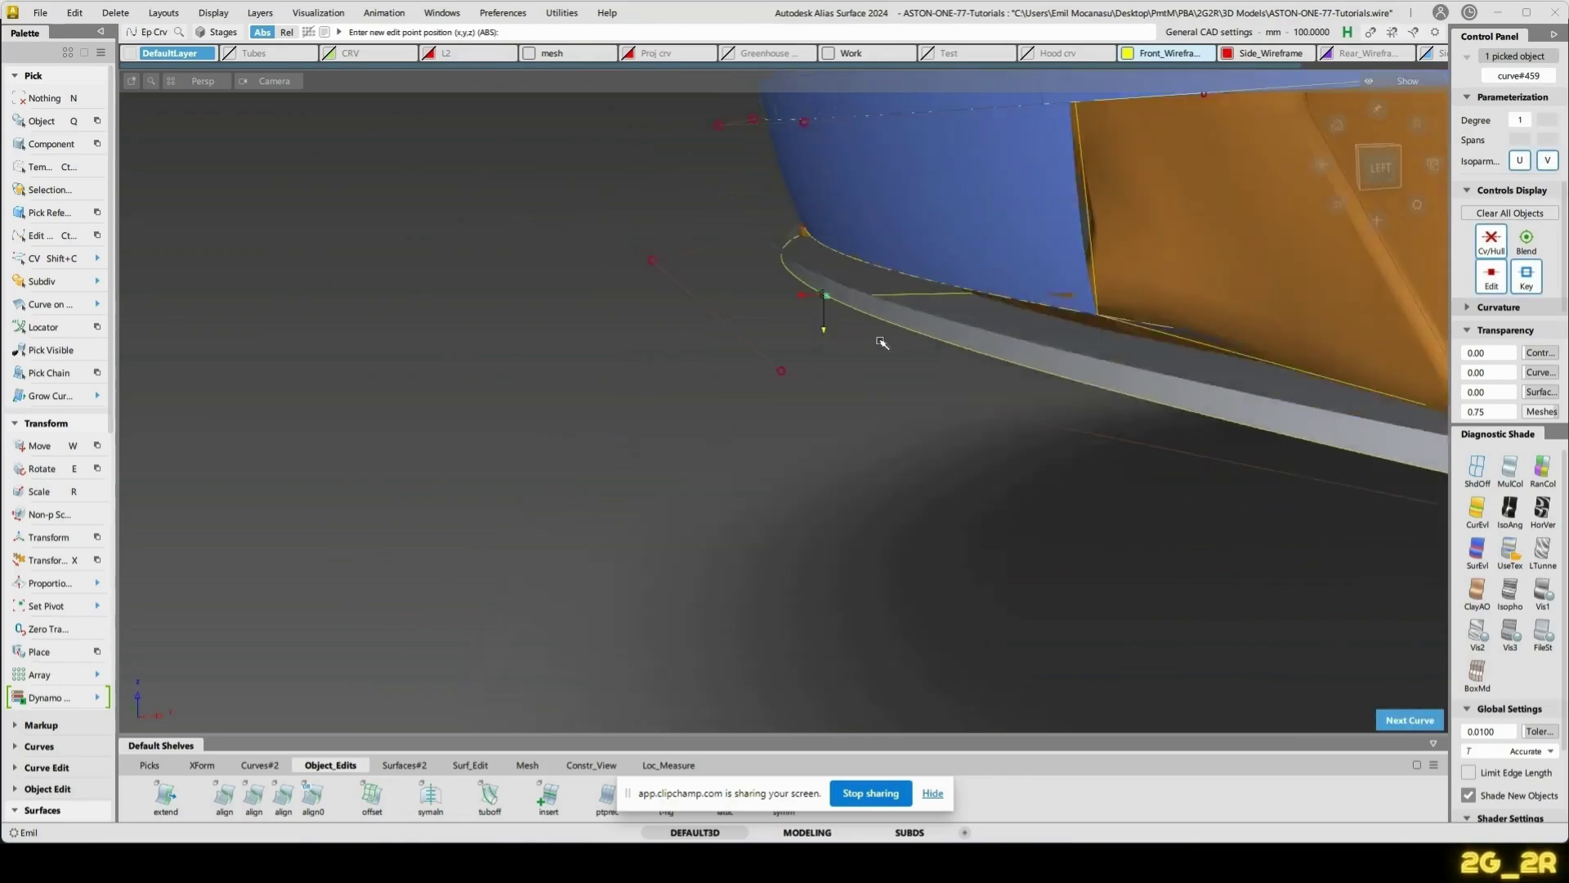
right_click_drag(862, 409, 849, 191, "alt+shift")
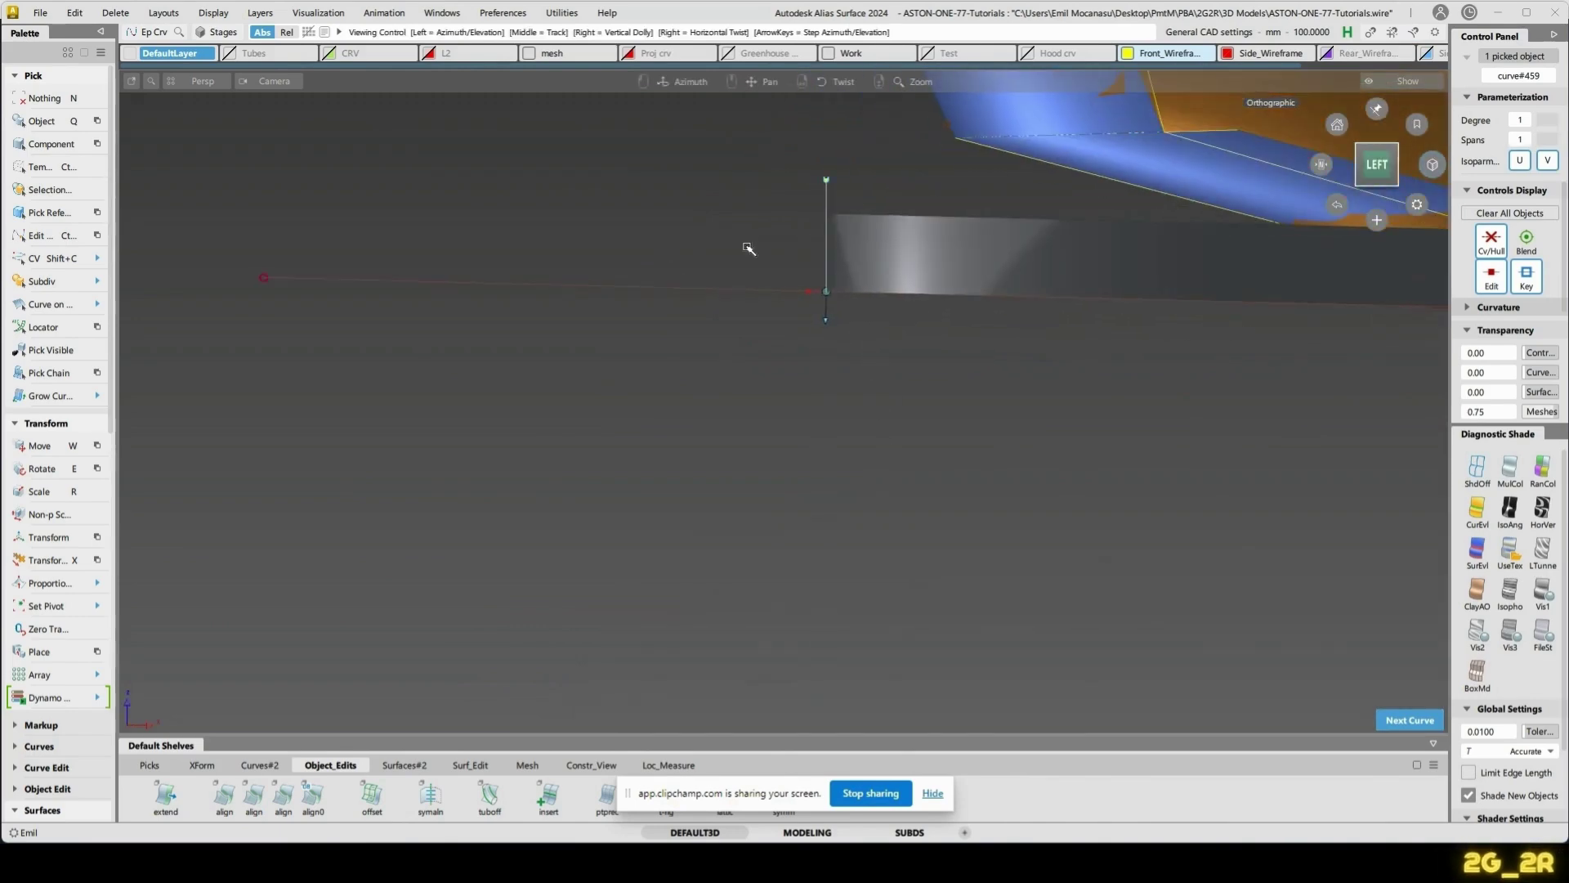
- Stretch the new vertical line's upper end in the front view to match the profile surface's upper edge
left_click_drag(515, 315, 1278, 354, "alt+shift")
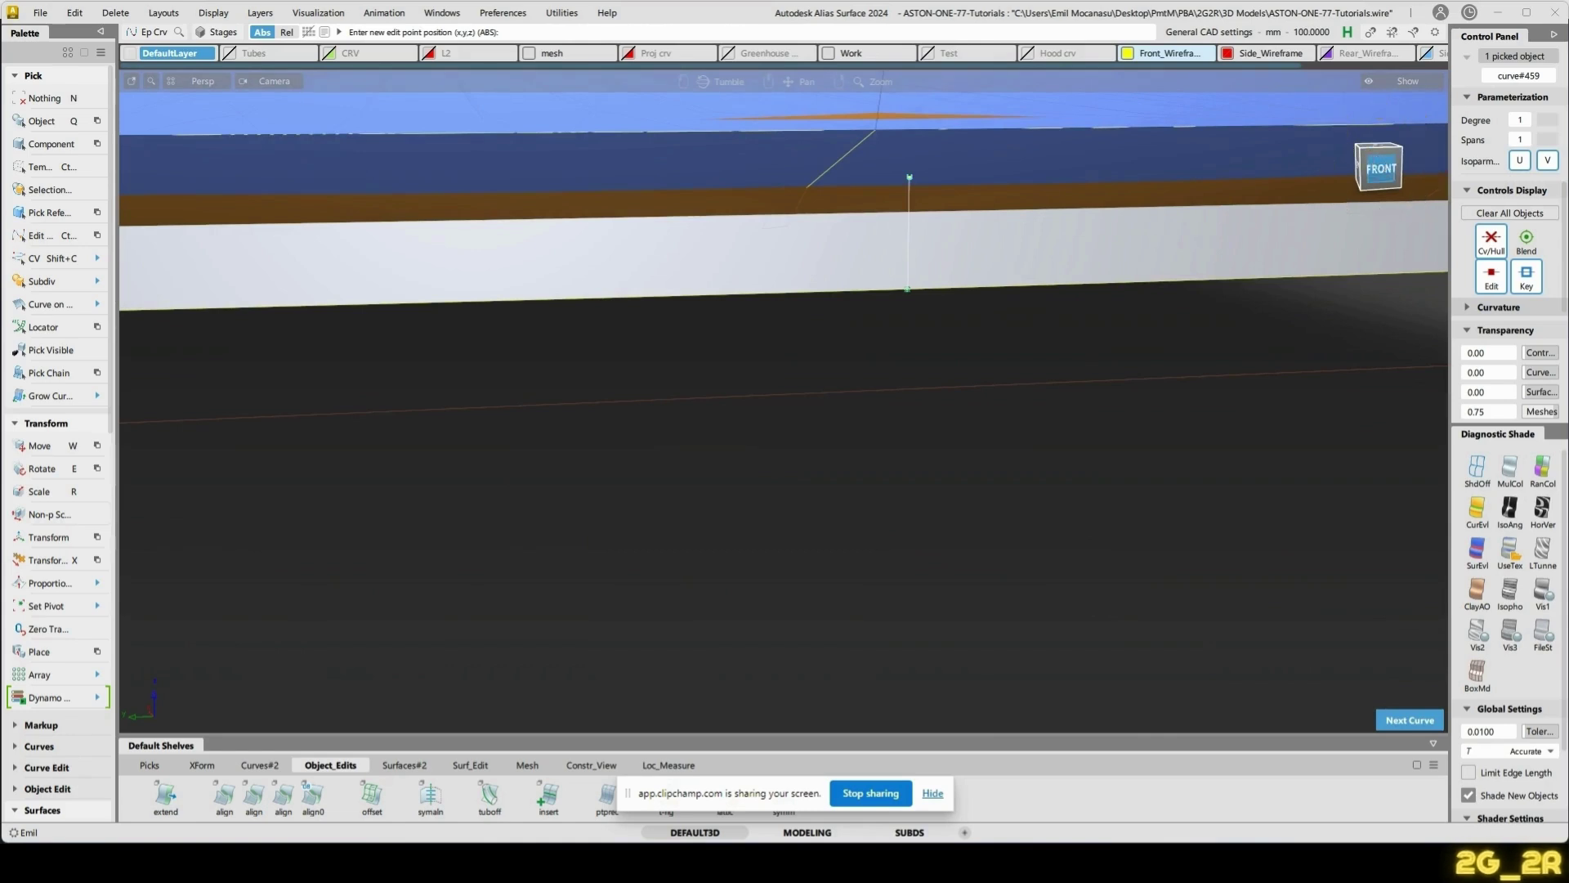
left_click(1381, 169)
key("s")
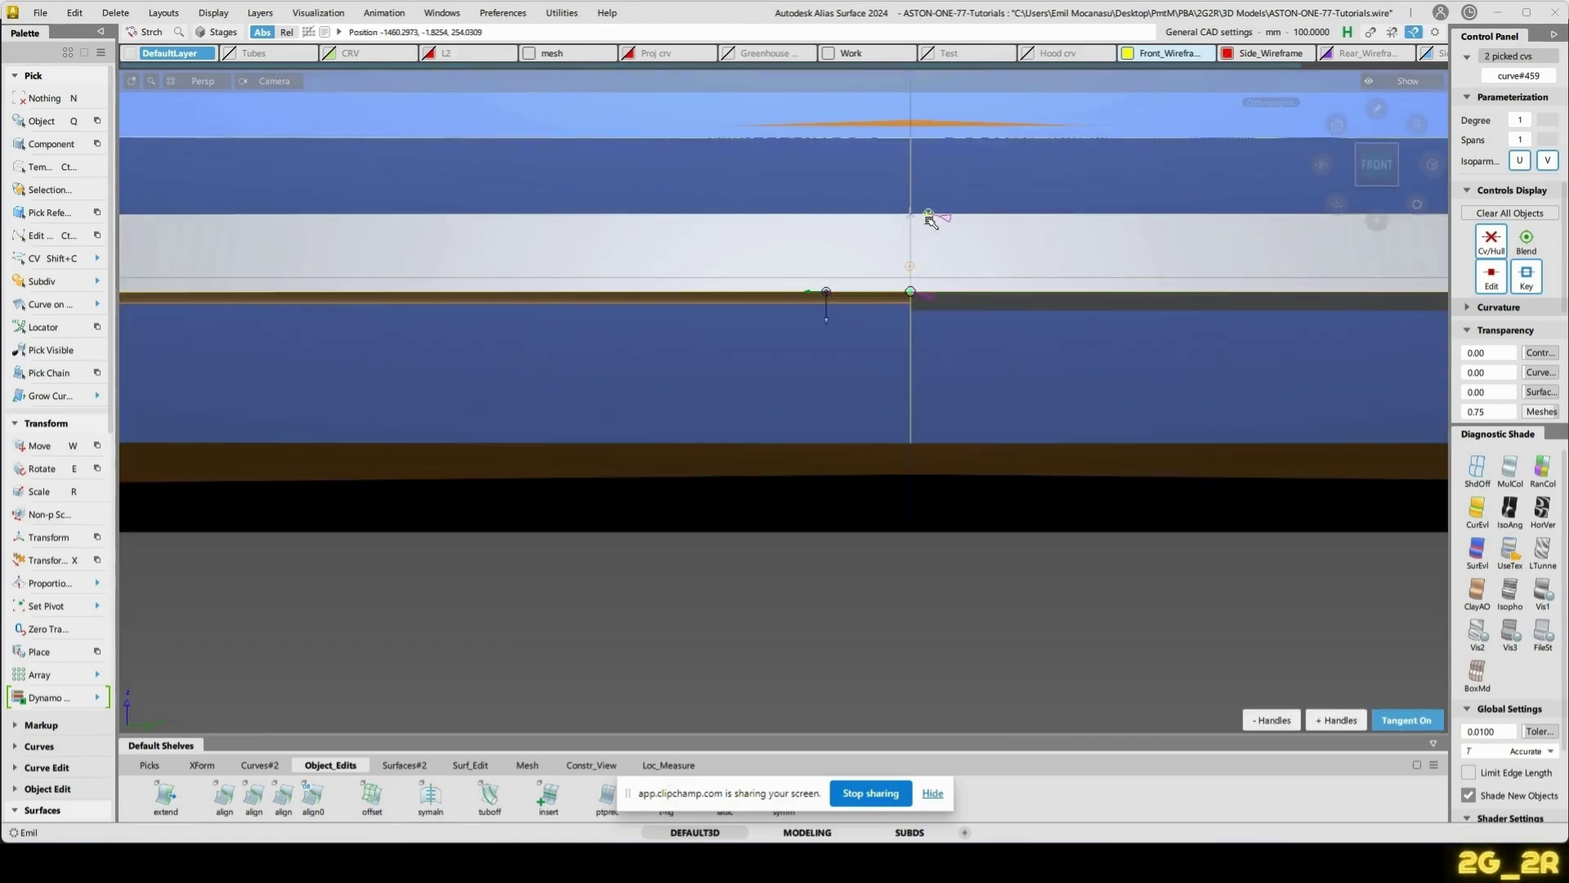
- Stretch the short vertical line curve#458 from the bumper corner to the front end of the lower lip curve
left_click_drag(1058, 245, 750, 306, "alt+shift")
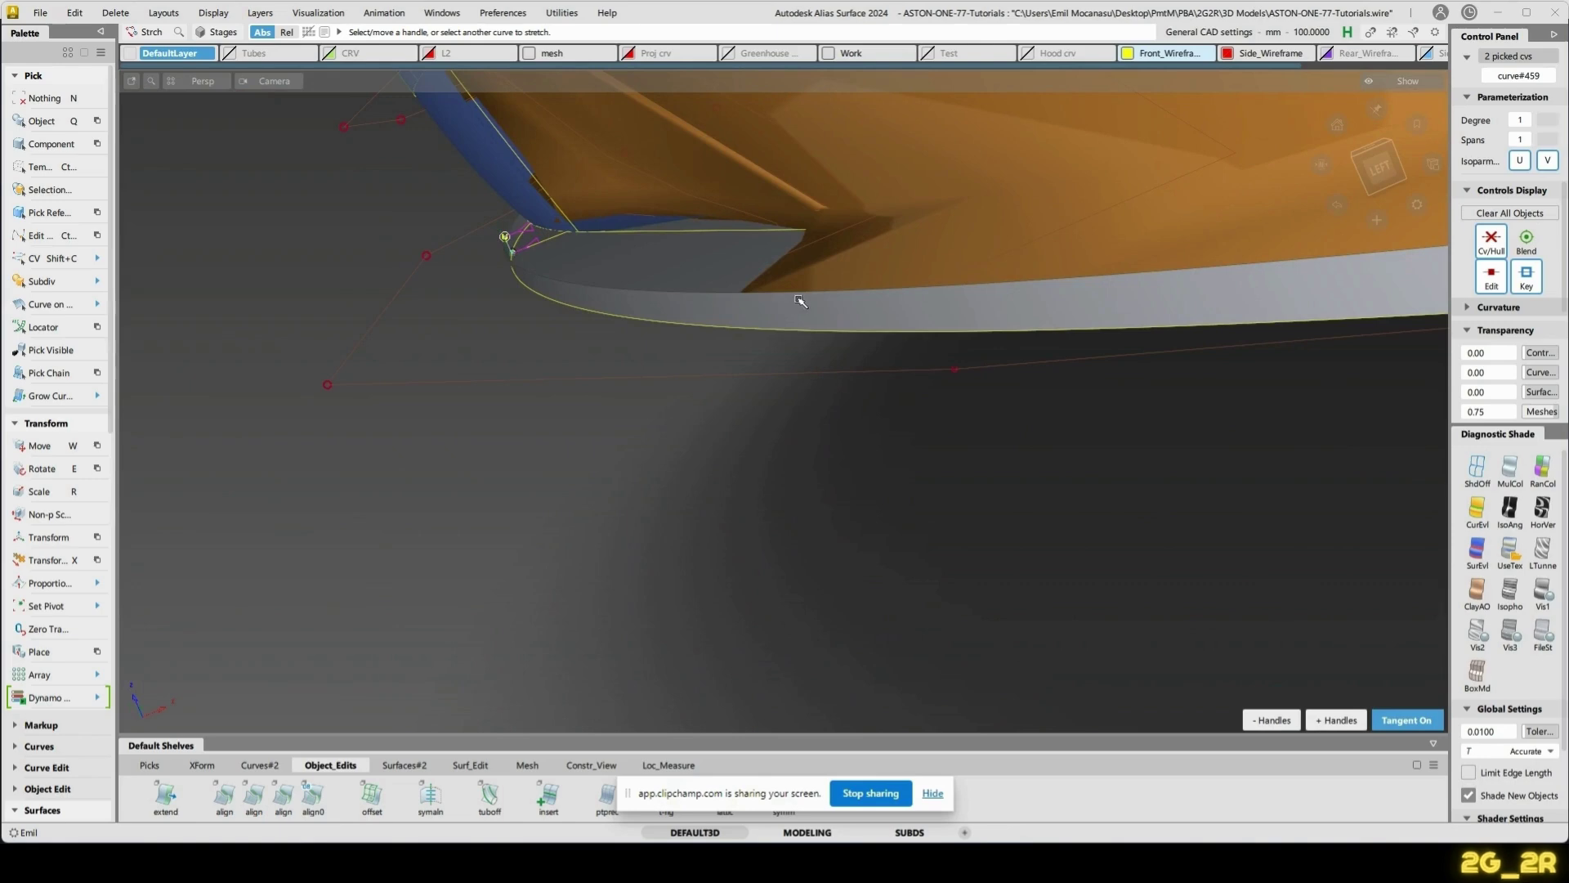
left_click_drag(885, 309, 643, 356, "ctrl+shift")
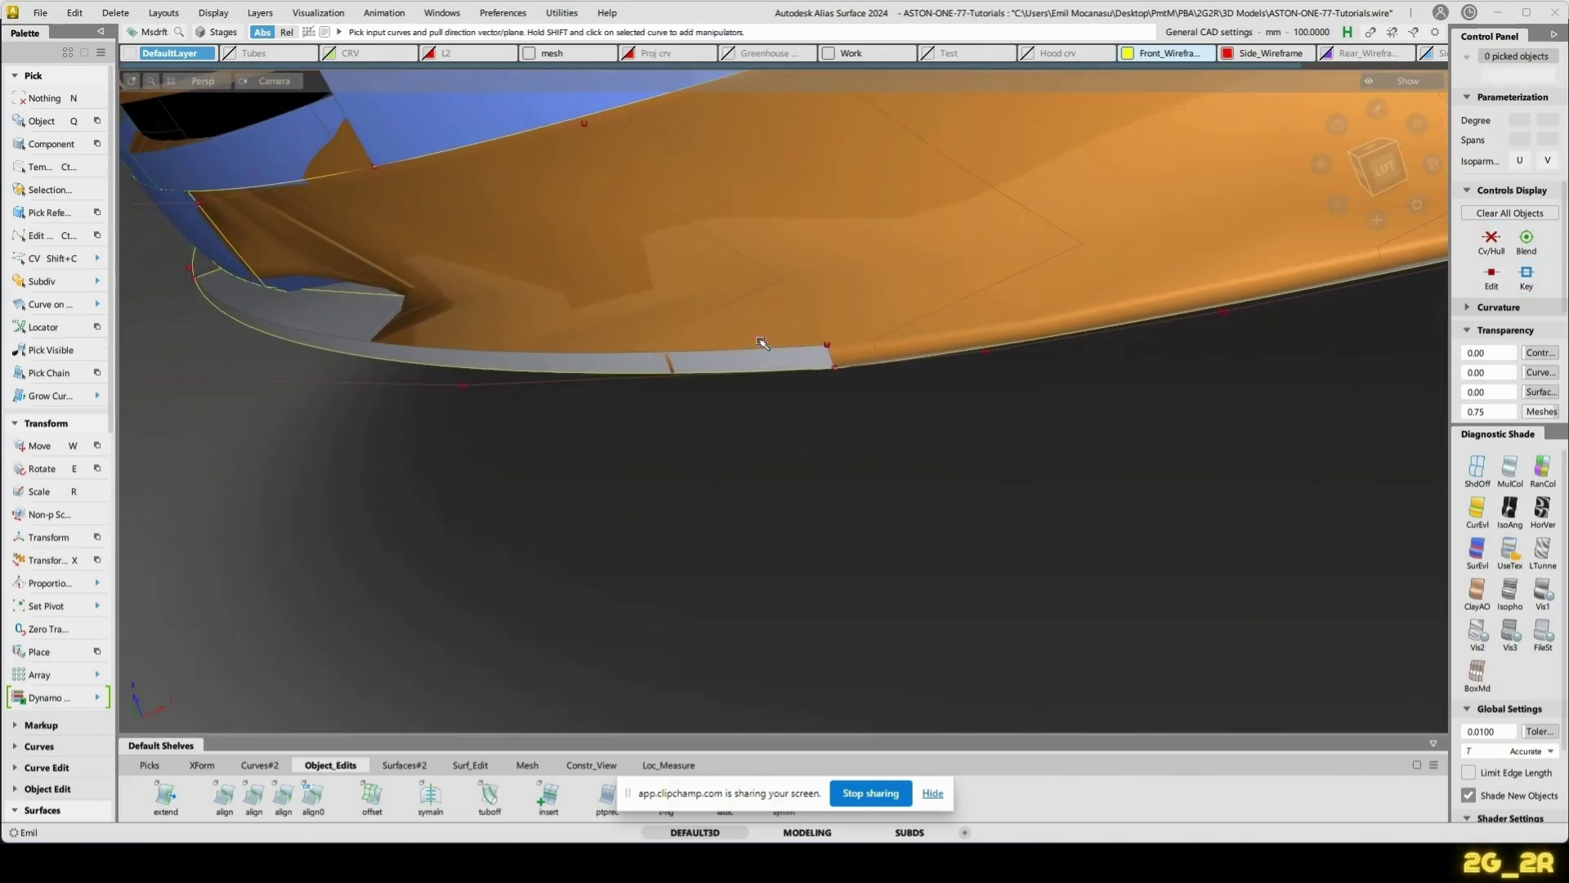
left_click(834, 362)
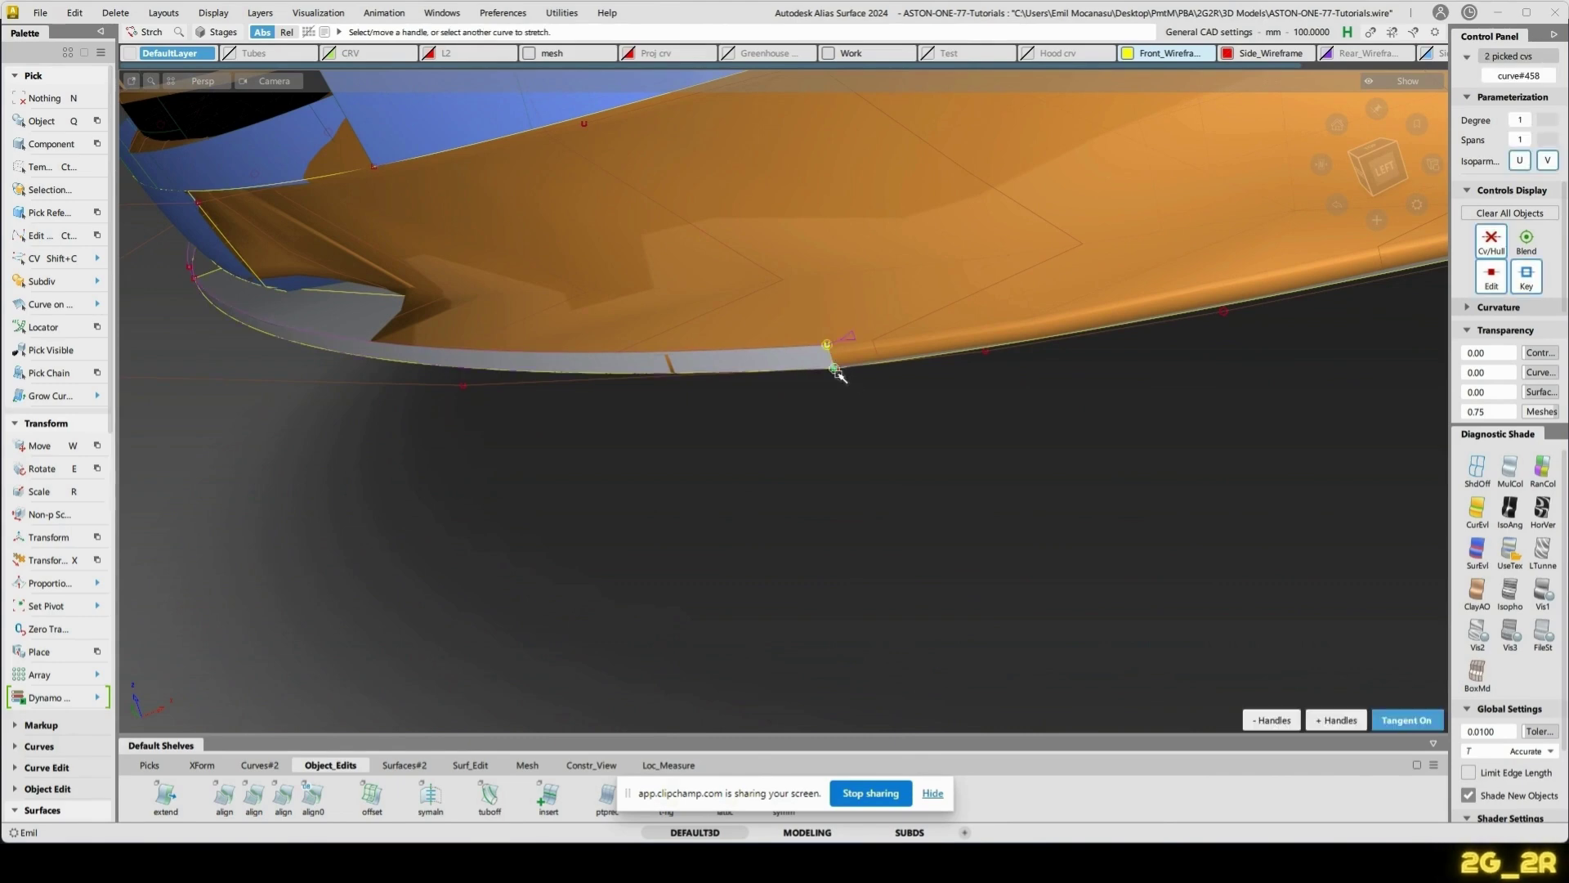
left_click_drag(186, 293, 927, 342)
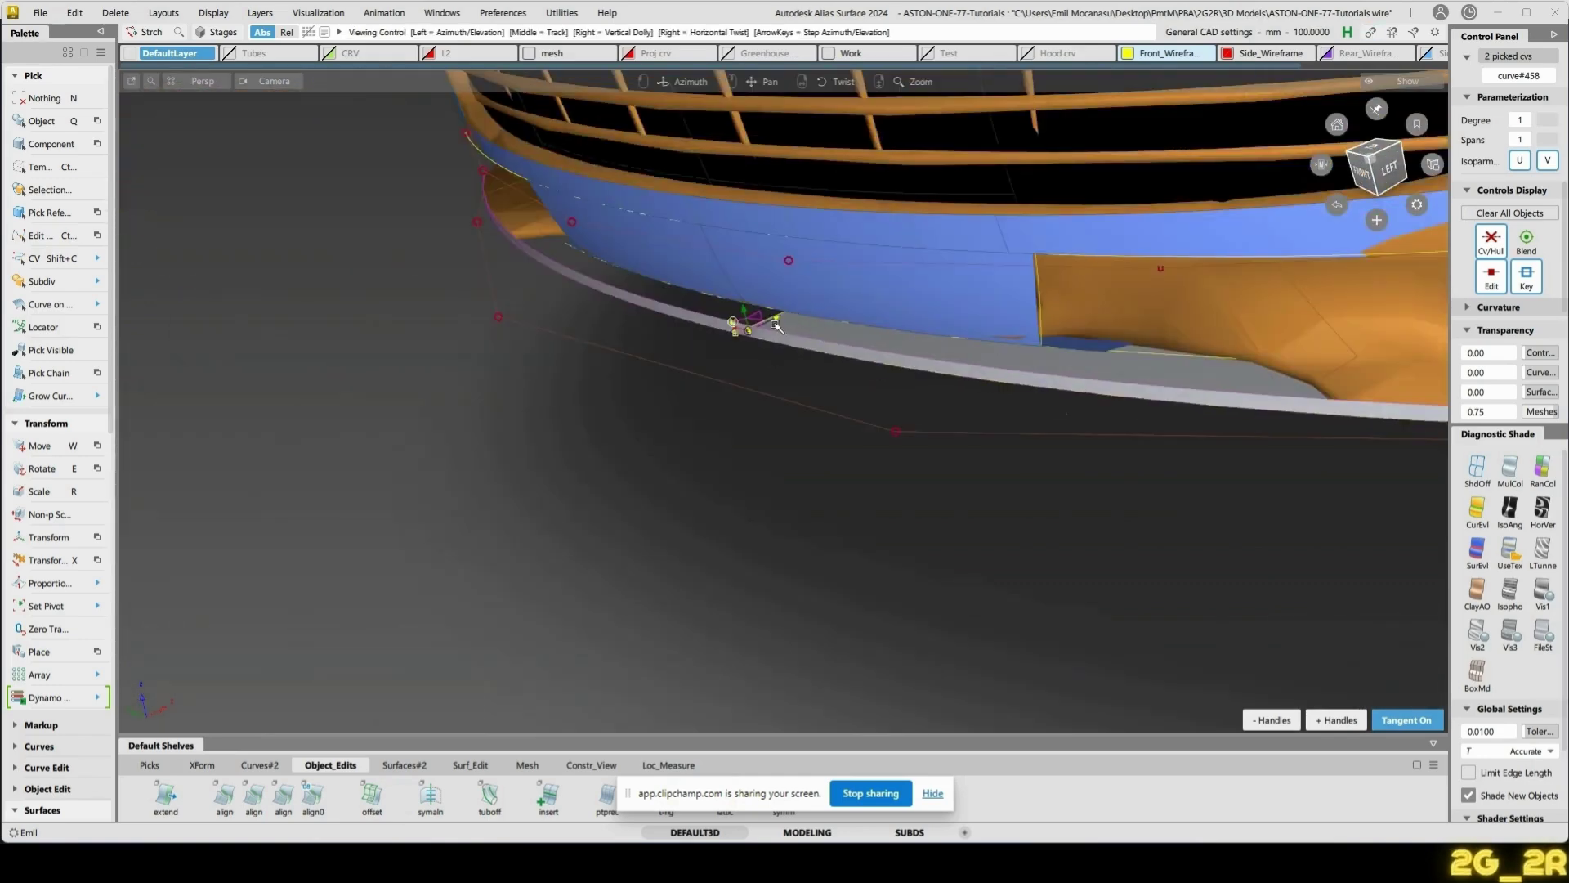
scroll(808, 415, "up", 8)
left_click(524, 277)
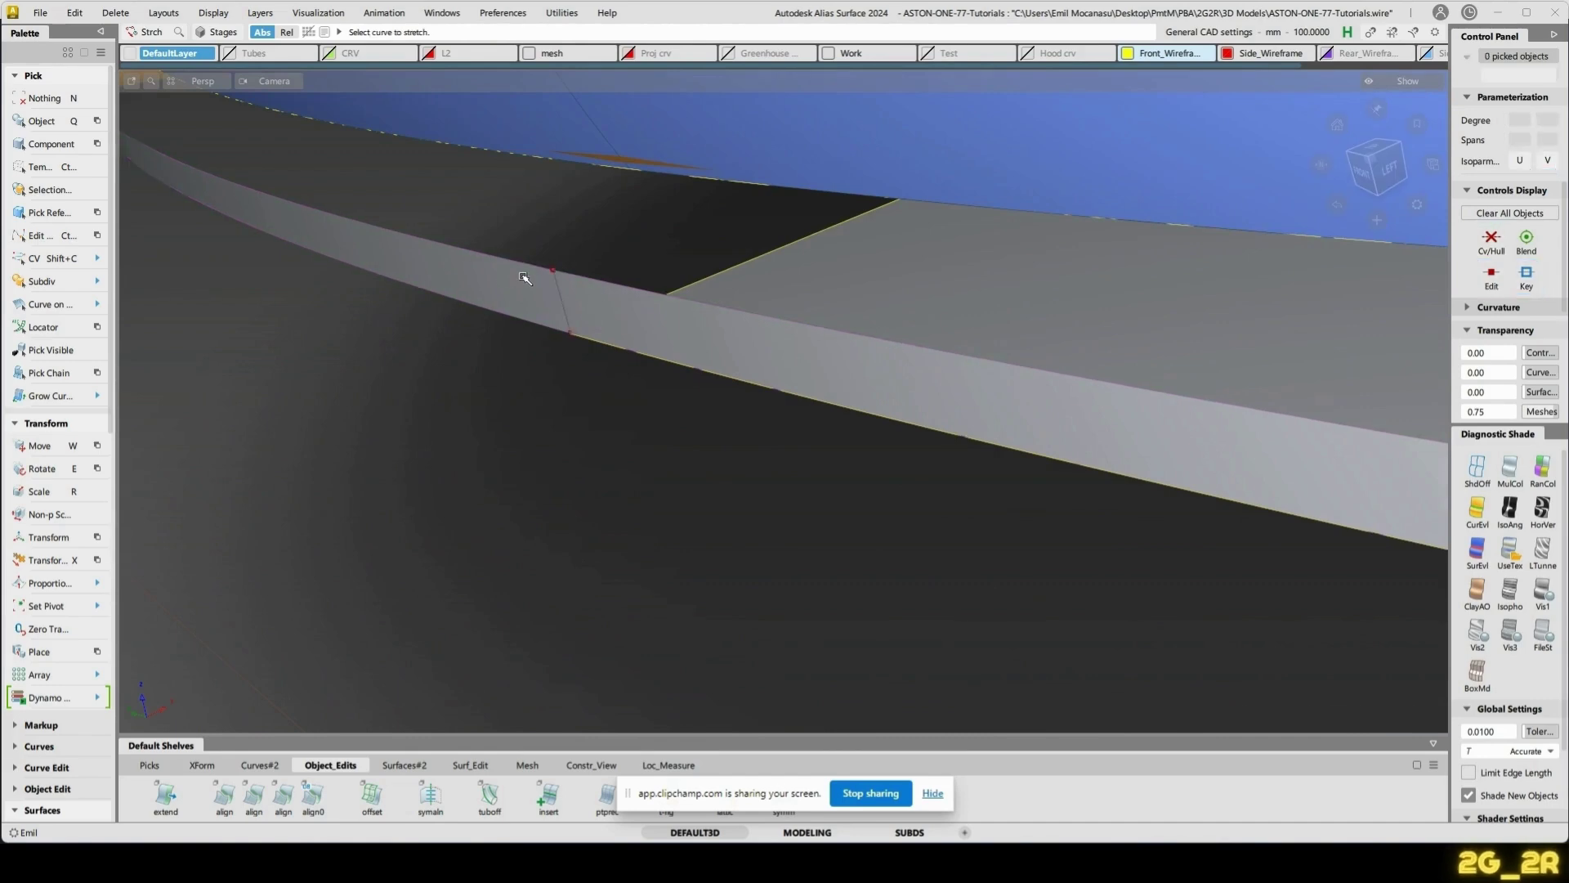
- Pick the short vertical line curve#459 at the front end of the lower lip and delete it
left_click_drag(556, 337, 563, 312, "ctrl+shift")
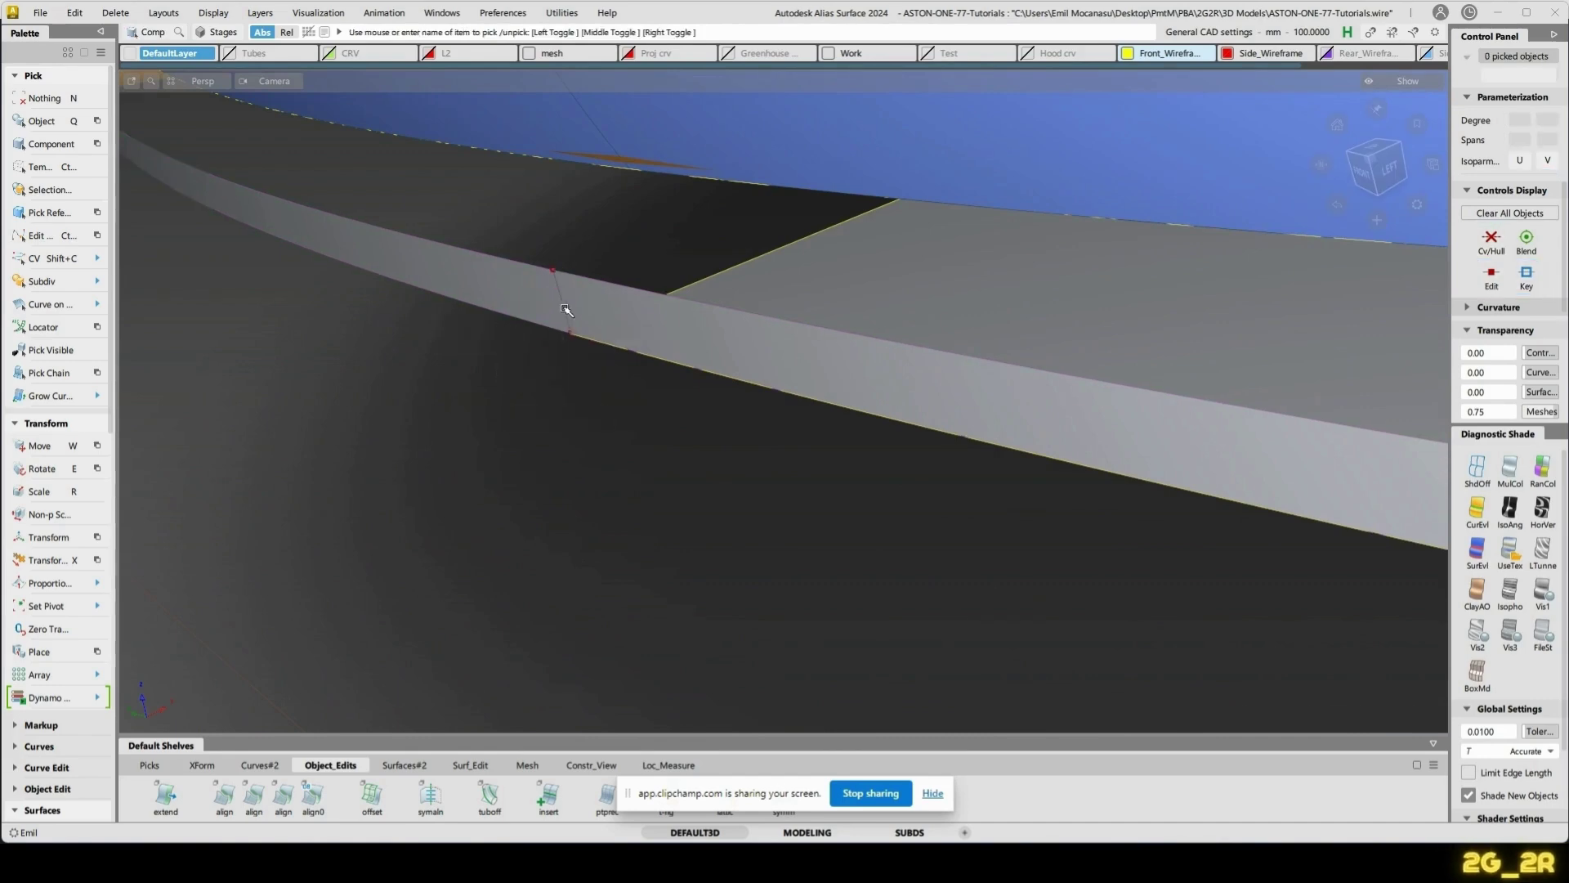
left_click(564, 309)
left_click(649, 321)
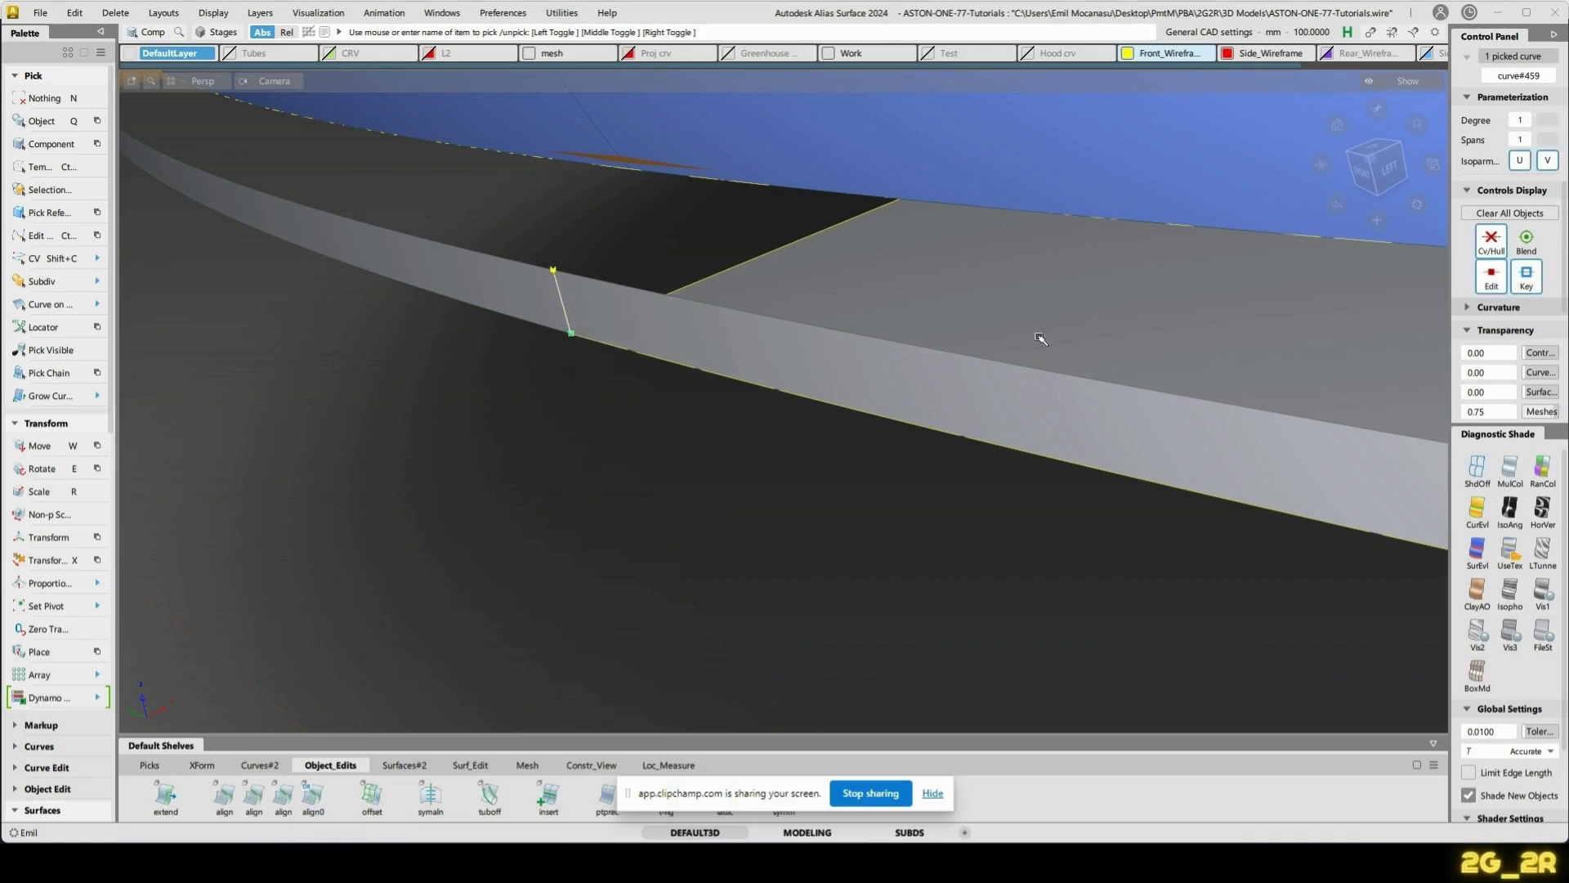
key("Delete")
right_click_drag(1010, 351, 1008, 404, "alt+shift")
- Reopen the Diagnostic Shade window and dock it back beneath the Control Panel
left_click_drag(1514, 434, 1560, 818)
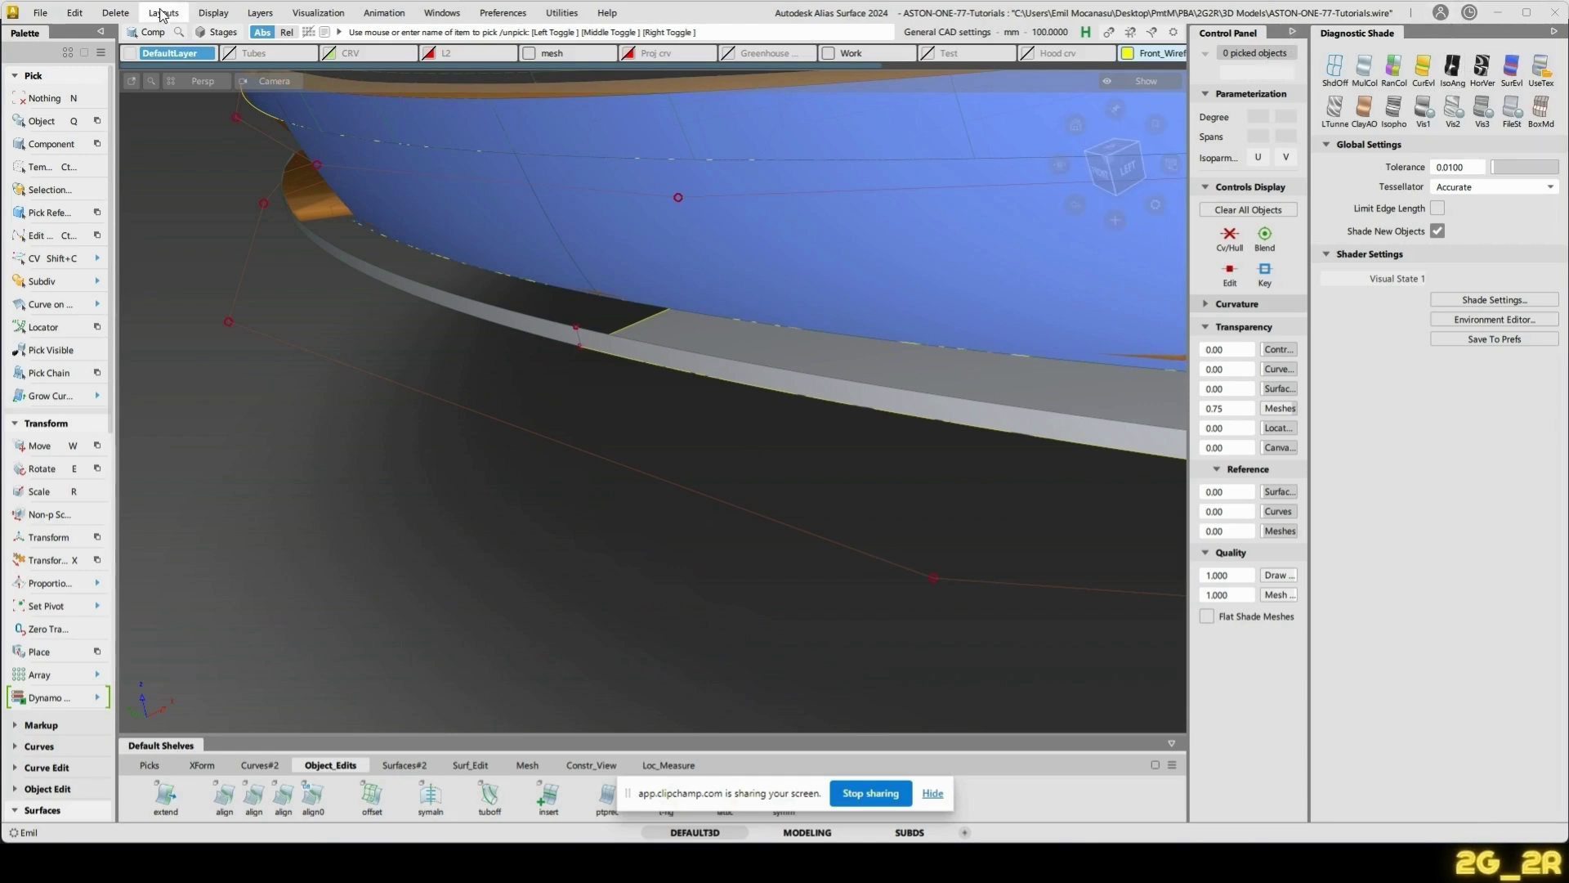
left_click(315, 14)
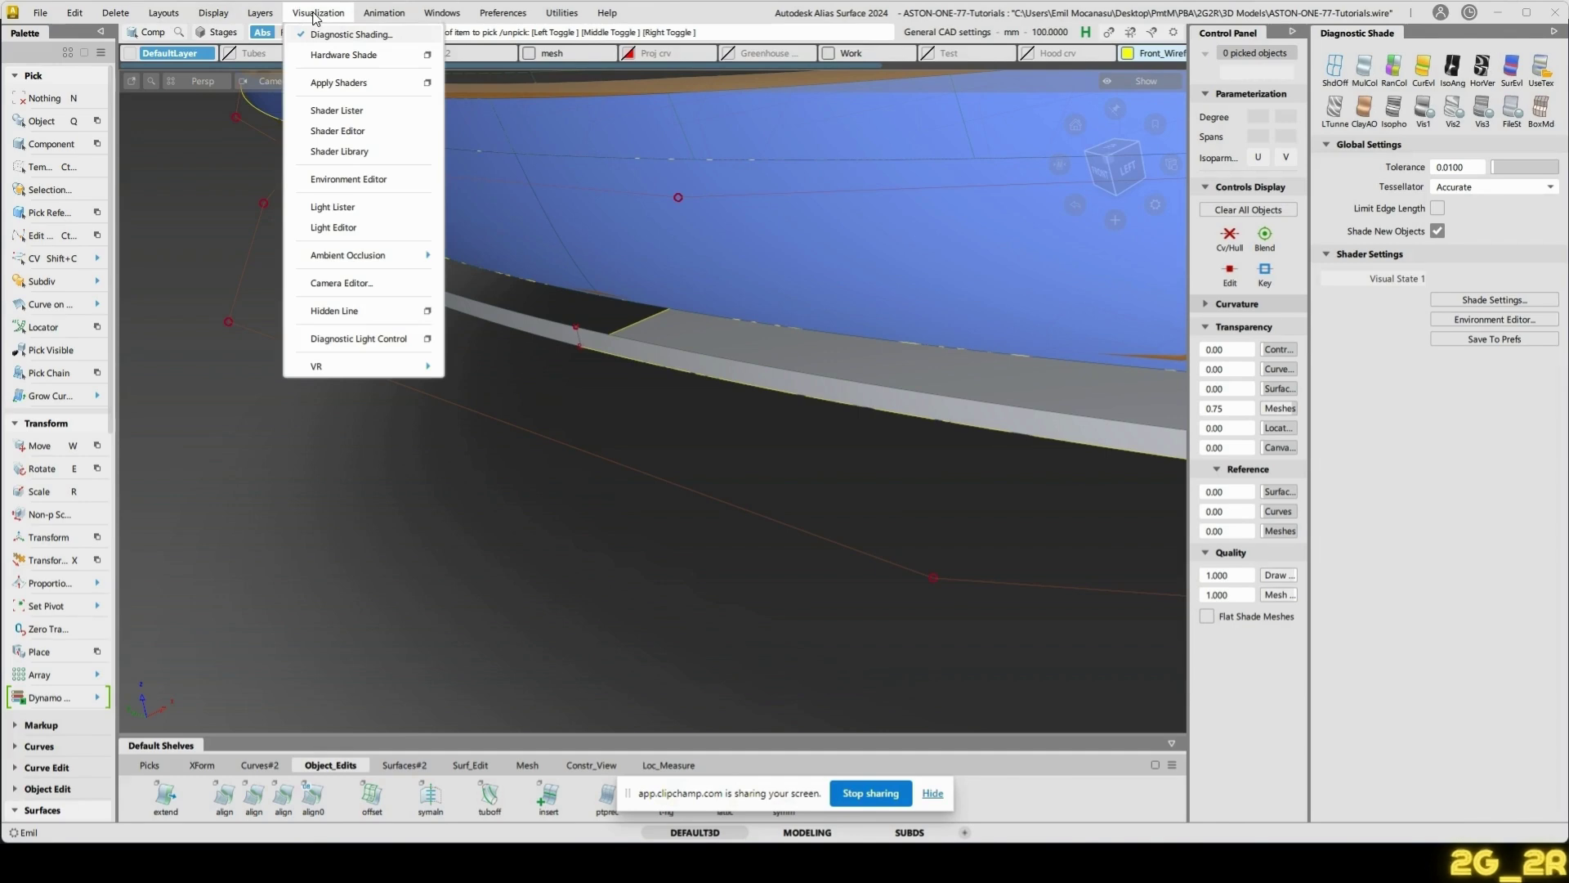
left_click(344, 34)
left_click(318, 13)
left_click(344, 35)
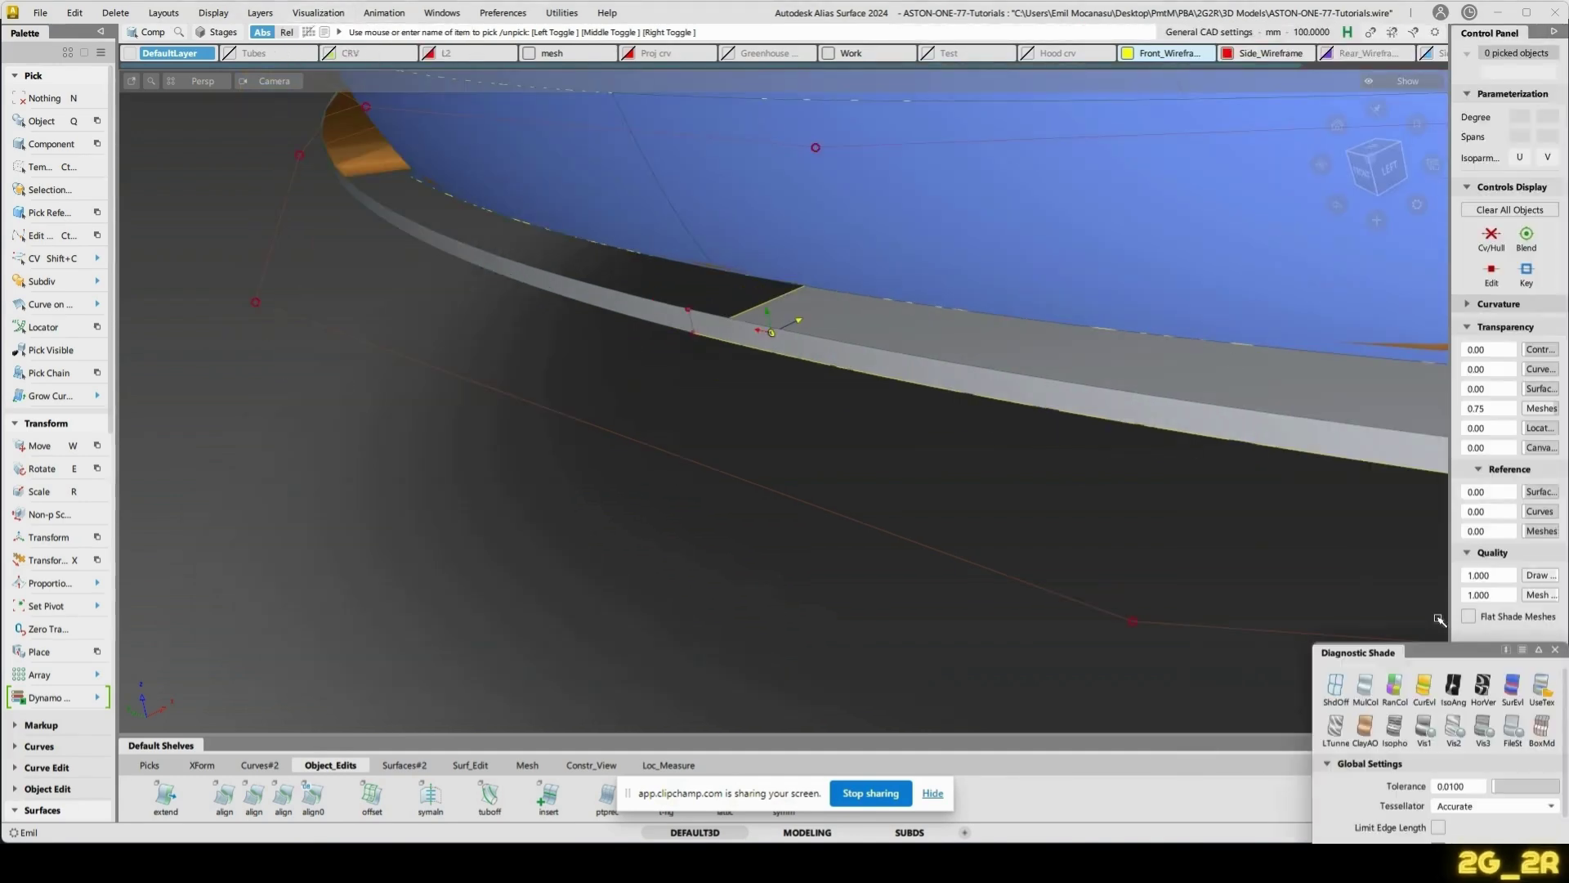
left_click_drag(1443, 650, 1513, 818)
- Build a 1G_1R rail surface at the bumper corner with the vertical surface's end edge as generation curve and profile#17.trimEdge as rail
middle_click_drag(972, 384, 872, 333, "alt+shift")
scroll(1089, 291, "down", 2)
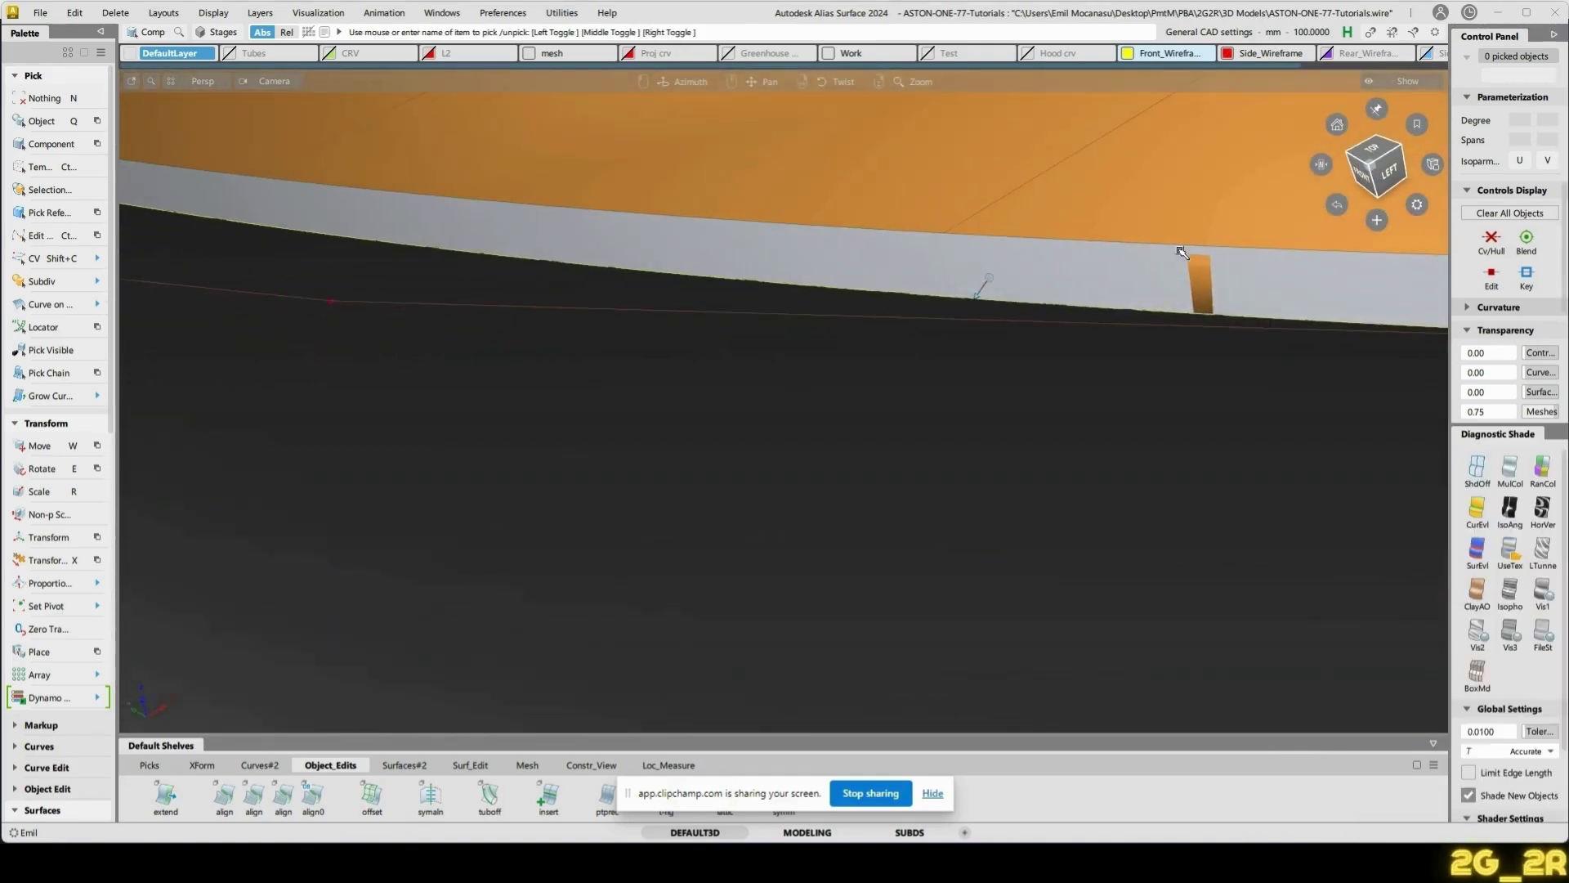
middle_click_drag(1181, 251, 788, 437, "alt+shift")
left_click(685, 467, "alt+shift")
mouse_move(685, 468)
left_mouse_down("alt+shift")
mouse_move(783, 667)
mouse_move(776, 592)
left_mouse_up("alt+shift")
right_click_drag(713, 404, 708, 405, "ctrl+shift")
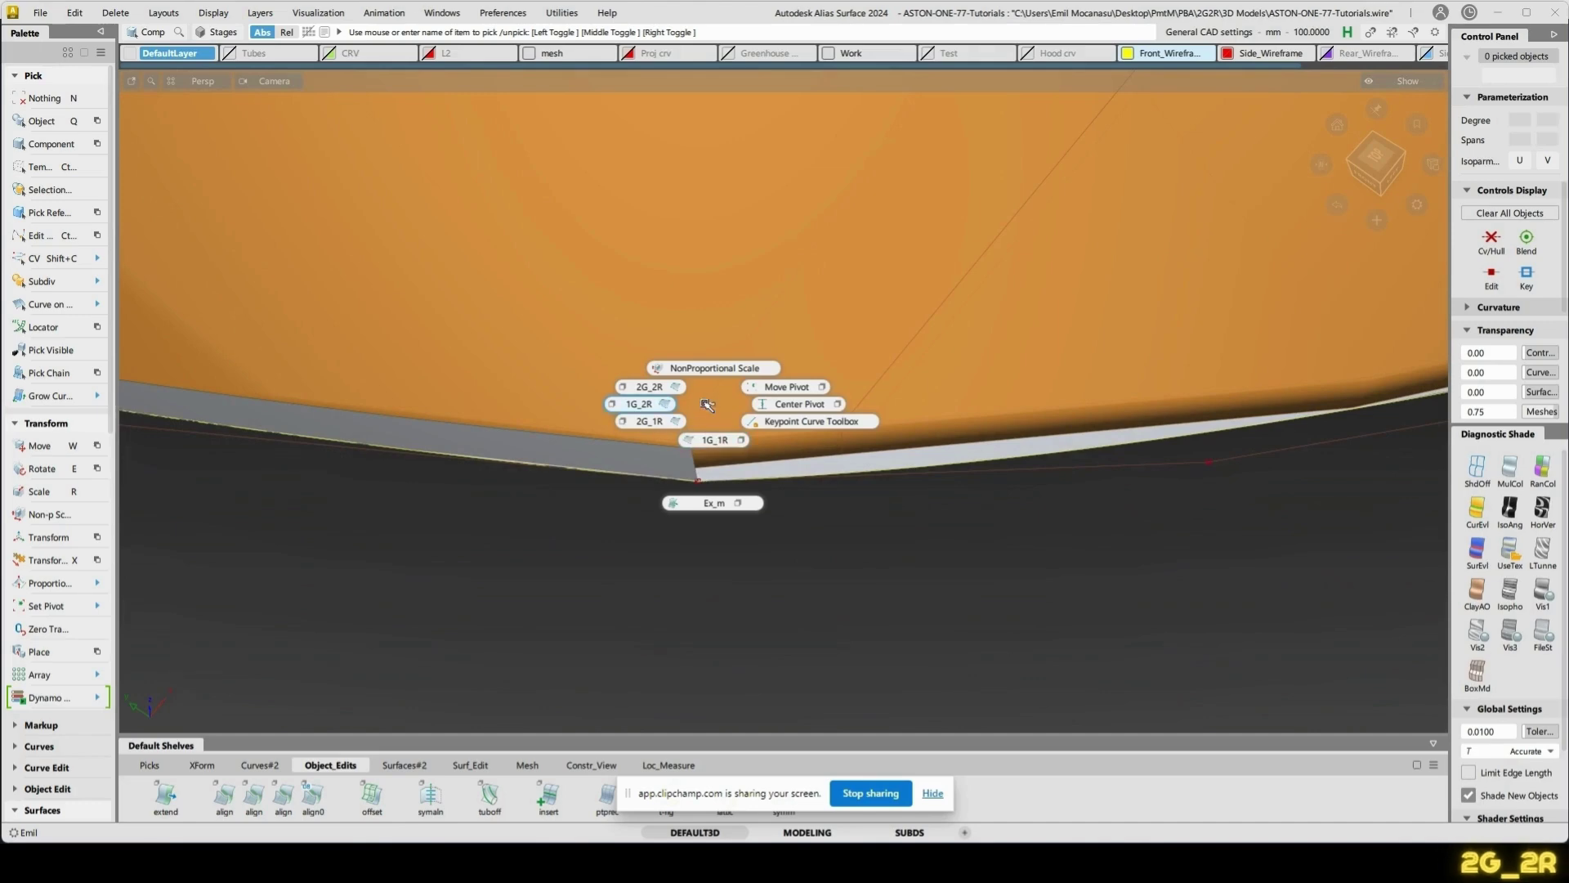
left_click_drag(707, 404, 700, 441, "ctrl+shift")
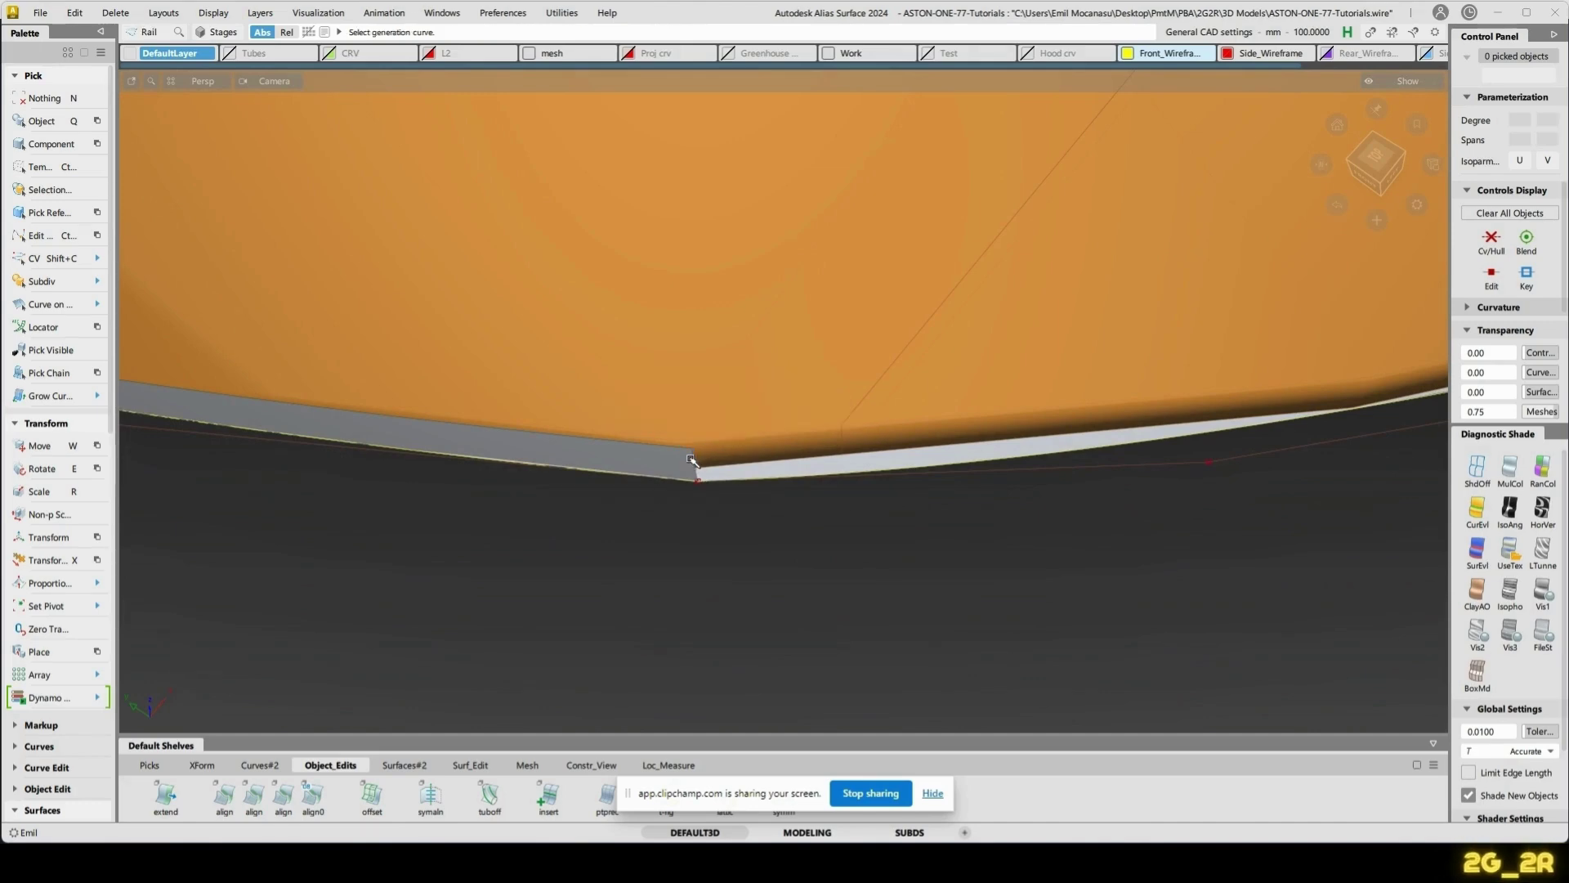
left_click(691, 460)
left_click_drag(841, 567, 823, 507, "alt+shift")
left_click(828, 503)
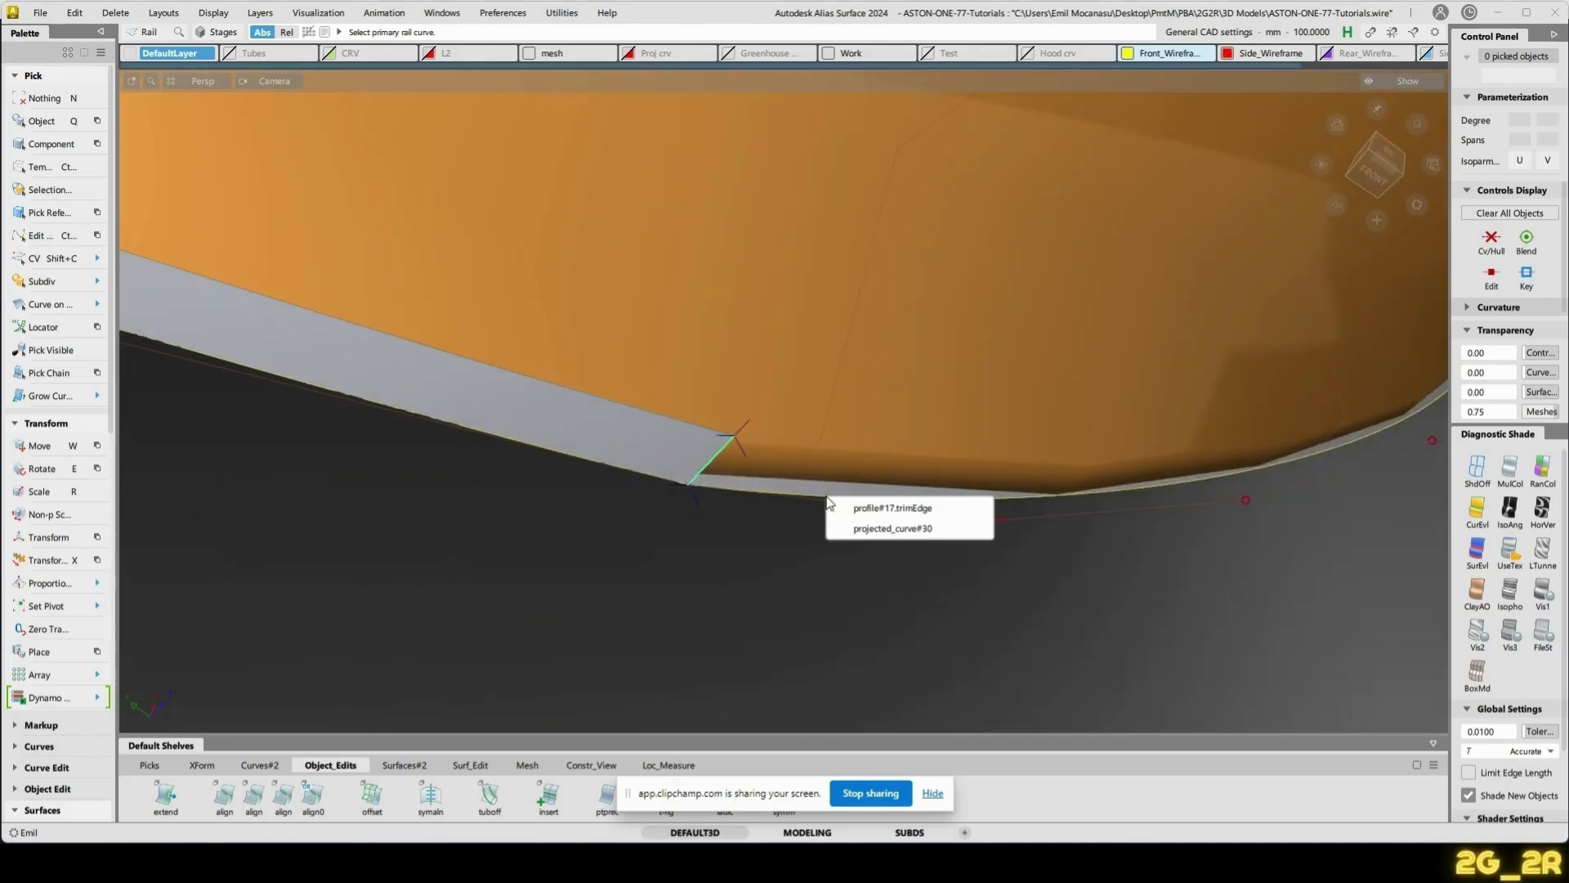
left_click(915, 509)
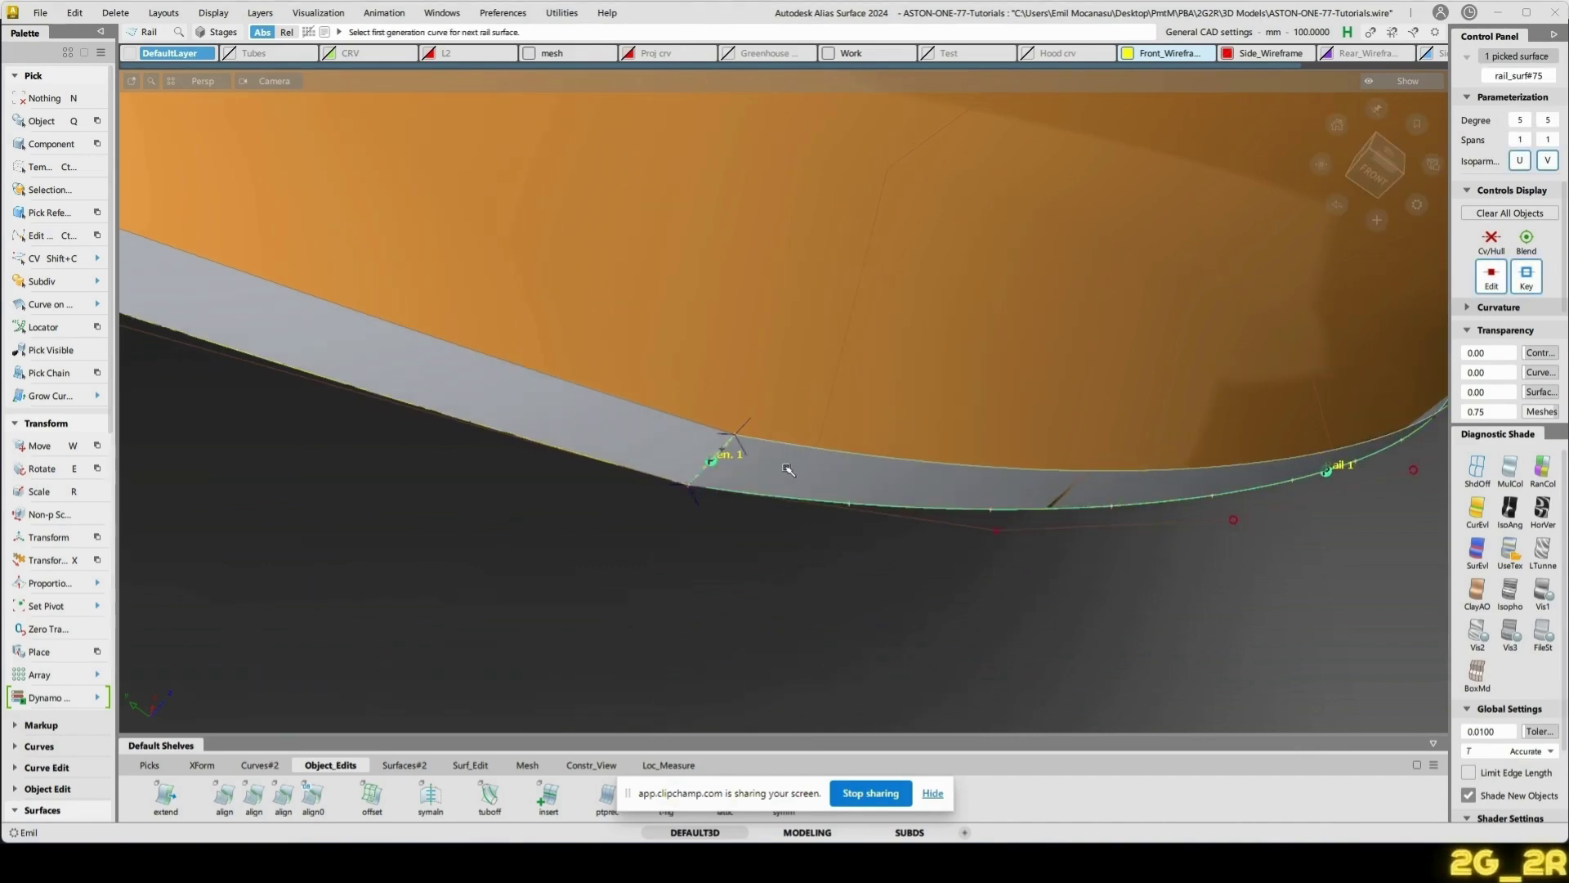
- Turn off Curve Segments and Explicit Control for the new rail surface in the Monorail 1 Gen. options
key("ctrl+q")
left_click(810, 490)
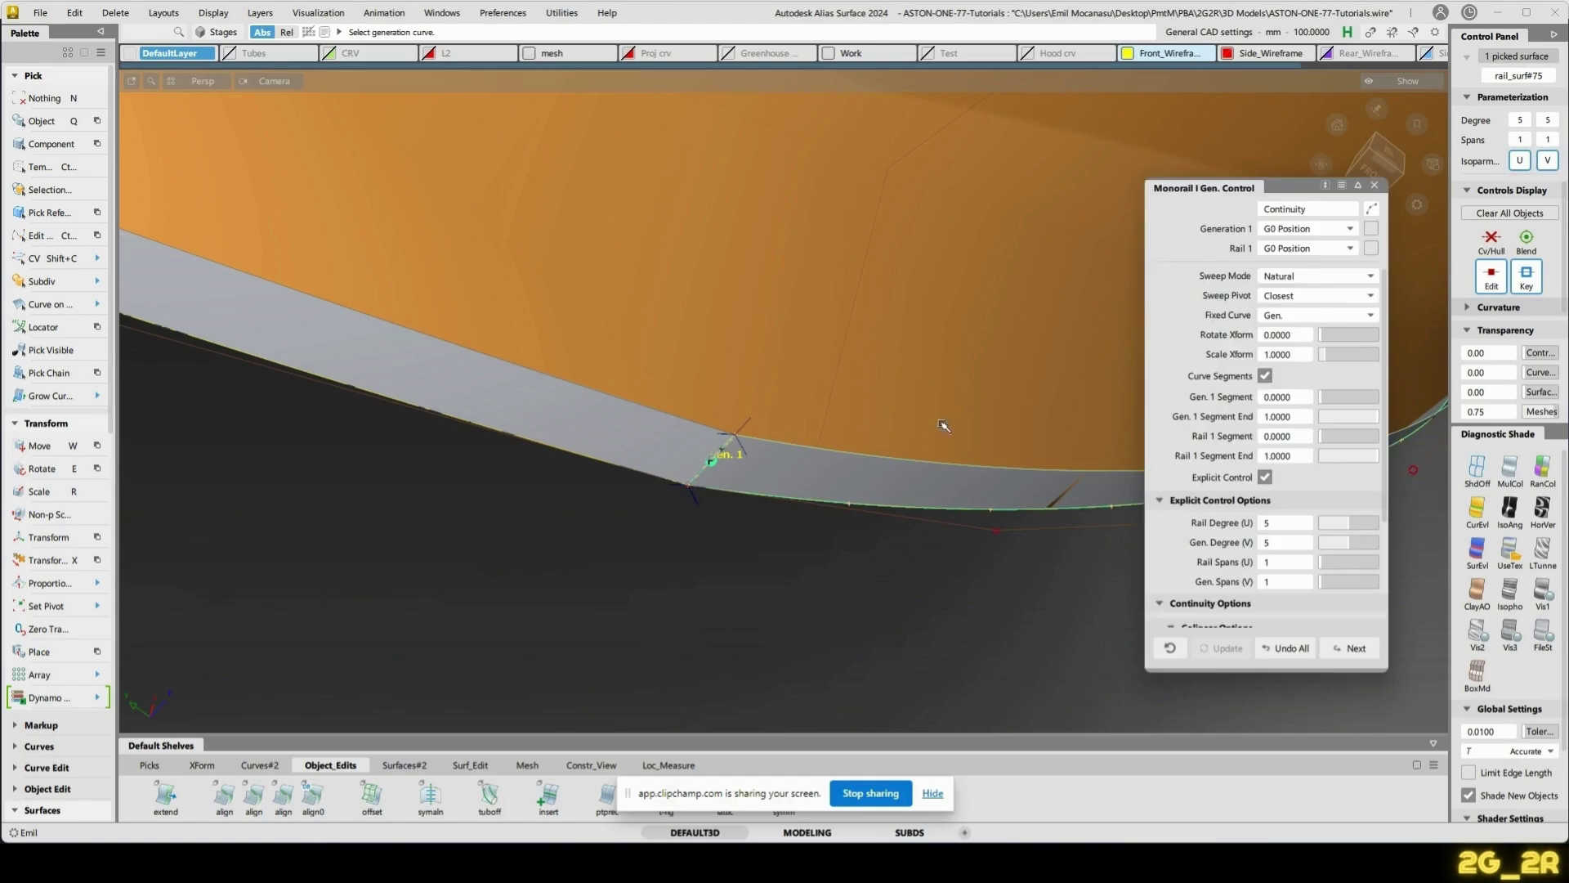
left_click(1267, 401)
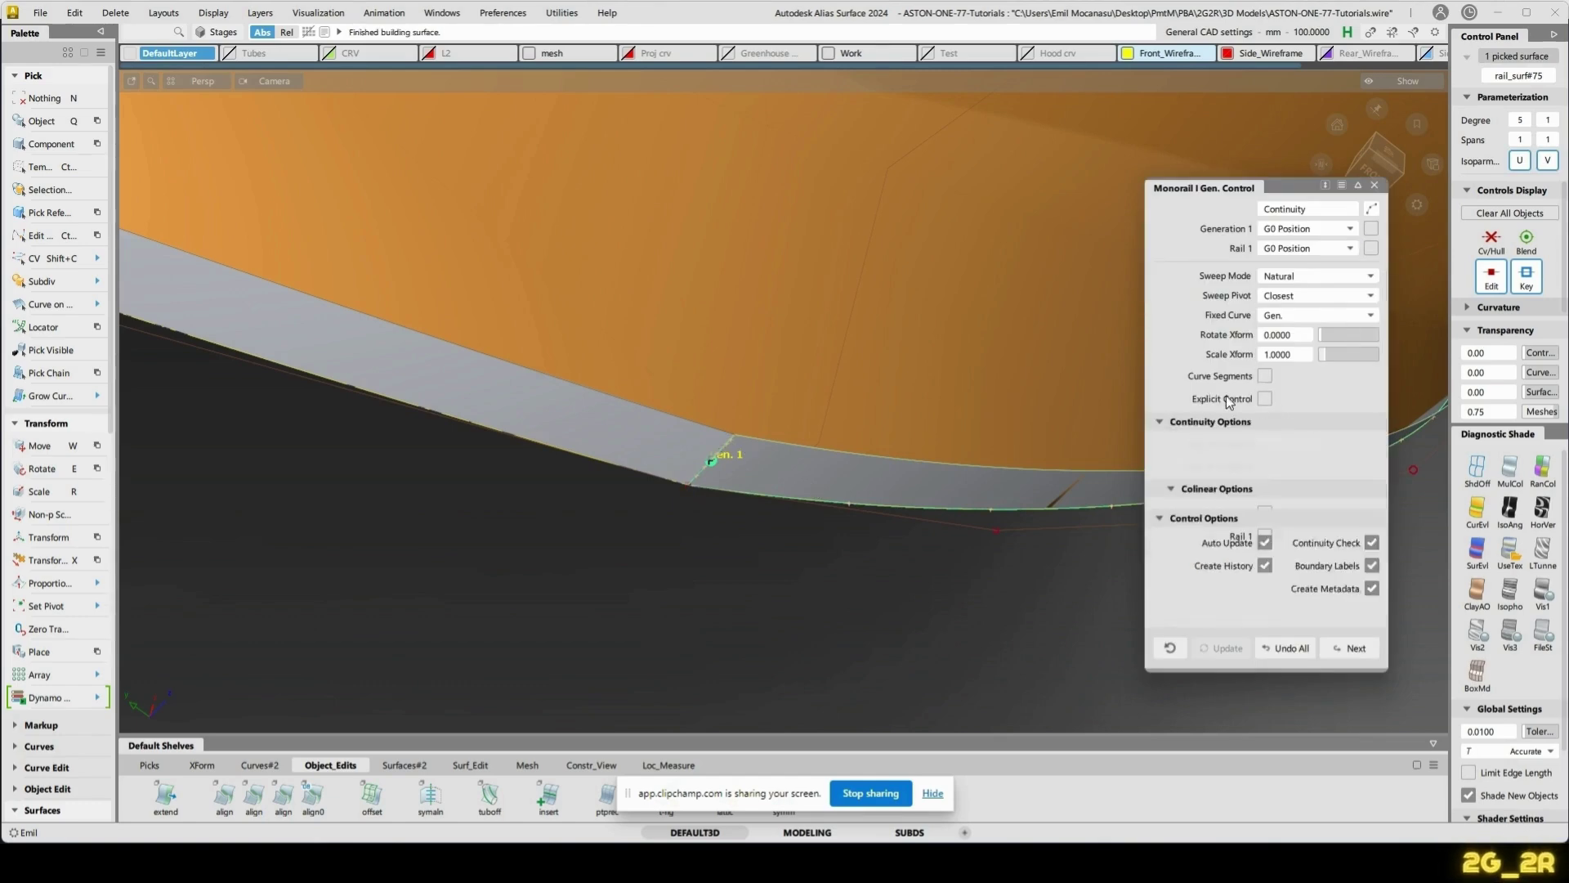
left_click_drag(866, 433, 721, 486, "alt+shift")
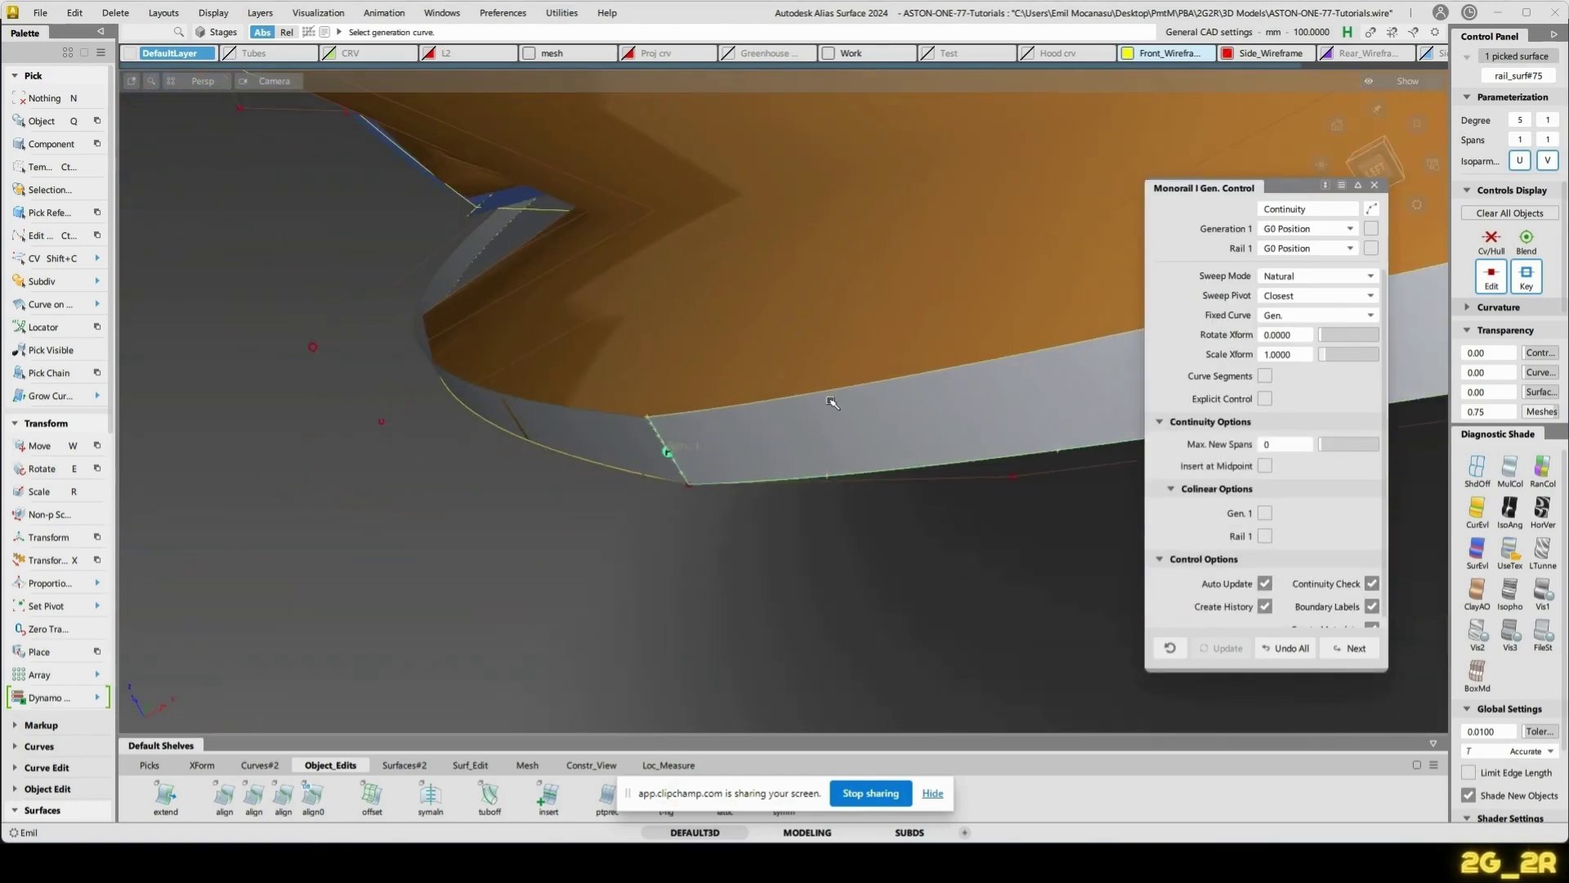
key("space")
- Pick the vertical line curve#458 at the lip's front end, set its degree to 2 and accept the change
left_click_drag(453, 333, 480, 429, "alt+shift")
left_click(464, 423)
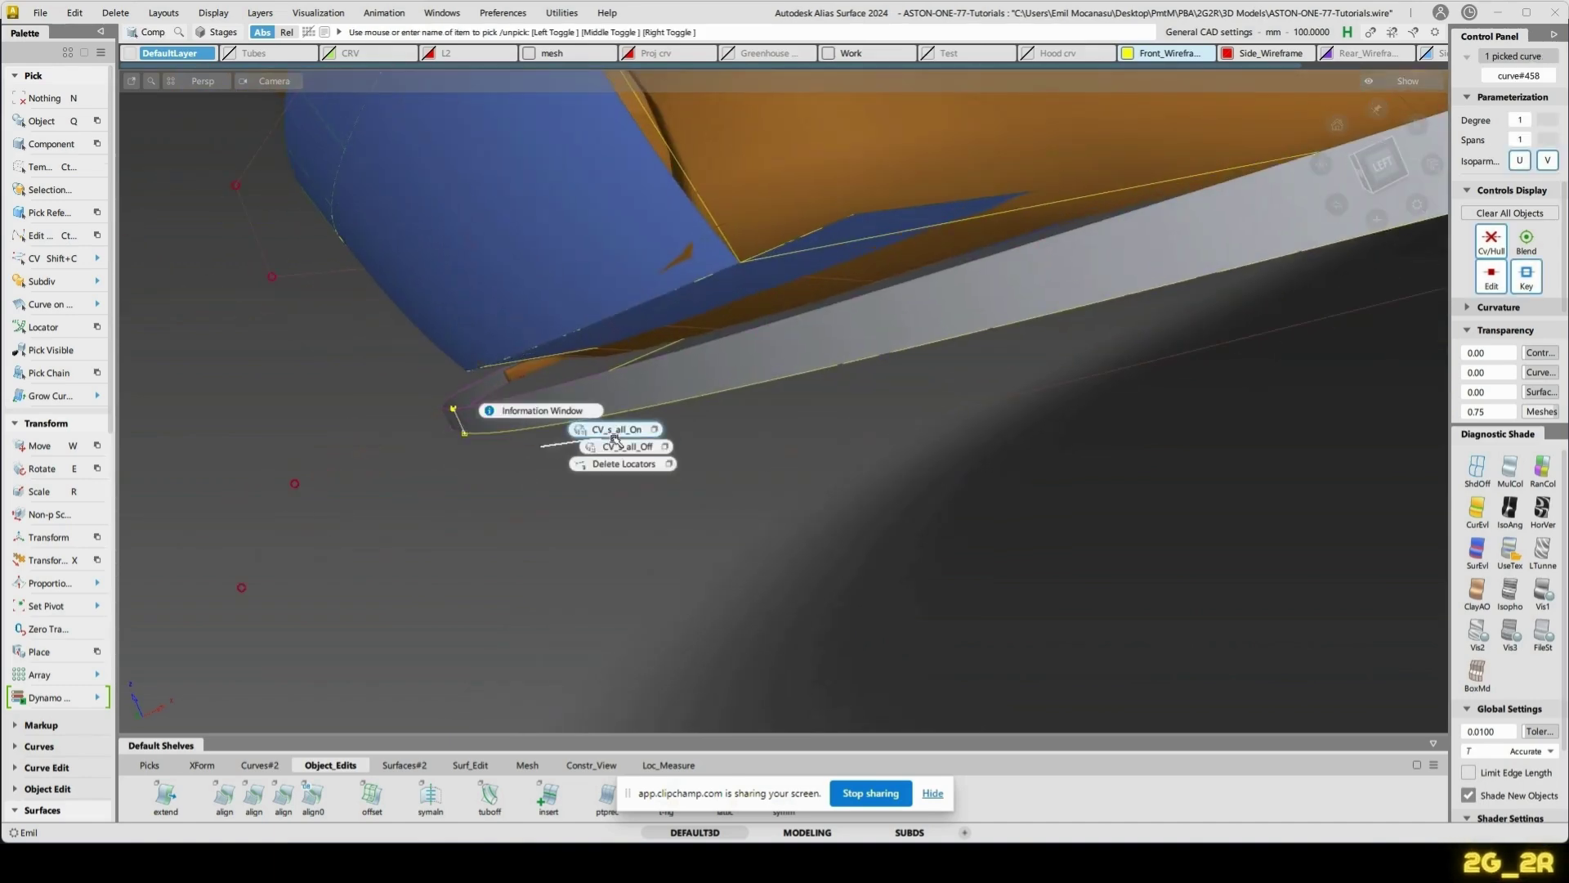
left_click(1403, 158)
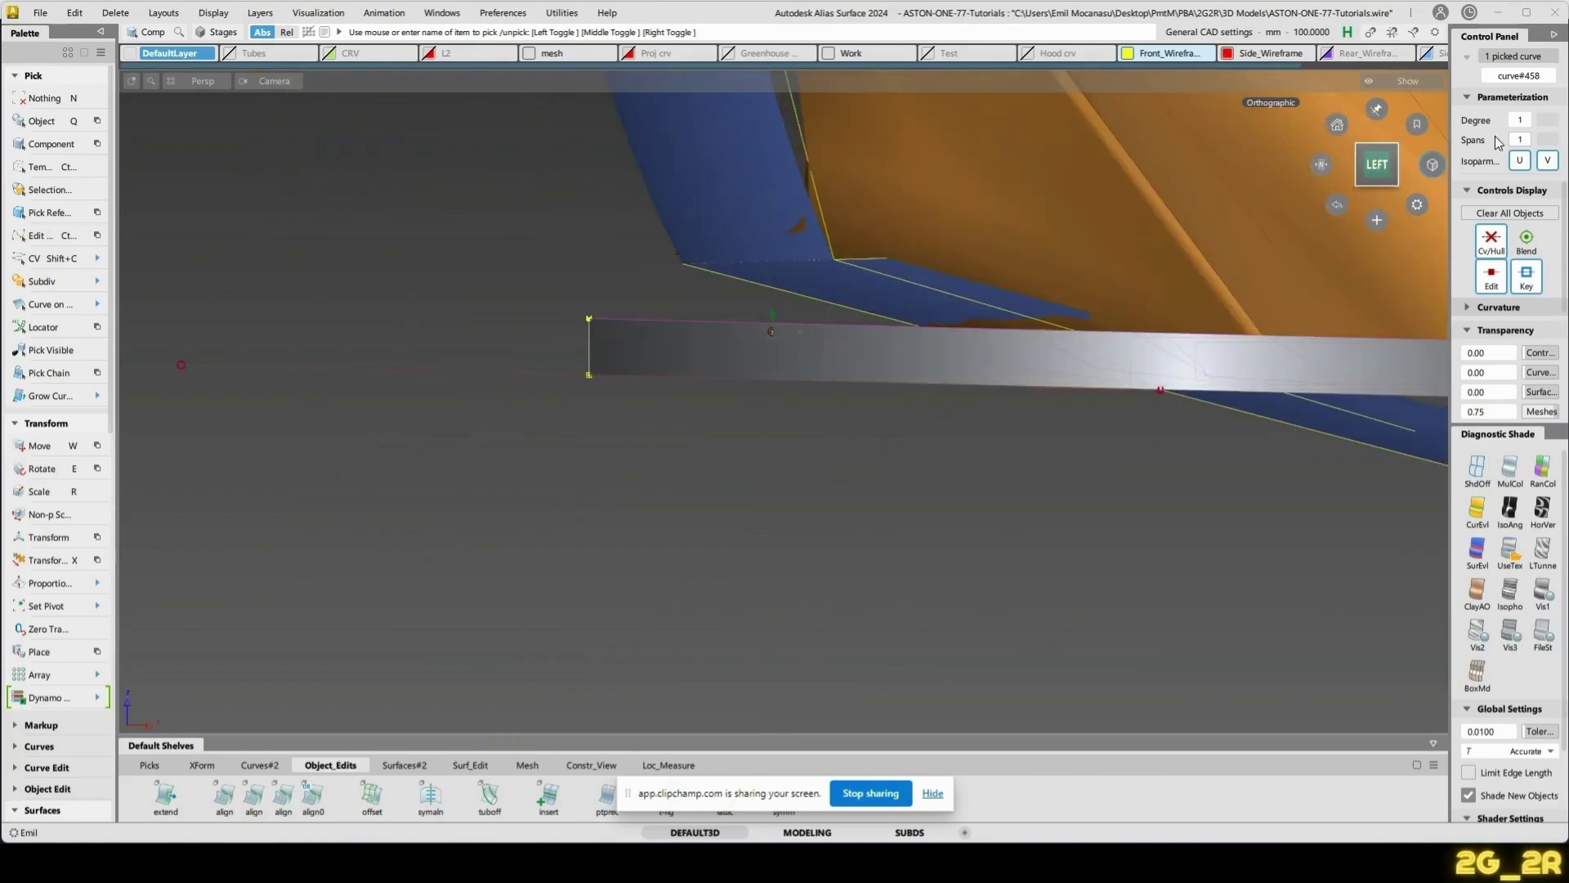
left_click(1522, 120)
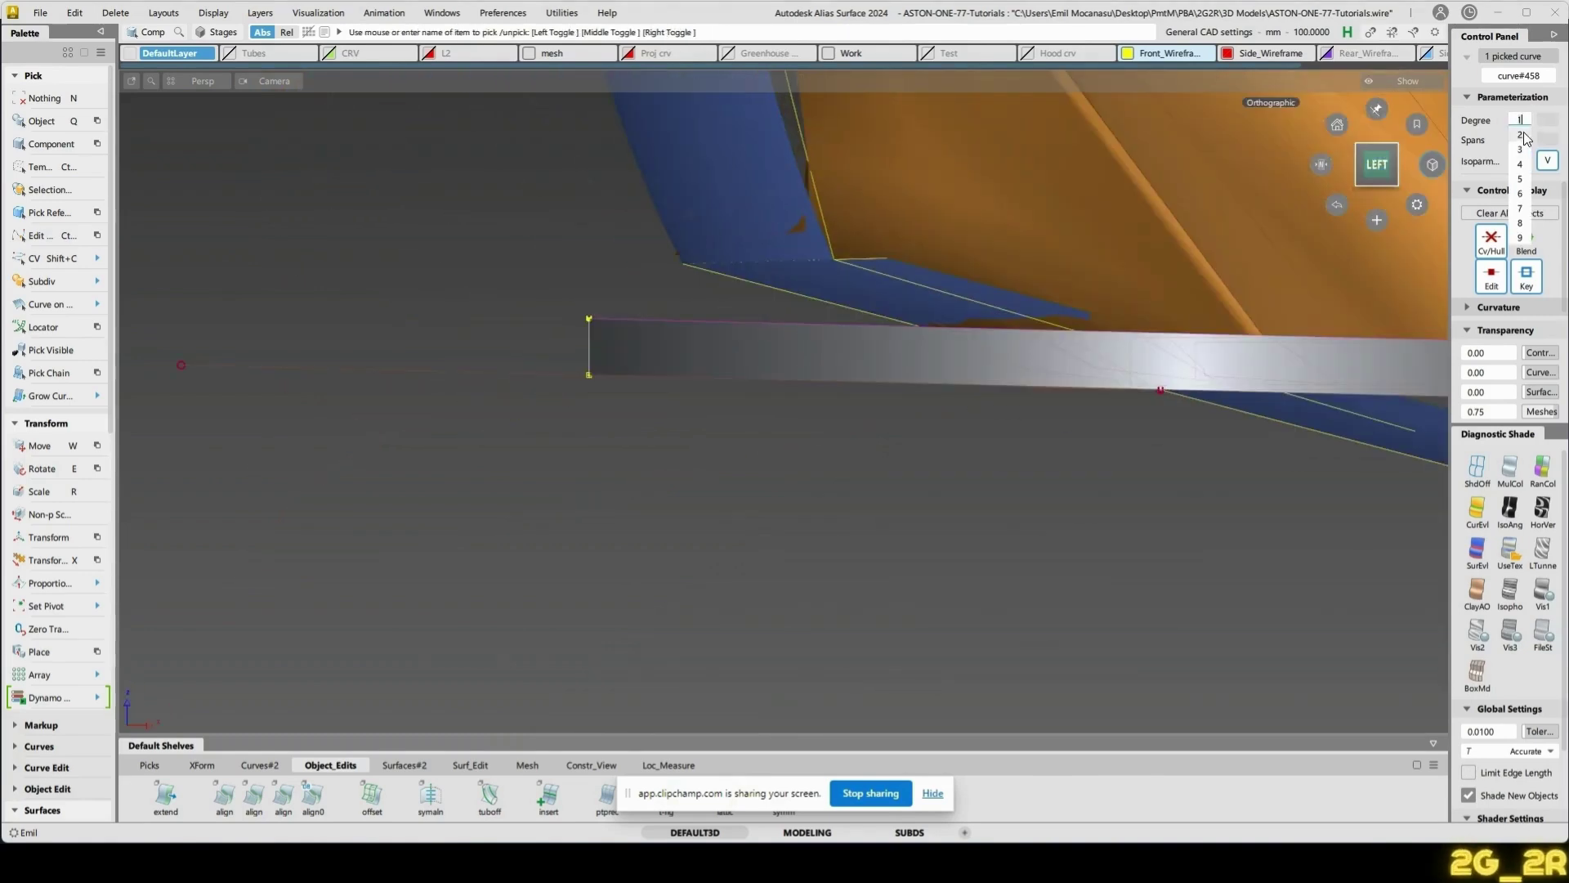
left_click(1522, 136)
right_click_drag(666, 491, 752, 431, "alt+shift")
middle_click_drag(753, 430, 830, 424, "alt+shift")
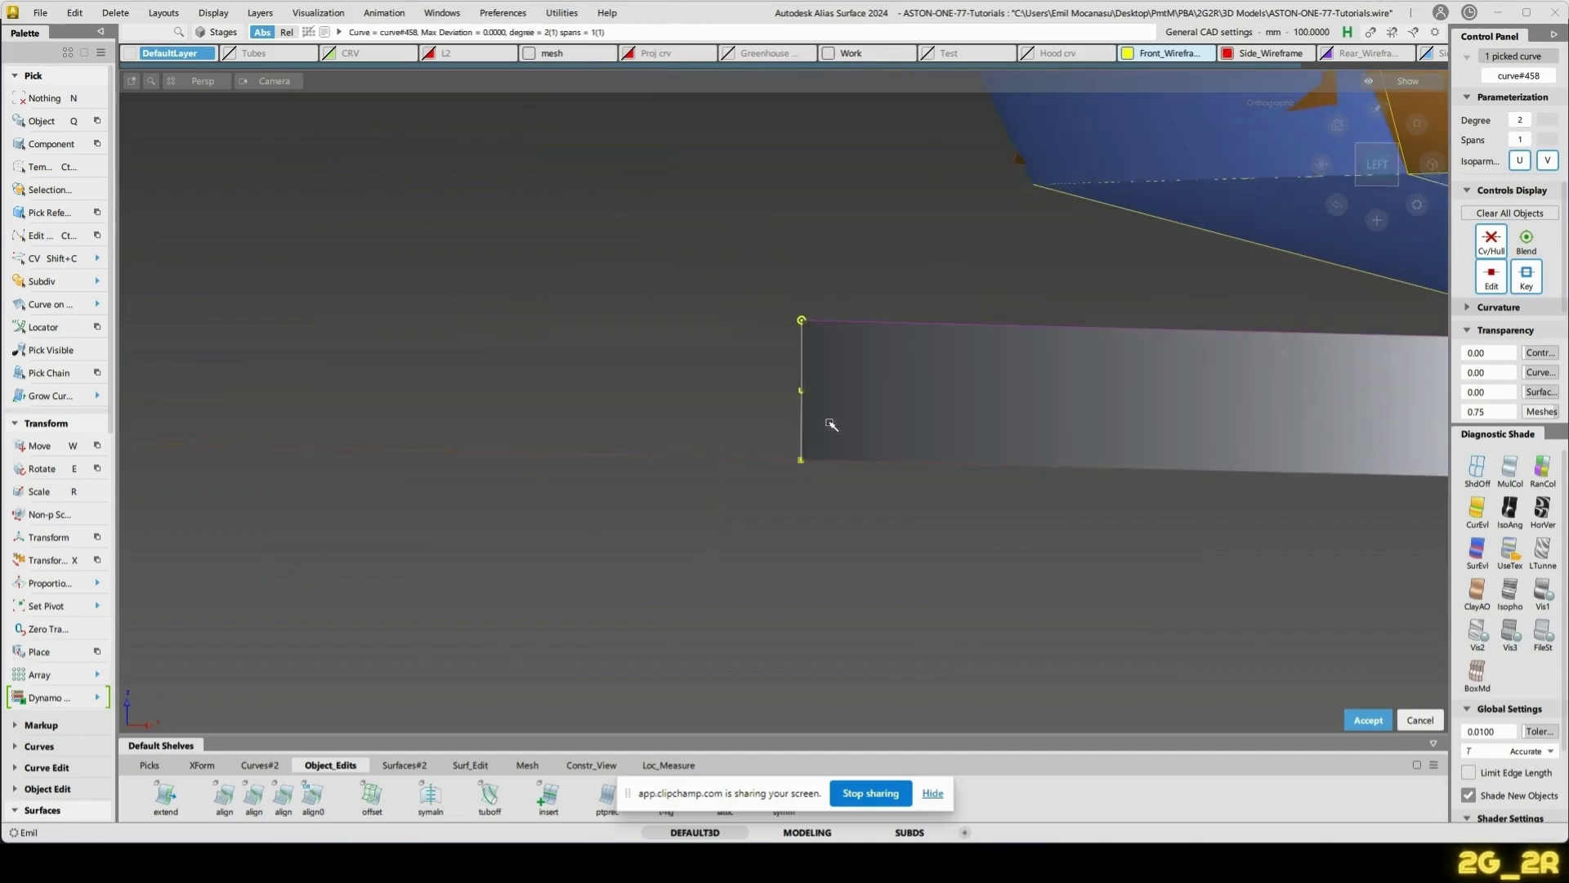
key("space")
- Move the middle CV of curve#458 slightly forward in the left view to bow the front profile outward
key("n")
key("shift+c")
left_click_drag(796, 381, 835, 420)
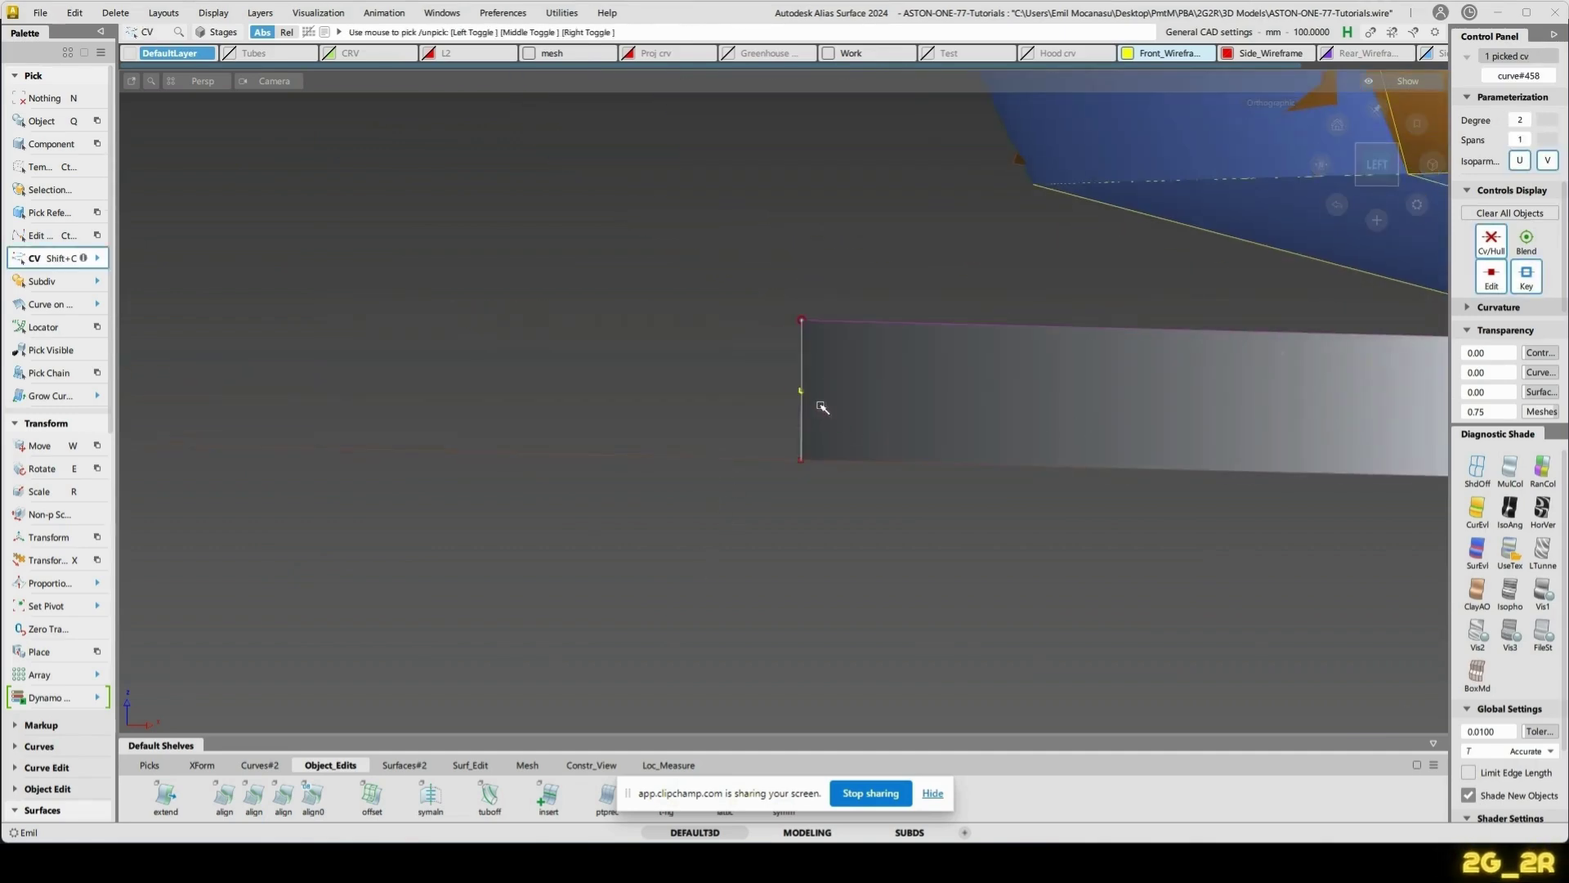
key("x")
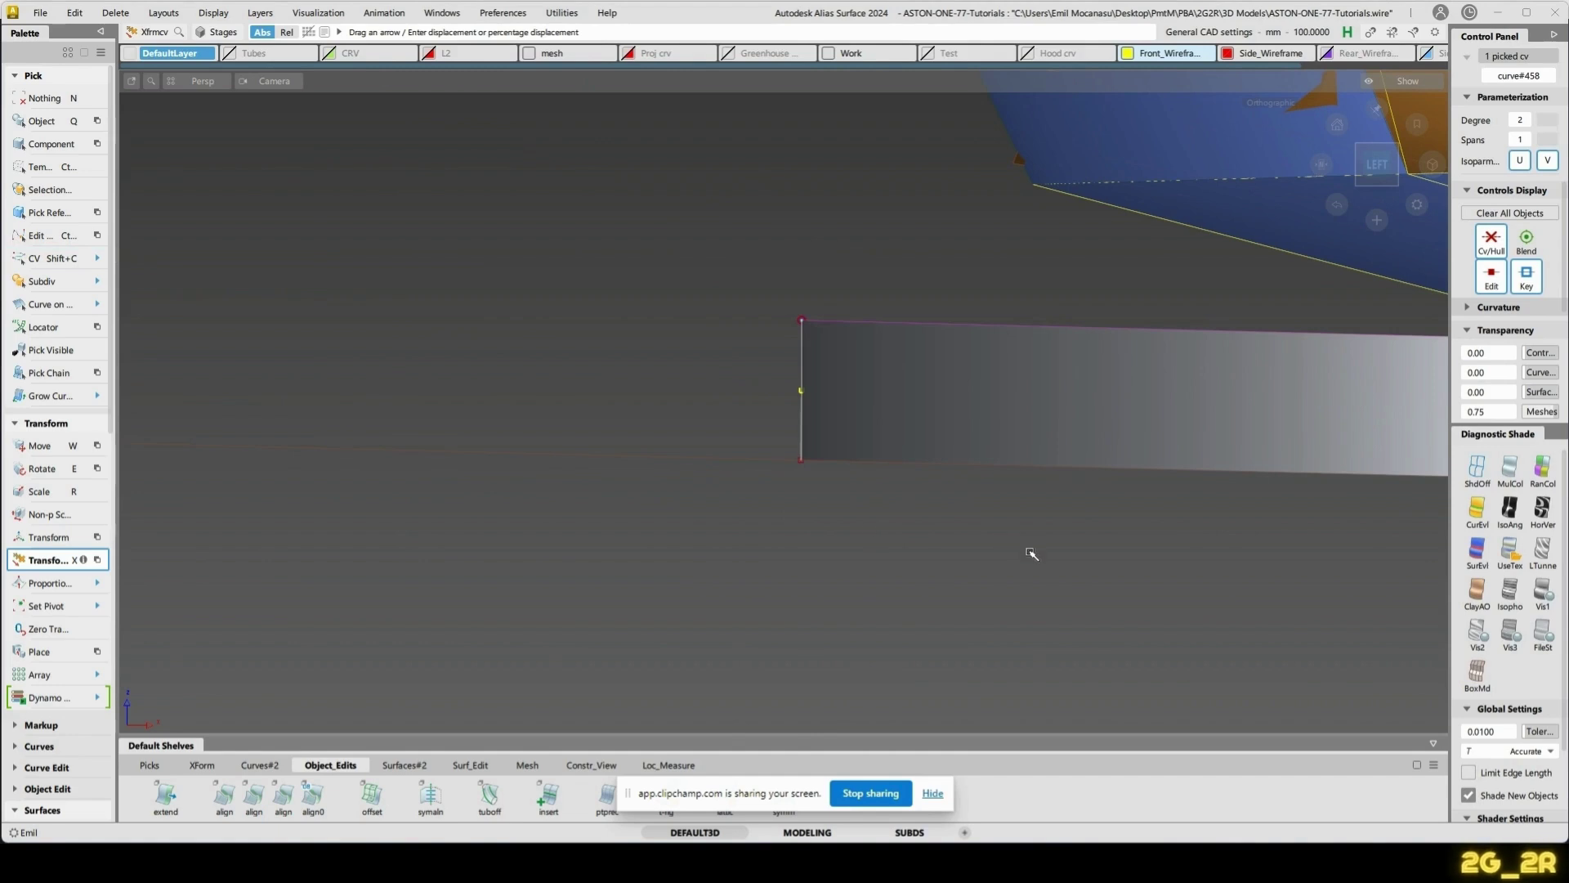
key("x")
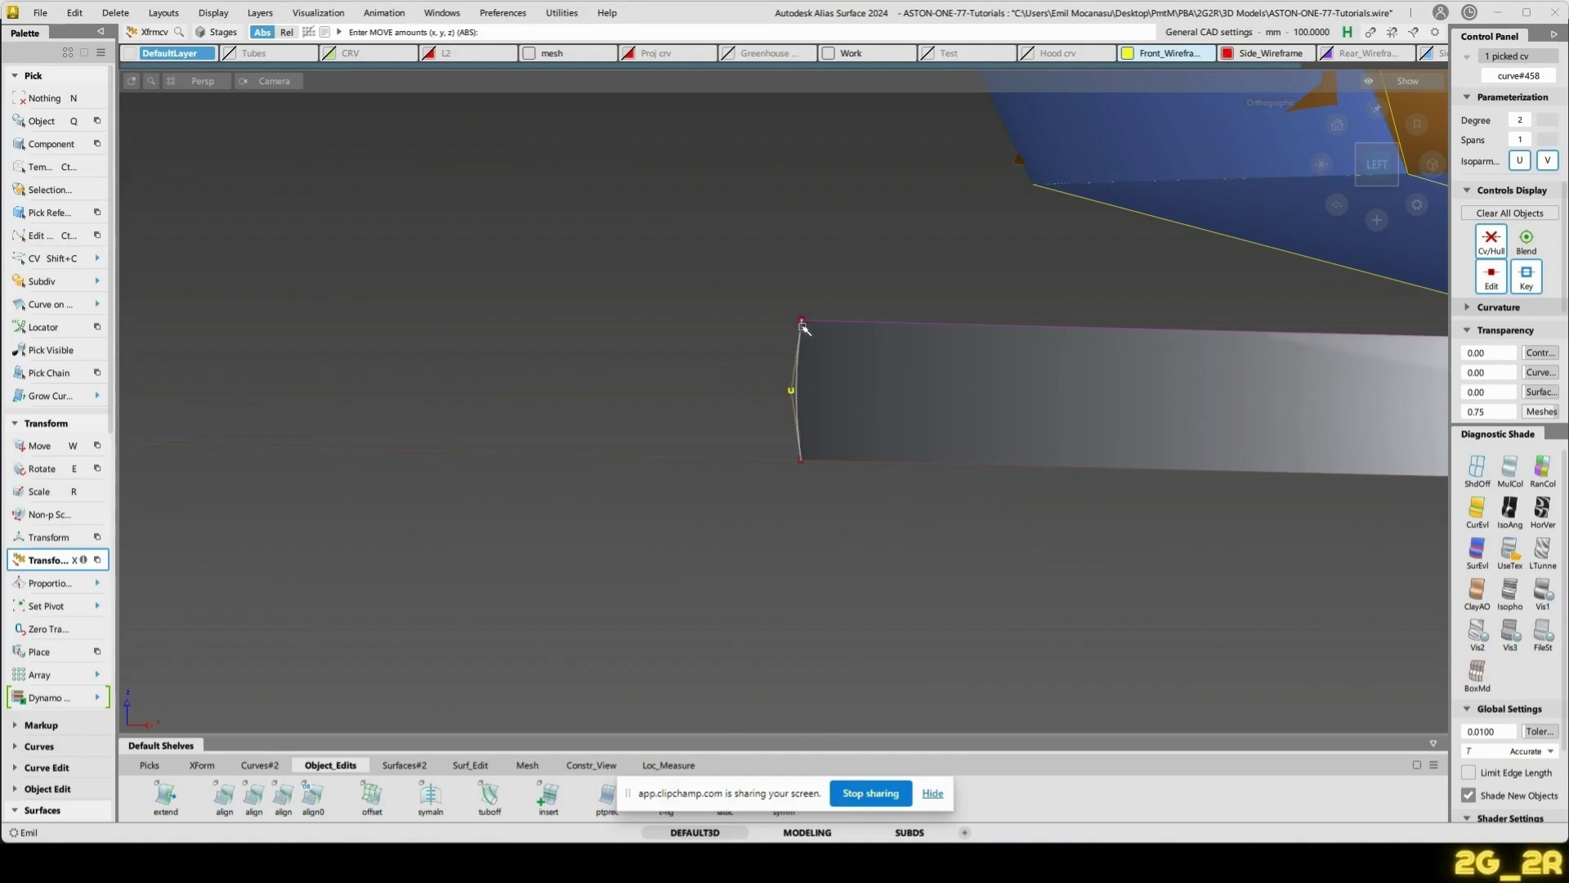
left_click_drag(945, 417, 384, 446, "alt+shift")
middle_click_drag(385, 447, 1379, 362, "alt+shift")
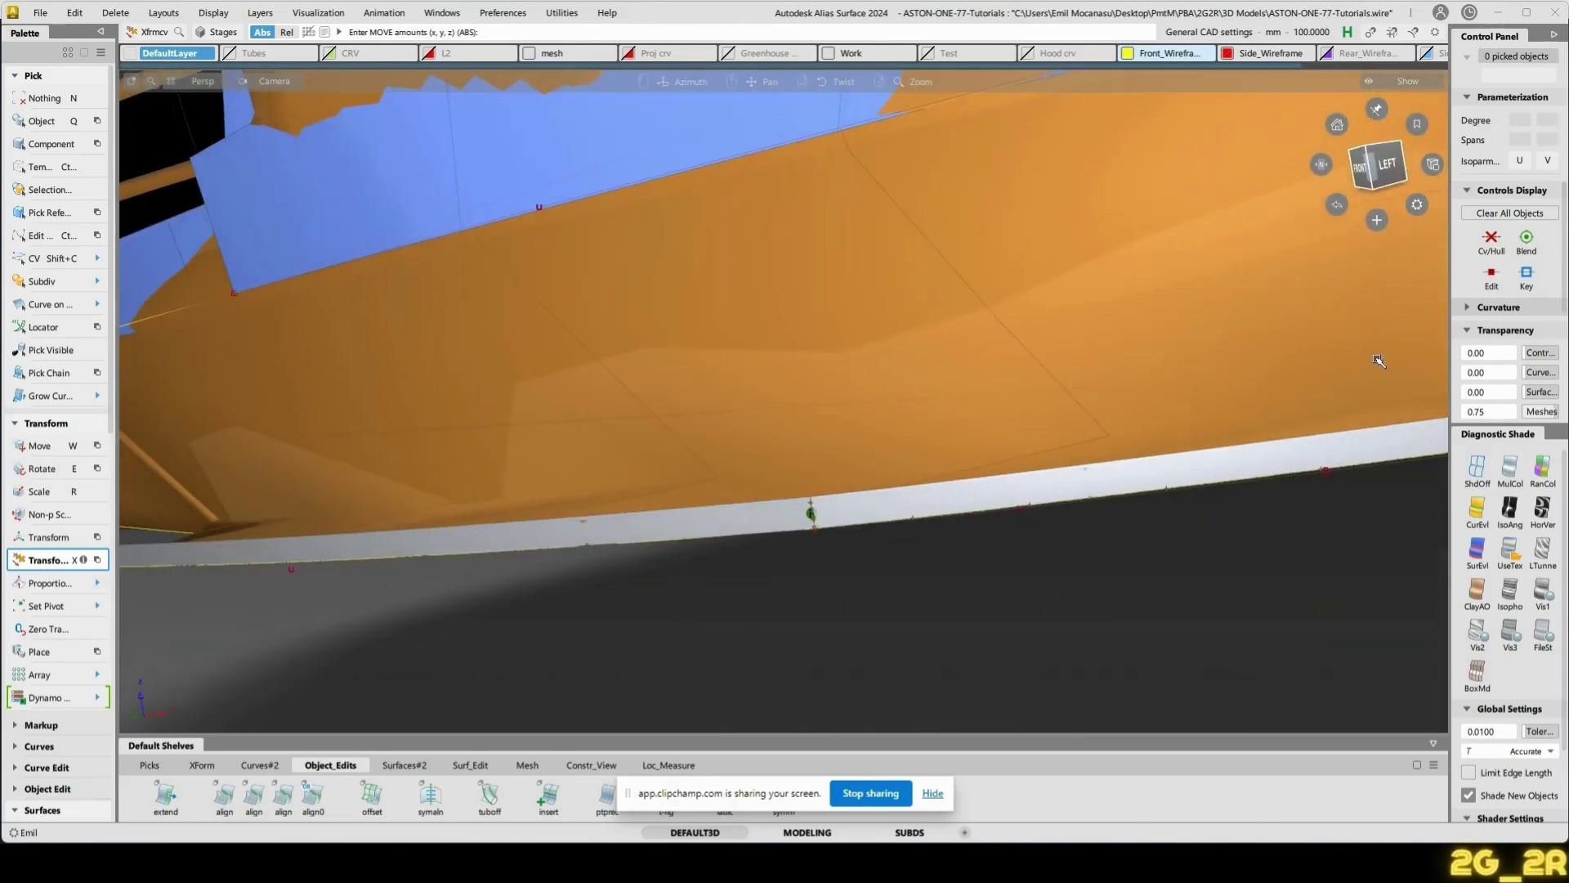
- Draw a degree 1 edit-point curve rearward from the upper end of the front profile line in the left view
middle_click_drag(260, 557, 1051, 540, "alt+shift")
middle_click_drag(347, 431, 423, 435, "alt+shift")
key("c")
left_click(363, 385)
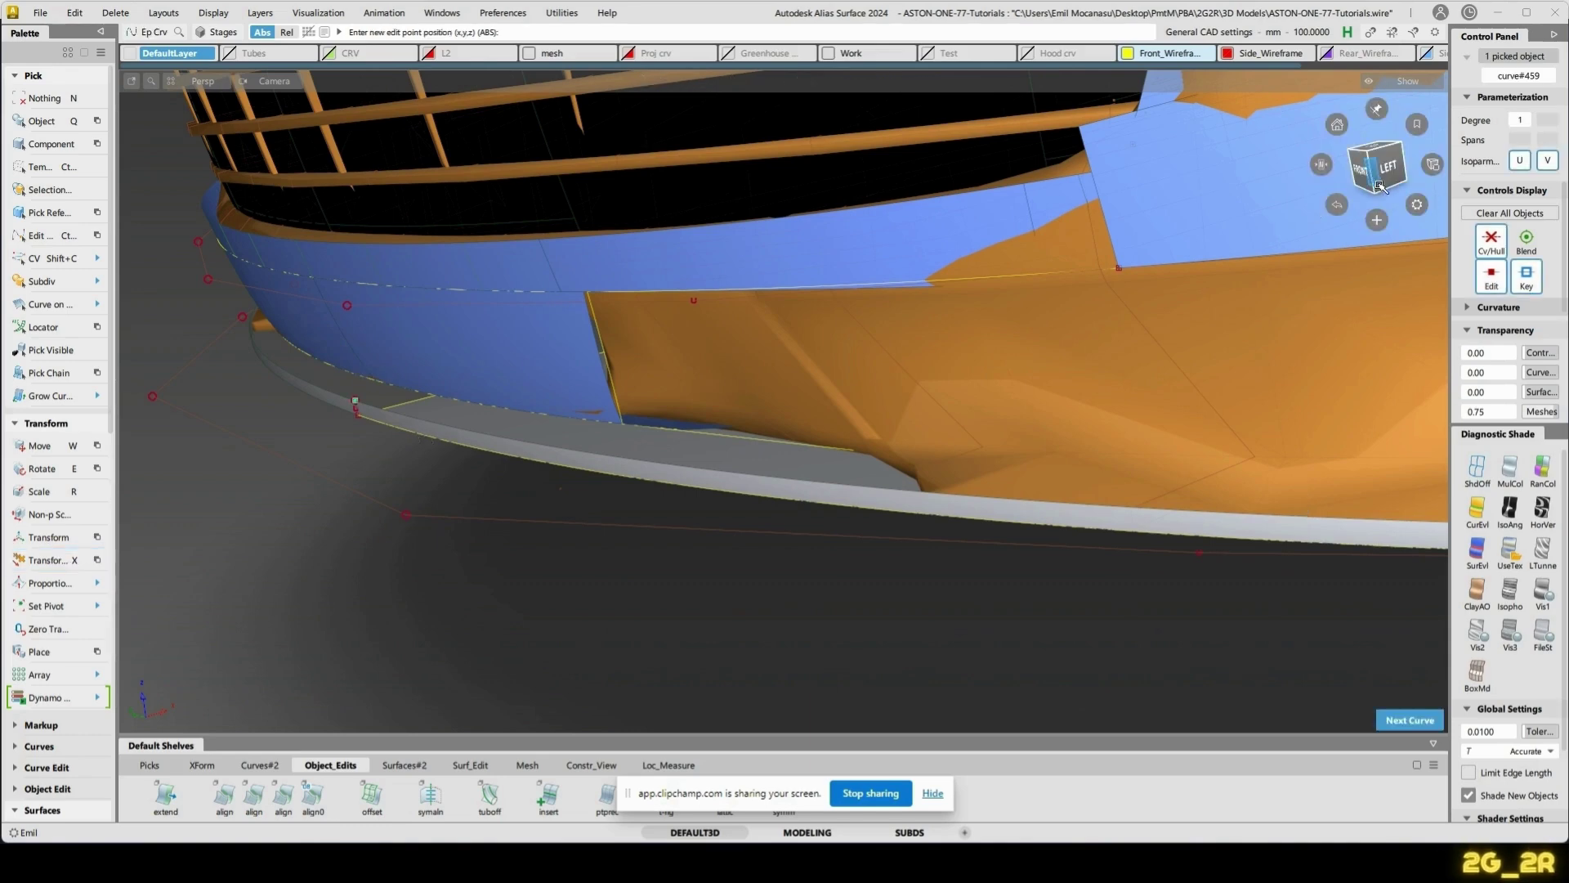
left_click(1384, 174)
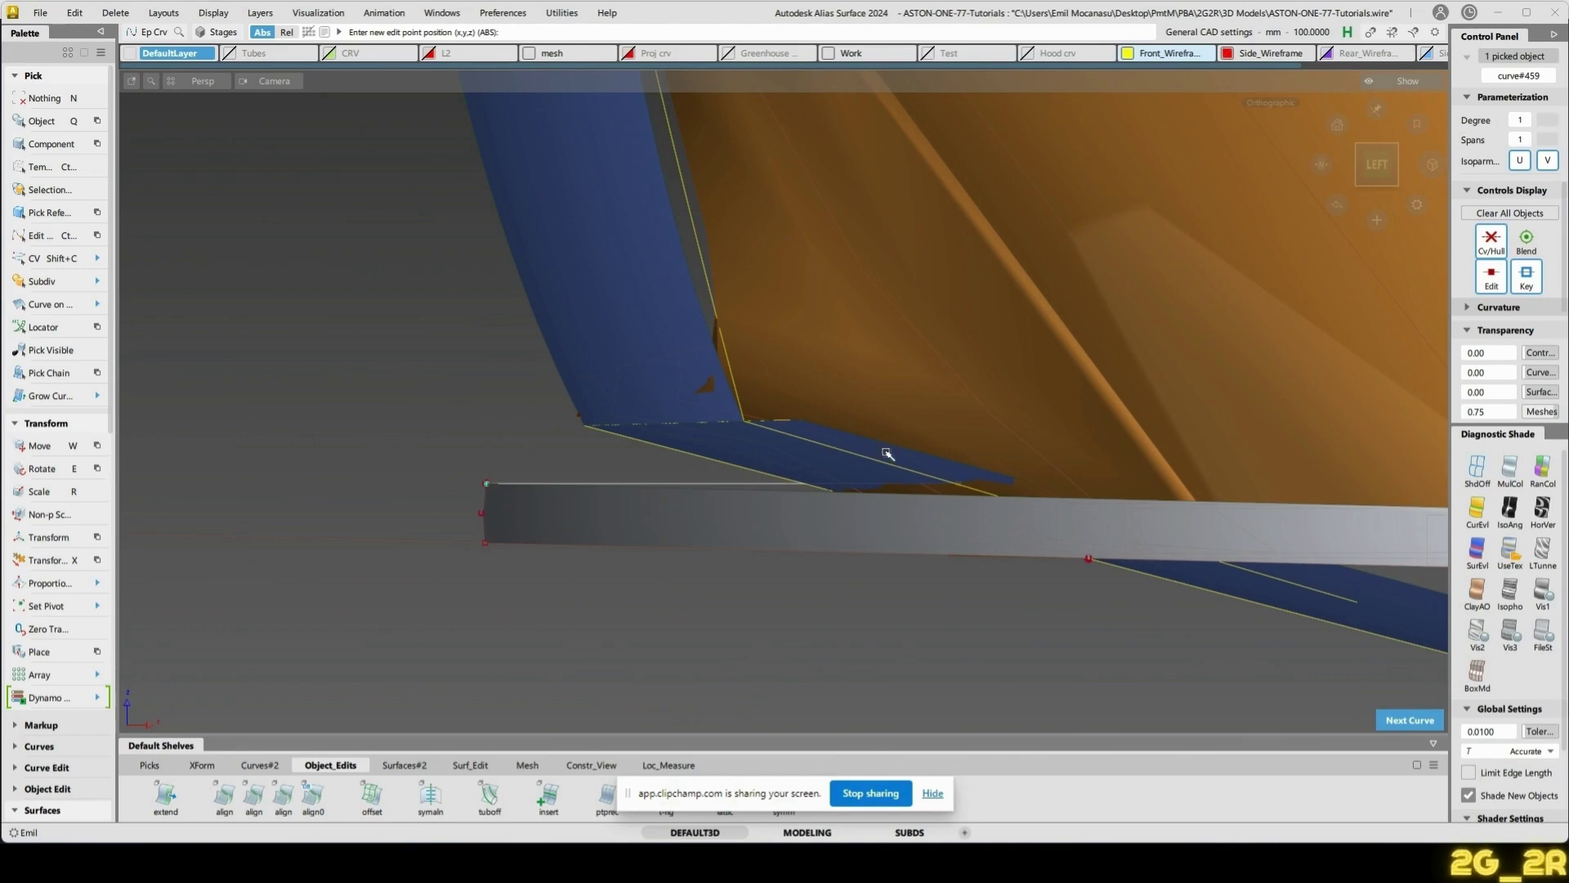
left_click_drag(763, 526, 543, 501, "alt+shift")
- Build a Profile surface with the new rearward line as profile and the vertical surface's upper edge as rail path
right_click_drag(331, 370, 209, 312, "ctrl+shift")
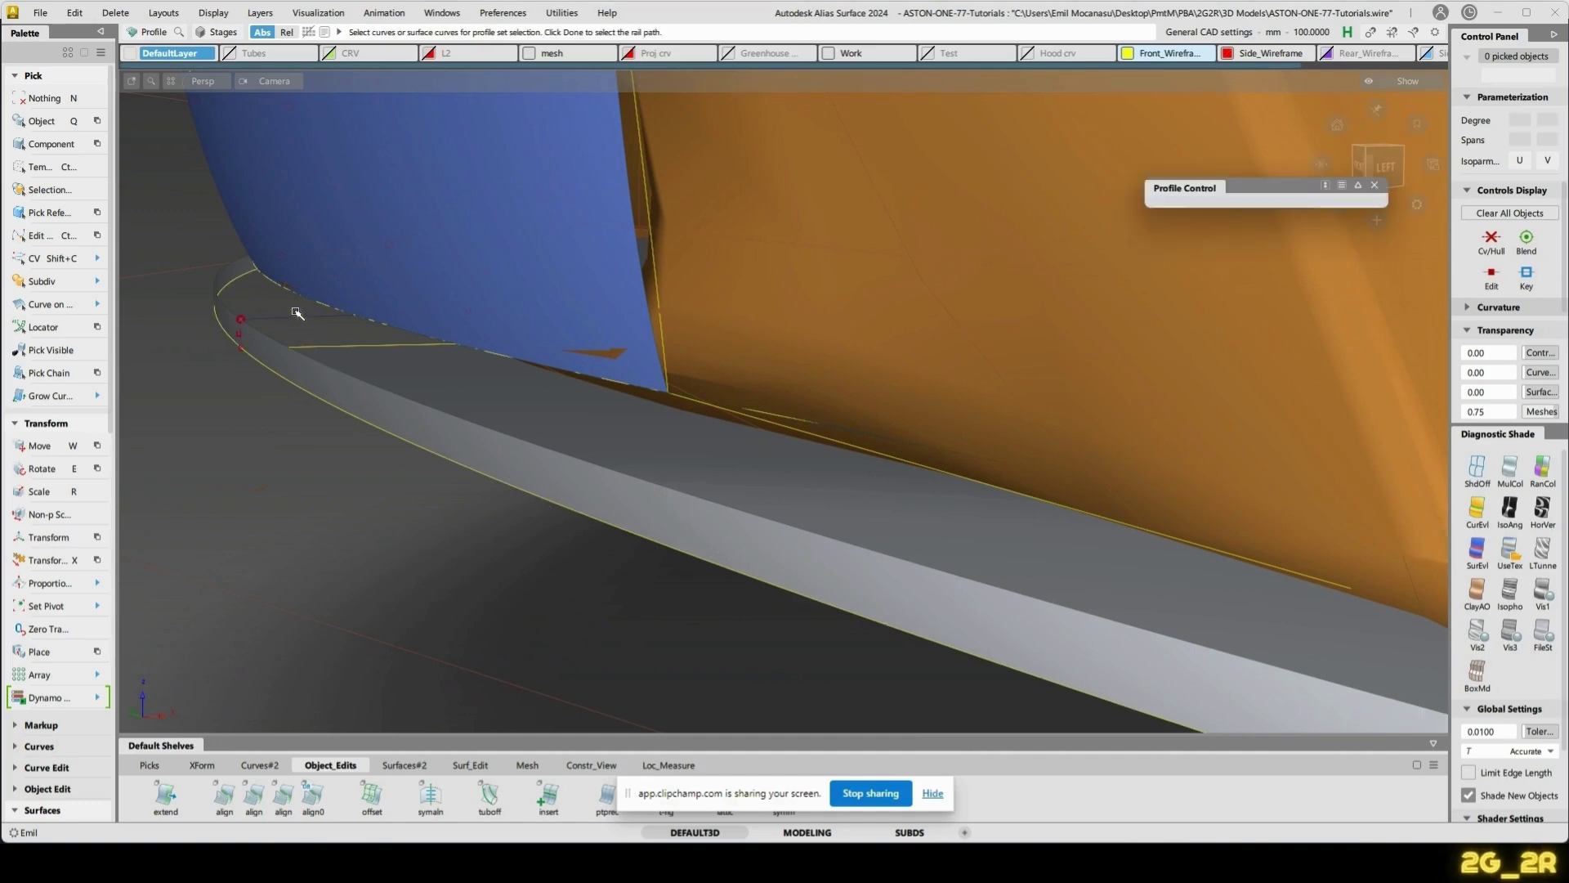
left_click(276, 324)
key("space")
left_click(264, 329)
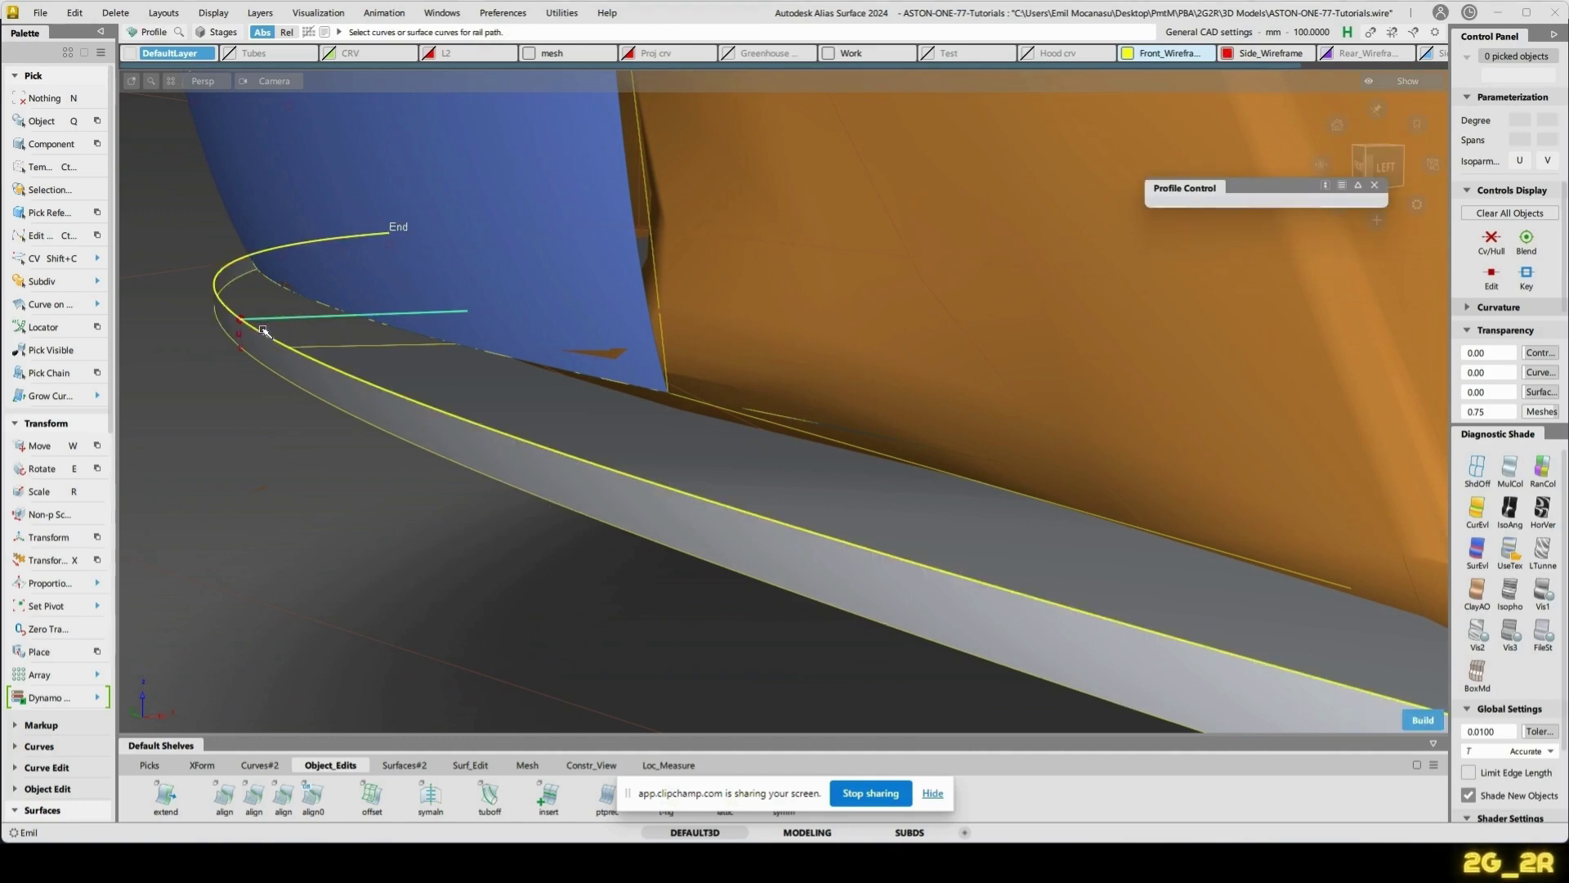
left_click_drag(826, 298, 355, 239, "alt+shift")
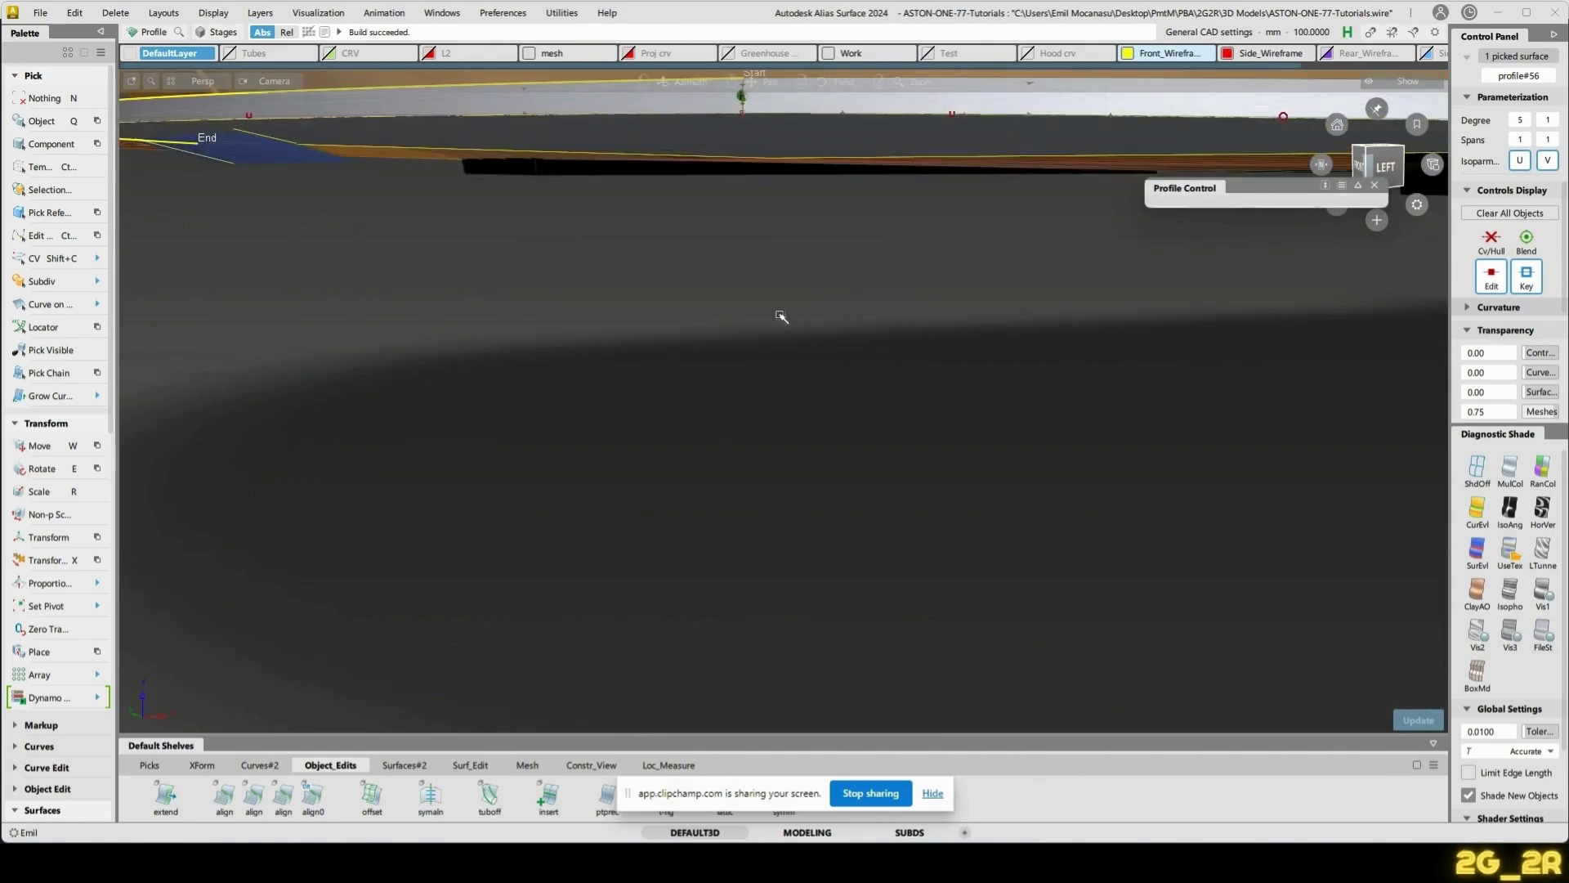
left_click_drag(778, 319, 791, 291, "alt+shift")
left_click_drag(650, 153, 632, 264, "alt+shift")
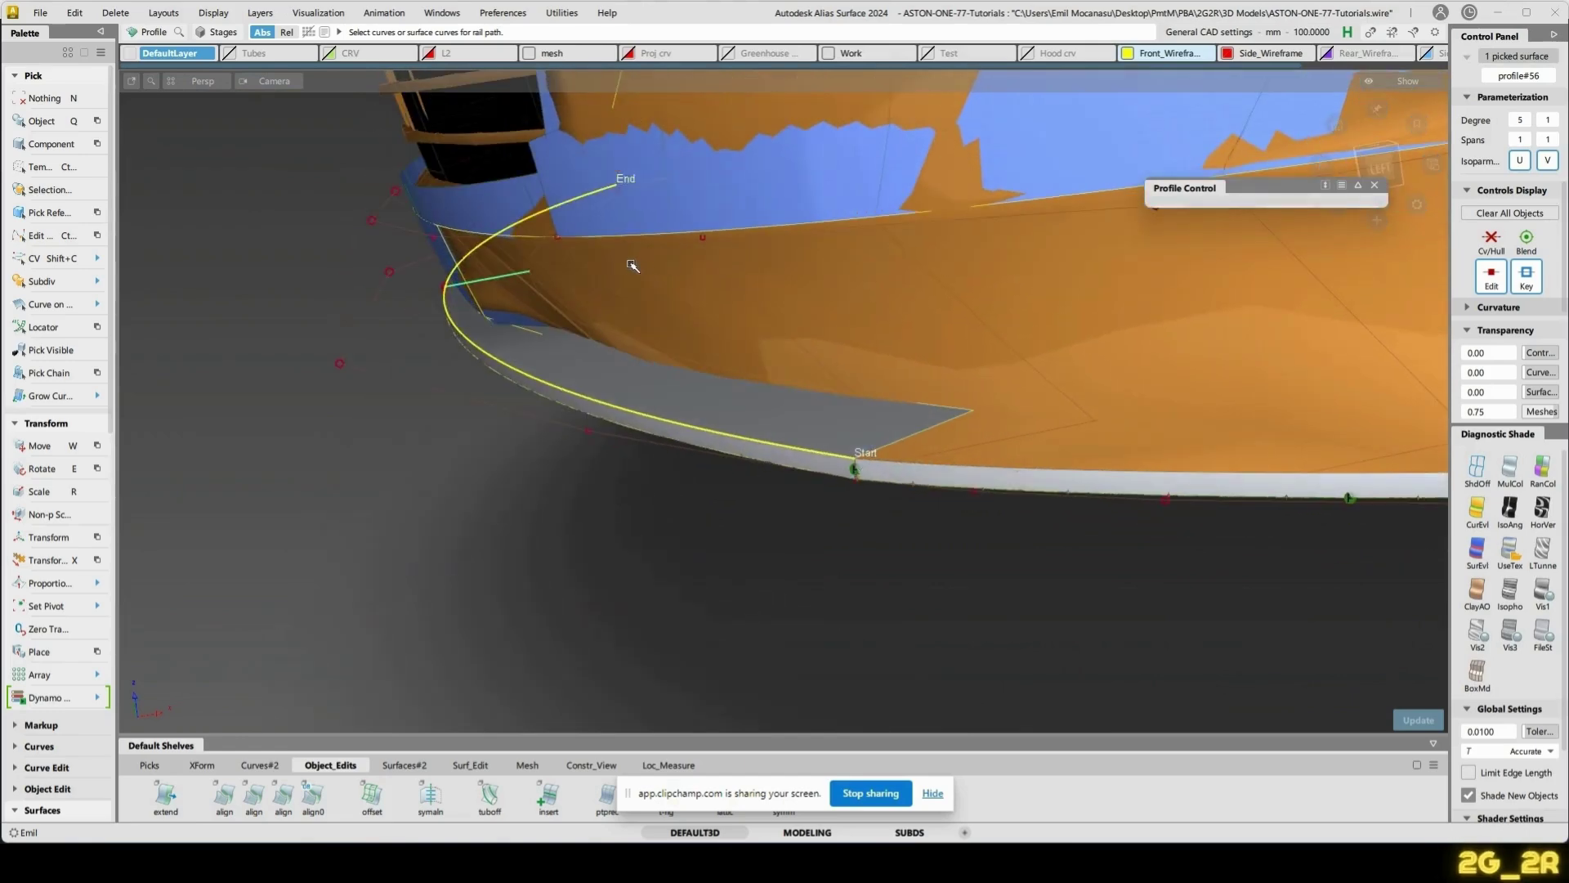
- Scale the rearward profile line curve#459 up slightly to widen the lip's upper surface
key("n")
left_click_drag(508, 349, 469, 291, "ctrl+shift")
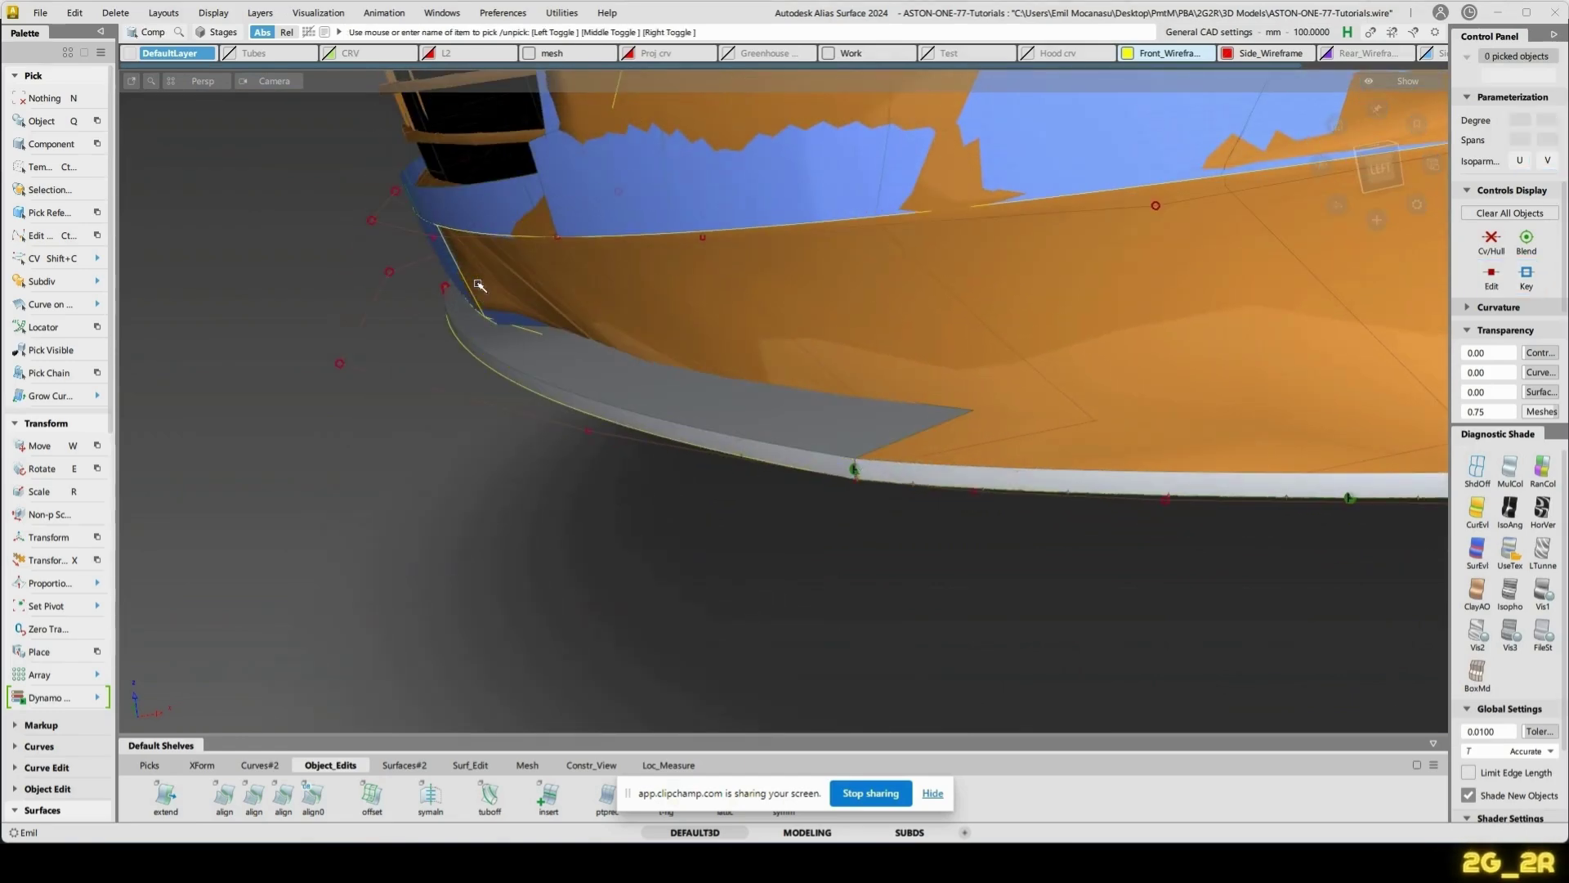
left_click(460, 288)
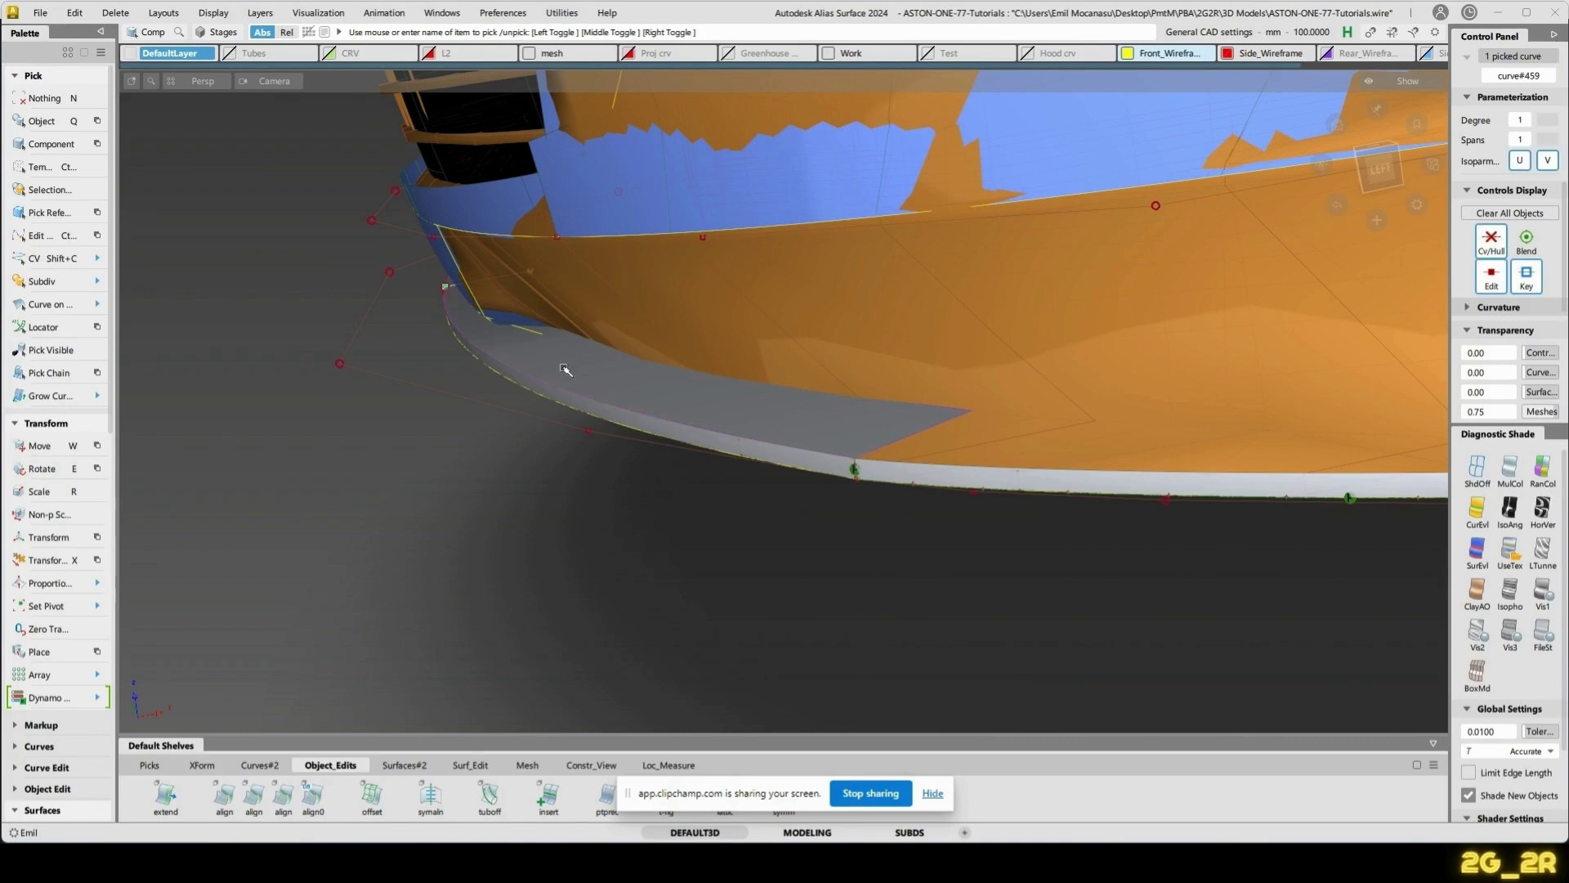
key("r")
left_click_drag(411, 488, 440, 489)
key("n")
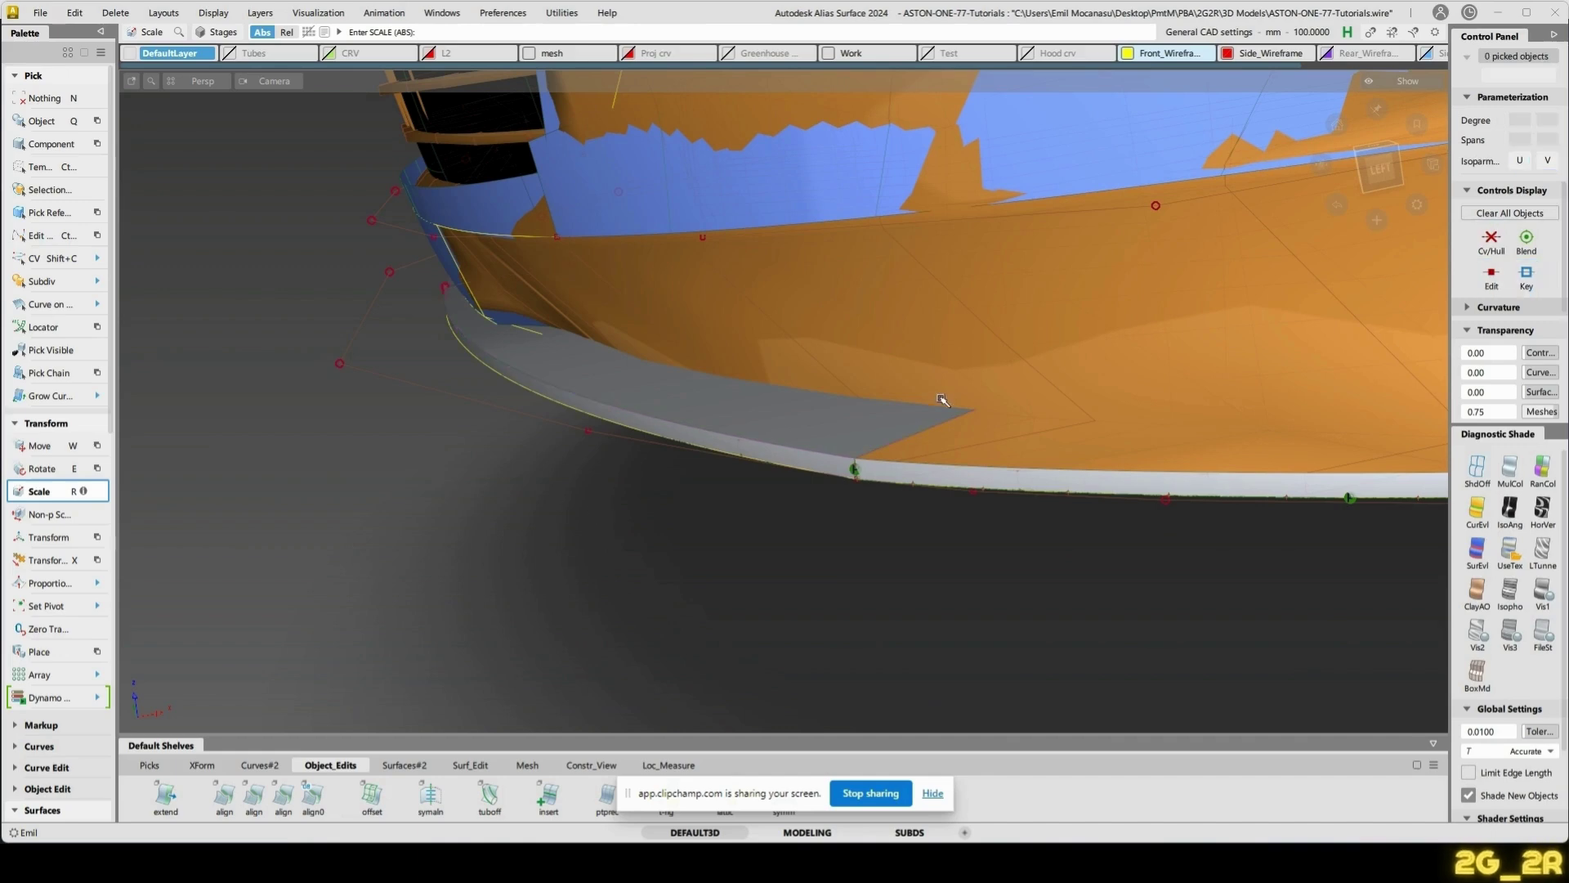
- Build a Monorail surface from the upper surface's end edge along the adjoining vertical surface's upper edge, with Curve Segments and Explicit Control off
right_click(924, 376, "ctrl+shift")
left_click(932, 414)
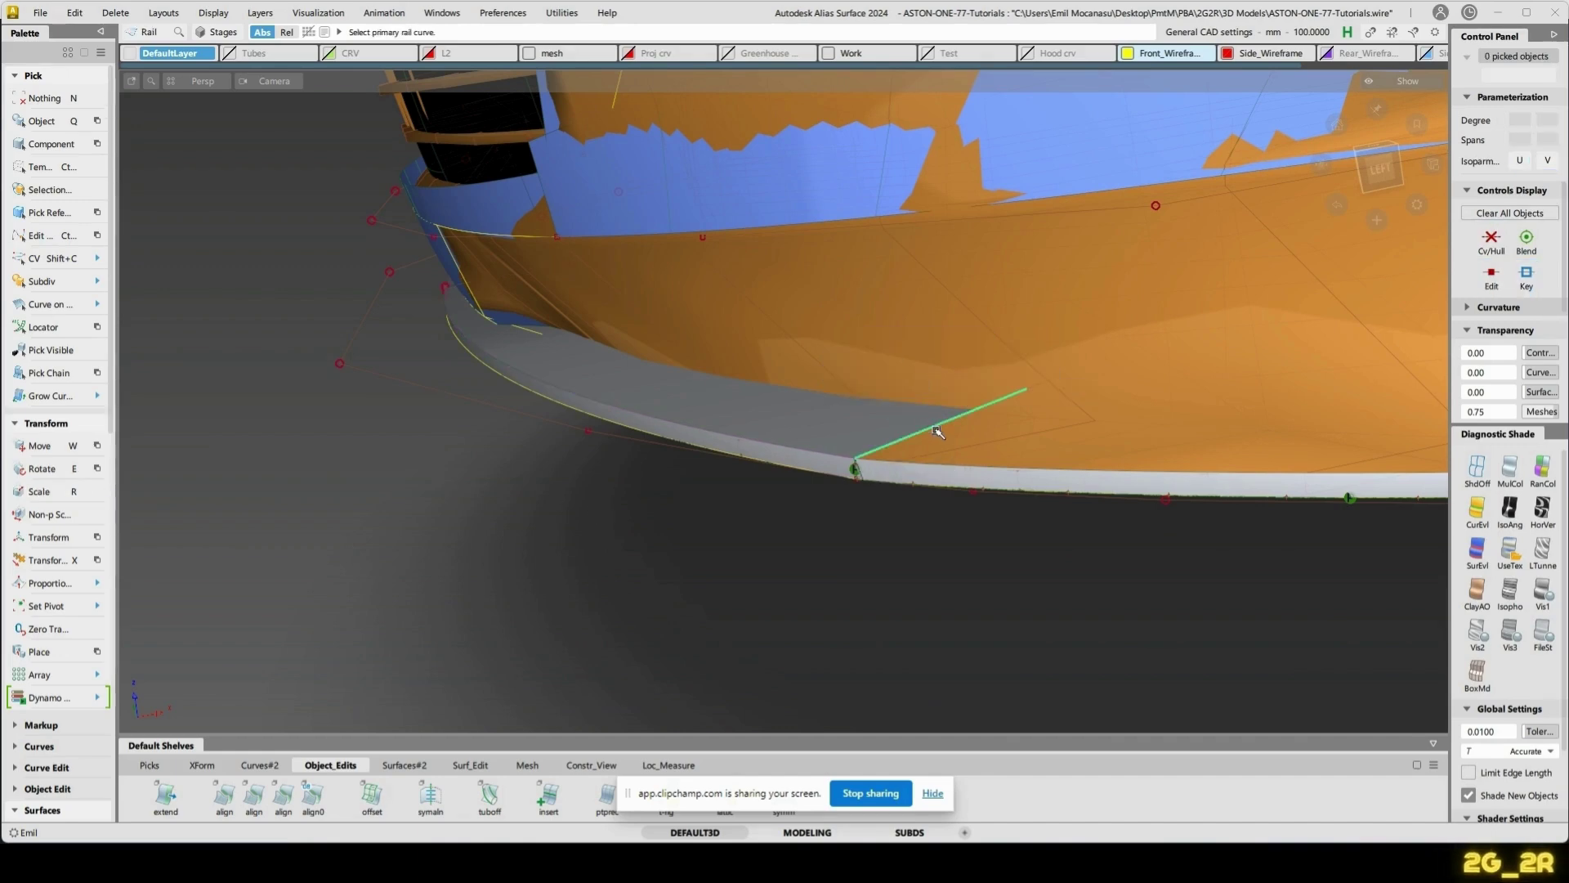
left_click(1070, 474)
left_click_drag(1072, 476, 1094, 445, "alt+shift")
key("space")
left_click(1063, 444)
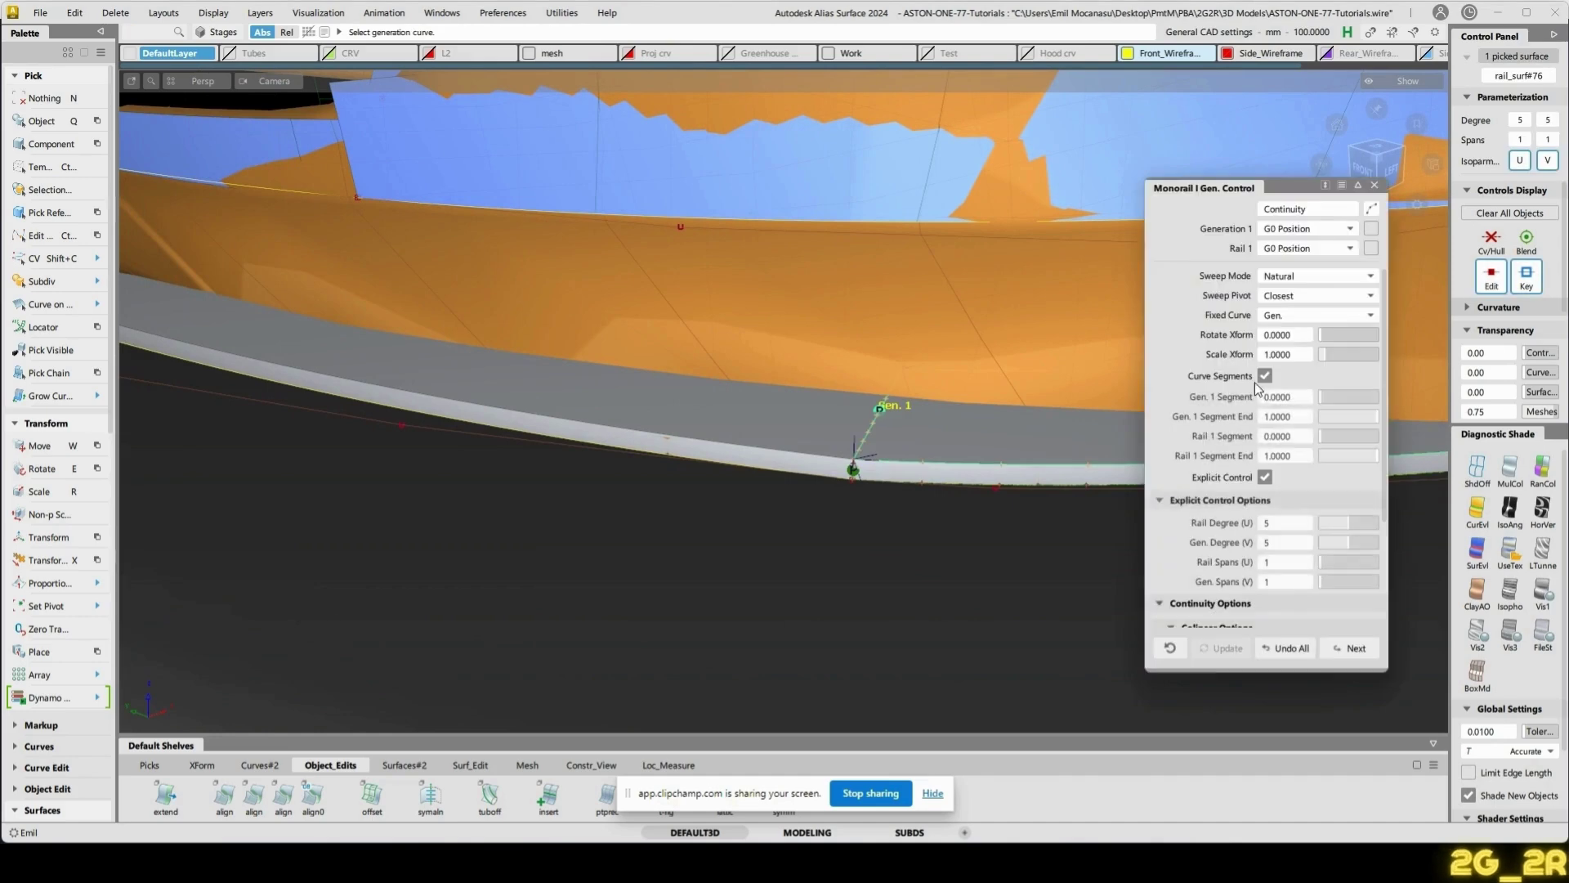
left_click(1264, 376)
left_click(1265, 398)
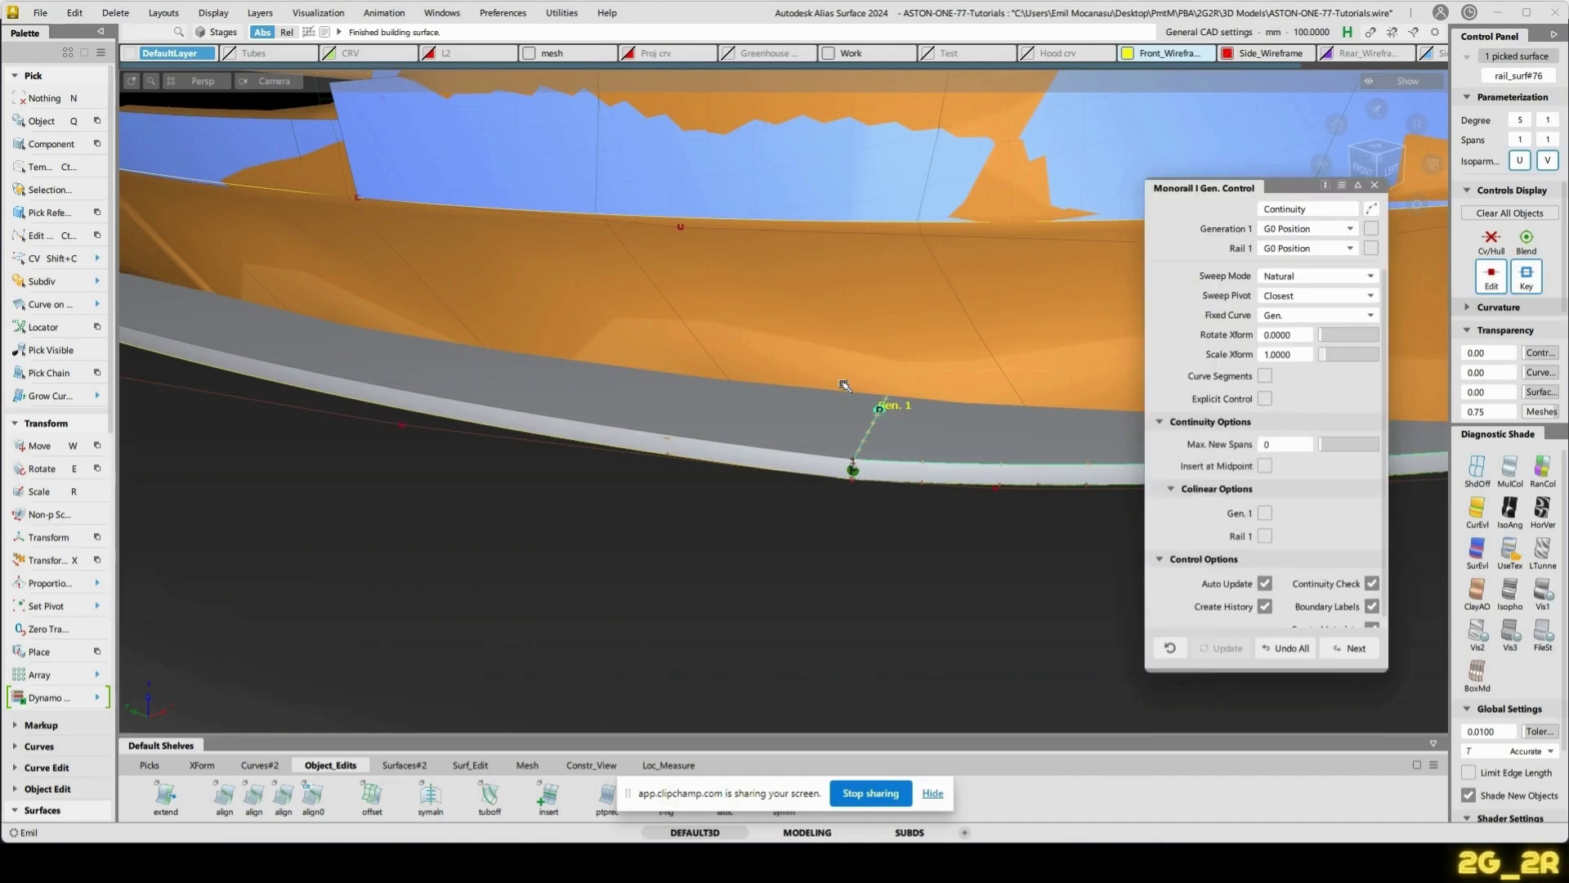
key("space")
- Select the four lip surfaces, show Y axis aligned cross sections on them, and clear the selection
middle_click_drag(938, 432, 273, 443, "alt+shift")
left_click_drag(600, 435, 898, 434, "alt+shift")
left_click(762, 439)
left_click(890, 442)
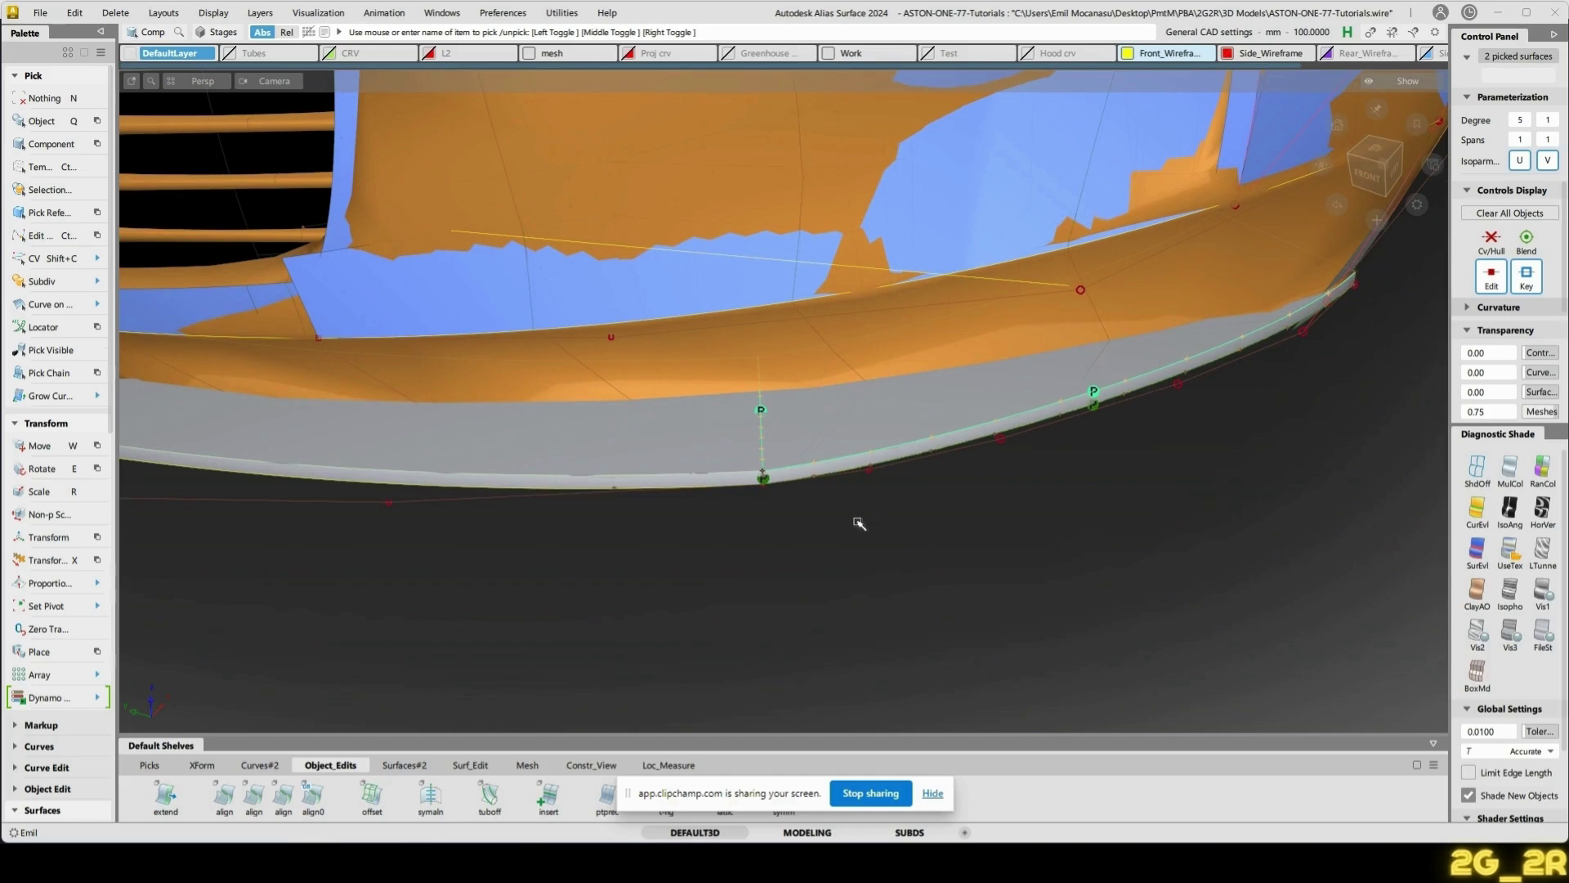
left_click(800, 476)
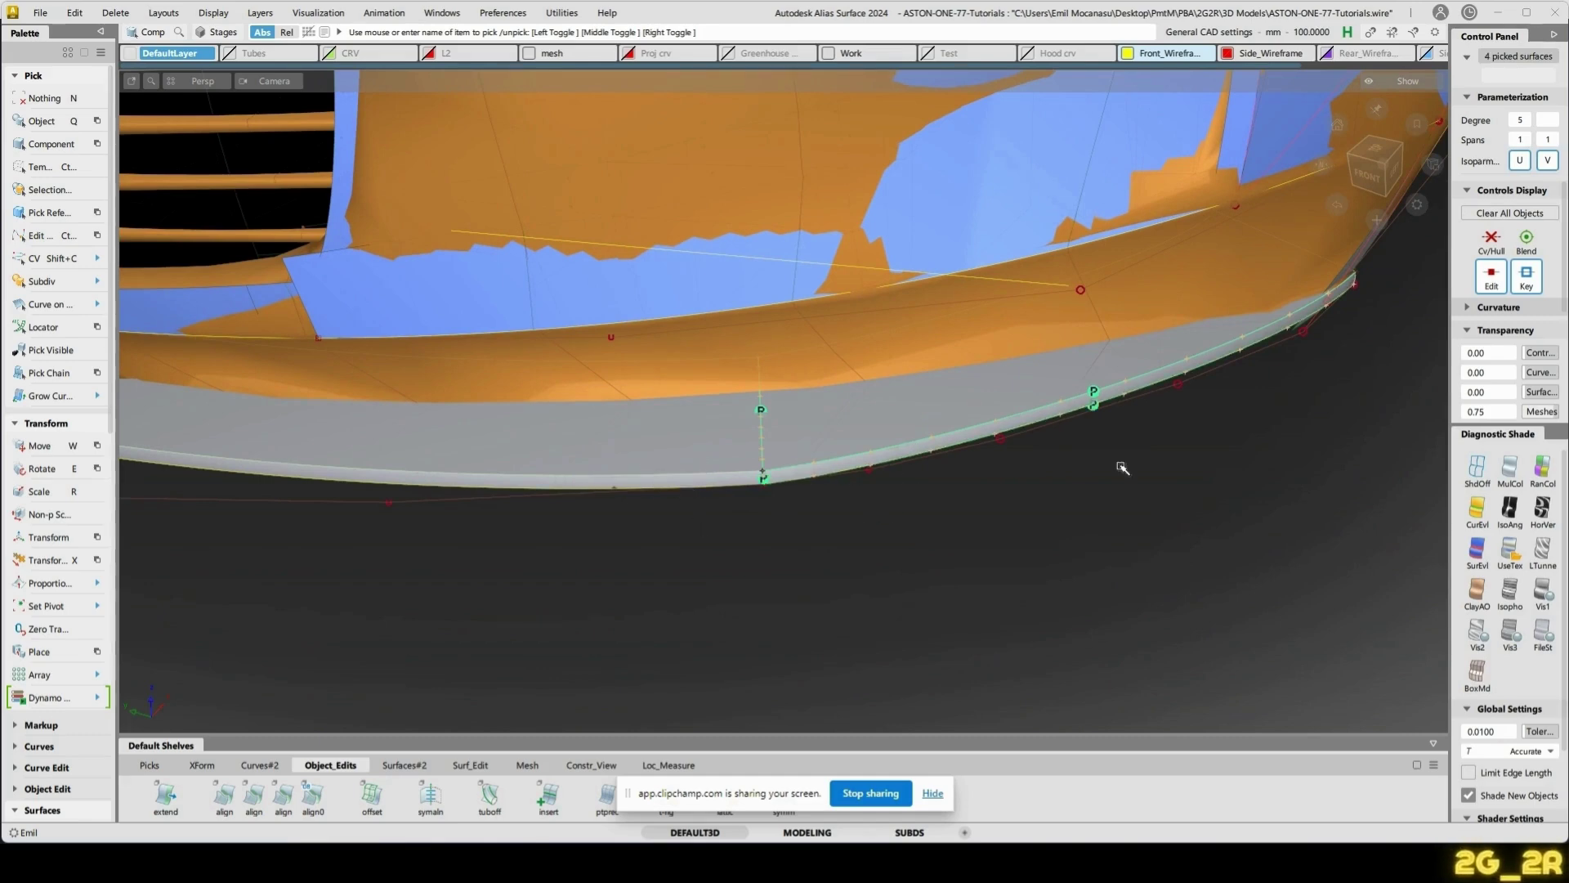
left_click(934, 793)
left_click(675, 767)
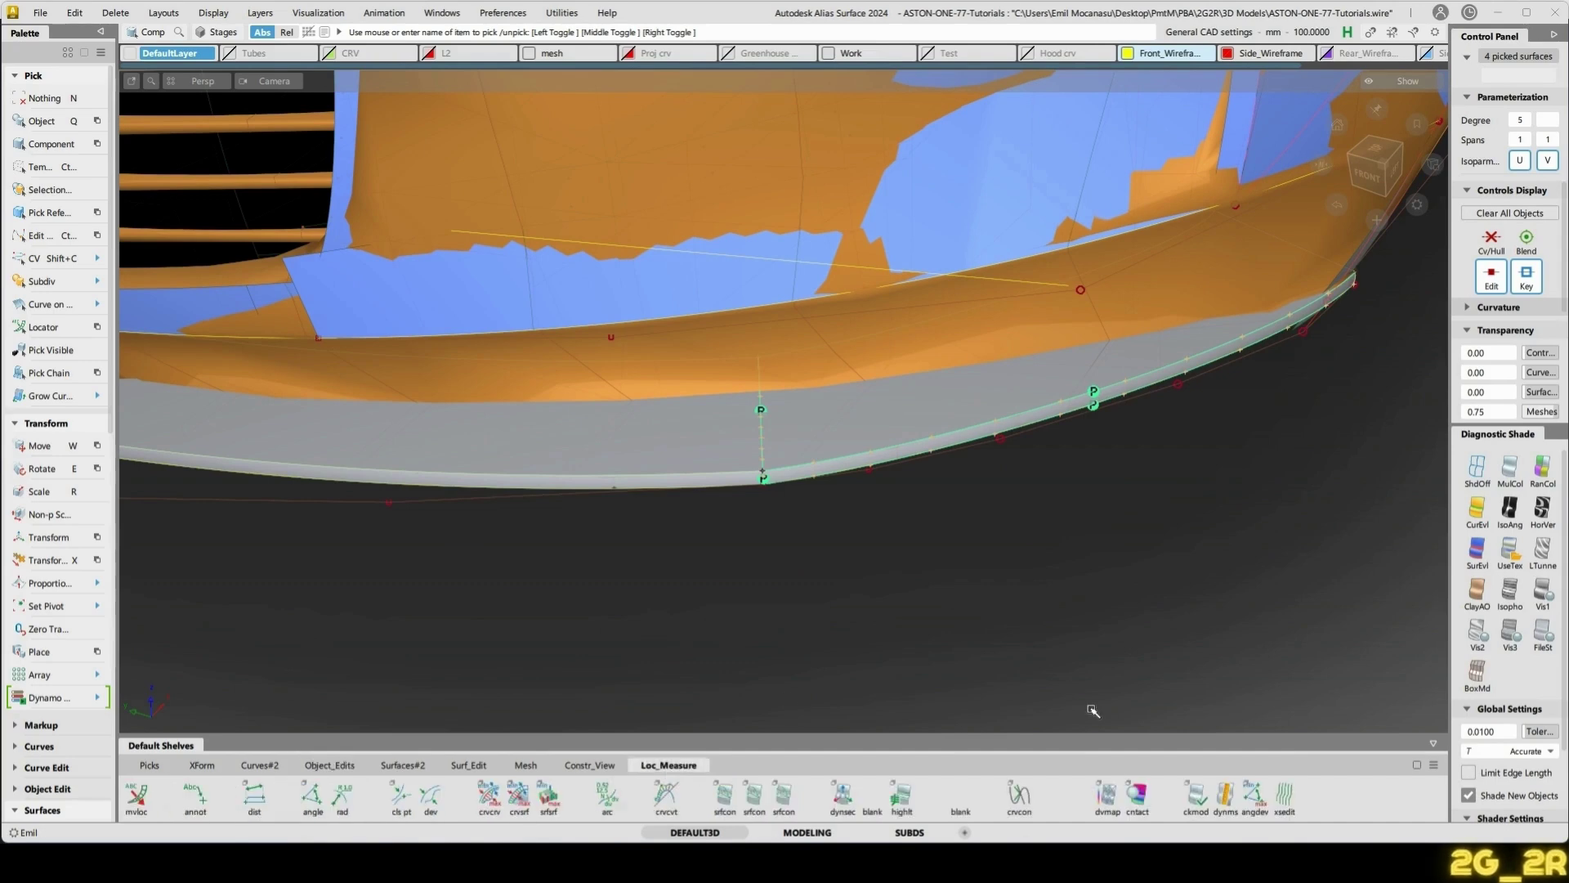
left_click(1285, 799)
left_click(424, 783)
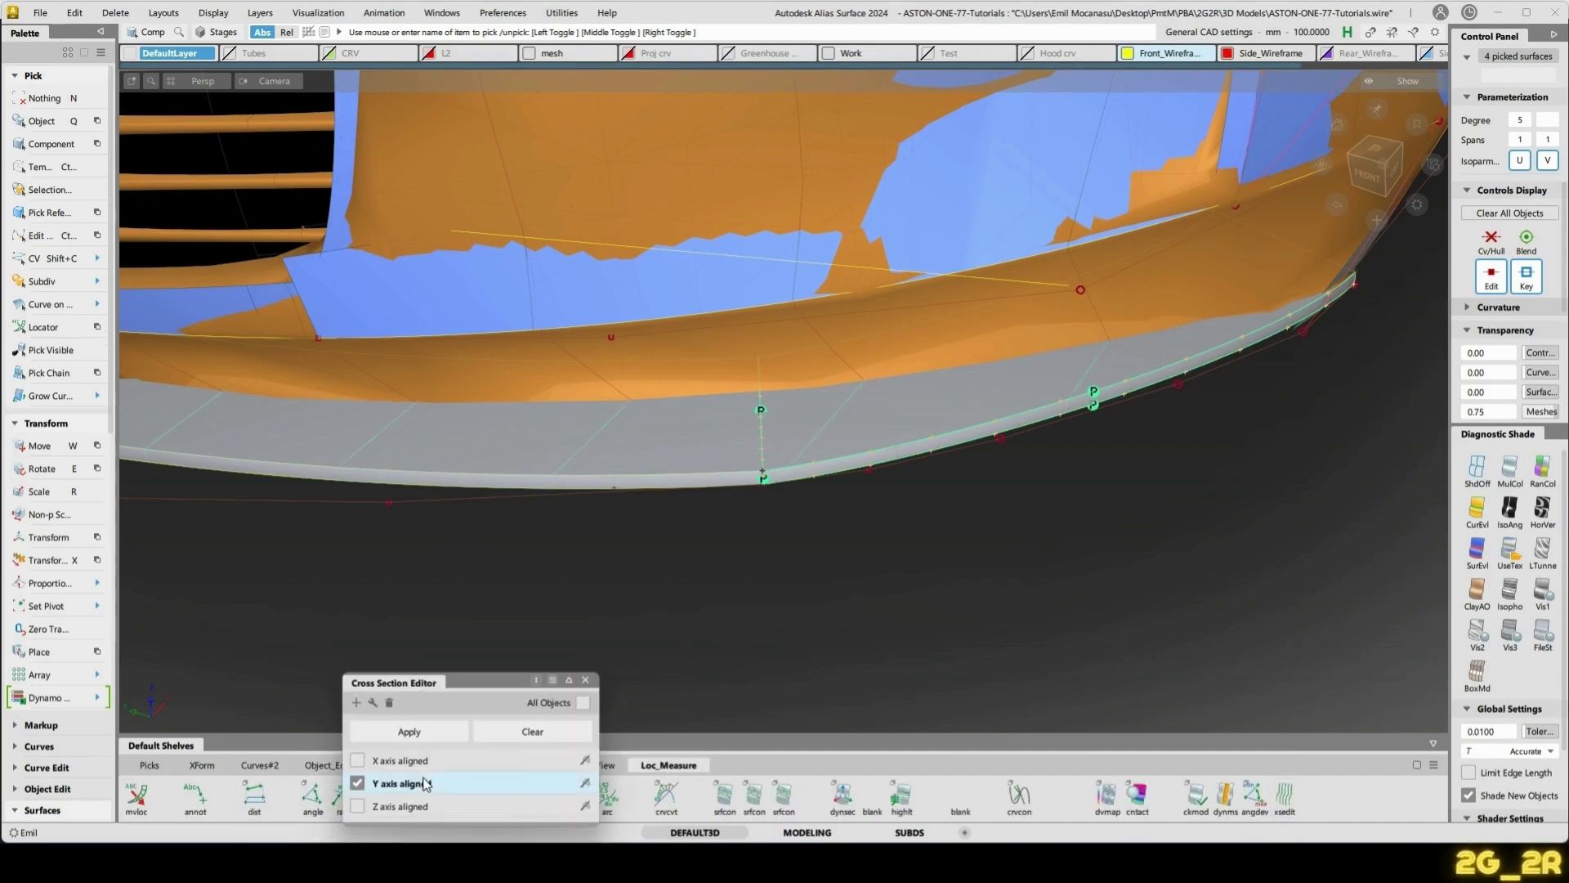
left_click_drag(858, 564, 781, 539, "alt+shift")
left_click(1027, 518)
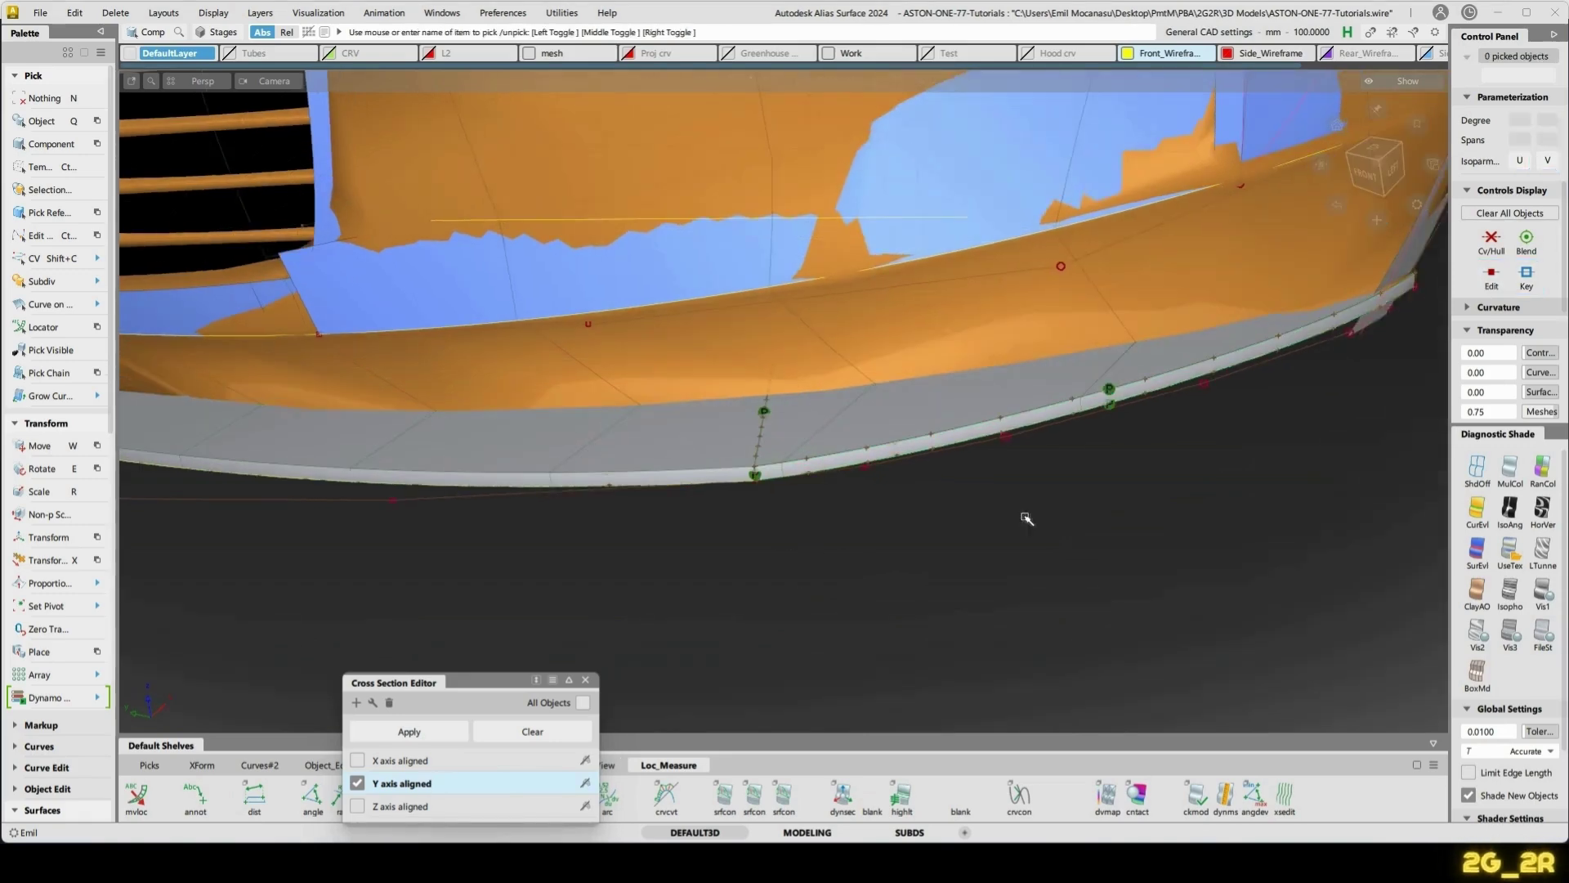
- Turn off diagnostic shading and examine the lip's wireframe from the front and left sides
left_click(1478, 468)
mouse_move(735, 449)
left_mouse_down("alt+shift")
mouse_move(812, 537)
mouse_move(798, 494)
mouse_move(690, 487)
mouse_move(1006, 469)
mouse_move(695, 509)
left_mouse_up("alt+shift")
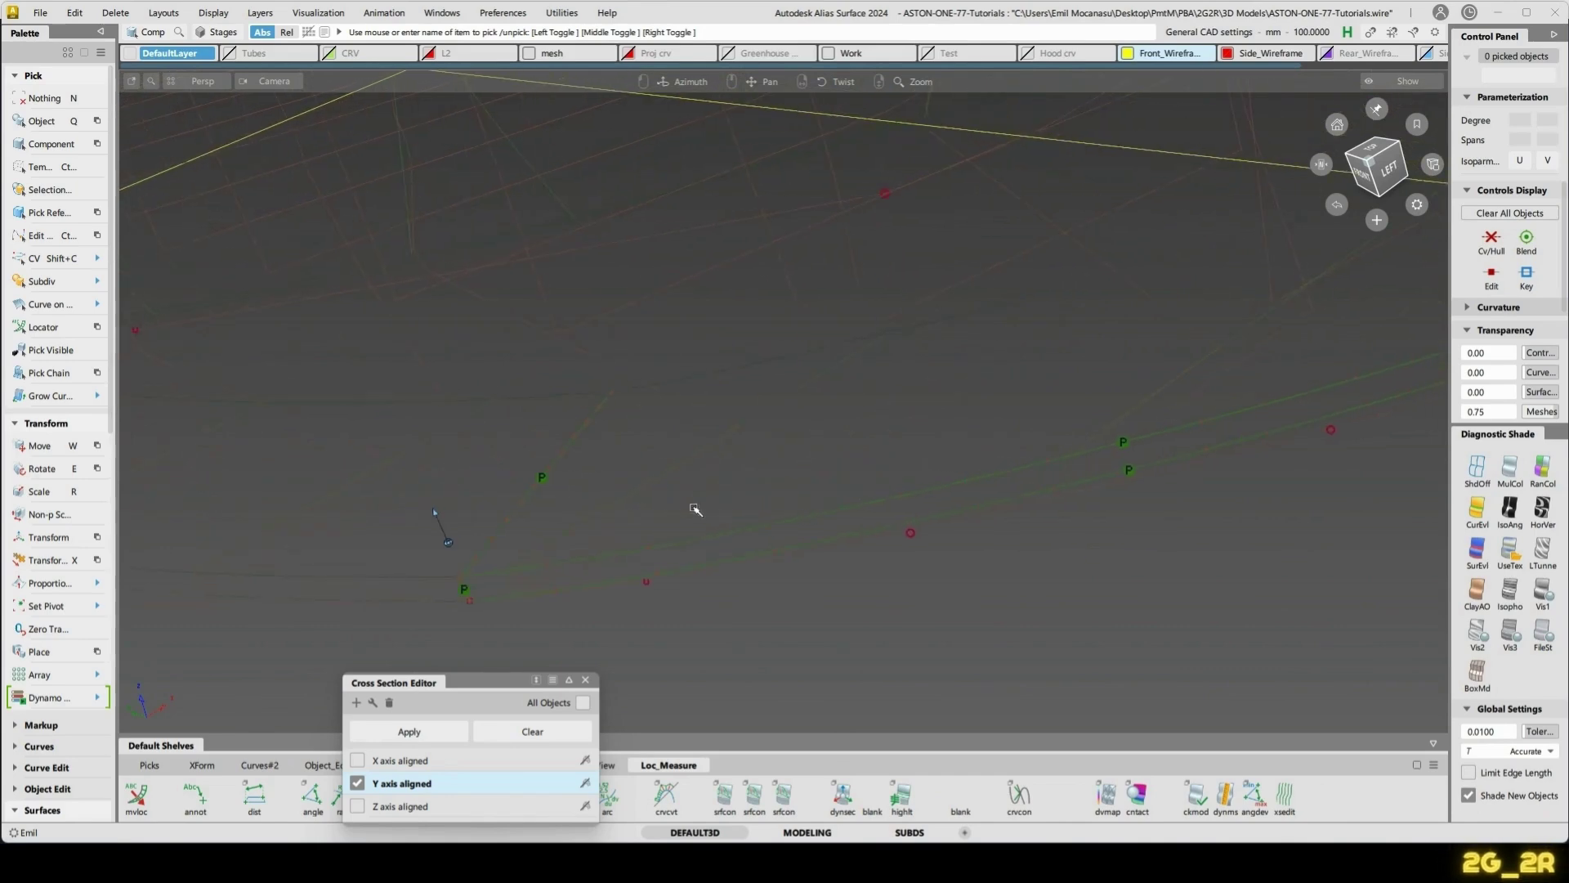
left_click_drag(1087, 375, 772, 392, "alt+shift")
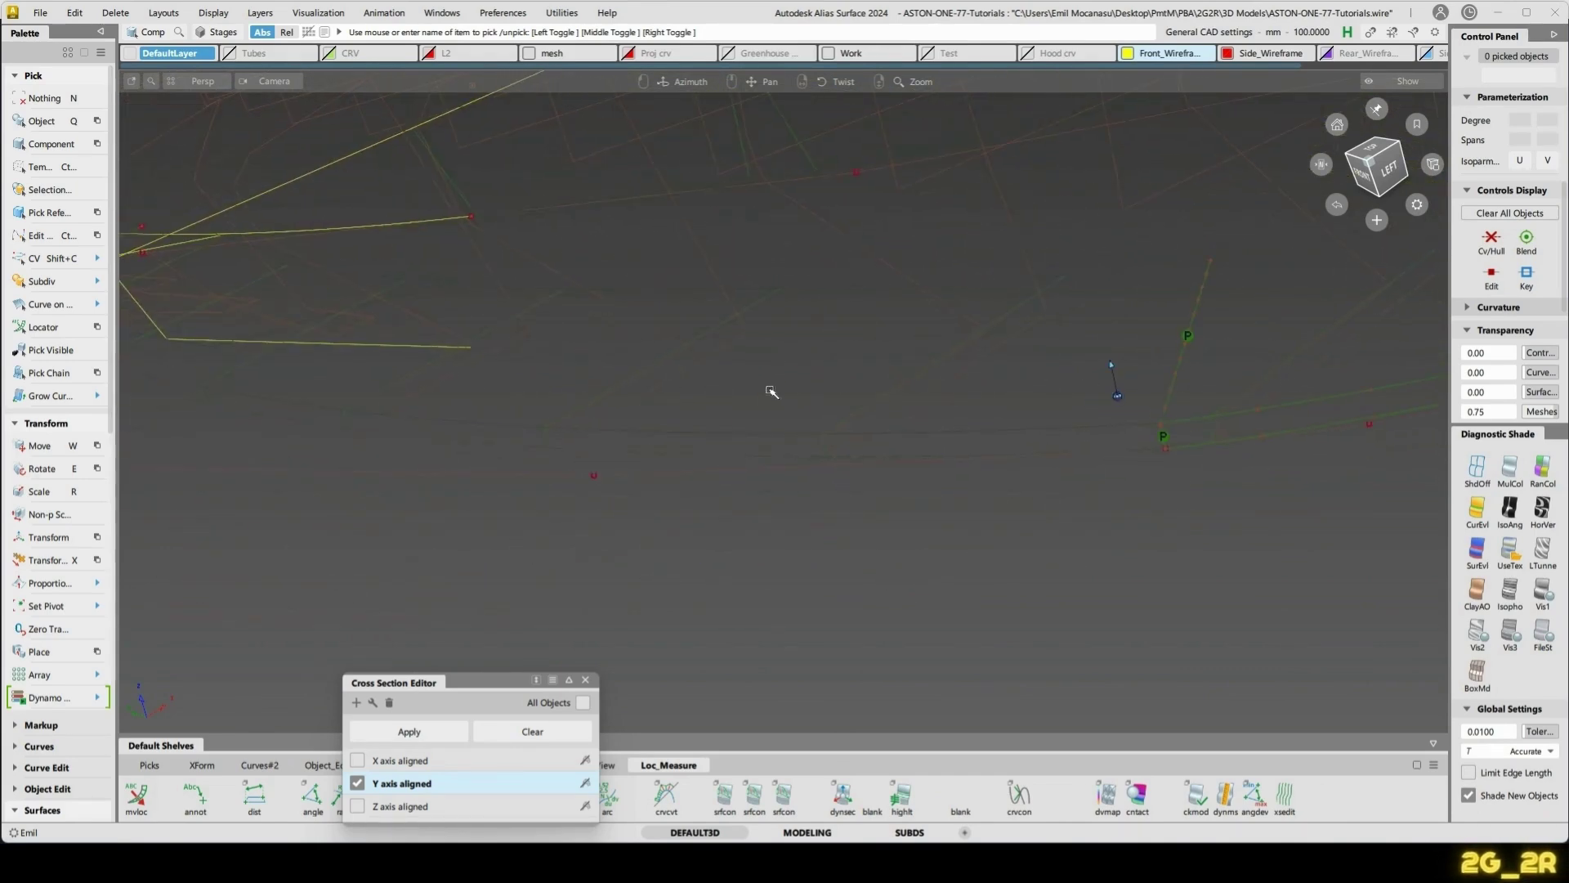
left_click_drag(464, 416, 747, 418, "alt+shift")
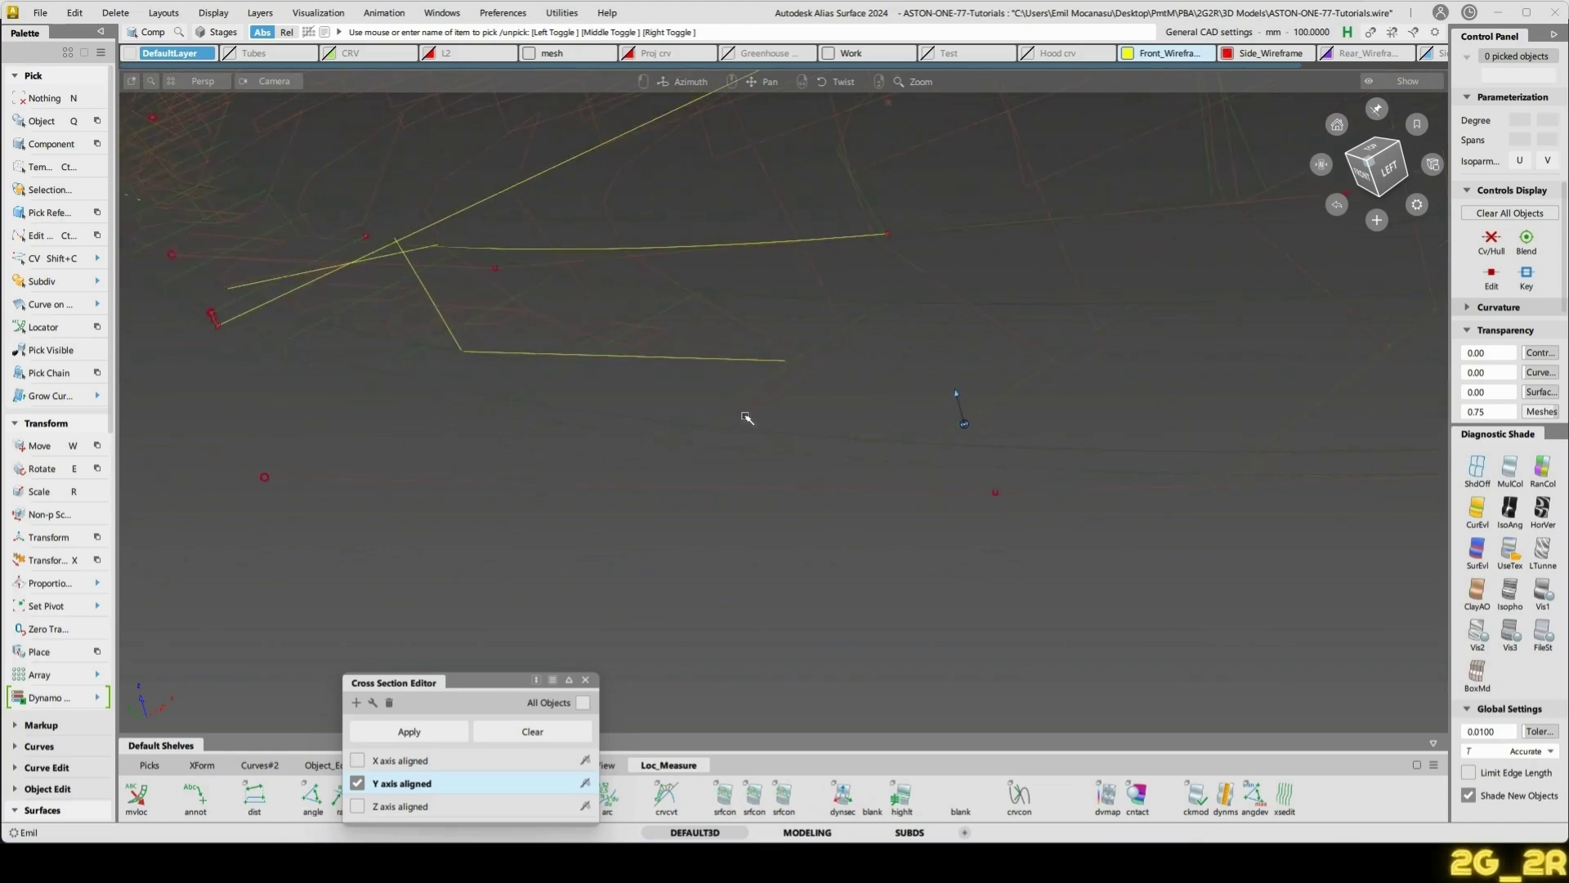
left_click_drag(884, 465, 1227, 444, "alt+shift")
middle_click_drag(1227, 444, 822, 419, "alt+shift")
right_click_drag(935, 504, 977, 404, "alt+shift")
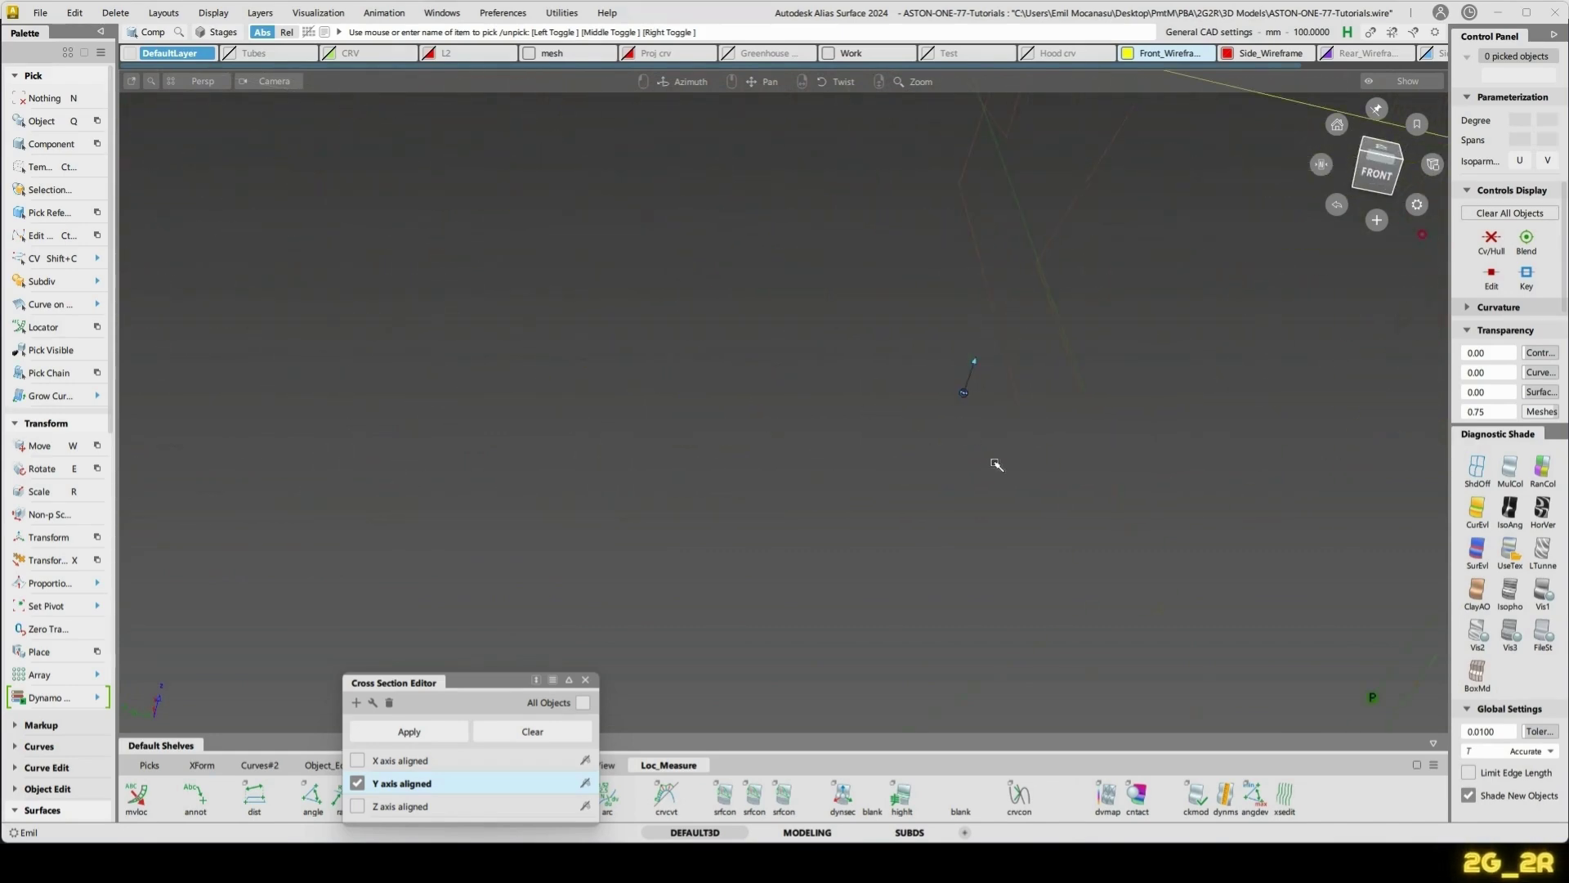
left_click_drag(1087, 427, 1131, 347, "alt+shift")
left_click_drag(1035, 420, 1145, 403, "alt+shift")
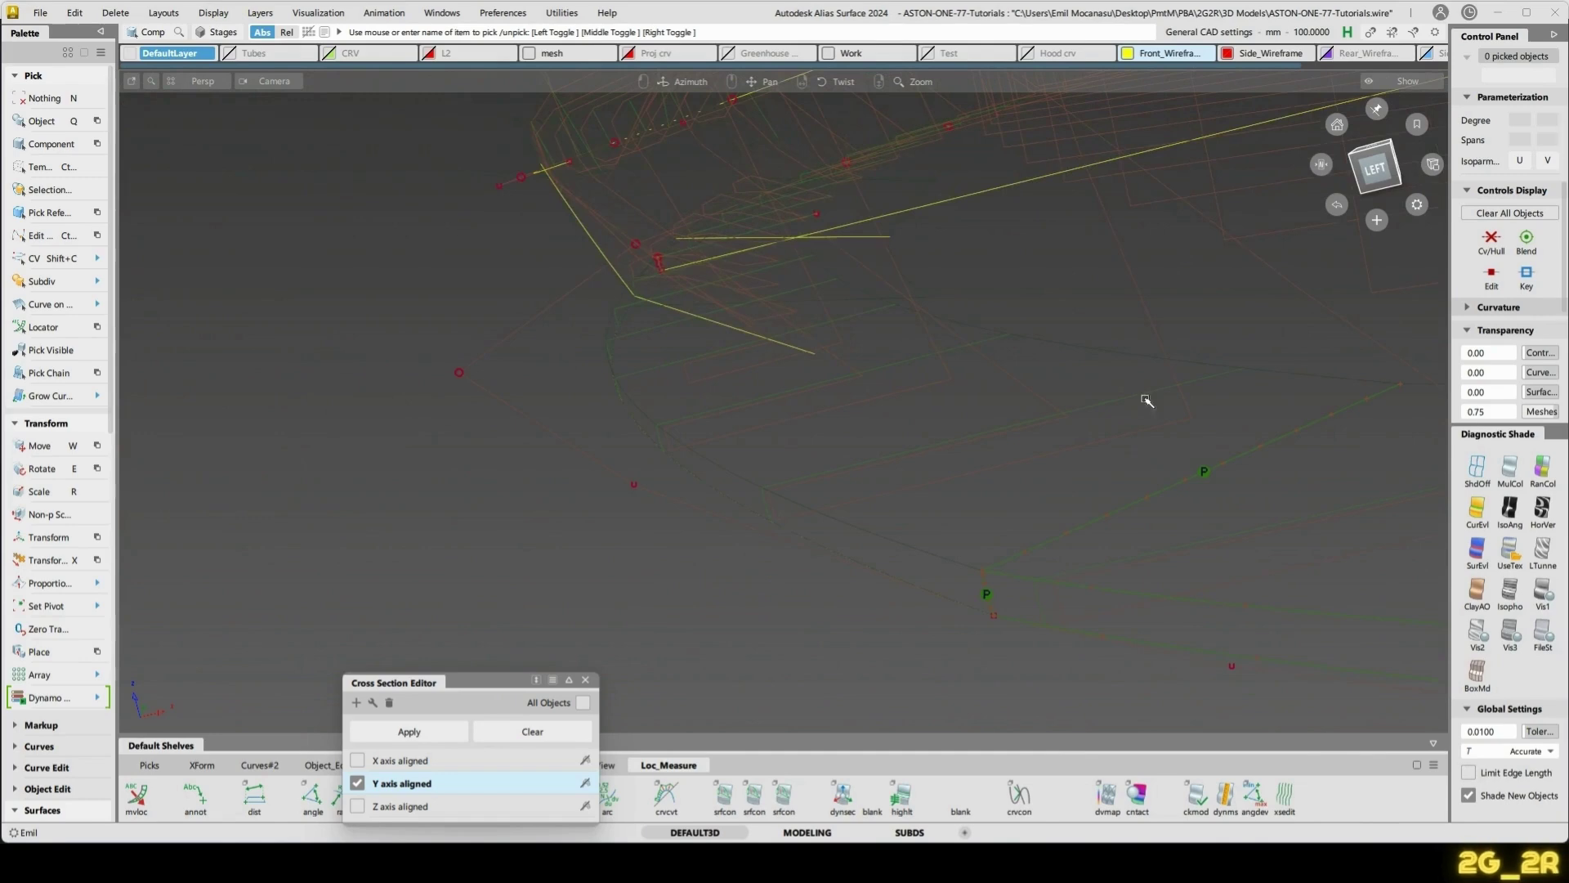
- Shorten the front profile line at its upper end by about 0.34 mm with Extend in the left view
left_click(1378, 194)
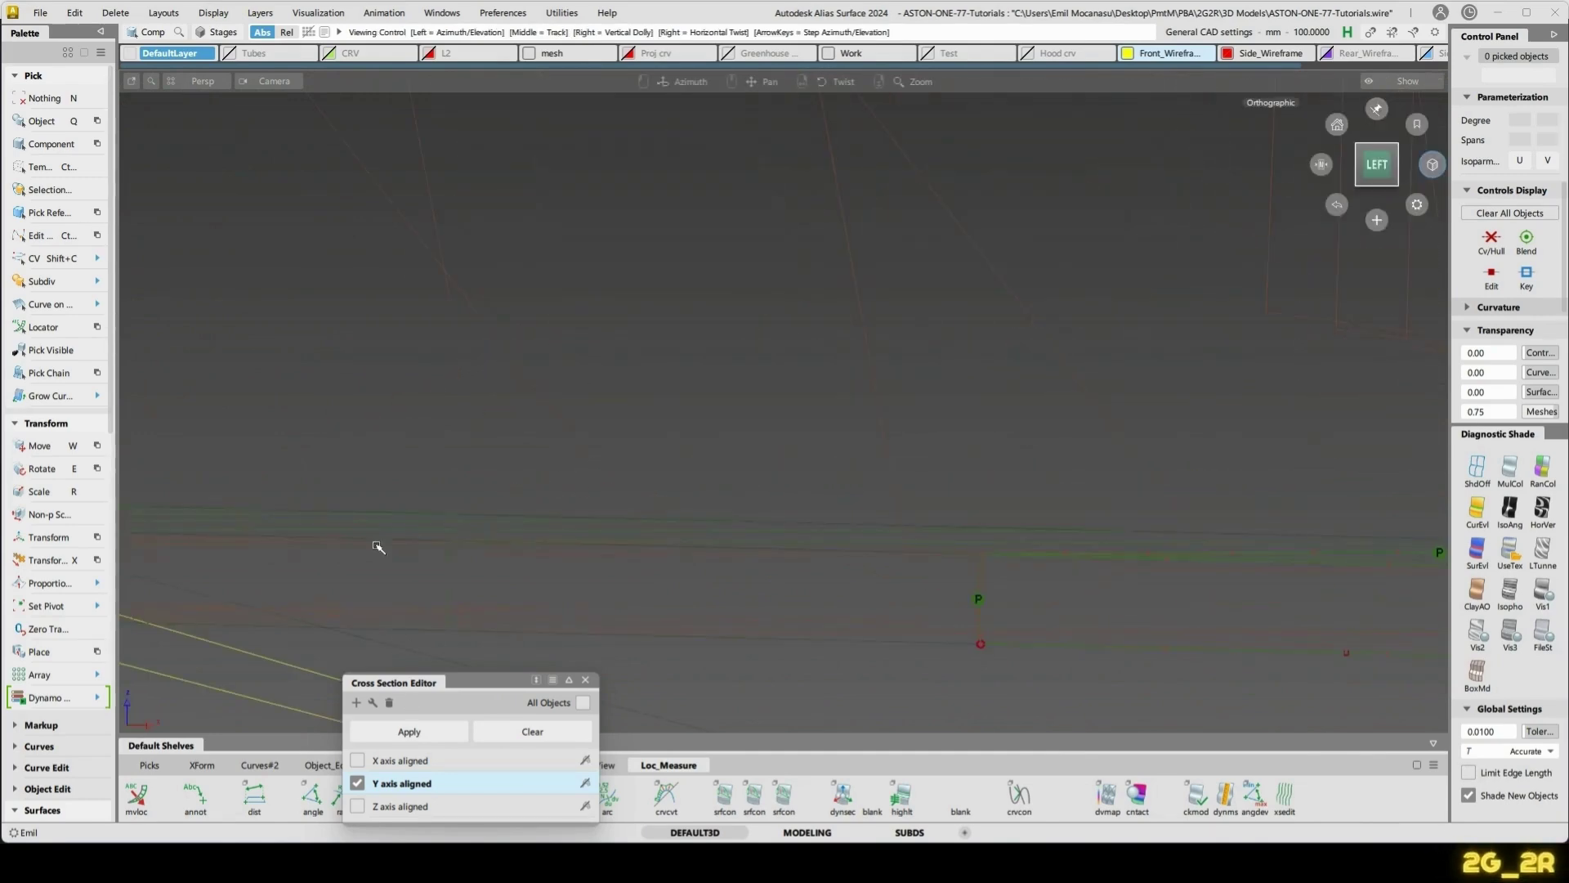
middle_click_drag(376, 546, 1193, 502, "alt+shift")
mouse_move(131, 479)
middle_mouse_down("alt+shift")
mouse_move(501, 414)
mouse_move(769, 556)
middle_mouse_up("alt+shift")
middle_click_drag(582, 526, 931, 433, "alt+shift")
right_click_drag(722, 536, 810, 500, "alt+shift")
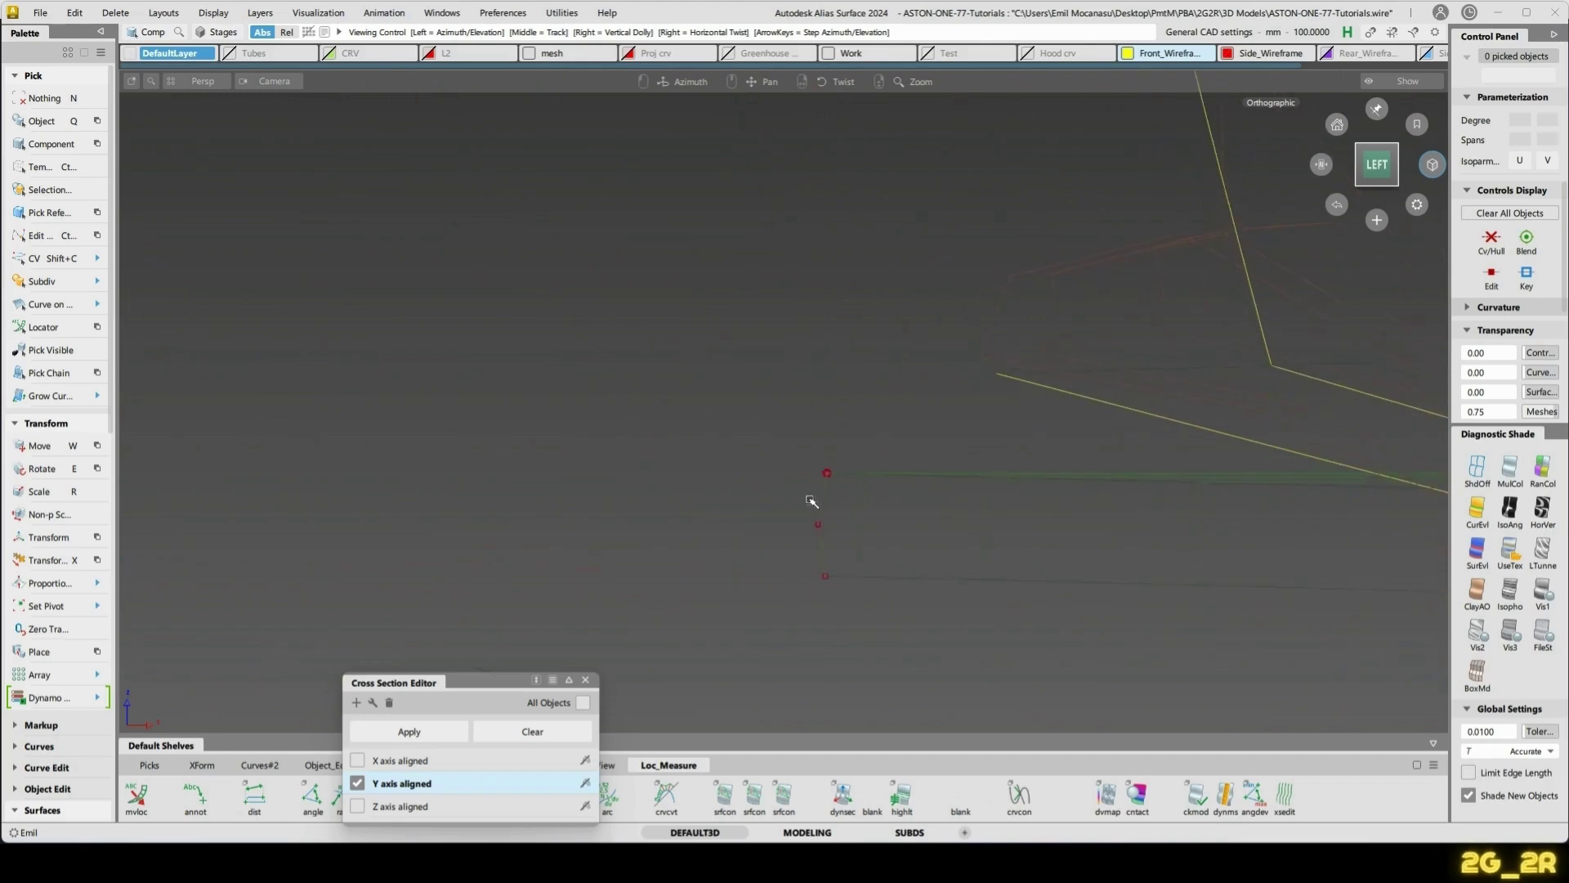
middle_click_drag(801, 443, 801, 443, "ctrl+shift")
left_click_drag(801, 535, 801, 540, "ctrl+shift")
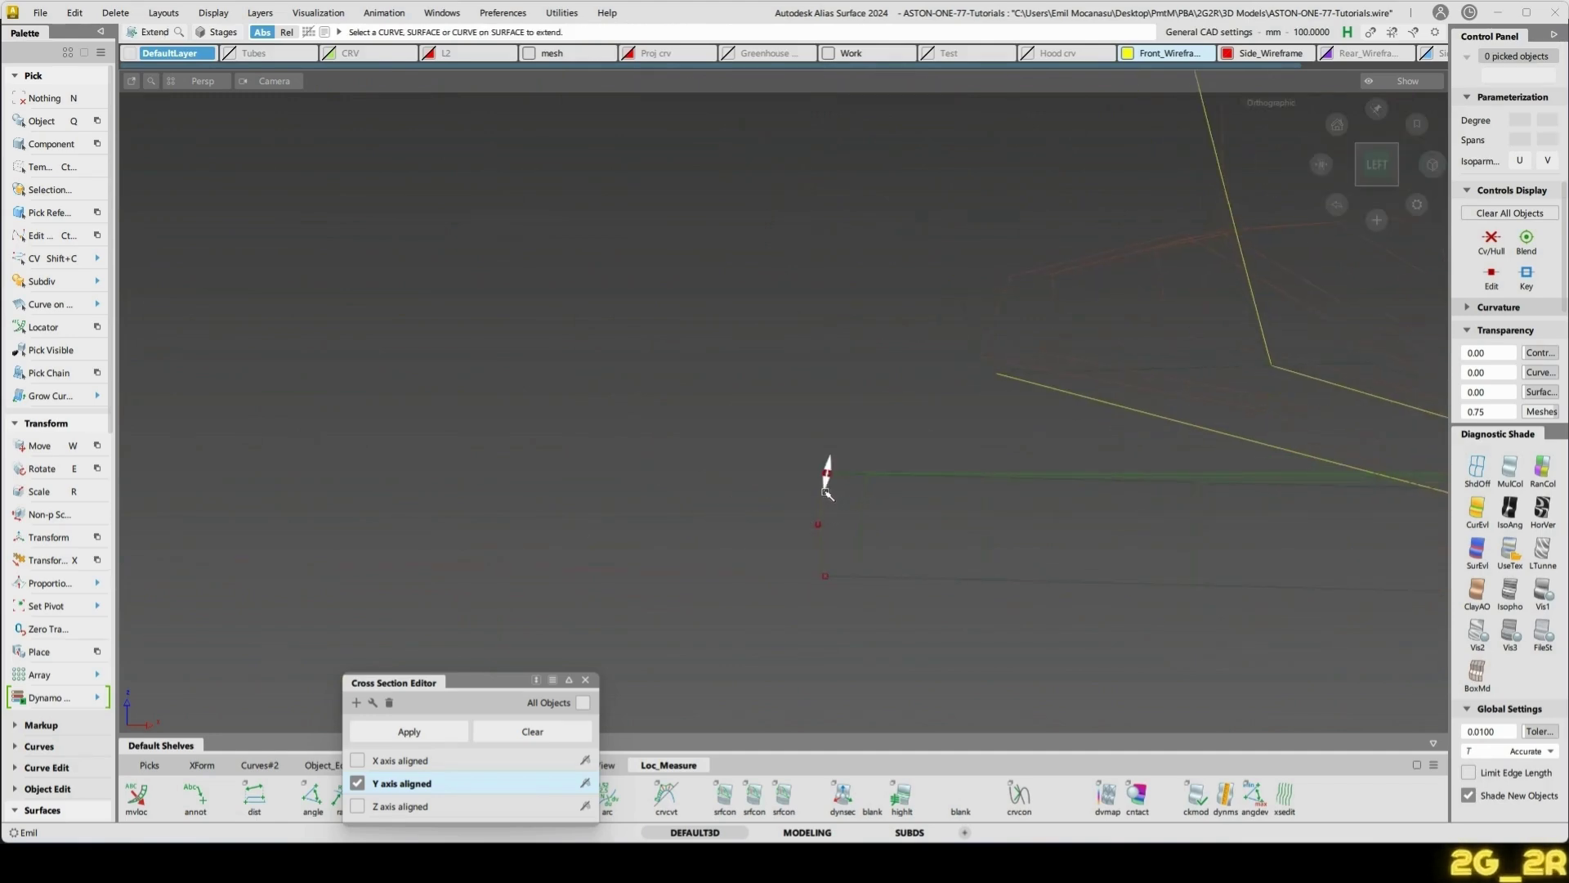
left_click(827, 492)
left_click_drag(783, 403, 778, 406)
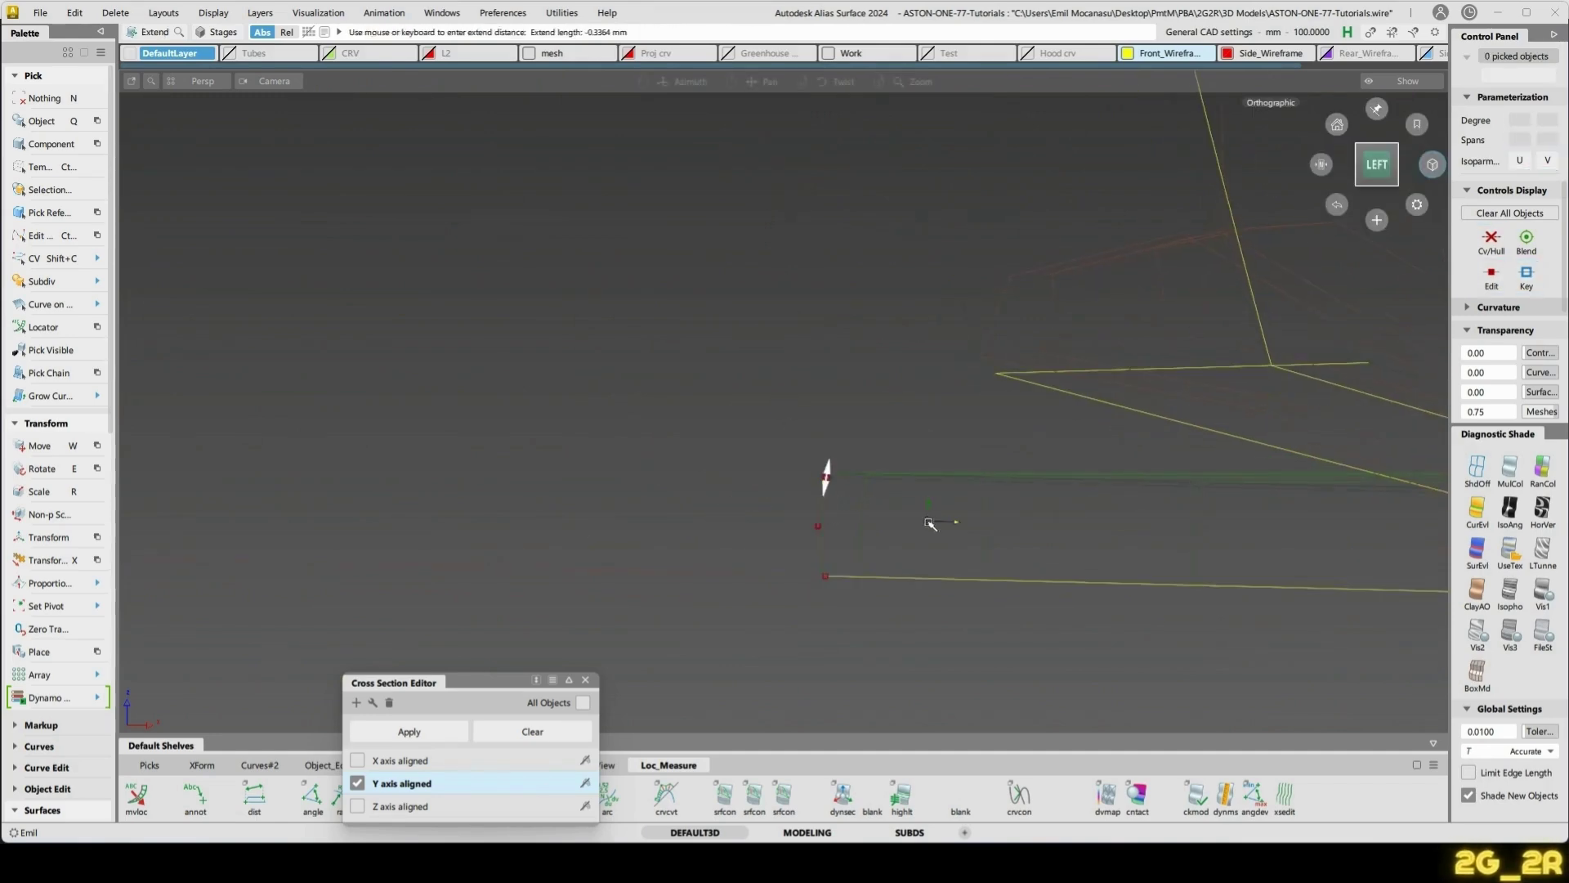
right_click_drag(930, 522, 797, 523, "alt+shift")
mouse_move(787, 487)
left_mouse_down("alt+shift")
mouse_move(785, 449)
mouse_move(830, 528)
mouse_move(799, 537)
left_mouse_up("alt+shift")
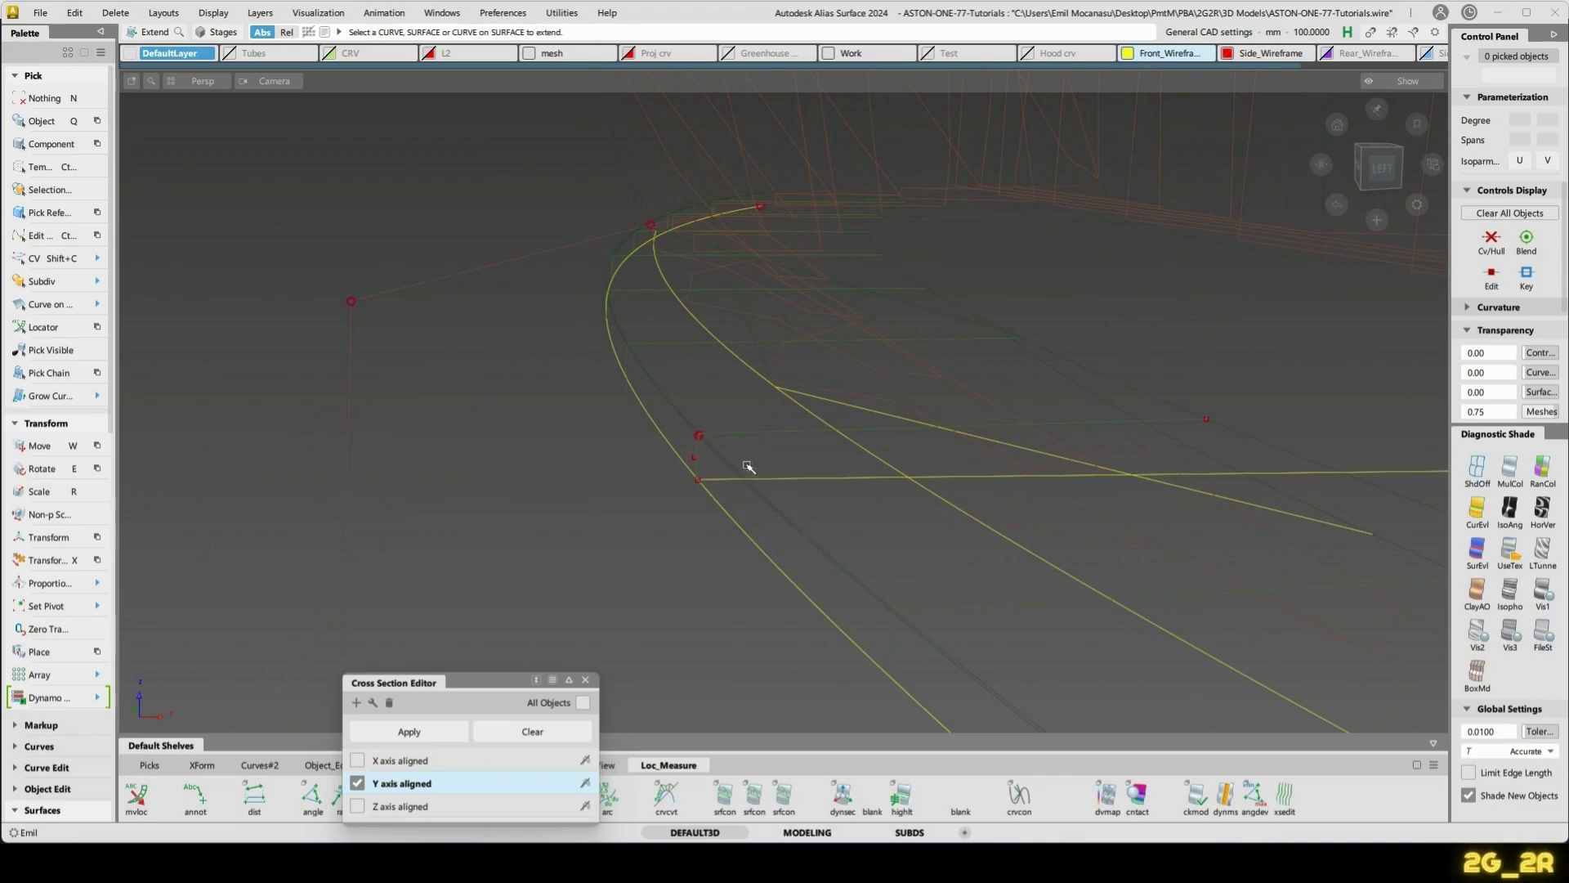
left_click(745, 431)
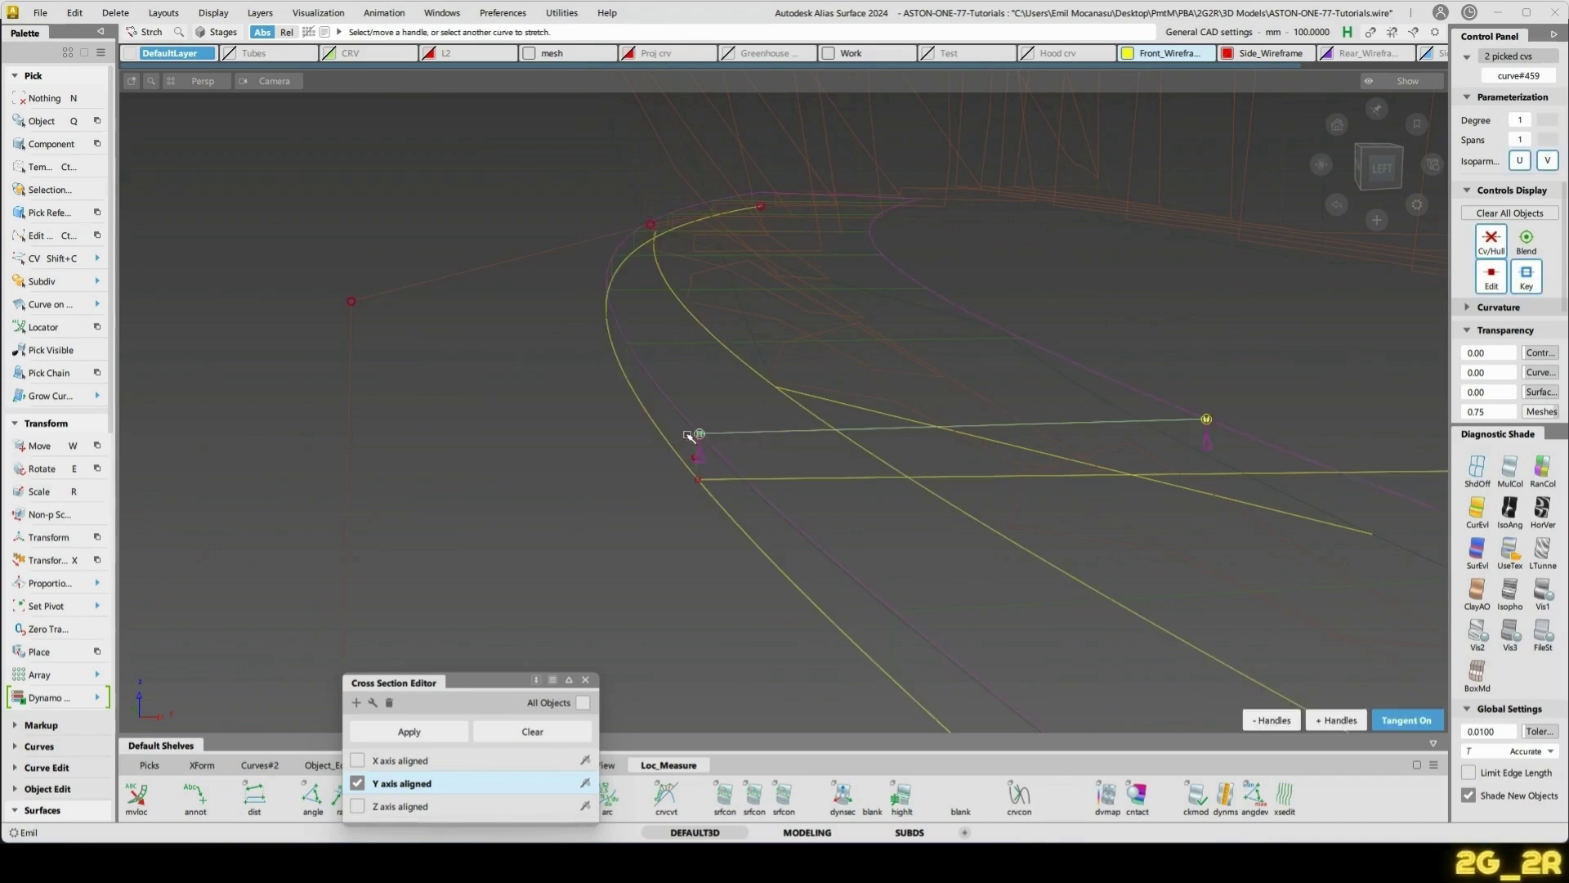
key("Delete")
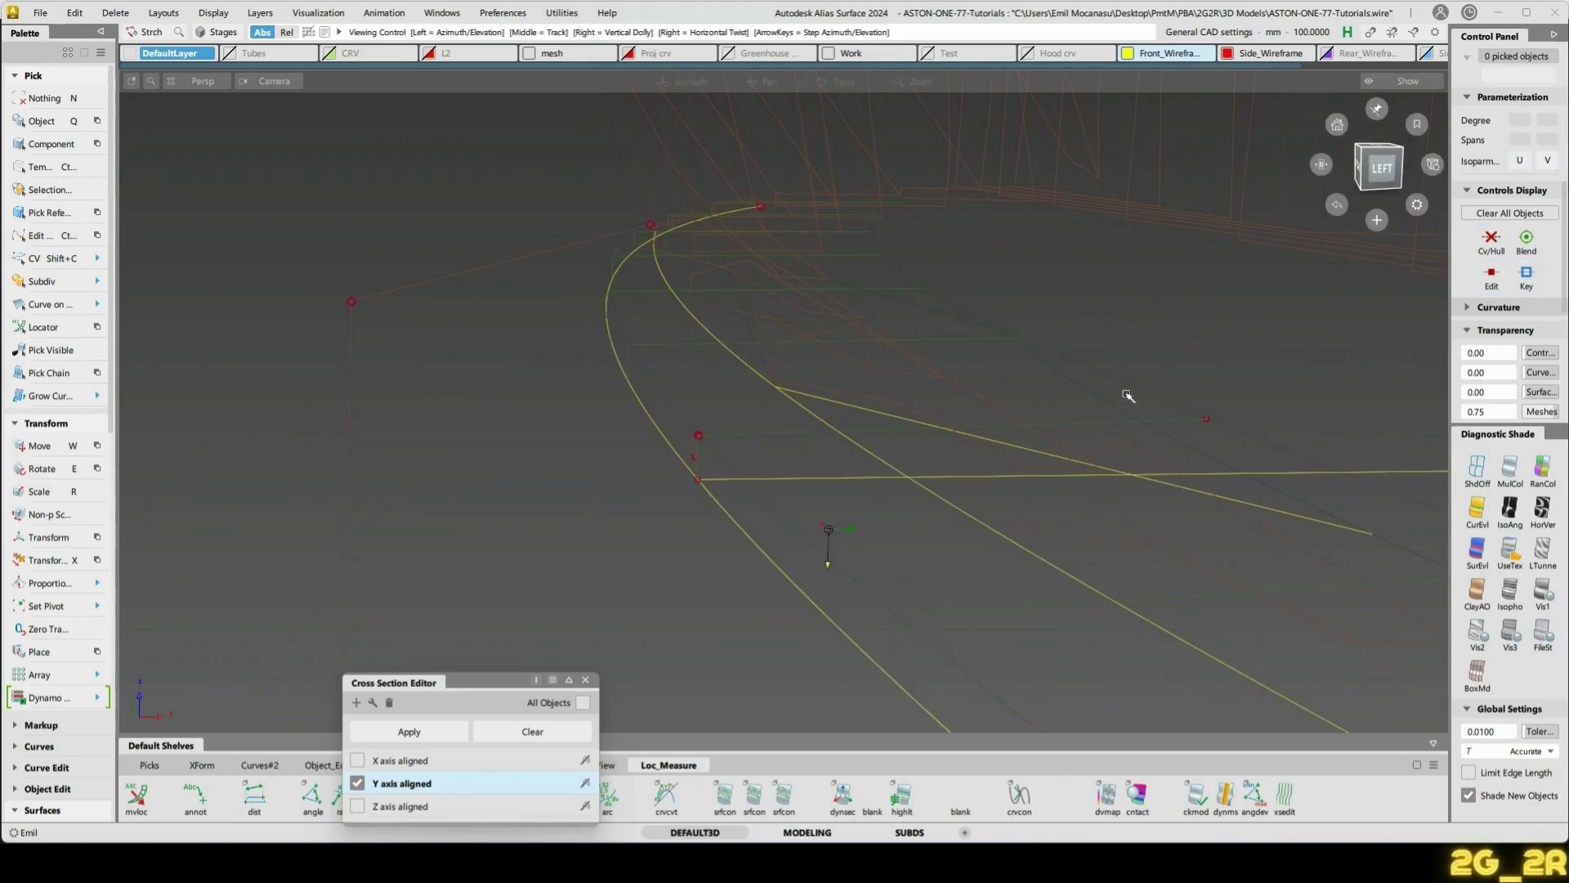
- Move CVs of the lower lip curve slightly inward along the curve's normal with Transform CV
left_click_drag(1128, 396, 1138, 480, "alt+shift")
middle_click_drag(1176, 511, 1159, 499, "alt+shift")
left_click_drag(1159, 499, 735, 400, "alt+shift")
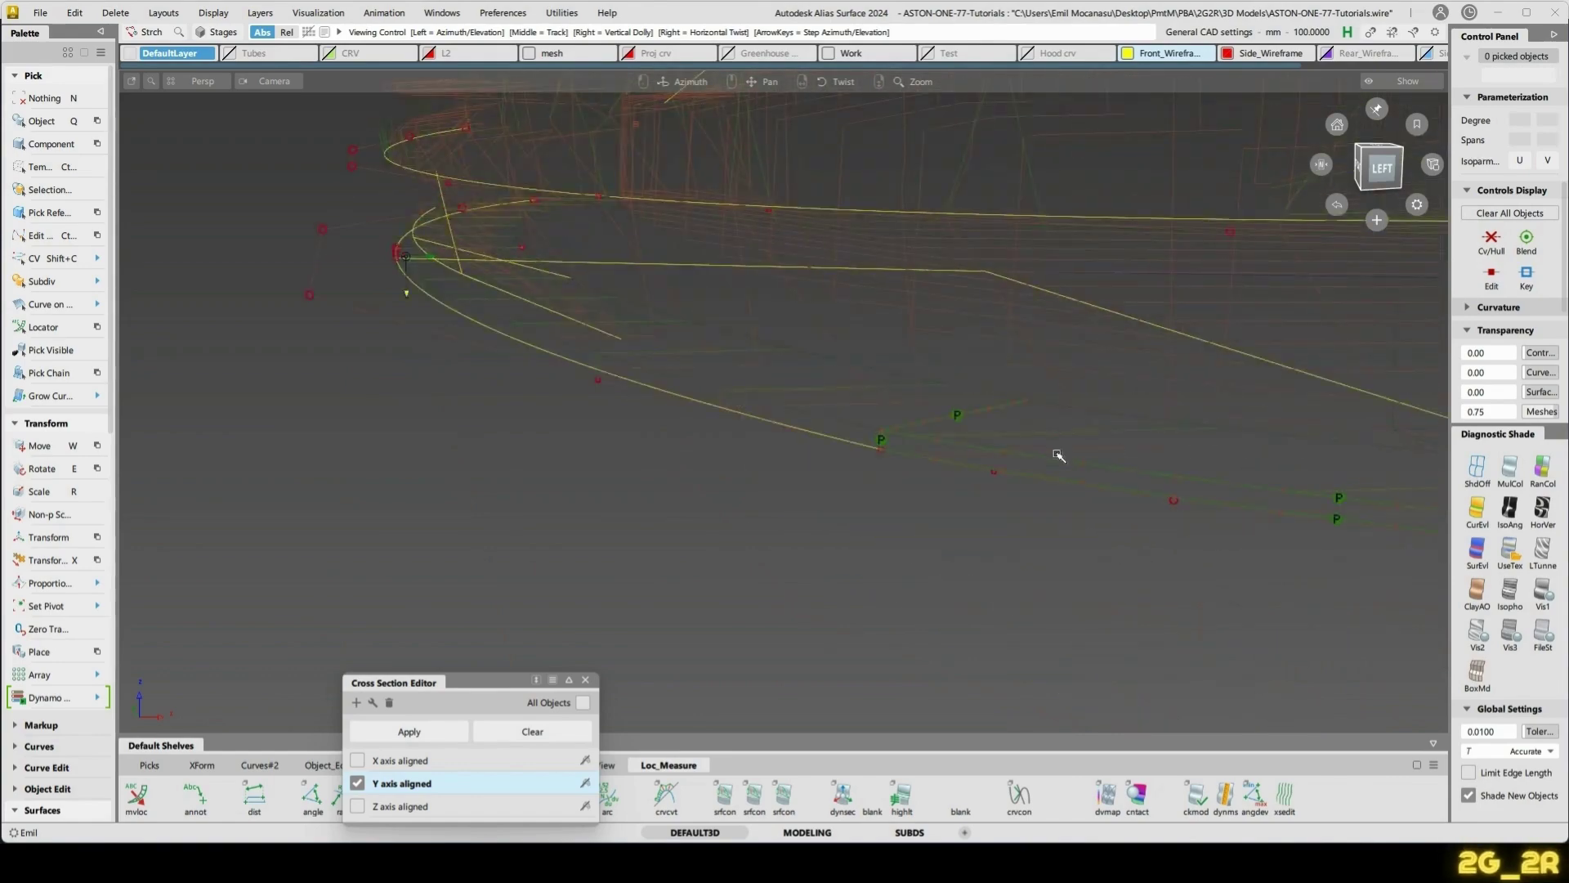
left_click_drag(1057, 454, 1061, 474, "alt+shift")
right_click_drag(1114, 532, 1112, 486, "alt+shift")
middle_click_drag(779, 359, 853, 395, "alt+shift")
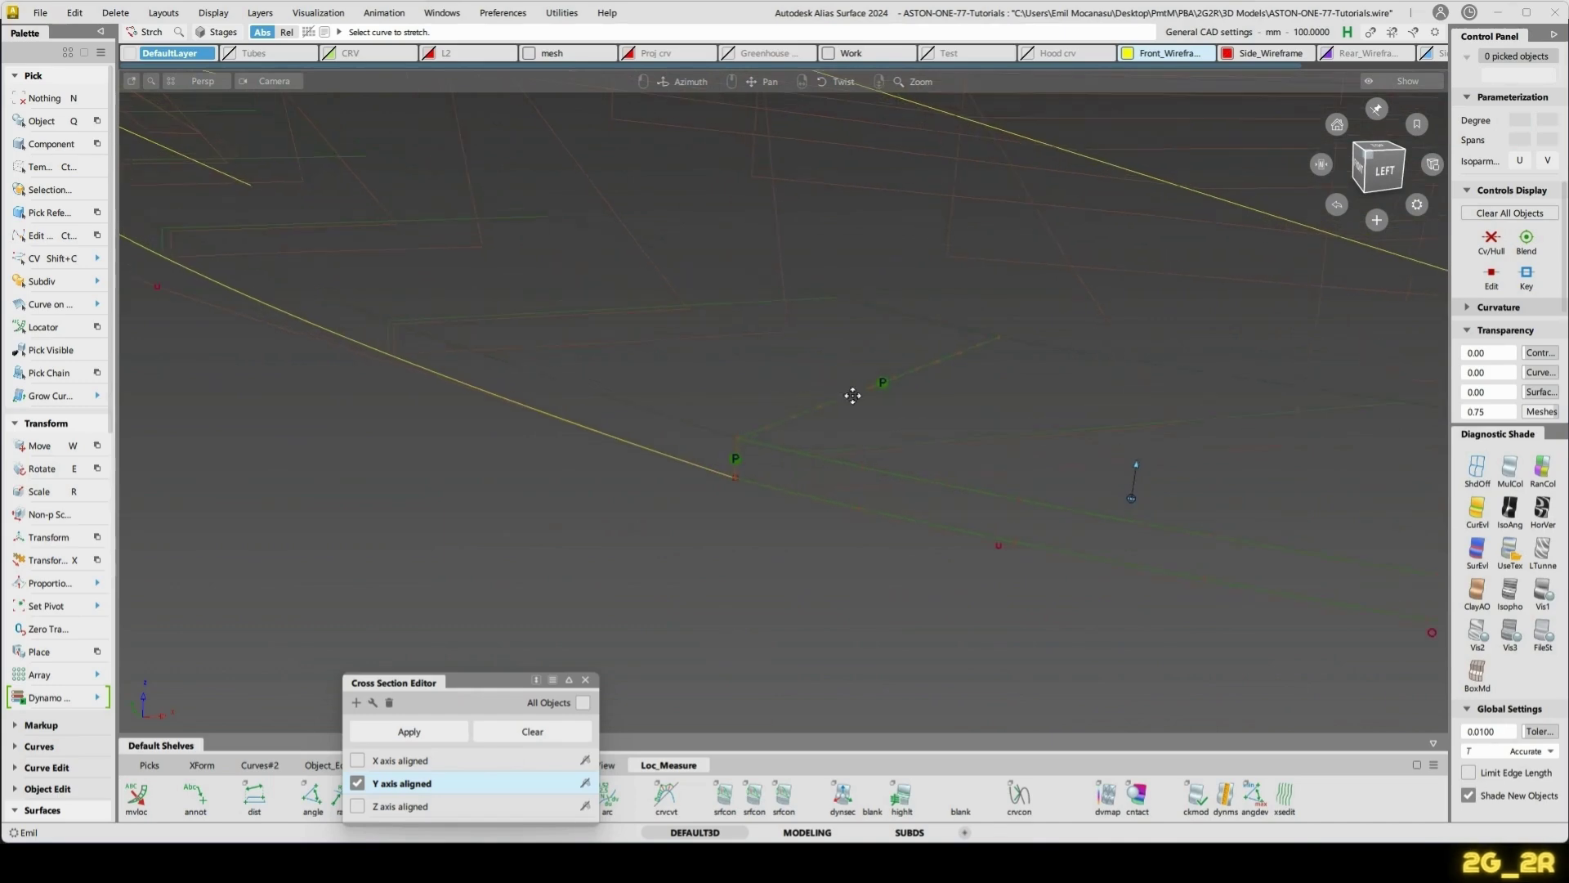
middle_click_drag(505, 339, 992, 446, "alt+shift")
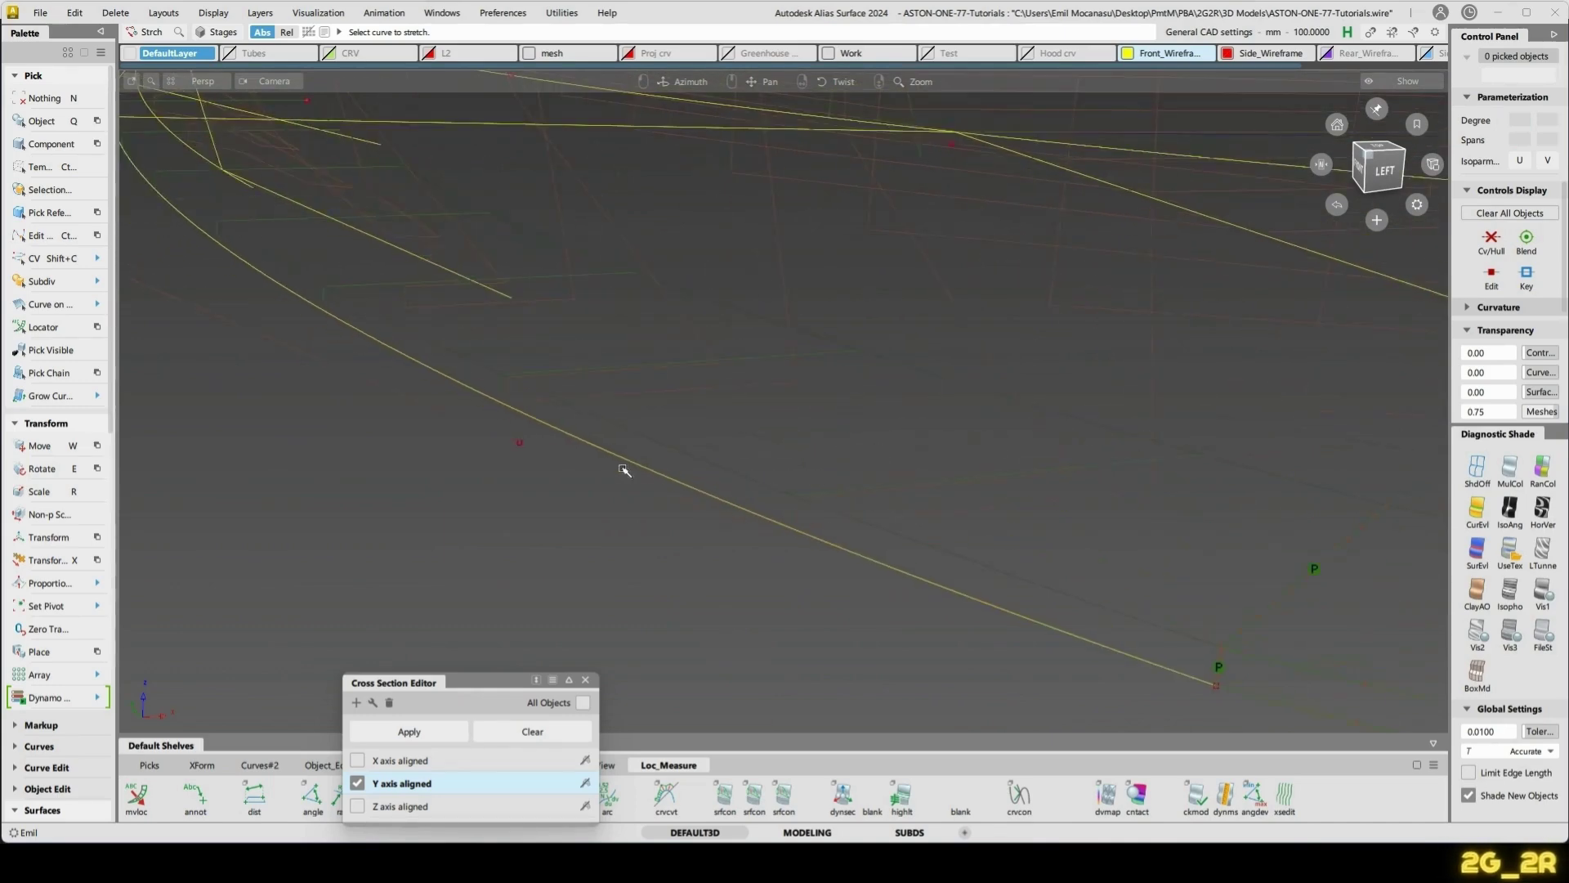
key("shift+c")
left_click(523, 445)
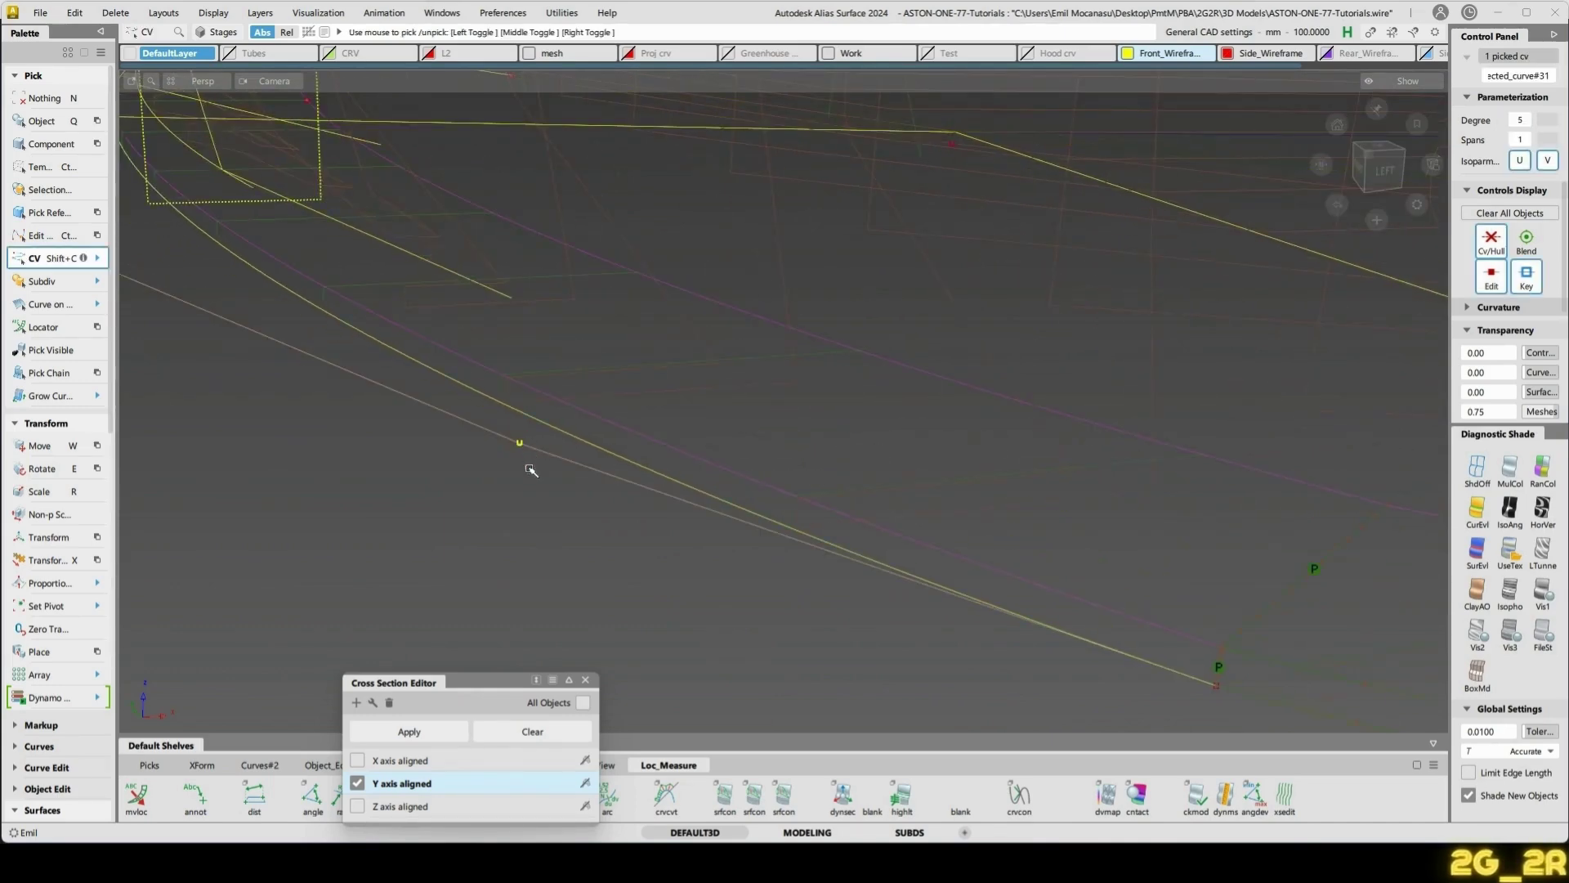
key("x")
left_click(532, 503)
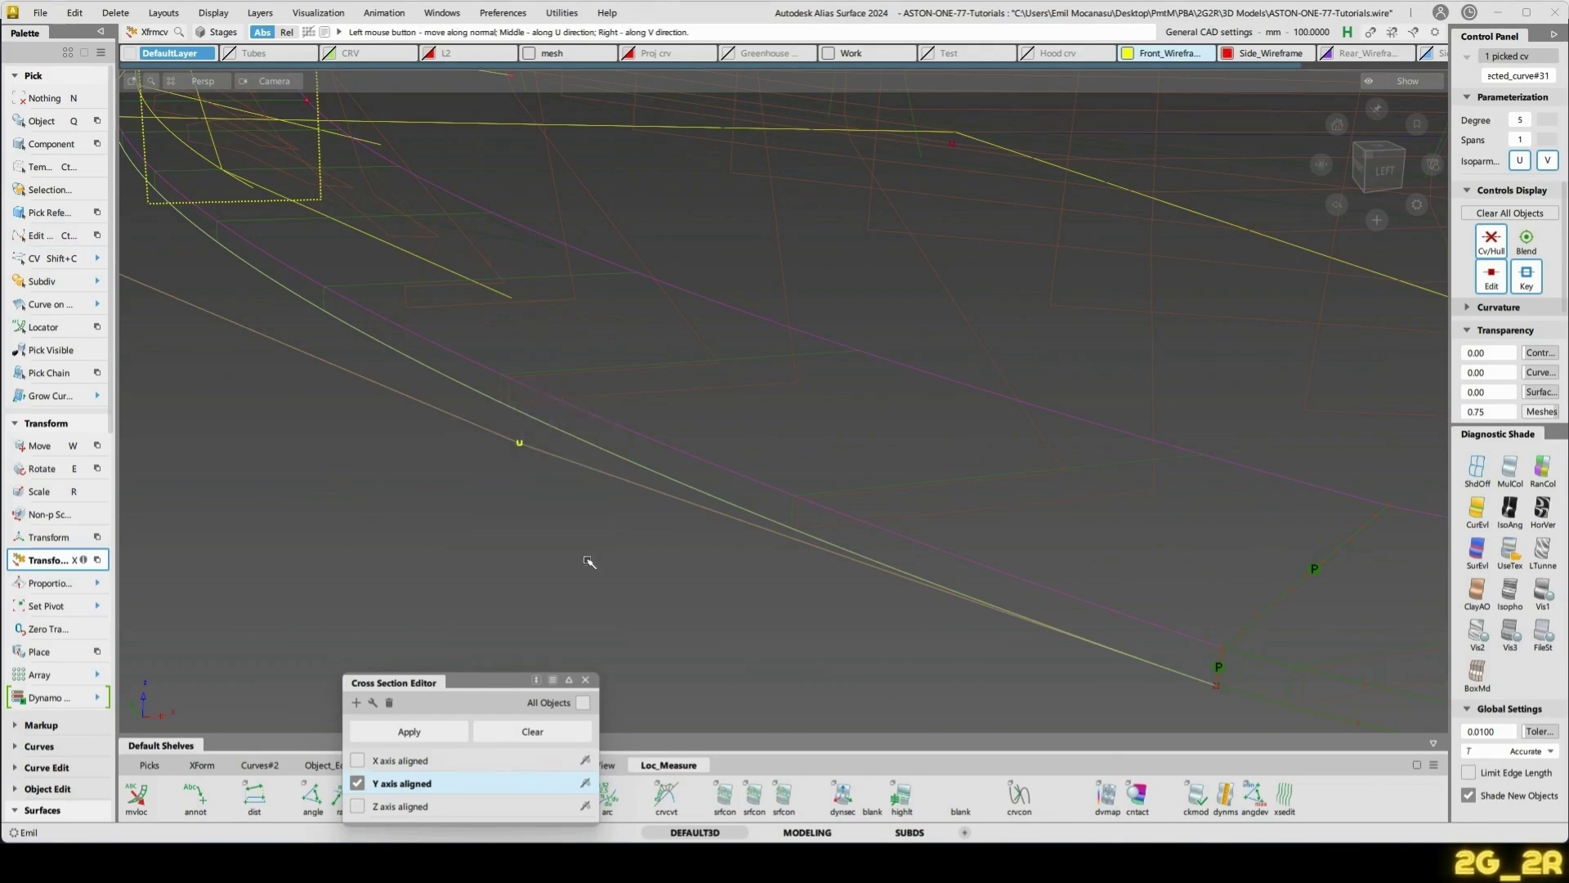
left_click_drag(694, 602, 540, 549)
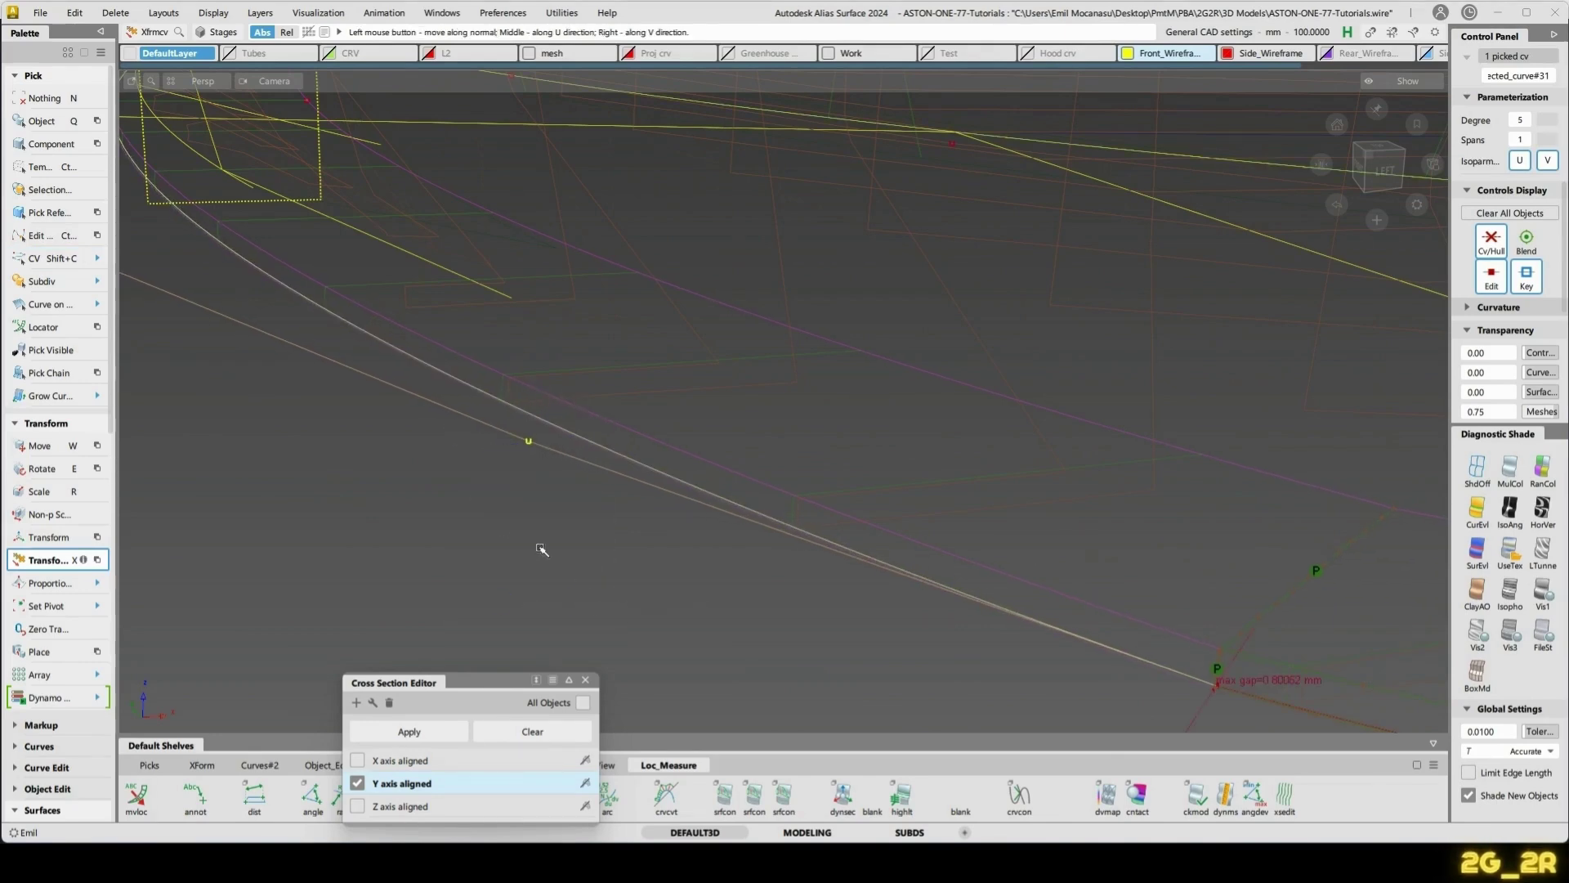
middle_click_drag(397, 415, 791, 564, "alt+shift")
left_click_drag(518, 368, 529, 562, "alt+shift")
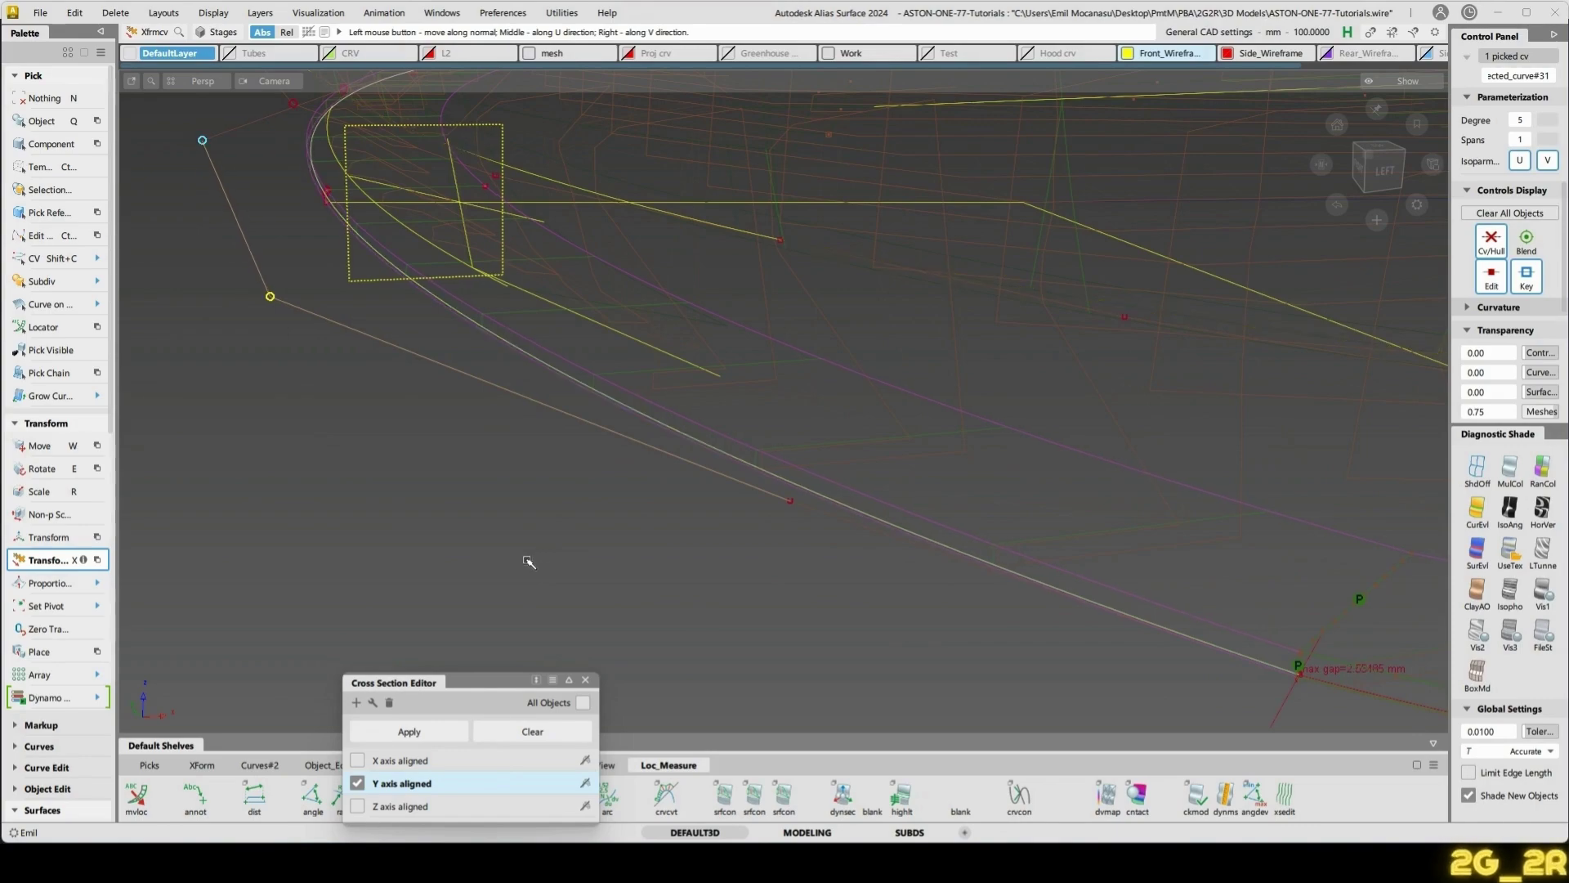
- Set the pivot of both profile lines at the front profile's lower end and snap-move them onto the adjusted lower lip curve
middle_click_drag(444, 441, 629, 584, "alt+shift")
left_click(526, 350, "alt+shift")
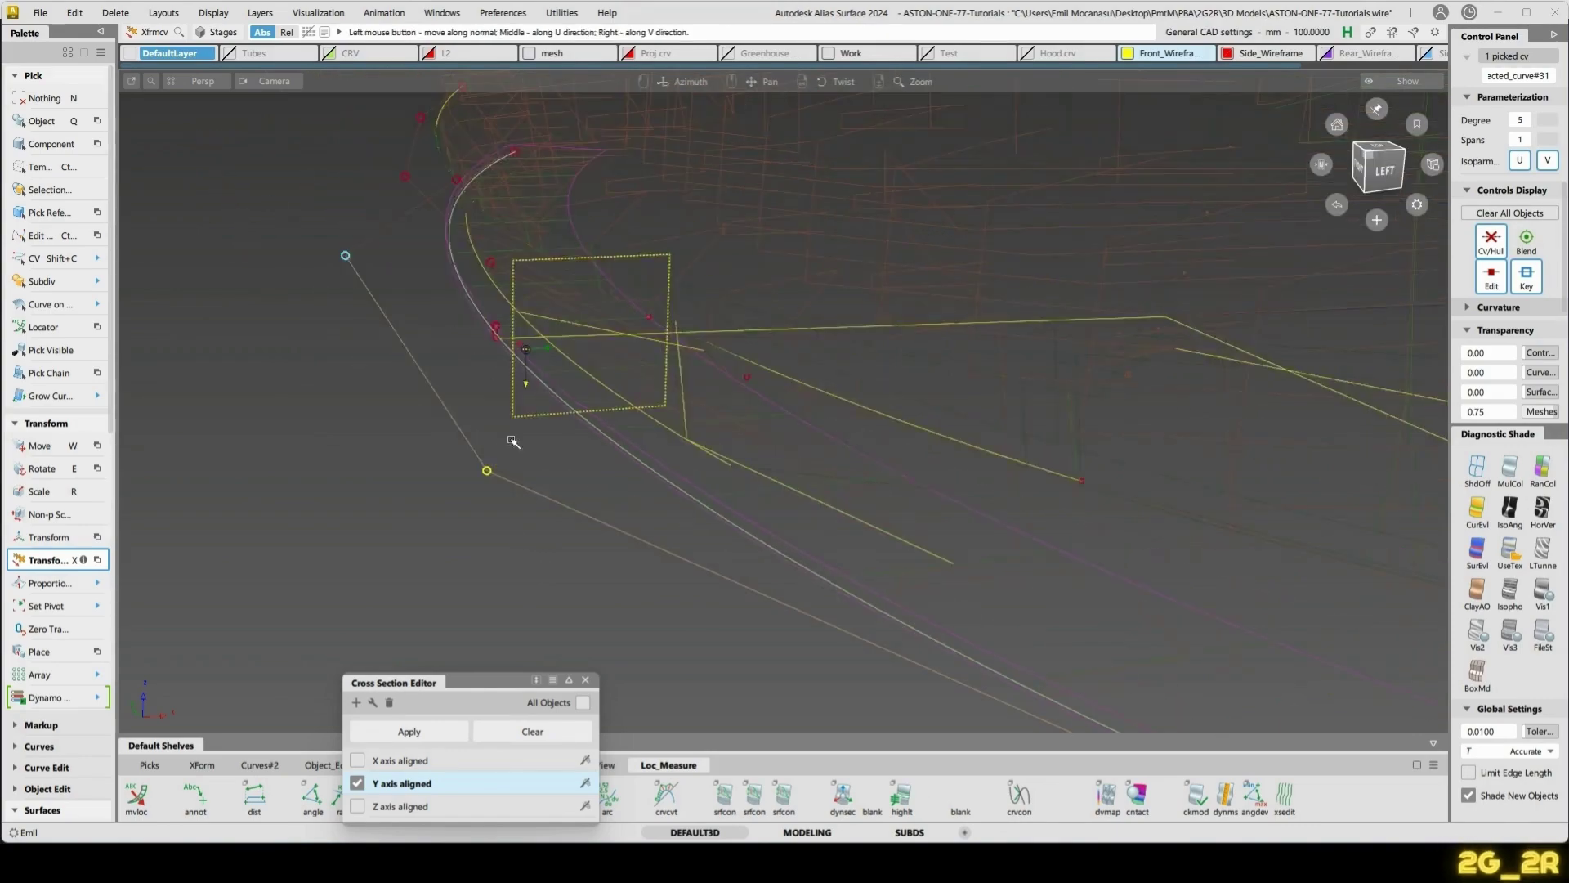
right_click_drag(512, 440, 477, 329, "alt+shift")
middle_click_drag(476, 330, 843, 398, "alt+shift")
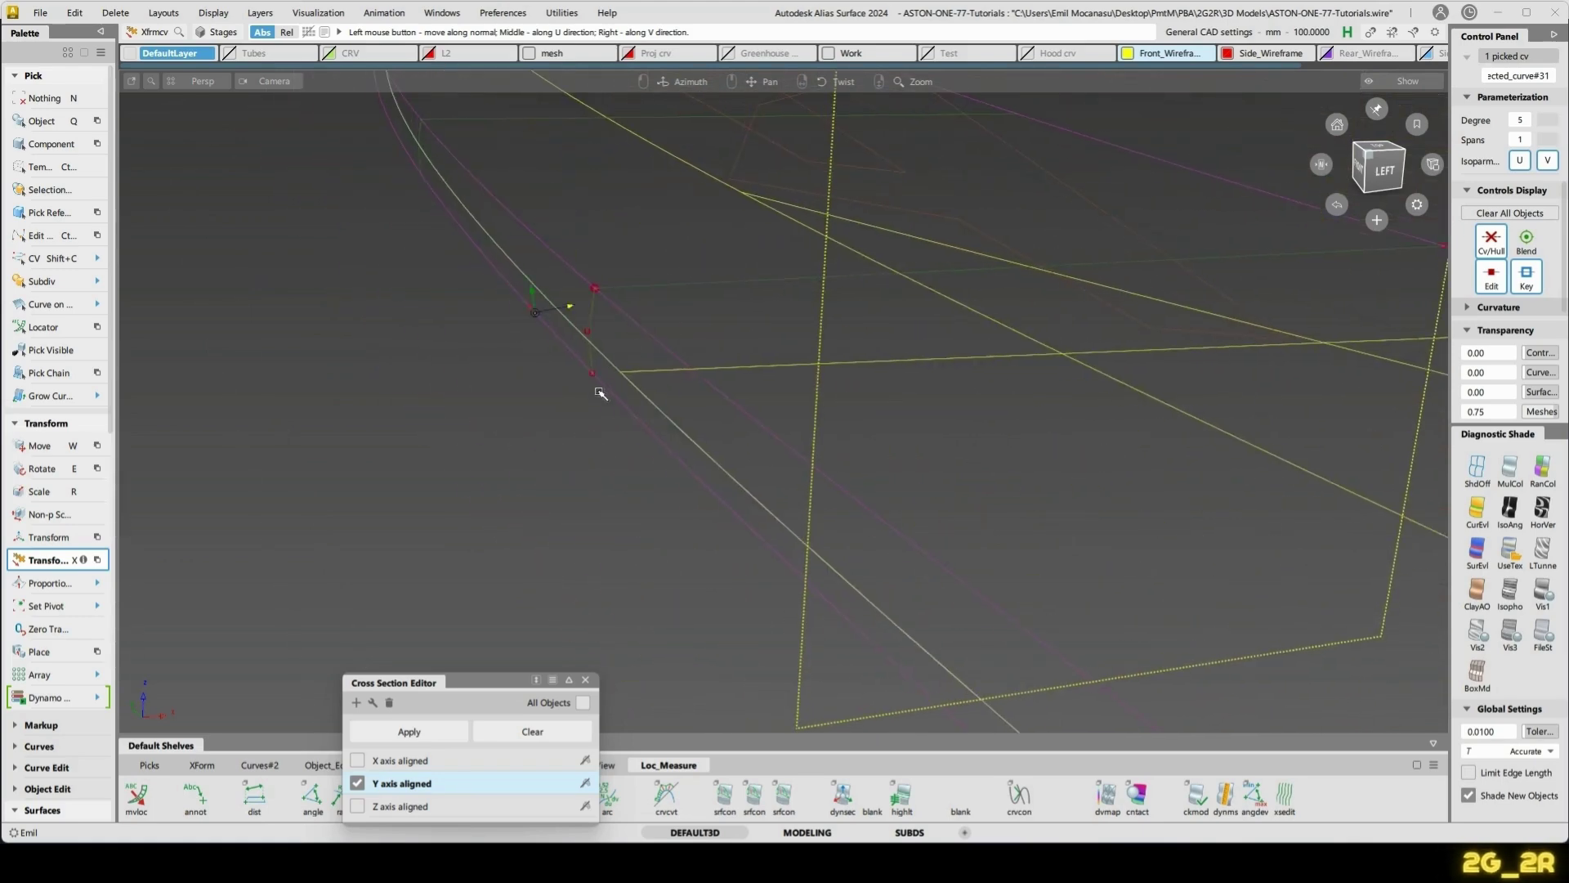
left_click_drag(599, 392, 612, 304, "alt+shift")
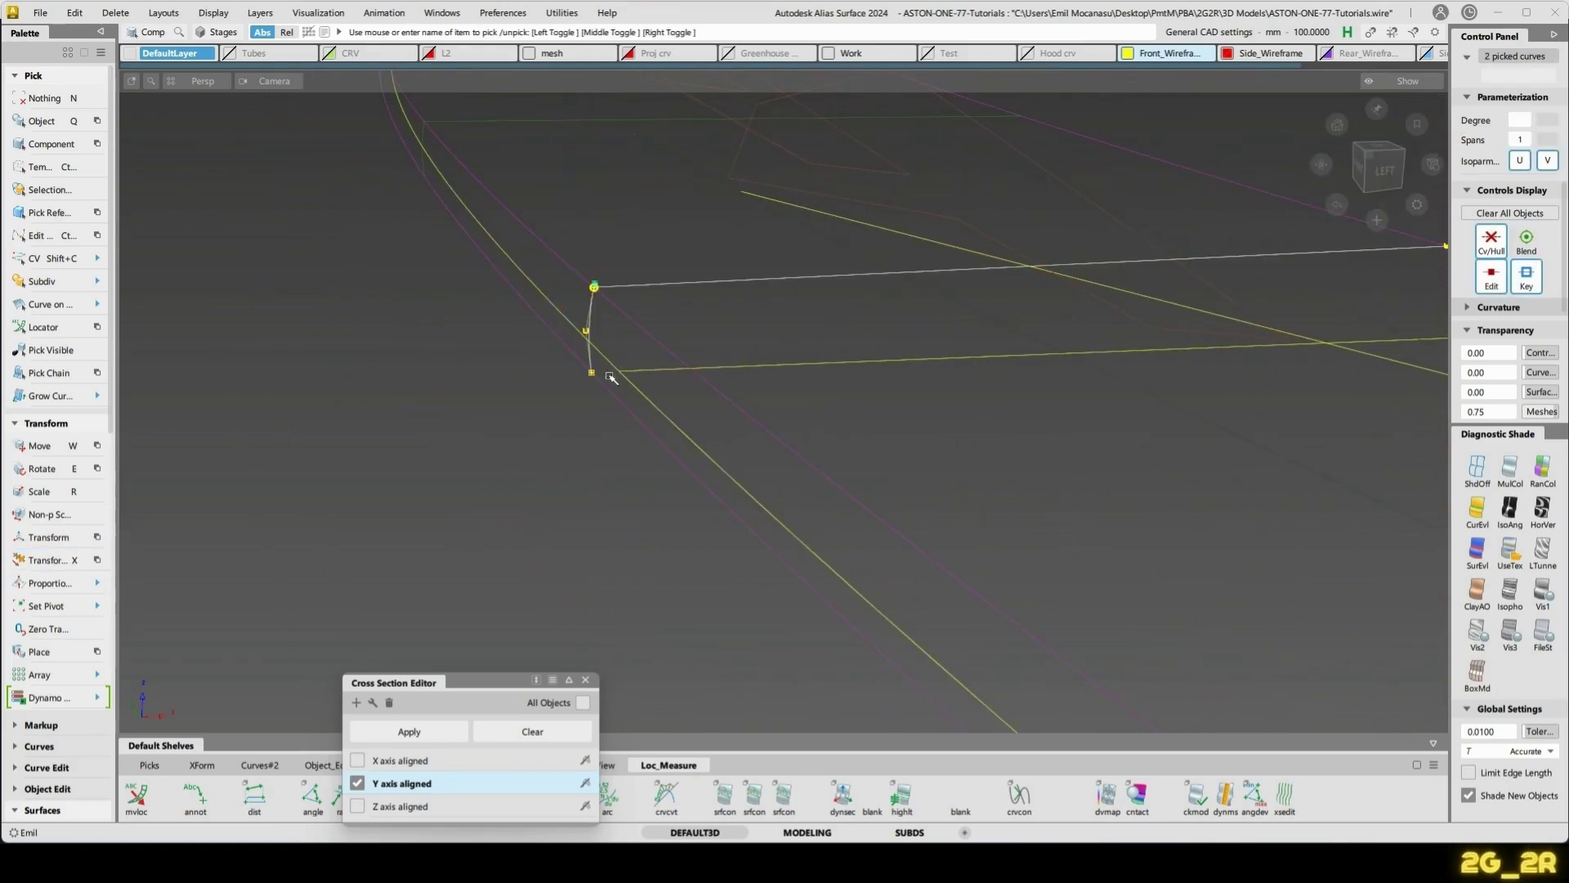
right_click(597, 389, "ctrl+shift")
right_click_drag(637, 376, 643, 373, "ctrl+shift")
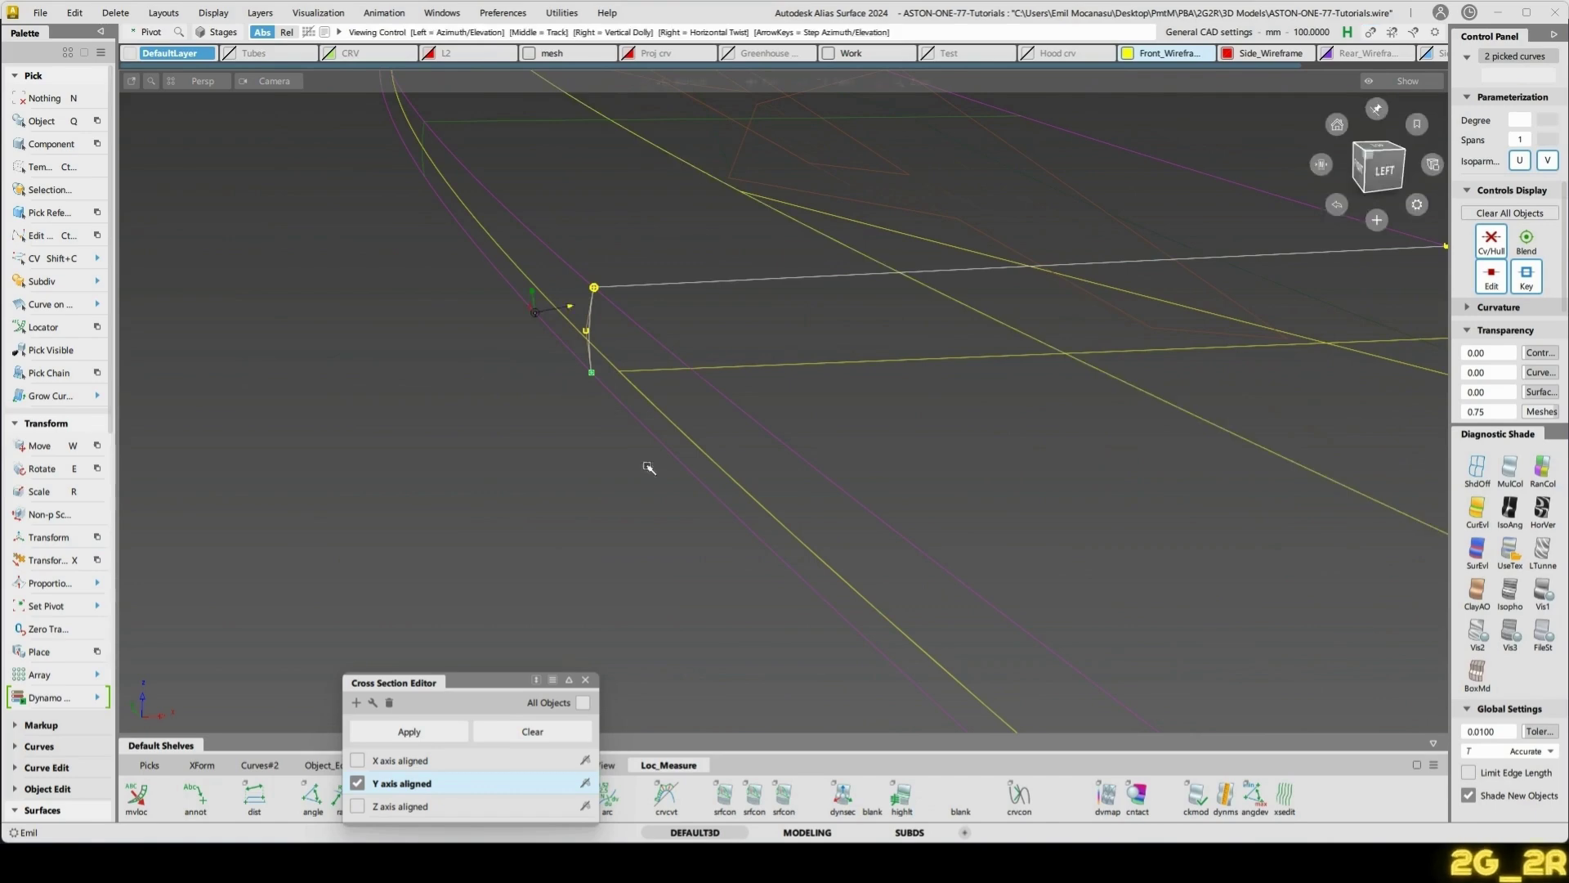
left_click_drag(648, 466, 609, 385, "alt+shift")
key("w")
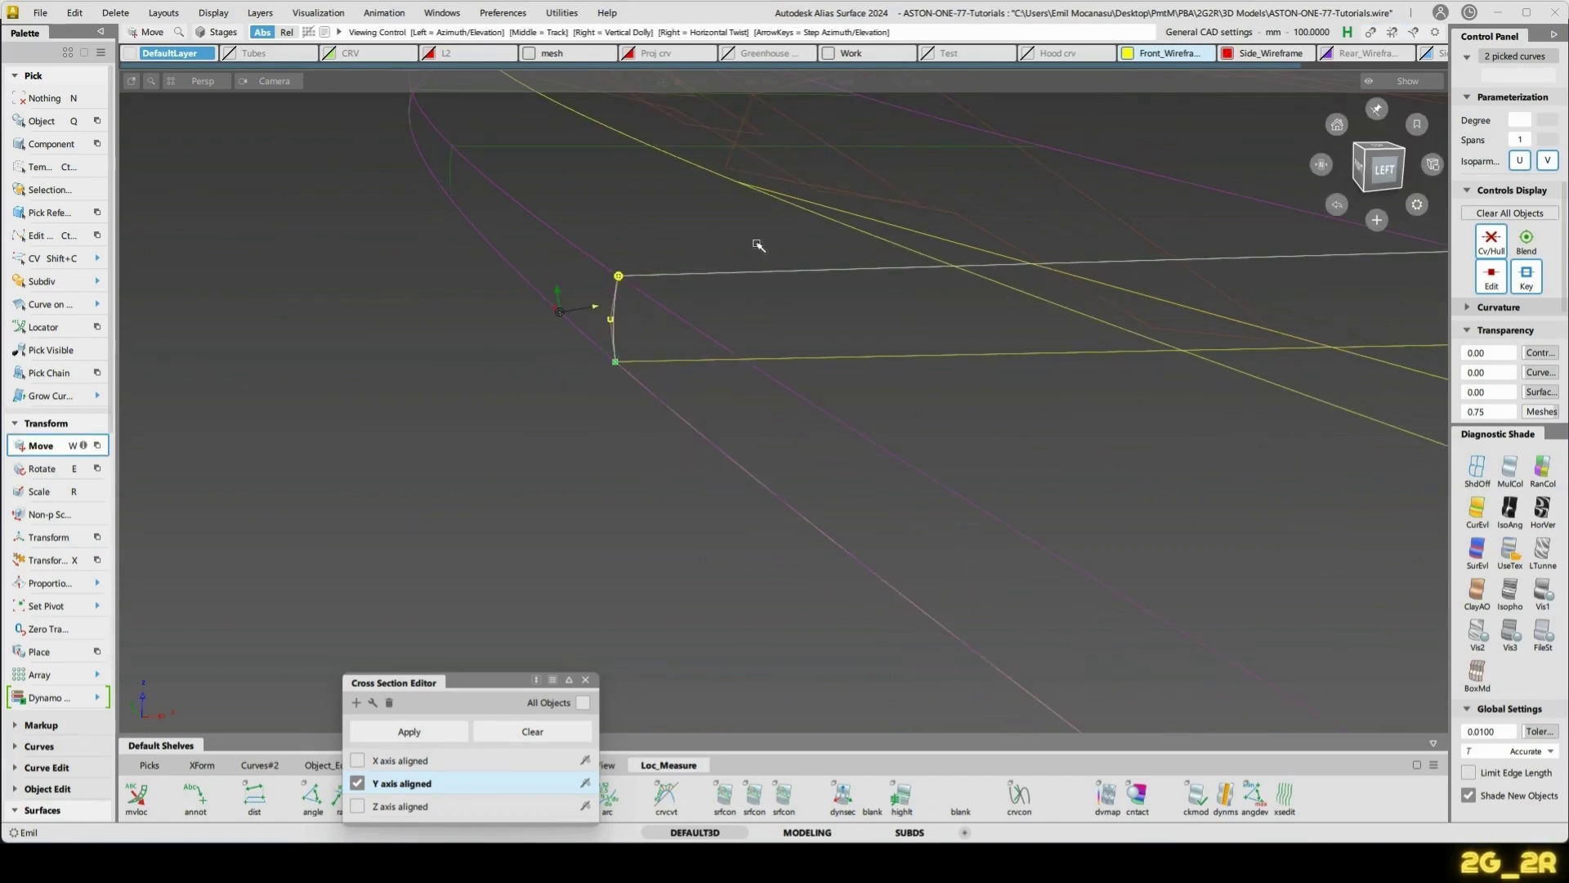
right_click_drag(758, 247, 801, 352, "alt+shift")
left_click(1139, 557, "alt+shift")
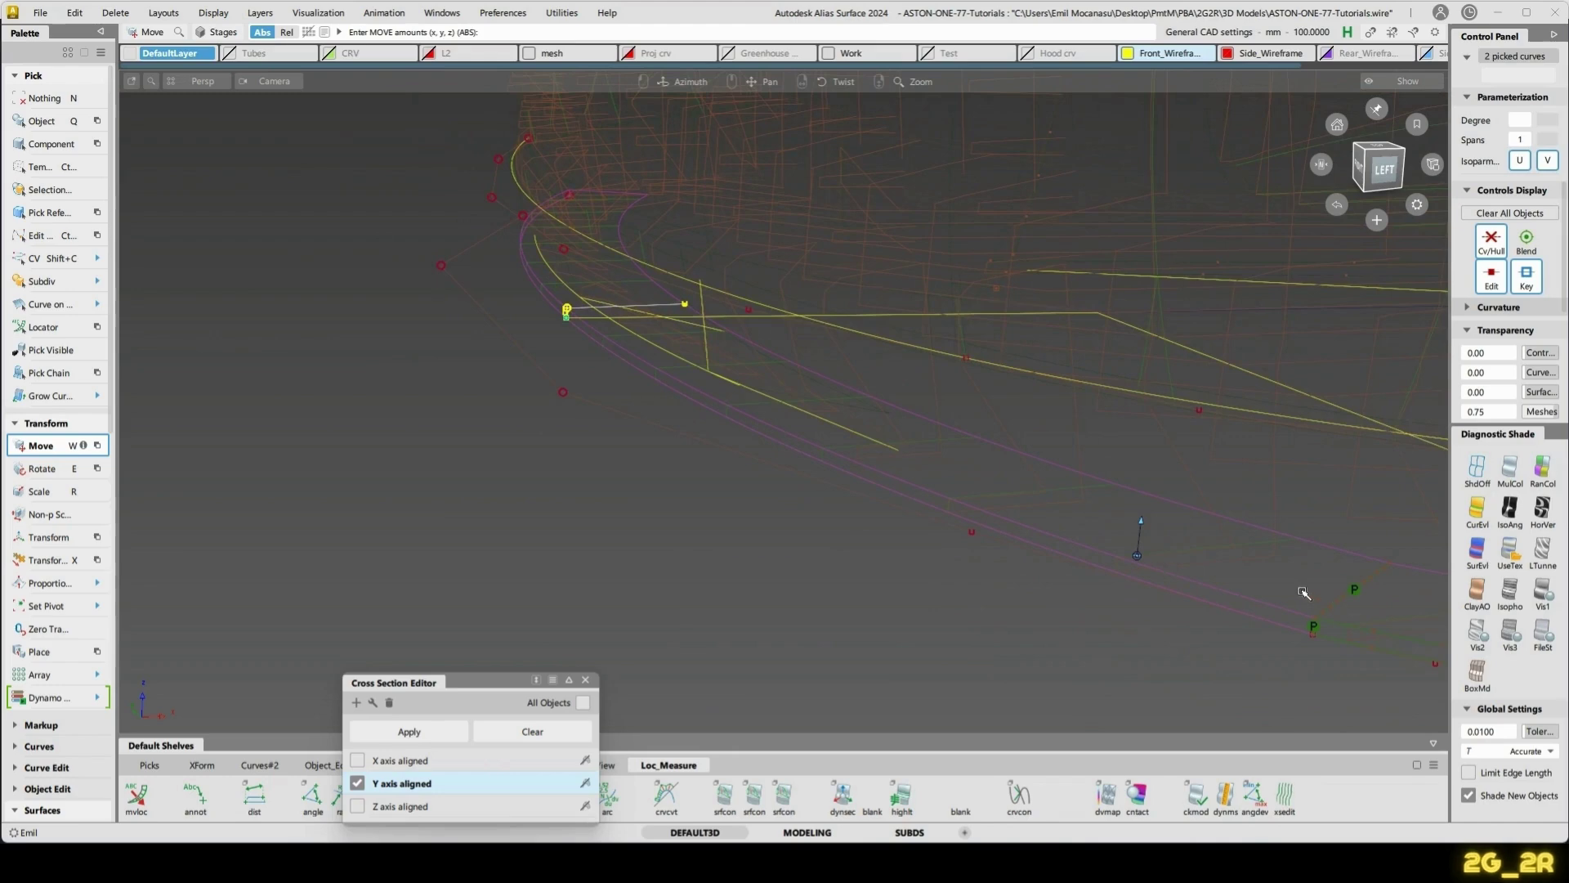
scroll(1203, 578, "up", 3)
middle_click_drag(1263, 568, 1063, 538, "alt+shift")
left_click_drag(1001, 541, 671, 411, "alt+shift")
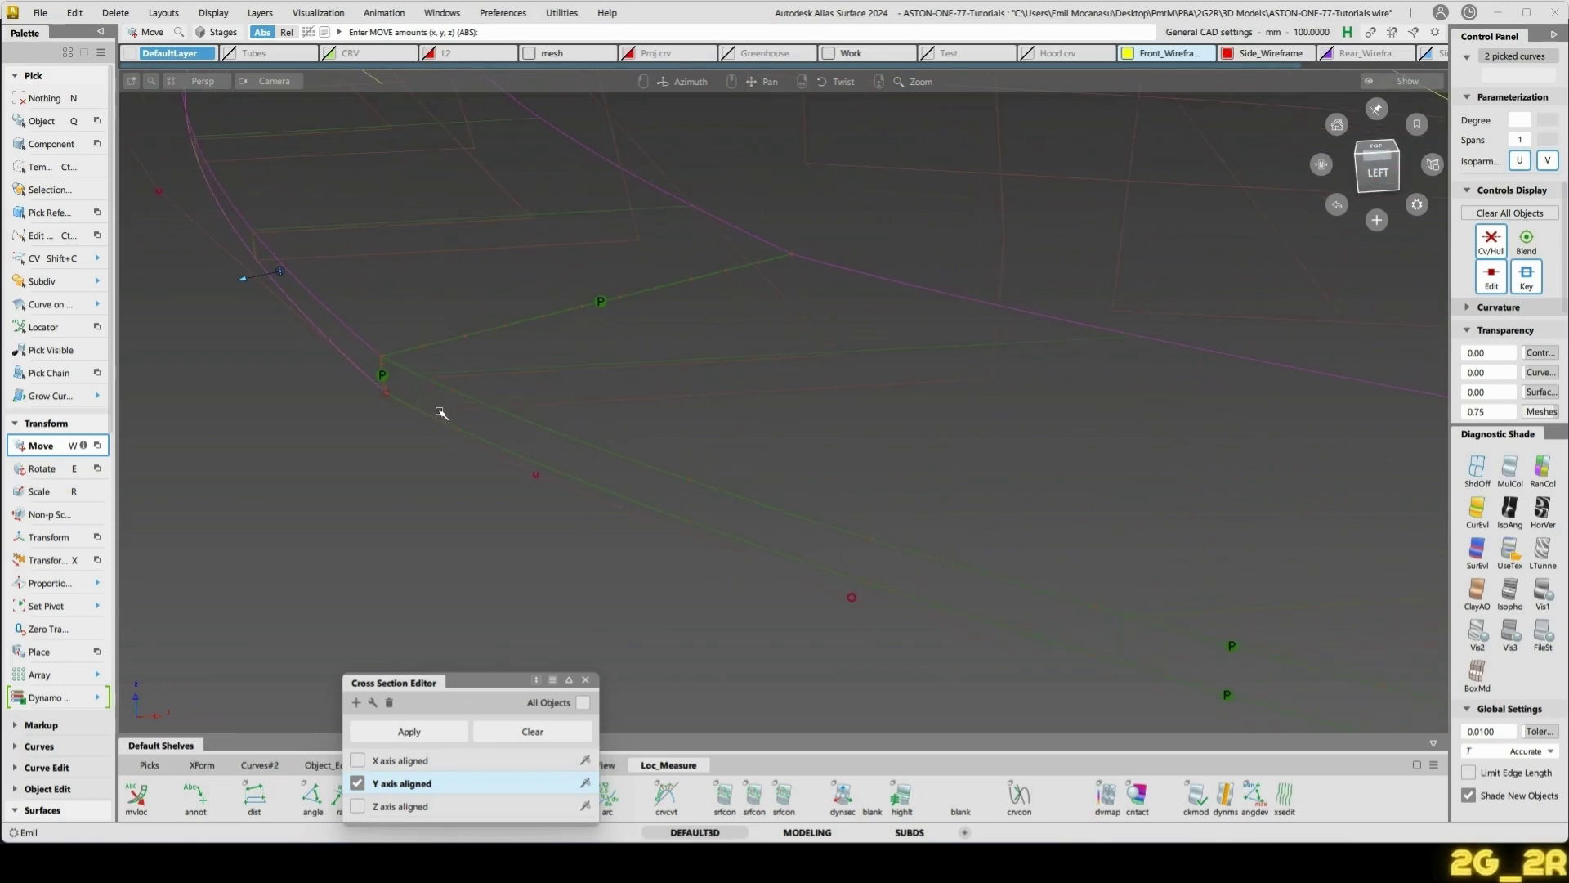
left_click_drag(1068, 620, 1037, 603, "alt+shift")
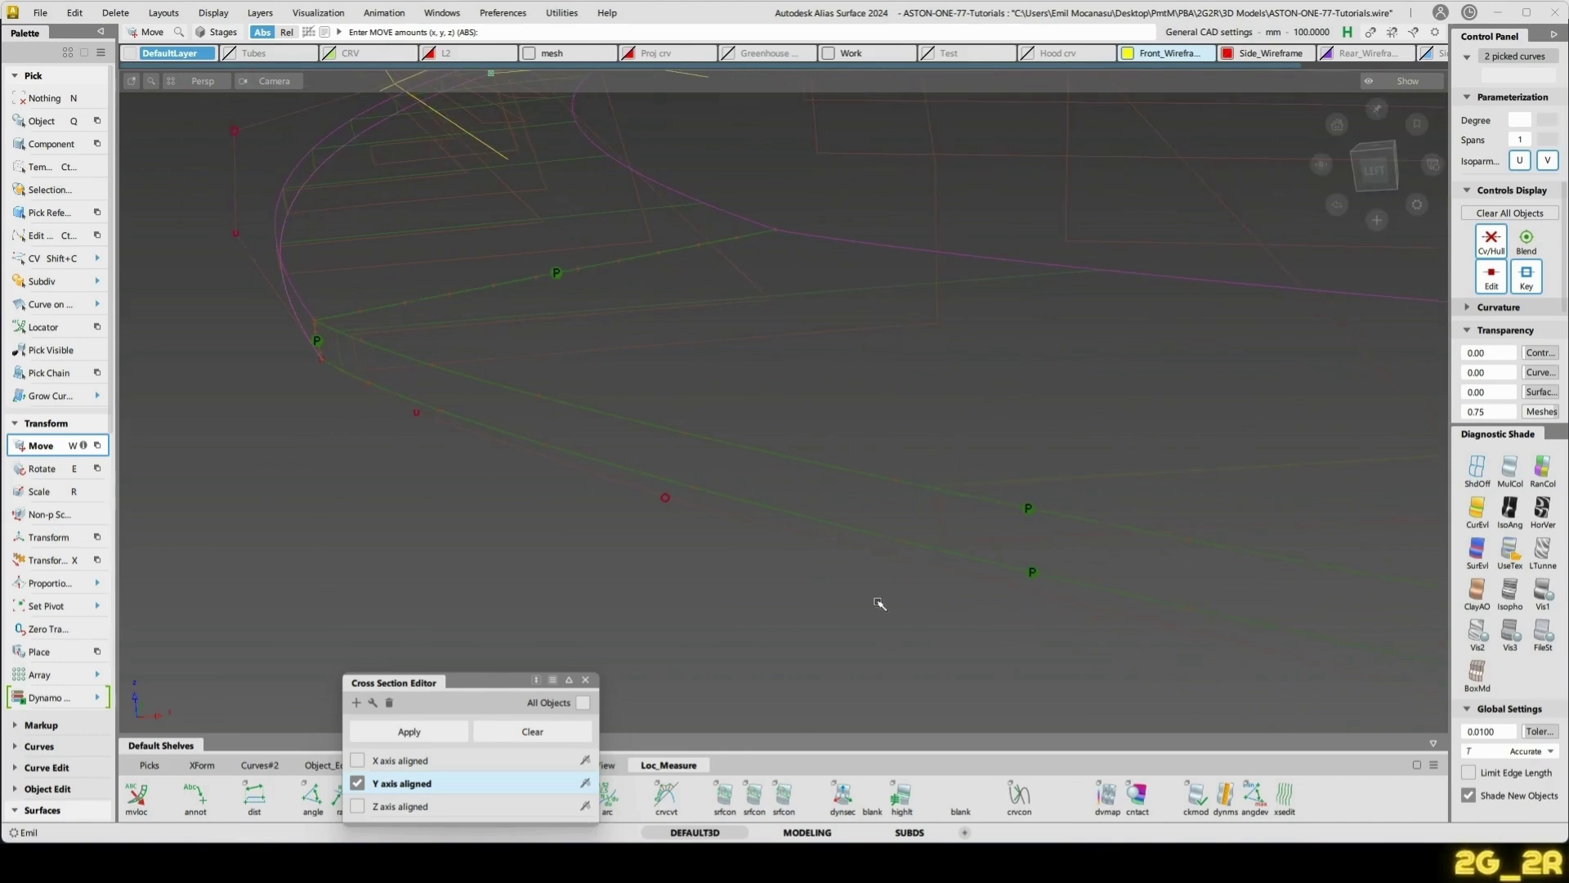
- Move the second and third CVs of the side lower lip curve slightly along the curve's normal with Transform CV
key("n")
key("shift+c")
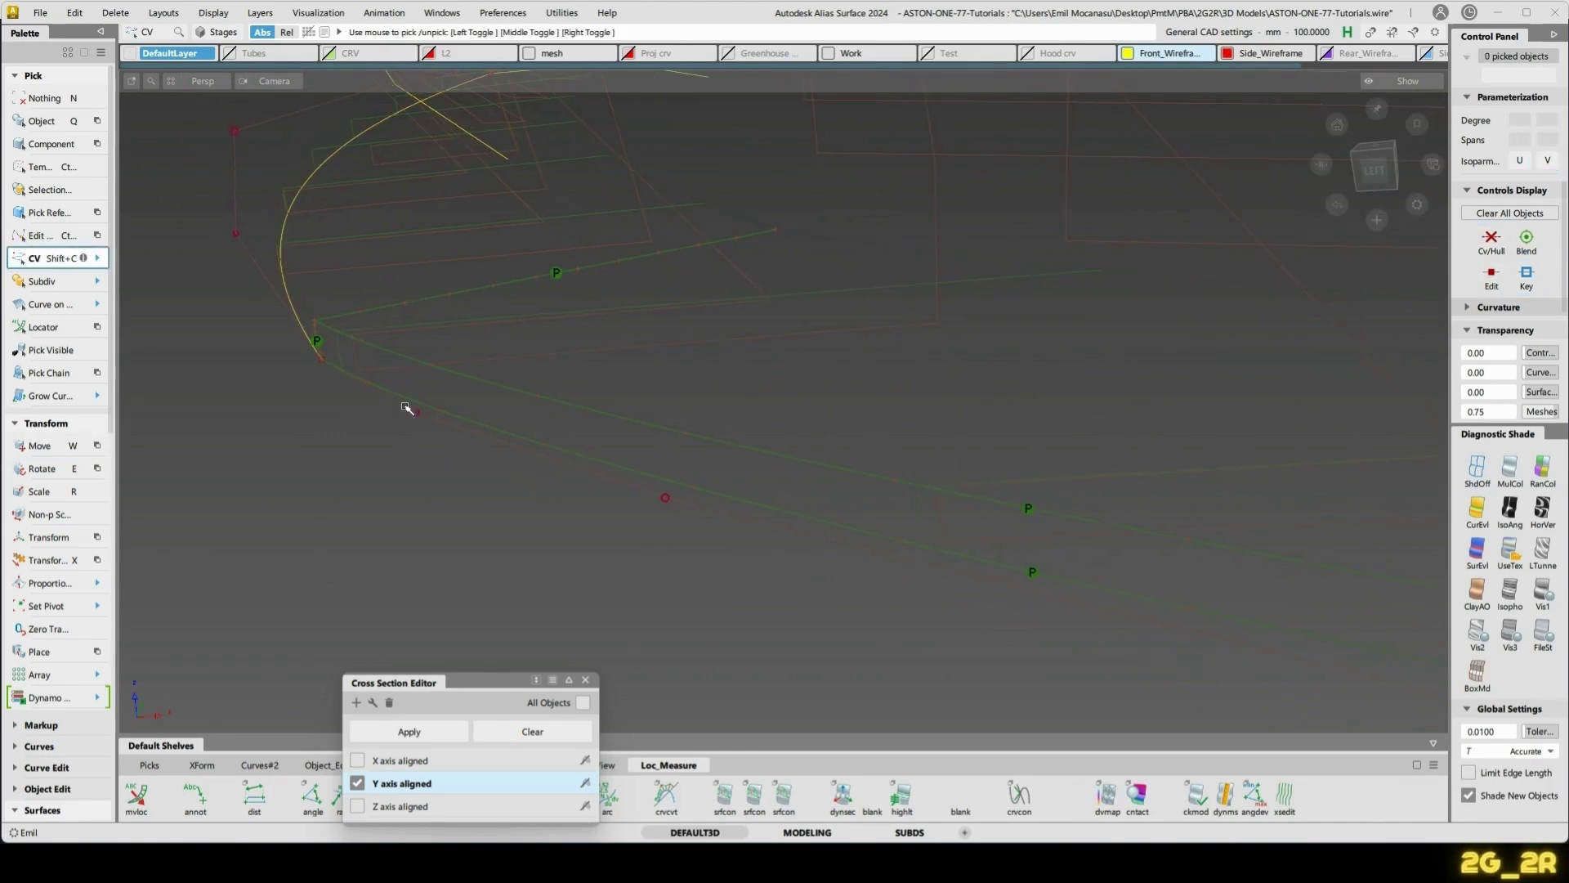
left_click(415, 411)
key("x")
key("x")
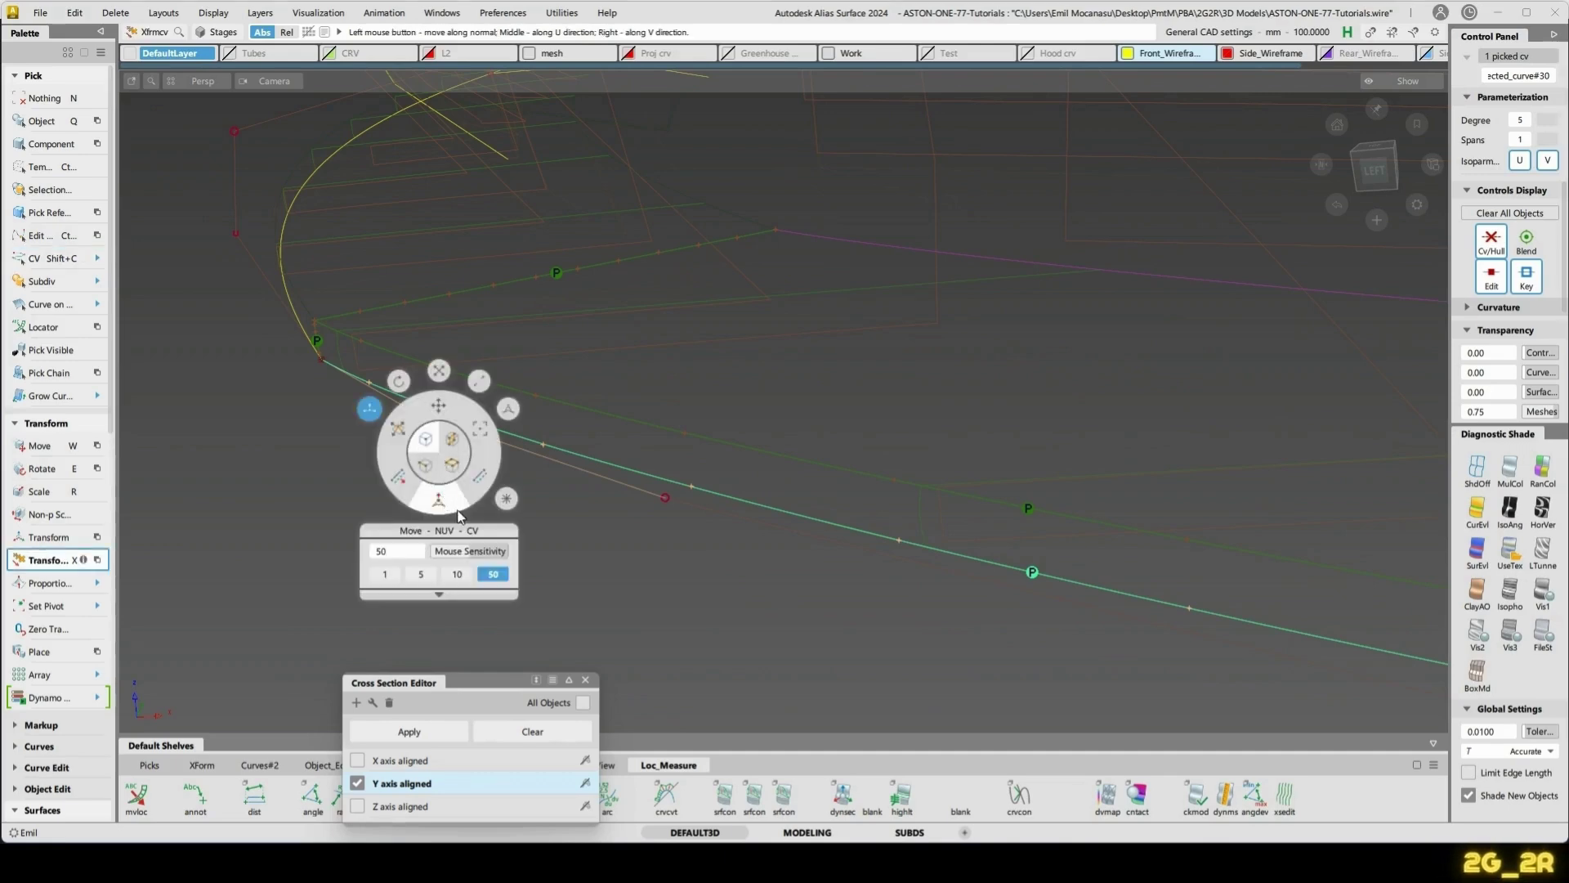
left_click(459, 515)
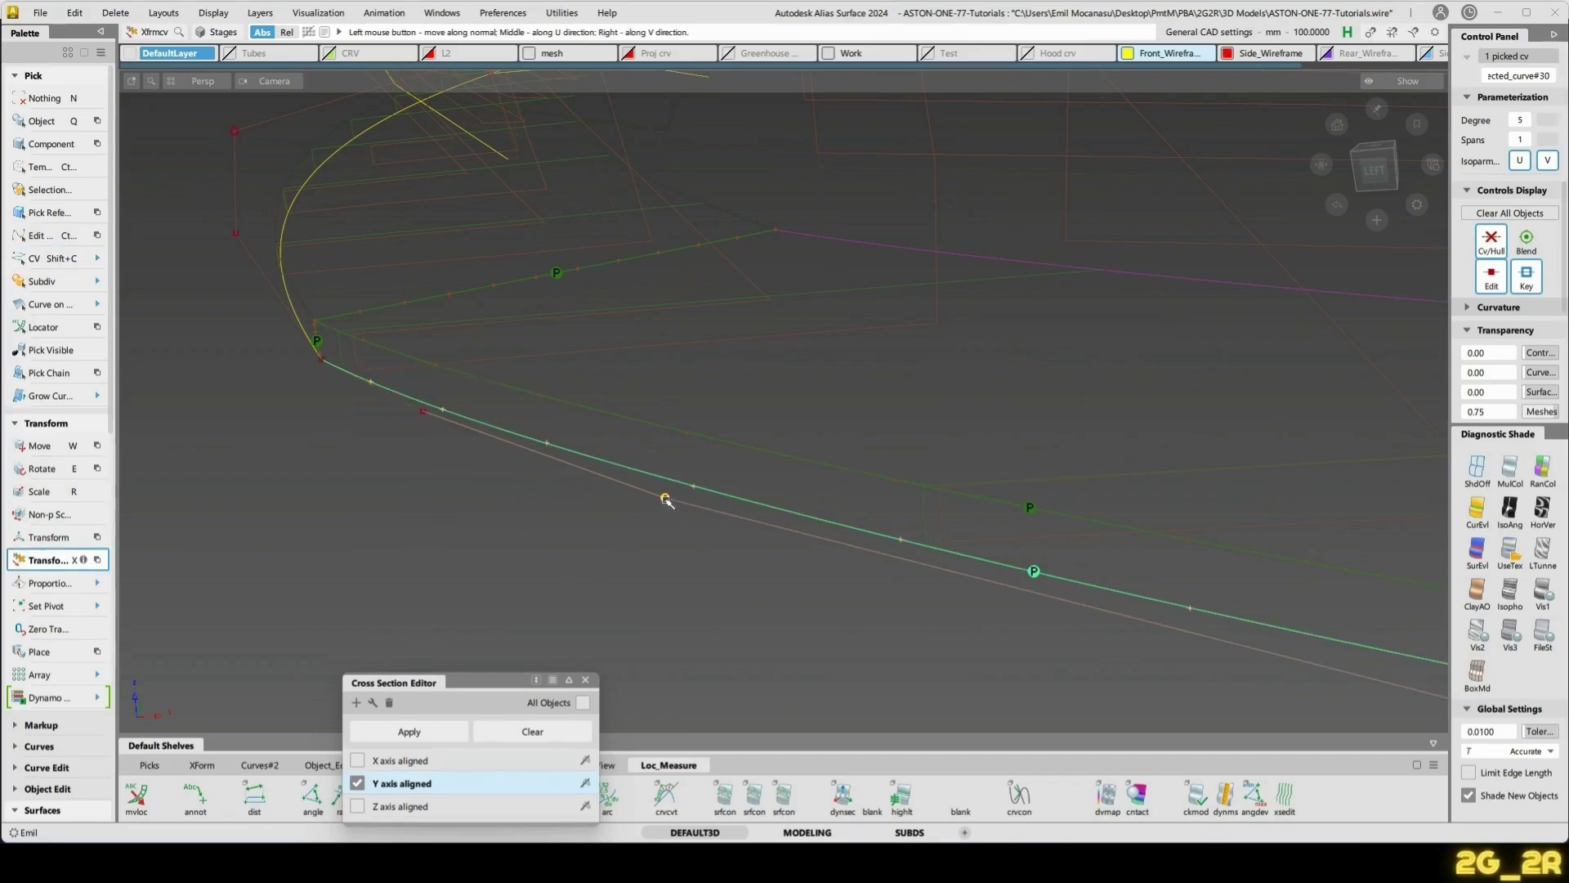
left_click_drag(746, 594, 674, 609)
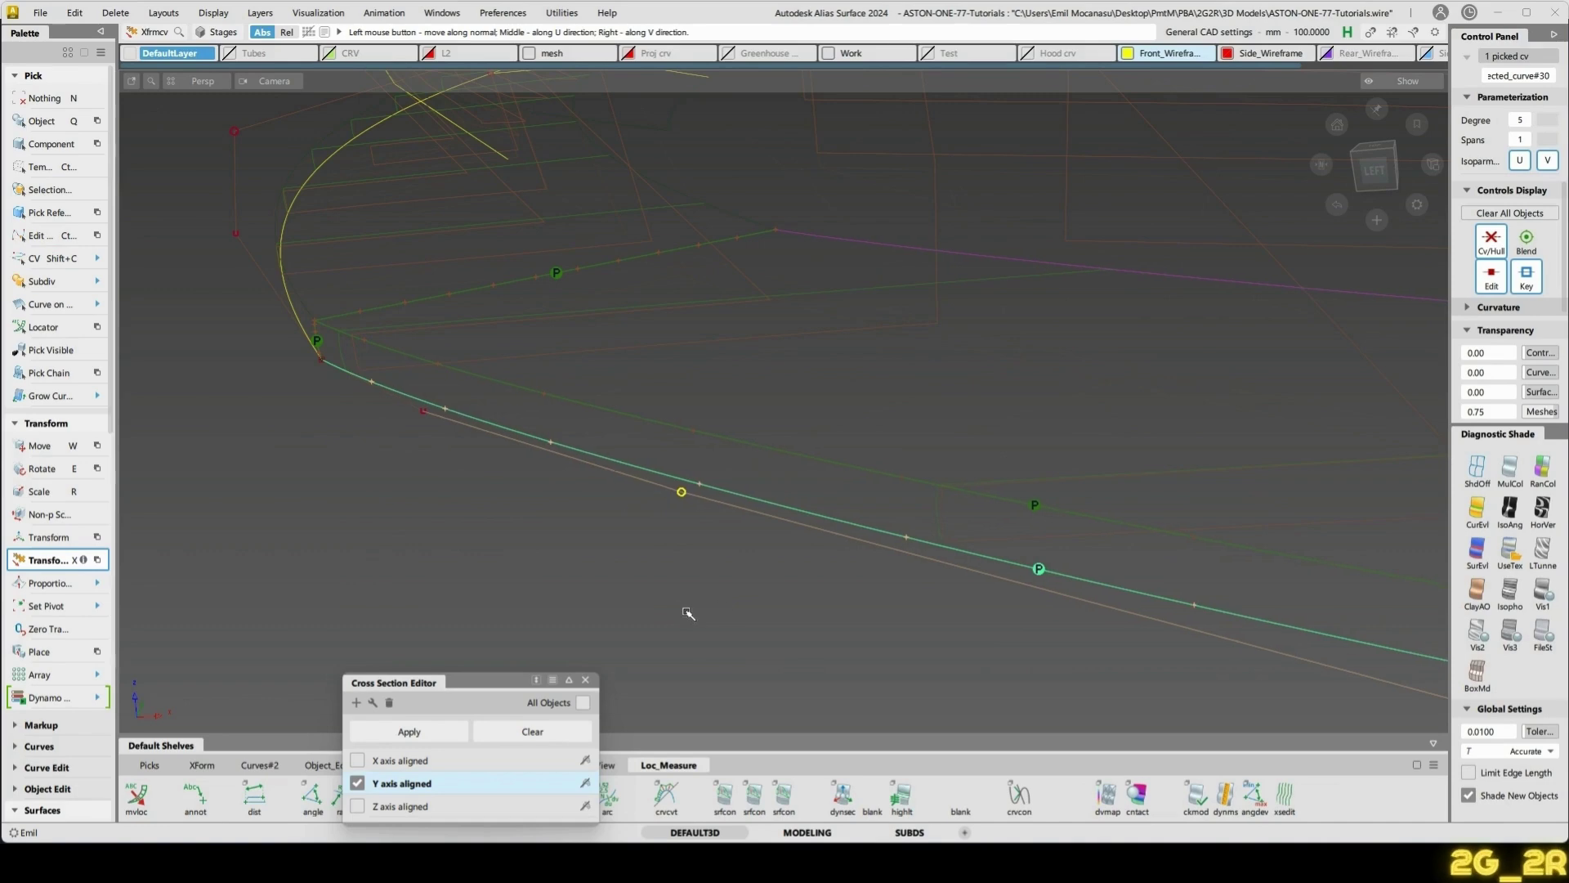
- Examine the adjusted side lower lip curve along its length back to the wheel-arch end and clear the selection
mouse_move(799, 612)
middle_mouse_down("alt+shift")
mouse_move(676, 511)
mouse_move(625, 543)
middle_mouse_up("alt+shift")
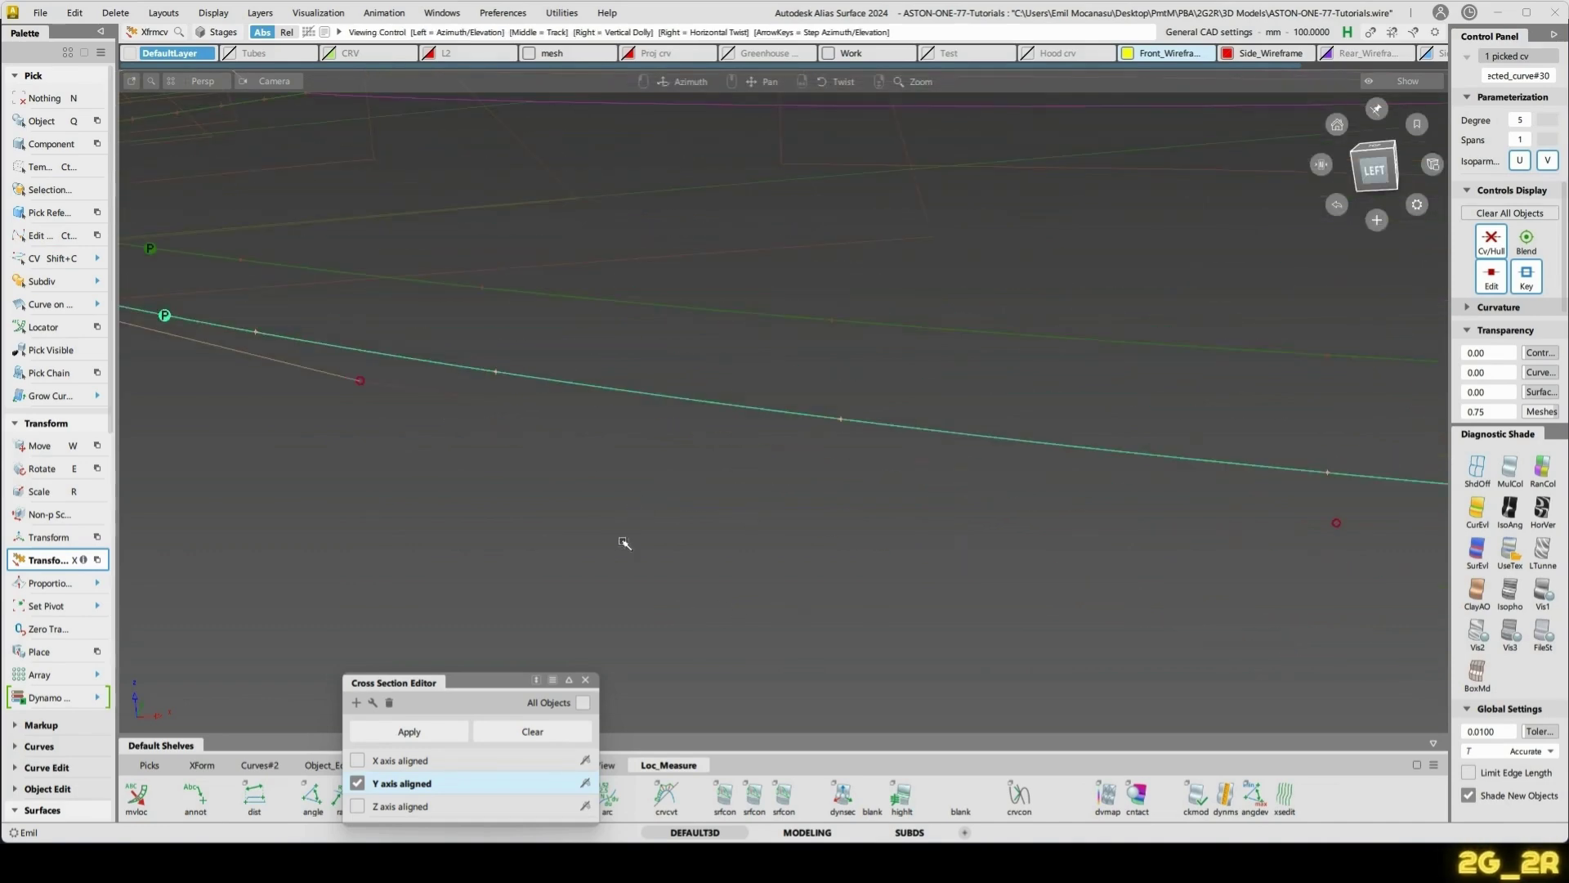
left_click(877, 424, "alt+shift")
right_click_drag(965, 389, 1010, 444, "alt+shift")
left_click_drag(1009, 443, 669, 333, "alt+shift")
middle_click_drag(669, 333, 729, 424, "alt+shift")
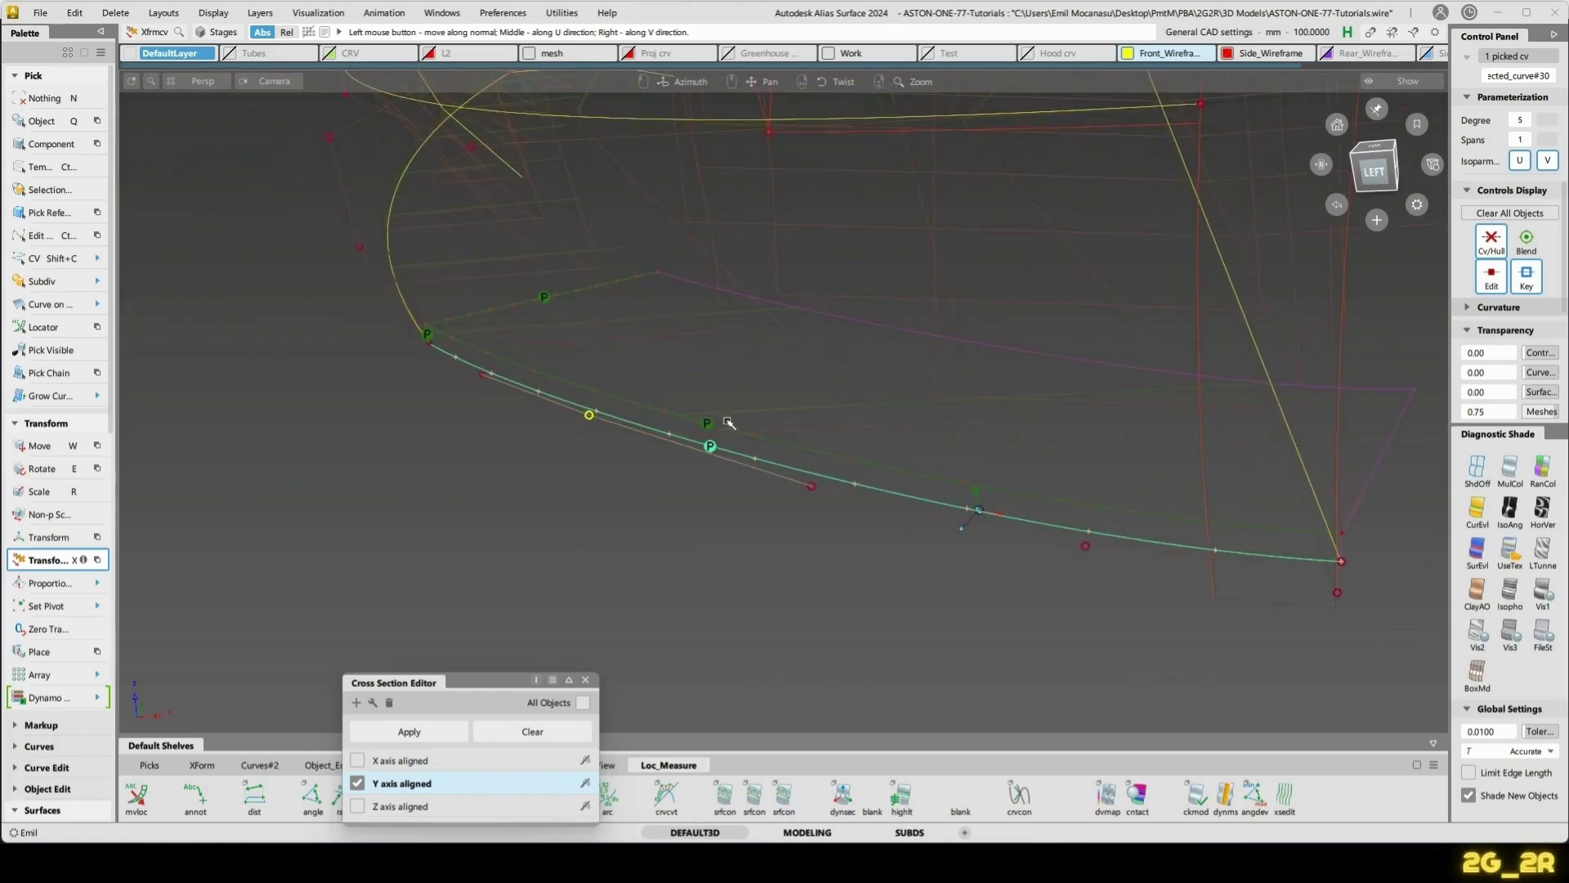
left_click(709, 444, "alt+shift")
mouse_move(657, 439)
left_mouse_down("alt+shift")
mouse_move(722, 394)
mouse_move(792, 578)
mouse_move(959, 604)
mouse_move(1037, 652)
mouse_move(746, 578)
mouse_move(911, 585)
mouse_move(911, 618)
mouse_move(914, 539)
mouse_move(976, 558)
mouse_move(795, 532)
mouse_move(781, 587)
mouse_move(786, 541)
left_mouse_up("alt+shift")
key("n")
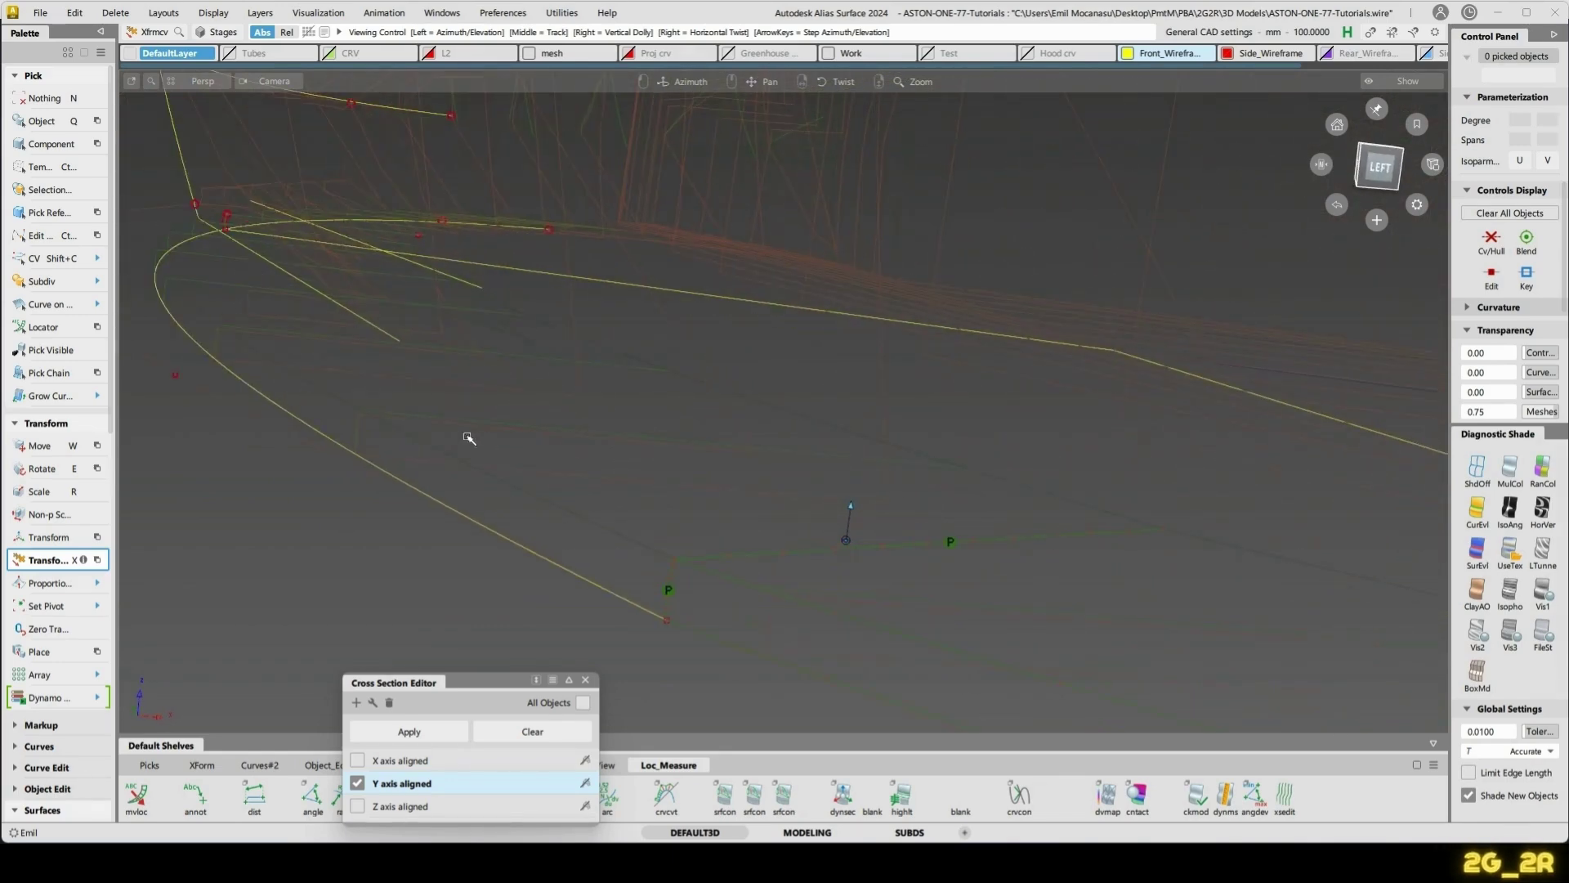
- Shorten the curved front profile at its upper end by about 0.7 mm with Extend in the left view
left_click_drag(448, 433, 763, 378, "alt+shift")
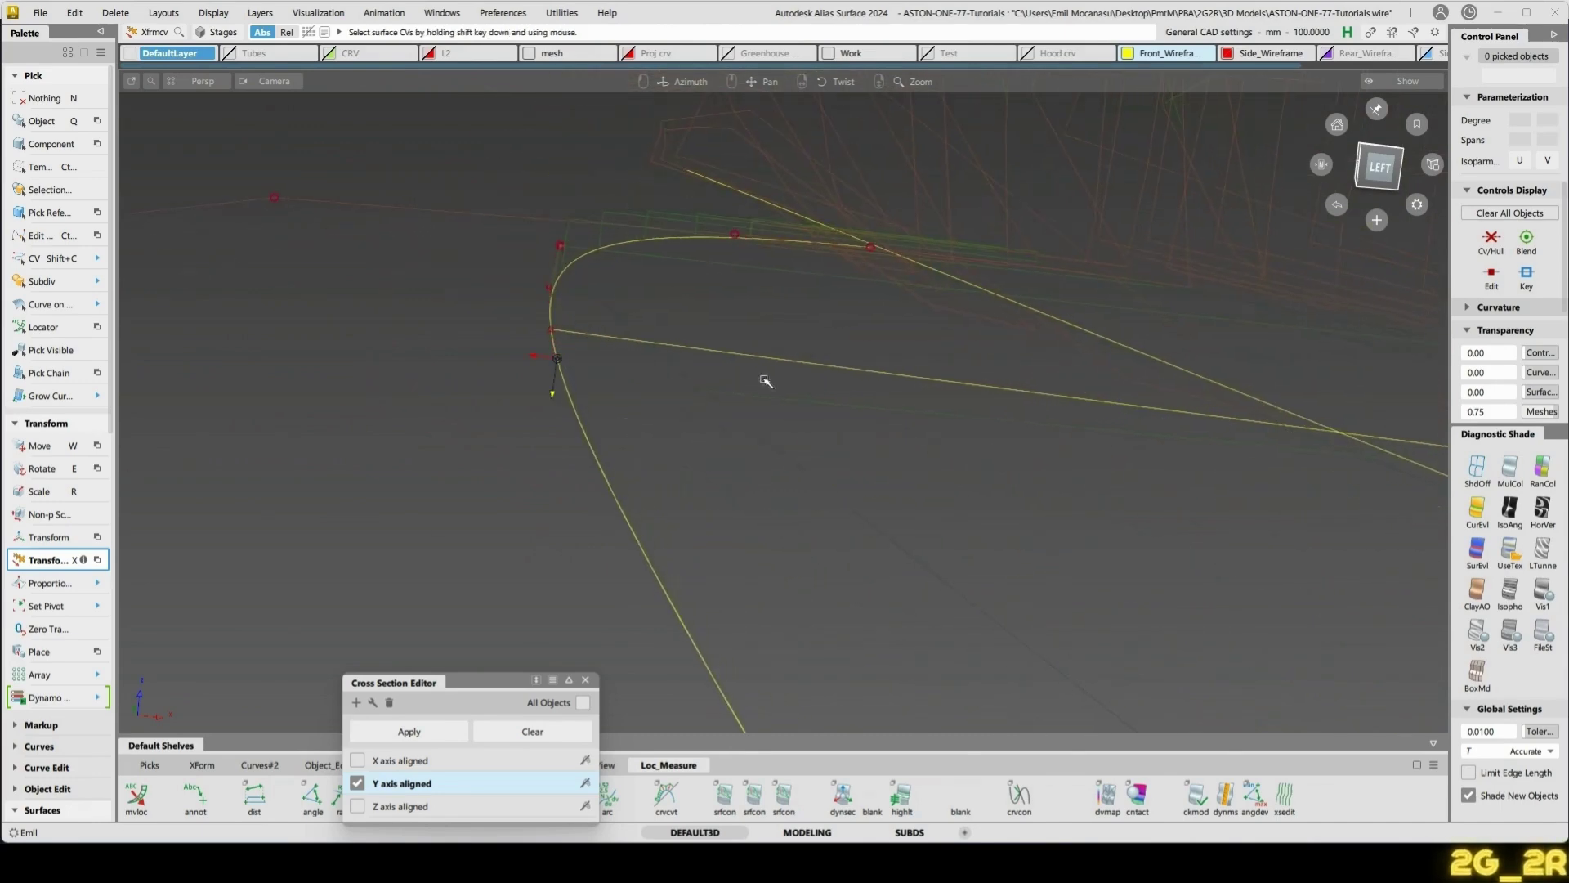
left_click(1382, 164)
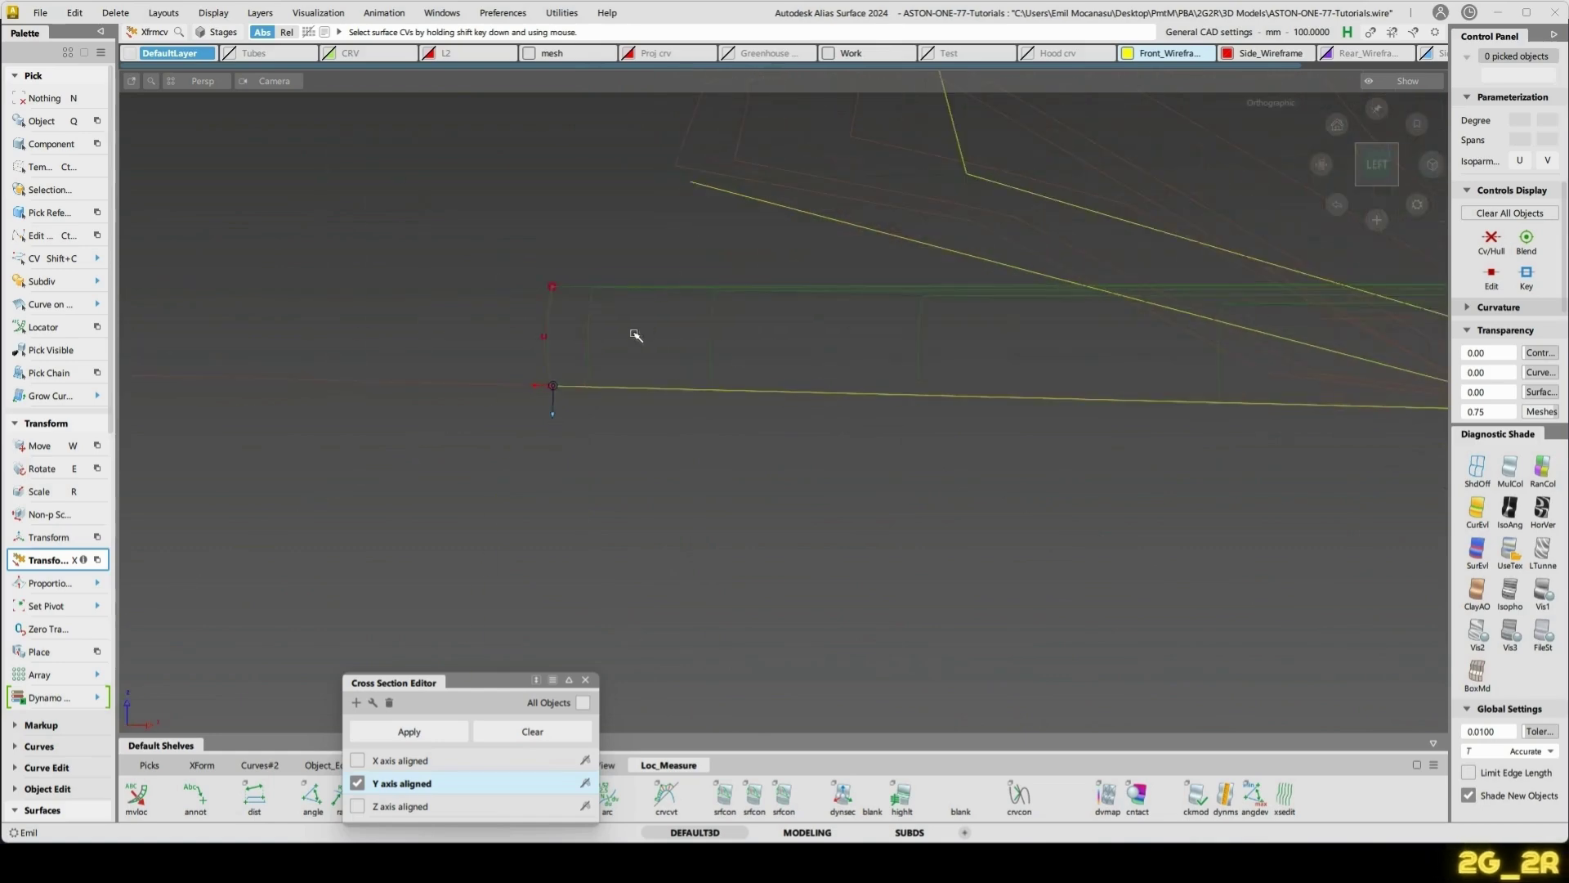
middle_click(545, 286, "ctrl+shift")
middle_click_drag(551, 378, 552, 382, "ctrl+shift")
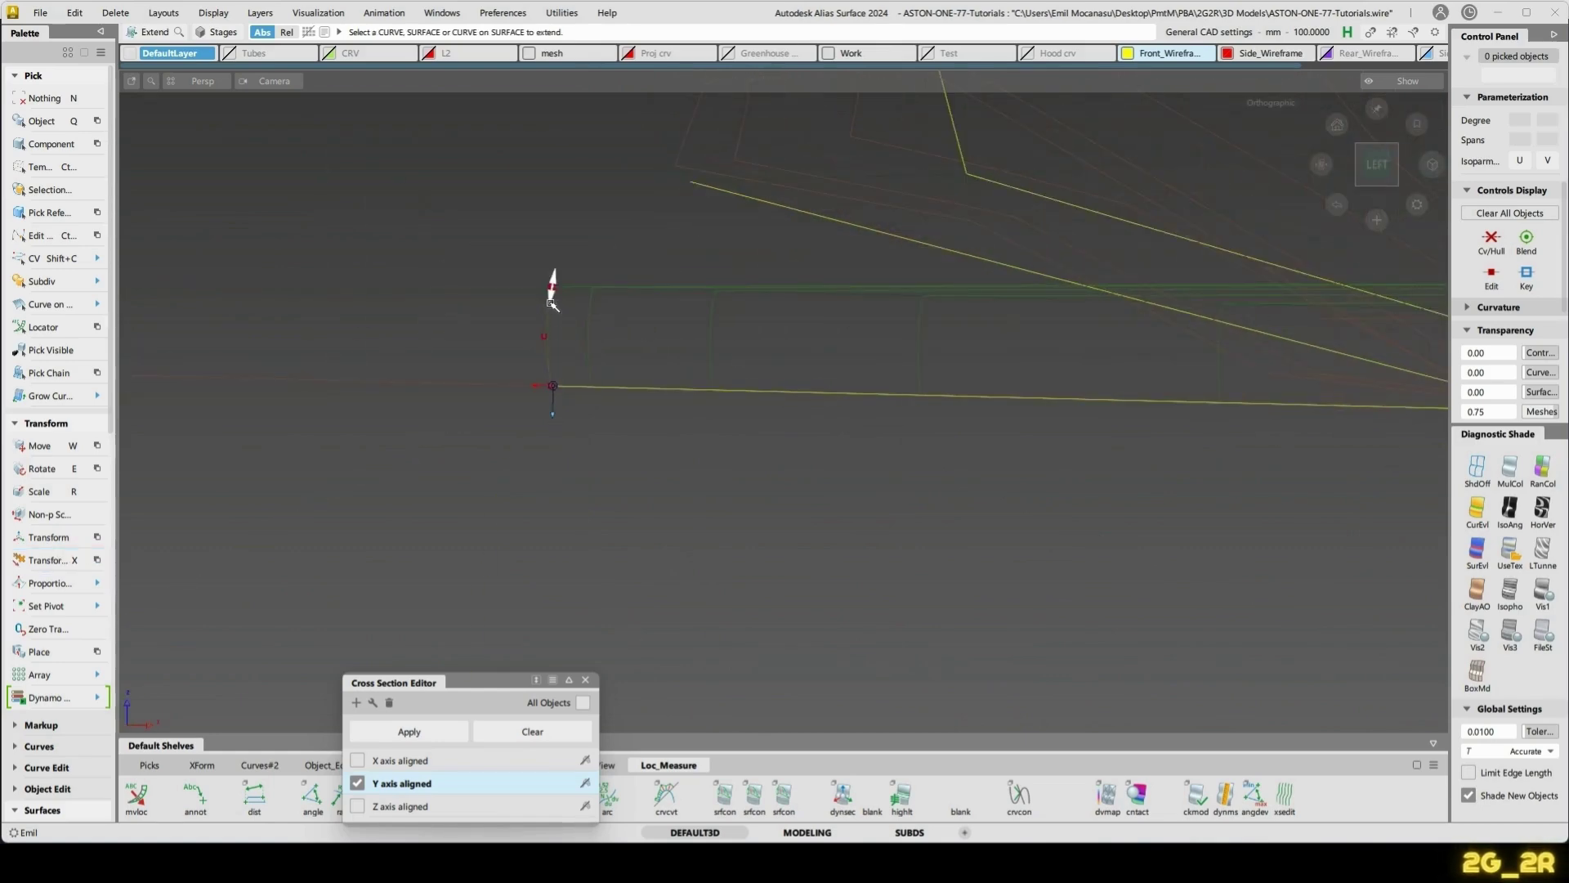
left_click(553, 304)
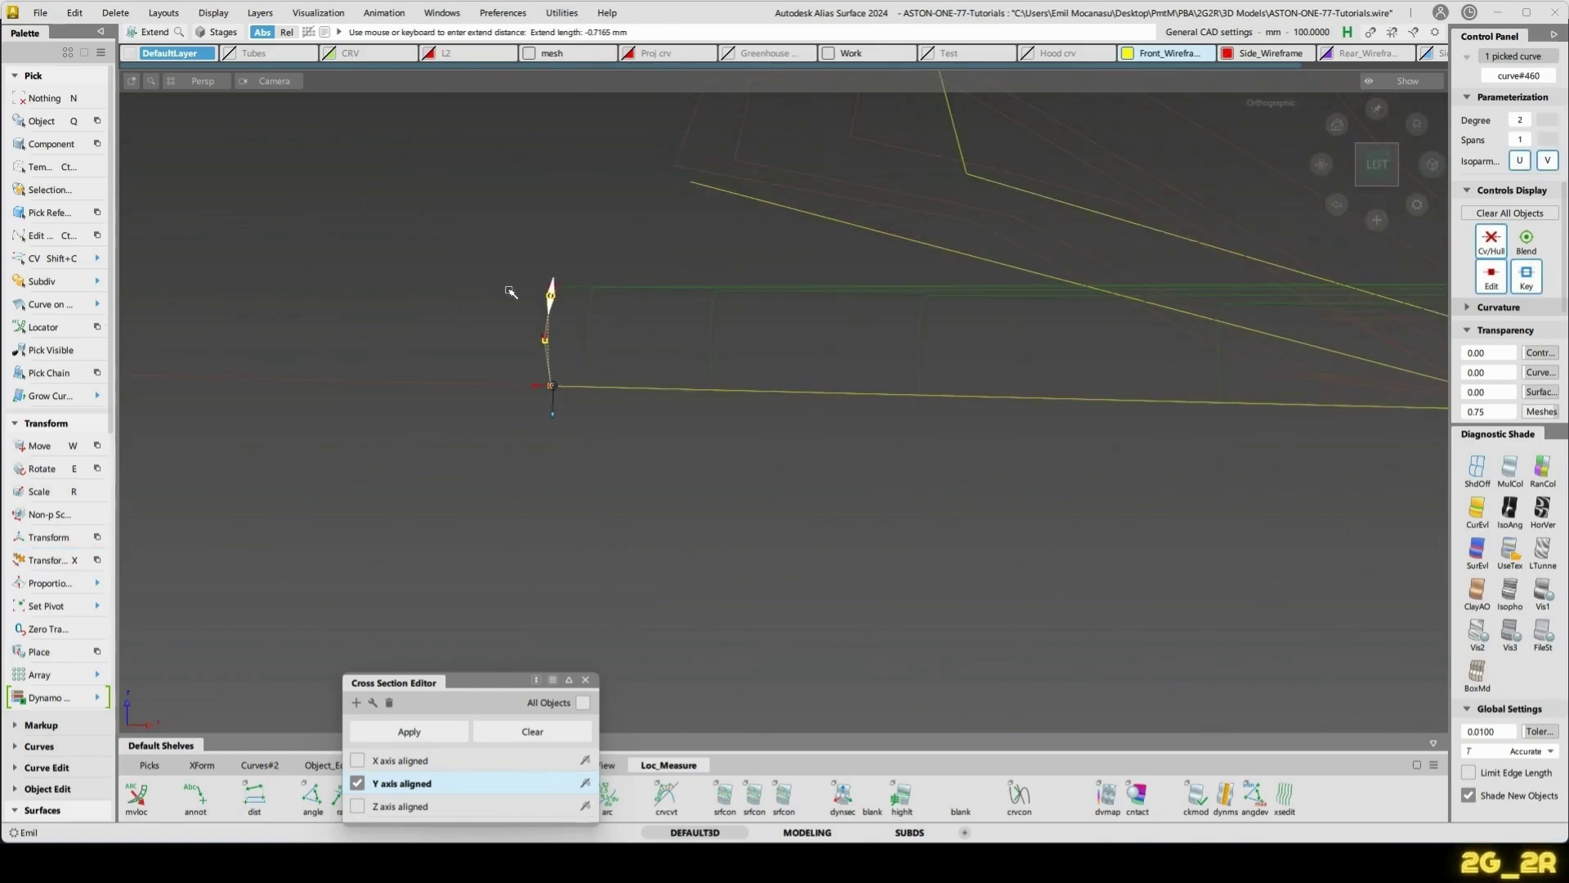
left_click_drag(511, 293, 503, 287)
- Stretch the front end of the upper profile line to snap onto the upper end of the shortened front profile
left_click_drag(502, 288, 629, 314, "alt+shift")
key("s")
left_click(514, 254)
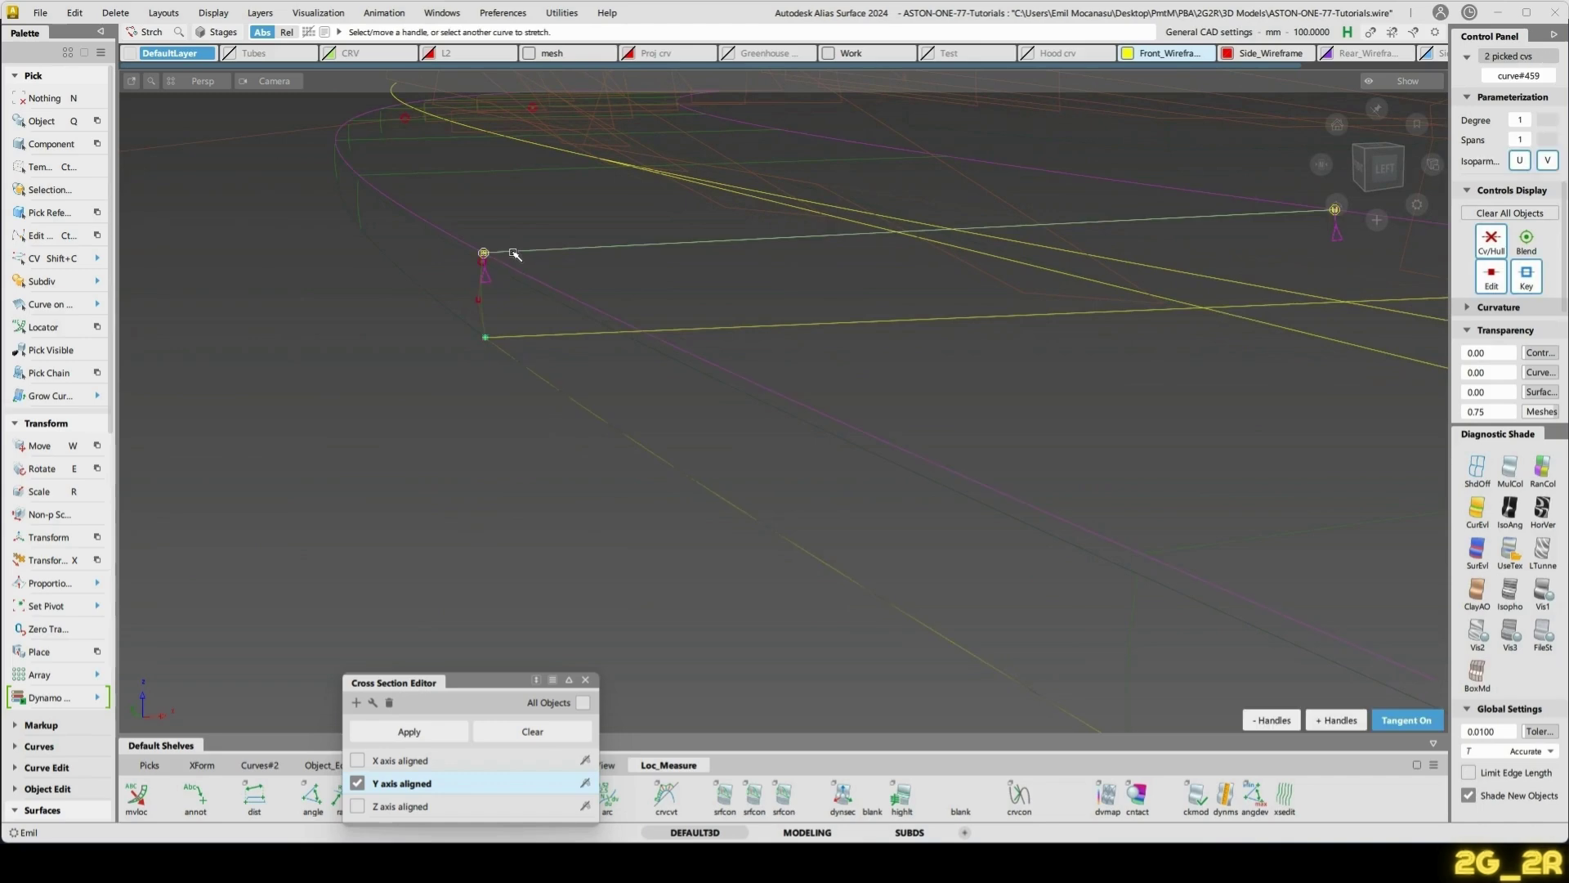
left_click_drag(482, 254, 475, 265, "ctrl")
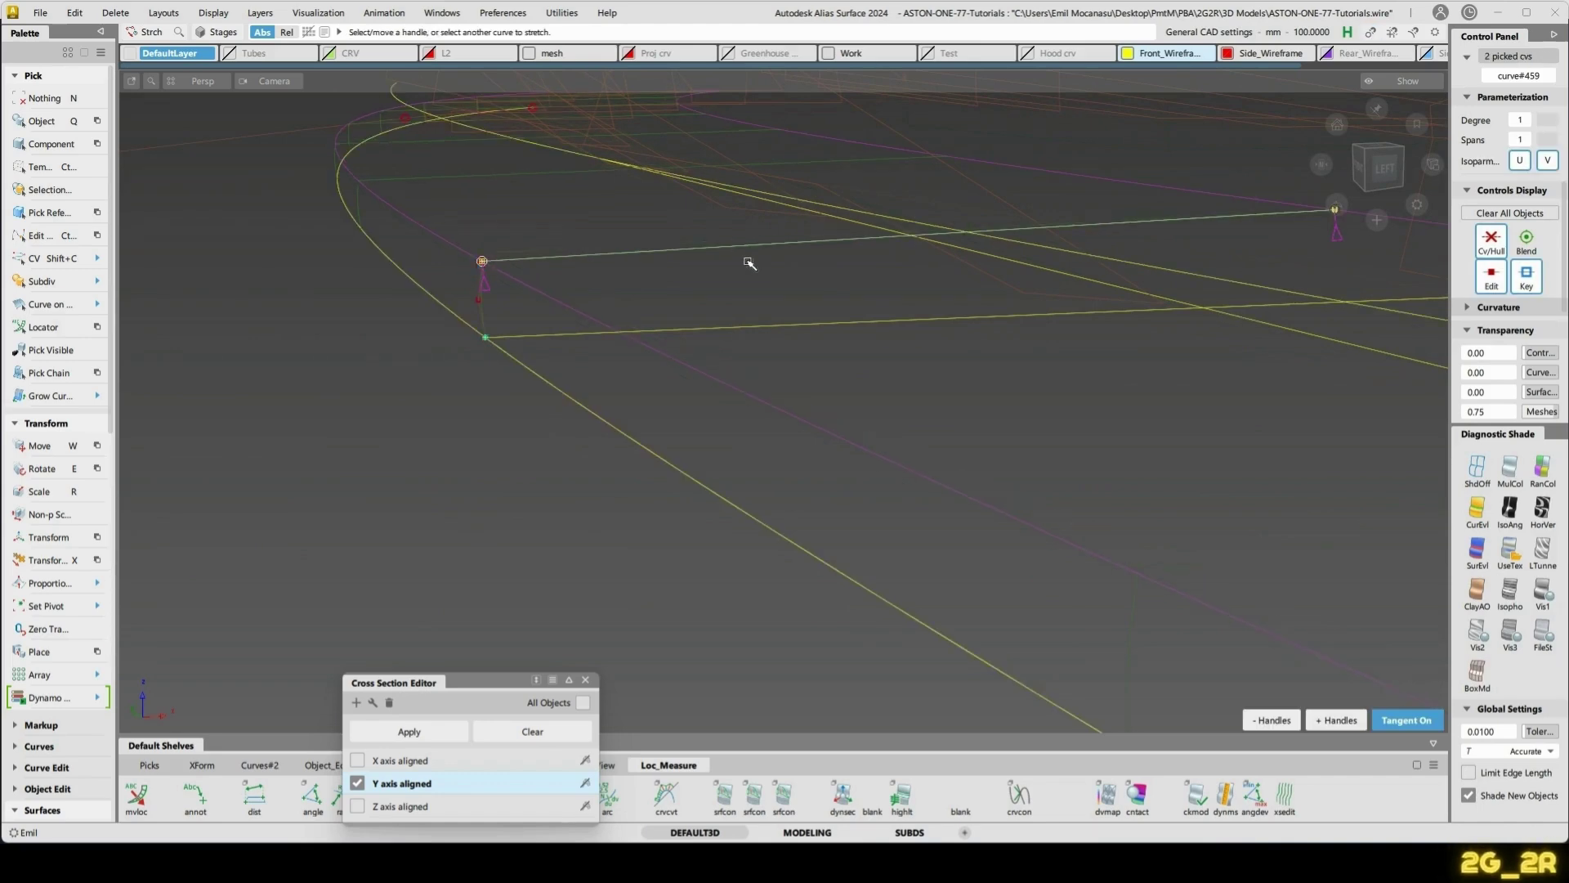
left_click(1042, 423)
- Examine the lip's wireframe along the side, checking the rail curves and profile lines from front to rear
right_click_drag(1077, 373, 1082, 434, "alt+shift")
middle_click_drag(1082, 434, 575, 340, "alt+shift")
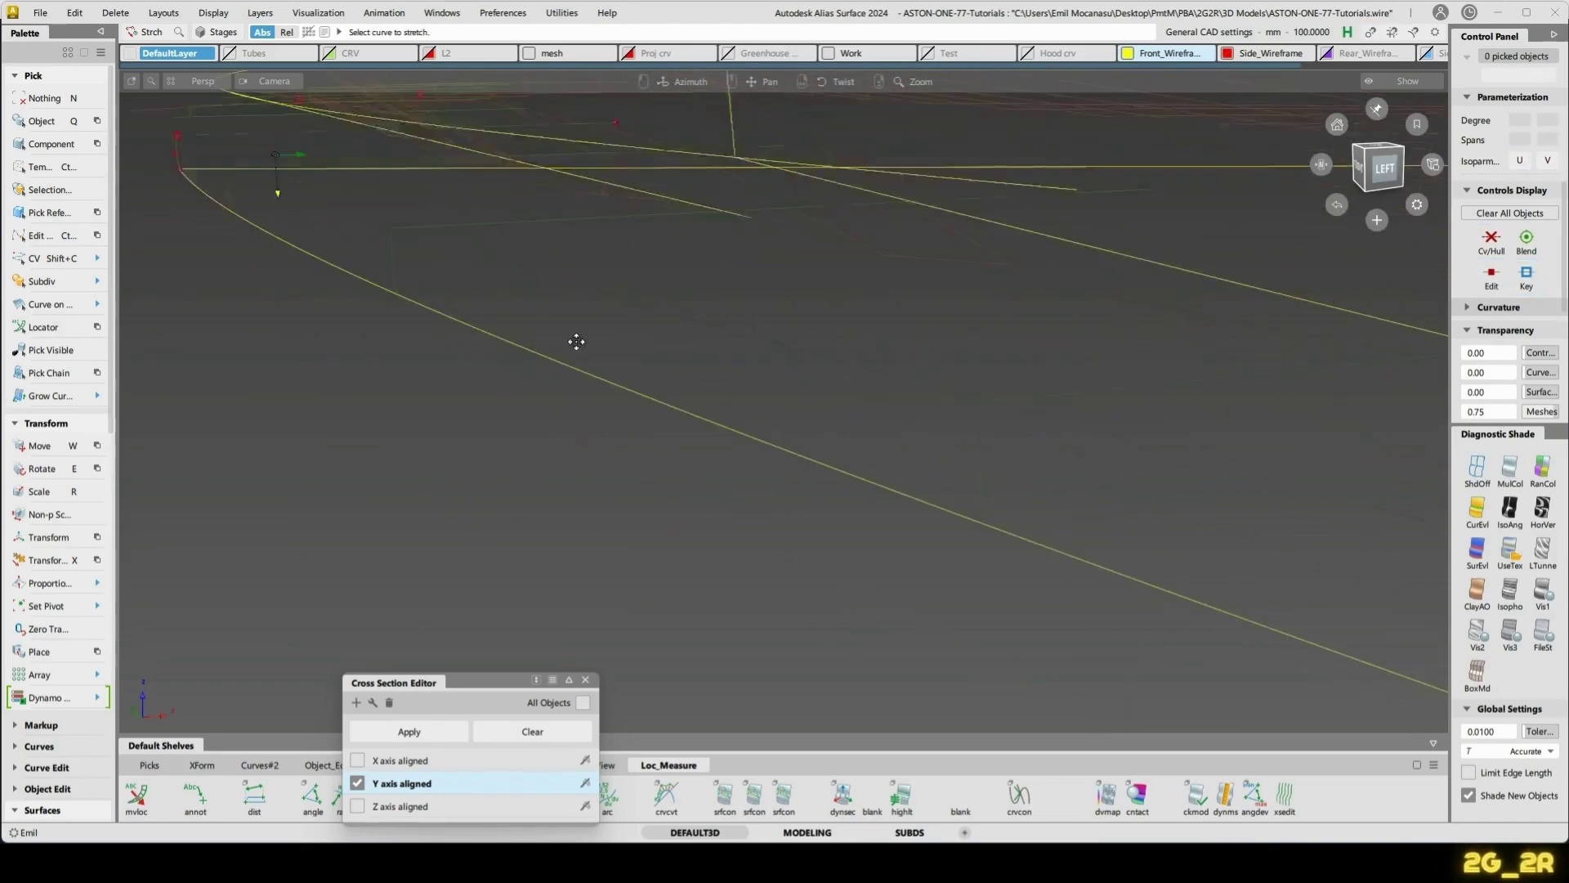
right_click_drag(575, 340, 1116, 506, "alt+shift")
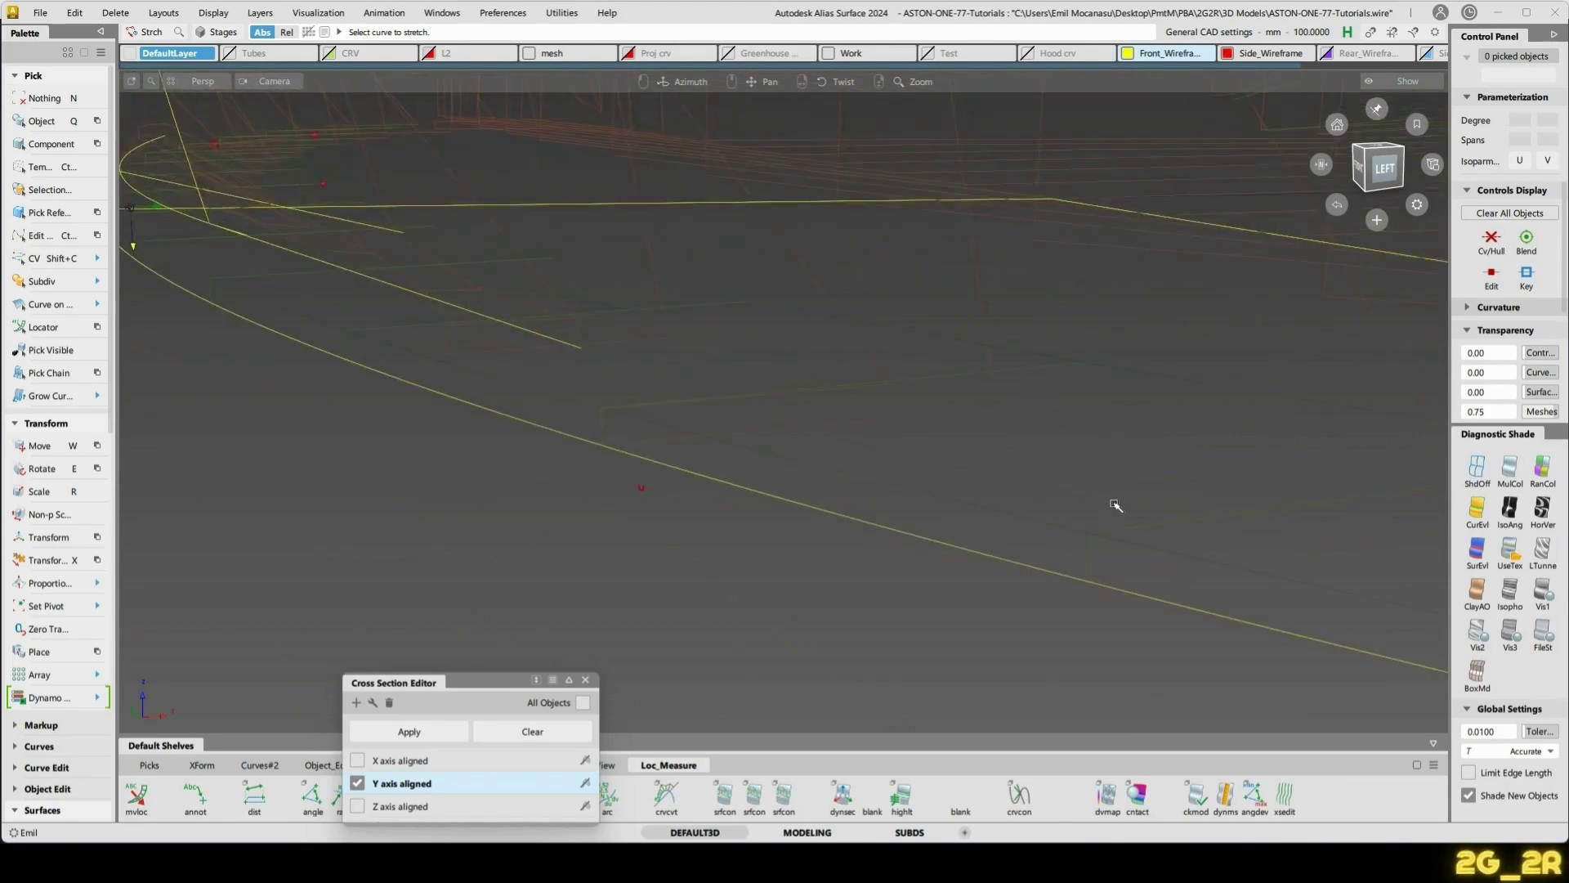
left_click_drag(1079, 540, 1245, 552, "alt+shift")
middle_click_drag(1322, 551, 857, 492, "alt+shift")
middle_click_drag(1317, 501, 656, 425, "alt+shift")
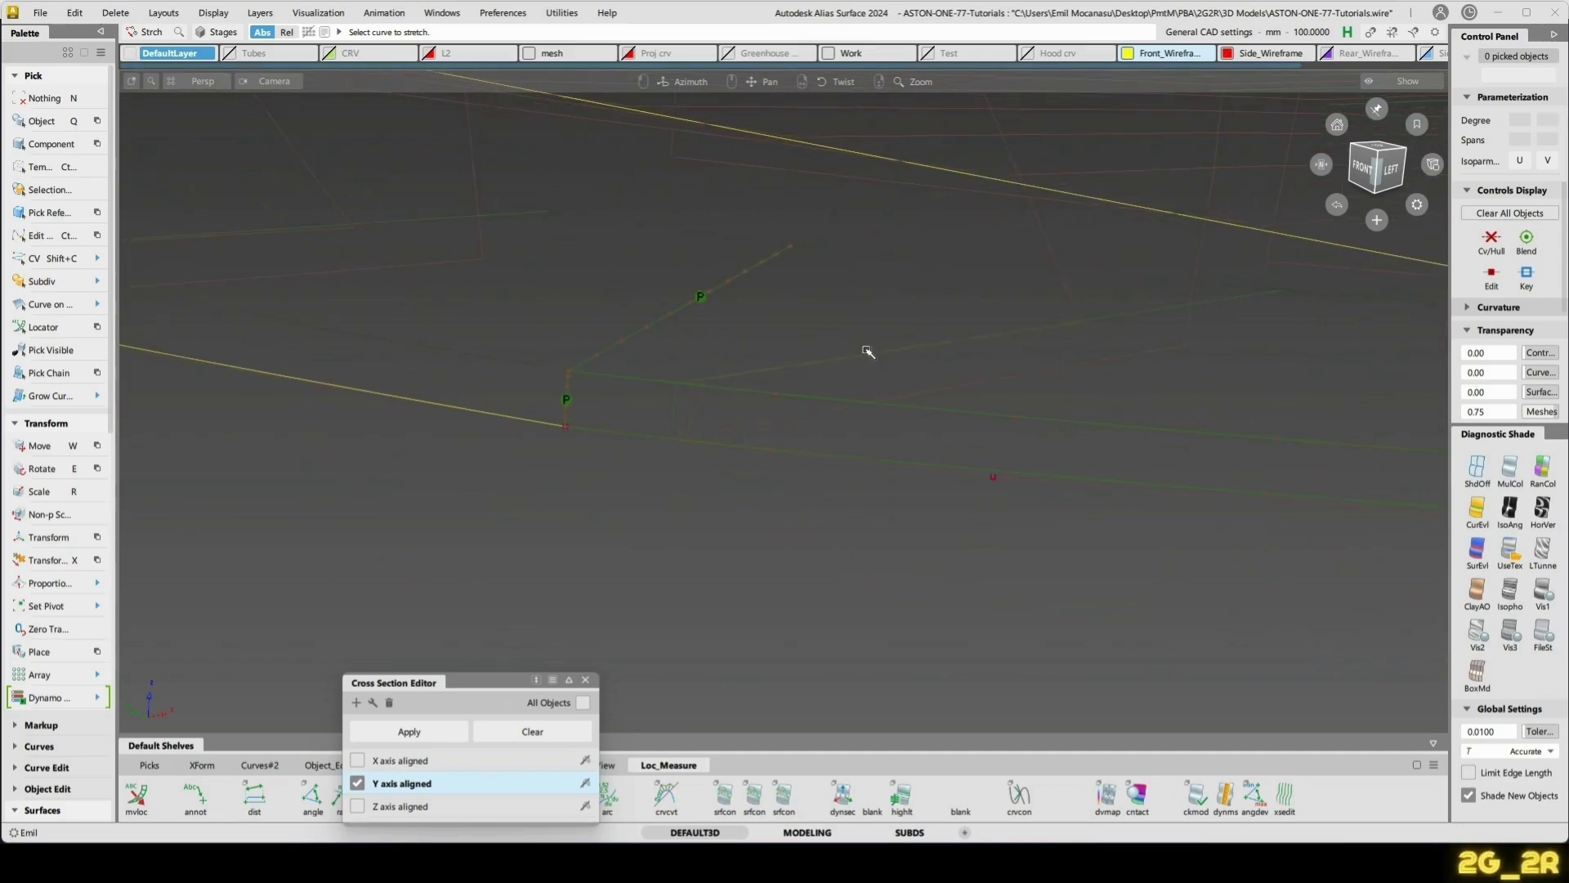
right_click_drag(875, 361, 1039, 362, "alt+shift")
left_click_drag(1039, 362, 866, 381, "alt+shift")
middle_click_drag(1233, 451, 748, 410, "alt+shift")
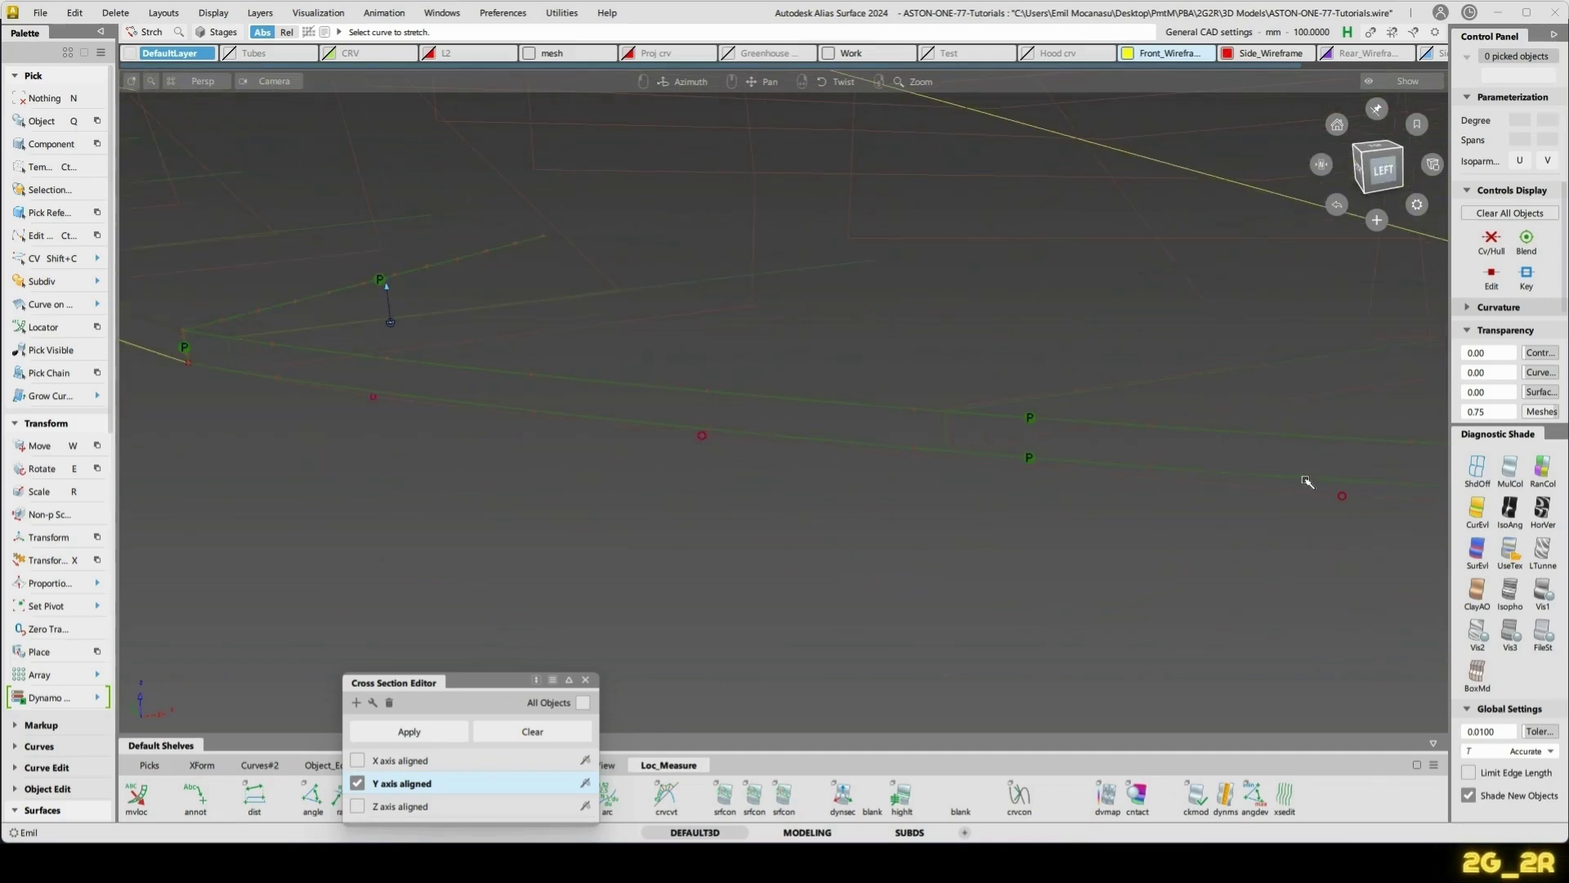
left_click_drag(984, 472, 1124, 494, "alt+shift")
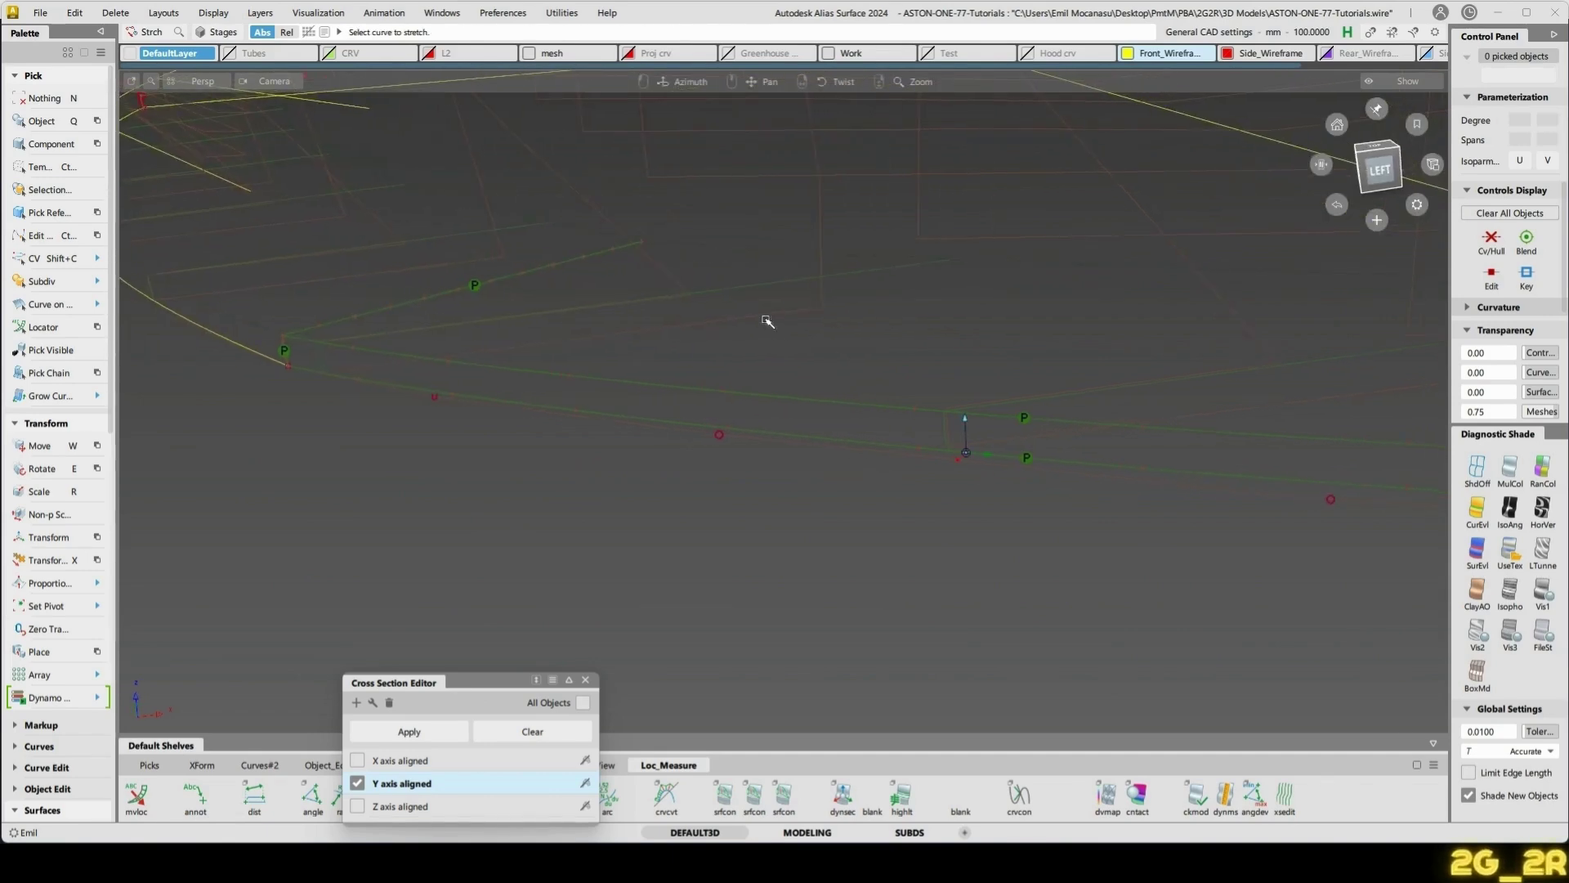
middle_click_drag(768, 319, 781, 347, "alt+shift")
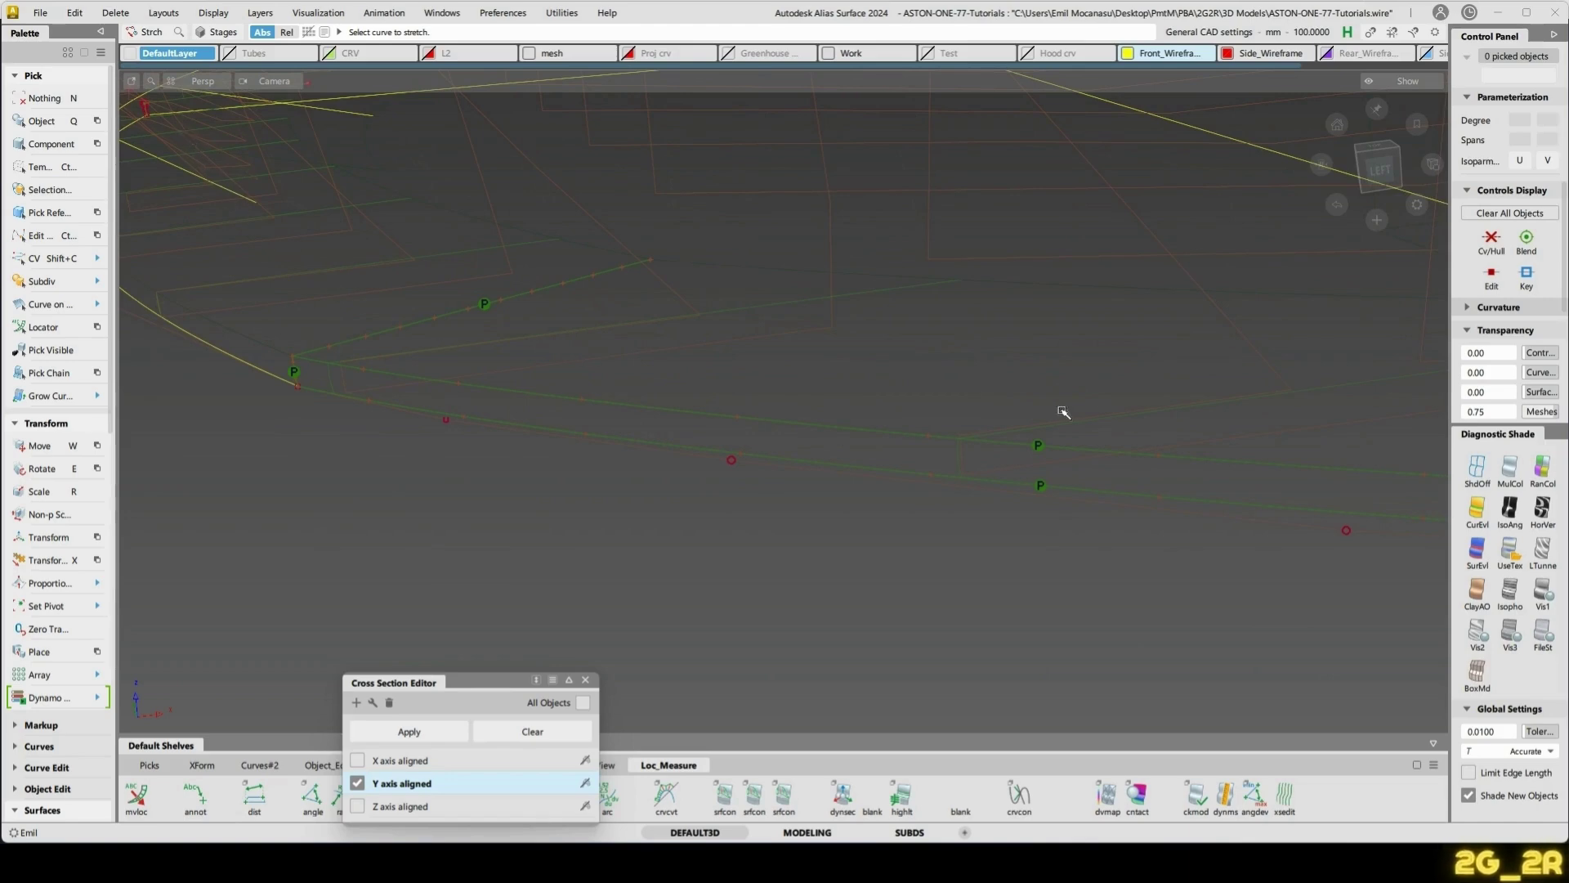
left_click(1144, 414, "alt+shift")
middle_click_drag(1341, 434, 802, 407, "alt+shift")
middle_click_drag(1287, 420, 831, 438, "alt+shift")
middle_click_drag(515, 296, 1193, 419, "alt+shift")
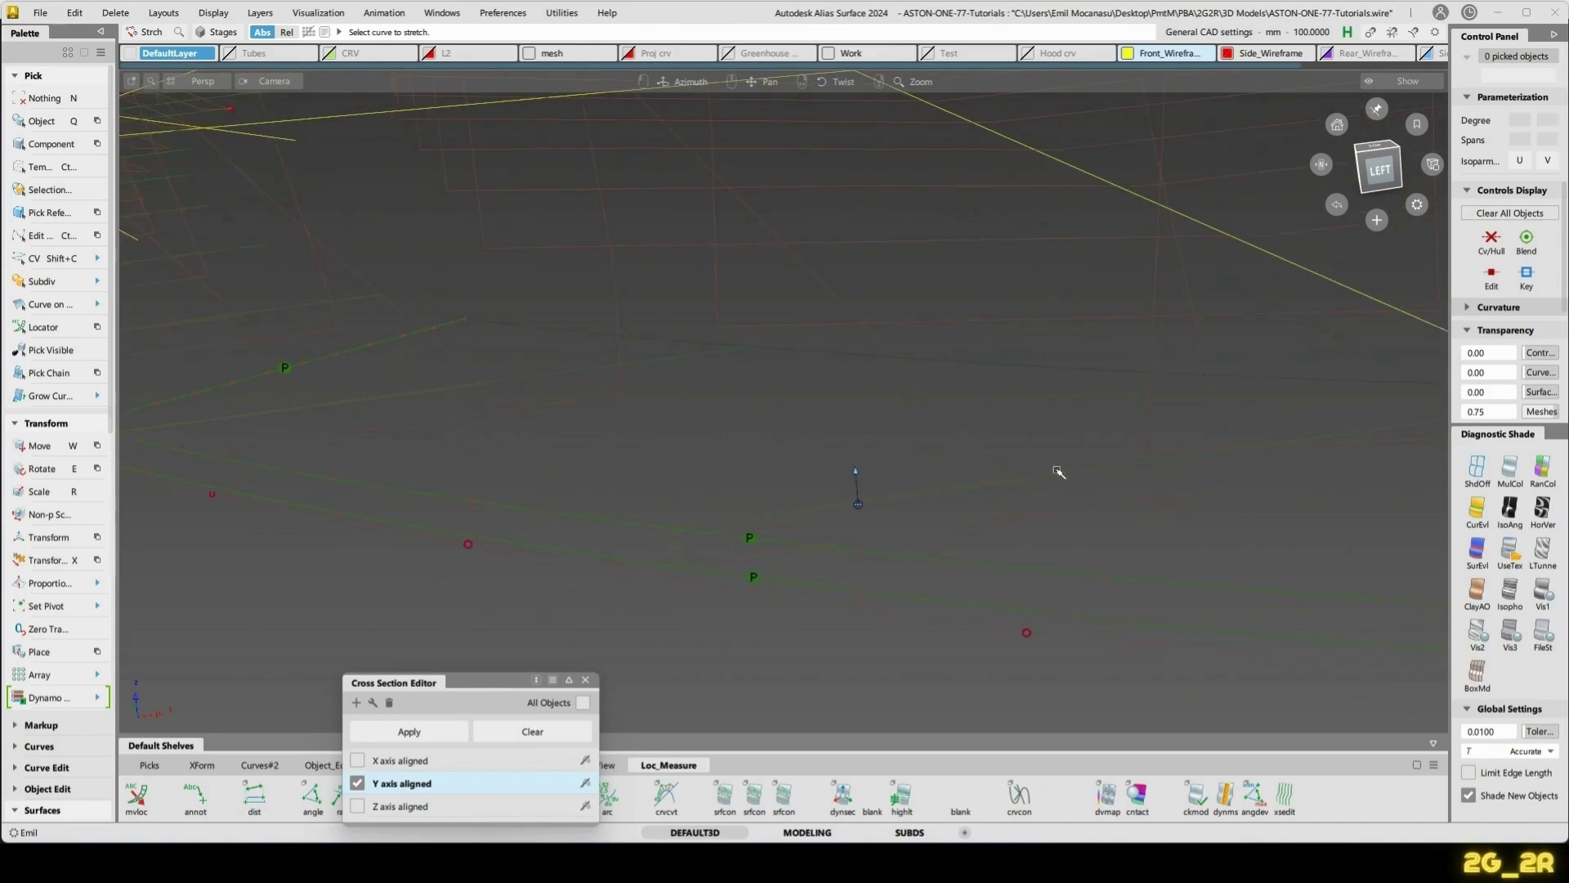
left_click(1006, 476, "alt+shift")
mouse_move(965, 531)
left_mouse_down("alt+shift")
mouse_move(973, 492)
mouse_move(1023, 484)
mouse_move(1008, 486)
left_mouse_up("alt+shift")
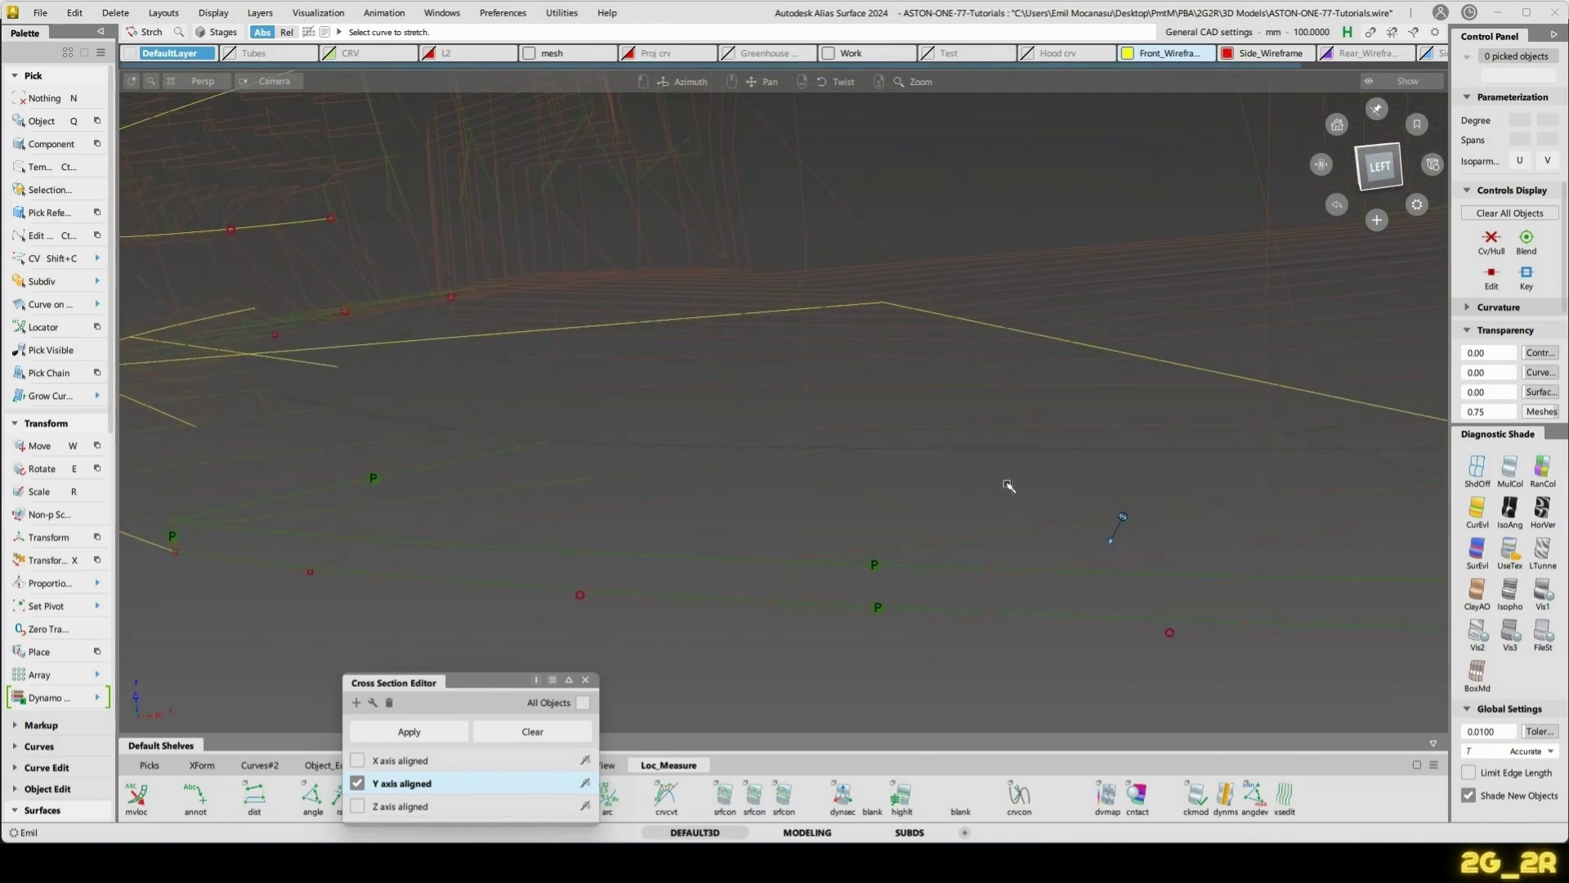
- Turn on random color diagnostic shading and examine where the side lip surface meets the mesh
left_click(1511, 549)
left_click(1542, 469)
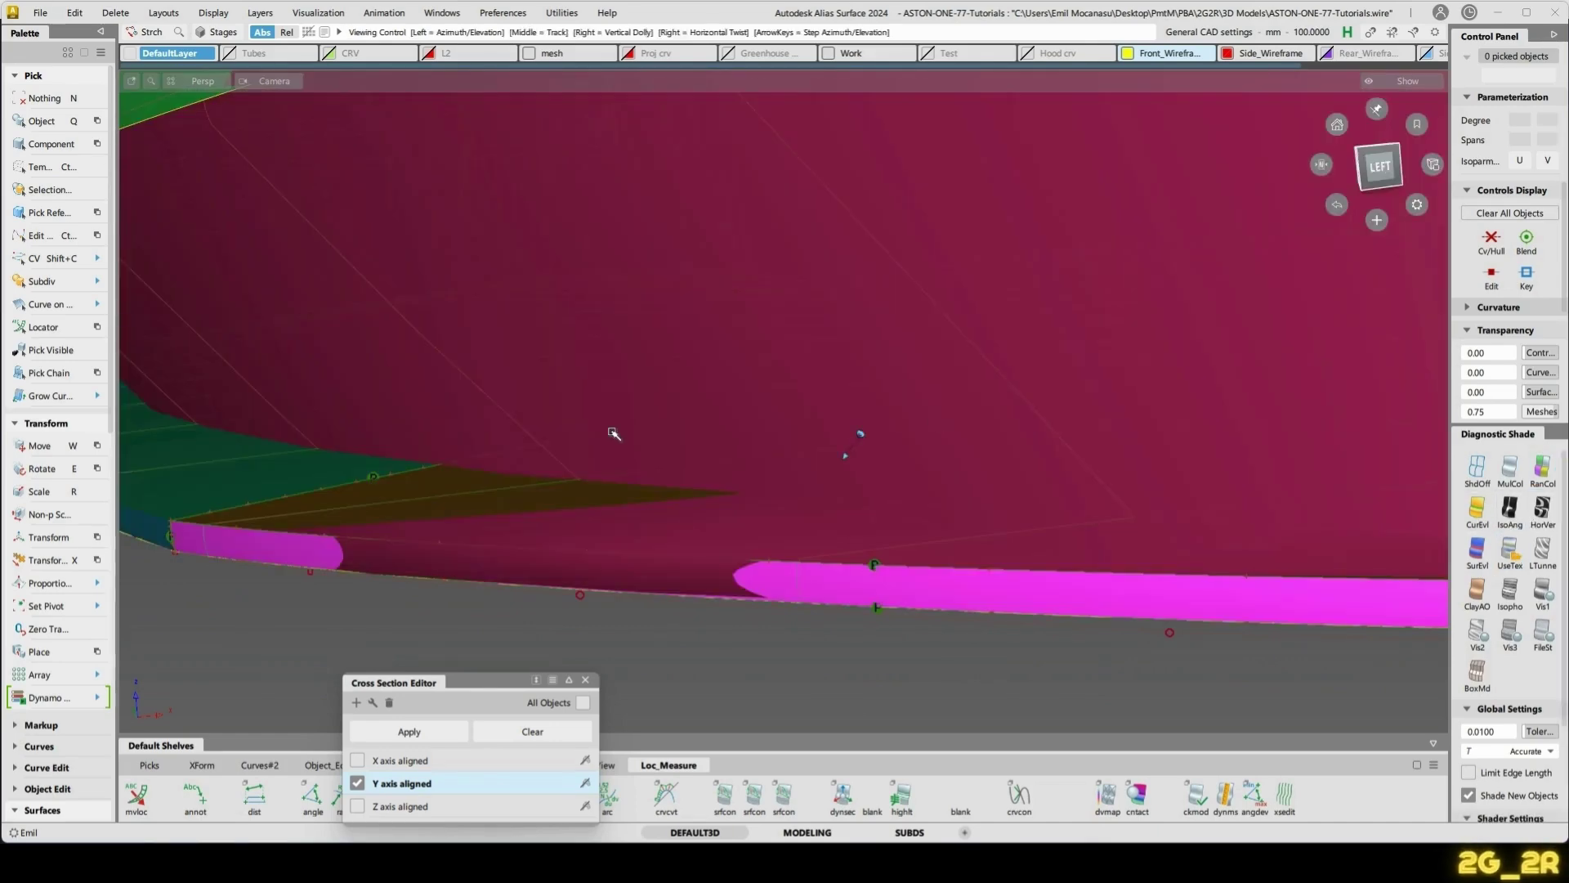
left_click(613, 434, "alt+shift")
right_click_drag(613, 434, 697, 385, "alt+shift")
left_click_drag(697, 385, 1080, 503, "alt+shift")
mouse_move(692, 491)
right_mouse_down("alt+shift")
mouse_move(687, 478)
mouse_move(676, 506)
right_mouse_up("alt+shift")
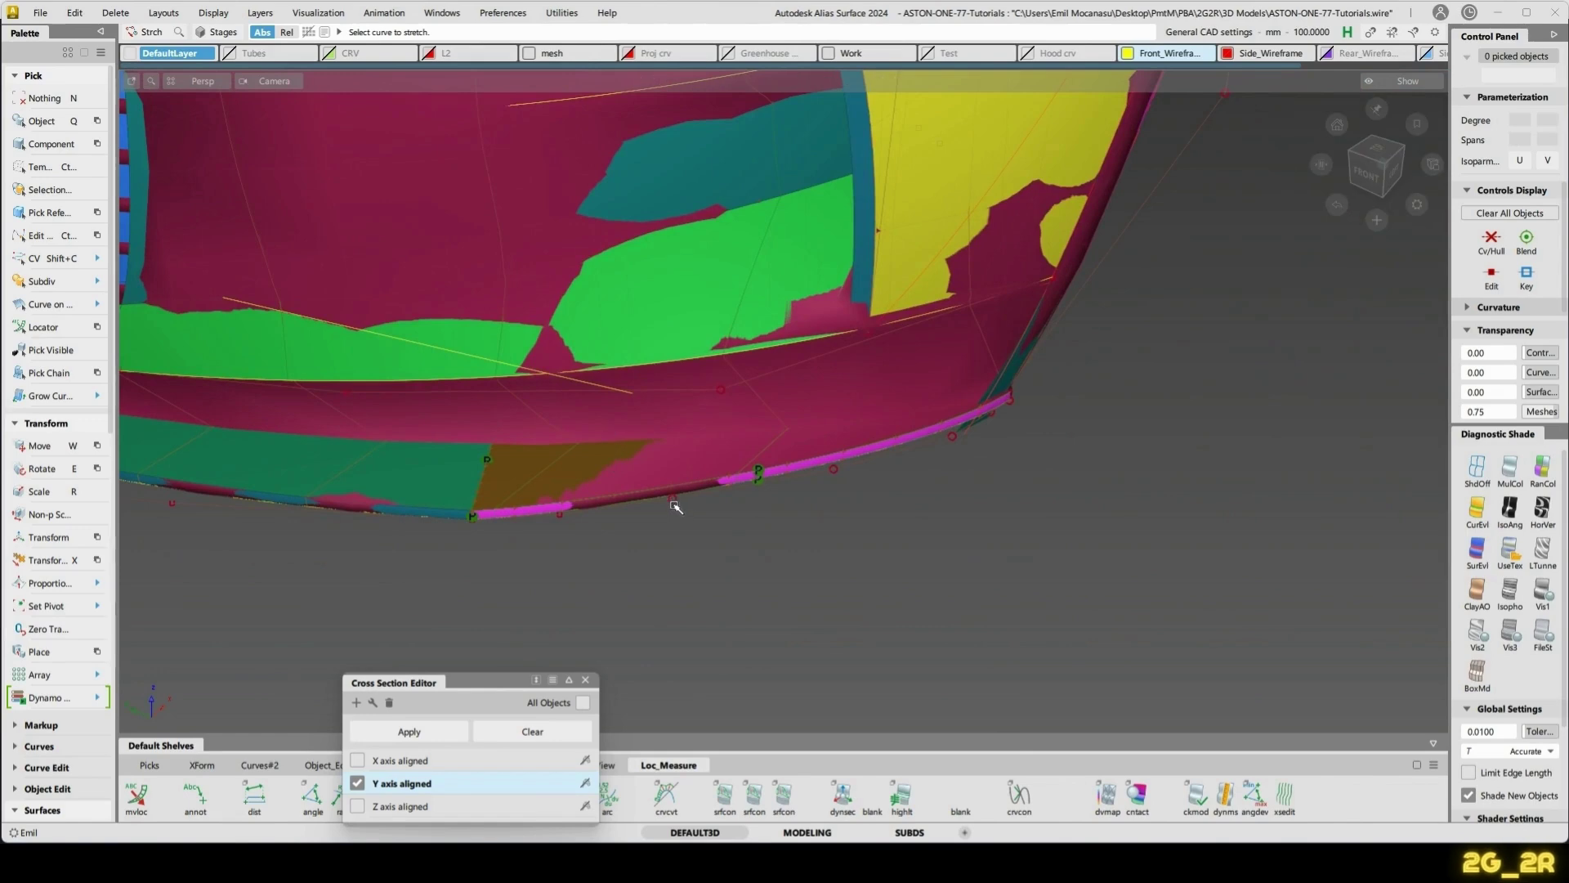
- Move the middle CV of the side lower lip curve slightly along its normal with Transform CV to follow the mesh
key("shift+c")
left_click(674, 499)
key("x")
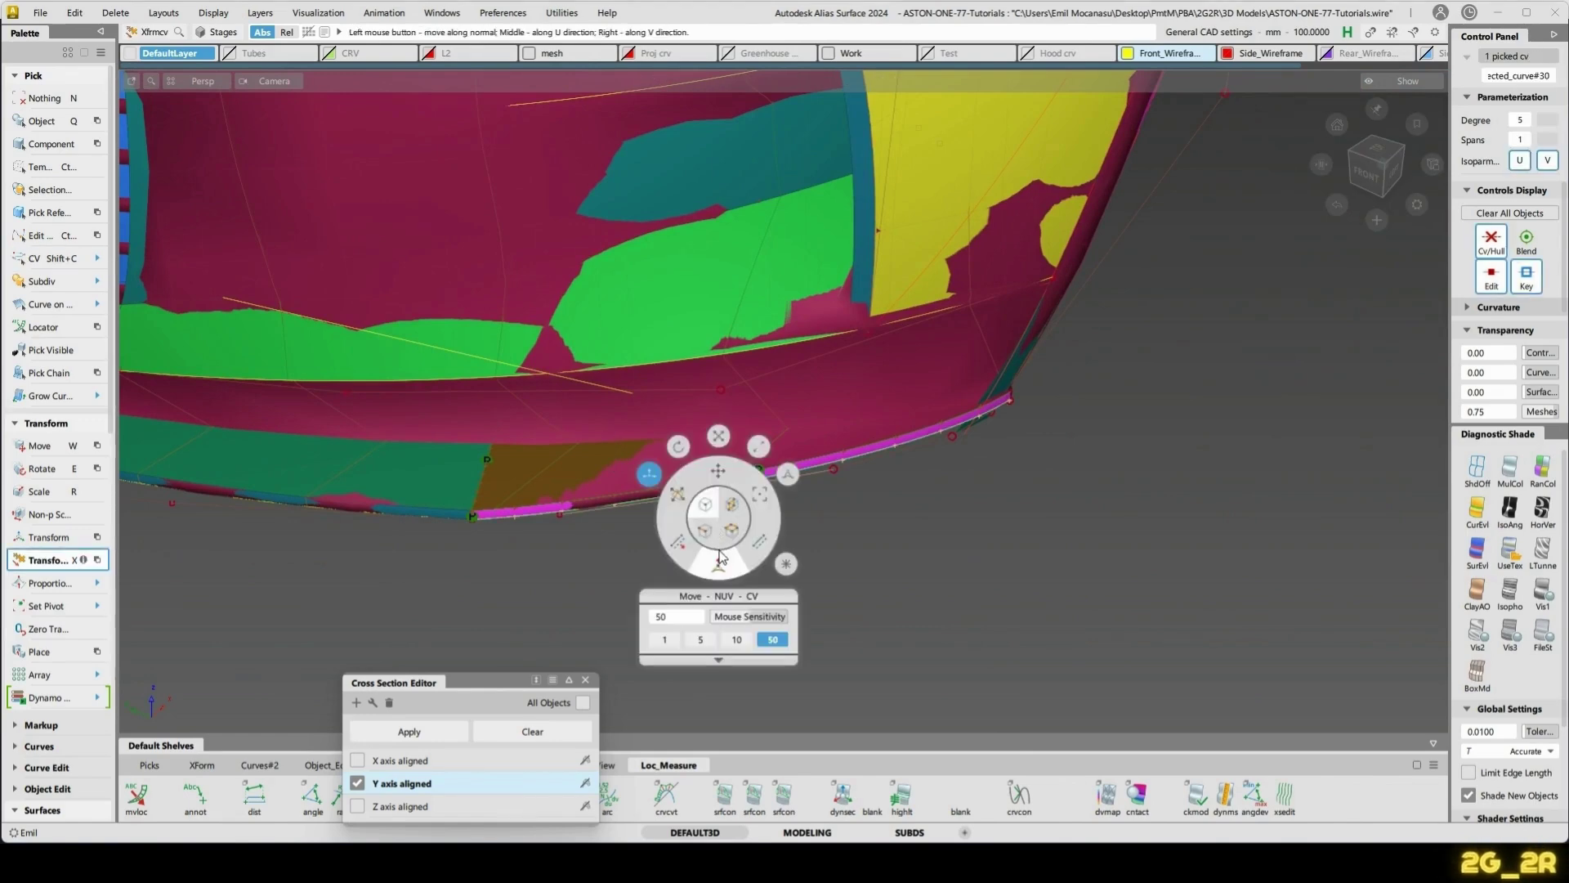
left_click_drag(726, 554, 748, 556)
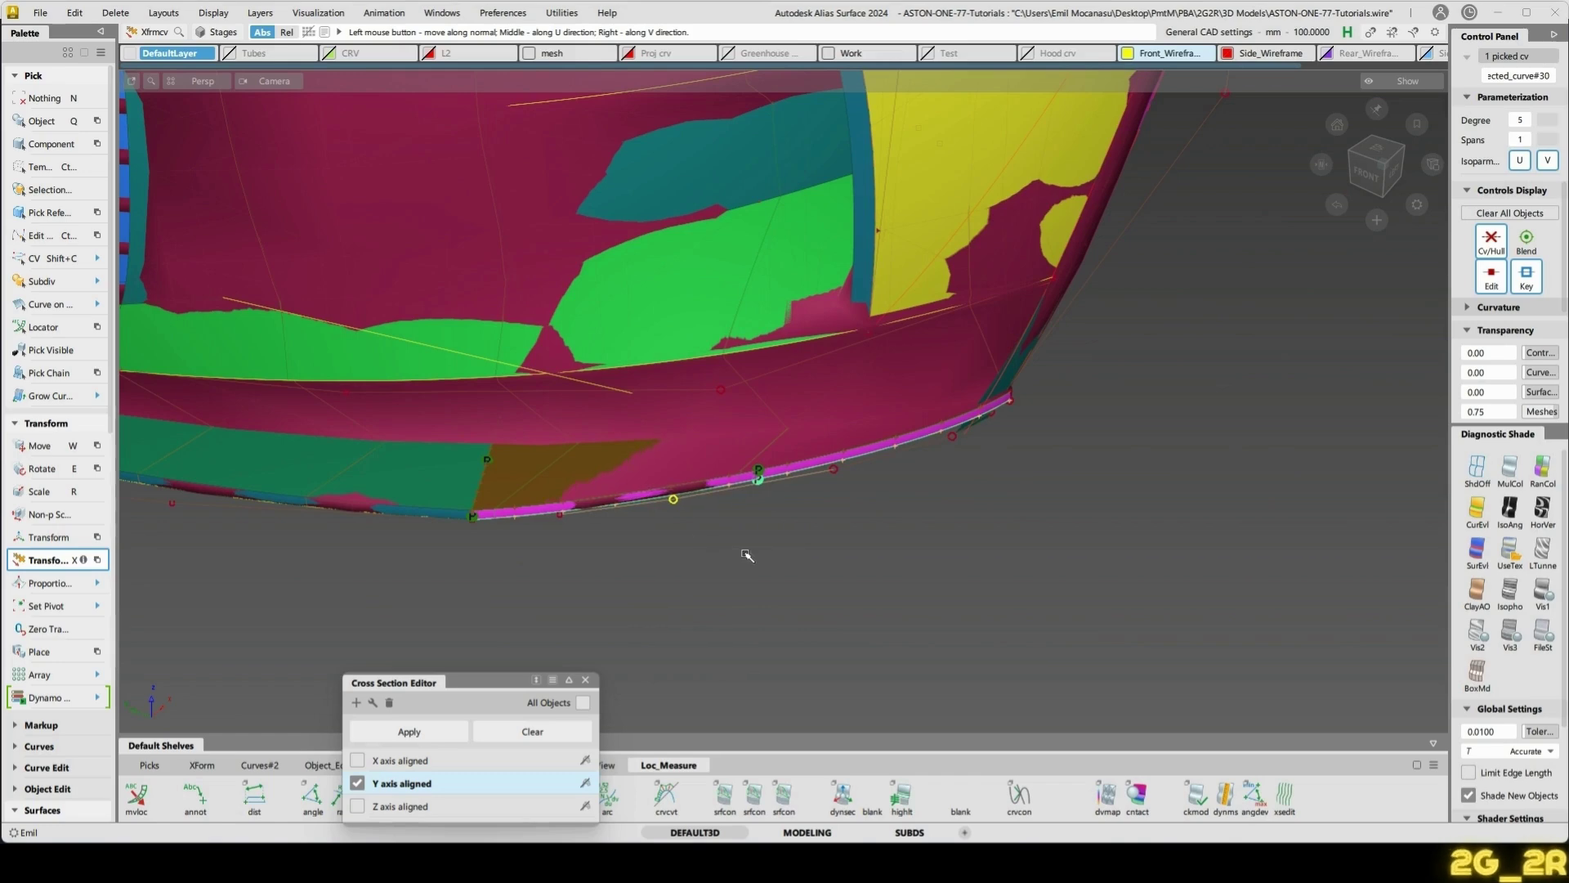
key("n")
left_click(831, 472)
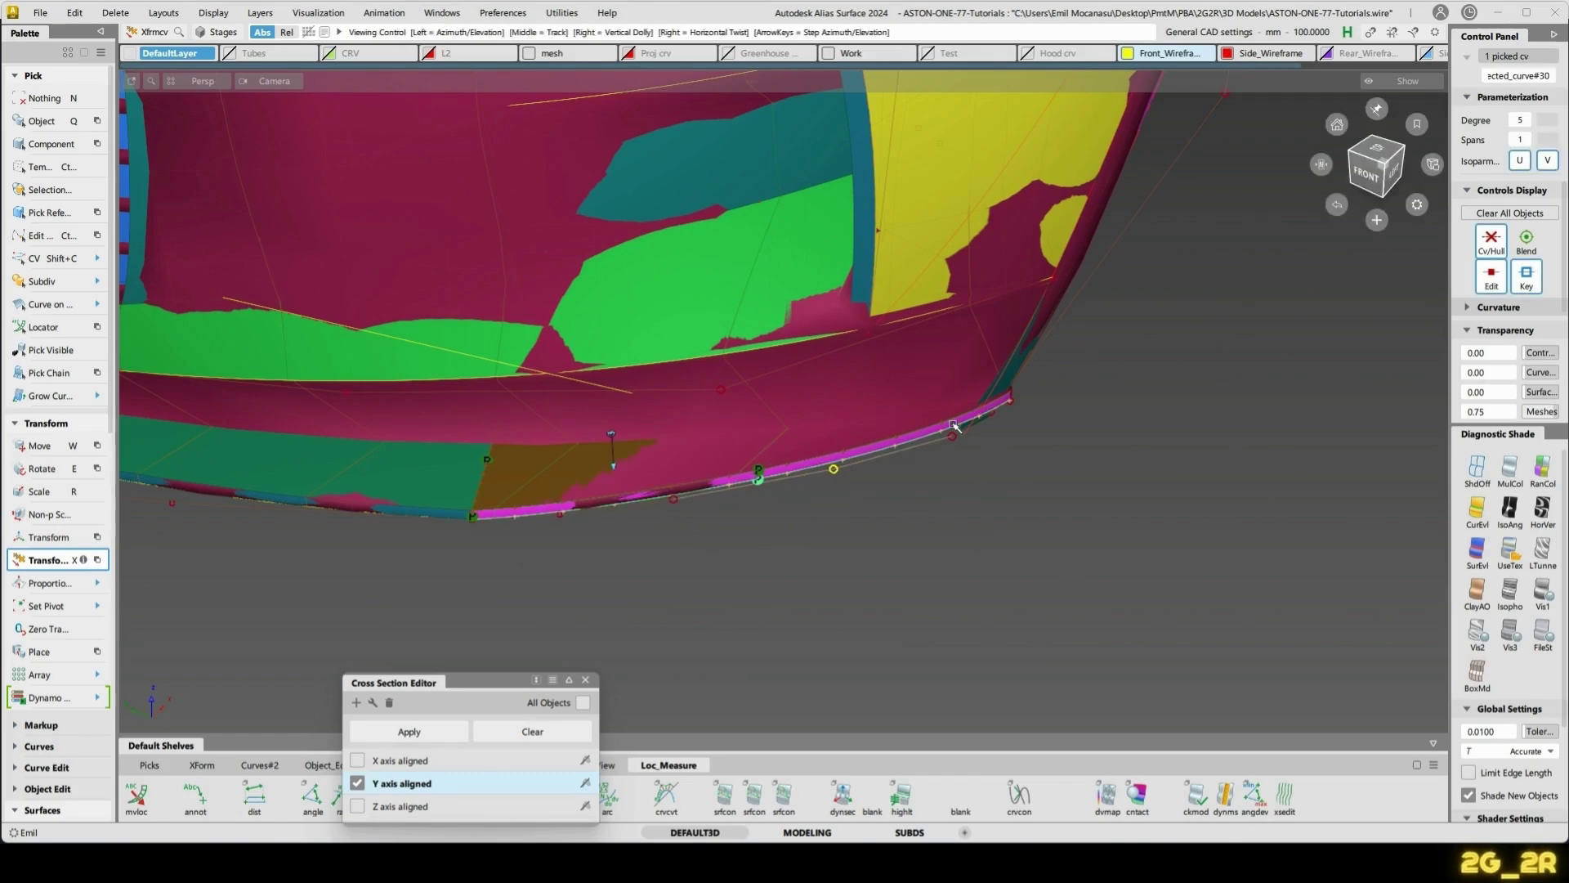
left_click_drag(1066, 574, 743, 434, "alt+shift")
key("n")
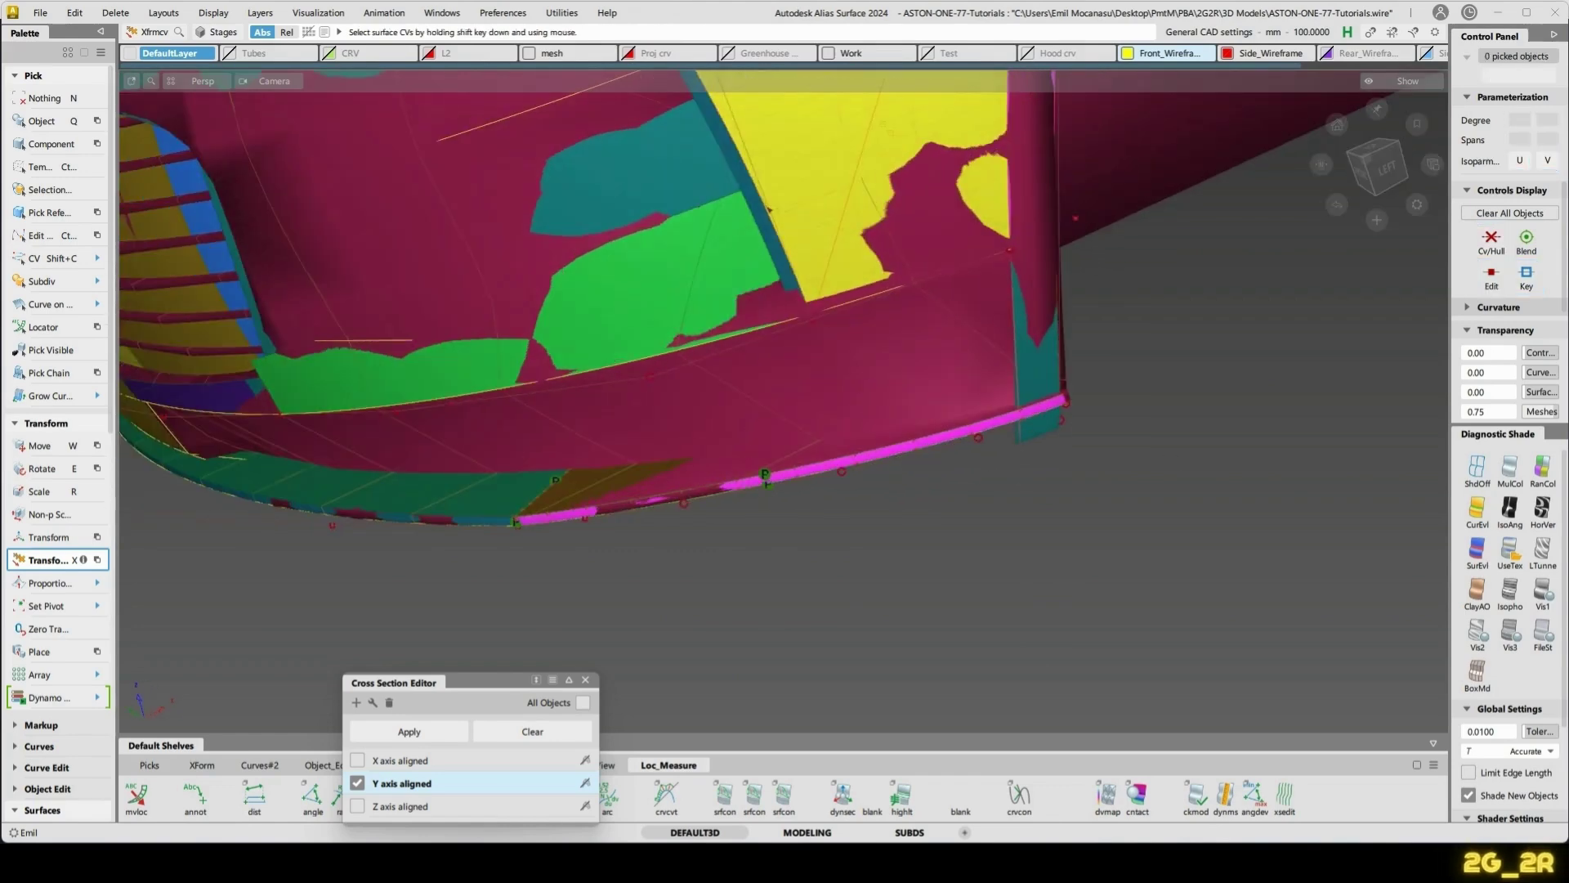
- Examine the front bumper's lower lip in ClayAO and UseTex shading from the front, the left side and below
left_click(1477, 589)
mouse_move(547, 429)
middle_mouse_down("alt+shift")
mouse_move(1158, 633)
mouse_move(963, 557)
middle_mouse_up("alt+shift")
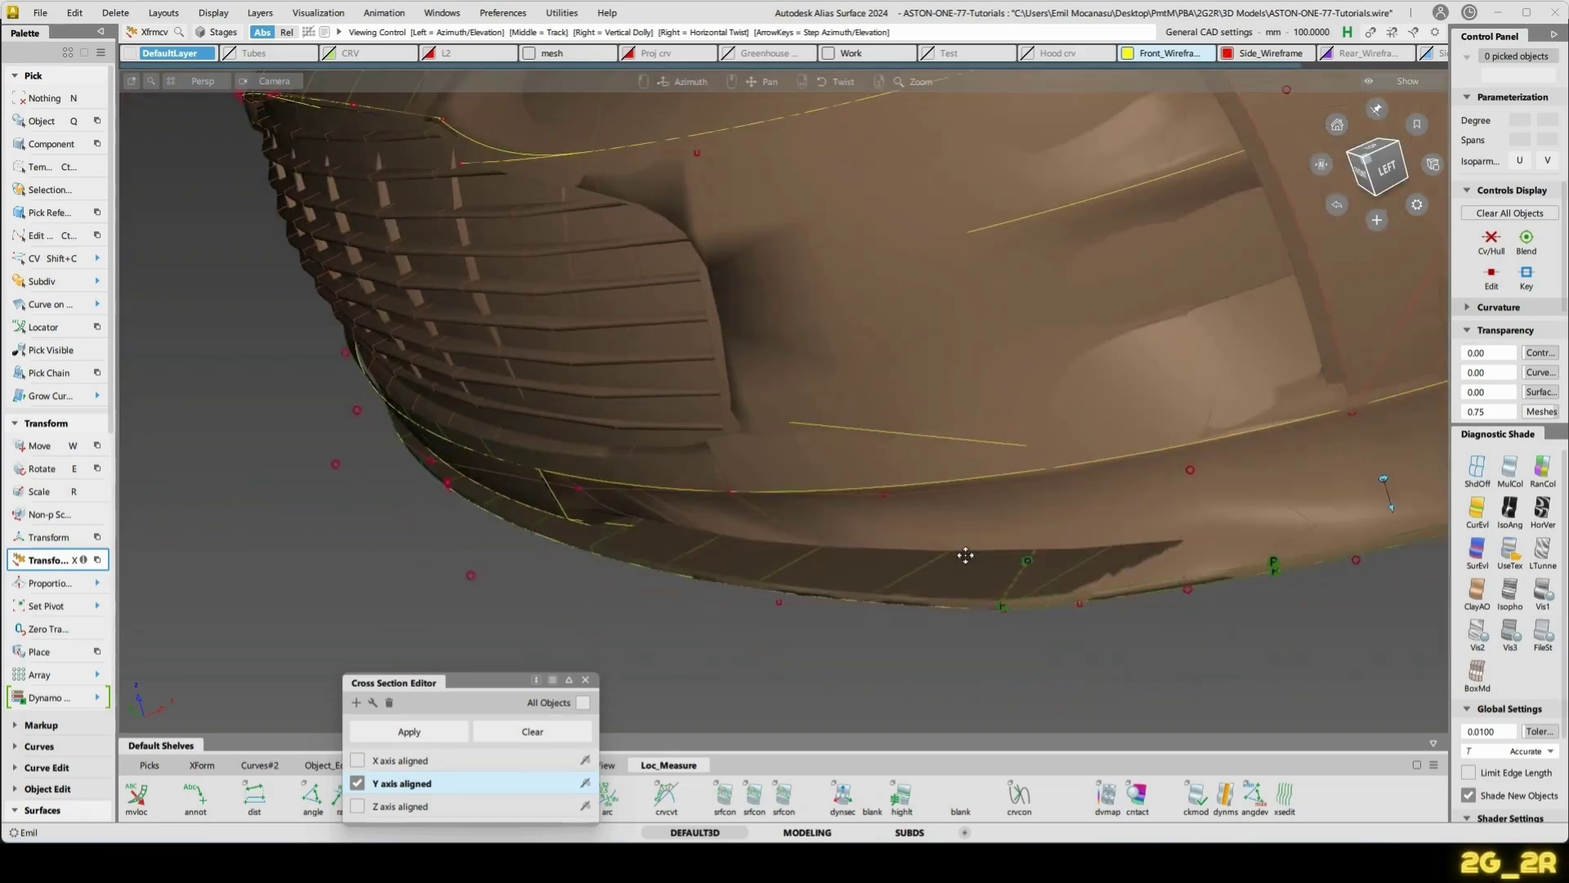
left_click(1518, 545)
mouse_move(1025, 556)
left_mouse_down("alt+shift")
mouse_move(1168, 524)
mouse_move(1081, 335)
mouse_move(1181, 515)
left_mouse_up("alt+shift")
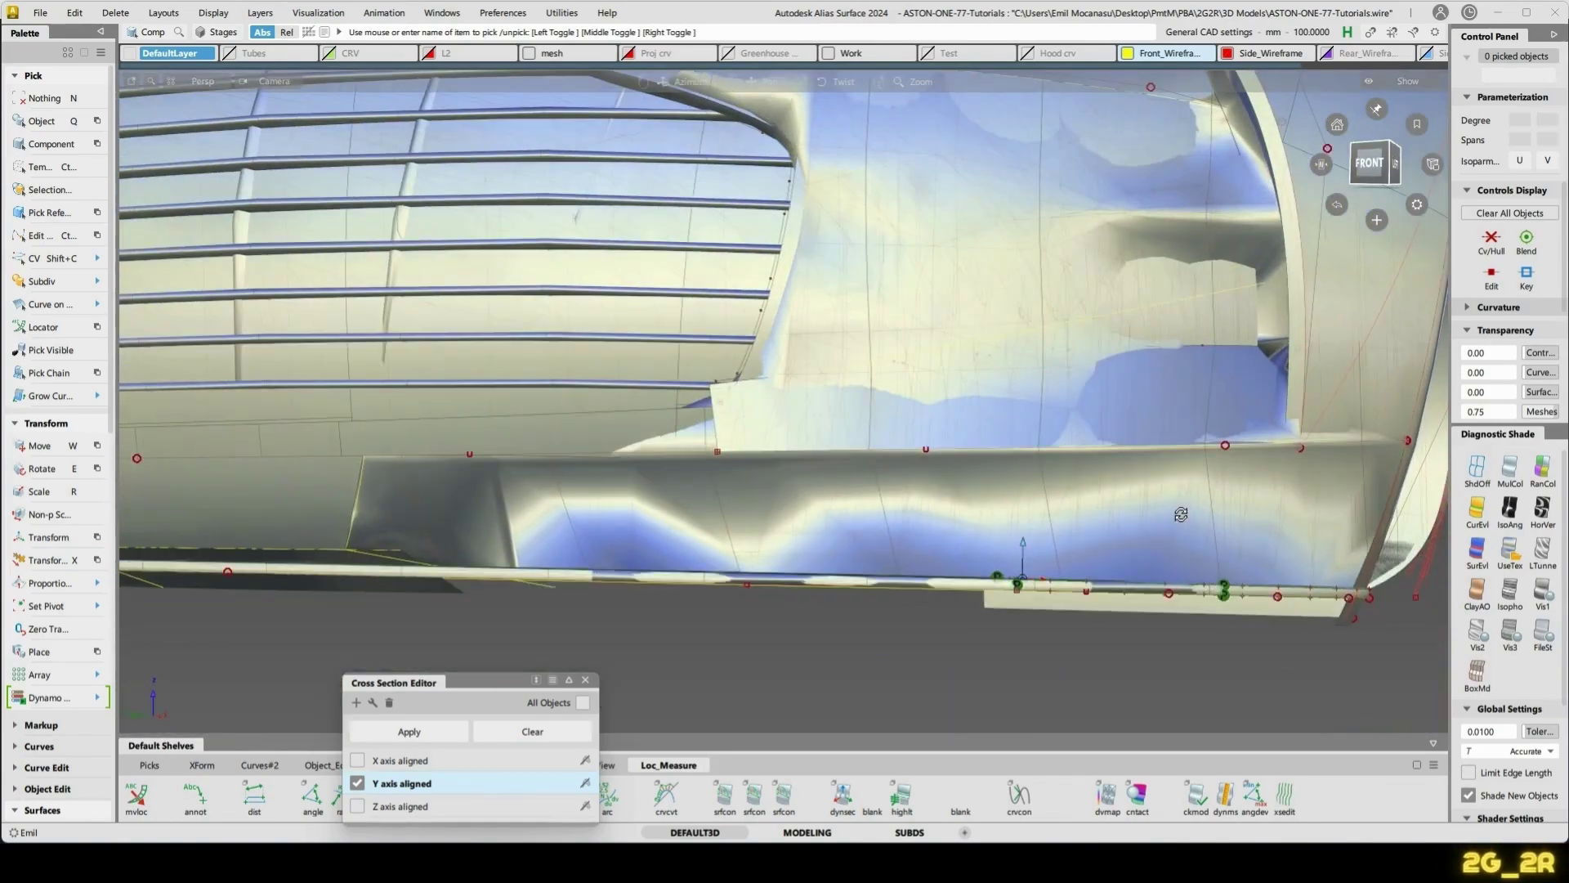
left_click_drag(1348, 493, 1048, 494, "alt+shift")
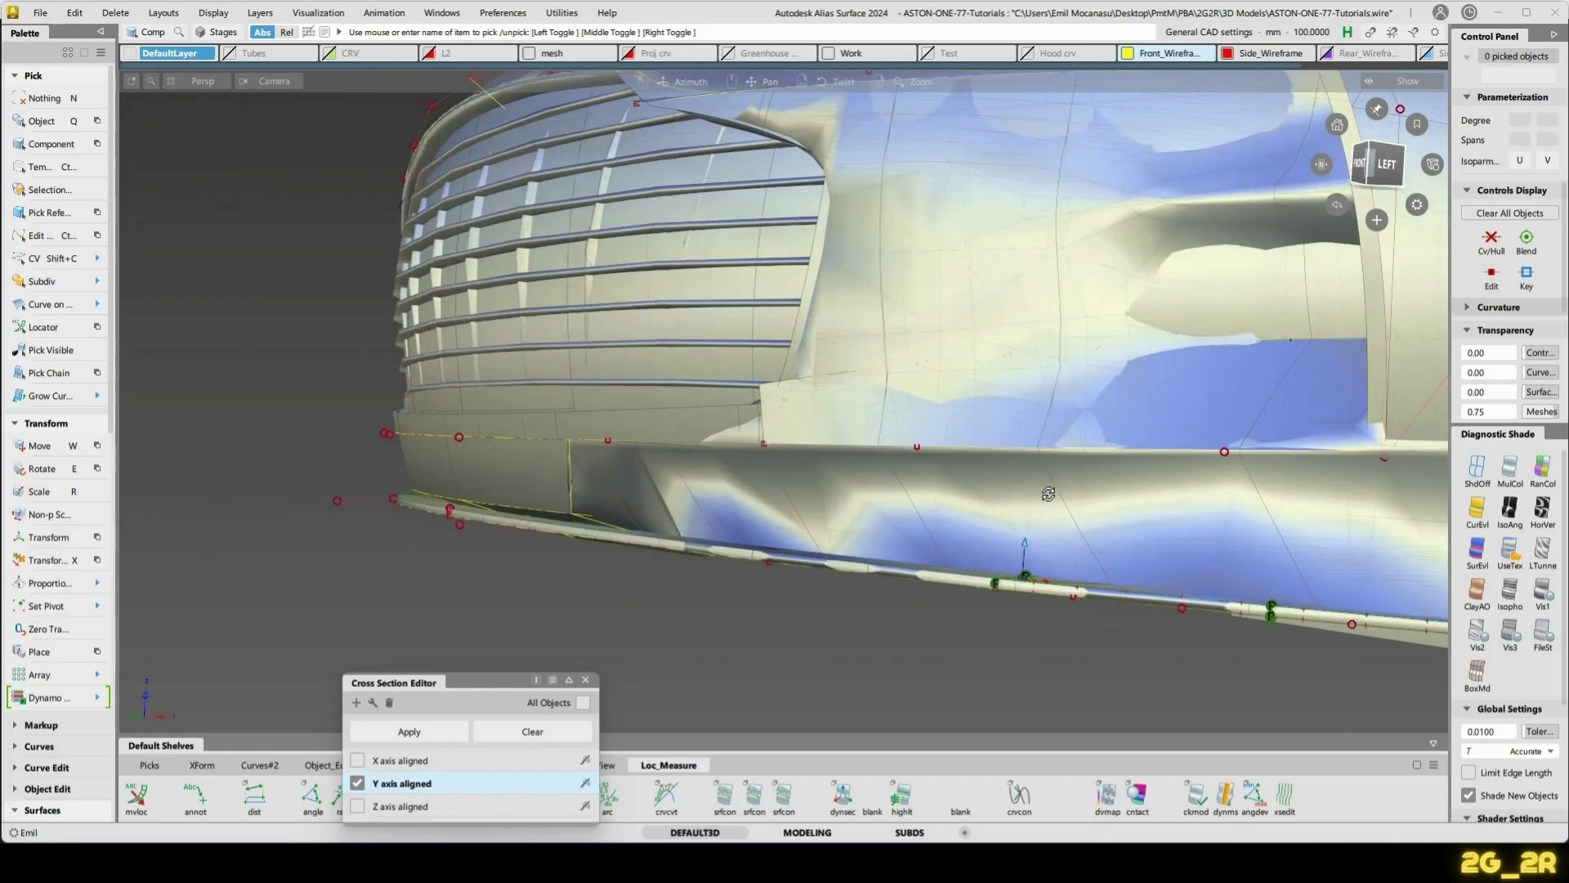
left_click_drag(548, 469, 834, 354, "alt+shift")
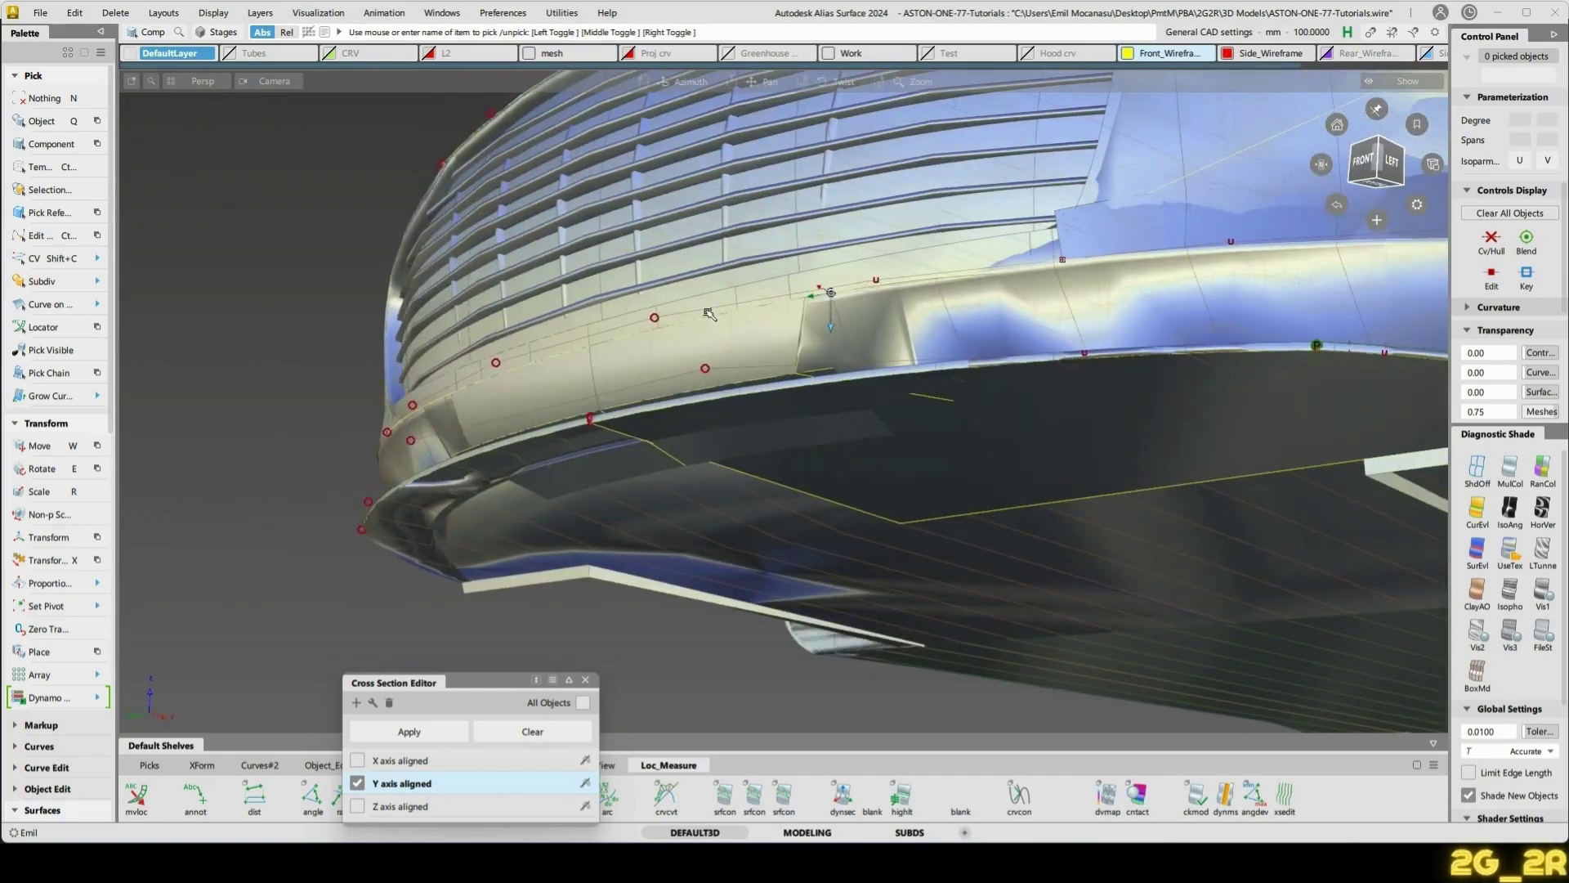
left_click_drag(709, 315, 529, 476, "alt+shift")
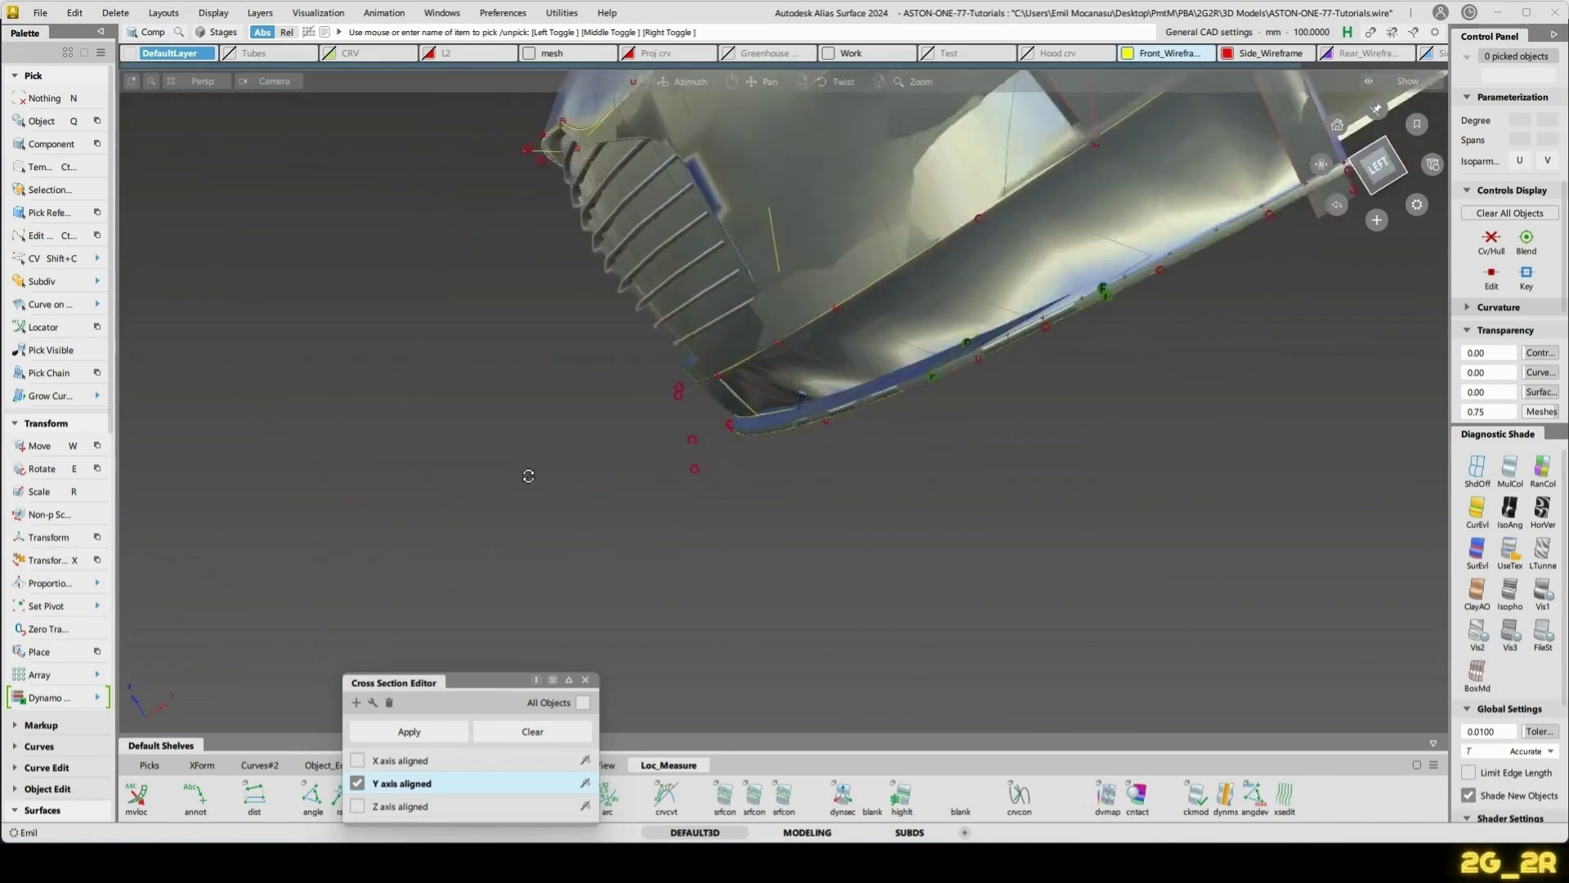
left_click_drag(796, 428, 930, 422, "alt+shift")
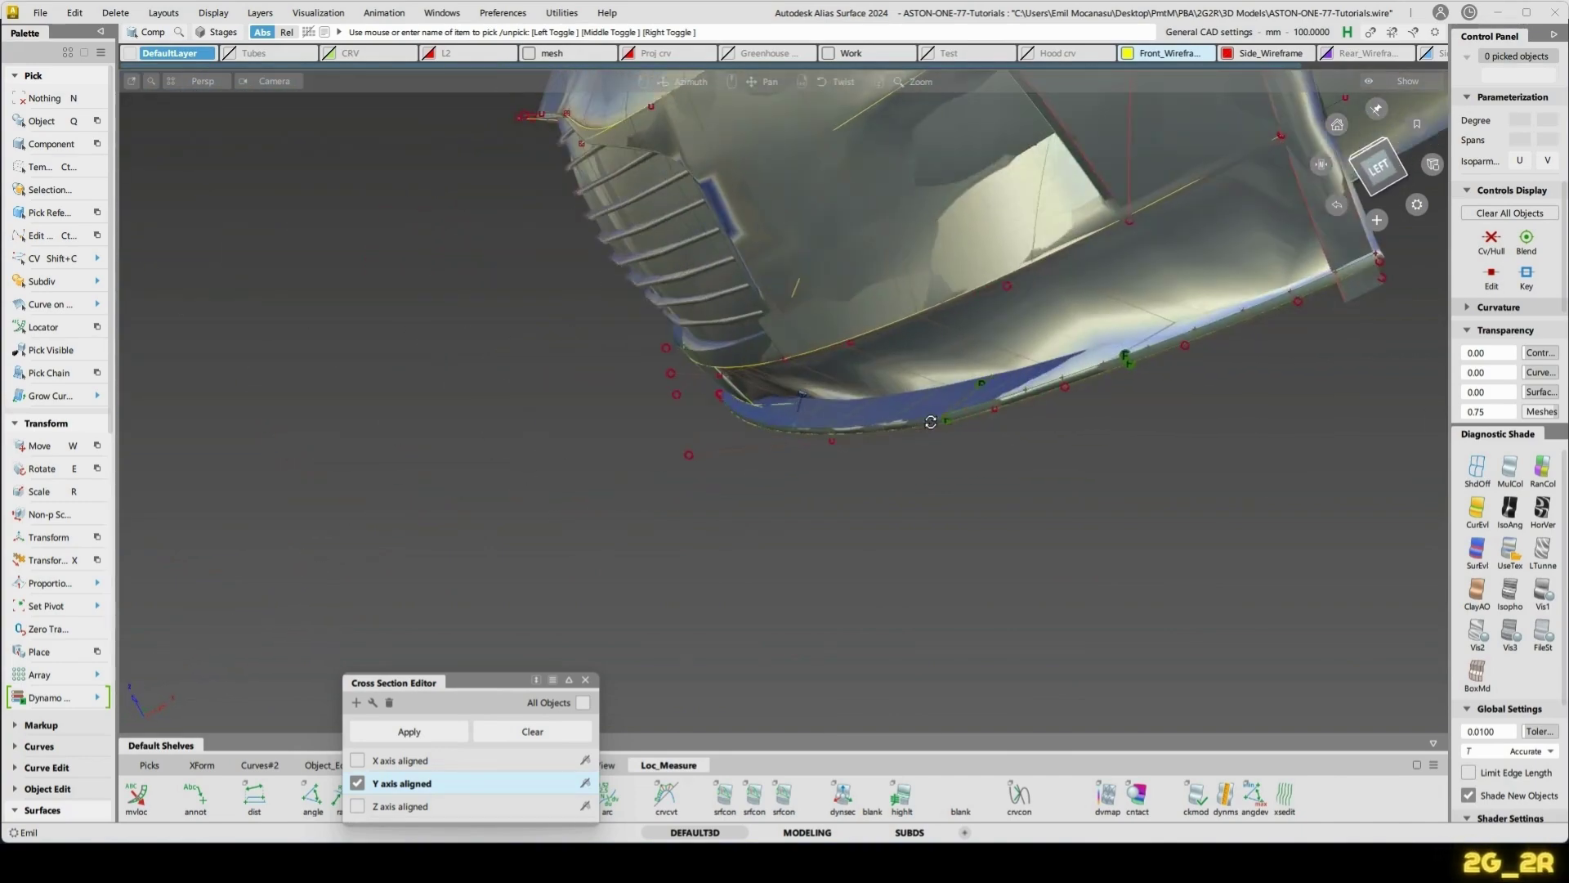
right_click_drag(876, 340, 957, 336, "alt+shift")
left_click_drag(765, 351, 868, 193, "alt+shift")
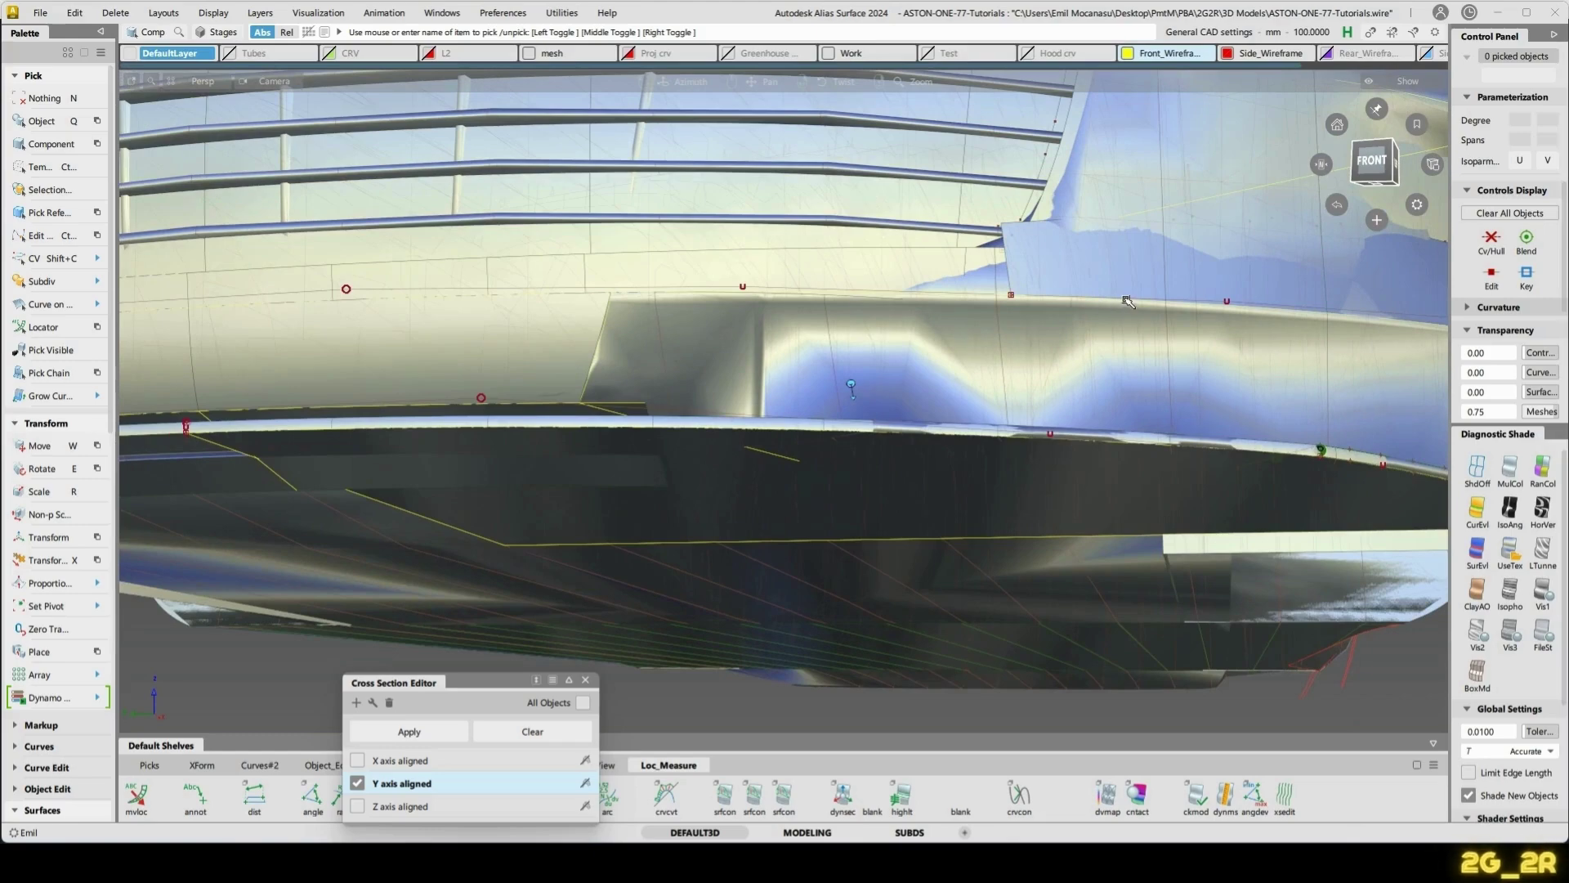
left_click_drag(1128, 302, 1113, 439, "alt+shift")
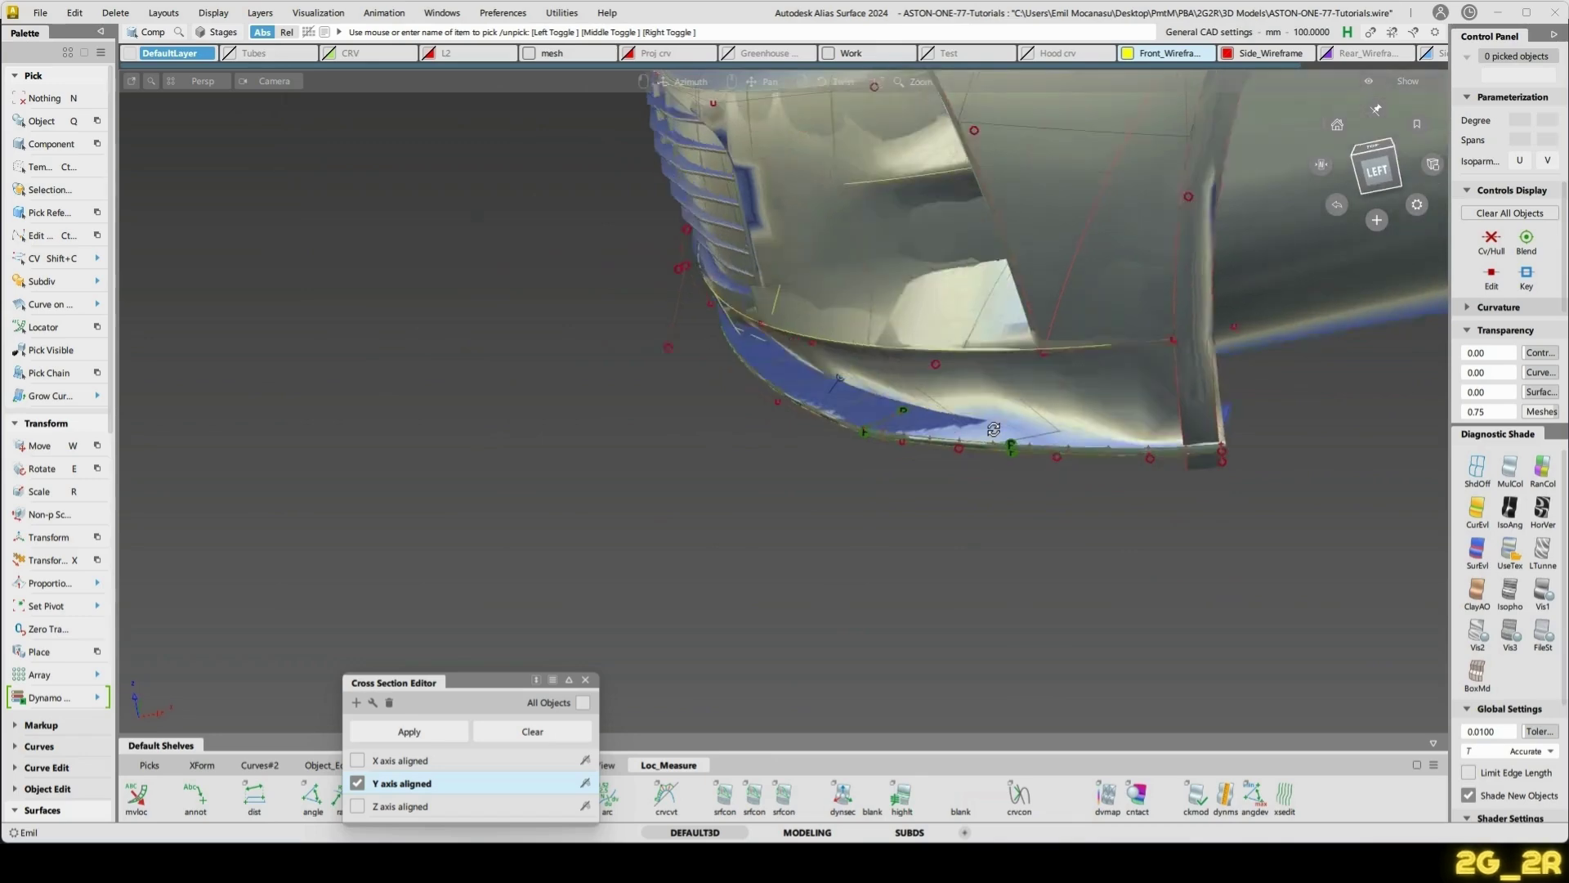
- Delete the narrow vertical surface strip at the rear end of the side lower lip
left_click_drag(1064, 339, 1074, 423, "alt+shift")
middle_click_drag(1270, 433, 946, 402, "alt+shift")
left_click(910, 391, "alt+shift")
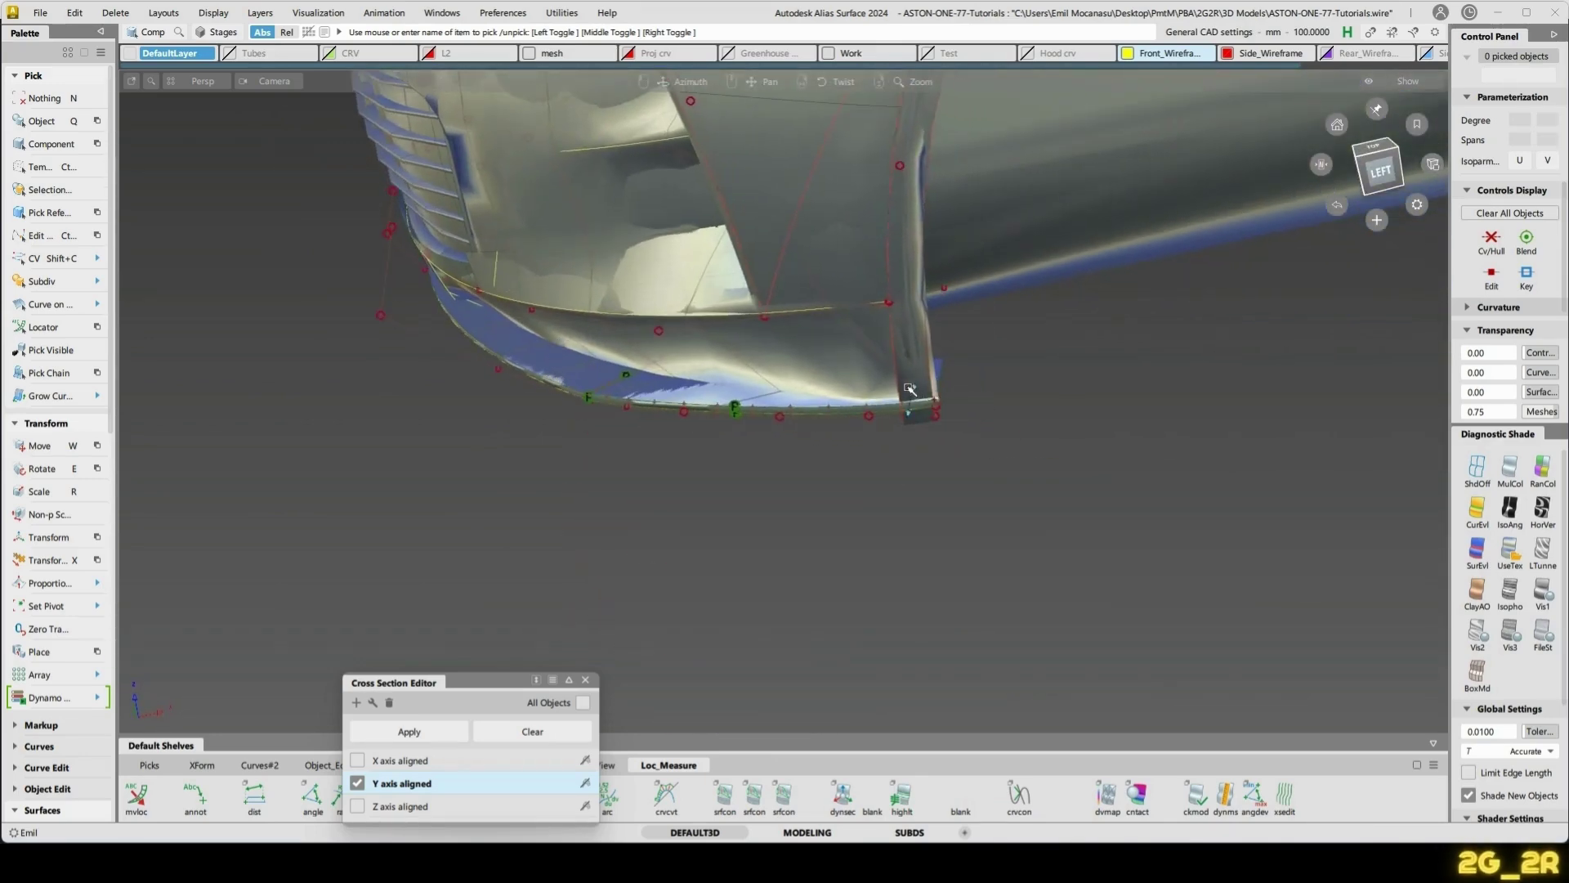
left_click_drag(909, 391, 914, 455, "alt+shift")
right_click_drag(915, 455, 917, 442, "alt+shift")
left_click_drag(917, 441, 927, 379, "alt+shift")
right_click_drag(927, 378, 932, 425, "alt+shift")
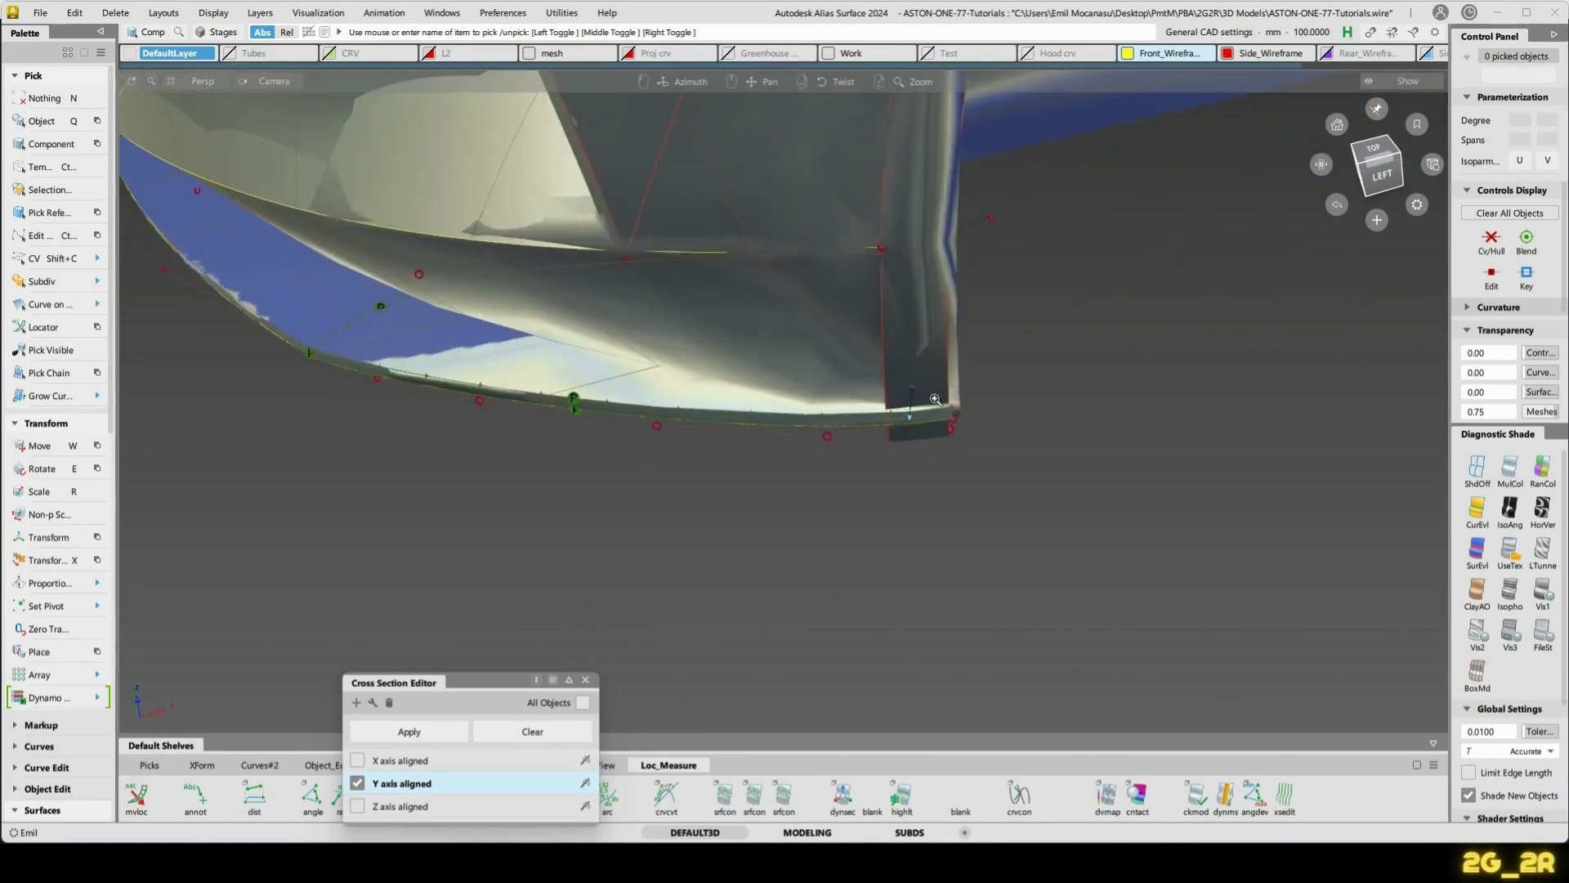
left_click_drag(784, 483, 864, 395, "alt+shift")
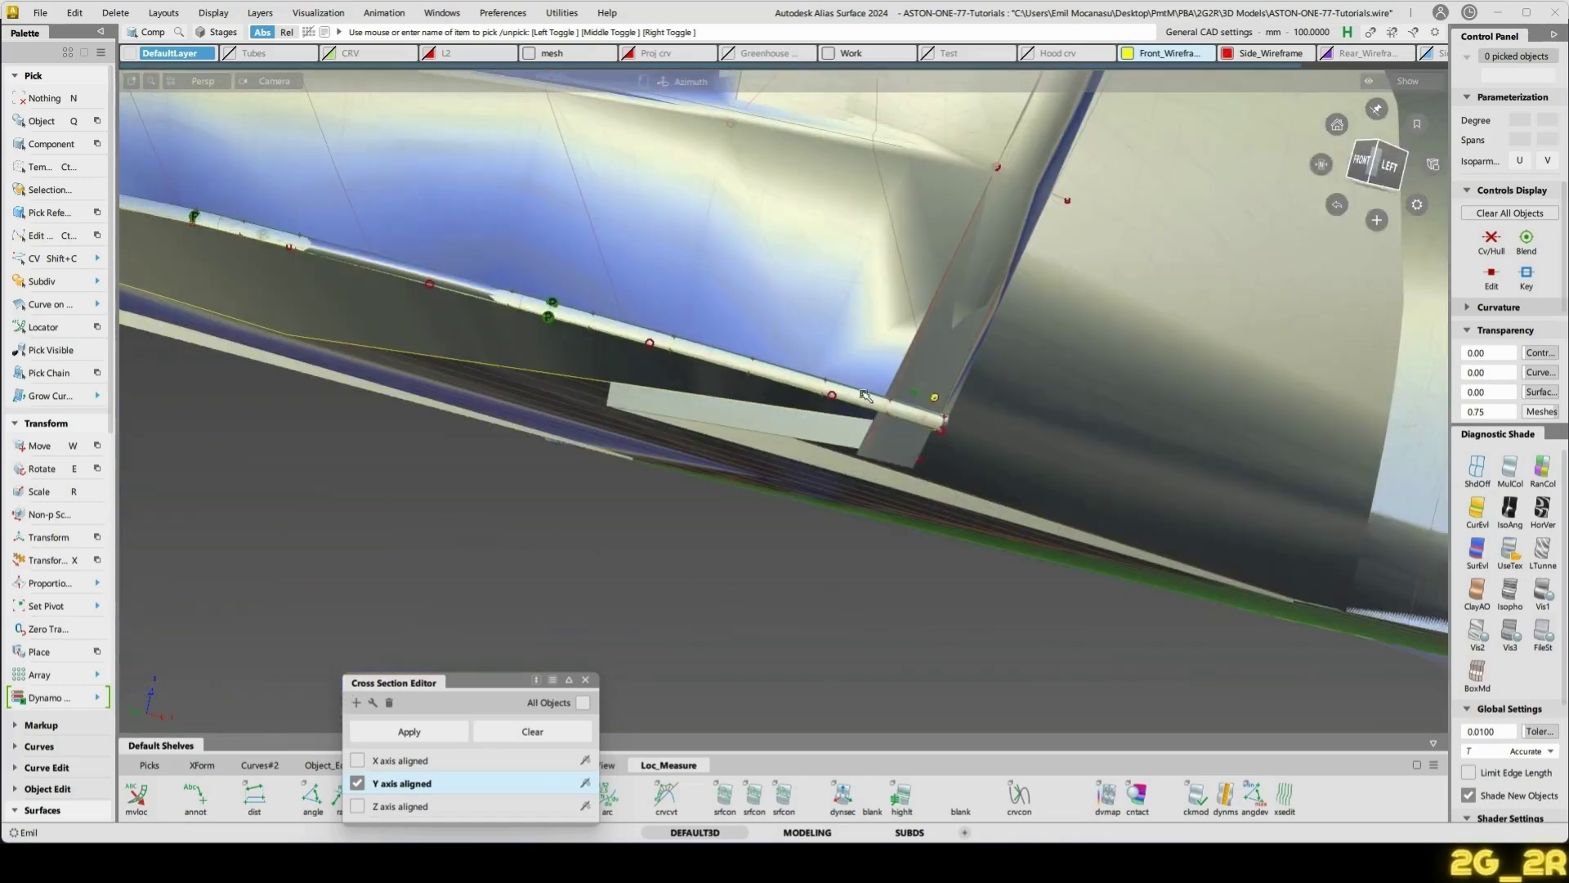
left_click(940, 378)
key("Delete")
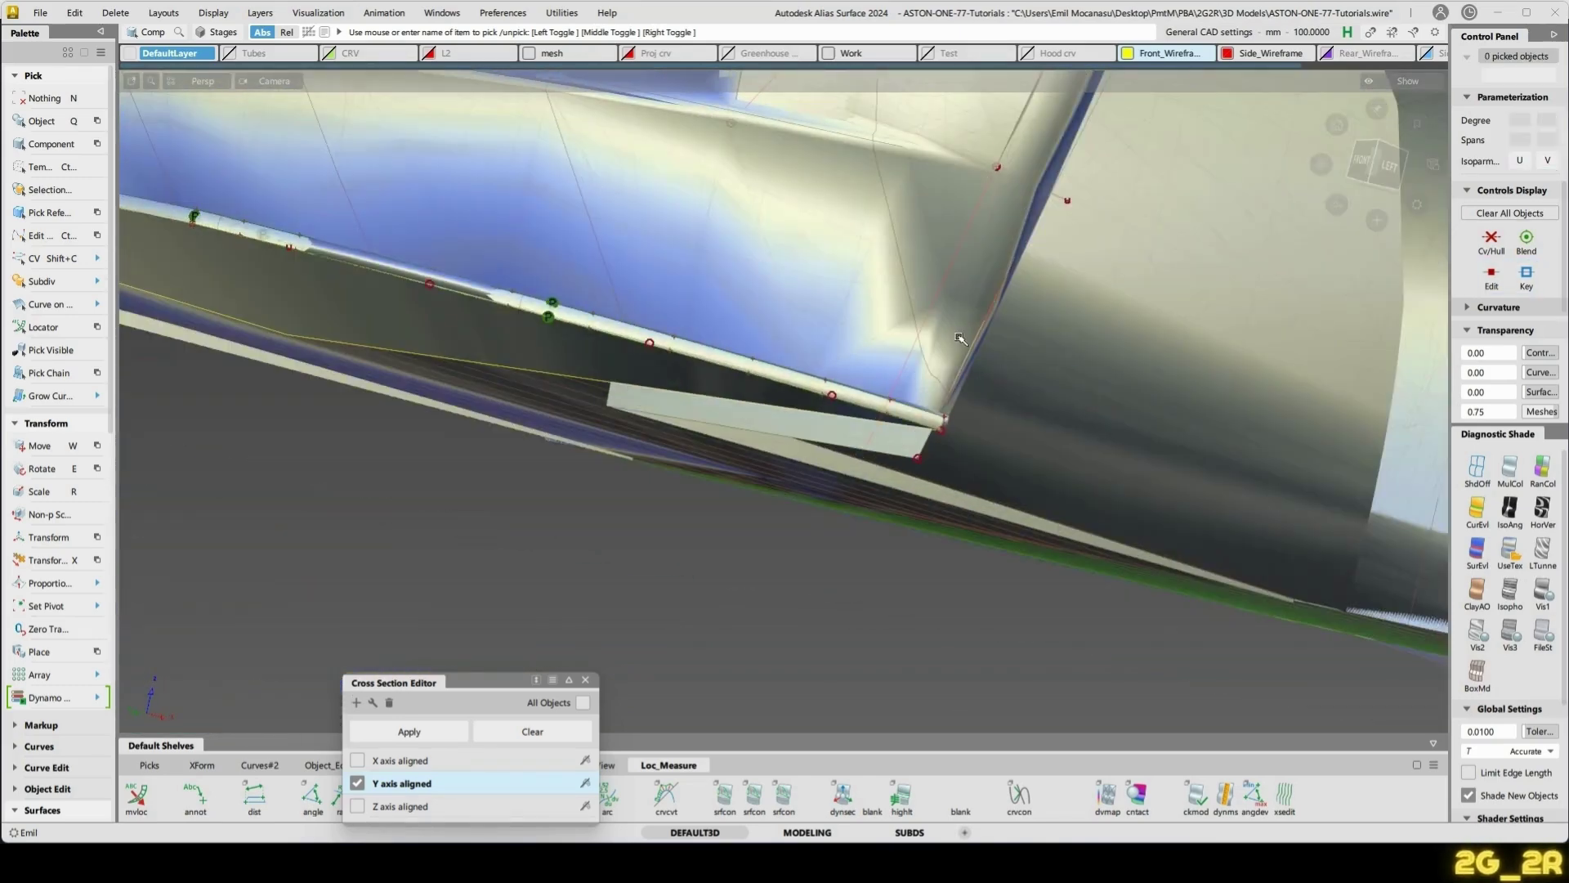
- Close the Cross Section Editor
left_click_drag(1420, 449, 1101, 339, "alt+shift")
left_click(1098, 342)
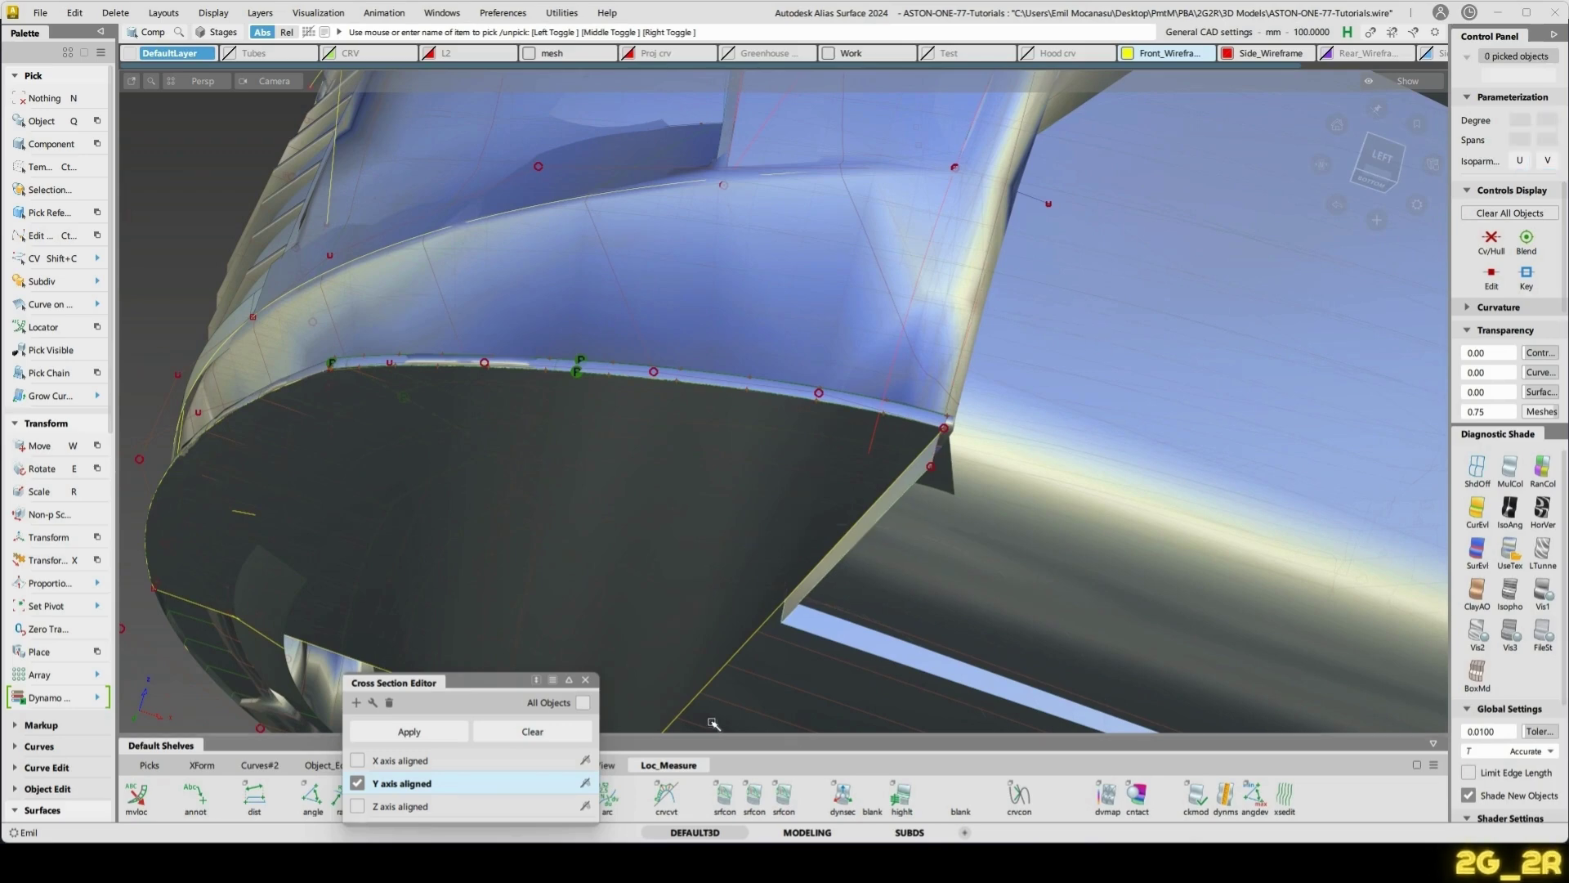
left_click(585, 680)
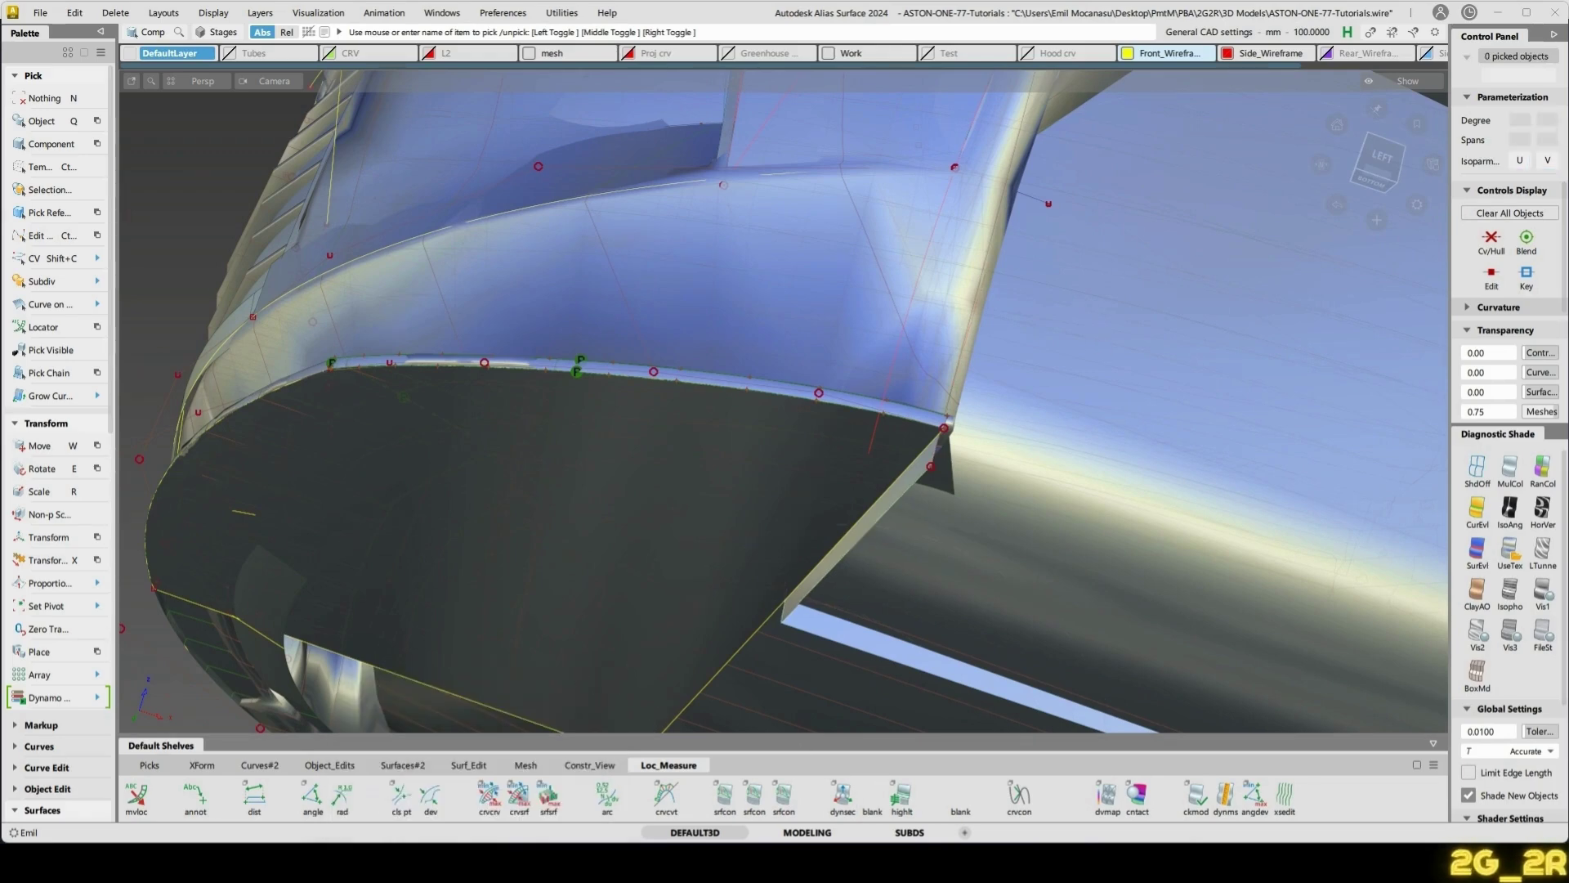
key("super+e")
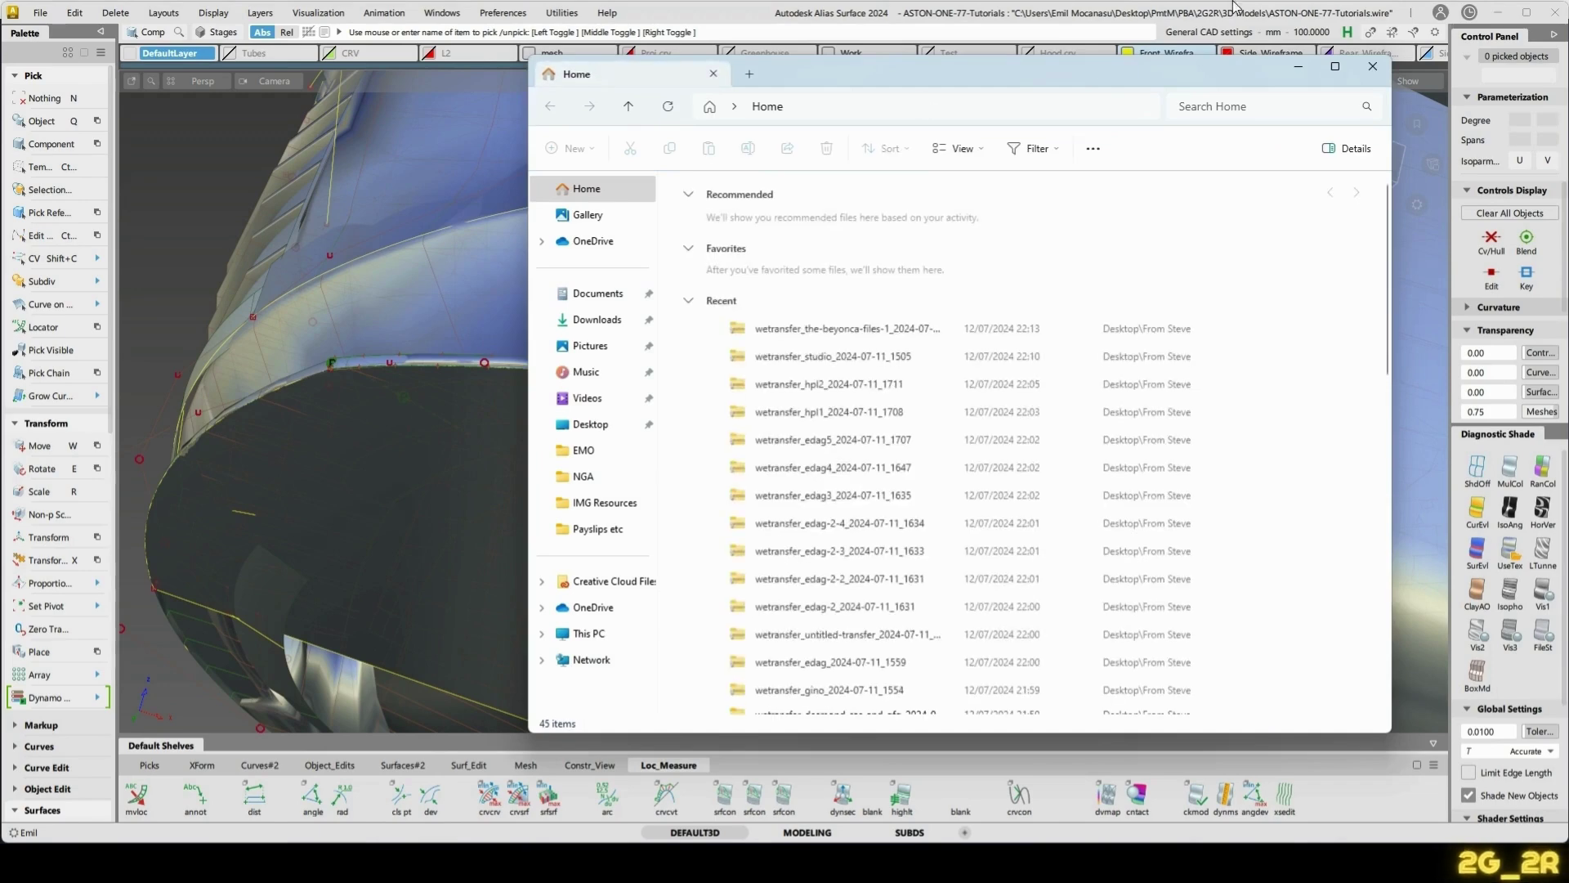
left_click(1367, 68)
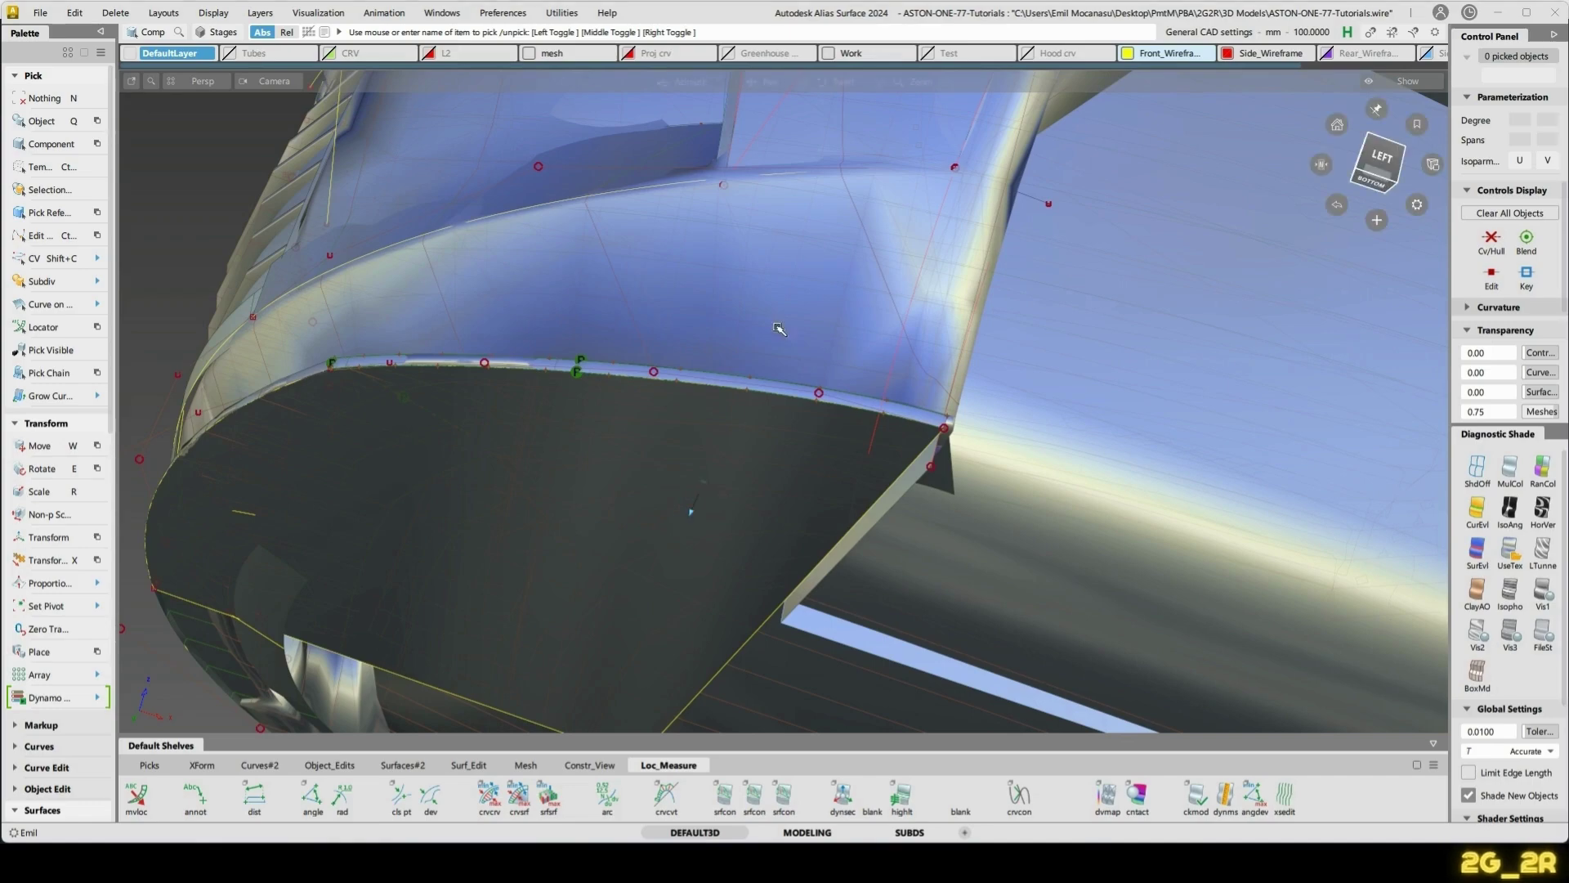
left_click_drag(791, 231, 786, 388, "alt+shift")
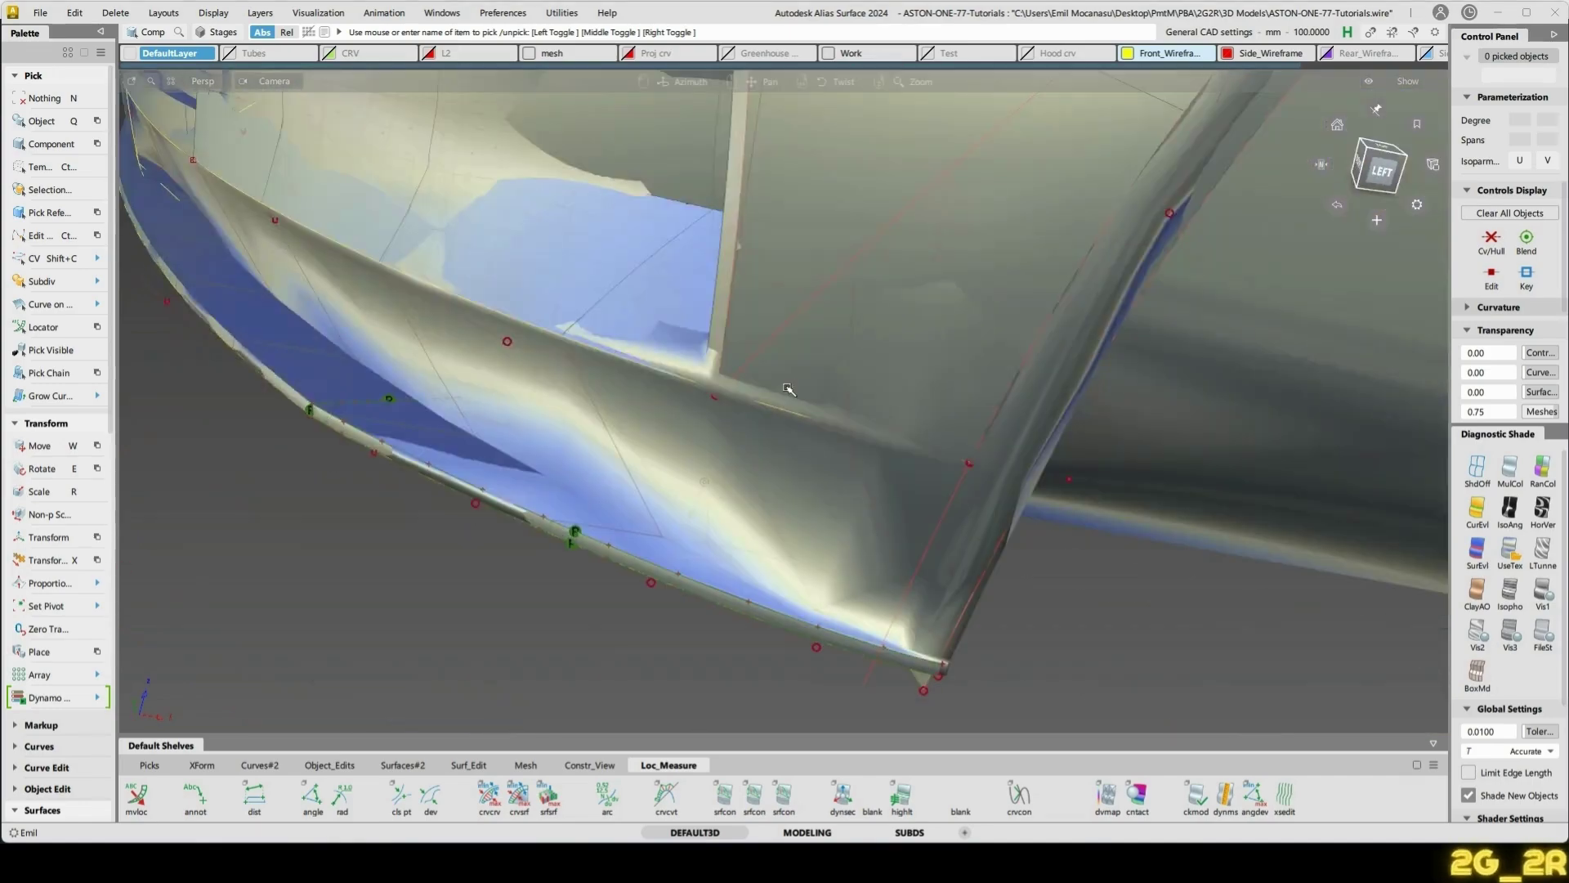
- Switch to Google Chrome in a new maximized window
right_click(966, 863)
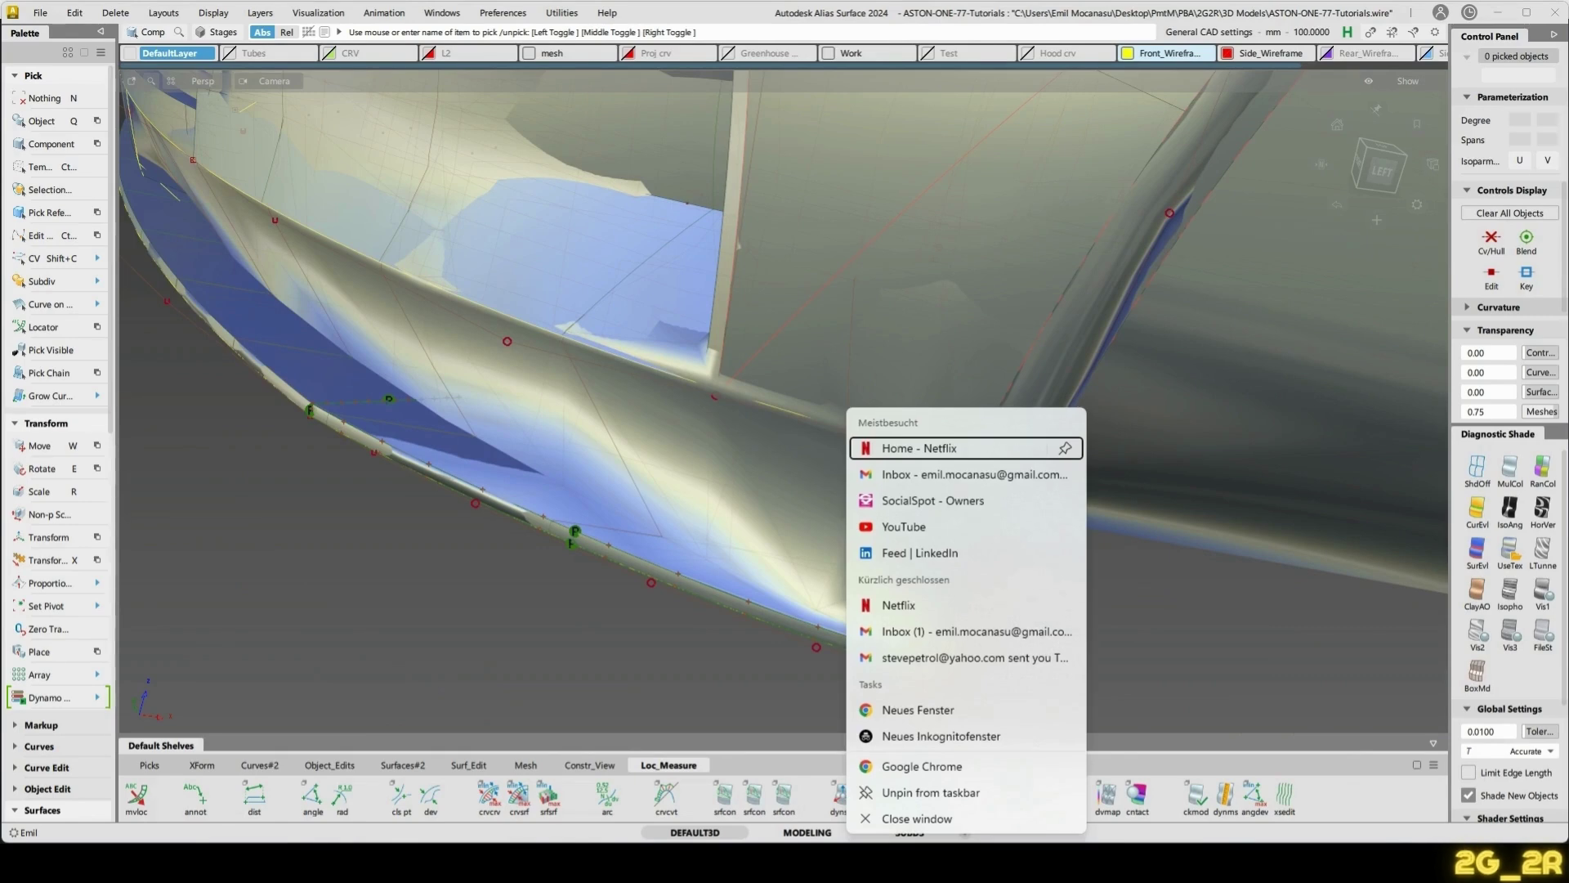
left_click(951, 711)
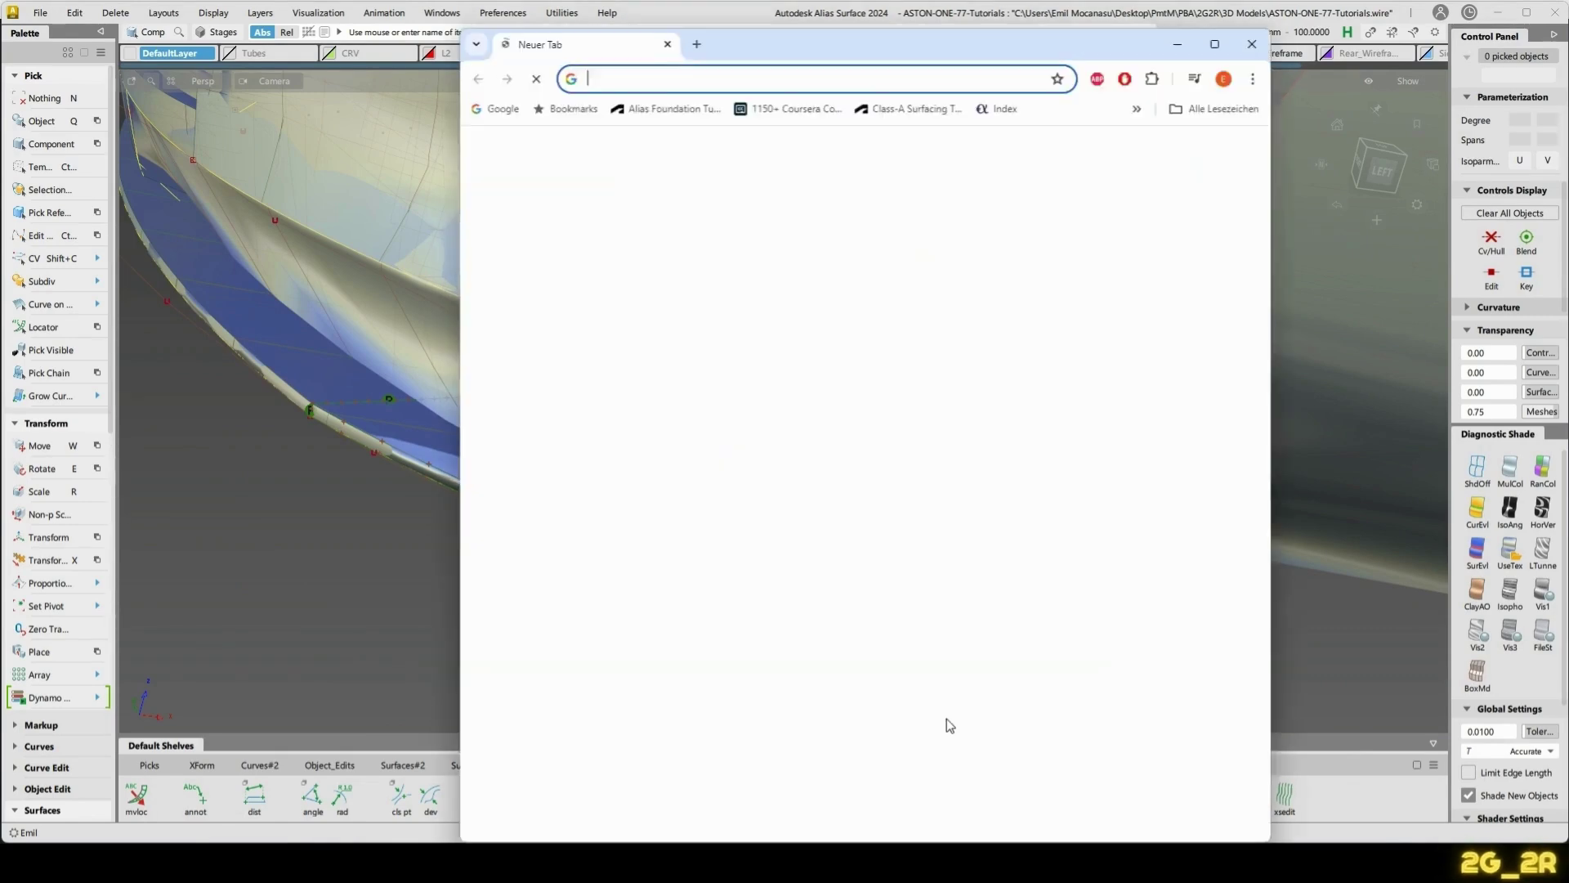
left_click(1218, 40)
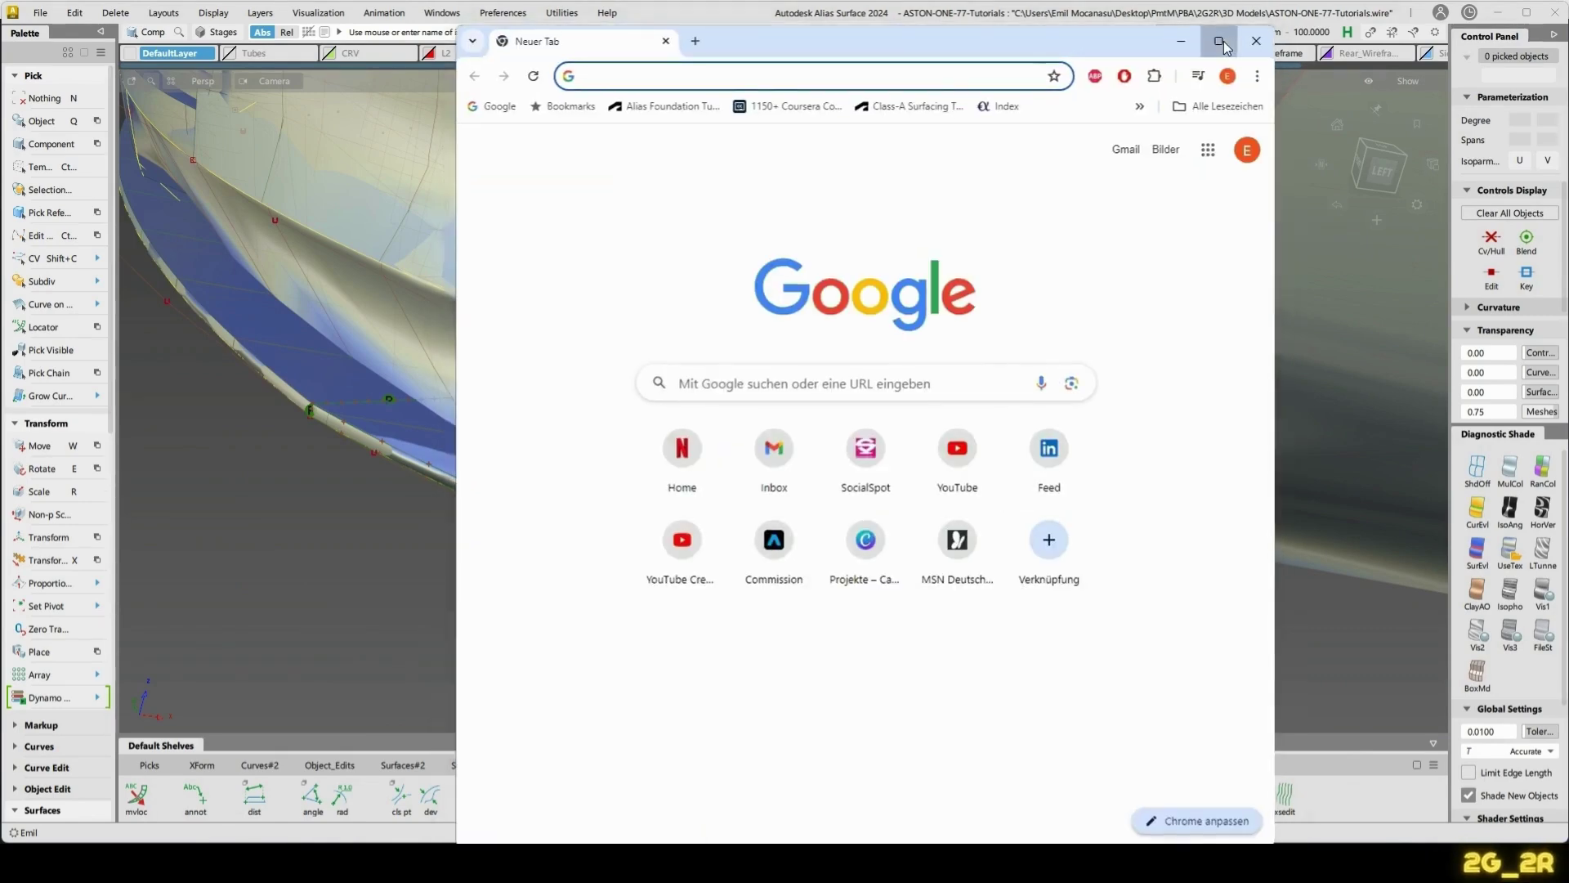
- Look up "aston martin one 77" and open the suggested NetCarShow picture page of the 2010 One-77
left_click(217, 54)
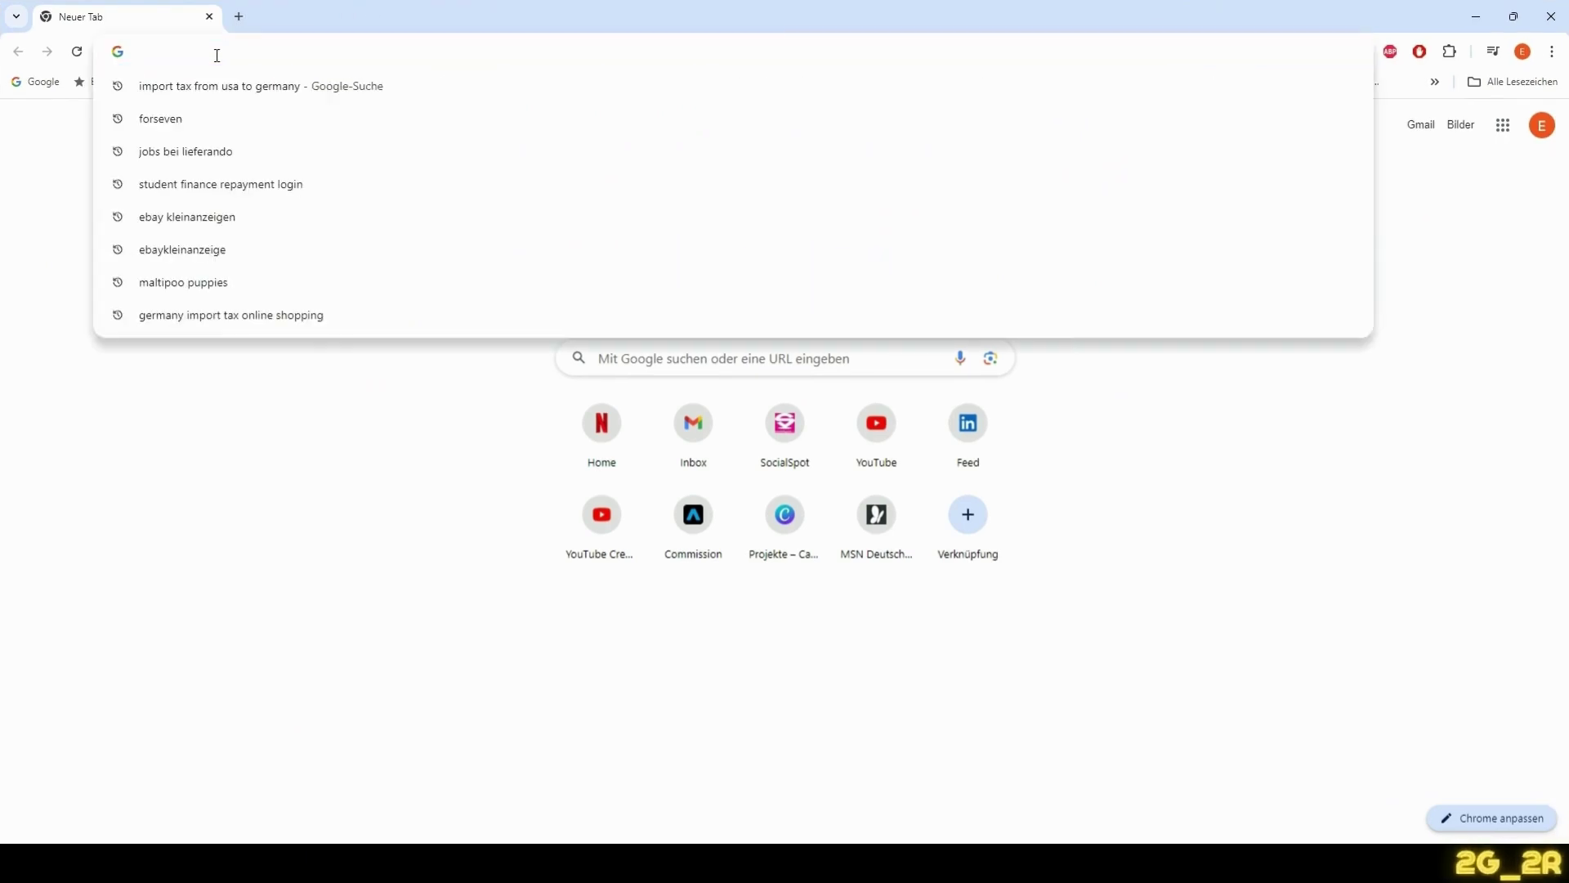
type("aston mart")
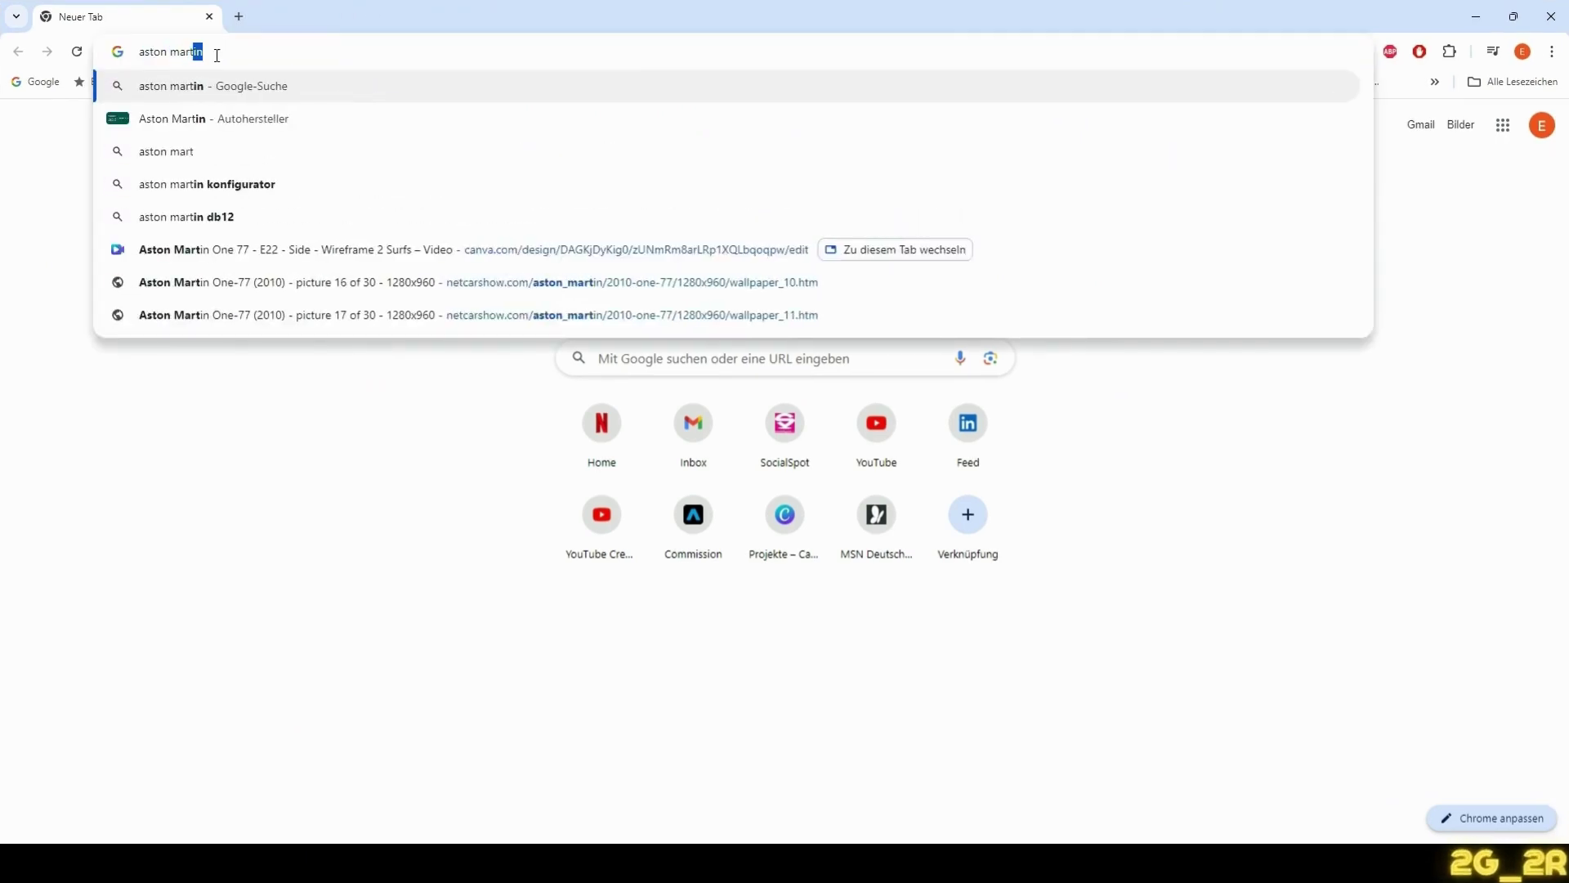
type("on one")
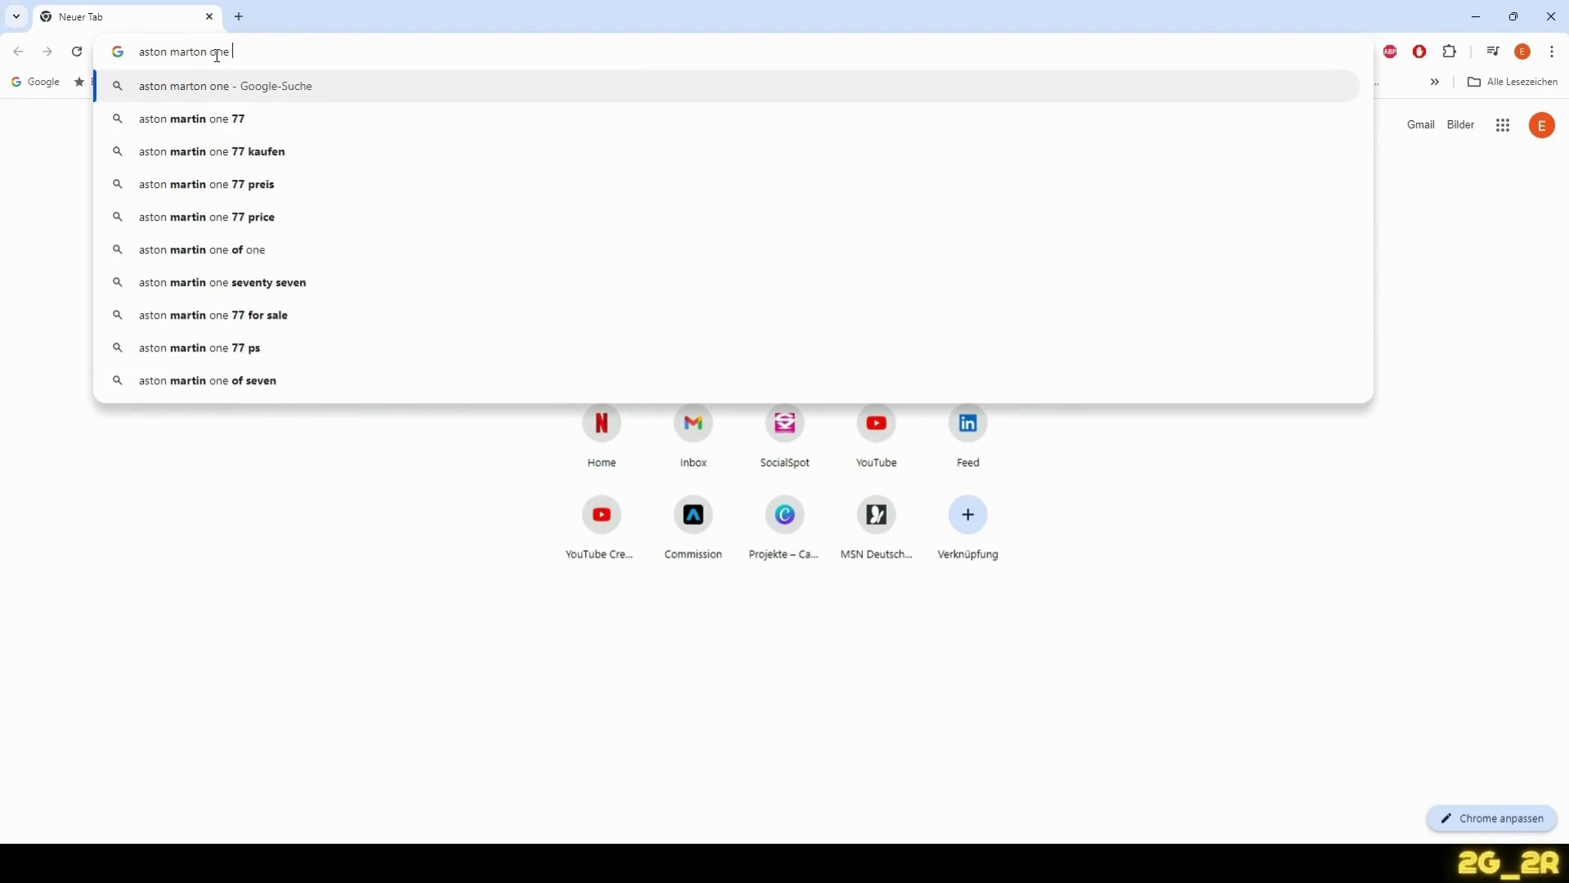
key("Down")
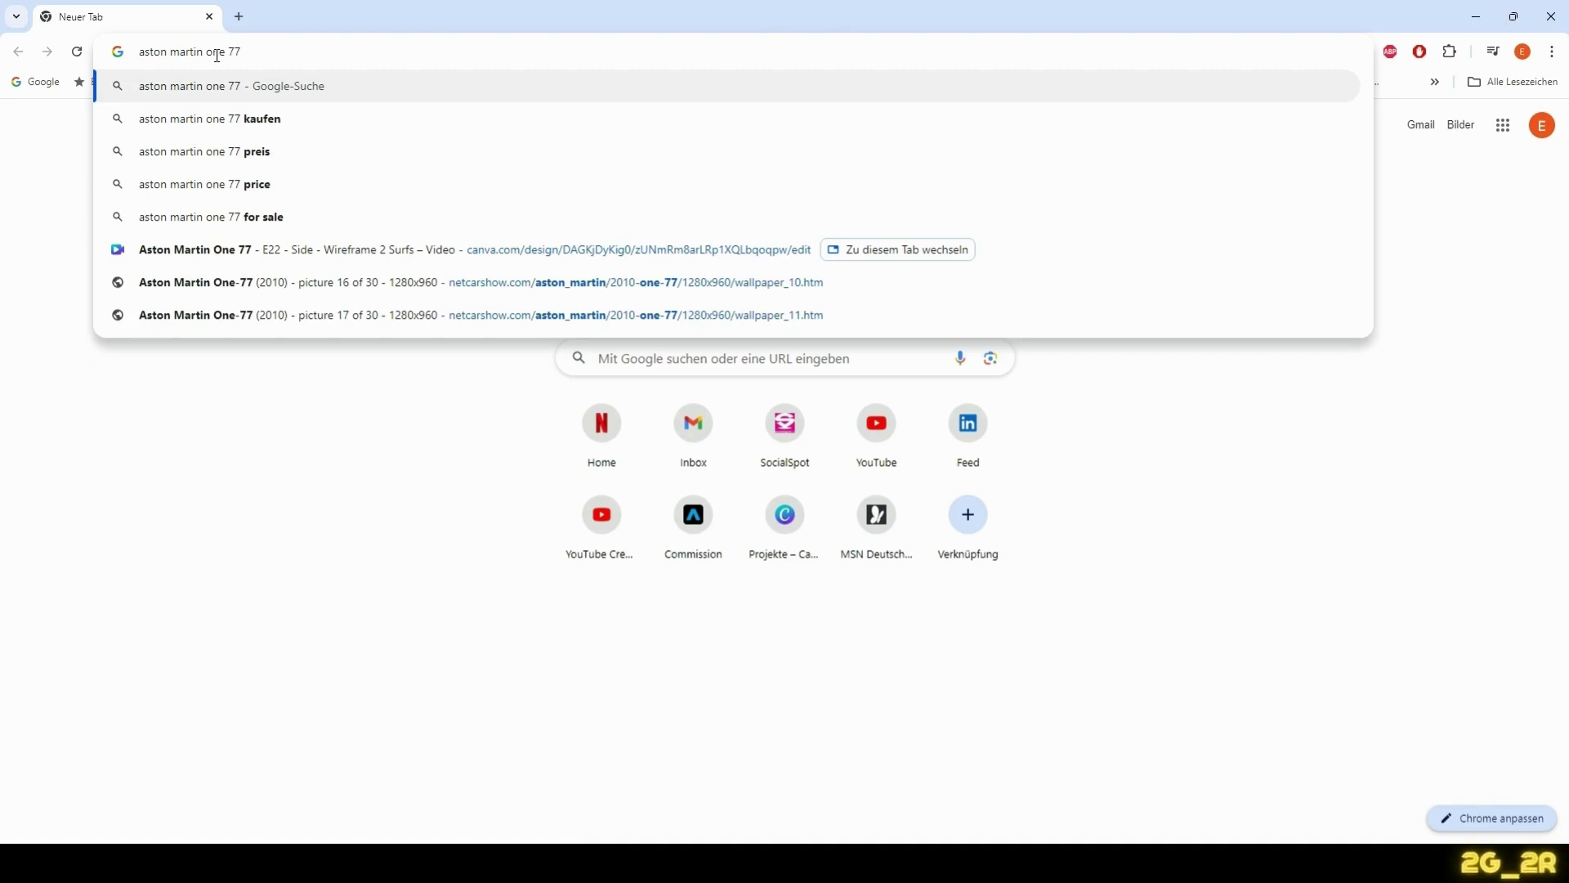
left_click(469, 288)
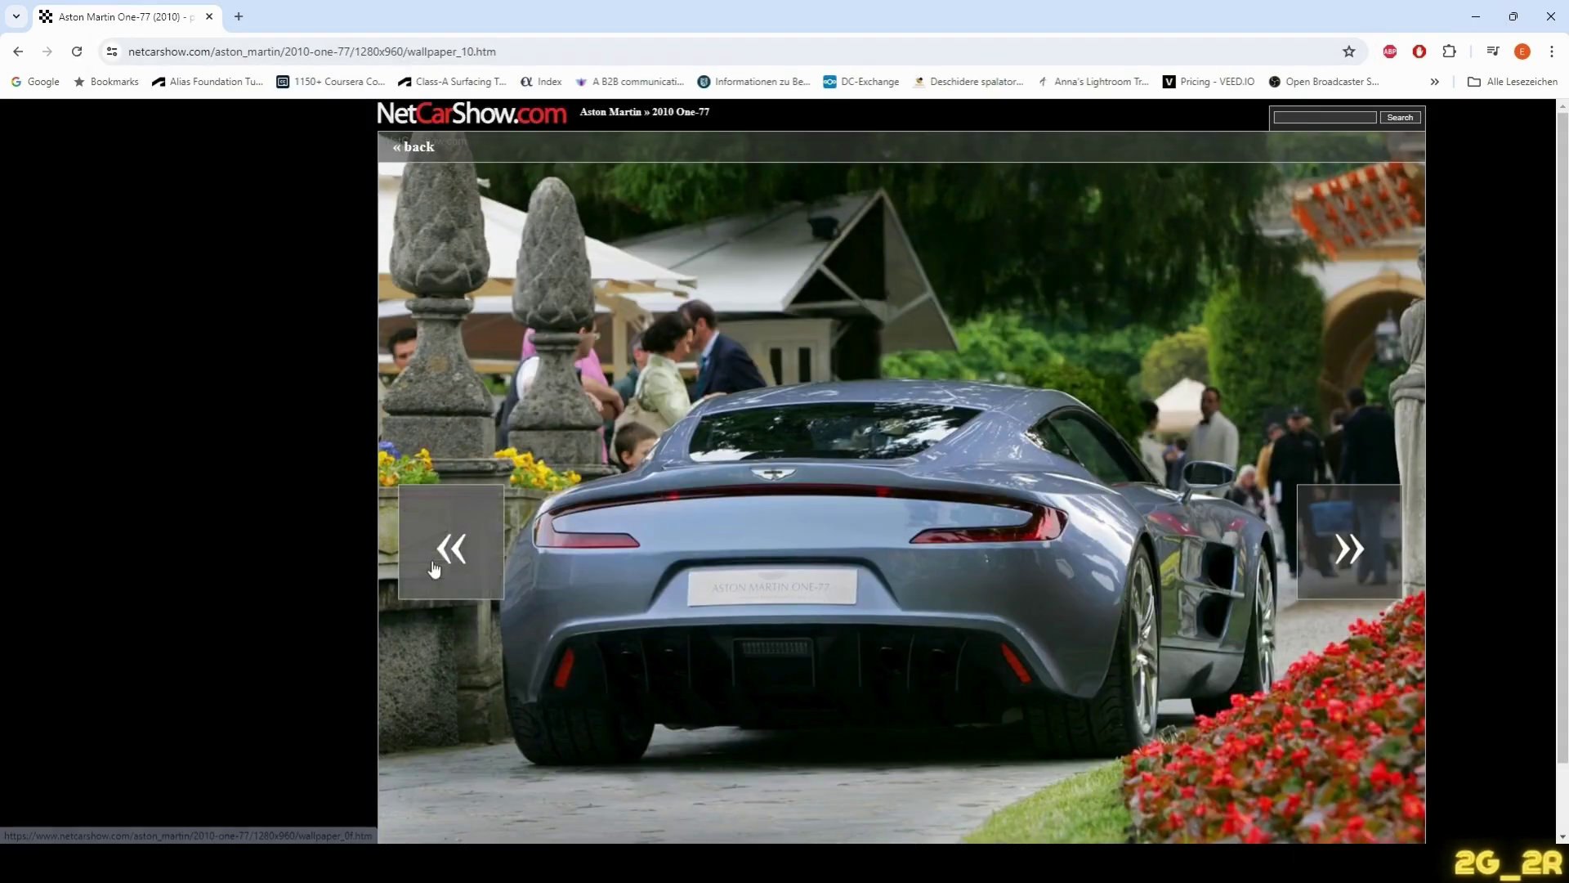
- Open the 2010 One-77 gallery and examine the front bumper's lower lip in its first front-angle photo
left_click(501, 489)
left_click(690, 111)
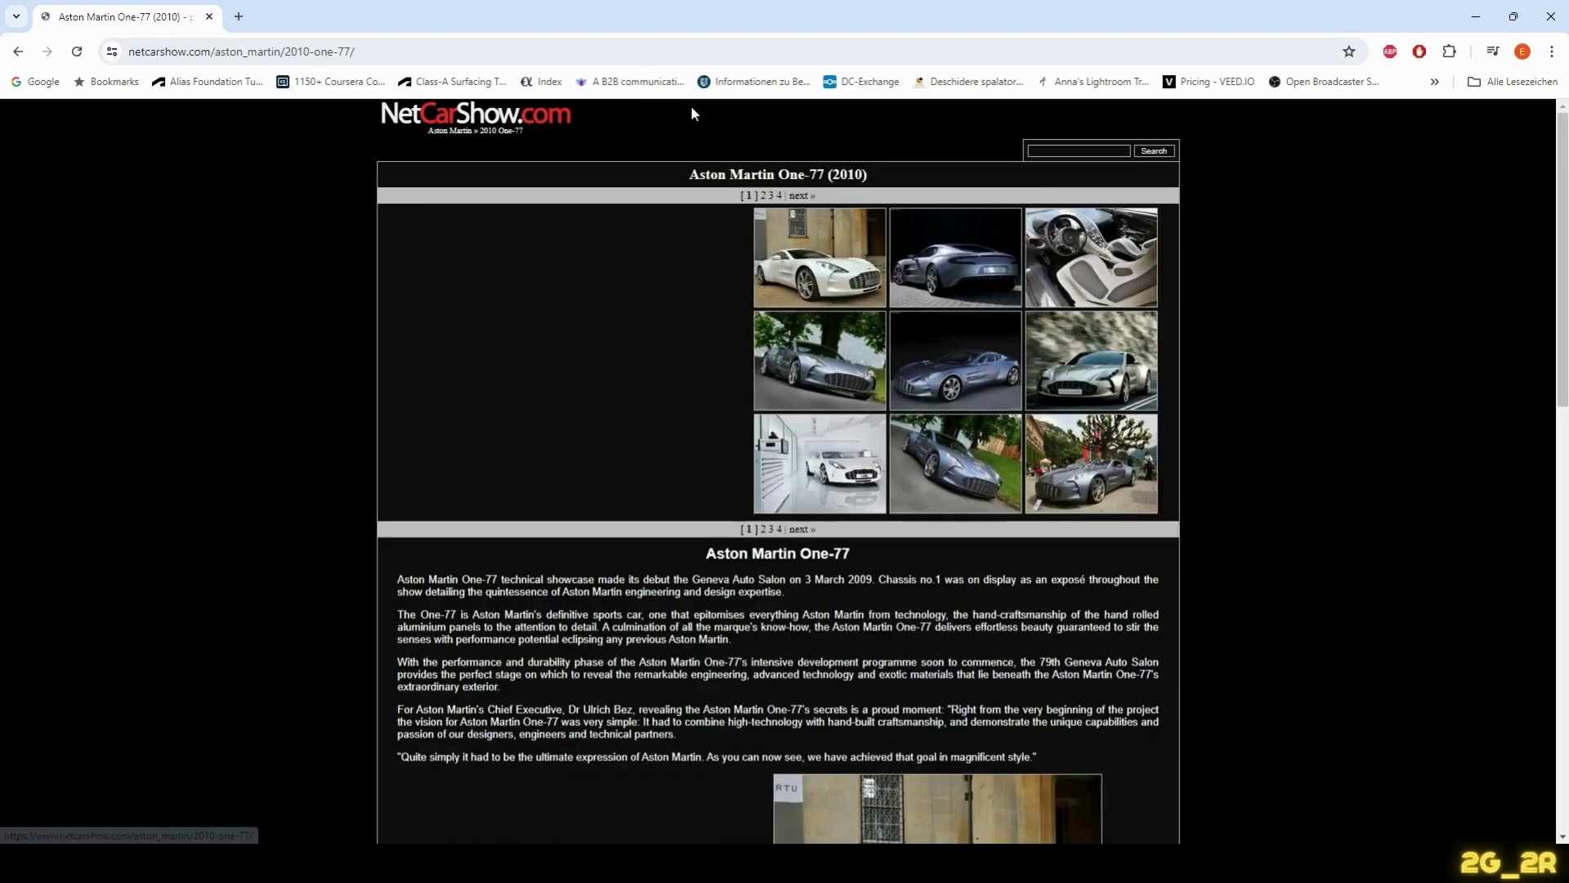
left_click(820, 268)
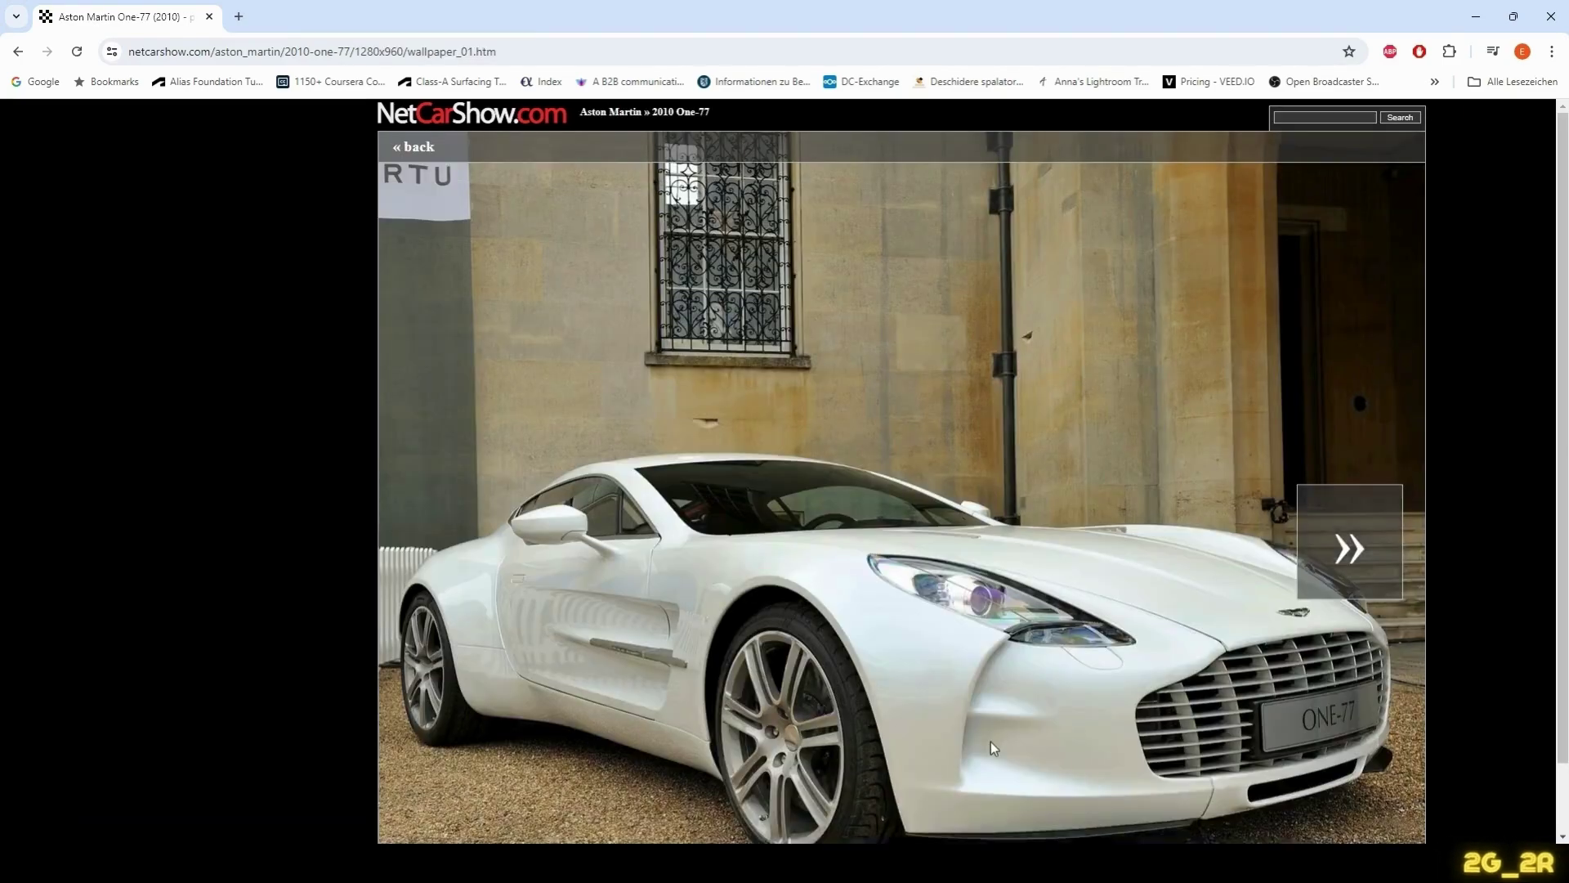
scroll(992, 738, "down", 1)
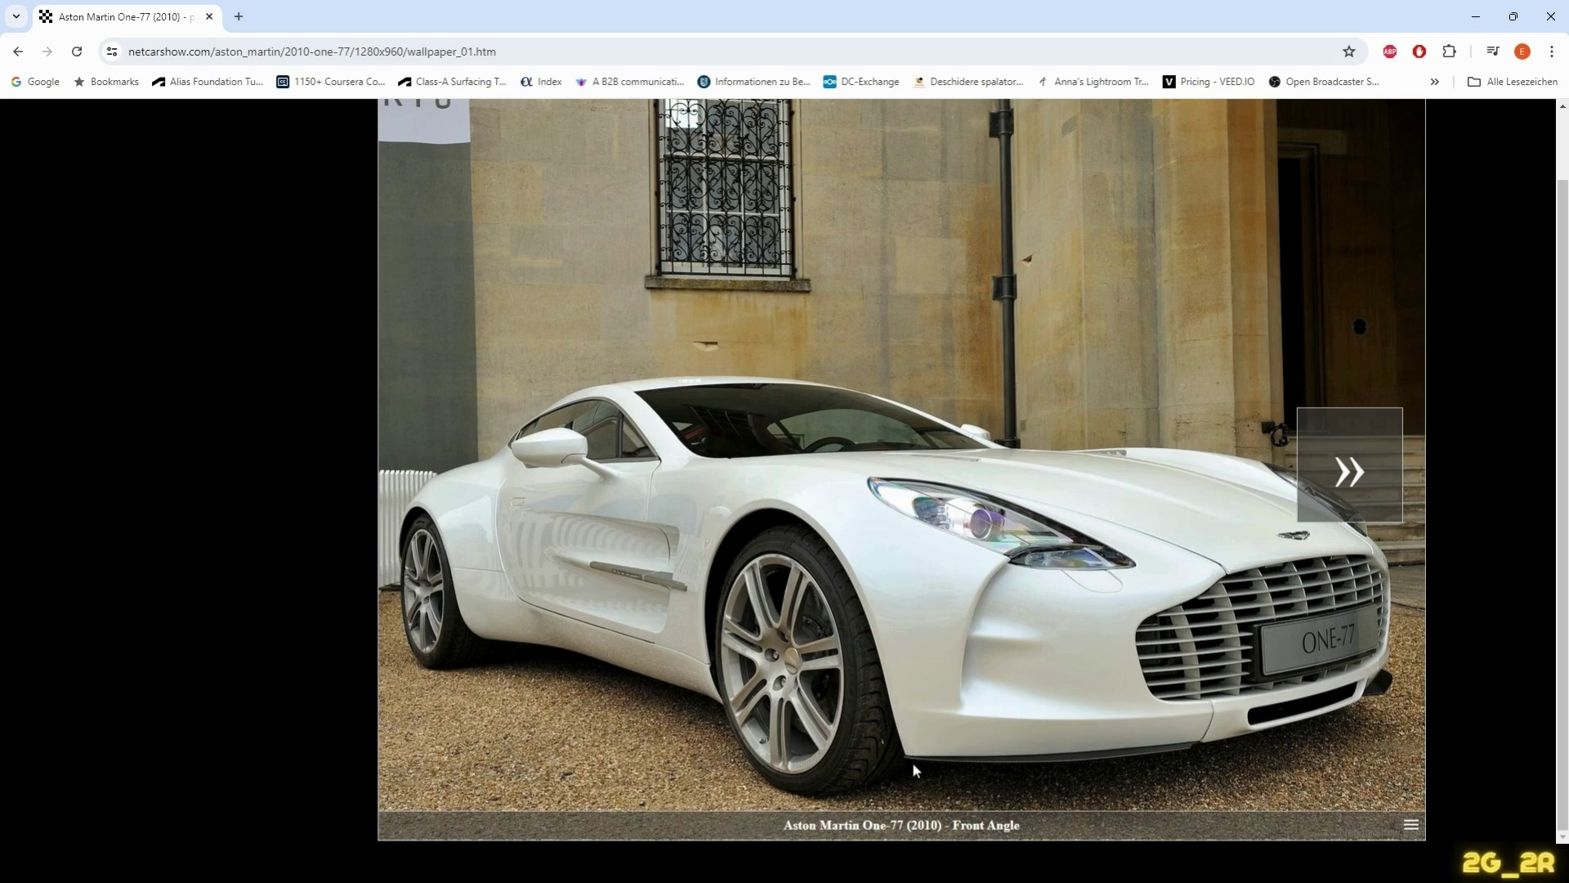
- Go through the next three gallery photos of the One-77 to study the lower lip's shape
left_click(1344, 472)
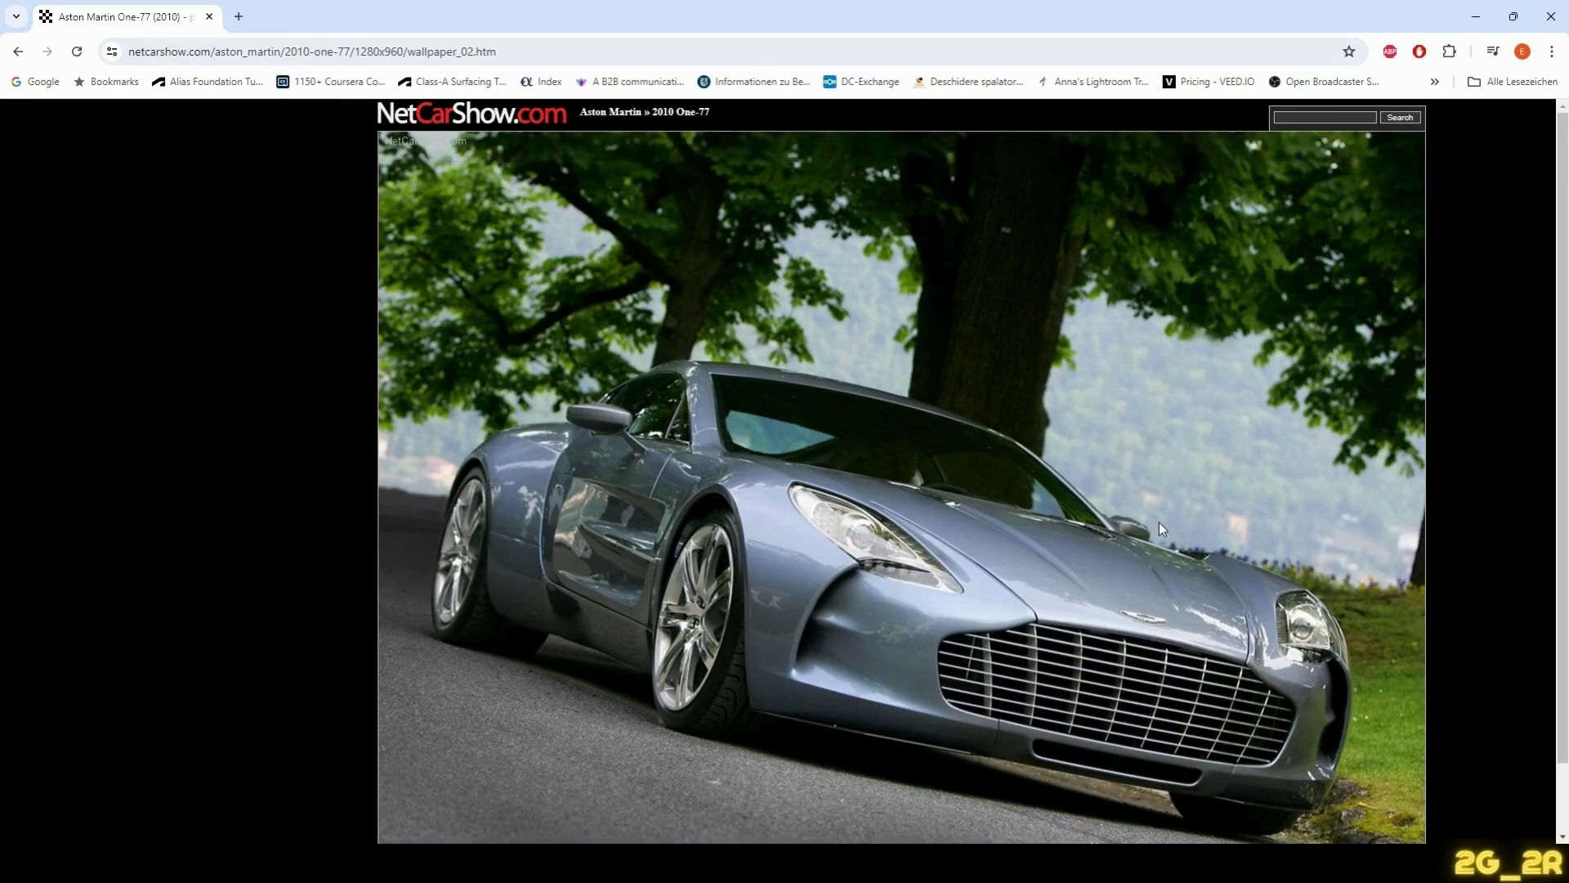
scroll(1244, 500, "down", 2)
left_click(1352, 466)
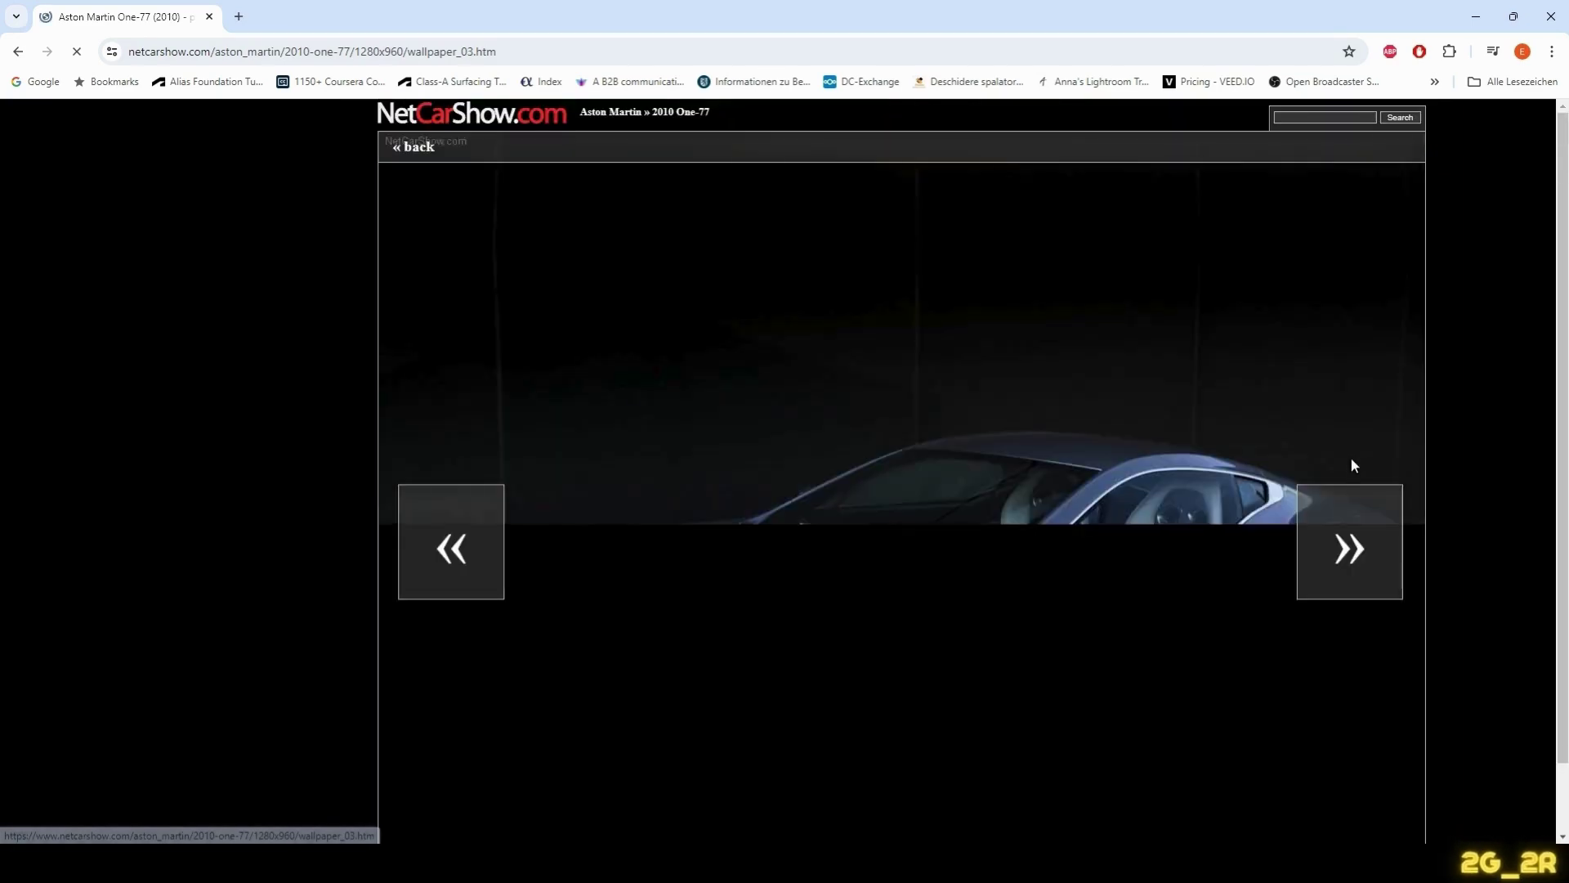
scroll(1074, 558, "down", 2)
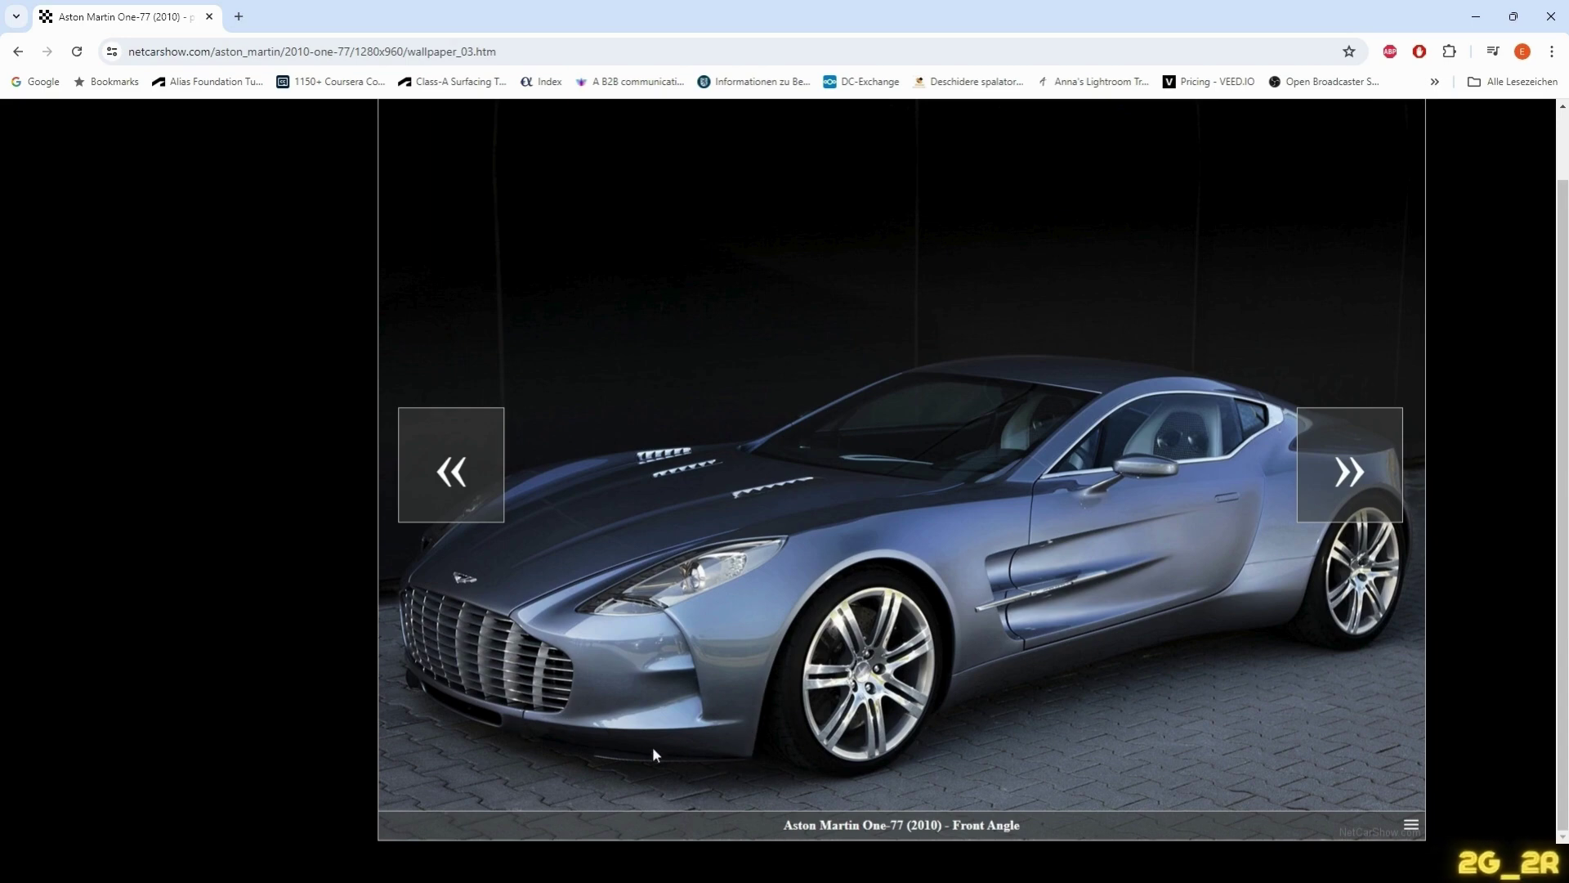
left_click(1350, 484)
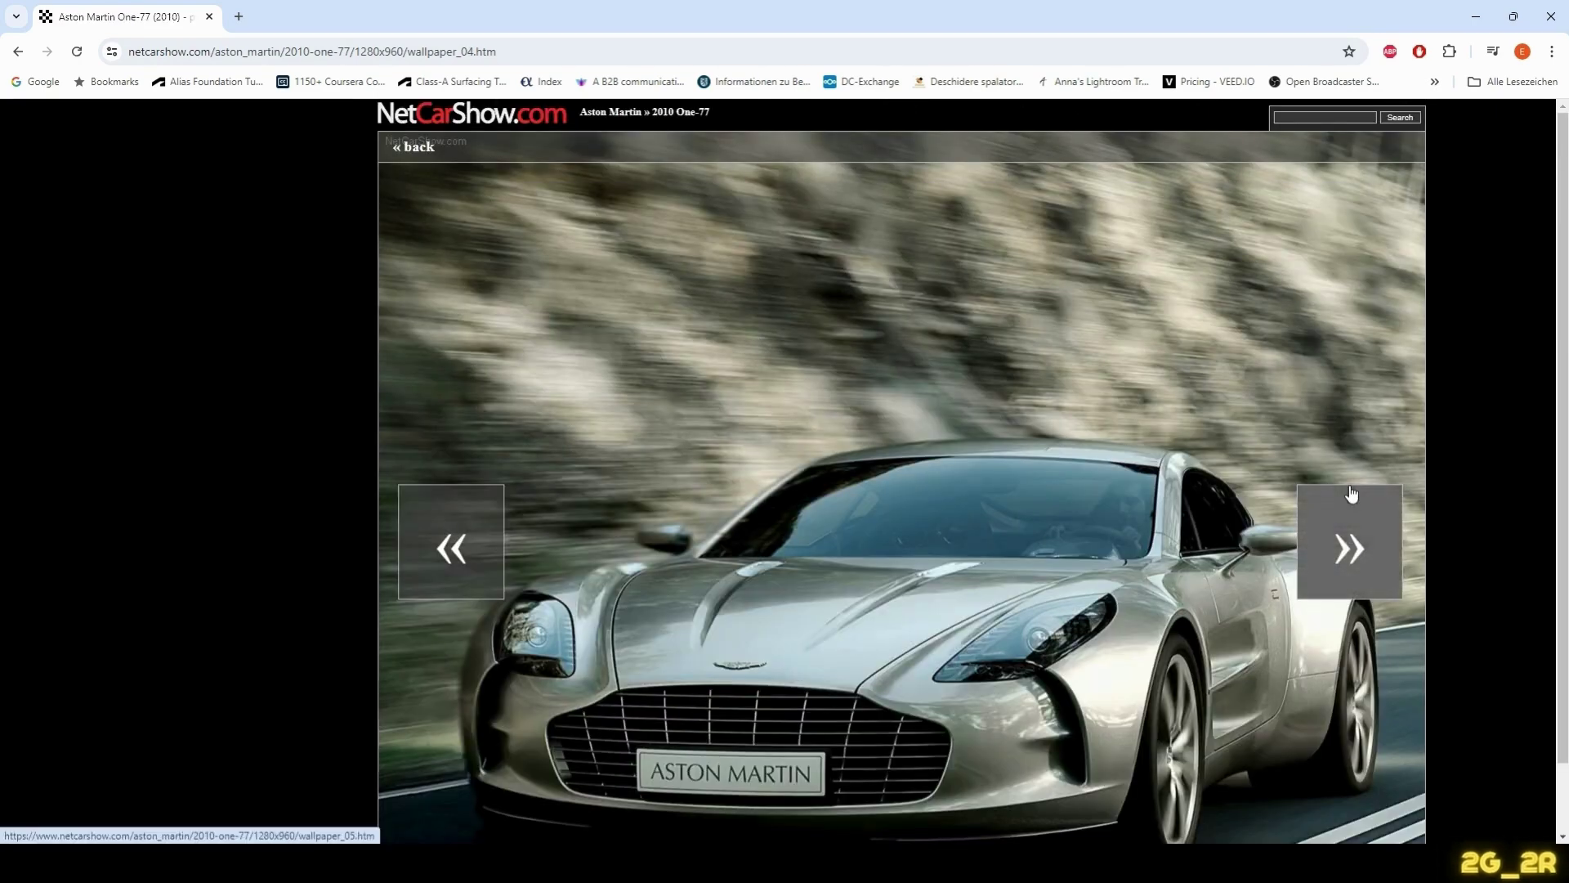
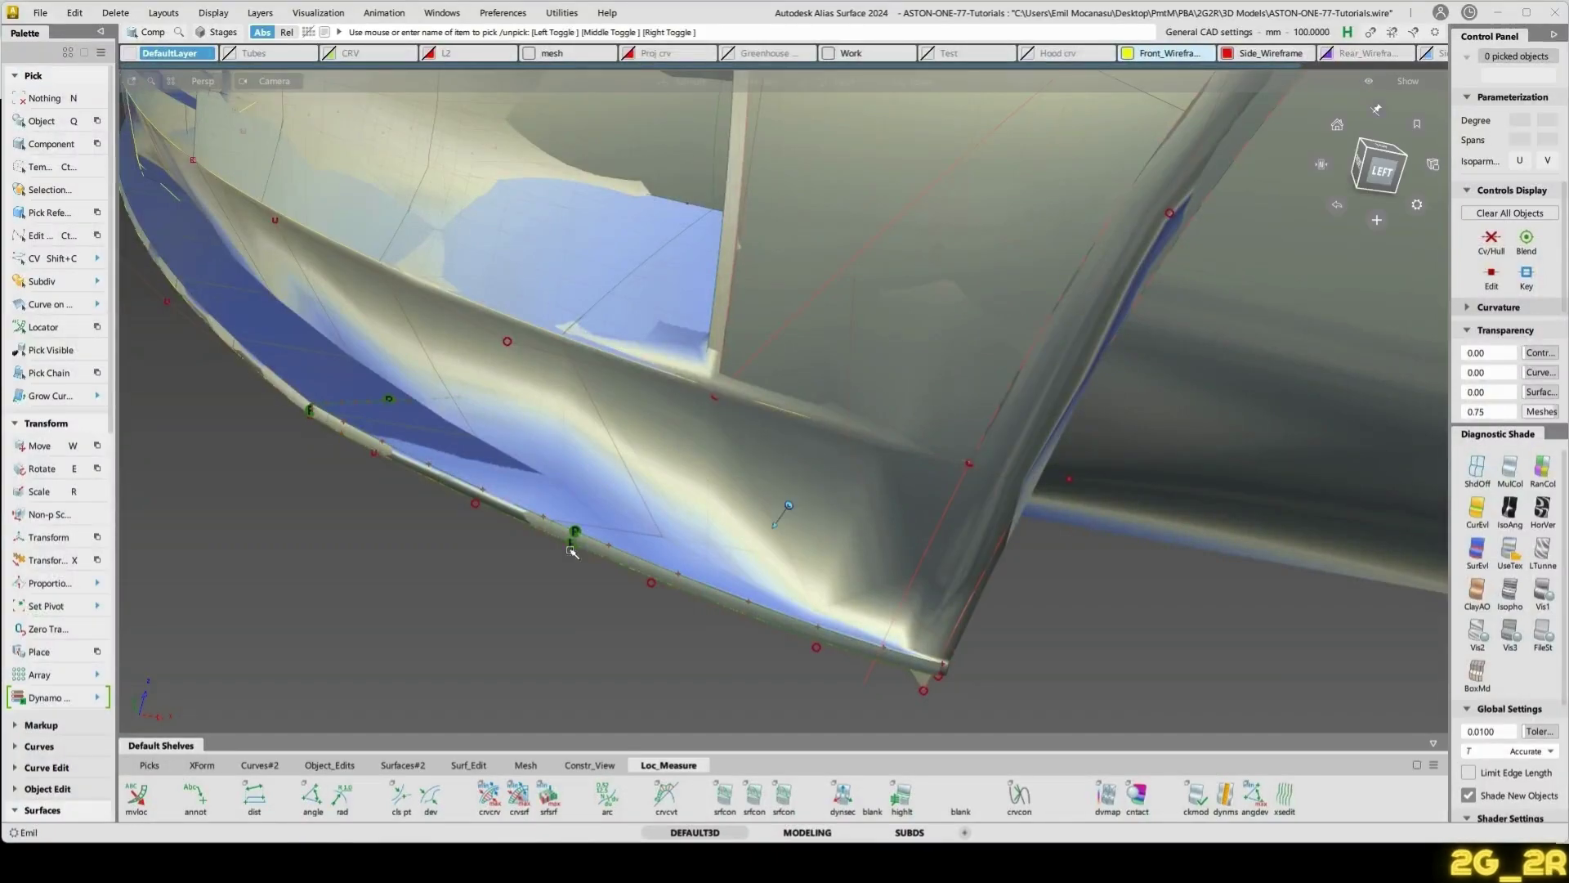
- Return to Alias and make a copy of the upper edge curve of the side lower lip in place
left_click_drag(834, 482, 842, 564, "alt+shift")
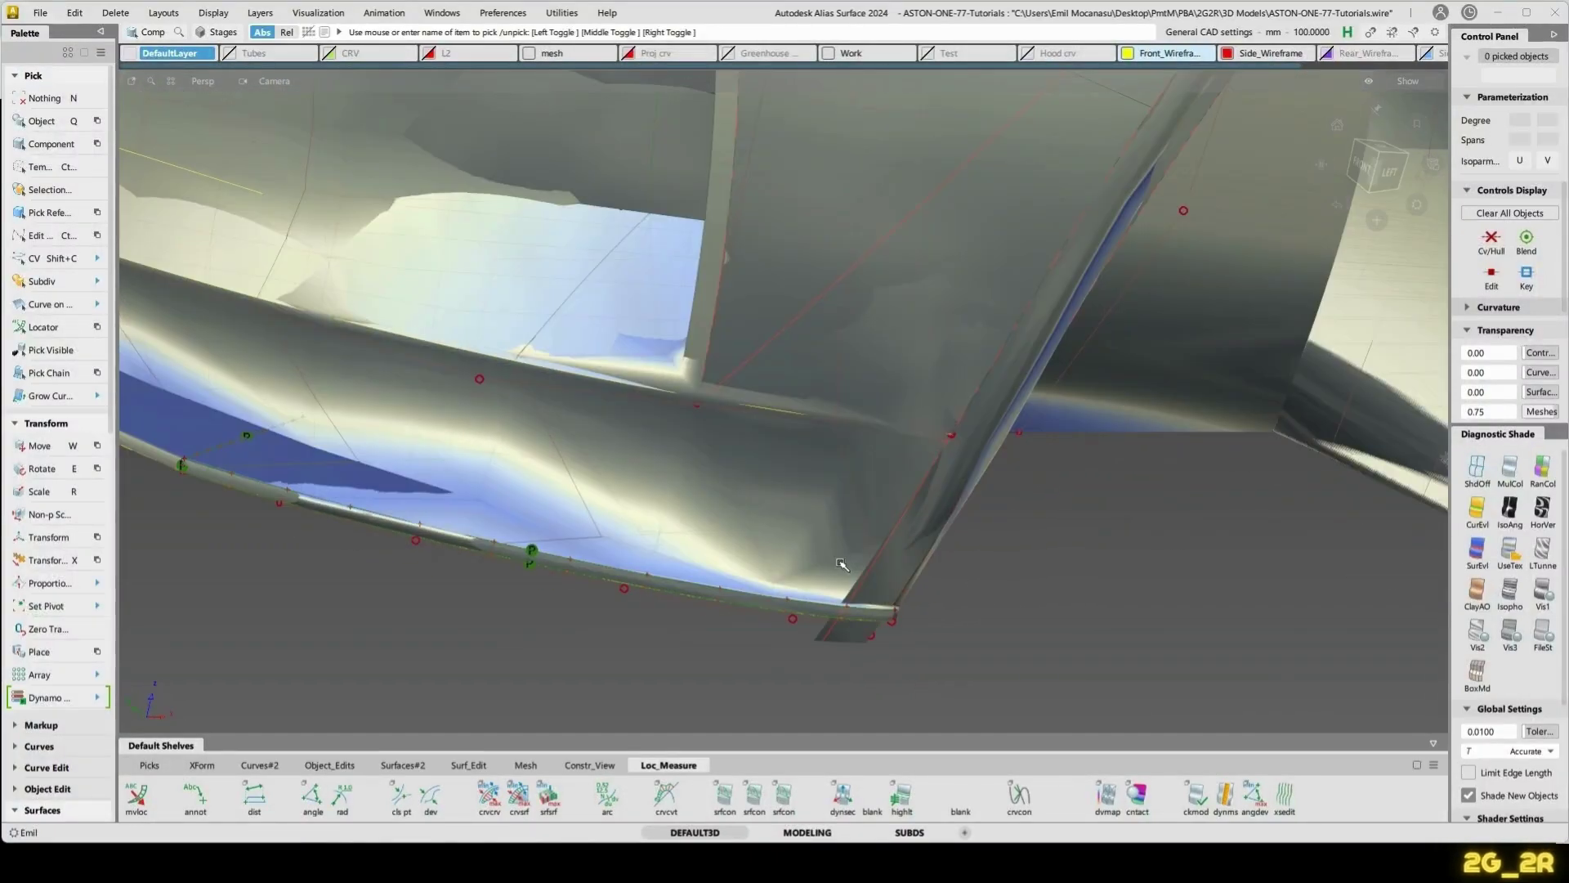
left_click(756, 411)
left_click_drag(757, 410, 927, 456, "alt+shift")
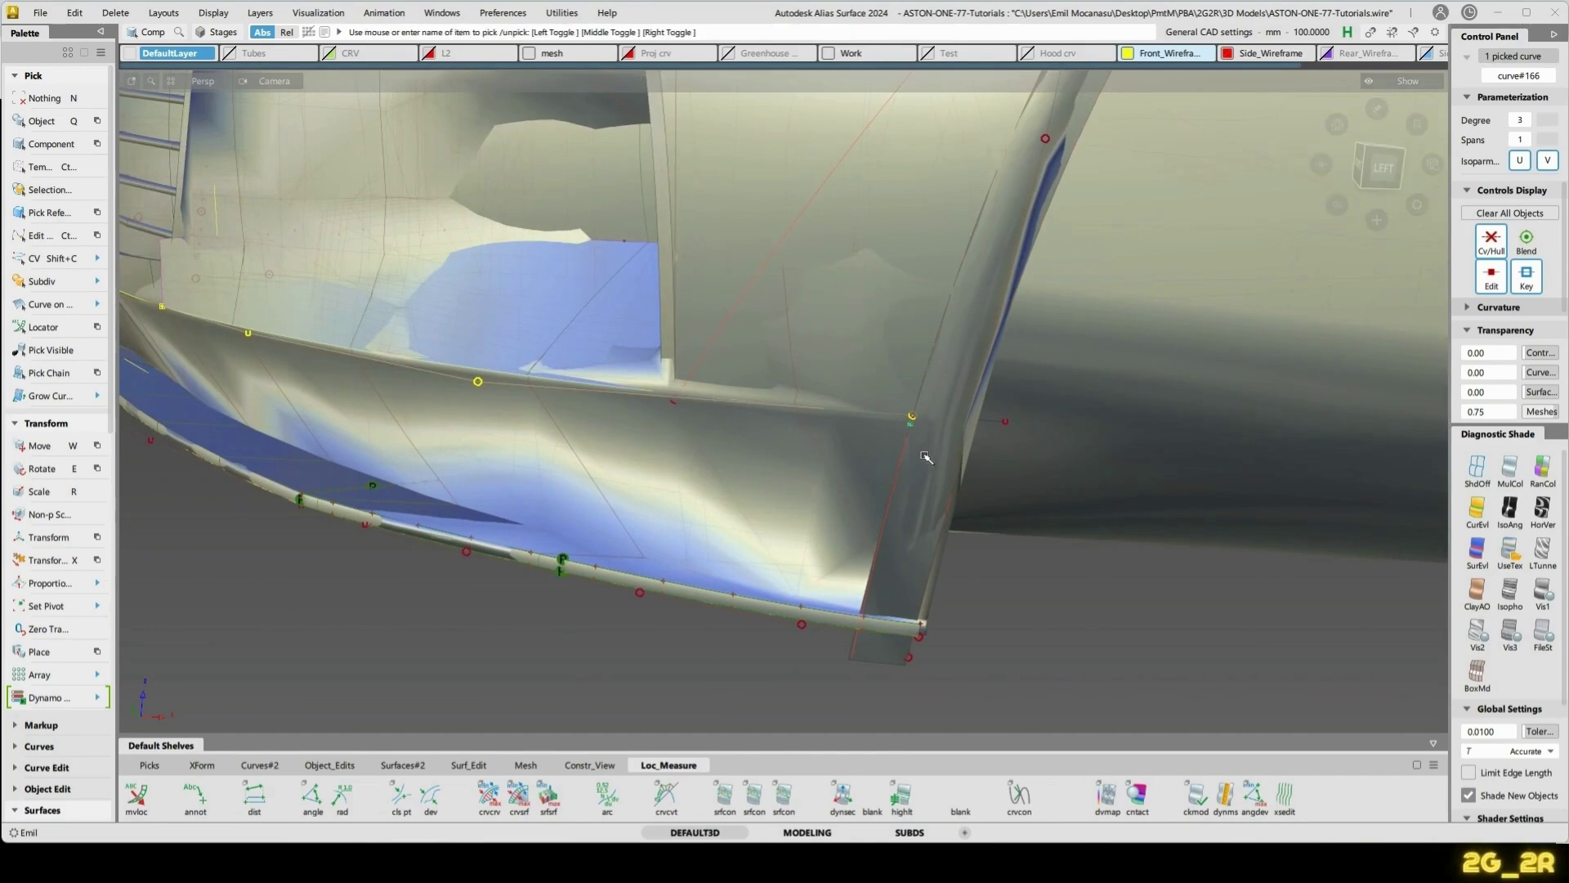
key("ctrl+v")
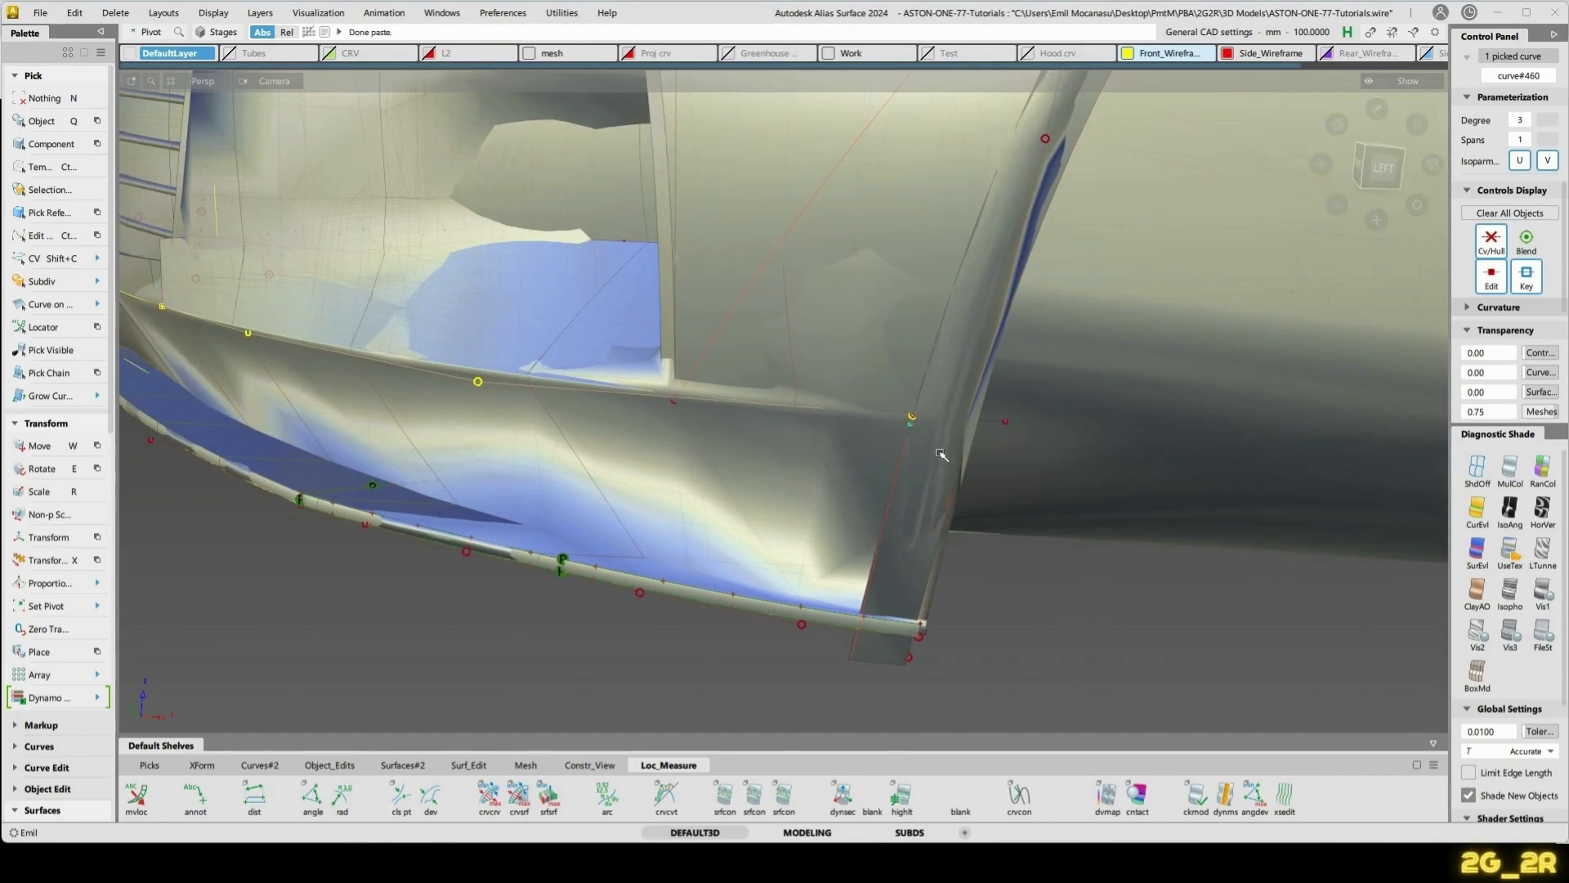
- Move the copied curve down to the lower lip's rear corner, leaving its front end below the lip
left_click_drag(905, 599, 897, 622, "alt+shift")
right_click_drag(906, 612, 907, 661, "alt+shift")
middle_click_drag(906, 660, 984, 508, "alt+shift")
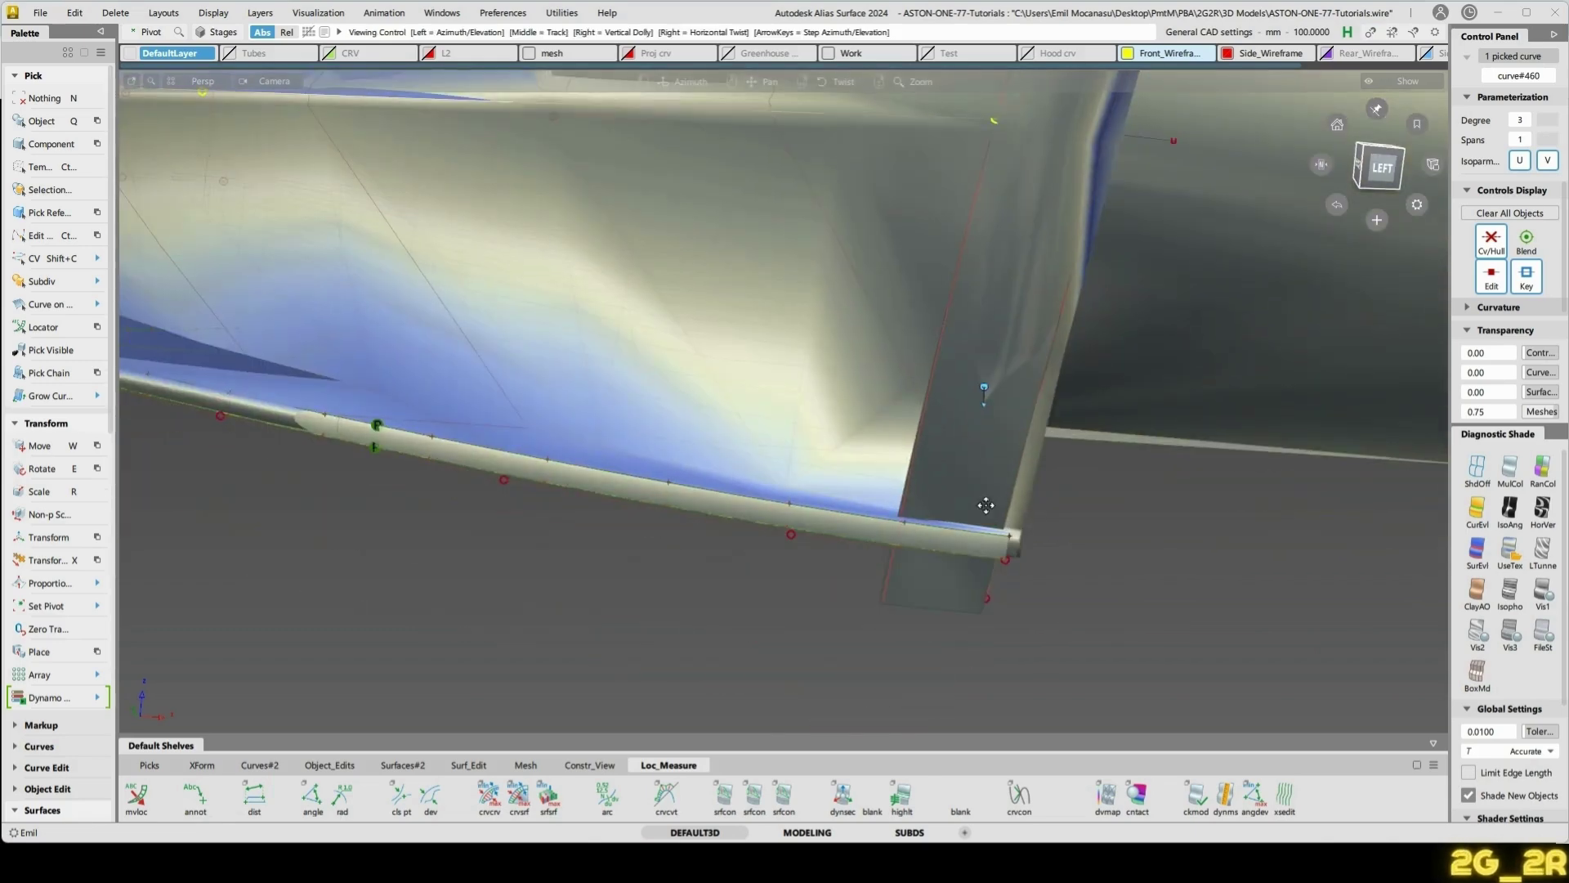
left_click_drag(985, 507, 777, 676, "alt+shift")
right_click_drag(777, 676, 707, 415, "alt+shift")
middle_click_drag(708, 415, 893, 541, "alt+shift")
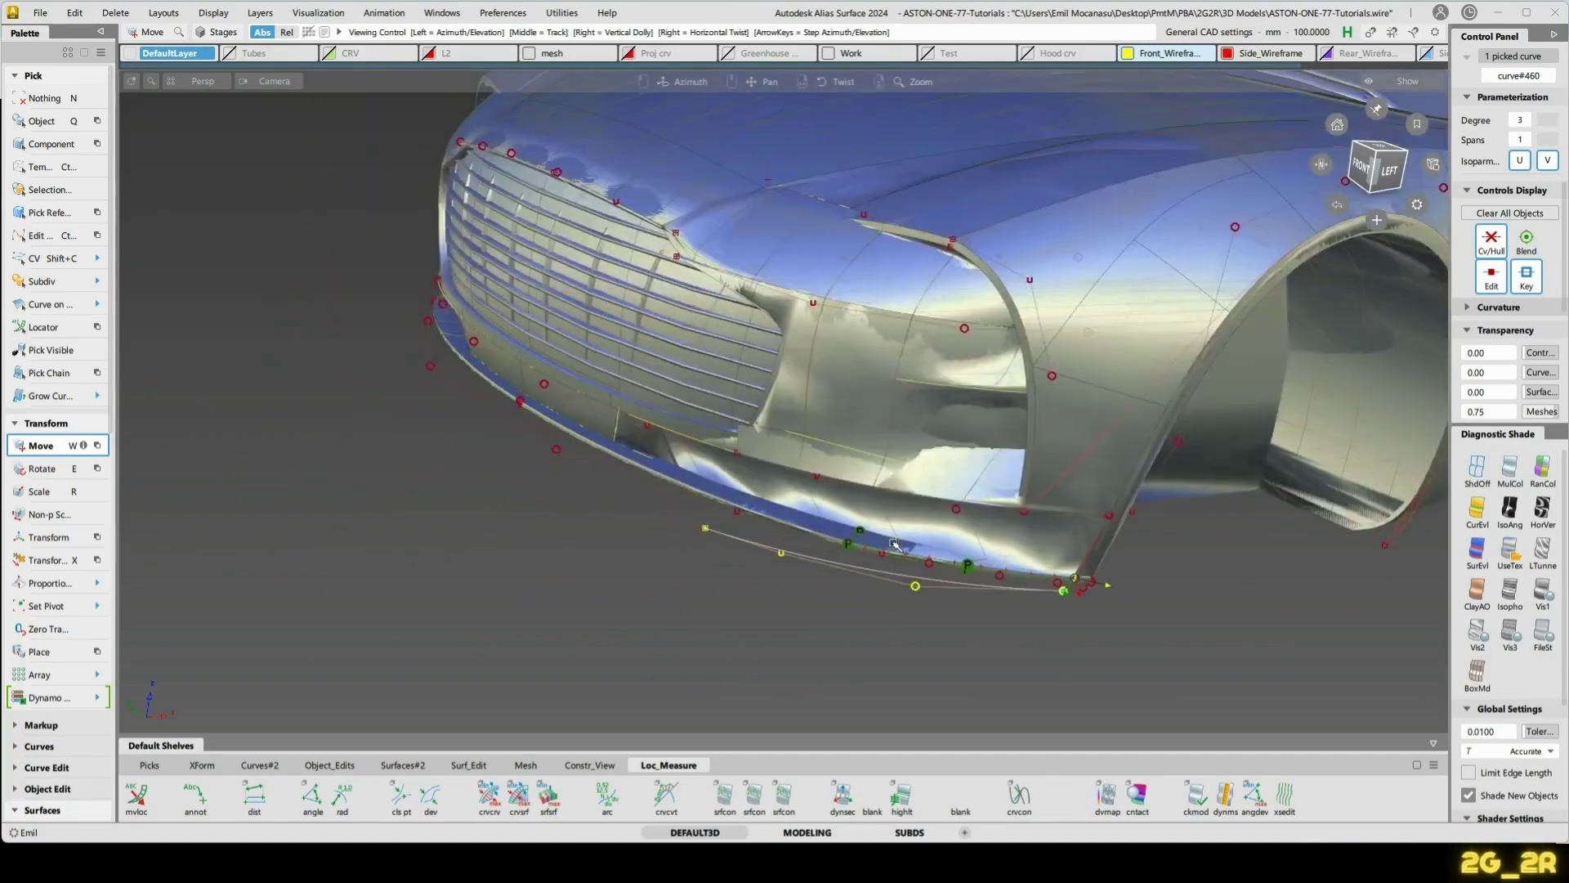
left_click_drag(893, 541, 899, 677, "alt+shift")
right_click_drag(900, 676, 940, 699, "alt+shift")
middle_click_drag(940, 698, 851, 585, "alt+shift")
left_click_drag(600, 467, 716, 538, "alt+shift")
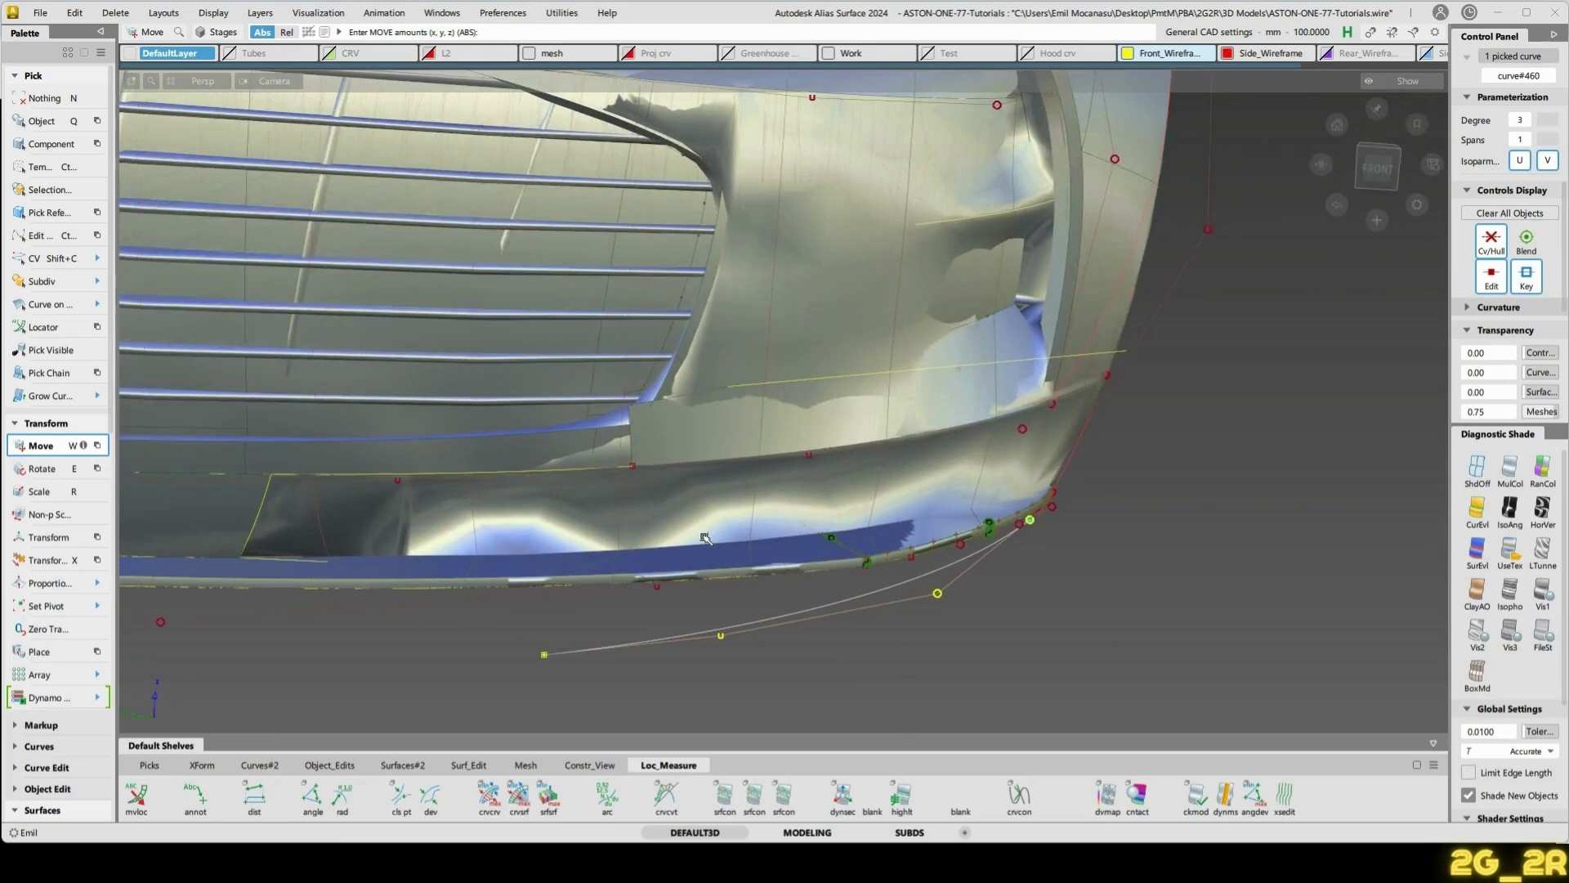
key("n")
- Create a Skin surface between the side lip's upper edge curve and its lowered copy
left_click_drag(1109, 564, 805, 514, "alt+shift")
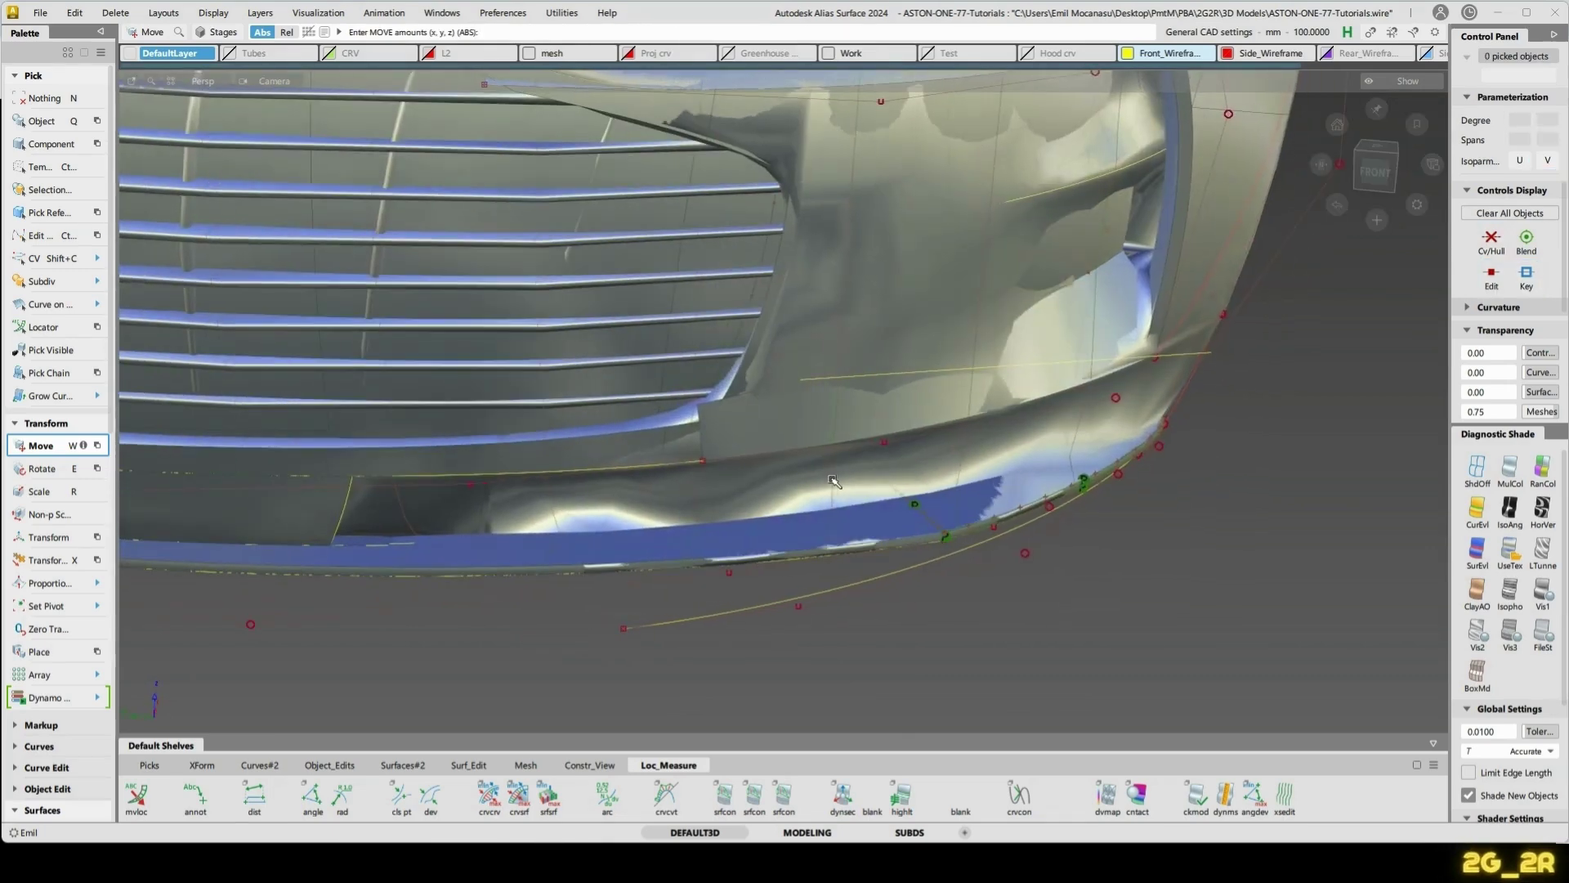
left_click(846, 443)
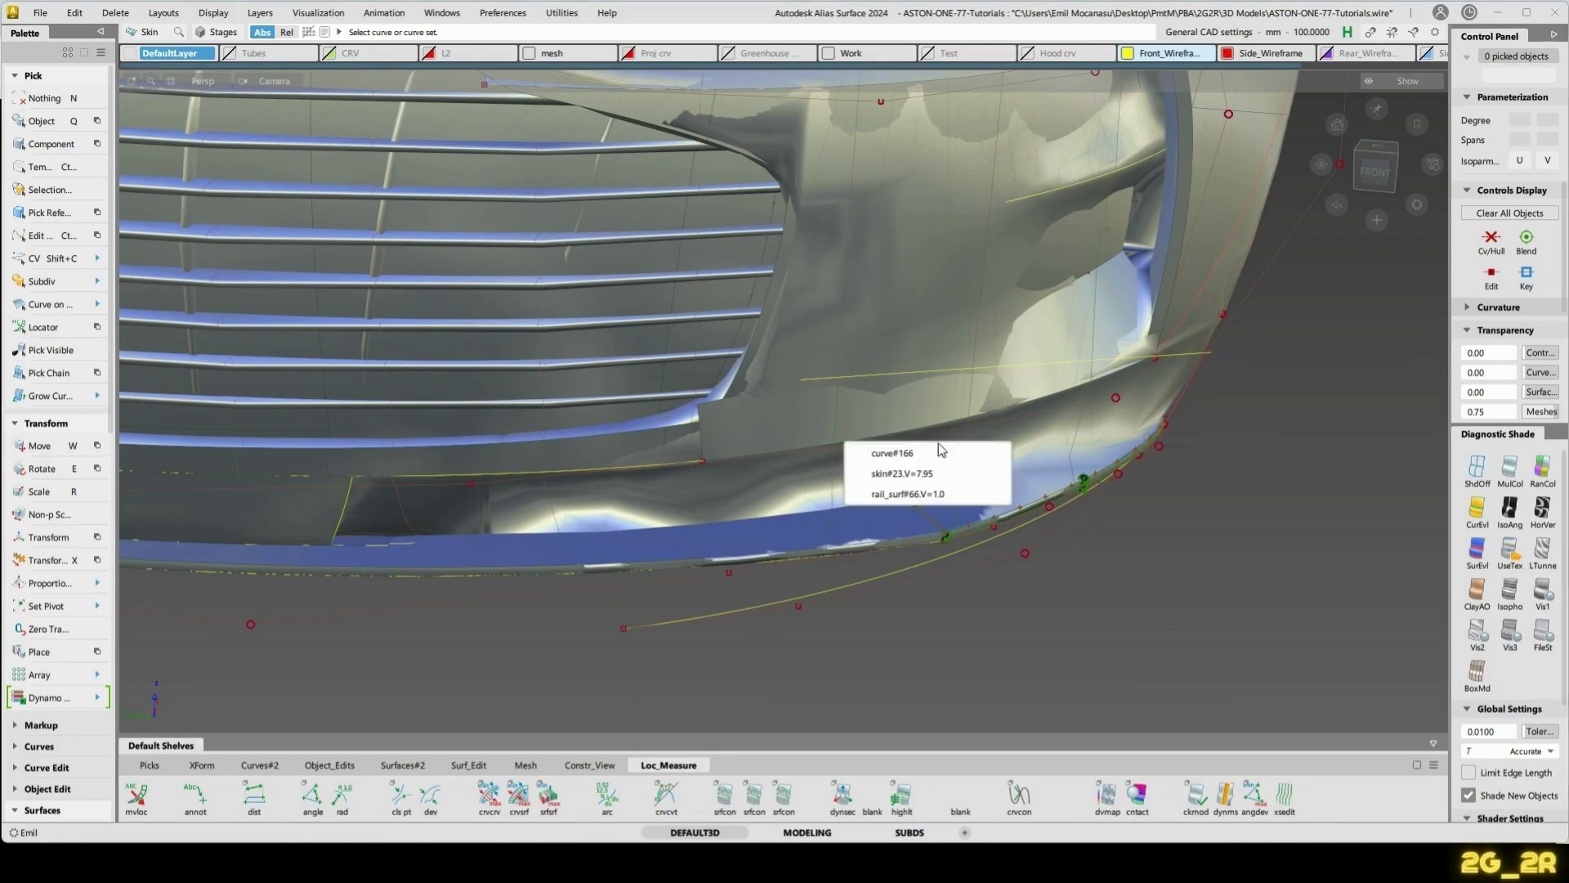
left_click(939, 452)
left_click(719, 600)
left_click_drag(740, 694, 767, 641, "alt+shift")
left_click(959, 509)
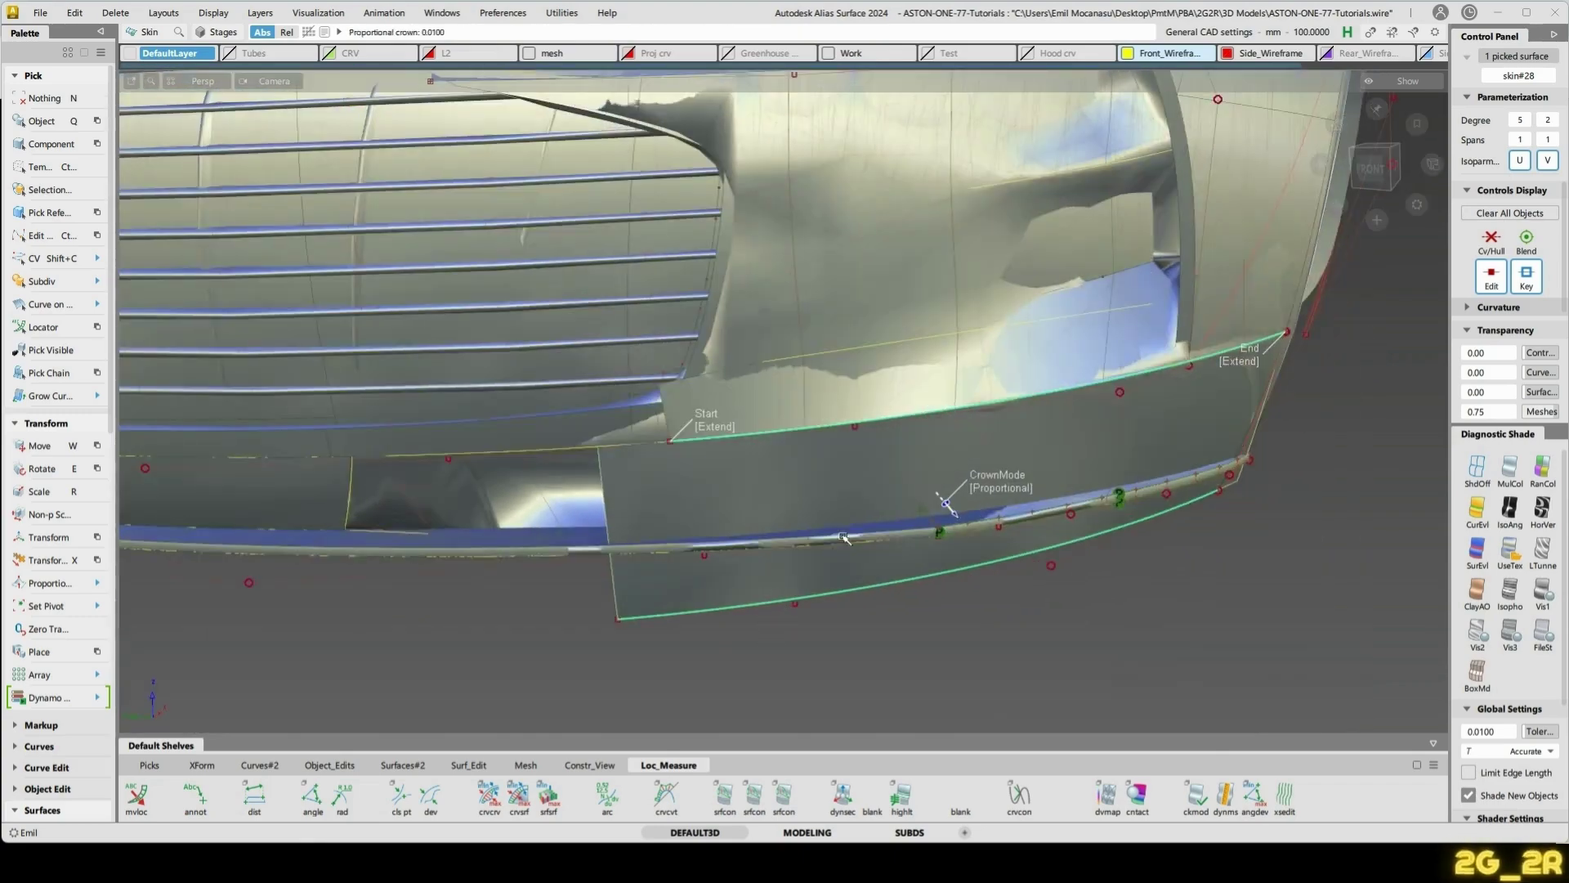
left_click_drag(768, 533, 797, 508, "alt+shift")
key("n")
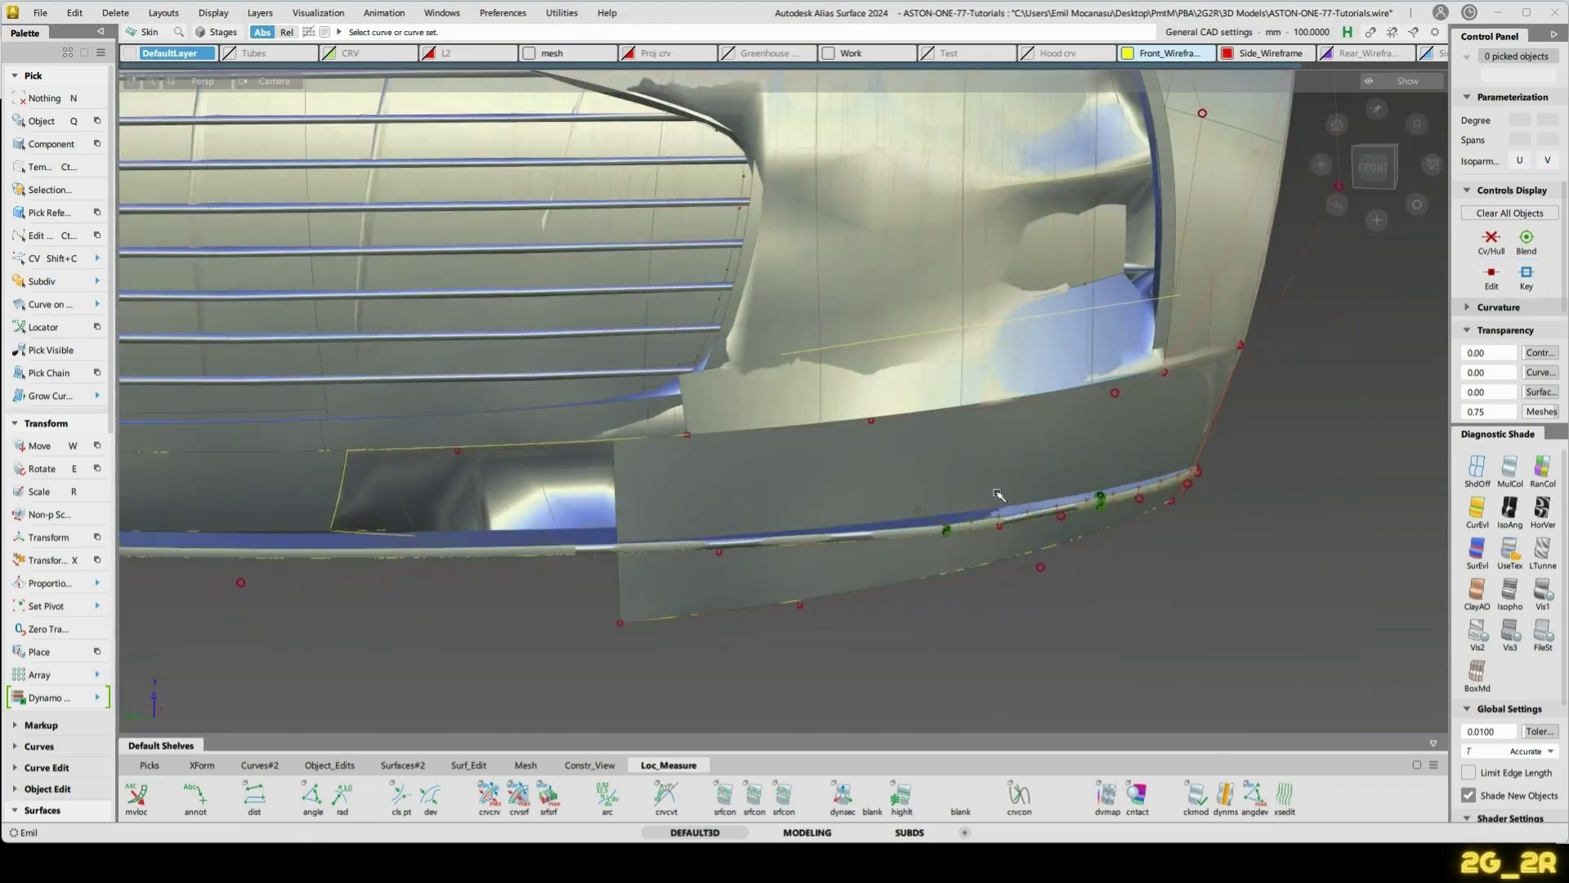
- Display Y-axis-aligned cross sections on the new Skin surface of the side lower lip
left_click_drag(999, 495, 929, 481, "alt+shift")
left_click(926, 481)
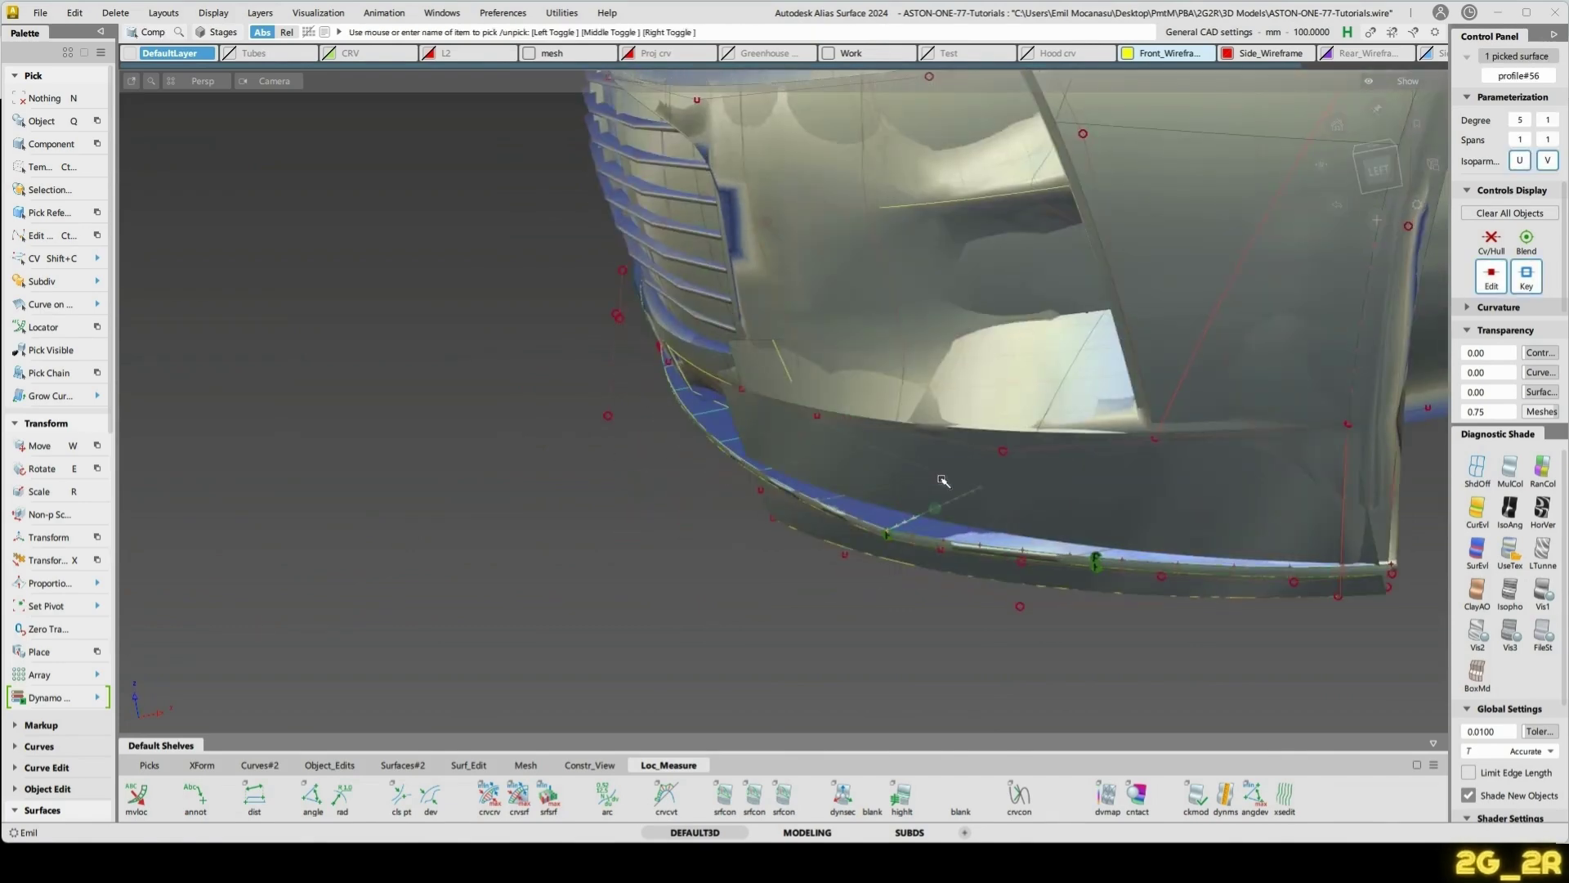
left_click(942, 480)
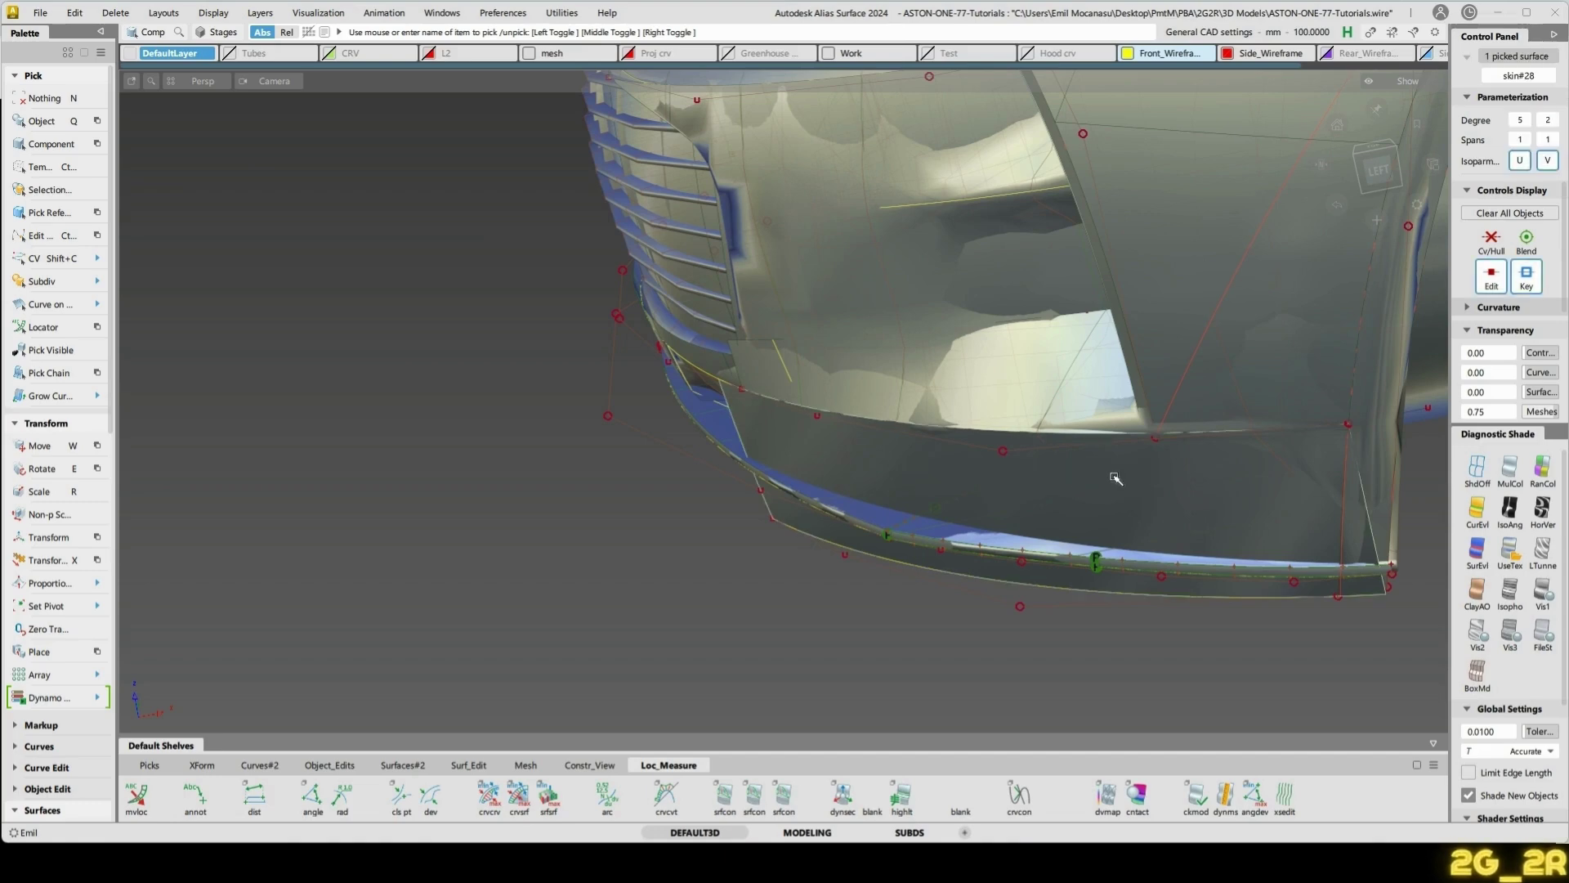
left_click(1286, 795)
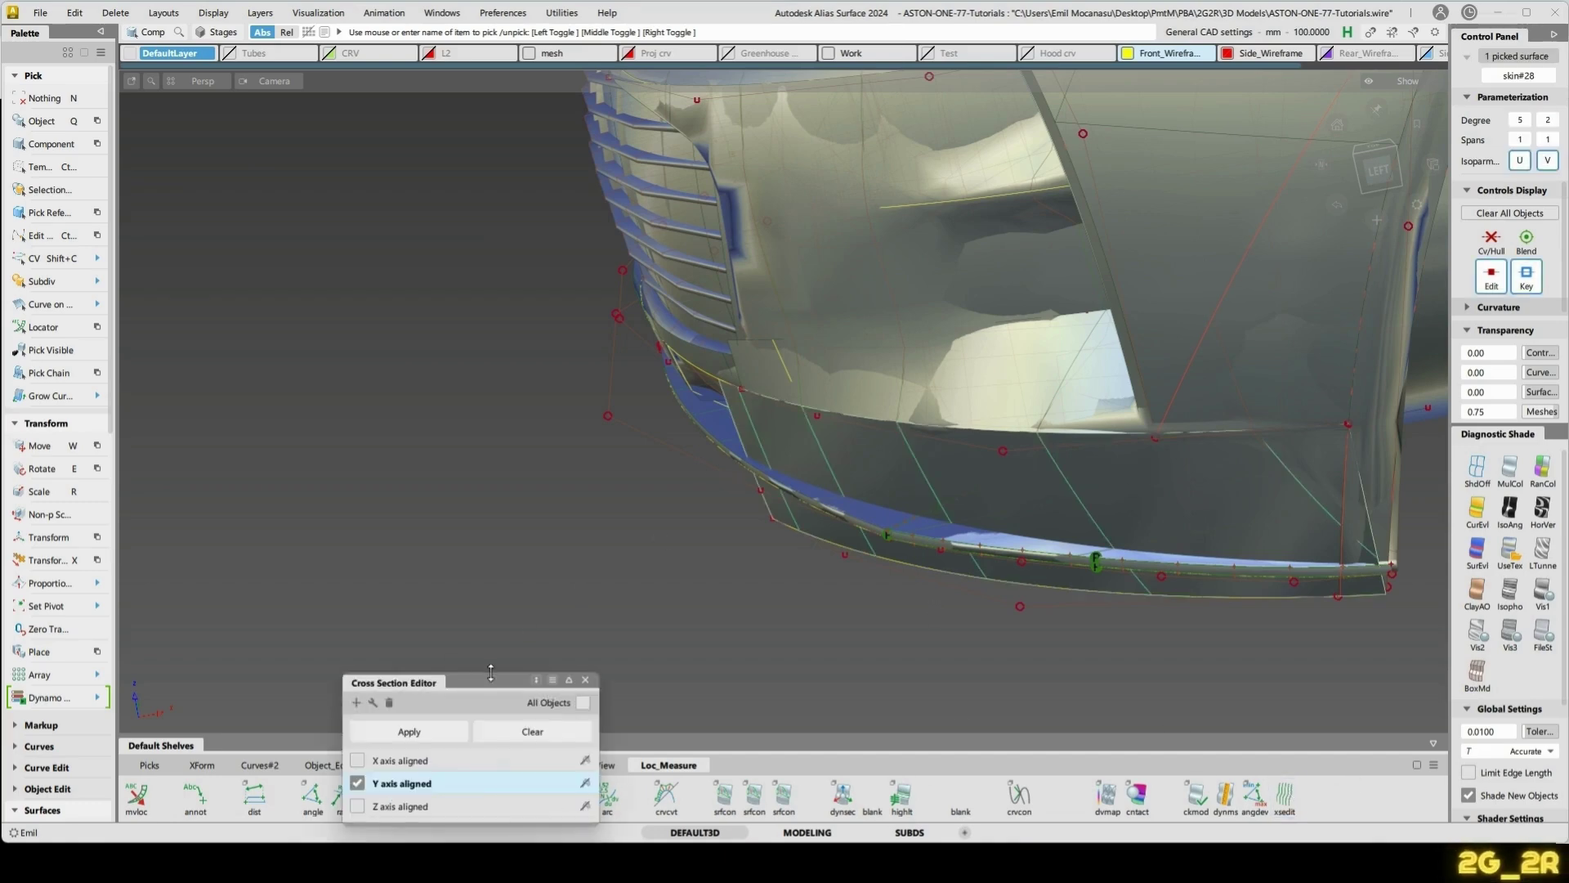
left_click(814, 626)
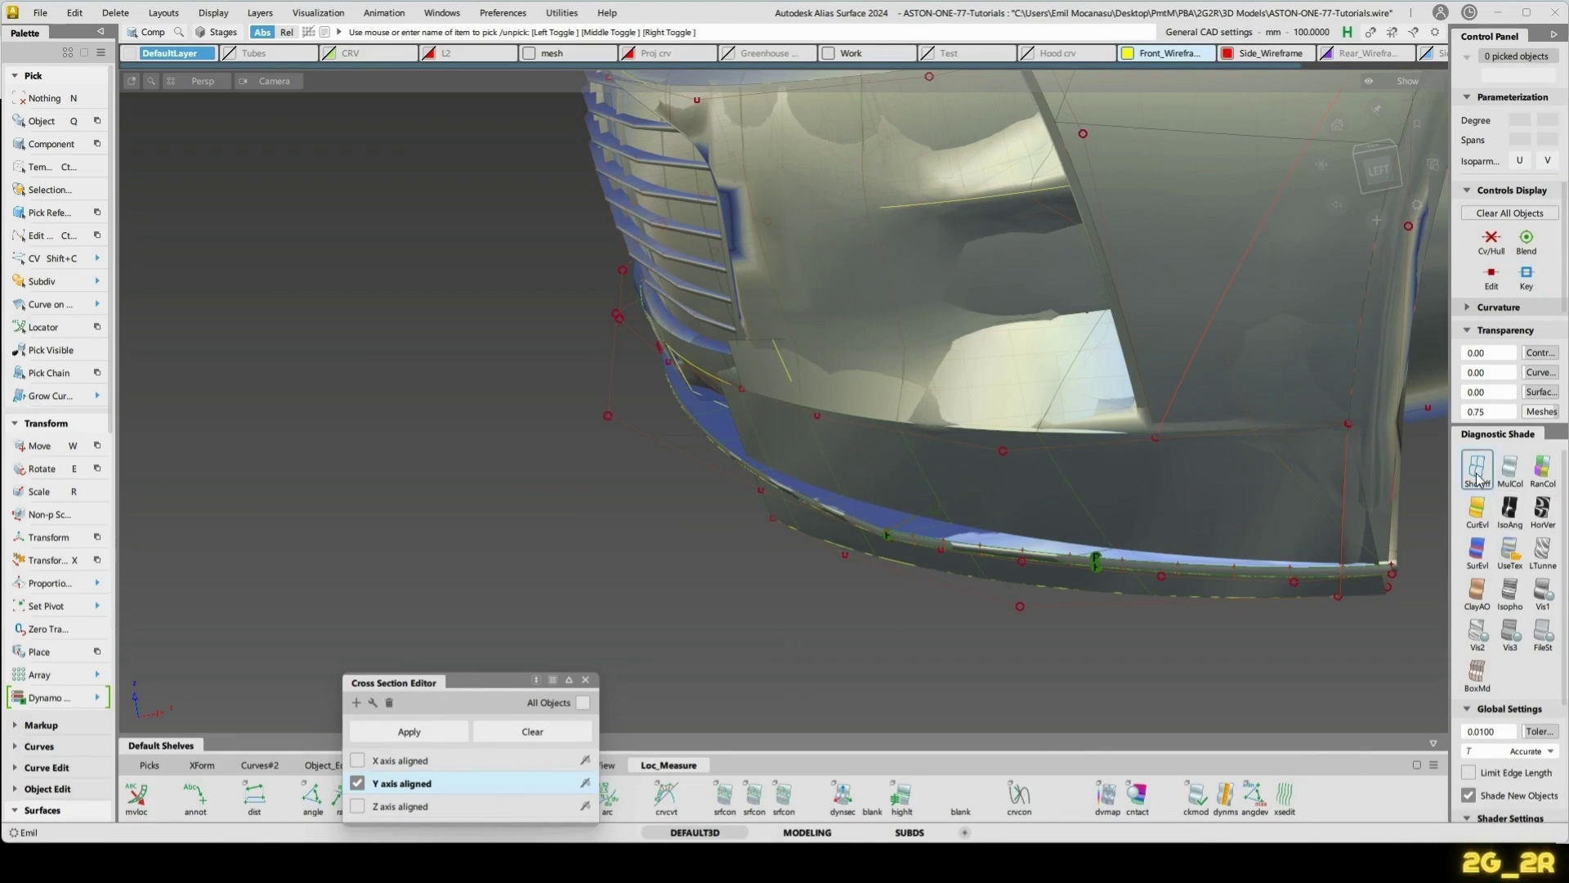
- Turn off diagnostic shading and adjust the lowered lip curve with a non-proportional scale in the left view
left_click(1478, 468)
left_click_drag(903, 643, 934, 585, "ctrl+shift")
left_click(939, 573)
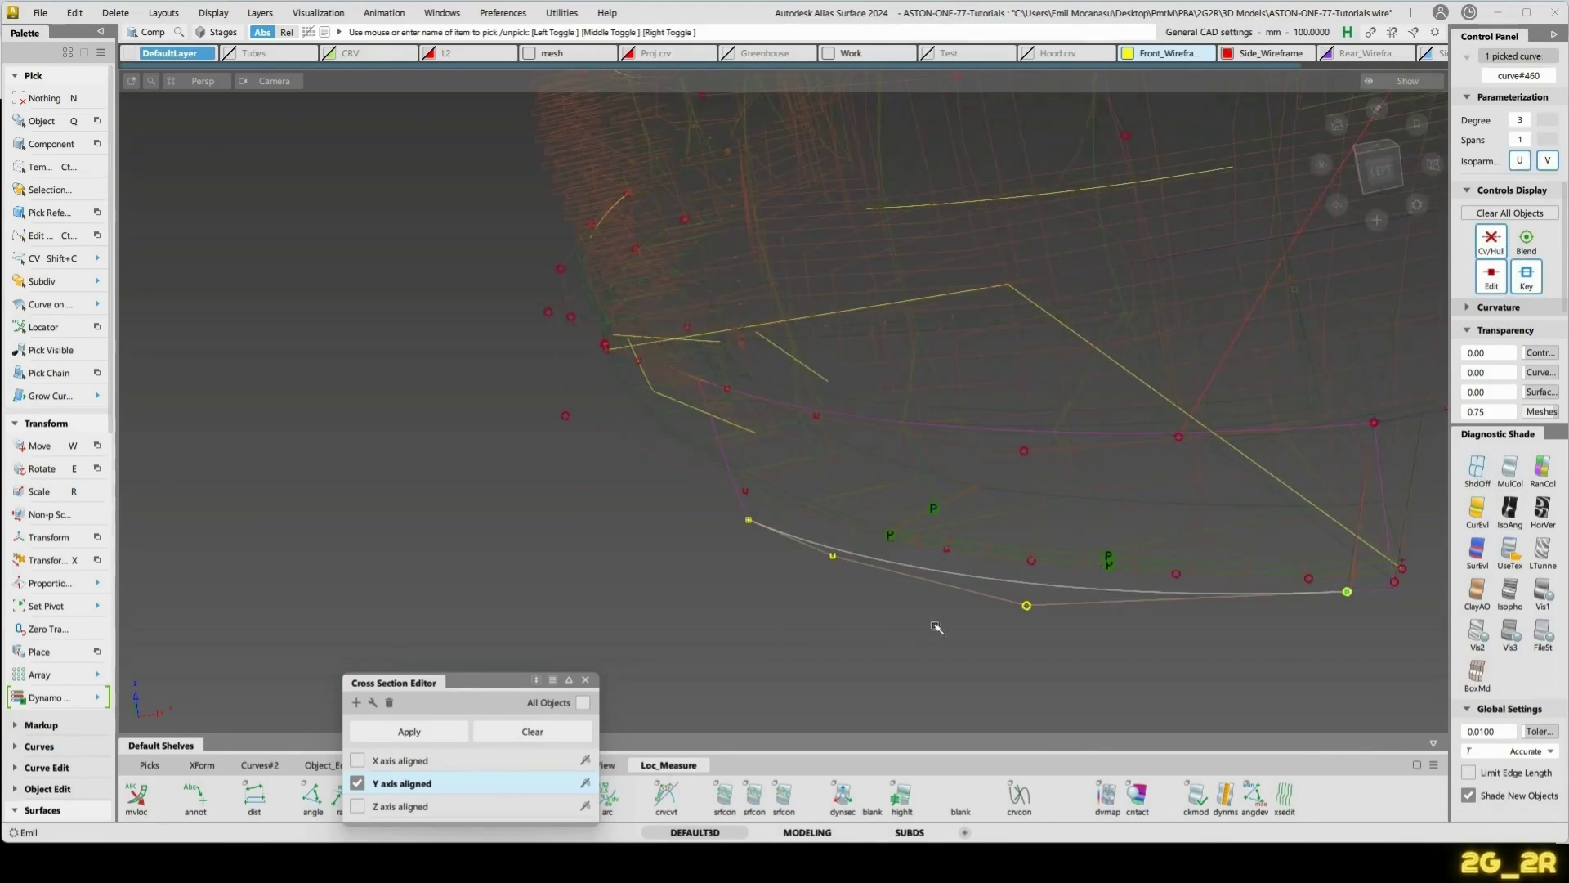
left_click_drag(1160, 603, 1171, 576, "ctrl+shift")
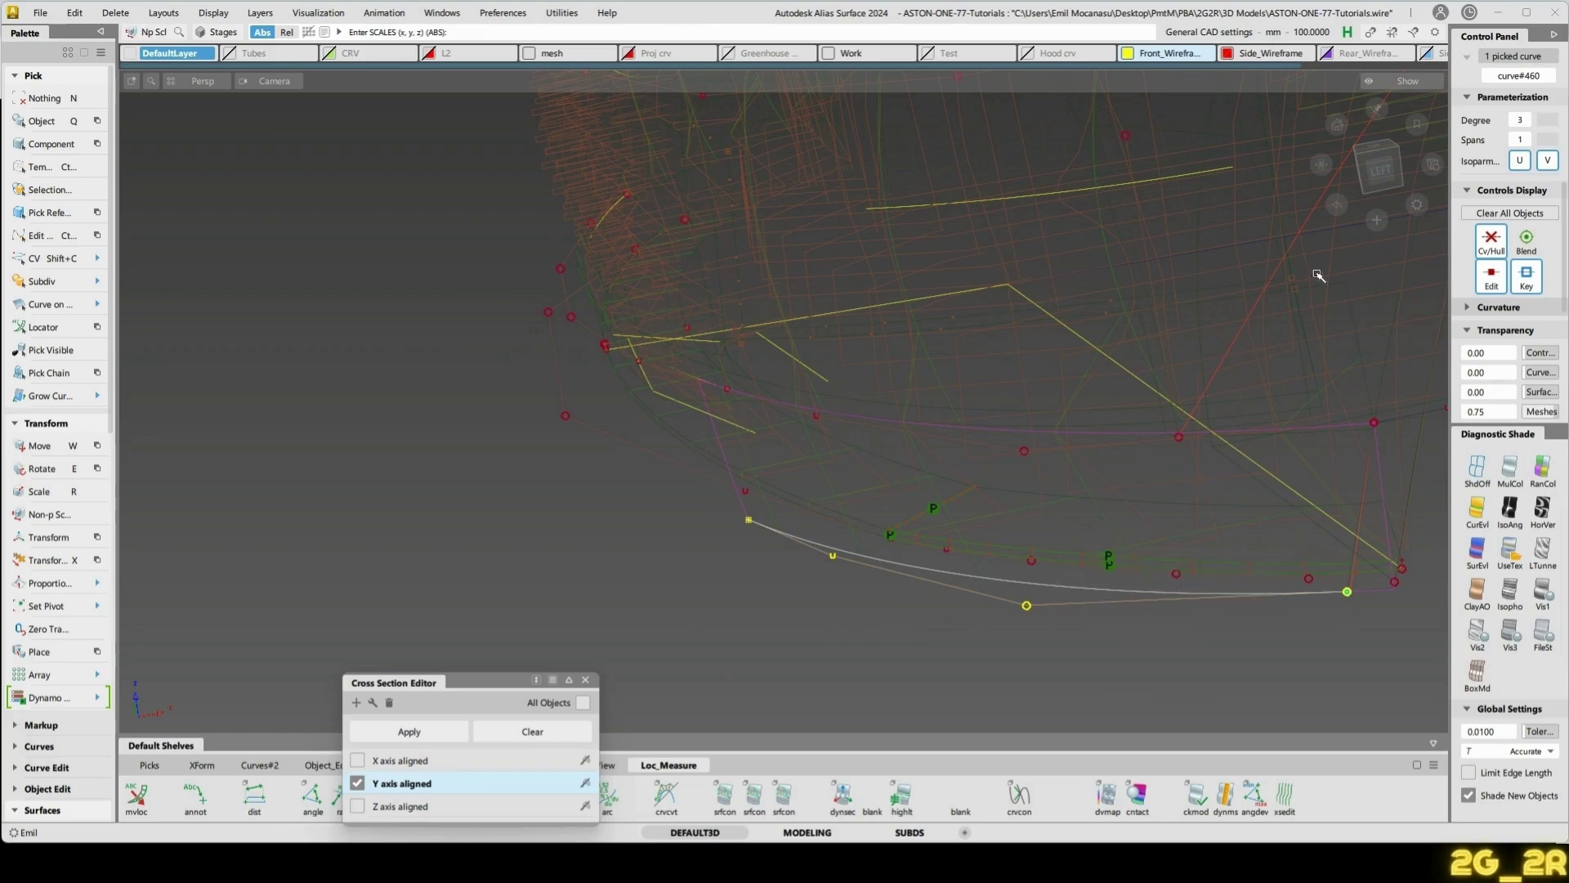
left_click(1380, 168)
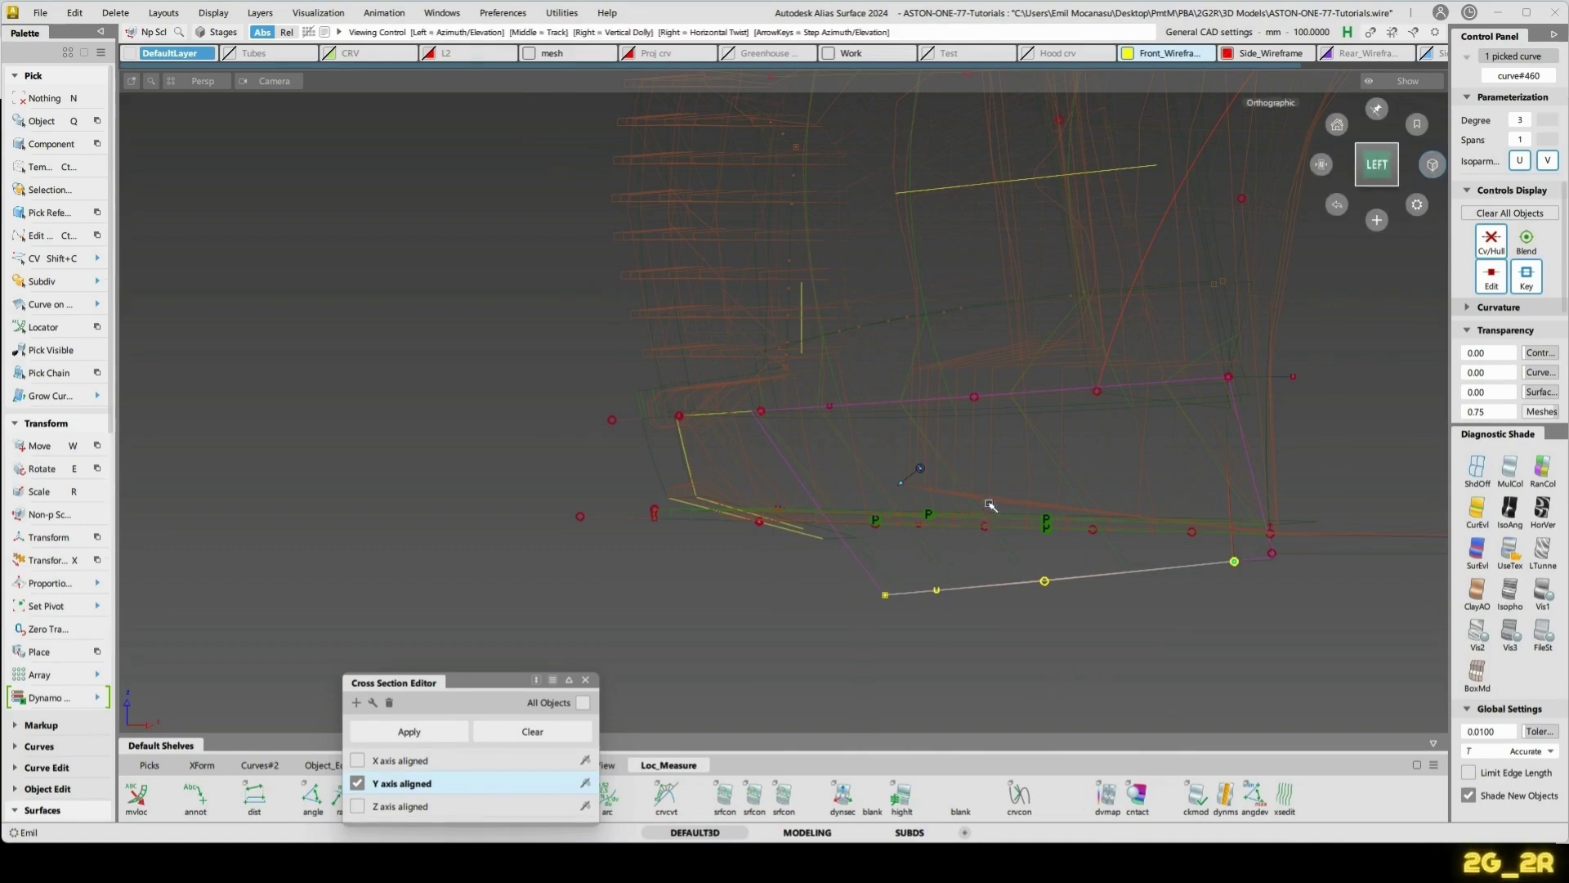
left_click_drag(991, 505, 897, 595, "alt+shift")
middle_click_drag(798, 541, 867, 498, "alt+shift")
left_click(941, 519)
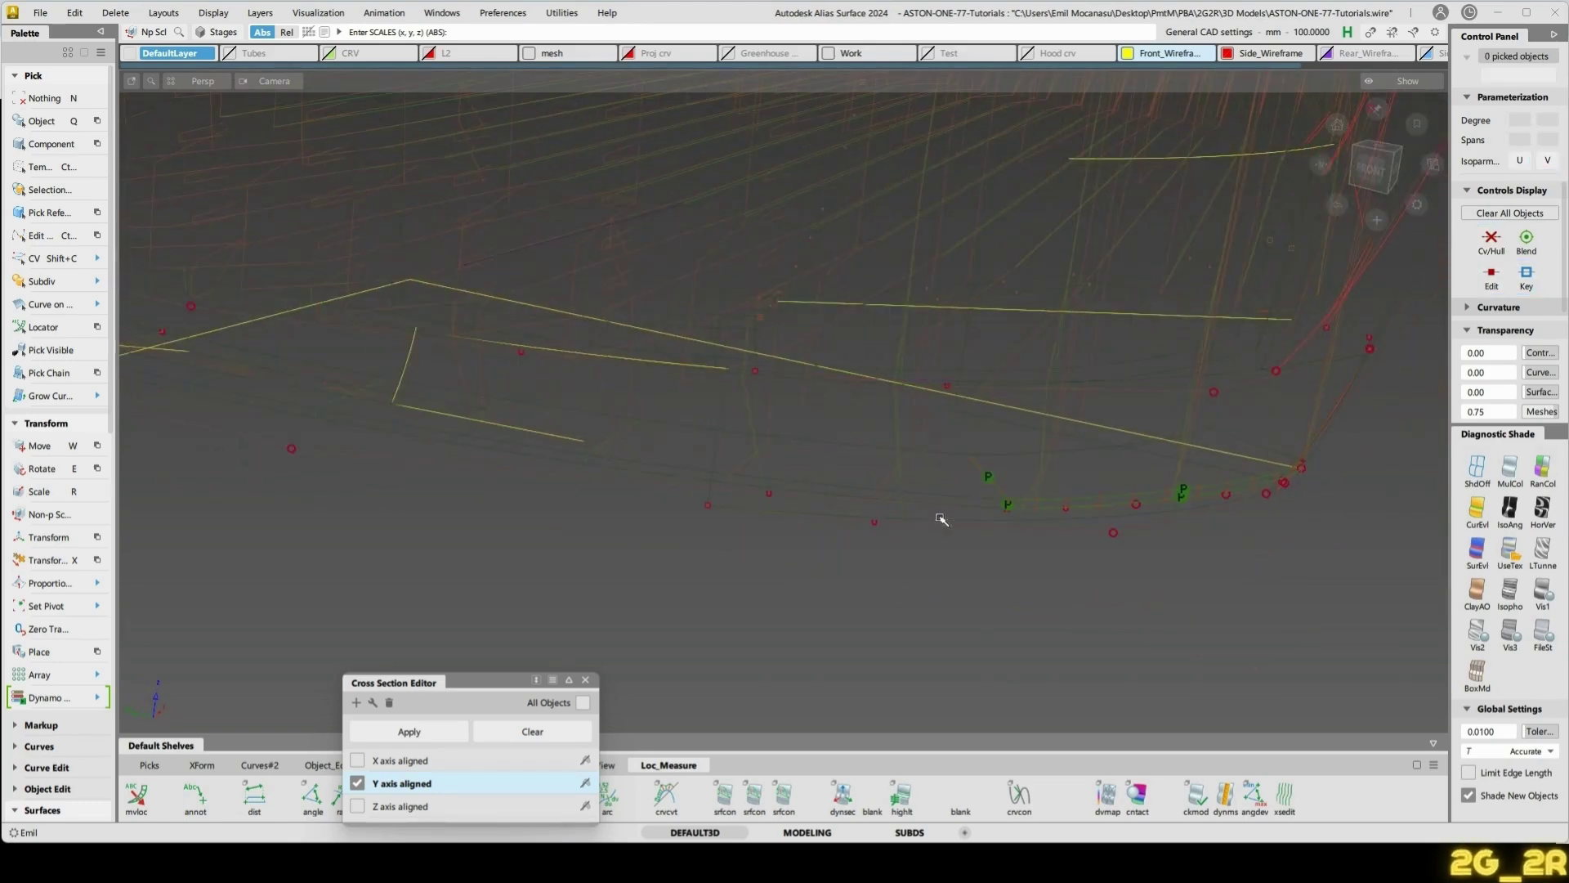
left_click_drag(1341, 471, 856, 491, "alt+shift")
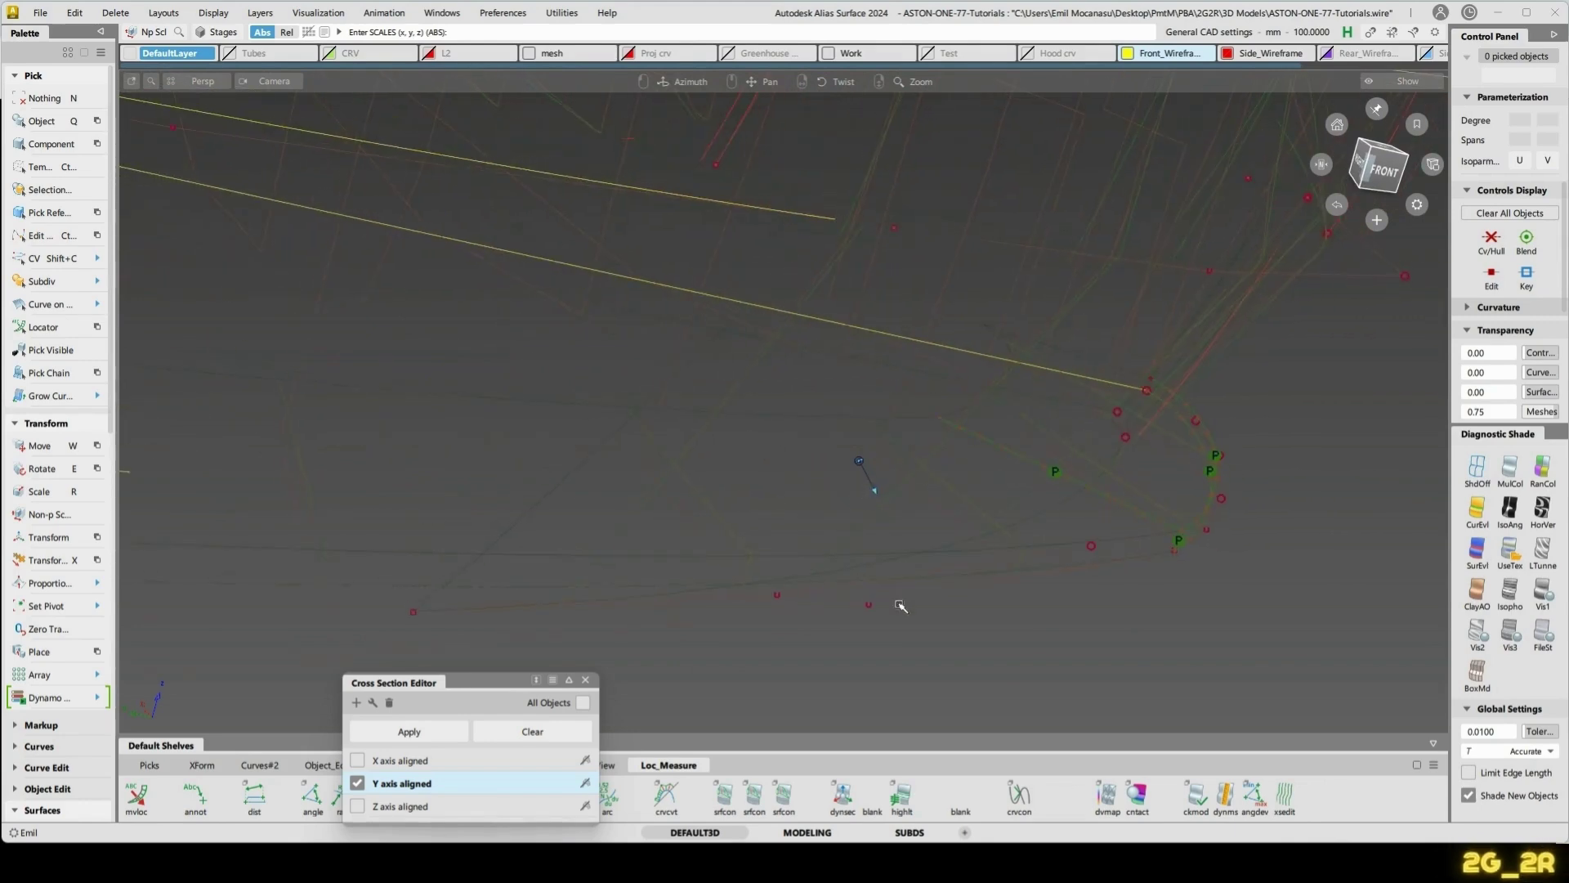
- Try to reposition the lowered lip curve's second control vertex with Transform CV
key("shift+c")
left_click_drag(900, 606, 782, 610, "alt+shift")
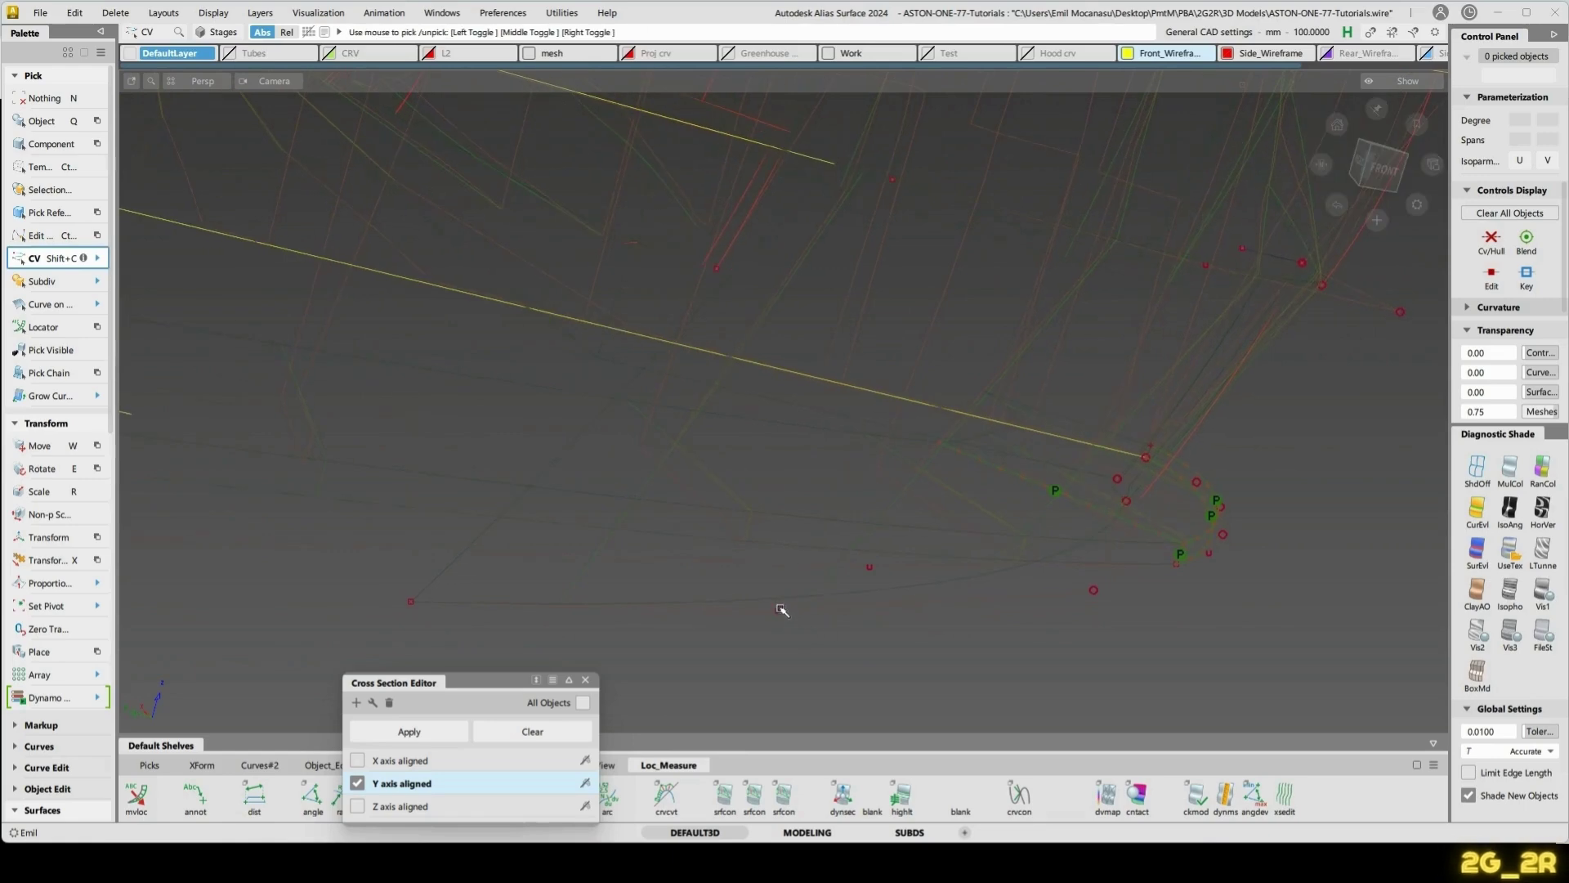
left_click(779, 610)
key("x")
left_click(812, 691)
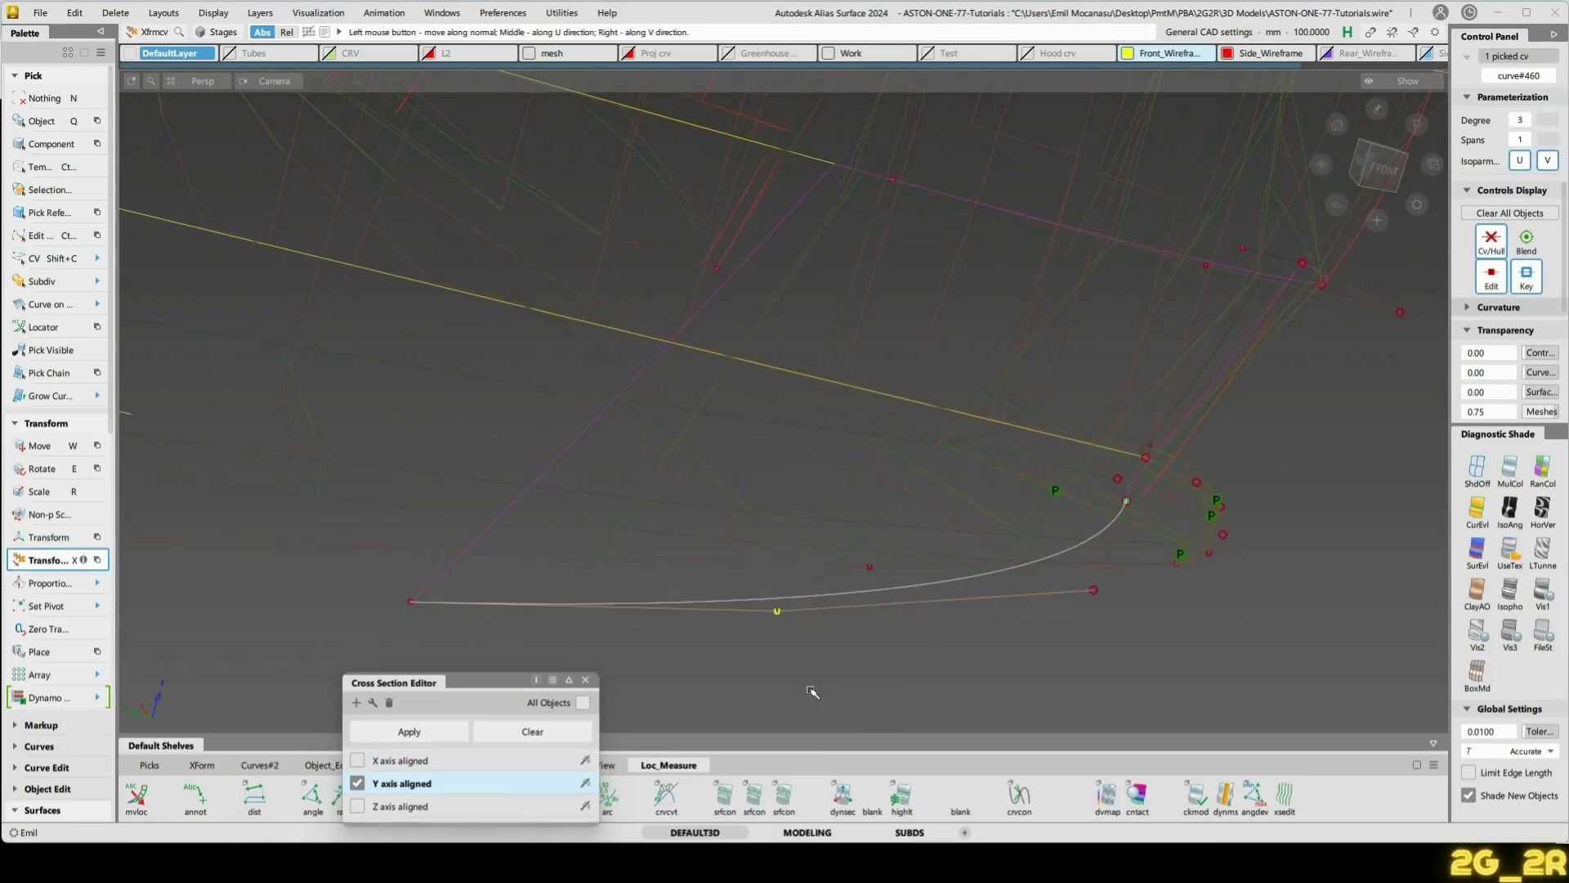
key("n")
key("ctrl+z")
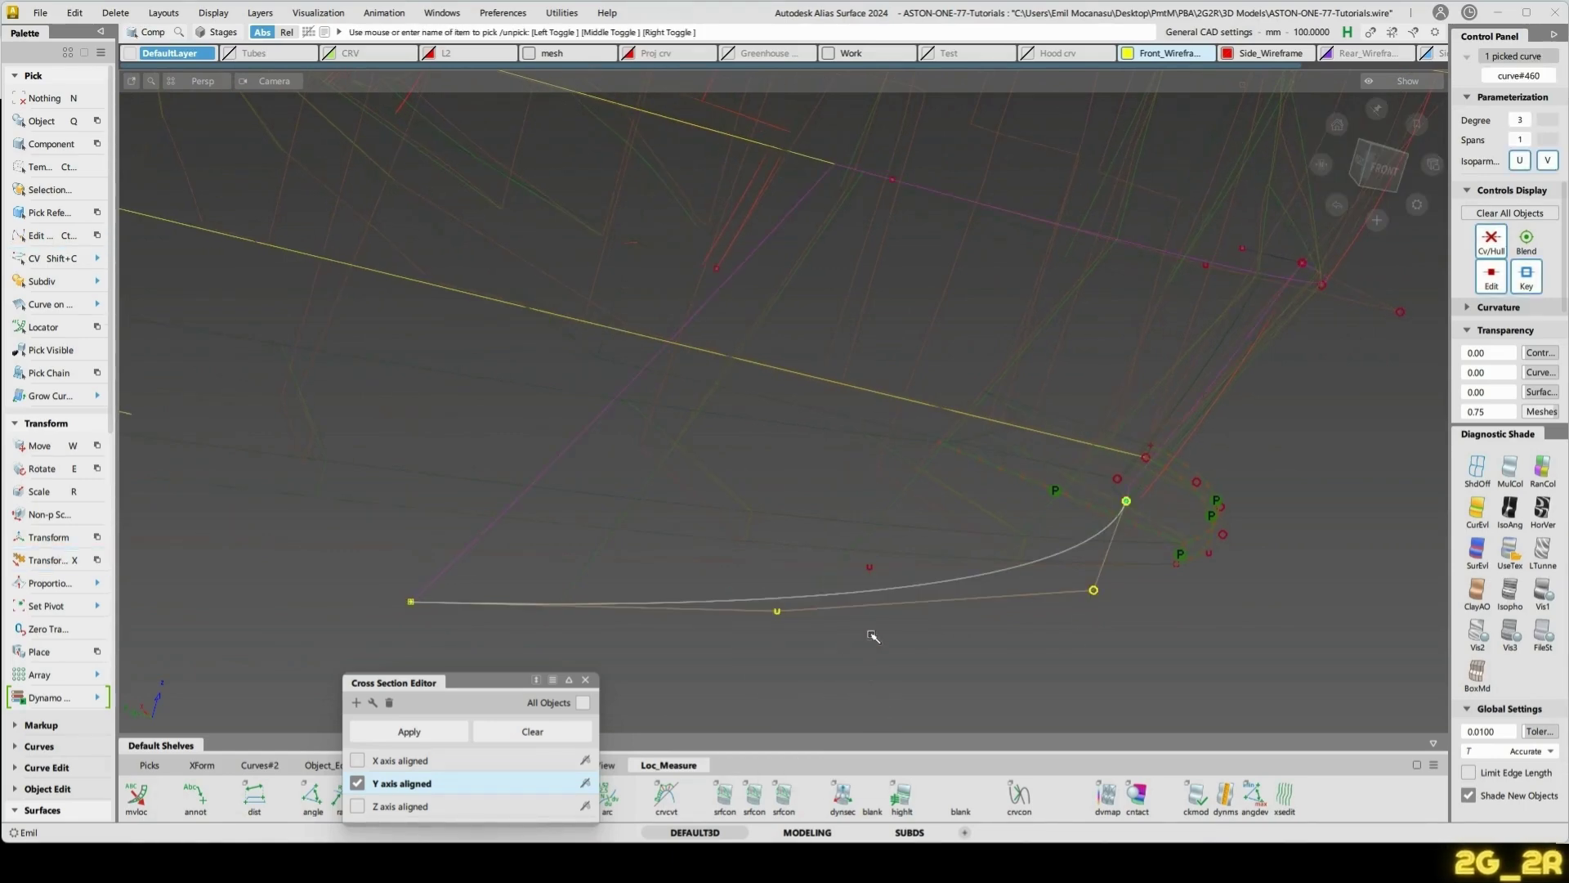
- Adjust the lowered lip curve with a non-proportional scale in the front view and reopen the lip surface's Skin controls
middle_click_drag(883, 490, 889, 453, "ctrl+shift")
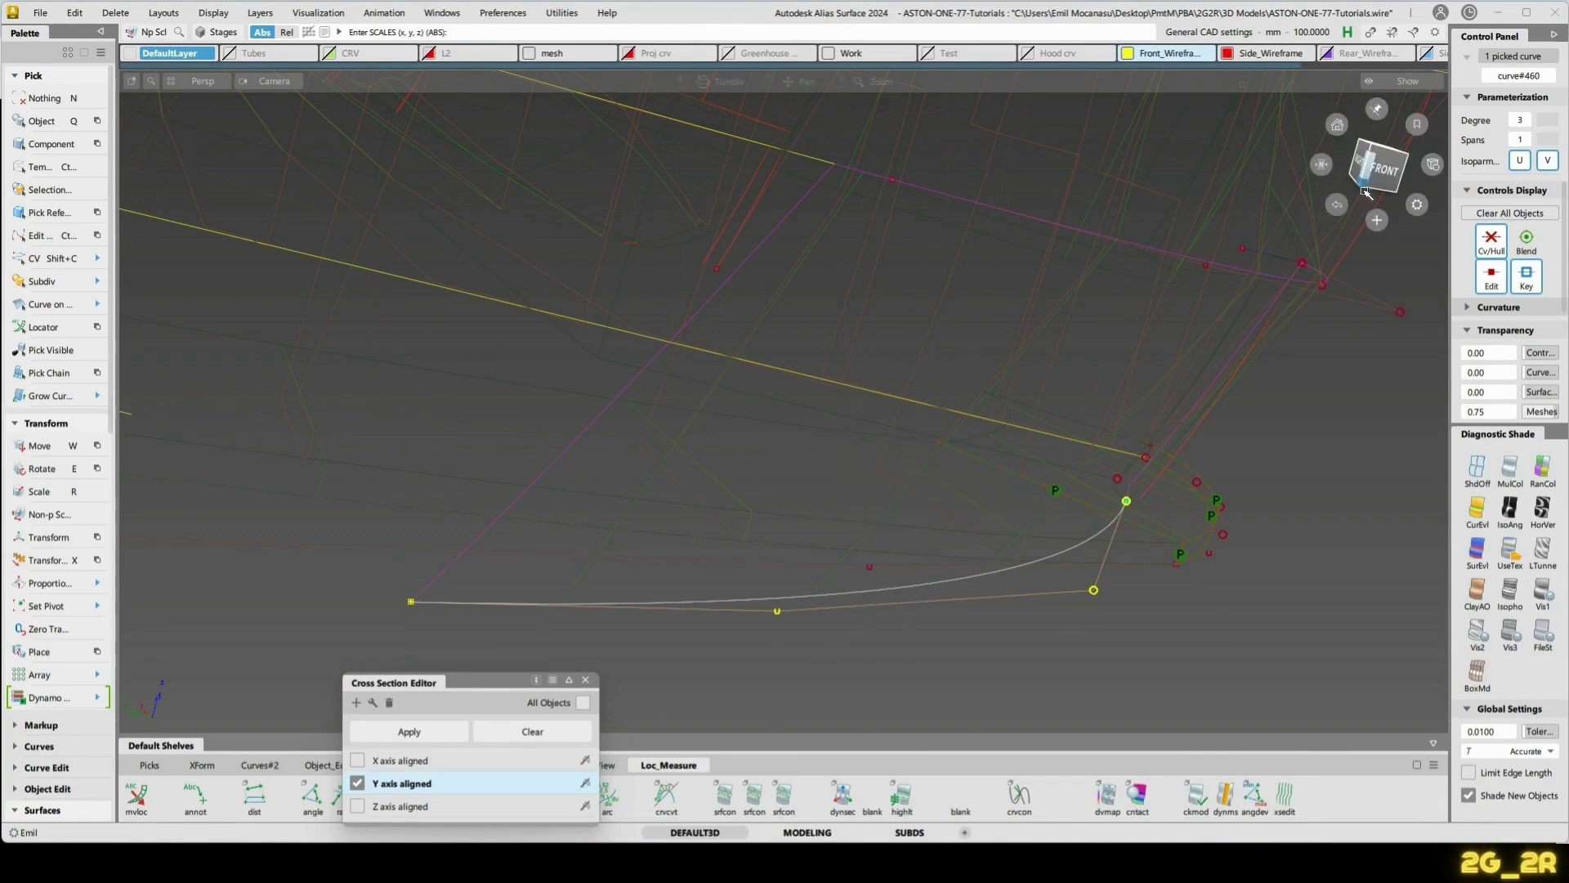
left_click(1382, 169)
right_click_drag(921, 252, 922, 399, "alt+shift")
middle_click_drag(922, 399, 1021, 348, "alt+shift")
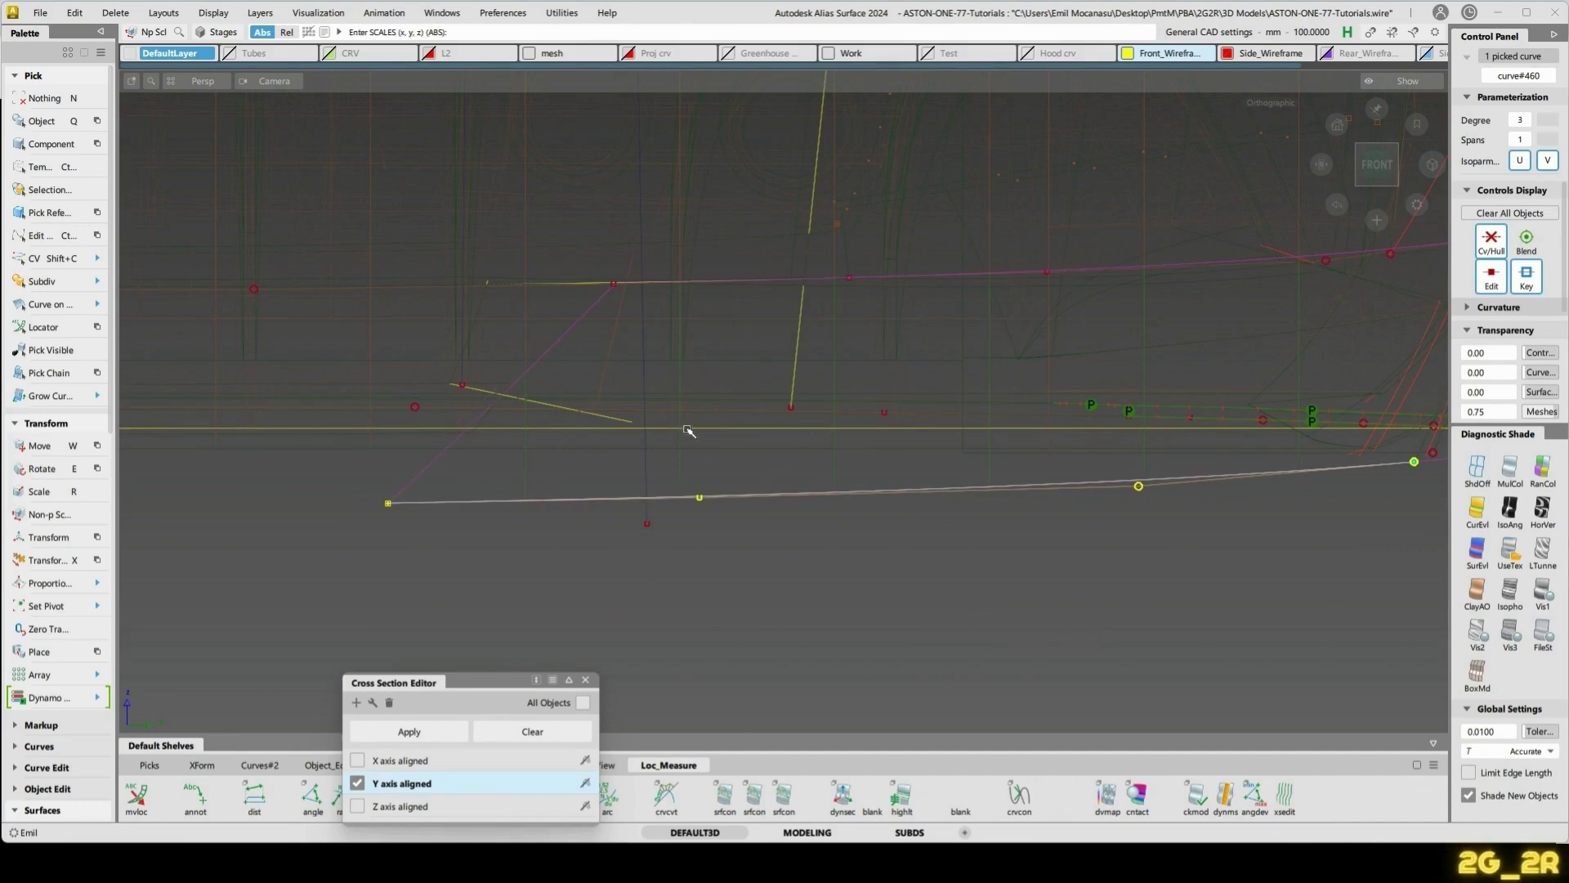
key("n")
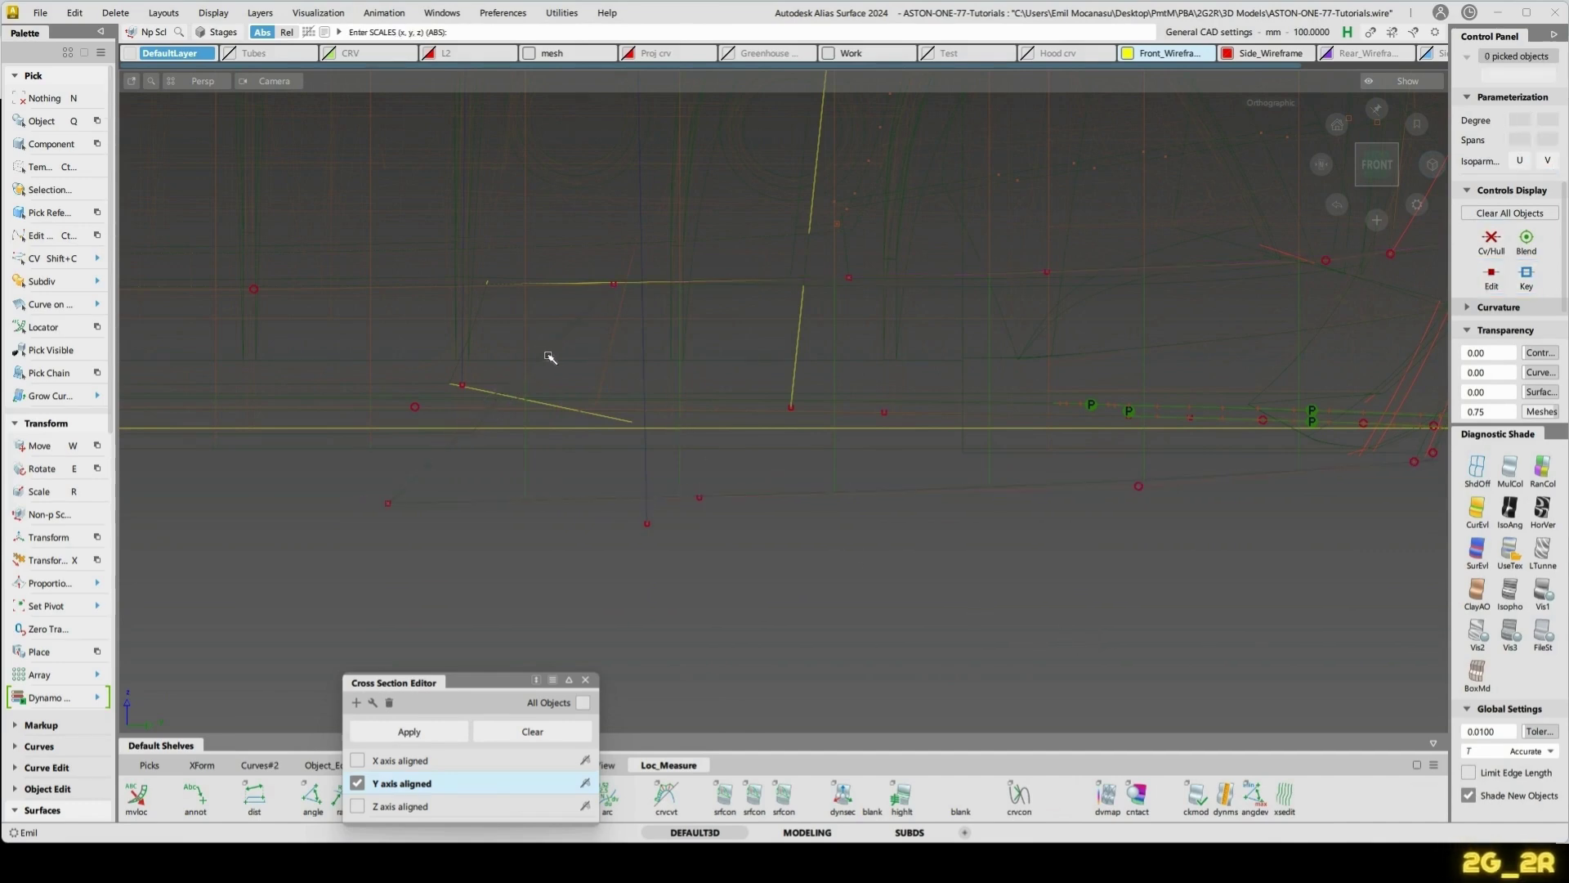
double_click(552, 346)
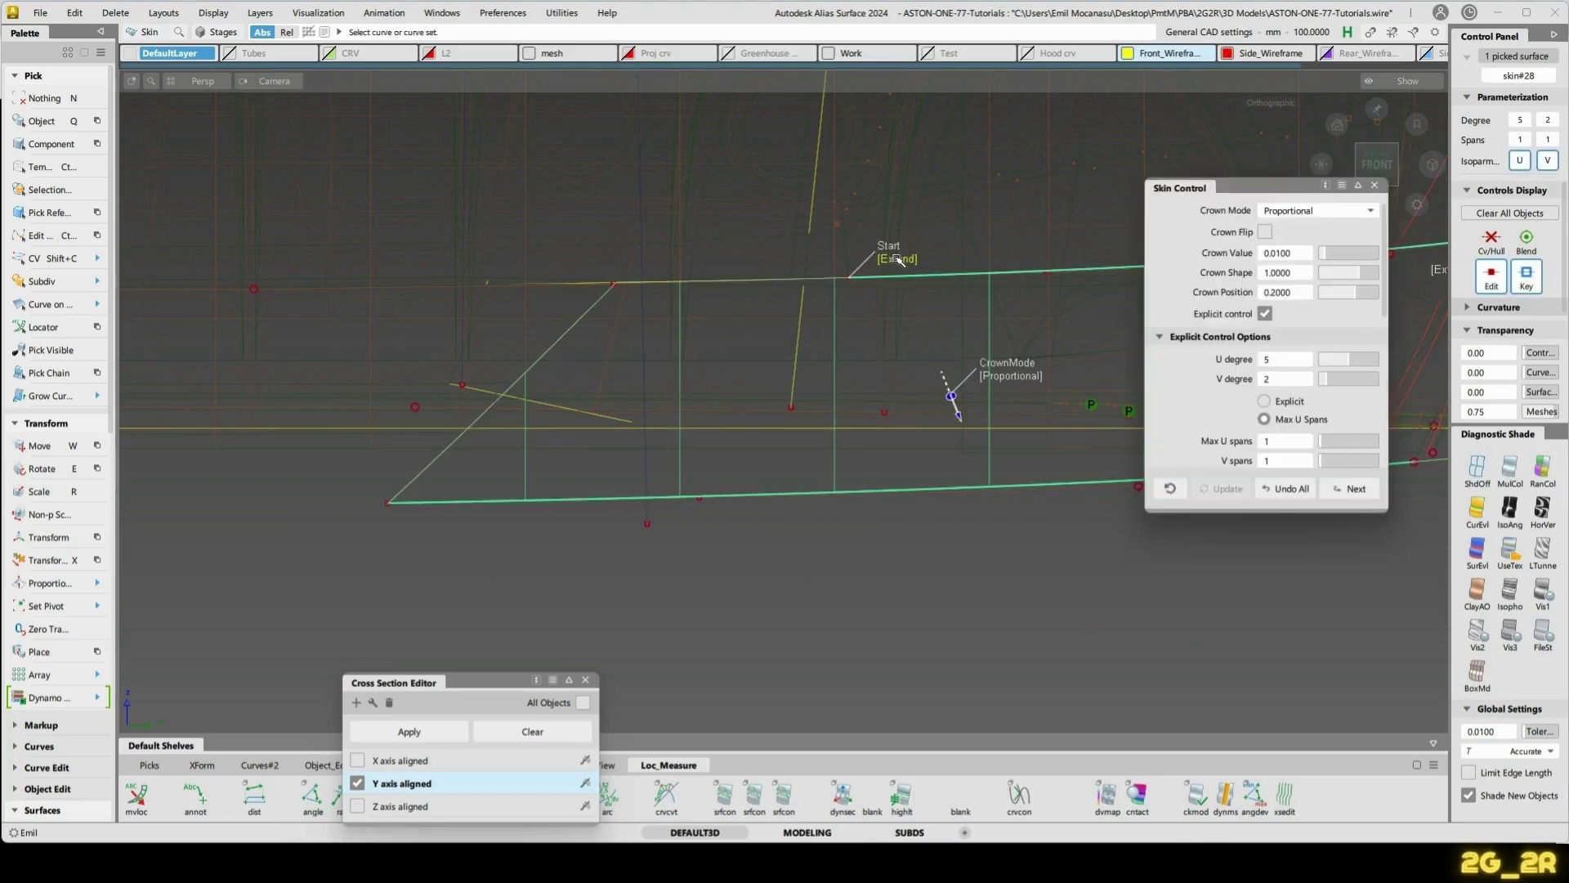
key("Delete")
- Stretch the lowered lip curve in Y with a non-proportional scale of about 1.57 so it follows the lower lip's edge
left_click_drag(1087, 294, 665, 410, "alt+shift")
middle_click_drag(665, 410, 549, 380, "alt+shift")
left_click_drag(714, 444, 718, 406, "ctrl+shift")
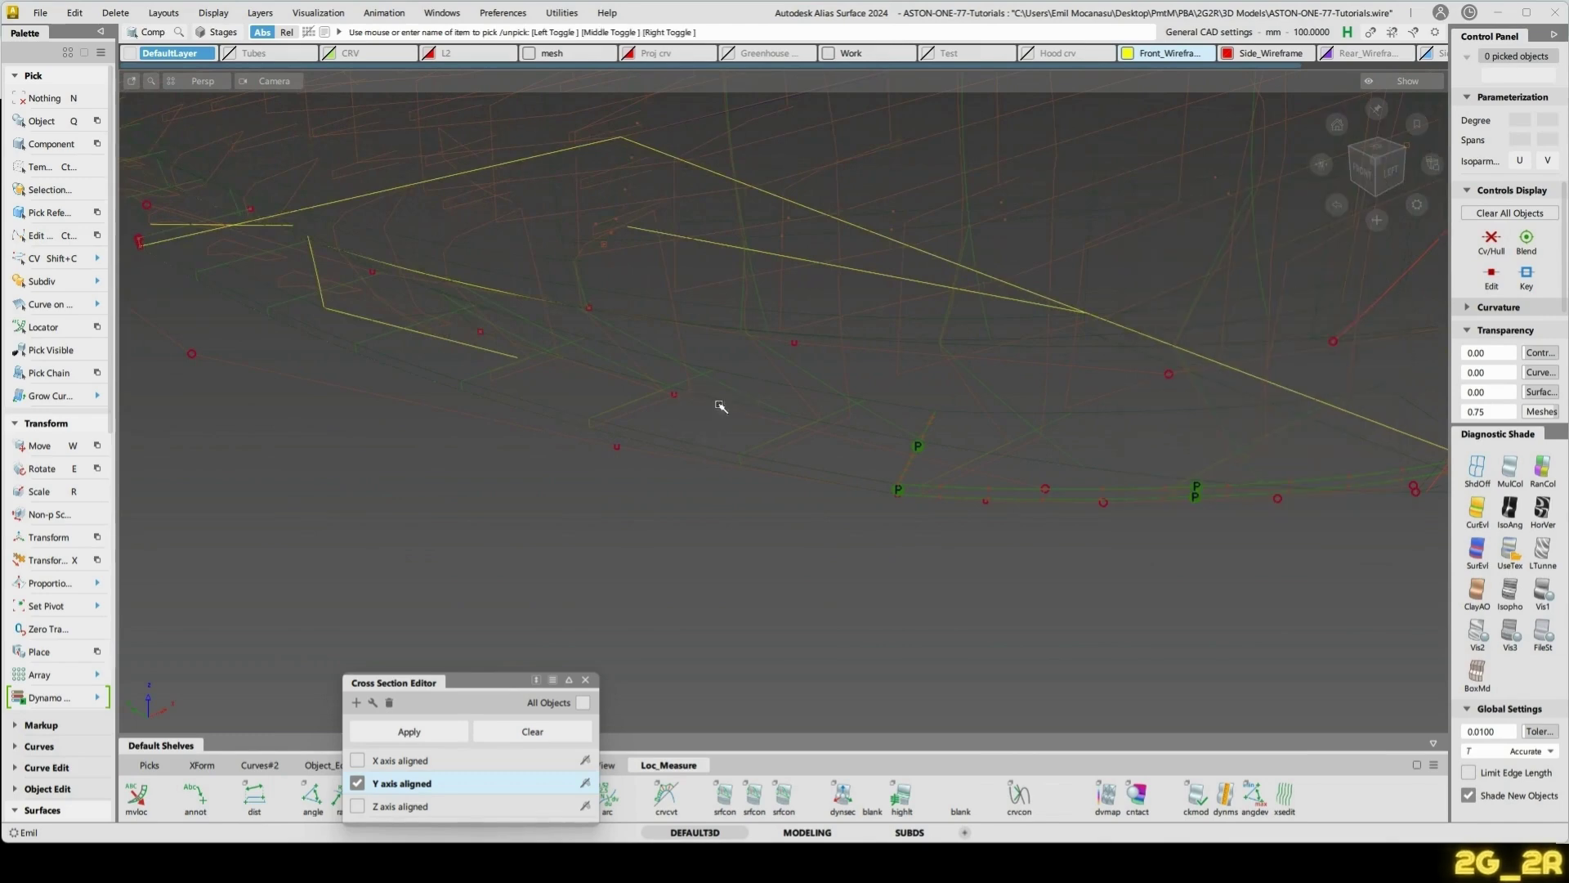
left_click(720, 409)
left_click_drag(851, 417, 840, 459, "alt+shift")
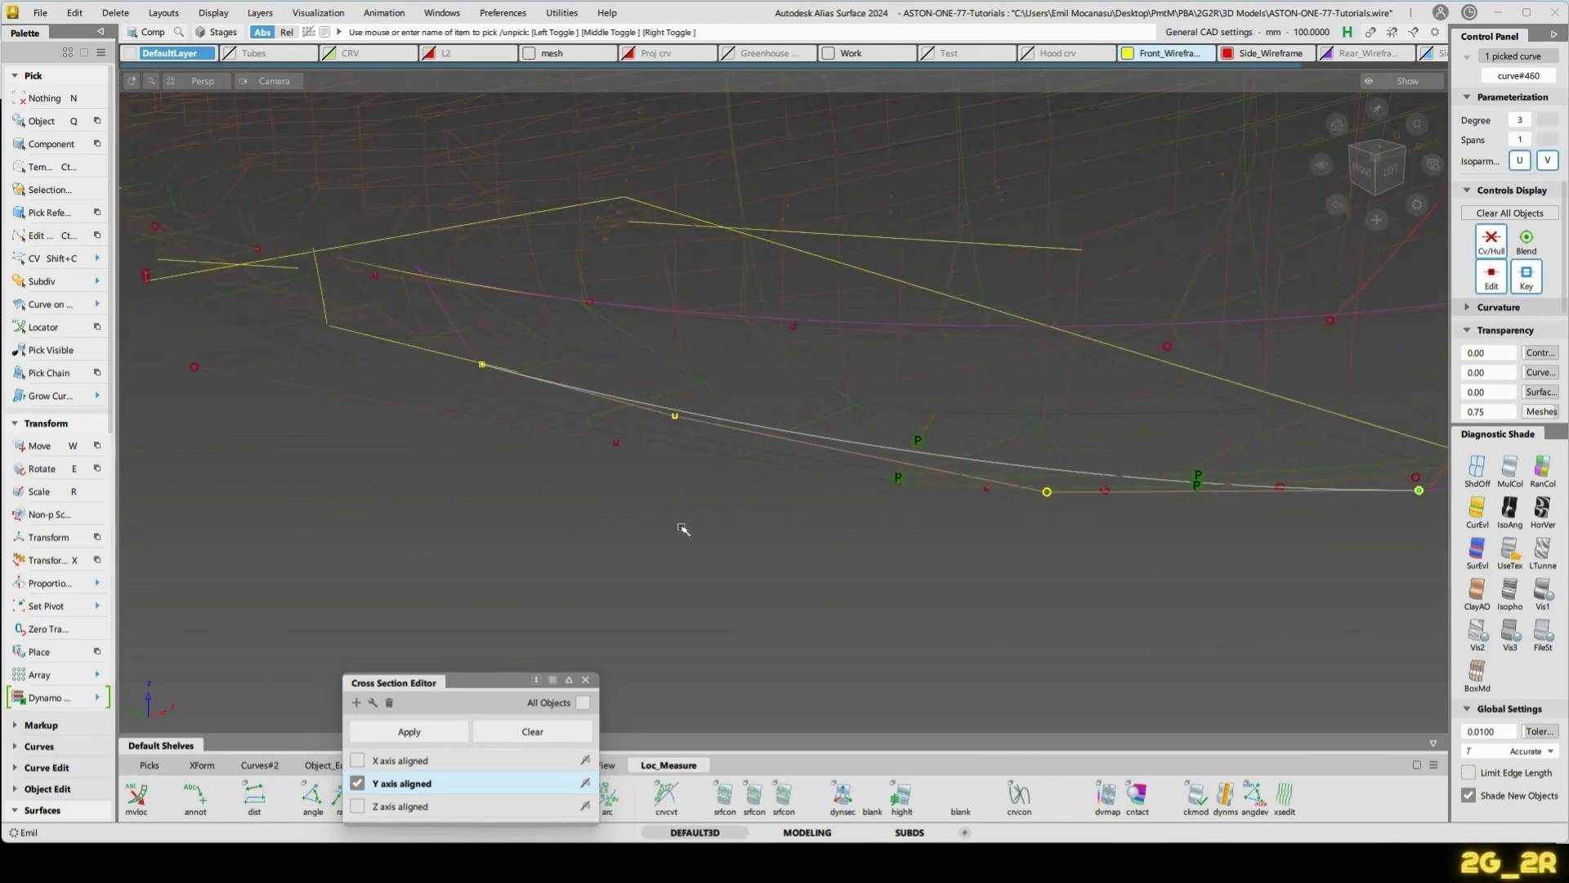
middle_click_drag(683, 529, 681, 501, "ctrl+shift")
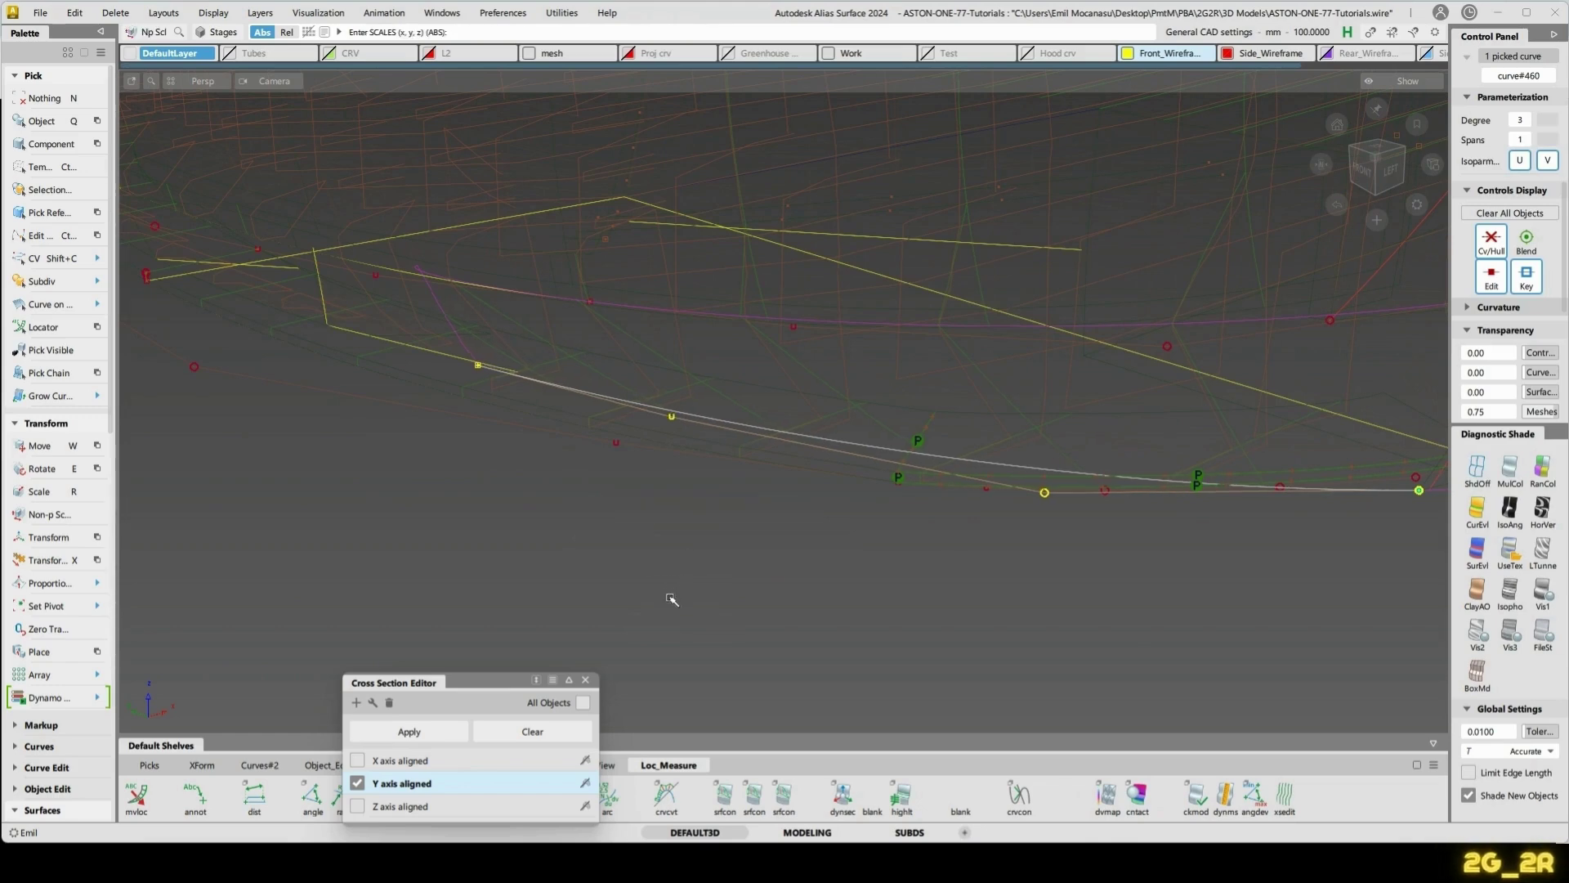
left_click_drag(671, 599, 731, 626)
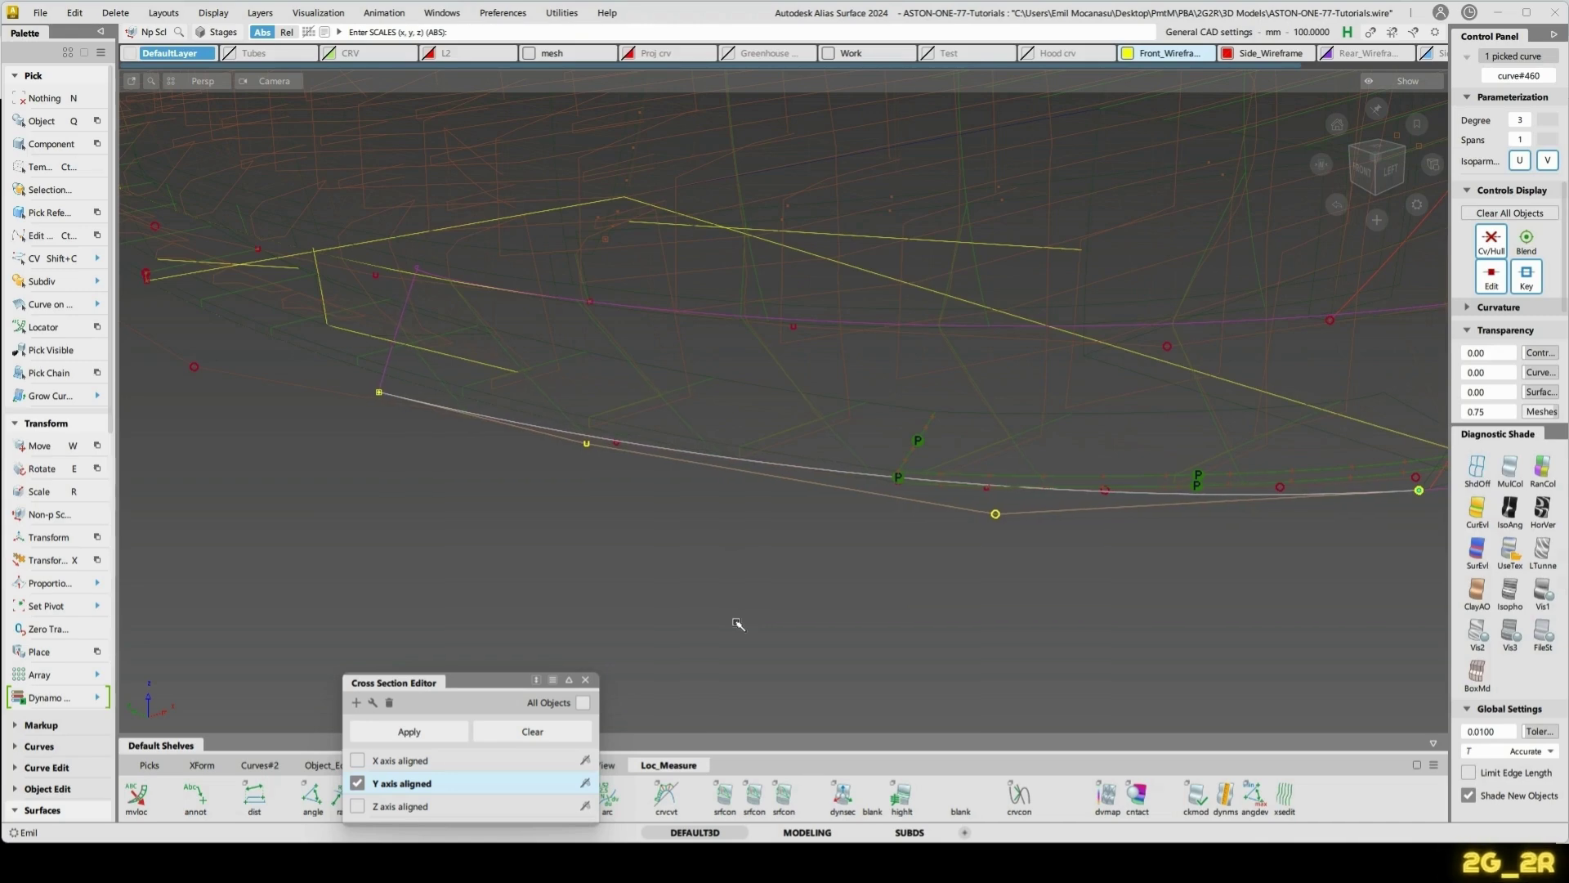
middle_click_drag(1058, 516, 950, 535, "alt+shift")
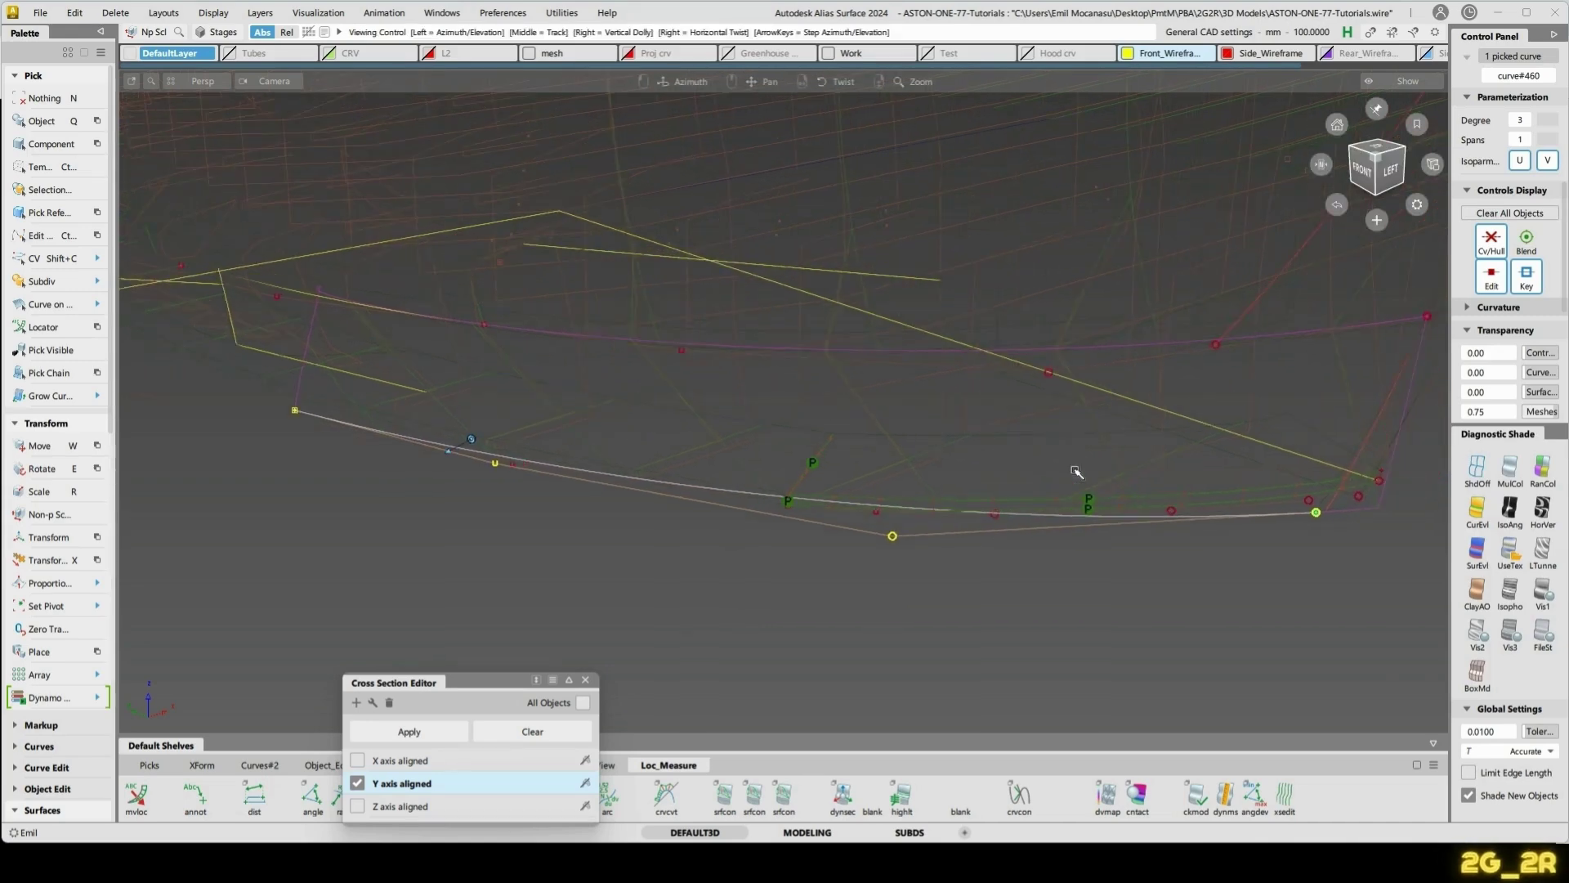
left_click_drag(1076, 471, 1073, 611, "alt+shift")
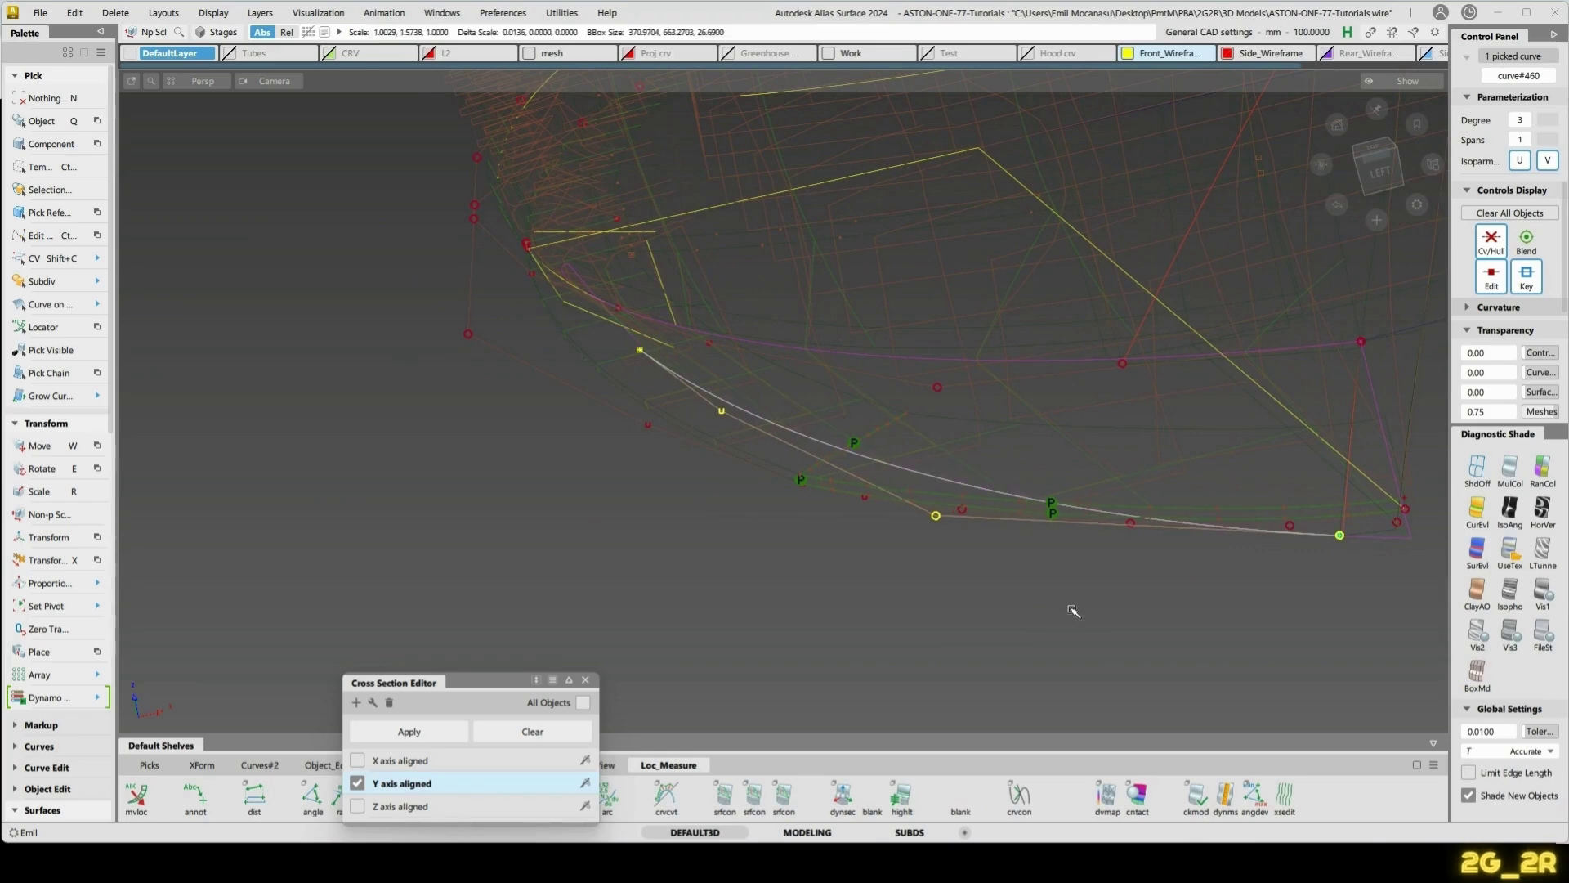
key("n")
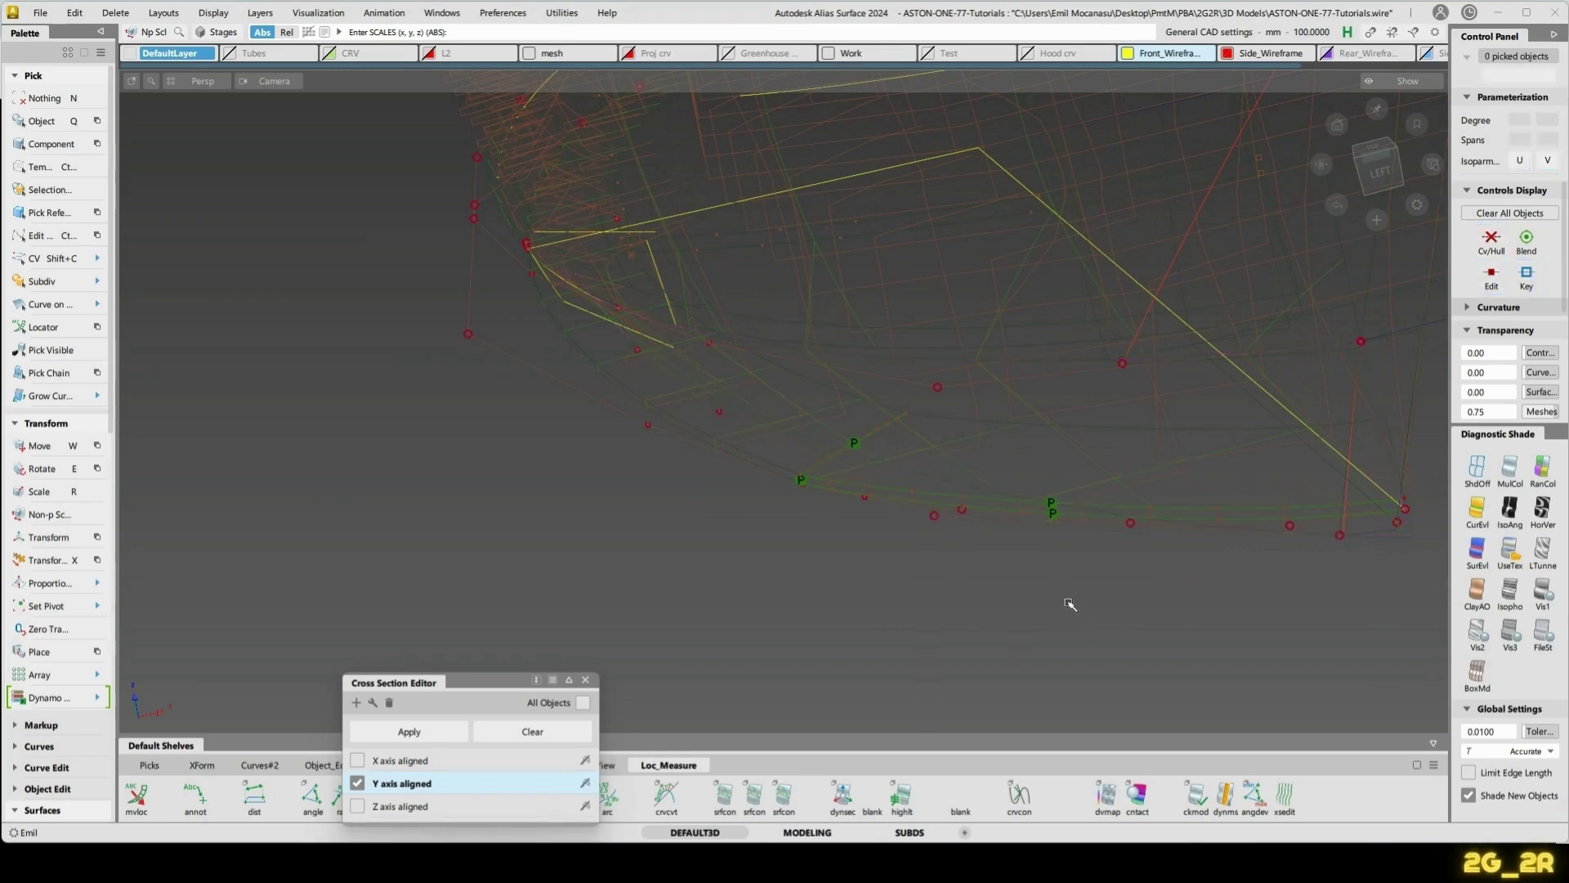
- Nudge the lowered lip curve's third control vertex slightly with Transform CV
left_click(933, 517)
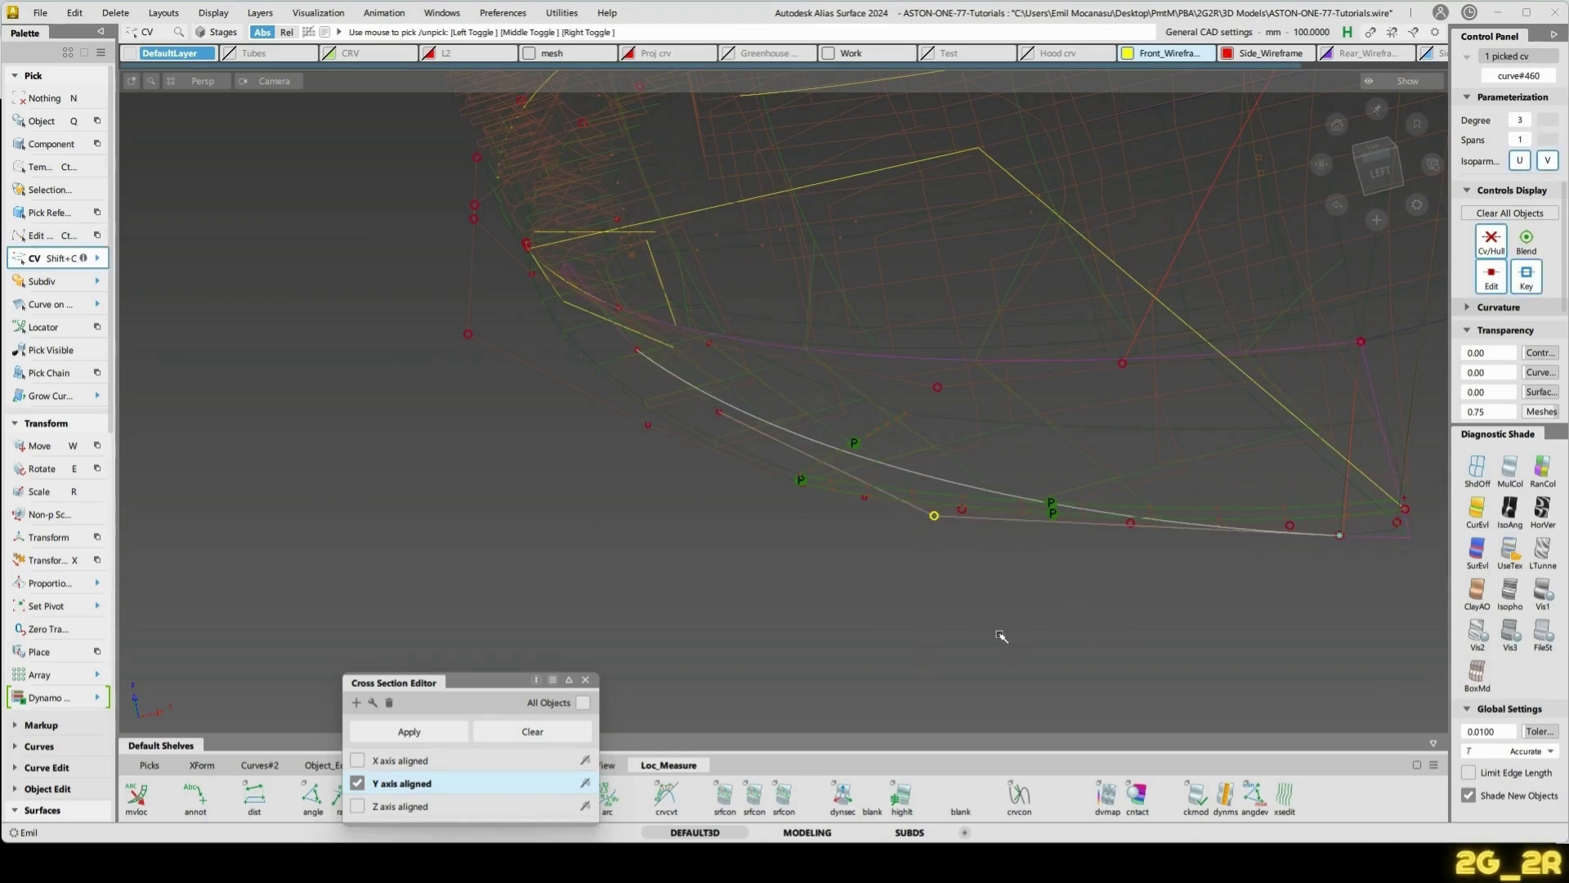
key("x")
left_click(994, 679)
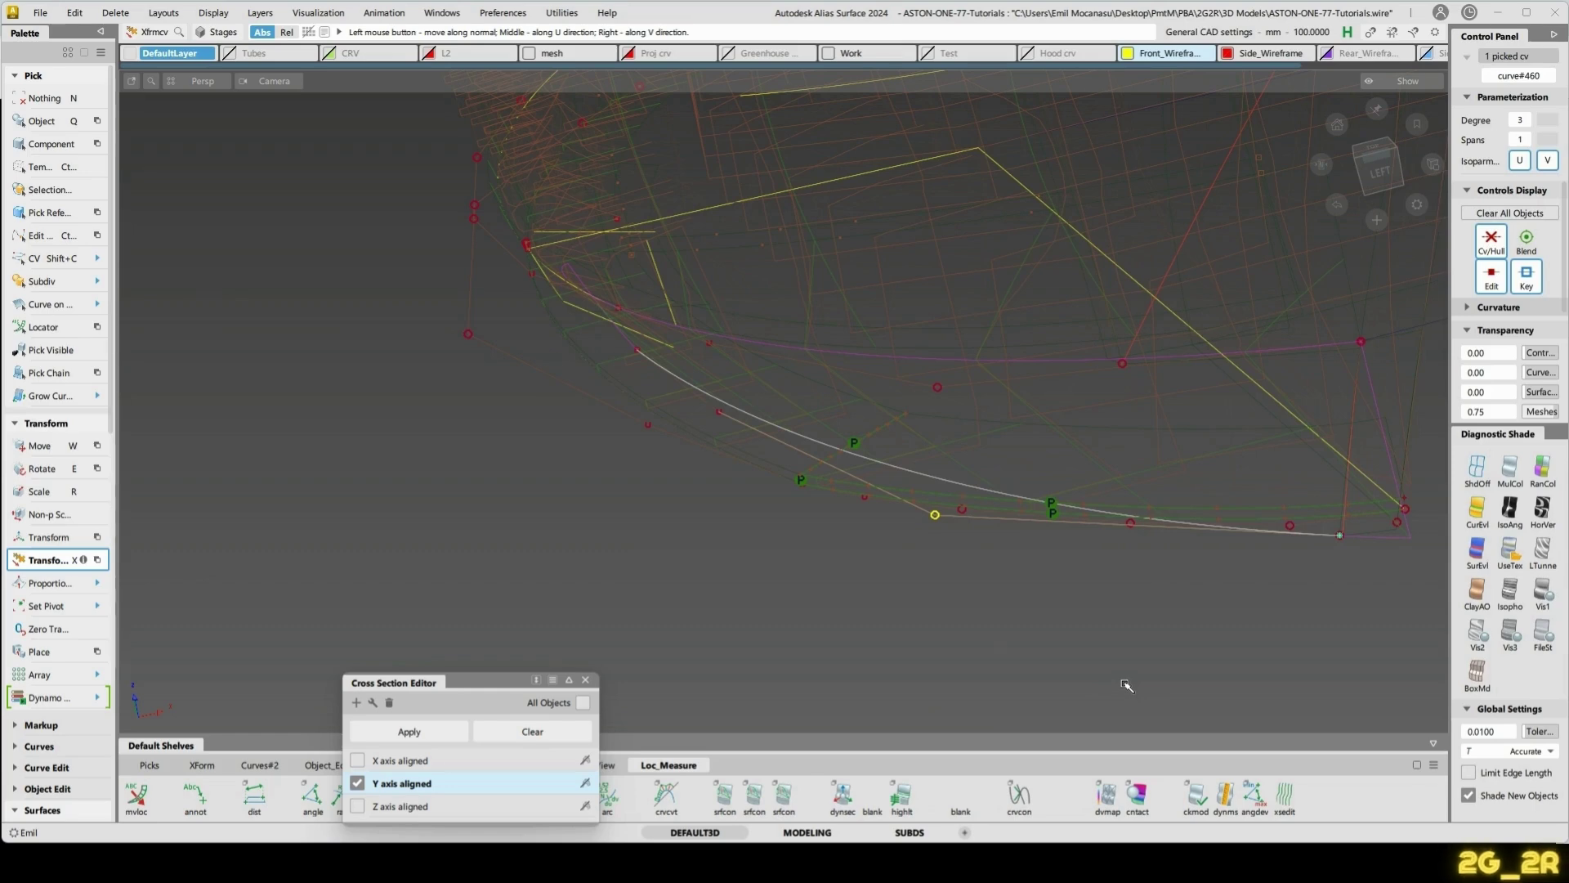
key("n")
- Turn the model's shading back on to examine the reshaped lip surface against the bumper
mouse_move(1072, 445)
left_mouse_down("alt+shift")
mouse_move(875, 412)
mouse_move(713, 445)
left_mouse_up("alt+shift")
left_click_drag(423, 331, 479, 347, "alt+shift")
left_click(328, 344)
left_click_drag(329, 343, 550, 455, "alt+shift")
left_click_drag(923, 507, 529, 400, "alt+shift")
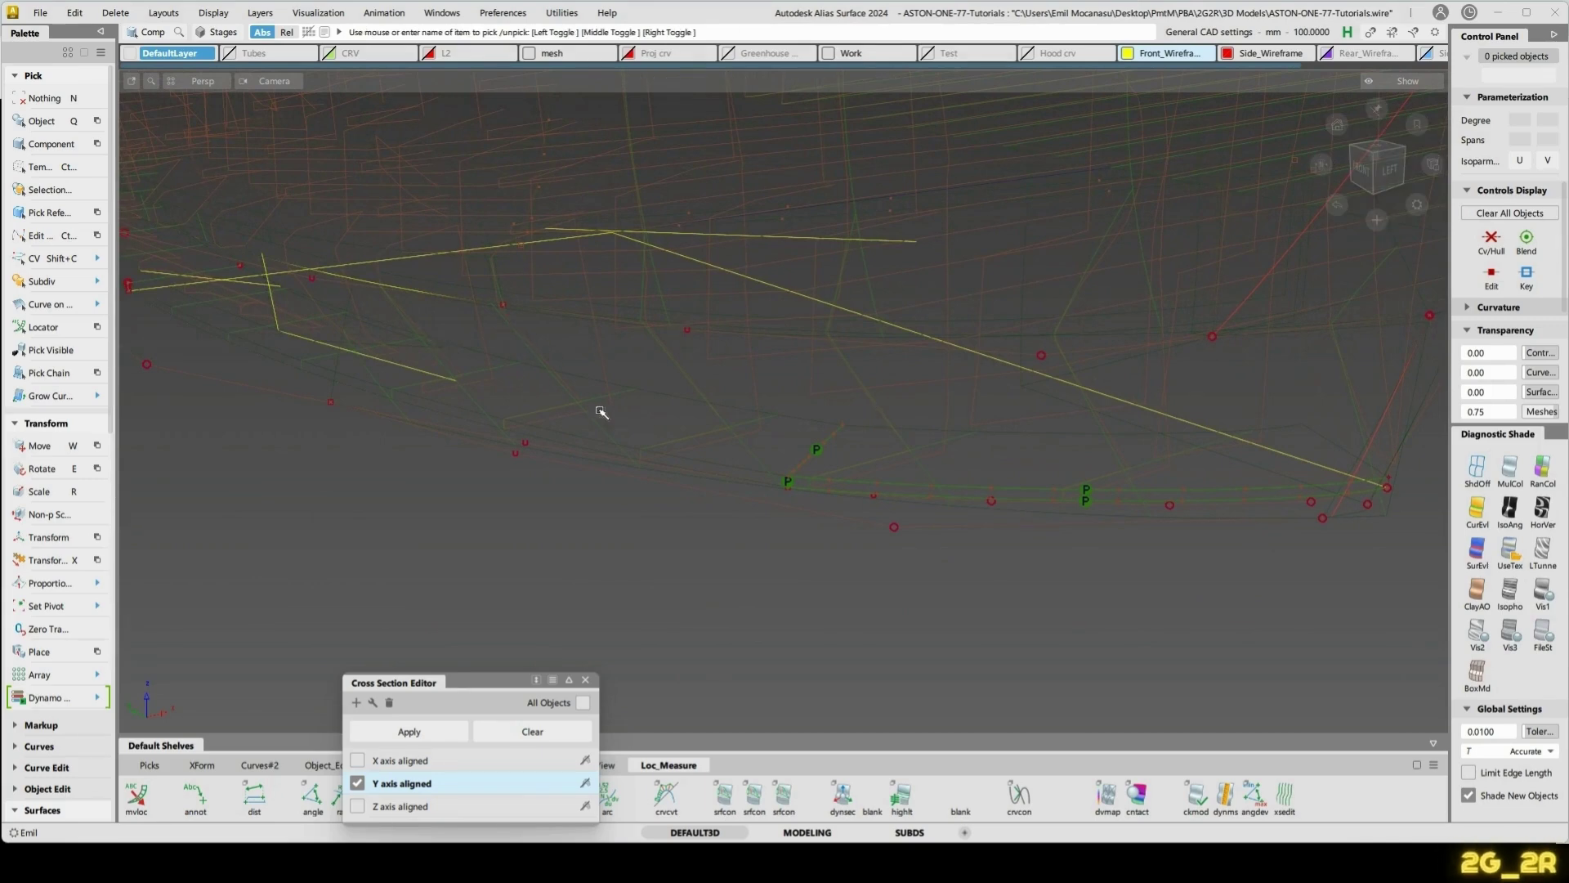
left_click_drag(721, 378, 826, 442, "alt+shift")
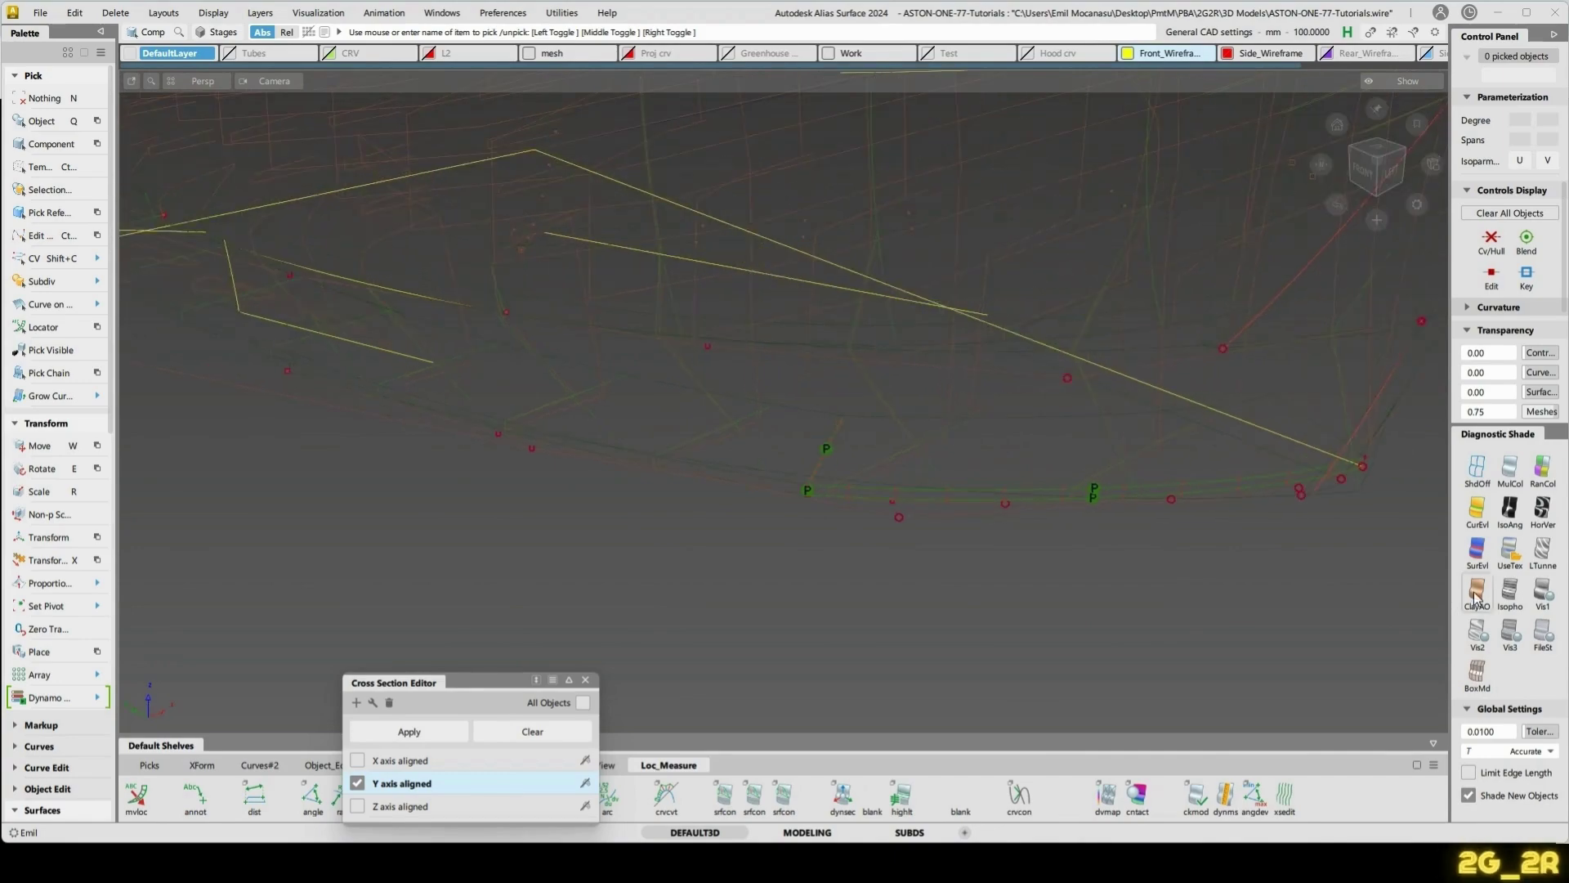
left_click(1504, 548)
- Isolate the side lip's Skin surface and set its start flow control to Default
mouse_move(1104, 517)
left_mouse_down("alt+shift")
mouse_move(1163, 329)
mouse_move(1124, 344)
left_mouse_up("alt+shift")
mouse_move(335, 489)
left_mouse_down("ctrl+shift")
mouse_move(535, 489)
mouse_move(463, 371)
mouse_move(532, 360)
mouse_move(376, 366)
left_mouse_up("ctrl+shift")
left_click(535, 489)
key("alt+h")
left_click(377, 365)
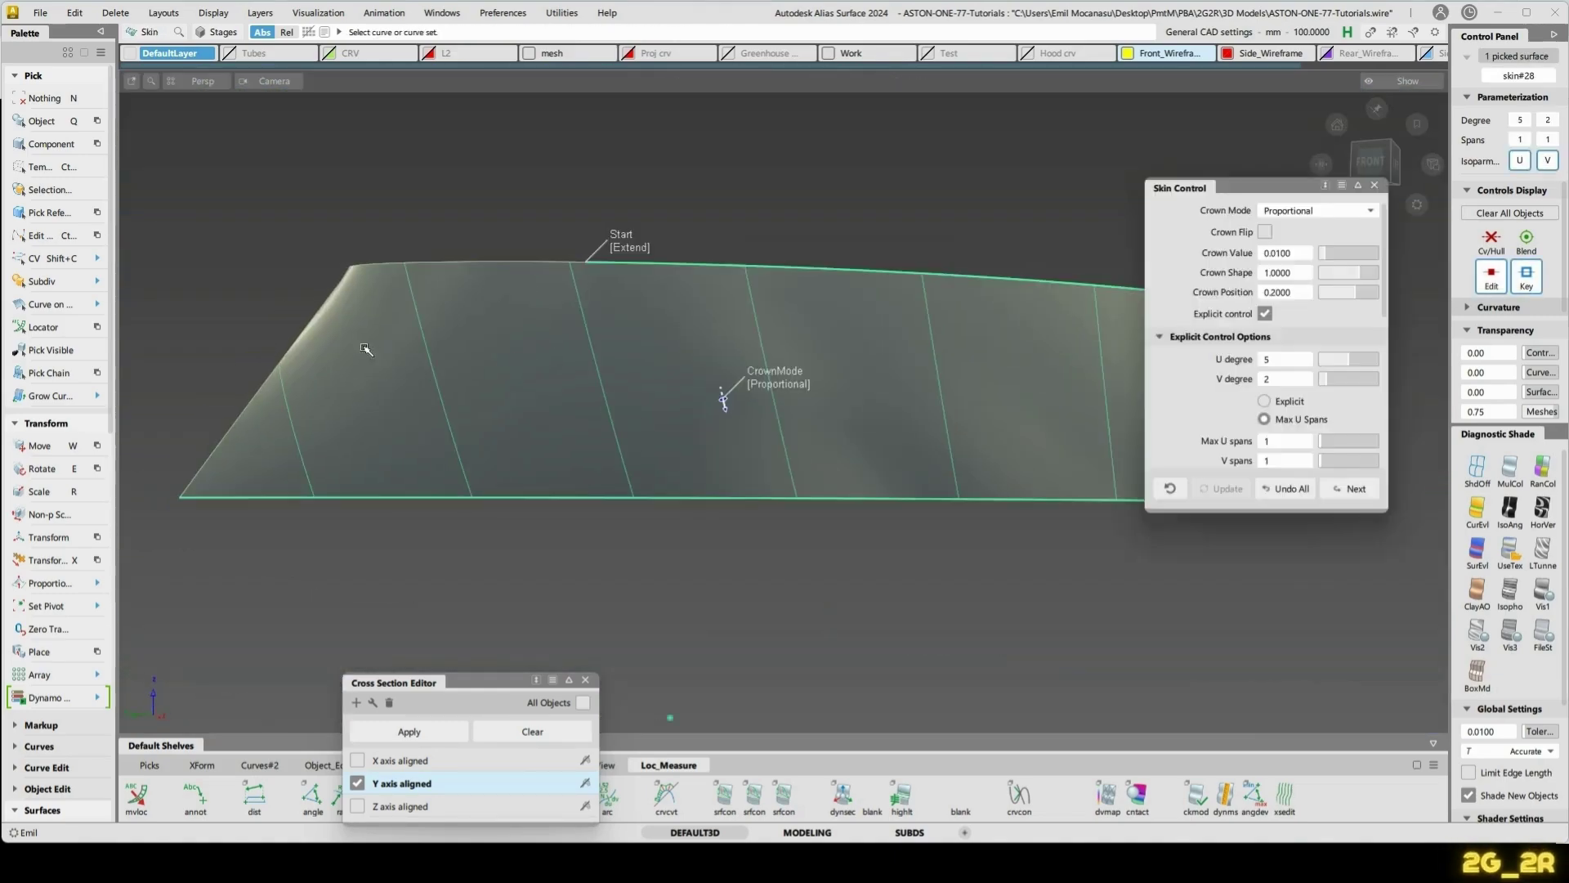
left_click(634, 248)
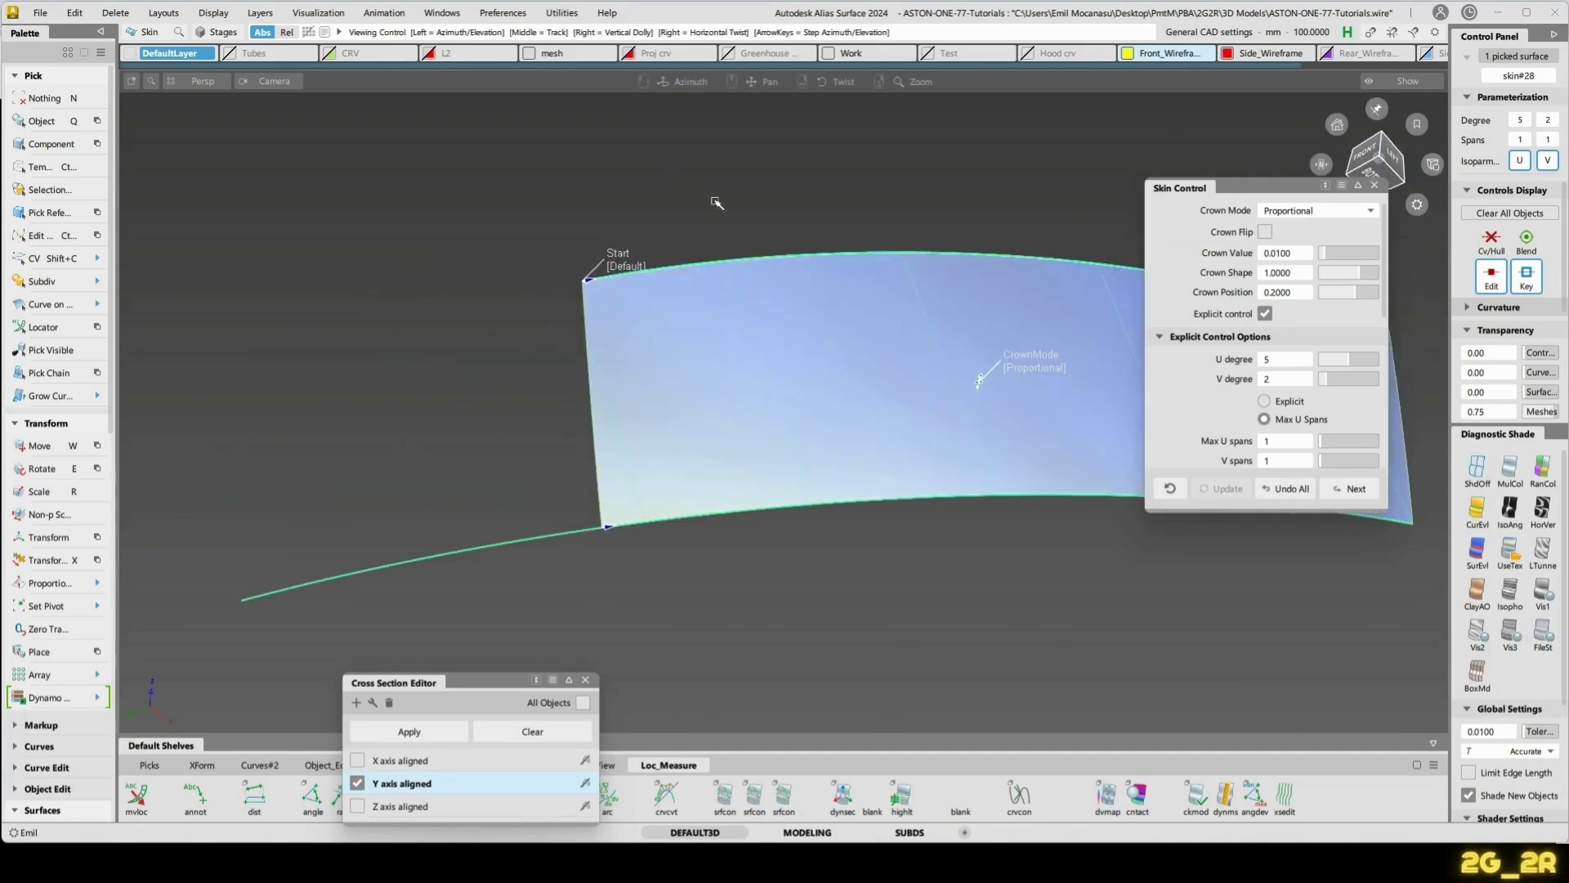
- Remove the shading from the whole model and apply striped diagnostic shading to the side lip's Skin surface only
left_click(1504, 513)
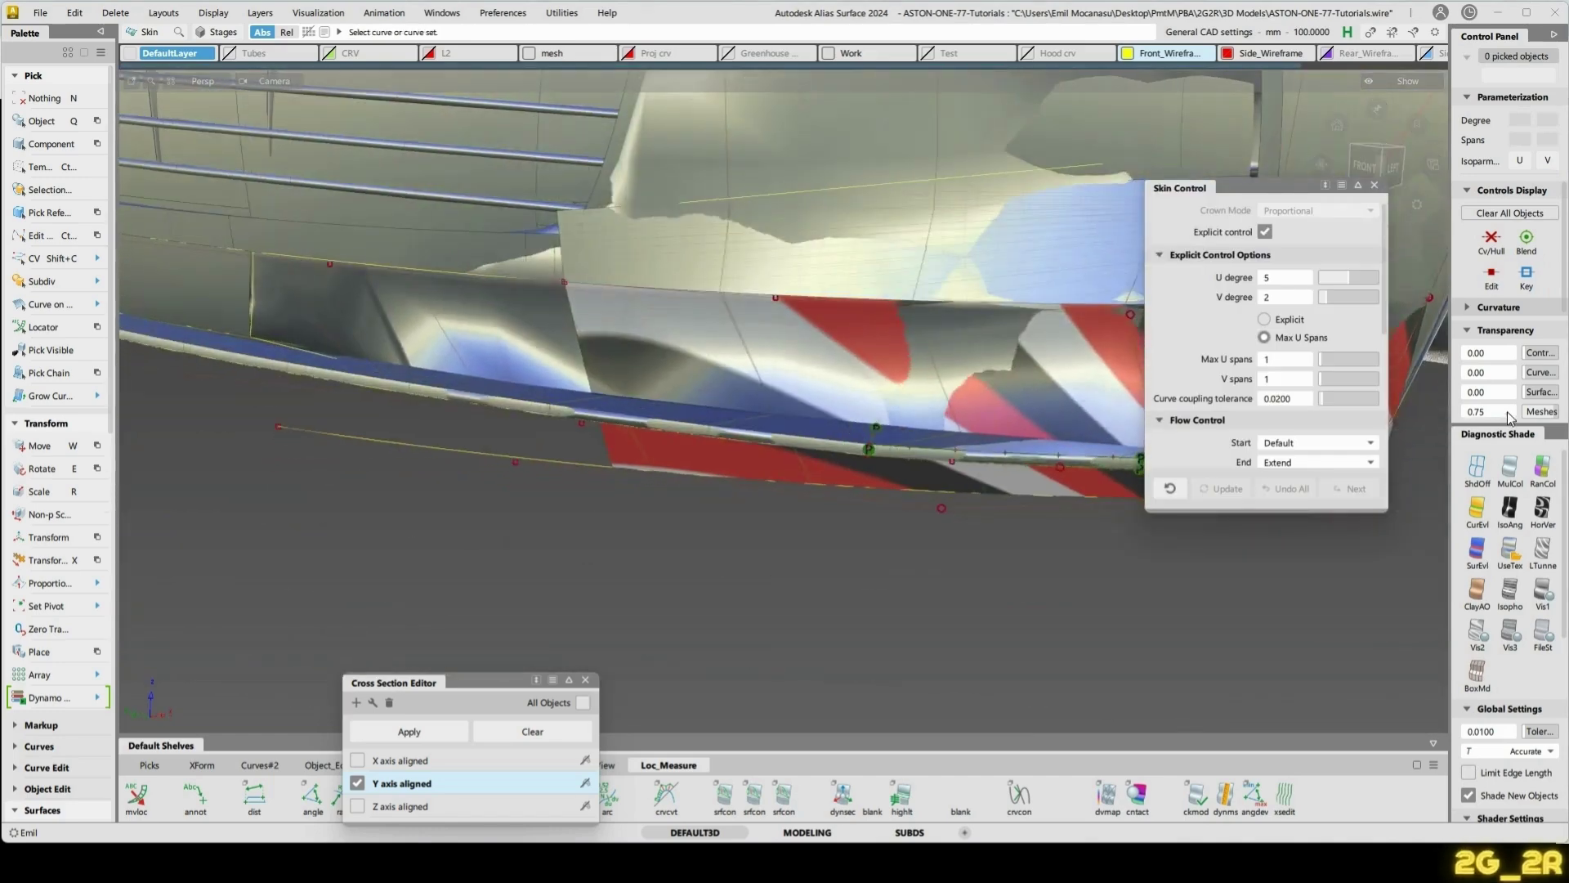
left_click(1478, 470)
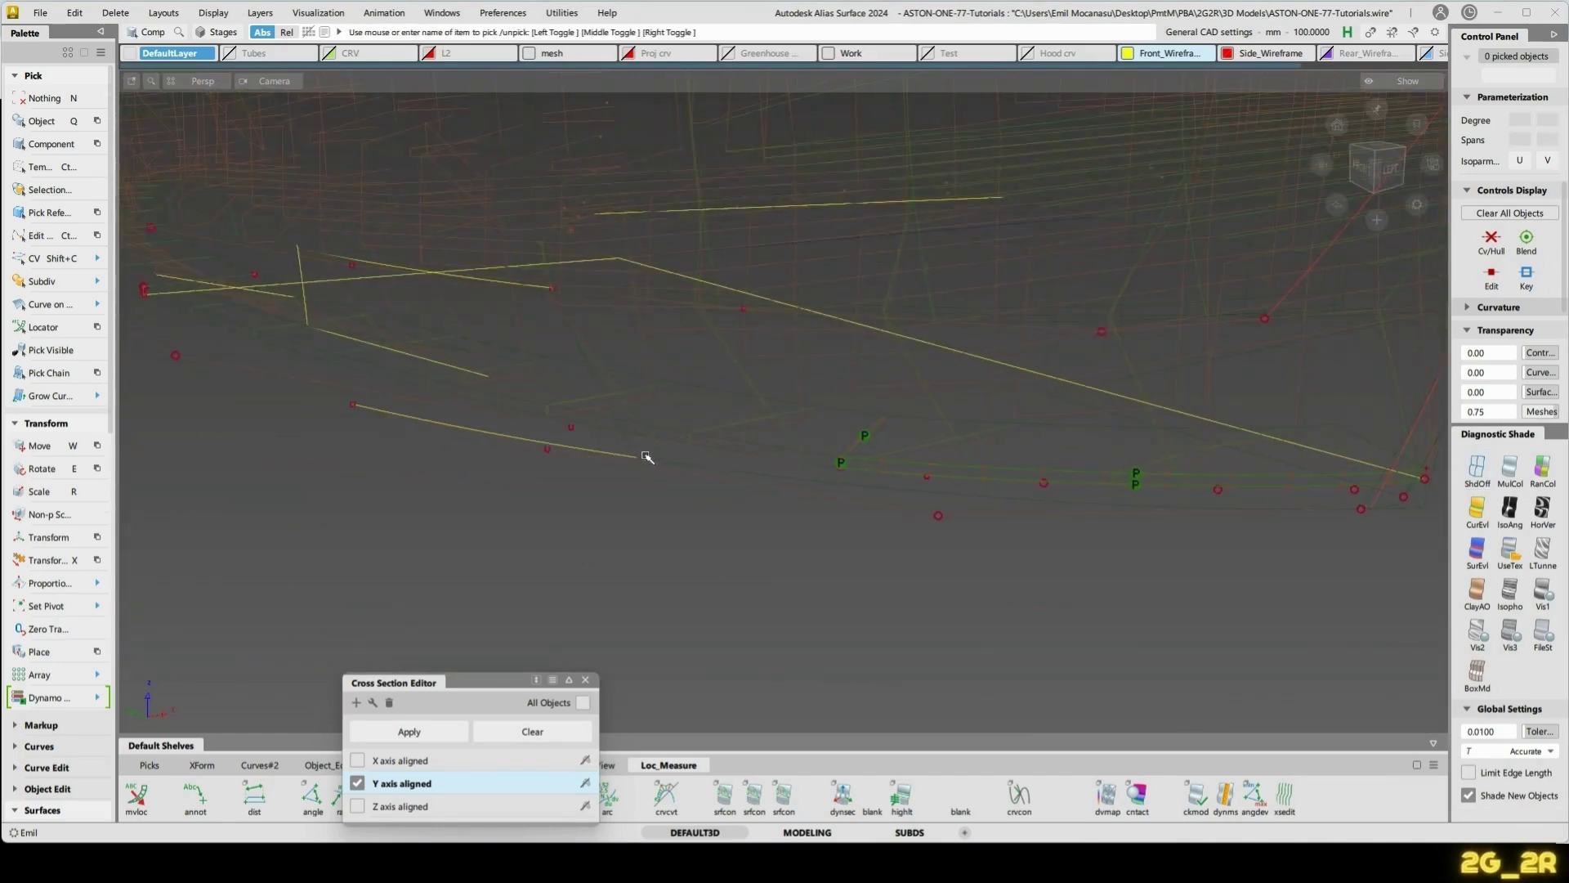
left_click(1535, 549)
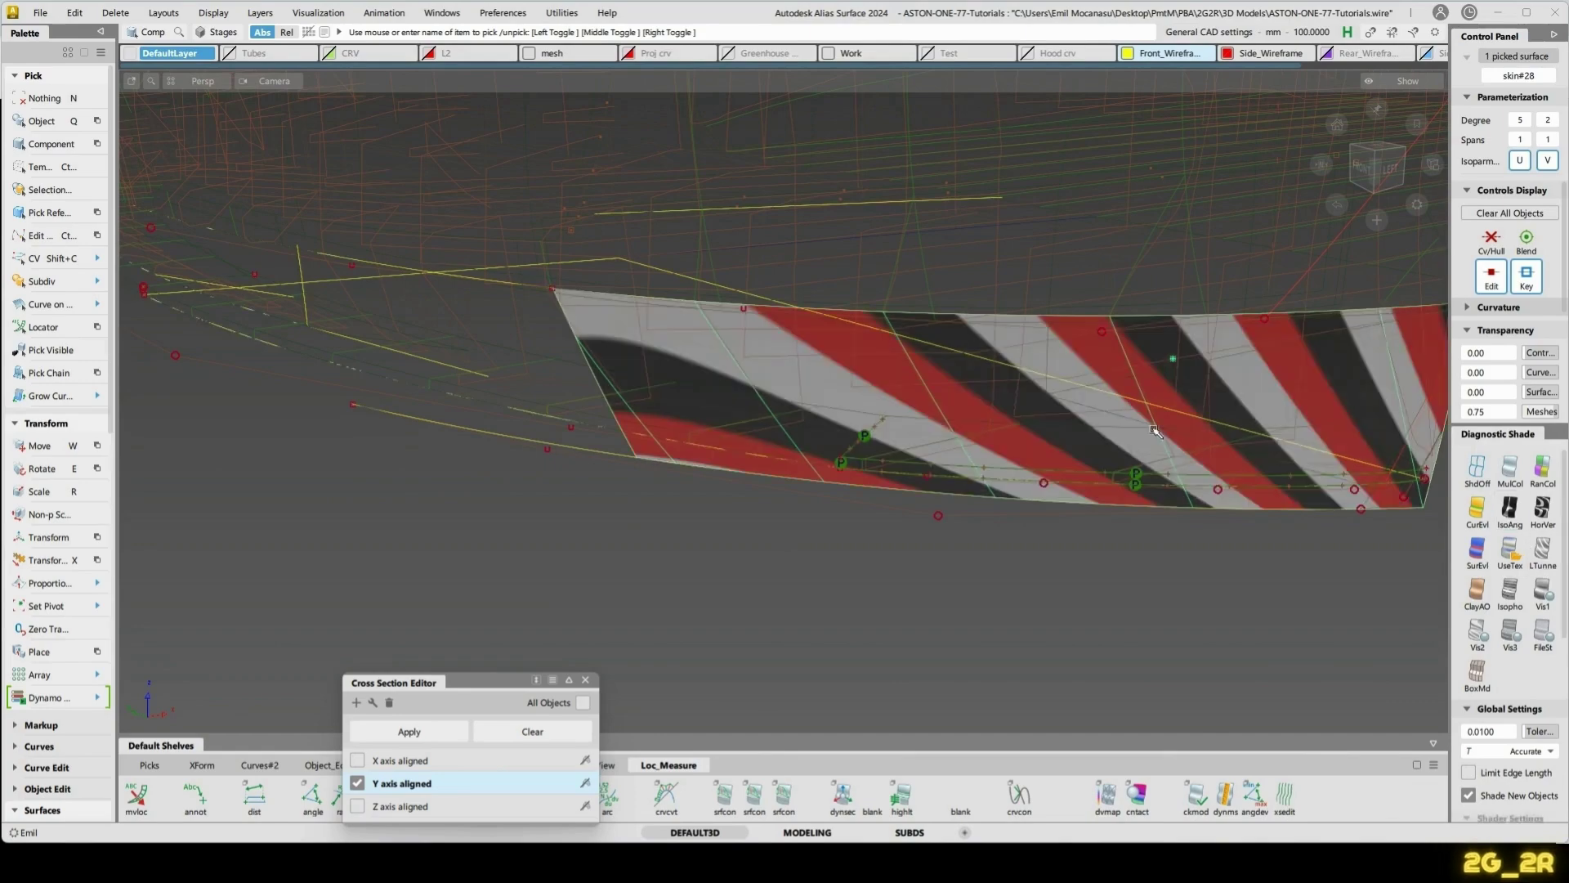
- Adjust control vertices of the lowered lip curve along its NUV directions with Transform CV, following the stripes on the Skin surface
mouse_move(1096, 490)
left_mouse_down("alt+shift")
mouse_move(1070, 501)
mouse_move(1070, 476)
mouse_move(1022, 484)
mouse_move(1072, 491)
left_mouse_up("alt+shift")
left_click(1128, 472)
key("shift+c")
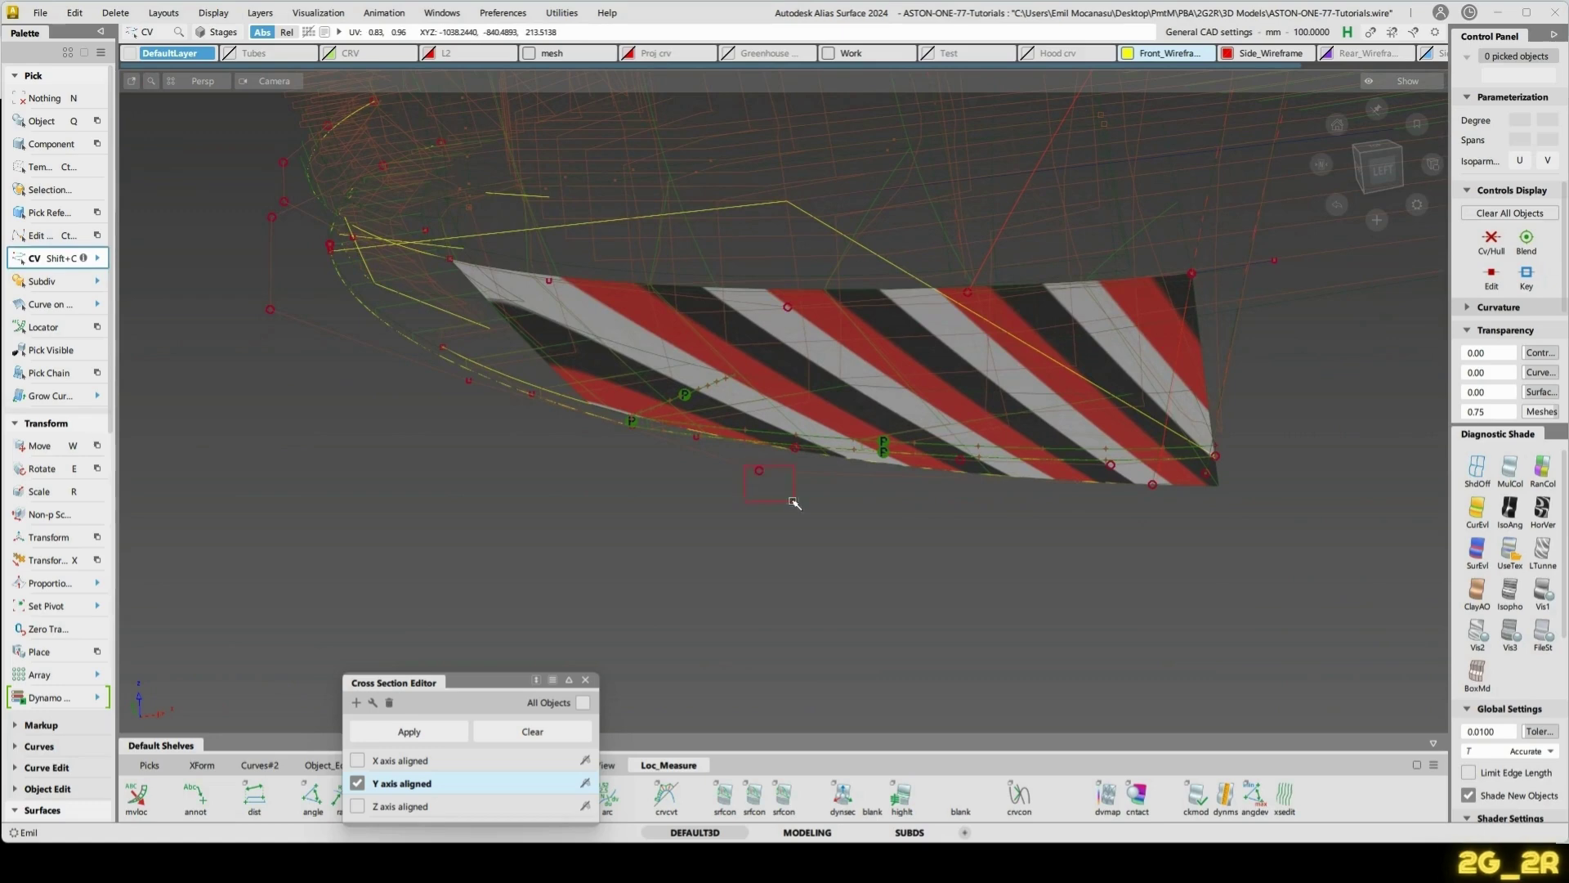
left_click_drag(791, 501, 791, 502)
key("x")
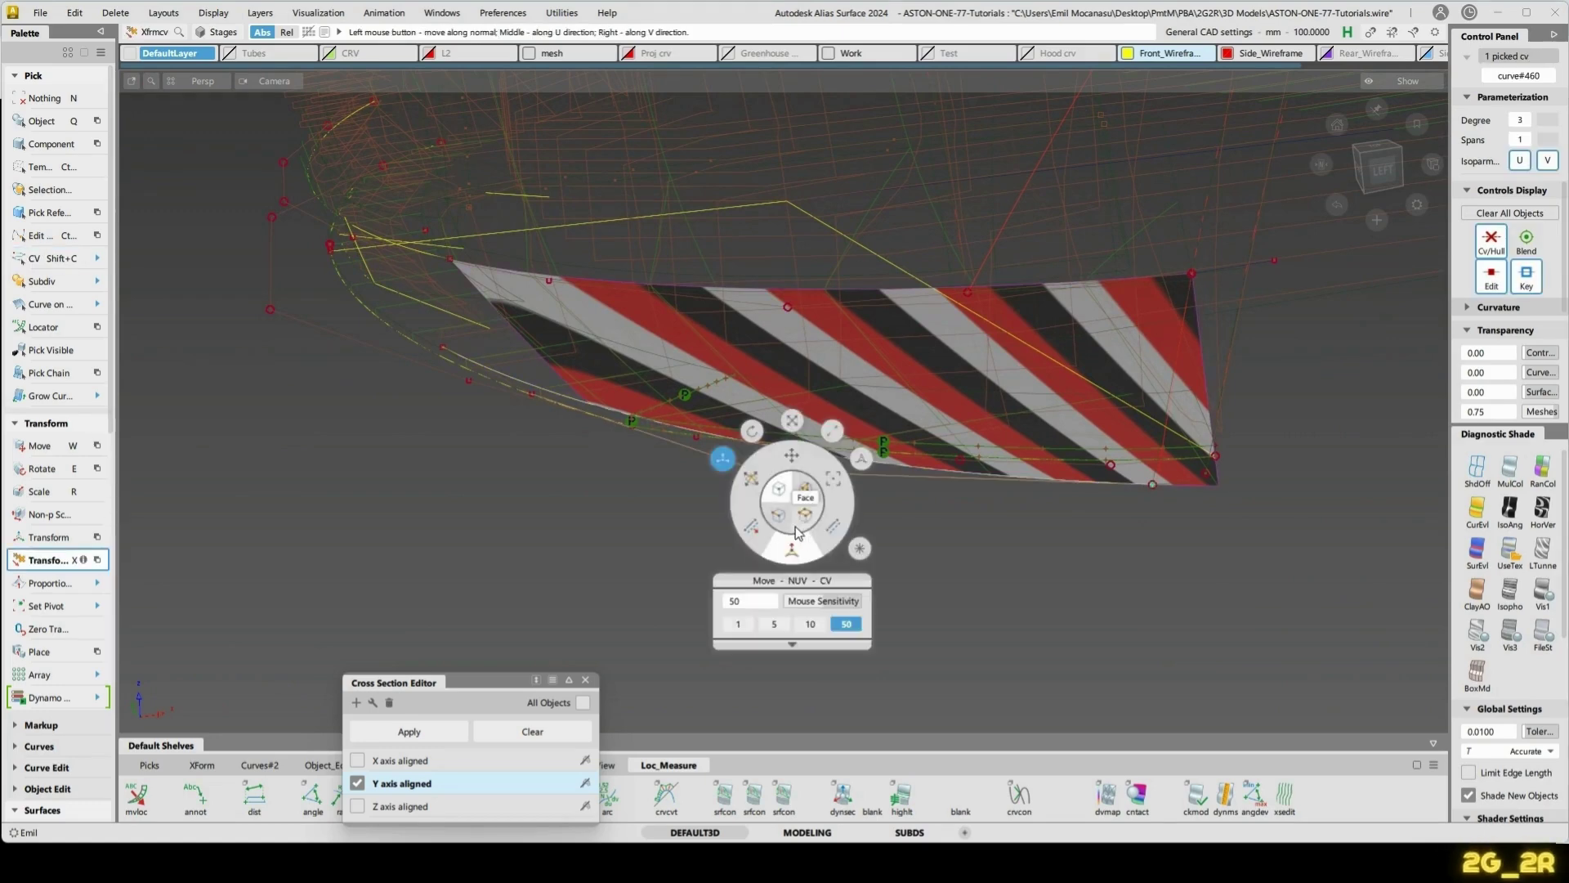
left_click_drag(930, 603, 919, 523)
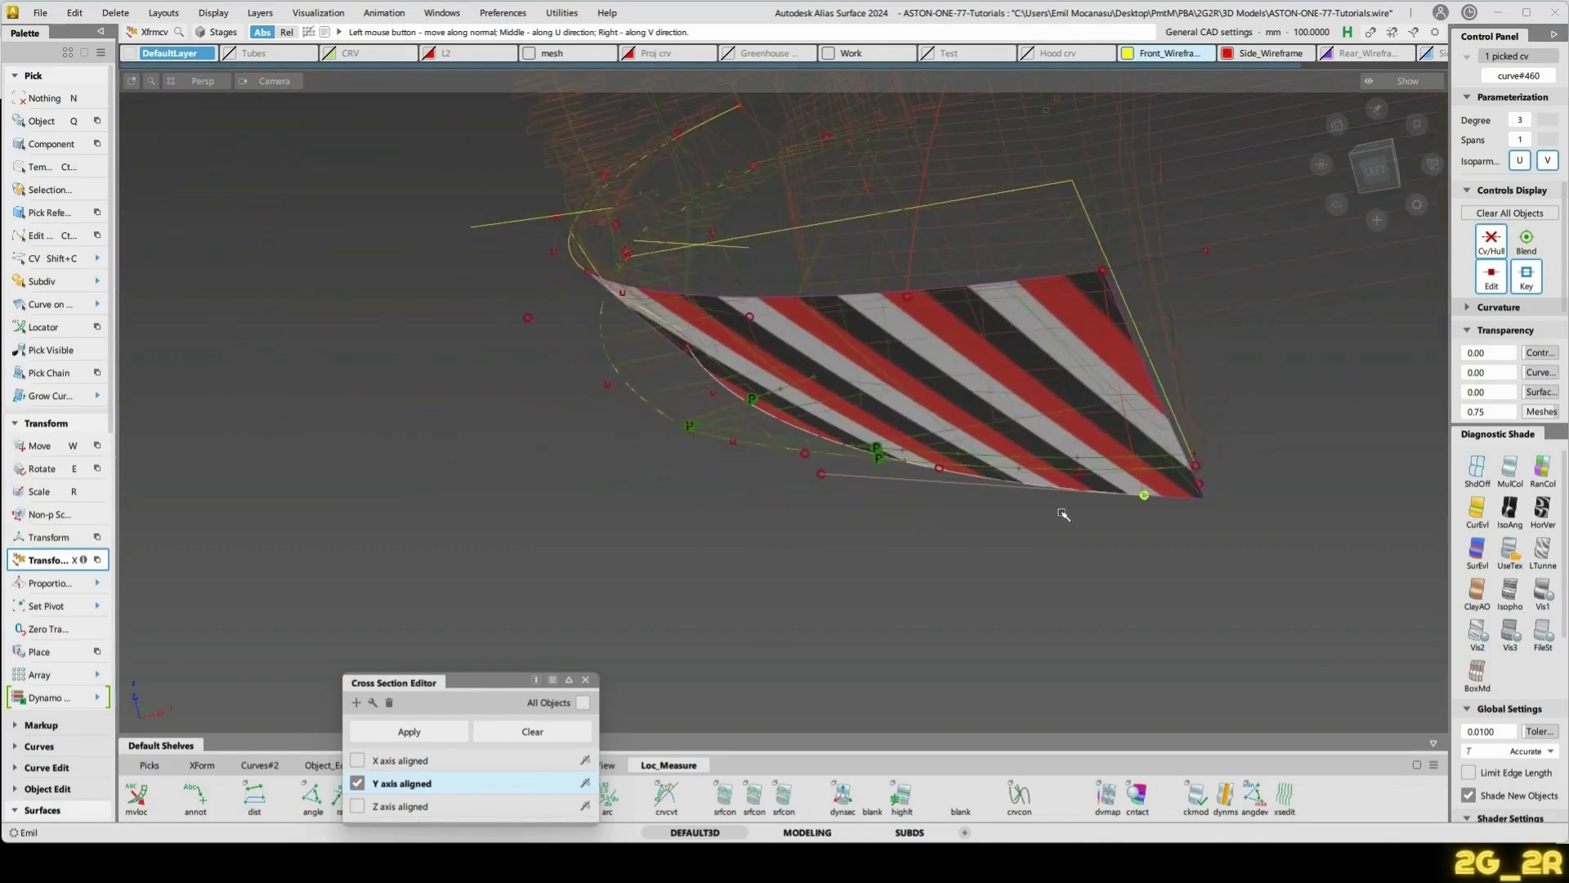
left_click_drag(1063, 515, 1058, 685, "alt+shift")
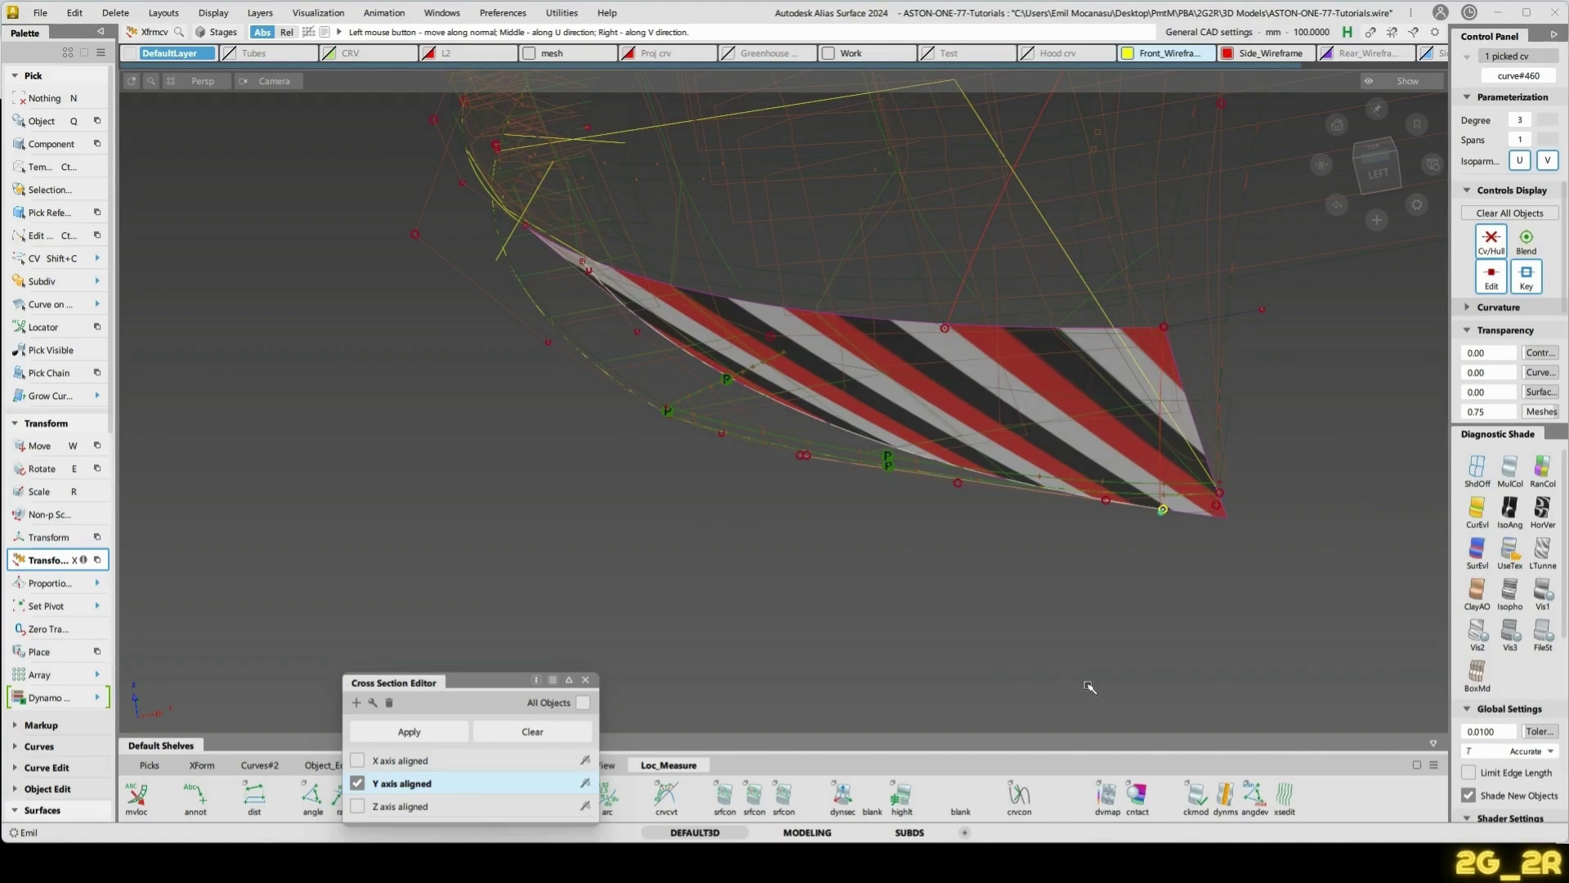
- Apply user texture diagnostic shading to the whole model and examine the side lip against the bumper from below, the side and the front
key("n")
left_click(1511, 550)
mouse_move(1140, 449)
left_mouse_down("alt+shift")
mouse_move(1006, 548)
mouse_move(1002, 511)
mouse_move(916, 554)
mouse_move(1051, 557)
mouse_move(1198, 491)
mouse_move(1370, 188)
mouse_move(1255, 438)
mouse_move(1215, 377)
left_mouse_up("alt+shift")
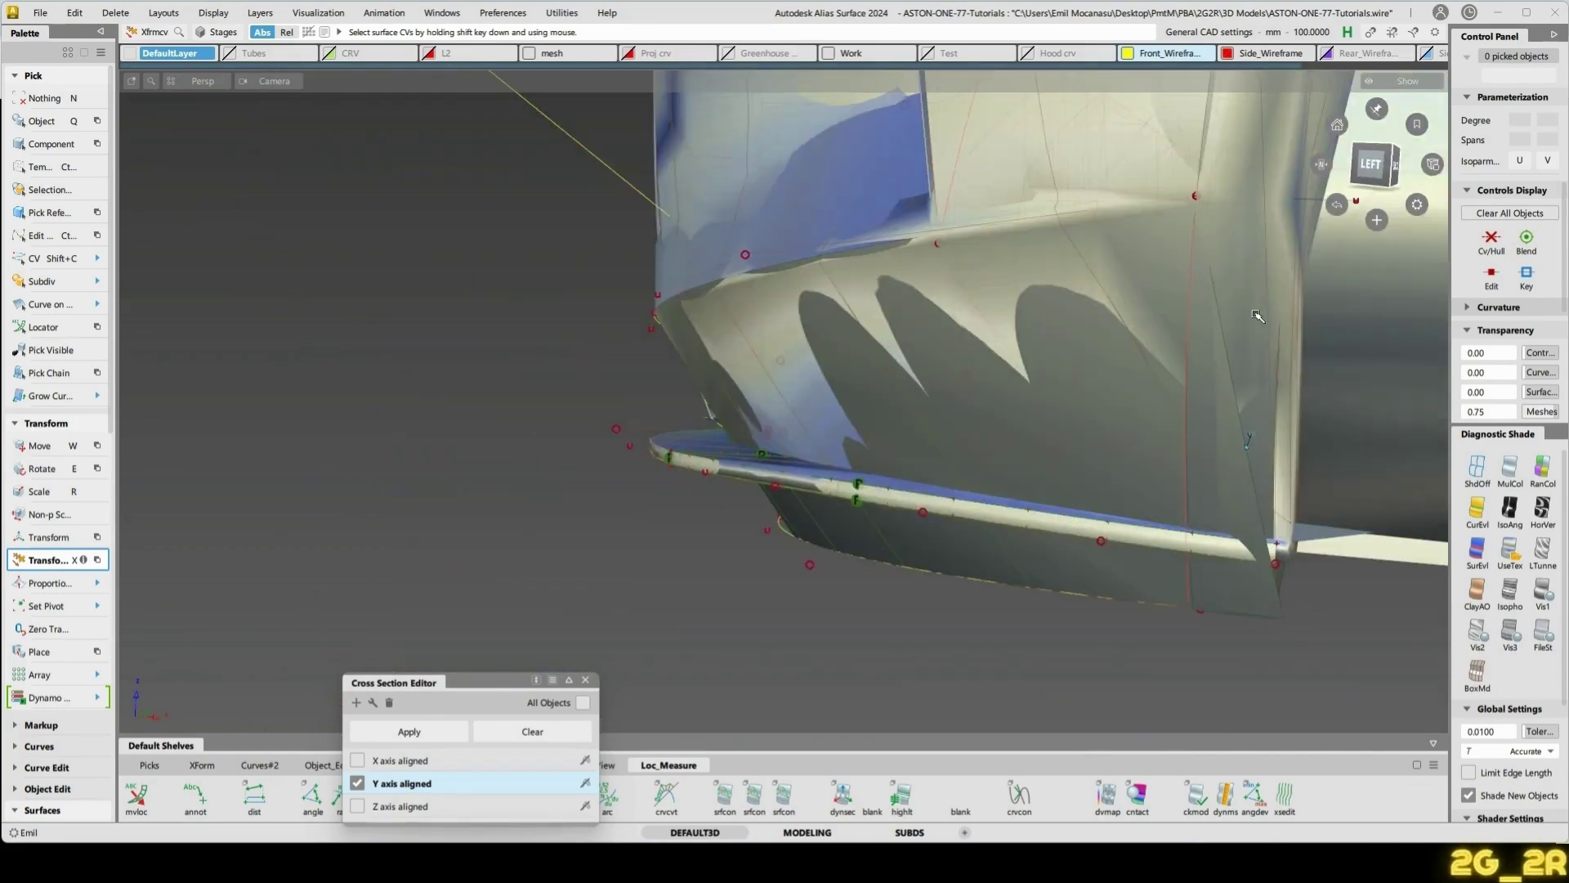
left_click_drag(1258, 316, 1223, 491, "alt+shift")
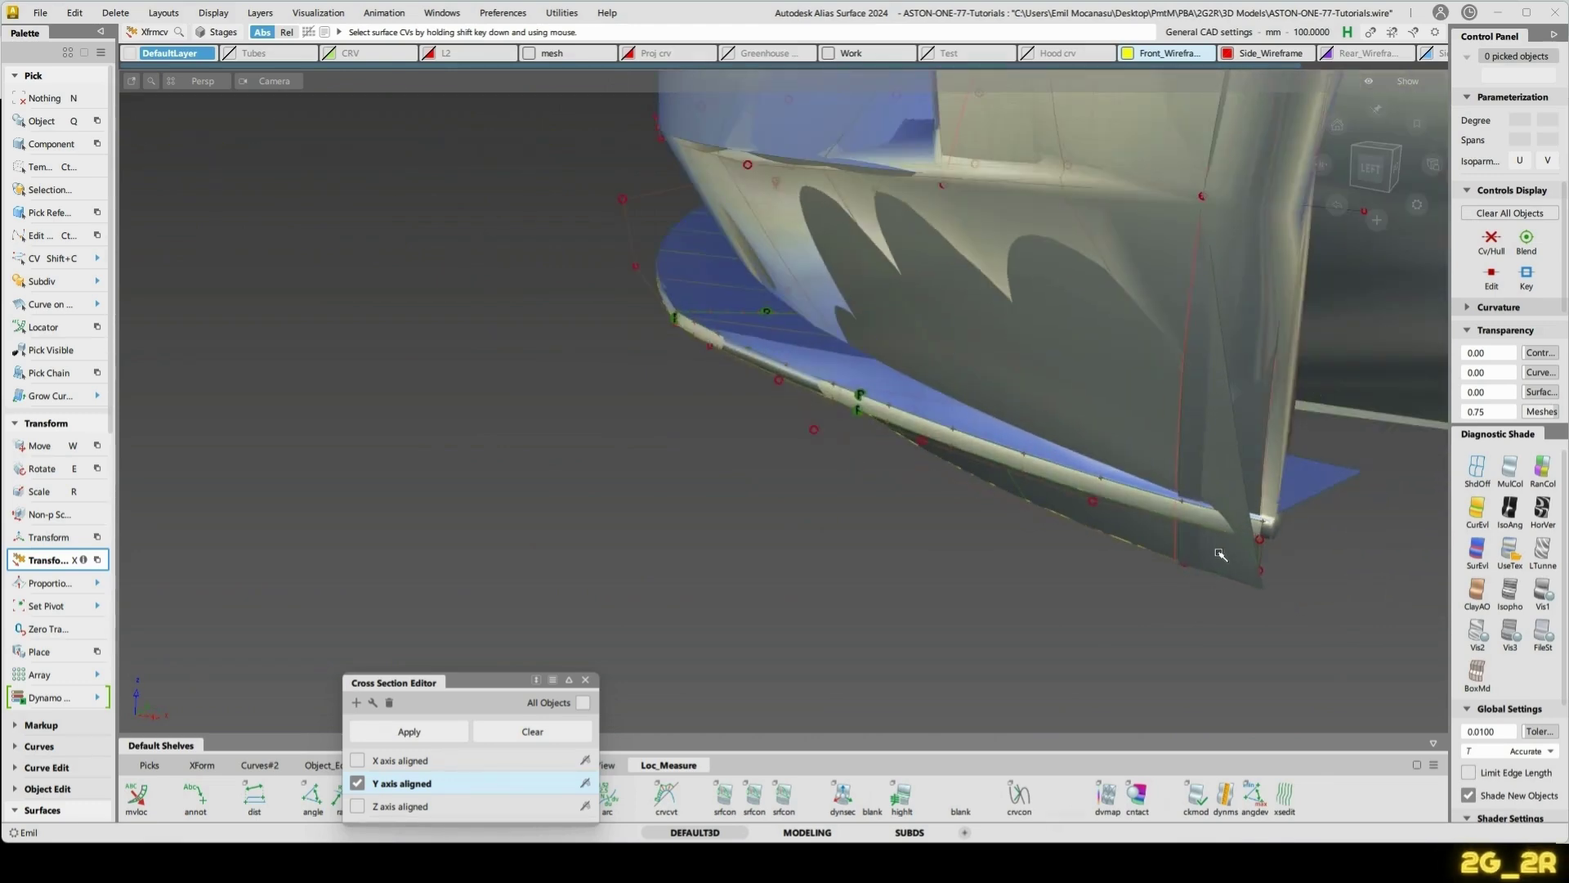
left_click_drag(1183, 572, 1100, 604, "alt+shift")
left_click(1185, 633)
key("w")
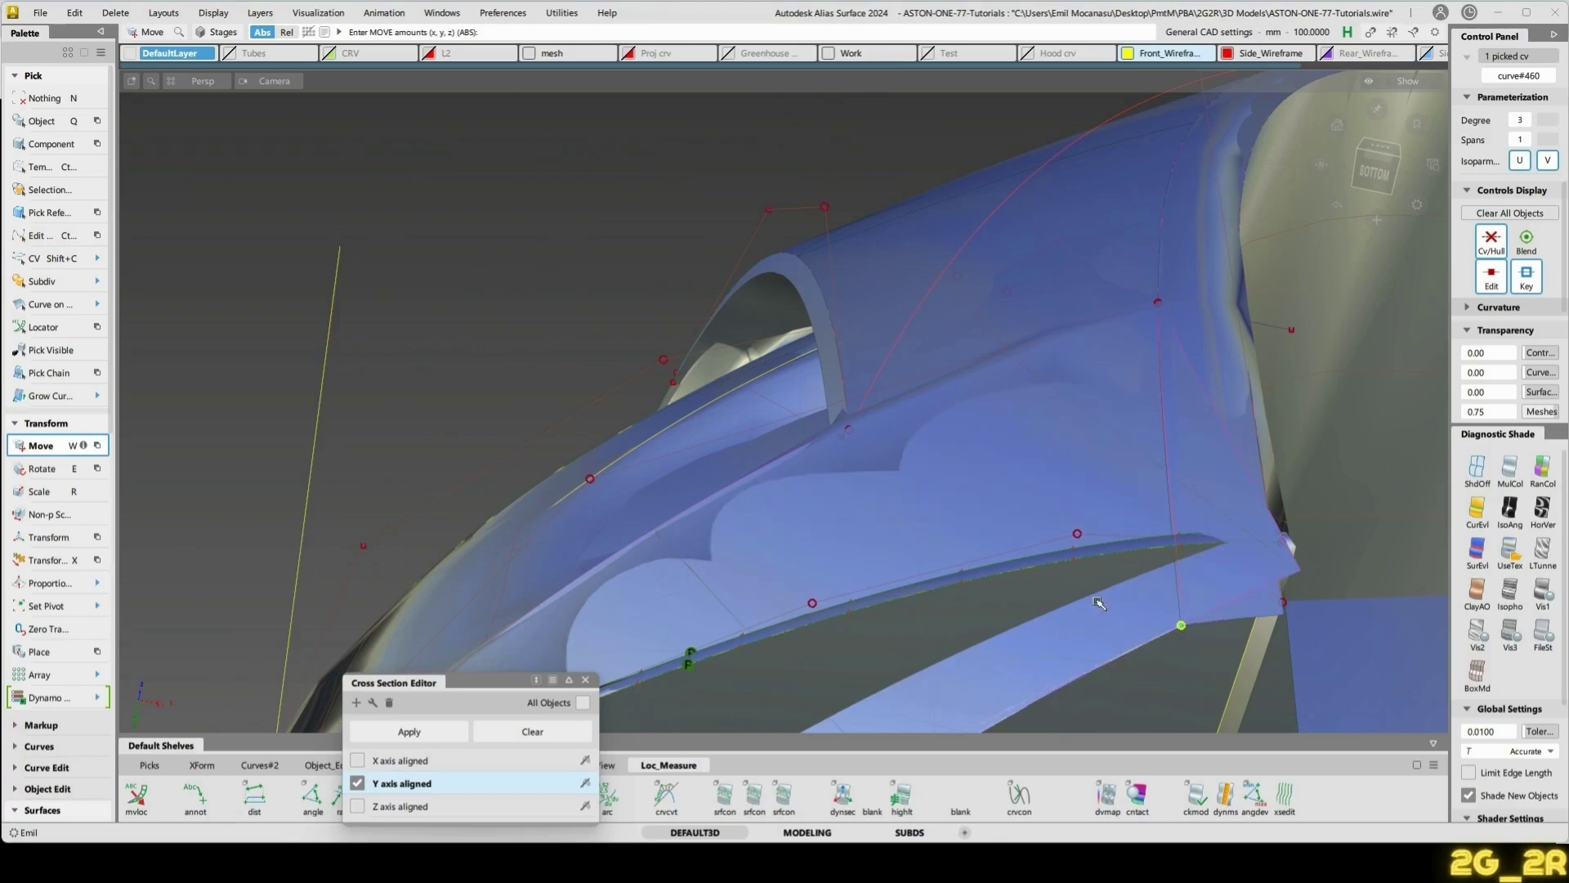
key("n")
left_click_drag(1035, 434, 1019, 700, "alt+shift")
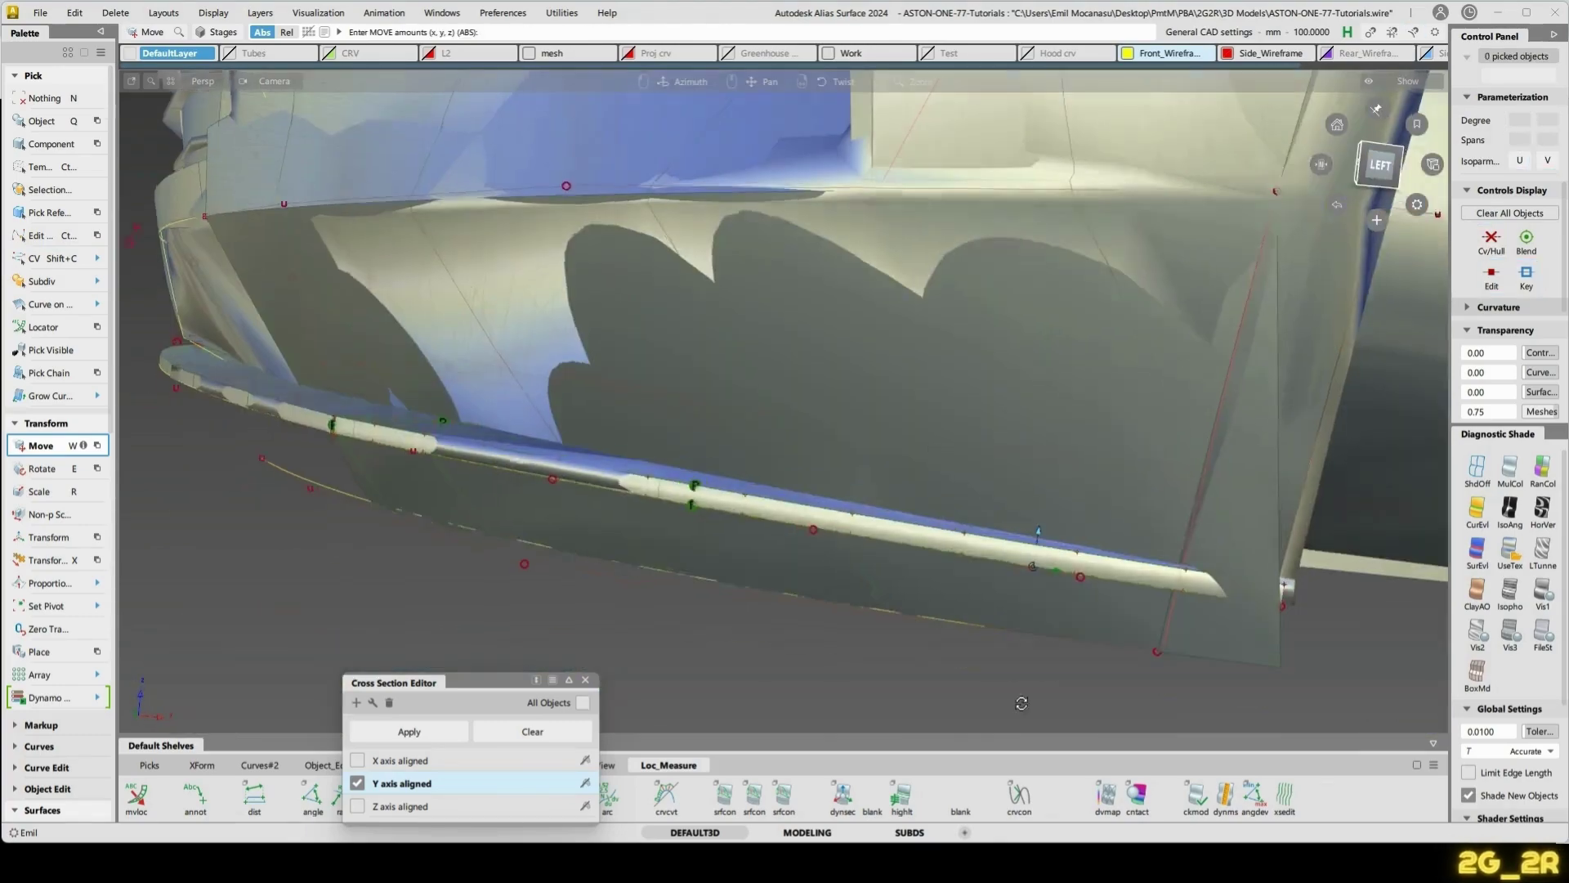
middle_click_drag(735, 331, 1013, 425, "alt+shift")
left_click_drag(760, 439, 605, 278, "alt+shift")
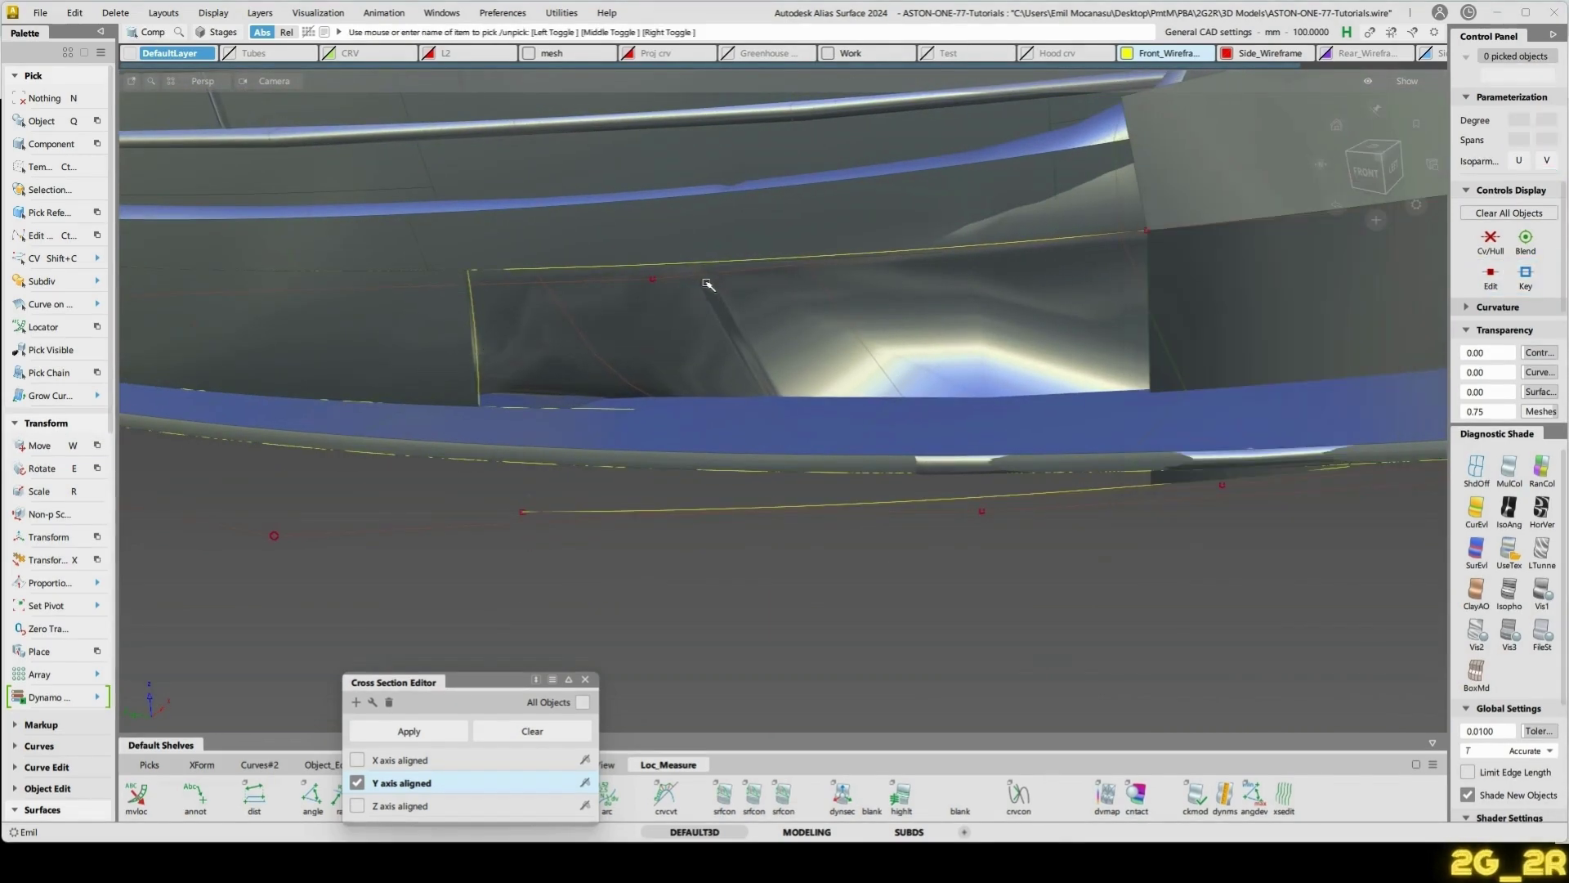
- Isolate the upper front bumper curve and the side lip's Skin surface, hiding everything else
left_click(981, 307)
left_click_drag(889, 320, 613, 318, "ctrl+shift")
left_click_drag(611, 318, 627, 259, "ctrl+shift")
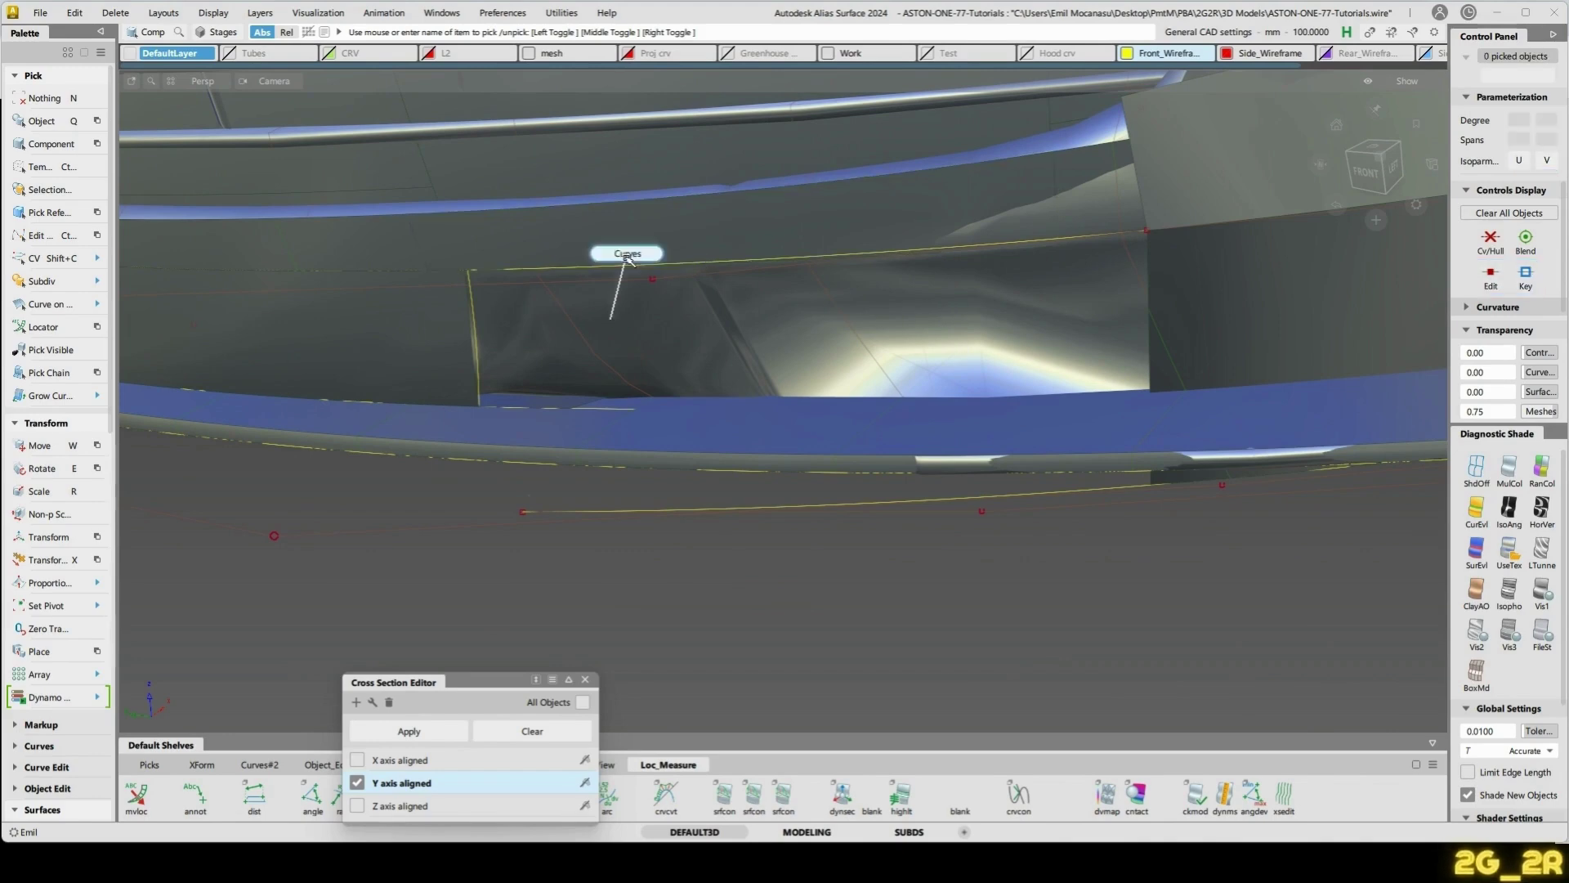
left_click(629, 271)
left_click_drag(1287, 279, 1289, 278, "ctrl+shift")
left_click(963, 338)
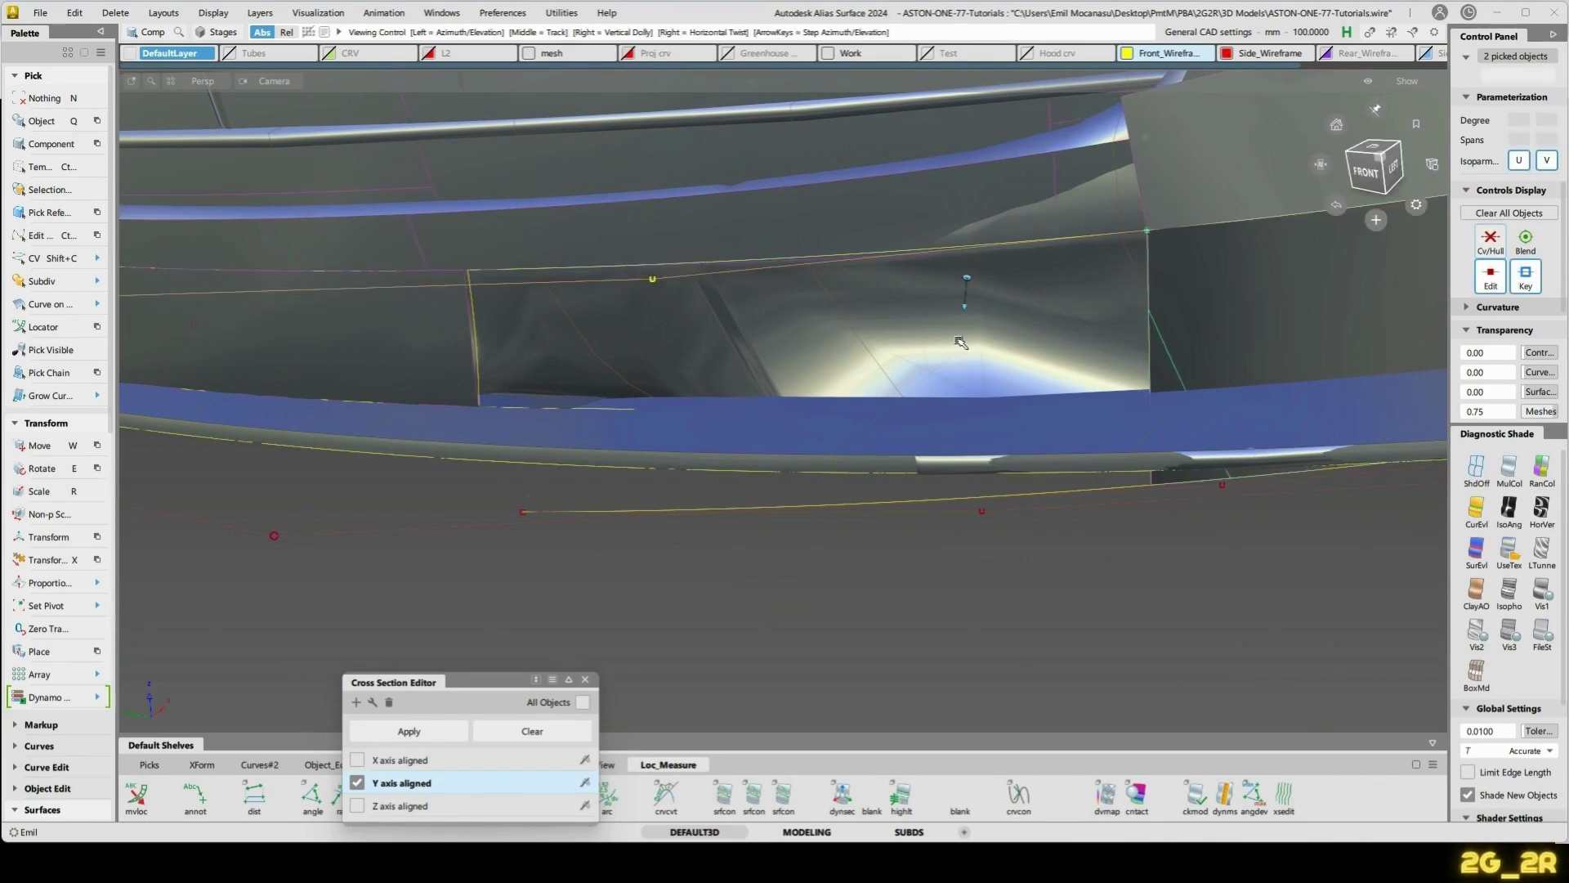
left_click_drag(964, 340, 511, 384, "alt+shift")
key("alt+h")
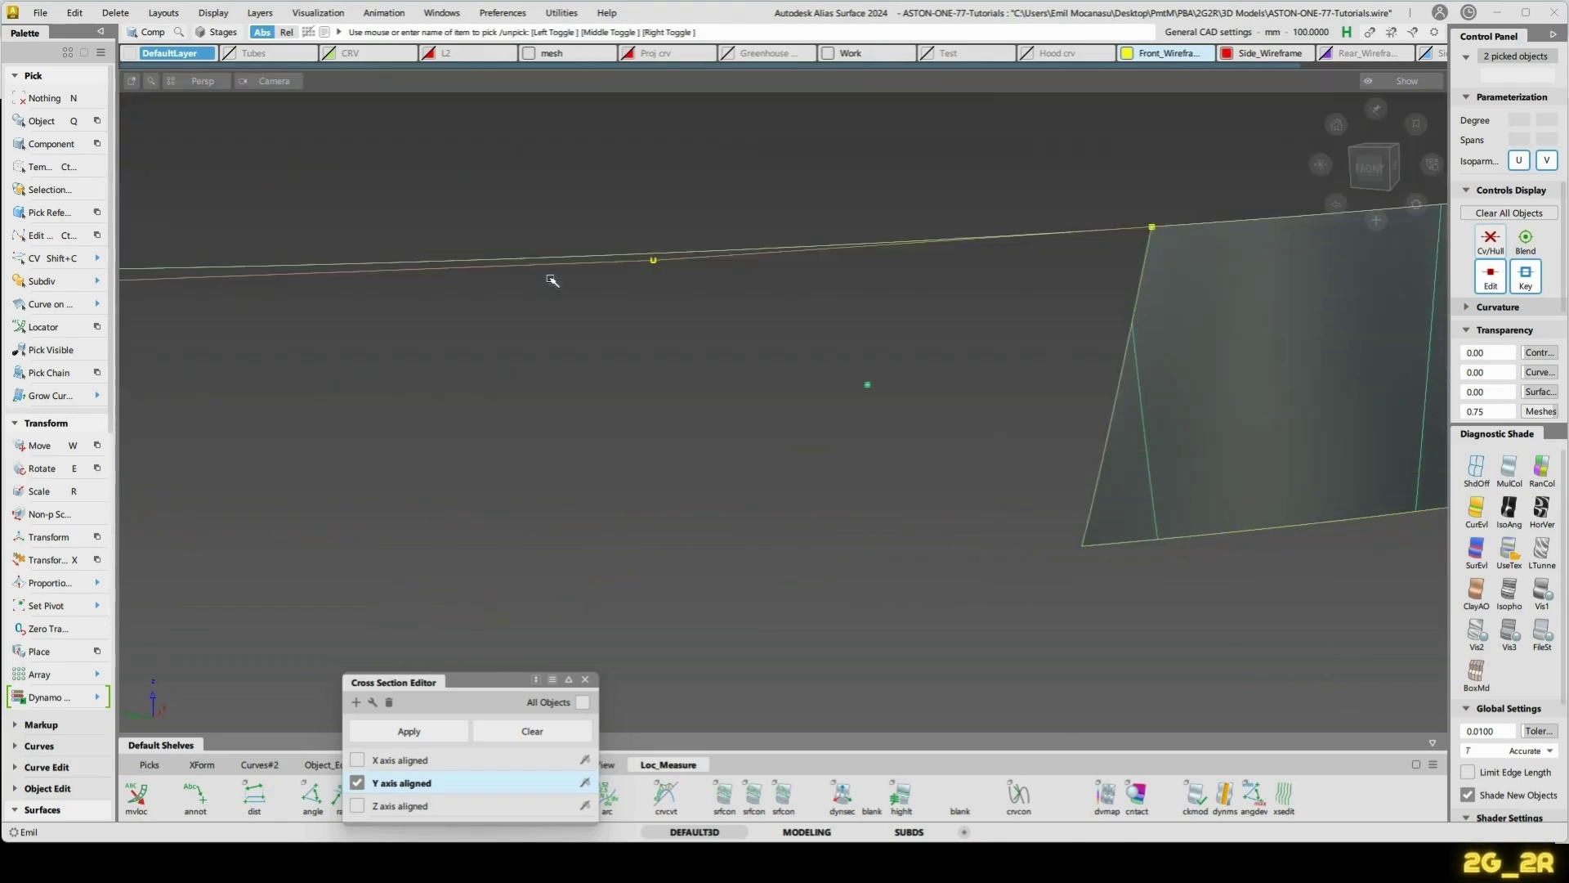
left_click_drag(1216, 155, 1166, 365, "alt+shift")
left_click(1175, 351)
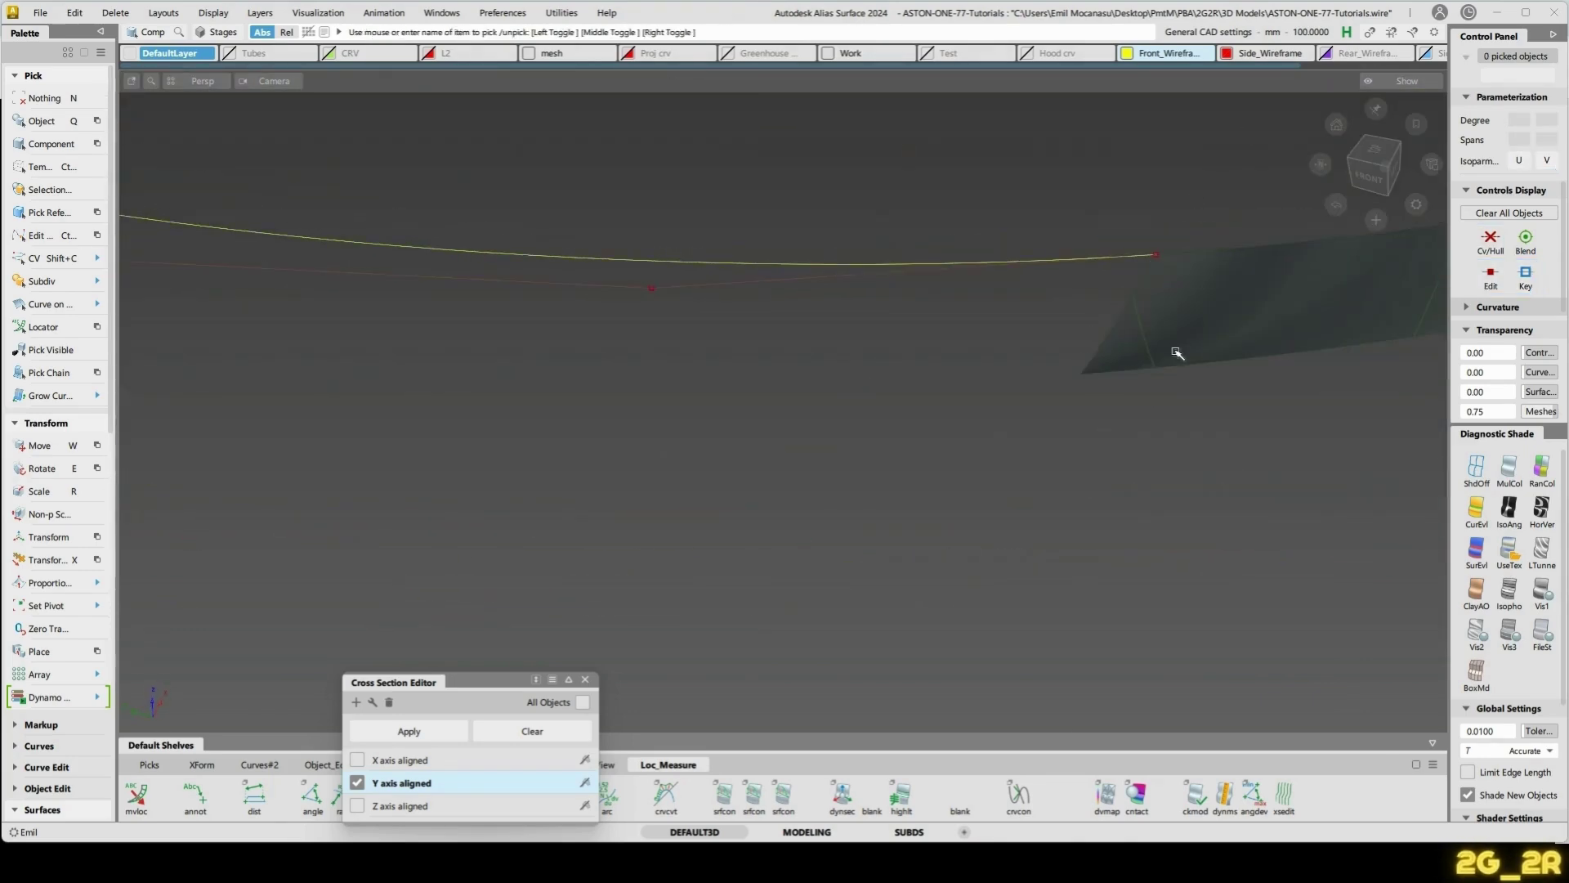
- Compare the full and isolated views, and query the Align history of the curve along the side lip's upper edge
key("shift+h")
left_click_drag(1249, 260, 1187, 302, "alt+shift")
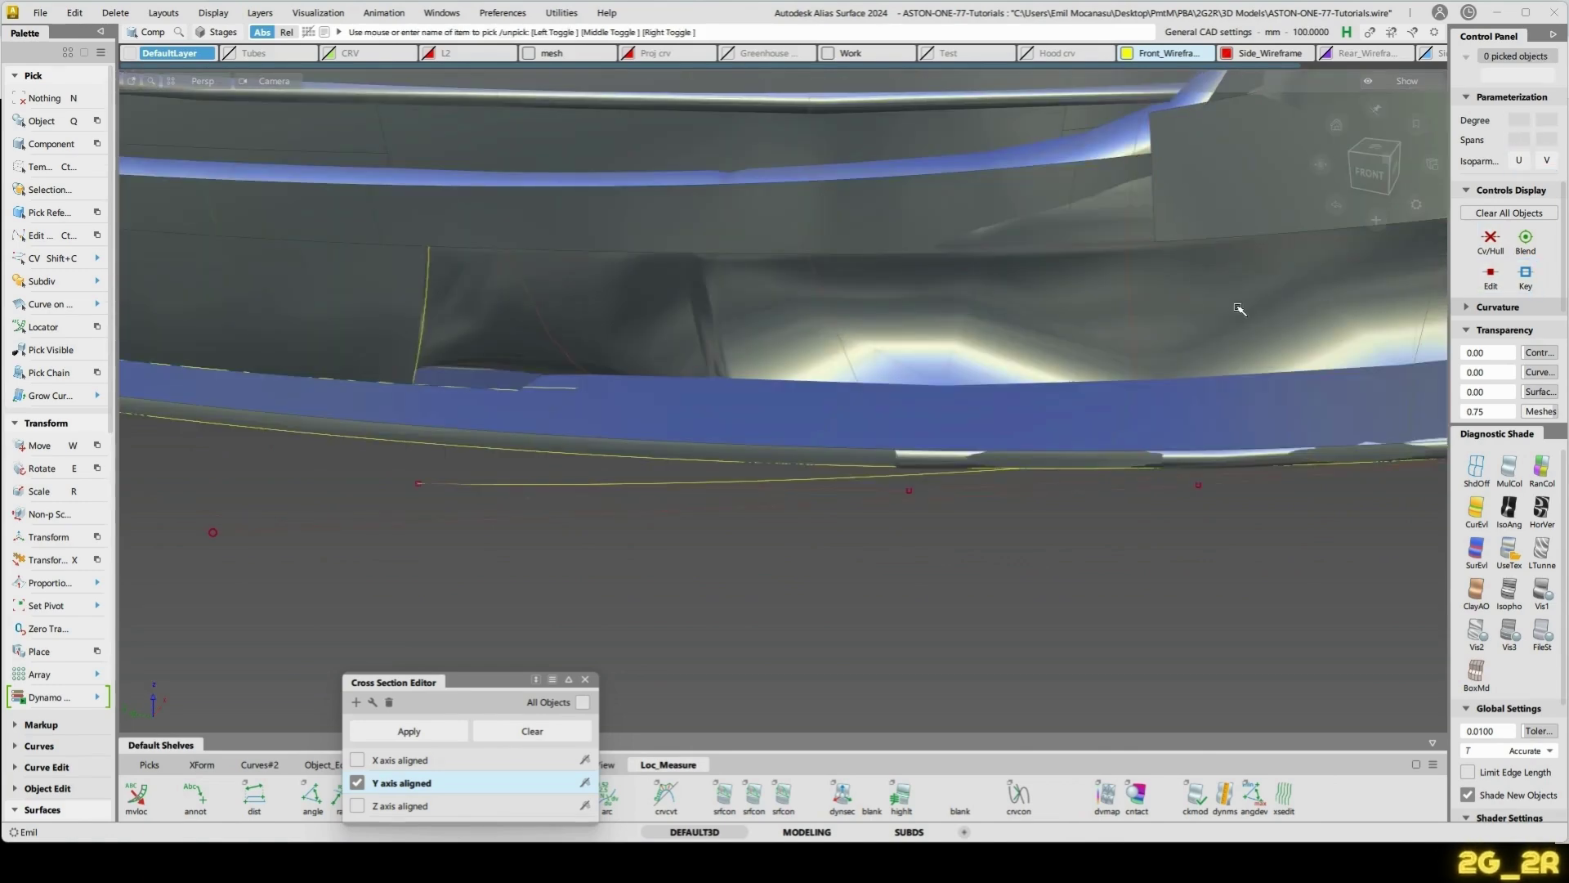
key("shift+h")
key("ctrl+q")
left_click(1208, 238)
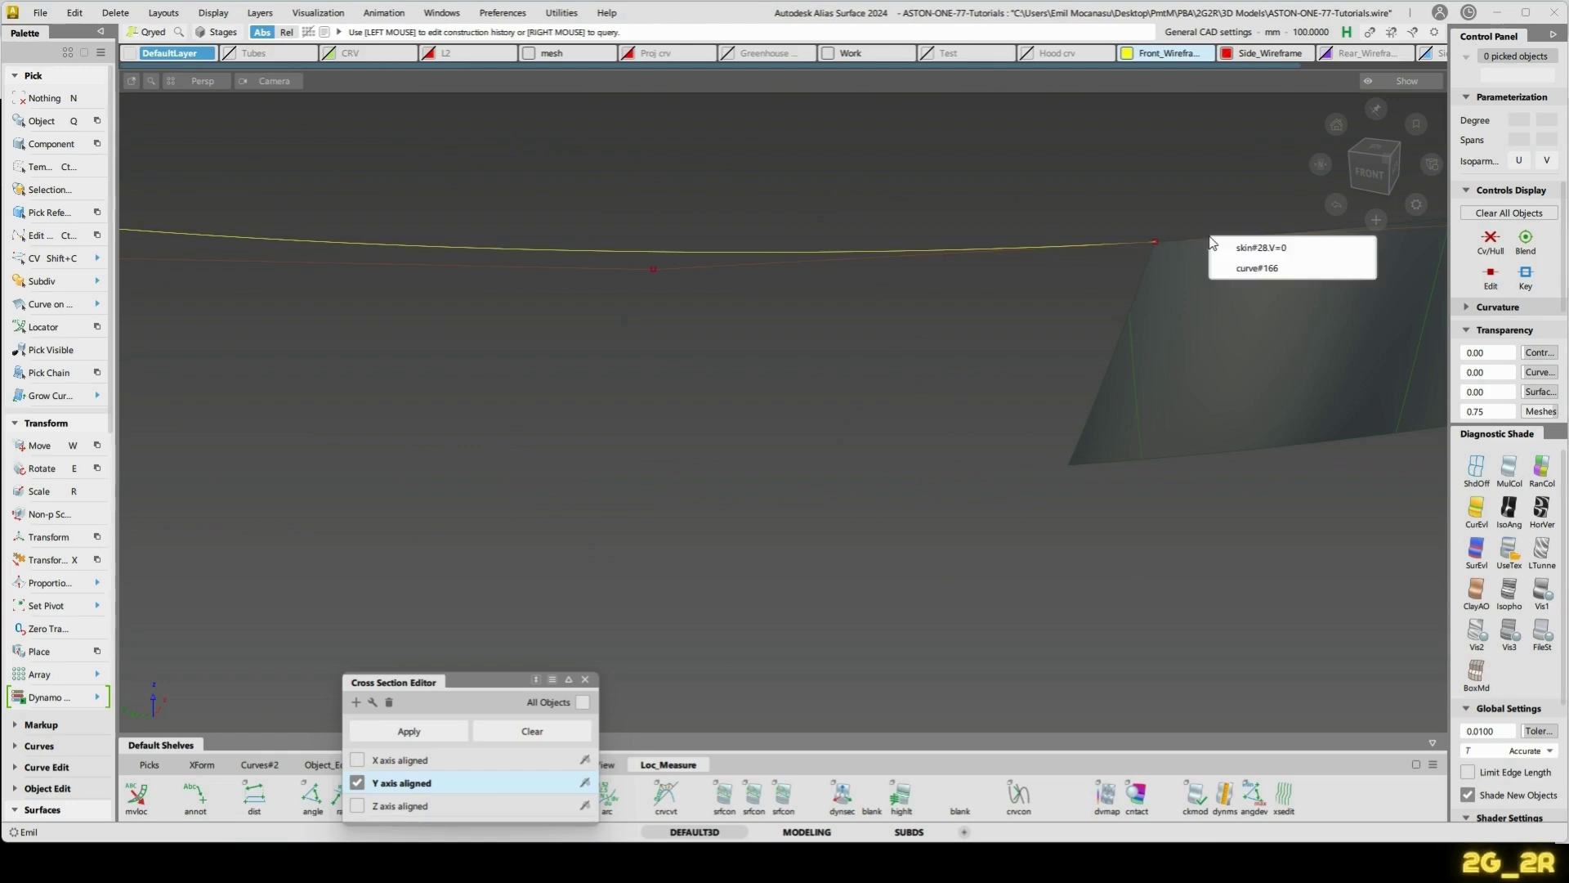
left_click(1277, 270)
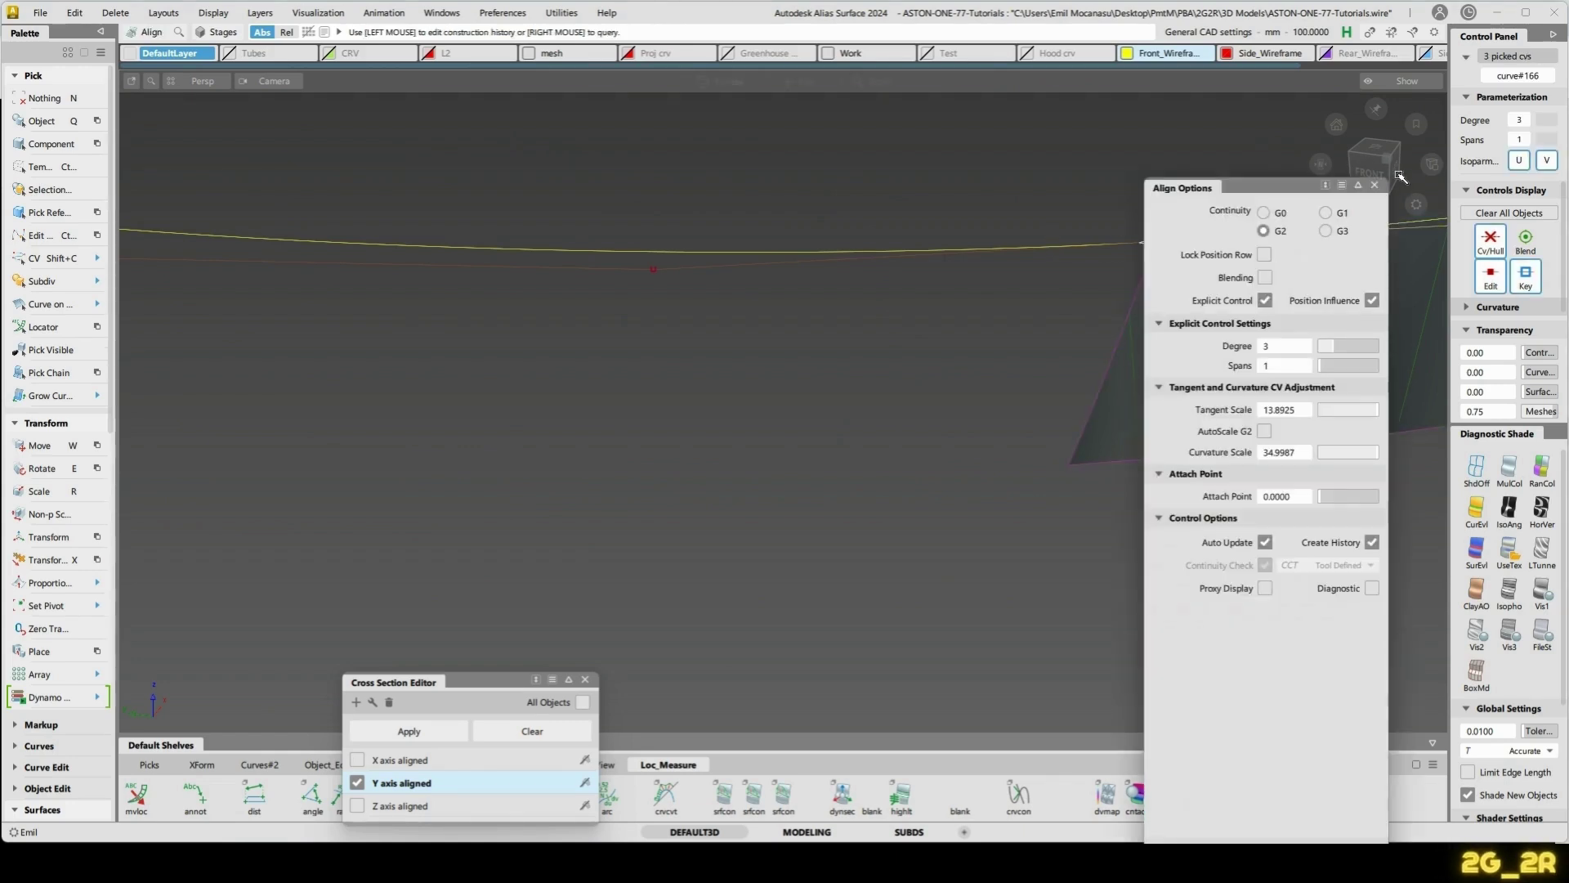
left_click(1375, 185)
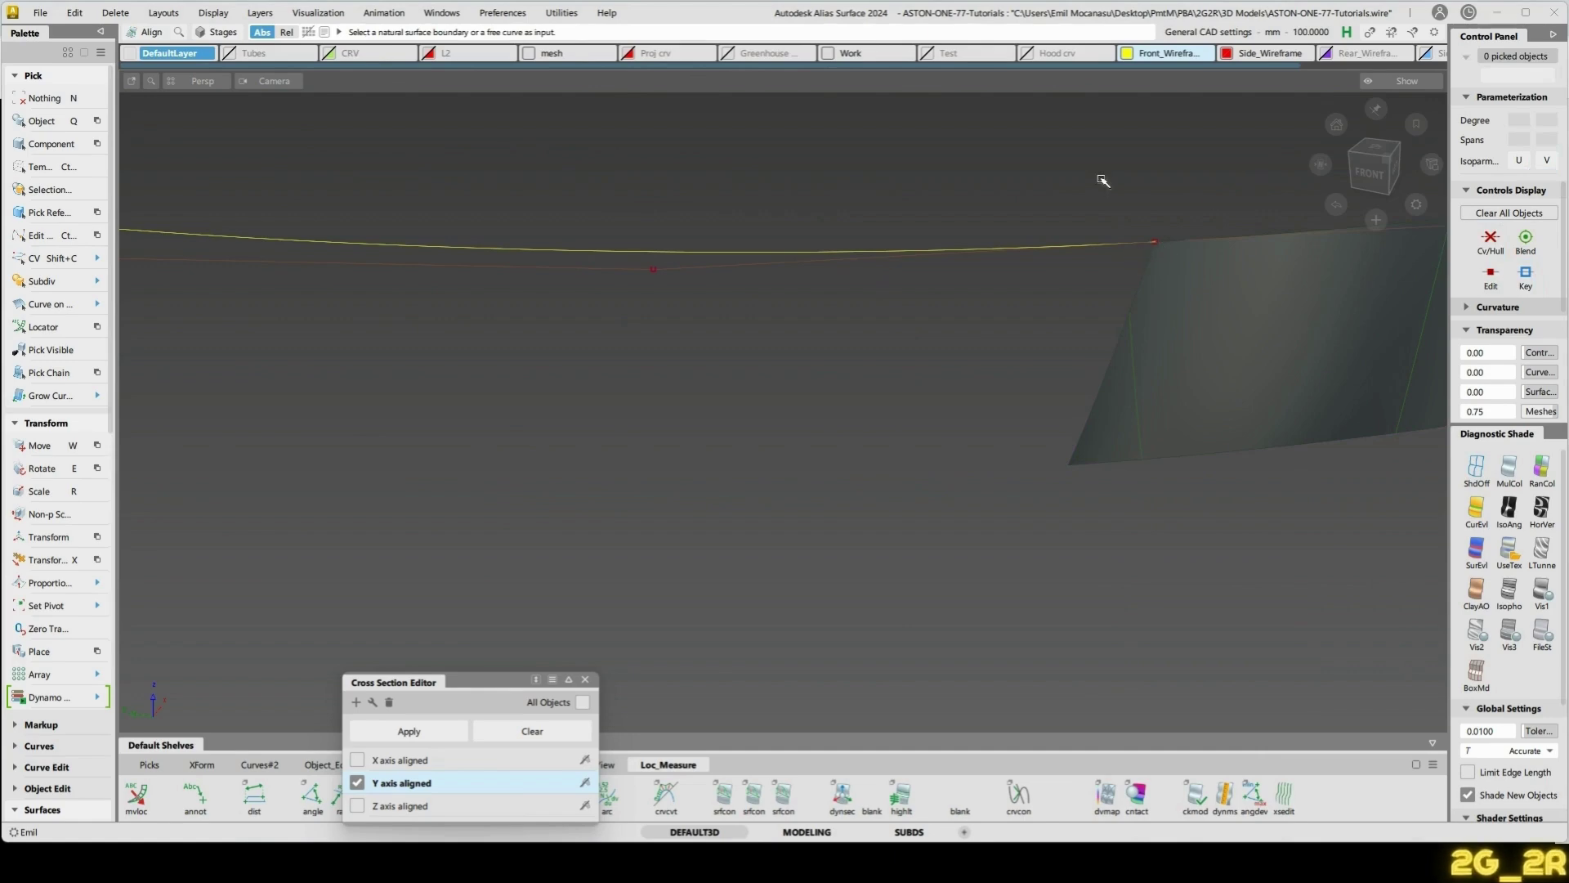
- Build a monorail surface from the side lip's front edge along the upper front bumper curve
right_click_drag(1101, 179, 1103, 215, "ctrl+shift")
left_click(986, 249)
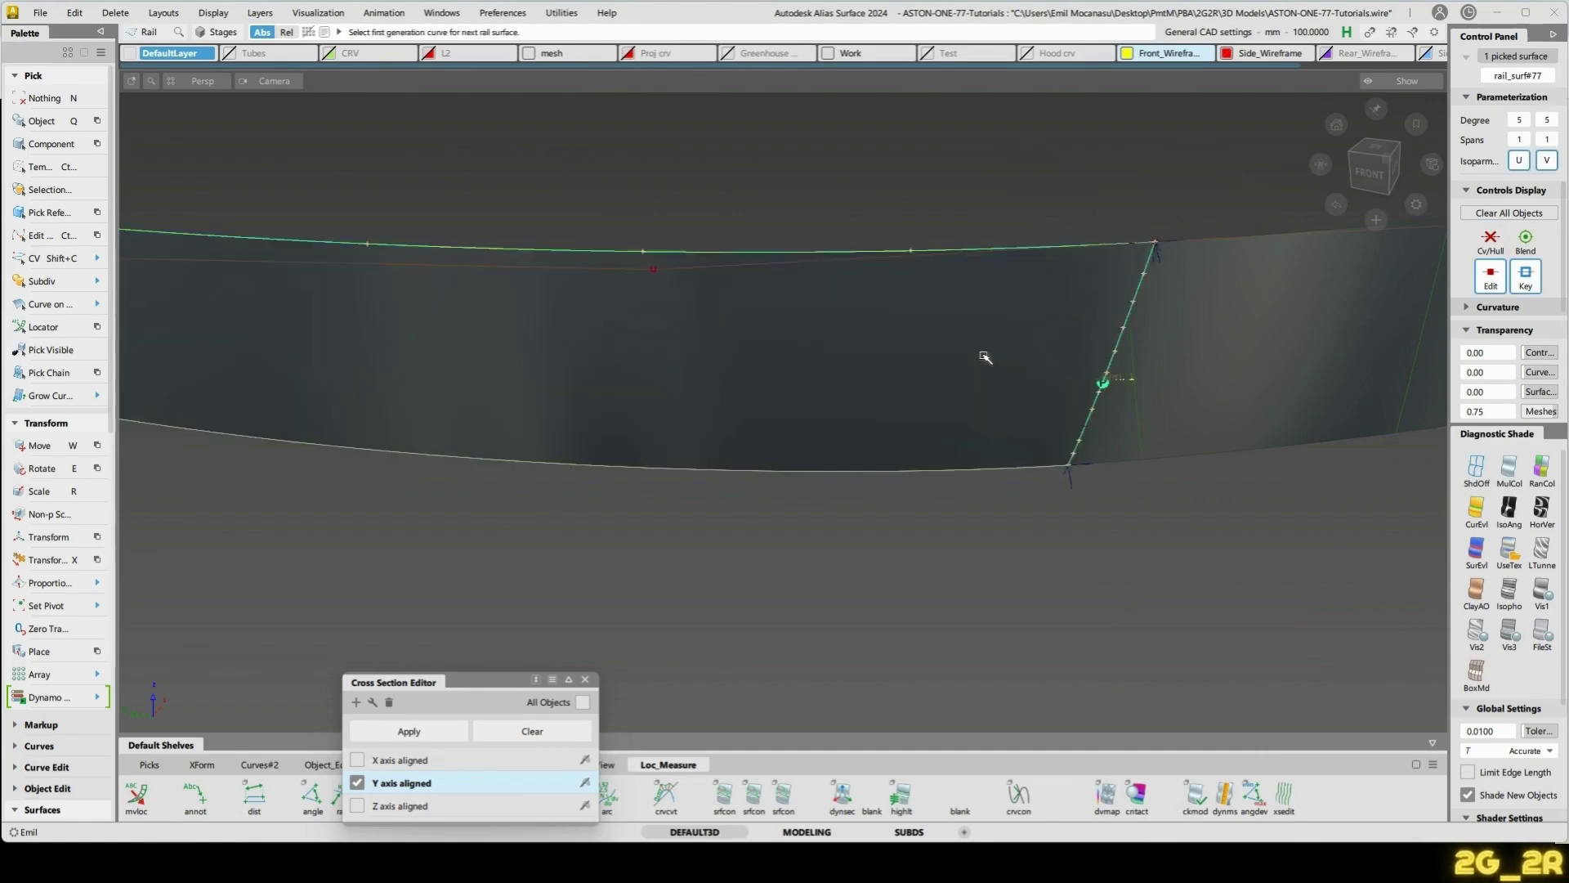
left_click_drag(984, 354, 1136, 322, "alt+shift")
key("n")
left_click(1054, 355)
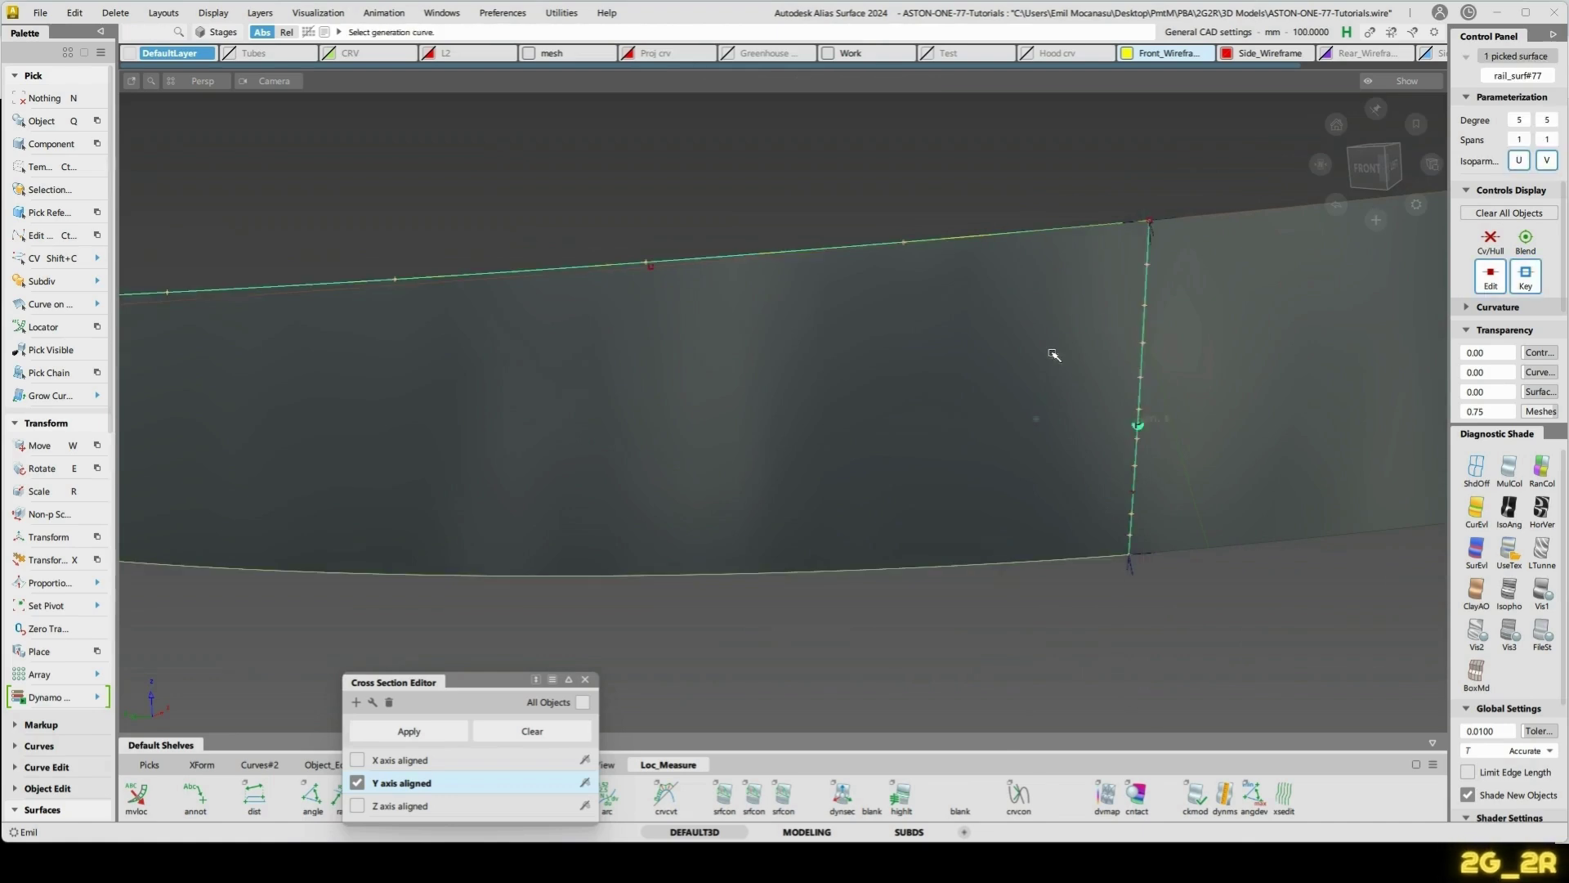
- Turn off Curve Segments and Explicit Control for the rail surface and set its Generation 1 continuity to G2 Curvature
left_click(1264, 375)
left_click(1264, 398)
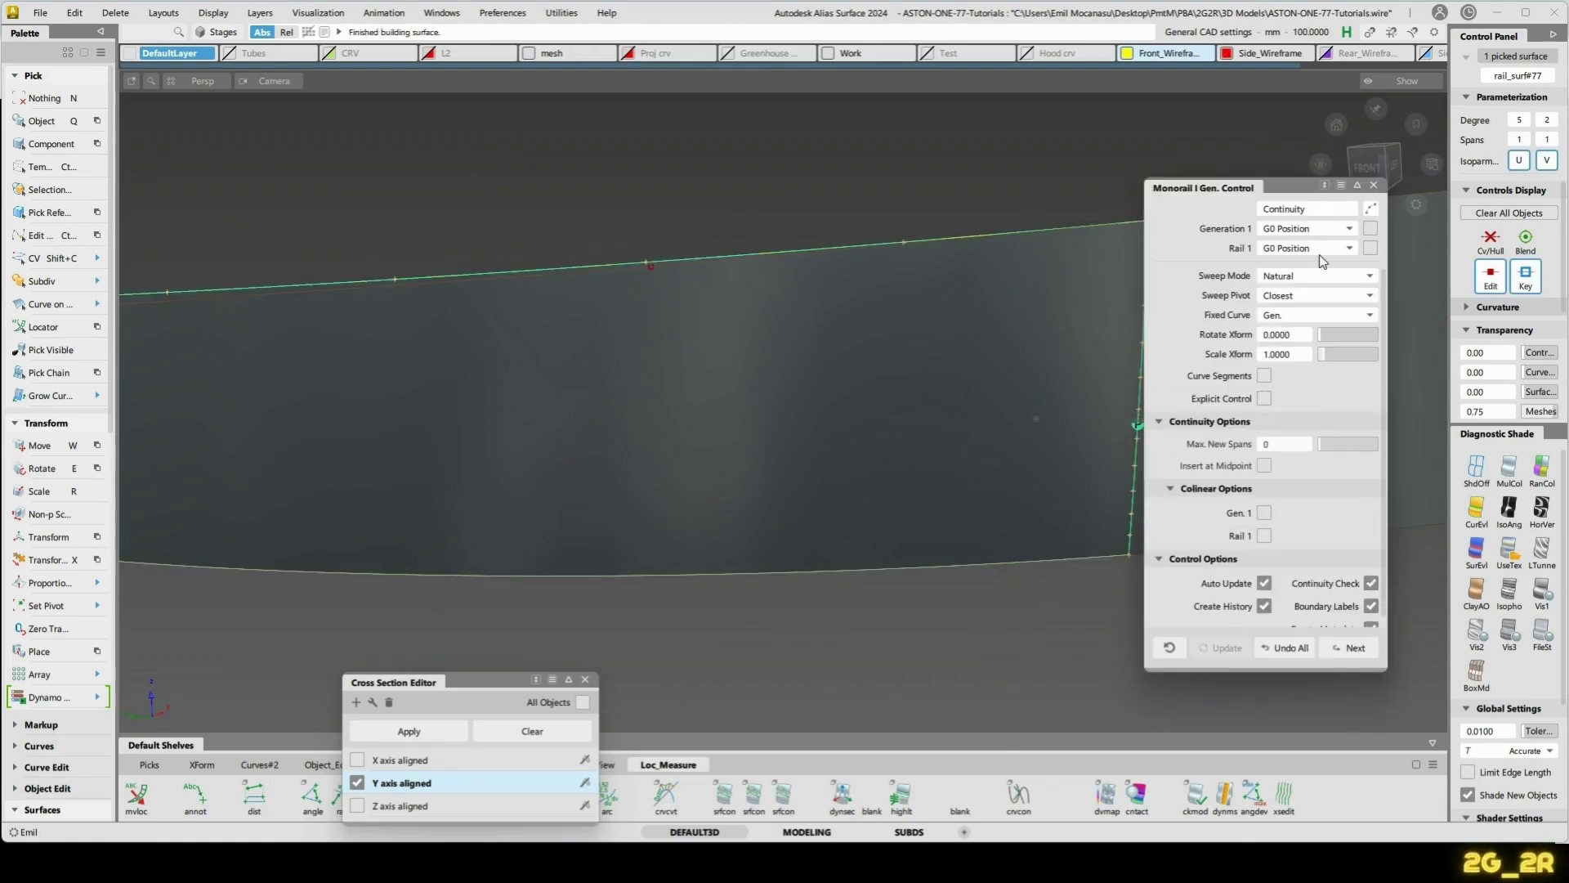
left_click(1316, 229)
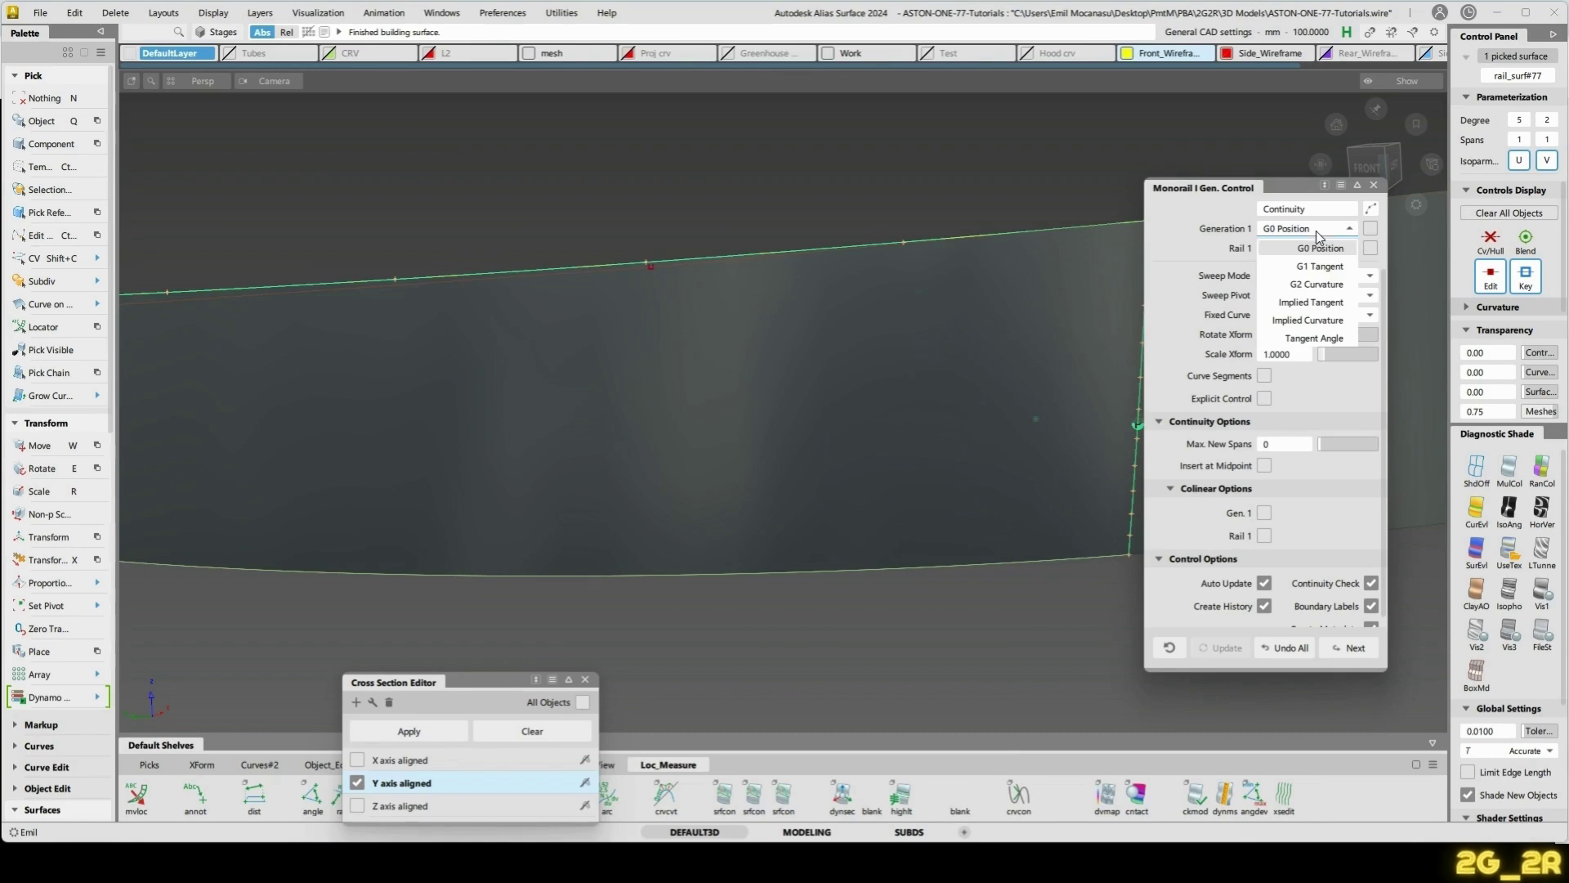
left_click(1333, 289)
middle_click_drag(1068, 252, 788, 231, "alt+shift")
left_click_drag(788, 231, 470, 181, "alt+shift")
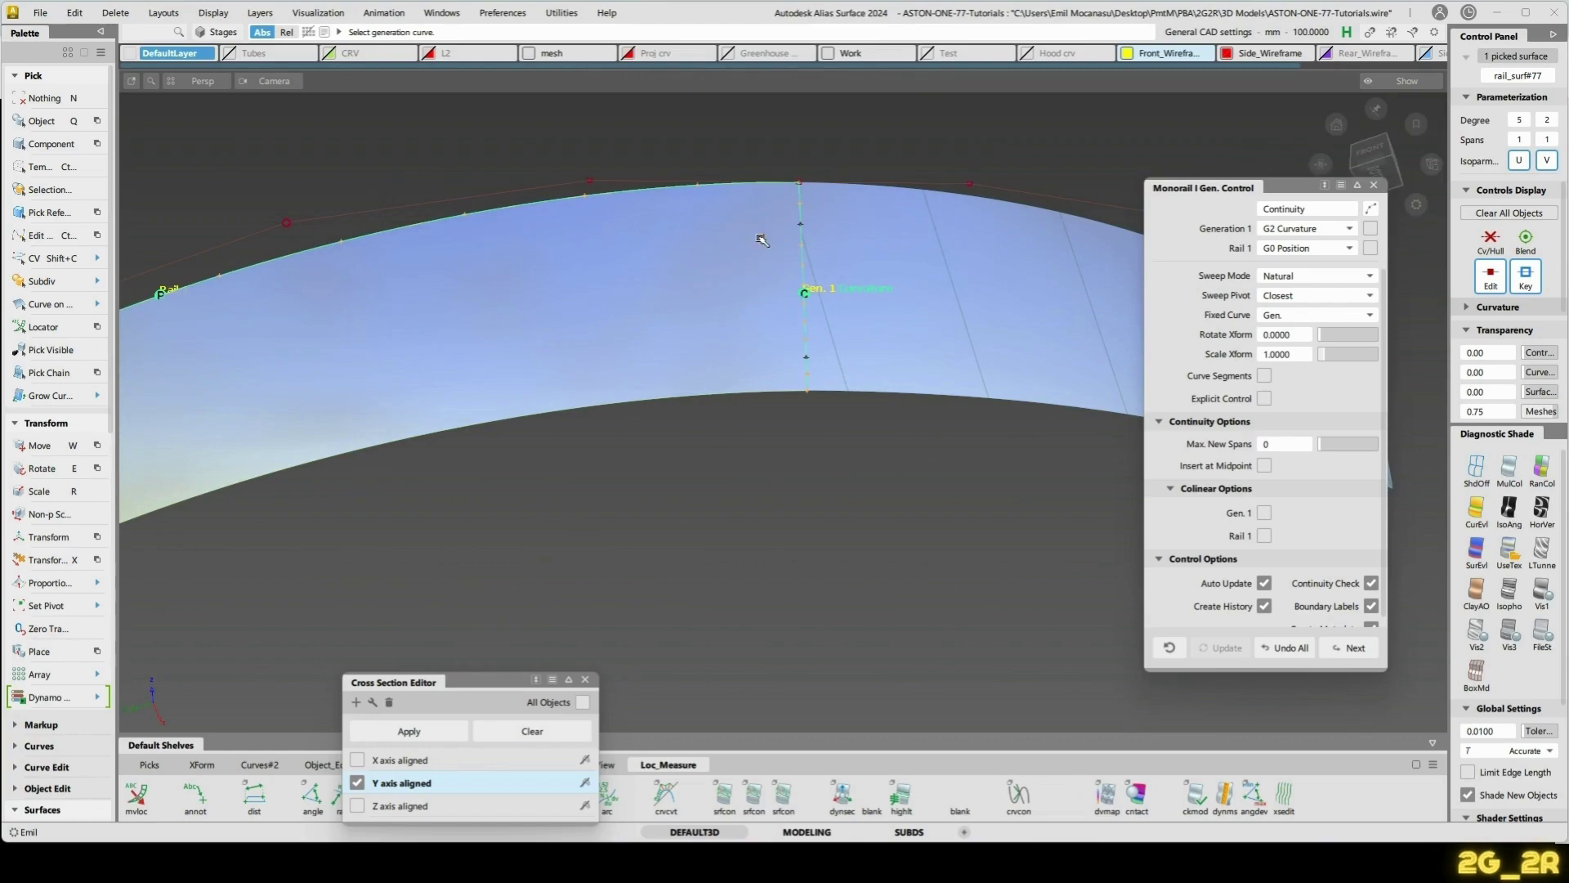
- Show the whole bumper again and examine the new rail surface against the mesh and the lowered lip curve
key("n")
left_click_drag(760, 237, 736, 349, "alt+shift")
left_click_drag(680, 436, 686, 484, "alt+shift")
right_click_drag(687, 484, 706, 467, "alt+shift")
middle_click_drag(721, 446, 788, 383, "alt+shift")
left_click_drag(789, 383, 791, 367, "ctrl+shift")
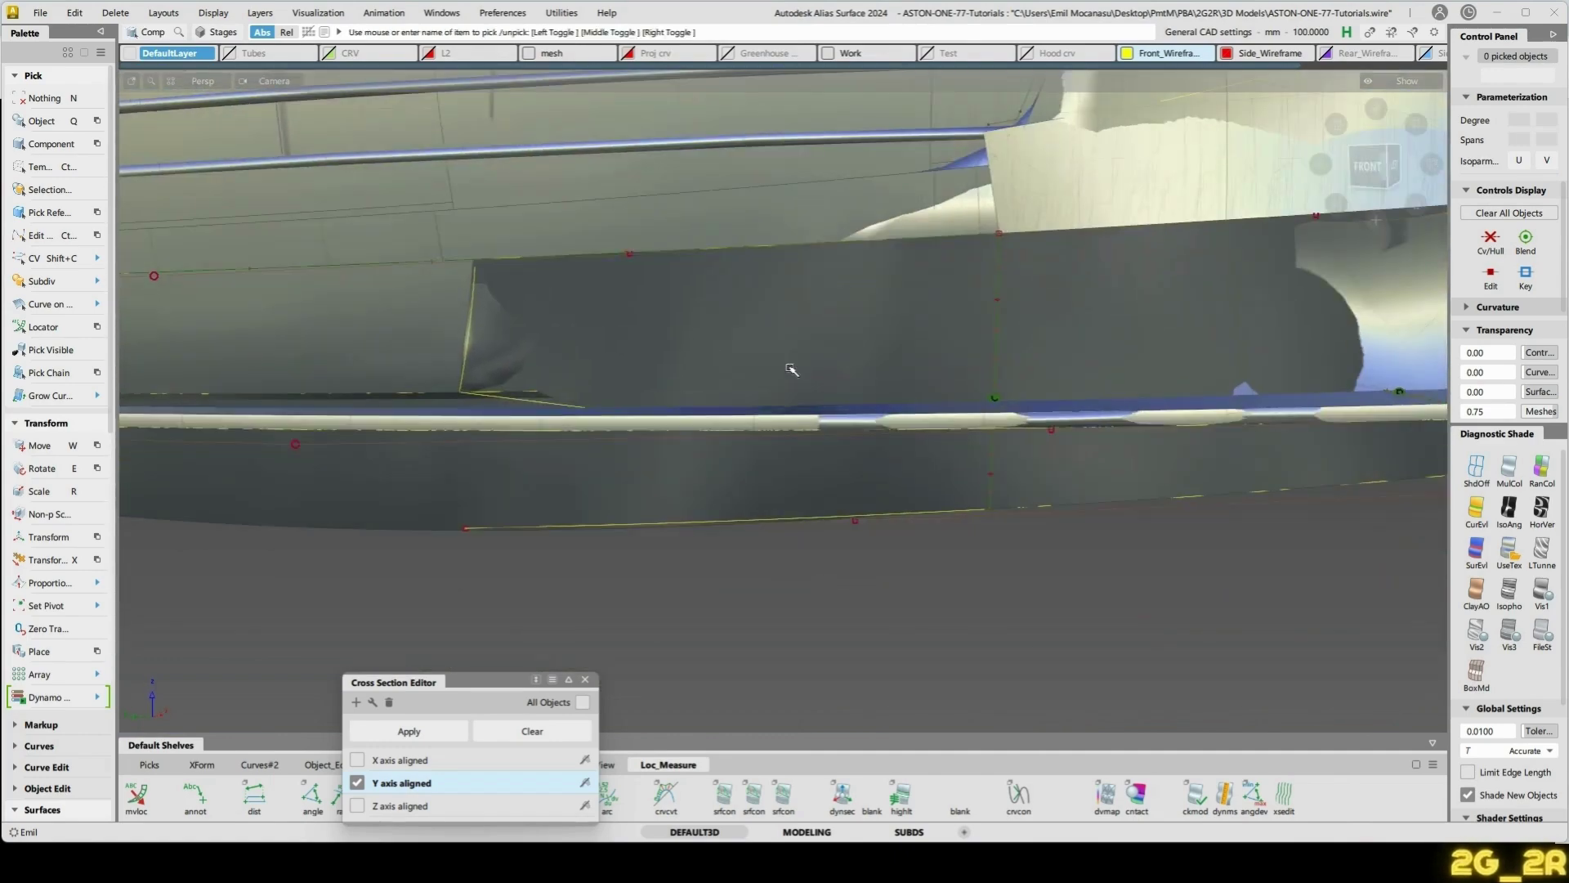
left_click(791, 367)
left_click_drag(940, 325, 939, 368, "alt+shift")
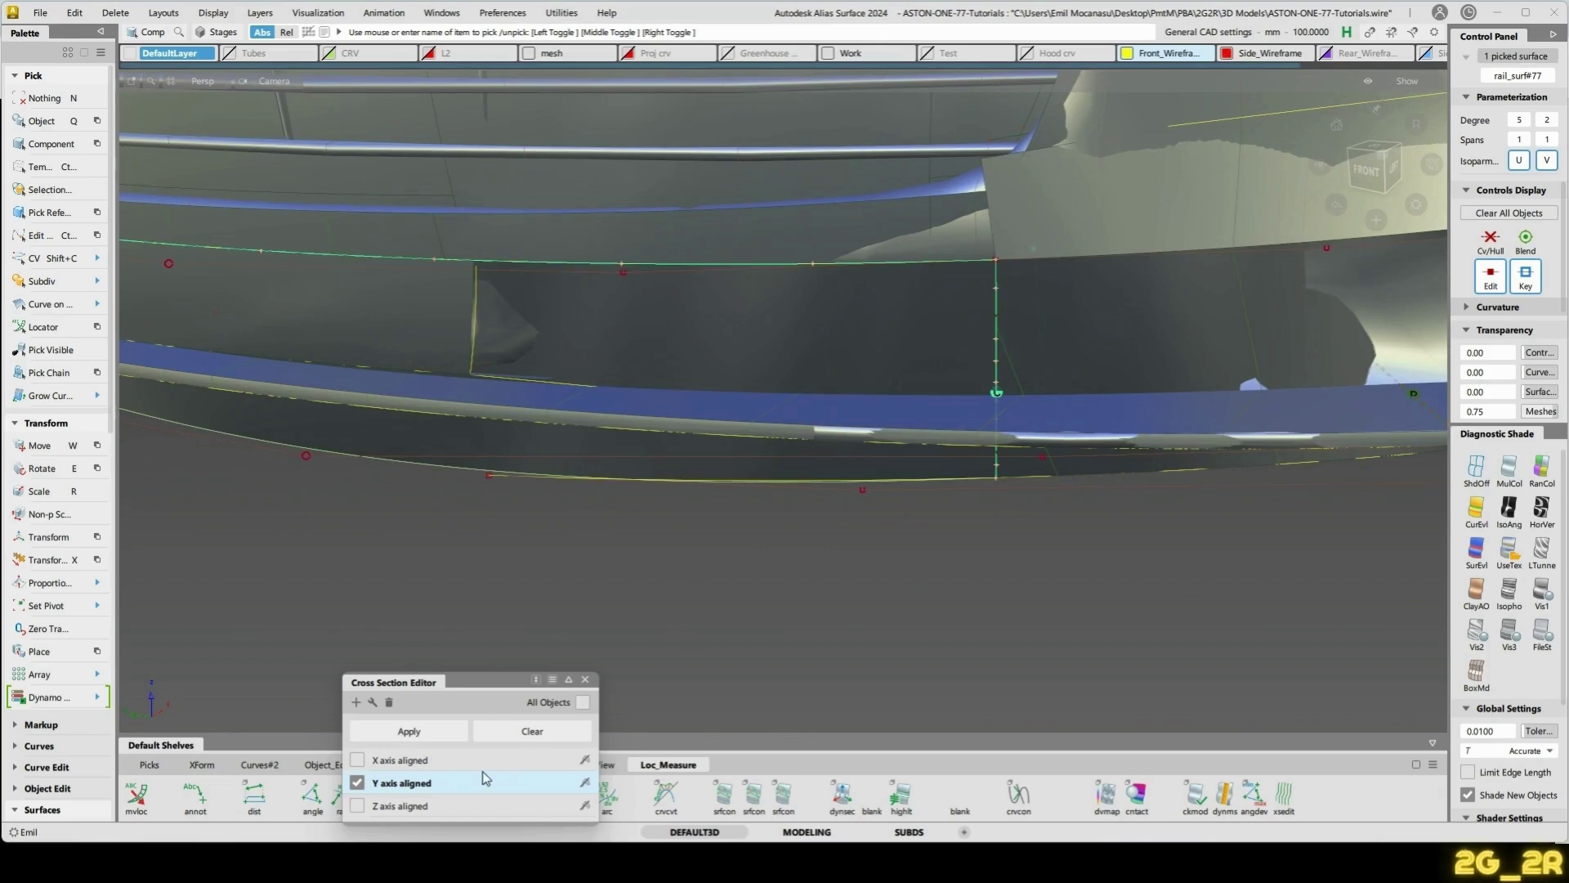
mouse_move(708, 350)
left_mouse_down("alt+shift")
mouse_move(869, 384)
mouse_move(747, 403)
mouse_move(802, 419)
left_mouse_up("alt+shift")
key("n")
- Turn off the shading and pull the lowered lip curve's front end vertex upward and back with Transform CV
left_click(1478, 468)
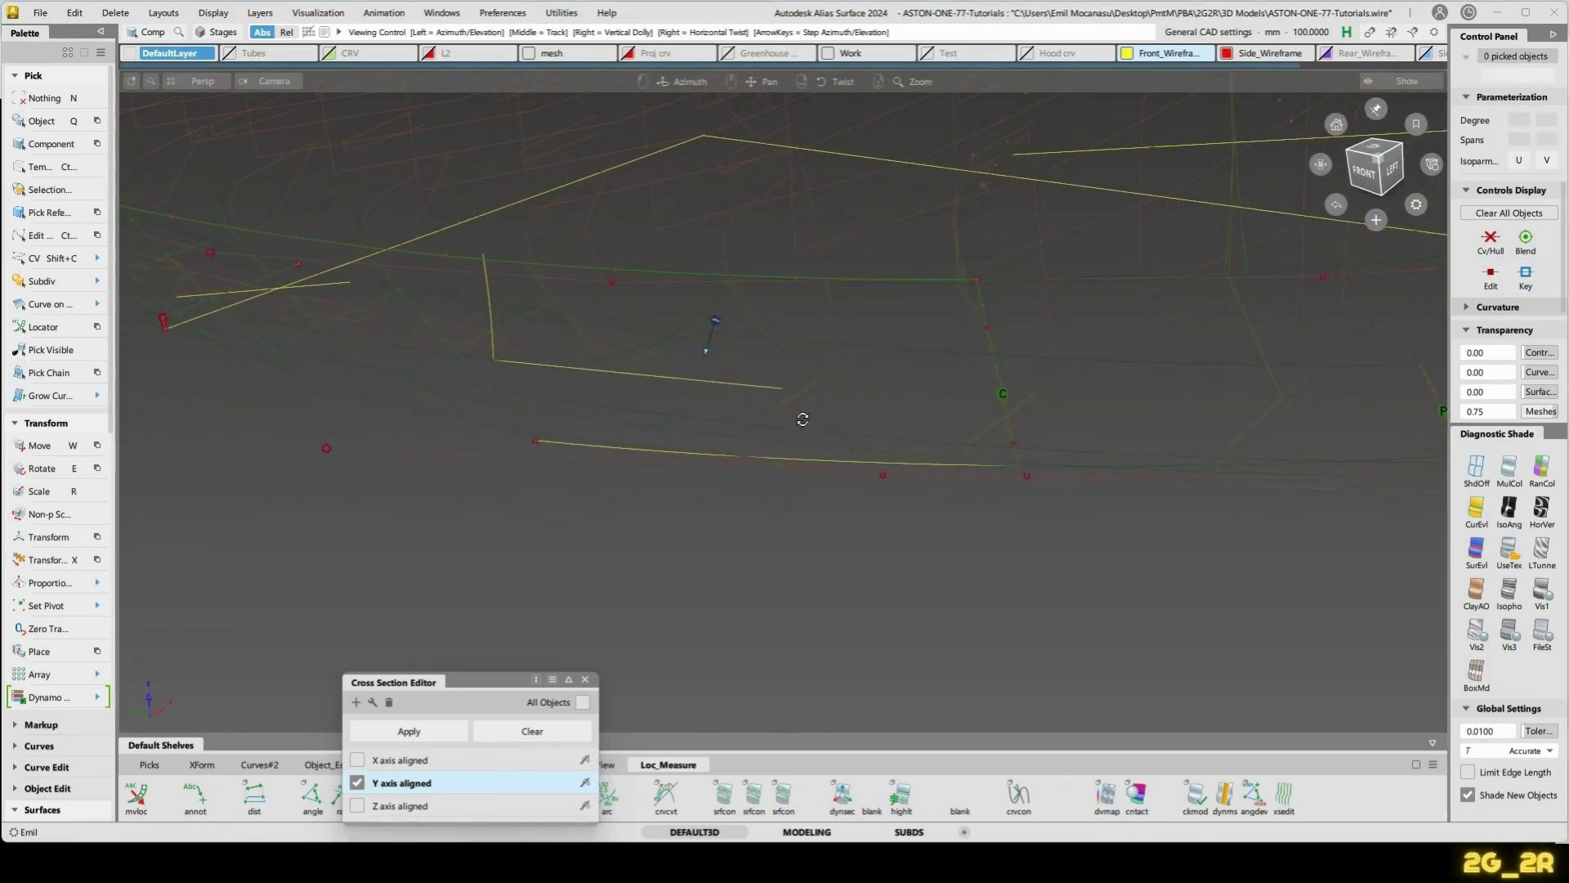
key("shift+c")
left_click_drag(886, 483, 1046, 465, "alt+shift")
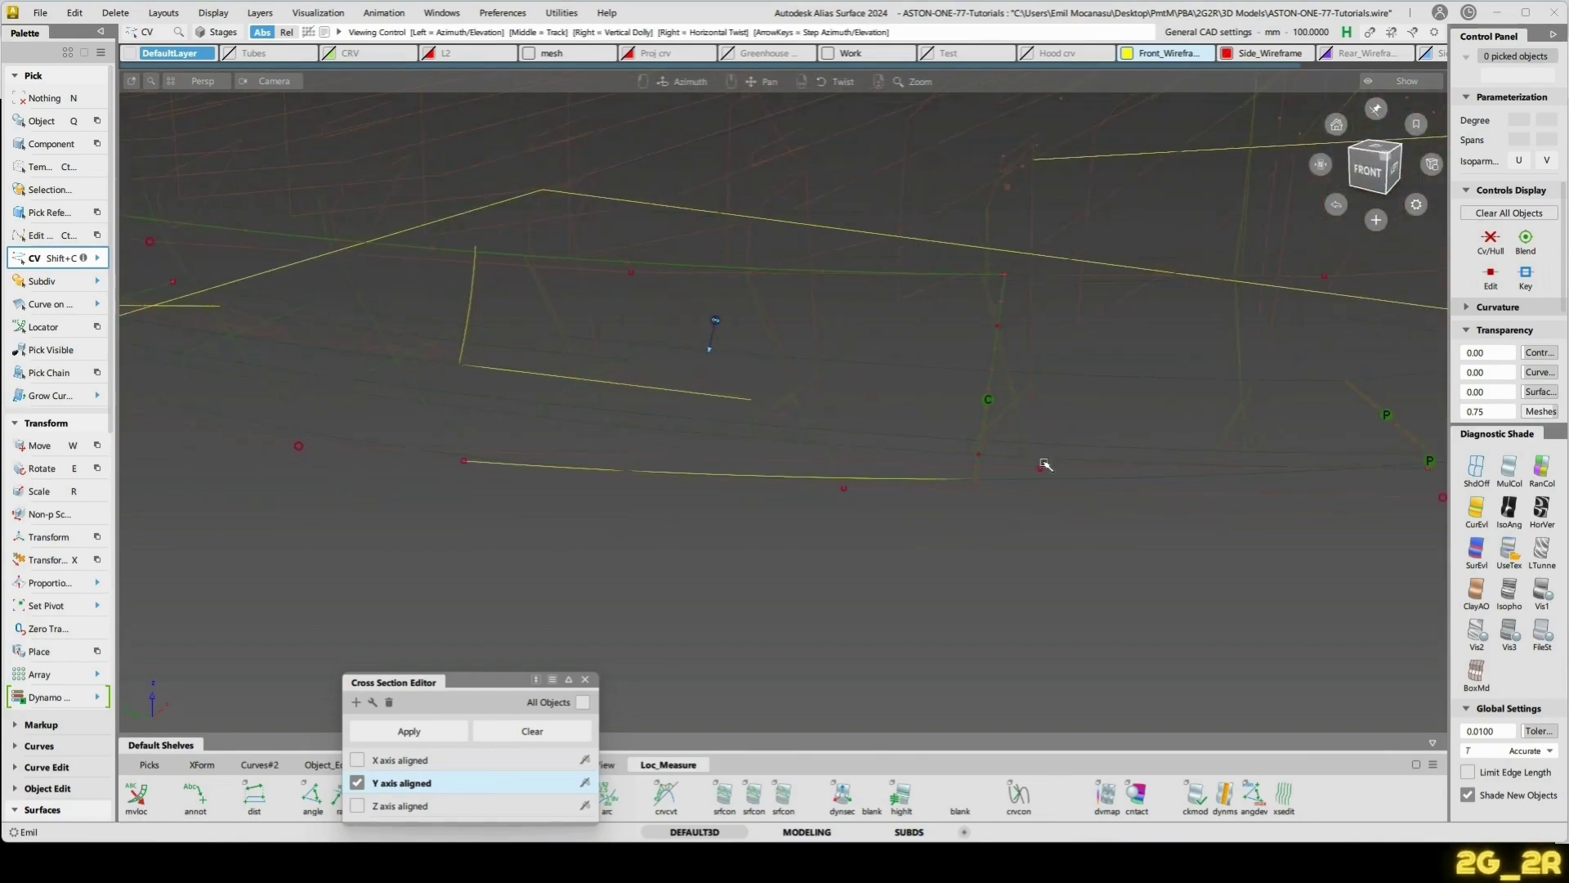
left_click(464, 461)
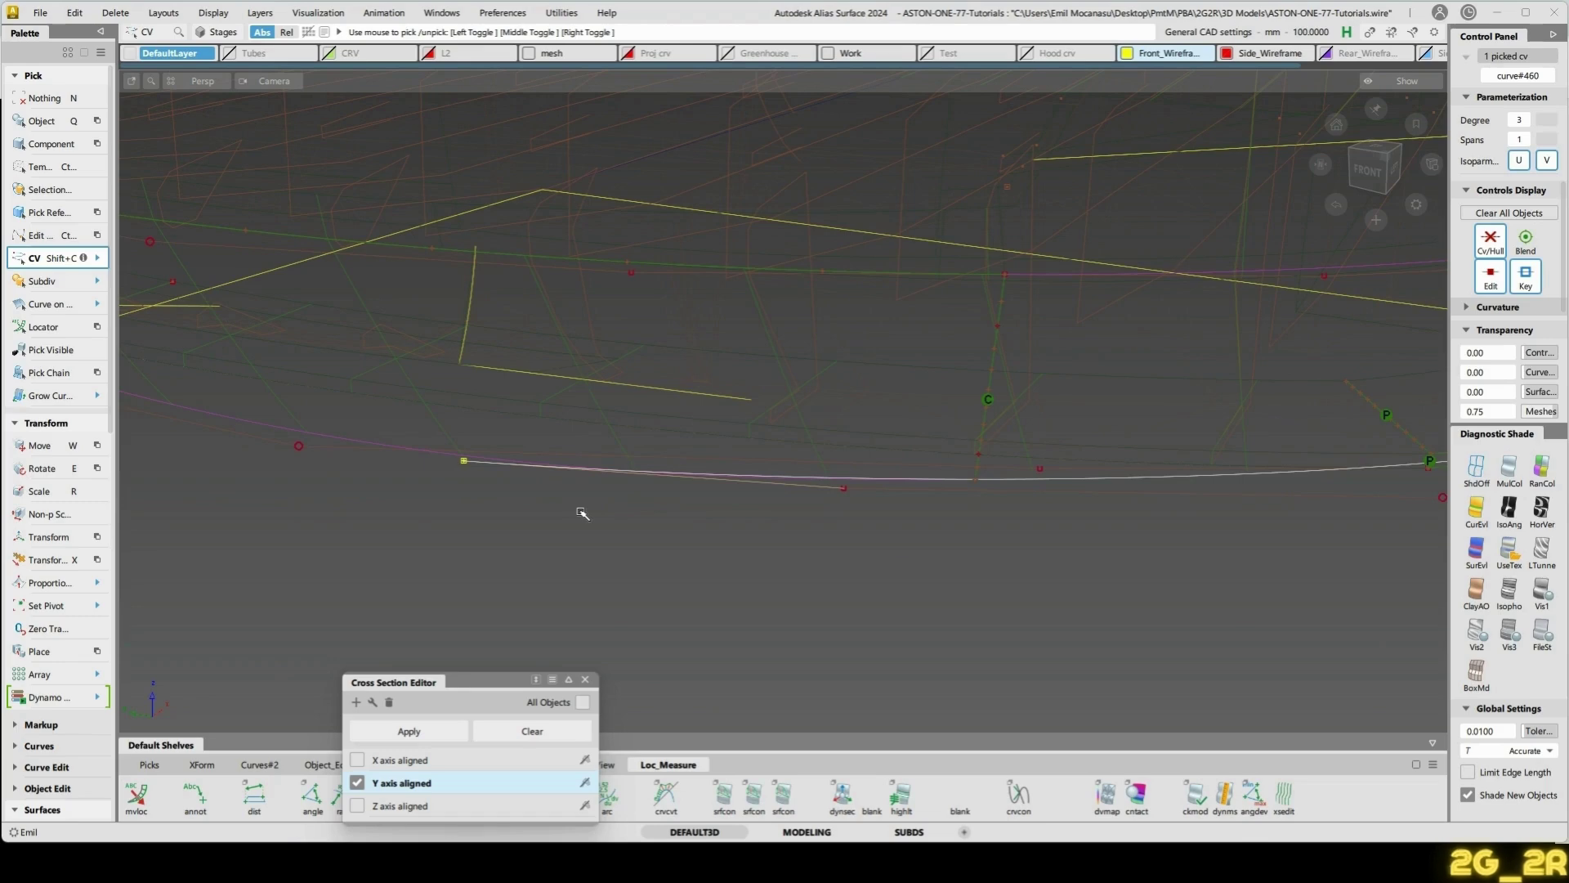
key("x")
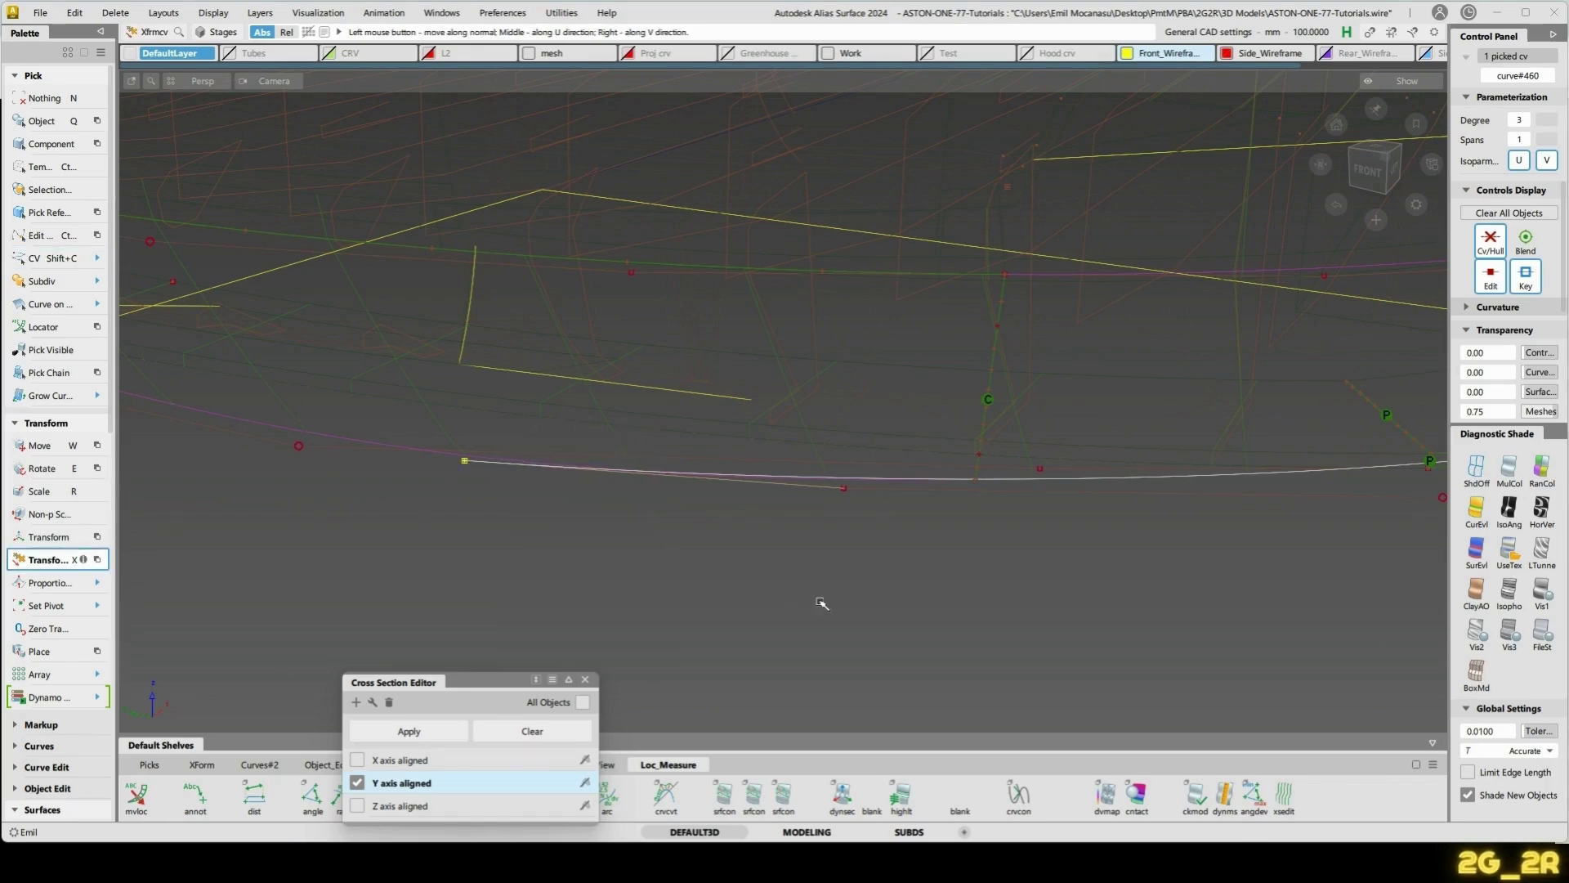
left_click_drag(709, 613, 568, 630)
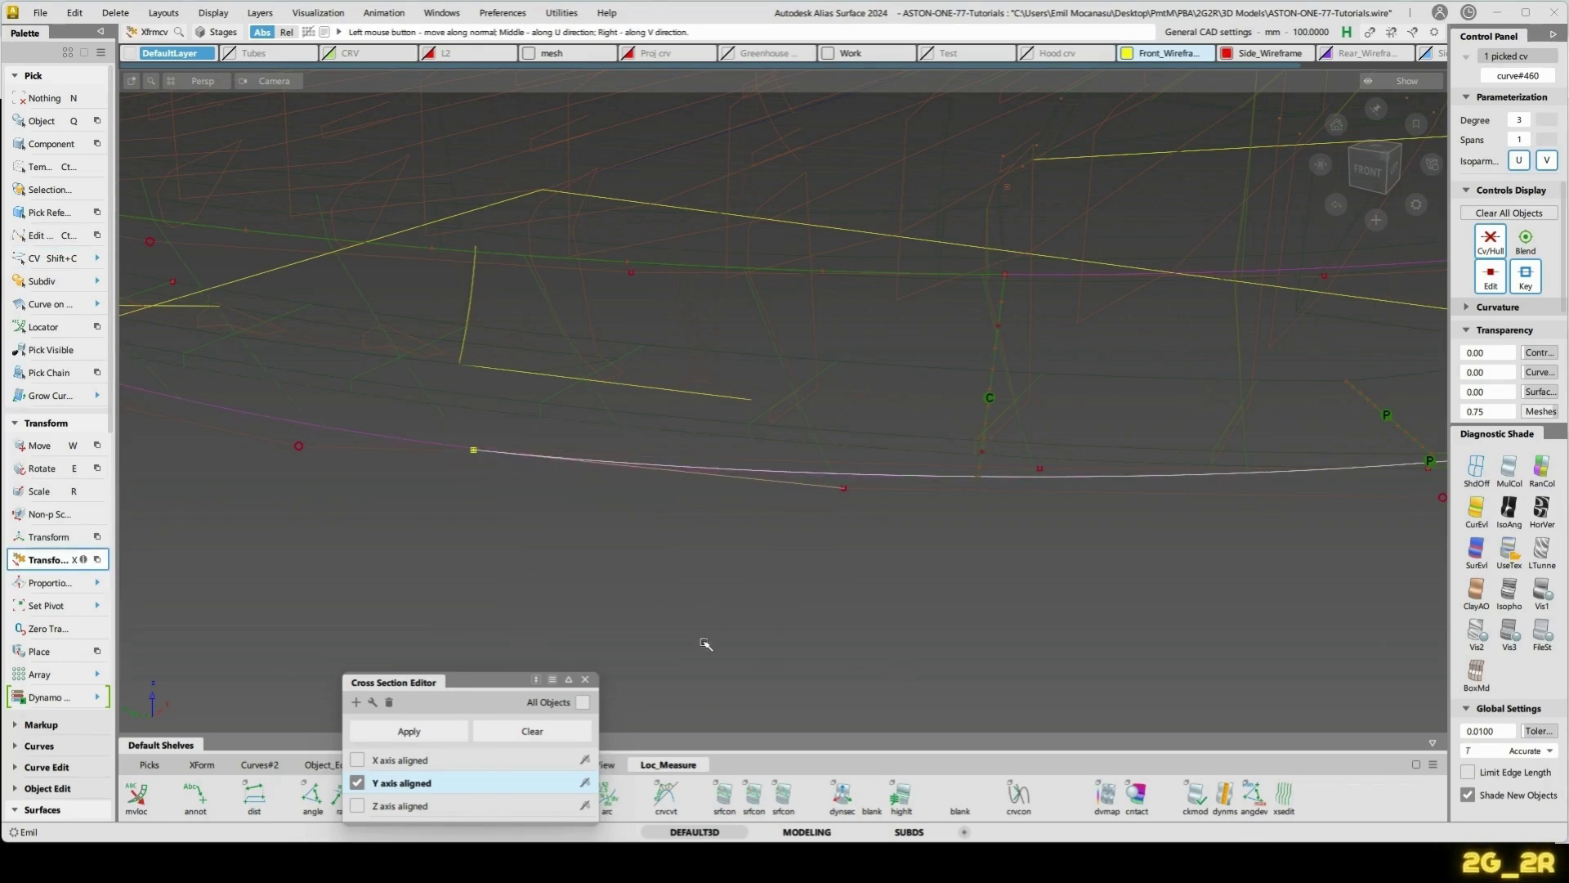
left_click_drag(701, 640, 584, 590)
- Fine-tune the lowered lip curve's second and third control vertices with Transform CV
left_click_drag(855, 601, 770, 611, "alt+shift")
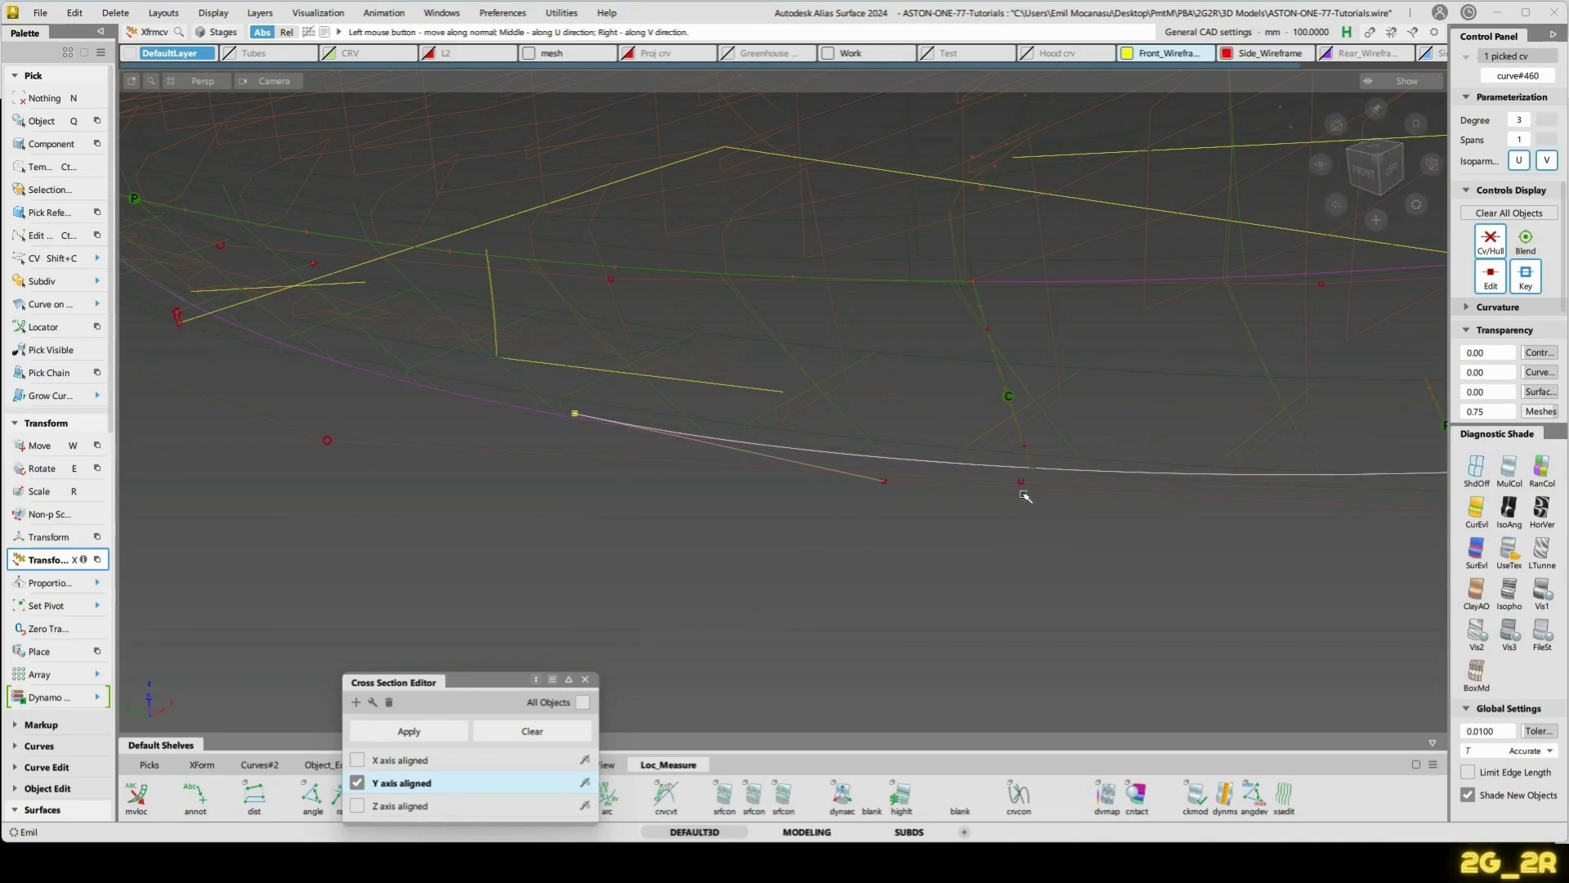
left_click_drag(952, 579, 829, 571, "alt+shift")
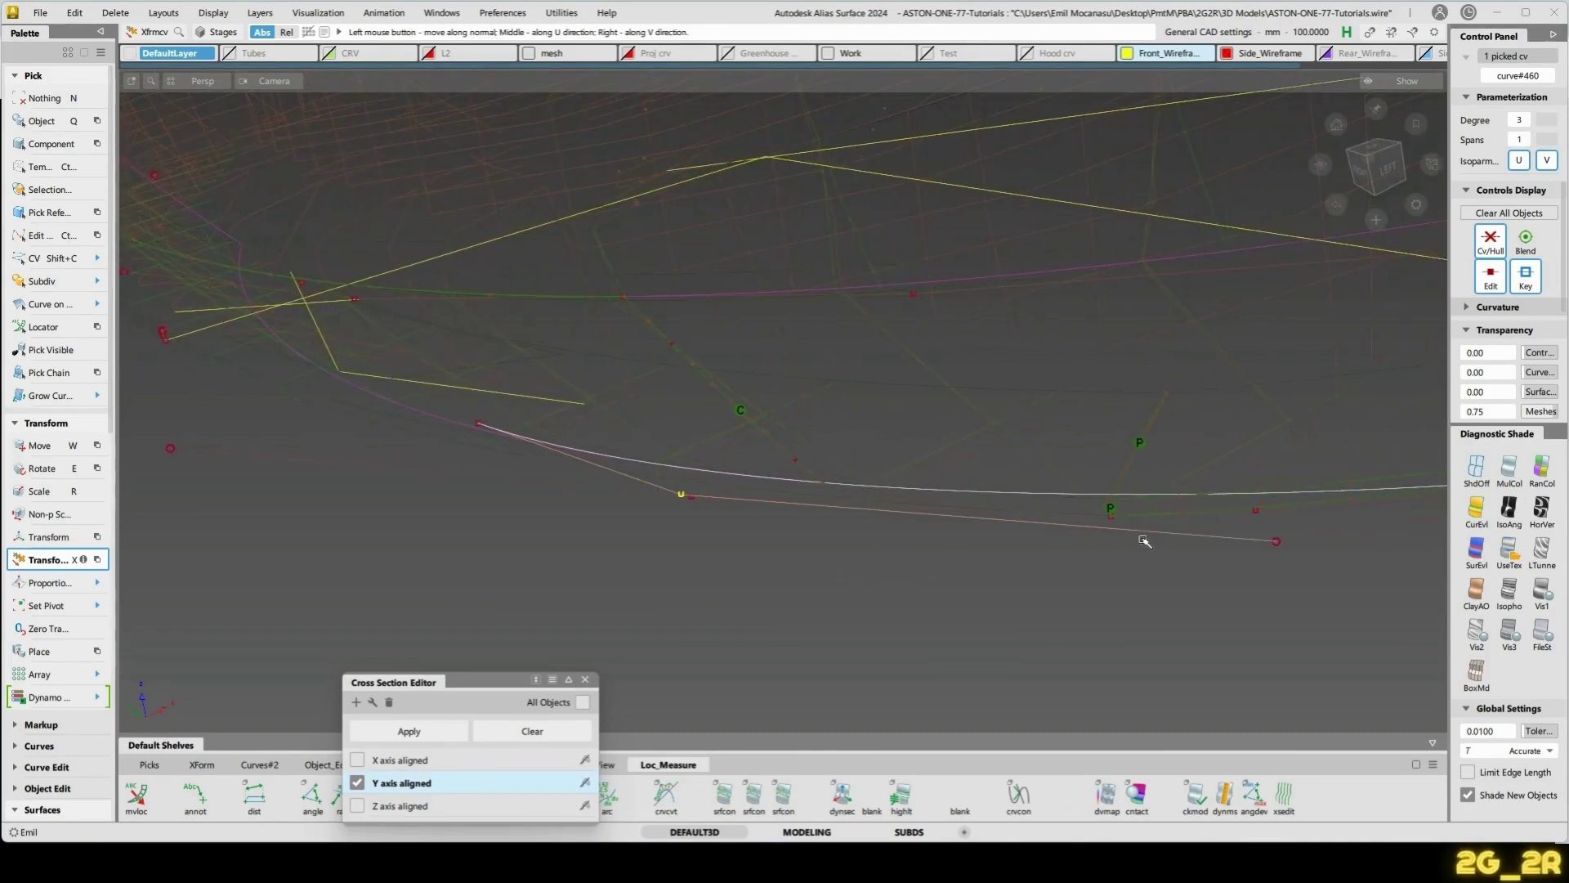
left_click_drag(1204, 618, 1282, 610)
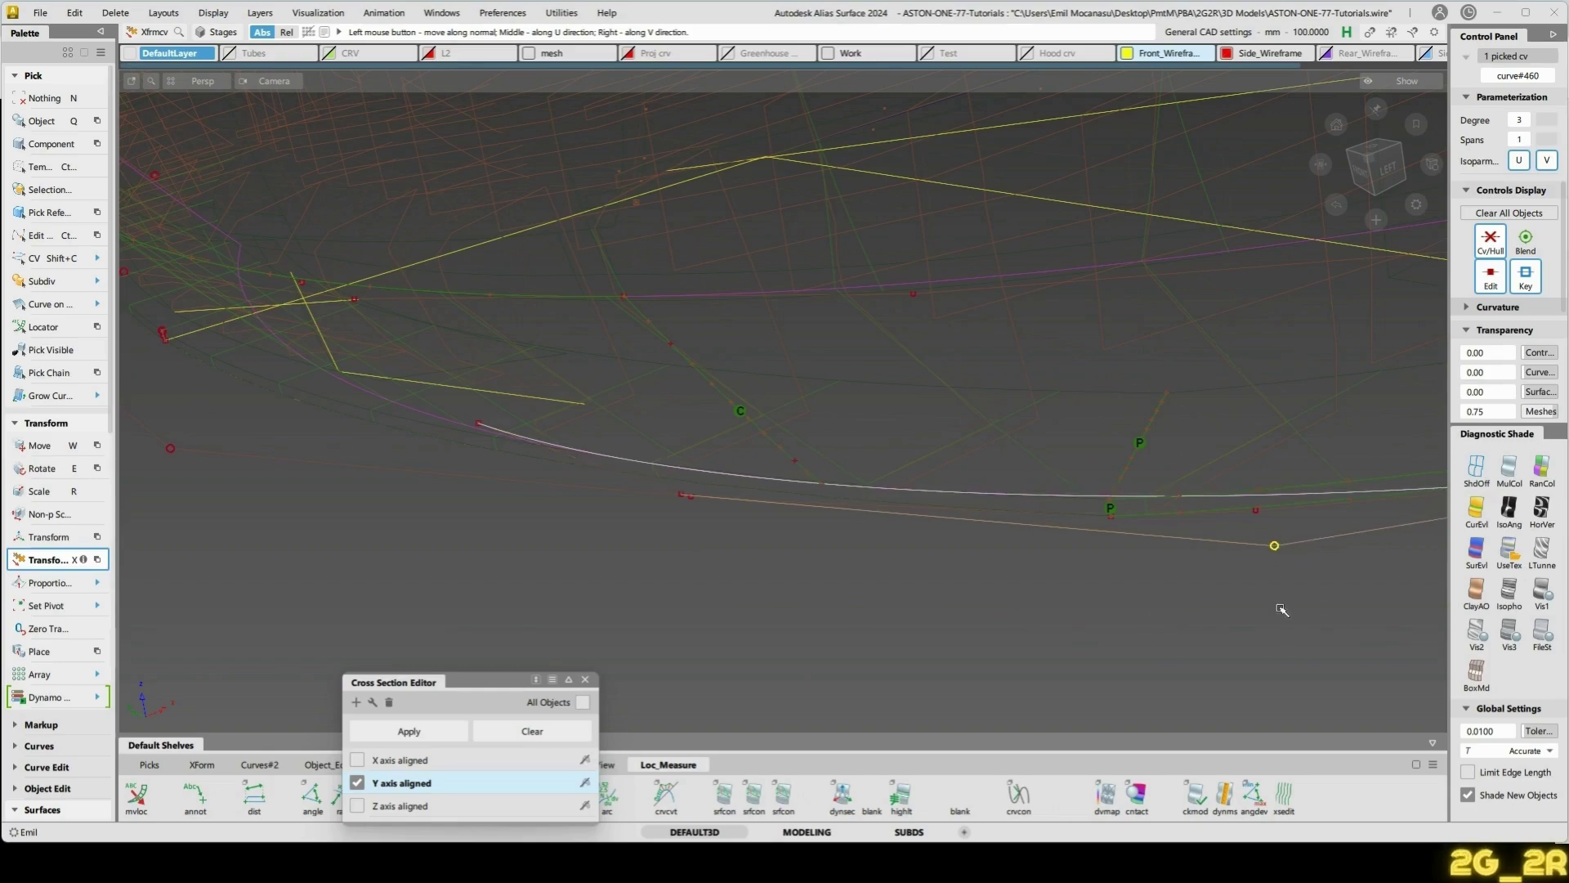
- Reapply user texture diagnostic shading and examine the reshaped lip and rail surface from the front and below, with and without shading
key("n")
left_click(1509, 553)
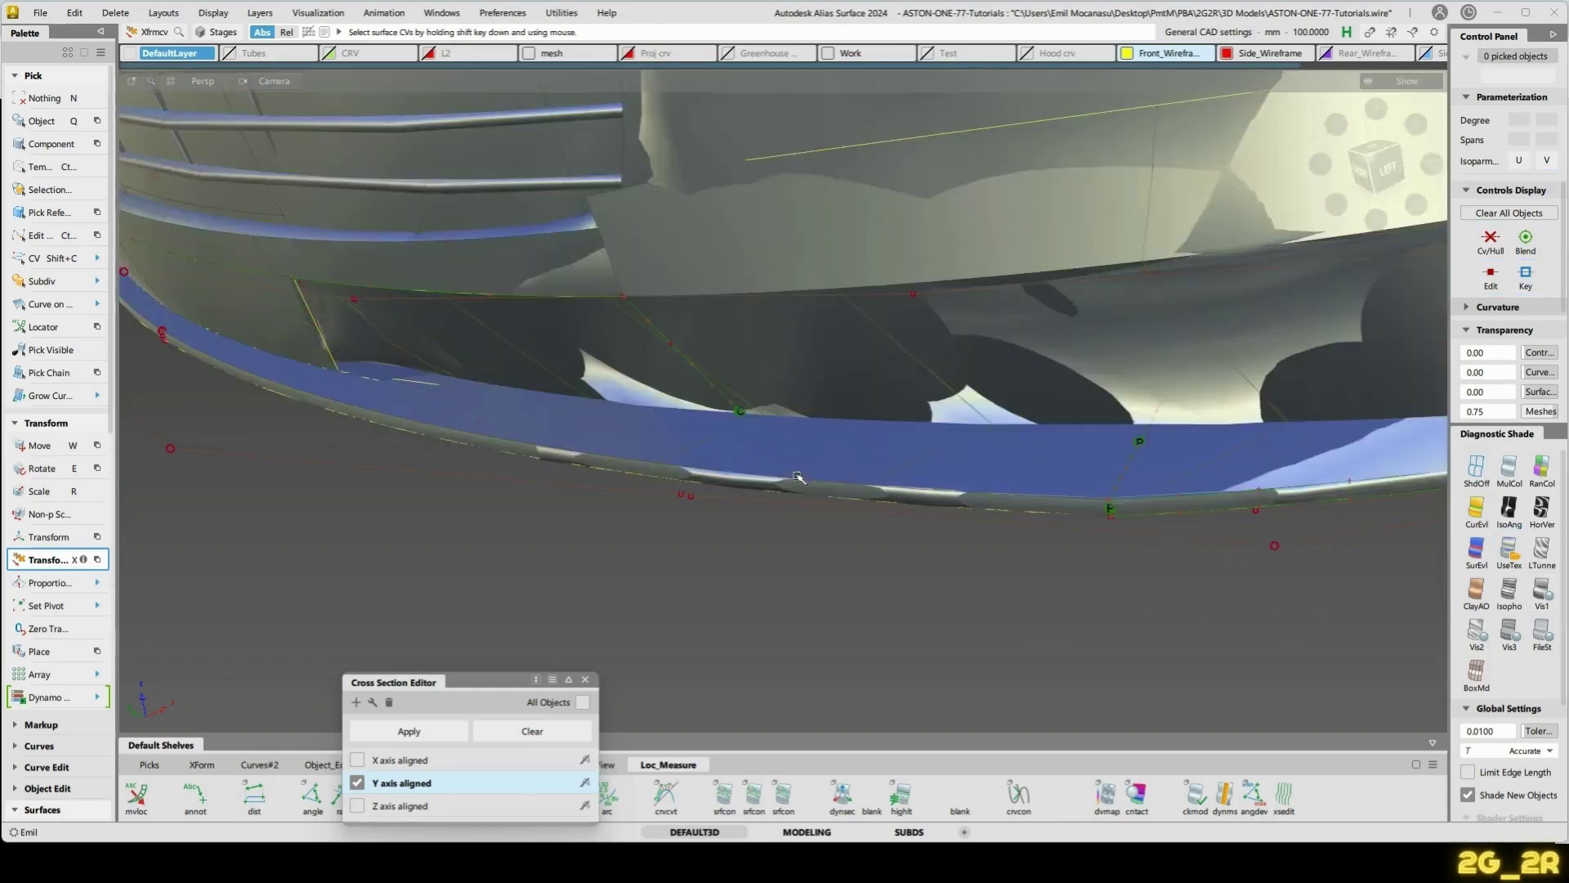
mouse_move(797, 478)
left_mouse_down("alt+shift")
mouse_move(786, 445)
mouse_move(774, 480)
mouse_move(889, 335)
mouse_move(879, 365)
mouse_move(1244, 361)
mouse_move(736, 336)
mouse_move(865, 372)
left_mouse_up("alt+shift")
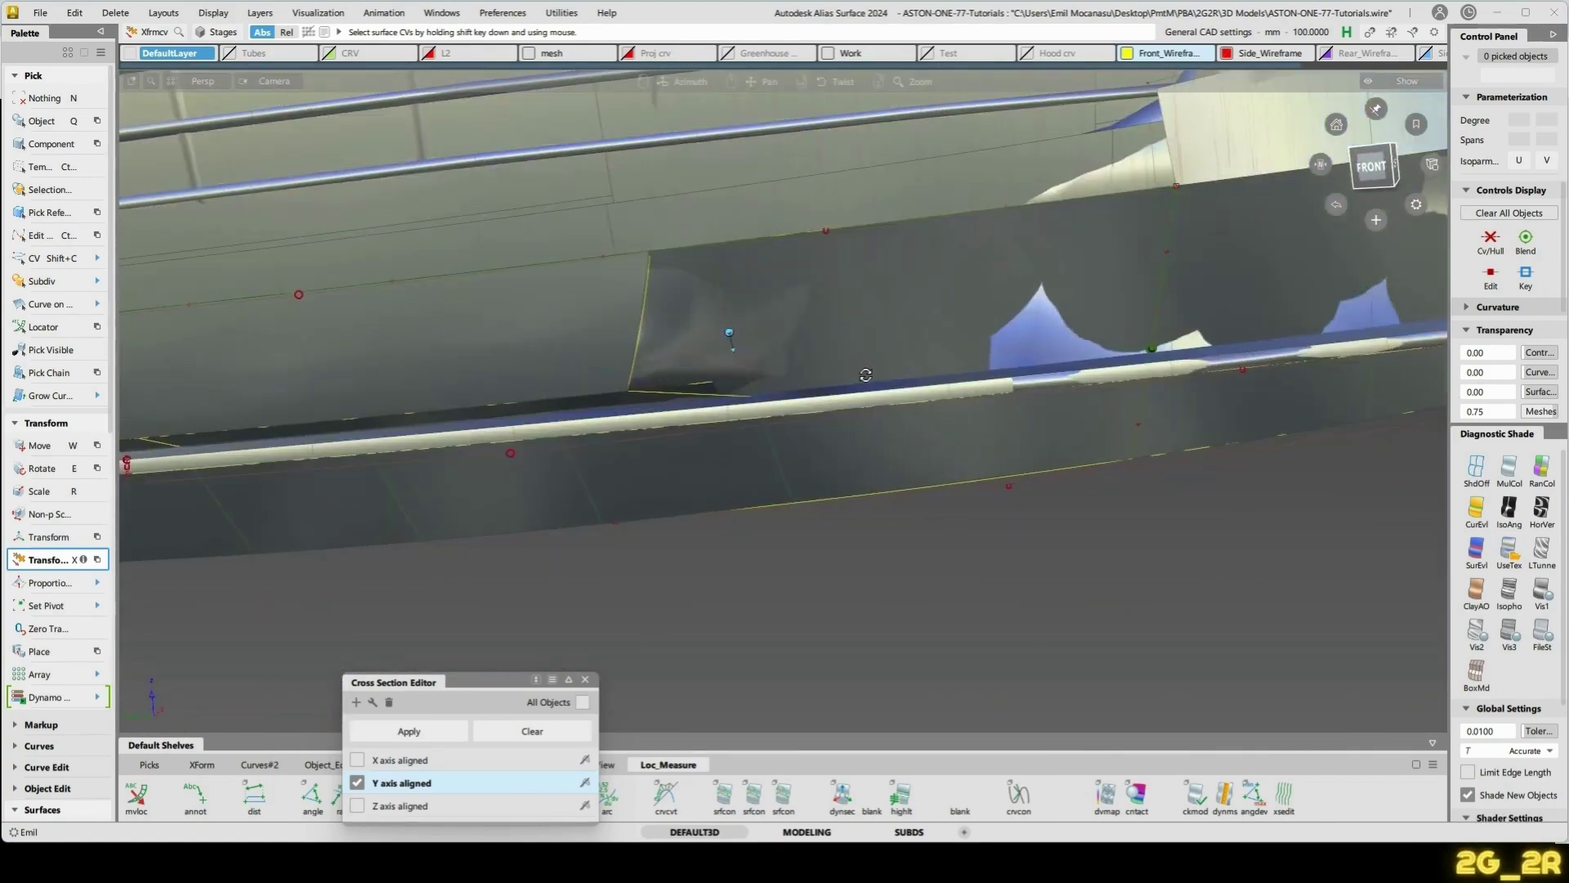
left_click(1482, 482)
left_click_drag(756, 349, 578, 344, "alt+shift")
left_click(1508, 552)
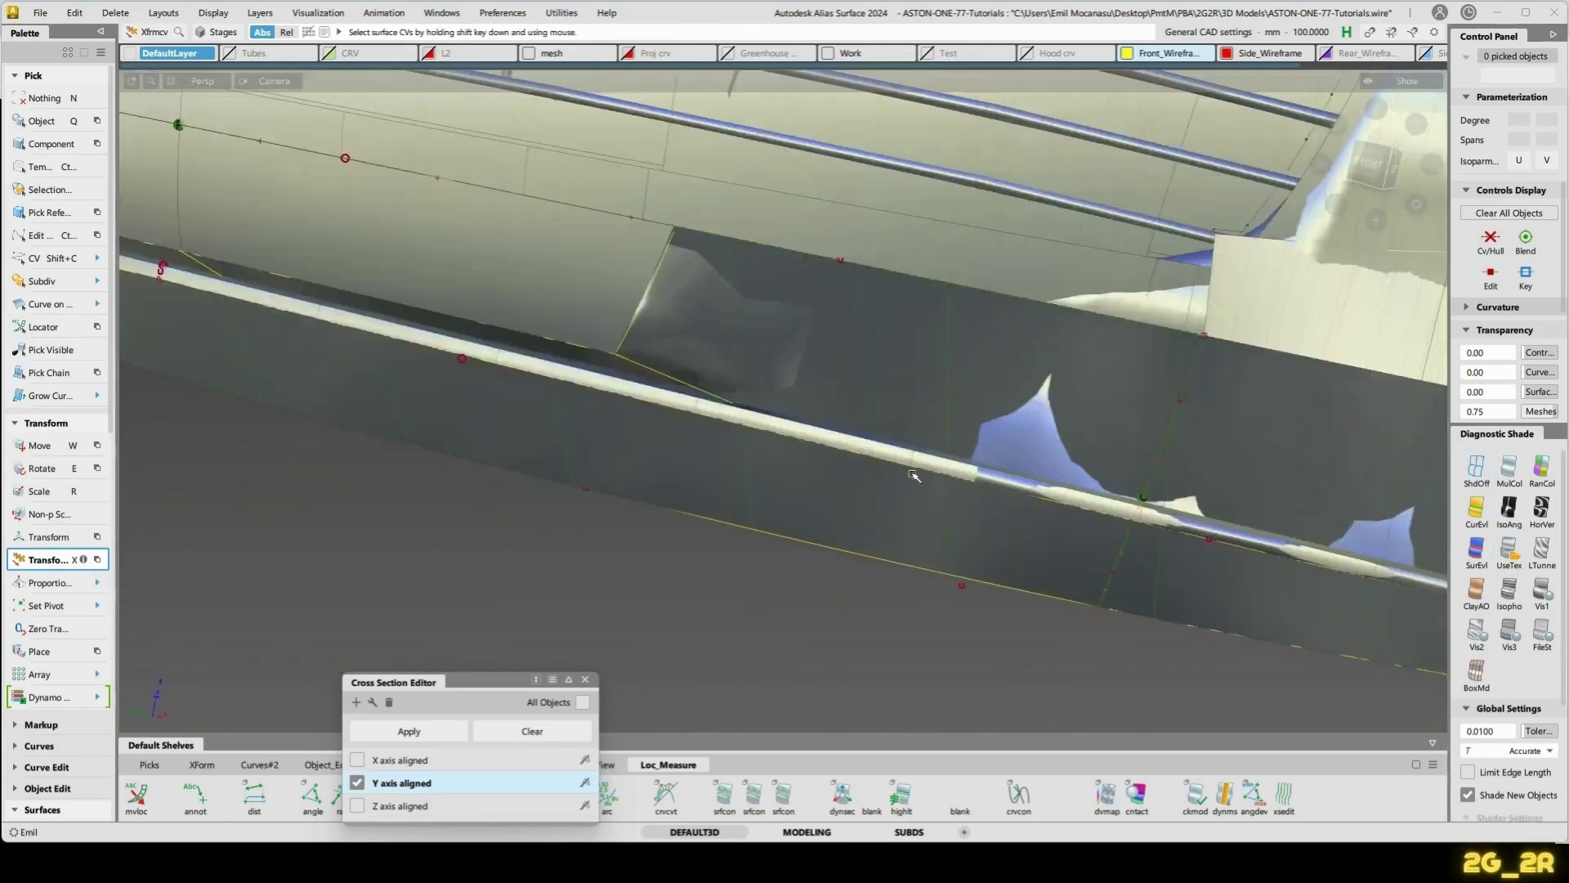
mouse_move(915, 473)
left_mouse_down("alt+shift")
mouse_move(826, 332)
mouse_move(984, 325)
left_mouse_up("alt+shift")
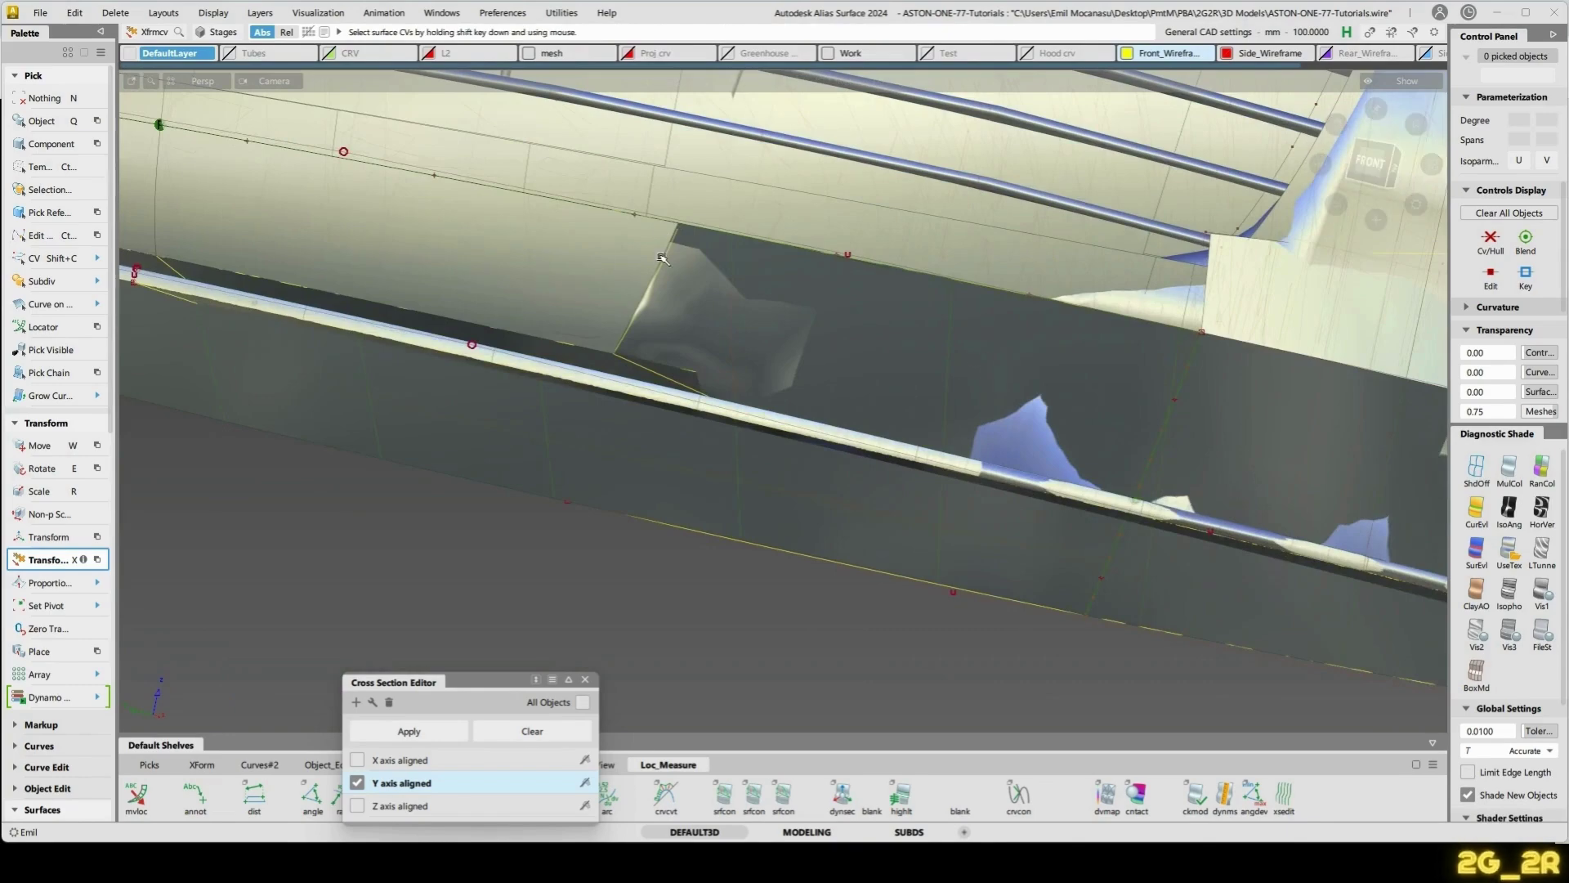
mouse_move(663, 258)
left_mouse_down("alt+shift")
mouse_move(735, 333)
mouse_move(687, 278)
left_mouse_up("alt+shift")
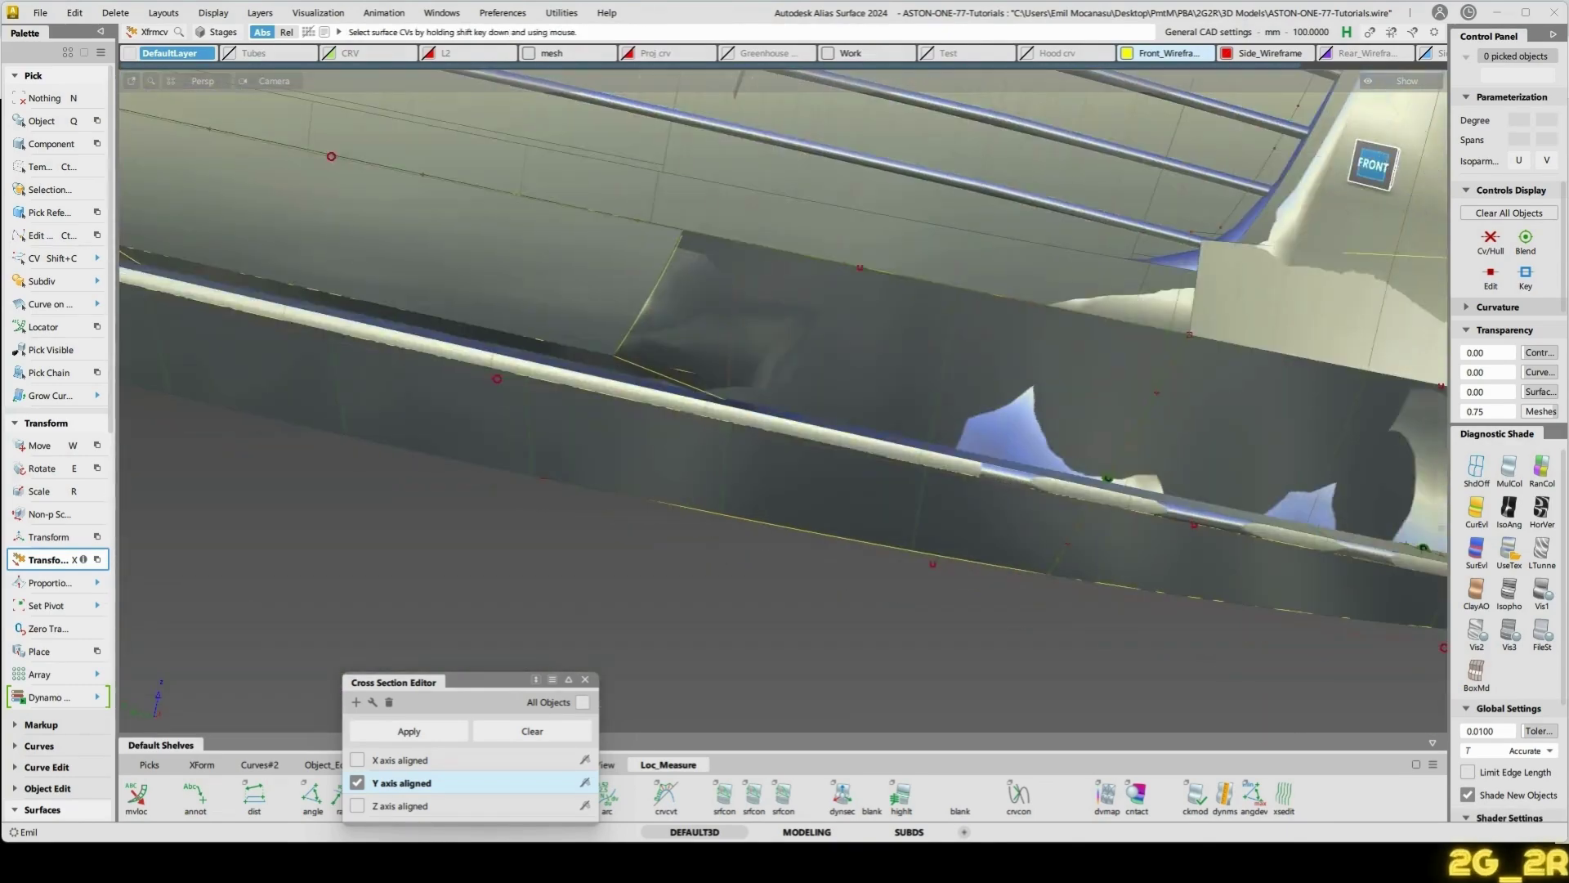
- Switch to the front view and isolate the bumper mesh
left_click(1374, 165)
left_click_drag(651, 351, 762, 351, "ctrl+shift")
left_click(678, 342)
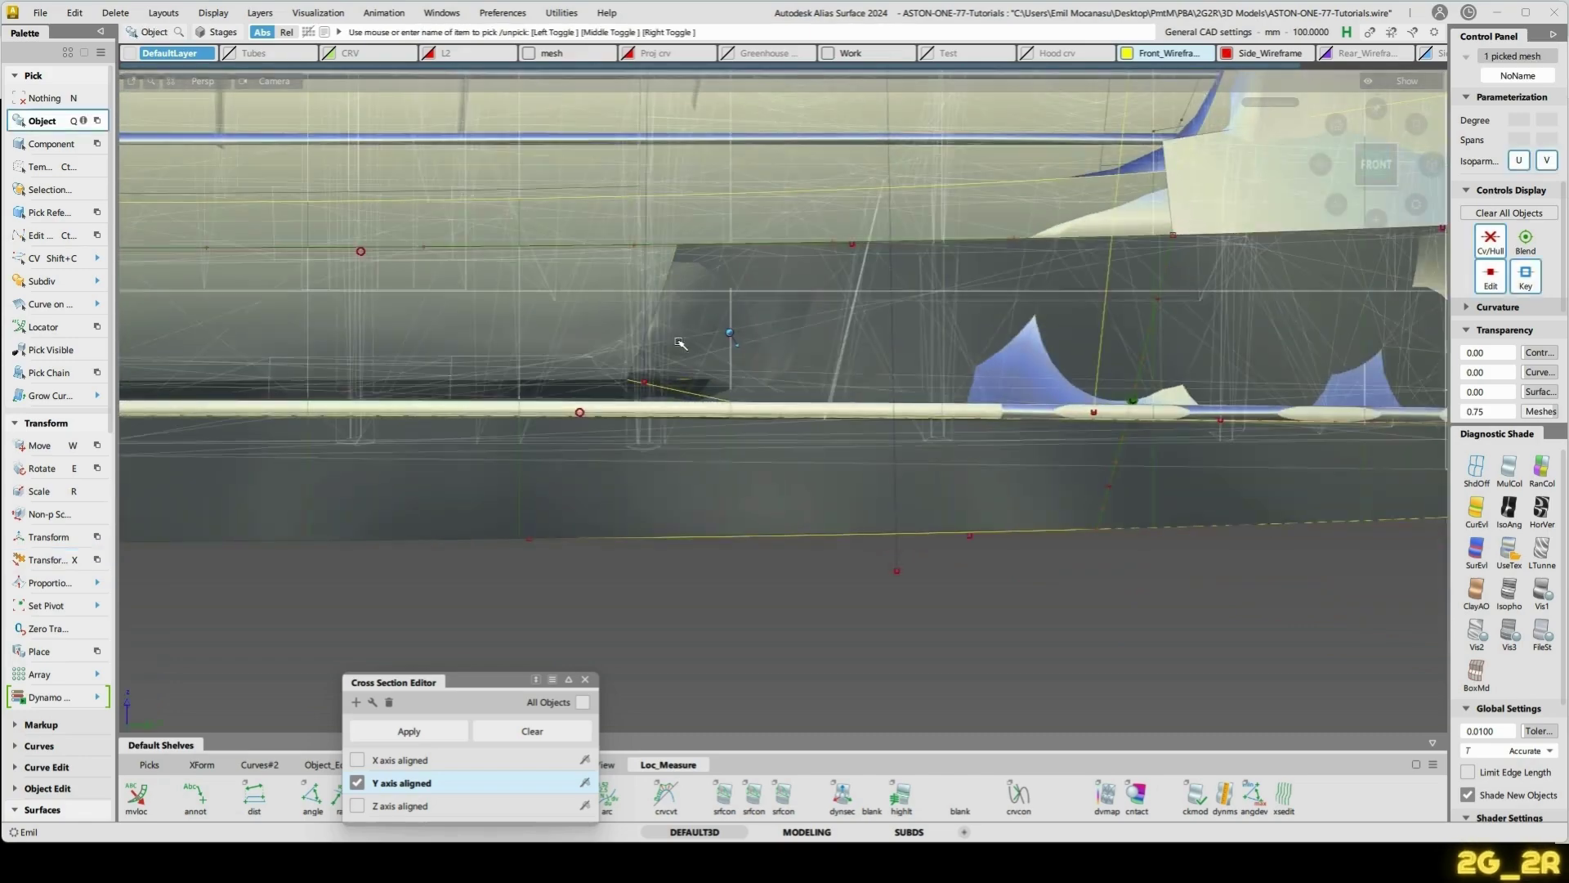
left_click(679, 341)
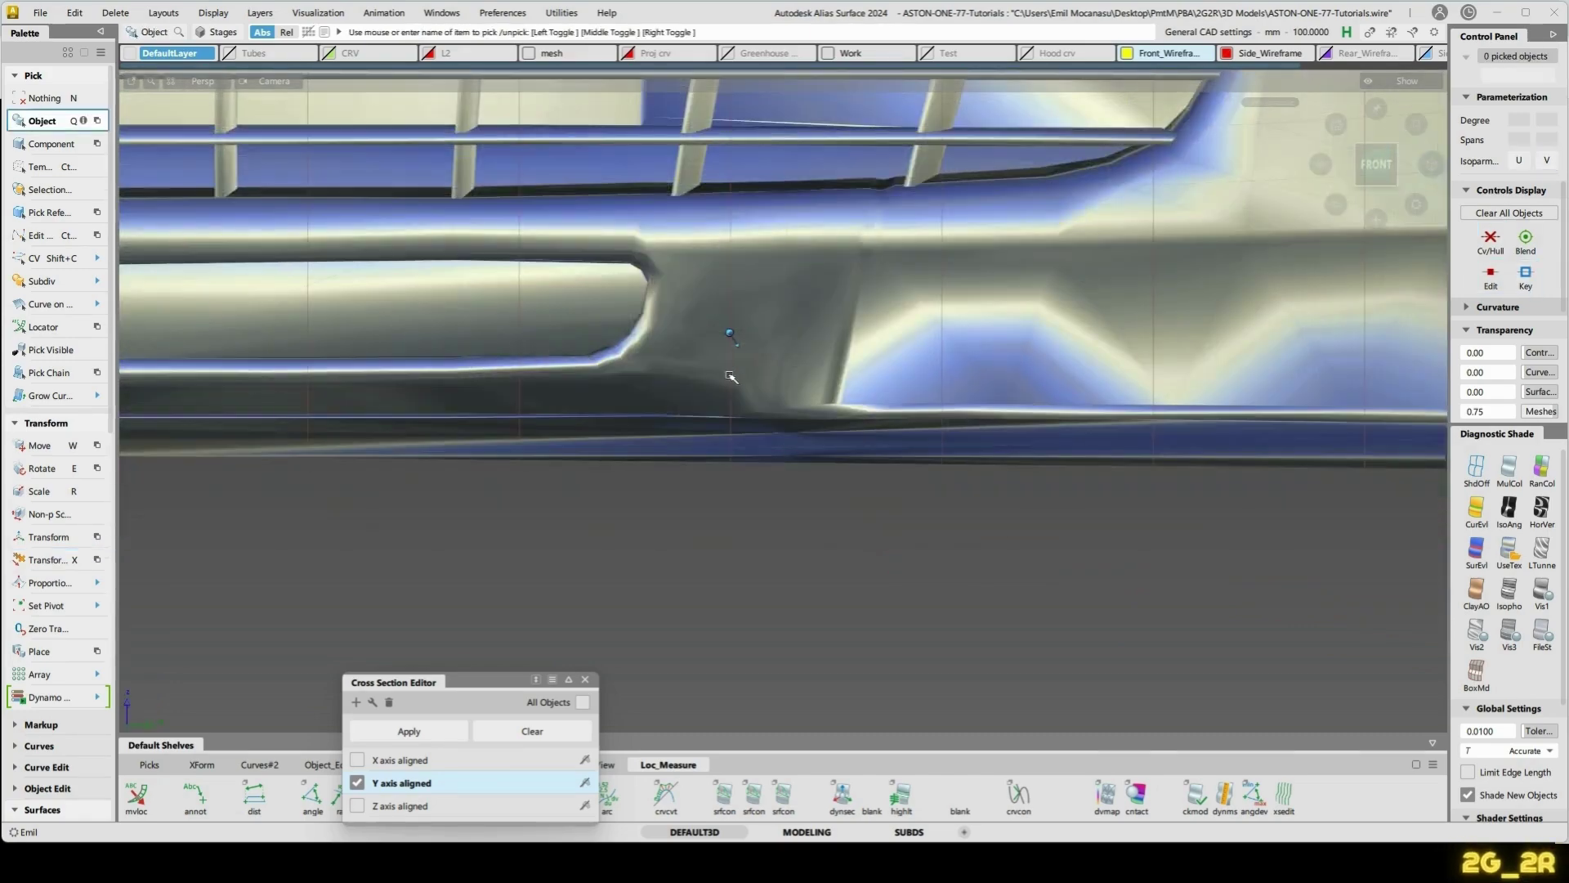
left_click_drag(729, 382, 696, 277, "alt+shift")
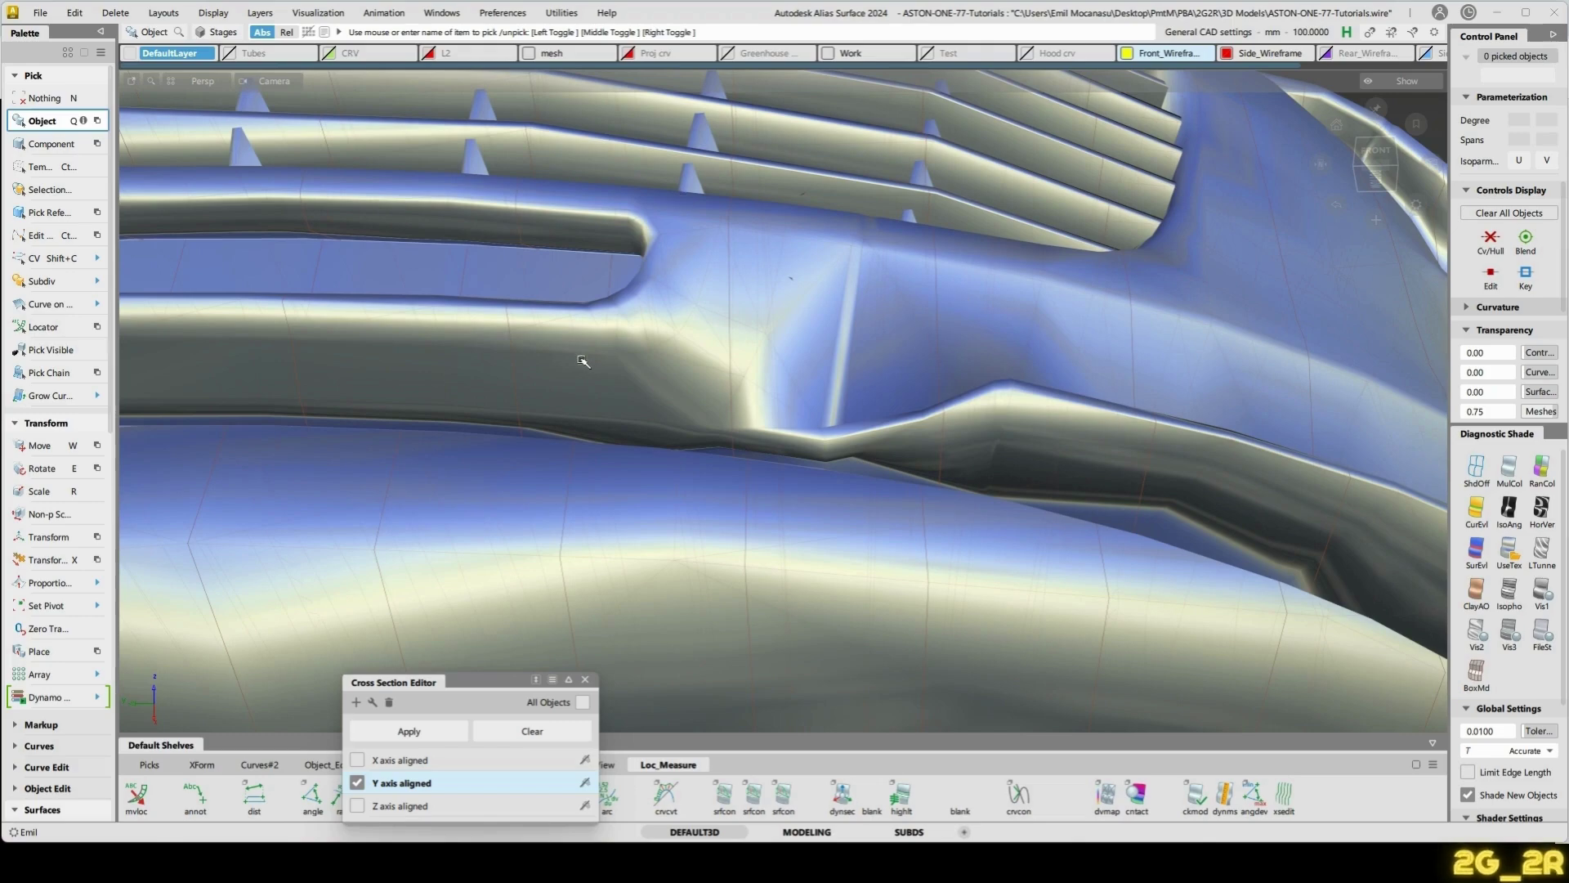
mouse_move(583, 361)
left_mouse_down("alt+shift")
mouse_move(718, 251)
mouse_move(735, 413)
mouse_move(742, 350)
mouse_move(851, 466)
mouse_move(594, 389)
mouse_move(763, 476)
left_mouse_up("alt+shift")
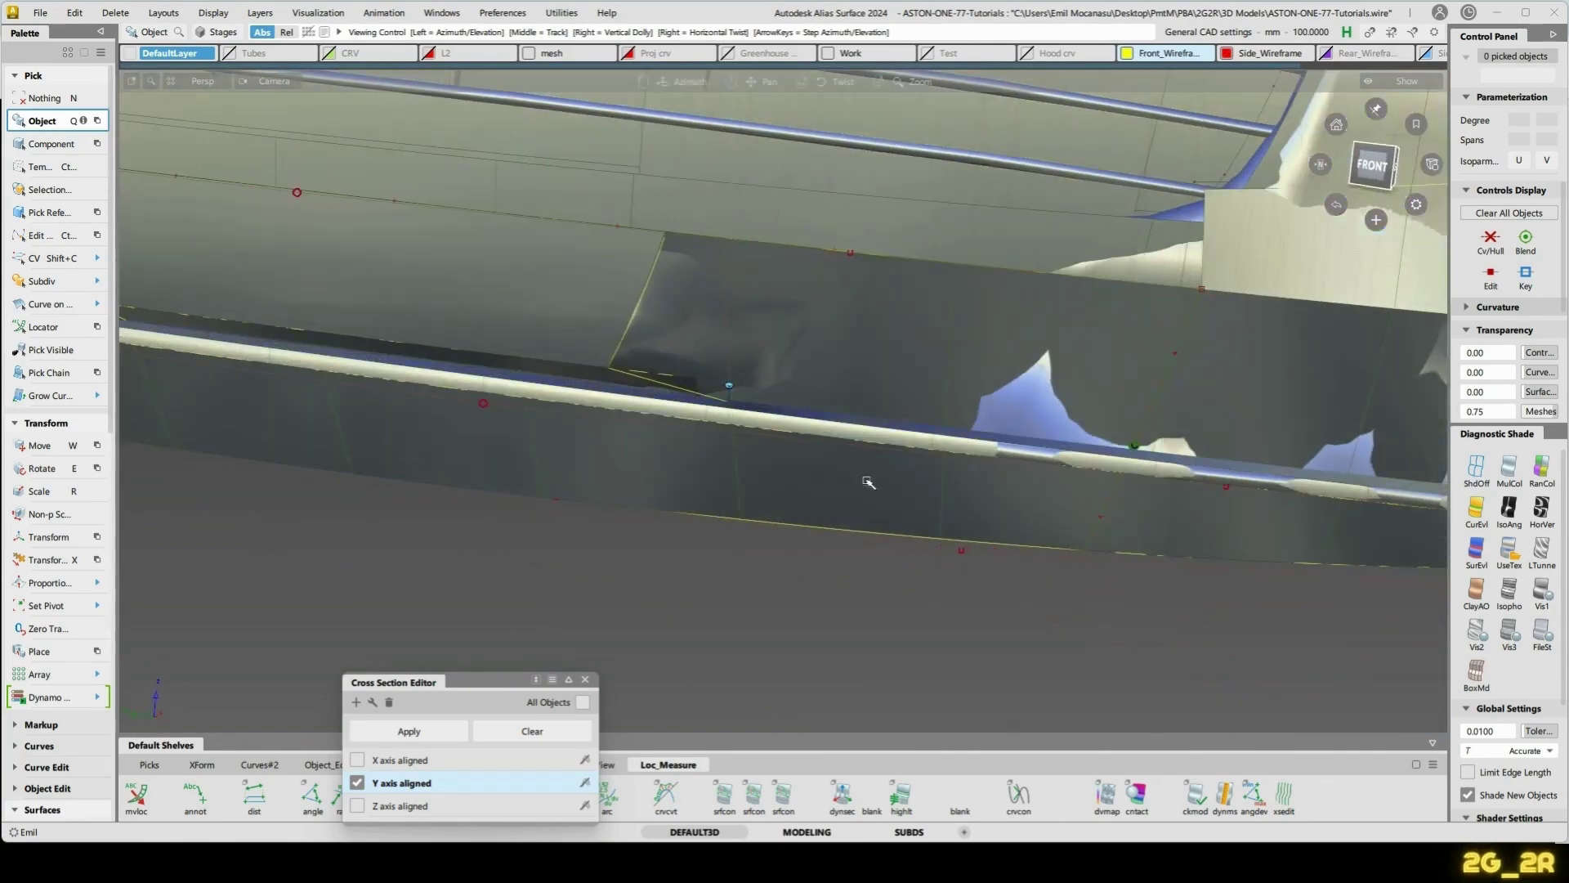
left_click(1373, 167)
key("e")
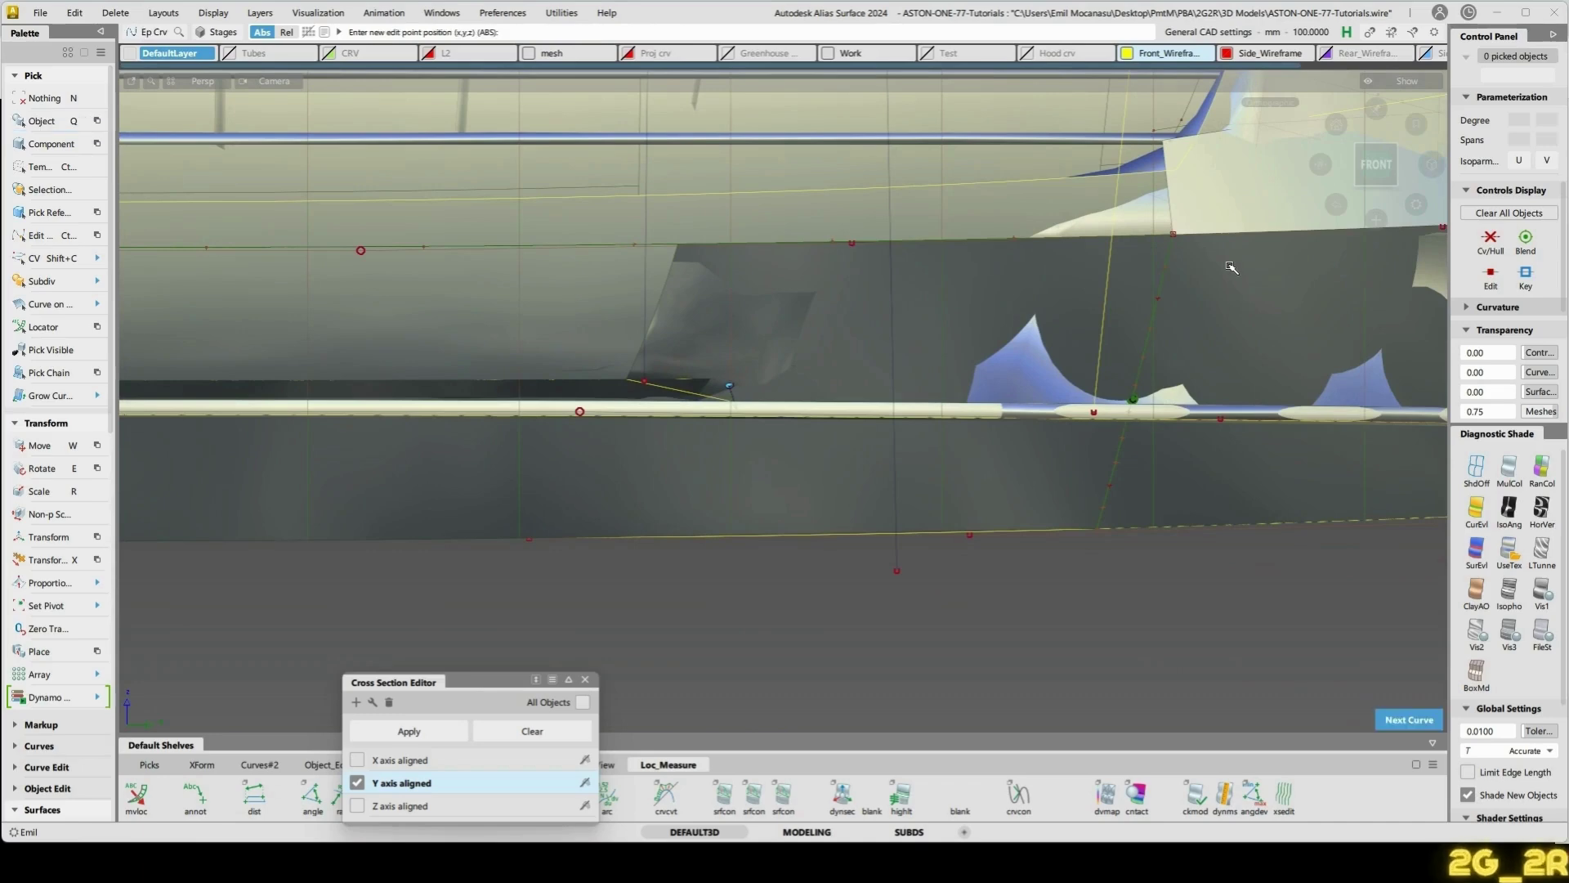
left_click(1188, 250)
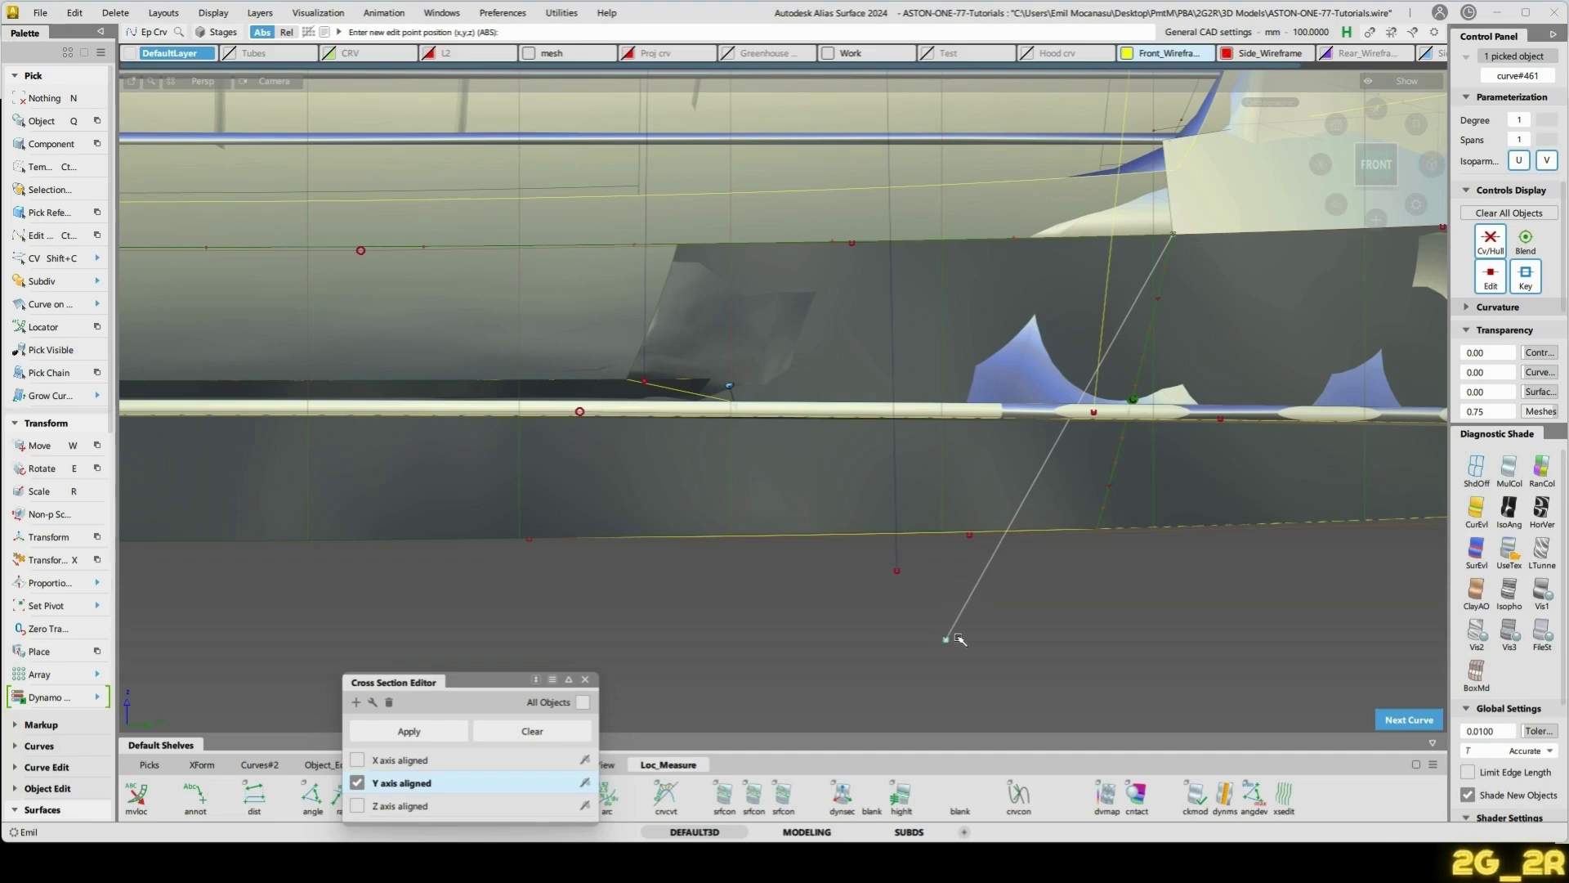
key("Delete")
key("Return")
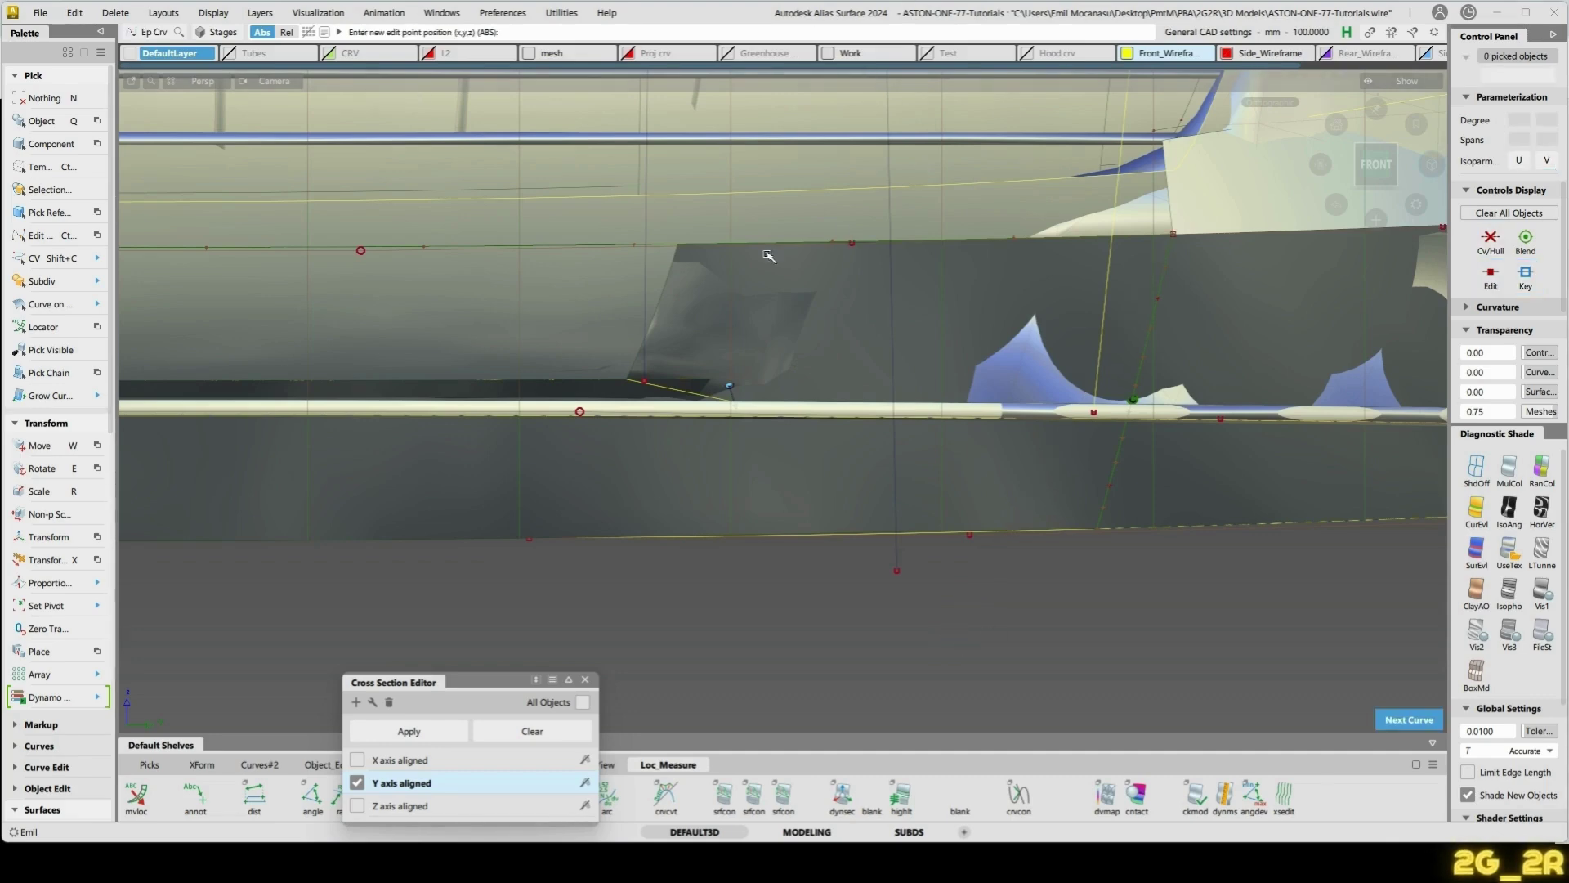
- Isolate the long strip surface and the taller side surface on either side of the gap, and close the Cross Section Editor
left_click_drag(658, 264, 727, 264, "ctrl+shift")
left_click_drag(483, 325, 728, 305)
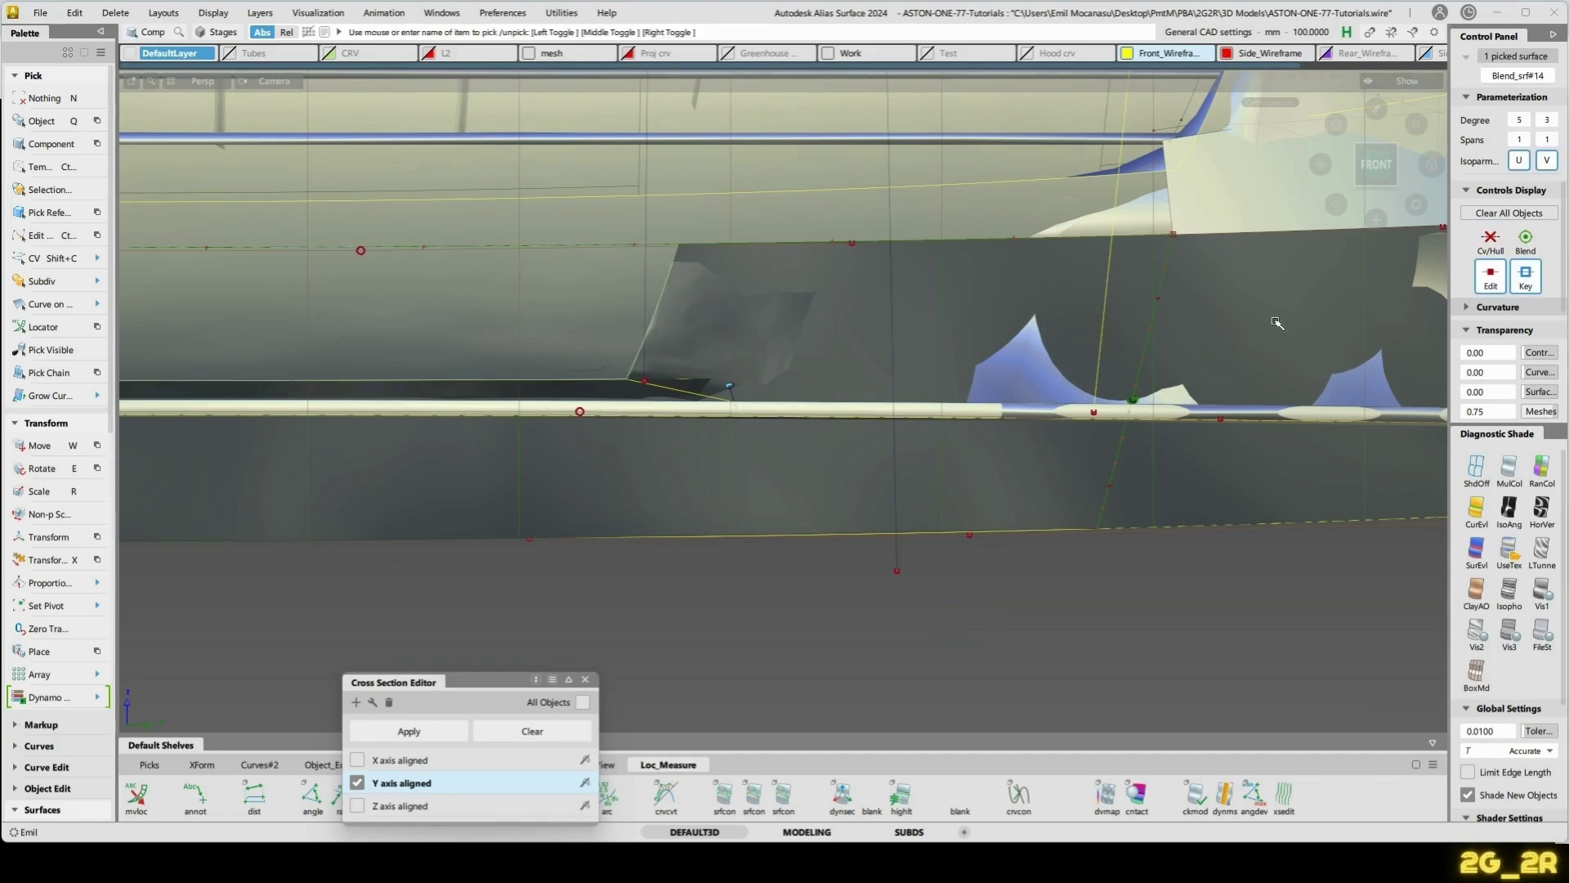
left_click(1239, 307)
key("alt+h")
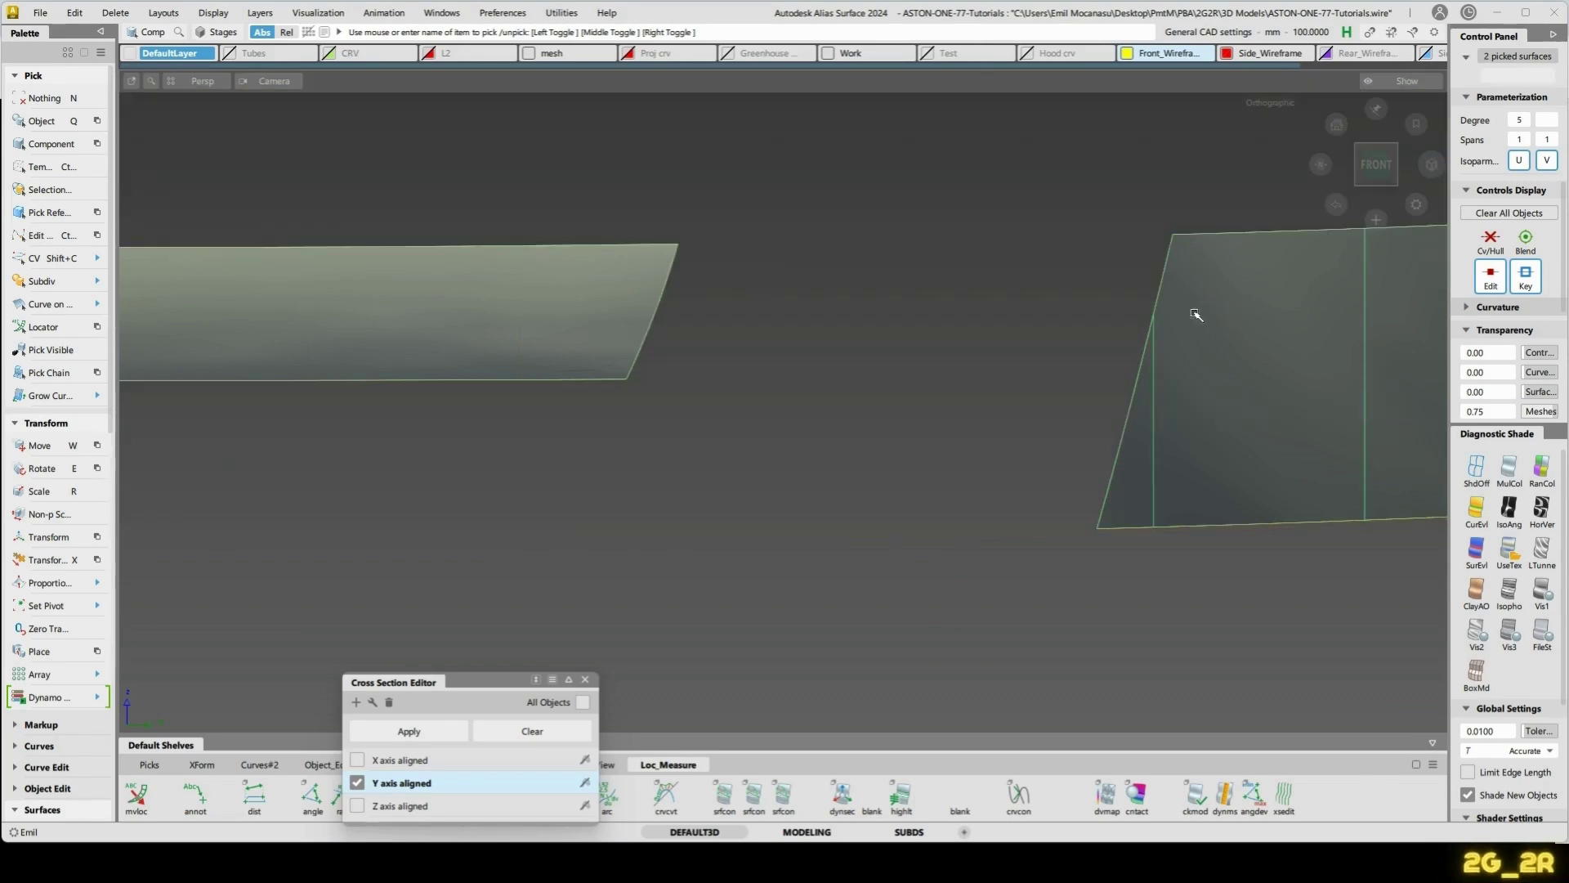
key("n")
left_click(585, 679)
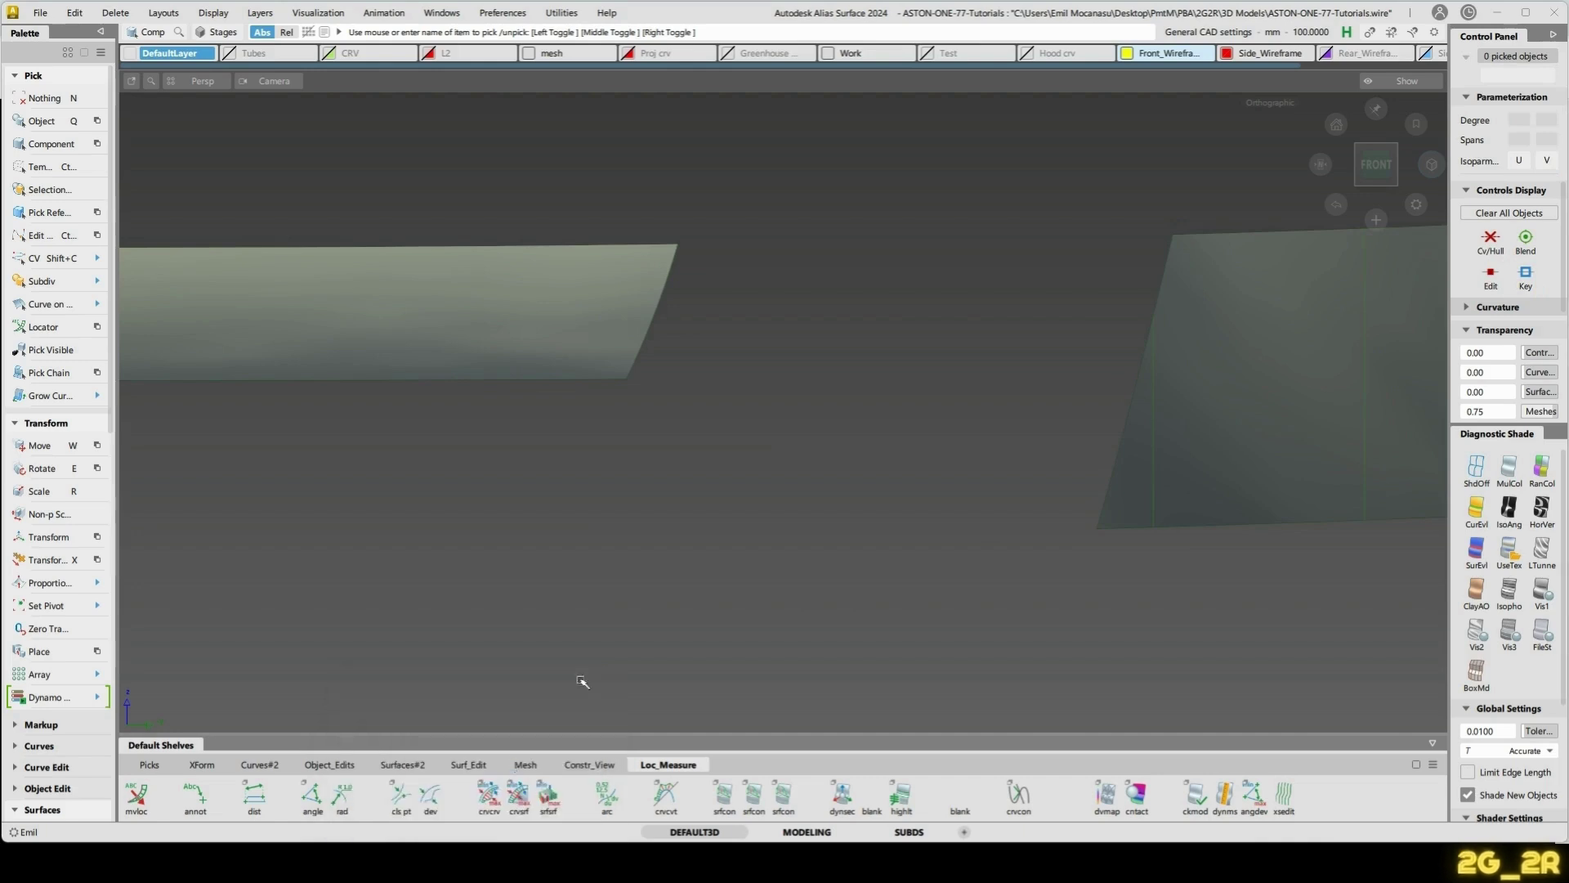
- Untrim the slanted end of the long strip surface
left_click(479, 771)
left_click(431, 795)
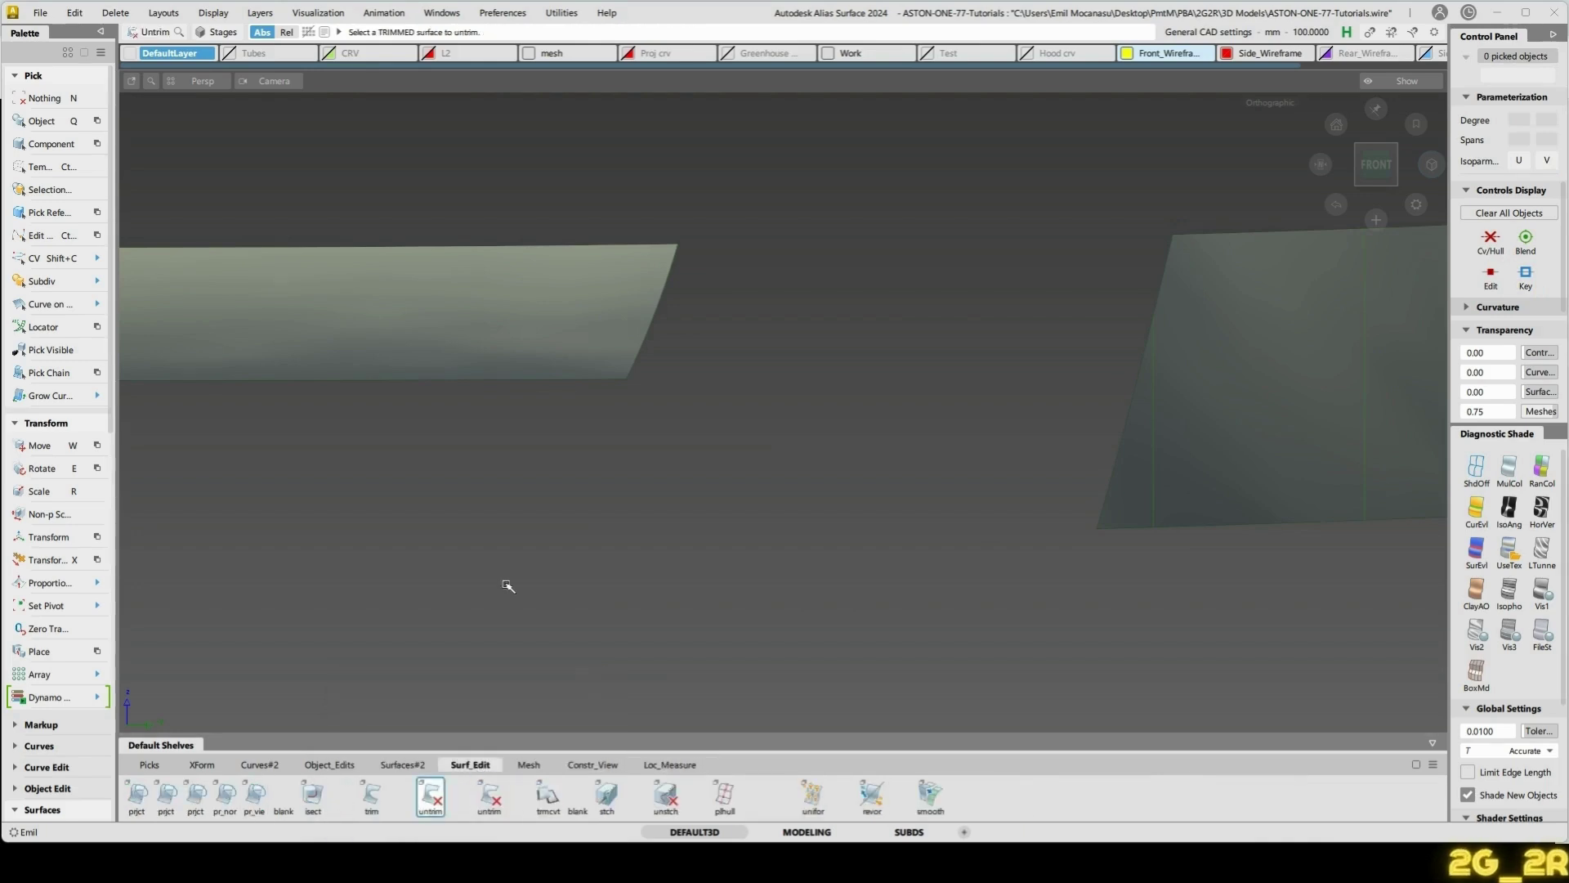
left_click(592, 286)
key("n")
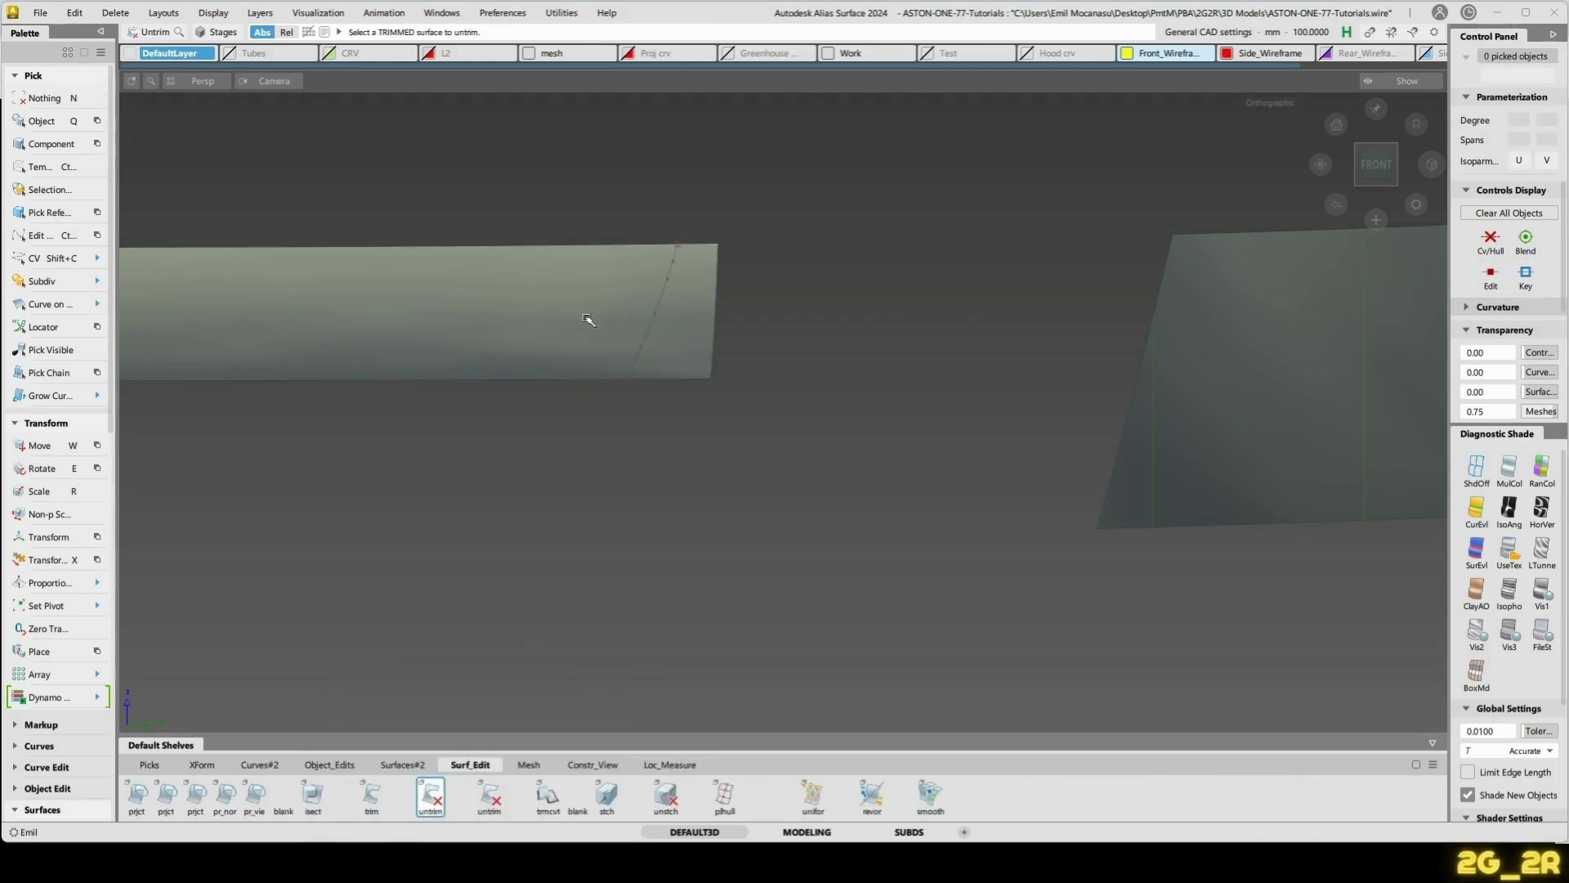
- Create a freeform blend from the side surface's slanted edge to the slanted curve on the untrimmed strip
key("f")
left_click_drag(970, 378, 725, 427, "alt+shift")
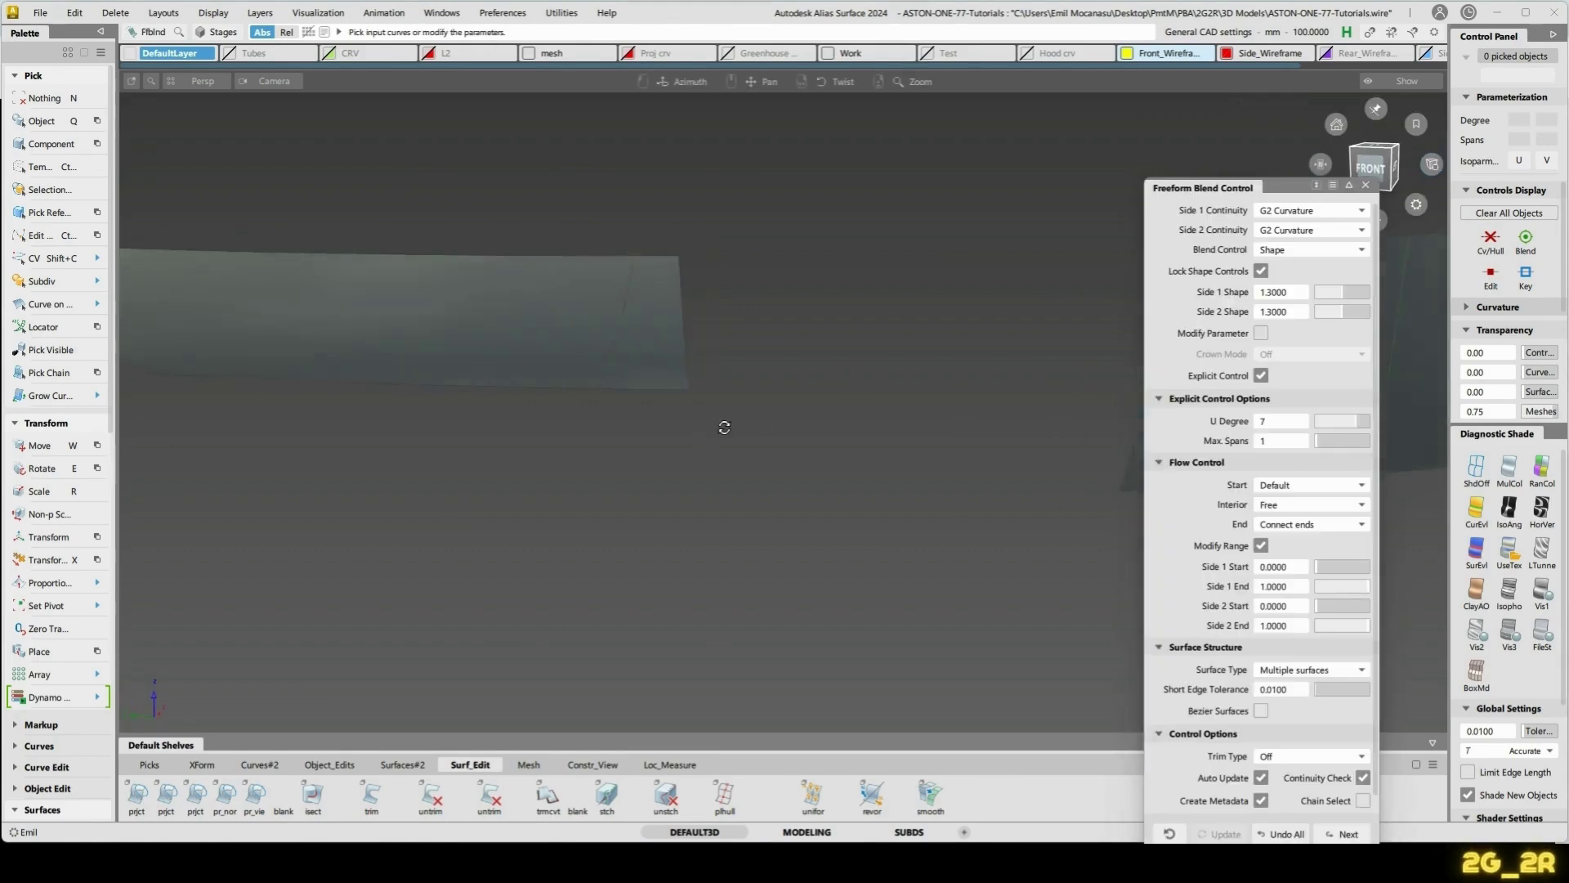
middle_click_drag(1001, 340, 744, 350, "alt+shift")
right_click_drag(743, 350, 704, 472, "alt+shift")
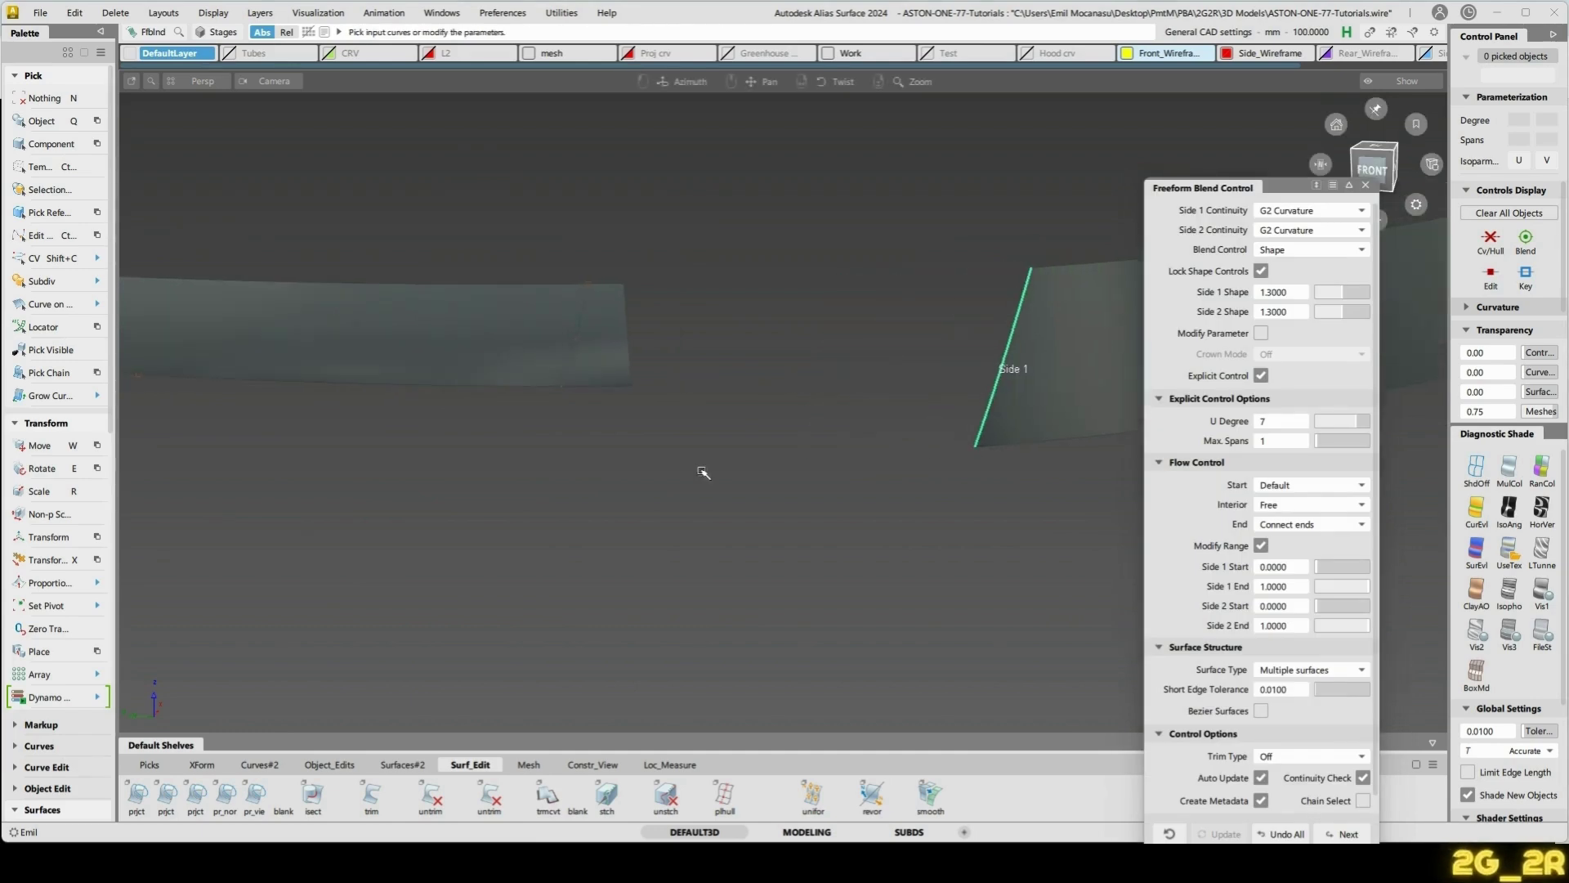
left_click(587, 321)
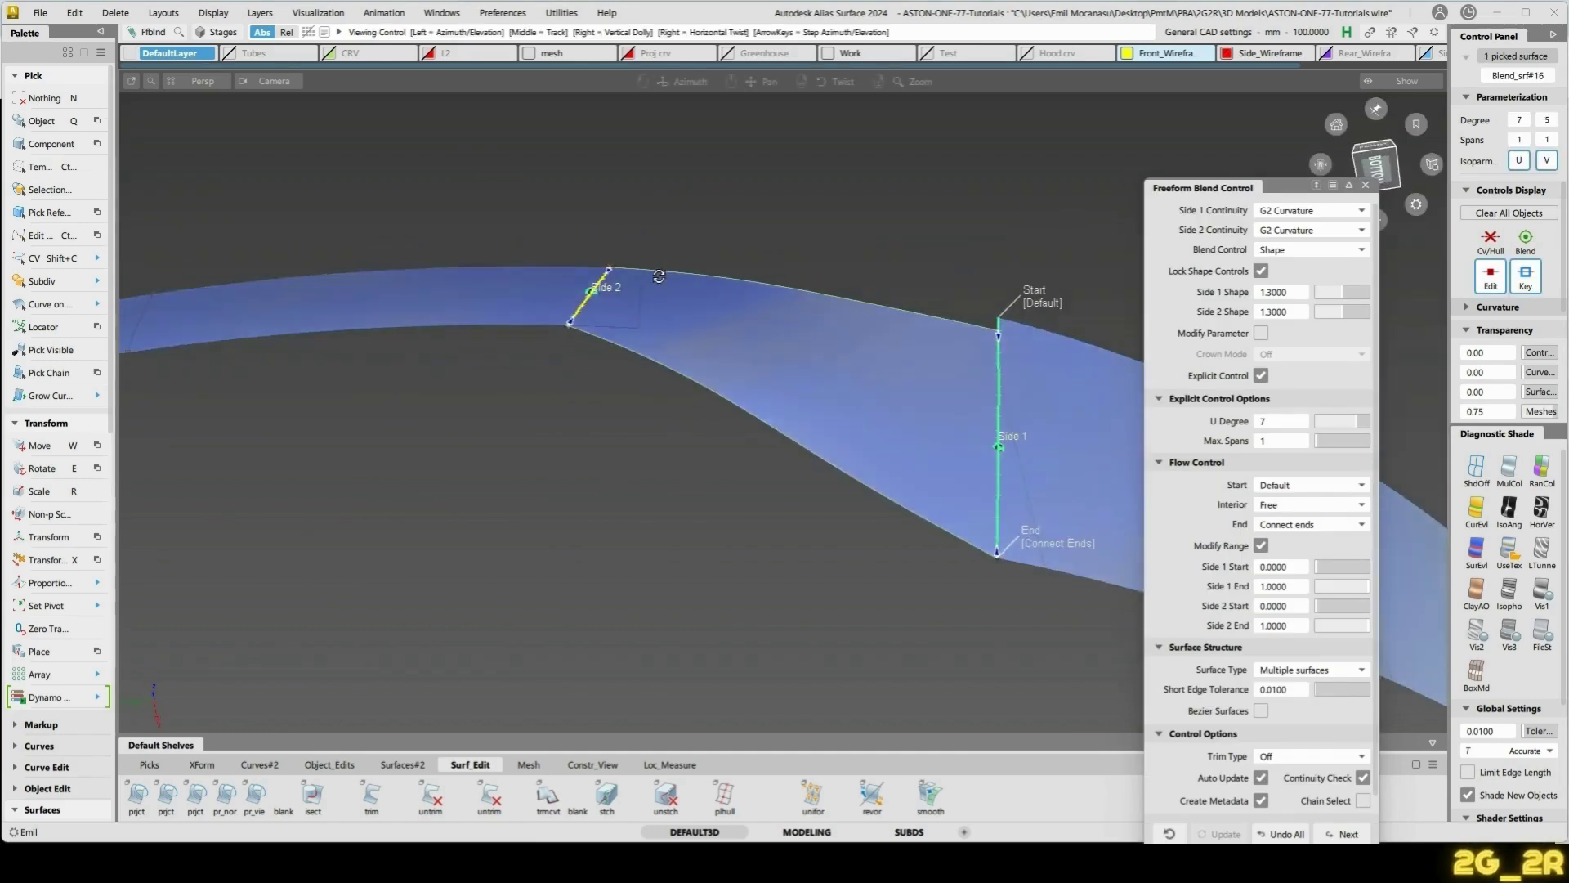
- Set the blend's start flow control to Edge align and its Side 2 continuity to G0 Position
left_click(1063, 244)
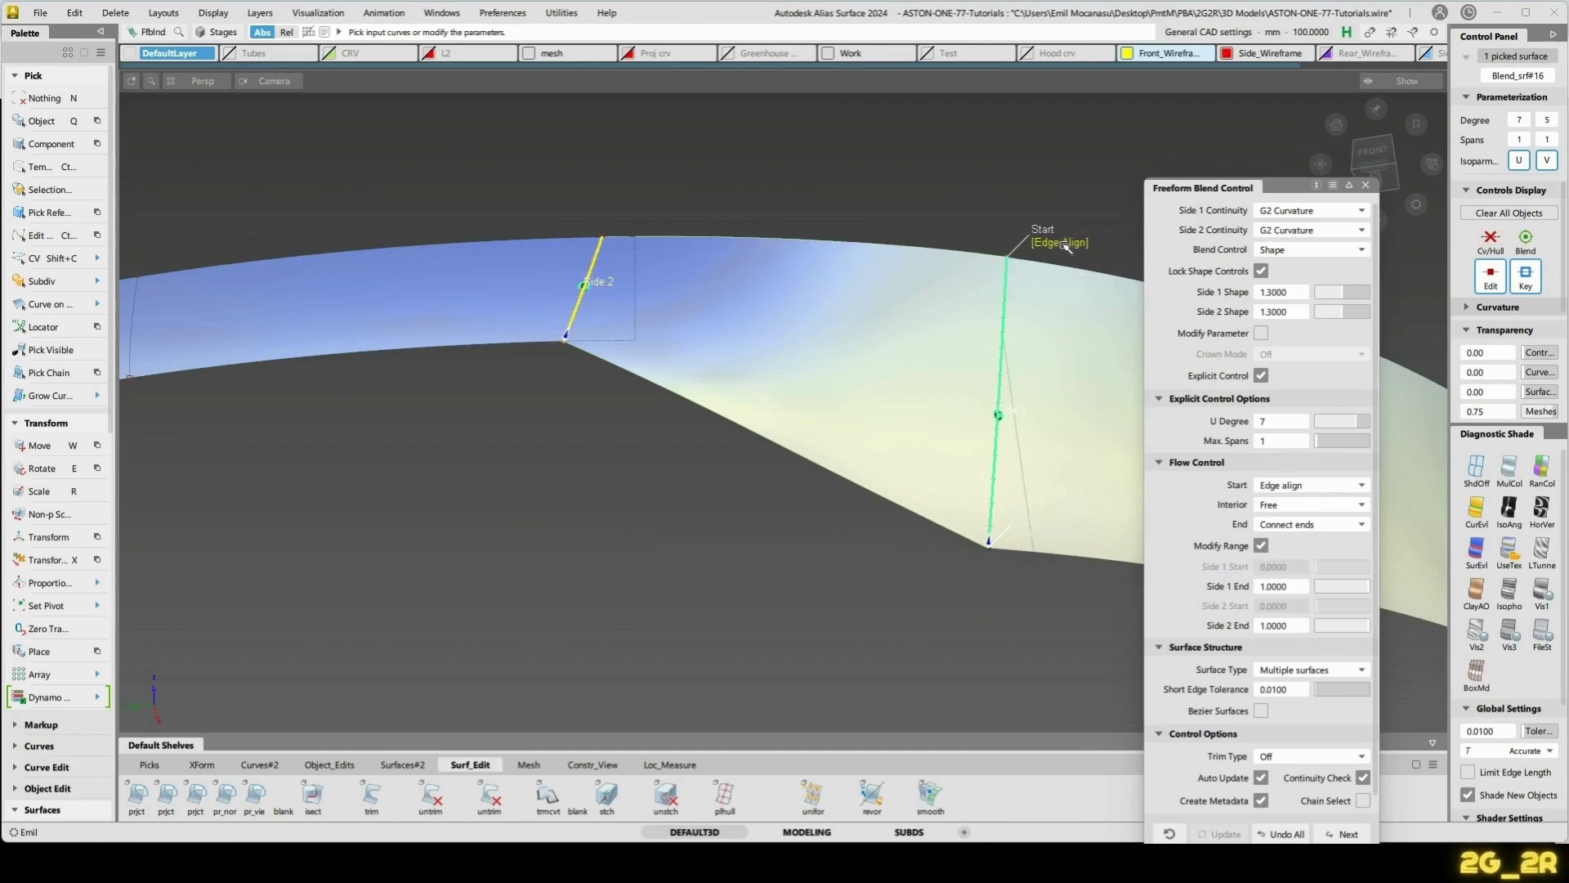
left_click_drag(1067, 246, 770, 198, "alt+shift")
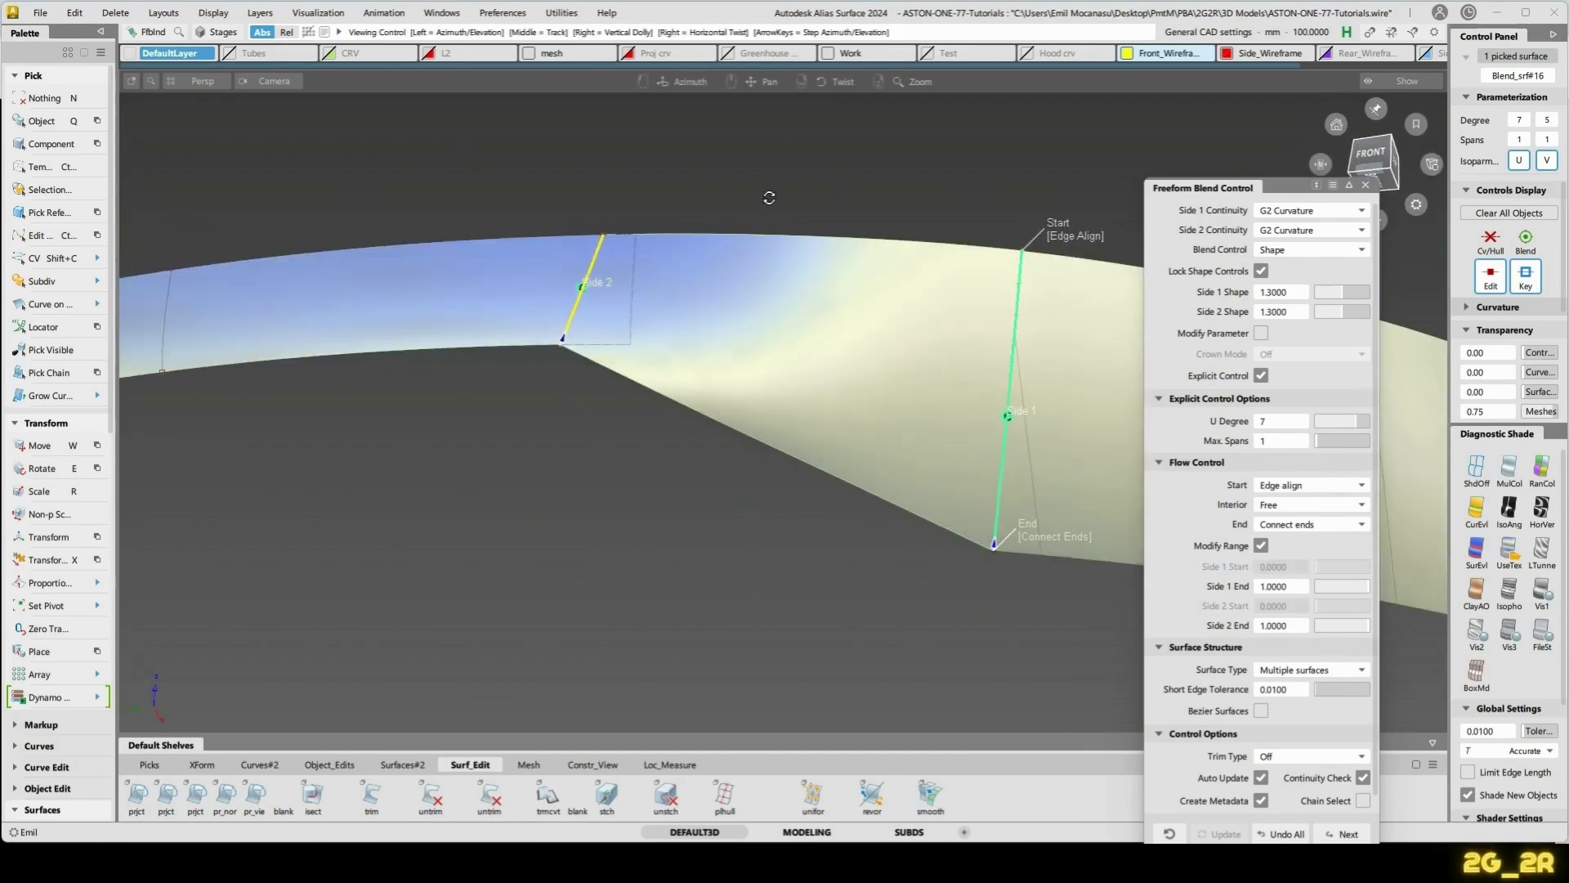
mouse_move(1065, 539)
left_mouse_down("alt+shift")
mouse_move(732, 373)
mouse_move(735, 221)
left_mouse_up("alt+shift")
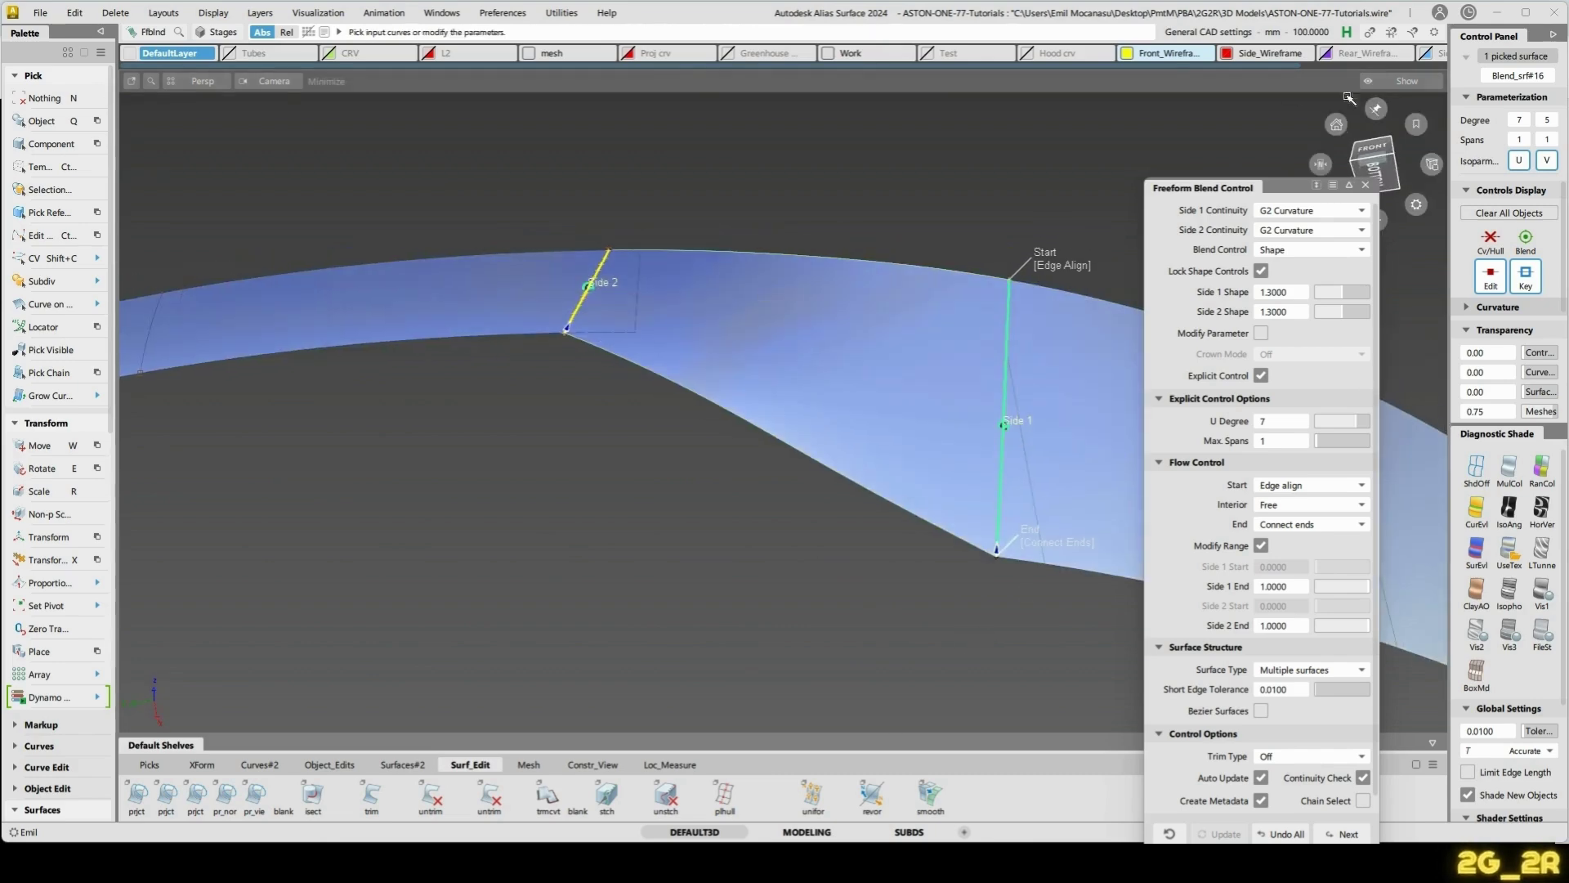
left_click(1298, 232)
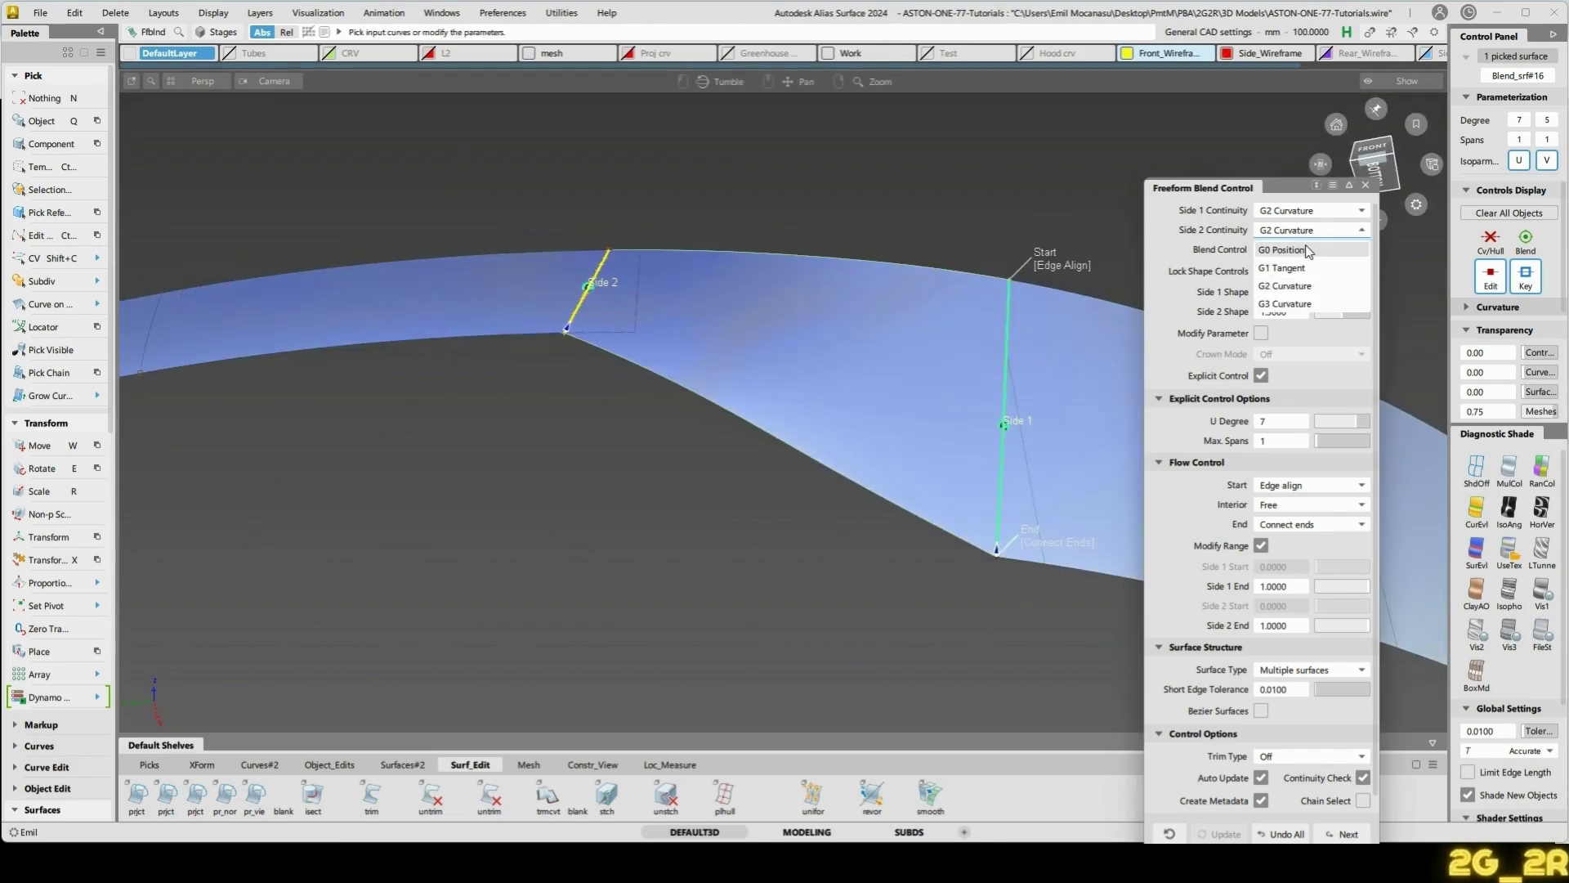
left_click(1306, 252)
left_click_drag(795, 323, 829, 488, "alt+shift")
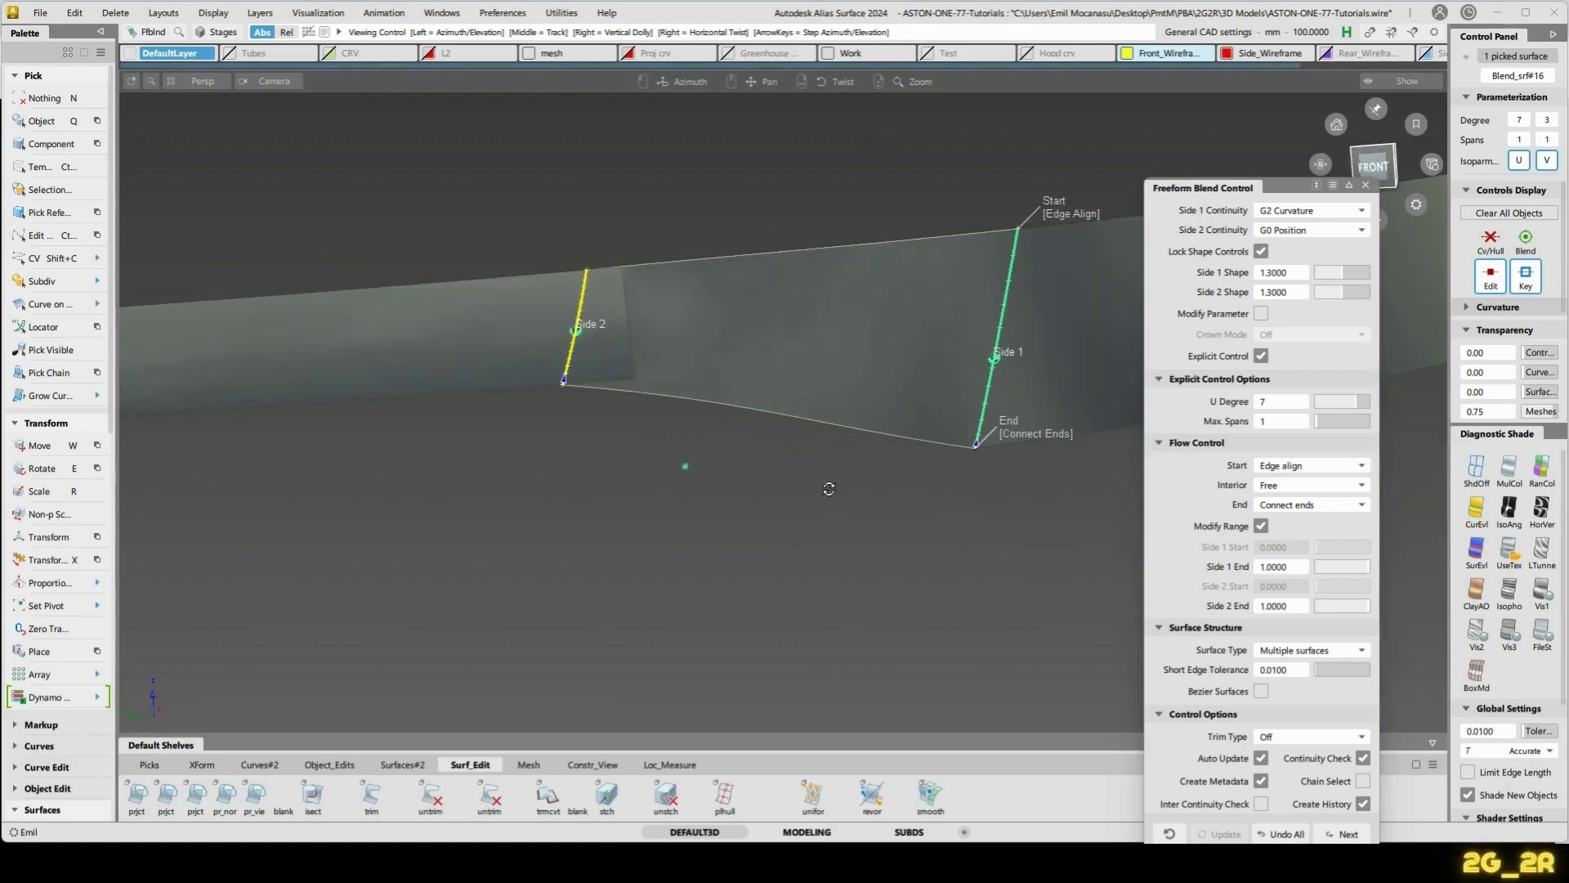
mouse_move(1031, 192)
left_mouse_down("alt+shift")
mouse_move(613, 438)
mouse_move(568, 319)
mouse_move(559, 543)
mouse_move(630, 322)
mouse_move(732, 396)
mouse_move(743, 347)
mouse_move(757, 445)
left_mouse_up("alt+shift")
- Try to duplicate the lower edge of the blend surface as a curve
left_click(262, 766)
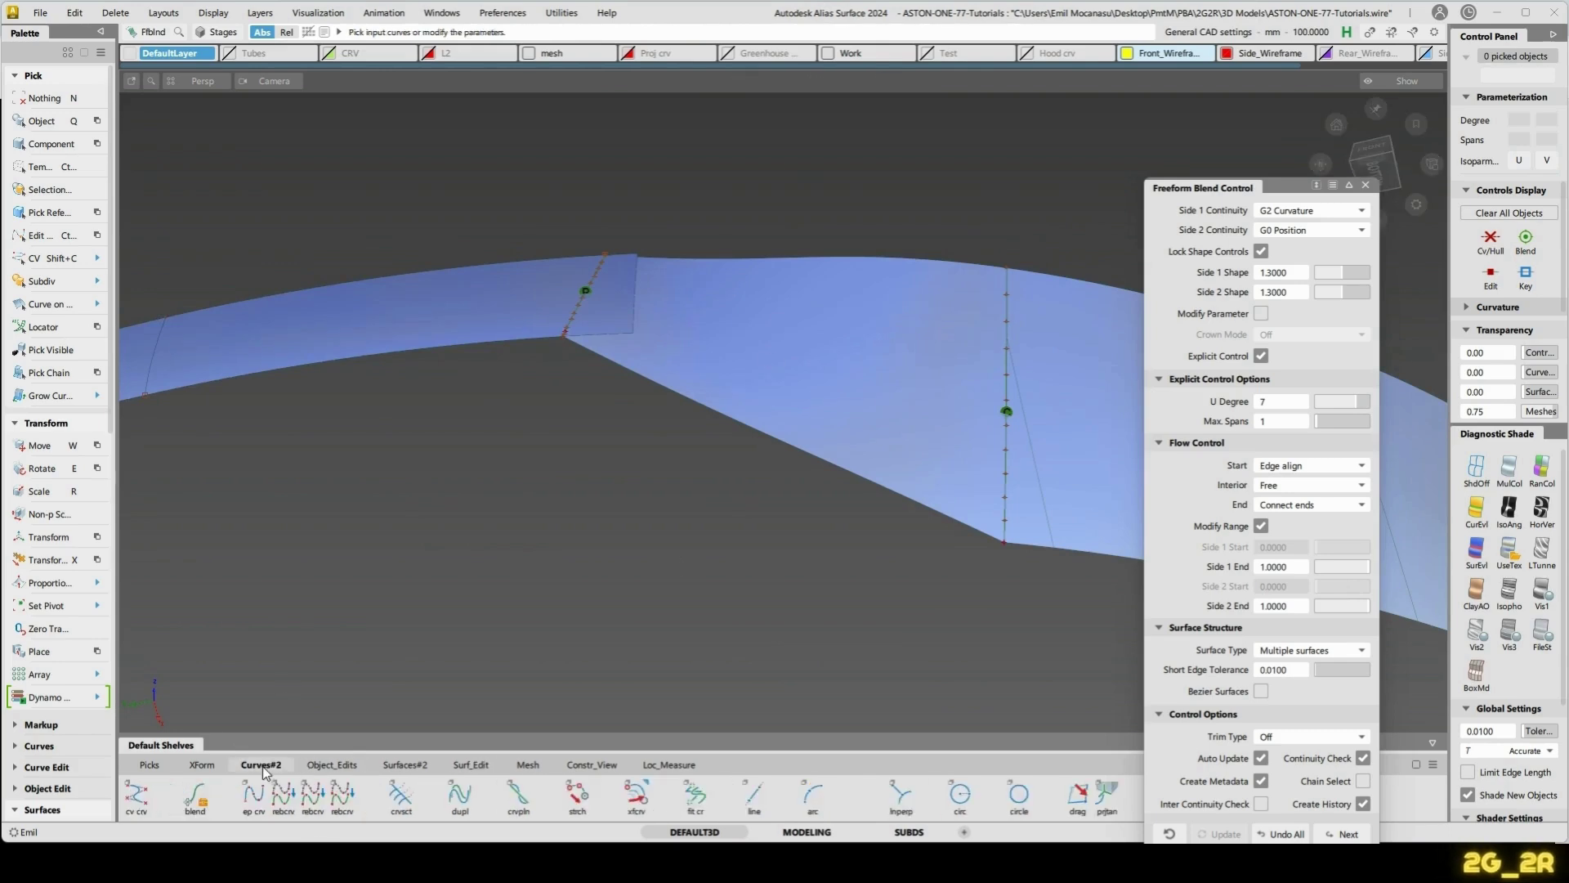
left_click(450, 801)
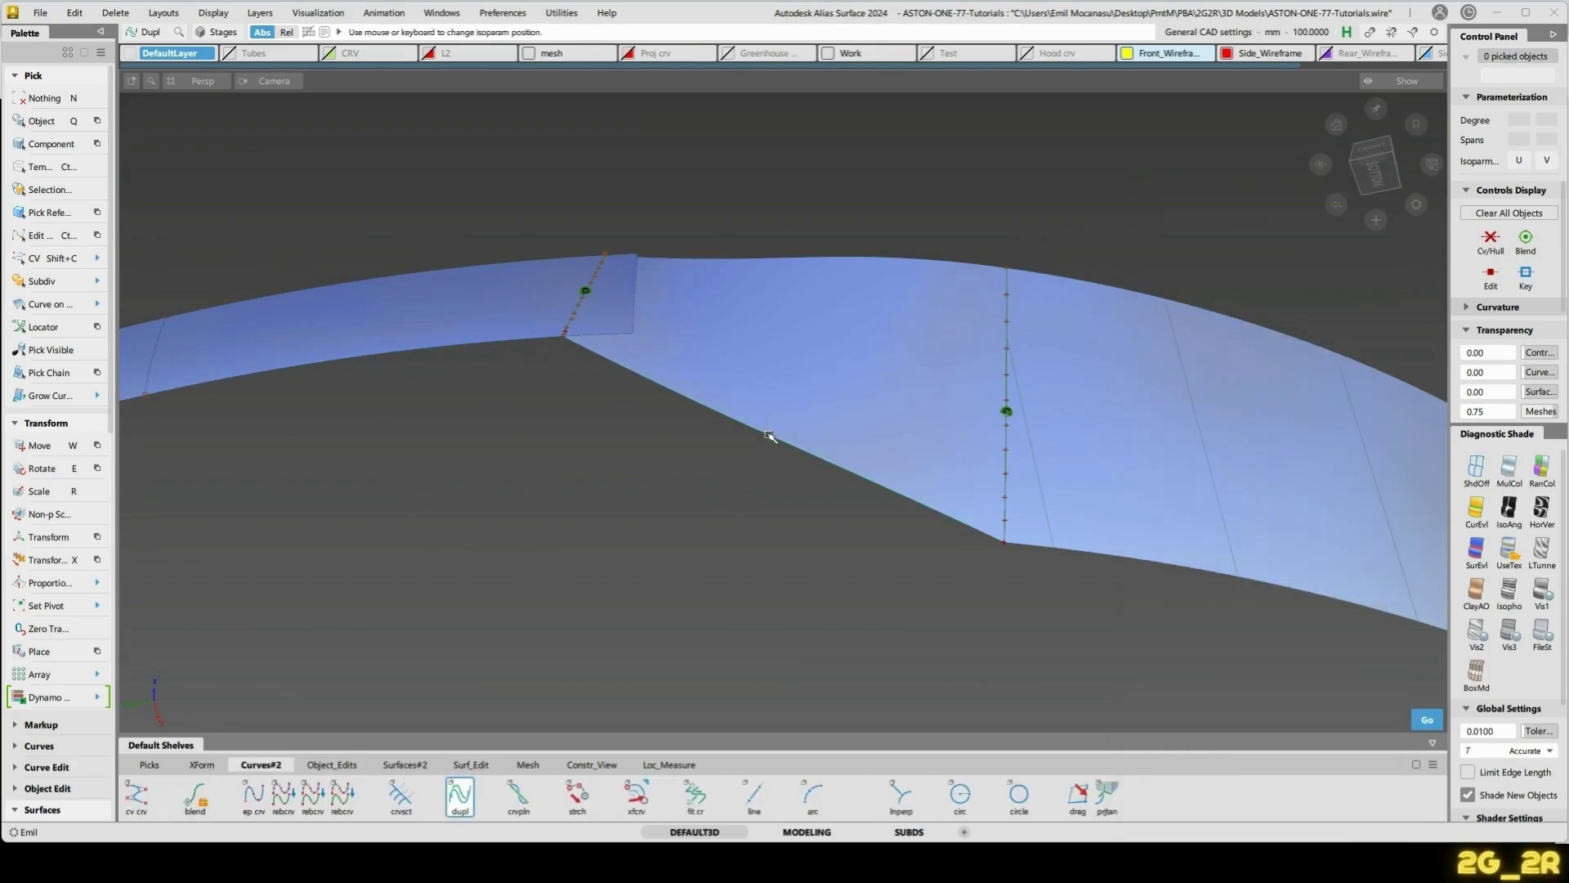
left_click(845, 442)
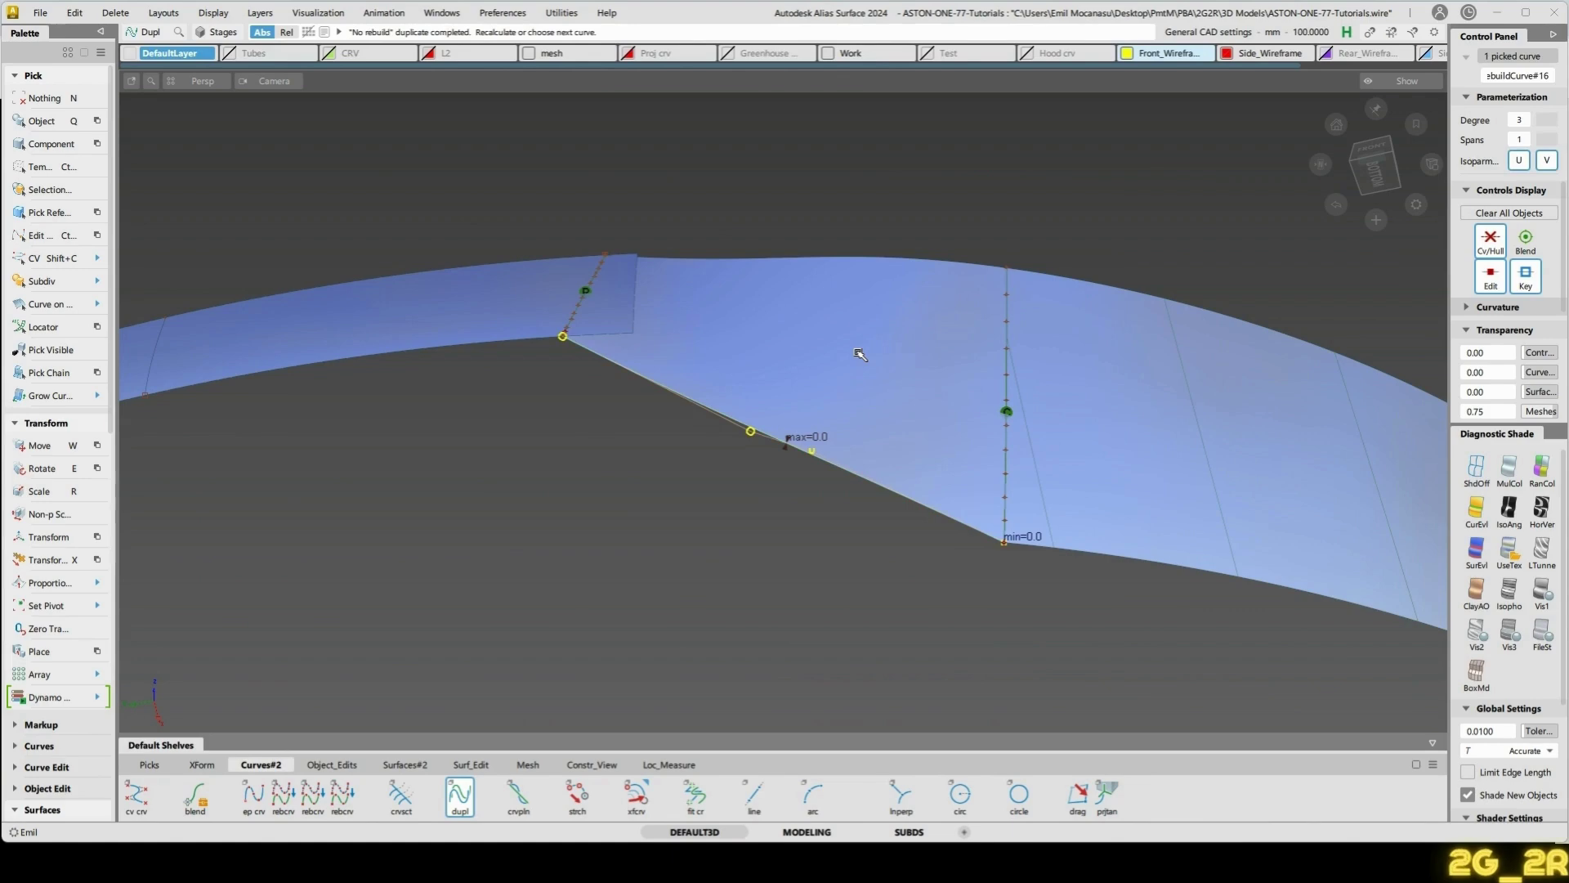
key("ctrl+z")
- Set the blend's Side 1 and Side 2 shape values to 1.0000
left_click(858, 353)
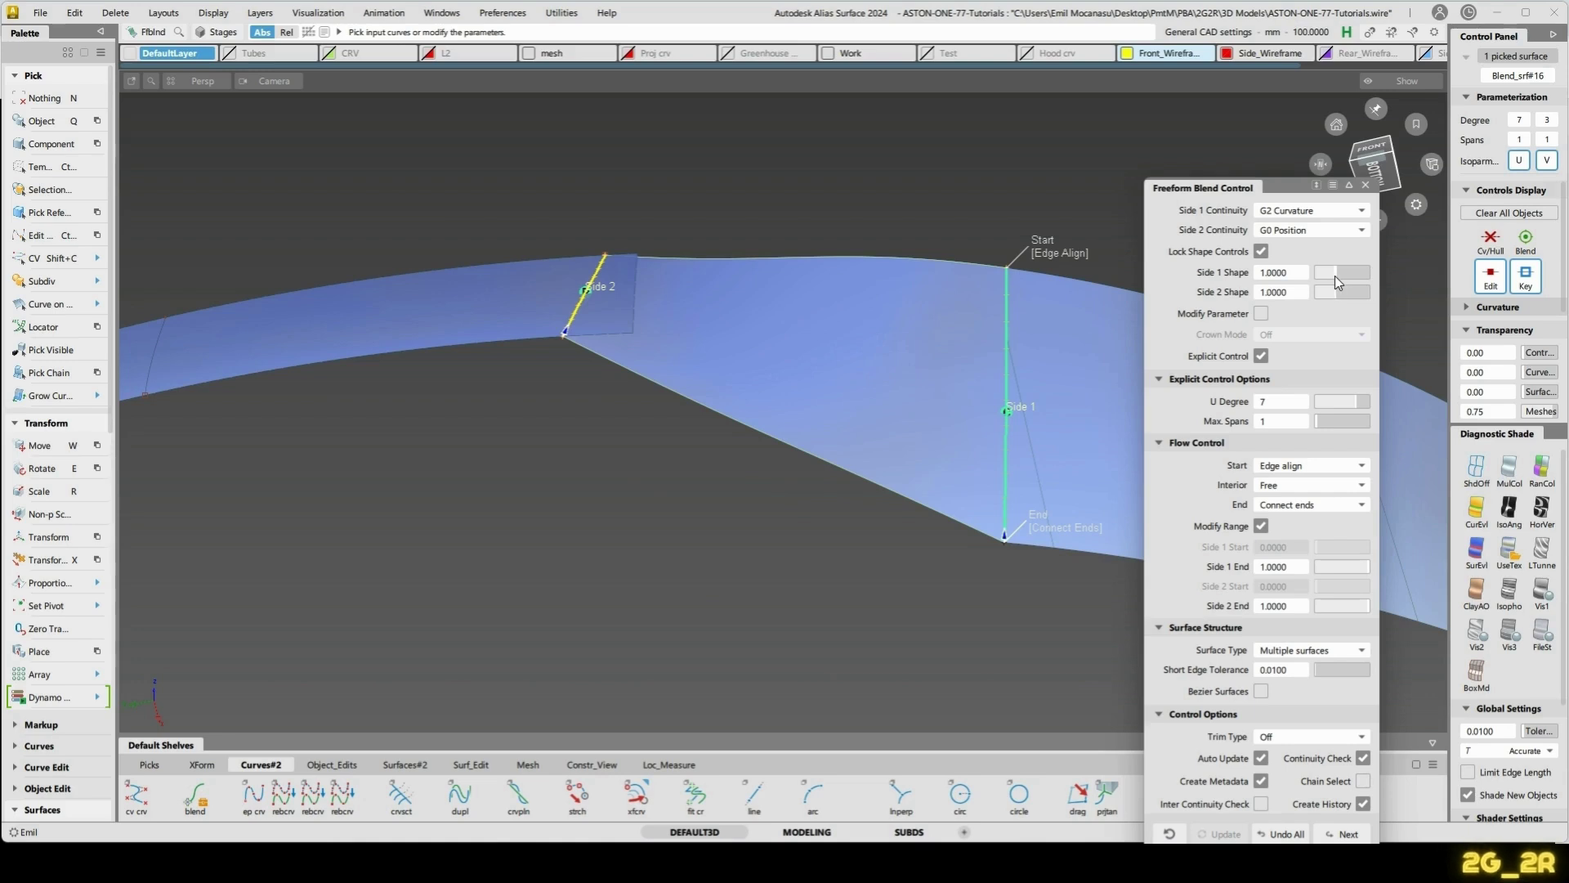
left_click_drag(804, 368, 814, 485, "alt+shift")
key("n")
- Duplicate the lower edge of the reshaped blend surface as a separate curve
left_click(461, 794)
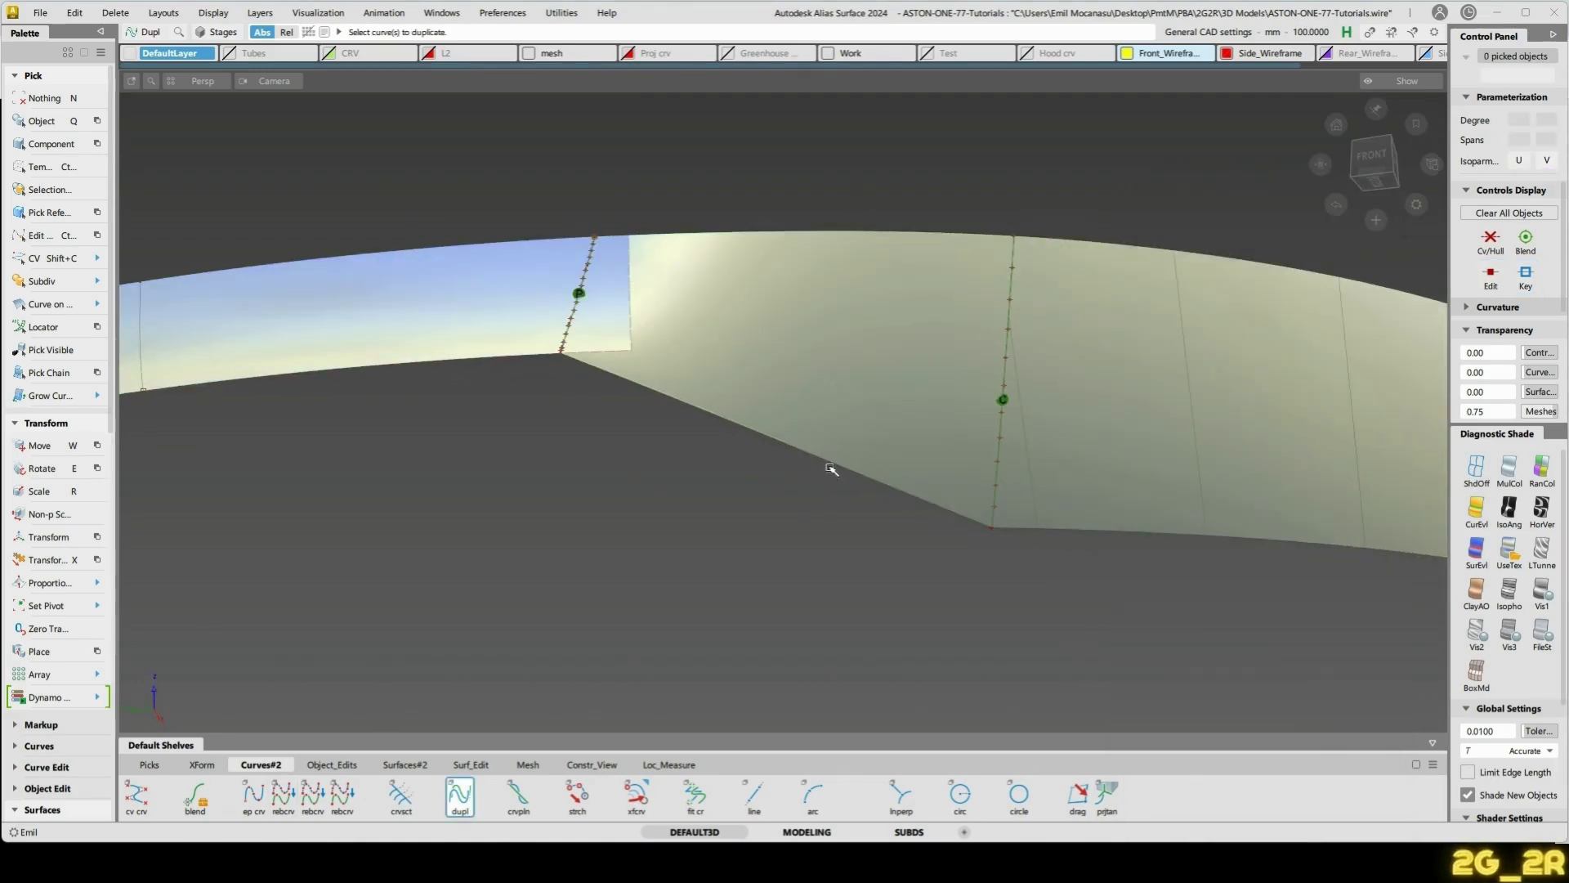
left_click(828, 440)
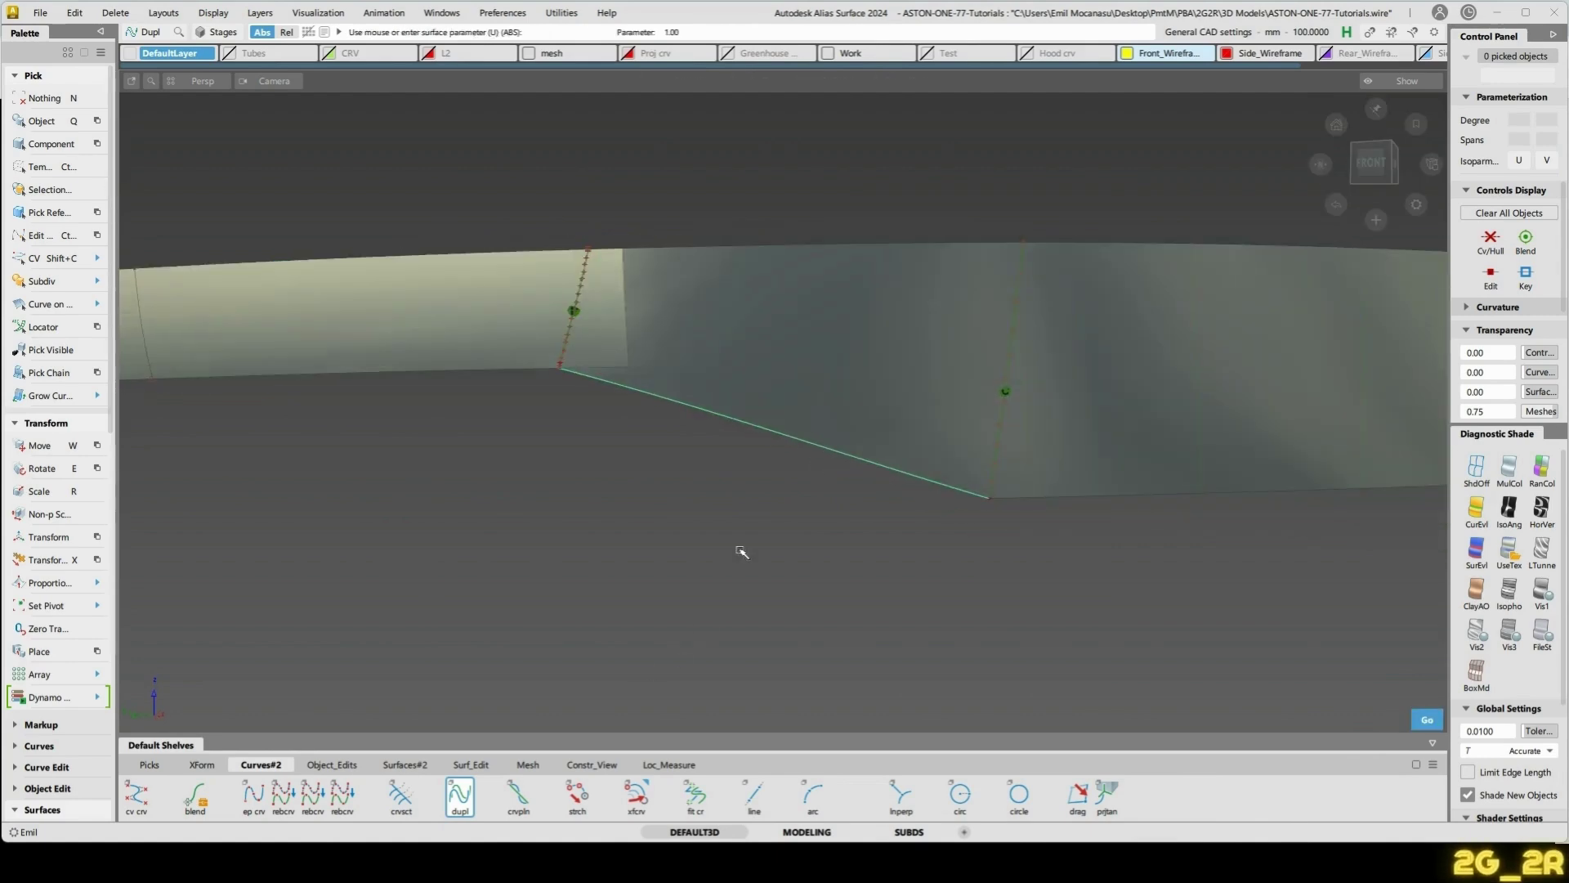
key("space")
key("n")
- Delete the freeform blend surface, keeping the curve duplicated from its lower edge
left_click(801, 357)
left_click_drag(656, 347, 794, 354, "ctrl+shift")
key("Delete")
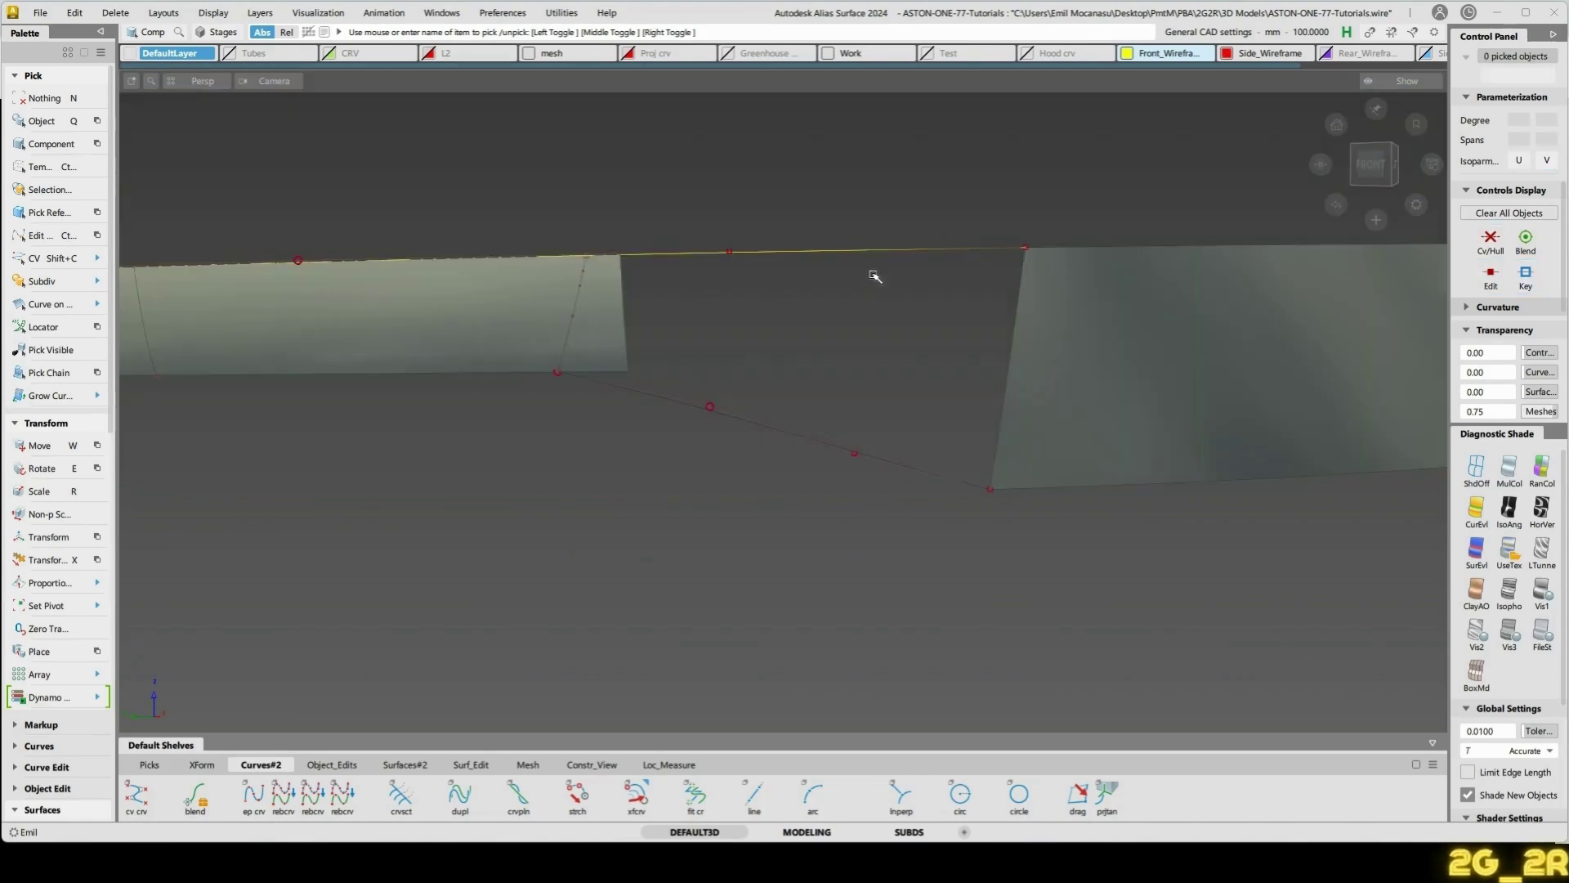
- Build a rail surface across the gap, using the two slanted curves as generations and the upper and lower curves as rails
left_click_drag(872, 270, 868, 304, "alt+shift")
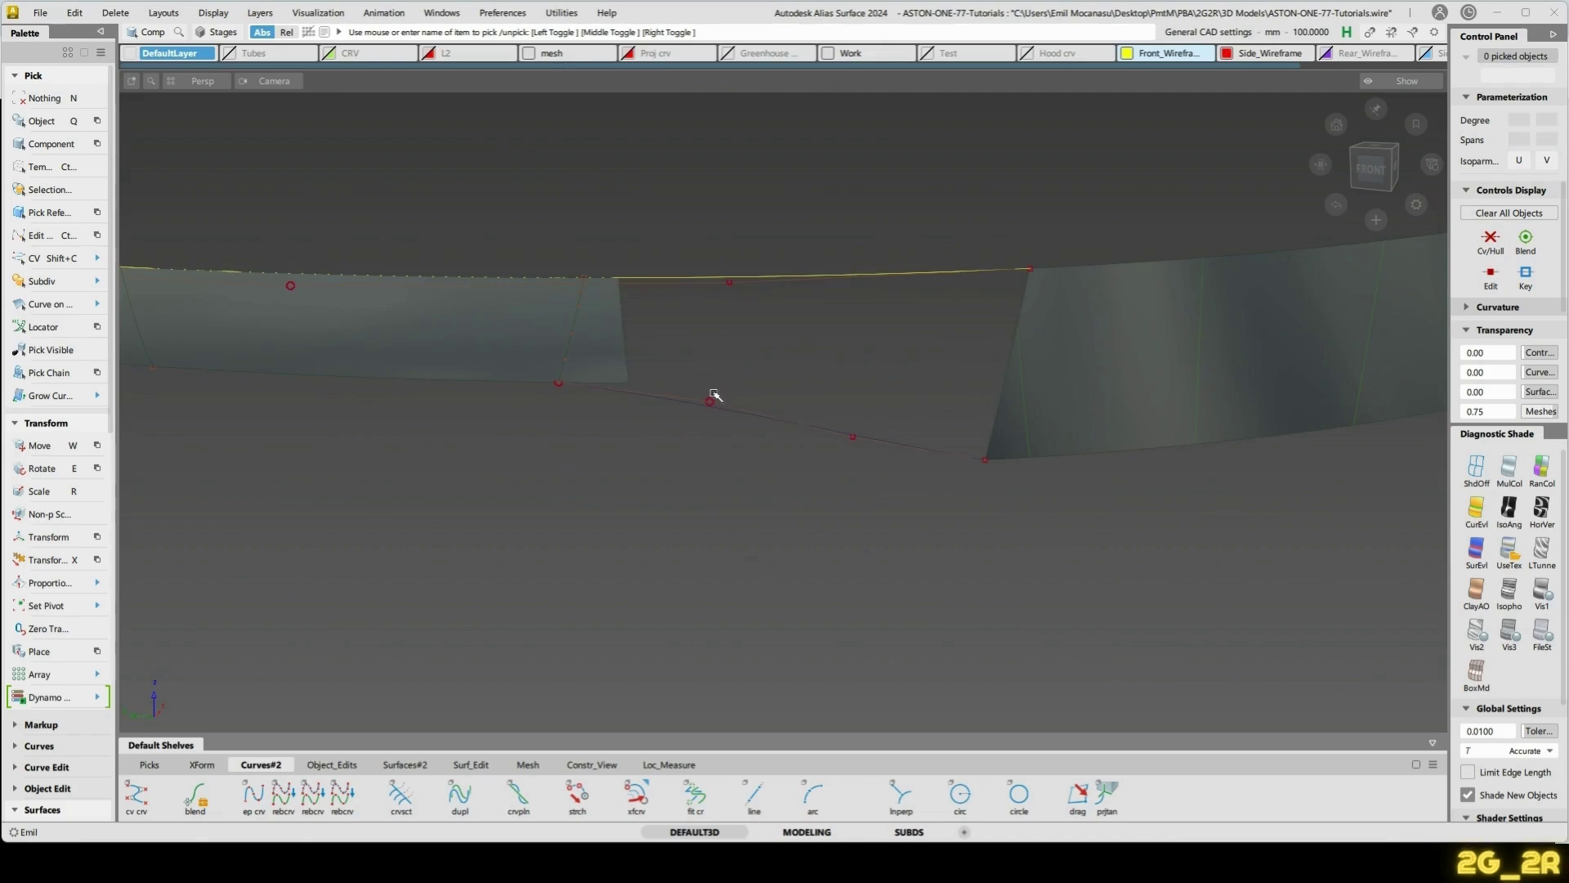
middle_click_drag(715, 393, 665, 393, "ctrl+shift")
left_click_drag(653, 383, 652, 378, "ctrl+shift")
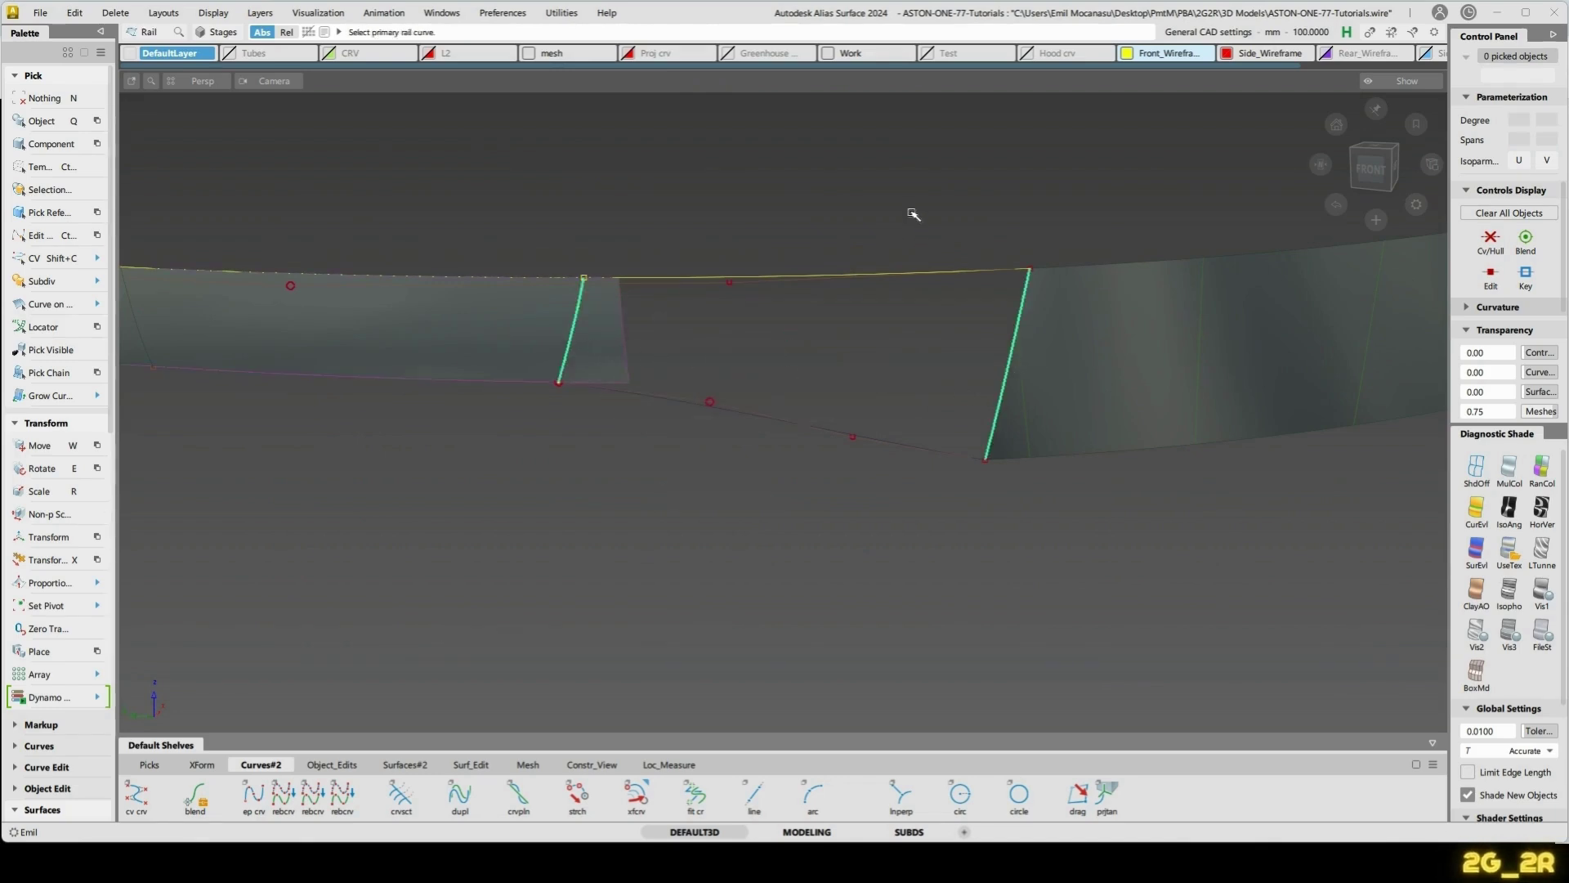
left_click(913, 278)
left_click(872, 438)
left_click_drag(872, 439, 869, 348, "alt+shift")
key("space")
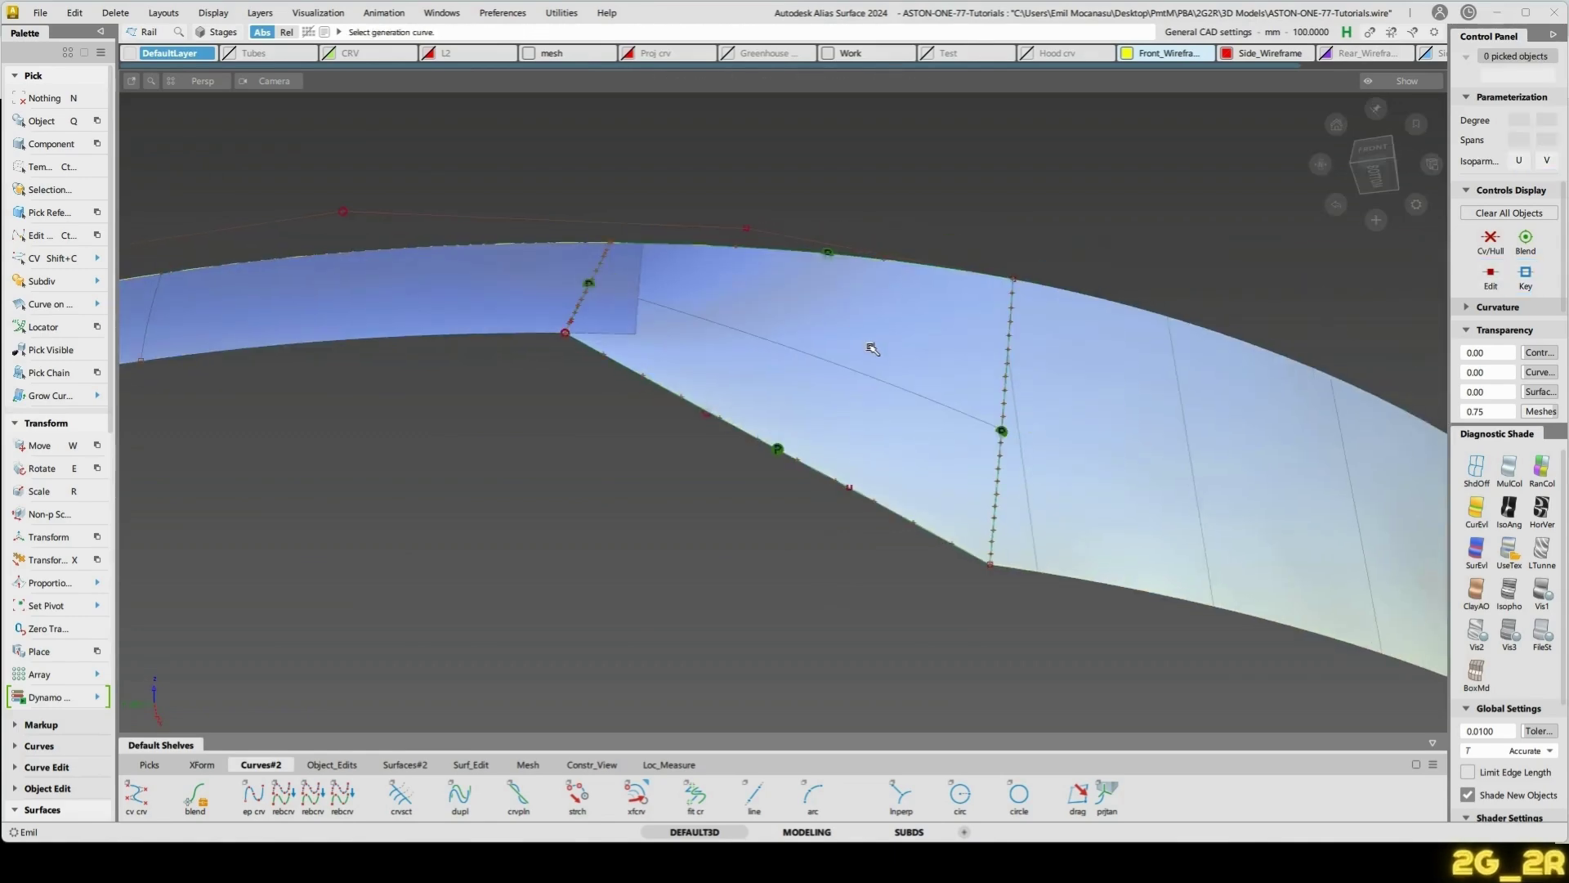
- Enable explicit control on the rail surface and set its Generation 1 continuity to G2 Curvature
left_click(870, 354)
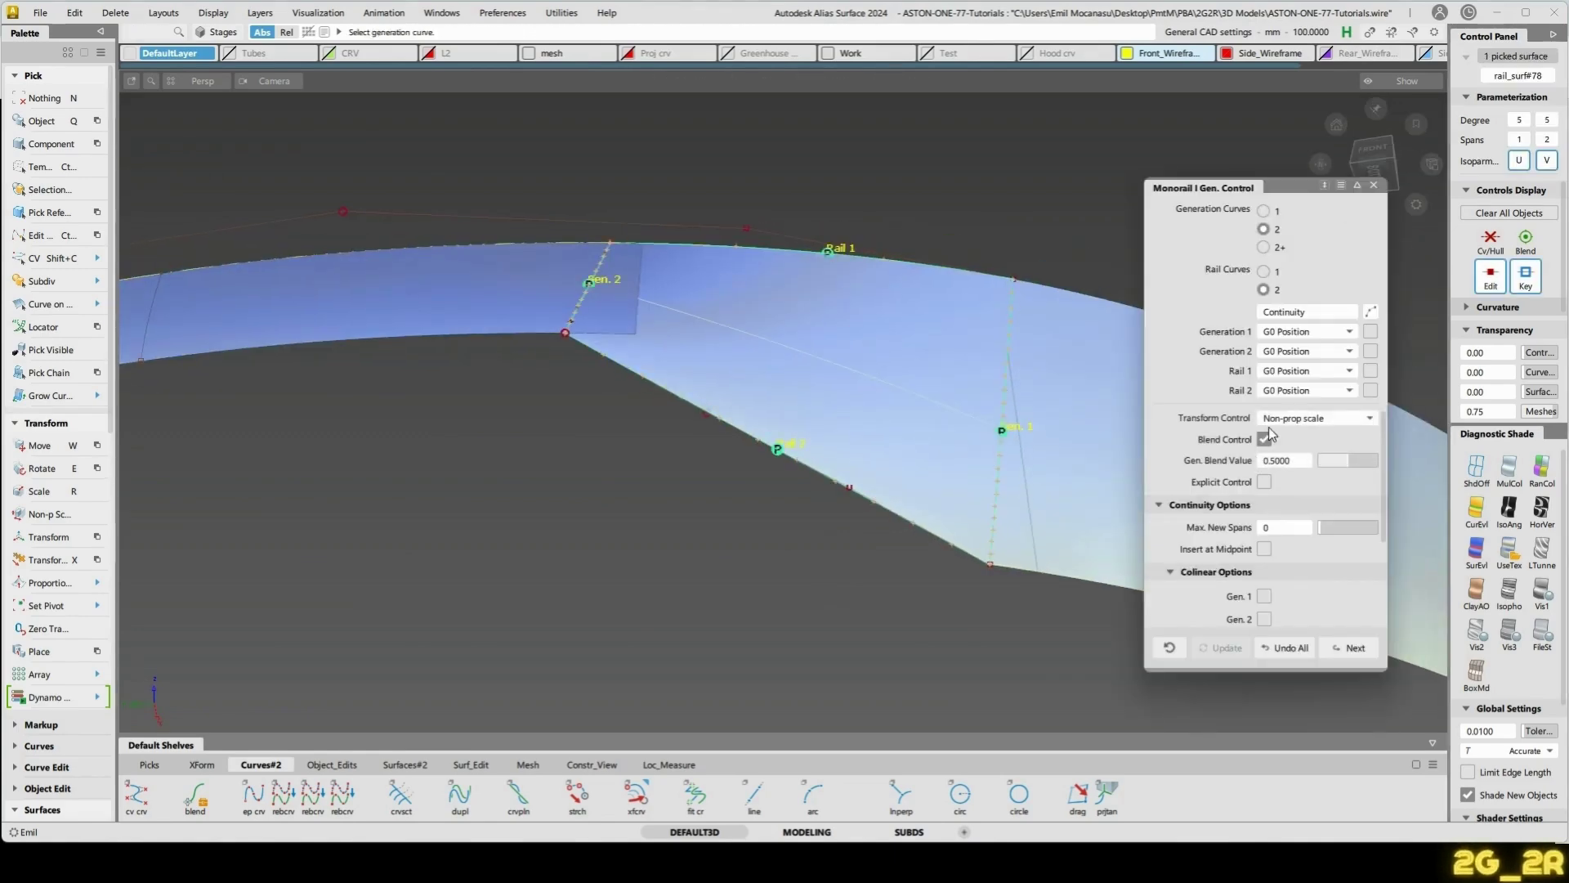
left_click(1265, 482)
middle_click_drag(1145, 469, 1100, 448, "alt+shift")
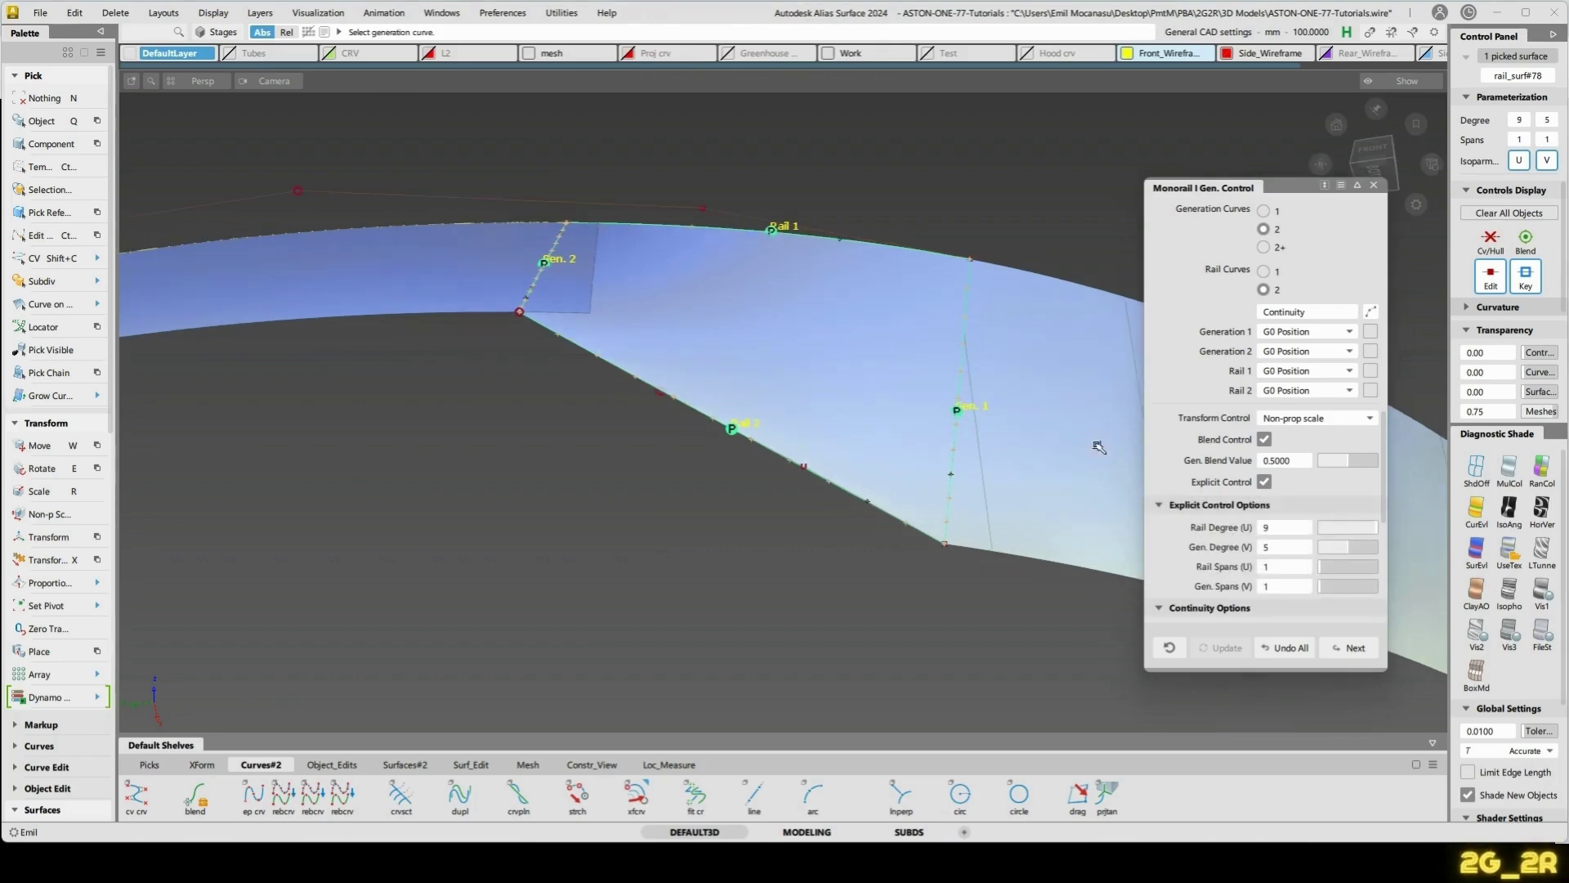
left_click(1307, 335)
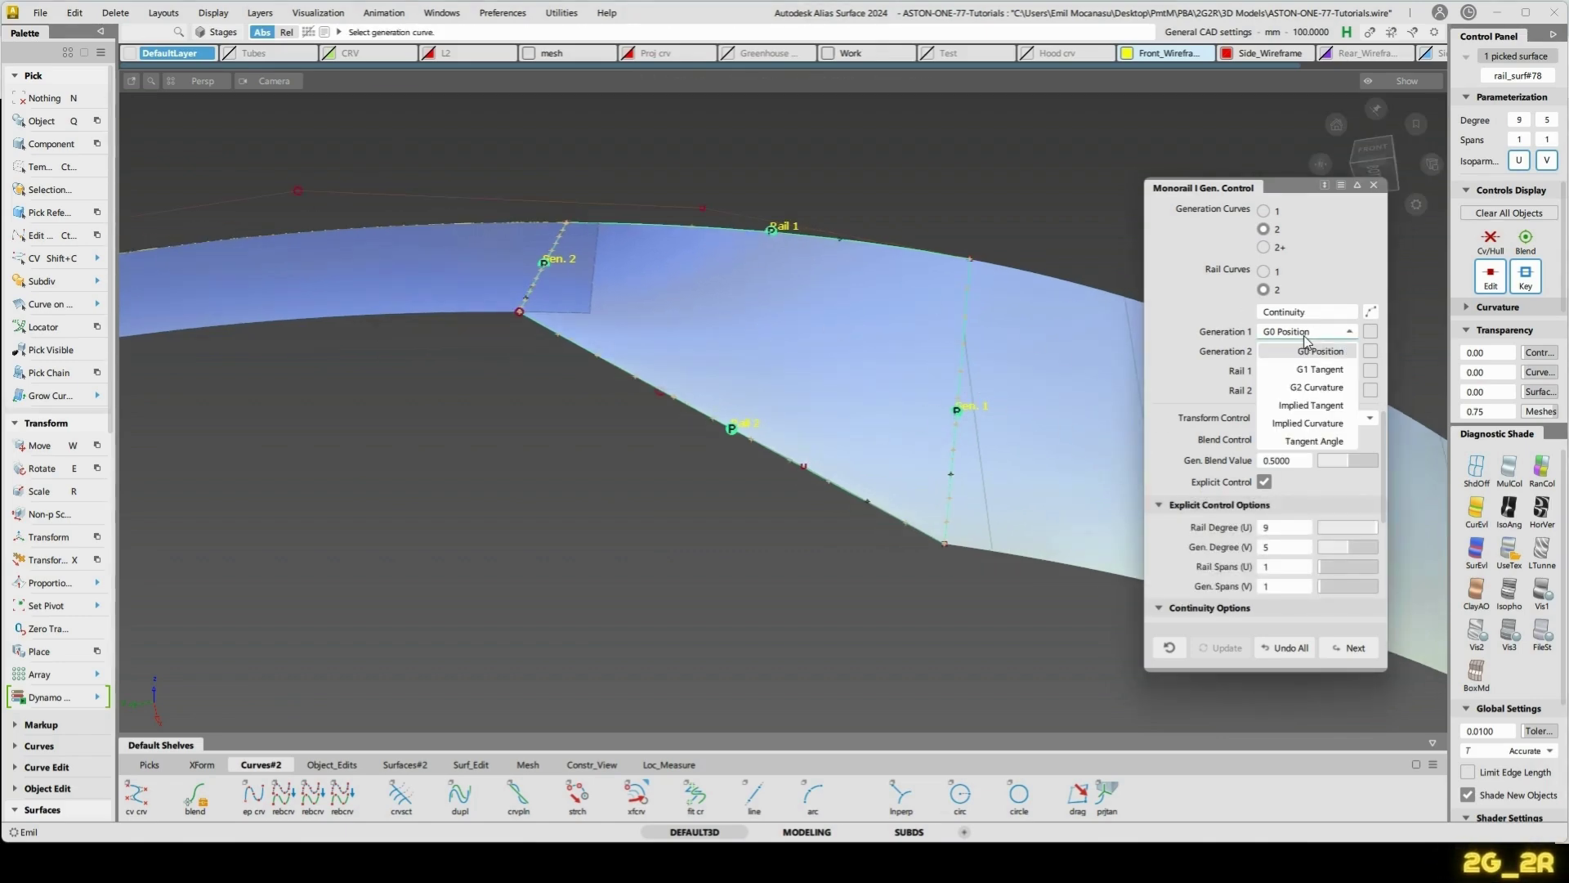
left_click(1316, 387)
middle_click_drag(965, 575, 922, 518, "alt+shift")
mouse_move(922, 518)
left_mouse_down("alt+shift")
mouse_move(887, 515)
mouse_move(904, 346)
mouse_move(943, 357)
left_mouse_up("alt+shift")
- Trim the long strip surface back to its slanted curve, where the rail surface begins
key("n")
left_click(335, 242)
key("space")
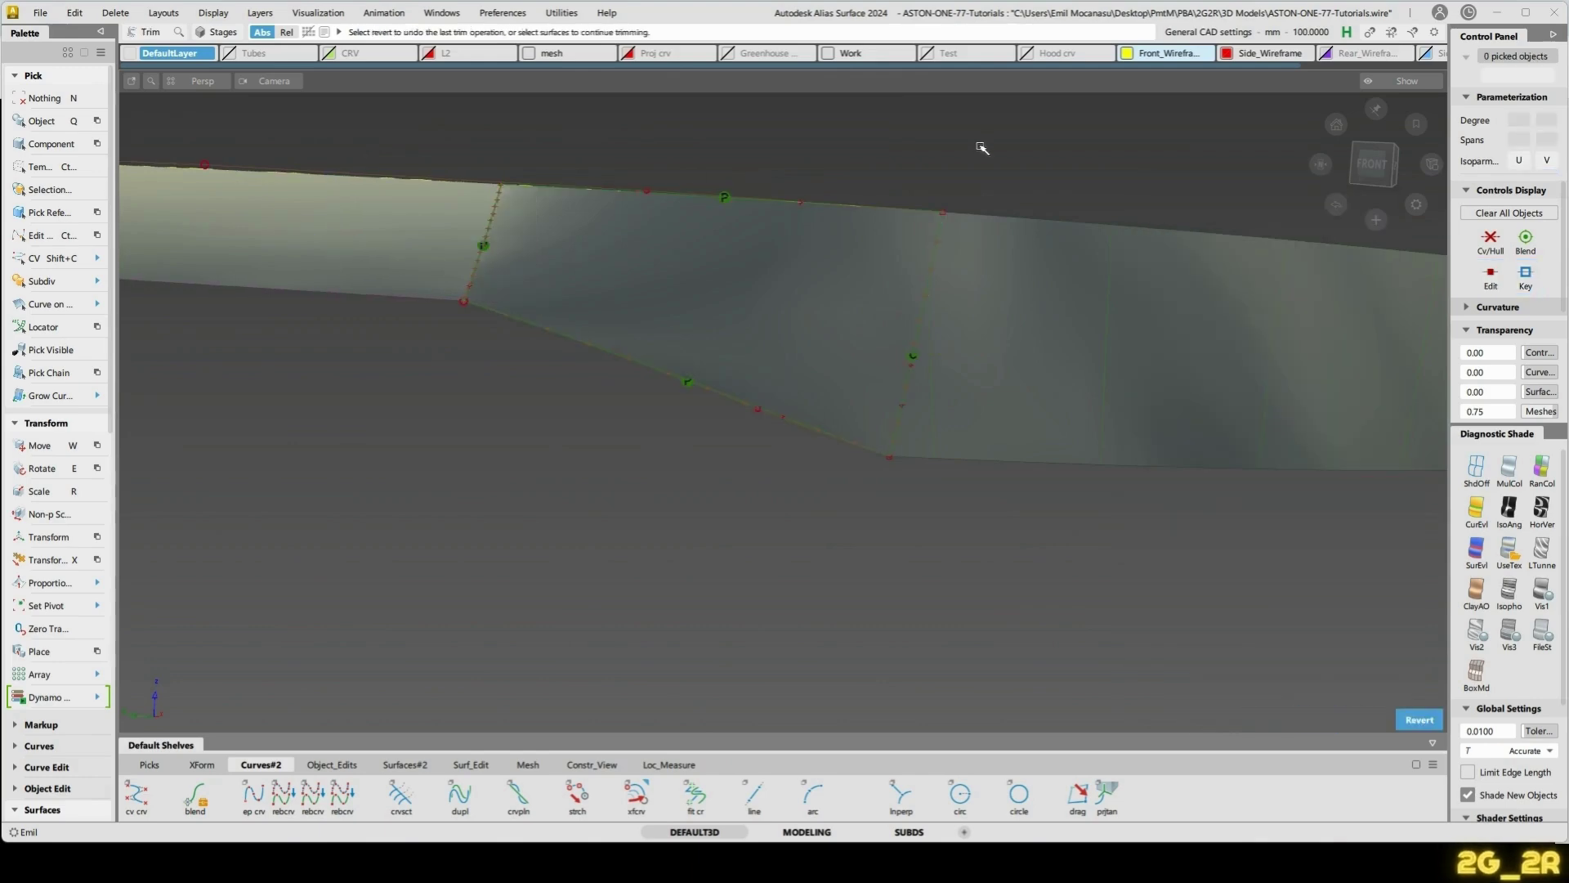
- Turn off shading and apply Y-axis-aligned cross sections to the rail surface
mouse_move(1185, 336)
left_mouse_down("alt+shift")
mouse_move(1019, 466)
mouse_move(1062, 494)
mouse_move(901, 470)
mouse_move(657, 351)
mouse_move(694, 340)
mouse_move(621, 163)
left_mouse_up("alt+shift")
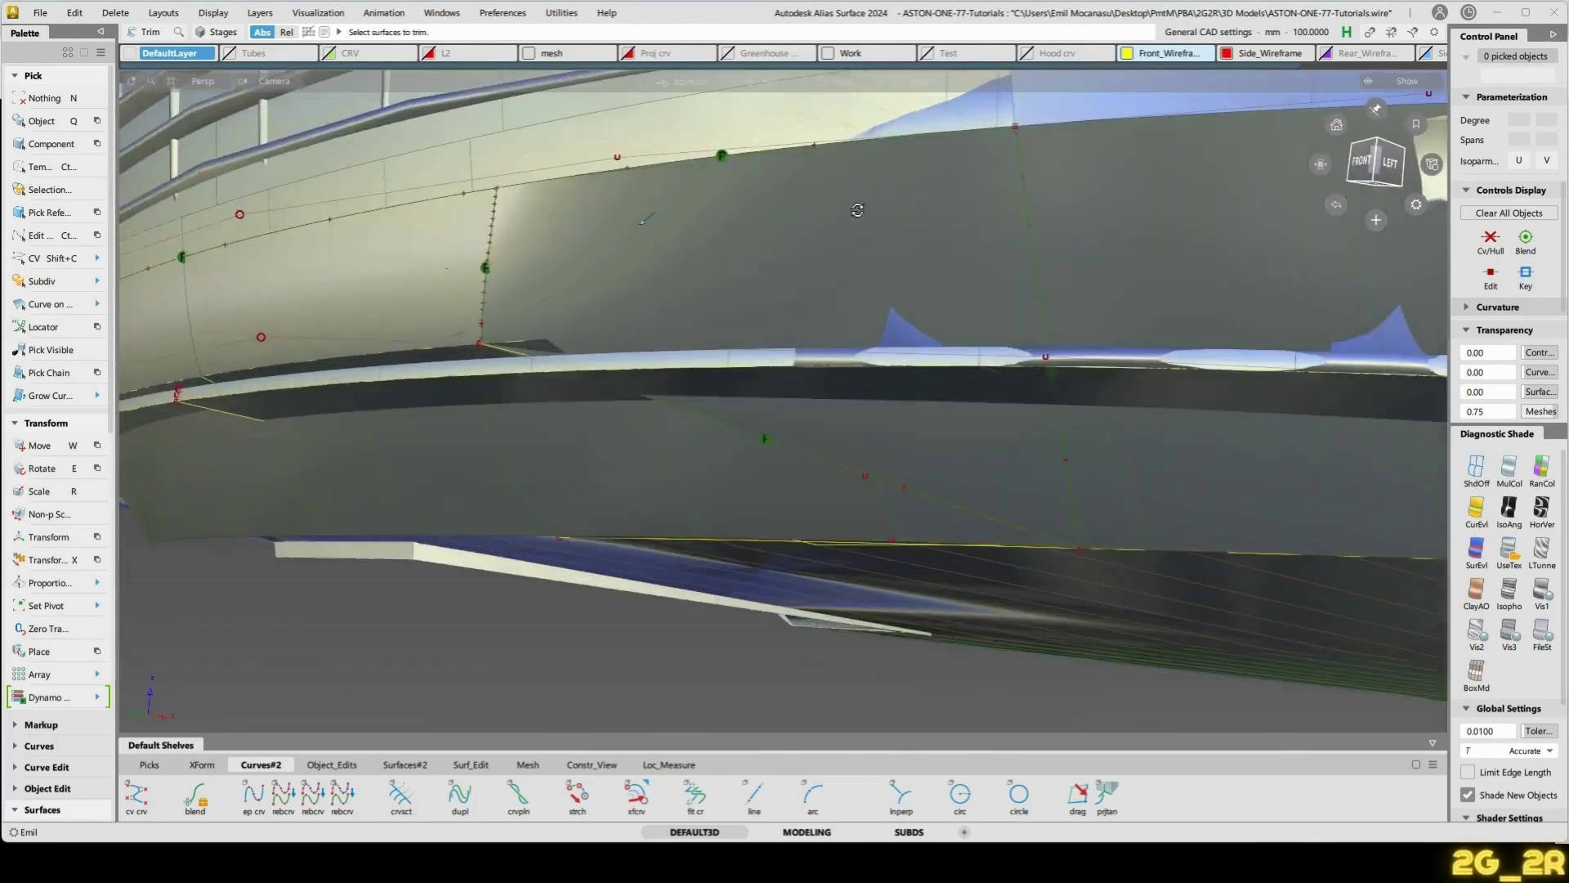
left_click(1475, 468)
left_click_drag(748, 311, 793, 308, "ctrl+shift")
left_click(746, 316)
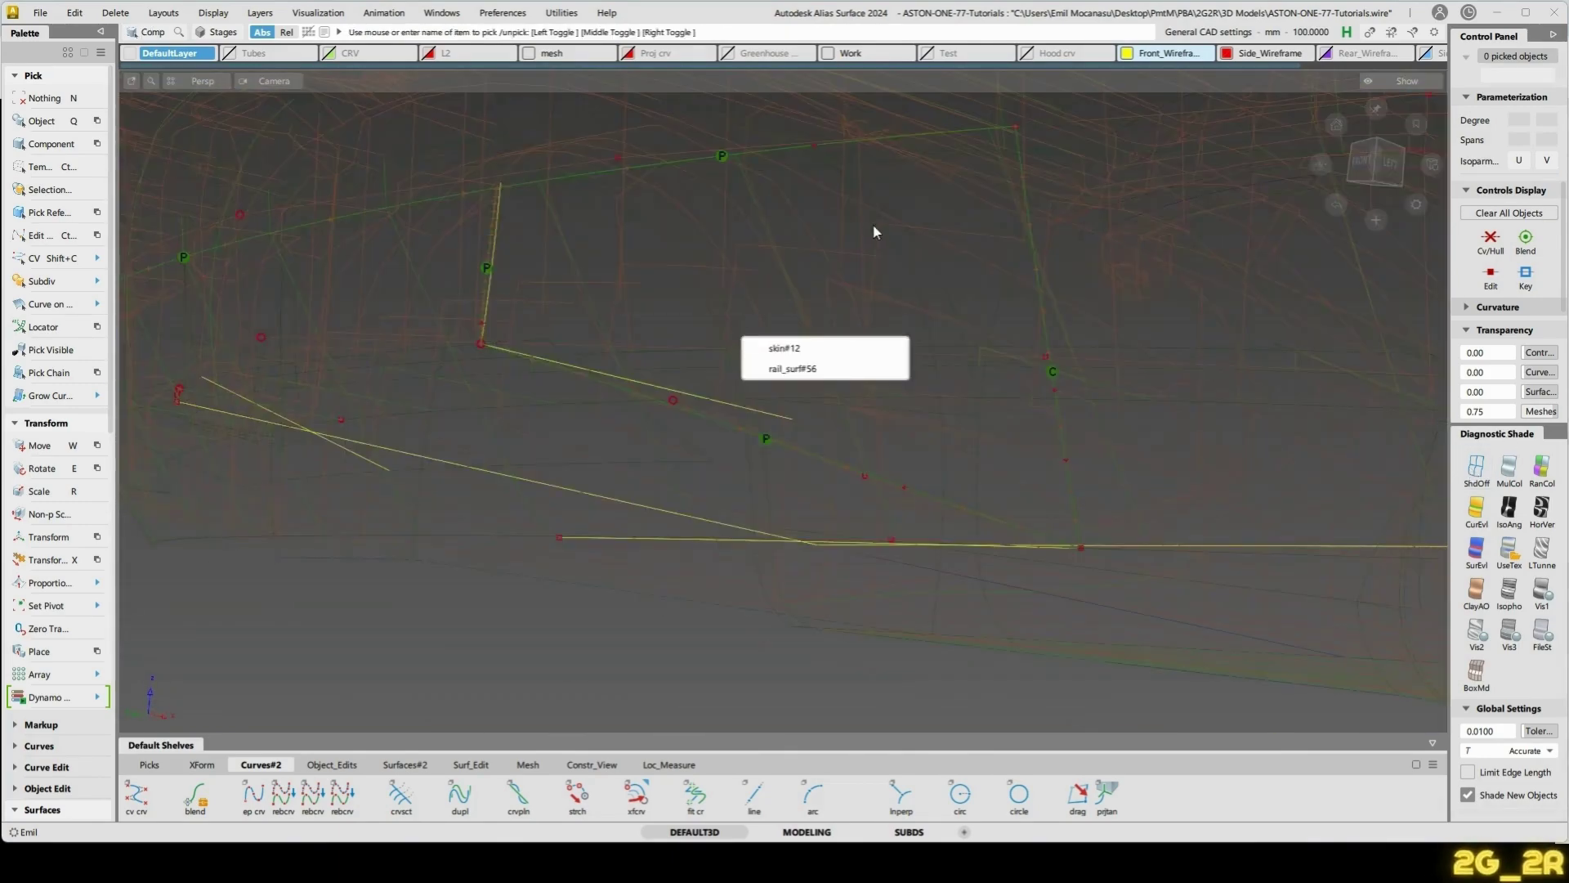
left_click_drag(876, 232, 780, 351, "alt+shift")
left_click_drag(566, 296, 409, 685, "ctrl+shift")
left_click(719, 279)
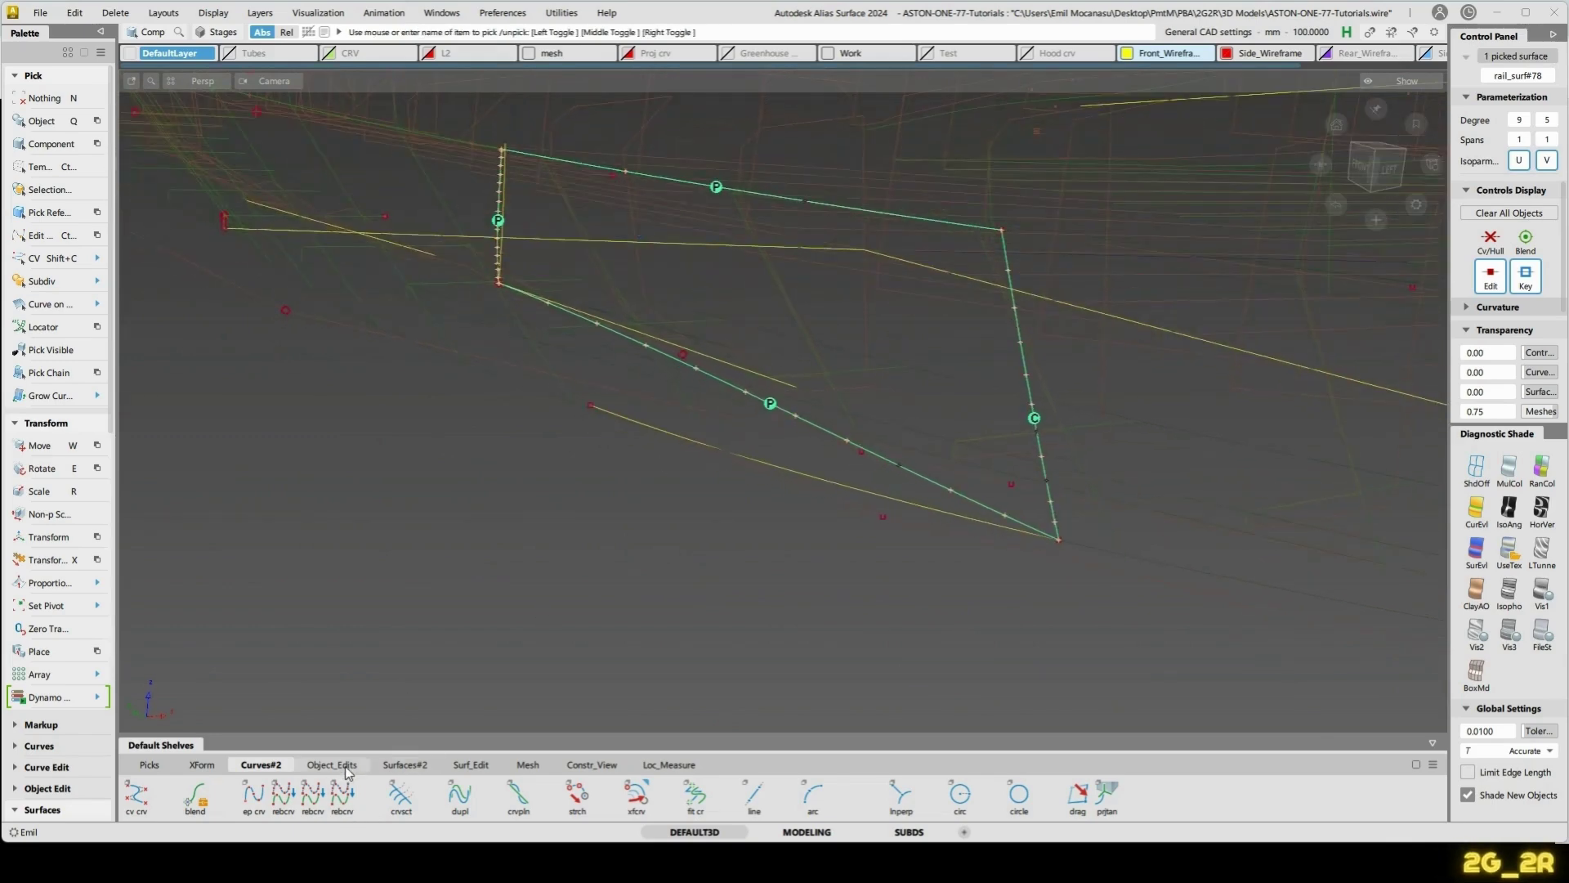
left_click(670, 765)
left_click(1284, 792)
left_click_drag(884, 404, 878, 419, "alt+shift")
key("n")
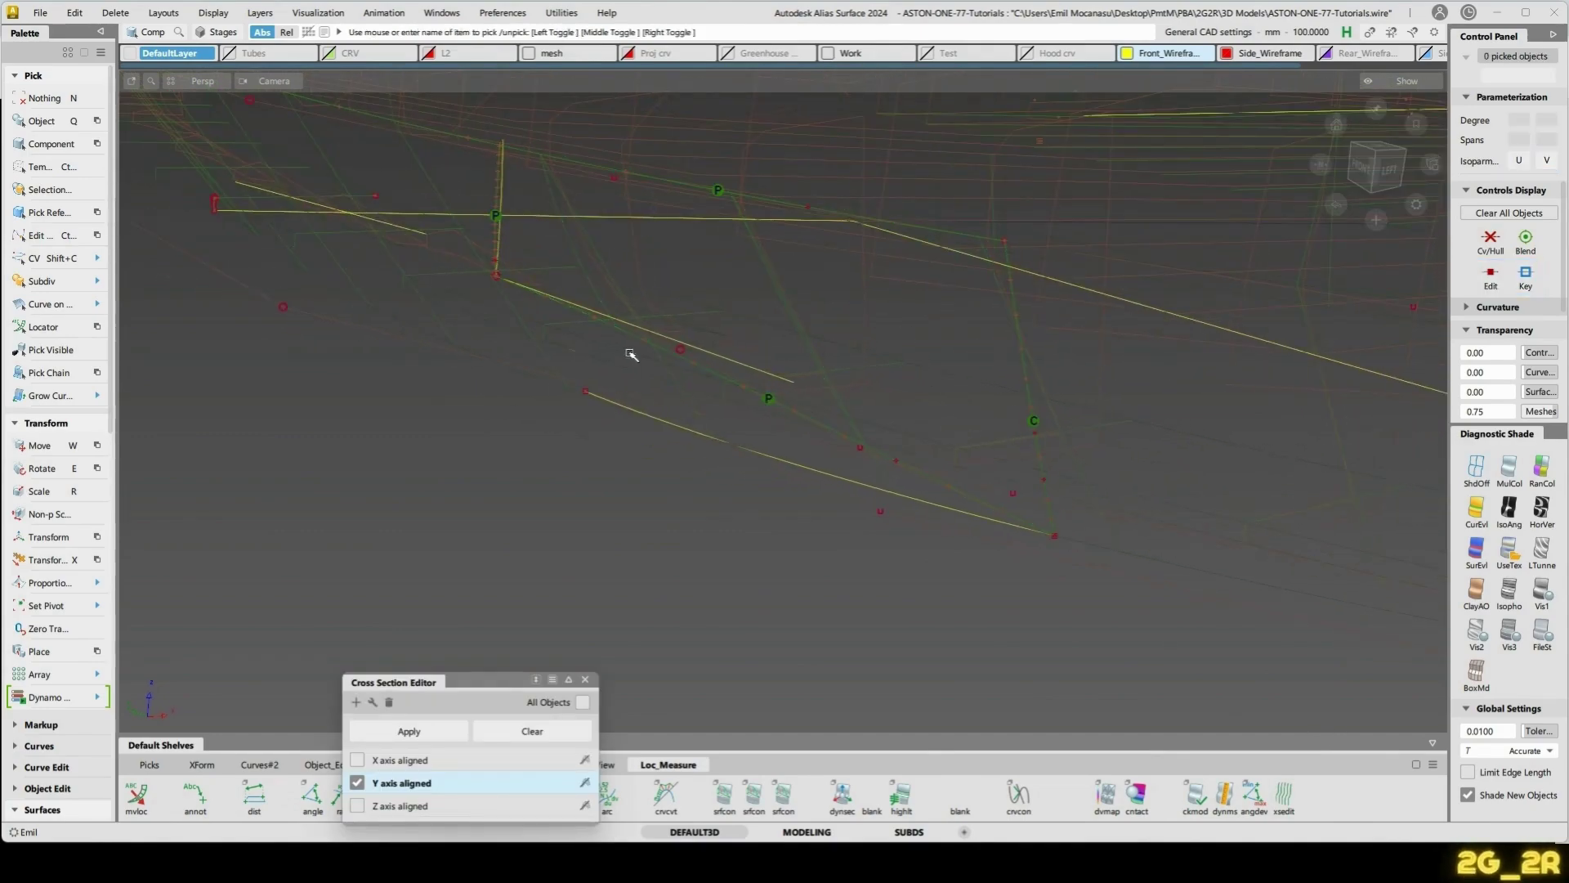
- Isolate the mesh, the rail surface and its lower rail curve, hiding all other geometry
key("q")
left_click(753, 148)
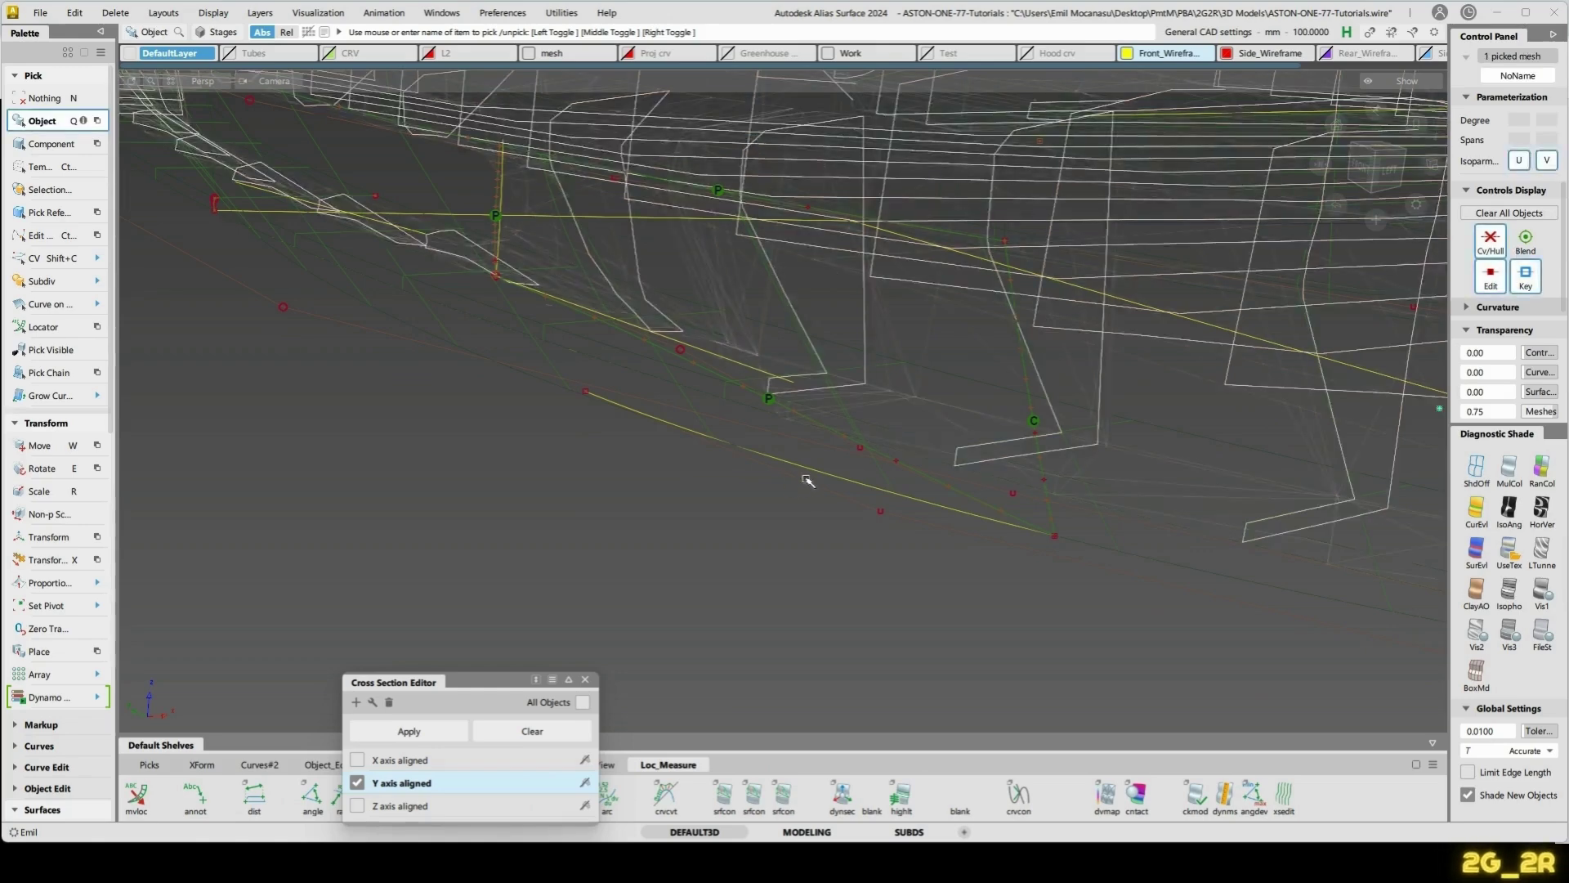
left_click_drag(804, 478, 818, 424, "ctrl+shift")
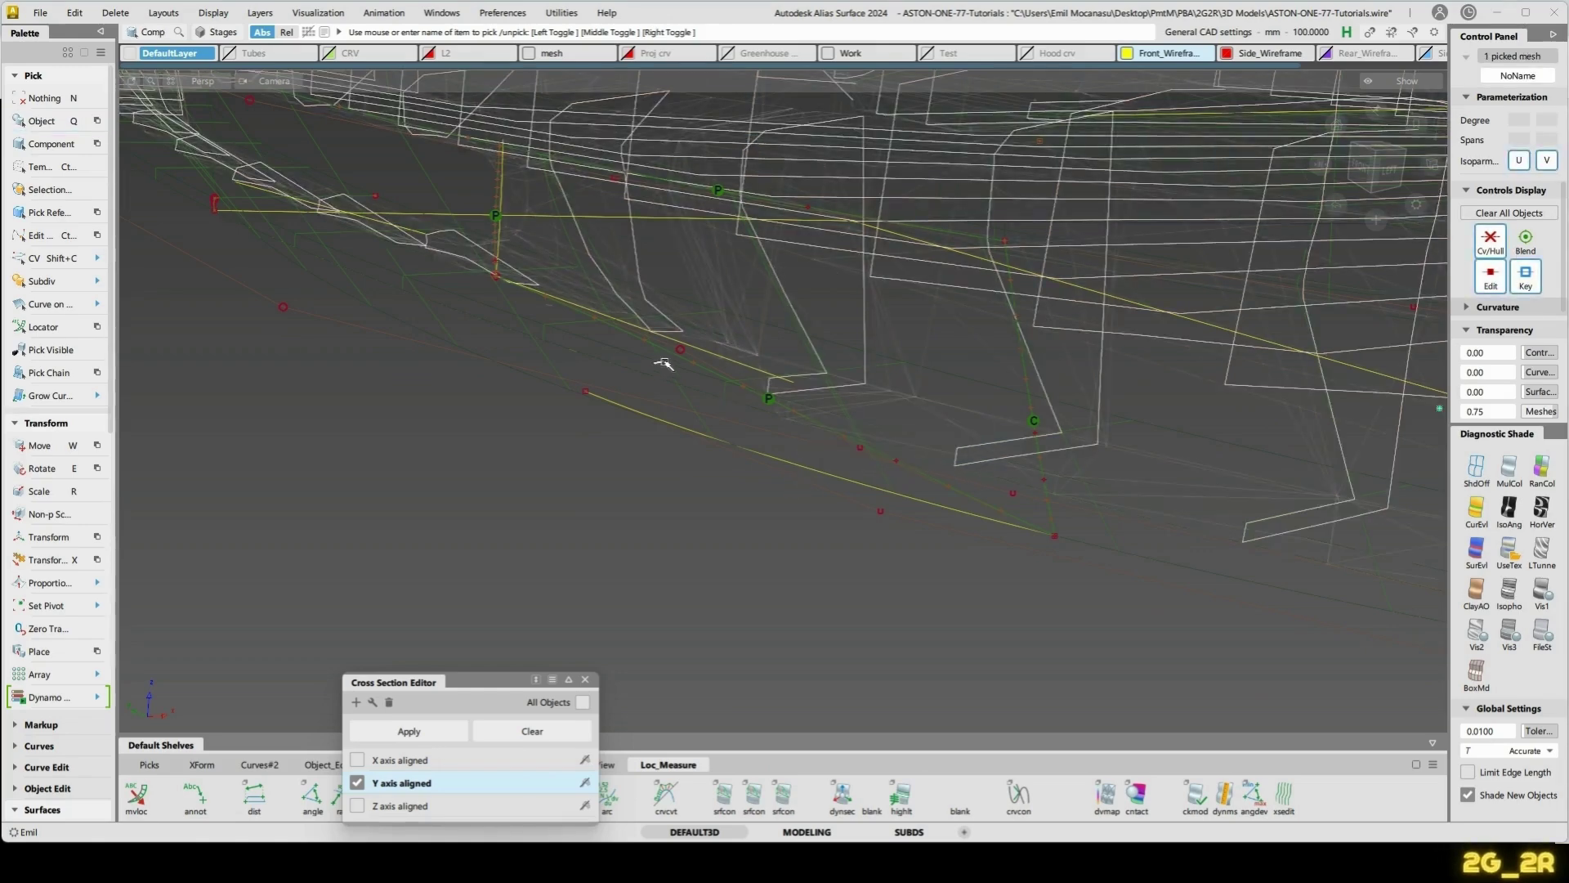
left_click(686, 360)
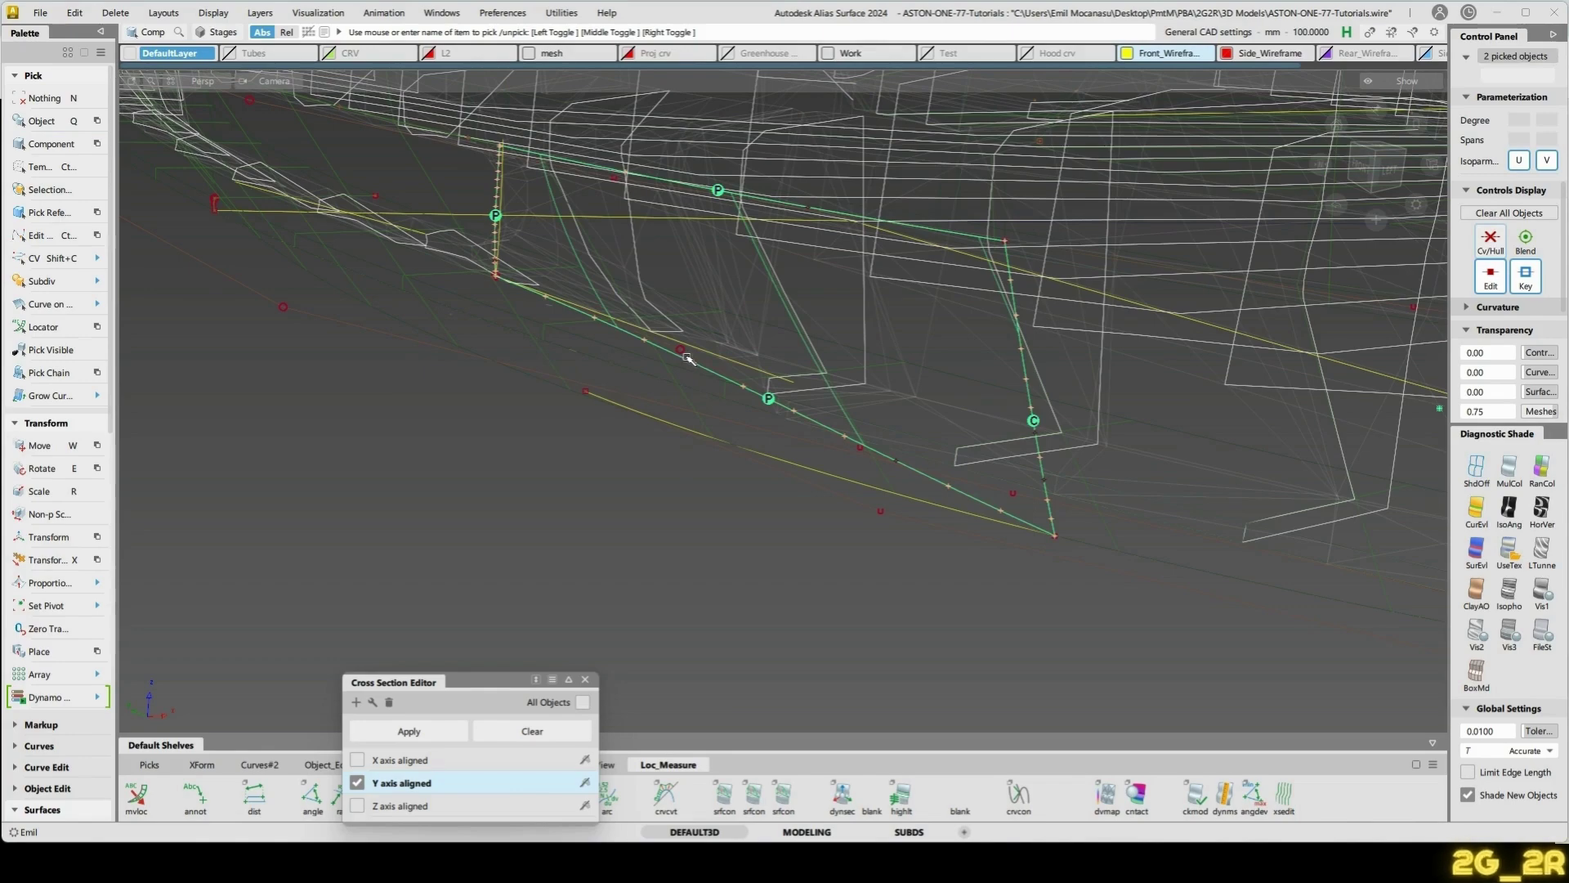
left_click(694, 358)
left_click(686, 357)
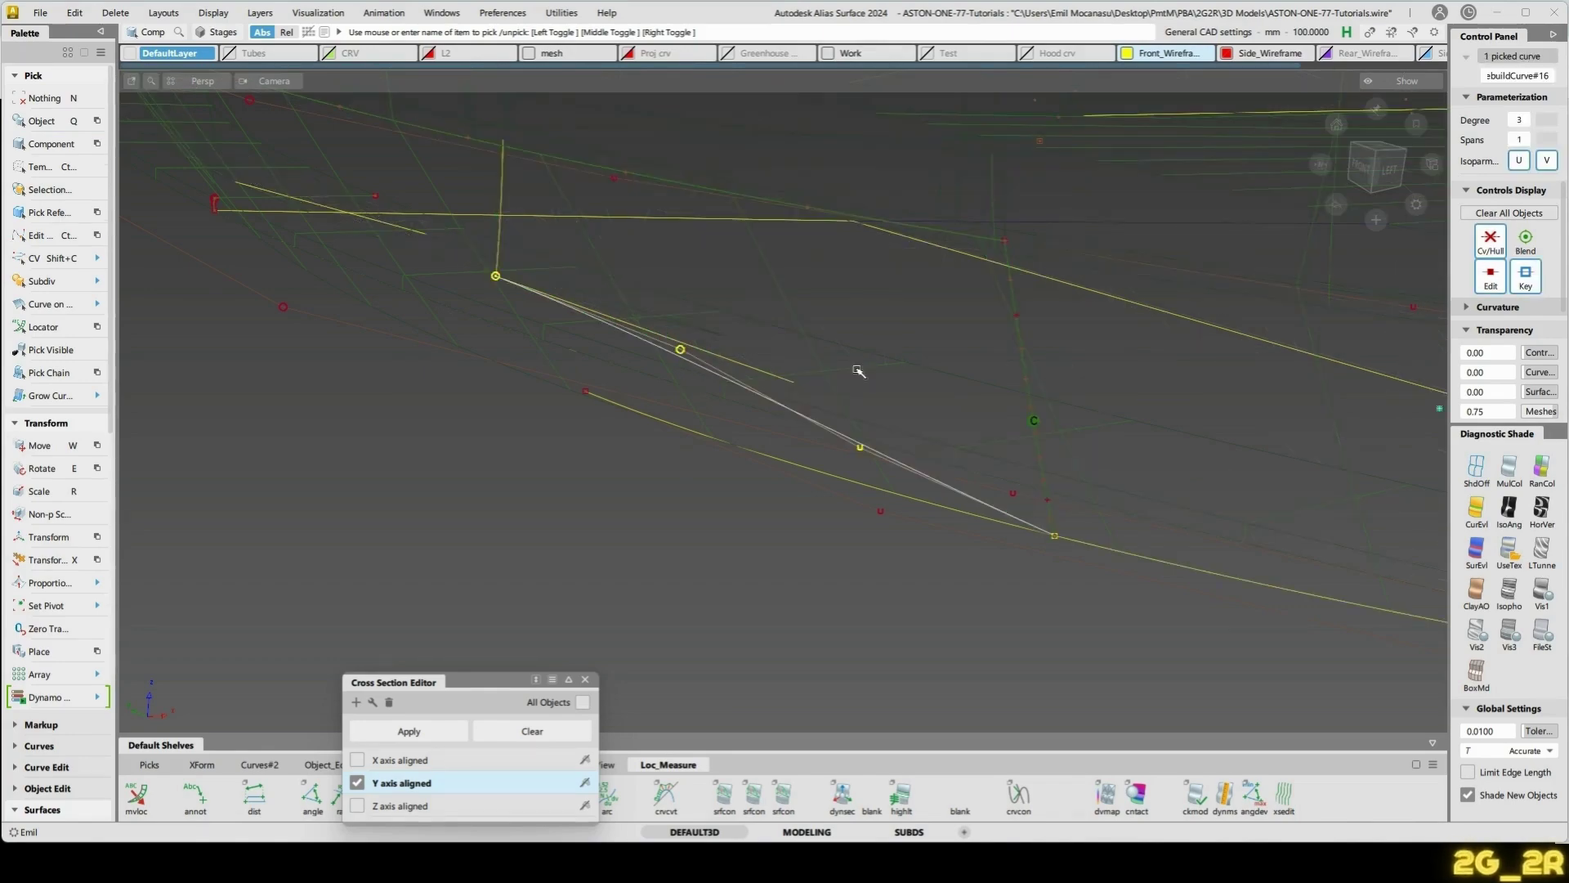
key("ctrl+h")
key("ctrl+shift+h")
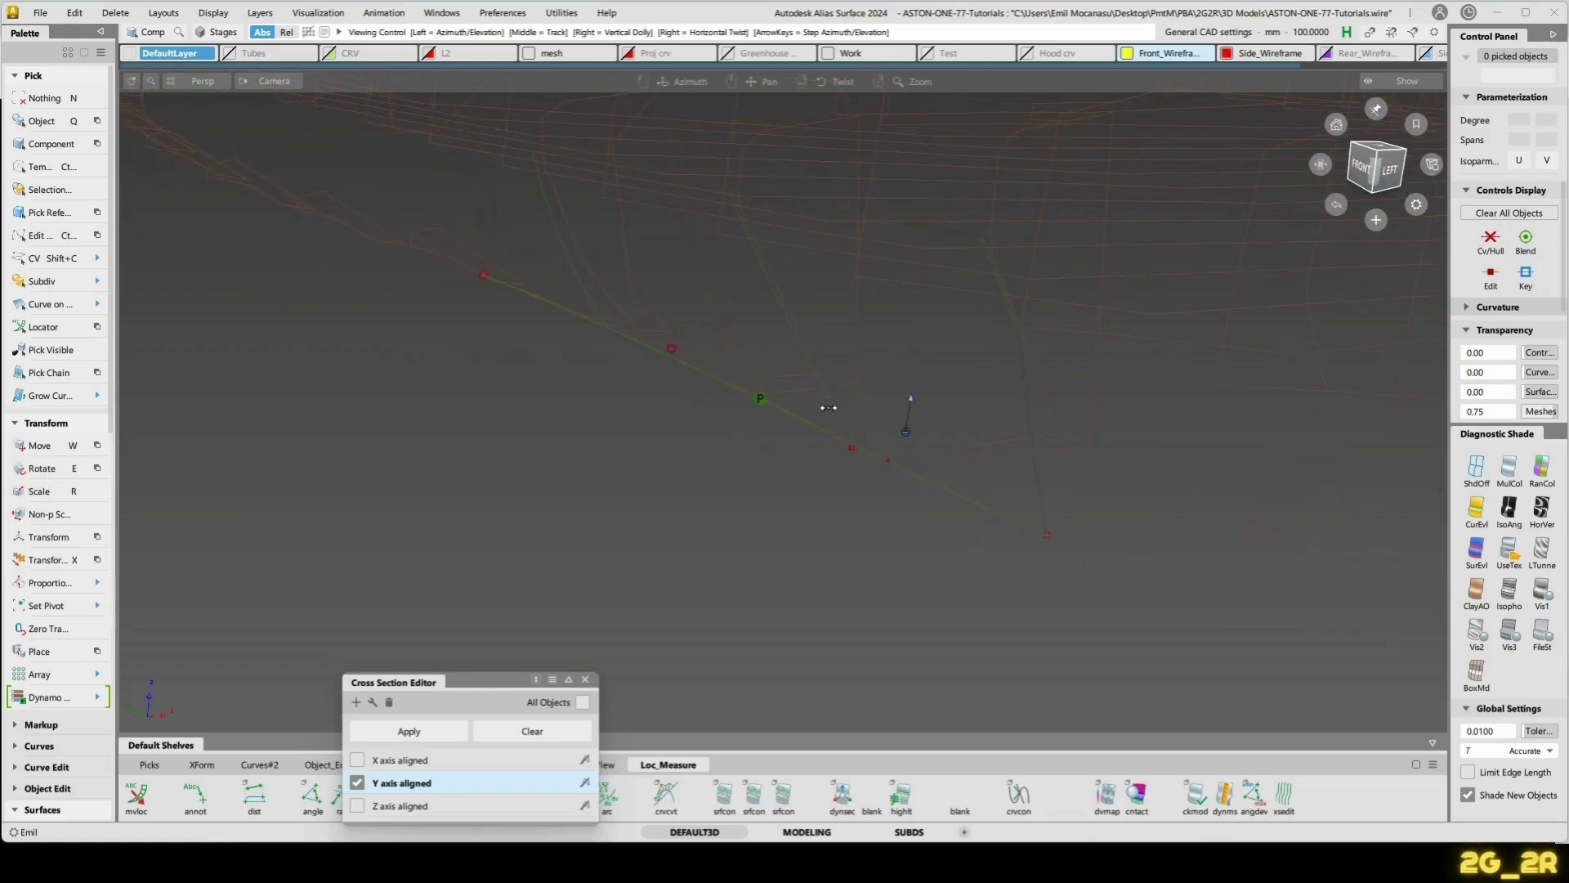
mouse_move(691, 378)
left_mouse_down("ctrl+shift")
mouse_move(883, 381)
mouse_move(924, 433)
mouse_move(918, 459)
mouse_move(1046, 439)
left_mouse_up("ctrl+shift")
key("n")
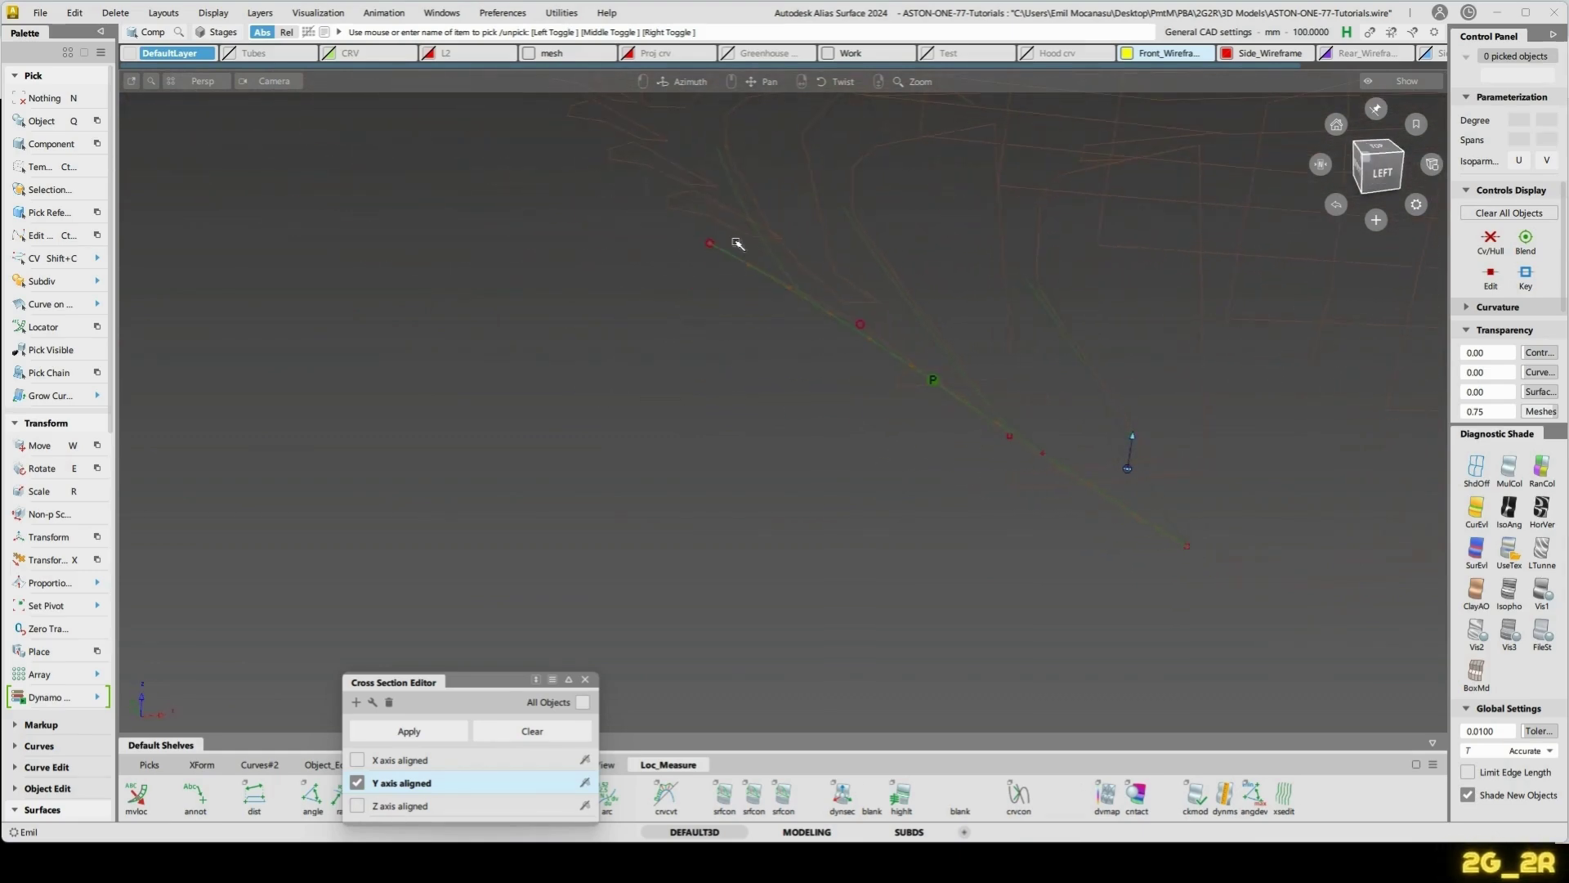
- Add the trimmed front strip surface from the hidden geometry to the isolated set
key("ctrl+h")
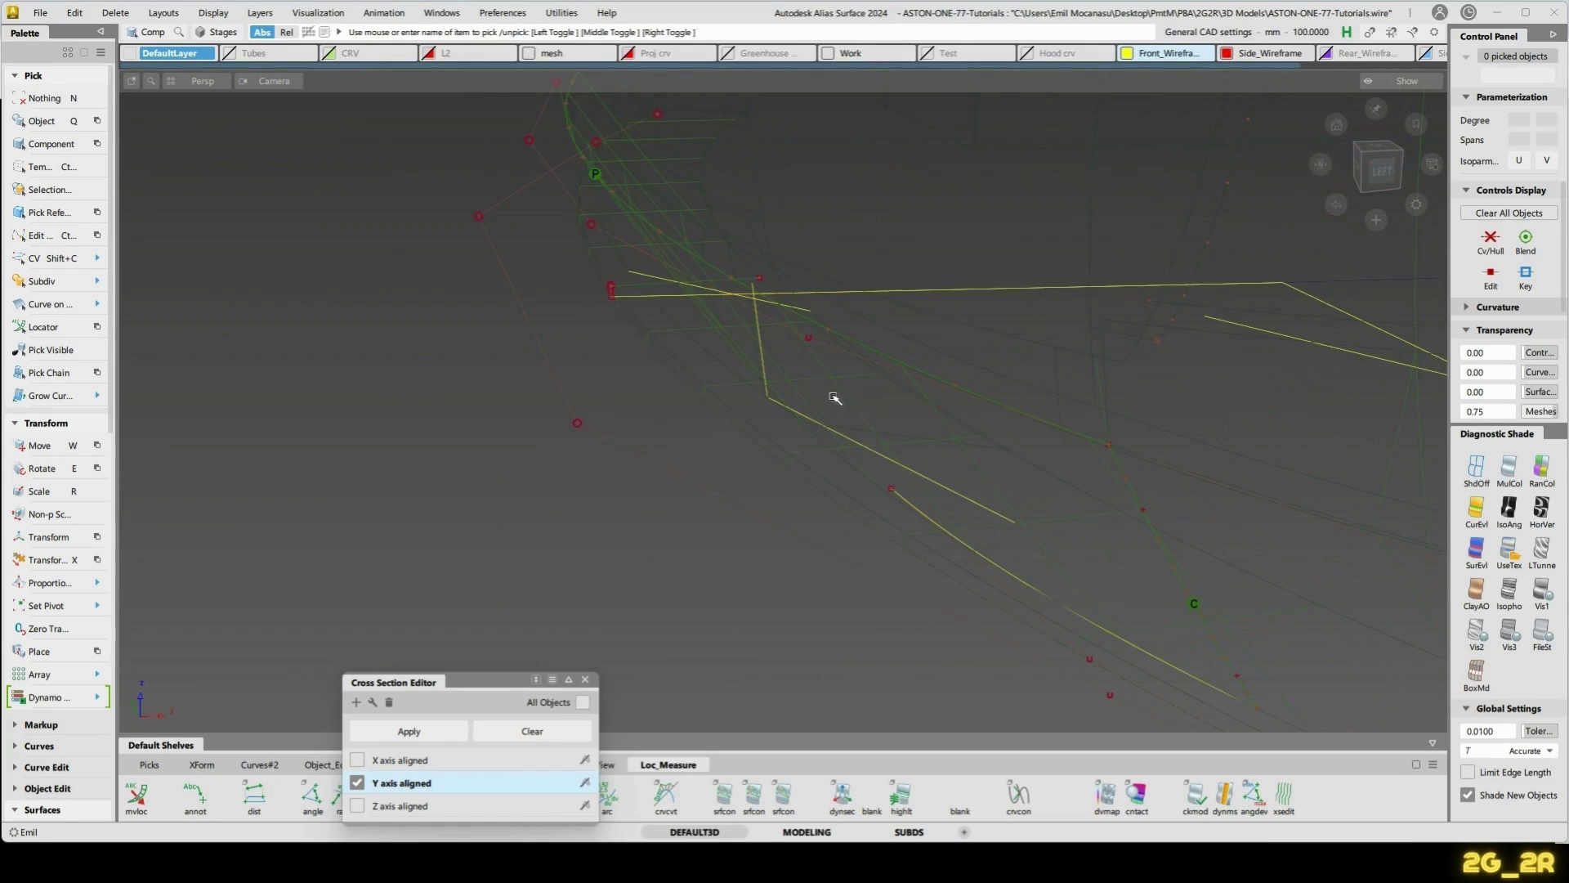
left_click_drag(730, 349, 627, 344, "alt+shift")
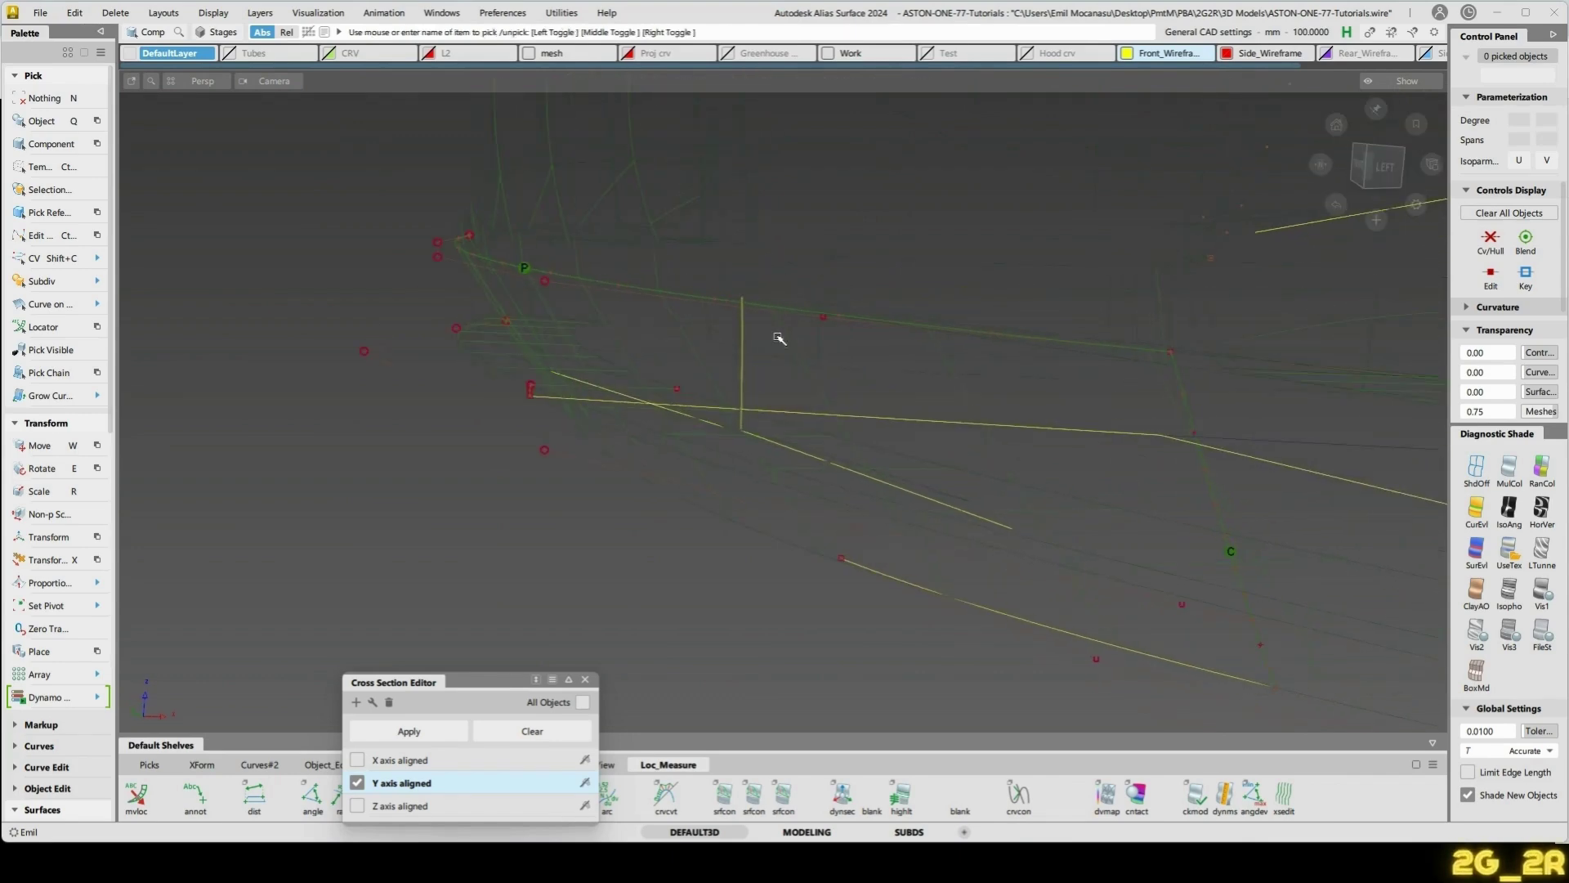
left_click_drag(809, 403, 932, 413, "alt+shift")
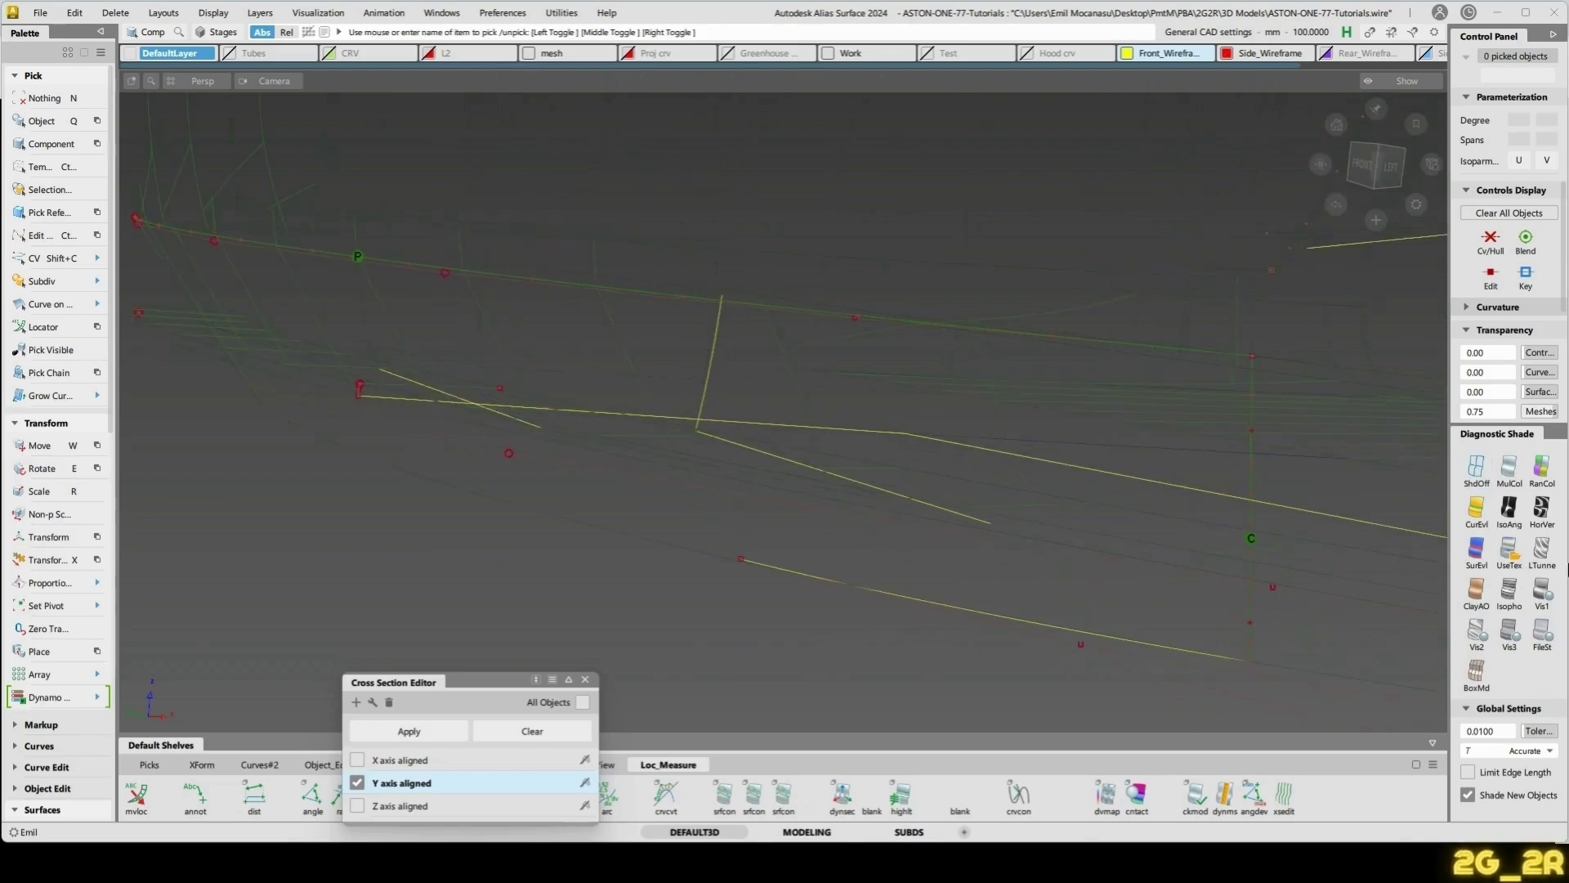
left_click(1508, 550)
left_click(647, 384)
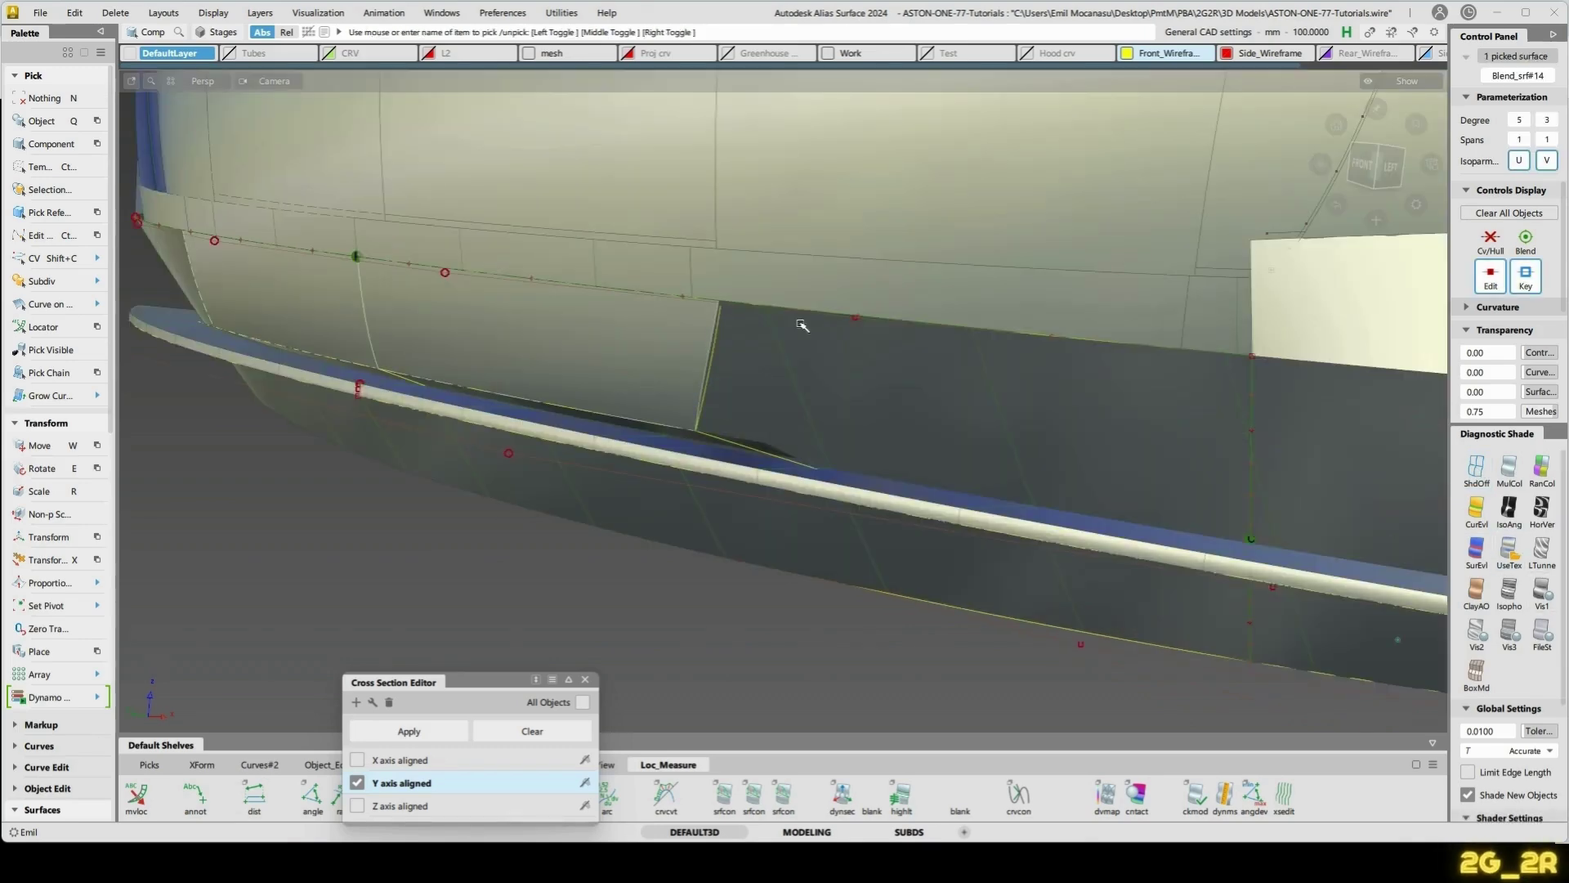
key("alt+i")
key("alt+shift+i")
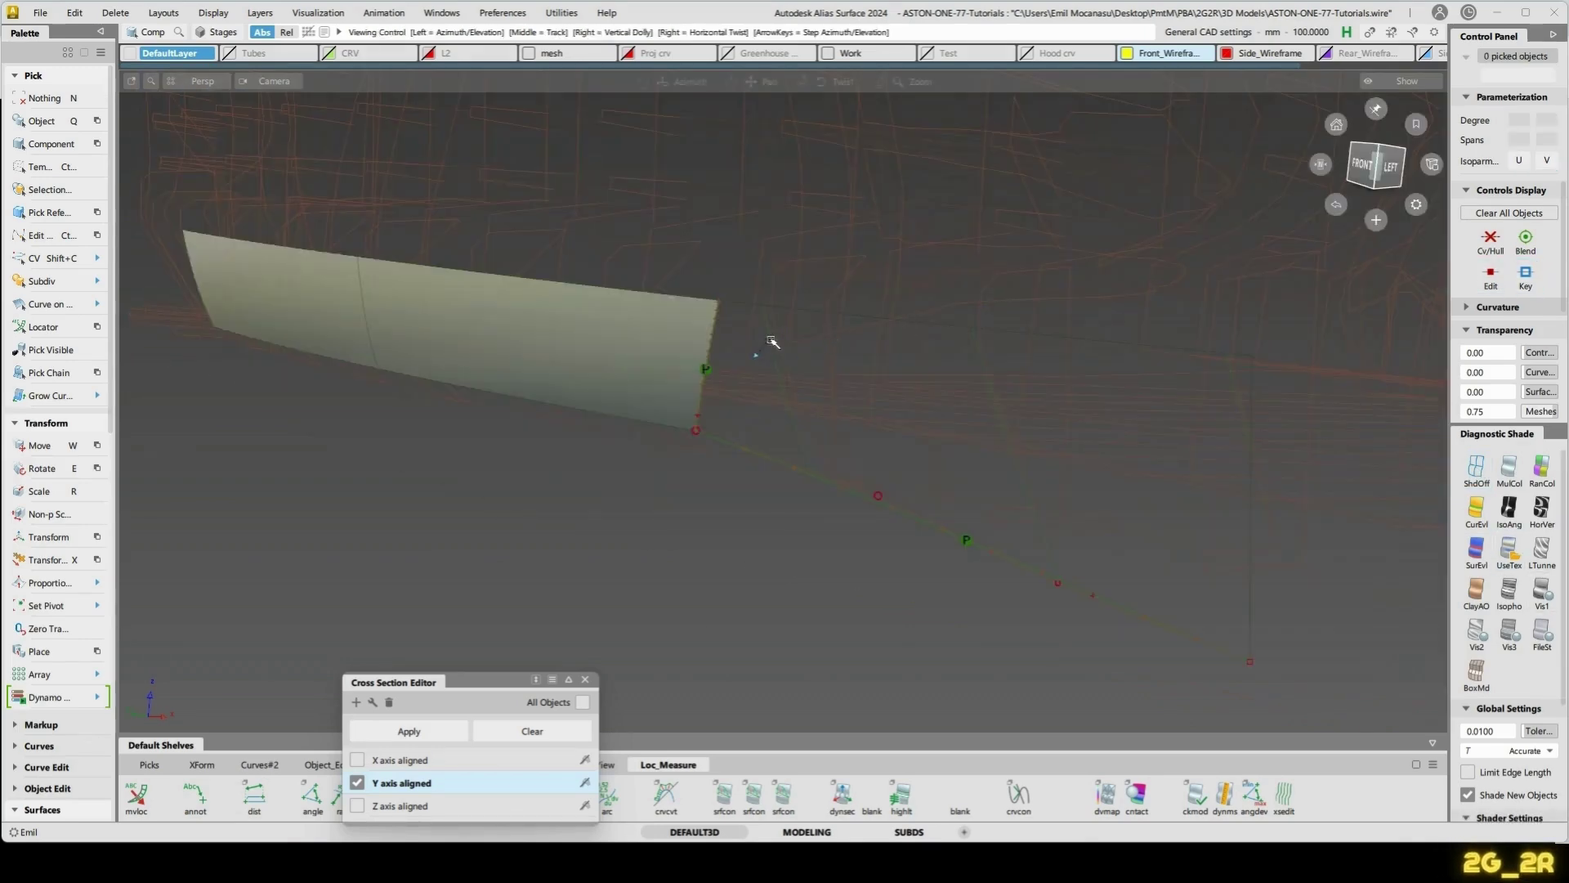
- Apply Y-axis-aligned cross sections to the strip surface and switch its shading off
left_click(525, 352)
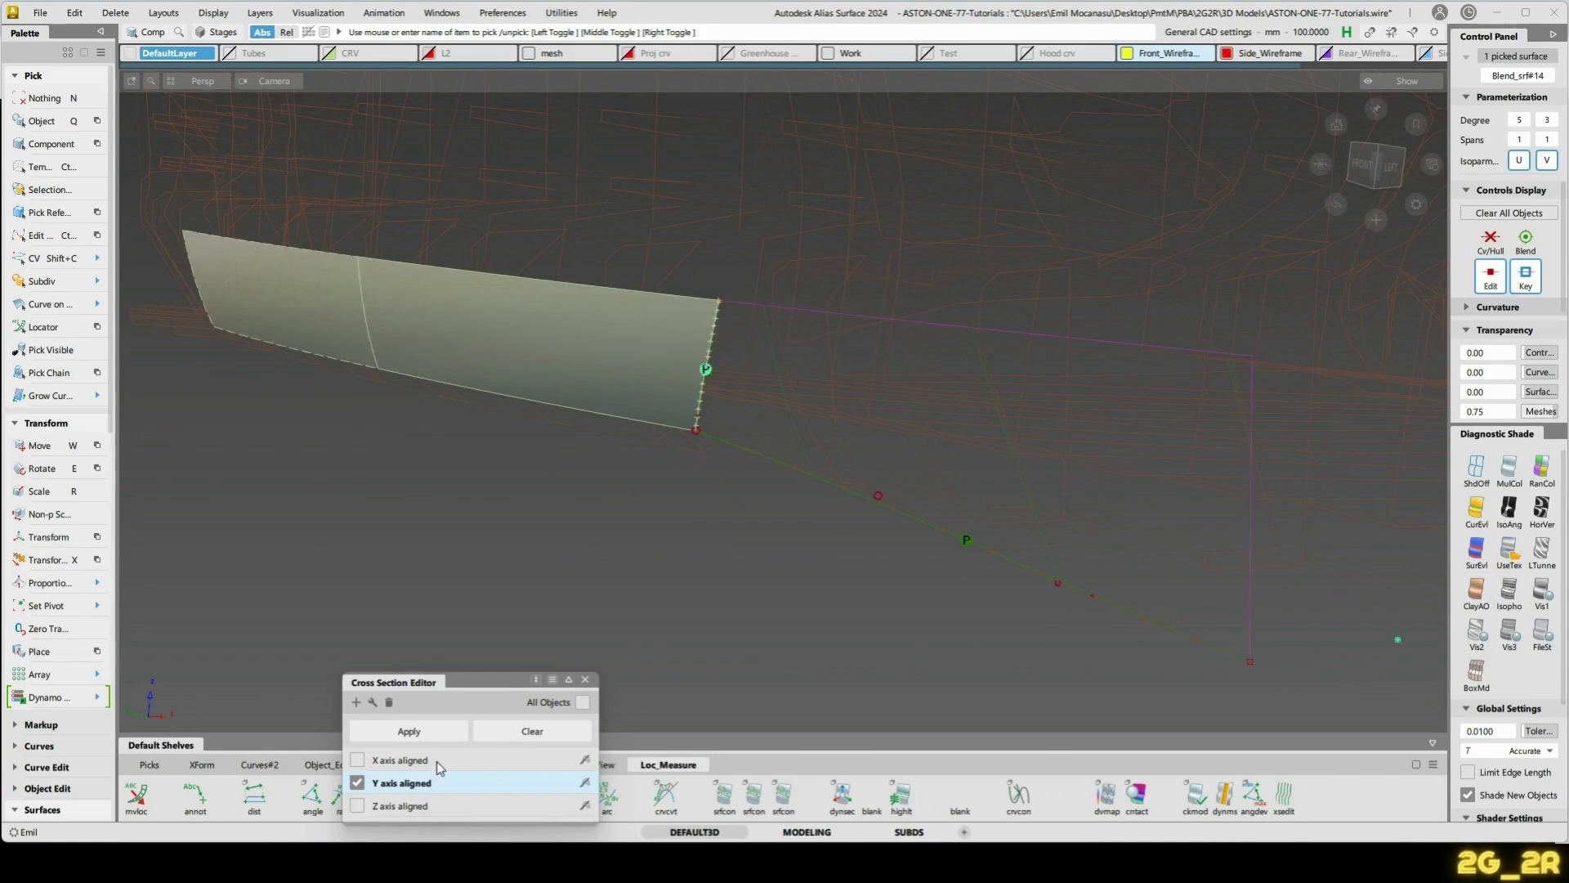
left_click(412, 731)
left_click_drag(961, 447, 935, 445, "alt+shift")
left_click(937, 446)
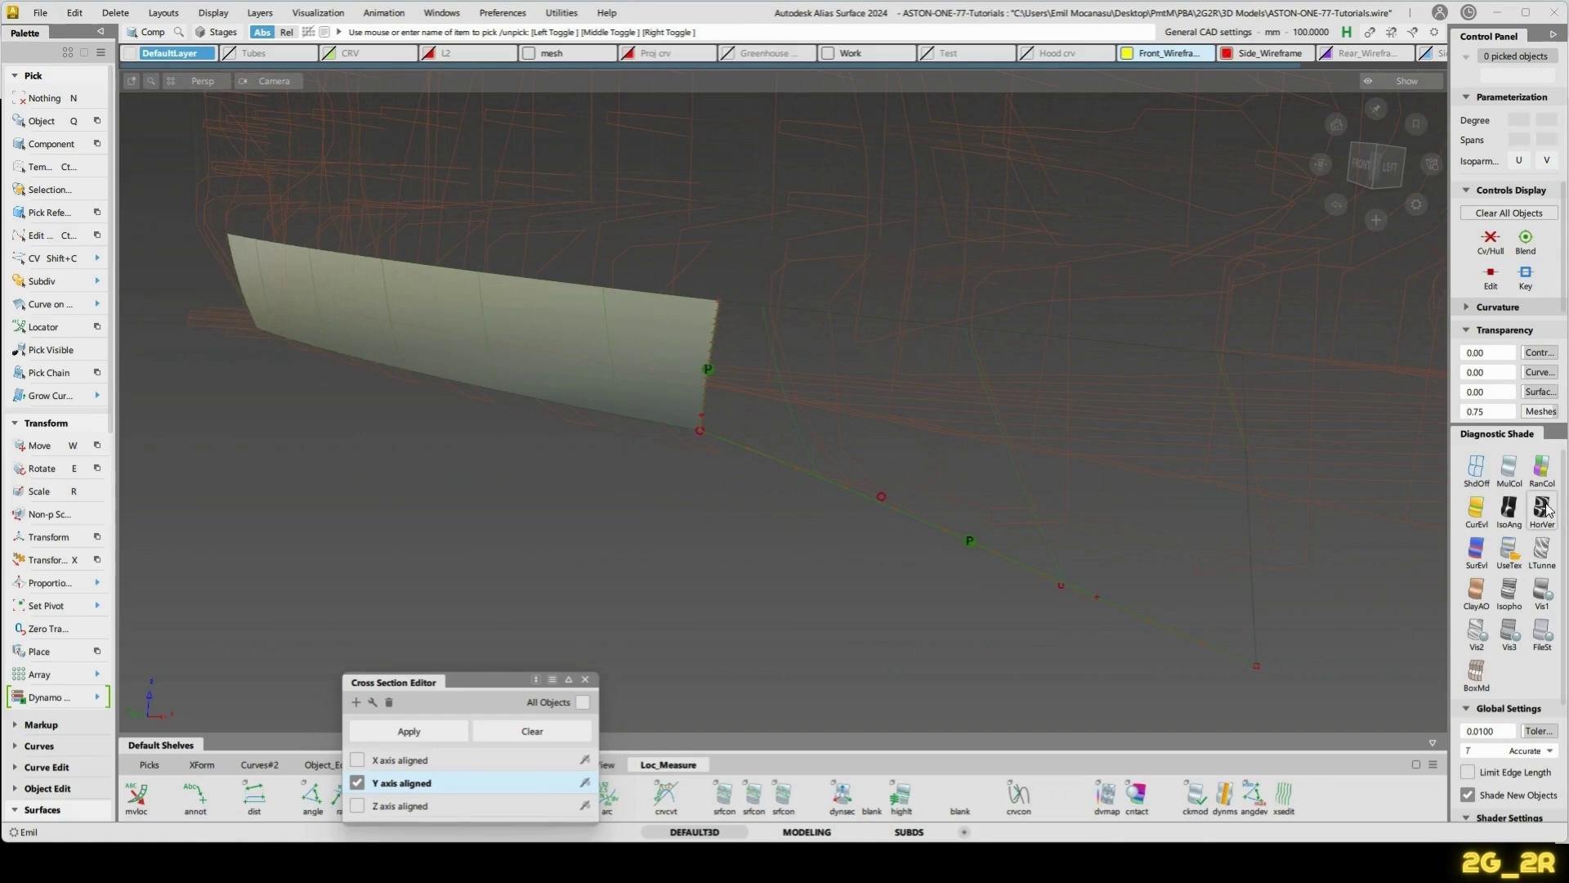
left_click(1494, 470)
- Add the long upper rail curve that wraps around the nose to the isolated set
left_click_drag(736, 370, 715, 368, "alt+shift")
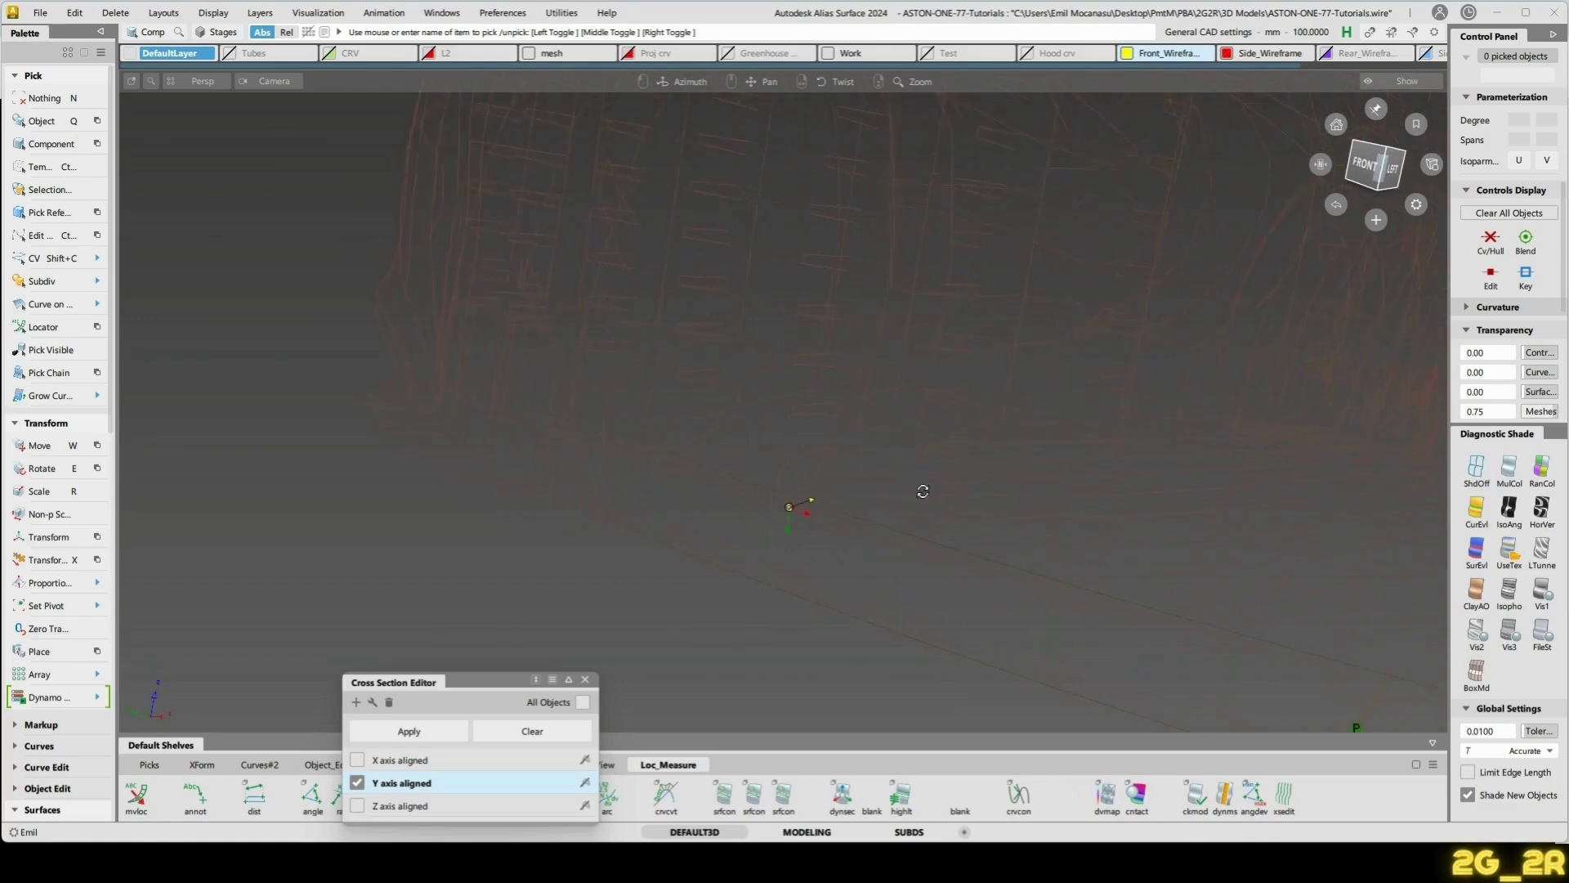
left_click_drag(1039, 477, 826, 508, "alt+shift")
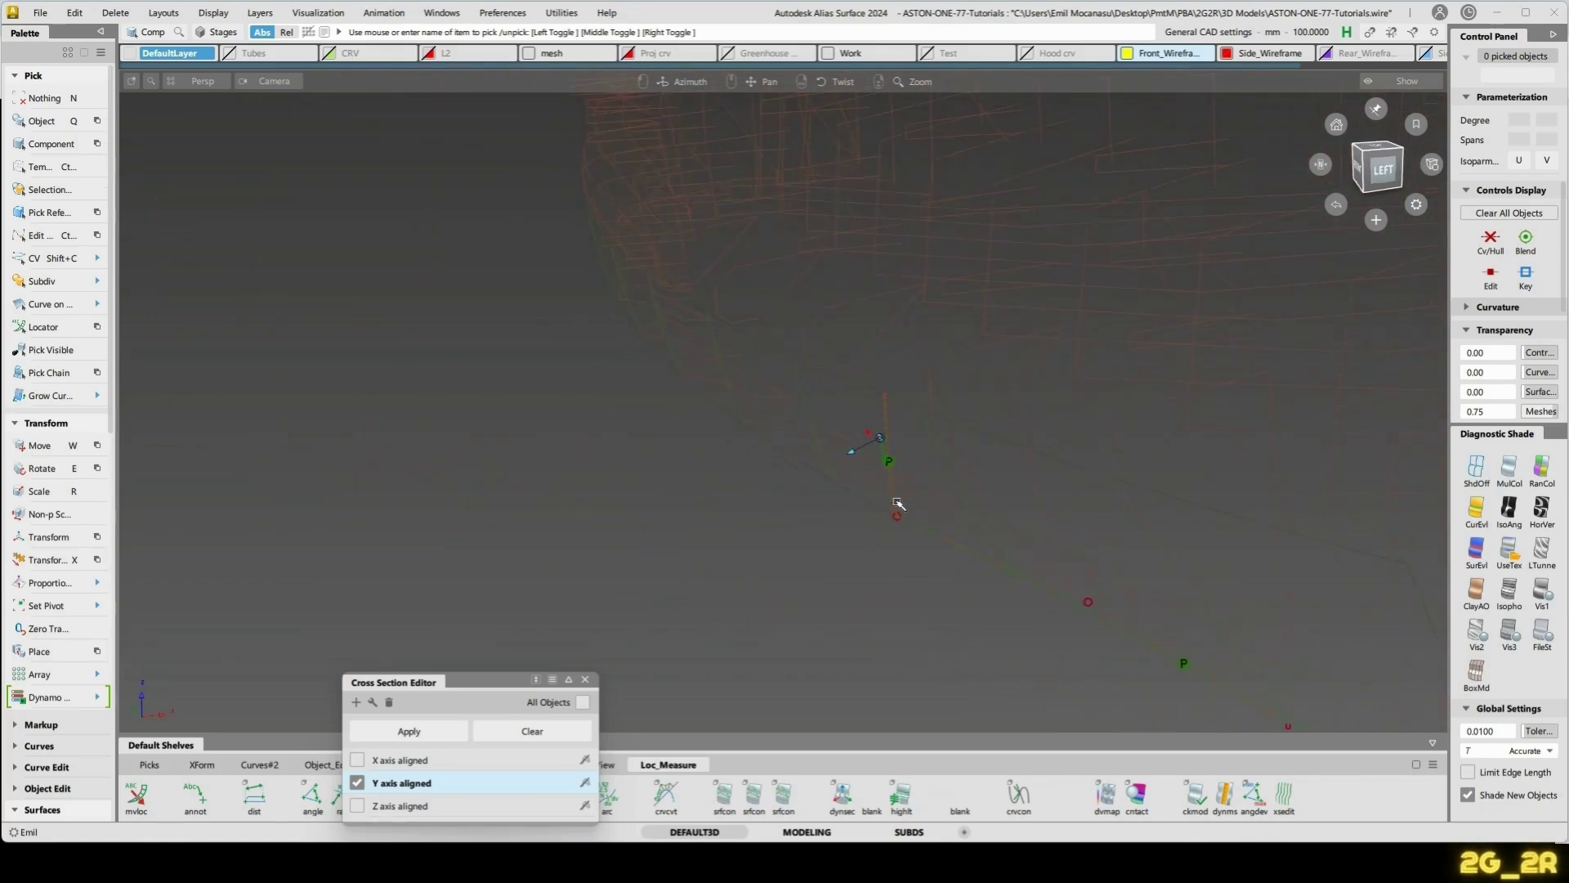
left_click(895, 510)
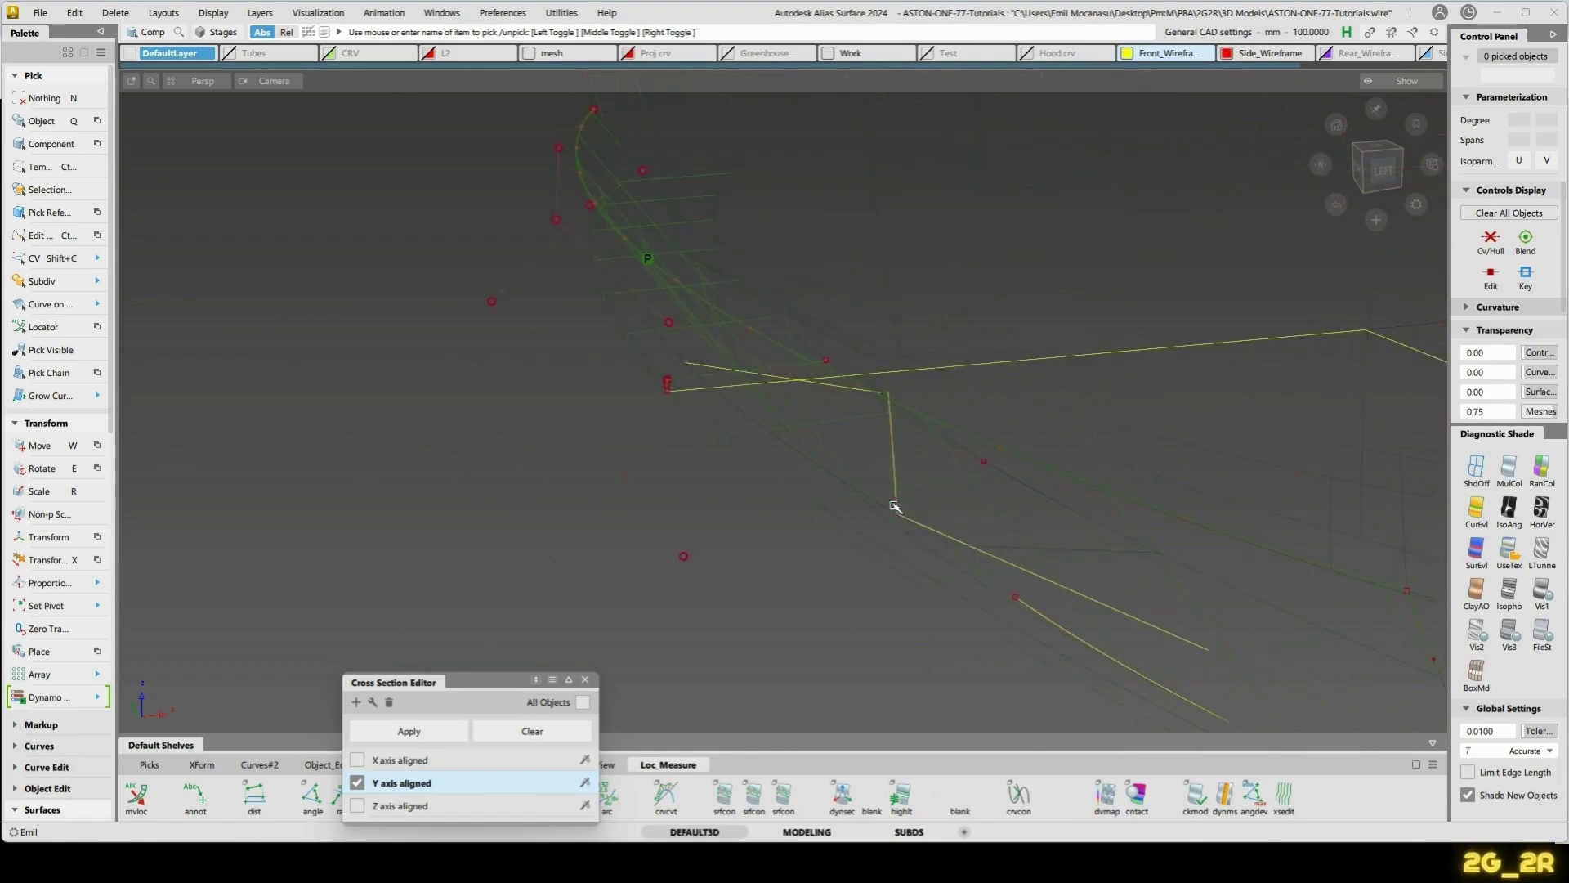
left_click_drag(669, 436, 661, 250, "ctrl+shift")
left_click(773, 431)
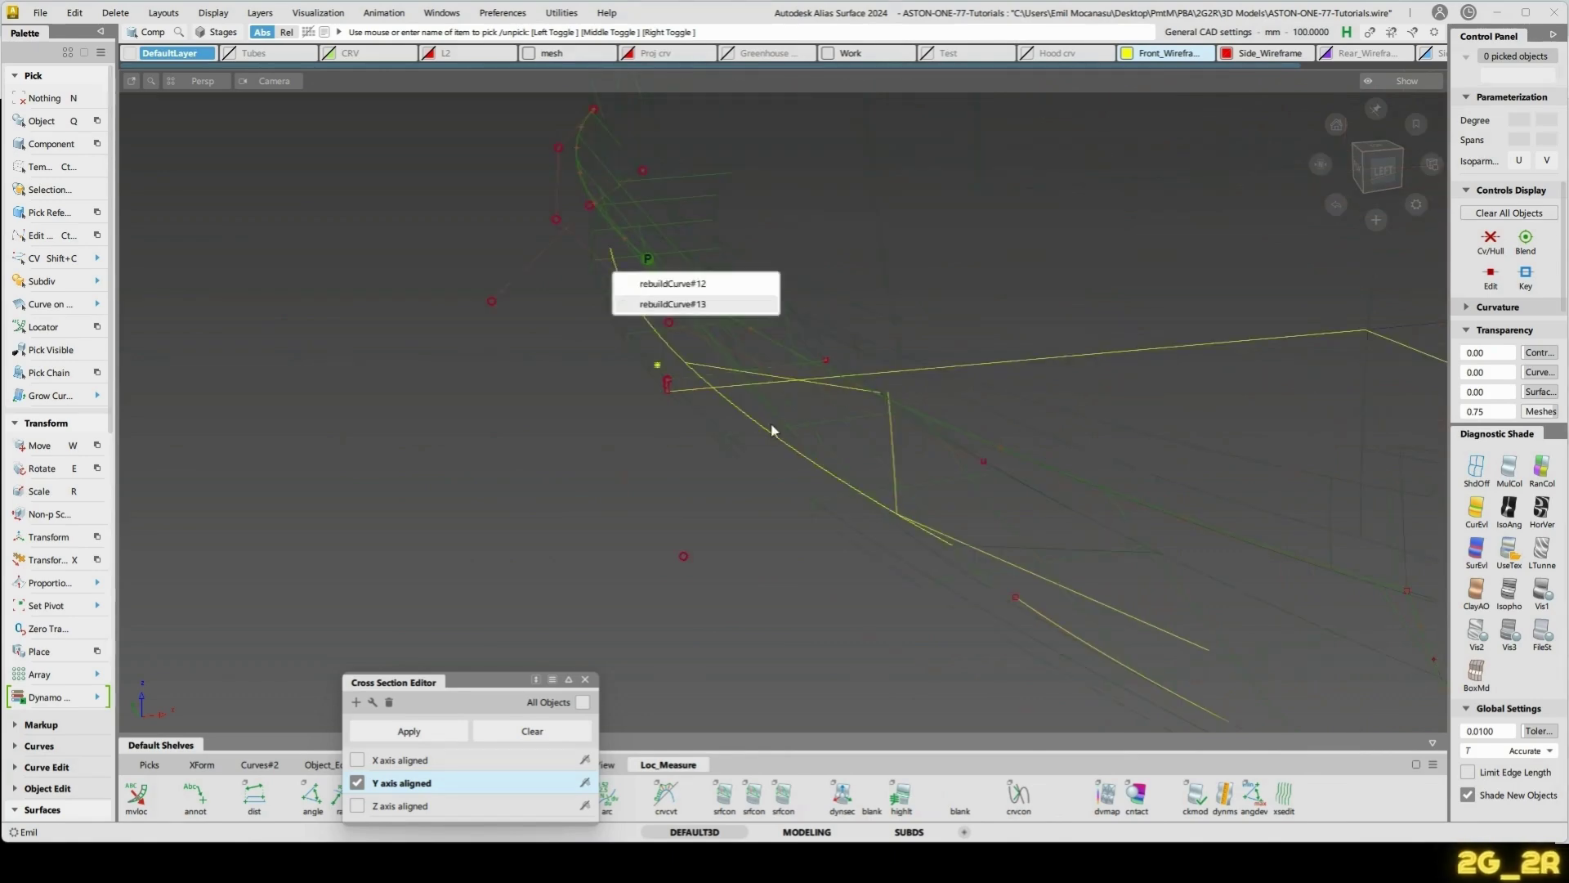
left_click_drag(772, 432, 744, 409, "alt+shift")
left_click(498, 291)
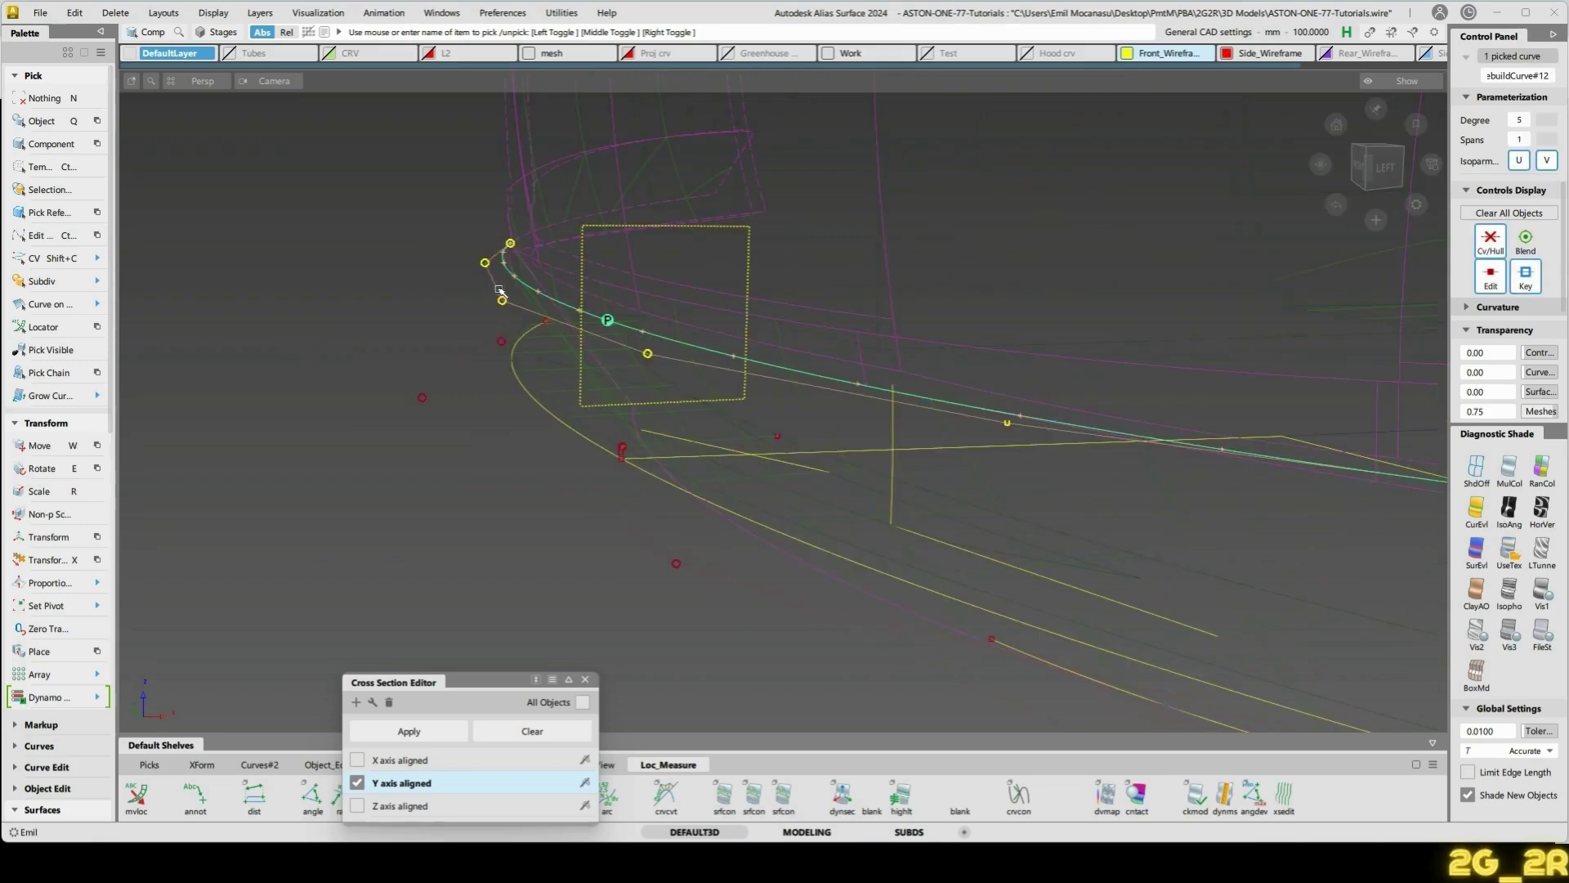
key("ctrl+z")
key("ctrl+z")
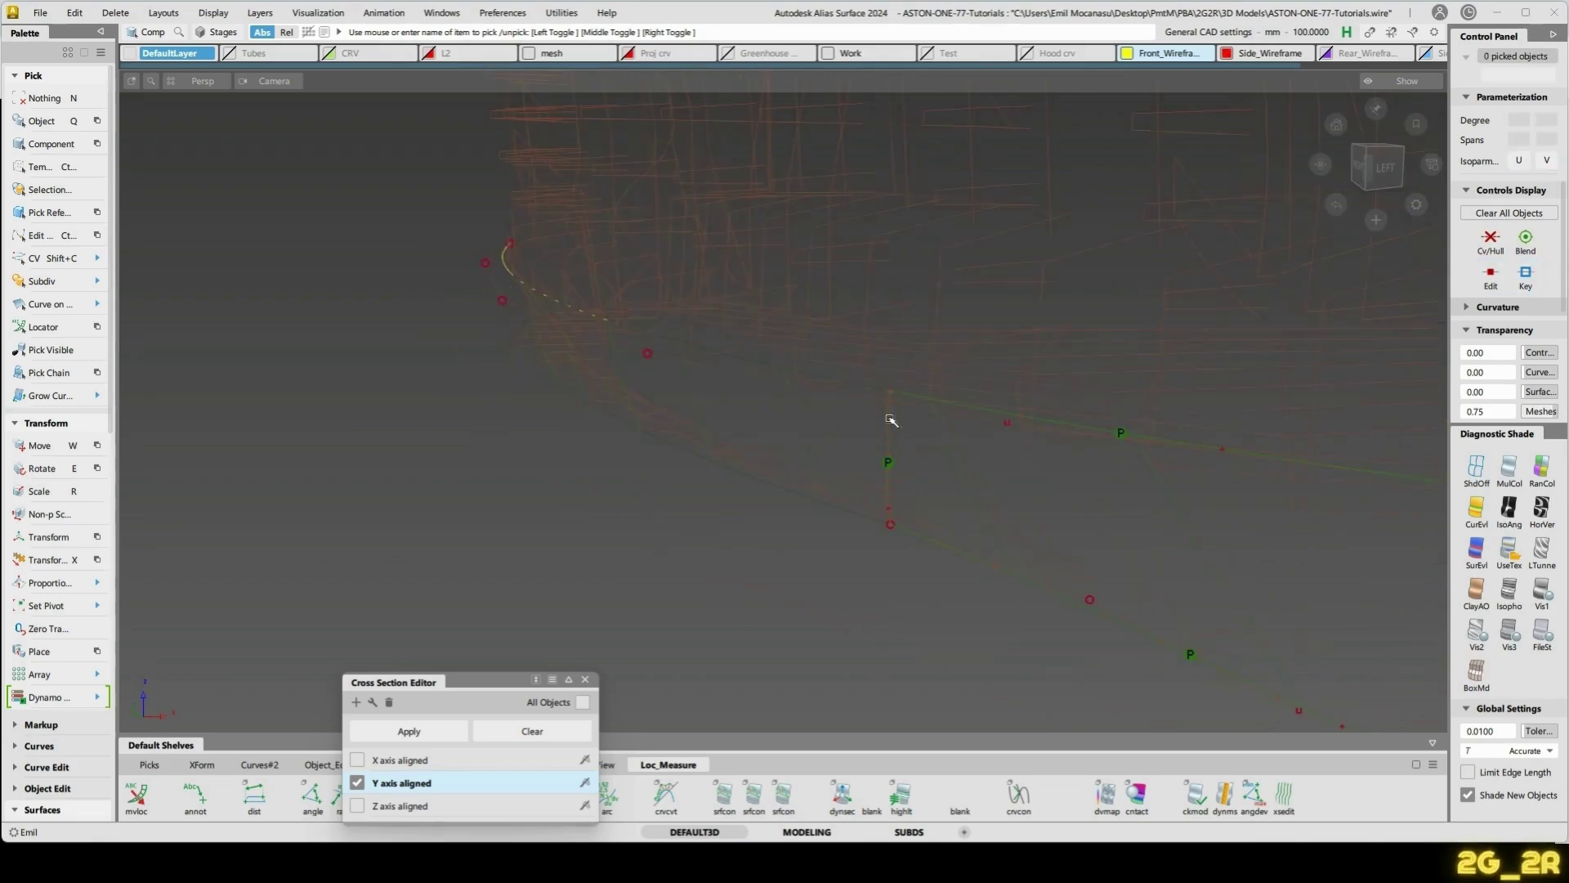
- Move the three side-half CVs of the upper rail curve slightly along the normal, using the NUV move mode
left_click_drag(803, 421, 900, 431, "alt+shift")
key("shift+c")
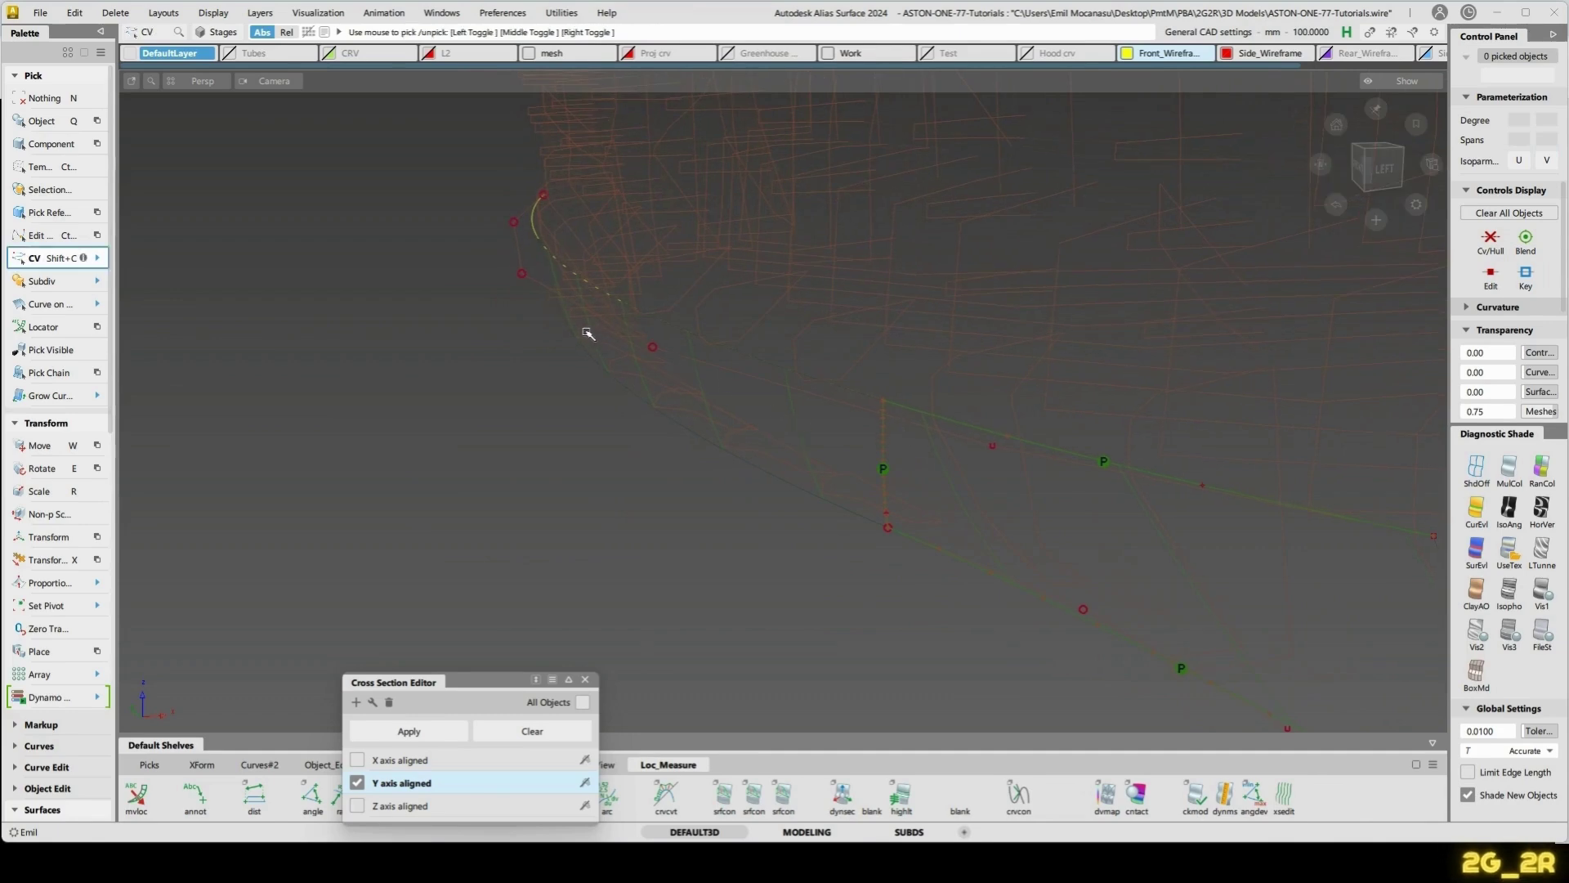
left_click_drag(676, 375, 678, 376)
left_click_drag(1021, 468, 906, 461, "alt+shift")
left_click_drag(1128, 500, 1144, 495, "alt+shift")
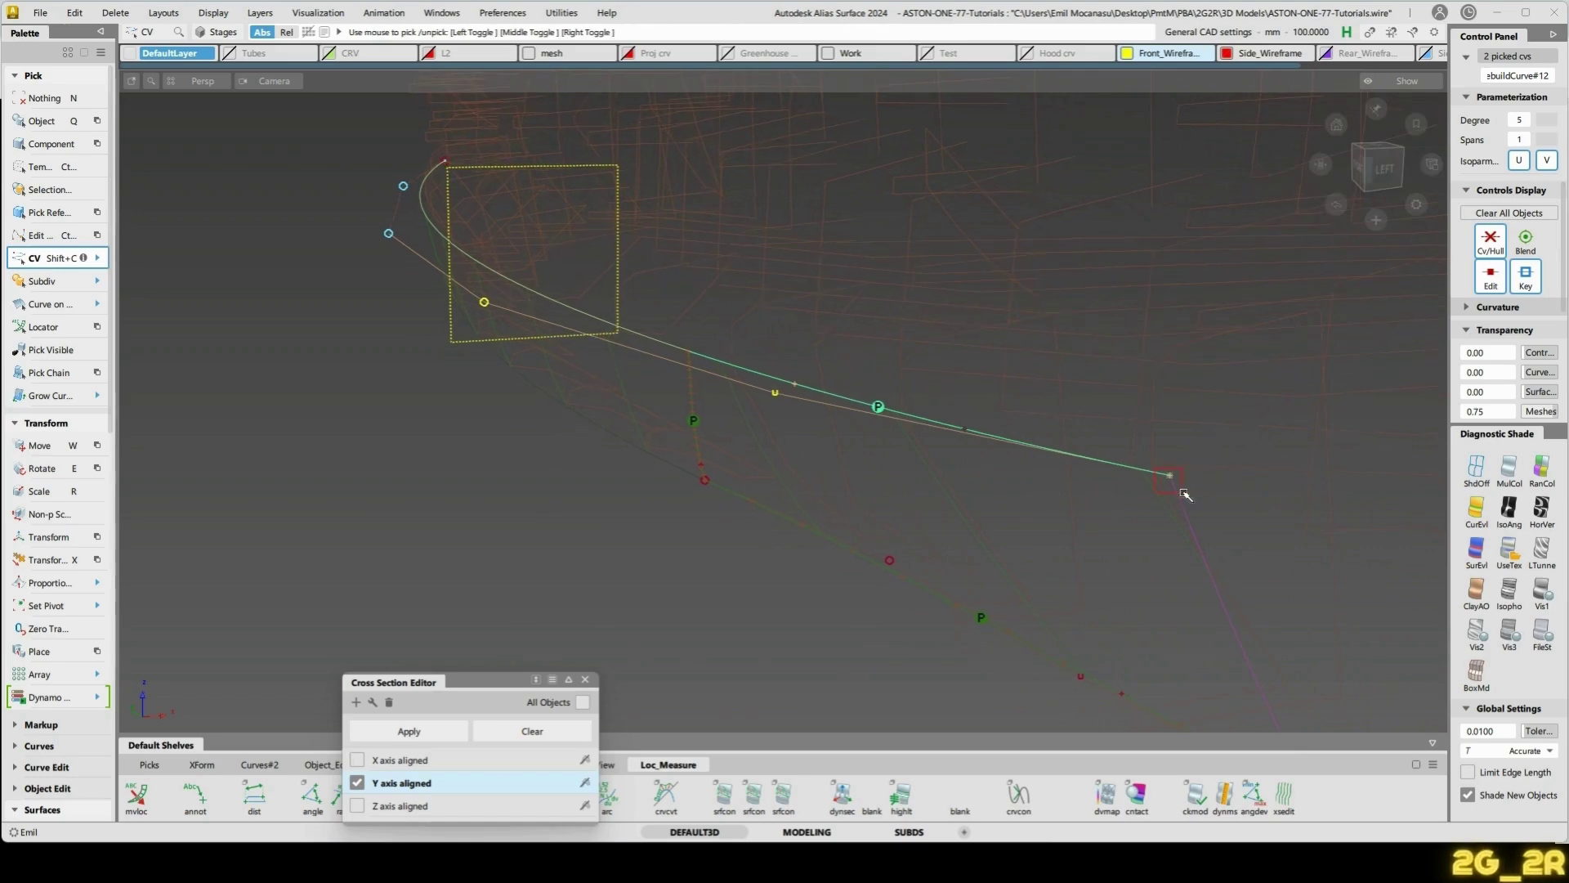
key("x")
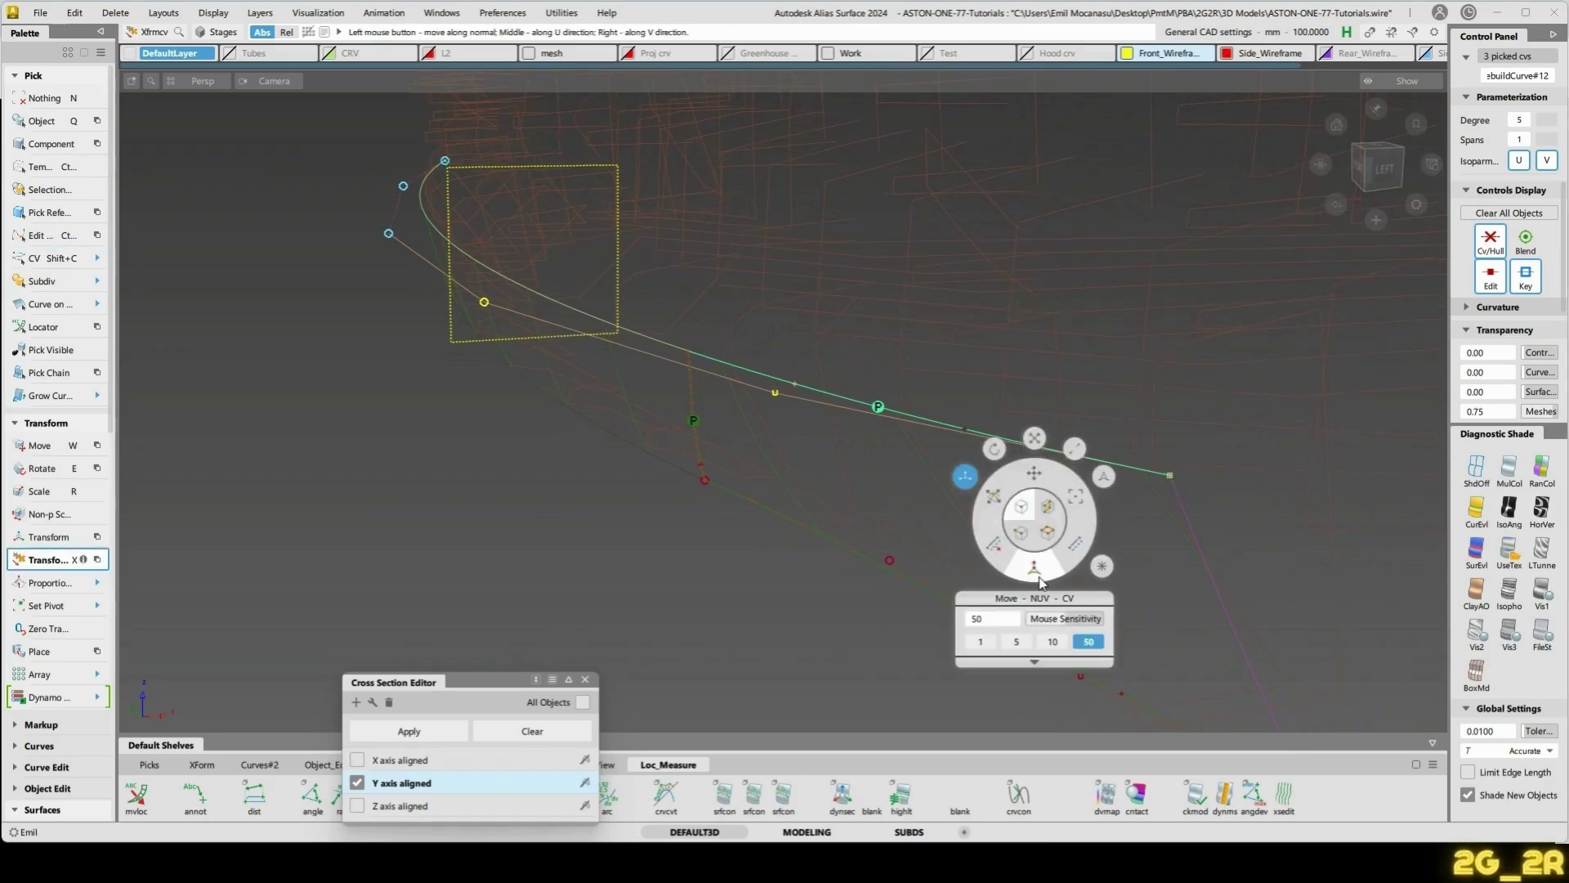
left_click_drag(1065, 301, 973, 294)
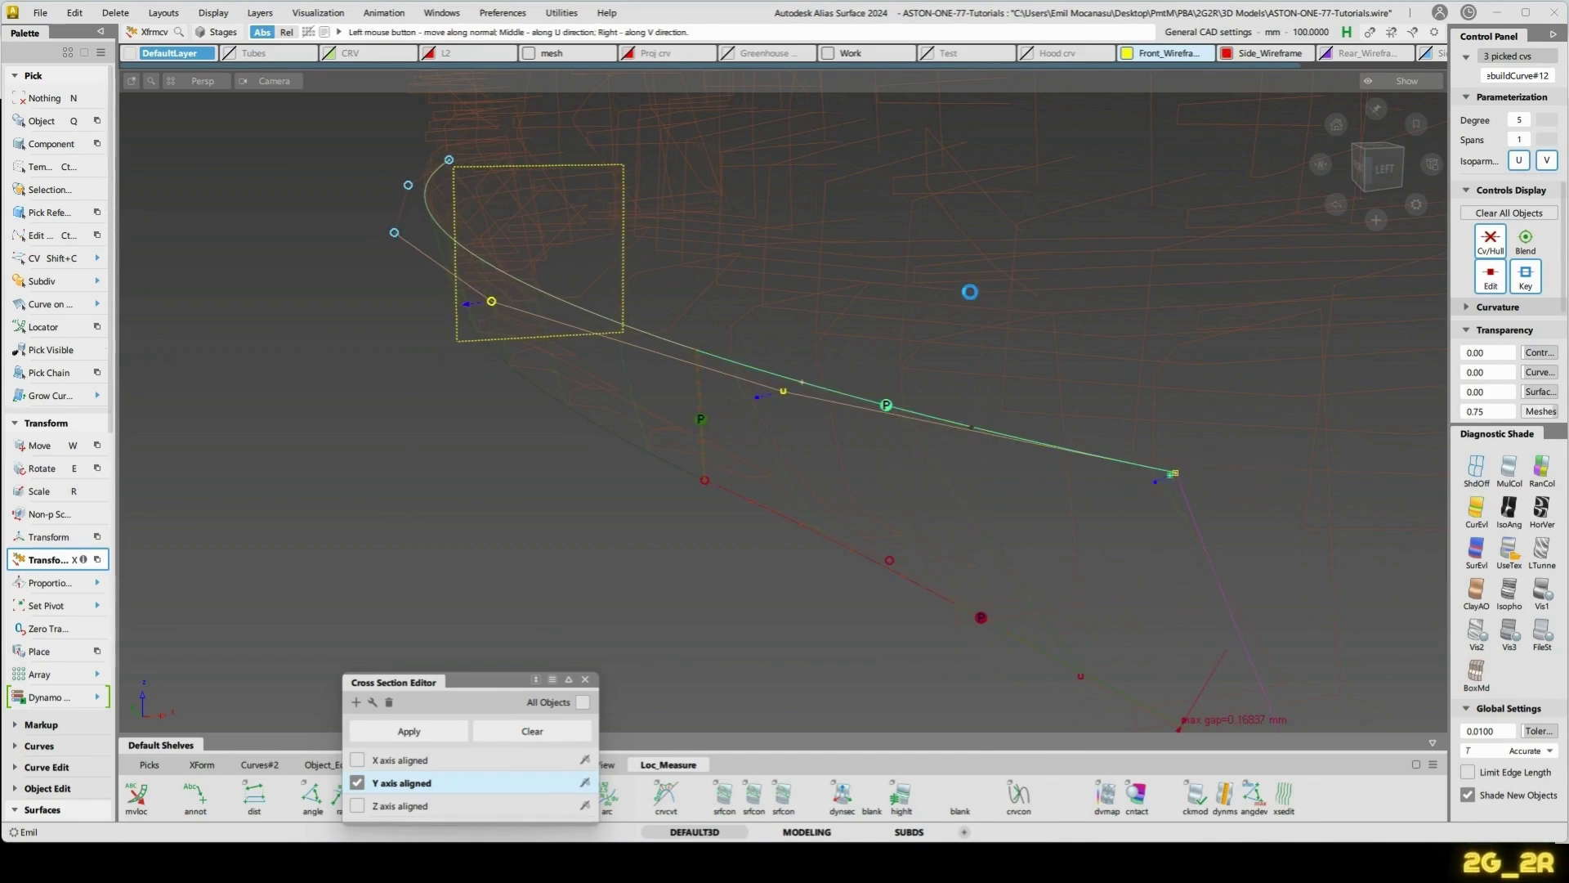
left_click_drag(1019, 358, 1038, 355)
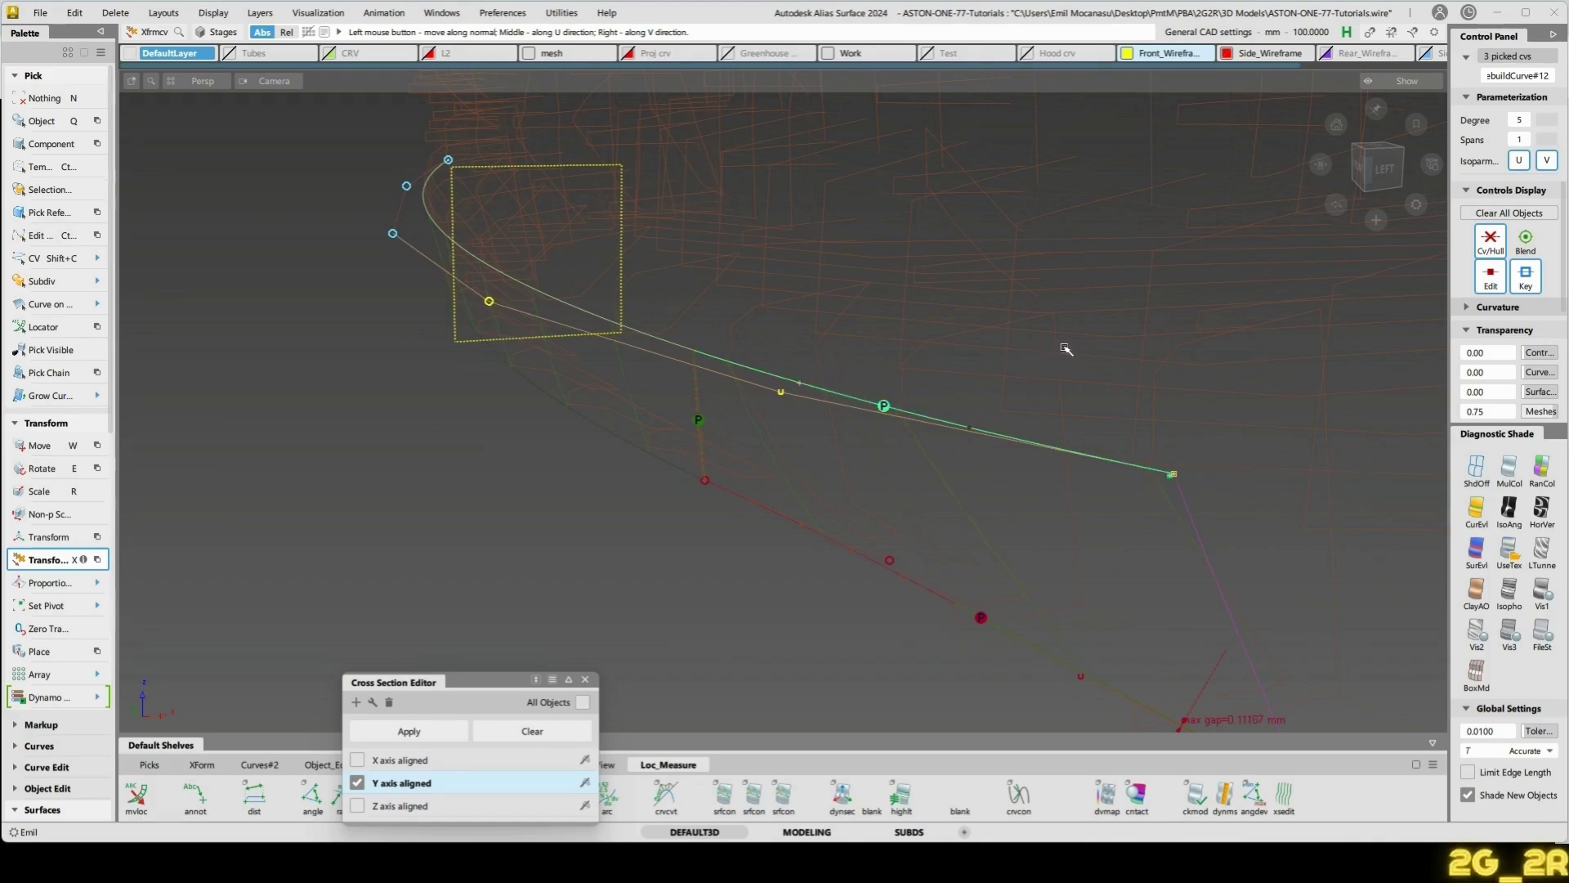
key("n")
- Move only the side-half CV nearest the nose on the upper rail curve slightly along the normal
key("shift+c")
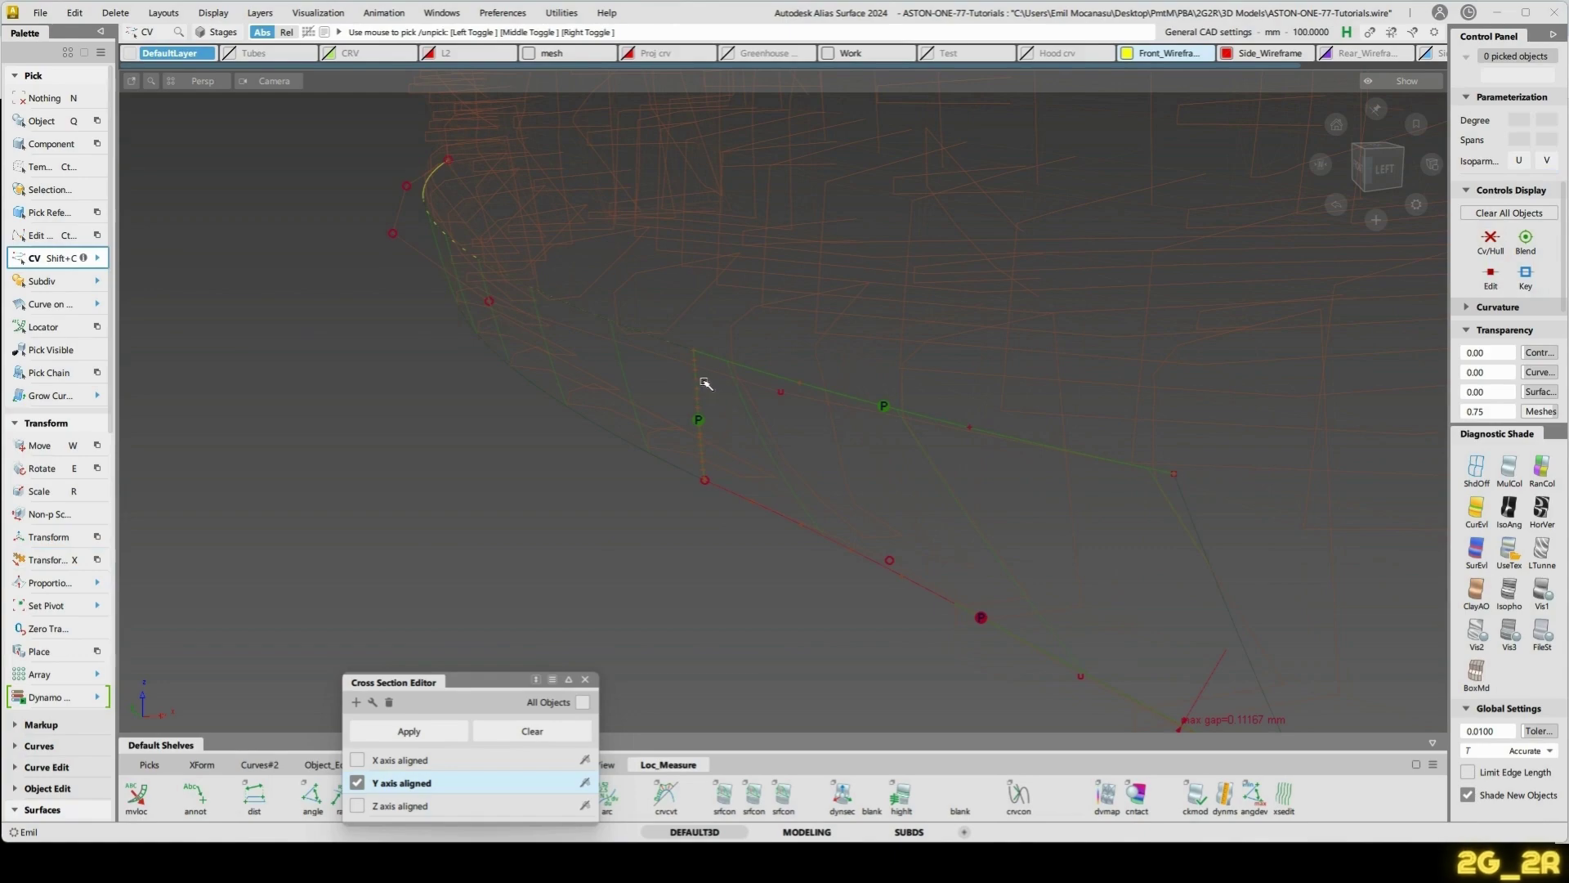
left_click(489, 301)
left_click_drag(525, 333, 610, 343, "alt+shift")
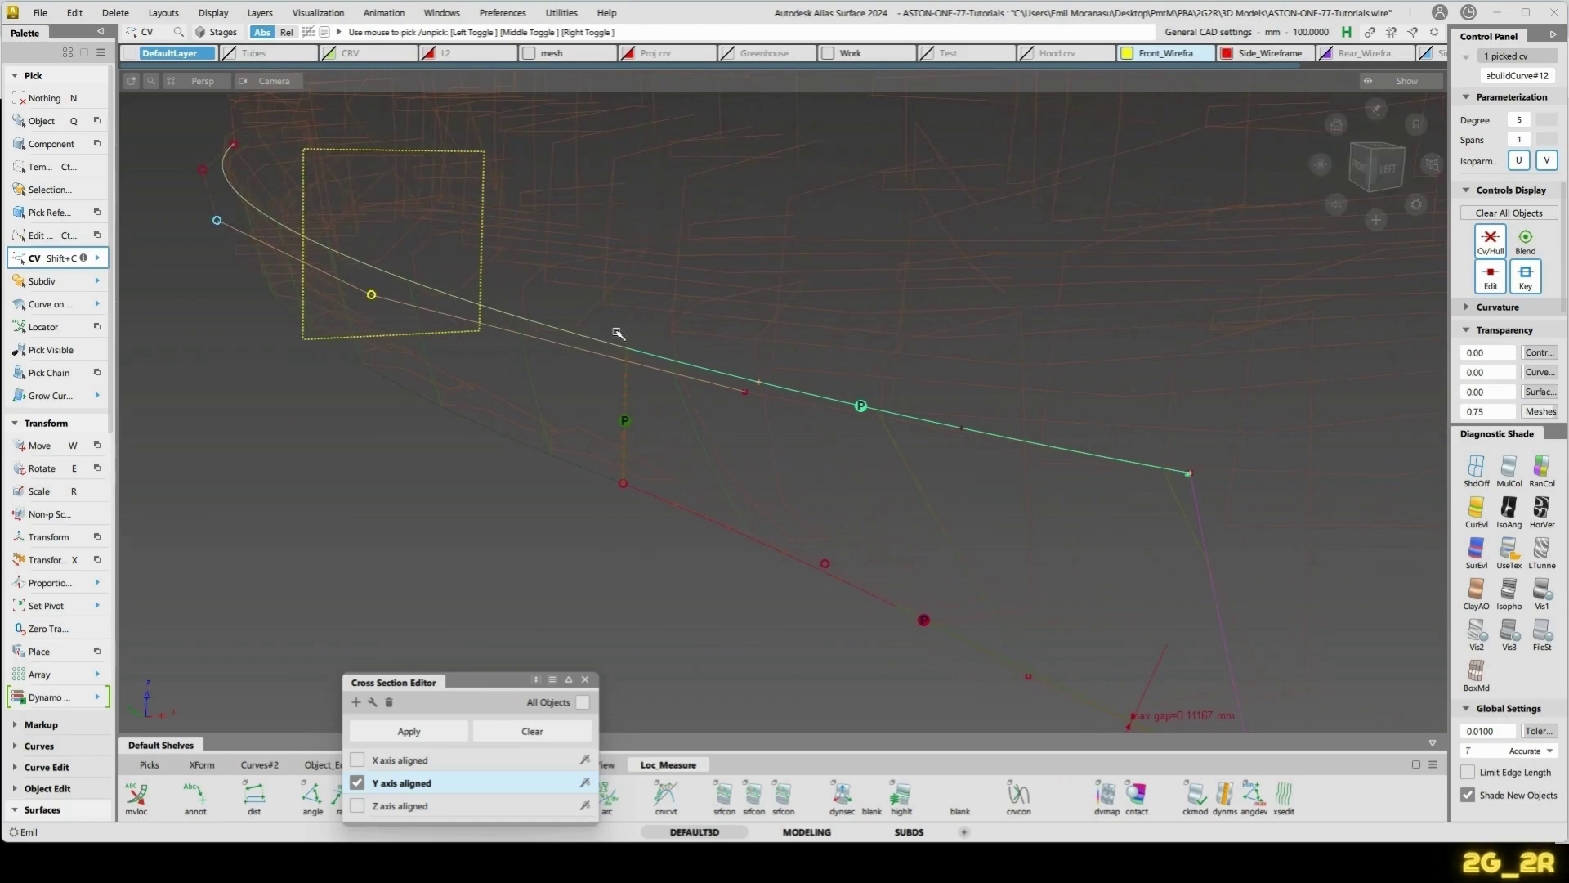
key("x")
left_click(622, 377)
left_click_drag(766, 258, 700, 258)
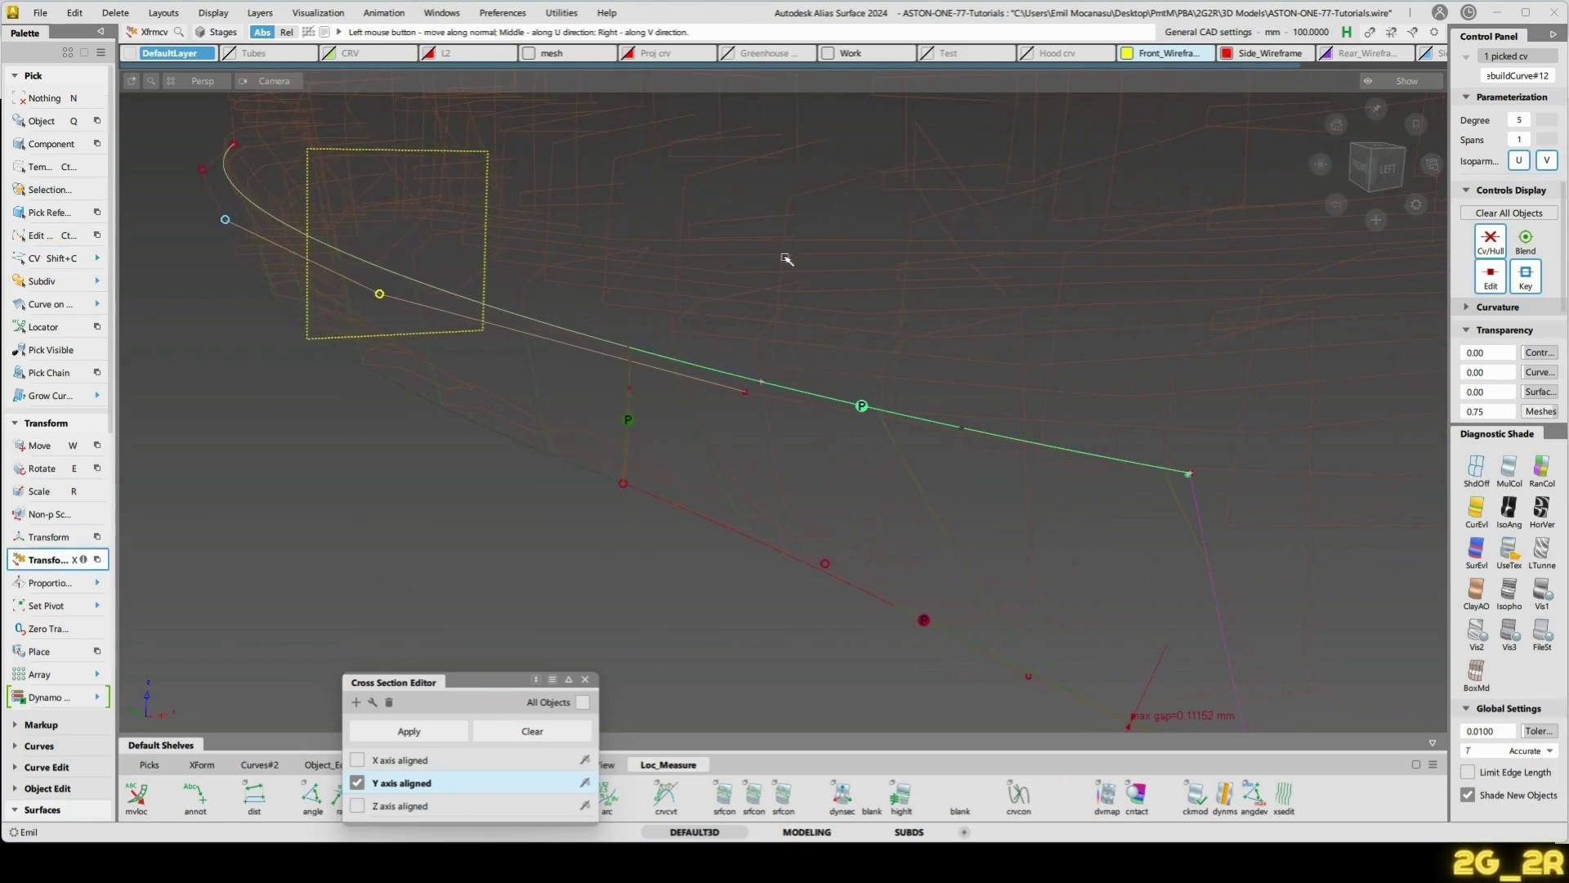
key("n")
- Shade the model to examine how the strip and rail surfaces match the mesh, and open the Object Lister
left_click_drag(709, 549, 668, 537, "alt+shift")
right_click_drag(624, 322, 697, 346, "ctrl+shift")
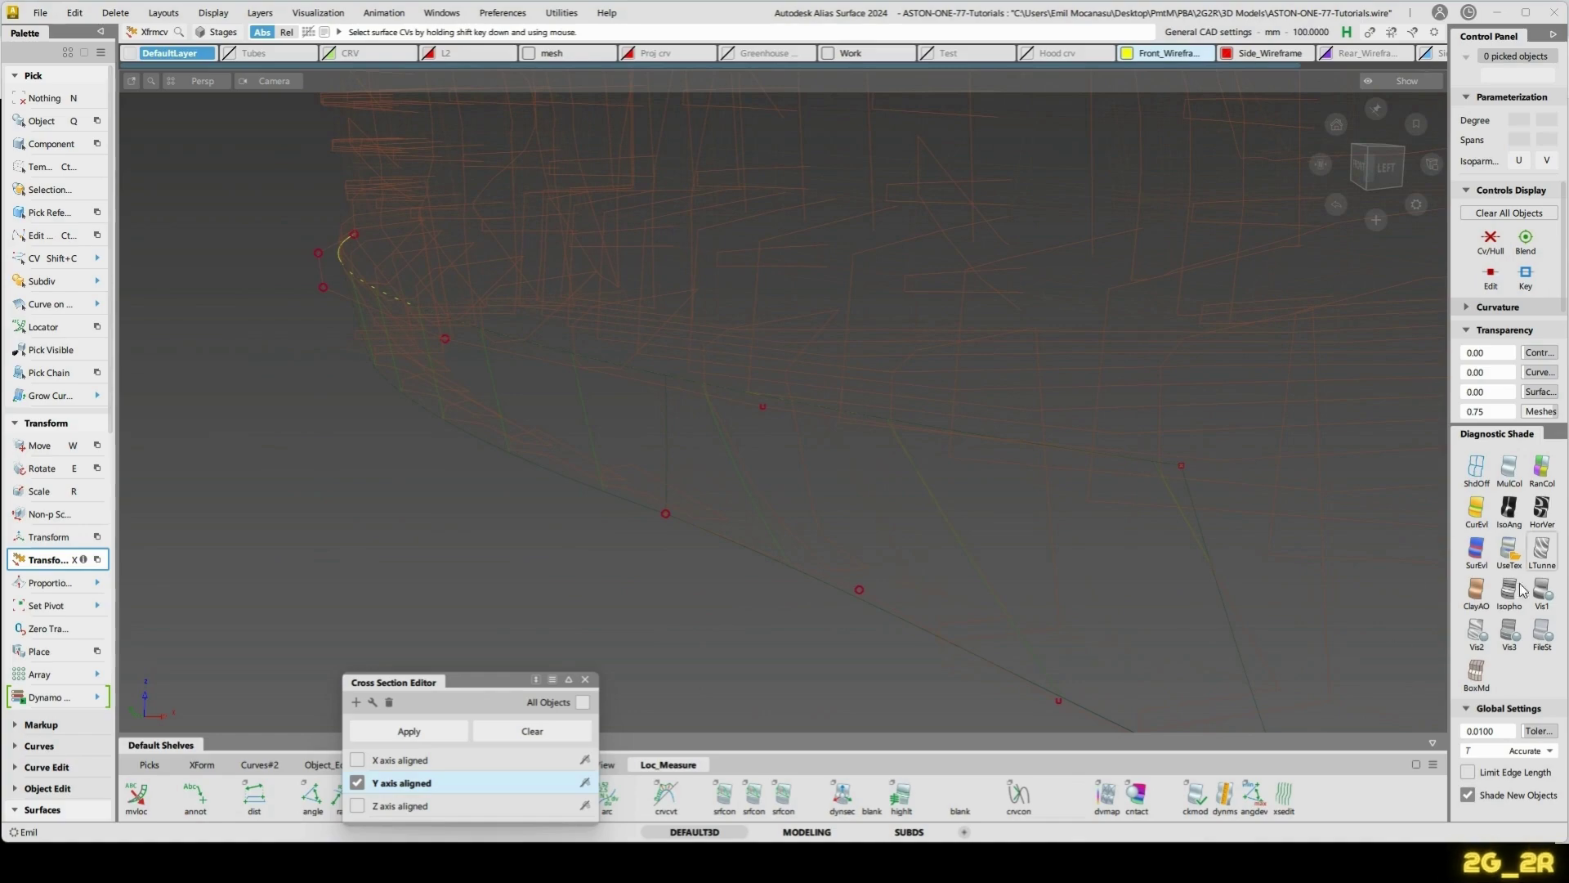
left_click(1509, 553)
left_click_drag(981, 319, 924, 357, "alt+shift")
middle_click_drag(924, 357, 853, 421, "alt+shift")
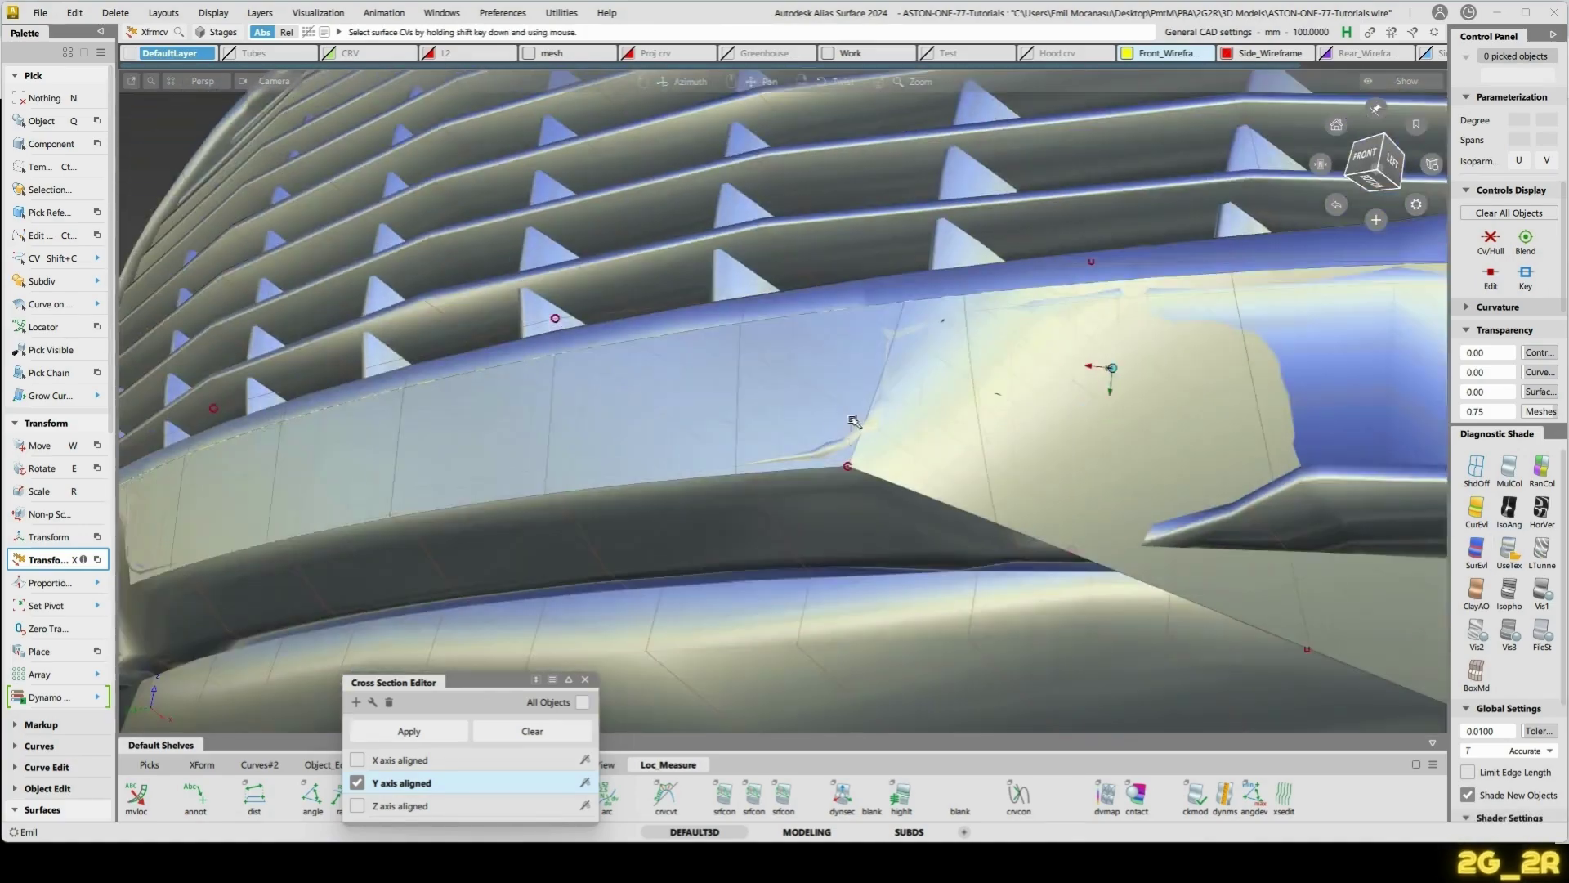
left_click_drag(854, 421, 516, 357, "alt+shift")
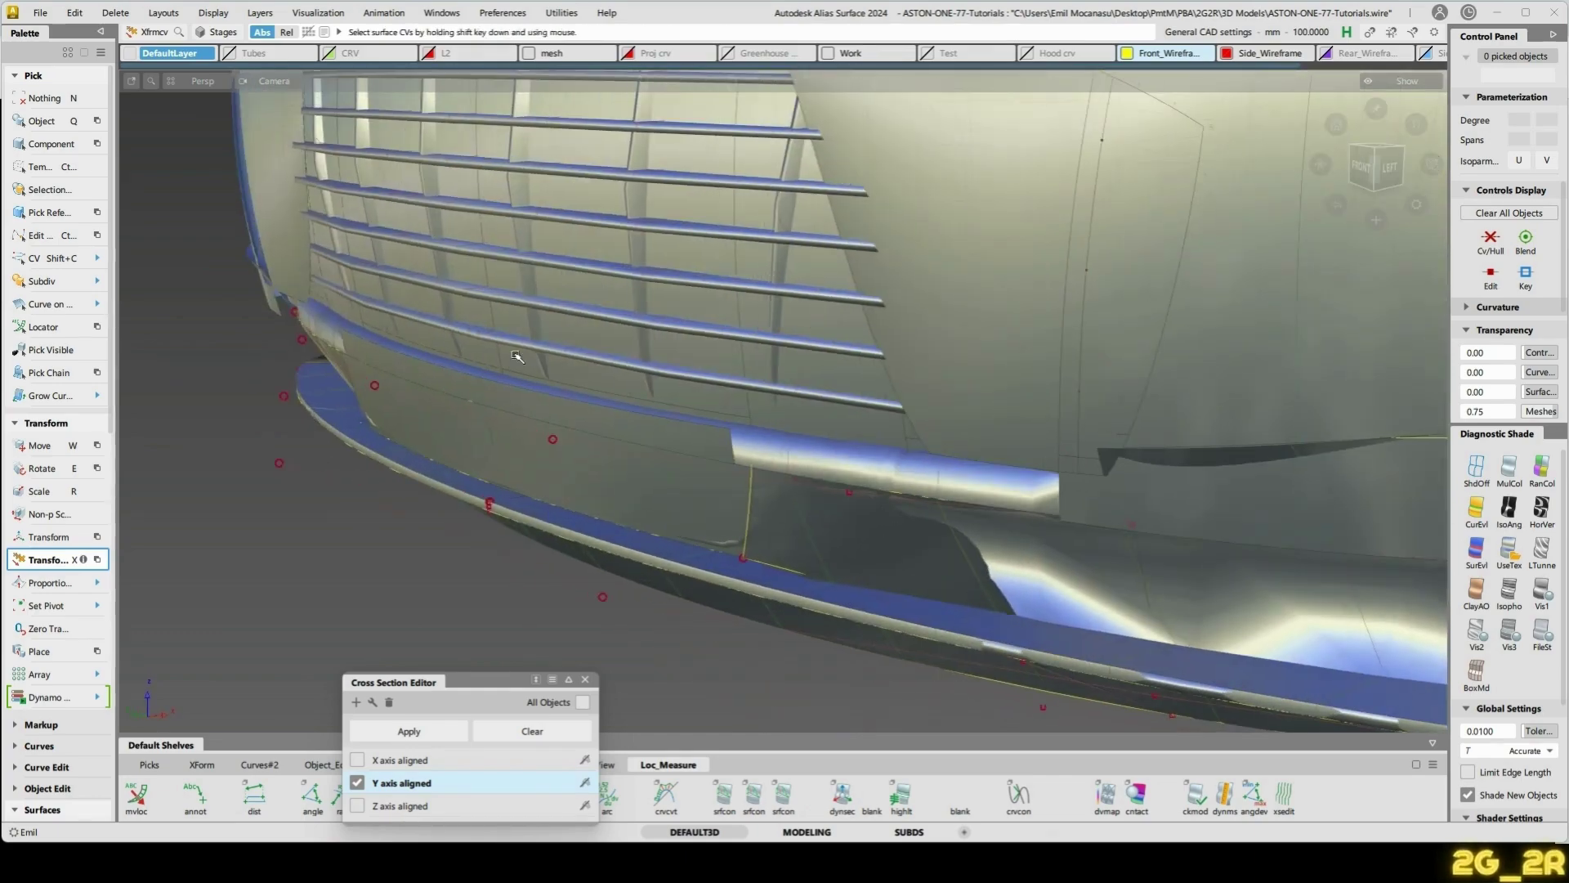
key("ctrl+l")
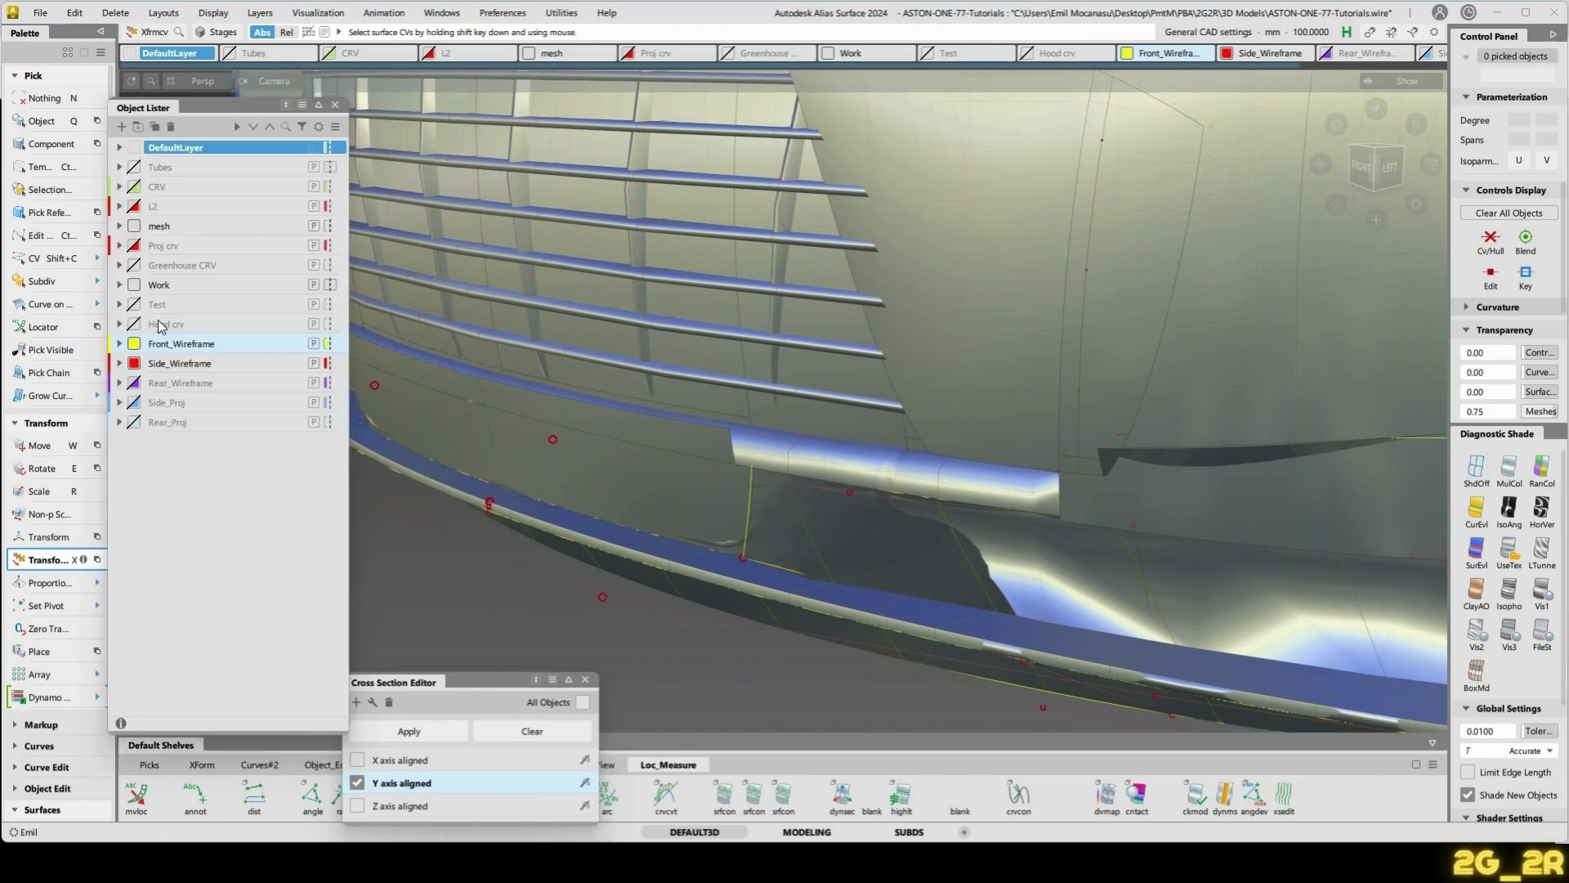
- Hide the mesh layer so only the modelled surfaces and curves of the lower front bumper are shown
left_click(134, 226)
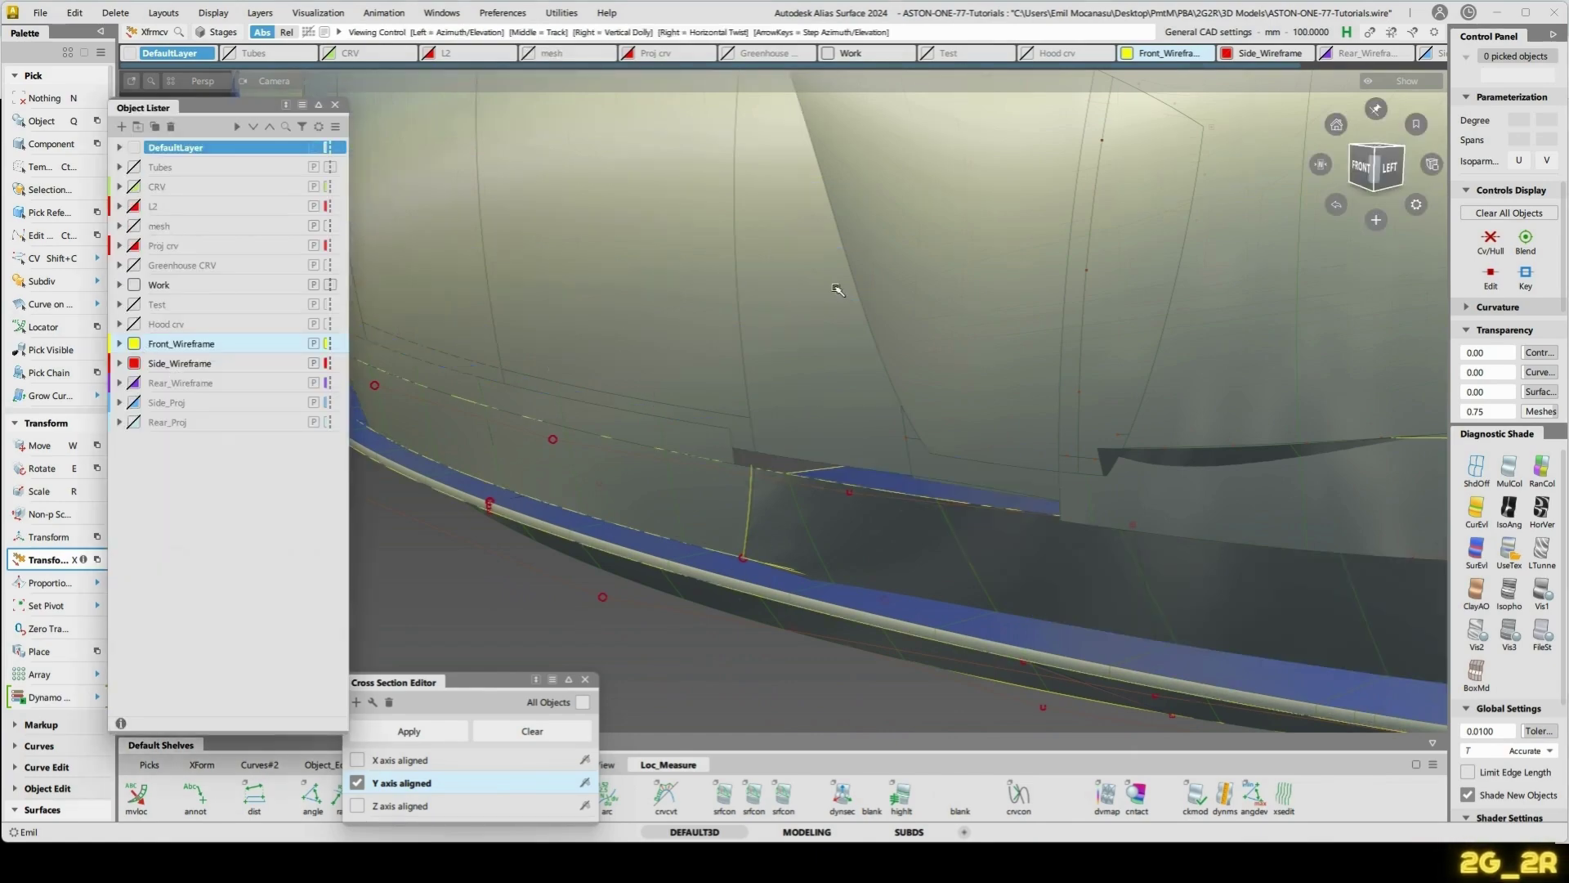
right_click_drag(837, 290, 711, 286, "alt+shift")
left_click_drag(712, 286, 869, 281, "alt+shift")
right_click_drag(911, 369, 972, 368, "alt+shift")
left_click_drag(973, 368, 842, 354, "alt+shift")
right_click_drag(842, 354, 850, 393, "alt+shift")
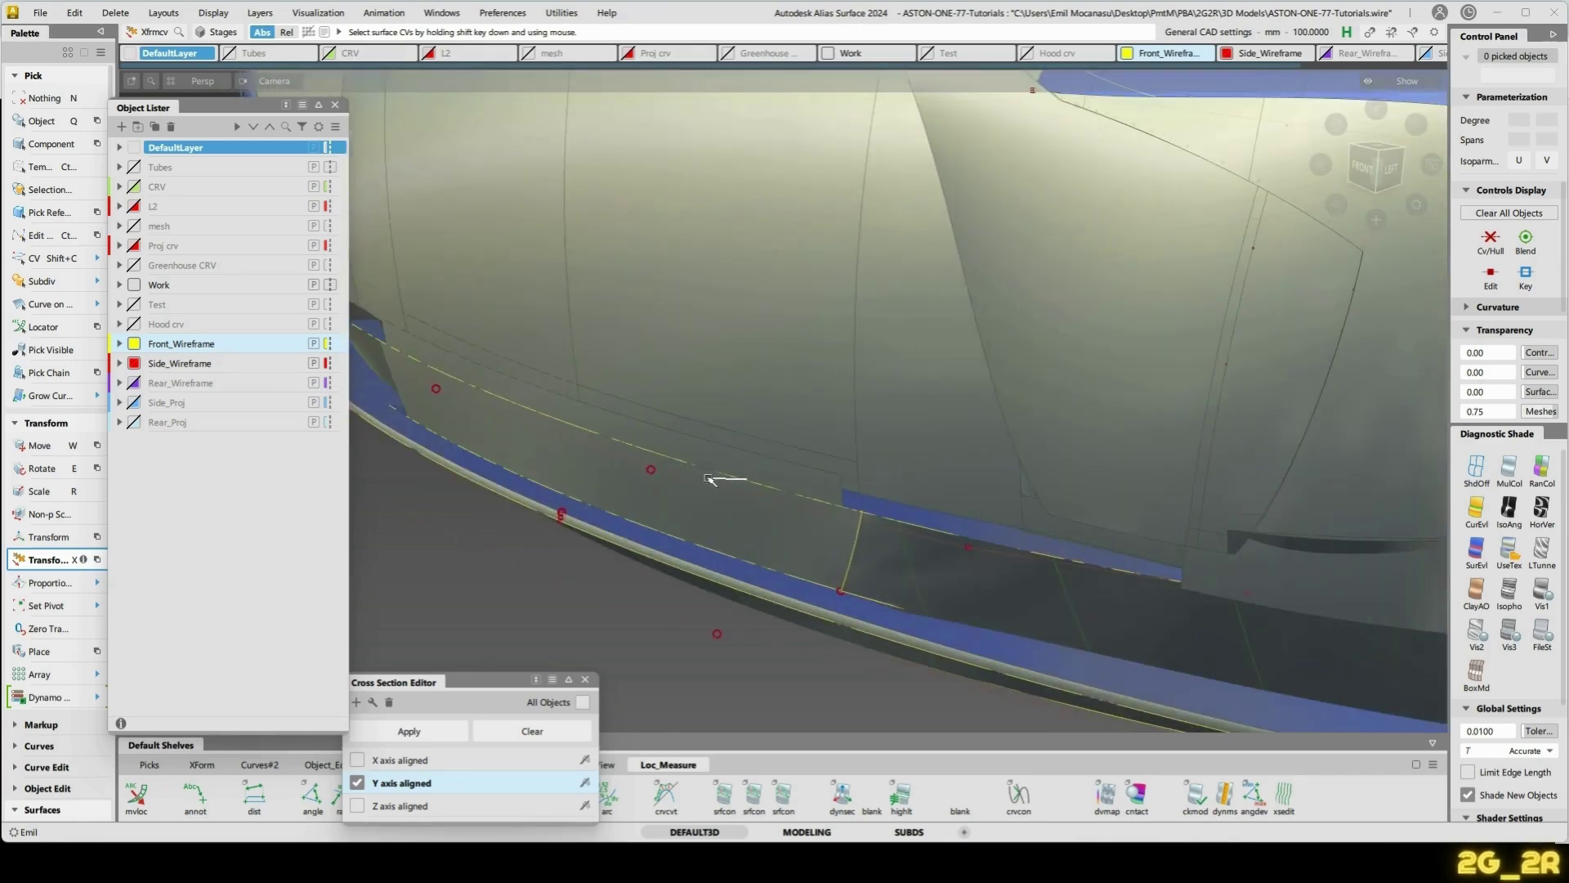
- Isolate the large nose skin surface, untrim it, and show the rest of the model again
left_click_drag(746, 478, 705, 481, "ctrl+shift")
left_click(855, 483)
key("alt+h")
key("u")
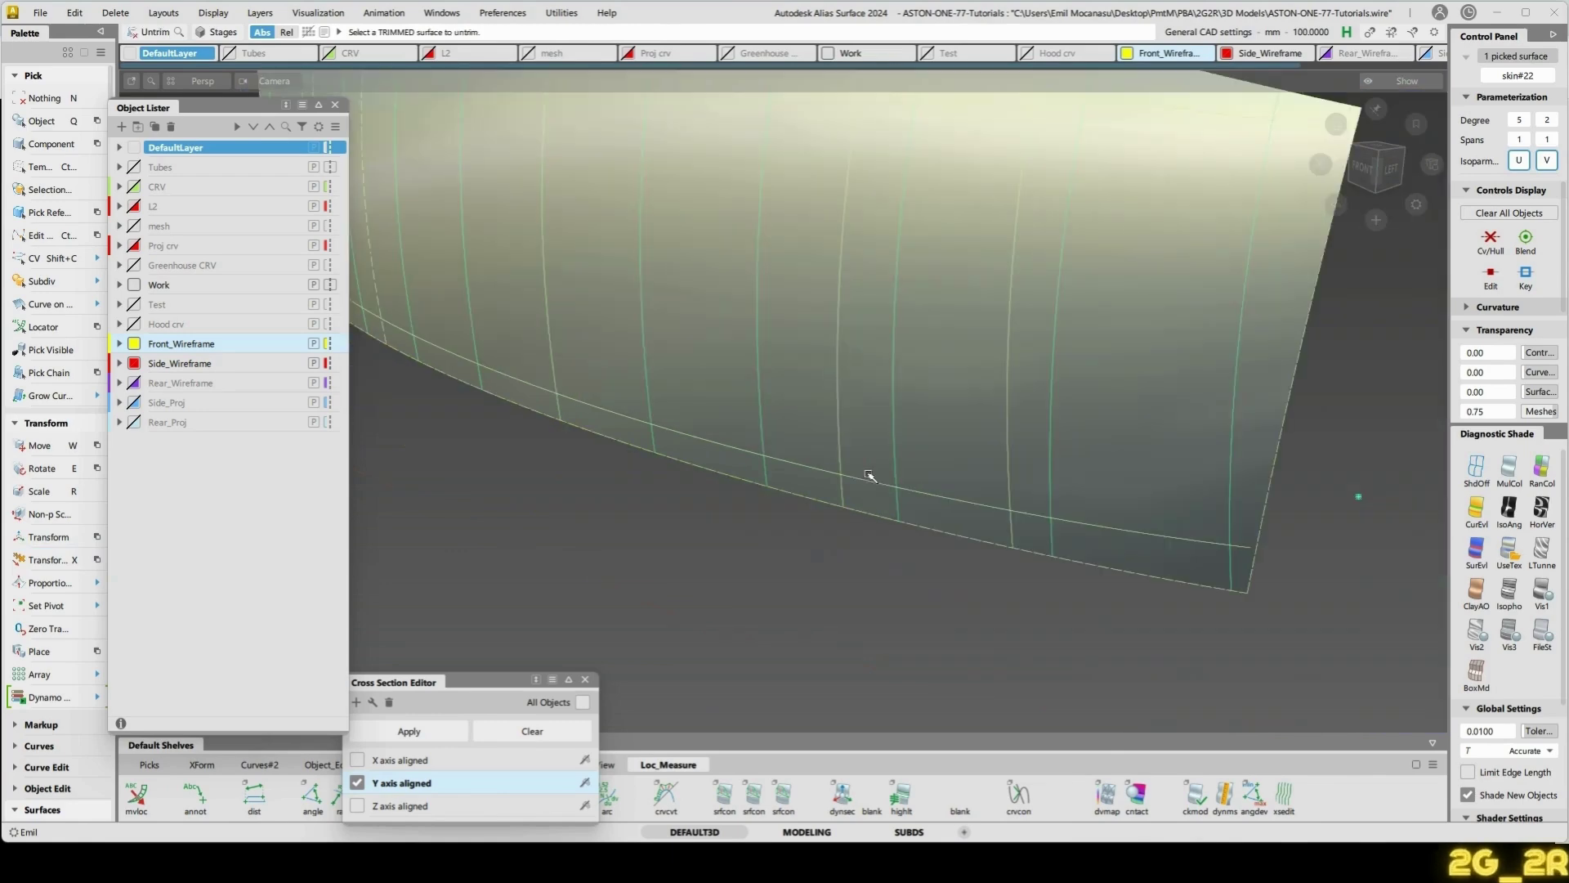
right_click_drag(1090, 301, 958, 309, "alt+shift")
middle_click_drag(958, 309, 960, 400, "alt+shift")
key("n")
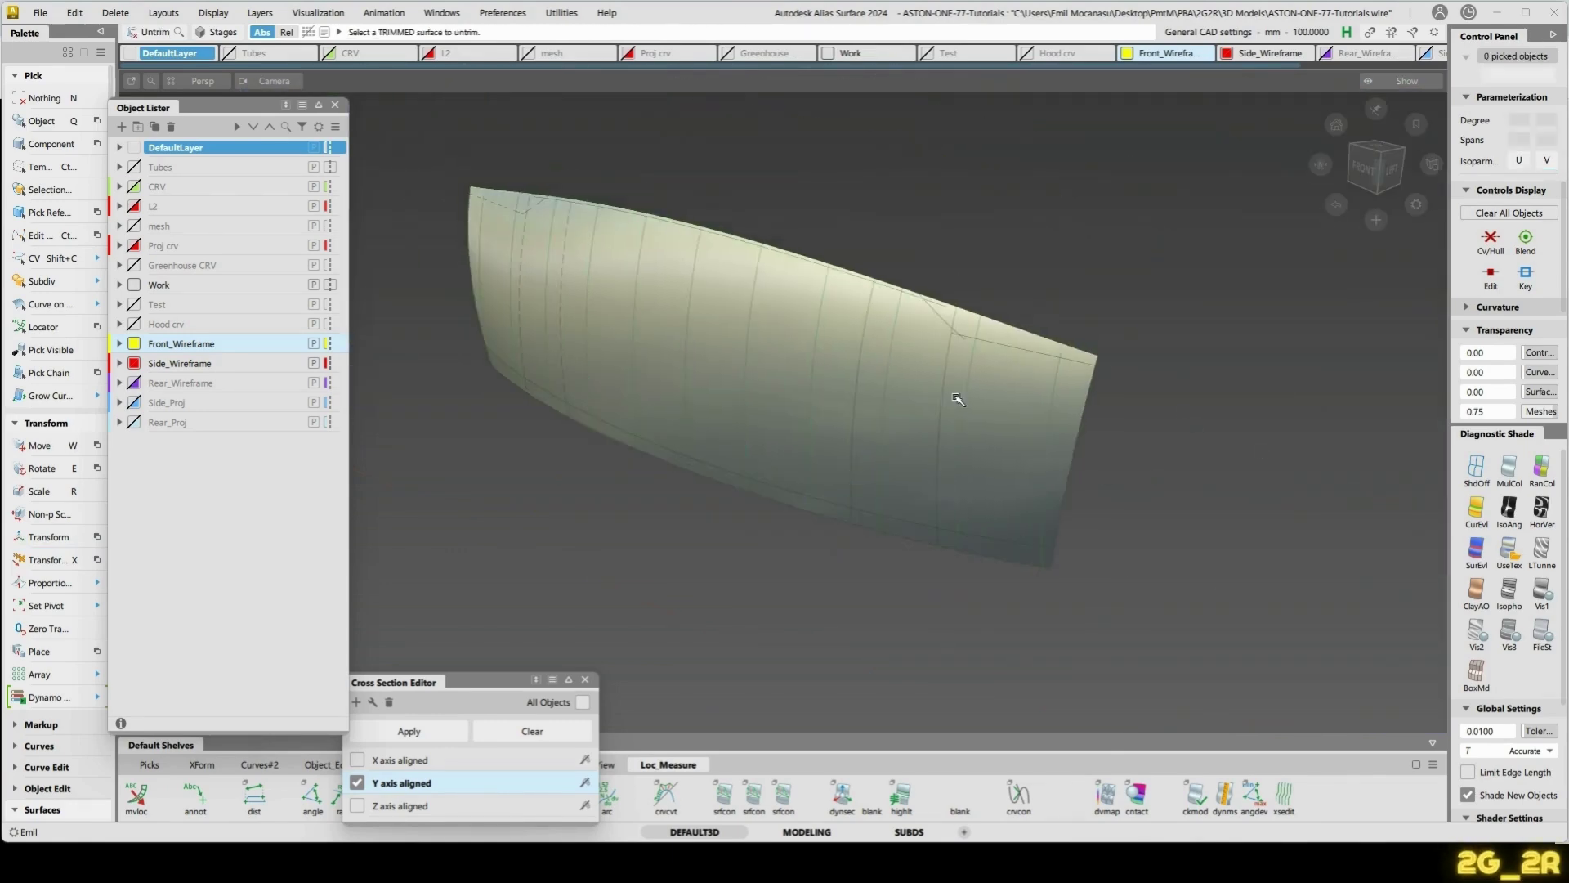
key("alt+s")
- Isolate the blend surface between the nose skin and the side surface, and open its Freeform Blend settings
left_click_drag(958, 400, 940, 445, "alt+shift")
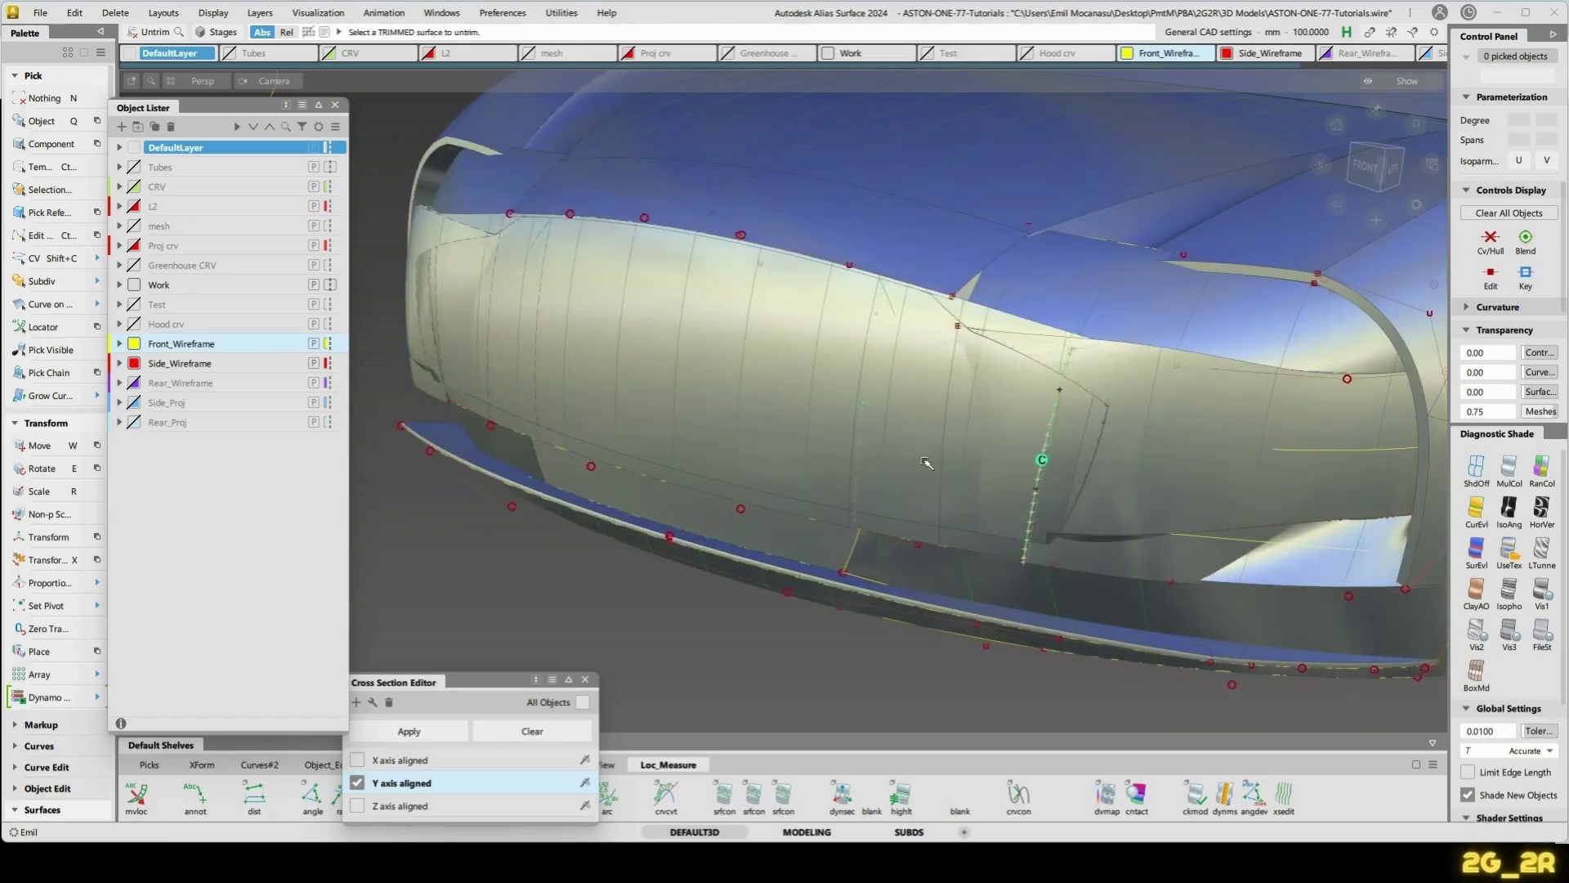
left_click(1065, 409)
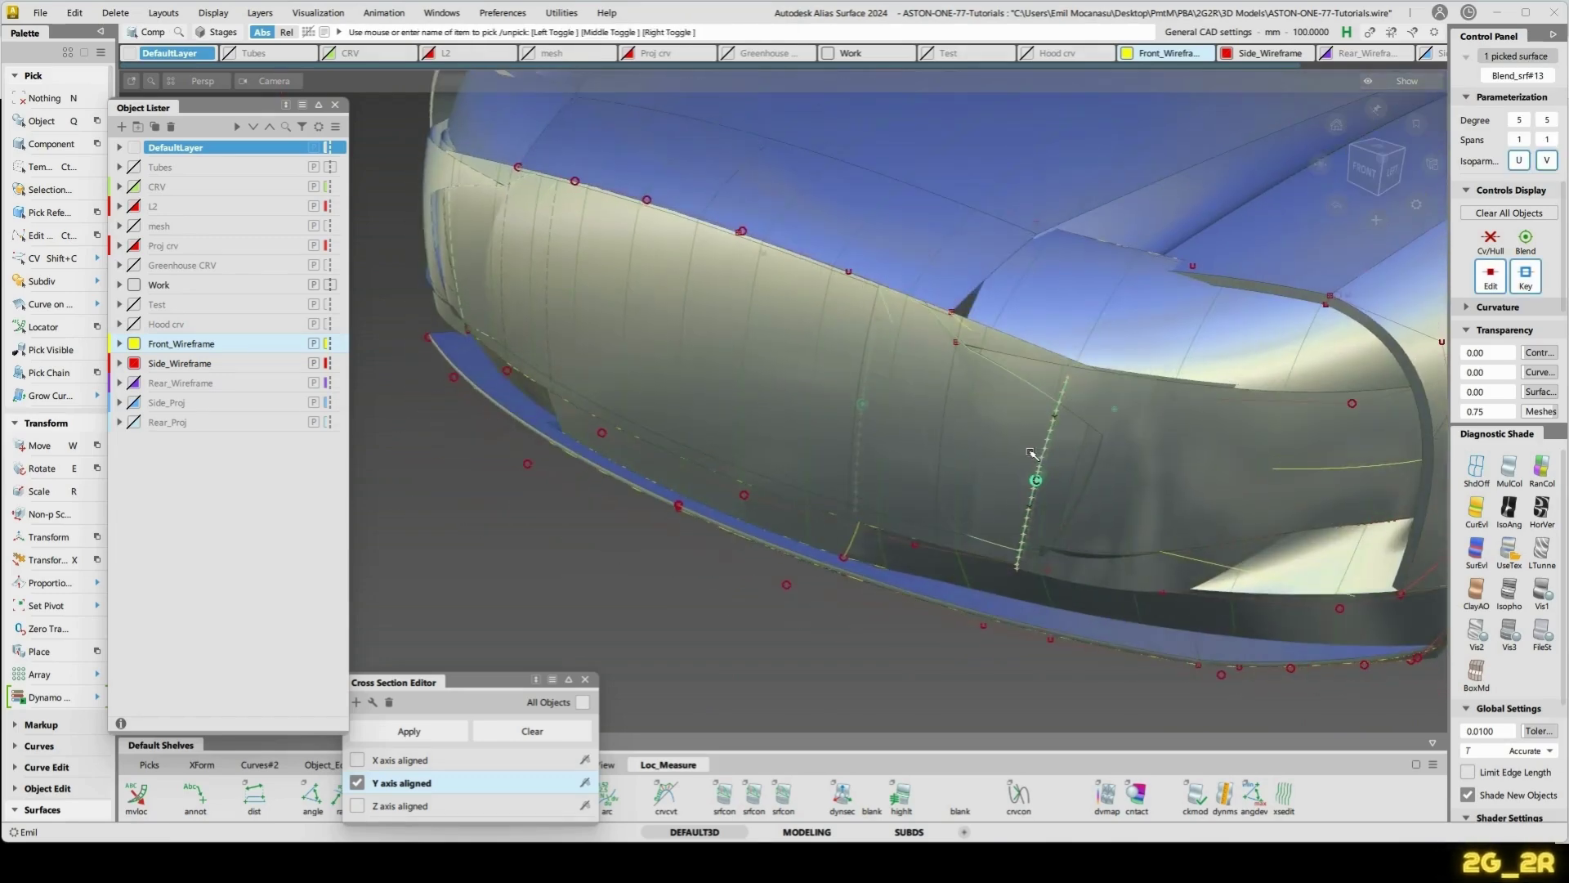
key("alt+i")
key("n")
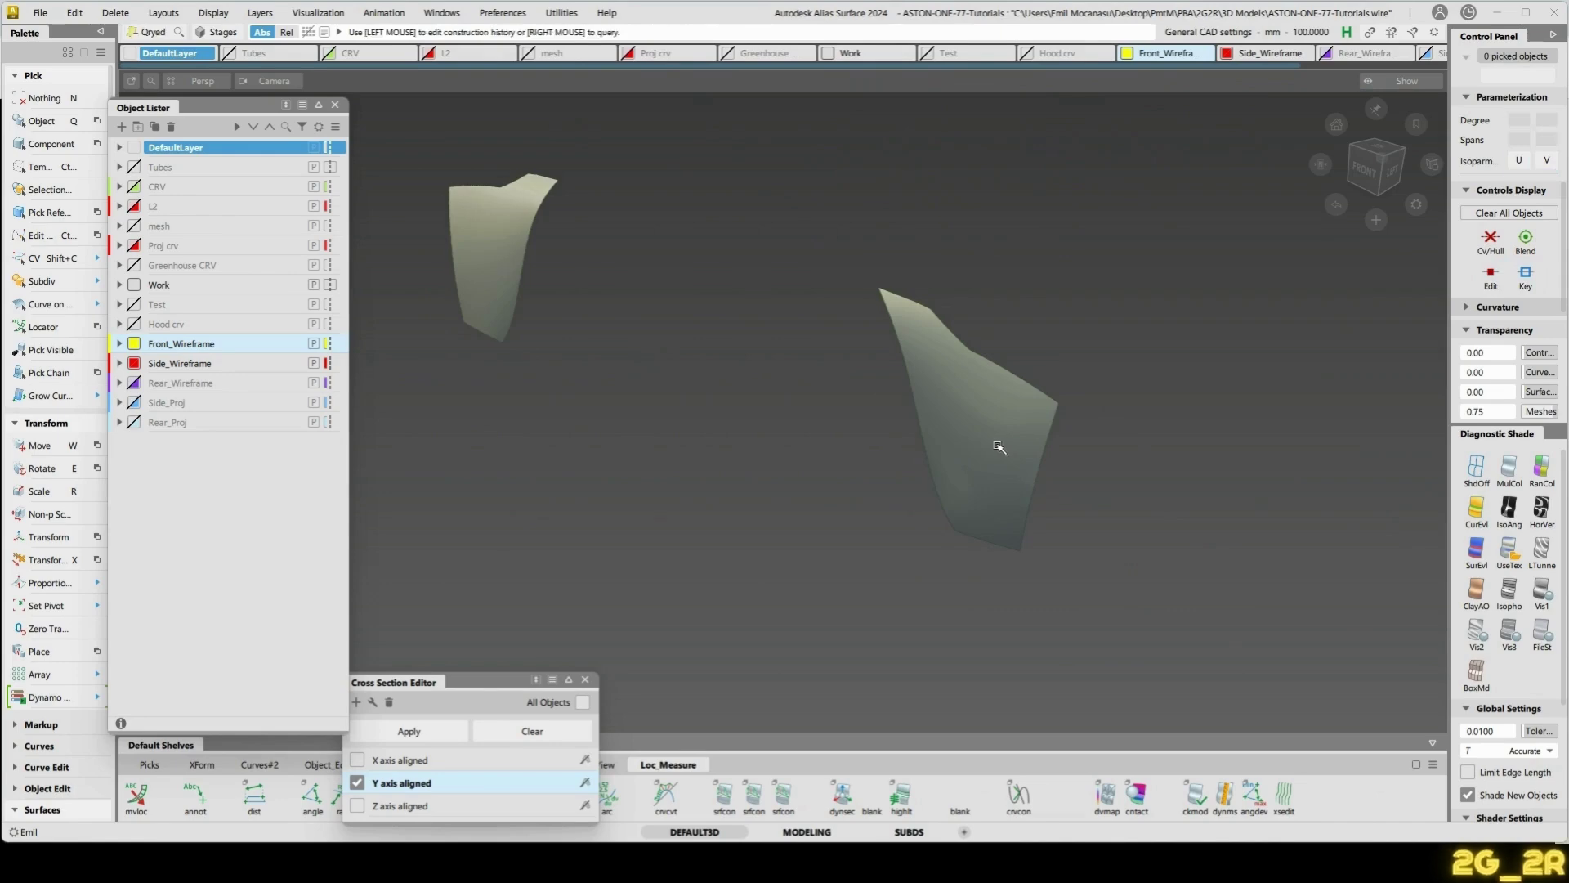
left_click(999, 447)
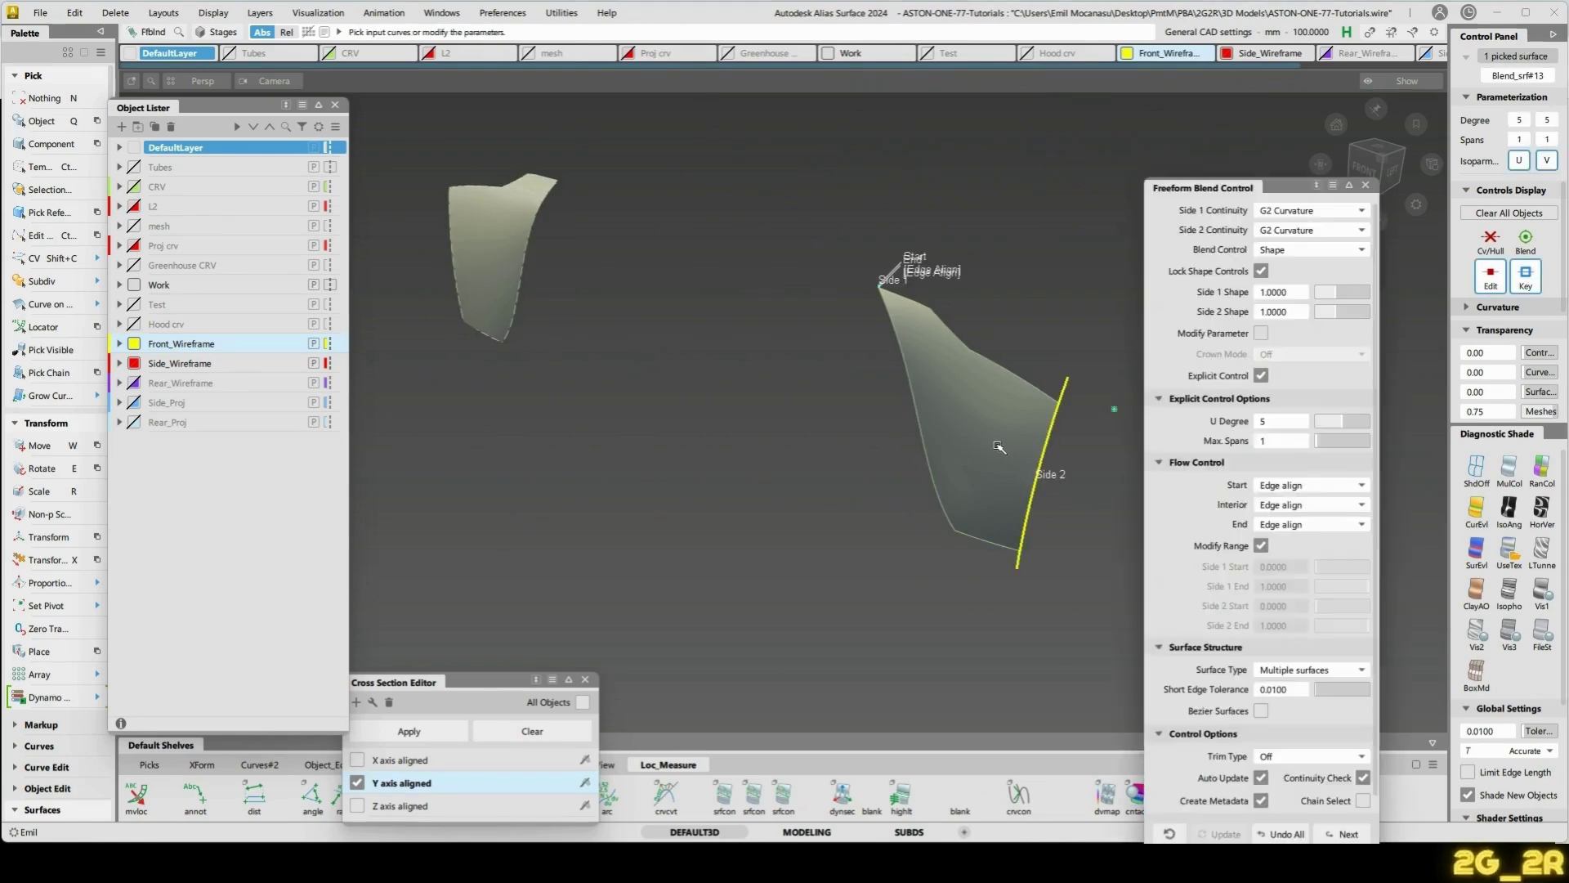
- Add the side surface behind the blend to the isolated set
key("n")
key("alt+i")
middle_click_drag(1026, 518, 894, 448, "alt+shift")
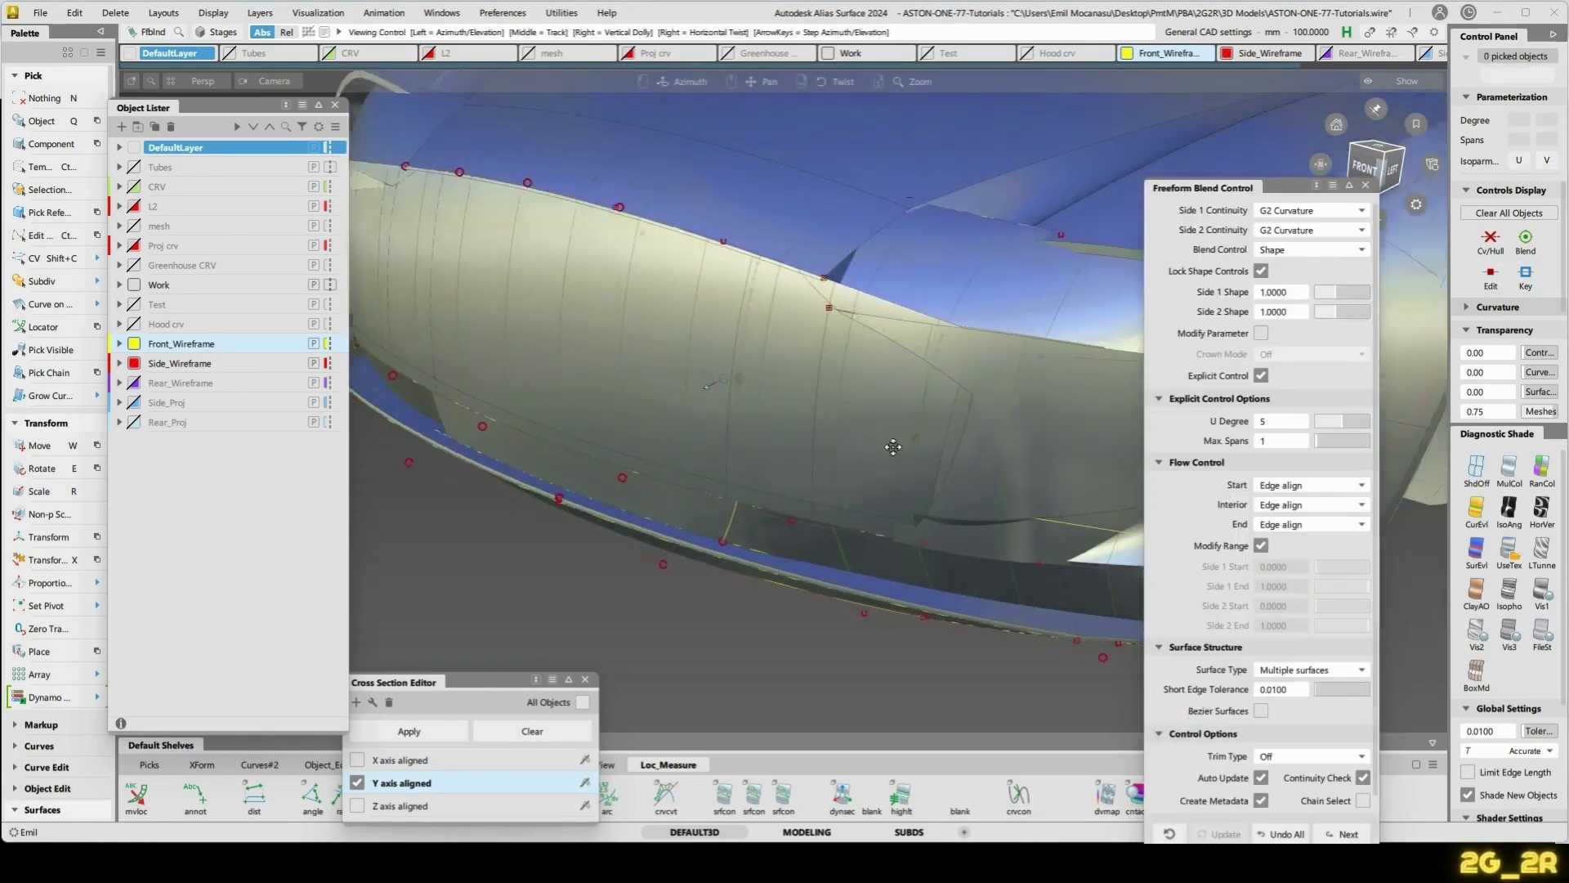
mouse_move(894, 447)
left_mouse_down("alt+shift")
mouse_move(910, 450)
mouse_move(887, 433)
mouse_move(877, 448)
left_mouse_up("alt+shift")
left_click_drag(876, 447, 1014, 446, "ctrl+shift")
left_click(1048, 449)
left_click(1047, 450)
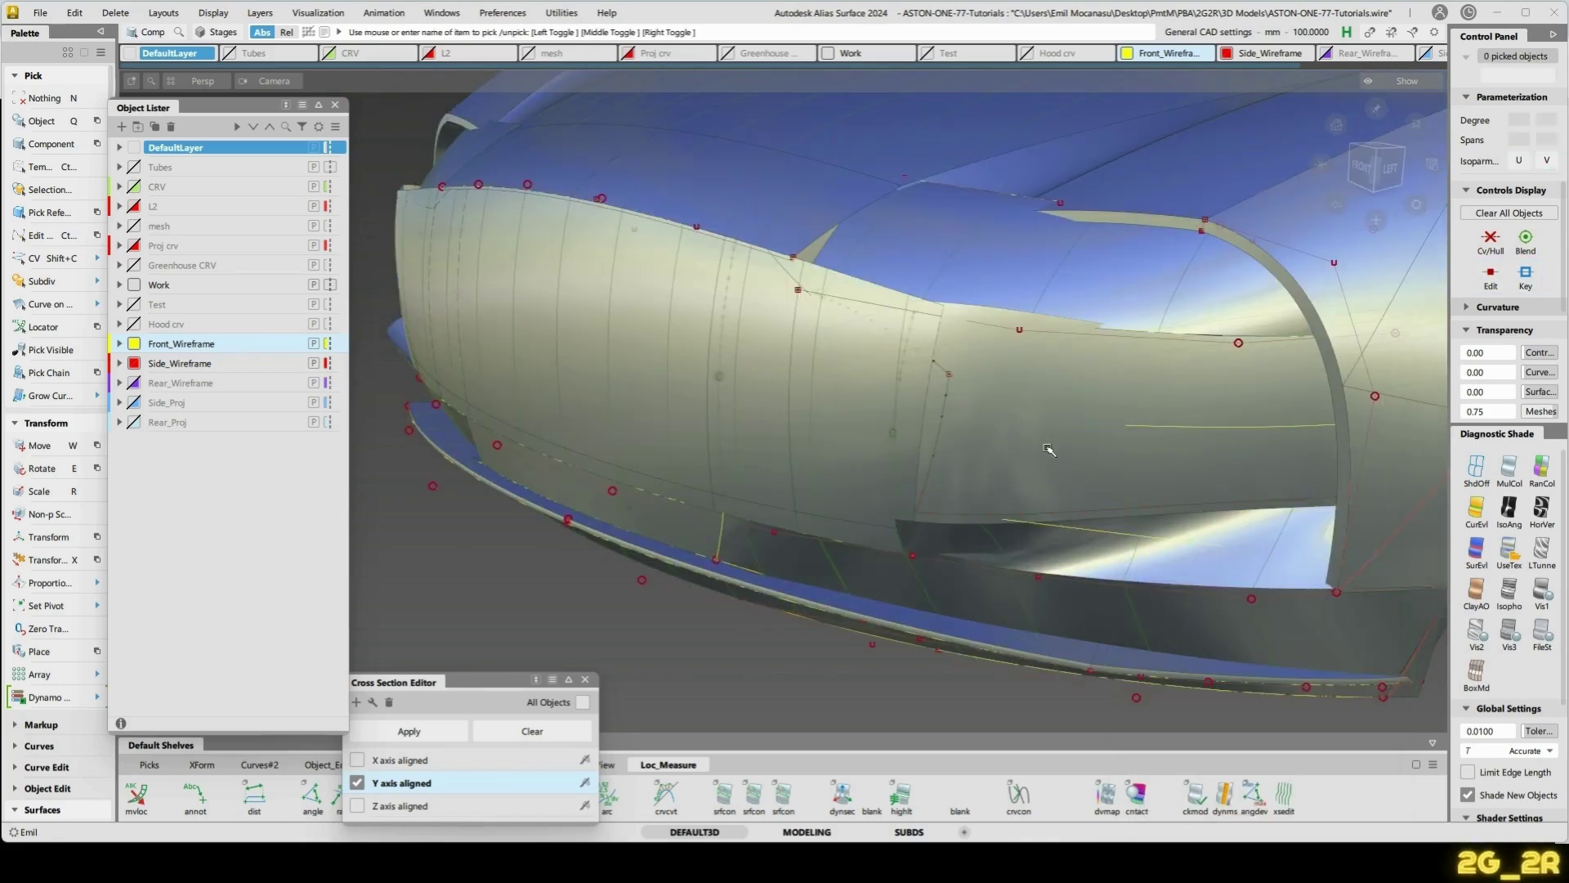
key("alt+i")
- Untrim the freeform blend surface beside the side surface
left_click_drag(927, 495, 903, 439, "alt+shift")
left_click(814, 441)
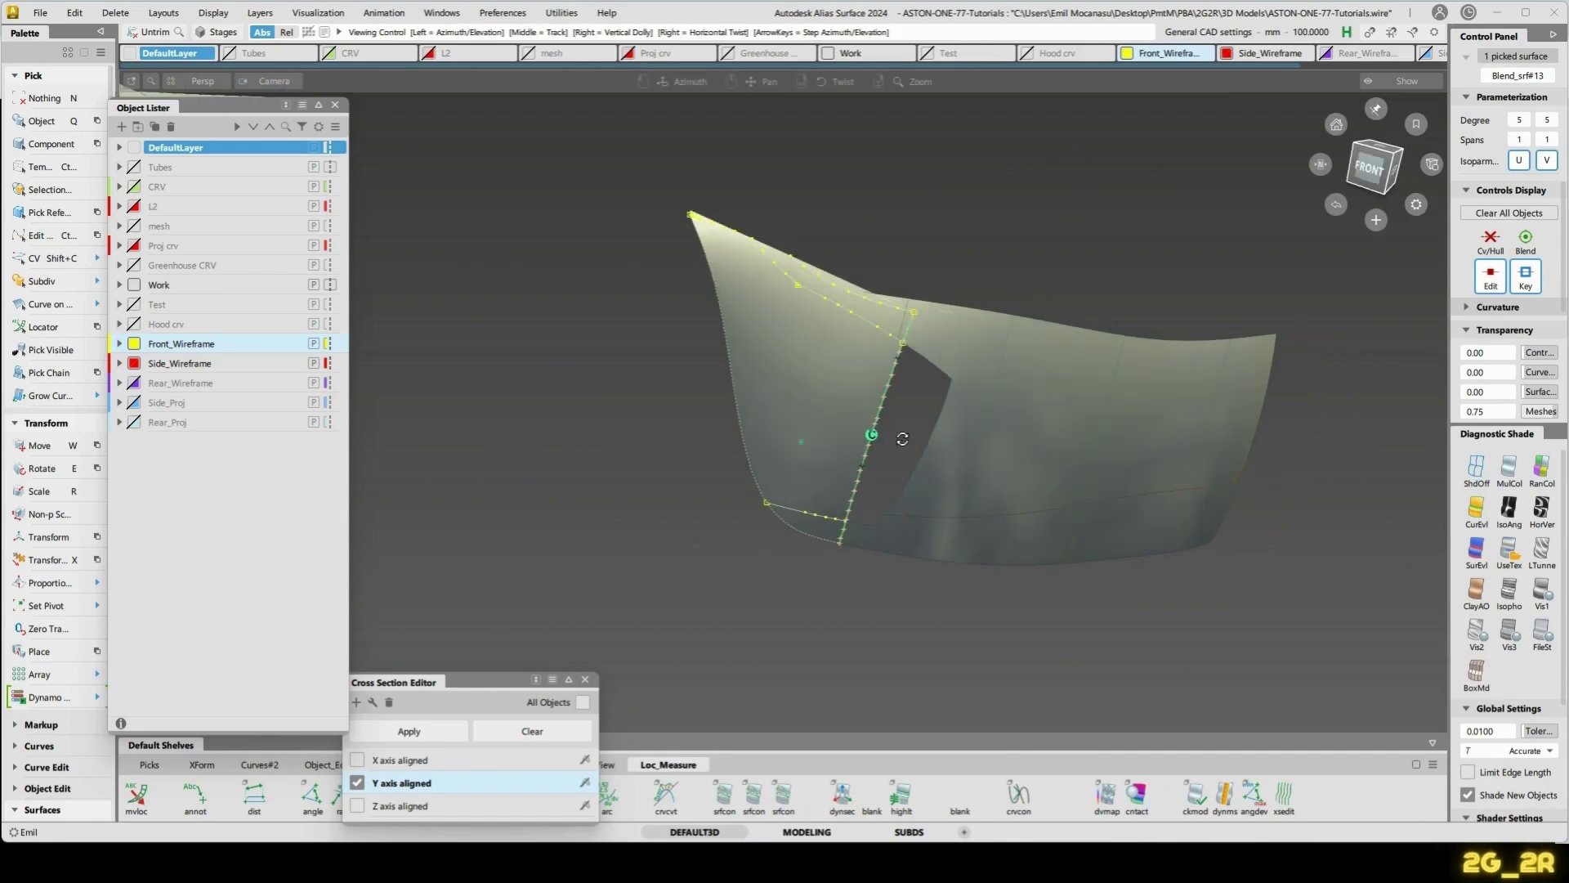
left_click_drag(852, 490, 848, 479, "alt+shift")
left_click(846, 478)
key("alt+i")
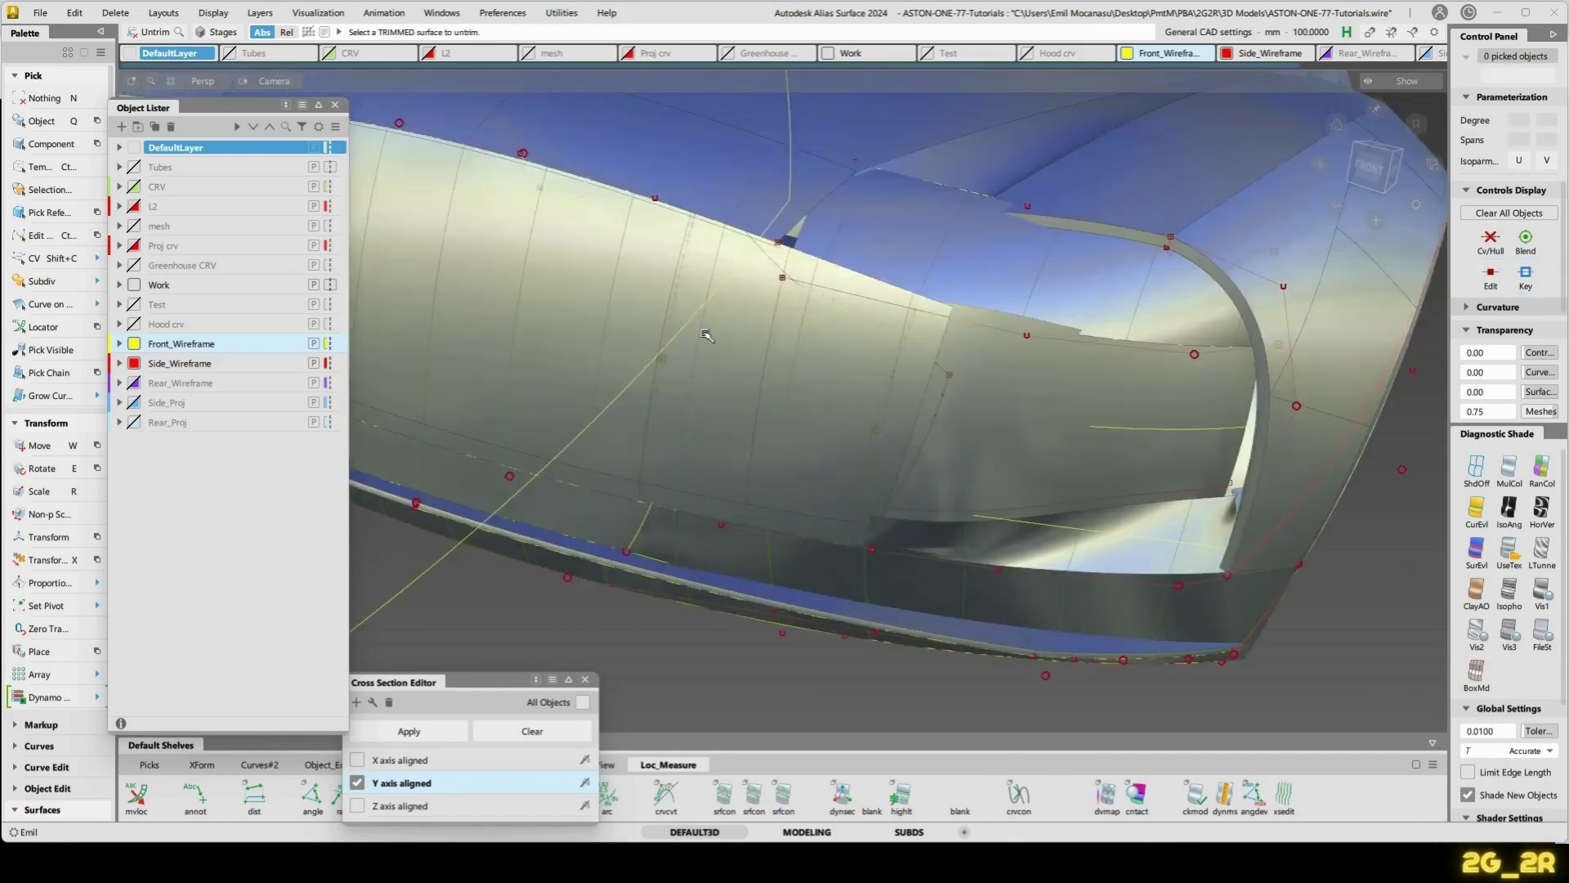
- Add the untrimmed nose skin surface to the isolated set with the blend and side surfaces
left_click_drag(704, 334, 711, 338, "alt+shift")
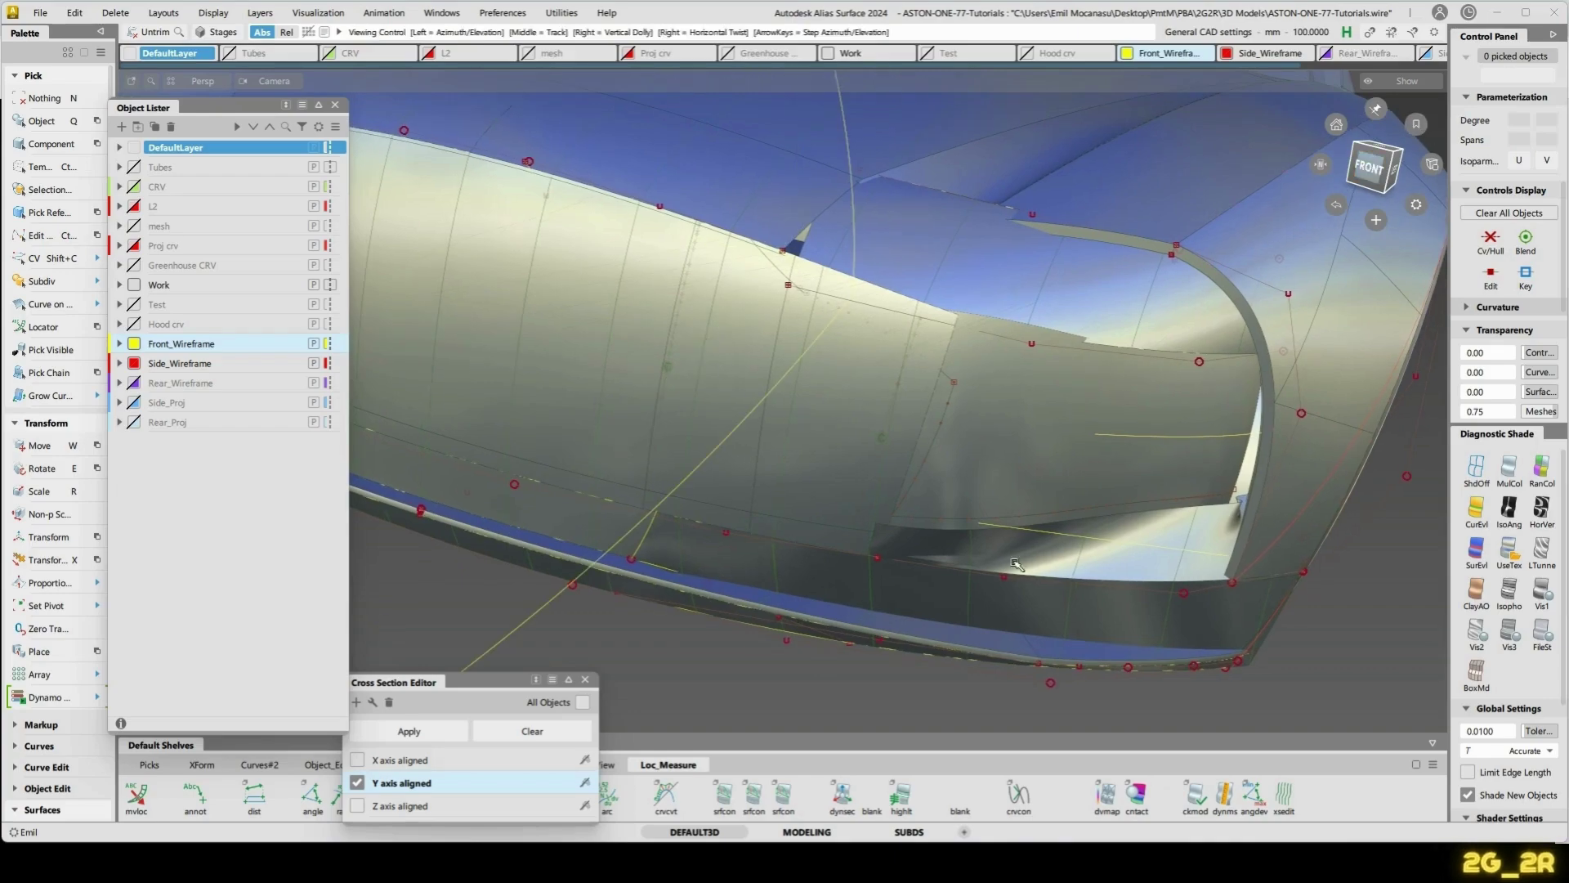
left_click_drag(720, 457, 764, 441, "alt+shift")
left_click_drag(783, 541, 686, 541, "ctrl+shift")
left_click(840, 502)
left_click_drag(842, 506, 716, 306, "alt+shift")
key("Delete")
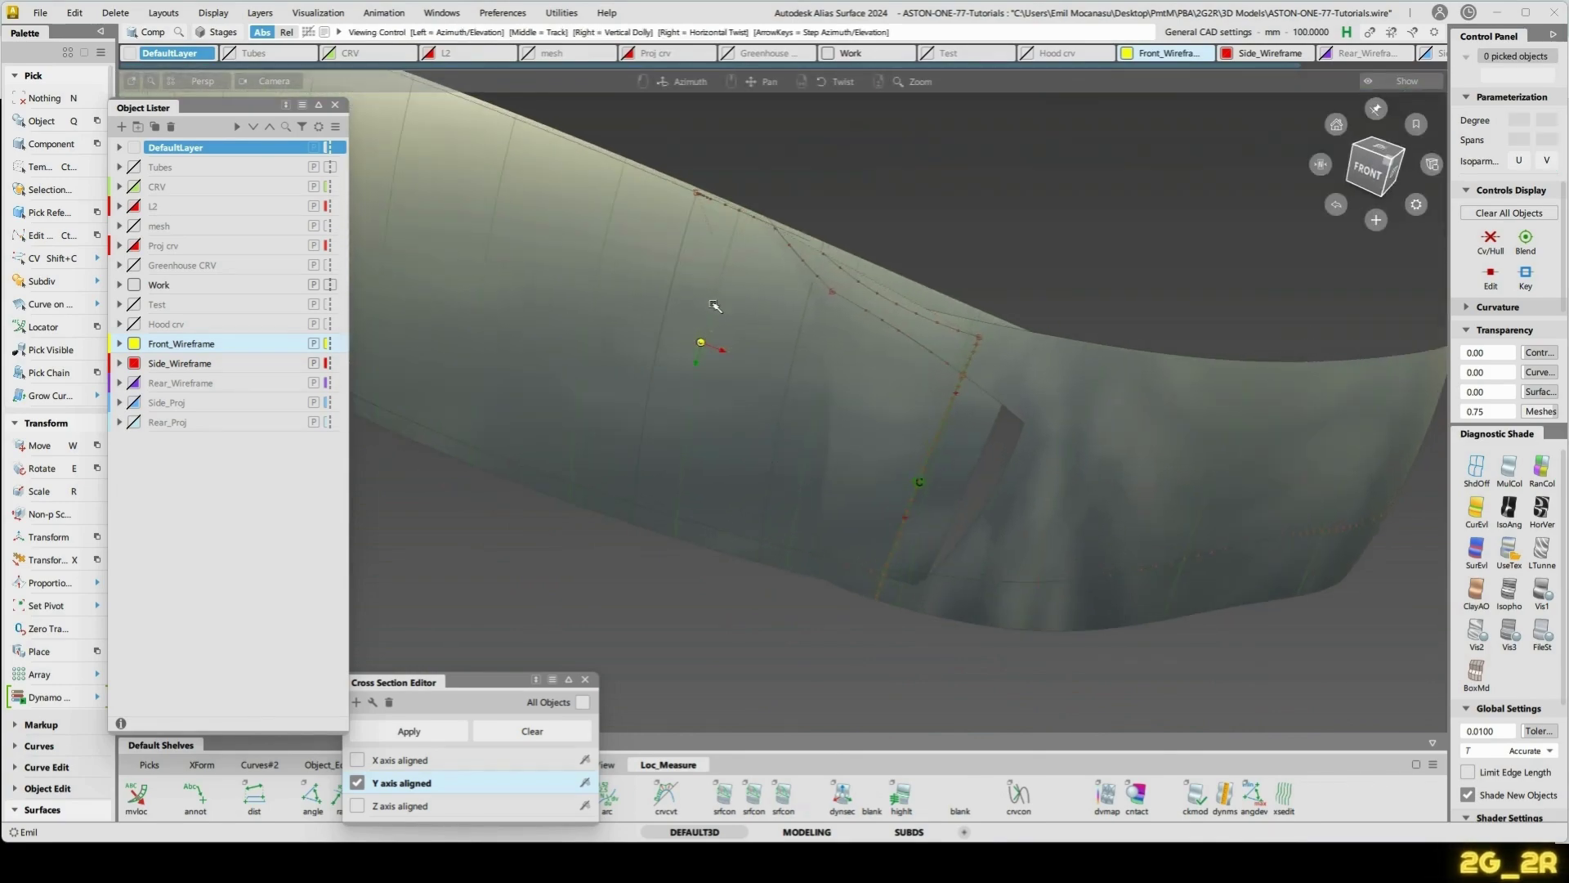
- Edit the freeform blend and set its End flow control to Connect ends, then inspect its lower corner
left_click(705, 223)
left_click(706, 251, "alt+shift")
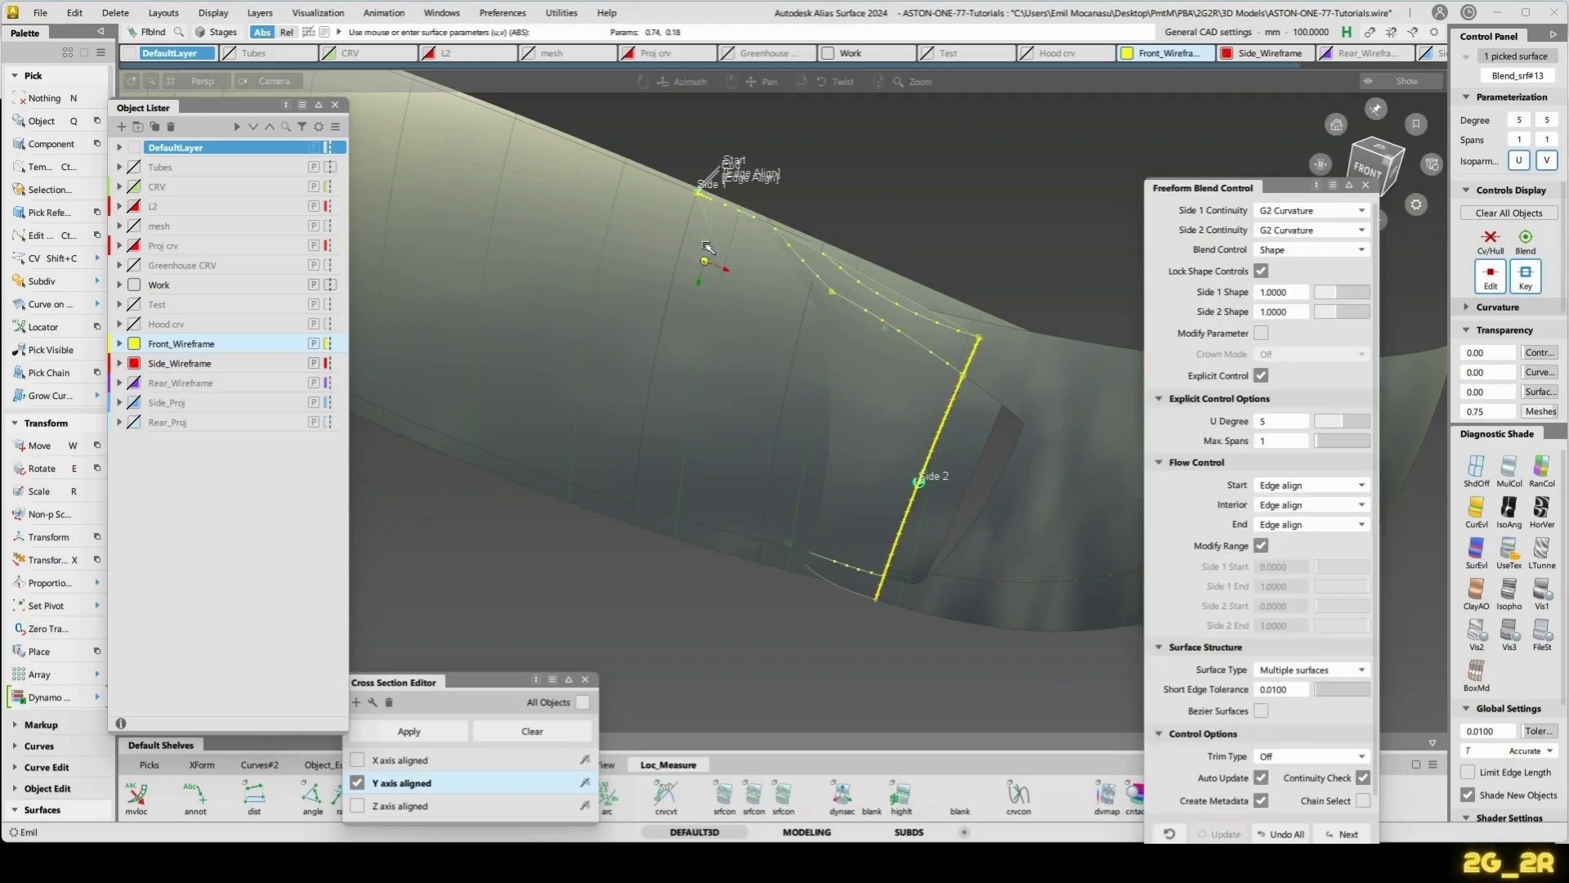
middle_click_drag(708, 248, 799, 506, "alt+shift")
right_click_drag(758, 566, 776, 480, "alt+shift")
left_click(776, 470, "alt+shift")
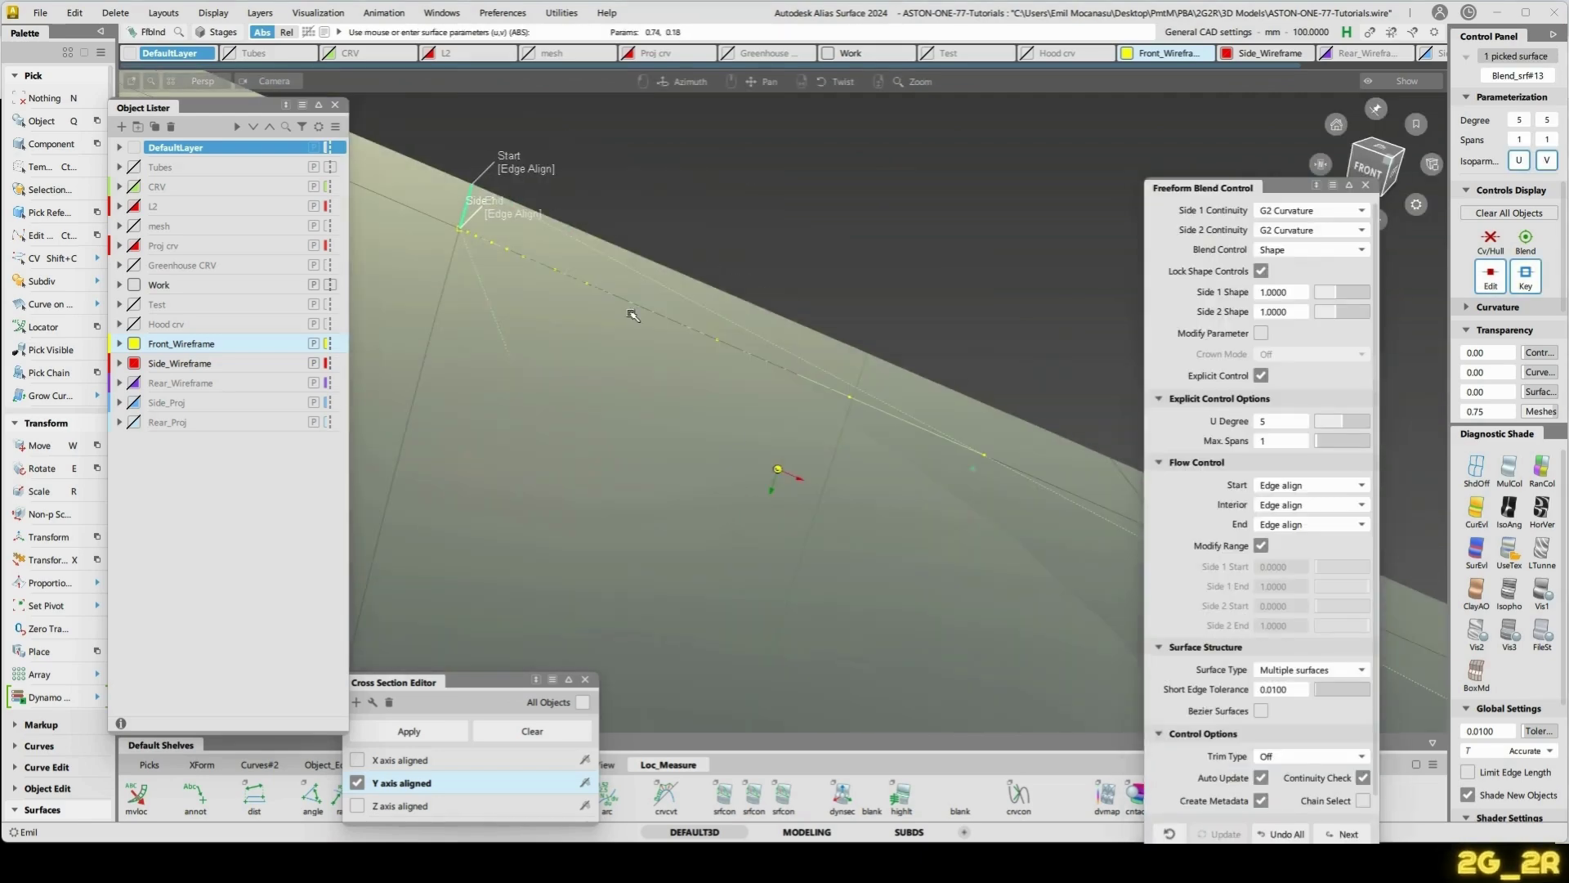
left_click(516, 222)
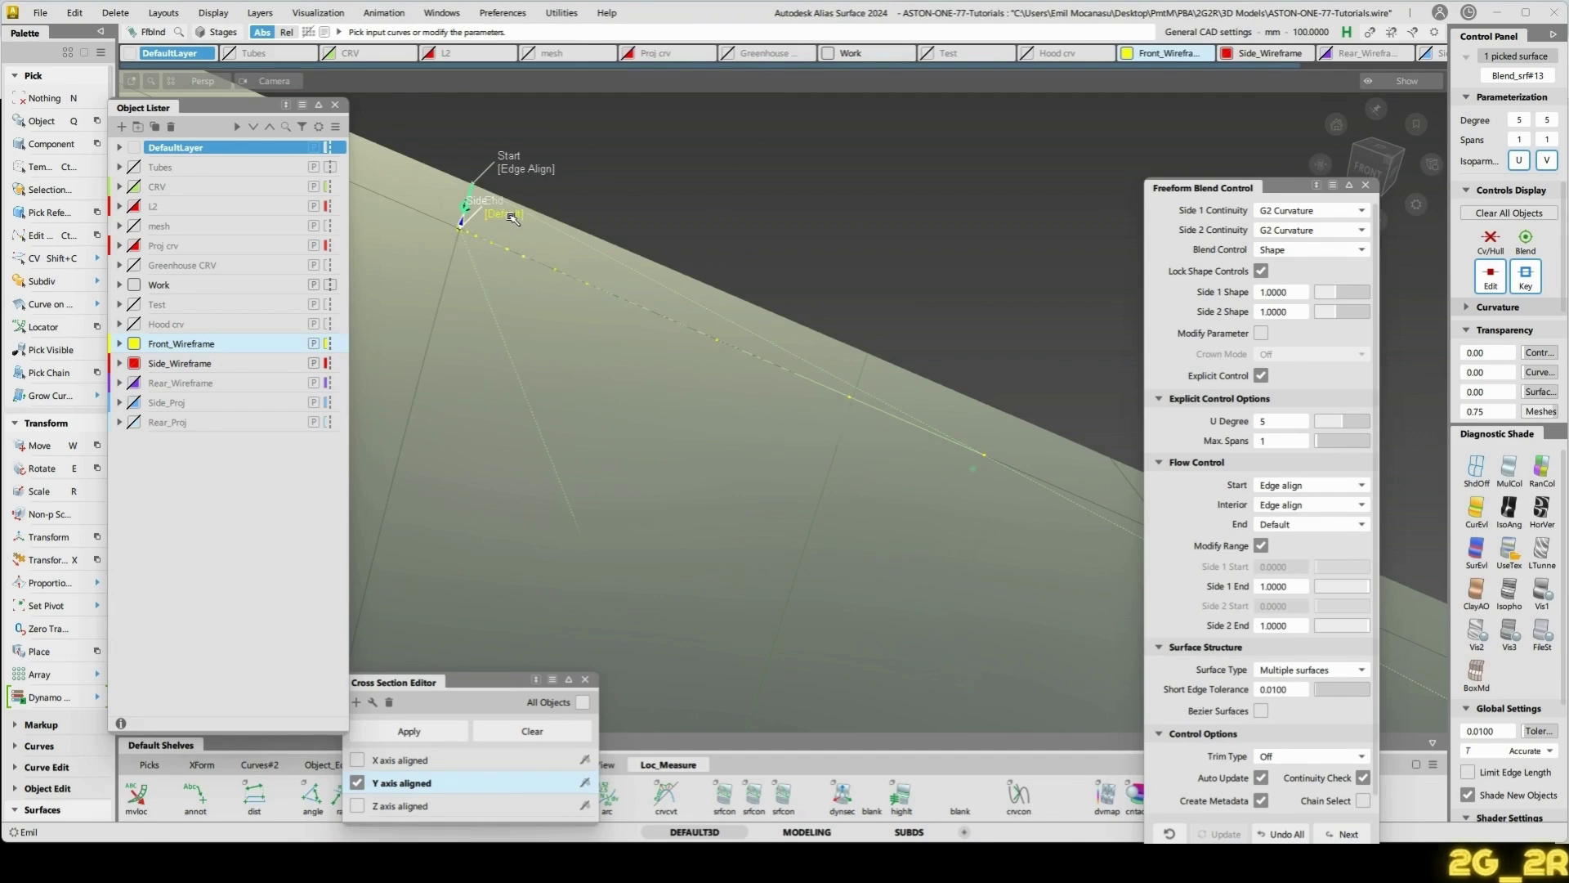
left_click(512, 219)
left_click(513, 216)
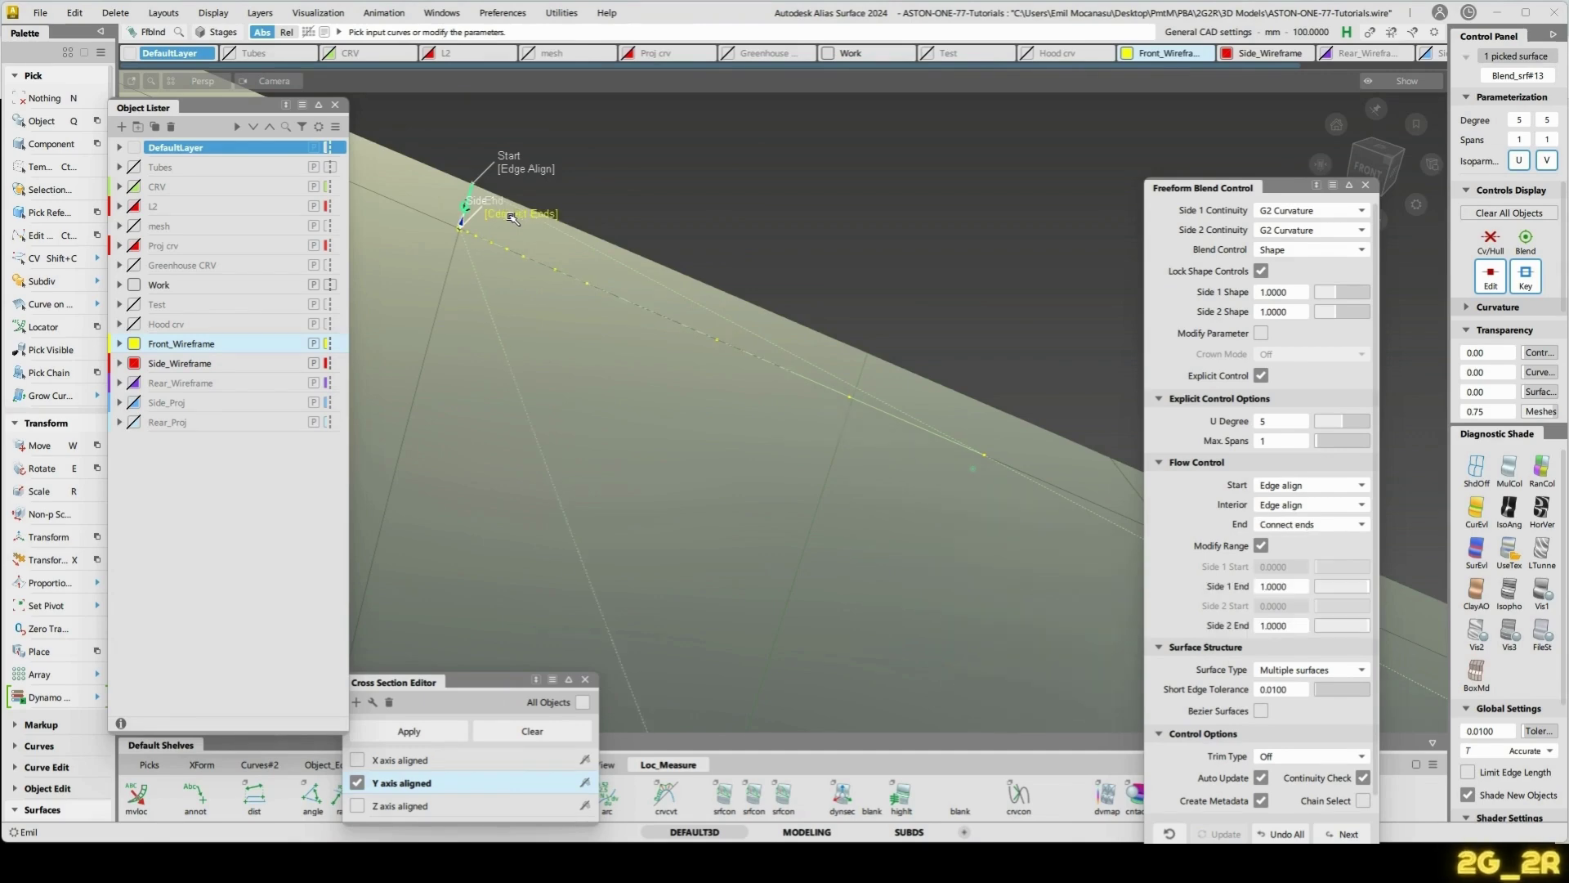
right_click_drag(748, 155, 792, 560, "alt+shift")
middle_click_drag(792, 560, 802, 443, "alt+shift")
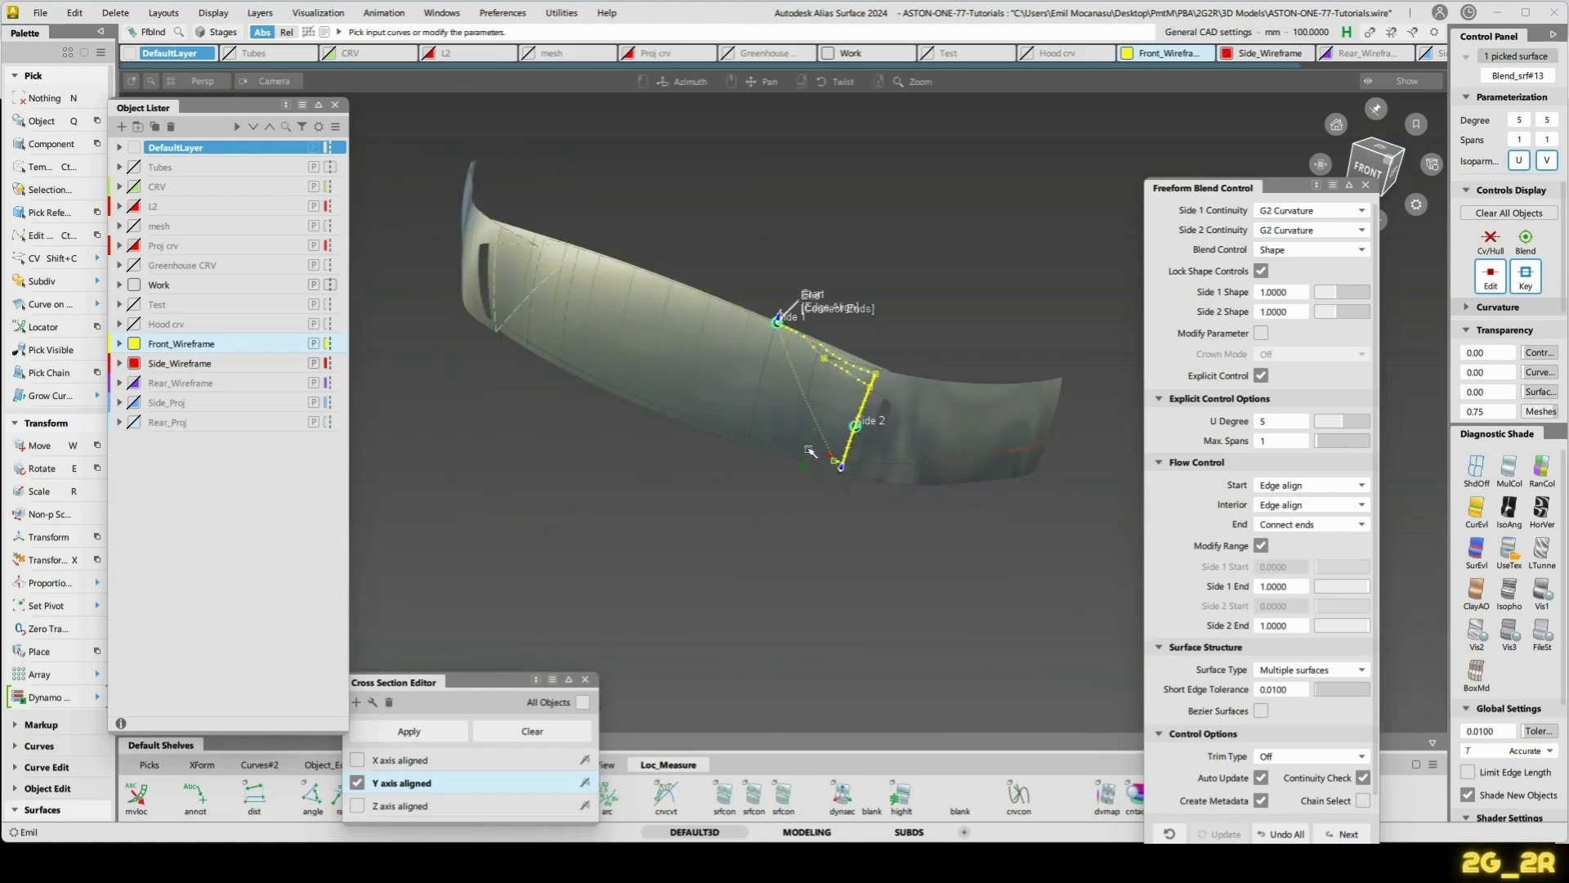
left_click_drag(802, 443, 833, 590, "alt+shift")
right_click_drag(834, 590, 887, 561, "alt+shift")
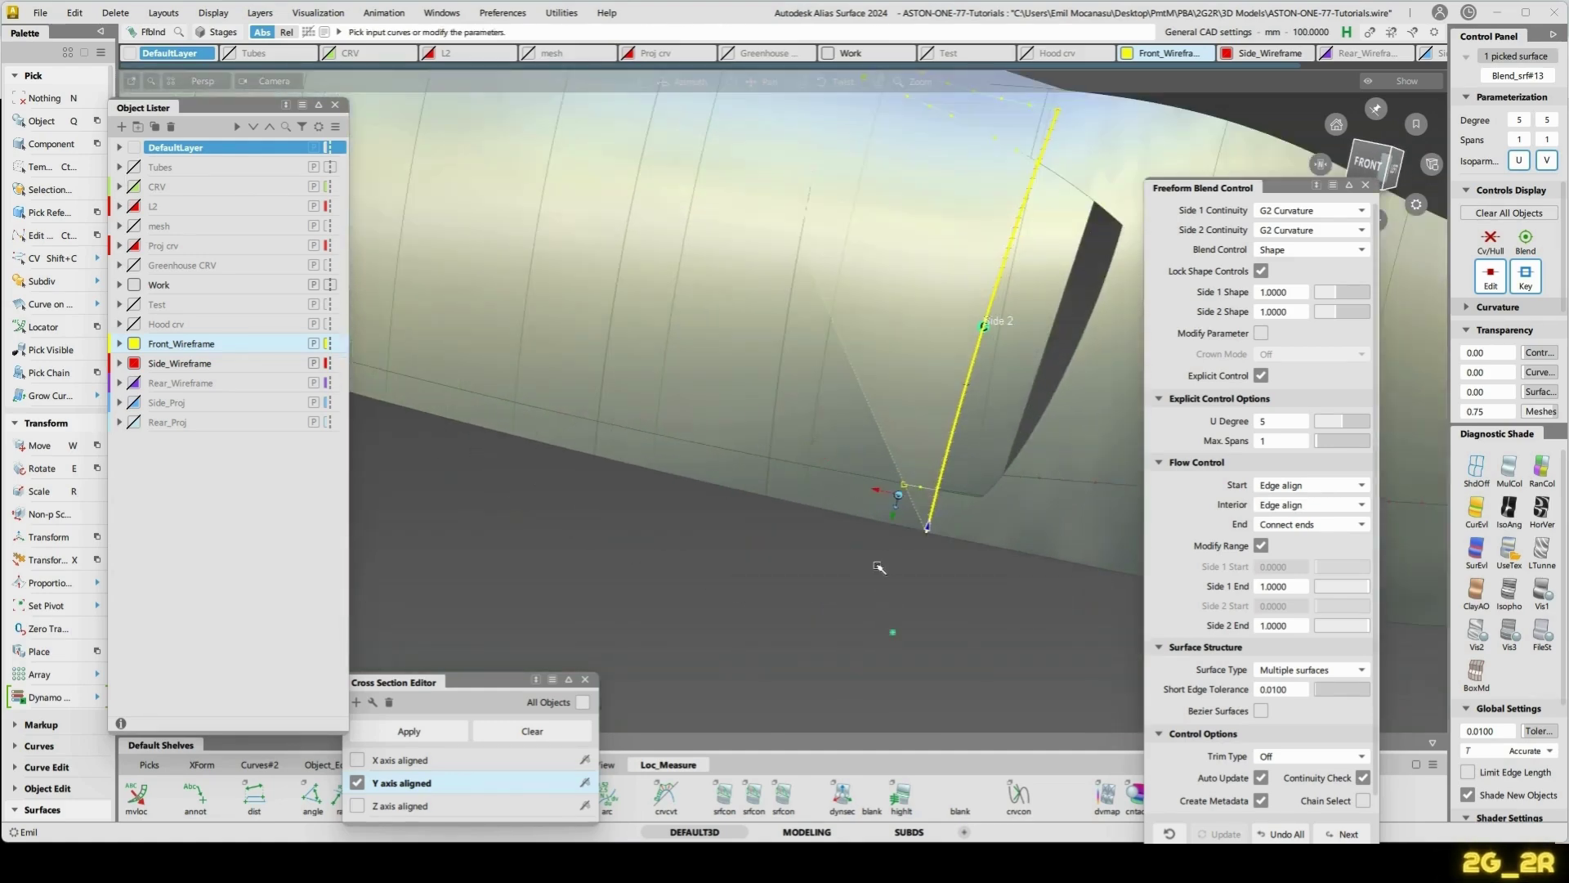
scroll(879, 568, "down", 5)
- Add the lower and upper rail curves that wrap around the nose to the isolated set
left_click_drag(879, 567, 1006, 245, "alt+shift")
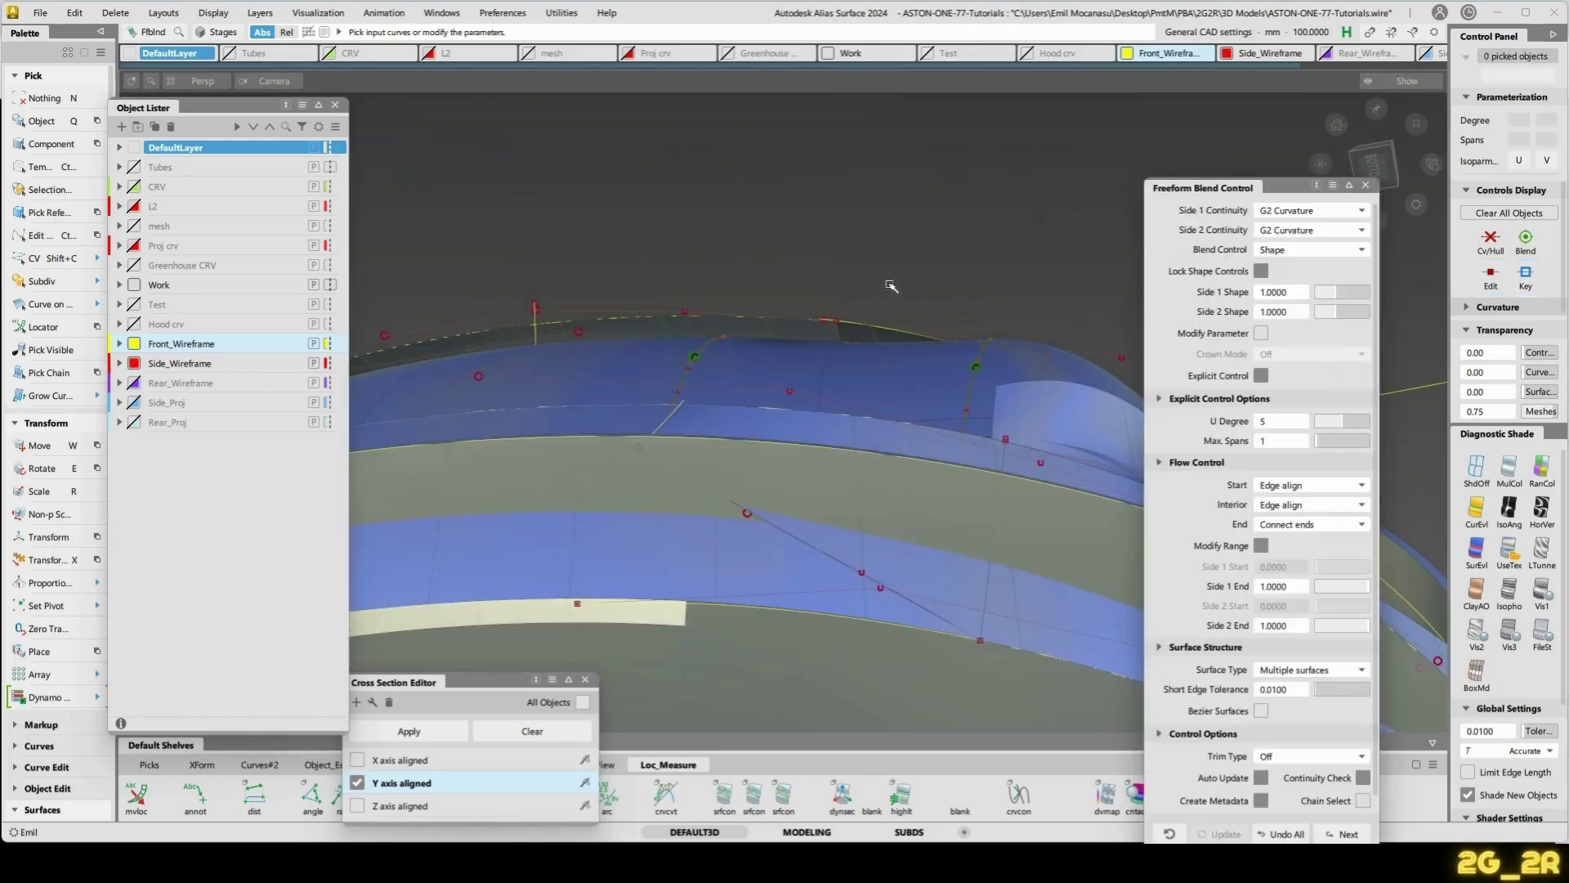
mouse_move(908, 287)
left_mouse_down("alt+shift")
mouse_move(882, 585)
mouse_move(957, 333)
mouse_move(738, 242)
mouse_move(529, 255)
left_mouse_up("alt+shift")
left_click_drag(640, 518, 668, 400, "ctrl+shift")
left_click(718, 442)
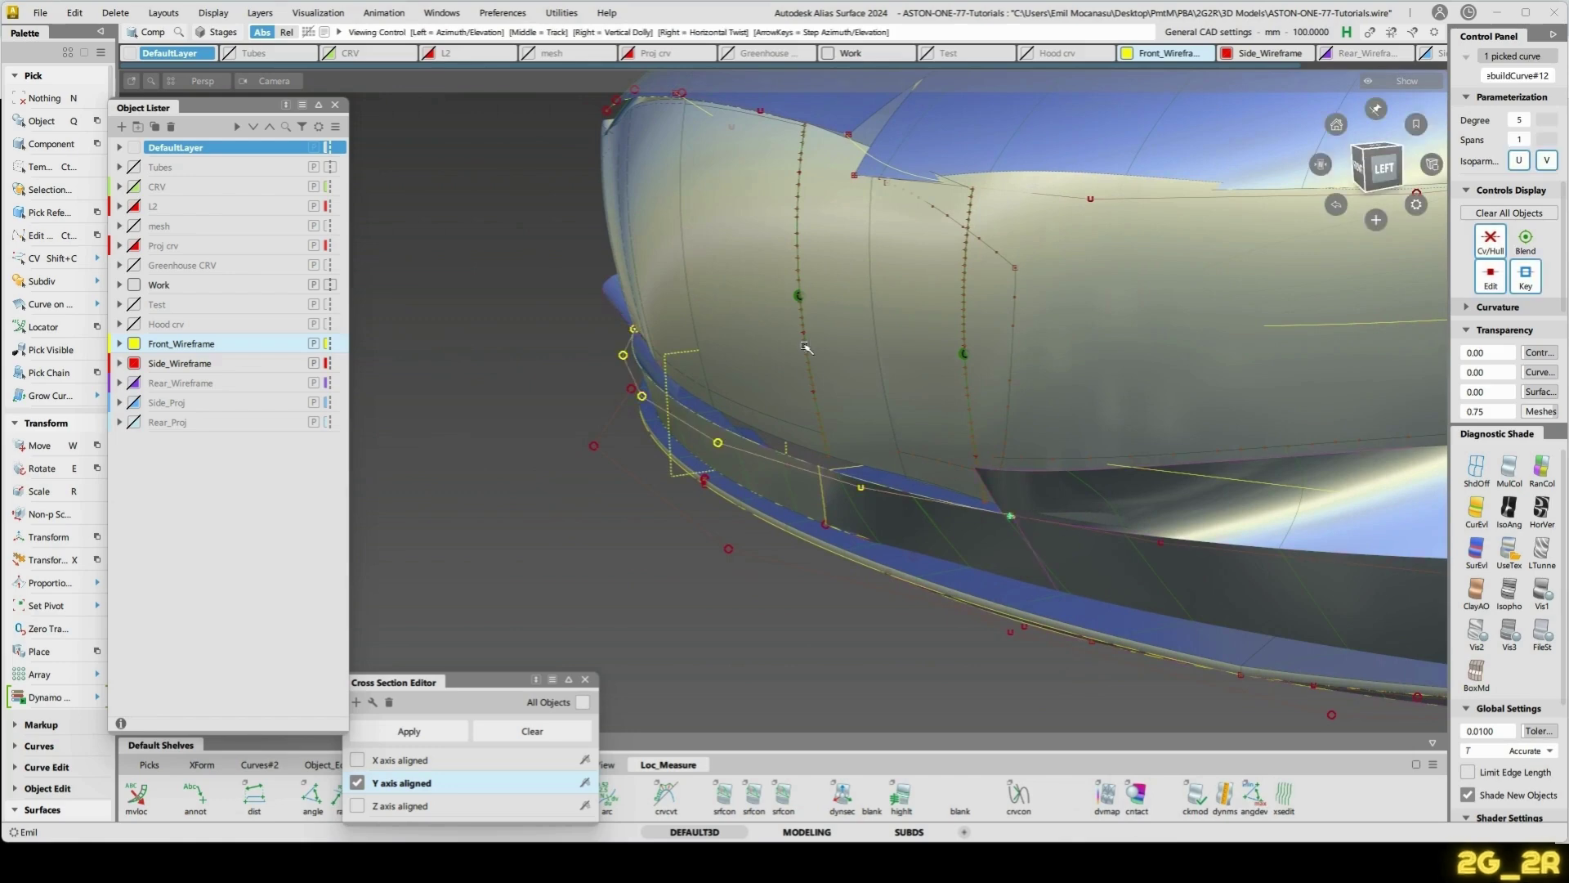
left_click_drag(806, 346, 736, 311, "alt+shift")
left_click(629, 156)
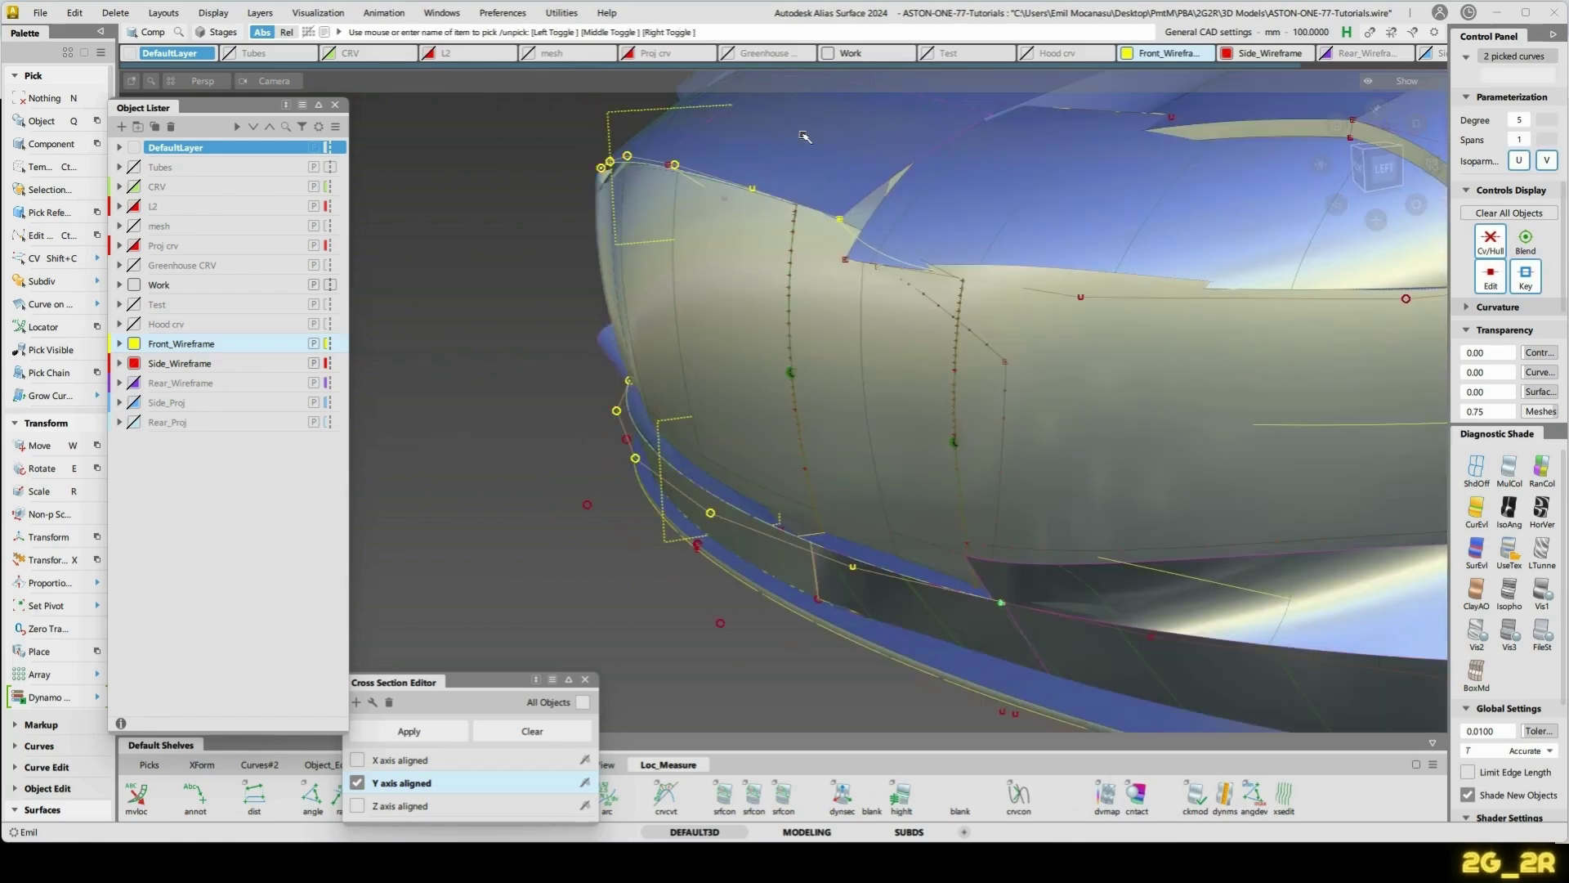
left_click(870, 129)
key("ctrl+z")
mouse_move(835, 330)
left_mouse_down("alt+shift")
mouse_move(809, 357)
mouse_move(829, 373)
mouse_move(1102, 295)
mouse_move(1170, 340)
mouse_move(1057, 360)
mouse_move(1150, 364)
mouse_move(1055, 322)
mouse_move(990, 558)
mouse_move(1080, 712)
mouse_move(1022, 615)
mouse_move(1061, 508)
mouse_move(1022, 641)
mouse_move(1069, 602)
mouse_move(1027, 677)
mouse_move(1054, 711)
mouse_move(1040, 635)
mouse_move(896, 326)
mouse_move(919, 318)
mouse_move(860, 460)
left_mouse_up("alt+shift")
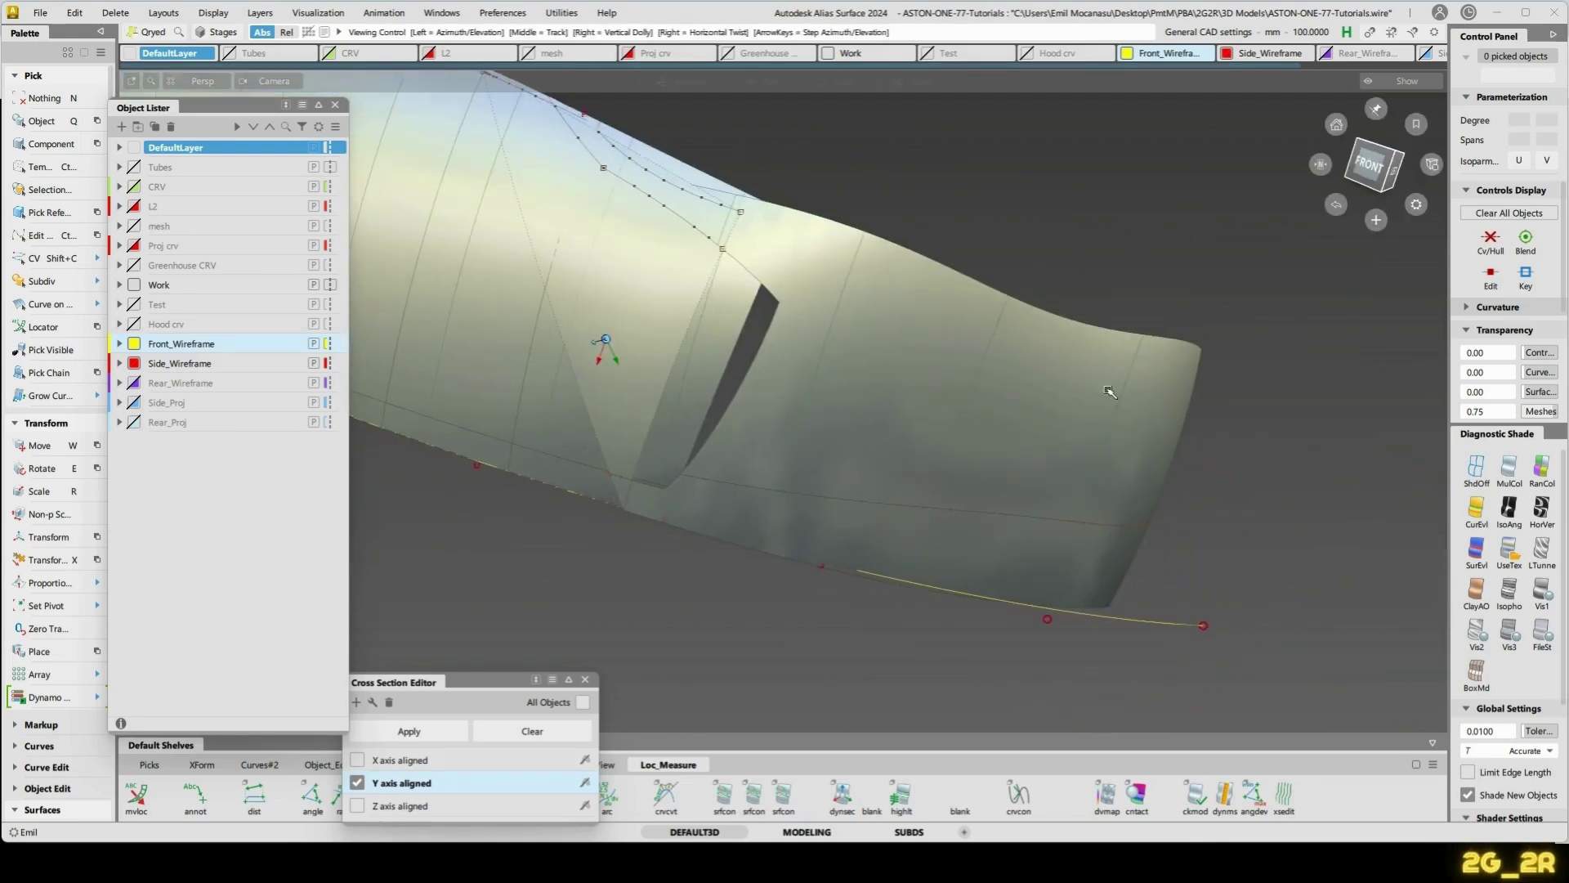
- Edit the lower side curve's G2 alignment and slide its attach point to 0.1530 along the nose rail curve
left_click_drag(1114, 393, 790, 254, "alt+shift")
left_click(940, 283)
left_click_drag(749, 323, 901, 305, "alt+shift")
key("ctrl+q")
left_click(920, 512)
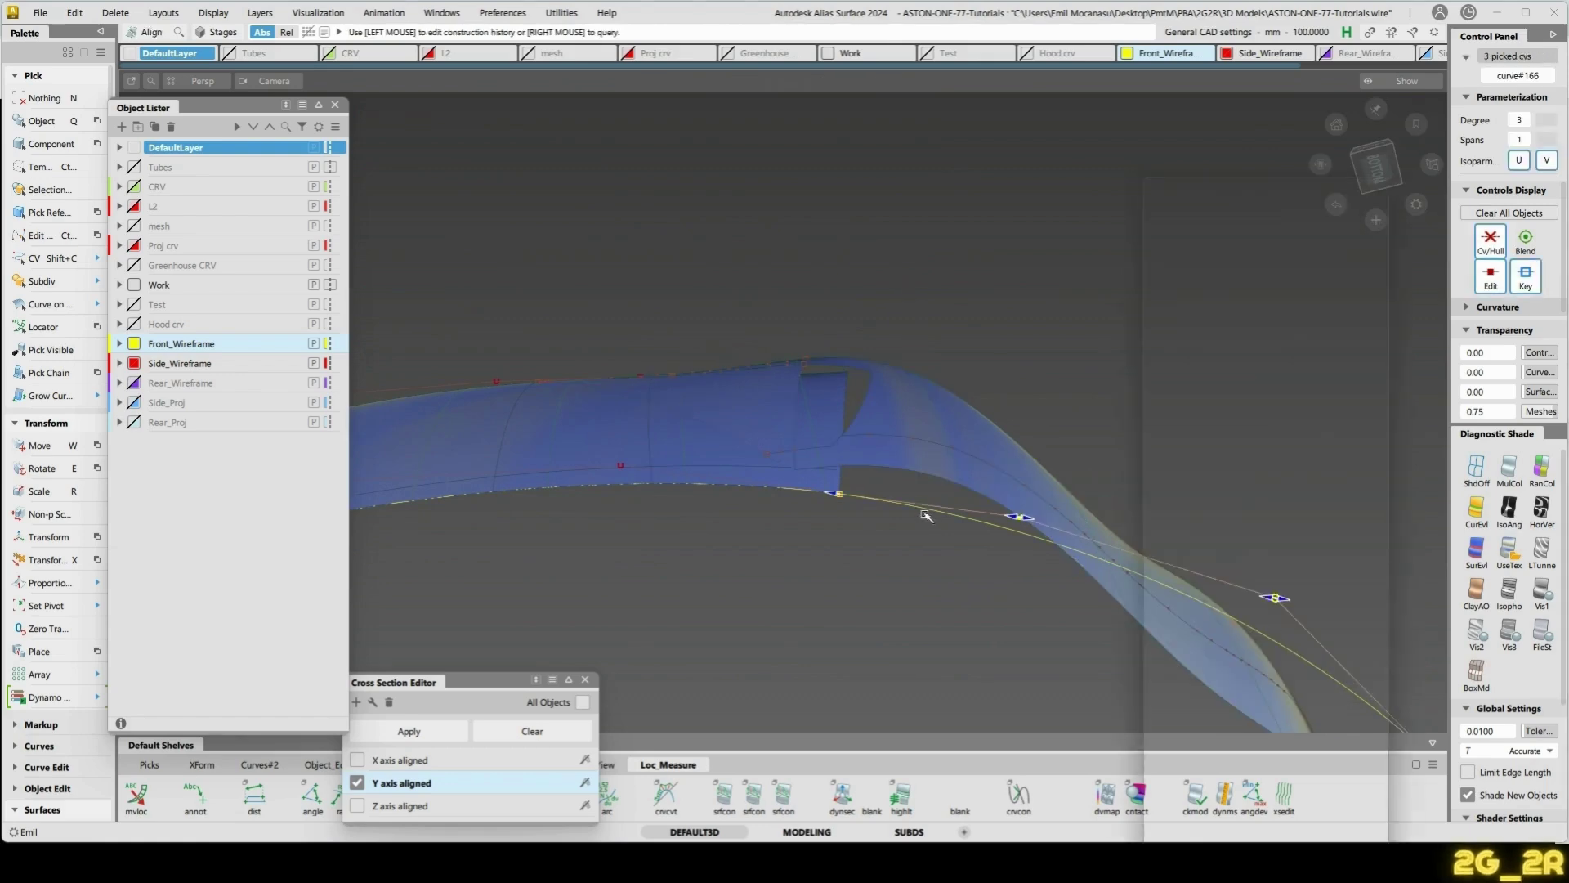
left_click_drag(832, 493, 623, 515)
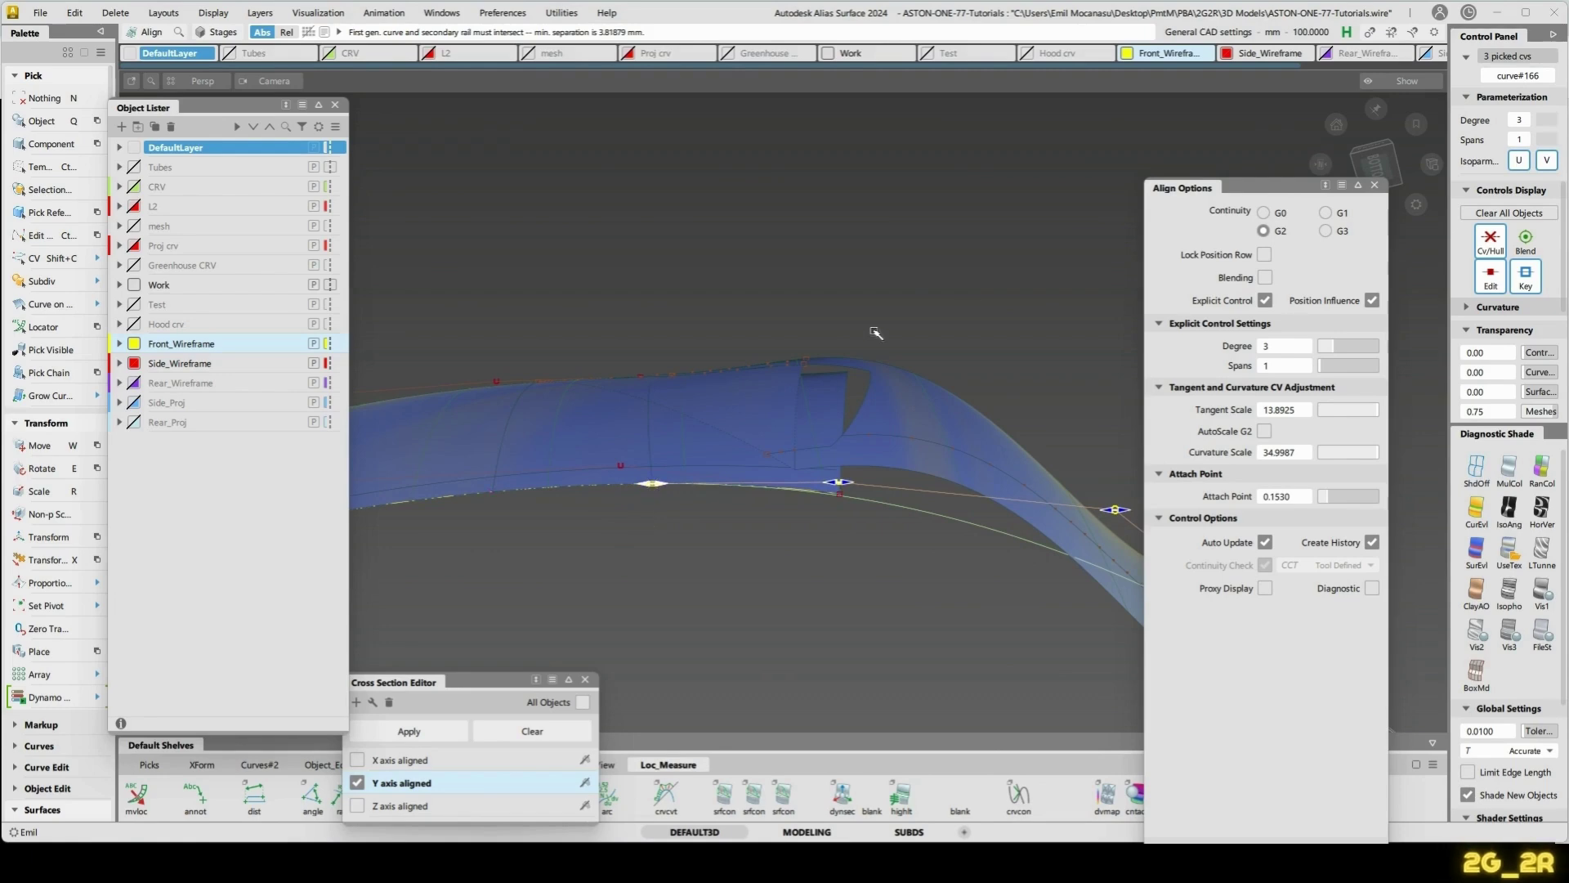
left_click_drag(876, 333, 881, 478, "alt+shift")
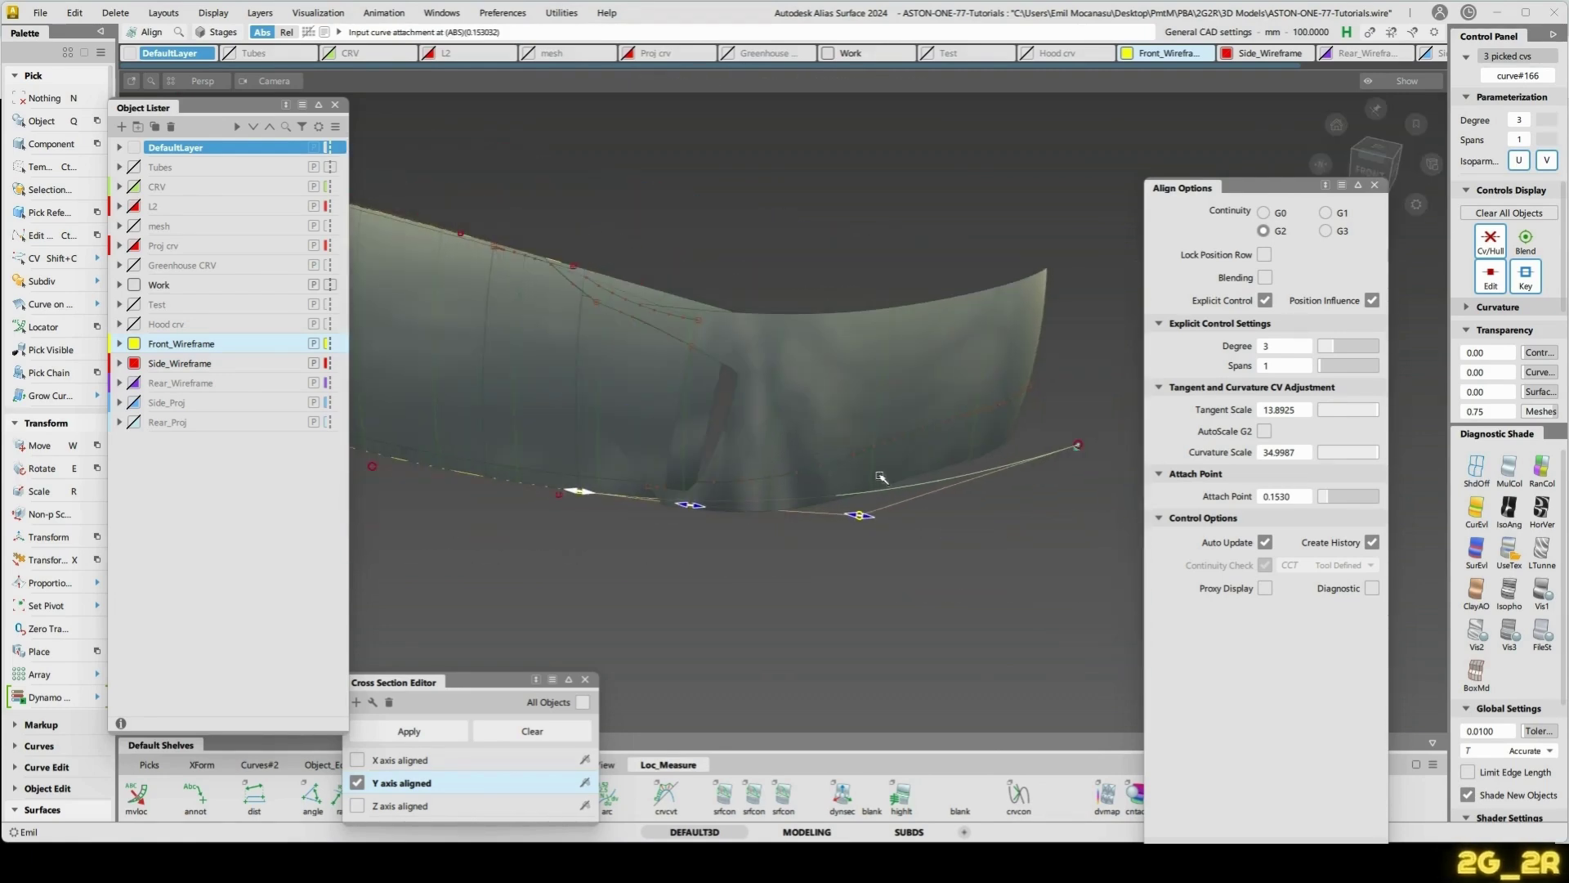
- Edit the monorail side surface, setting its Rail 1 segment start to 0.0000 and extending the generation curve segment upward
key("ctrl+q")
left_click(863, 412)
middle_click_drag(772, 410, 821, 404, "alt+shift")
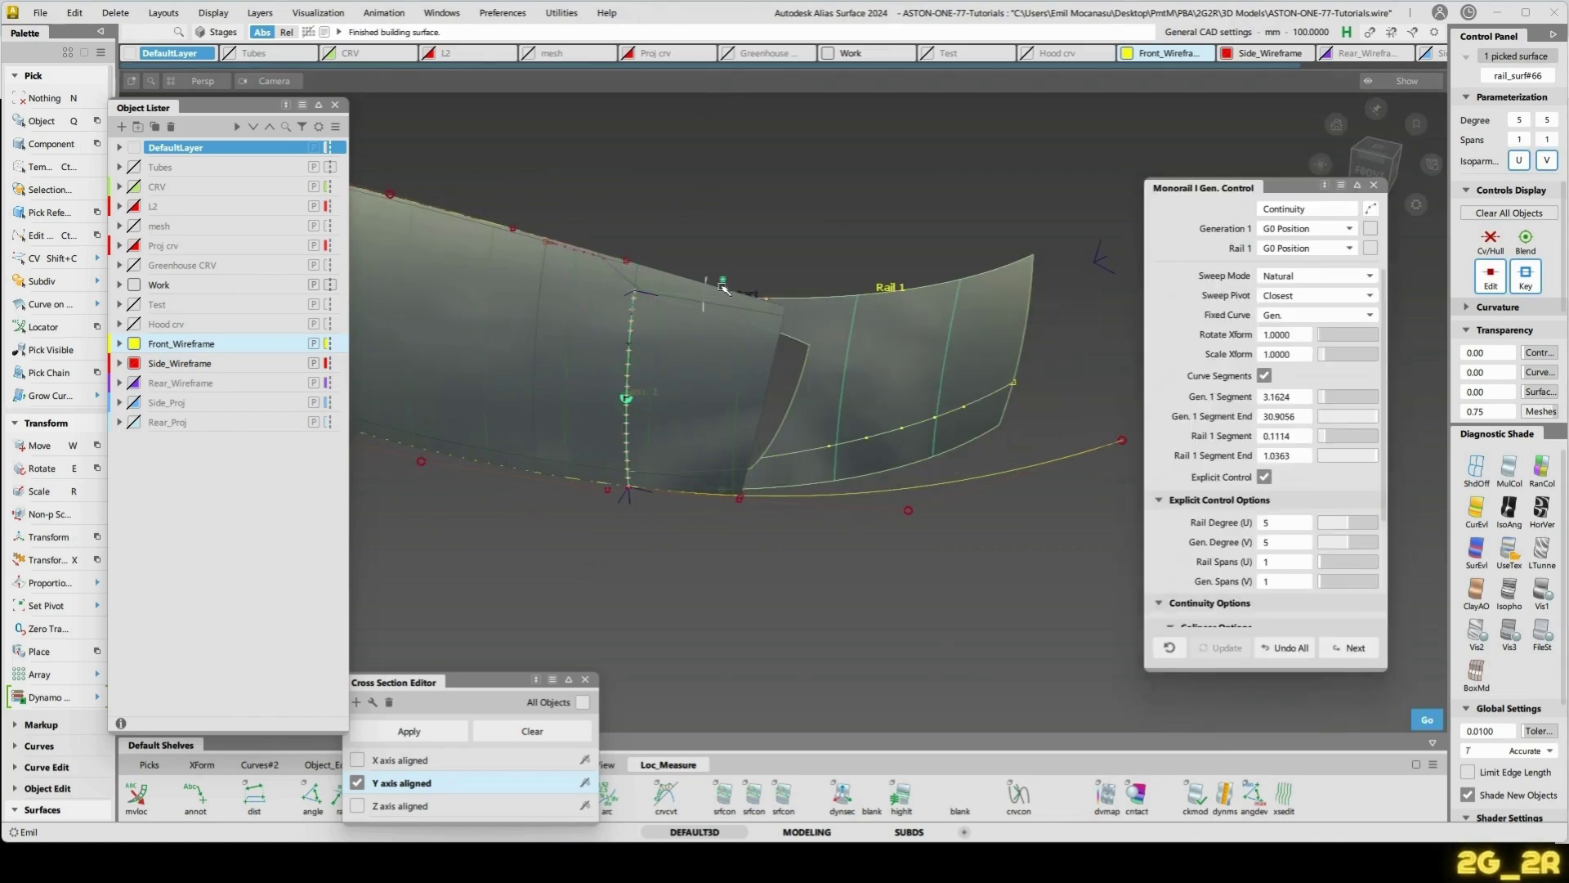
left_click_drag(707, 283, 638, 271)
left_click_drag(769, 391, 782, 423, "alt+shift")
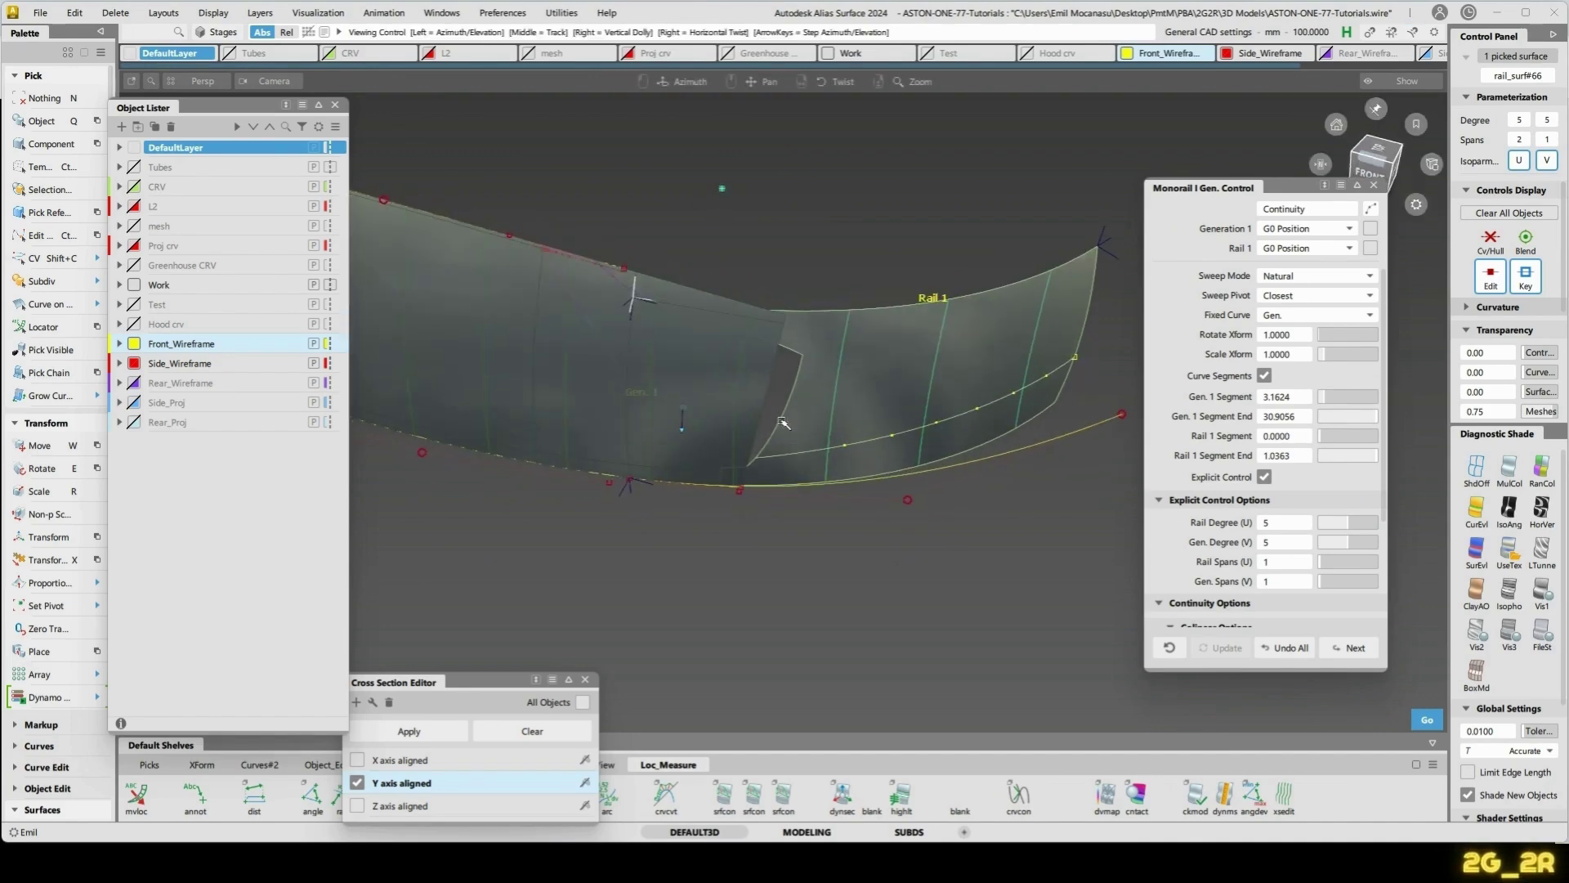
left_click_drag(632, 323, 660, 193)
mouse_move(739, 317)
left_mouse_down("alt+shift")
mouse_move(739, 129)
mouse_move(741, 266)
left_mouse_up("alt+shift")
left_click_drag(657, 299, 664, 255, "alt+shift")
right_click_drag(664, 255, 767, 283, "alt+shift")
key("n")
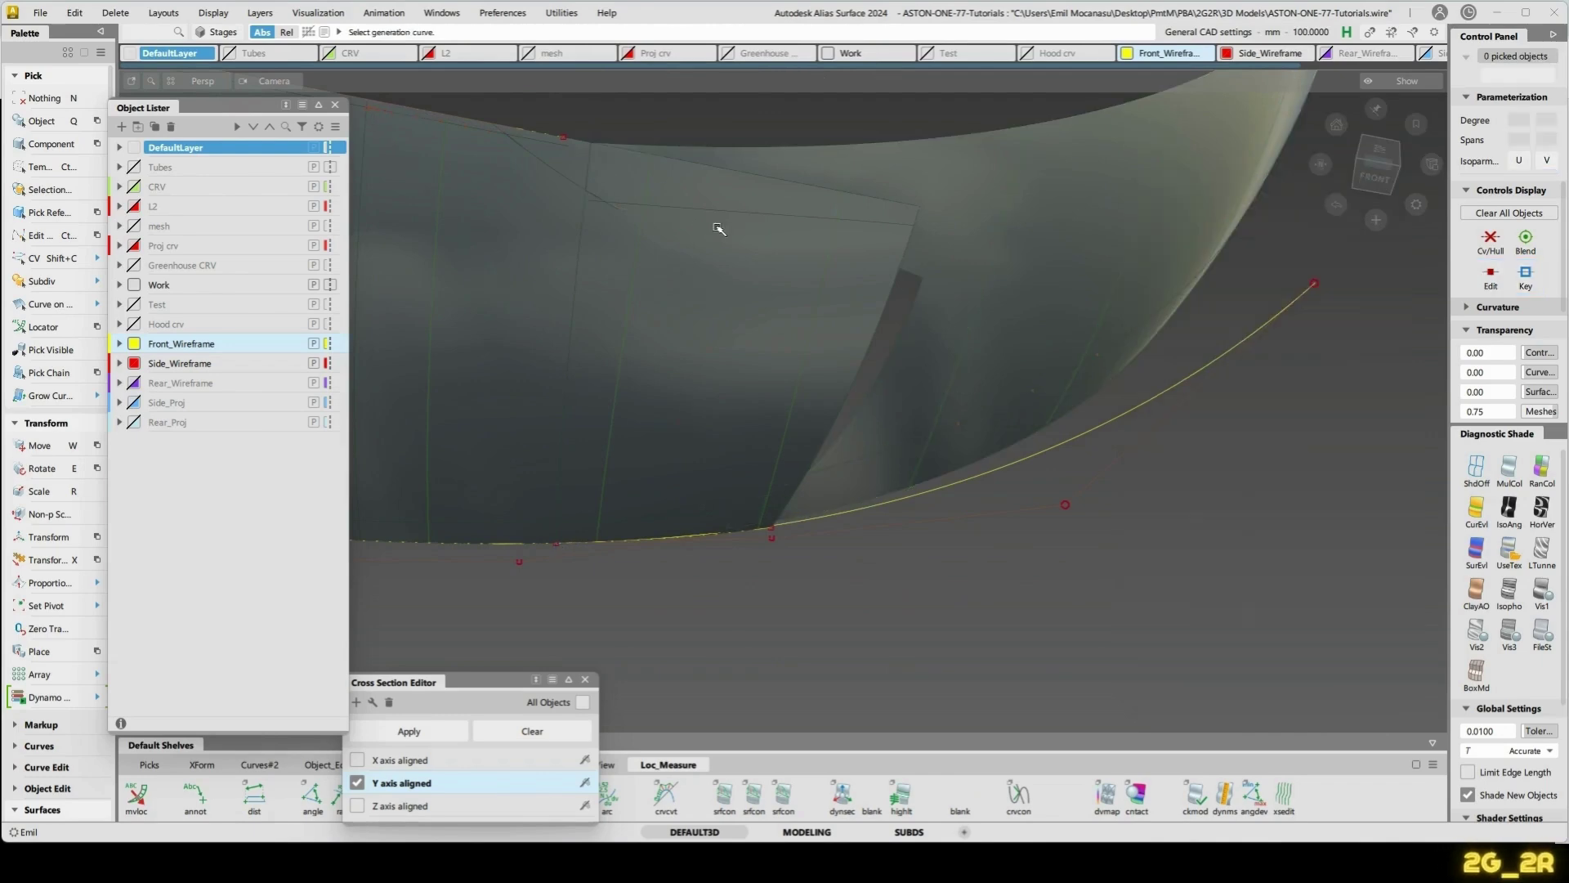
- Add the upper side rail curve to the isolated set and close the Object Lister
key("ctrl+shift+h")
left_click_drag(929, 290, 930, 326, "ctrl+shift")
left_click(954, 191)
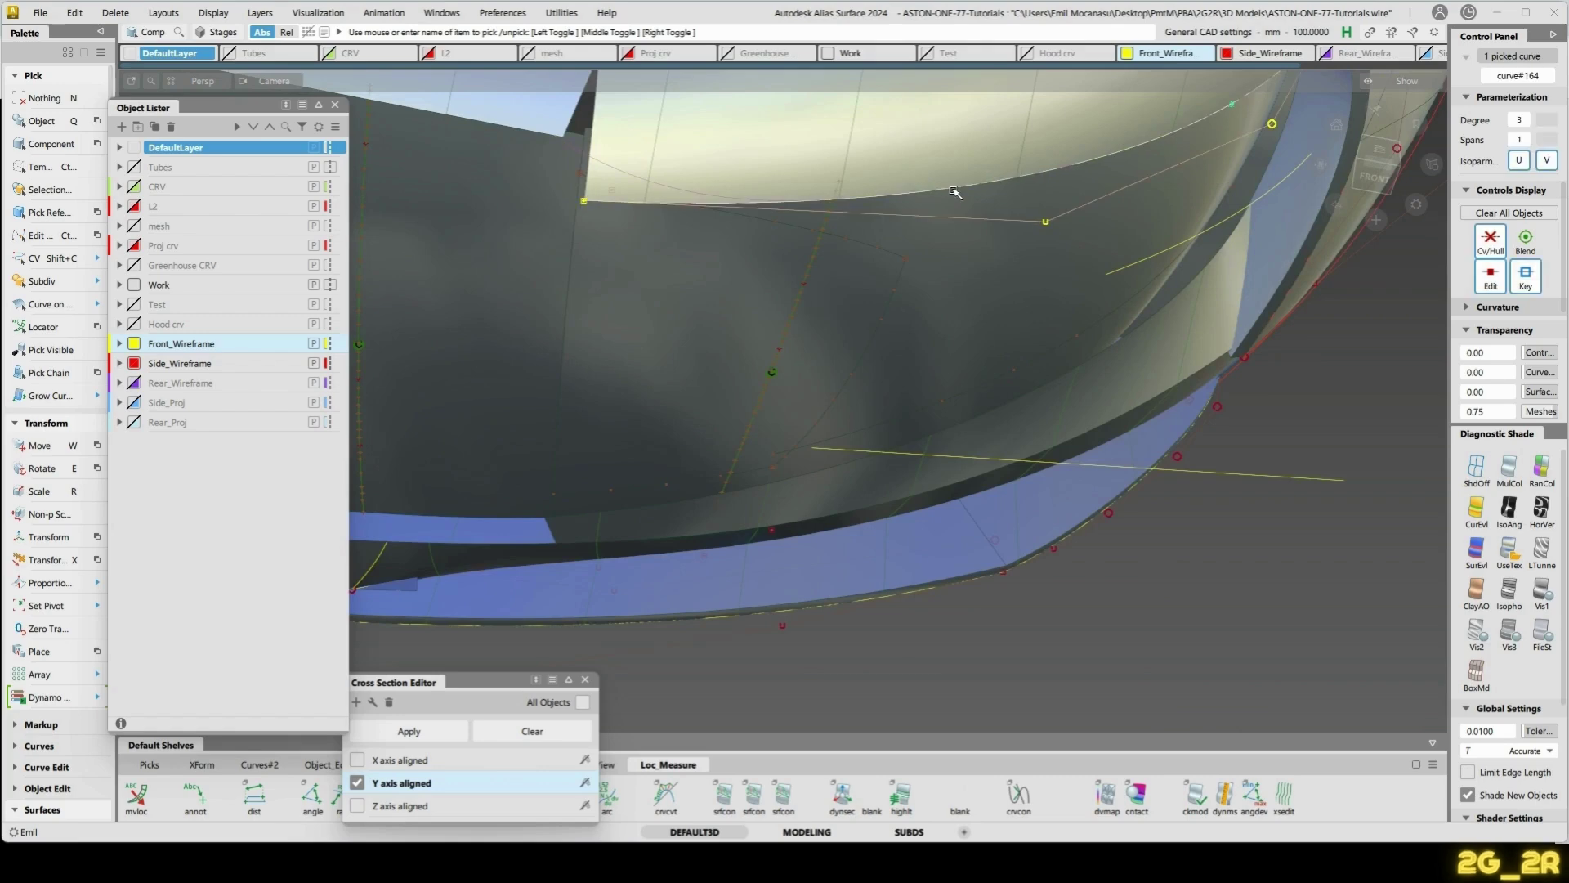
key("ctrl+l")
key("Delete")
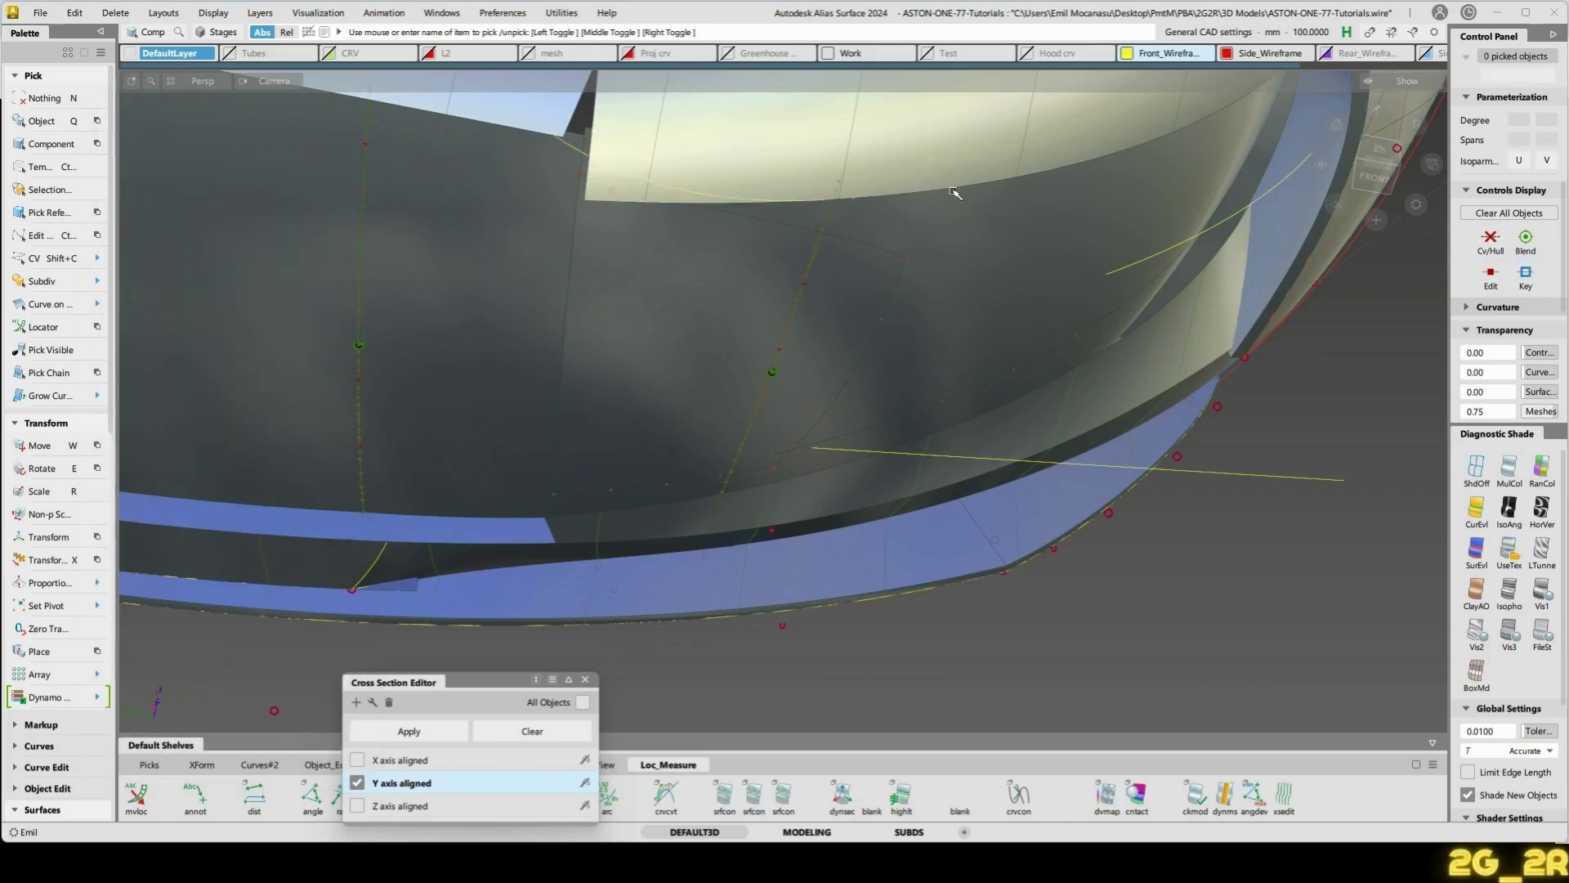
key("ctrl+shift+h")
- Try to move the inner end CV of the upper side rail curve in the front view
left_click_drag(954, 329, 952, 470, "alt+shift")
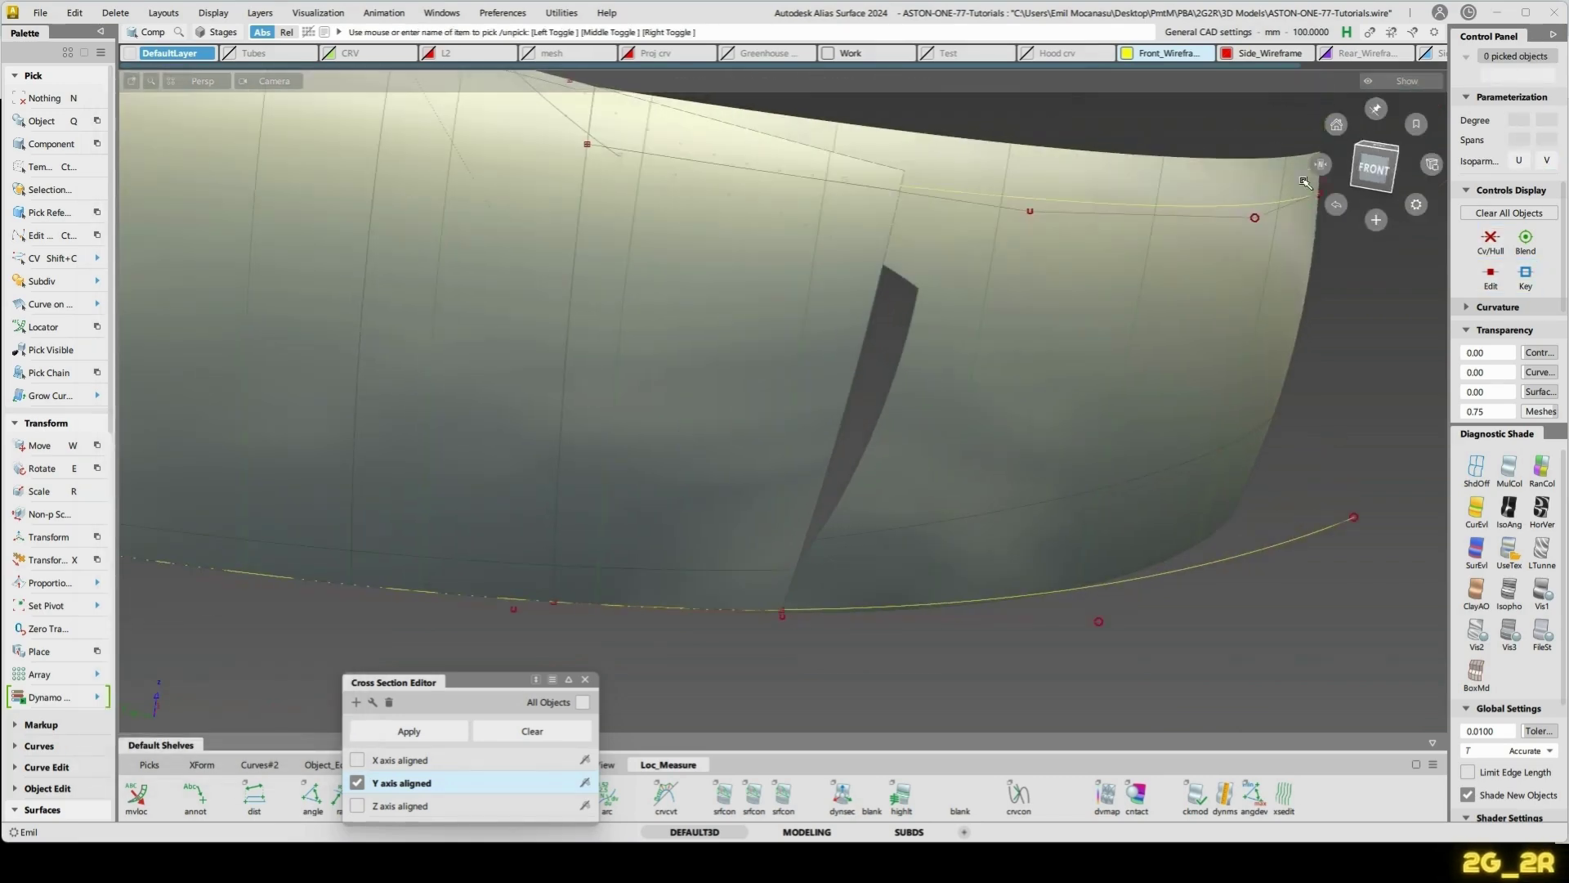
left_click(1383, 167)
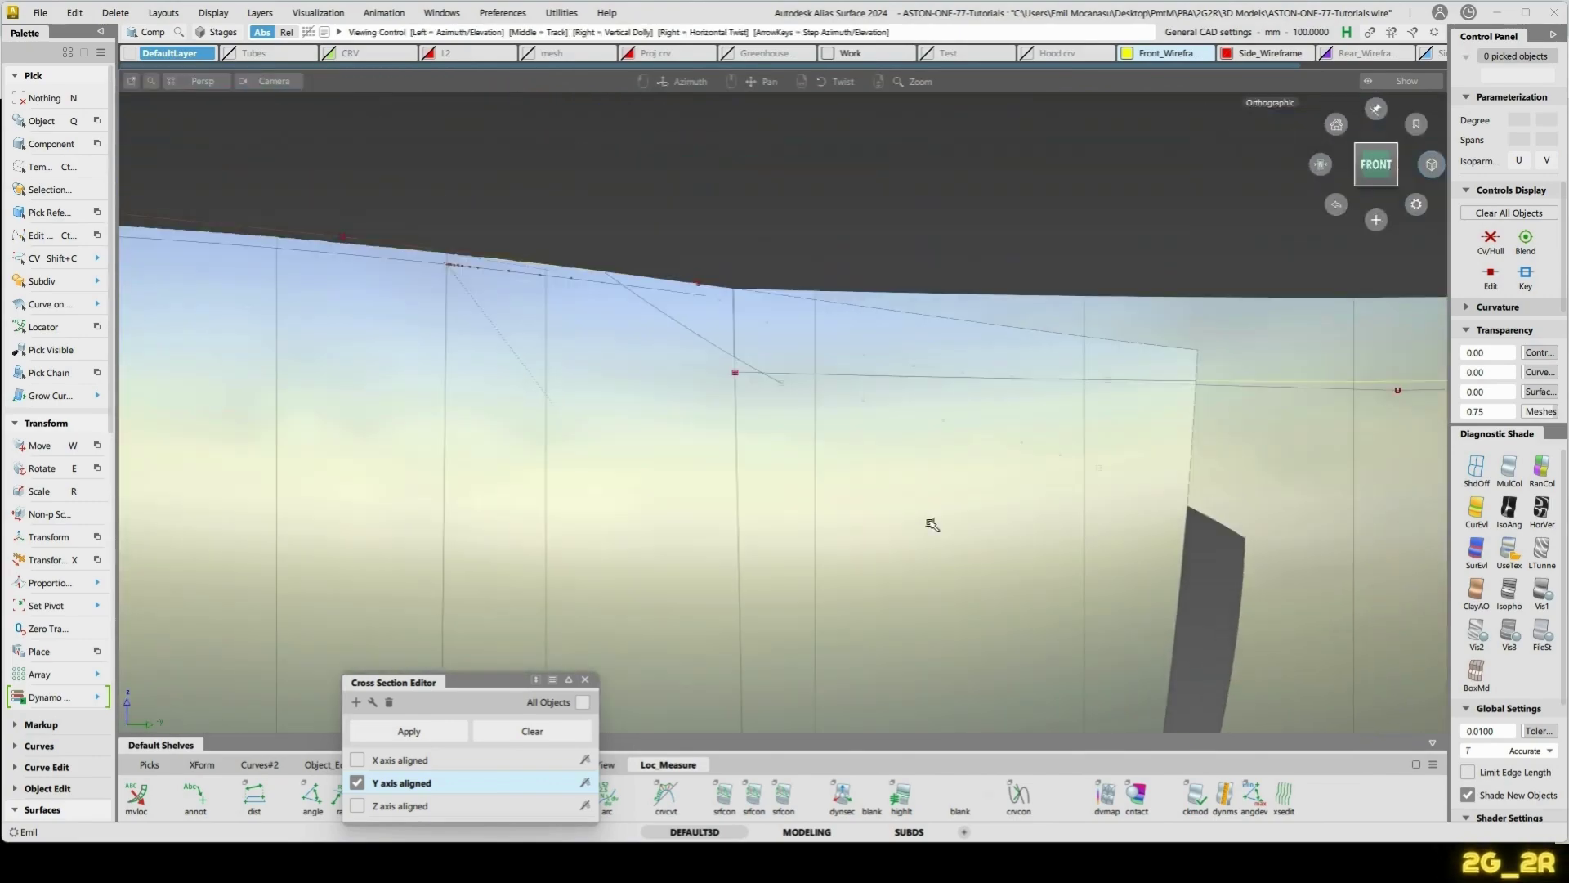
middle_click_drag(928, 521, 965, 571, "alt+shift")
right_click_drag(964, 572, 978, 433, "alt+shift")
key("shift+c")
left_click_drag(735, 434, 770, 467)
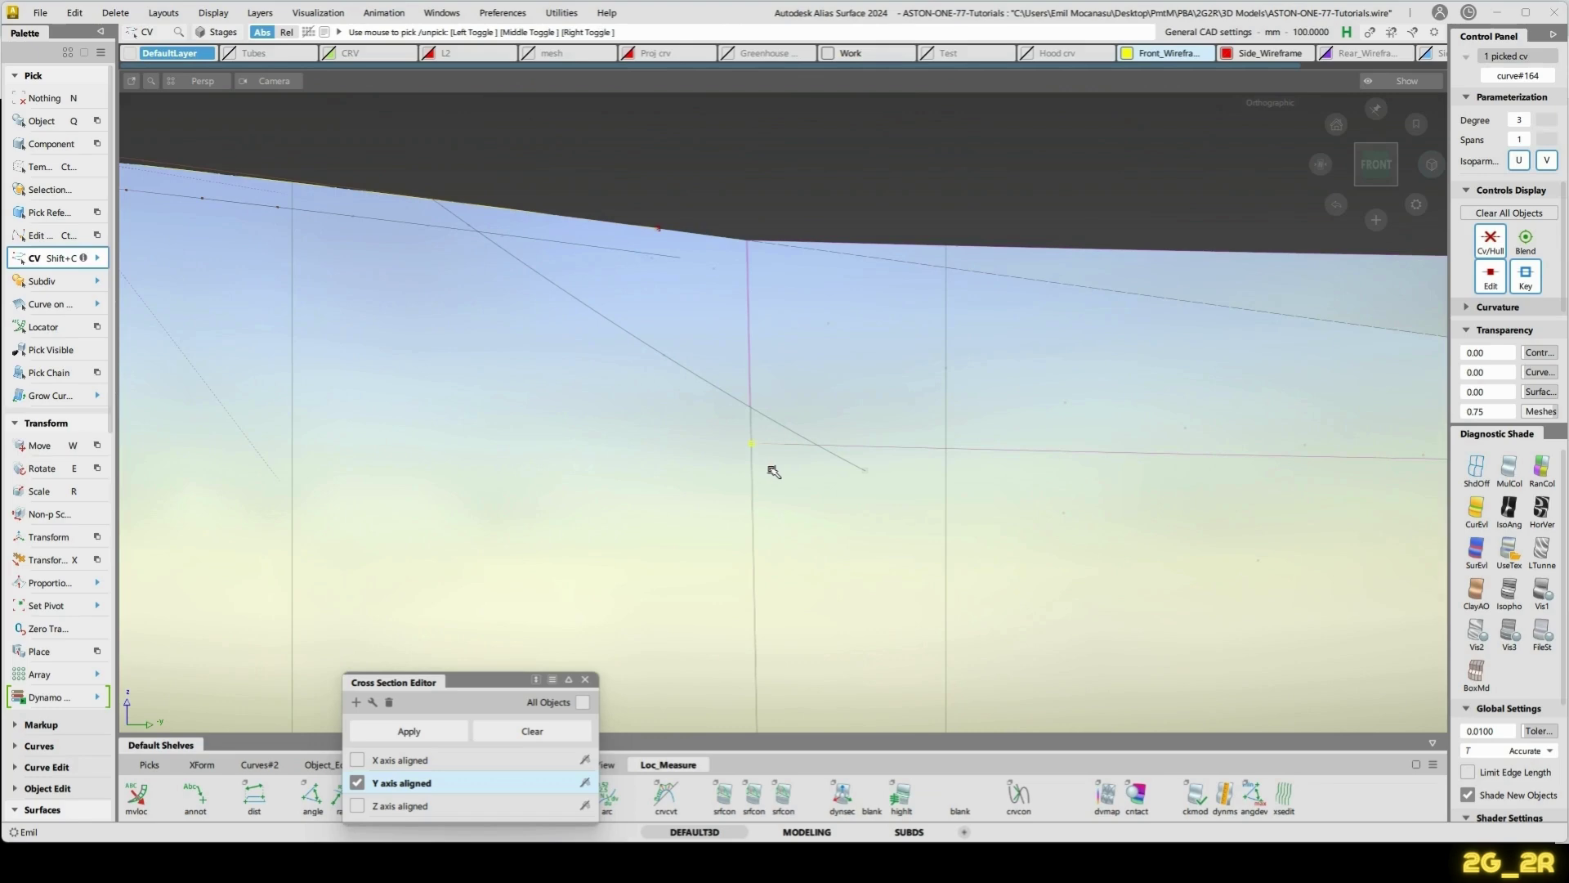
key("w")
left_click_drag(760, 553, 780, 439)
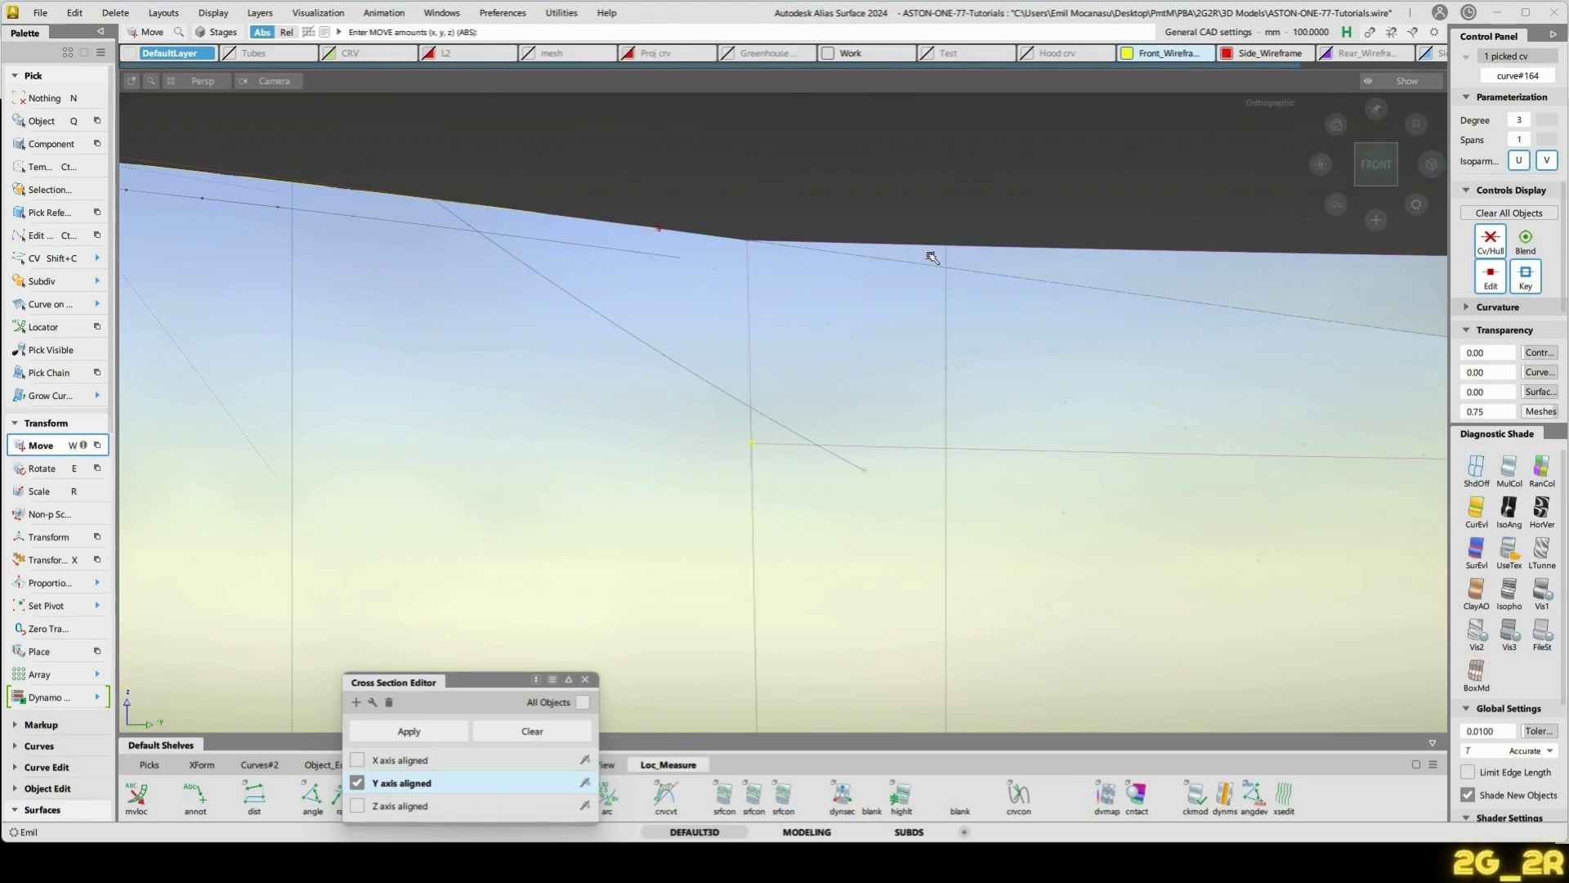
- Try to shift the monorail side surface's Generation 1 segment start down to the upper side rail, at 3.1734
key("n")
key("shift+q")
left_click(1072, 265)
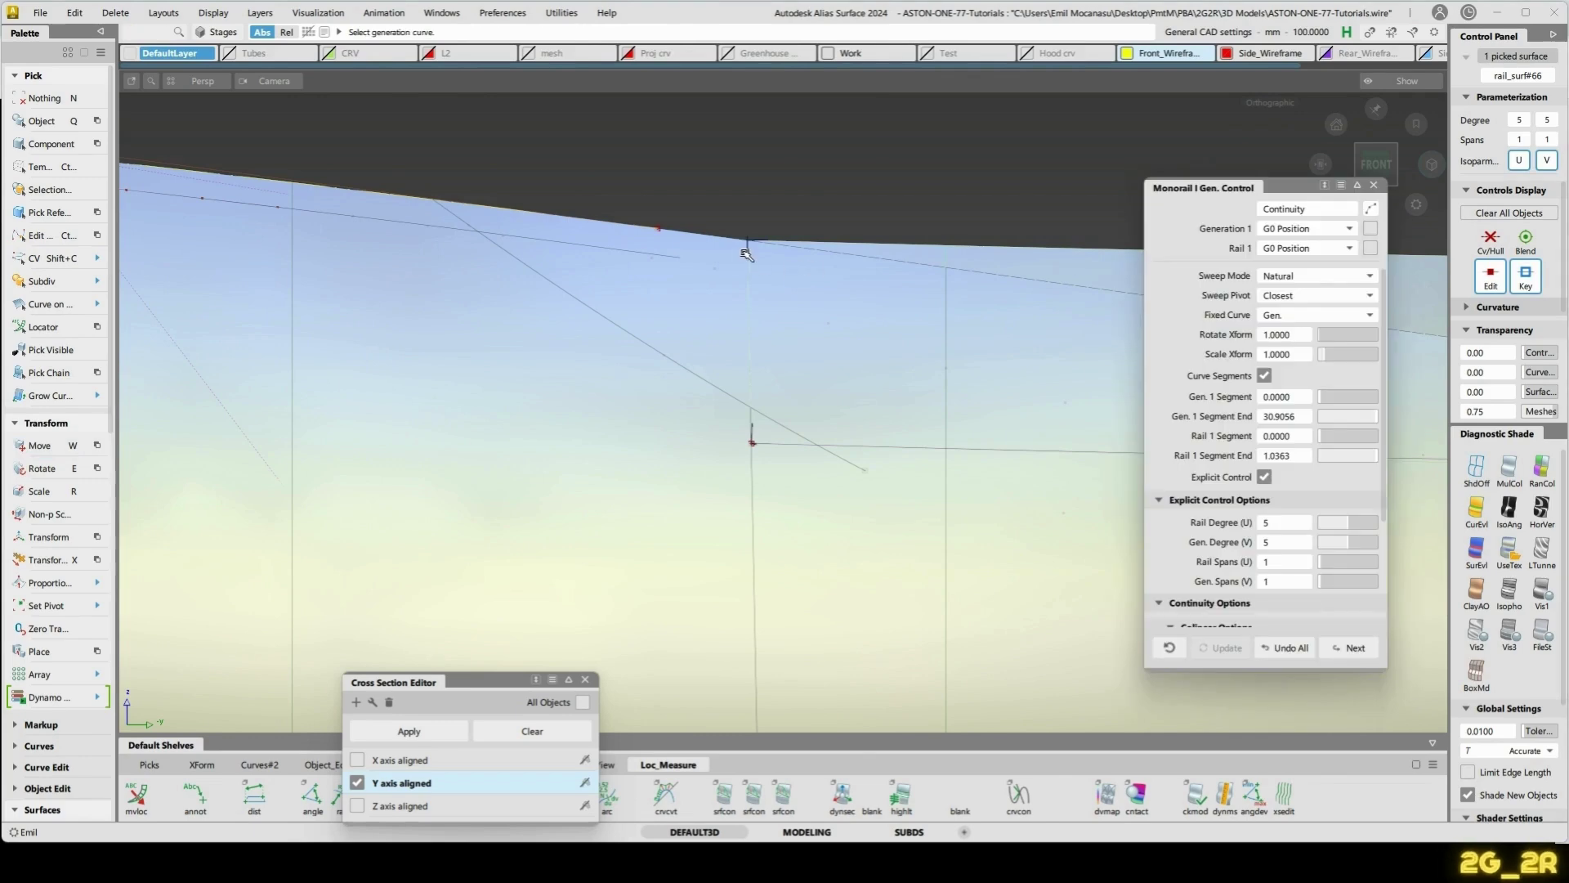
left_click_drag(747, 251, 753, 445)
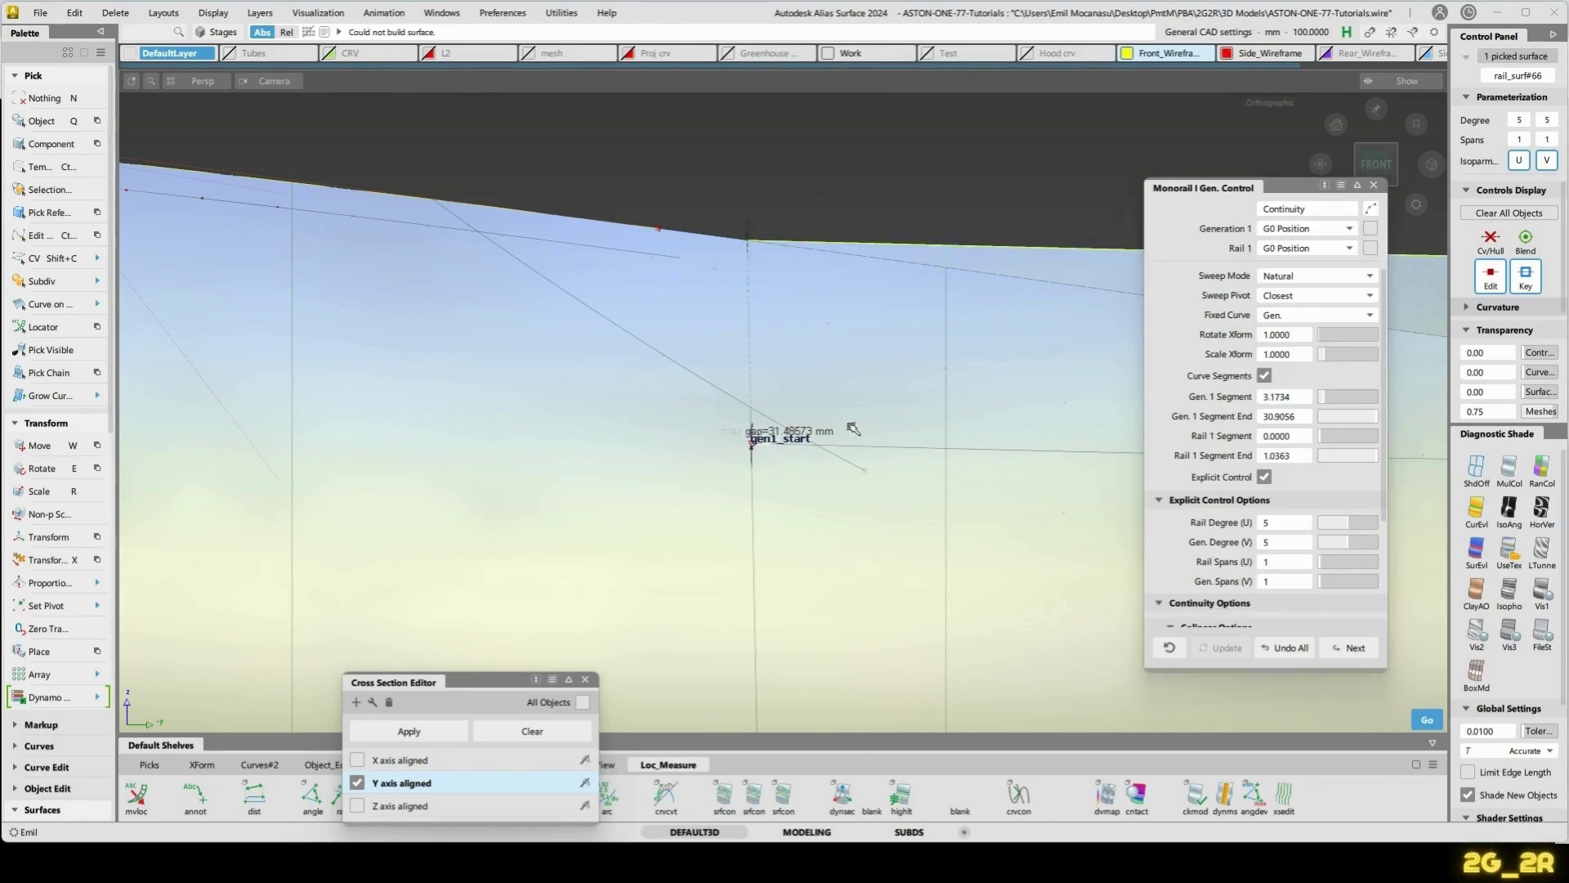
right_click_drag(906, 239, 909, 300, "alt+shift")
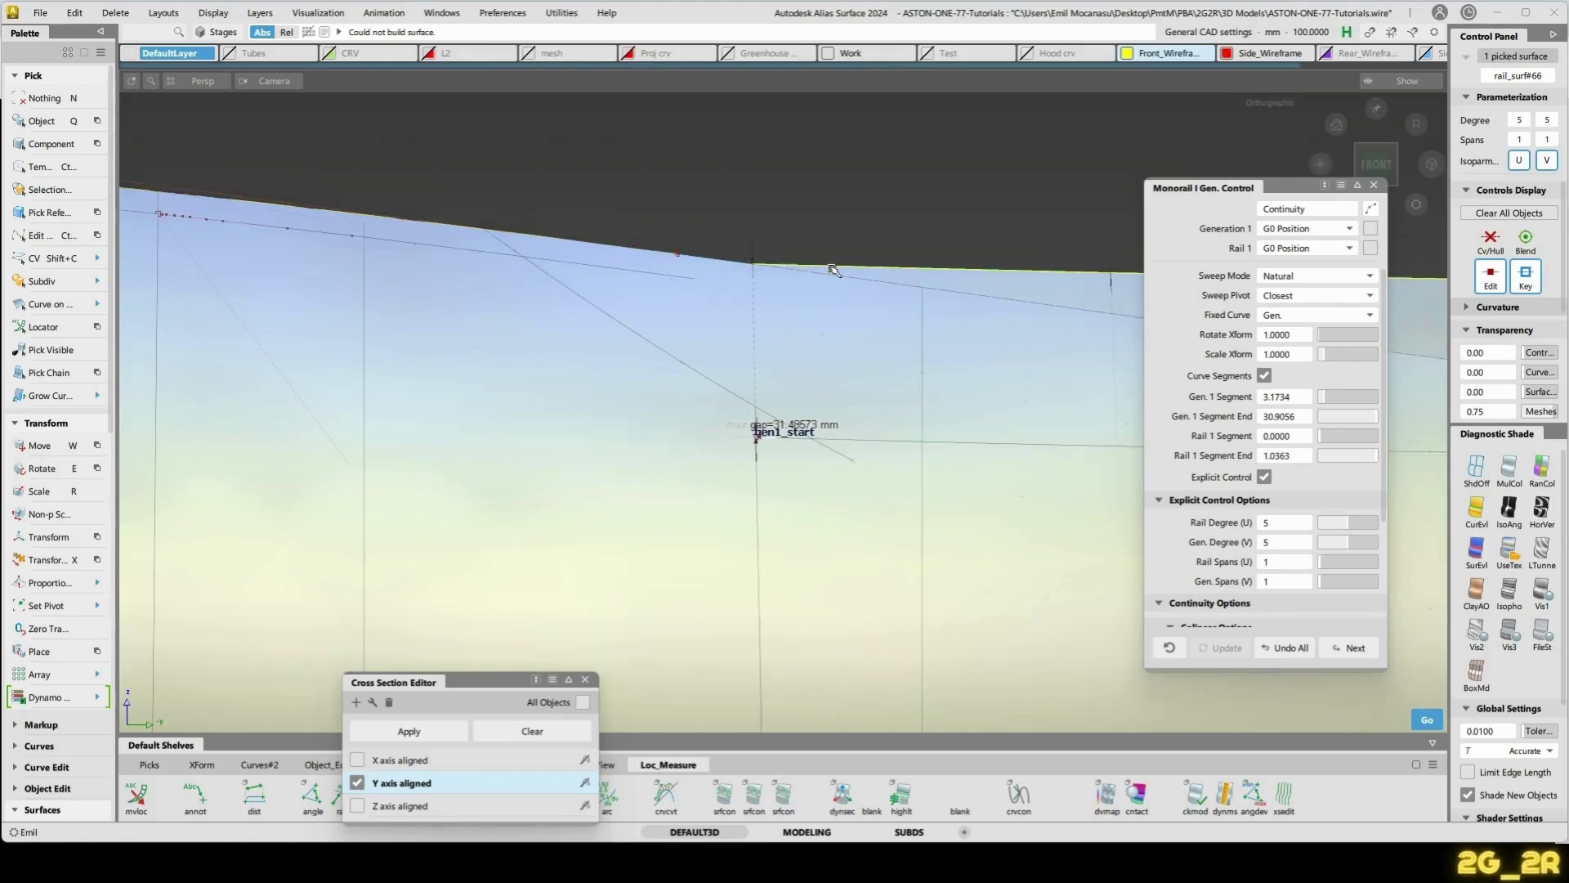
- Reopen the monorail side surface for editing and turn off its Curve Segments option
key("n")
key("shift+q")
left_click(1000, 278)
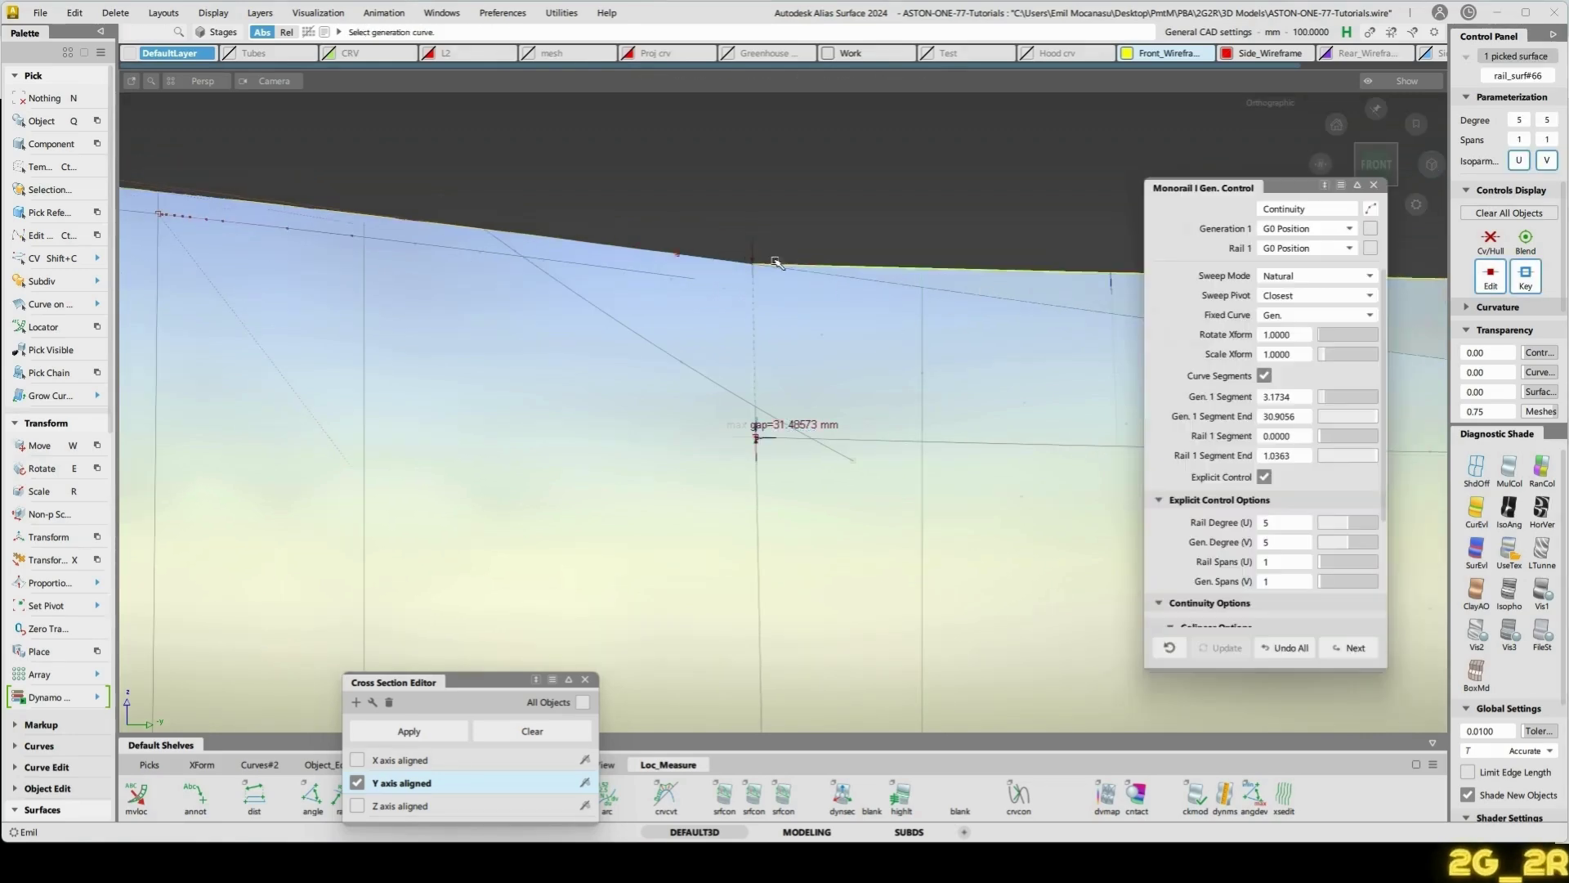
left_click_drag(906, 318, 831, 410, "alt+shift")
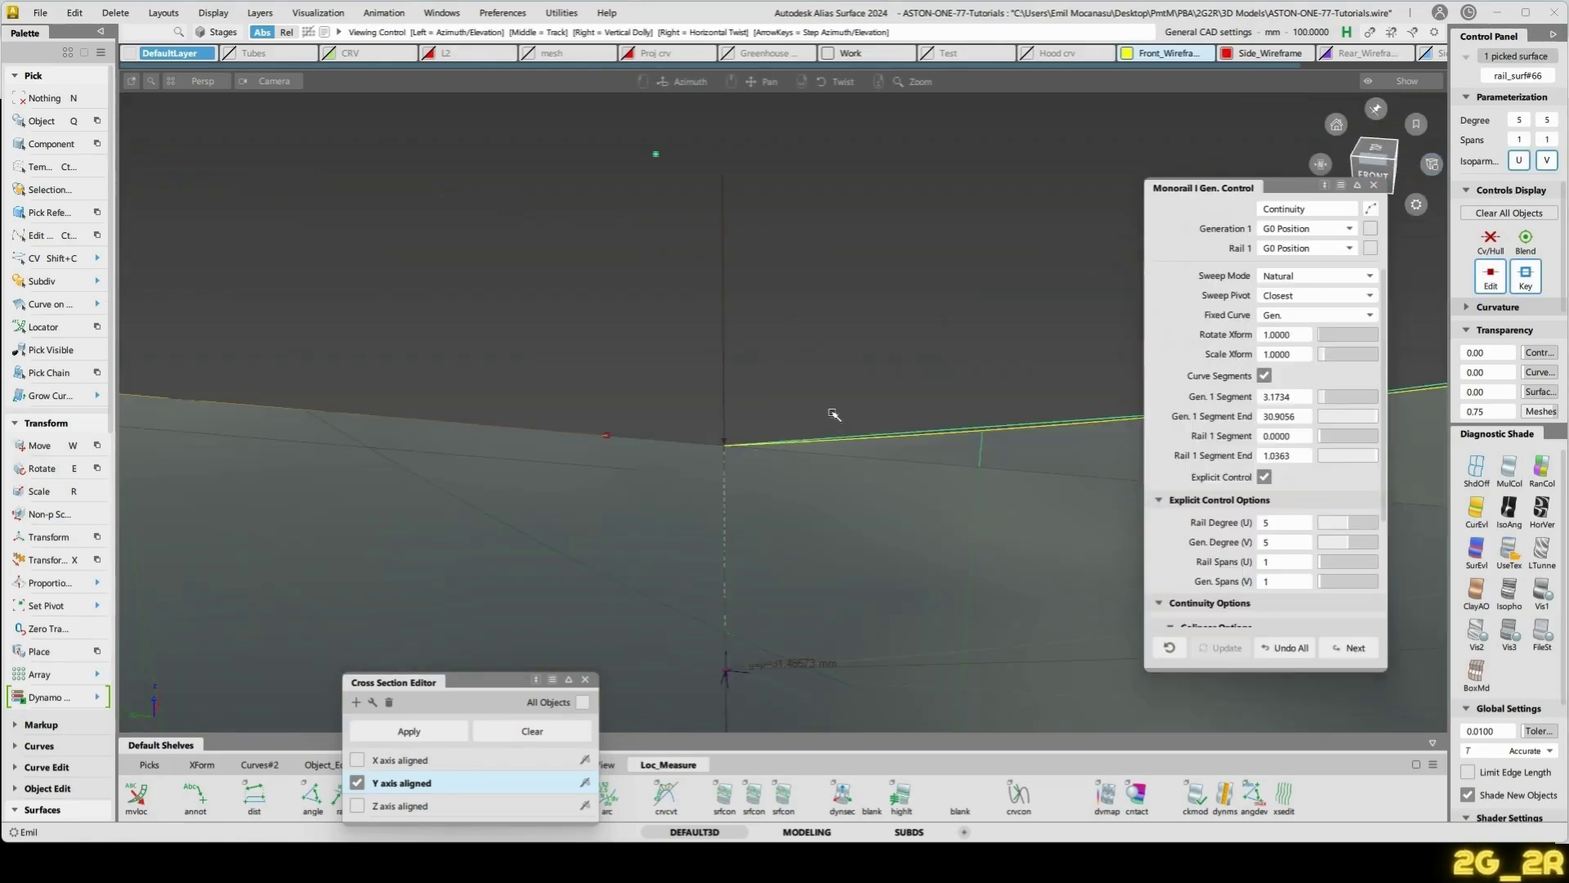
left_click(1263, 375)
- Untrim the monorail side surface and retrim it, keeping the large outer side region
left_click_drag(1027, 266, 807, 437, "alt+shift")
right_click_drag(807, 437, 862, 436, "ctrl+shift")
left_click(862, 436)
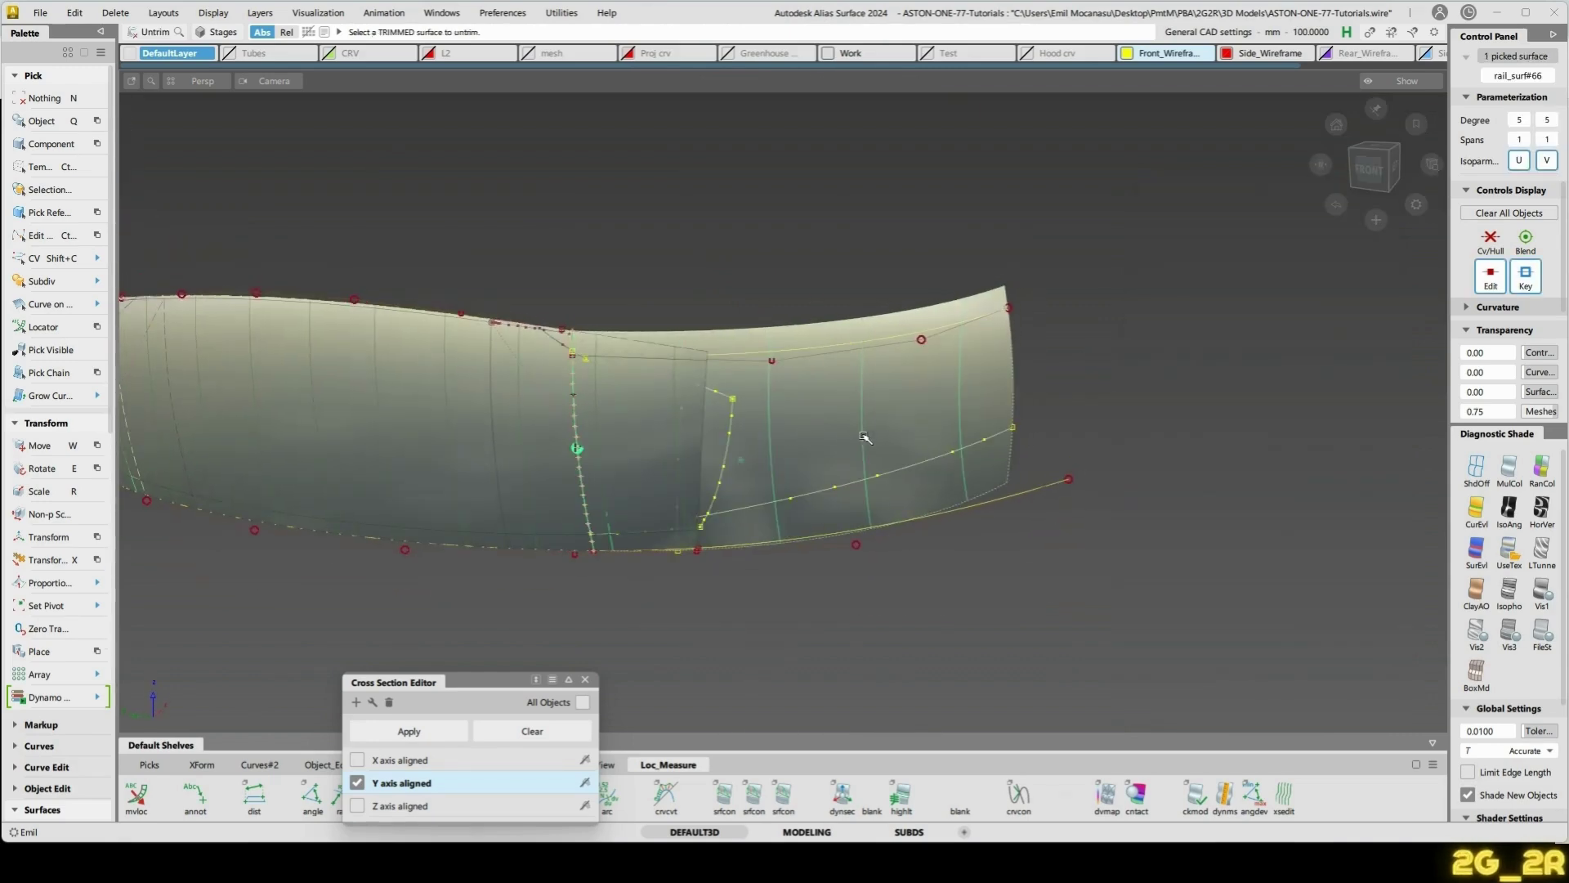
left_click(853, 432)
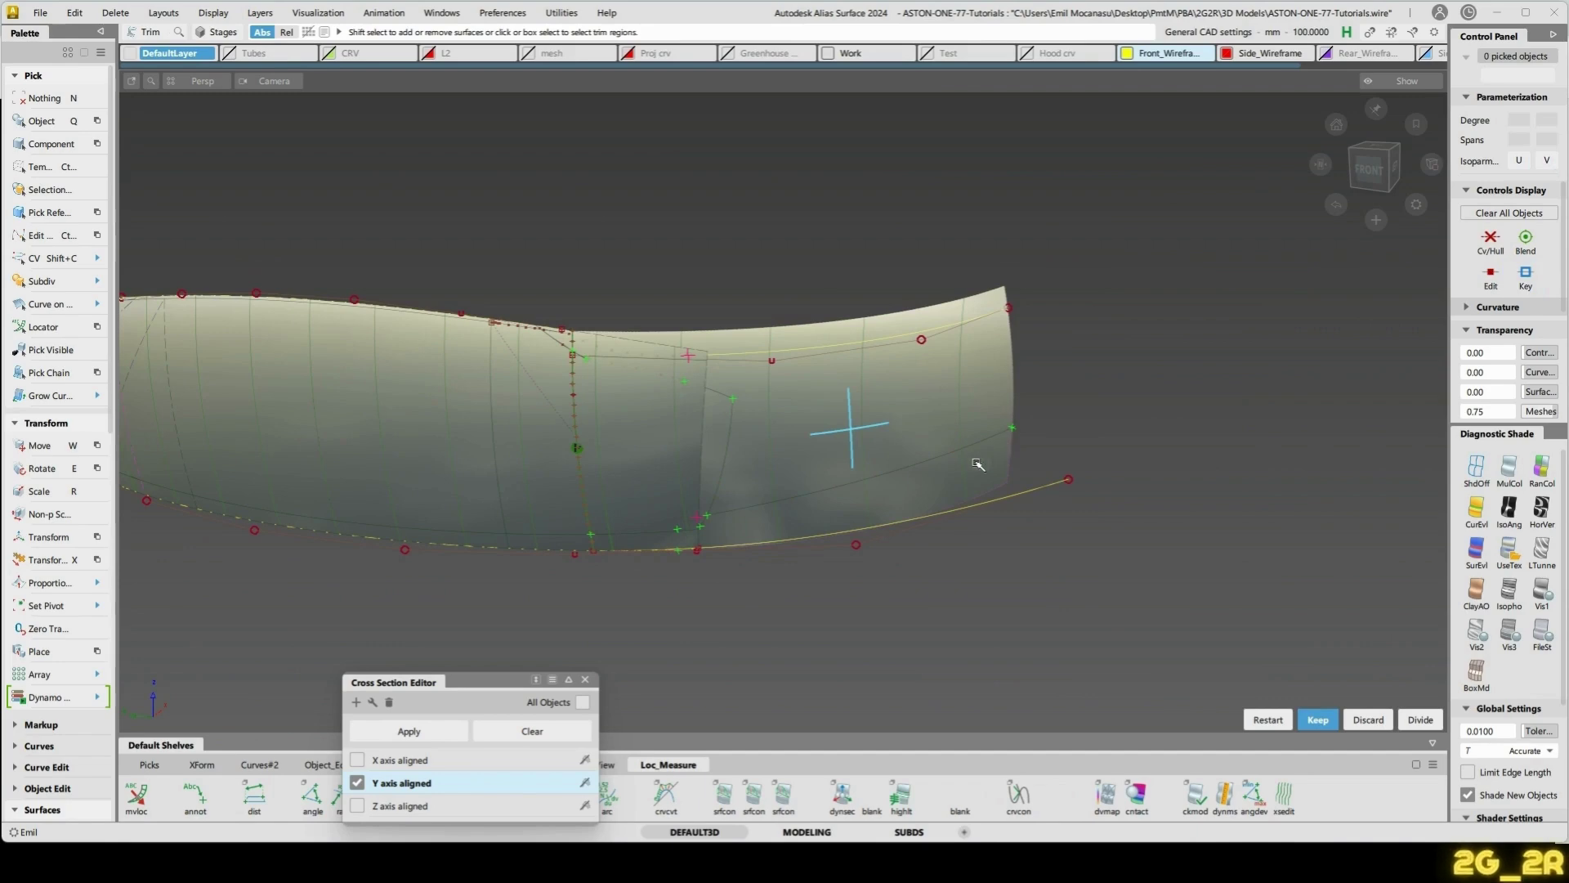
key("space")
mouse_move(674, 415)
left_mouse_down("alt+shift")
mouse_move(678, 390)
mouse_move(697, 430)
left_mouse_up("alt+shift")
- Trim the front nose surface, keeping its upper and lower edge strips
left_click(451, 399)
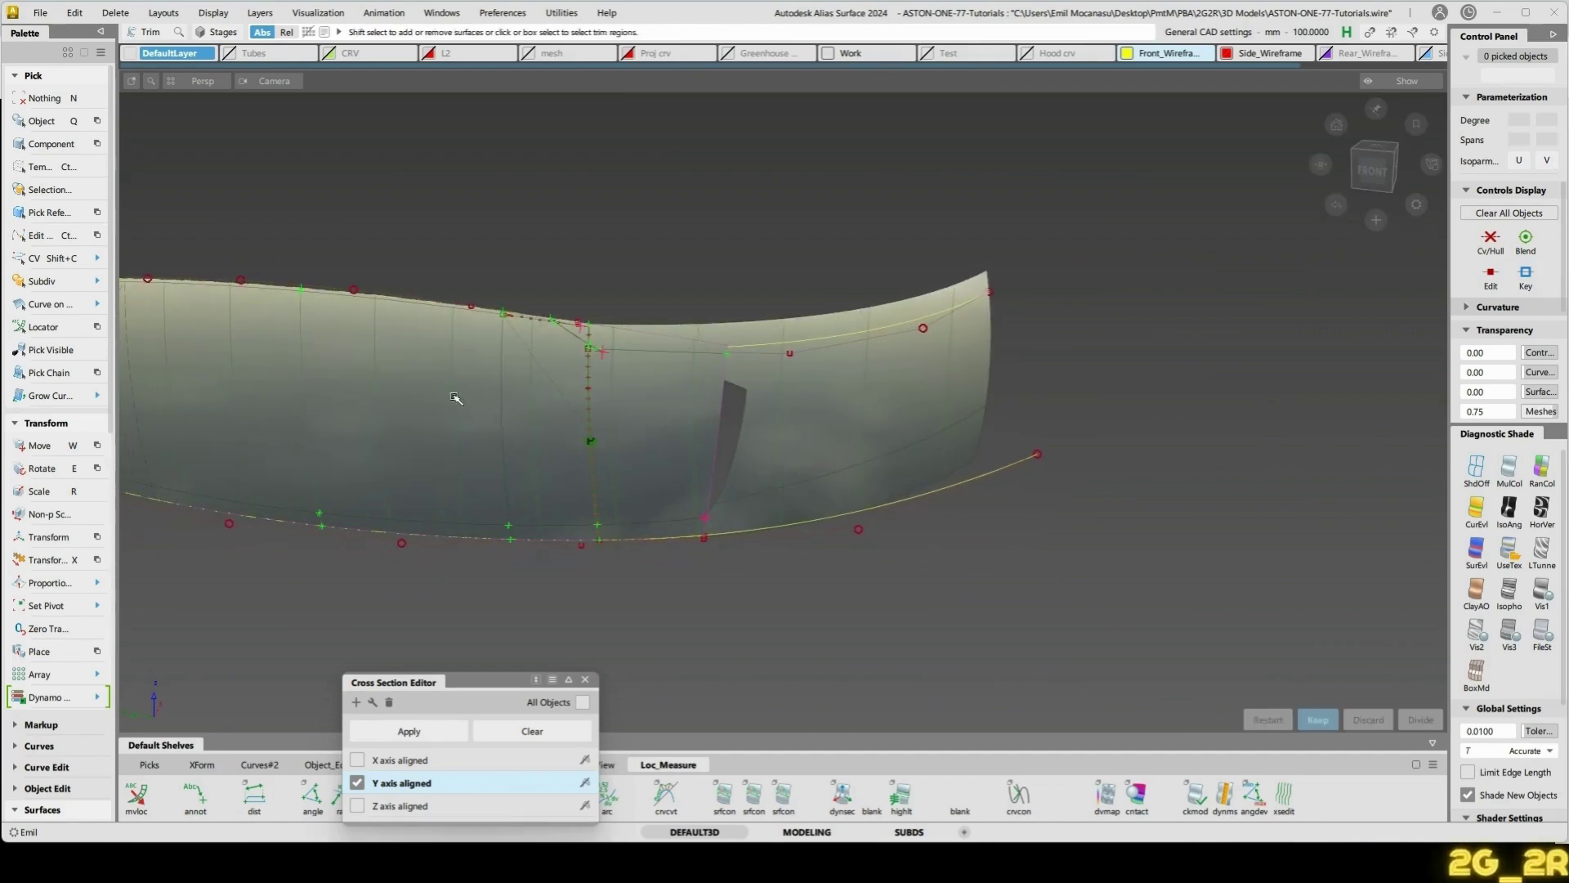
left_click(445, 303)
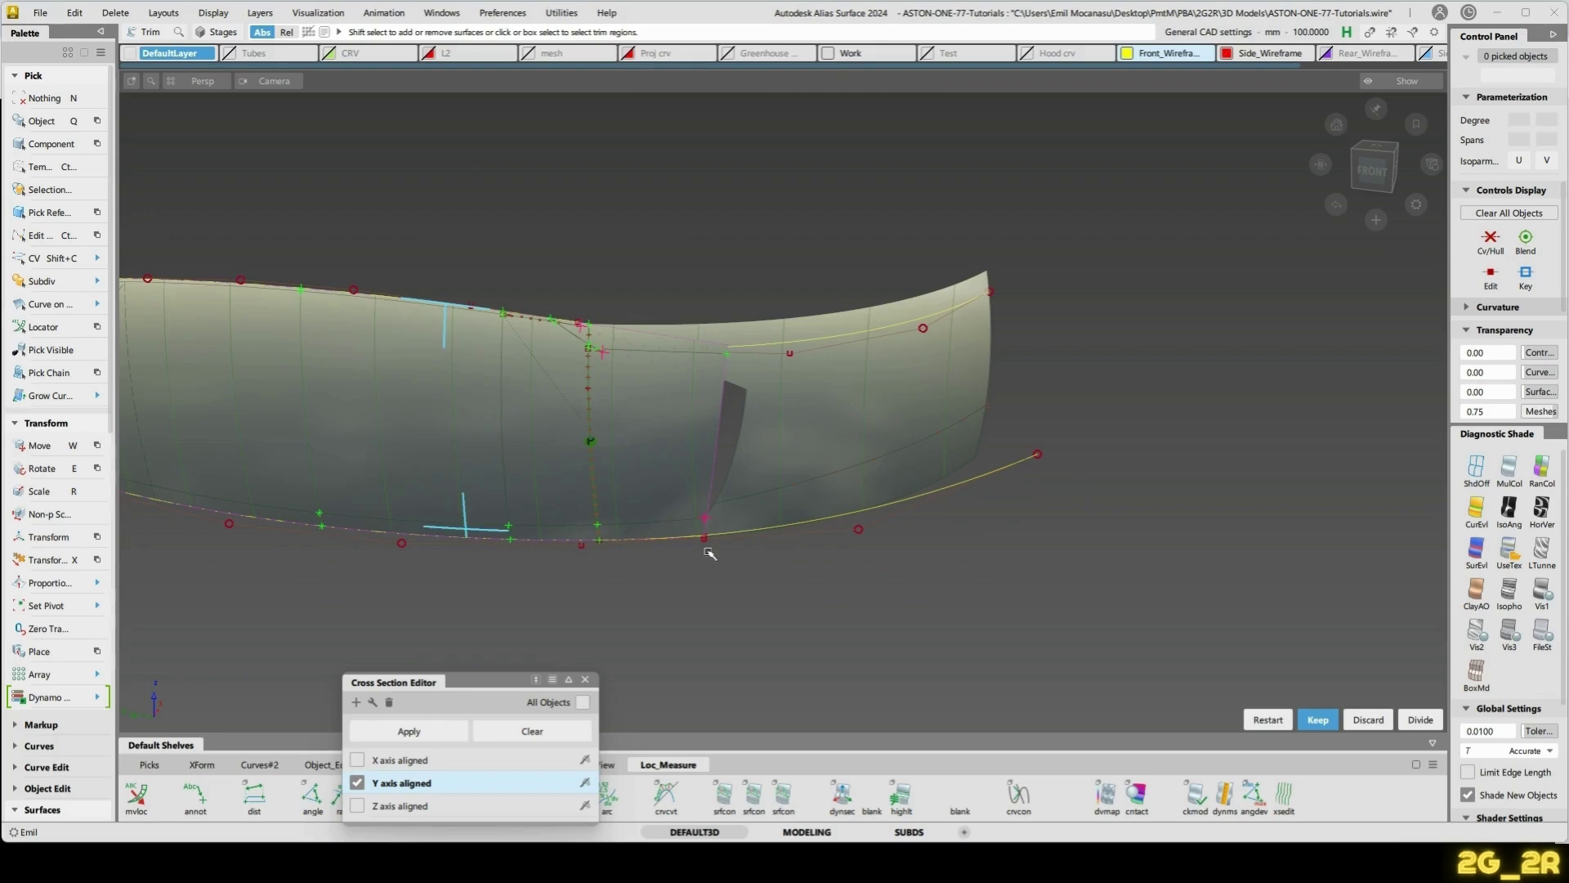
key("space")
mouse_move(718, 578)
left_mouse_down("alt+shift")
mouse_move(713, 552)
mouse_move(710, 582)
left_mouse_up("alt+shift")
- Try to rebuild the G2 freeform blend between the trimmed front nose surface and the trimmed side surface
key("ctrl+q")
left_click(645, 466)
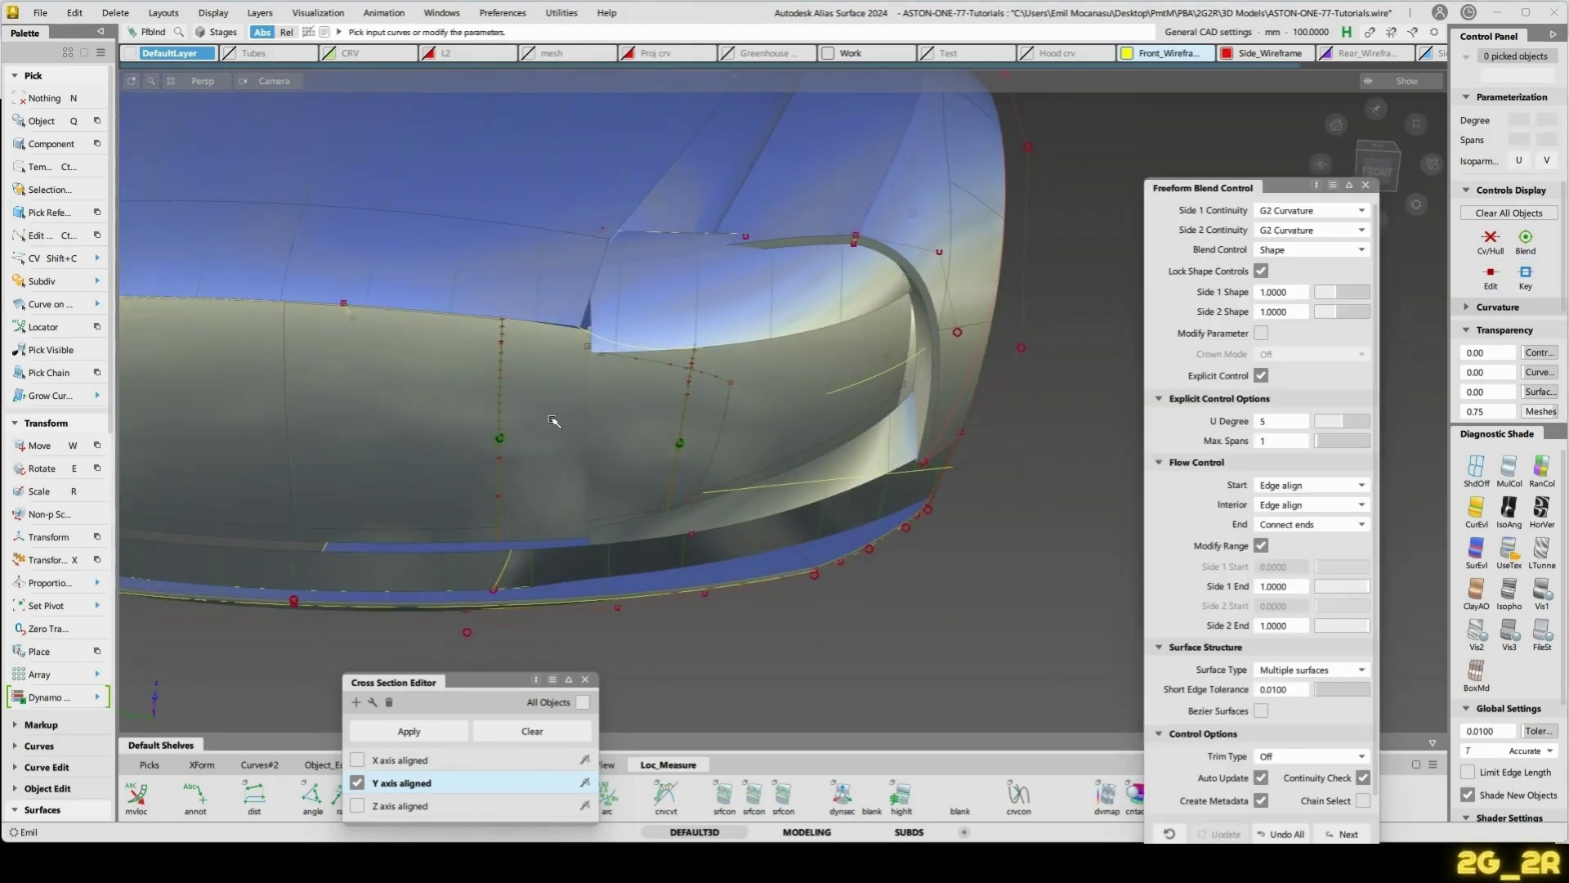
left_click(553, 421)
left_click(550, 419)
left_click_drag(736, 434, 665, 555, "alt+shift")
key("alt+i")
key("ctrl+q")
left_click(667, 434)
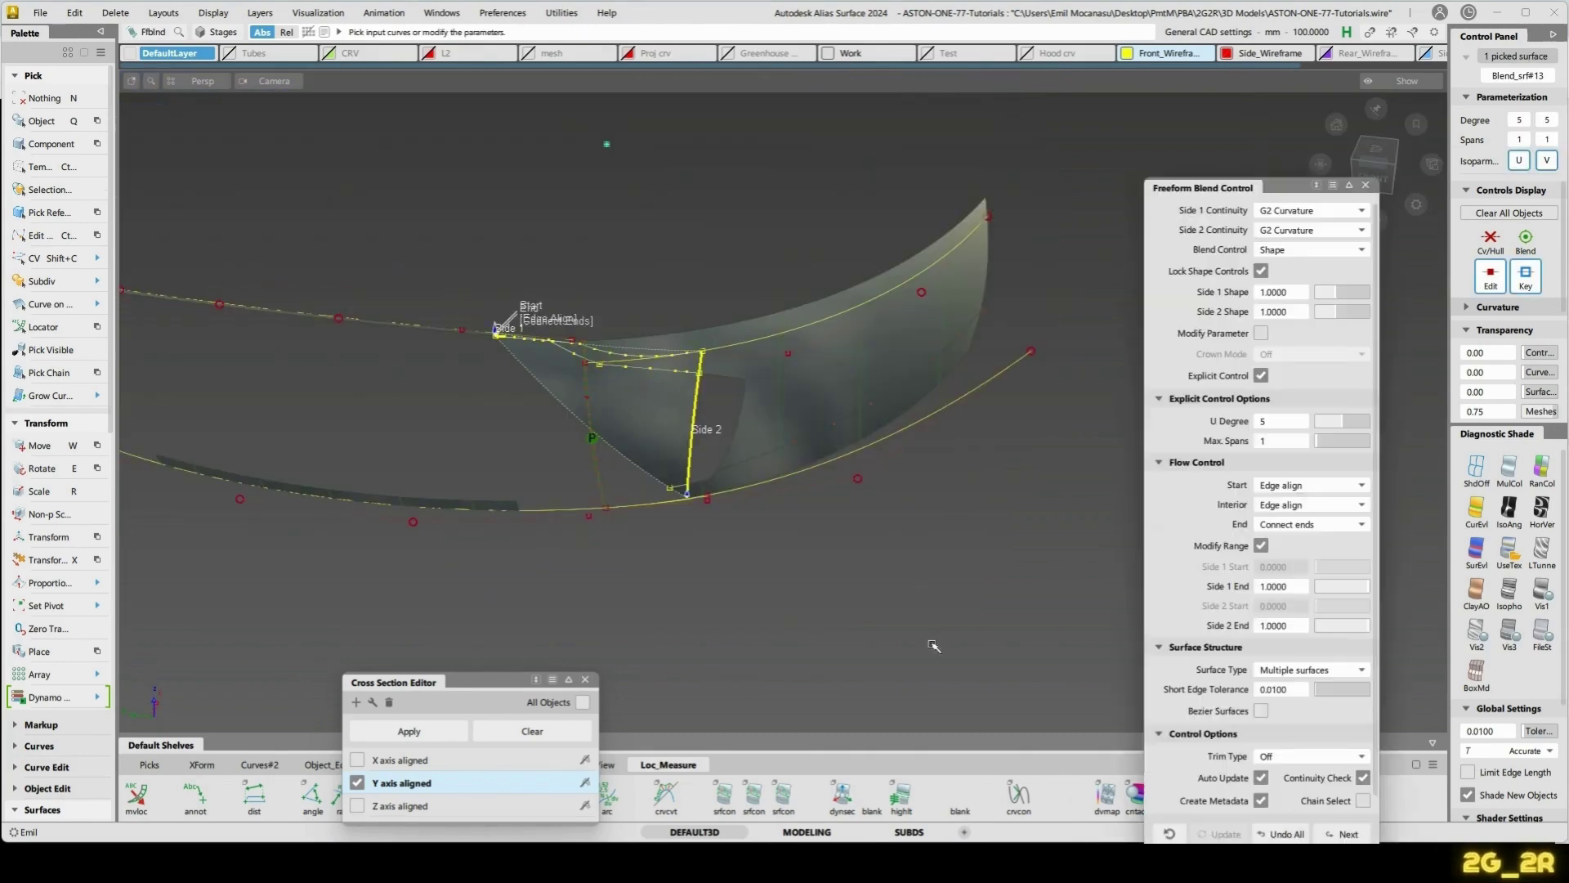
left_click(1296, 833)
left_click_drag(713, 446, 695, 337, "alt+shift")
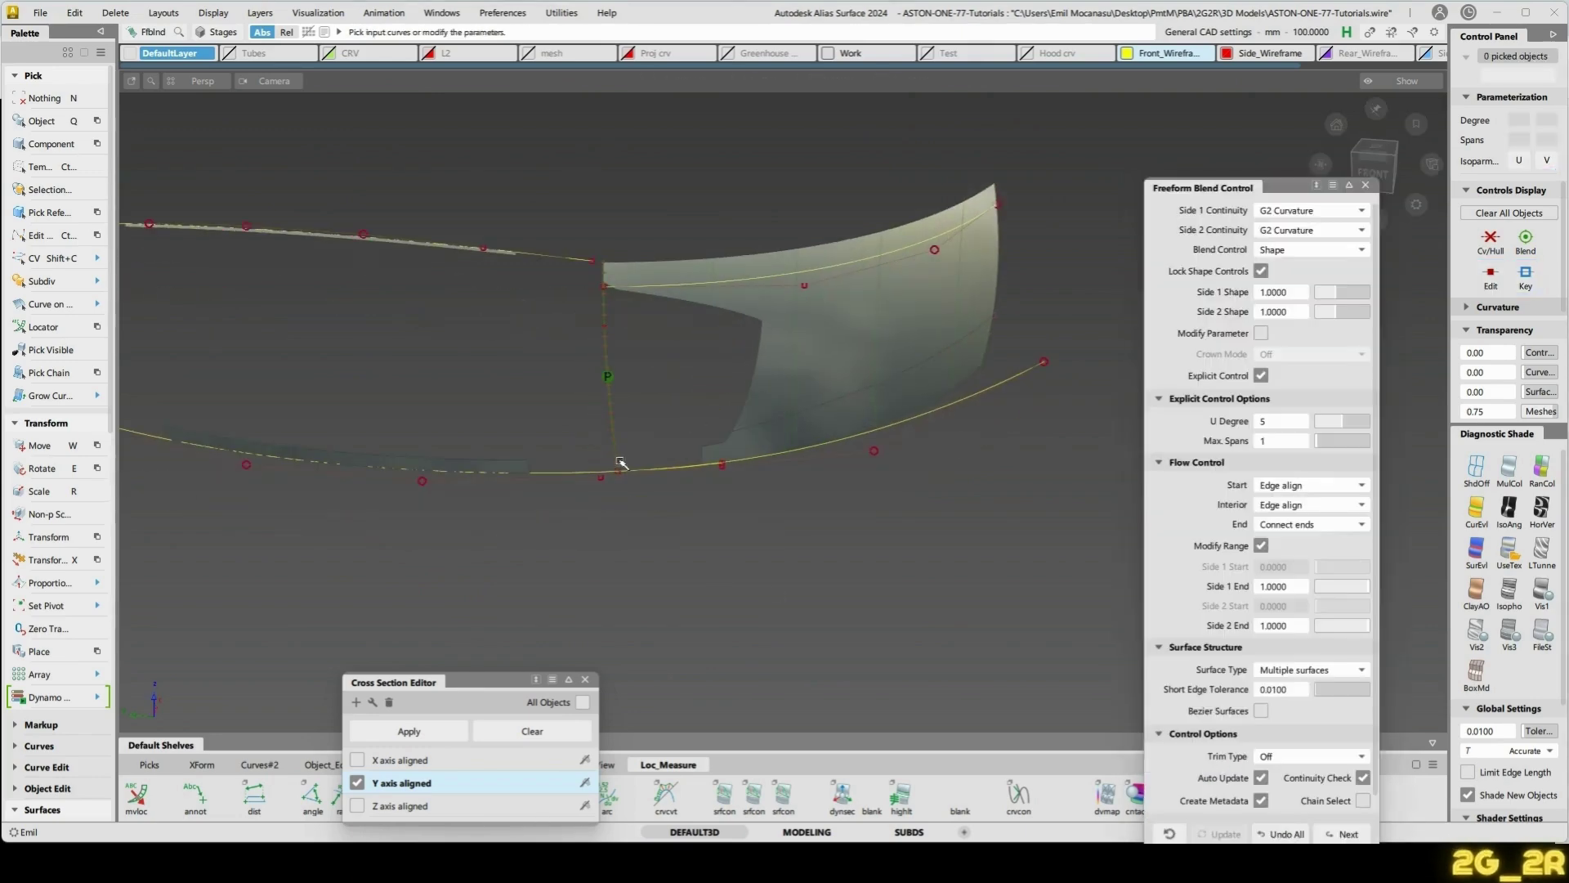
- Untrim the front nose surface and the side surface to their full extents
key("ctrl+u")
left_click(506, 464)
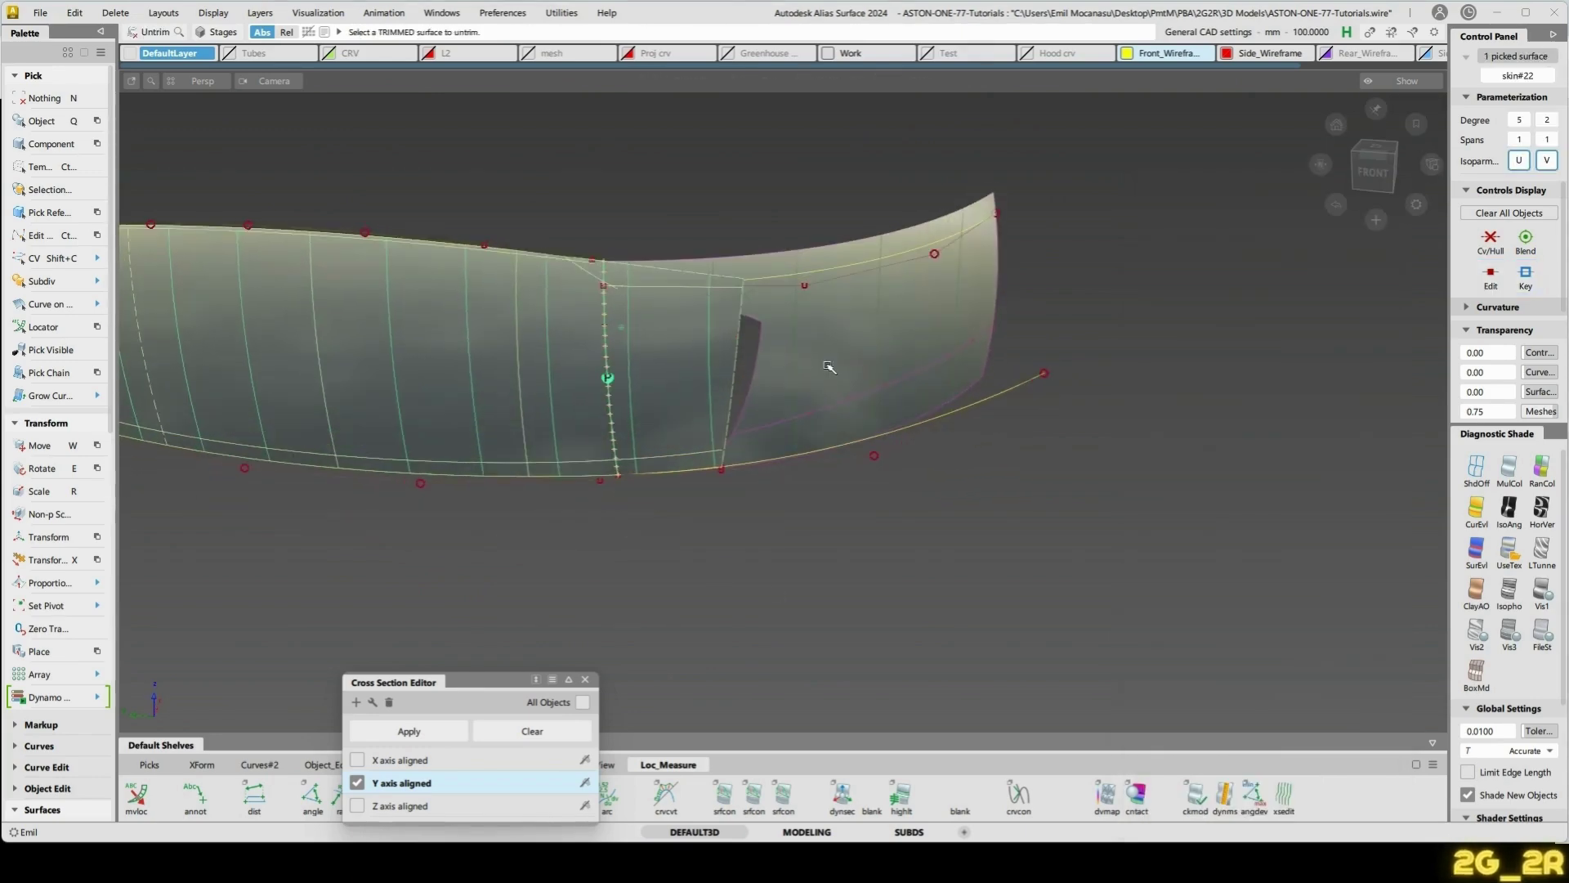
key("n")
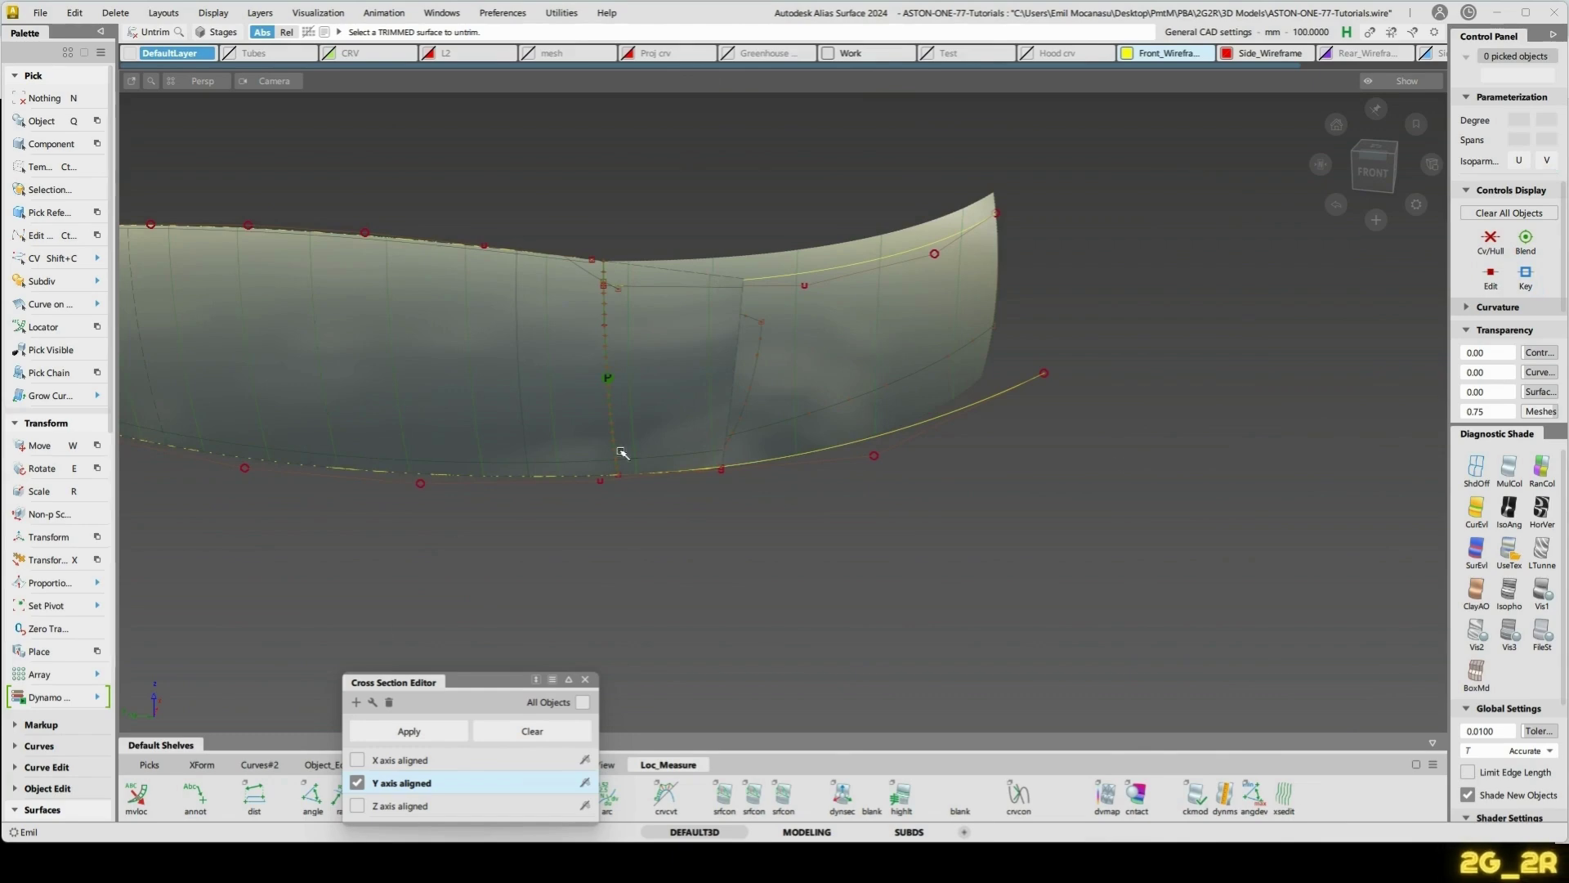
- Create a freeform blend with G2 Curvature on both sides between the untrimmed front nose surface and the side surface
key("ctrl+l")
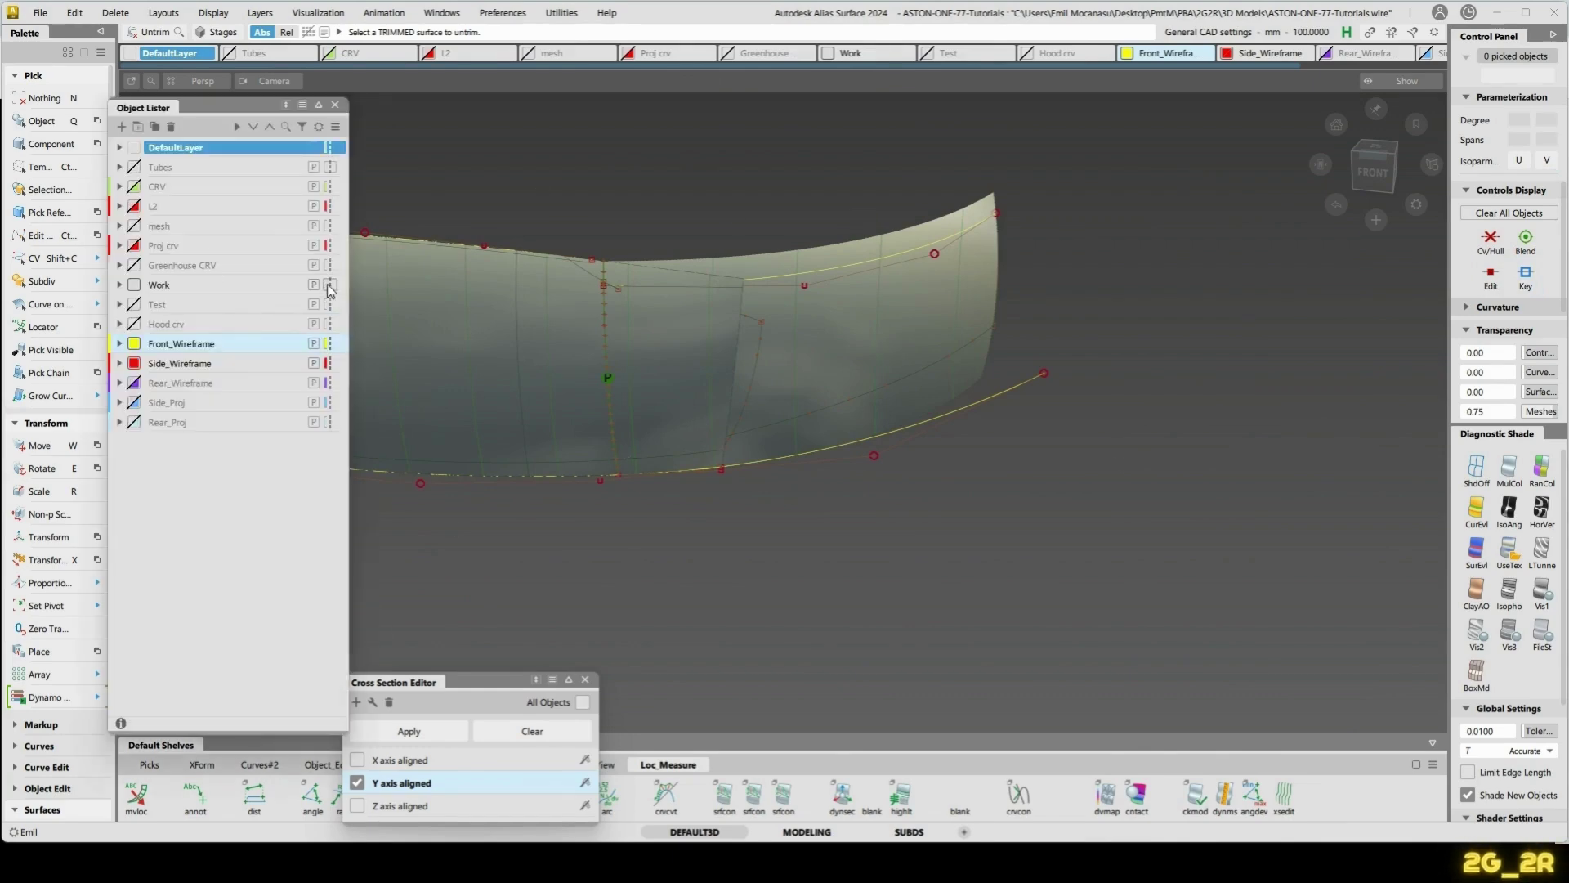
middle_click_drag(708, 336, 1190, 517, "alt+shift")
left_click_drag(965, 499, 1010, 575, "alt+shift")
middle_click_drag(1010, 575, 952, 536, "alt+shift")
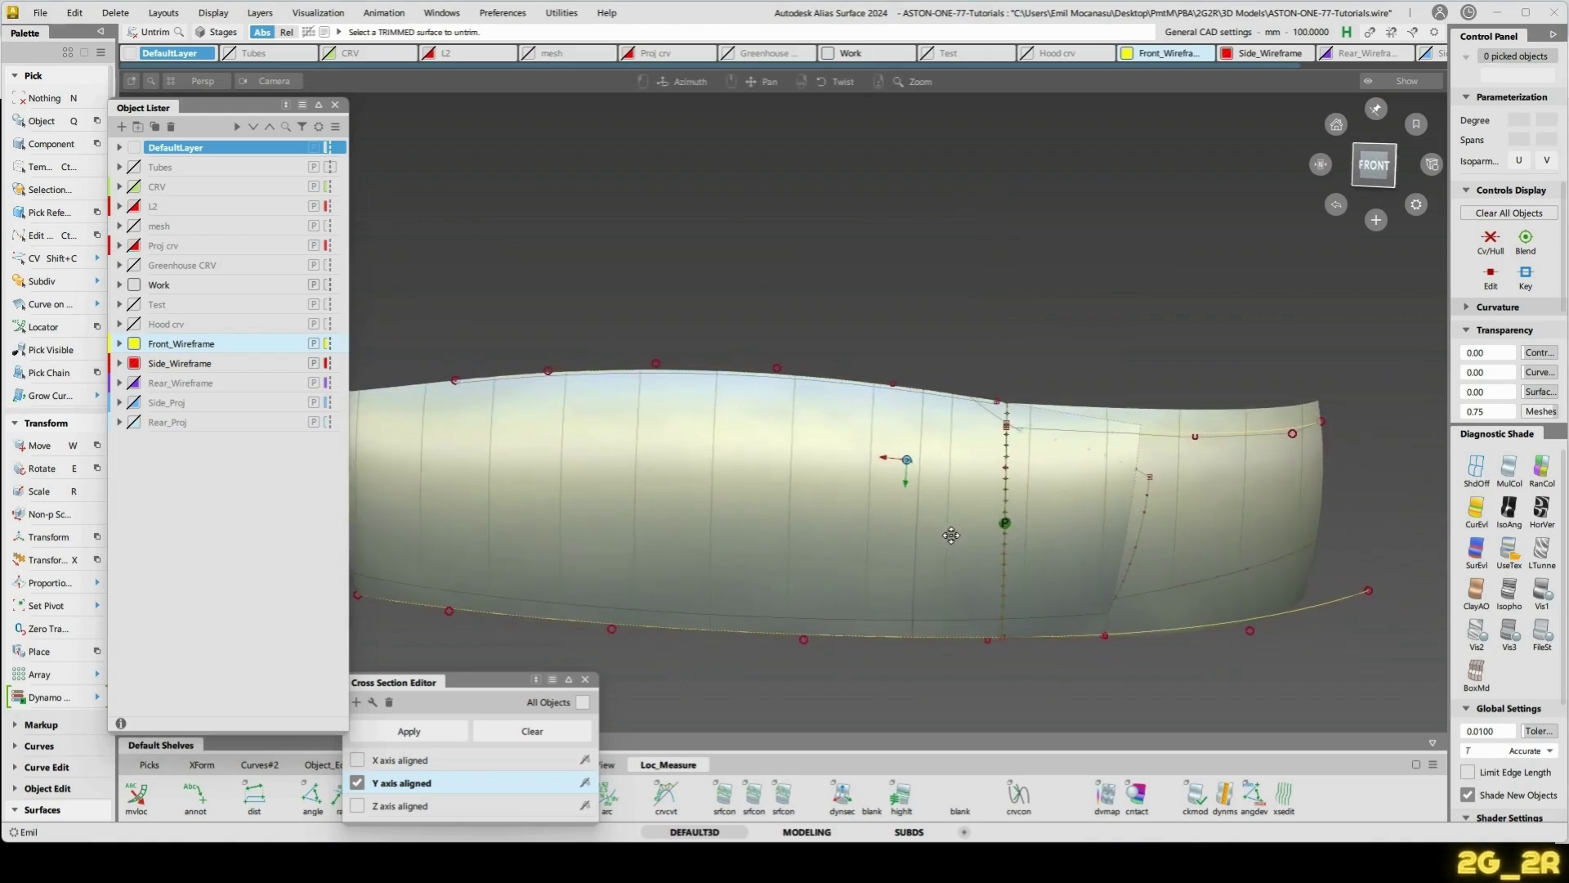
mouse_move(951, 535)
left_mouse_down("alt+shift")
mouse_move(994, 486)
mouse_move(754, 586)
left_mouse_up("alt+shift")
key("f")
left_click(932, 515)
left_click(730, 560)
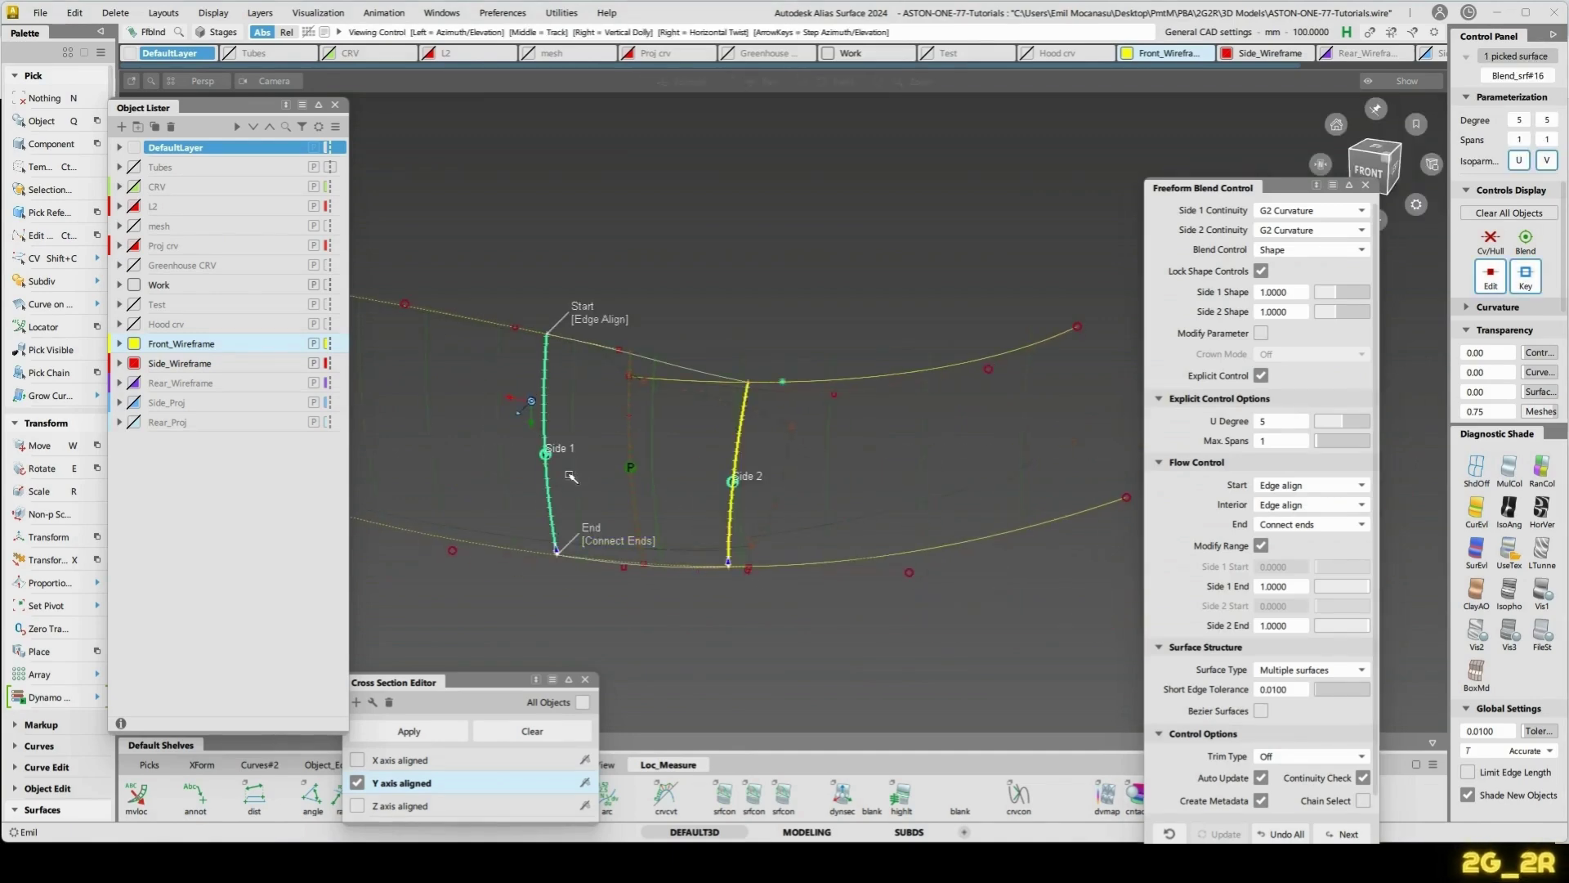
- Try the Default flow control at the new blend's start, and switch it back to Edge align
left_click_drag(572, 476, 651, 434, "alt+shift")
middle_click_drag(651, 434, 728, 466, "alt+shift")
left_click_drag(733, 469, 733, 434, "alt+shift")
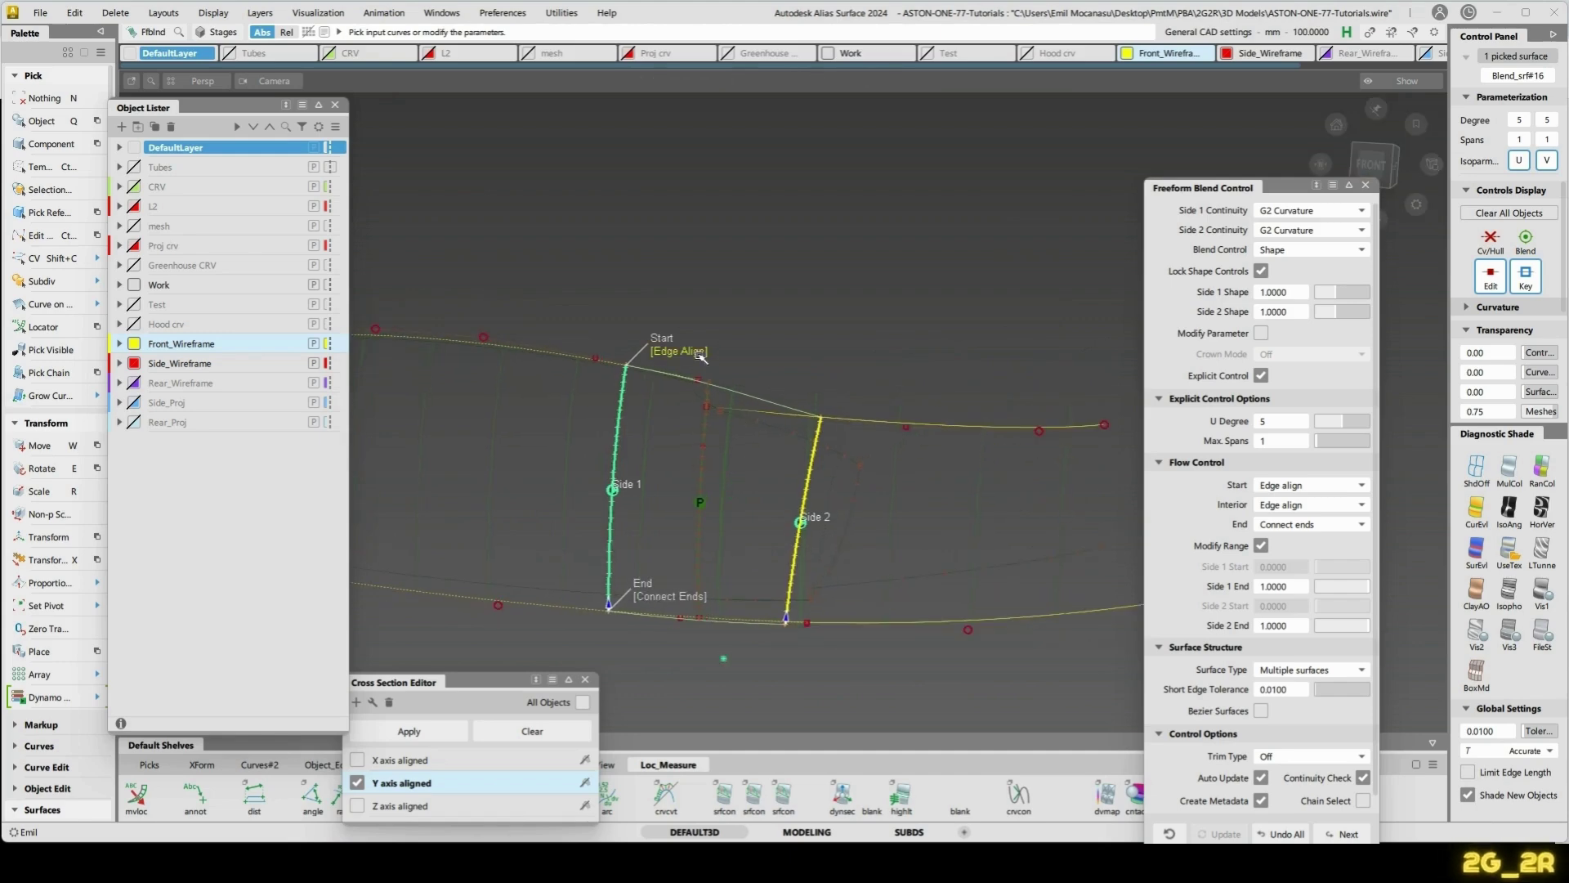
left_click(697, 352)
left_click(696, 351)
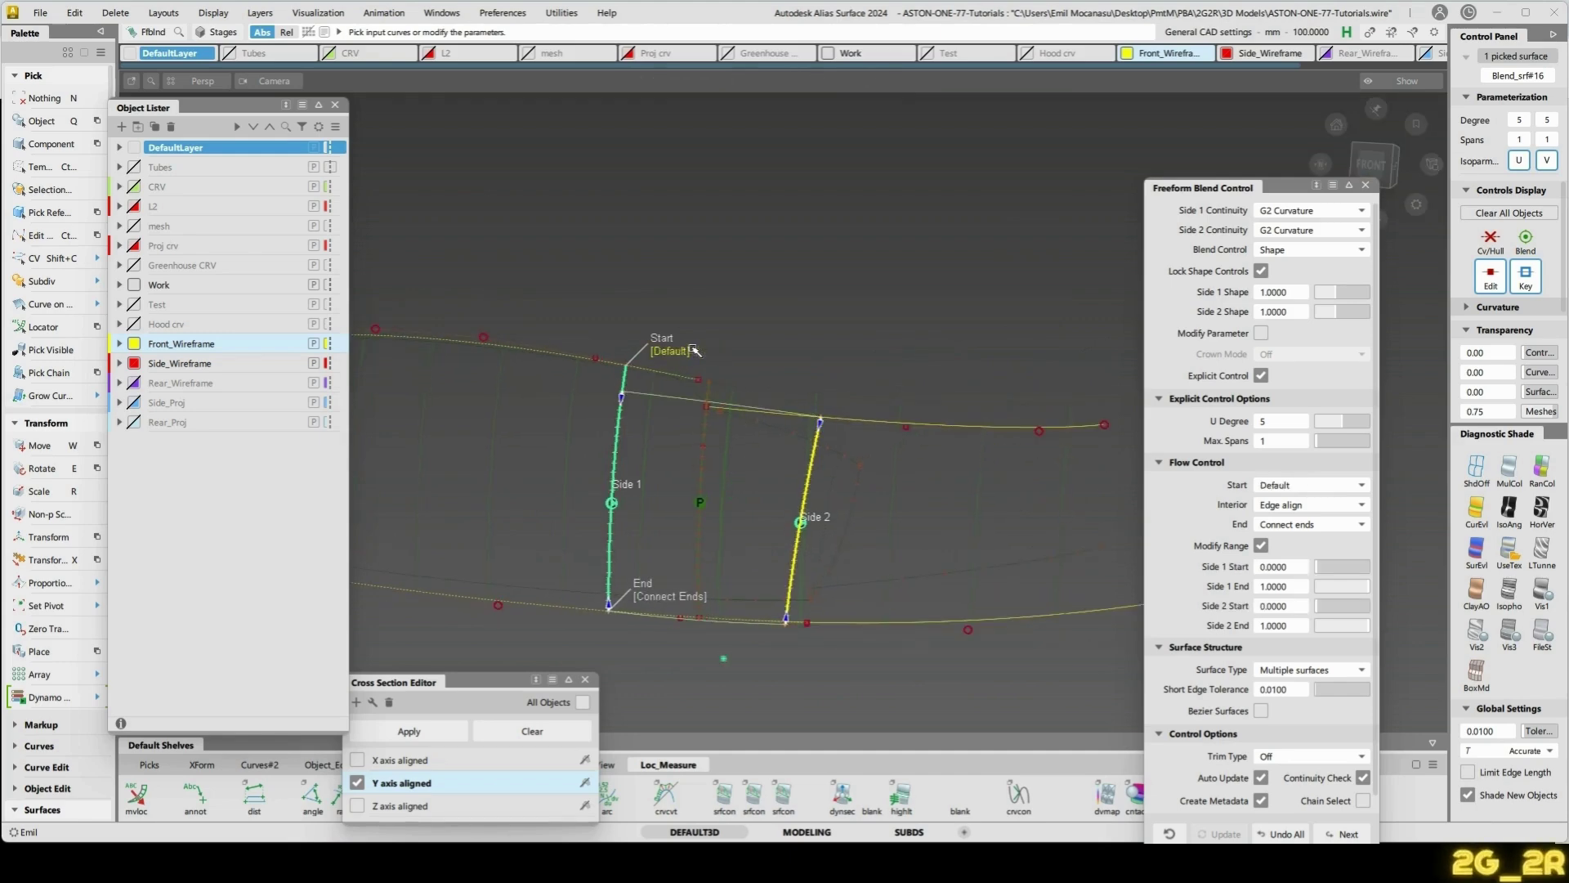
left_click(685, 352)
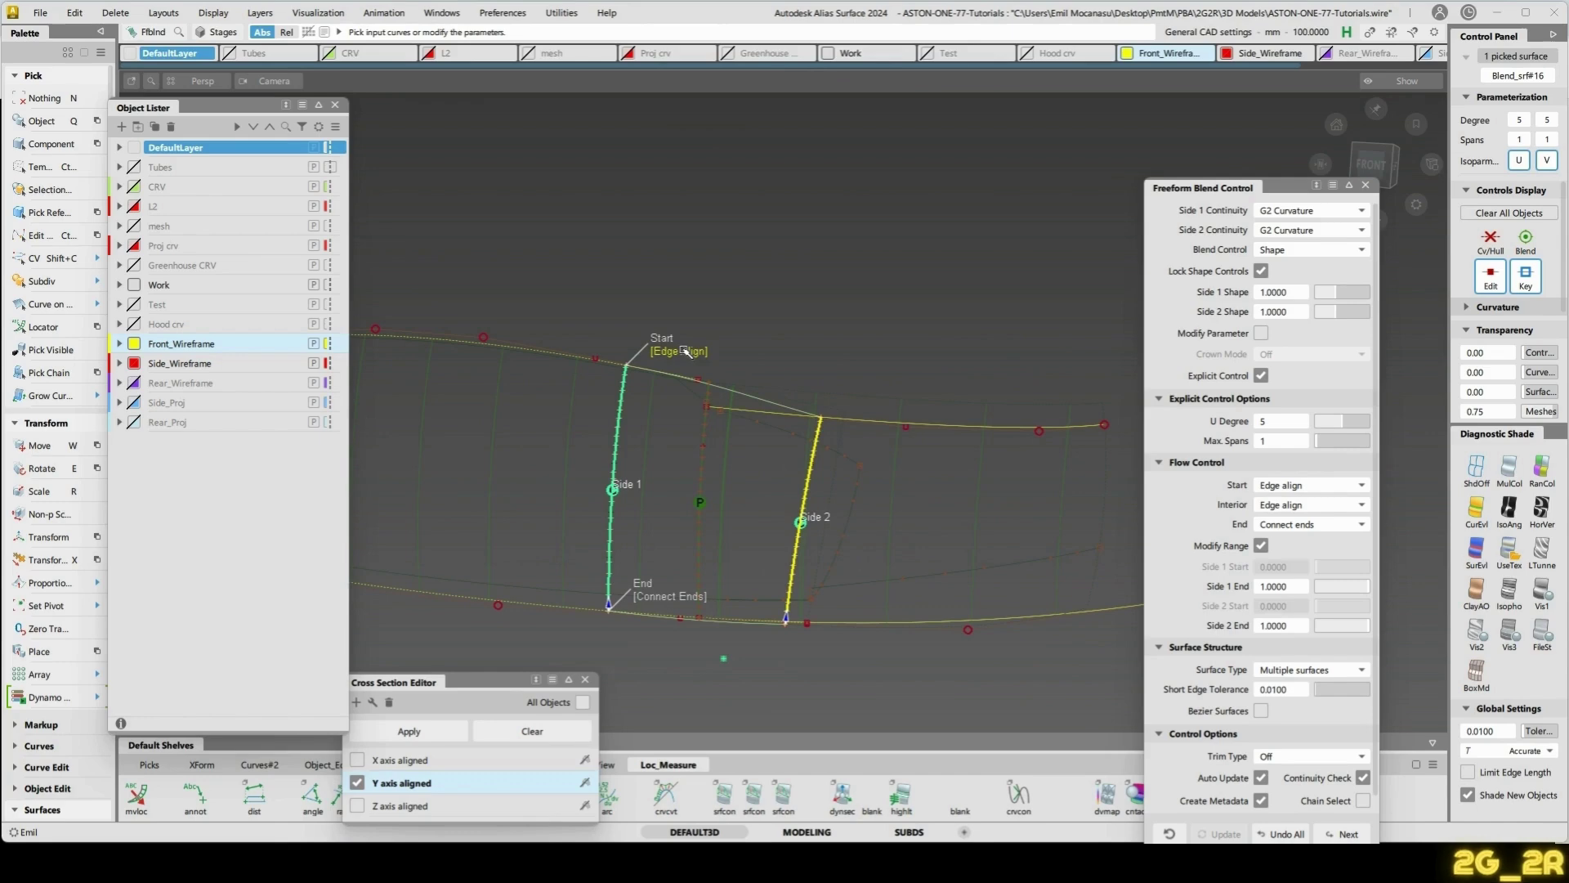
- Close the blend controls, show all geometry in the front view, and add the slanted line near the blend's outer edge to the isolated set
key("ctrl+z")
key("ctrl+z")
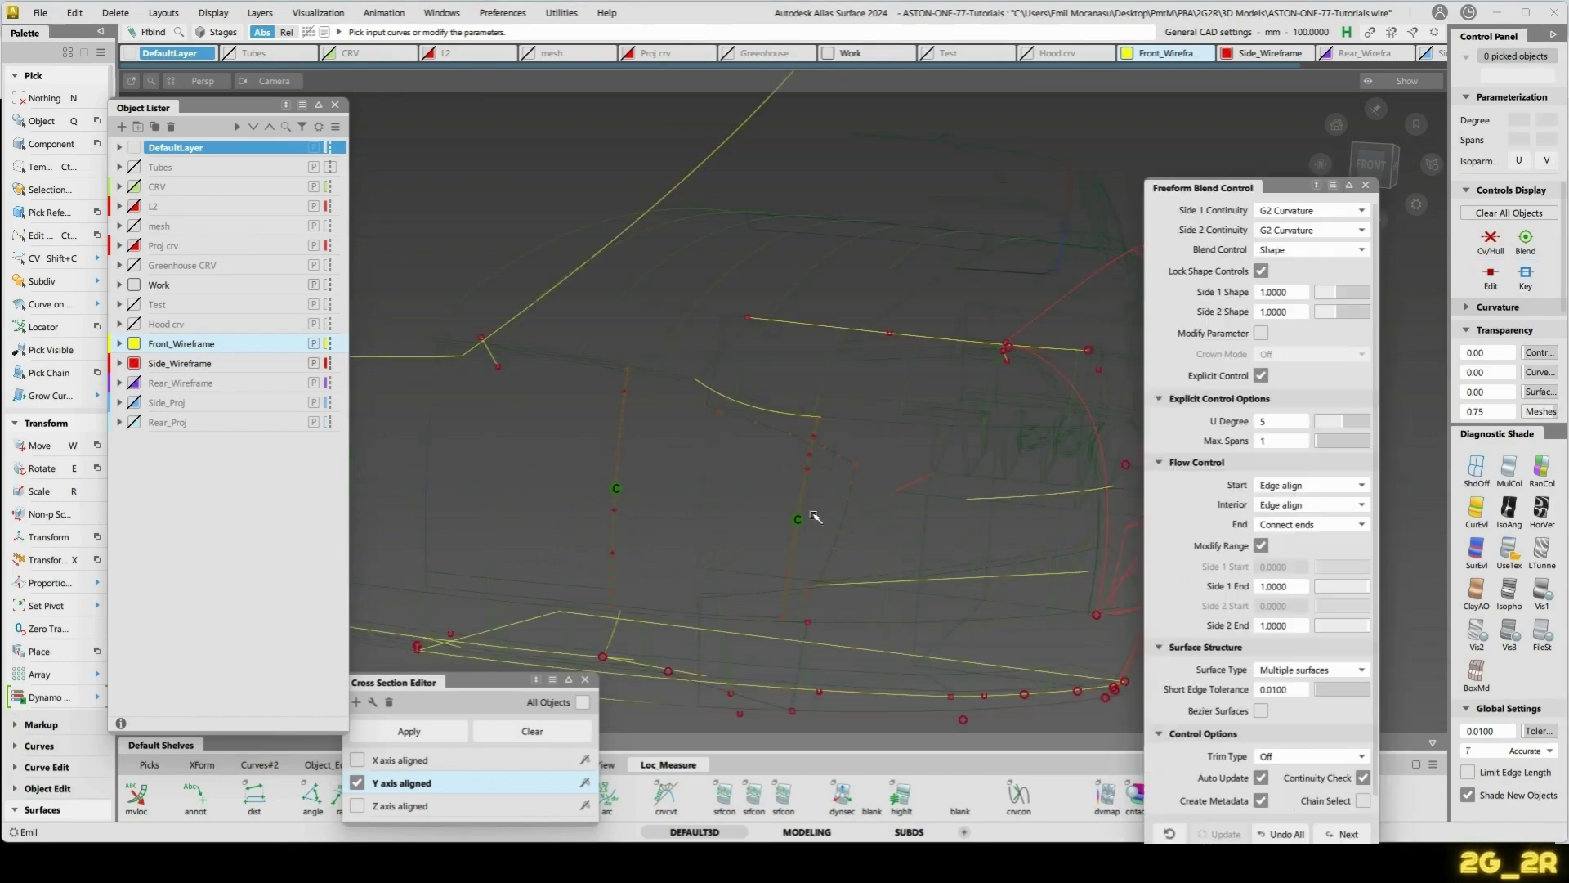
left_click(1365, 187)
left_click(1376, 165)
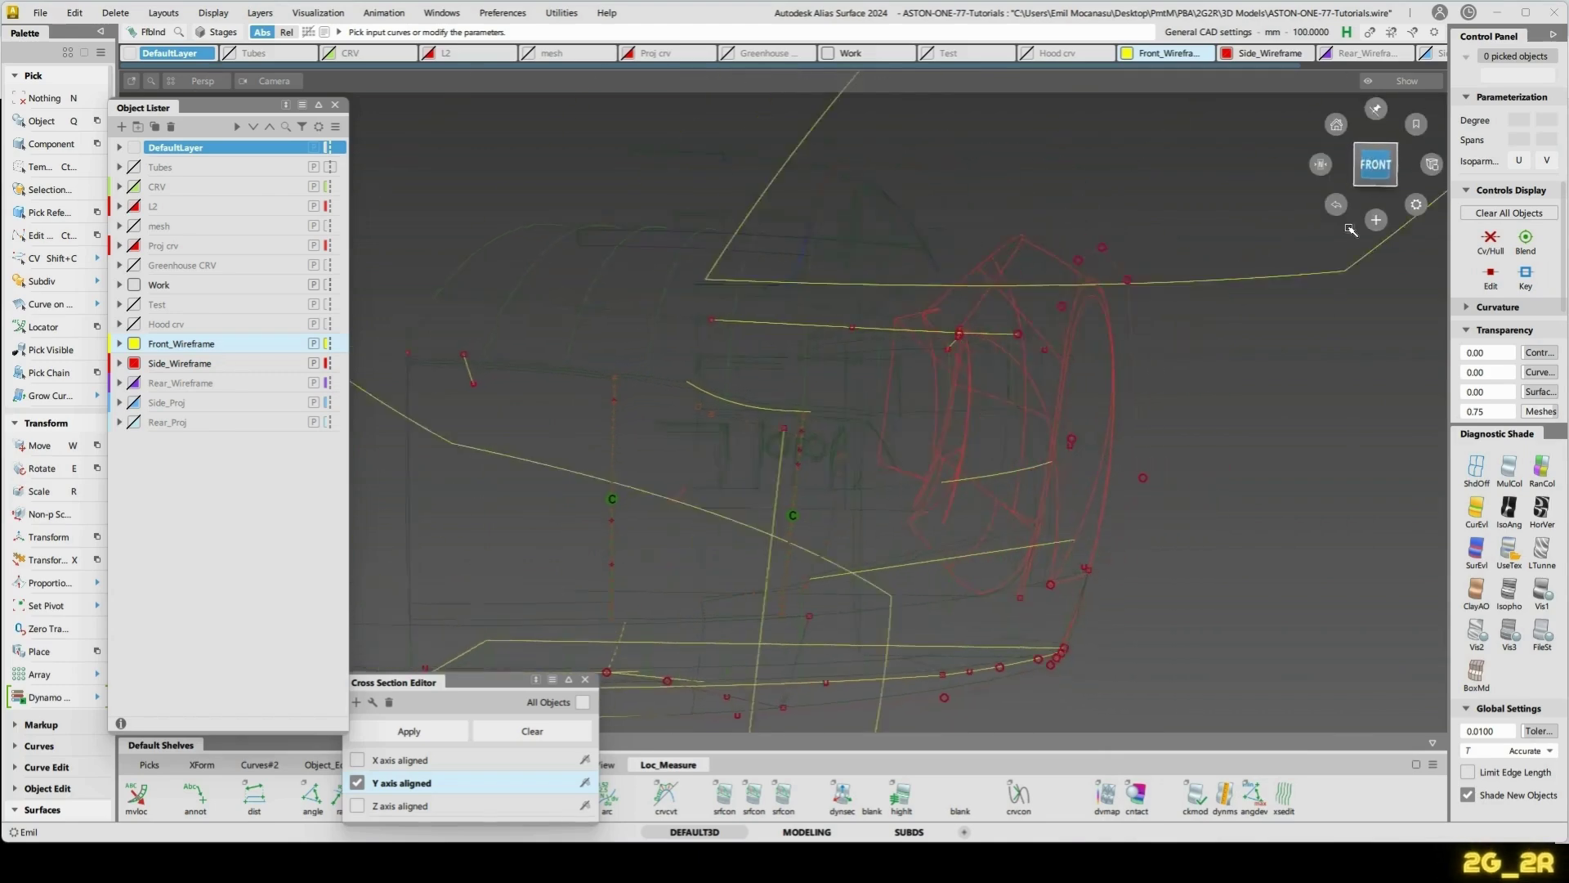
left_click(798, 533)
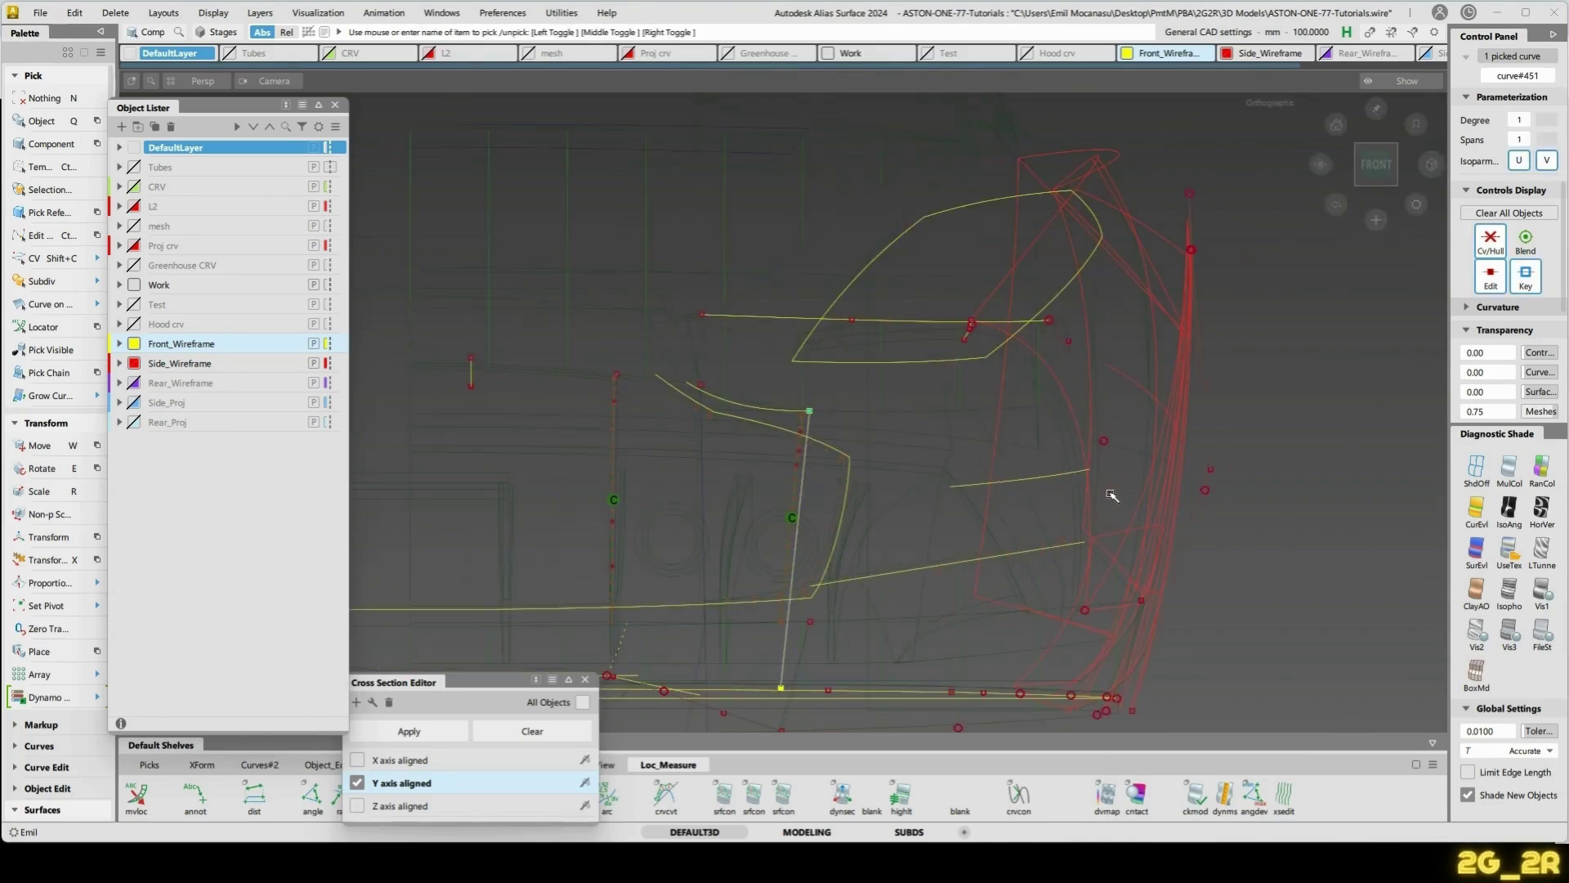
key("Delete")
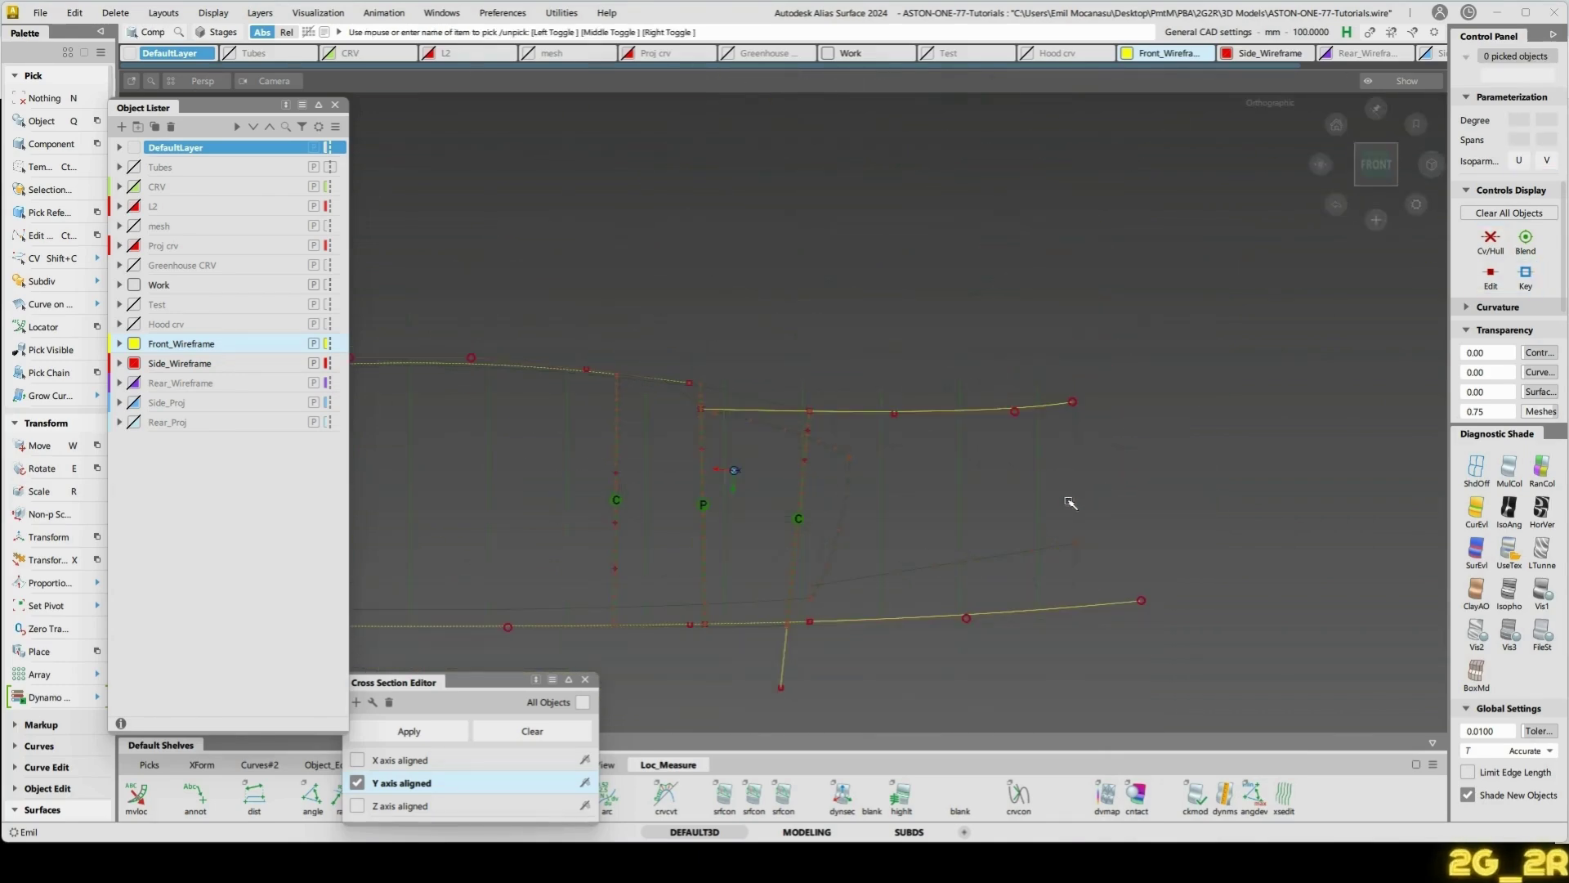
- Extend the upper end of the slanted line by about 31.2 mm, past the upper side rail curve
left_click_drag(820, 375, 808, 479, "ctrl+shift")
left_click(807, 478)
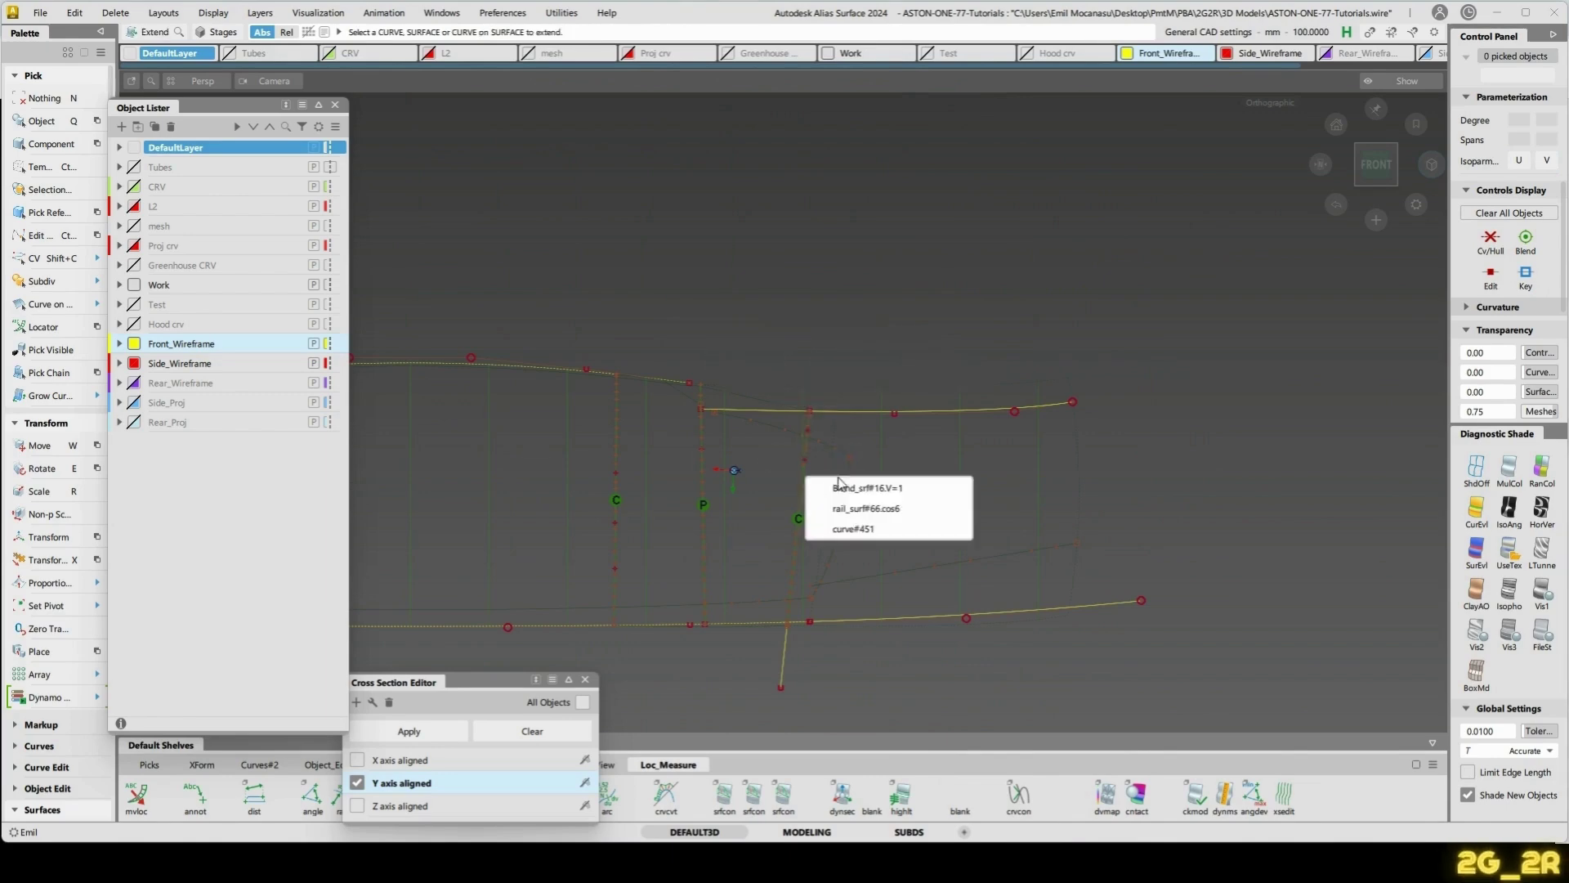
left_click(871, 531)
left_click_drag(847, 387, 965, 353)
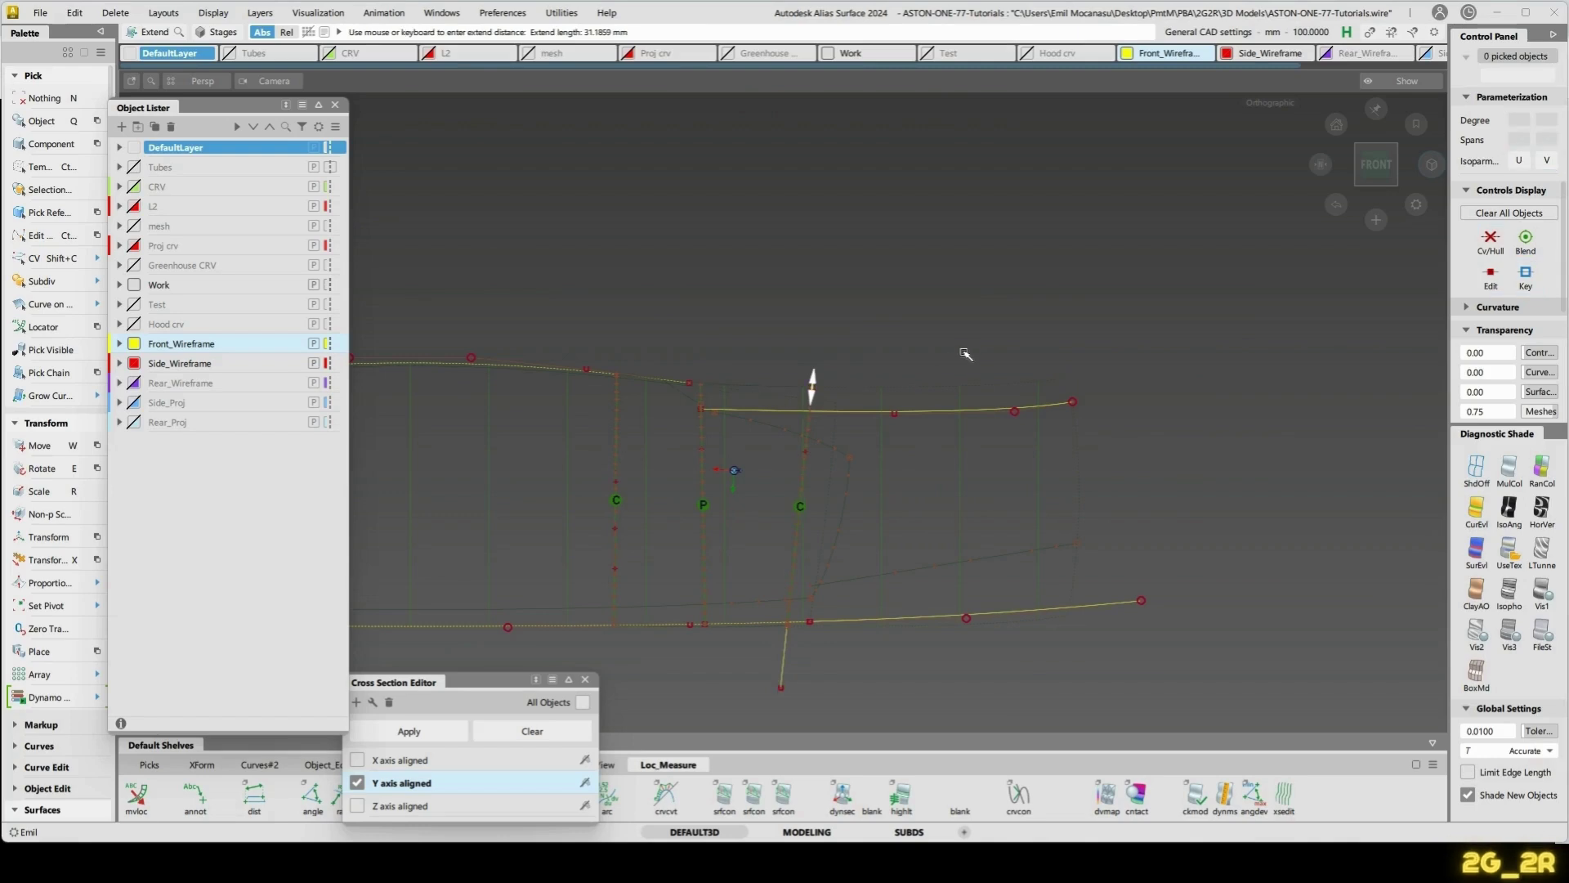
left_click(965, 353)
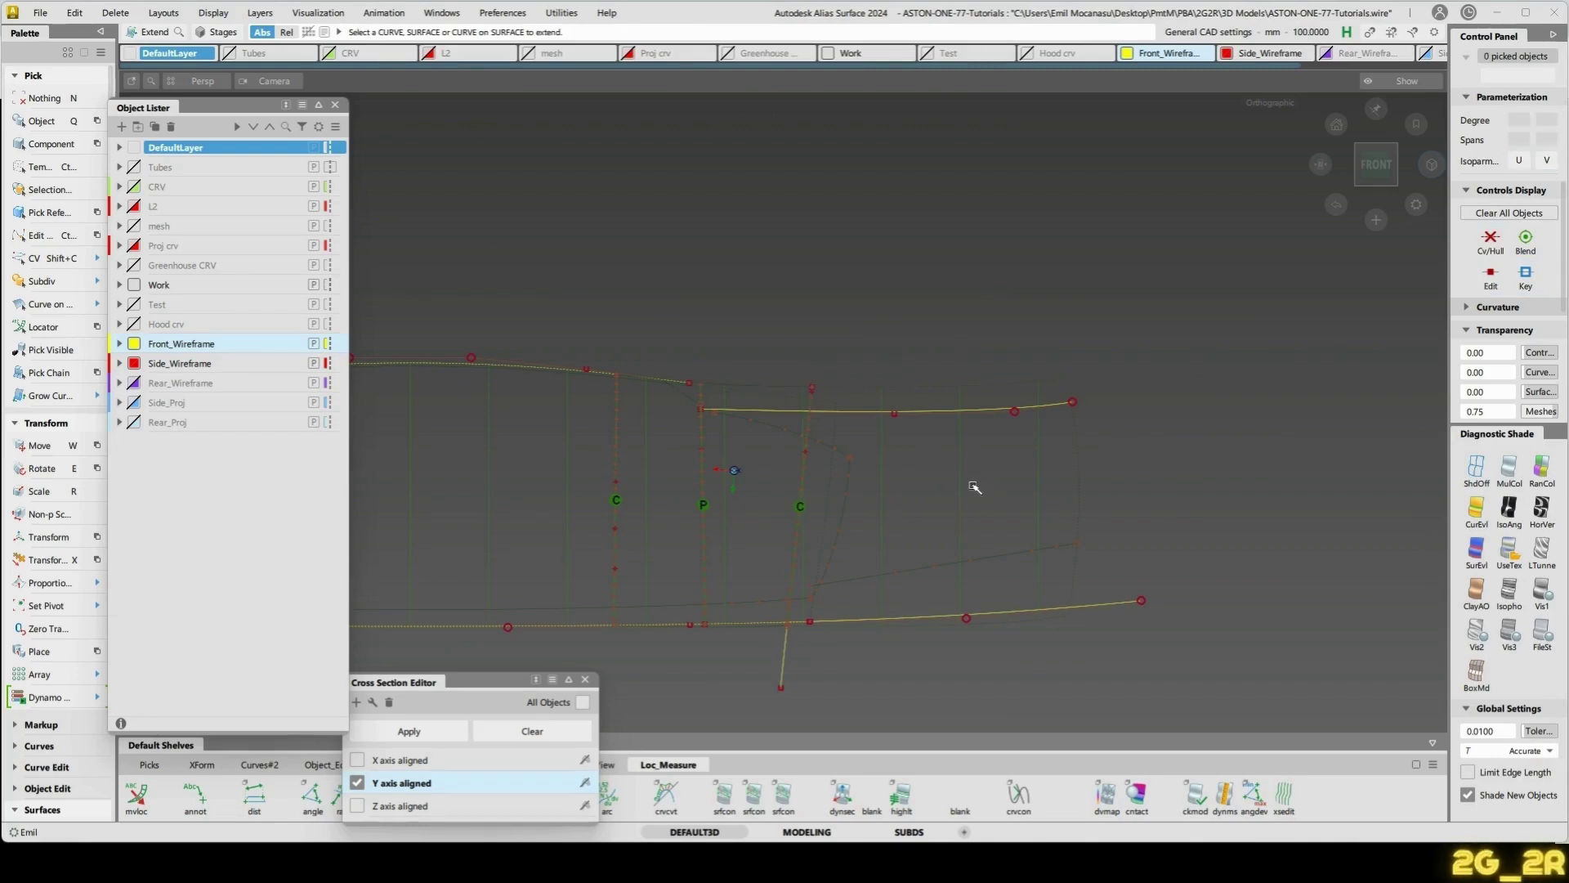
- Project the upper side rail curve onto the monorail side surface
middle_click_drag(973, 487, 994, 526, "ctrl+shift")
left_click(898, 469)
key("space")
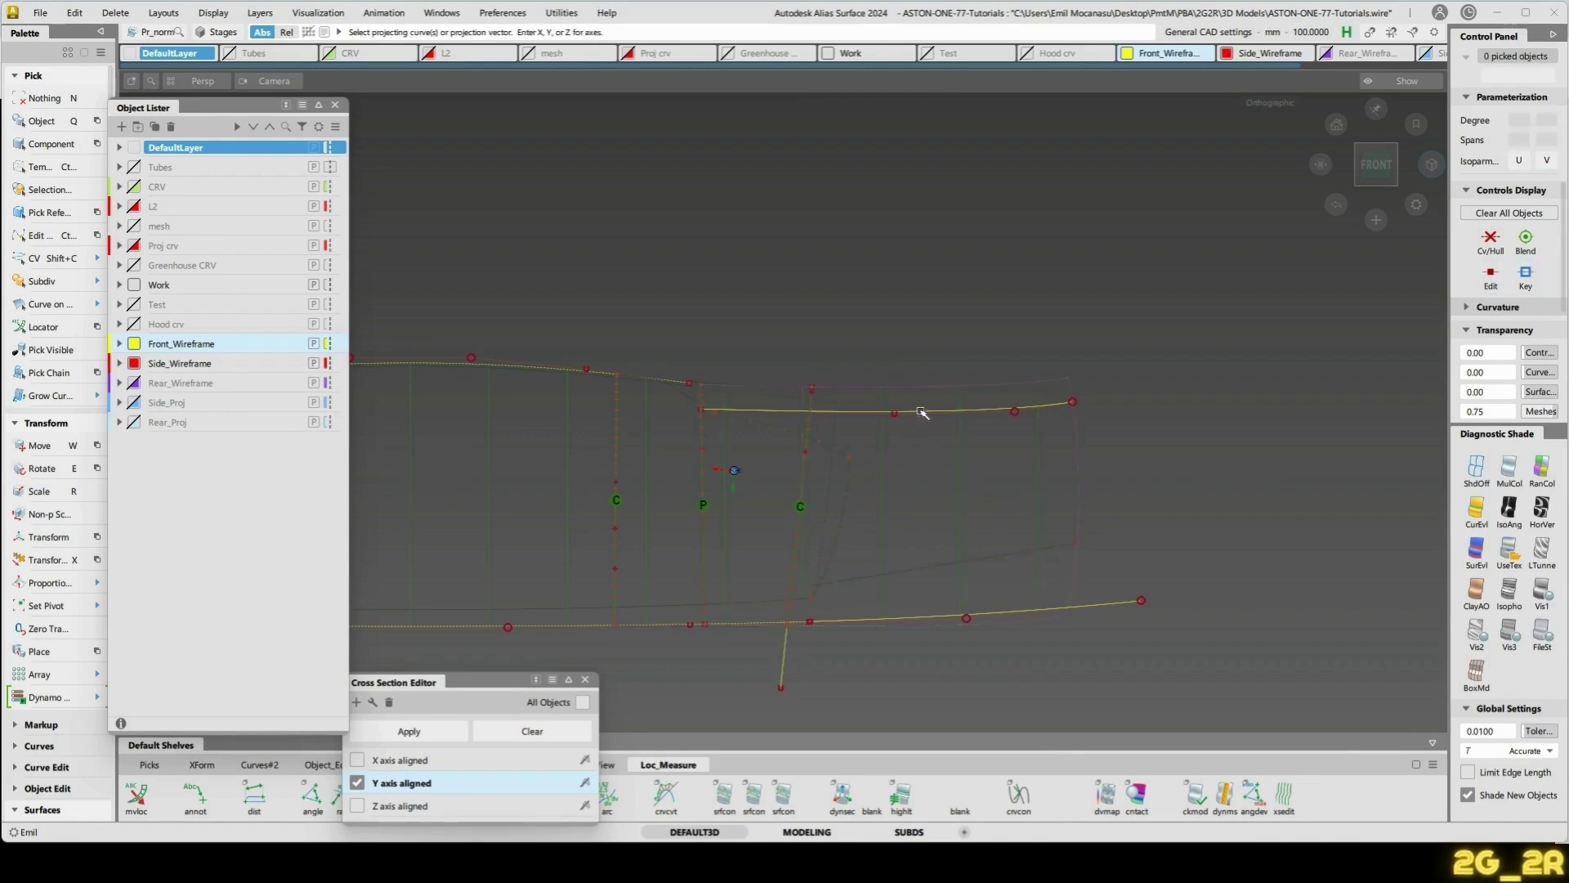
left_click(922, 411)
mouse_move(1047, 373)
left_mouse_down("alt+shift")
mouse_move(956, 487)
mouse_move(940, 466)
mouse_move(904, 615)
mouse_move(909, 509)
left_mouse_up("alt+shift")
left_click(961, 475)
- Turn diagnostic shading back on and add the short transition curve at the upper front corner to the isolated set
left_click(1508, 554)
key("ctrl+z")
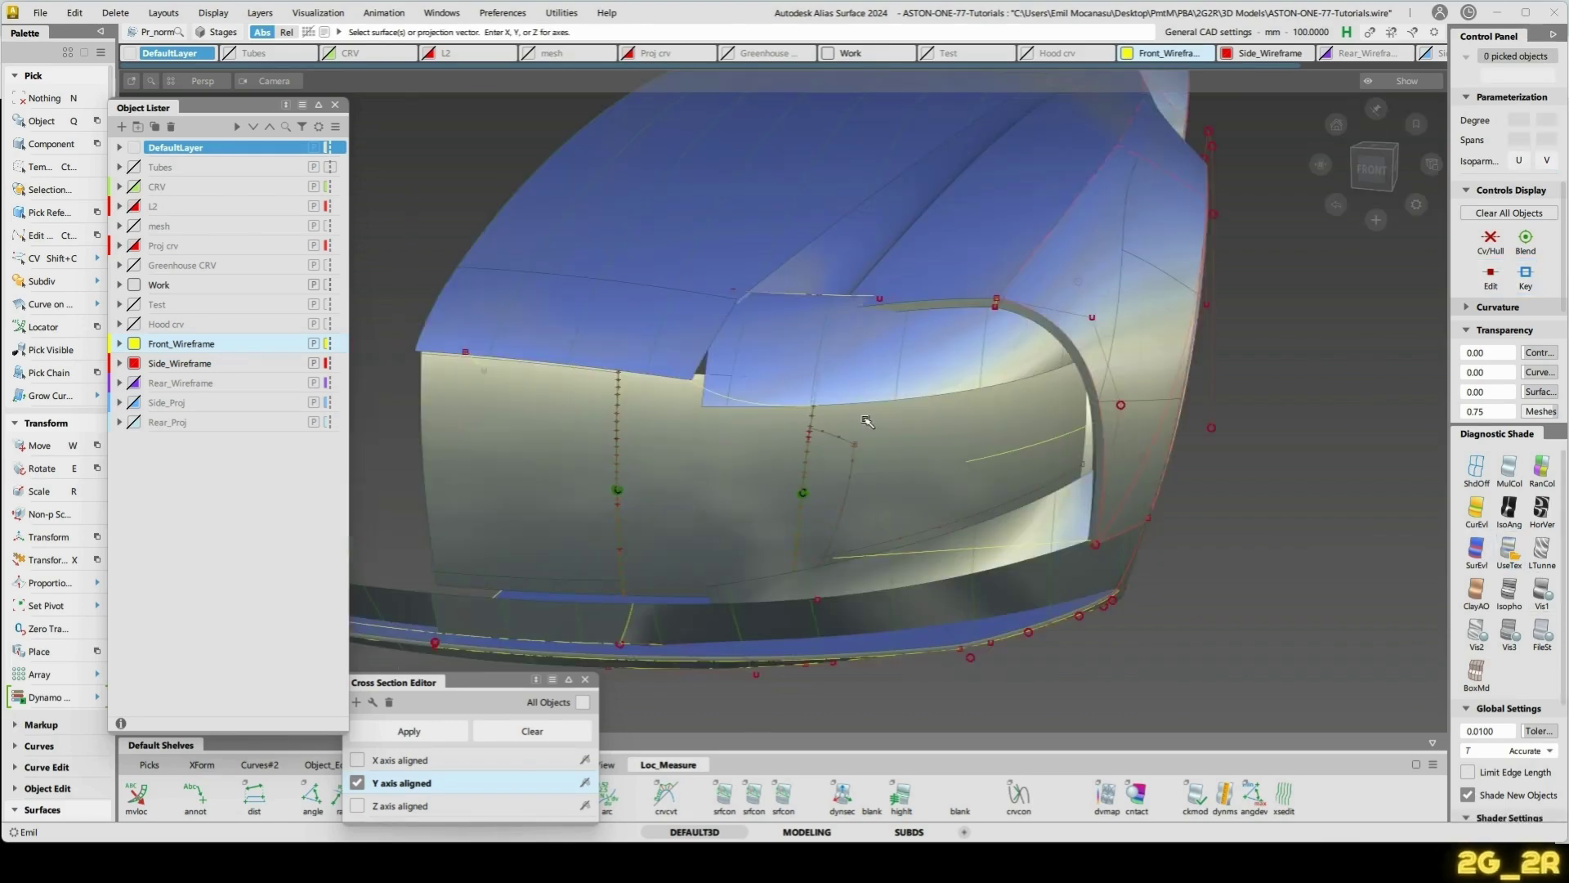
middle_click_drag(801, 432, 884, 412, "alt+shift")
left_click(822, 382)
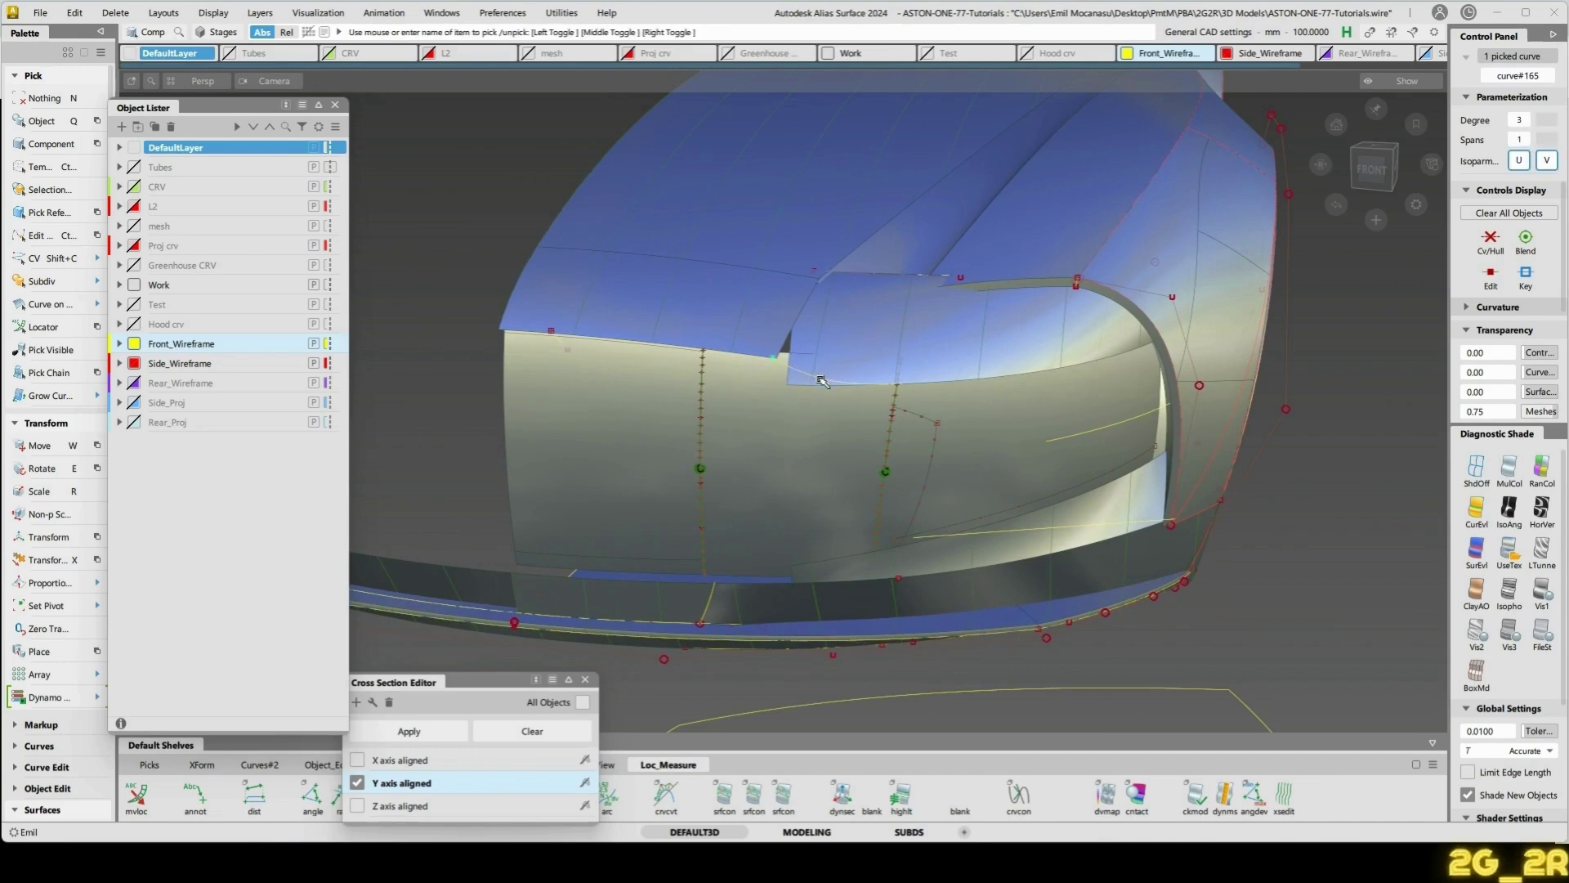
key("Delete")
key("alt+t")
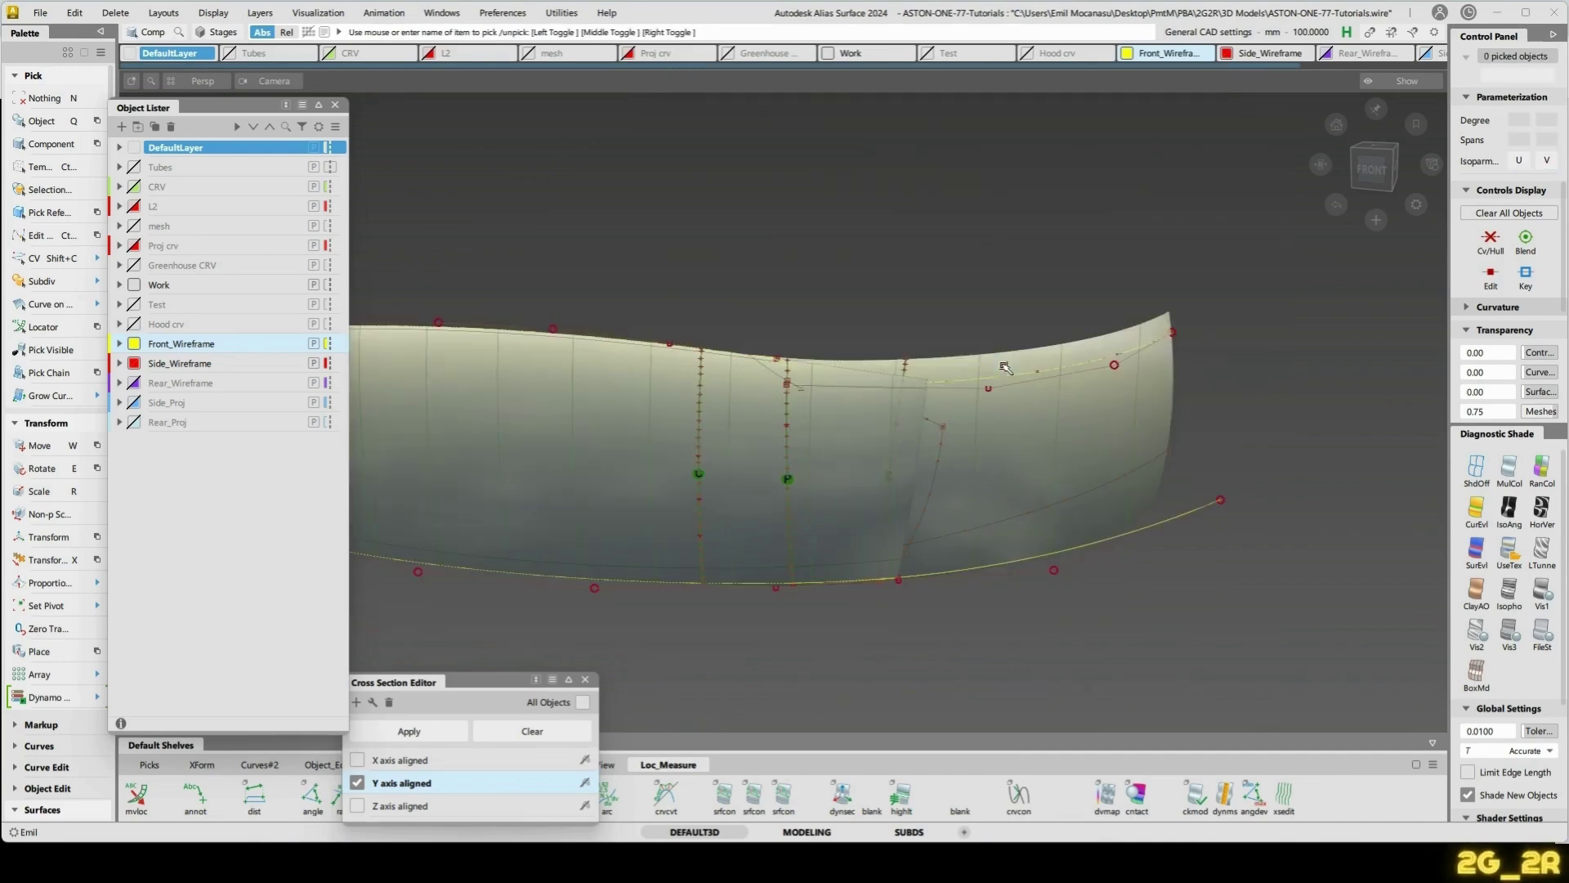
- Show all geometry in the front view, add the curve descending outward from the upper corner to the isolated set, and turn diagnostic shading off
key("alt+t")
left_click(1375, 170)
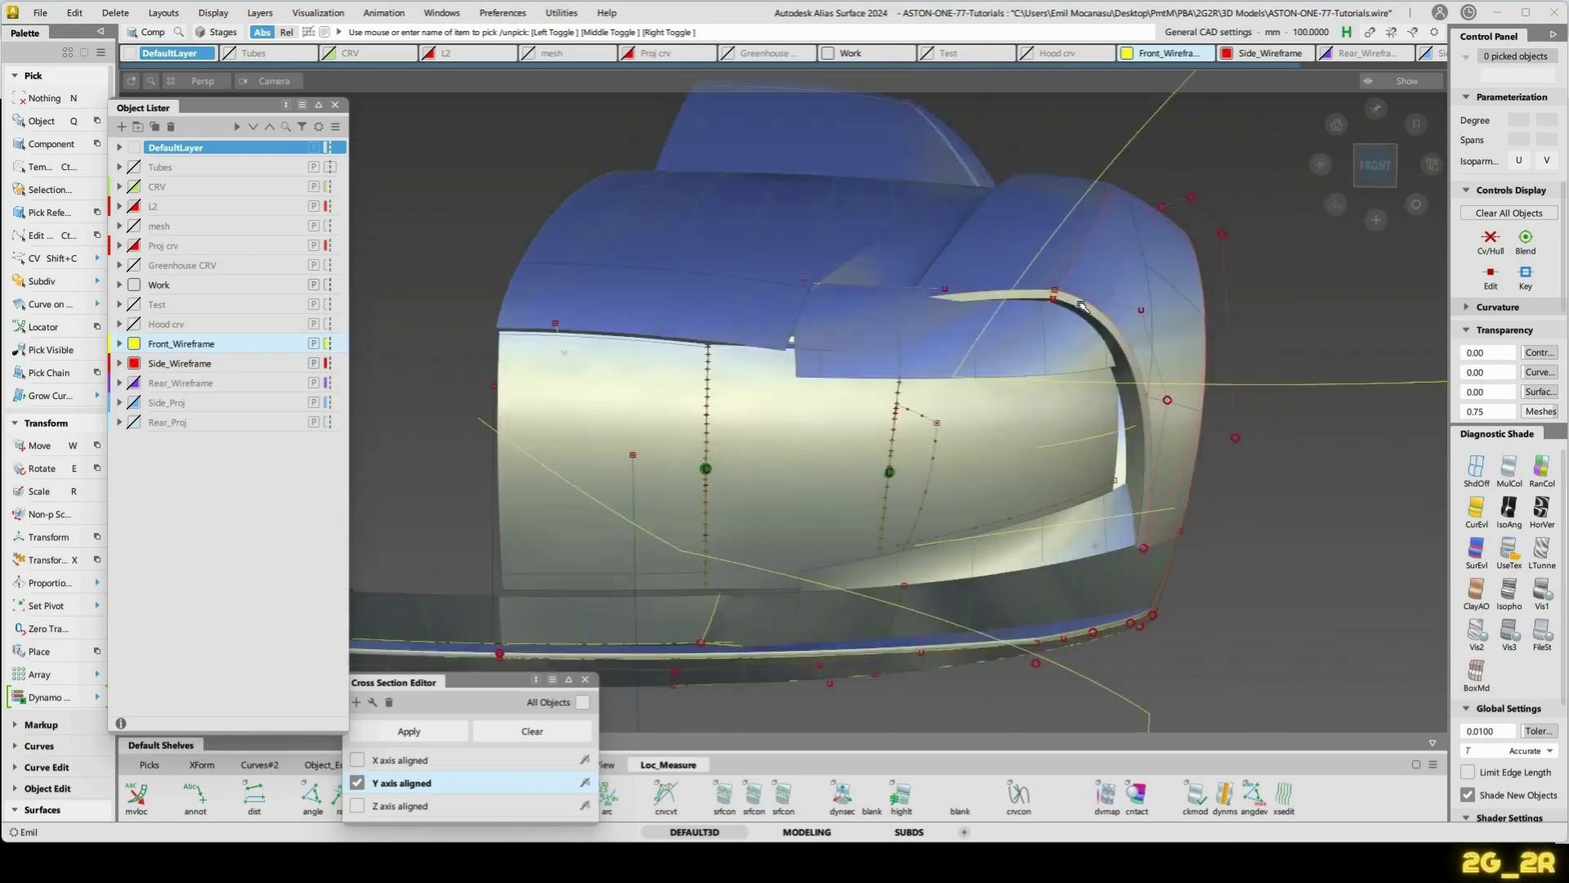
left_click(792, 354)
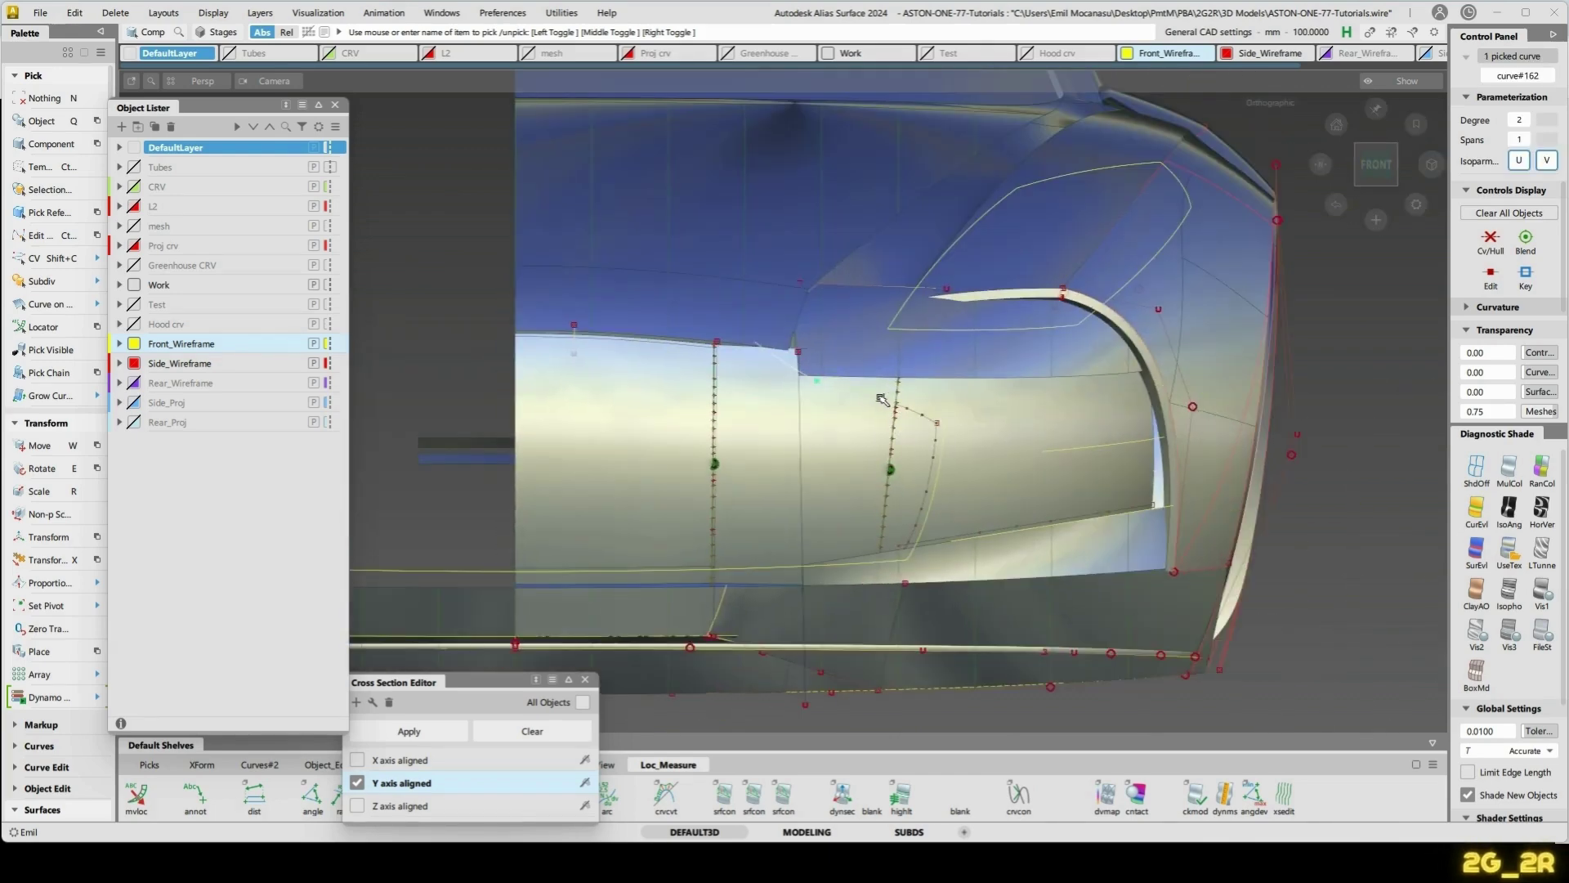
key("n")
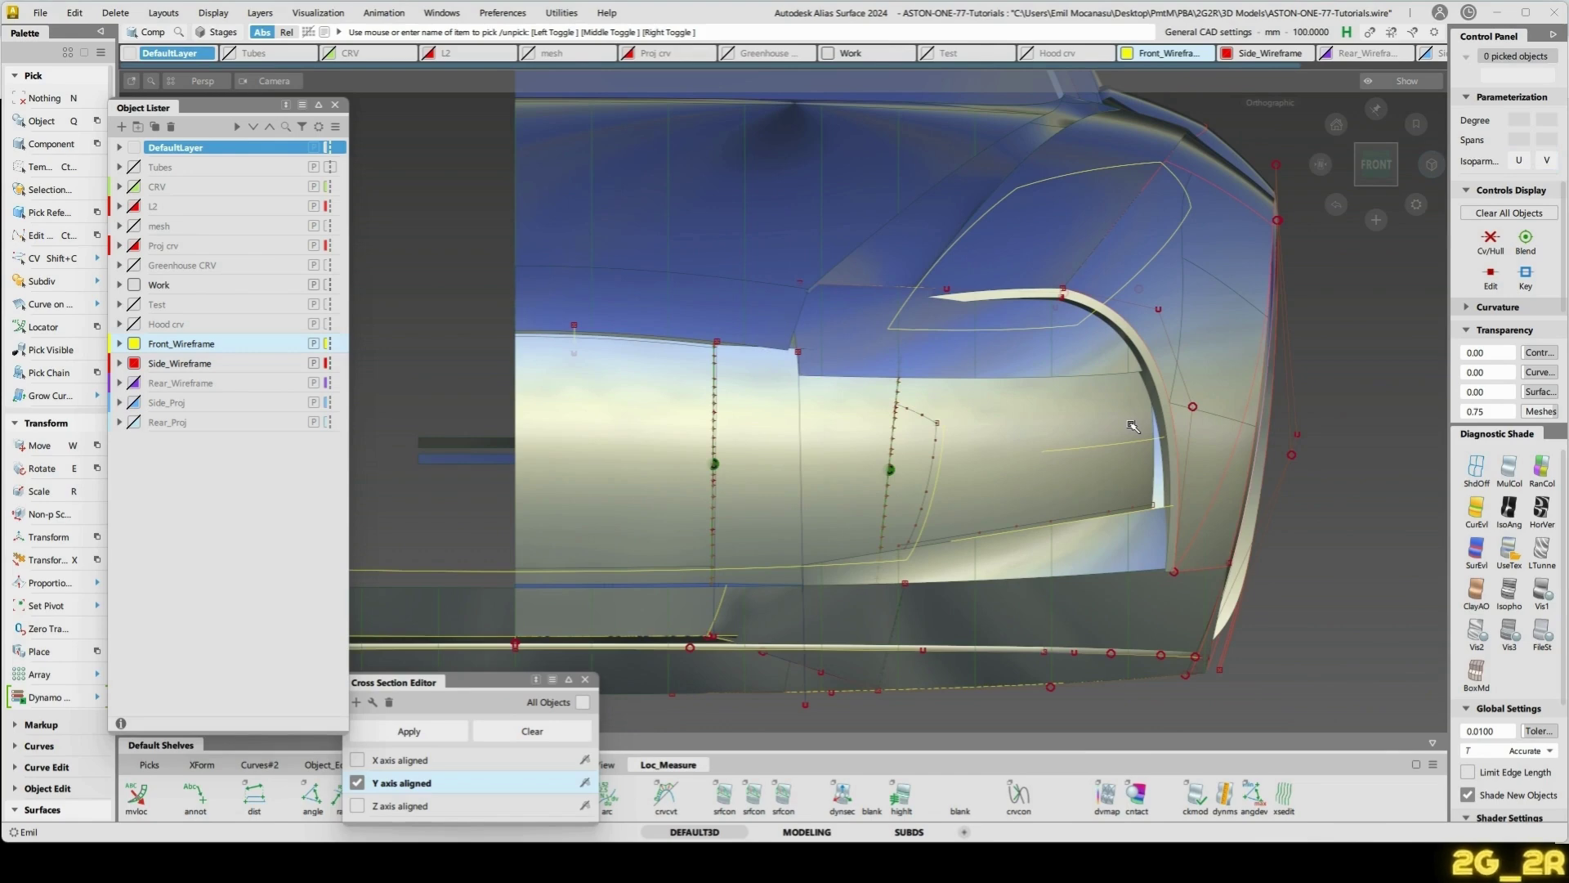
key("alt+t")
left_click(1476, 466)
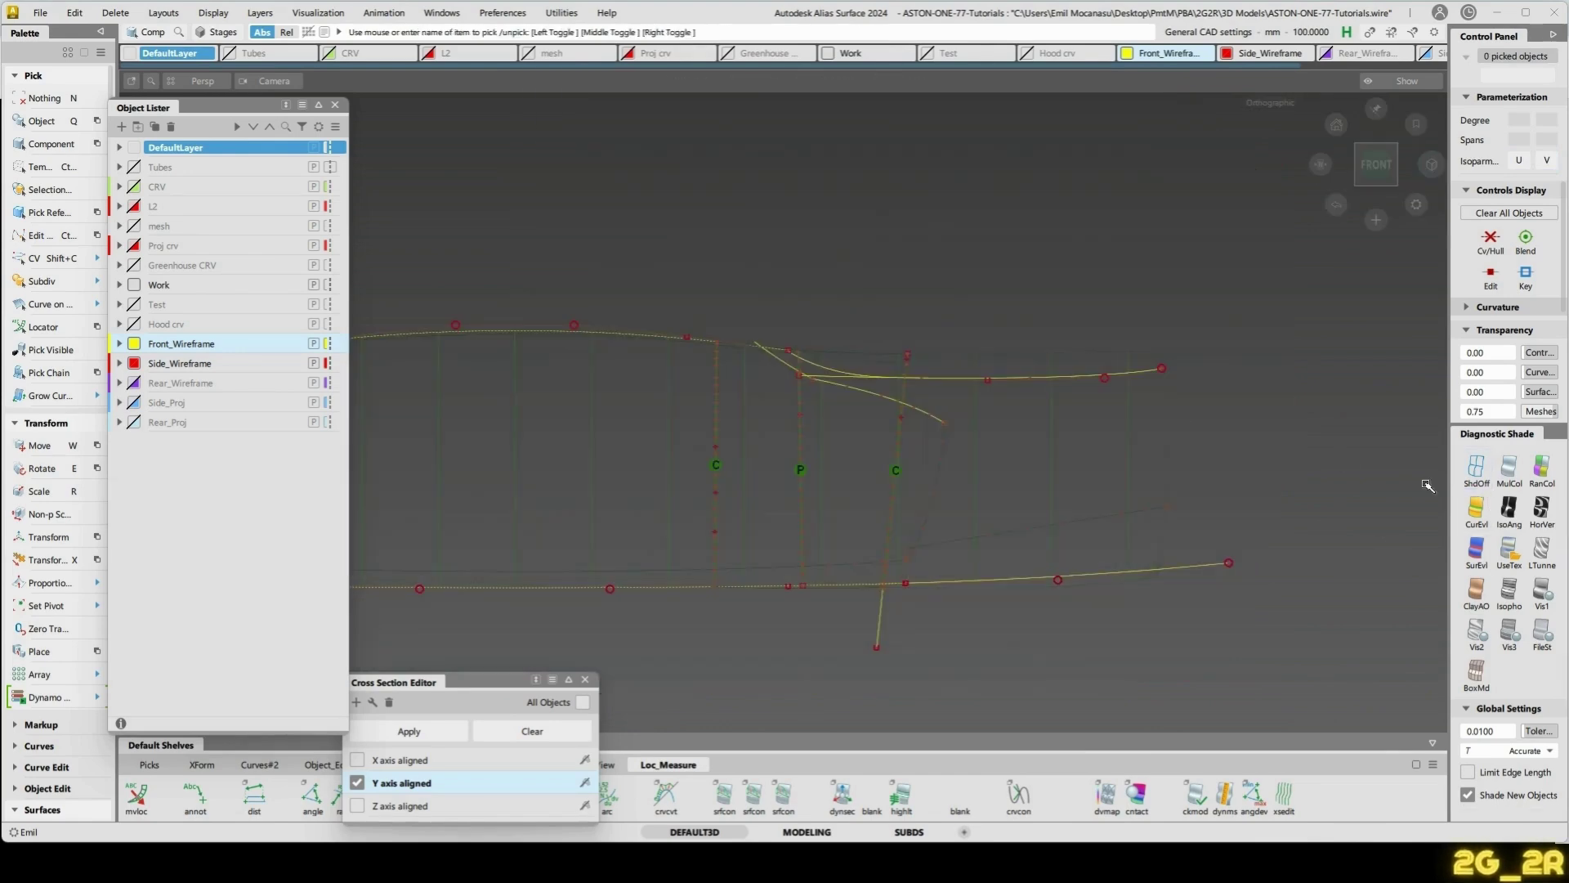
- Project the upper front rail curve onto the blend surface
right_click_drag(907, 531, 884, 445, "alt+shift")
middle_click_drag(884, 444, 1096, 438, "alt+shift")
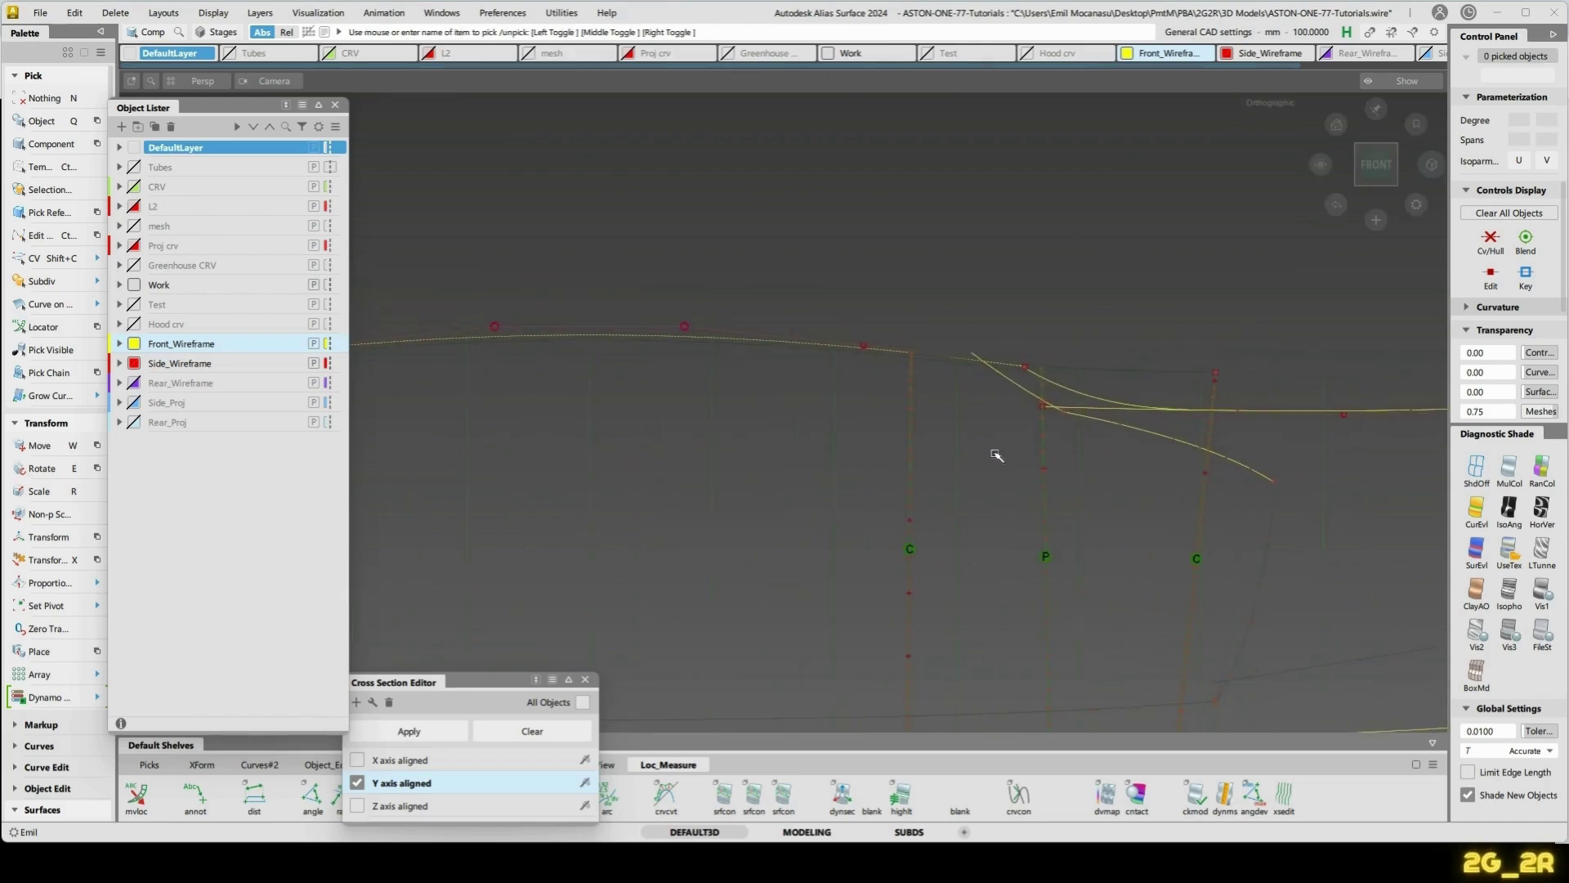
right_click_drag(997, 456, 1071, 457, "ctrl+shift")
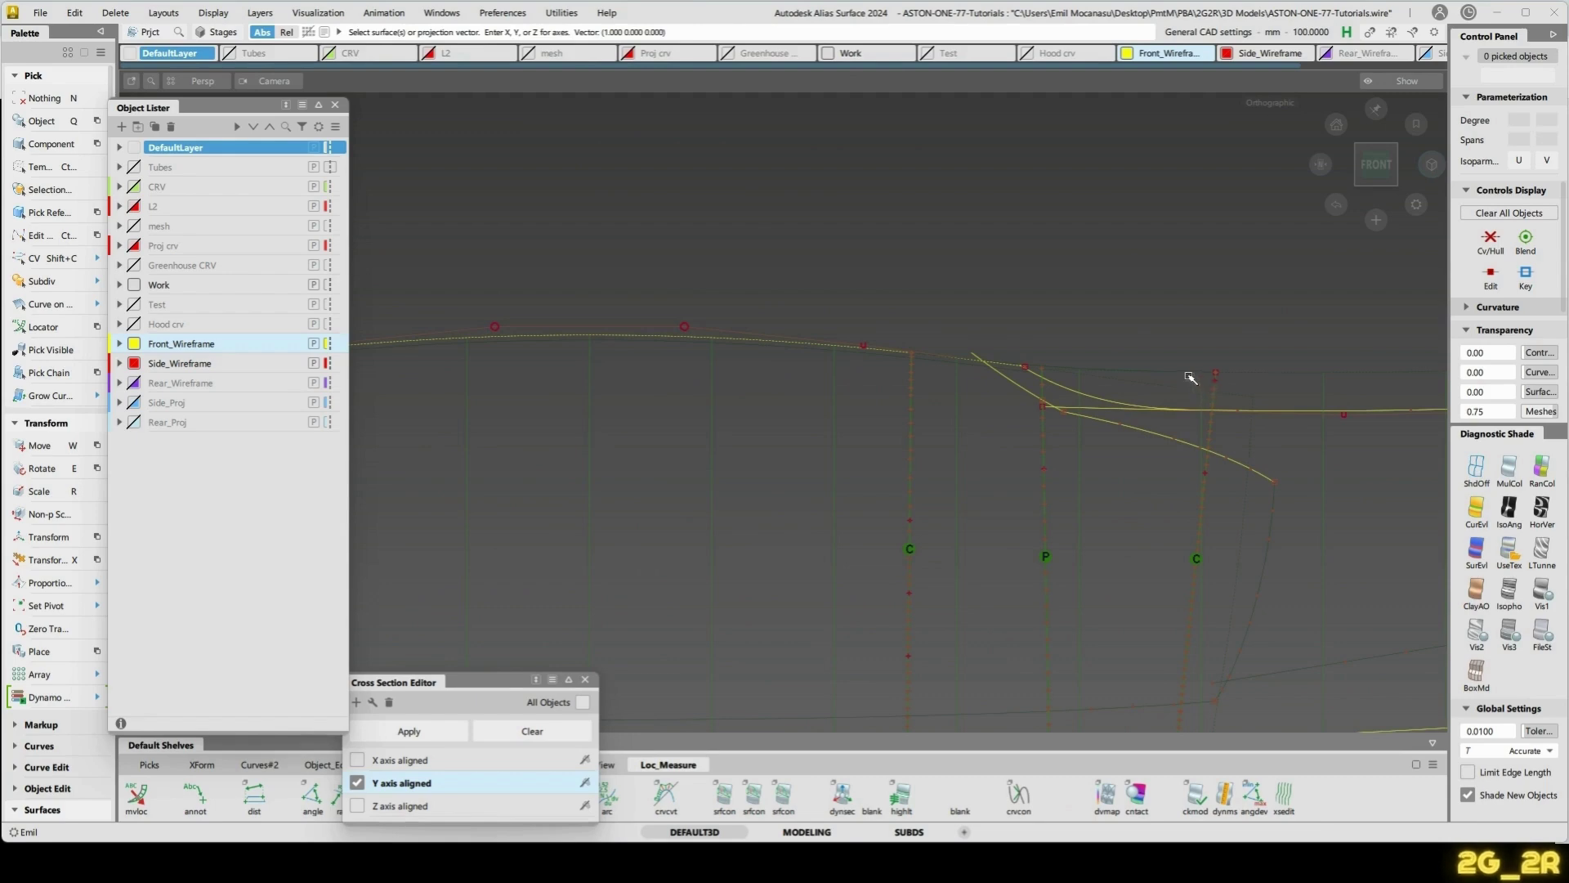
left_click(1190, 378)
left_click(1124, 390)
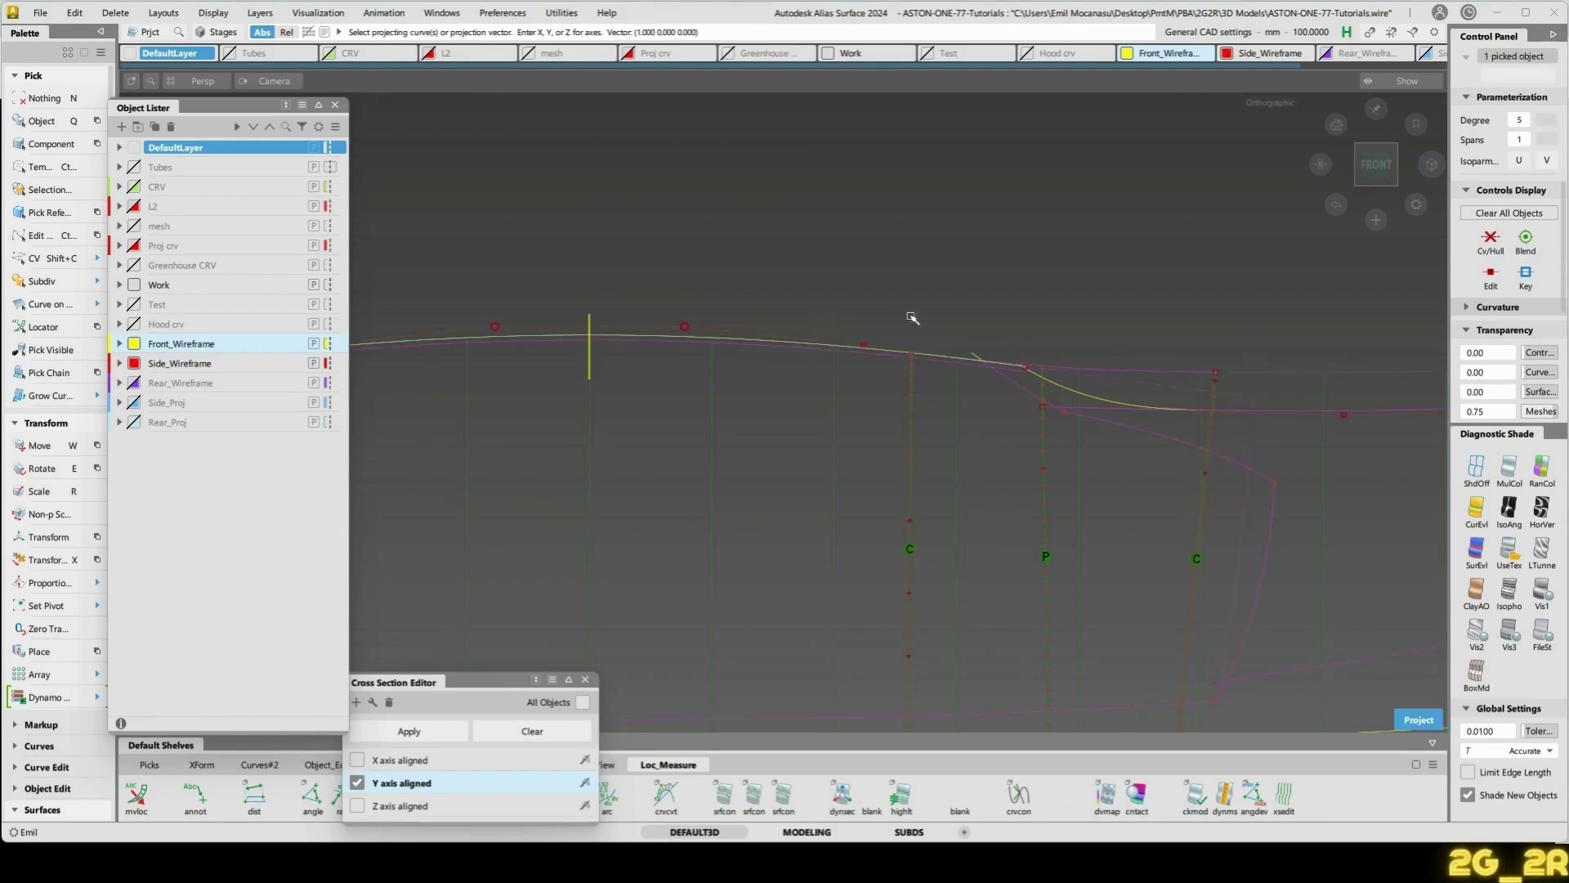
- Open the blend surface for editing and set its start flow to Connect ends
right_click_drag(1174, 368, 1130, 446, "alt+shift")
left_click(1130, 353)
left_click(1135, 362)
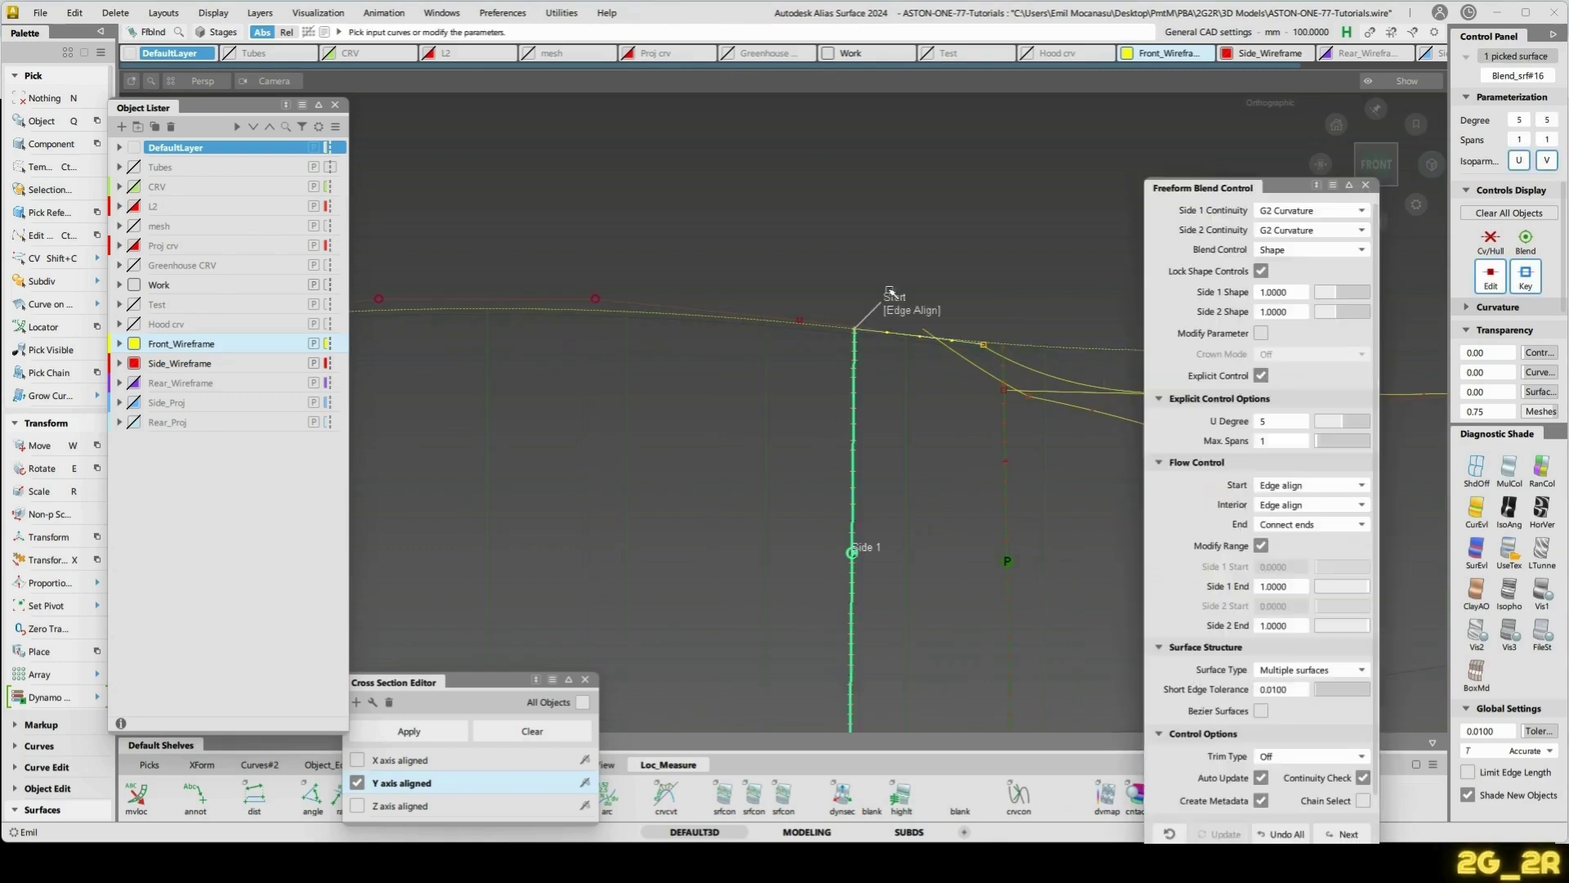
left_click(913, 309)
- Trim the front skin surface along the projected upper rail curve, keeping the region at its upper edge
middle_click_drag(905, 289, 782, 267, "alt+shift")
left_click_drag(915, 245, 969, 286, "ctrl+shift")
left_click(983, 338)
left_click(985, 346)
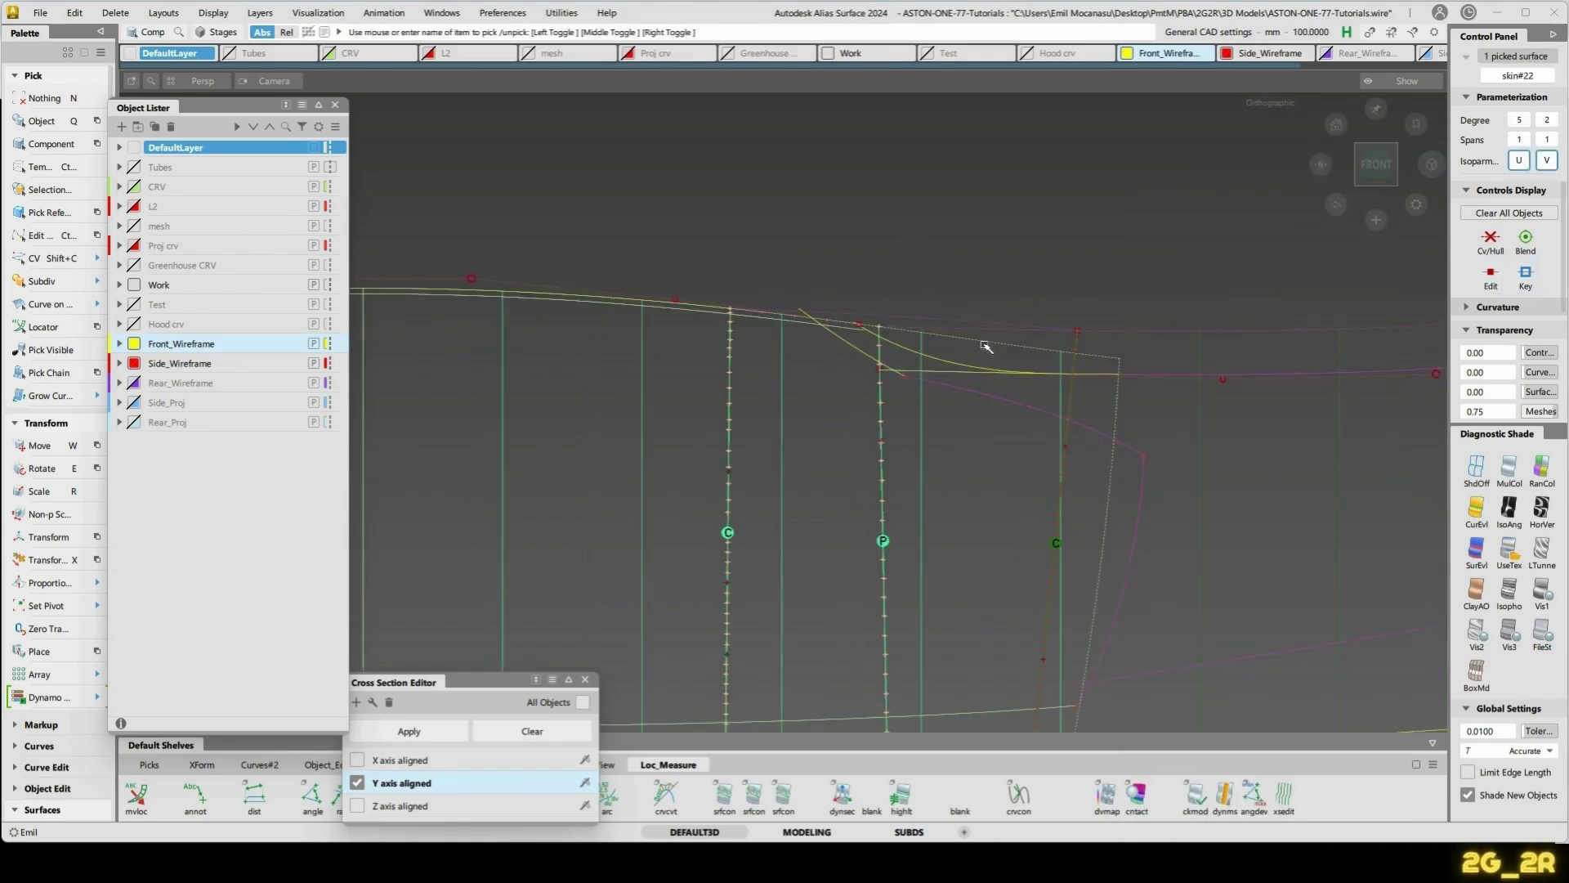
right_click_drag(985, 346, 843, 337, "ctrl+shift")
left_click(654, 304)
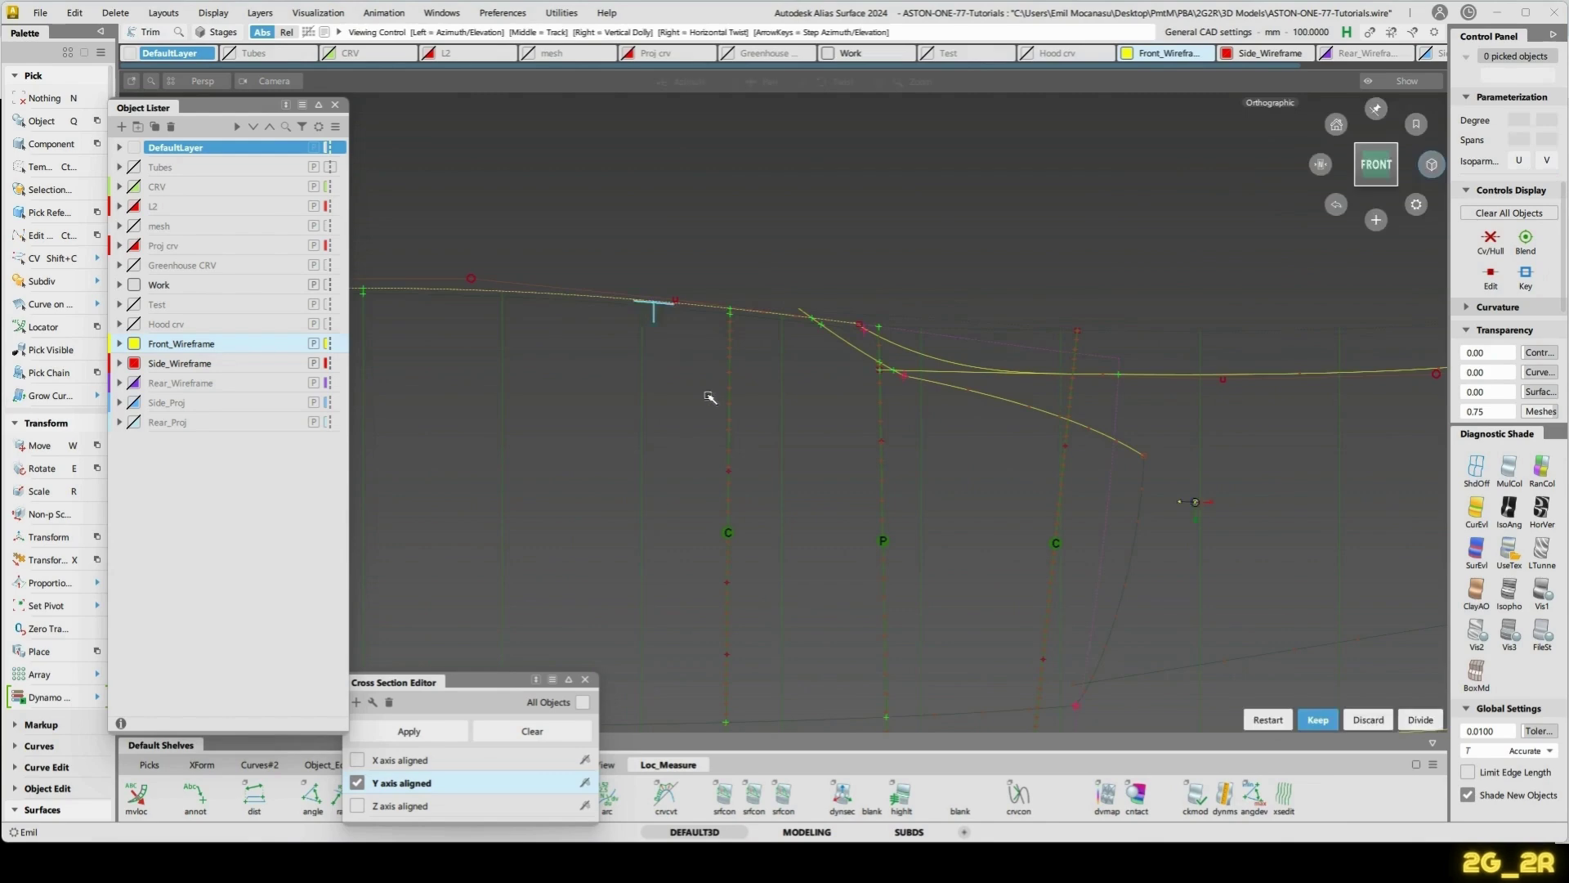
middle_click_drag(708, 395, 866, 277, "alt+shift")
left_click(792, 612)
key("space")
- Add the lower rail curve and the curved outer end line from the hidden geometry to the isolated set
middle_click_drag(985, 469, 897, 473, "alt+shift")
left_click_drag(897, 473, 909, 552, "ctrl+shift")
right_click_drag(907, 549, 853, 570, "alt+shift")
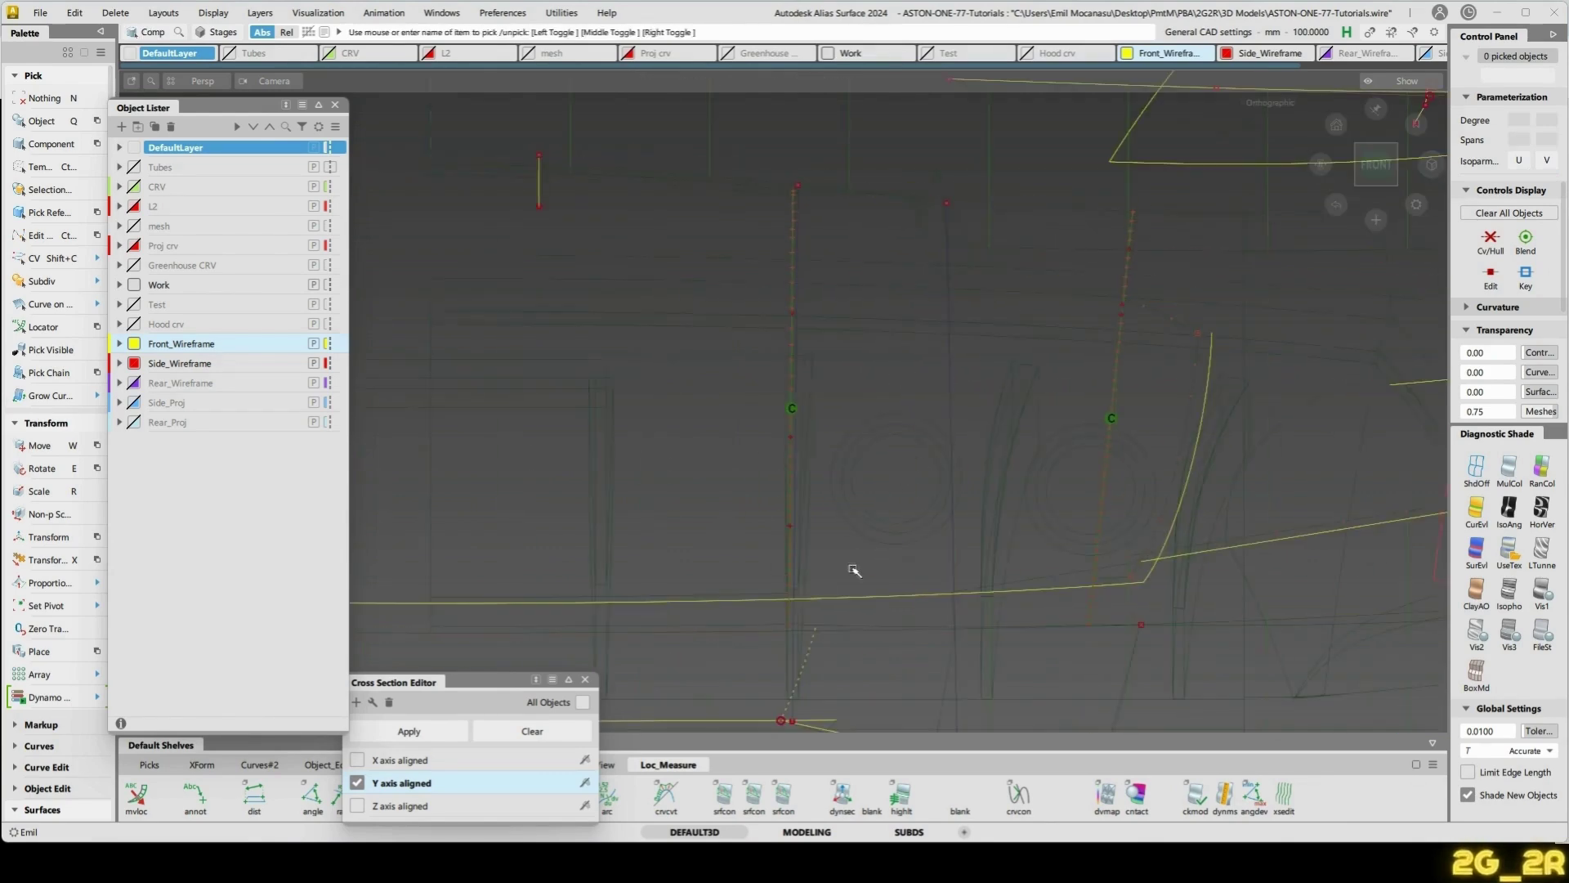
left_click(899, 597)
left_click(1187, 481)
key("h")
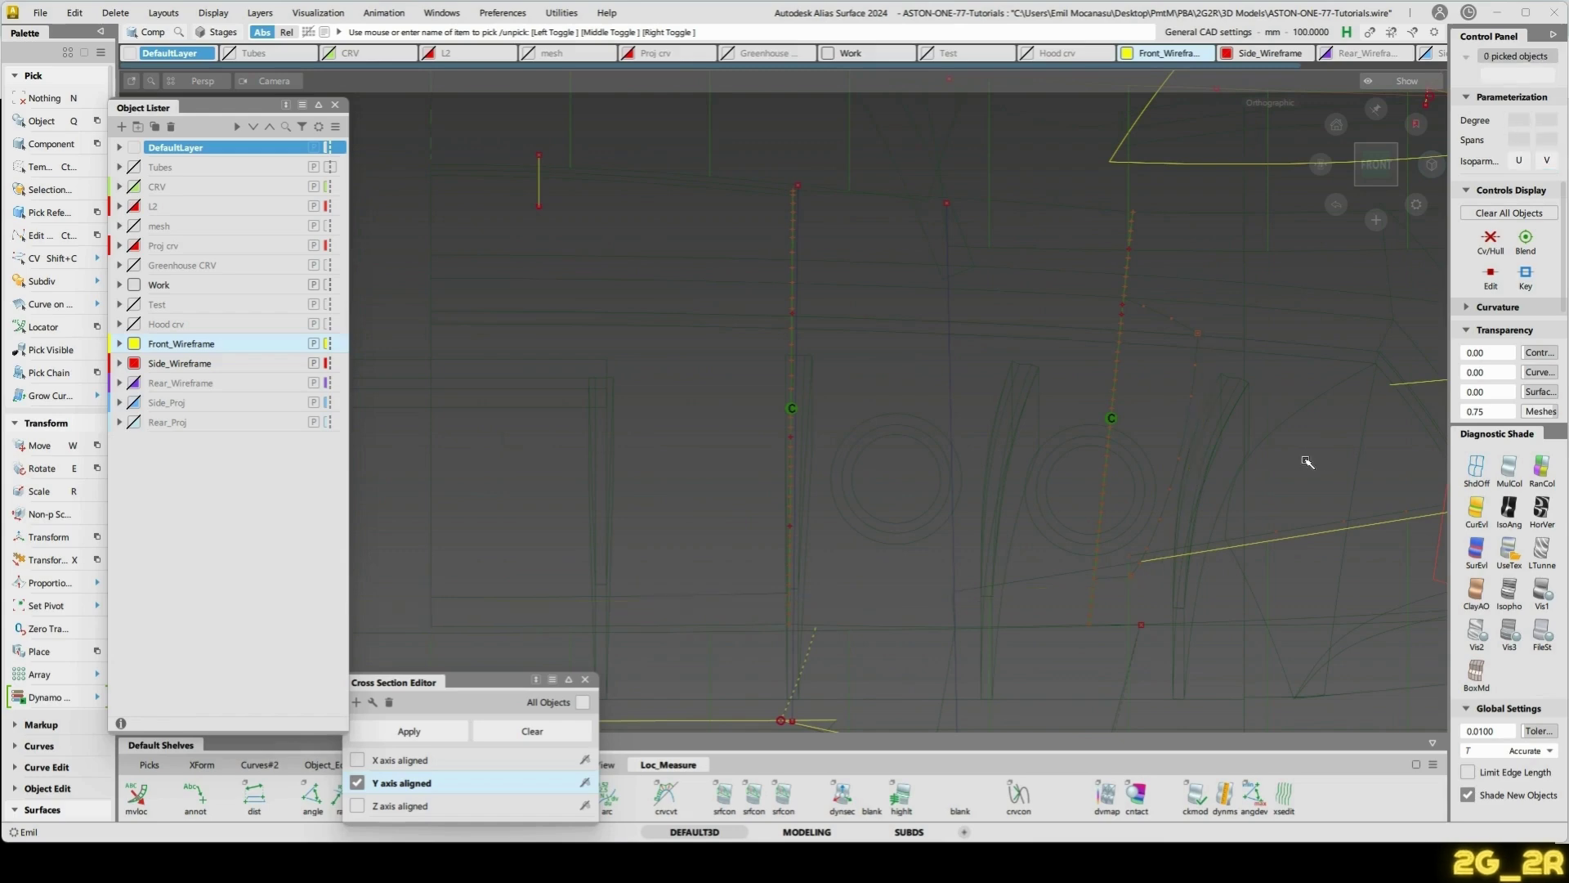
key("shift+h")
left_click_drag(842, 543, 924, 531, "ctrl+shift")
key("ctrl+q")
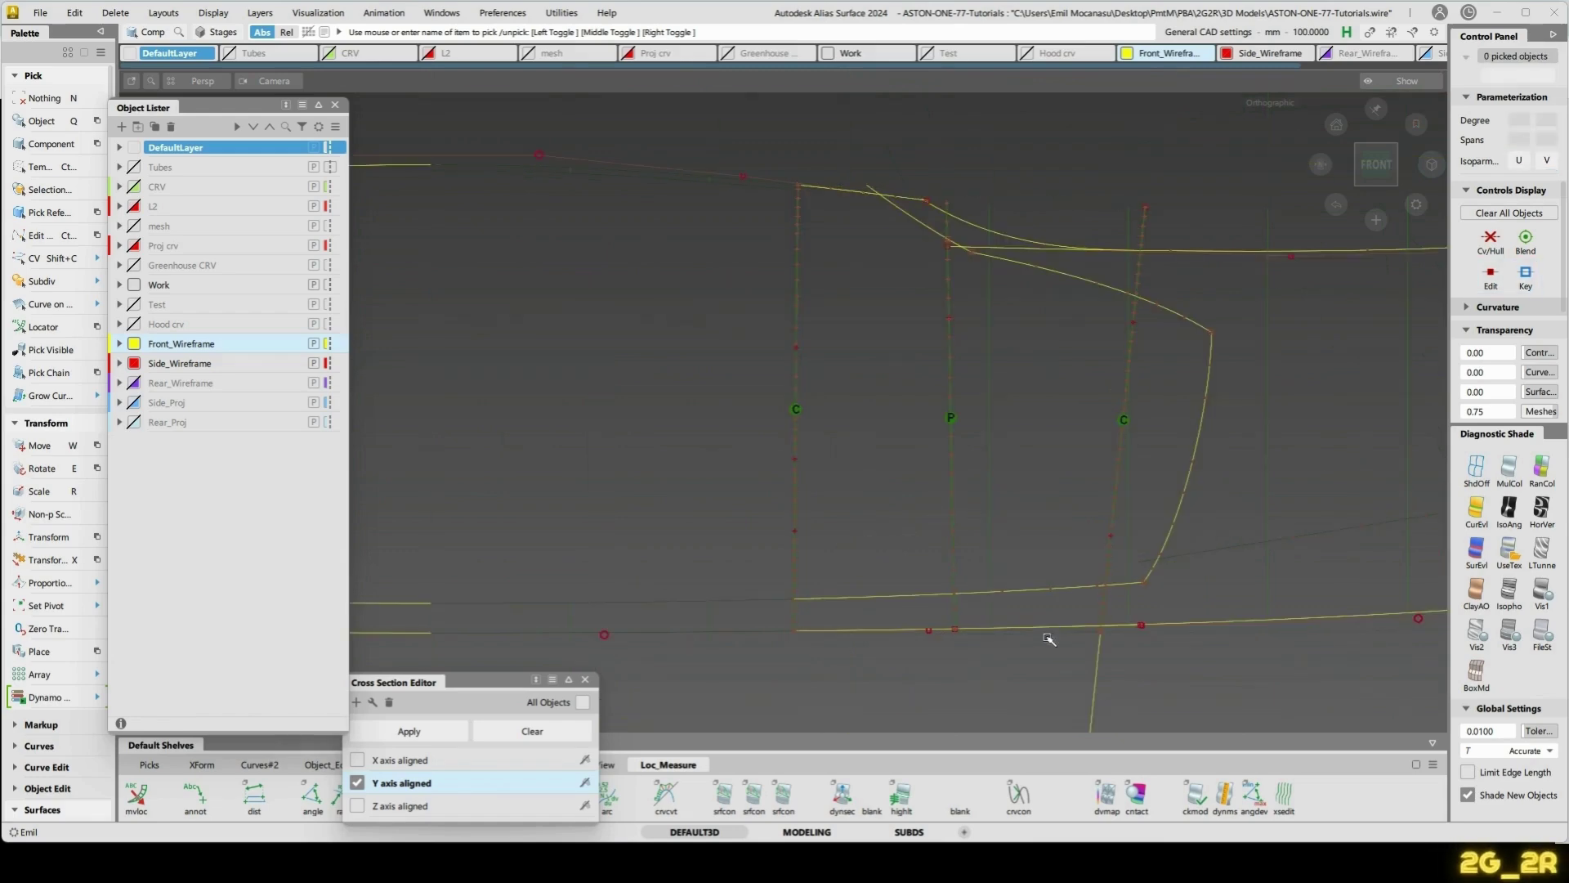
- Edit the blend surface and set its end flow to Edge align
left_click(1047, 635)
left_click(857, 612)
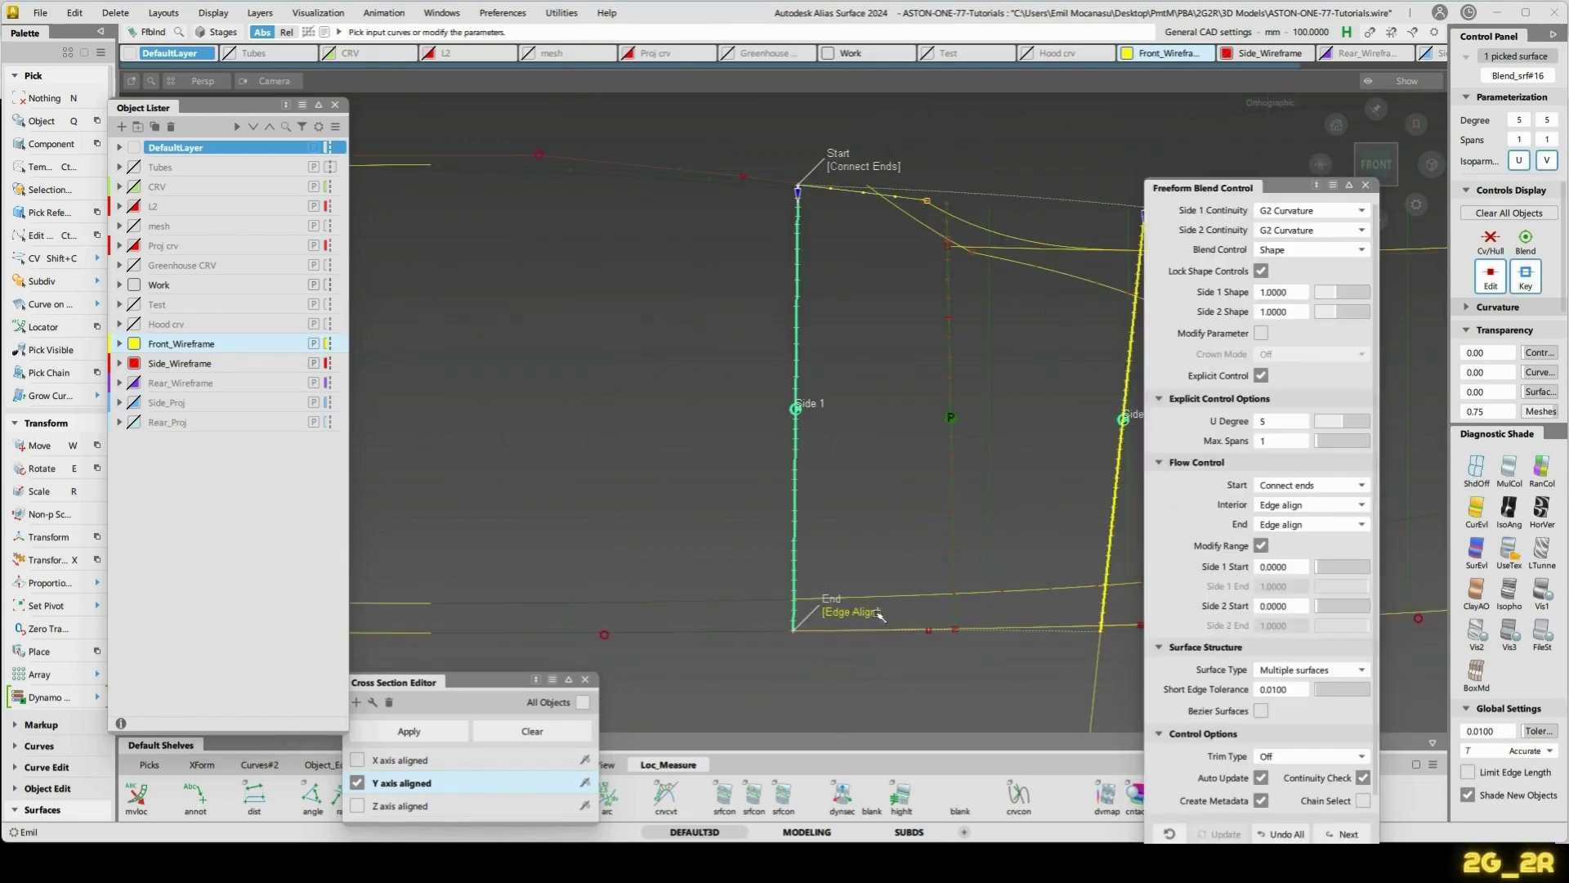
middle_click_drag(1042, 583, 828, 567, "alt+shift")
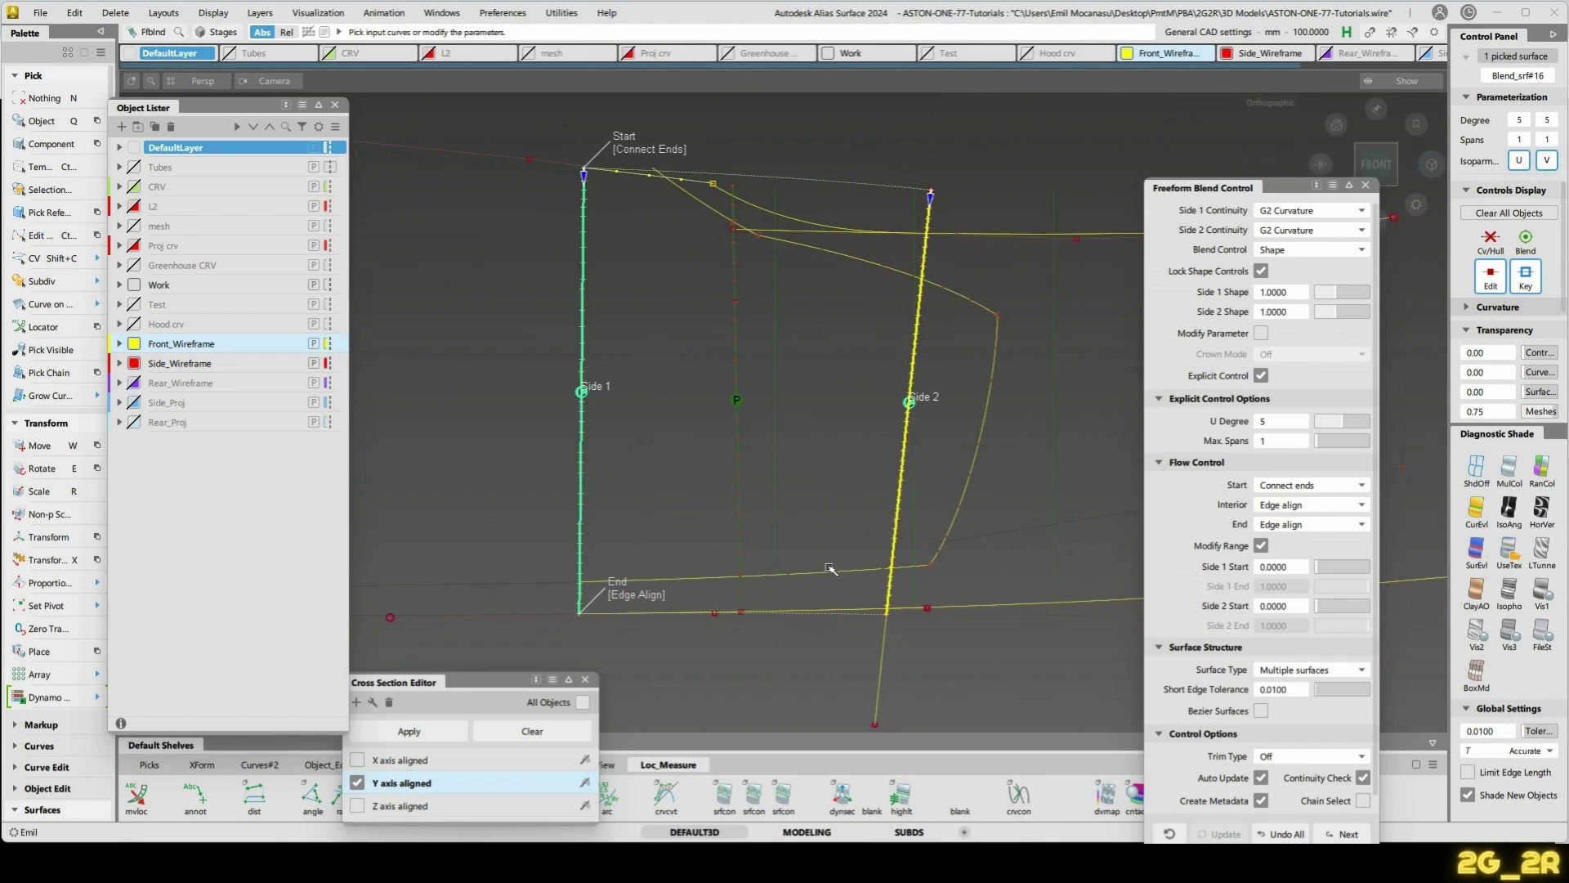
key("n")
- Project the slanted line, the descending corner curve and the lower rail curve onto the blend surface
middle_click_drag(737, 547, 807, 546, "alt+shift")
left_click_drag(703, 452, 483, 425, "ctrl+shift")
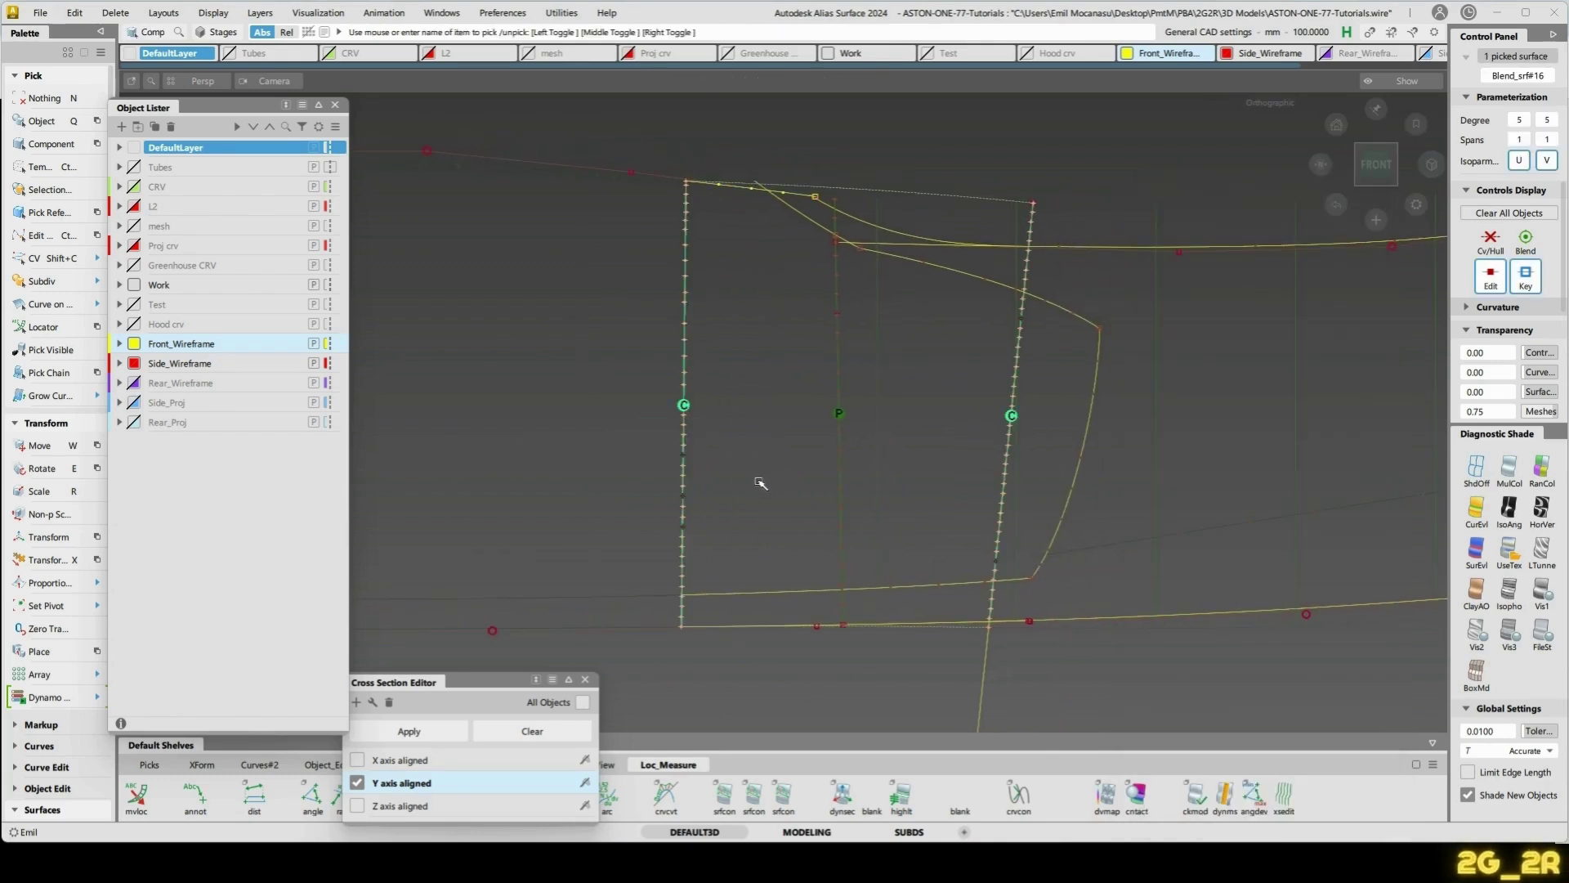
right_click_drag(761, 483, 800, 348, "ctrl+shift")
left_click(809, 224)
left_click(911, 259)
left_click(971, 280)
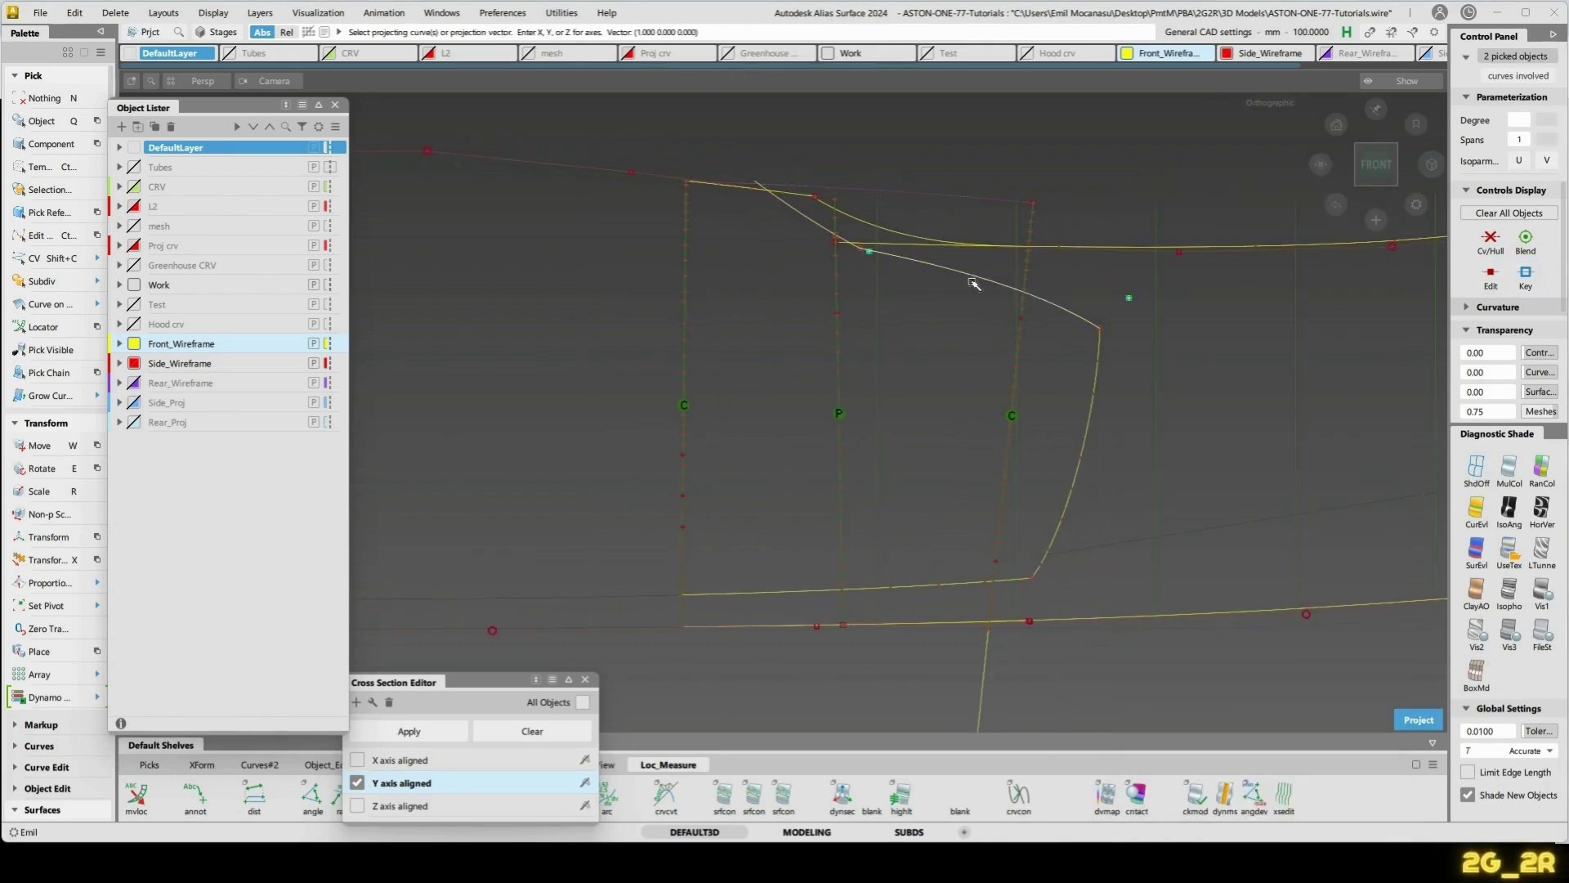
key("space")
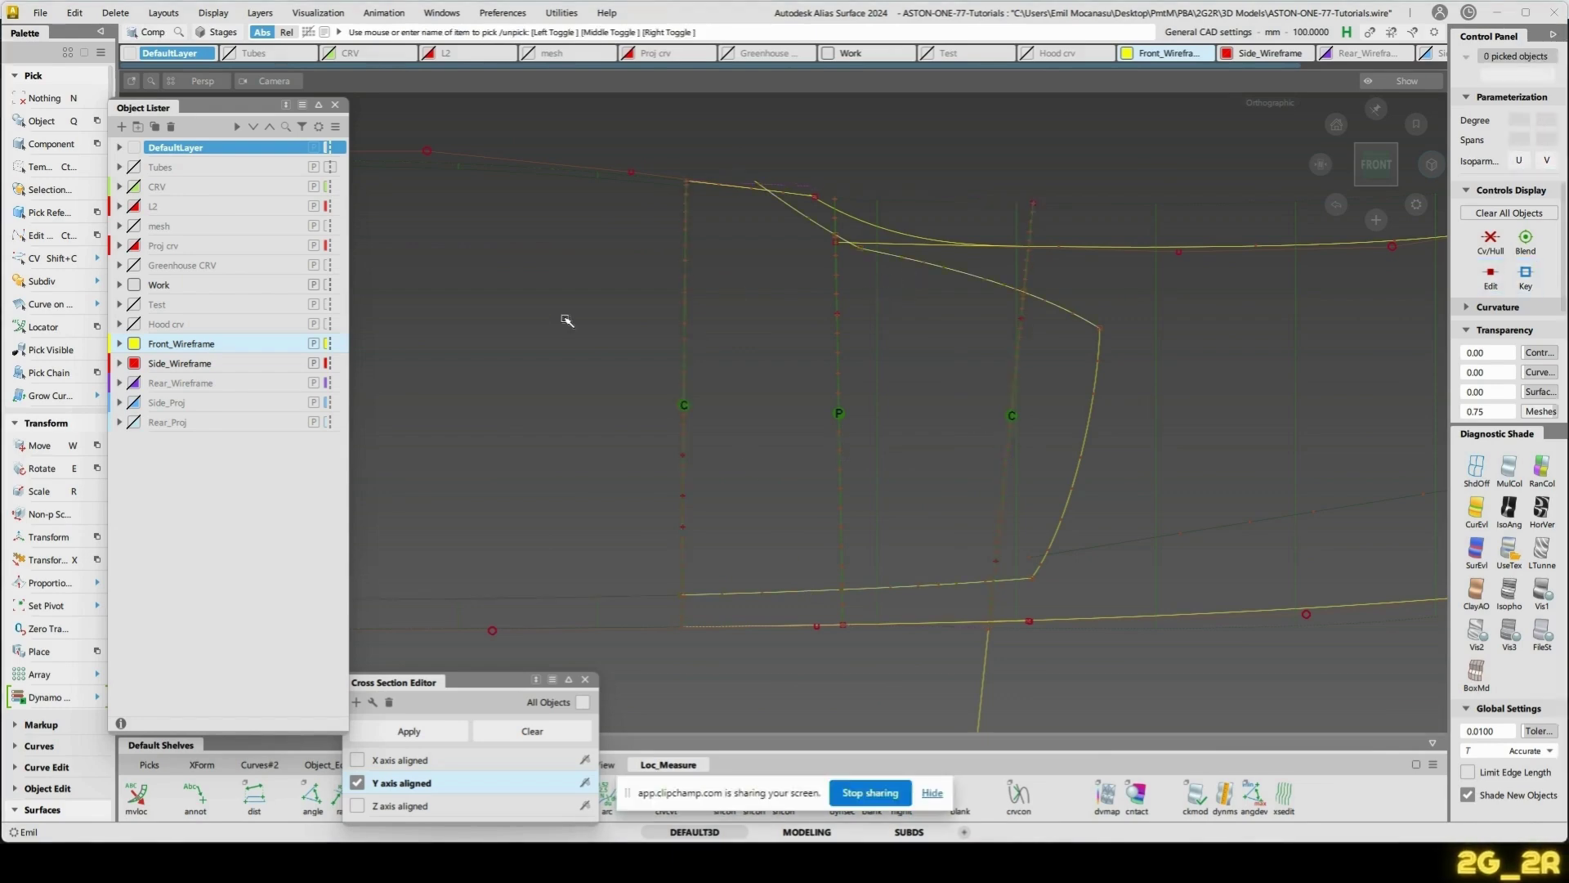
- Project the curved upper transition curve onto the blend surface and the adjoining side surface
left_click_drag(566, 319, 758, 322)
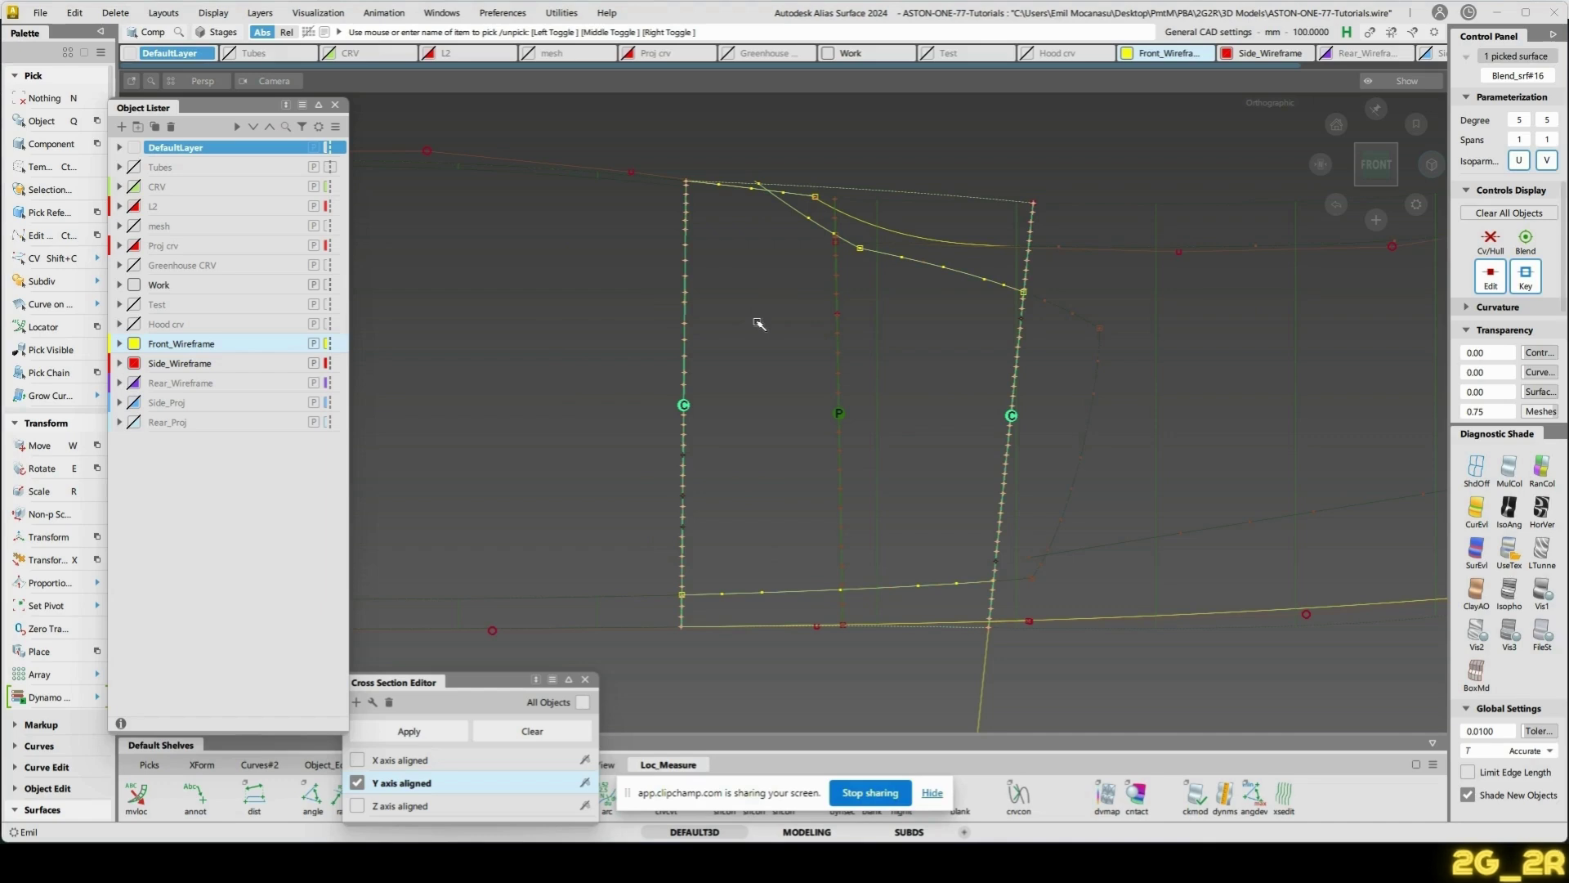
right_click_drag(759, 323, 818, 219, "ctrl+shift")
left_click(863, 224)
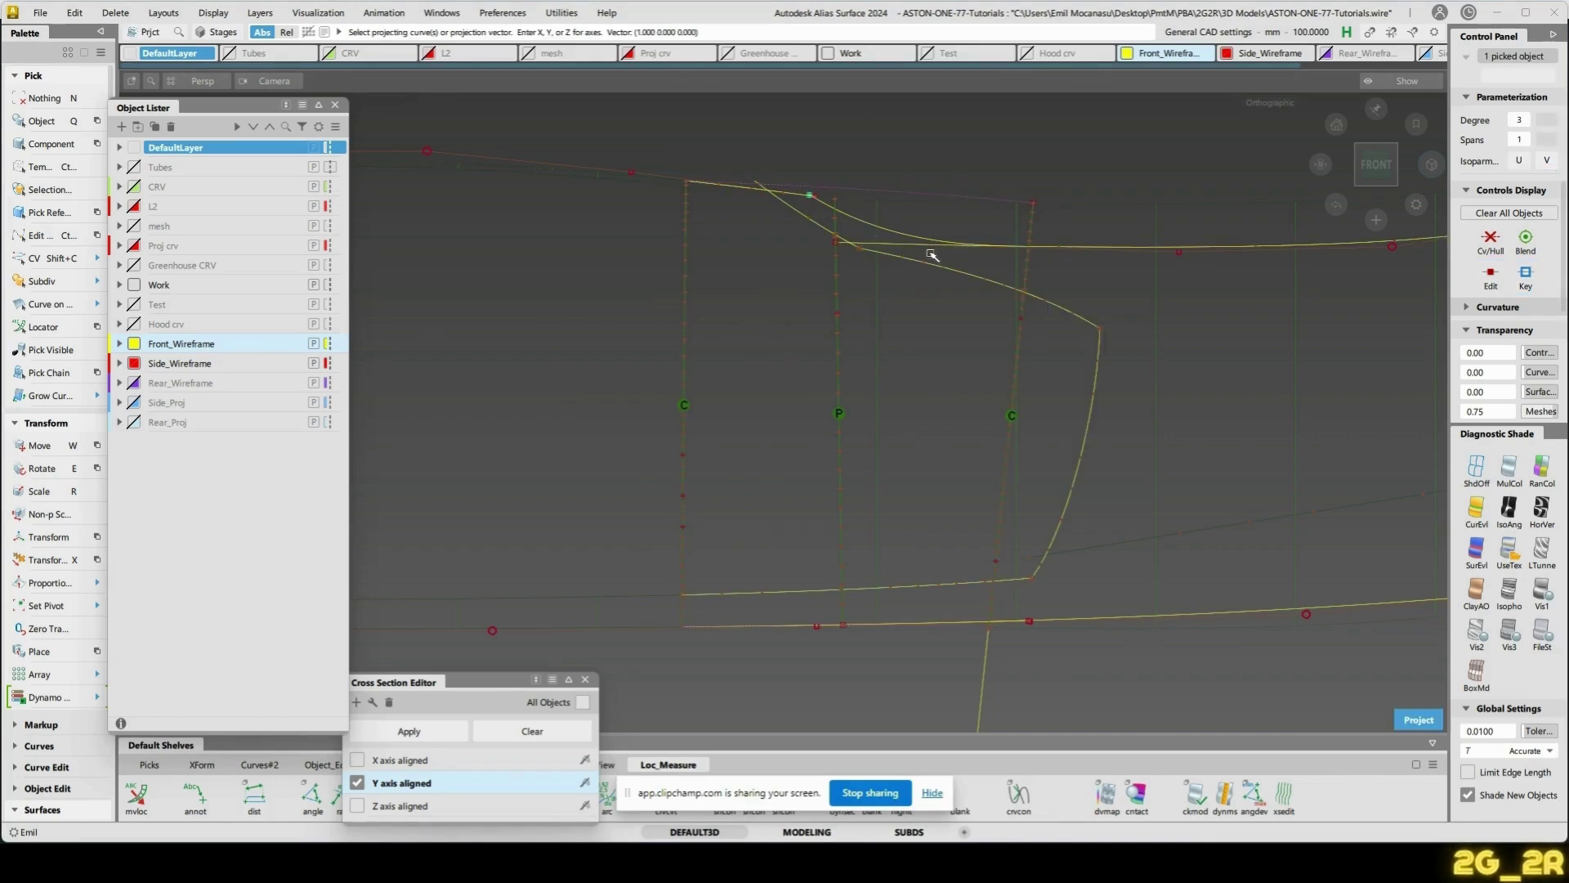
right_click_drag(1067, 226, 998, 218, "ctrl+shift")
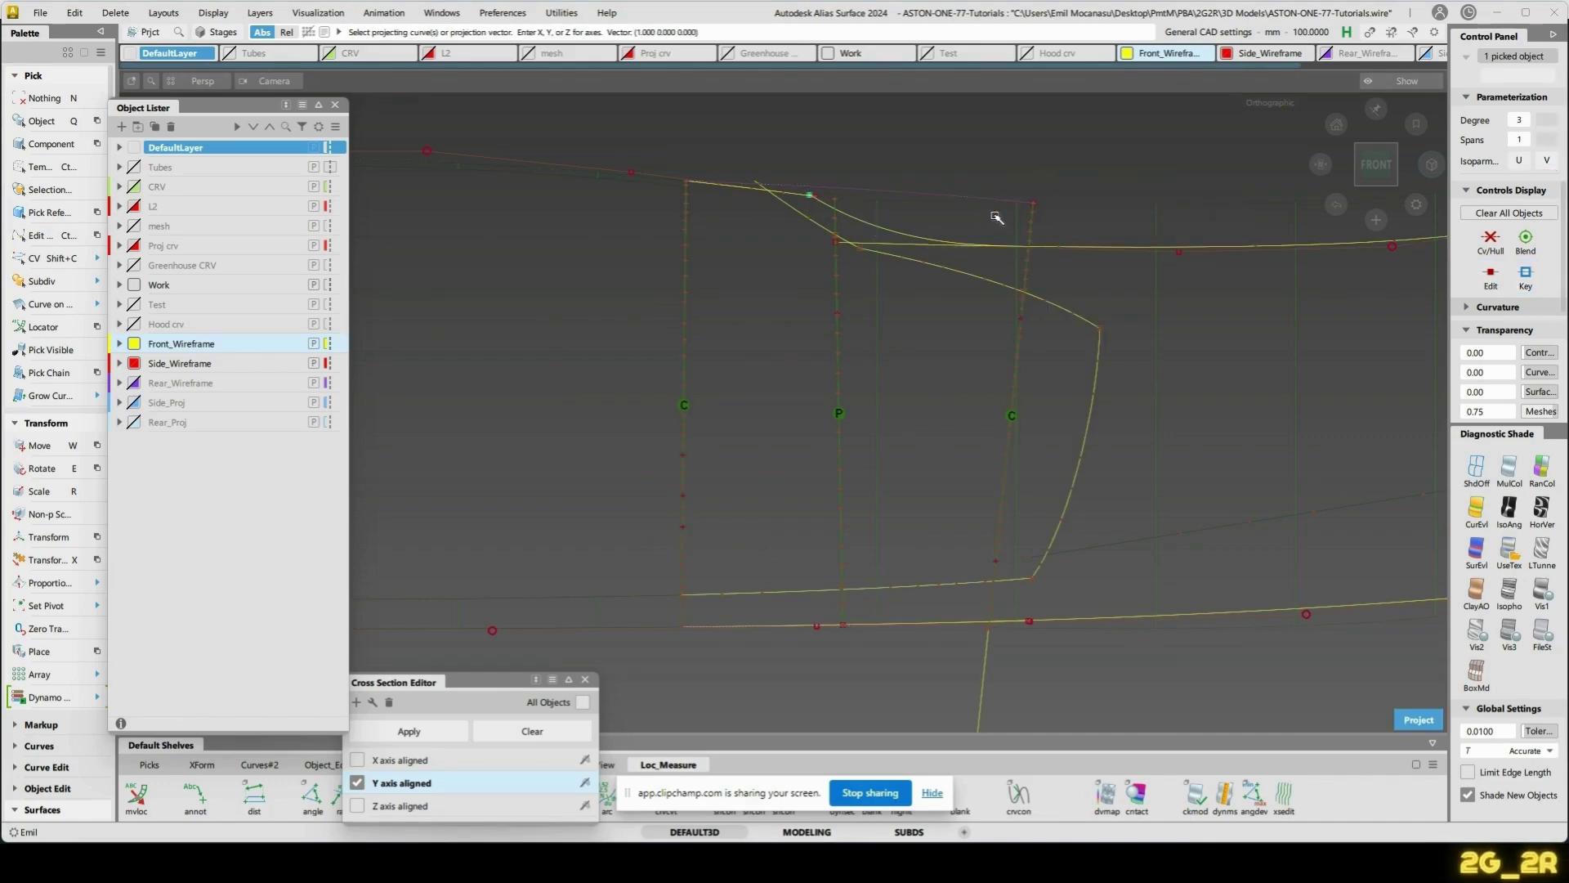
left_click(854, 229)
right_click_drag(1114, 295, 936, 219, "ctrl+shift")
left_click(1153, 284)
left_click(837, 223)
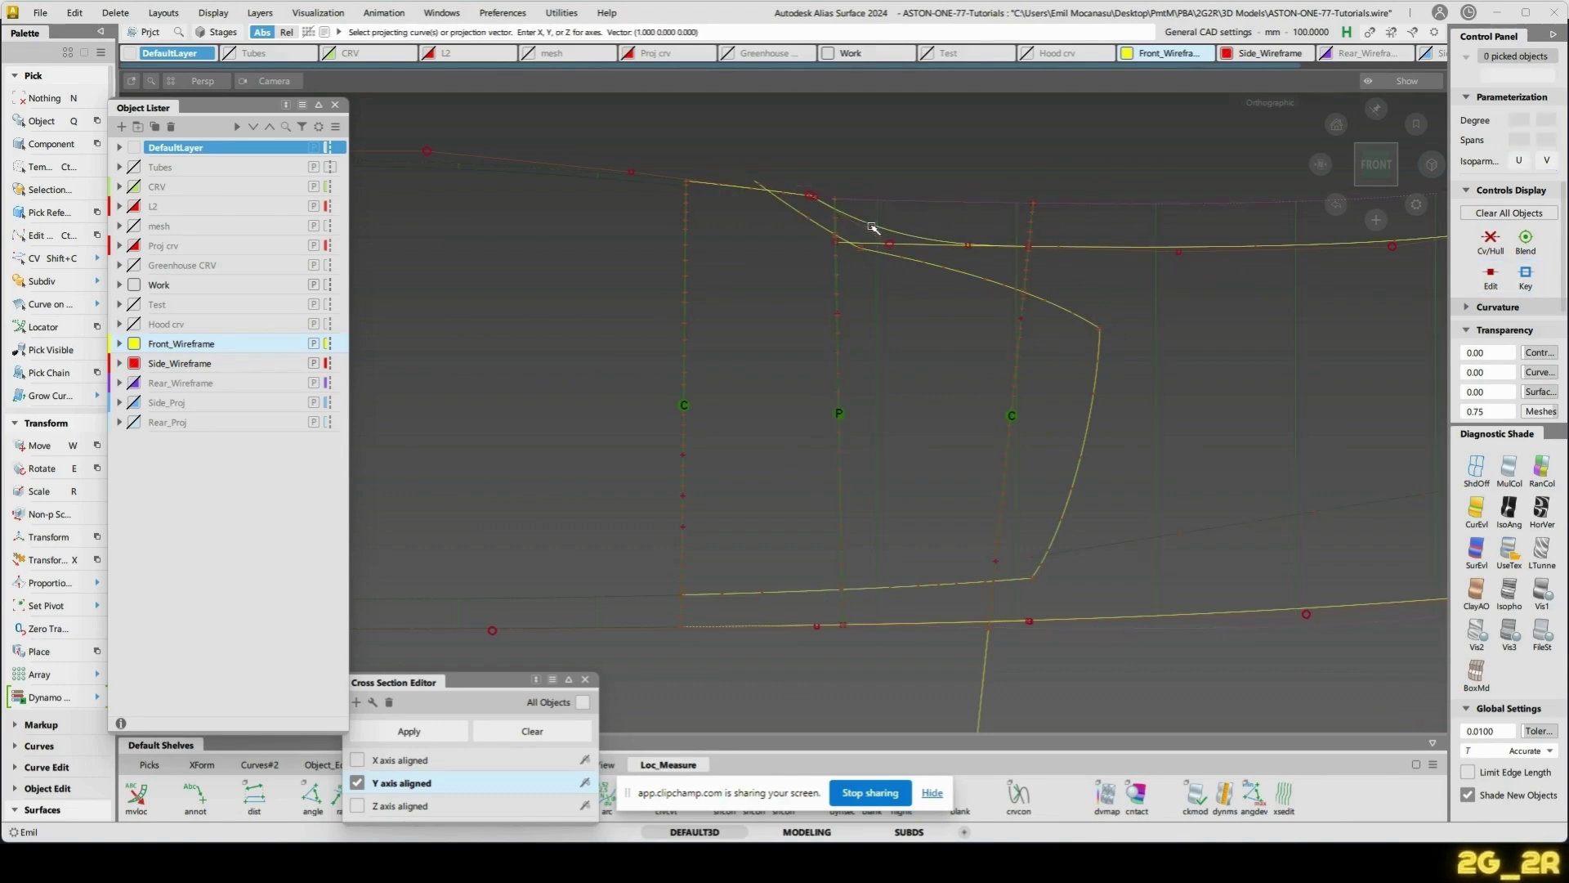
left_click(873, 227)
- Project the short slanted line near the centre onto the surfaces meeting at the blend's inner edge
right_click_drag(904, 307, 875, 389, "alt+shift")
middle_click_drag(876, 389, 993, 405, "alt+shift")
left_click_drag(993, 405, 689, 194, "ctrl+shift")
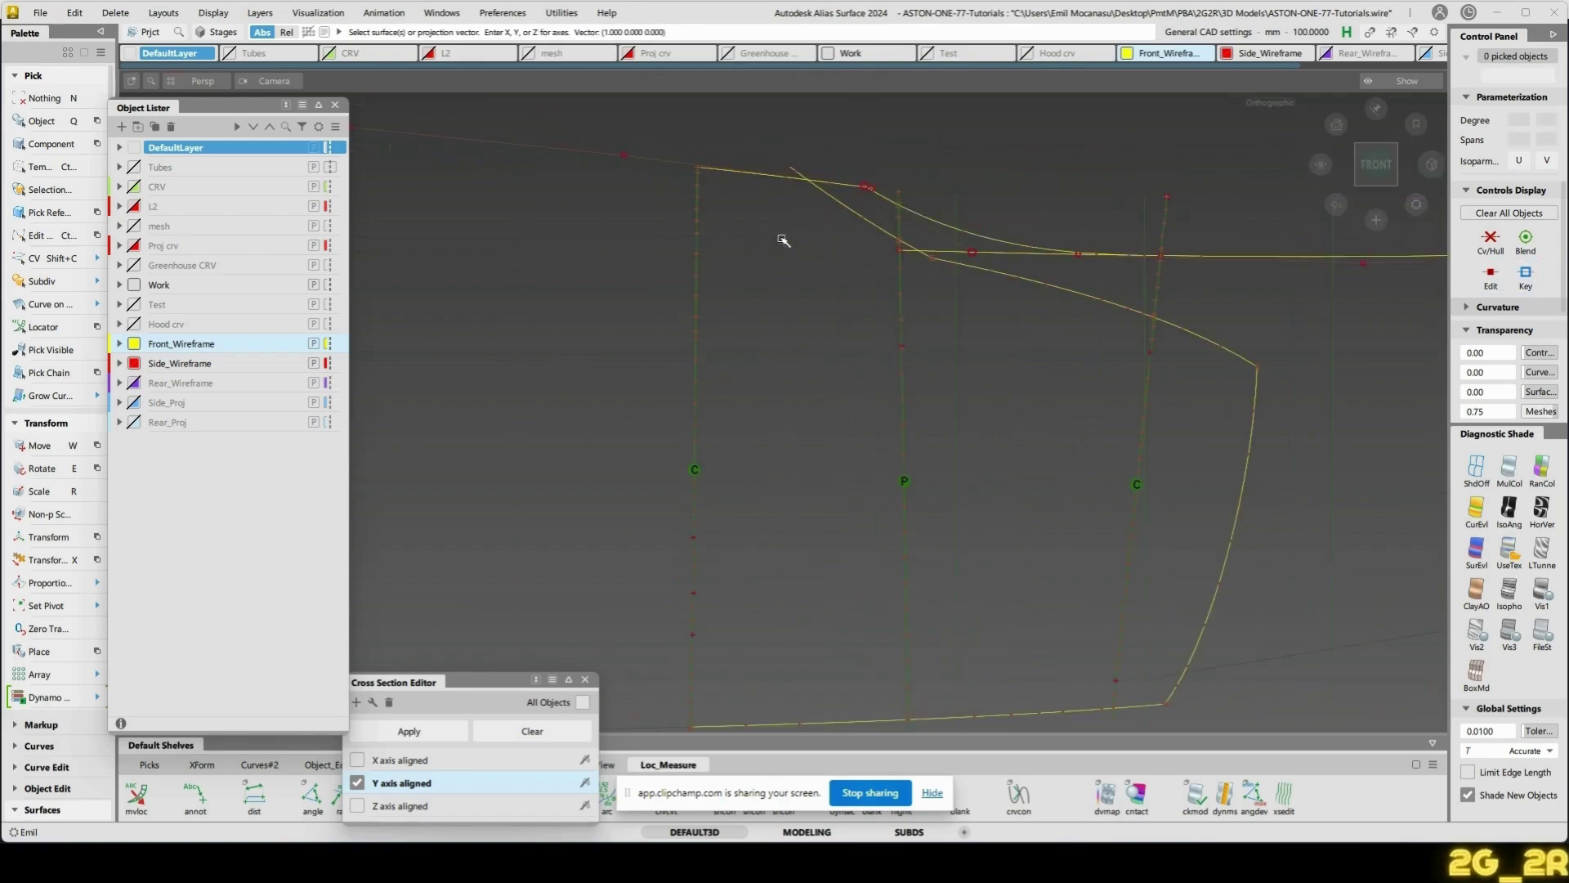
left_click_drag(781, 238, 1013, 507, "alt+shift")
left_click_drag(1013, 507, 865, 310, "ctrl+shift")
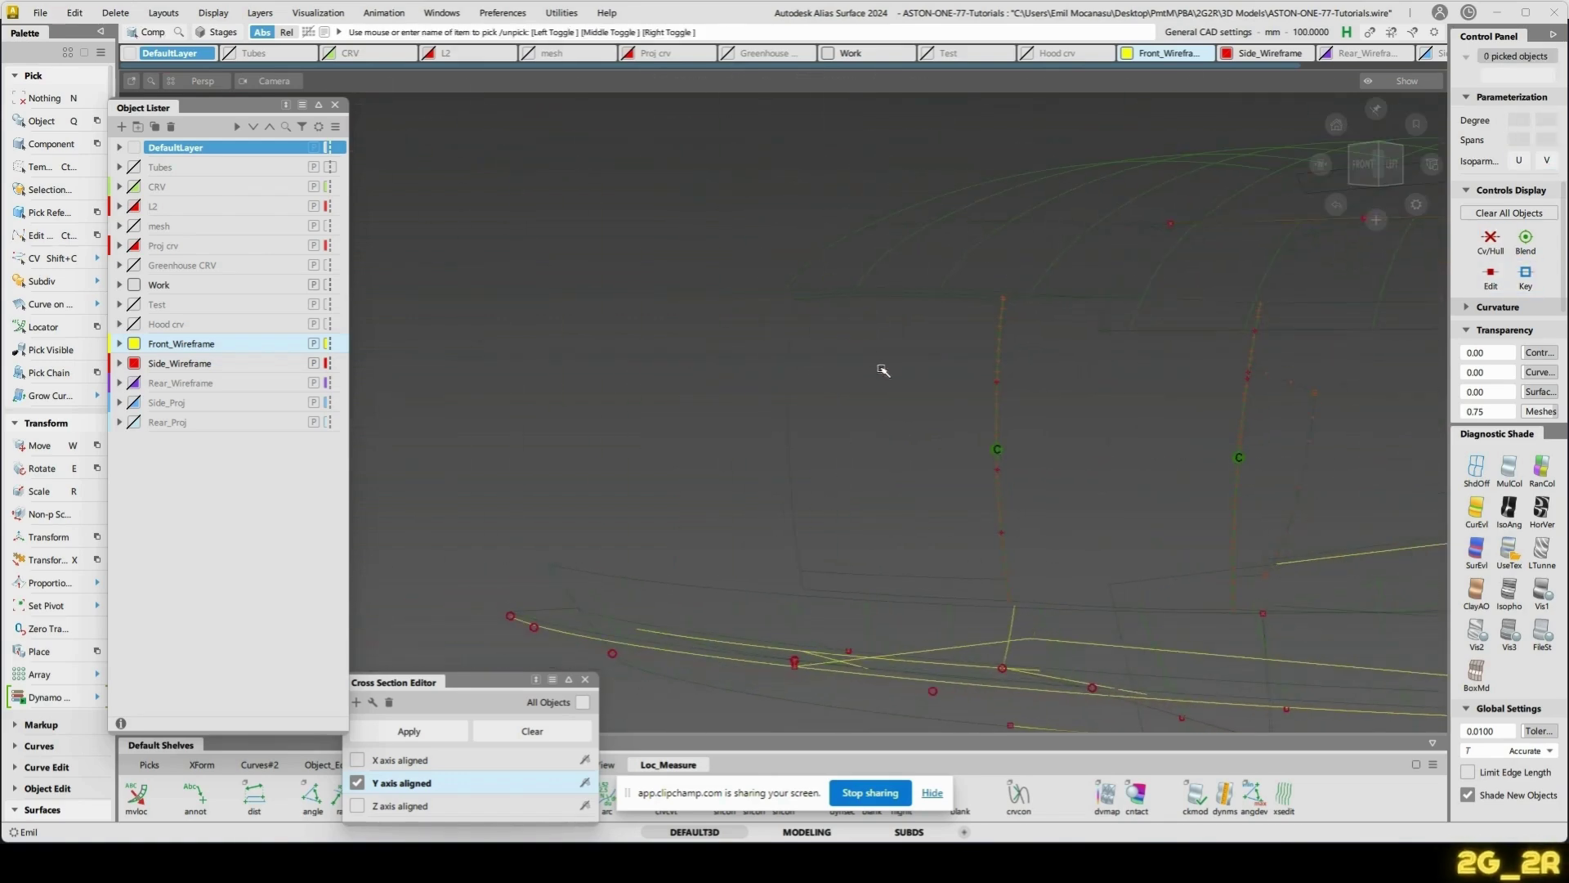
left_click_drag(883, 370, 1023, 393, "alt+shift")
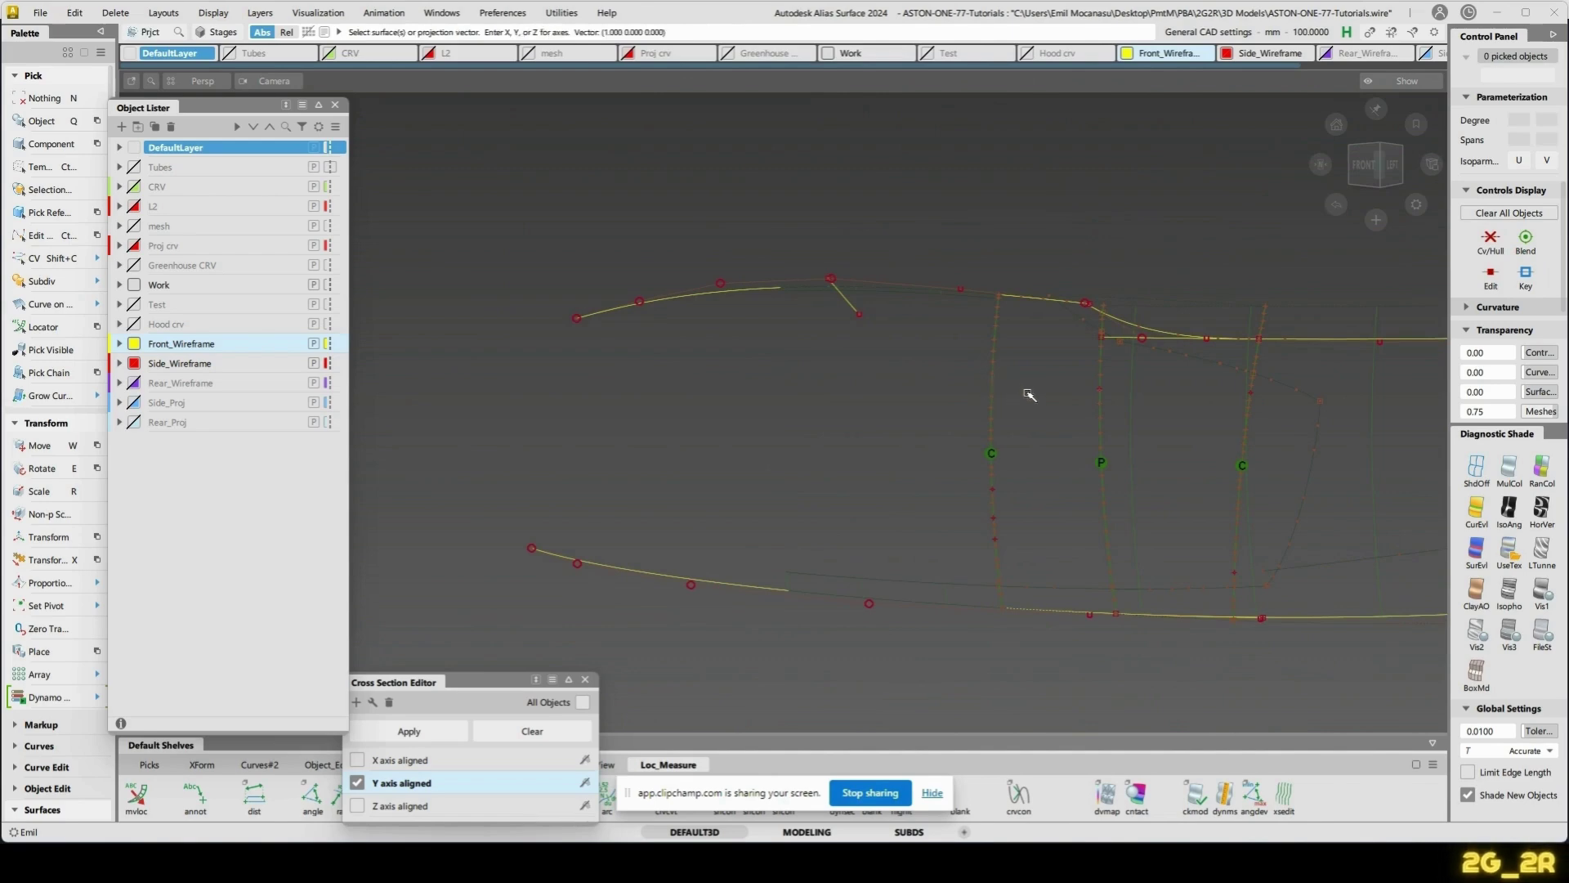
left_click(992, 378)
key("space")
left_click(851, 304)
key("space")
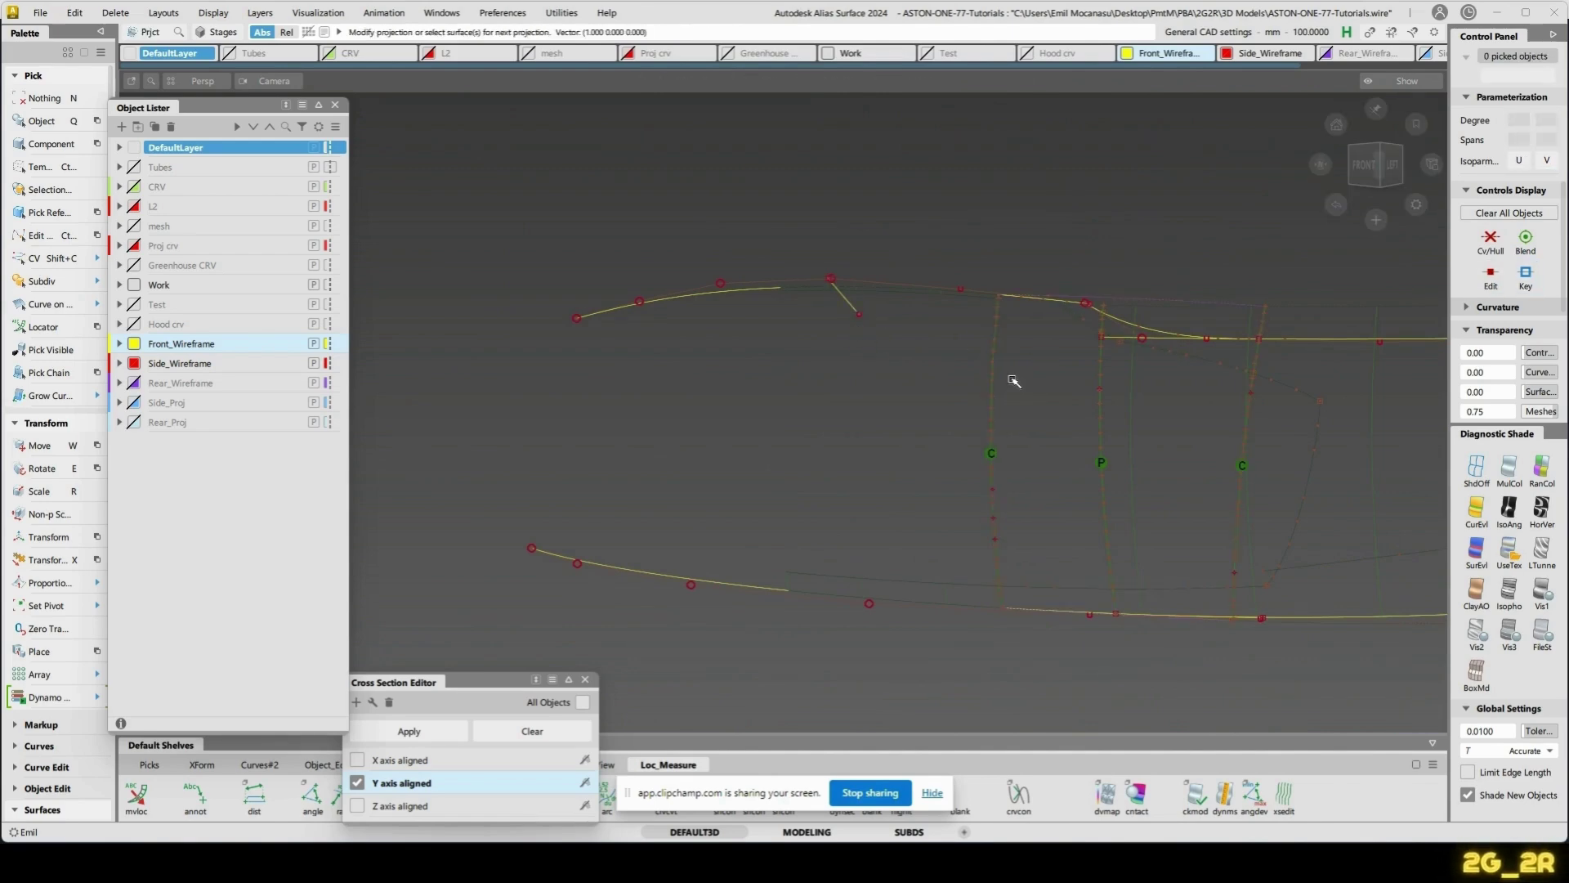
left_click(993, 374)
key("space")
left_click(849, 304)
key("space")
- Trim the side surface, keeping its main outer region and the lower strip beyond the curved end line
left_click_drag(1067, 377, 1300, 463, "alt+shift")
left_click(1360, 464)
left_click(1370, 431)
key("space")
left_click(1378, 444)
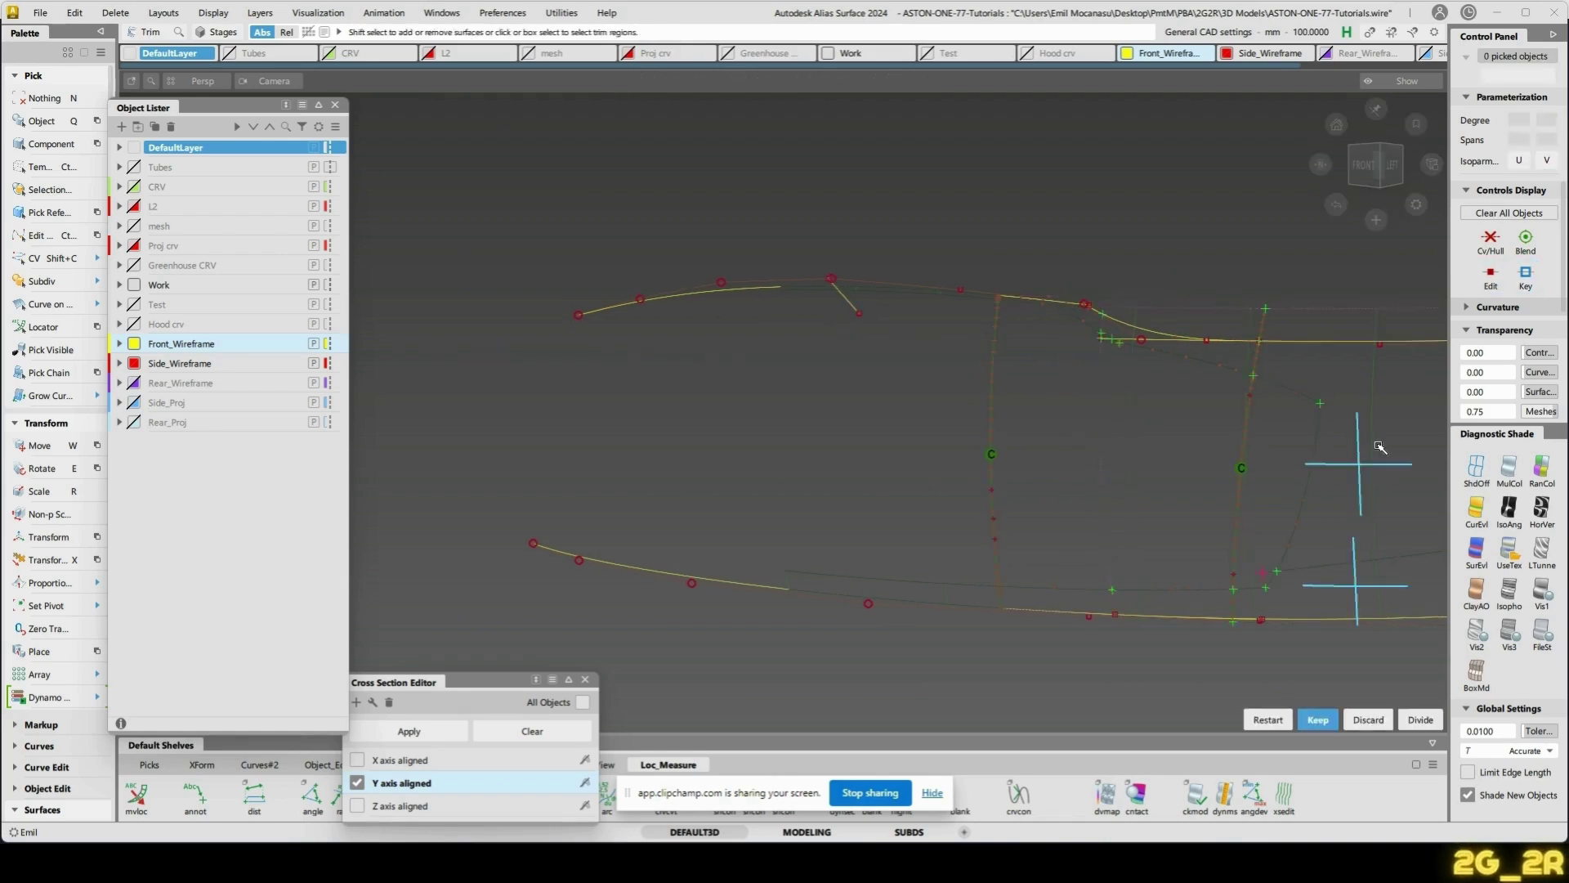
key("space")
left_click_drag(1254, 449, 1145, 475, "alt+shift")
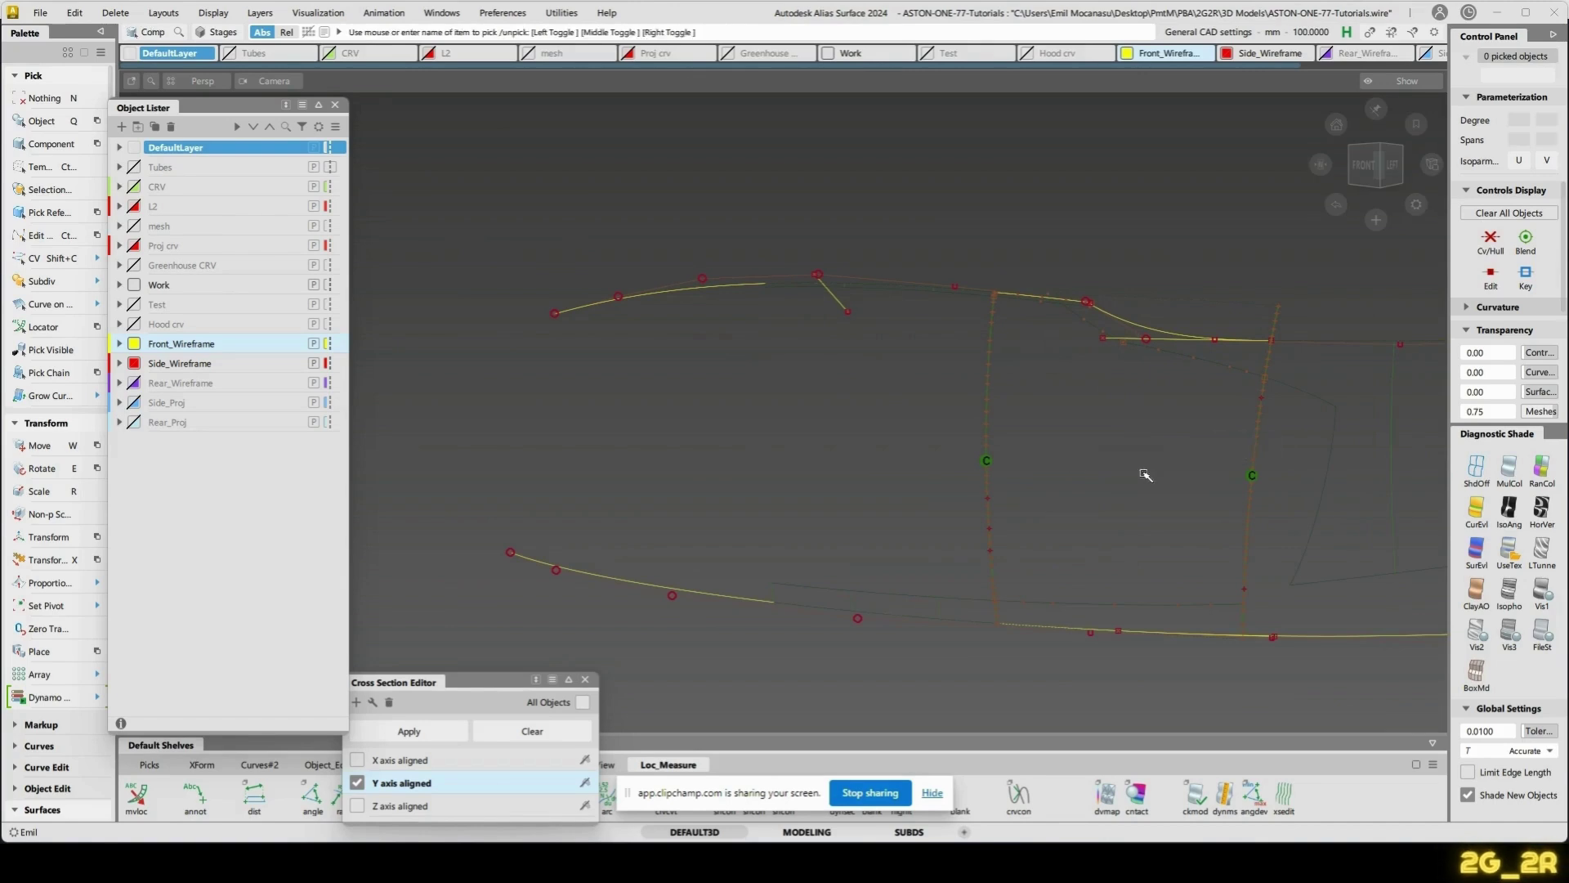
- Project the arched transition curve onto the blend surface again
left_click(1175, 487)
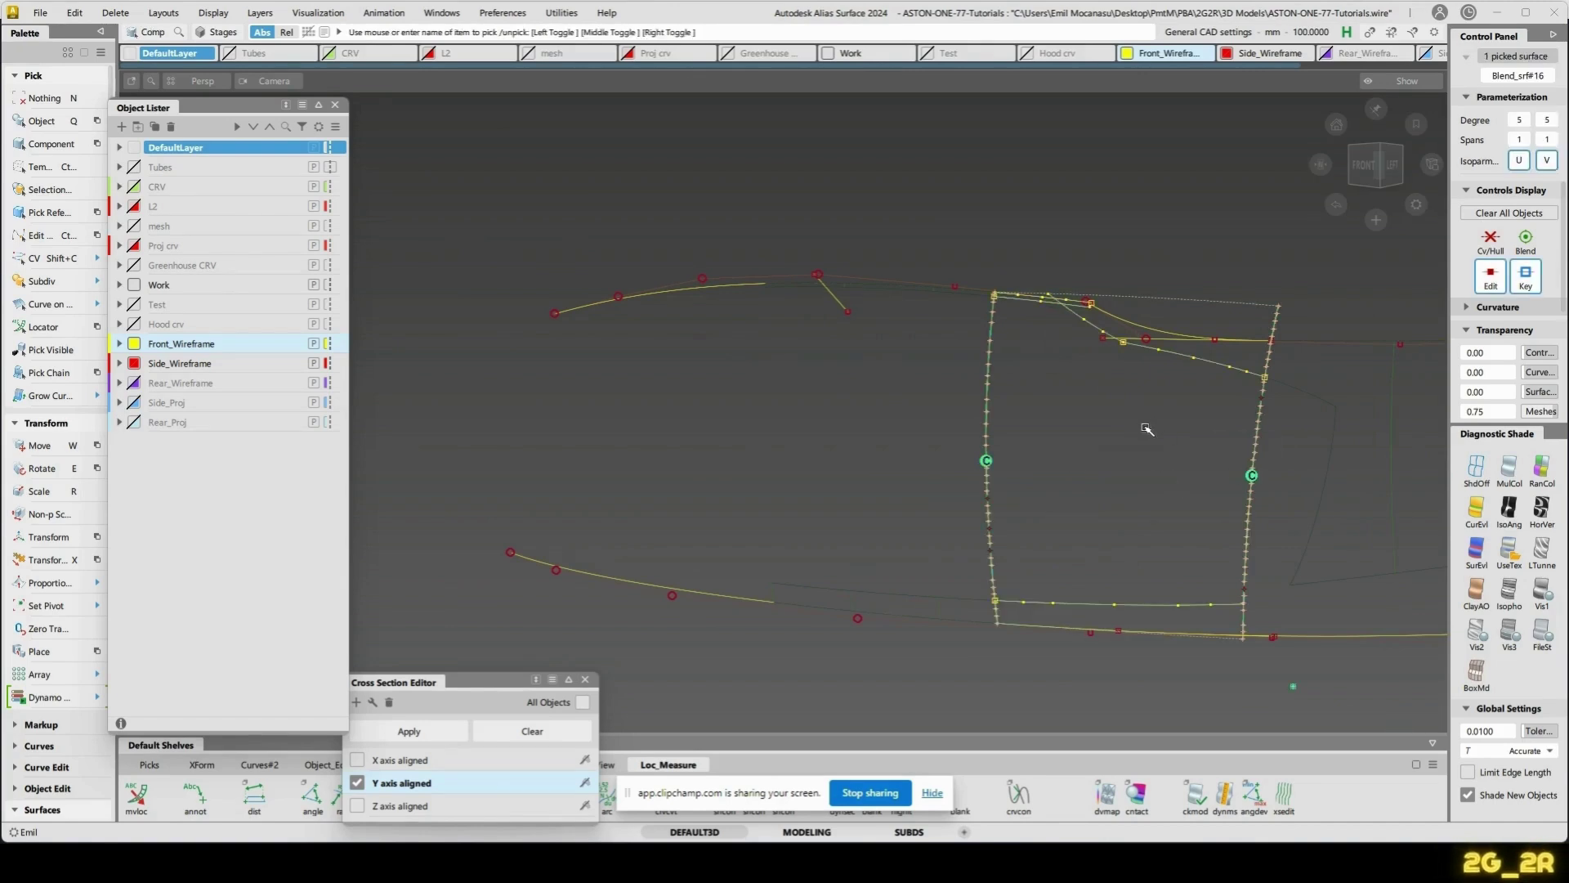
right_click_drag(1135, 432, 1161, 359, "ctrl+shift")
left_click(1121, 320)
key("space")
- Isolate the blend surface and trim it, keeping the upper inner region and the region under the arched transition curve
left_click_drag(1104, 434, 1061, 369, "ctrl+shift")
left_click(1144, 441)
key("h")
right_click_drag(1145, 441, 1152, 490, "alt+shift")
middle_click_drag(1152, 489, 1142, 455, "alt+shift")
left_click(1142, 456)
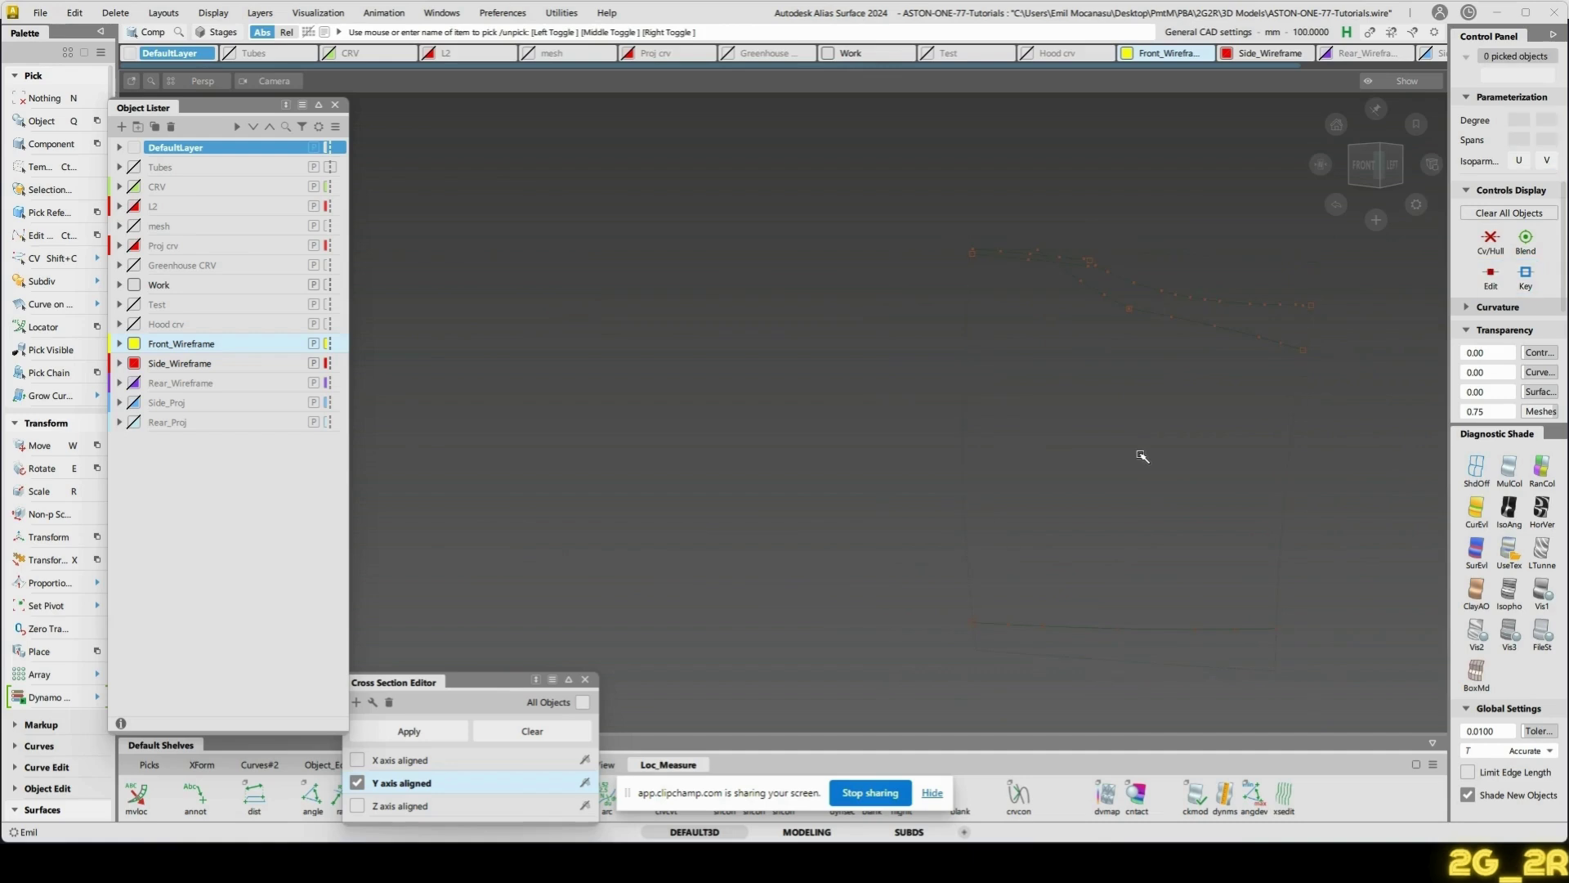
key("t")
left_click(1024, 260)
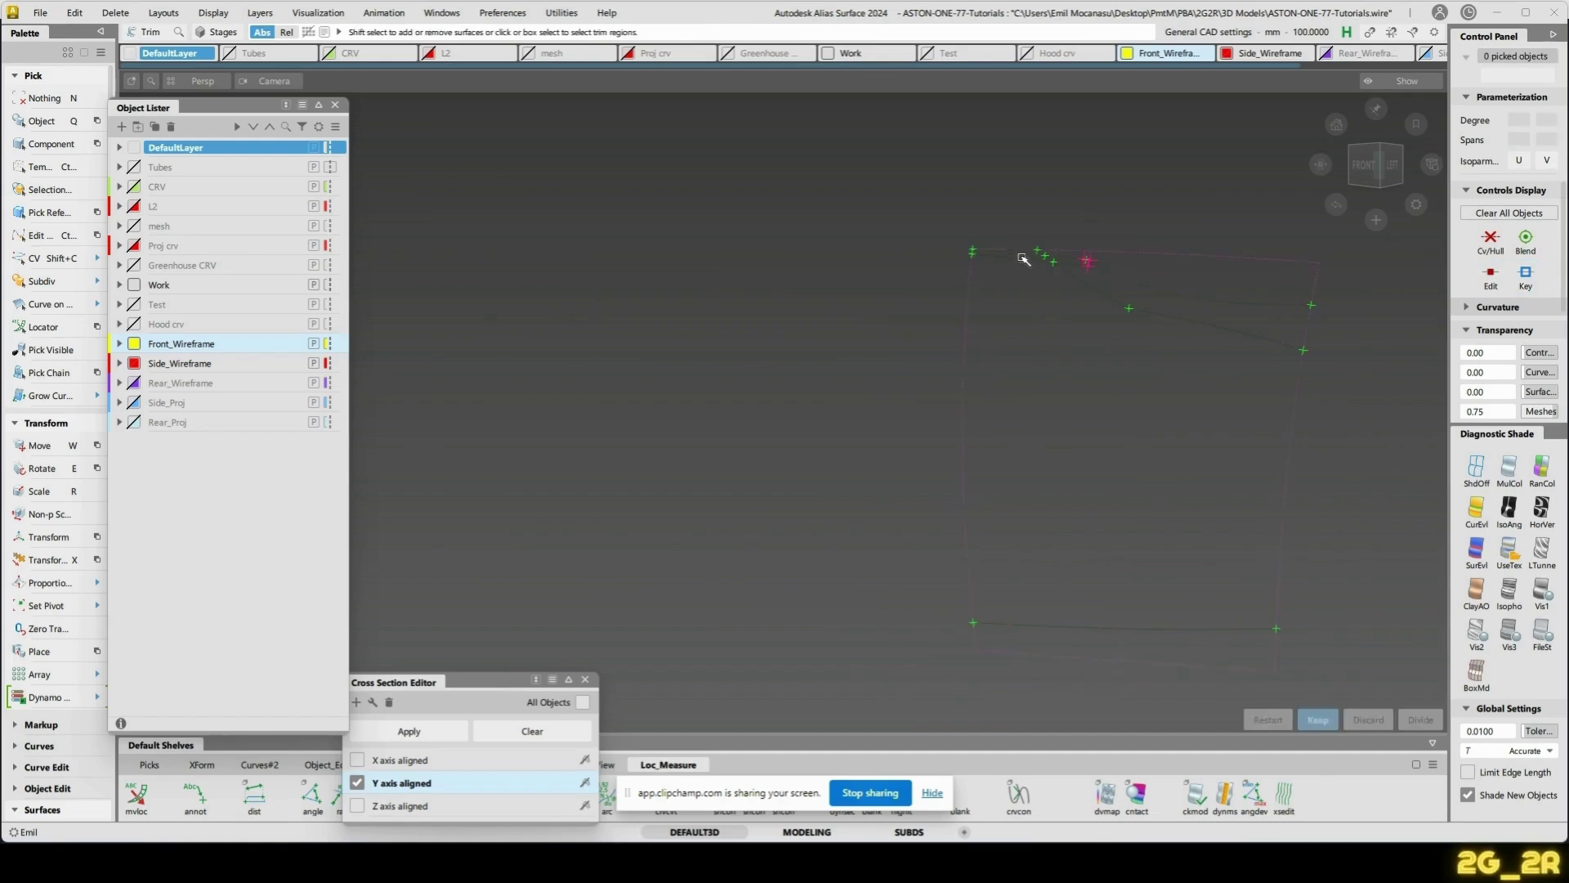
left_click(1022, 254)
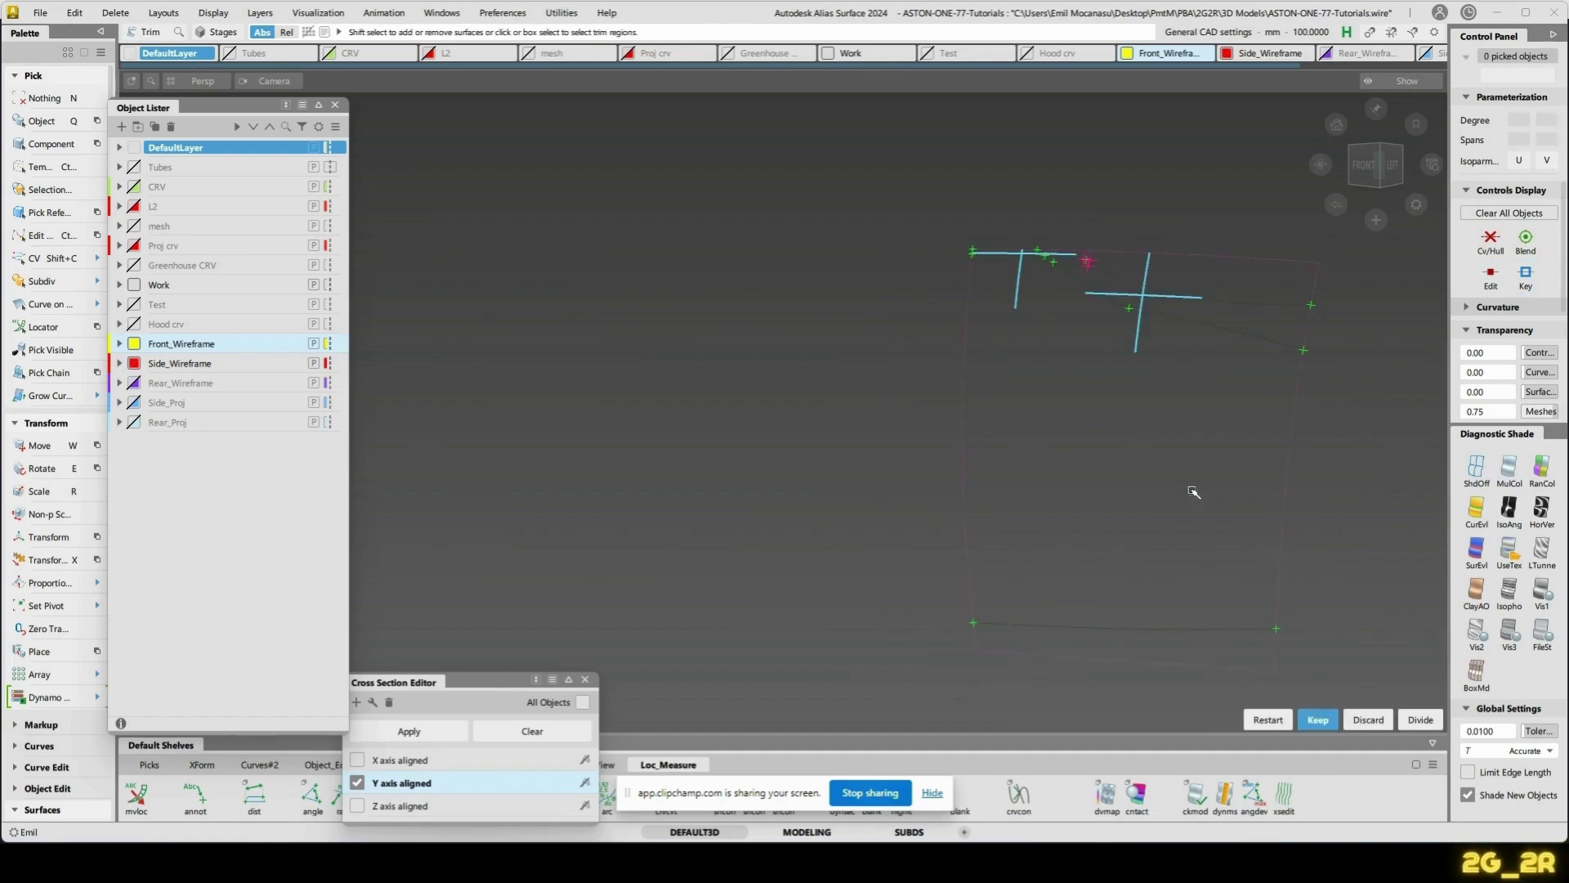
key("space")
- Turn diagnostic shading back on and show all geometry around the trimmed blend from an angled front view
left_click_drag(1180, 441, 1146, 443, "alt+shift")
left_click(1495, 554)
mouse_move(1251, 359)
left_mouse_down("alt+shift")
mouse_move(1267, 364)
mouse_move(1219, 309)
mouse_move(1185, 393)
left_mouse_up("alt+shift")
key("n")
middle_click_drag(1184, 392, 981, 323, "alt+shift")
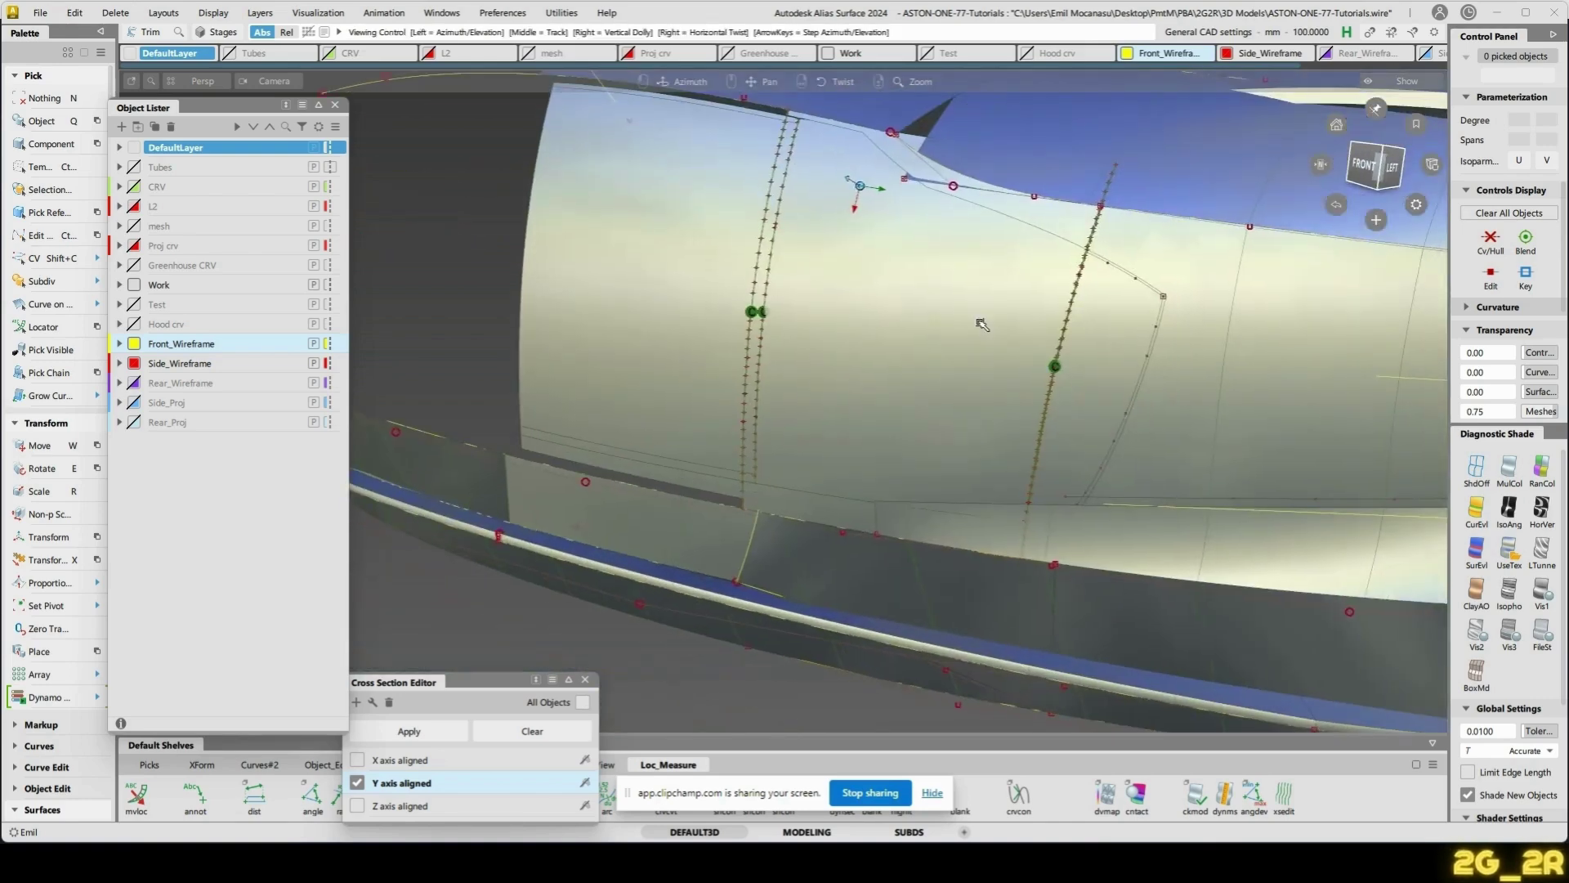
- Remove the continuity locators from the blend's side edges
left_click_drag(1310, 522, 1229, 489, "alt+shift")
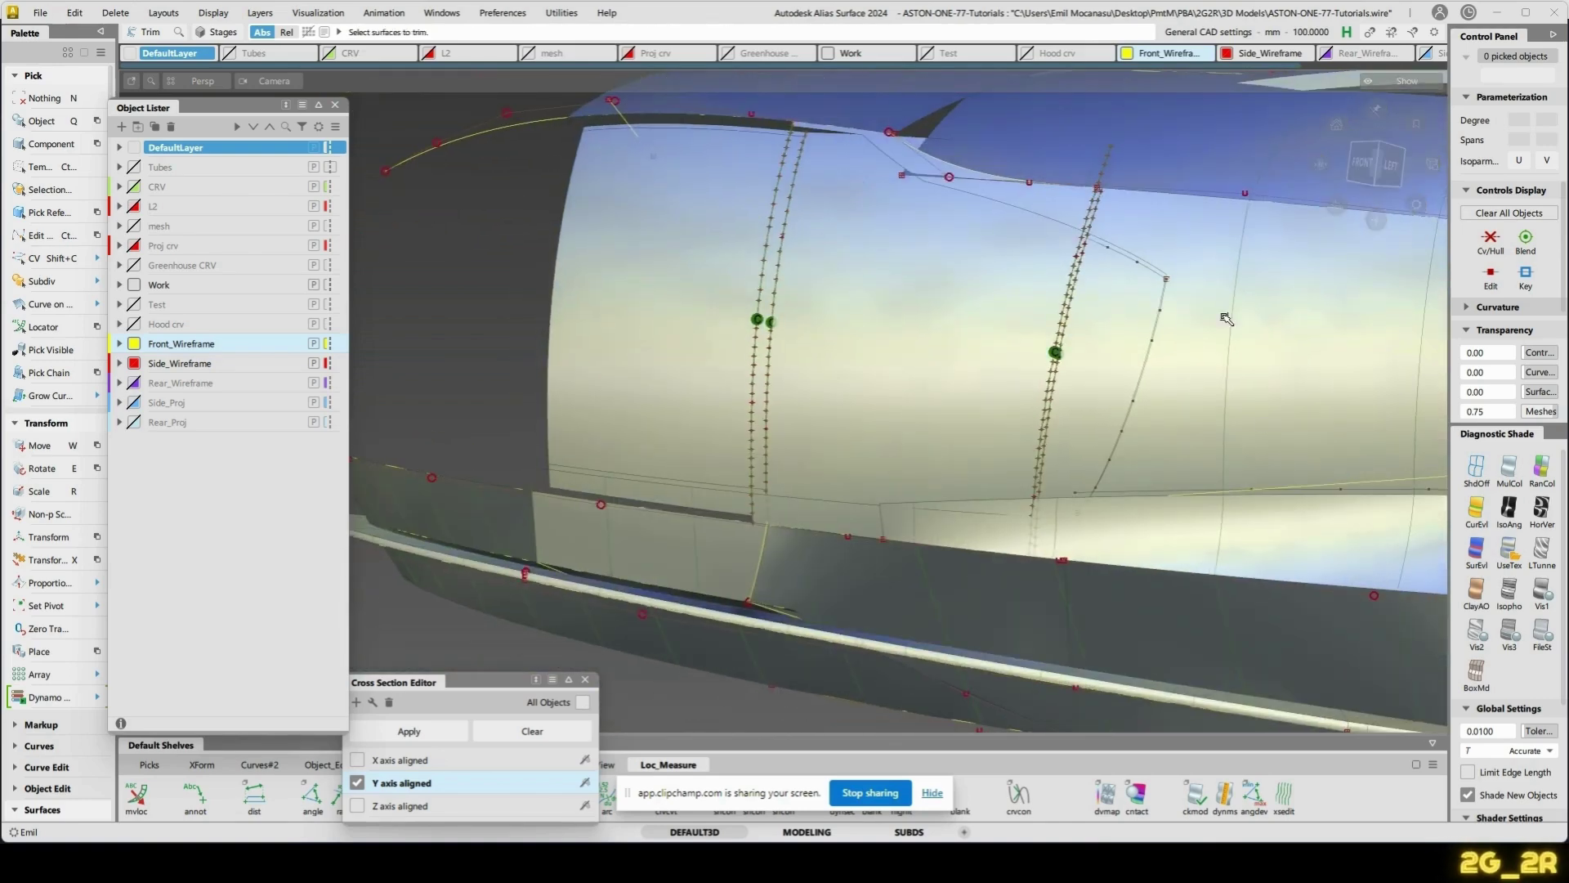
right_click_drag(1135, 375, 1187, 407, "ctrl+shift")
left_click_drag(1189, 410, 1189, 410, "ctrl+shift")
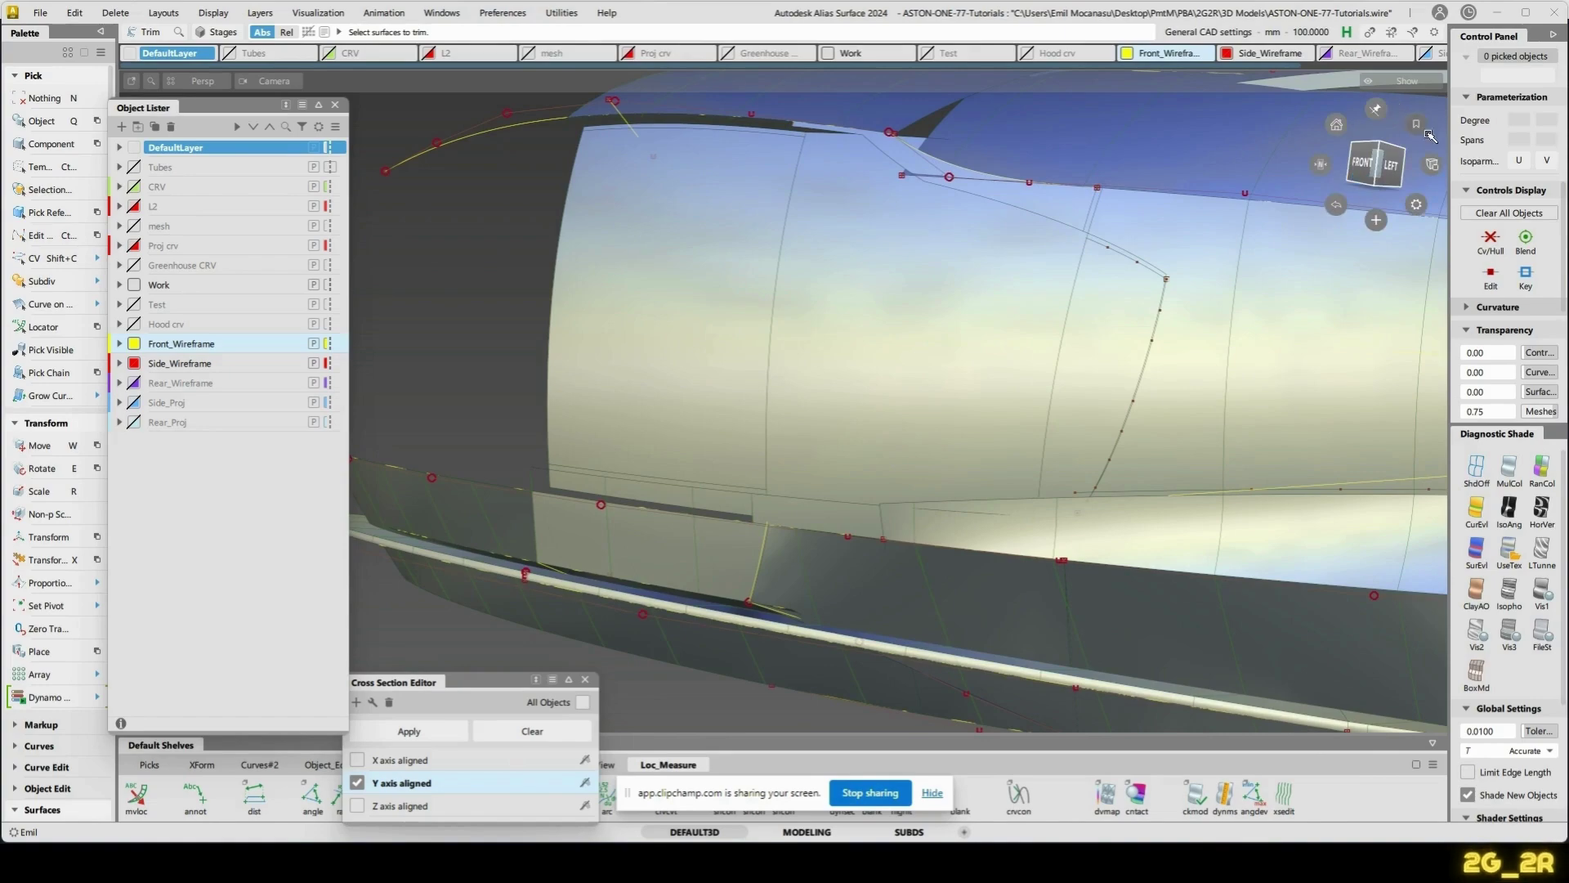
- Project the front wireframe's lower edge curve and adjoining arched side curve along X onto the skin surface below the blend
left_click(1363, 163)
middle_click_drag(1226, 524, 1164, 532, "alt+shift")
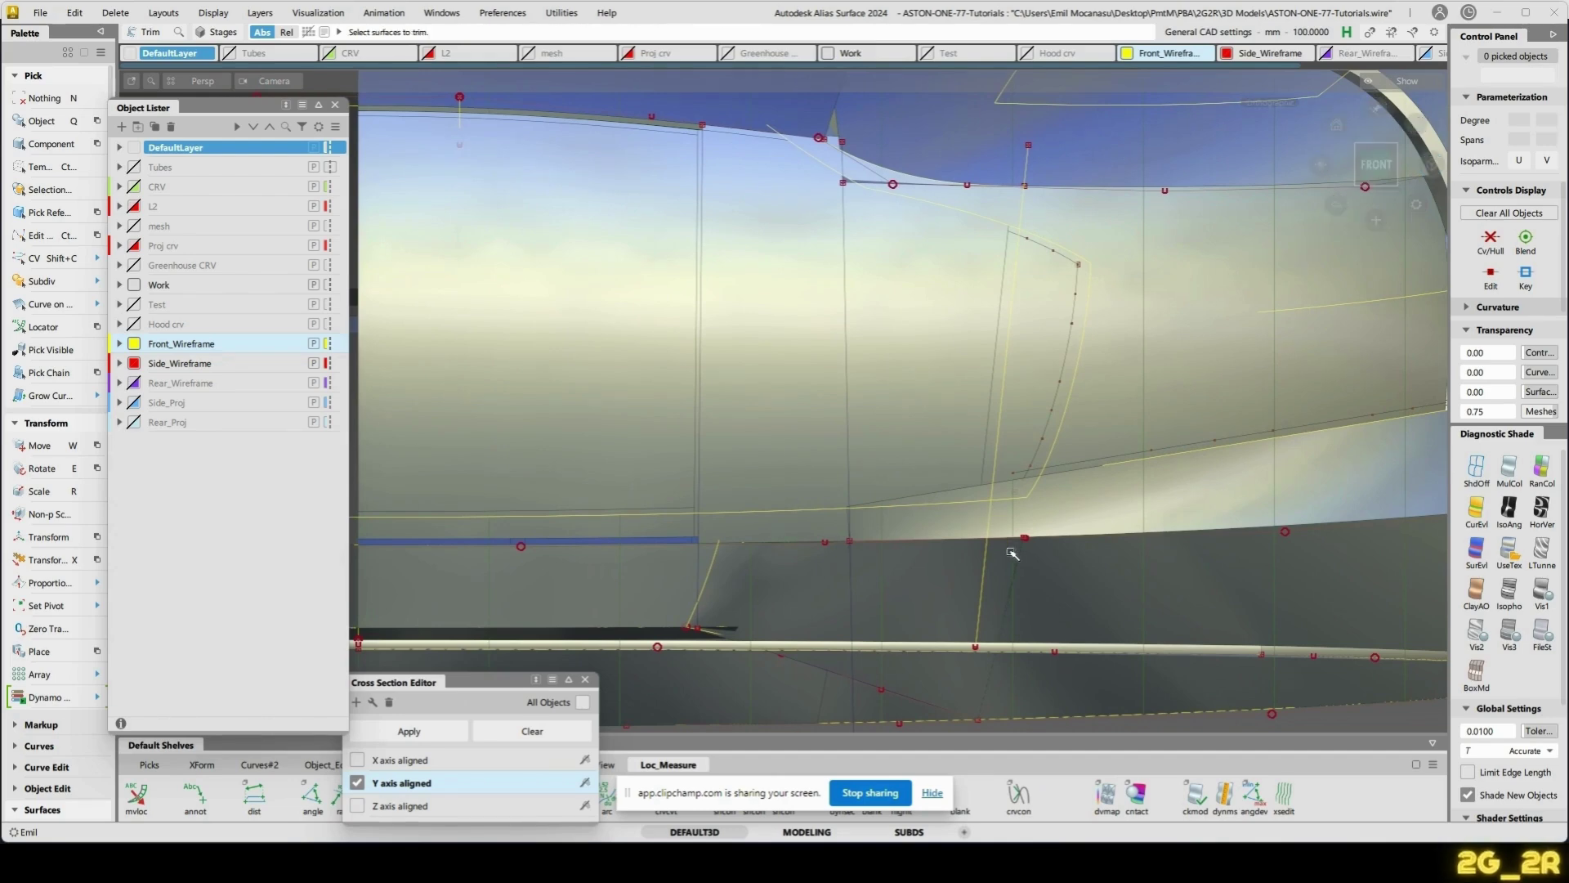
key("p")
left_click(1047, 524)
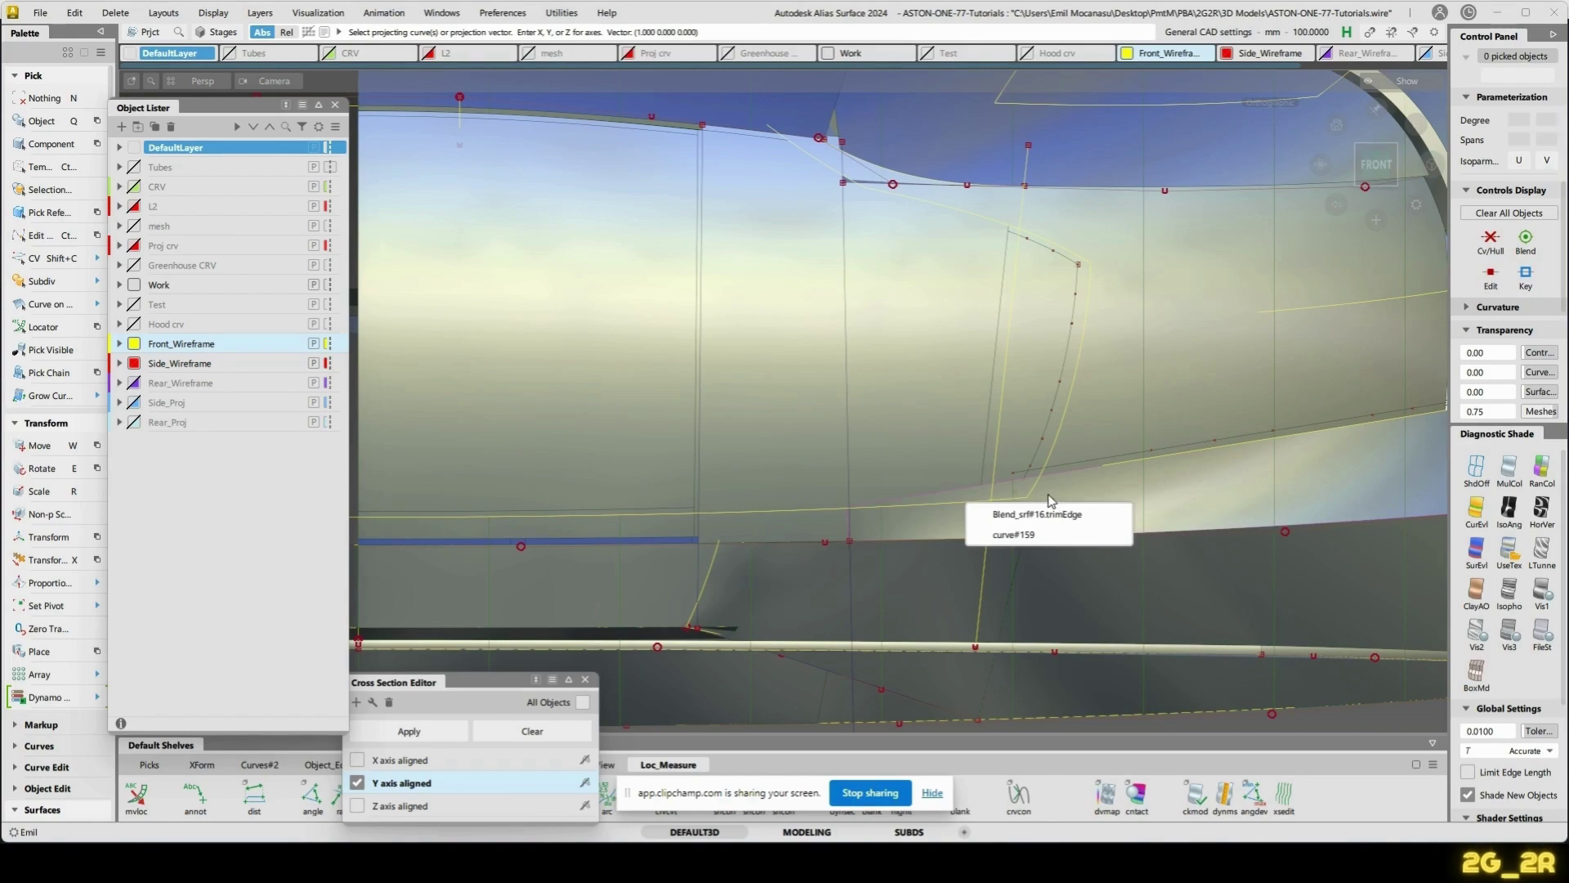
left_click_drag(1049, 500, 971, 469, "alt+shift")
right_click_drag(970, 470, 968, 530, "alt+shift")
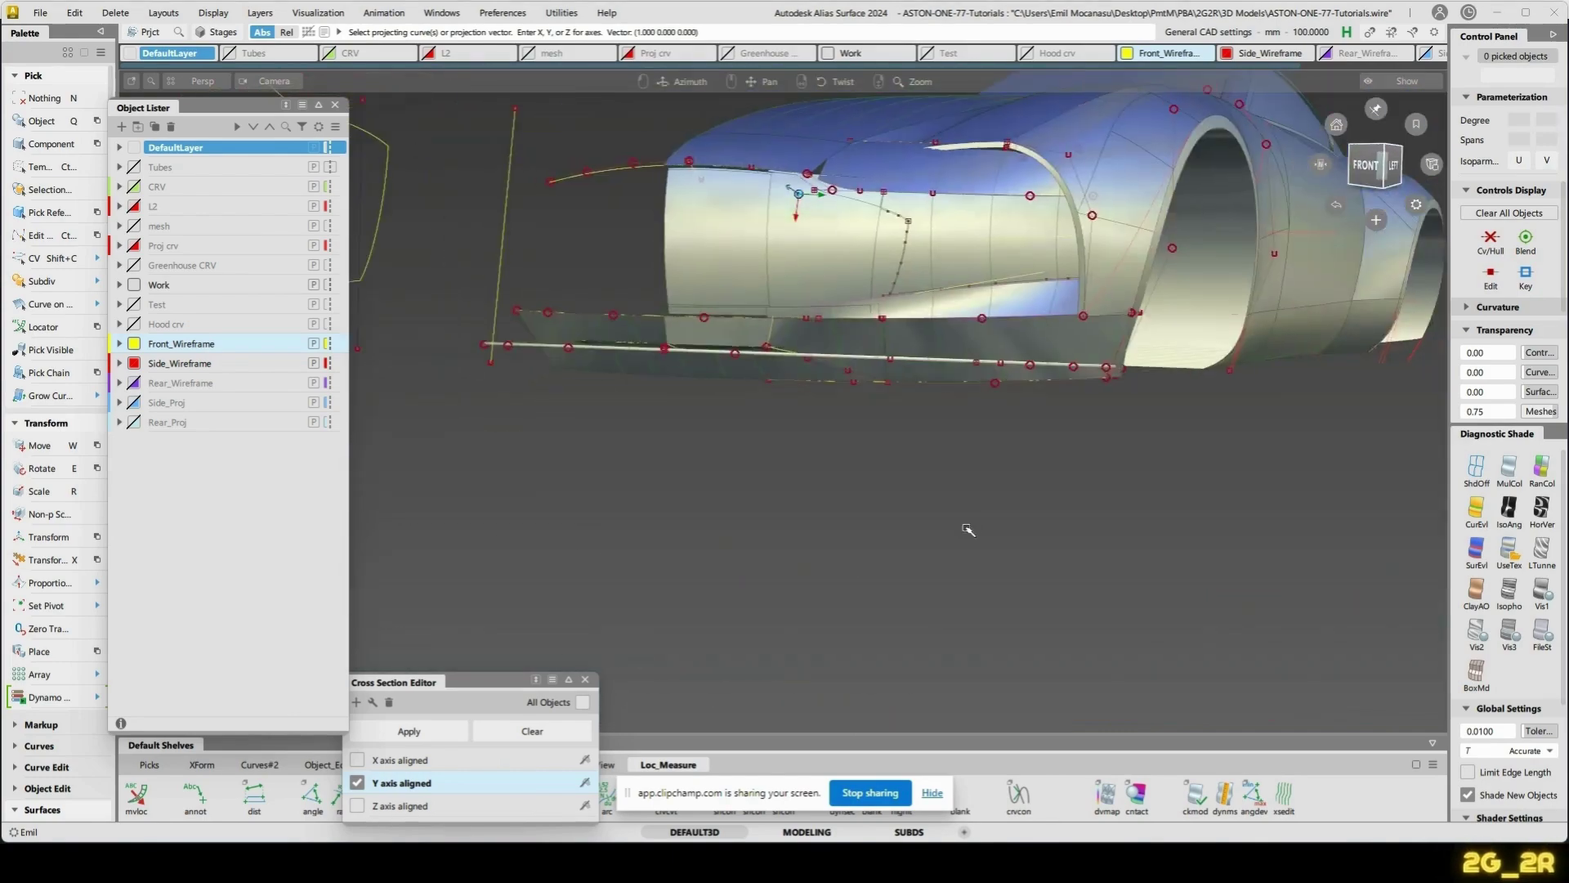
left_click_drag(969, 530, 518, 376, "alt+shift")
left_click(465, 340)
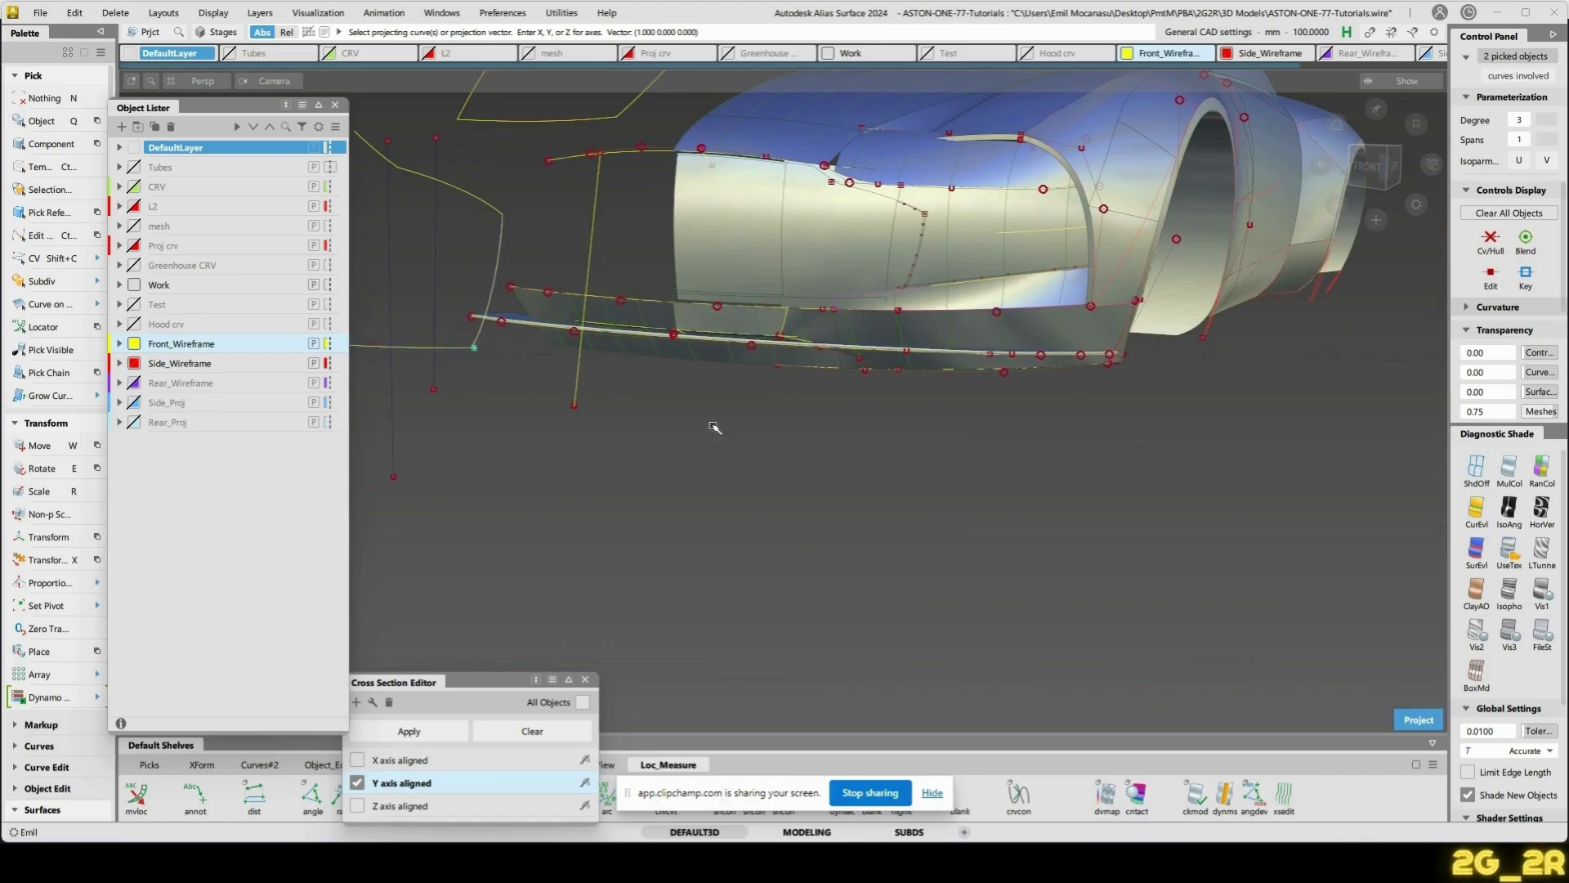
key("space")
right_click_drag(1025, 463, 1101, 491, "alt+shift")
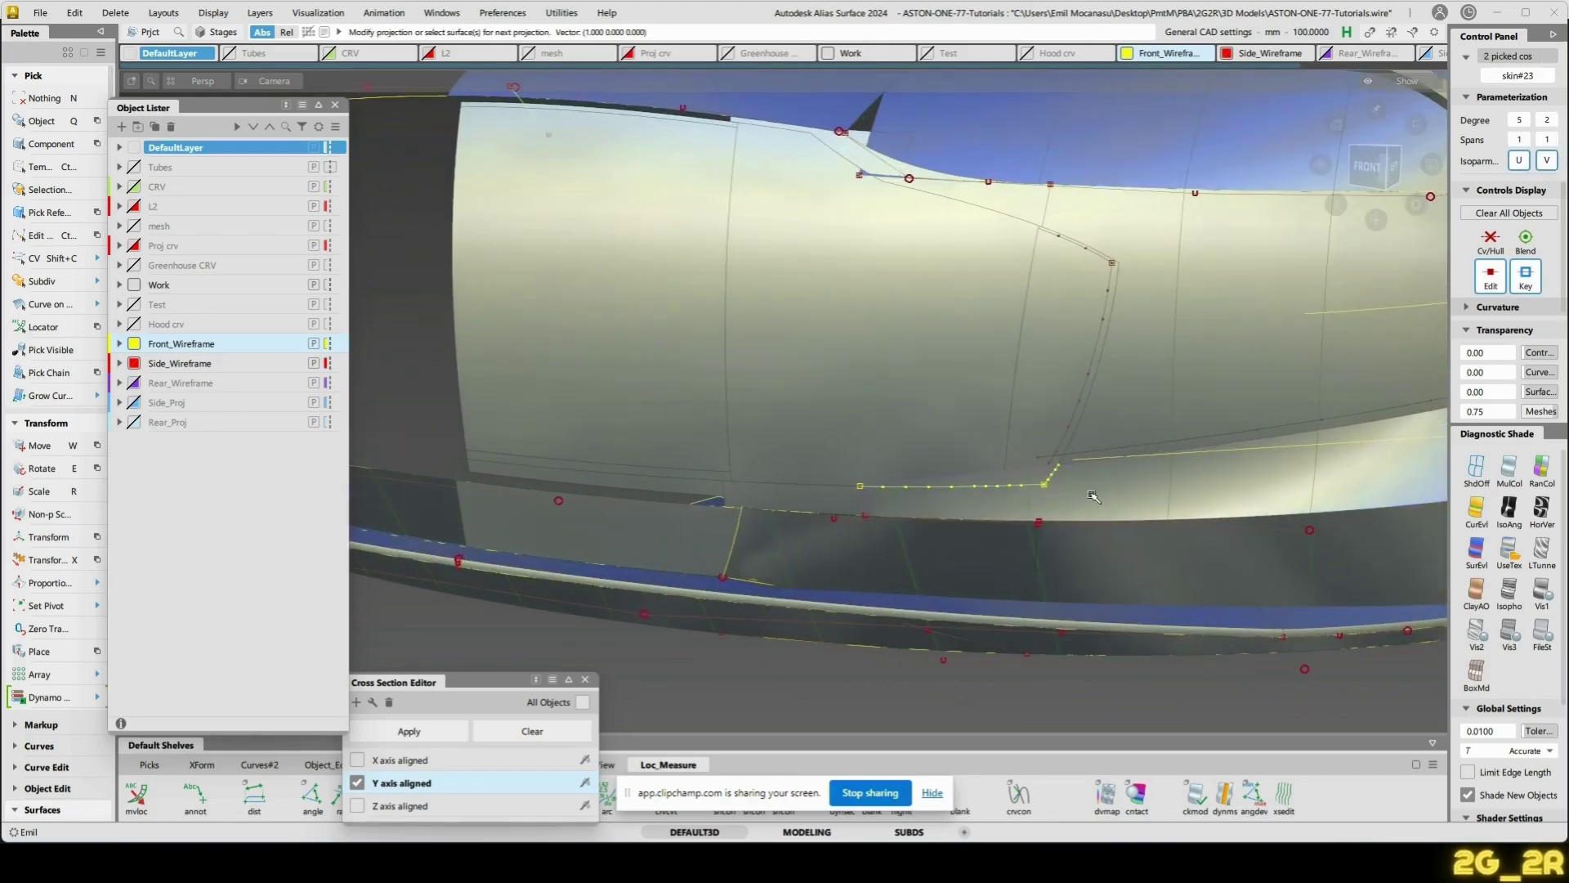
- Trim the skin surface below the blend along the projected curves, keeping its outer region
key("n")
key("t")
left_click(1212, 459)
left_click_drag(1114, 518, 868, 543, "alt+shift")
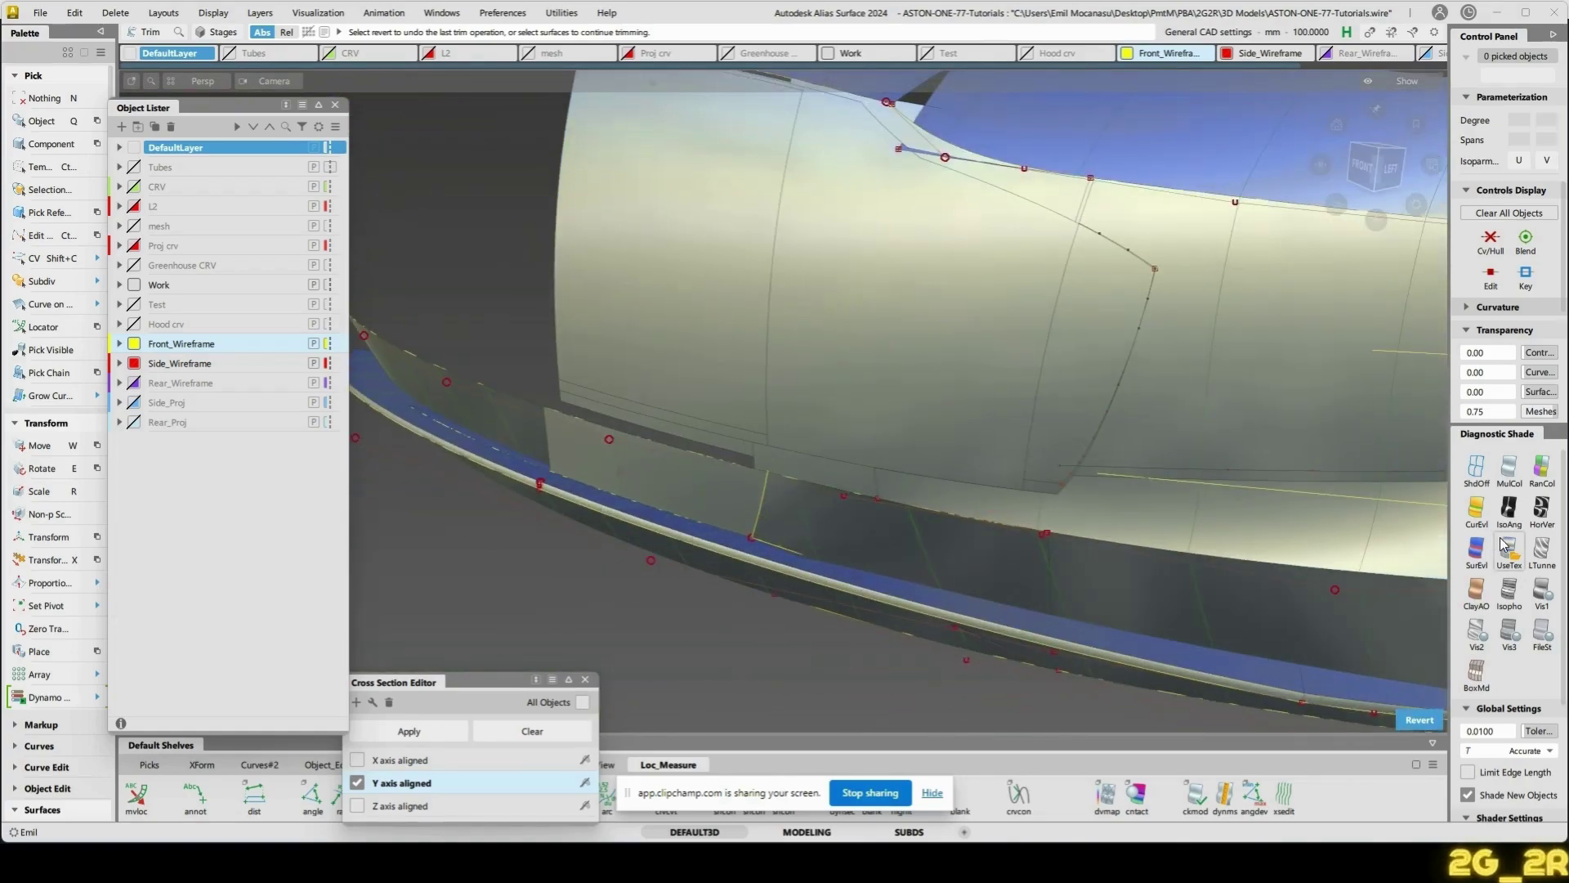
- Assign the trimmed blend surface and the four neighbouring lower bumper surfaces to the Work layer
left_click_drag(1002, 513, 854, 409, "alt+shift")
left_click_drag(889, 329, 1085, 458, "alt+shift")
left_click(1092, 462)
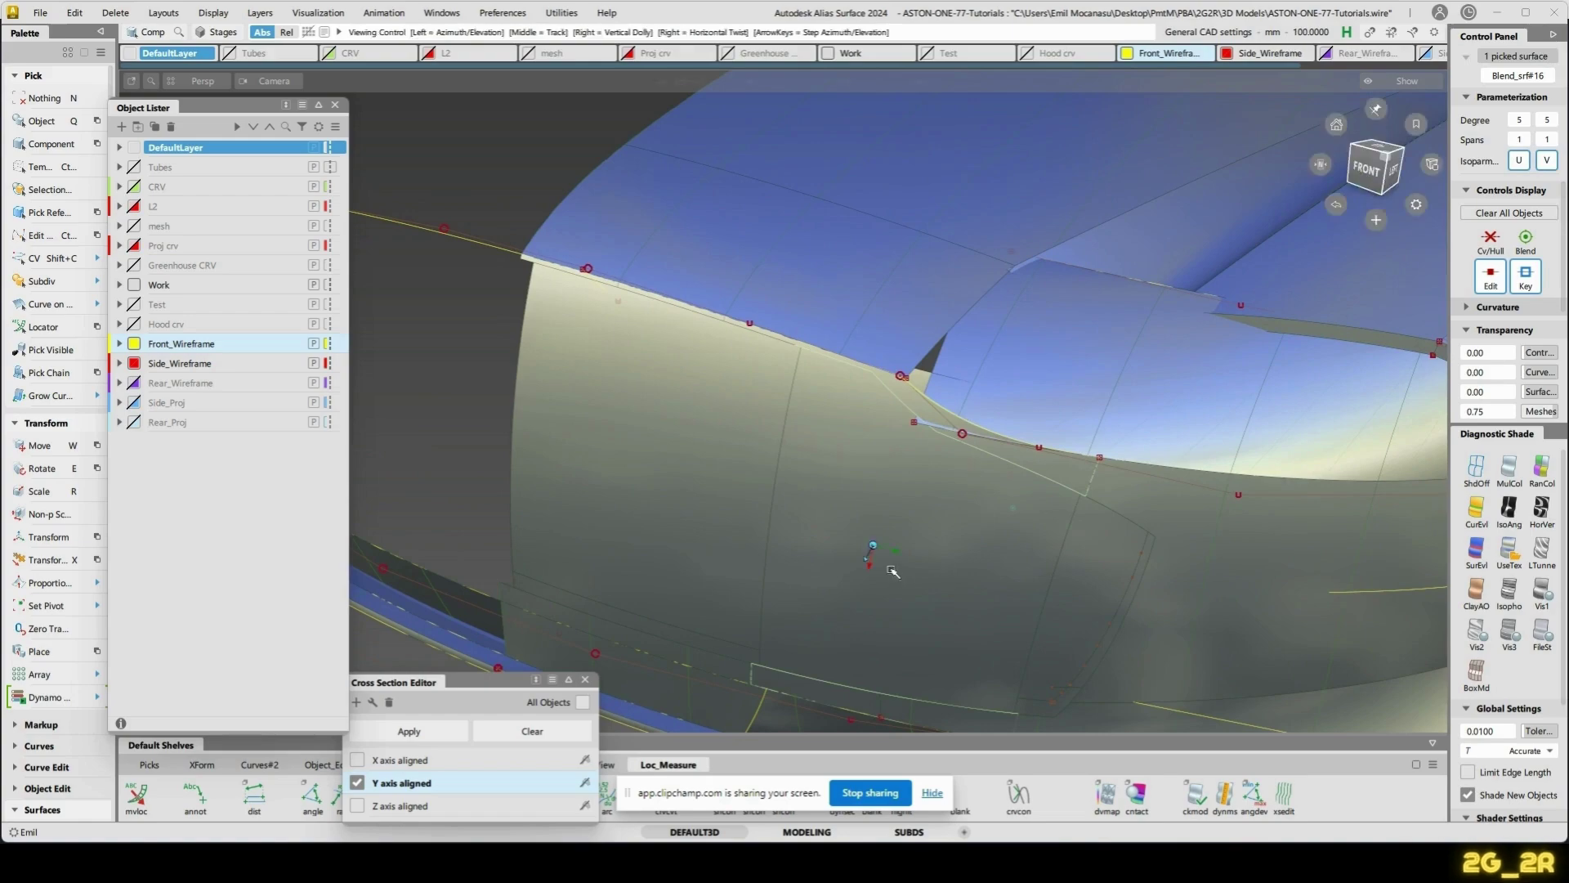
middle_click_drag(891, 570, 918, 299, "alt+shift")
left_click_drag(904, 501, 911, 434, "alt+shift")
left_click(961, 515)
left_click(1080, 472)
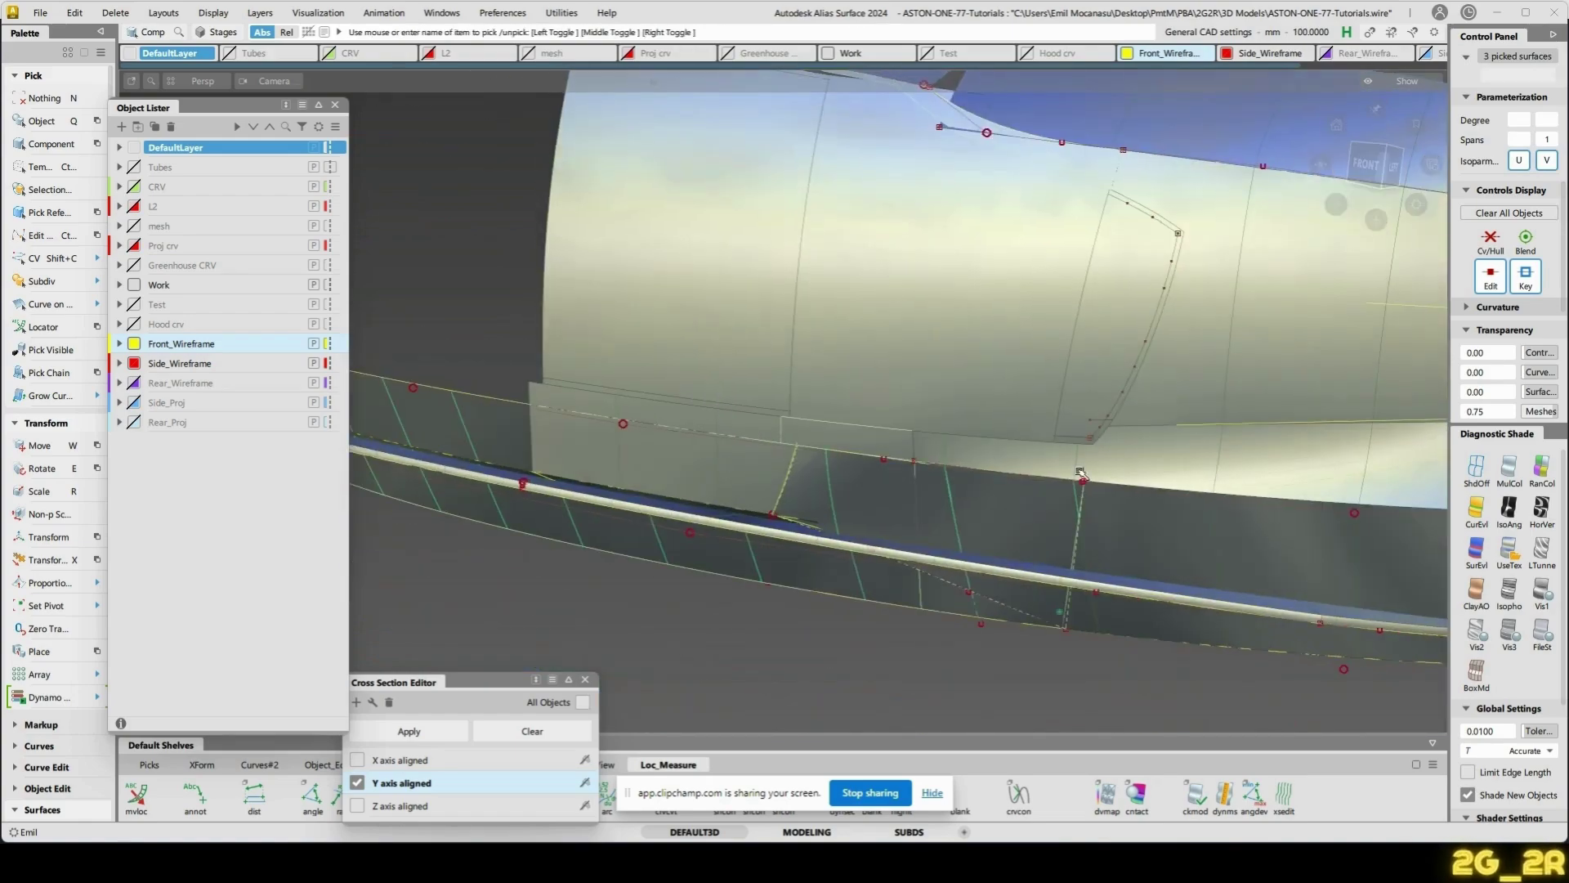
left_click(1228, 577)
left_click_drag(1229, 577, 1180, 548, "alt+shift")
left_click(719, 500)
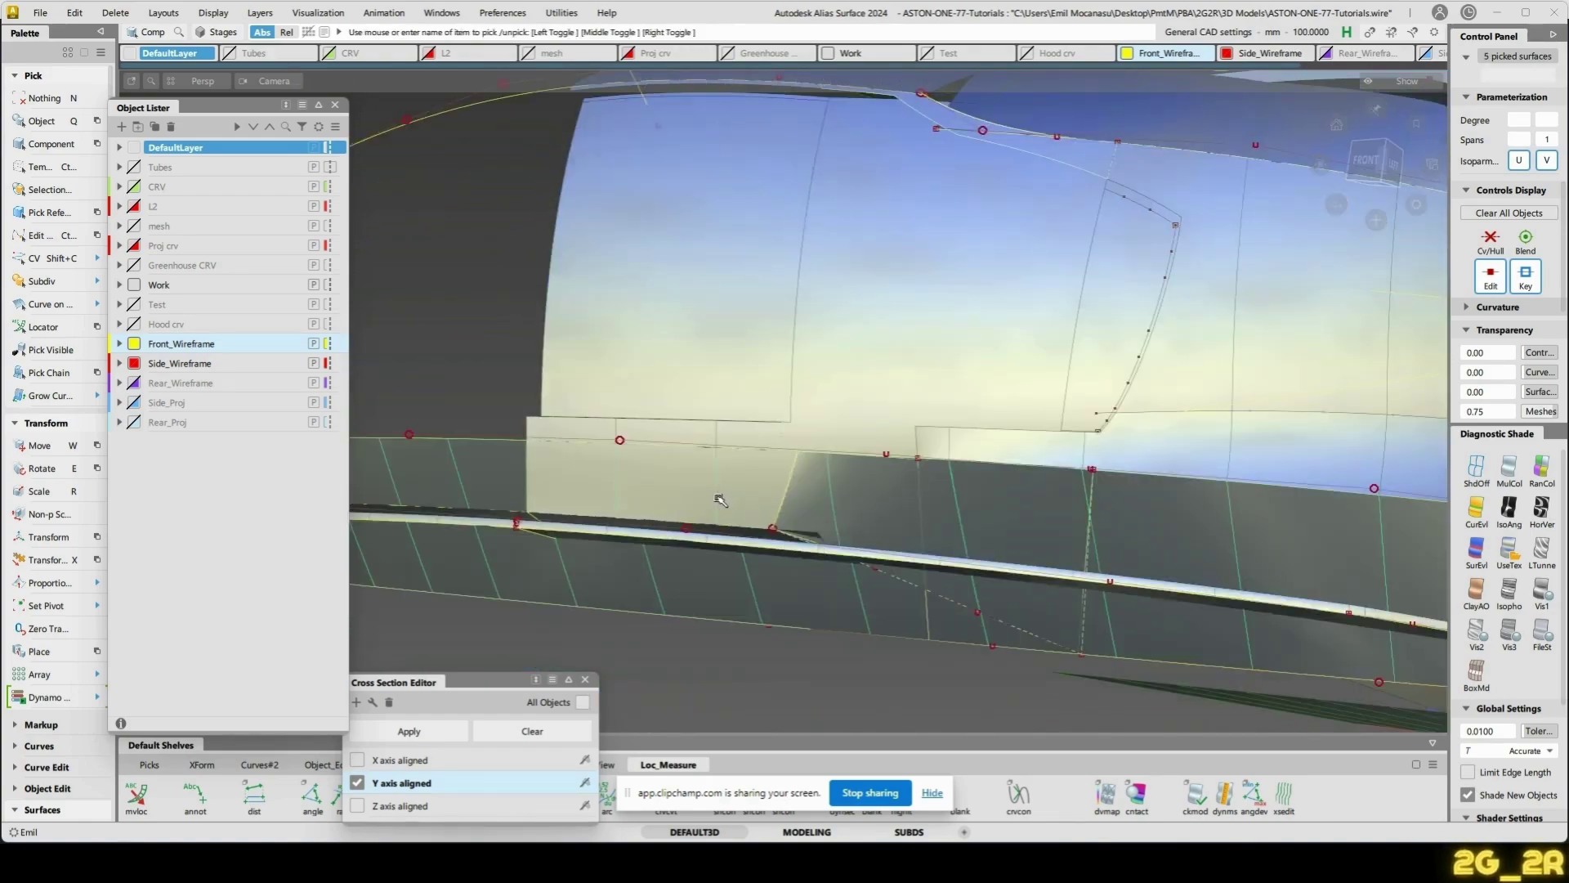
left_click_drag(719, 500, 764, 490, "alt+shift")
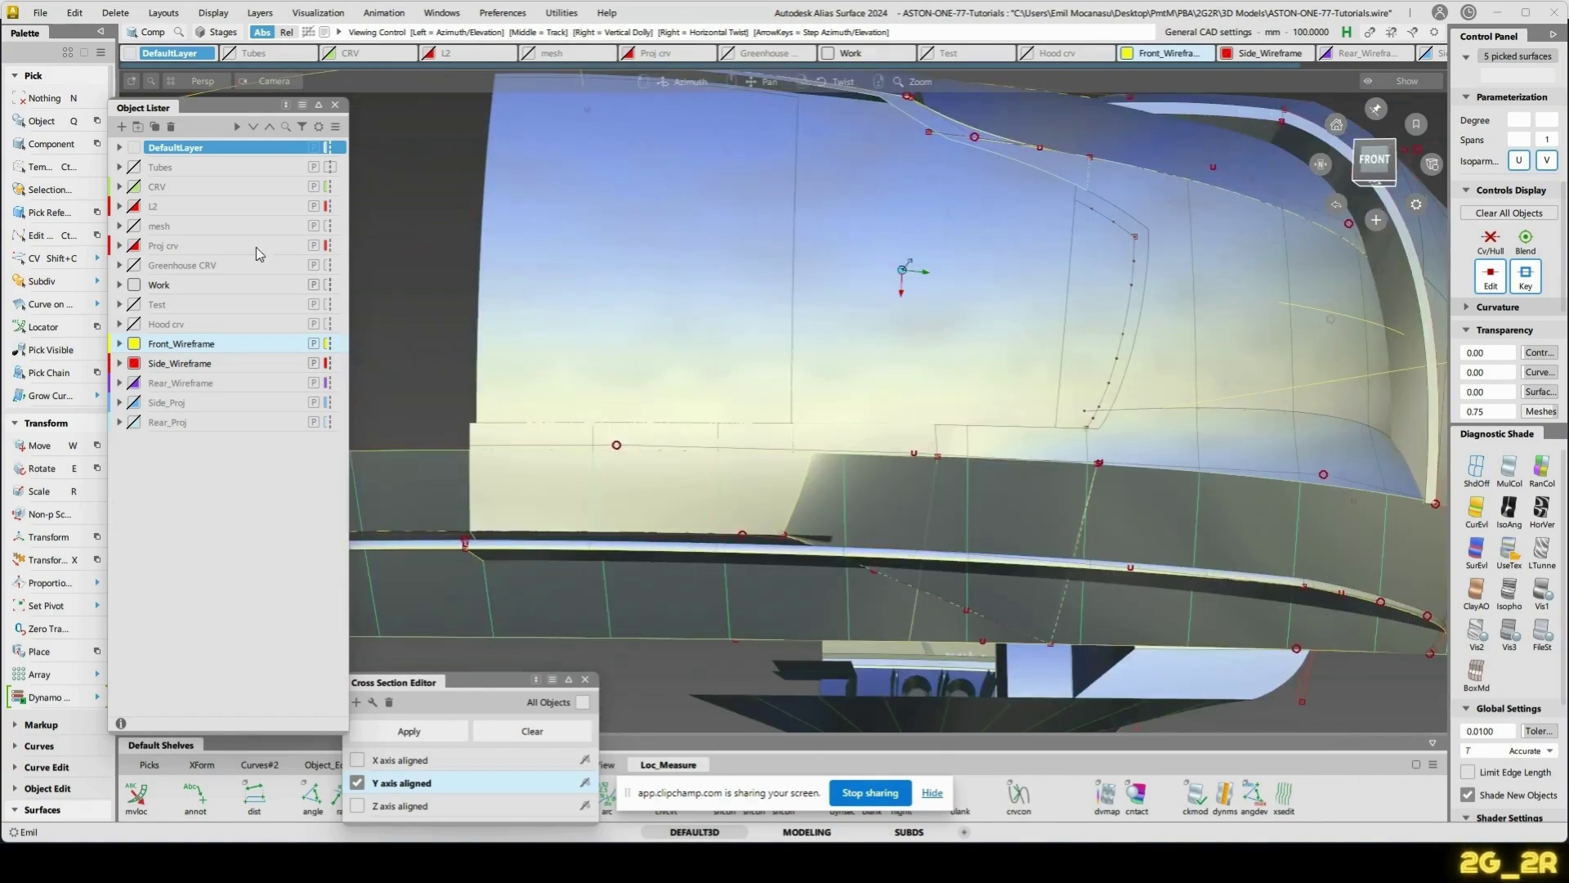
right_click(170, 290)
left_click(196, 294)
- Check the construction settings of the rail transition surface in the lower strip
middle_click_drag(879, 560, 849, 475, "alt+shift")
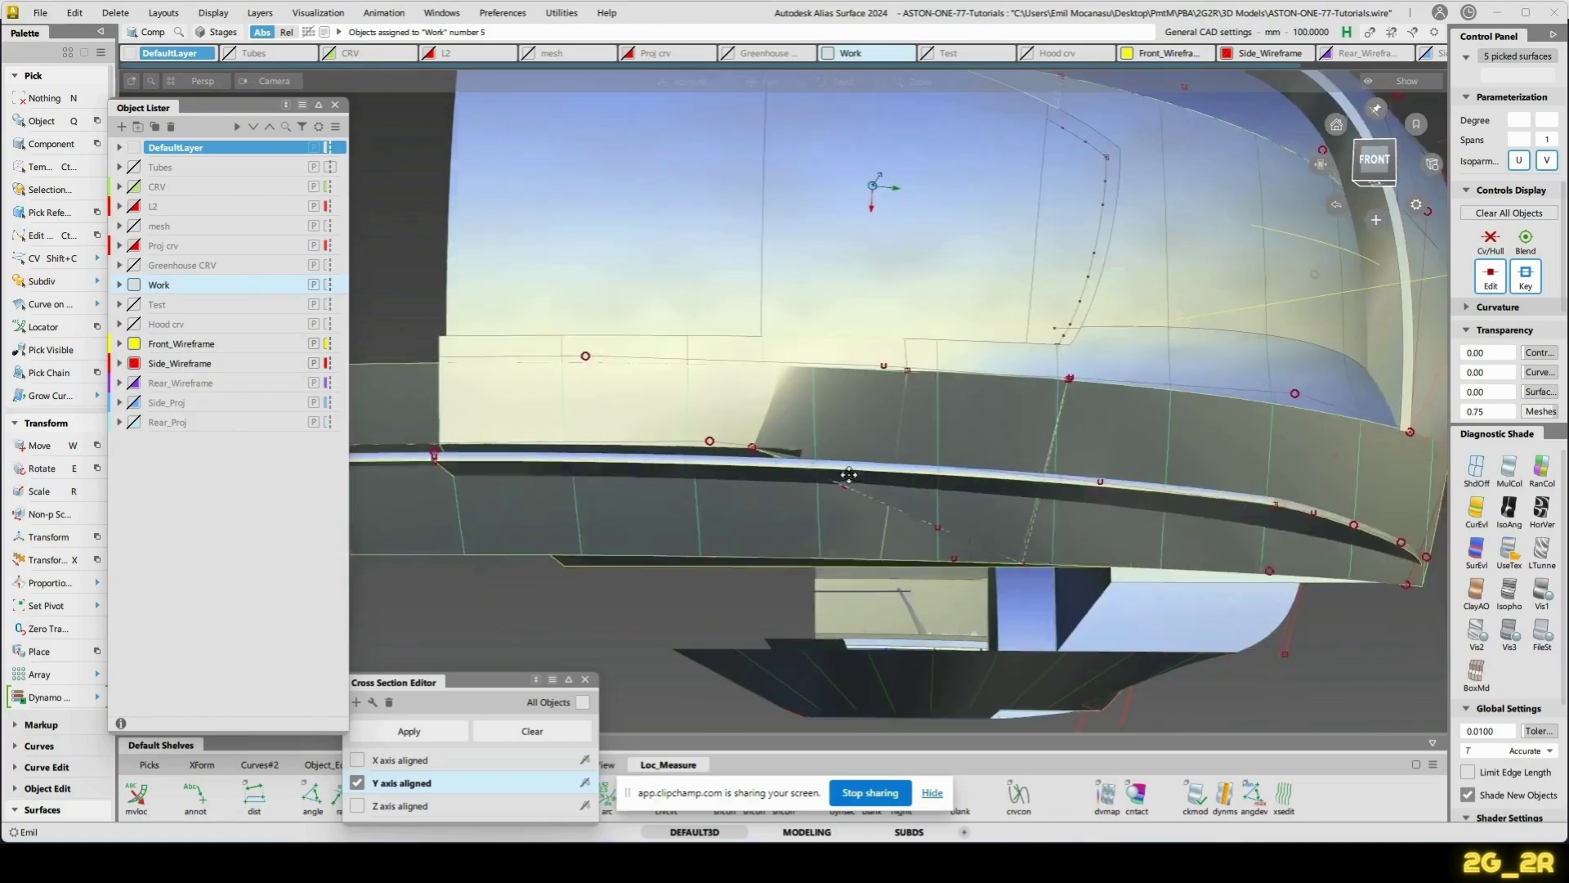
left_click_drag(849, 475, 968, 597, "alt+shift")
key("n")
left_click(856, 417)
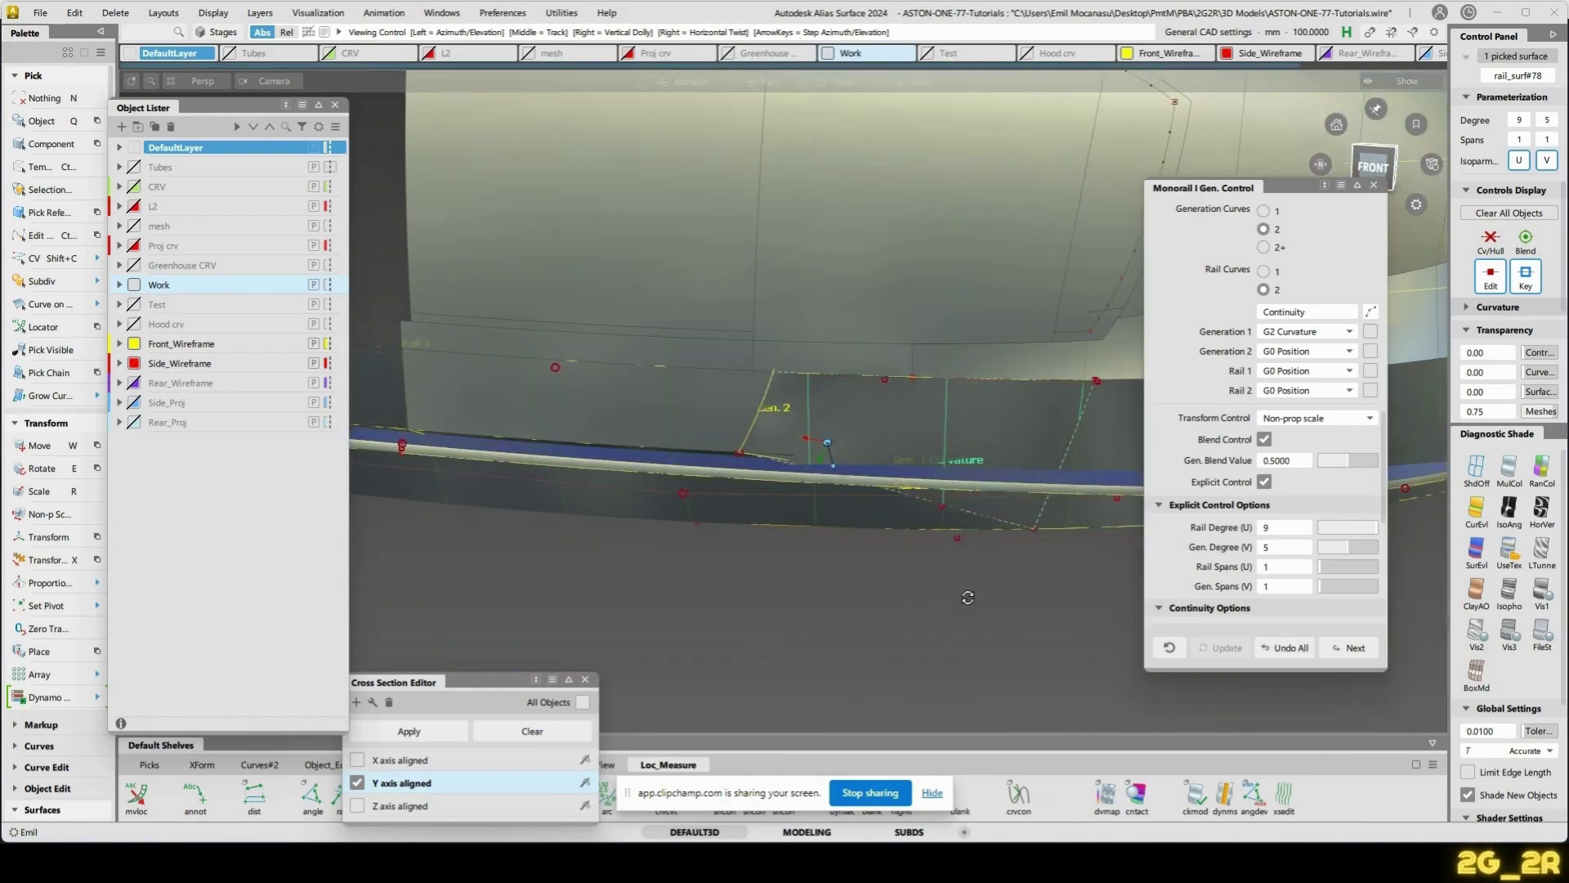
key("n")
- Isolate the rail transition surface, the strips on both sides of it and the diagonal lower transition curve
left_click(811, 418)
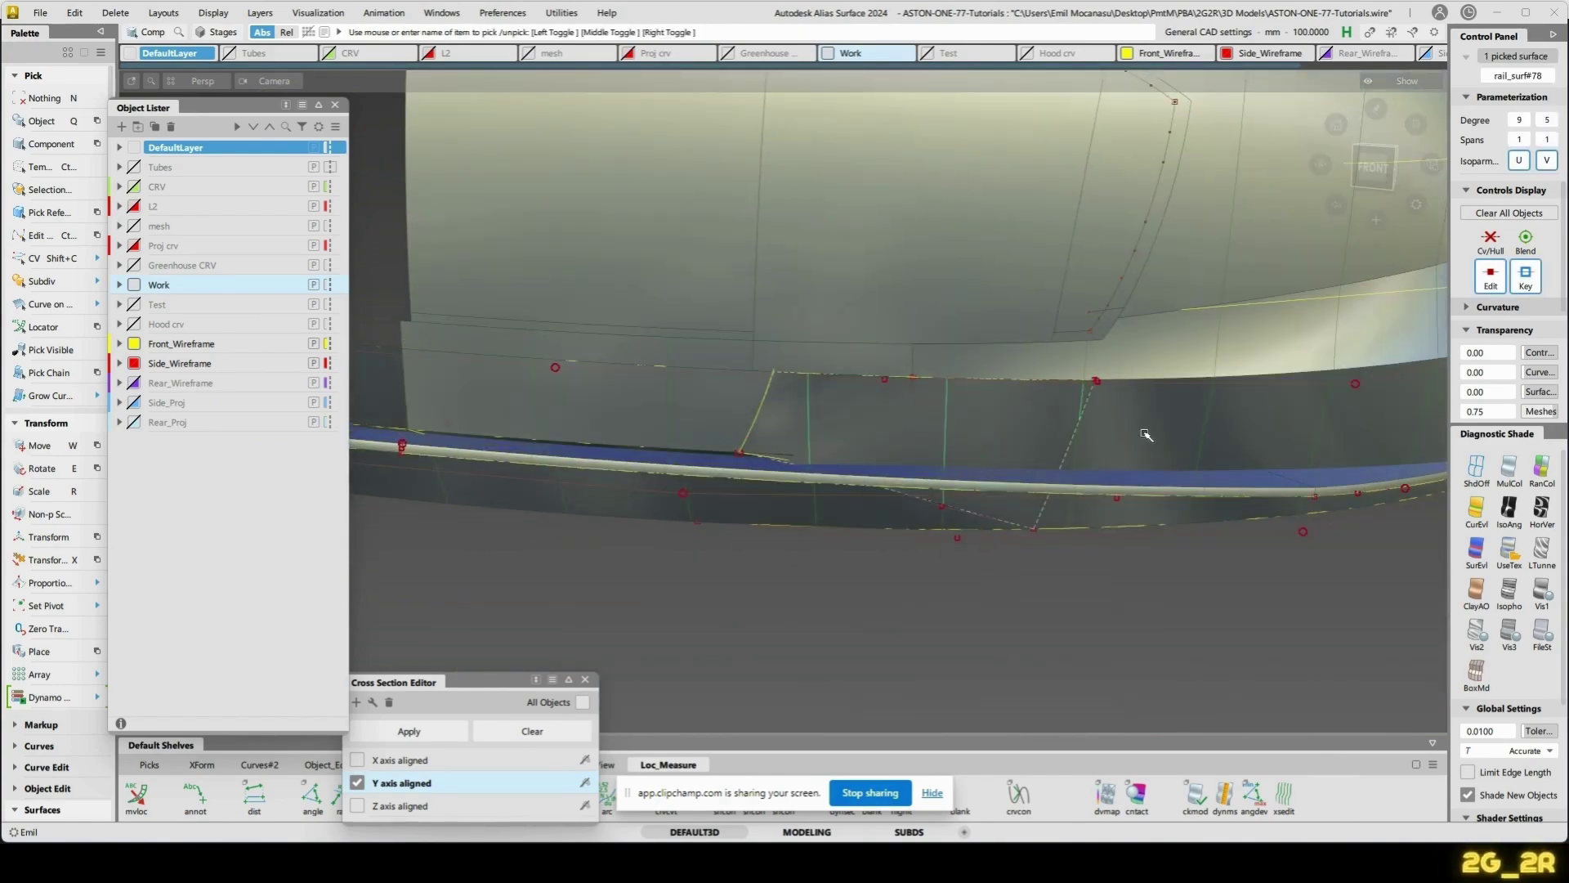
left_click(1146, 436)
left_click(689, 420)
key("Delete")
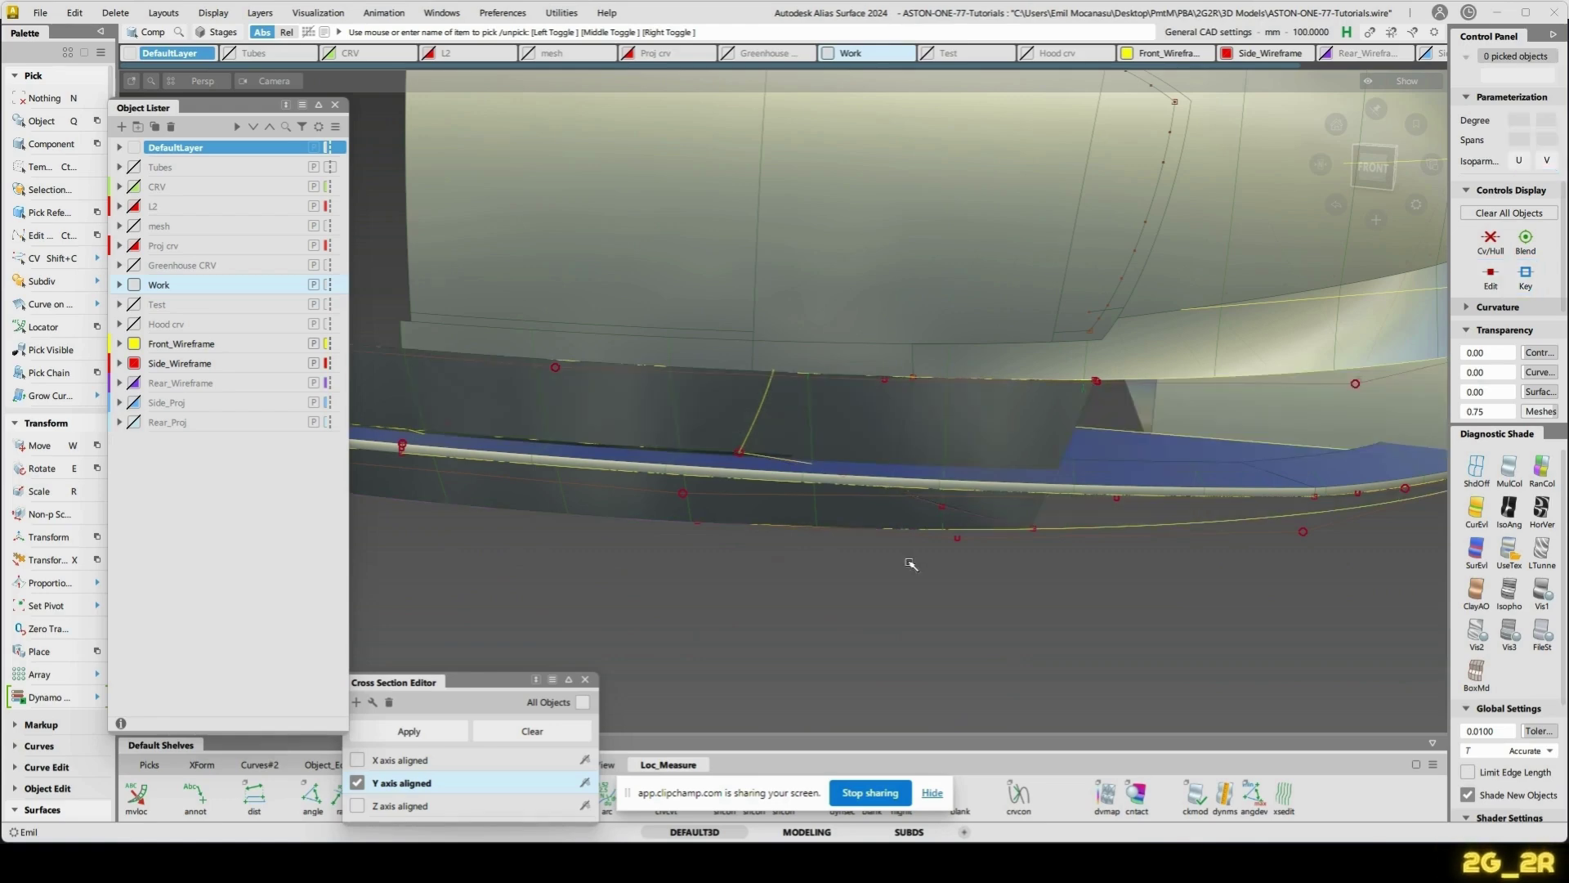
left_click(970, 514)
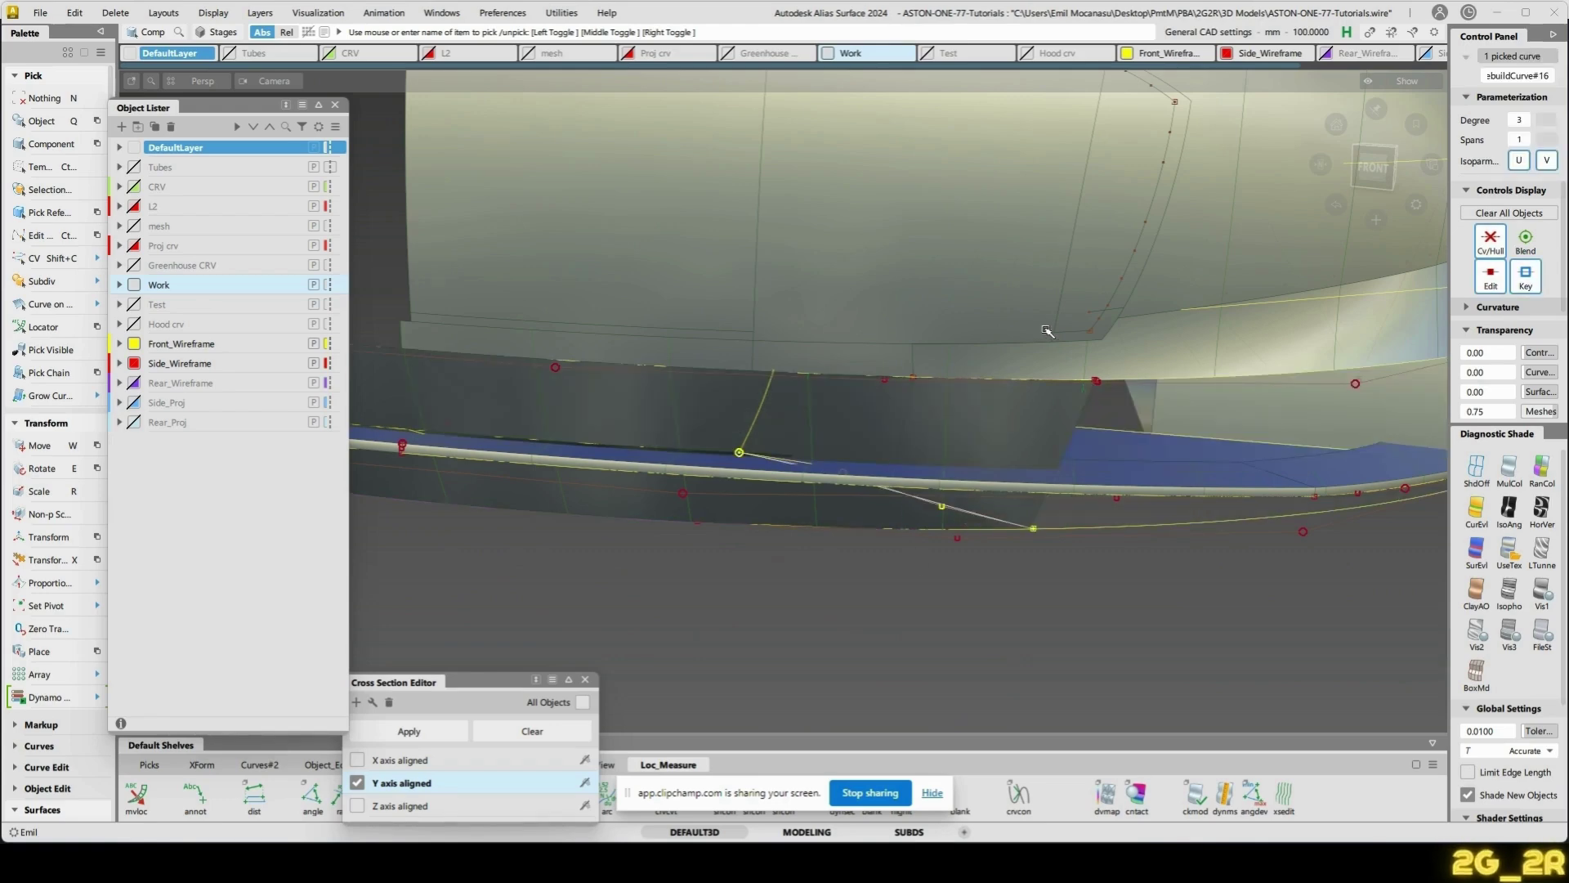
key("n")
key("alt+i")
left_click_drag(1024, 490, 1055, 434, "alt+shift")
left_click_drag(1040, 513, 1090, 549, "alt+shift")
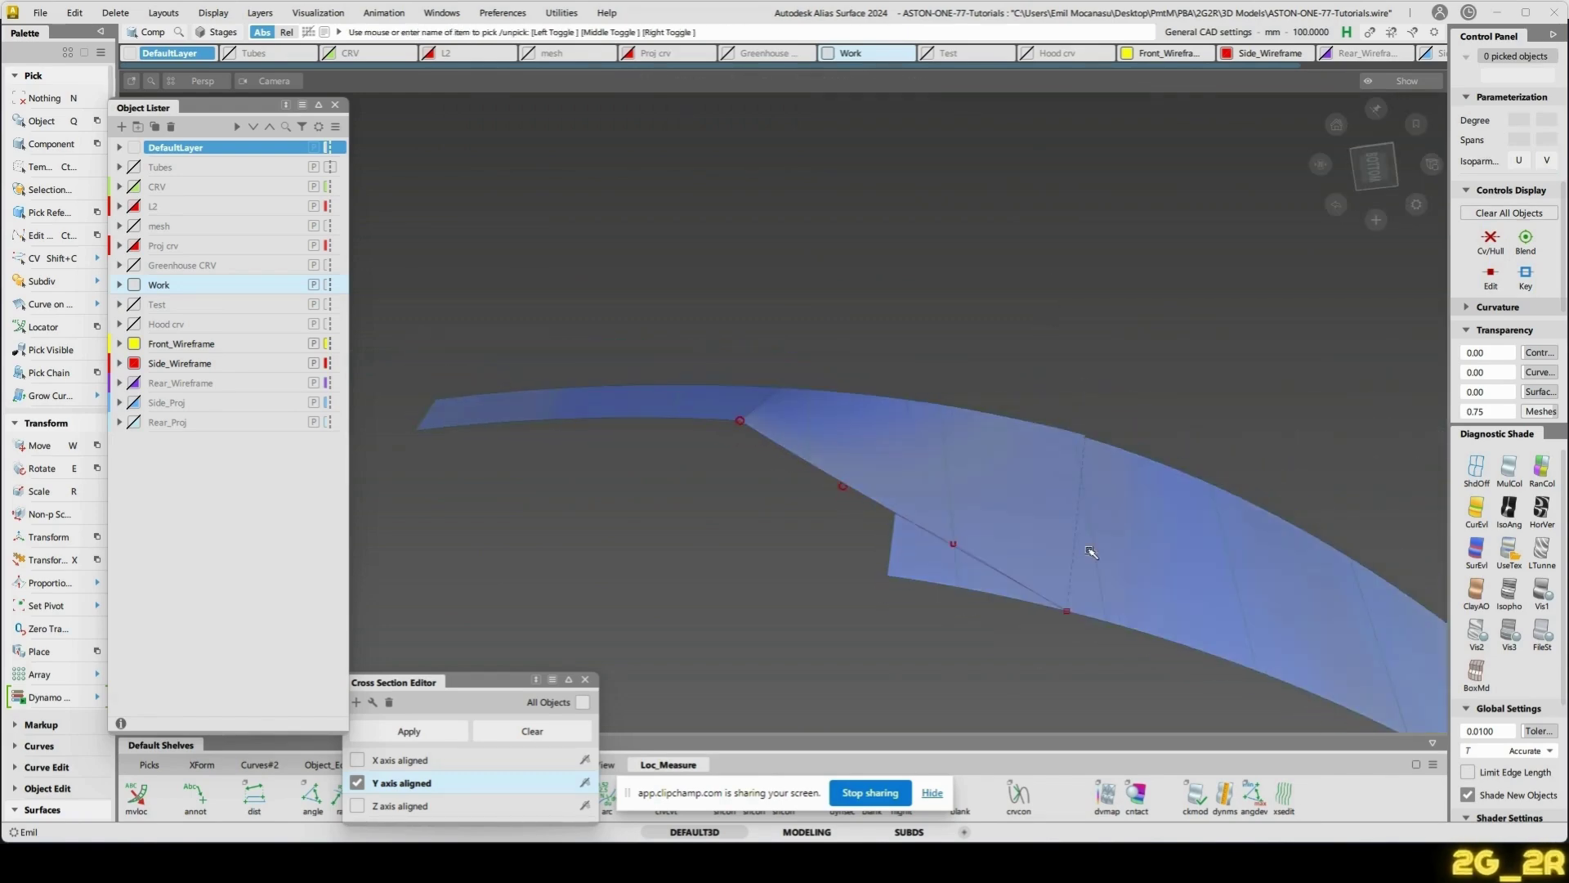
- Untrim the outer skin strip and show only the isolated strip surfaces in a straight front view
key("shift+t")
left_click(1160, 586)
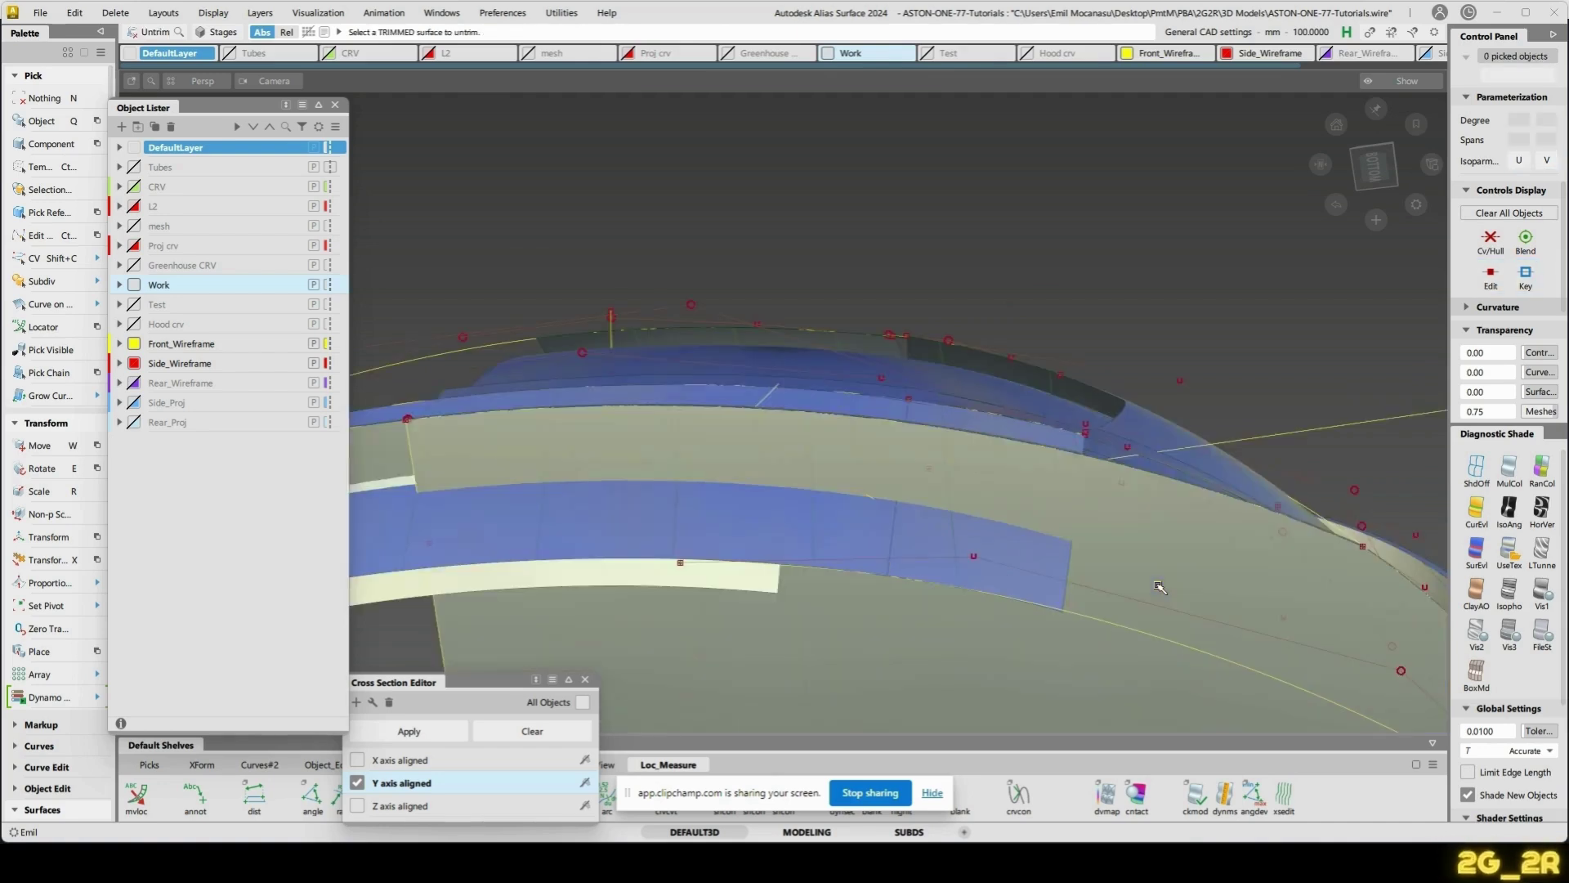
left_click(1375, 168)
left_click(1375, 136)
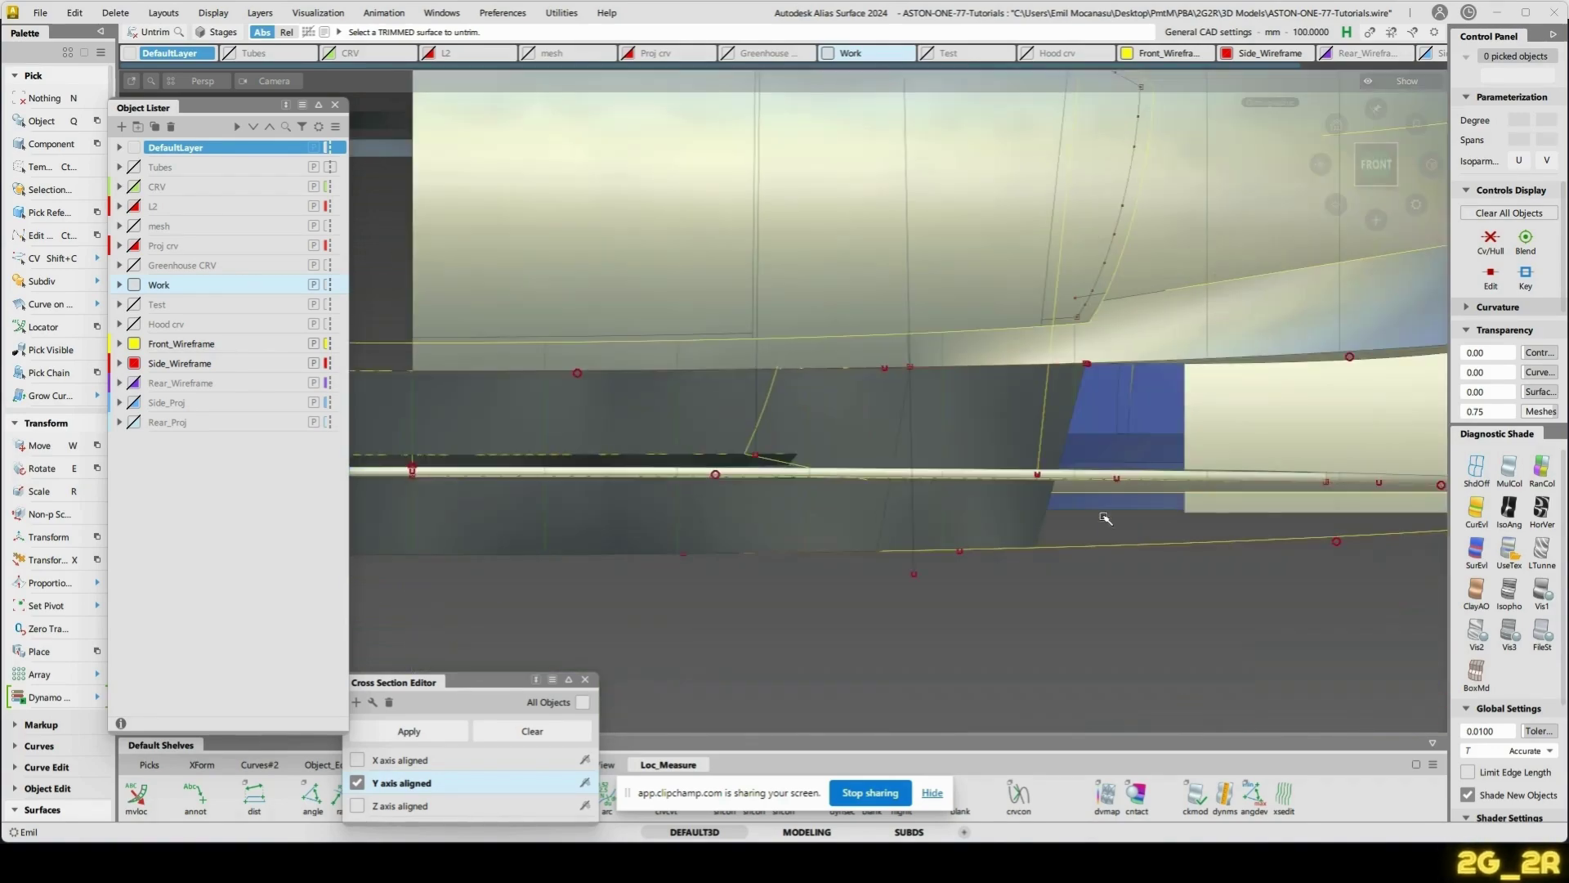
left_click_drag(928, 665, 913, 527, "ctrl+shift")
left_click(915, 533)
left_click(914, 533)
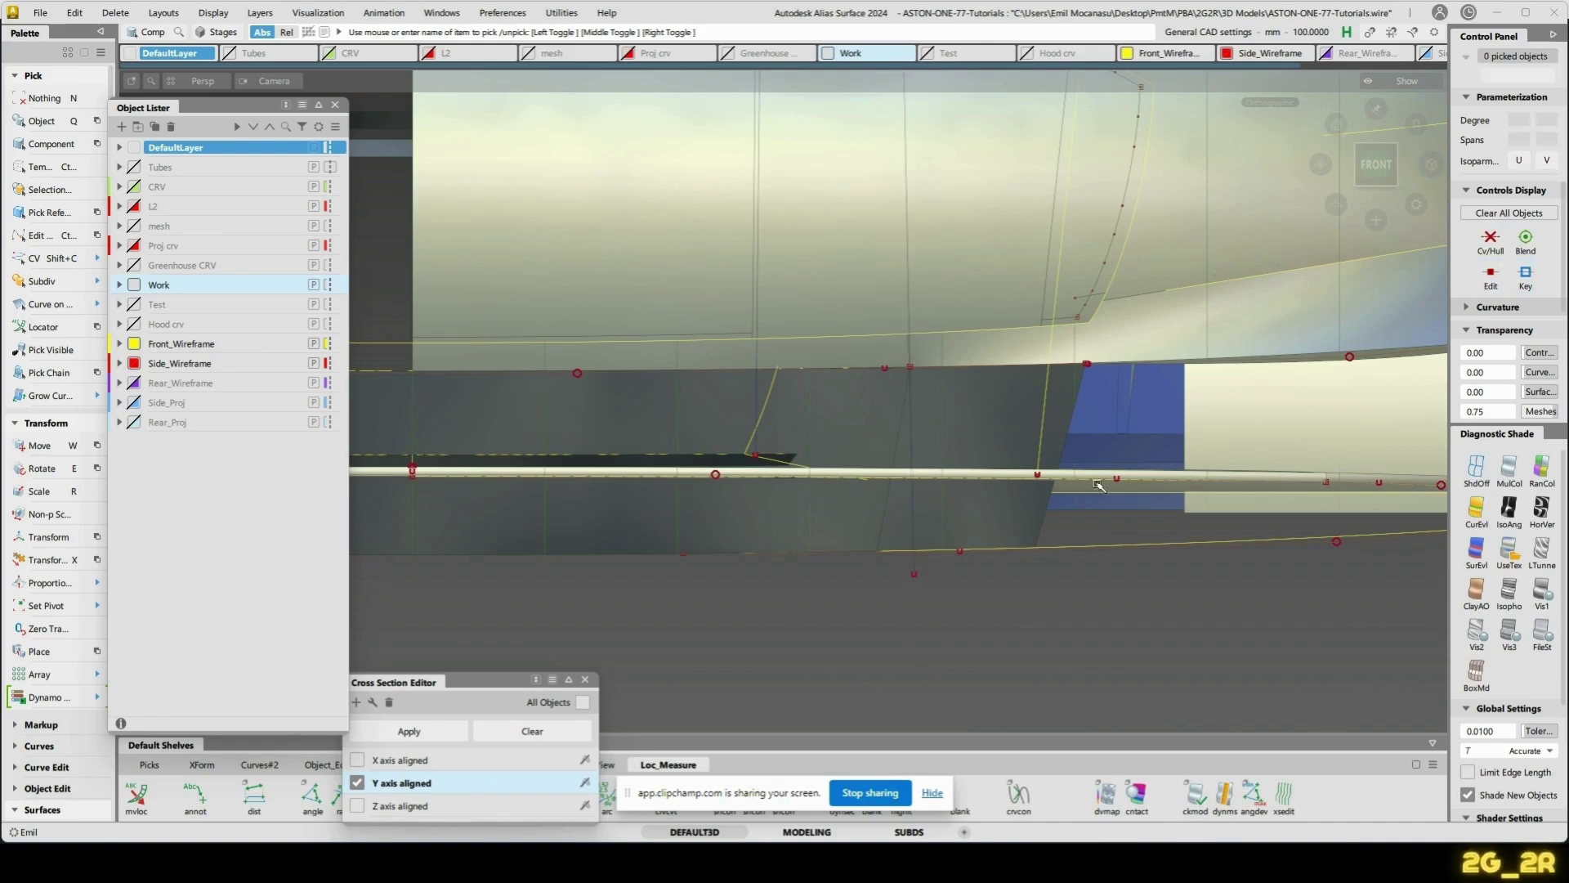
key("ctrl+h")
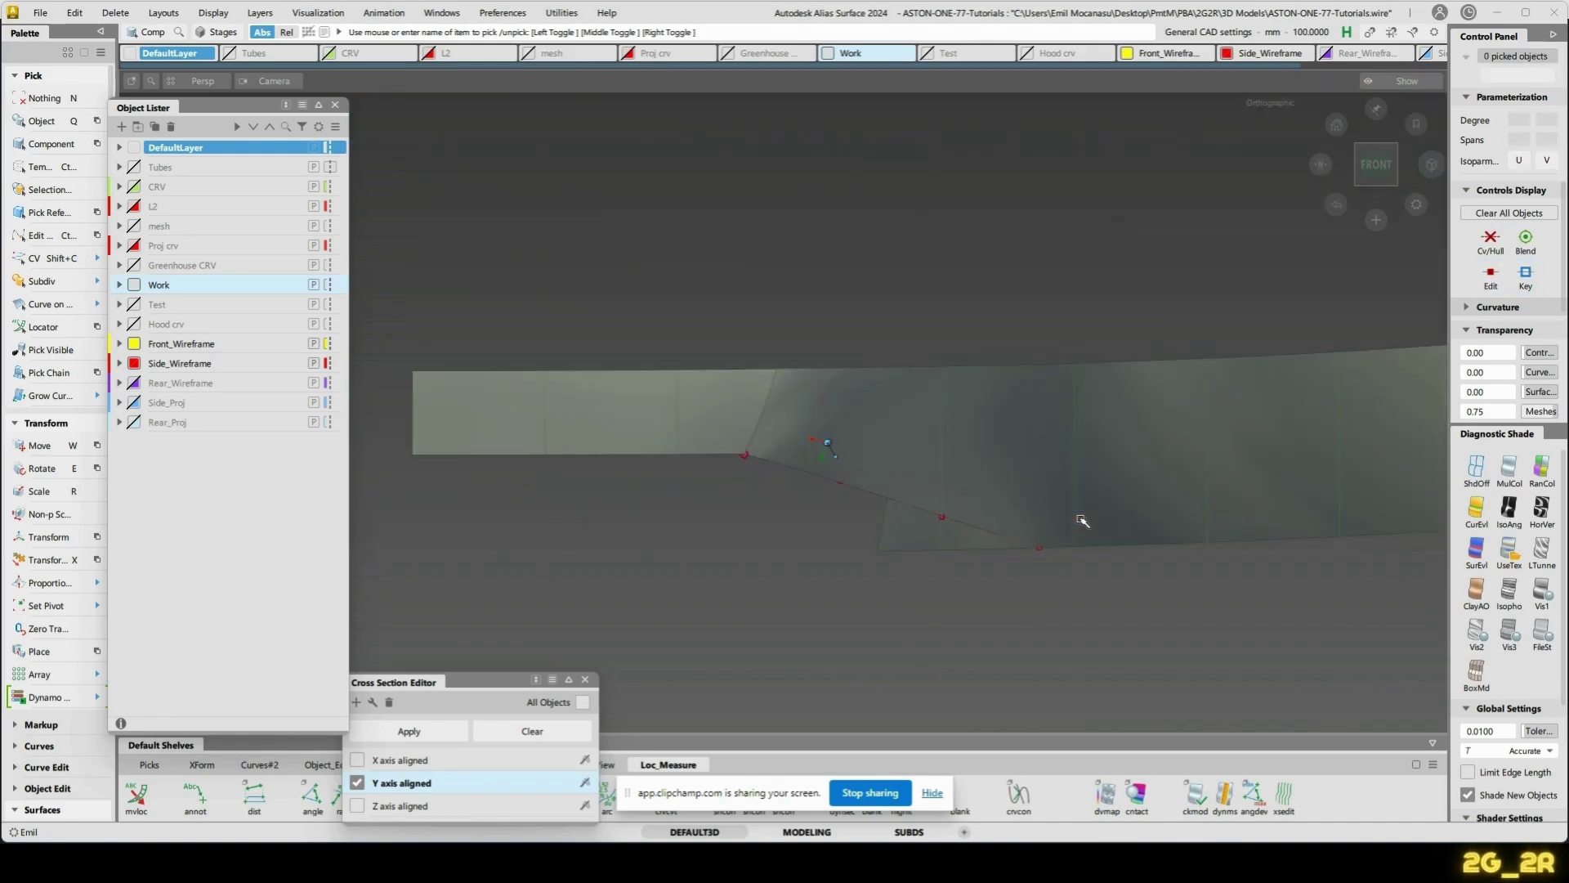
- Reopen the outer skin strip for editing and shorten its upper and lower boundaries toward the rail transition's outer edge
middle_click_drag(1143, 464, 969, 440, "alt+shift")
key("ctrl+q")
left_click(1011, 444)
left_click(733, 344)
left_click_drag(736, 346, 906, 357)
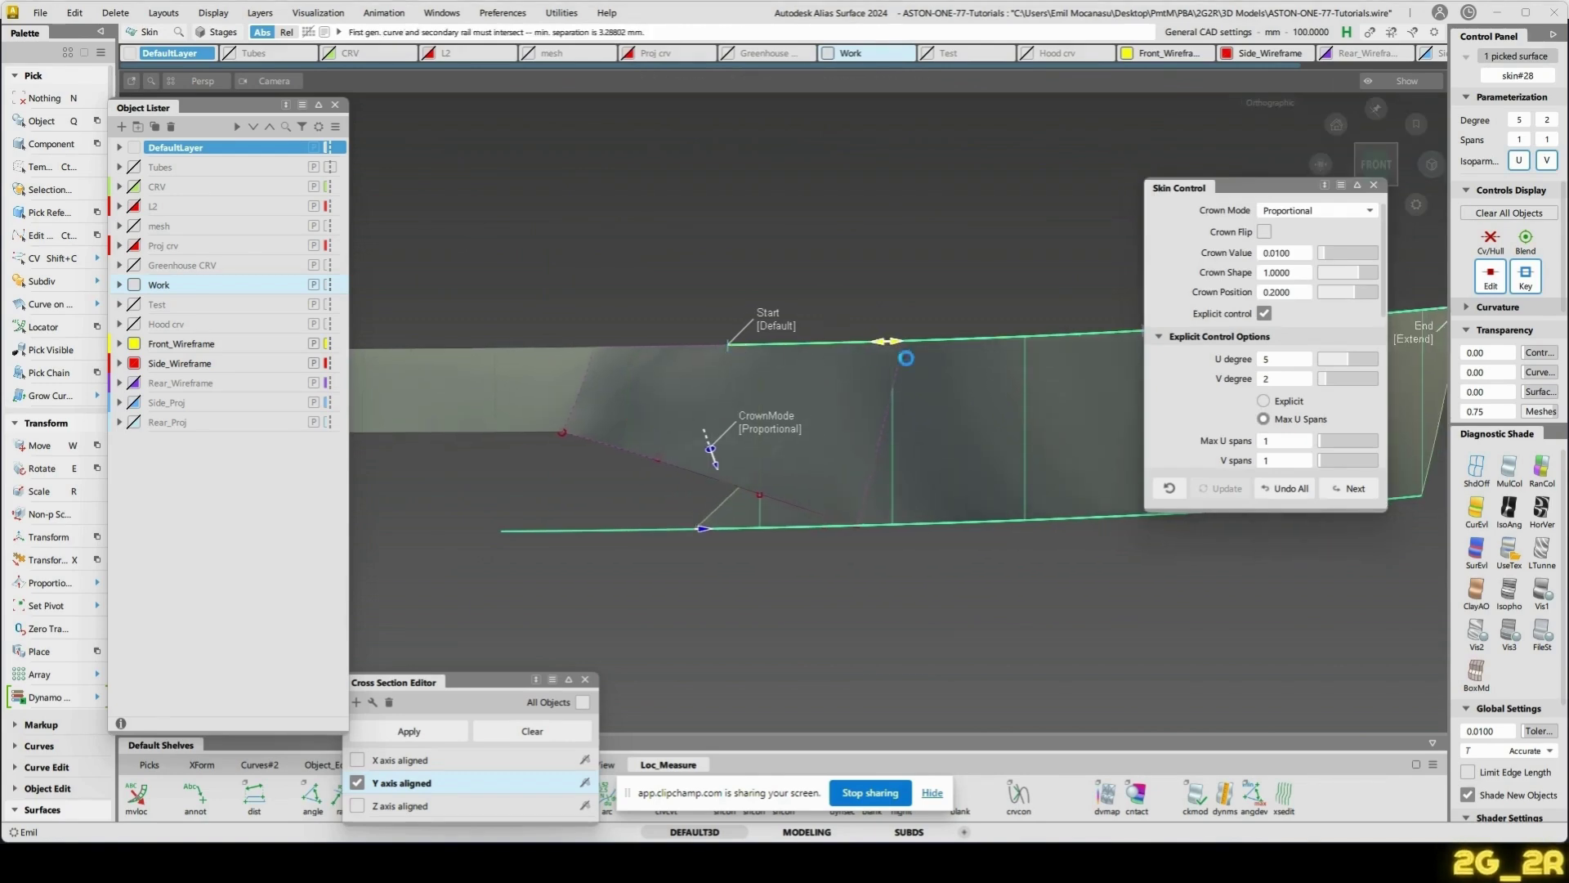
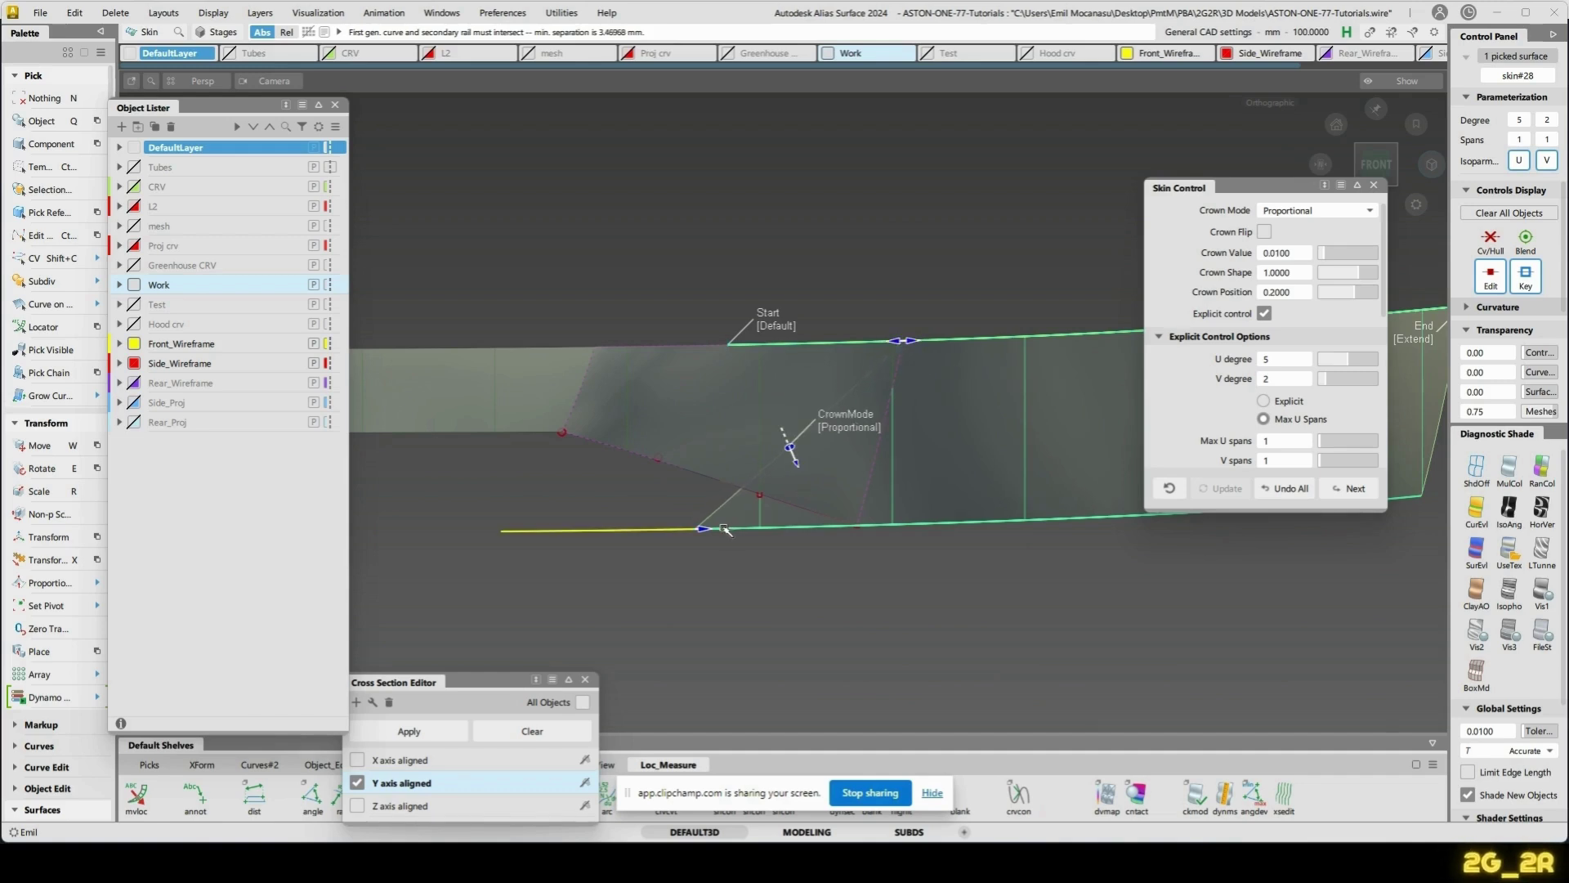
left_click_drag(748, 528, 859, 530)
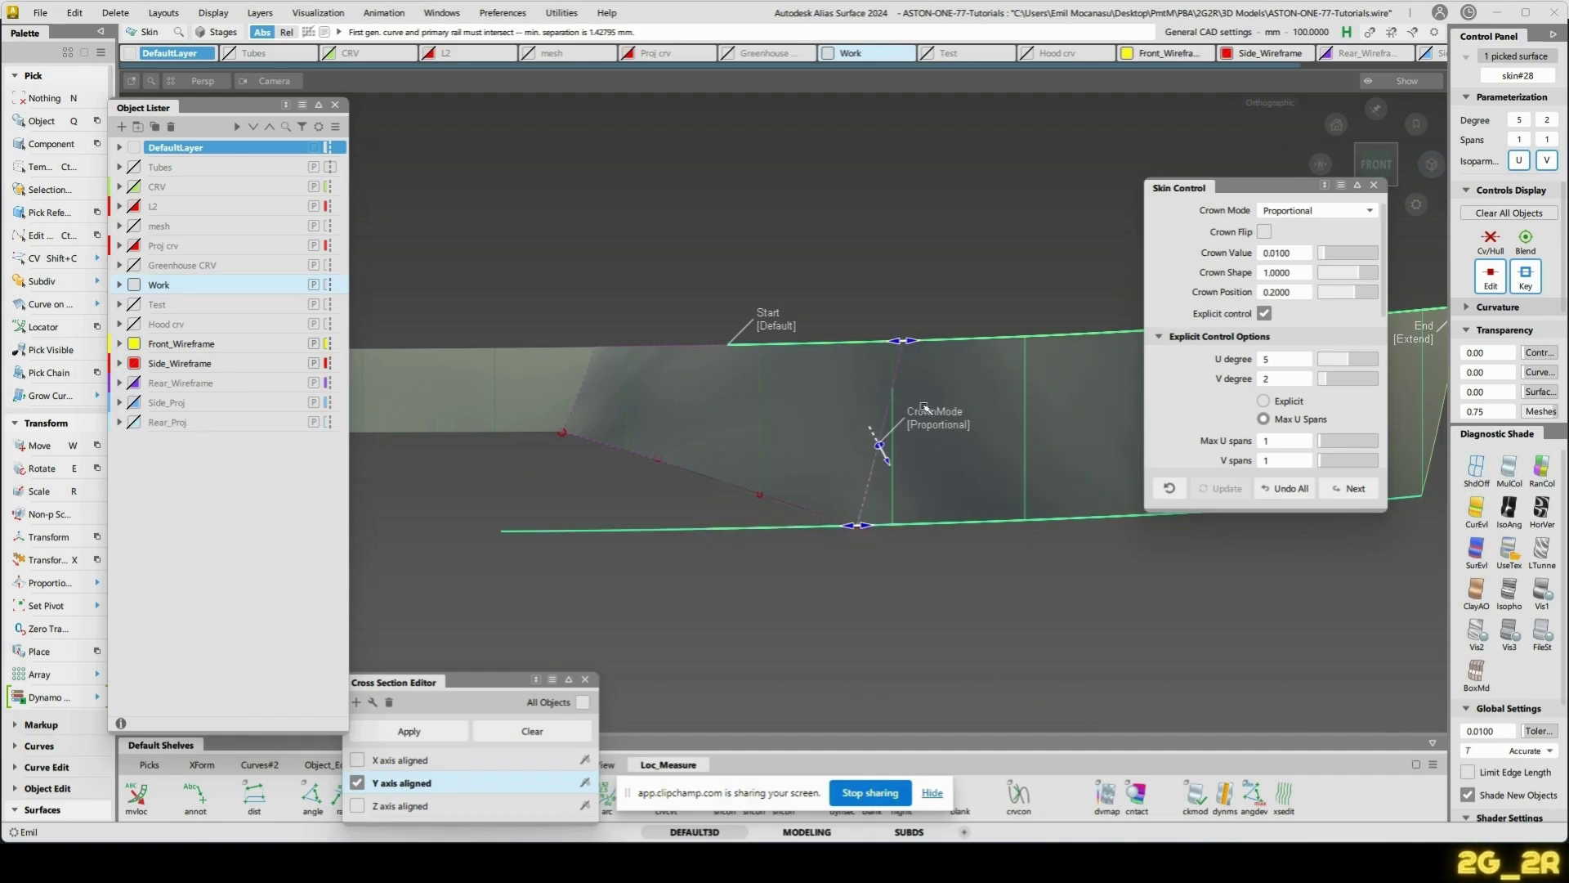
- Extend the skin strip's upper boundary to the curve's start and its lower boundary inward past the diagonal curve's end
left_click_drag(910, 345, 968, 345)
right_click_drag(993, 380, 1018, 357, "alt+shift")
middle_click_drag(1018, 356, 742, 331, "alt+shift")
left_click_drag(869, 246, 607, 251)
middle_click_drag(629, 341, 892, 331, "alt+shift")
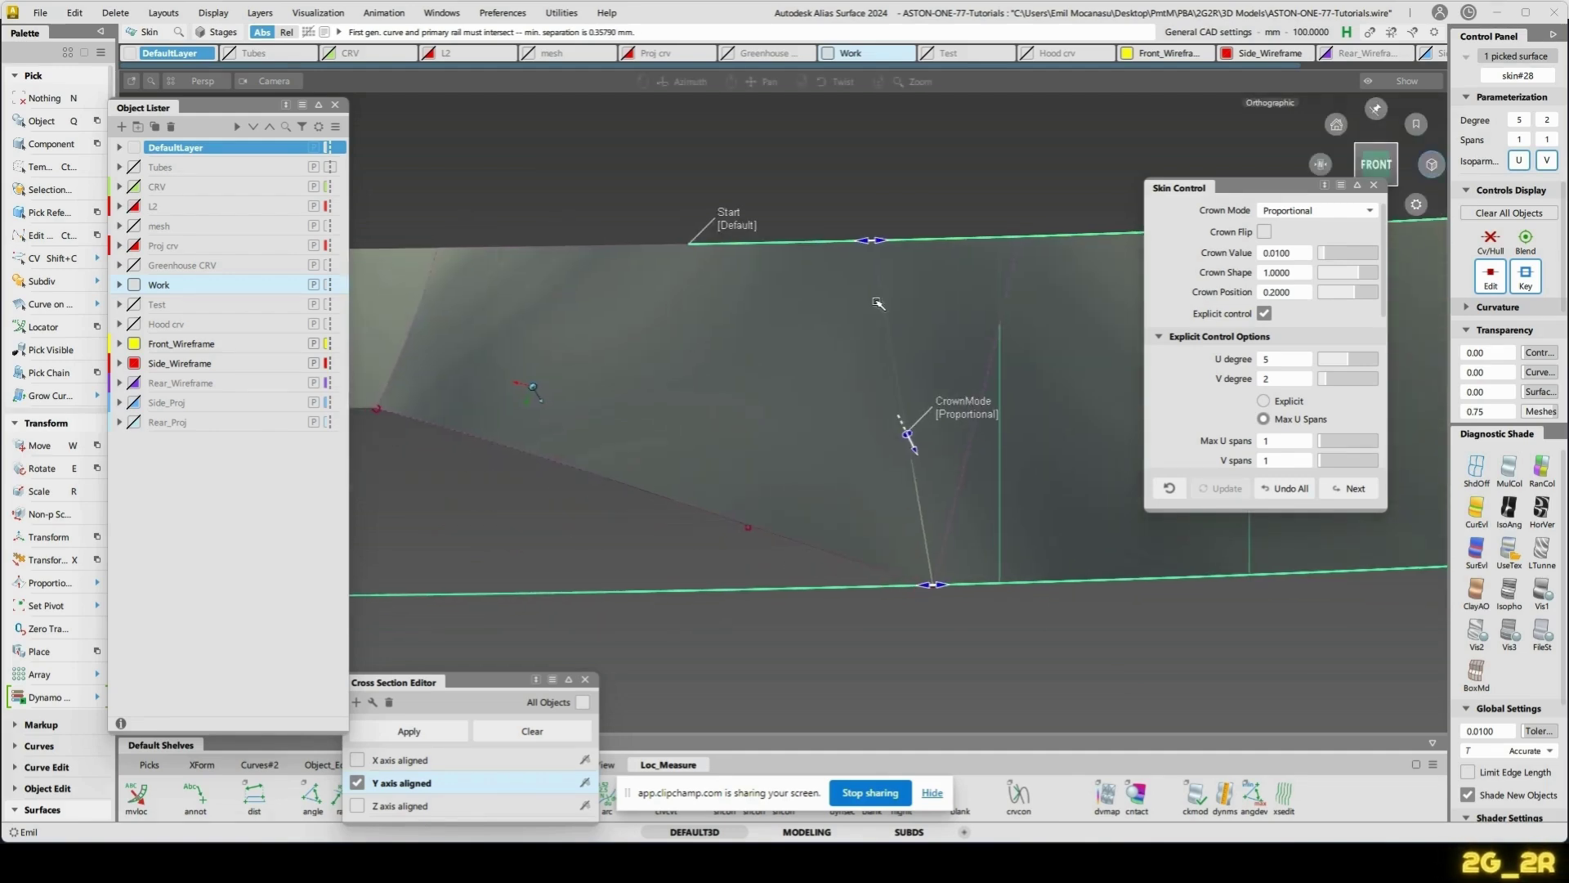
left_click_drag(878, 243, 691, 245)
right_click_drag(963, 437, 915, 437, "alt+shift")
middle_click_drag(916, 437, 1088, 399, "alt+shift")
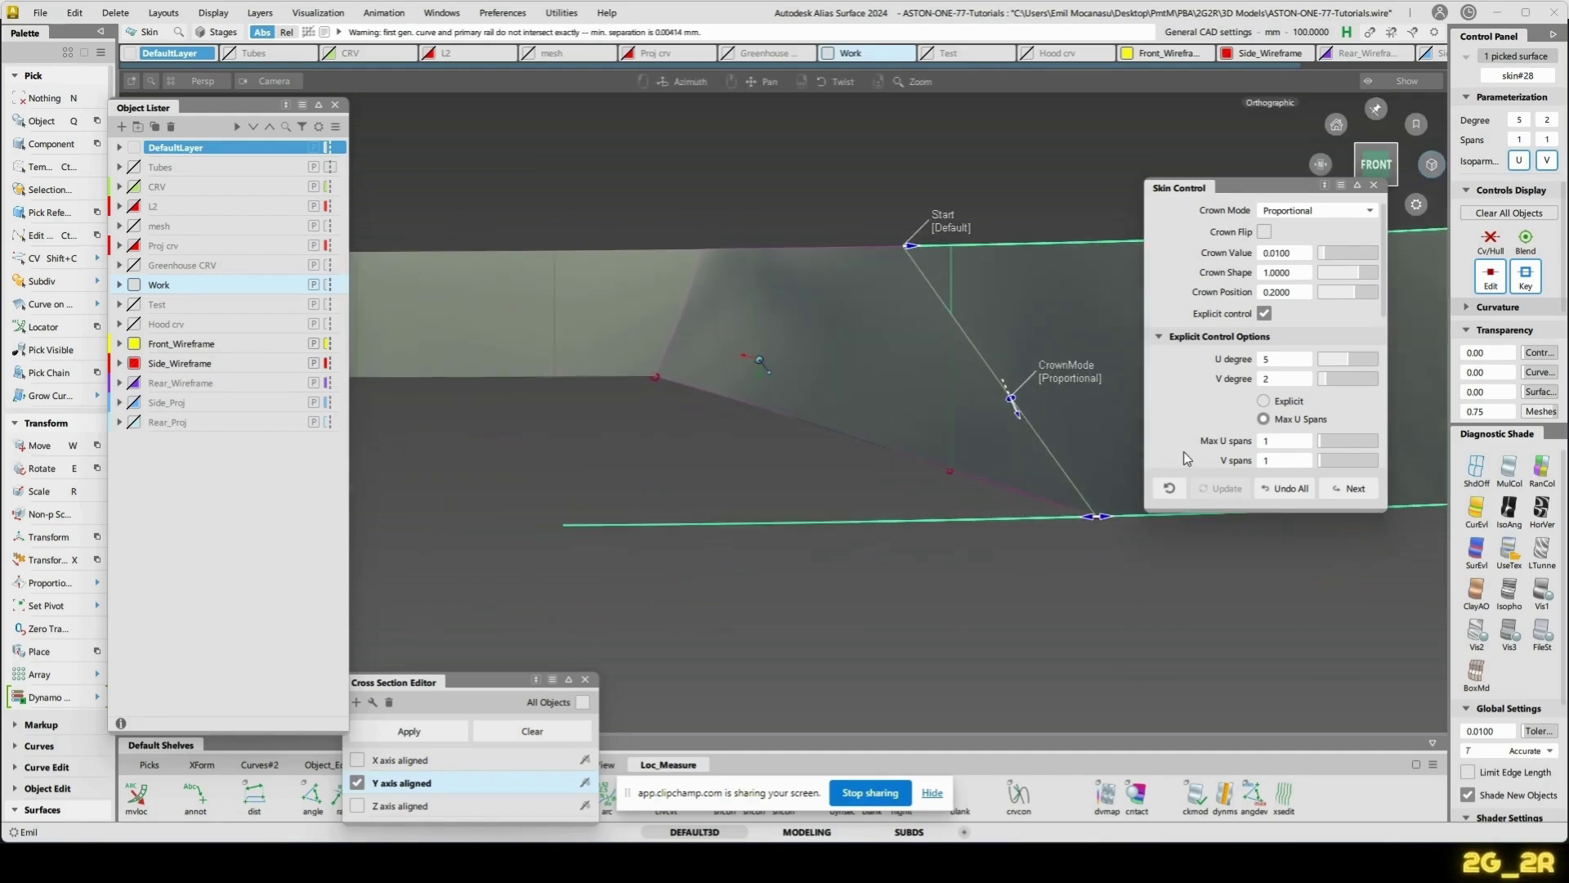
left_click_drag(1093, 515, 865, 542)
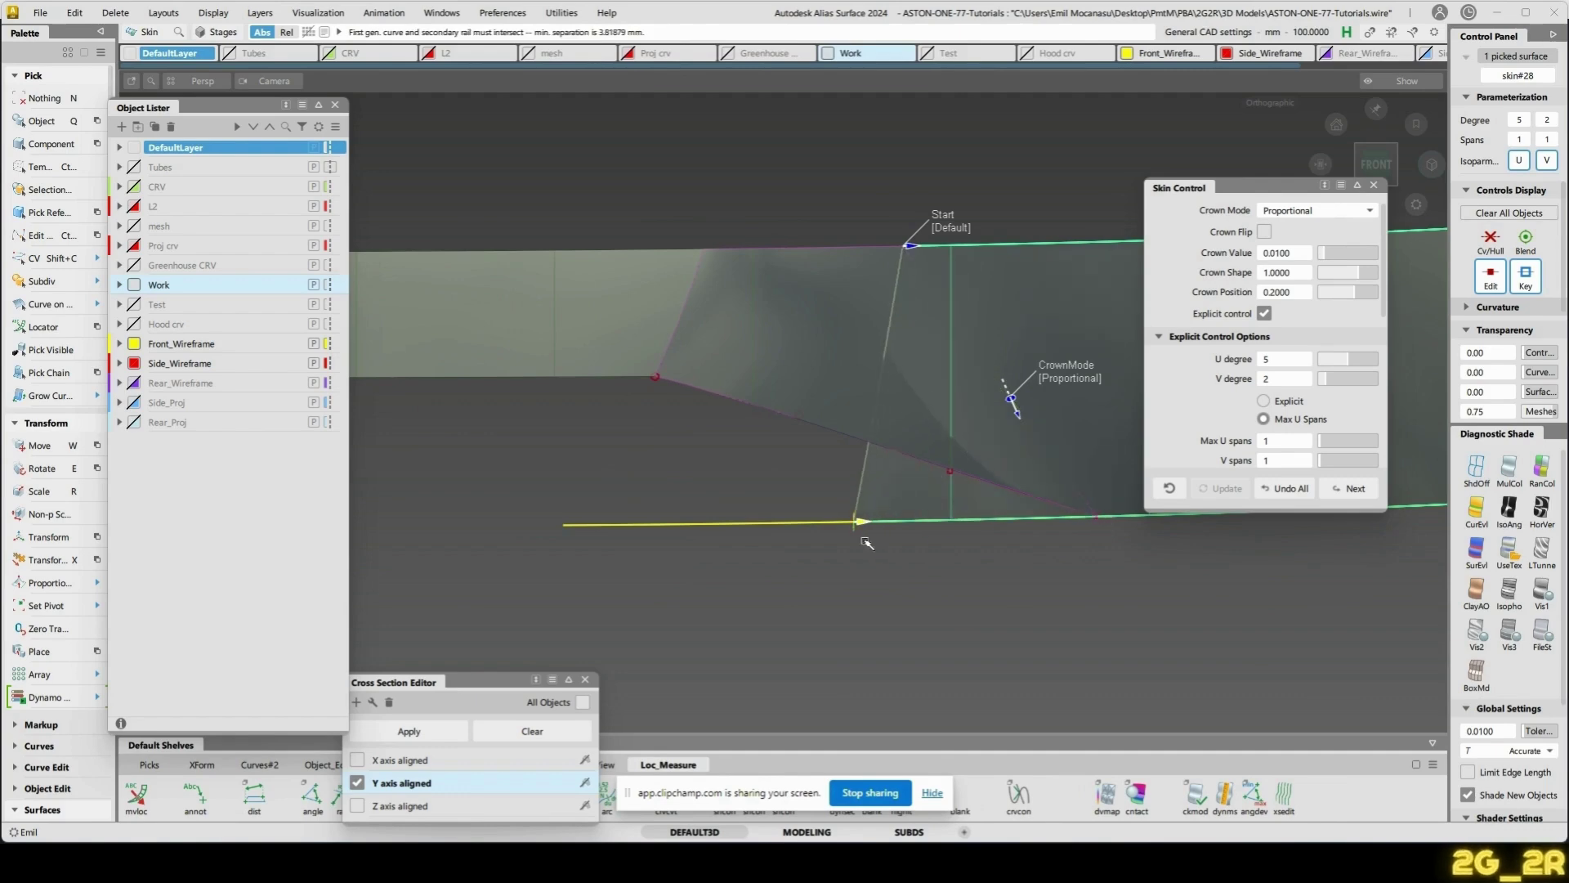
middle_click_drag(956, 454, 740, 452, "alt+shift")
left_click_drag(753, 428, 870, 423, "alt+shift")
key("n")
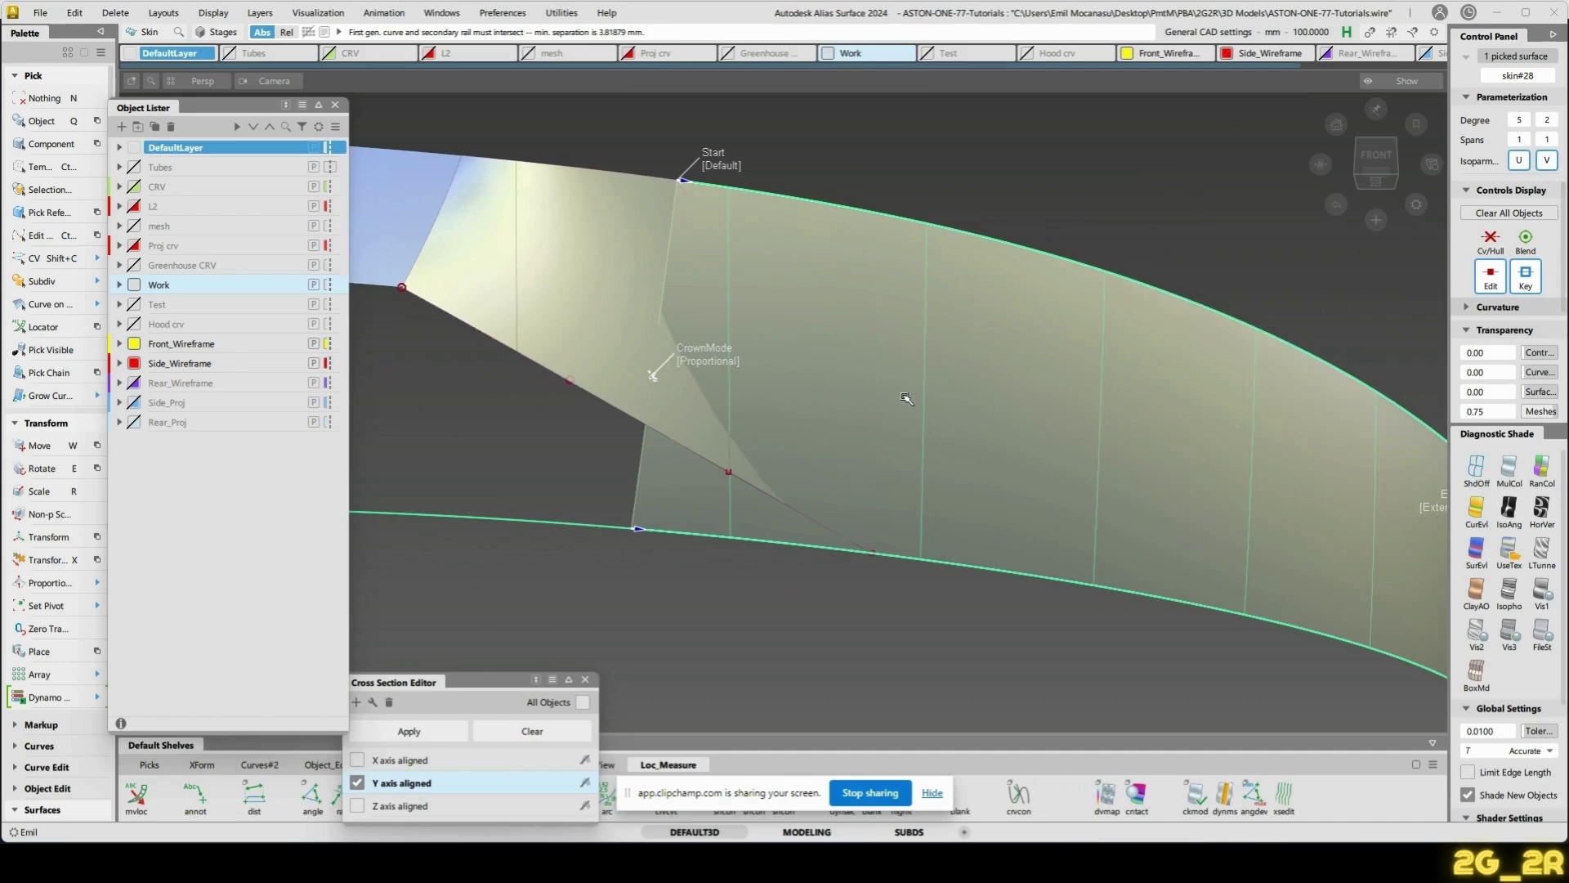
right_click_drag(806, 316, 1074, 413, "alt+shift")
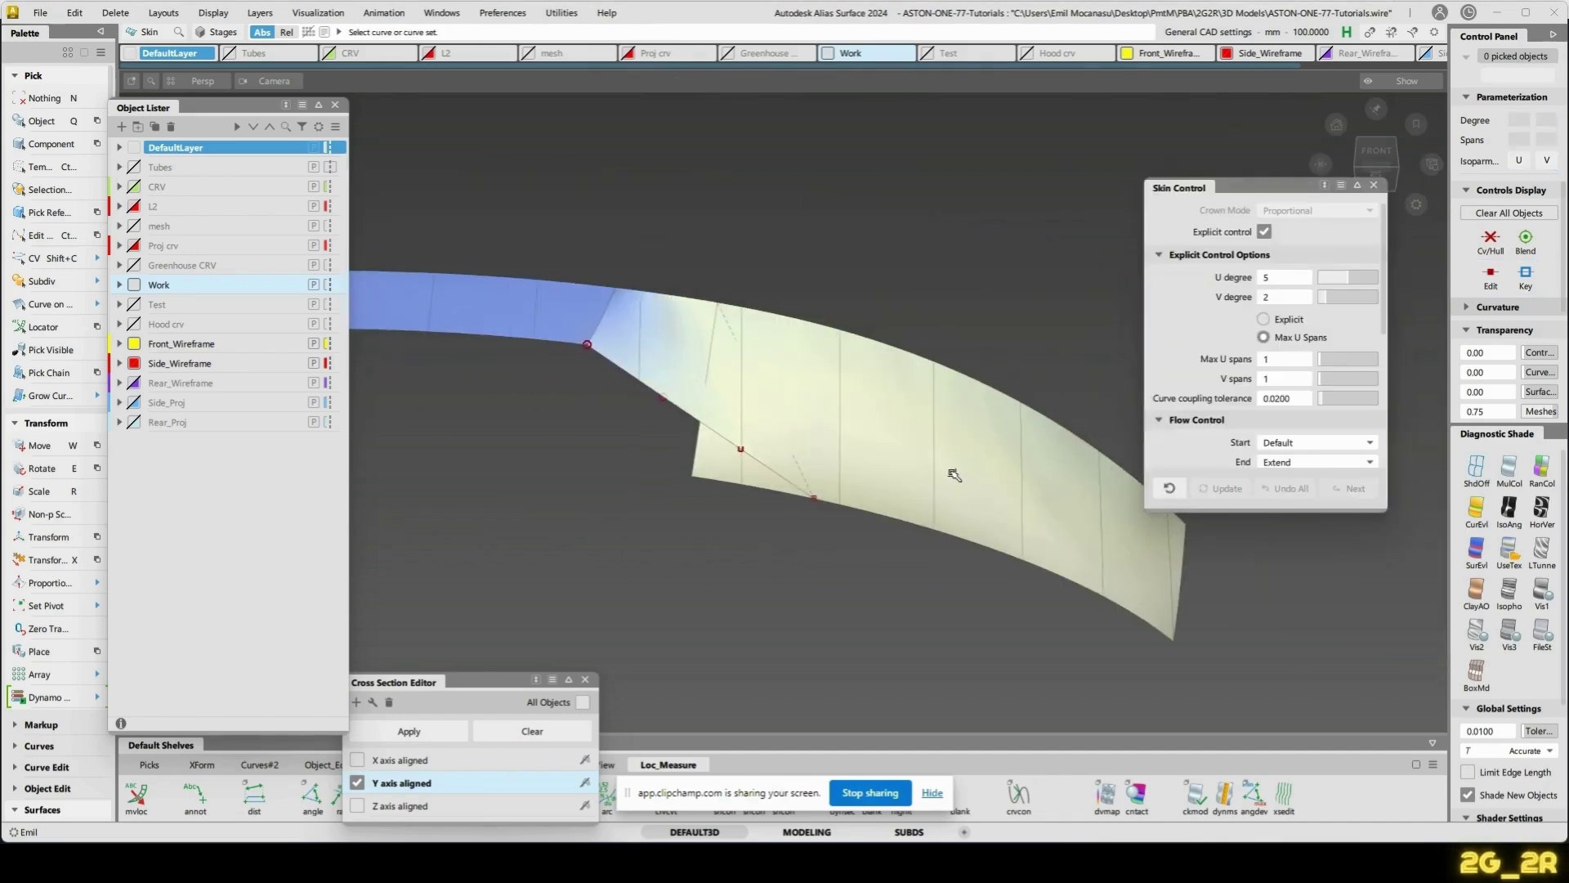
- Close the Cross Section Editor and duplicate the outer skin strip's inner end edge as a curve
mouse_move(963, 420)
left_mouse_down("alt+shift")
mouse_move(946, 556)
mouse_move(960, 434)
left_mouse_up("alt+shift")
mouse_move(863, 432)
left_mouse_down("alt+shift")
mouse_move(825, 478)
mouse_move(698, 456)
left_mouse_up("alt+shift")
left_click(585, 679)
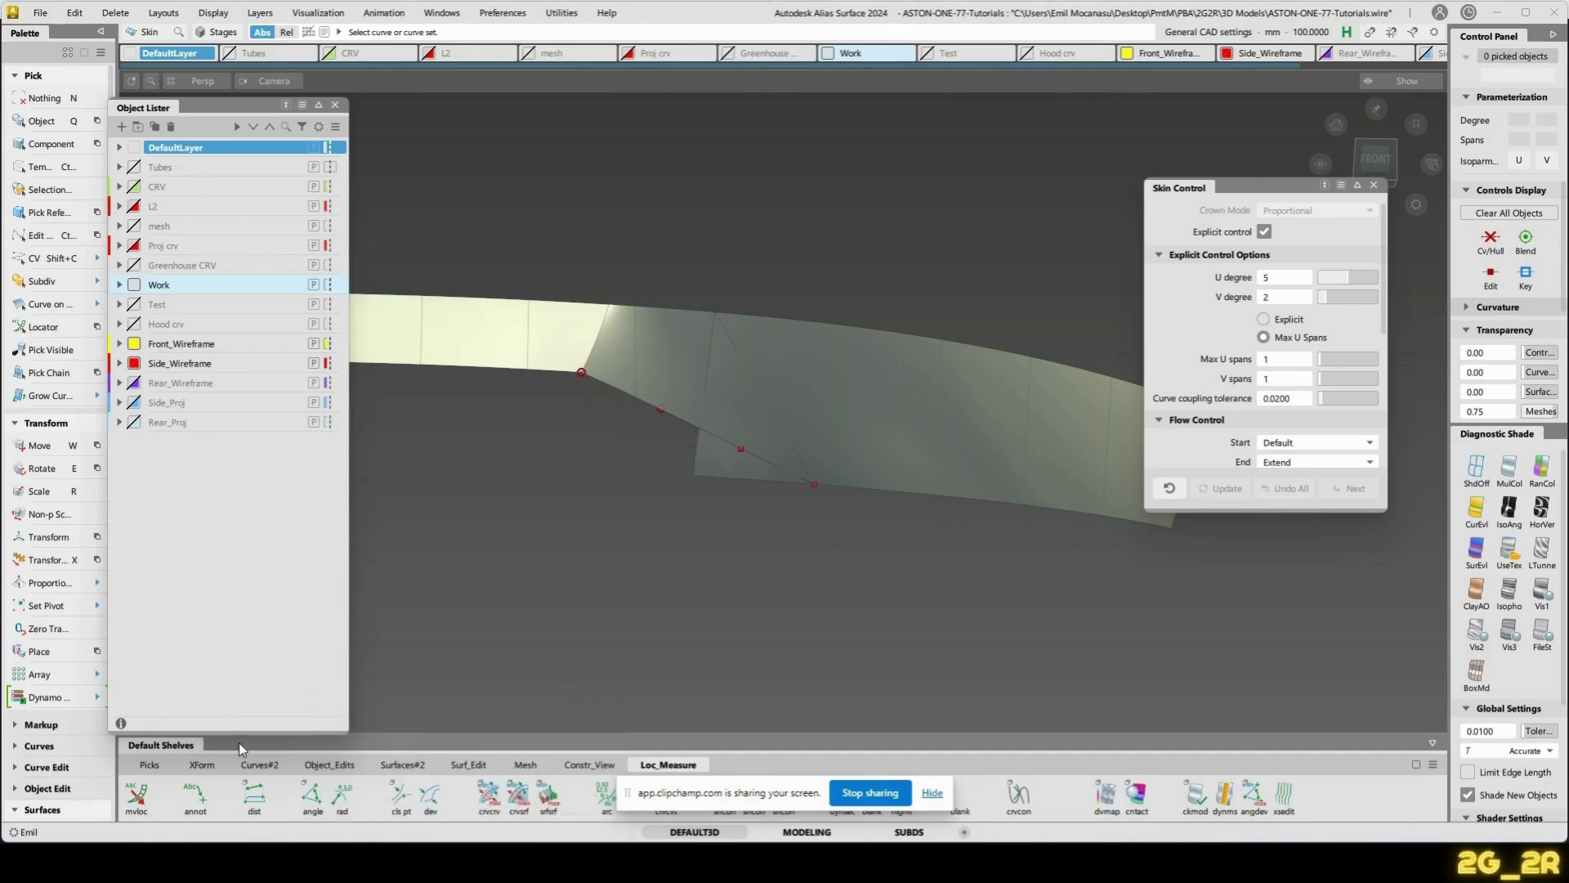
left_click(313, 767)
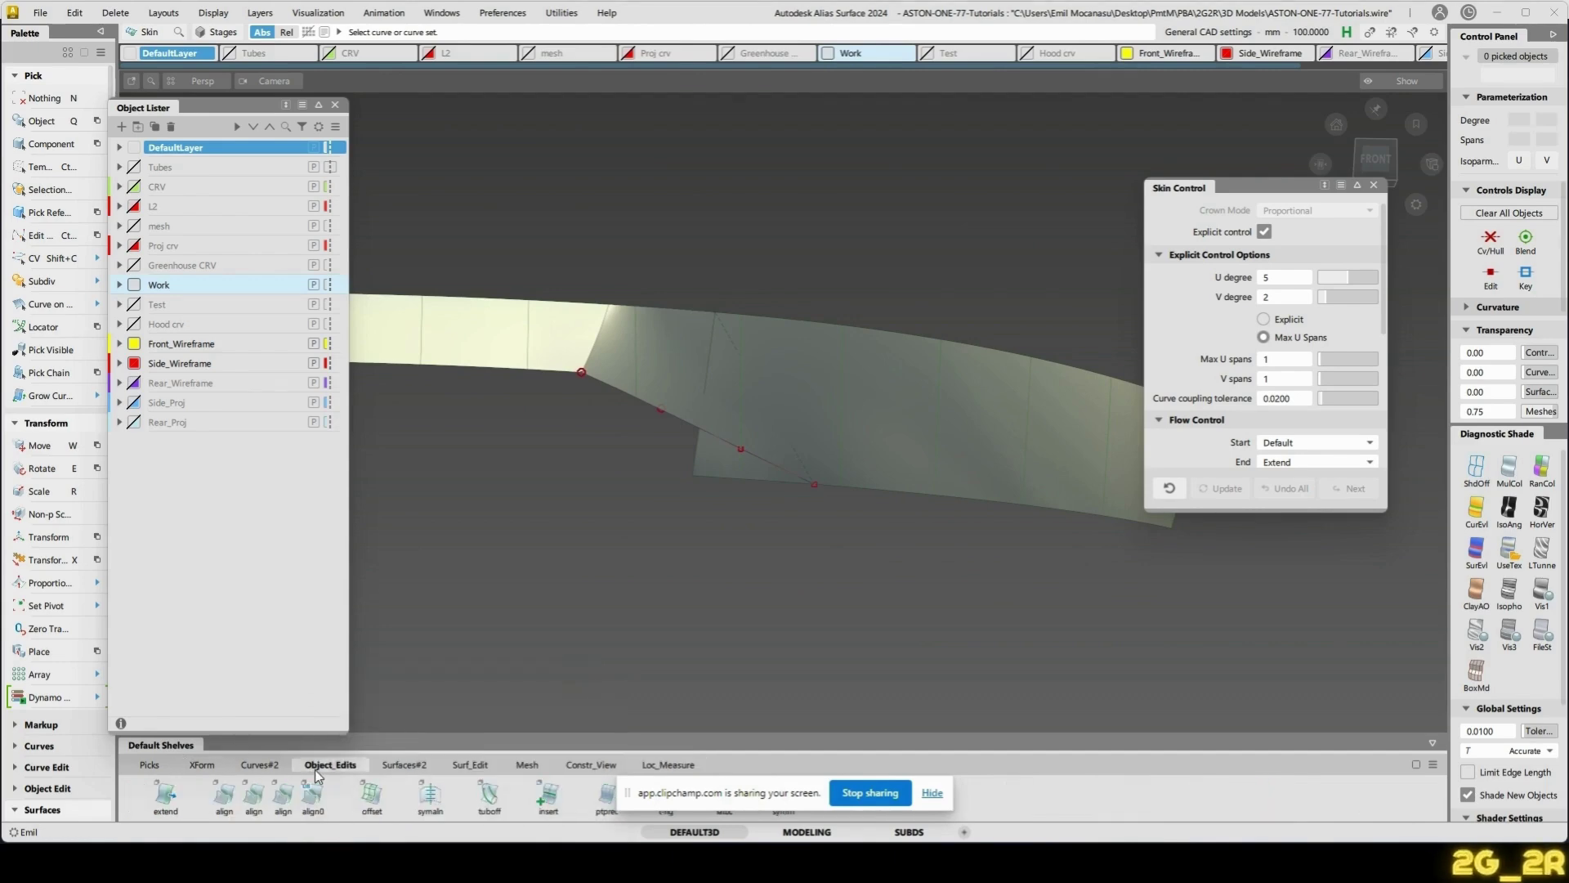
left_click(262, 764)
left_click(460, 796)
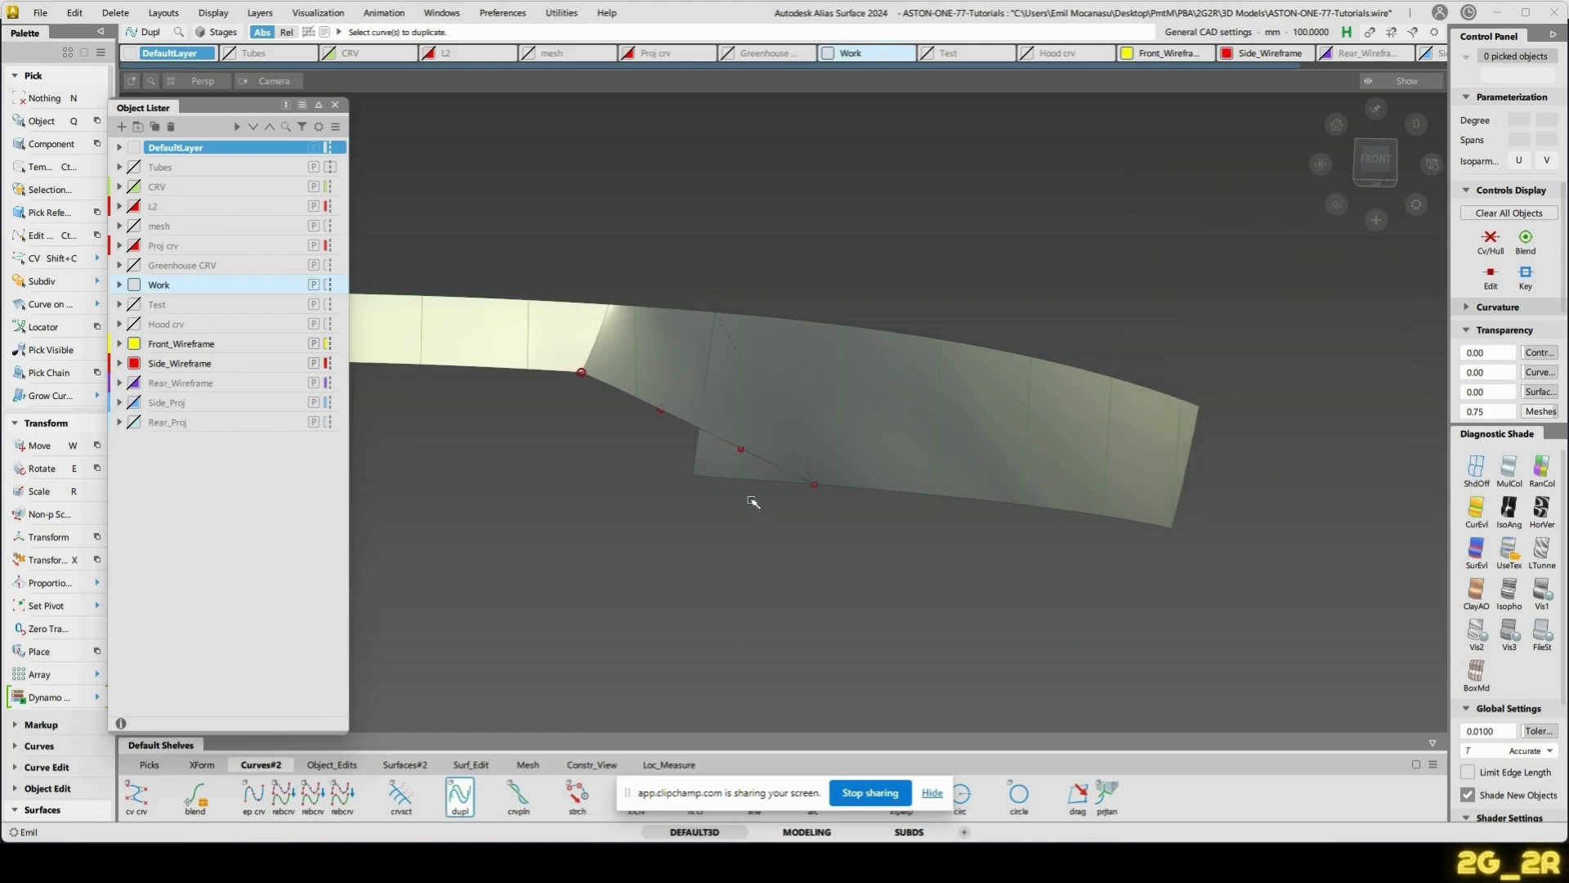
left_click(696, 454)
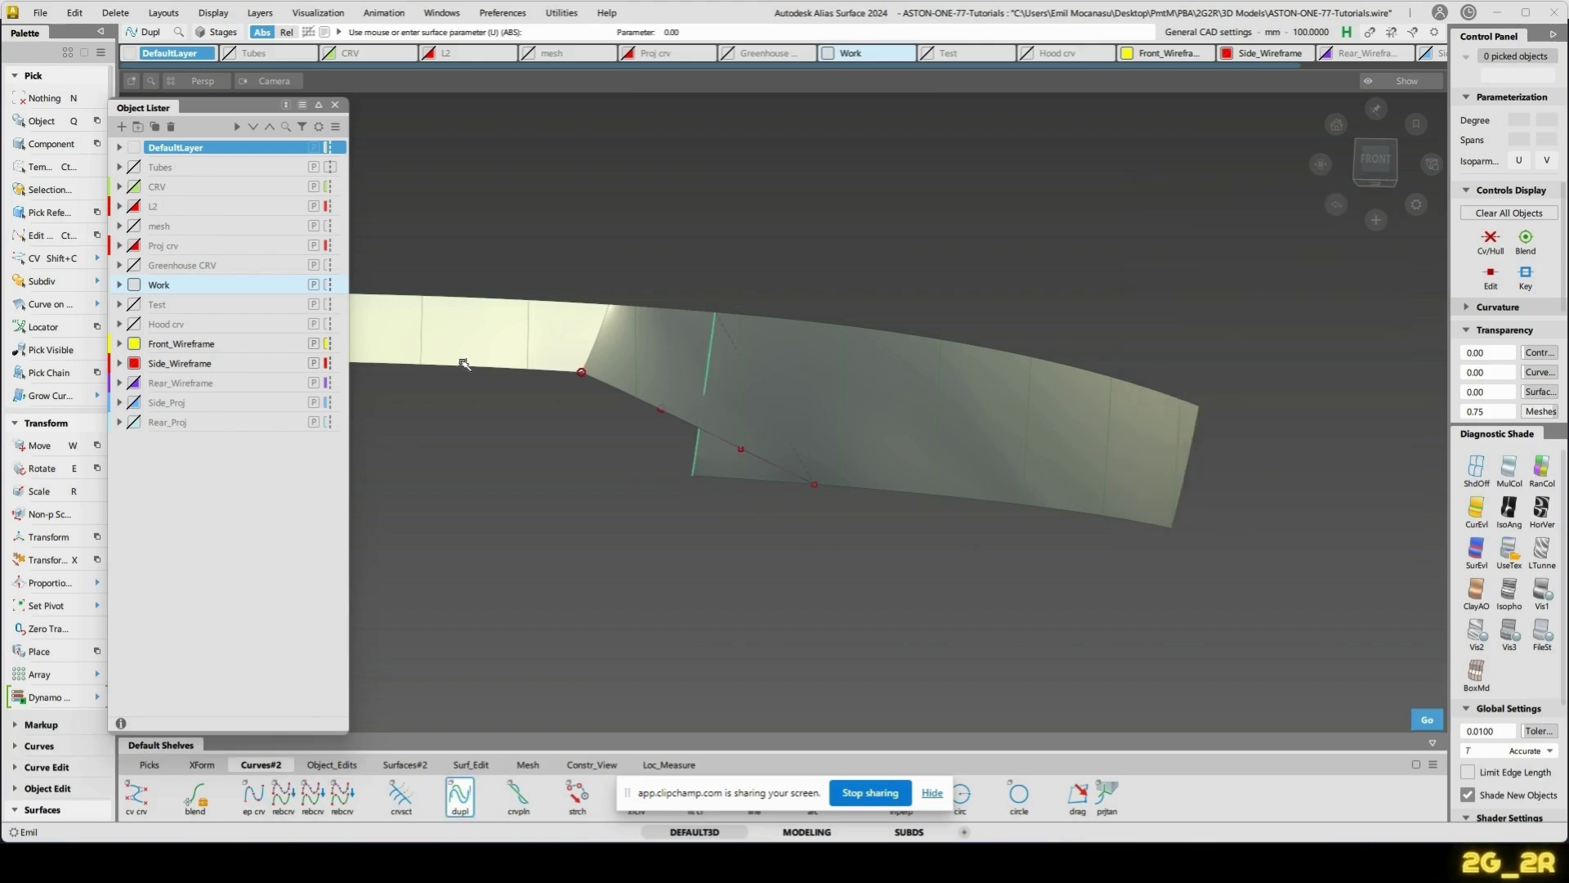
- Clear the outer skin strip and rail transition surface from view and show the surrounding bumper geometry
left_click_drag(743, 465, 936, 436, "ctrl+shift")
left_click(936, 437)
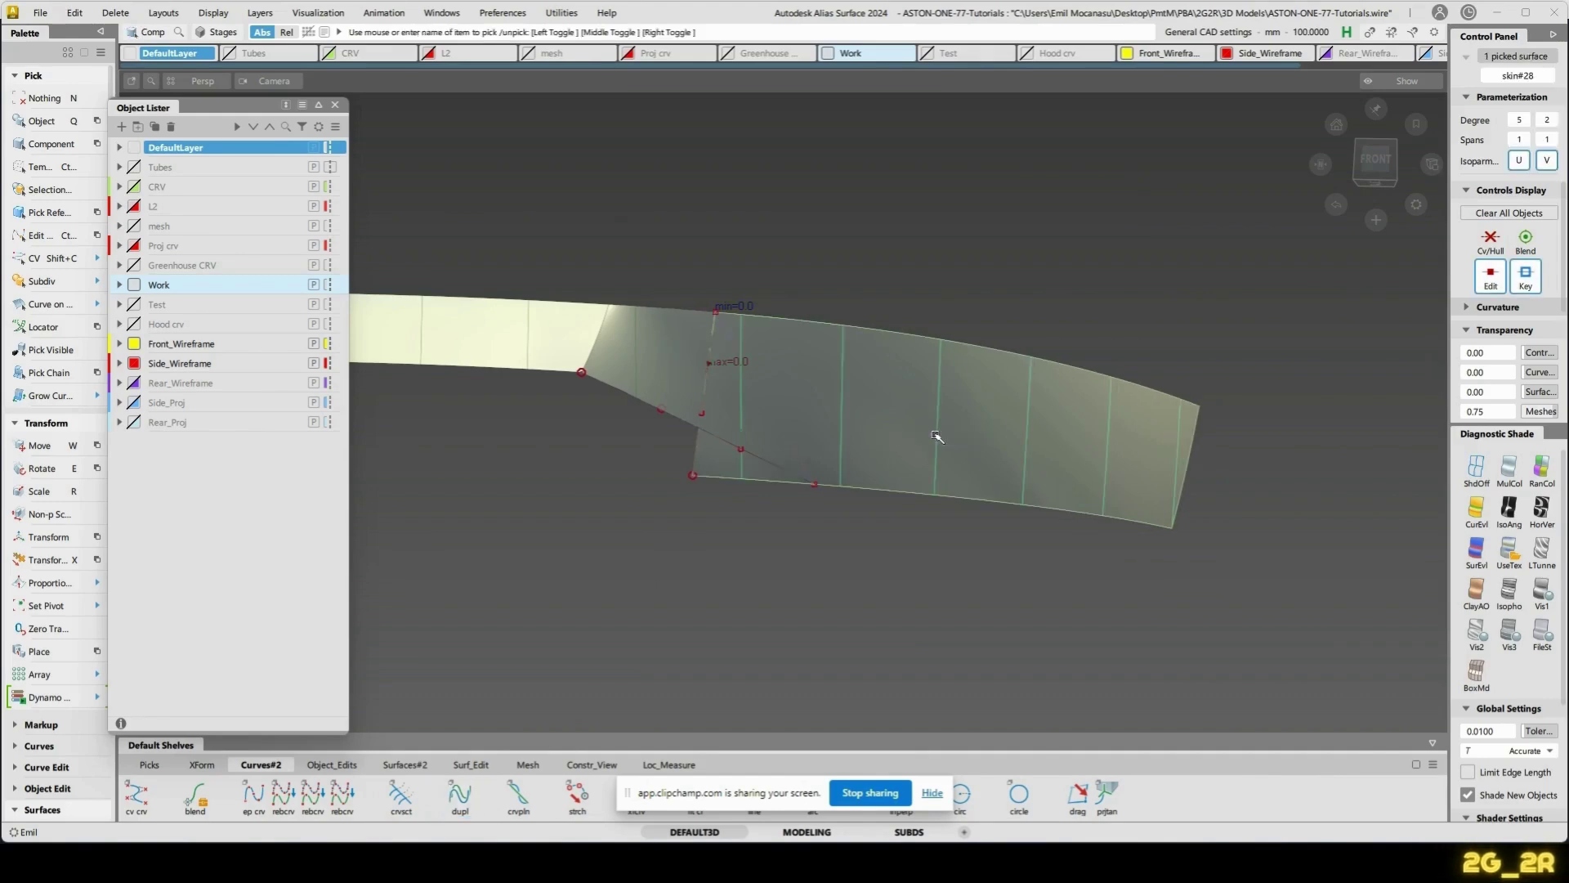
left_click(668, 362)
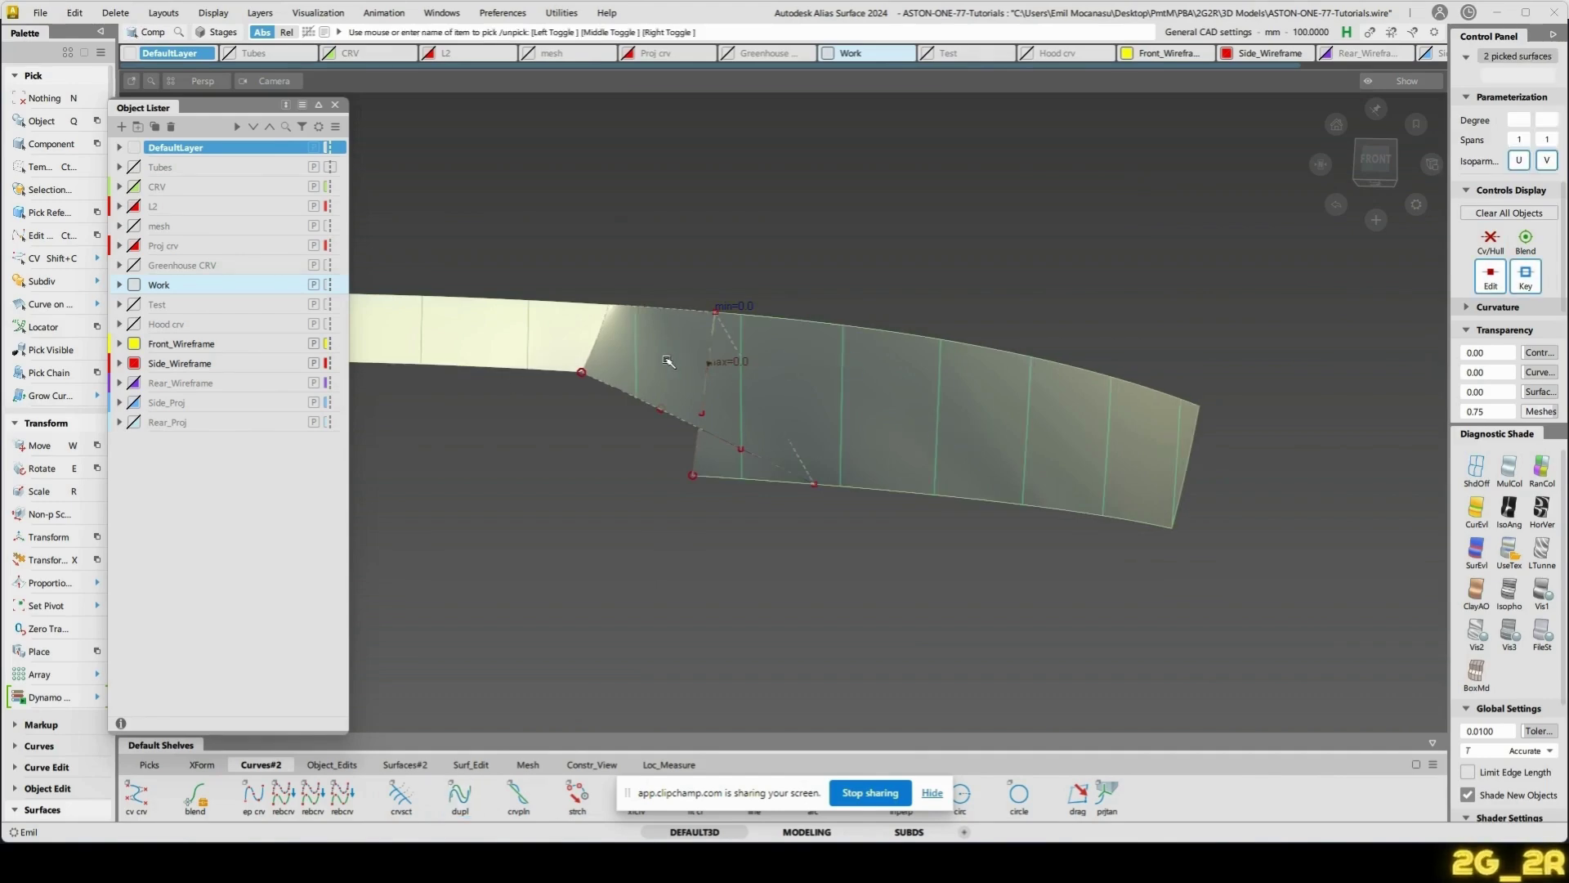
key("Delete")
key("h")
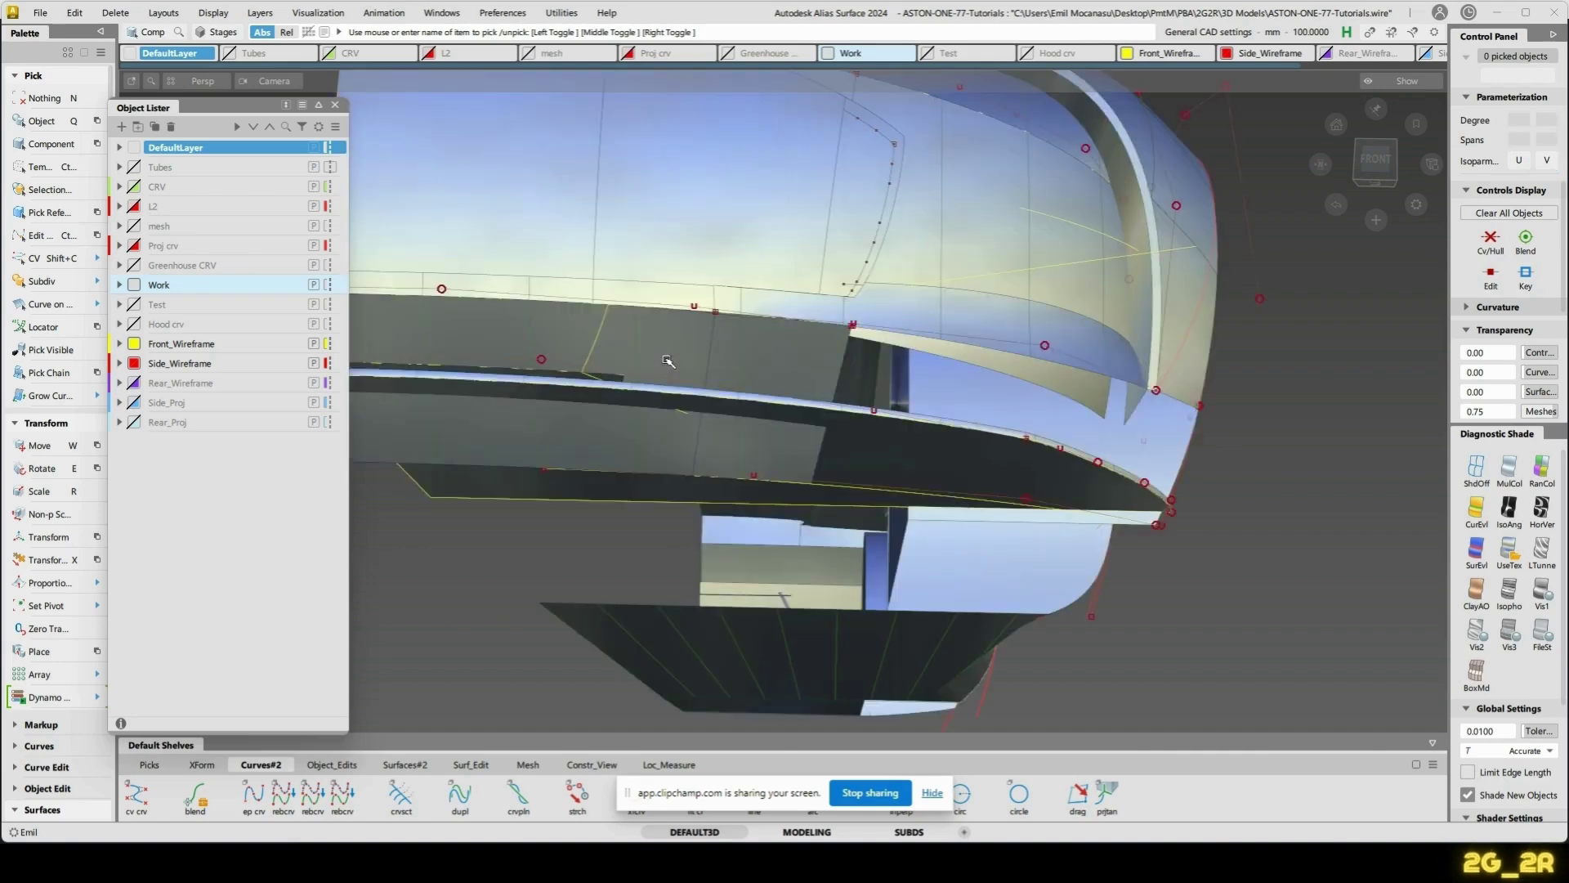
- Isolate the lower boundary curve together with the diagonal curve, the end-edge curve and the two end strips
left_click_drag(1228, 520, 1136, 425, "alt+shift")
left_click(1246, 462)
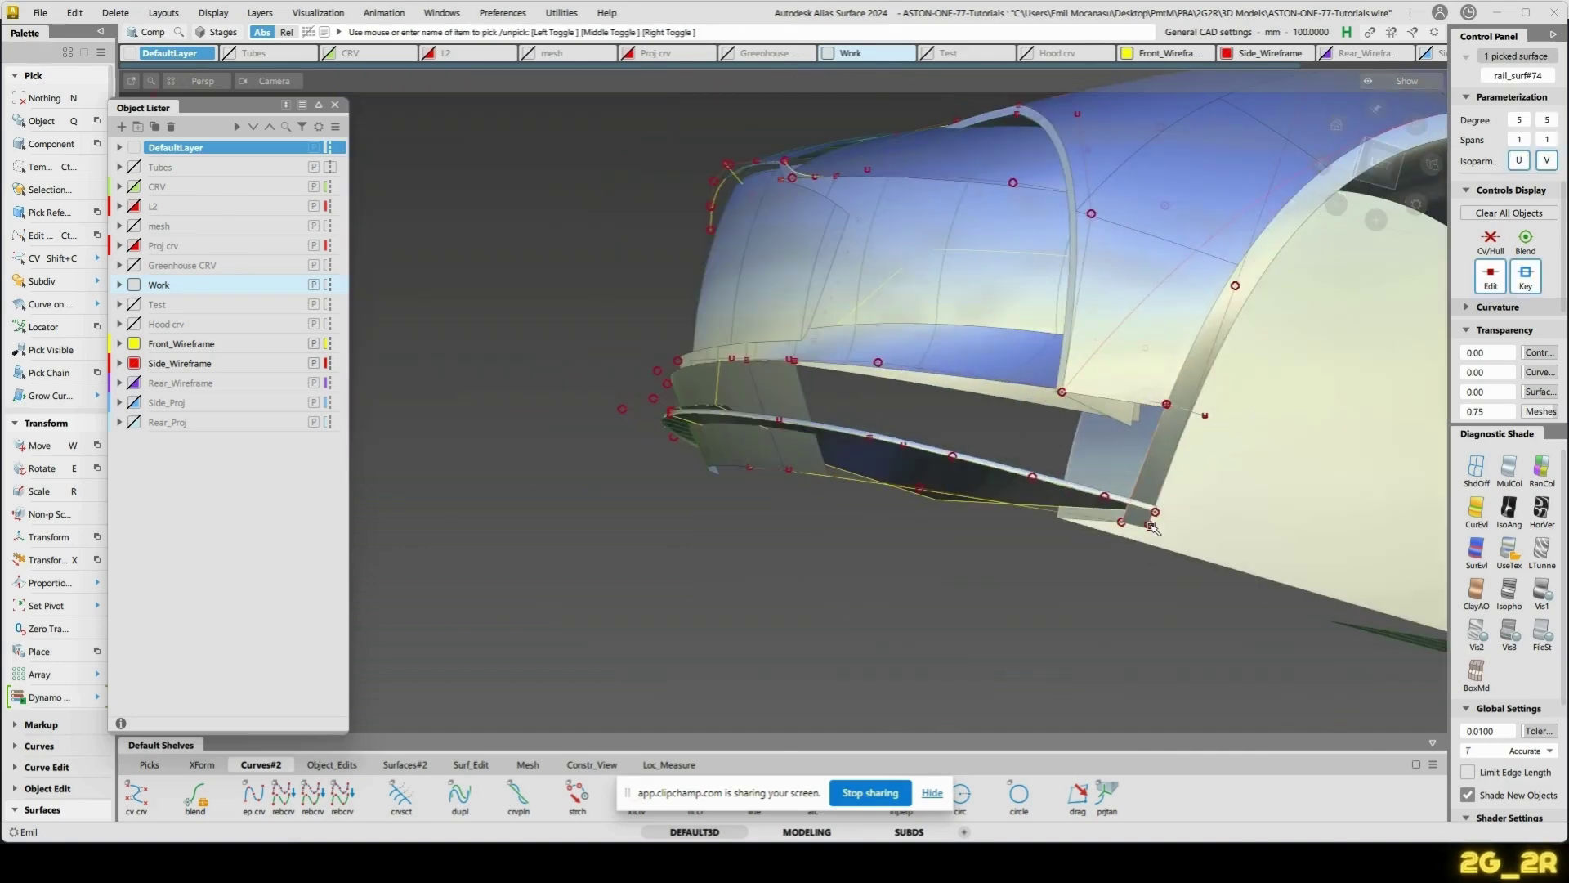
left_click_drag(890, 635, 866, 605, "alt+shift")
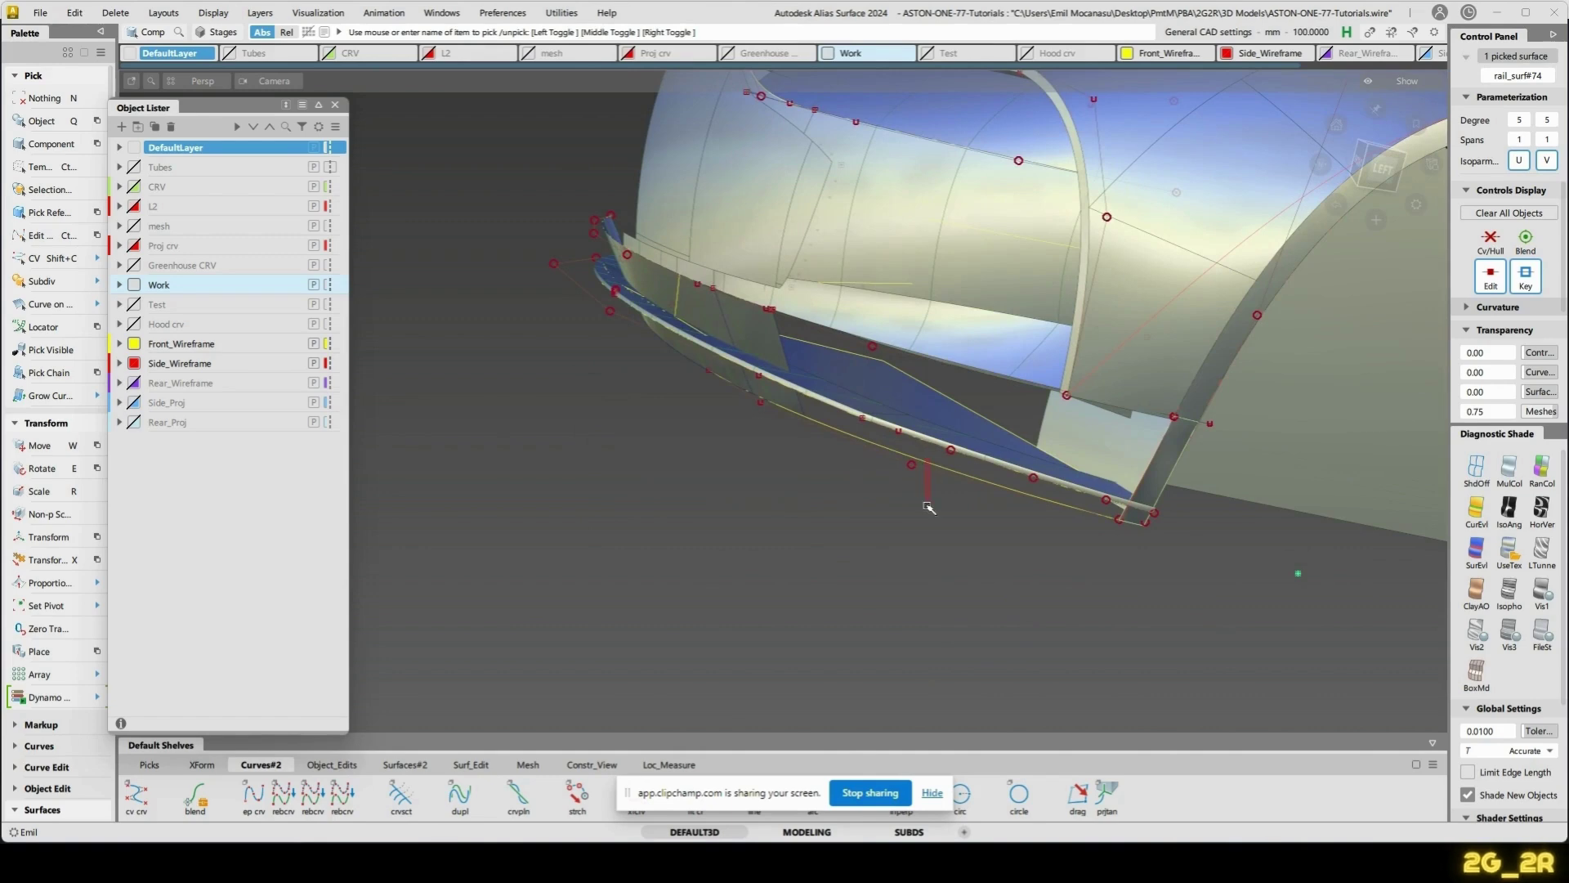
left_click_drag(929, 507, 958, 409)
key("ctrl+h")
key("ctrl+shift+h")
- Shorten the lower boundary curve's inner end to the lower end of the duplicated end-edge curve
middle_click_drag(684, 366, 670, 462, "ctrl+shift")
left_click(601, 474)
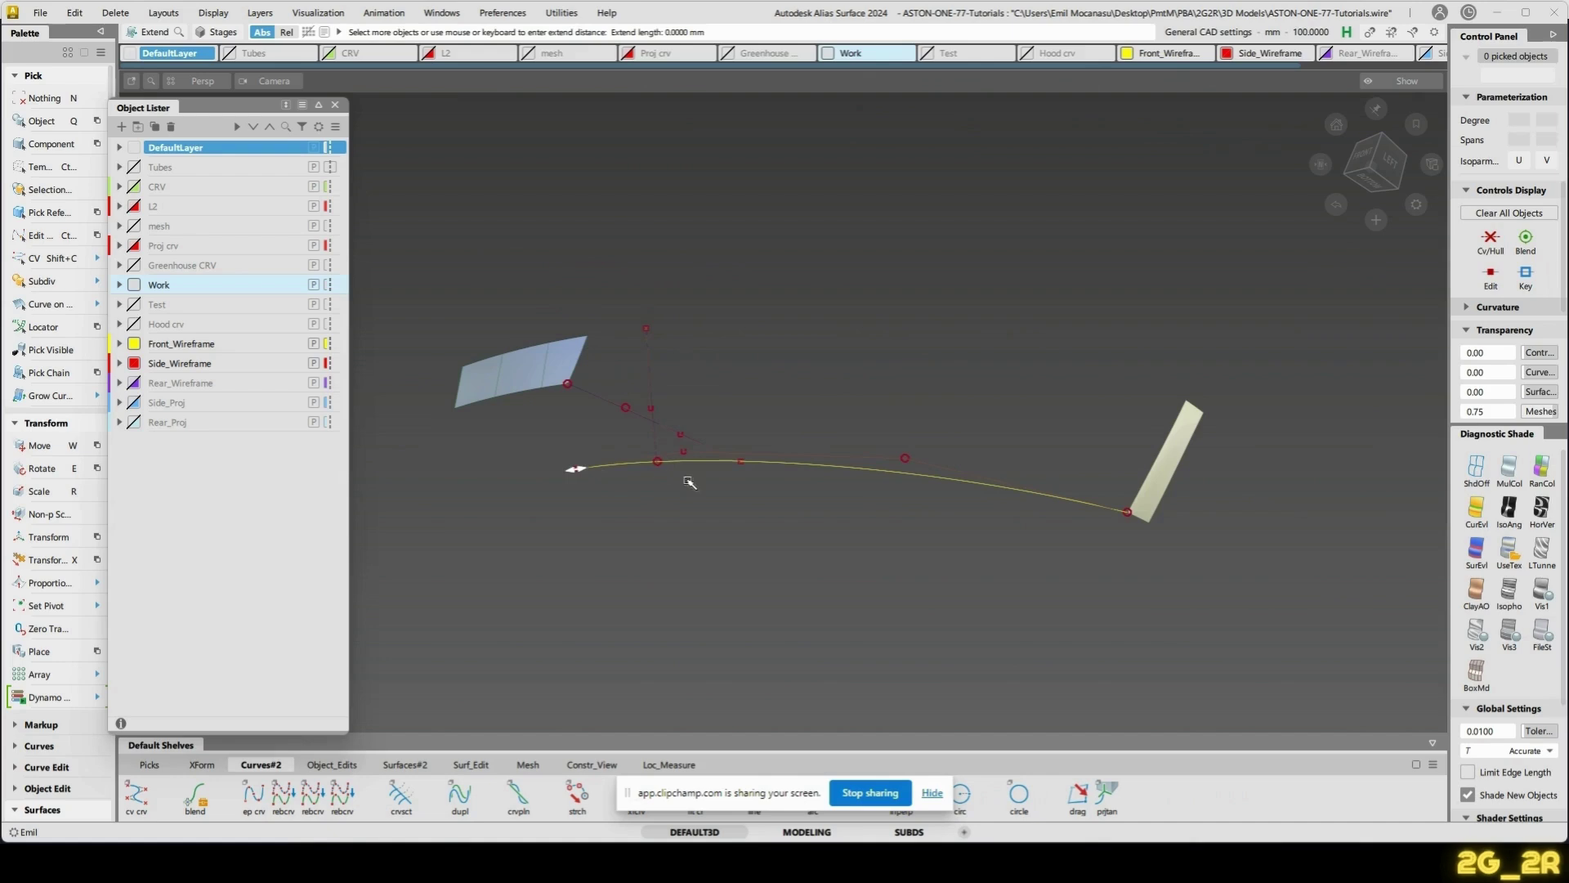
left_click_drag(575, 466, 657, 472)
left_click(868, 306)
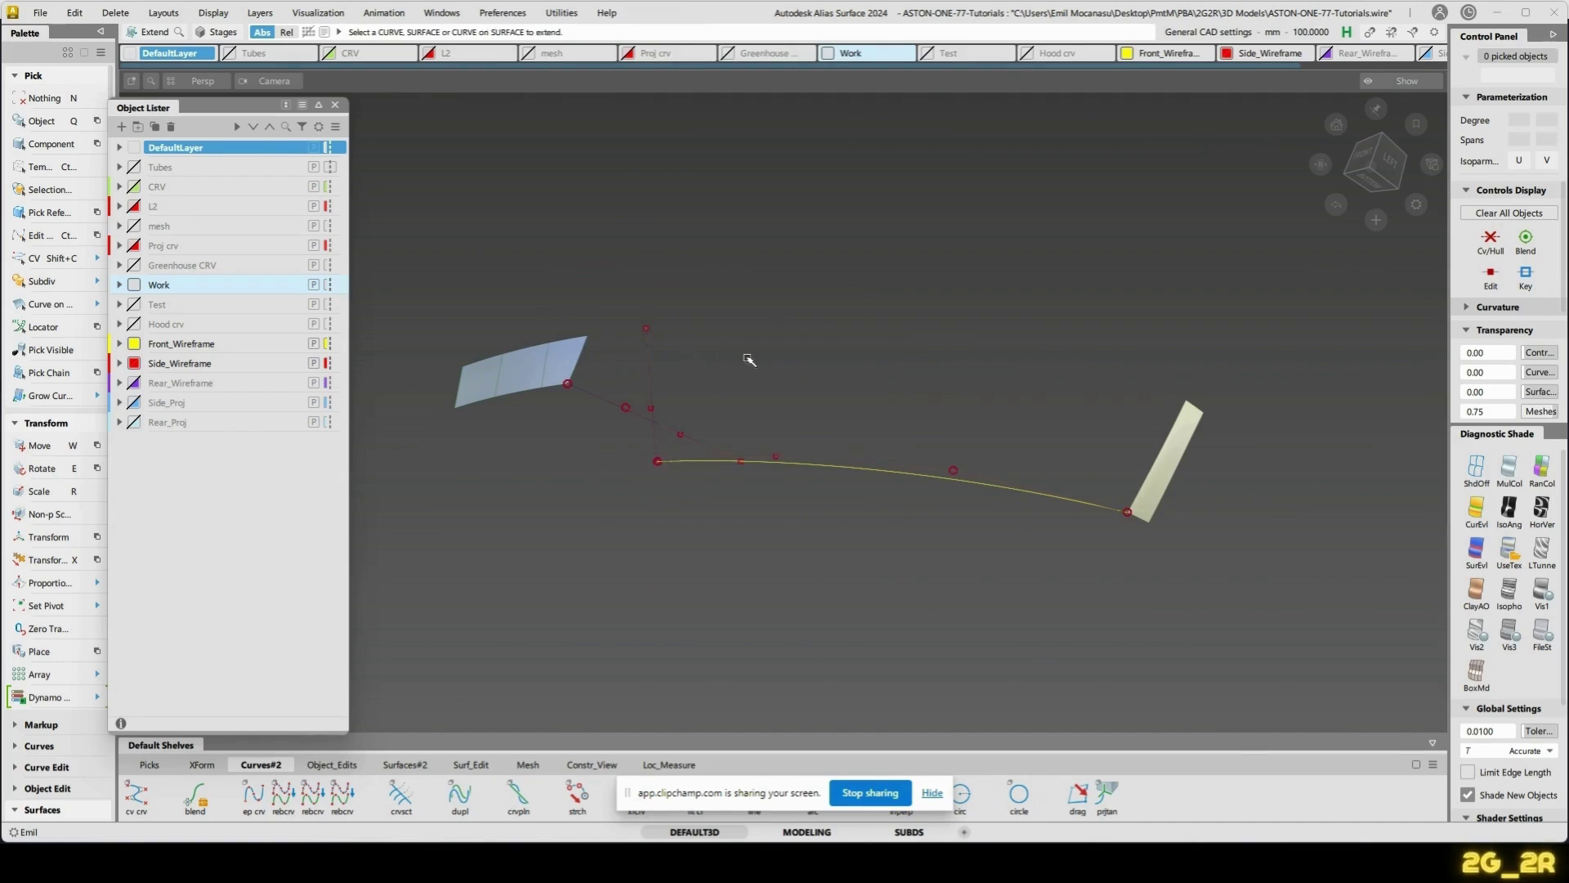
- Bring the upper boundary curve into the isolated set and build a two-rail skin between the boundary curves and both end edges
left_click_drag(750, 360, 708, 351, "ctrl+shift")
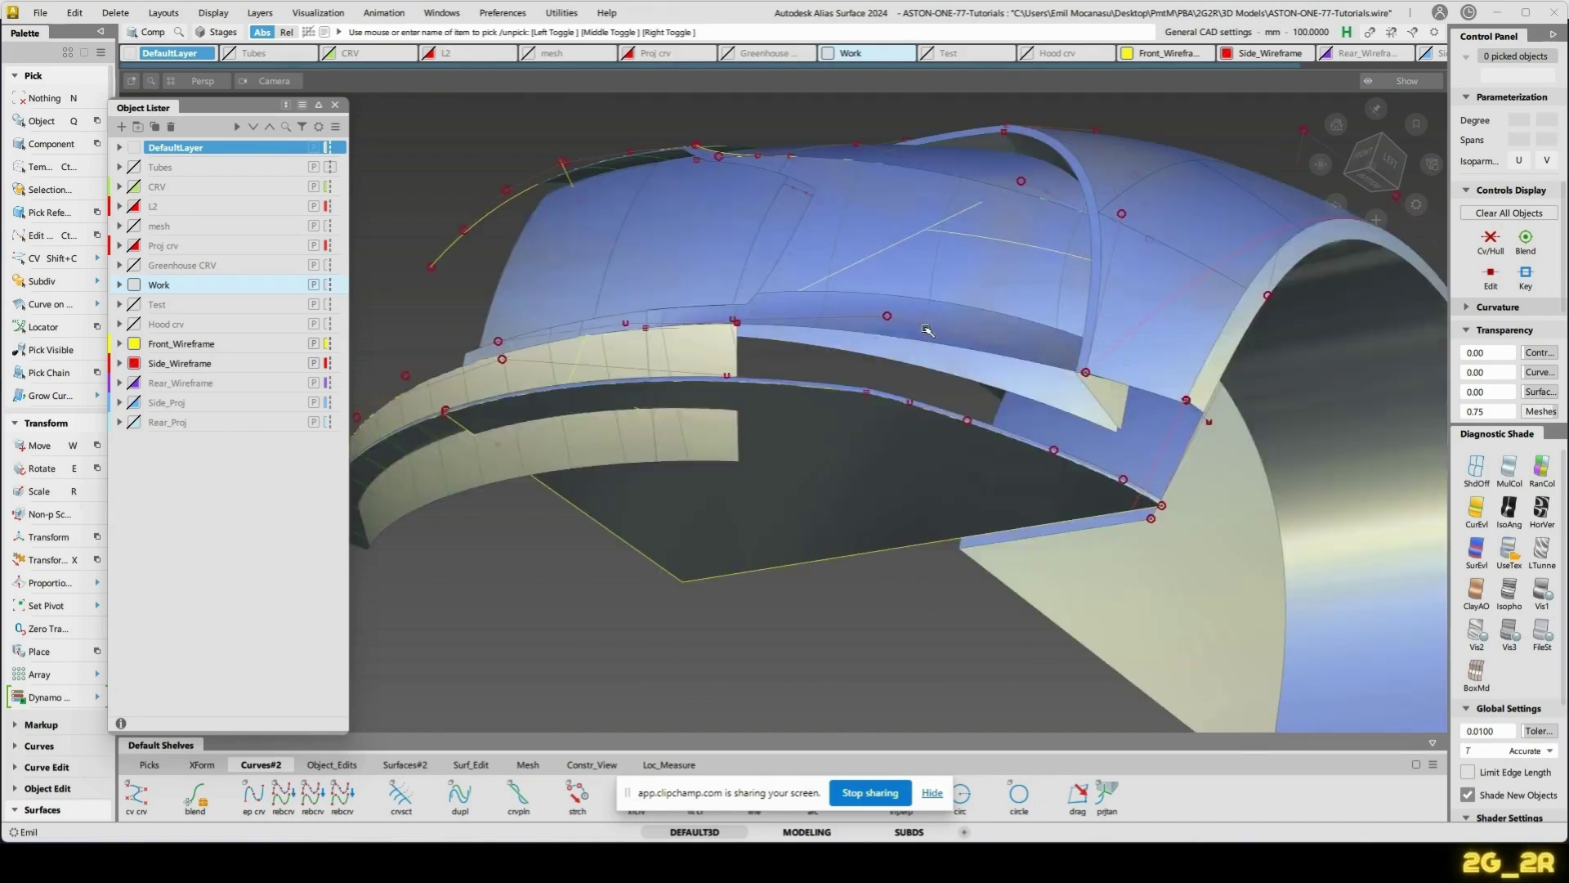
left_click(923, 328)
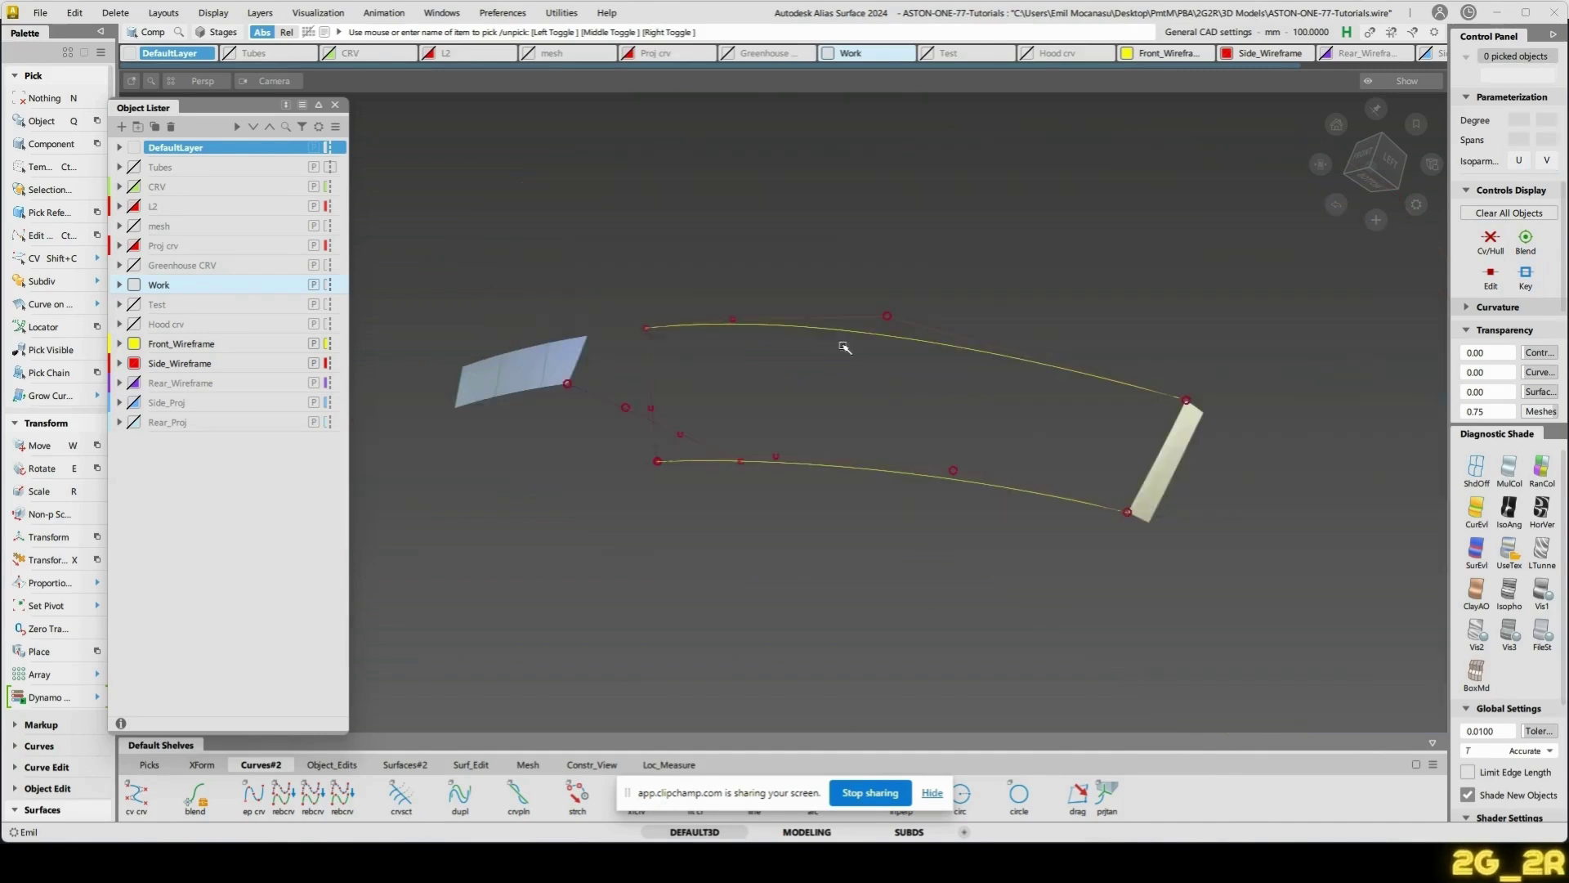
left_click_drag(903, 395, 814, 357, "ctrl+shift")
left_click(671, 363)
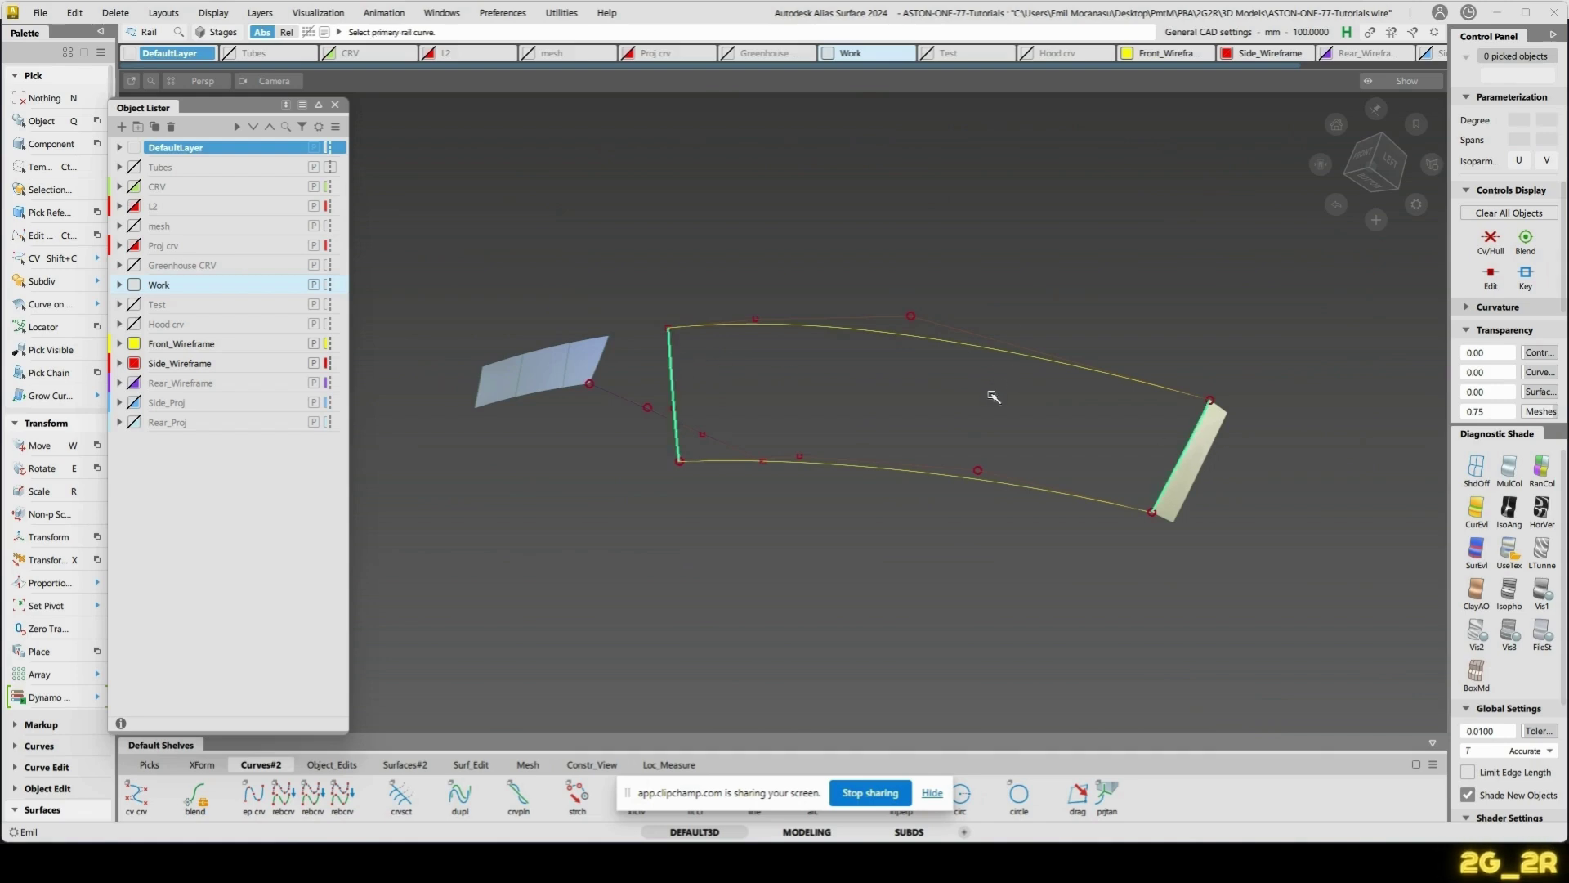
left_click(994, 397)
left_click(1005, 473)
left_click_drag(1016, 532, 980, 529, "alt+shift")
left_click(942, 479)
- Check the new rail surface with zebra stripes and compare it with the surrounding bumper in the front view
left_click(1530, 513)
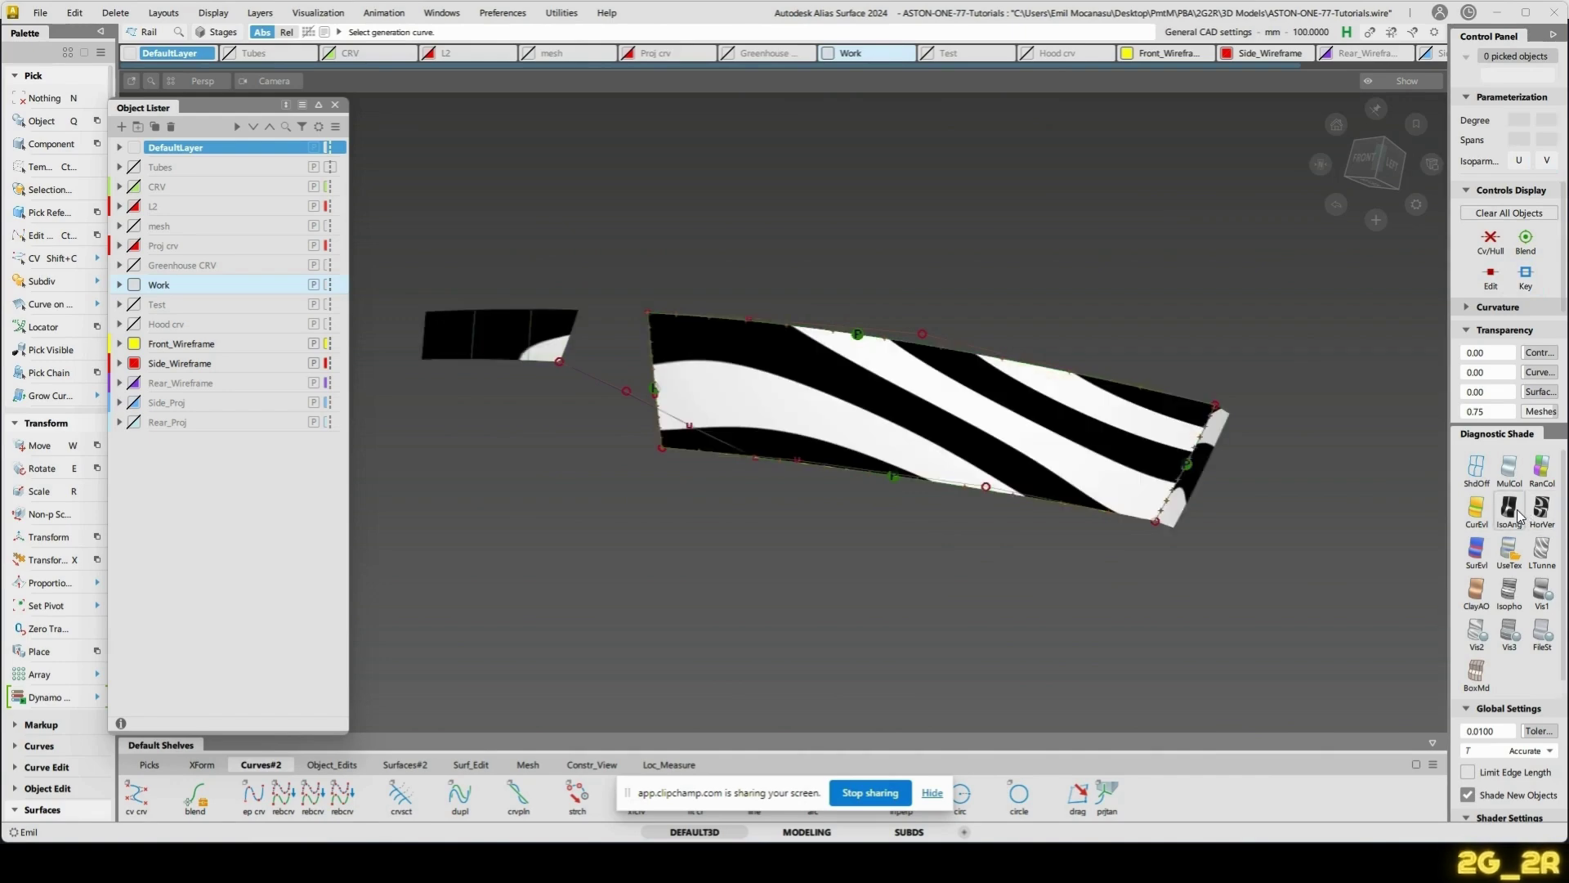
left_click(1514, 552)
mouse_move(824, 536)
left_mouse_down("alt+shift")
mouse_move(1044, 596)
mouse_move(954, 504)
left_mouse_up("alt+shift")
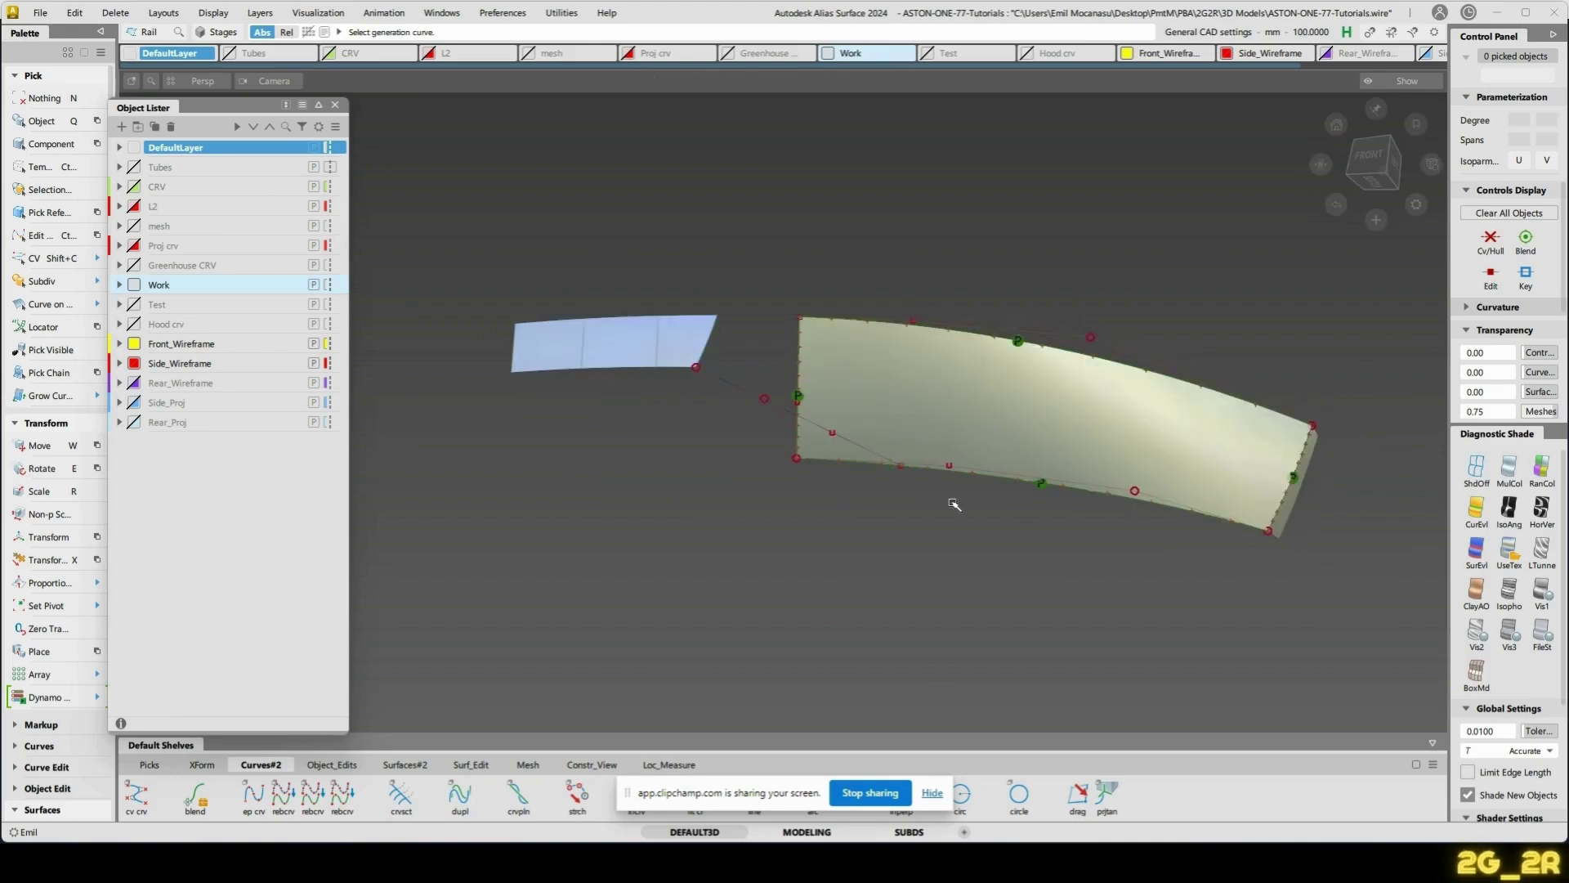
key("alt+h")
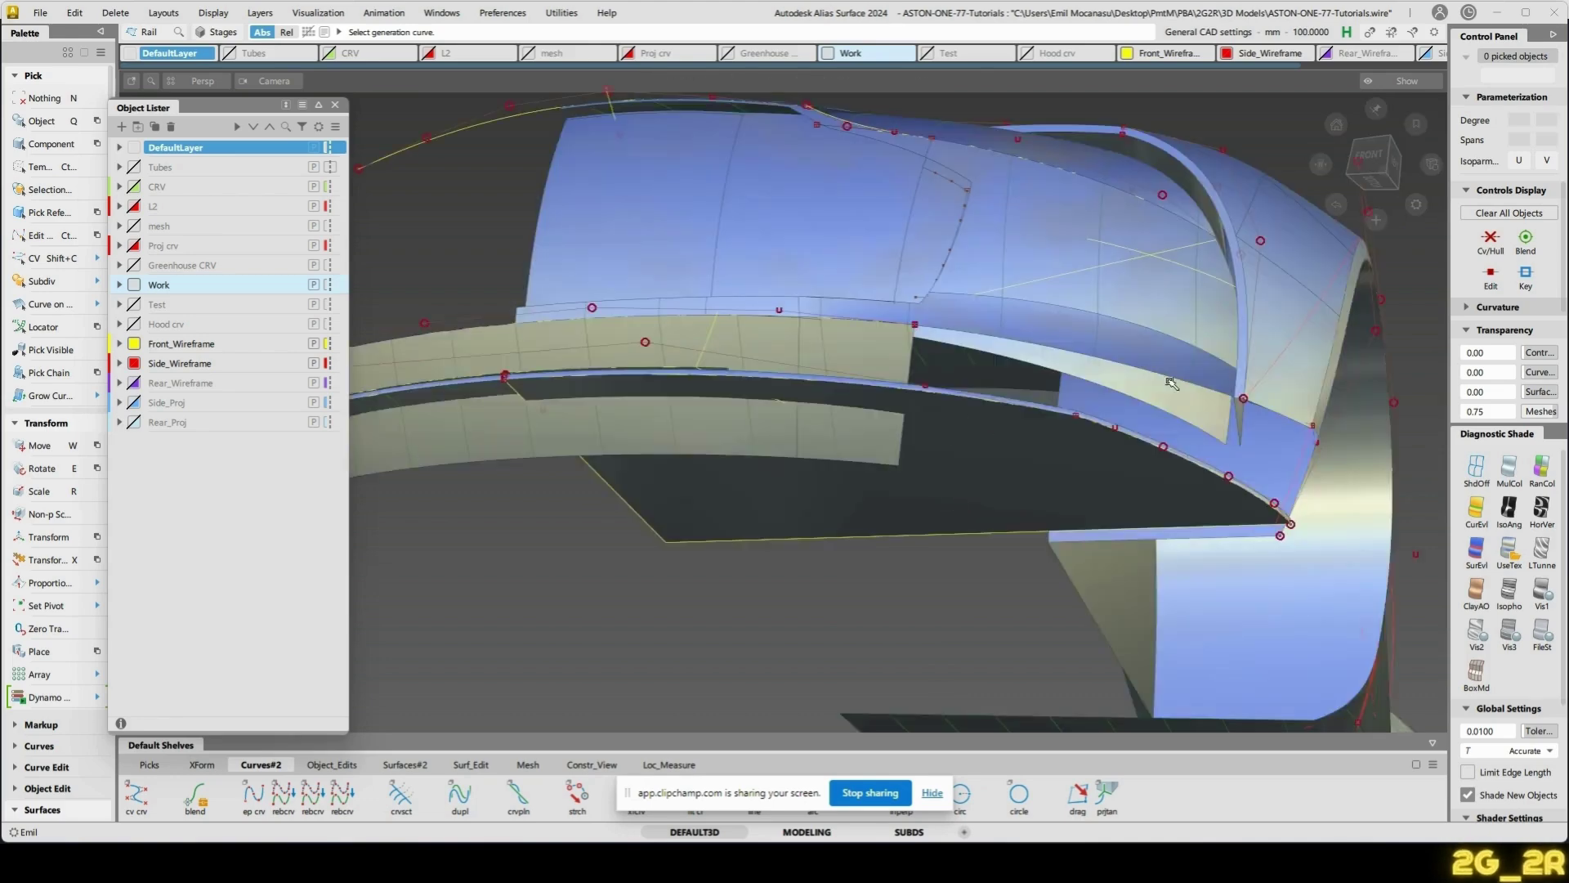
left_click(1370, 157)
key("alt+h")
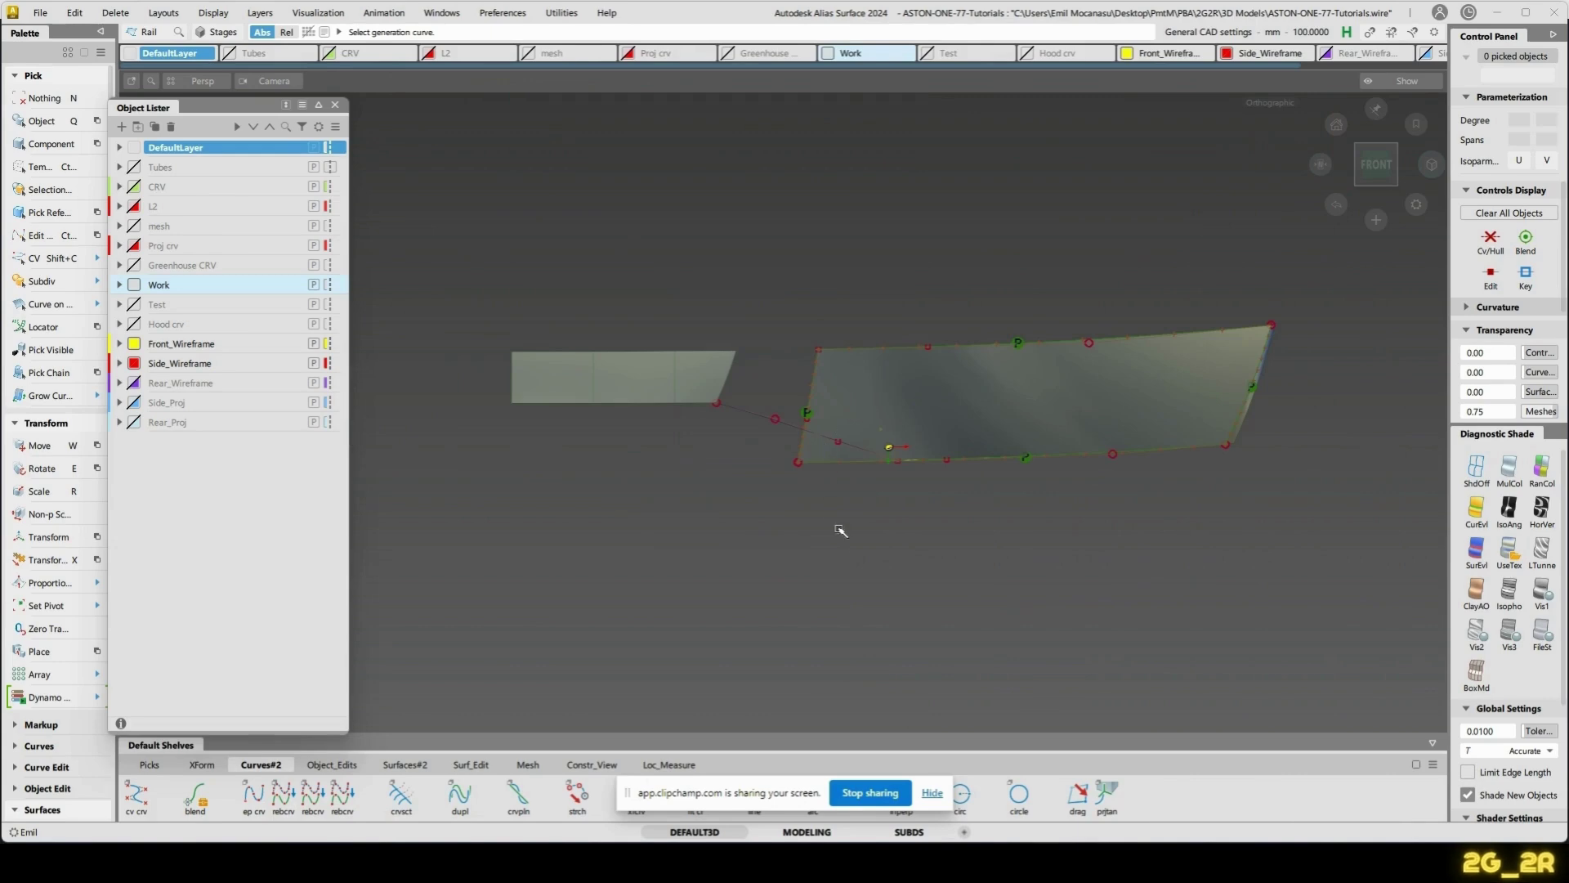
- Draw a straight edit-point curve from the diagonal curve's lower end up past the rail surface's upper edge
middle_click_drag(901, 509, 967, 503, "ctrl+shift")
left_click(919, 503, "ctrl")
left_click_drag(982, 201, 1010, 185)
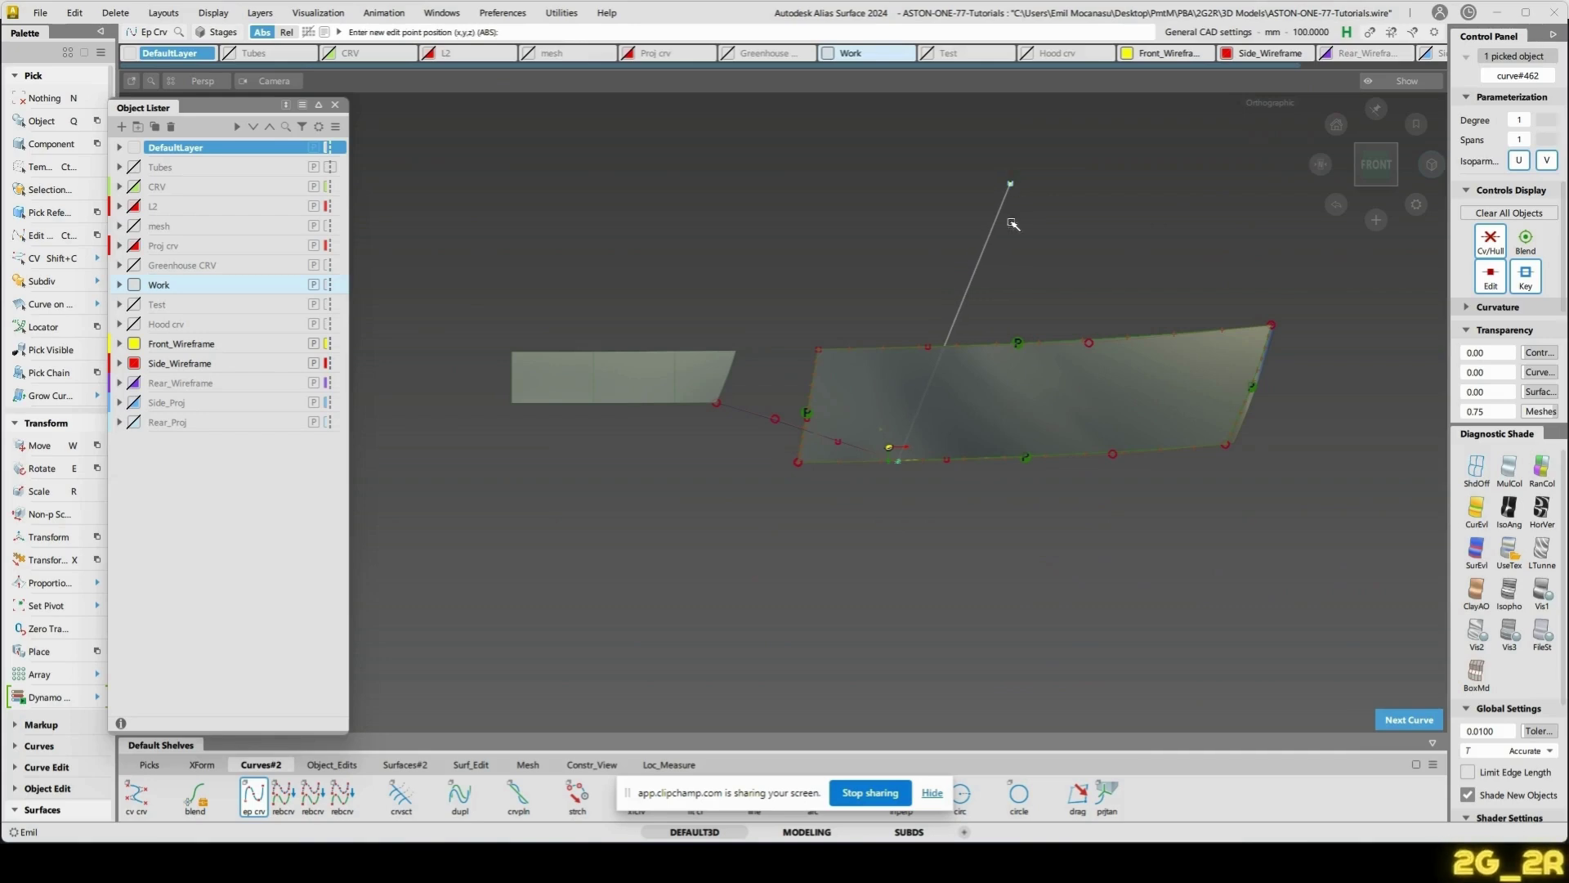
key("n")
left_click_drag(935, 385, 1010, 300, "ctrl+shift")
key("ctrl+z")
key("ctrl+z")
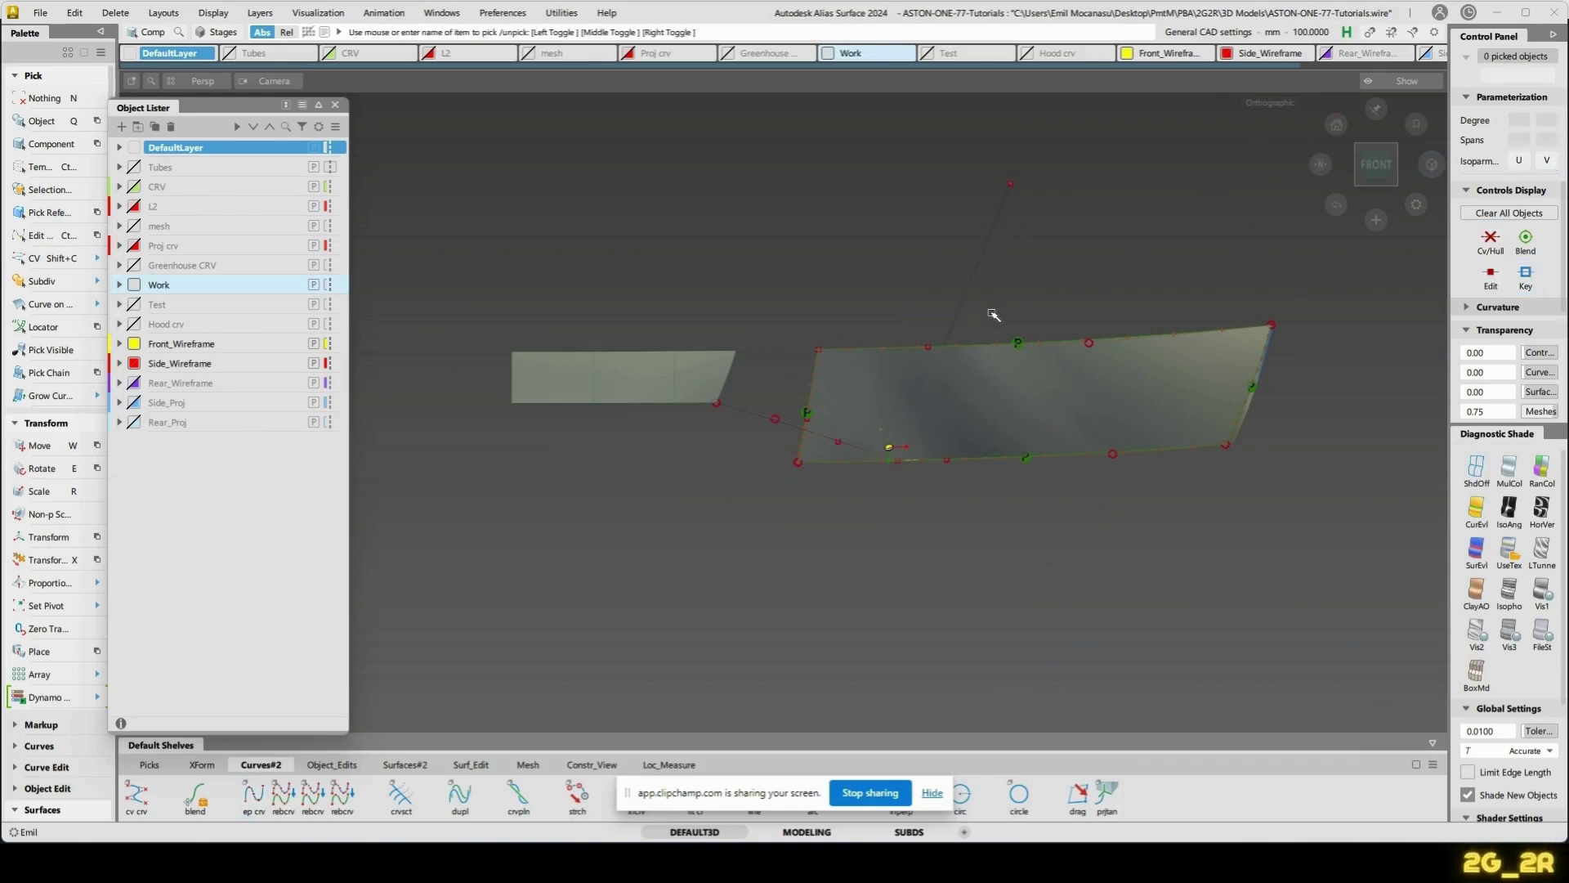
- Bring the central upper boundary curve into the isolated set with the rail surface
key("ctrl+h")
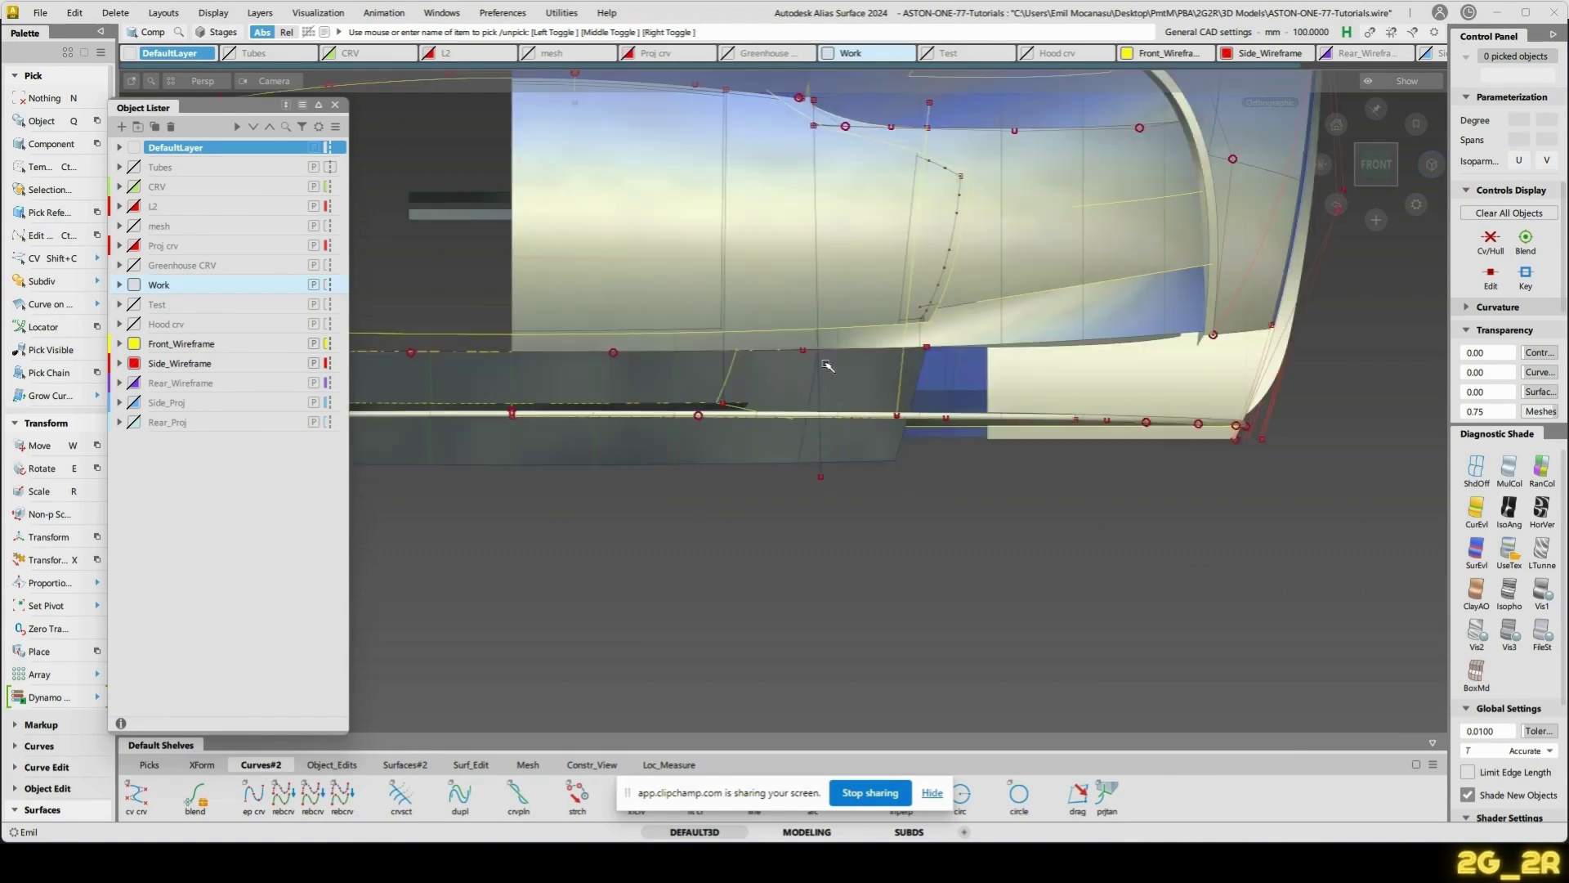
left_click(611, 355)
key("Delete")
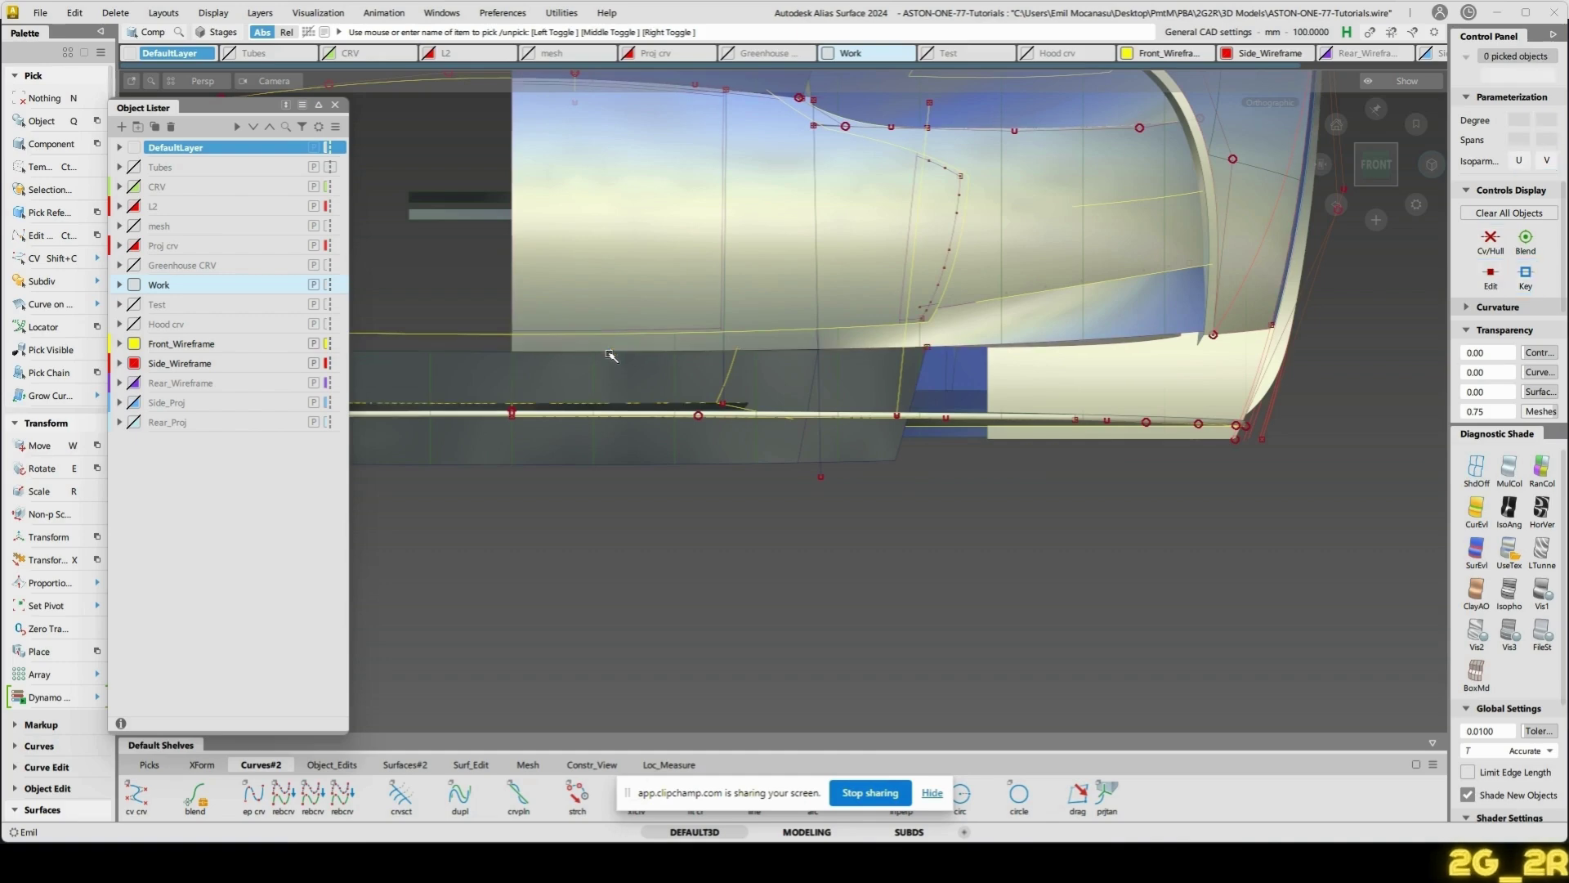
key("ctrl+h")
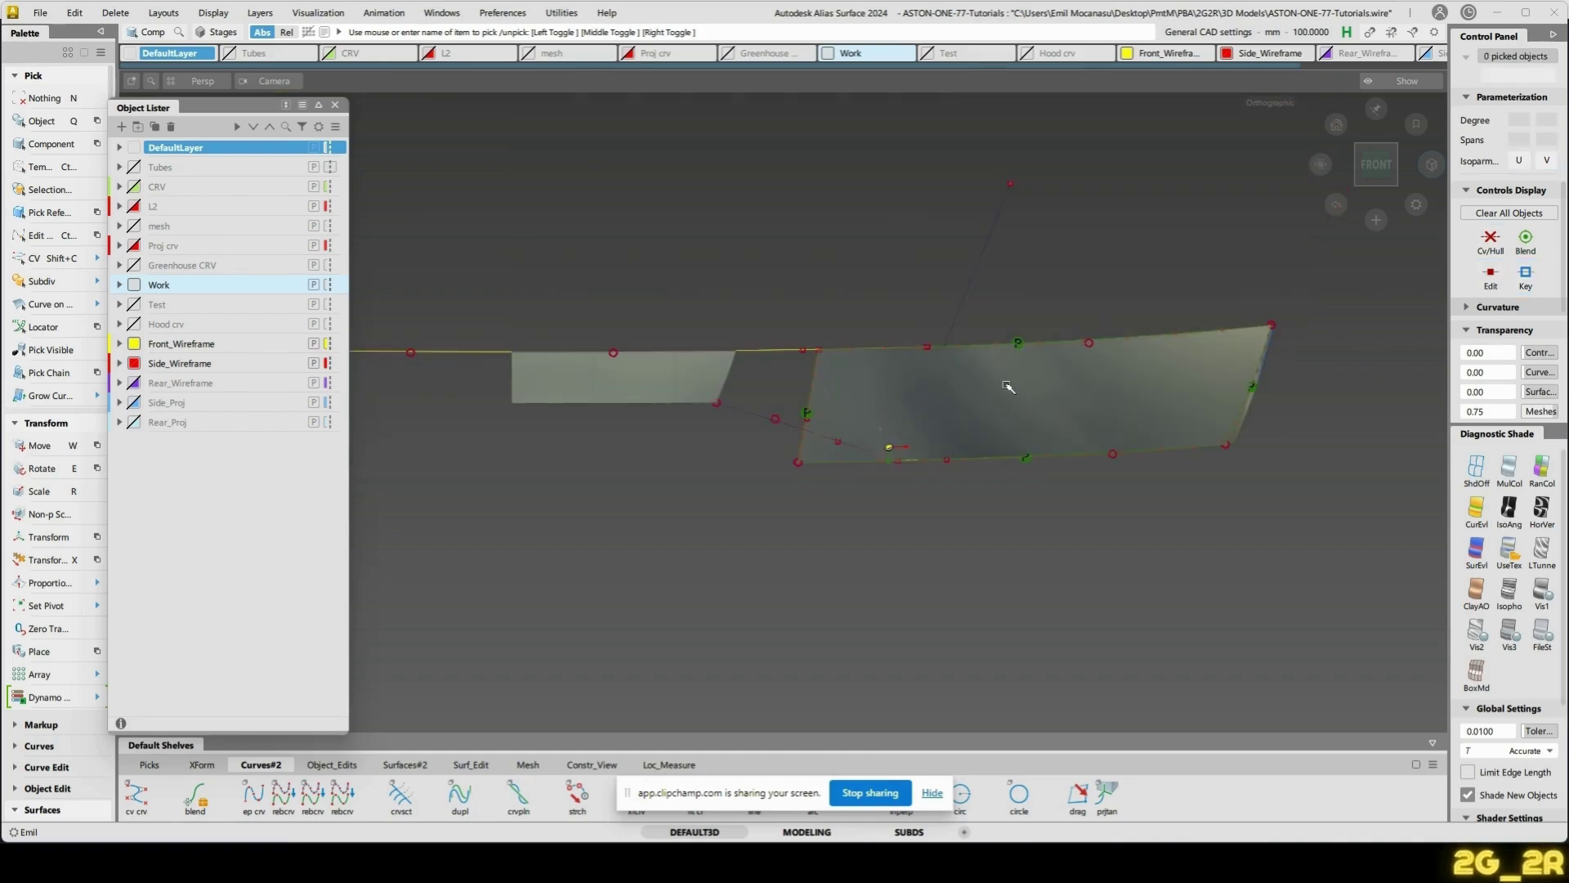
- Stretch the straight line so it meets the rail surface's upper edge at the central boundary curve's outer end
key("s")
left_click(951, 330)
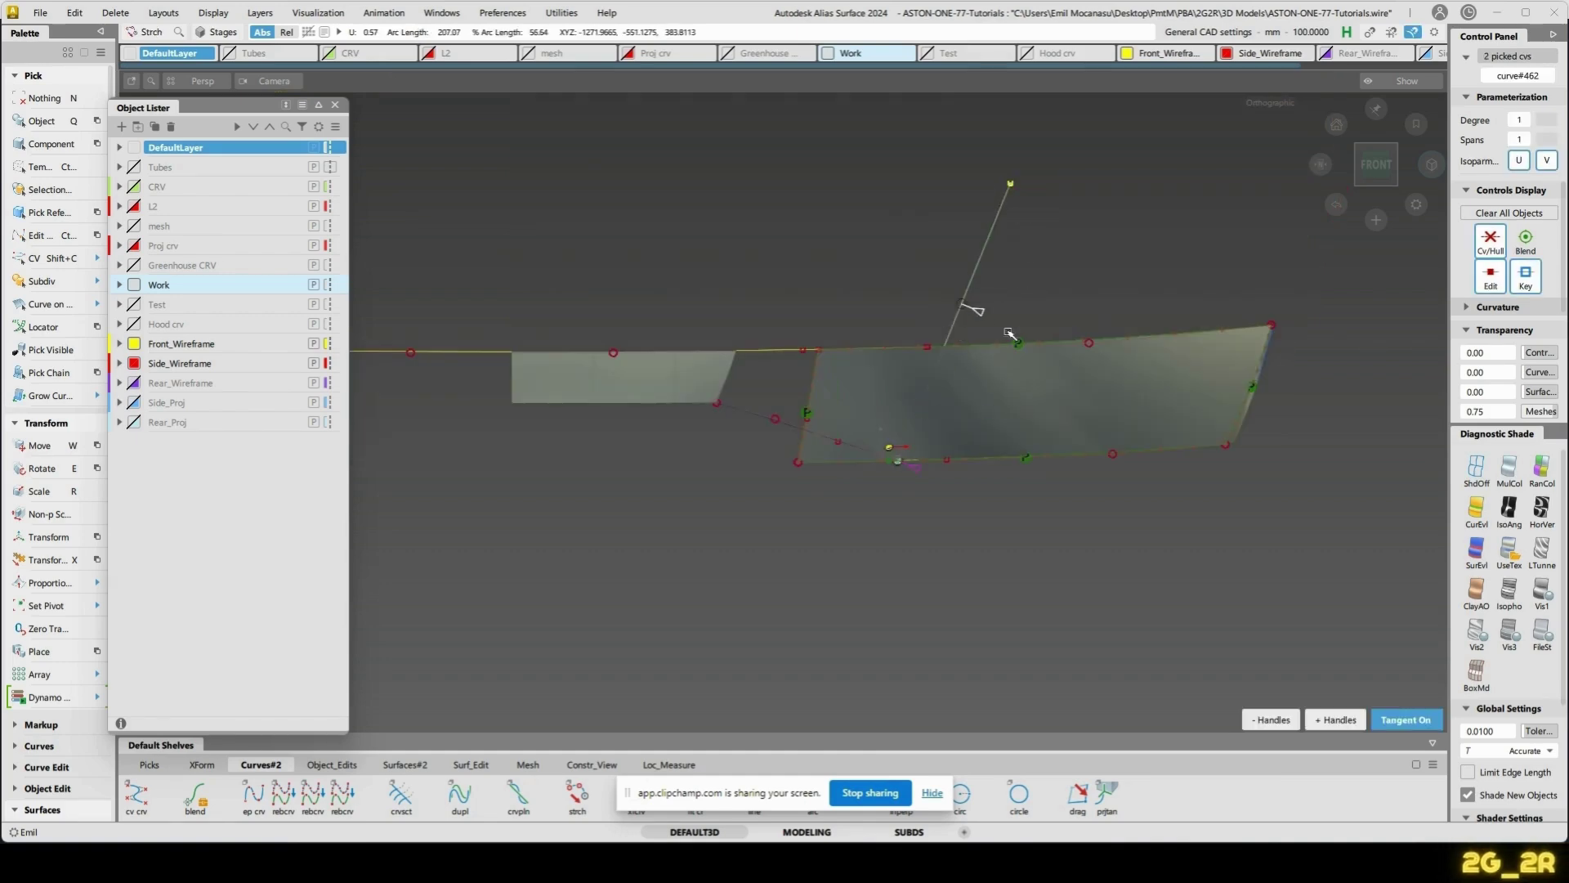
left_click_drag(932, 326, 936, 371)
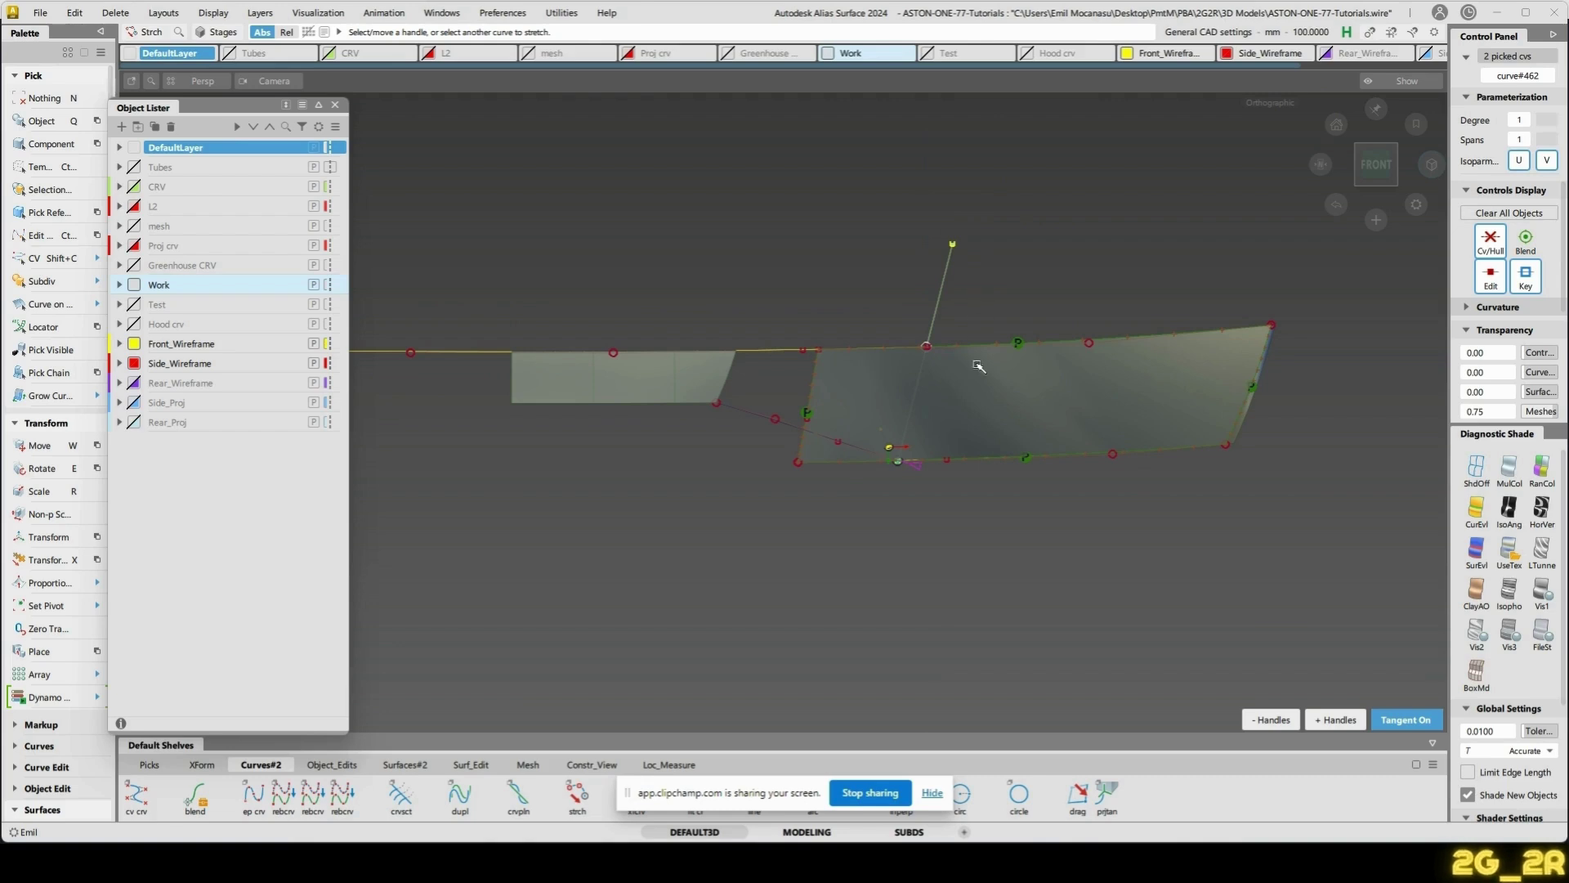
left_click(981, 368)
- Hide the rail's upper curve from the isolated view and restretch the line to the central boundary curve's outer end
key("shift+alt")
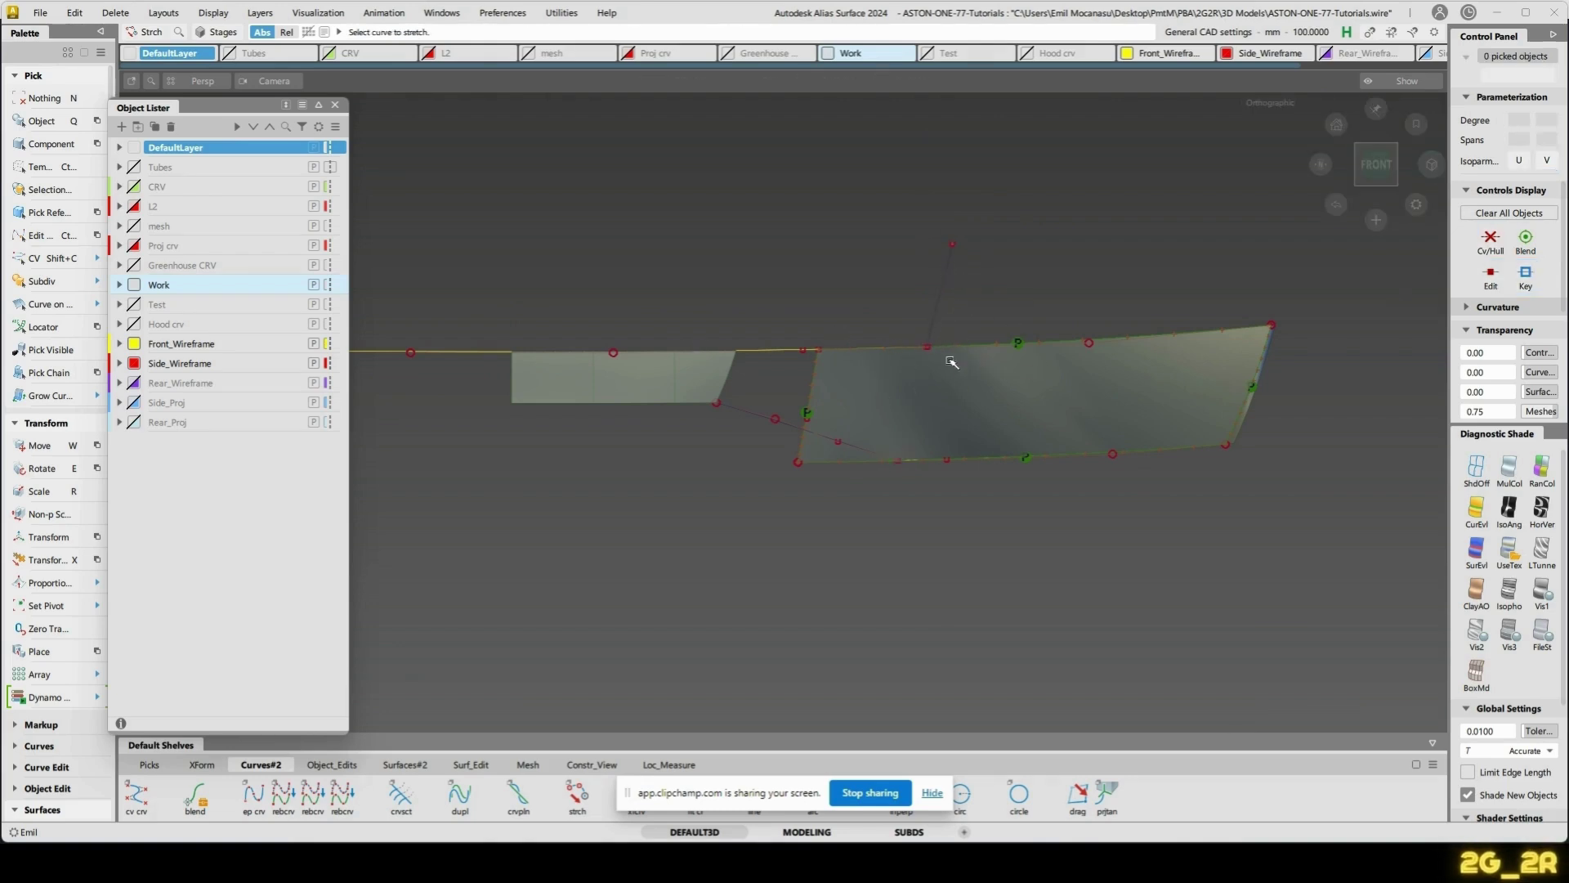
left_click(993, 393)
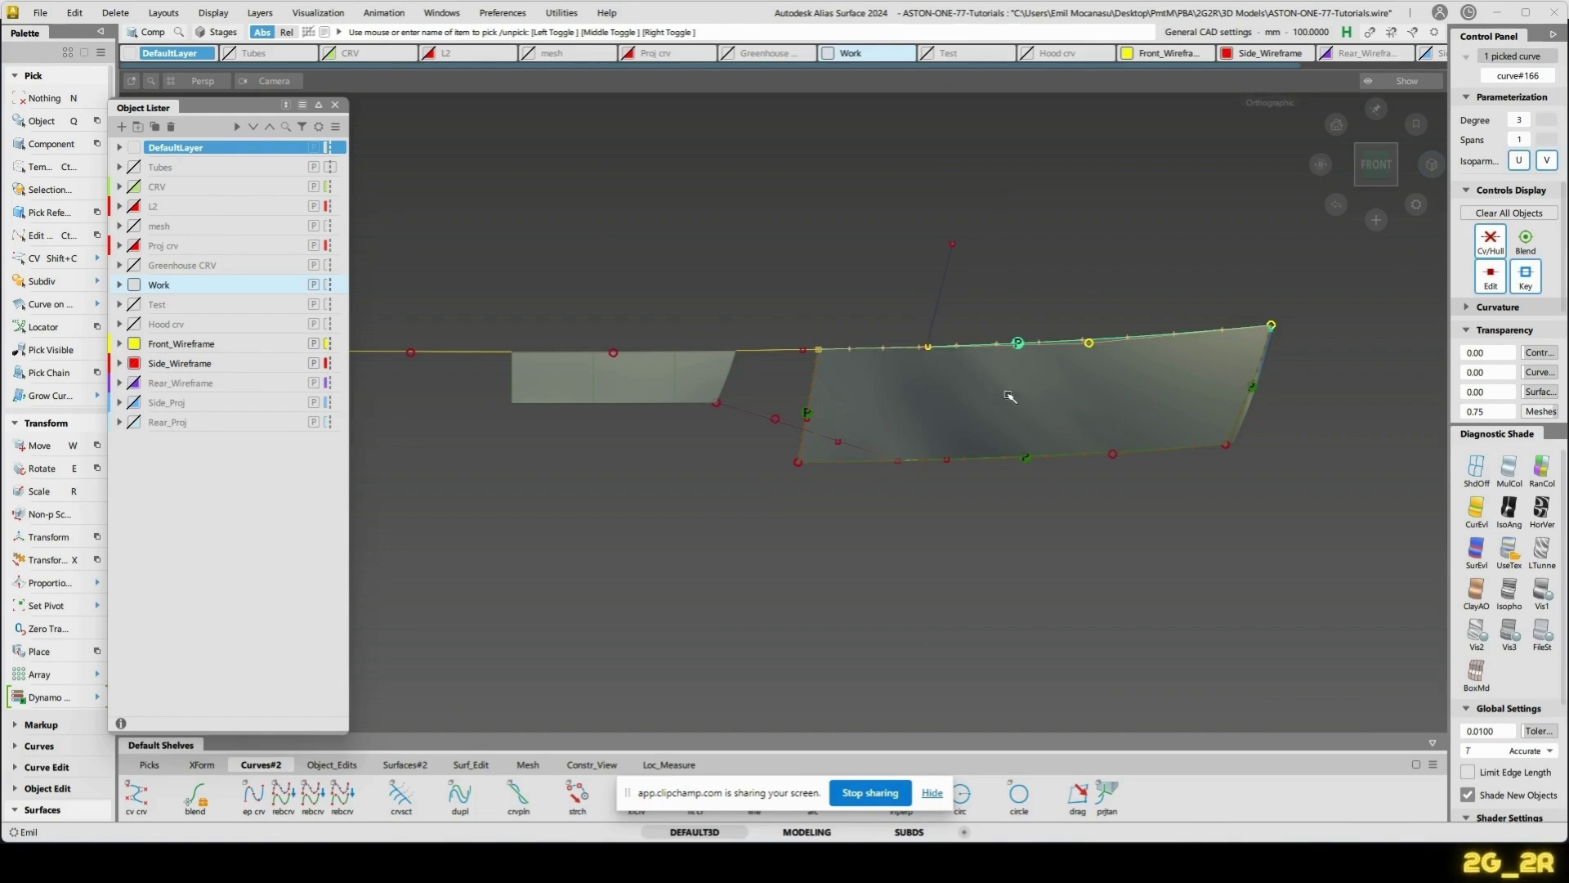
right_click(1004, 405, "ctrl+shift")
left_click_drag(1082, 407, 1085, 403, "ctrl+shift")
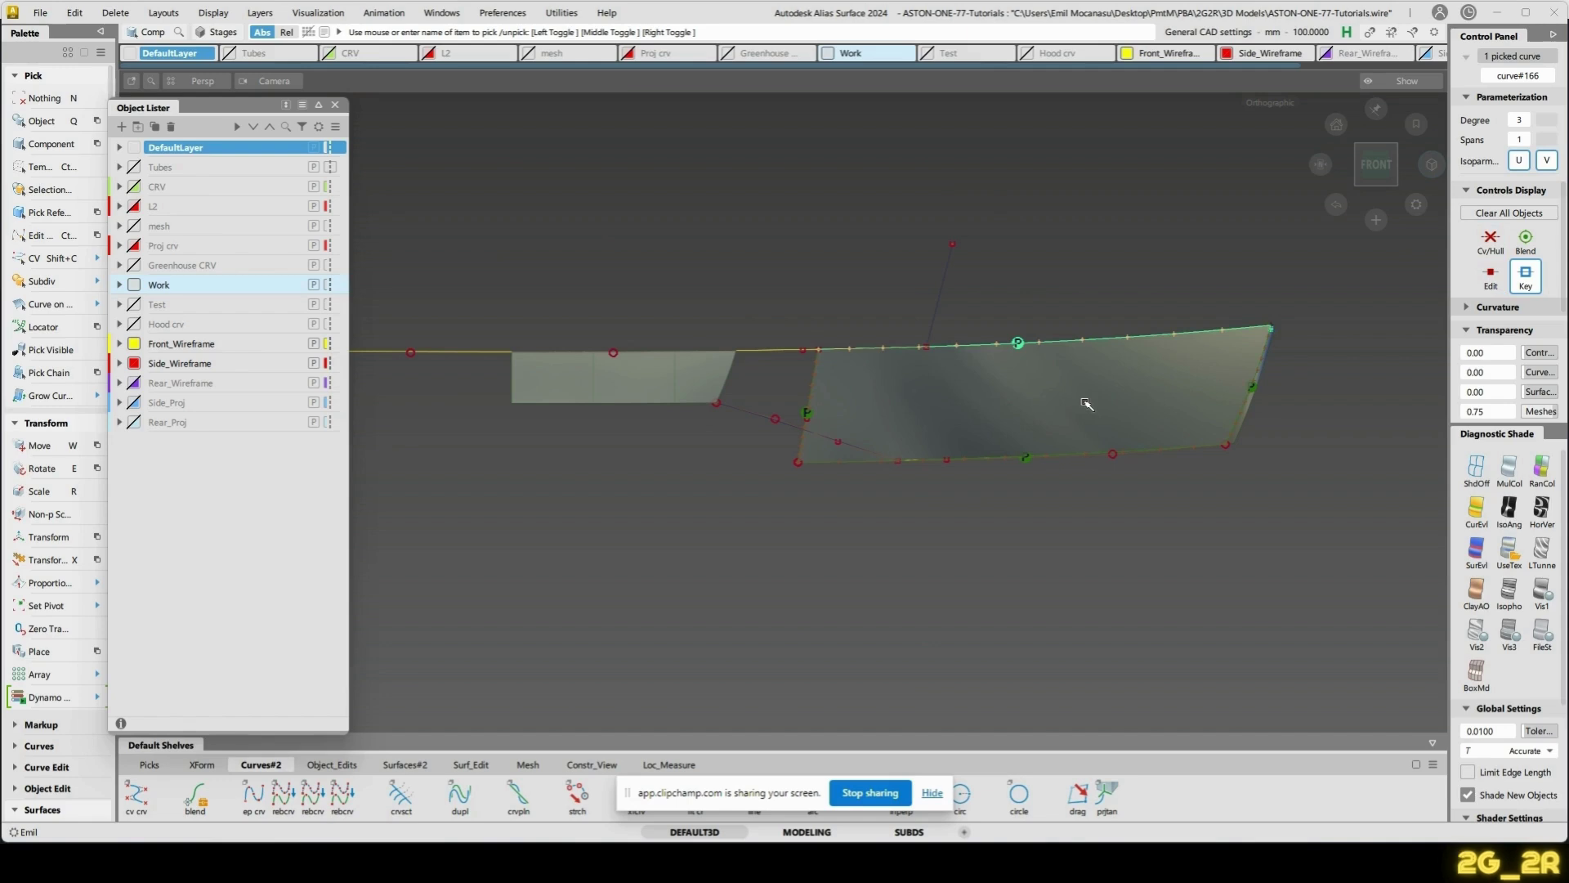
key("n")
left_click(939, 329)
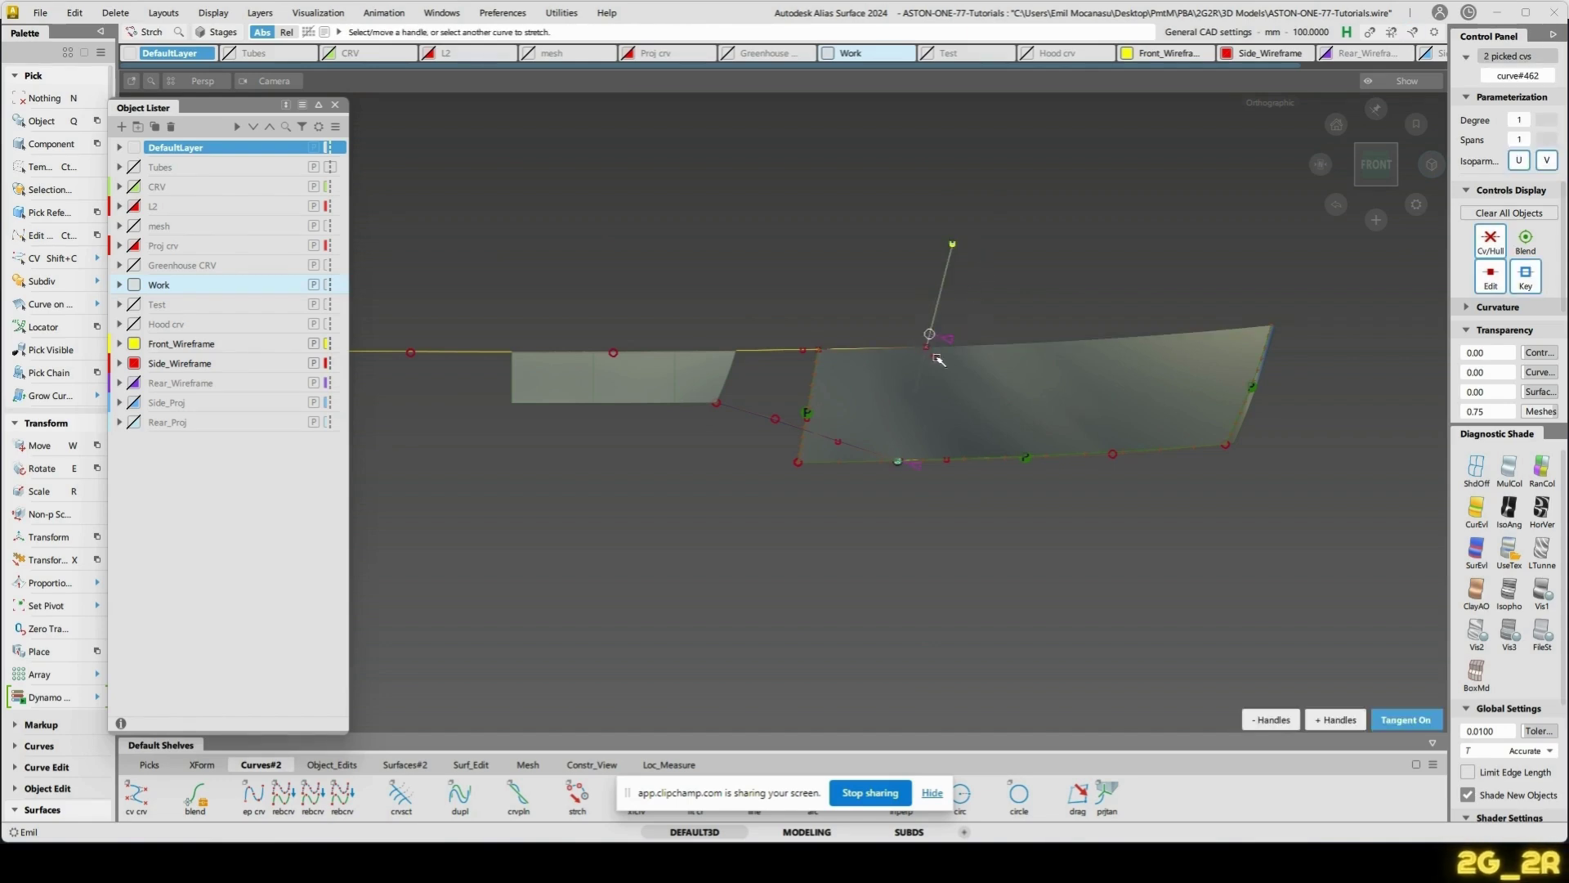
left_click_drag(938, 359, 947, 364)
key("n")
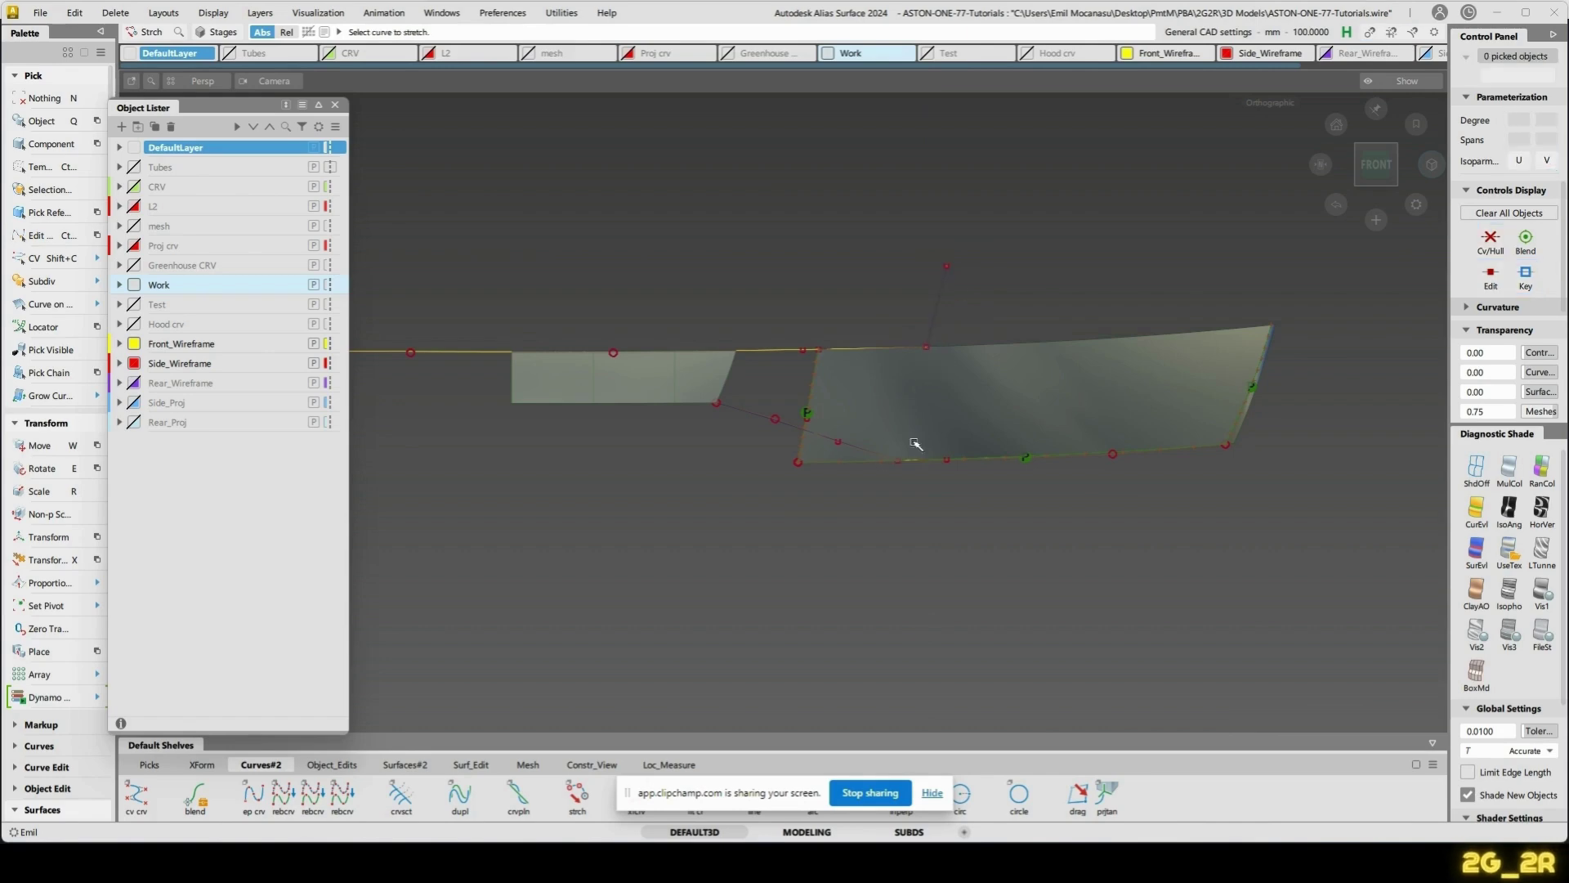
- Project the stretched line onto the rail surface as a curve on surface
key("p")
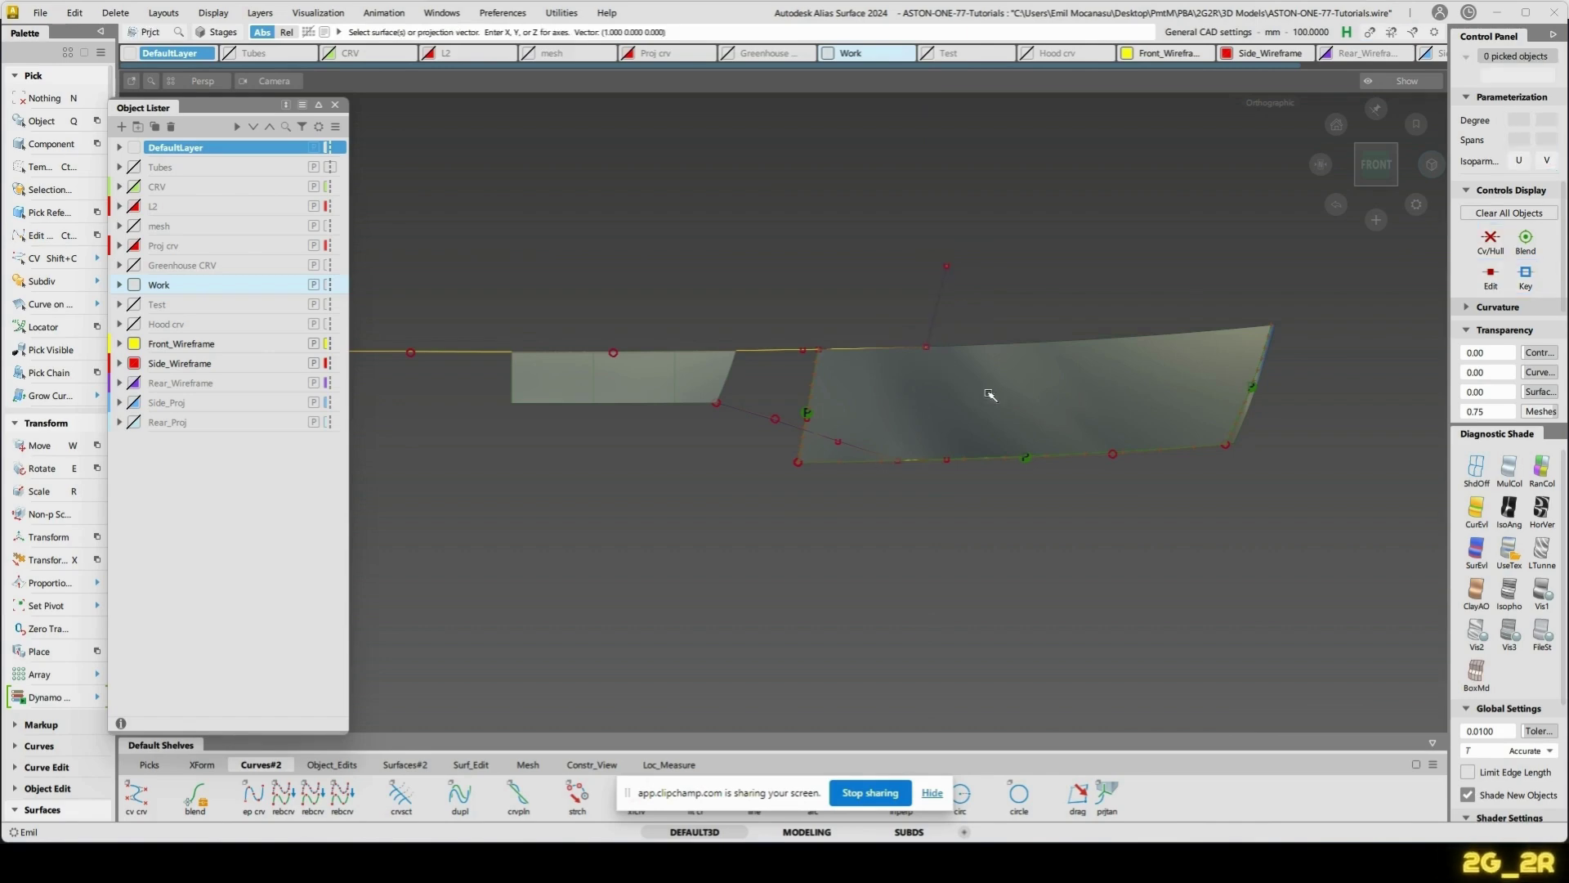
left_click(990, 395)
key("space")
left_click(937, 300)
key("space")
- Untrim the inner strip beside the rail surface
mouse_move(1004, 483)
left_mouse_down("alt+shift")
mouse_move(967, 491)
mouse_move(981, 242)
mouse_move(1079, 340)
mouse_move(1077, 430)
mouse_move(981, 413)
mouse_move(956, 428)
left_mouse_up("alt+shift")
left_click(952, 426)
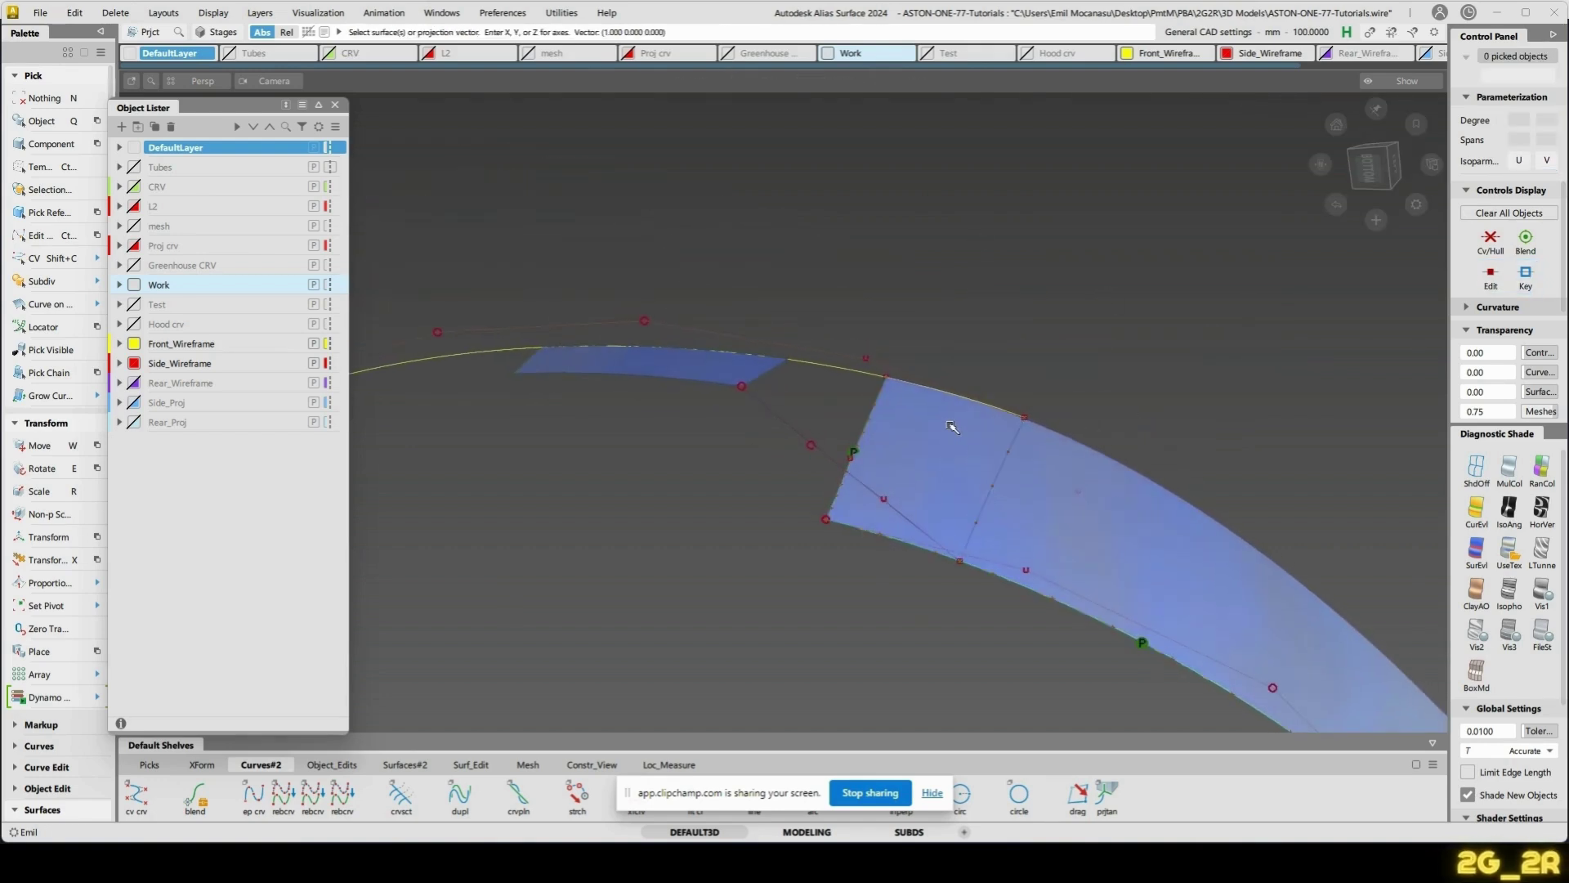
key("u")
left_click(757, 370)
- Try to build a two-rail transition between the projected curve and the inner strip's end along the upper and diagonal curves
left_click_drag(928, 236, 950, 456, "ctrl+shift")
middle_click(922, 310, "ctrl+shift")
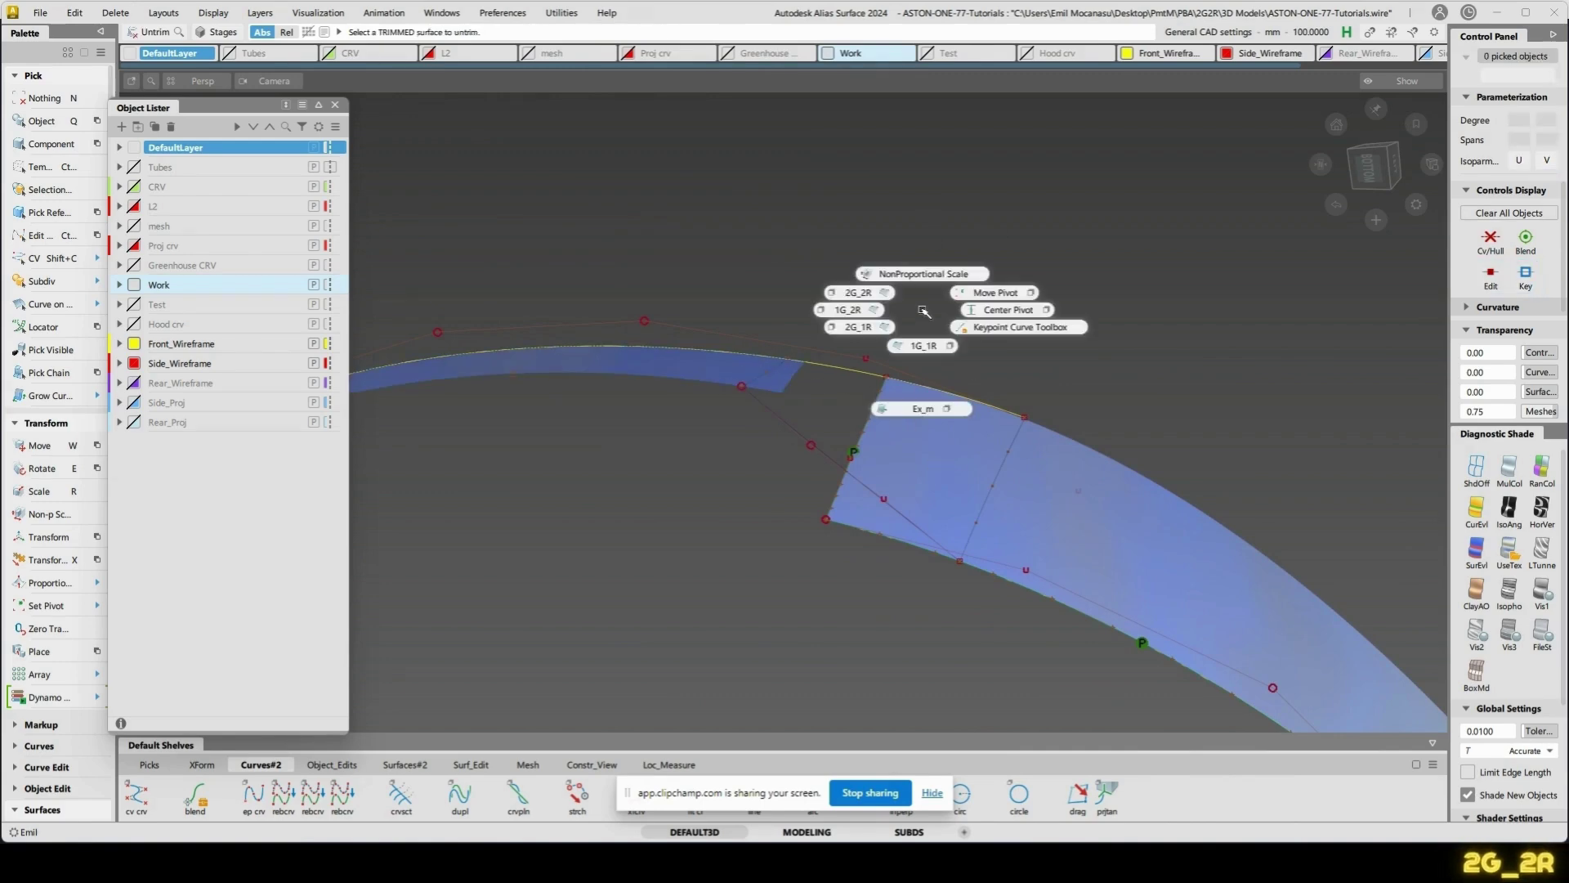
middle_click_drag(873, 294, 873, 294, "ctrl+shift")
left_click(994, 497)
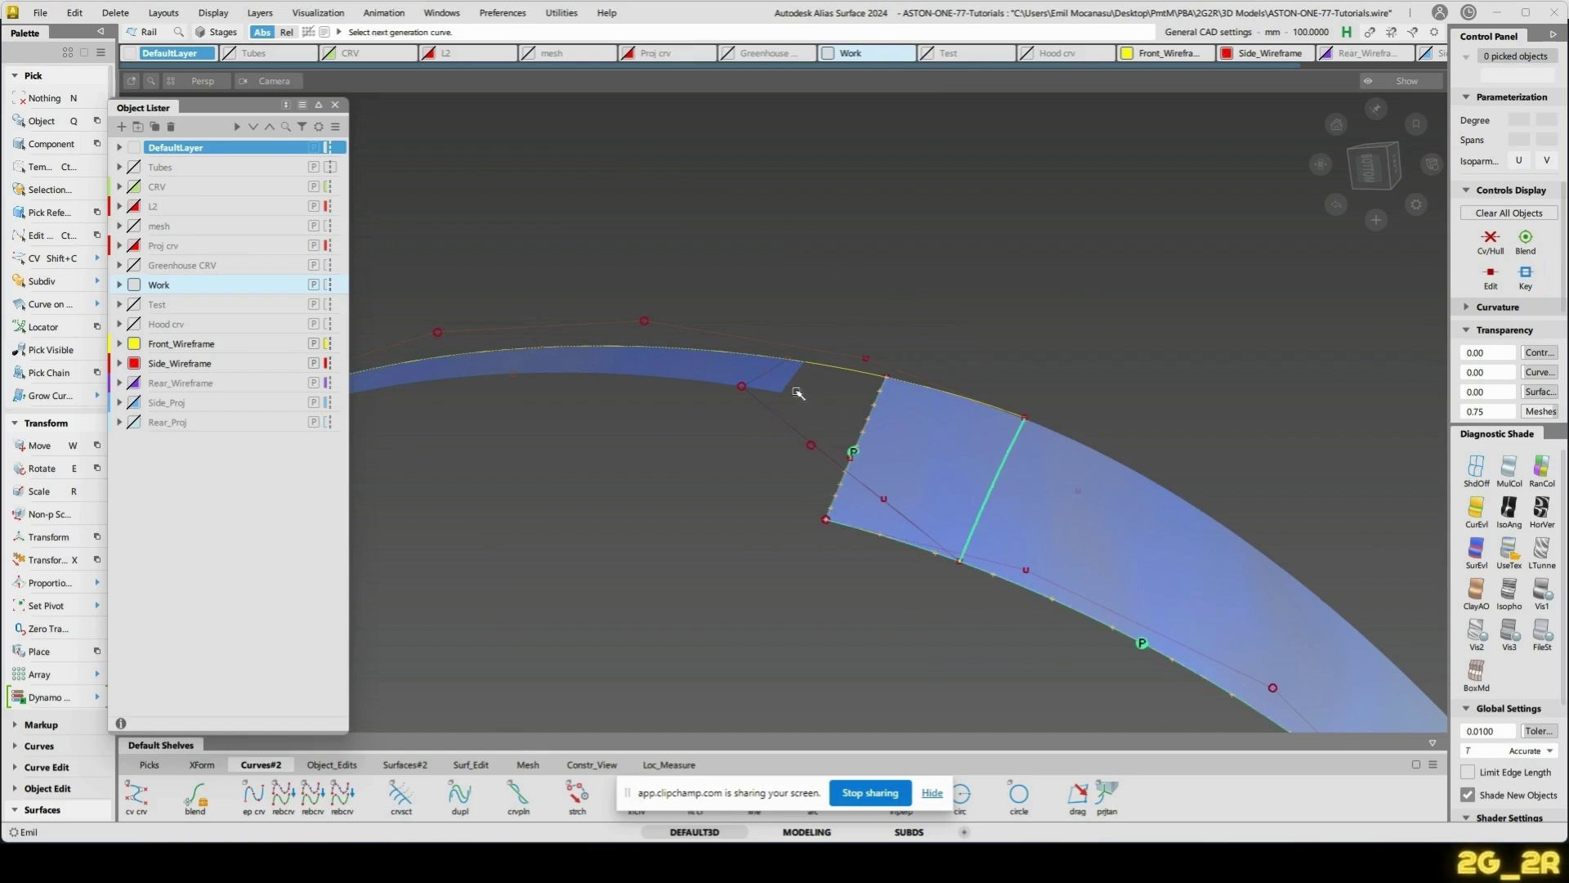
left_click(765, 380)
left_click(854, 374)
left_click(821, 434)
left_click_drag(800, 483, 861, 517, "alt+shift")
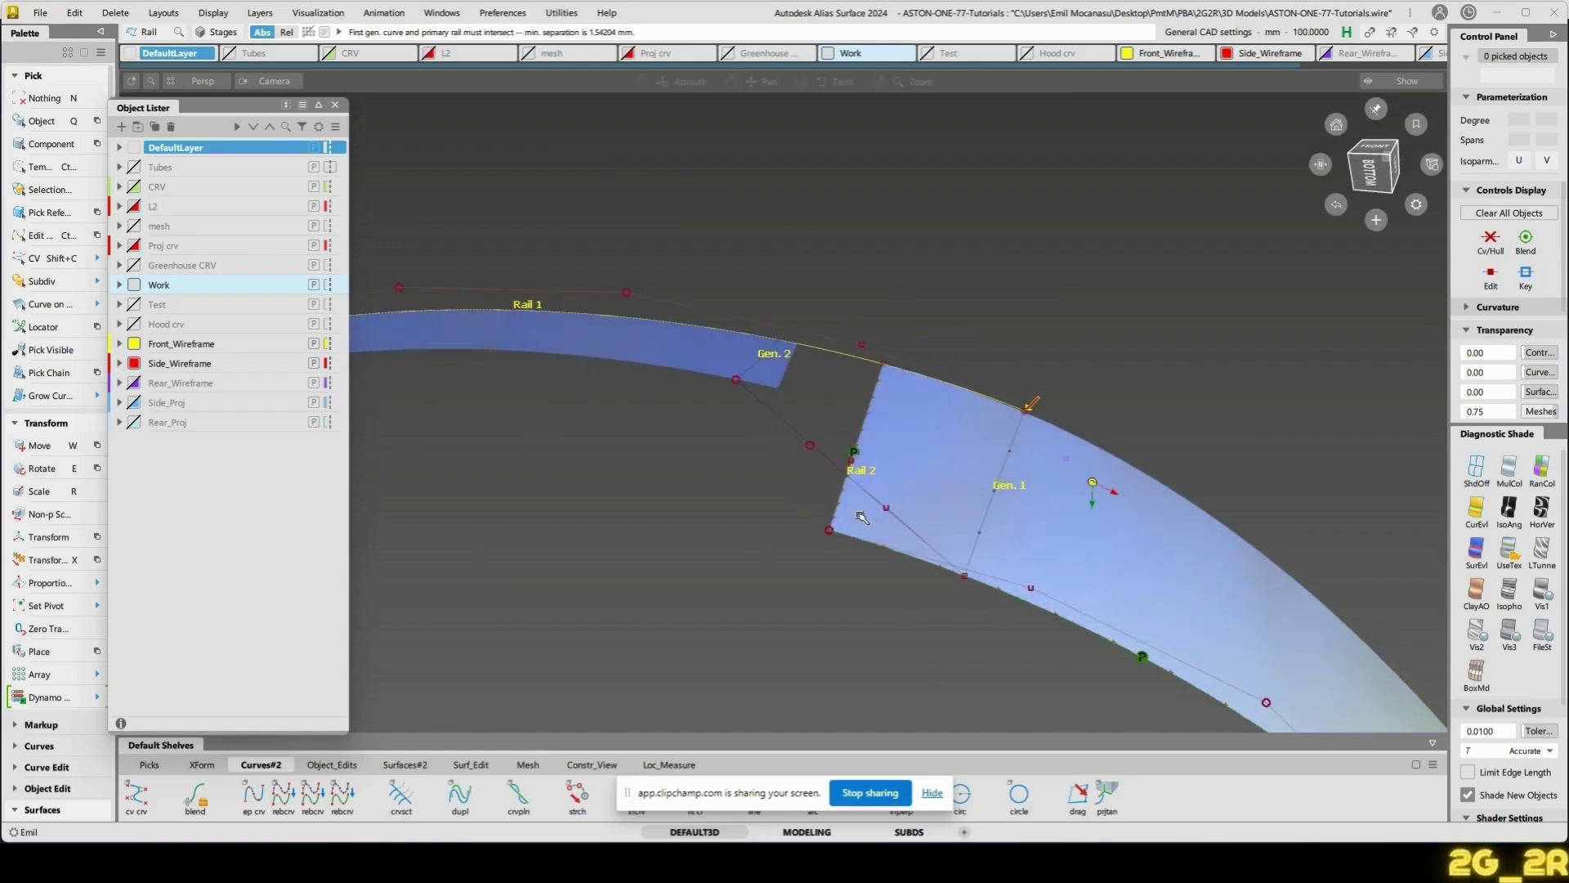
right_click_drag(1016, 535, 1058, 515, "alt+shift")
left_click_drag(1058, 515, 1156, 470, "alt+shift")
key("ctrl+z")
key("ctrl+z")
- Show the mesh layer and compare the new rail surface with the bumper mesh around the strip junction
left_click_drag(752, 401, 1047, 427, "alt+shift")
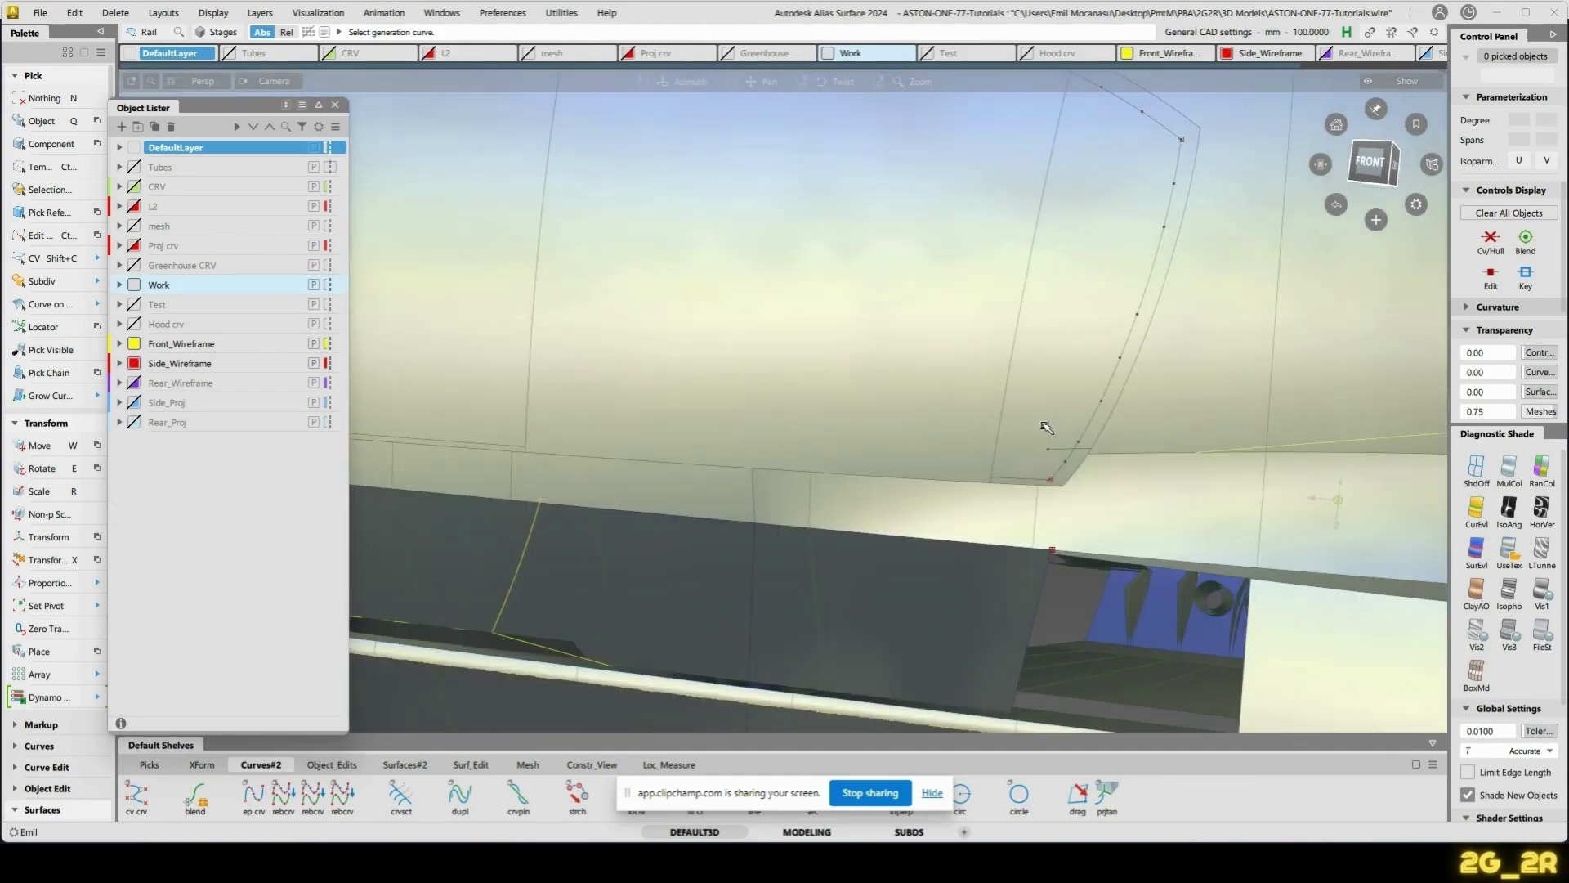
left_click_drag(826, 470, 1087, 605, "alt+shift")
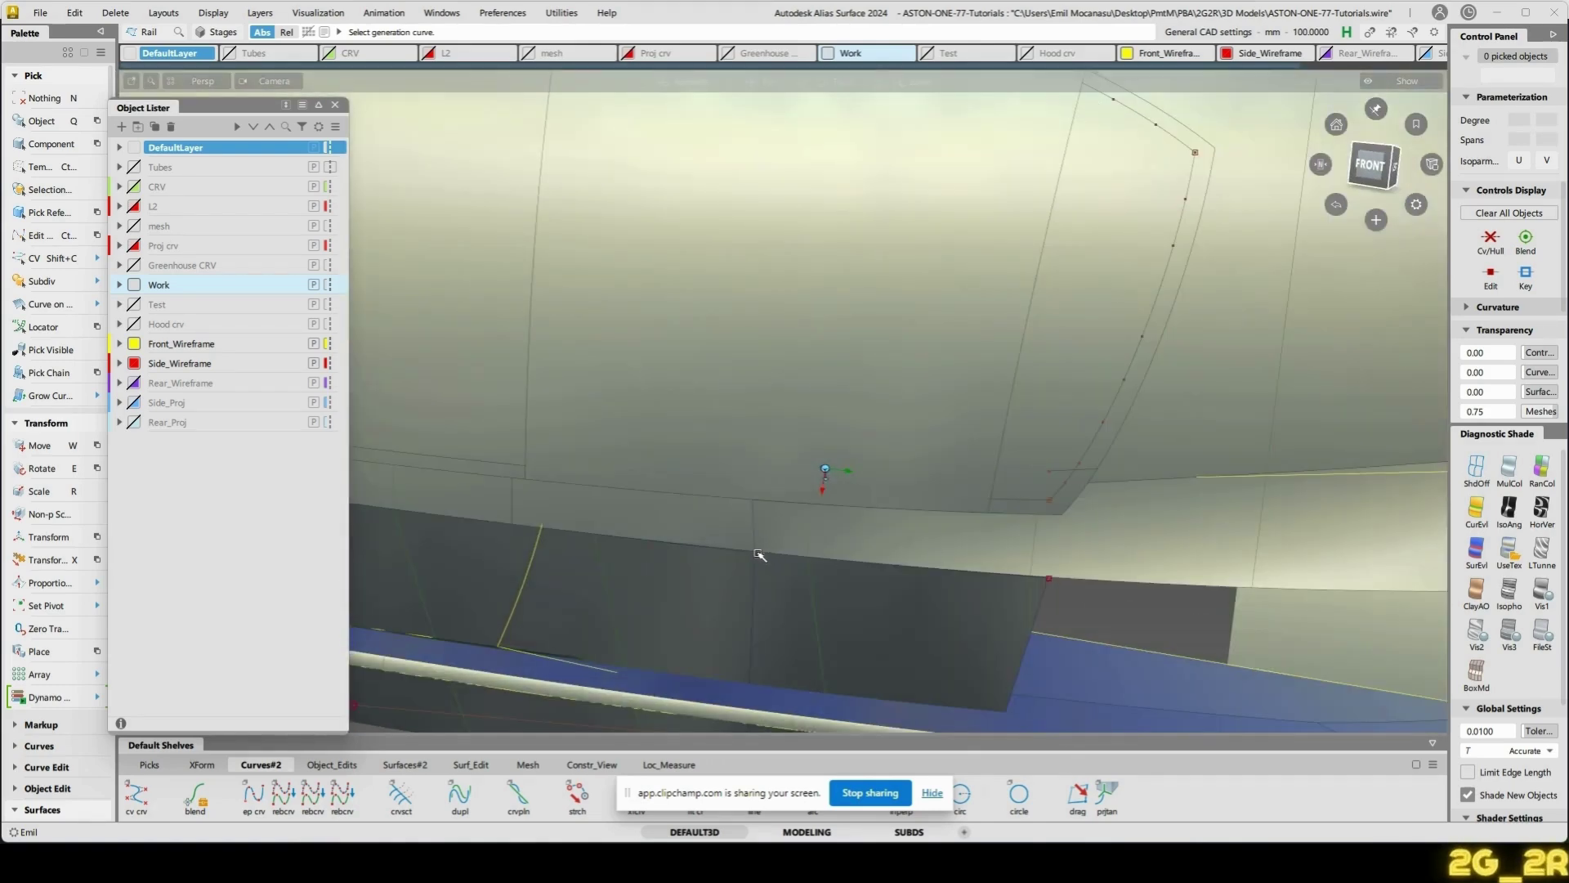
left_click_drag(759, 555, 1090, 596, "alt+shift")
left_click_drag(1126, 599, 1016, 630, "alt+shift")
left_click(1166, 588)
left_click_drag(1167, 588, 1173, 541, "alt+shift")
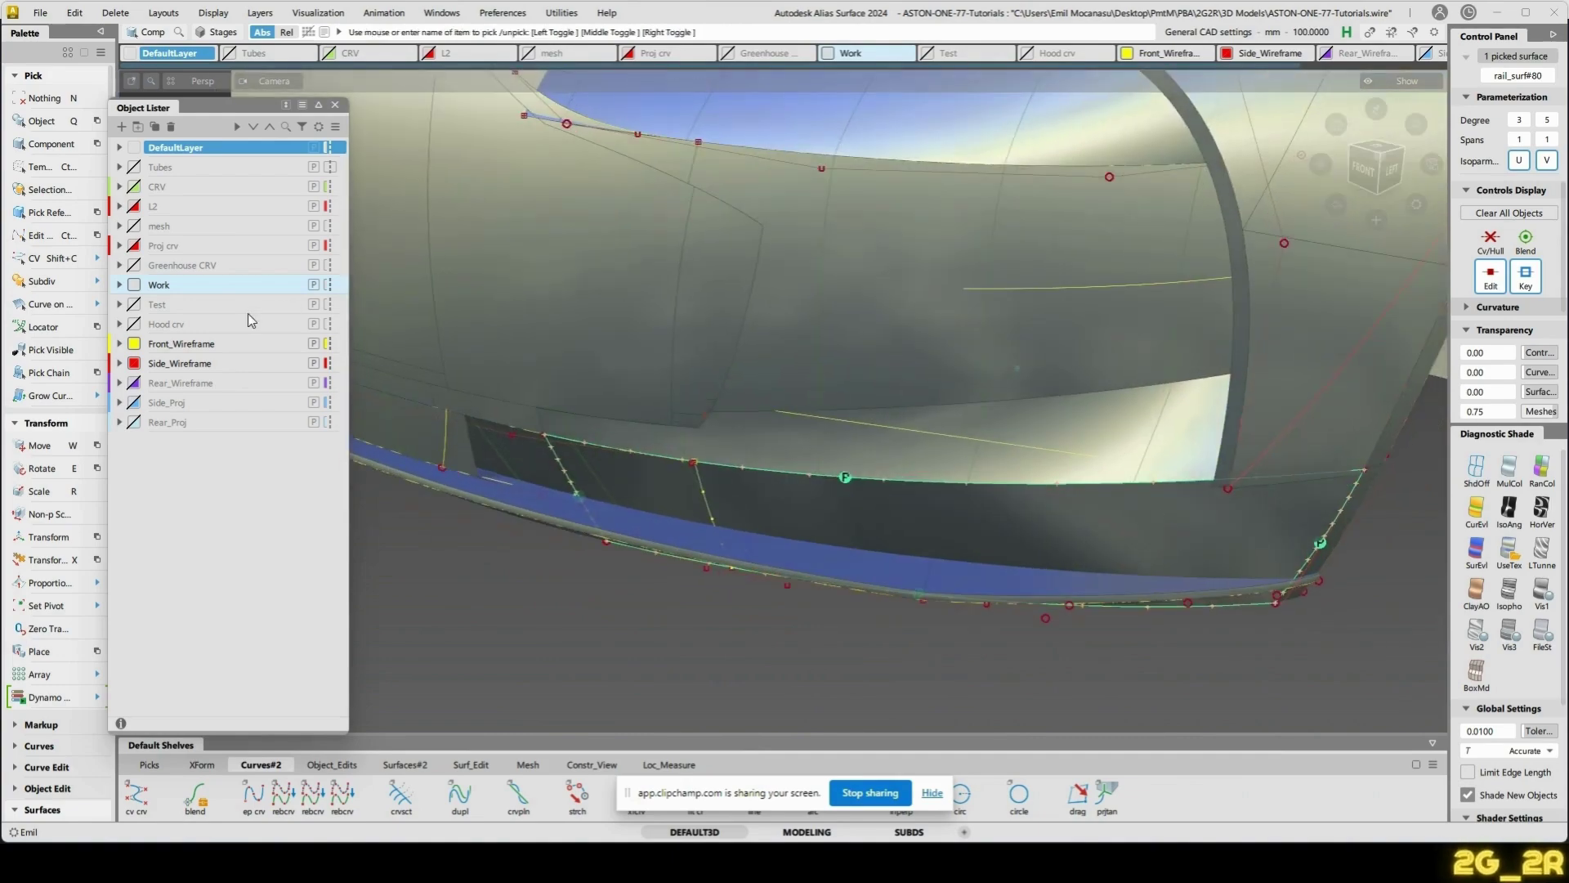
left_click(134, 226)
mouse_move(768, 478)
left_mouse_down("alt+shift")
mouse_move(777, 352)
mouse_move(780, 489)
left_mouse_up("alt+shift")
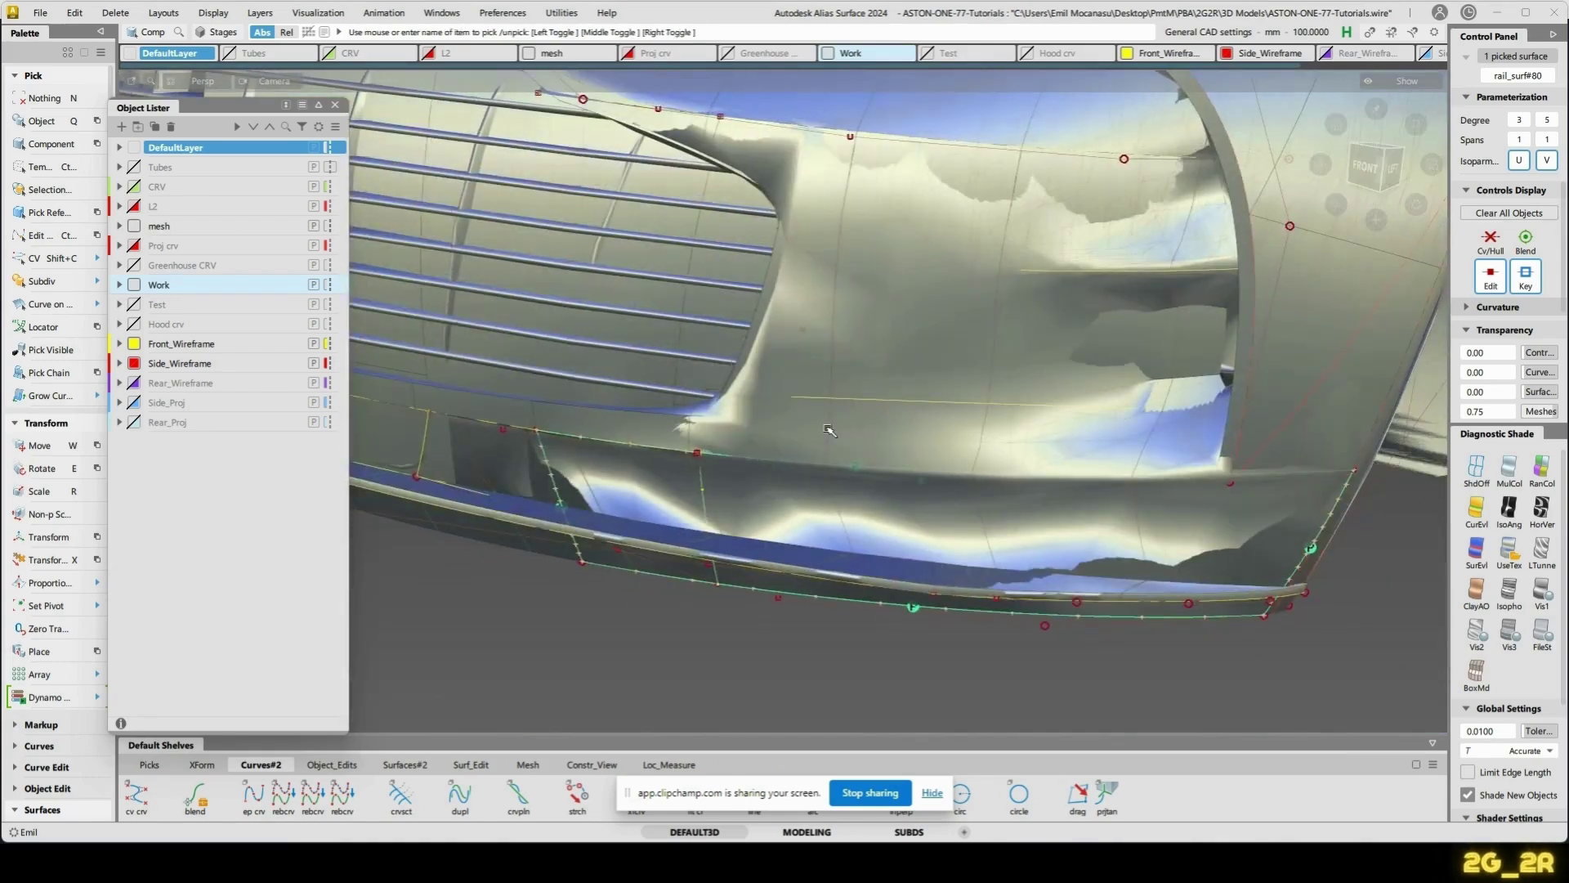
- Adjust the G2 alignment of the long lower bumper curve to a tangent scale of 15.4732 and a curvature scale of 38.4328
left_click(840, 468)
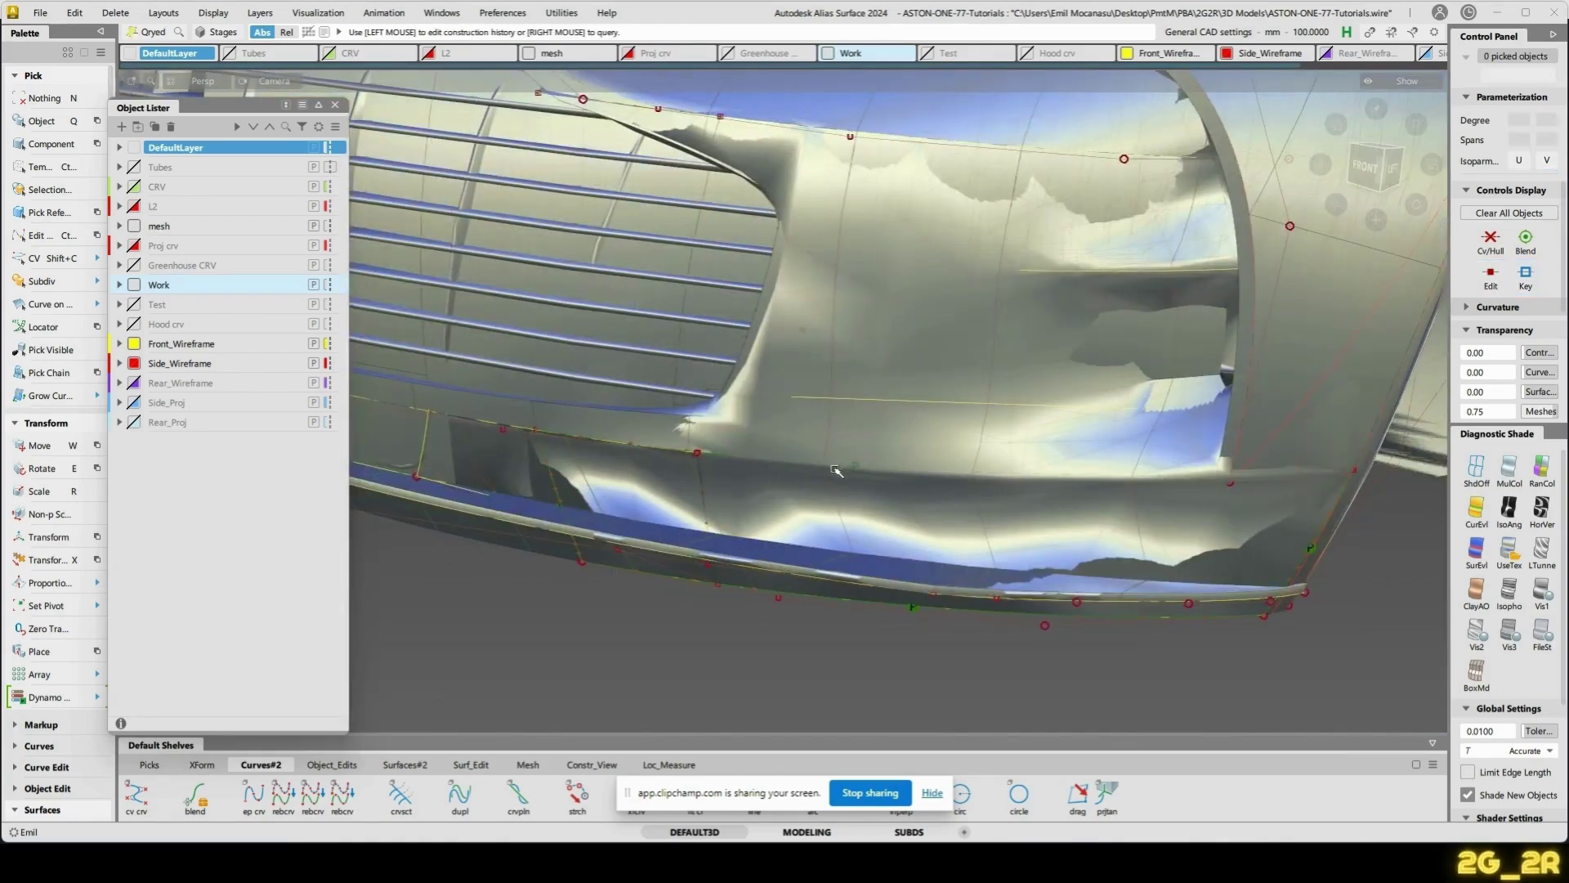
left_click(836, 472)
left_click(901, 506)
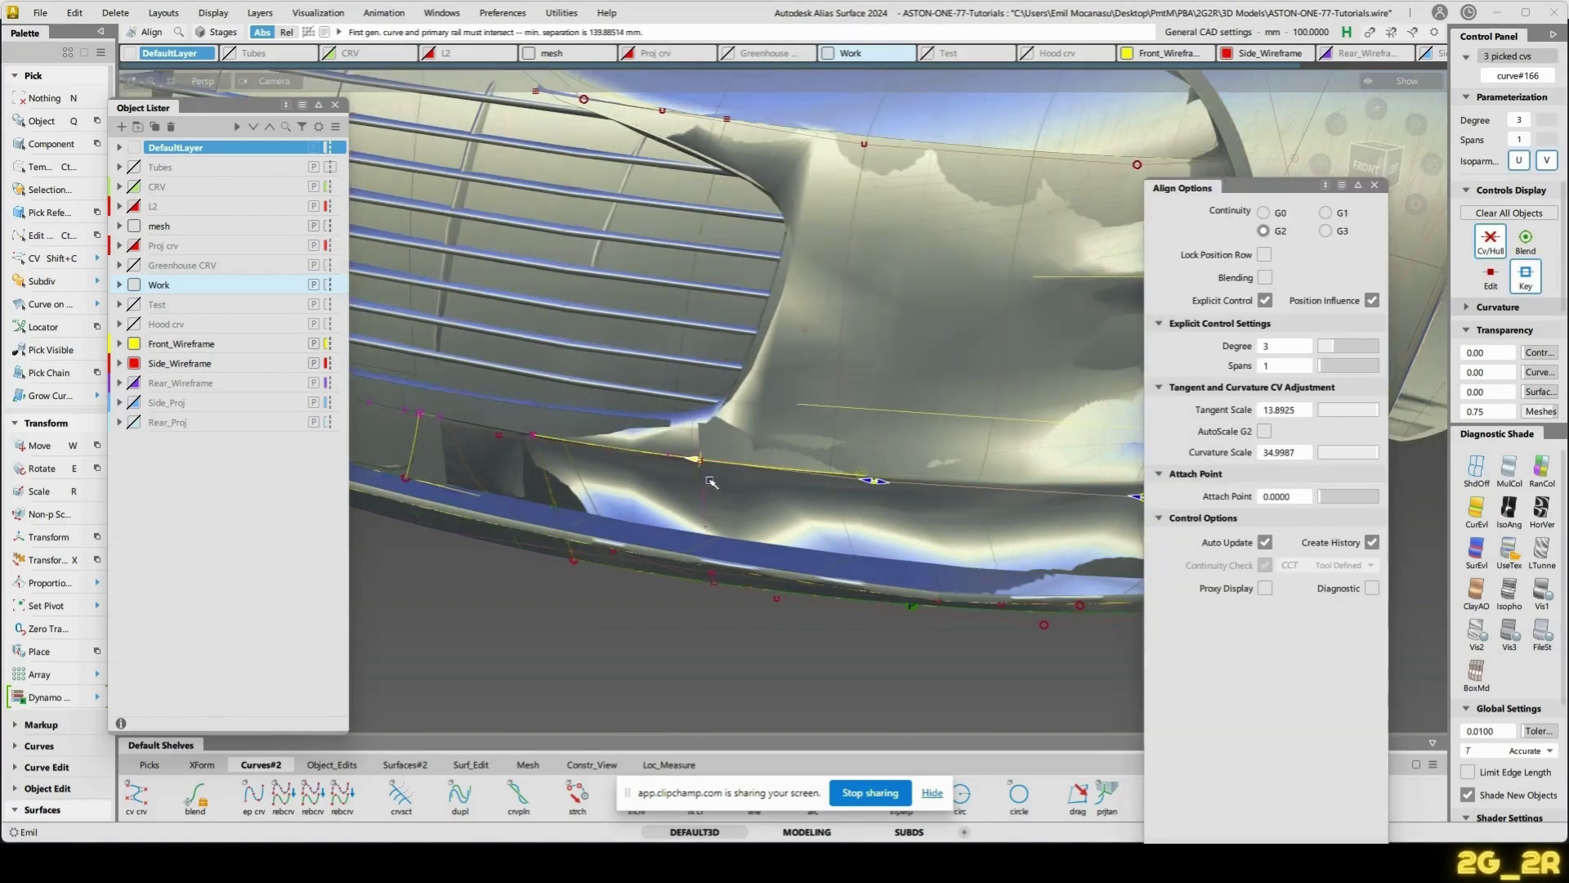
left_click_drag(711, 482, 987, 540, "alt+shift")
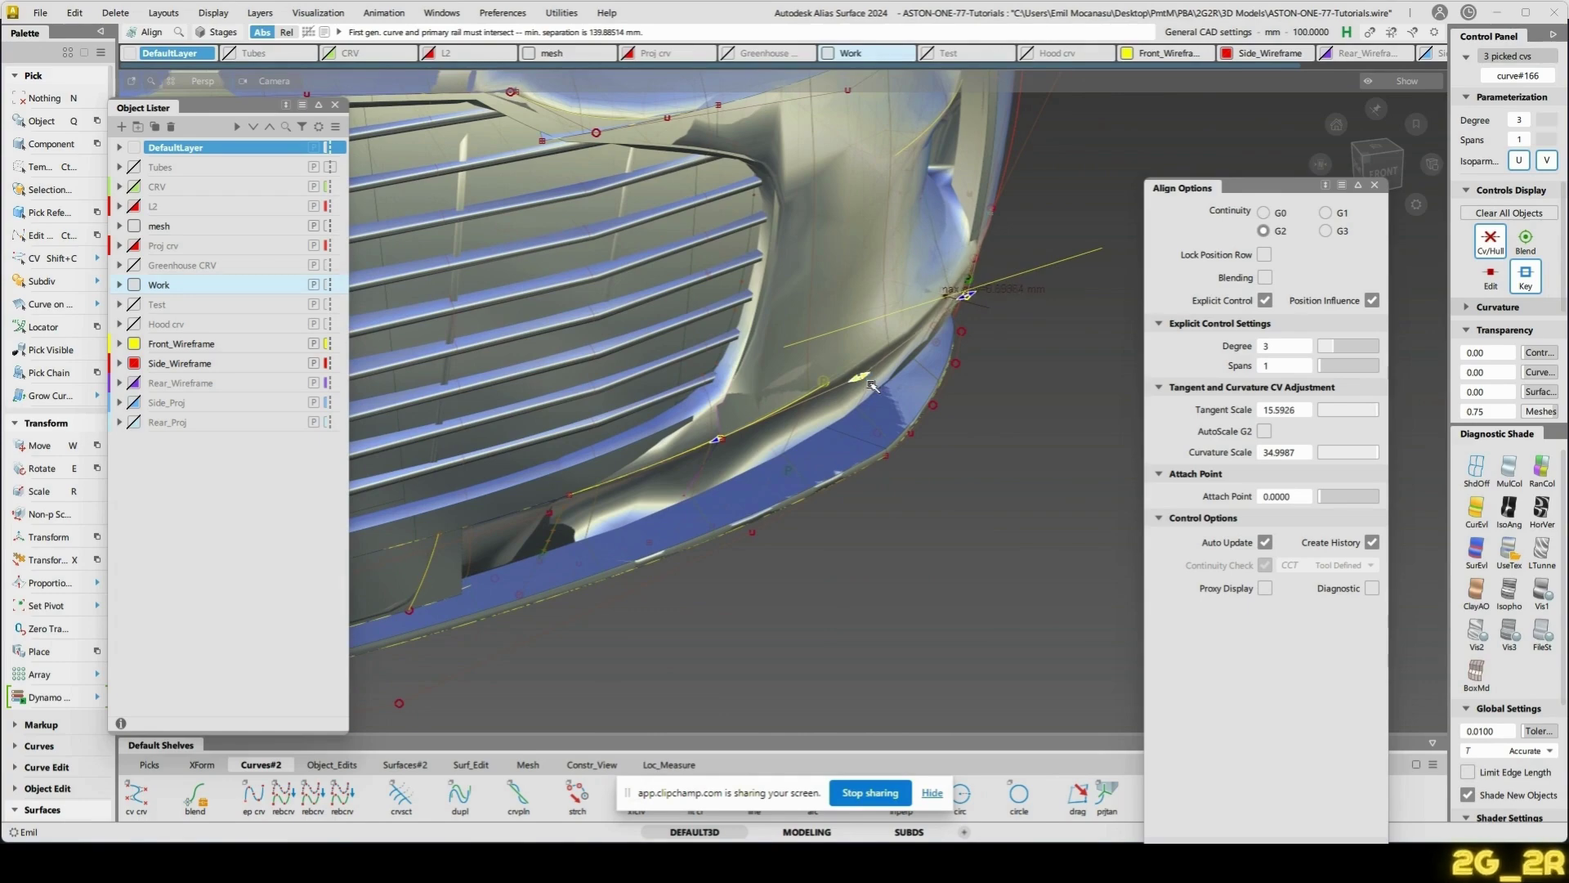
left_click_drag(999, 301, 842, 331, "alt+shift")
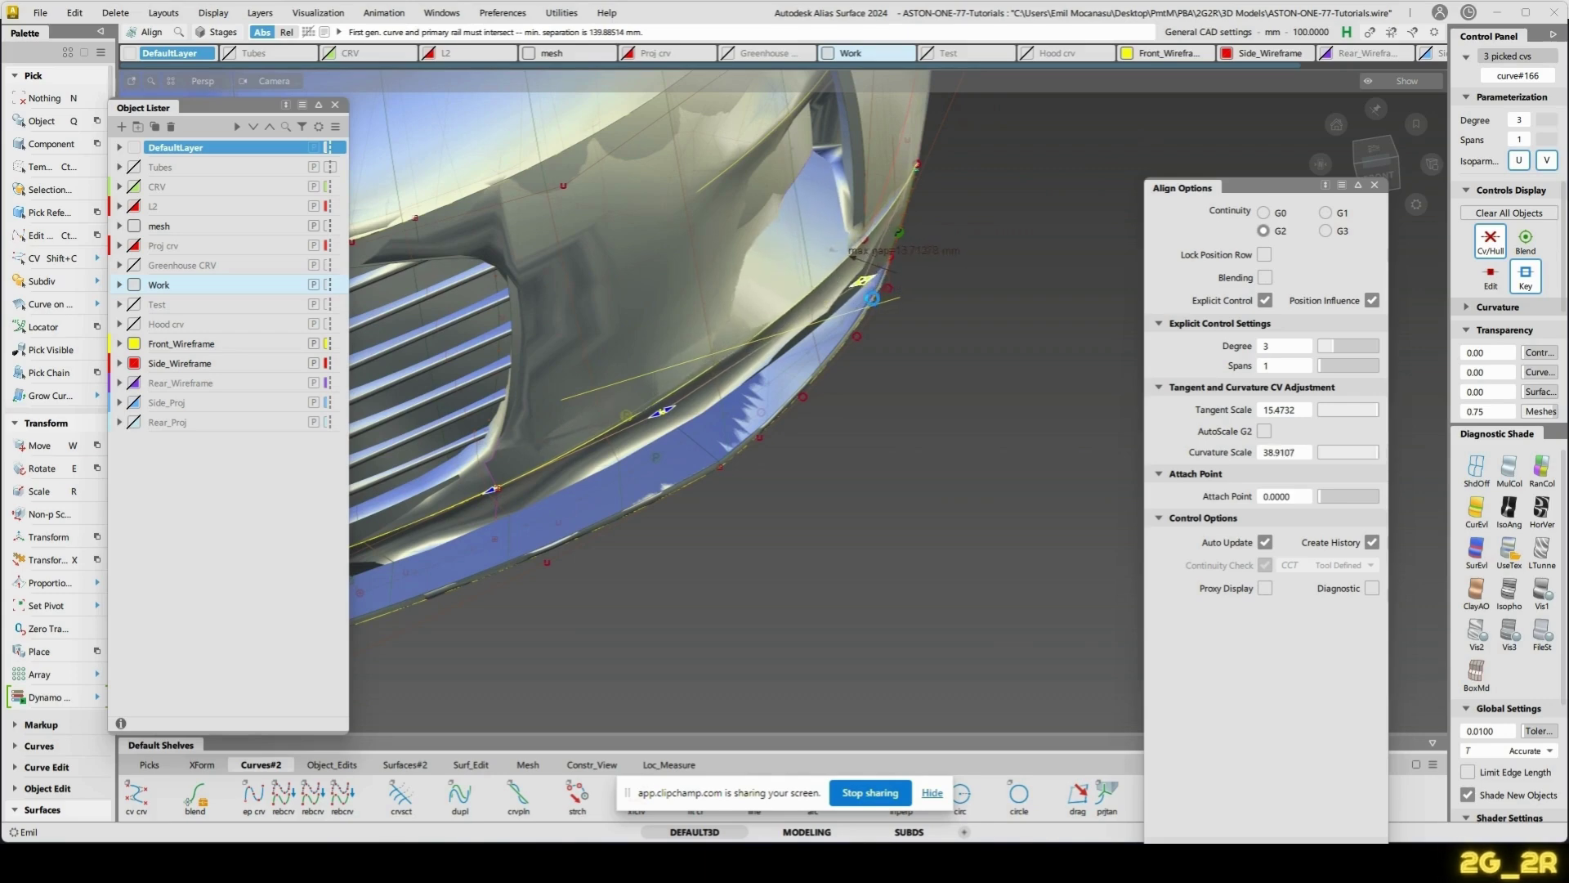
left_click_drag(627, 351, 805, 342, "alt+shift")
left_click_drag(653, 372, 791, 462, "alt+shift")
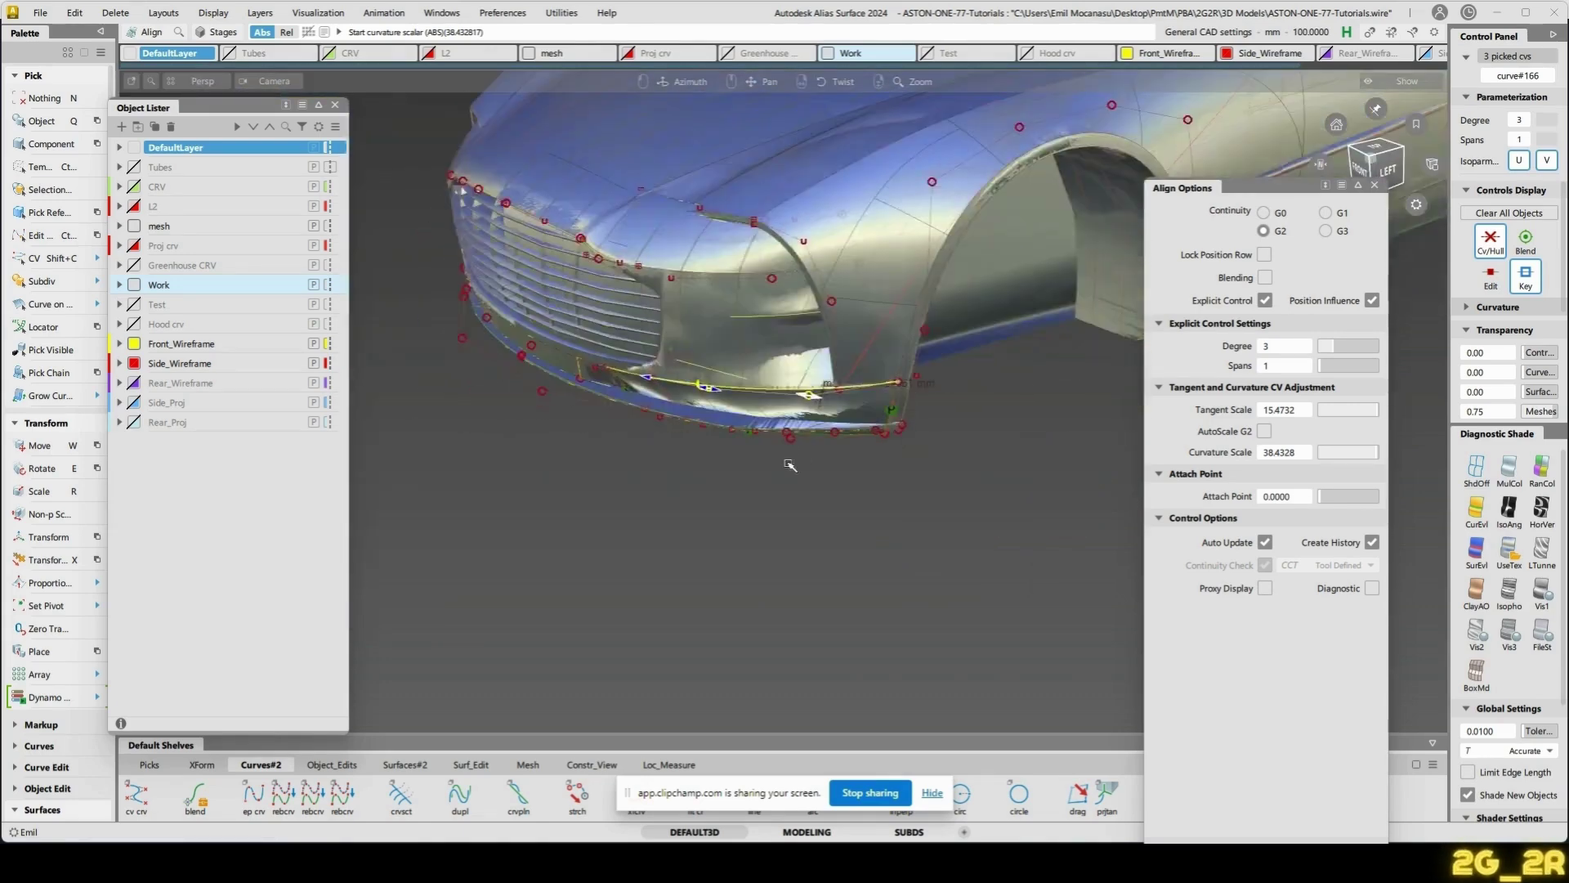
right_click_drag(791, 462, 799, 382, "alt+shift")
left_click_drag(799, 381, 732, 365, "alt+shift")
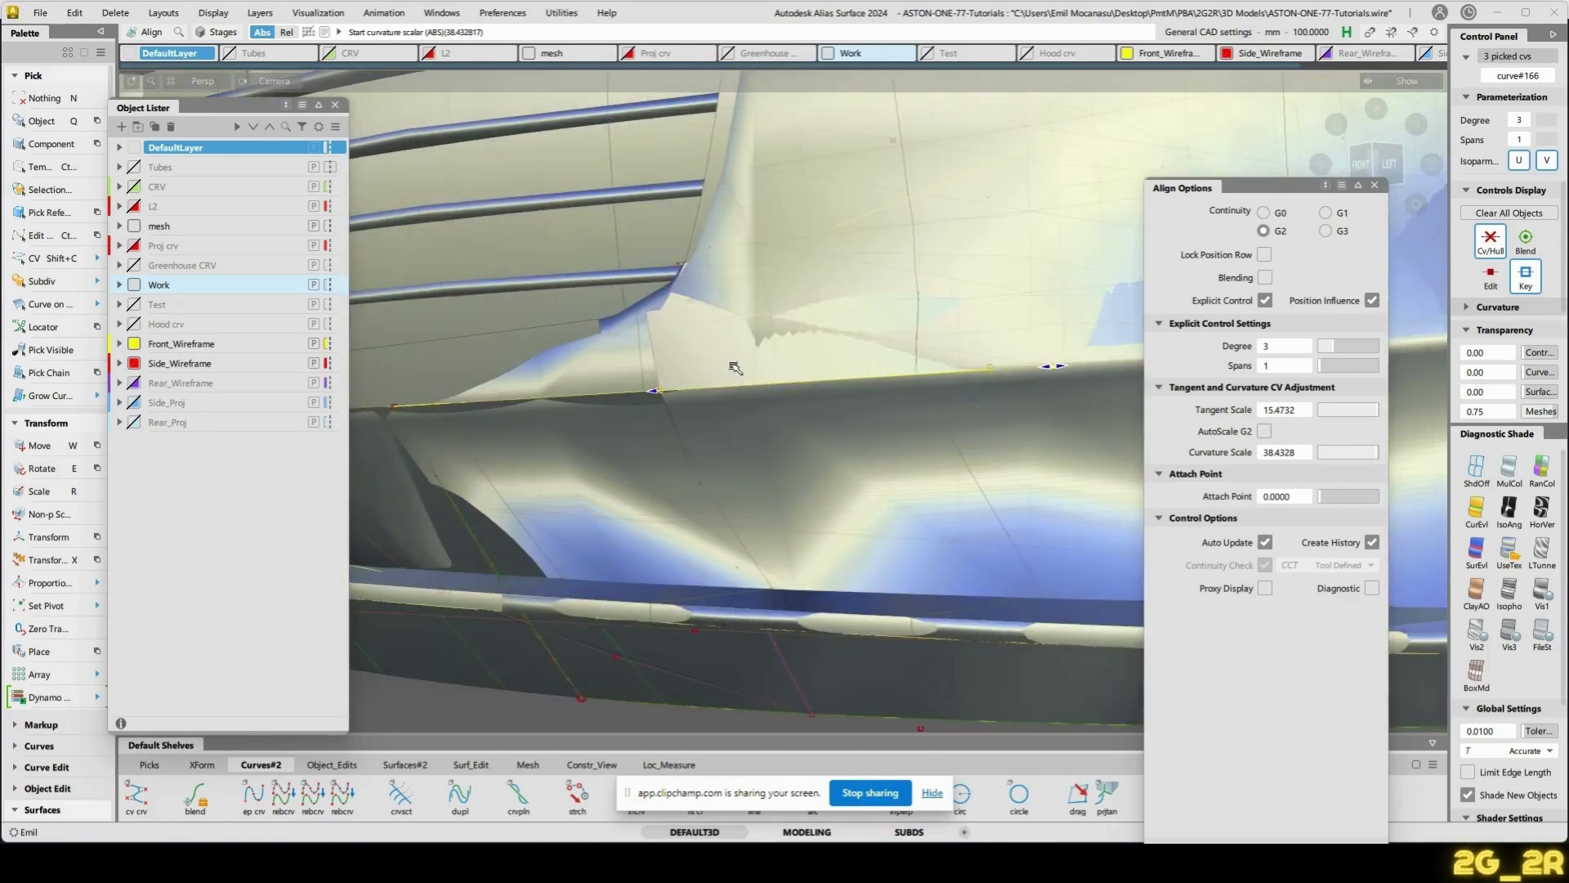
- Hide the mesh layer and try to align the lower strip surface's edge with G2 continuity, keeping its construction history
left_click(44, 98)
left_click(134, 228)
middle_click_drag(588, 317, 727, 350, "alt+shift")
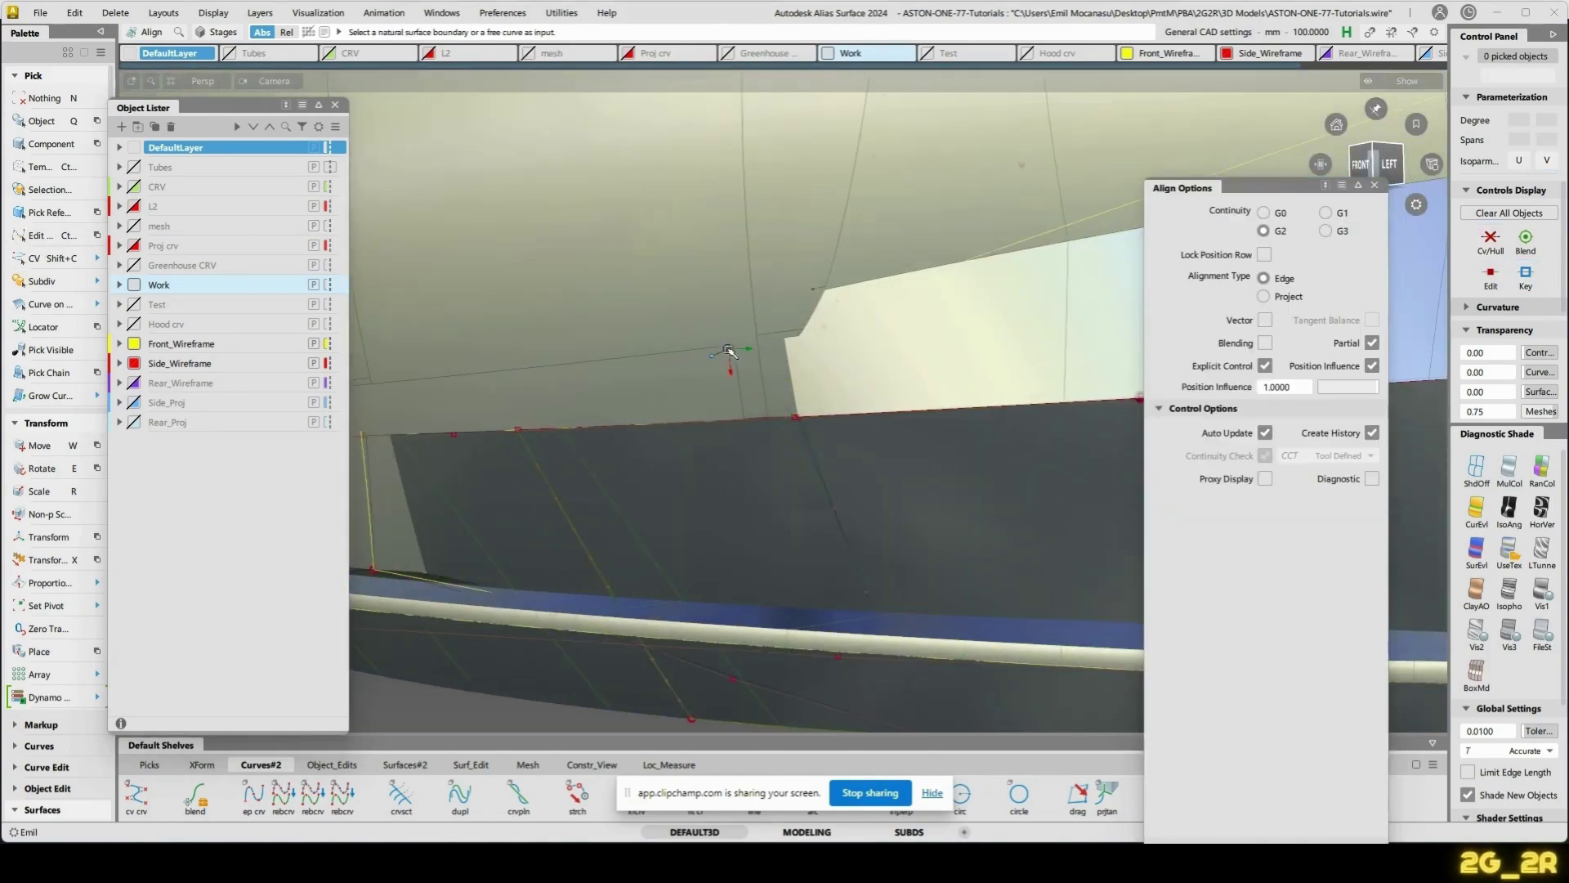
left_click_drag(728, 350, 856, 402, "alt+shift")
middle_click_drag(856, 402, 948, 453, "alt+shift")
left_click(755, 423)
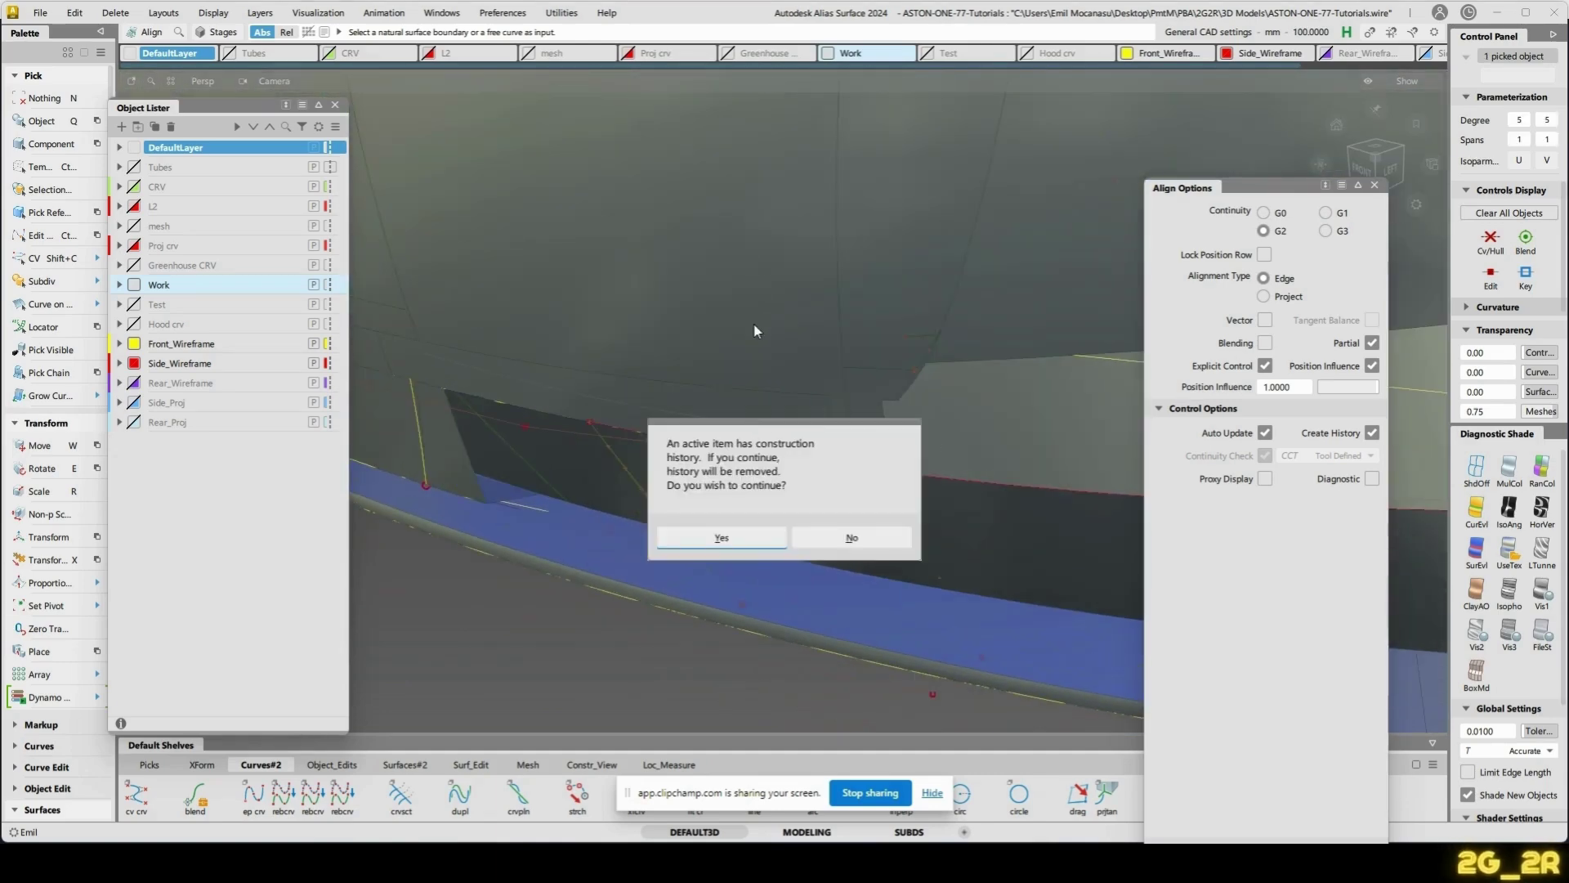
left_click(853, 538)
left_click_drag(848, 537, 657, 403, "alt+shift")
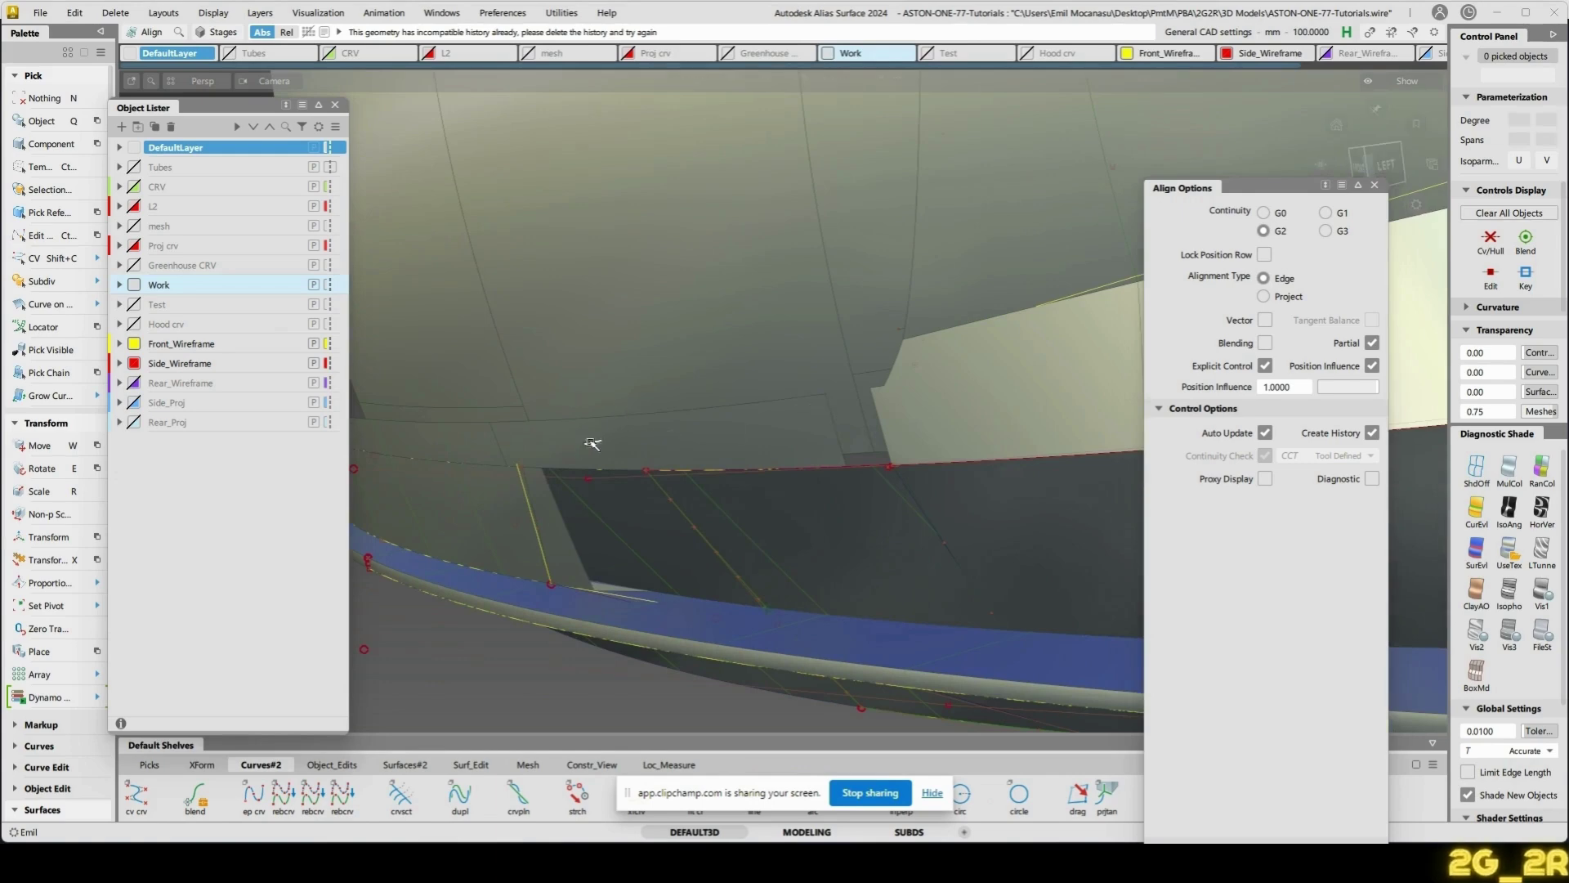
left_click(735, 428)
- Examine the control vertices of the blend surface and its neighbours above the strip junction, and turn their display off
left_click_drag(592, 443, 800, 462, "ctrl+shift")
right_click(713, 287, "ctrl+shift")
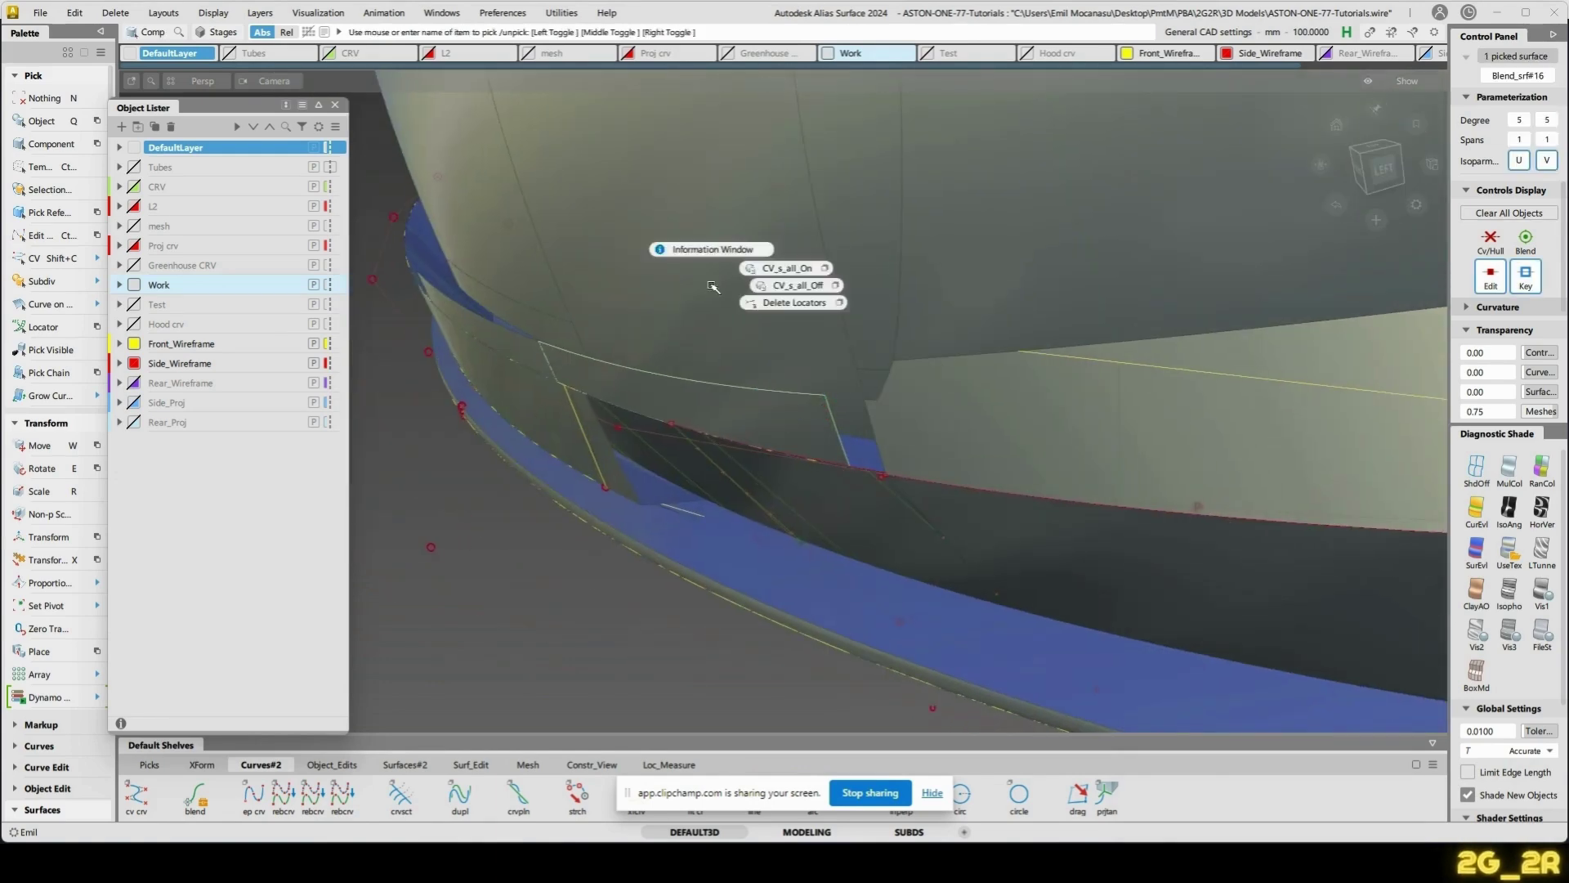
left_click_drag(809, 279, 681, 550, "alt+shift")
left_click(924, 423)
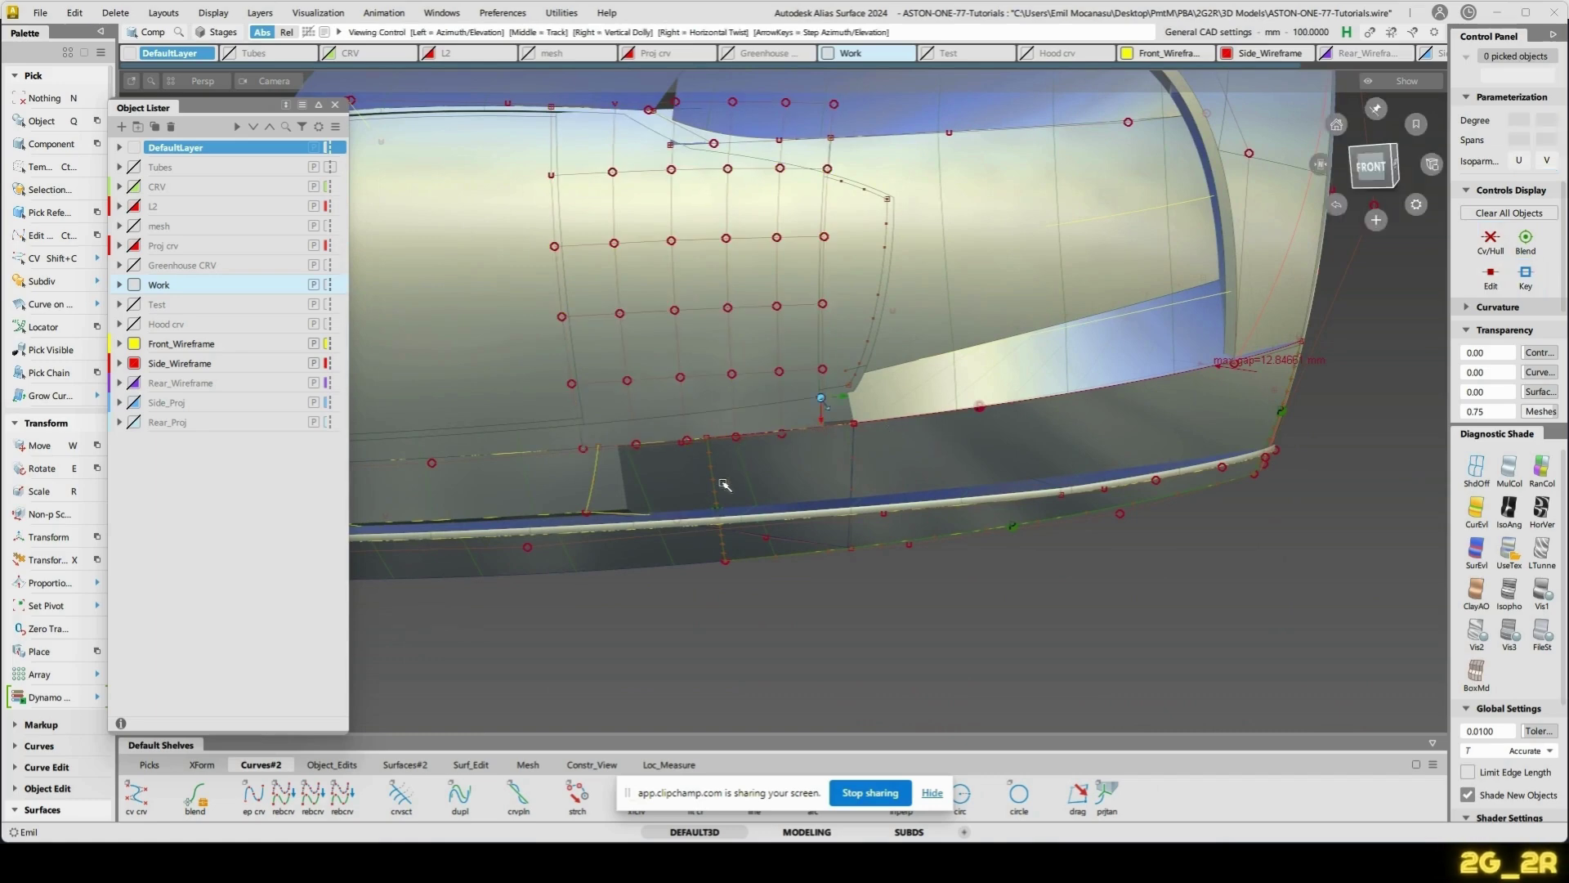
left_click_drag(723, 481, 723, 445, "alt+shift")
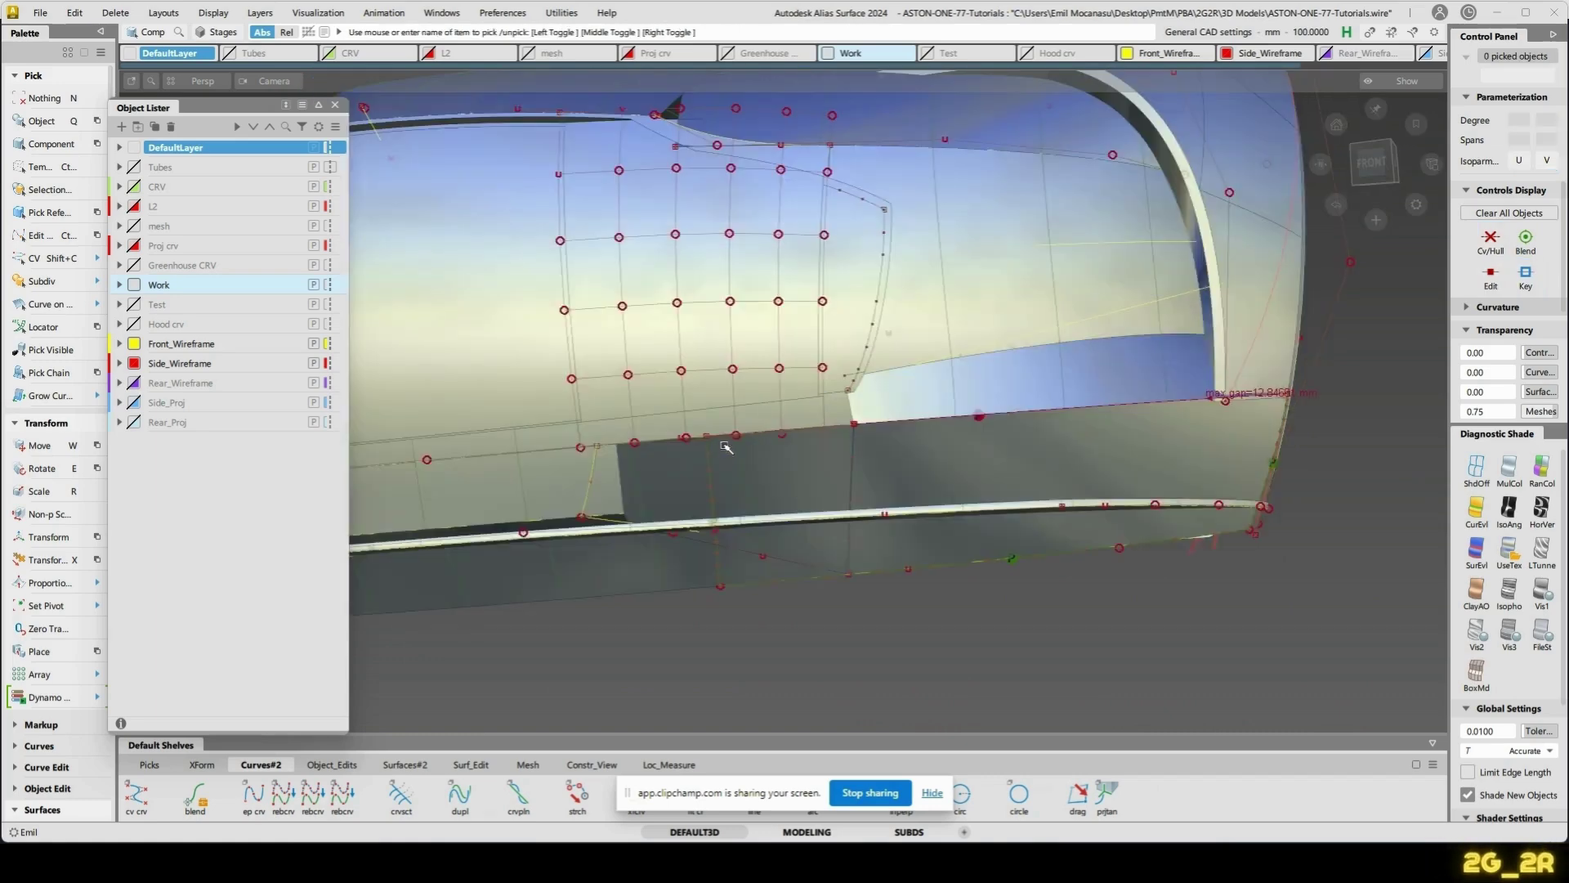
left_click_drag(787, 315, 557, 441, "alt+shift")
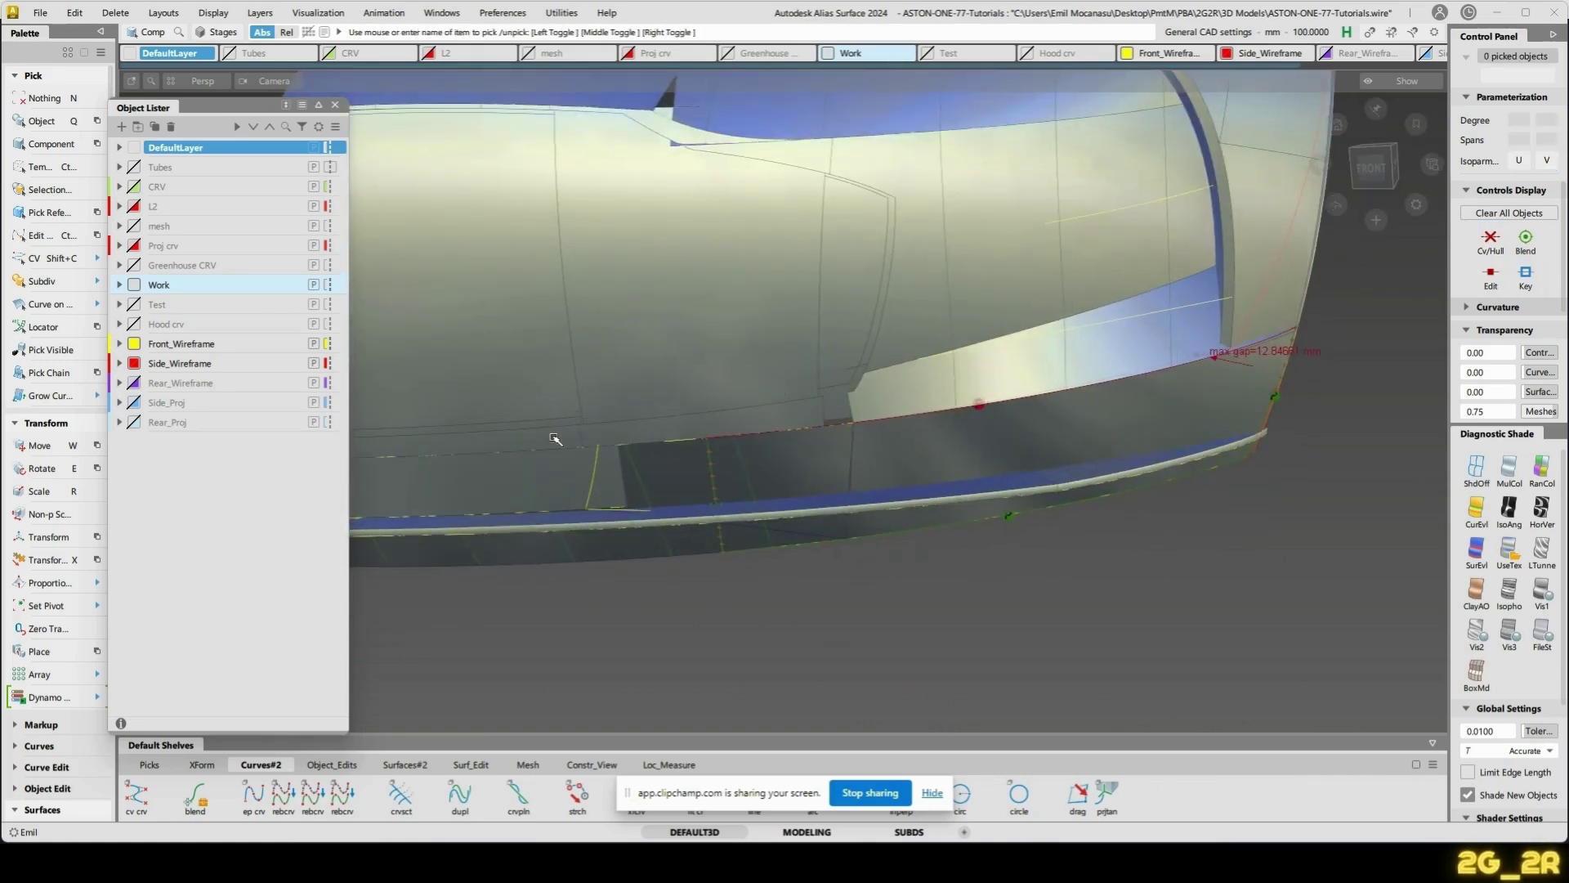
- Isolate the central lower strip and the lower side piece, and untrim the central strip's skin surface
left_click(921, 397)
left_click_drag(973, 385, 1007, 420, "alt+shift")
key("alt+h")
left_click_drag(784, 441, 735, 352, "alt+shift")
left_click(381, 496)
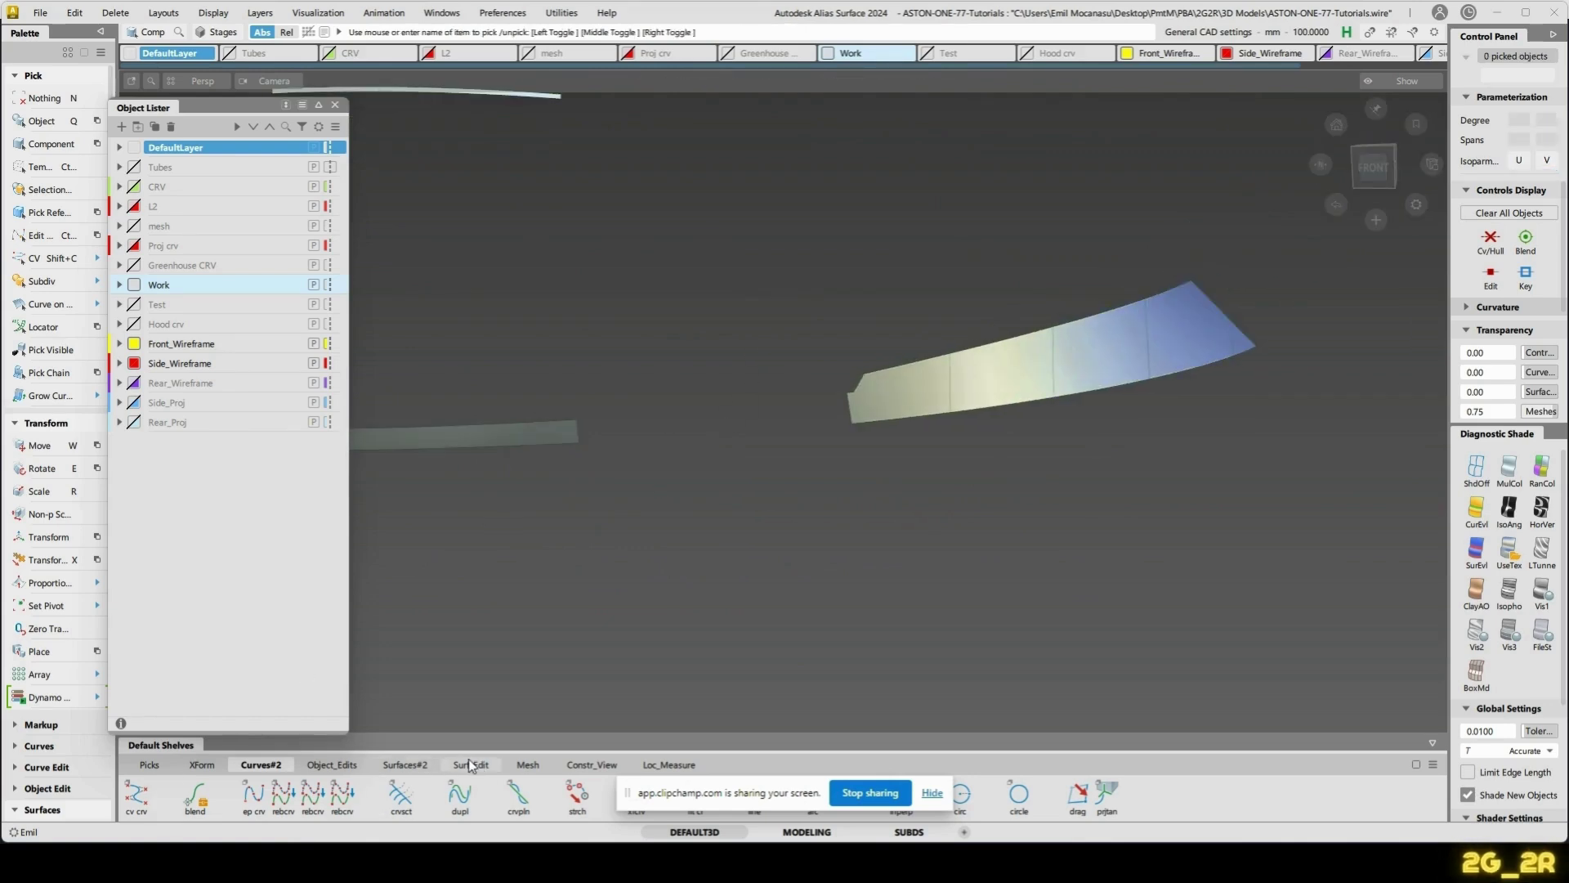
left_click(470, 765)
left_click(586, 449)
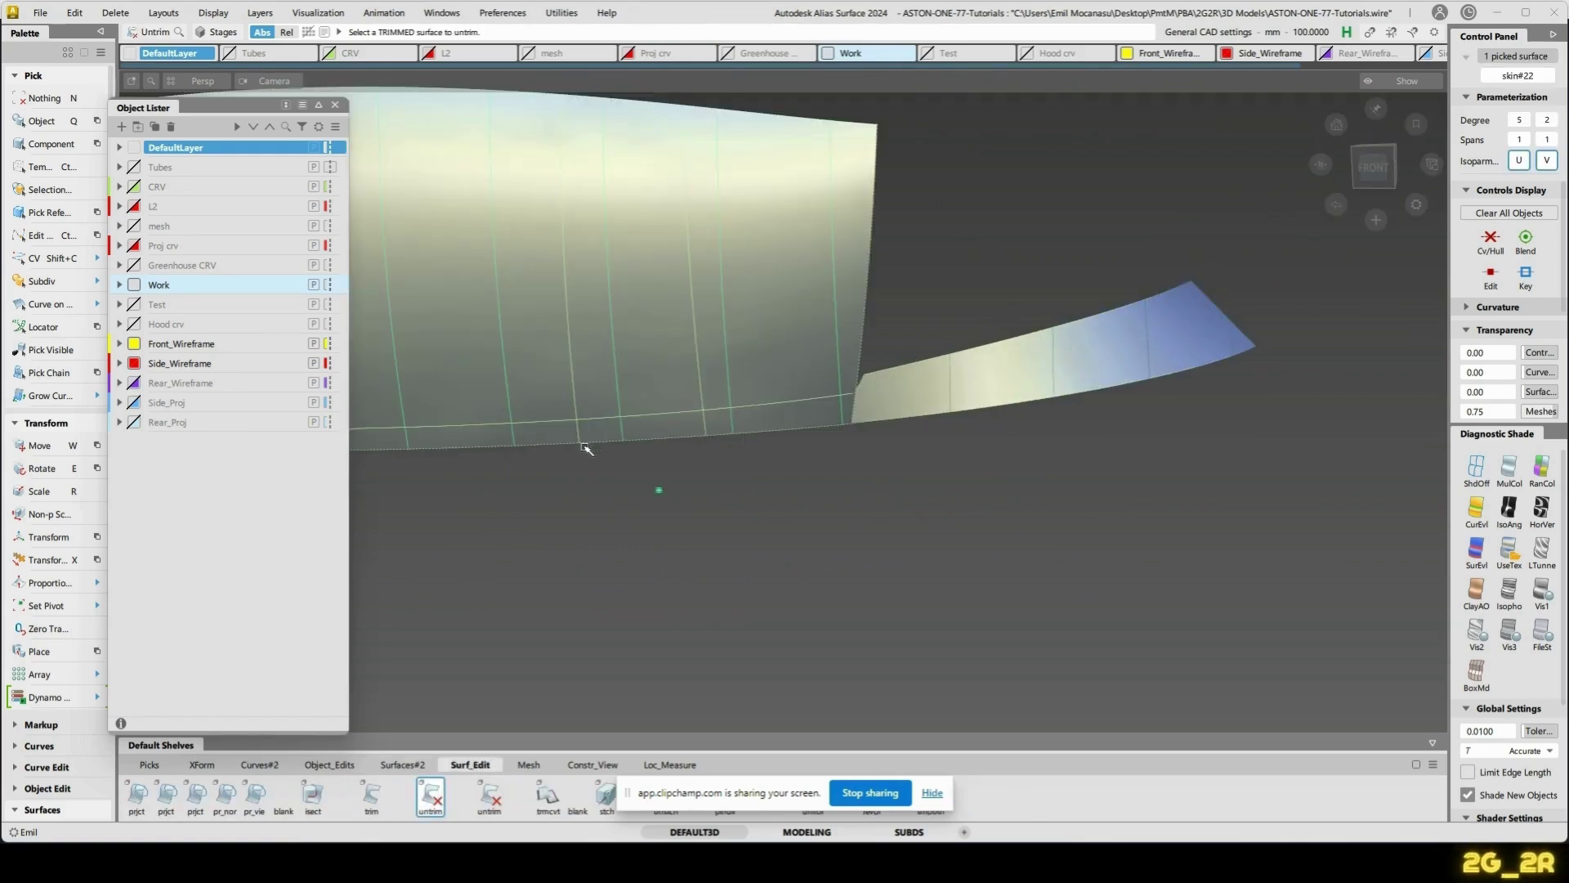
left_click(936, 379)
- Isolate the surfaces at the strip junction again and untrim the side panel's rail surface
left_click_drag(954, 406, 1033, 353, "alt+shift")
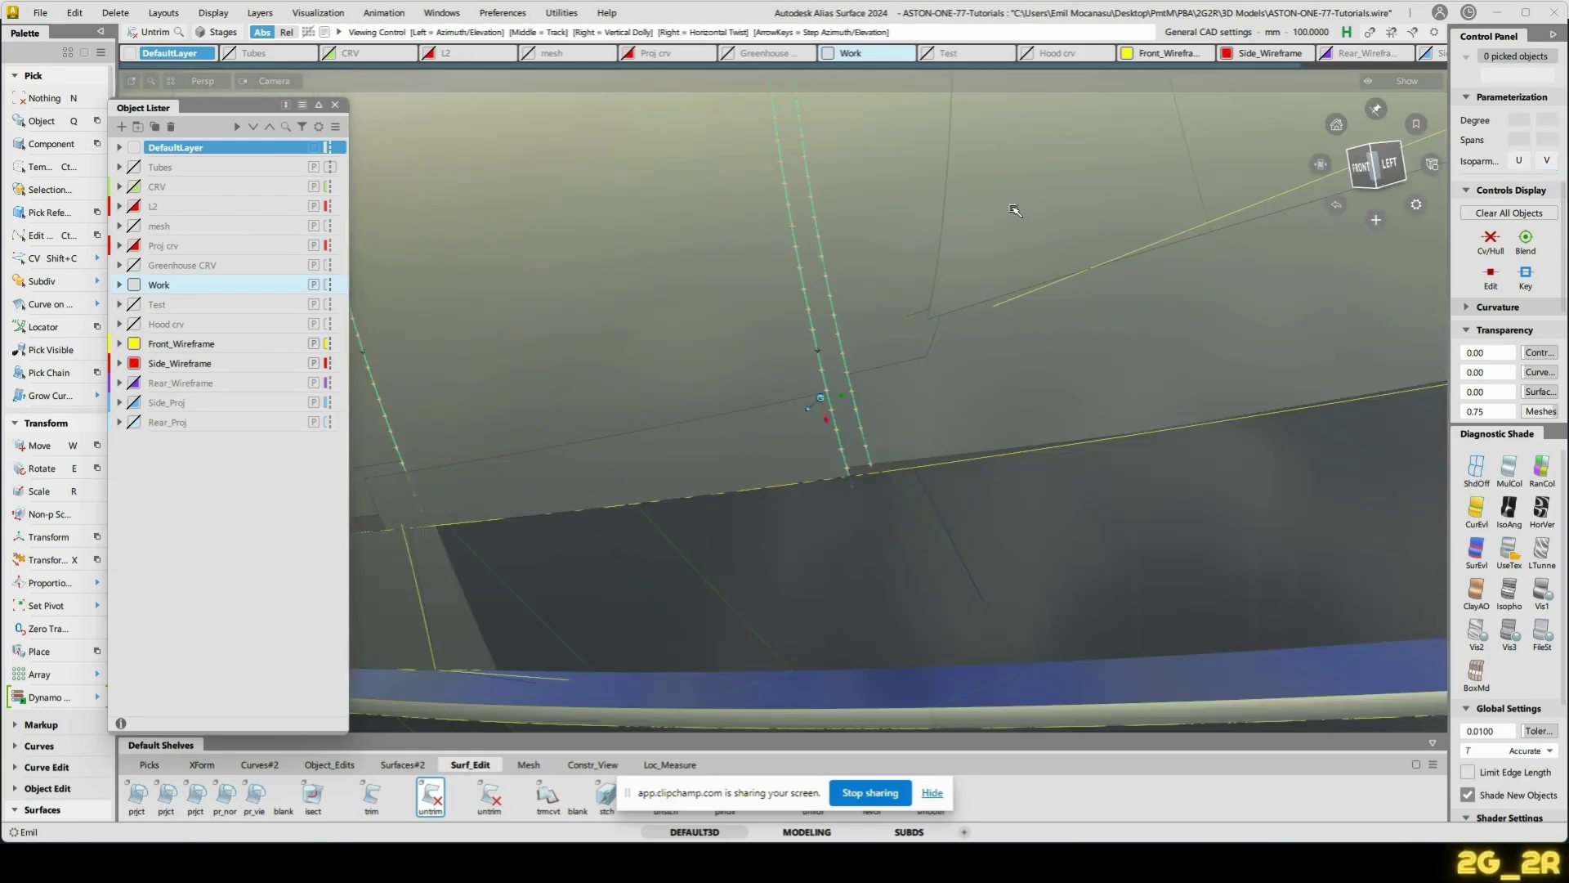
left_click_drag(1015, 210, 939, 344, "alt+shift")
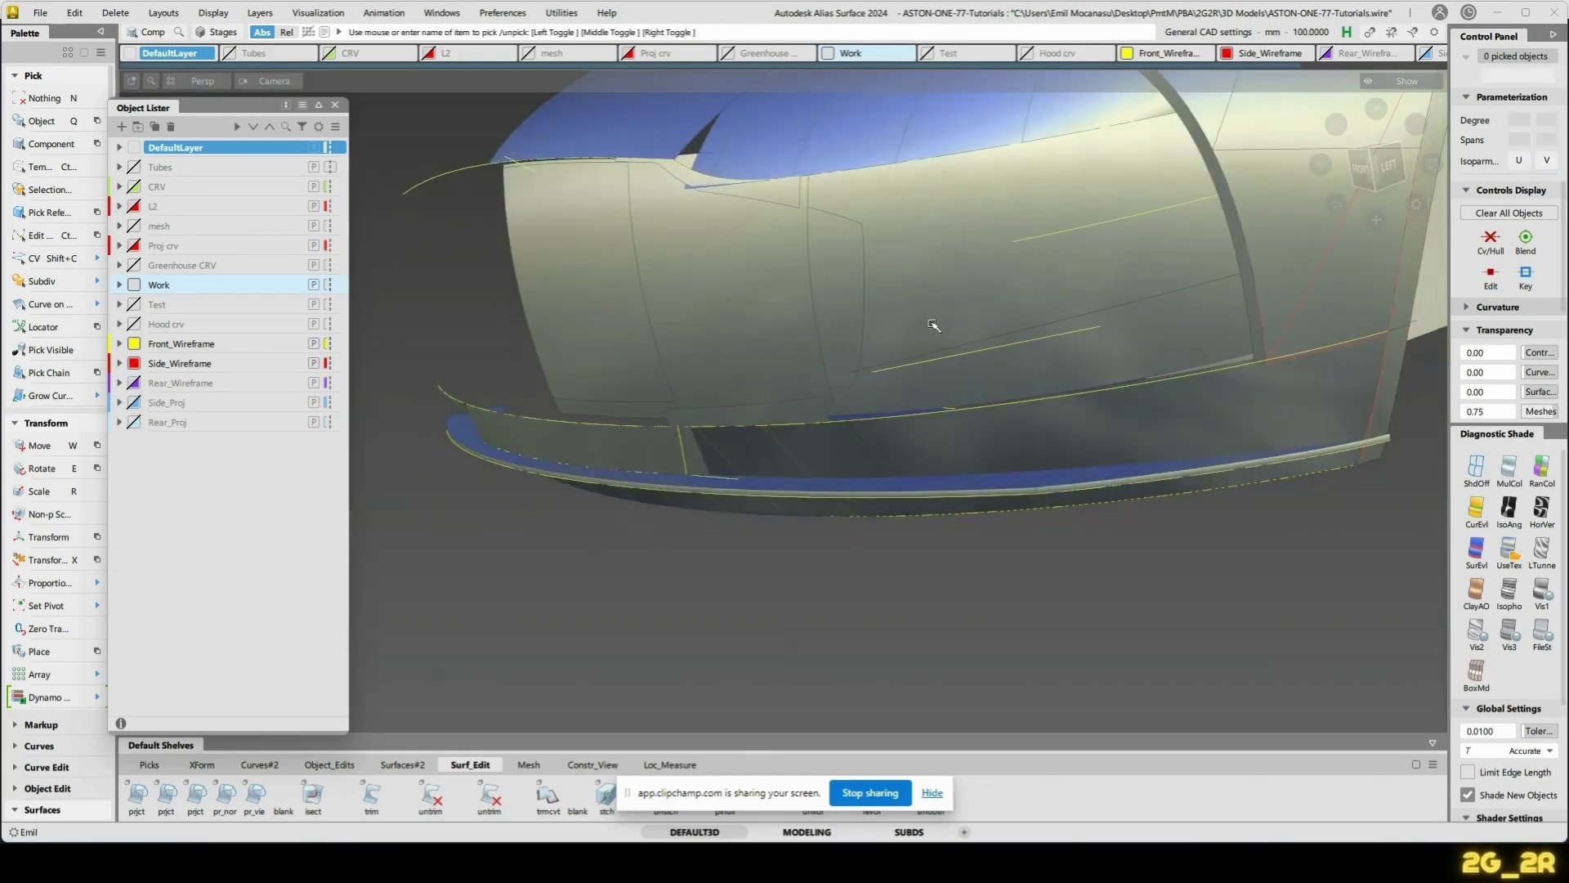
key("alt+s")
left_click_drag(872, 381, 1067, 336, "alt+shift")
left_click(1008, 295)
left_click_drag(1097, 262, 700, 326, "alt+shift")
scroll(918, 441, "up", 5)
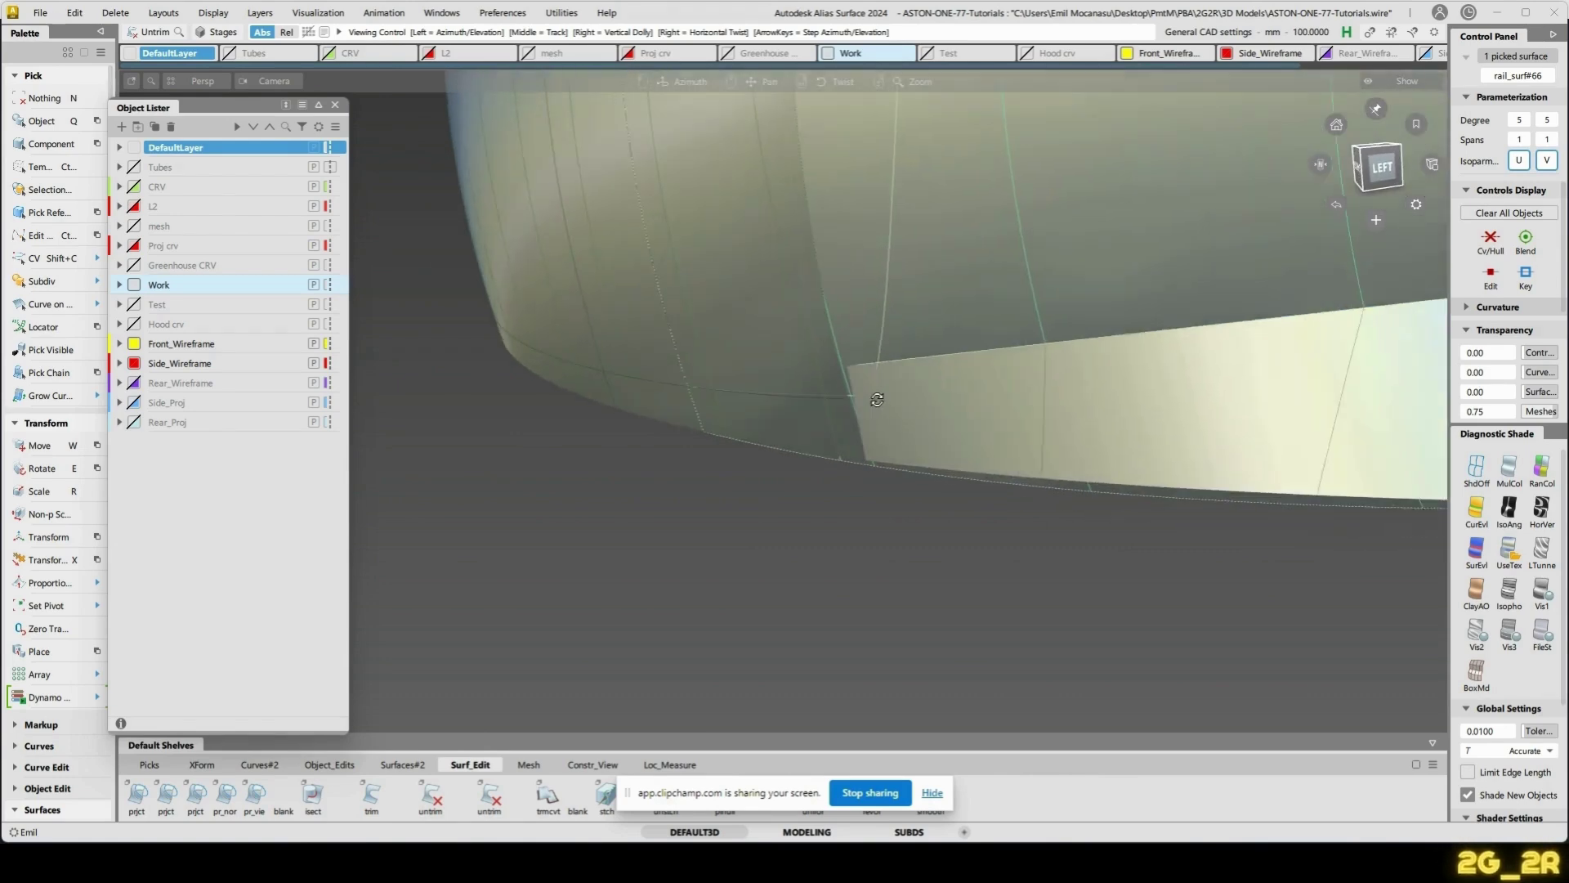
- Blend the lower side piece's inner end to the central lower strip with a Freeform Blend using G2 Curvature on both sides
key("ctrl+q")
left_click(877, 424)
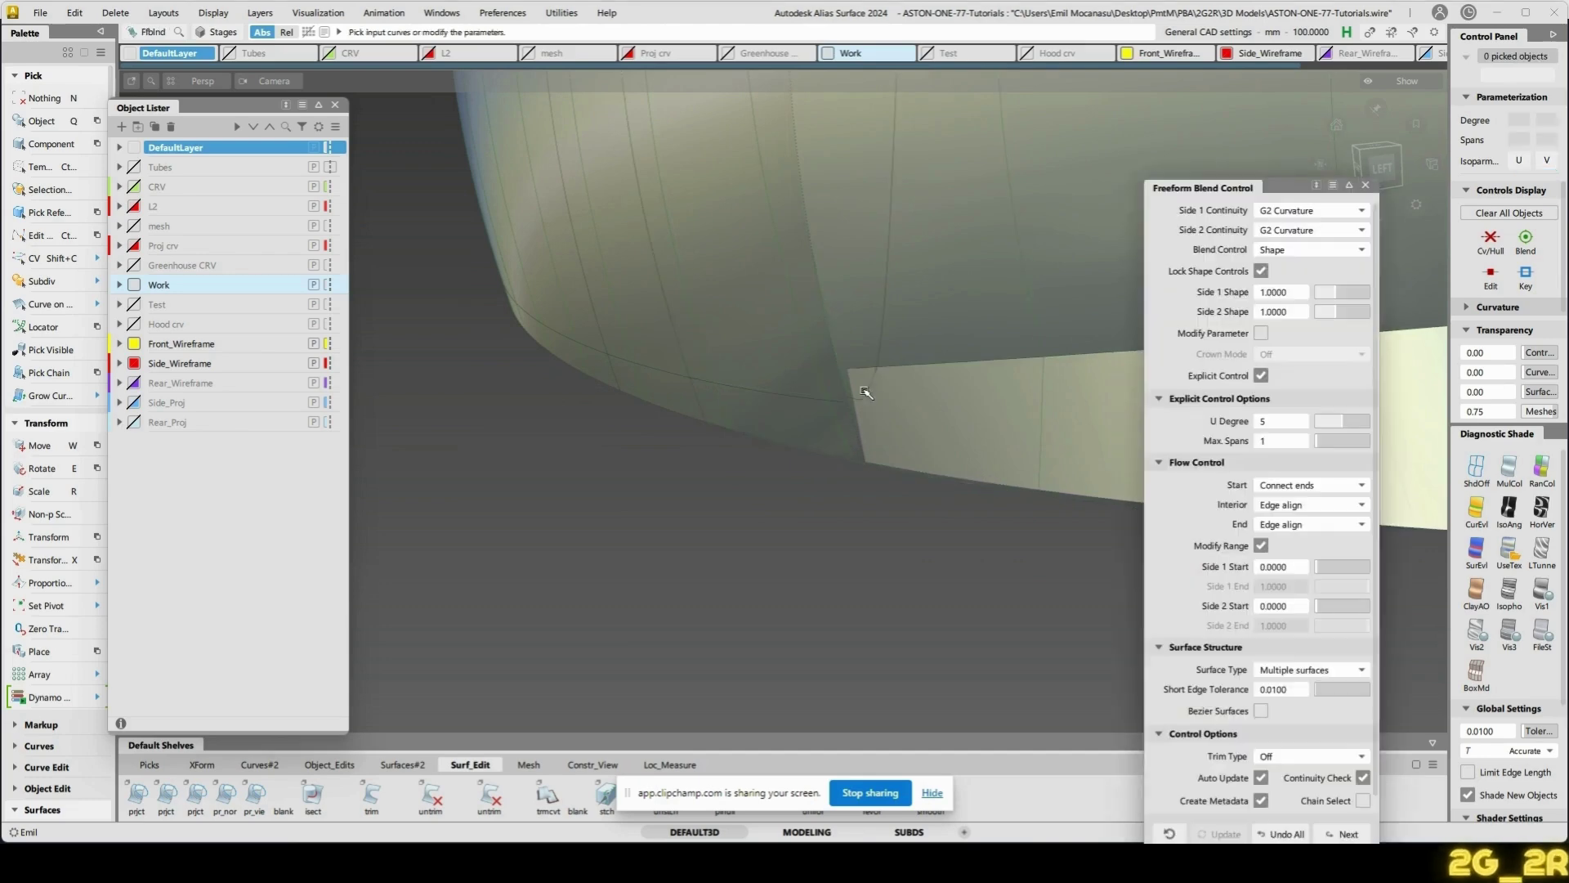
mouse_move(865, 394)
left_mouse_down("alt+shift")
mouse_move(880, 403)
mouse_move(845, 413)
left_mouse_up("alt+shift")
key("ctrl+q")
left_click(854, 413)
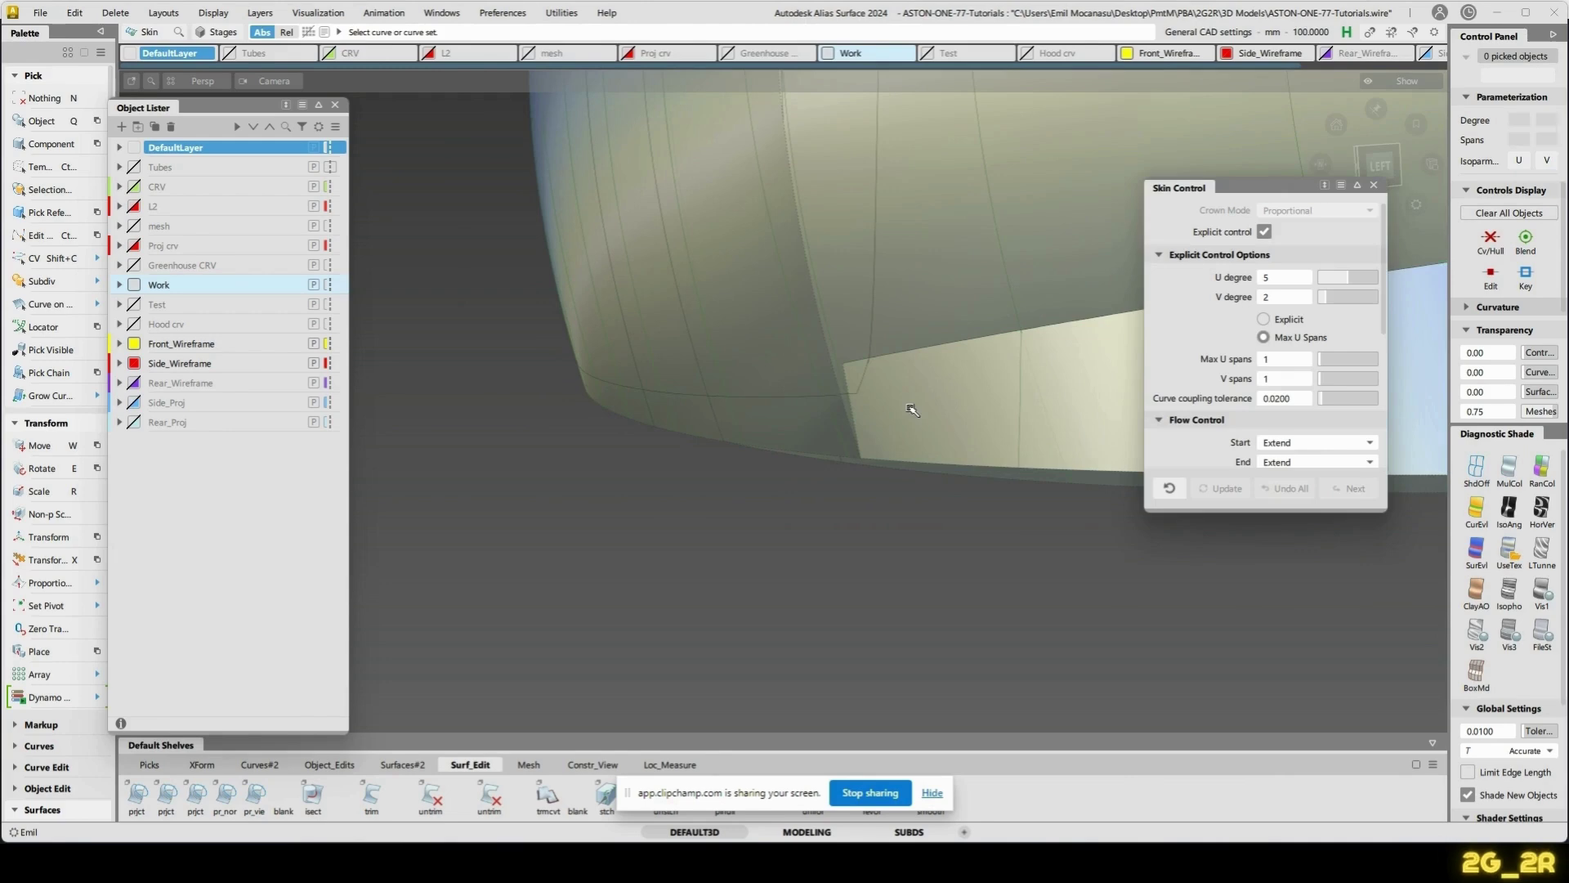
left_click(864, 429)
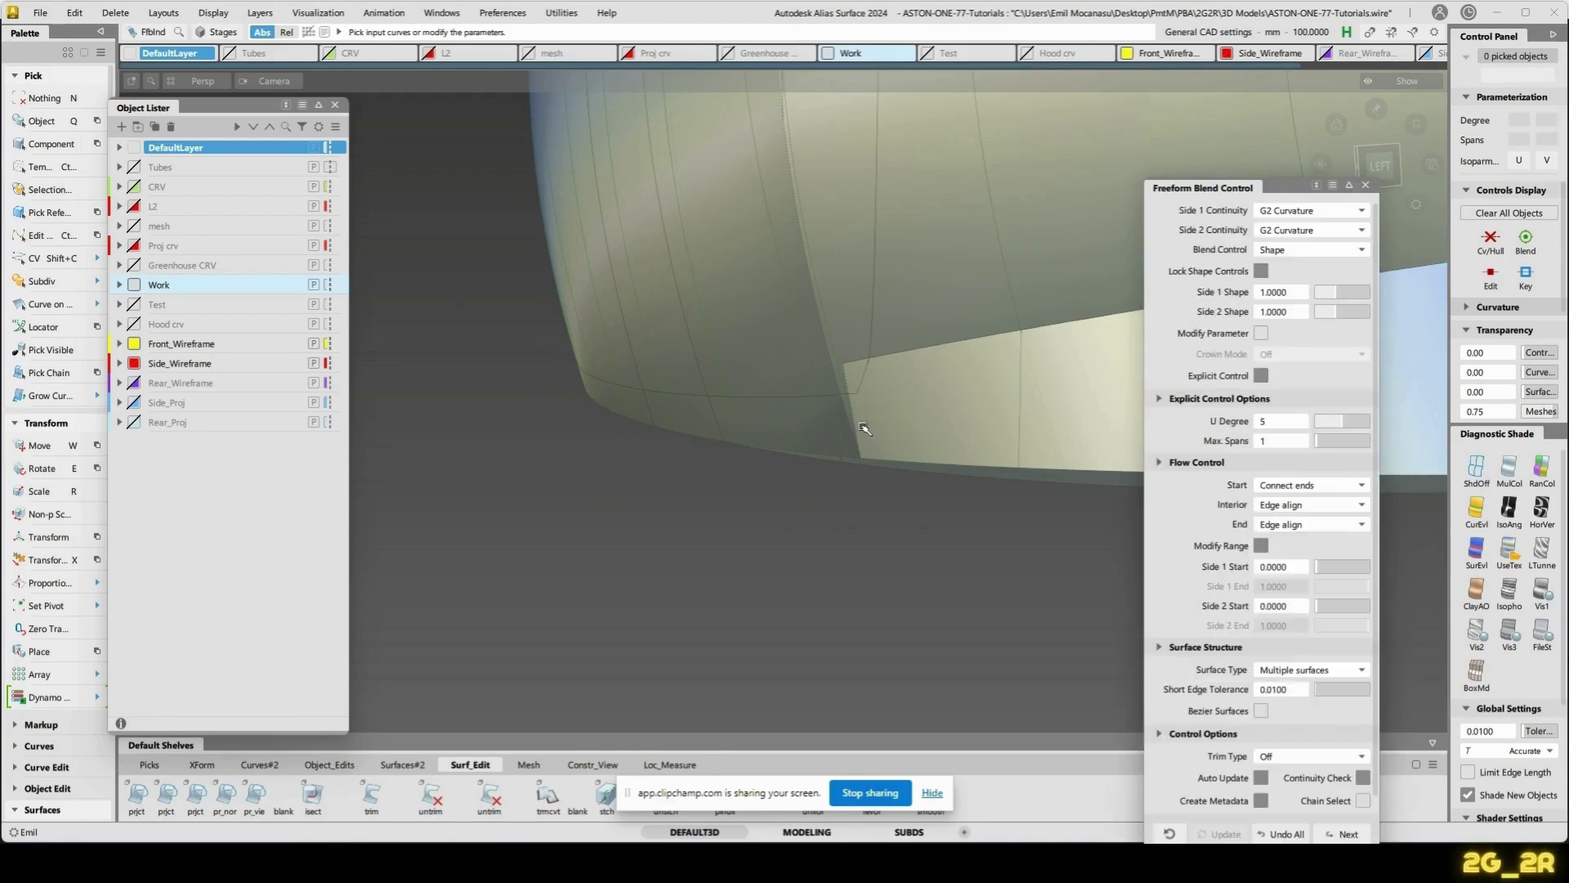
left_click_drag(594, 406, 567, 438, "alt+shift")
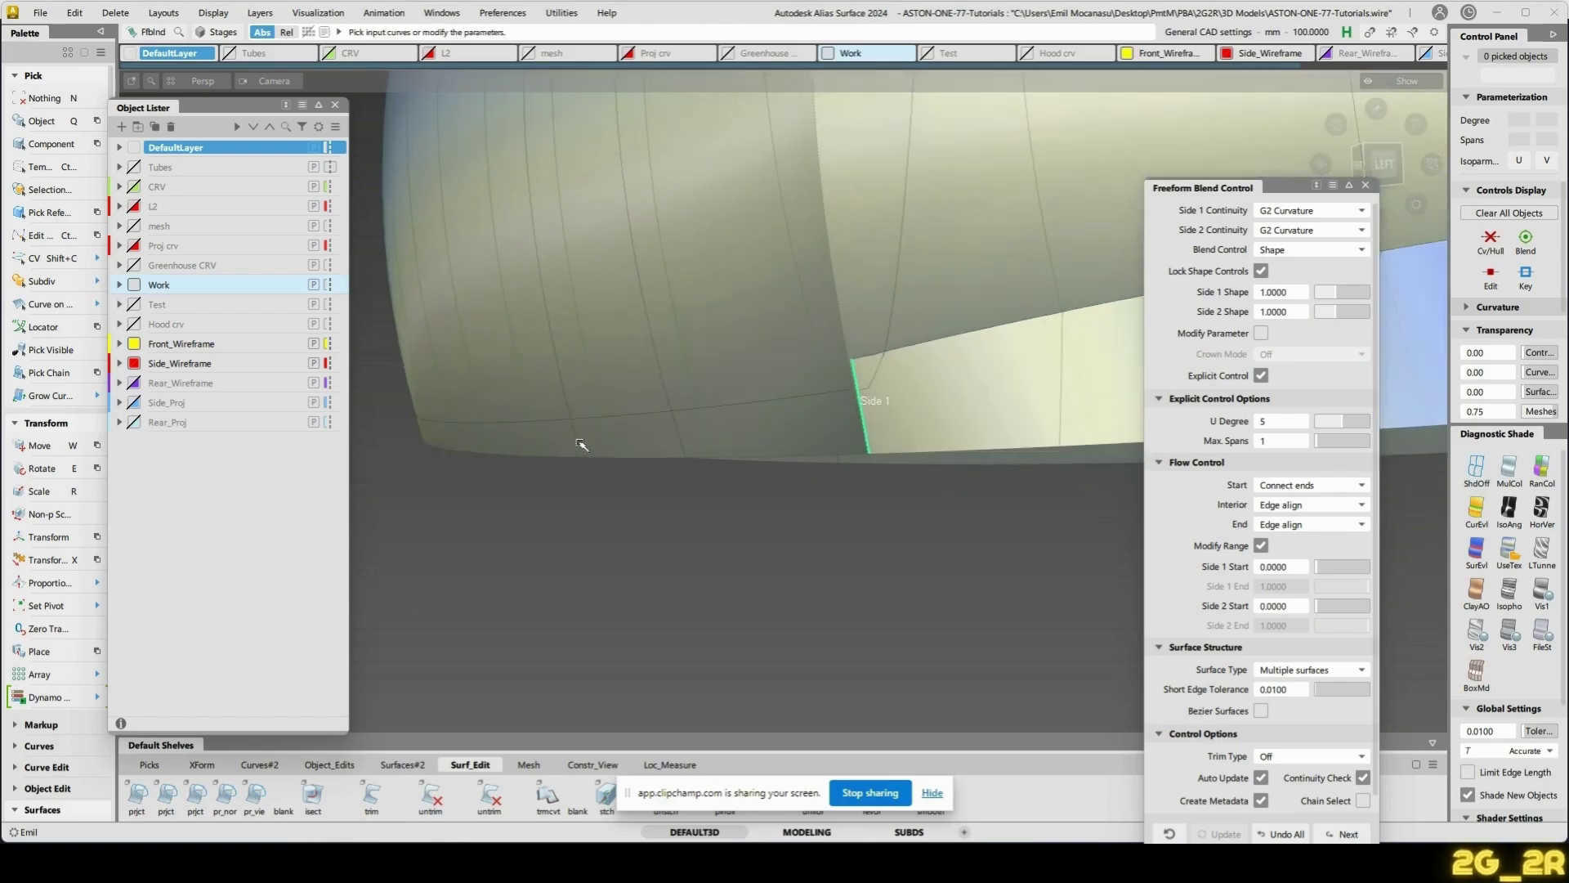
left_click_drag(727, 347, 676, 396, "alt+shift")
- Trim the central skin surface along its boundary curves, keeping the narrow lower band
key("t")
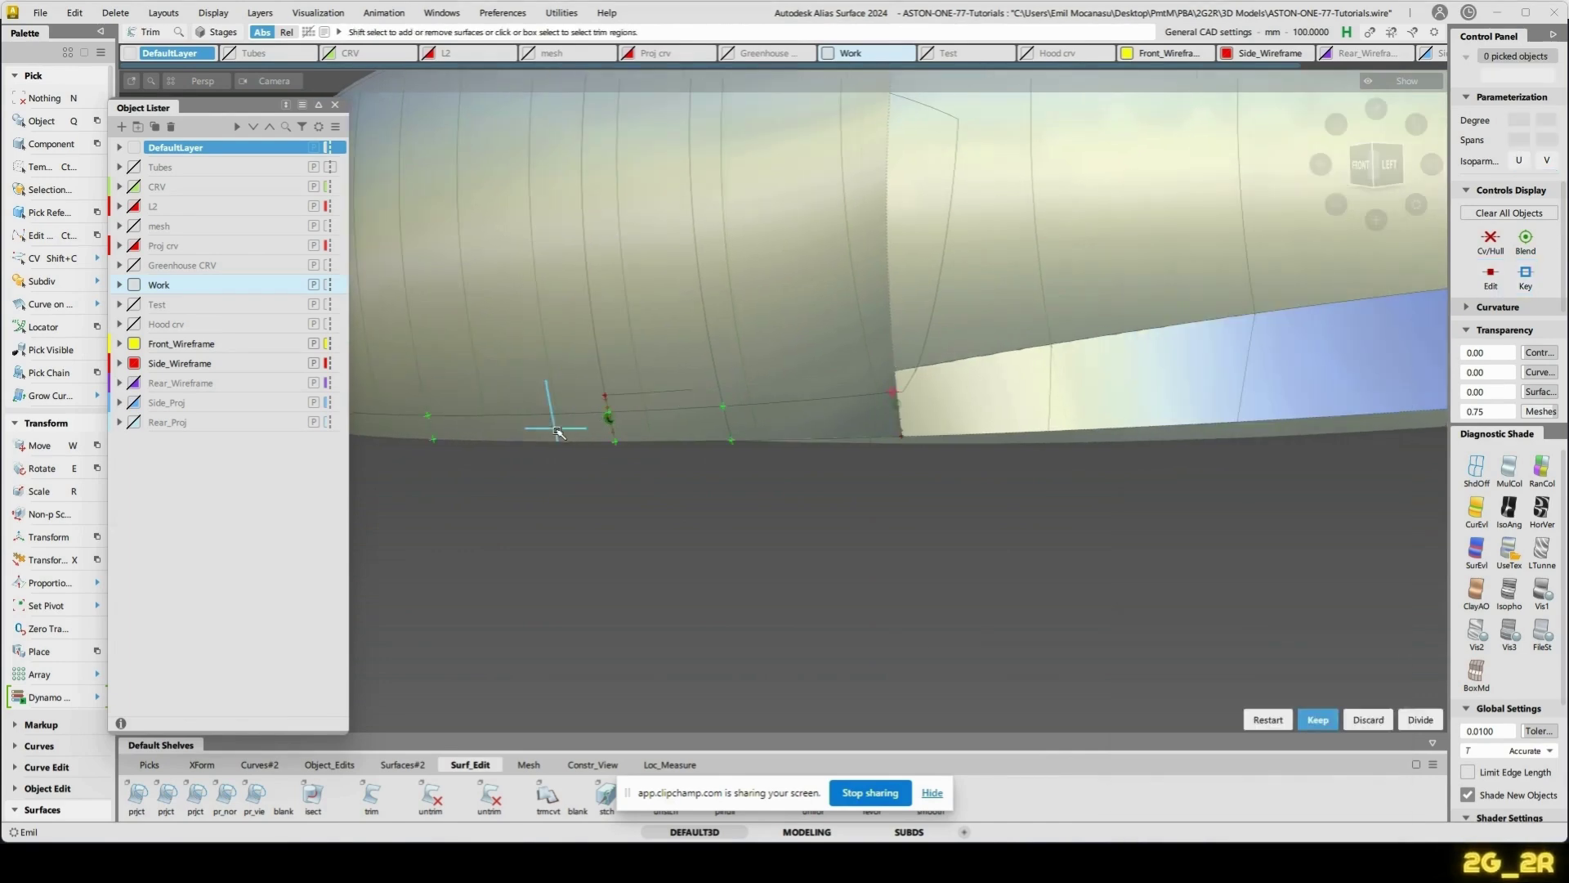
right_click_drag(557, 432, 797, 334, "alt+shift")
left_click_drag(797, 334, 824, 366, "alt+shift")
right_click_drag(824, 366, 825, 301, "alt+shift")
left_click(913, 353)
key("space")
- Trim the side panel surface back to its curved inner boundary and the upper edge of the lower side piece
left_click_drag(1075, 444, 1099, 351, "alt+shift")
right_click_drag(1099, 352, 1111, 382, "alt+shift")
middle_click_drag(1042, 544, 948, 433, "alt+shift")
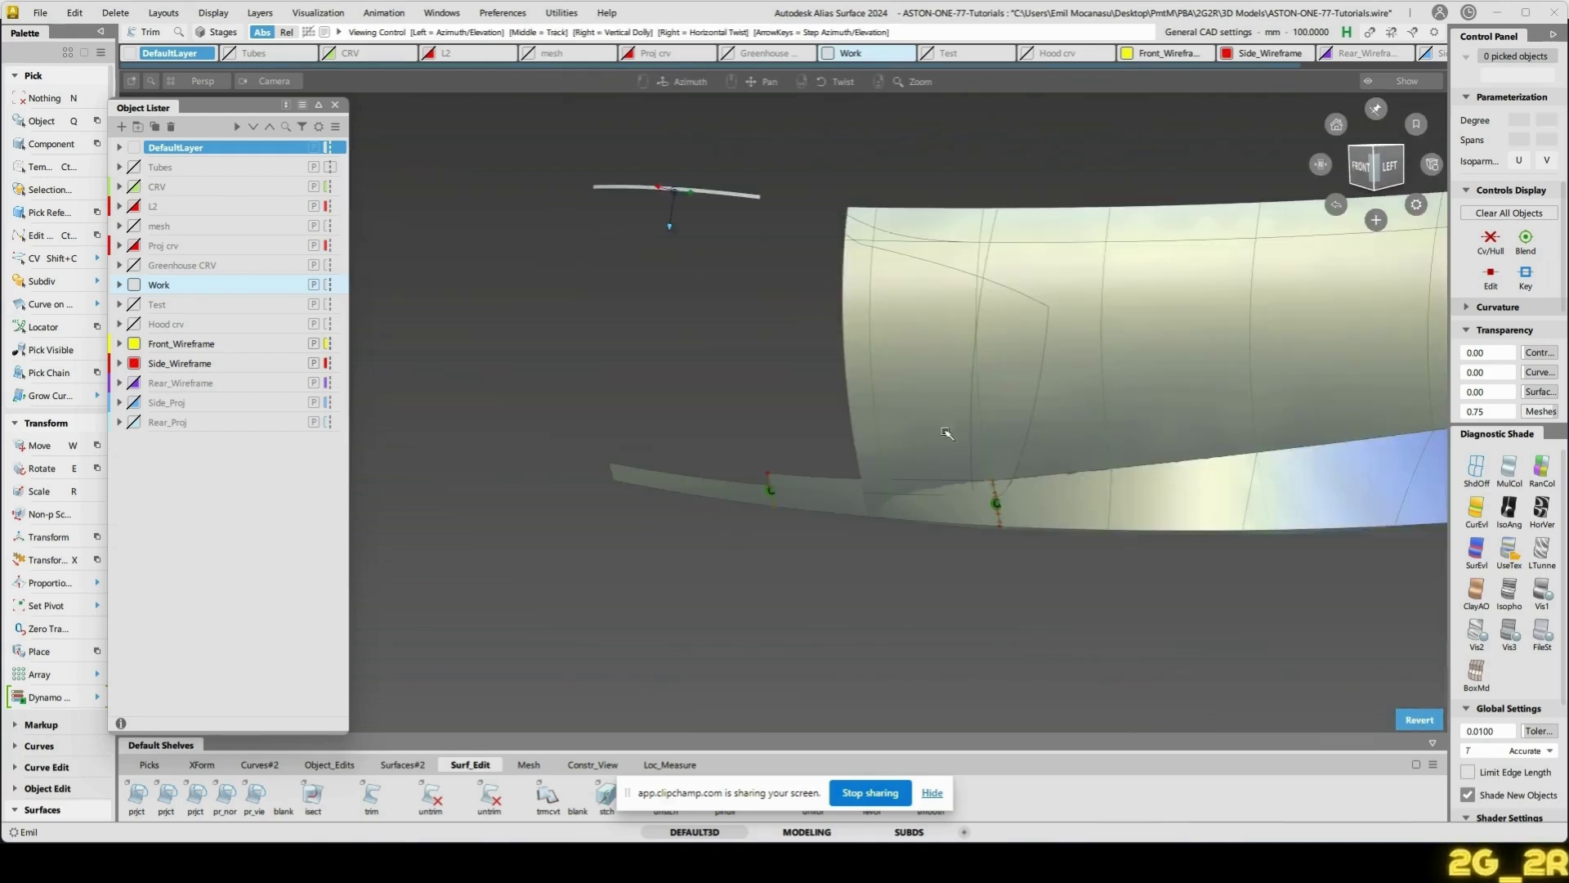
left_click_drag(947, 433, 1092, 423, "alt+shift")
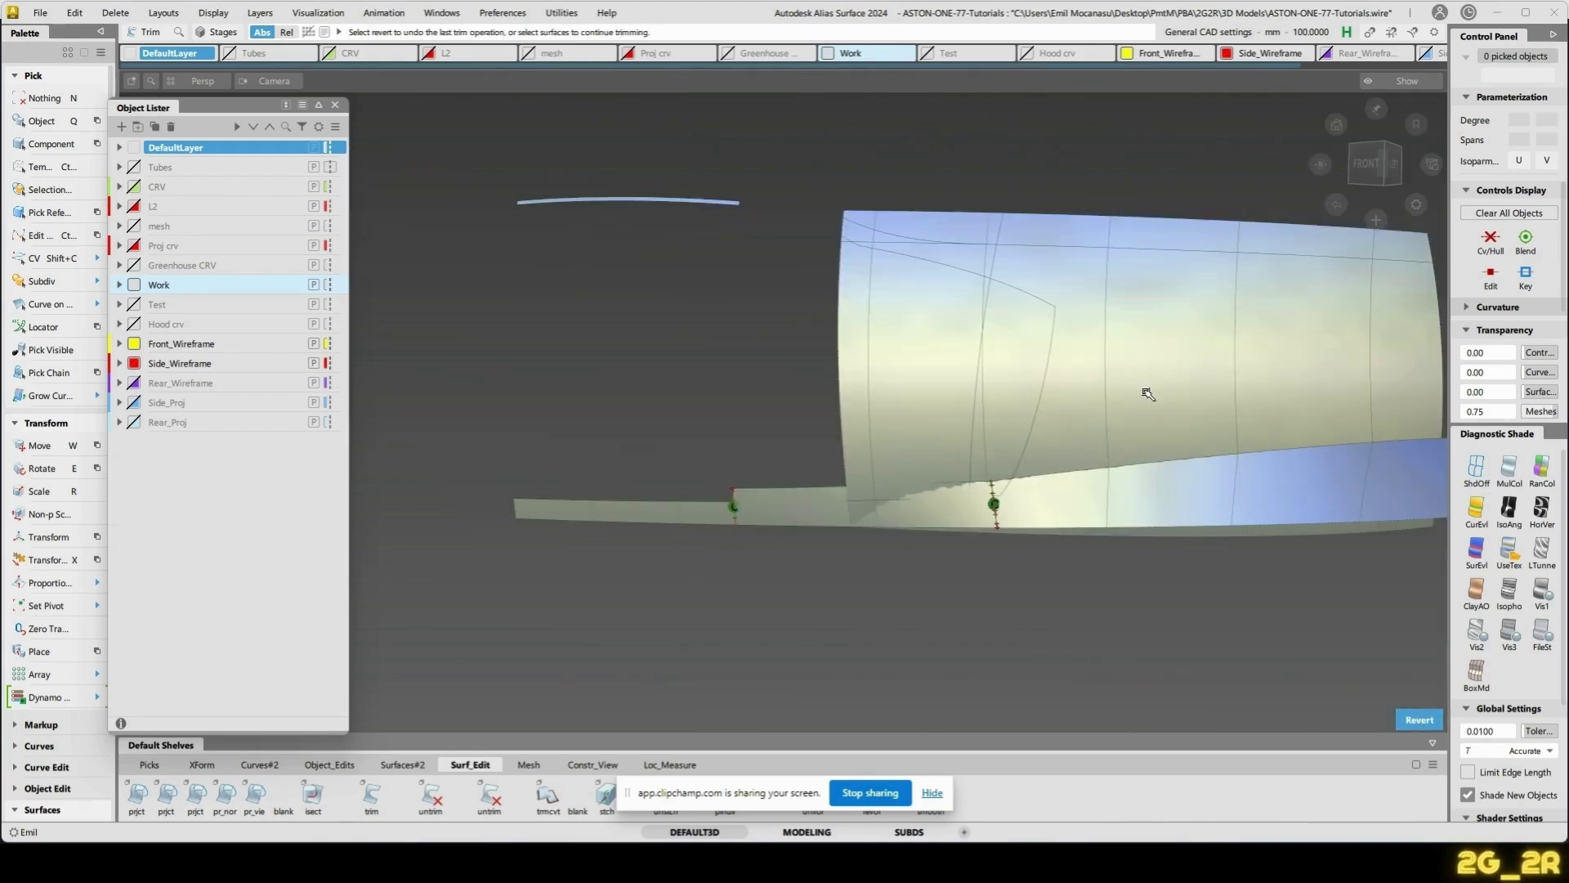
key("space")
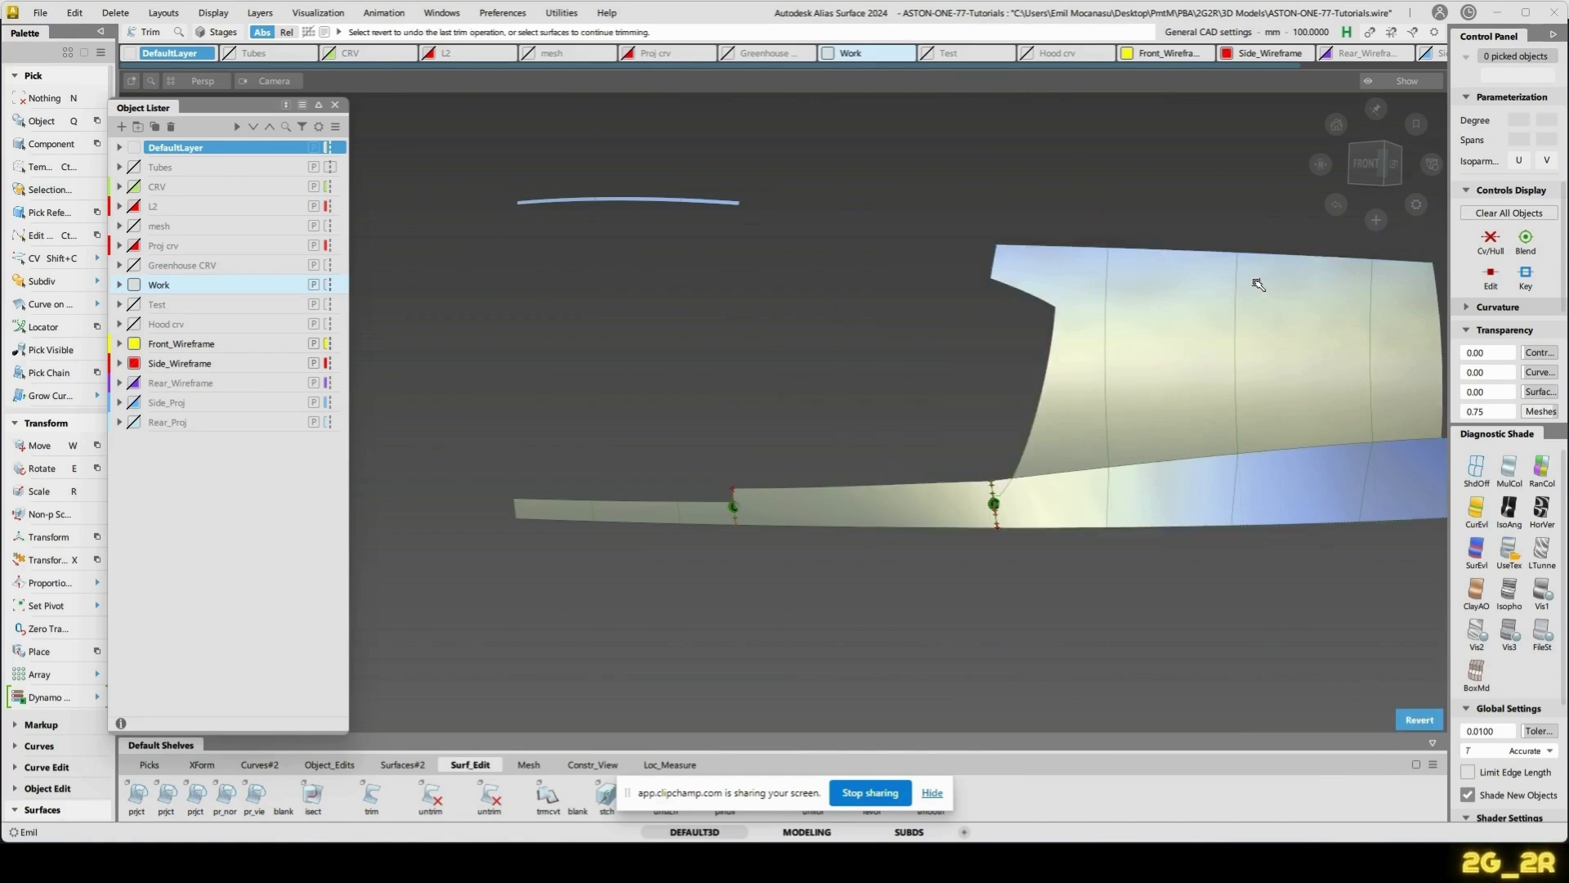
- Bring back the hidden bumper surfaces and examine how the new strip blend meets the surrounding panels
left_click_drag(1259, 284, 1194, 264, "alt+shift")
left_click_drag(1053, 428, 914, 395, "alt+shift")
right_click_drag(894, 385, 955, 401, "ctrl+shift")
left_click_drag(810, 494, 854, 564, "alt+shift")
key("ctrl+h")
right_click_drag(855, 564, 973, 558, "alt+shift")
left_click_drag(922, 489, 941, 569, "alt+shift")
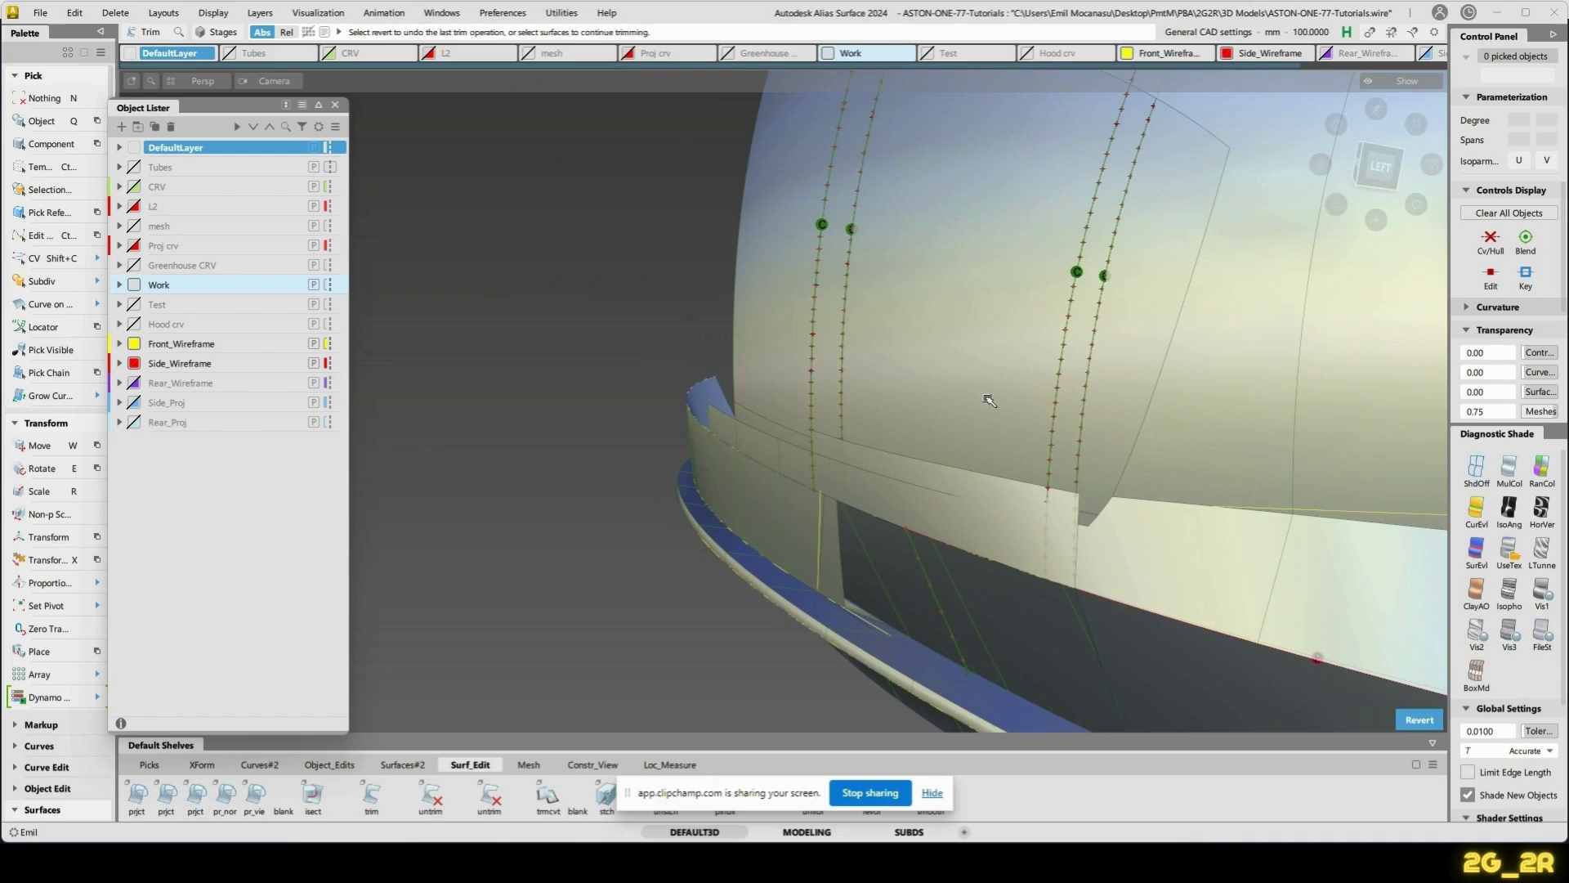
right_click_drag(989, 401, 991, 411, "alt+shift")
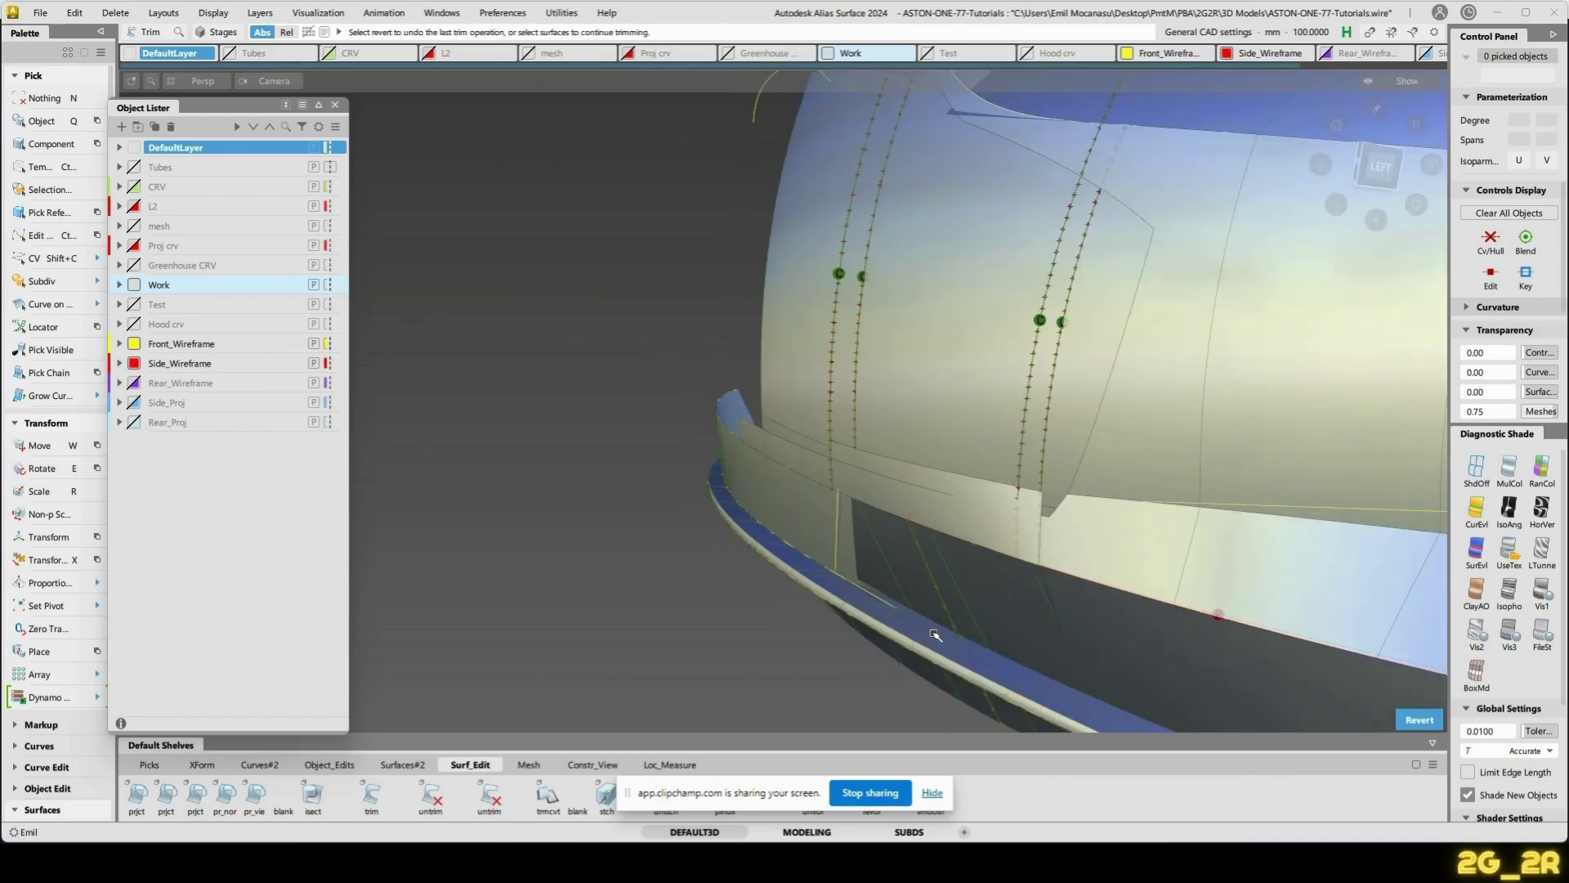
- Project the front reference curve onto the new strip surfaces and trim them along it, keeping the lower region
right_click_drag(1023, 355, 980, 425, "alt+shift")
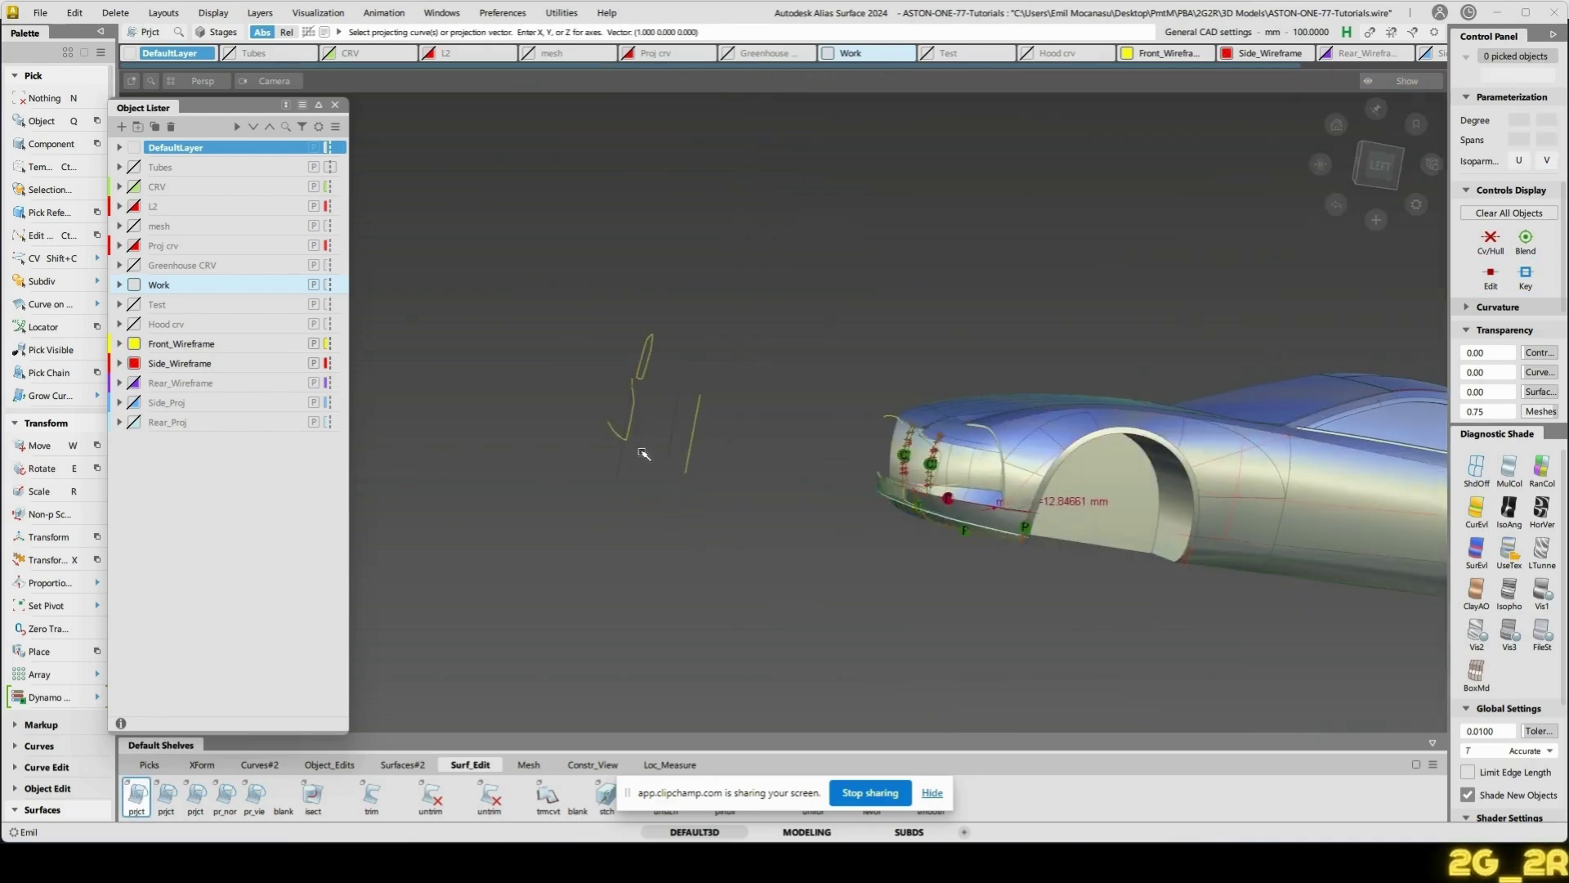
left_click_drag(608, 451, 592, 465)
left_click_drag(917, 572, 1110, 633)
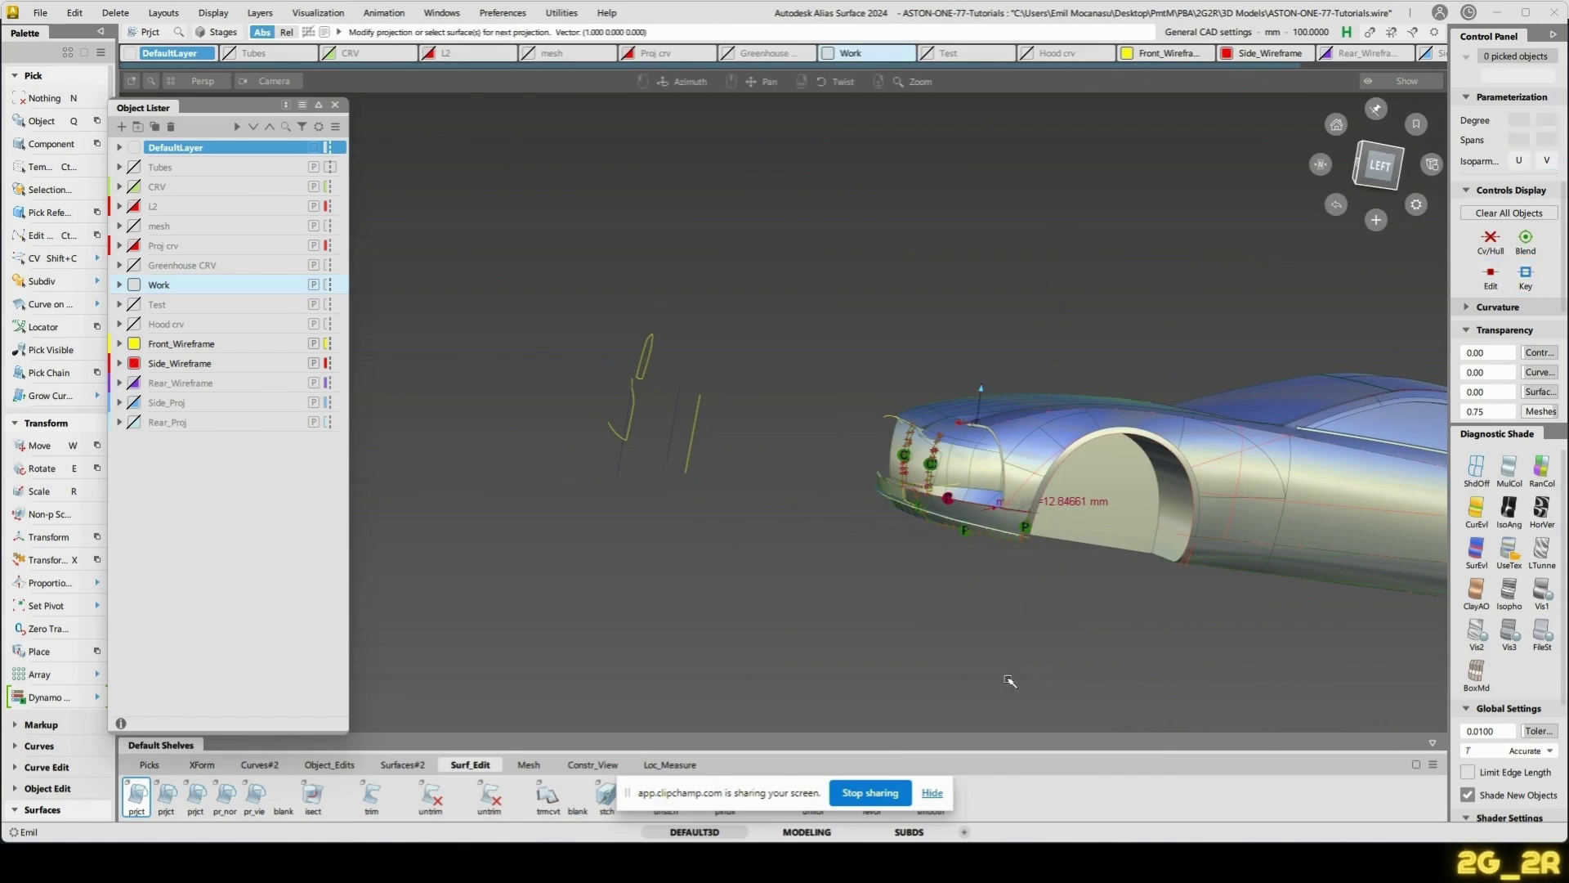
right_click_drag(1008, 680, 923, 536, "alt+shift")
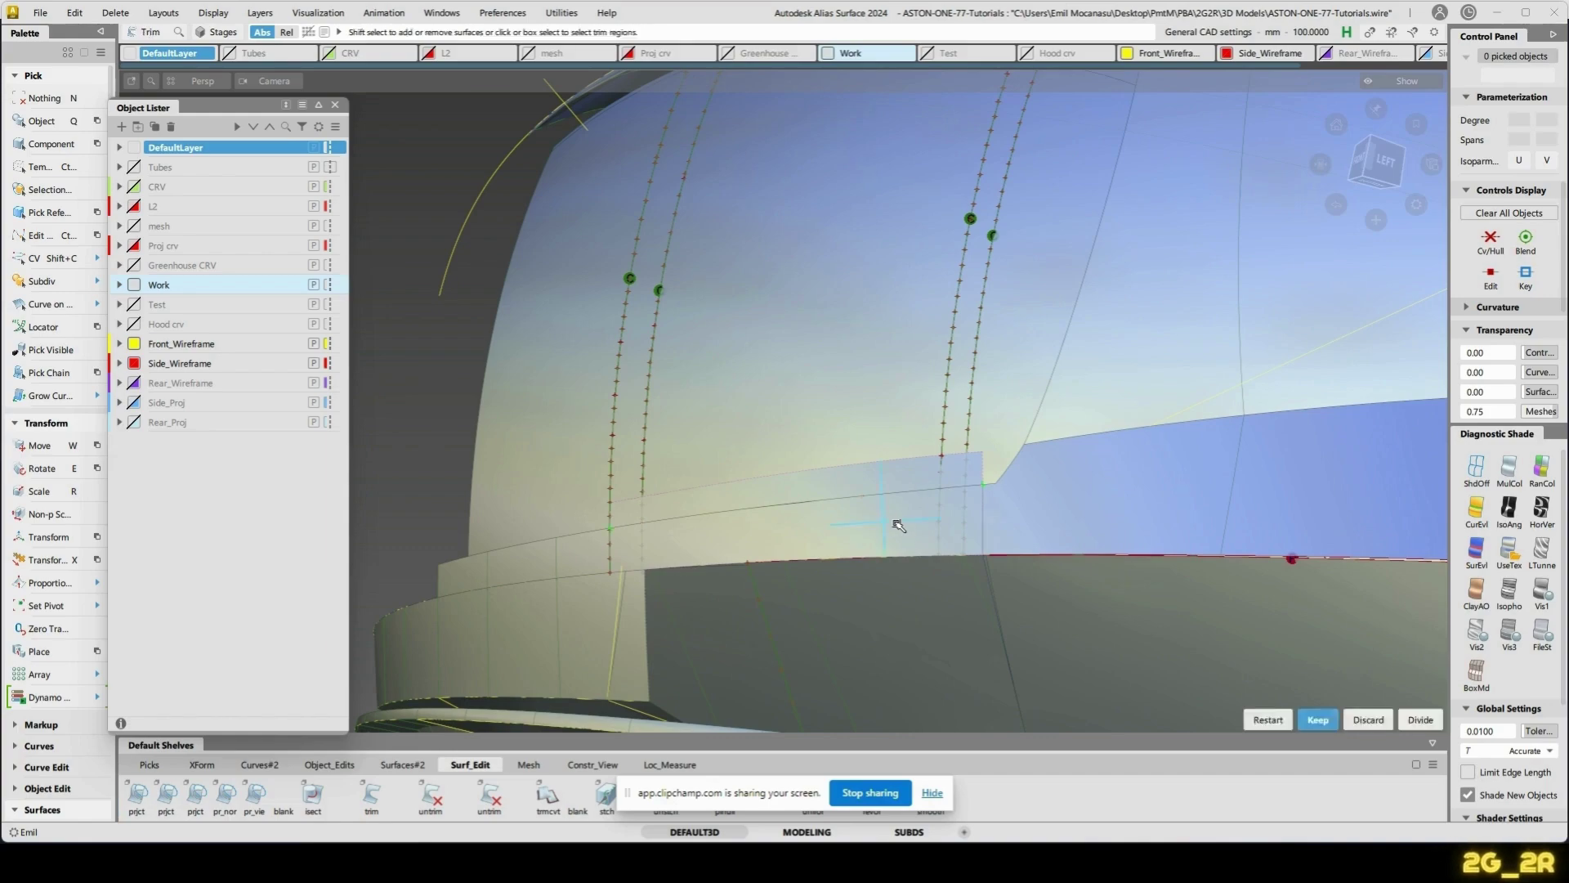
mouse_move(899, 526)
left_mouse_down("alt+shift")
mouse_move(1100, 513)
mouse_move(1069, 541)
mouse_move(882, 529)
left_mouse_up("alt+shift")
- Remove the rail surface and the adjoining strip surface from around the inner strip, and switch to the front view
left_click_drag(976, 452, 1156, 448, "ctrl+shift")
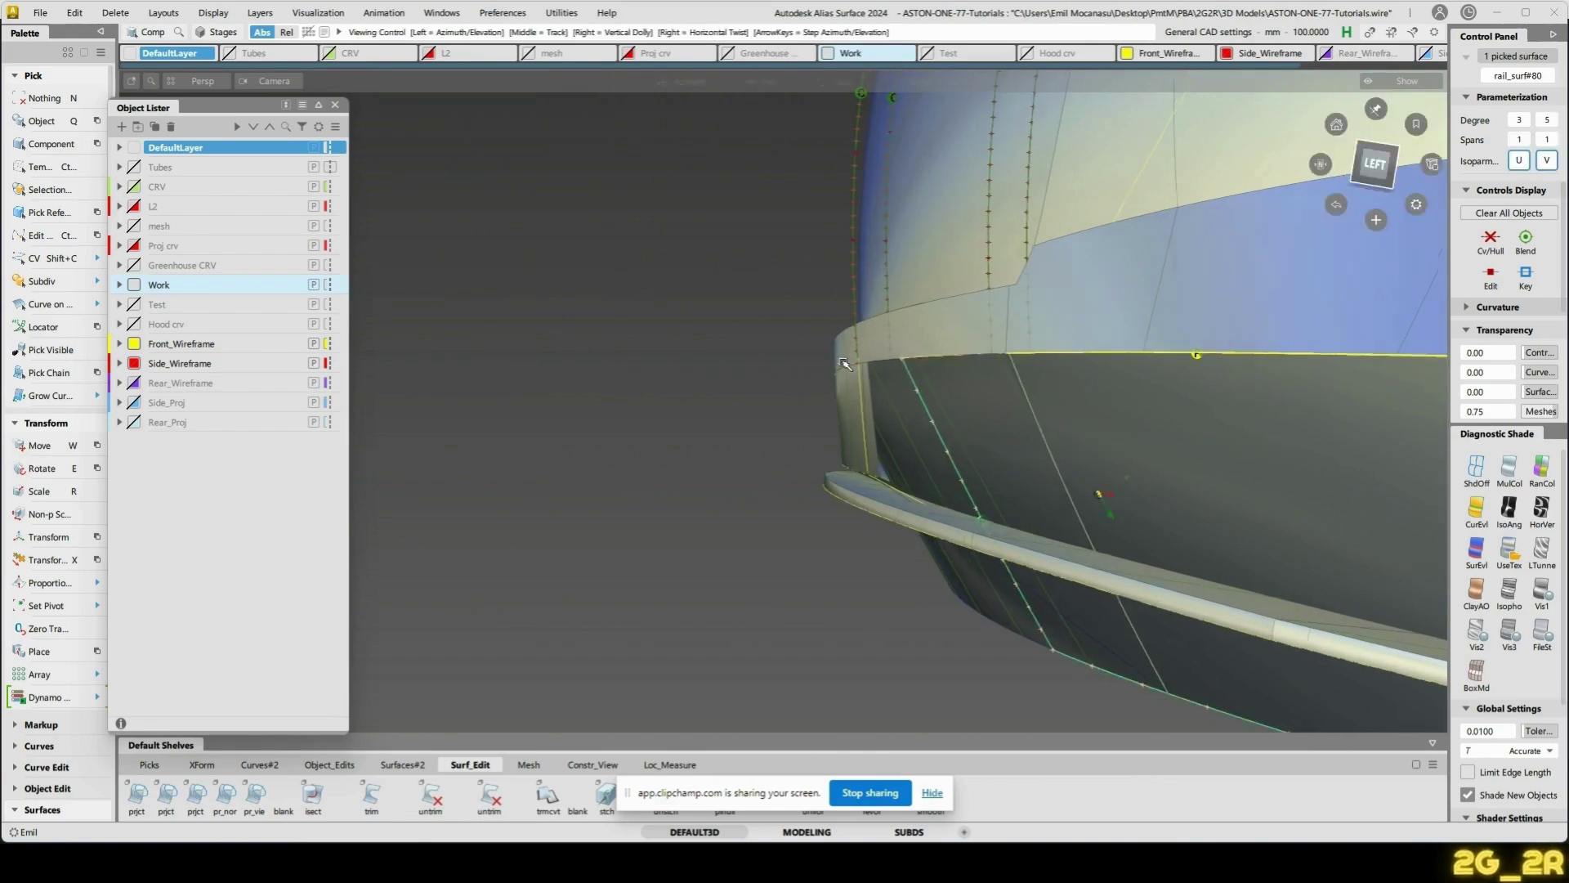
left_click_drag(843, 364, 1002, 406, "alt+shift")
left_click_drag(916, 340, 957, 414, "alt+shift")
middle_click_drag(958, 414, 1045, 439, "alt+shift")
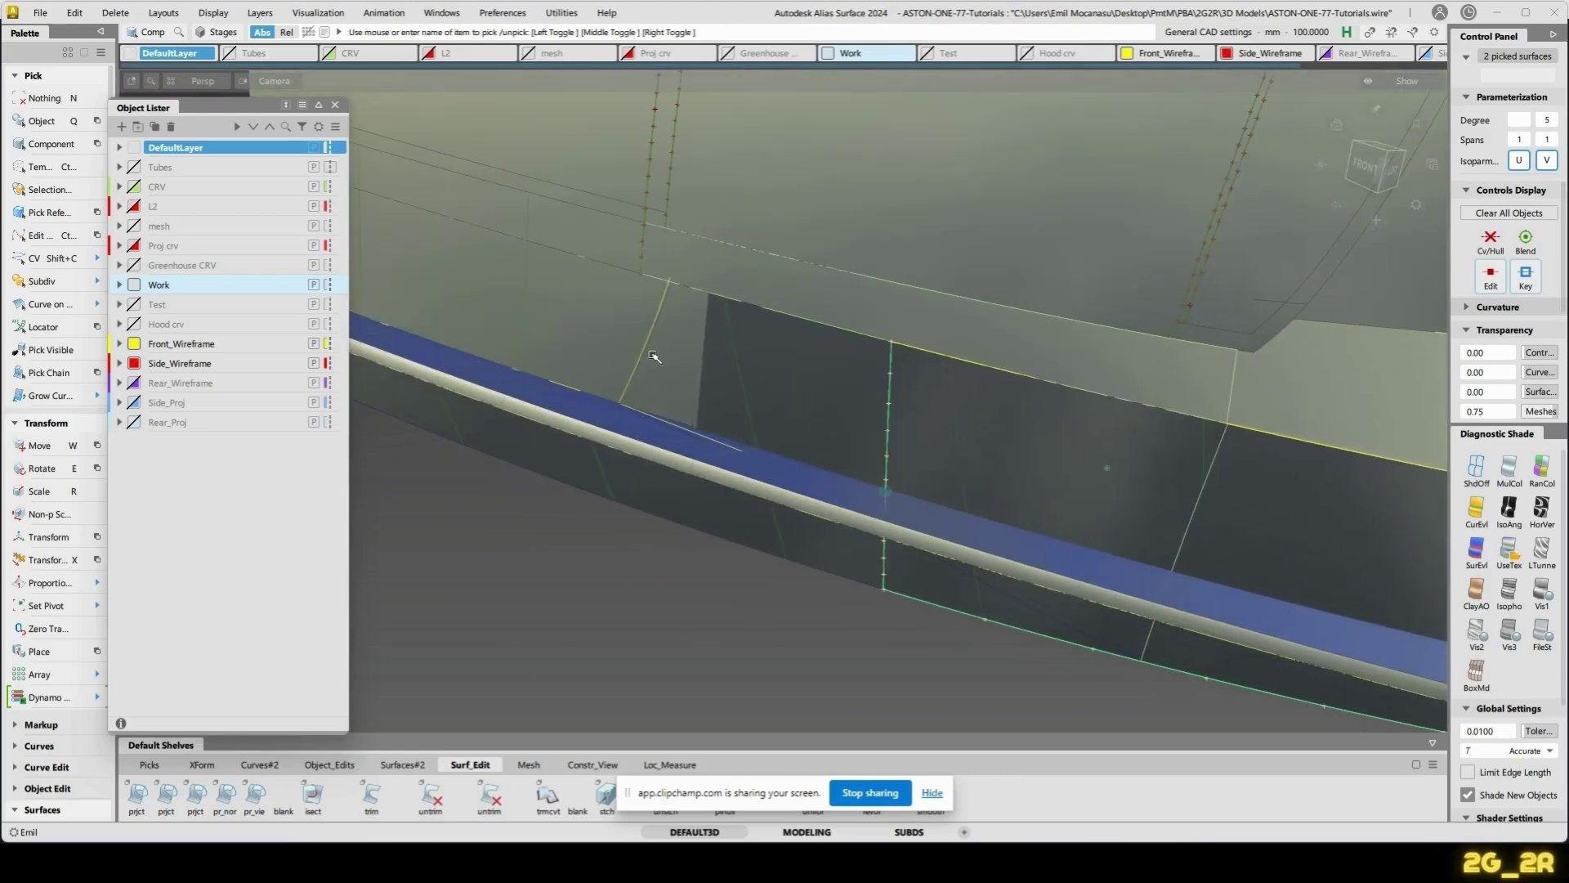
left_click_drag(929, 449, 895, 438, "alt+shift")
left_click(1390, 353)
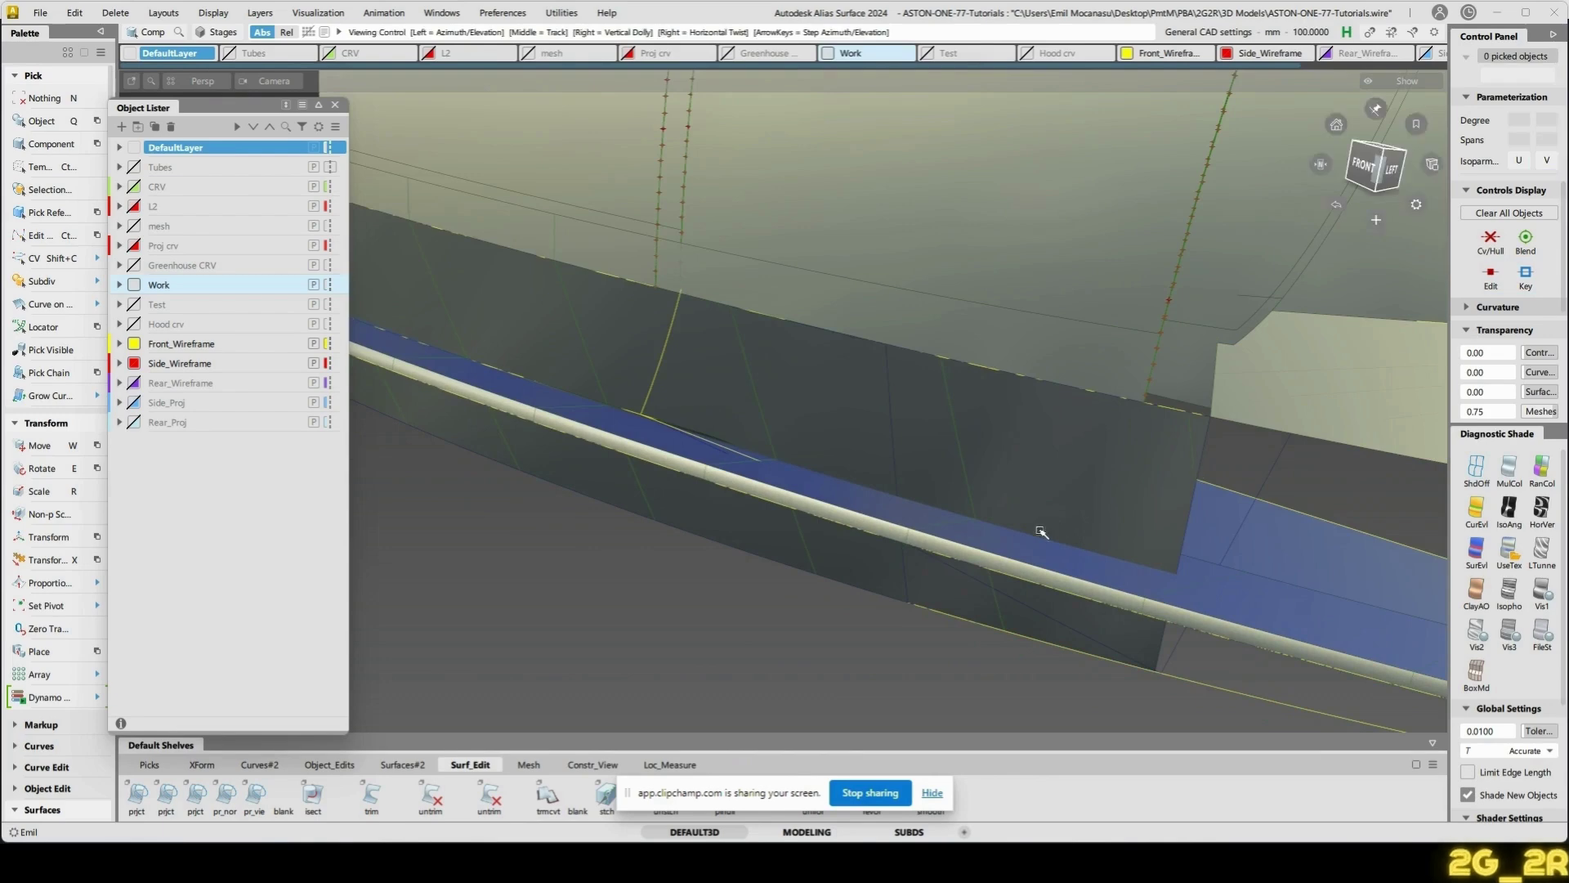
right_click_drag(1040, 531, 1167, 542, "alt+shift")
left_click_drag(1166, 542, 1361, 401, "alt+shift")
left_click(1371, 166)
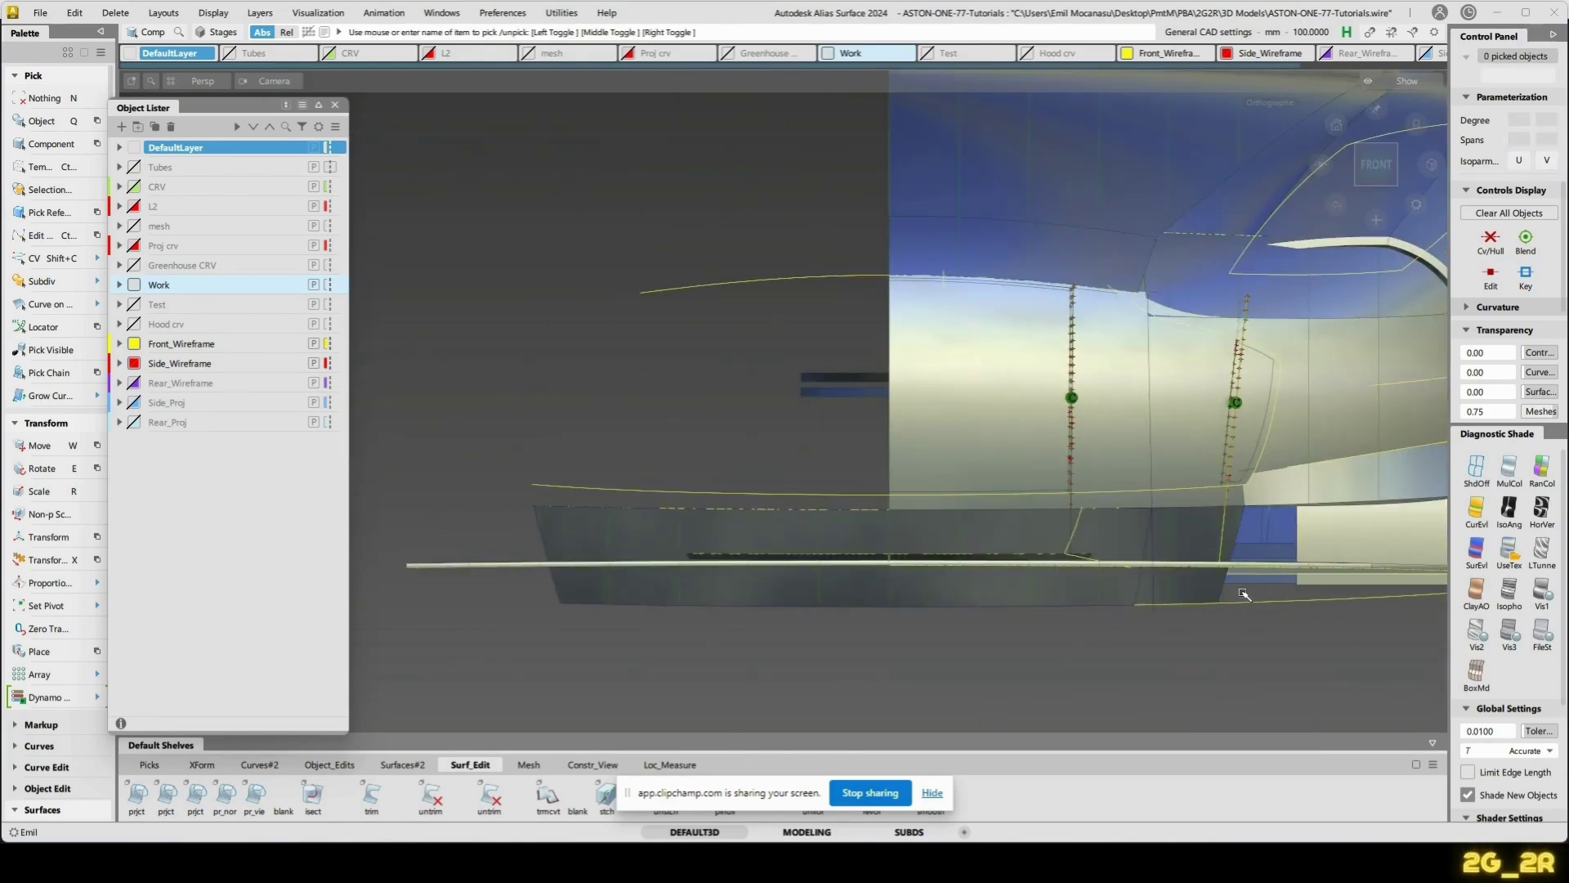
- Undo the last change and stretch the construction curve on the side surface toward the strip blend's lower outer corner
key("ctrl+z")
right_click_drag(1195, 525, 1261, 620, "alt+shift")
middle_click_drag(1262, 621, 1110, 680, "alt+shift")
right_click_drag(1111, 679, 1174, 369, "alt+shift")
left_click(922, 351)
key("n")
left_click(1053, 253)
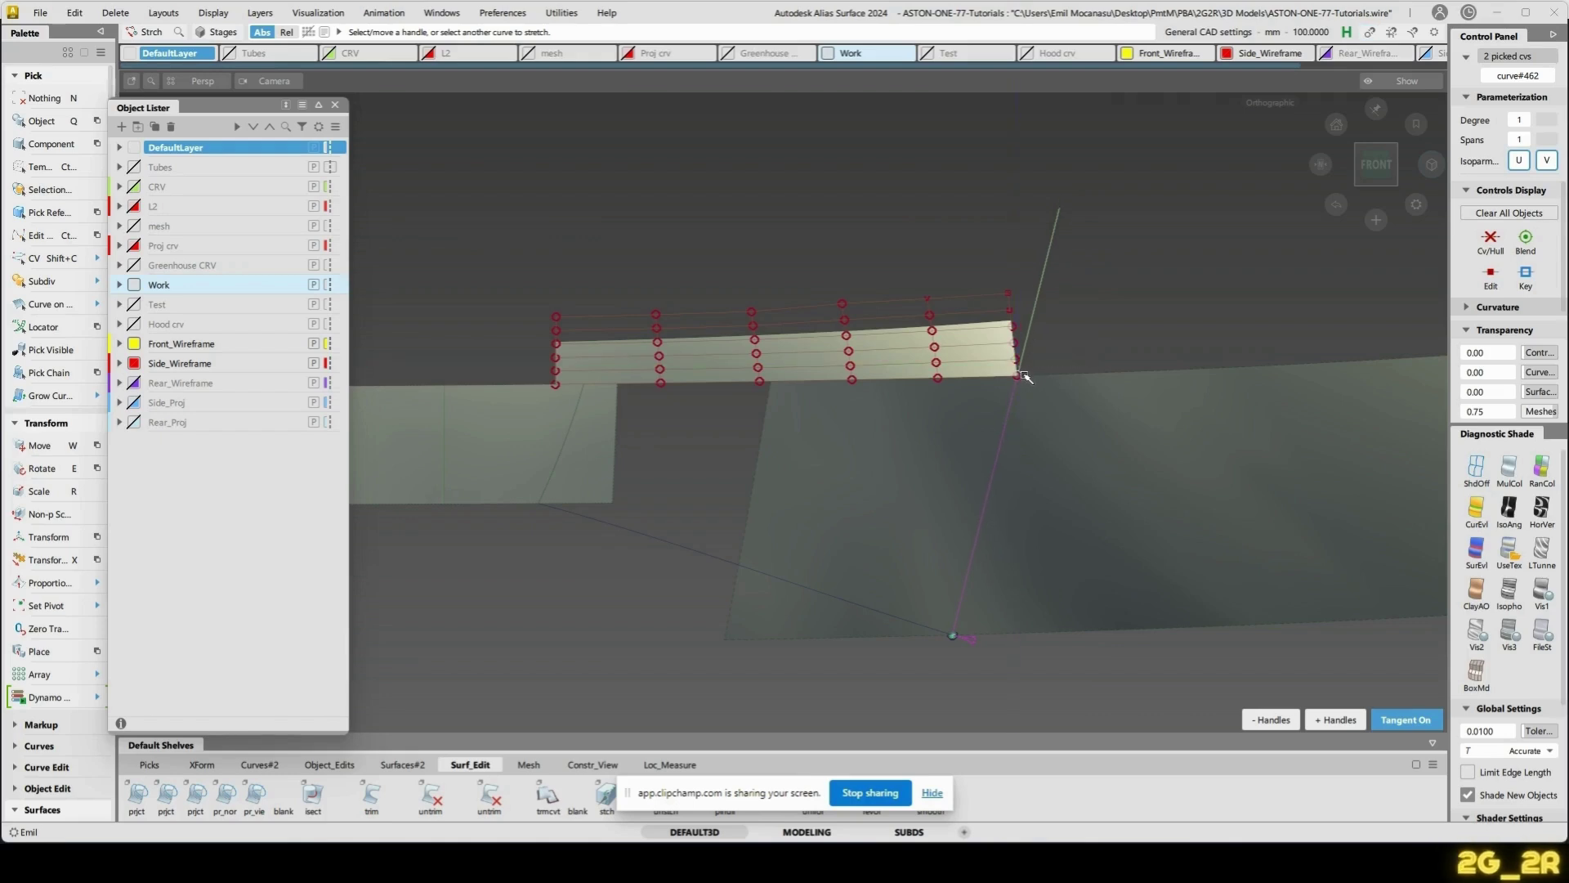
- Hide the strip blend temporarily to examine the construction curve and surface edges, restore it, and inspect the junction from below
key("n")
left_click_drag(846, 325, 875, 322, "ctrl+shift")
left_click(812, 334)
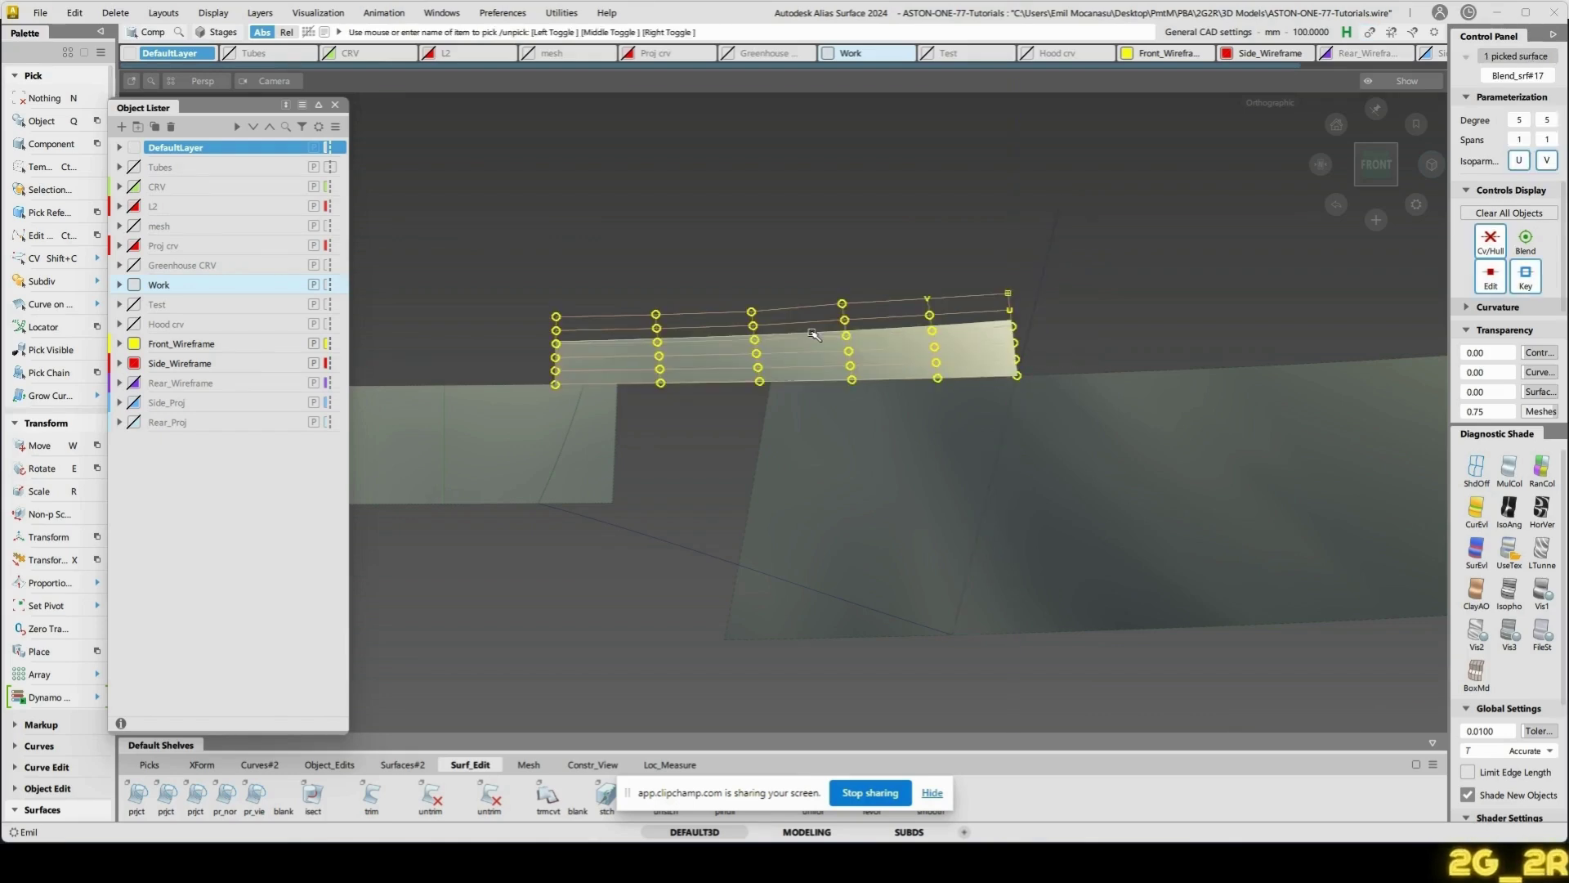
key("n")
left_click_drag(1156, 518, 987, 452, "alt+shift")
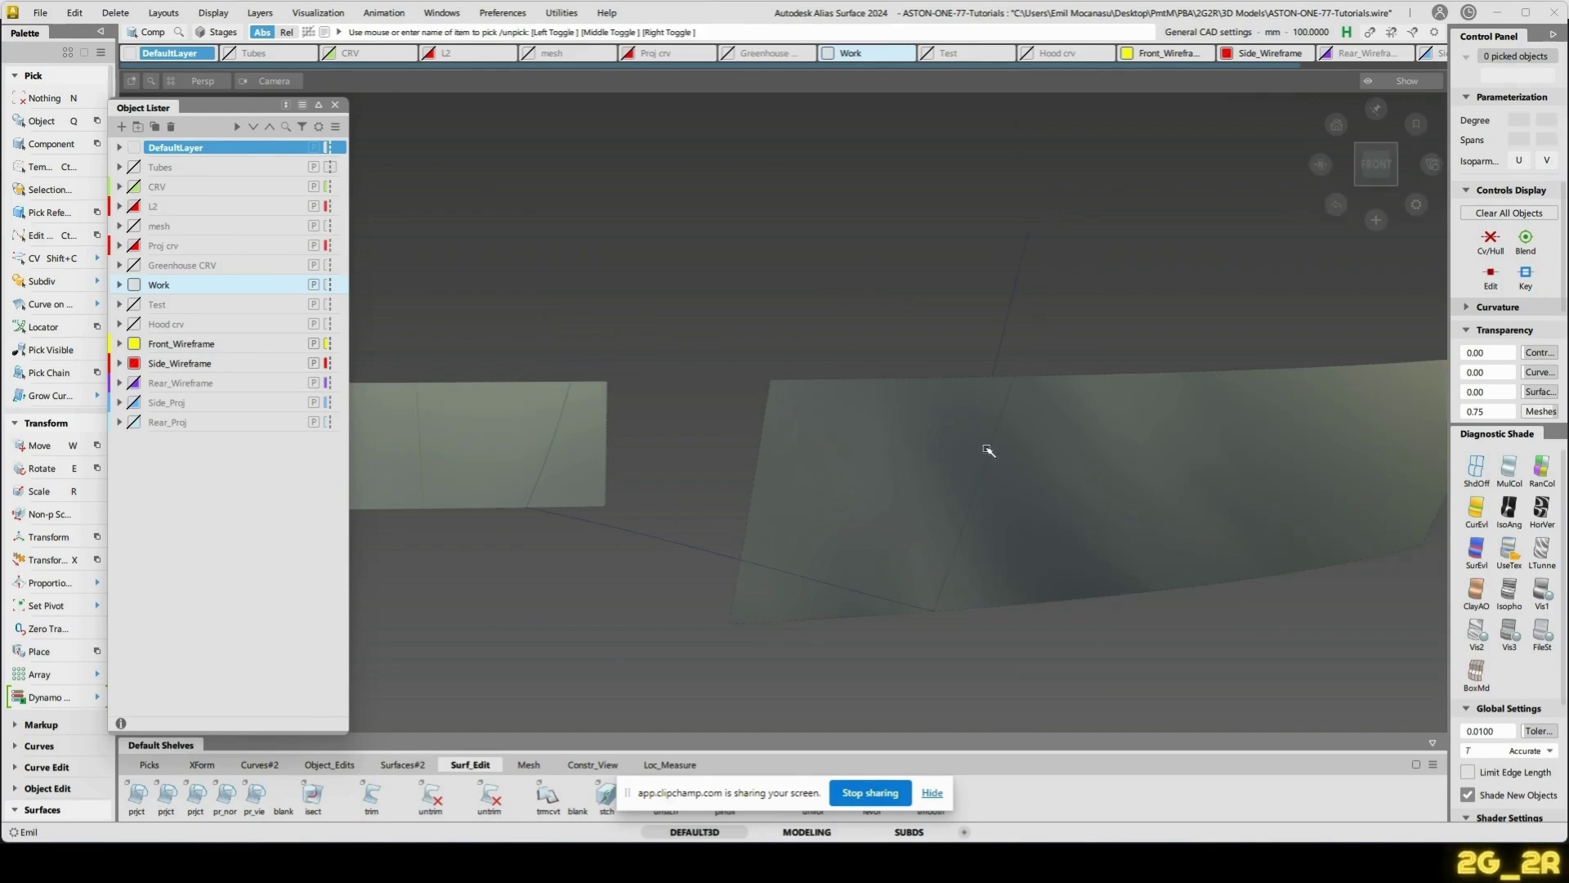
left_click_drag(1000, 553, 988, 463, "ctrl+shift")
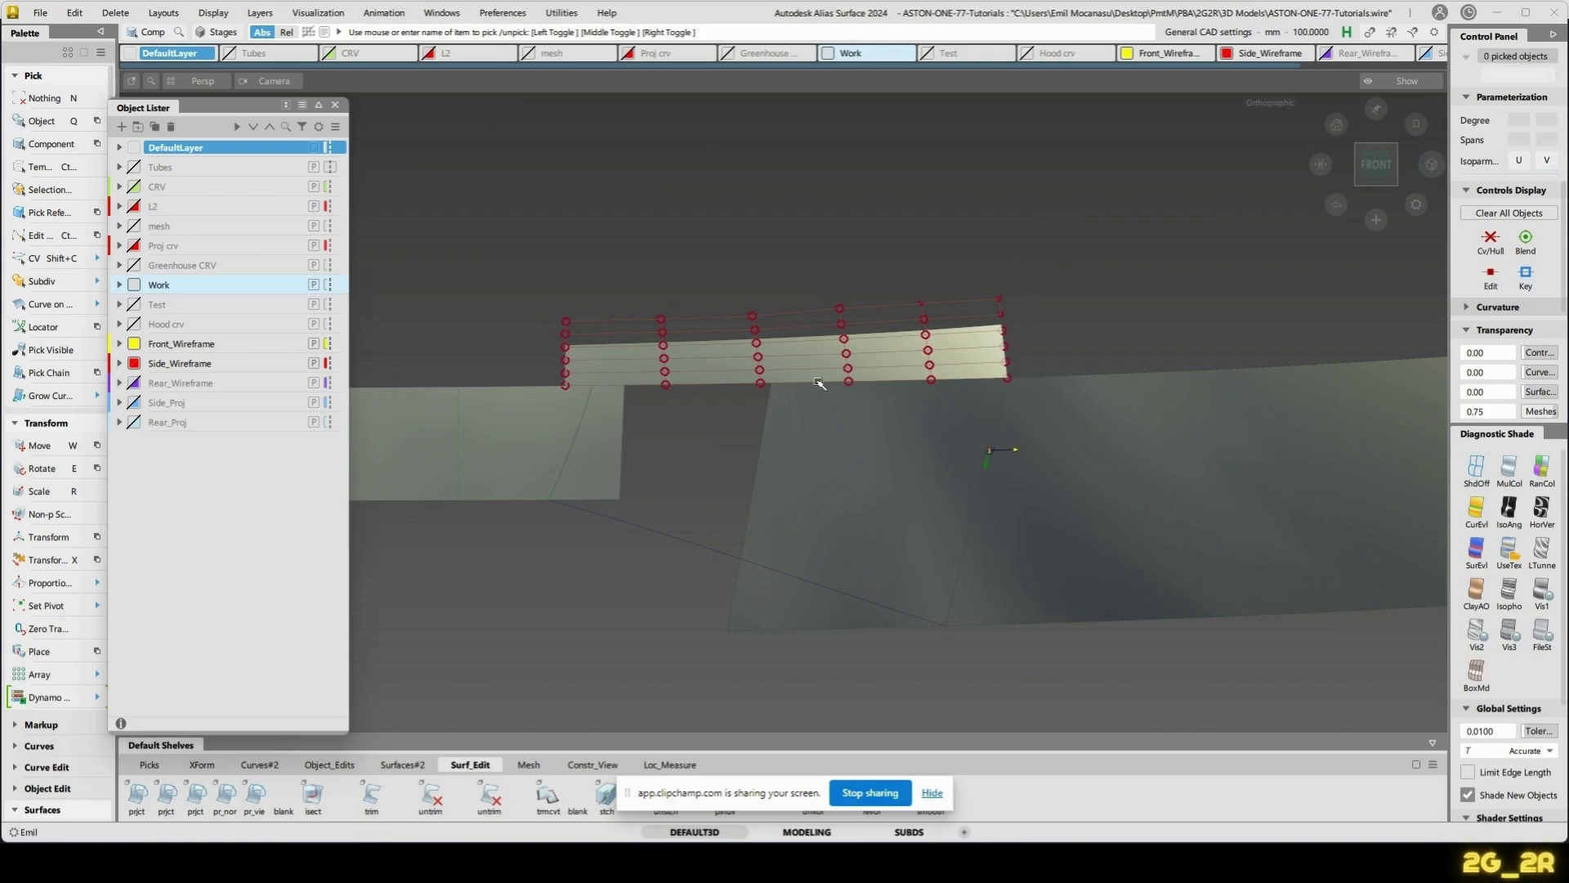
left_click_drag(973, 535, 1237, 463, "alt+shift")
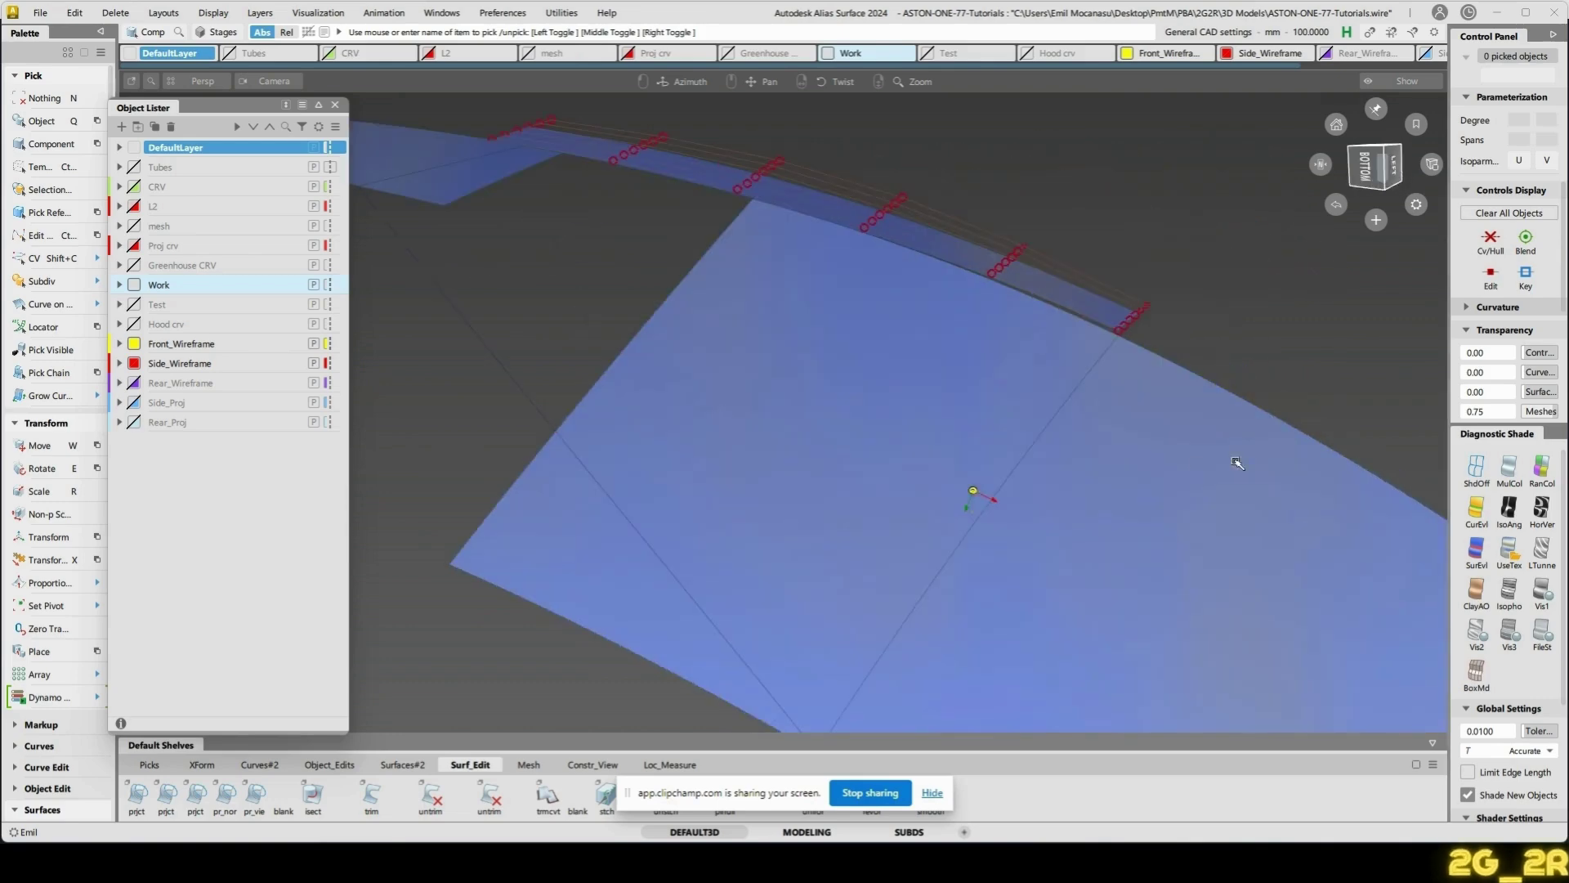
- Bring the upper rail curve into the isolated view alongside the side surface and the strip blend
left_click(1184, 483)
key("n")
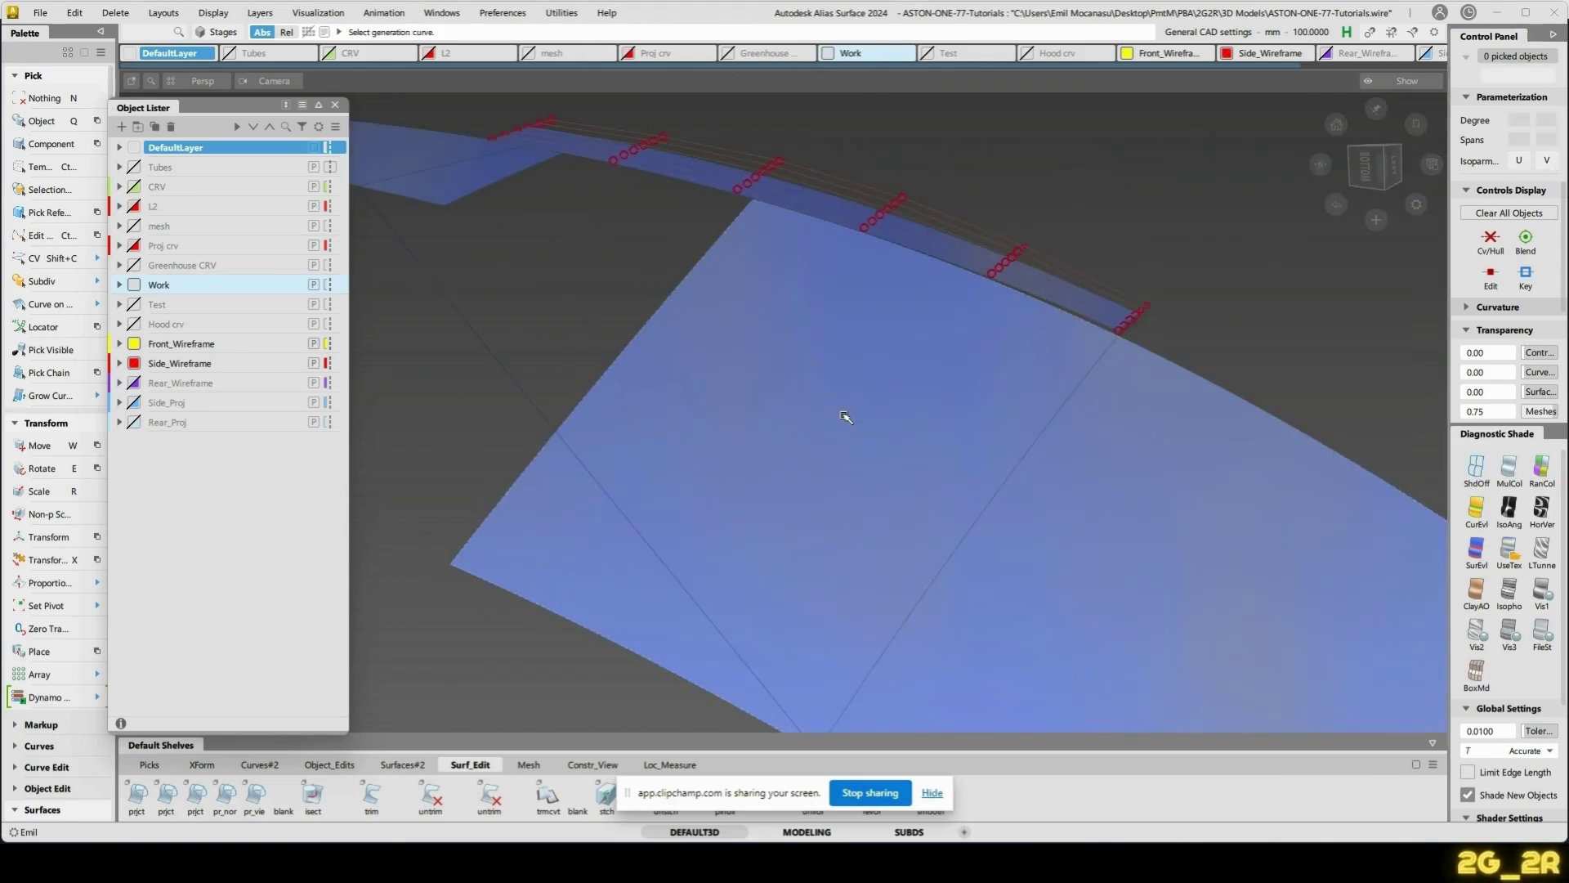
right_click_drag(846, 417, 716, 359, "ctrl+shift")
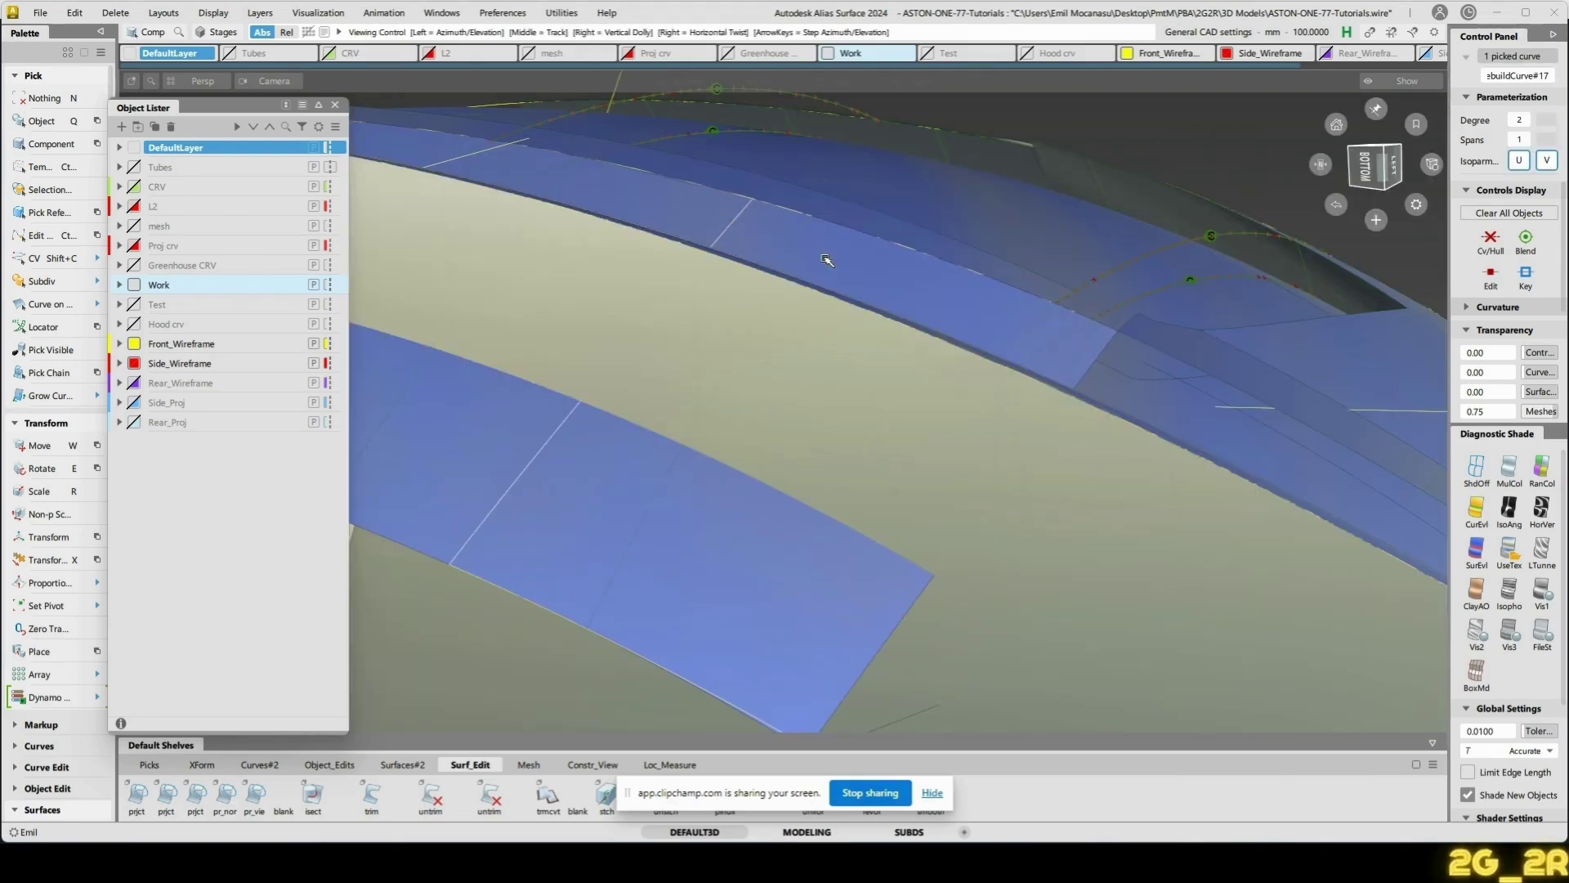
left_click_drag(729, 224, 742, 259, "alt+shift")
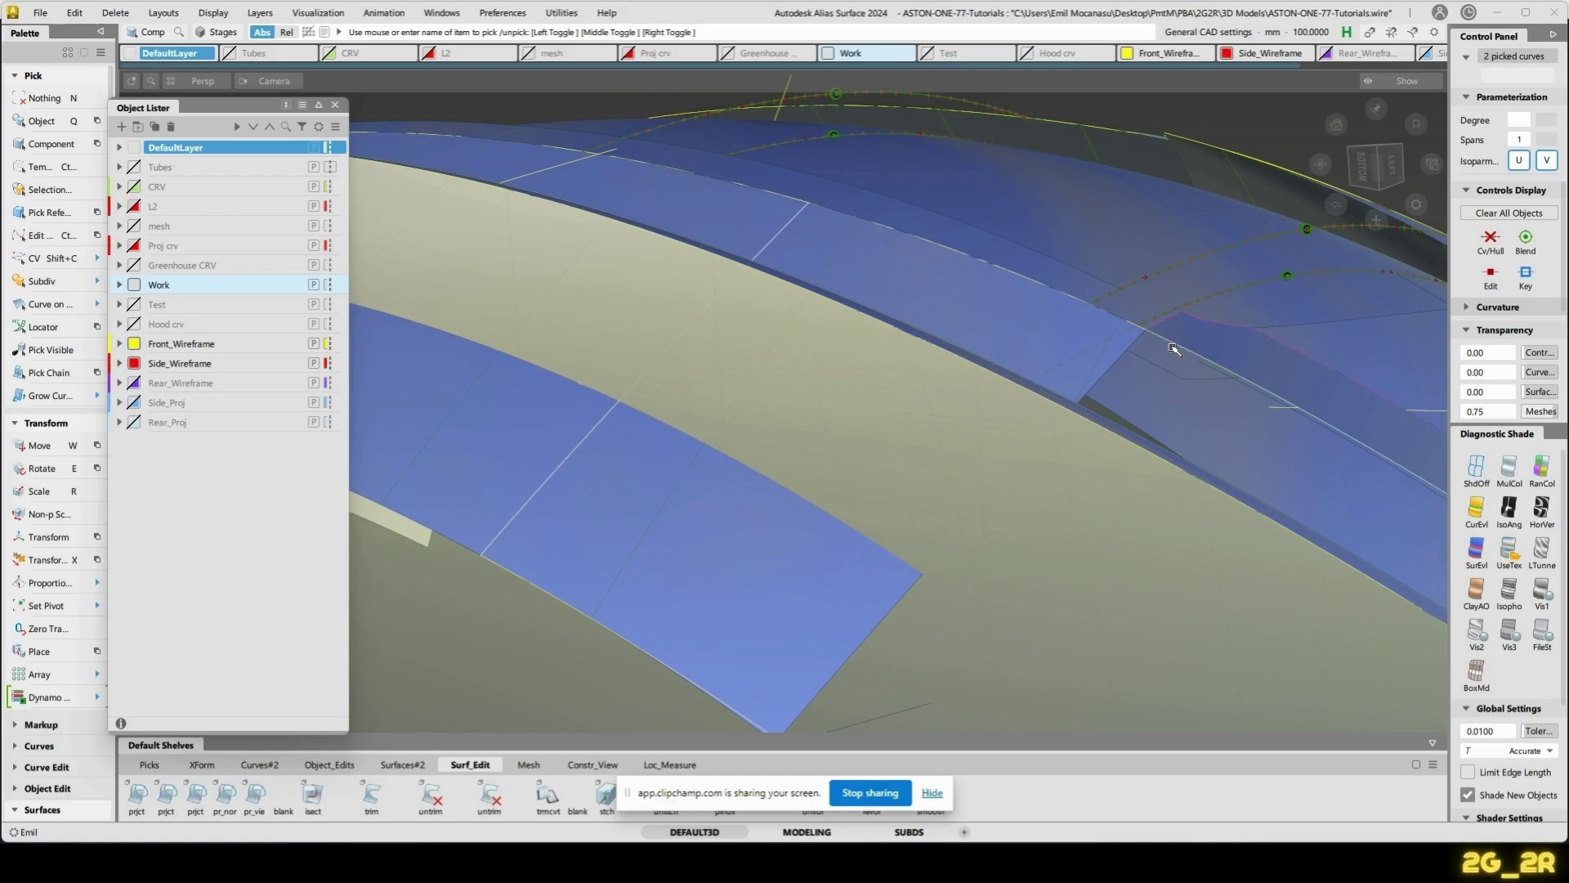
key("ctrl+z")
left_click_drag(1081, 391, 1083, 432, "alt+shift")
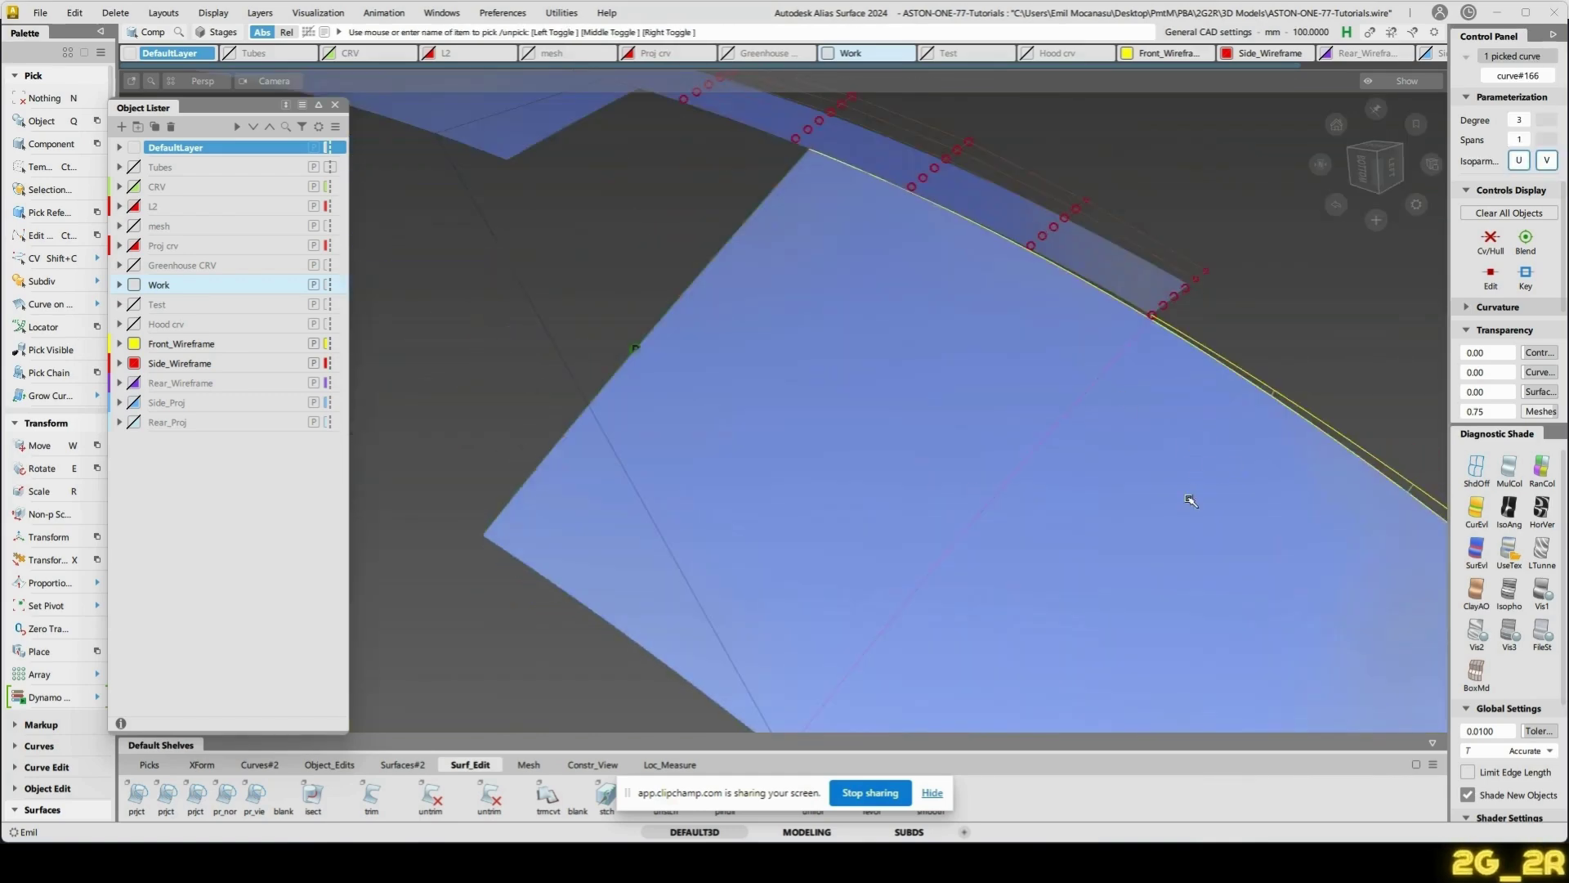
- Display the upper rail curve's control vertices and examine how its end meets the strip blend's lower corner
left_click_drag(1188, 496, 1209, 399, "alt+shift")
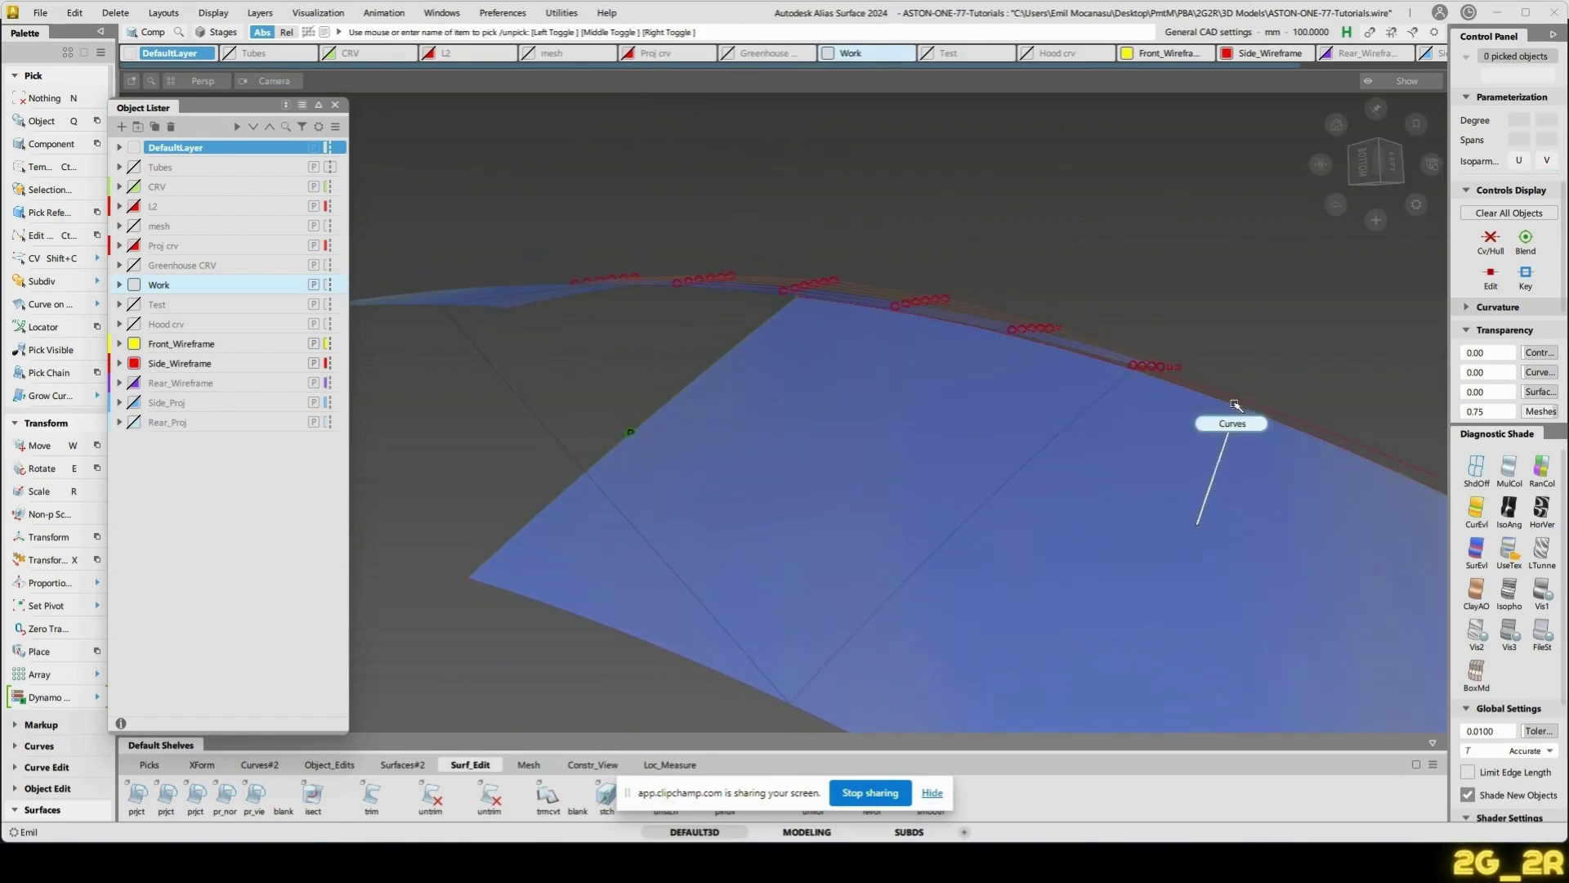
left_click(1236, 406)
right_click_drag(1175, 450, 1234, 437, "ctrl+shift")
left_click_drag(1143, 391, 1141, 409, "alt+shift")
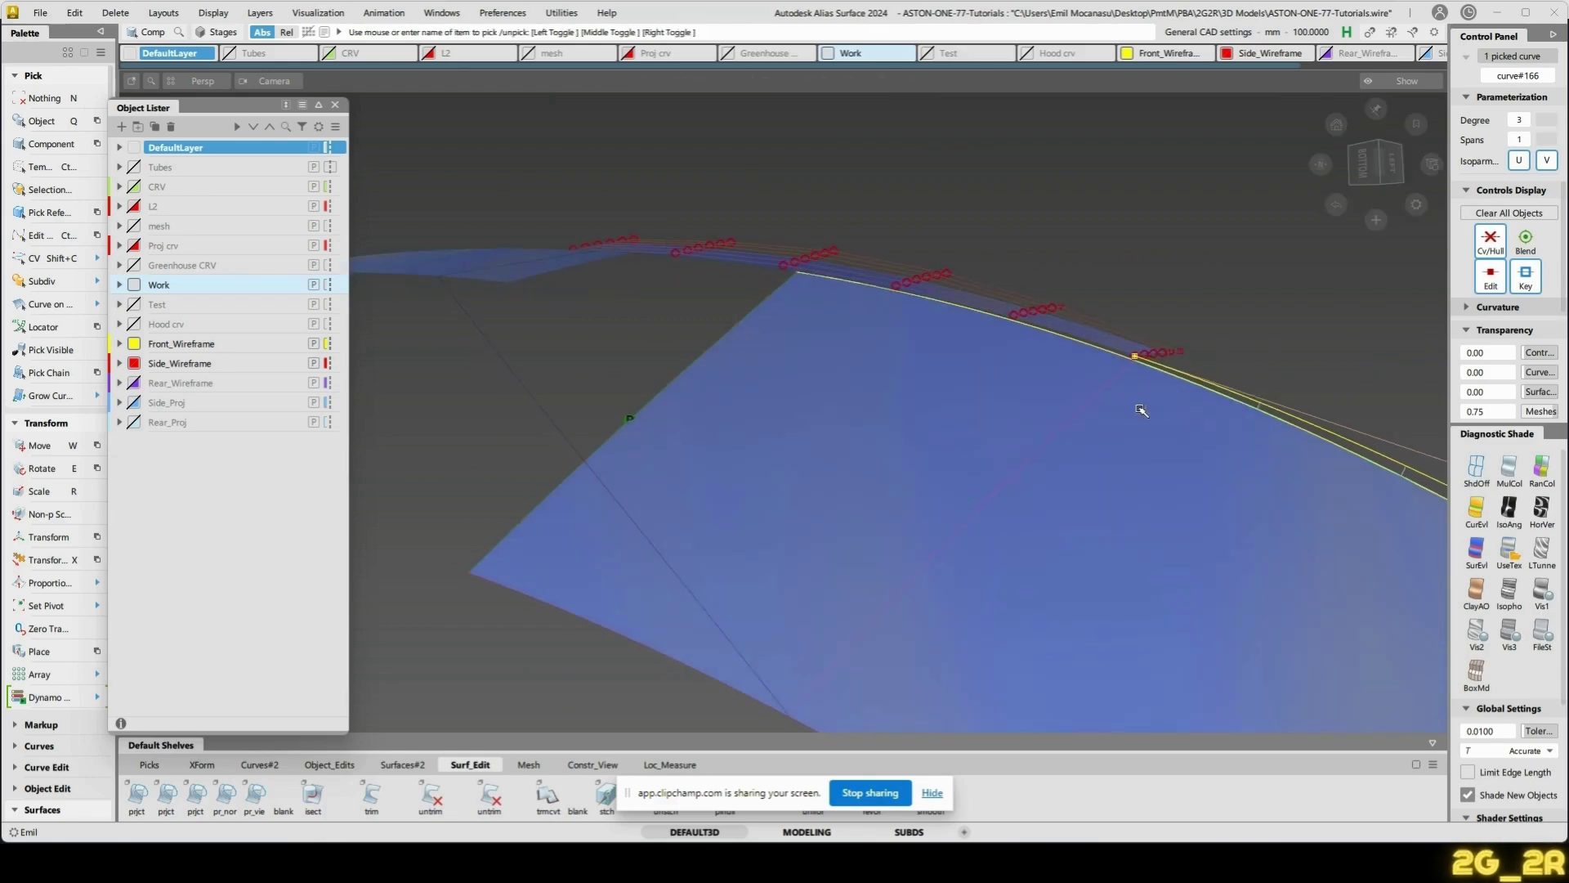
left_click(1191, 405)
left_click_drag(974, 311, 1169, 328, "alt+shift")
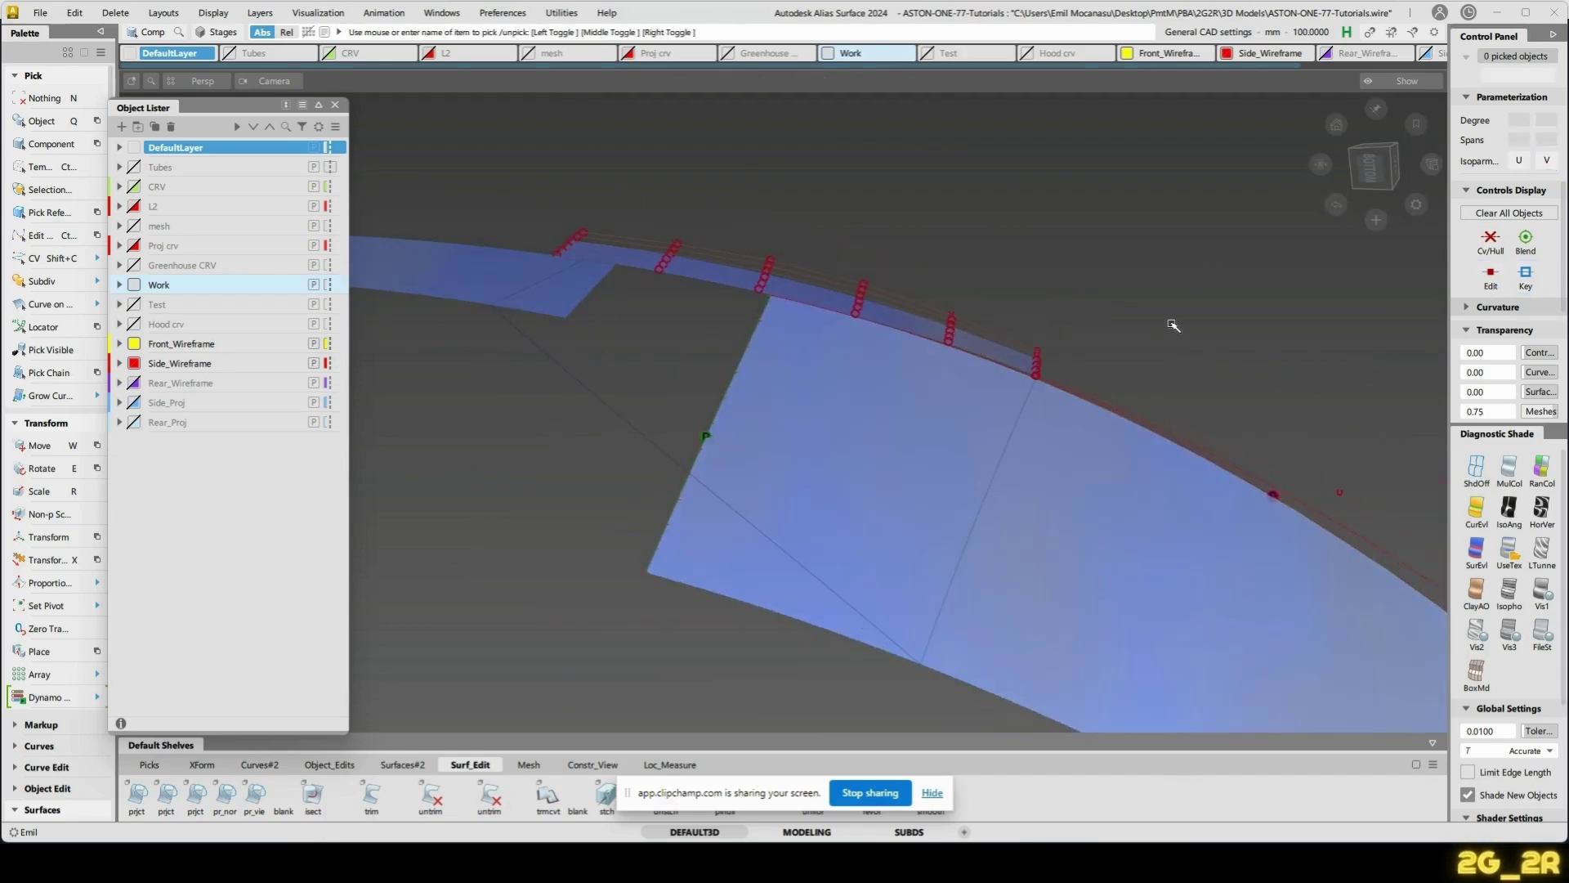
right_click_drag(1174, 326, 1202, 340, "ctrl+shift")
left_click_drag(1165, 368, 936, 424, "alt+shift")
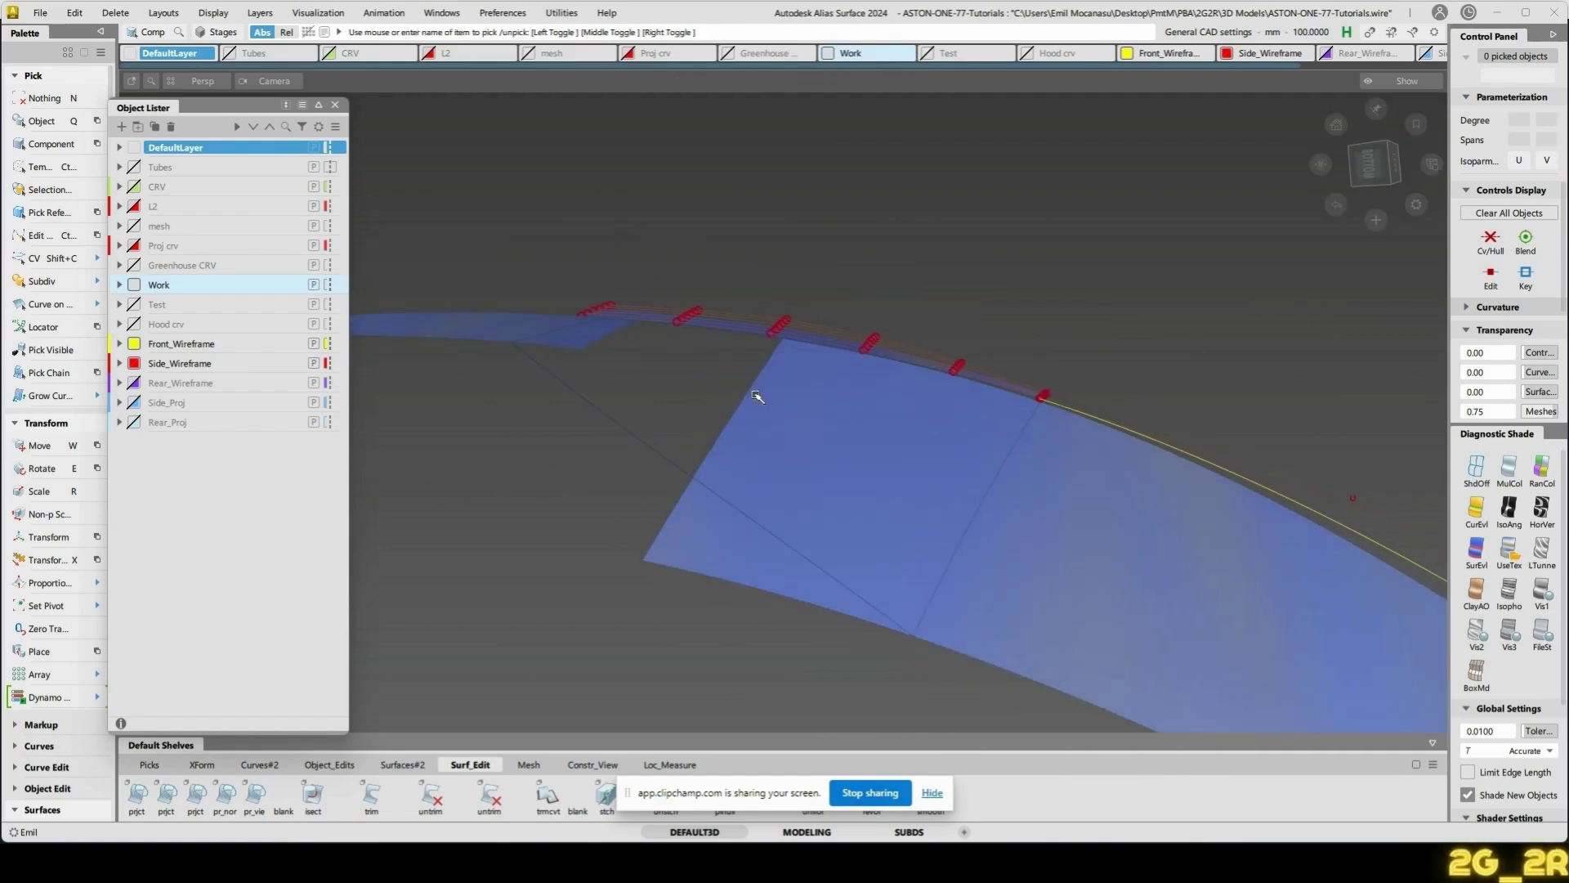
- Undo the X-direction curve projection on the side rail surface
left_click(971, 543)
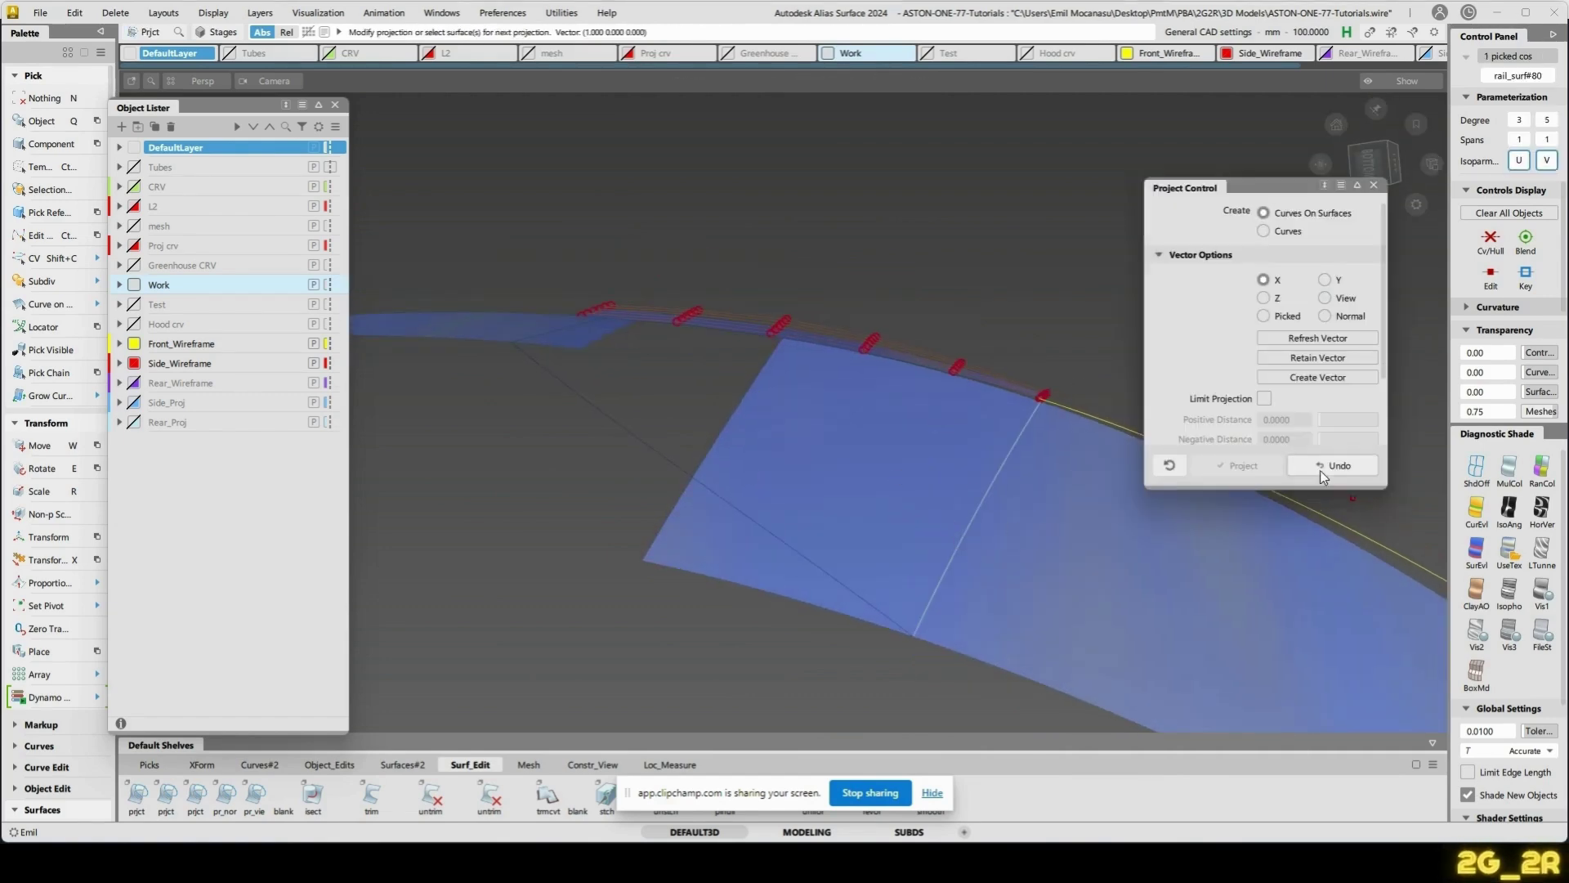
left_click(1321, 466)
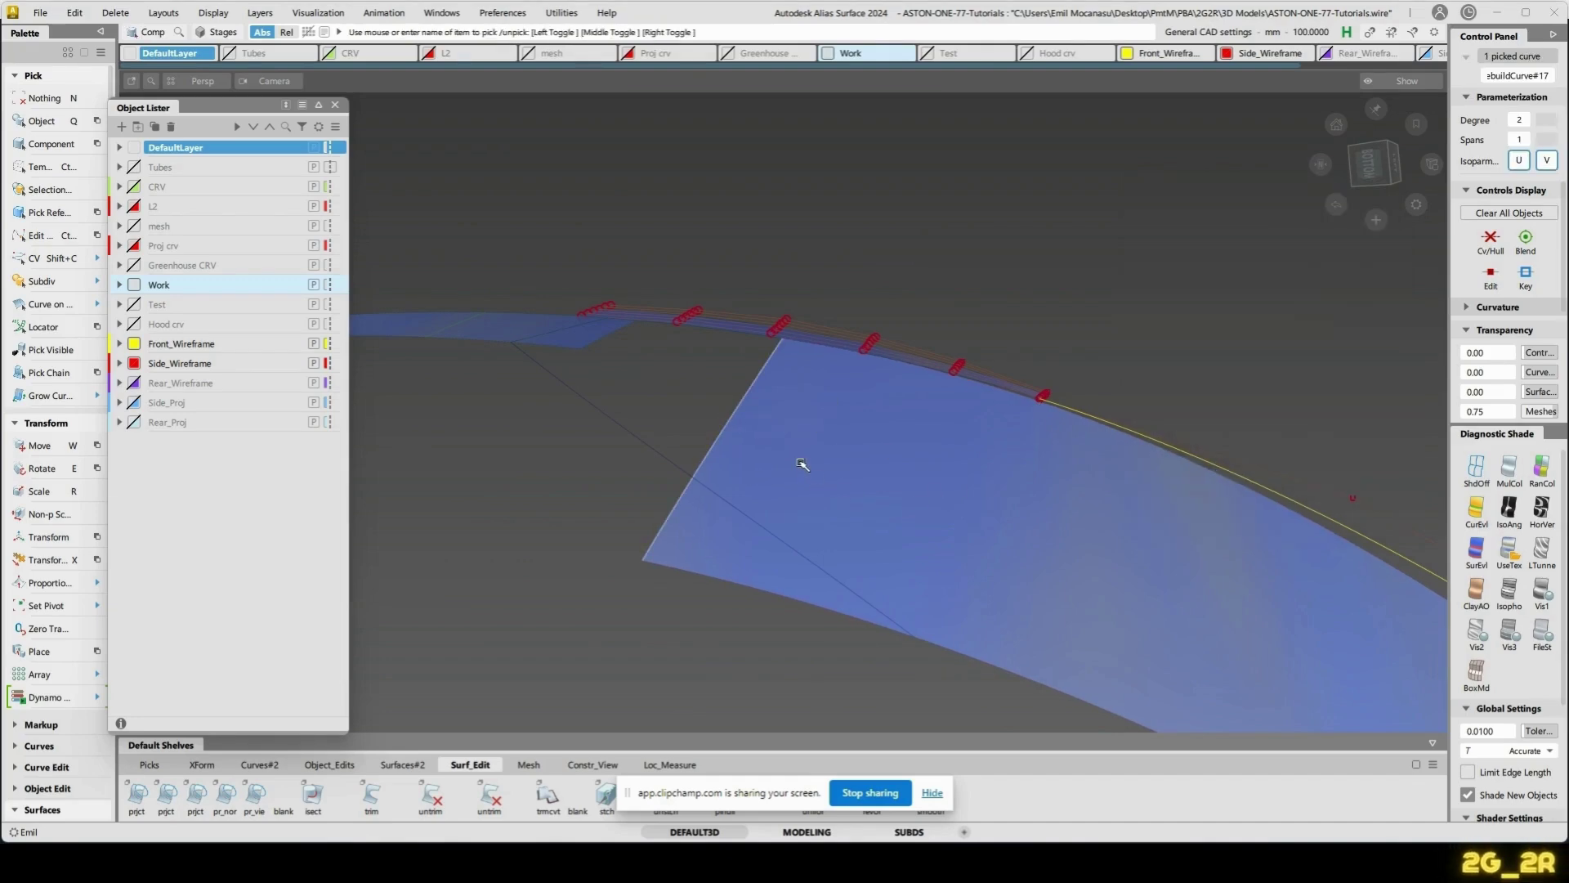
middle_click_drag(802, 465, 874, 448, "ctrl+shift")
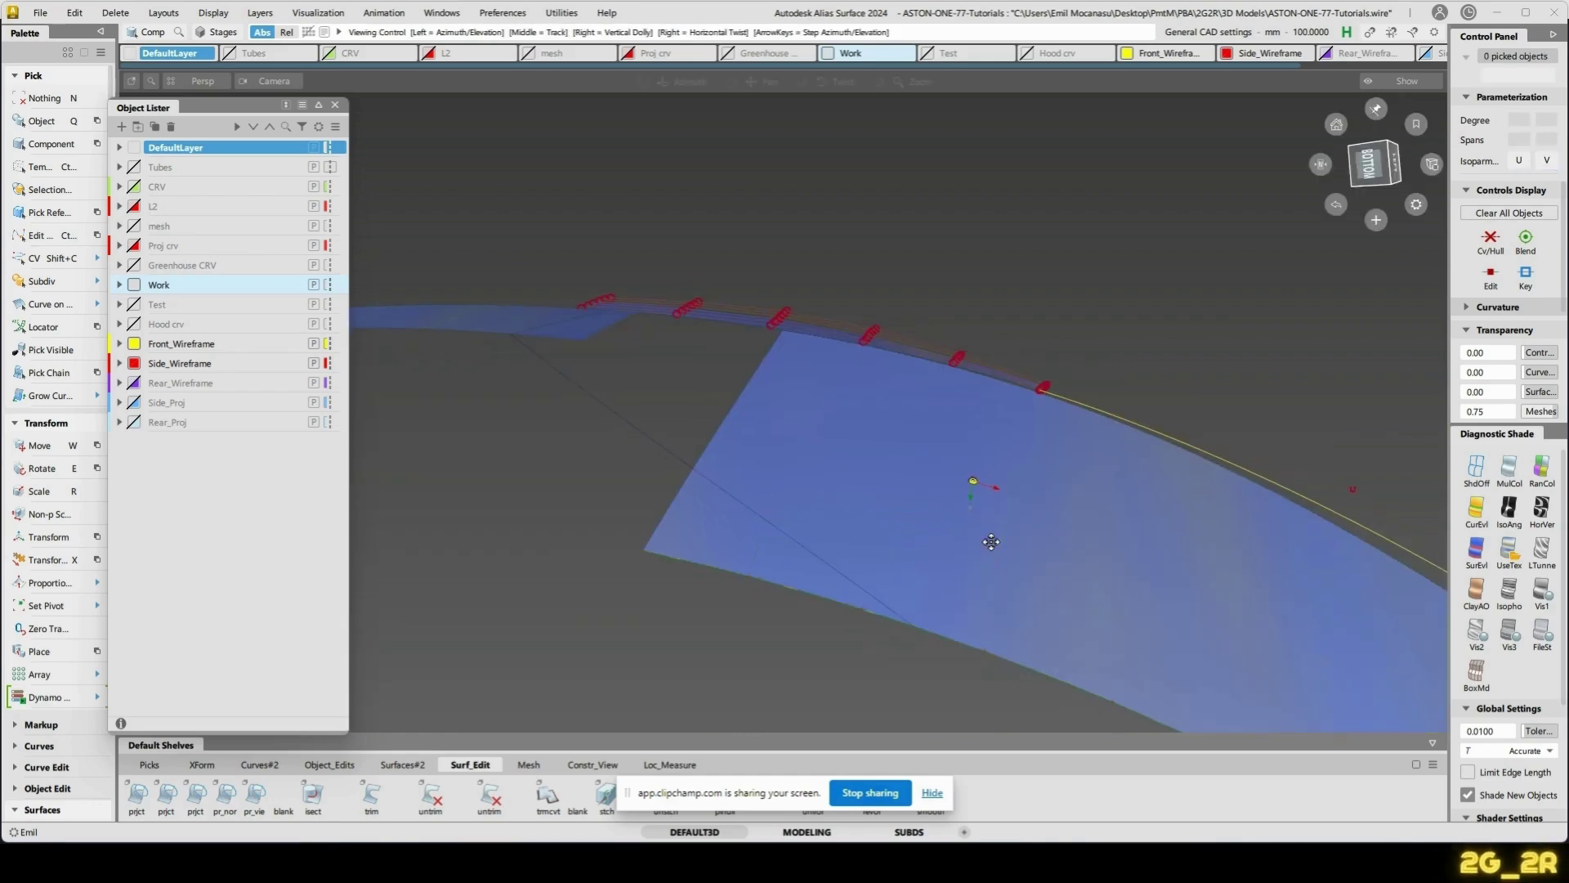
- Shorten the side surface's lower rail curve with Extend, back toward the end of the diagonal curve
left_click_drag(879, 635, 915, 578, "ctrl+shift")
left_click_drag(897, 506, 835, 604, "ctrl+shift")
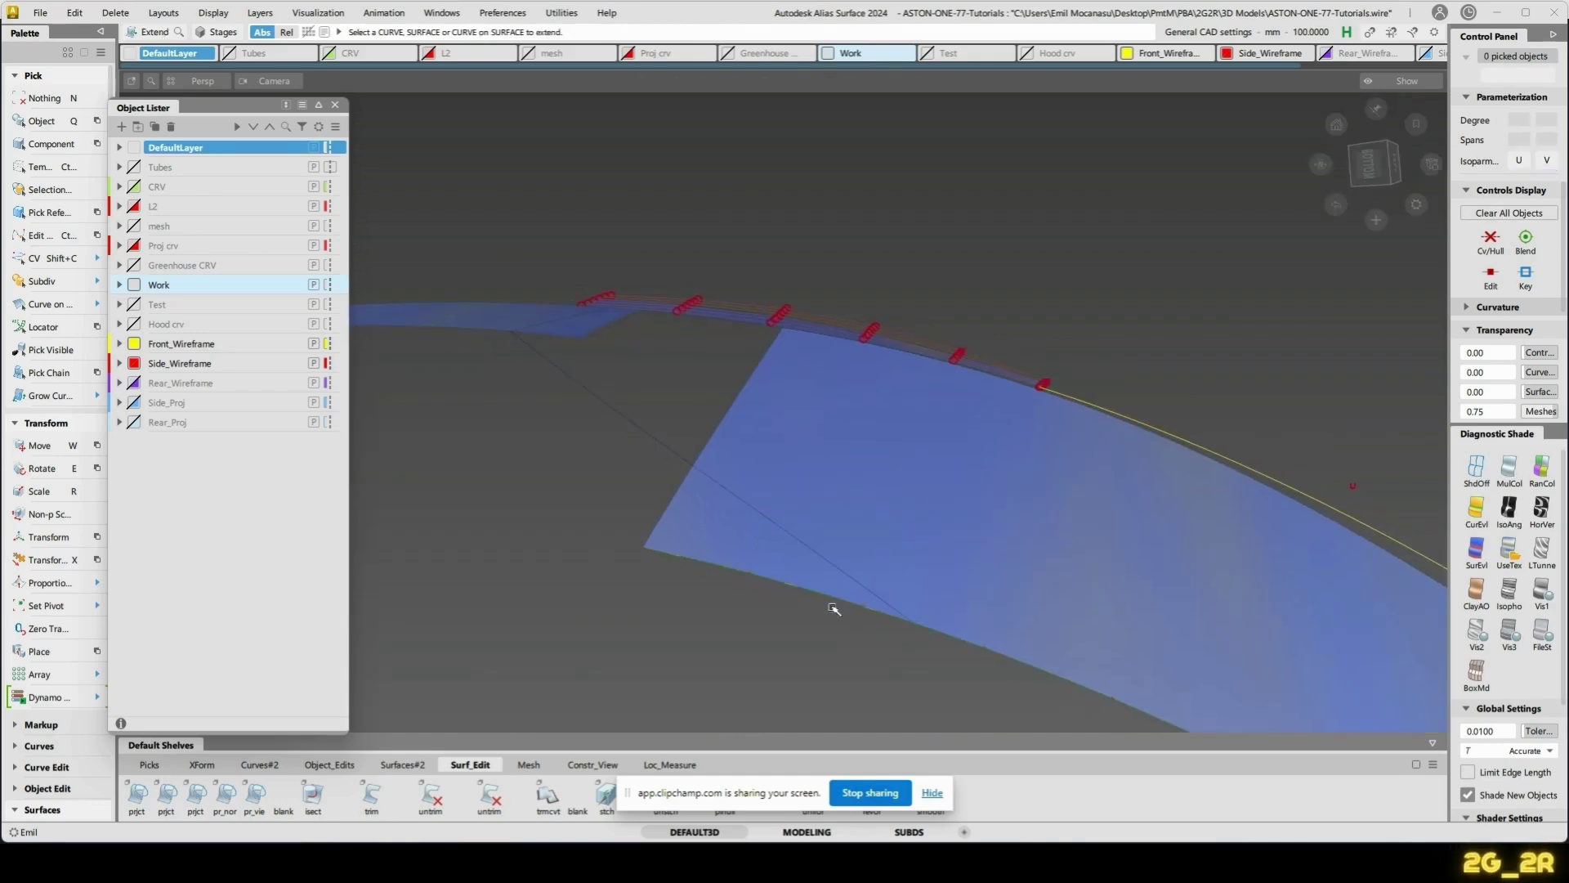
left_click(832, 603)
left_click(894, 638)
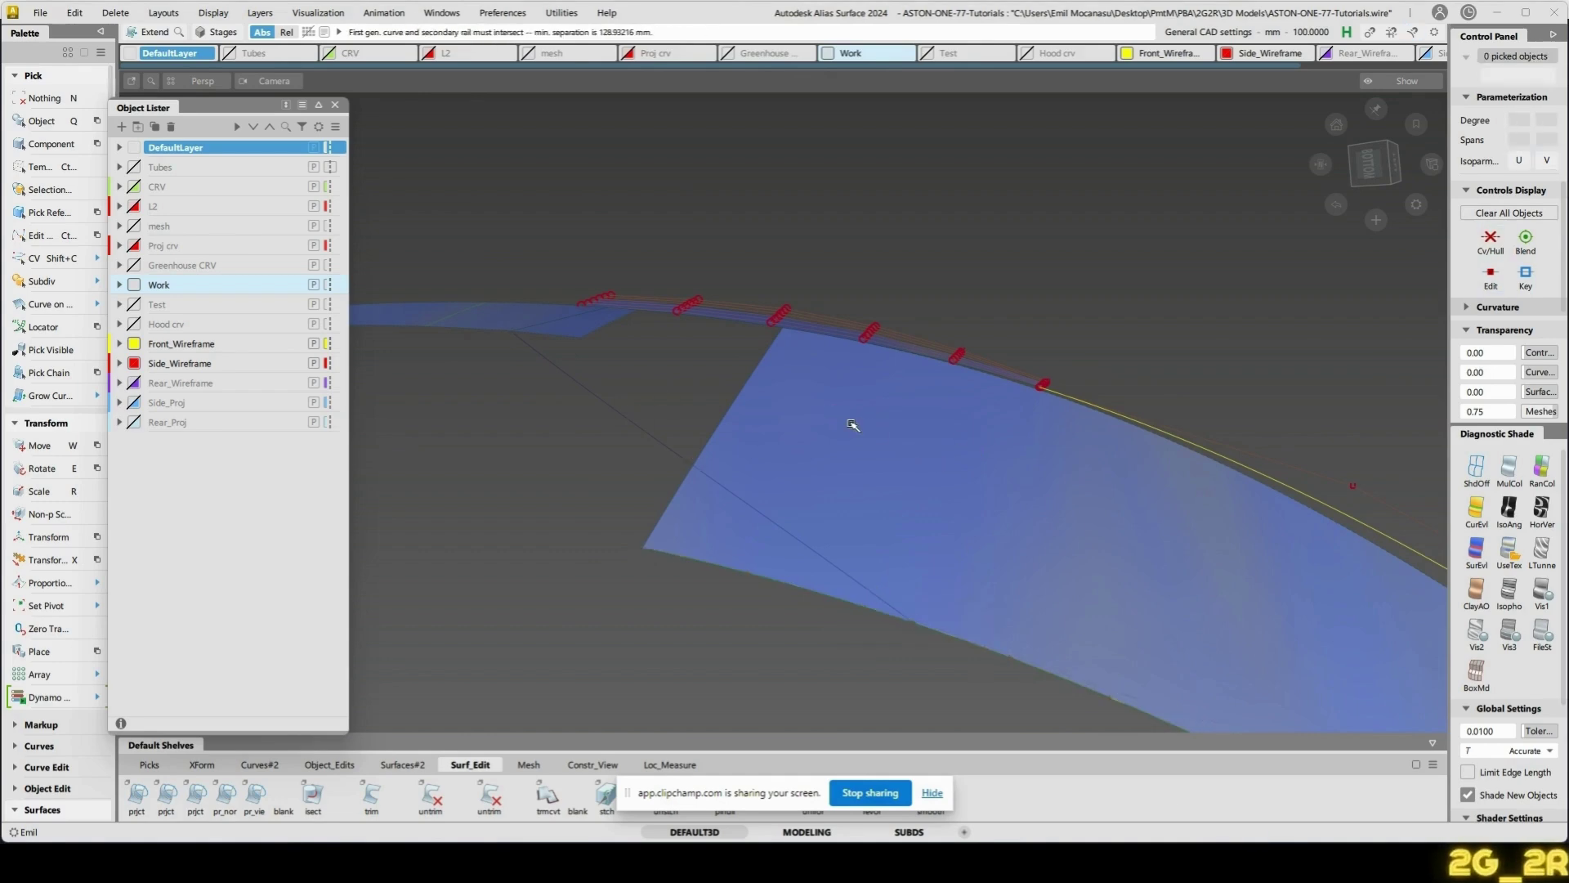
- Move the side surface's inner edge curve so its upper end sits at the strip blend's lower outer corner
left_click_drag(788, 495, 701, 390, "ctrl+shift")
left_click(712, 439)
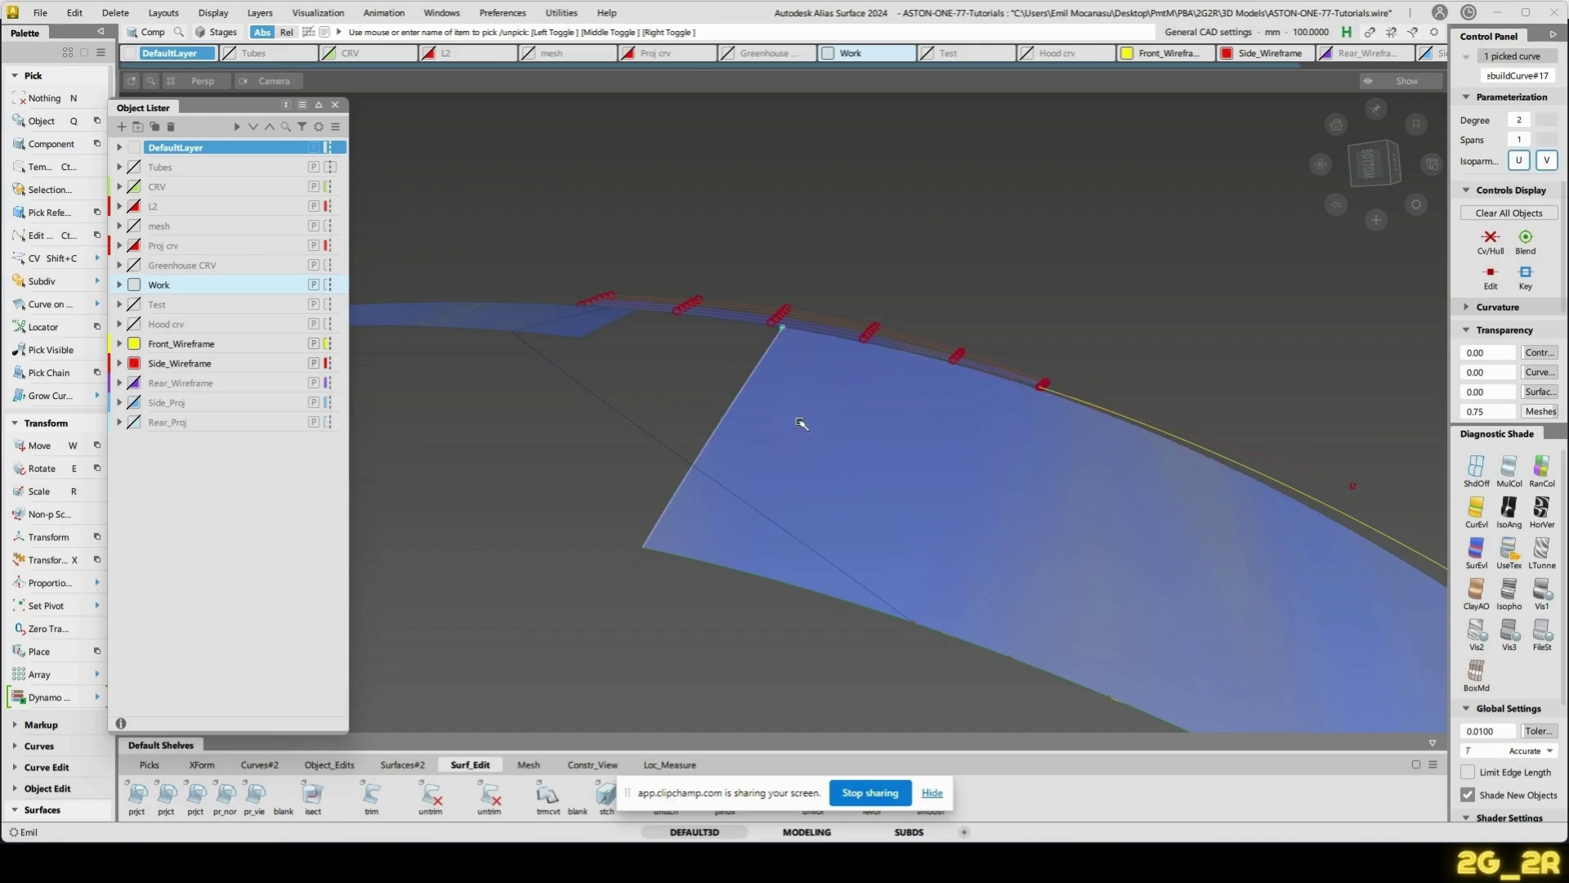
key("w")
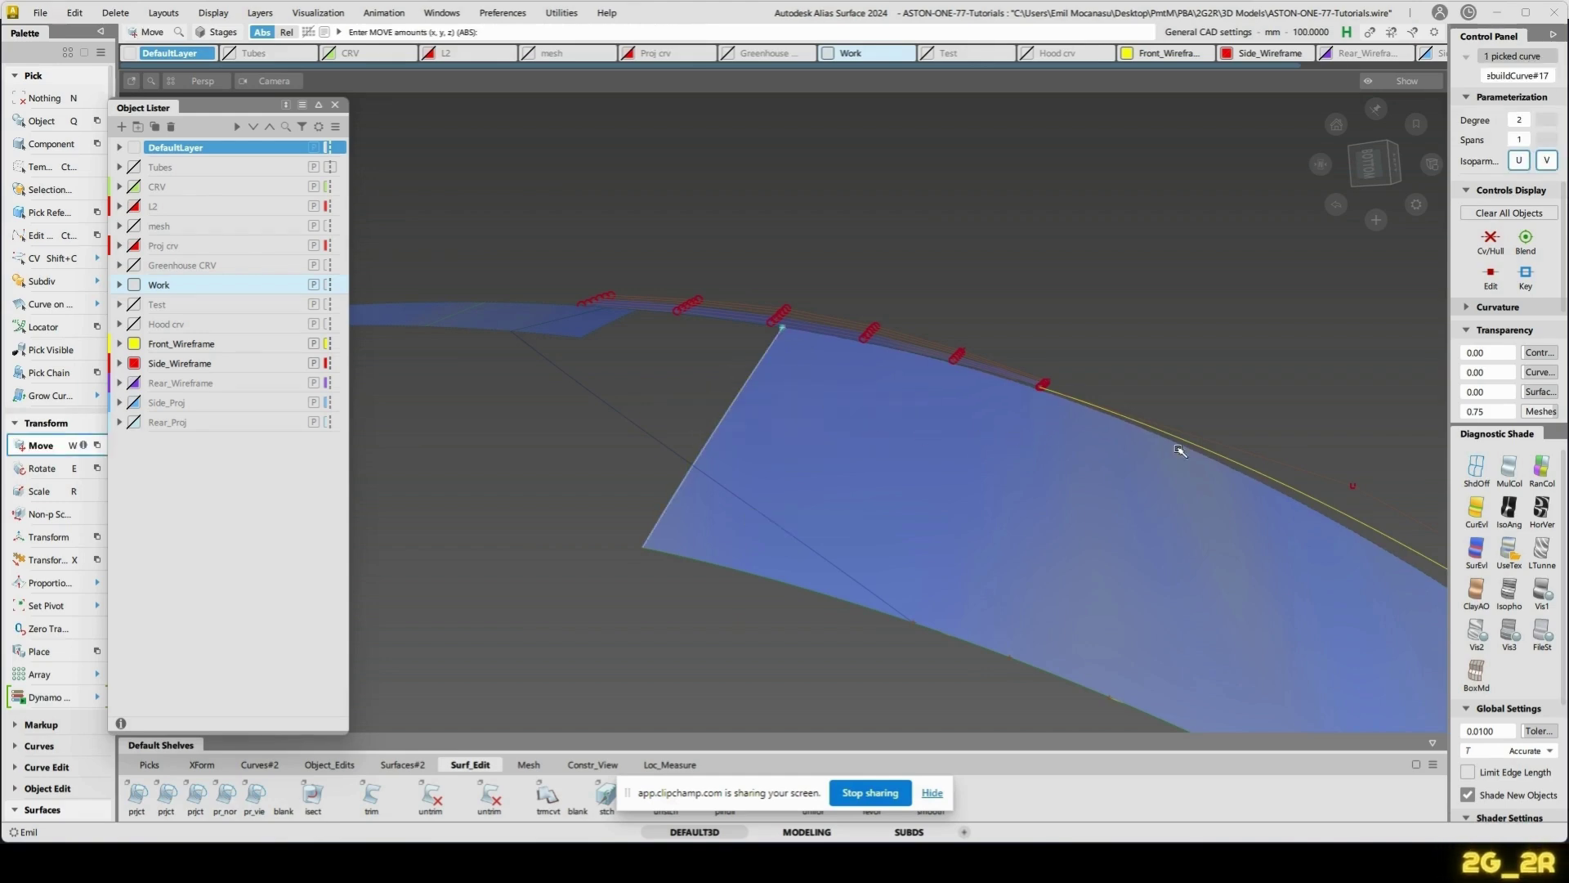
left_click_drag(1205, 451, 988, 463, "ctrl+alt")
middle_click_drag(986, 580, 994, 494, "alt+shift")
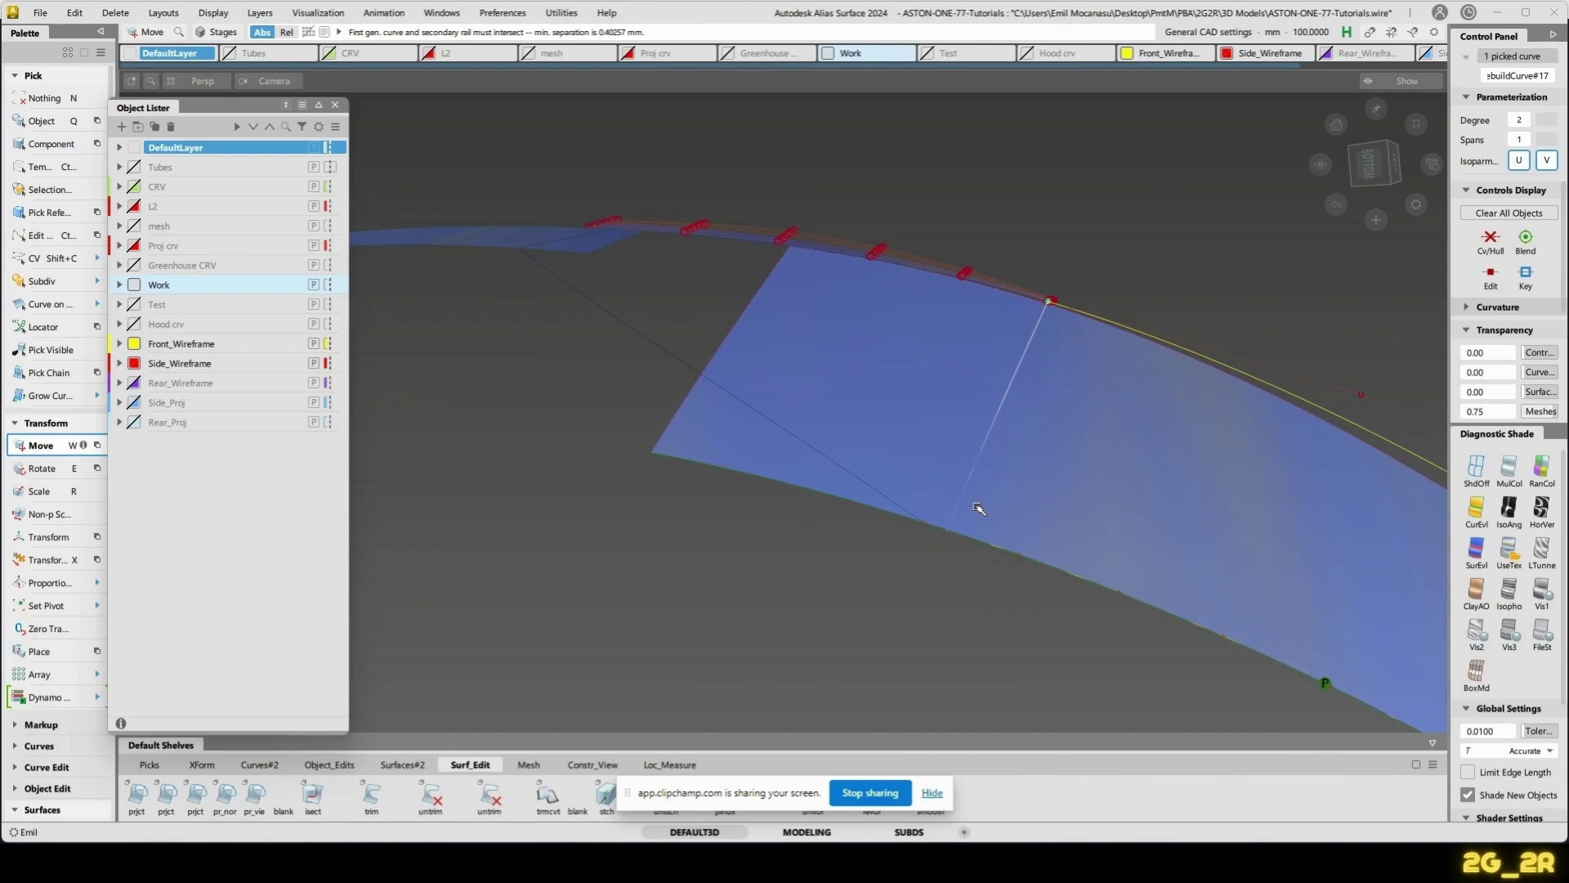
- Stretch the inner edge curve's lower end onto the shared end of the lower rail and diagonal curves so the side surface updates
key("s")
left_click(950, 532)
left_click_drag(1009, 610, 1009, 521, "alt+shift")
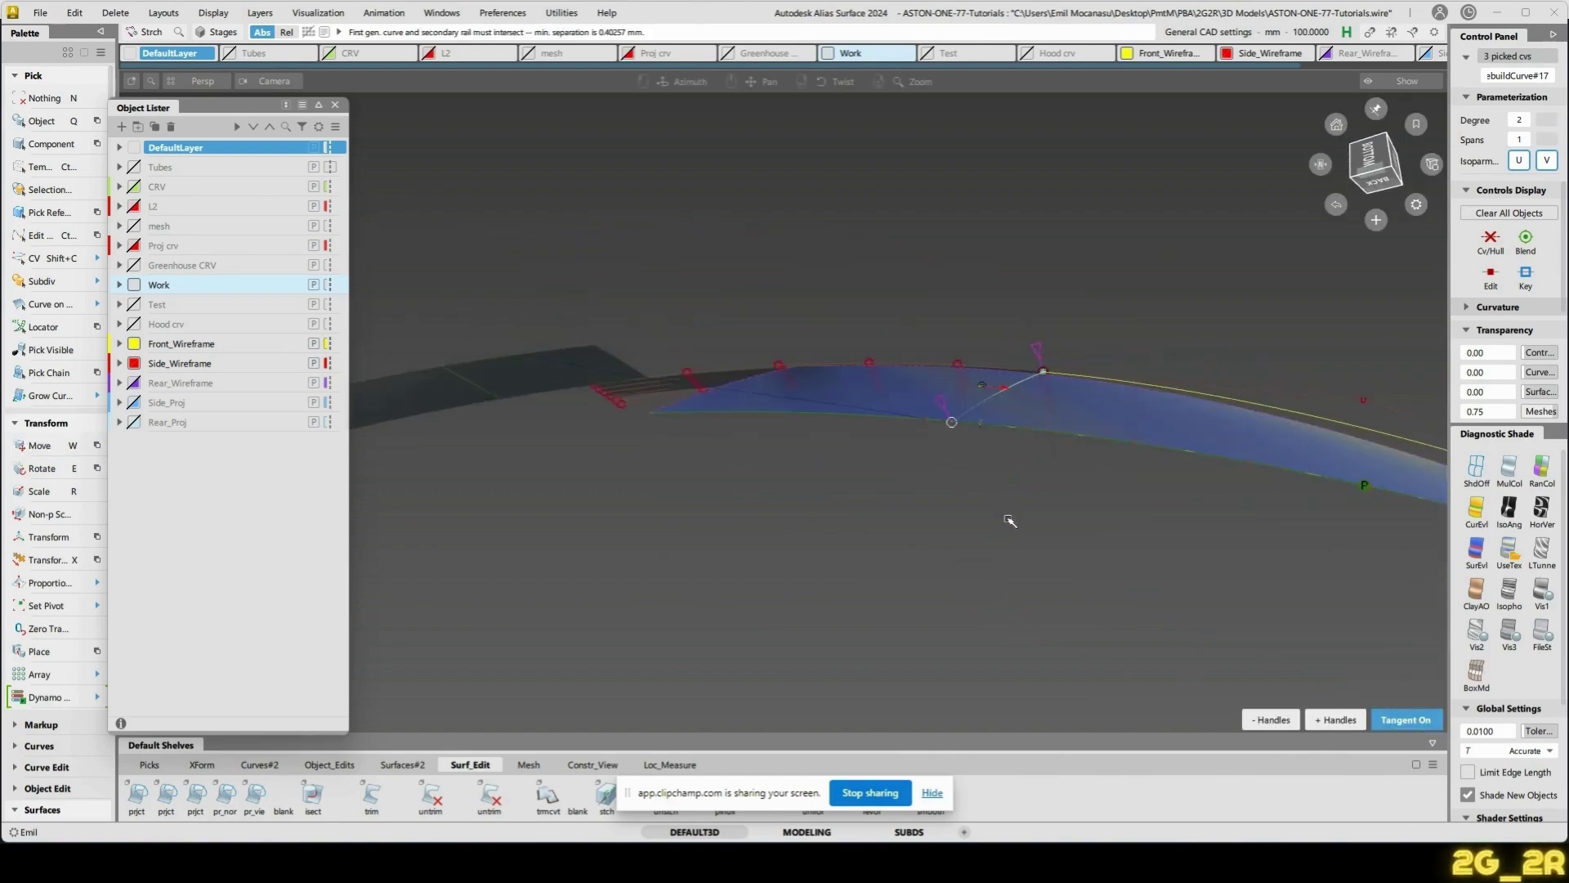
right_click_drag(1010, 521, 1019, 501, "alt+shift")
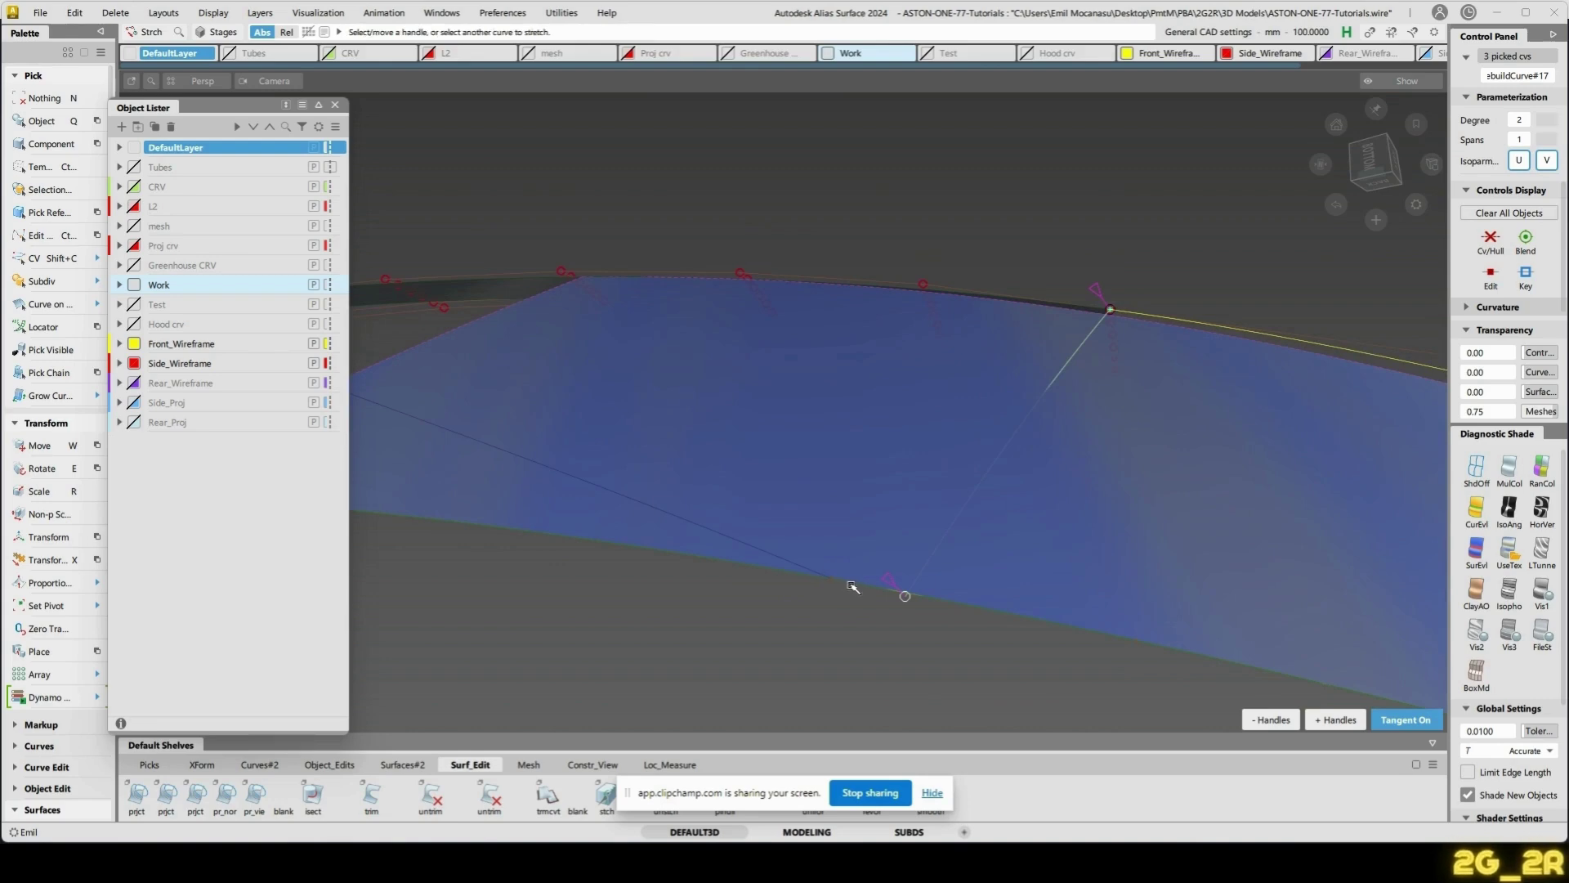
left_click_drag(852, 587, 824, 580, "ctrl+alt")
left_click_drag(976, 317, 1142, 550, "alt+shift")
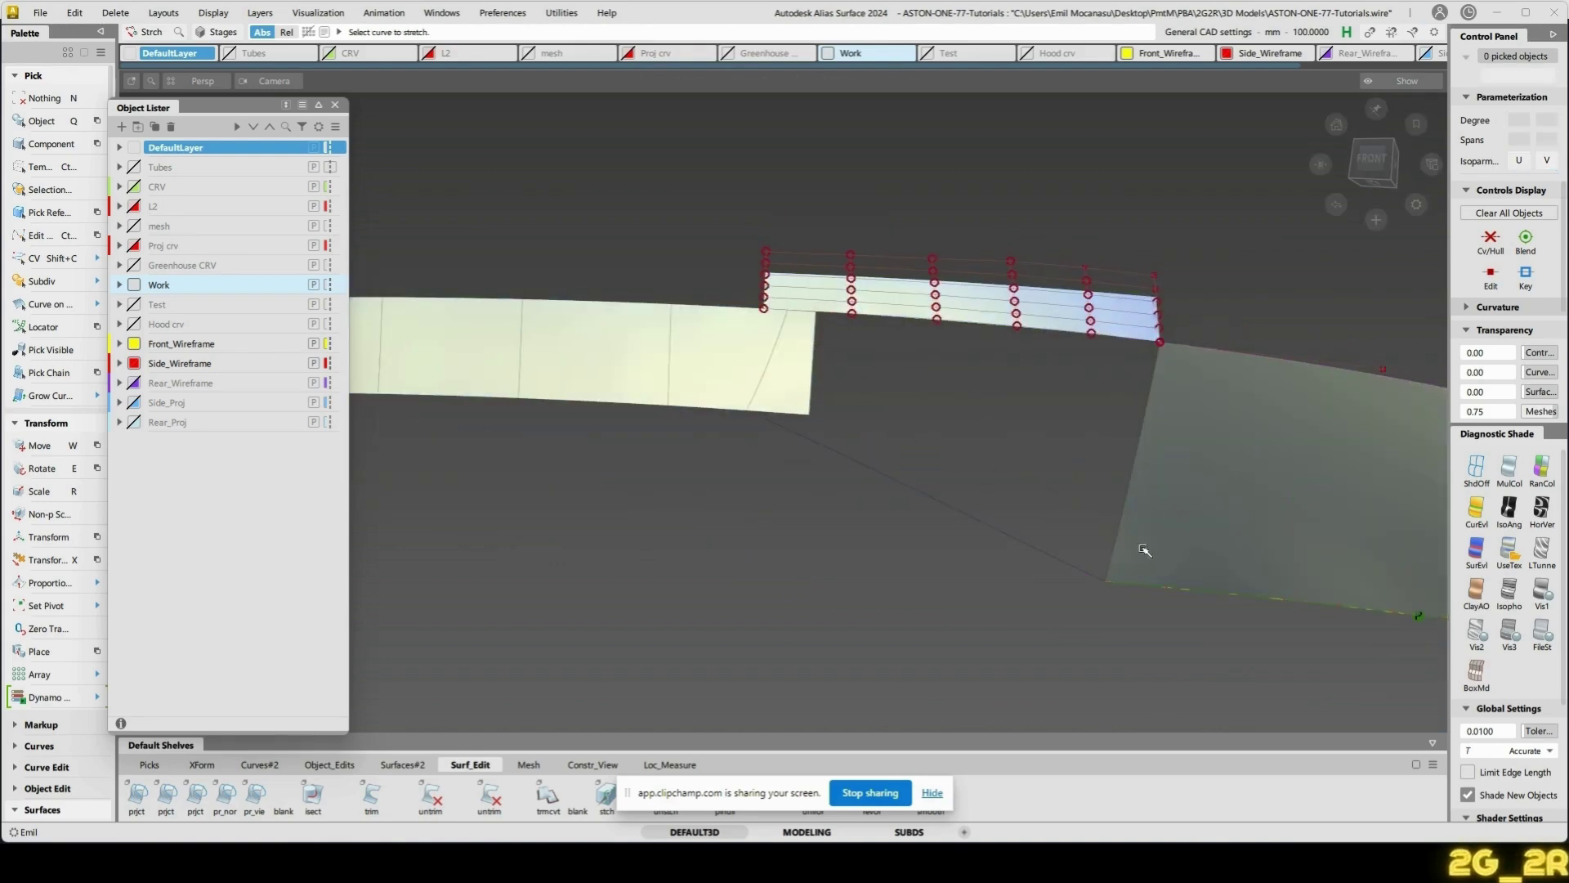
- Build a 2G_2R rail surface filling the gap between the lower front strip and the side surface
left_click(1269, 450)
left_click_drag(1097, 631, 830, 403, "alt+shift")
left_click(989, 387, "ctrl+shift")
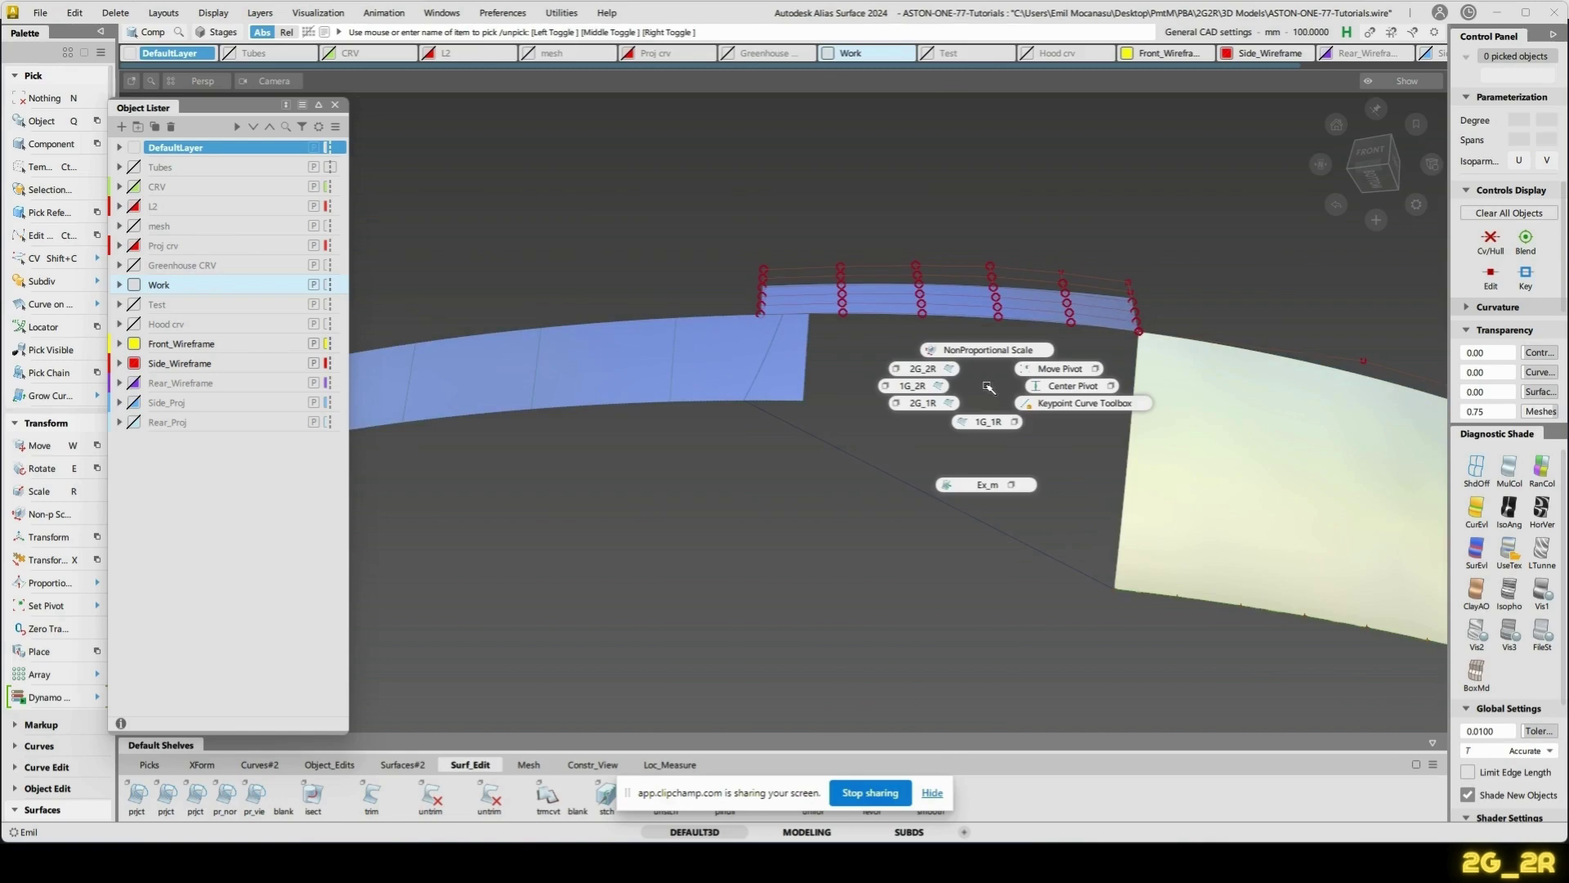
left_click(921, 370)
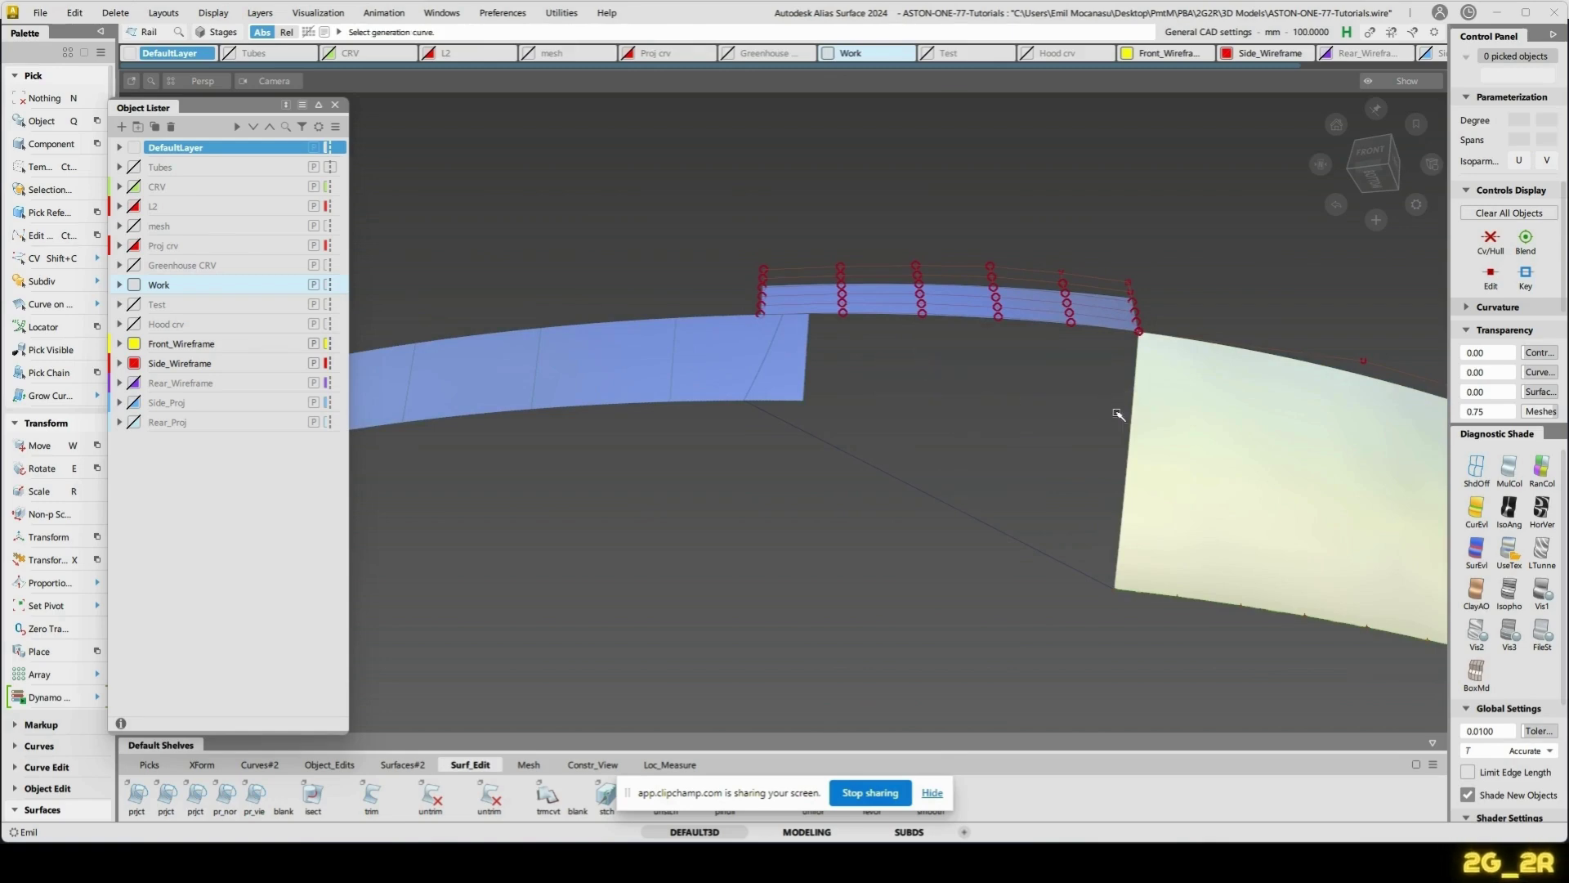
left_click(957, 321)
left_click(966, 512)
mouse_move(948, 623)
left_mouse_down("alt+shift")
mouse_move(939, 406)
mouse_move(961, 627)
left_mouse_up("alt+shift")
- Reopen the new transition surface's birail settings and set Generation 1 continuity to G2 Curvature
key("n")
left_click(1074, 449)
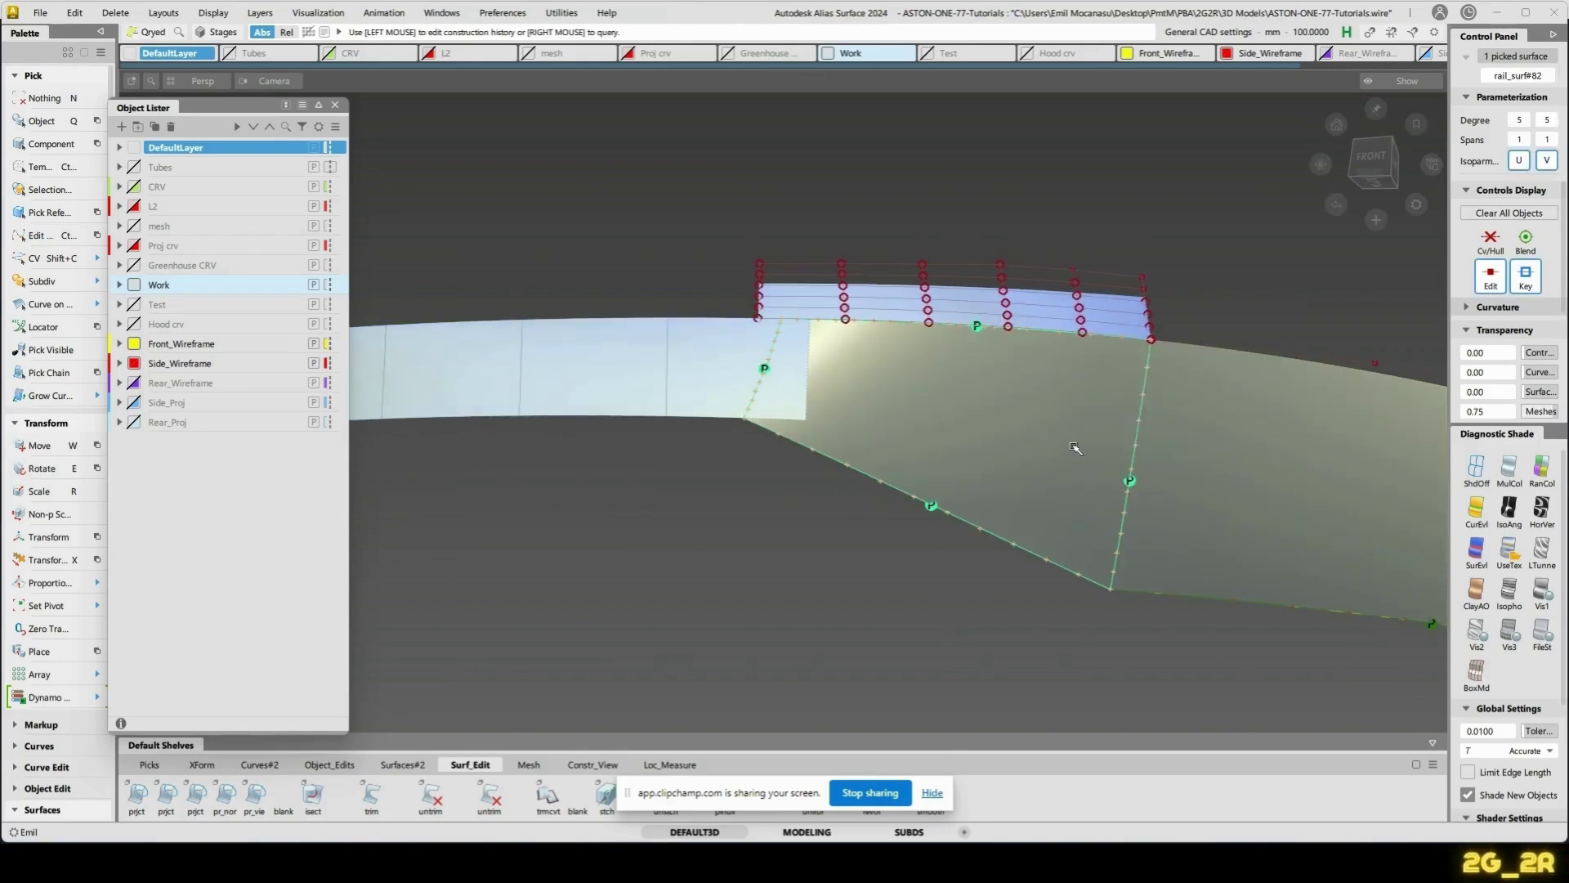
left_click(1275, 331)
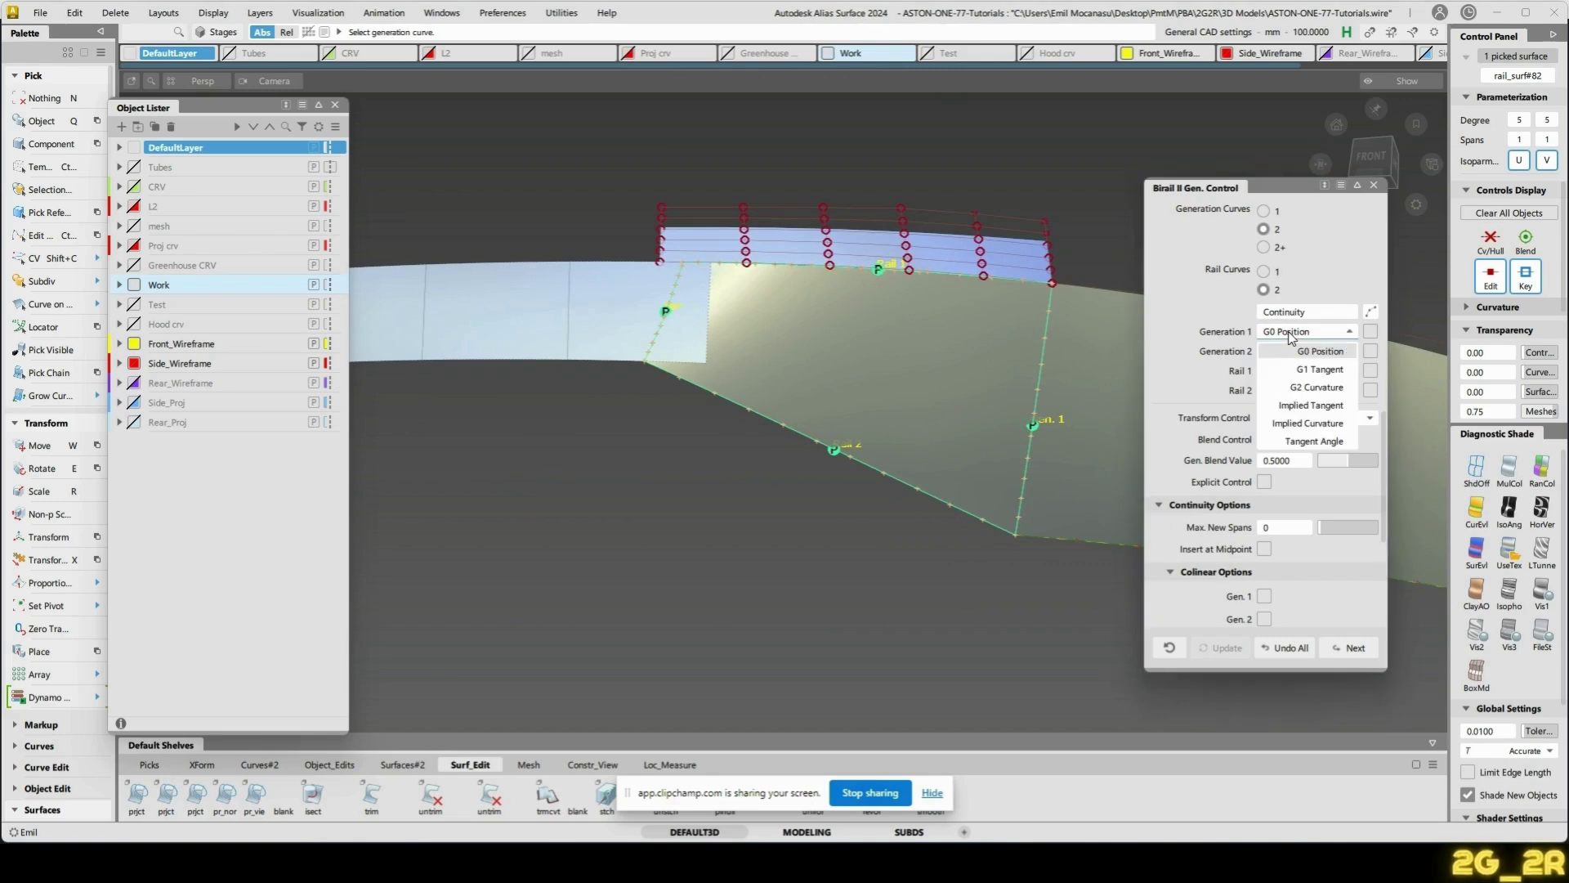
left_click(1318, 387)
mouse_move(1056, 436)
left_mouse_down("alt+shift")
mouse_move(1056, 409)
mouse_move(1057, 435)
left_mouse_up("alt+shift")
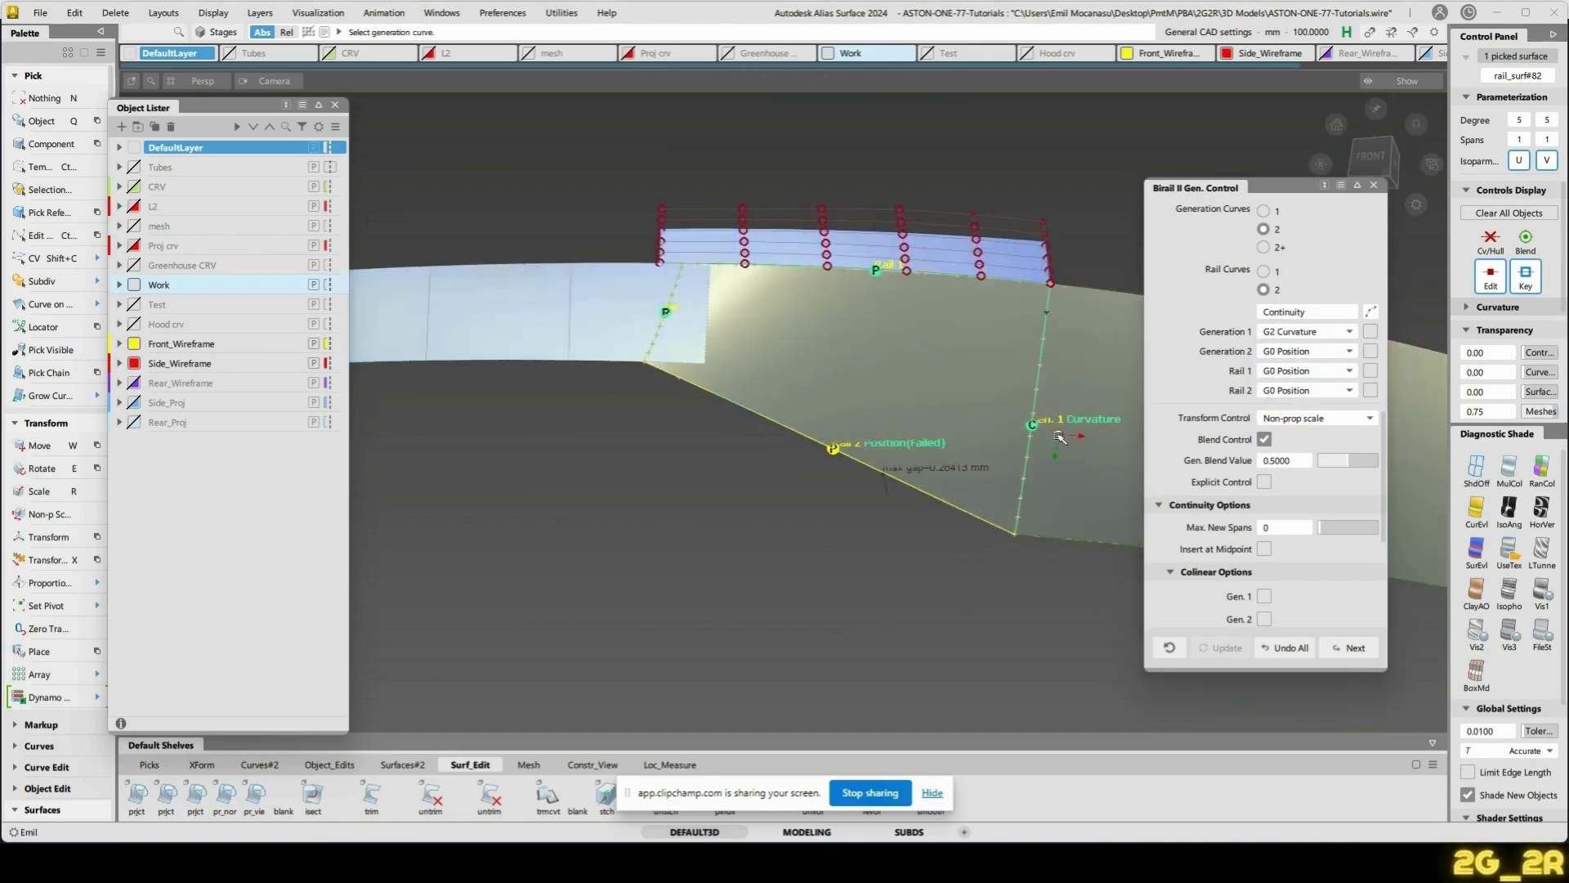
- Trim the lower front strip back to the transition surface's slanted edge and turn off the control vertex display
right_click_drag(747, 319, 836, 340, "ctrl+shift")
left_click_drag(654, 282, 634, 296, "alt+shift")
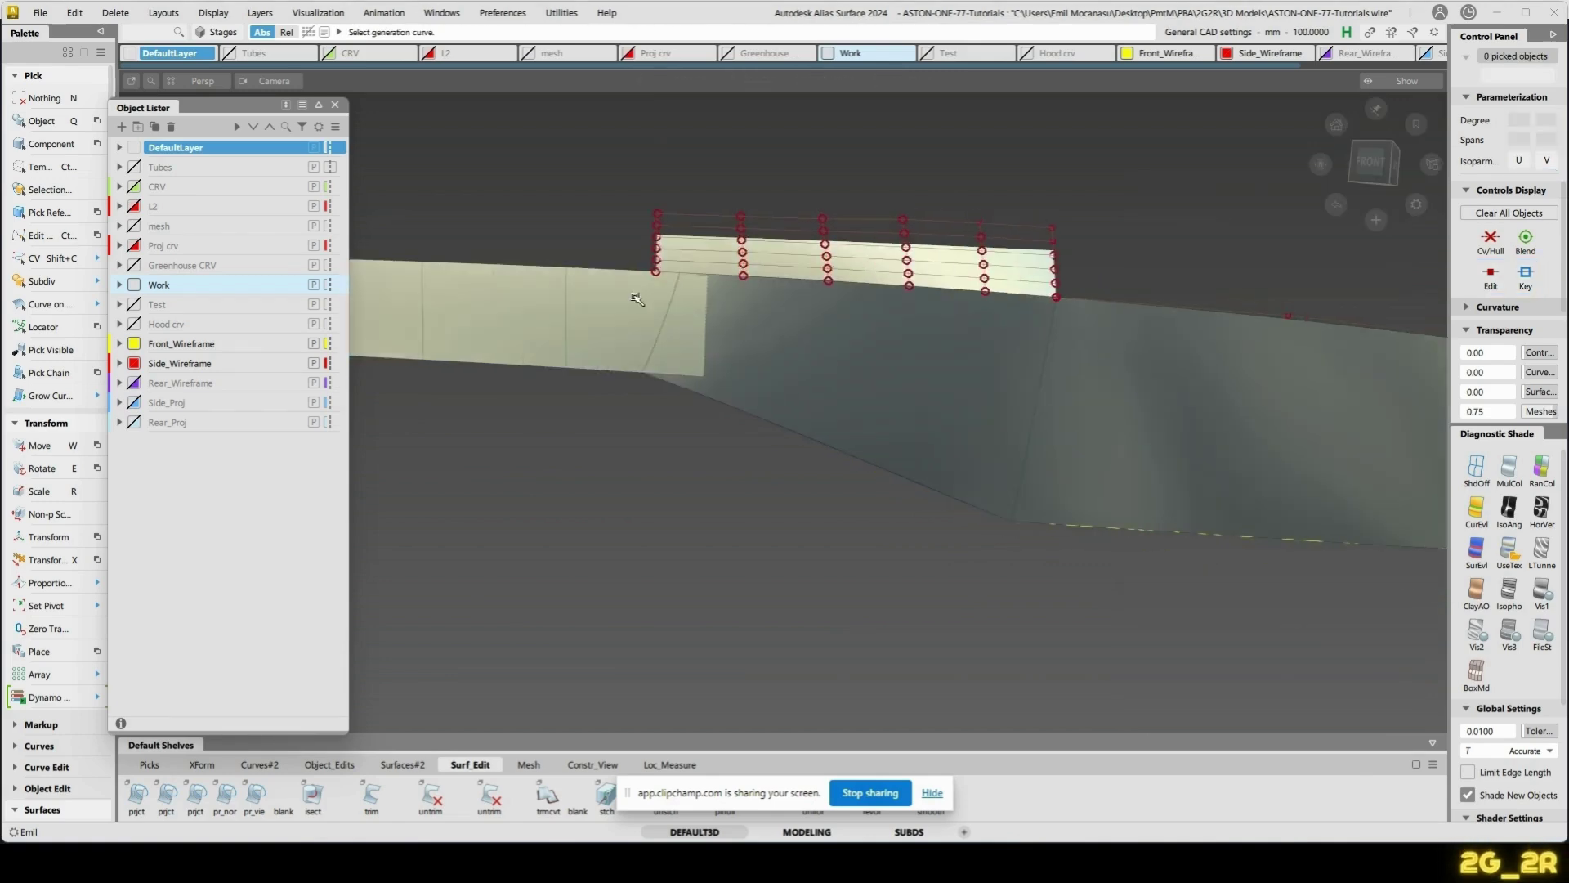
left_click(610, 308)
key("space")
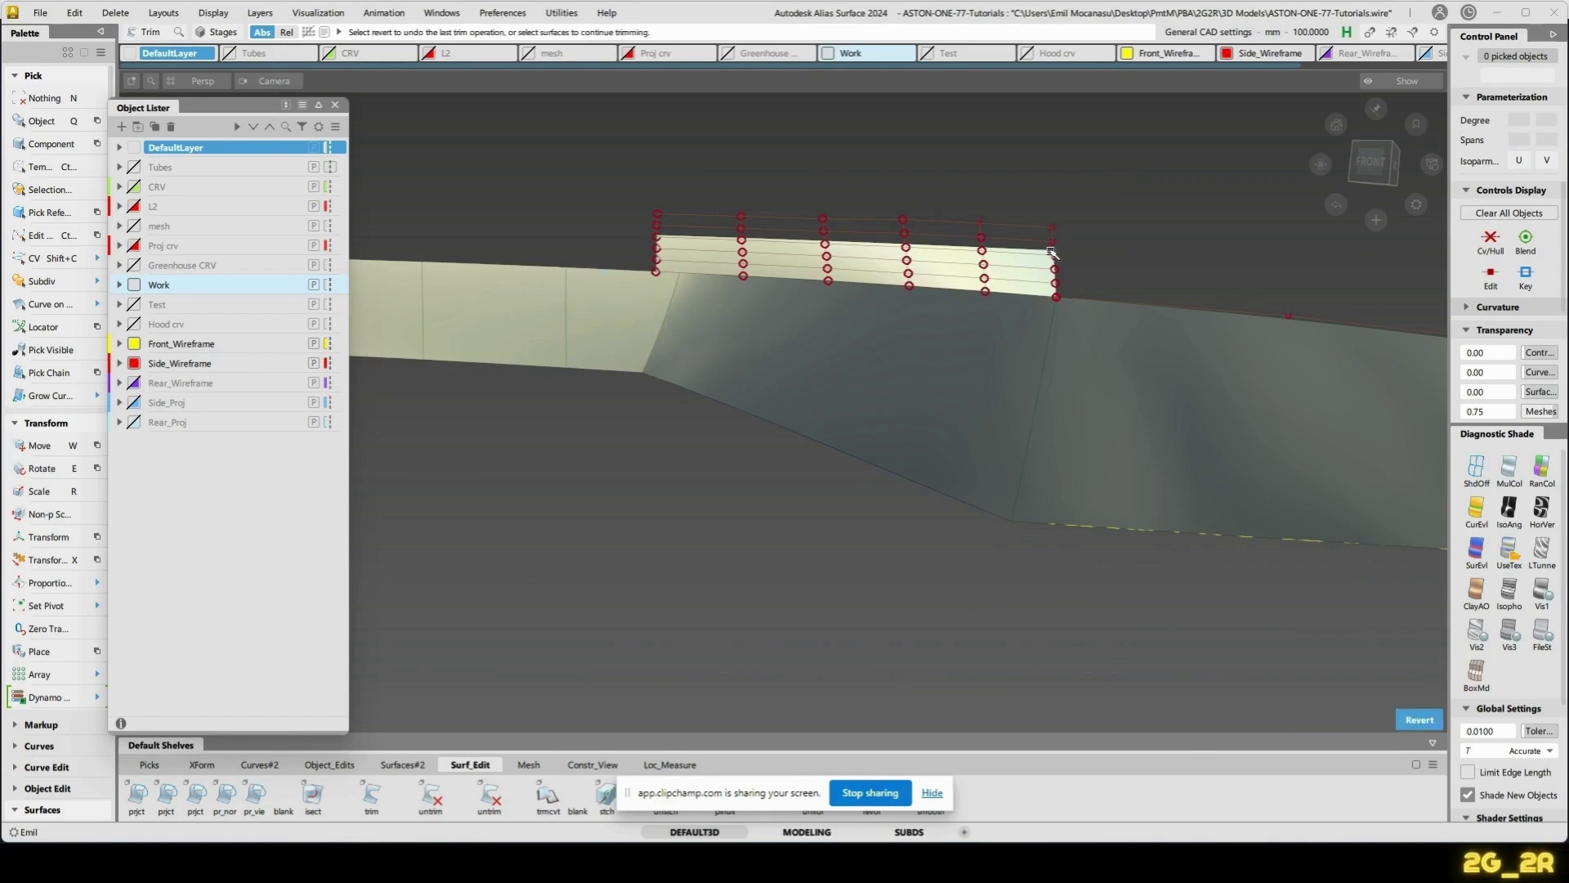
mouse_move(998, 357)
left_mouse_down("alt+shift")
mouse_move(990, 393)
mouse_move(981, 380)
left_mouse_up("alt+shift")
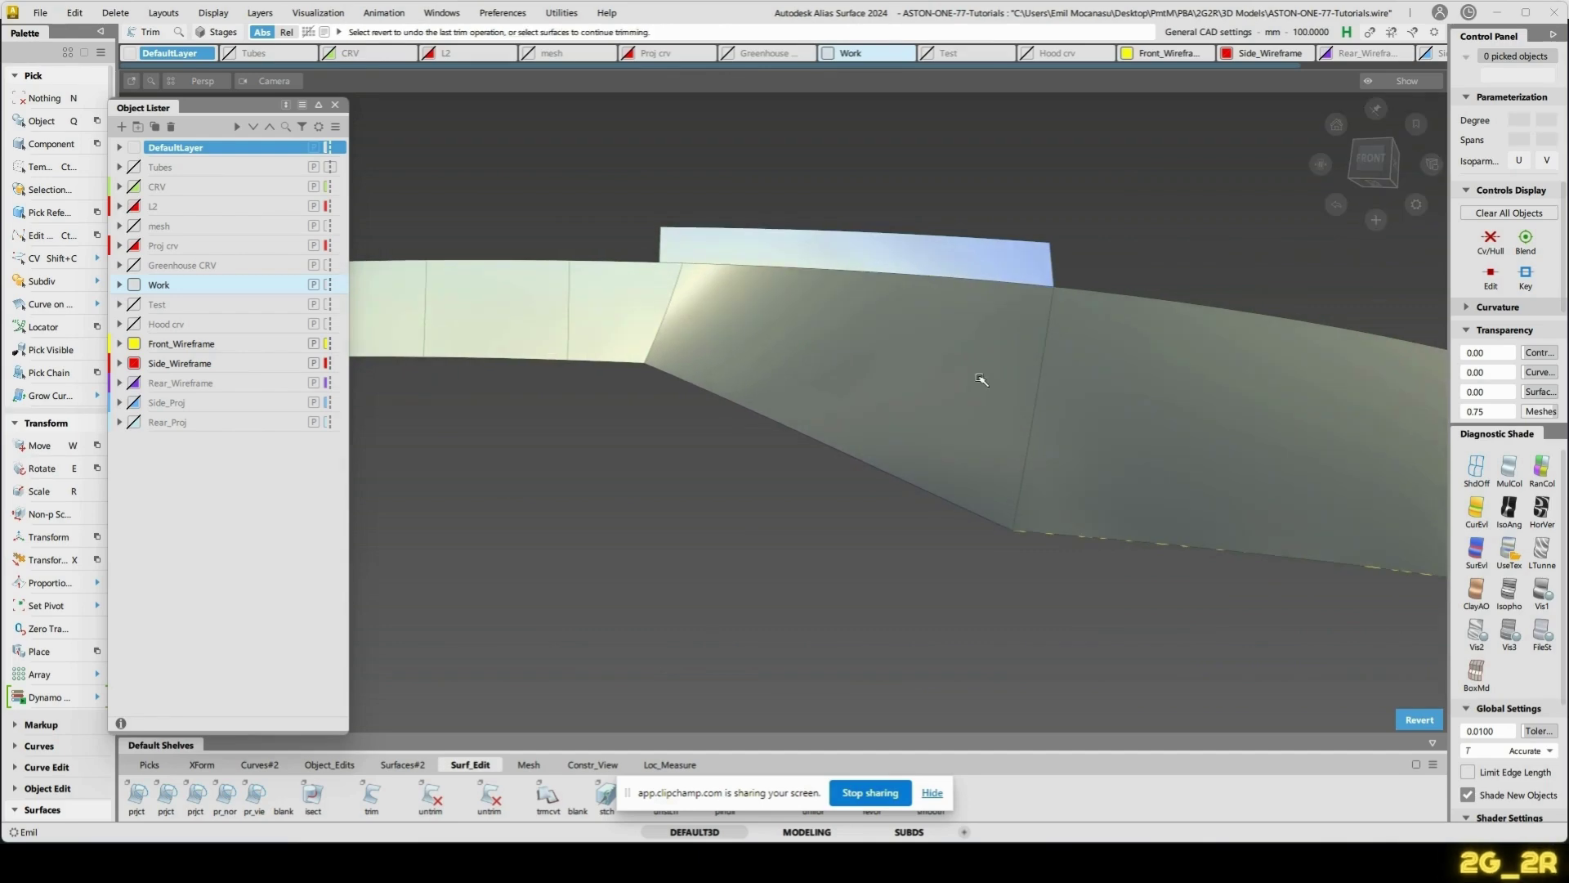
- Show the mesh layer and display the control vertices of the transition surface's diagonal lower curve to compare it with the scan
left_click(172, 227)
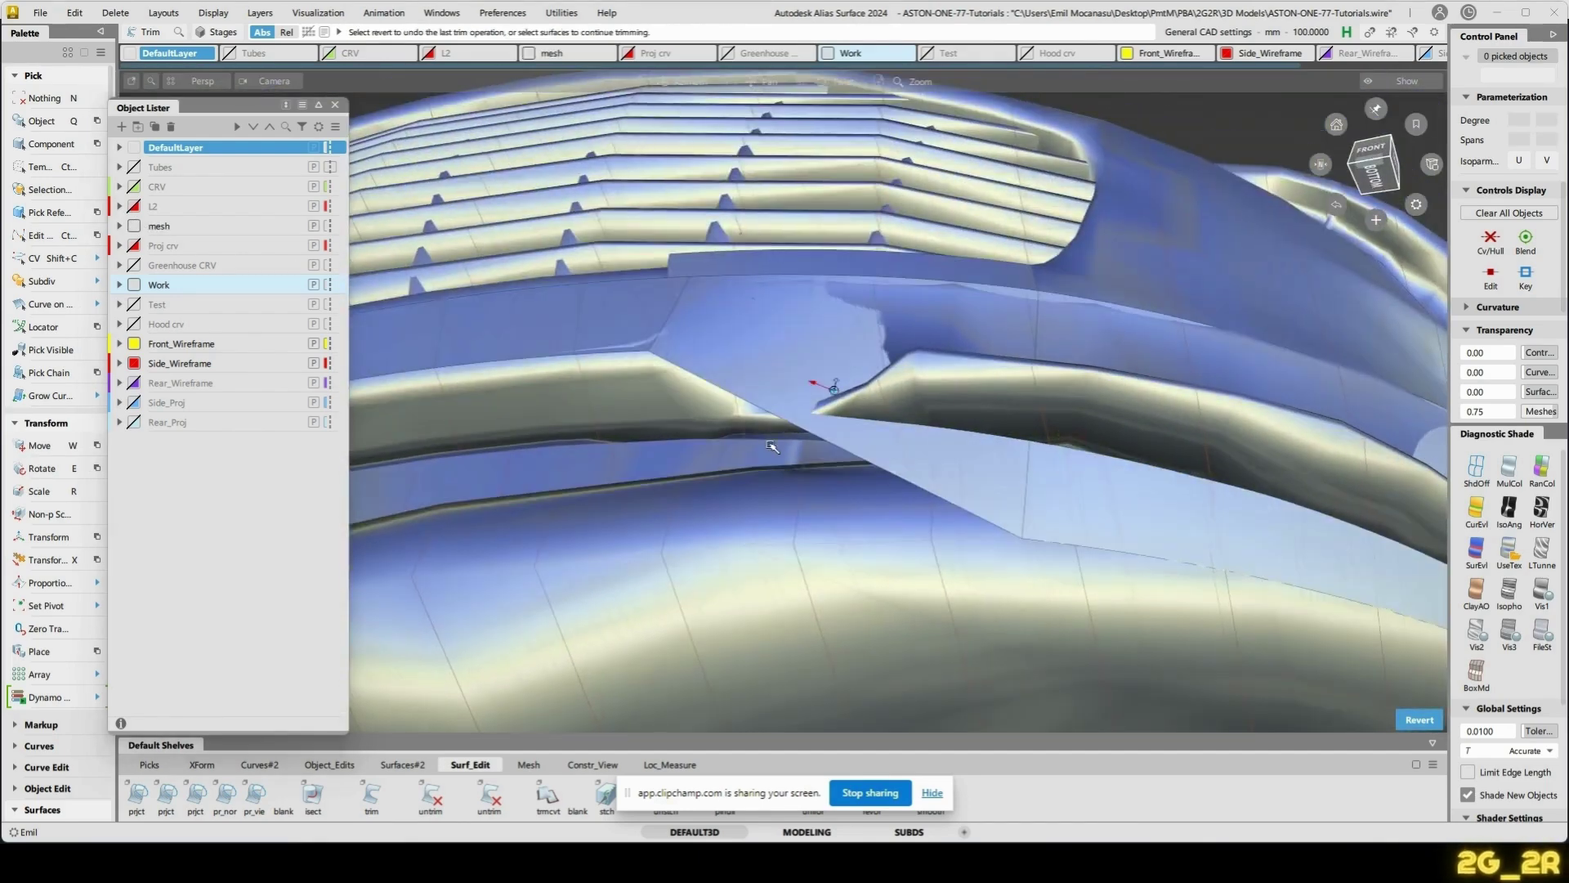
left_click_drag(772, 447, 904, 522, "alt+shift")
right_click_drag(904, 522, 827, 460, "alt+shift")
left_click_drag(827, 460, 748, 461, "ctrl+shift")
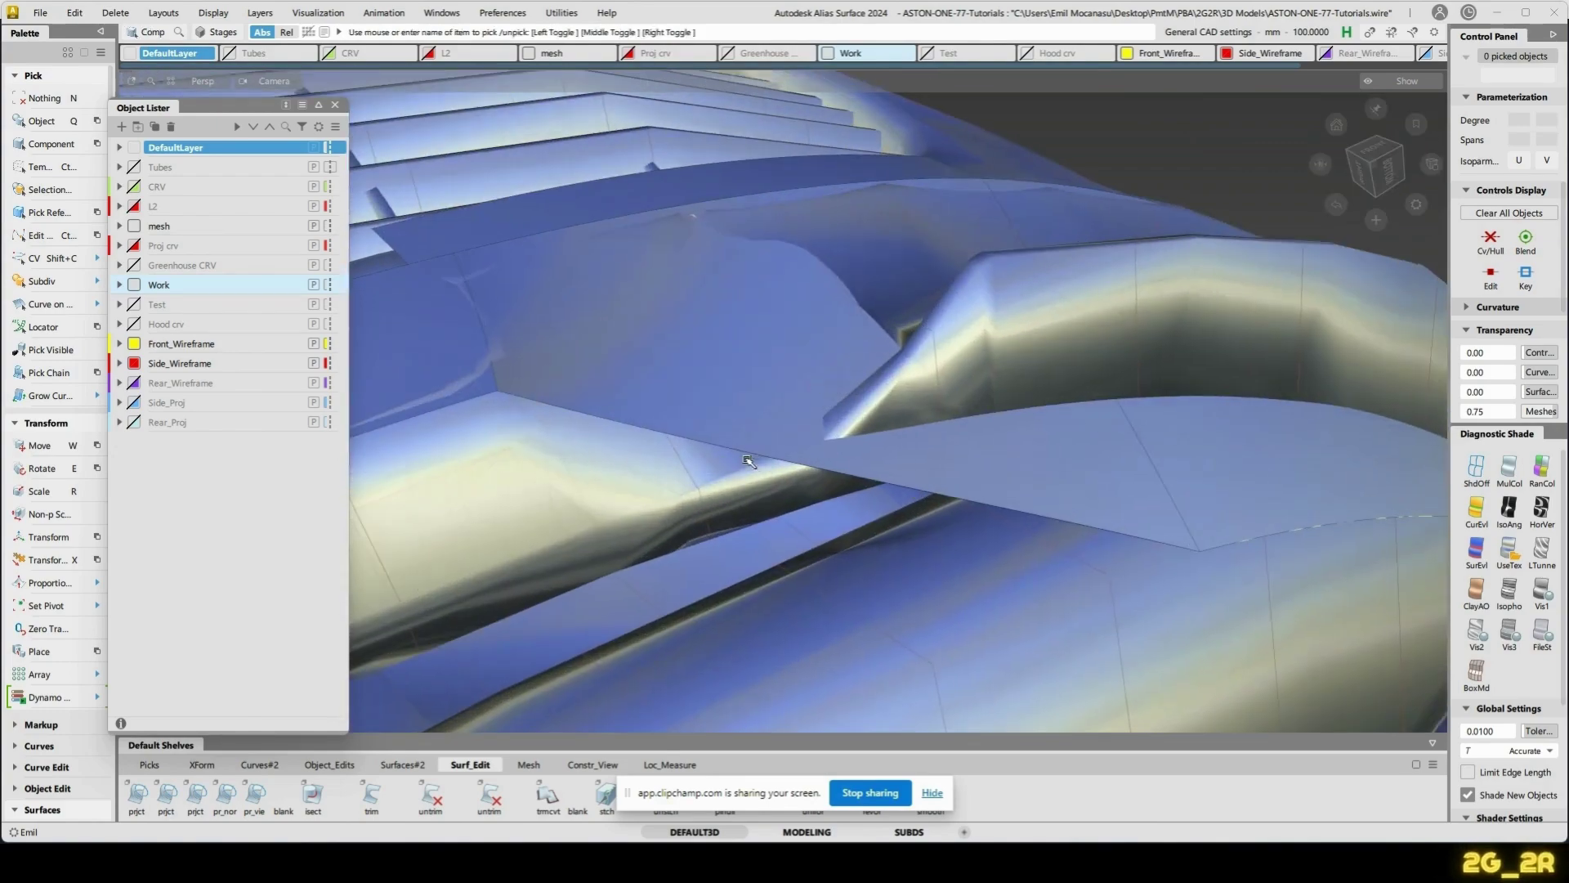
left_click(748, 459)
right_click_drag(693, 380, 724, 361, "ctrl+shift")
left_click_drag(953, 524, 872, 439, "alt+shift")
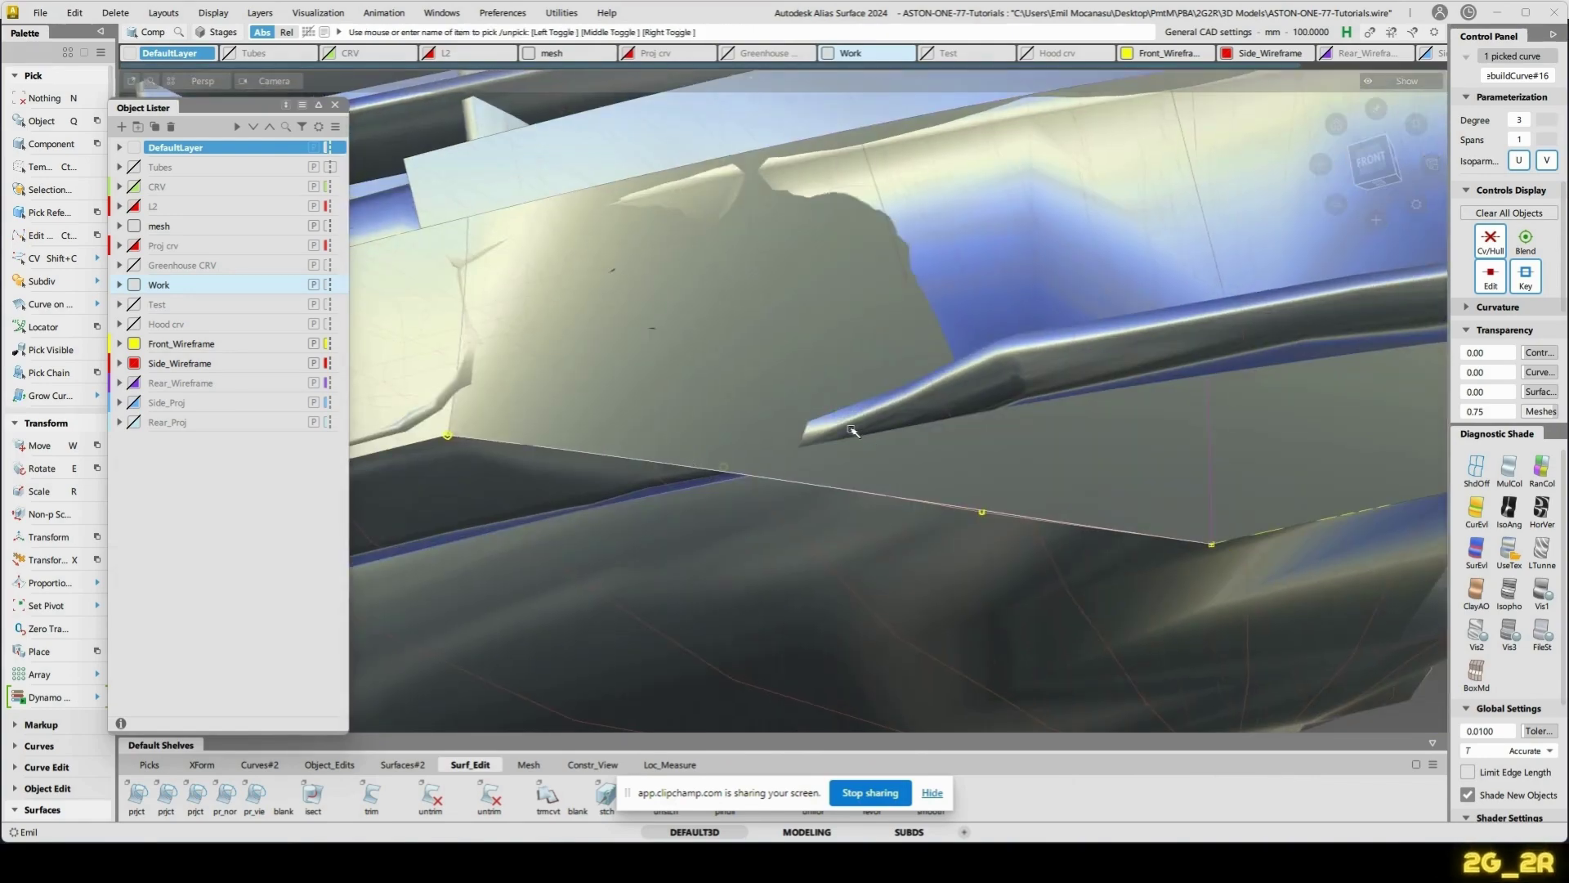
- Open the Cross Section Editor and apply Y axis aligned sections to the surface above the diagonal lower curve
left_click_drag(578, 353, 929, 178, "alt+shift")
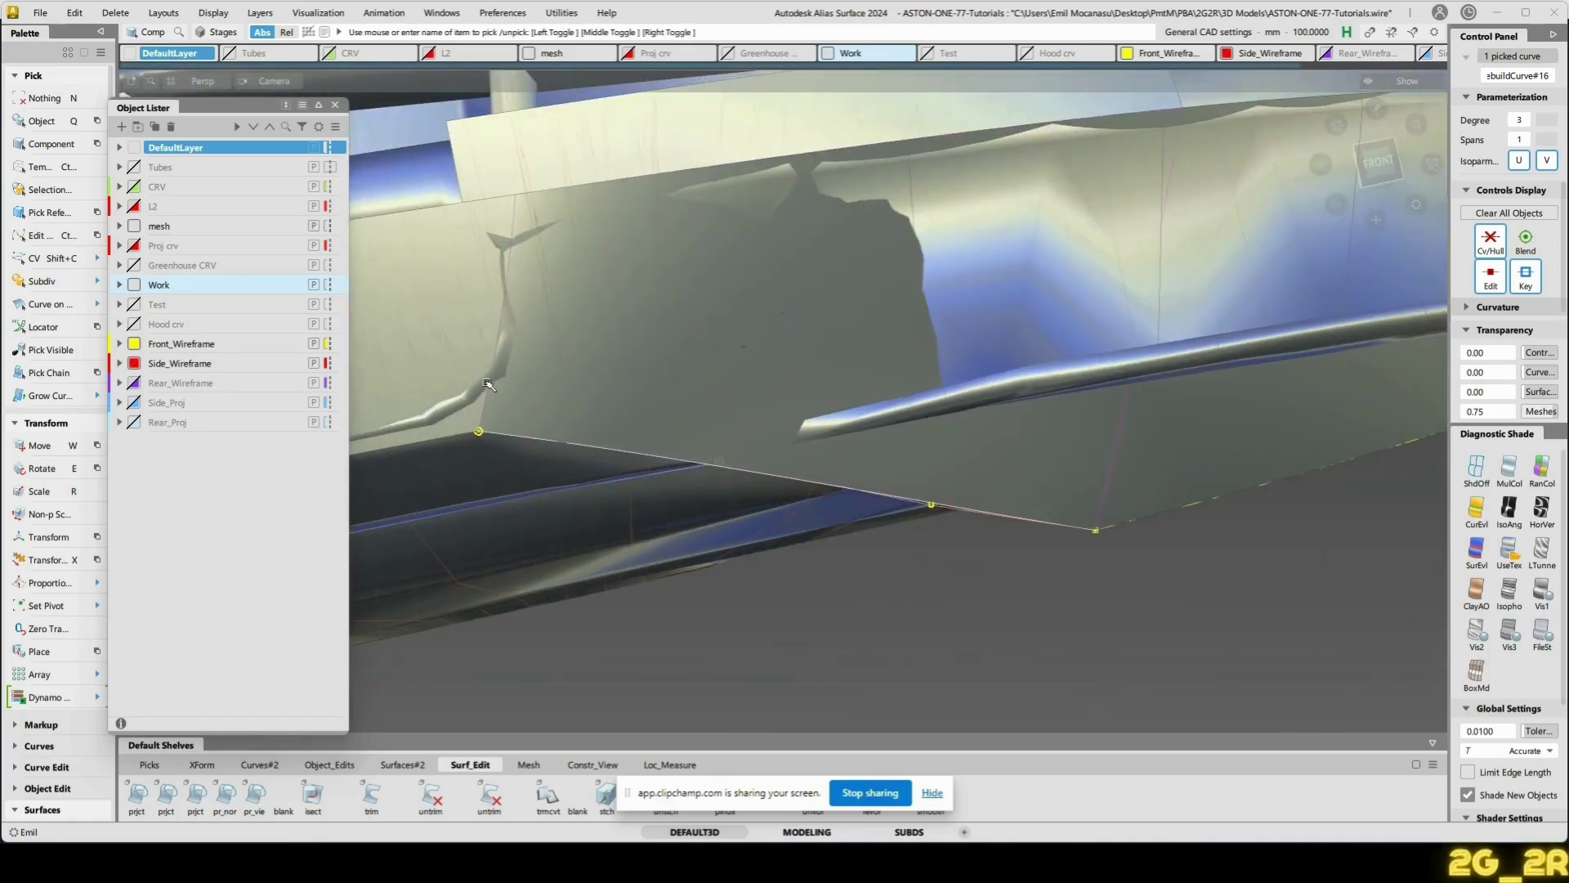
left_click_drag(527, 326, 756, 641, "alt+shift")
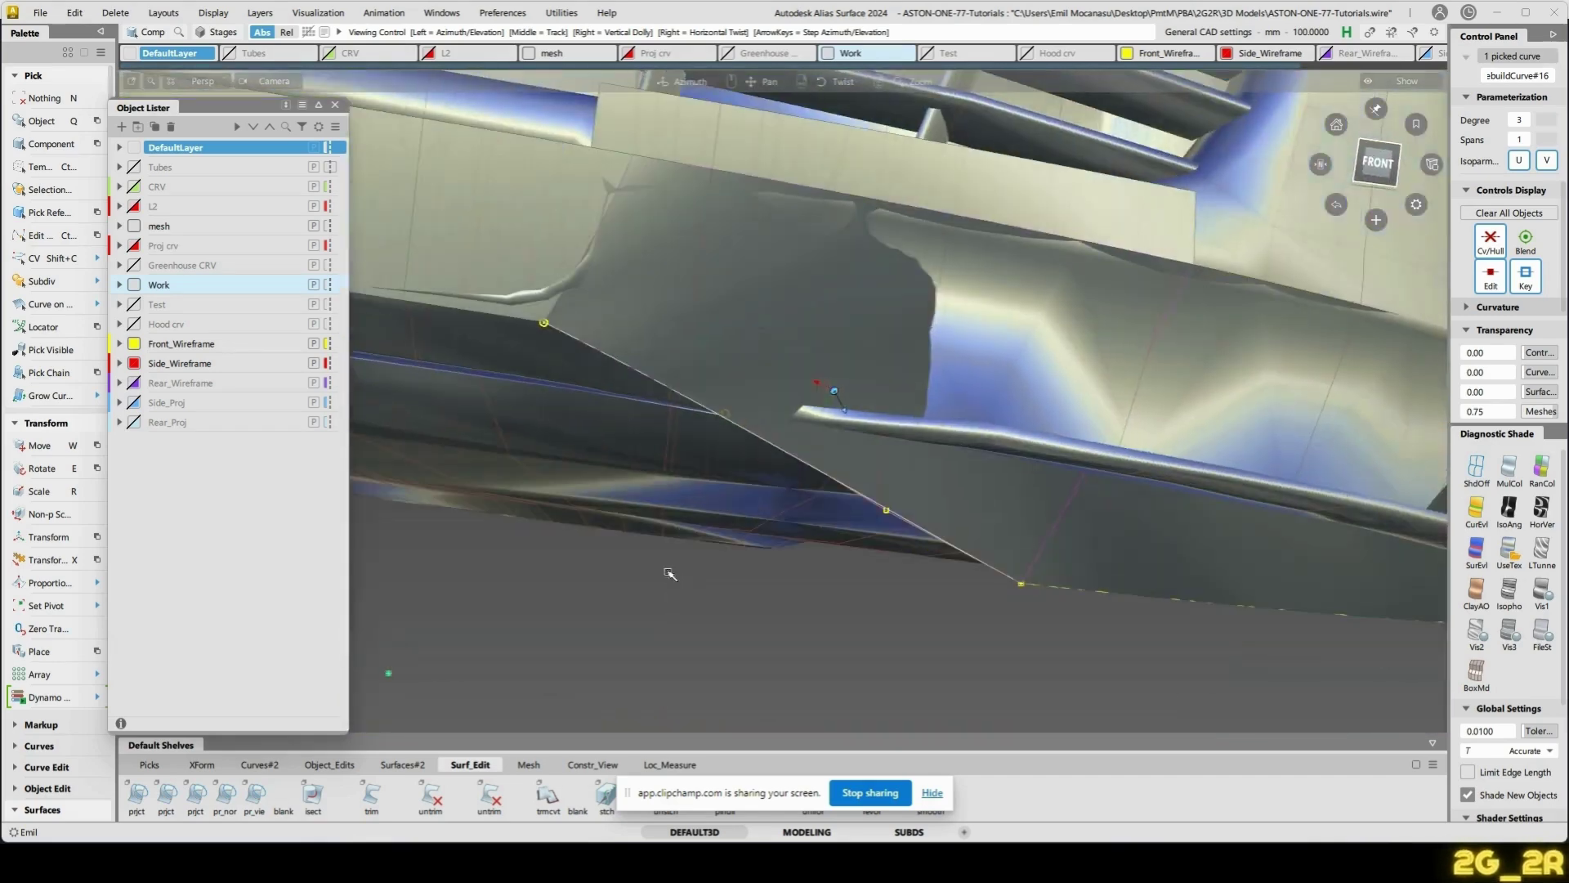
left_click(933, 793)
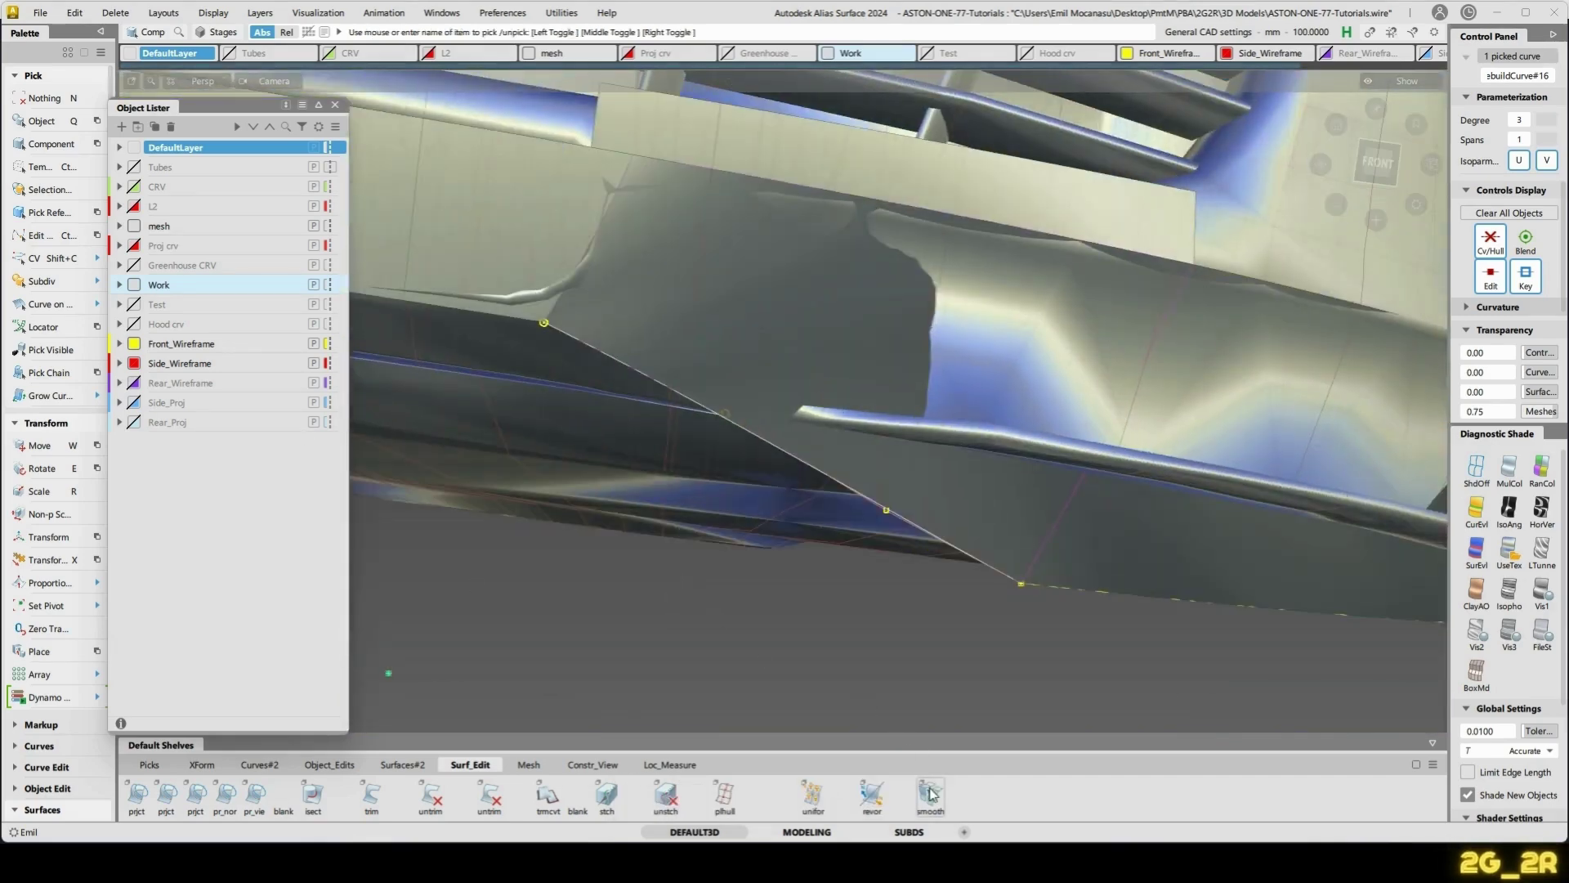
left_click(933, 793)
left_click(667, 765)
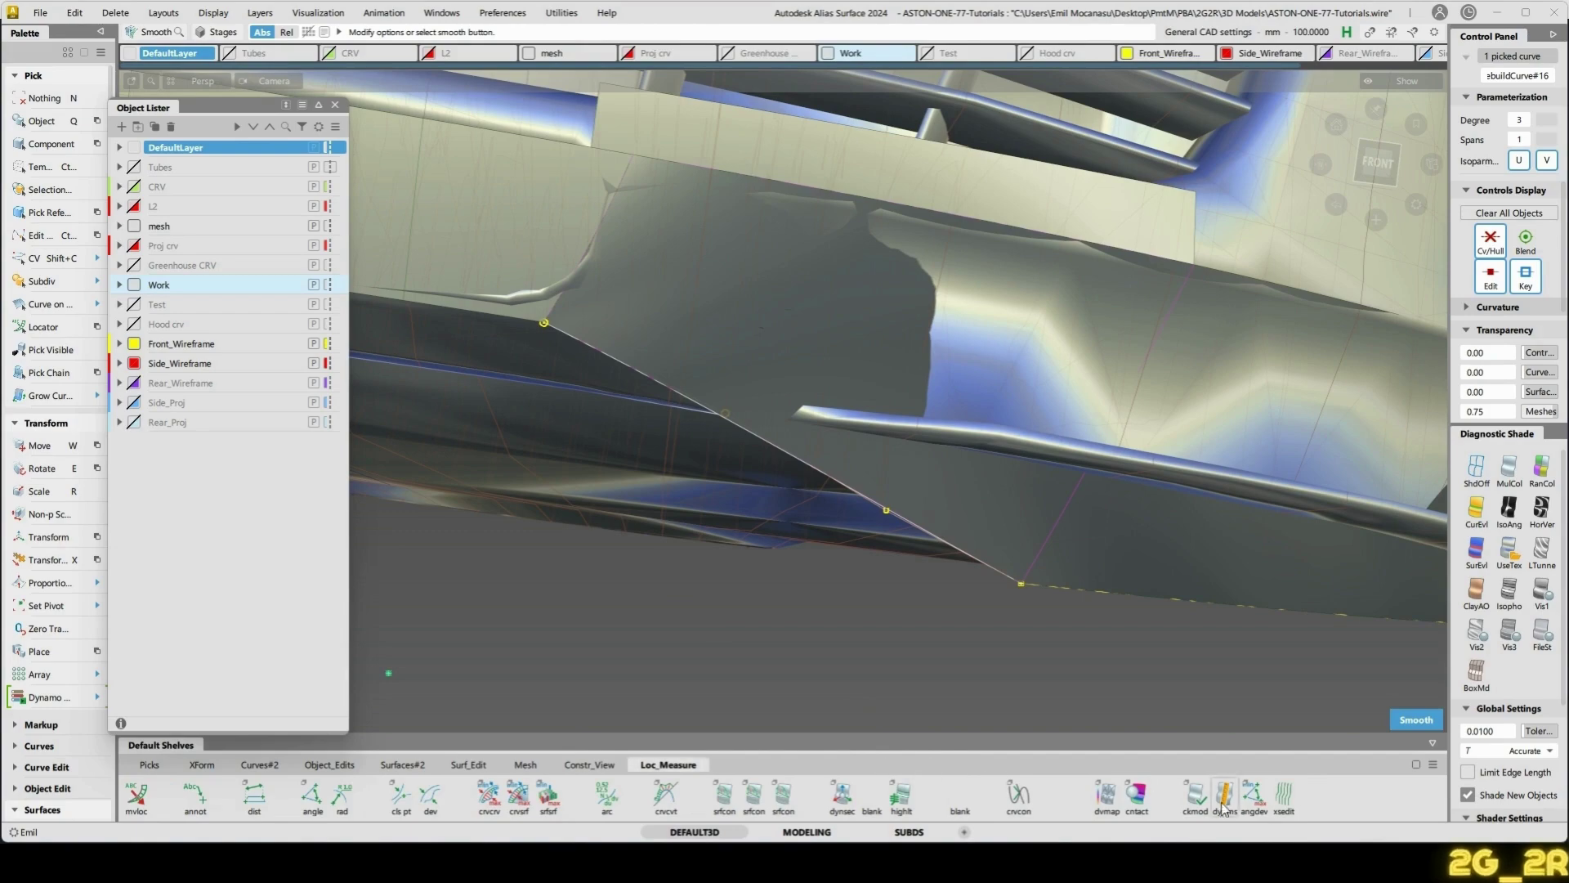
left_click(1284, 799)
left_click_drag(999, 542, 676, 613, "alt+shift")
left_click_drag(769, 572, 923, 495, "alt+shift")
key("n")
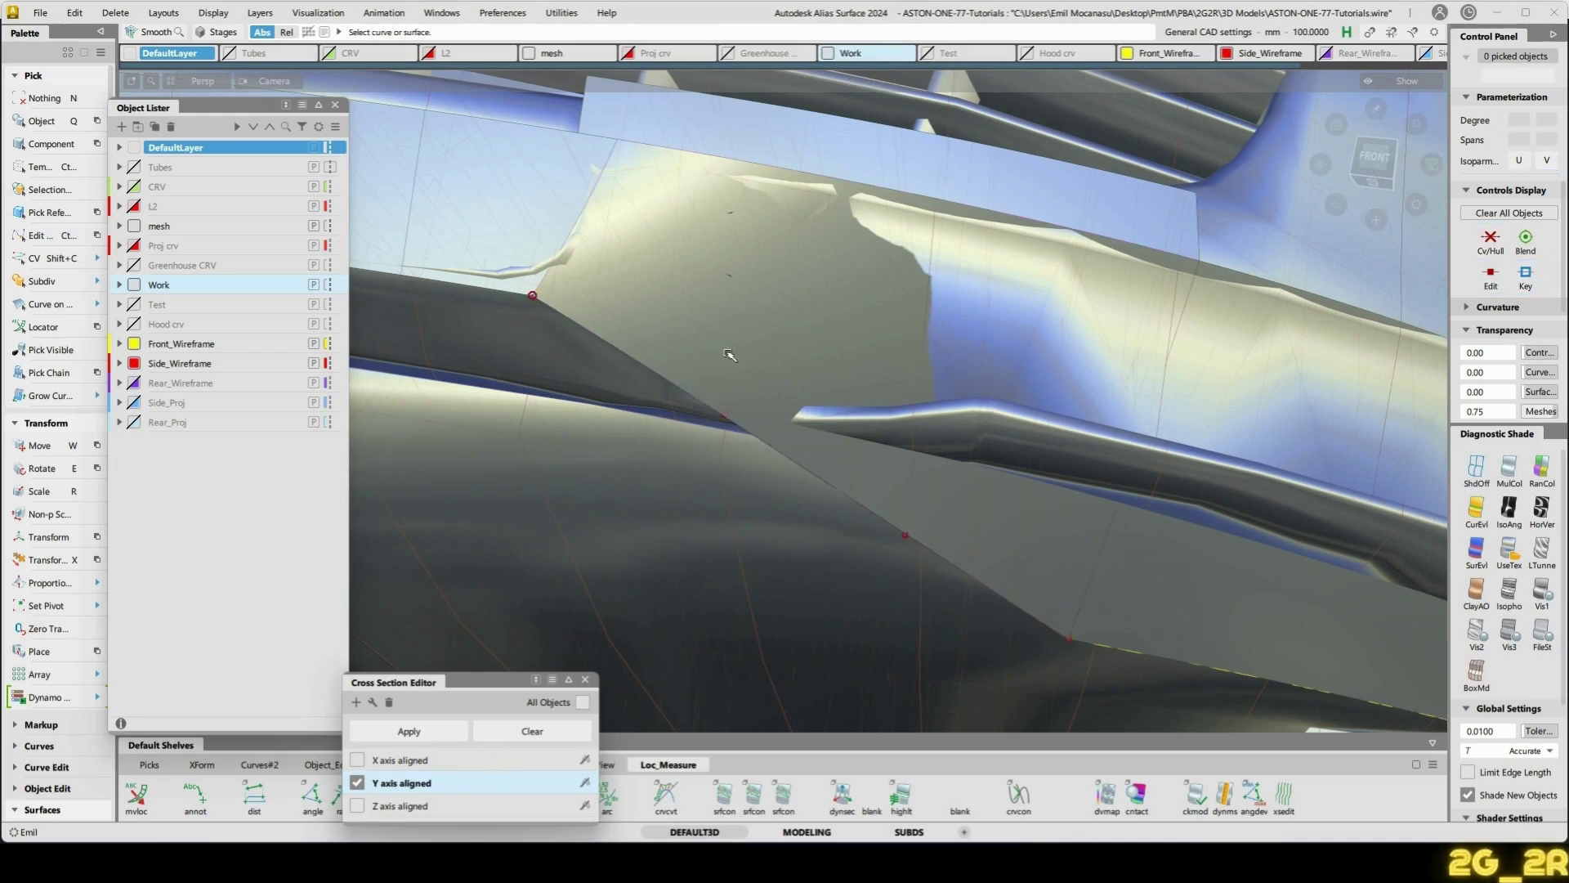
left_click(798, 336)
left_click(449, 738)
- Turn off diagnostic shading and set the transition surface's diagonal lower curve to degree 5
left_click_drag(805, 499, 875, 377, "alt+shift")
left_click(1082, 364)
left_click(1499, 489)
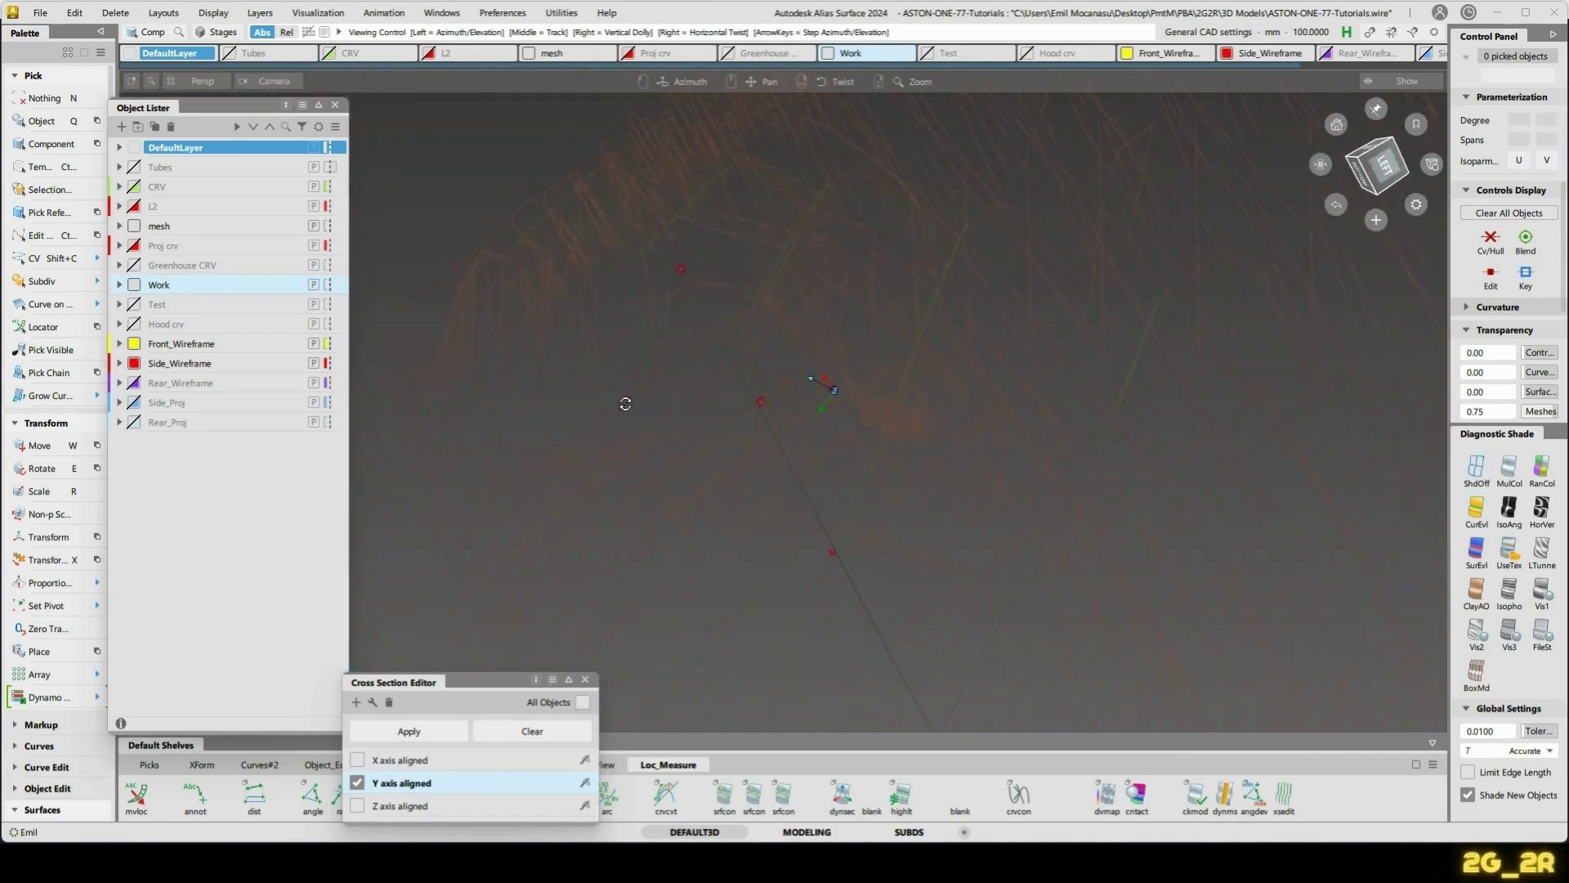
left_click_drag(661, 409, 788, 413, "alt+shift")
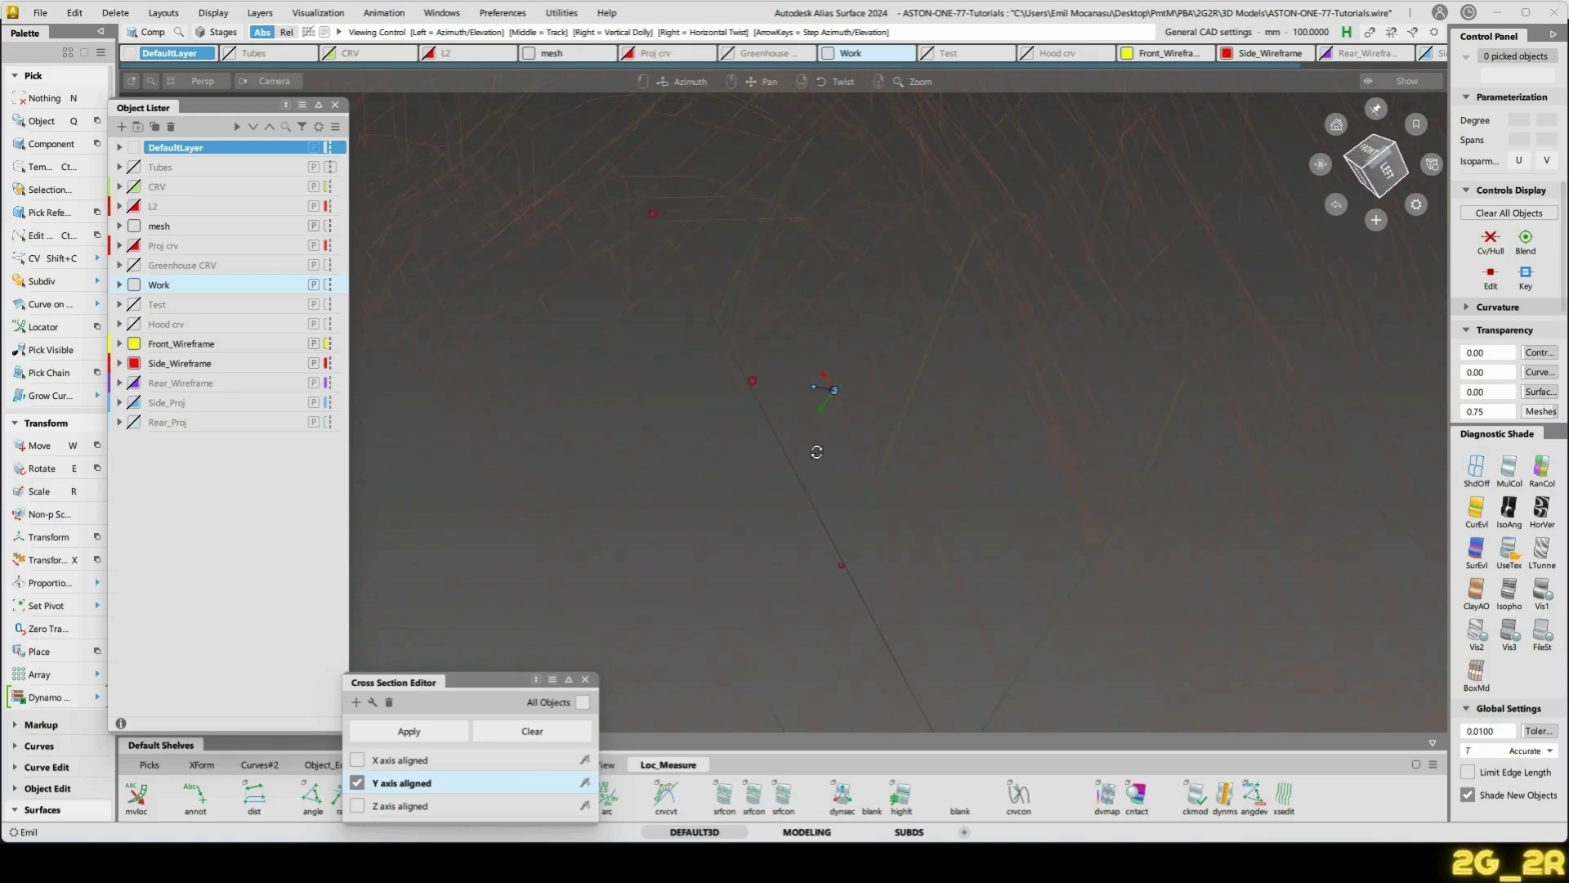
left_click_drag(905, 433, 1114, 469, "alt+shift")
left_click_drag(586, 508, 631, 430, "ctrl+shift")
left_click(631, 431)
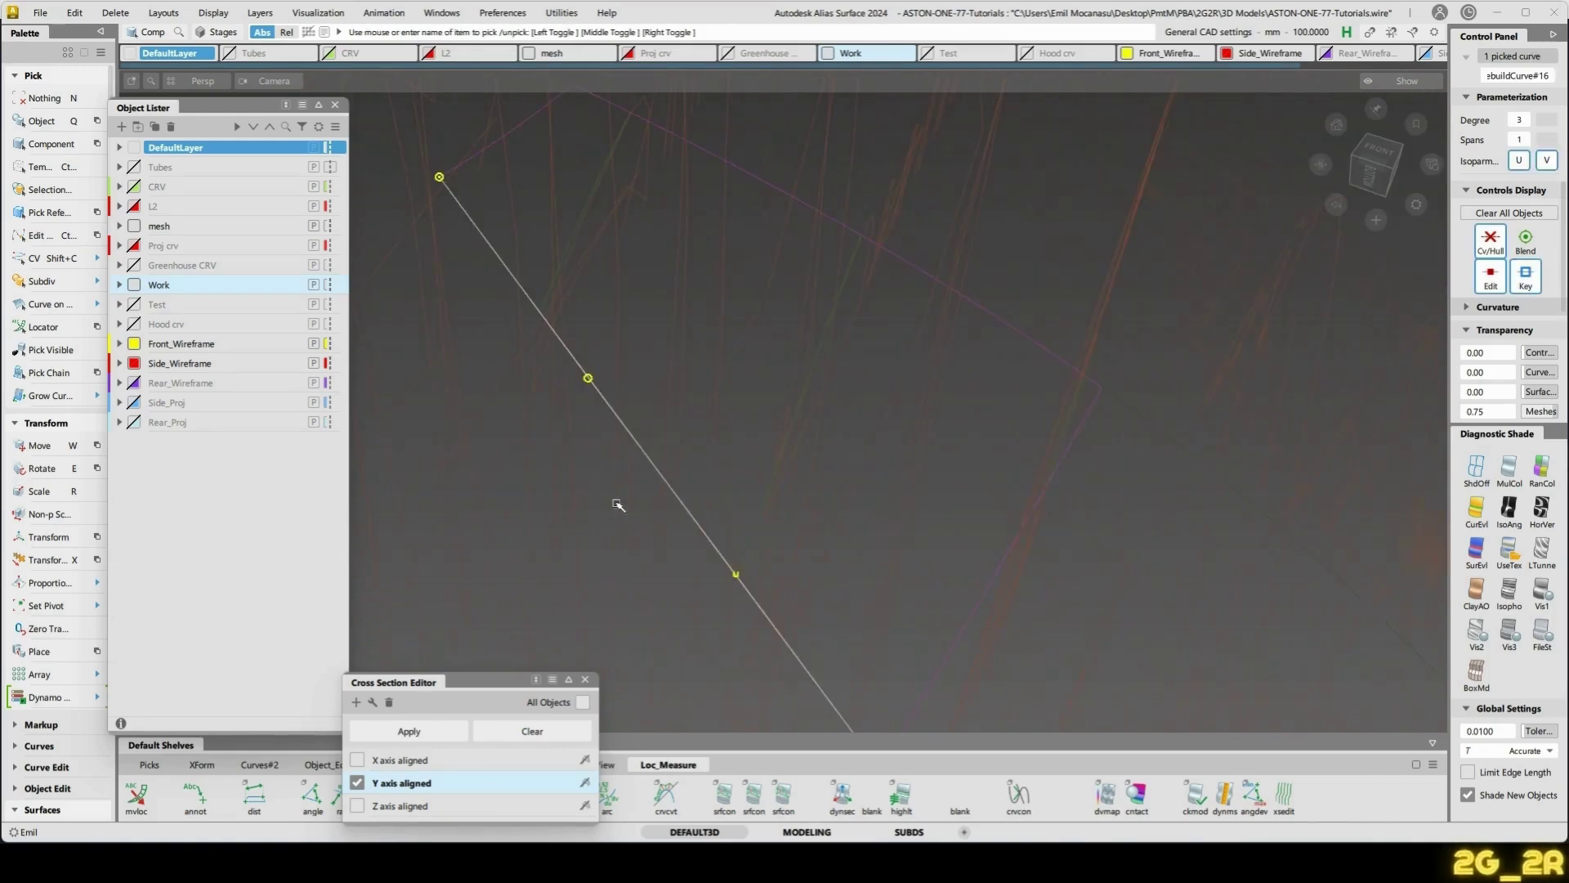
mouse_move(617, 505)
left_mouse_down("alt+shift")
mouse_move(597, 312)
mouse_move(933, 427)
mouse_move(1177, 359)
left_mouse_up("alt+shift")
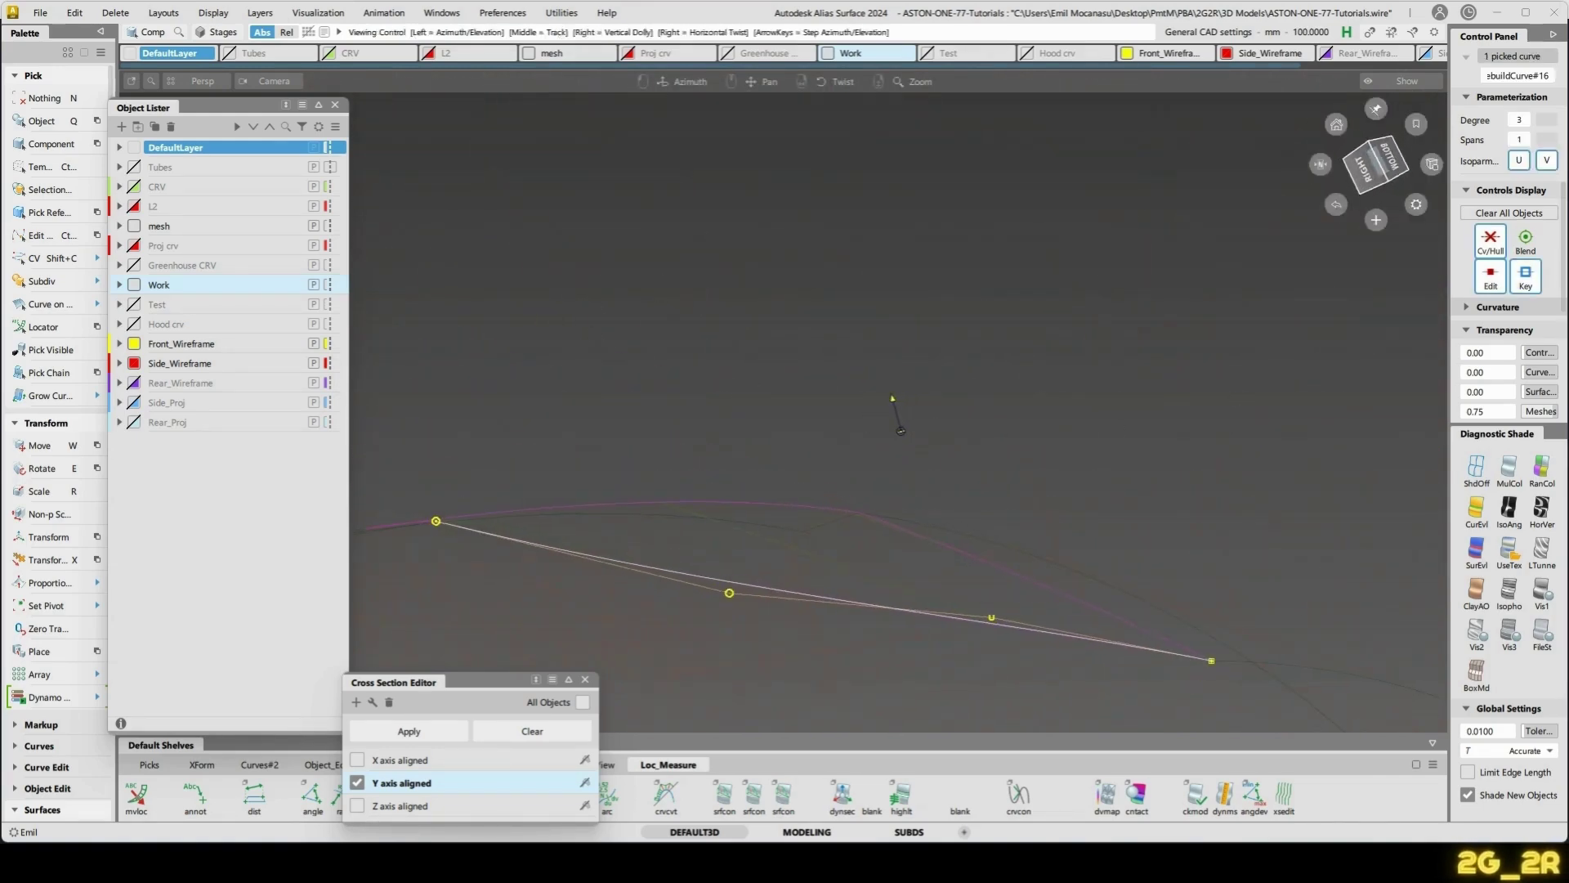
left_click(1518, 121)
left_click(1522, 150)
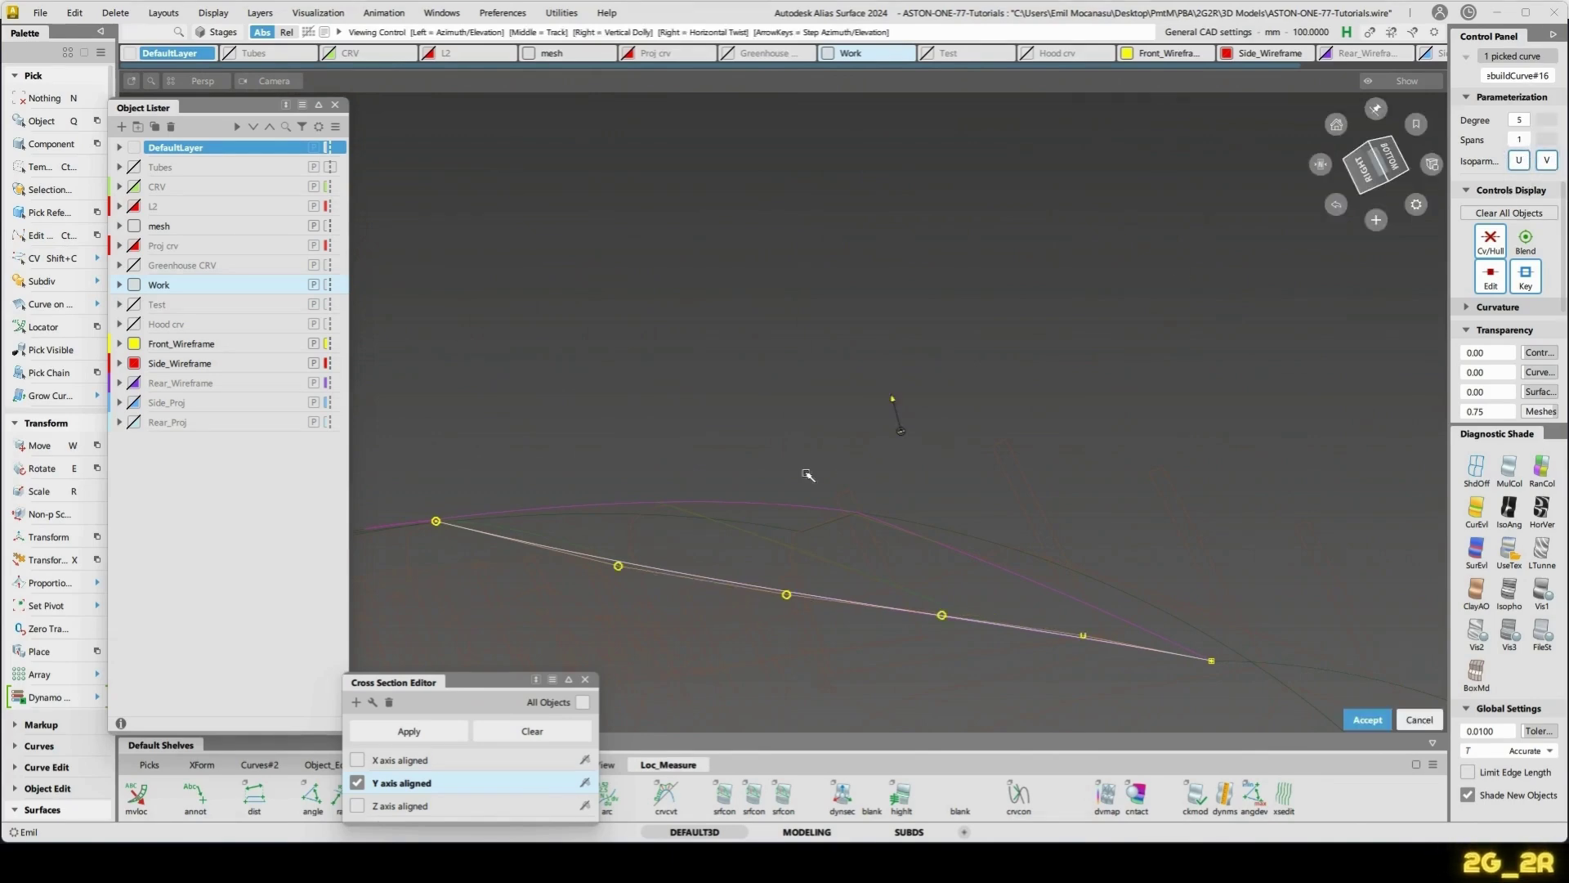
- Move the diagonal curve's second control vertex along its normal with the NUV move mode to bend the curve outward
left_click_drag(806, 473, 885, 345, "alt+shift")
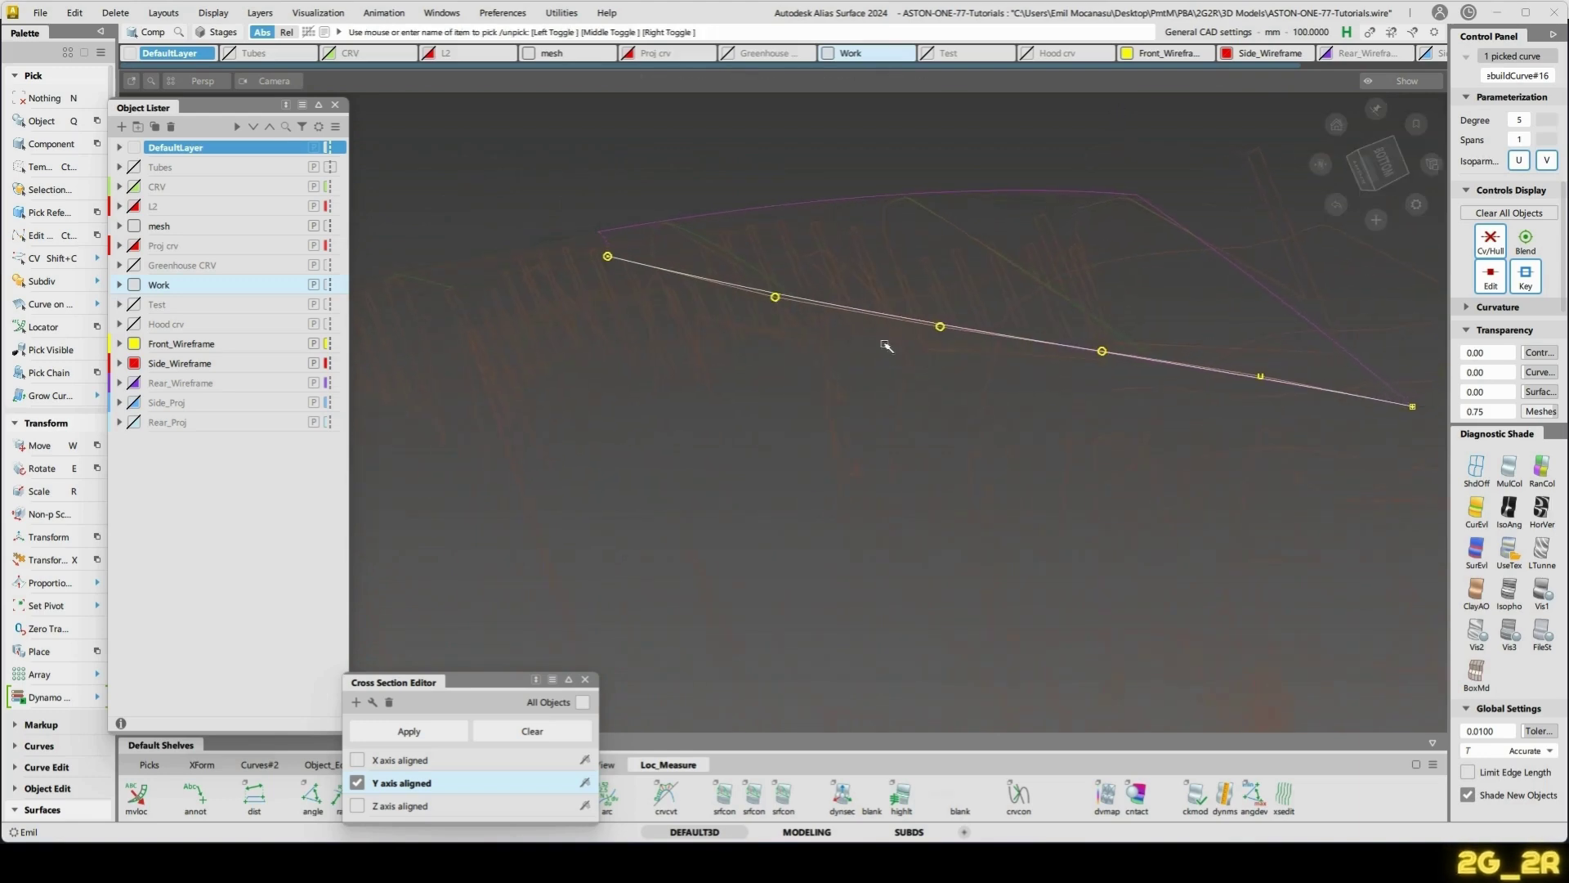
left_click(790, 321)
key("shift+c")
left_click(777, 299)
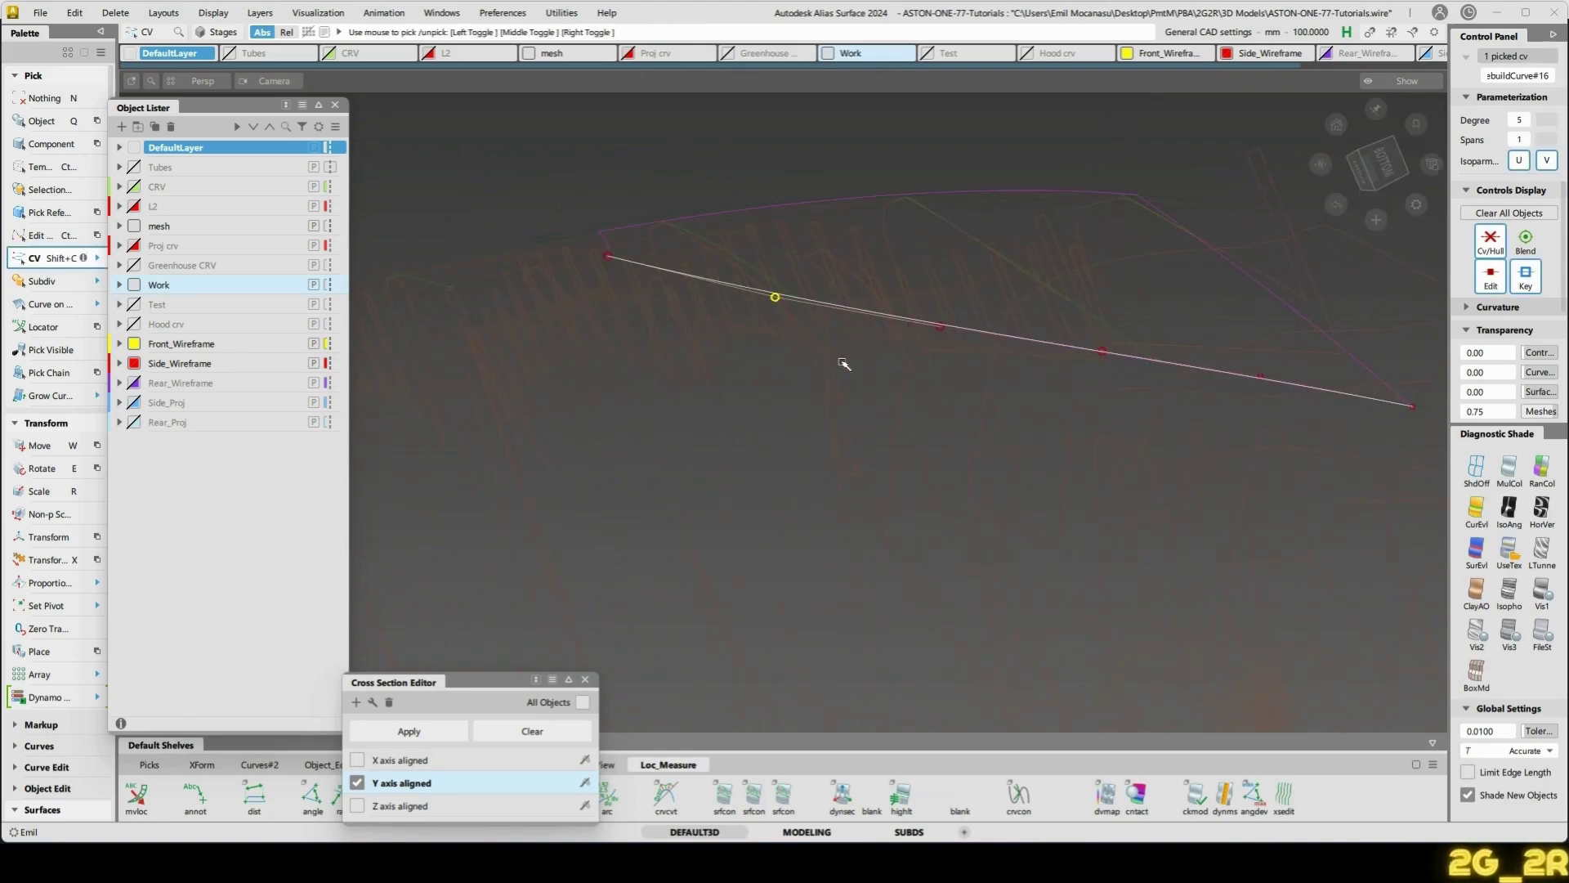
key("x")
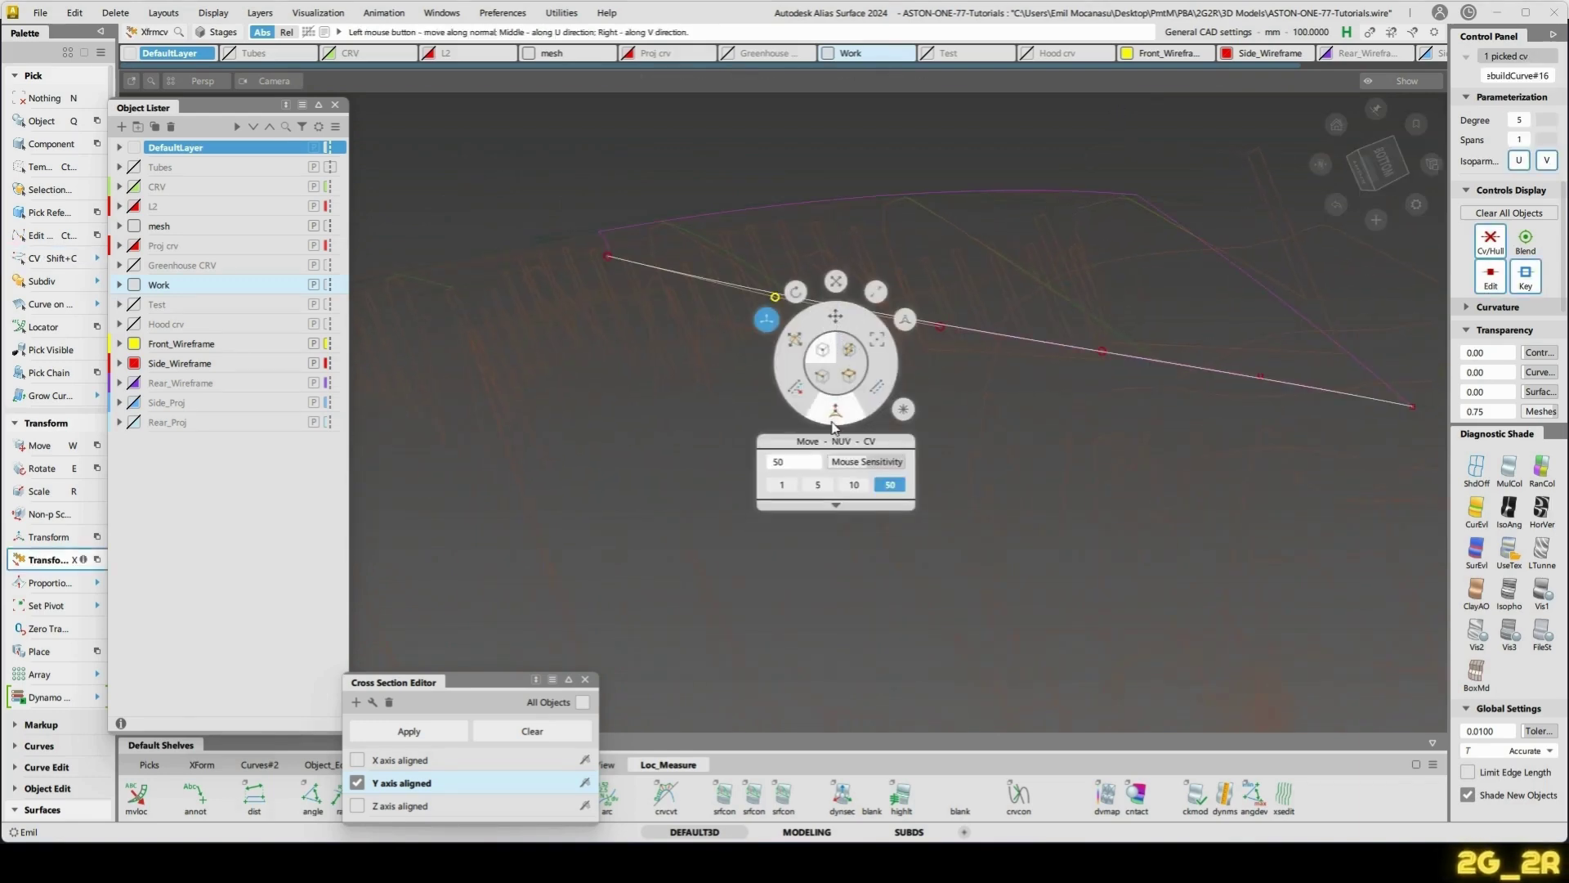
left_click(833, 426)
left_click_drag(981, 387, 1000, 401)
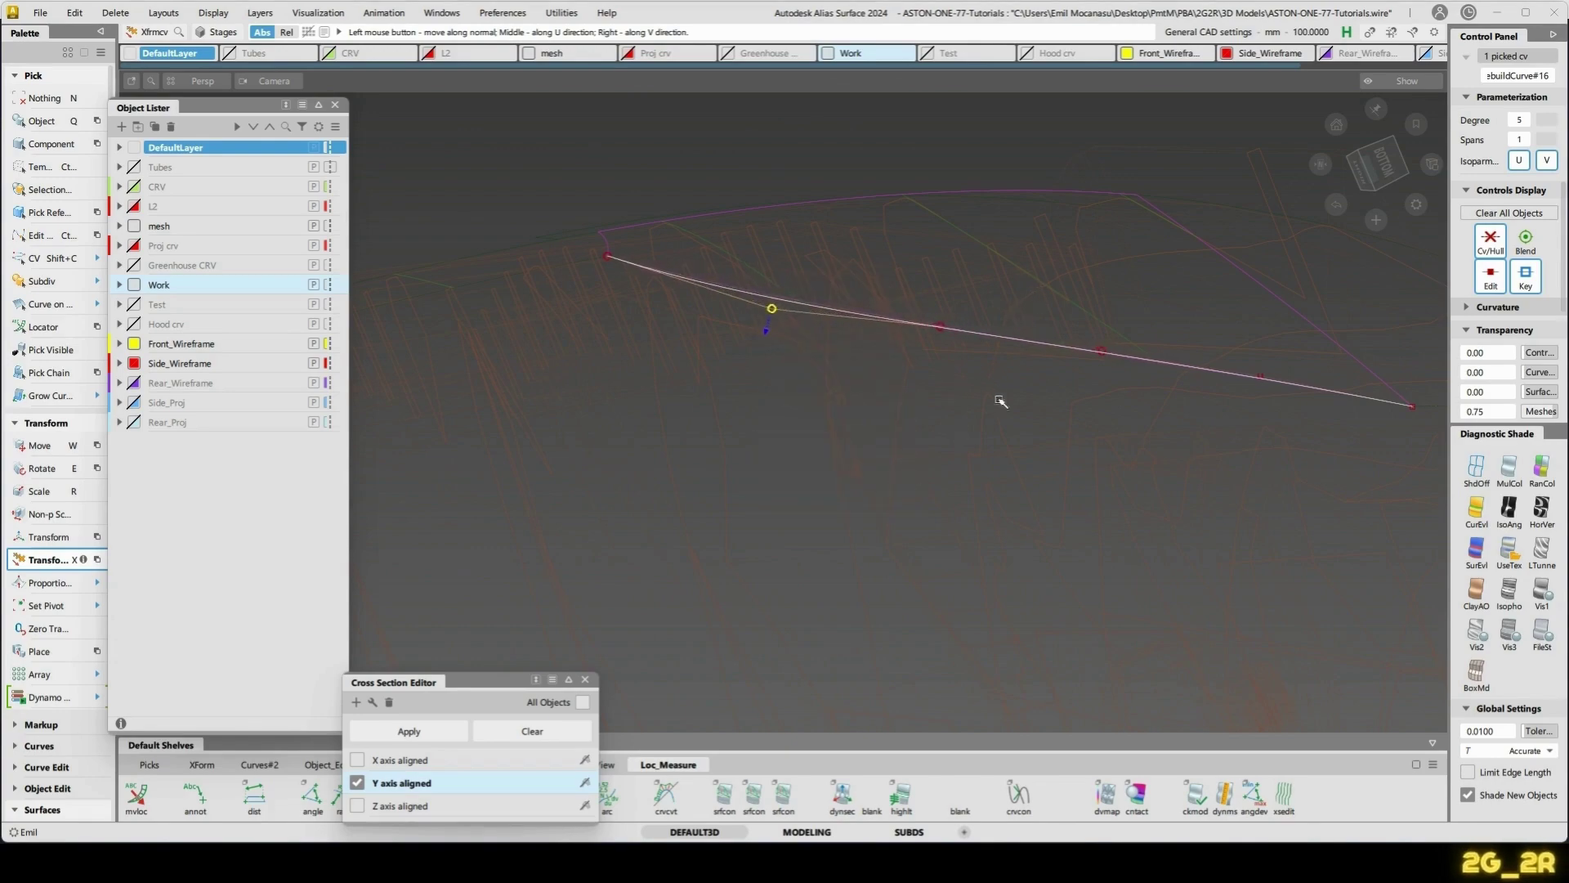
- Move the diagonal curve's third control vertex slightly along its normal and push the second one further out
left_click(938, 327)
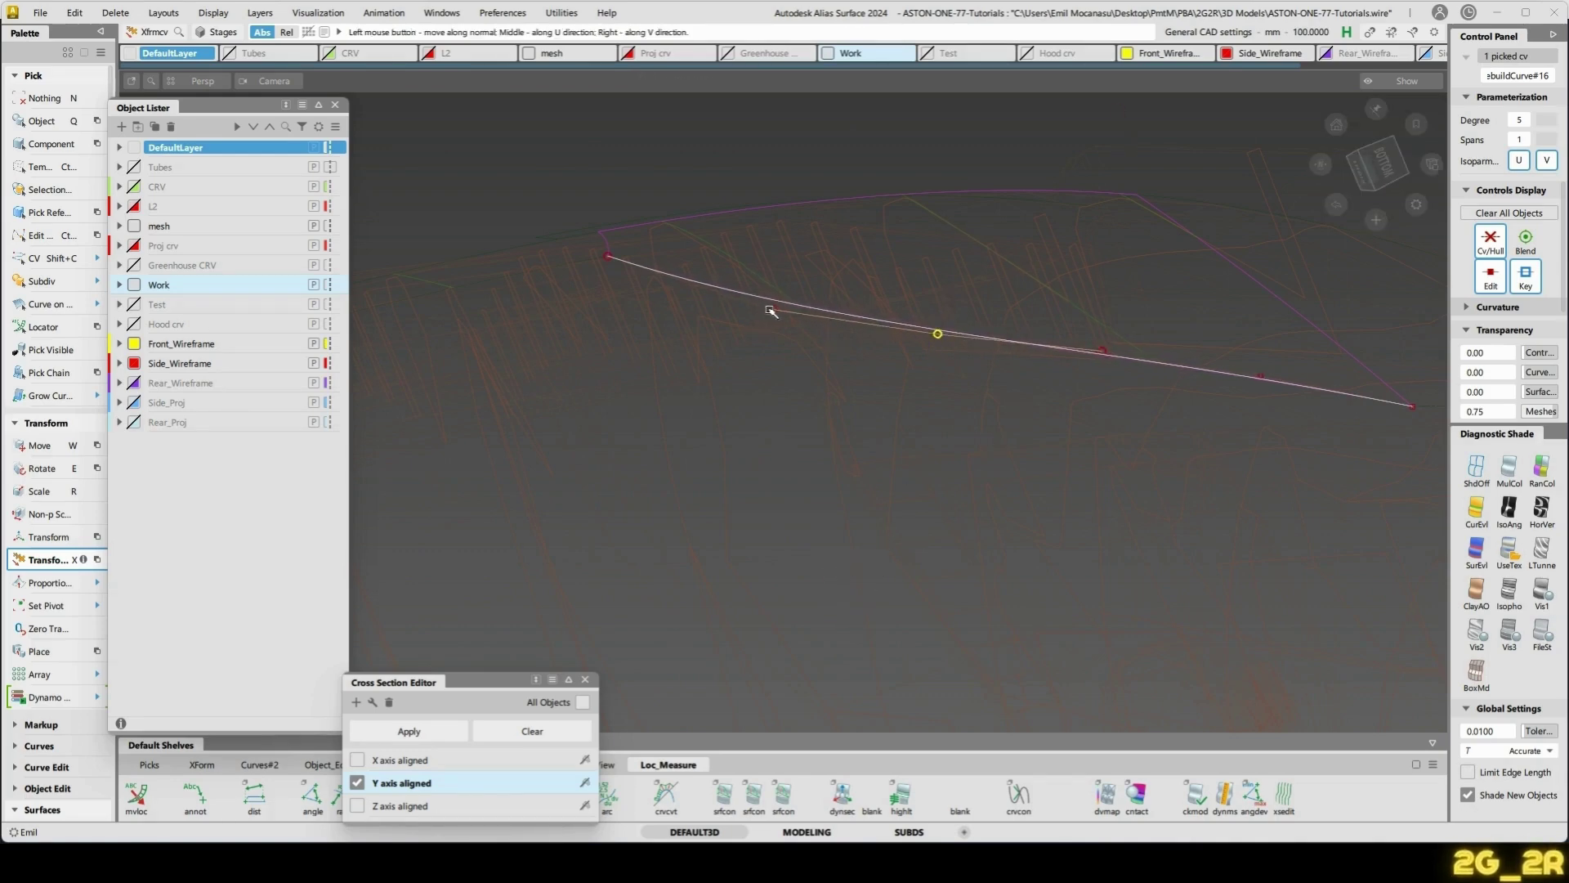
left_click_drag(680, 426, 893, 346)
left_click_drag(727, 438, 850, 395)
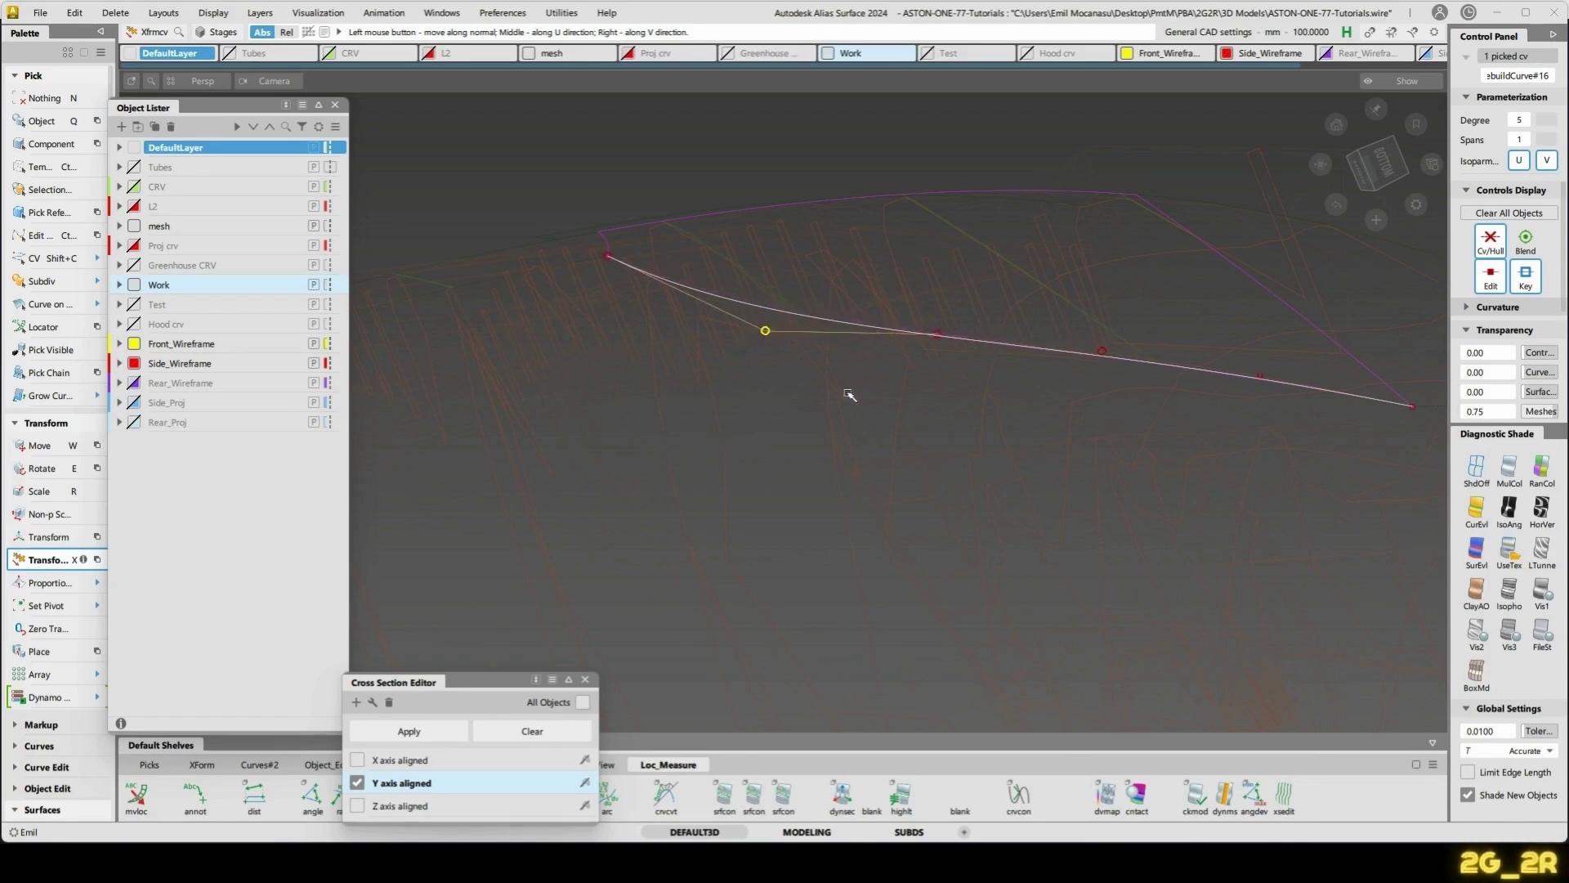
- Examine the curvature and control vertex flow of the reshaped diagonal curve from several angles
left_click_drag(916, 211, 988, 252, "alt+shift")
left_click_drag(954, 381, 937, 588)
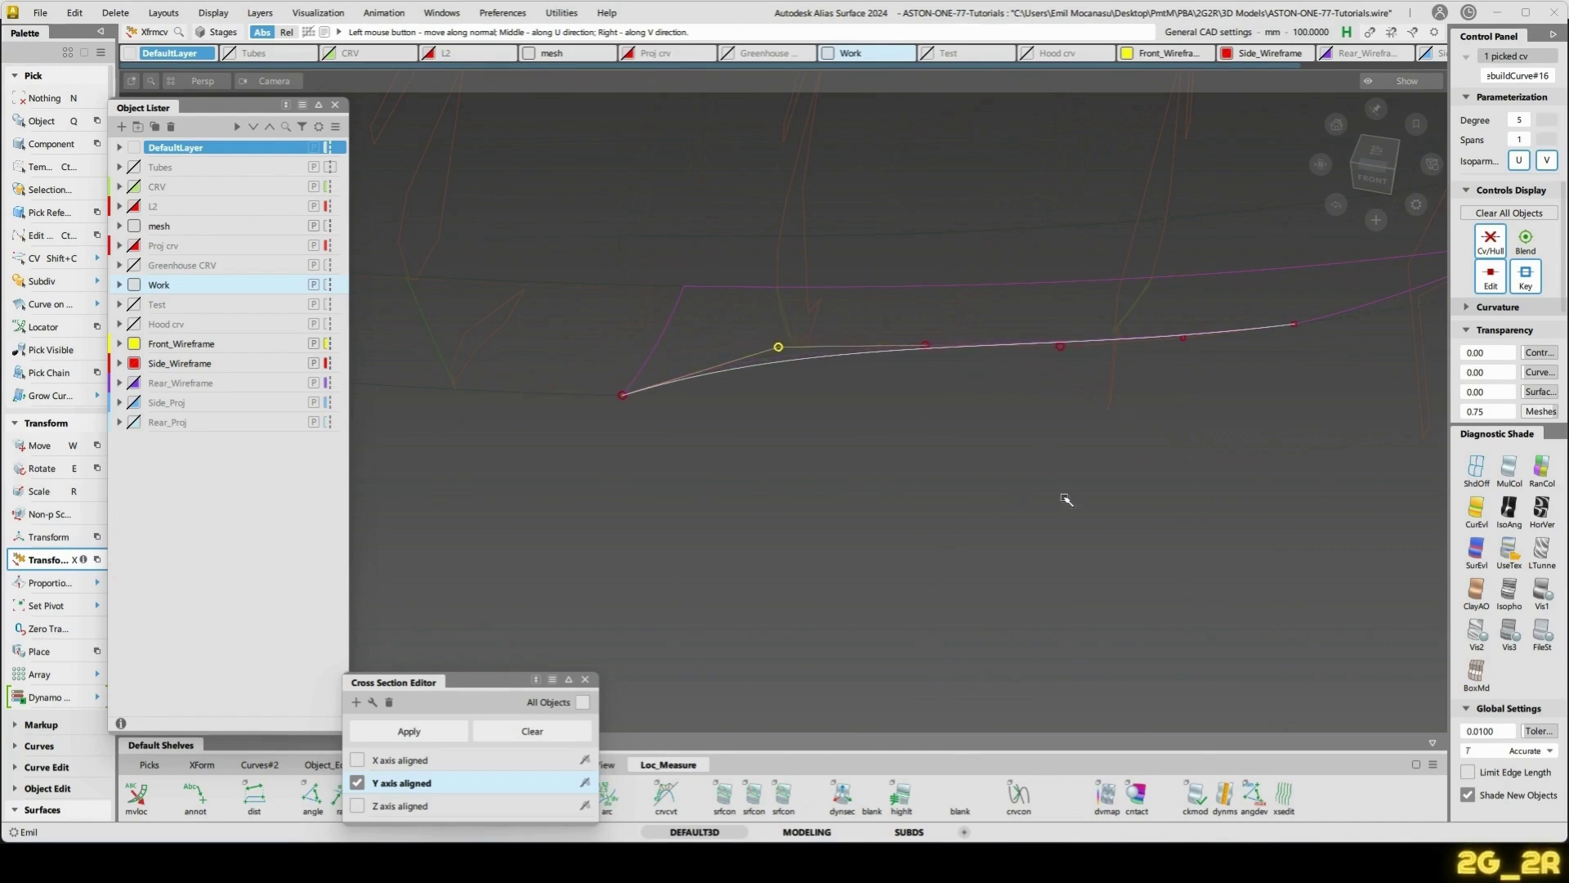
left_click_drag(1066, 499, 899, 319)
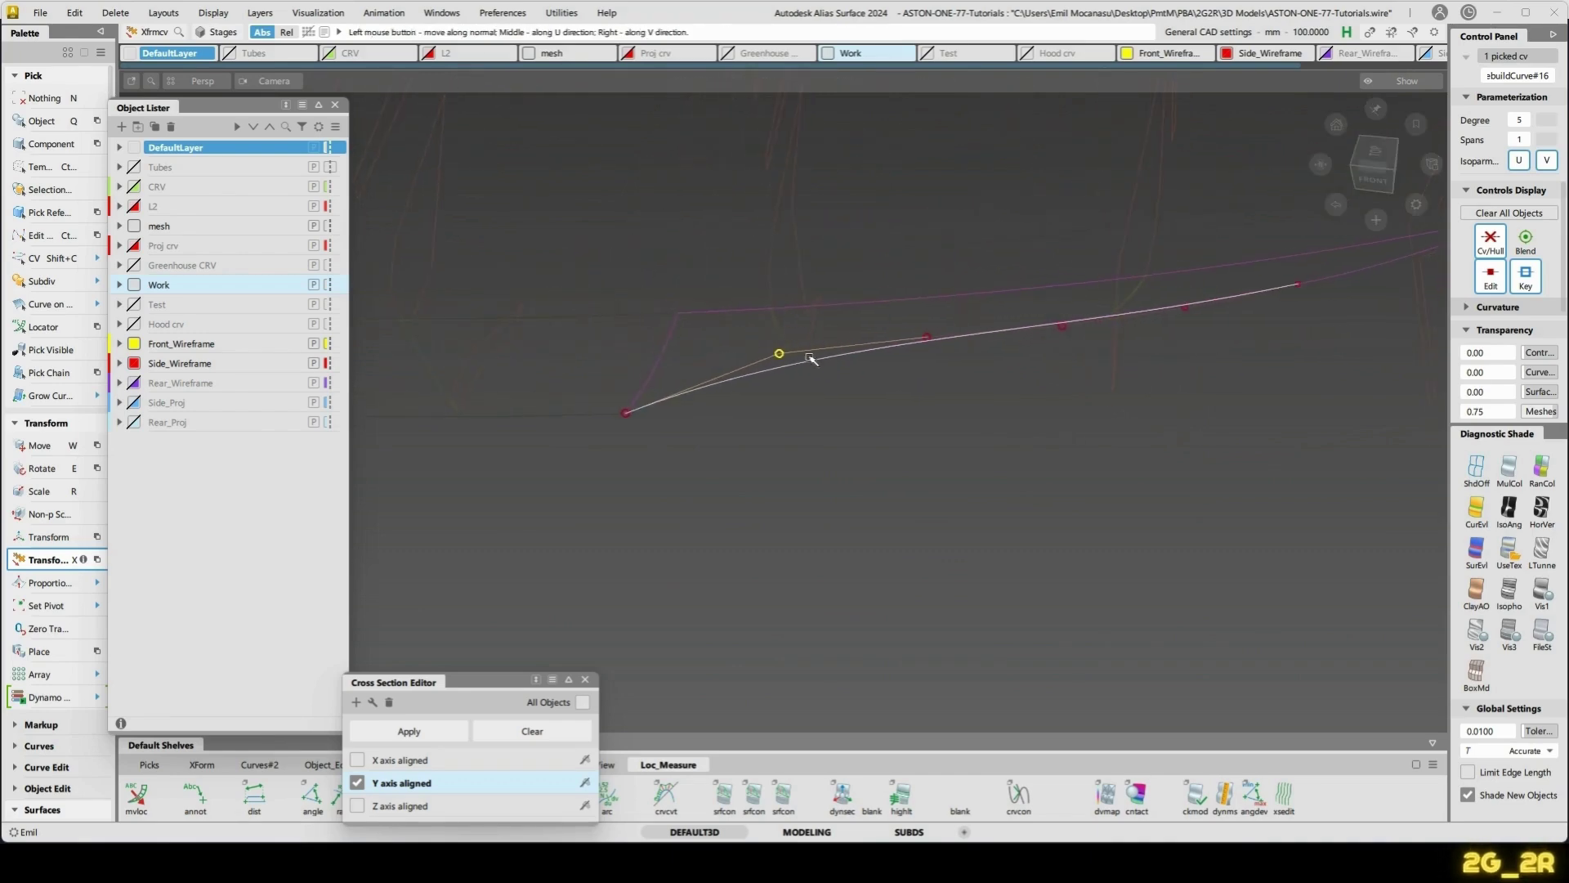
left_click_drag(773, 327, 703, 270, "alt+shift")
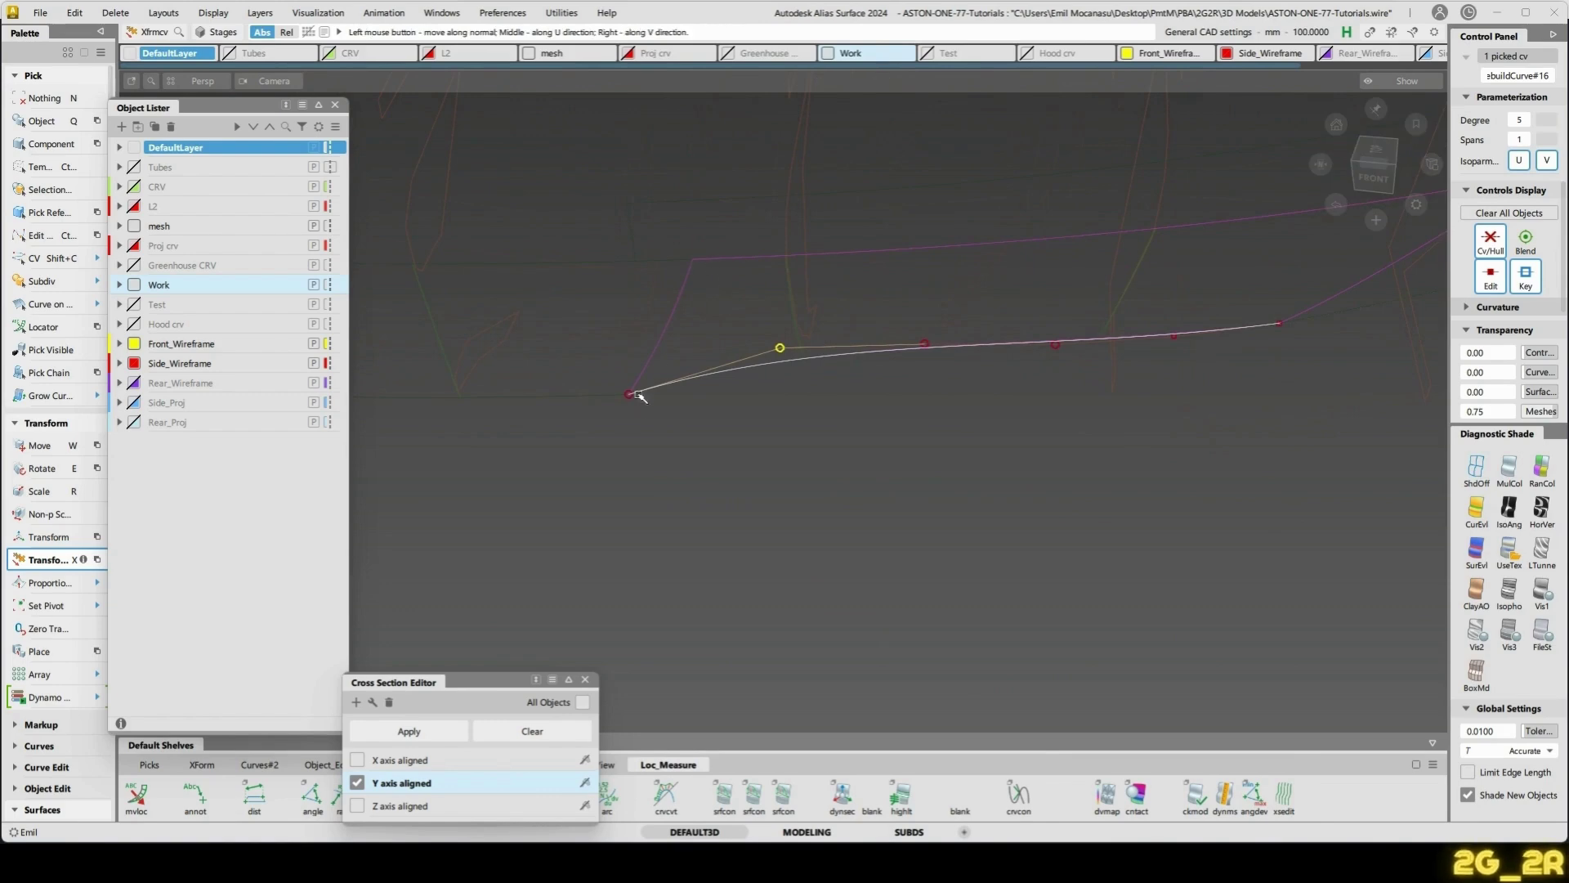
mouse_move(764, 319)
left_mouse_down("alt+shift")
mouse_move(763, 249)
mouse_move(760, 304)
left_mouse_up("alt+shift")
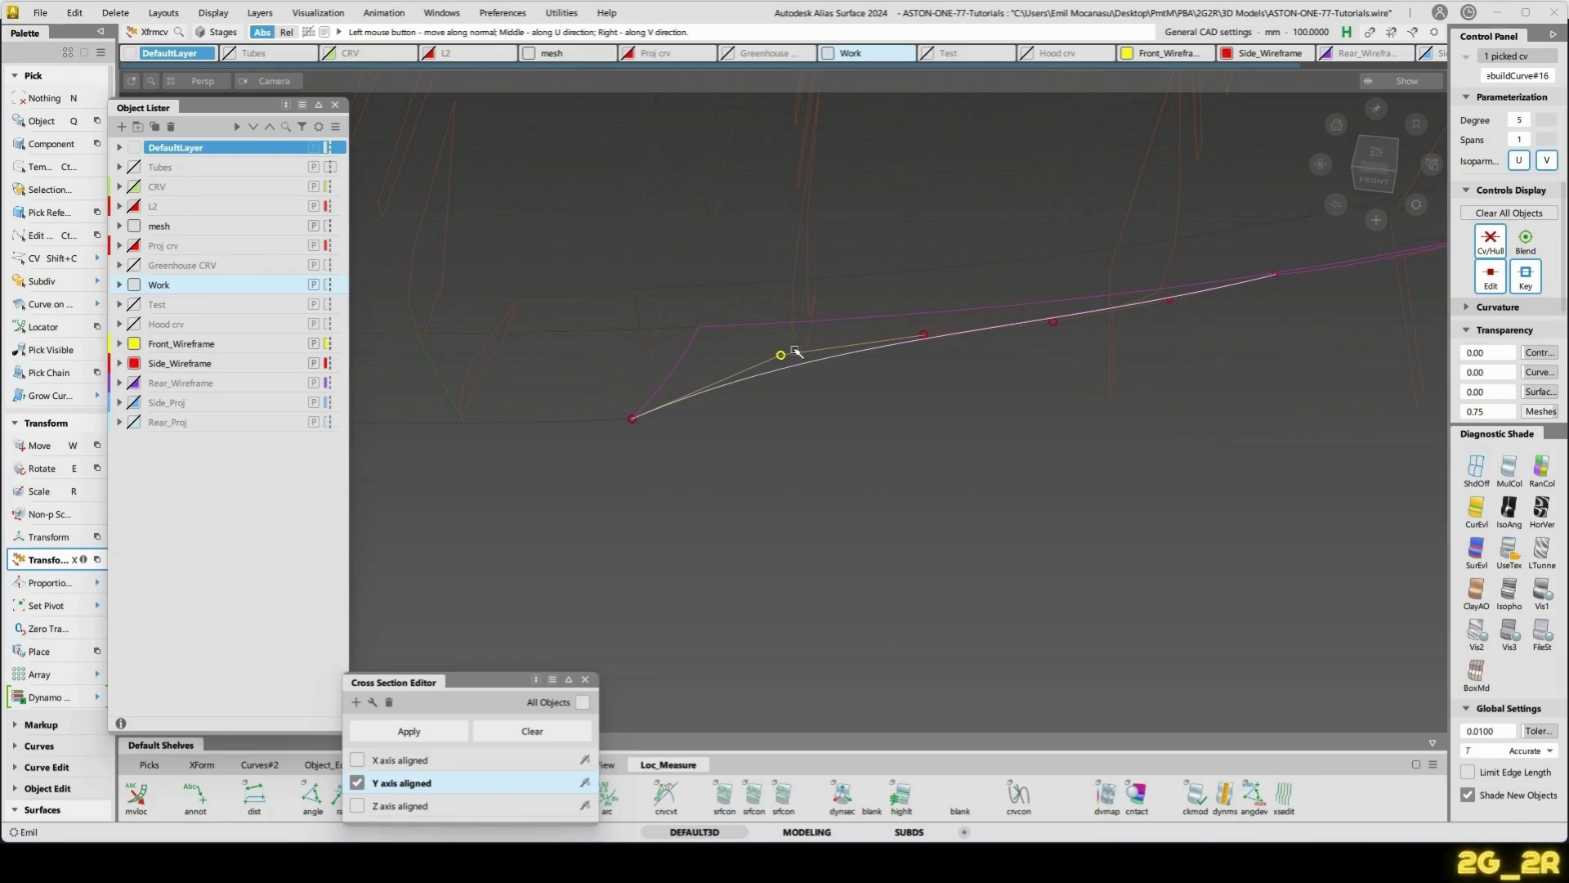
left_click_drag(791, 352, 827, 336, "alt+shift")
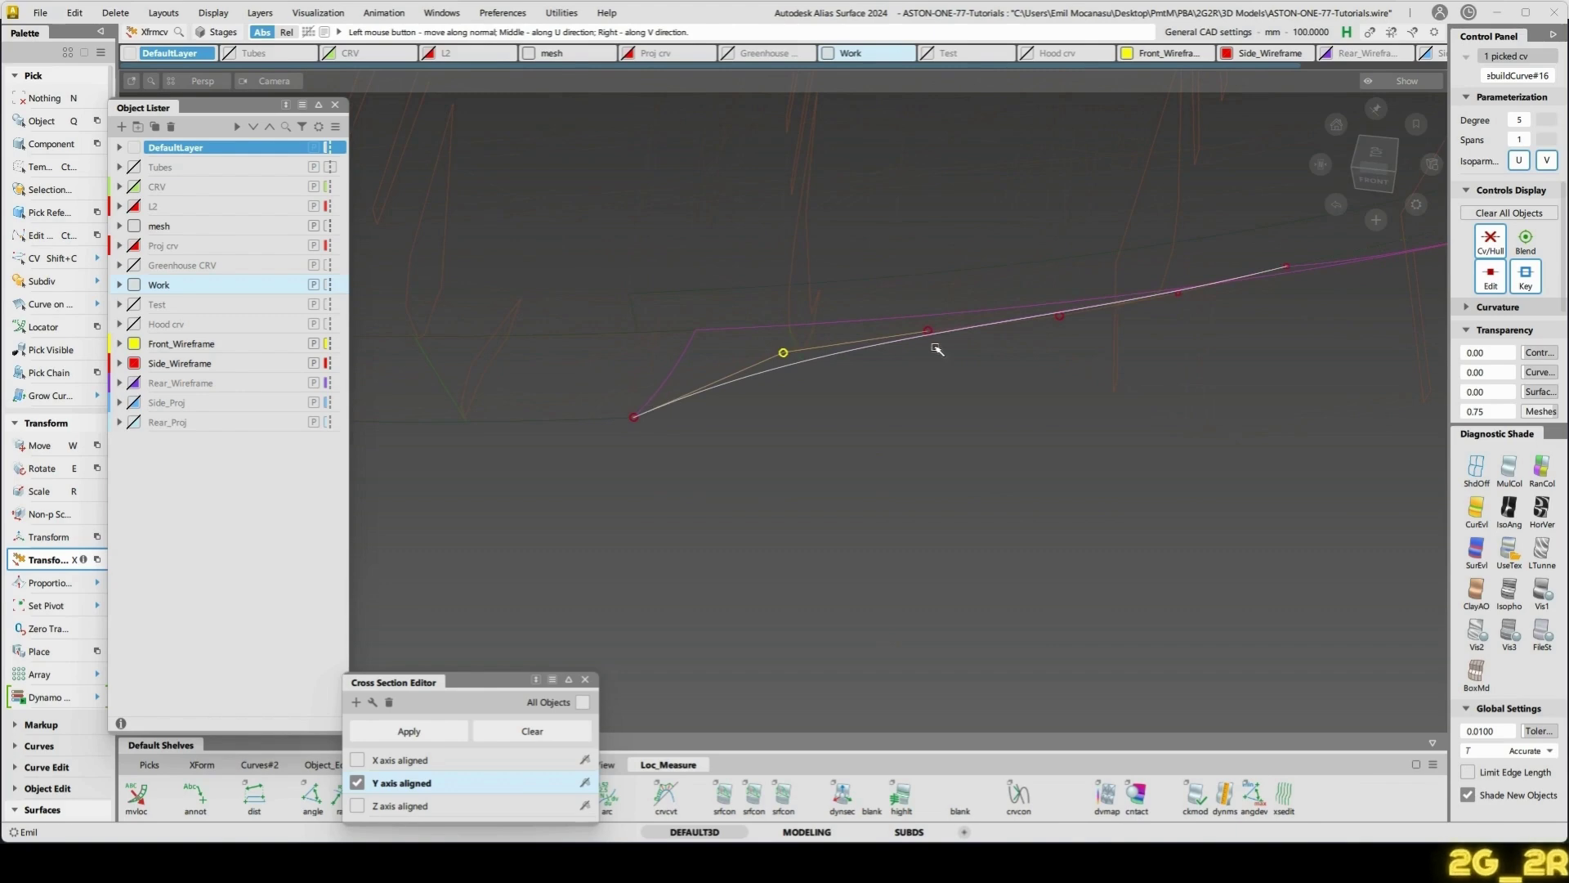
left_click_drag(887, 387, 870, 199, "alt+shift")
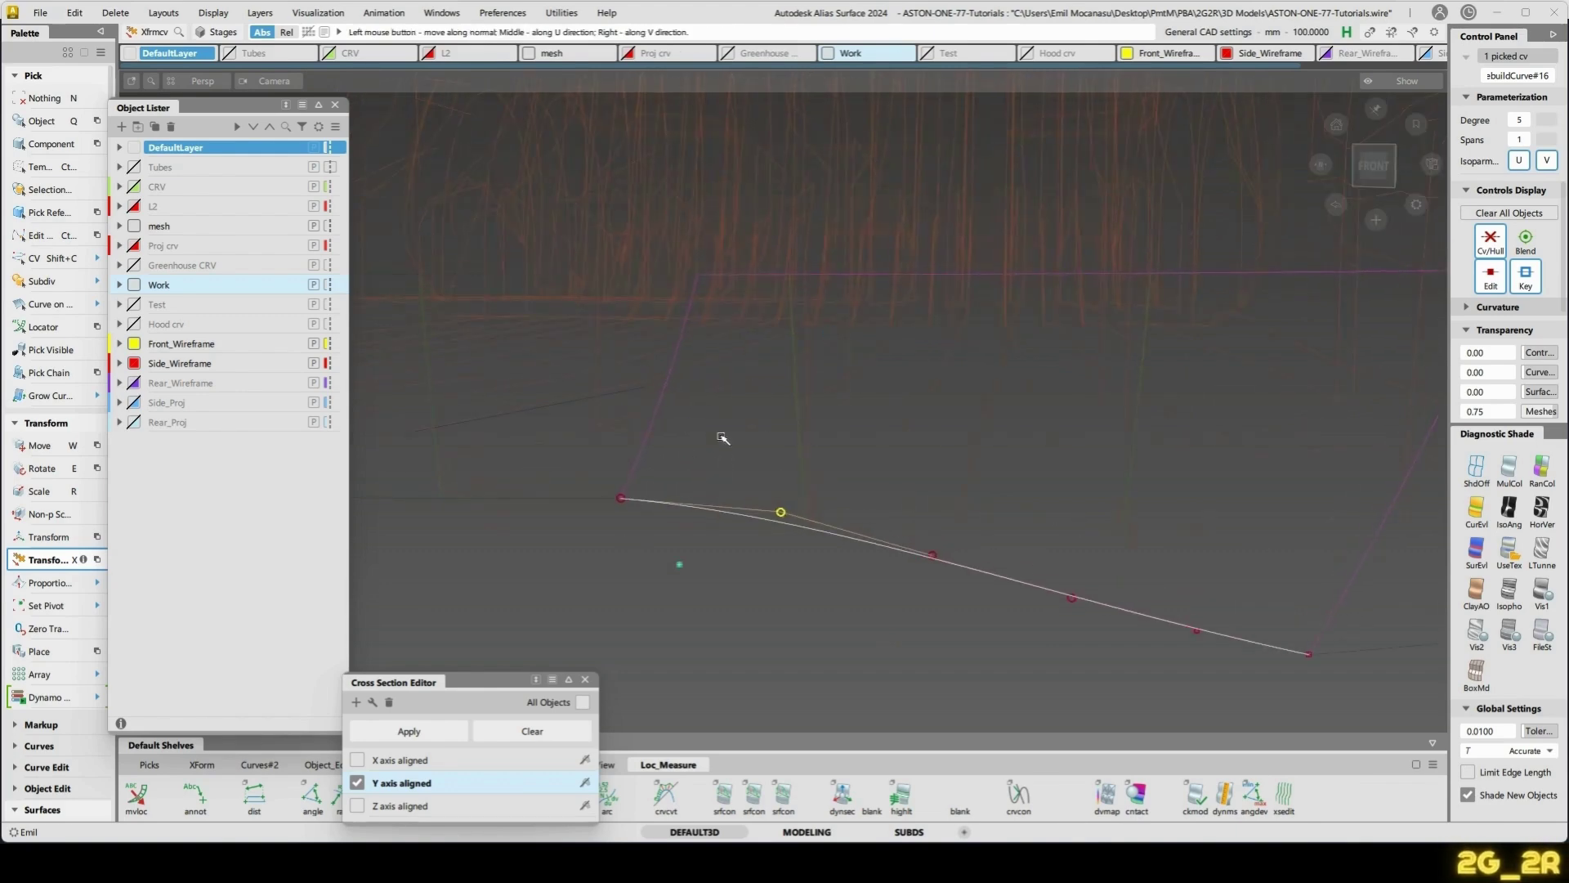
left_click_drag(751, 619, 972, 499, "alt+shift")
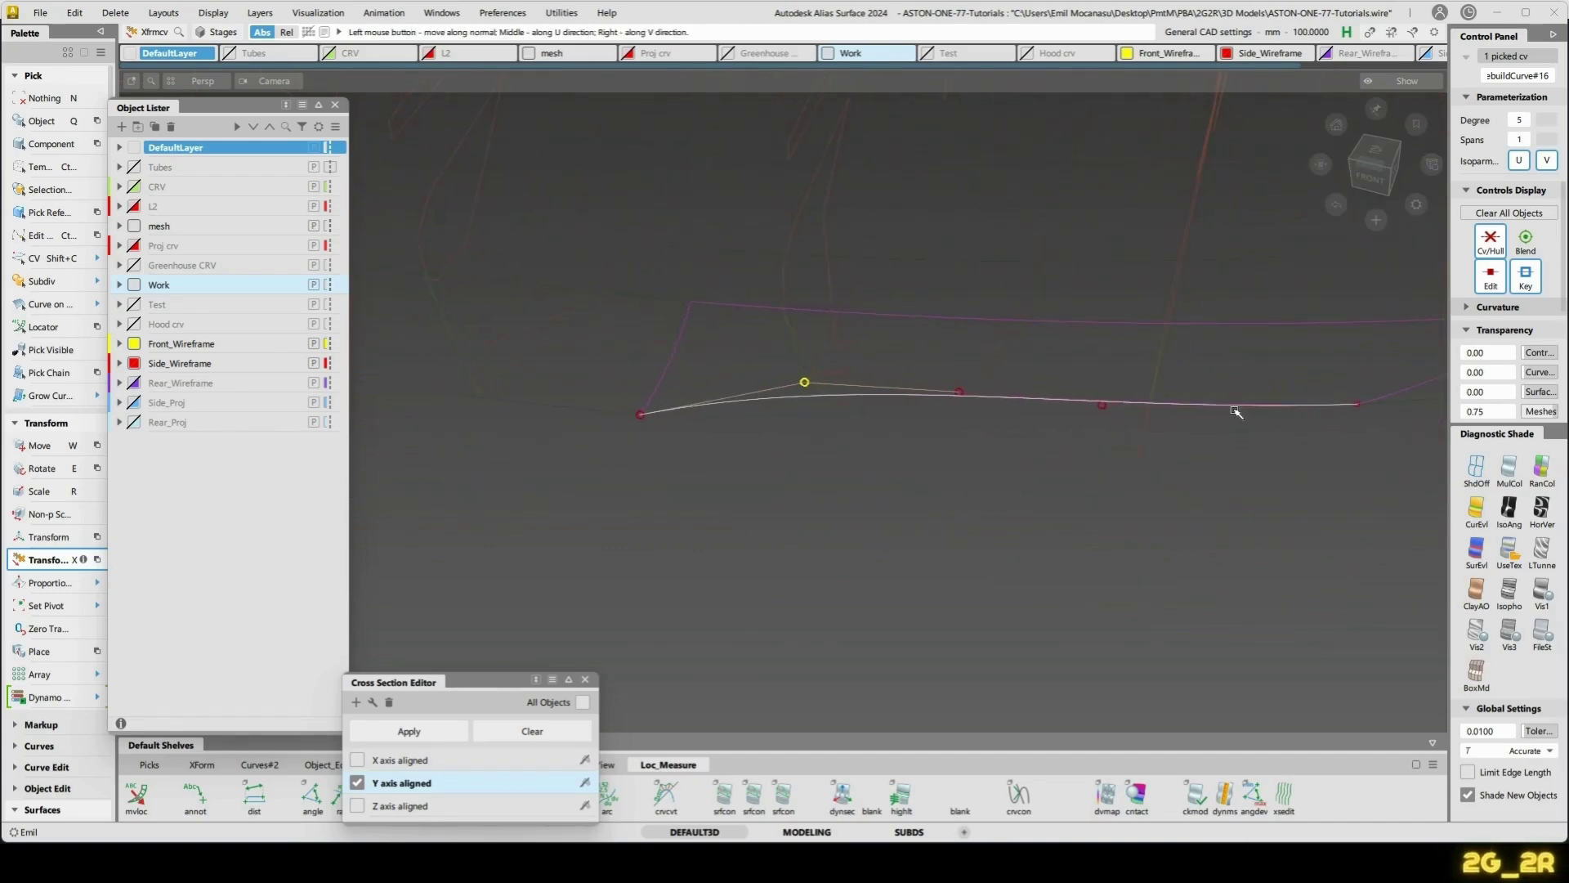
left_click_drag(1061, 395, 864, 406, "alt+shift")
- Fine-tune the diagonal curve's third and second control vertices along their normals and restore the diagnostic shading
key("shift+c")
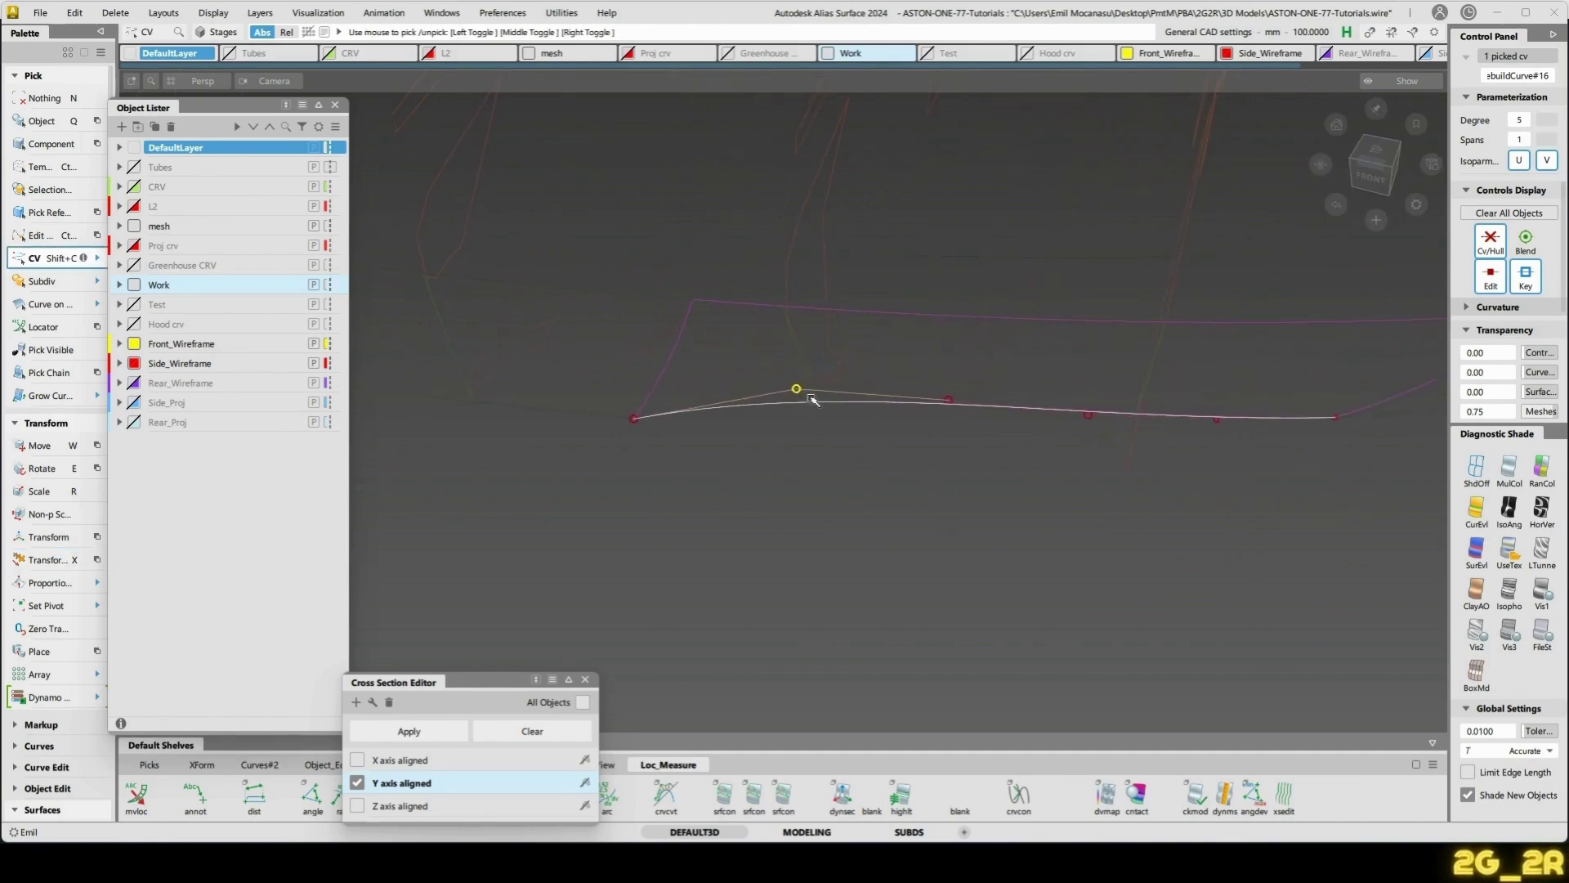
left_click_drag(979, 435, 1041, 396, "alt+shift")
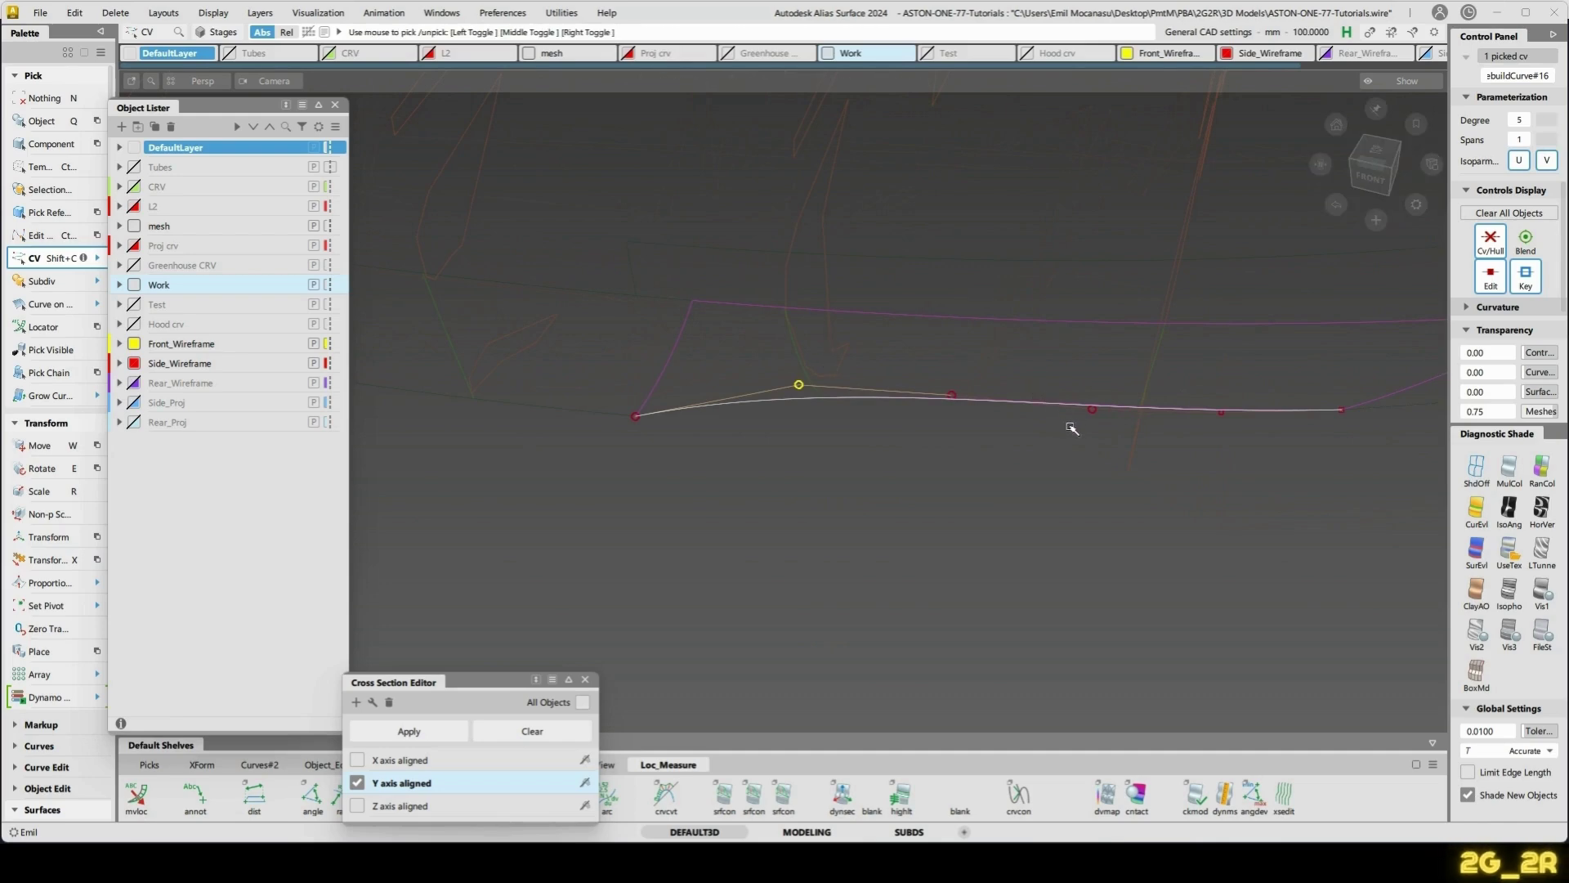
key("n")
left_click(953, 403)
key("x")
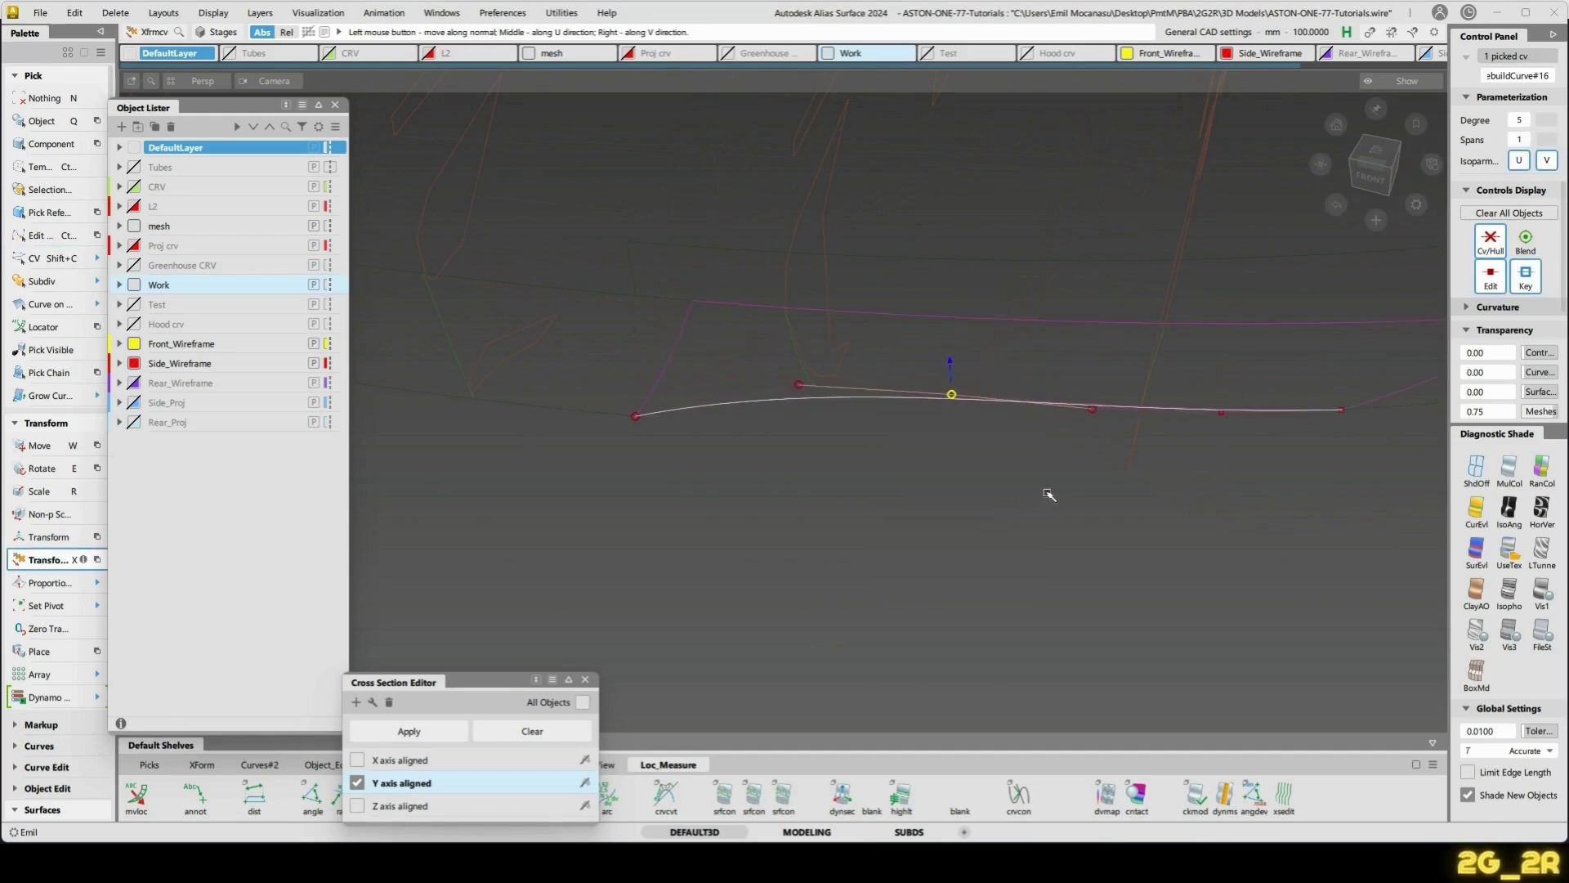
mouse_move(1092, 457)
left_mouse_down("alt+shift")
mouse_move(1054, 466)
mouse_move(1098, 444)
left_mouse_up("alt+shift")
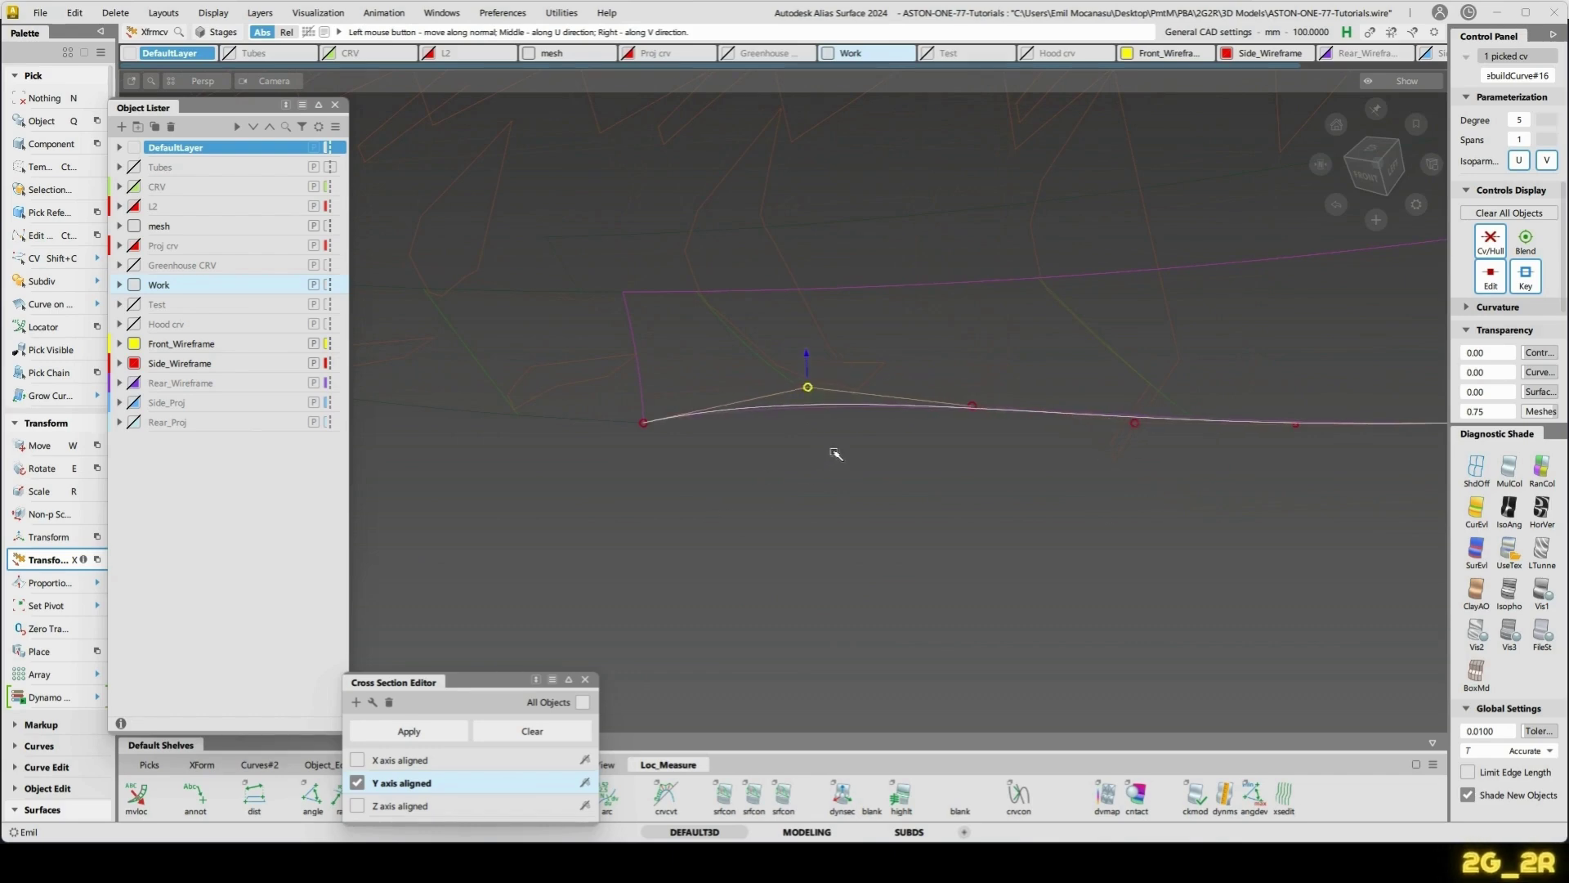
mouse_move(835, 454)
left_mouse_down("alt+shift")
mouse_move(802, 452)
mouse_move(891, 458)
mouse_move(890, 483)
mouse_move(940, 392)
mouse_move(989, 194)
mouse_move(1191, 456)
left_mouse_up("alt+shift")
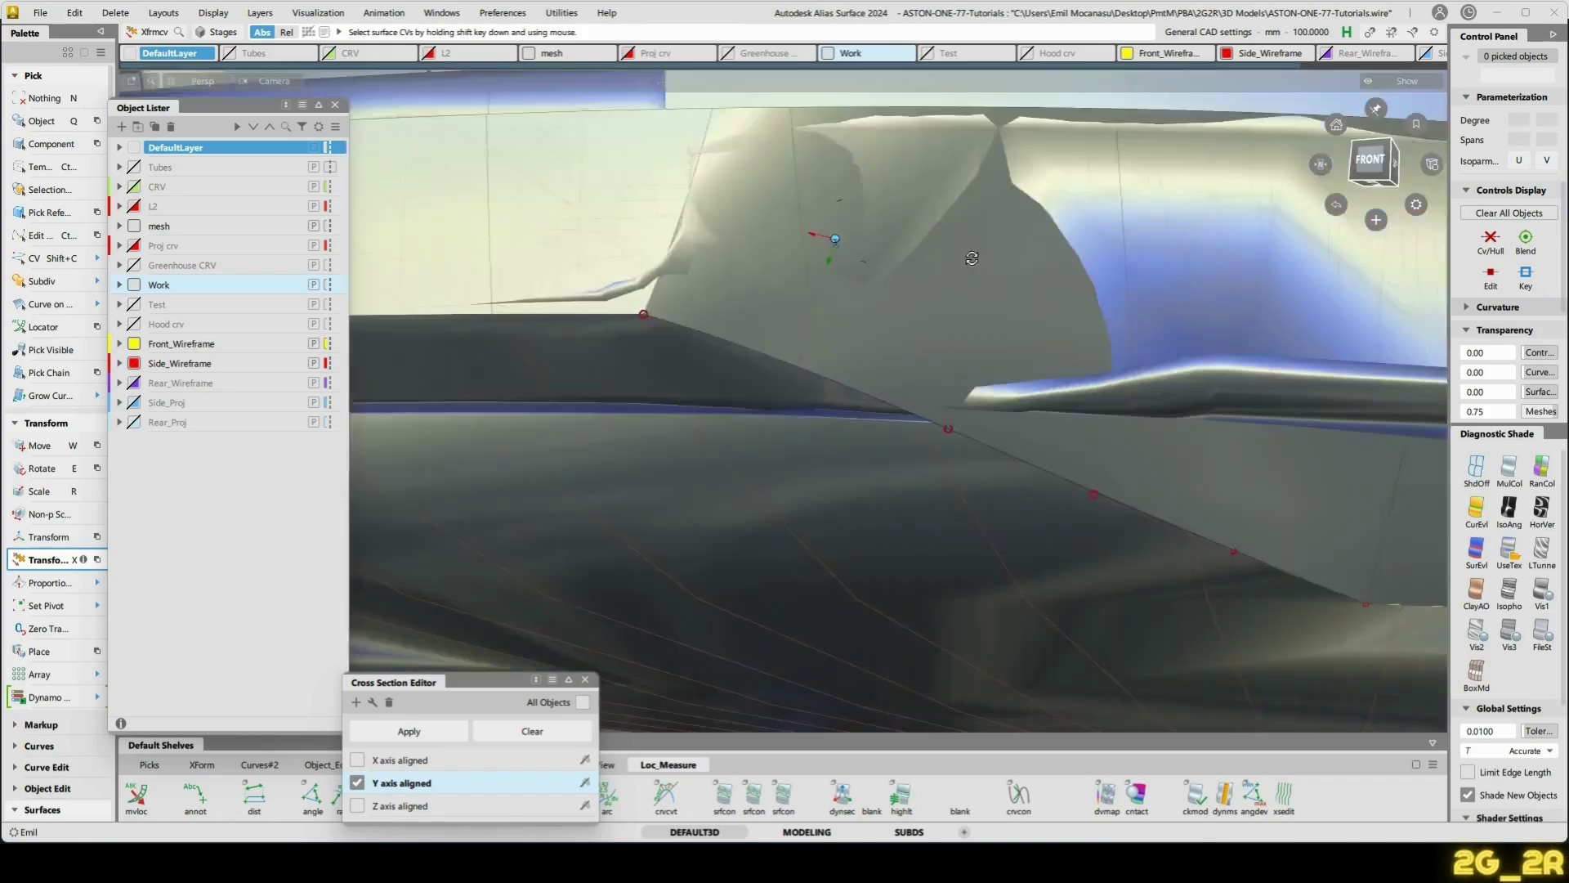
- Isolate the lower front strip and the transition surface to inspect how they meet, and show all objects again
mouse_move(972, 259)
left_mouse_down("alt+shift")
mouse_move(833, 151)
mouse_move(806, 480)
mouse_move(728, 381)
mouse_move(1128, 385)
mouse_move(1100, 350)
mouse_move(1033, 358)
mouse_move(1055, 384)
mouse_move(1063, 456)
mouse_move(735, 518)
mouse_move(802, 468)
left_mouse_up("alt+shift")
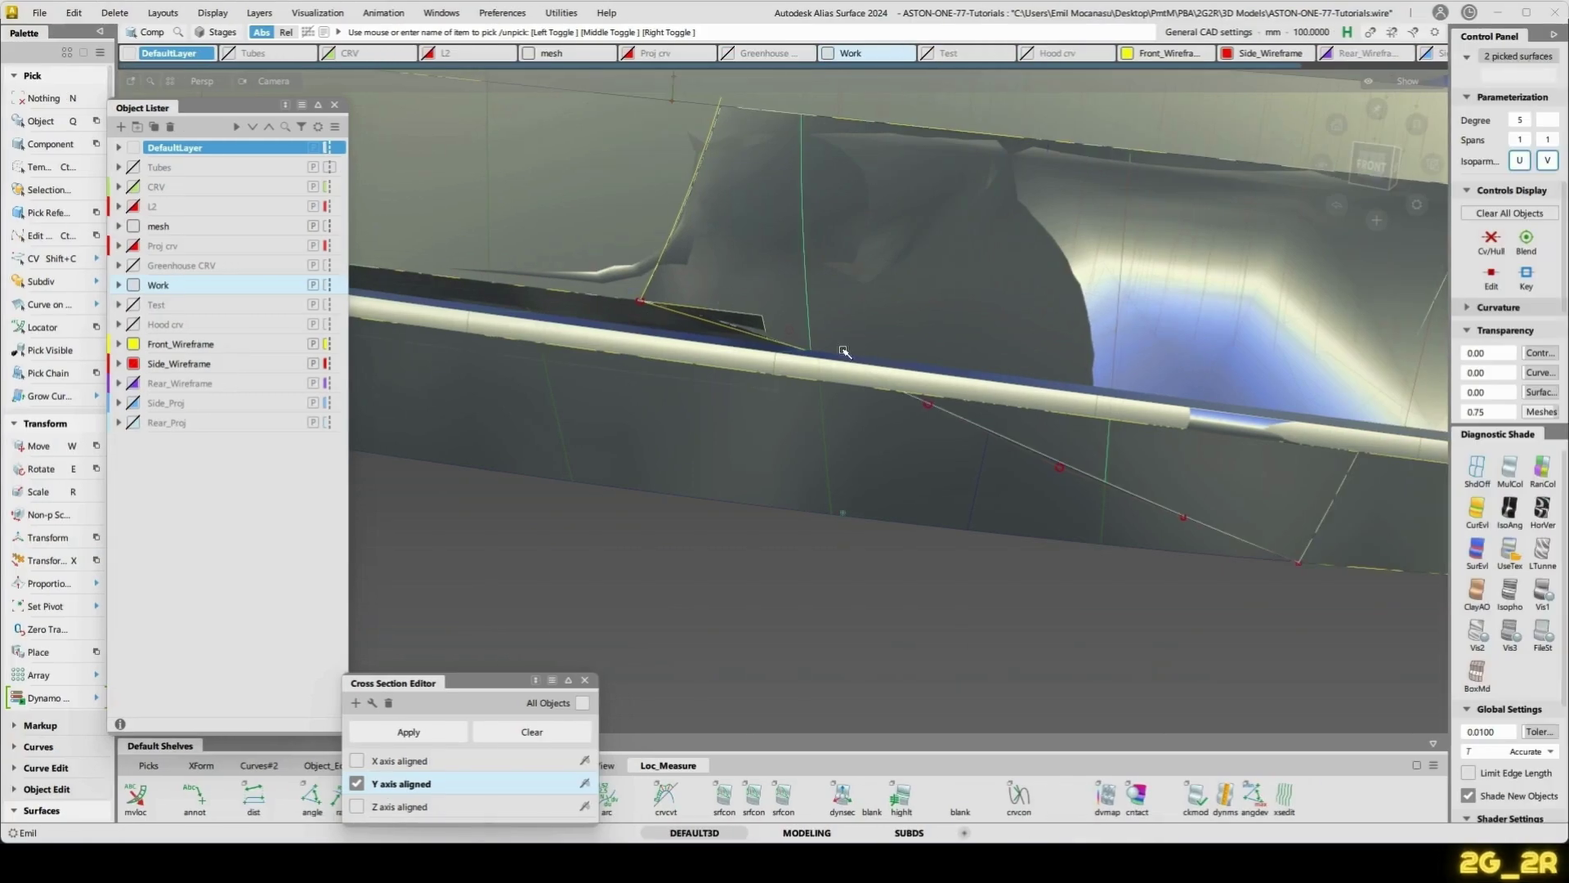
left_click_drag(866, 270, 902, 301, "alt+shift")
key("alt+h")
key("n")
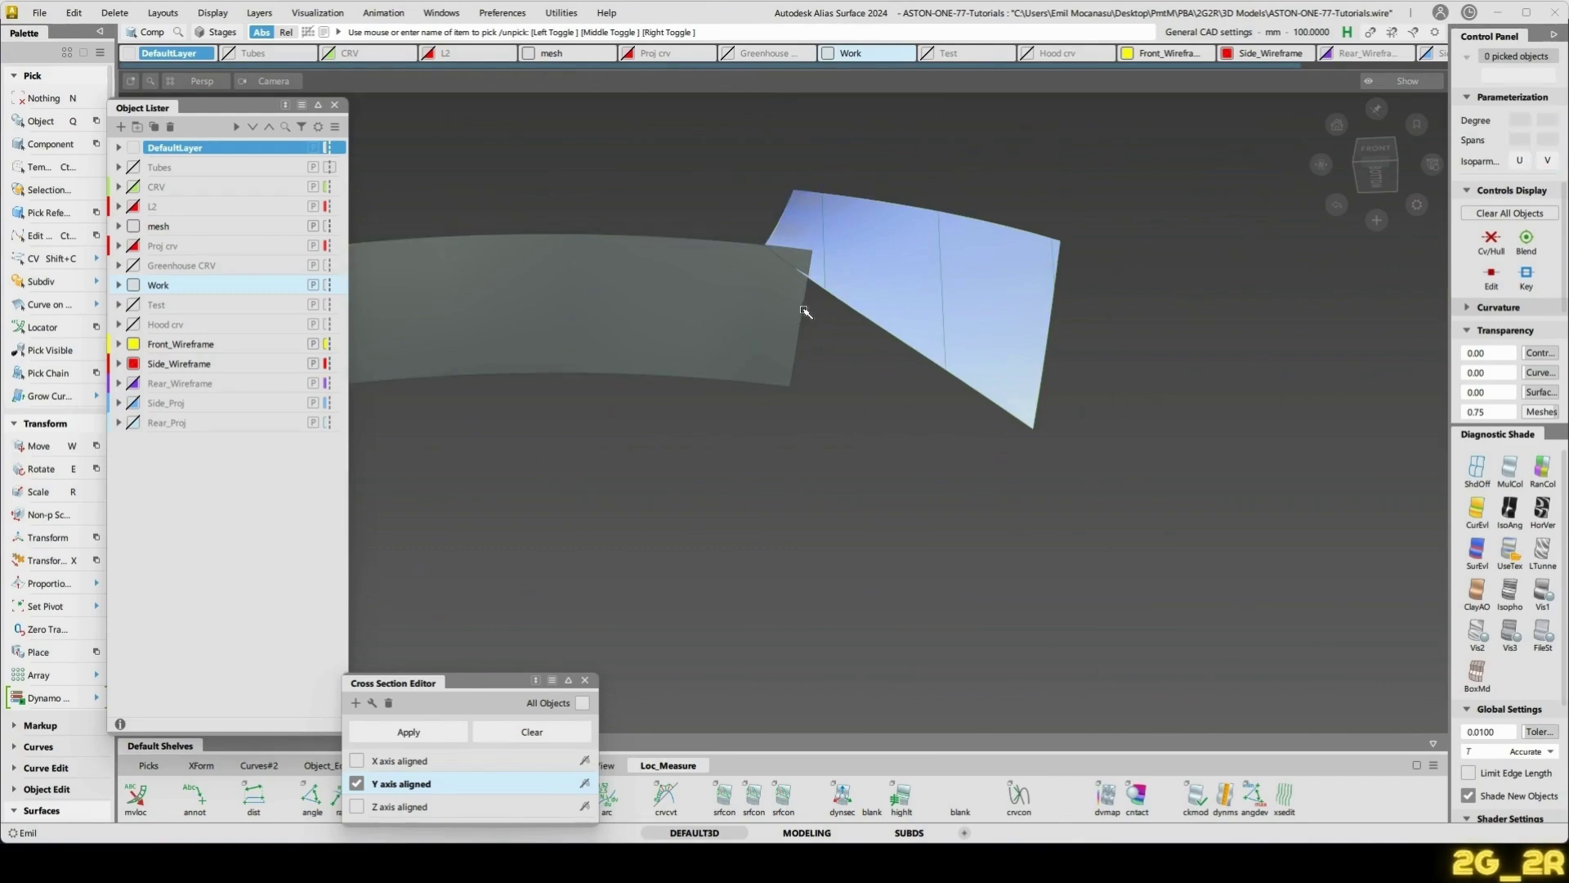
key("alt+v")
left_click_drag(860, 309, 859, 361, "alt+shift")
right_click_drag(643, 407, 726, 334, "alt+shift")
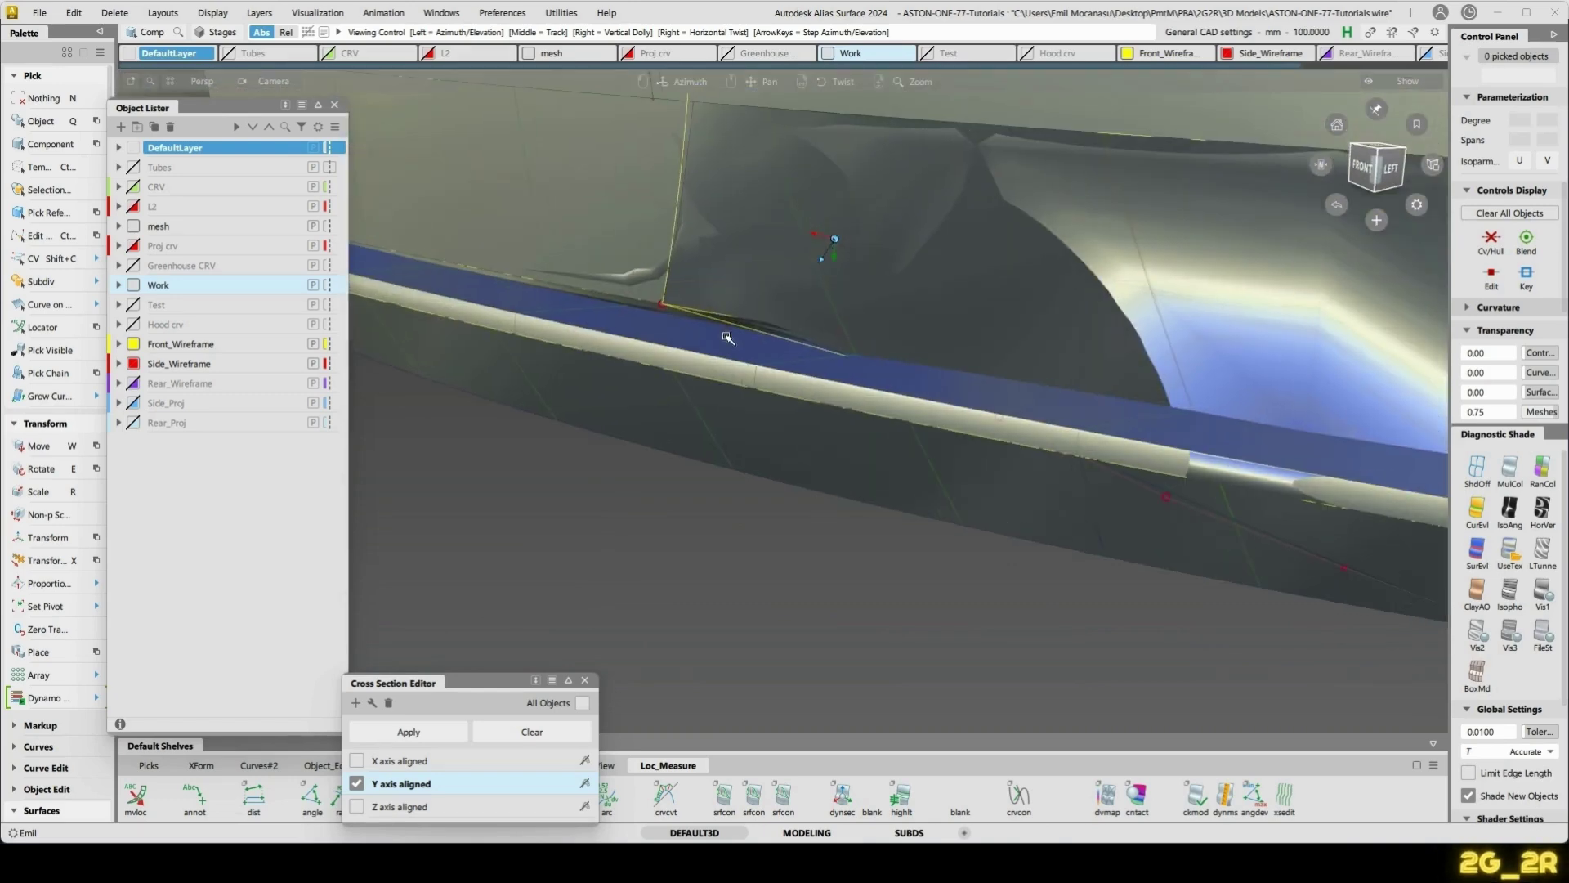
- Extend the front surface's lower edge curve rebuildCurve#13 past the corner by about 94 mm
right_click(730, 232, "ctrl+shift")
left_click(708, 332)
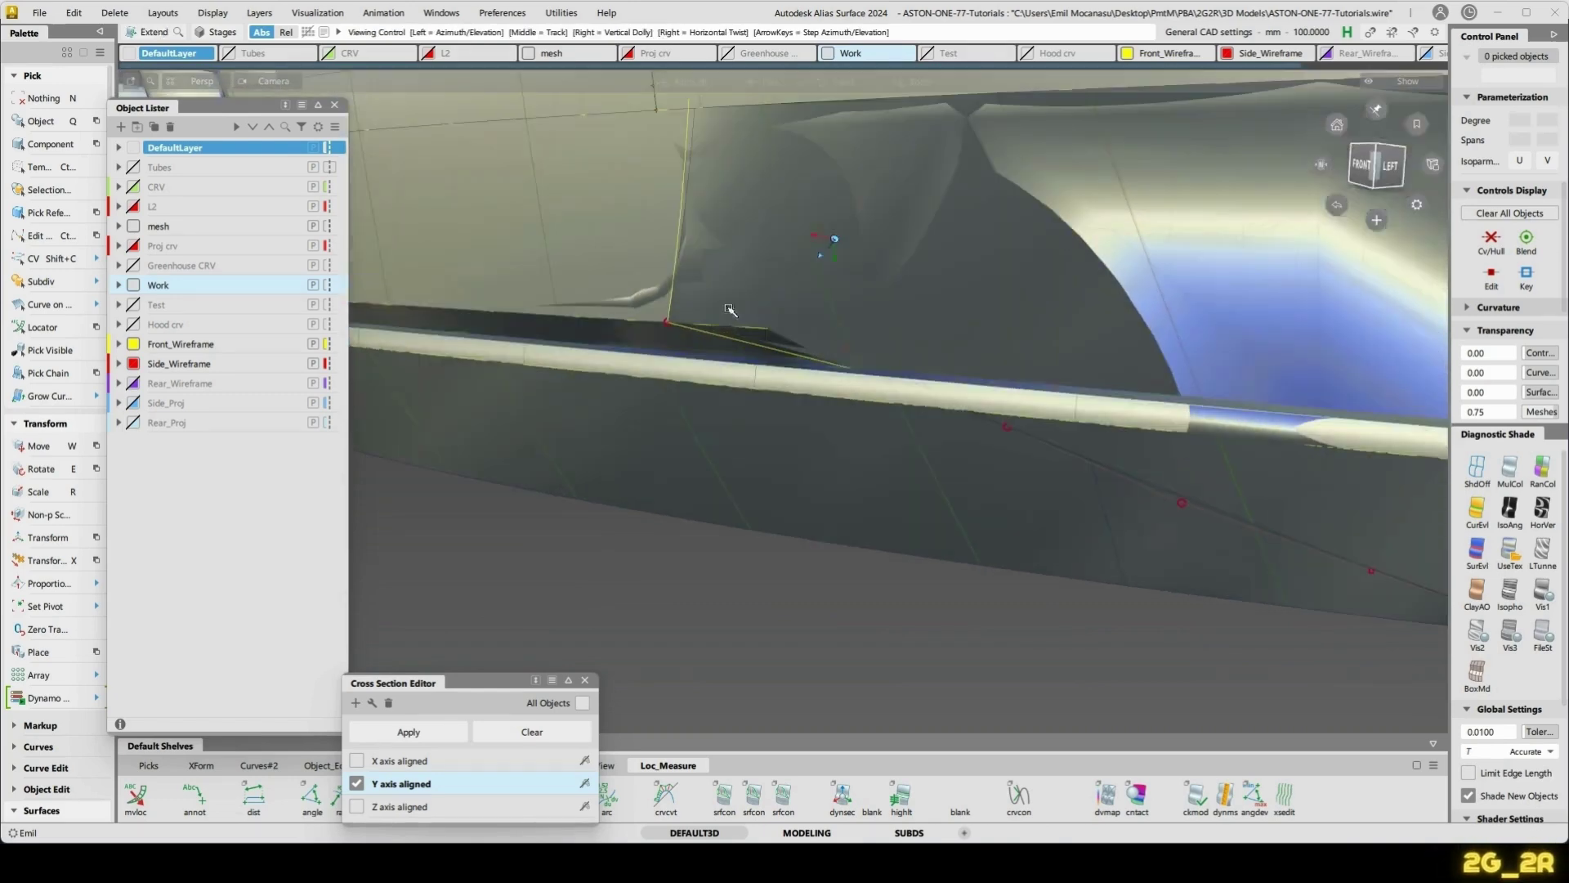
left_click(753, 335)
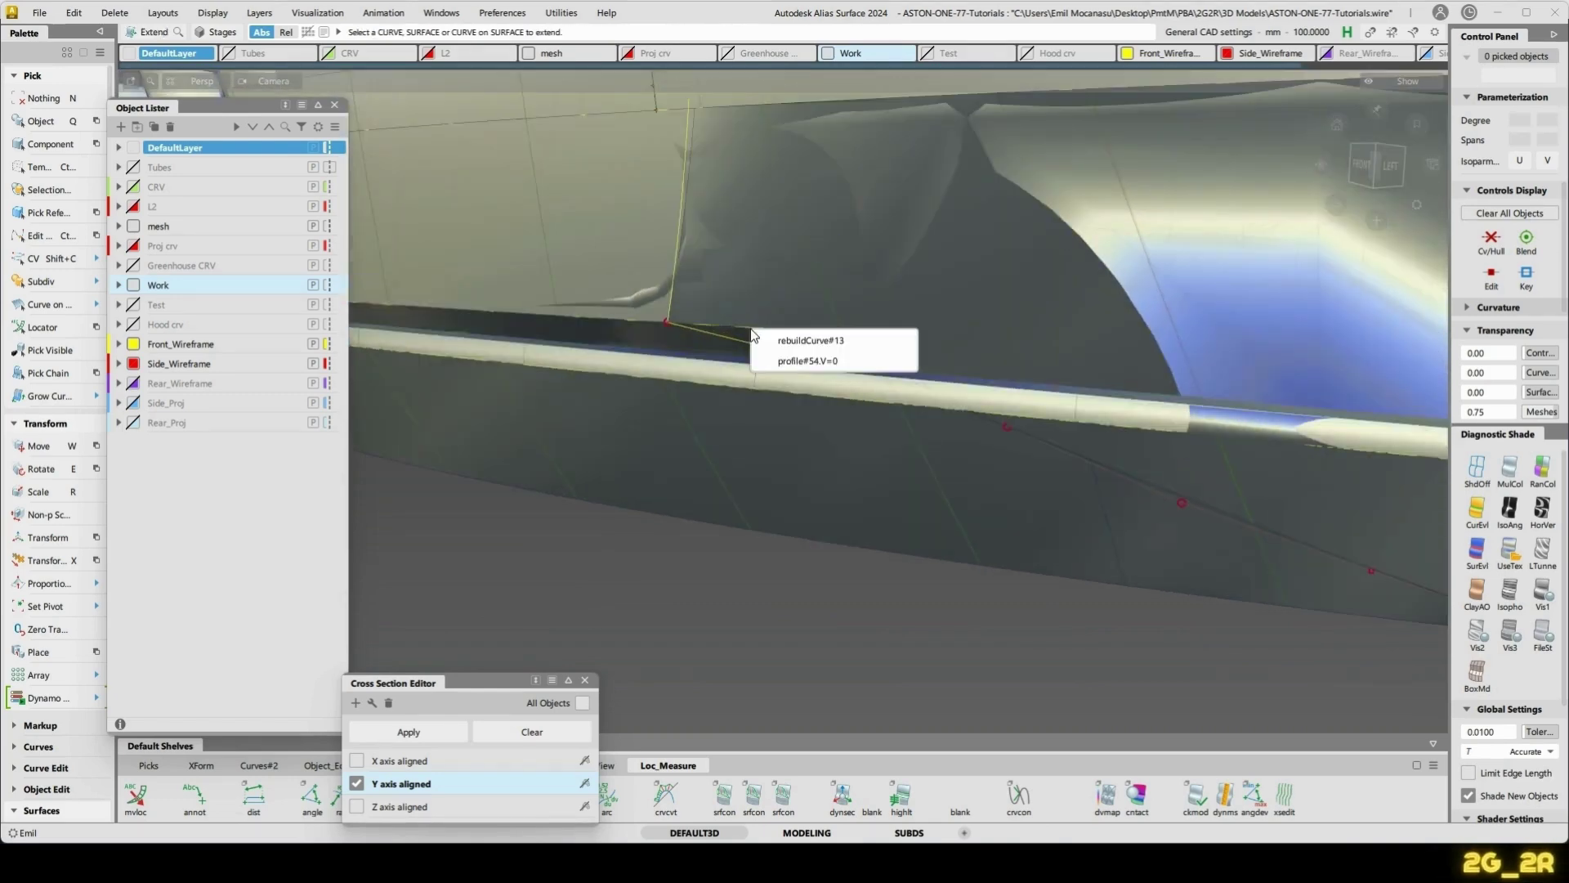
left_click(811, 347)
scroll(764, 550, "down", 5)
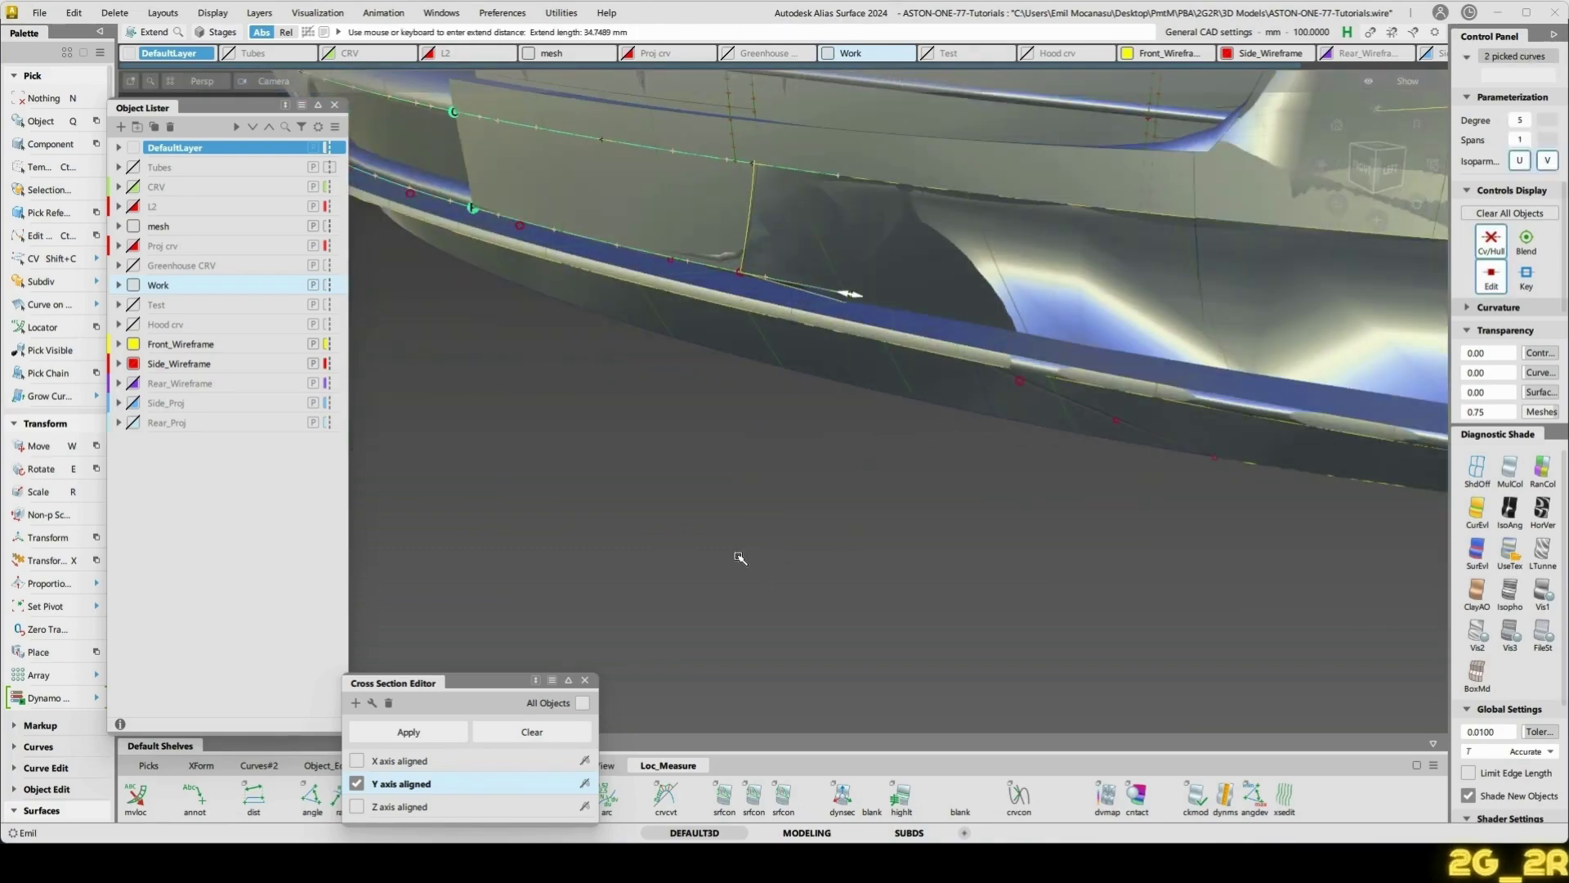
left_click_drag(792, 563, 785, 552)
left_click_drag(784, 552, 851, 498, "alt+shift")
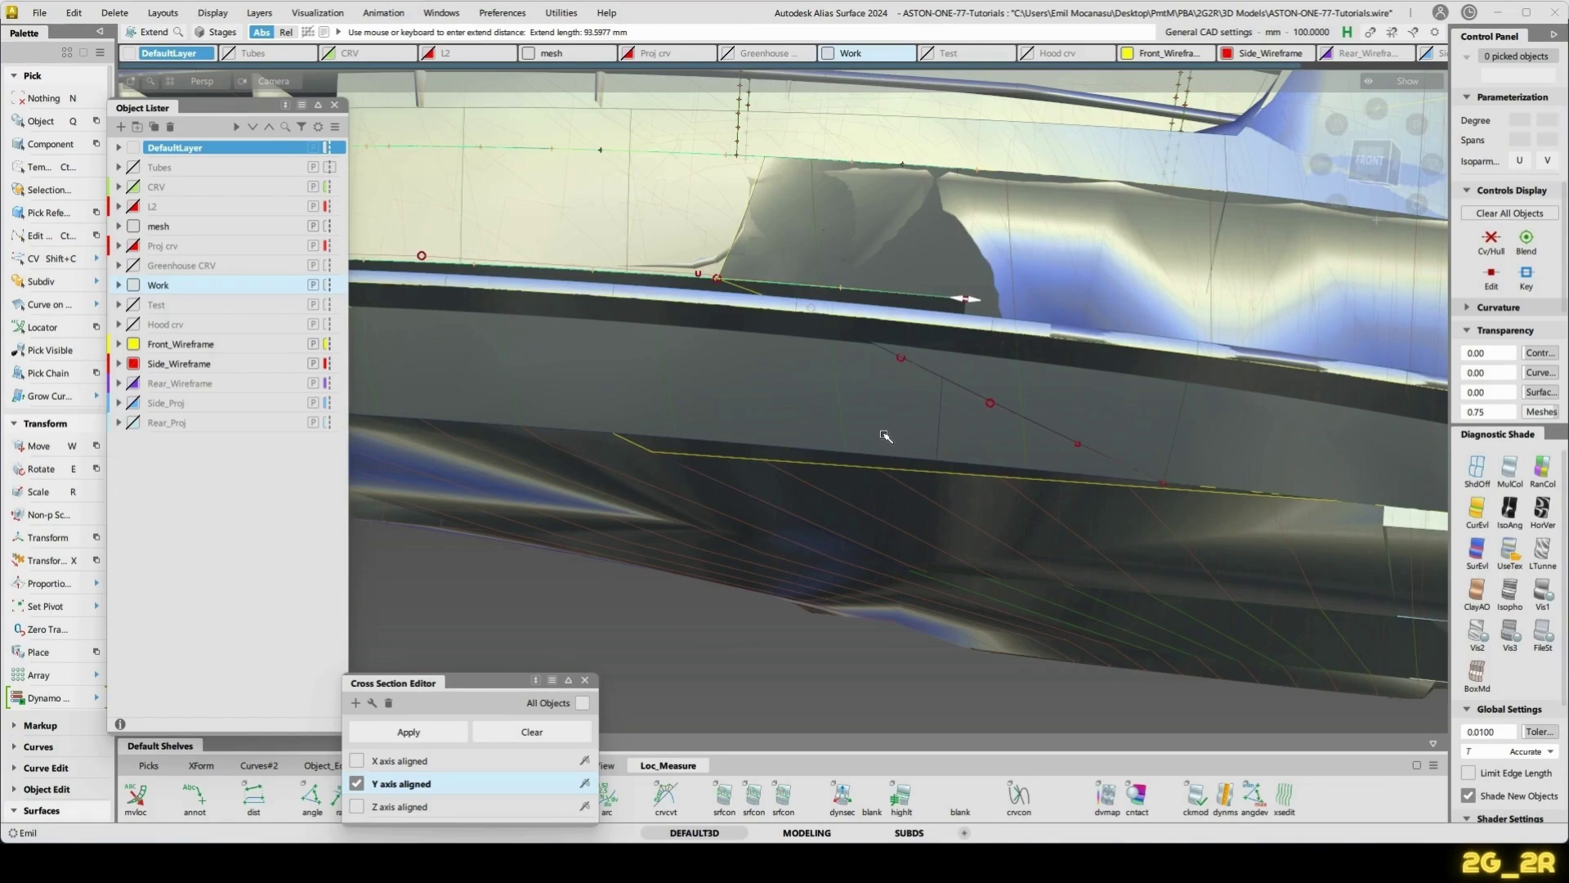
left_click(906, 409)
- Delete the two transition surfaces at the bumper corner and the adjoining front blend surface above the lower strip
left_click_drag(907, 409, 833, 237, "alt+shift")
scroll(839, 245, "up", 5)
left_click_drag(518, 367, 624, 388, "ctrl+shift")
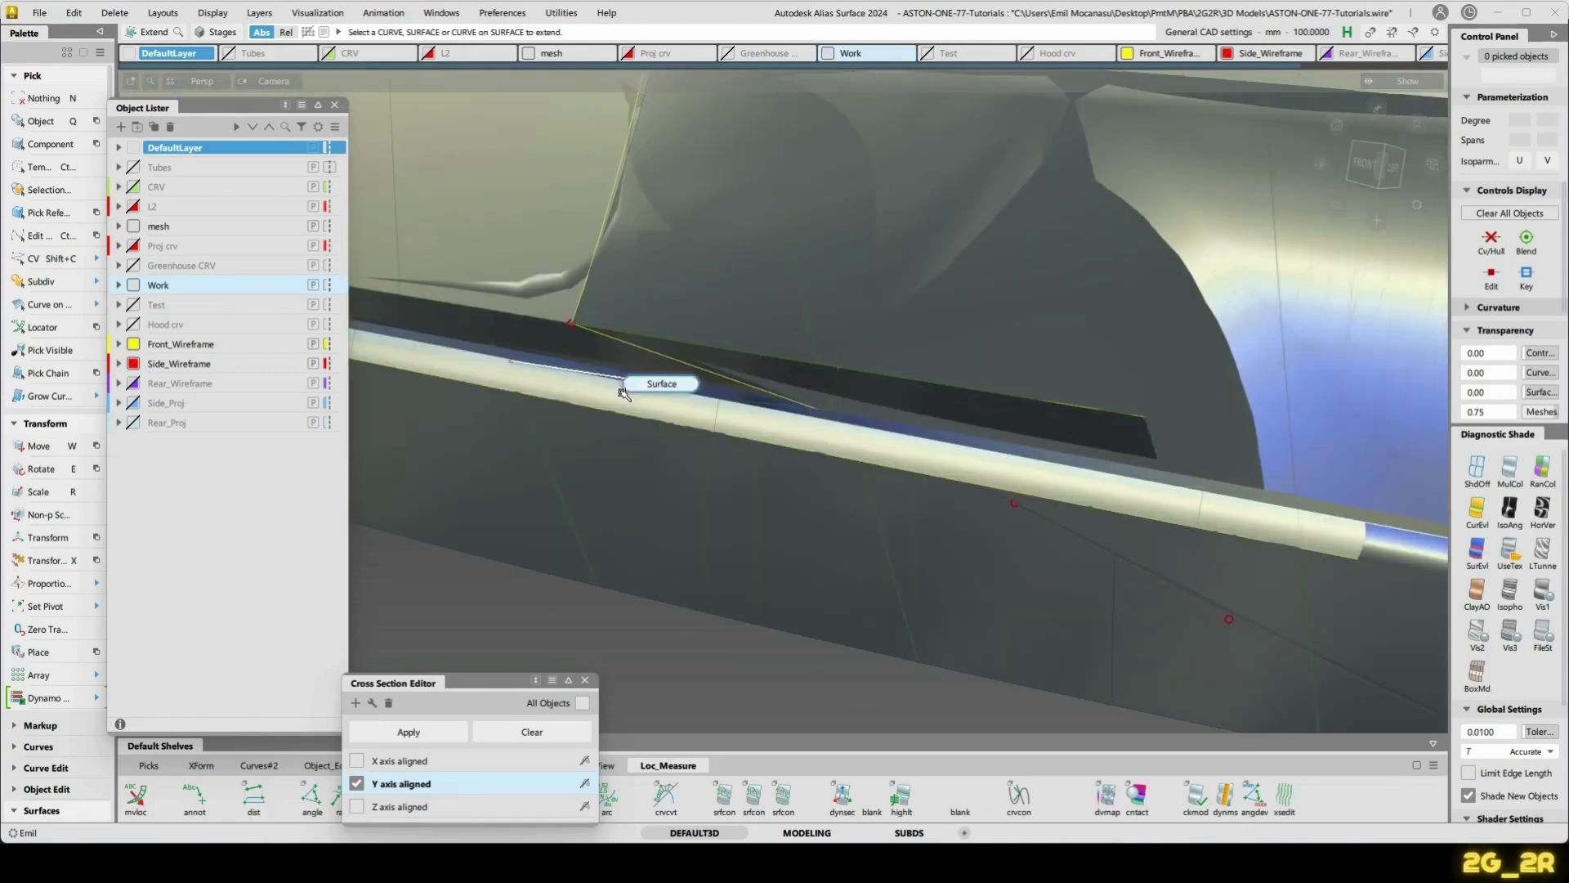
left_click(661, 303)
left_click(750, 273)
middle_click_drag(749, 273, 1177, 384, "alt+shift")
scroll(1177, 384, "down", 3)
left_click_drag(1177, 384, 1050, 366, "alt+shift")
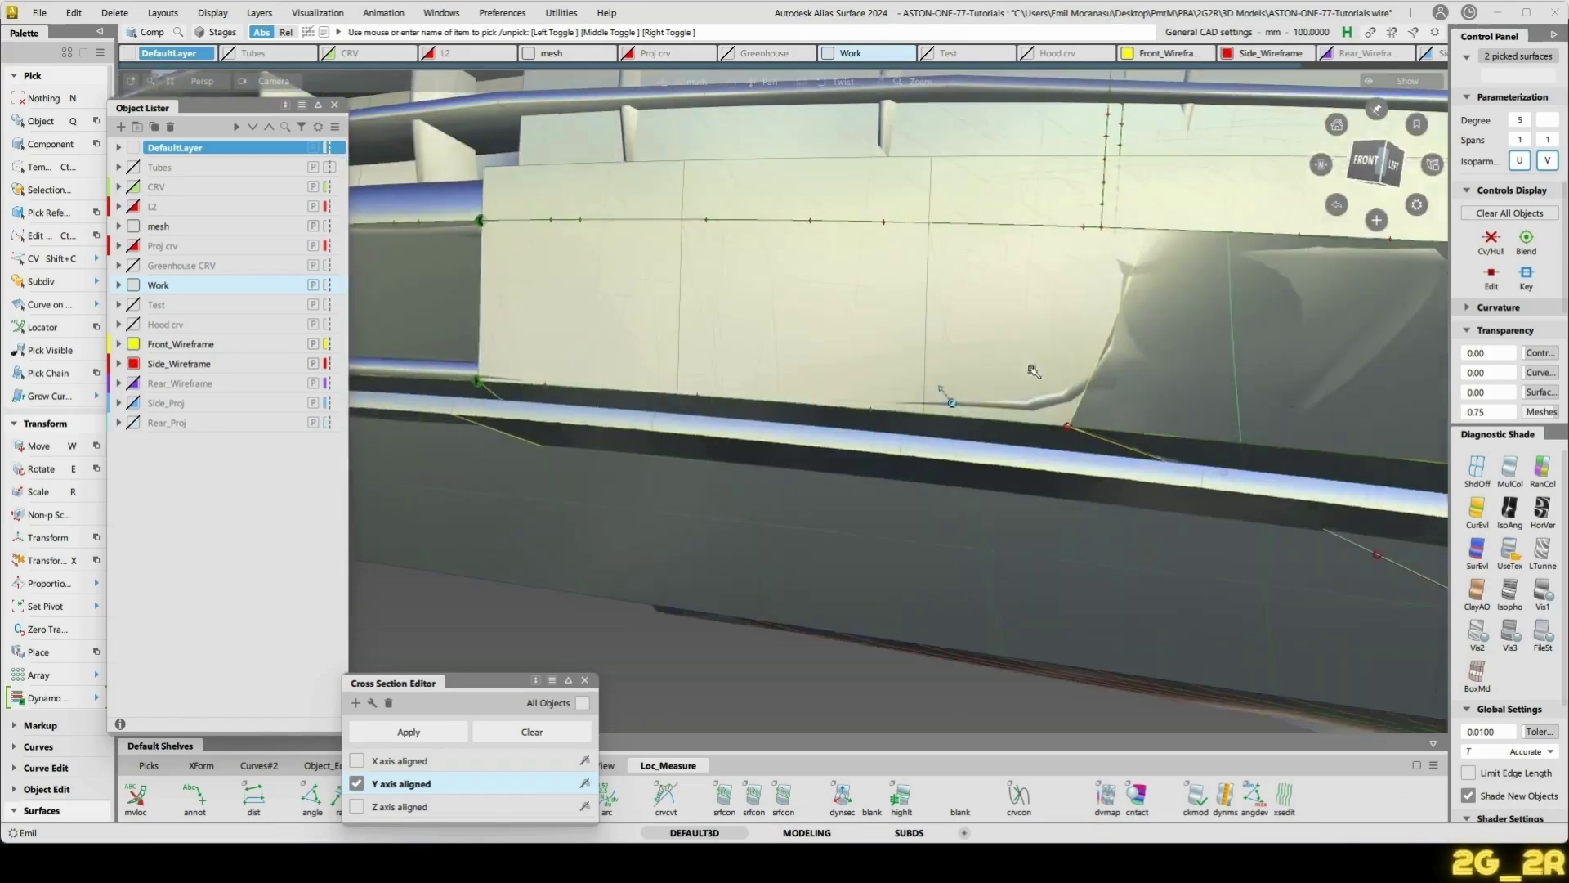
key("Delete")
left_click_drag(834, 368, 1086, 404, "ctrl+shift")
left_click(984, 375)
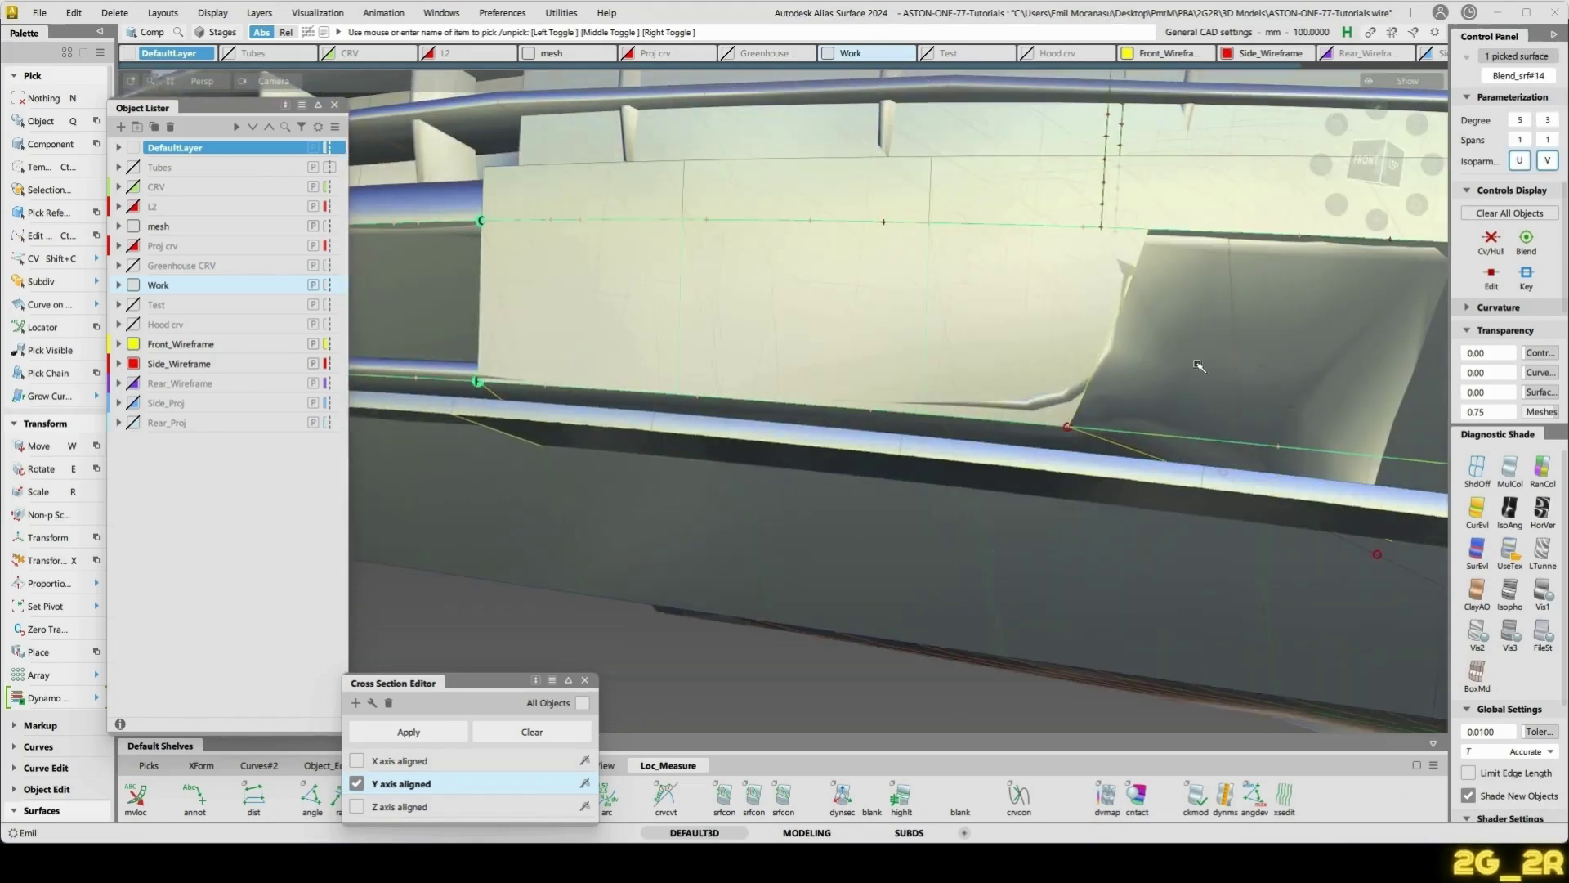
key("Delete")
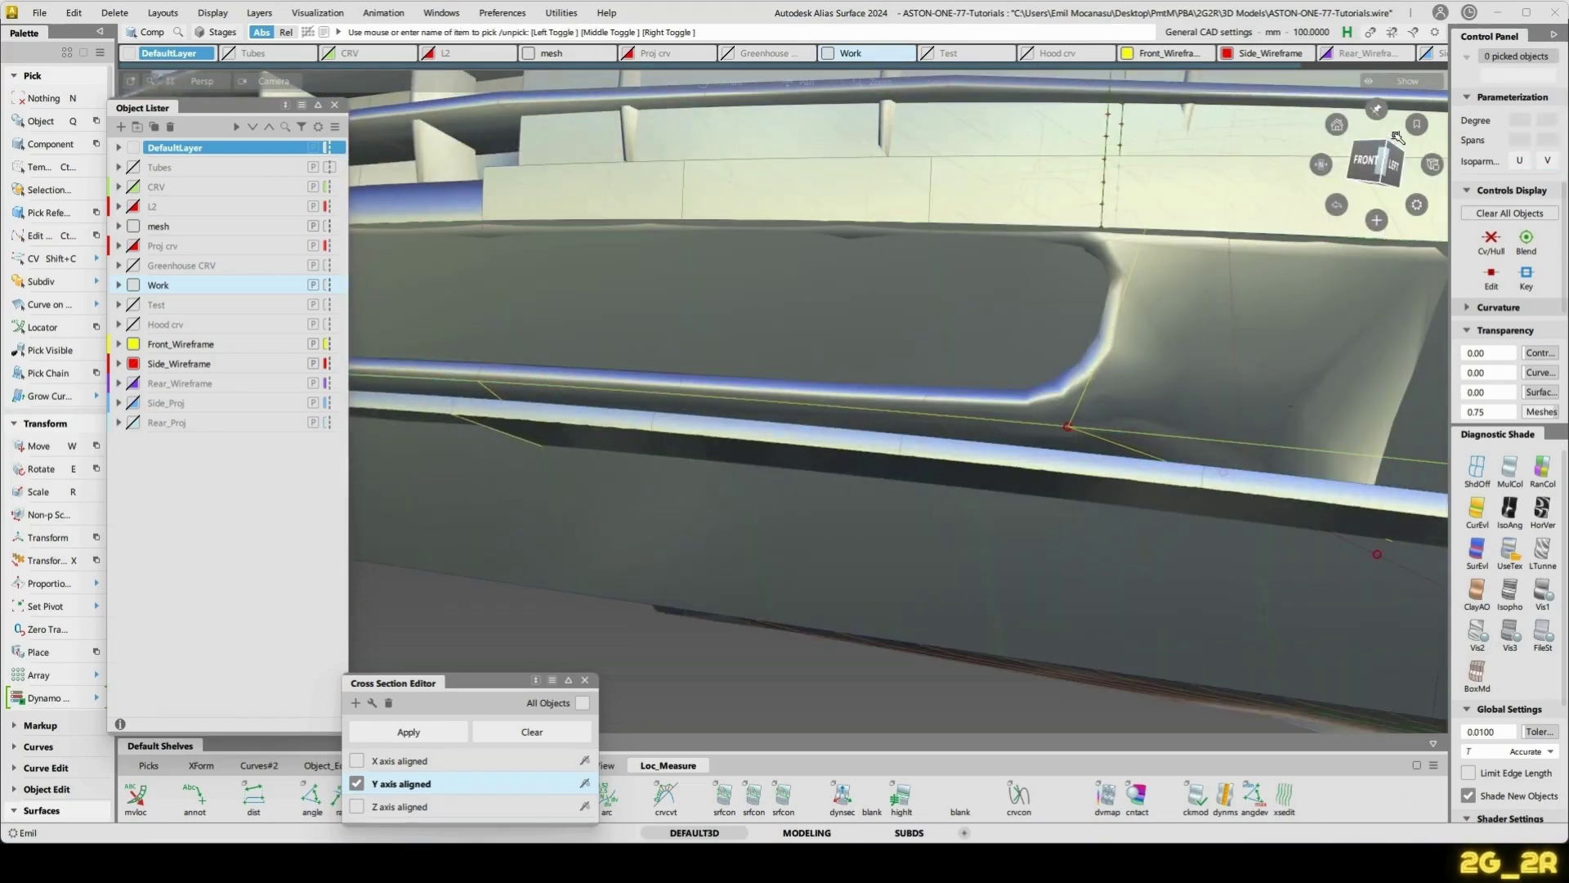
- In the front view, rebuild the straight curve beside the rounded end of the lower grille opening to degree 2 with one span
left_click(1384, 161)
left_click(1381, 163)
key("shift+c")
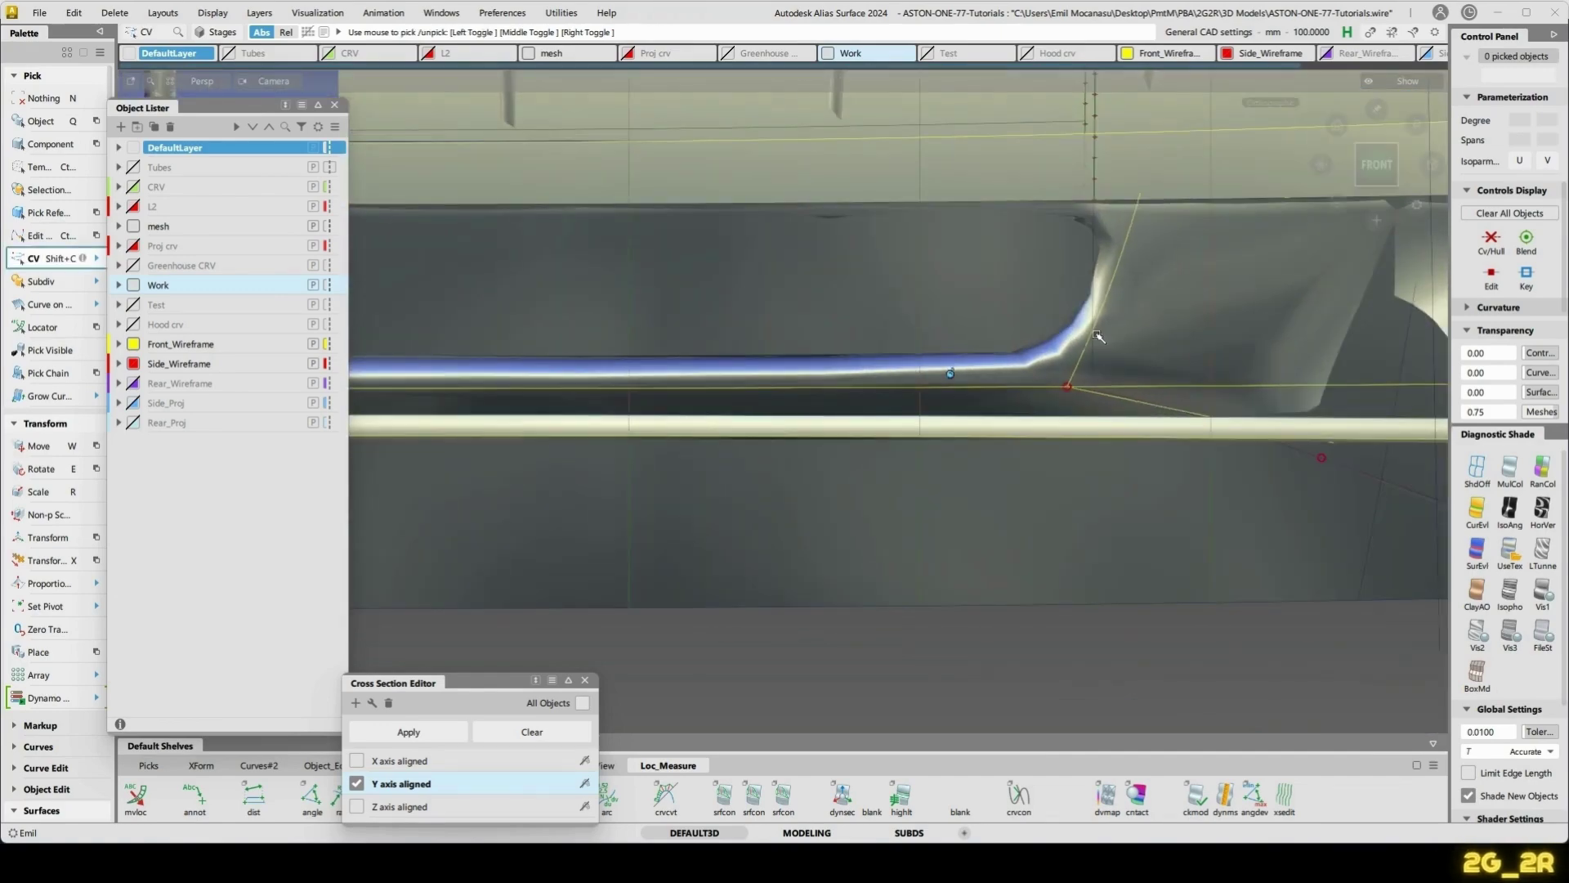
left_click(1102, 315)
right_click_drag(1128, 343, 1190, 327)
left_click(1189, 327)
- Move the rebuilt curve's middle and upper control points so it follows the rounded end of the lower grille opening
key("shift+c")
left_click_drag(1104, 283, 1144, 322)
key("w")
right_click_drag(1144, 321, 1150, 339)
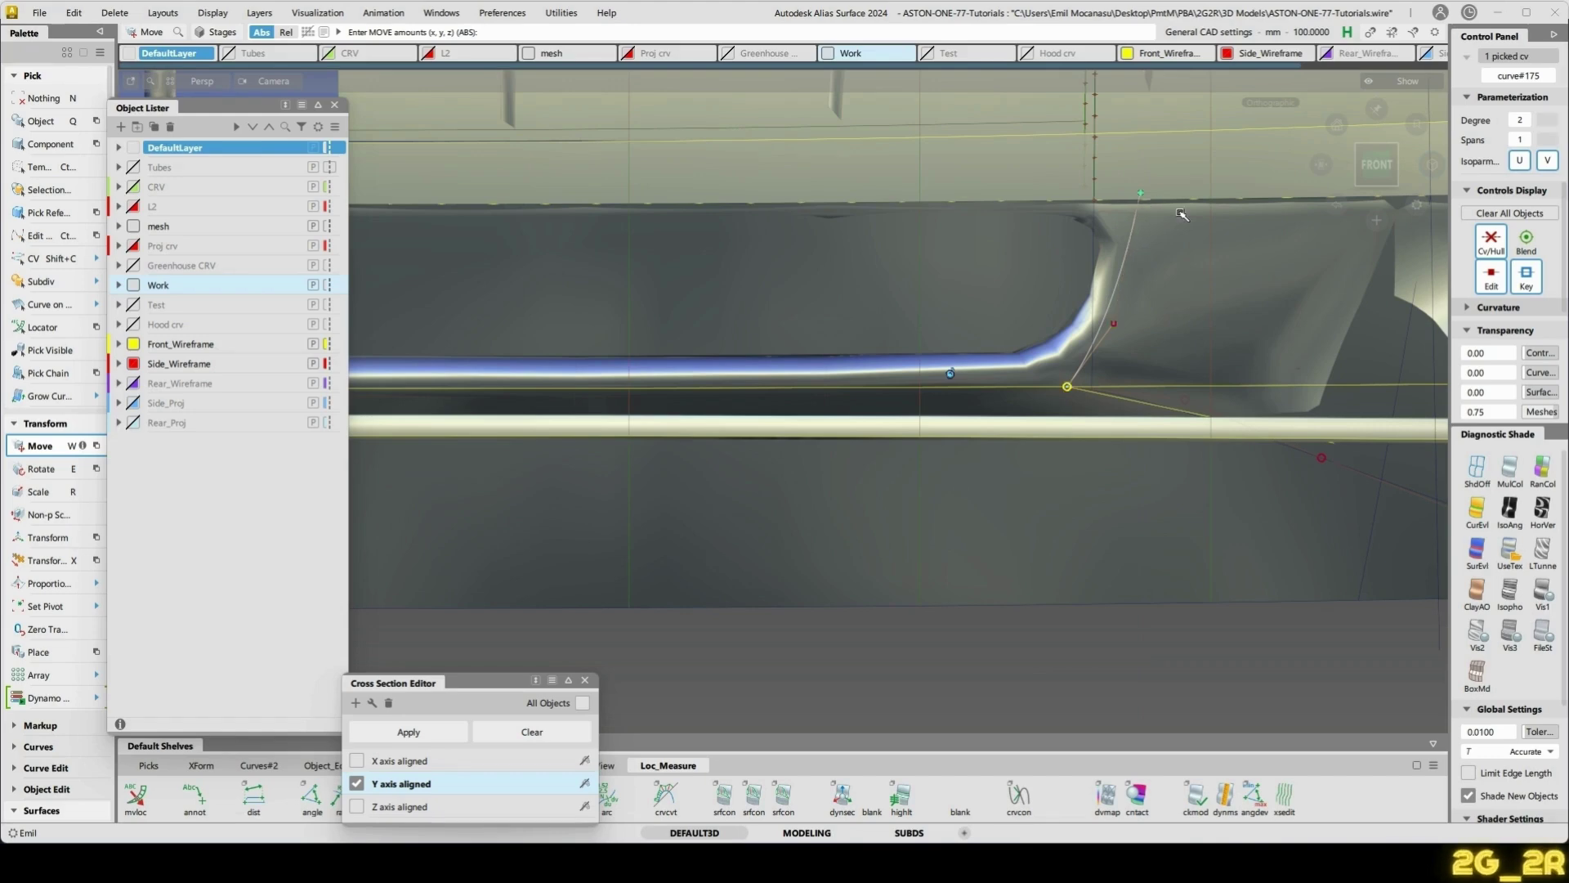
middle_click_drag(1251, 259, 1233, 252)
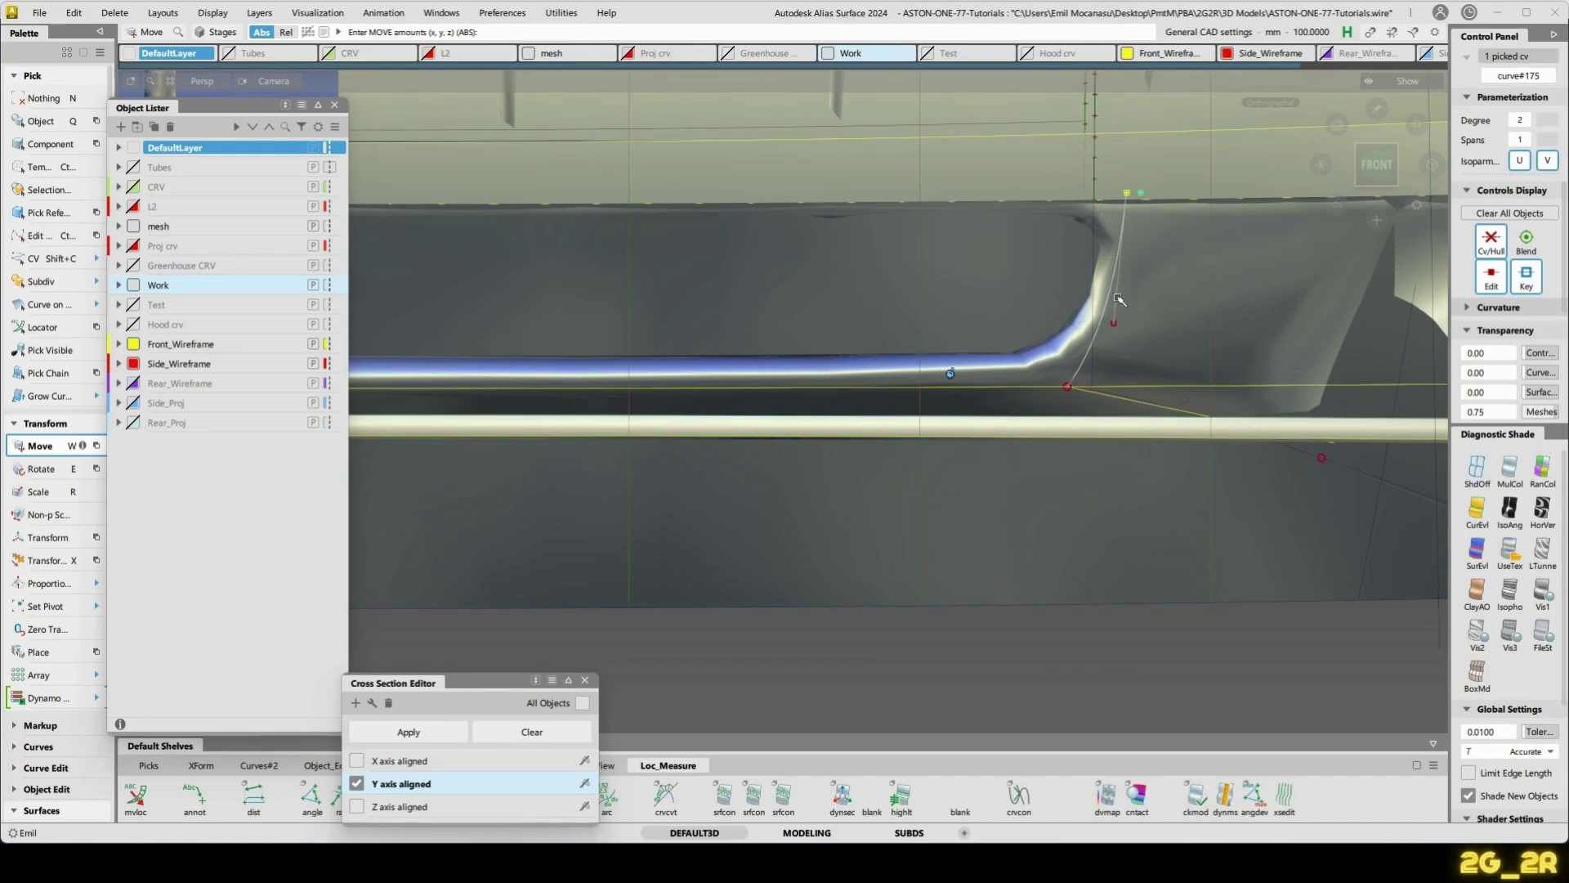
key("n")
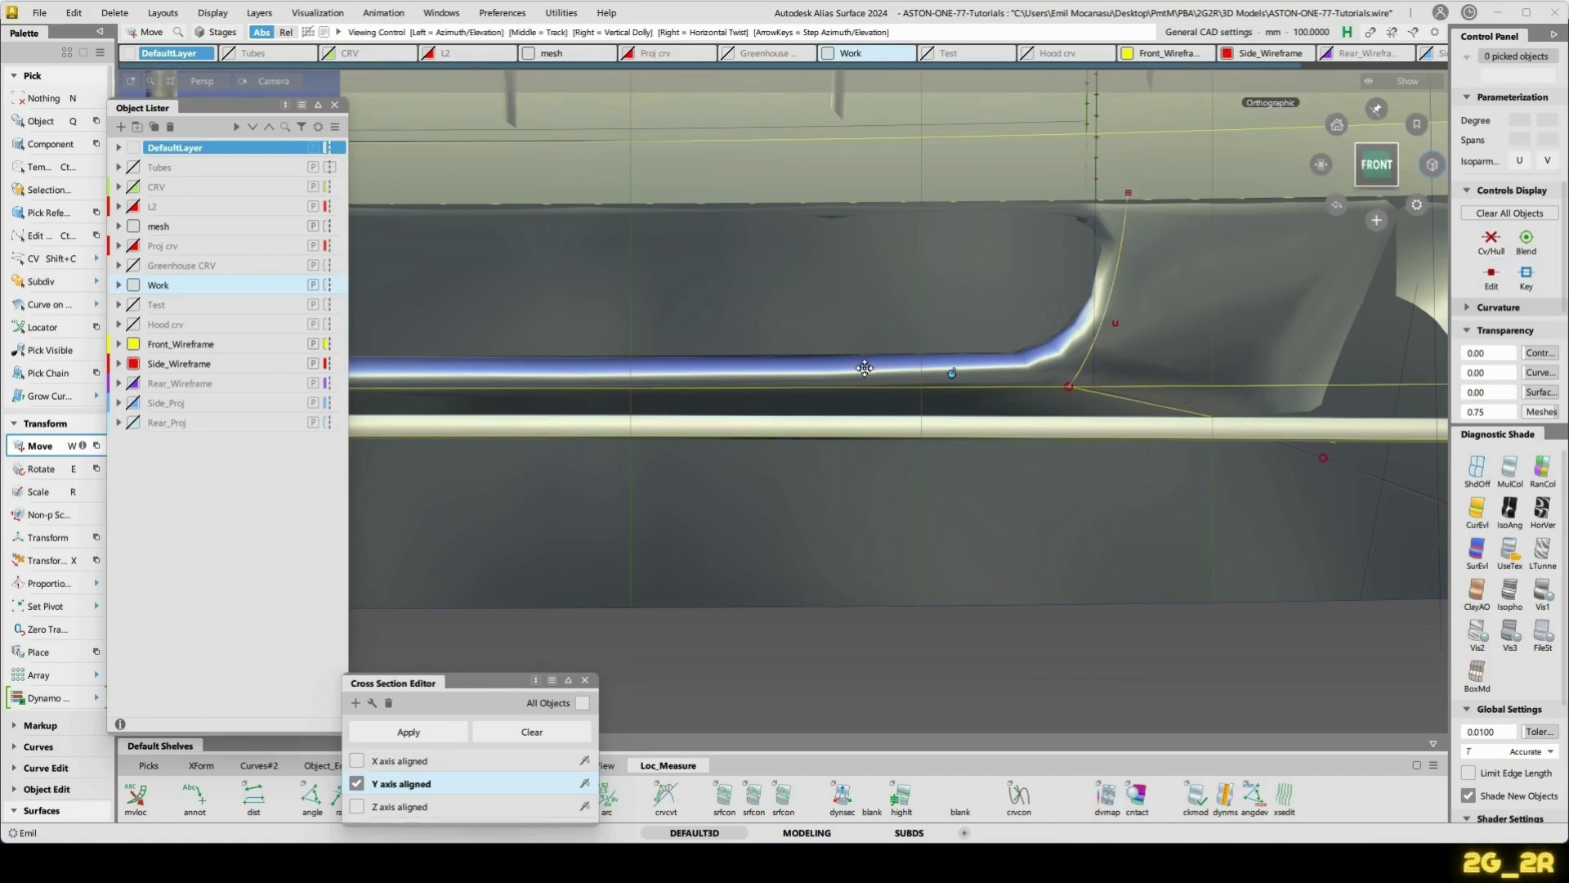
- Narrow the Control Panel and Diagnostic Shade column to give the modelling view more room
middle_click_drag(864, 366, 1188, 332, "alt+shift")
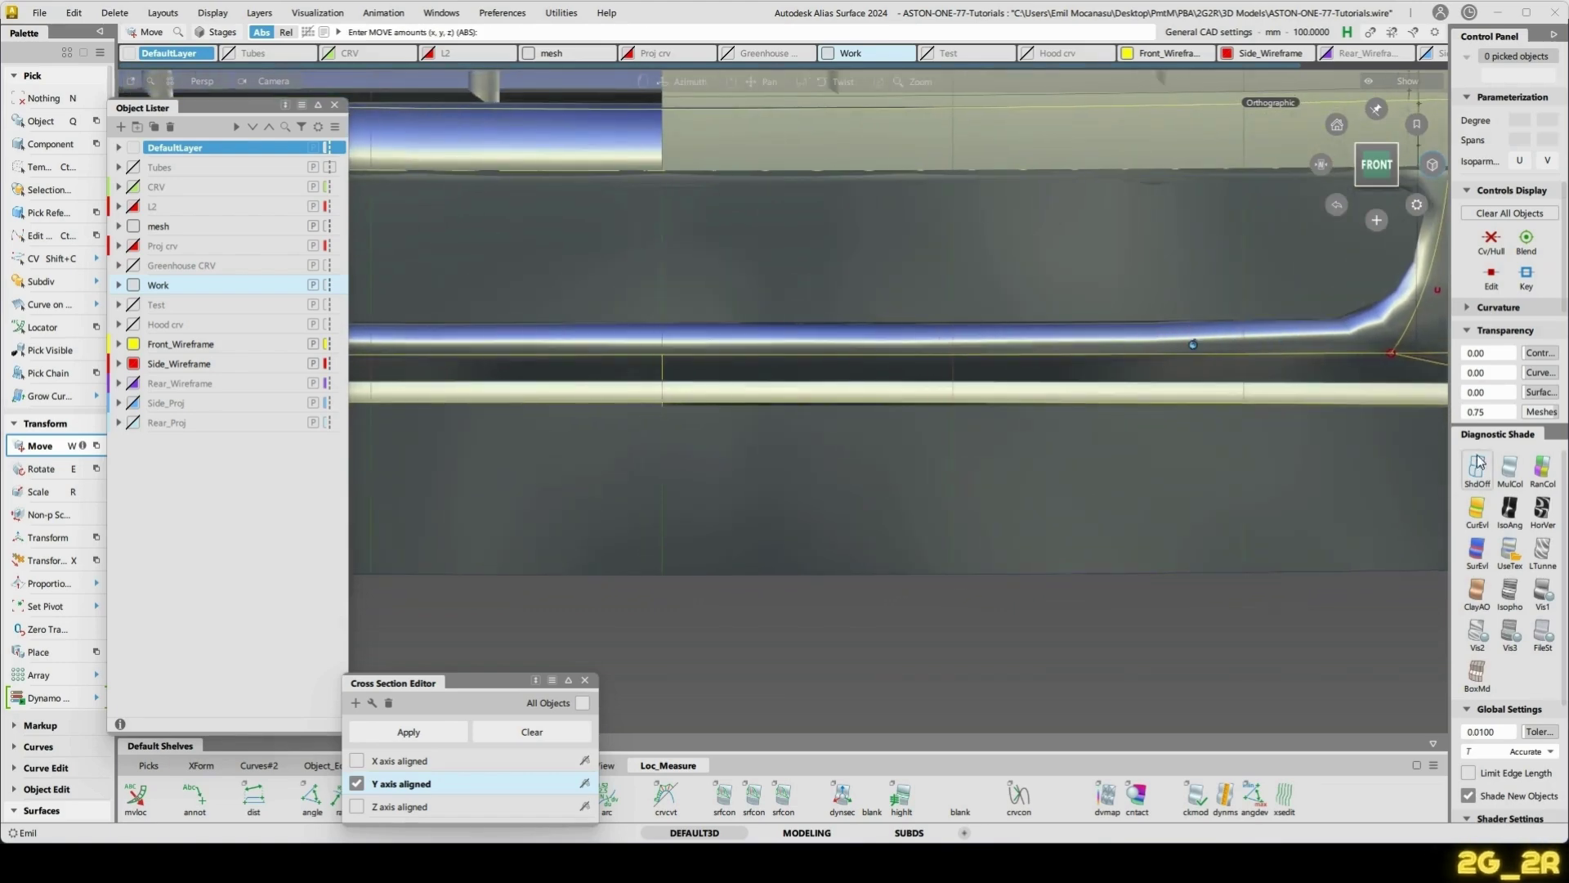
left_click_drag(1450, 445, 1122, 457)
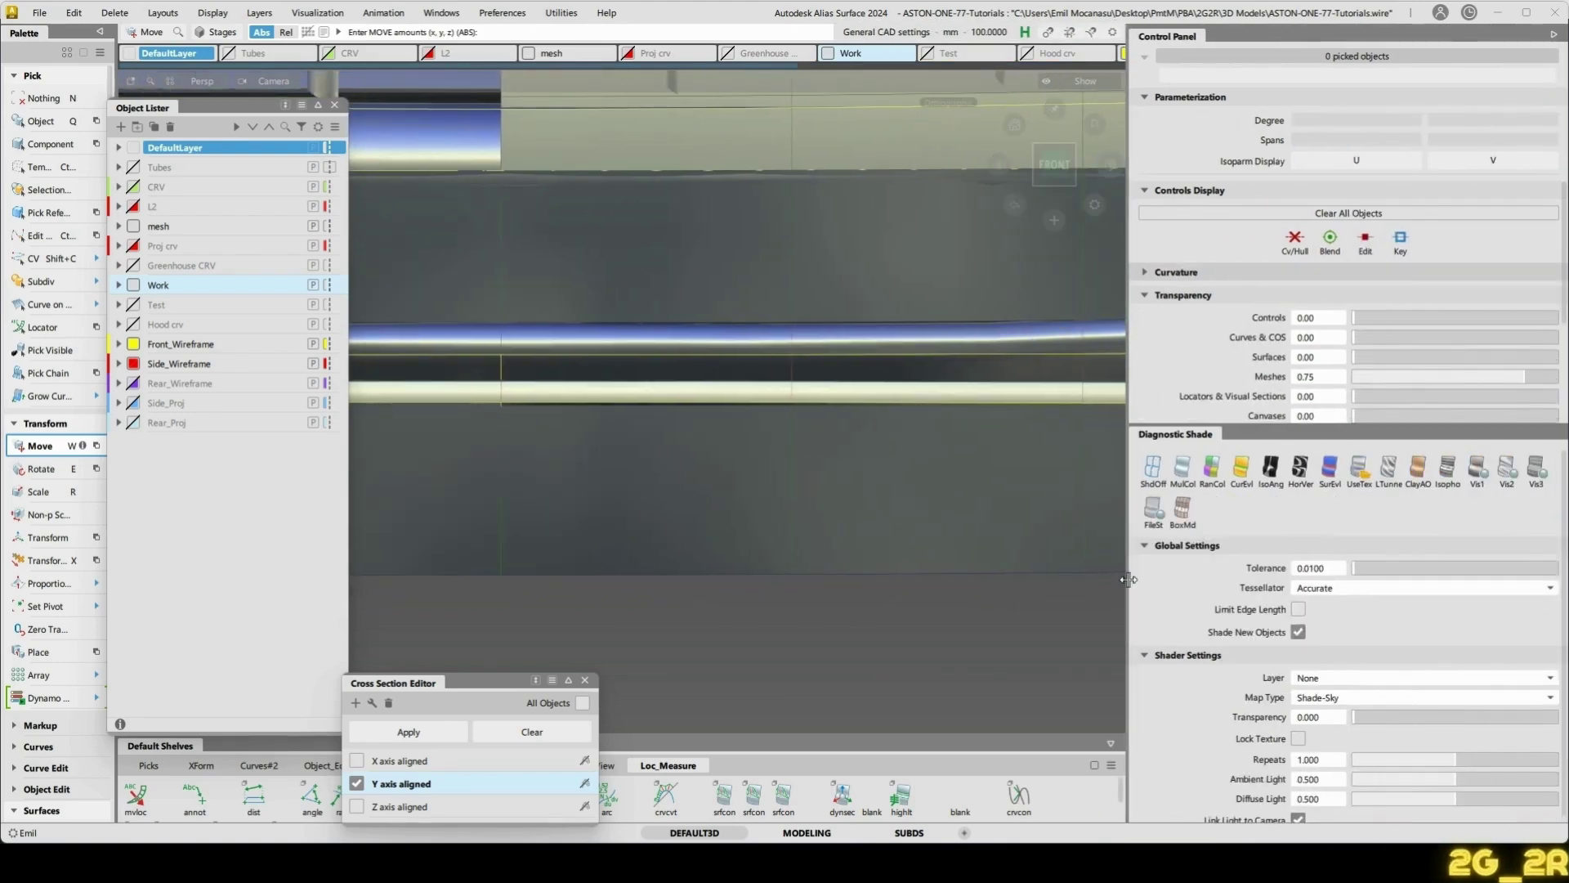
left_click_drag(1128, 579, 1491, 579)
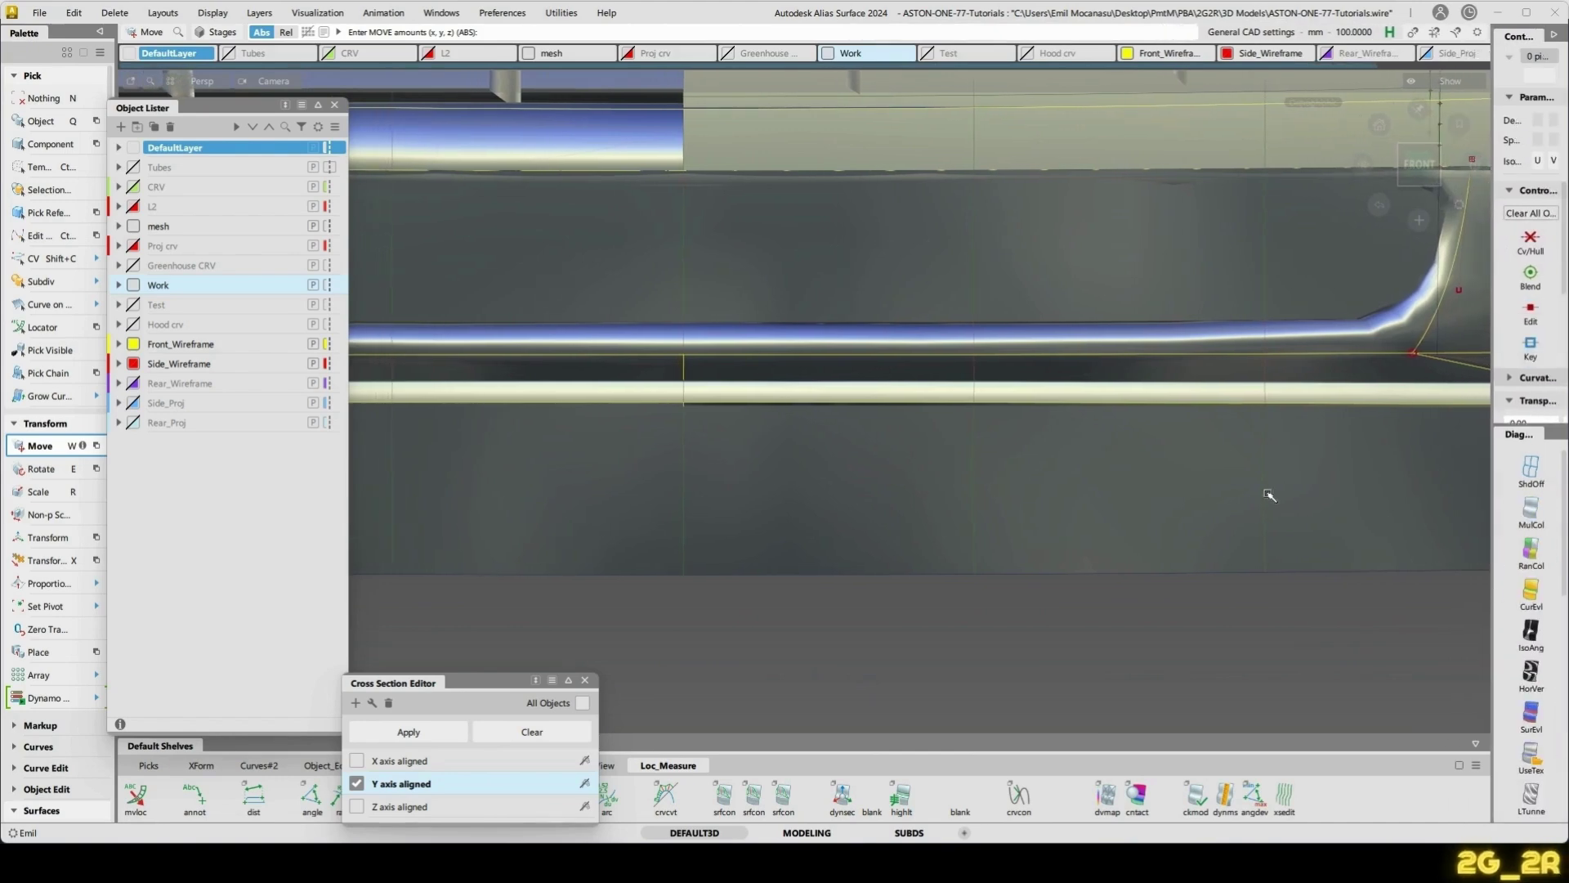
- With the mesh hidden, reopen the corner birail surface and enable explicit control with degree 5 and one span in both directions
key("h")
middle_click_drag(1235, 370, 1041, 385, "alt+shift")
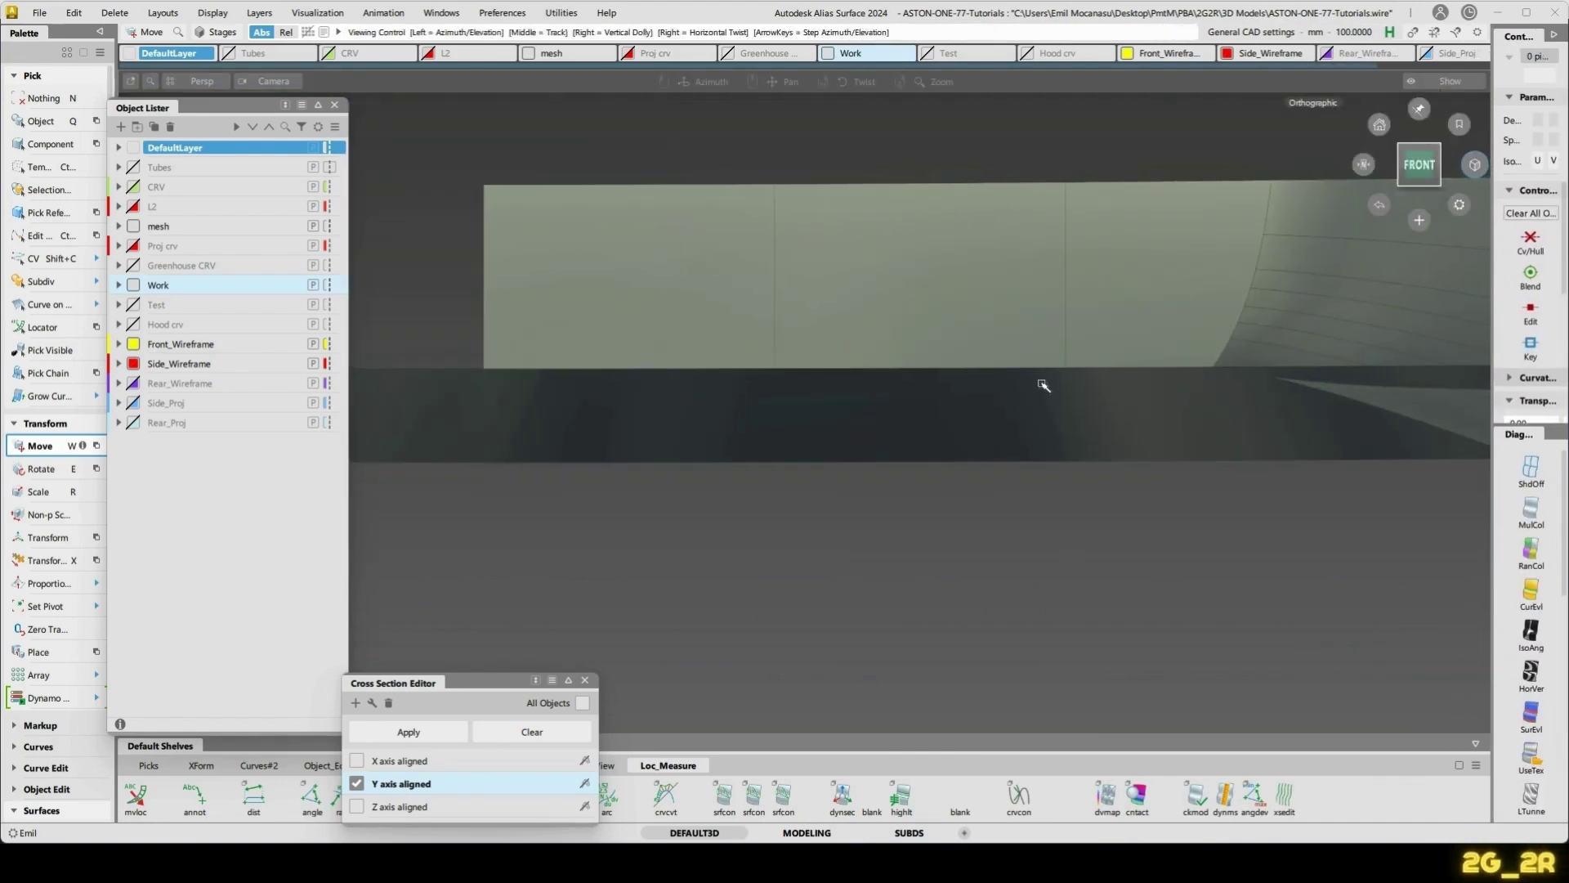
right_click_drag(1040, 385, 1353, 409, "alt+shift")
left_click_drag(1353, 408, 1337, 295, "alt+shift")
left_click_drag(1160, 420, 1234, 410, "alt+shift")
key("ctrl+q")
left_click(1235, 412)
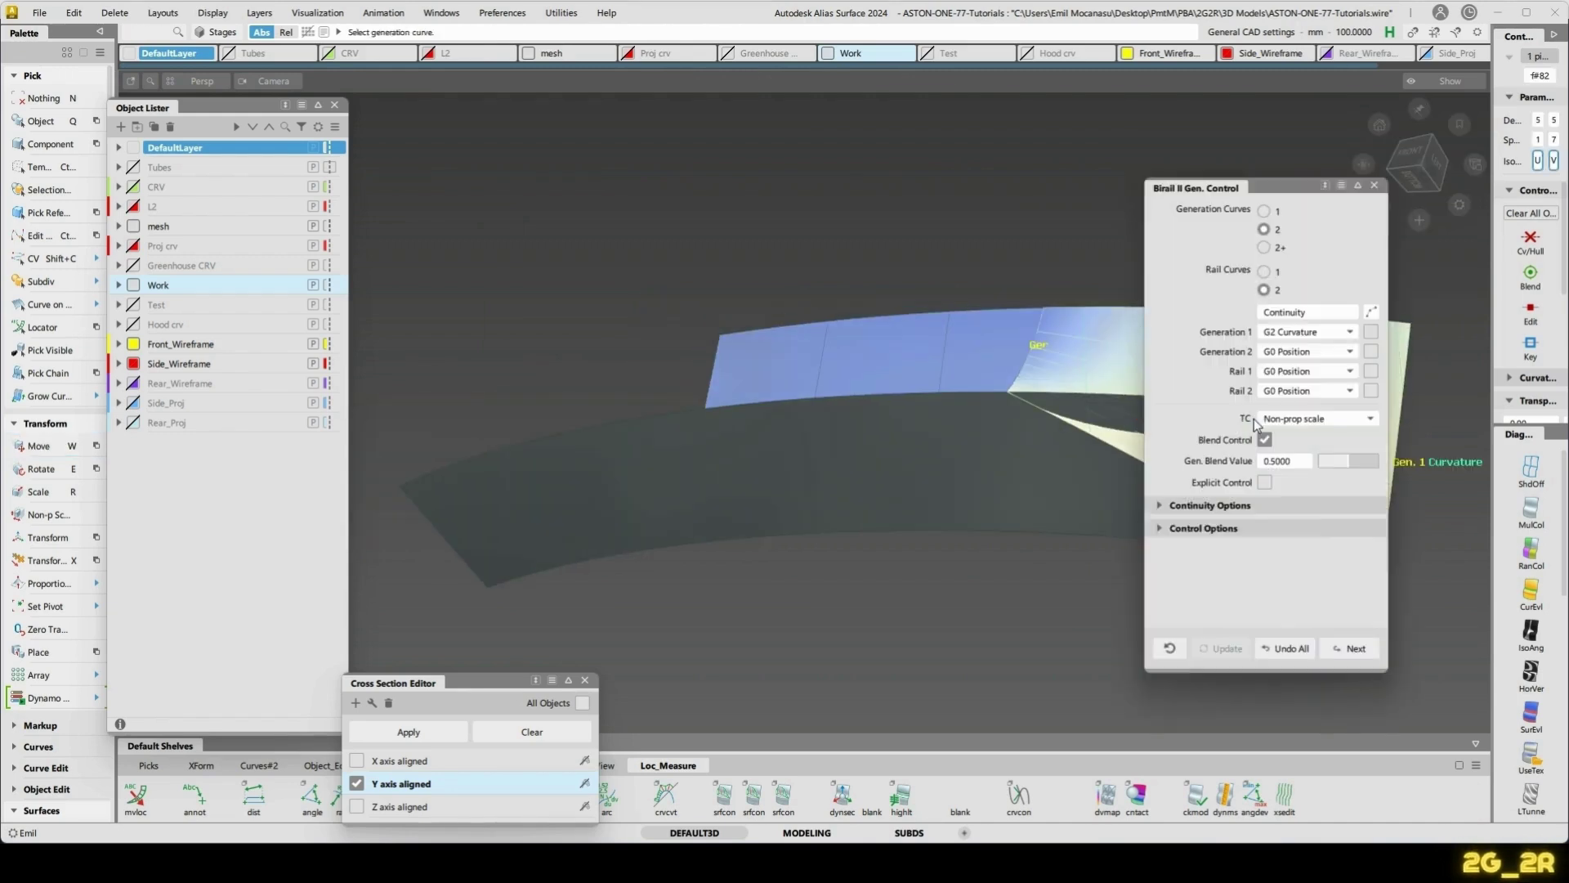
left_click(1264, 482)
middle_click_drag(1438, 483, 1251, 482, "alt+shift")
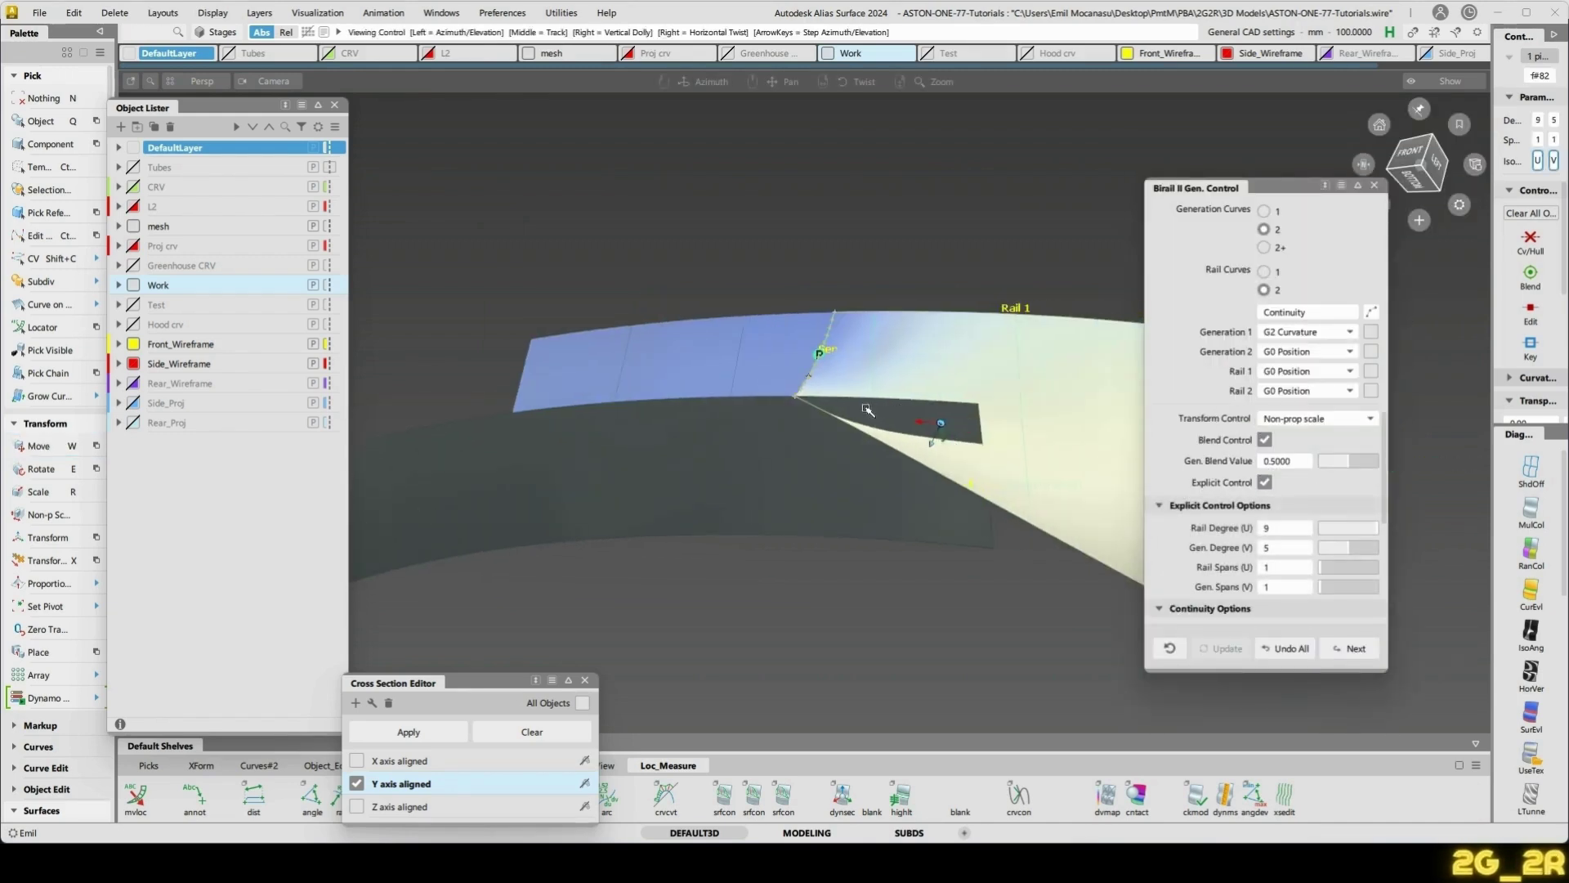
left_click_drag(1250, 482, 1350, 531, "alt+shift")
left_click_drag(981, 367, 783, 271, "alt+shift")
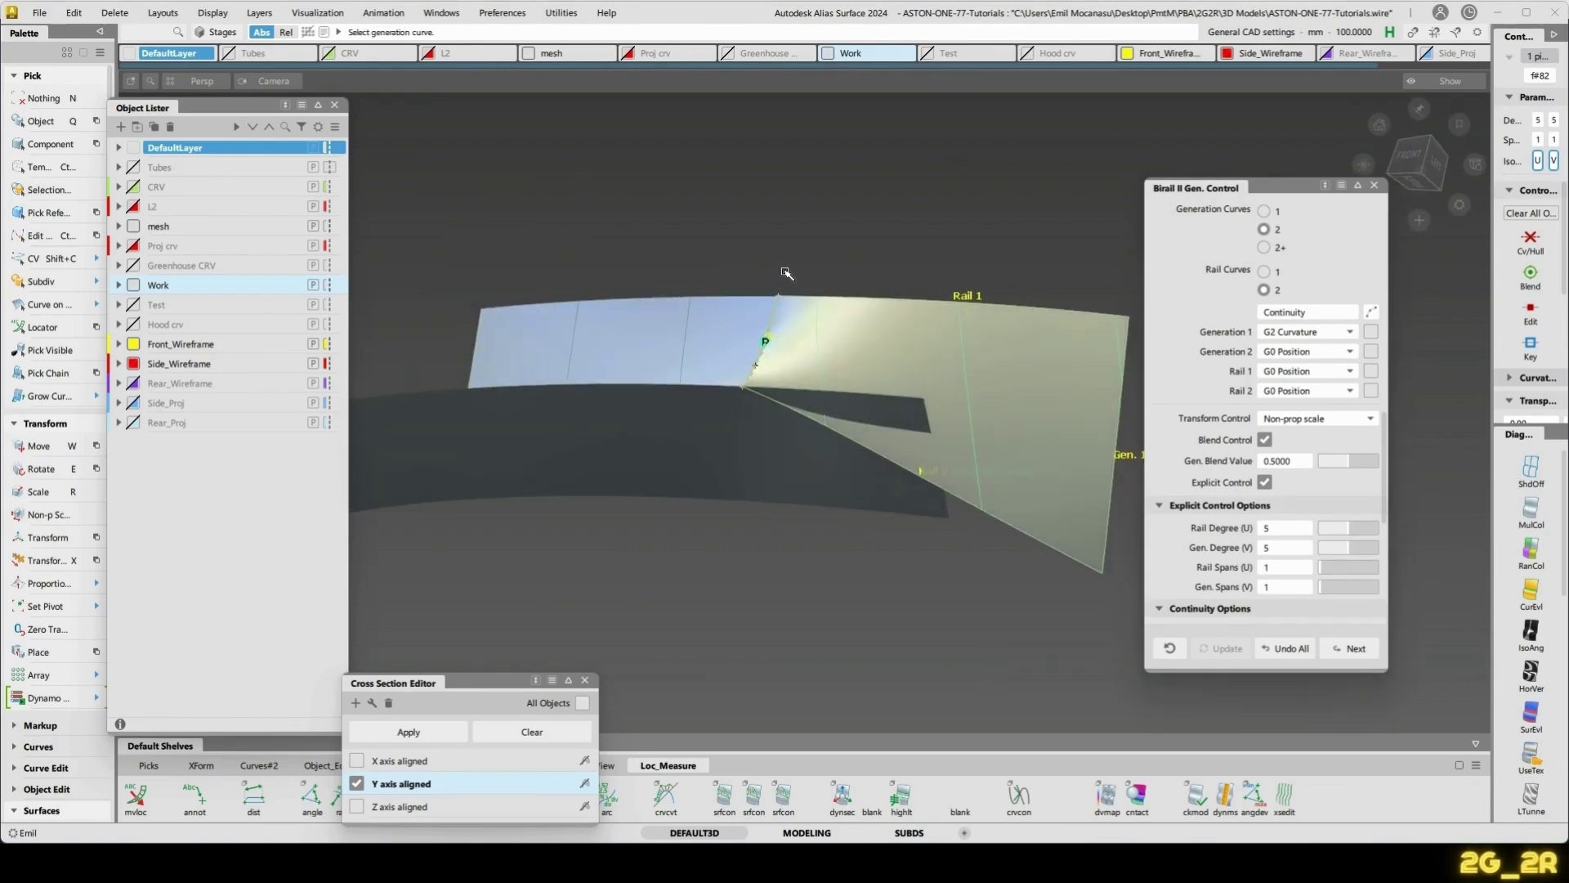
mouse_move(904, 470)
left_mouse_down("alt+shift")
mouse_move(1041, 304)
mouse_move(895, 465)
left_mouse_up("alt+shift")
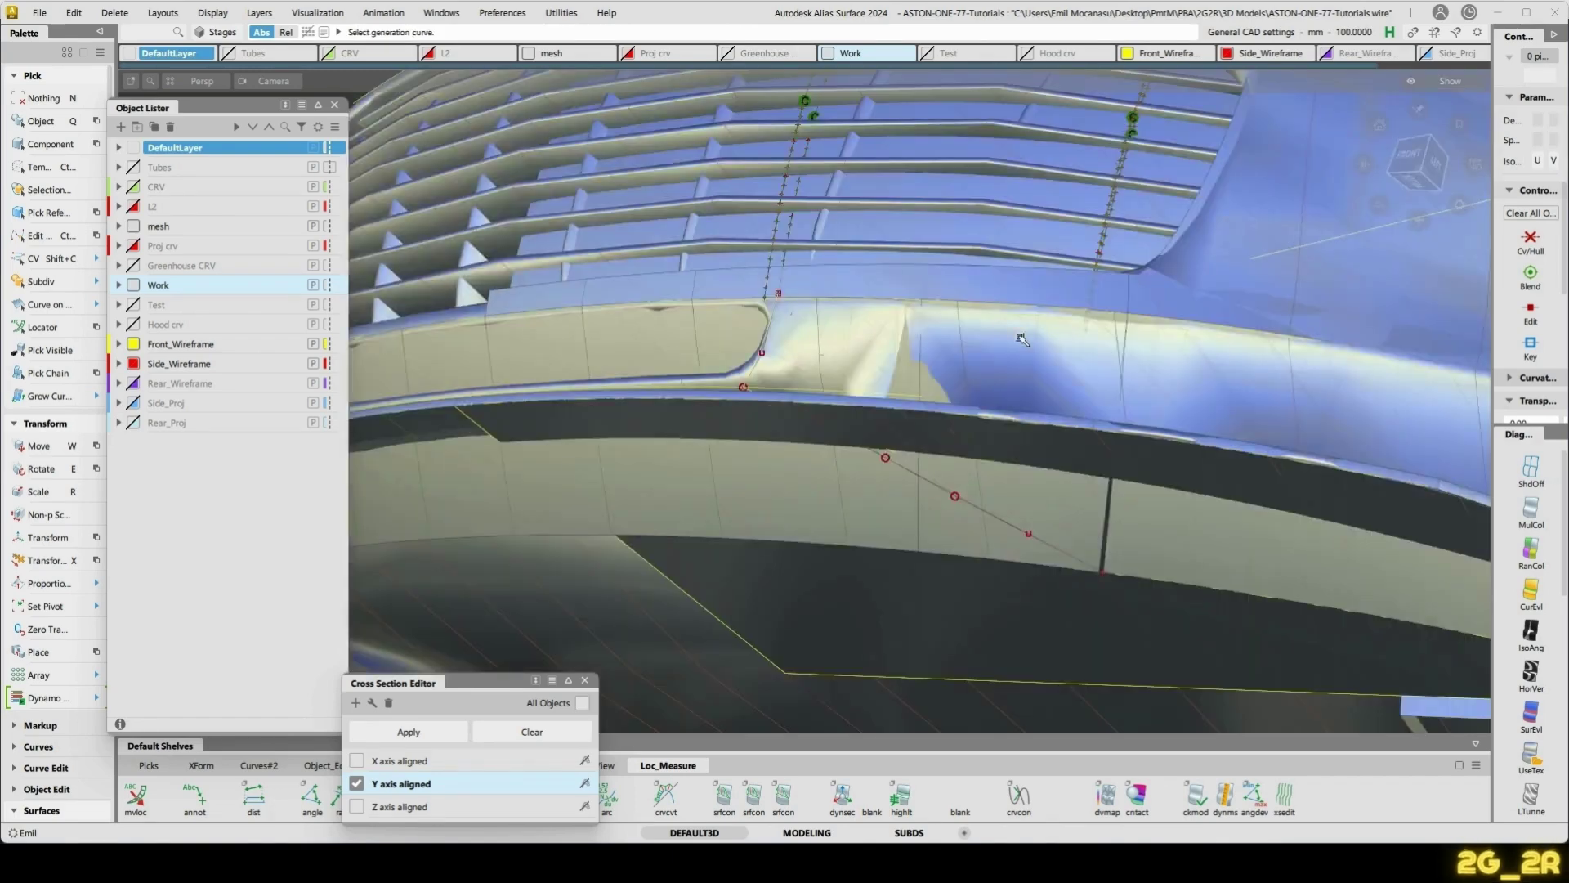
- Draw a new edit-point curve starting on the lower front lip's edge, at the lower corner of the side recess
mouse_move(904, 466)
left_mouse_down("alt+shift")
mouse_move(989, 581)
mouse_move(1065, 585)
mouse_move(989, 572)
mouse_move(889, 521)
mouse_move(939, 518)
mouse_move(1011, 587)
left_mouse_up("alt+shift")
left_click(952, 502)
key("c")
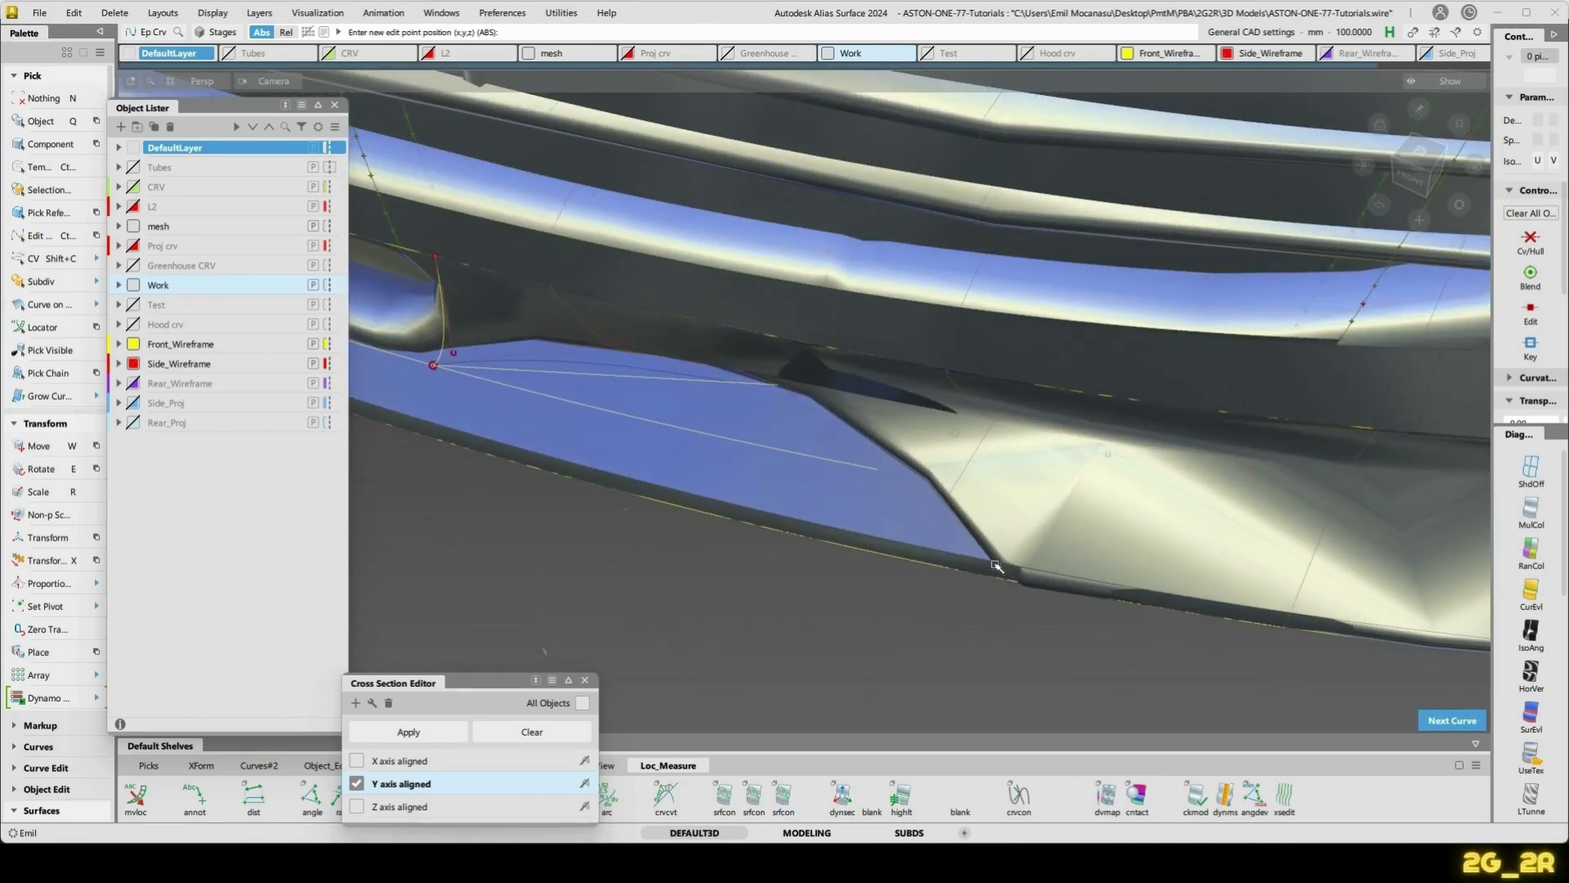
left_click(1016, 568)
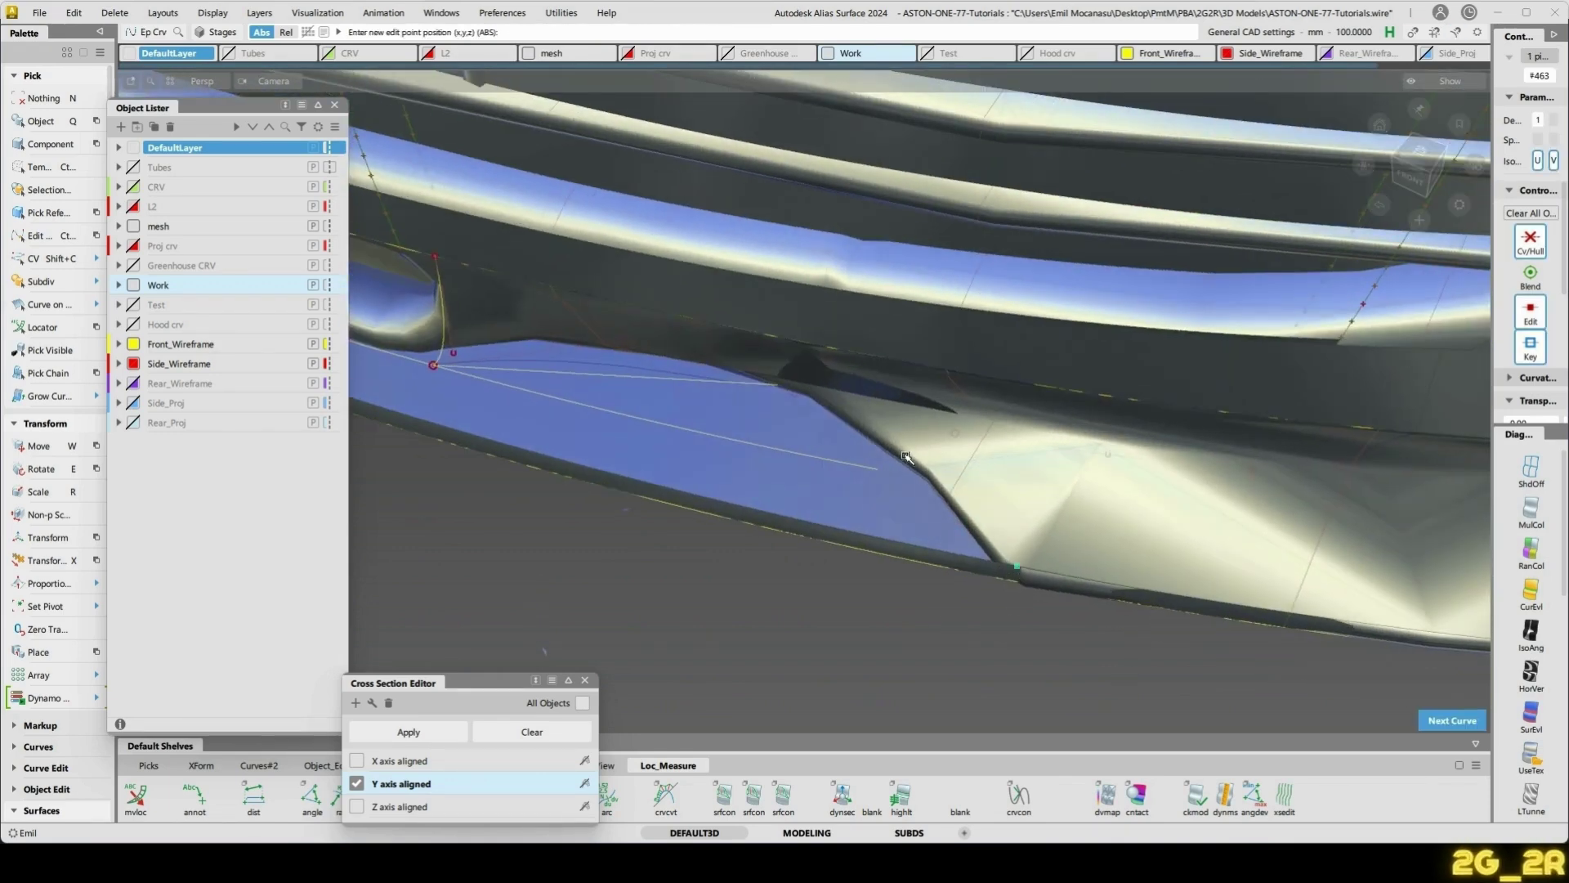
left_click_drag(908, 457, 820, 398, "alt+shift")
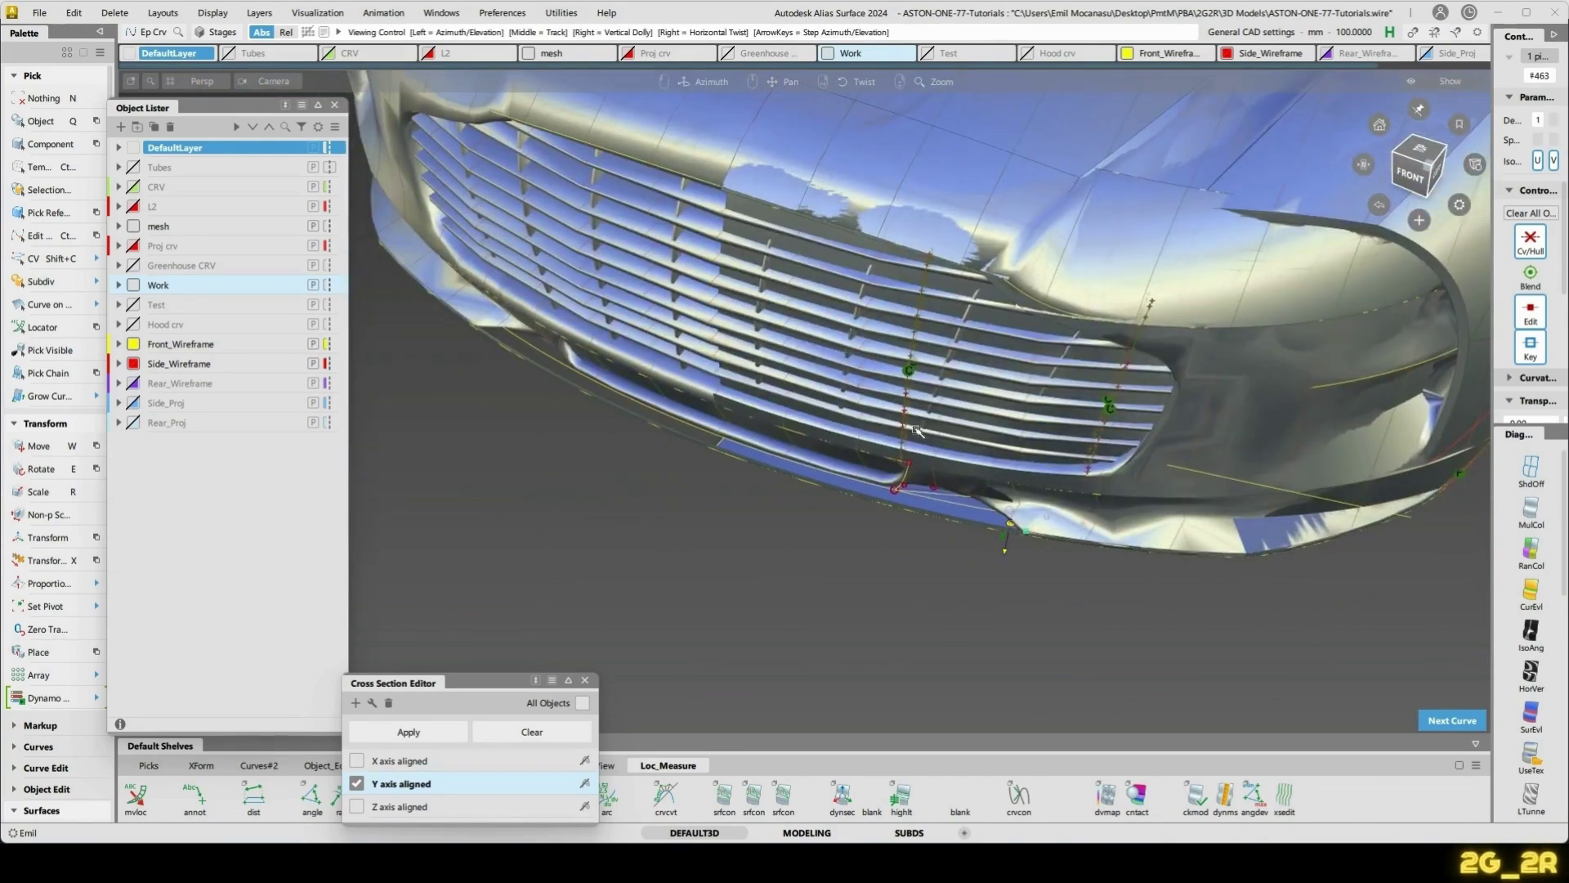
left_click_drag(1114, 621, 981, 624, "alt+shift")
right_click_drag(981, 624, 989, 579, "alt+shift")
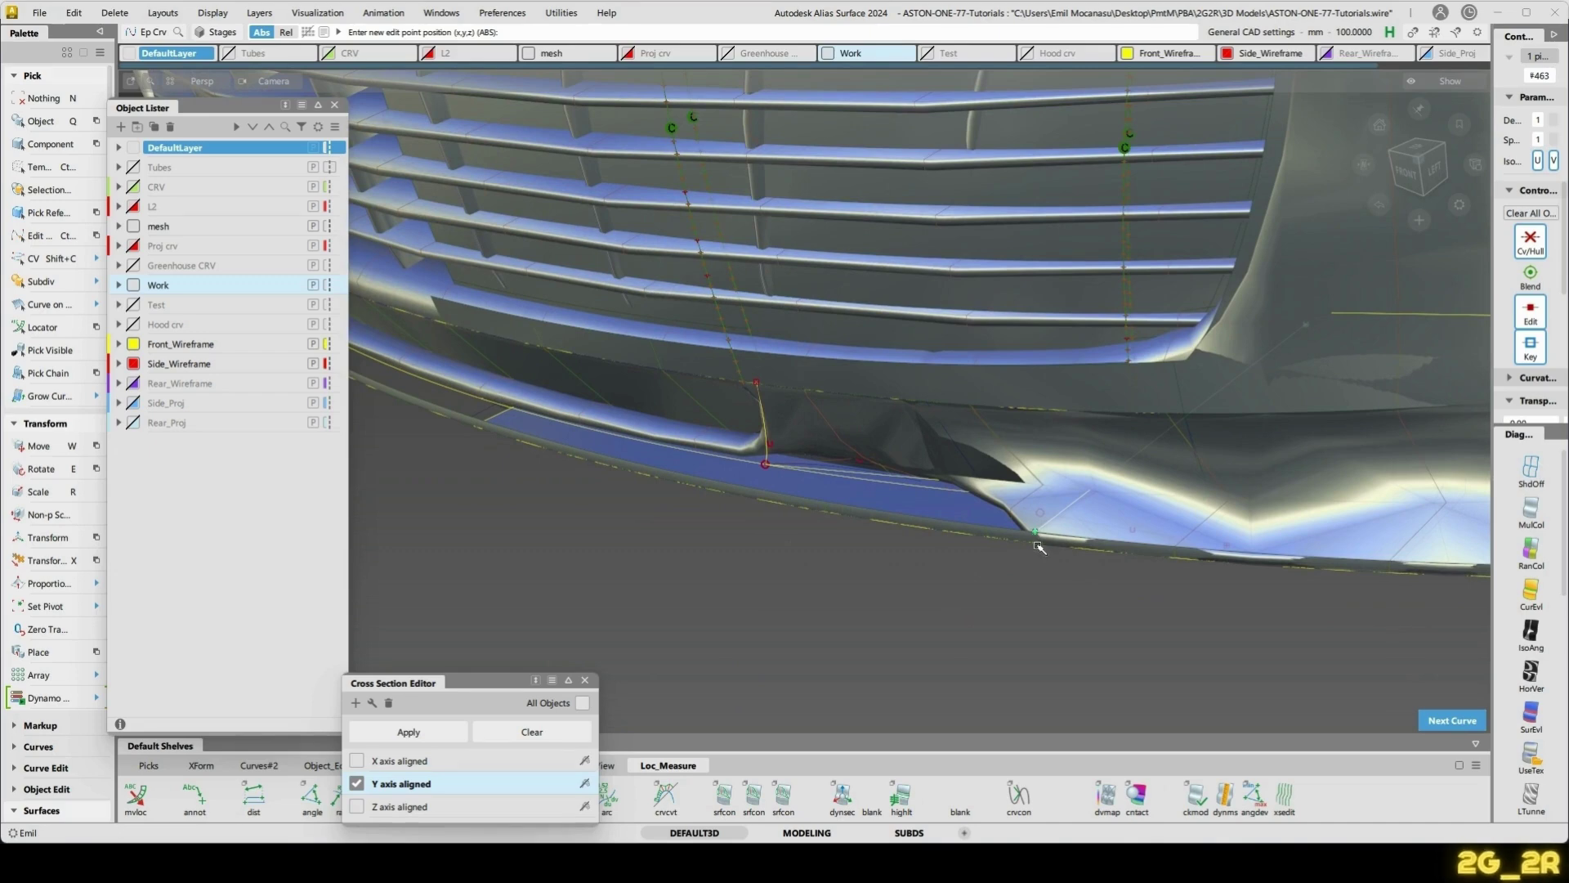
left_click_drag(728, 471, 809, 498, "alt+shift")
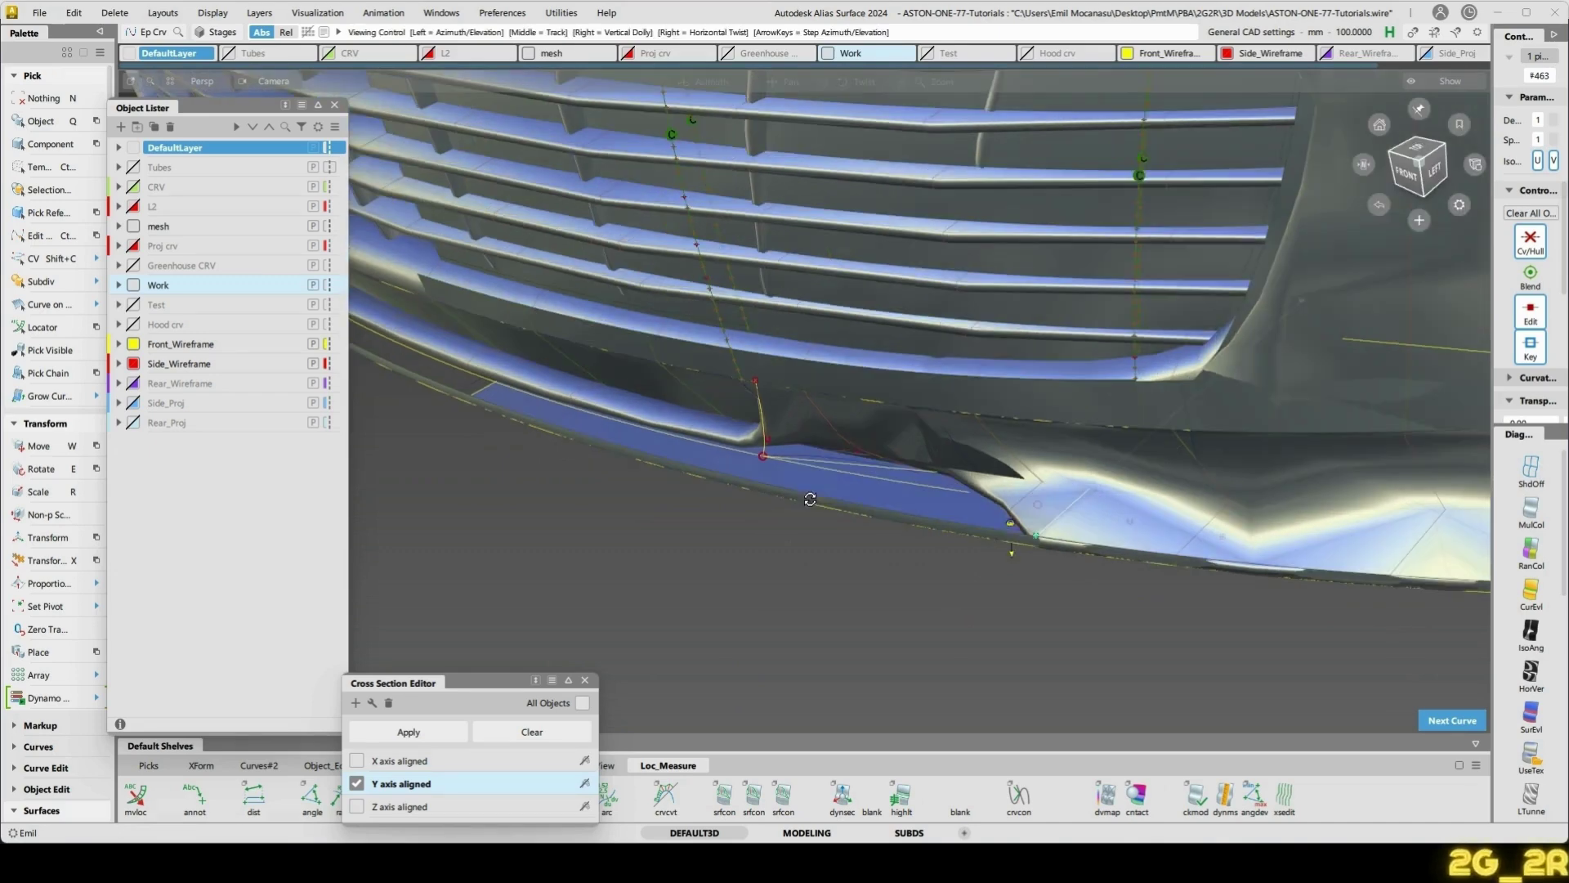
- Clear the selection, pick the mesh over the lower front lip and hide it
key("n")
left_click_drag(1054, 587, 1054, 520, "ctrl+shift")
left_click(1056, 521)
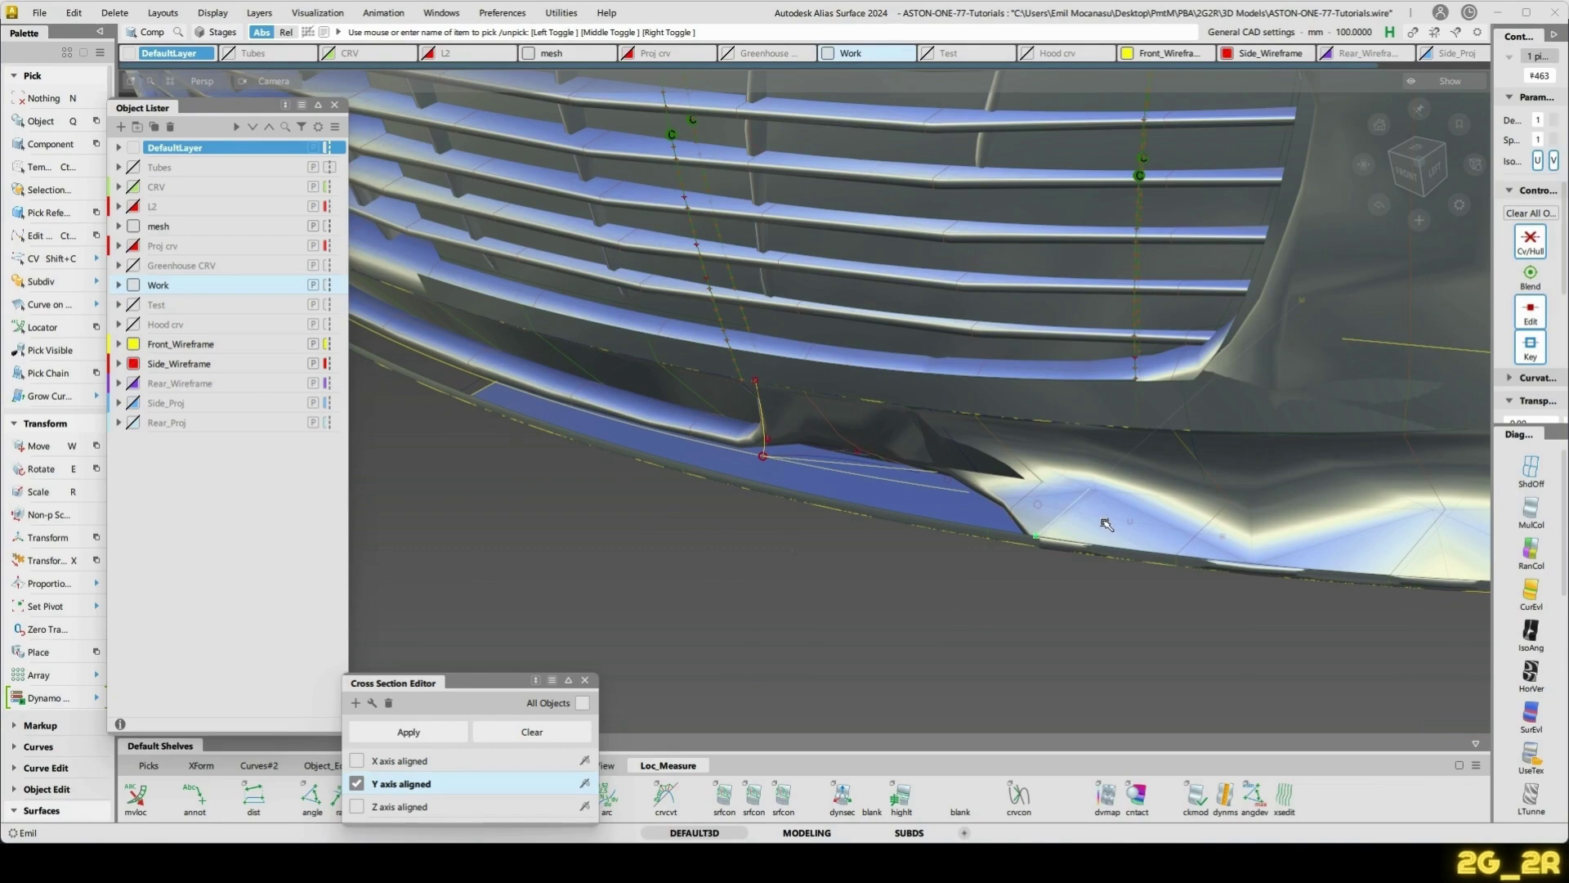
left_click(1119, 534)
key("q")
left_click(1087, 533)
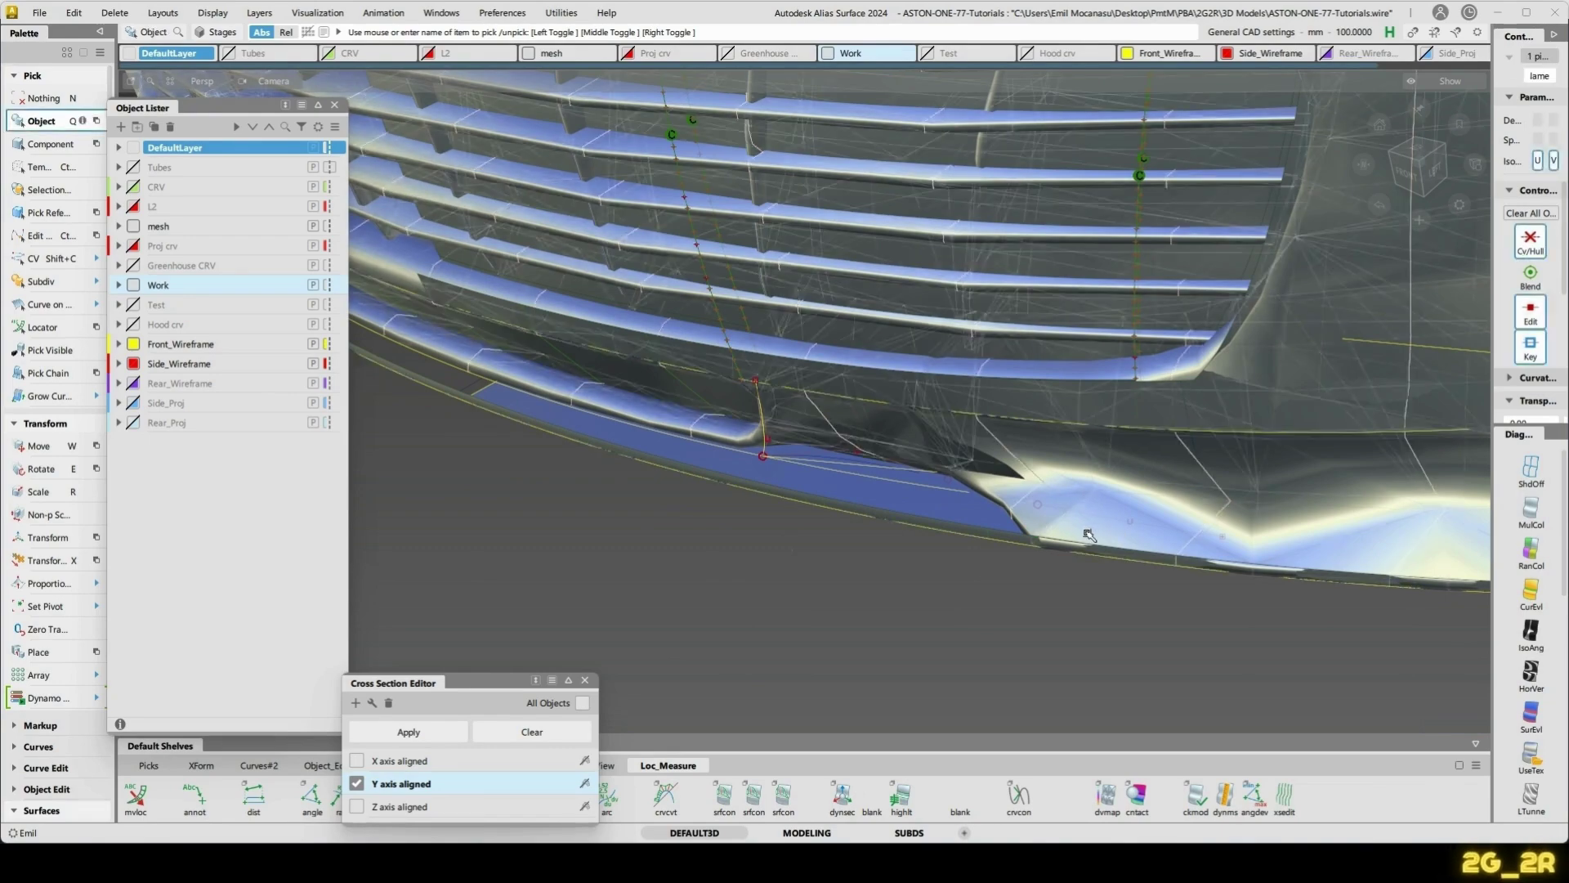
key("h")
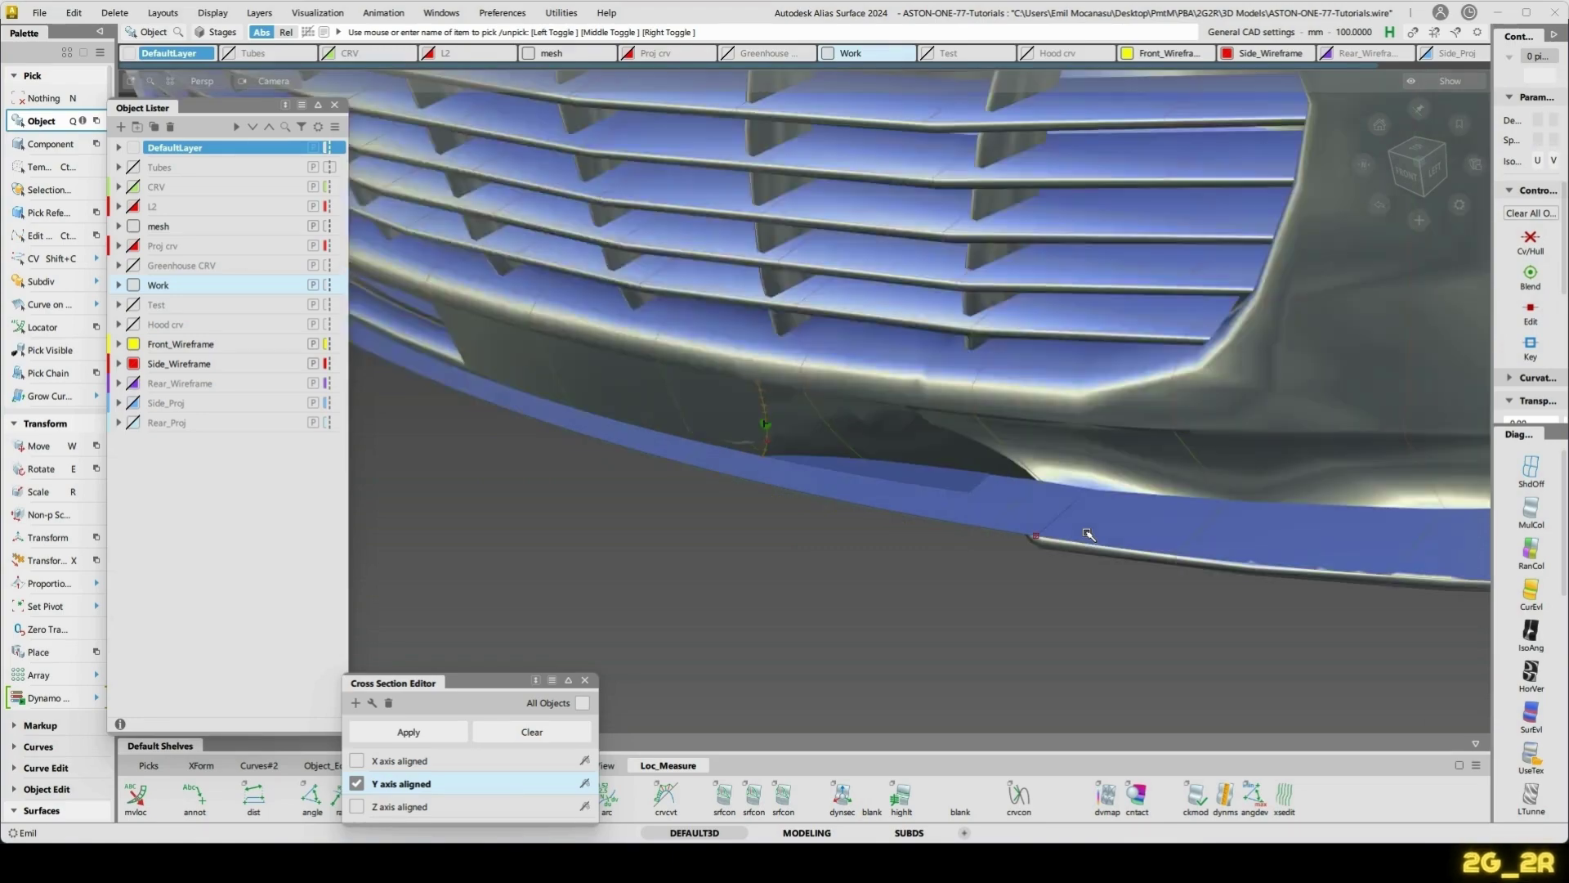
- In the bottom view, stretch the new curve's free end inward so it slants across the lip surface from the recess corner
left_click_drag(1035, 545, 1057, 594, "alt+shift")
left_click_drag(1057, 556, 1063, 375, "ctrl+shift")
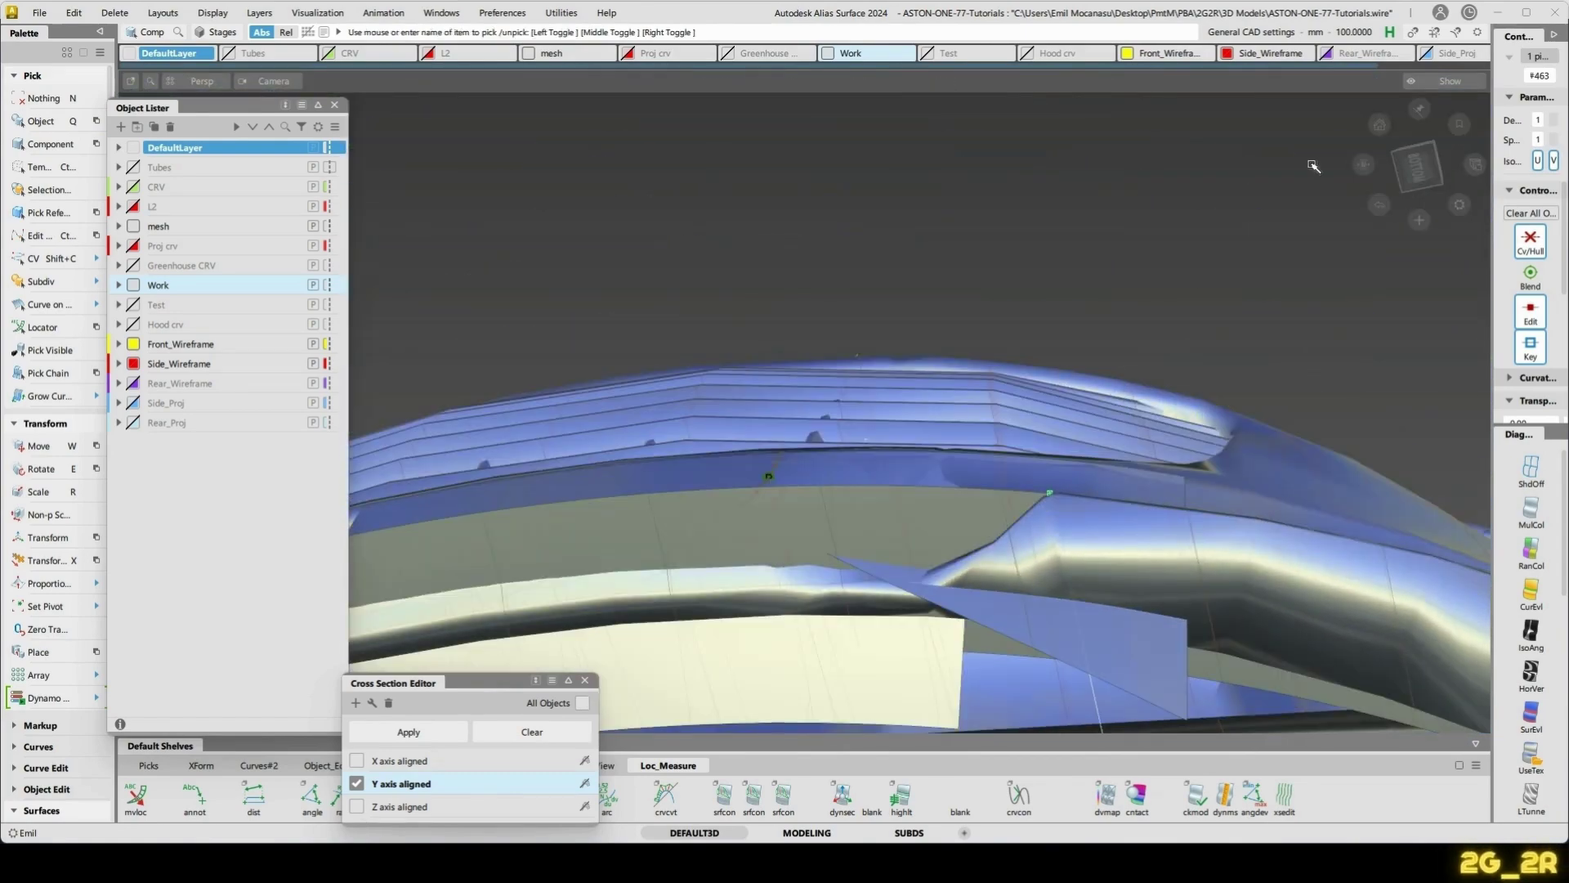
left_click(1417, 164)
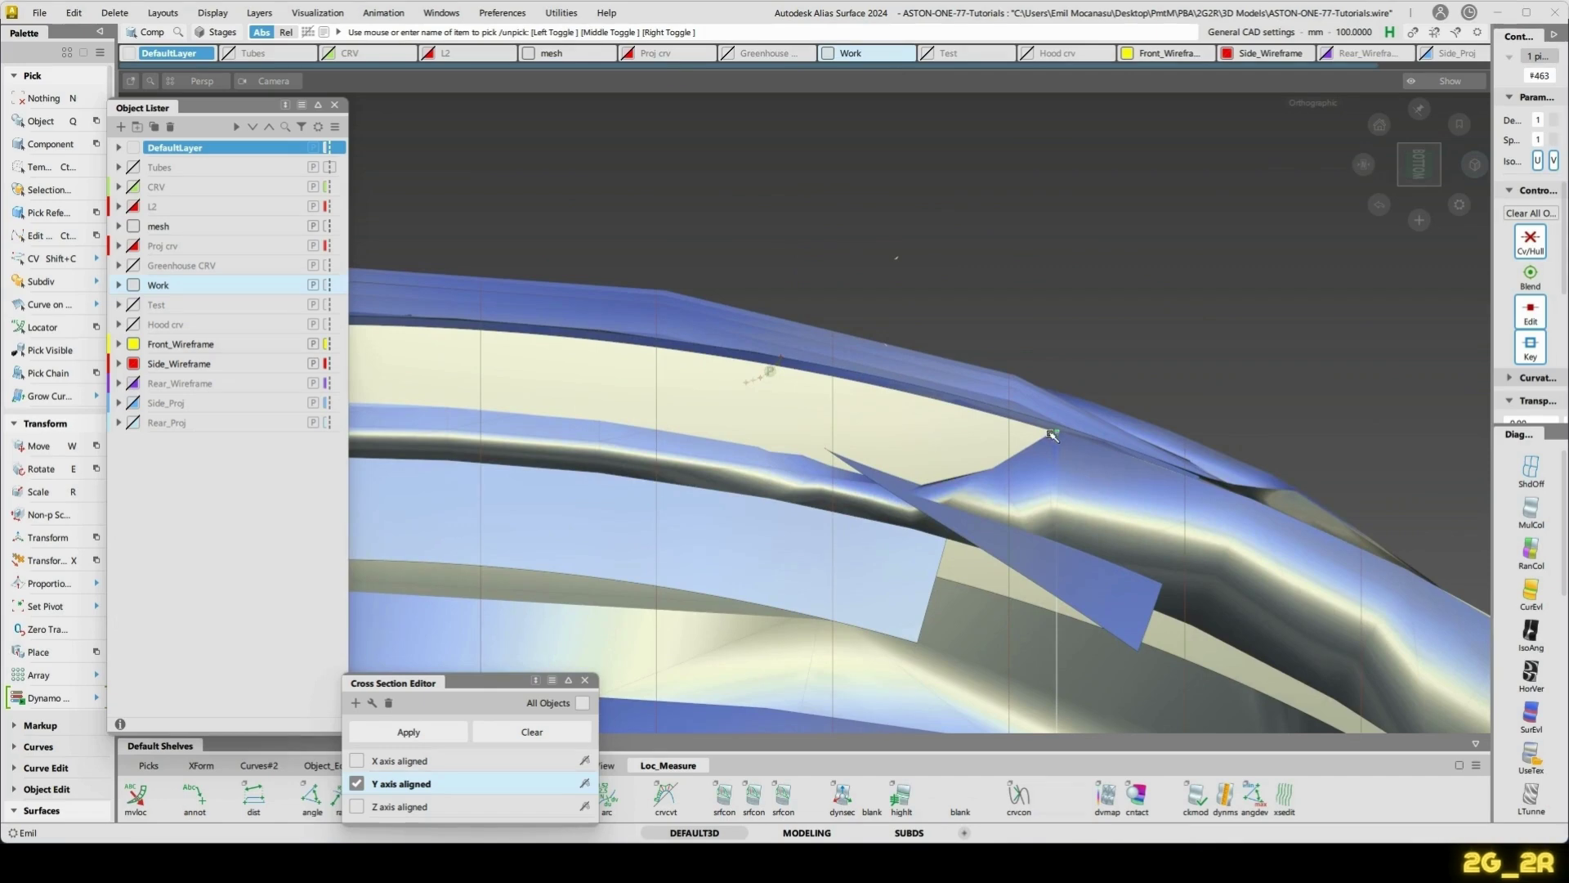
right_click_drag(1017, 360, 1016, 429, "alt+shift")
middle_click_drag(1016, 429, 960, 310, "alt+shift")
right_click_drag(960, 311, 1016, 345, "alt+shift")
middle_click_drag(1016, 345, 1068, 468, "ctrl+shift")
right_click_drag(1046, 543, 915, 669, "alt+shift")
middle_click_drag(916, 668, 985, 477, "alt+shift")
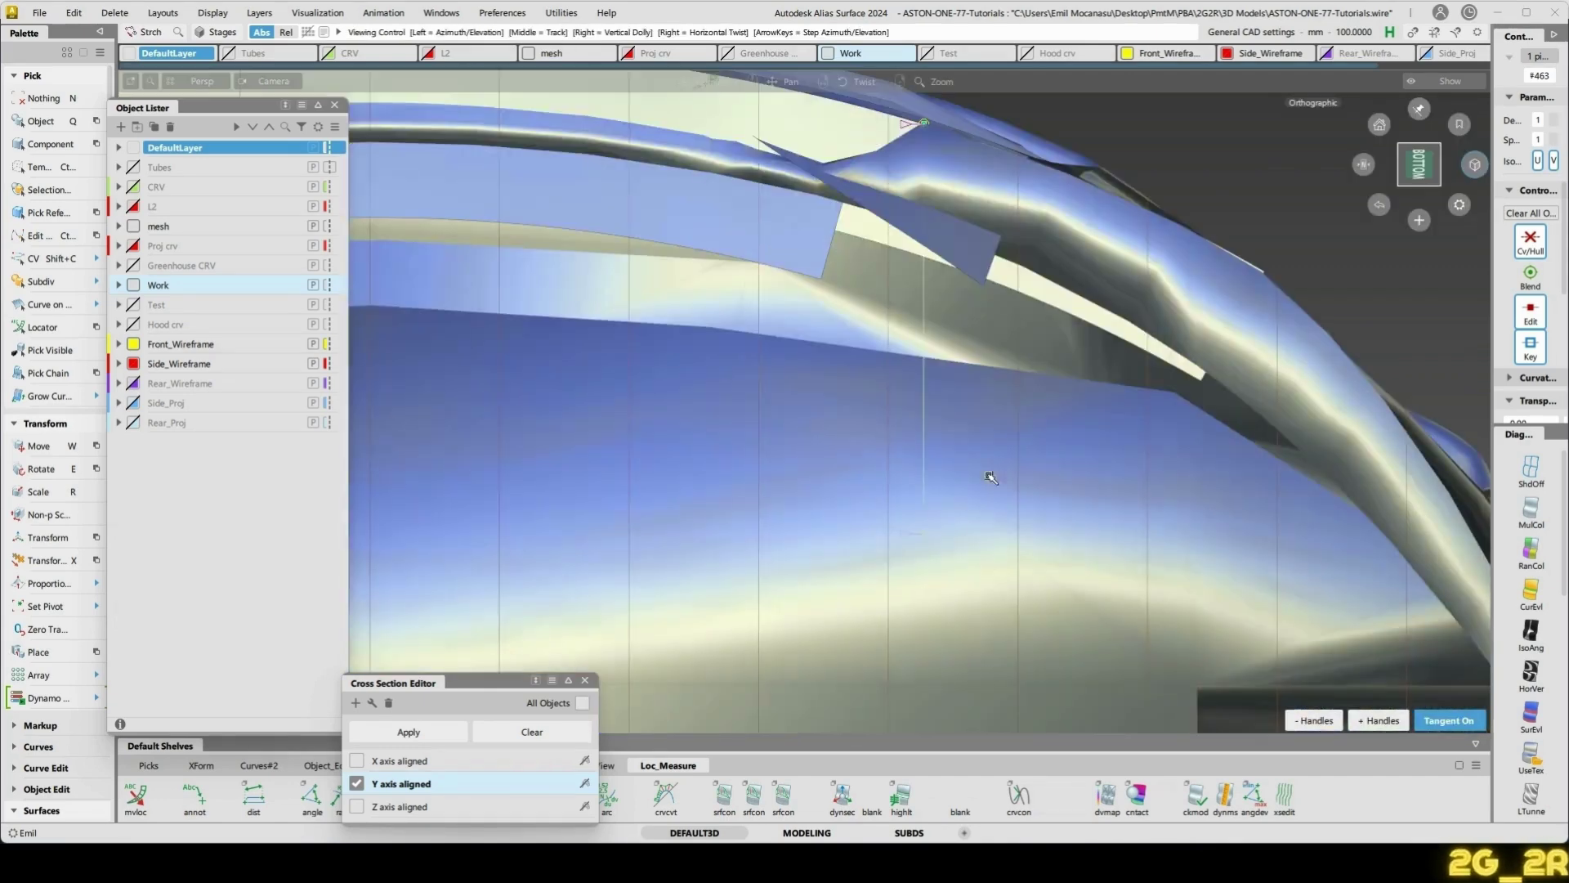
left_click_drag(1073, 541, 913, 380)
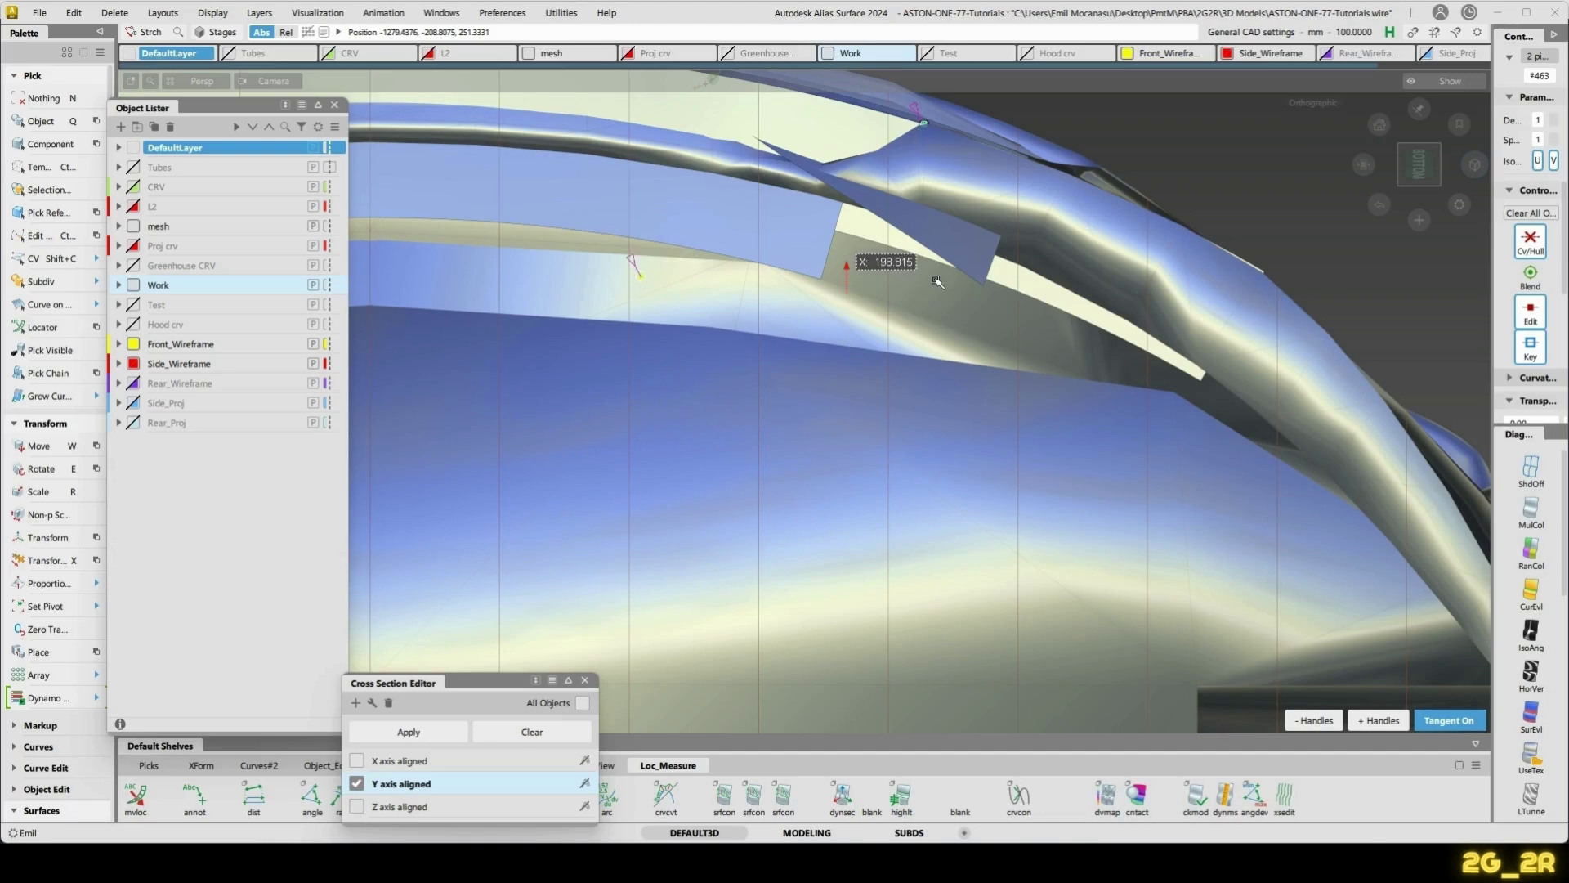
- Refine the stretched end of the curve sideways to adjust its slant across the lip
middle_click_drag(944, 354, 935, 463, "alt+shift")
right_click_drag(936, 463, 872, 515, "alt+shift")
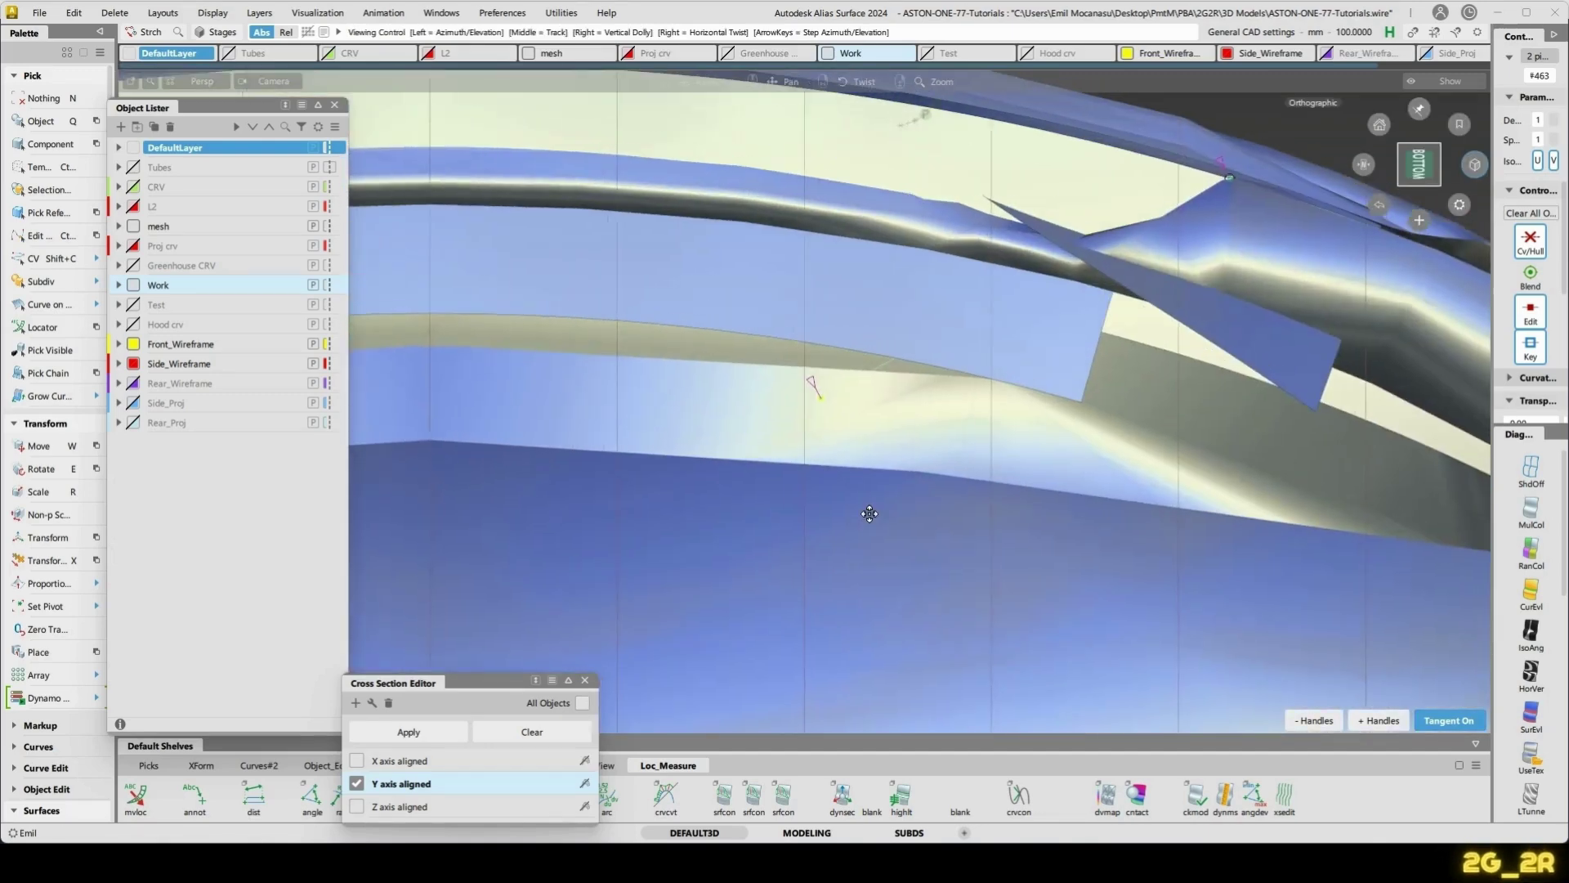
middle_click_drag(872, 515, 842, 533, "alt+shift")
middle_click_drag(925, 510, 965, 503)
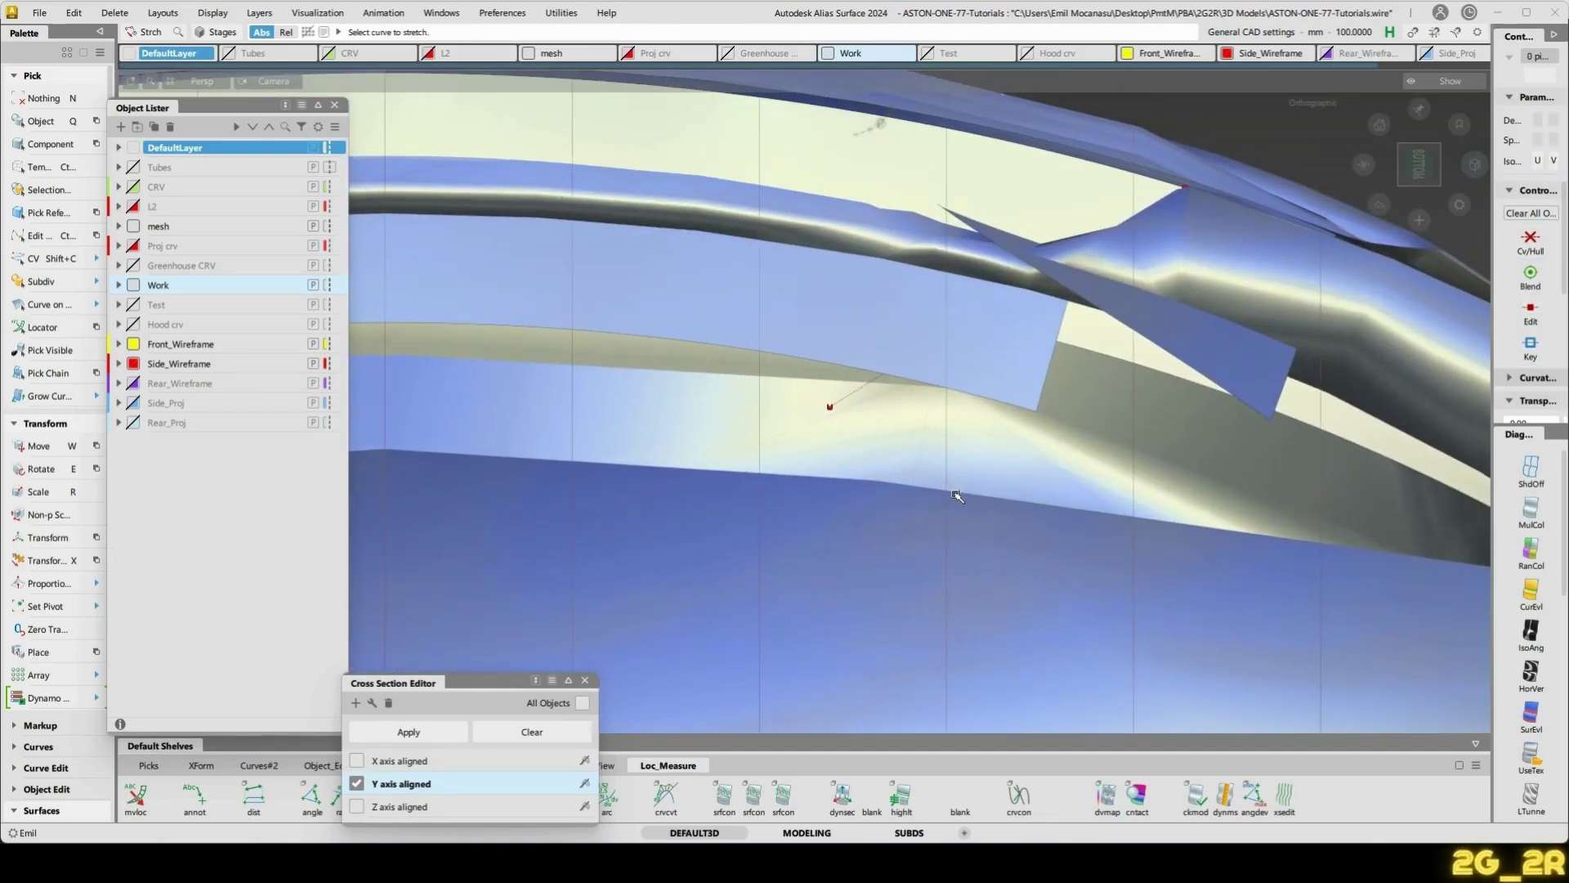
- Rebuild the slanted curve to degree 2 and move its middle control point to bend it
left_click_drag(816, 393, 819, 397, "ctrl+shift")
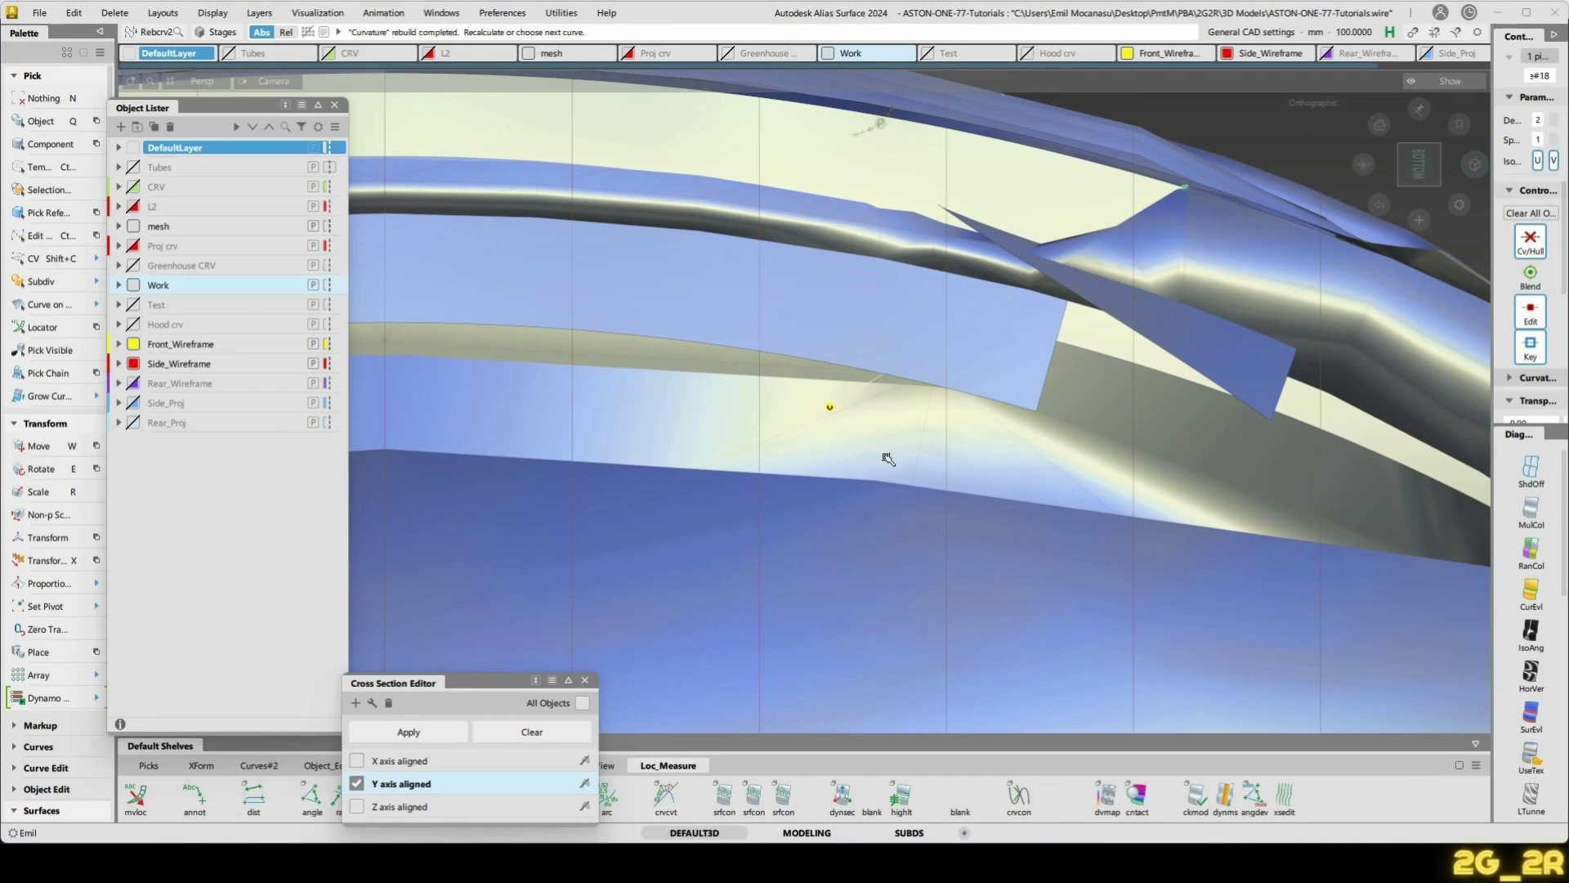
key("shift+c")
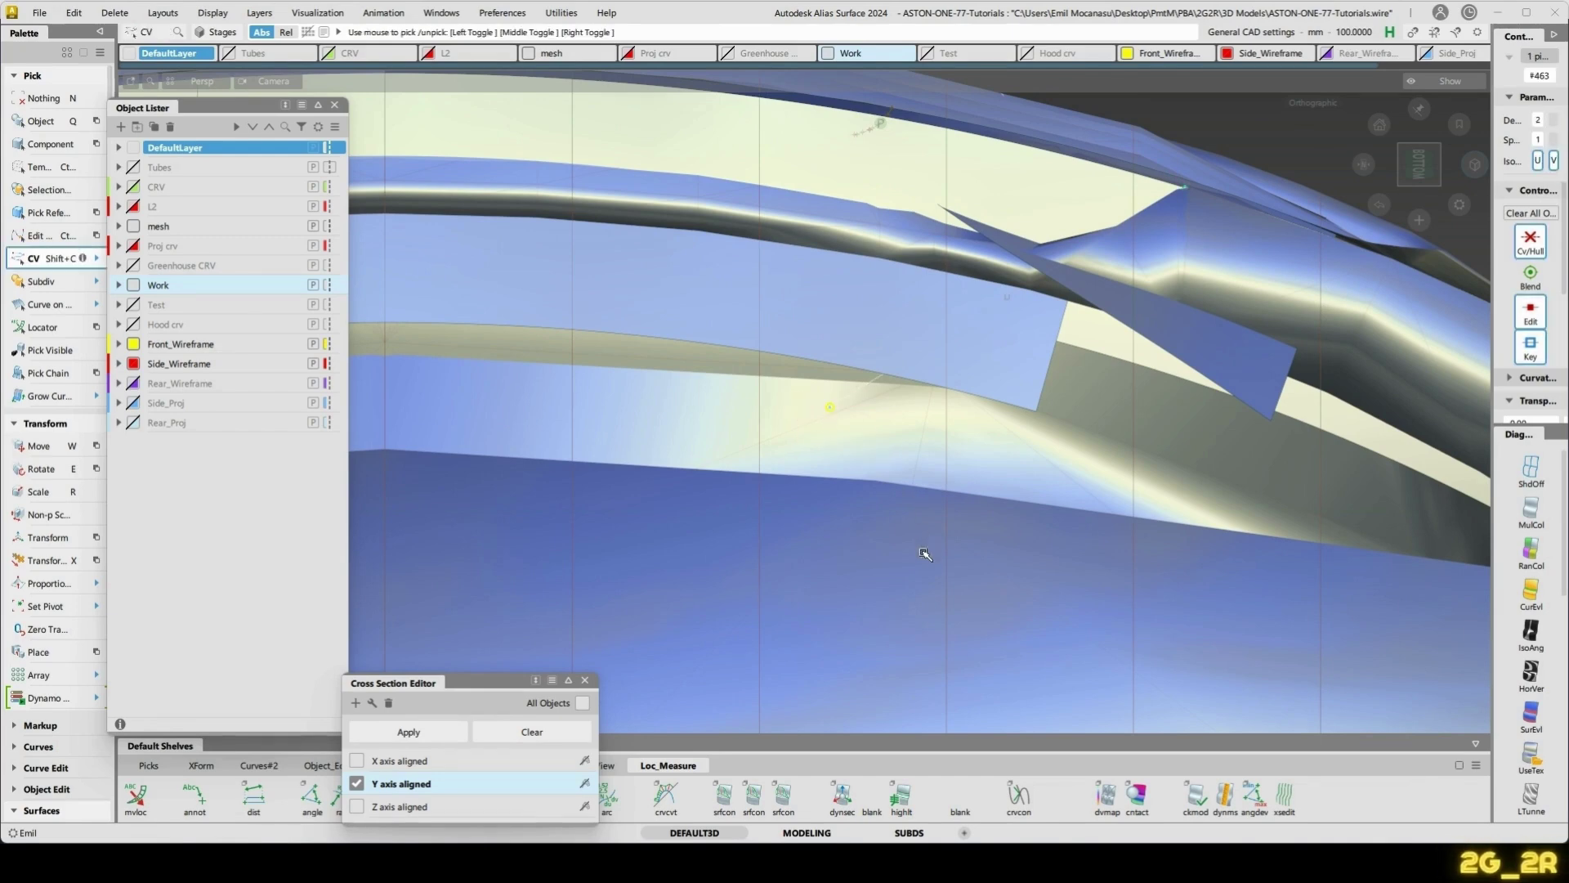
key("w")
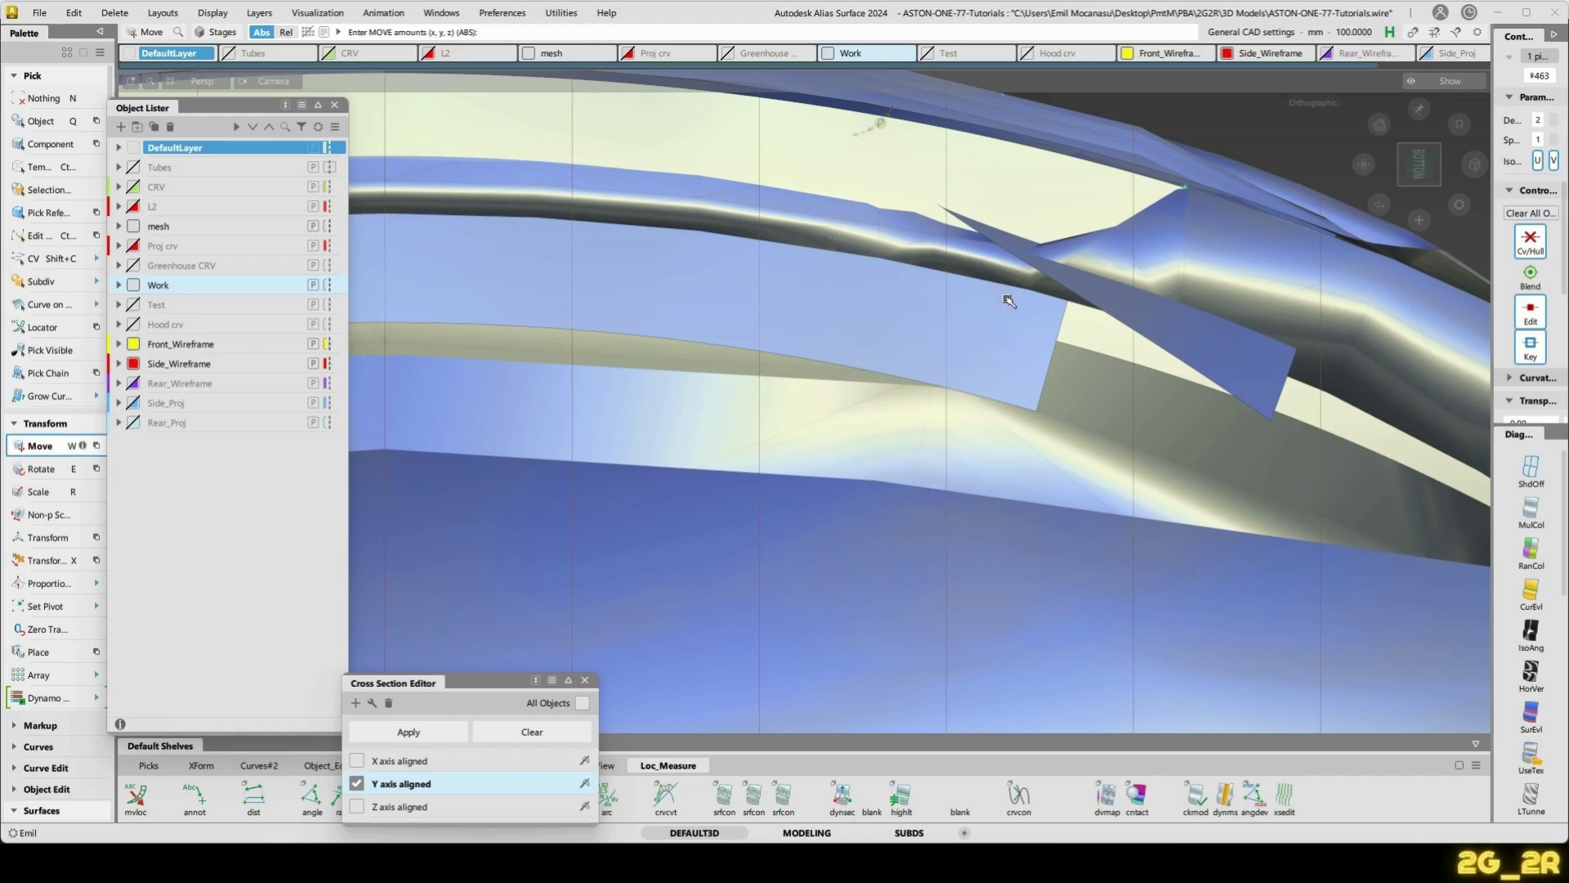
left_click_drag(1092, 463, 1108, 327, "alt+shift")
key("n")
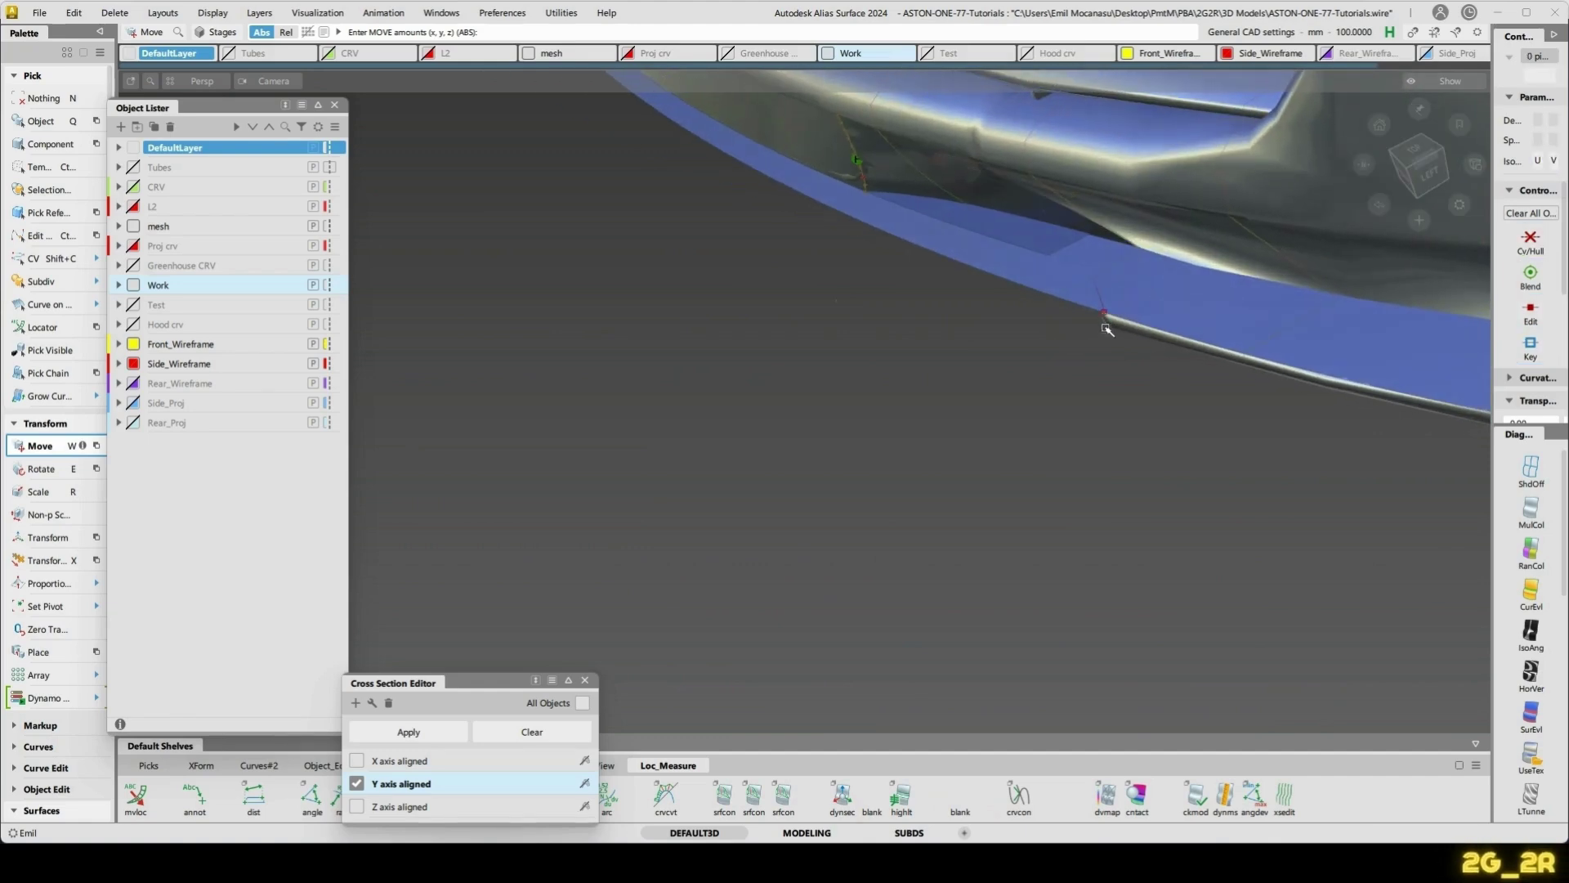
- Project the bent curve onto the lower front lip surface along the Z vector
key("p")
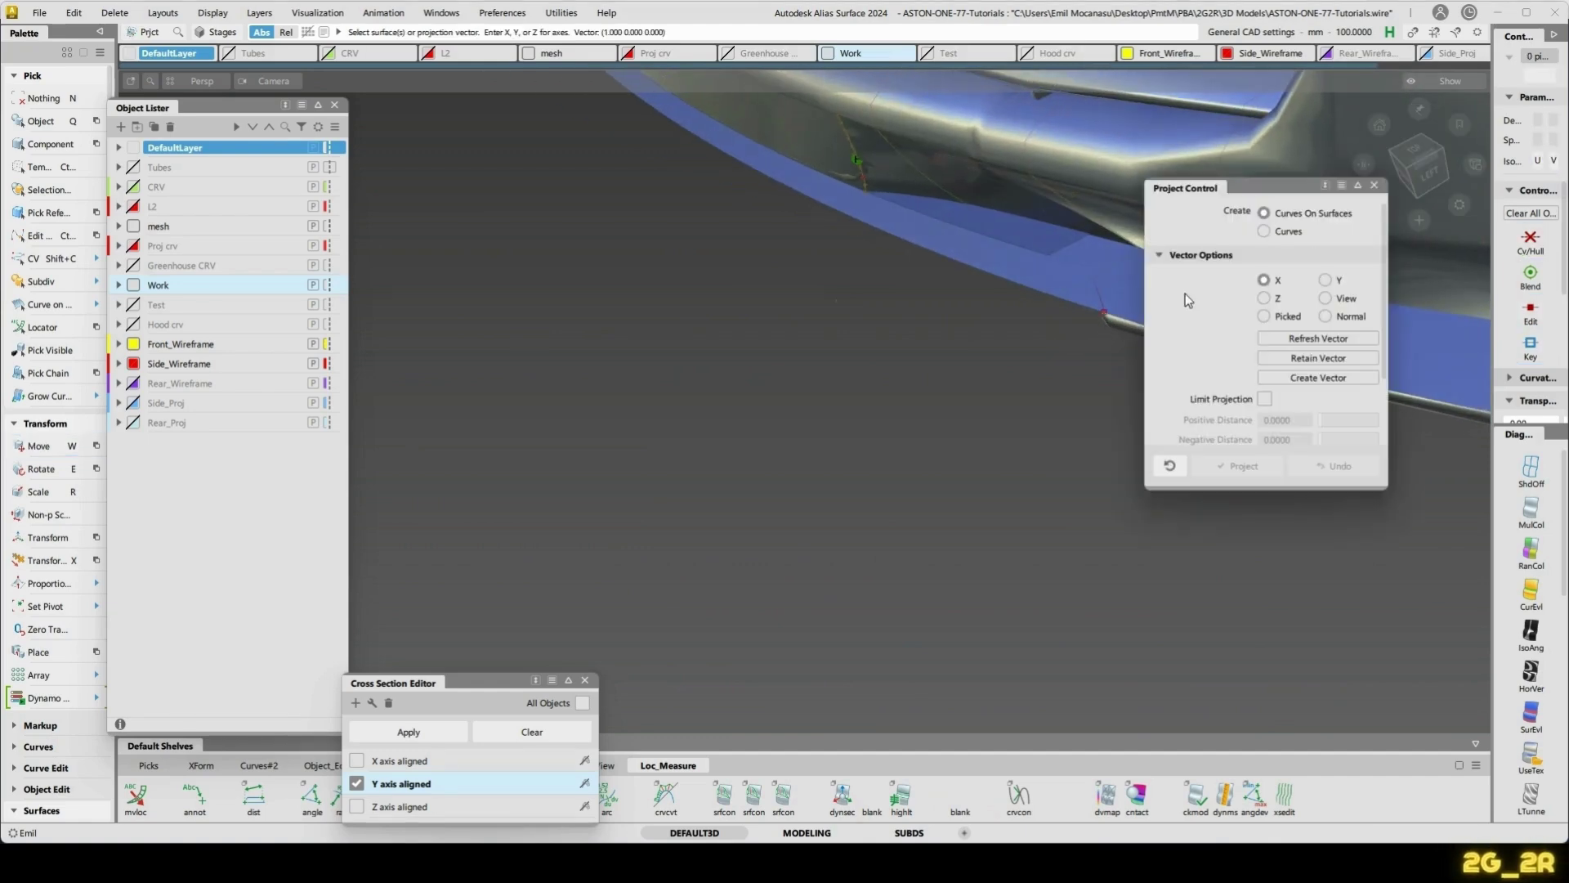
left_click(1373, 186)
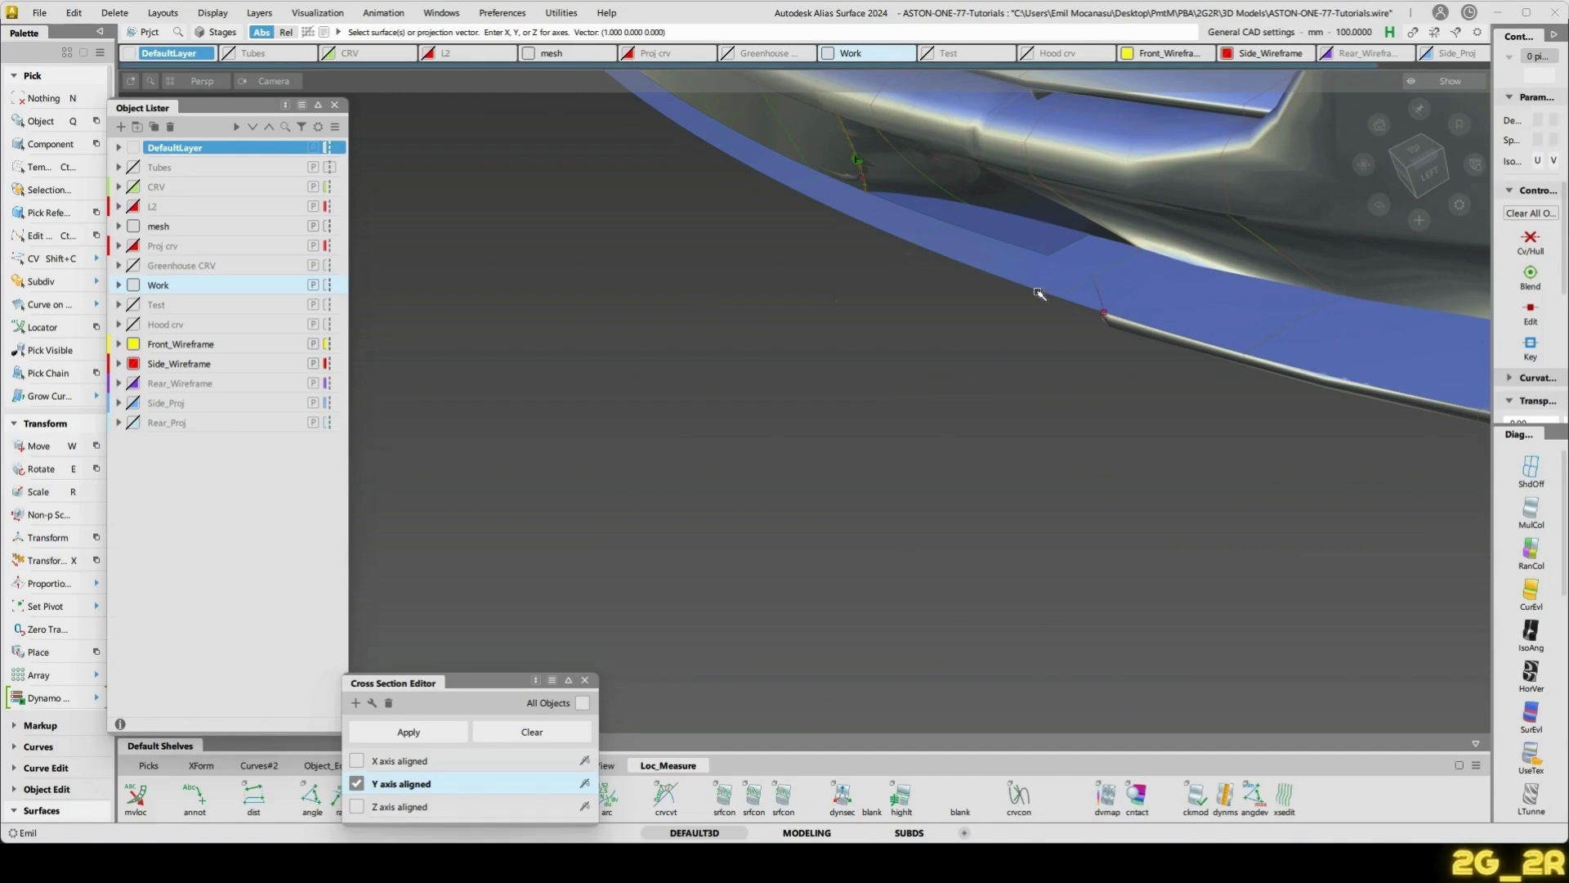
left_click(1154, 306)
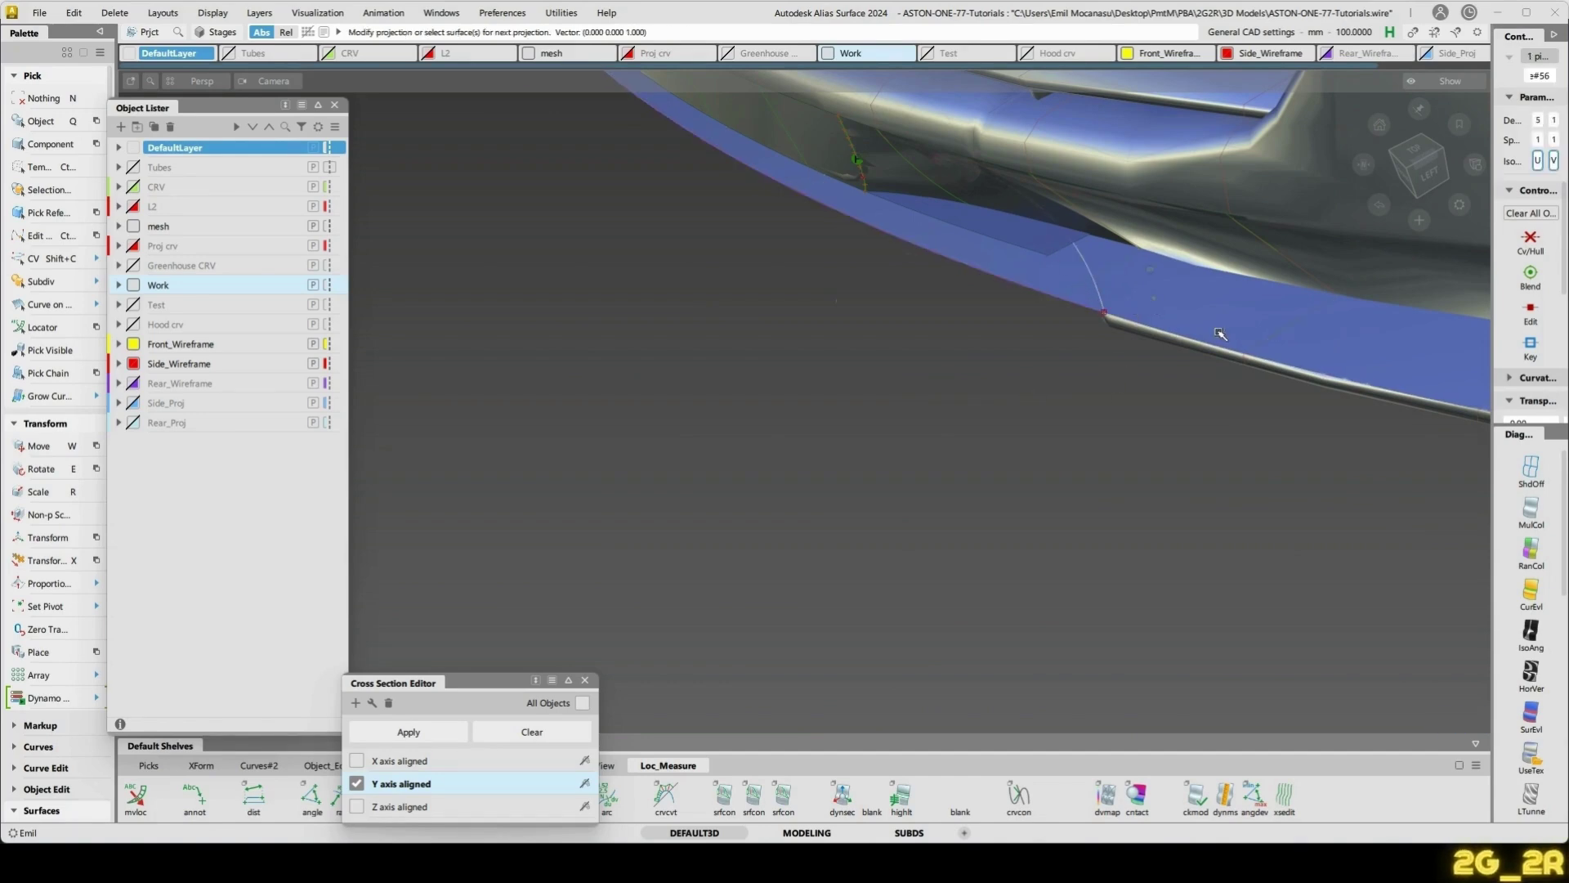
- Trim the lower front lip surface along the projected curve, picking the region outboard of it
key("t")
left_click(1182, 327)
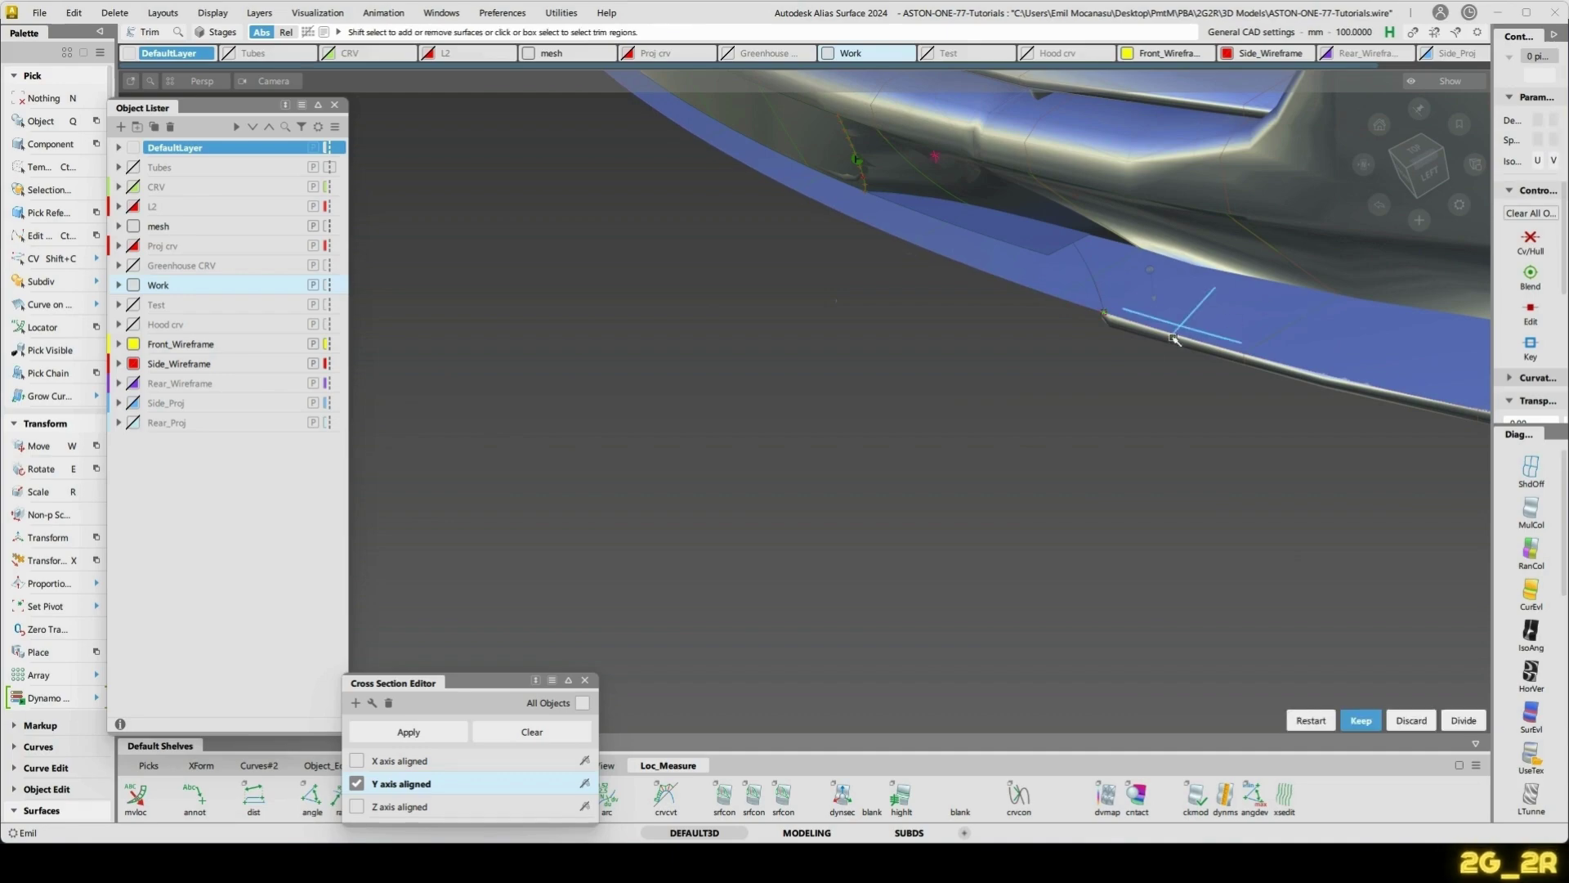
left_click_drag(1156, 343, 904, 327, "alt+shift")
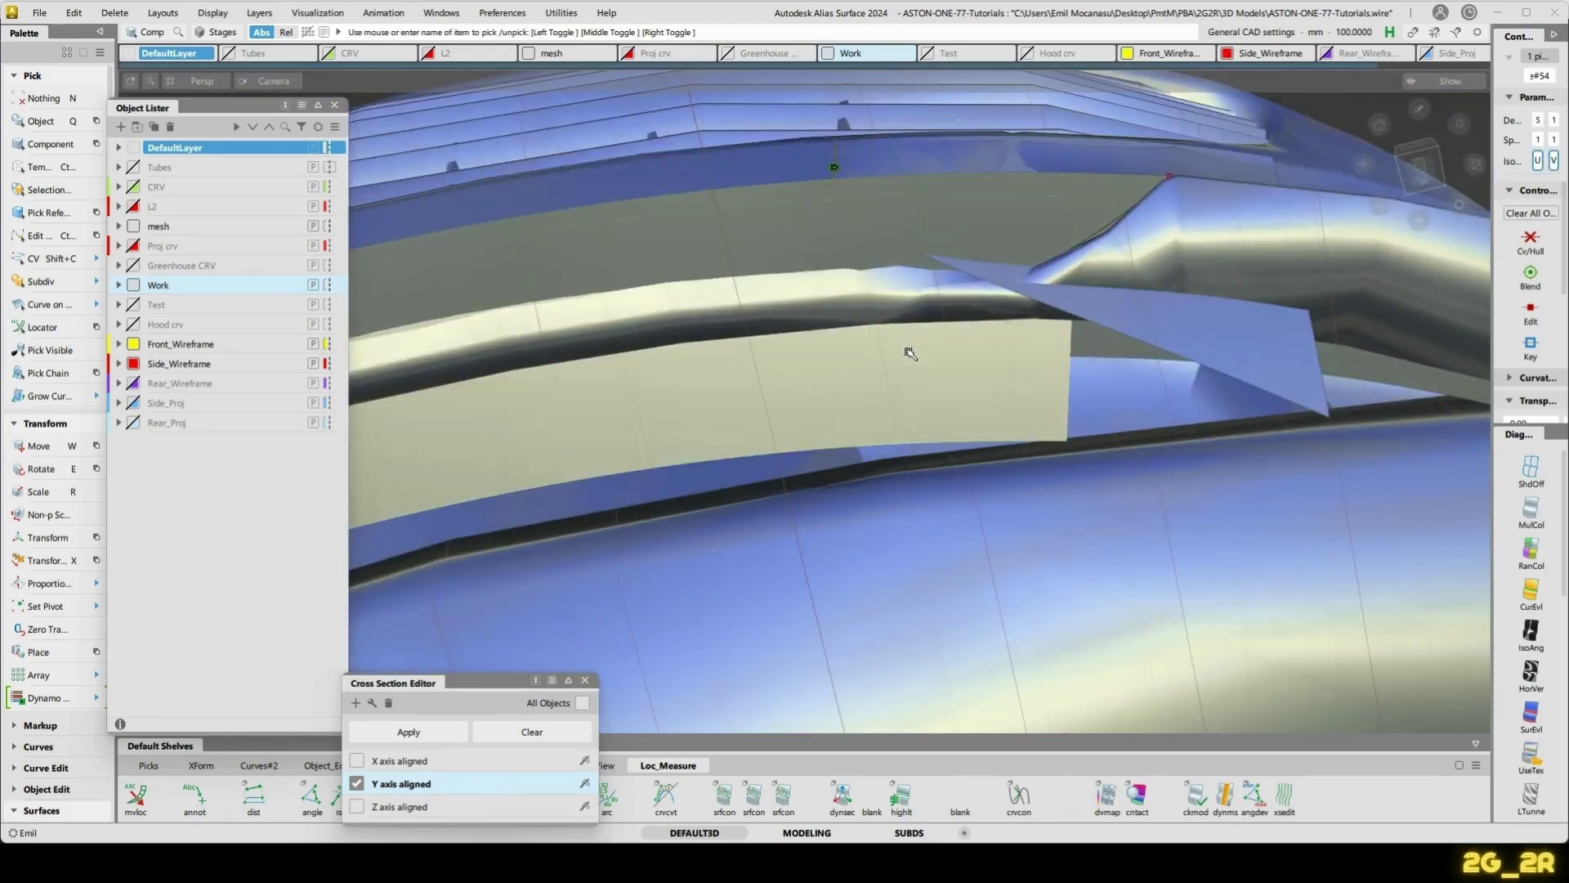
- Intersect the lower lip surface with the corner surface beneath the grille
left_click_drag(1027, 340, 1078, 330, "alt+shift")
left_click_drag(1083, 491, 1136, 372, "alt+shift")
left_click_drag(1119, 443, 736, 343, "alt+shift")
middle_click_drag(735, 344, 1361, 341, "alt+shift")
left_click_drag(739, 350, 654, 325, "alt+shift")
middle_click_drag(654, 325, 615, 309, "alt+shift")
left_click_drag(615, 309, 738, 308, "alt+shift")
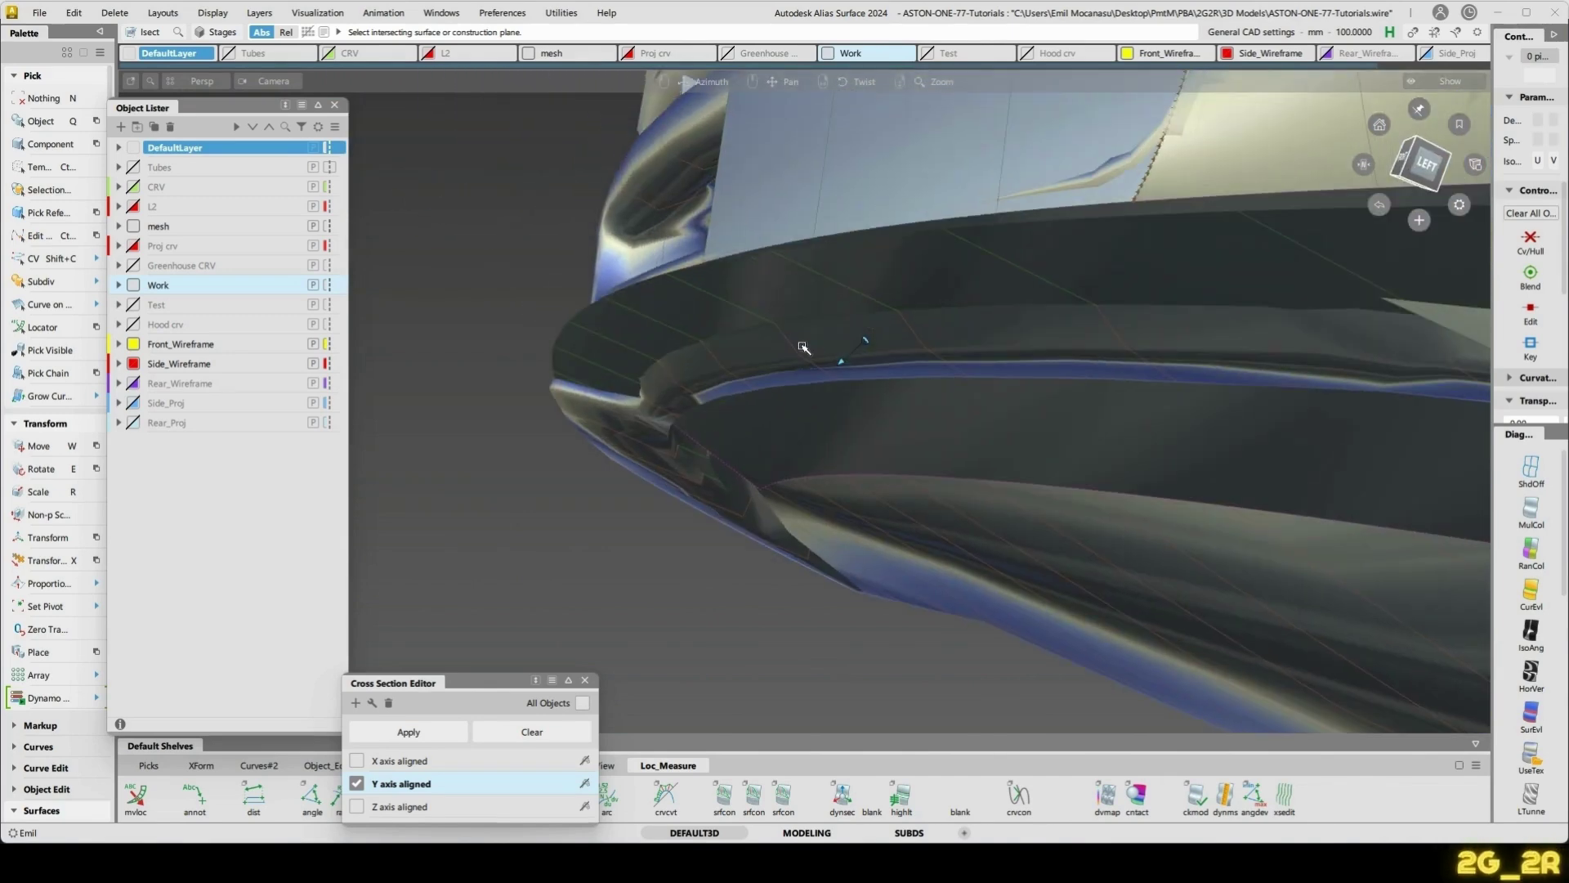
left_click(876, 431)
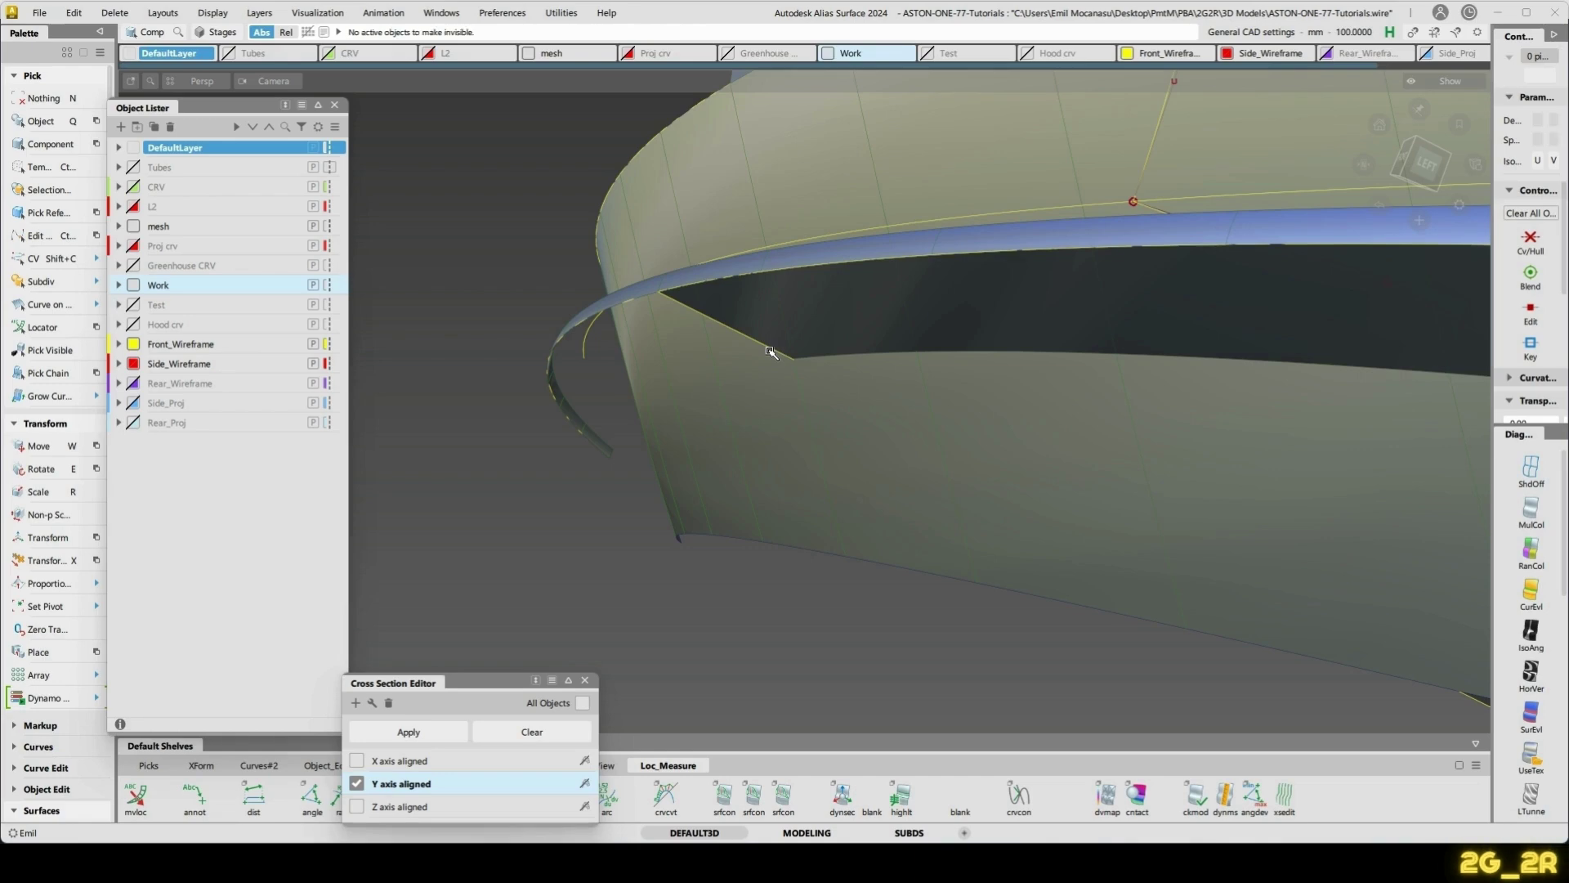
- Inspect how the lip and corner surfaces meet from below and against the reference mesh
left_click_drag(889, 320, 1118, 658, "alt+shift")
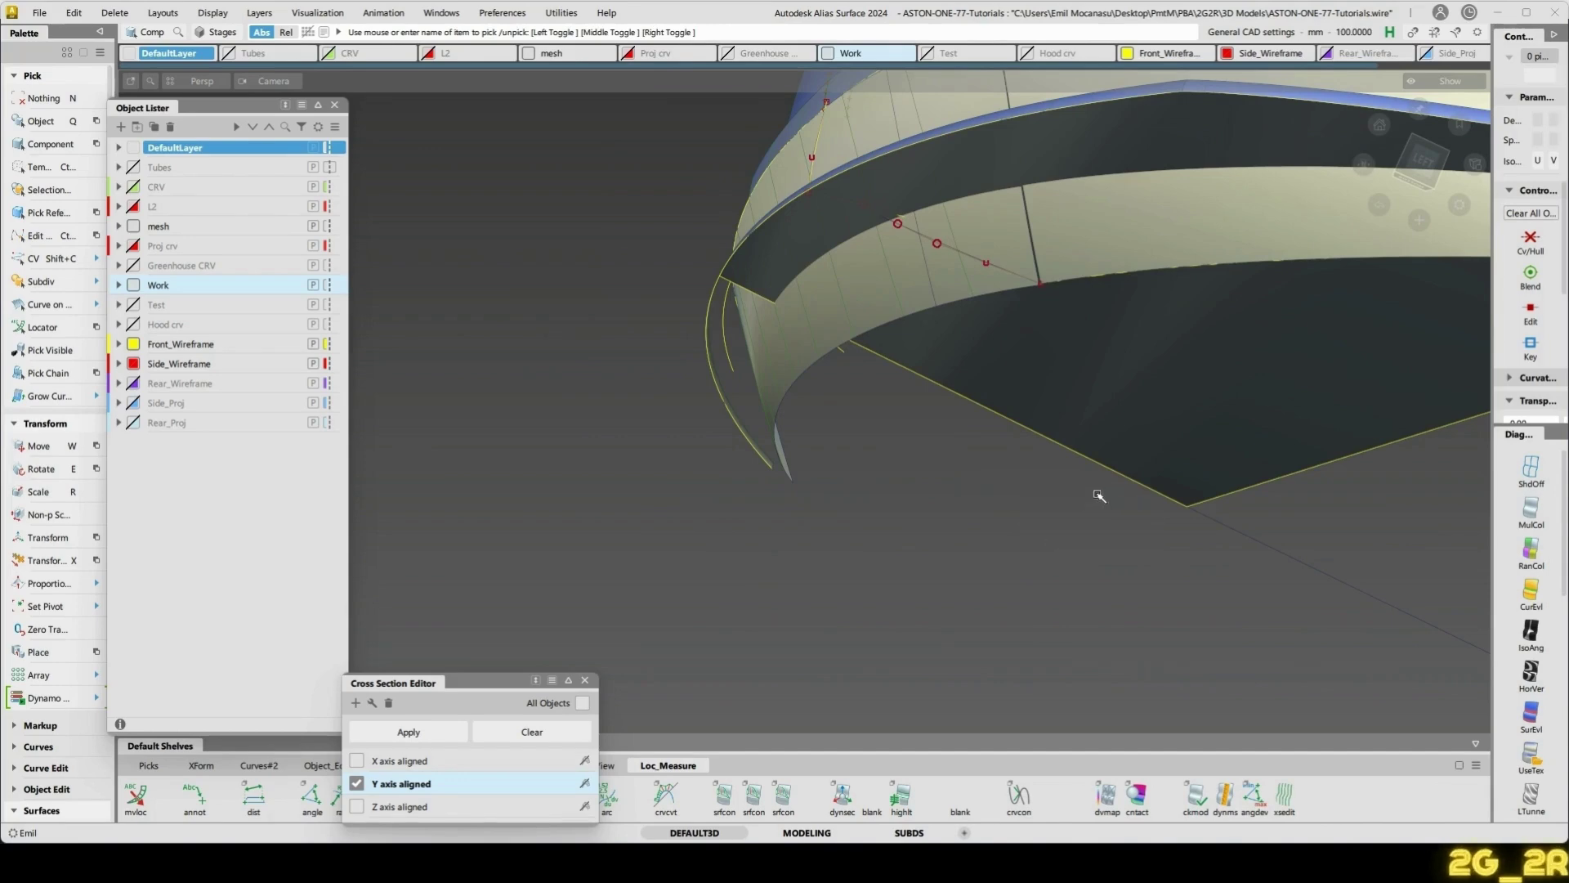
left_click(1137, 462)
right_click_drag(1180, 368, 1133, 473, "alt+shift")
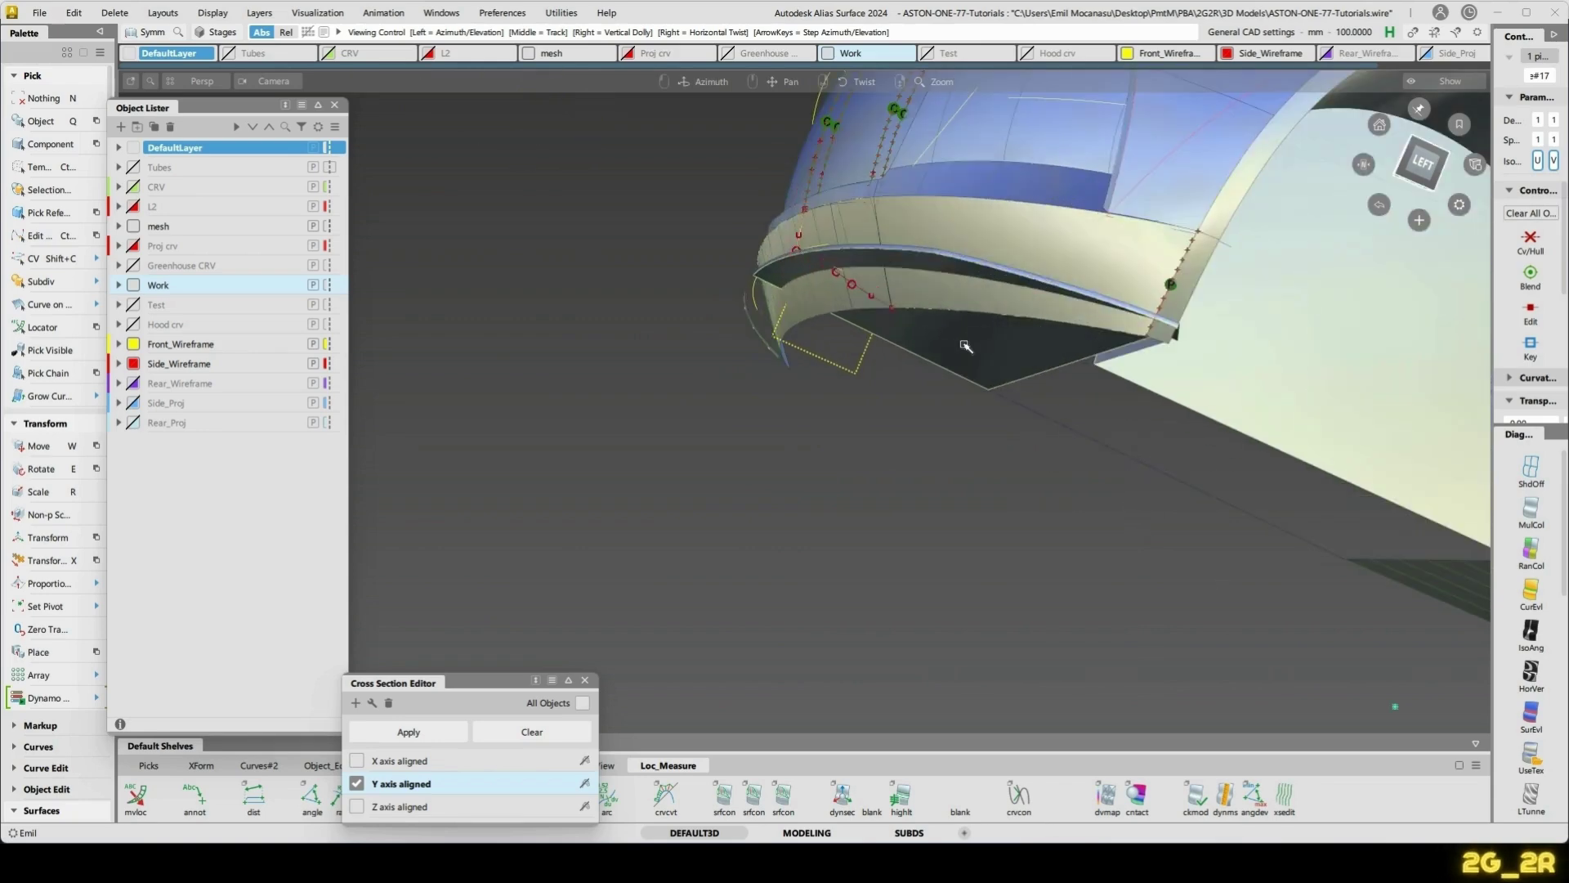
left_click_drag(966, 346, 1092, 585, "alt+shift")
right_click_drag(1093, 586, 1092, 526, "alt+shift")
left_click_drag(1093, 526, 1021, 483, "alt+shift")
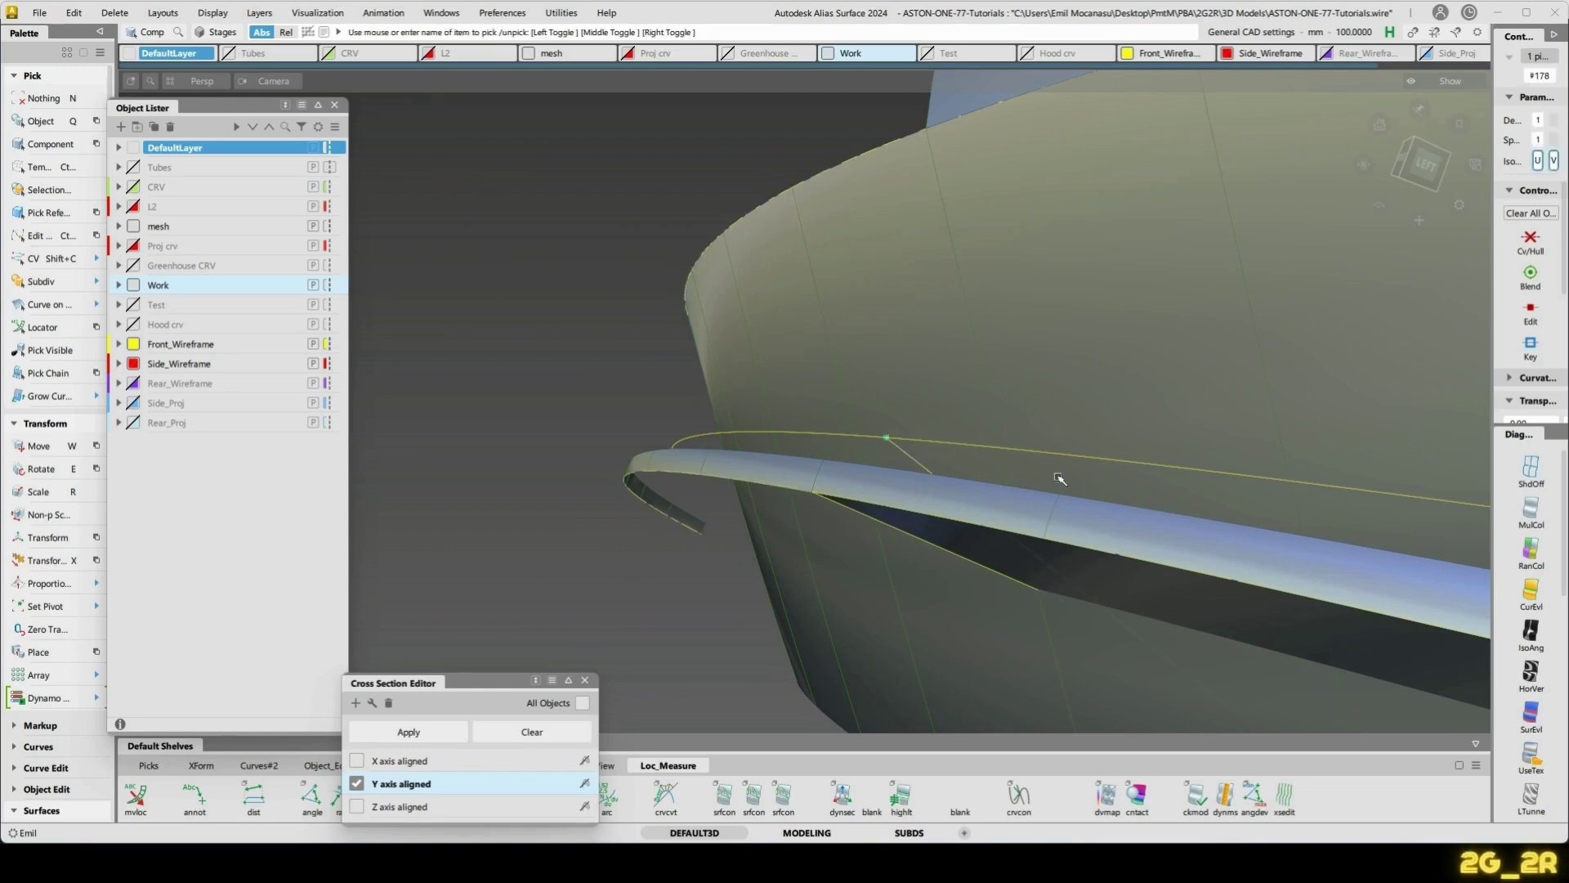
left_click_drag(1060, 479, 1116, 500, "alt+shift")
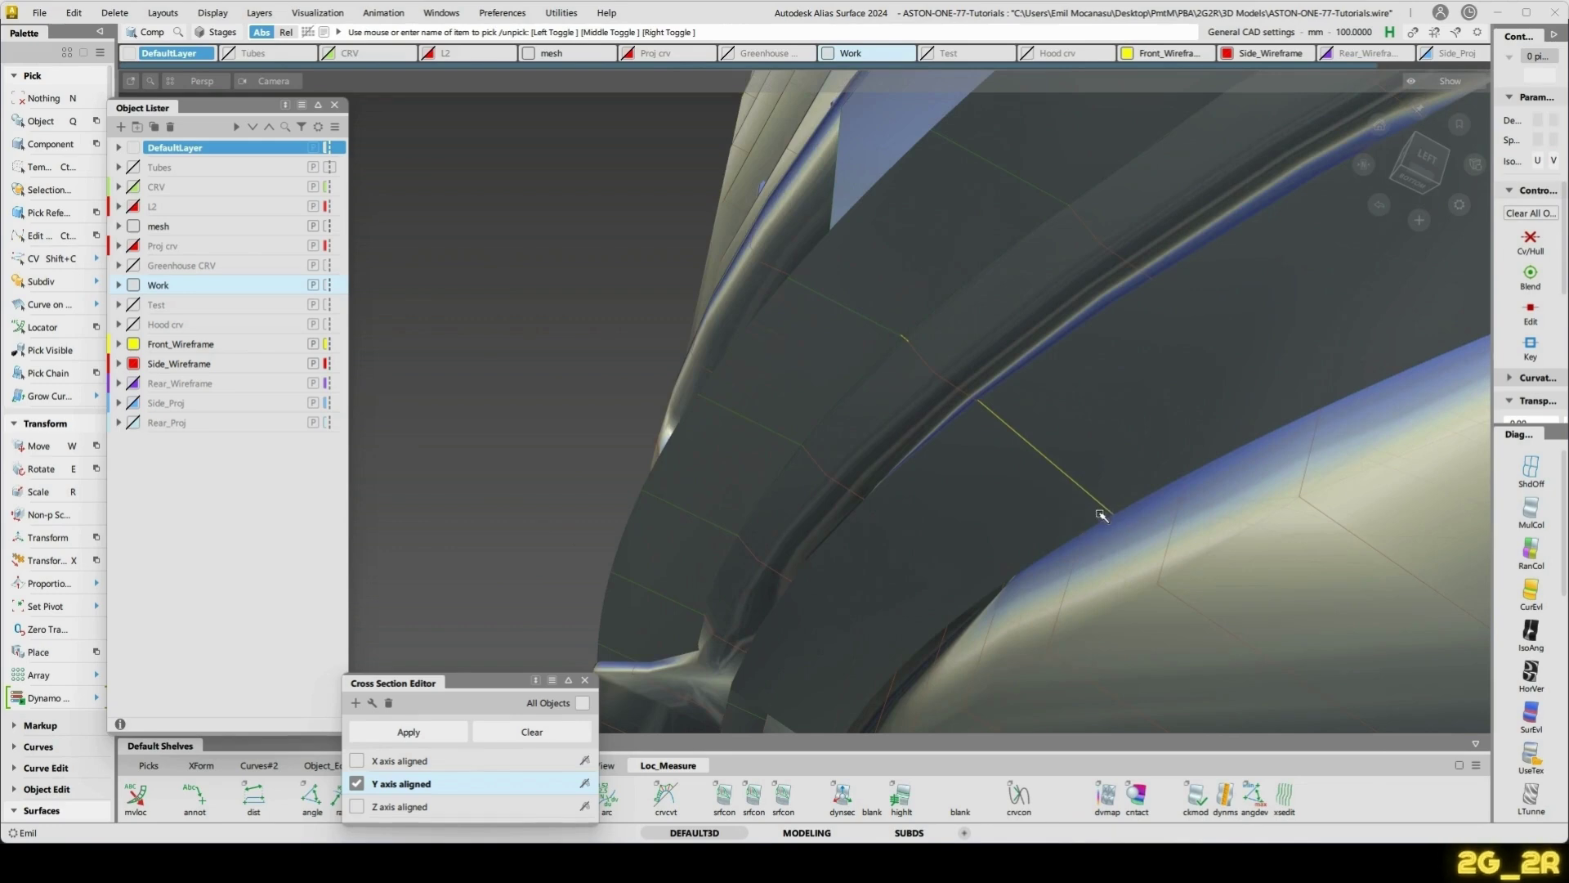
- Stretch the end of the slanted curve across the lower lip to follow the mesh edge
key("s")
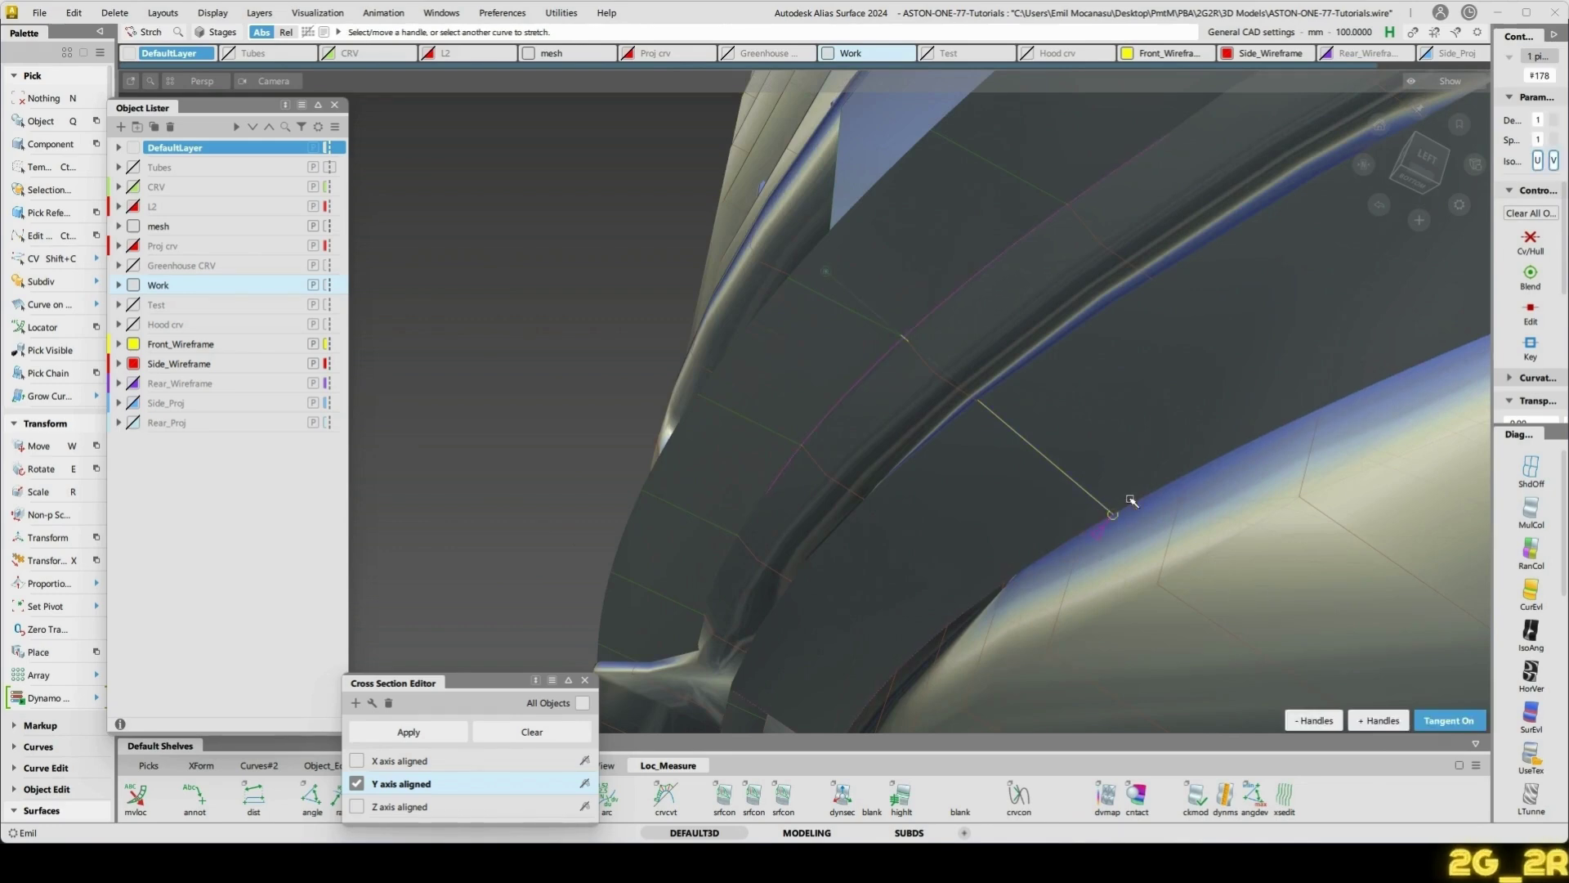
left_click_drag(1305, 605, 904, 403)
right_click_drag(904, 403, 1145, 376, "alt+shift")
left_click_drag(1321, 396, 989, 384, "alt+shift")
left_click_drag(874, 308, 856, 385, "alt+shift")
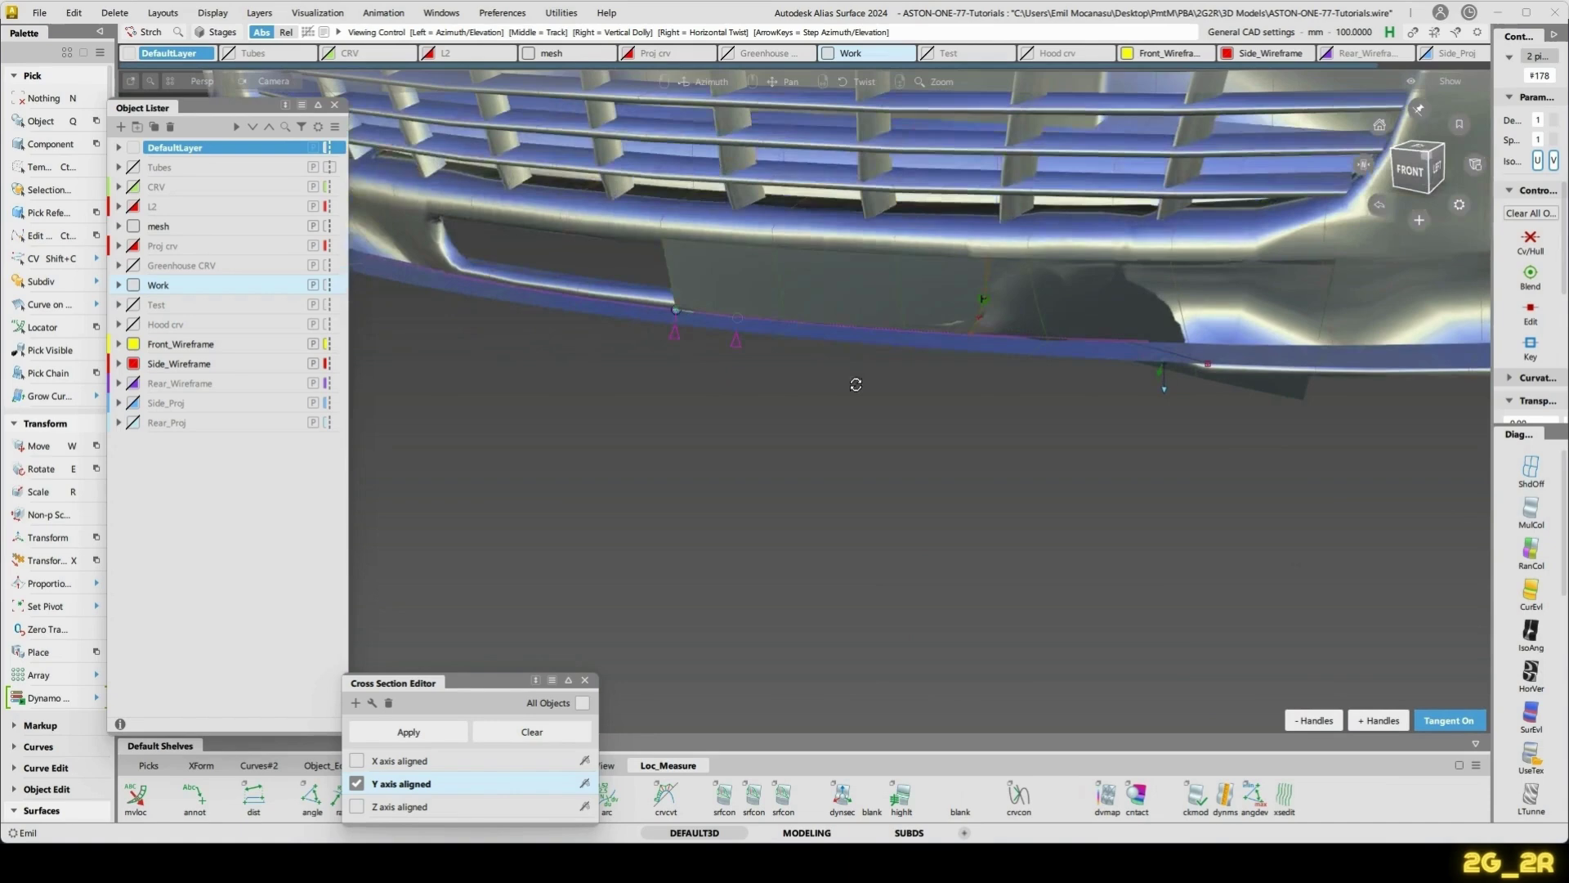
middle_click_drag(1220, 403, 1054, 477, "alt+shift")
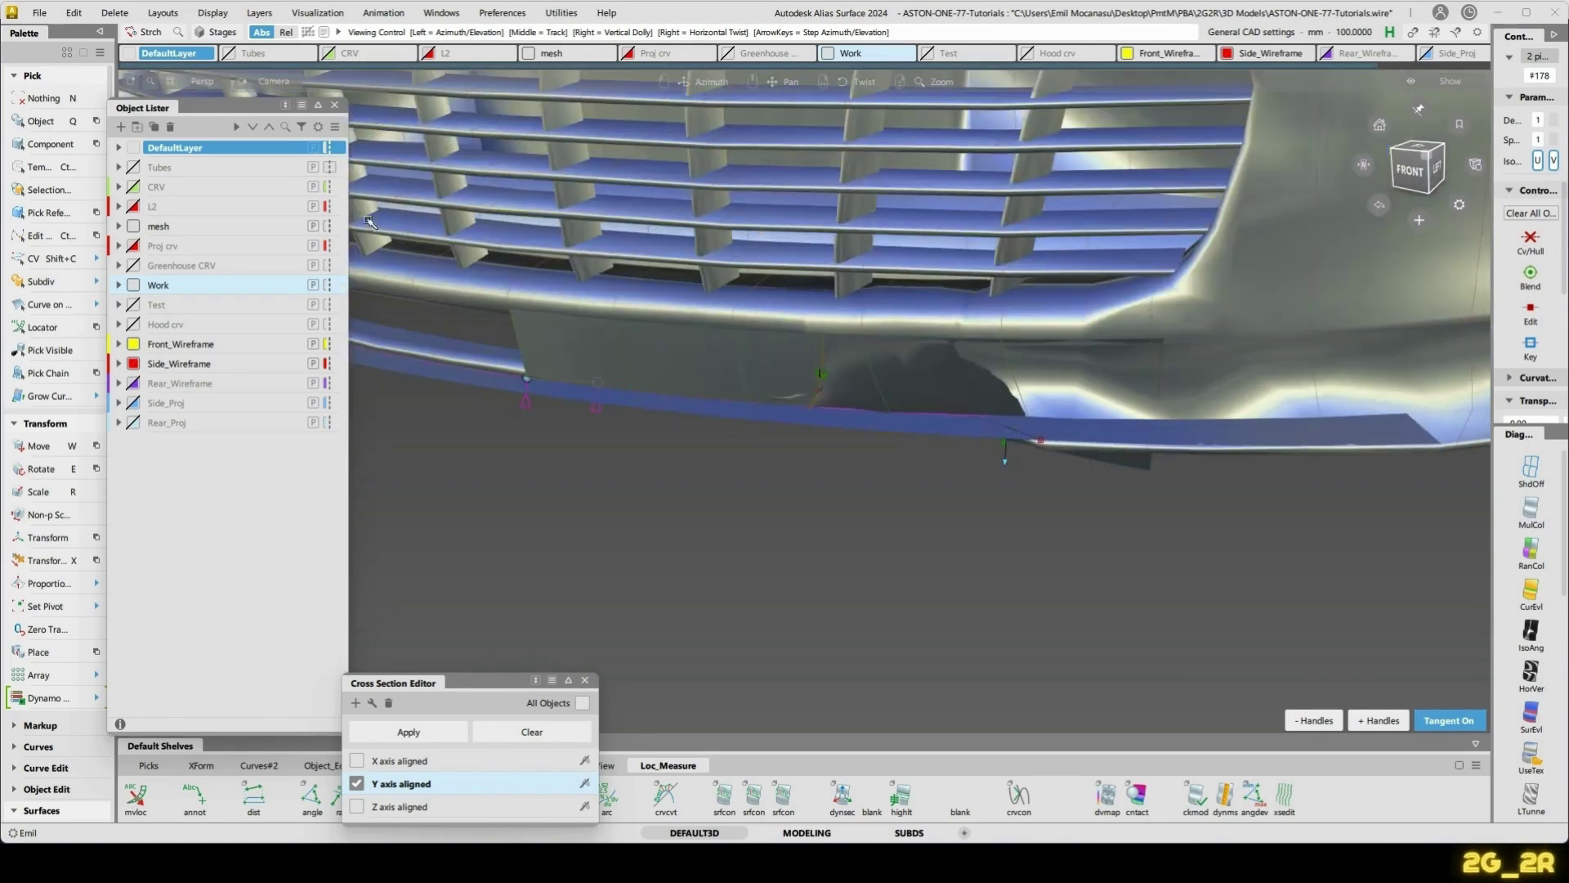
- Hide the mesh layer and pick the lower lip surface together with the bent curve
left_click(135, 226)
left_click_drag(924, 347, 858, 393, "alt+shift")
right_click_drag(1100, 501, 1013, 452, "alt+shift")
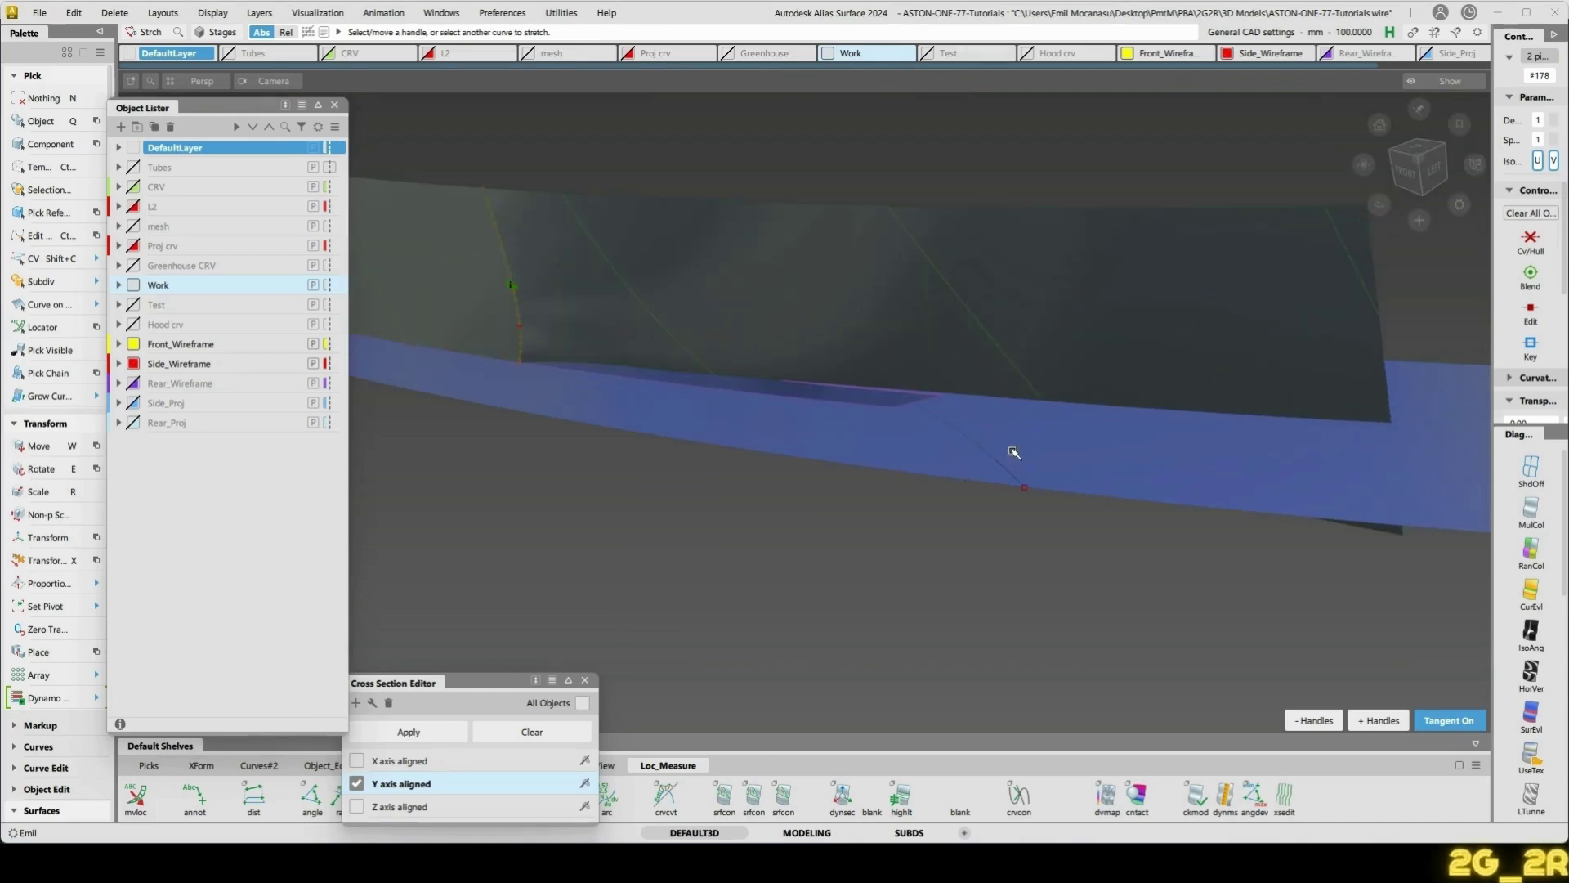
left_click(1294, 461)
left_click_drag(1014, 452, 1053, 491, "ctrl+shift")
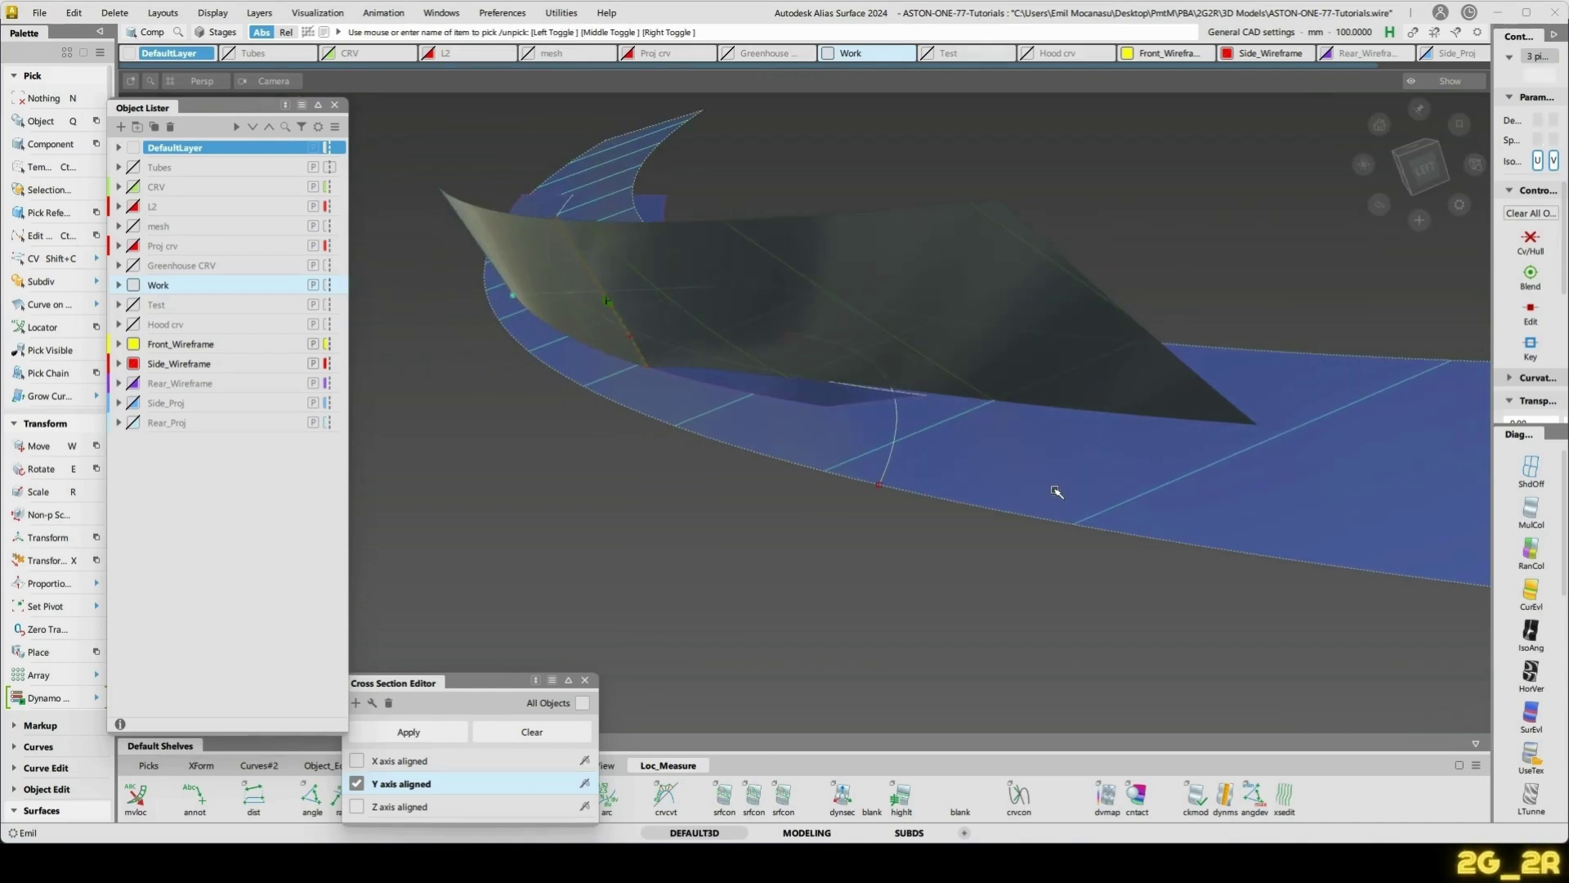
left_click_drag(1172, 371, 1065, 427, "alt+shift")
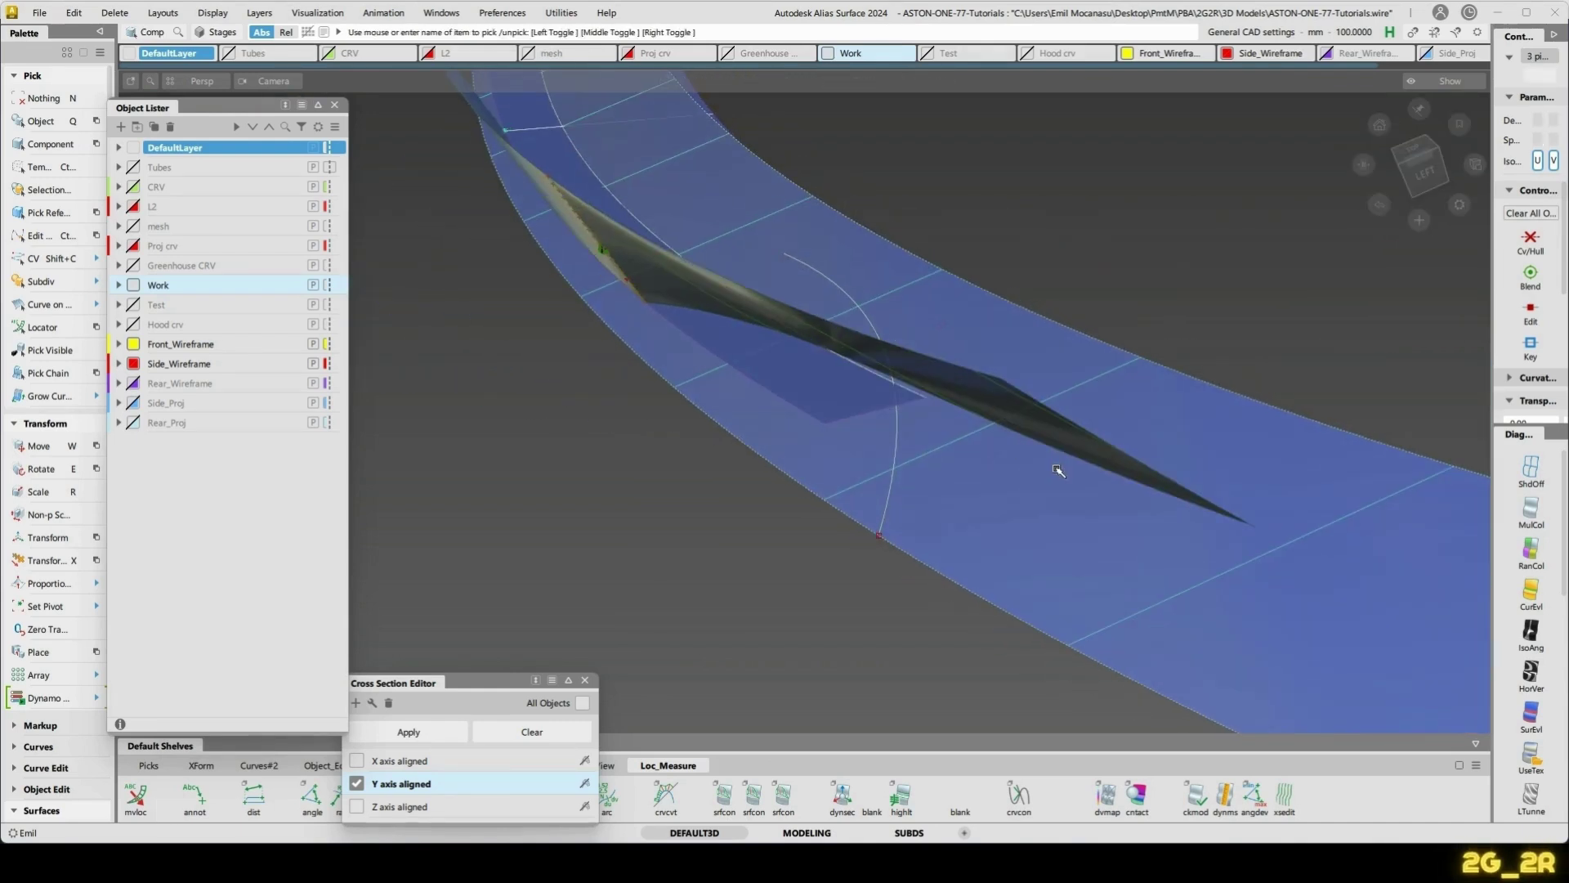
- Try to trim the lower lip surface along the bent curve, marking the region outboard of it
key("n")
key("t")
left_click(1081, 536)
left_click(1076, 535)
key("space")
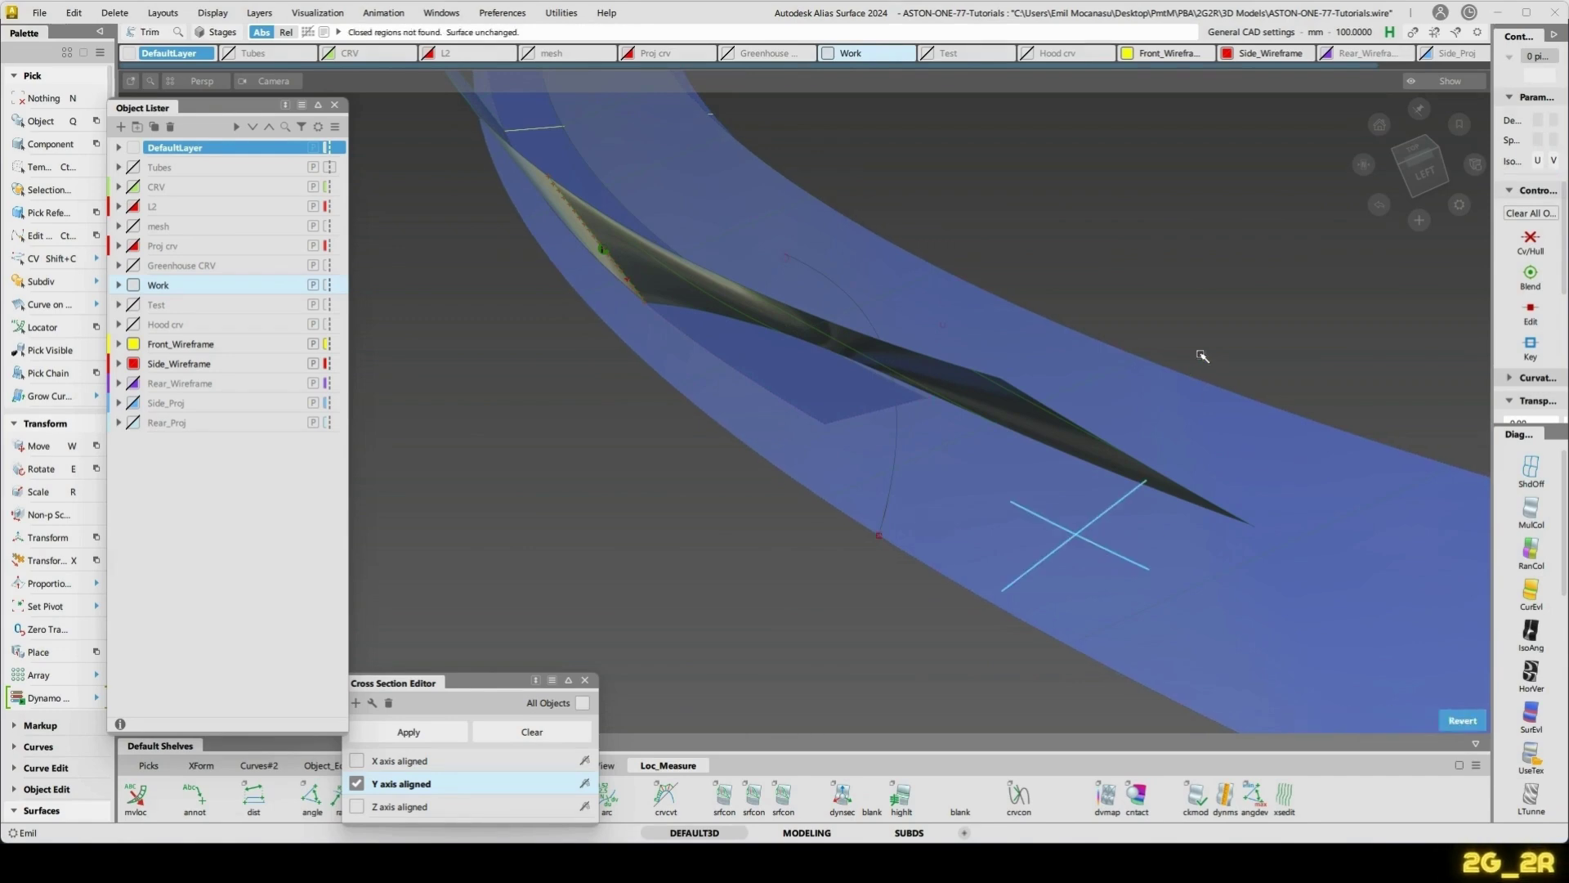
- Pick the front corner surfaces and restore the visibility of all hidden body objects
left_click_drag(1223, 308, 1144, 345, "alt+shift")
mouse_move(774, 302)
left_mouse_down("ctrl+shift")
mouse_move(904, 414)
mouse_move(956, 346)
mouse_move(1084, 366)
mouse_move(1090, 434)
mouse_move(1041, 424)
mouse_move(1044, 407)
mouse_move(1041, 435)
left_mouse_up("ctrl+shift")
left_click(858, 394)
left_click_drag(1053, 489, 1216, 511, "ctrl+shift")
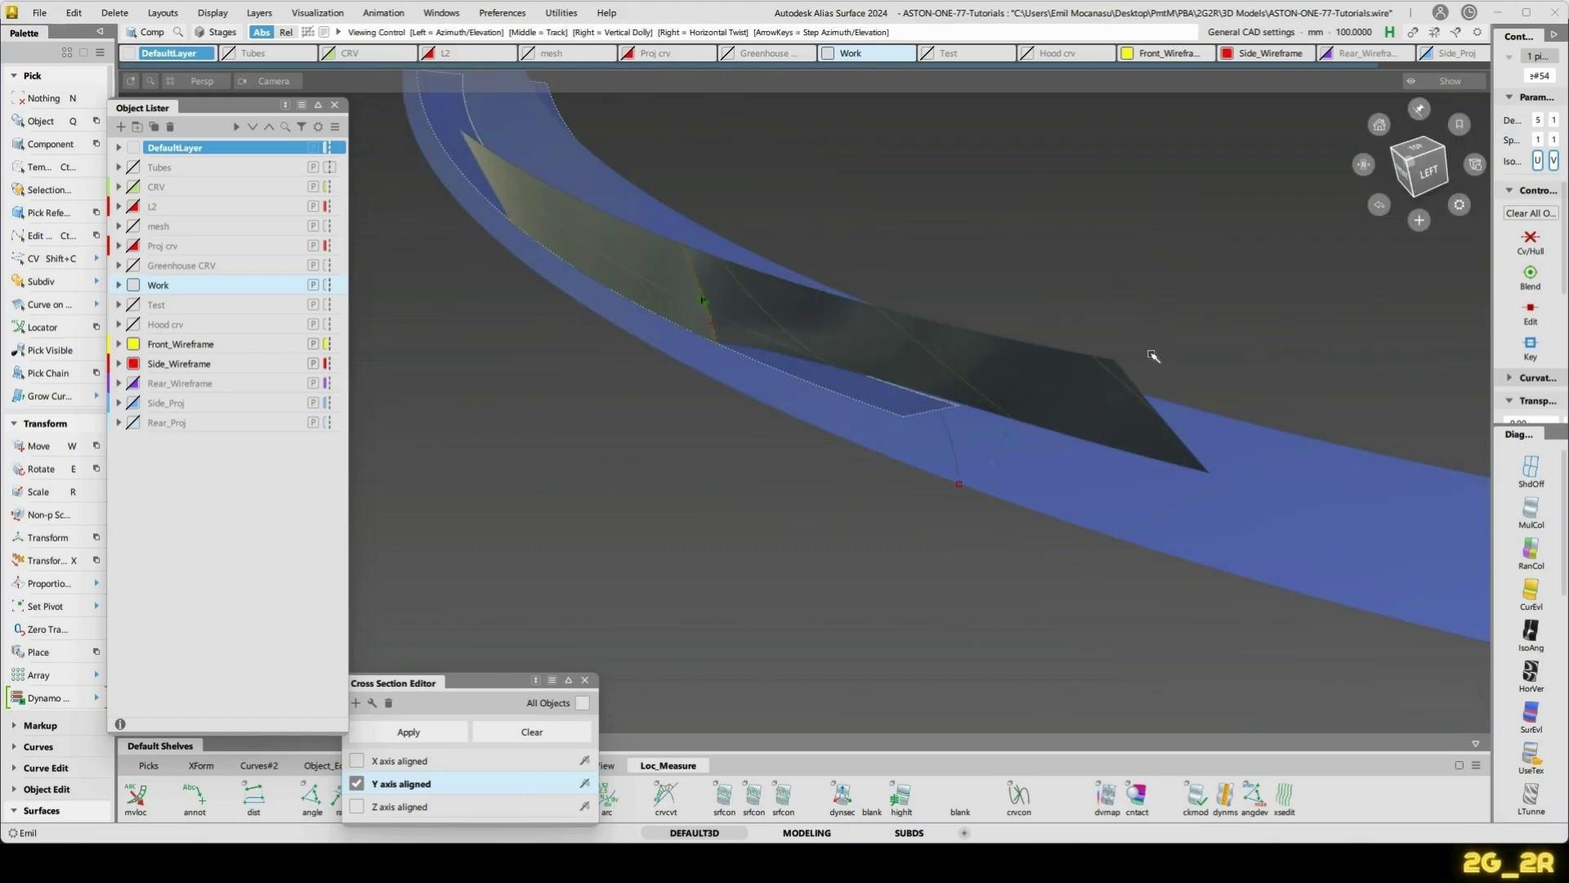
left_click_drag(944, 346, 725, 351, "alt+shift")
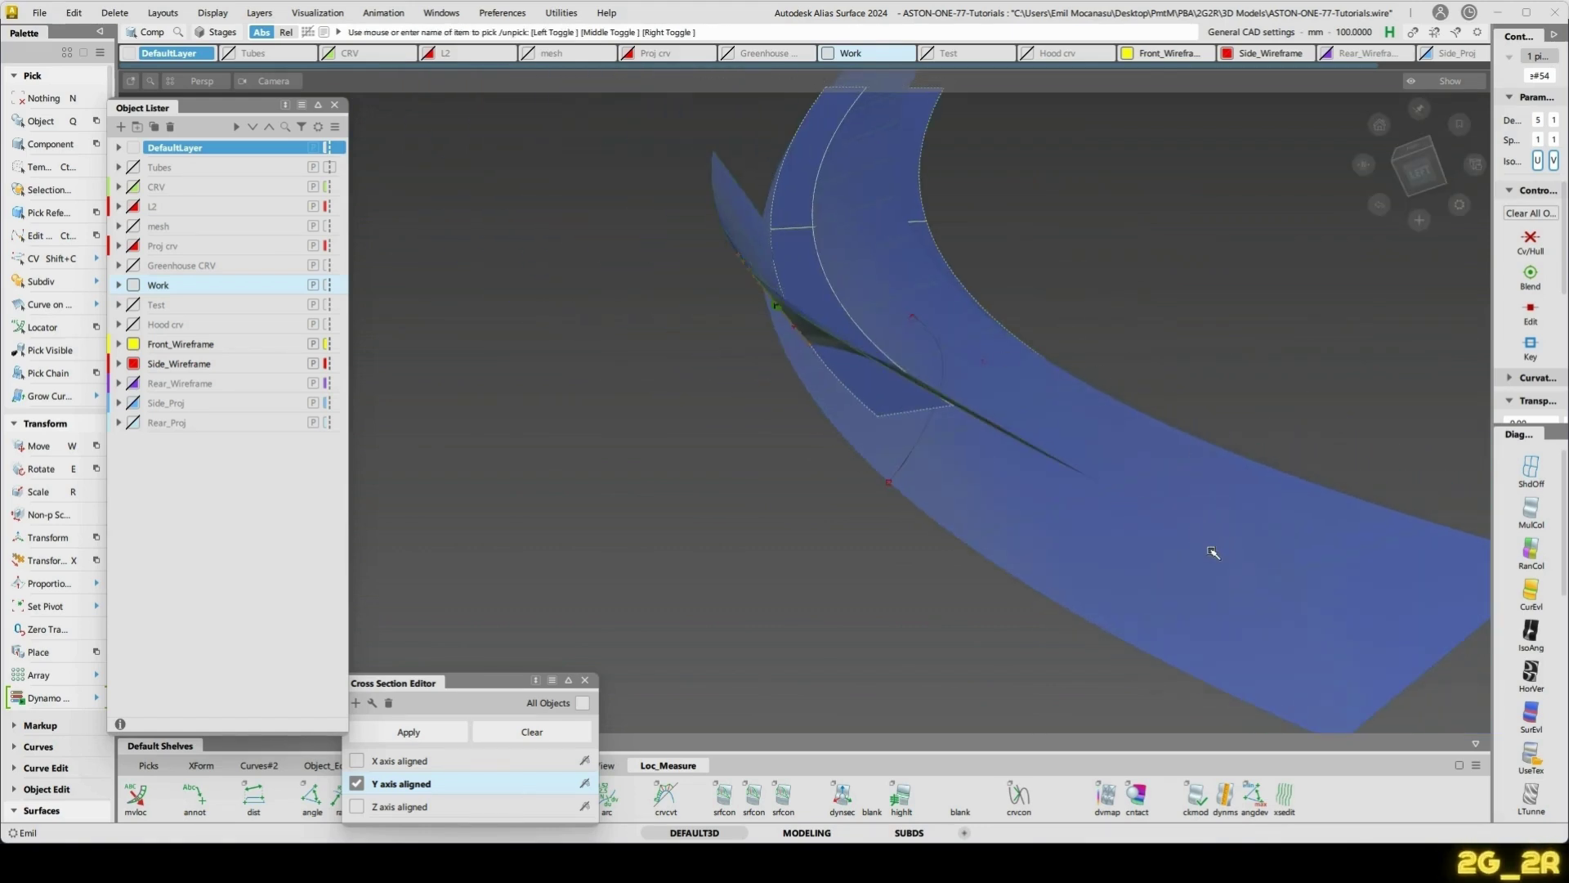
key("alt+v")
right_click_drag(1198, 556, 980, 409, "alt+shift")
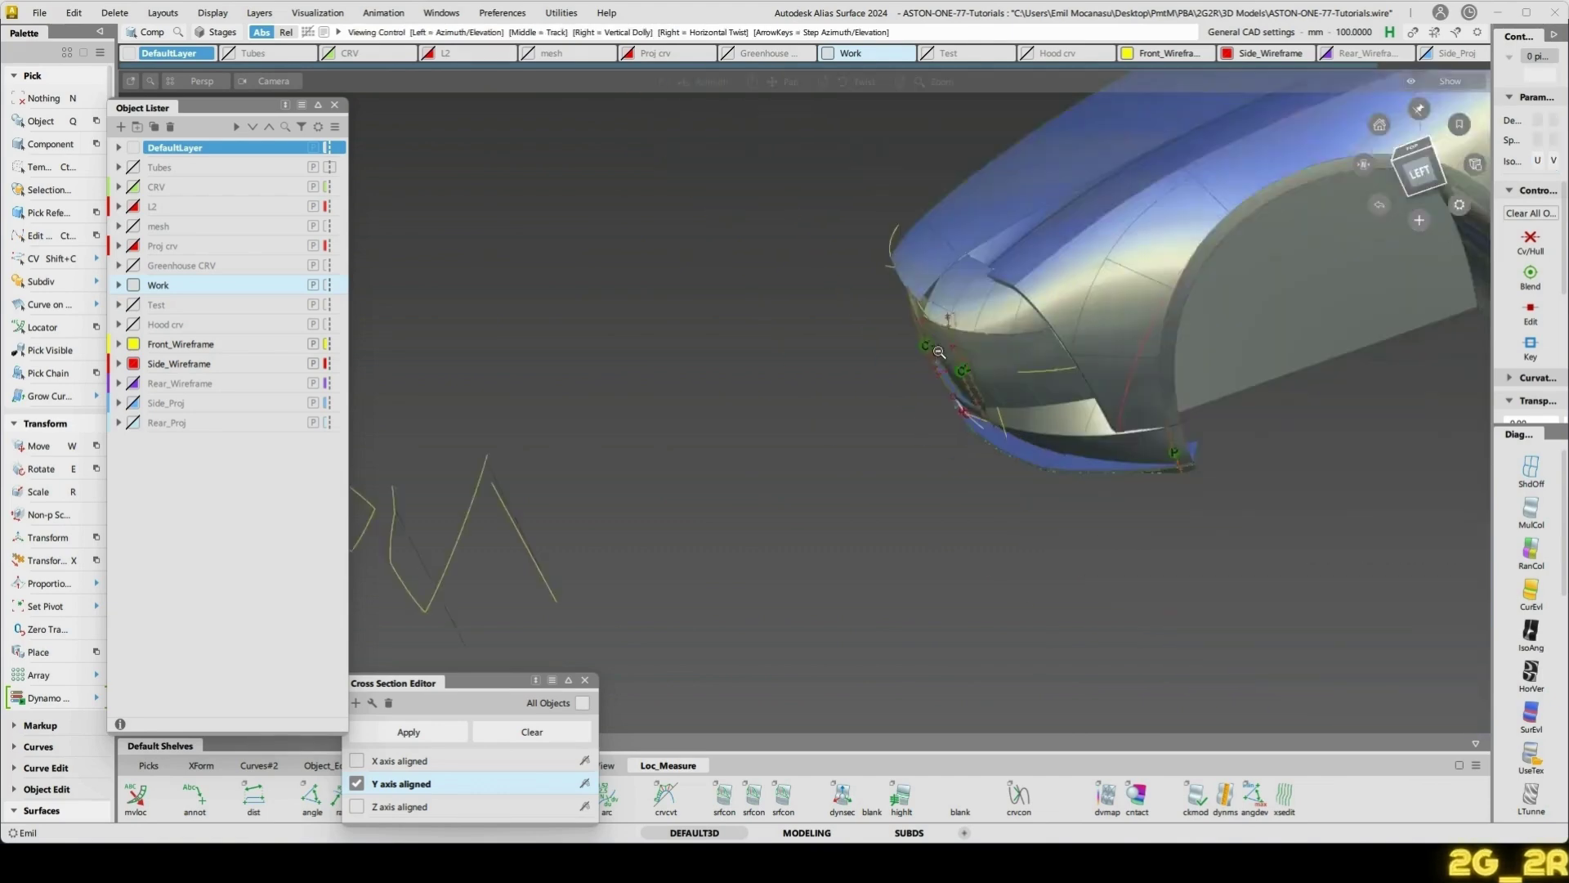
left_click_drag(981, 368, 1283, 217, "alt+shift")
middle_click_drag(1177, 209, 1129, 325, "alt+shift")
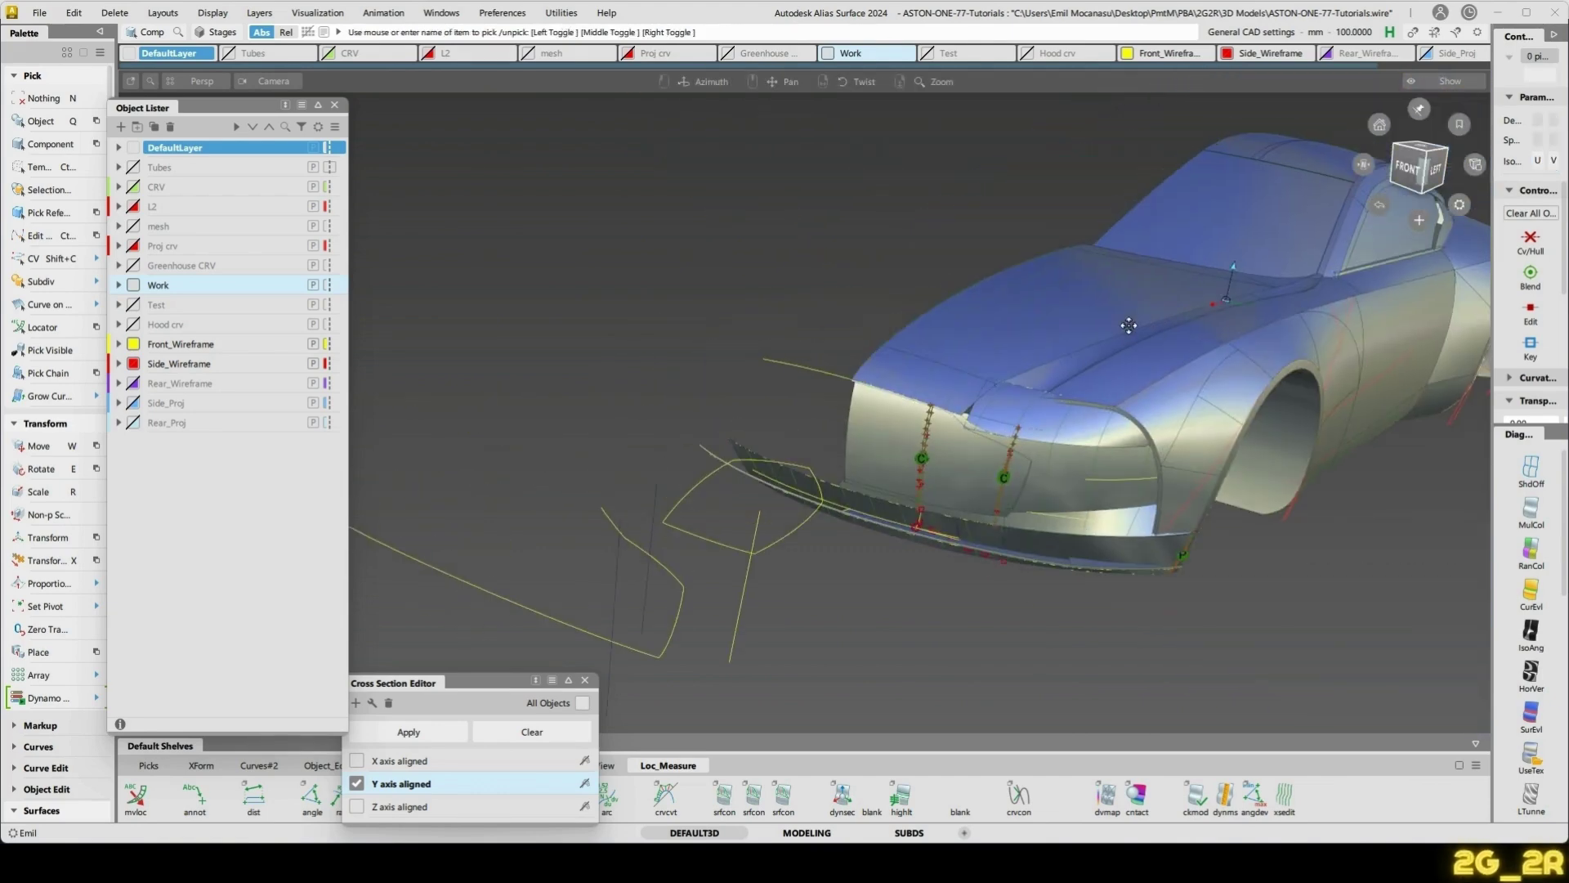
- Show the CRV layer and project the upright curve onto the isolated lip surface along the X vector
left_click(135, 188)
key("n")
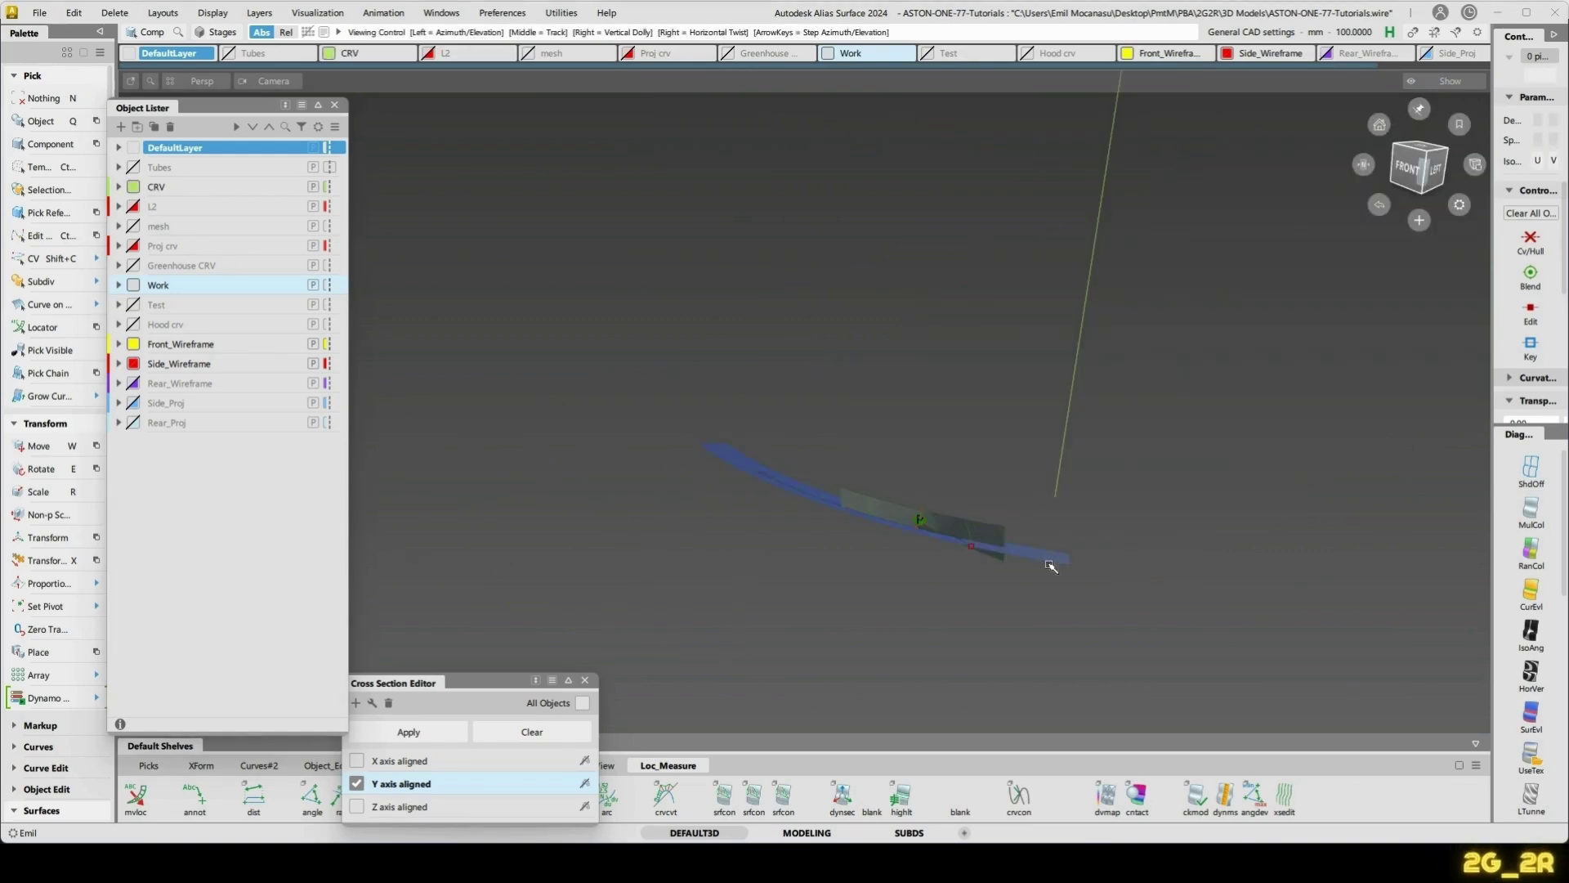
mouse_move(1051, 564)
left_mouse_down("alt+shift")
mouse_move(1160, 578)
mouse_move(1069, 557)
left_mouse_up("alt+shift")
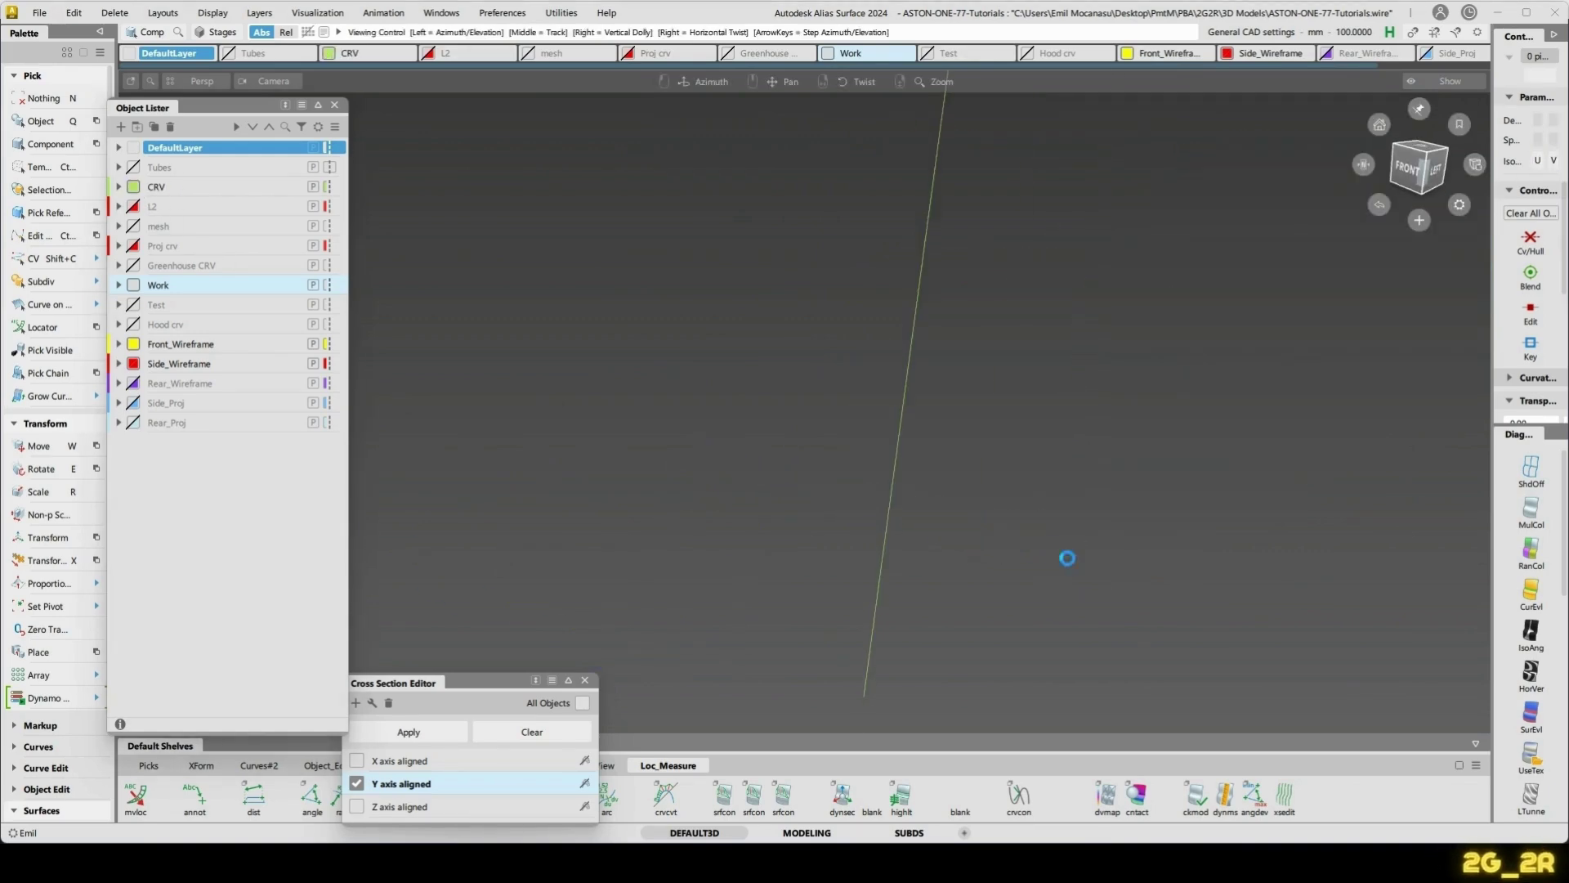
middle_click_drag(1068, 557, 1077, 456, "alt+shift")
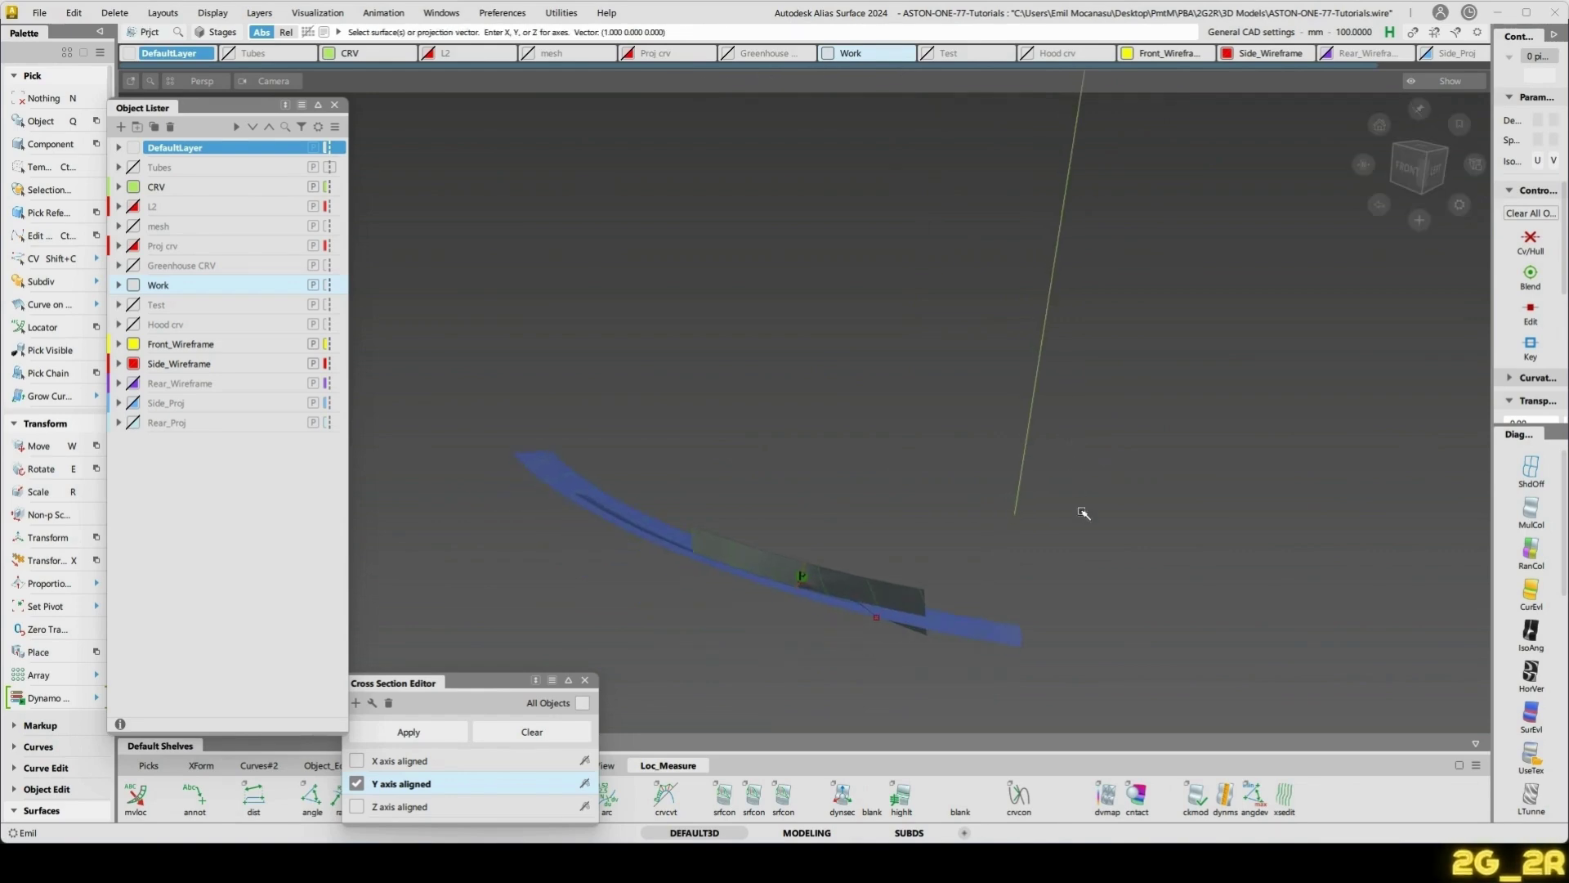
key("space")
left_click_drag(1054, 623, 900, 445, "alt+shift")
left_click(942, 649)
- Untrim the lower front surface beneath the grille
scroll(841, 362, "up", 5)
left_click_drag(839, 365, 864, 326, "alt+shift")
left_click_drag(775, 294, 957, 397, "alt+shift")
key("ctrl+u")
left_click(879, 372)
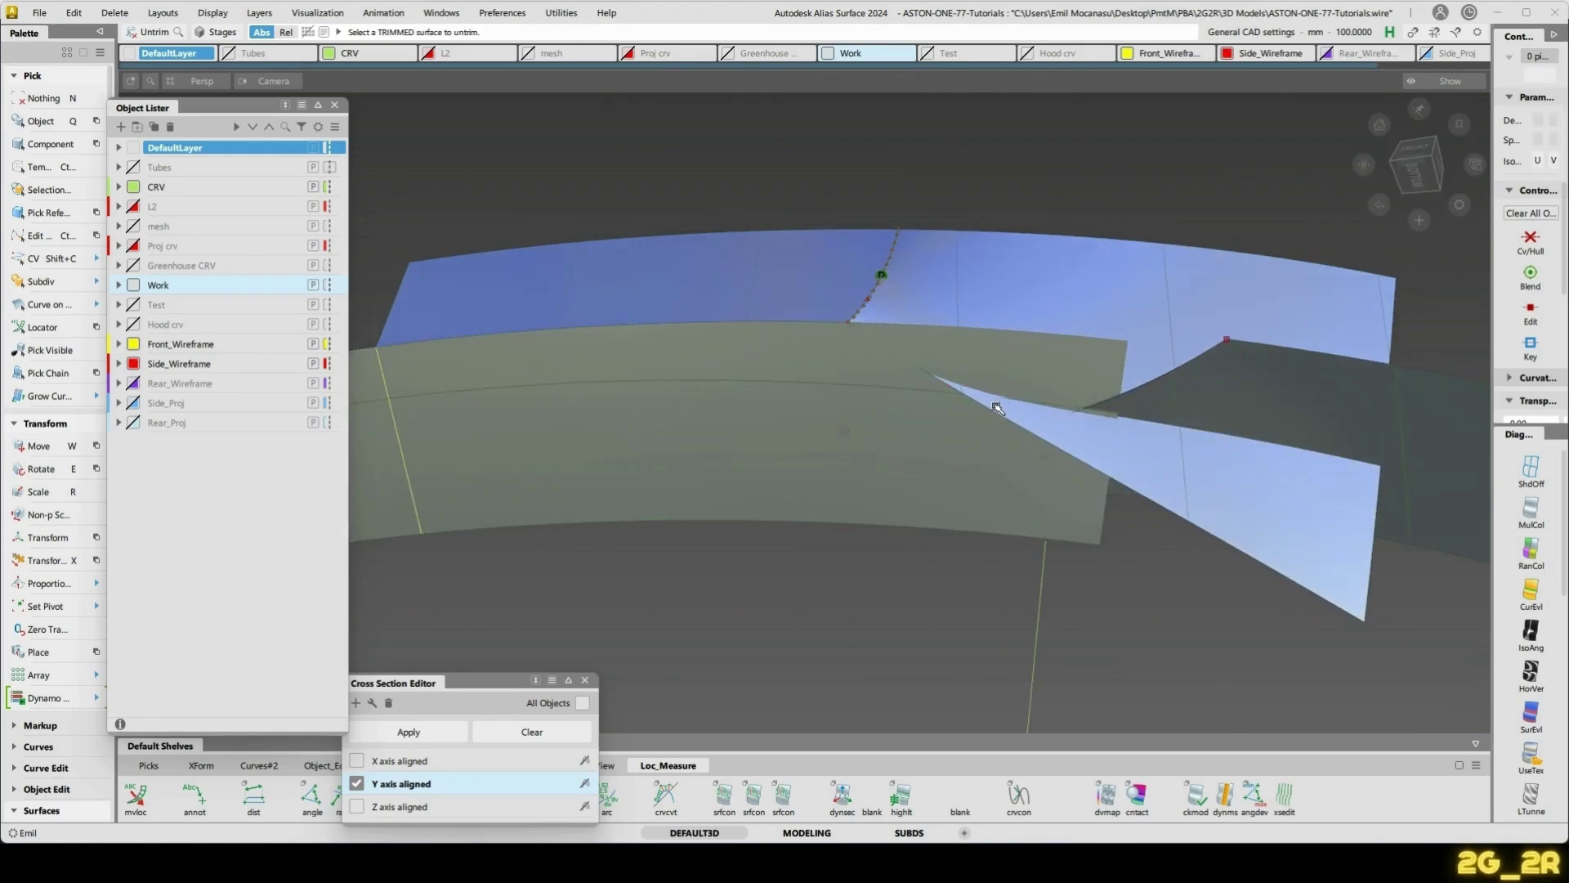
- Build an Arc (Chord) surface fillet with G2 Curvature between the lower lip surface and the outer corner surface
key("ctrl+f")
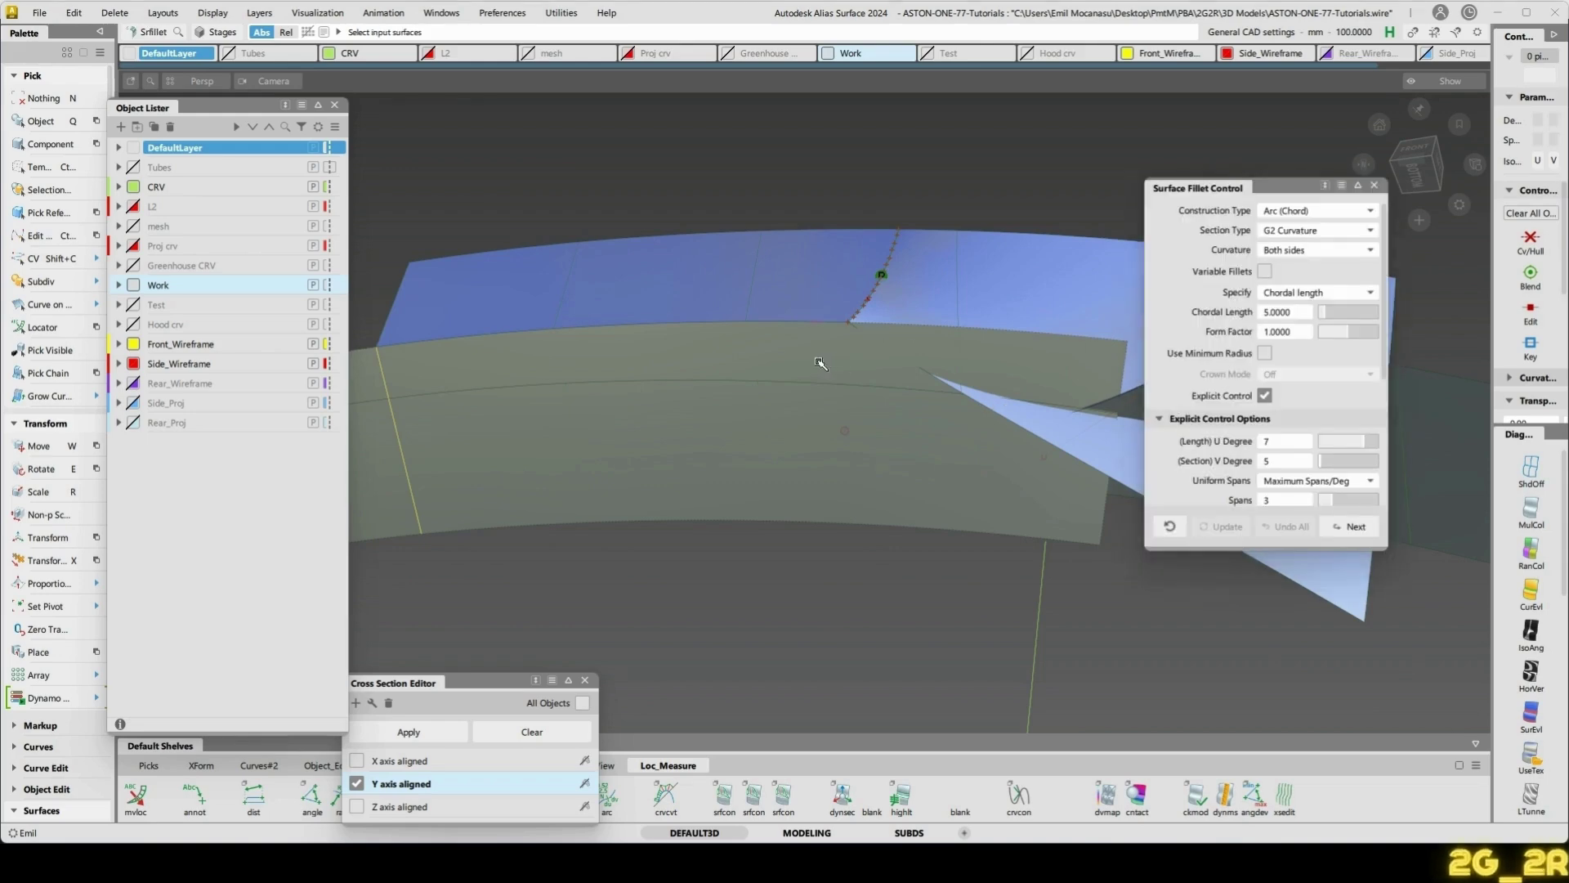
left_click(1036, 294)
left_click_drag(809, 351, 972, 349, "alt+shift")
key("ctrl+f")
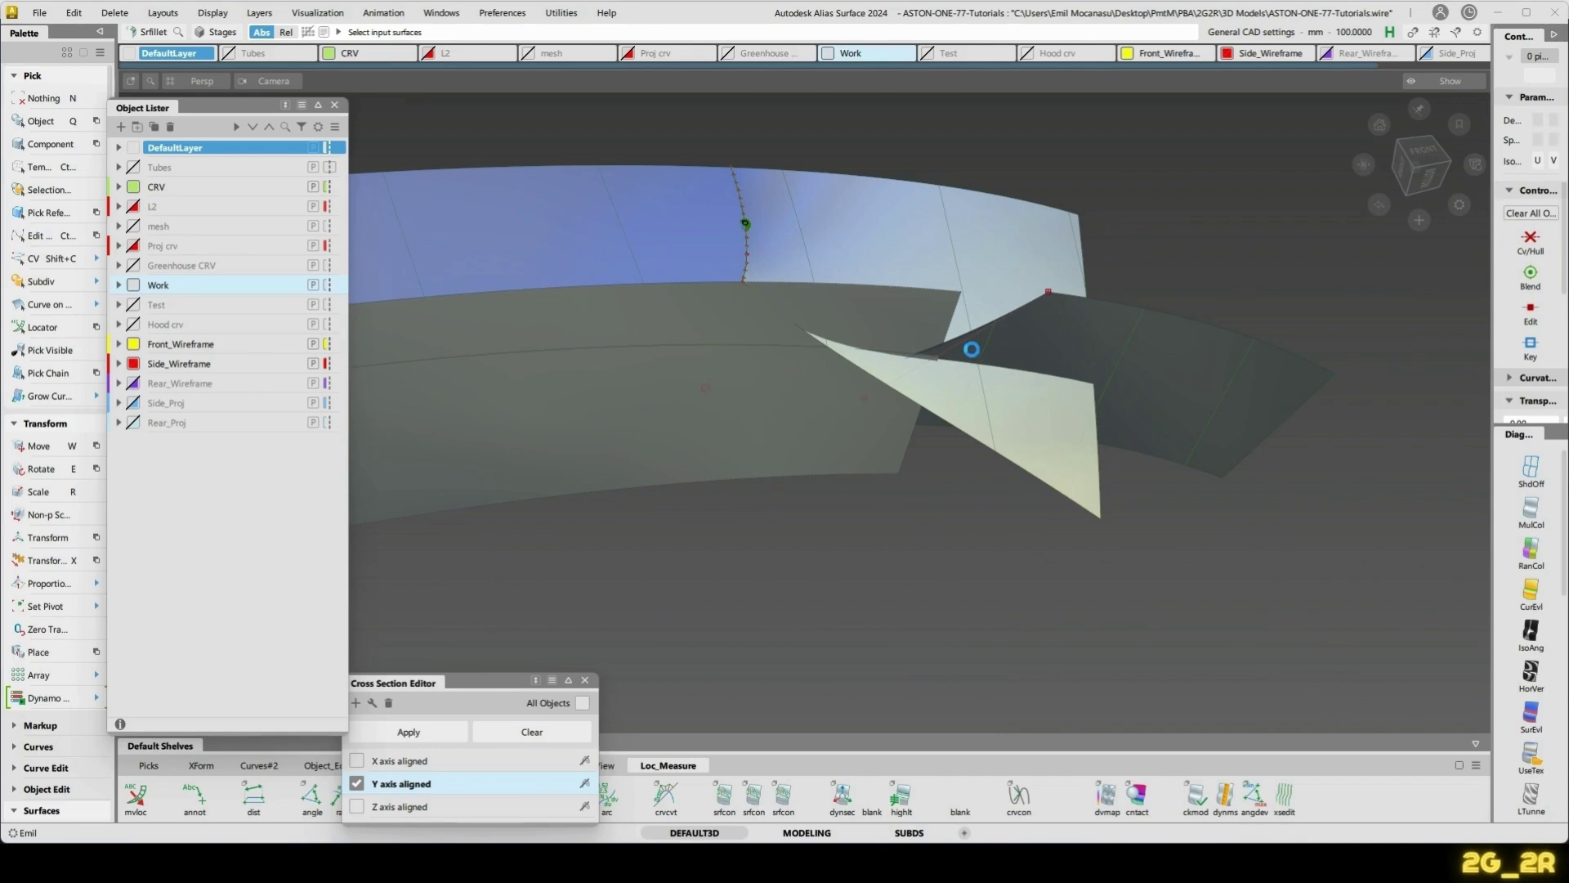
left_click(712, 302)
left_click(1032, 288)
left_click_drag(1128, 286, 965, 271, "alt+shift")
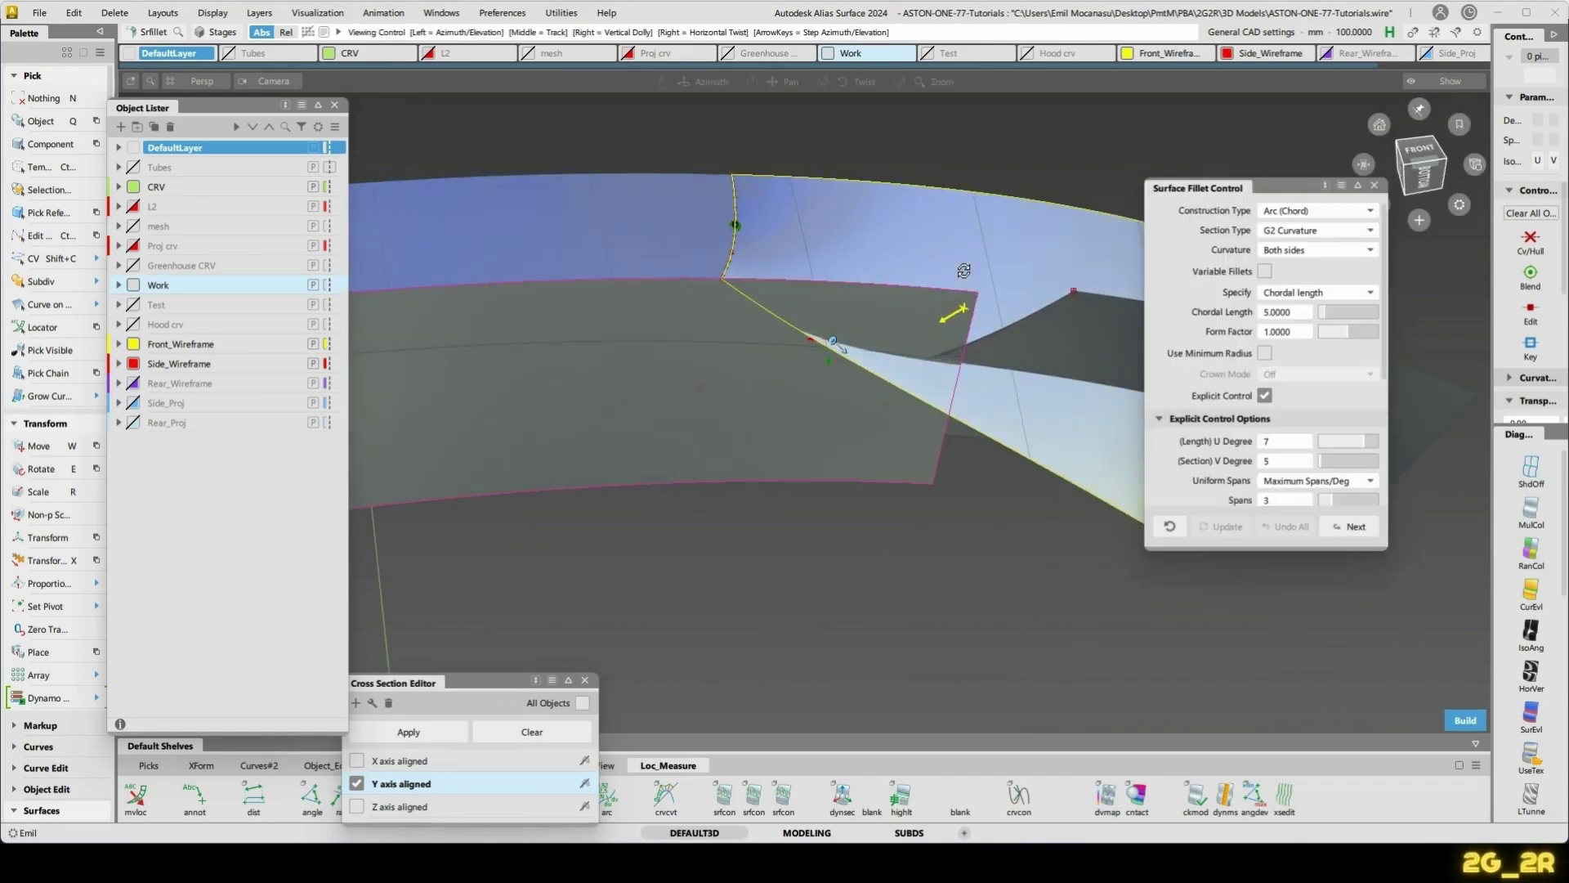
key("space")
- Set the fillet's End flow control to Extend
left_click_drag(1062, 362, 897, 426, "alt+shift")
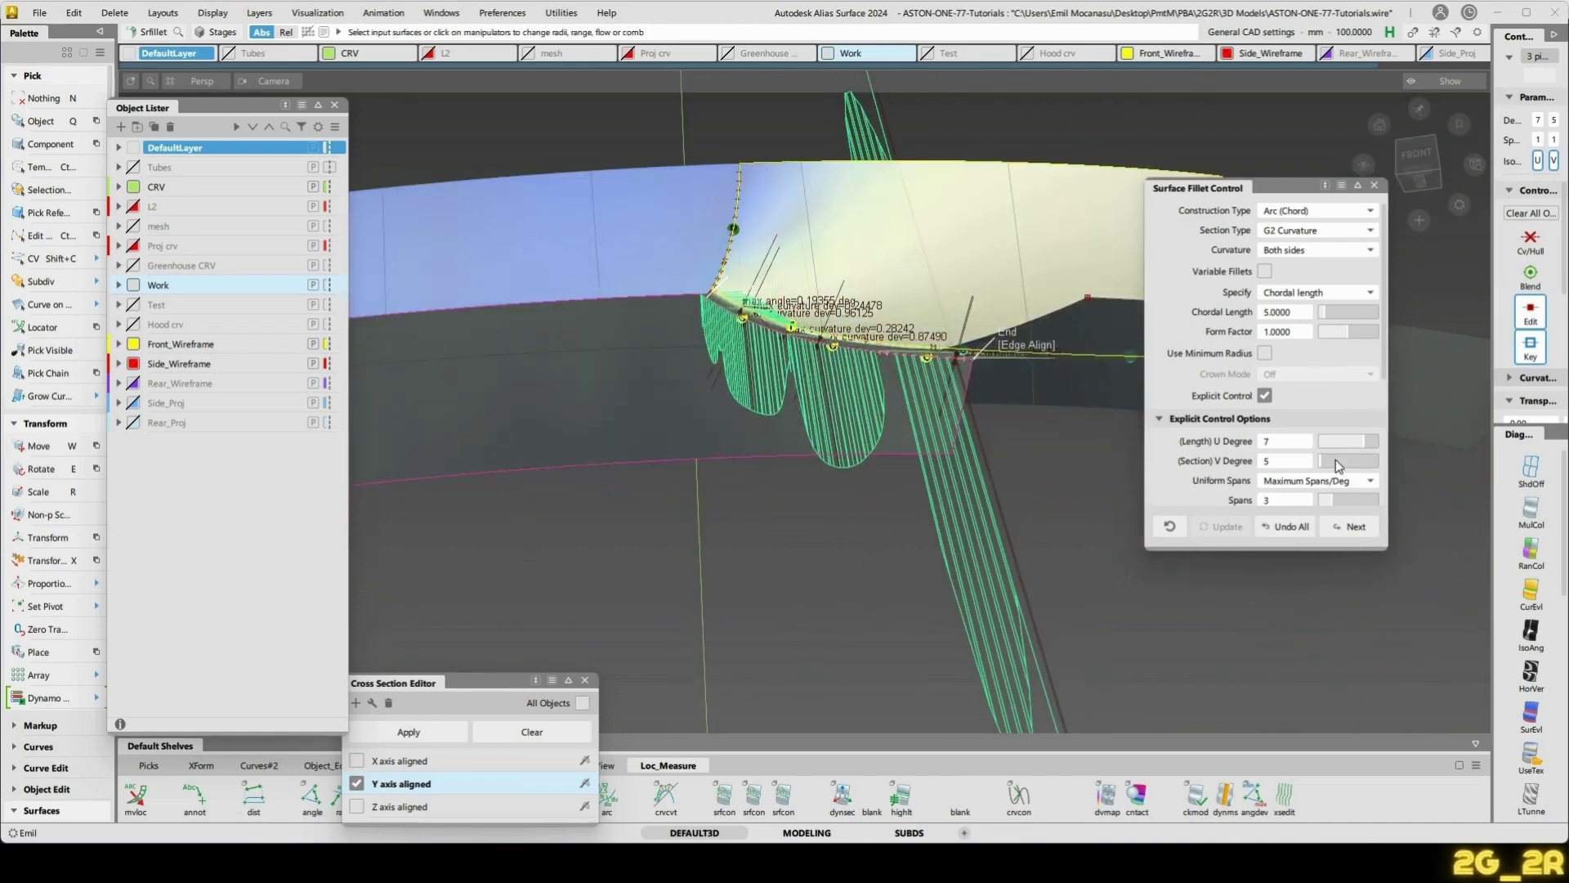
left_click_drag(1339, 297, 984, 341, "alt+shift")
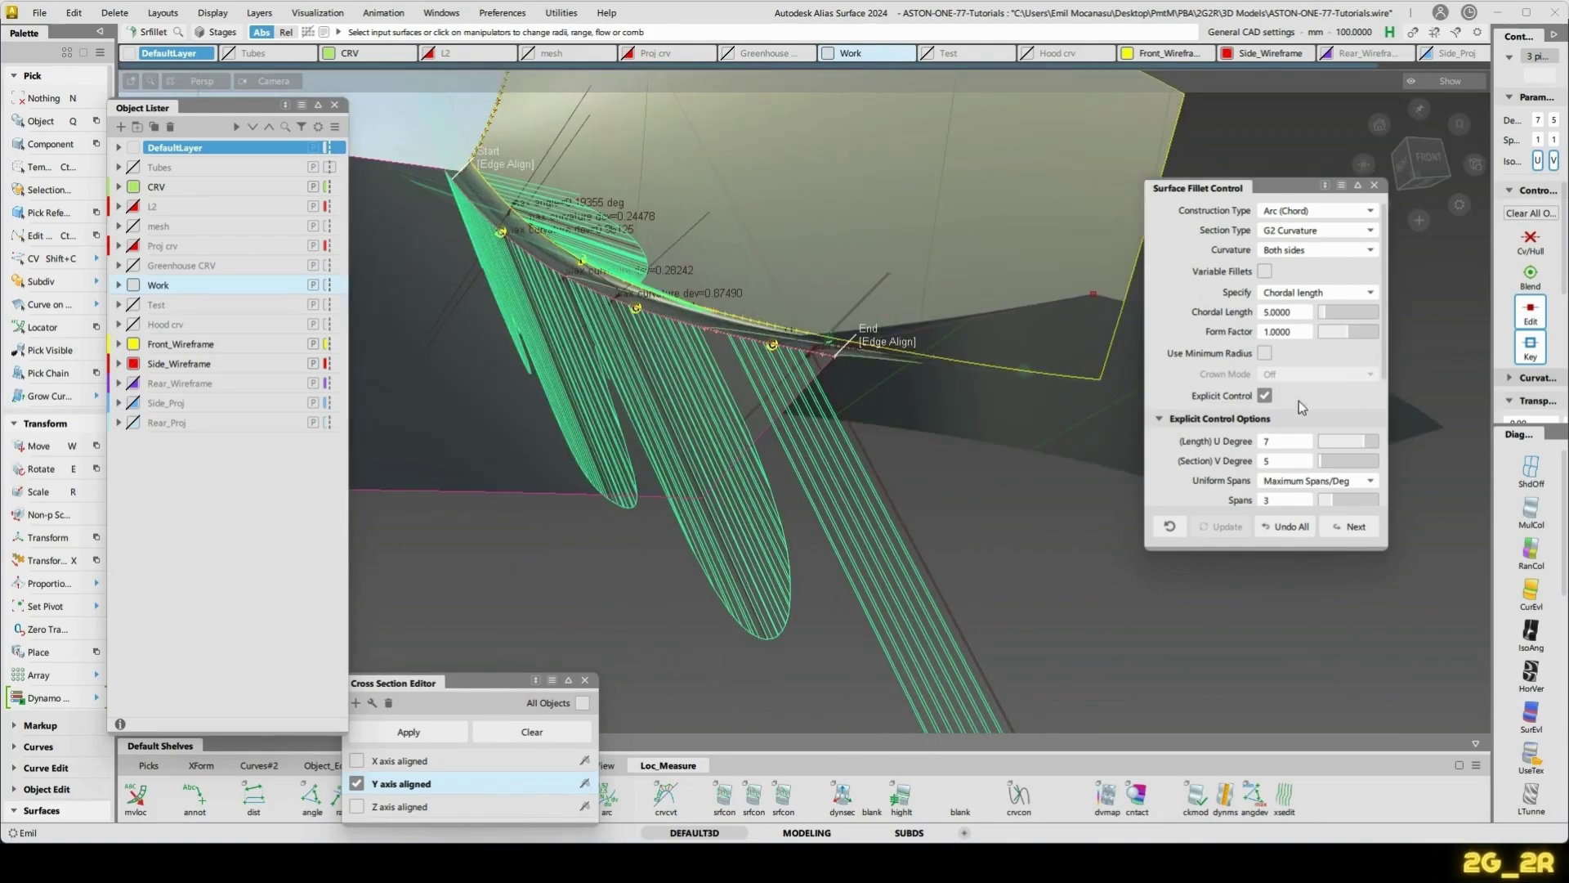
scroll(1298, 401, "down", 5)
left_click(1316, 381)
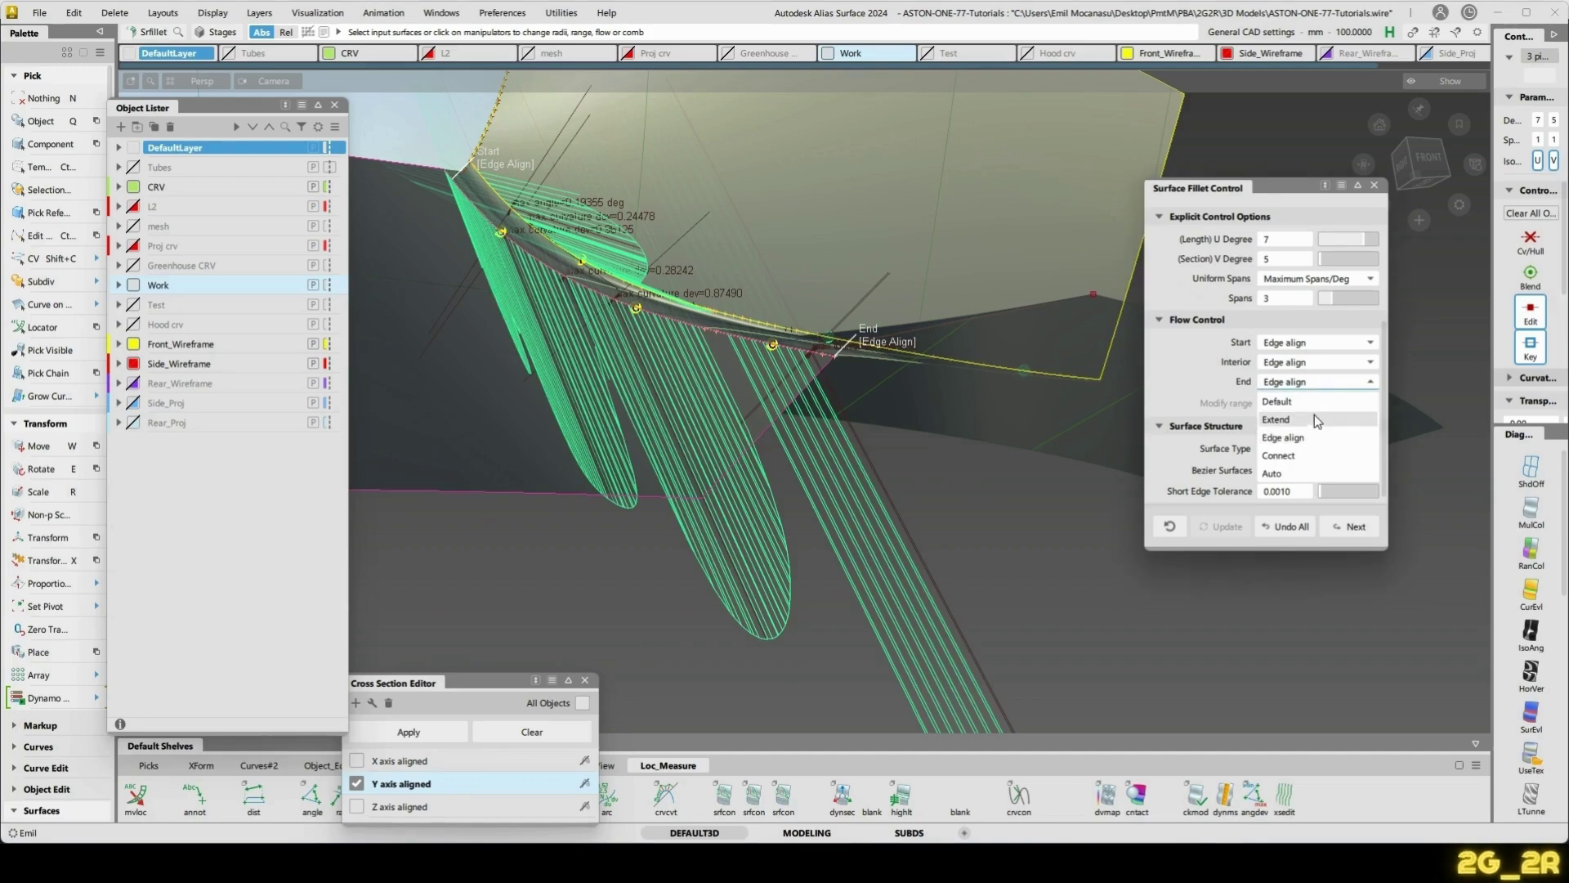
left_click(1315, 419)
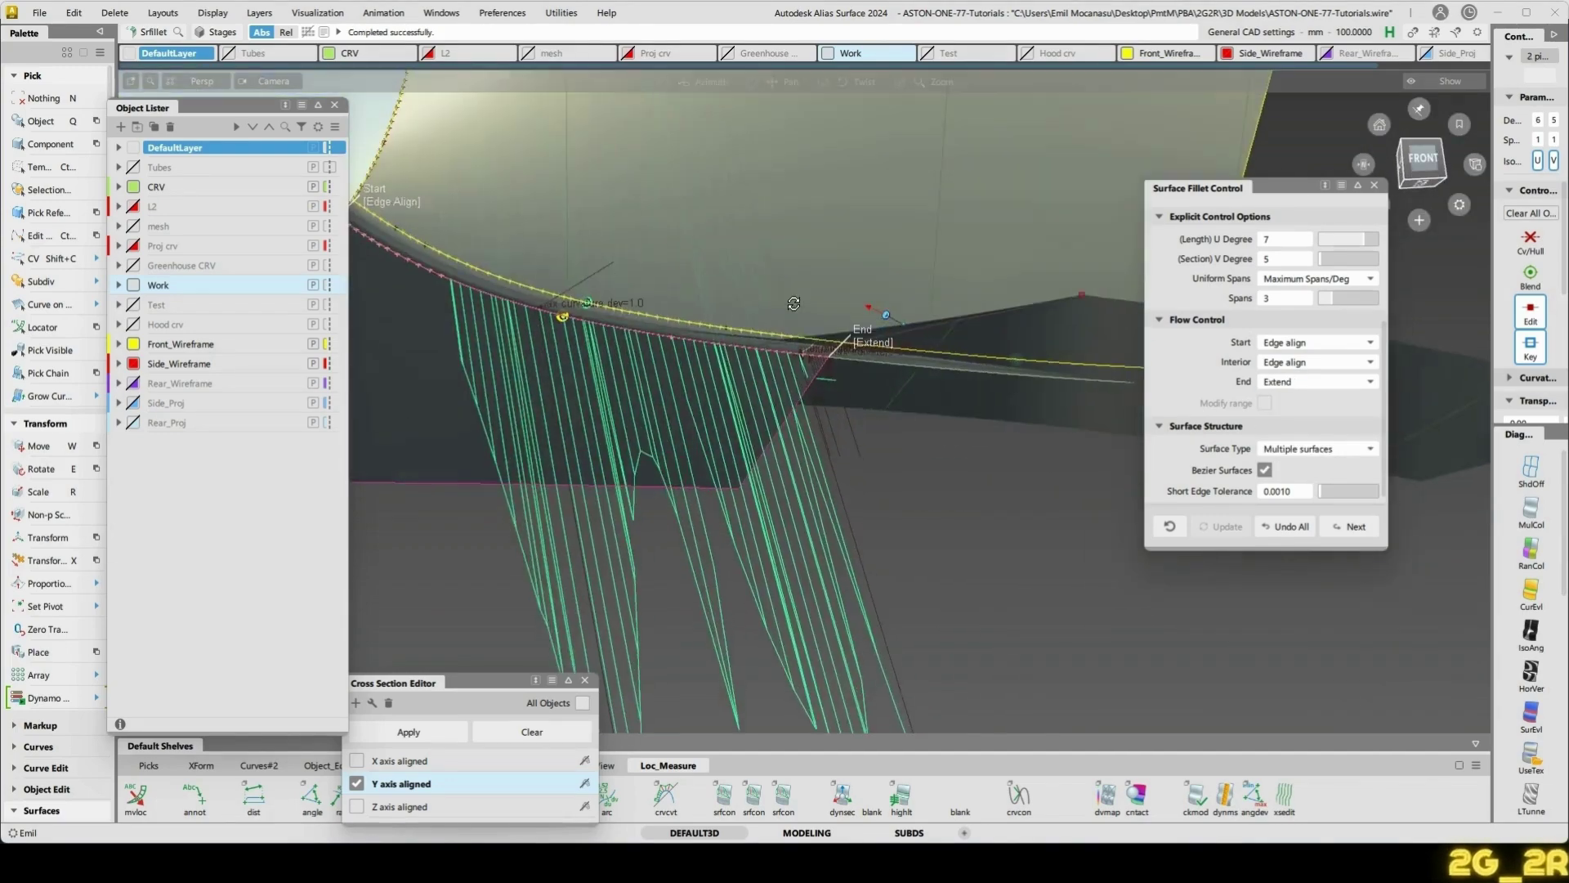
left_click_drag(793, 304, 826, 294, "alt+shift")
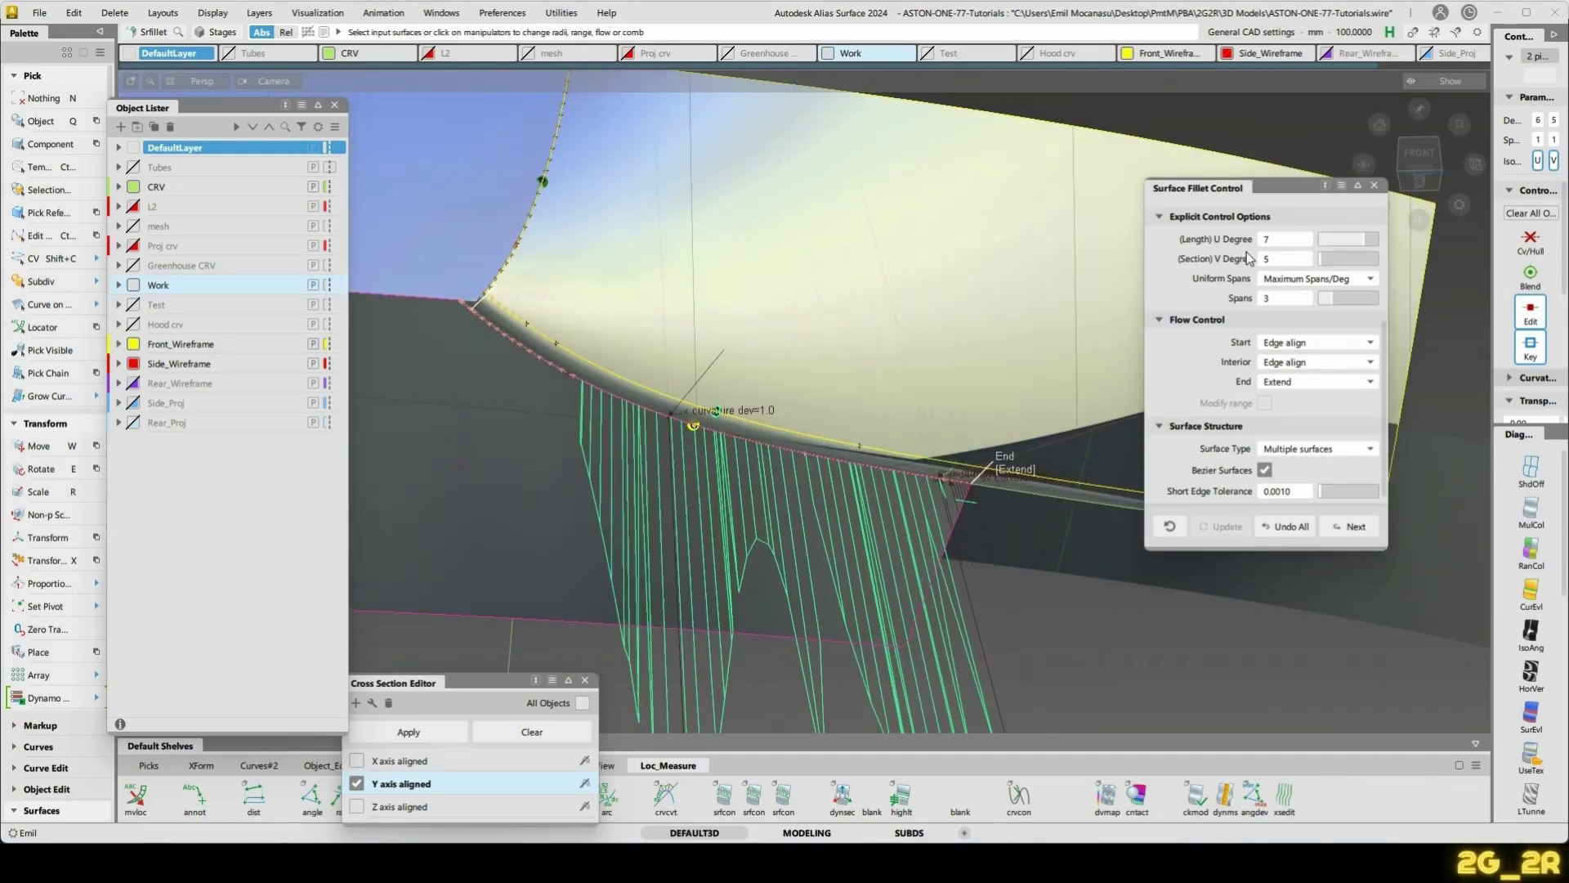
- Set the fillet's chordal length to 30 and accept the fillet
scroll(1251, 270, "up", 5)
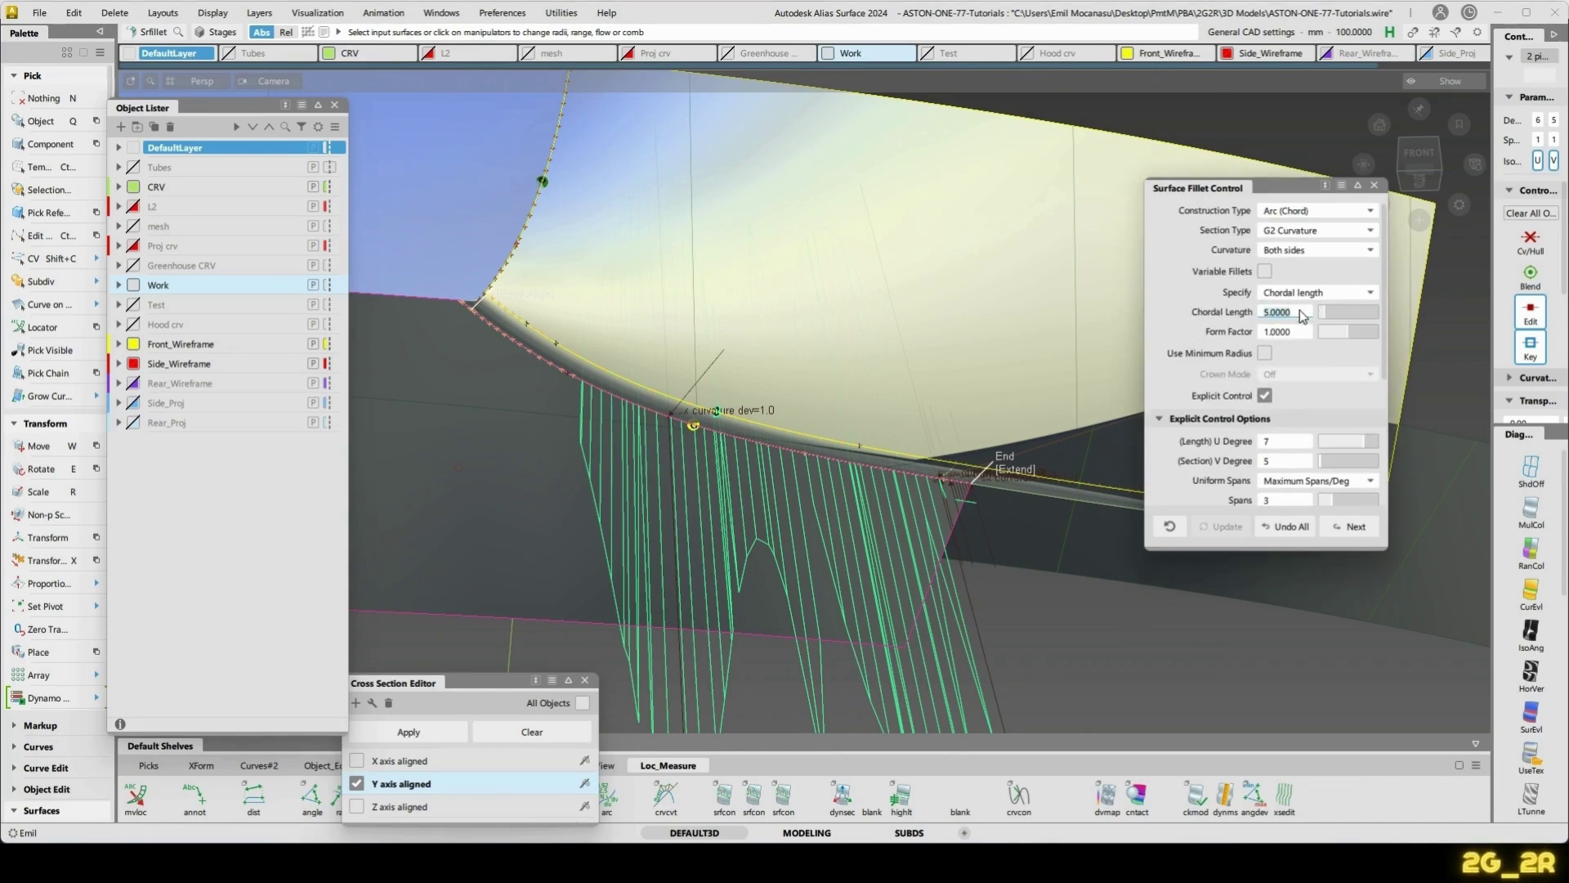
type("30")
key("Return")
middle_click_drag(537, 286, 708, 286, "alt+shift")
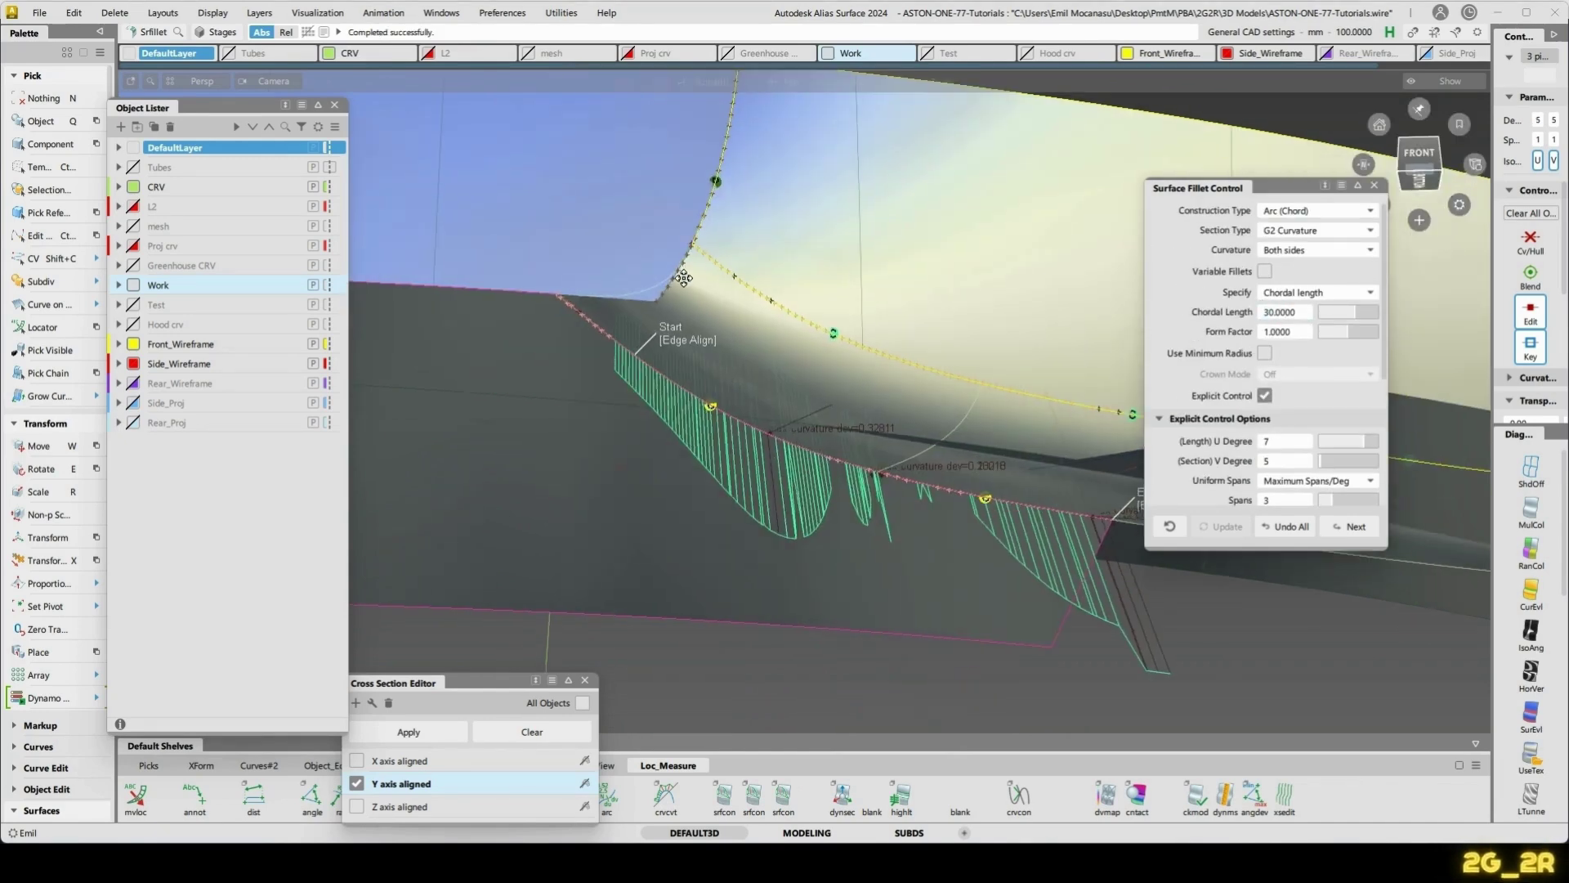
key("space")
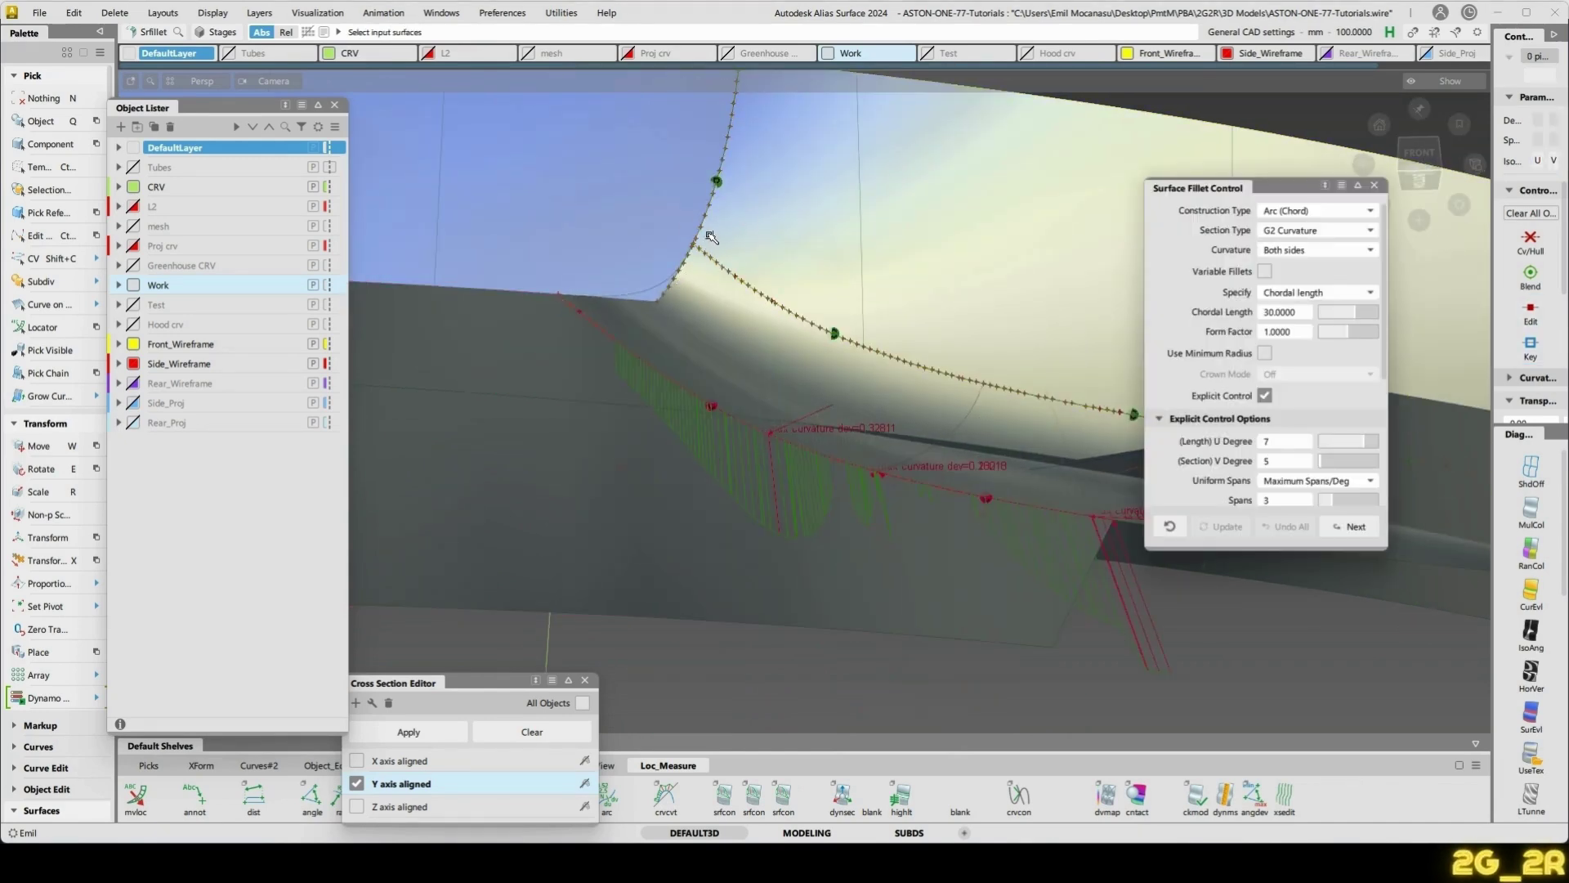
- Trim the sharp lower corner off the central front surface along its rounded corner curve
left_click(643, 292)
key("t")
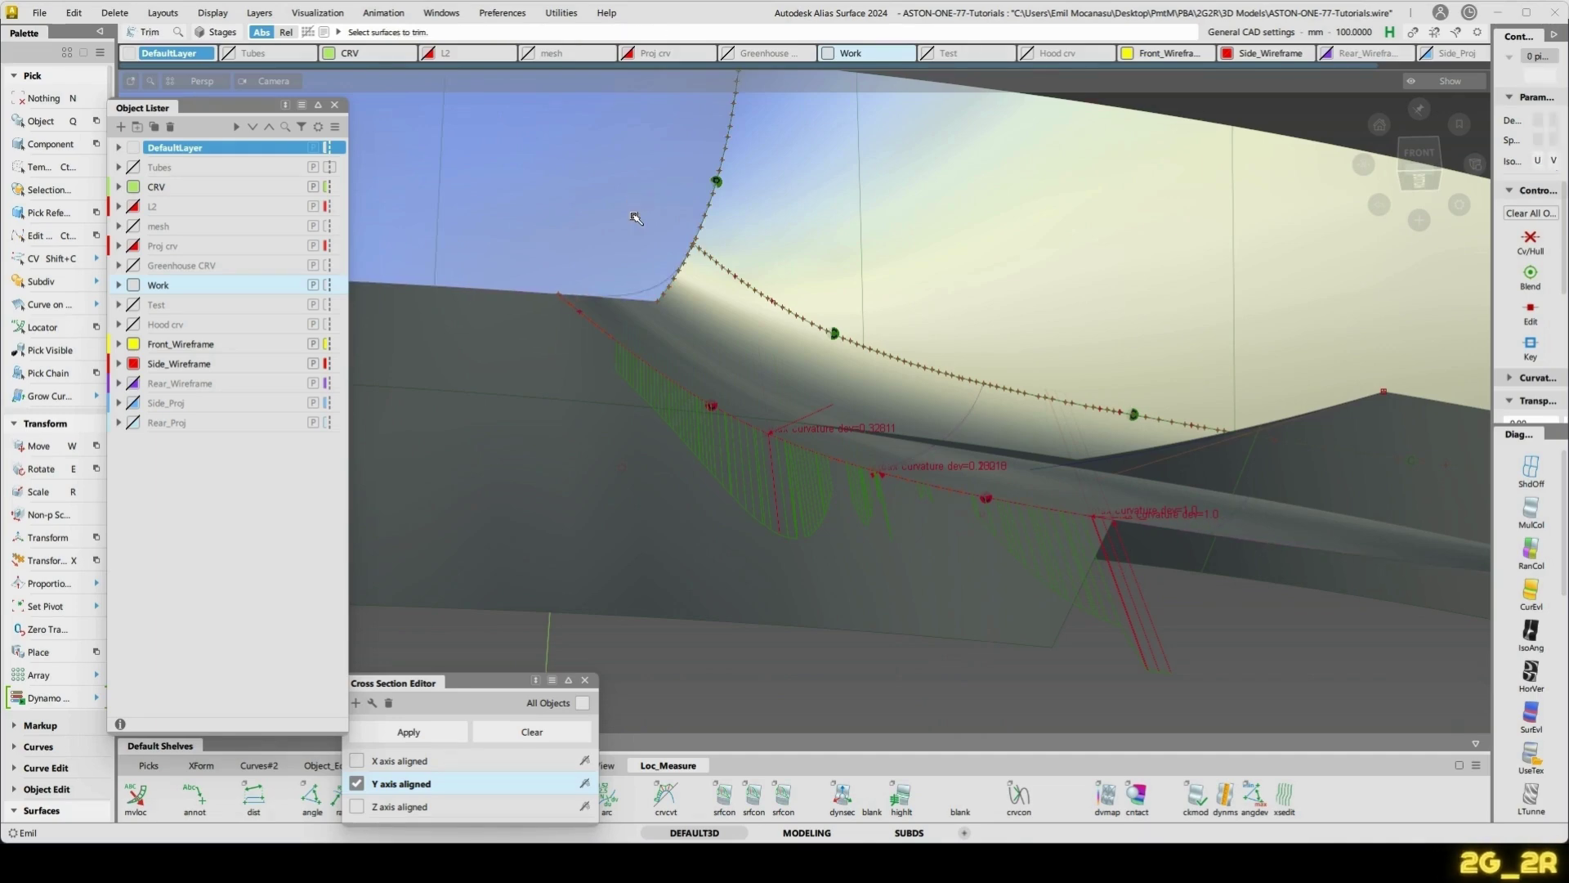
left_click(636, 217)
right_click_drag(978, 240, 976, 266, "alt+shift")
left_click_drag(976, 265, 979, 290, "alt+shift")
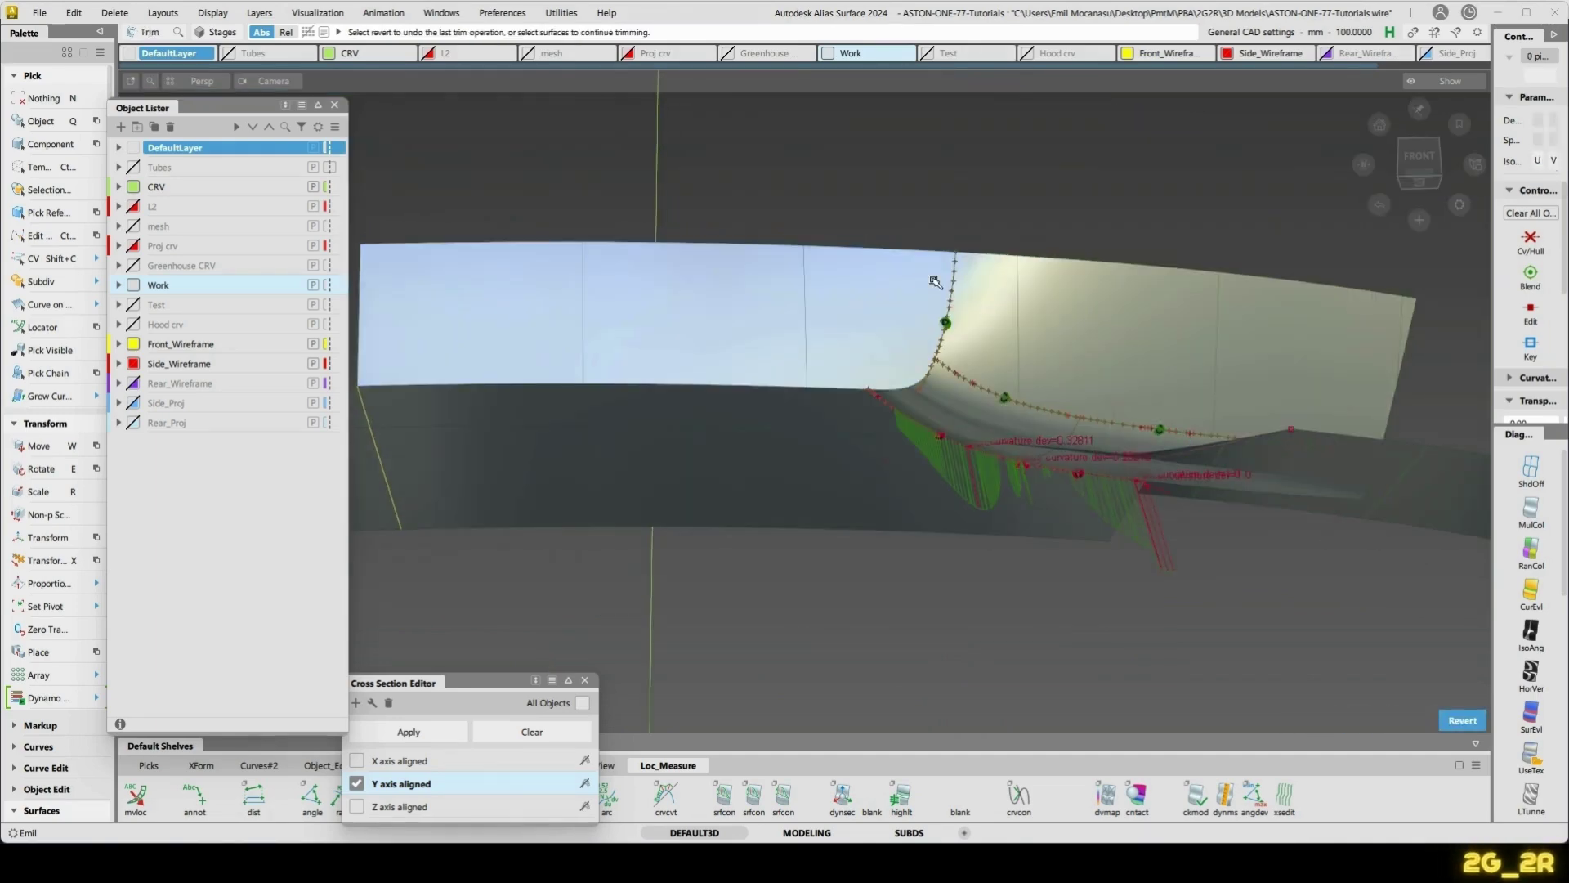
- Clear the continuity locators from the fillet and corner edges and review the rounded corner
left_click(937, 282)
left_click(963, 297)
left_click_drag(1030, 368, 997, 270, "alt+shift")
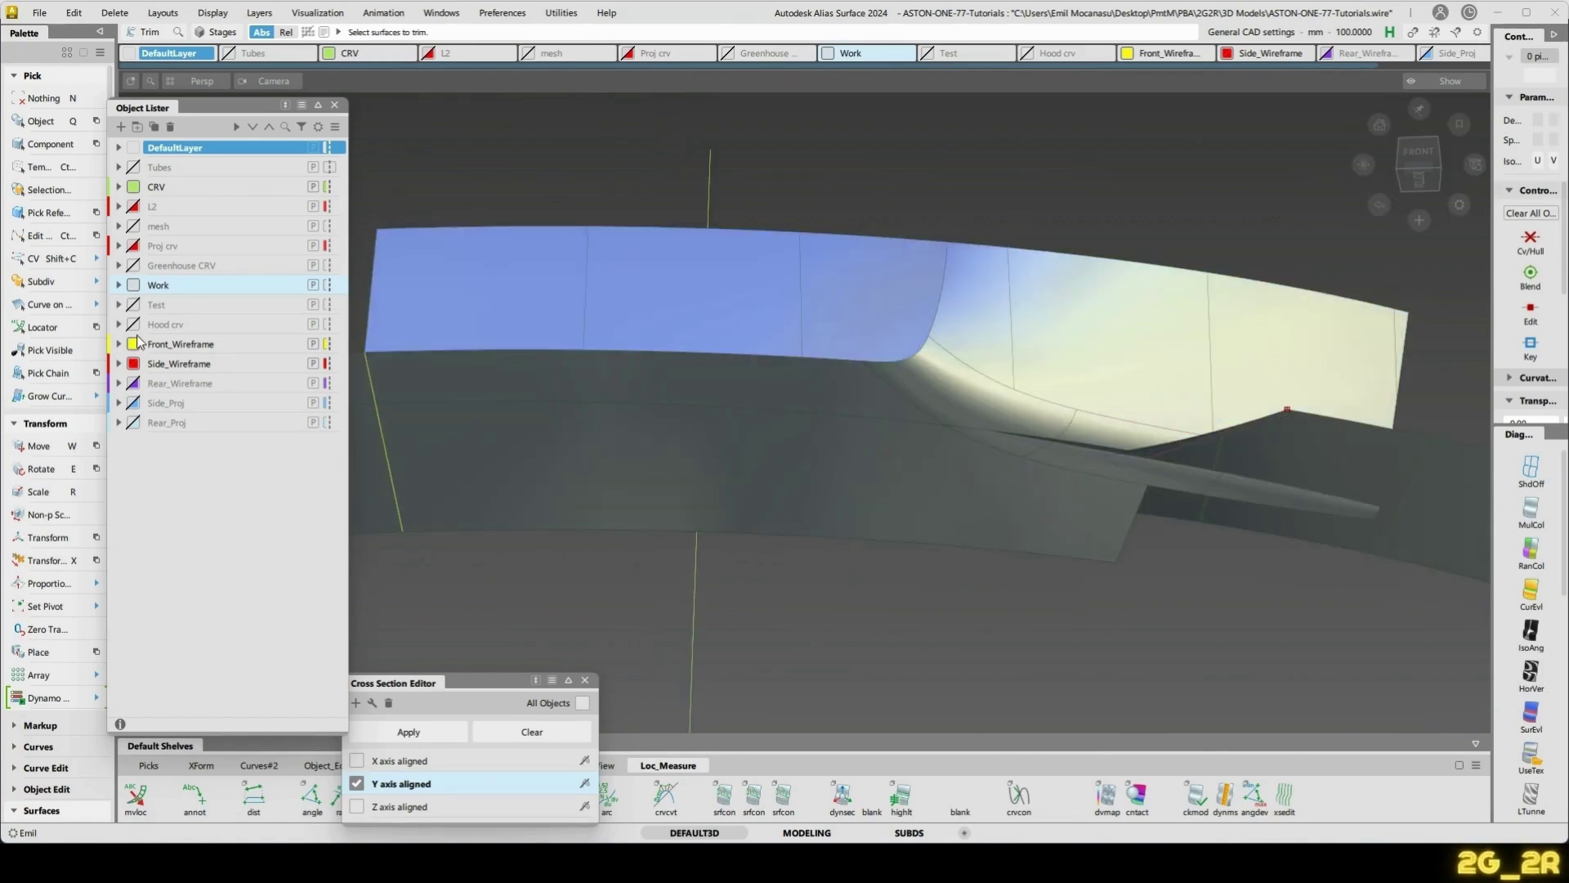
- Show the mesh layer and open the lower grille corner fillet for editing
left_click(136, 227)
left_click_drag(890, 361, 909, 414, "alt+shift")
right_click_drag(939, 400, 949, 369, "alt+shift")
key("ctrl+q")
left_click(886, 359)
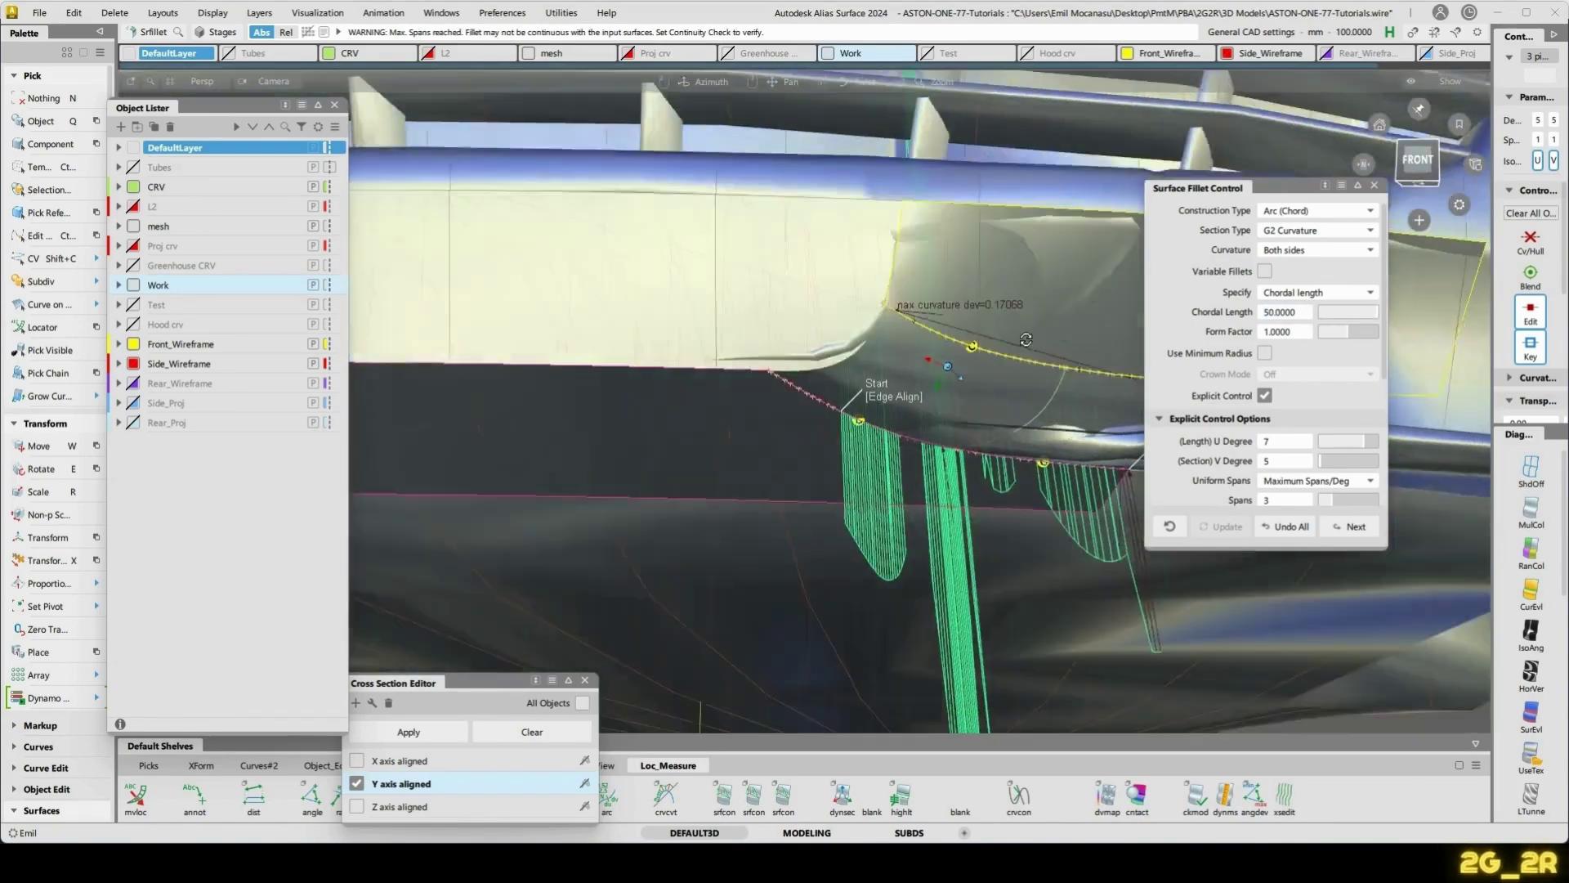
- Compare the lower corner fillet with the reference mesh from the front, side and below
left_click_drag(1026, 339, 768, 306, "alt+shift")
middle_click_drag(770, 110, 800, 326, "alt+shift")
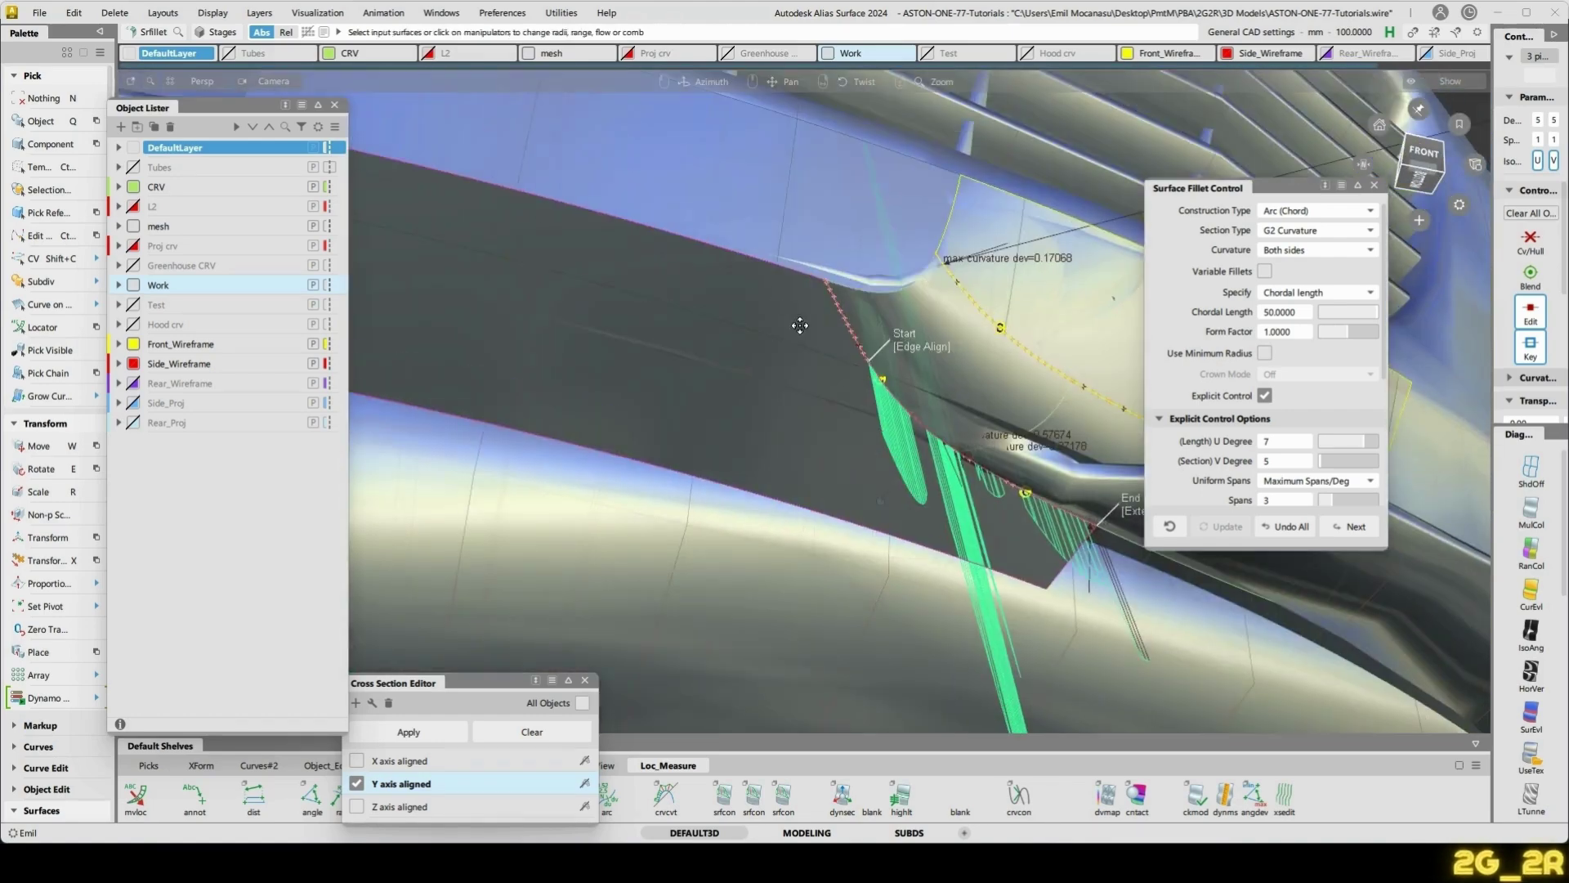
left_click_drag(635, 287, 1068, 290, "alt+shift")
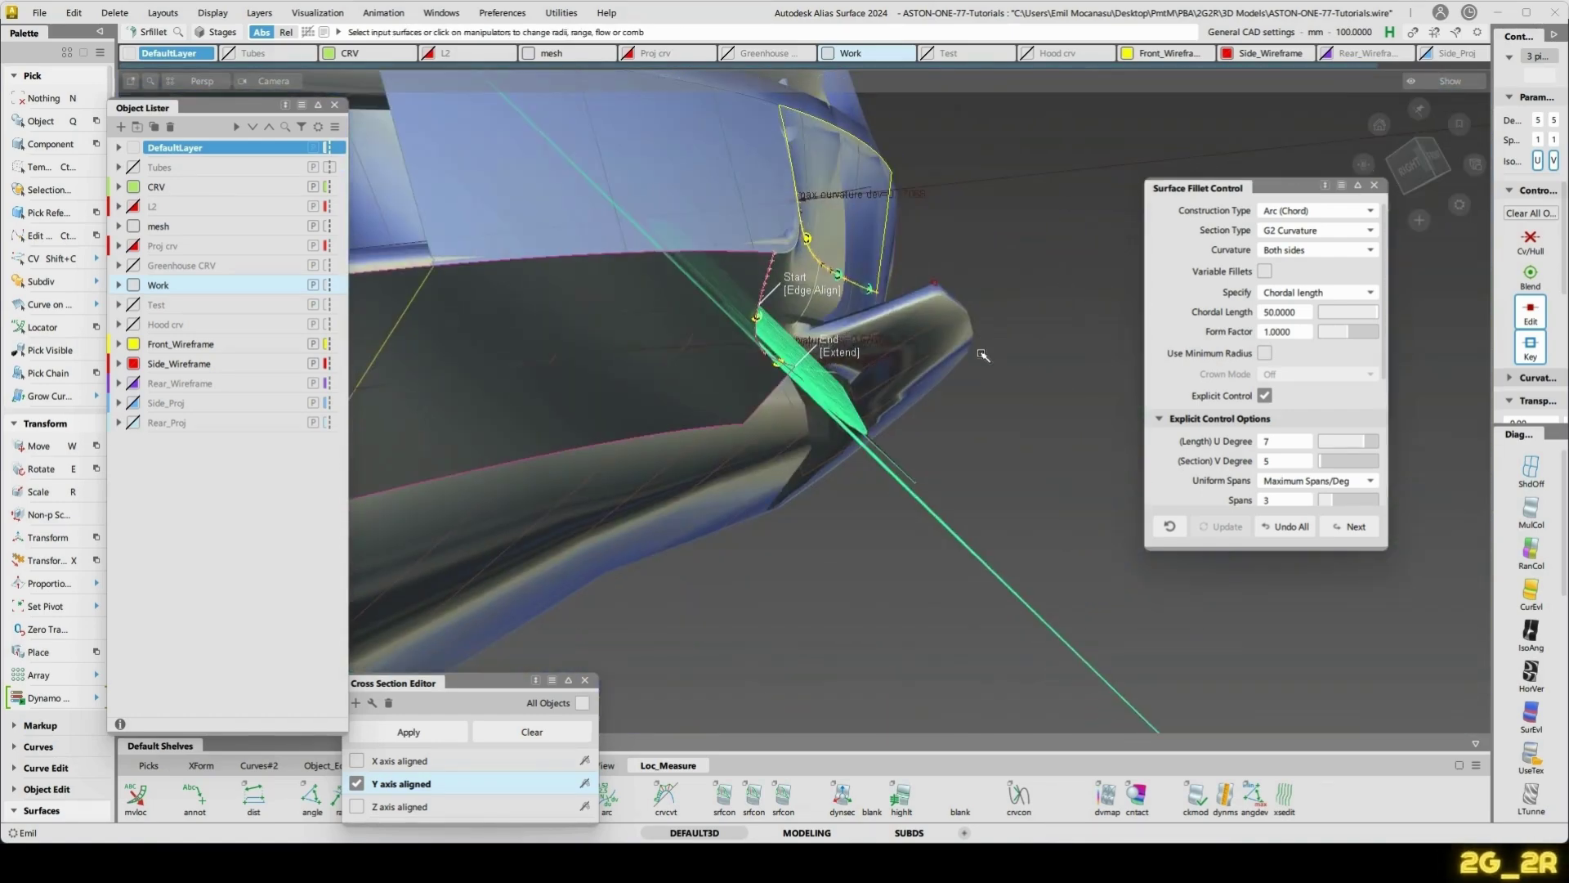
key("n")
right_click_drag(432, 286, 512, 303, "ctrl+shift")
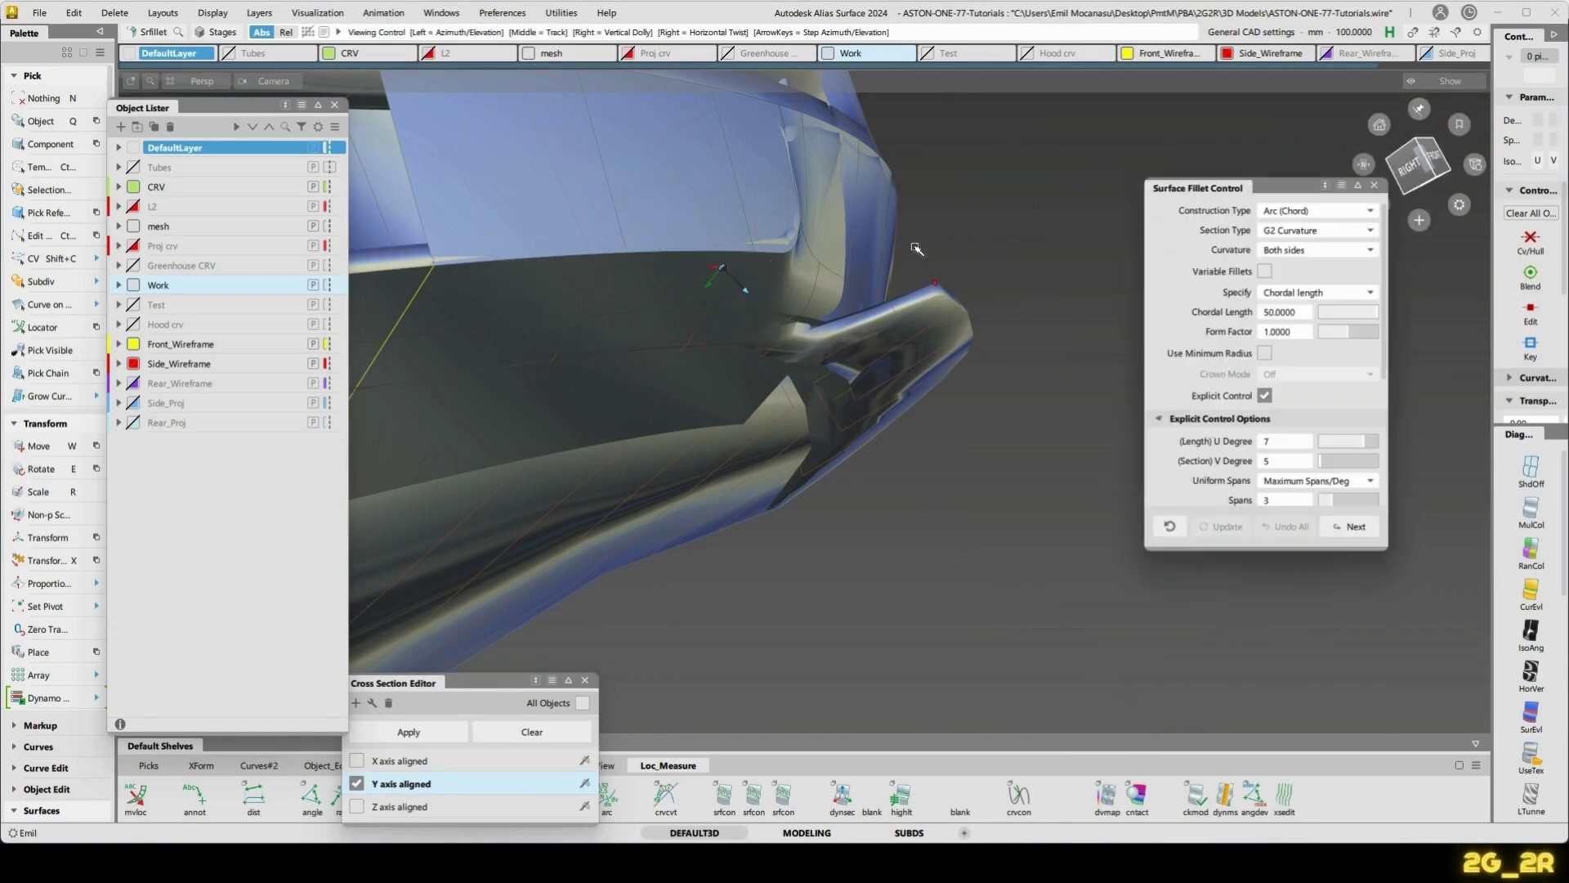
left_click_drag(918, 252, 579, 264, "alt+shift")
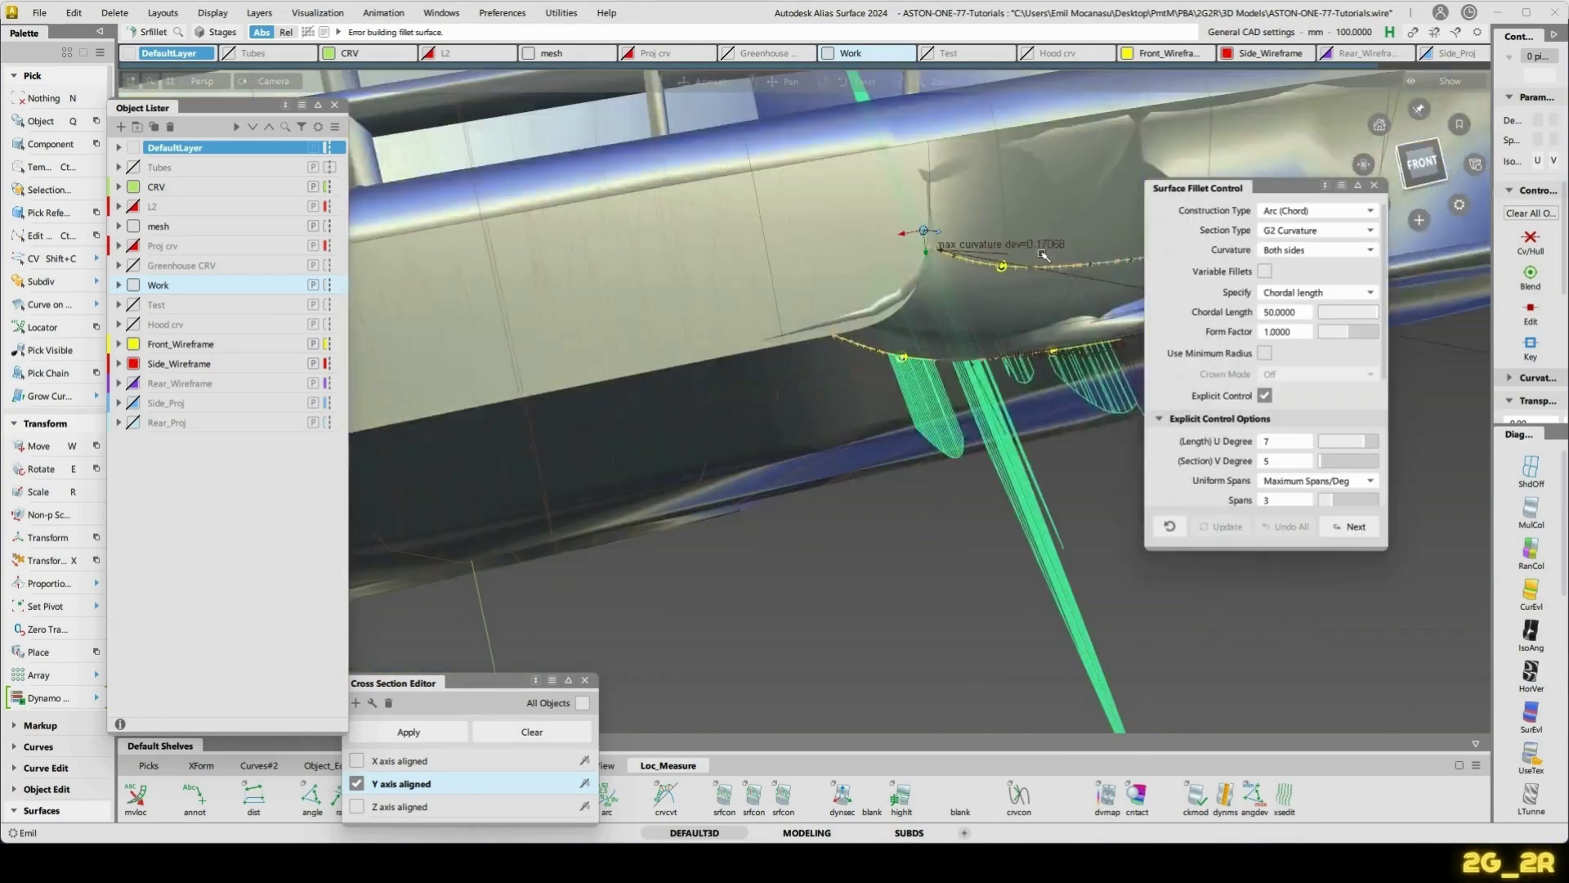
left_click_drag(713, 395, 523, 356, "alt+shift")
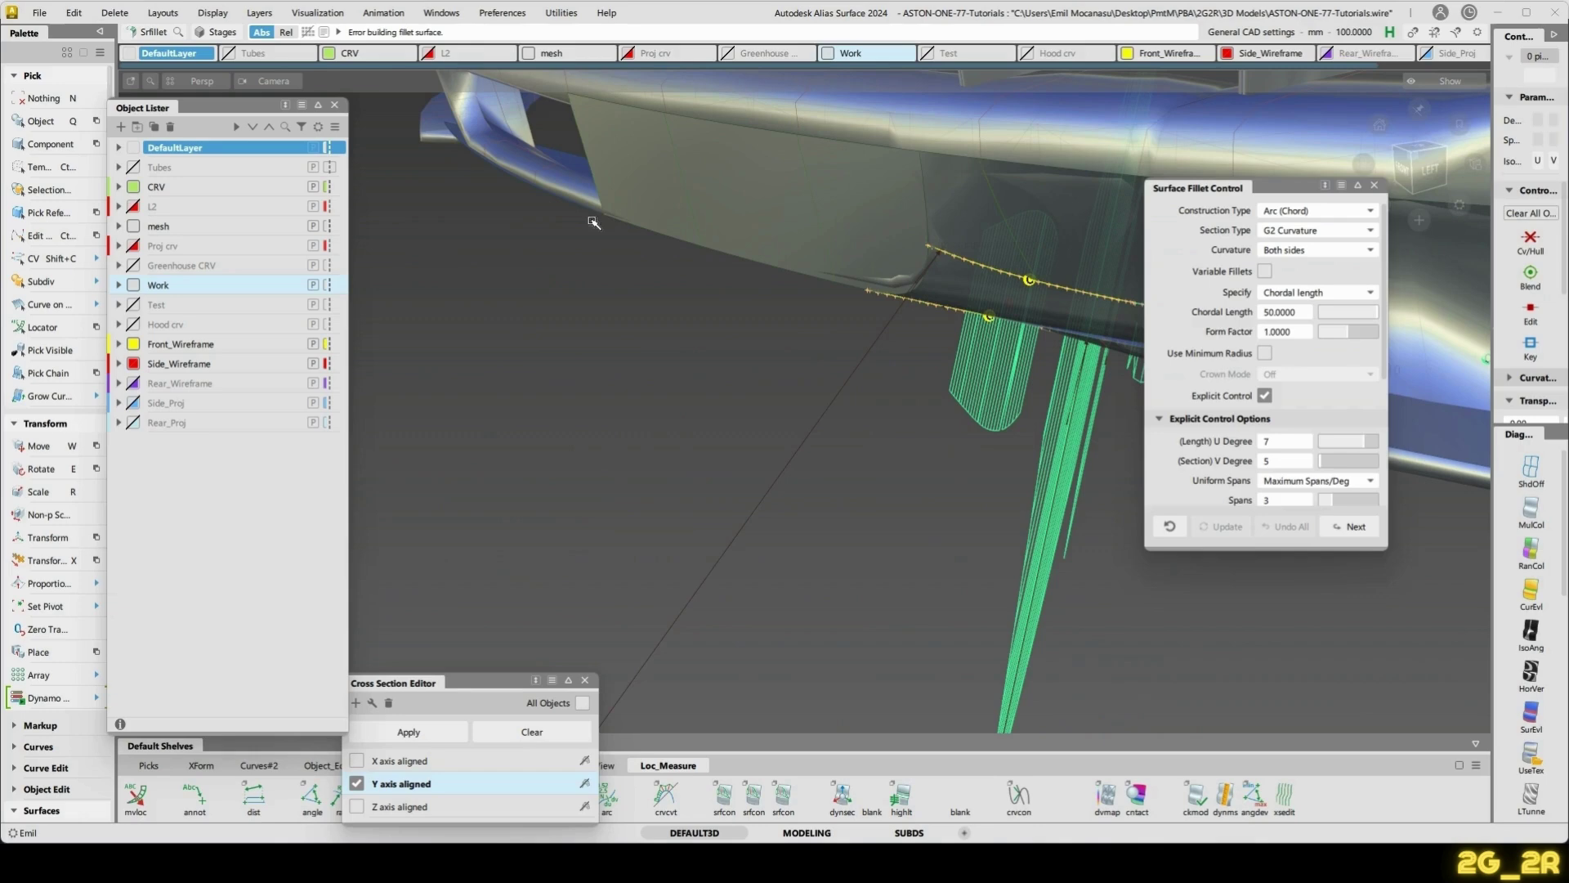
- Clear the fillet's continuity locators and deselect the front surface and the mesh
left_click(841, 252)
left_click_drag(784, 282, 857, 277, "ctrl+shift")
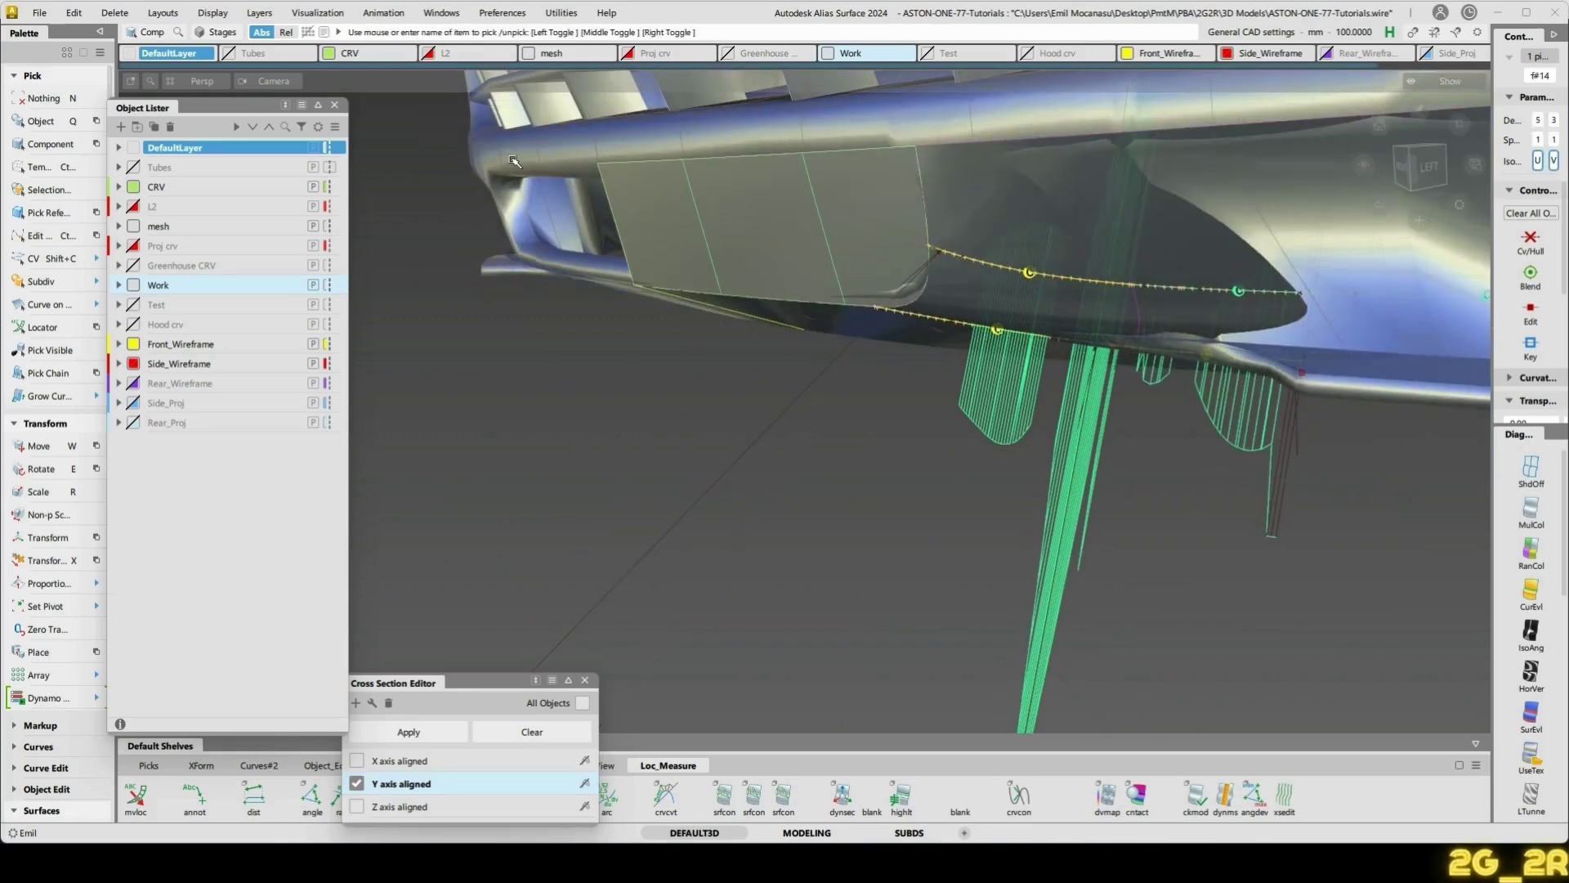
left_click(552, 155)
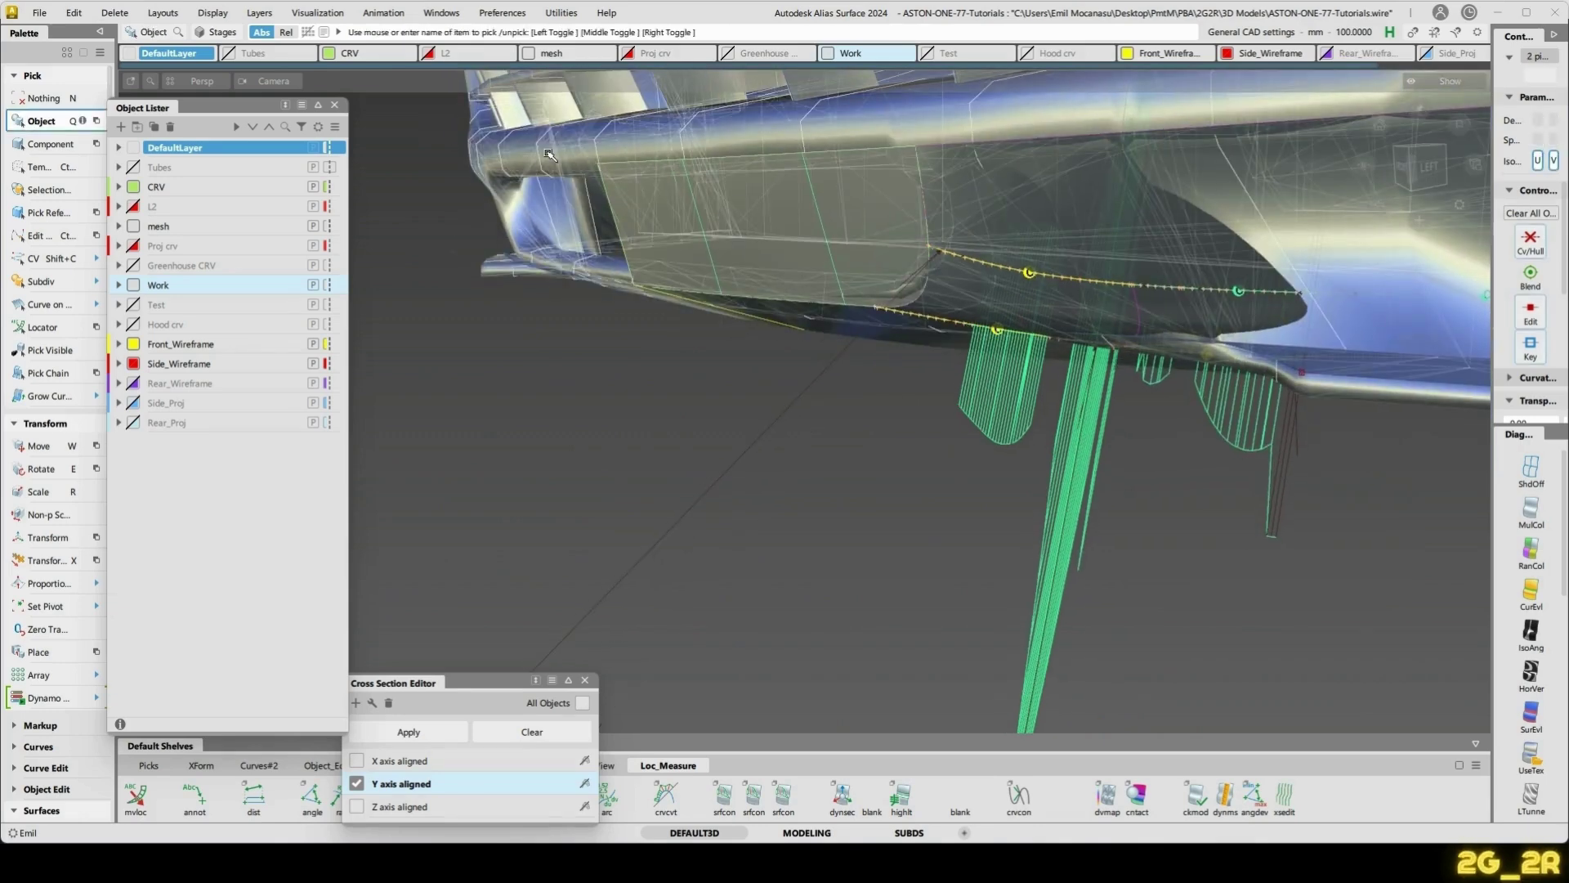
key("ctrl+z")
left_click_drag(710, 229, 855, 237, "alt+shift")
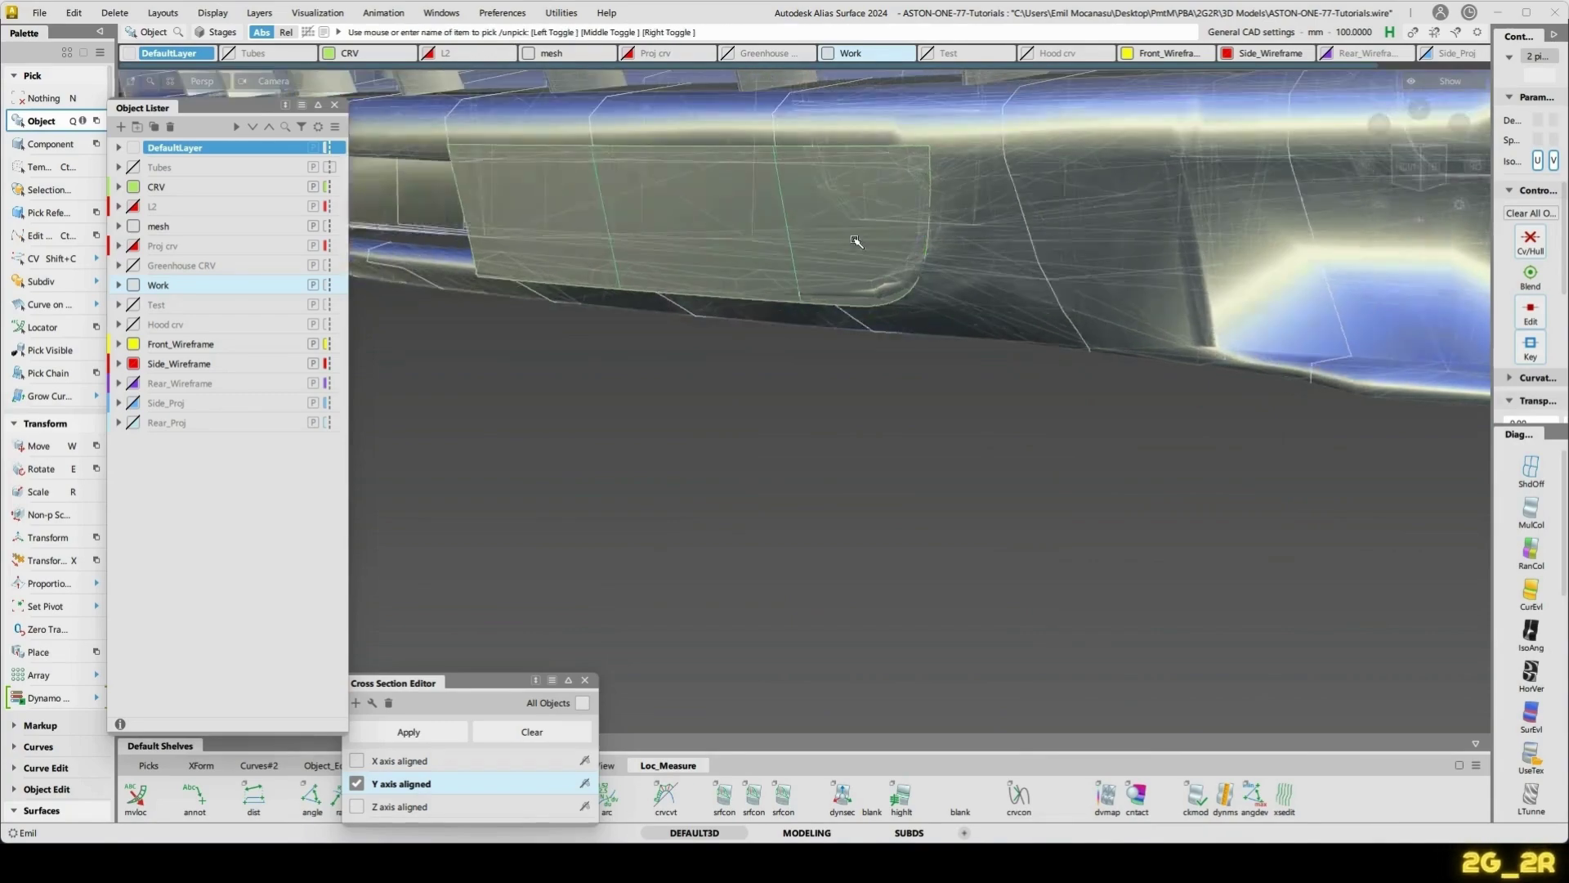
key("n")
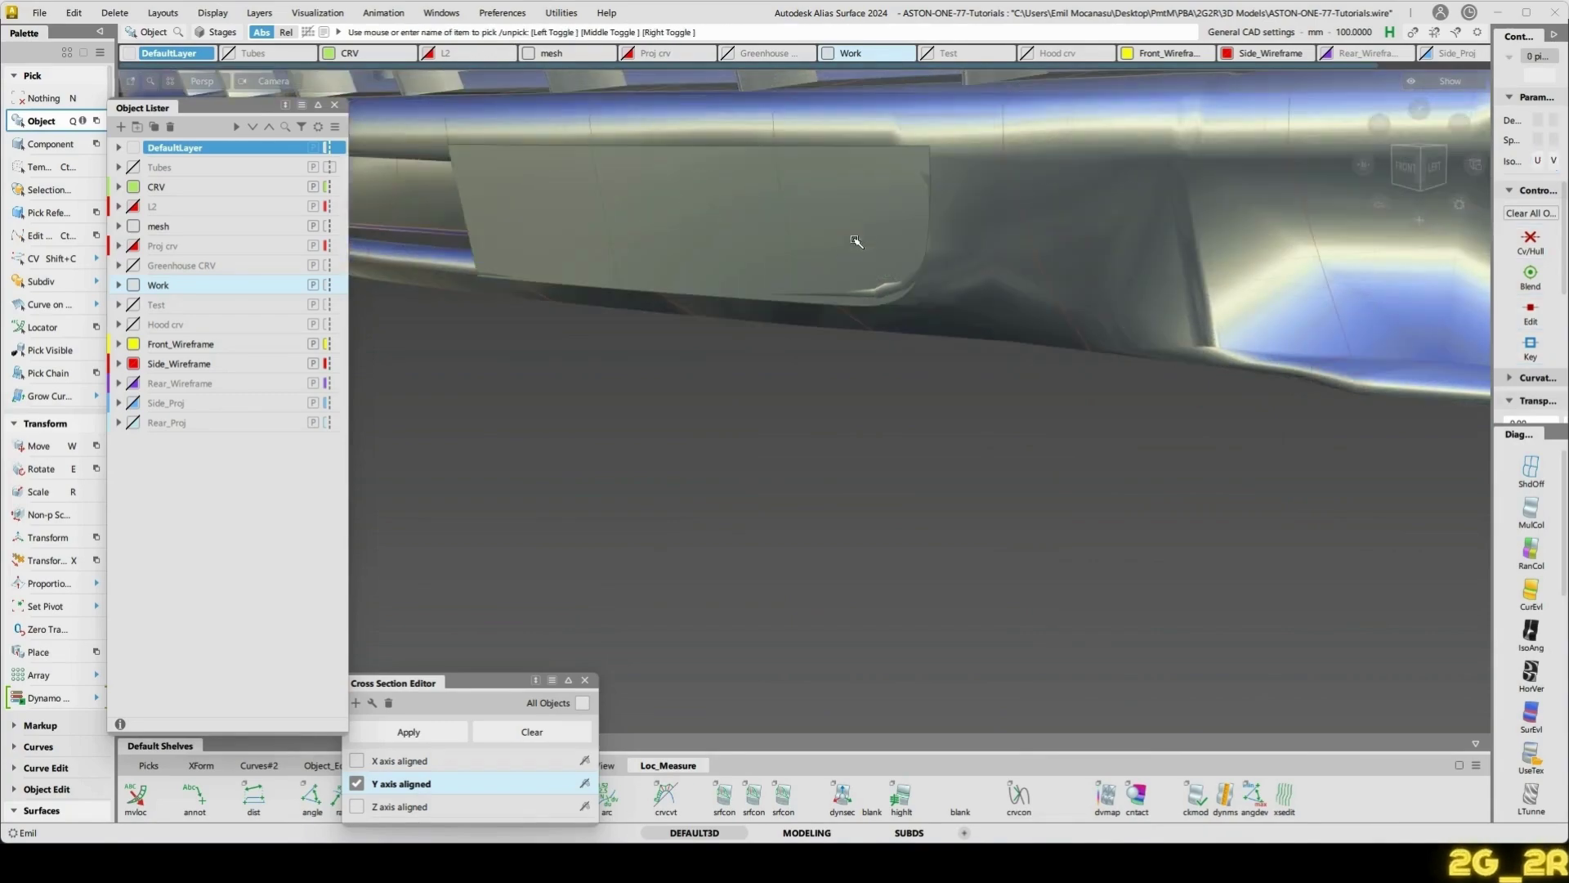
- Close the Object Lister and the Cross Section Editor and switch to the orthographic front view of the lower grille
left_click(336, 105)
mouse_move(523, 261)
left_mouse_down("alt+shift")
mouse_move(596, 281)
mouse_move(455, 280)
mouse_move(635, 235)
mouse_move(540, 249)
left_mouse_up("alt+shift")
mouse_move(711, 246)
left_mouse_down("alt+shift")
mouse_move(792, 235)
mouse_move(901, 259)
mouse_move(703, 247)
left_mouse_up("alt+shift")
left_click(1412, 164)
middle_click_drag(873, 264, 890, 396, "alt+shift")
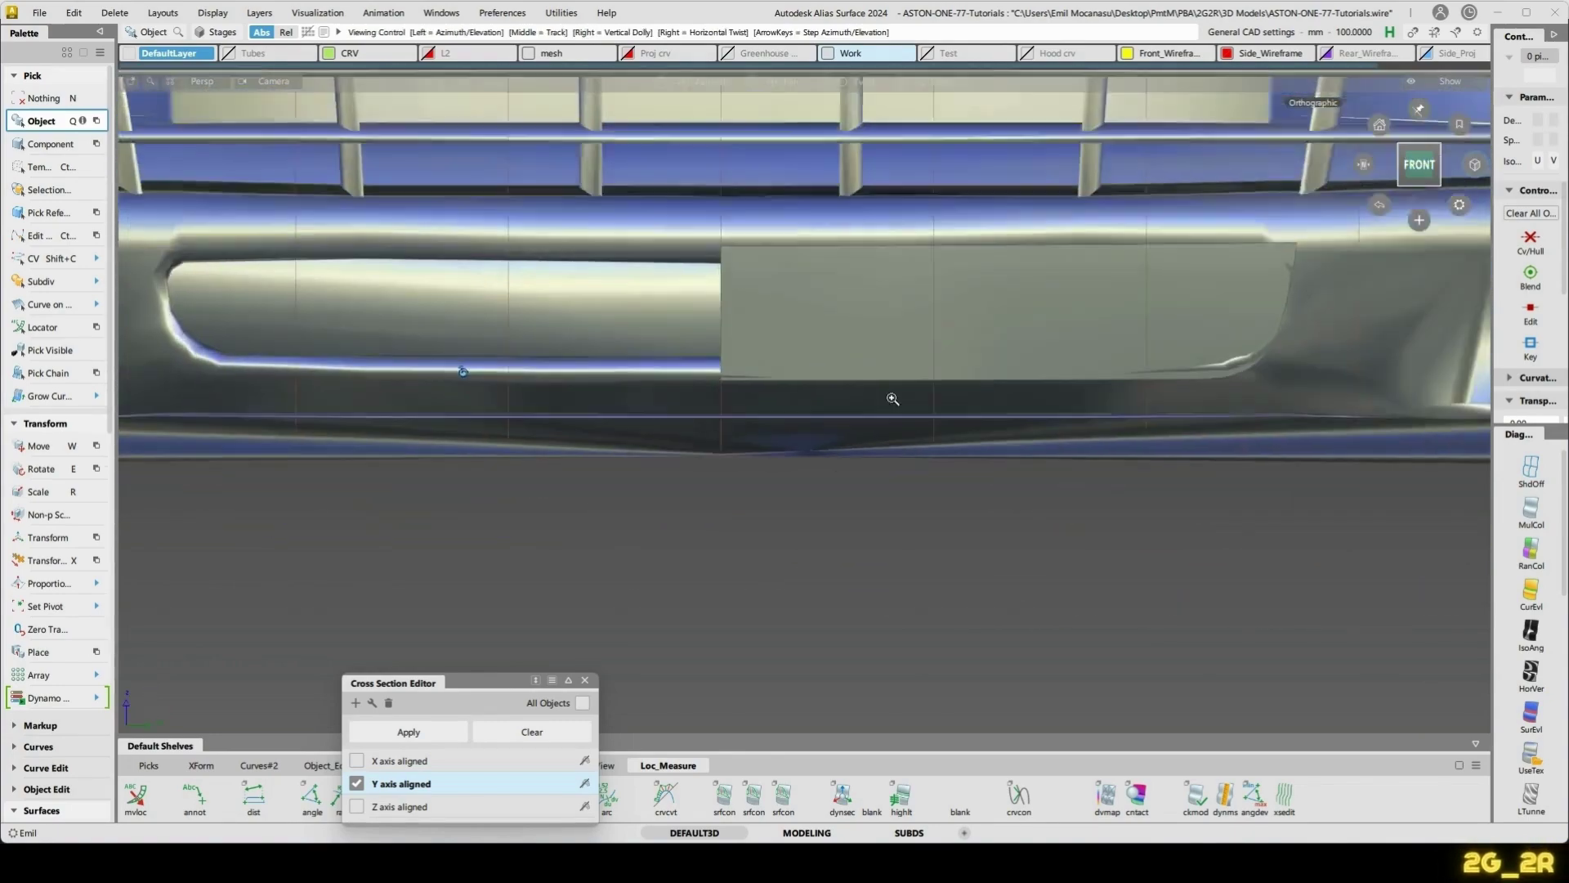
right_click_drag(891, 396, 818, 458, "alt+shift")
left_click(585, 680)
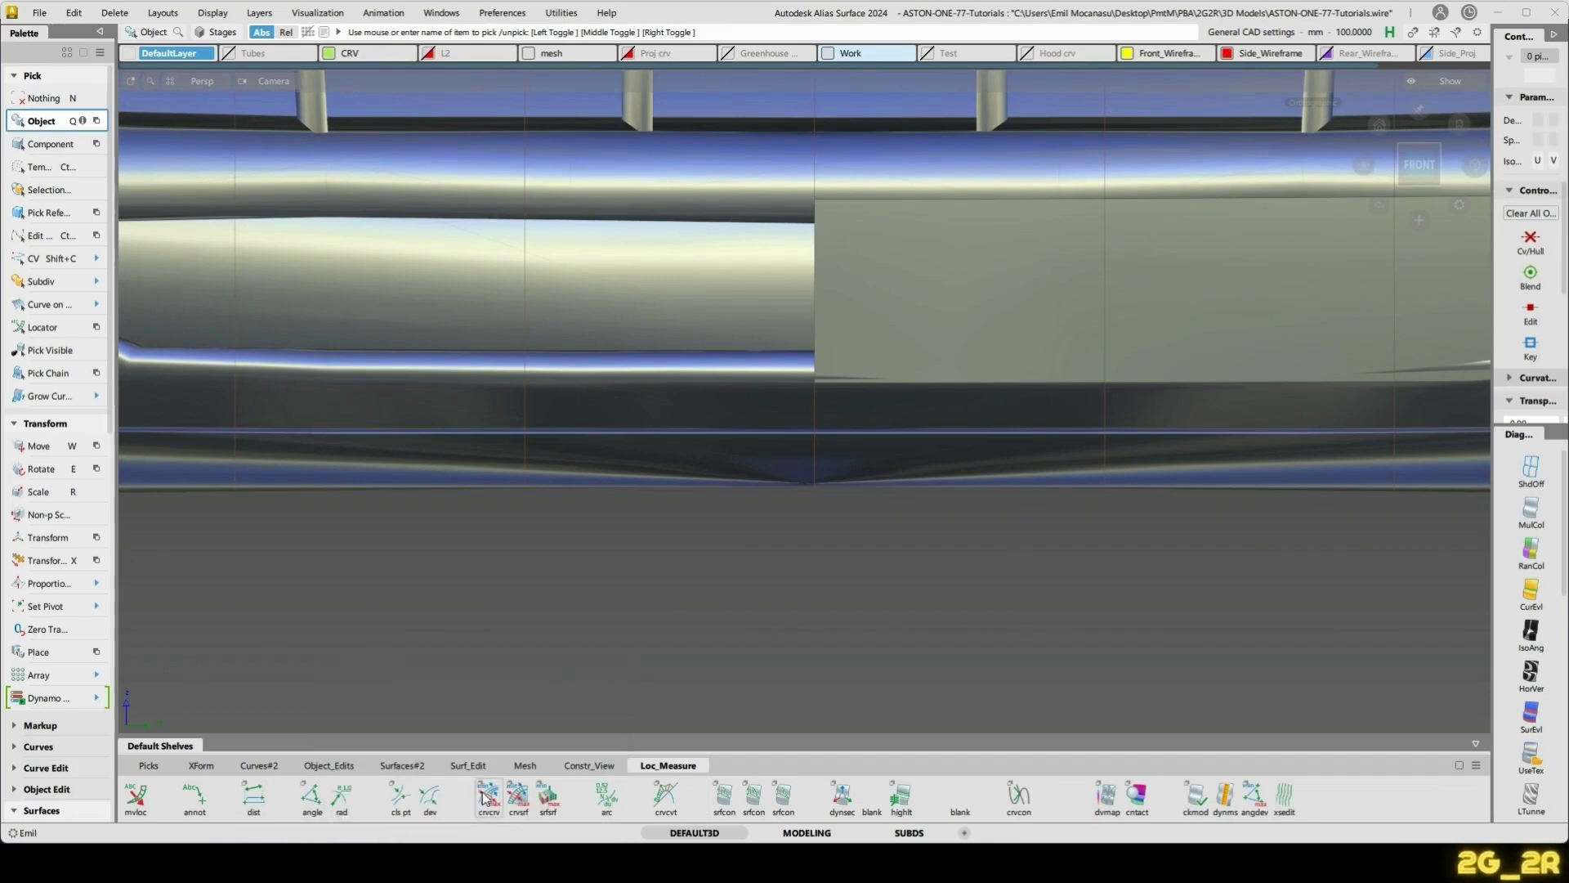
- Untrim the central front surface to restore its full extent past the rounded corner
left_click(329, 765)
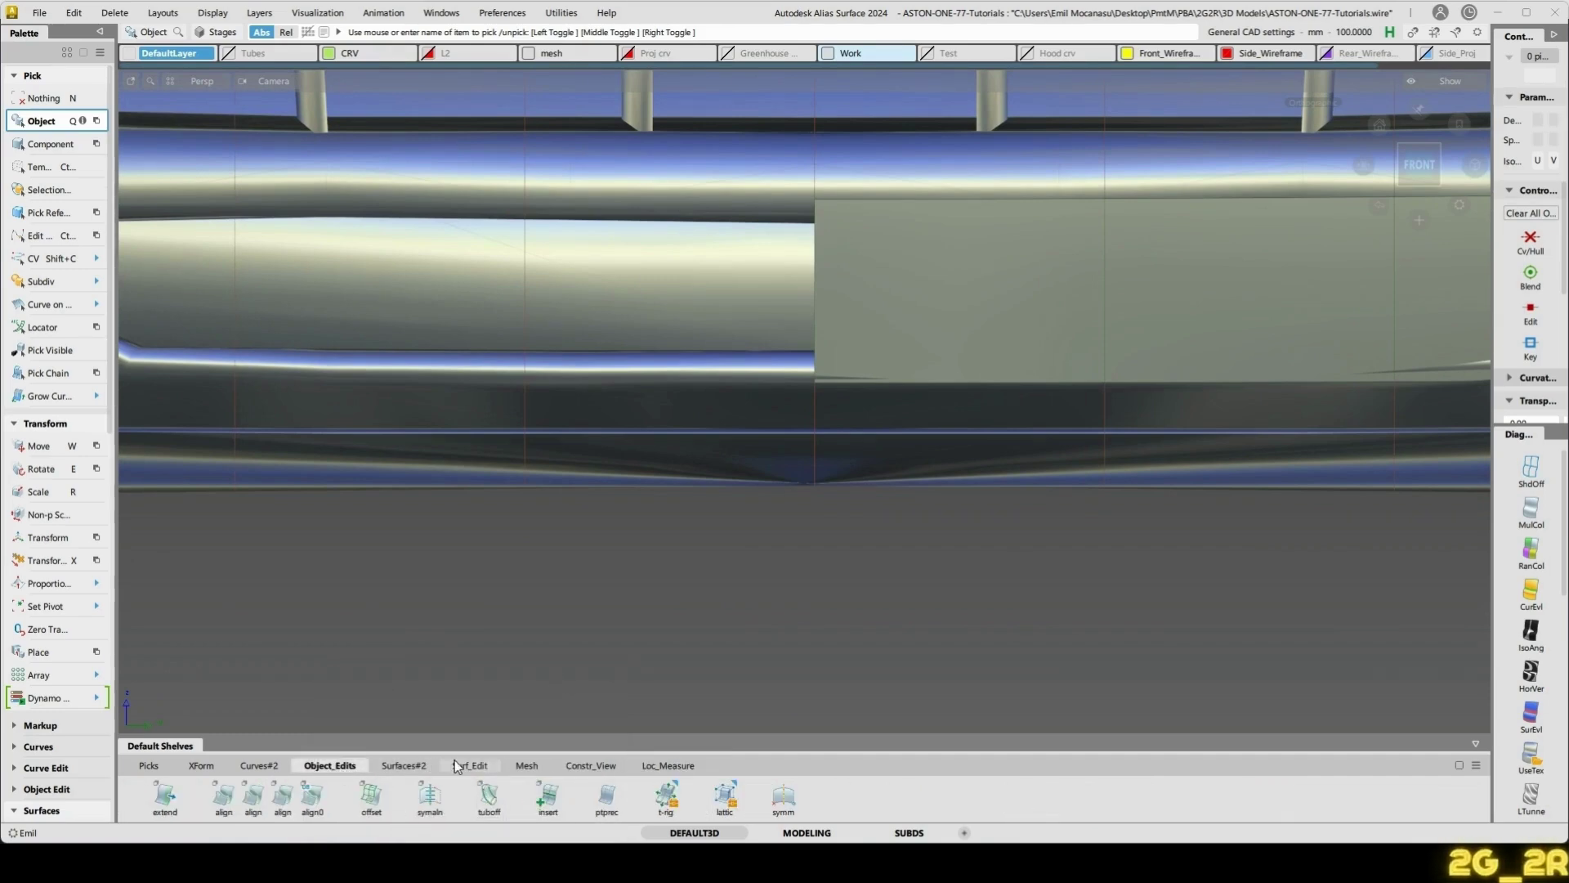
left_click(459, 766)
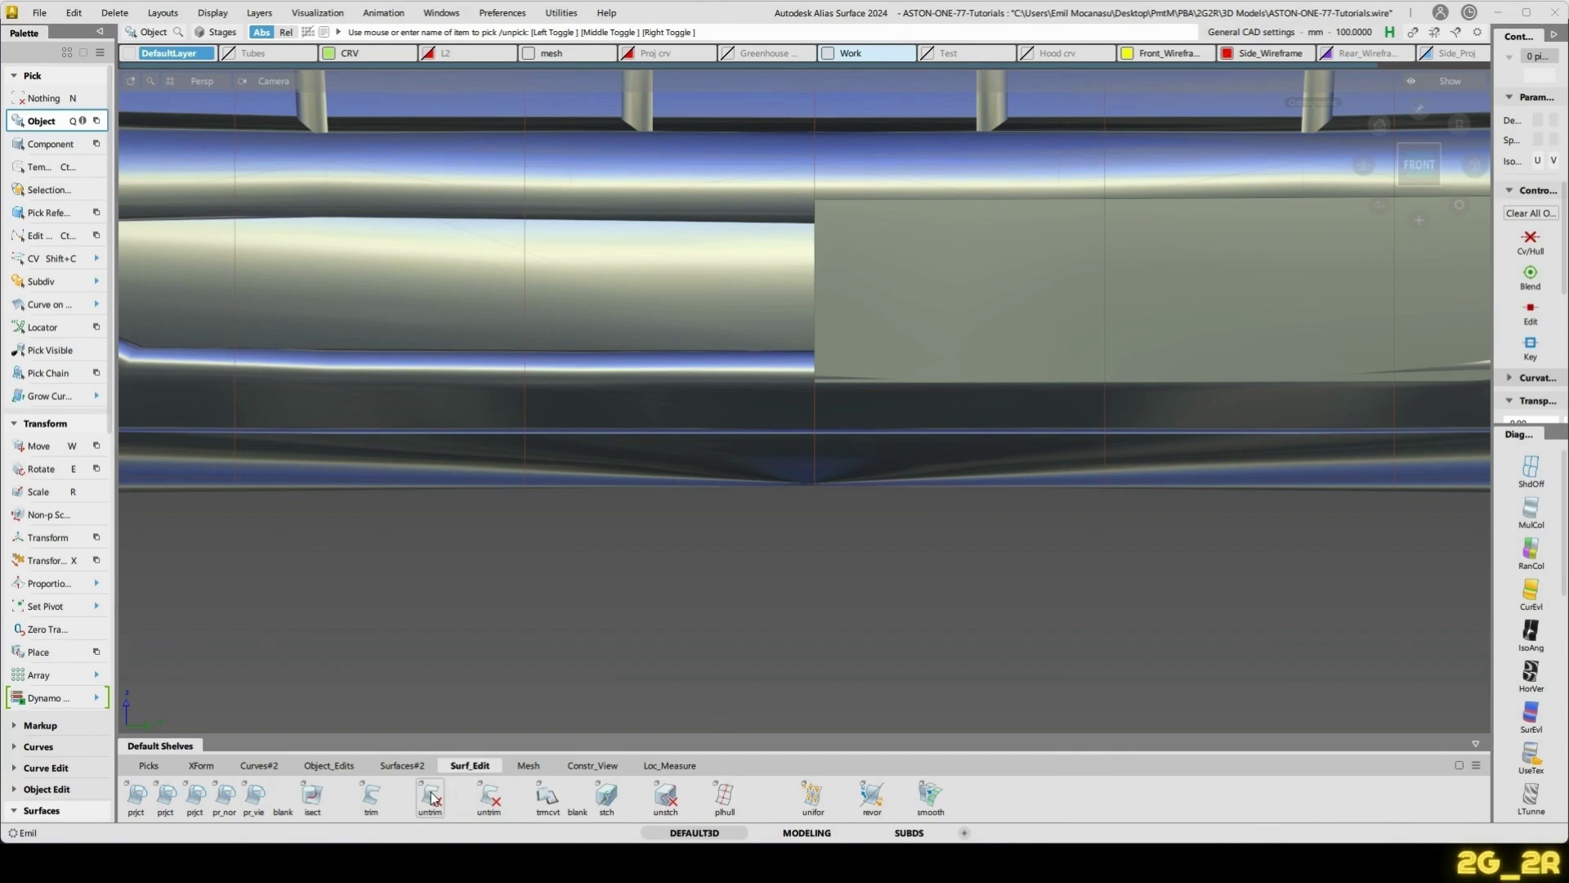
left_click(433, 798)
left_click(872, 281)
middle_click_drag(874, 284, 613, 358, "alt+shift")
left_click(716, 308)
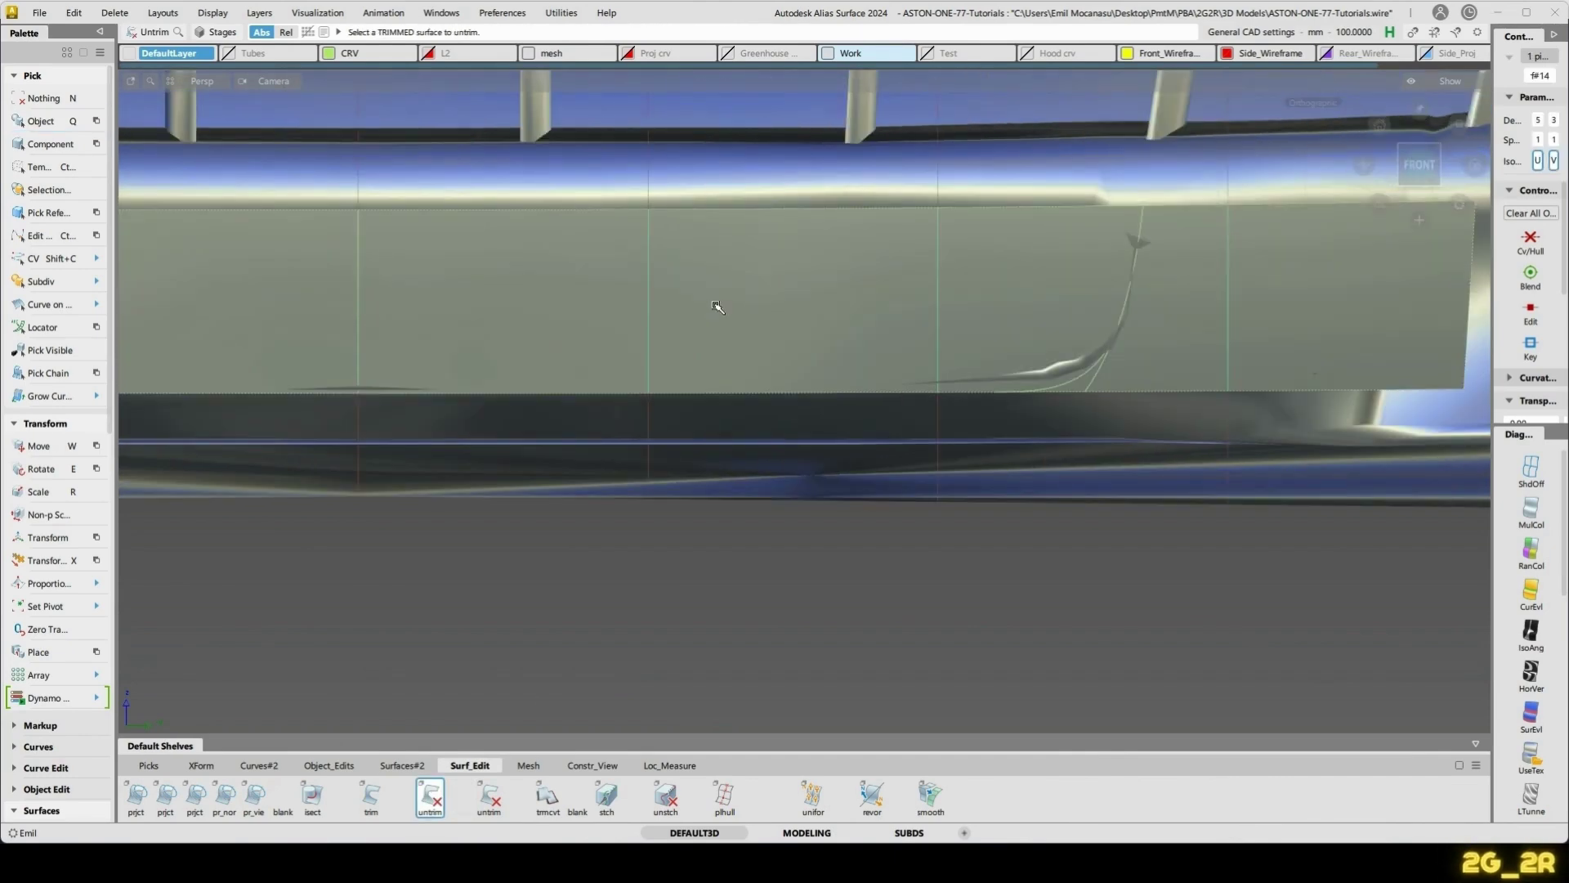
middle_click_drag(715, 305, 717, 308, "alt+shift")
left_click(715, 306)
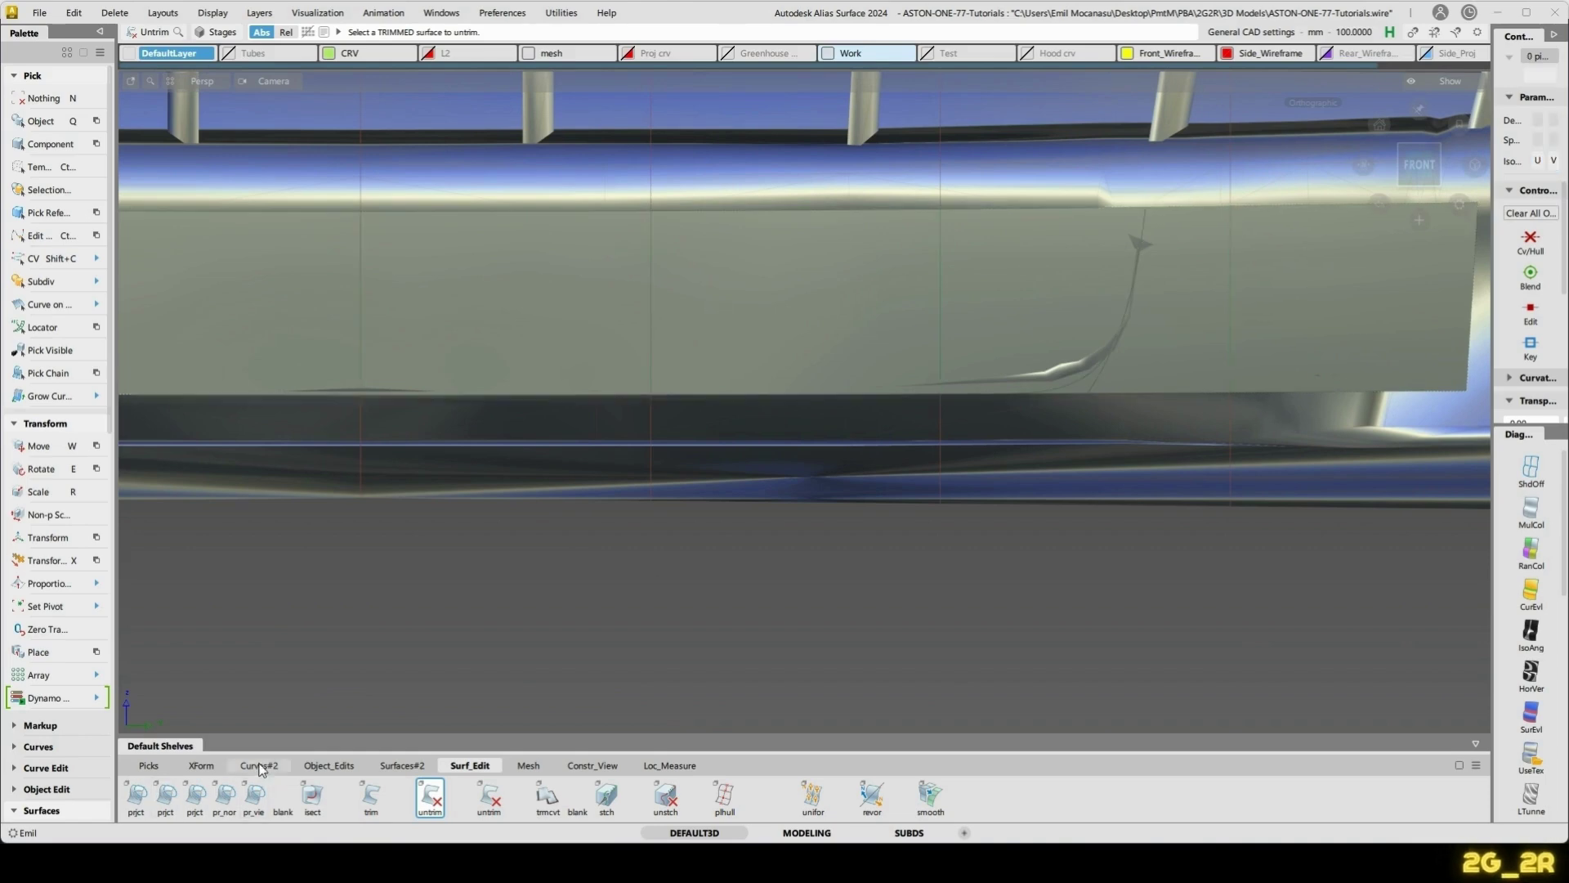
- Create tubular offset curves along the steep corner curve on the front surface, with radius 7 and the surface type None
left_click(318, 767)
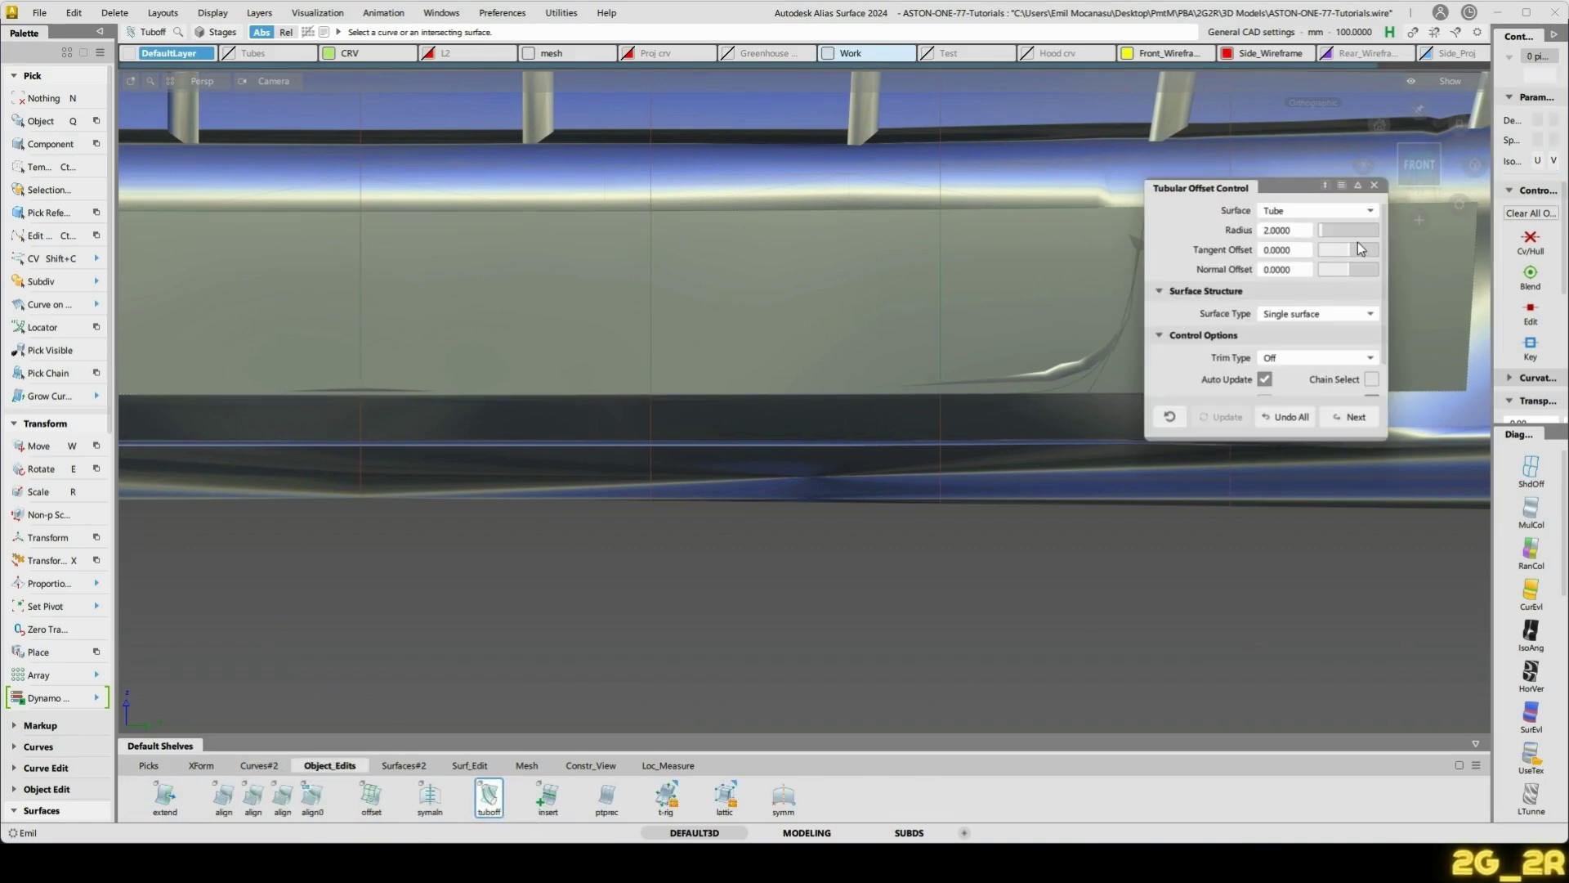
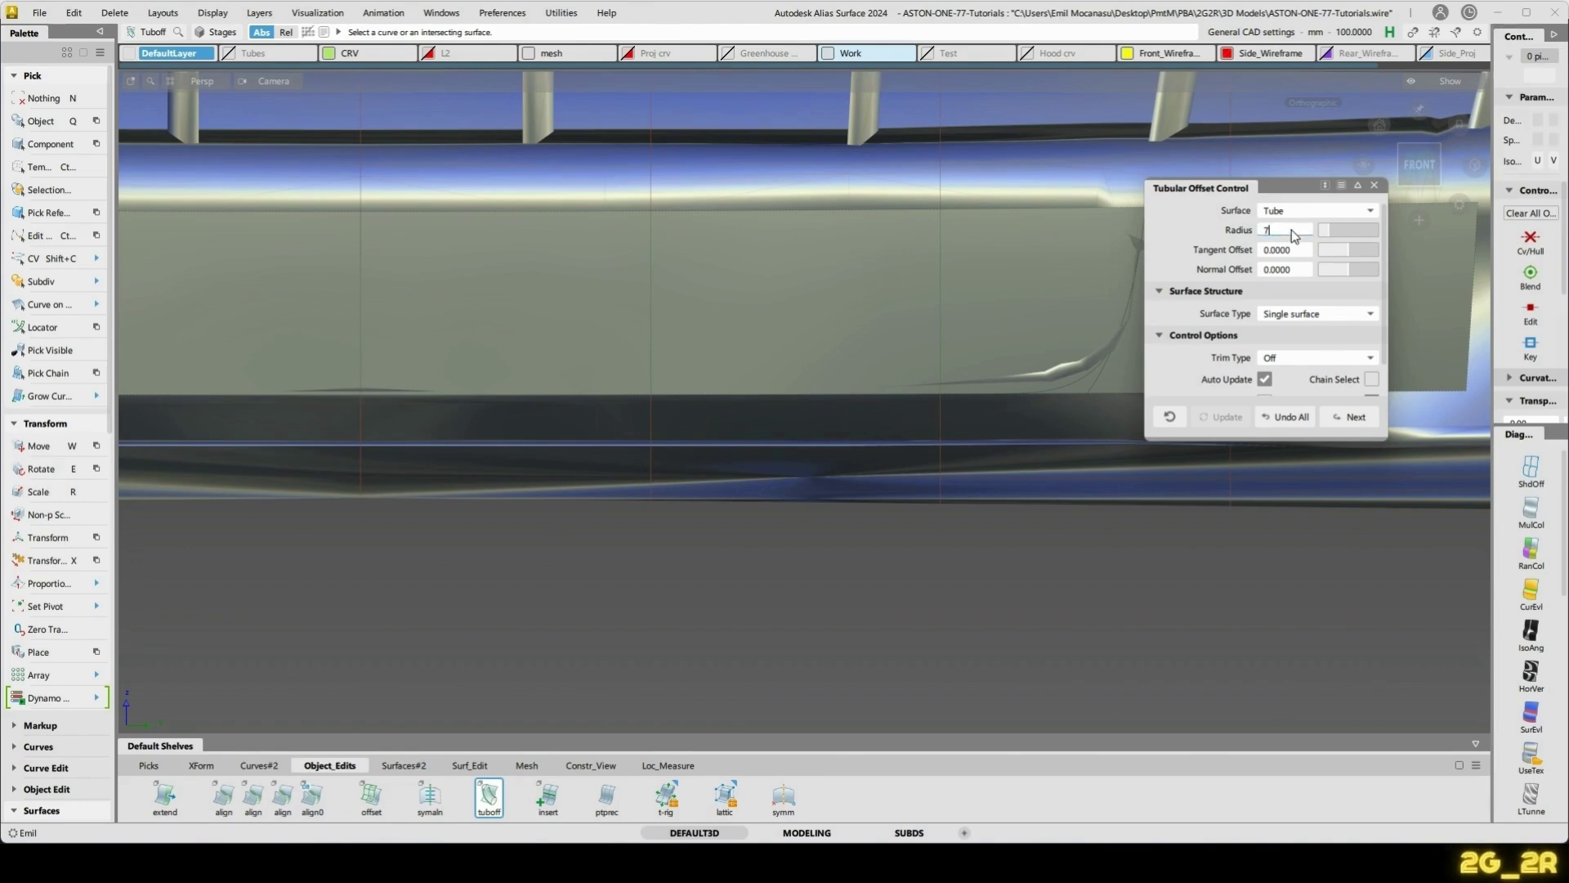
middle_click_drag(1059, 219, 909, 241, "alt+shift")
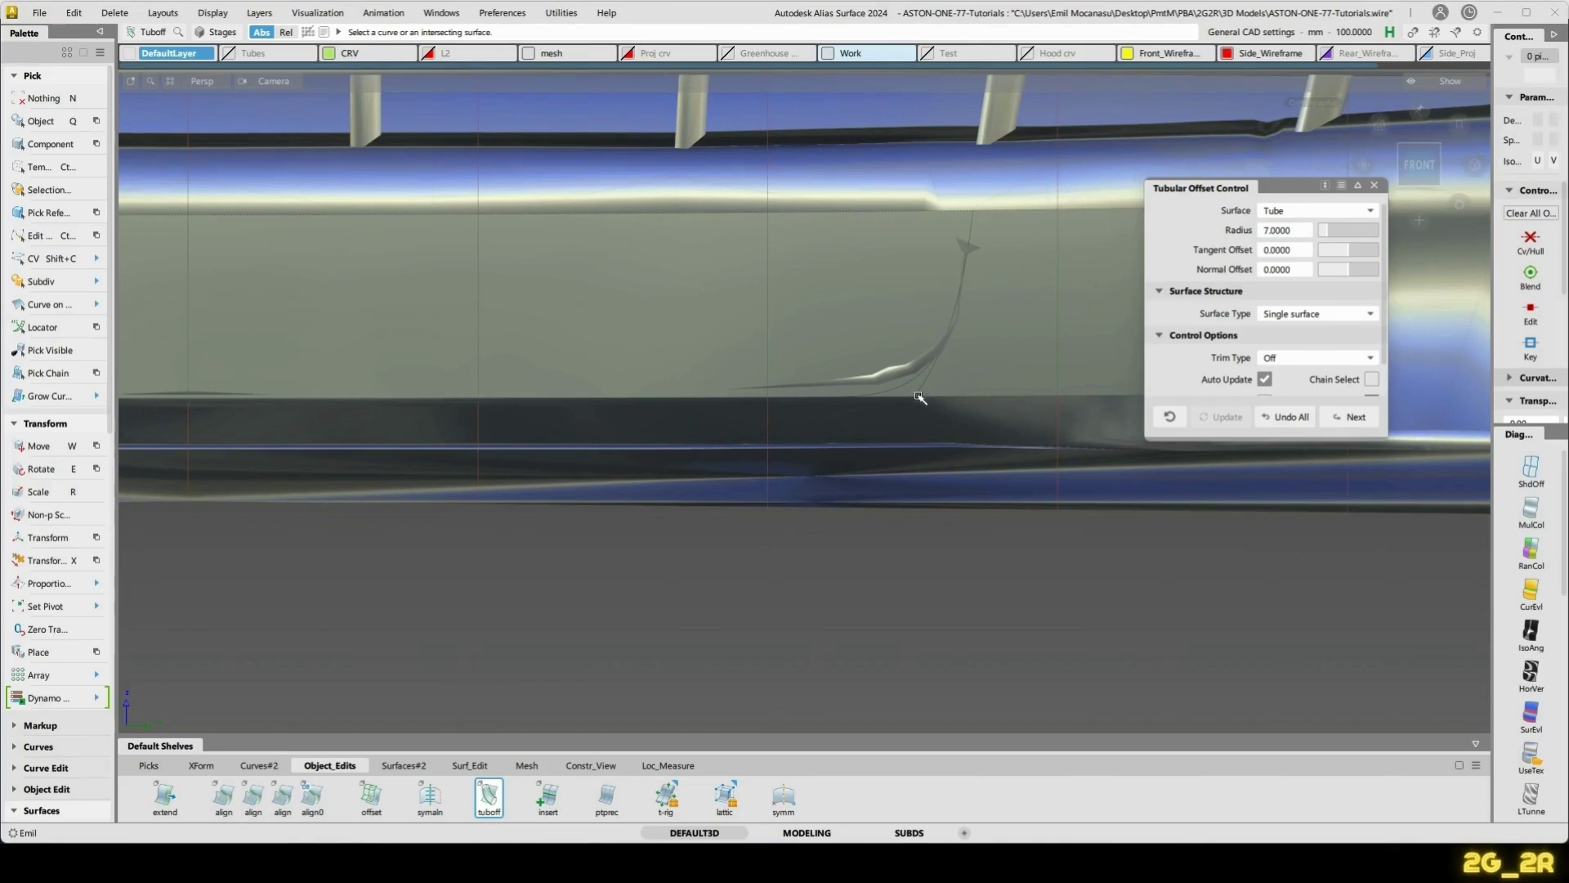
left_click(922, 394)
left_click(1335, 211)
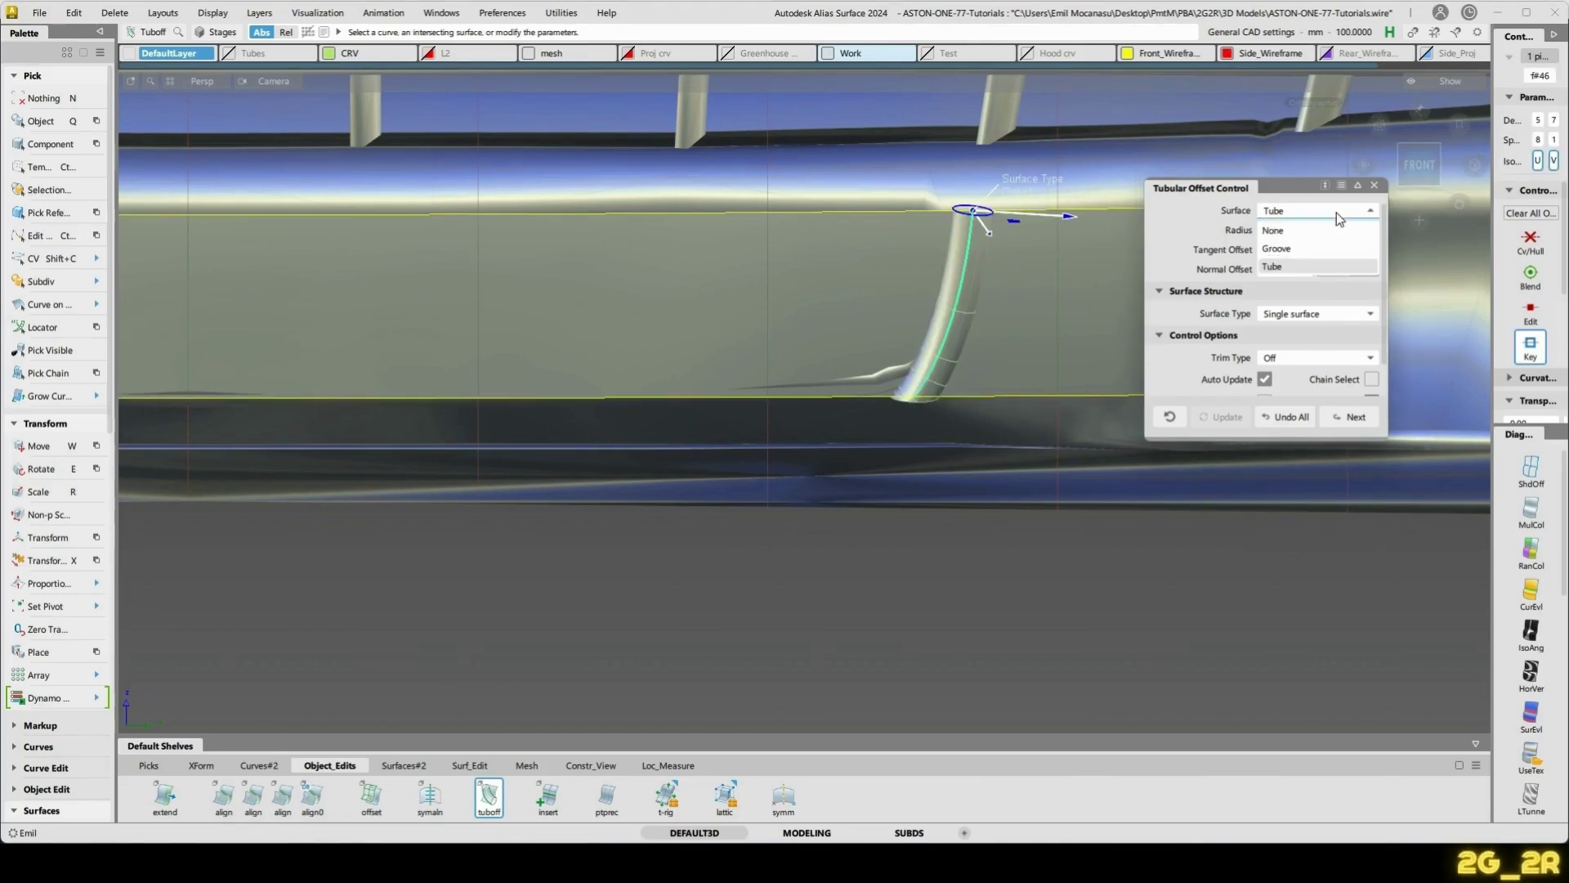
left_click(1272, 266)
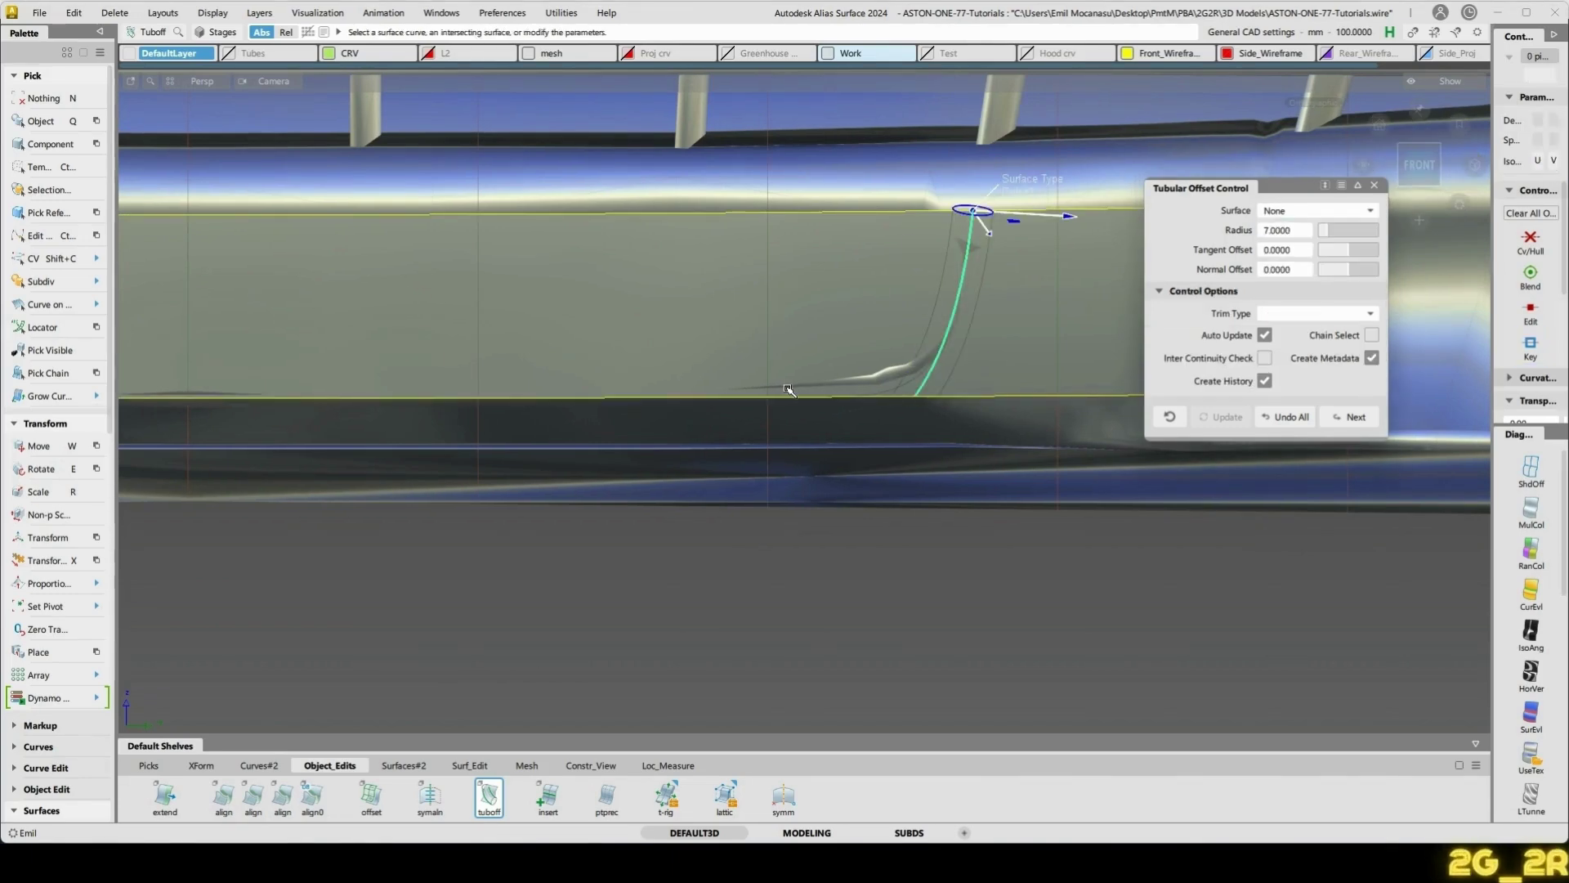
key("space")
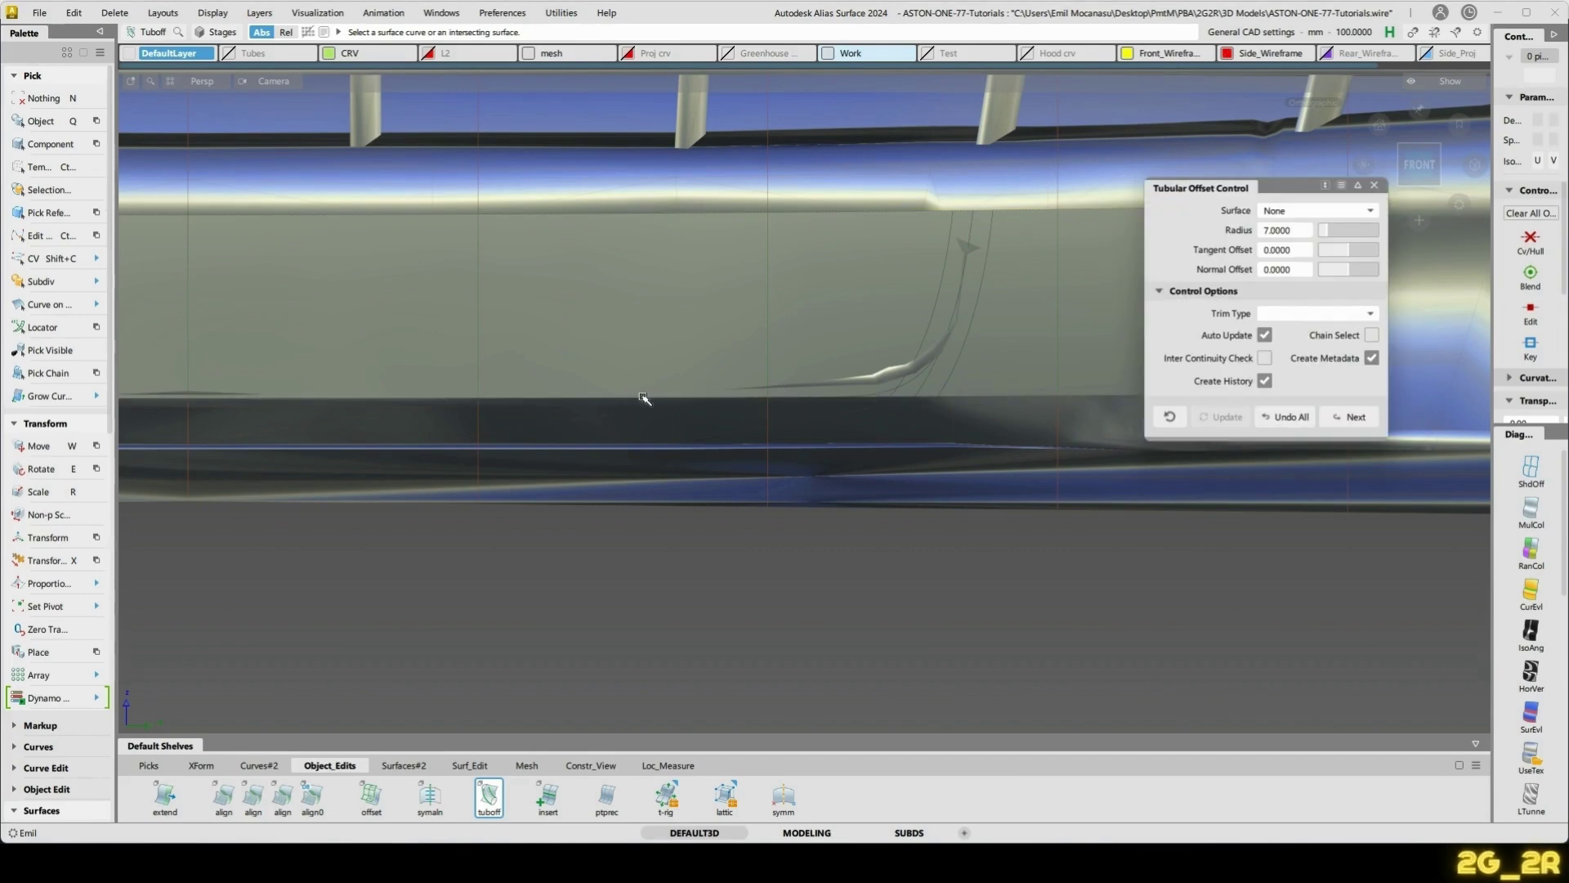
- Create radius 7 tubular offset curves along the front surface's lower edge and its rounded corner curve
left_click(644, 397)
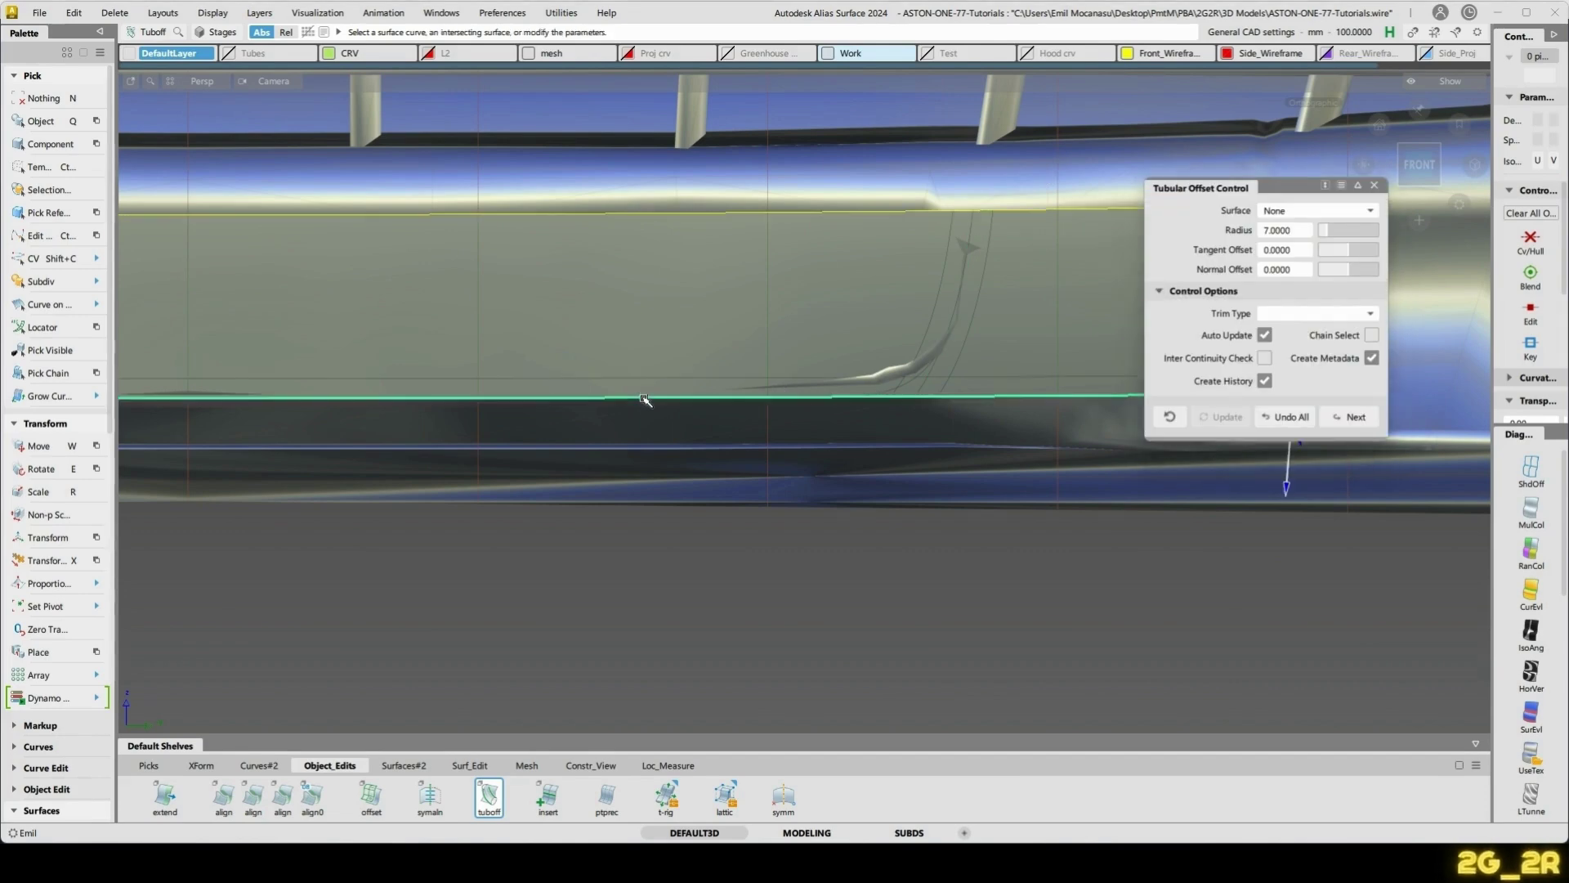
left_click(730, 330)
left_click(909, 385)
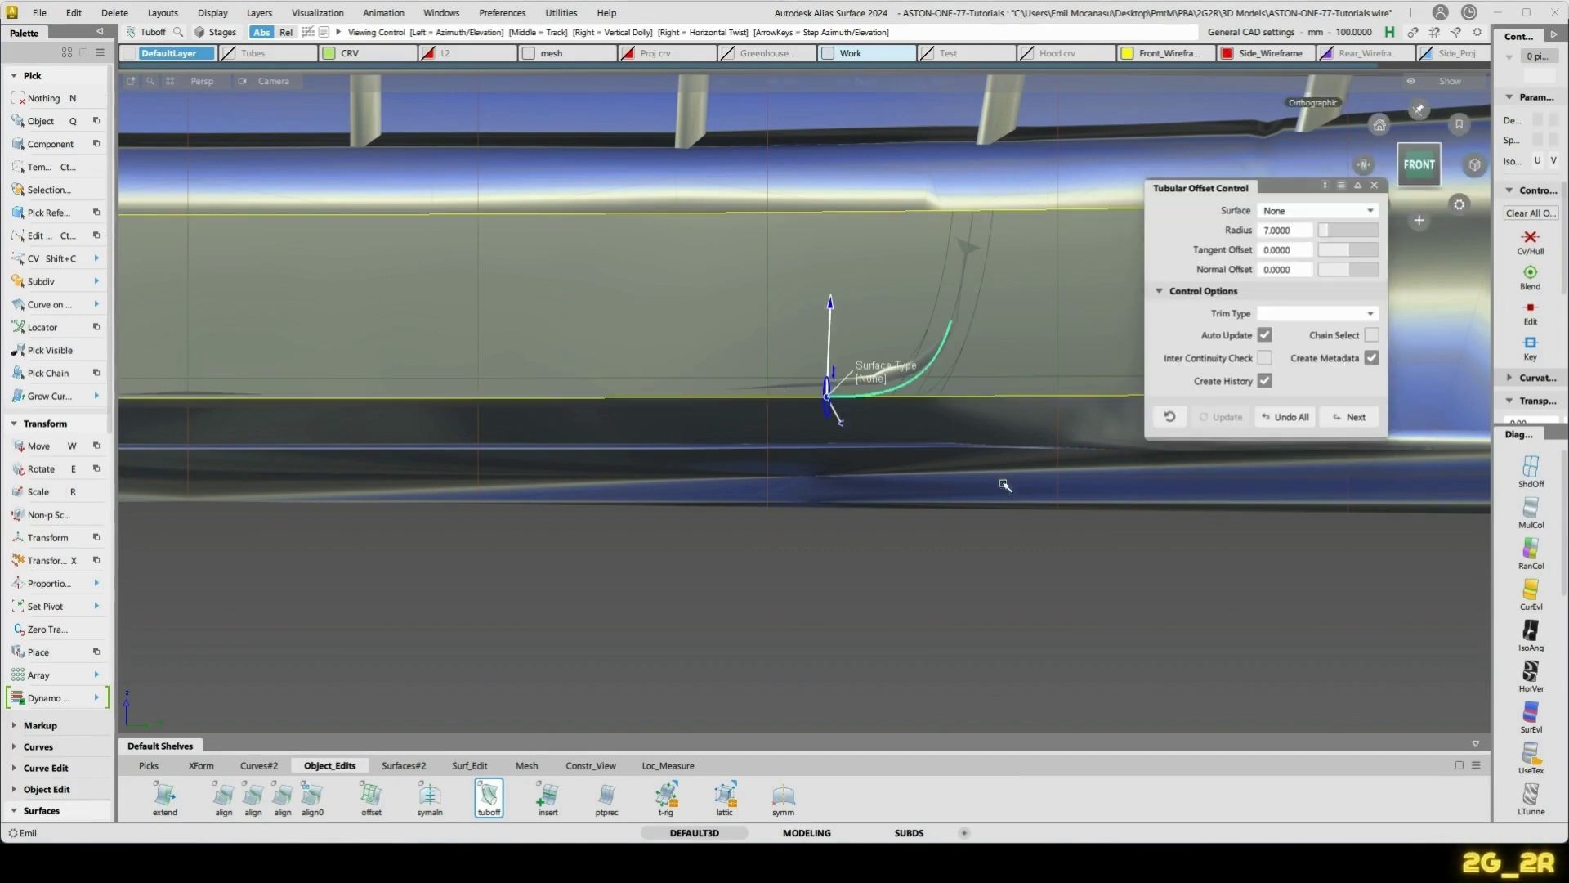
right_click_drag(1004, 481, 1027, 368, "alt+shift")
left_click(1016, 359)
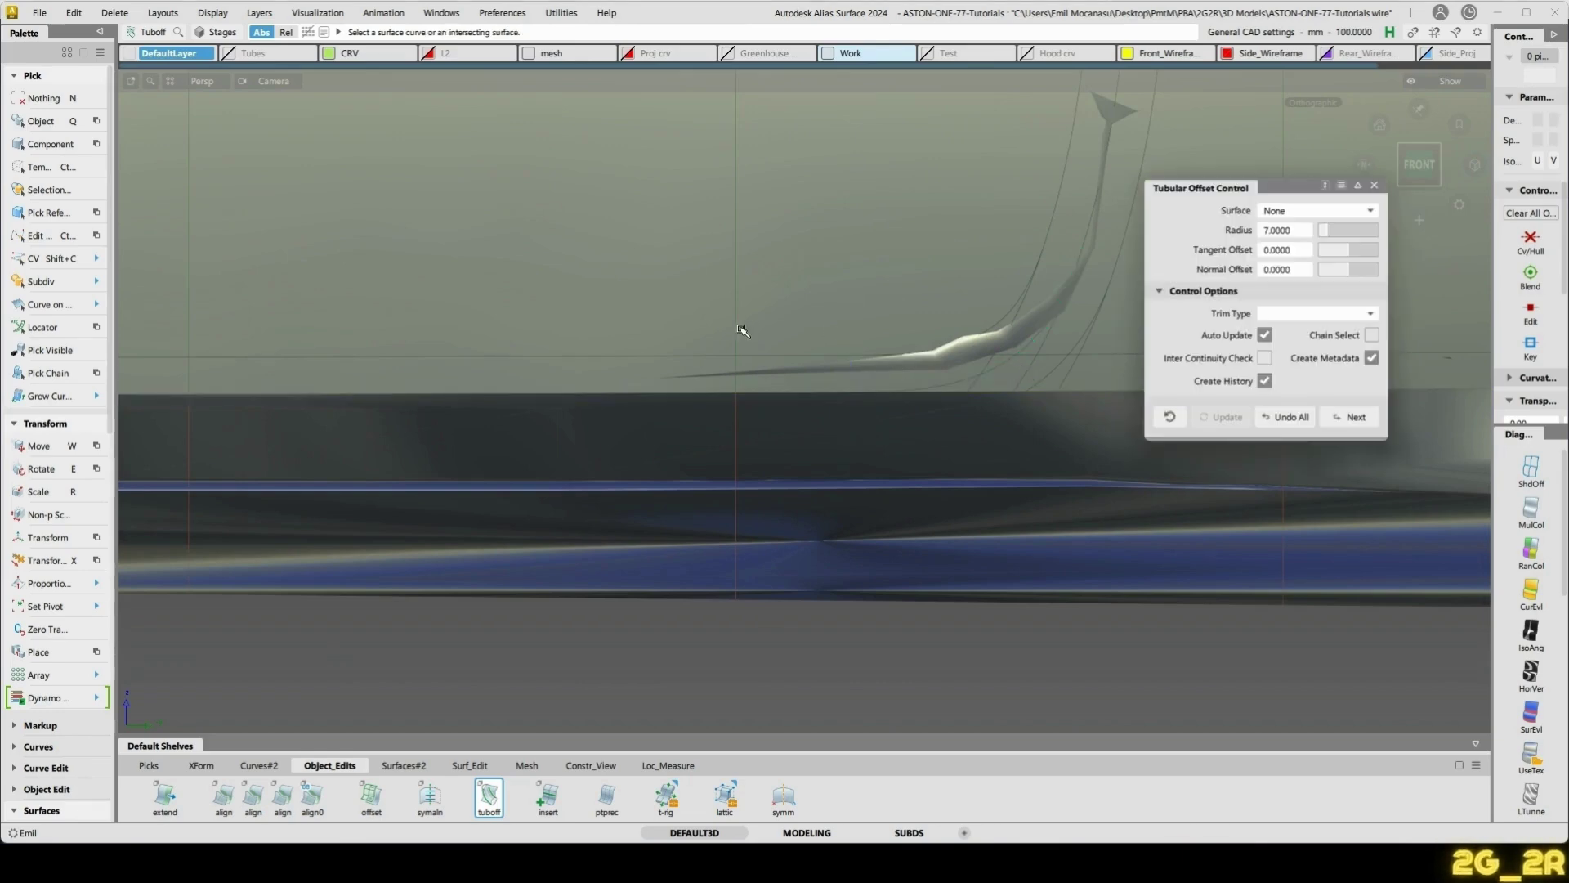
- Isolate the untrimmed front surface and inspect the offset curves on it
middle_click_drag(935, 277, 871, 333, "alt+shift")
left_click_drag(883, 325, 862, 299, "ctrl+shift")
left_click(978, 285)
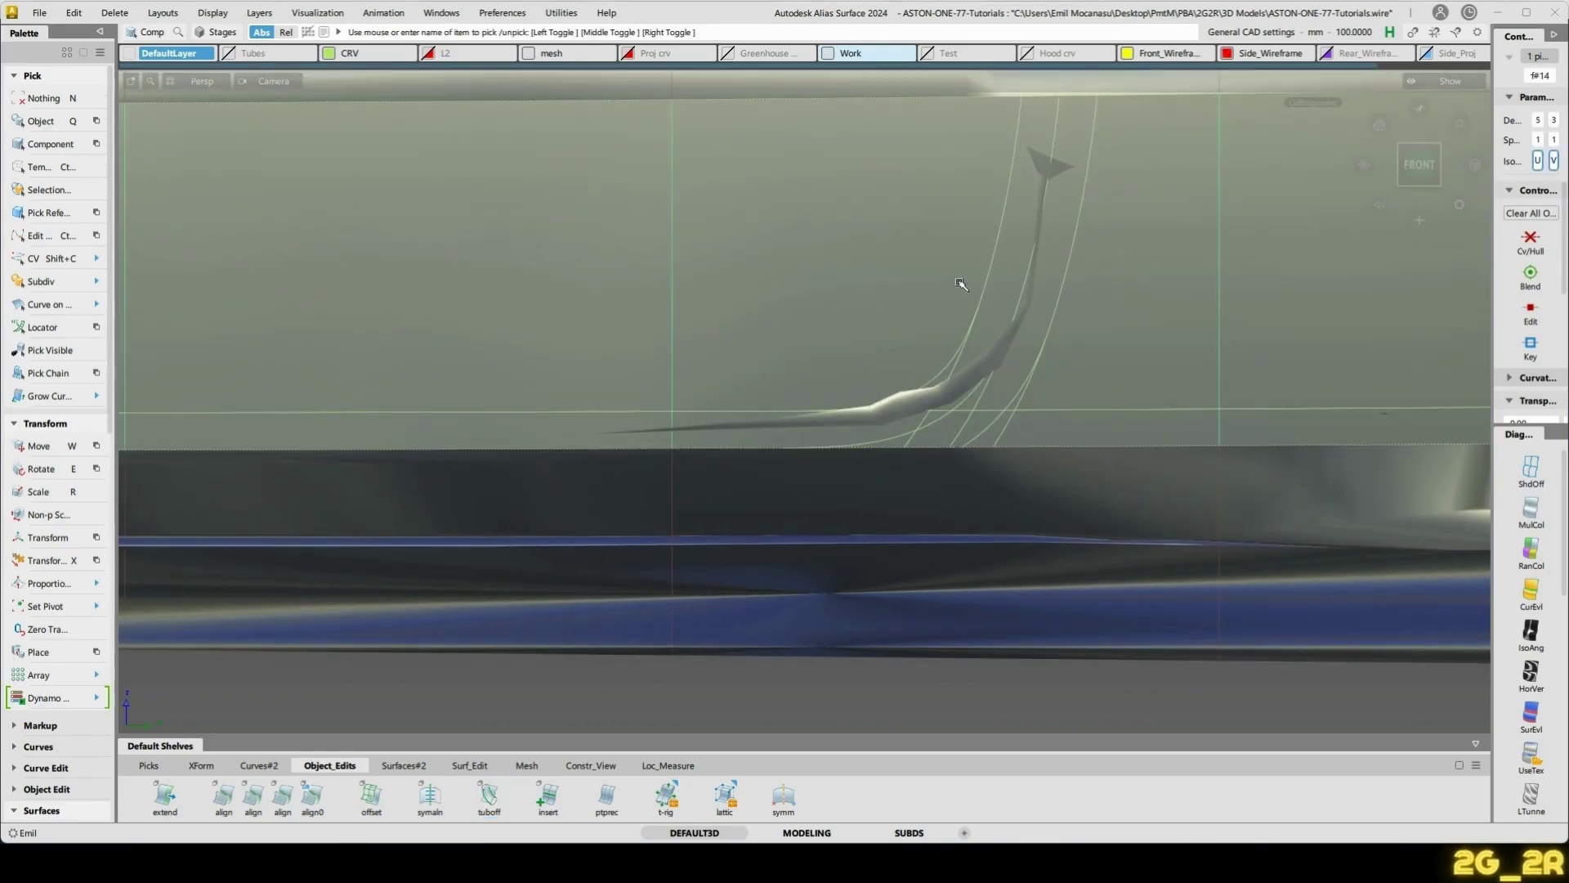
key("alt+h")
left_click(890, 312)
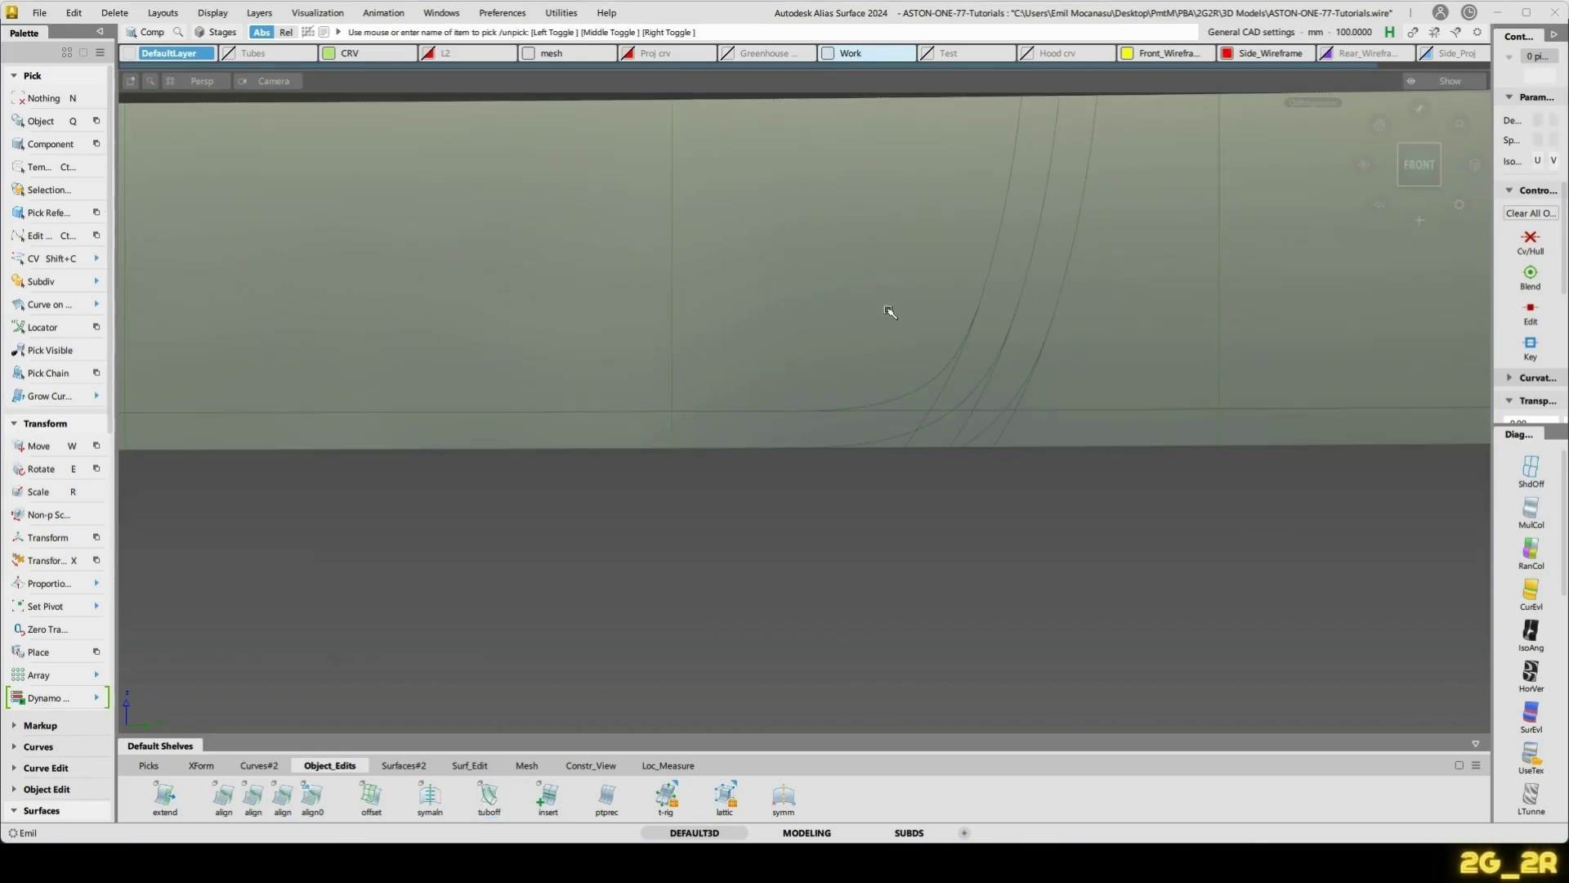
left_click_drag(810, 433, 613, 446, "alt+shift")
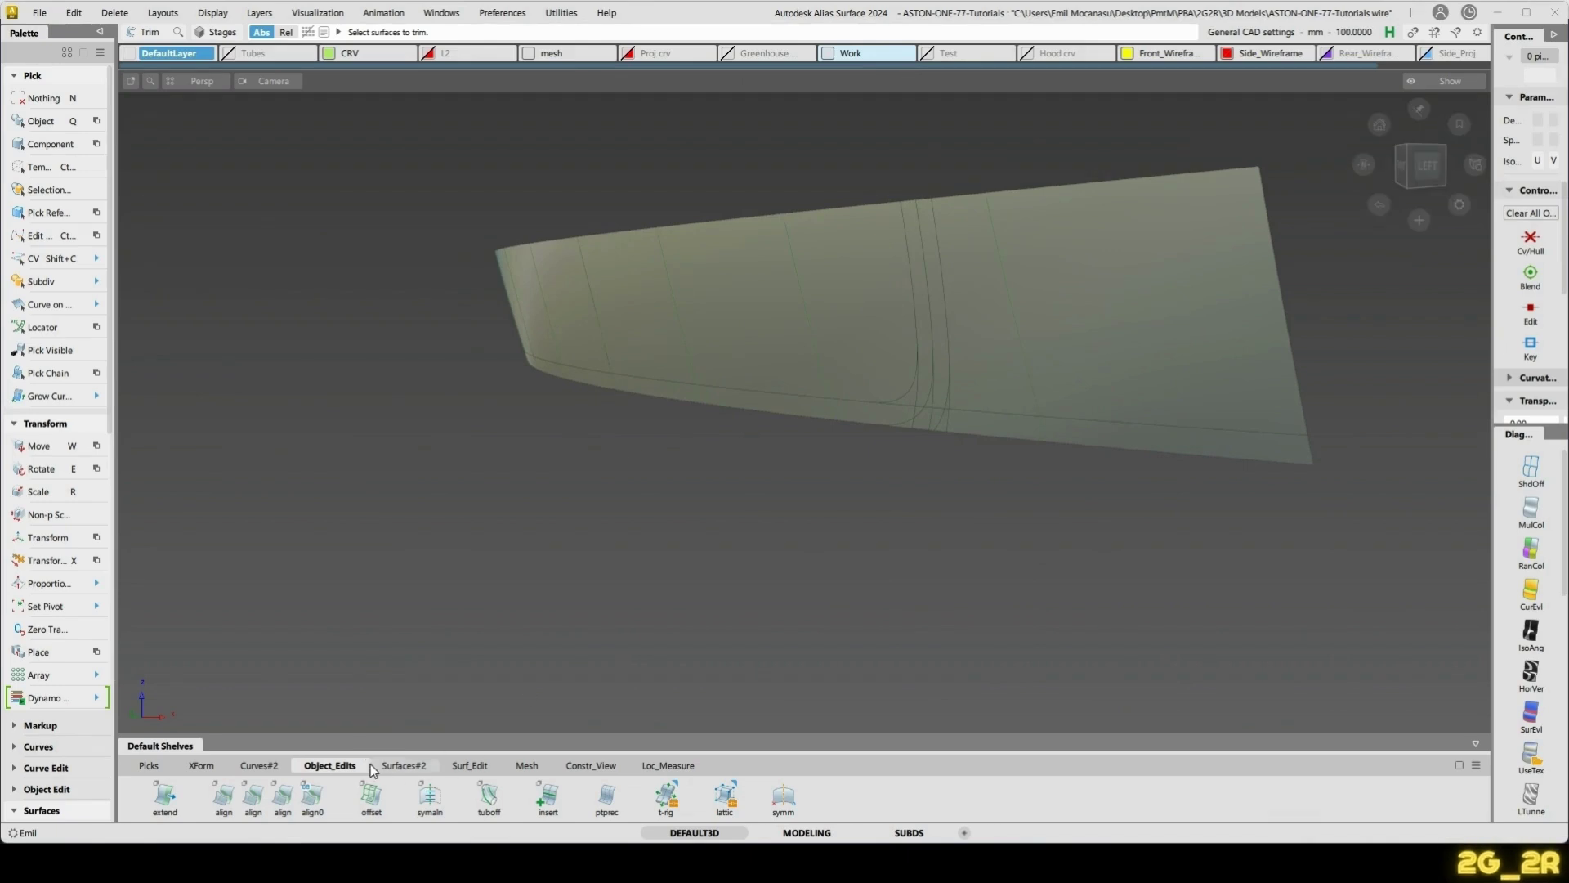
left_click(372, 797)
left_click_drag(785, 339, 739, 374, "alt+shift")
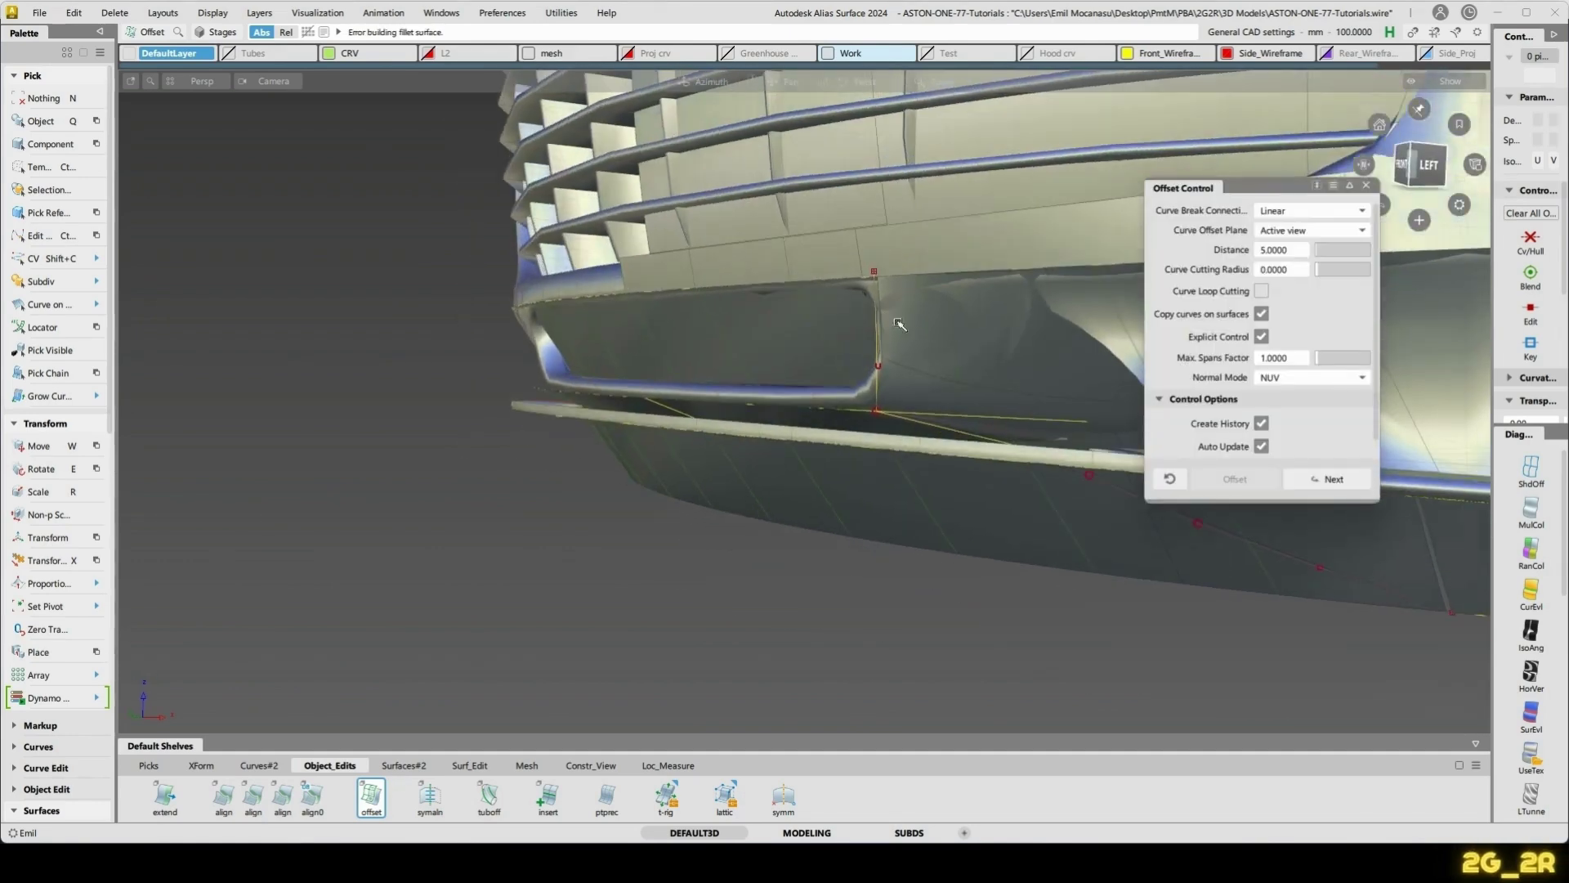
left_click_drag(635, 299, 572, 331, "ctrl+shift")
left_click(627, 290)
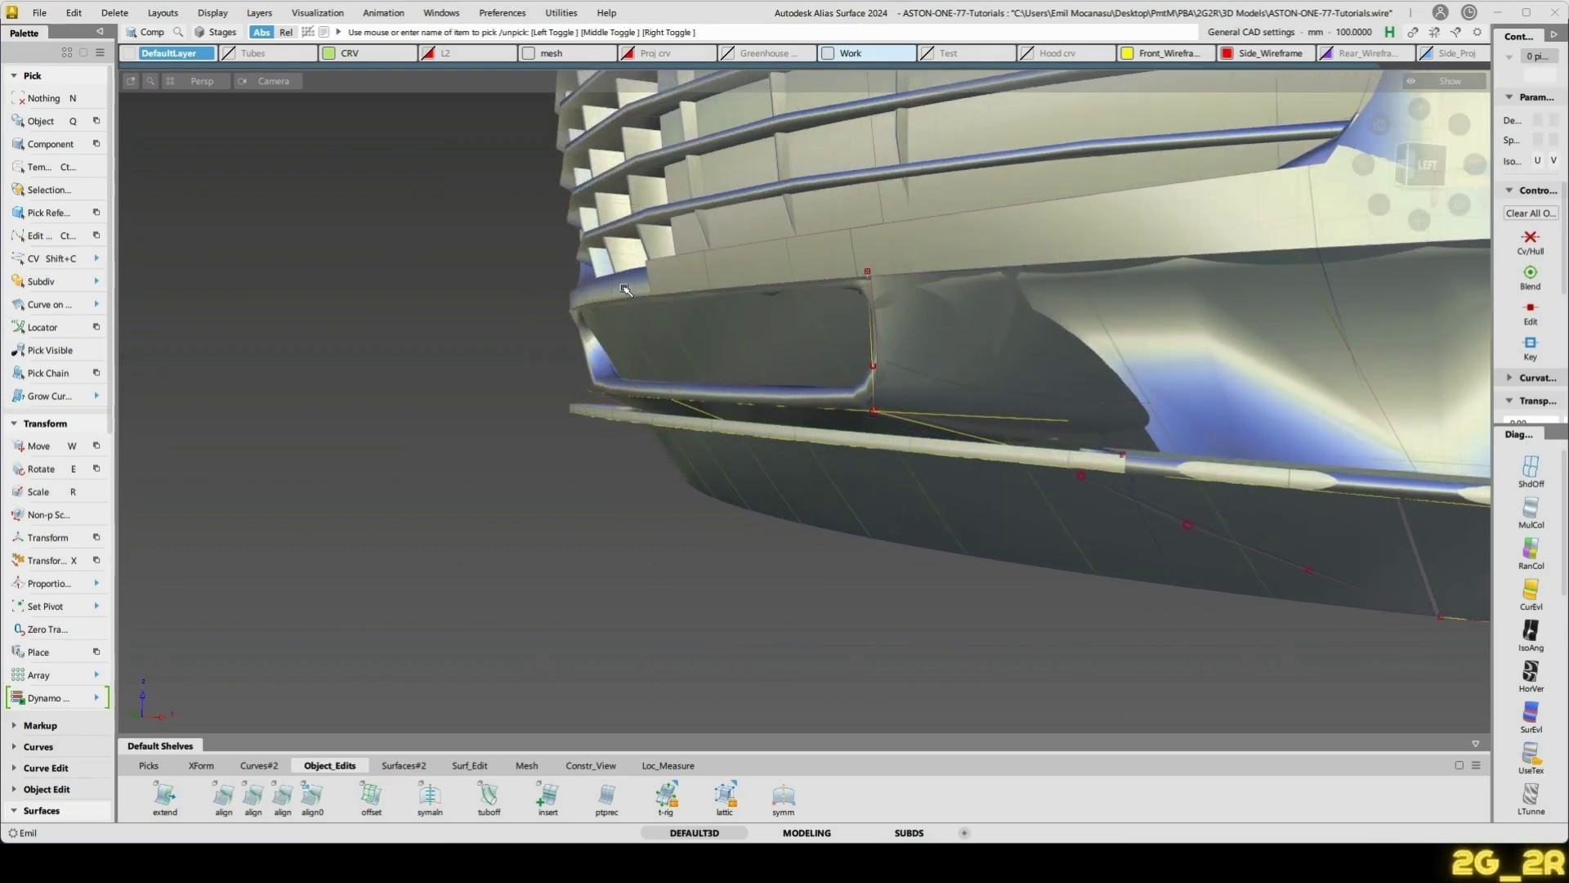
left_click(622, 290)
key("alt+i")
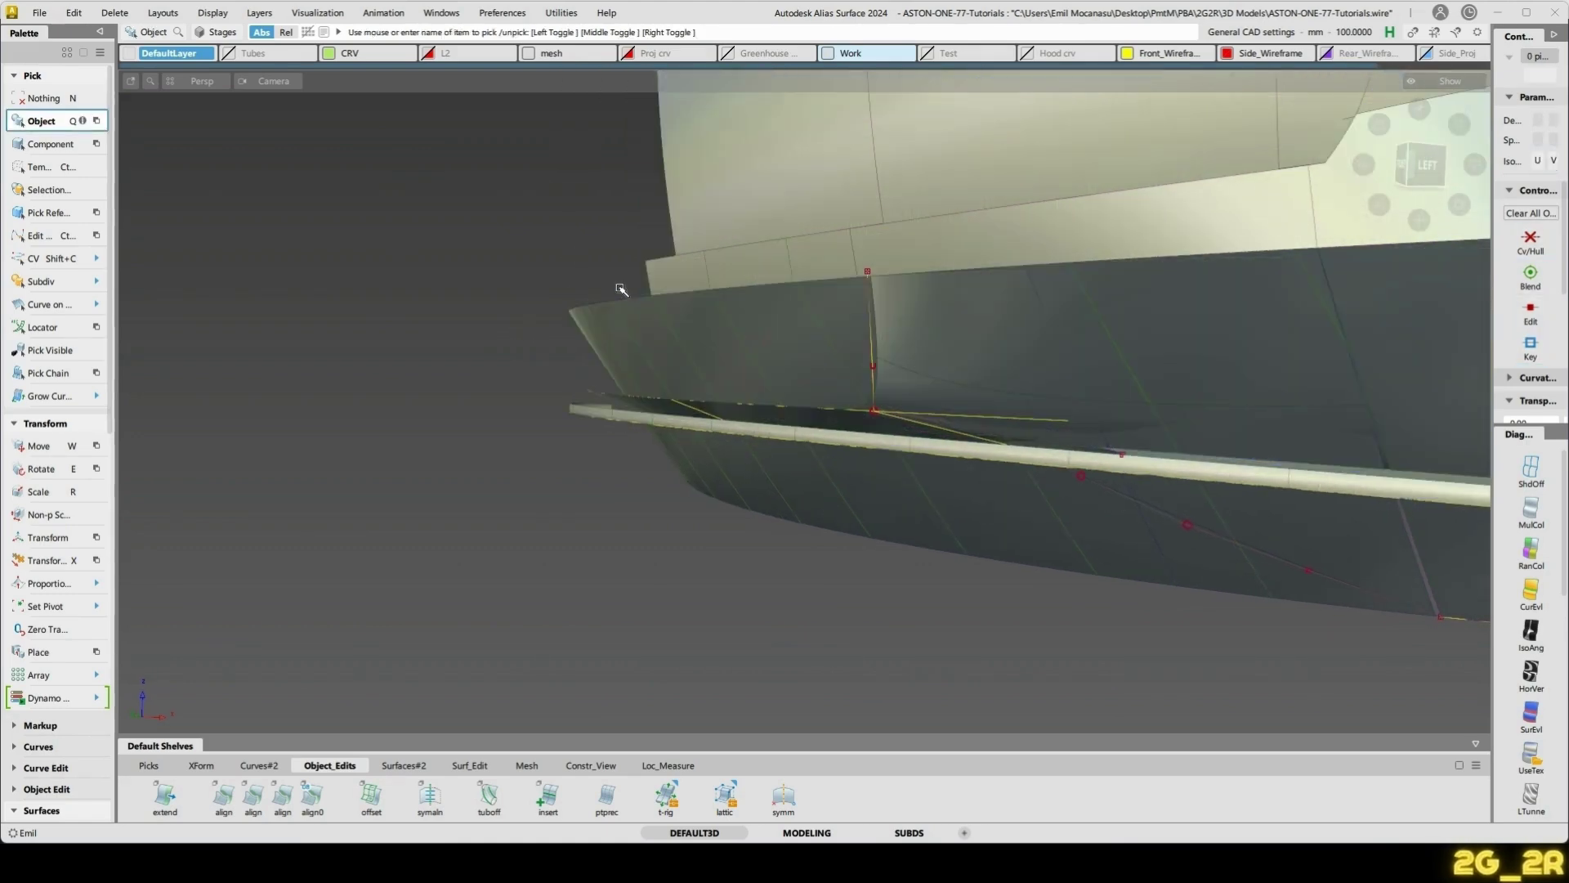
key("ctrl+z")
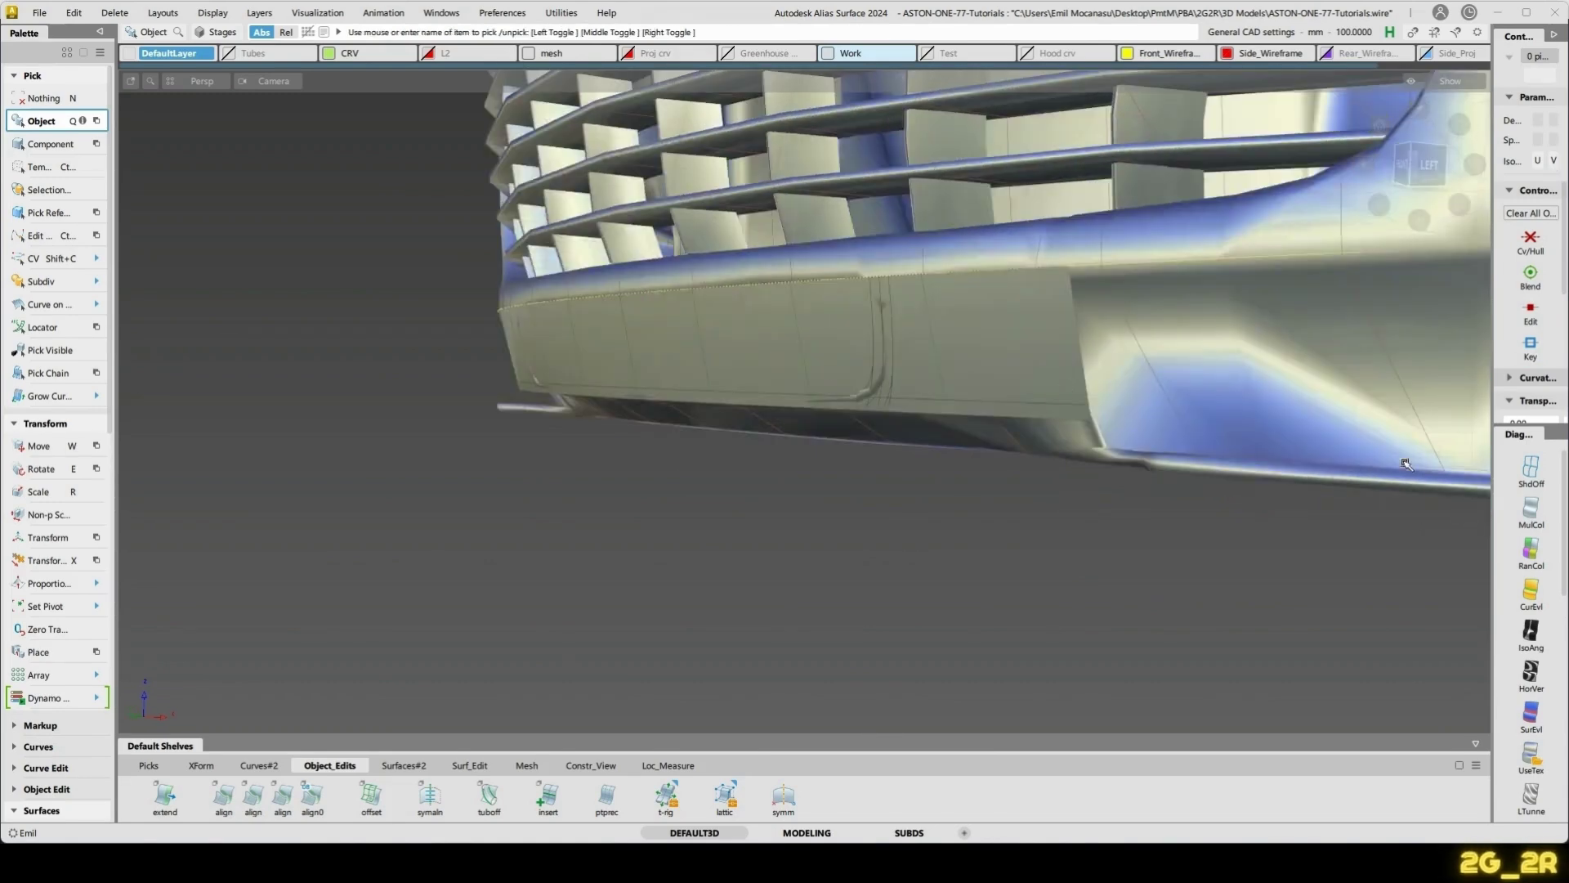
- Turn off diagnostic shading and draw a straight curve on the centreline just behind the front surface, from its lower to its upper edge
left_click(1530, 467)
mouse_move(981, 392)
left_mouse_down("alt+shift")
mouse_move(915, 392)
mouse_move(1084, 439)
mouse_move(1003, 422)
left_mouse_up("alt+shift")
middle_click_drag(971, 424, 998, 386, "alt+shift")
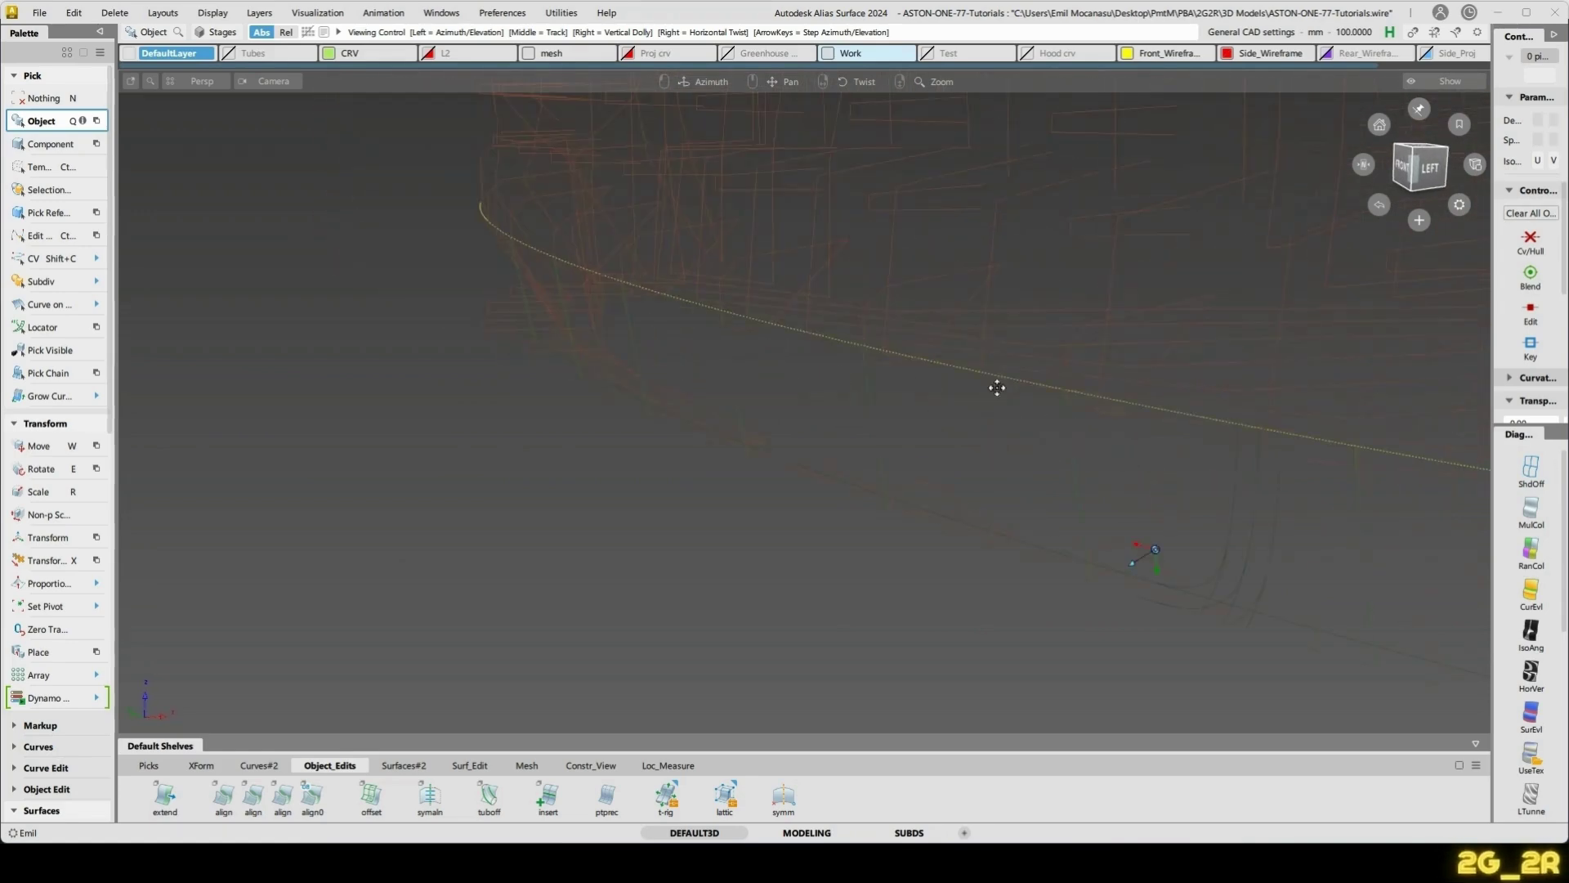
left_click_drag(709, 443, 770, 464, "alt+shift")
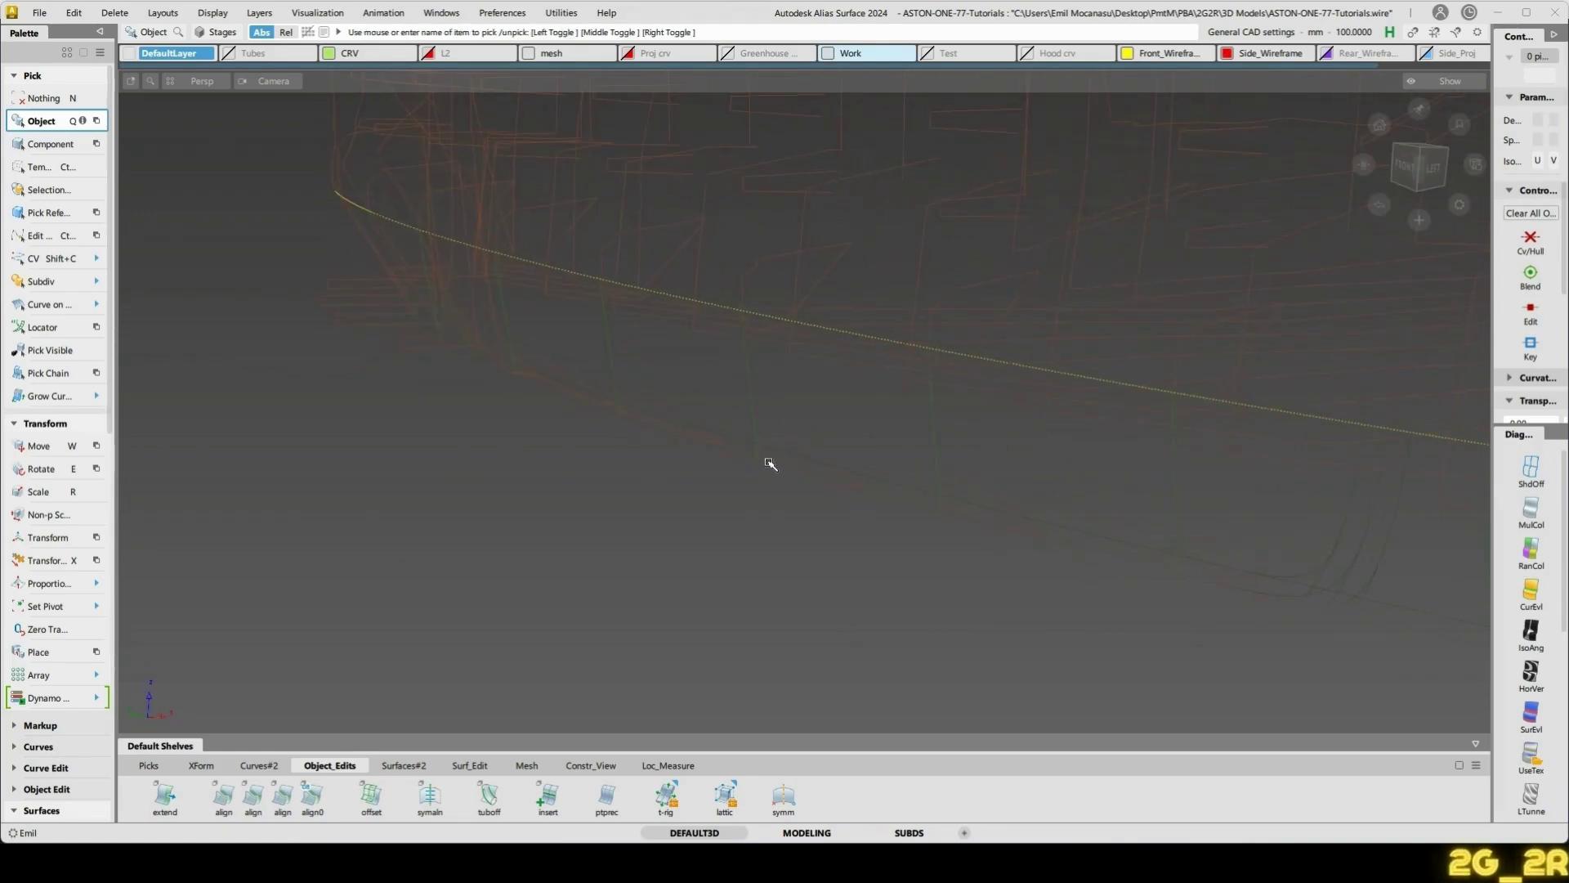
key("c")
left_click(797, 435)
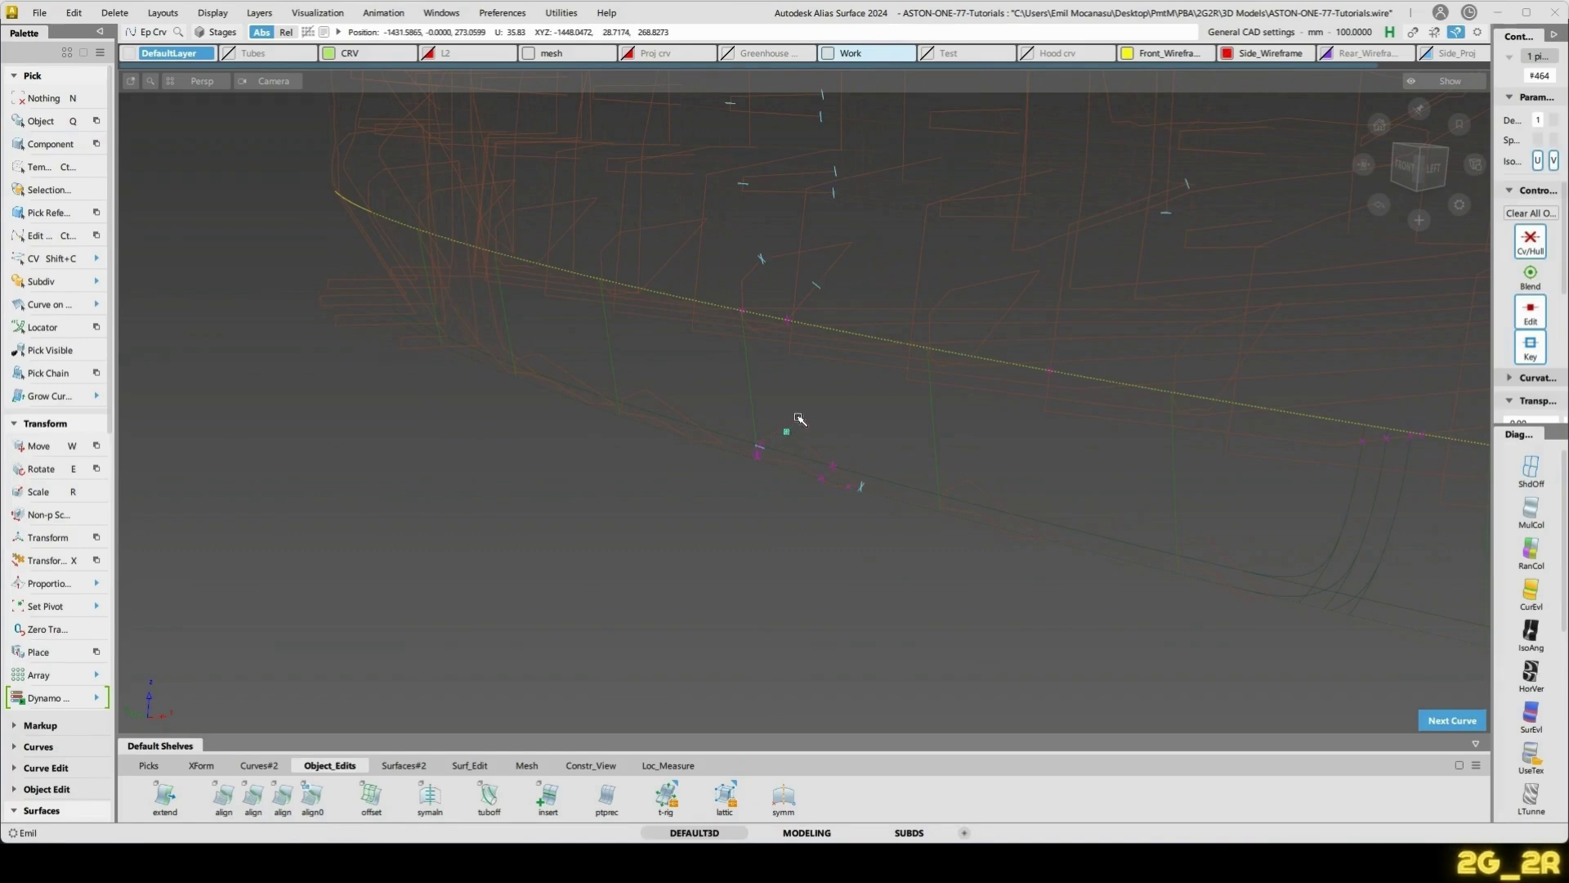
left_click(1418, 167)
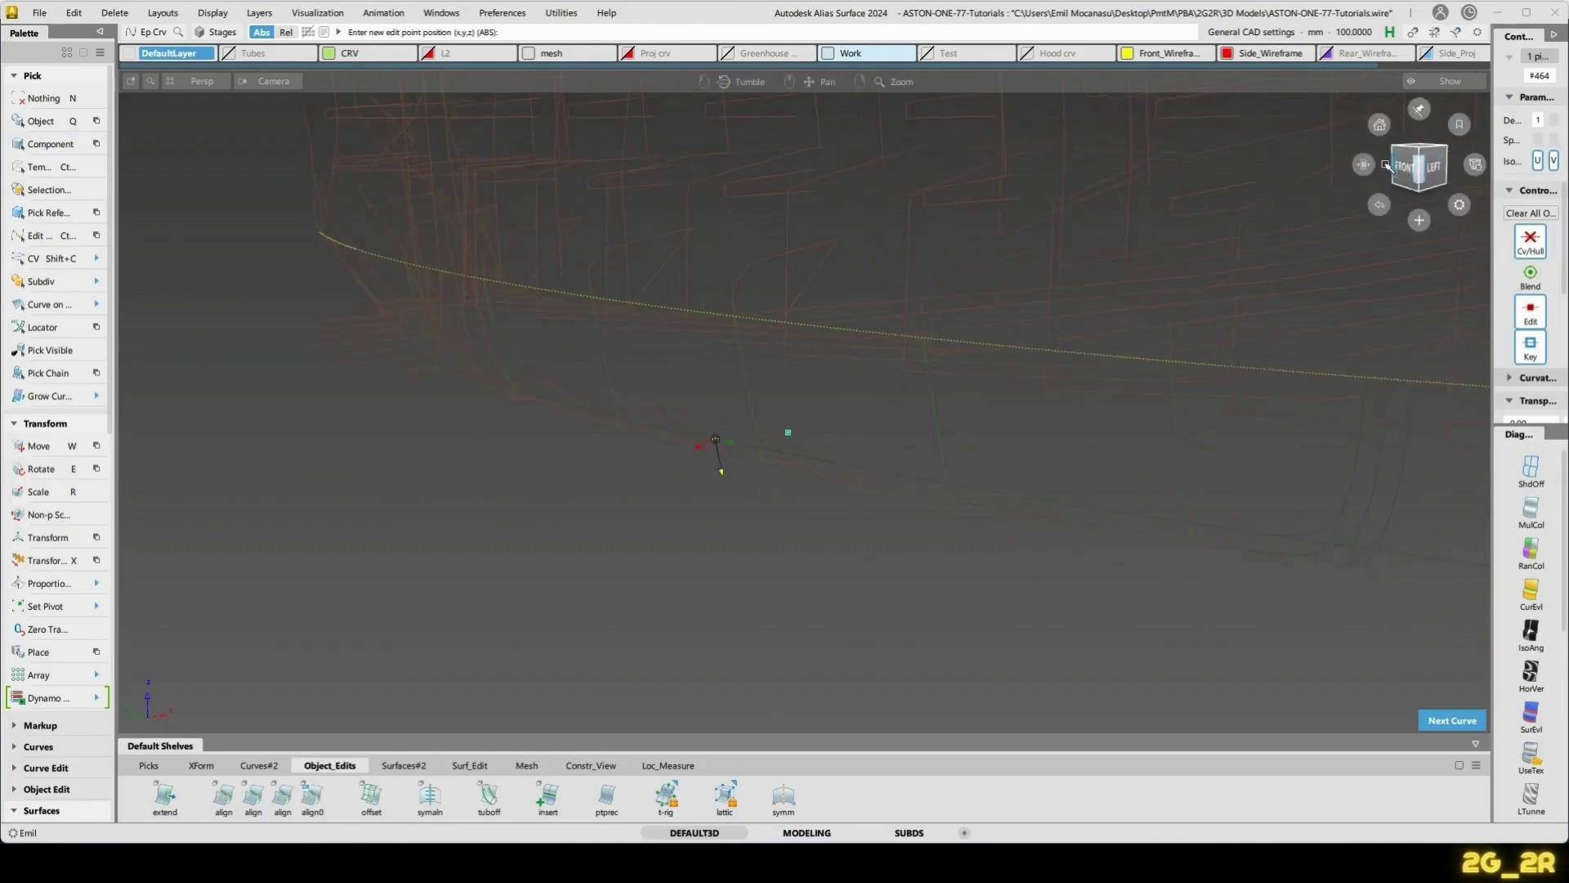
left_click(1439, 167)
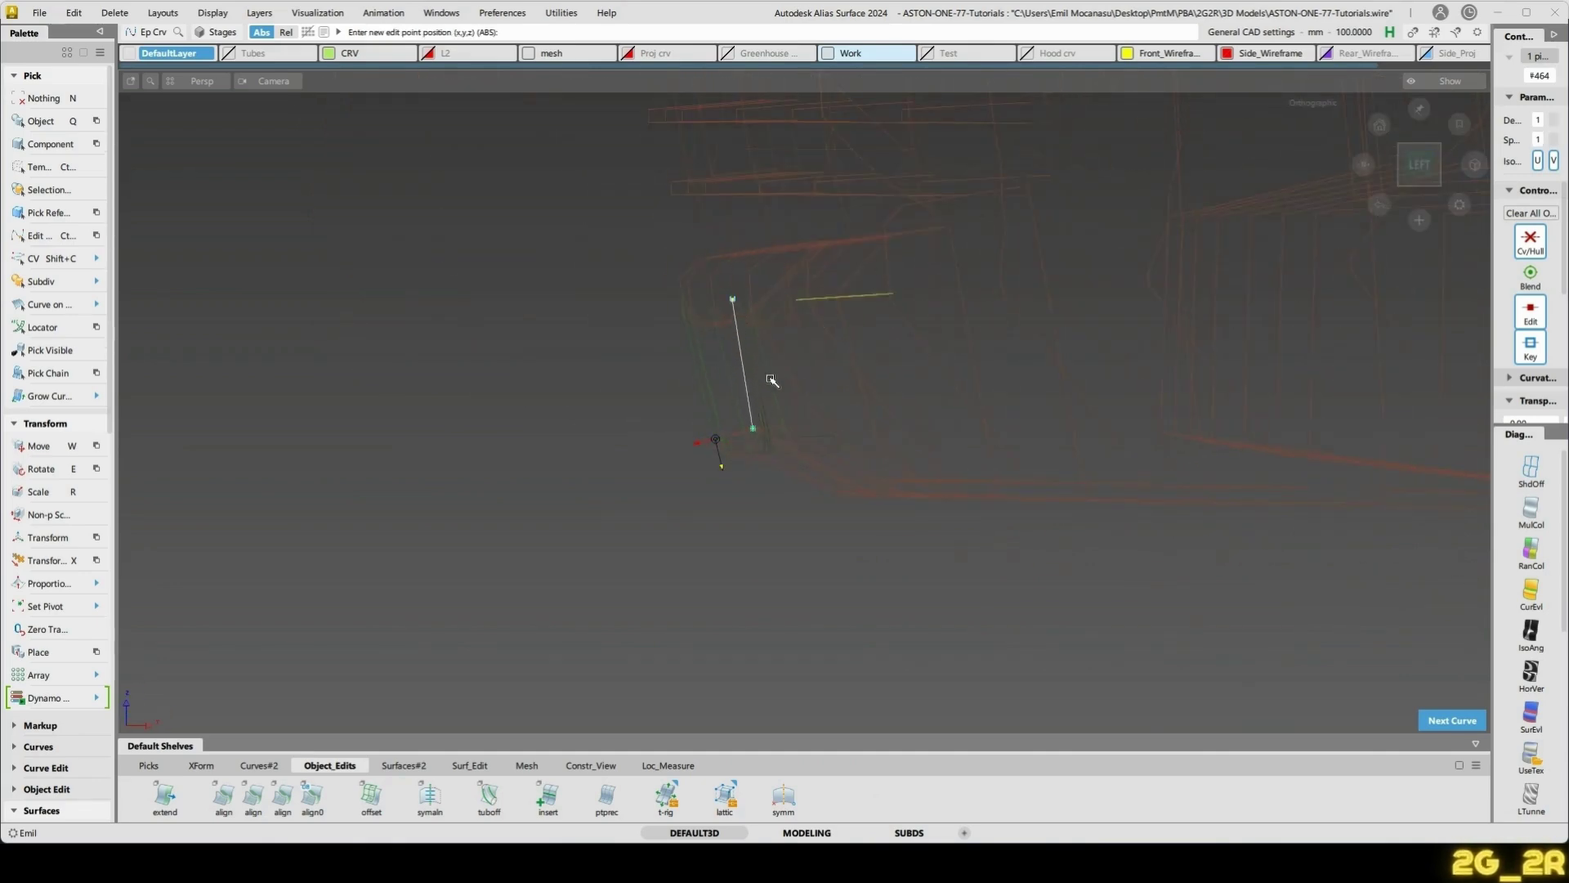
key("n")
- Extend the lower end of the straight centreline curve by about 7.7 mm
right_click_drag(774, 331, 770, 411, "ctrl+shift")
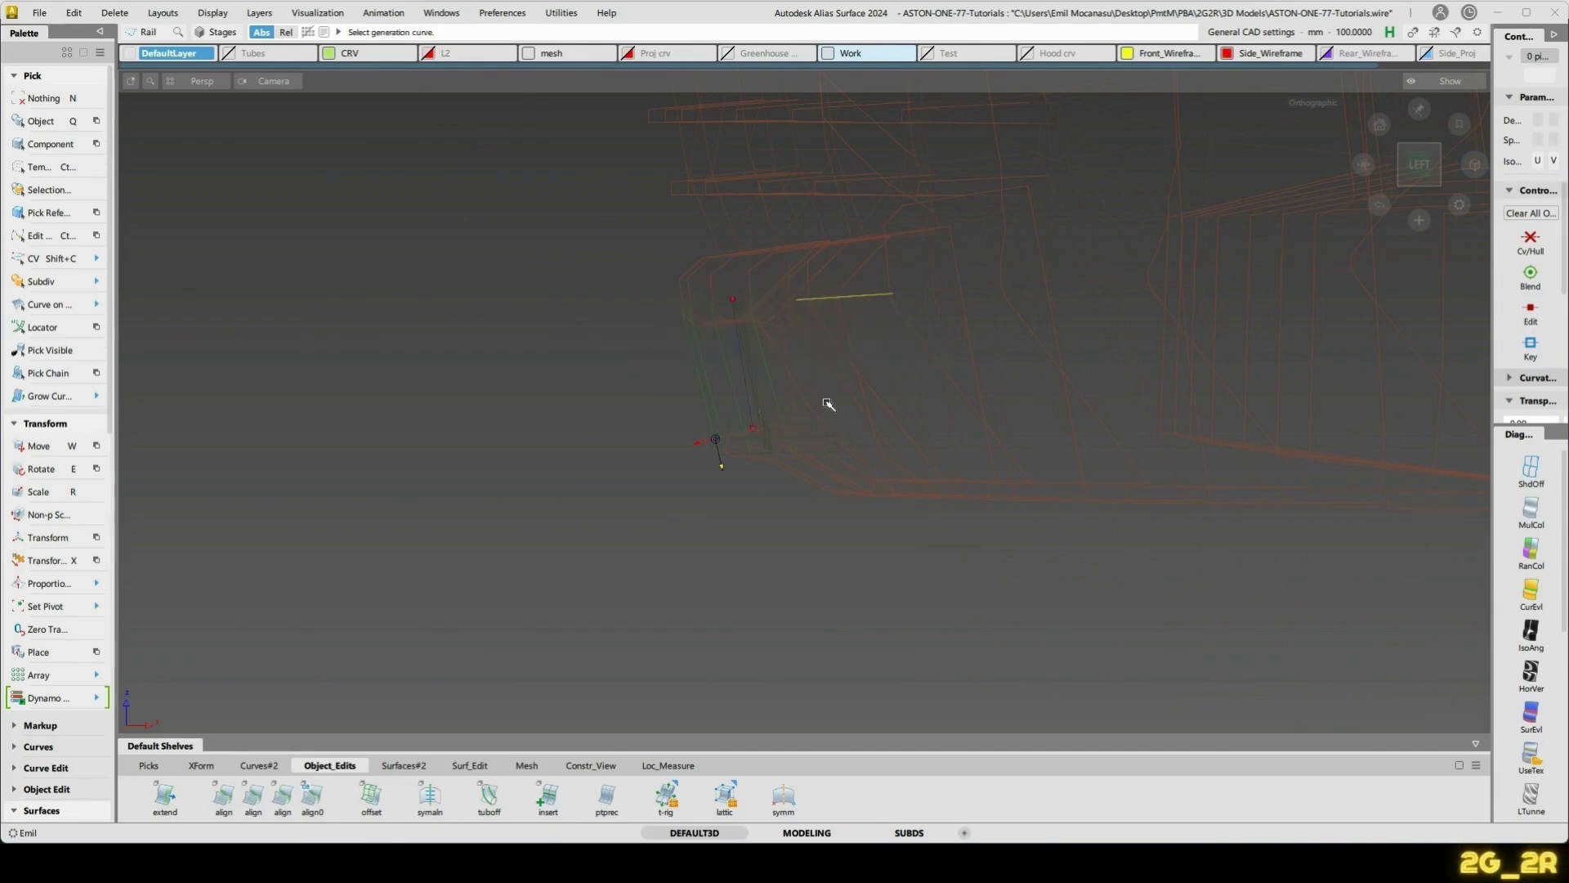
right_click_drag(774, 324, 774, 324, "ctrl+shift")
right_click_drag(784, 420, 783, 420, "ctrl+shift")
left_click(754, 403)
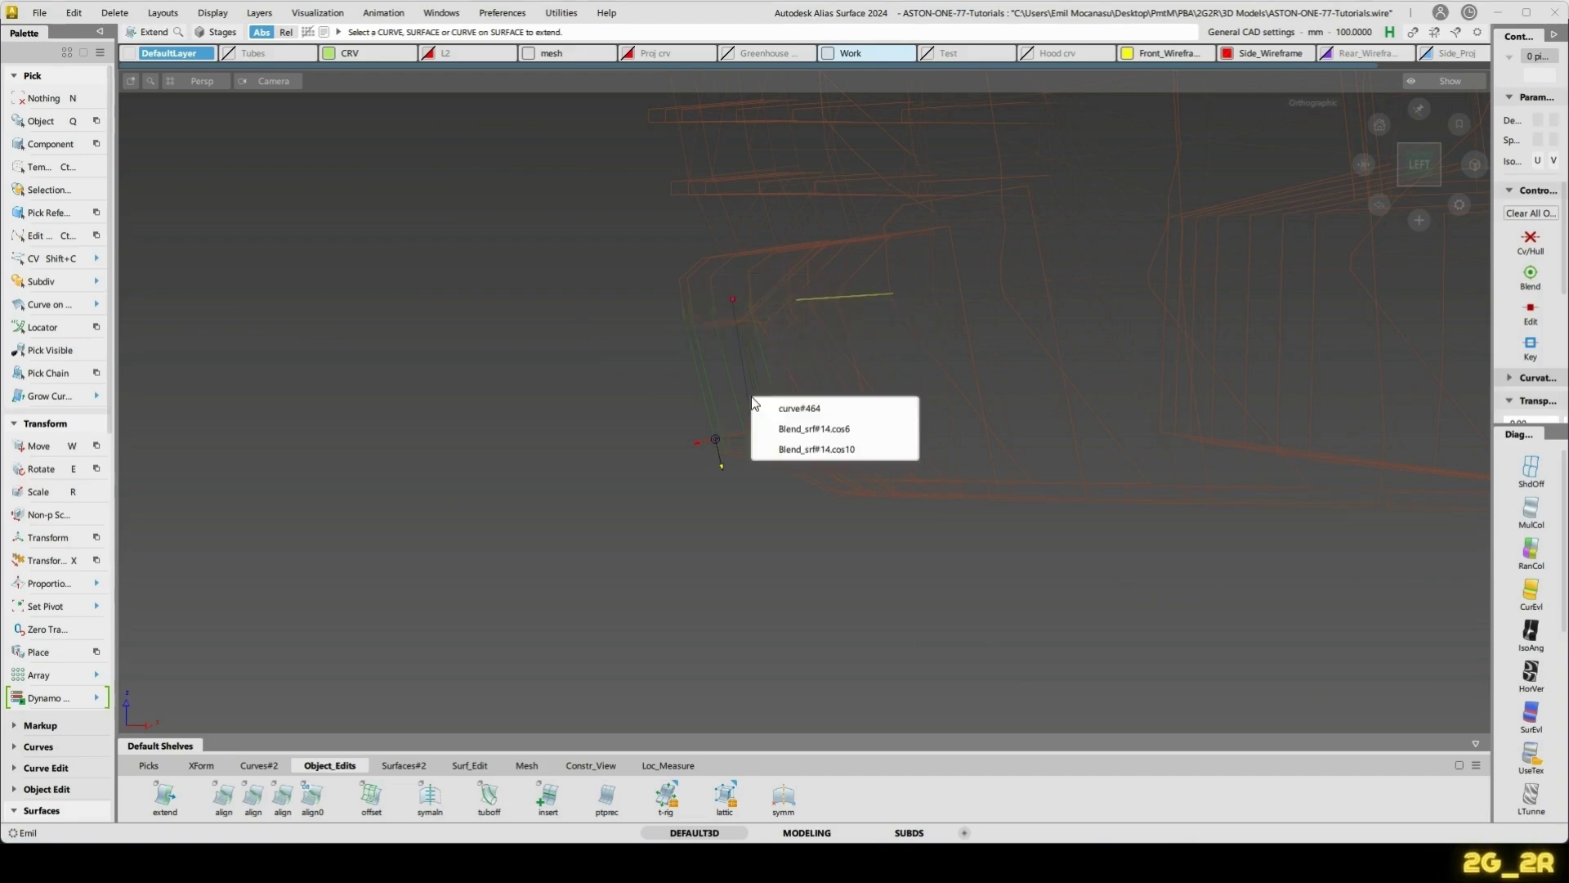
left_click(792, 409)
key("n")
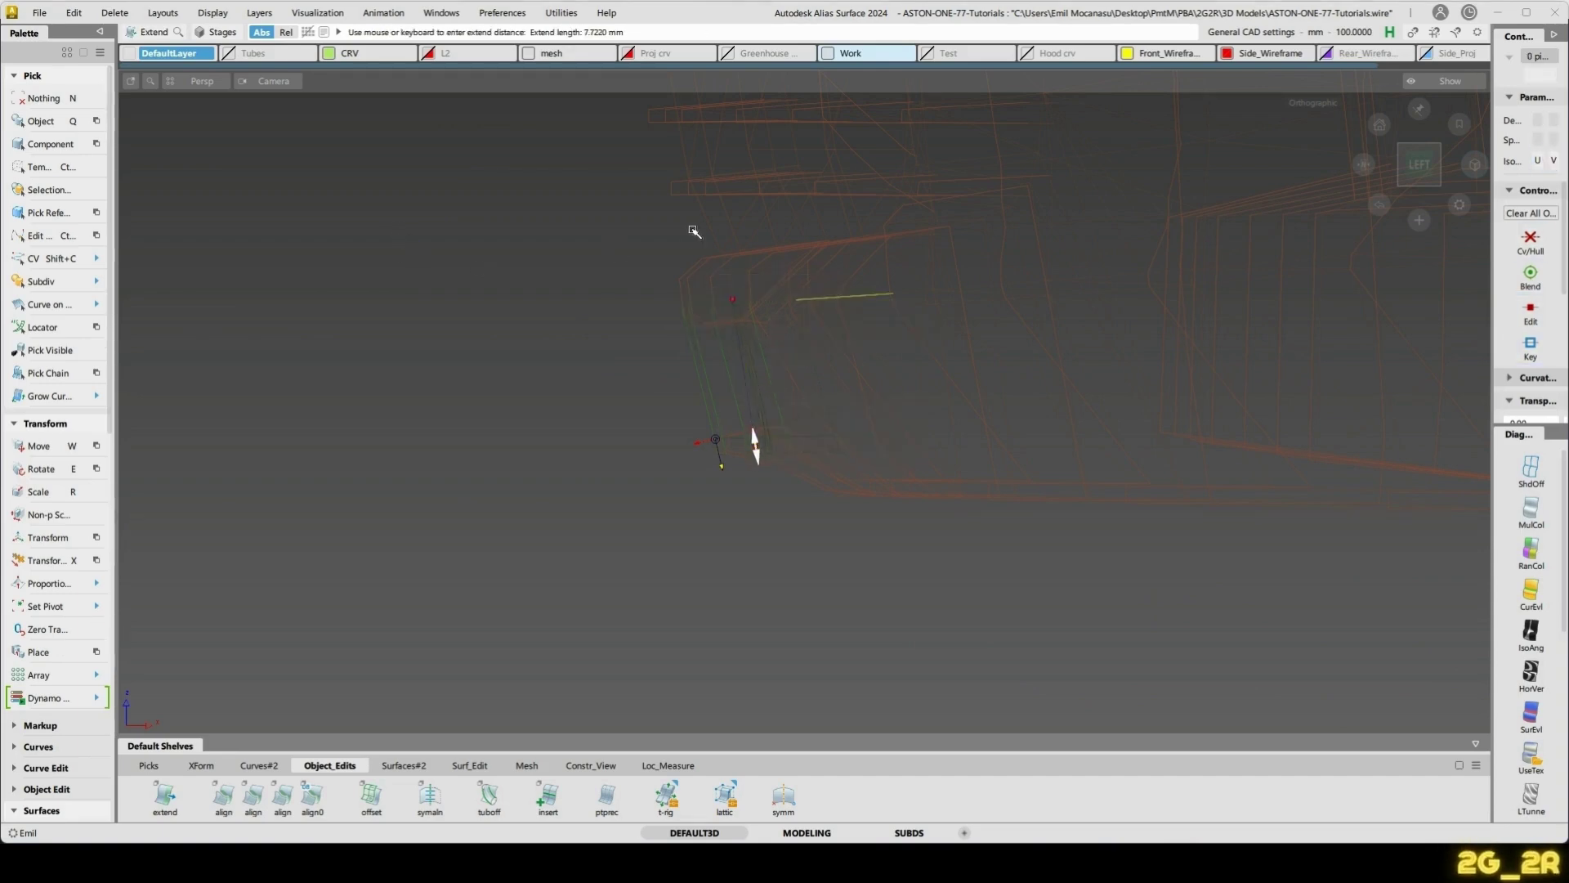
left_click(700, 238)
- Build an inset Profile surface by sweeping the extended line along the long yellow front curve
right_click_drag(684, 238, 780, 300, "ctrl+shift")
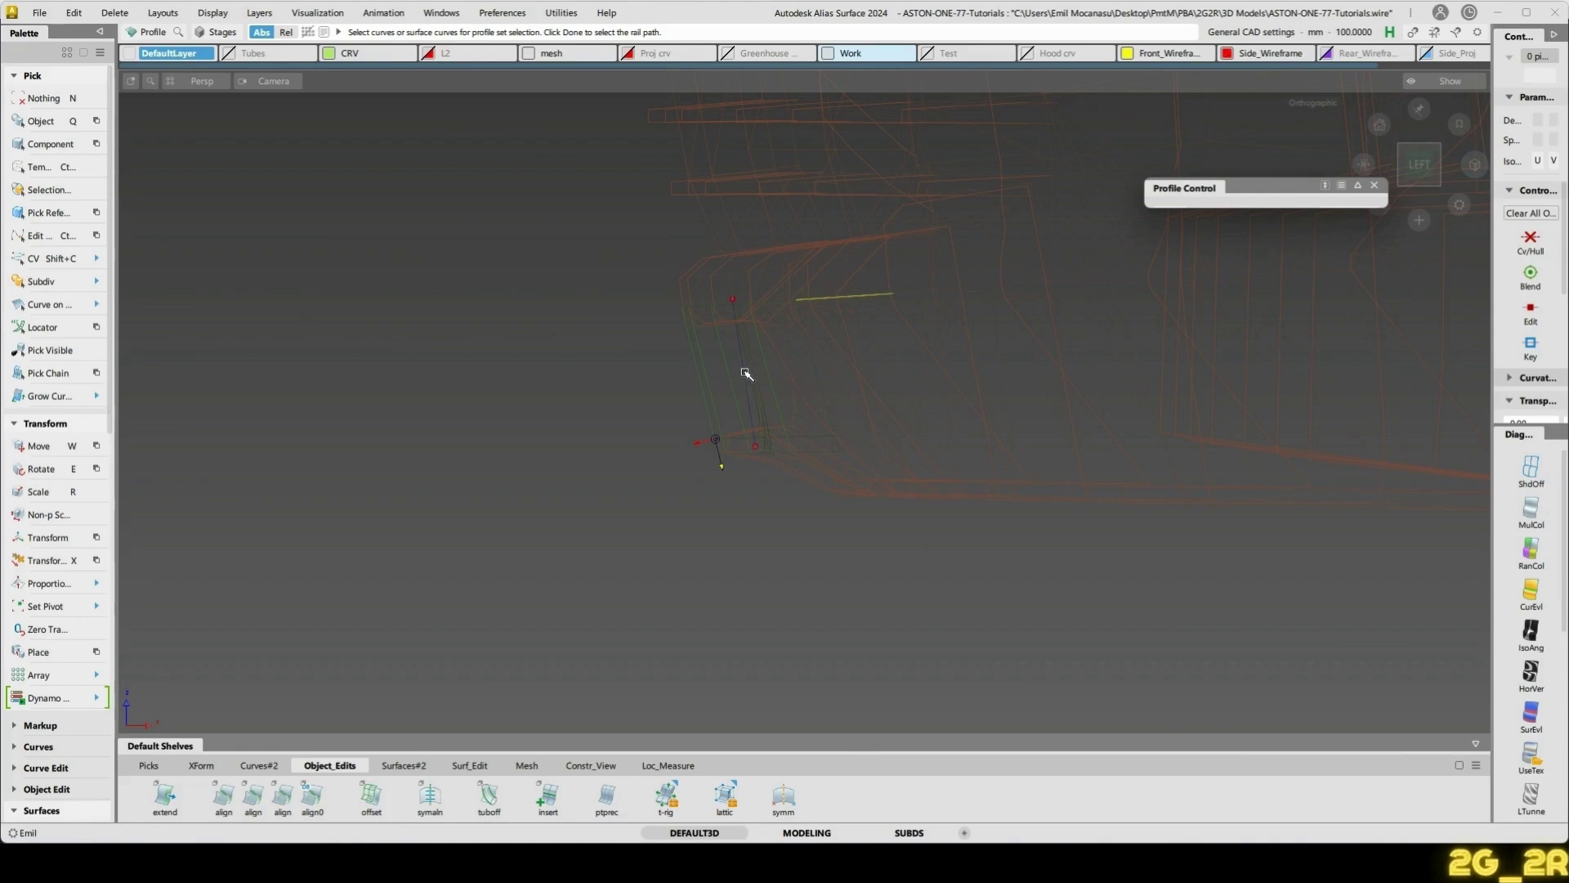
left_click(745, 373)
left_click(829, 384)
left_click_drag(825, 381, 833, 348, "alt+shift")
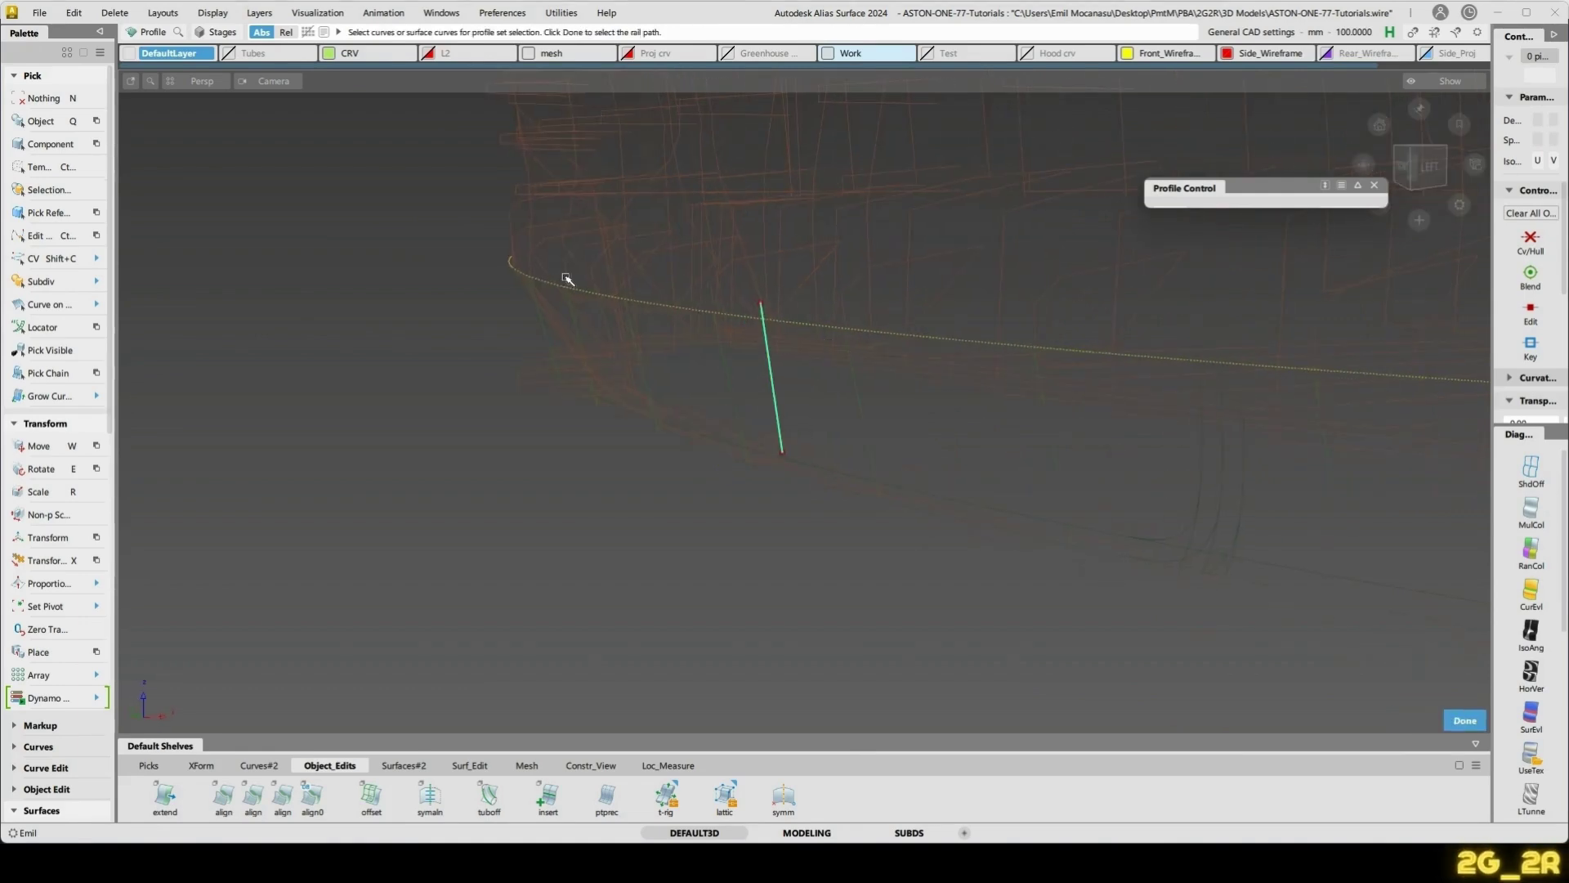
key("space")
left_click(509, 266)
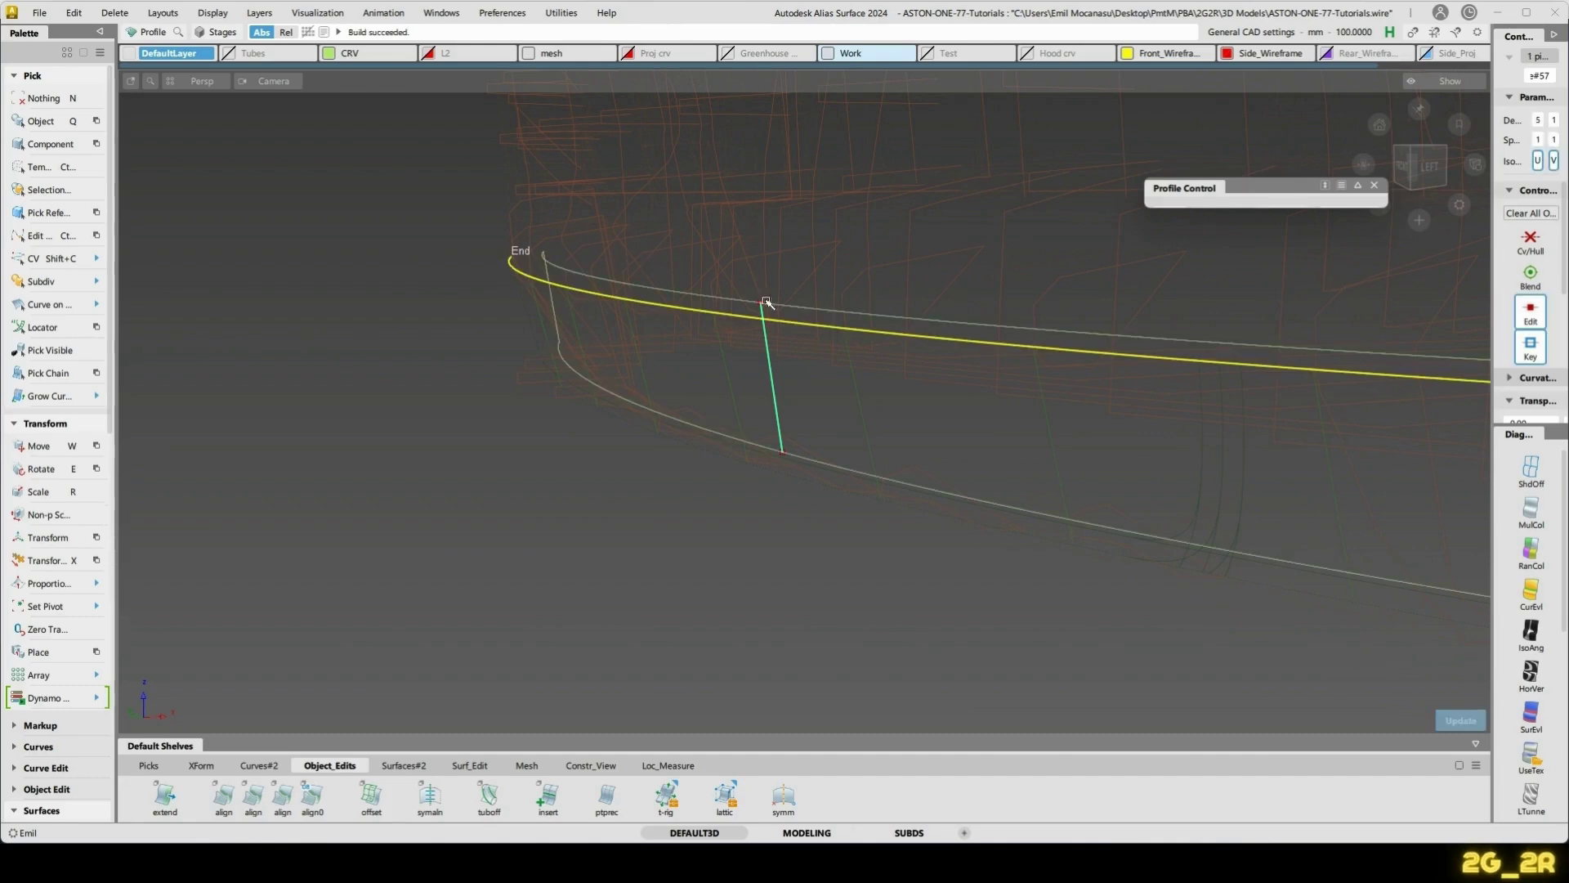
left_click_drag(764, 305, 735, 268, "alt+shift")
key("n")
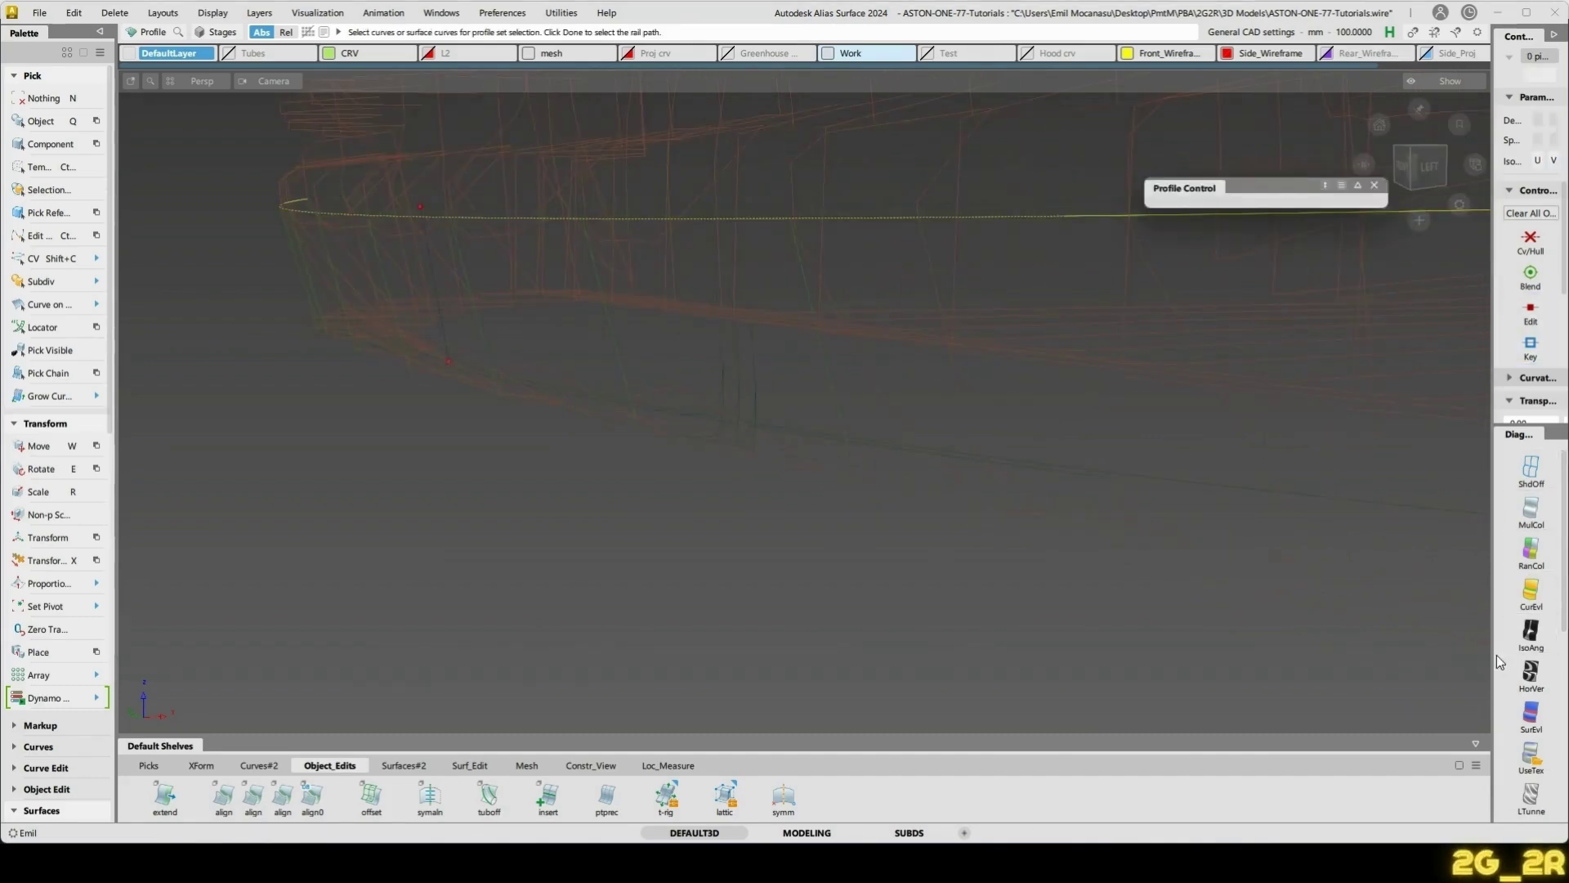
- Shade the model with the UseTex diagnostic shader and hide the mesh layer
left_click_drag(1493, 560, 1448, 564)
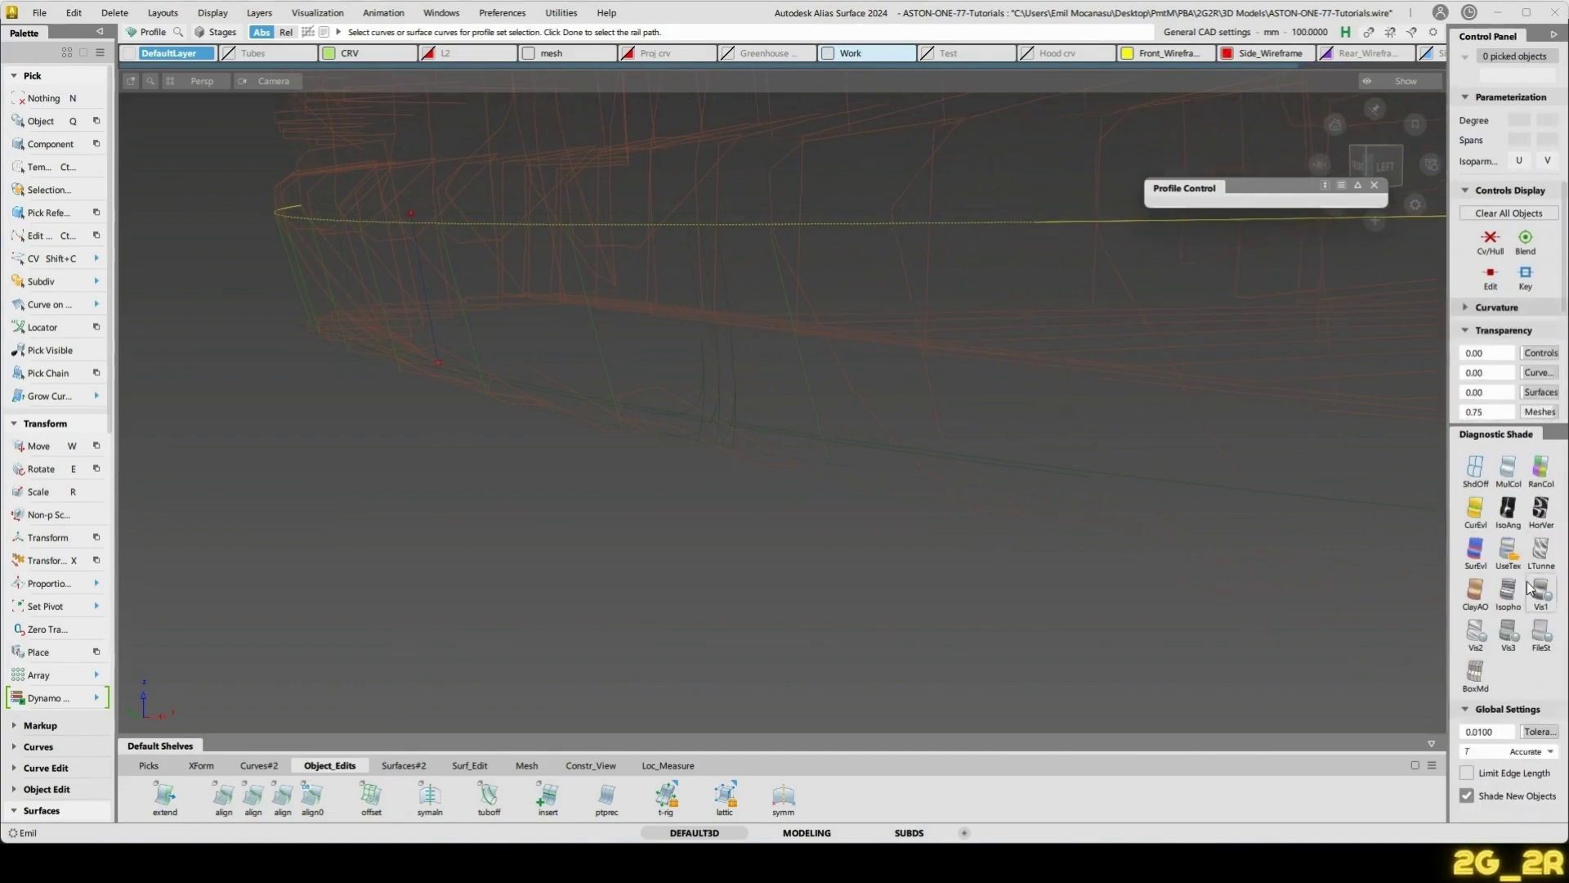
left_click(1511, 554)
left_click_drag(1019, 375, 1164, 296, "alt+shift")
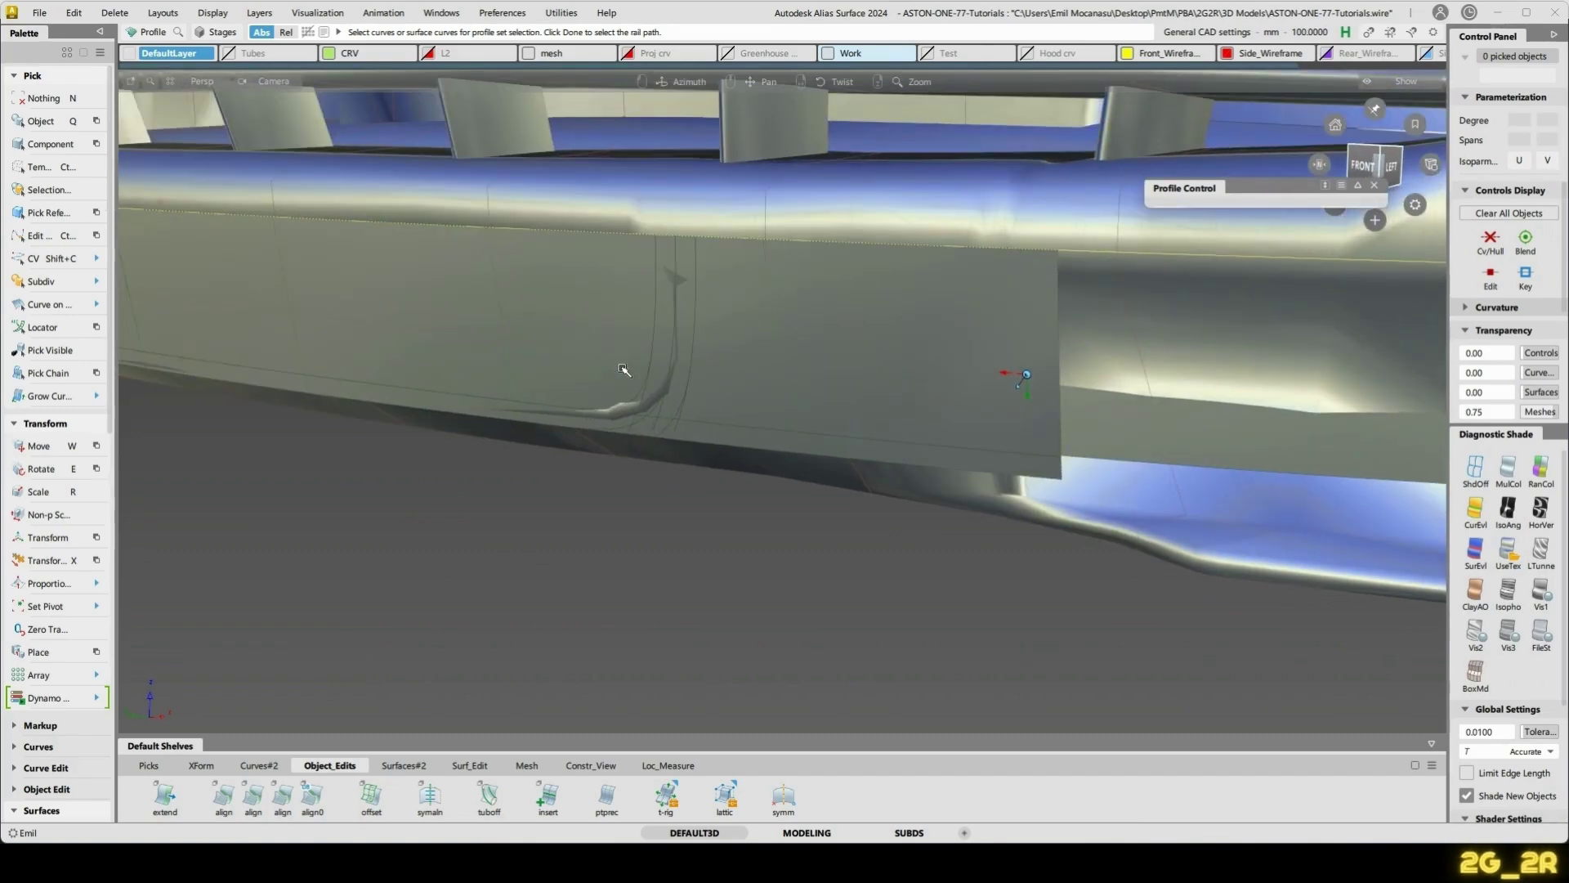
left_click_drag(626, 368, 587, 407, "alt+shift")
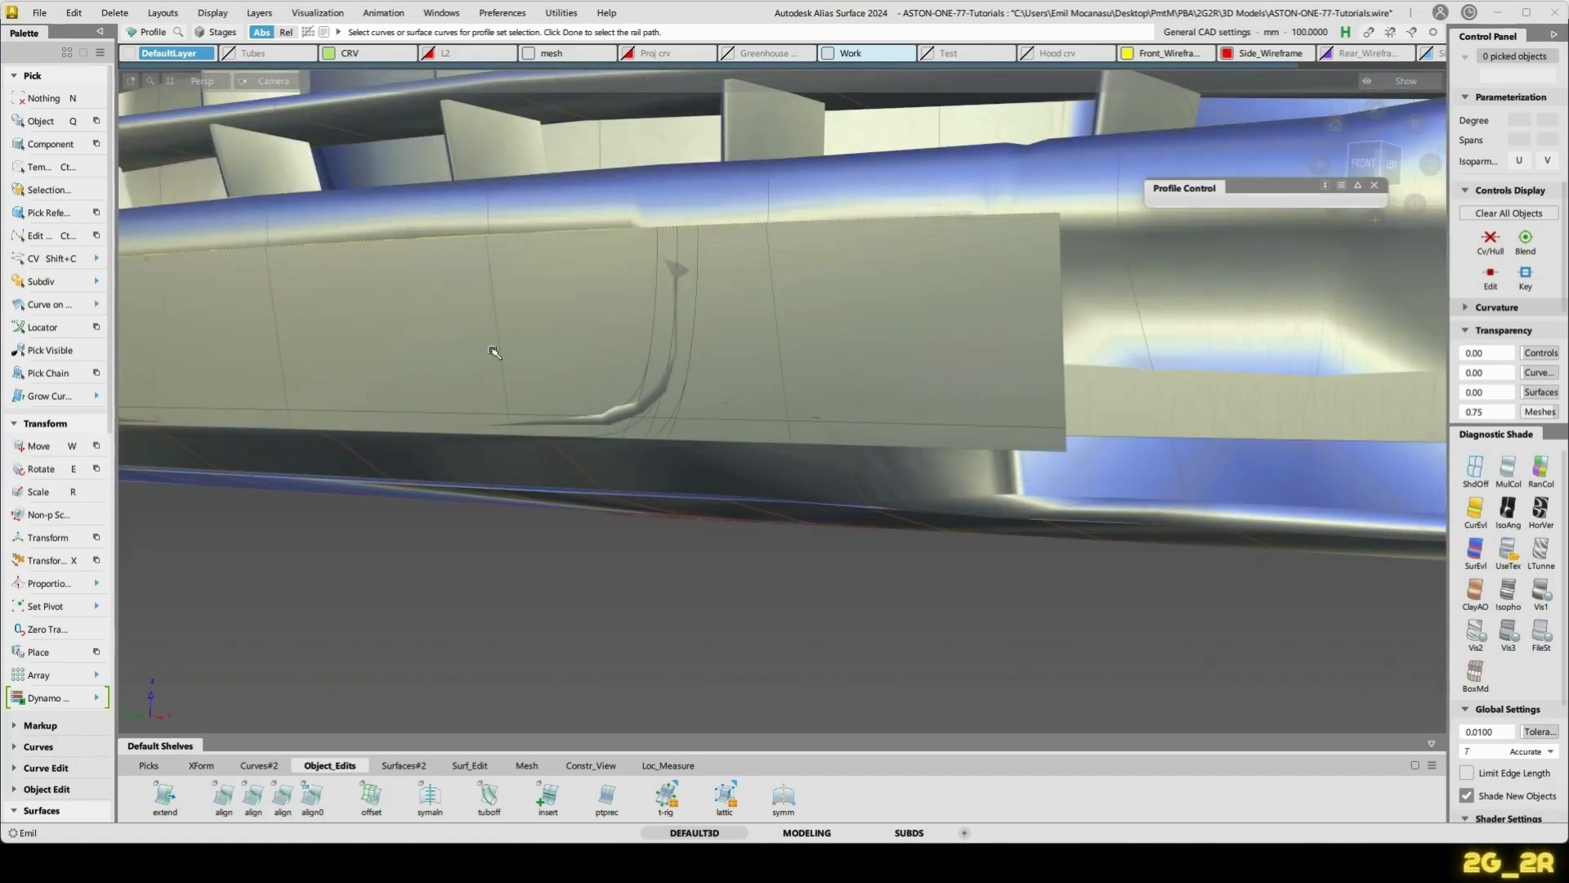
key("ctrl+l")
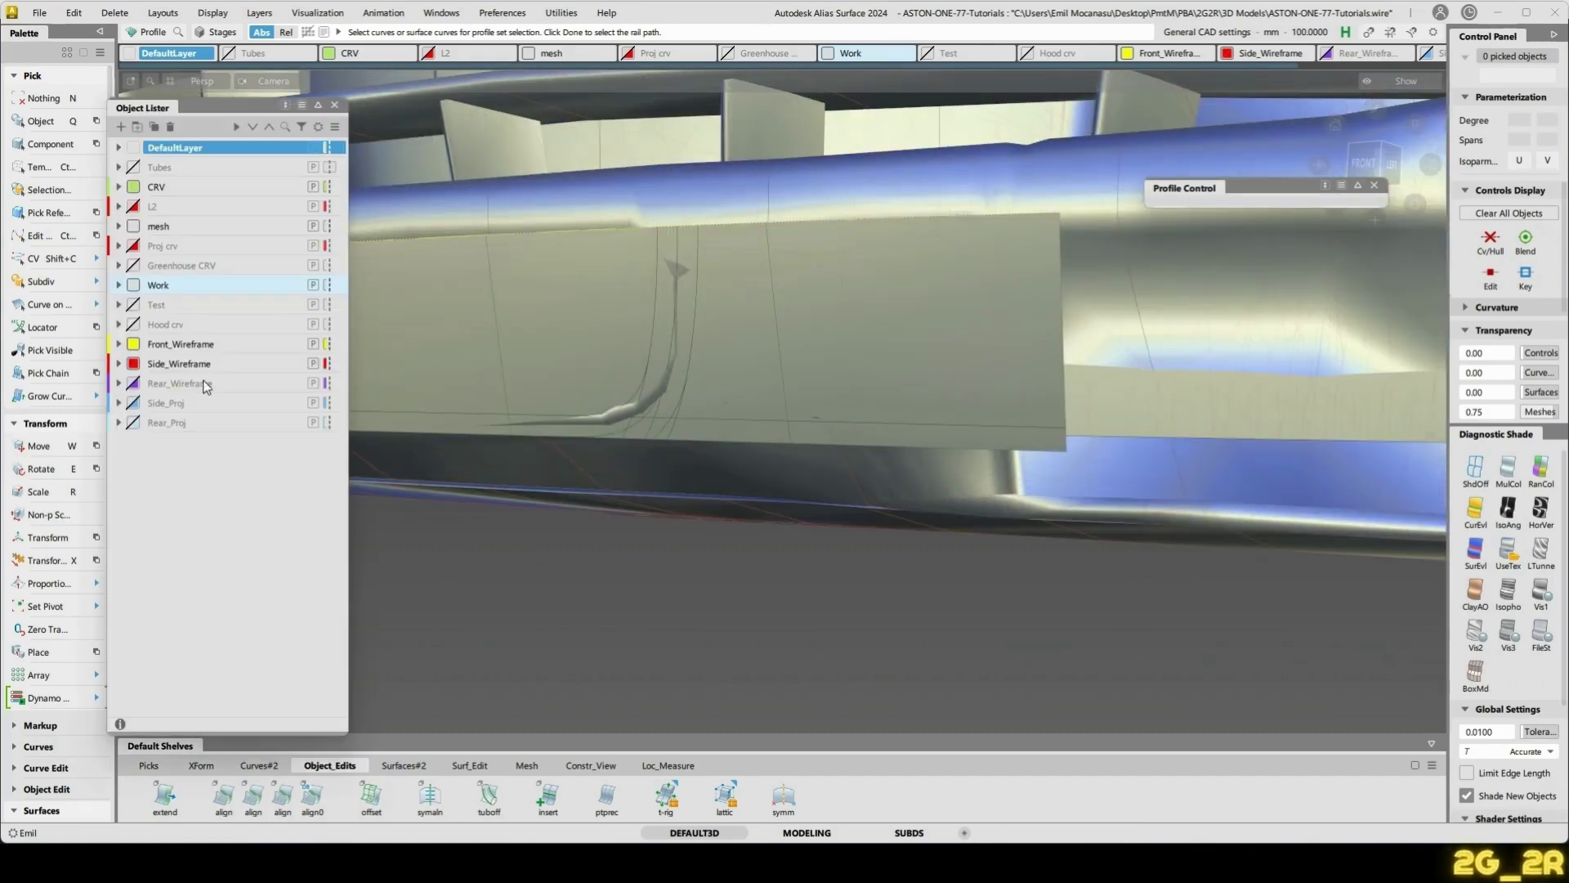
left_click(133, 225)
scroll(817, 433, "up", 5)
left_click_drag(829, 444, 833, 434, "alt+shift")
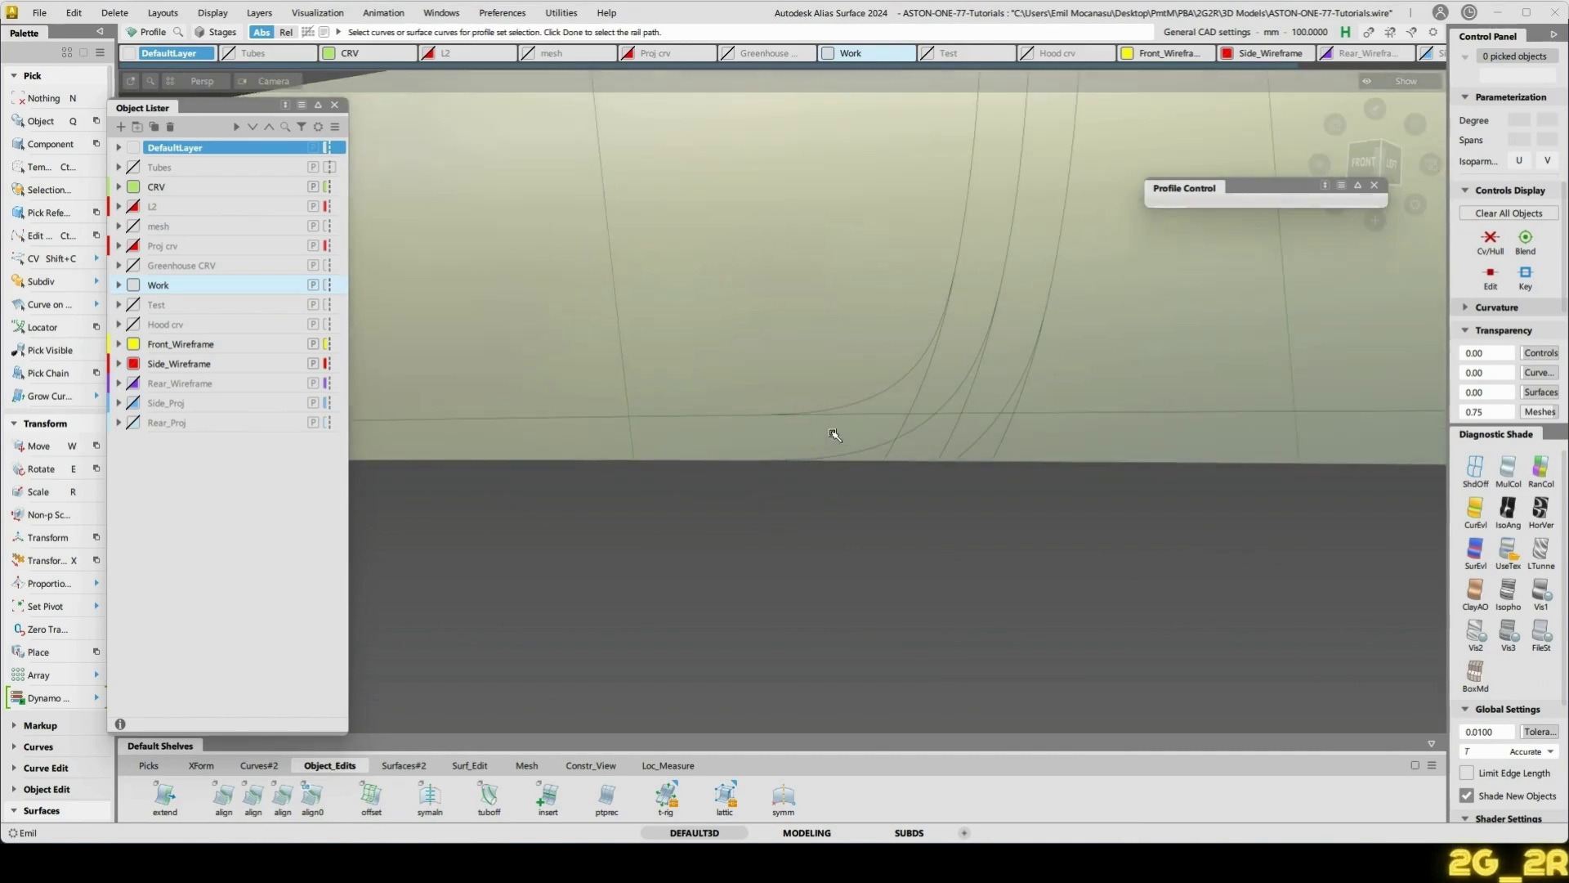
- Trim the front surface along its offset curves, keeping only the narrow strip that follows the lower edge and rounded corner
key("t")
left_click(816, 429)
left_click(816, 429)
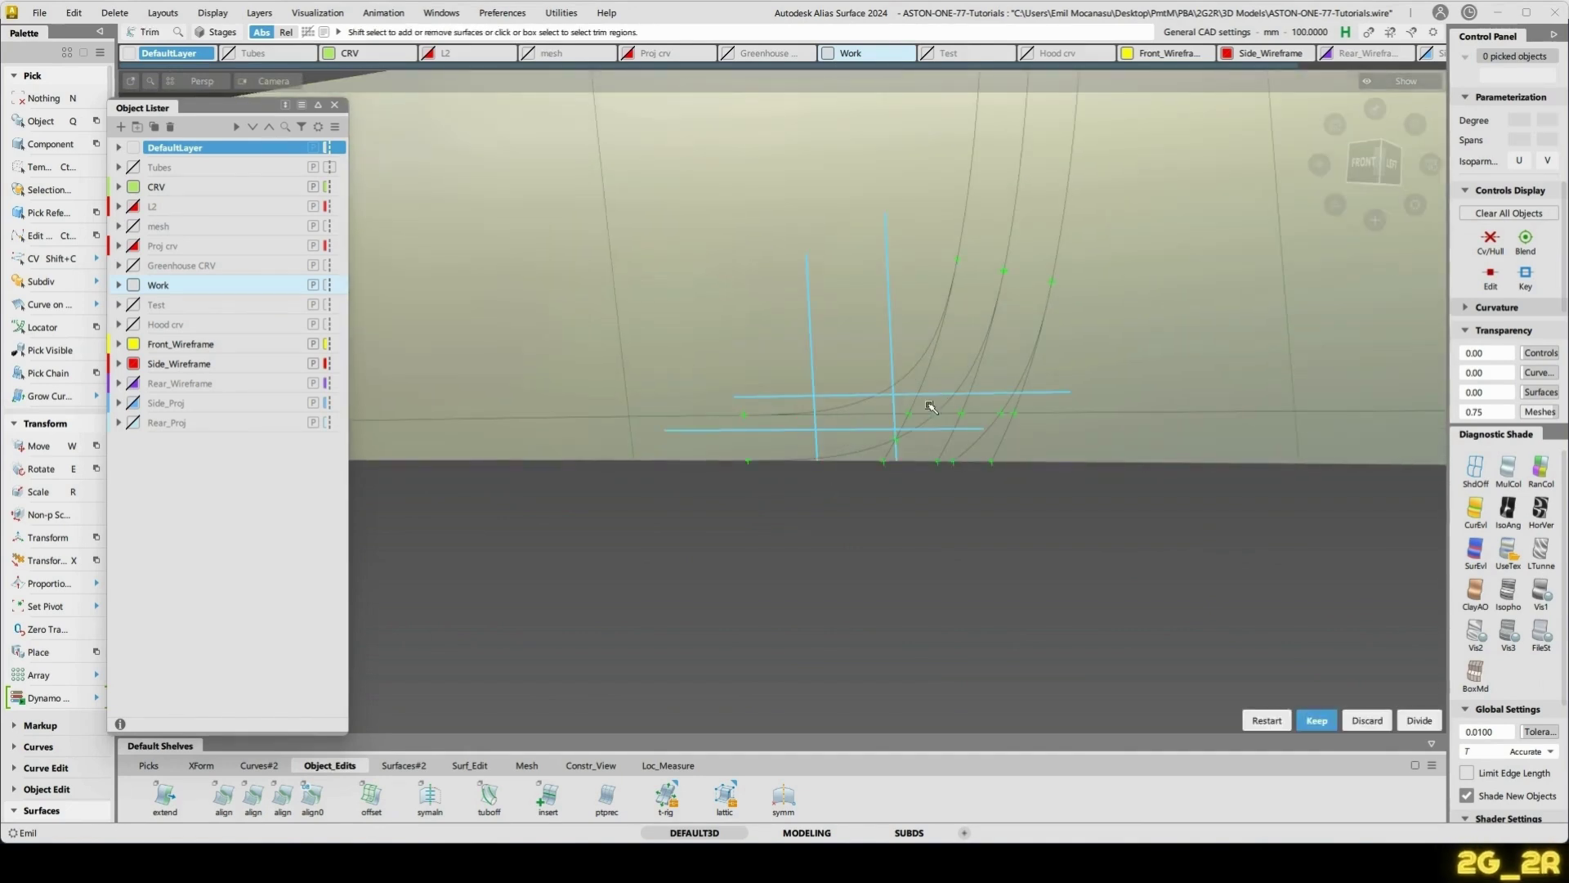
left_click(962, 336)
right_click_drag(1027, 129, 1030, 186, "alt+shift")
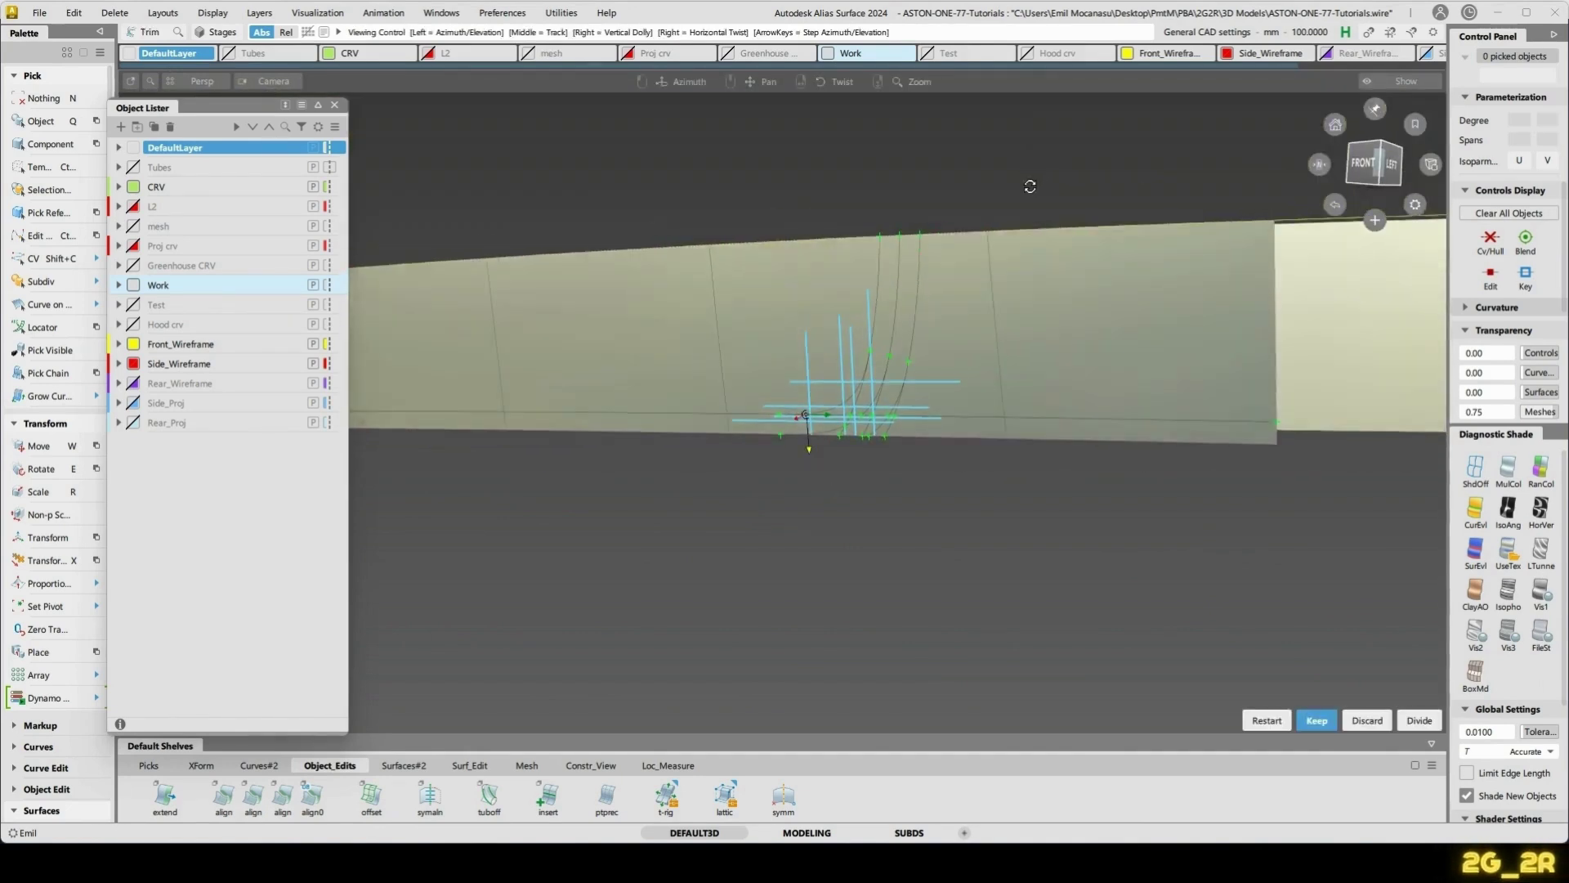
key("space")
left_click_drag(958, 234, 1135, 402, "alt+shift")
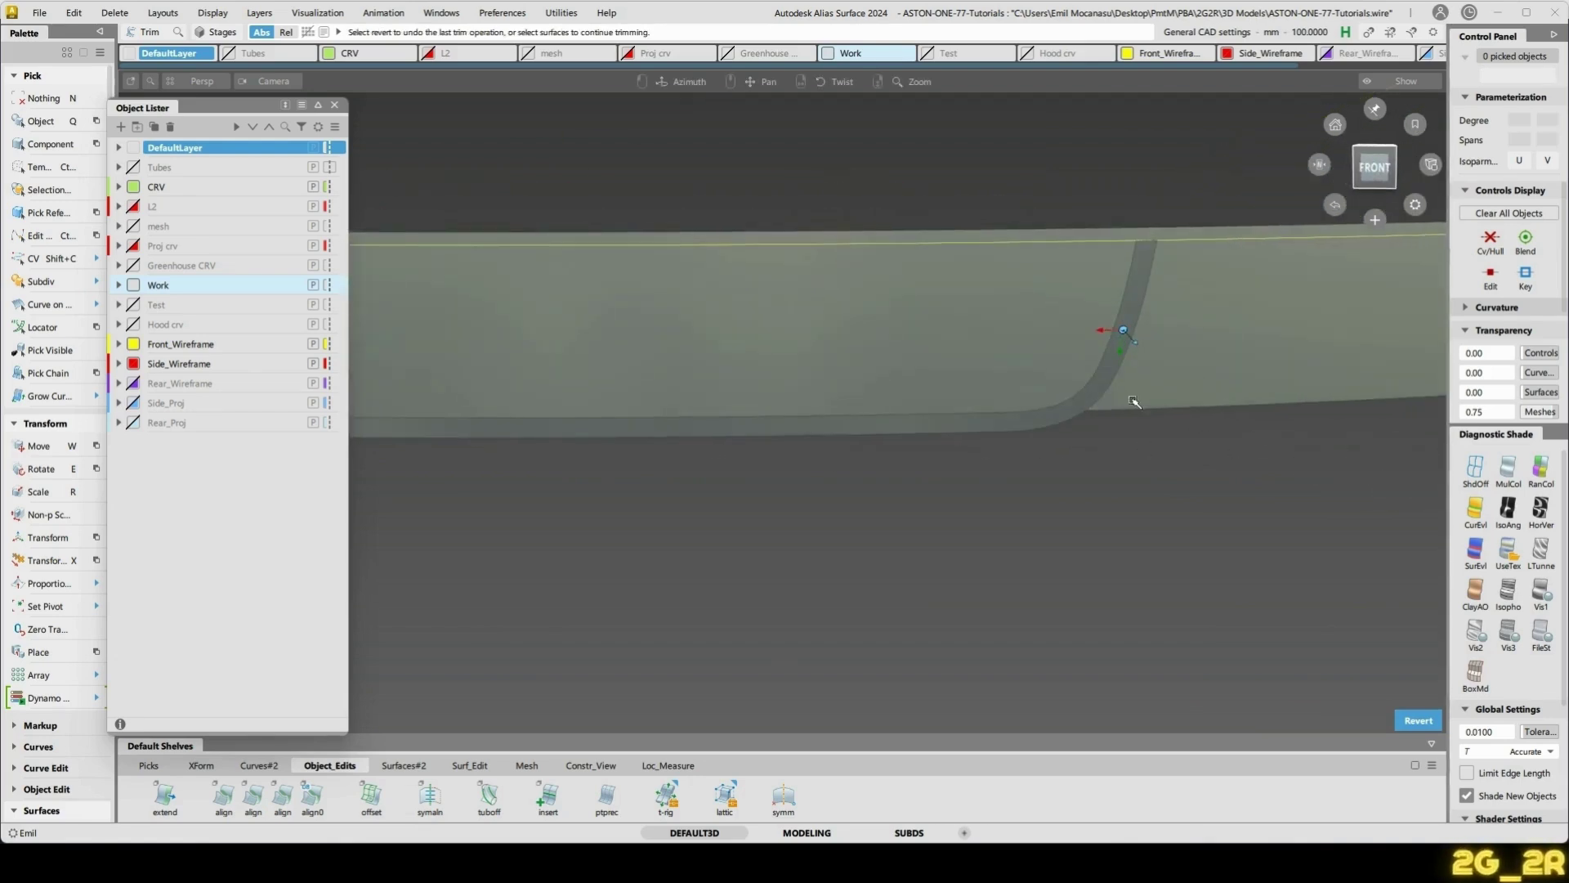
- In the front view, bring the vertical centreline curve into the isolated set with the strip and the inset surface
middle_click_drag(1201, 364, 1219, 273, "alt+shift")
right_click_drag(1219, 273, 1201, 307, "alt+shift")
left_click(1383, 167)
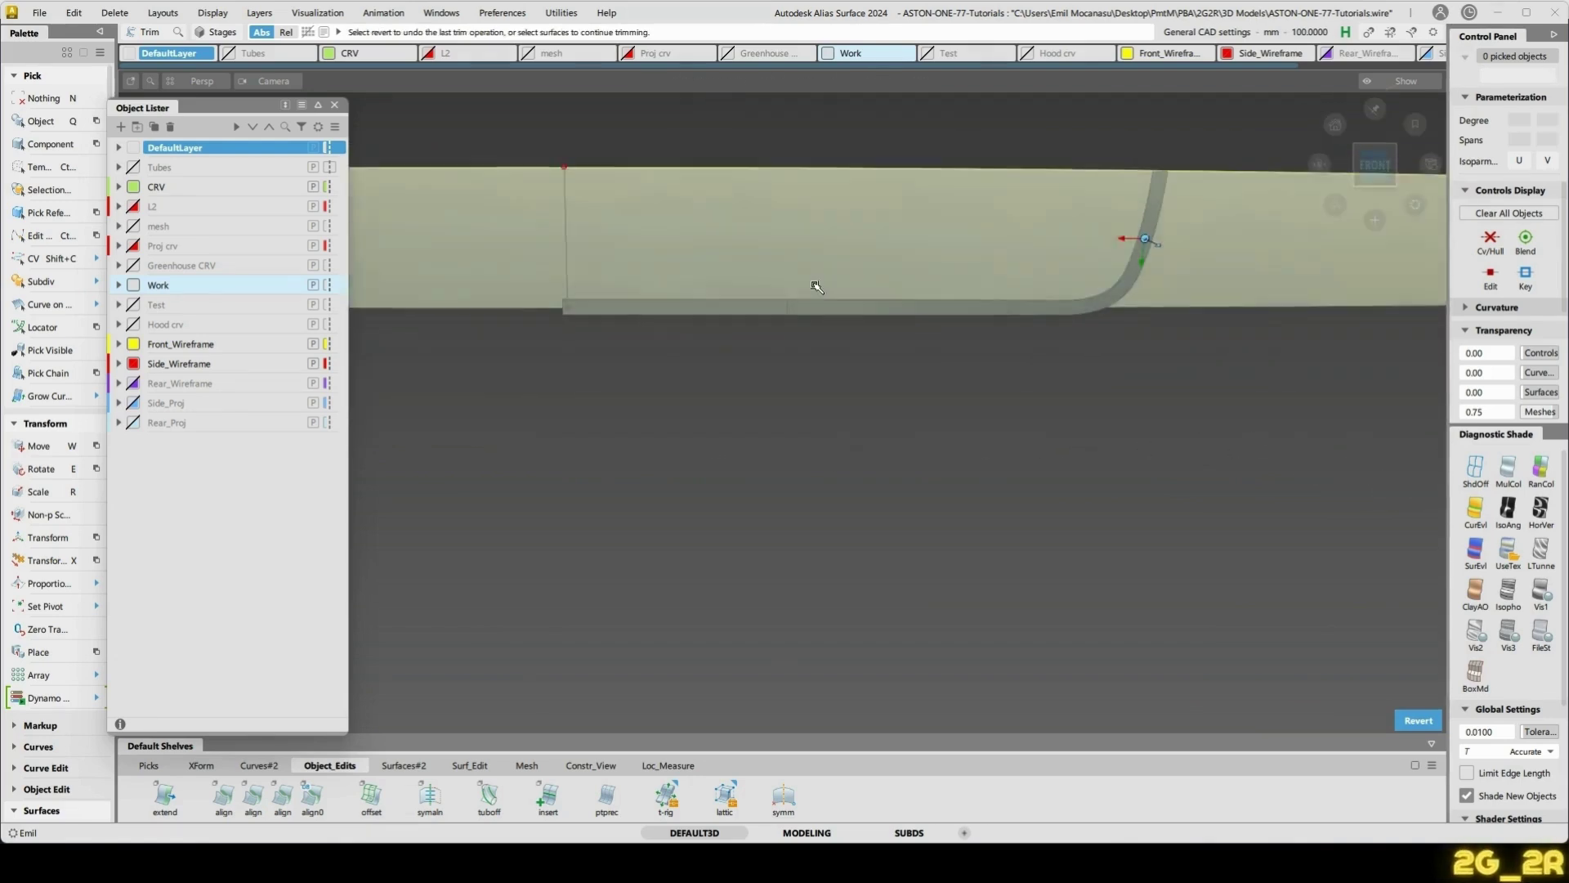
right_click_drag(820, 287, 835, 378, "alt+shift")
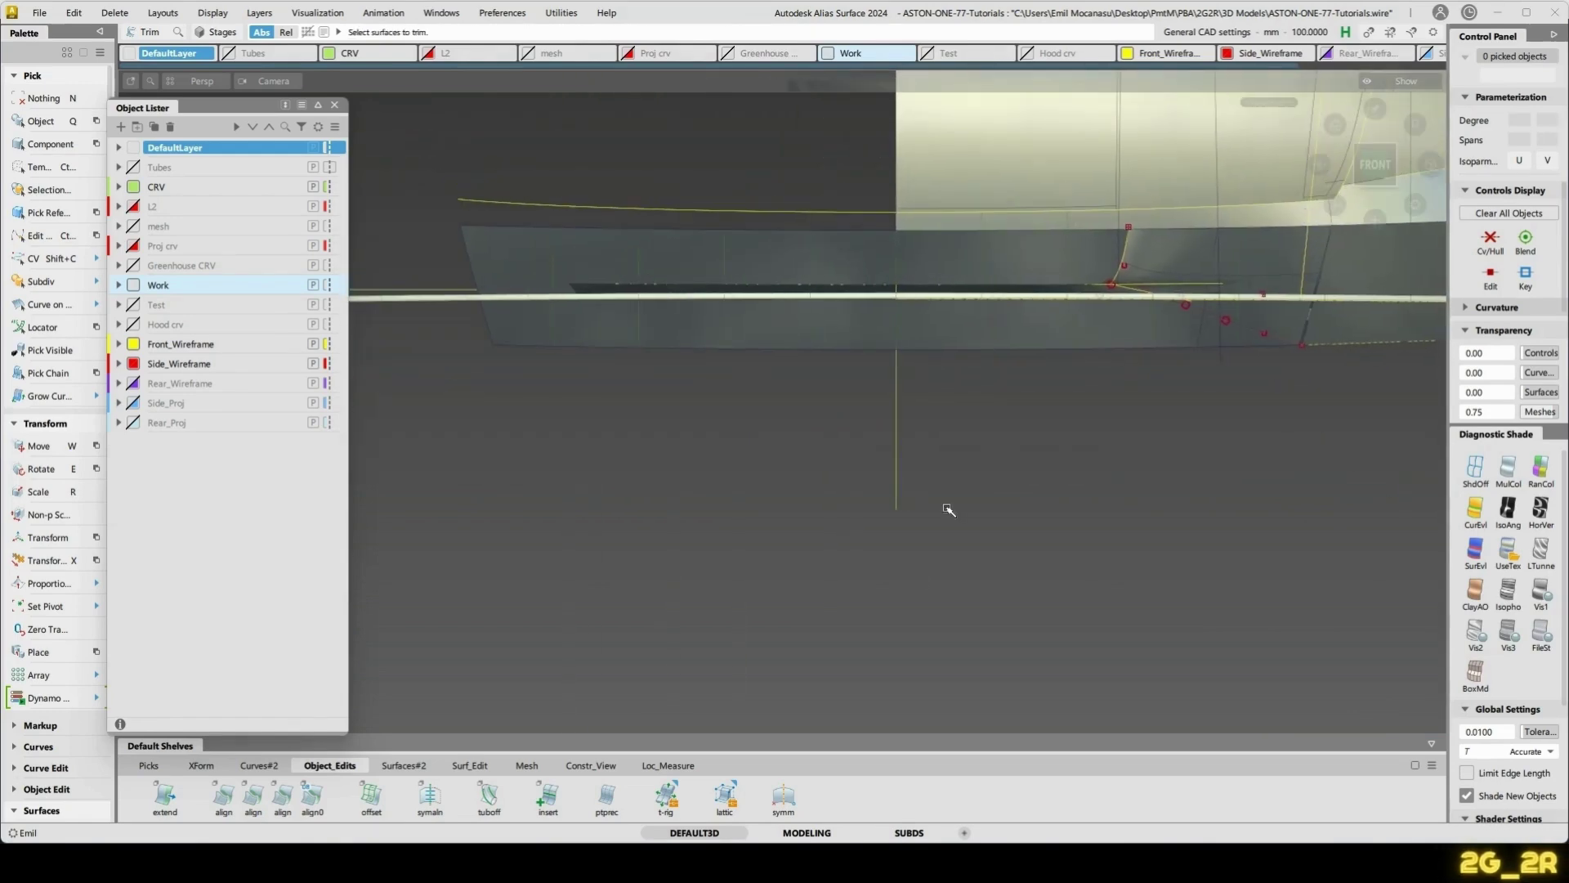
left_click_drag(948, 510, 952, 572, "ctrl+shift")
left_click_drag(952, 572, 820, 486)
key("h")
key("shift+h")
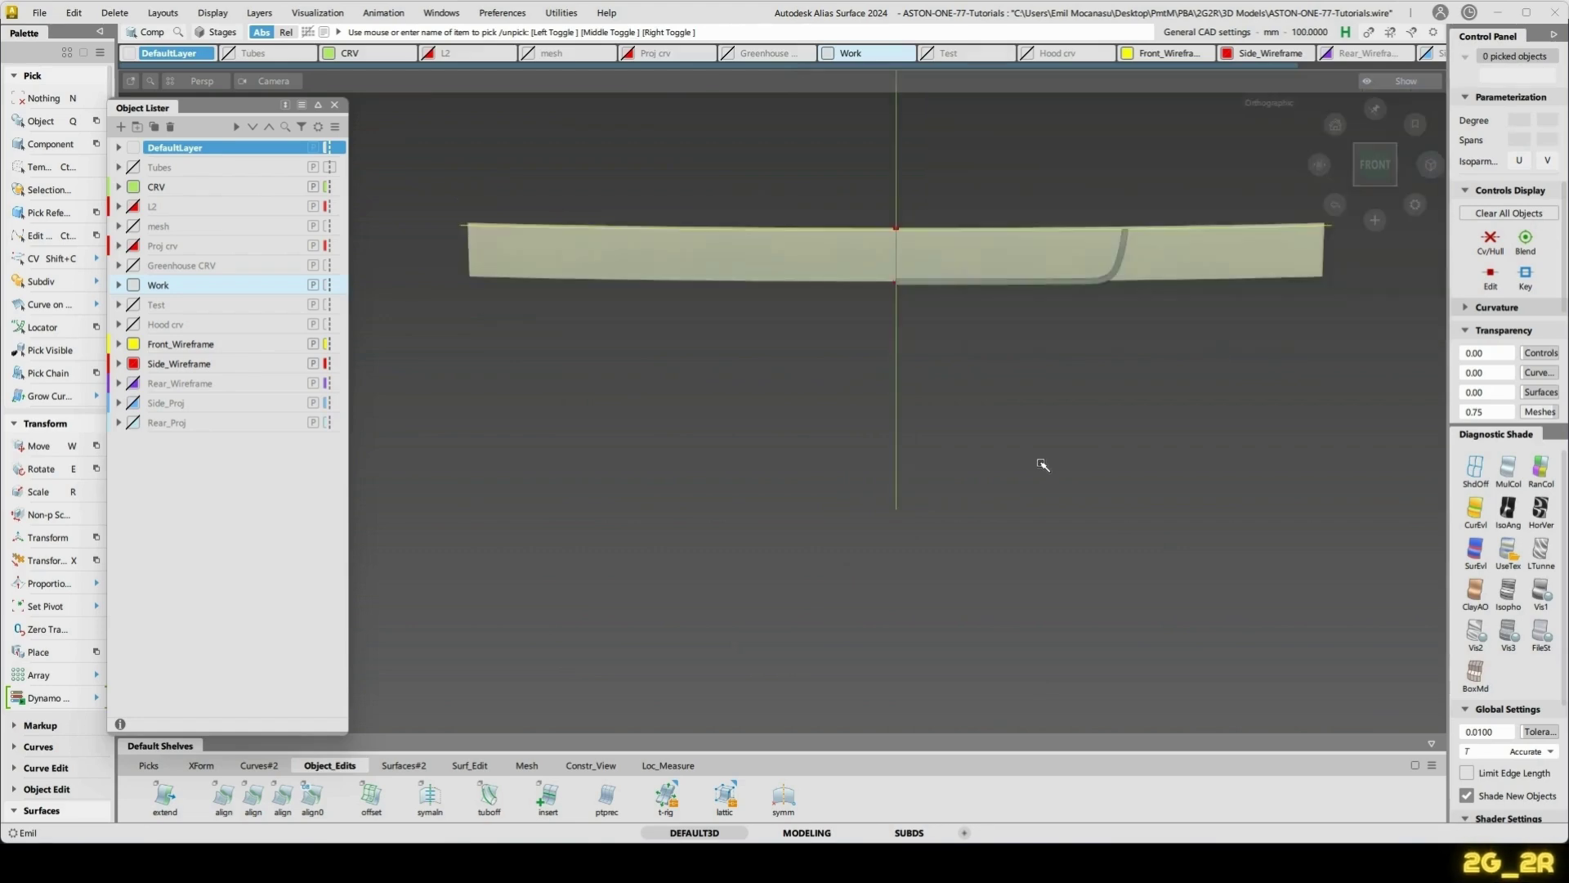
- Project the vertical centreline curve onto the inset profile surface from the front view
right_click_drag(1177, 448, 1087, 448, "alt+shift")
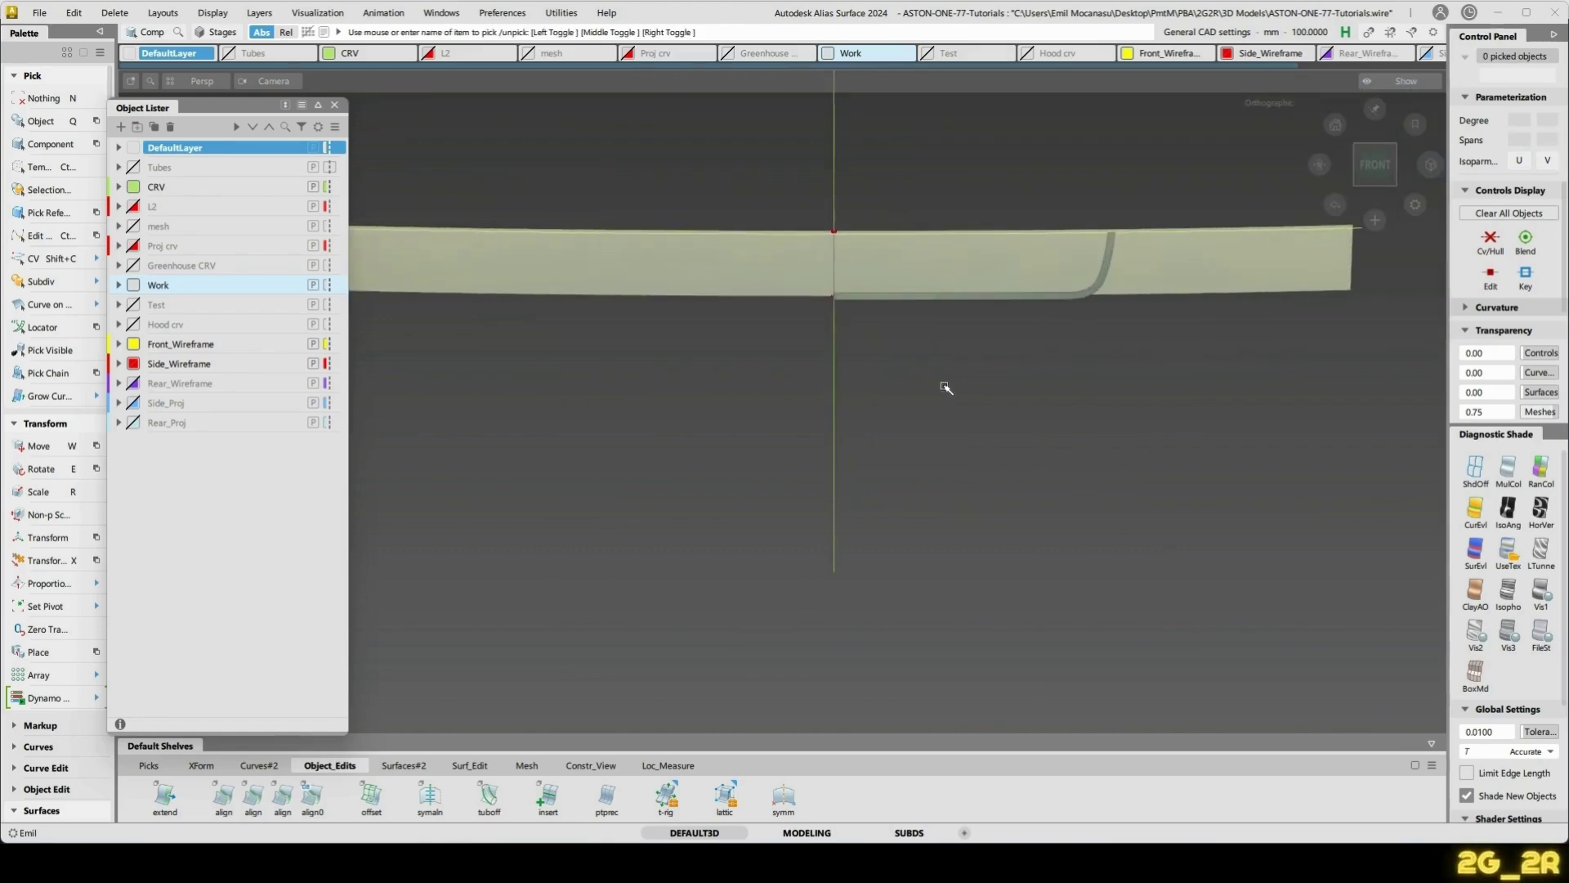
middle_click_drag(926, 387, 927, 357, "ctrl+shift")
left_click(913, 269)
key("space")
left_click_drag(749, 136, 924, 163)
key("space")
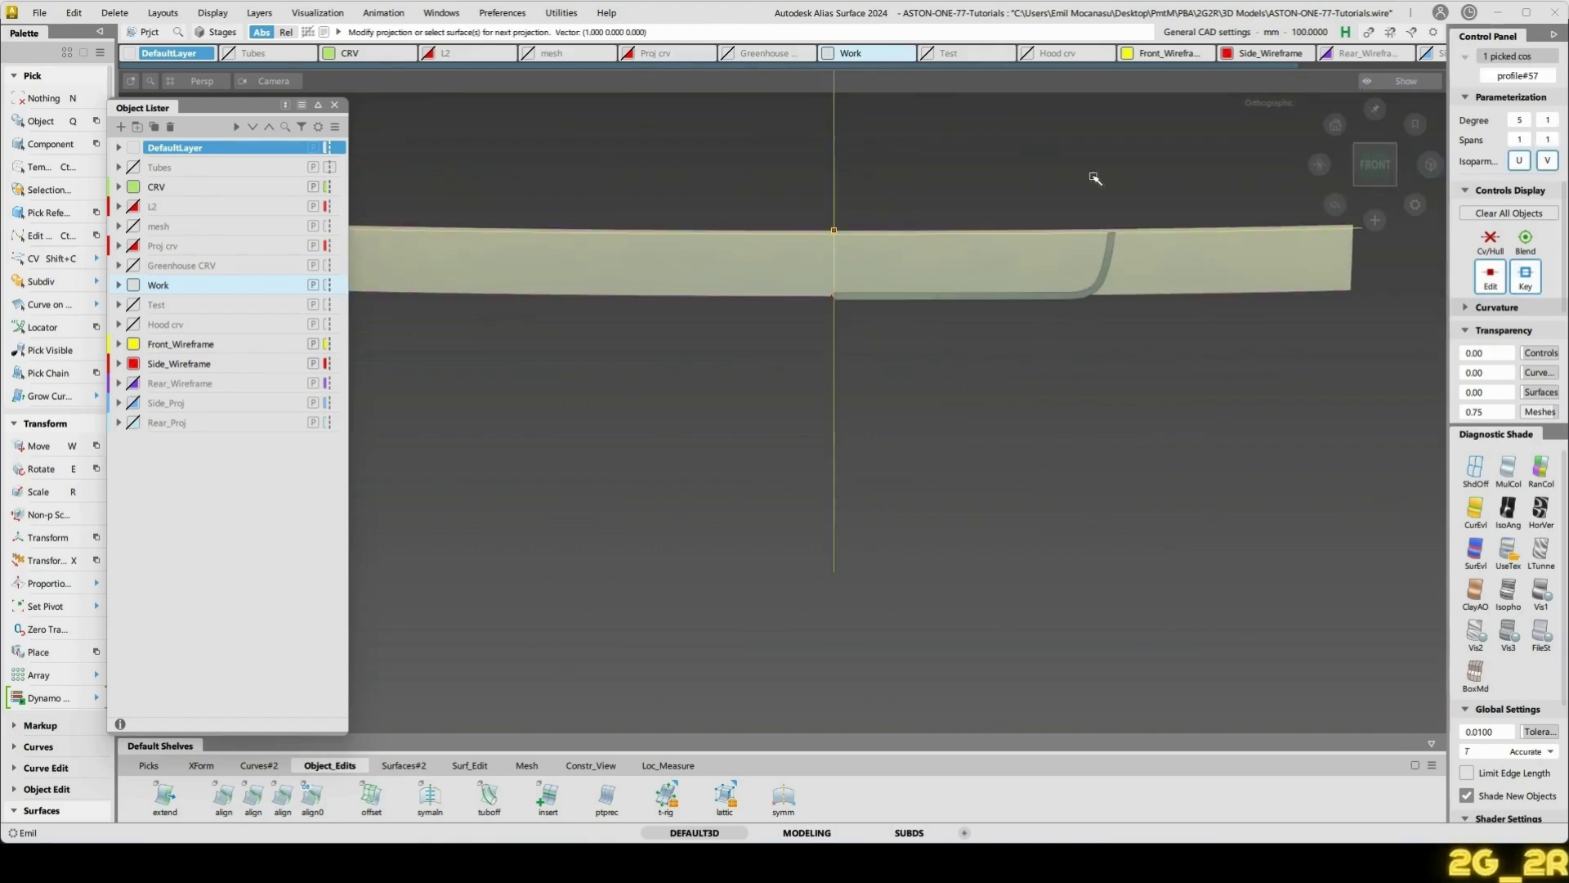
- Trim the inset profile surface at the centreline, keeping the half behind the rounded strip
left_click_drag(989, 288, 1018, 360, "alt+shift")
key("t")
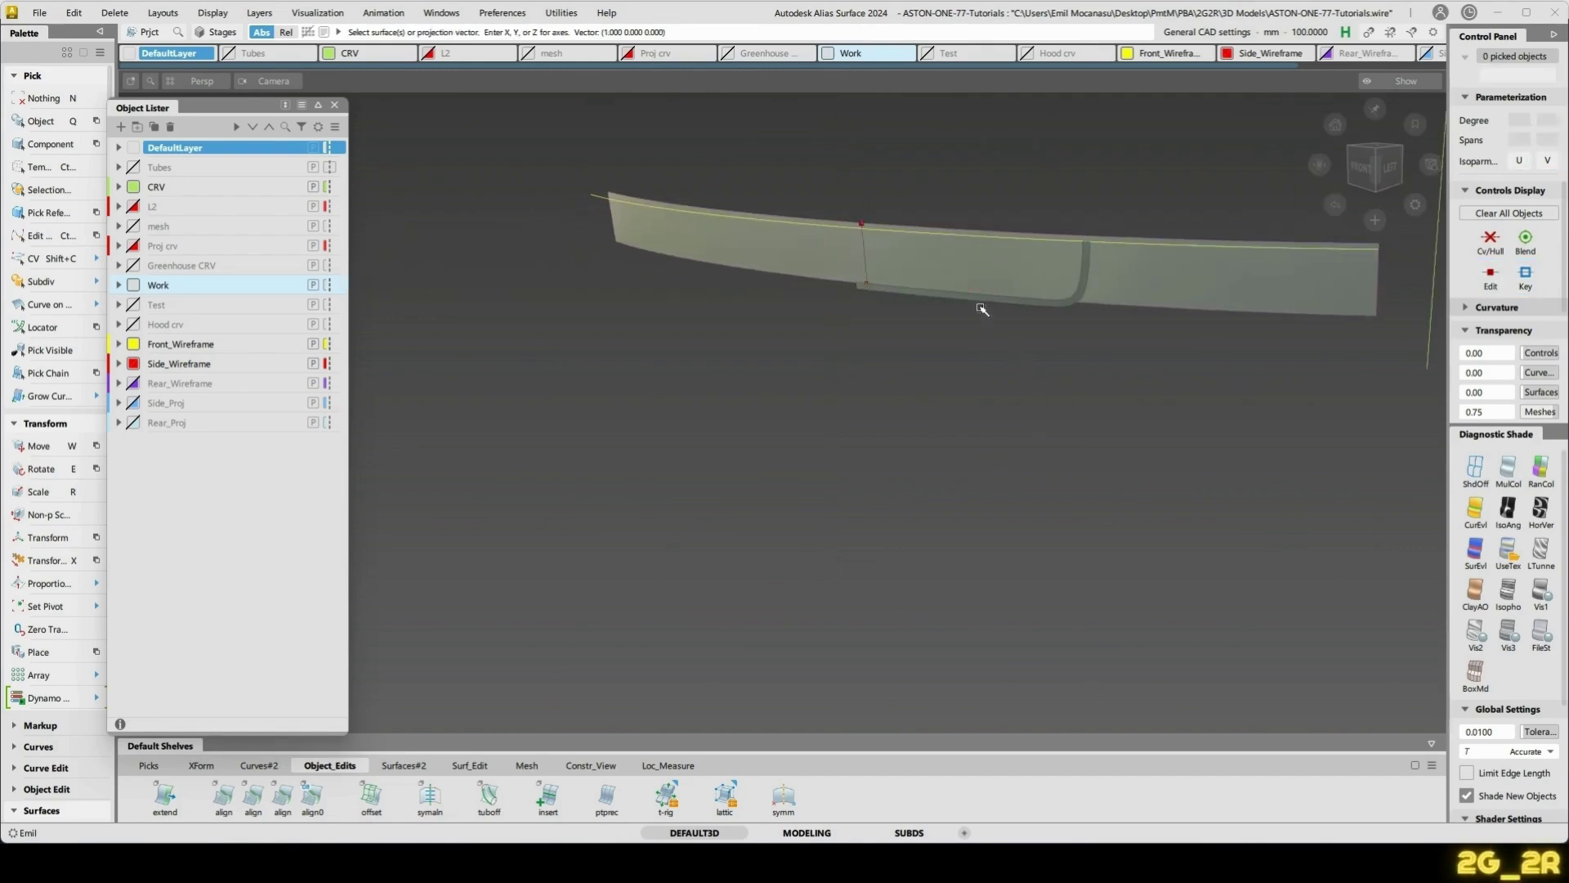
left_click(983, 270)
key("space")
mouse_move(1202, 386)
left_mouse_down("alt+shift")
mouse_move(1198, 330)
mouse_move(1228, 392)
left_mouse_up("alt+shift")
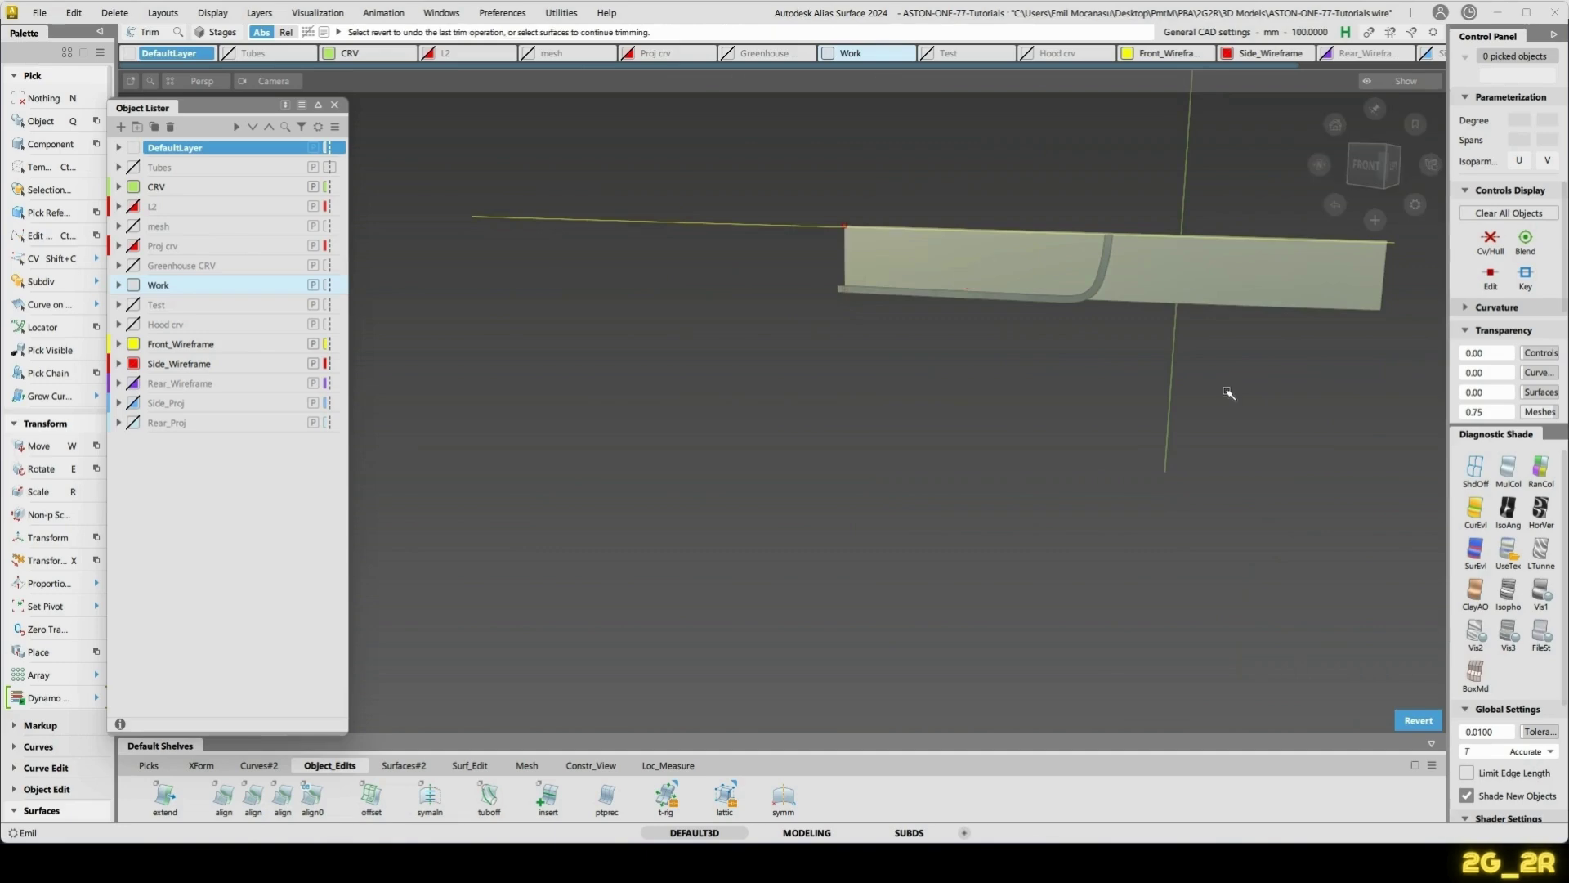
- Unhide the surrounding geometry and inspect the lower lip surfaces beneath the trimmed front strip
key("i")
left_click_drag(908, 286, 996, 361, "alt+shift")
left_click(689, 451)
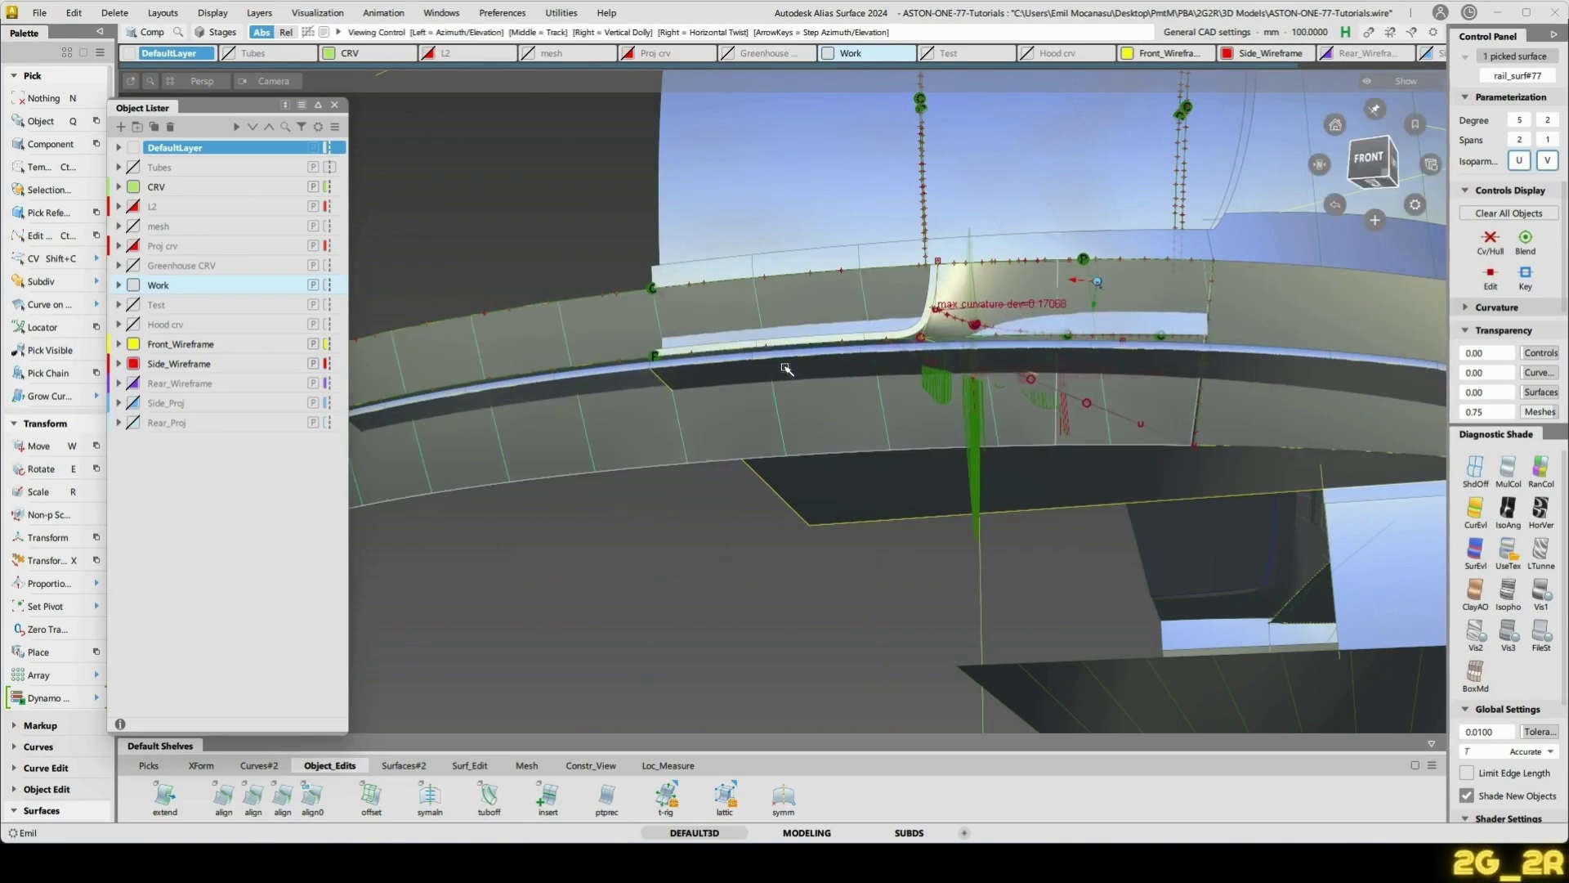
left_click_drag(788, 368, 852, 288, "alt+shift")
left_click(835, 343)
right_click_drag(853, 287, 889, 311, "ctrl+shift")
left_click_drag(890, 311, 728, 410, "alt+shift")
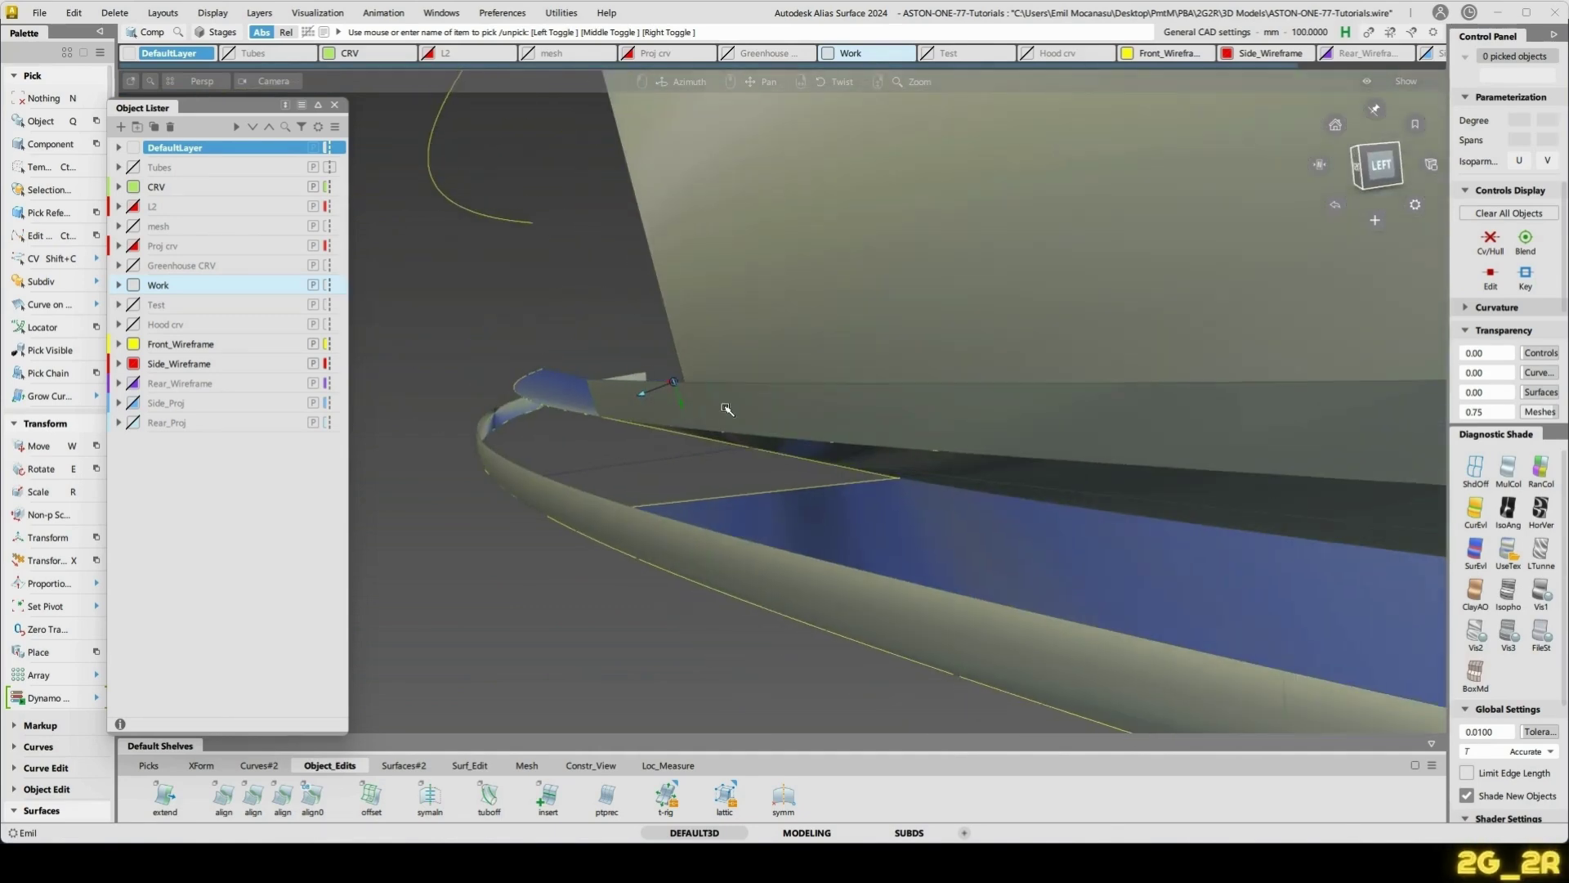
- In the left view, draw a straight curve from the lower lip's front upper corner to the inset front panel
key("c")
left_click(599, 404)
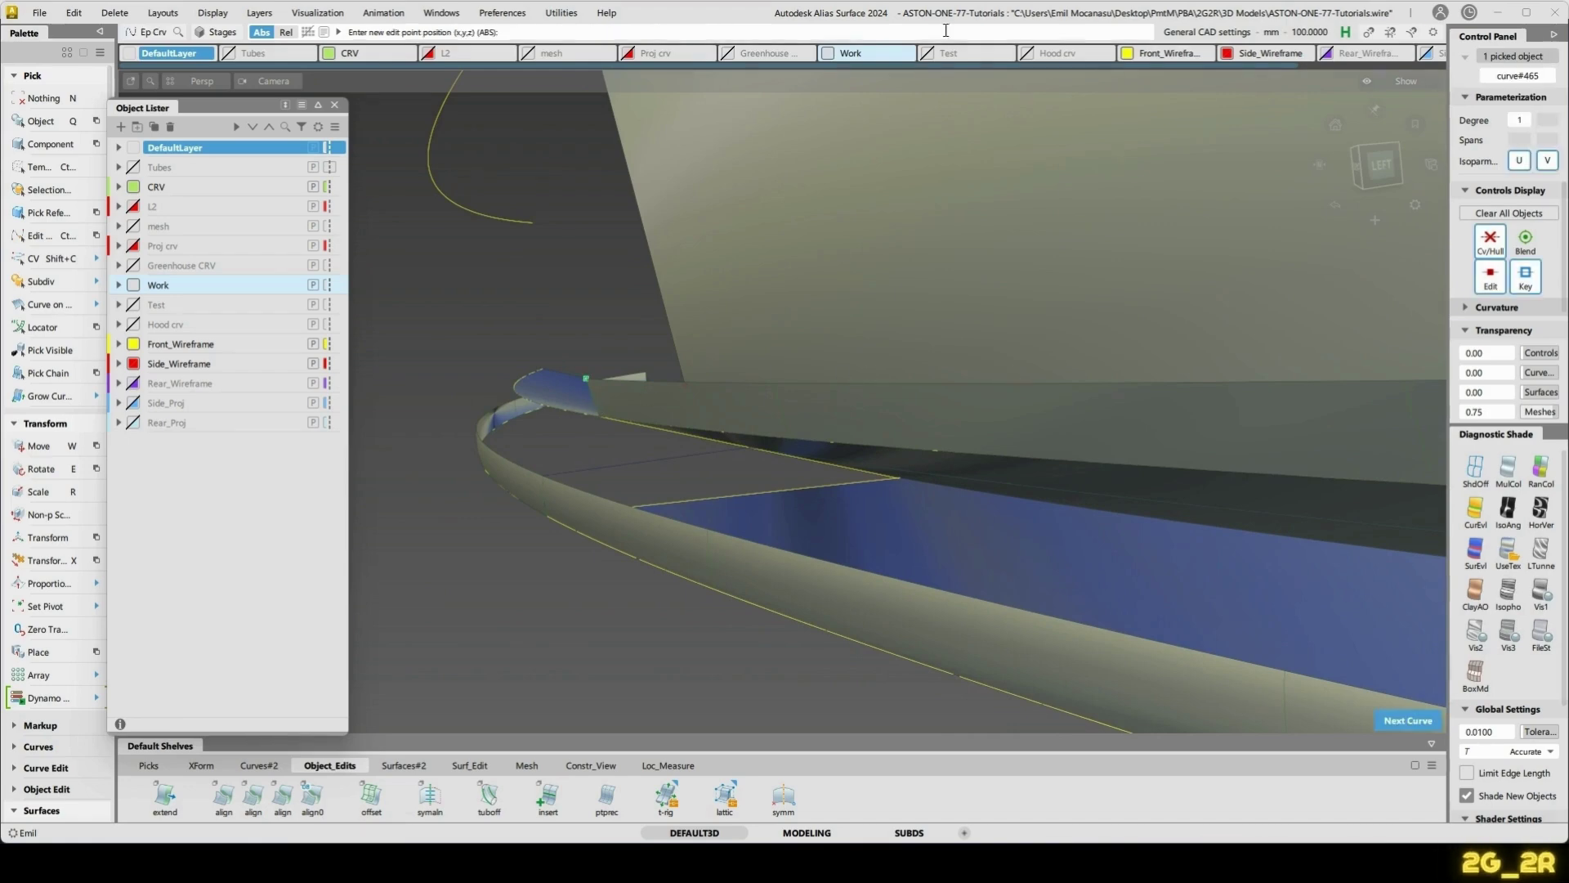
left_click(1377, 164)
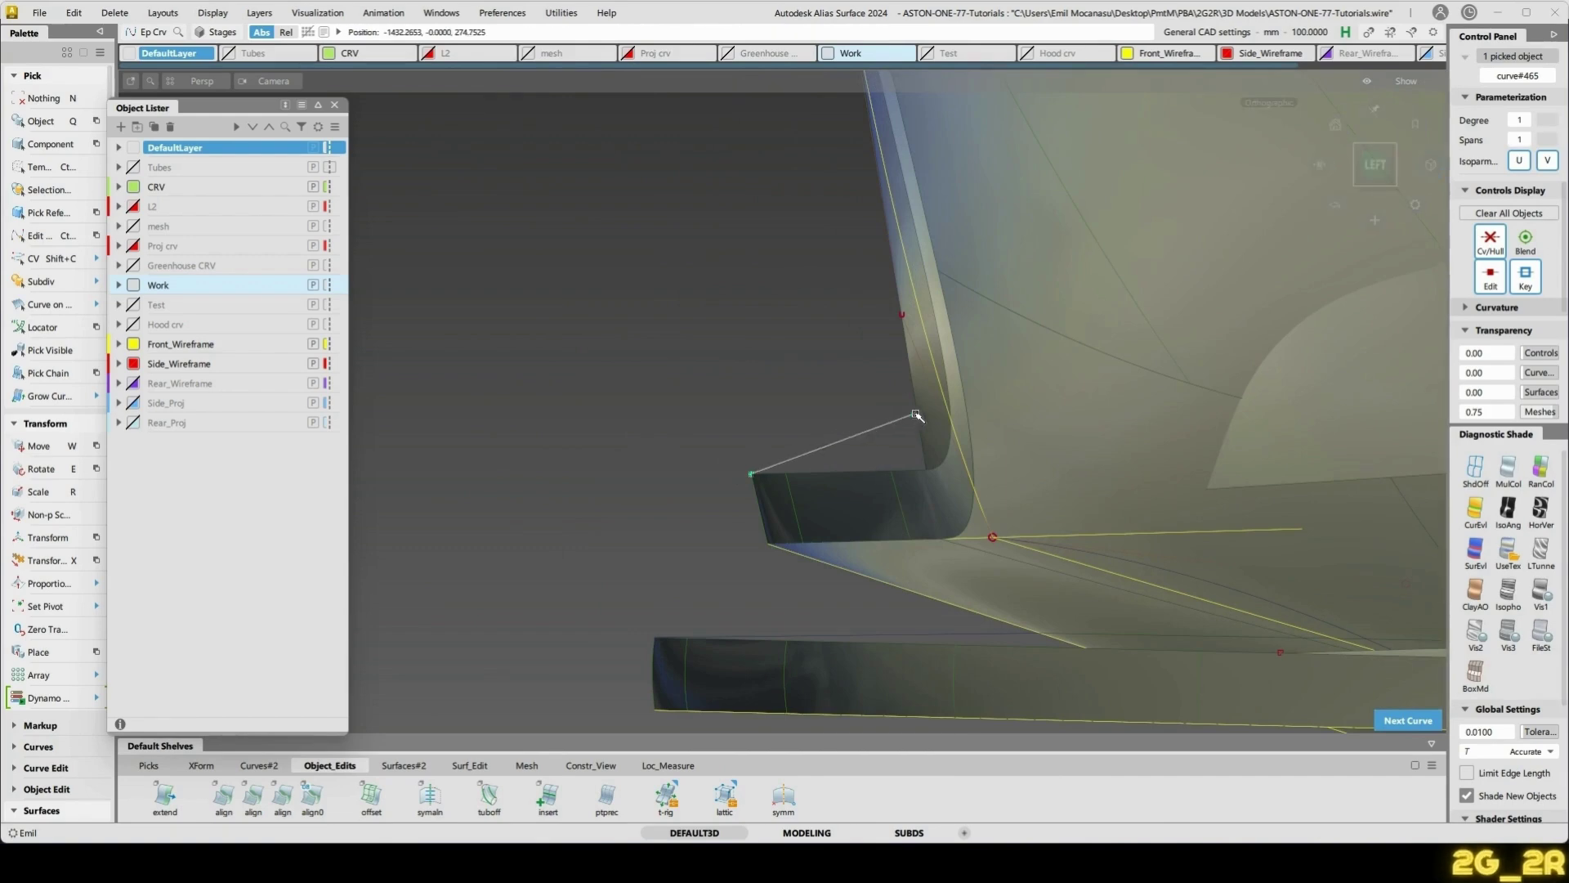
key("n")
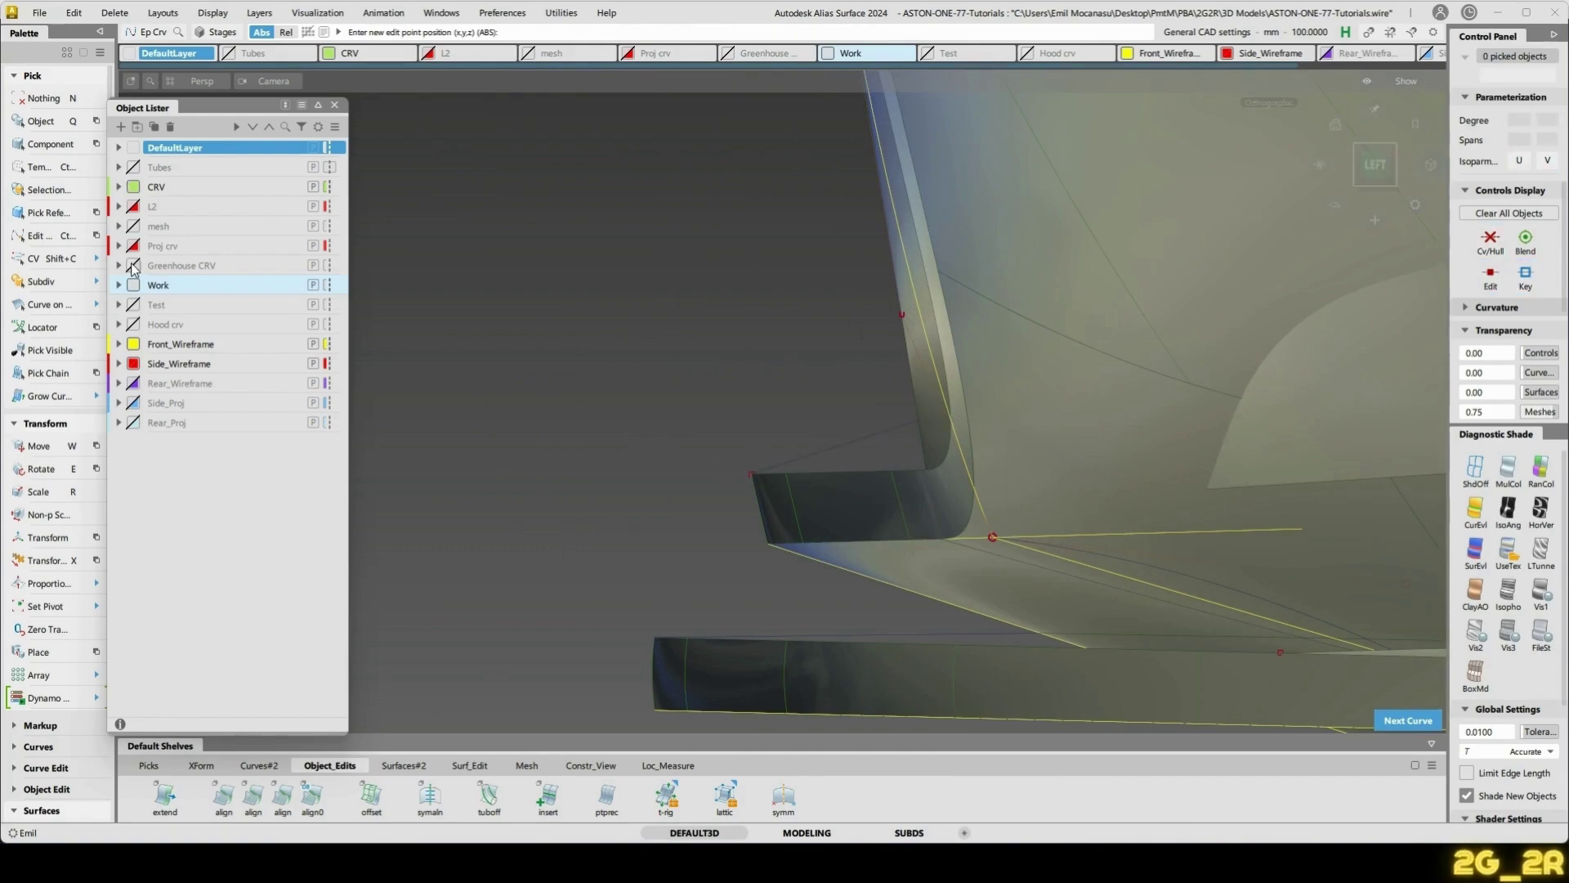
- Show the mesh layer and rebuild the new lip line with an added middle control vertex
left_click(133, 226)
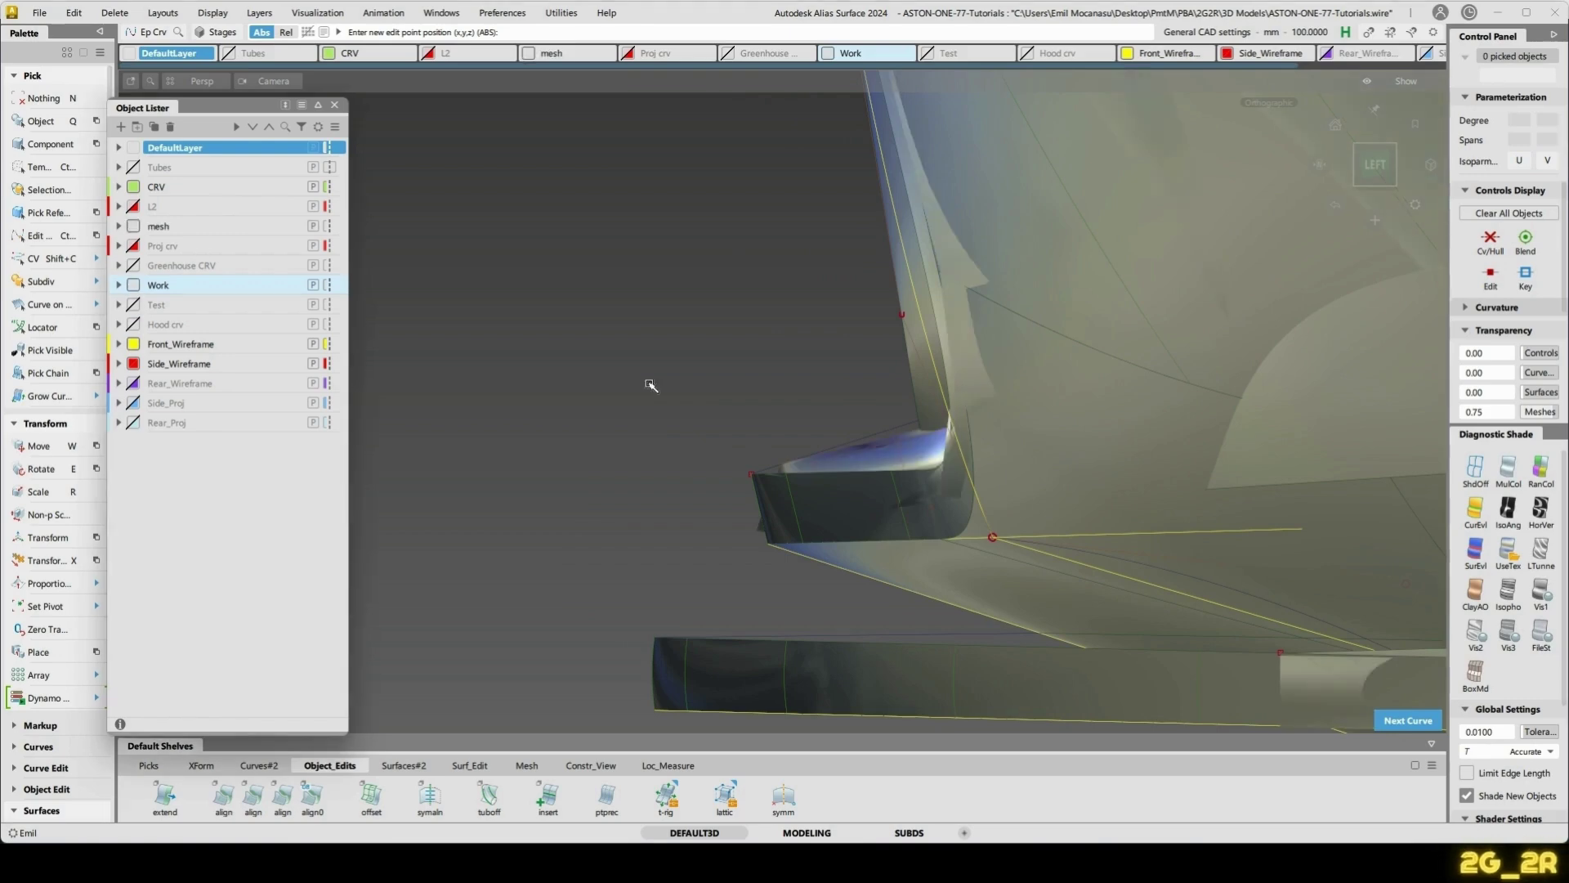
right_click_drag(678, 408, 789, 458, "alt+shift")
left_click_drag(946, 460, 945, 421, "ctrl+shift")
left_click(950, 407)
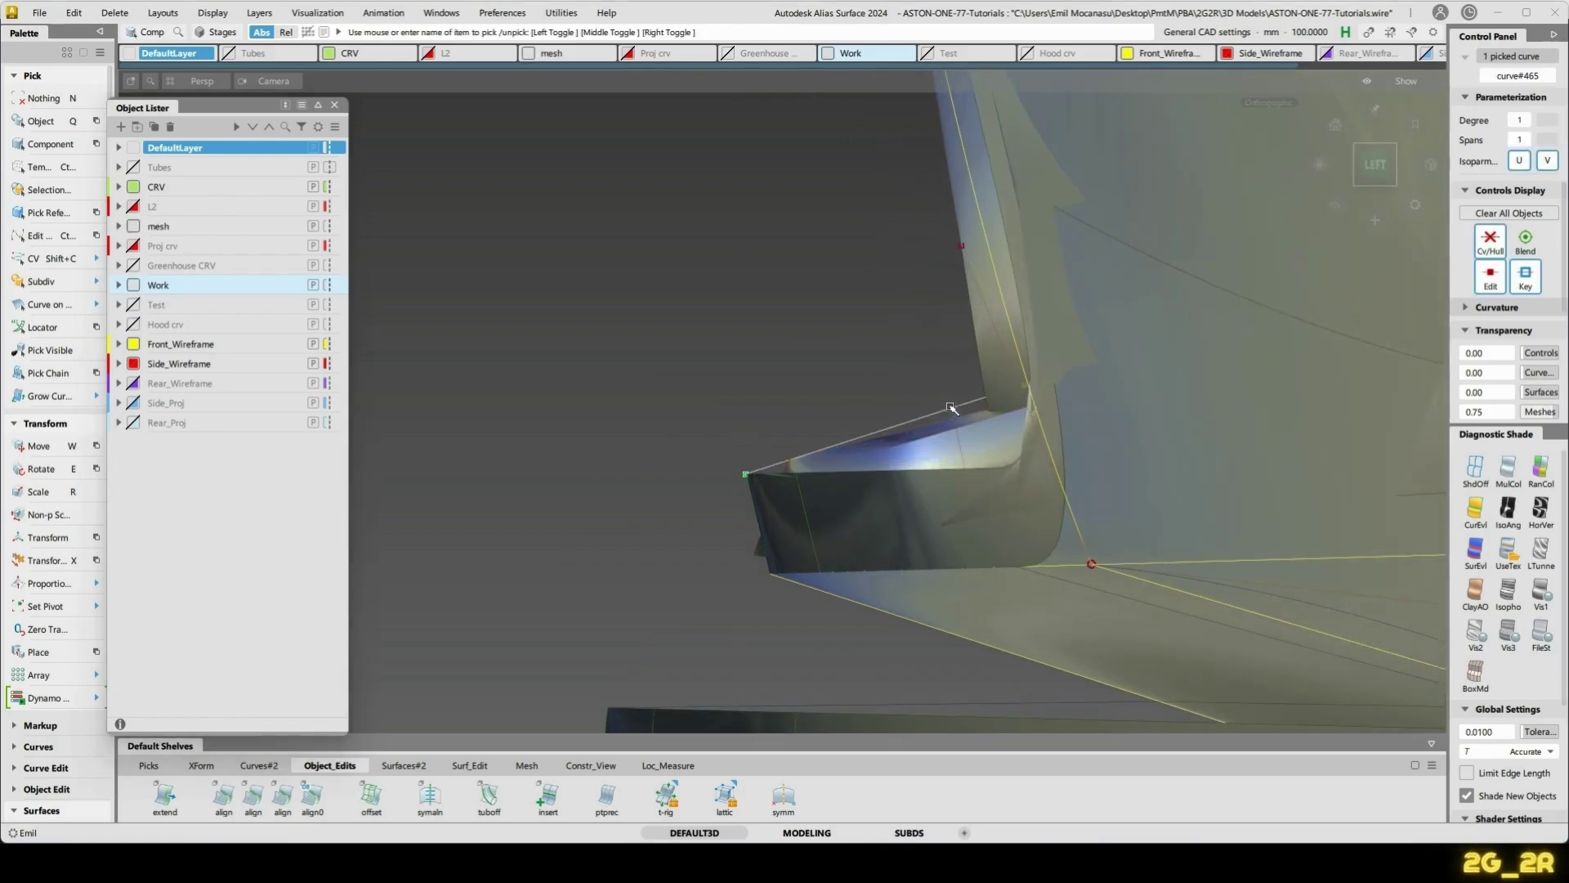
key("ctrl+r")
key("n")
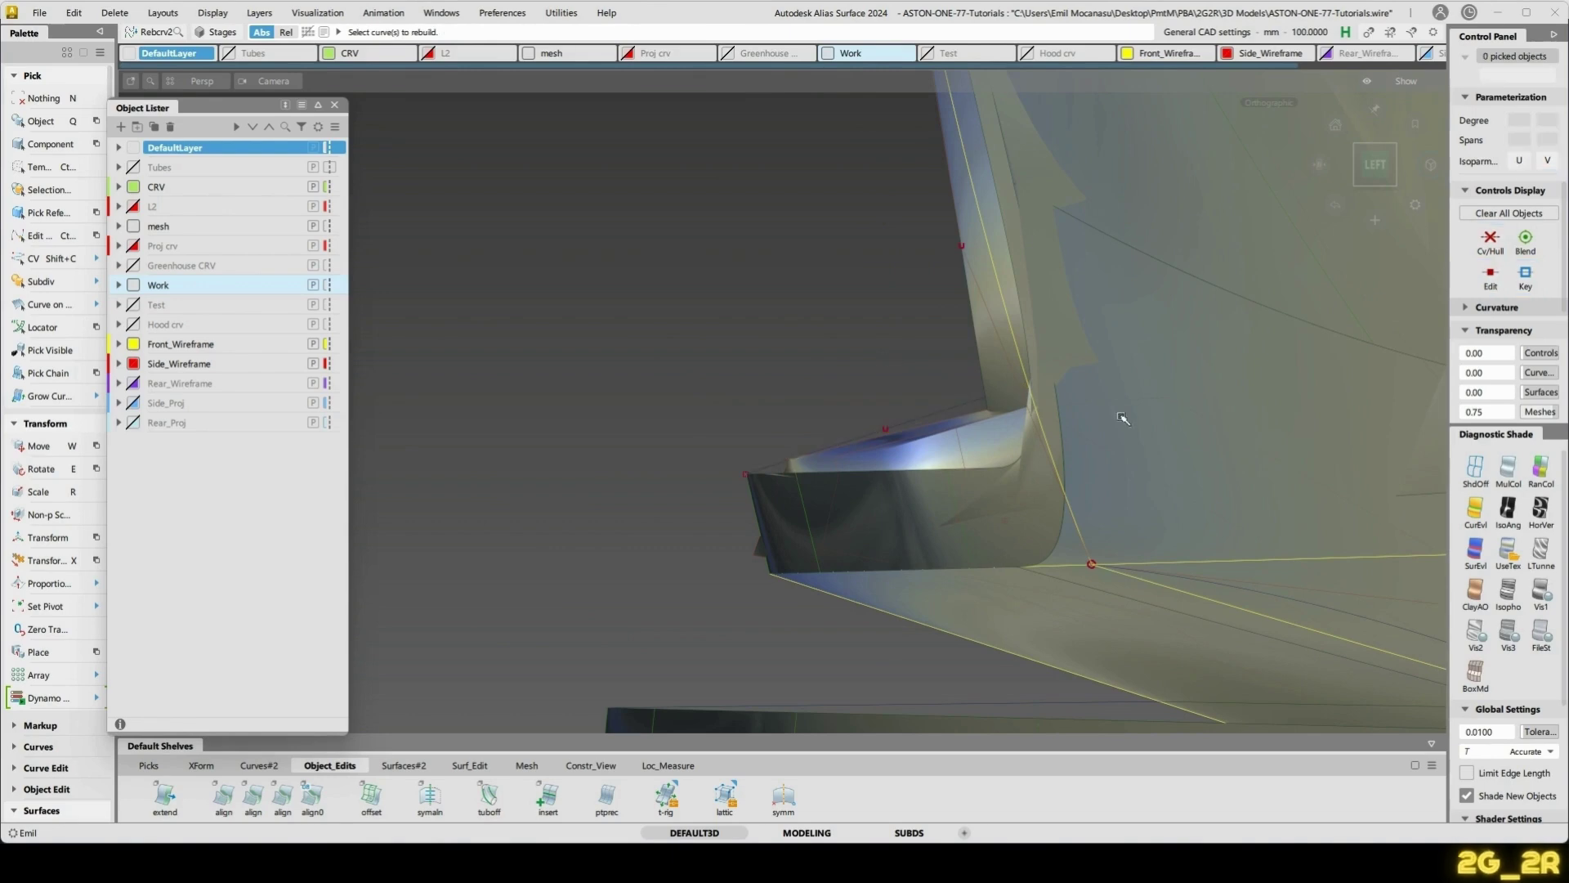
- Adjust the end and middle control vertices of the new lip line so it follows the mesh in side view
key("shift+c")
left_click(1035, 384)
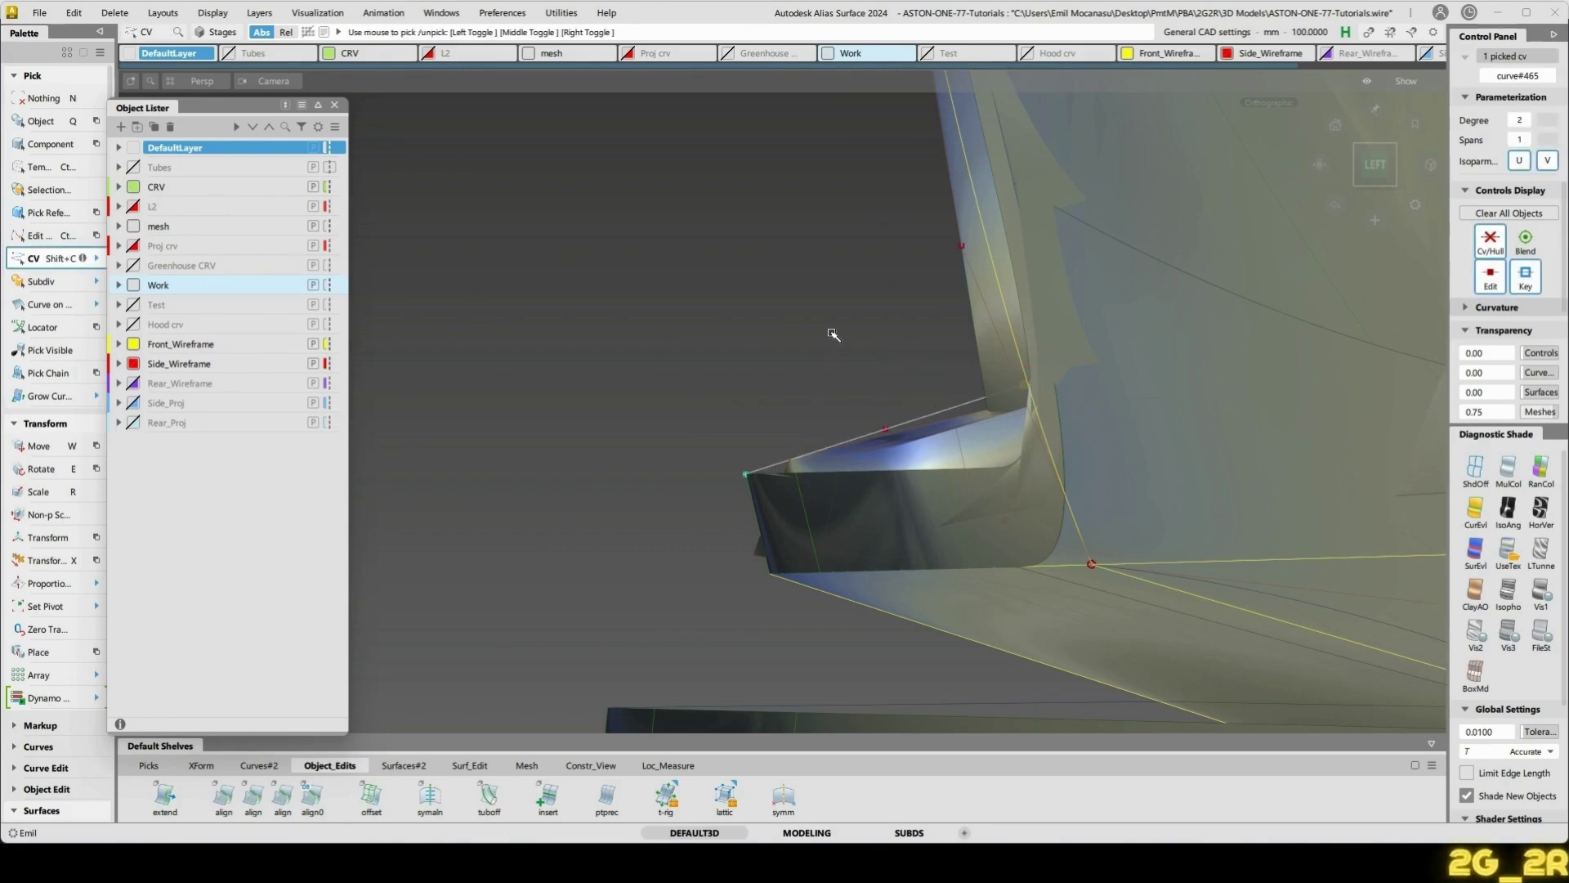
key("w")
right_click_drag(834, 335, 847, 353)
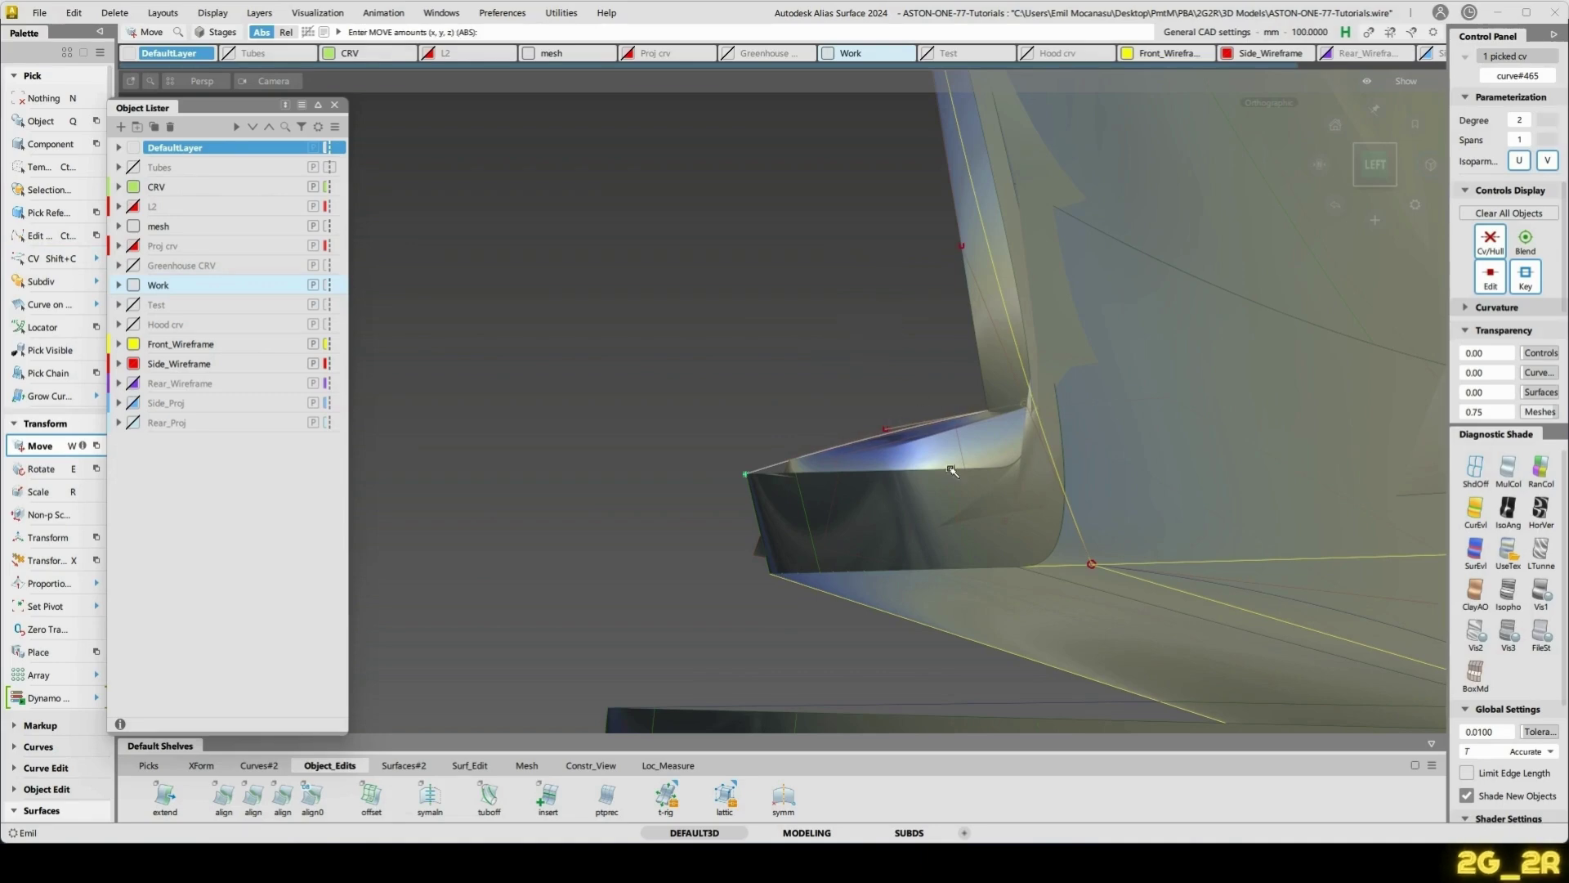
left_click_drag(889, 428, 878, 379)
right_click_drag(878, 378, 872, 381)
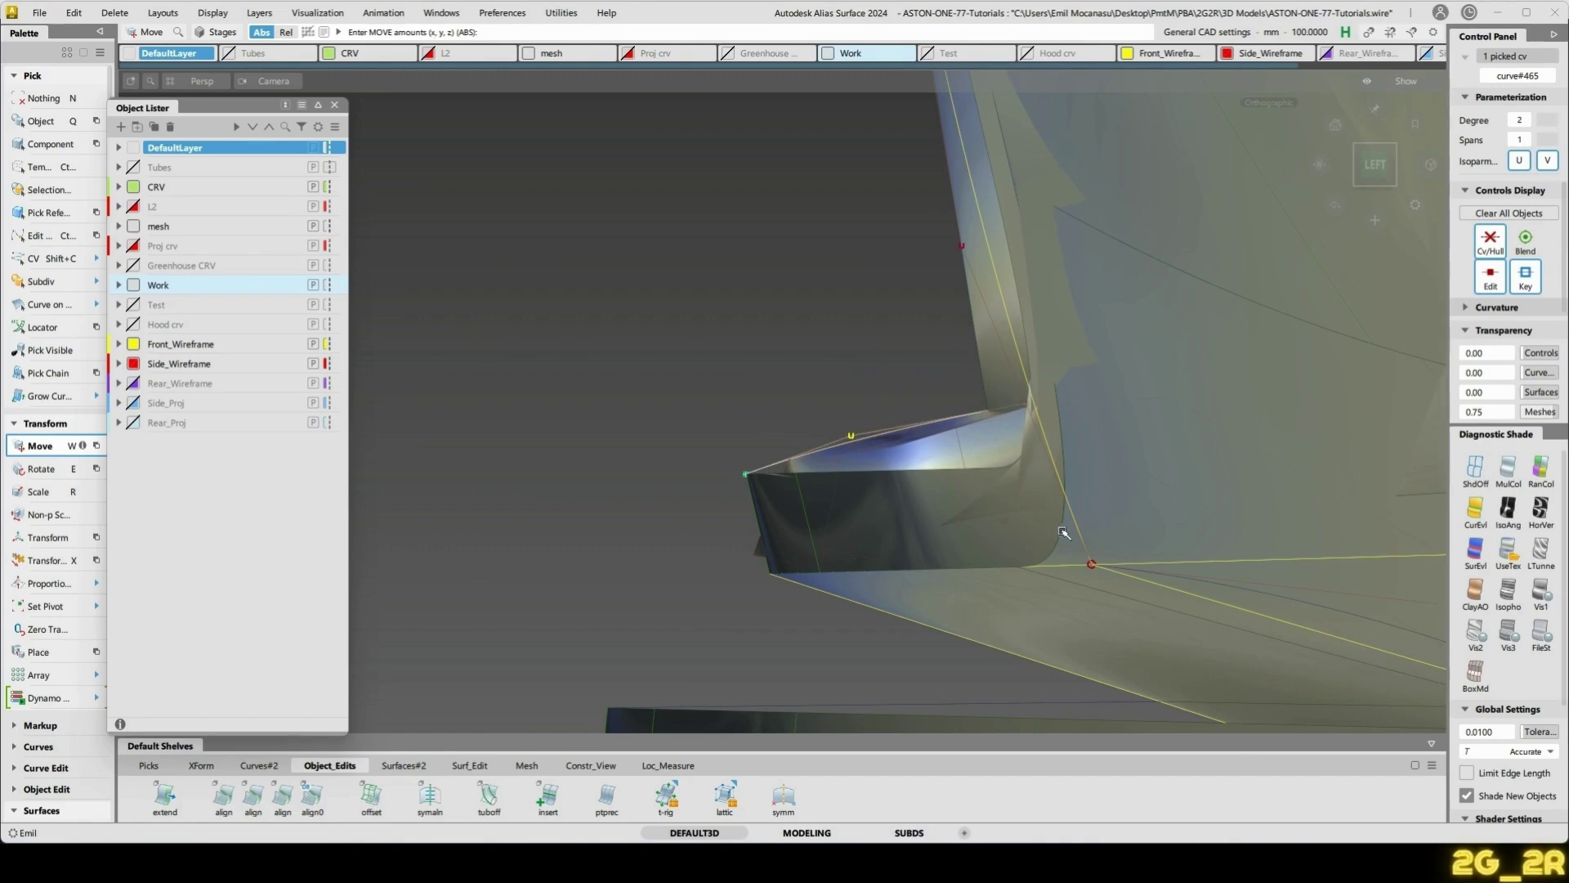
key("n")
- Close the Object Lister and, in the left view, place the pivot of the grille's lower edge curve at its front end
left_click_drag(1026, 487, 1177, 384, "alt+shift")
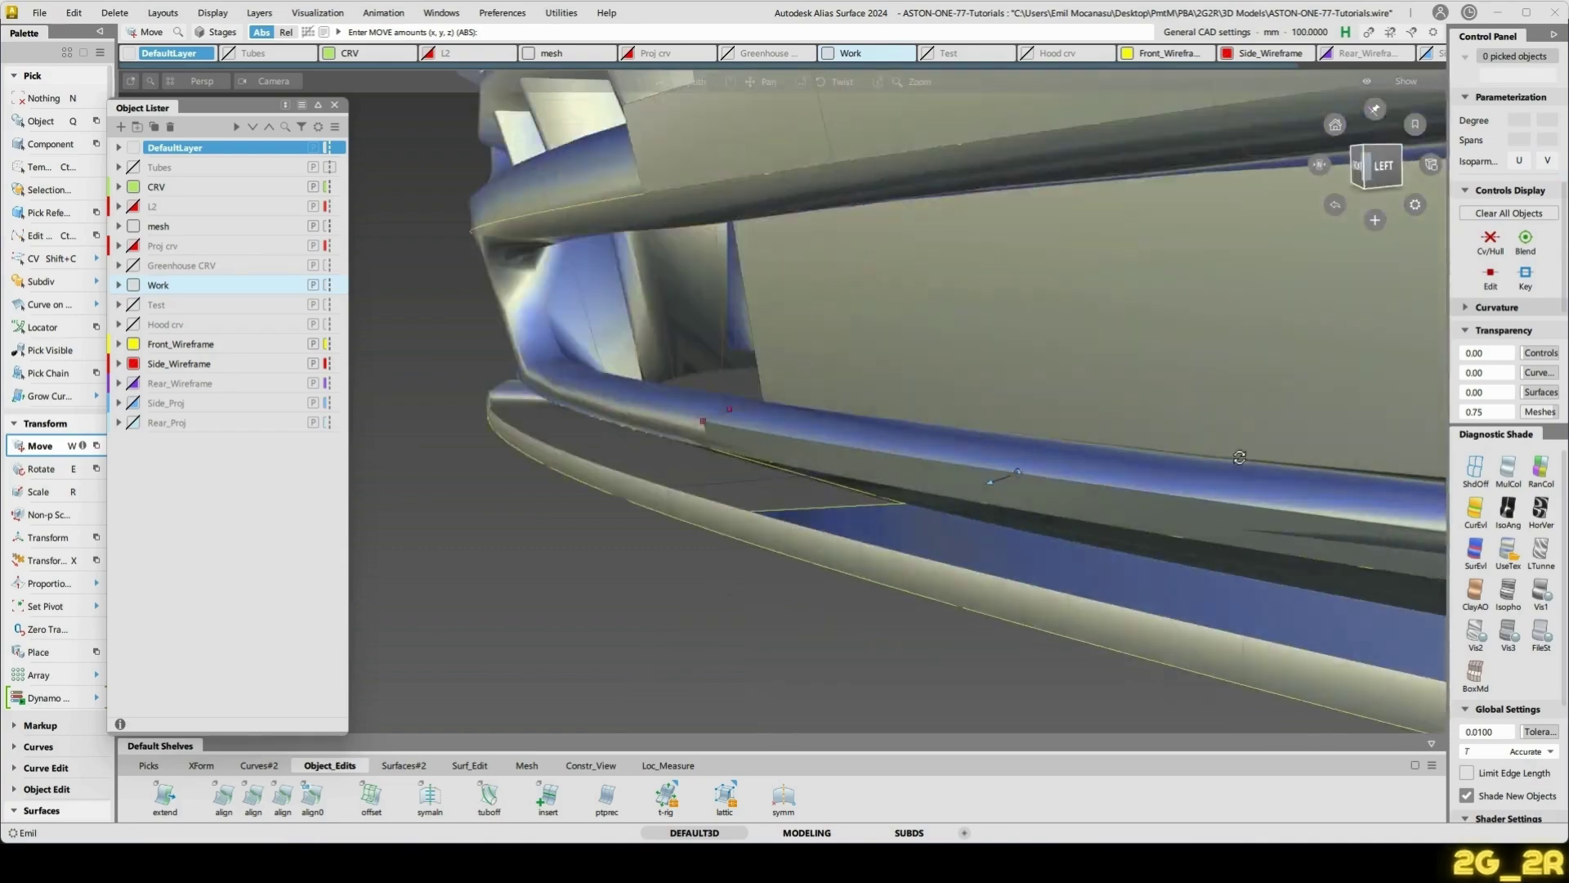
middle_click_drag(1177, 384, 921, 441, "alt+shift")
left_click_drag(921, 442, 588, 474, "alt+shift")
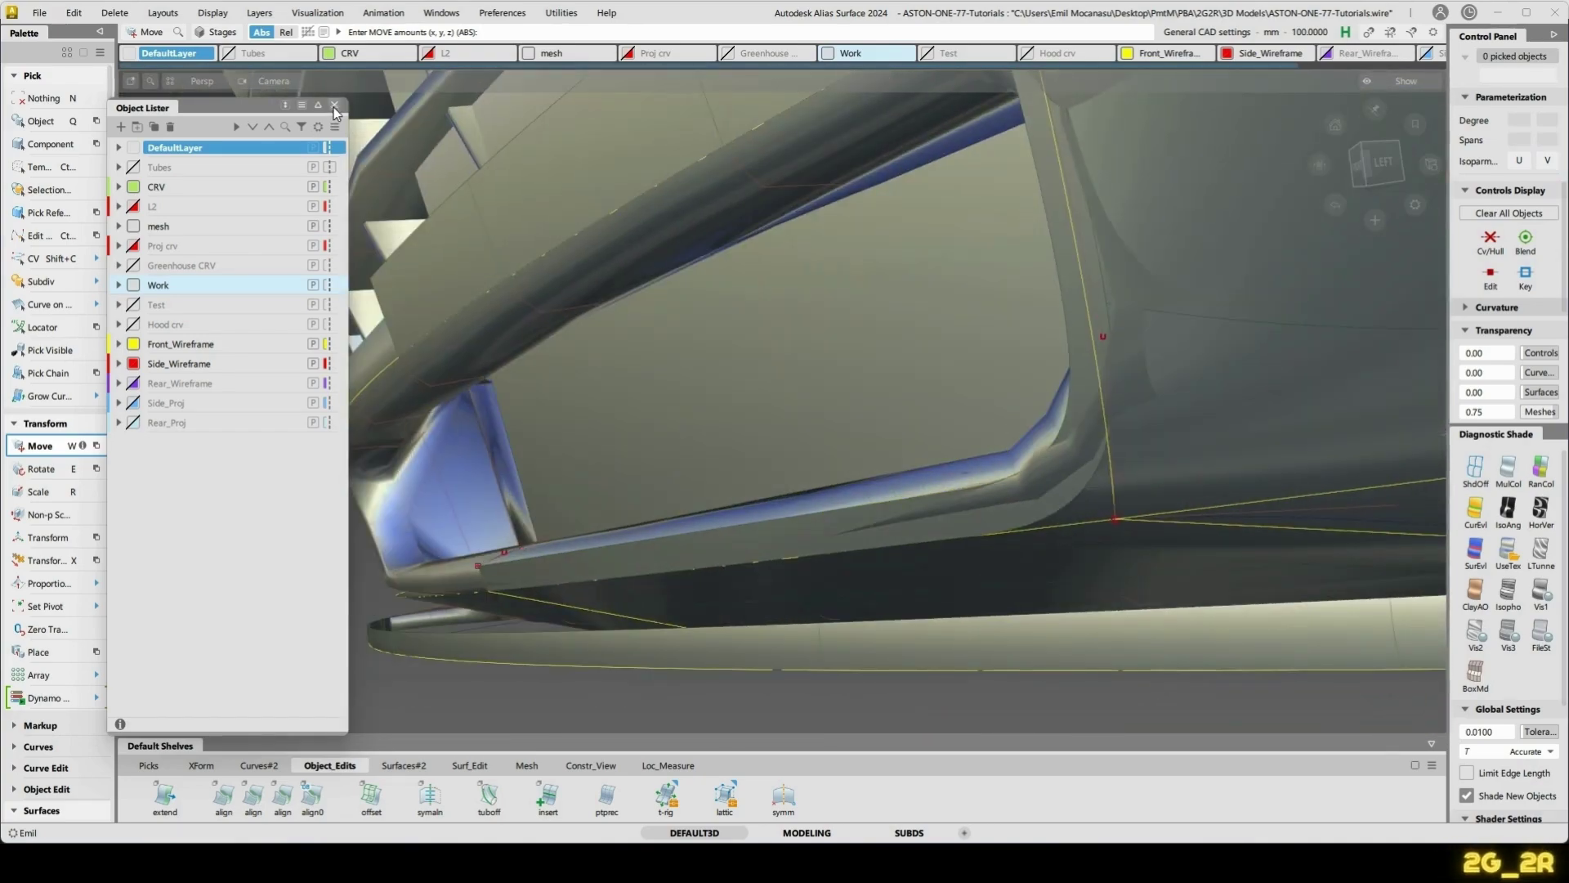
left_click(334, 107)
left_click(1369, 166)
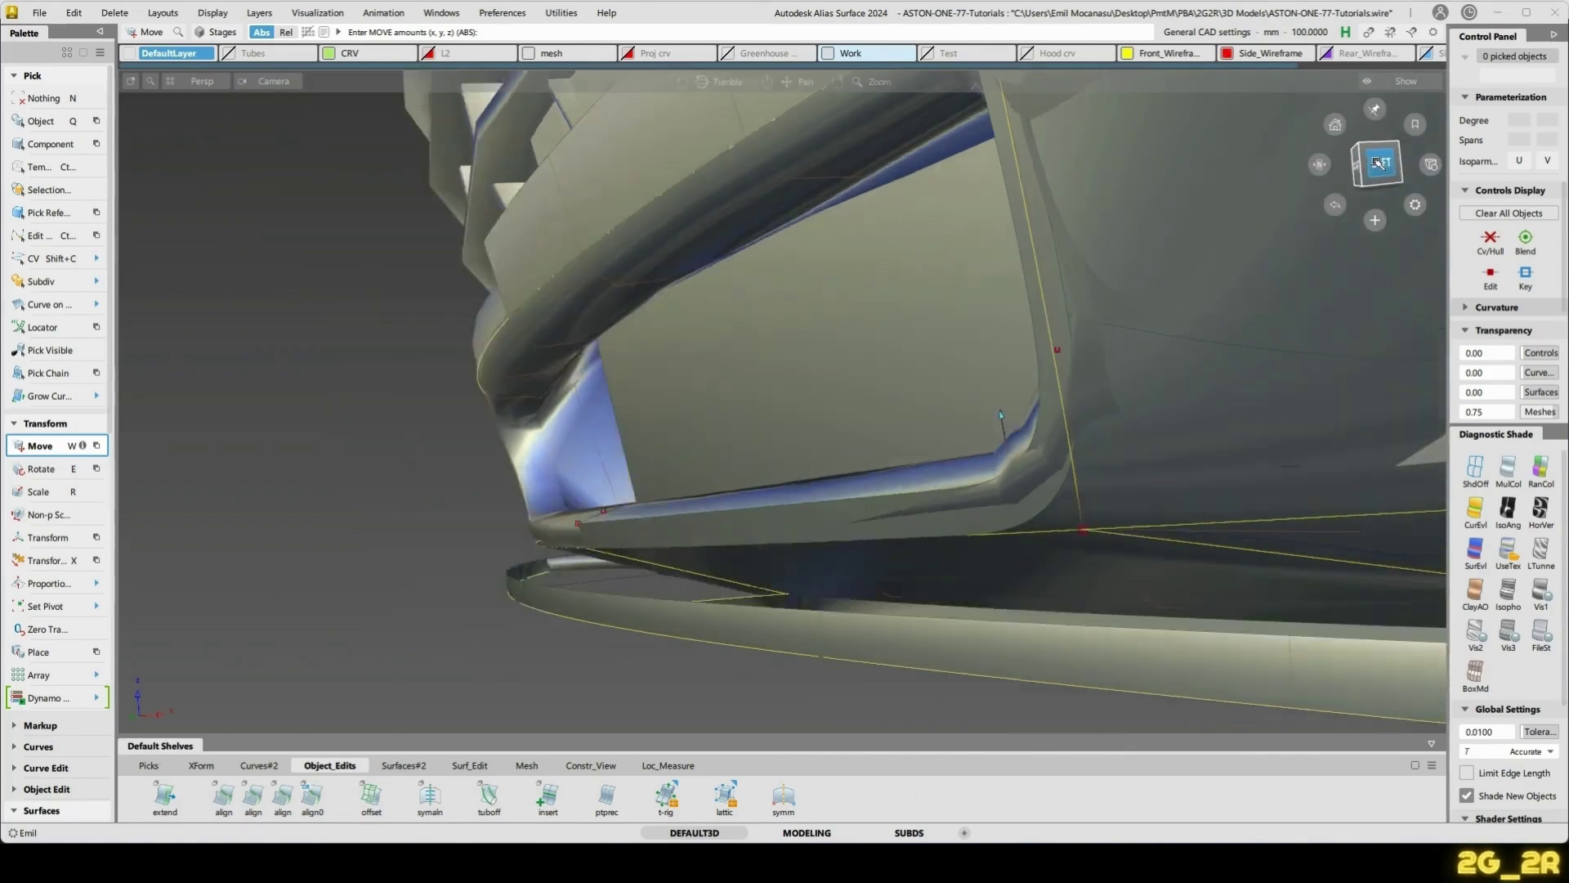
middle_click_drag(943, 528, 1019, 414, "alt+shift")
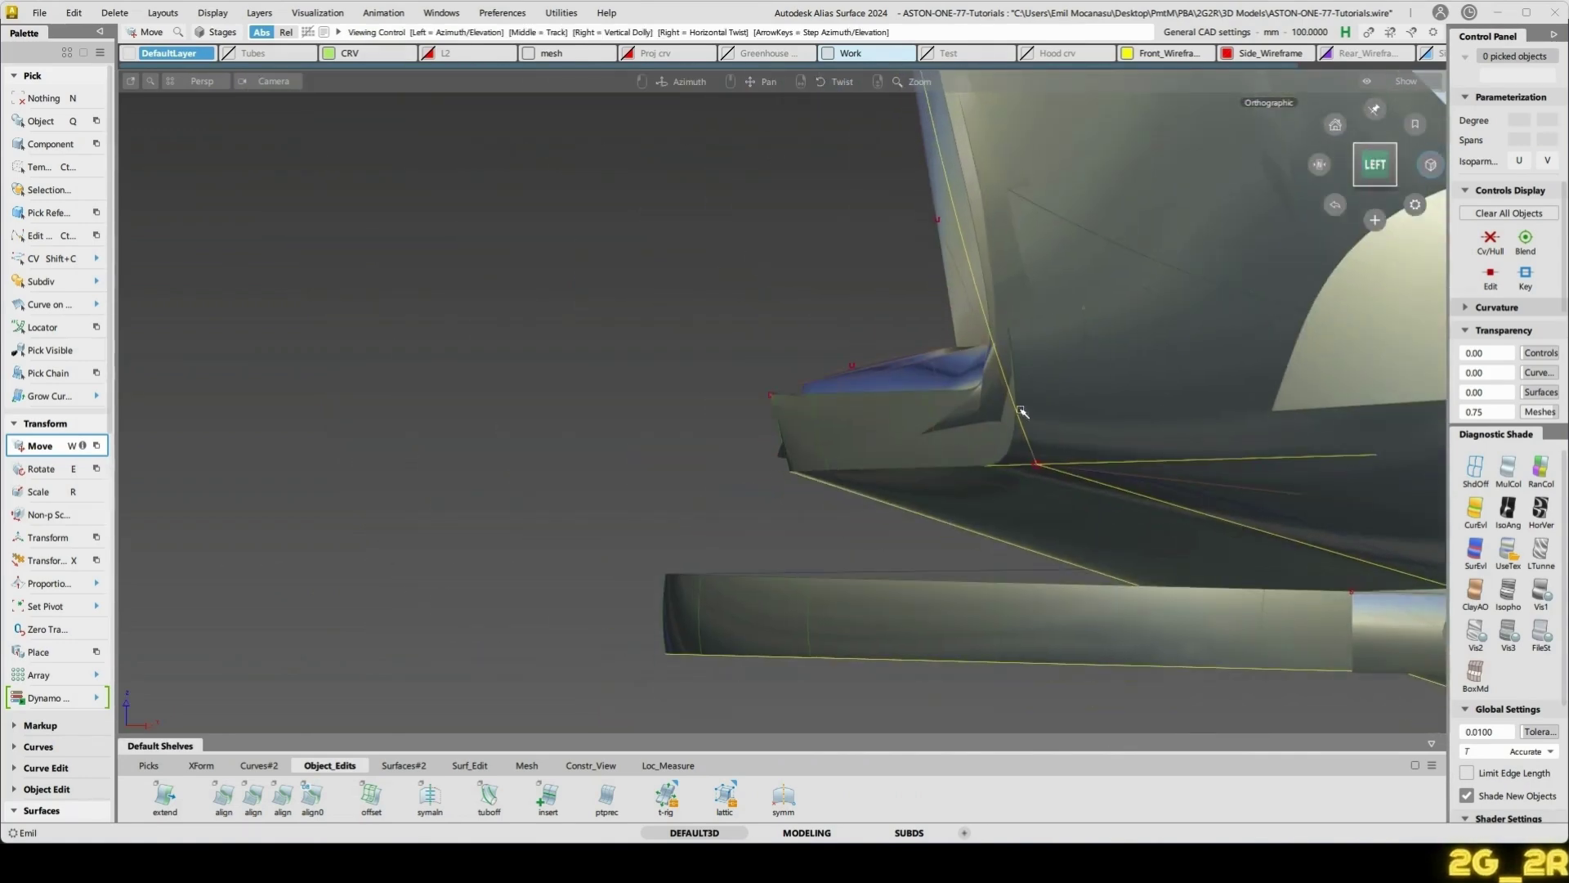
left_click_drag(1005, 560, 1088, 474, "ctrl+shift")
left_click(1104, 465)
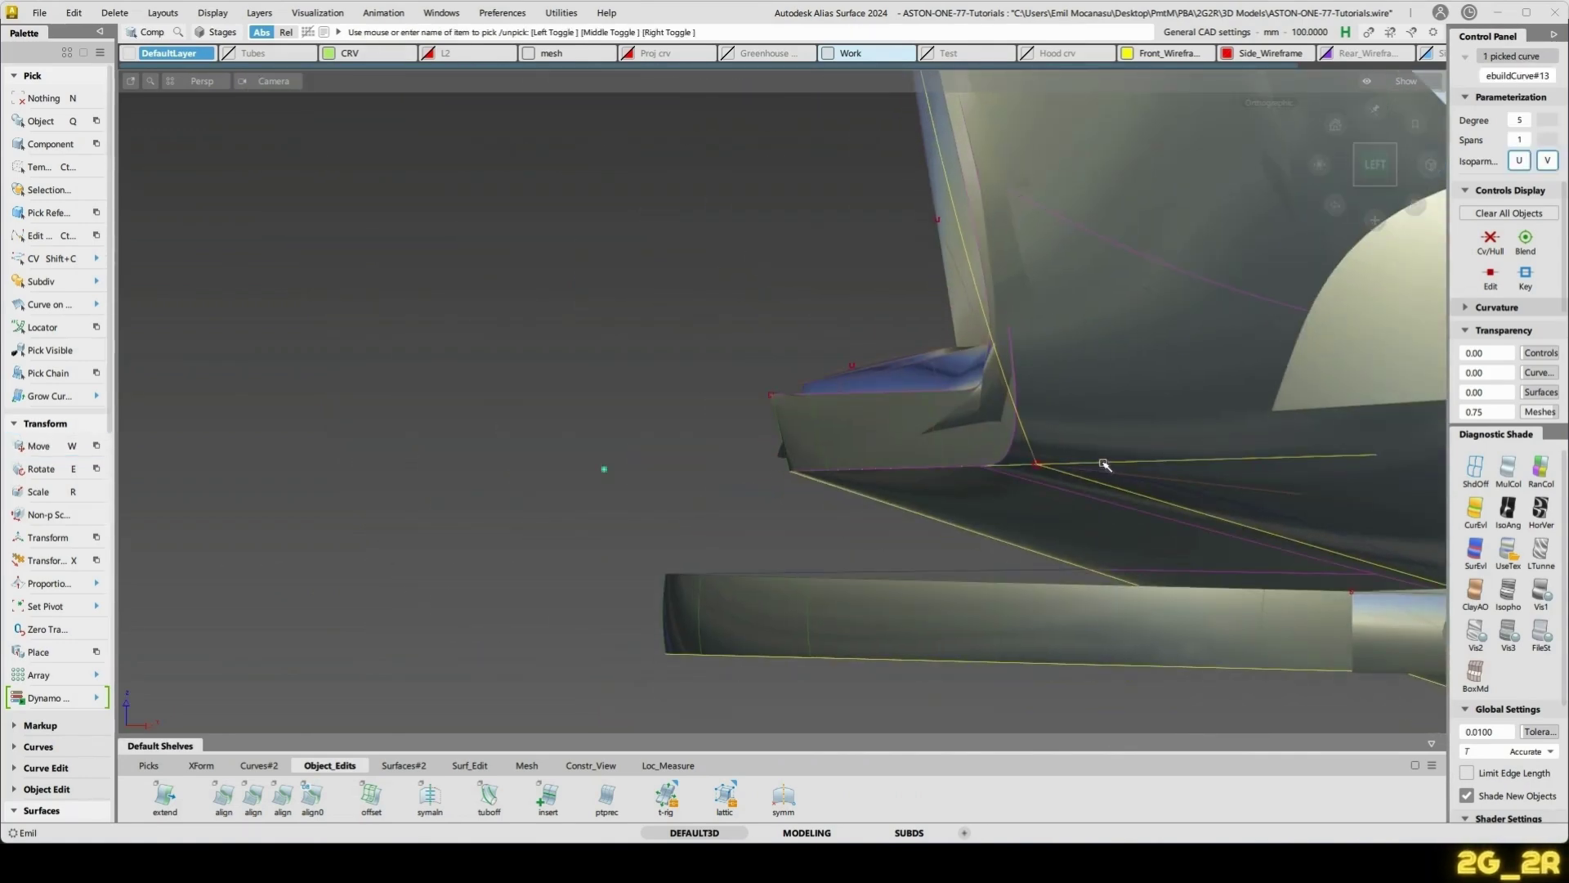
right_click_drag(1147, 460, 1046, 454, "alt+shift")
right_click_drag(1033, 578, 1089, 449, "alt+shift")
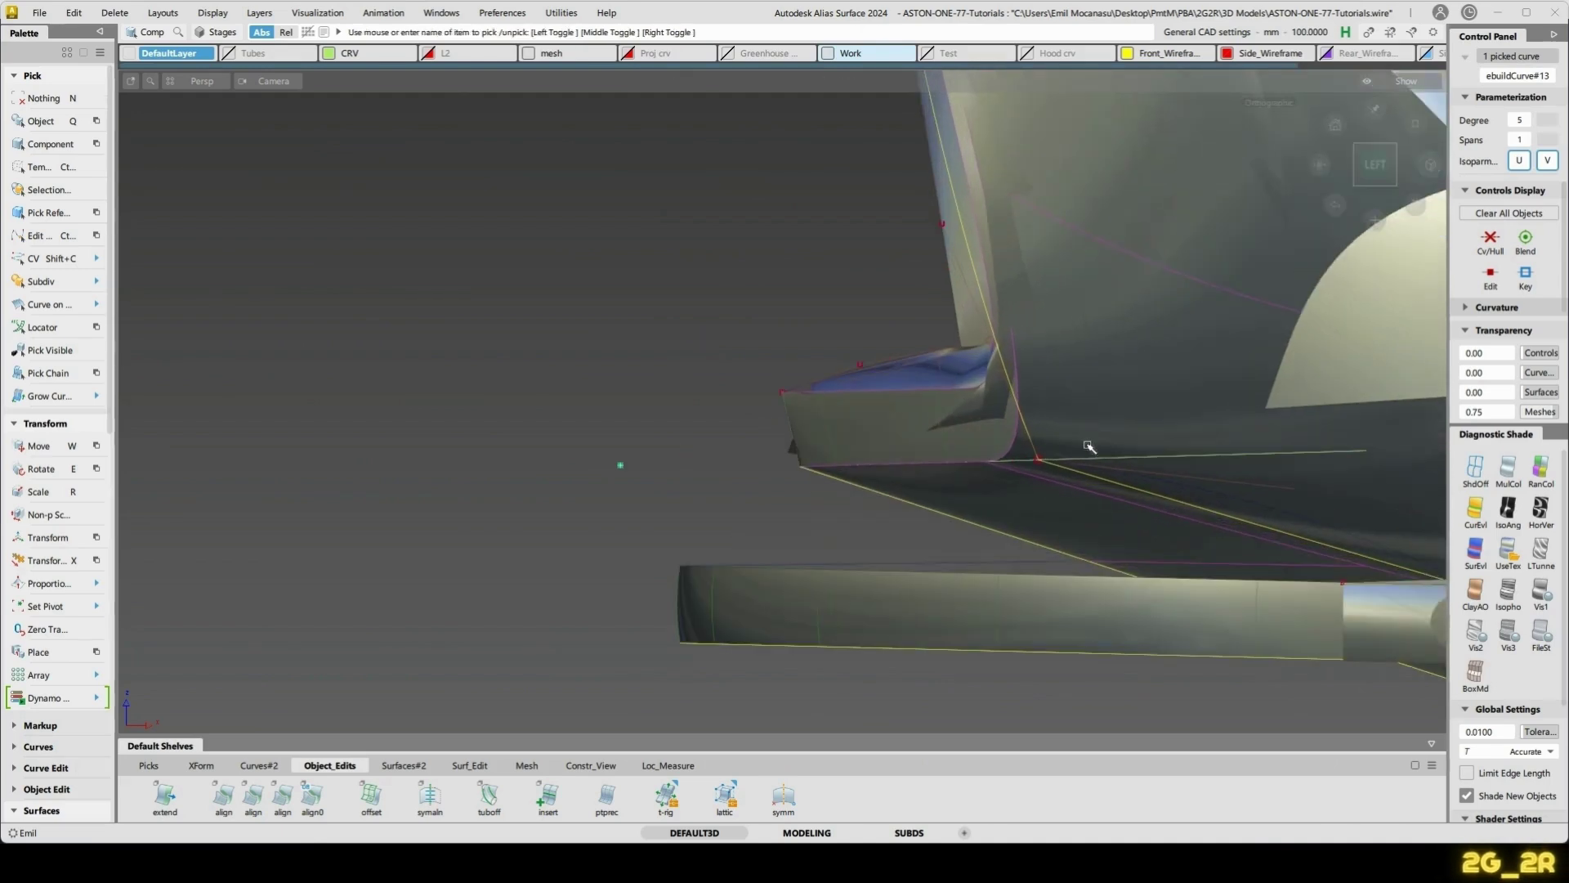
middle_click_drag(1050, 405, 1049, 406, "ctrl+shift")
left_click(1119, 385, "ctrl+shift")
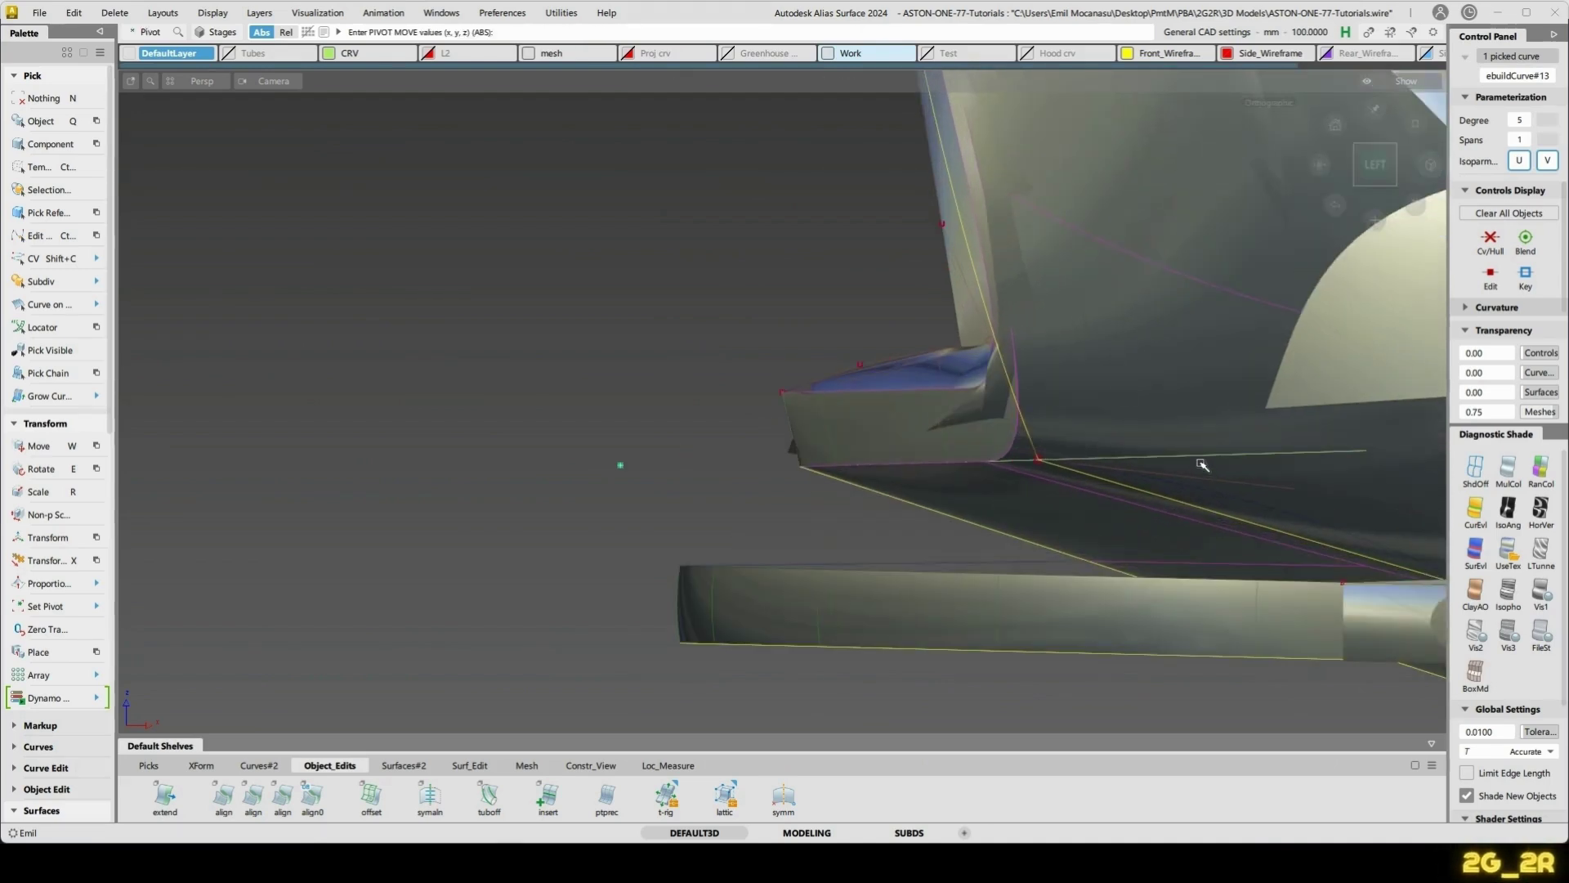
left_click_drag(1201, 458, 800, 512, "ctrl+alt")
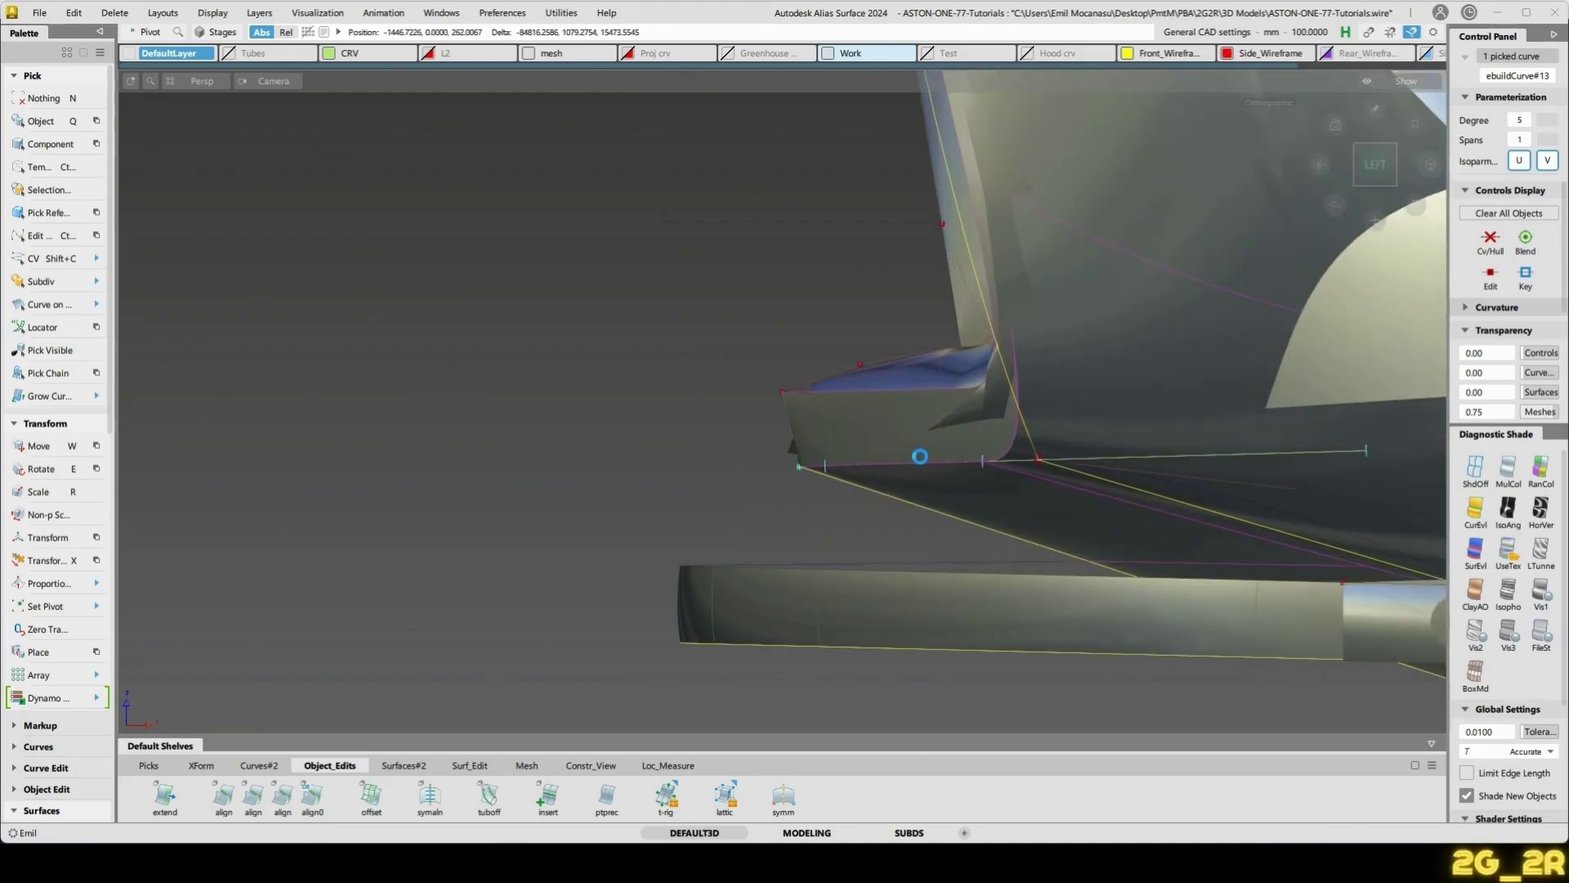
- Isolate the lower edge curve with the adjoining diagonal curve to check their junction, and restore the hidden geometry
left_click_drag(919, 456, 1062, 480, "alt+shift")
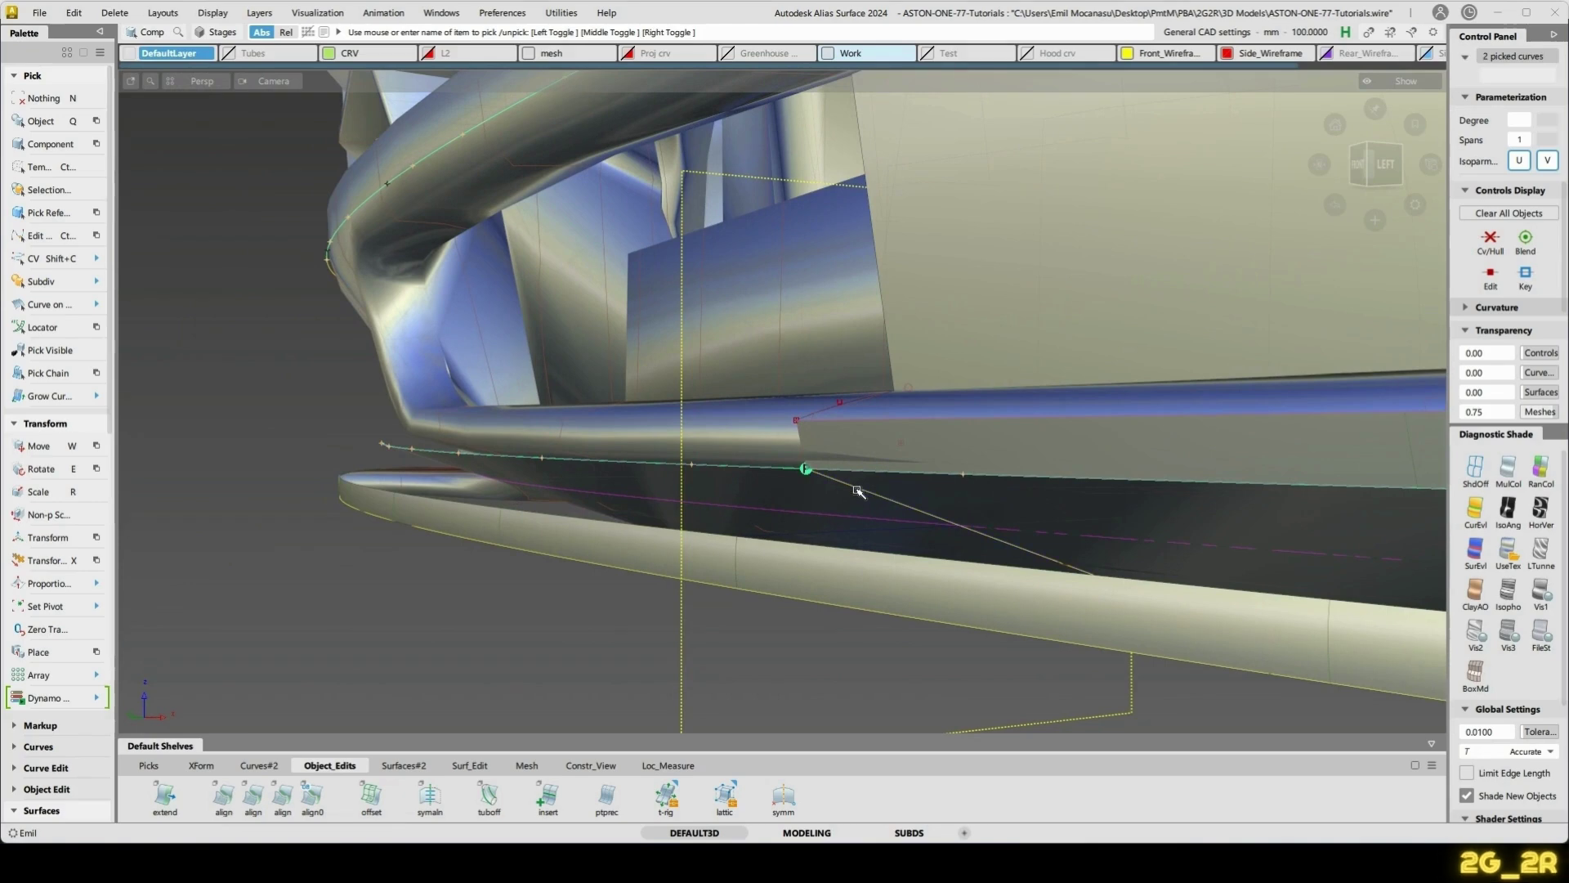
key("i")
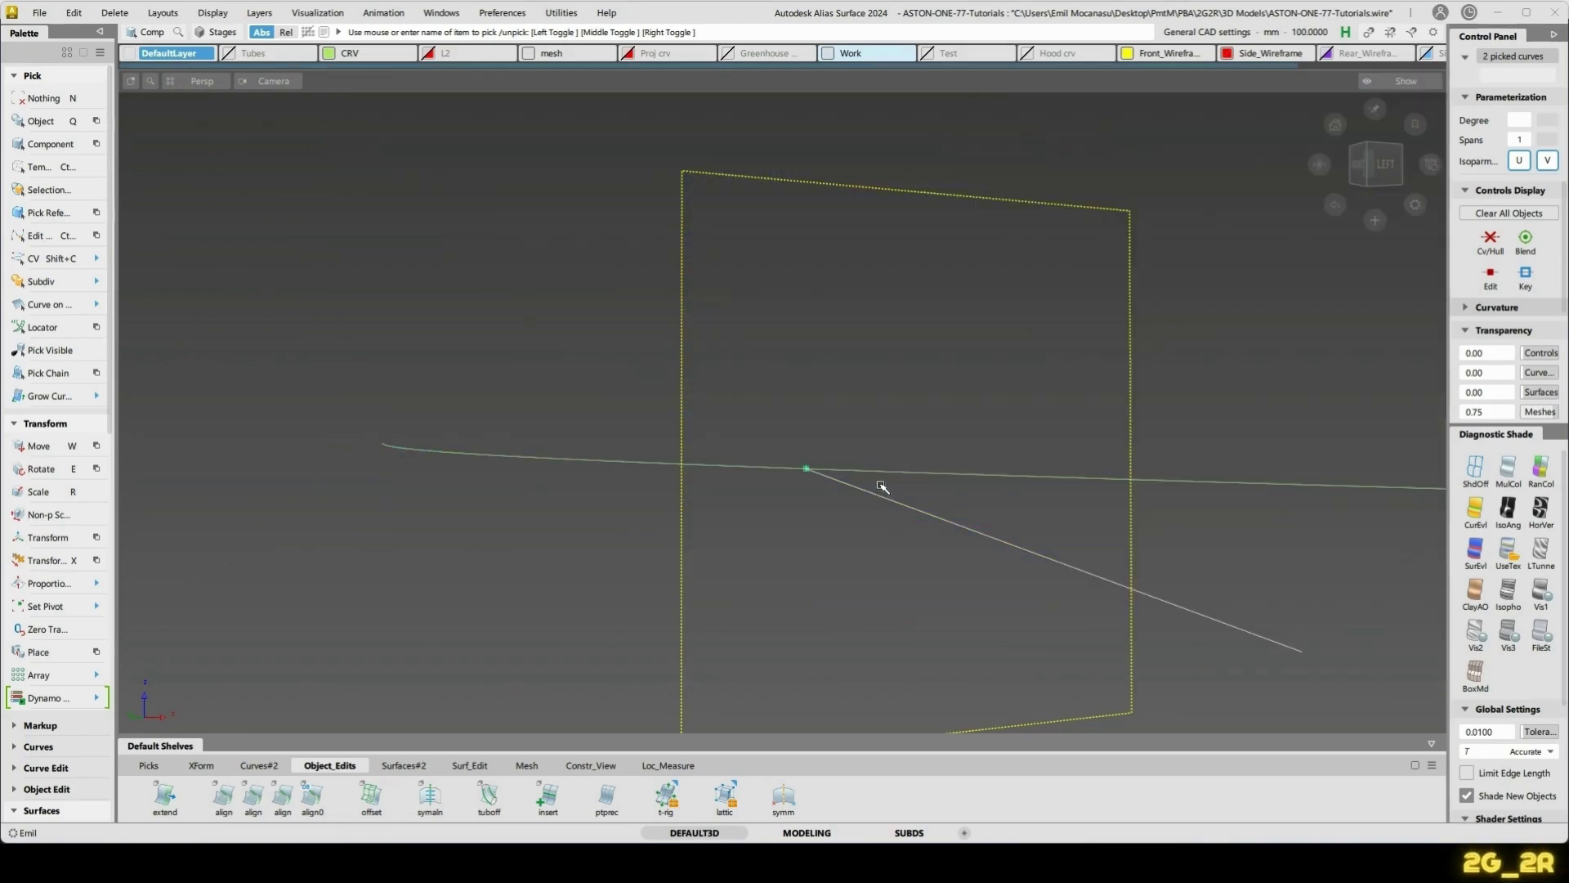
key("n")
left_click_drag(923, 442, 969, 499)
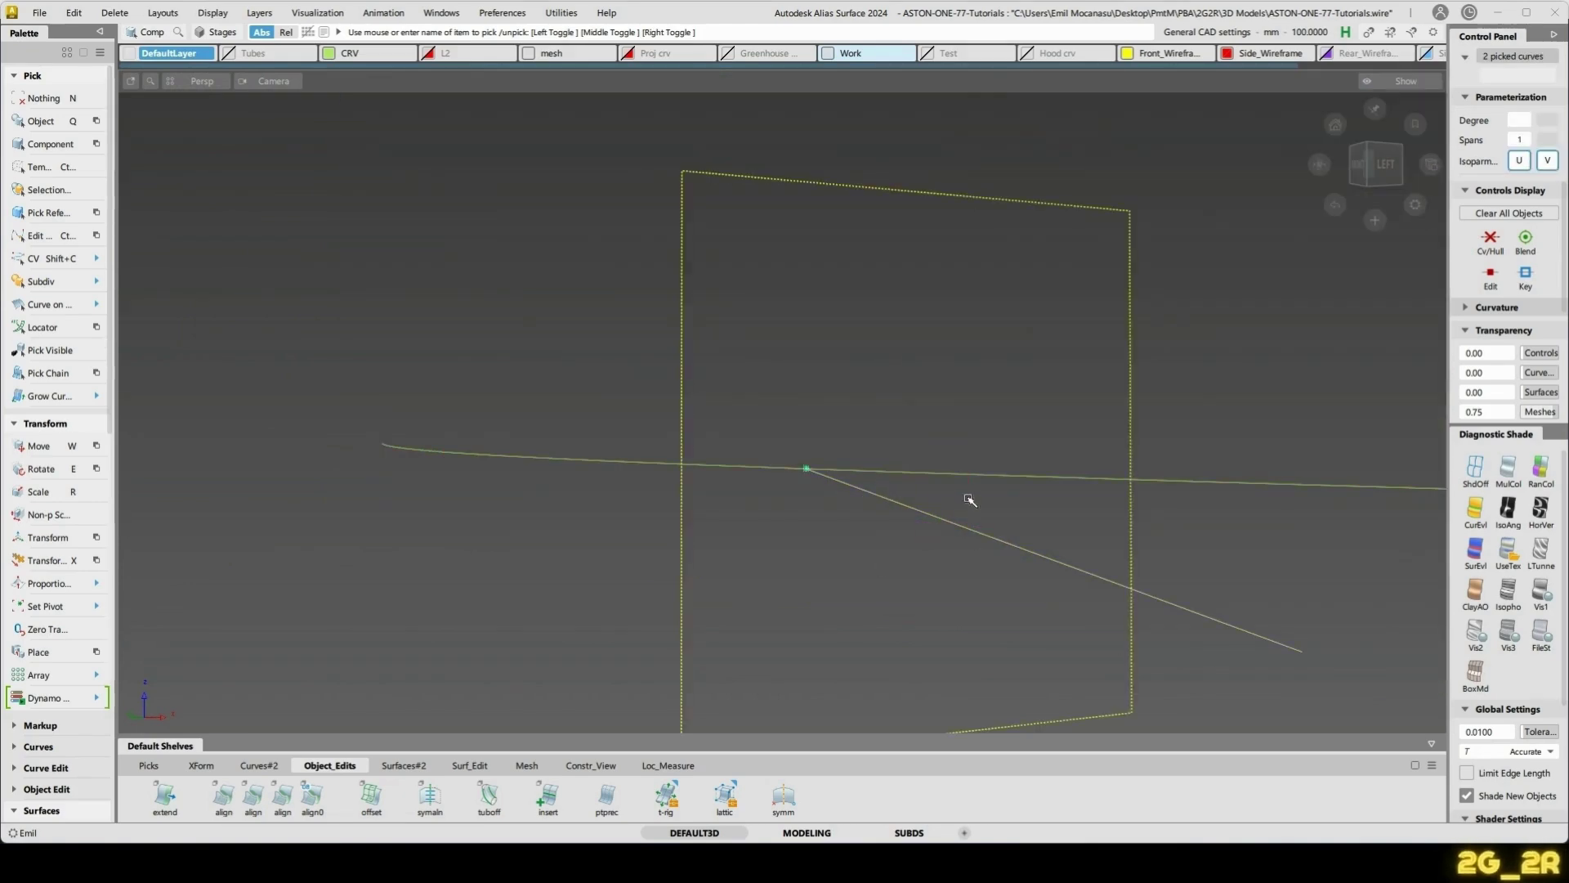
key("n")
key("ctrl+shift+h")
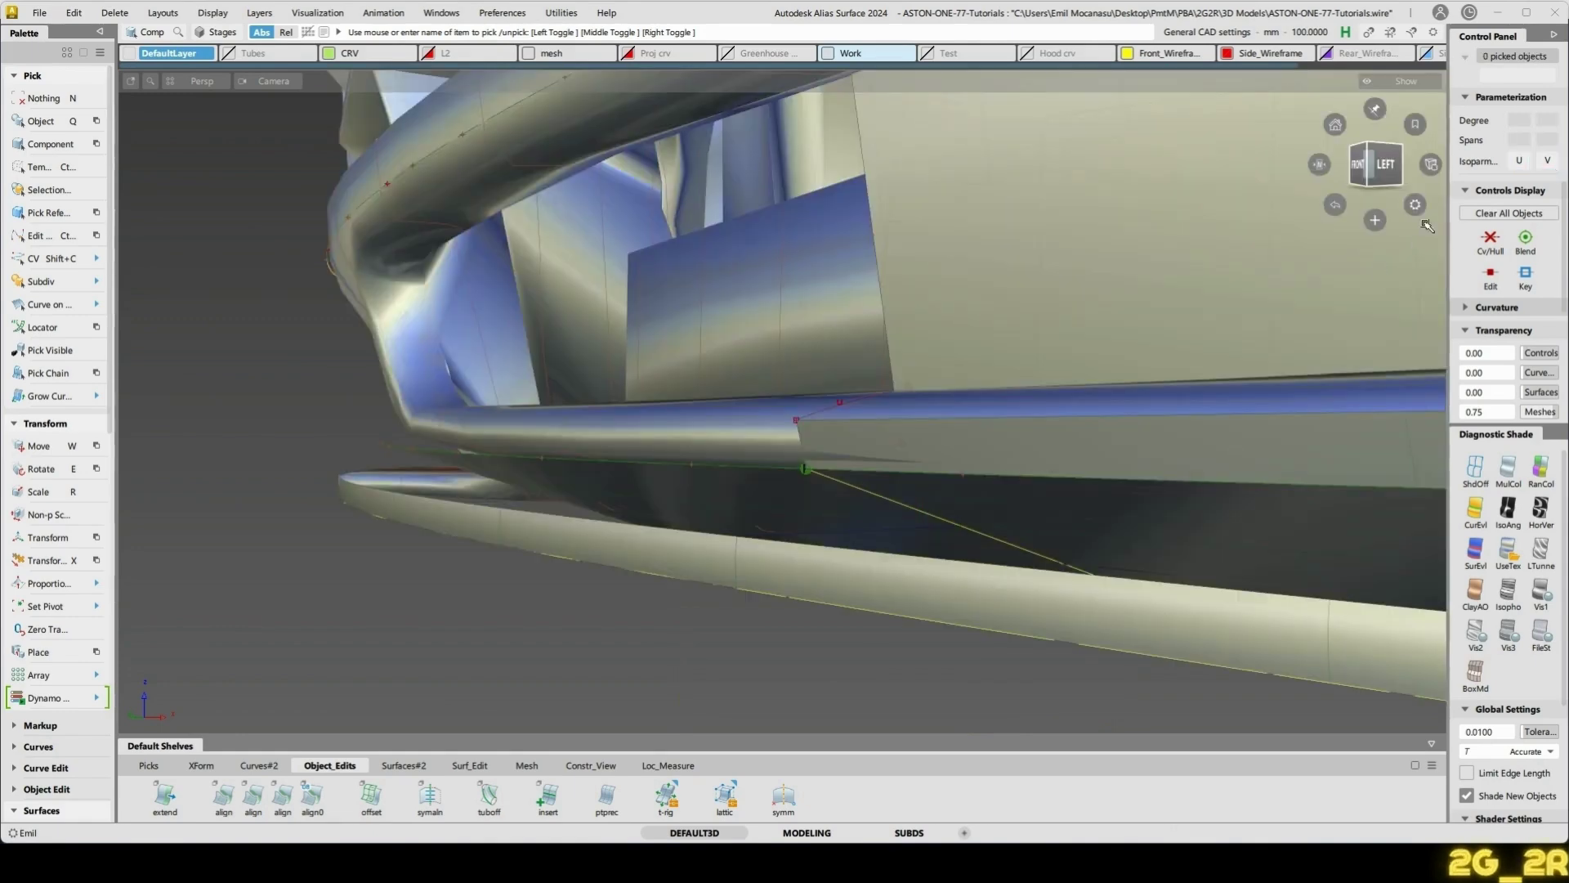
- In the left view, rotate the grille's lower edge curve slightly about its front end so the rear end rises
left_click(1381, 160)
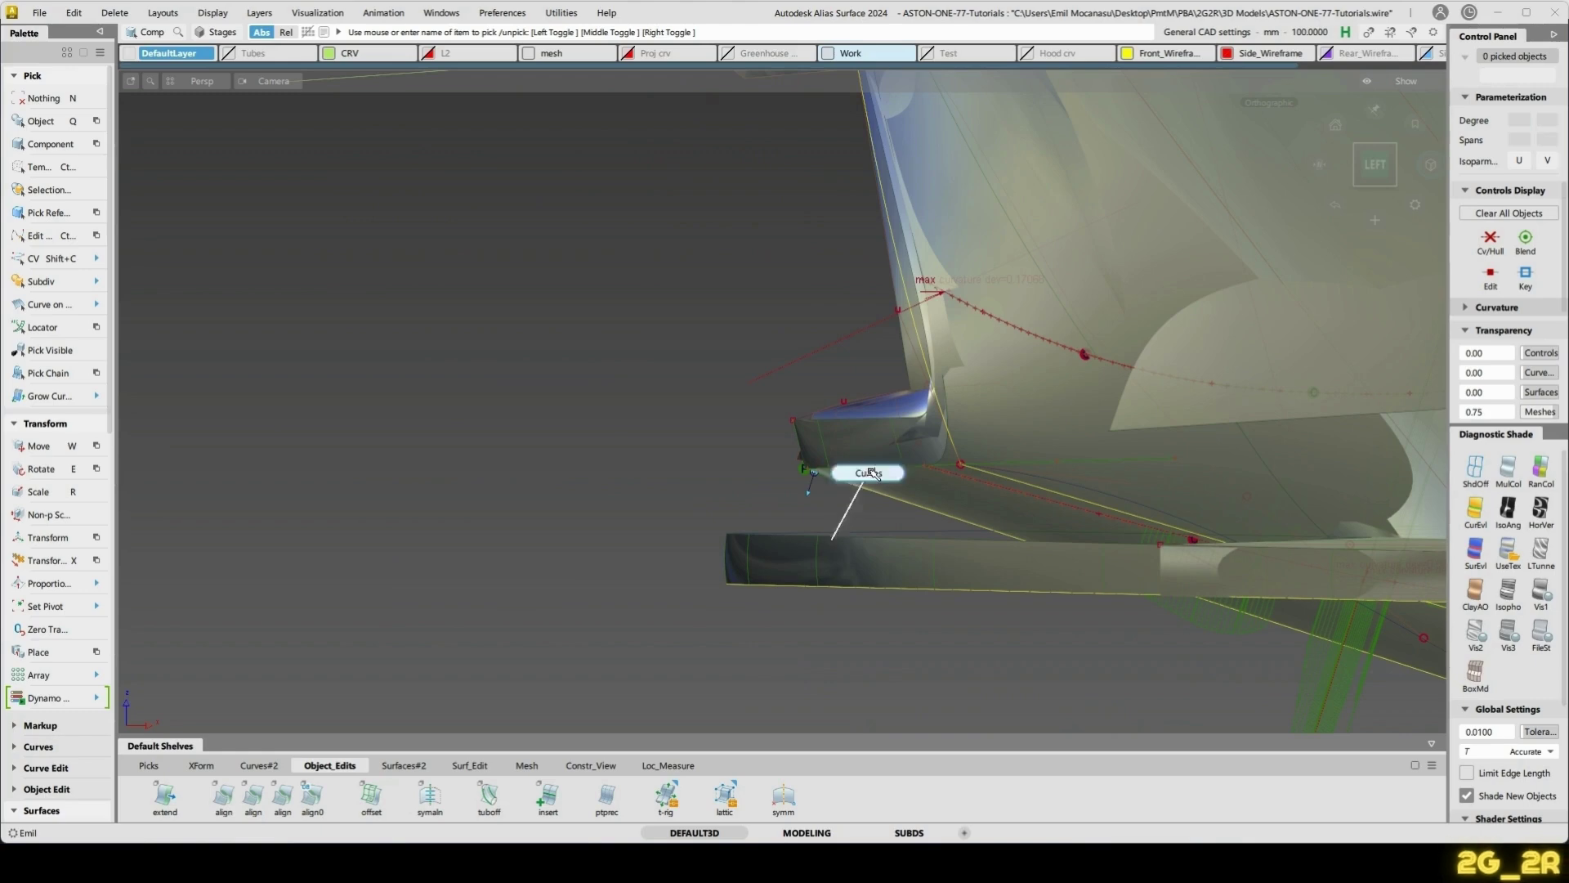
left_click(853, 463)
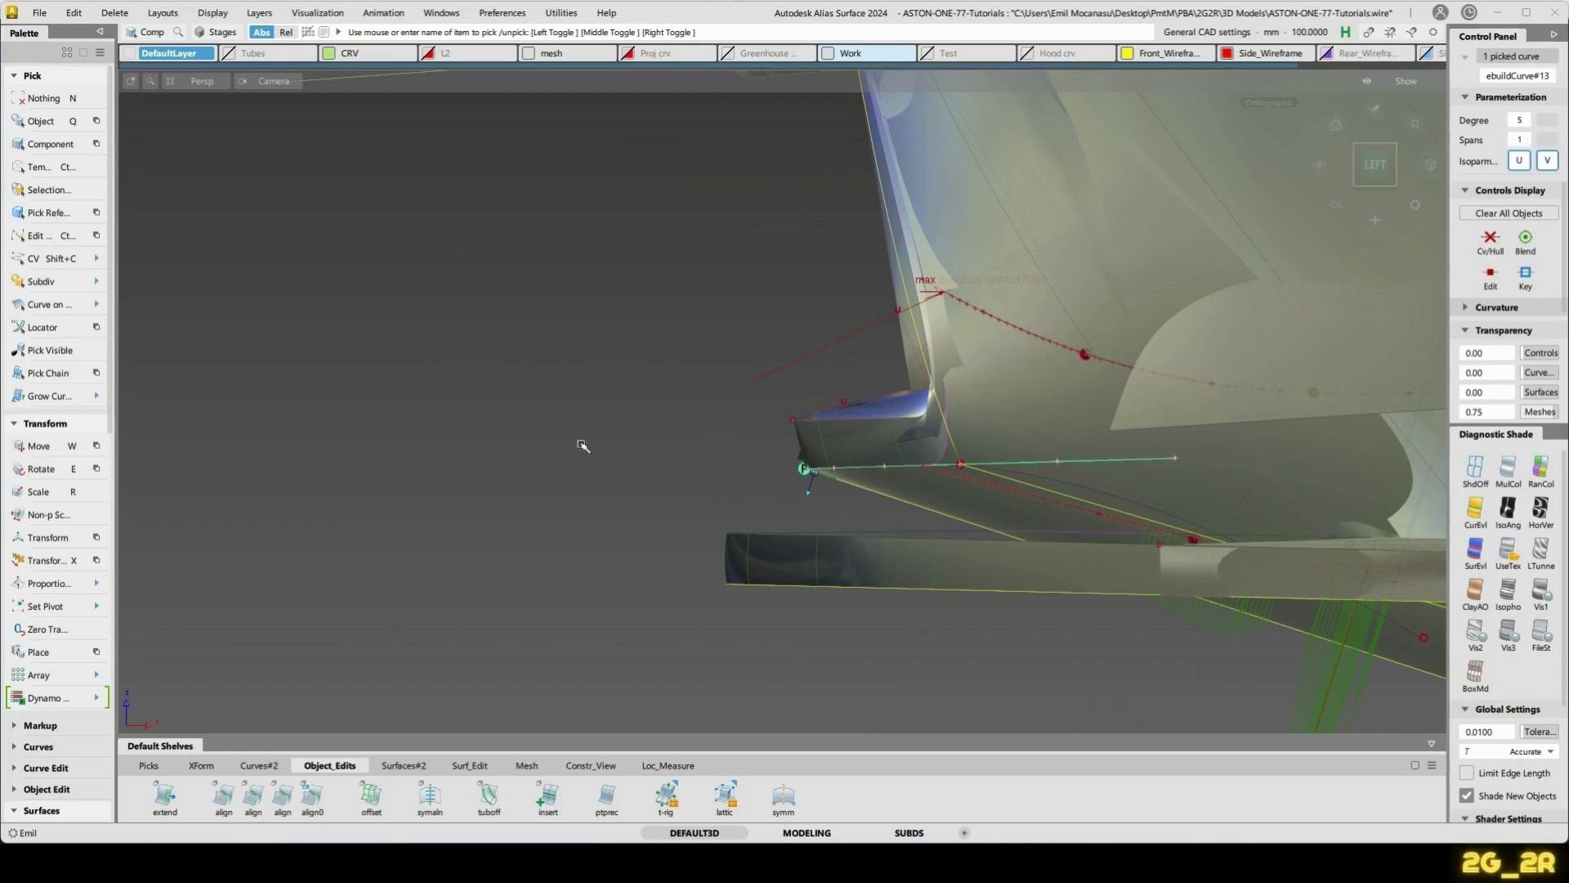
key("e")
middle_click_drag(582, 435, 576, 445)
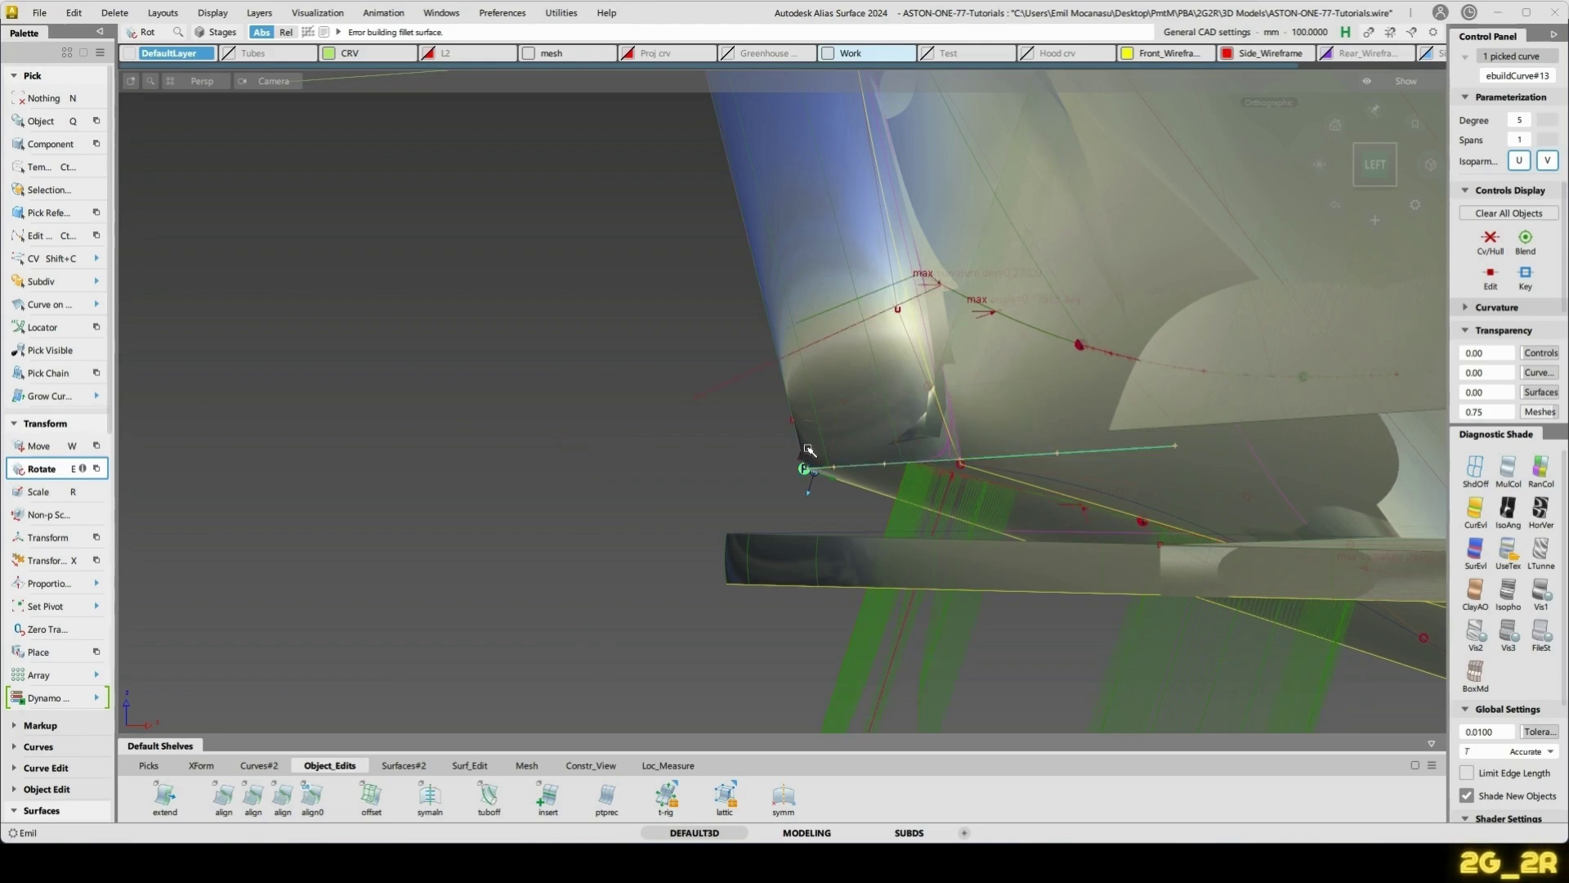
- Examine the grille's lower outer corner and the curve ends meeting there around the rotated edge curve
key("n")
left_click_drag(773, 456, 1060, 452, "ctrl+shift")
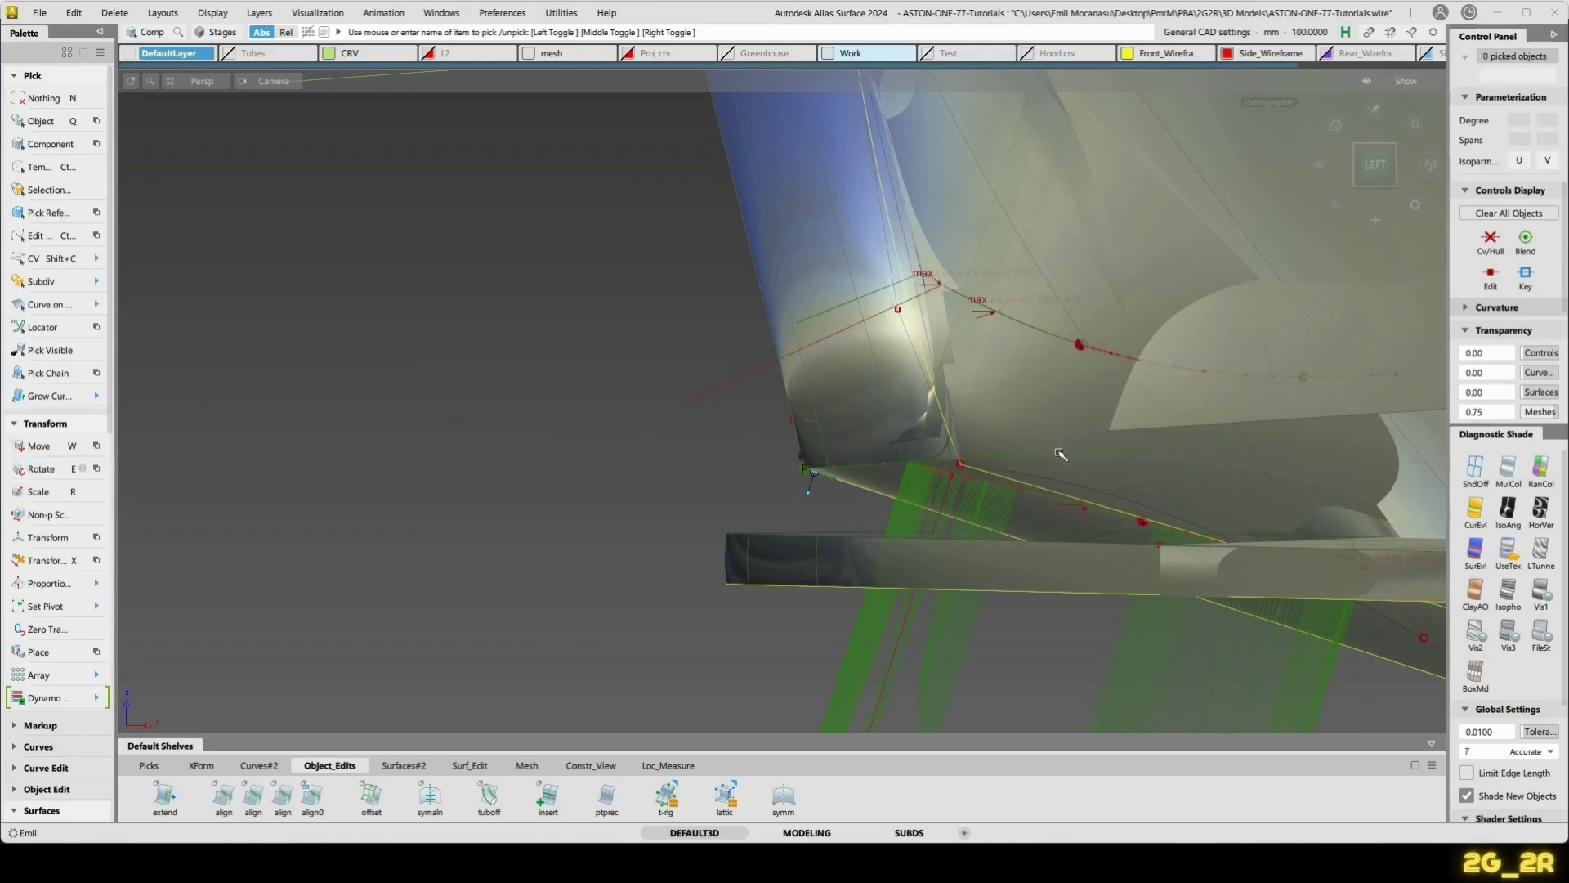
left_click_drag(988, 497, 977, 465, "ctrl+shift")
left_click(943, 464)
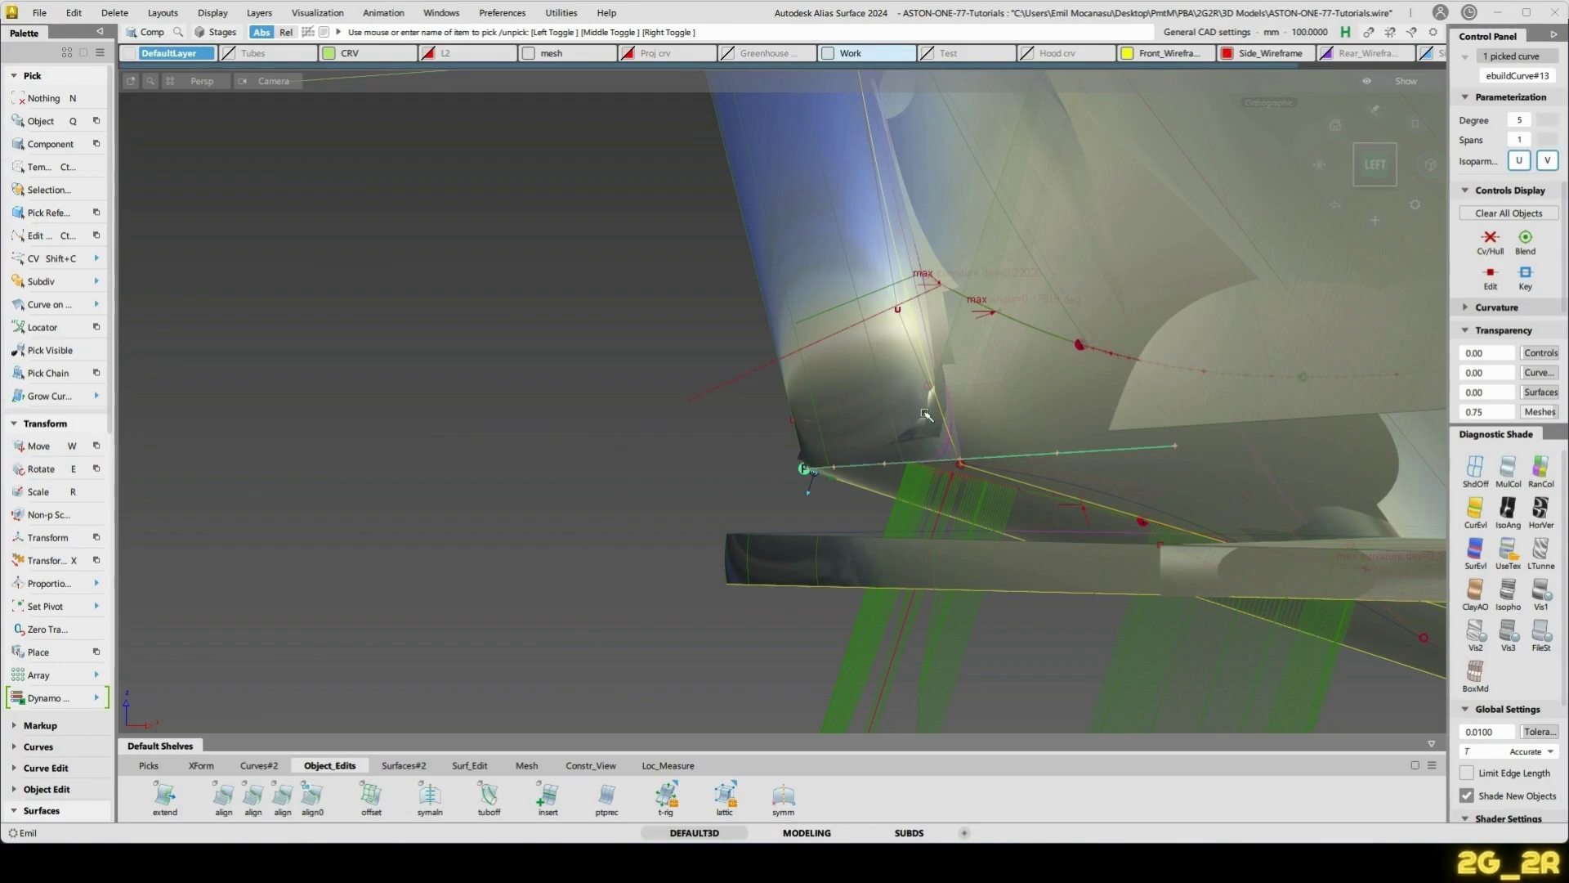
key("n")
left_click_drag(905, 390, 1149, 418, "alt+shift")
key("shift+c")
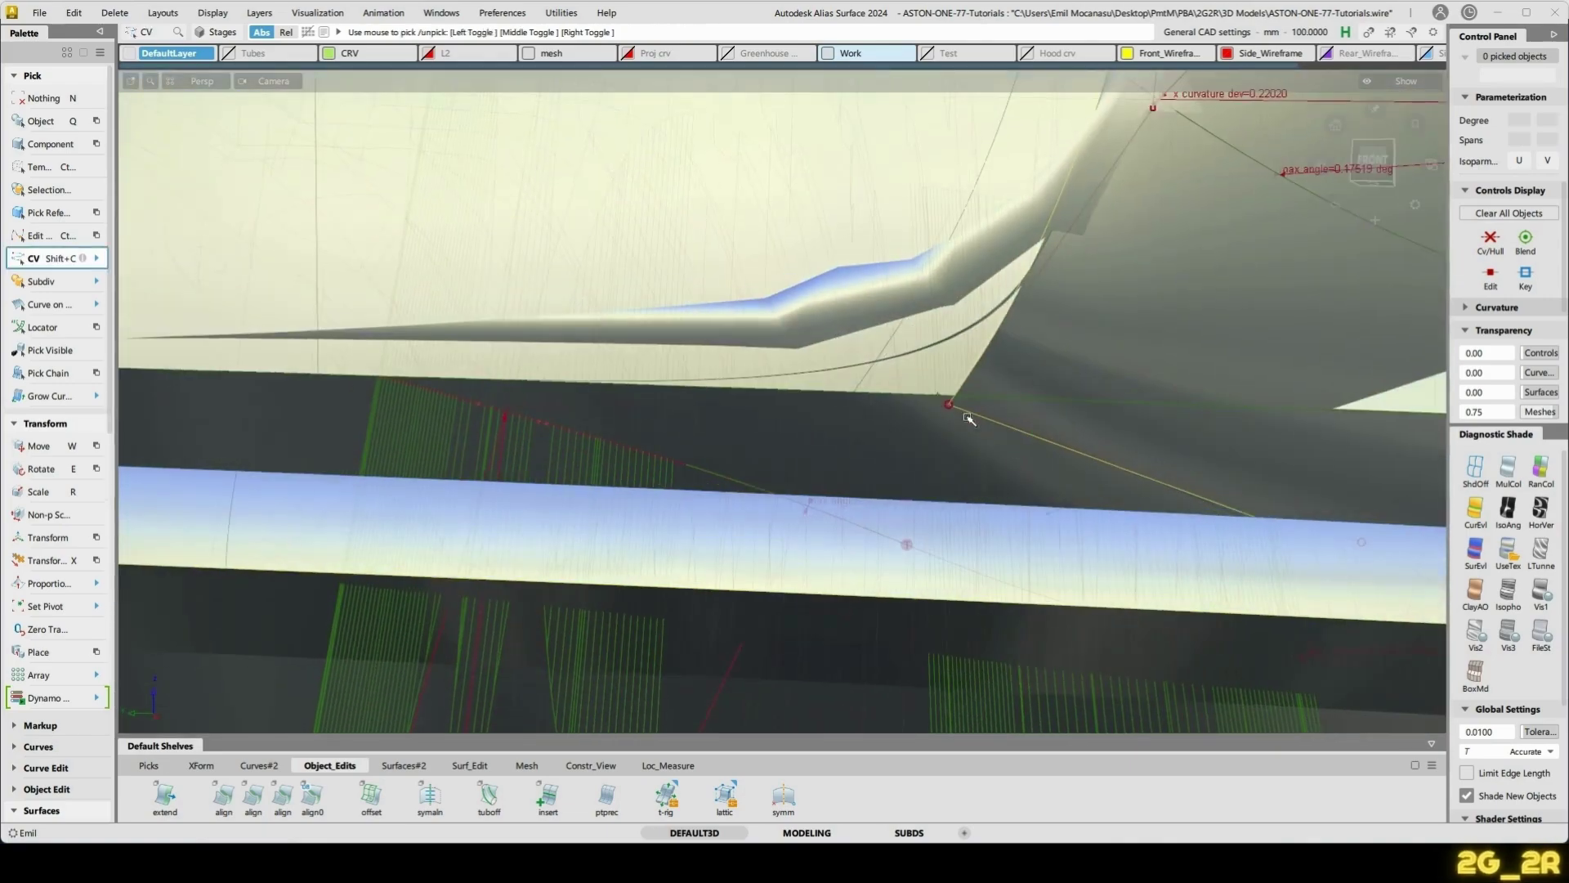
left_click(950, 410)
left_click_drag(896, 417, 1170, 424, "alt+shift")
key("n")
- Isolate the front blend surface together with the diagonal curve that starts at its lower outer corner
left_click_drag(1052, 385, 916, 407, "ctrl+shift")
left_click(1026, 394)
mouse_move(1041, 482)
left_mouse_down("ctrl+shift")
mouse_move(1054, 447)
mouse_move(1144, 368)
mouse_move(1166, 442)
mouse_move(1210, 491)
mouse_move(1162, 481)
left_mouse_up("ctrl+shift")
left_click(1075, 448)
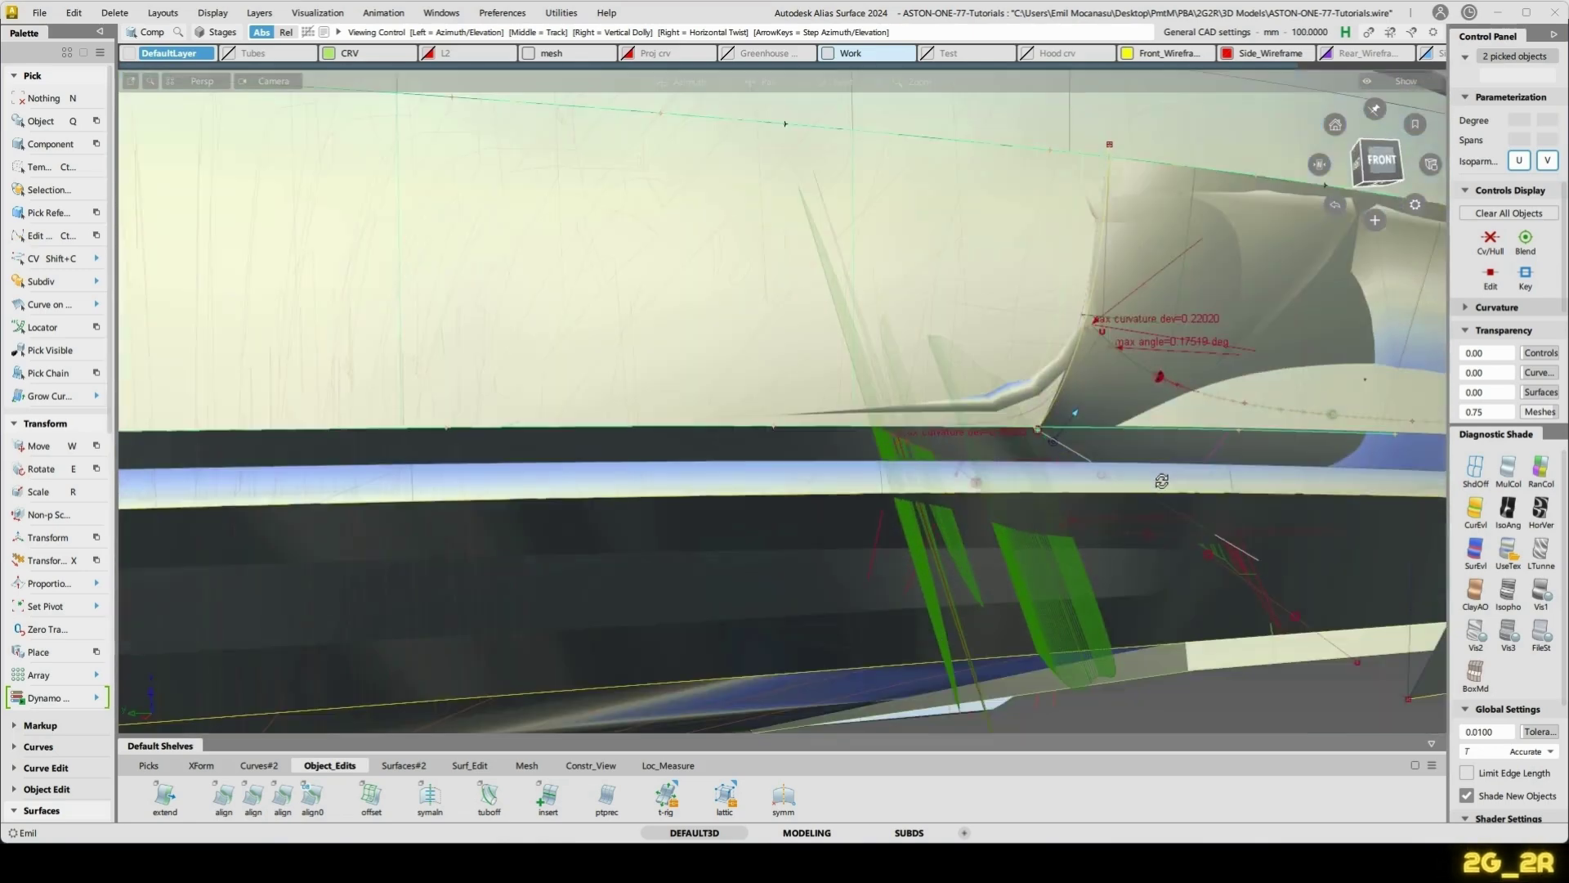
left_click(1075, 456)
left_click(1231, 540)
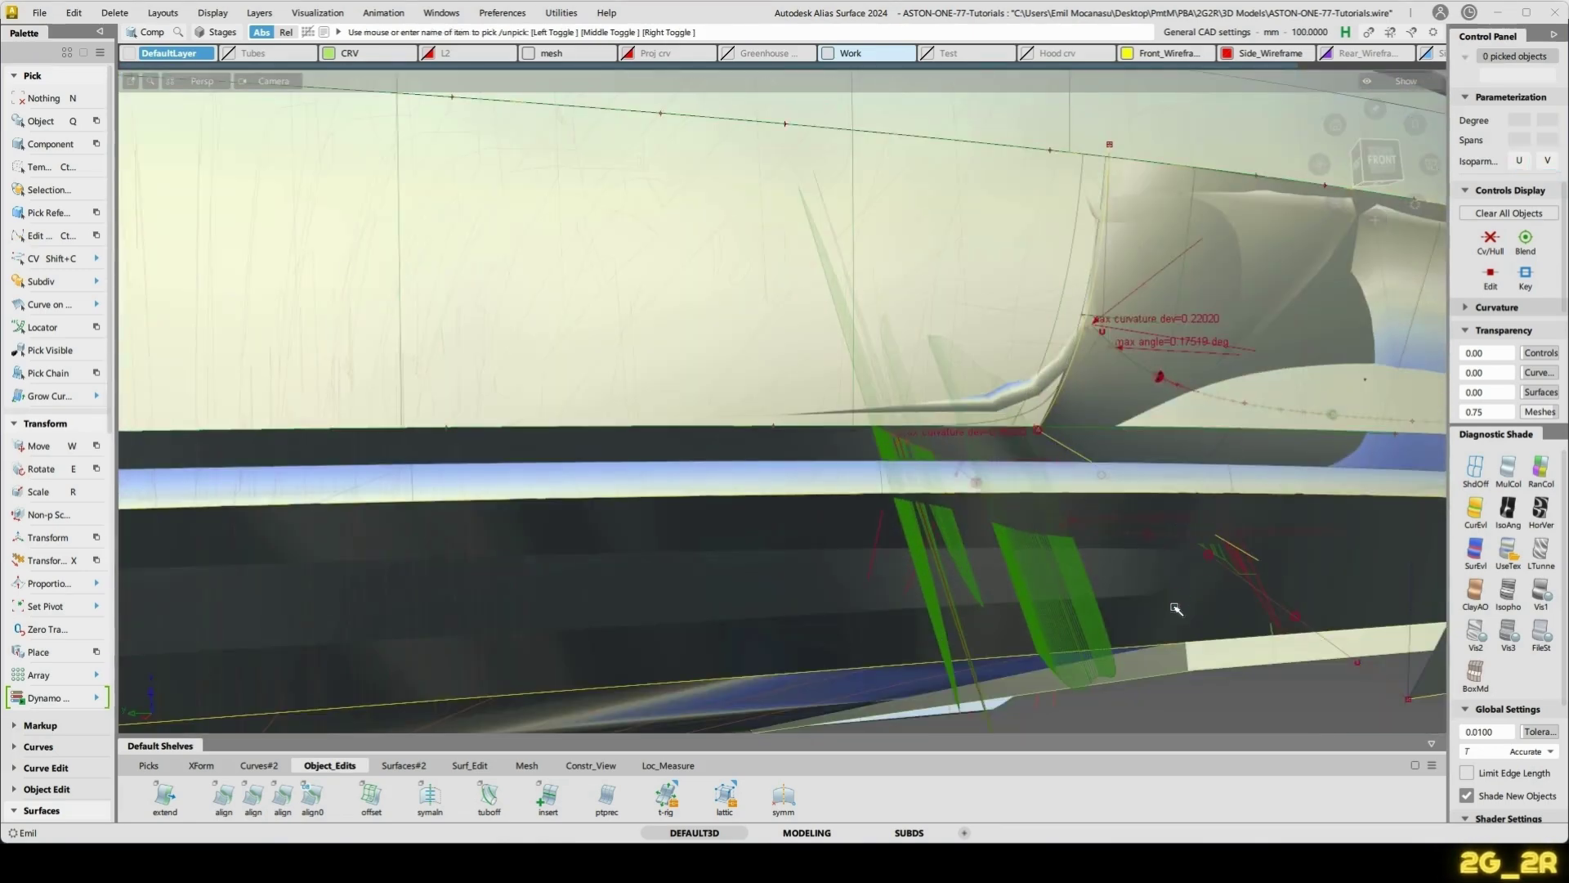
left_click(1215, 562)
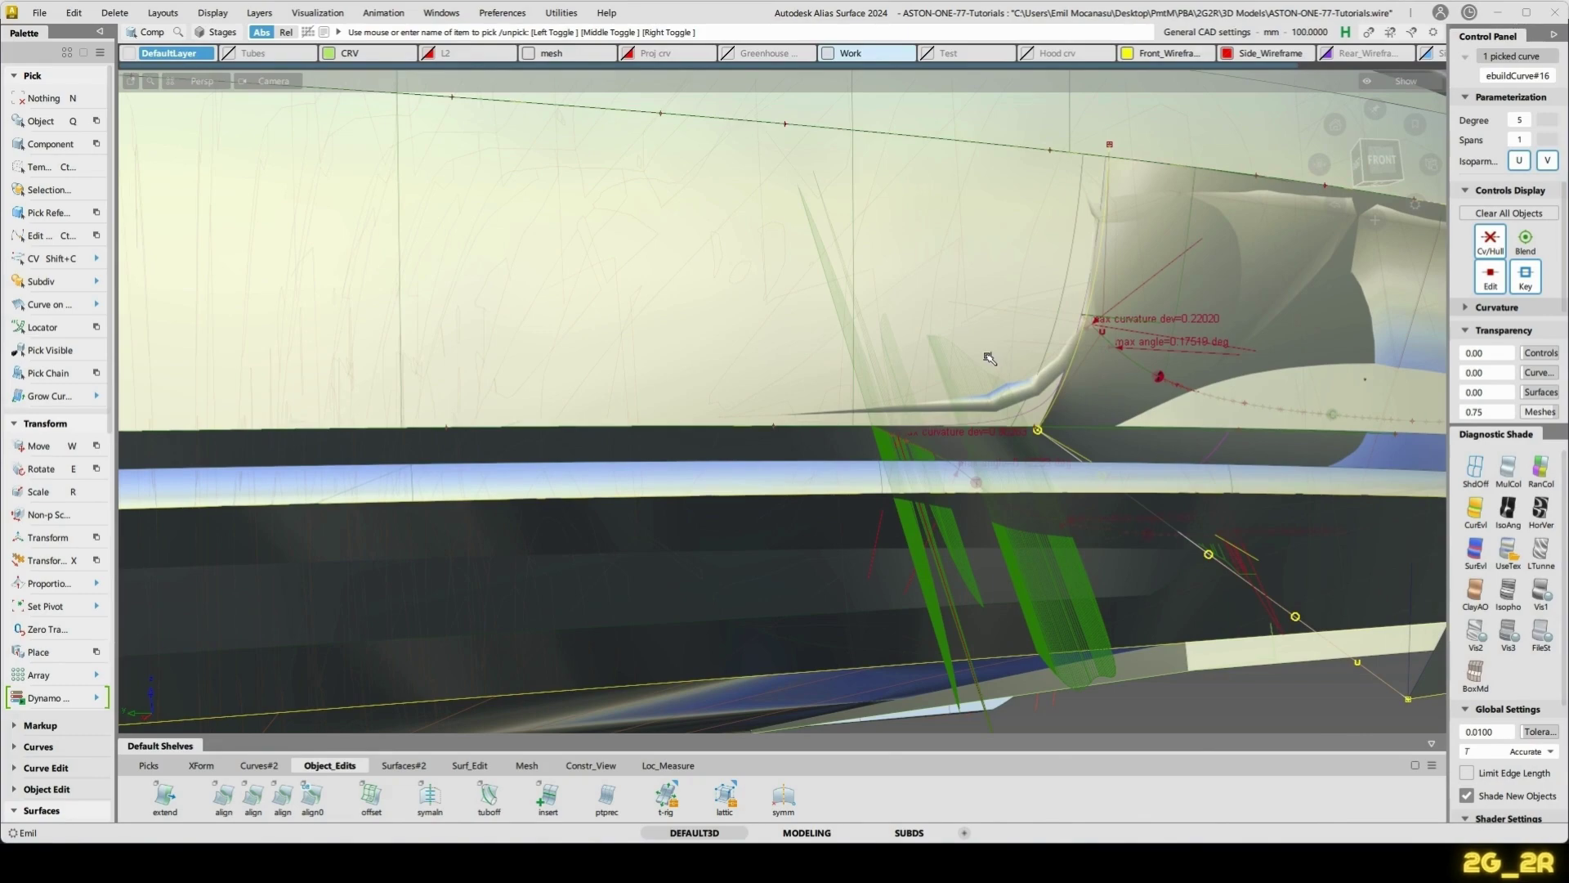
left_click(989, 359)
key("alt+h")
left_click_drag(1002, 354, 1027, 356, "alt+shift")
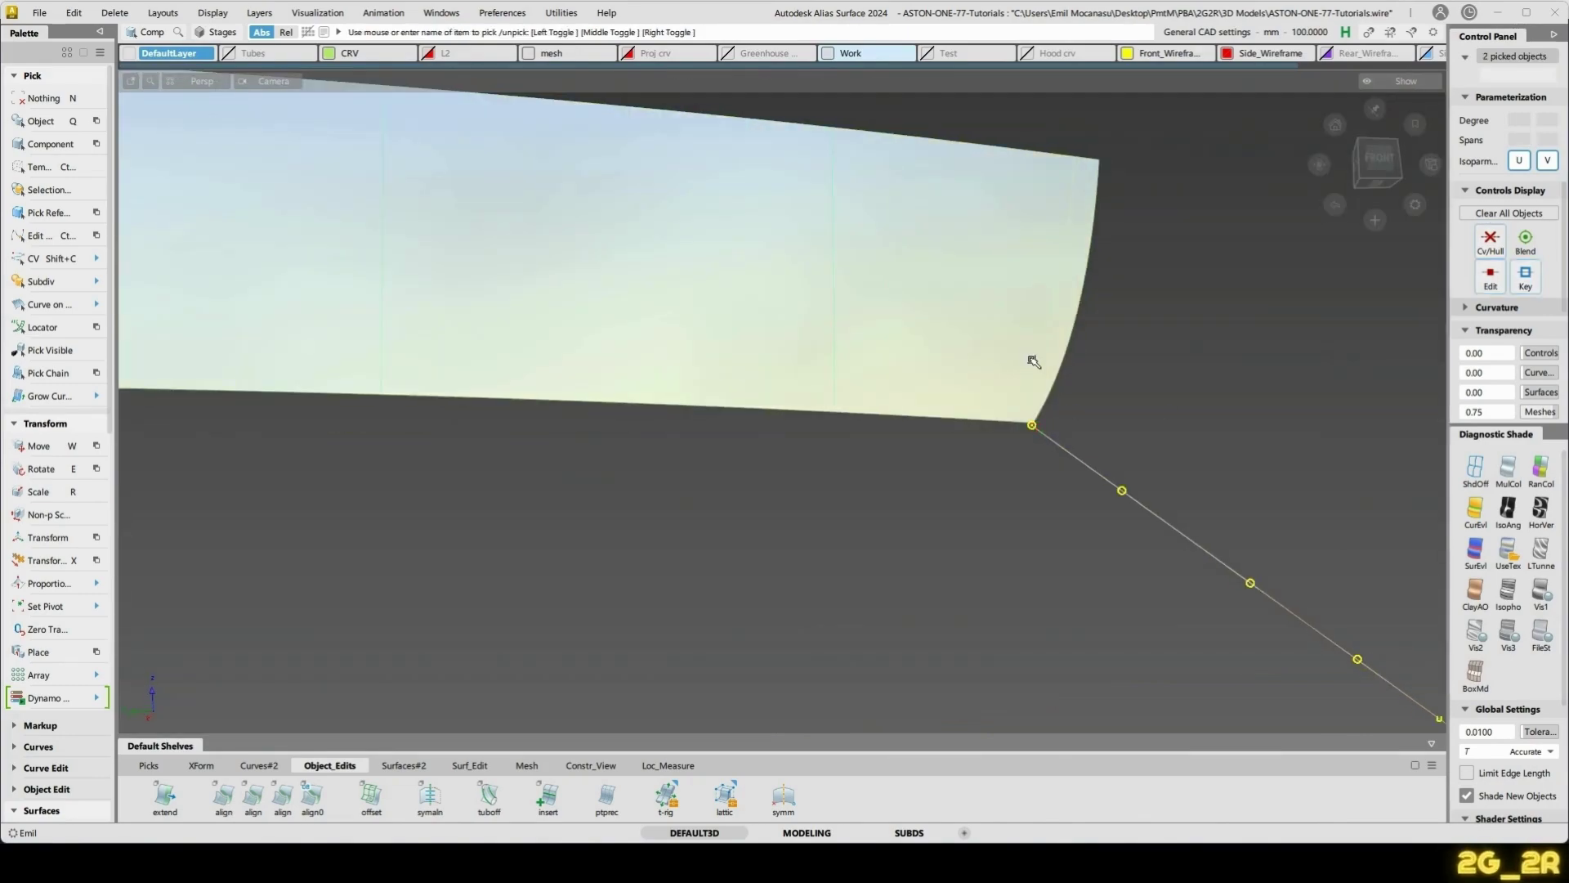
- Snap the diagonal curve's end control vertex onto the surface's lower corner and show all geometry again
key("shift+c")
left_click(1037, 432)
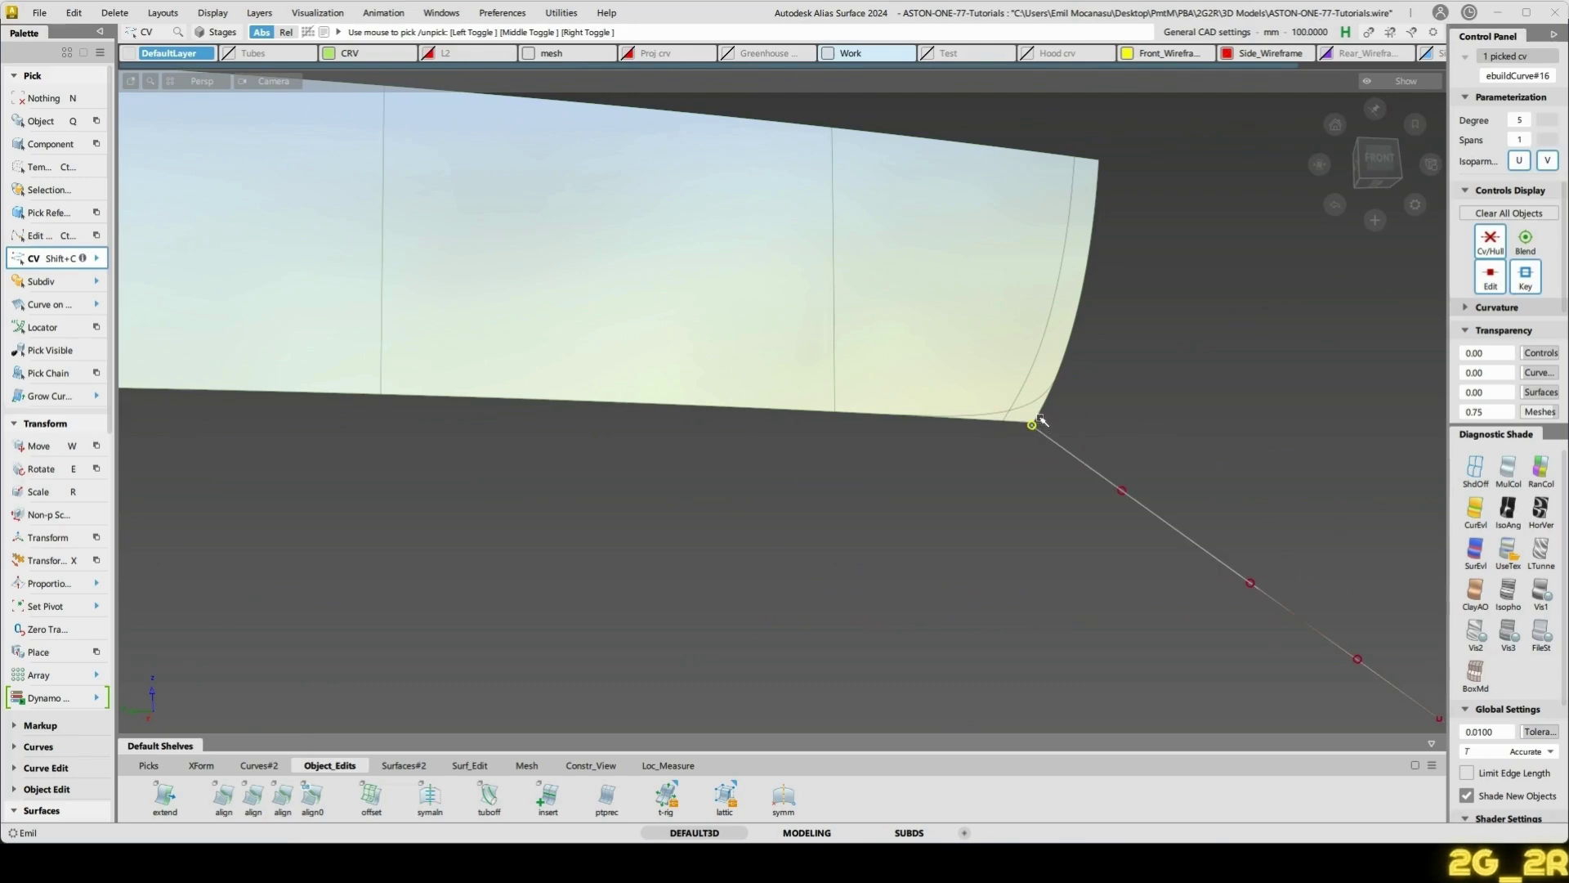
key("w")
key("n")
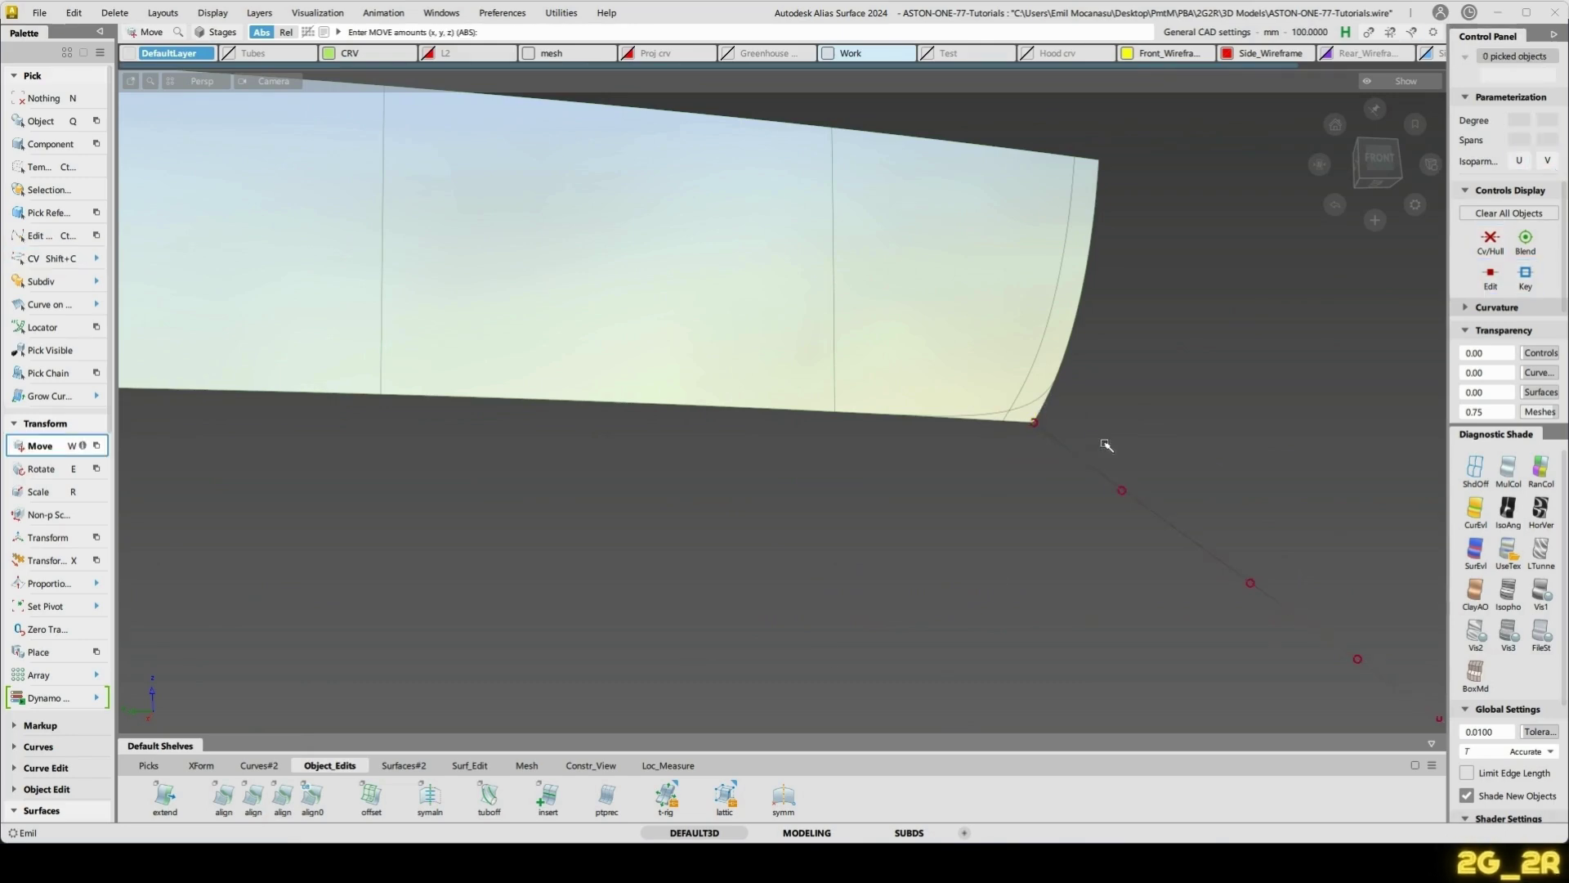
key("alt+v")
- Isolate the front blend surface and untrim it at the grille's lower corner
left_click_drag(1203, 384, 958, 310, "alt+shift")
right_click_drag(909, 309, 995, 327, "ctrl+shift")
left_click_drag(1152, 389, 875, 358, "alt+shift")
left_click(897, 298)
key("alt+h")
right_click_drag(876, 358, 1257, 376, "alt+shift")
right_click_drag(1034, 413, 996, 421, "ctrl+shift")
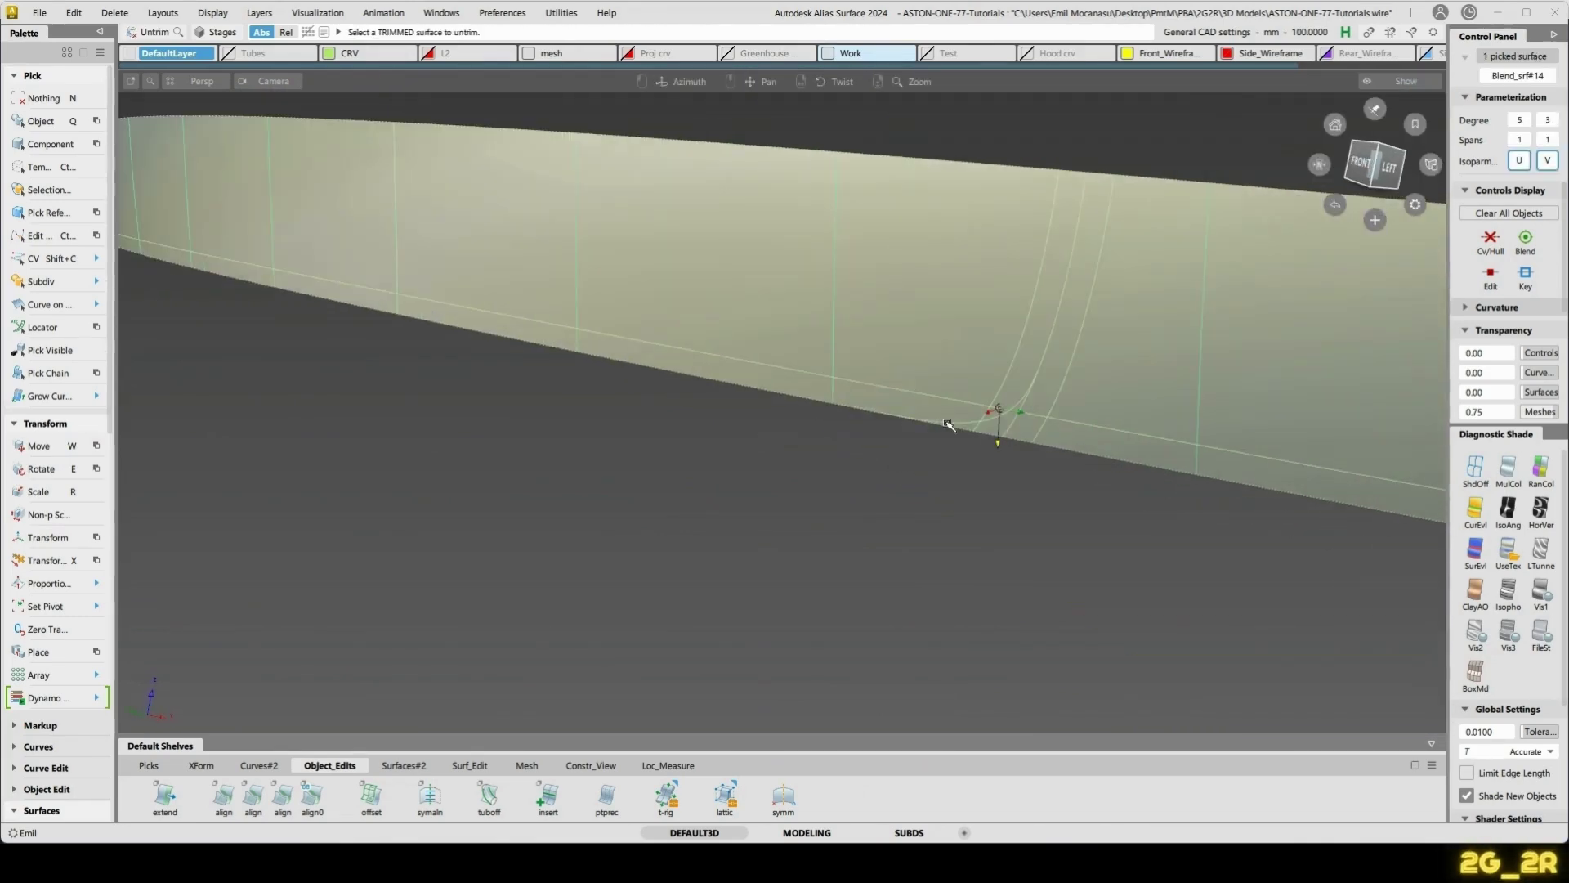
left_click(1016, 423)
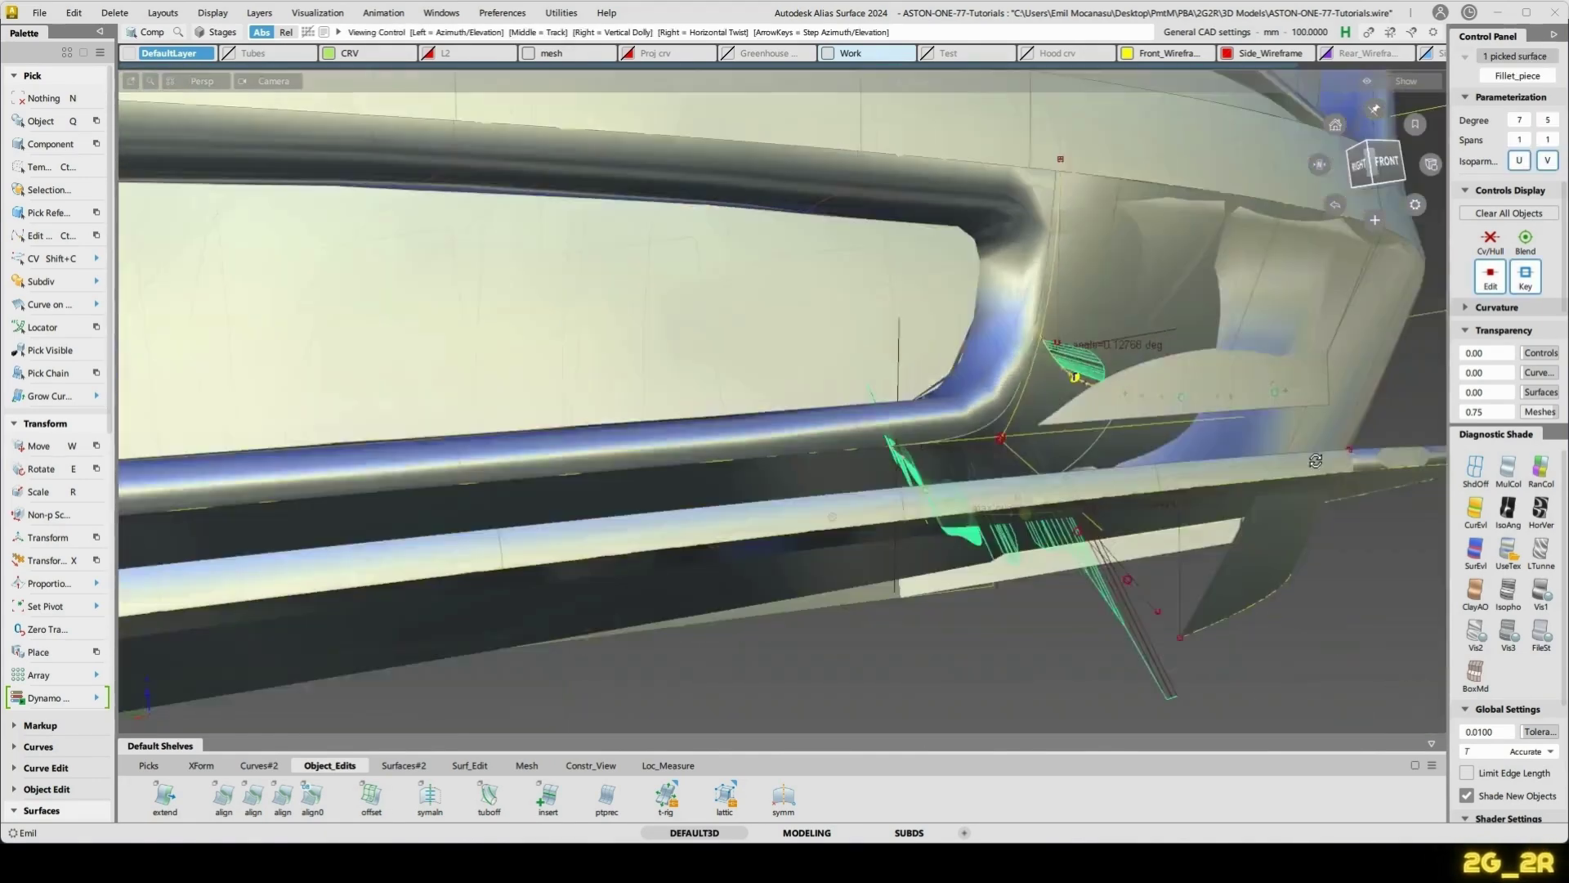
- In the left view, move the grille's lower edge curve slightly forward and up to the lip's front lower corner
left_click_drag(1316, 461, 825, 487, "alt+shift")
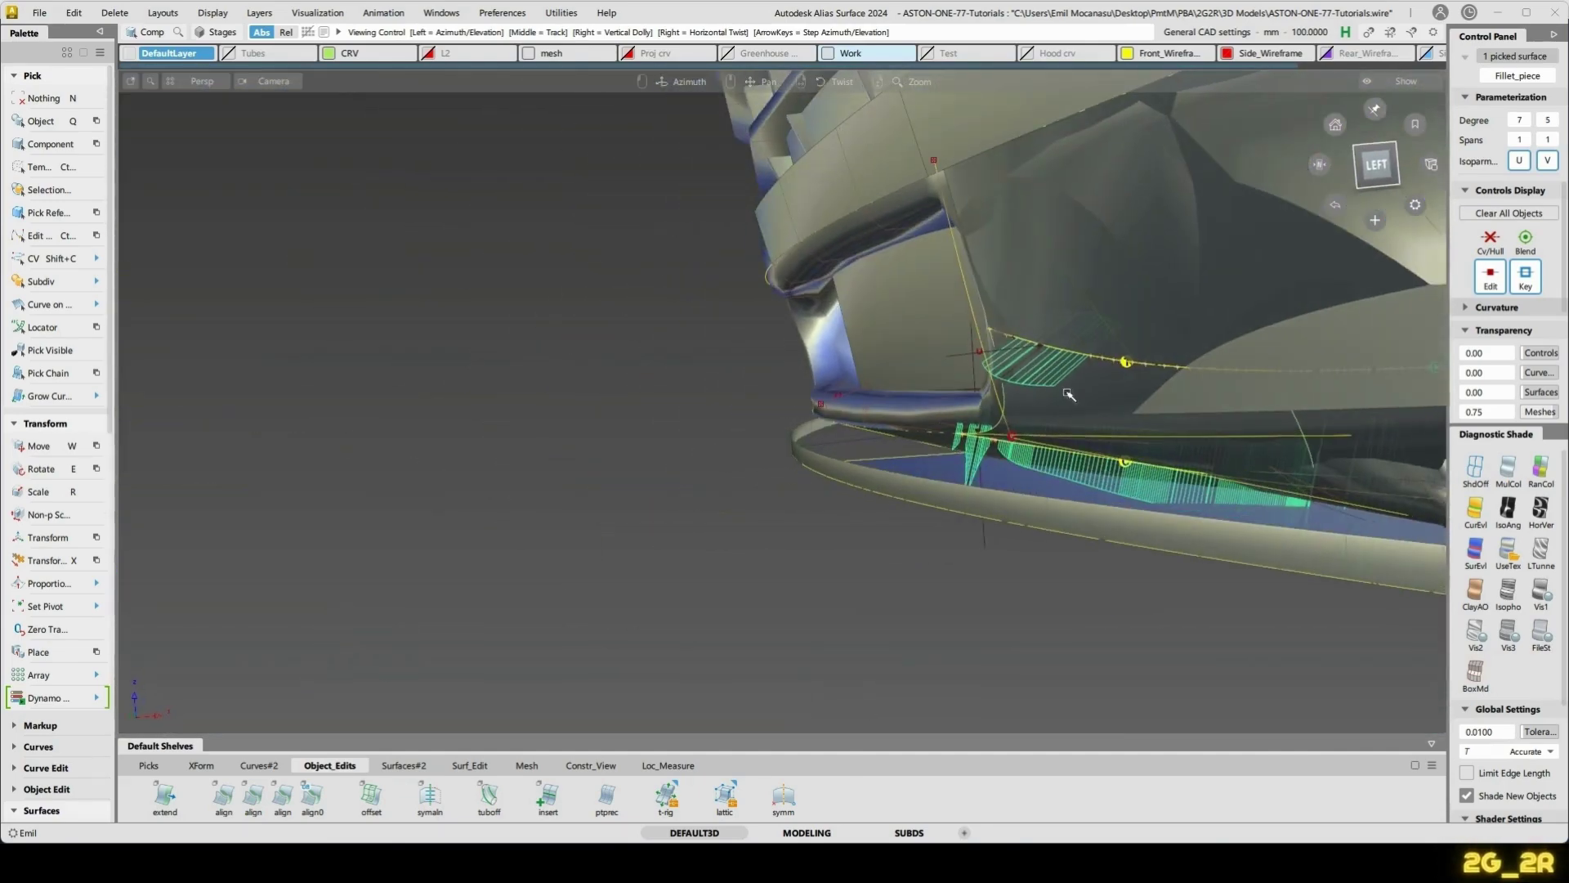
left_click(1370, 164)
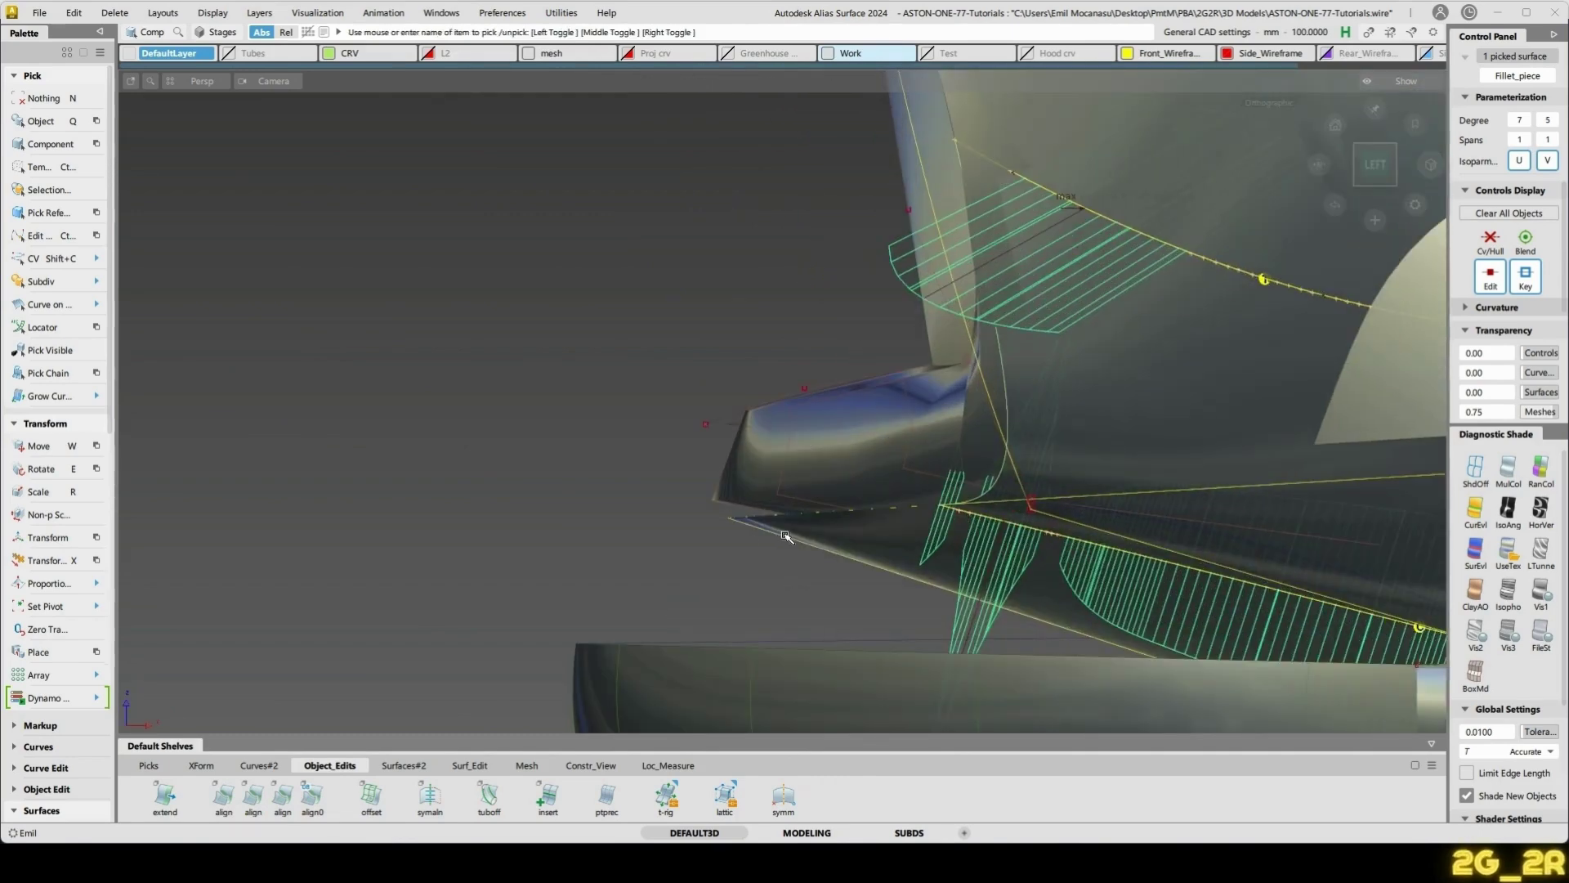
left_click(786, 536)
left_click(765, 521)
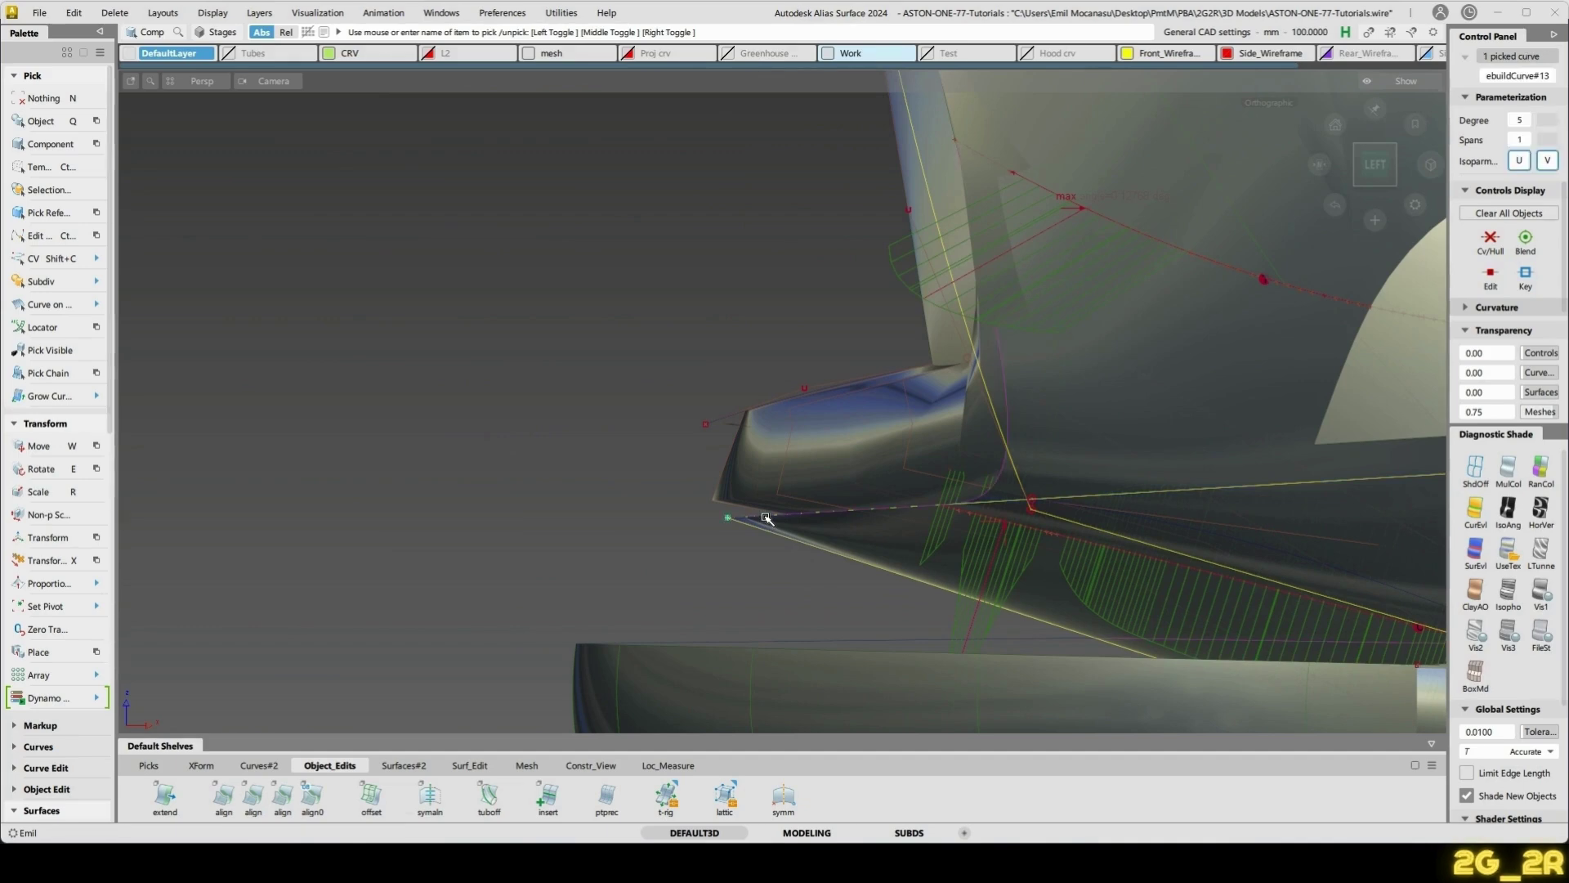
middle_click_drag(723, 491, 725, 517, "alt+shift")
key("w")
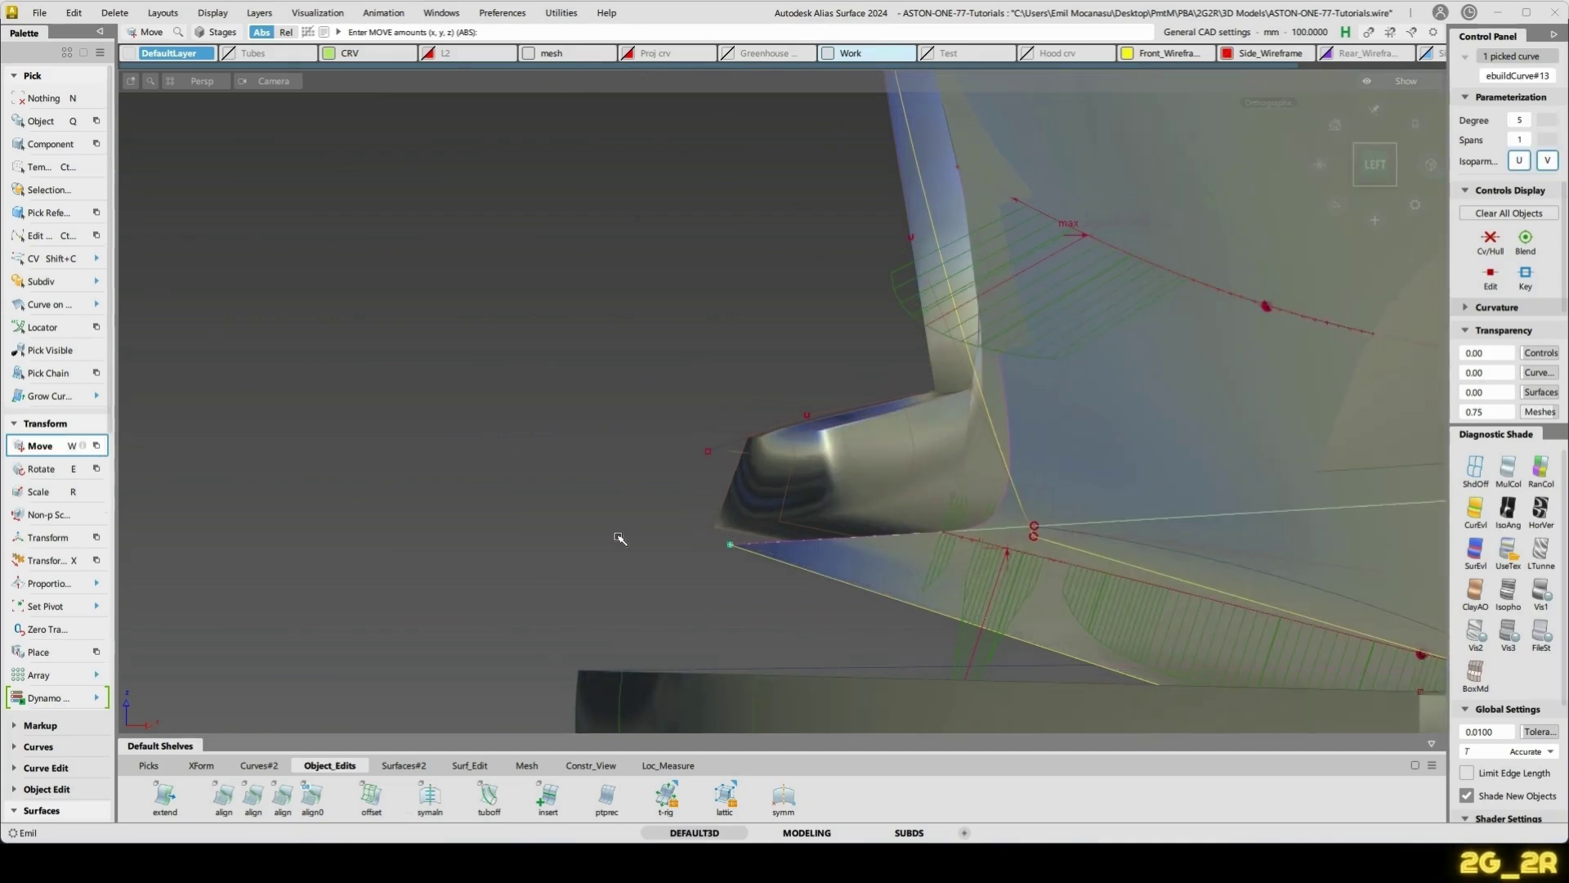
left_click_drag(616, 537, 606, 523)
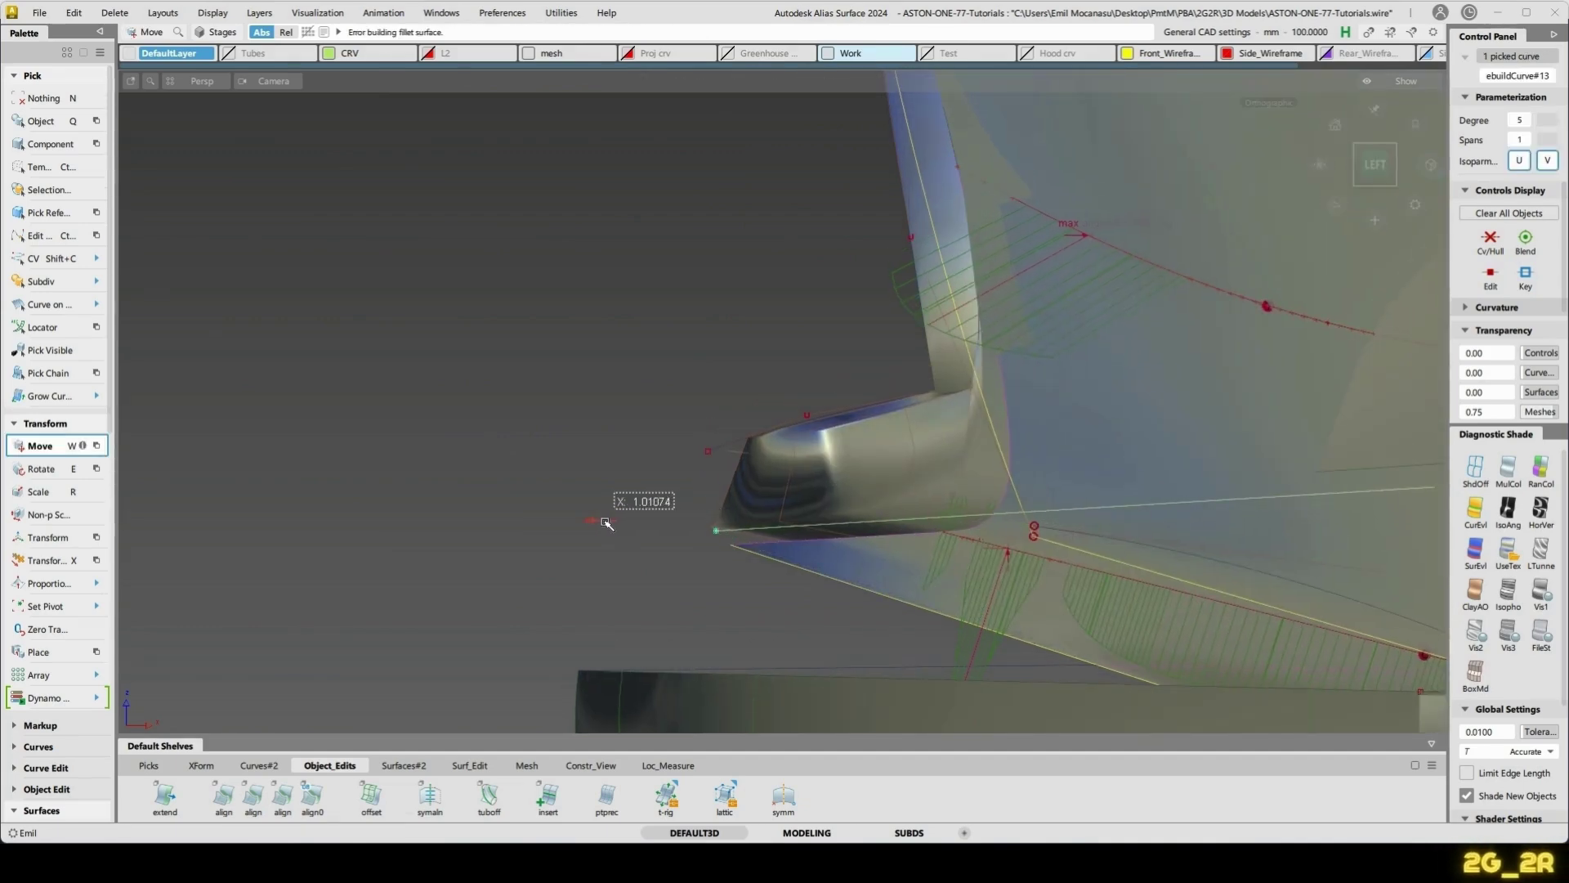
right_click_drag(607, 529, 605, 525)
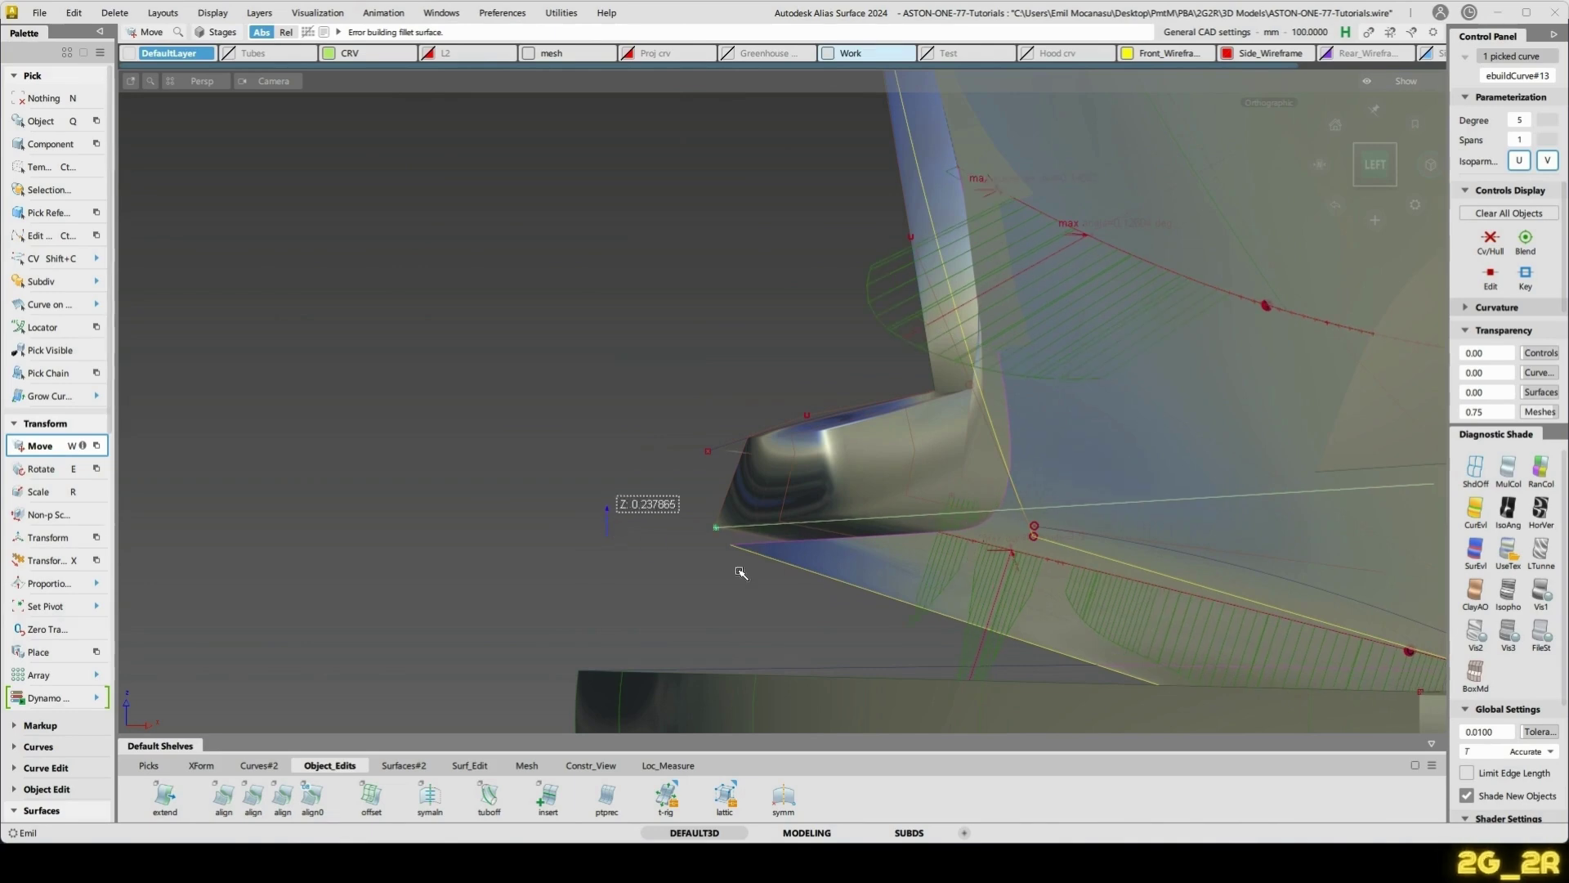
- Snap the lower diagonal curve's front end control vertex onto the front end of the grille's lower edge curve
key("n")
left_click_drag(787, 620, 788, 572, "ctrl+shift")
left_click(789, 558)
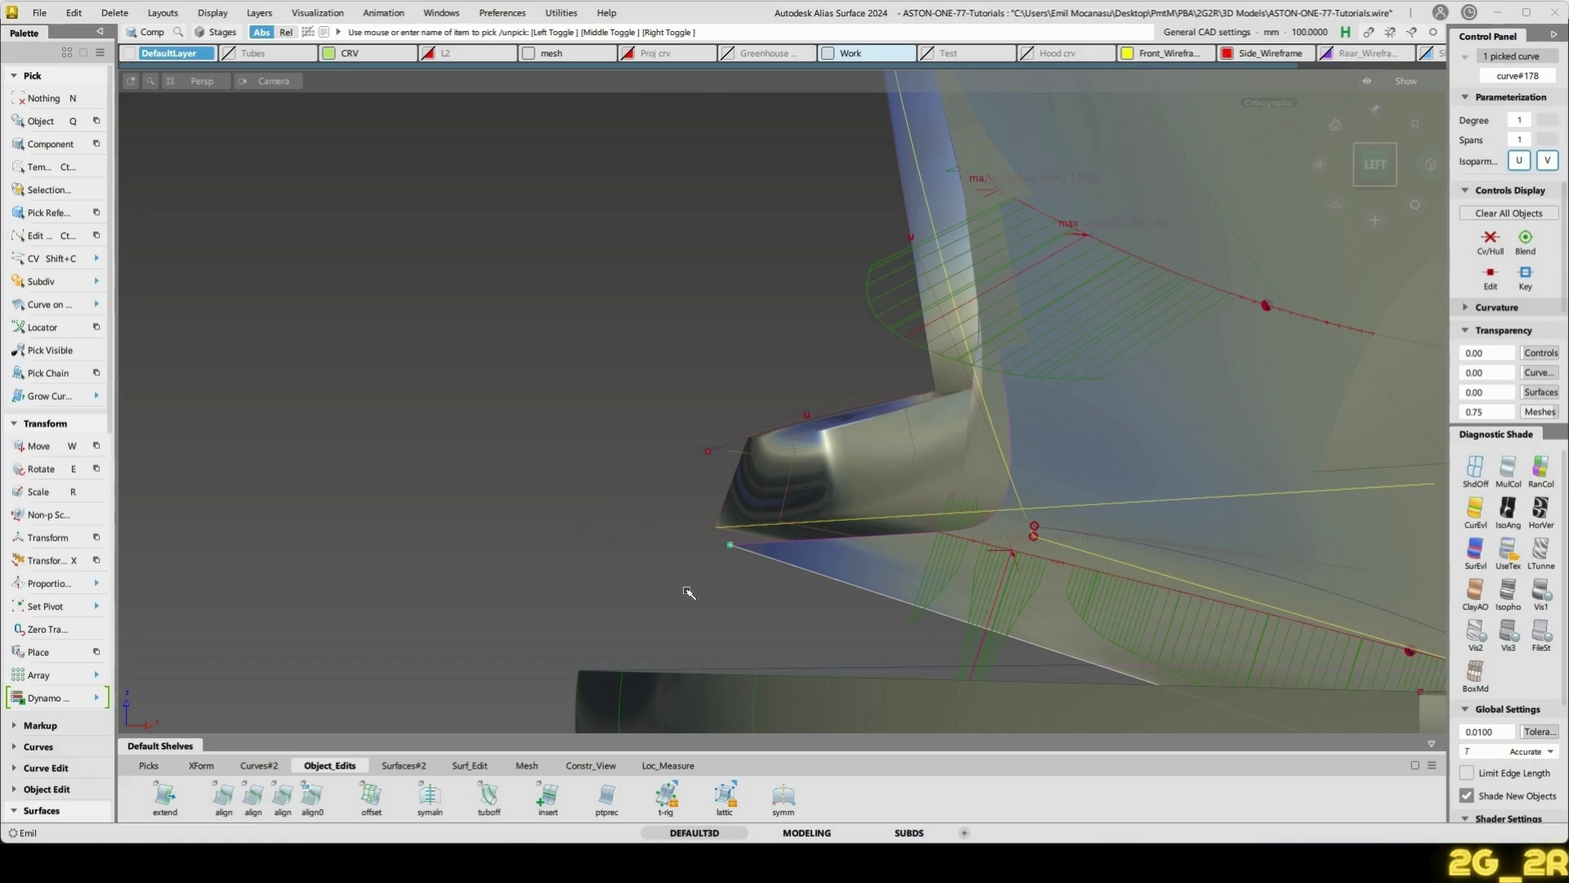
right_click_drag(687, 592, 761, 574, "ctrl+shift")
key("shift+c")
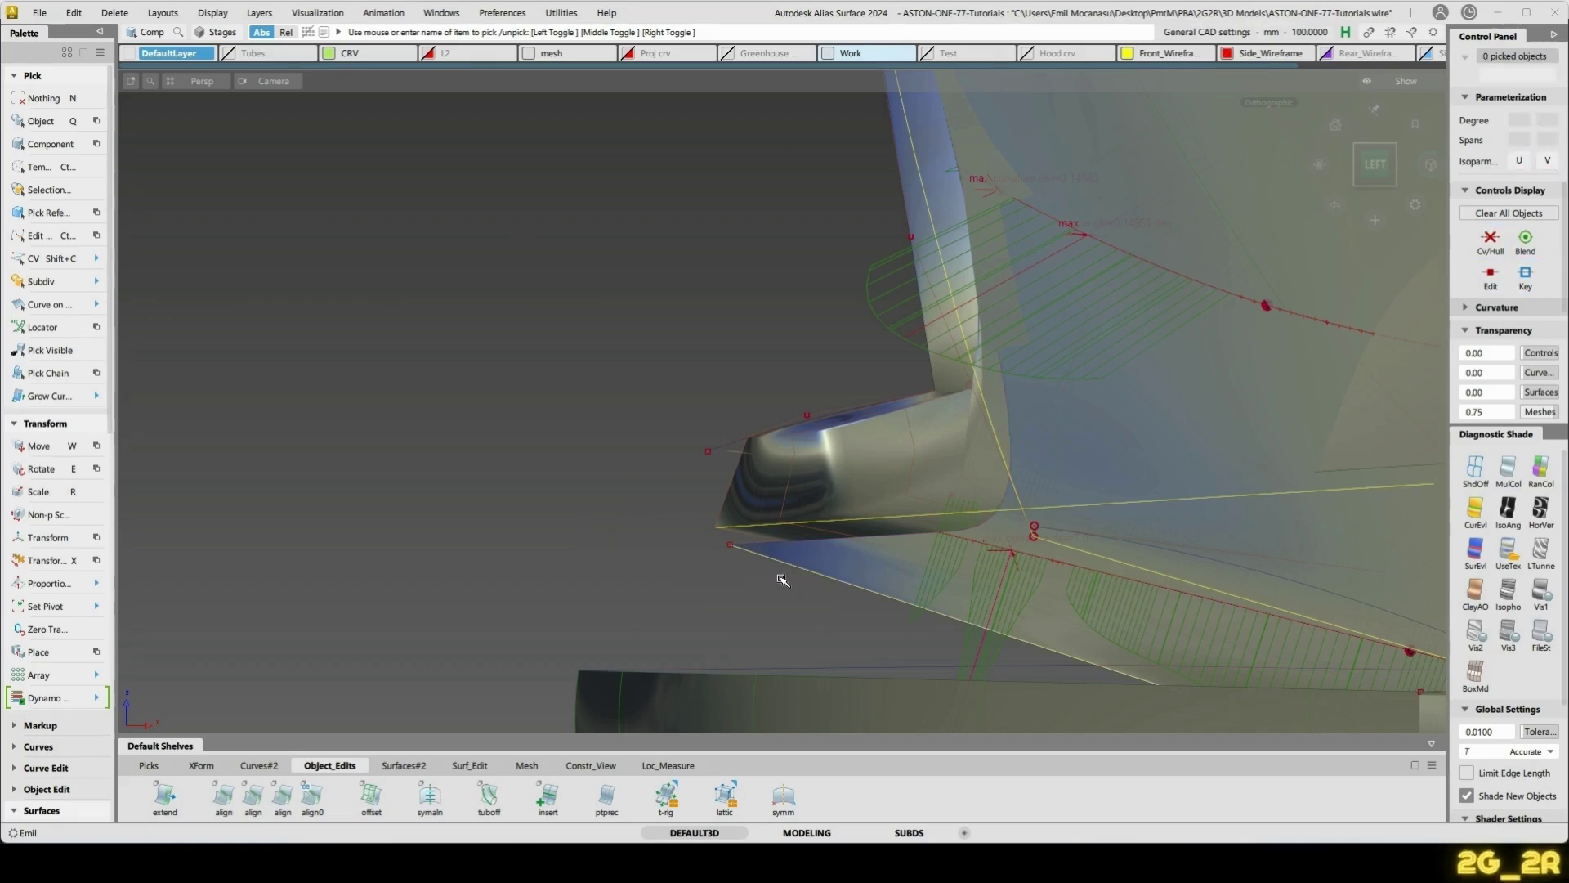
left_click(730, 544)
key("w")
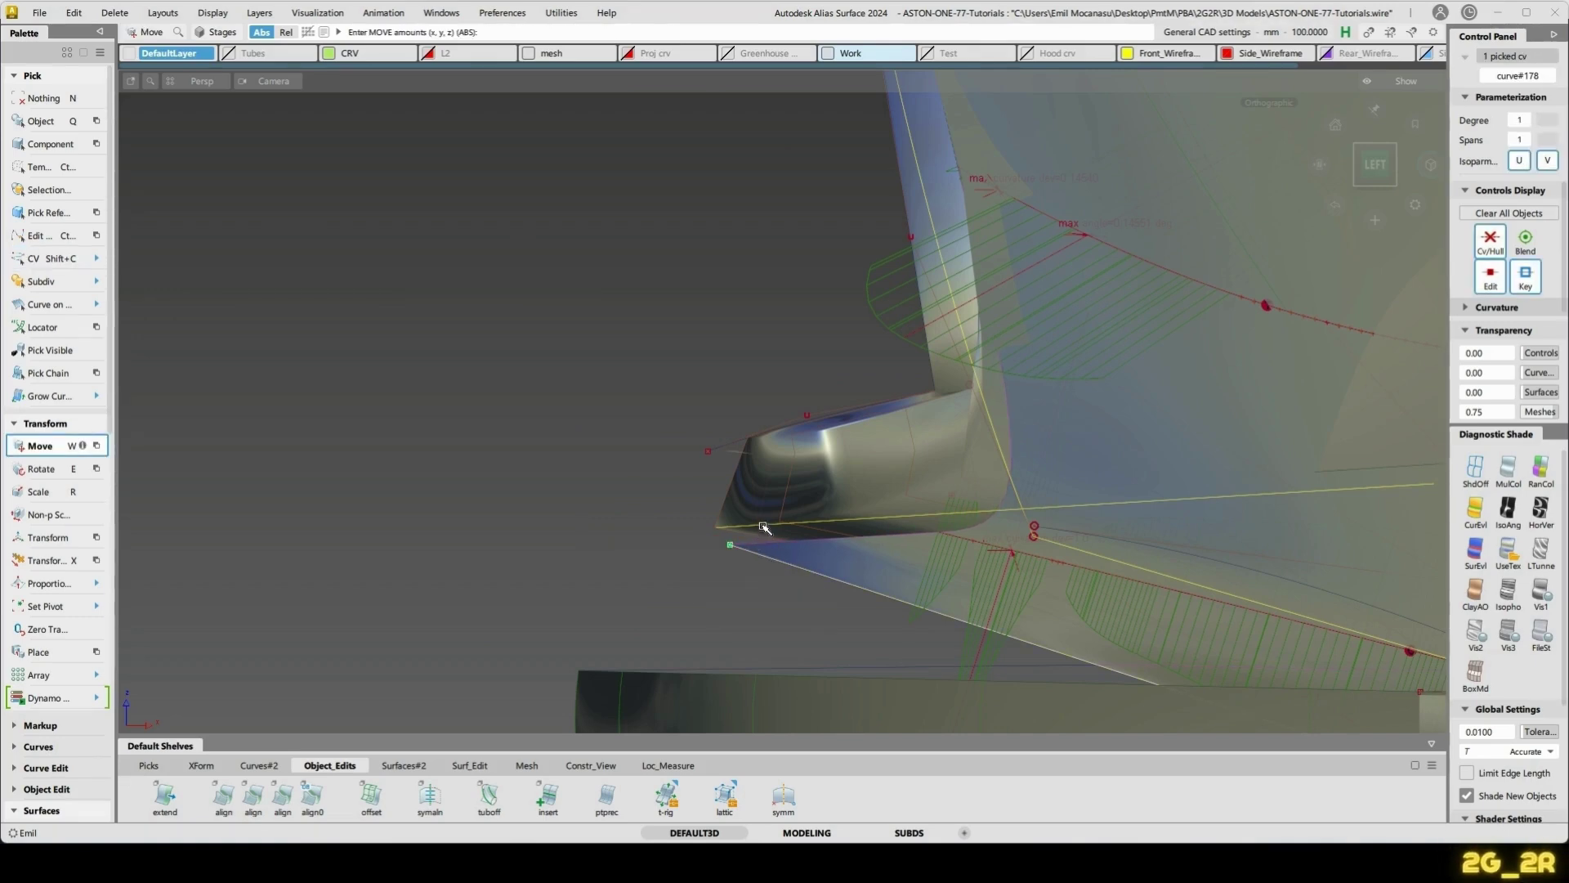
left_click_drag(765, 528, 716, 541)
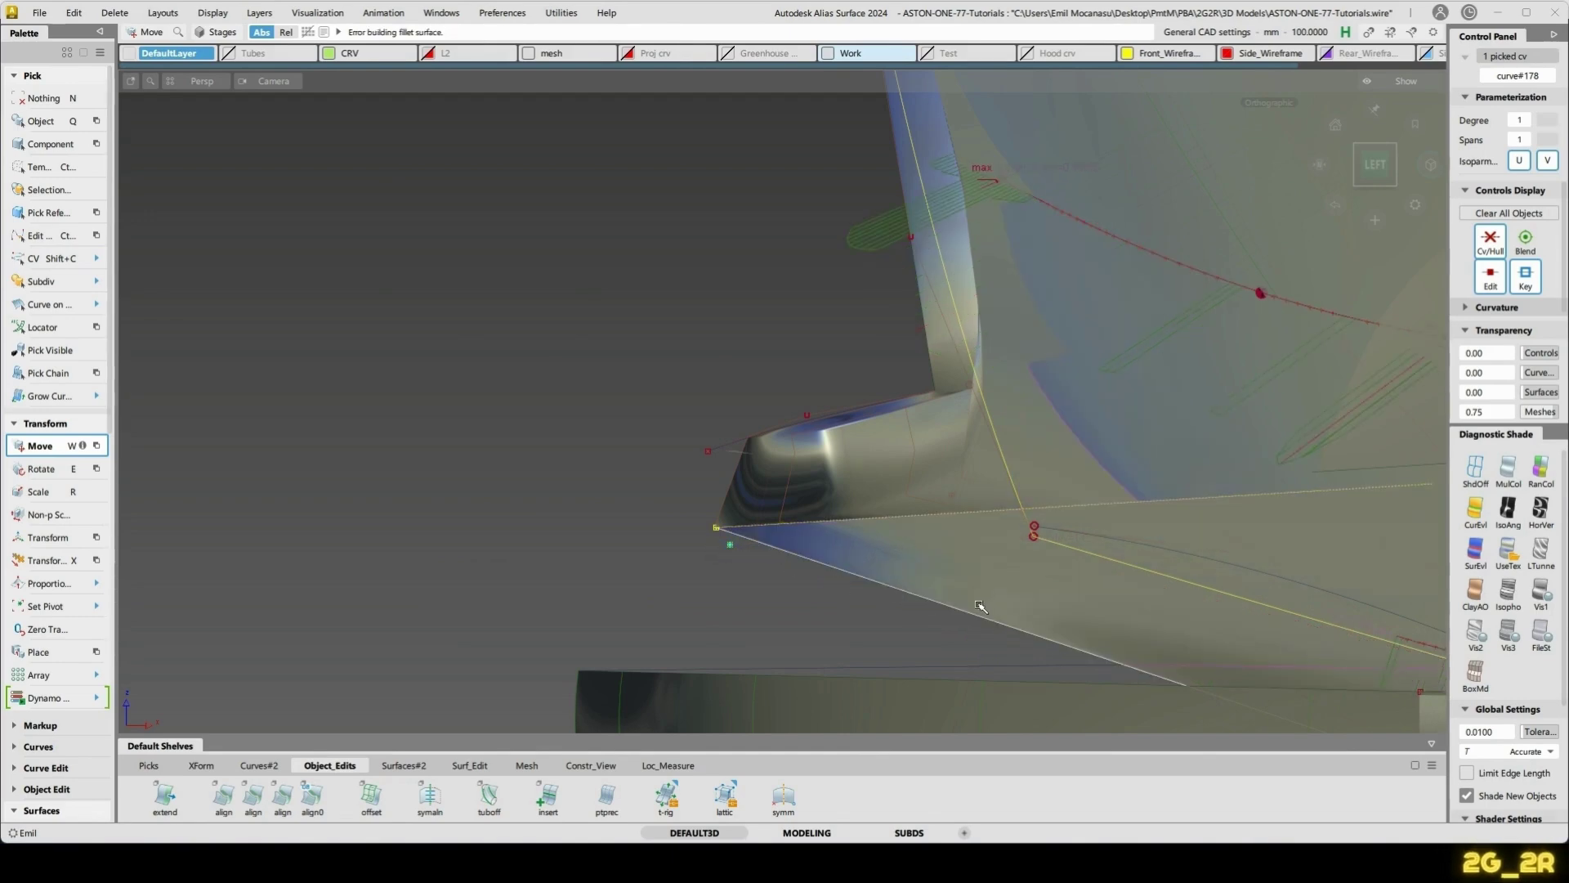
- Rotate the grille's lower edge curve by about -1.27 degrees around its front end in the left view
key("n")
left_click_drag(801, 445, 891, 468, "ctrl+shift")
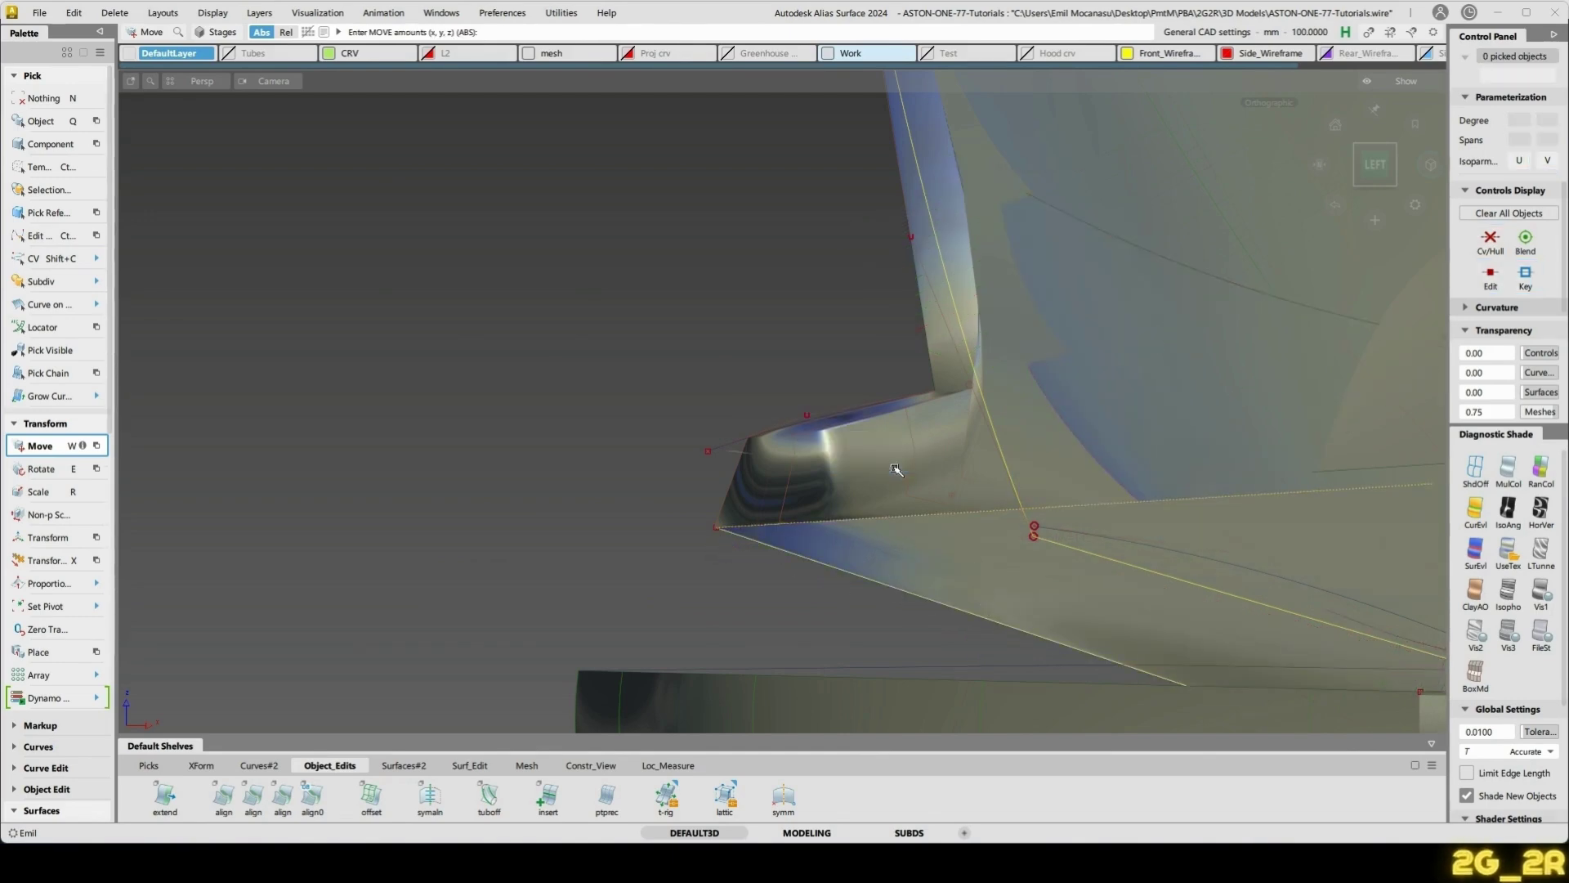
right_click_drag(966, 394, 962, 448, "alt+shift")
left_click_drag(780, 585, 794, 539, "ctrl+shift")
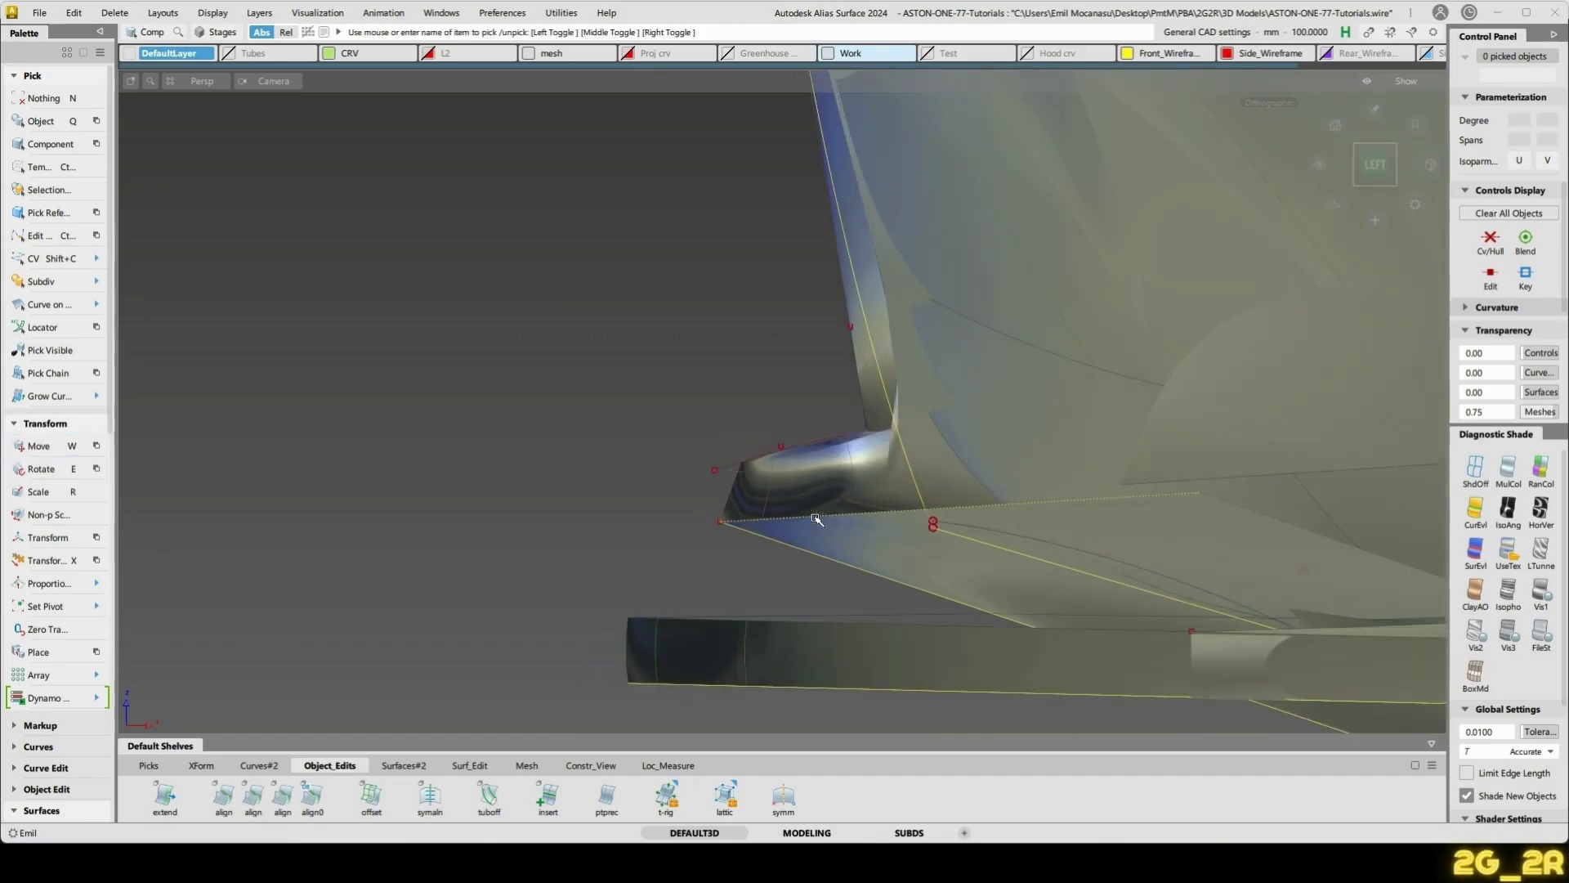
left_click(814, 515)
left_click_drag(621, 546, 678, 533, "ctrl+shift")
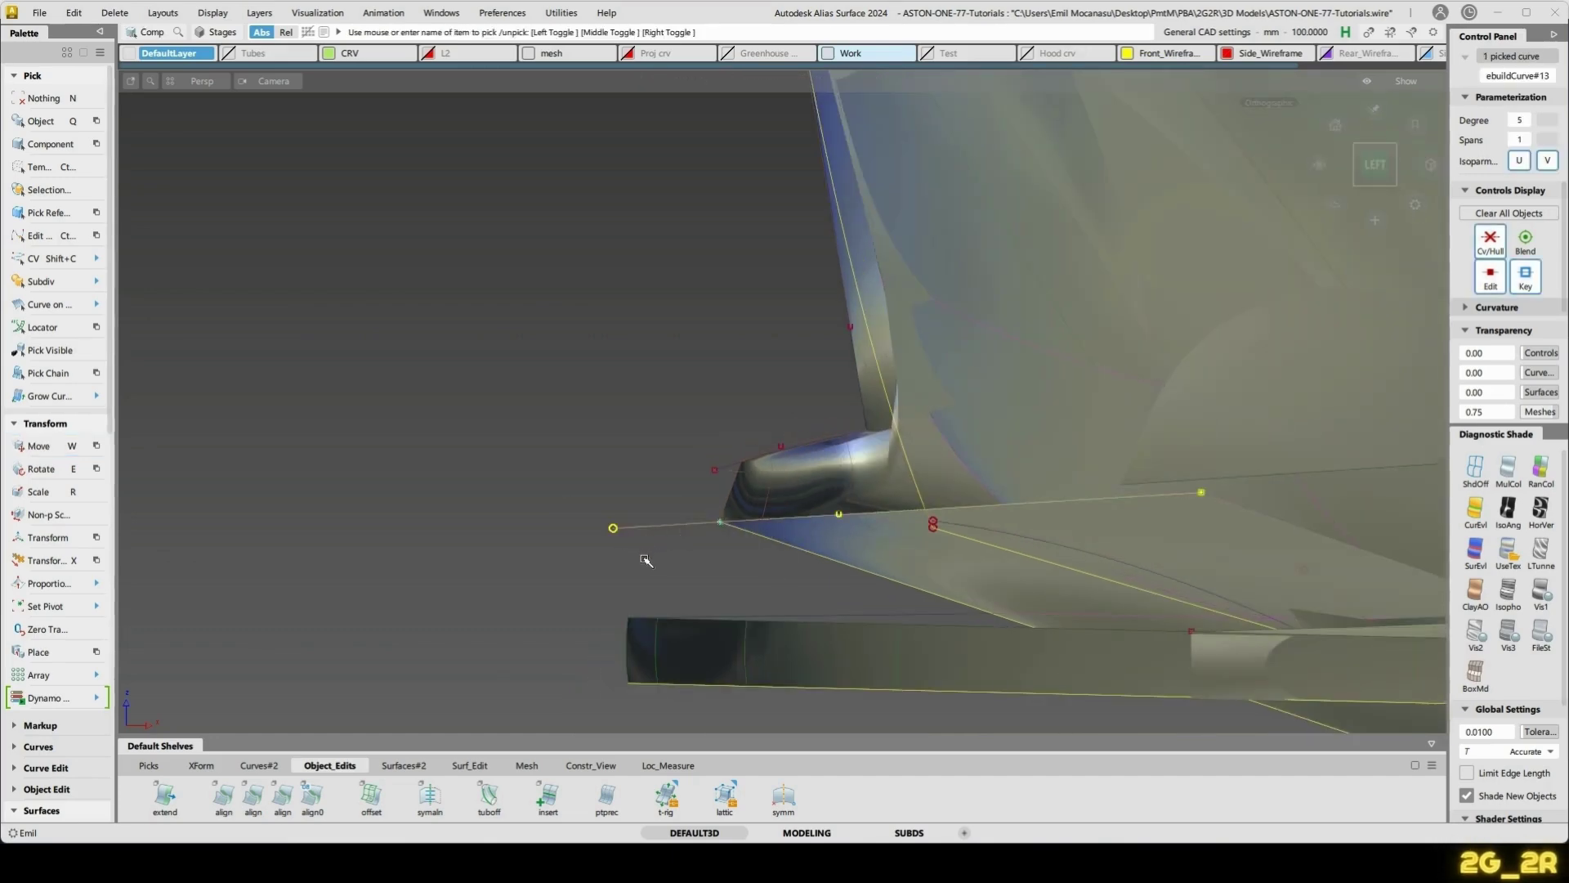
key("e")
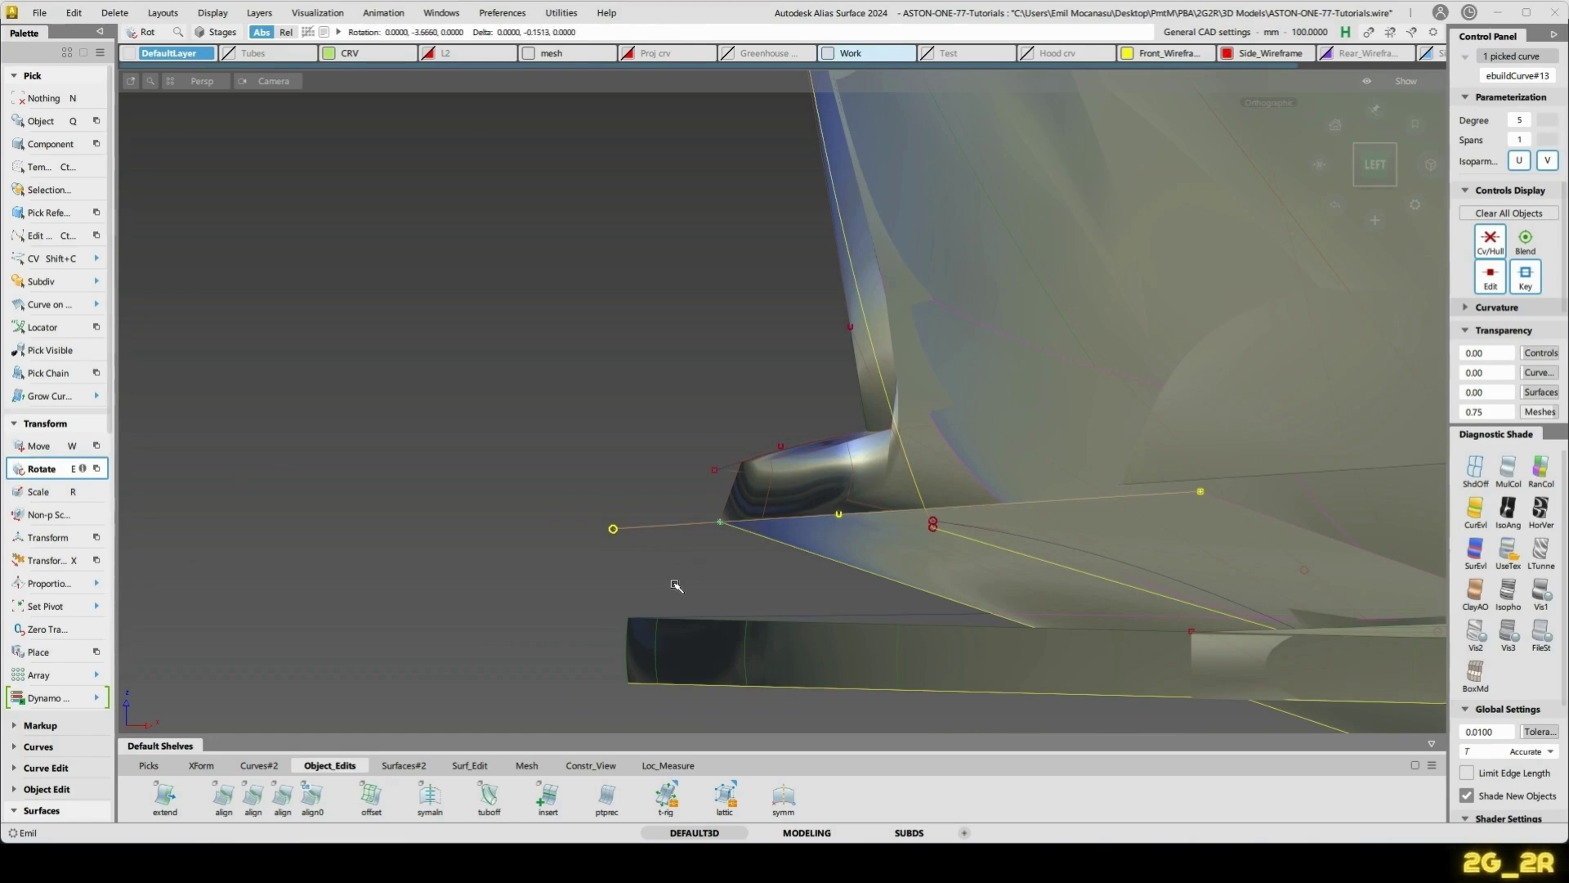
middle_click_drag(661, 589, 640, 600)
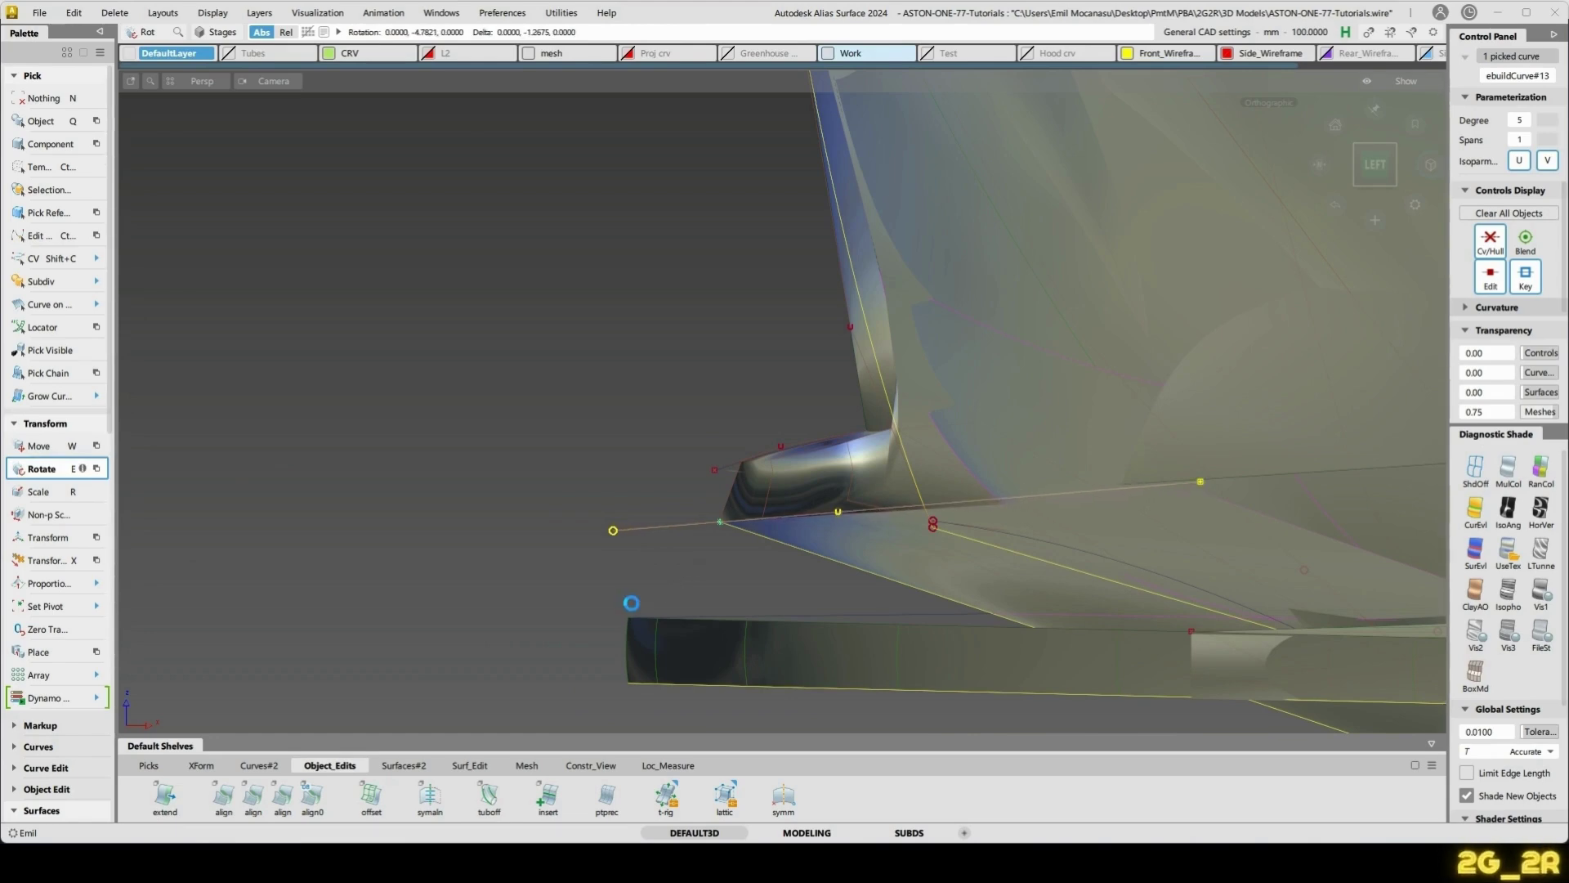
- Isolate the front blend surface together with the diagonal curve starting at the grille's lower outer corner
right_click_drag(955, 465, 1018, 482, "ctrl+shift")
left_click_drag(1018, 483, 846, 460, "alt+shift")
right_click_drag(589, 527, 899, 527, "alt+shift")
left_click_drag(899, 527, 571, 586, "alt+shift")
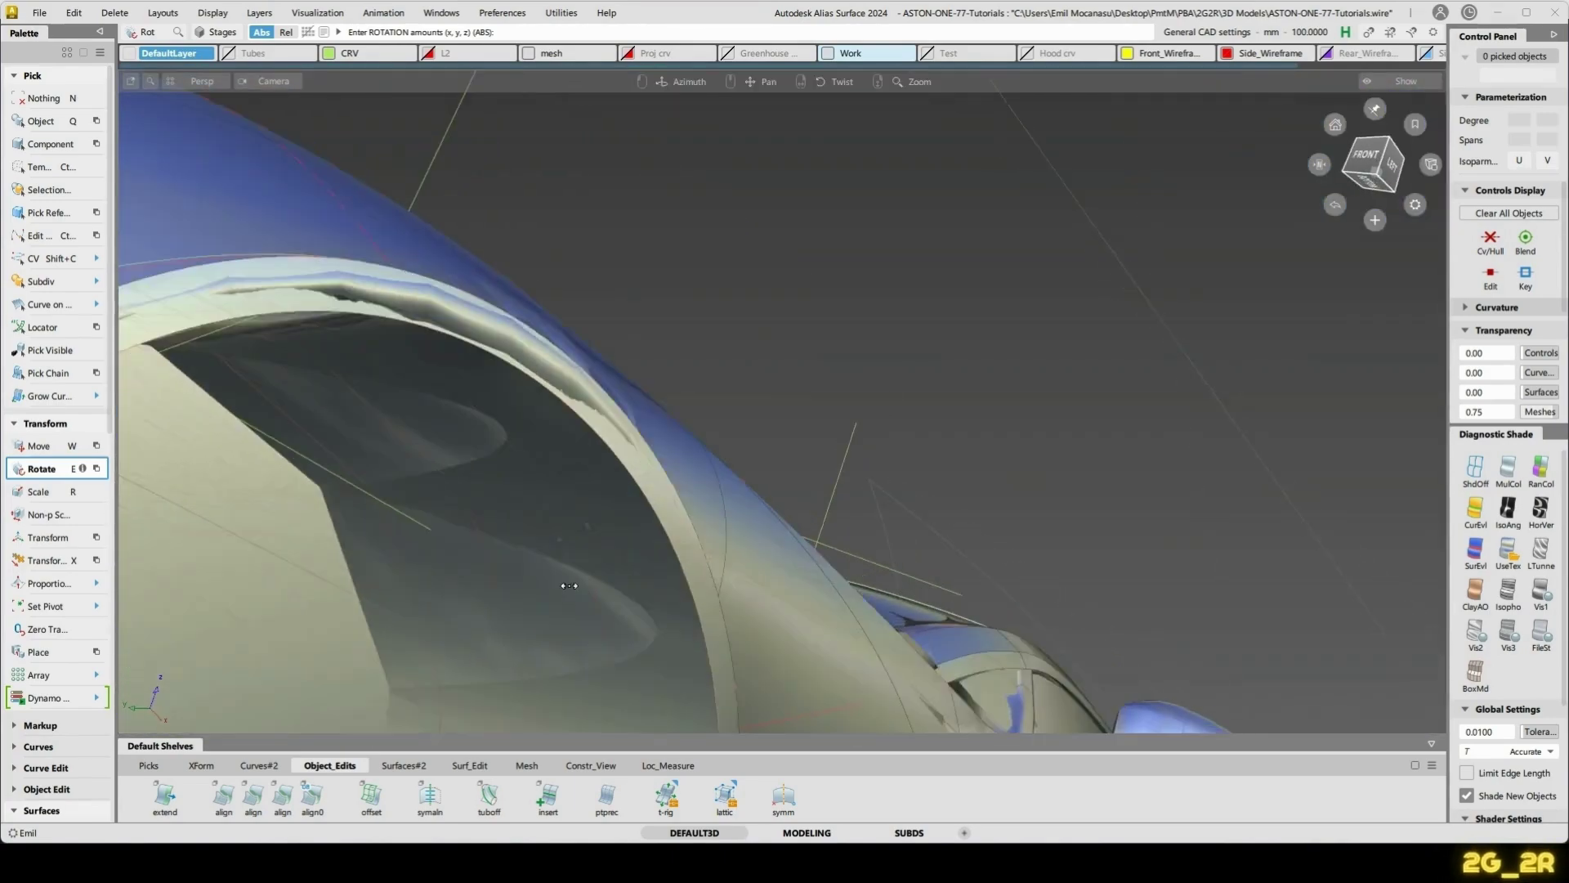
right_click_drag(572, 585, 536, 458, "alt+shift")
middle_click_drag(536, 459, 1344, 465, "alt+shift")
scroll(718, 513, "up", 5)
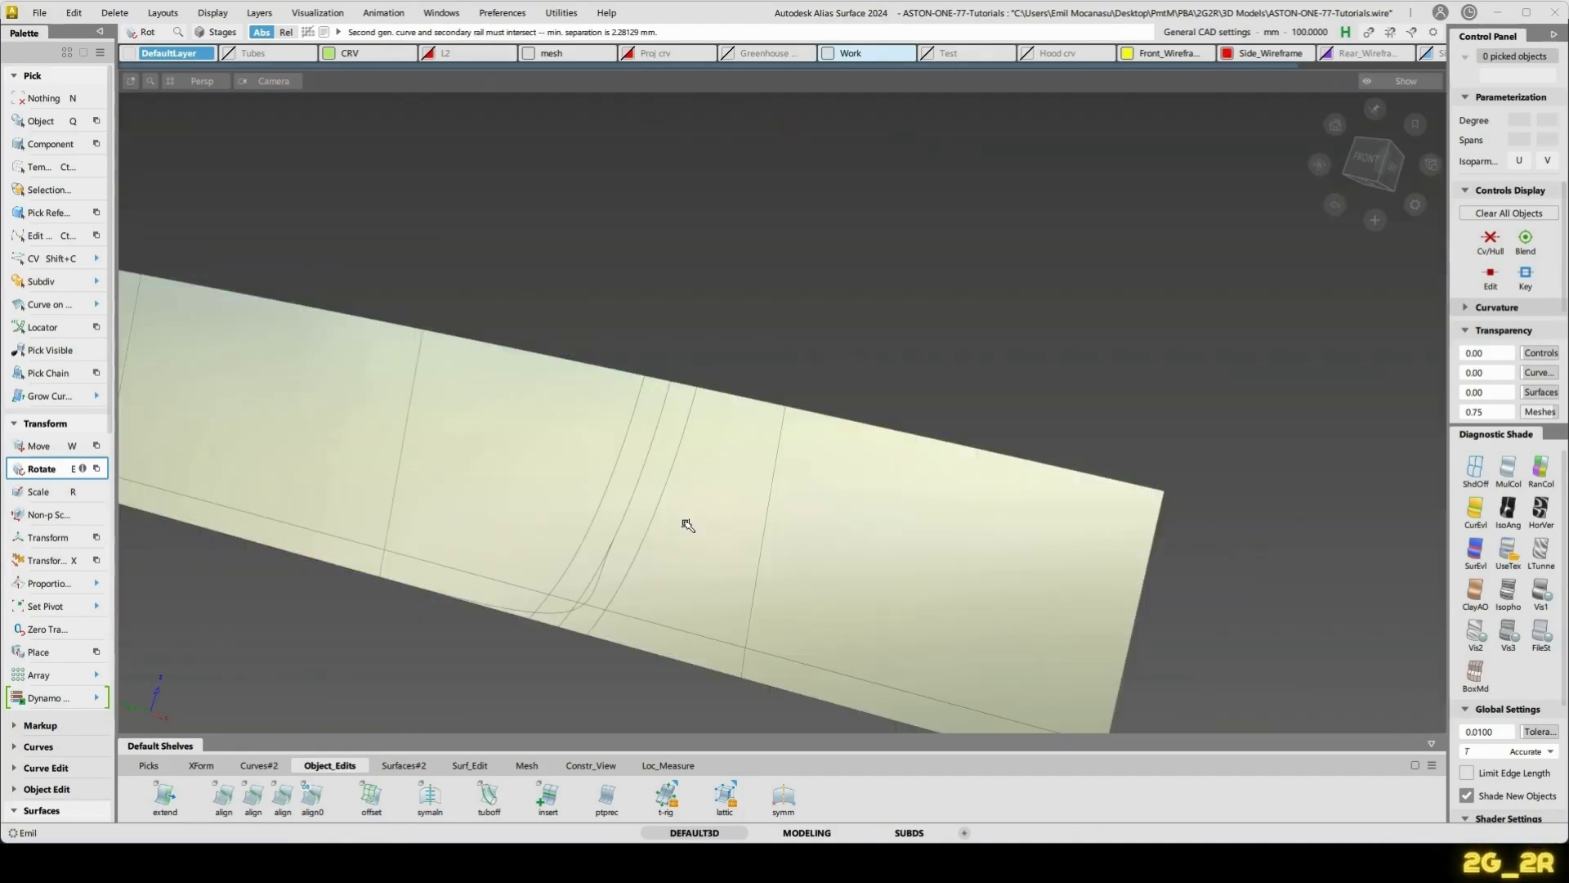
middle_click_drag(703, 612, 775, 571, "alt+shift")
key("ctrl+z")
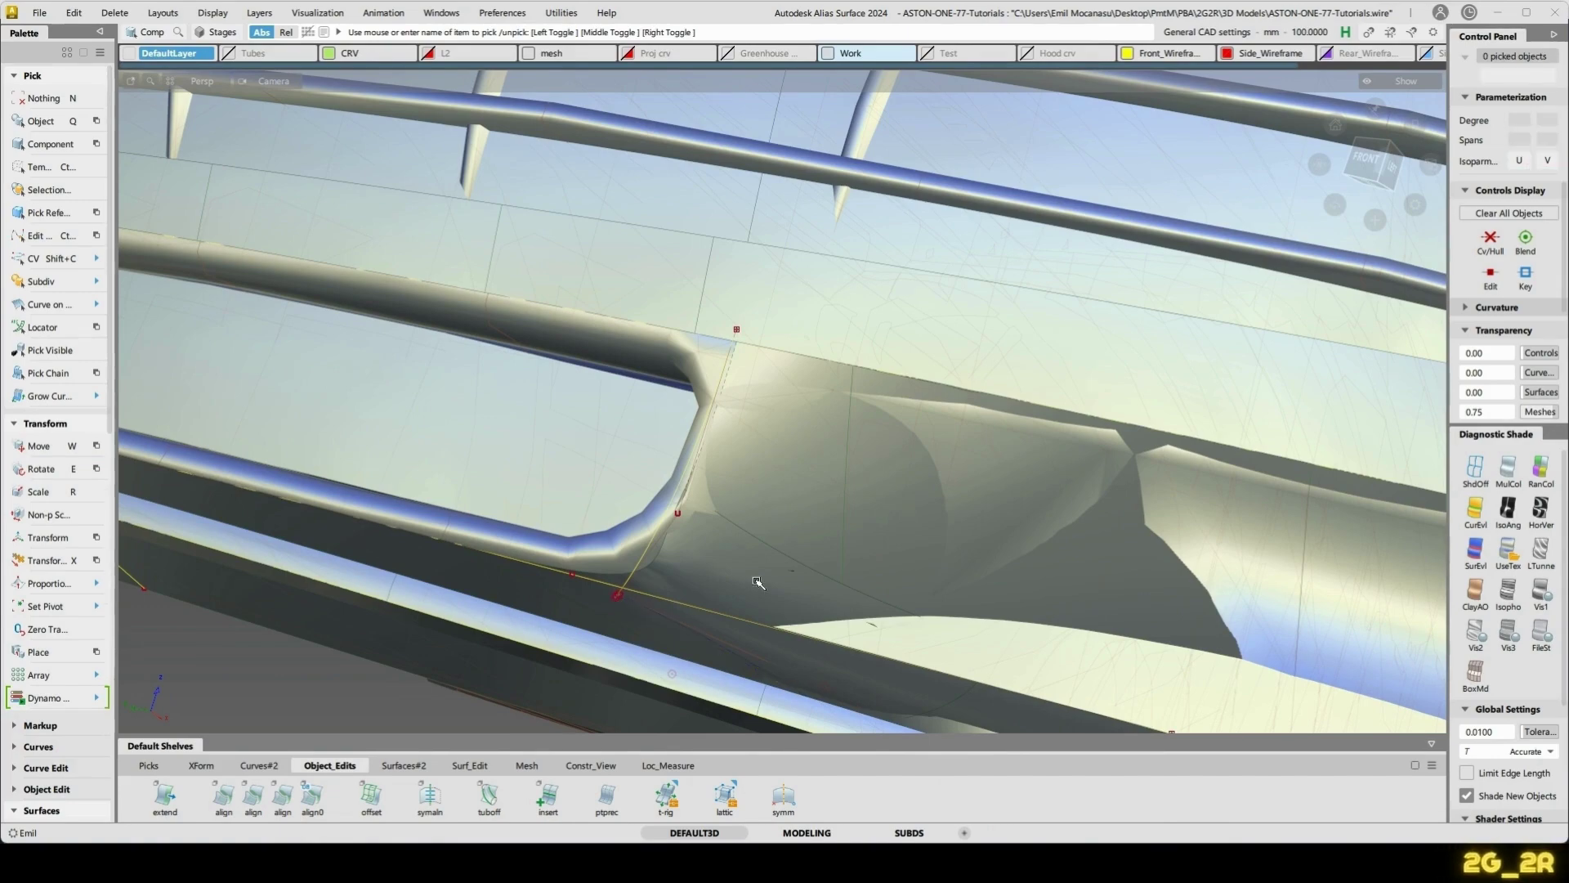
key("ctrl+z")
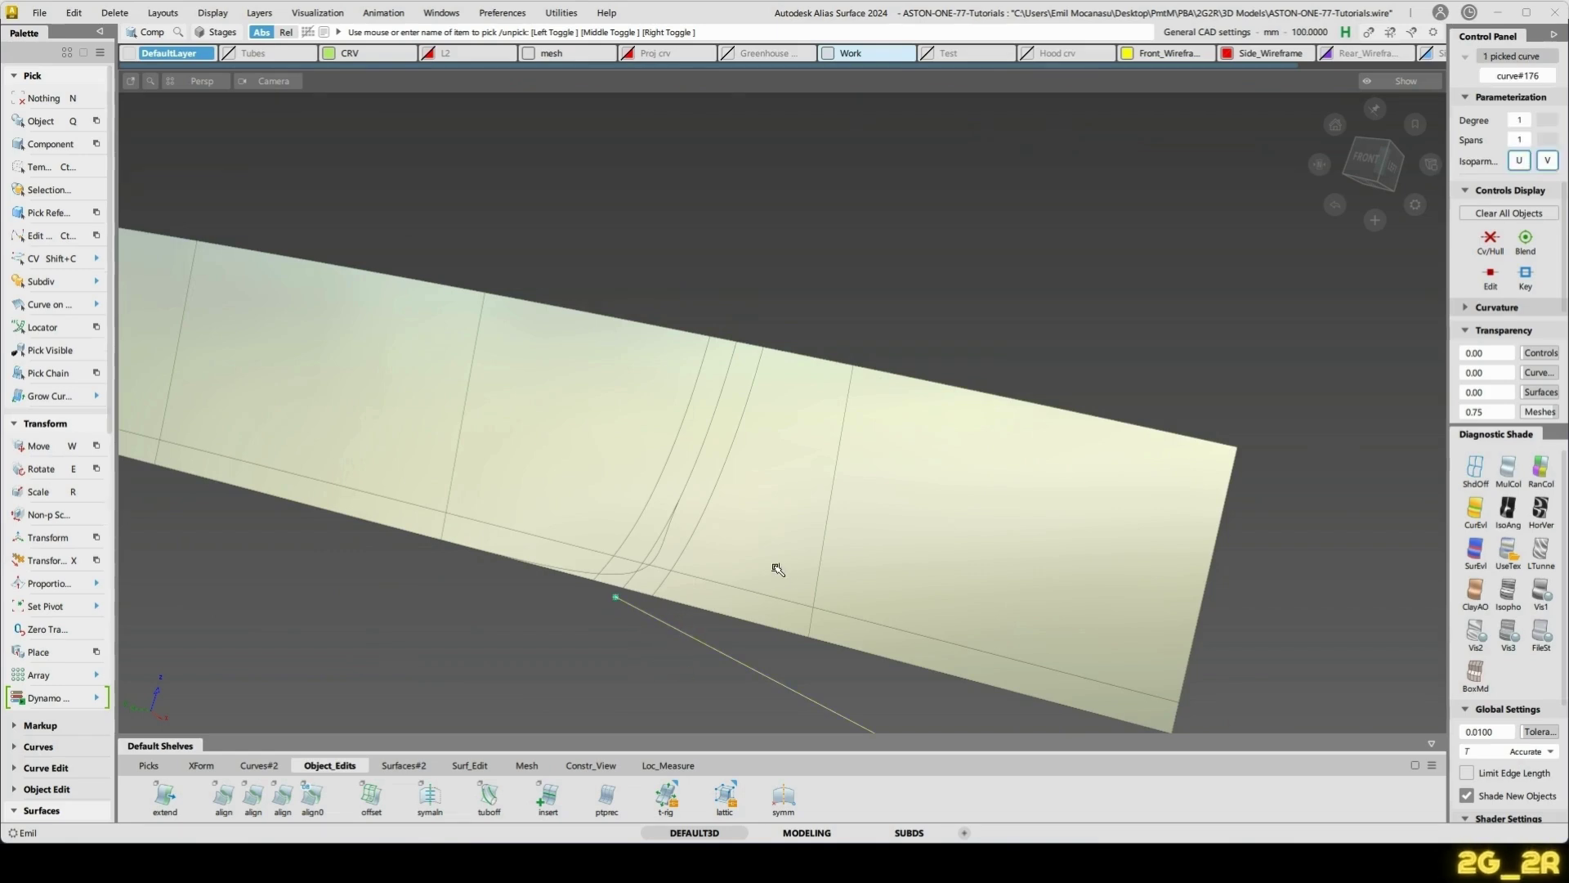
- Snap the diagonal curve's end control vertex onto the blend surface's lower edge and bring back all geometry
right_click_drag(775, 567, 845, 552, "ctrl+shift")
key("n")
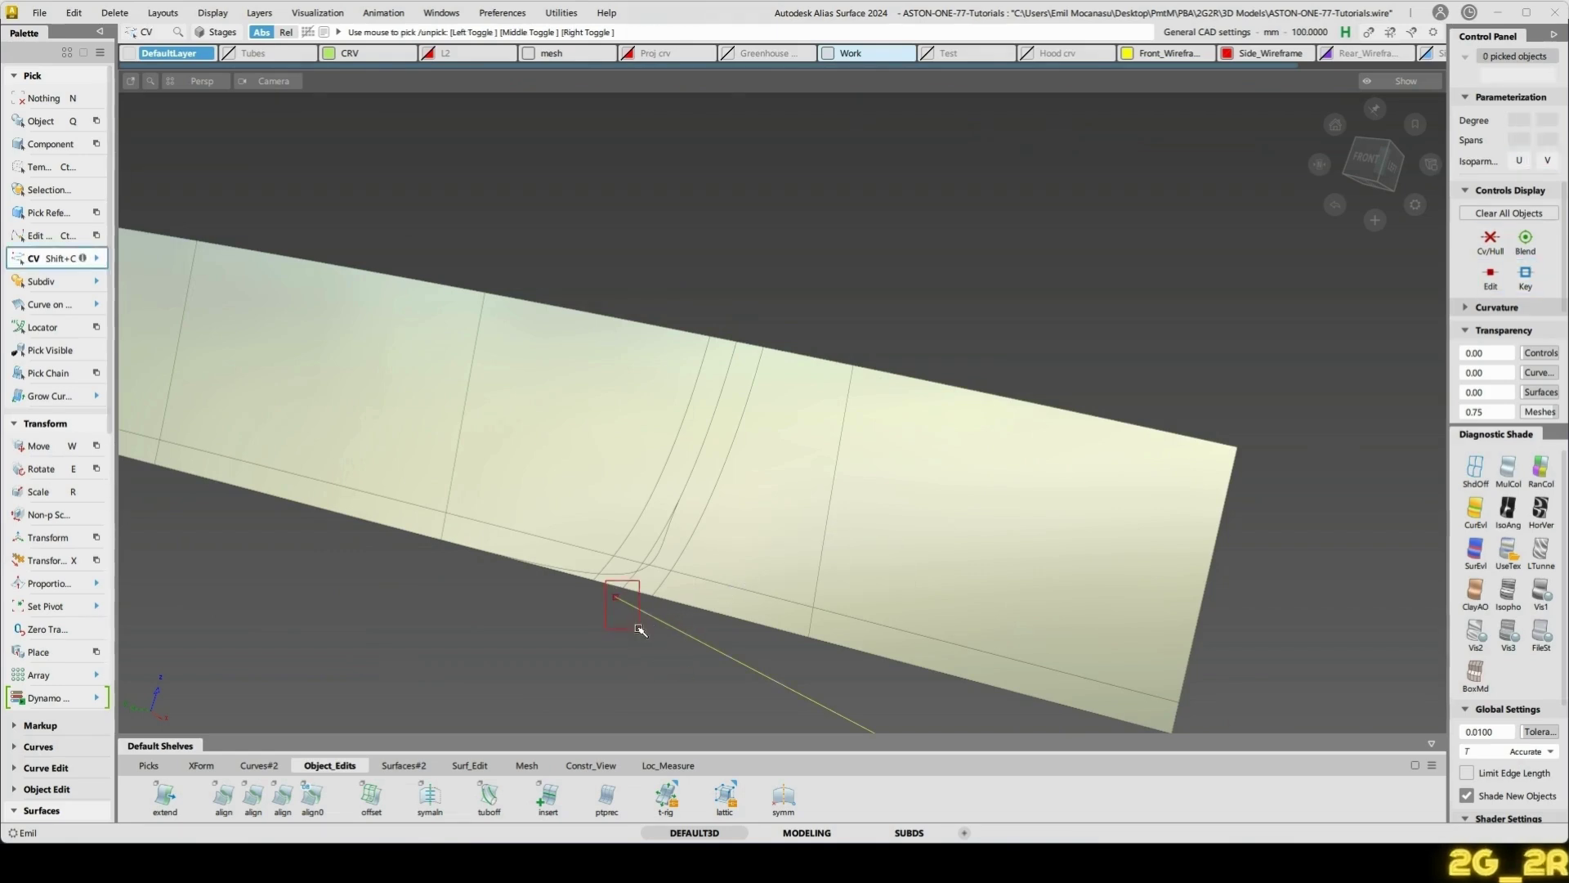
left_click_drag(640, 630, 640, 631)
key("w")
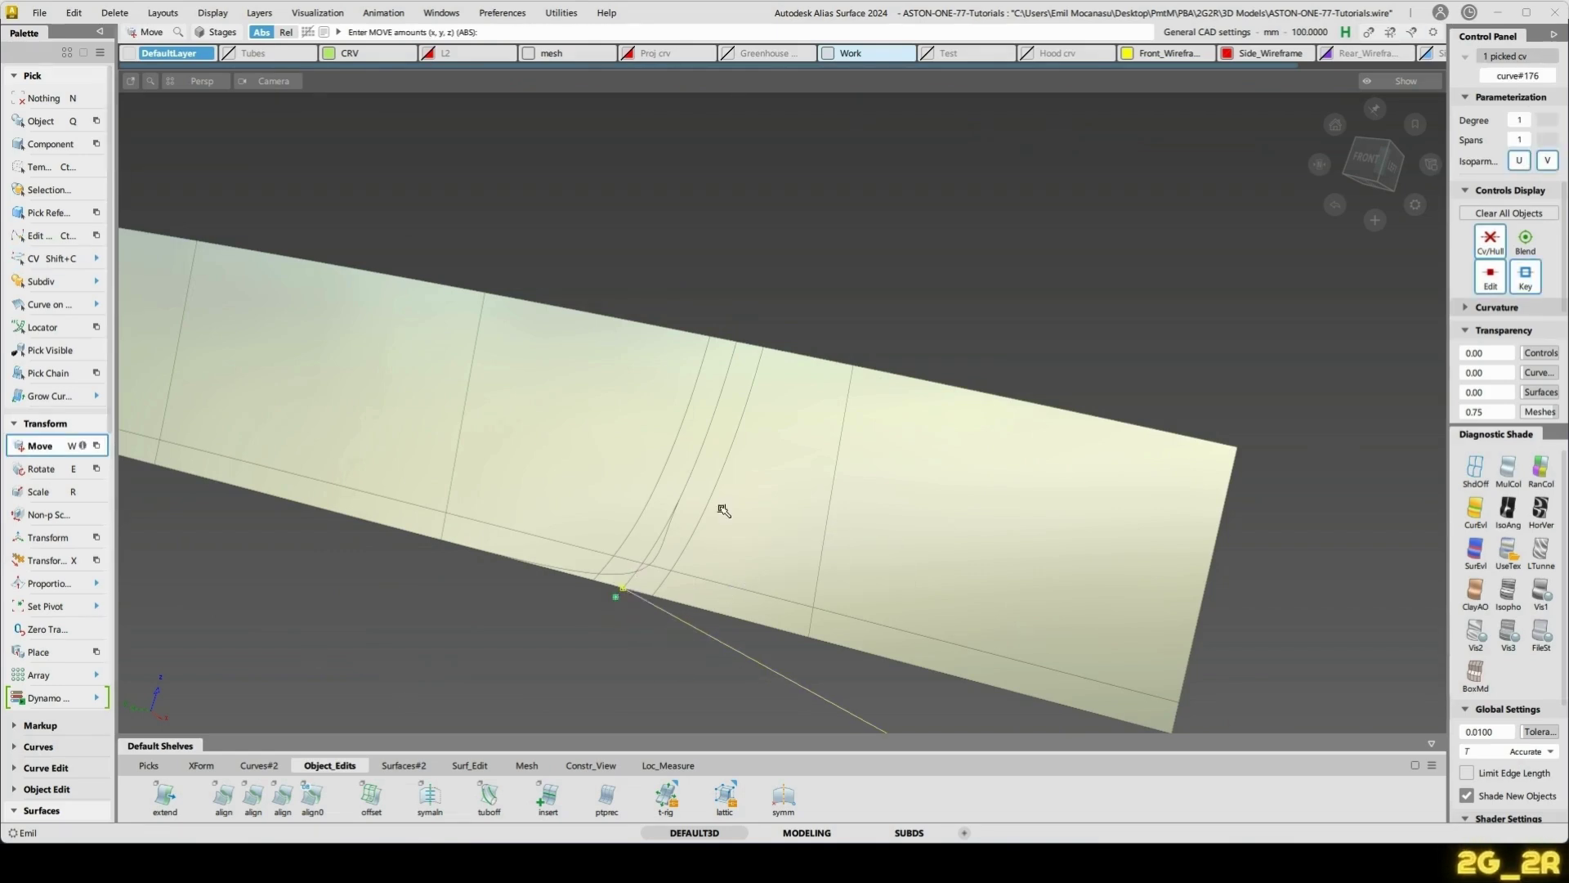
key("n")
key("ctrl+z")
left_click_drag(605, 511, 680, 500, "alt+shift")
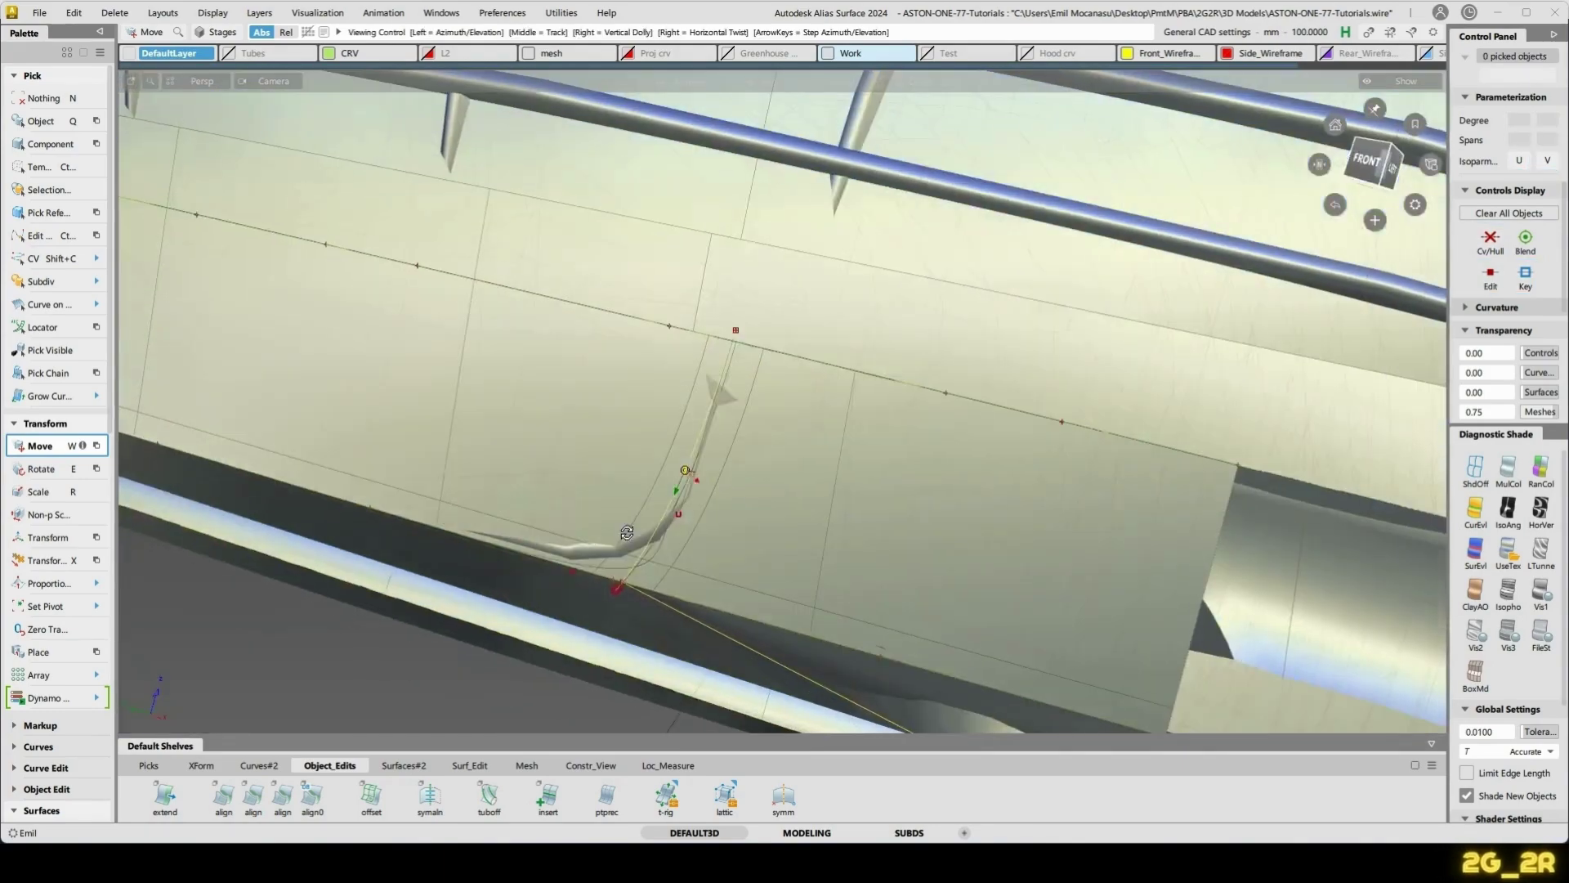
- Reopen the settings of the surface fillet at the grille's lower corner and undo the fillet
key("ctrl+q")
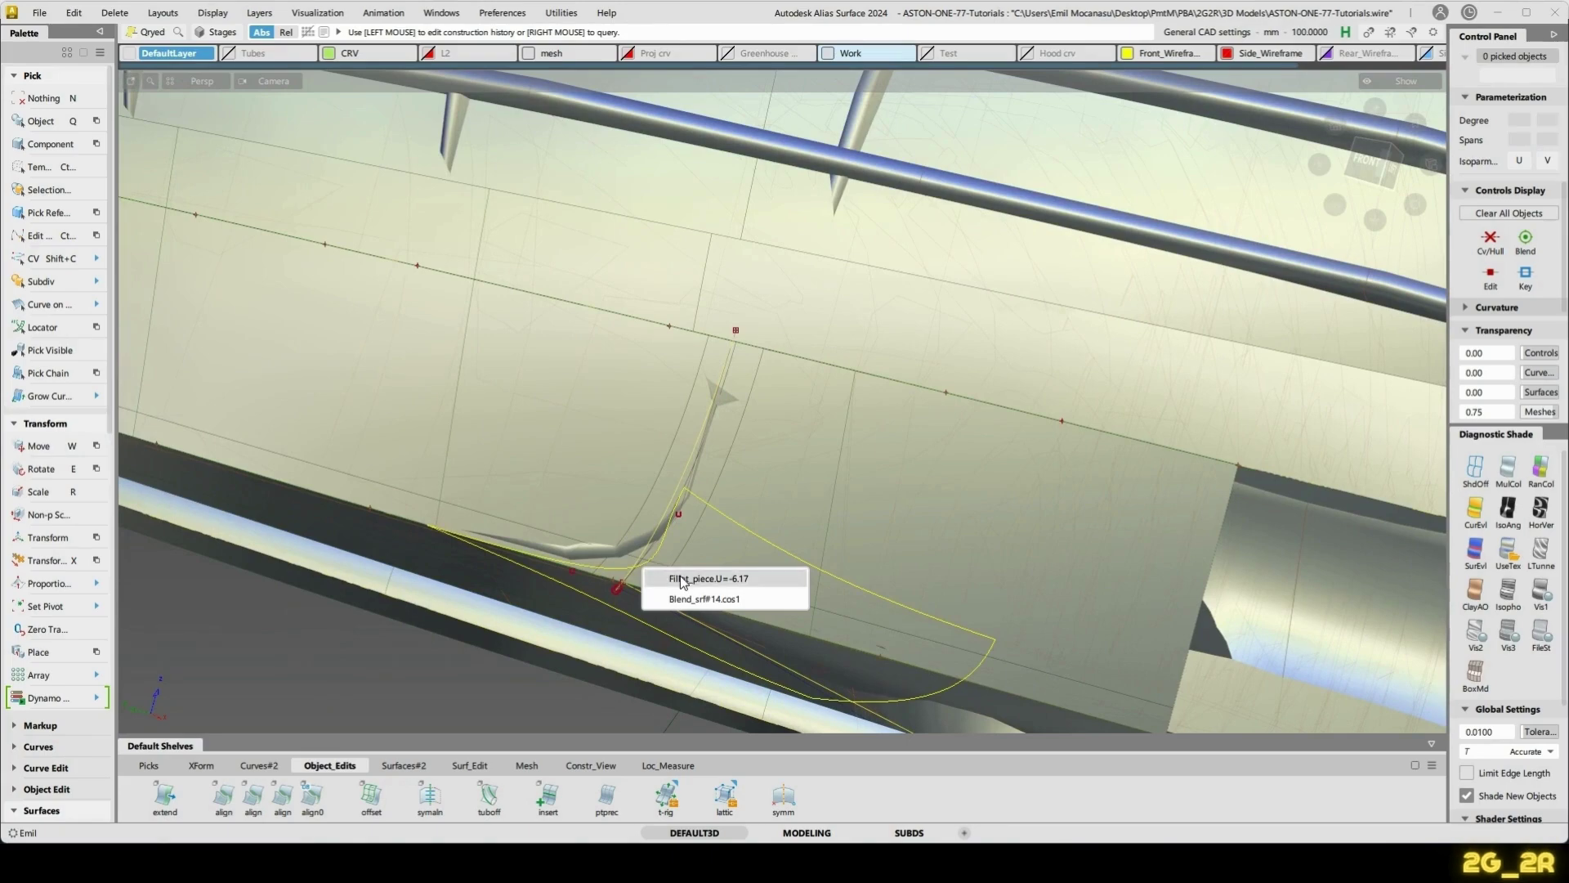
left_click(681, 583)
left_click_drag(964, 556, 739, 583, "alt+shift")
left_click(1285, 528)
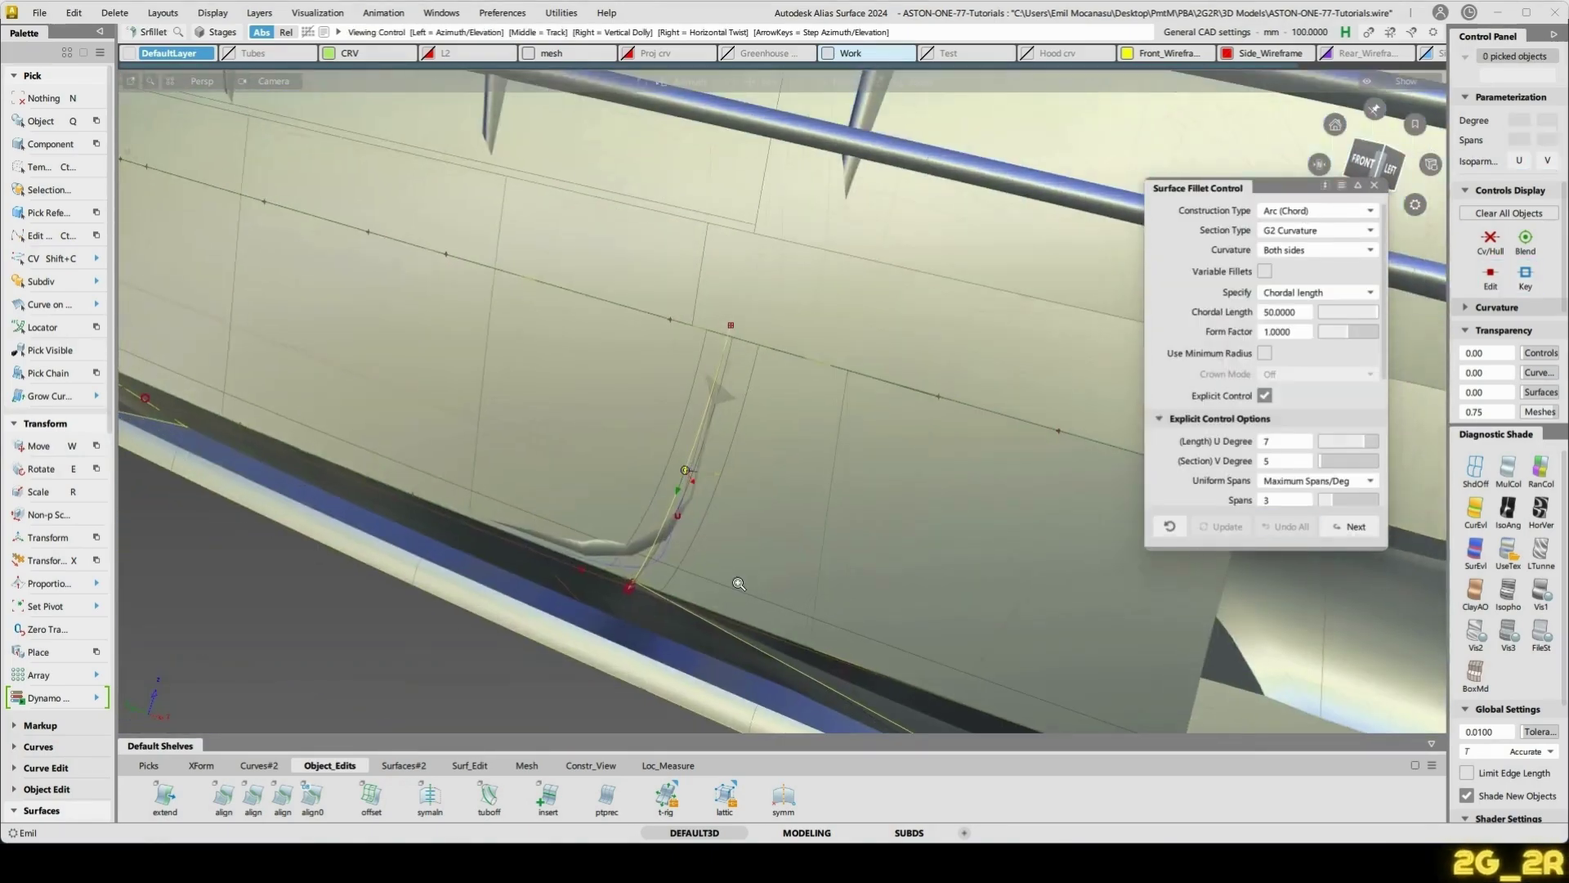
- Delete the fillet's curve-on-surface from the isolated blend surface and trim the surface to the narrow strip around the grille corner
right_click_drag(739, 584, 689, 545, "alt+shift")
left_click_drag(670, 472, 560, 483, "ctrl+shift")
left_click(605, 586)
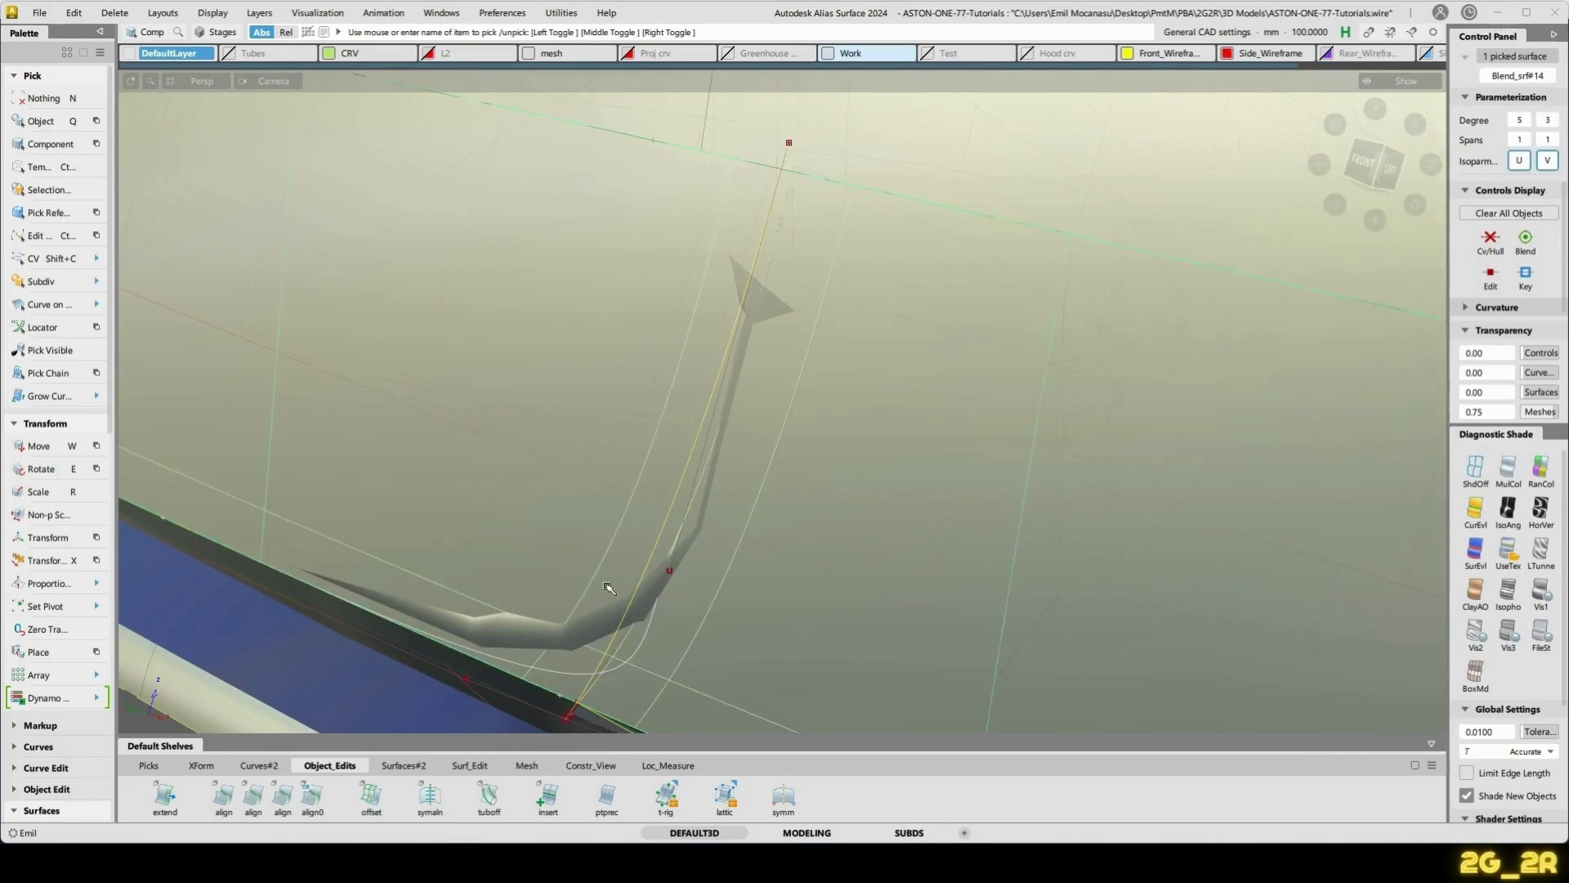
right_click_drag(848, 508, 688, 553, "alt+shift")
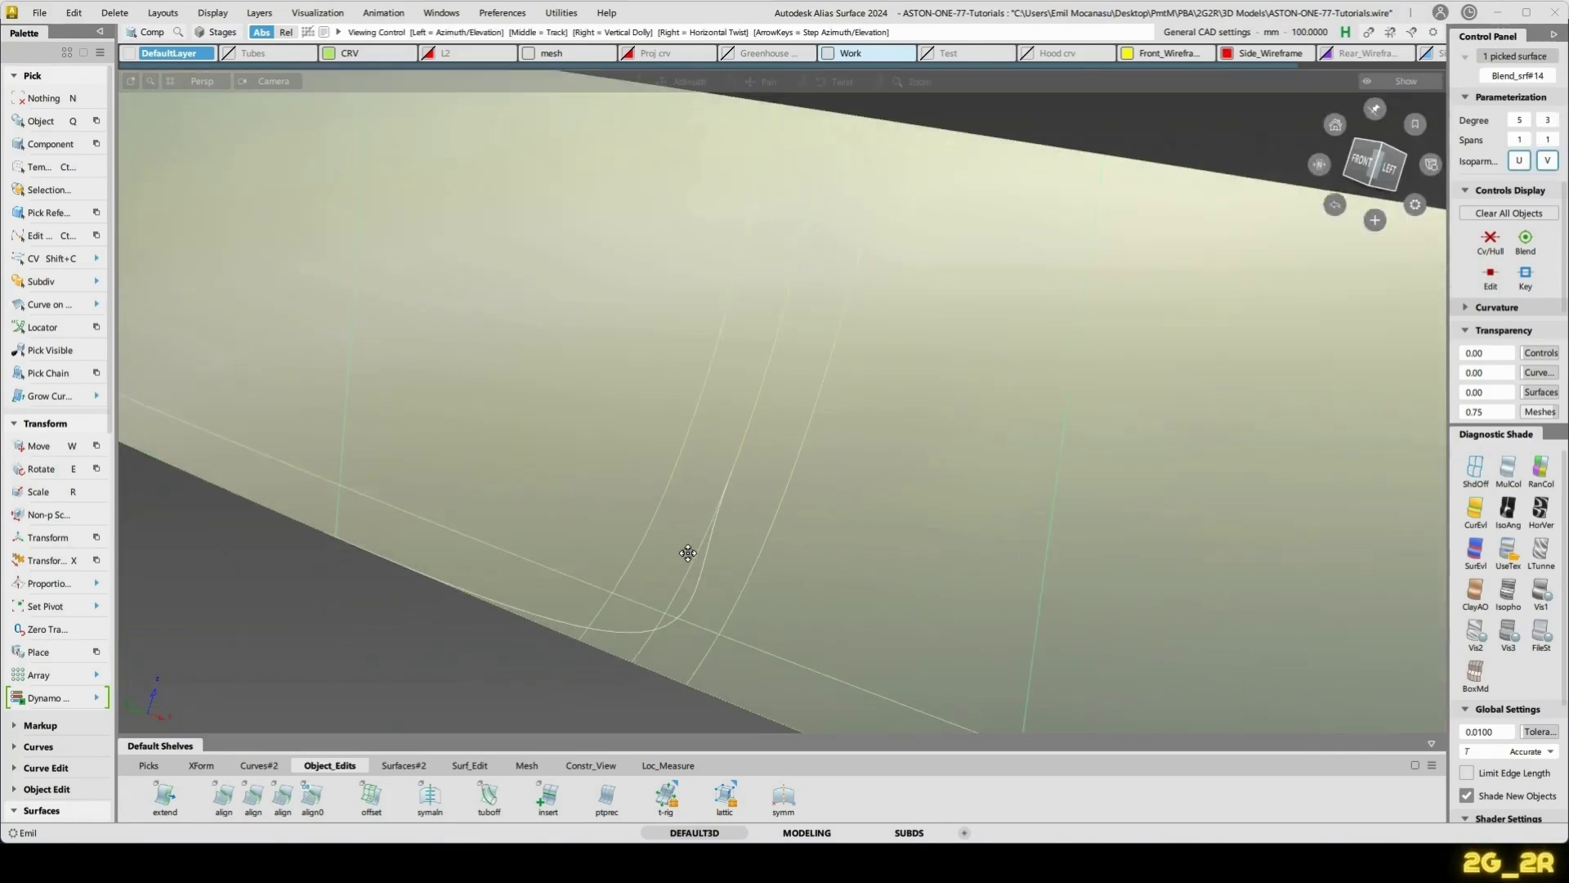
middle_click_drag(688, 554, 694, 542, "alt+shift")
left_click_drag(694, 543, 801, 672, "ctrl+shift")
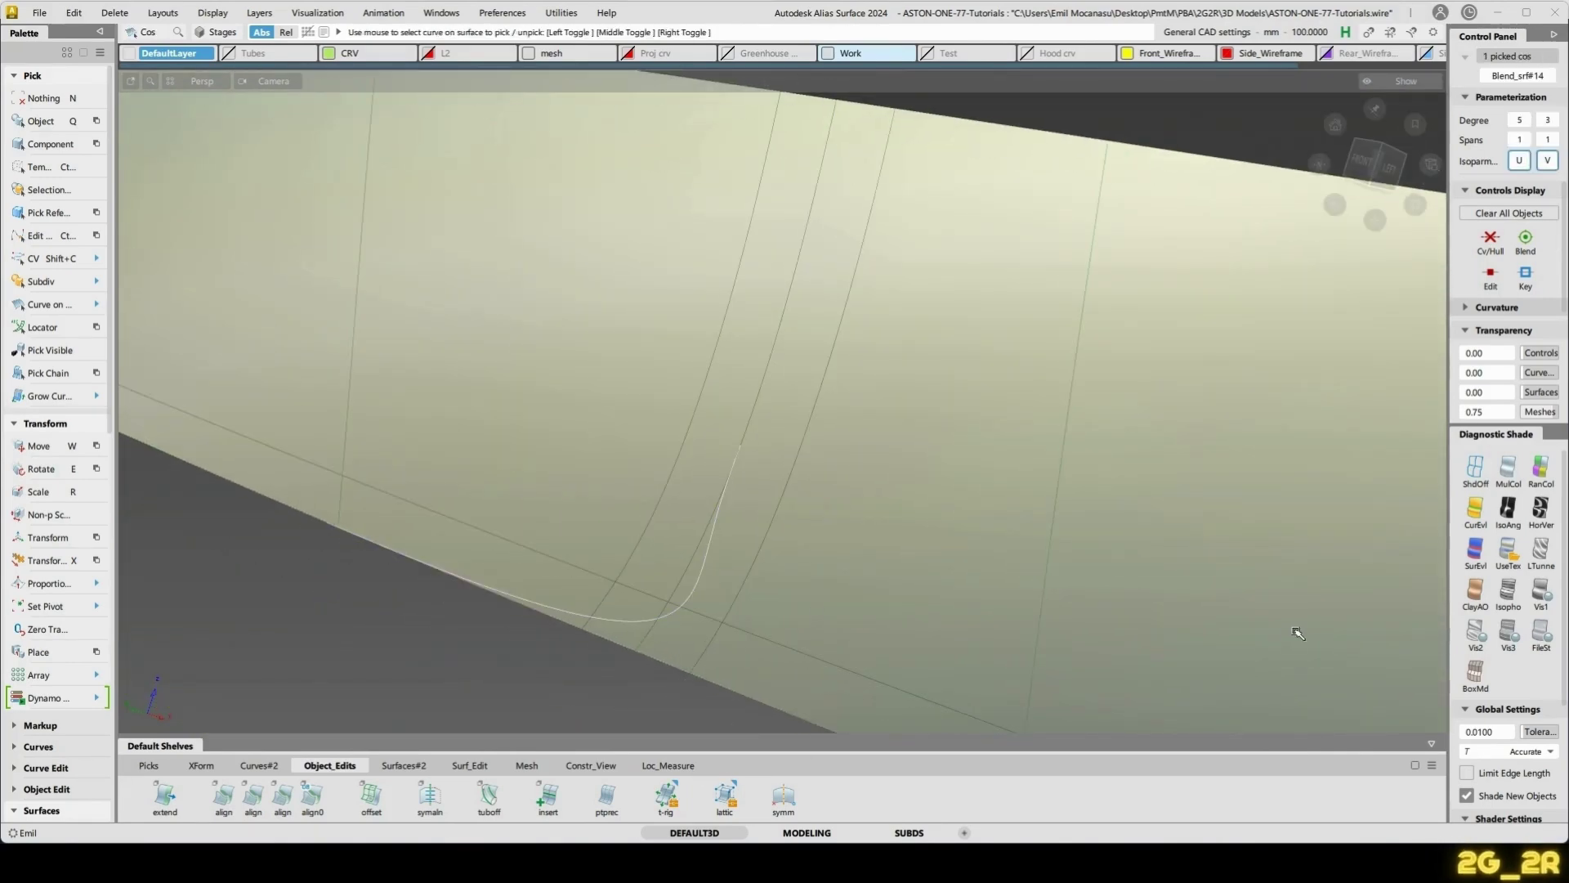
key("Delete")
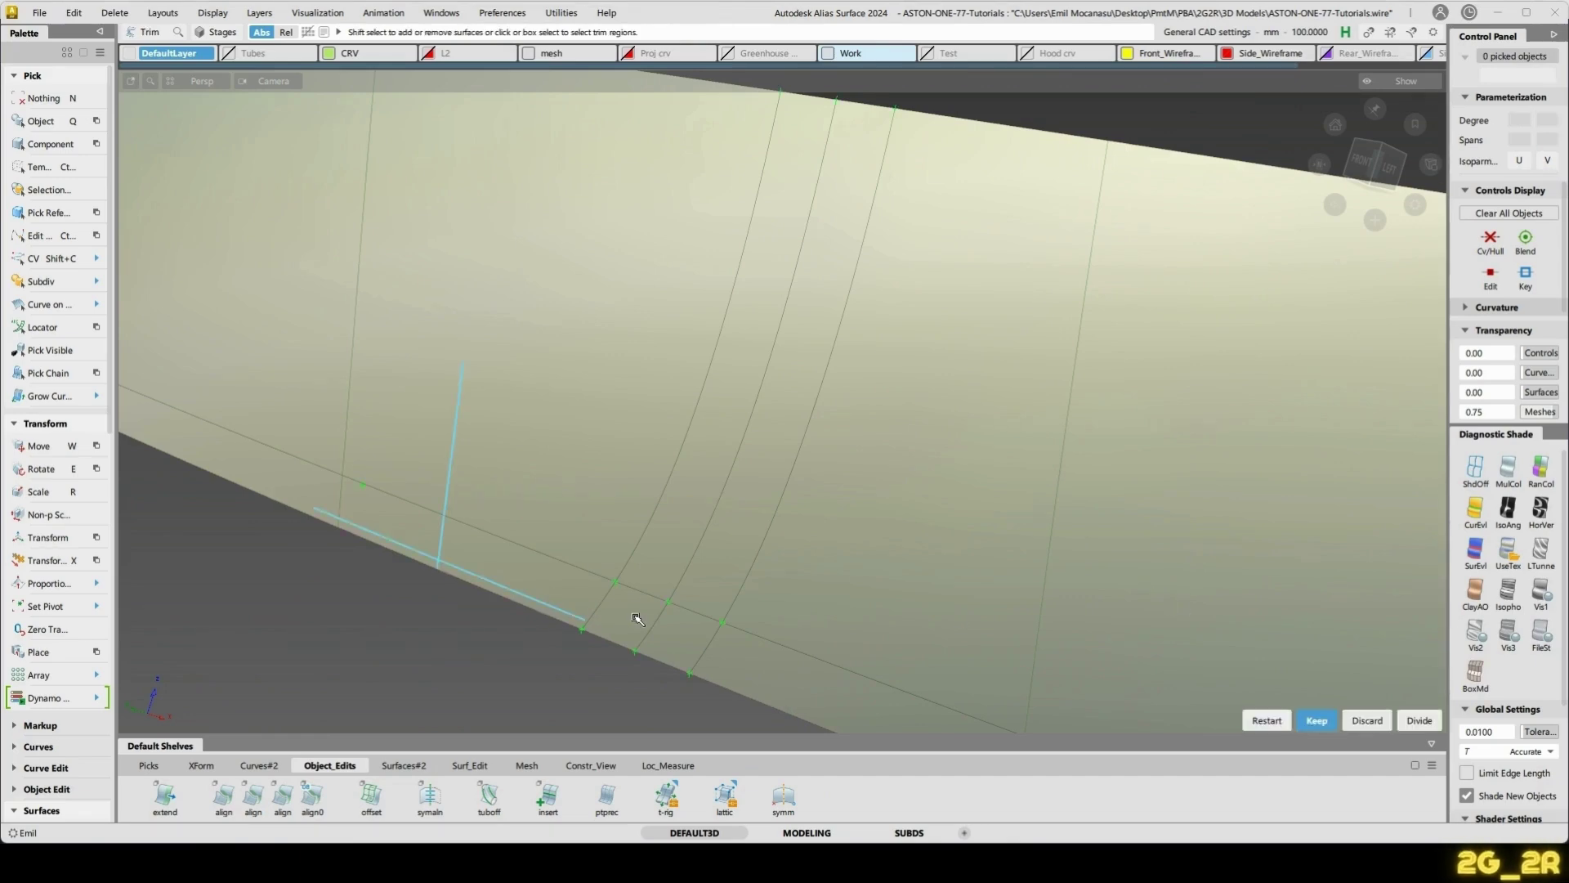
right_click_drag(967, 395, 932, 405, "alt+shift")
left_click_drag(932, 405, 904, 413, "alt+shift")
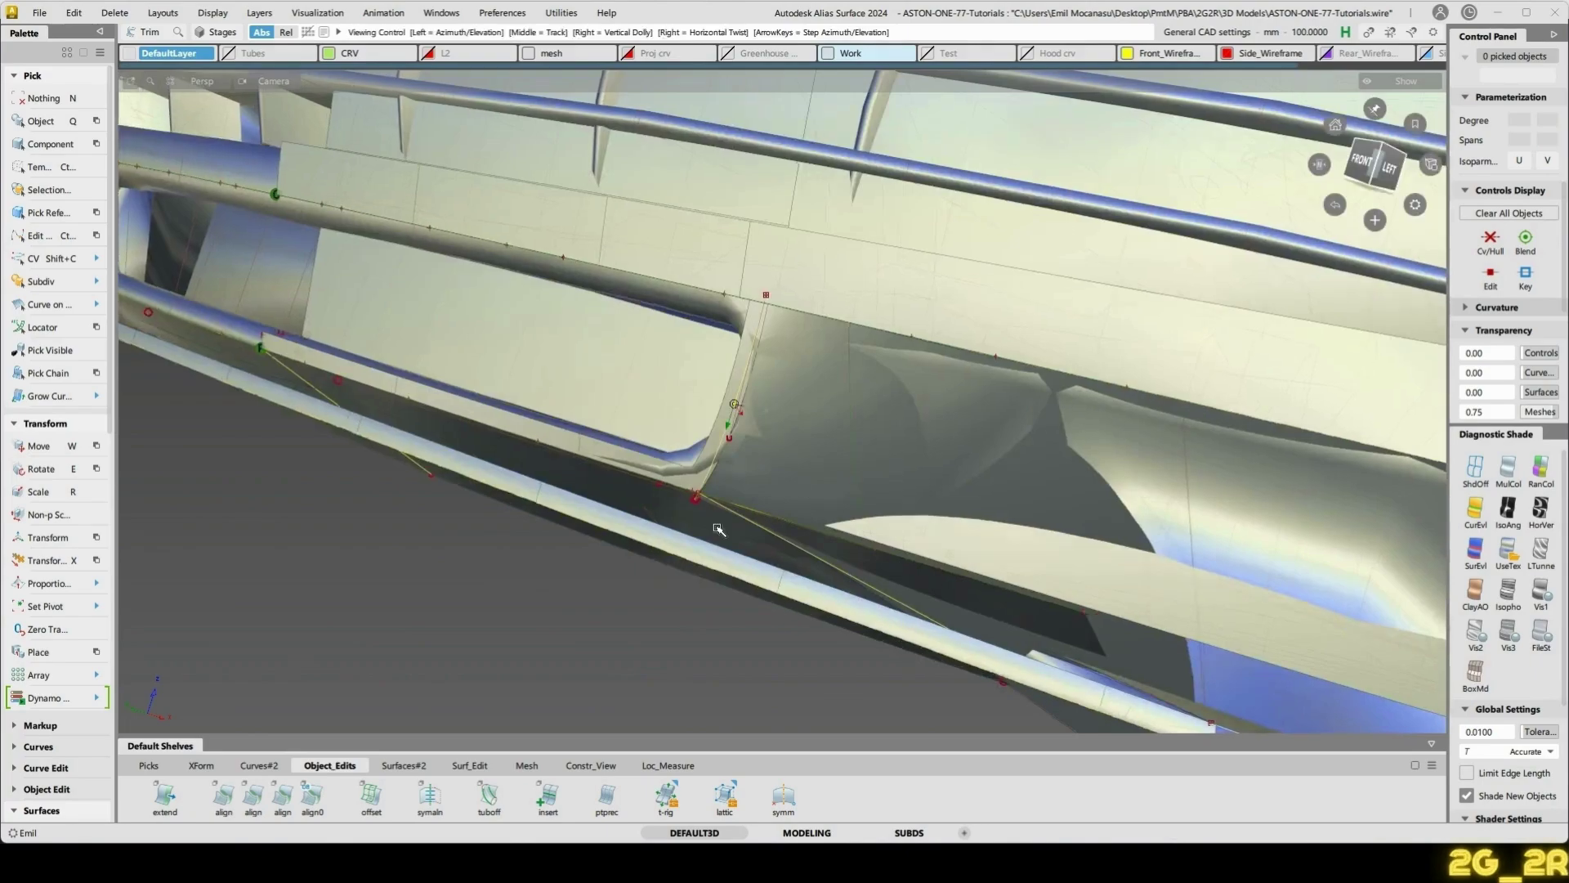
left_click_drag(718, 529, 748, 567, "alt+shift")
left_click_drag(733, 458, 607, 466, "alt+shift")
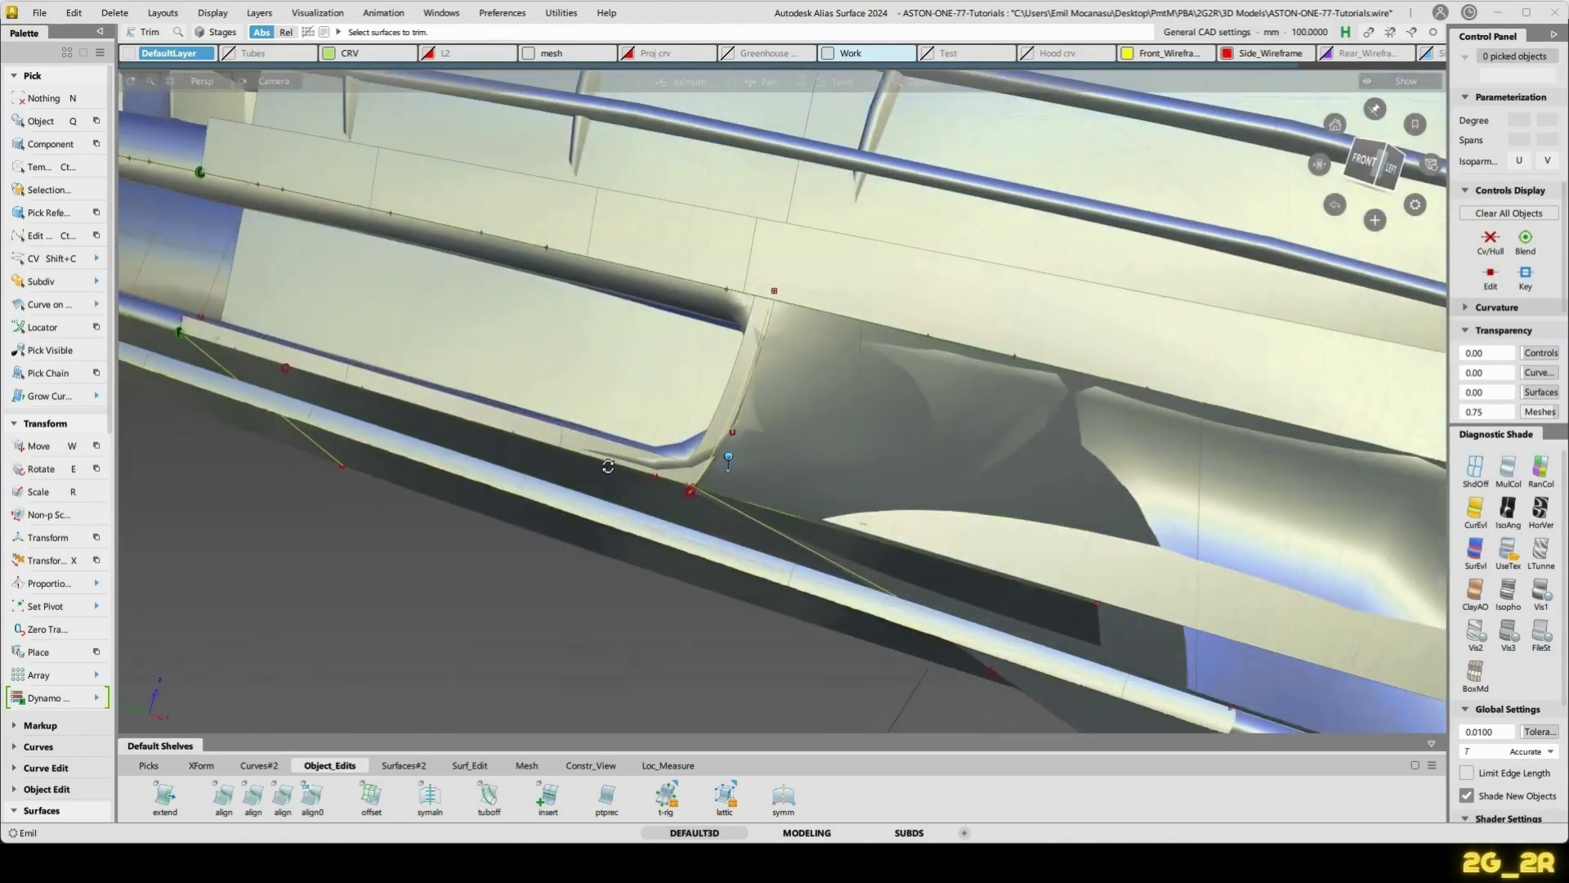
- Open the birail construction settings of the surface below the grille's lower outer corner
right_click_drag(728, 456, 606, 525, "alt+shift")
left_click_drag(790, 513, 791, 527, "ctrl+shift")
left_click(791, 528)
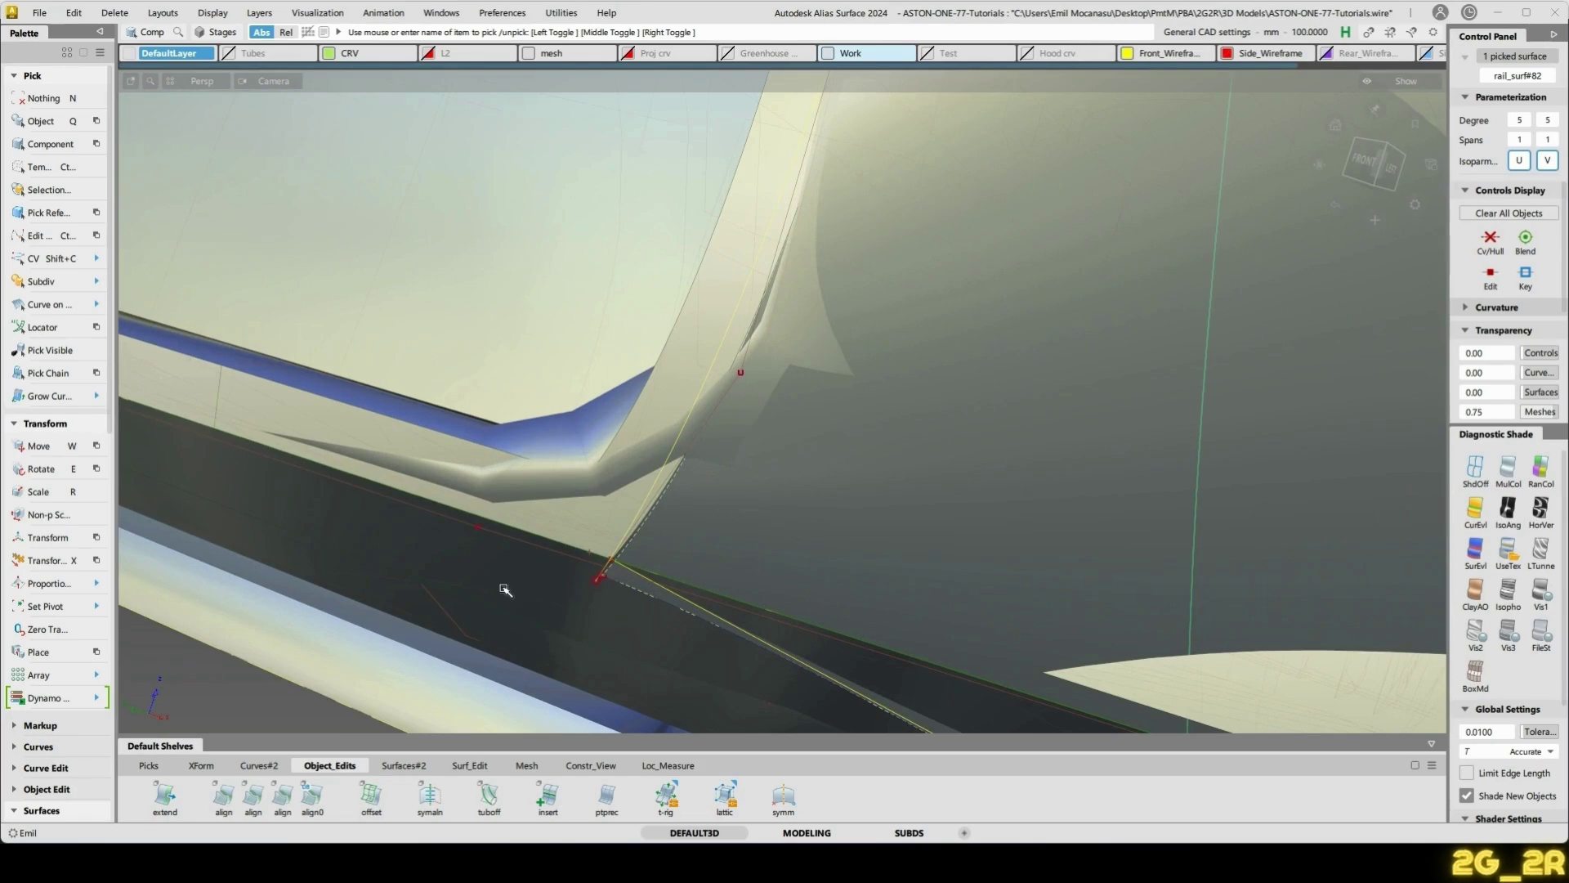
double_click(718, 520)
right_click_drag(718, 520, 870, 420, "alt+shift")
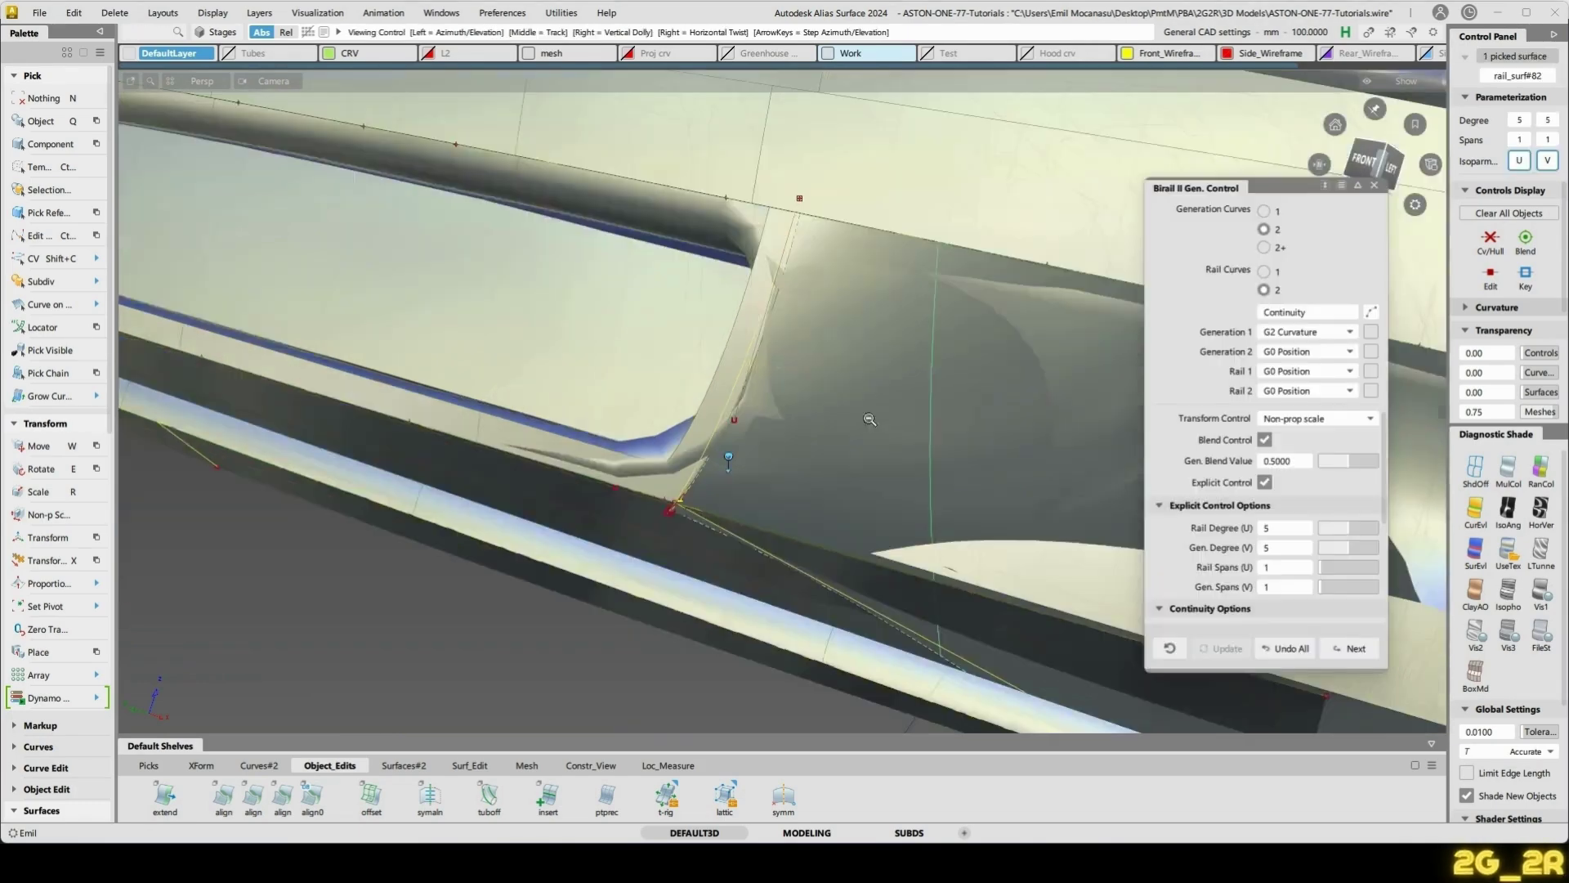
- Isolate the trimmed strip surface with the diagonal curve and untrim the surface
right_click_drag(742, 543, 752, 505, "alt+shift")
left_click_drag(757, 498, 546, 568, "ctrl+shift")
left_click(712, 609)
key("alt+h")
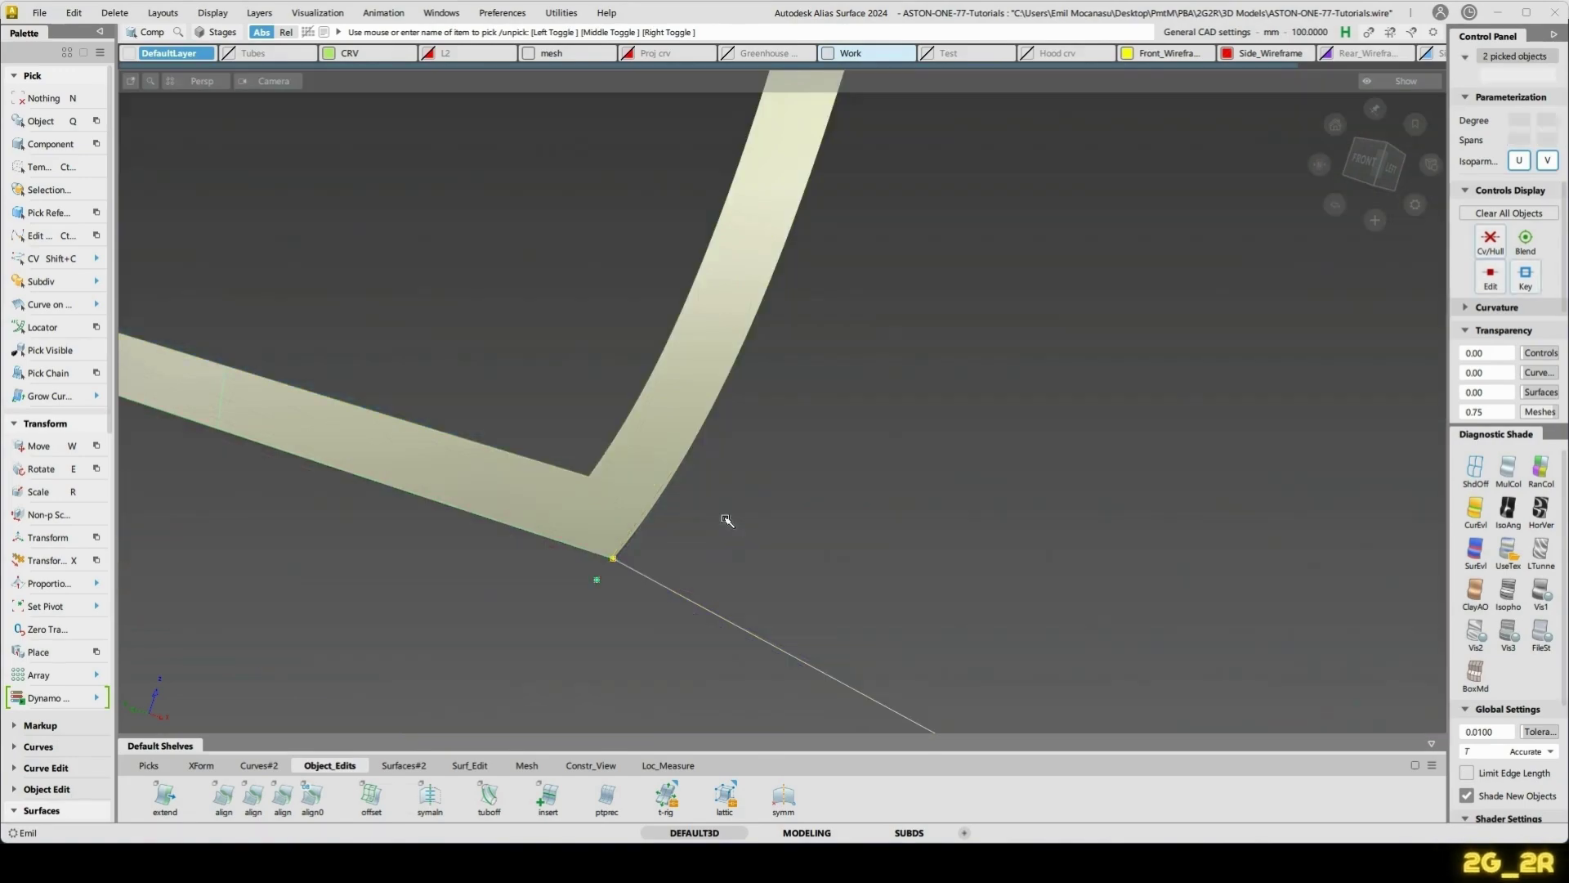
double_click(622, 517)
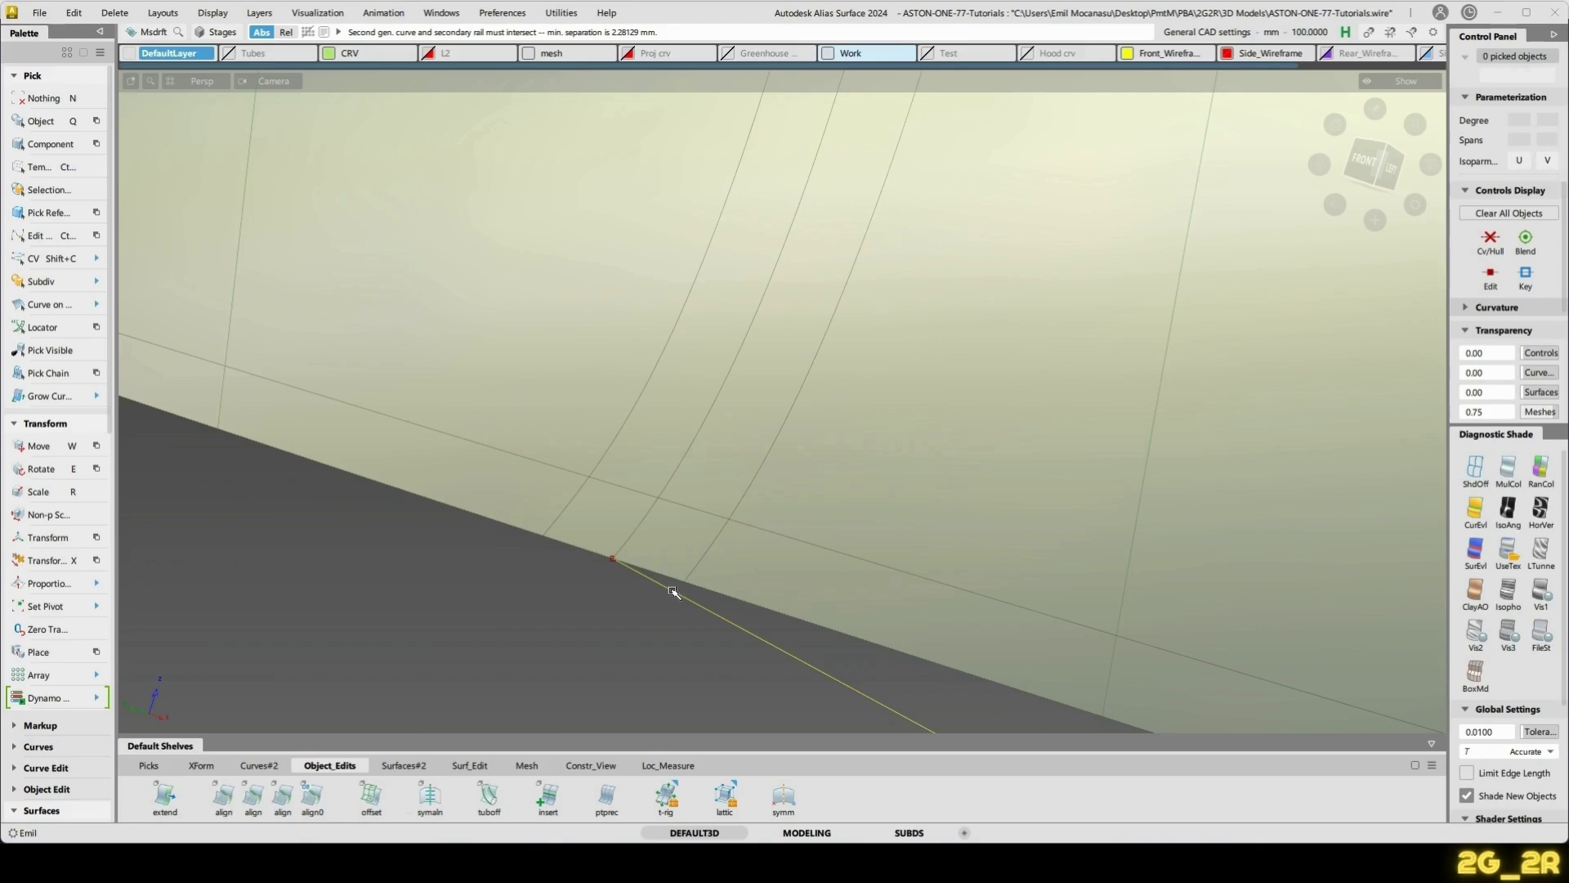
- Snap the diagonal curve's end control vertex to the middle surface curve's end on the lower edge and show all geometry
left_click(604, 557)
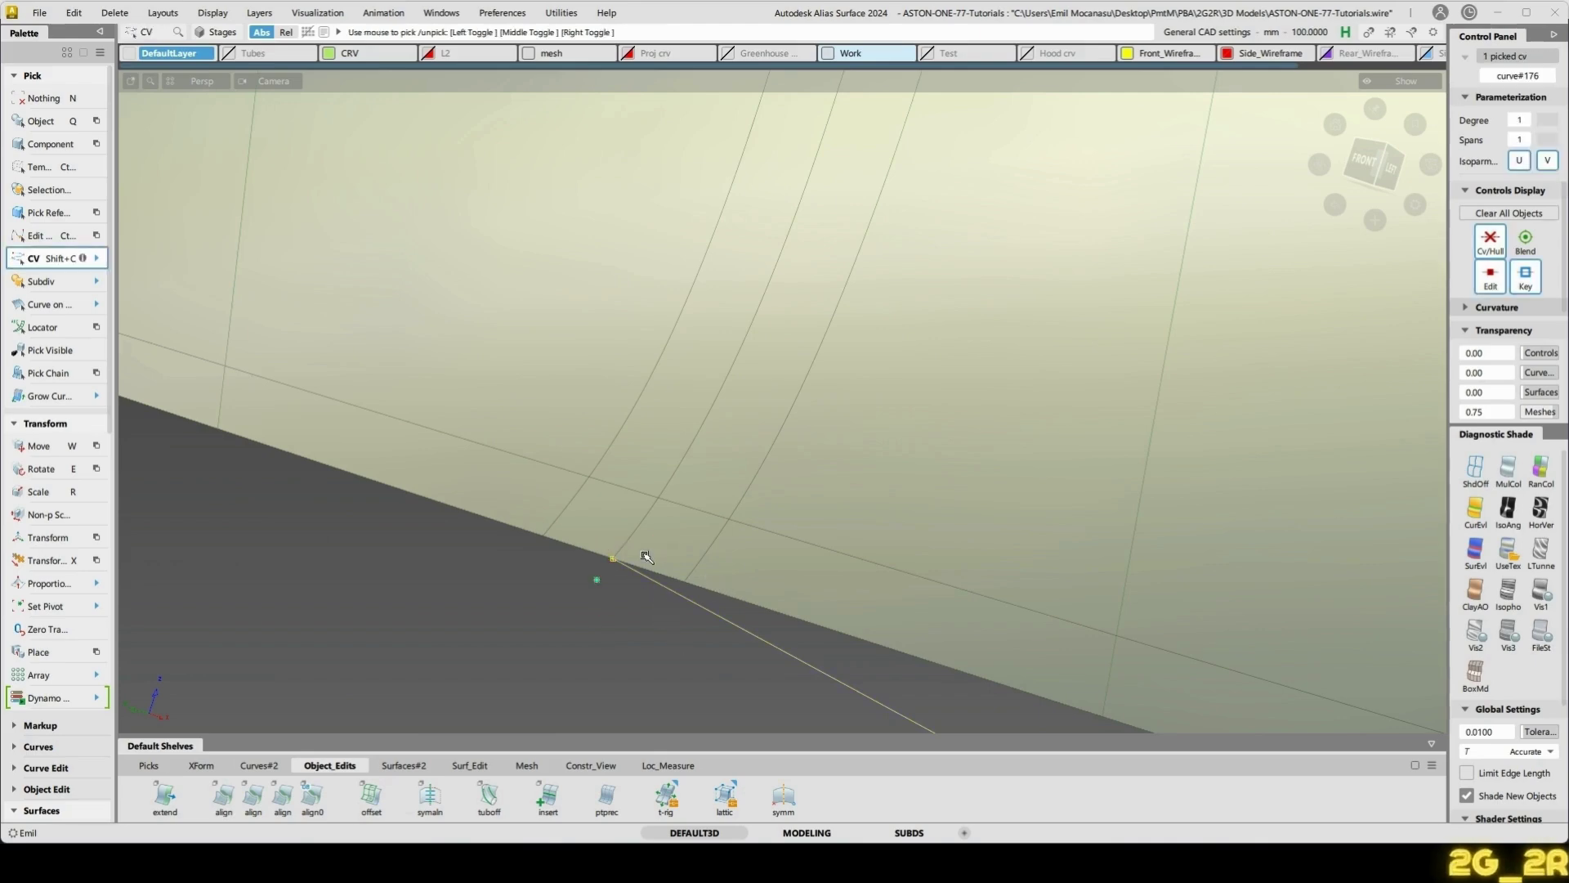
key("w")
key("n")
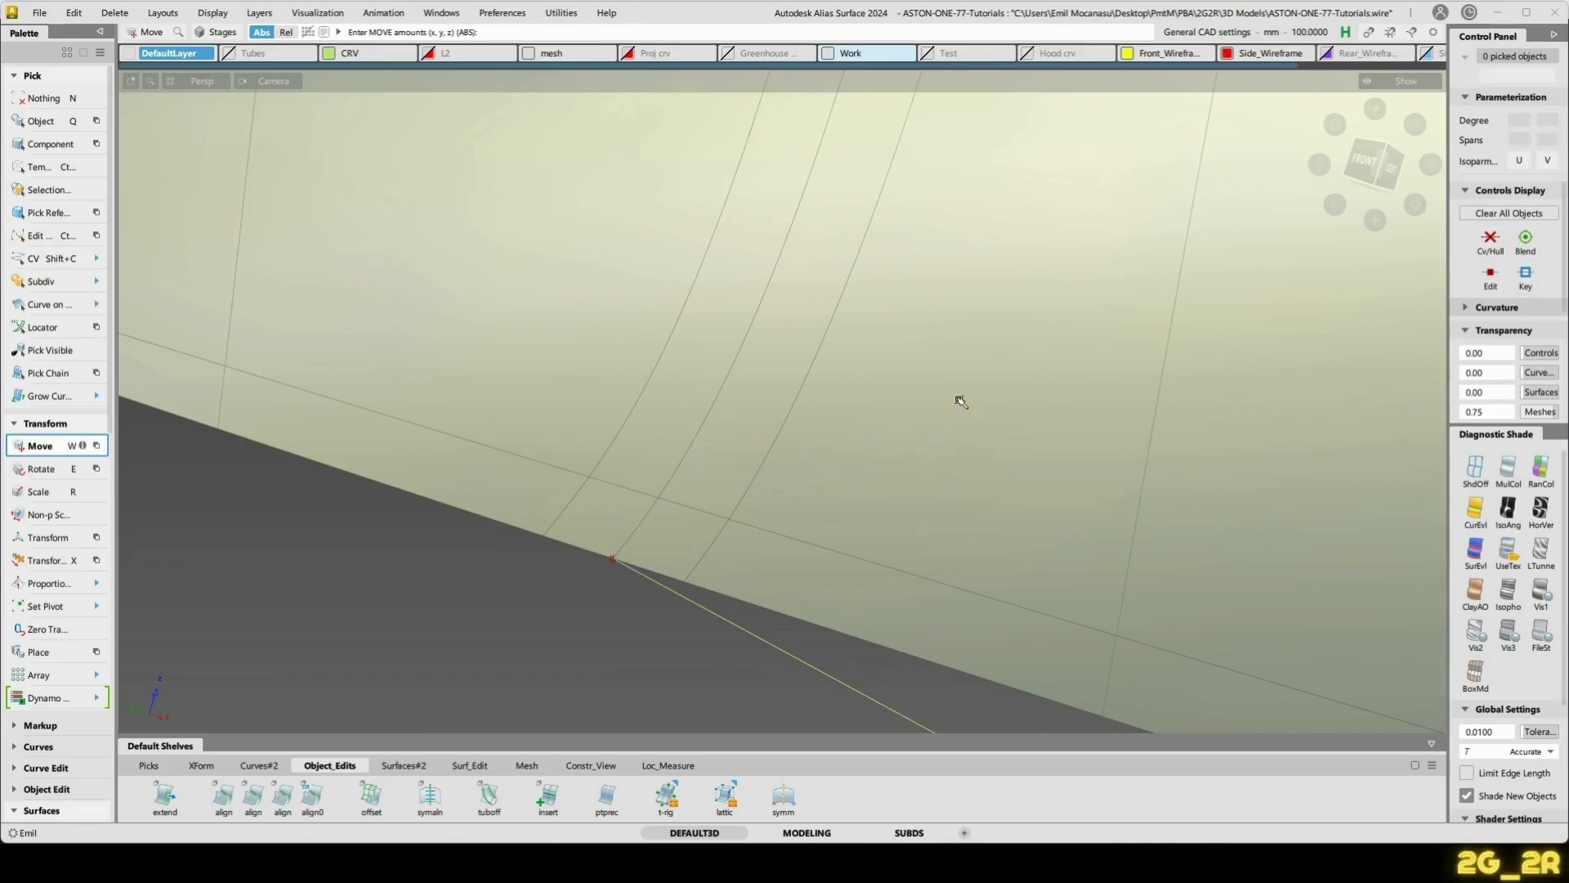
scroll(777, 456, "down", 3)
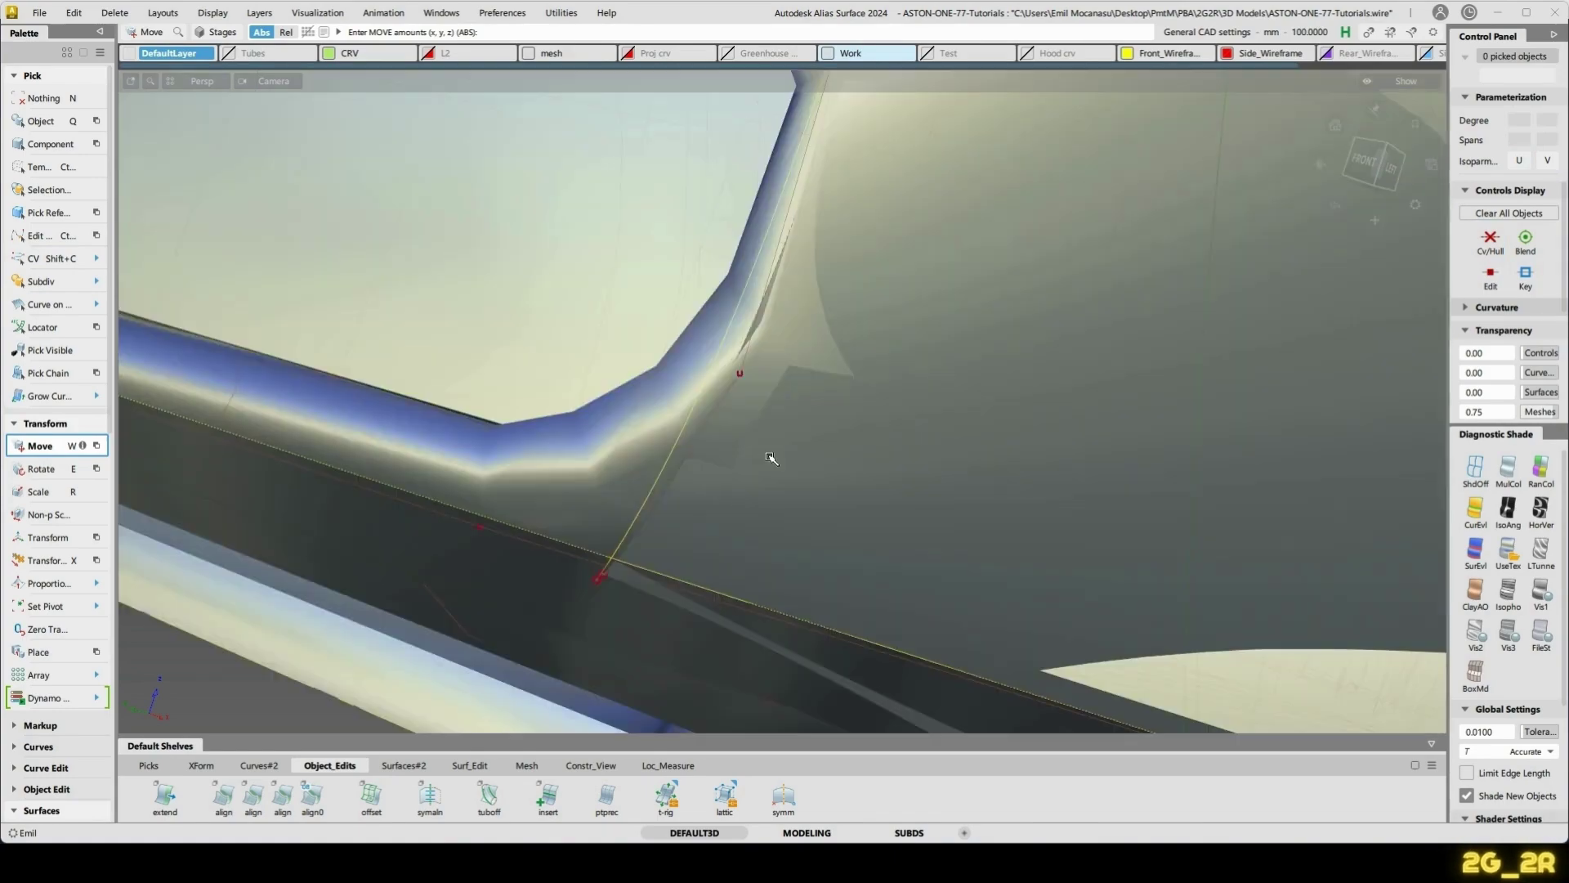
- Open the Object Lister and isolate the birail surface with the front blend surface and their connecting curves
left_click(778, 525)
right_click_drag(778, 525, 918, 449, "alt+shift")
left_click_drag(918, 449, 1124, 496, "alt+shift")
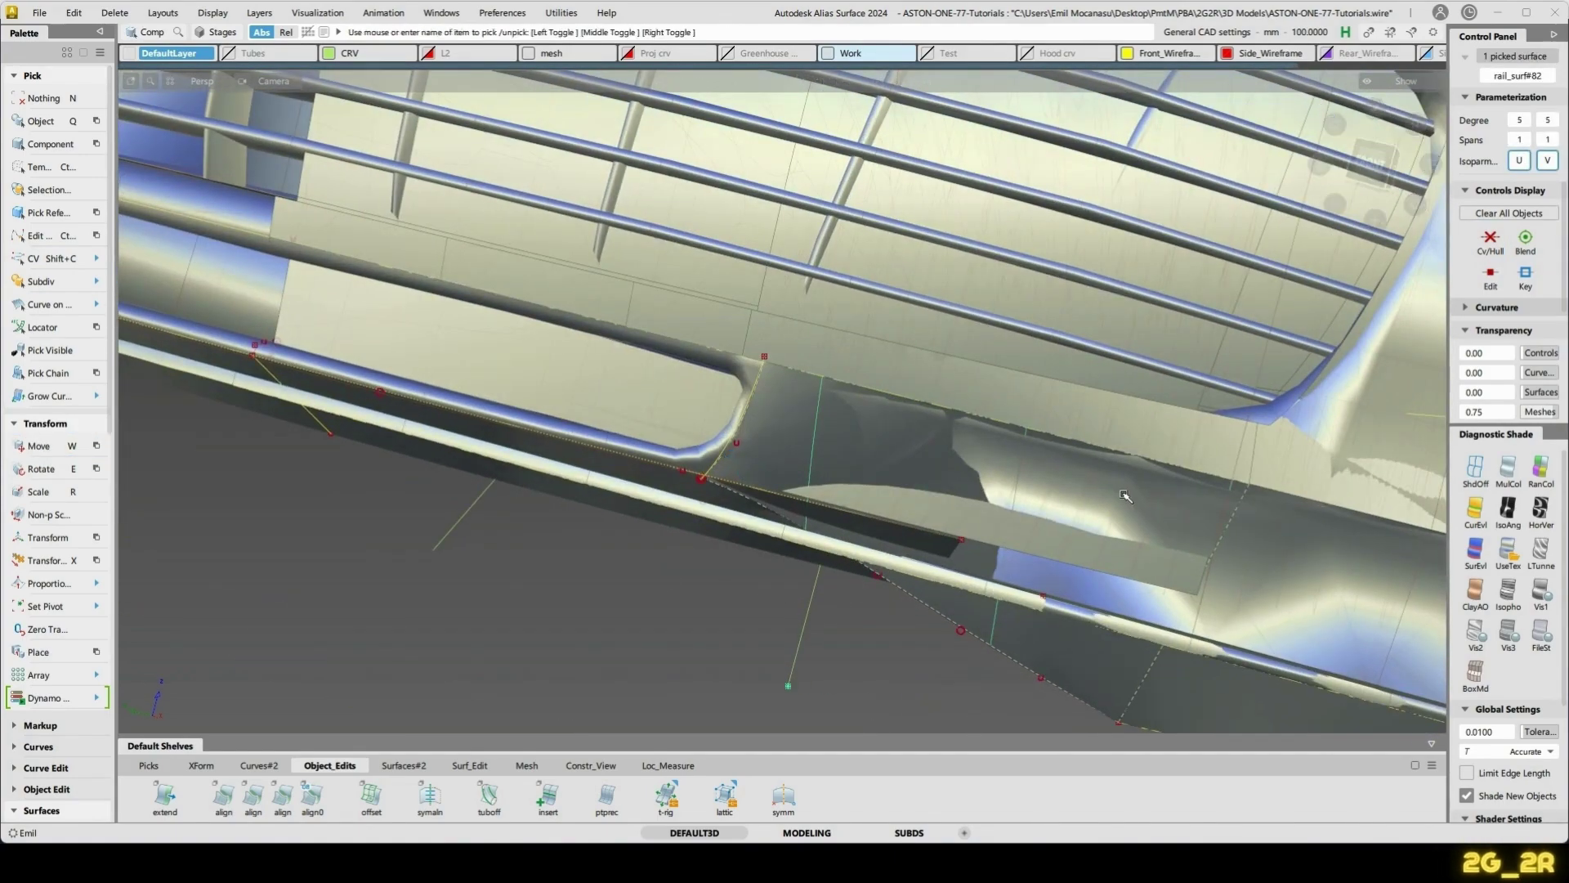
key("ctrl+l")
left_click_drag(873, 636, 888, 491, "alt+shift")
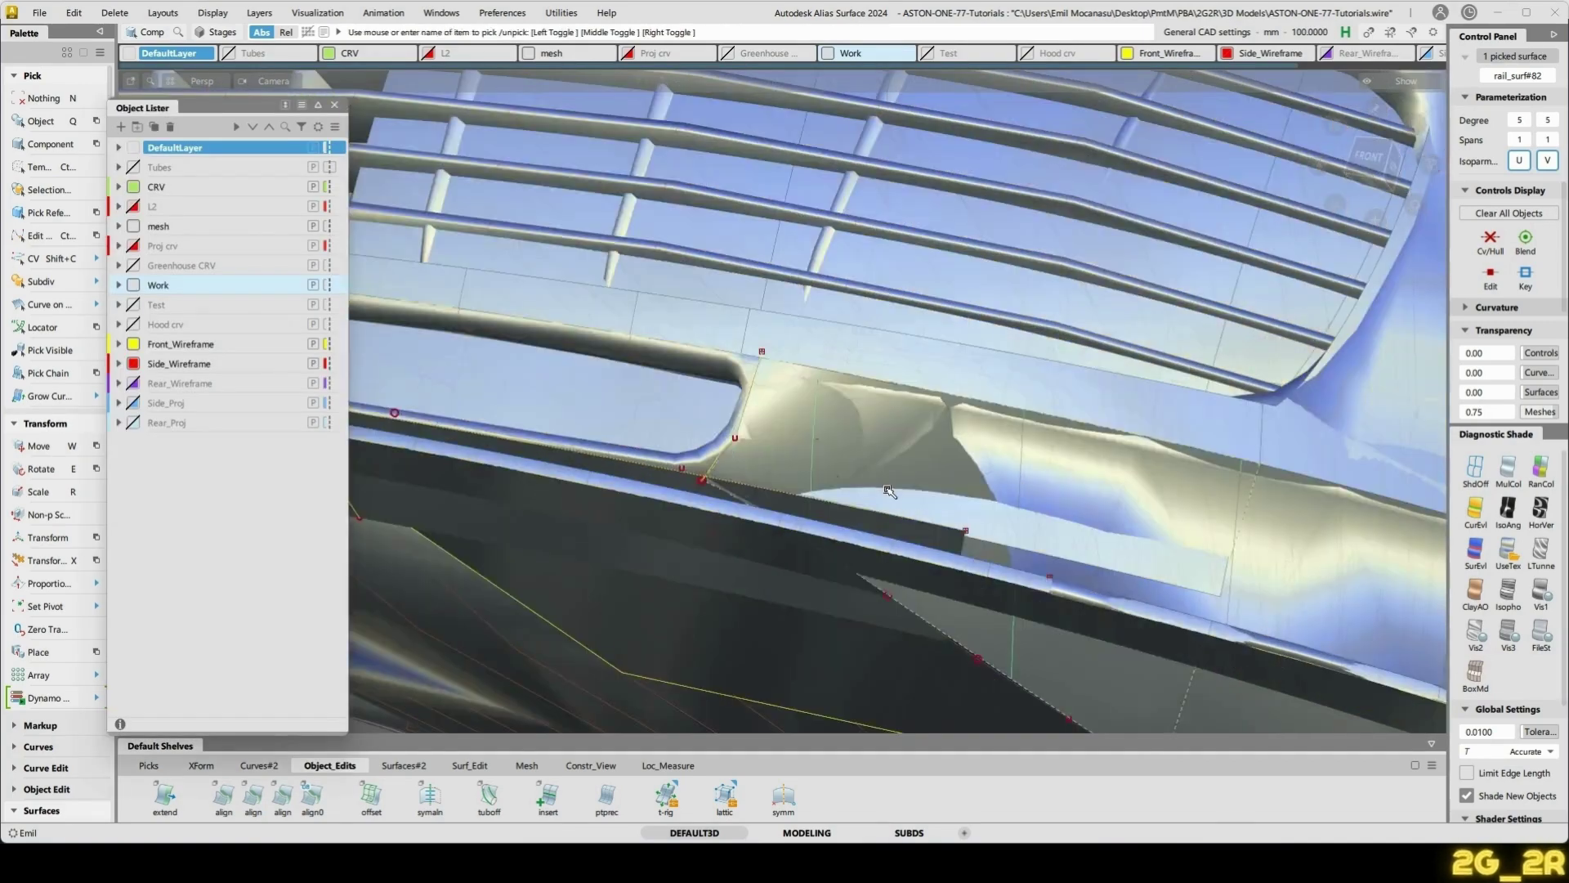
key("n")
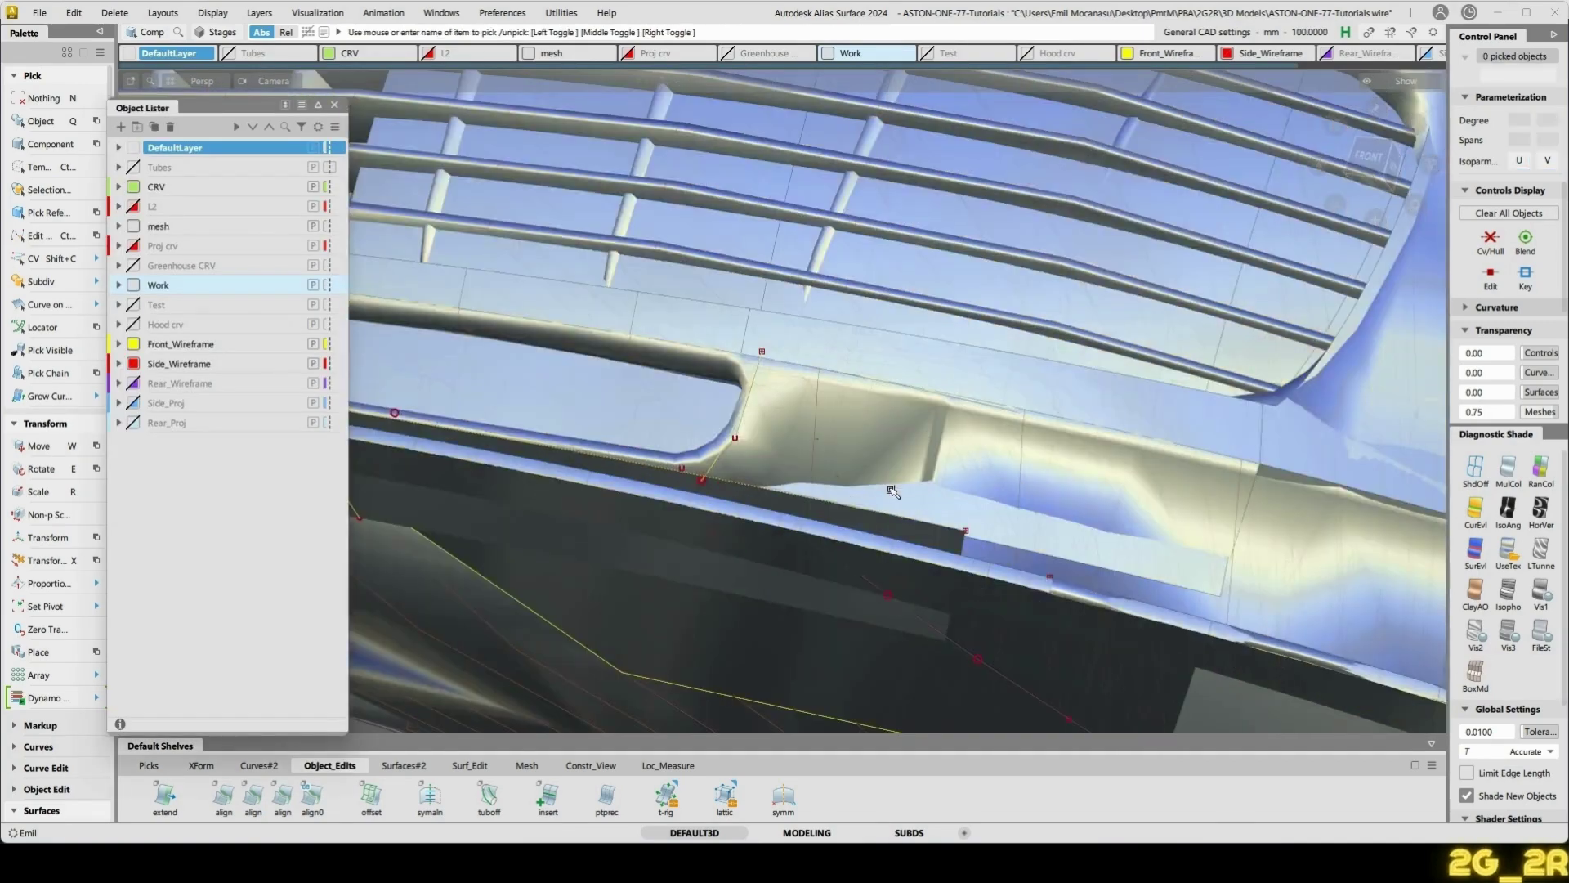
left_click(931, 631)
key("ctrl+h")
key("ctrl+shift+h")
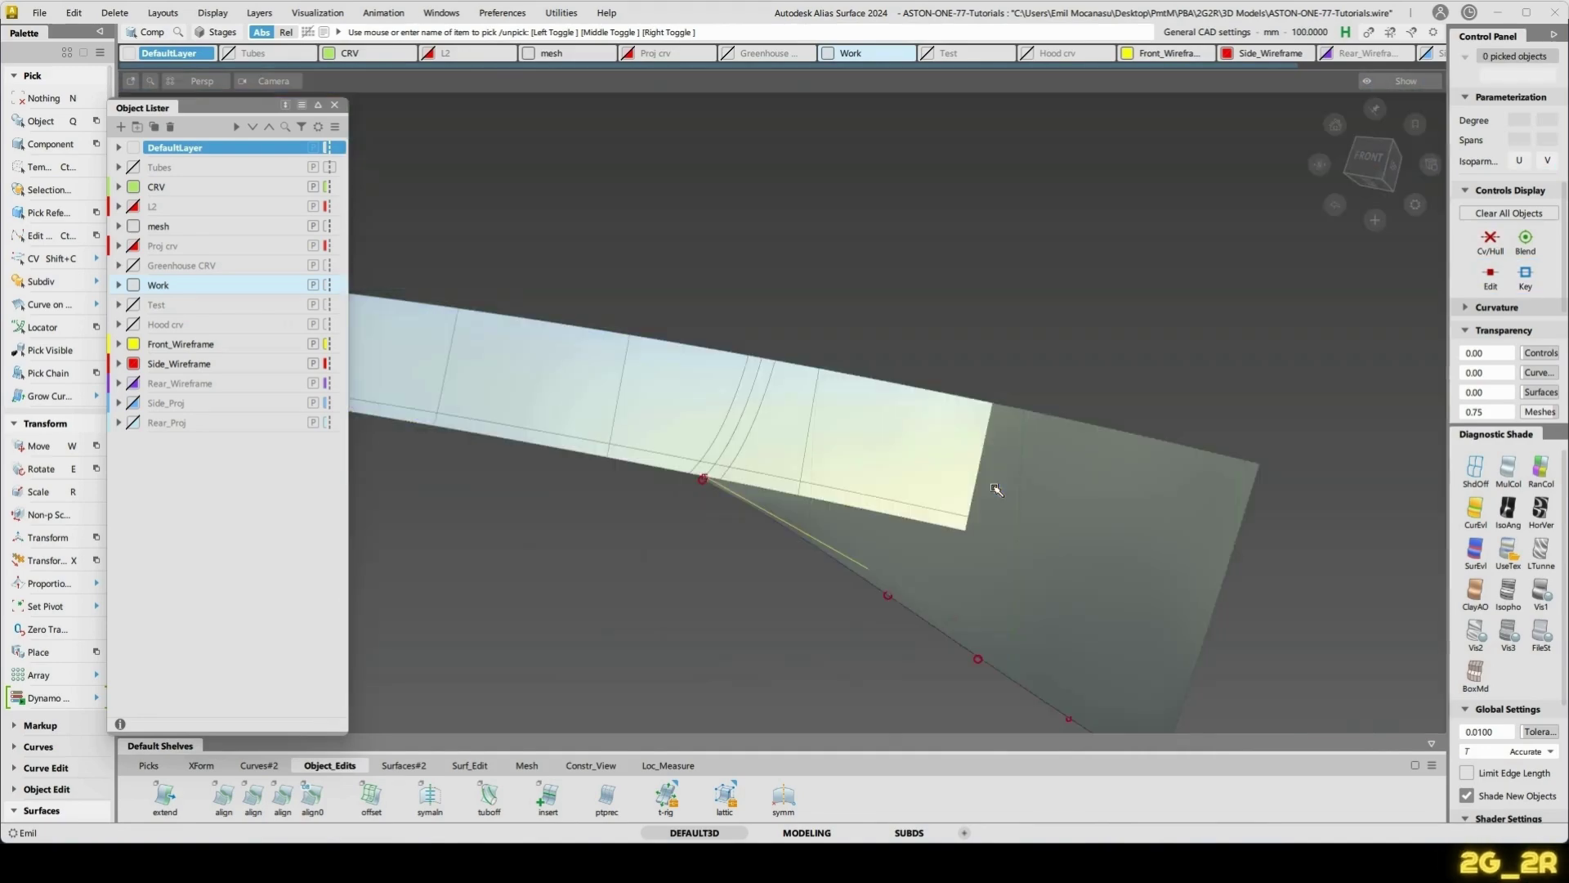
- Open the birail construction settings of the isolated surface, close the Object Lister and examine the corner where its rail meets the blend surface
left_click_drag(996, 491, 892, 493, "alt+shift")
double_click(893, 493)
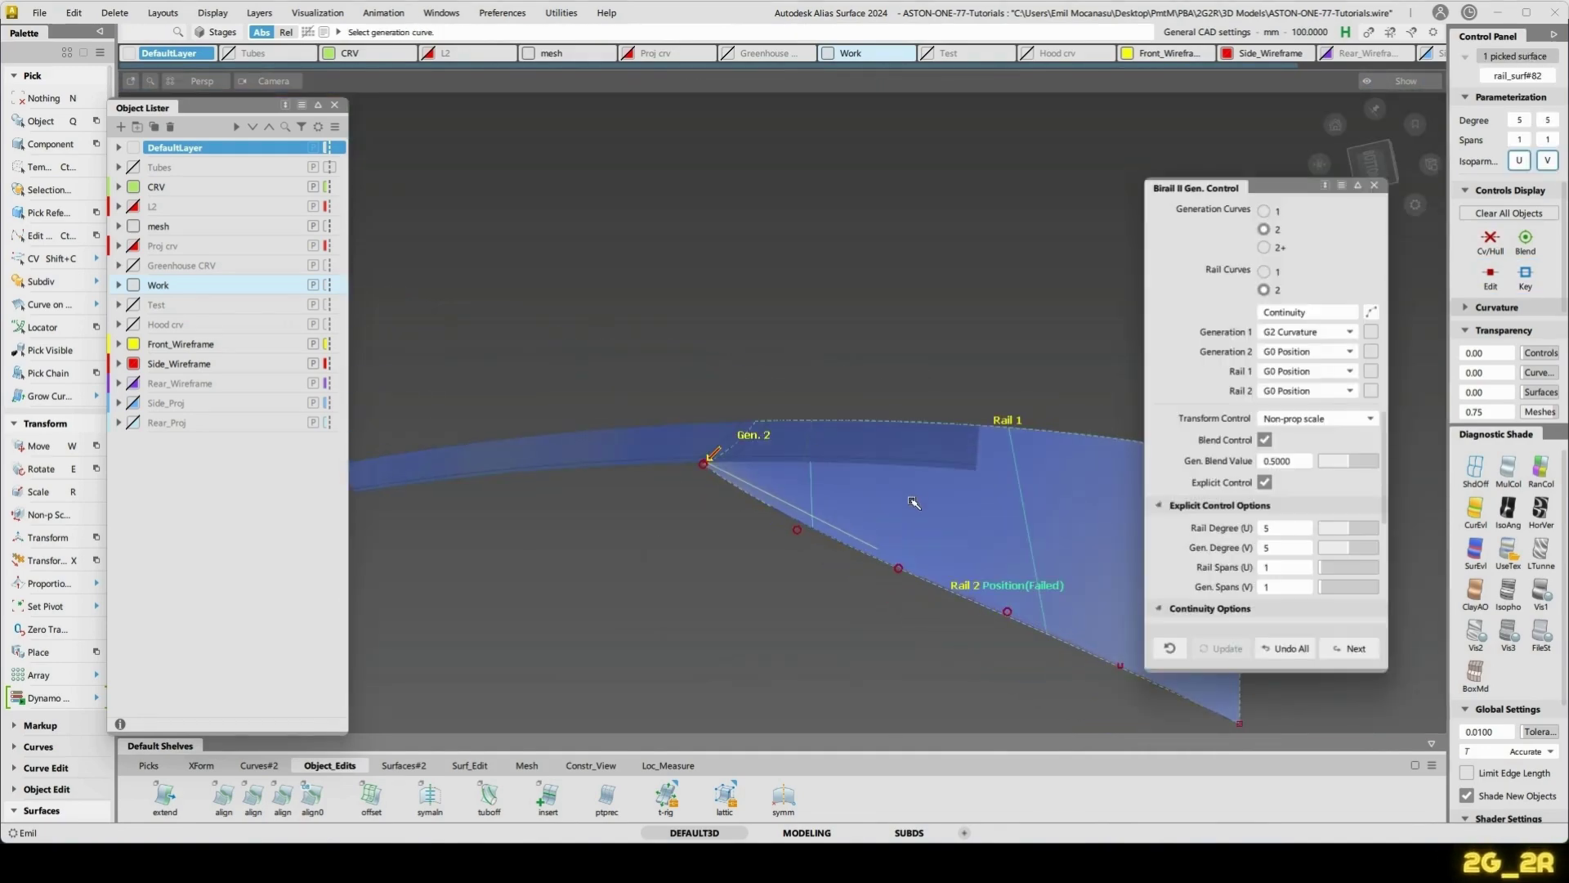
left_click(335, 104)
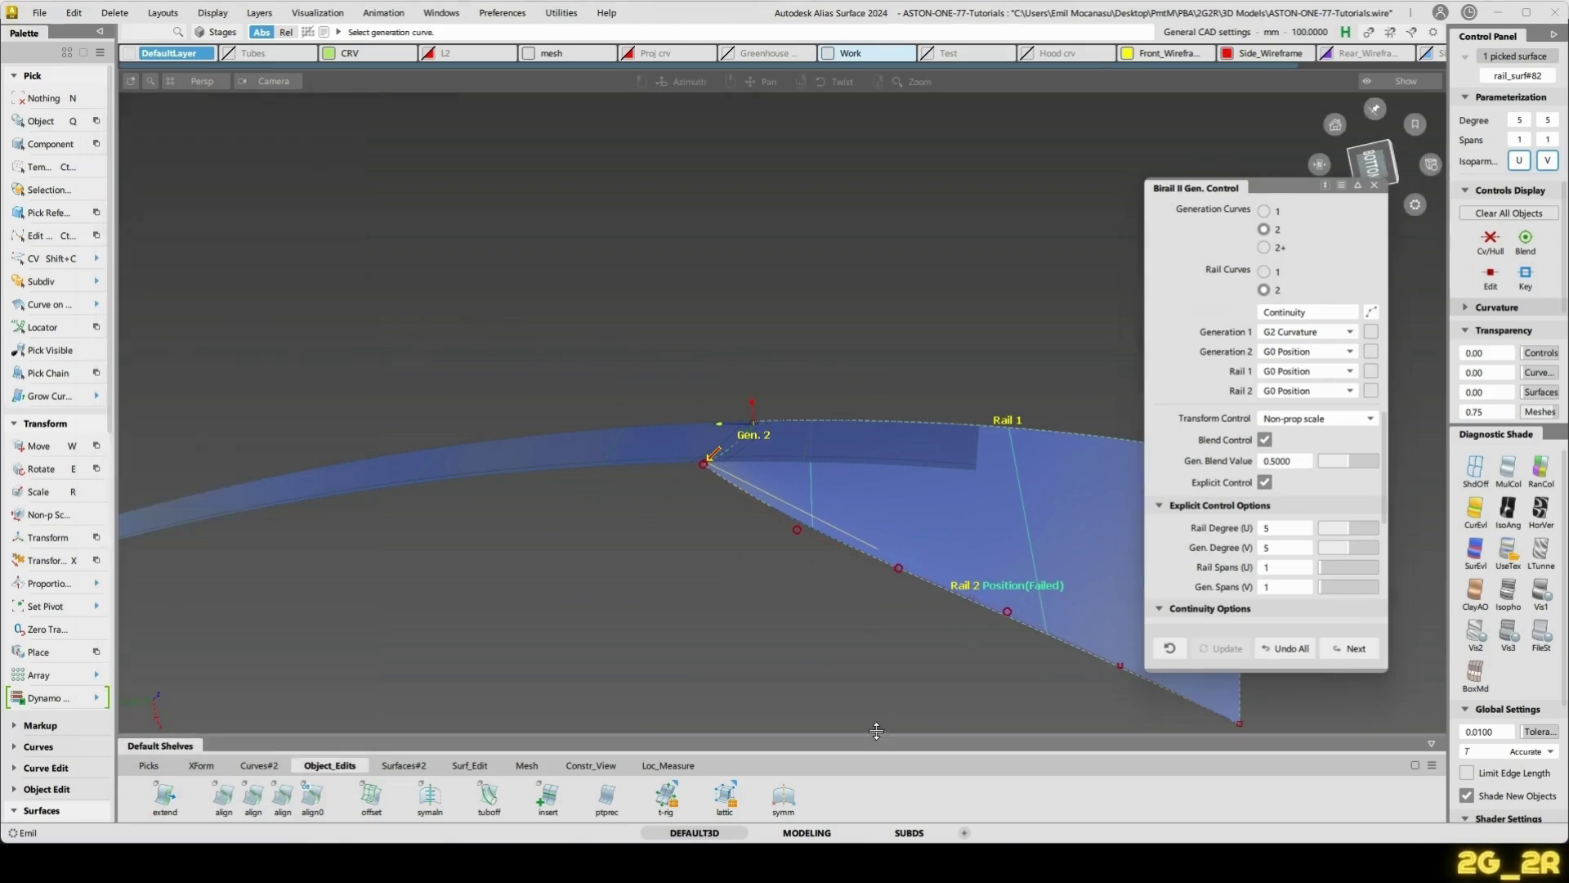
right_click_drag(875, 728, 581, 602, "alt+shift")
middle_click_drag(581, 602, 779, 398, "alt+shift")
left_click_drag(853, 177, 838, 252, "alt+shift")
key("n")
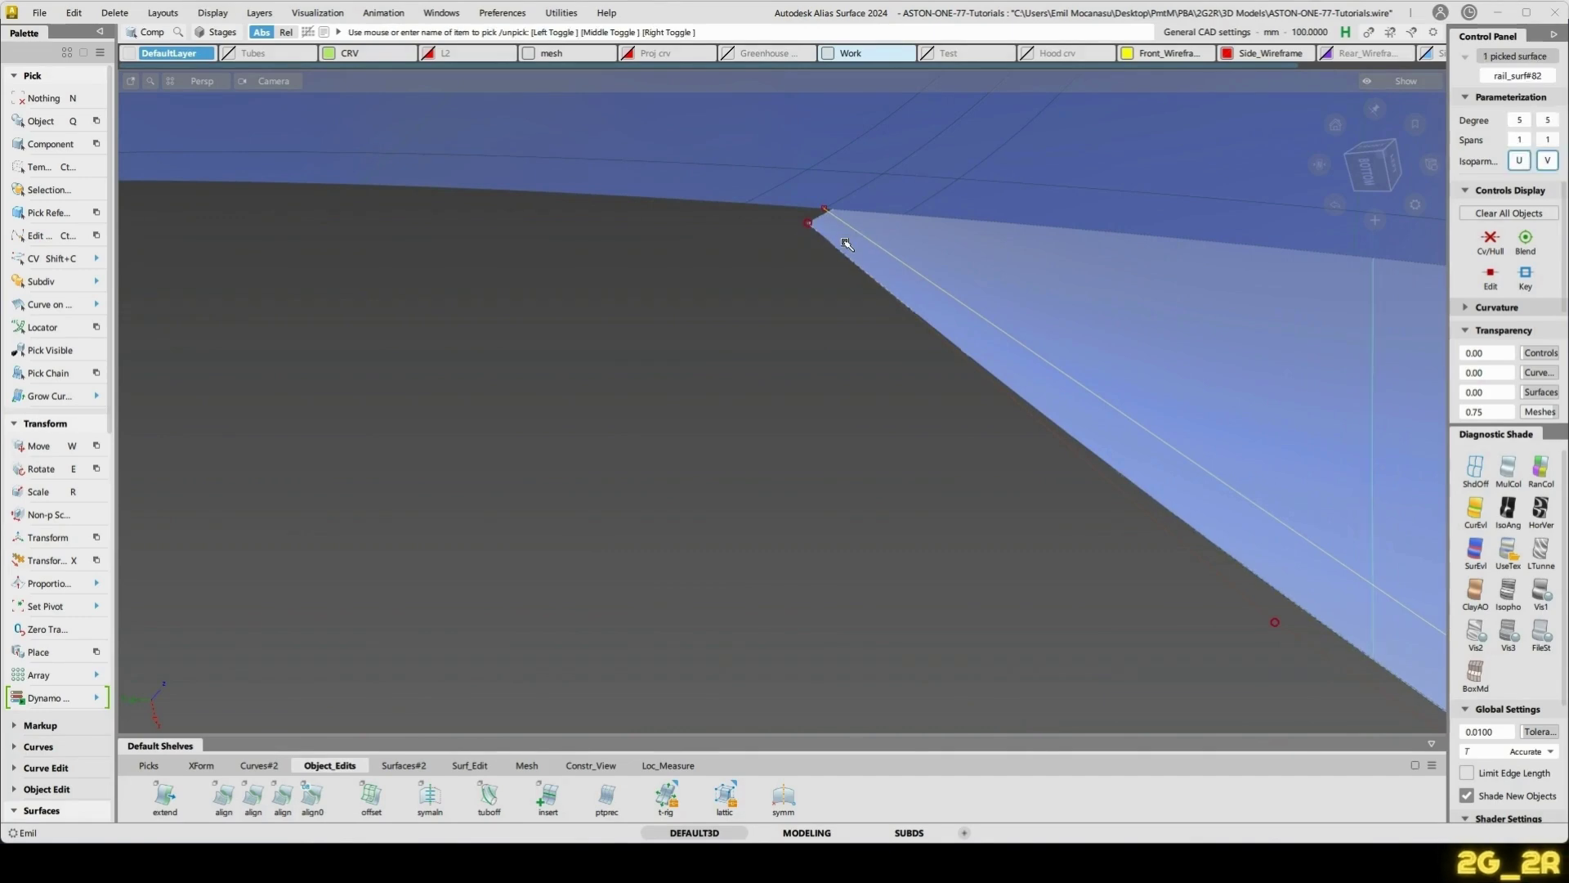
- Try to create a draft surface from the diagonal rail curve
left_click(824, 258)
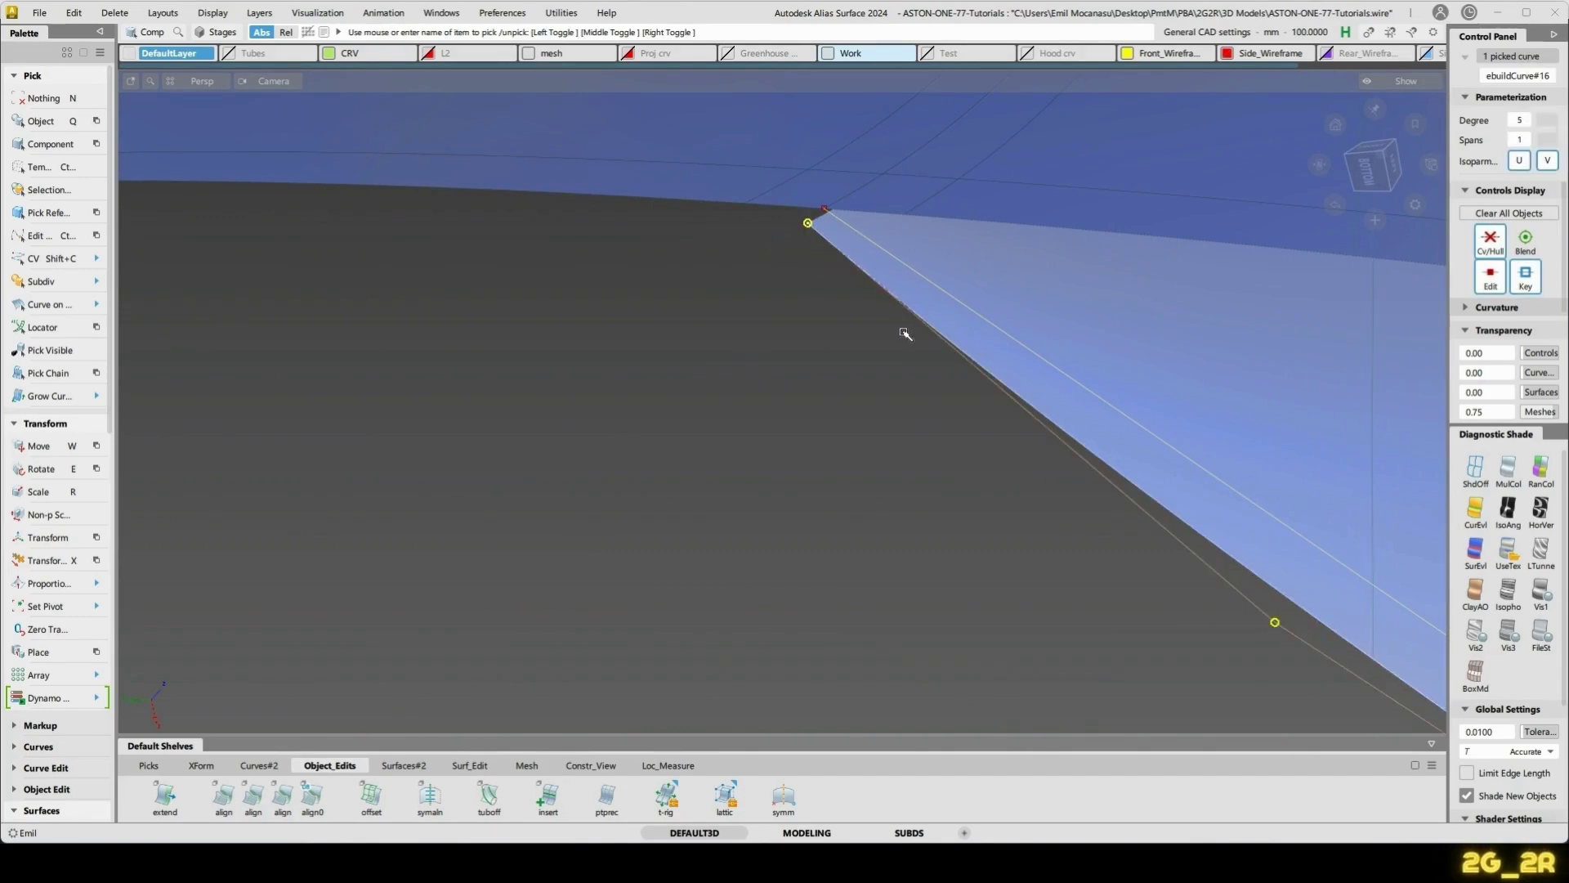
right_click_drag(904, 334, 932, 267, "alt+shift")
left_click_drag(931, 267, 949, 329, "alt+shift")
right_click_drag(949, 329, 1036, 372, "ctrl+shift")
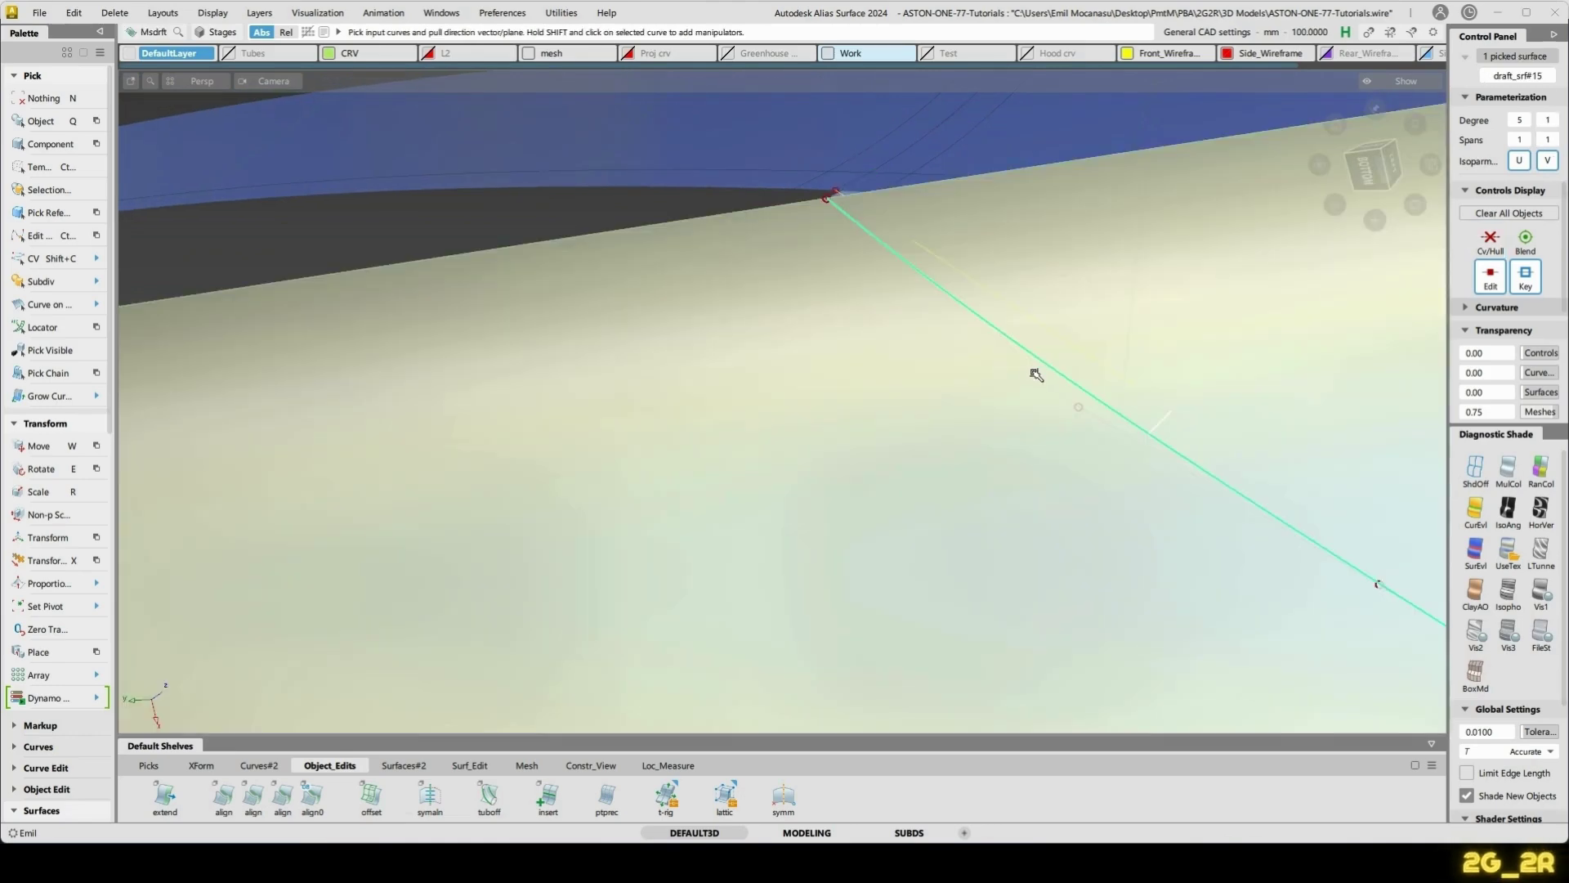
key("ctrl+z")
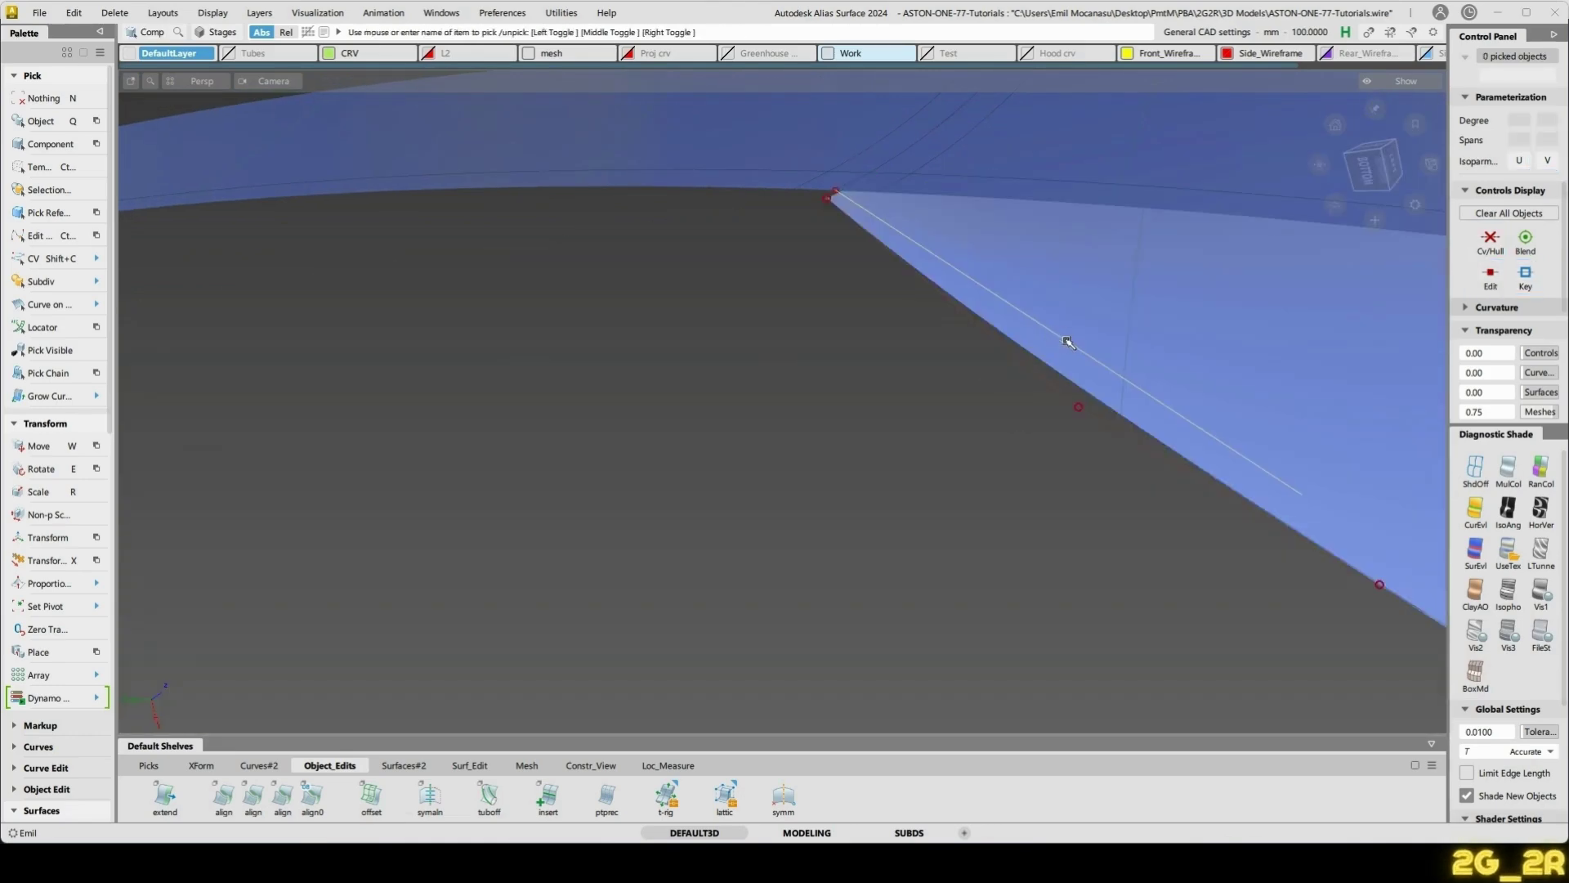
- Delete the leftover curve beside the diagonal curve and snap the diagonal curve's end control vertex to the corner on the lower edge
key("Delete")
key("Return")
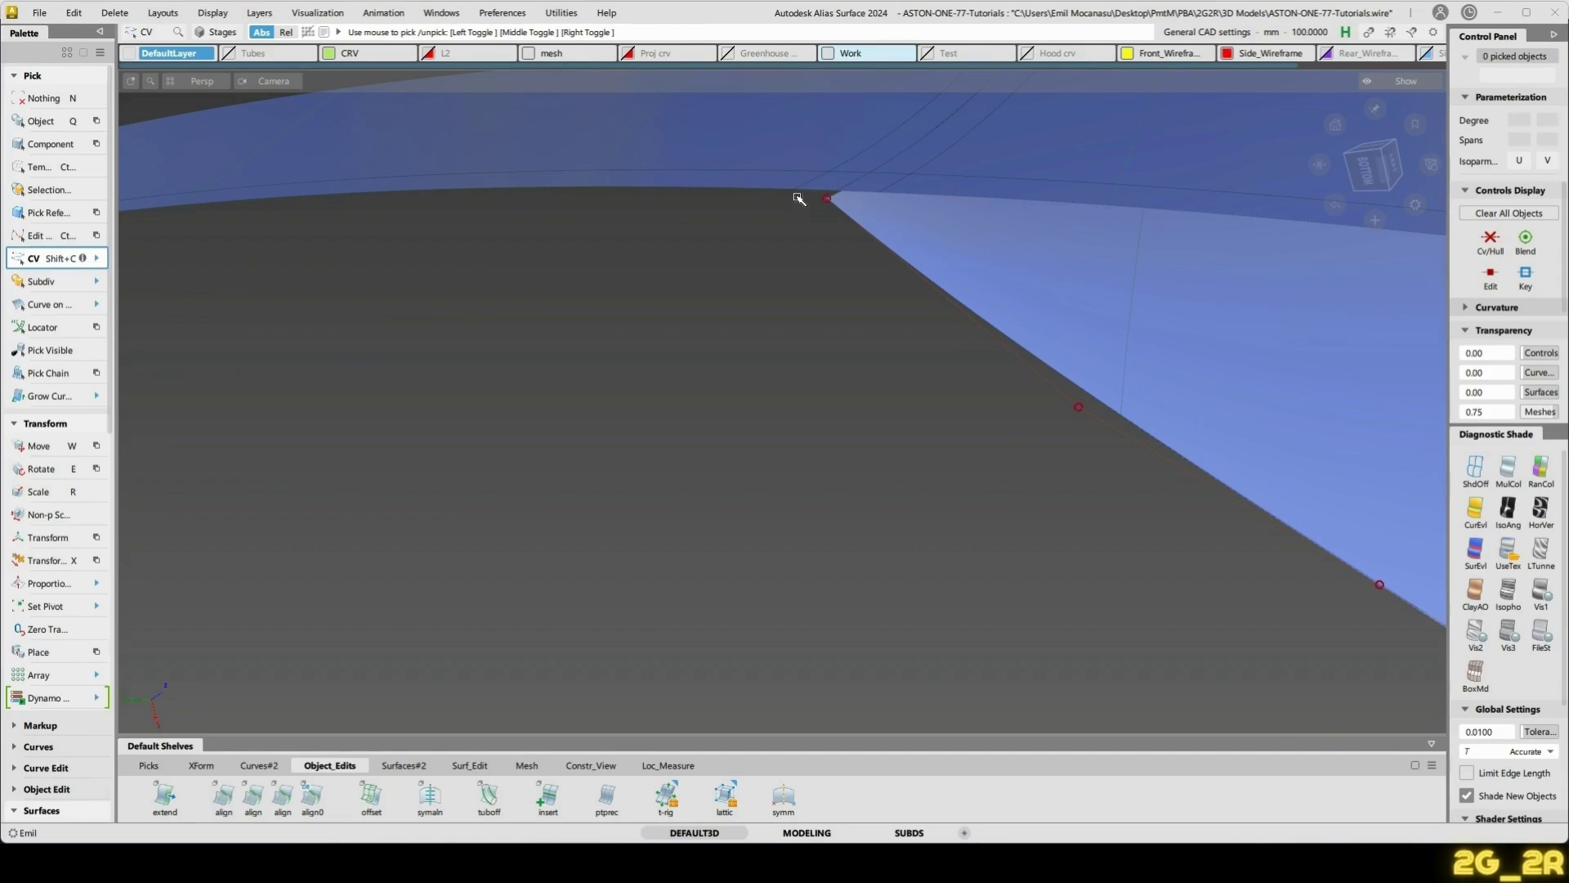
left_click(842, 206)
key("w")
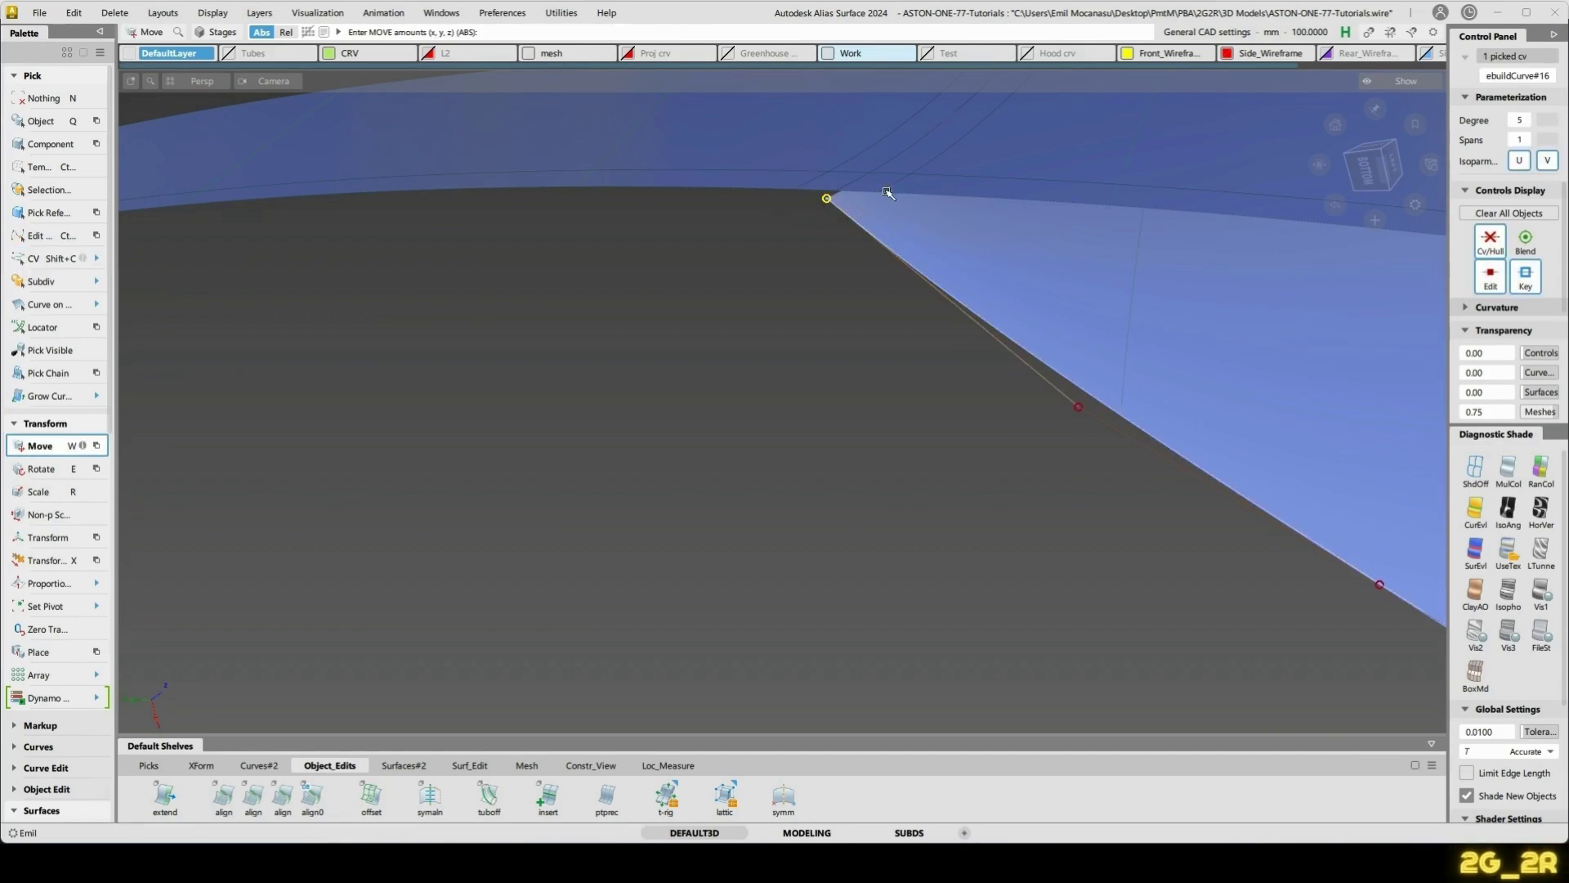
left_click_drag(898, 155, 471, 274, "ctrl+alt")
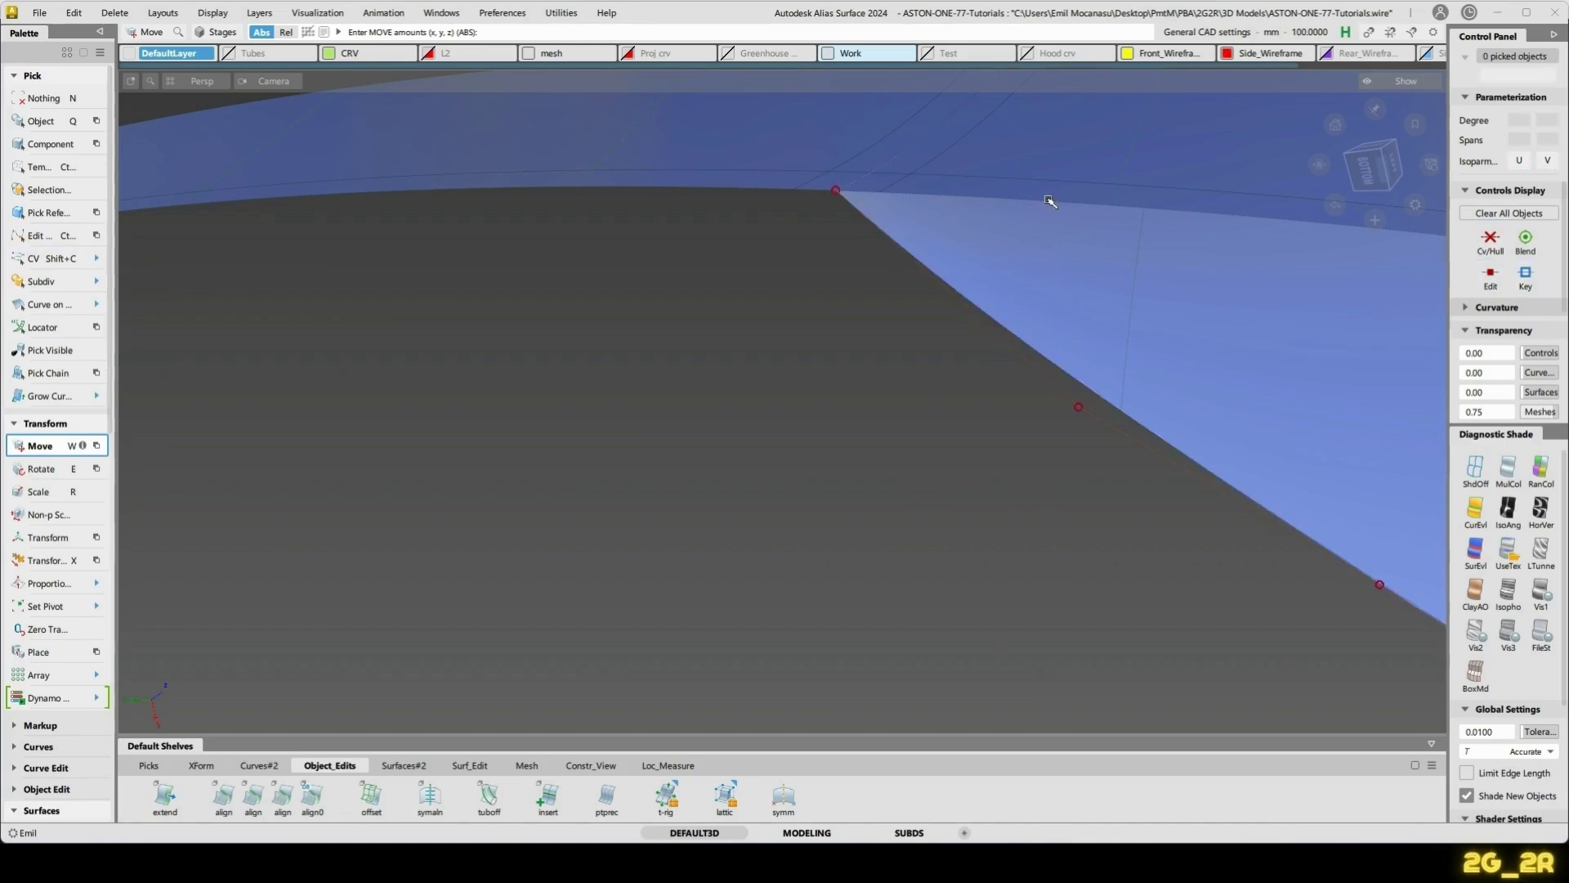
- Trim the front blend surface at its surface curves so it ends at the corner of the birail surface
left_click_drag(1027, 178, 1116, 523, "alt+shift")
left_click_drag(958, 183, 810, 156, "alt+shift")
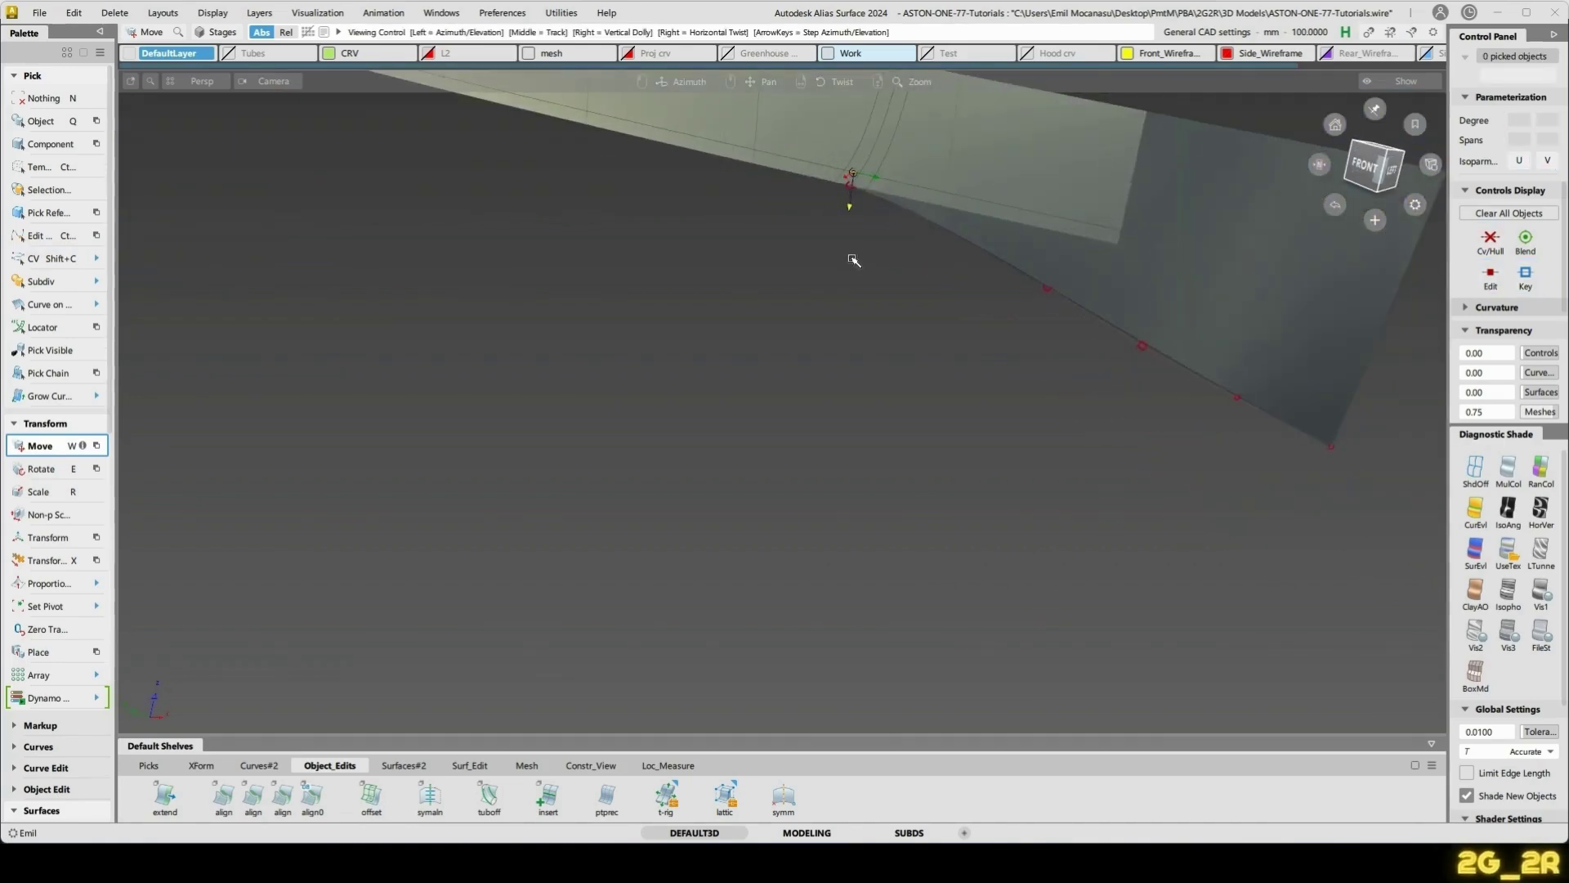
right_click_drag(851, 259, 853, 233, "alt+shift")
right_click_drag(900, 343, 869, 270, "alt+shift")
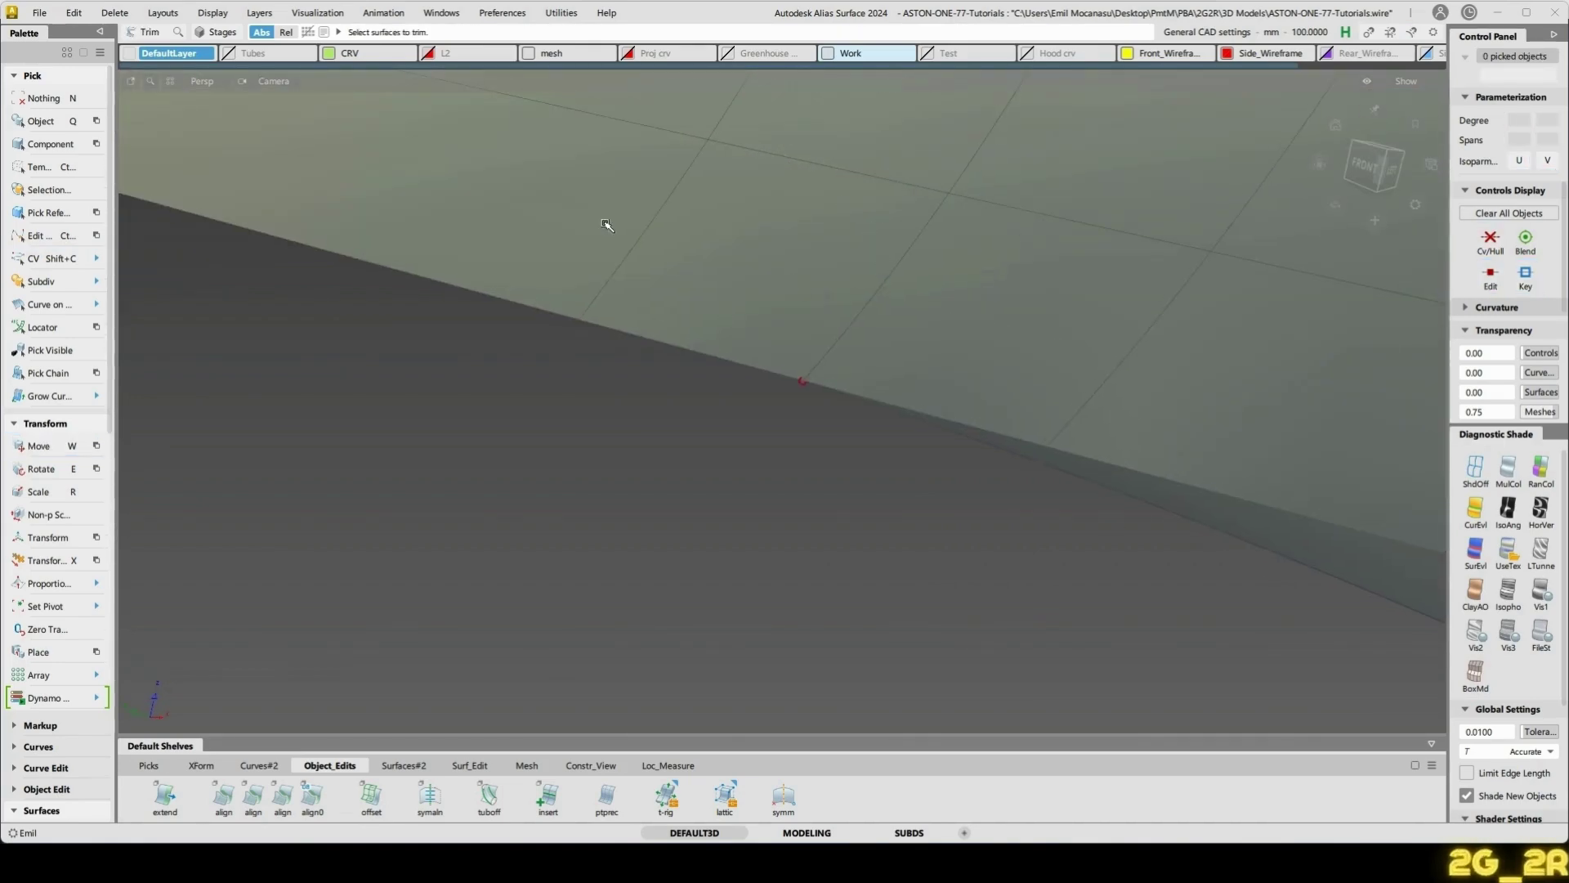
left_click(607, 226)
left_click(1099, 122)
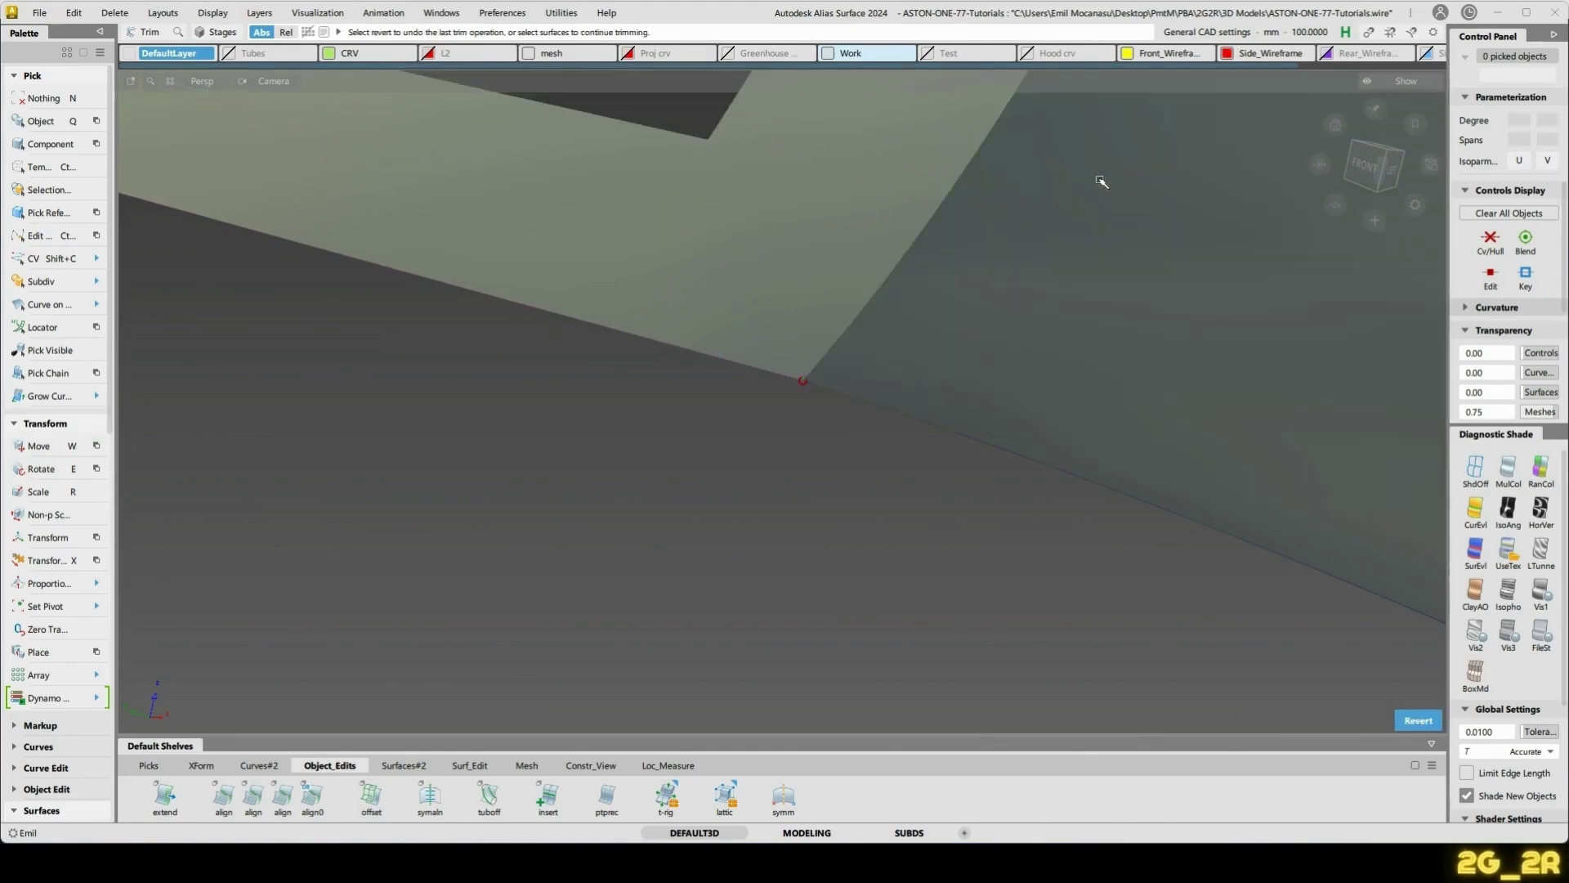
- Show all geometry and isolate the long lower strip together with the birail surface
right_click_drag(1100, 179, 1037, 316, "alt+shift")
mouse_move(1036, 316)
left_mouse_down("alt+shift")
mouse_move(1006, 267)
mouse_move(1013, 333)
left_mouse_up("alt+shift")
key("shift+h")
right_click_drag(1013, 332, 960, 249, "alt+shift")
left_click(919, 210)
left_click_drag(956, 212, 899, 278, "ctrl+shift")
left_click(958, 269)
key("alt+h")
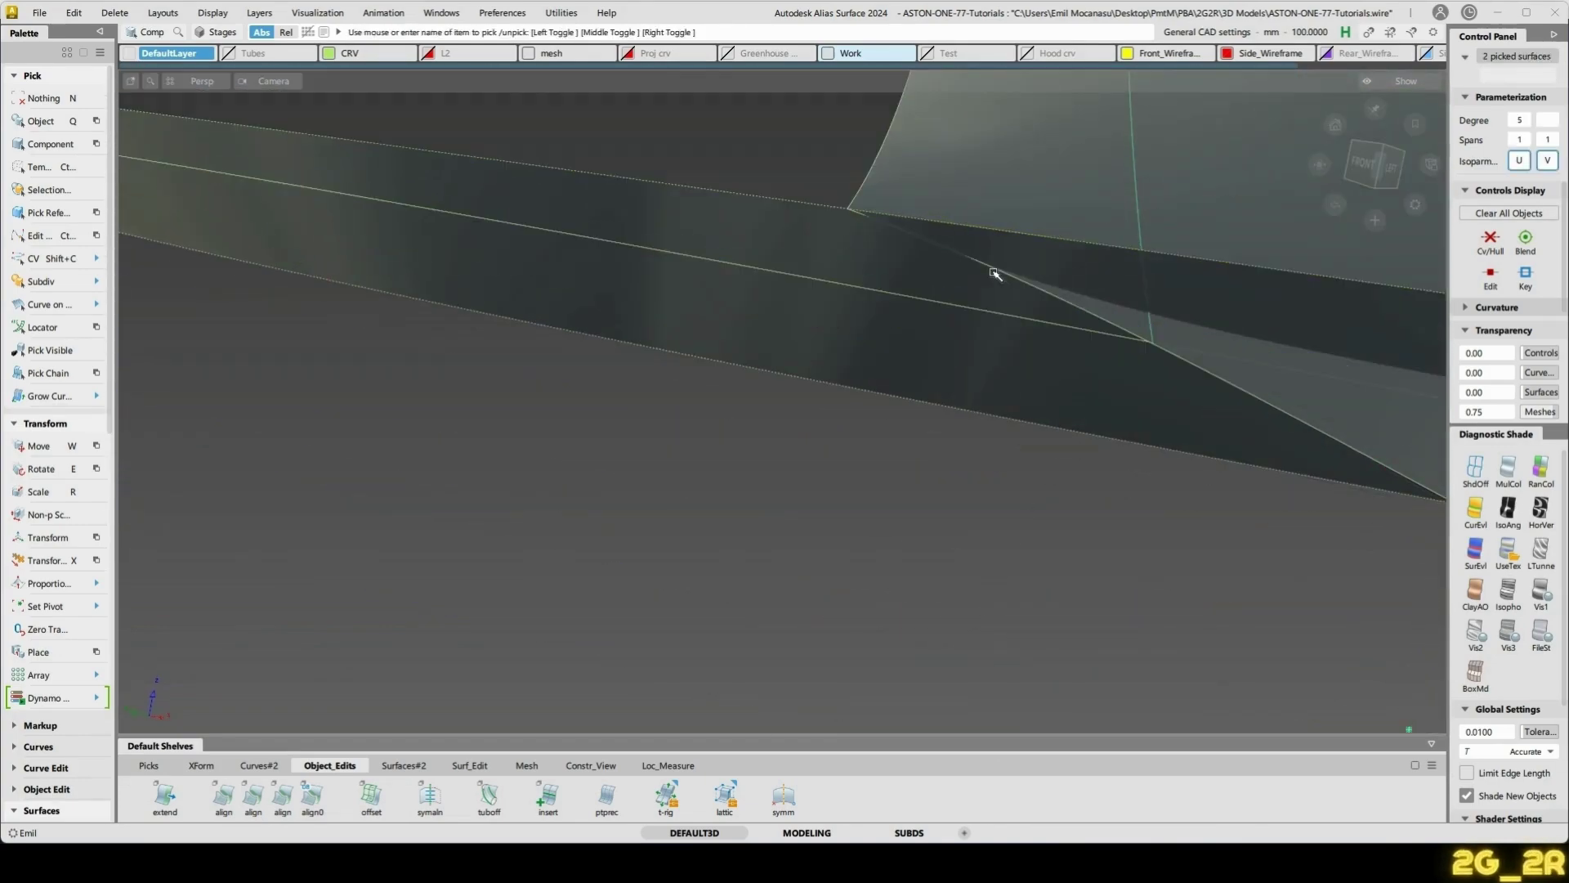
left_click_drag(994, 272, 1071, 256, "alt+shift")
right_click_drag(1072, 256, 1068, 347, "alt+shift")
left_click_drag(1068, 347, 1061, 385, "alt+shift")
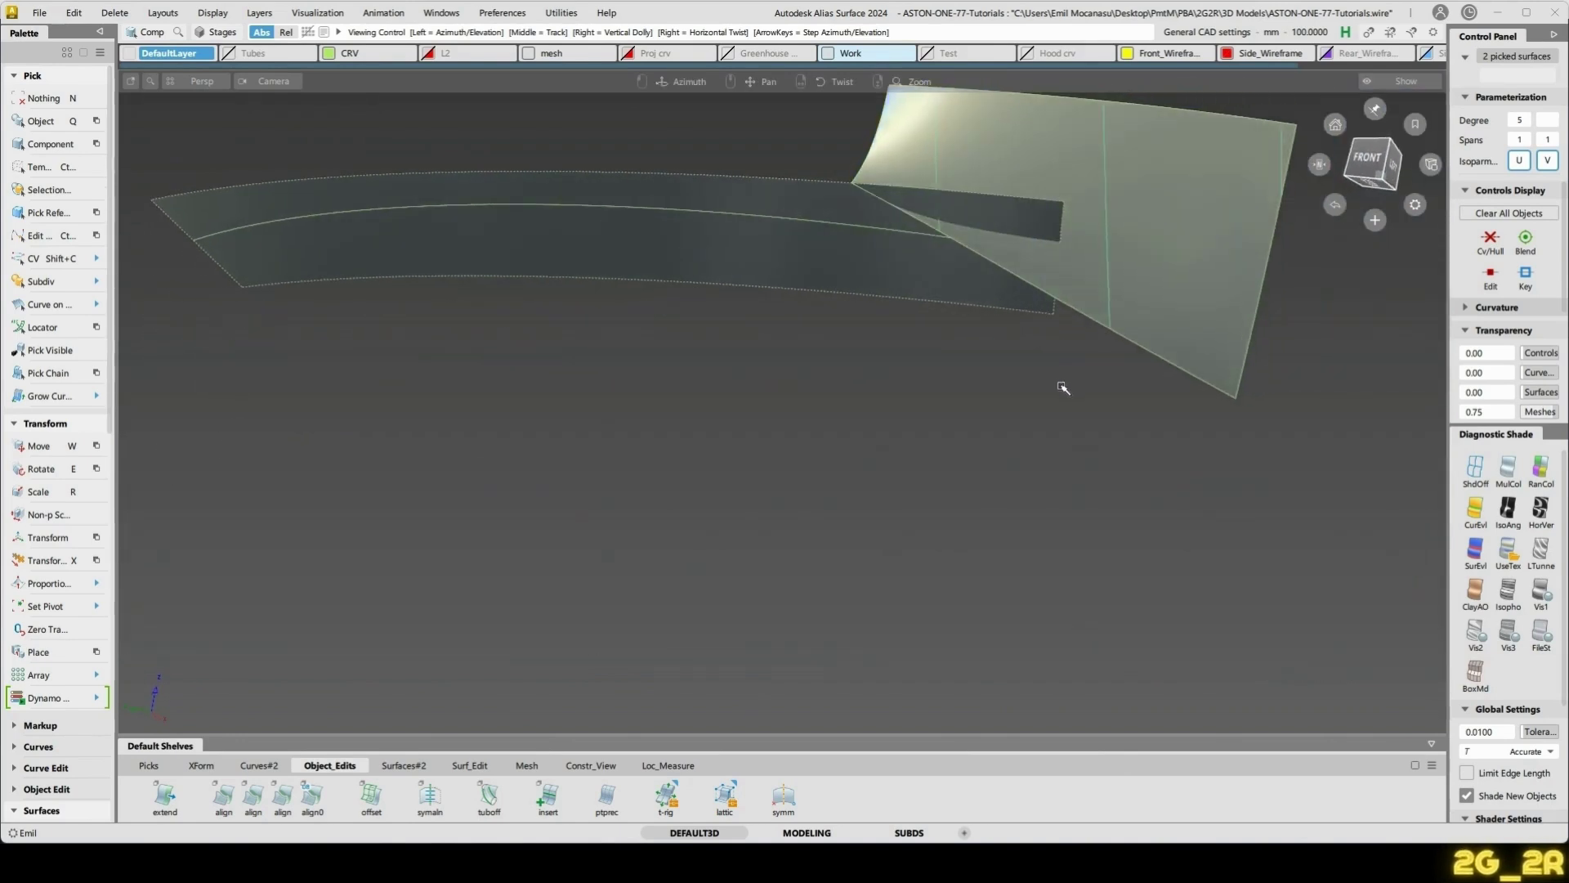
right_click_drag(1061, 386, 1053, 358, "alt+shift")
key("n")
- Try a G2 curvature surface fillet with a chordal length of 50 between the birail surface and the long lower strip
mouse_move(1011, 375)
left_mouse_down("alt+shift")
mouse_move(1016, 263)
mouse_move(1025, 311)
left_mouse_up("alt+shift")
key("f")
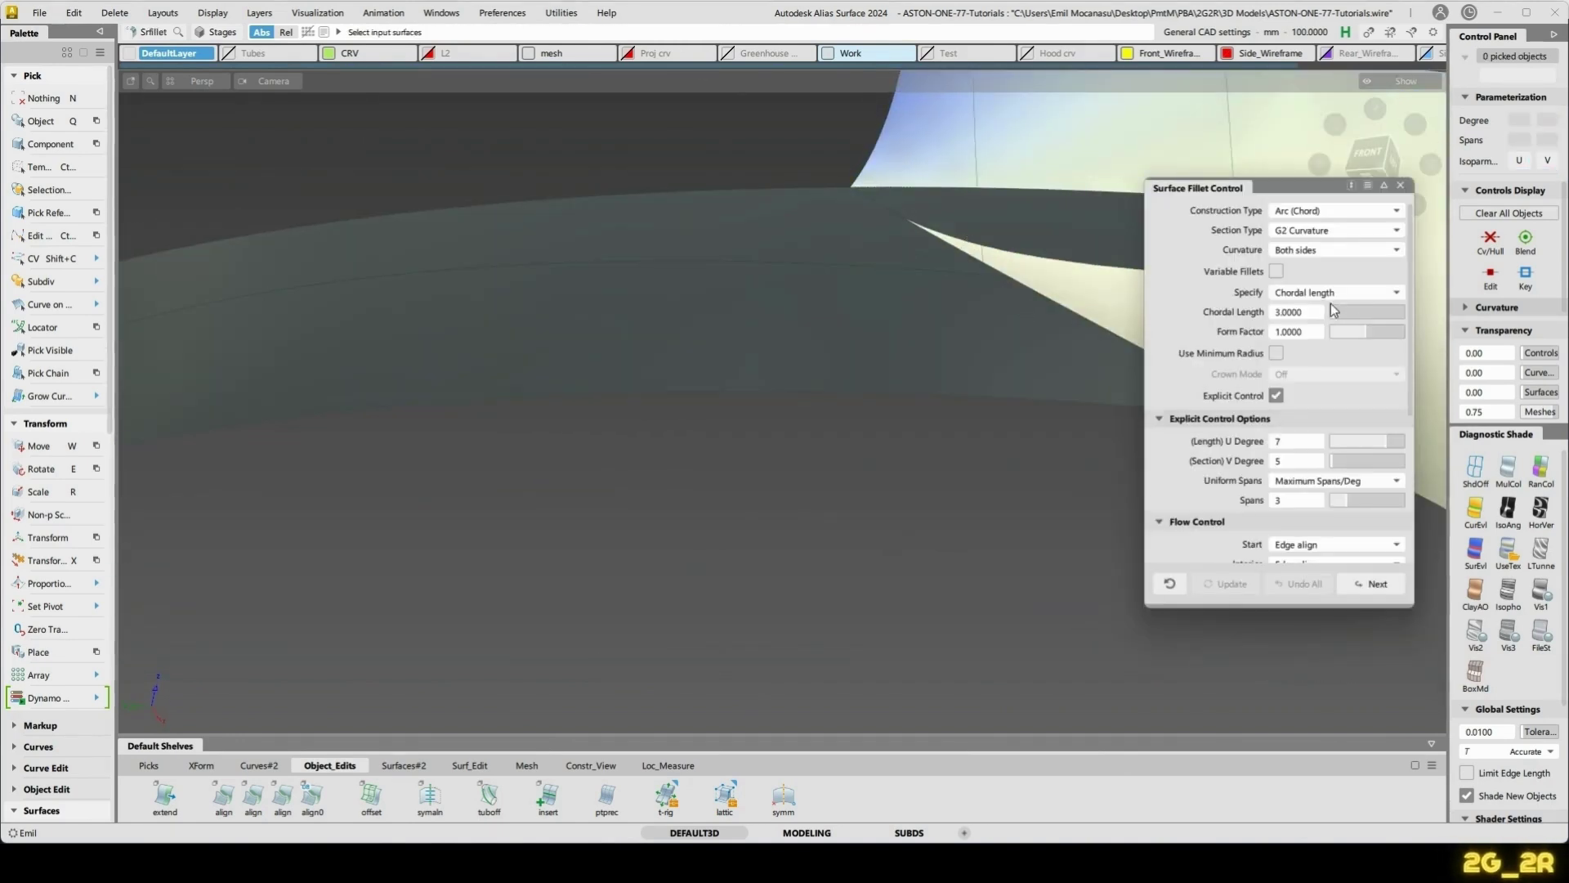
type("50")
key("Return")
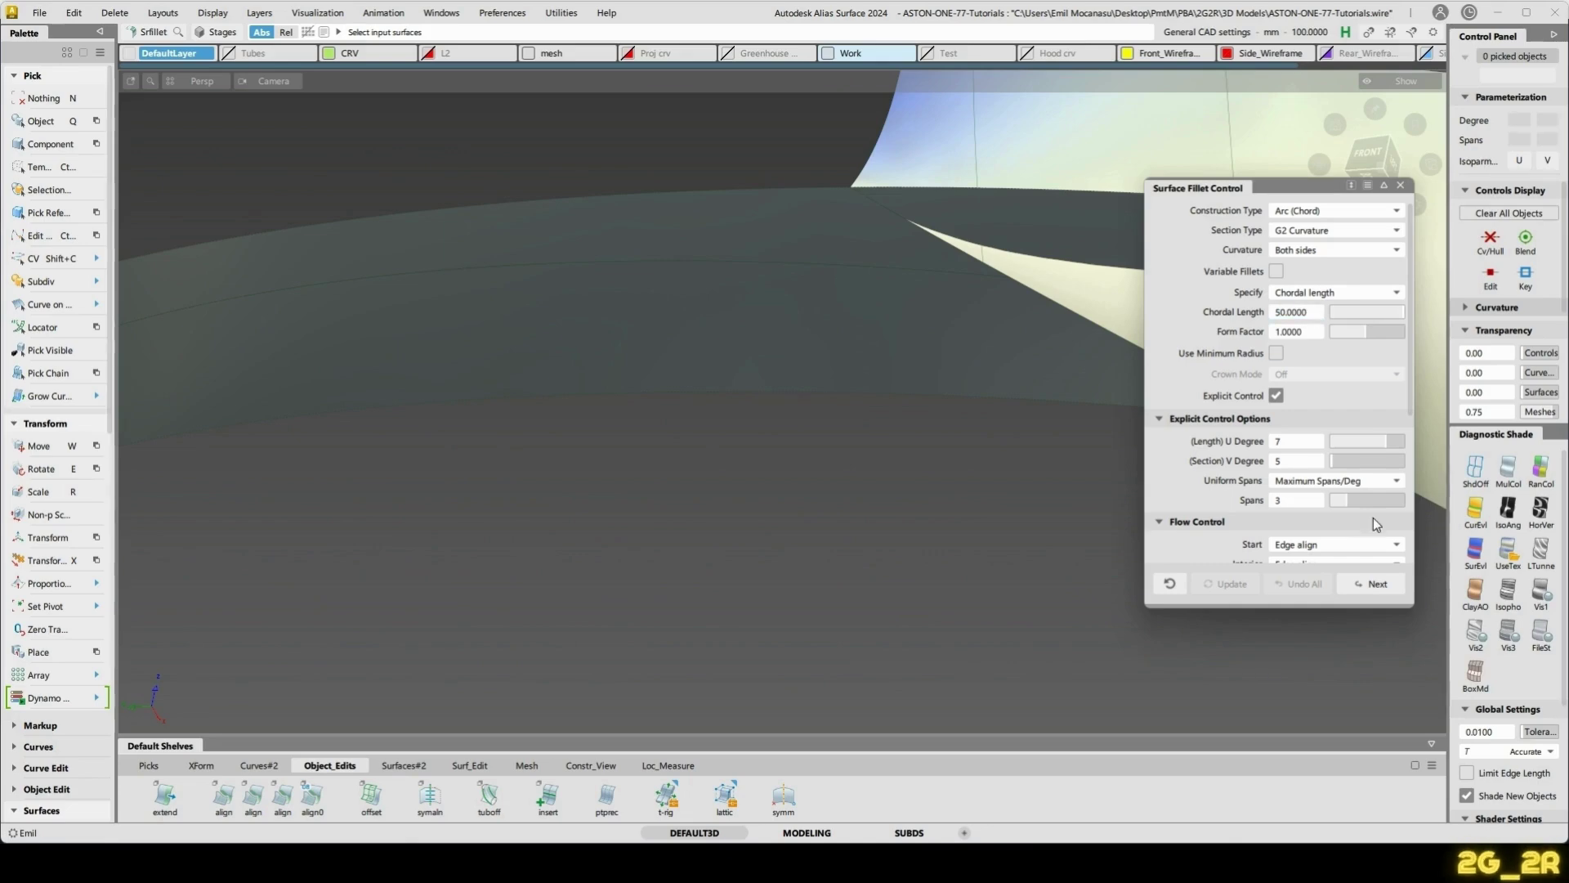
left_click_drag(936, 205, 993, 496, "alt+shift")
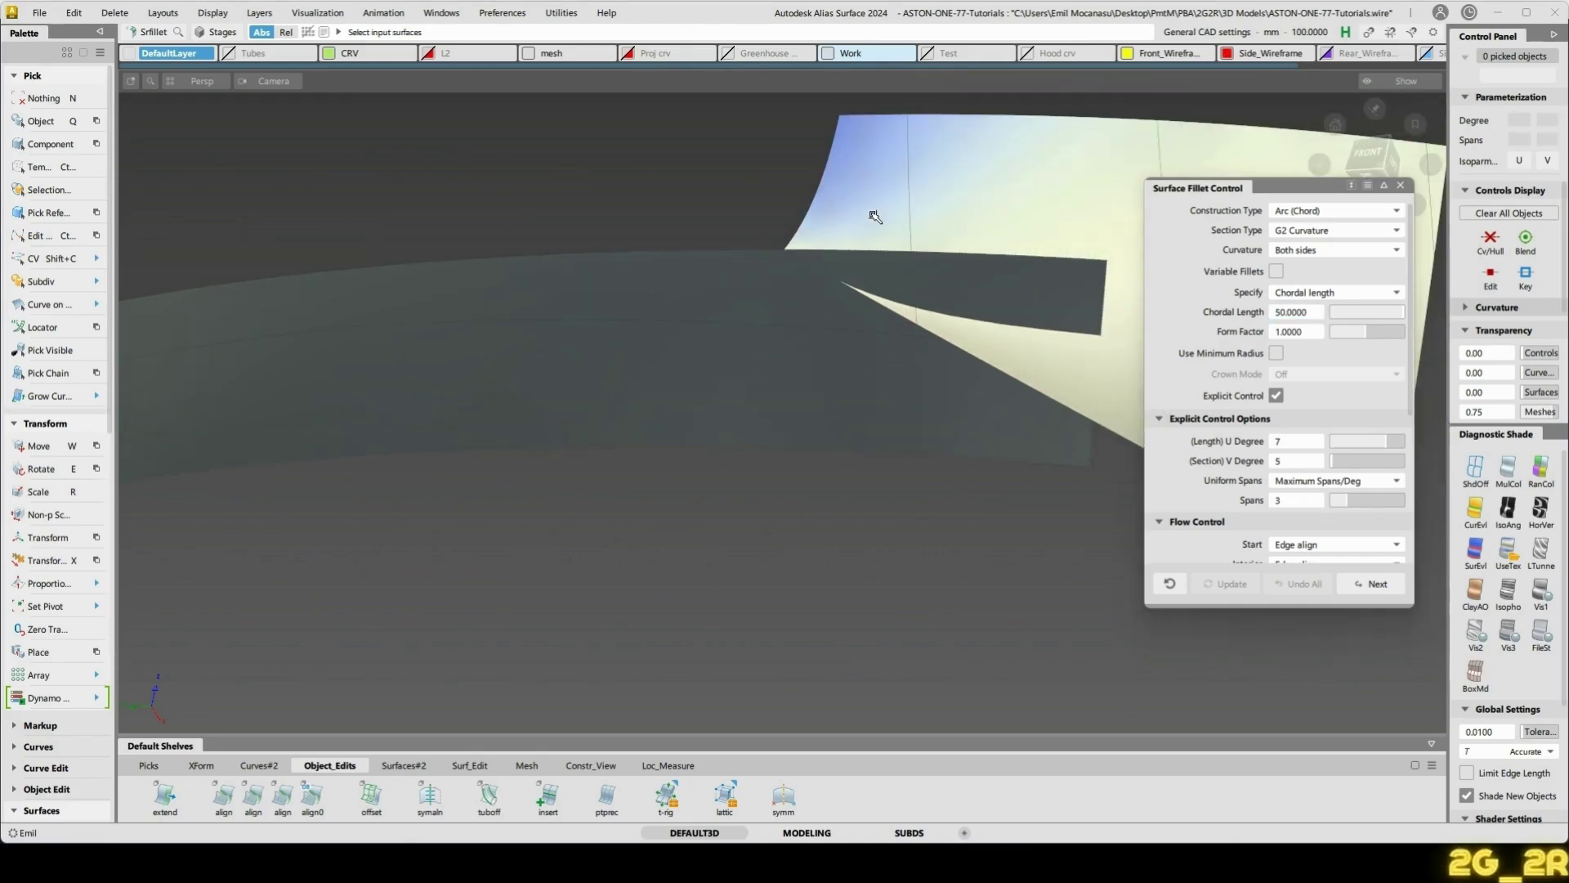
left_click(875, 217)
left_click(779, 373)
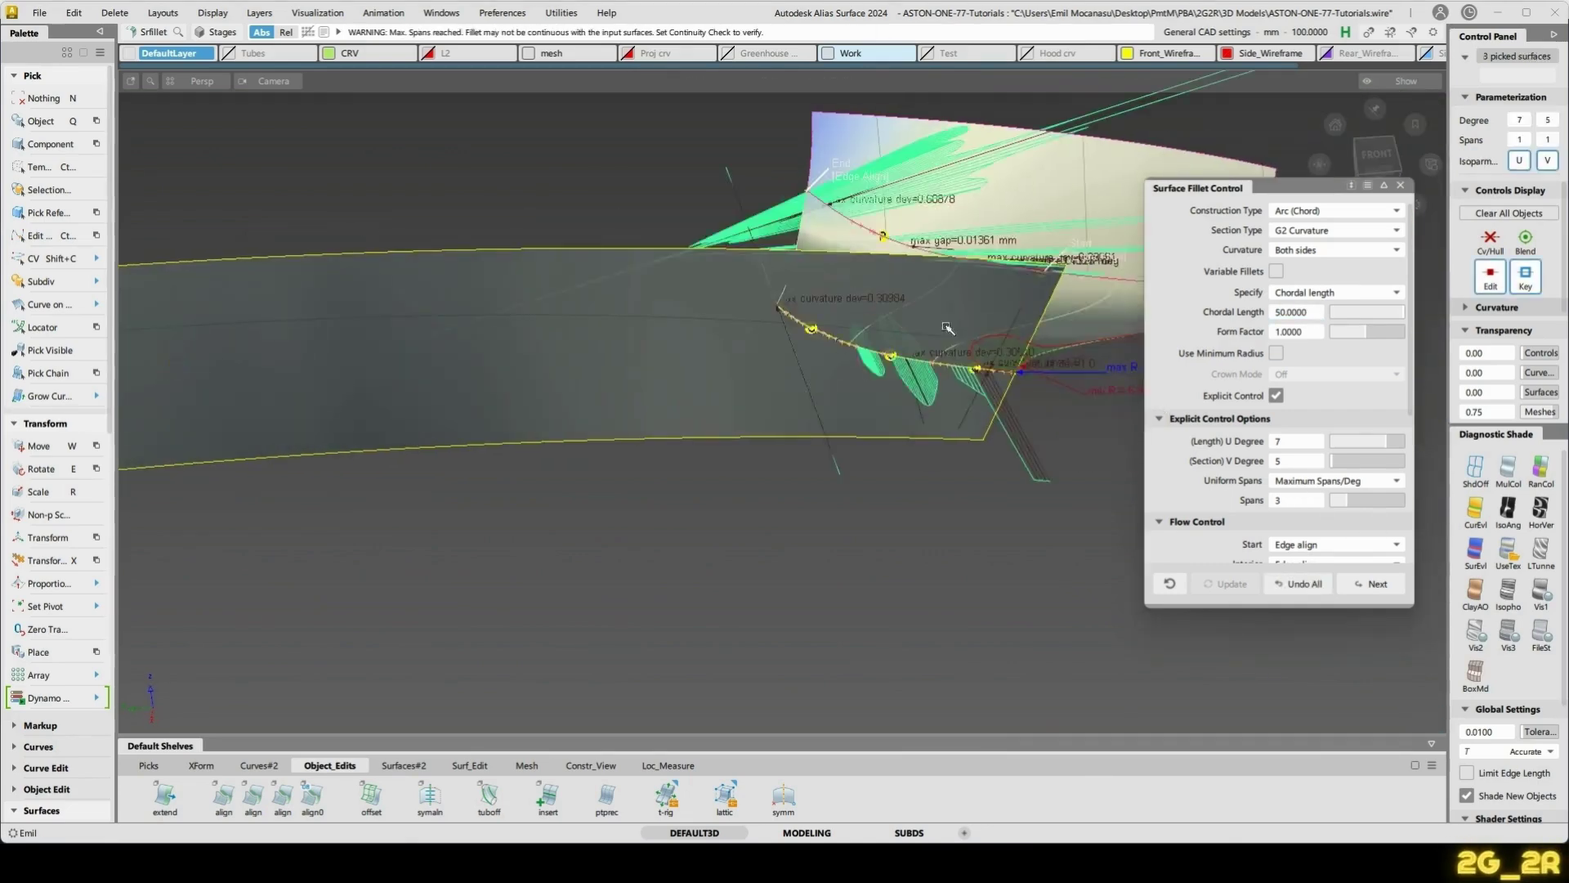
mouse_move(947, 328)
left_mouse_down("alt+shift")
mouse_move(913, 297)
mouse_move(928, 323)
left_mouse_up("alt+shift")
left_click(1300, 583)
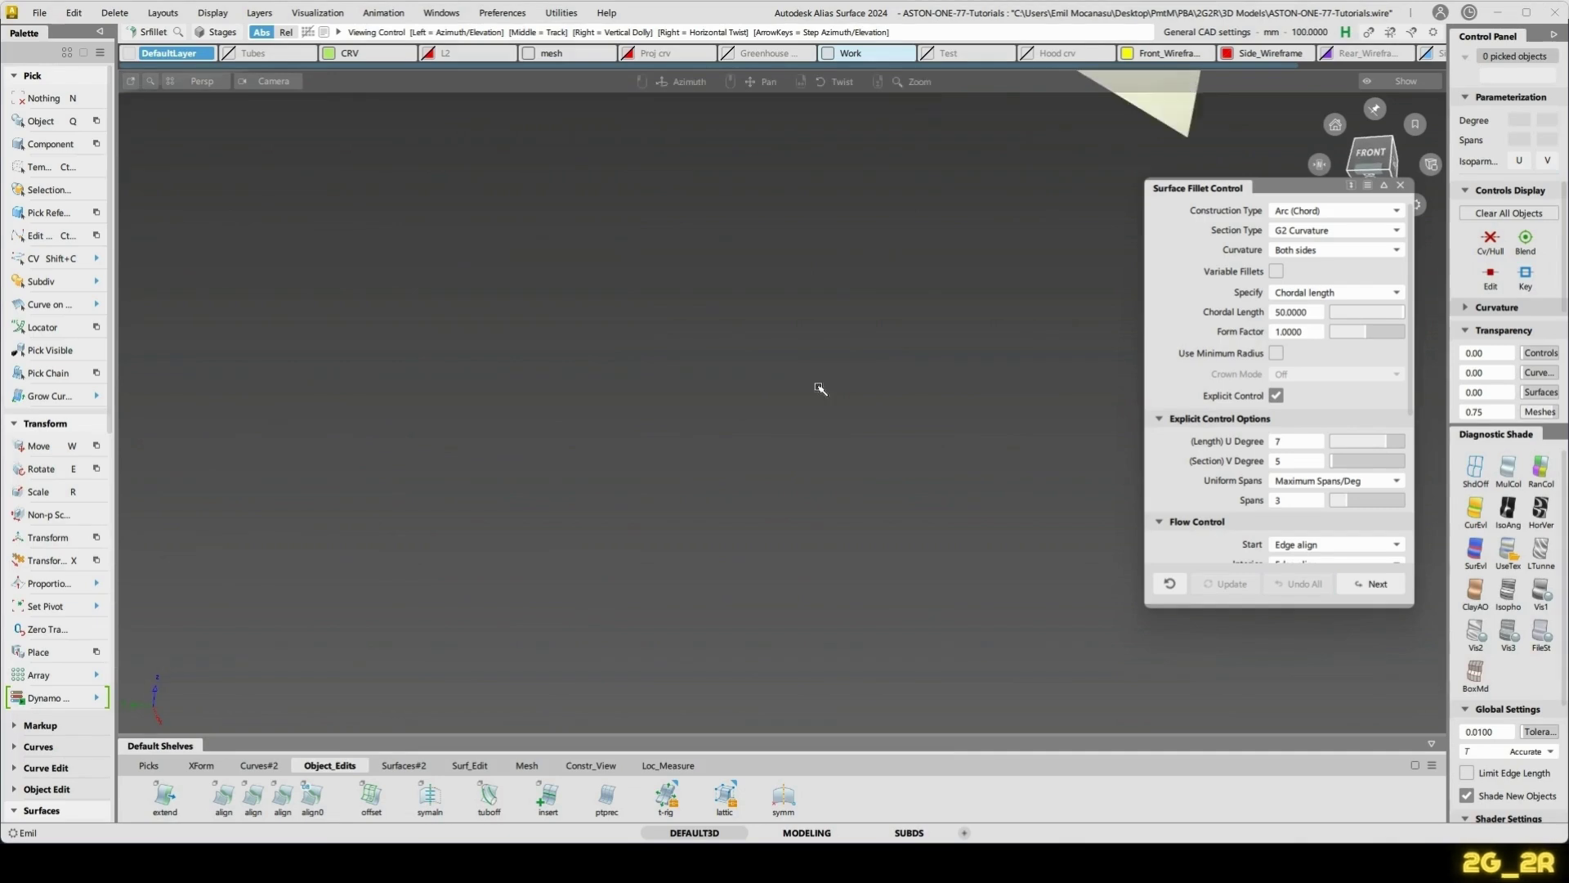
middle_click_drag(794, 242, 783, 302, "alt+shift")
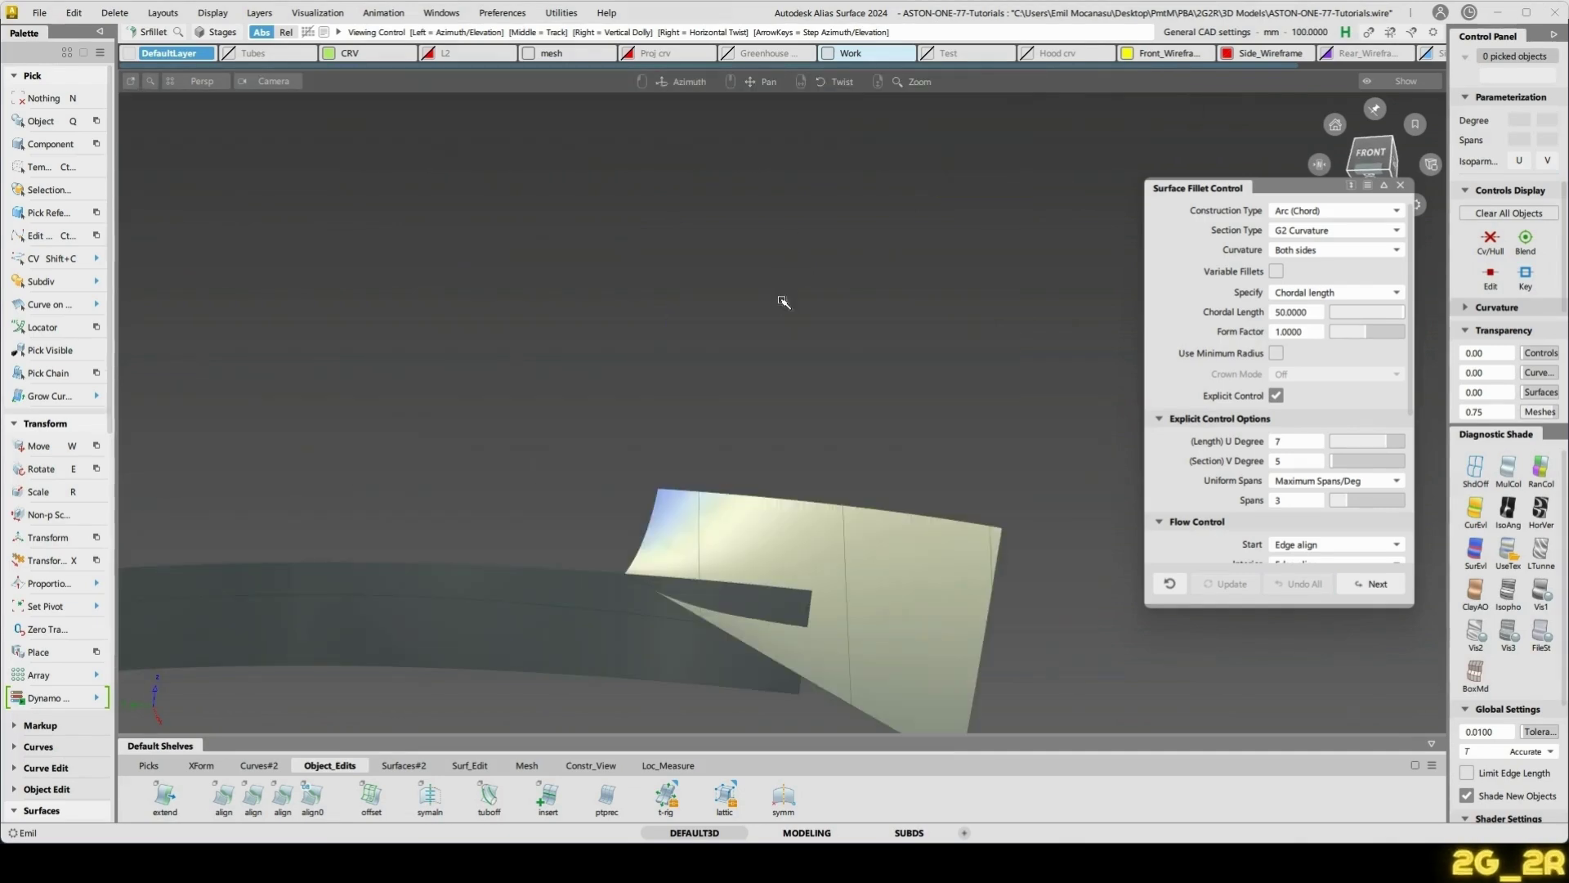
left_click_drag(677, 607, 680, 602, "alt+shift")
key("ctrl+z")
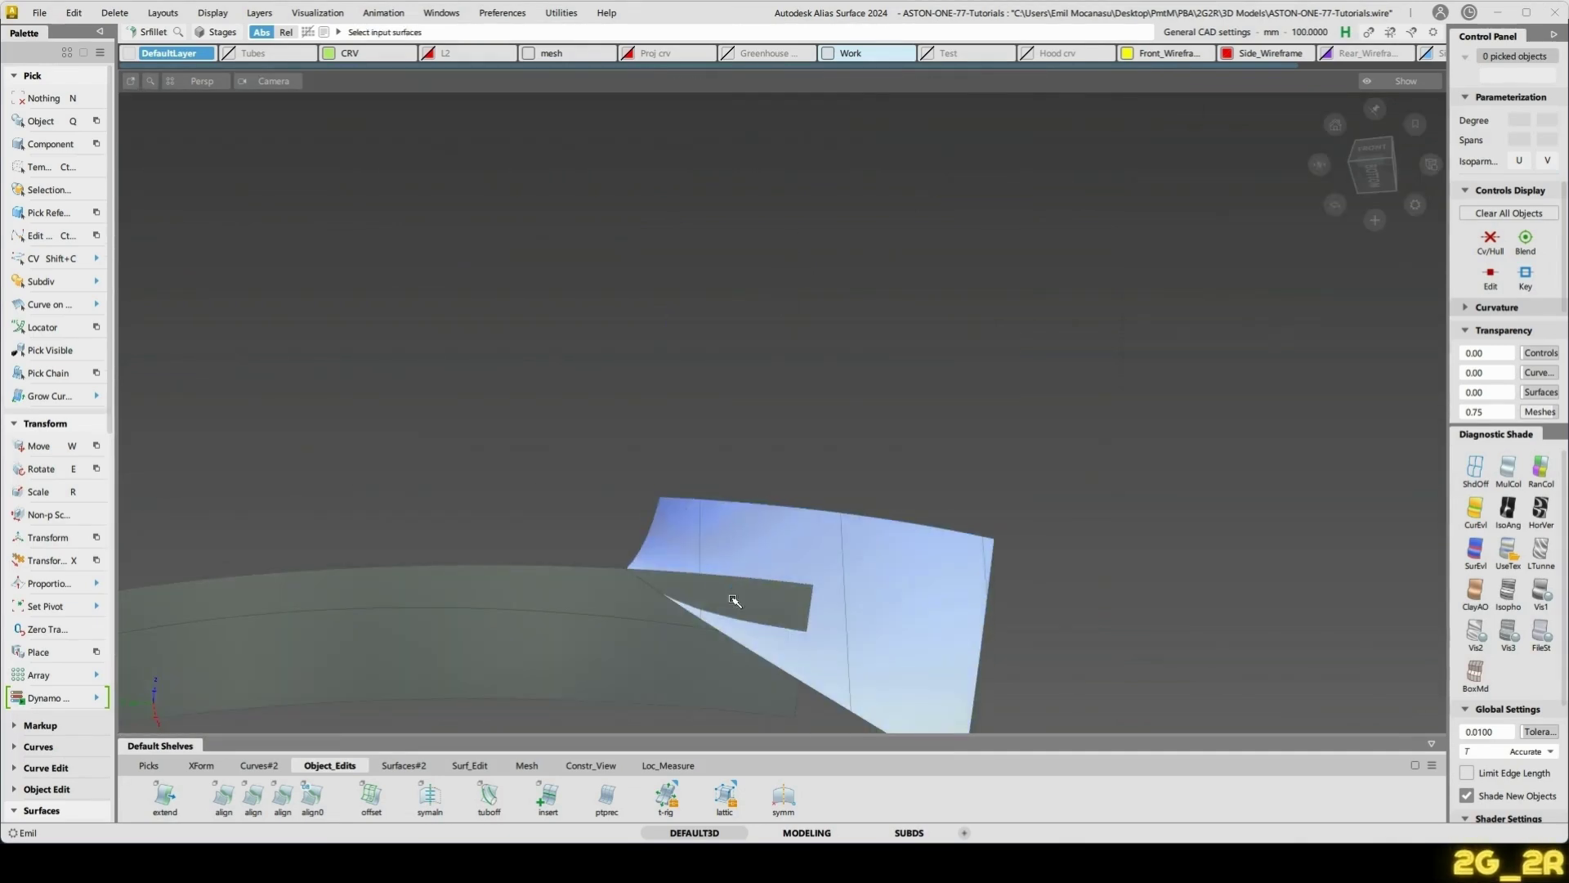
- Isolate the trimmed lower lip surface with the adjoining rounded strip and untrim the lip surface
left_click_drag(999, 547, 589, 438, "alt+shift")
left_click_drag(891, 469, 879, 422, "alt+shift")
left_click(878, 422)
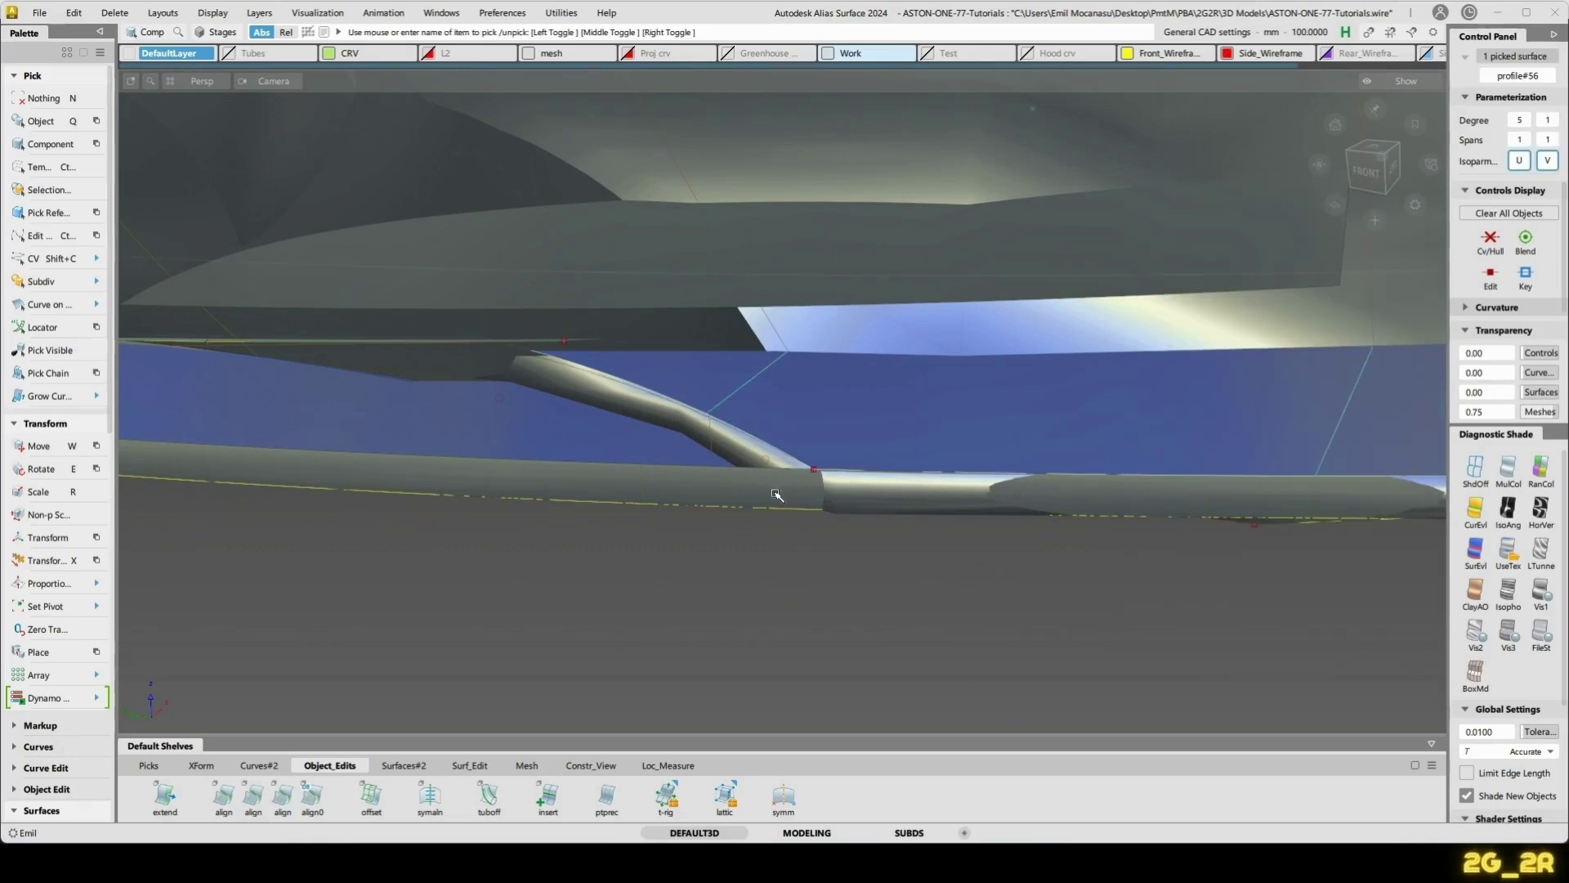
key("alt+h")
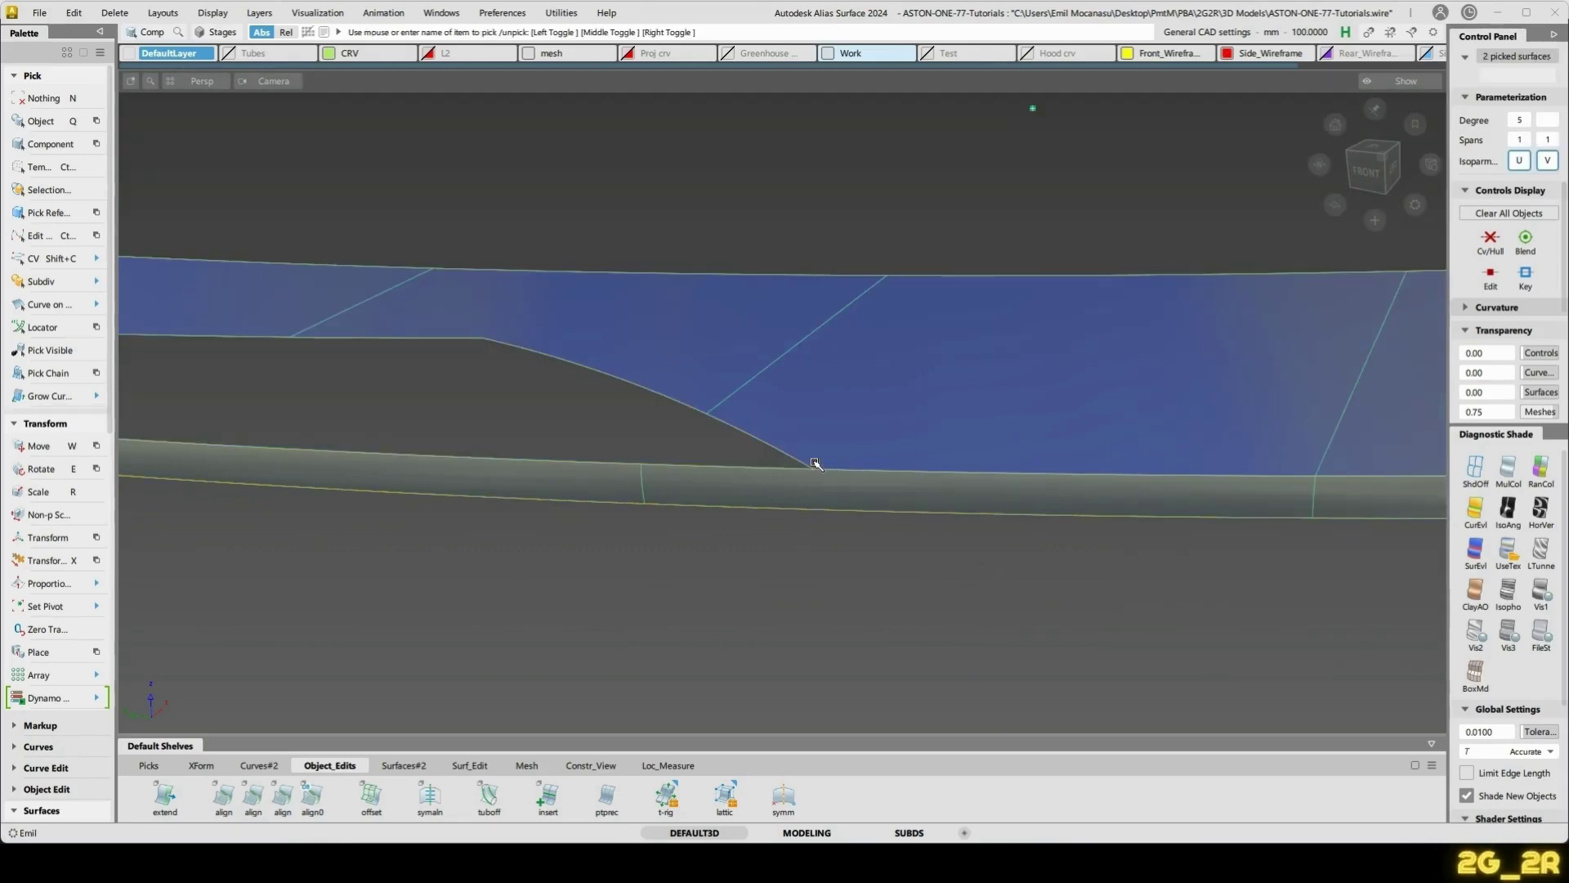
key("u")
left_click(880, 455)
left_click_drag(490, 364, 695, 401, "alt+shift")
middle_click_drag(695, 400, 1118, 483, "alt+shift")
right_click_drag(1118, 482, 752, 467, "alt+shift")
left_click_drag(752, 468, 844, 452, "alt+shift")
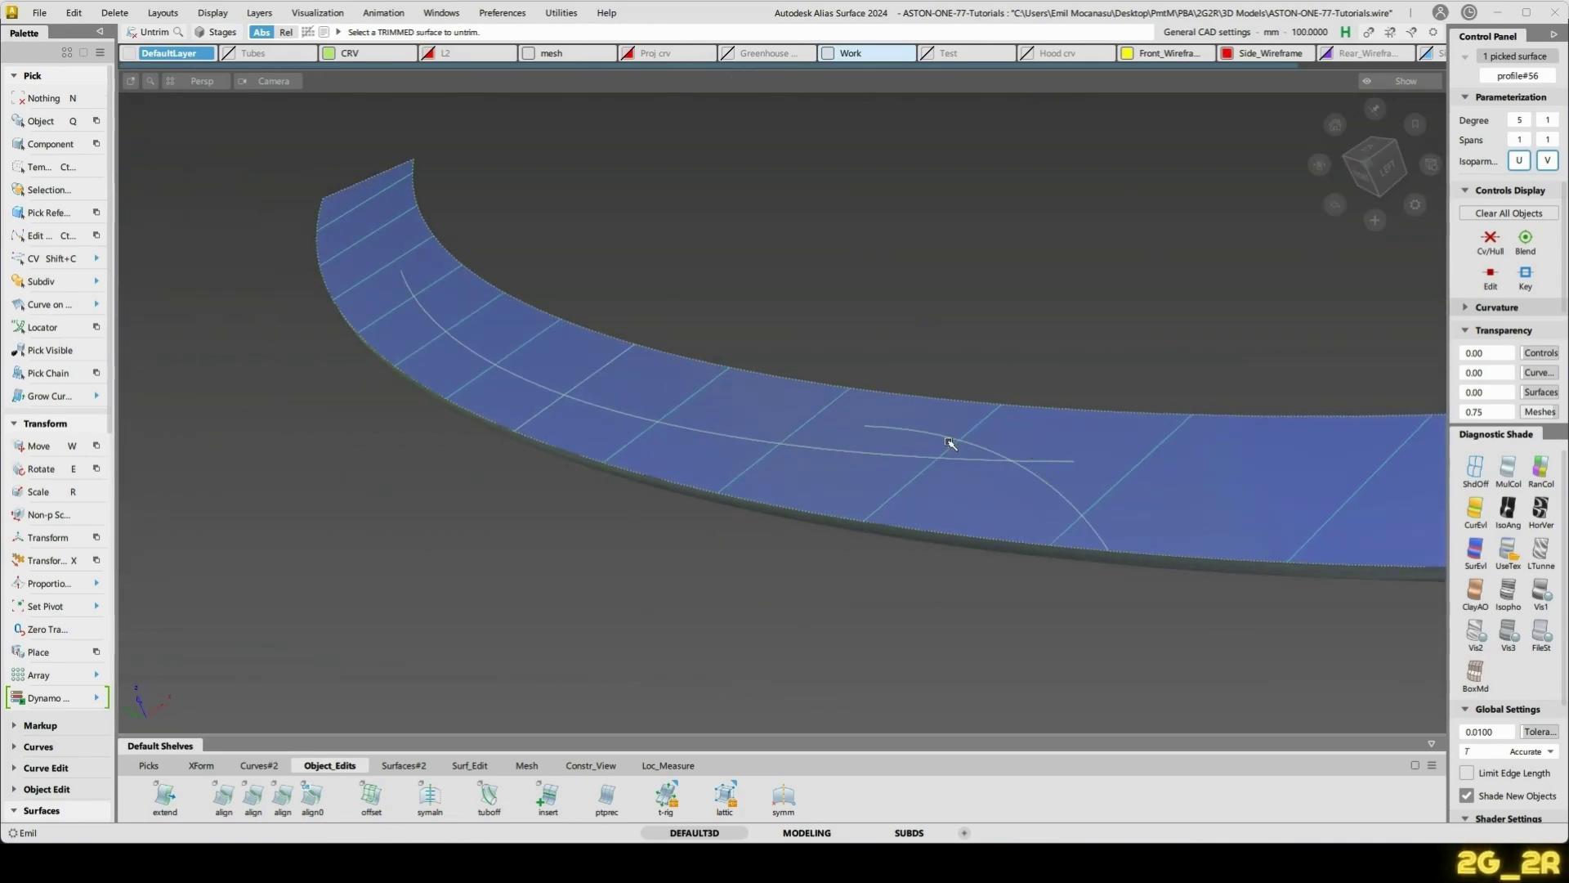
- Try to trim the lip surface along its curves on surface, keeping the region beyond the diagonal curve
key("n")
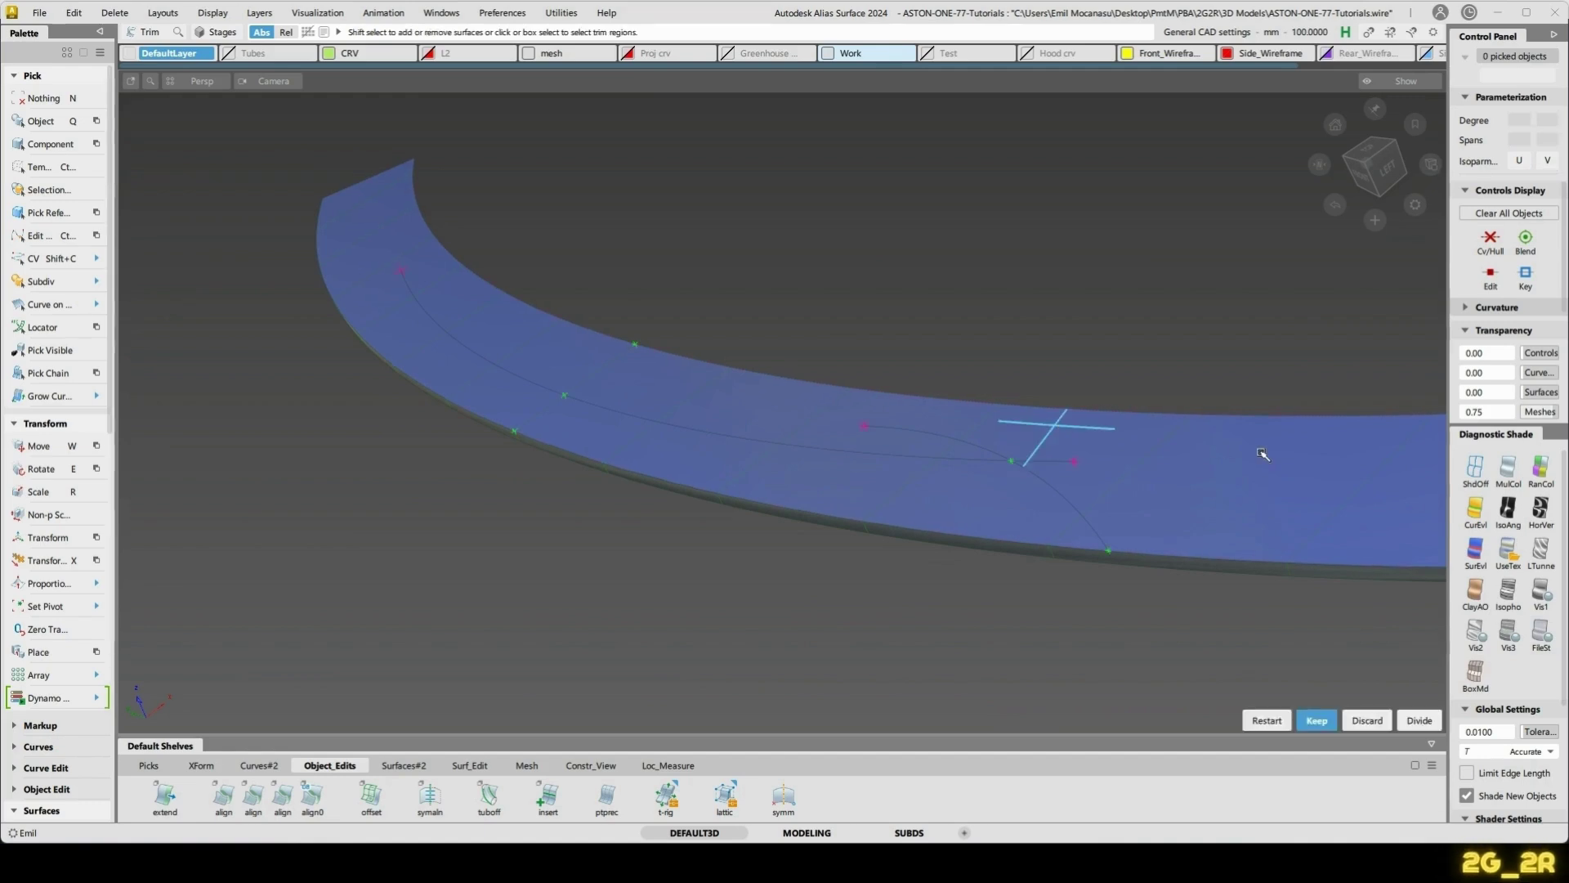
key("space")
key("ctrl+z")
key("space")
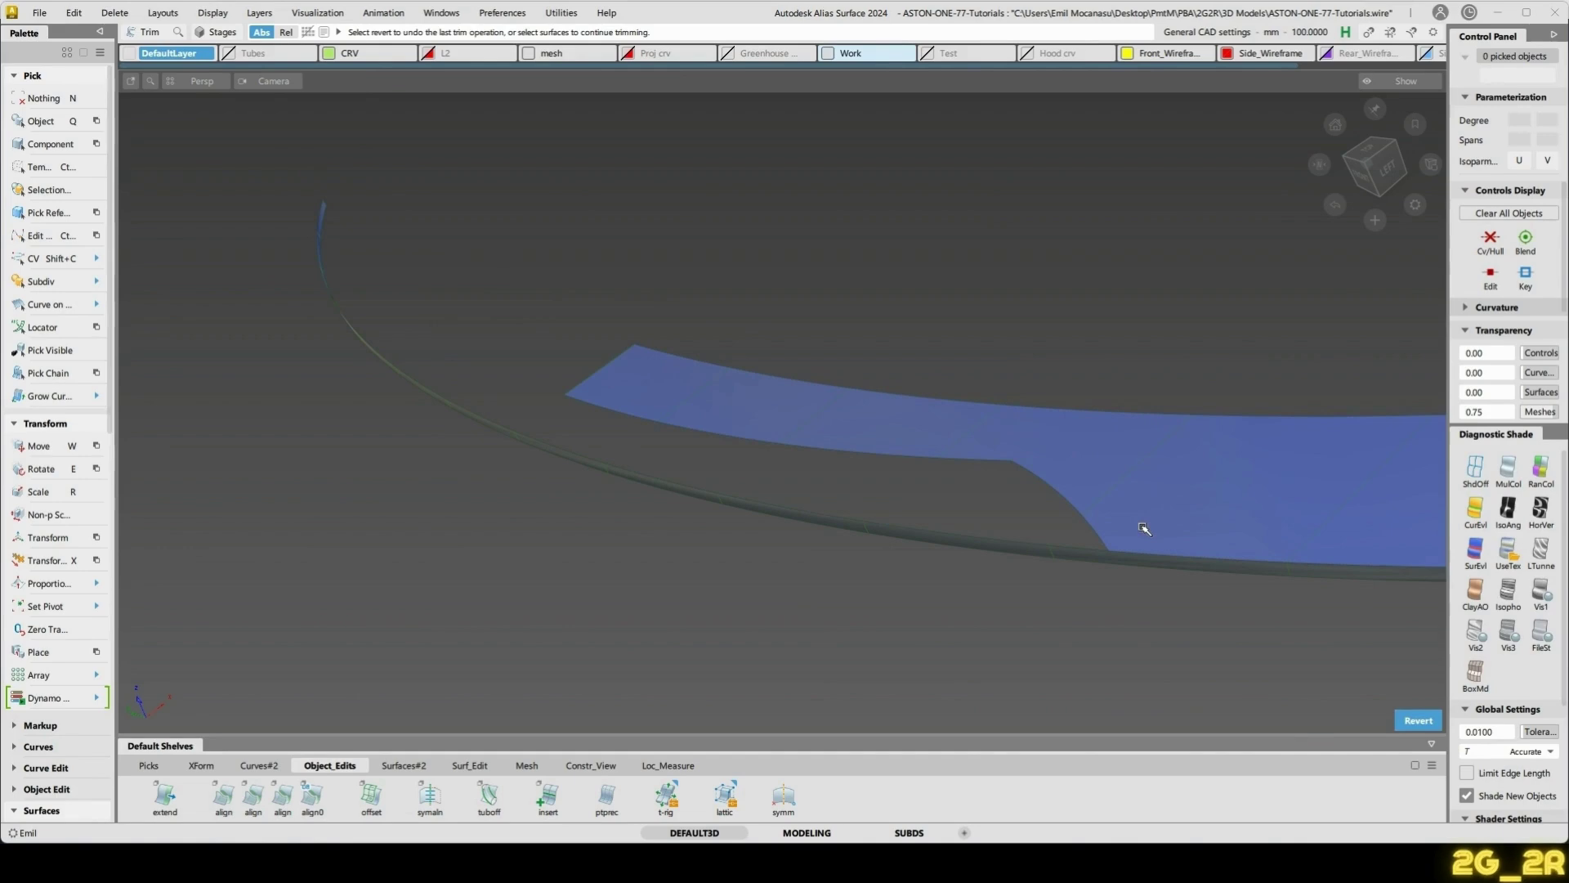
key("ctrl+z")
left_click_drag(1116, 534, 1160, 515, "alt+shift")
key("ctrl+z")
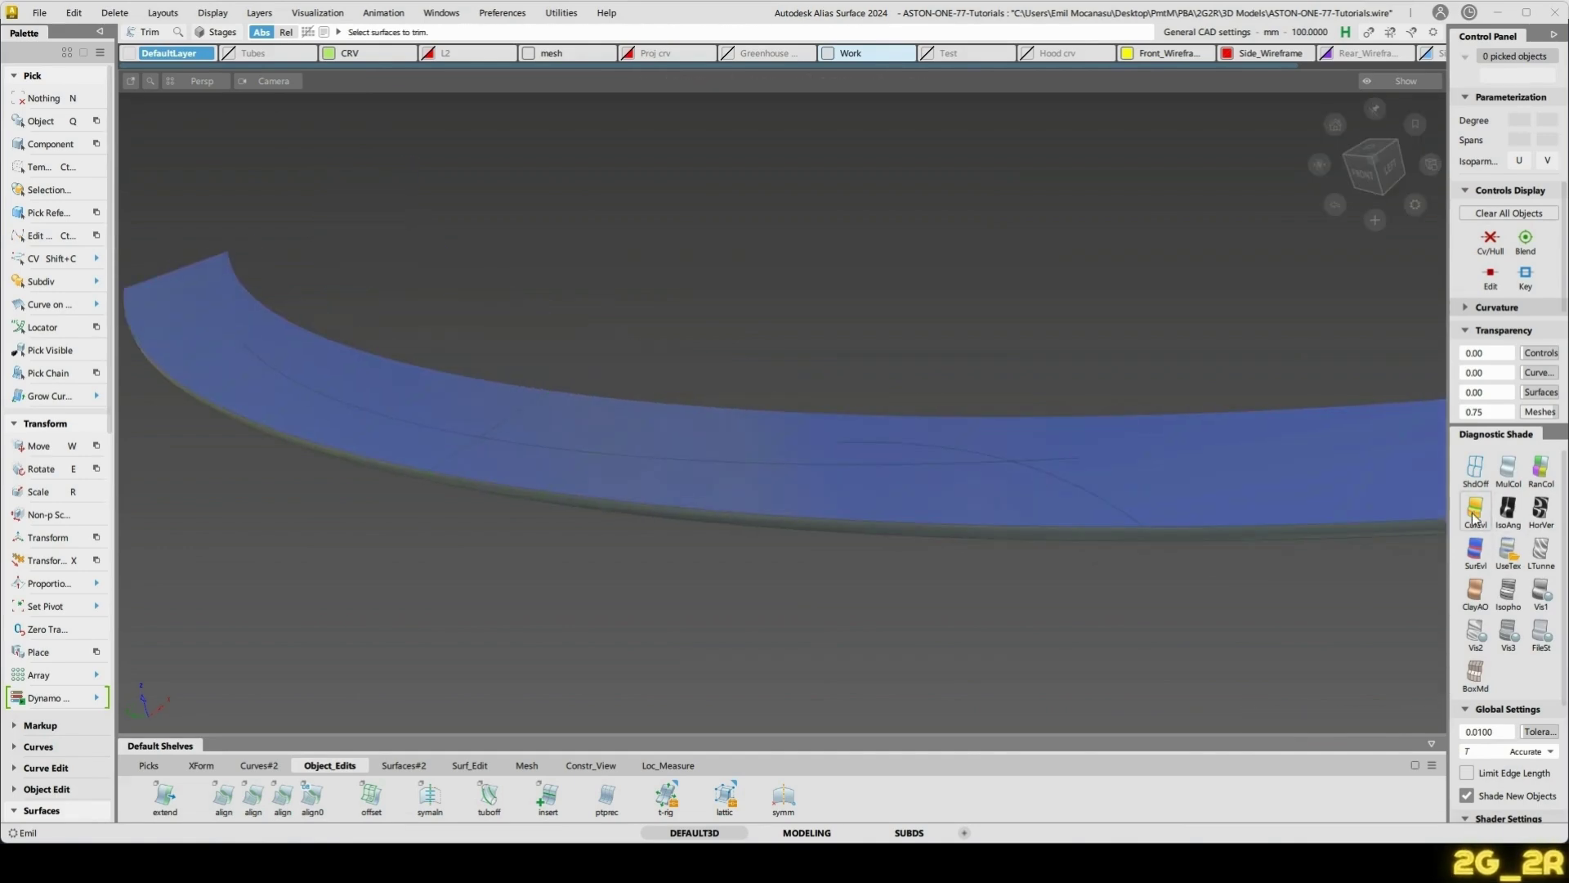
- Draw a straight curve downward from the surface curve's end on the lip surface's lower edge
left_click(1144, 527)
left_click_drag(1159, 594, 1156, 542, "alt+shift")
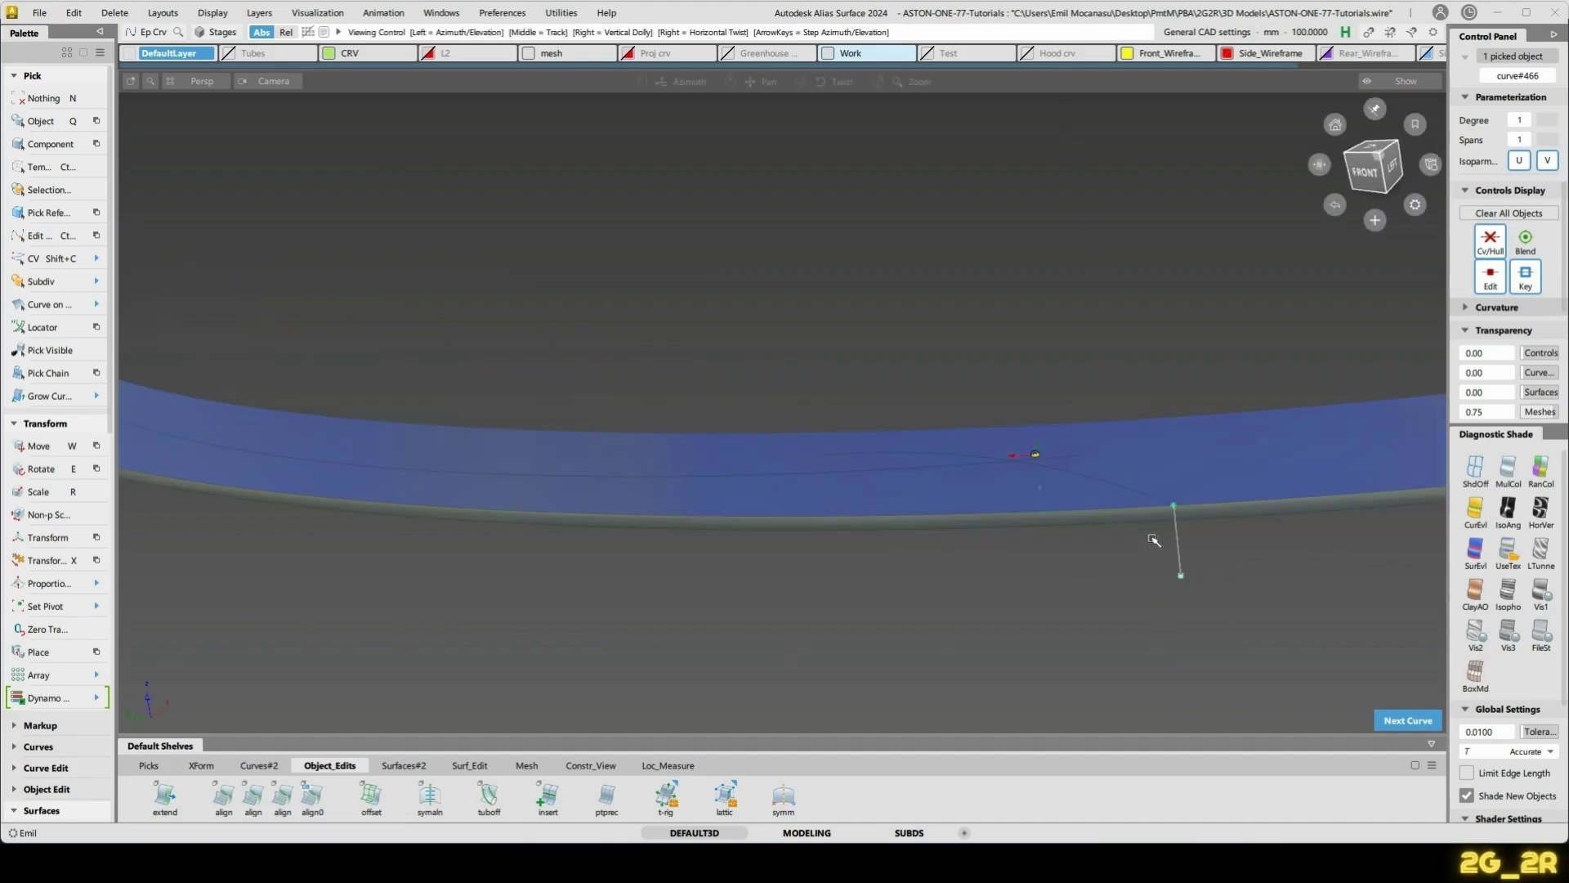
key("space")
- Create a rail surface with the curve on the lip surface as generation curve and the straight curve as single rail, both at G0 Position
middle_click_drag(1226, 446, 1228, 484, "ctrl+shift")
left_click(1229, 482)
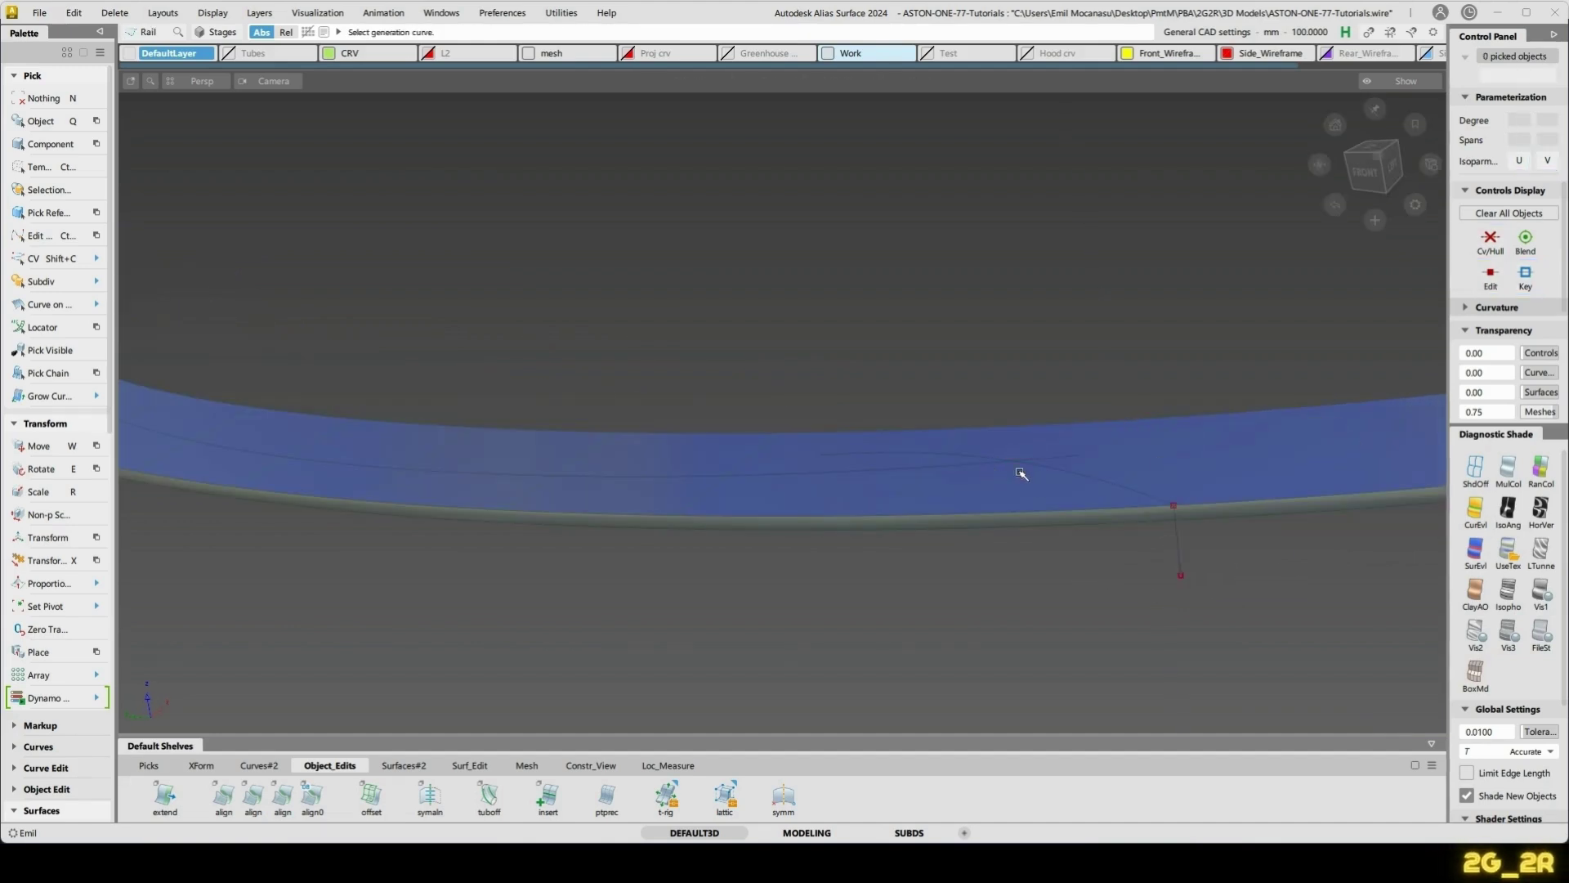
left_click(1178, 556)
left_click_drag(1317, 571, 1296, 525, "alt+shift")
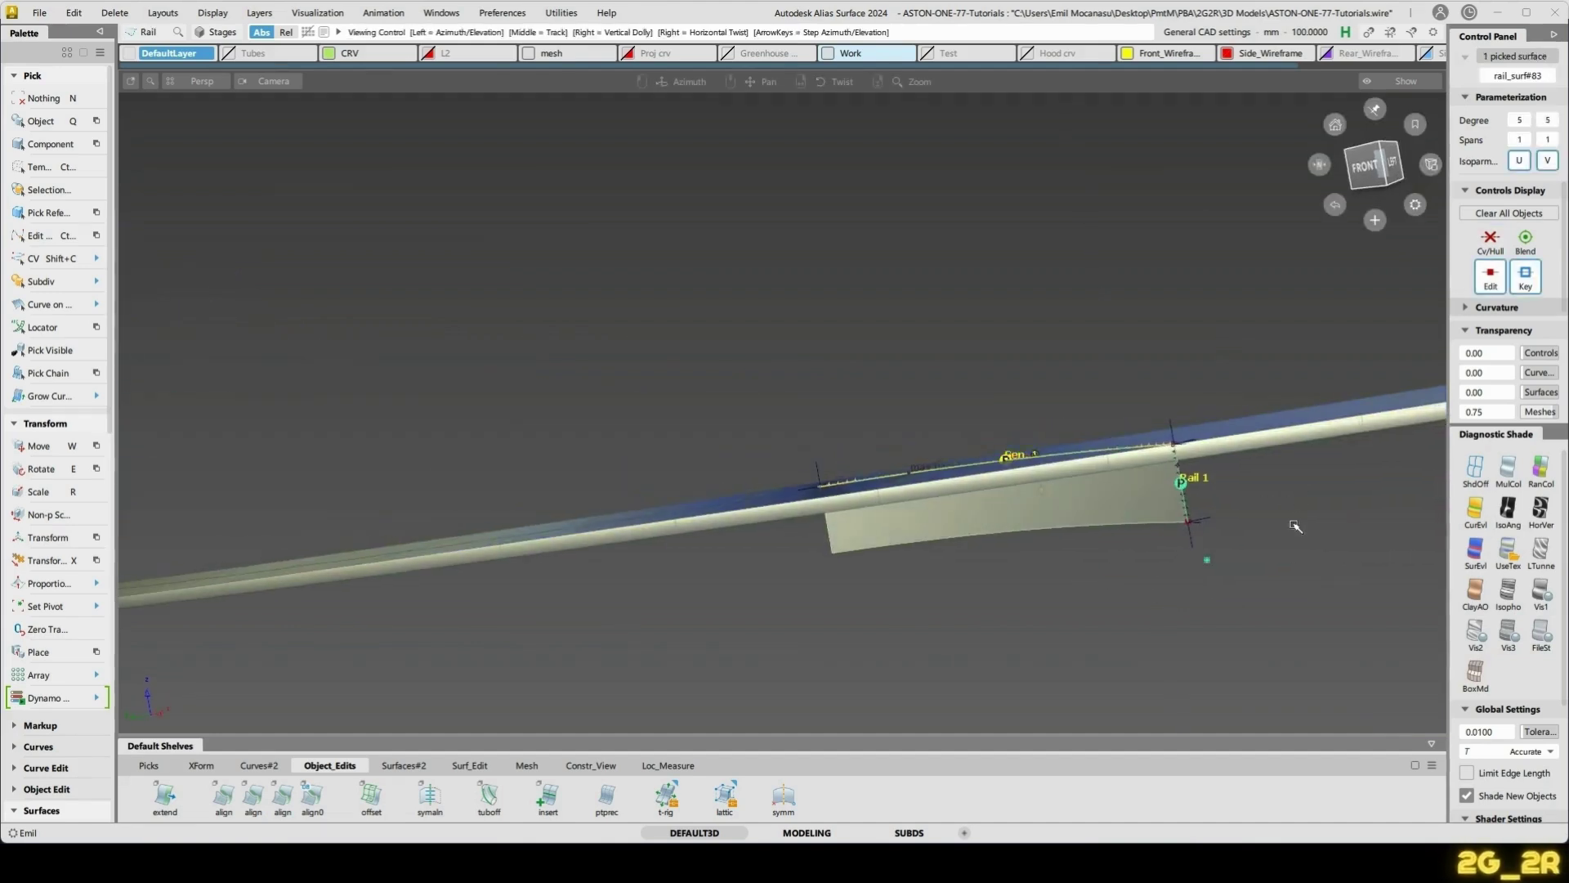
right_click_drag(1297, 525, 1289, 490, "alt+shift")
left_click_drag(1289, 490, 1144, 564, "alt+shift")
middle_click_drag(1144, 564, 1074, 452, "alt+shift")
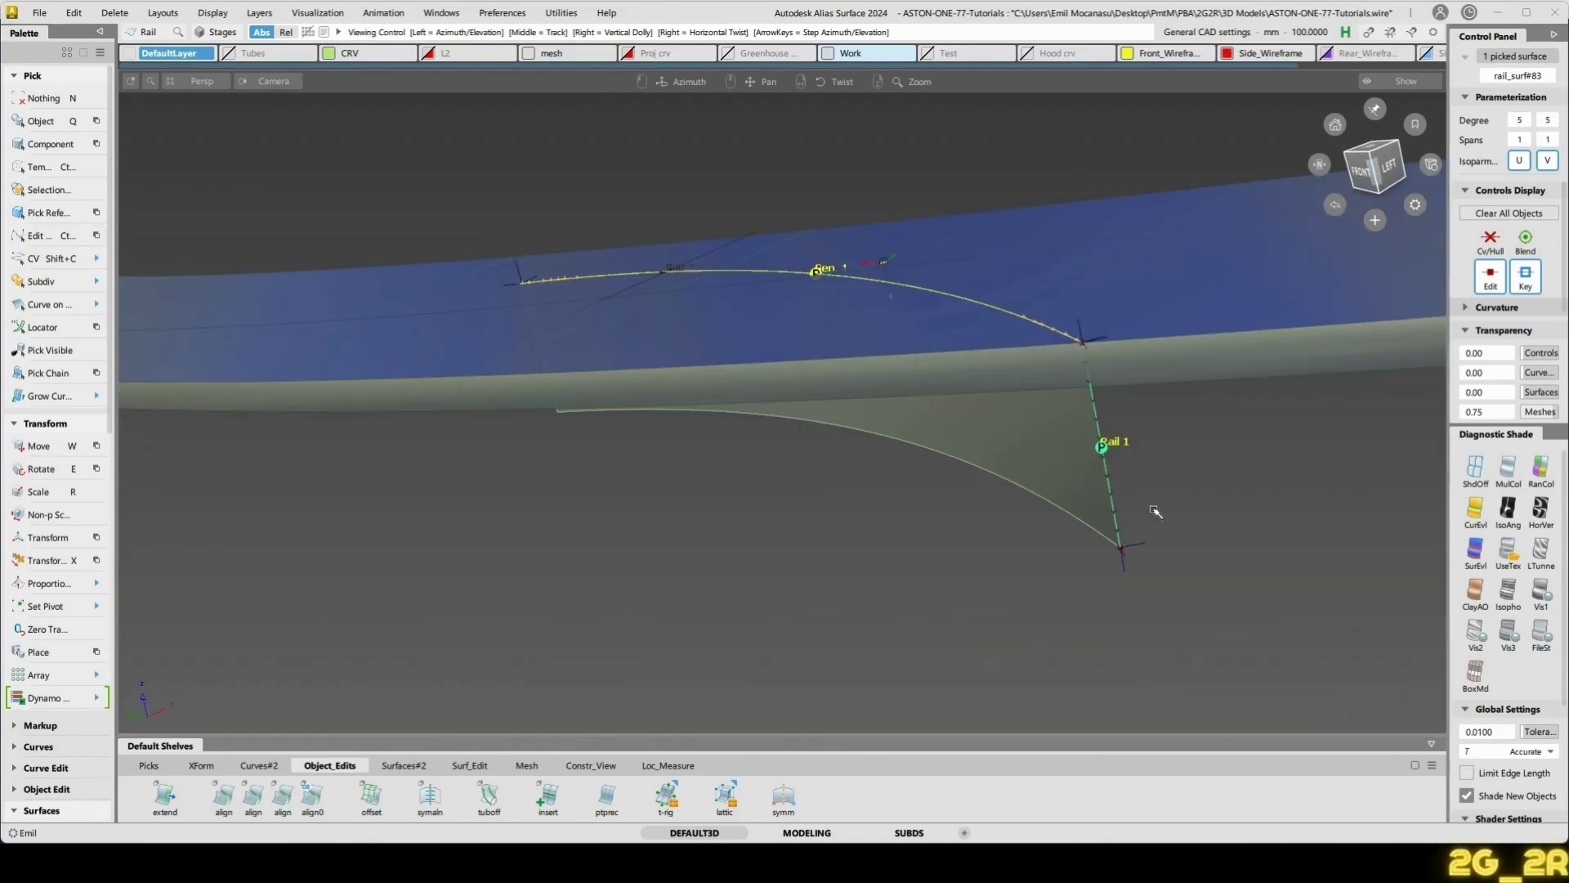
key("ctrl+z")
left_click_drag(1215, 291, 1142, 347, "alt+shift")
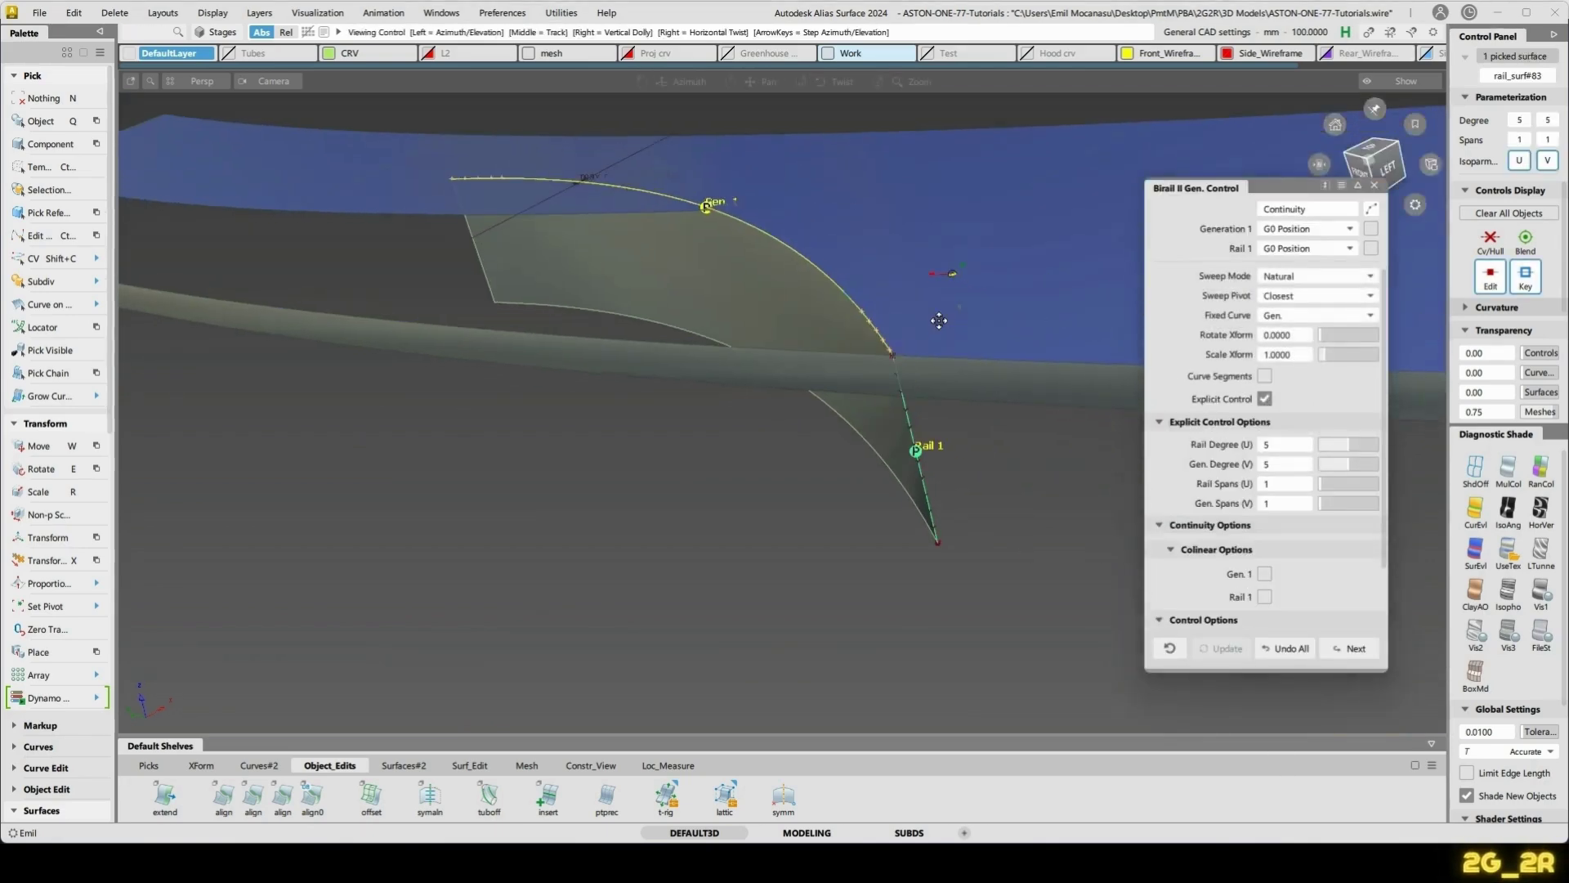
left_click_drag(939, 321, 932, 335, "alt+shift")
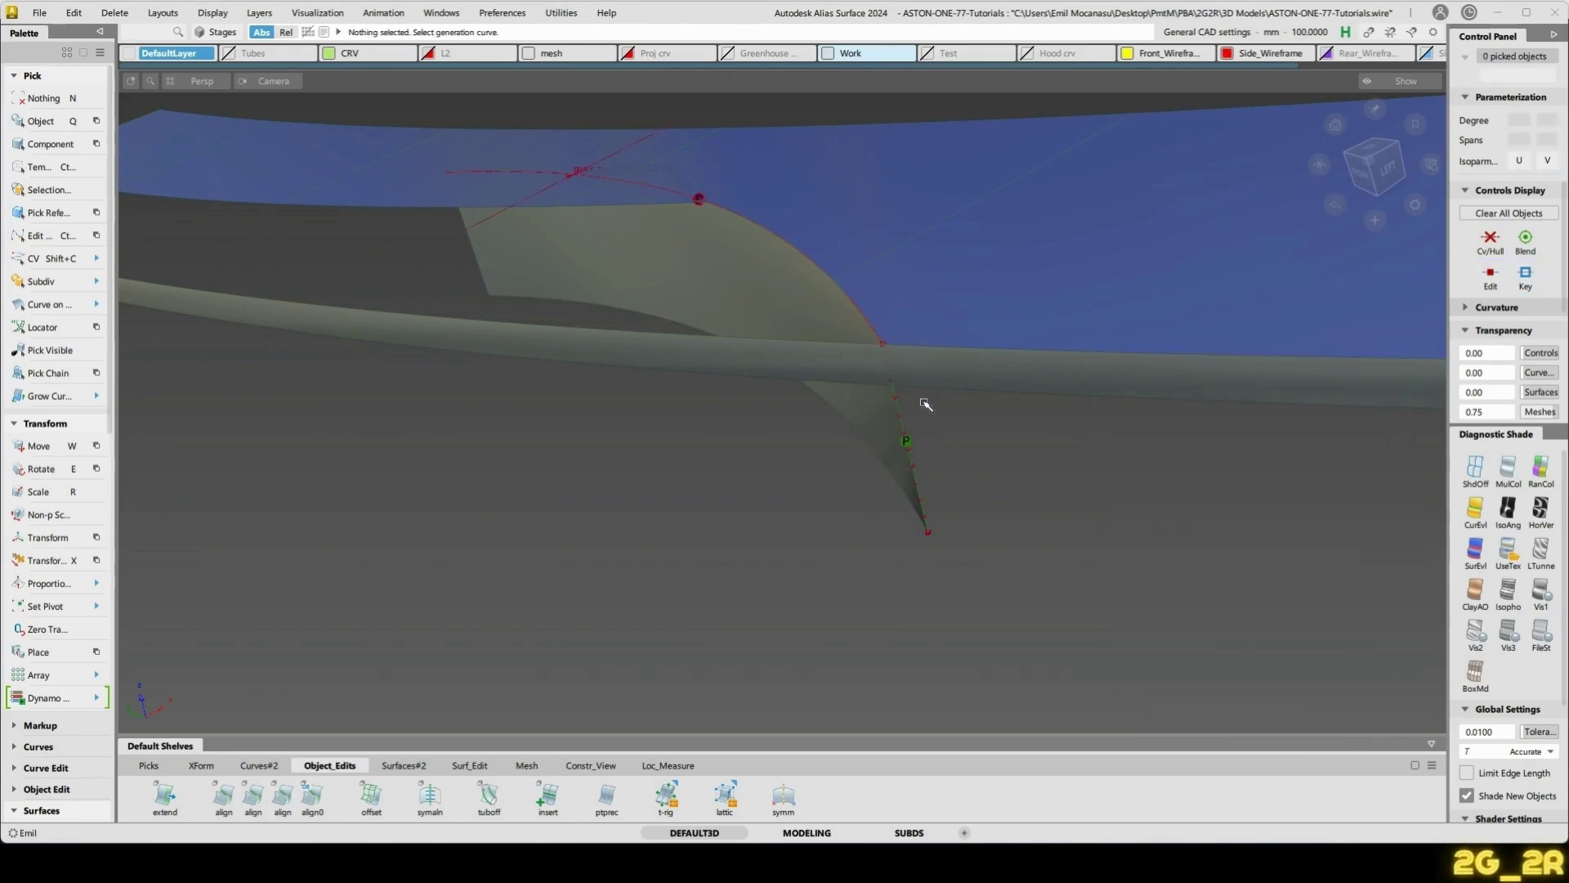
- Project the straight rail curve onto the rounded strip along the X vector and trim the strip at the projected curve
left_click(943, 382)
key("space")
left_click(903, 421)
key("space")
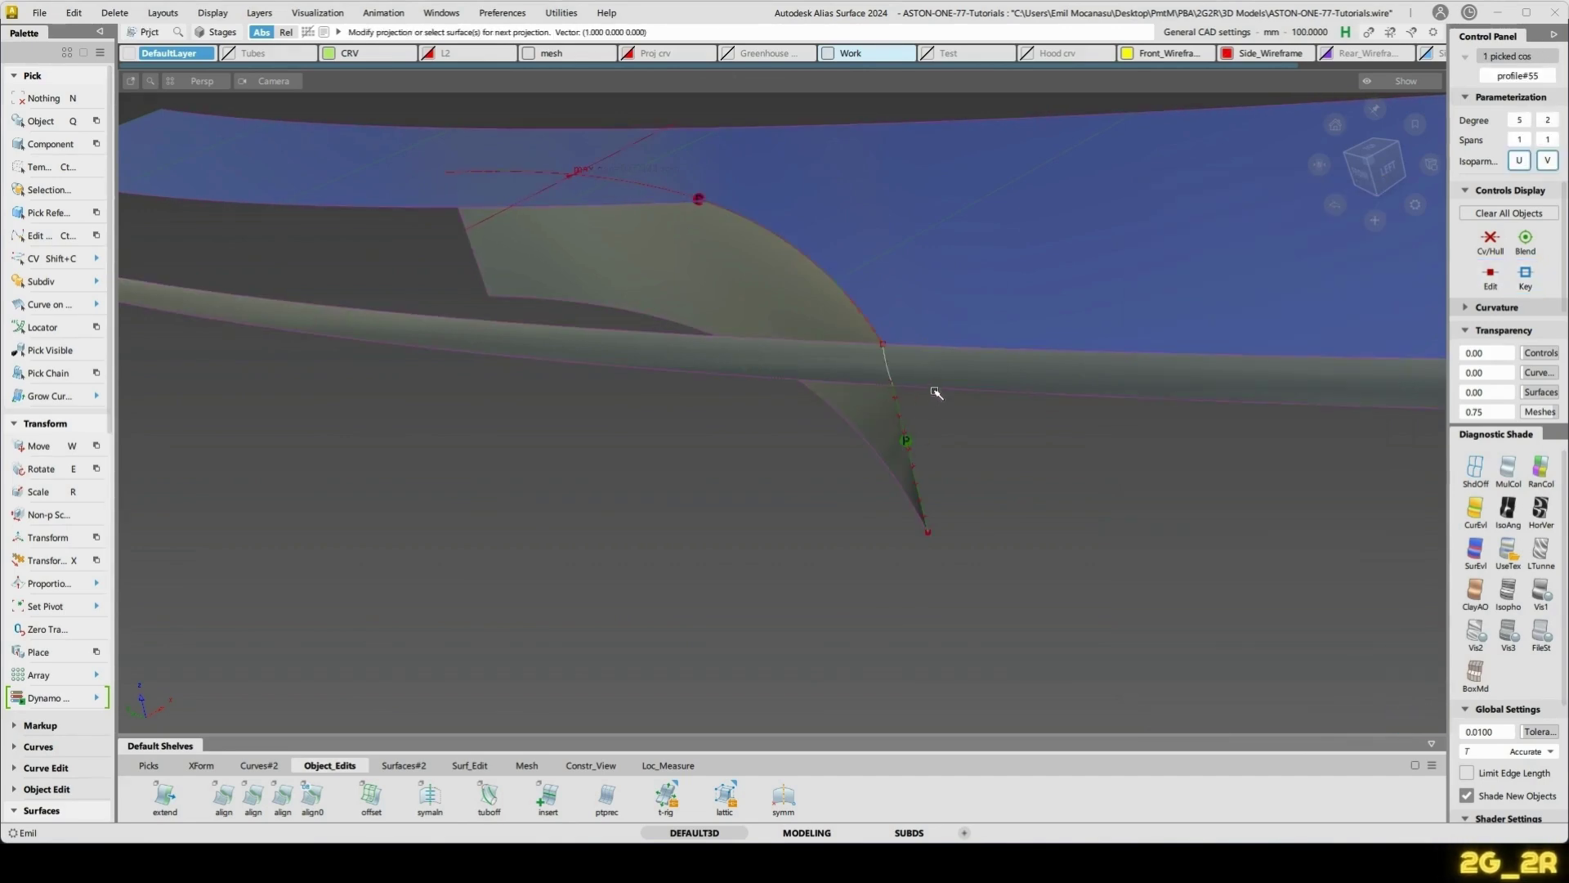
key("t")
left_click(981, 374)
key("space")
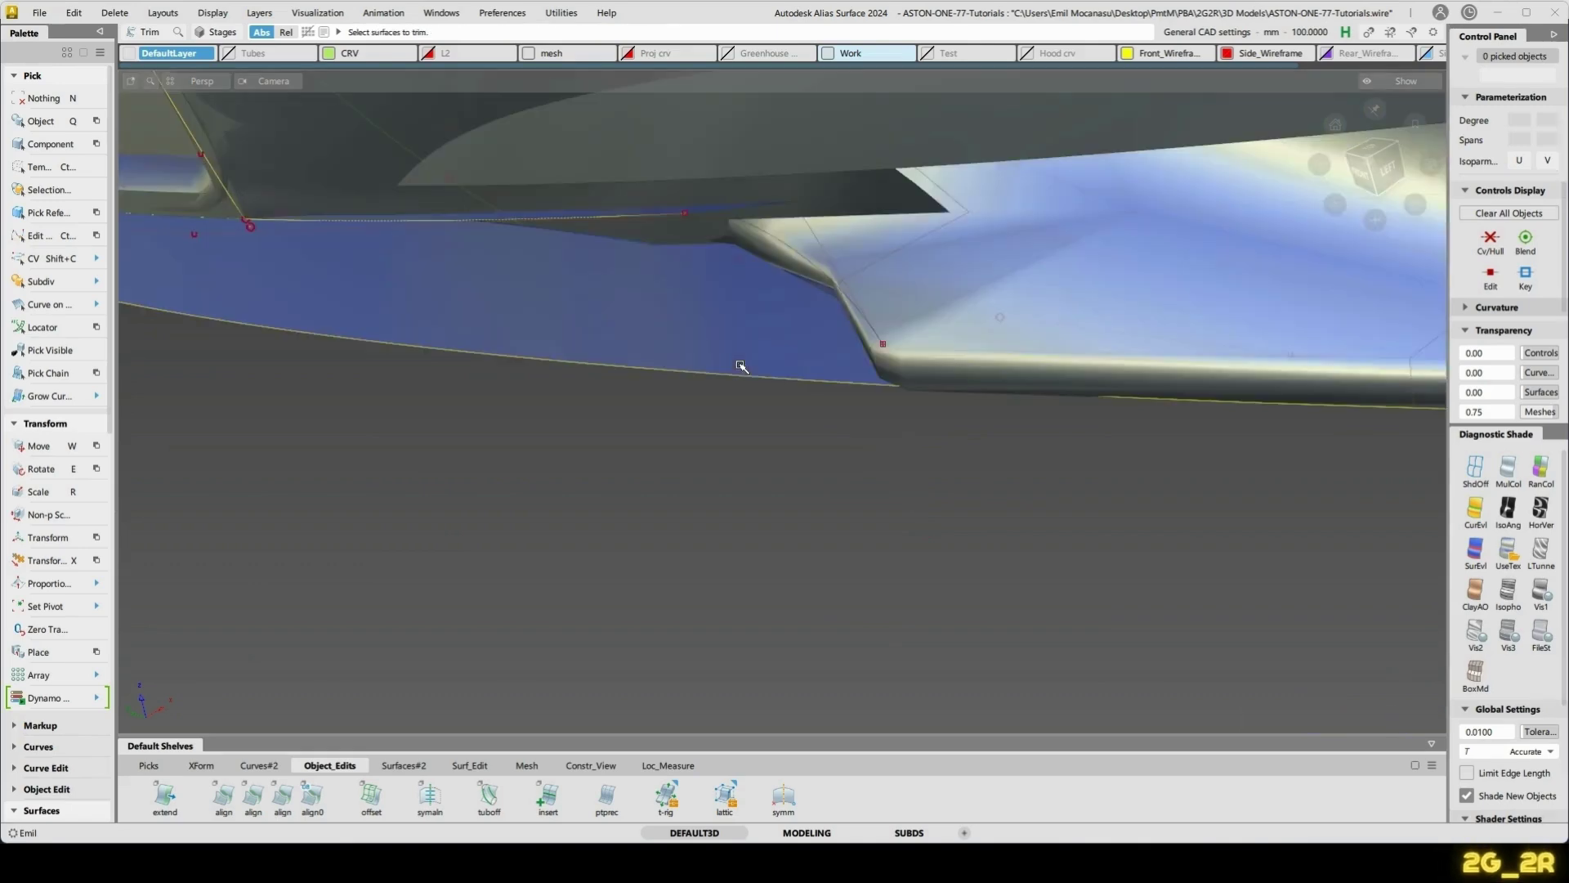
- Inspect the new rail surface and its junction with the lip and rounded strip against the mesh from several angles
left_click_drag(739, 364, 495, 432, "alt+shift")
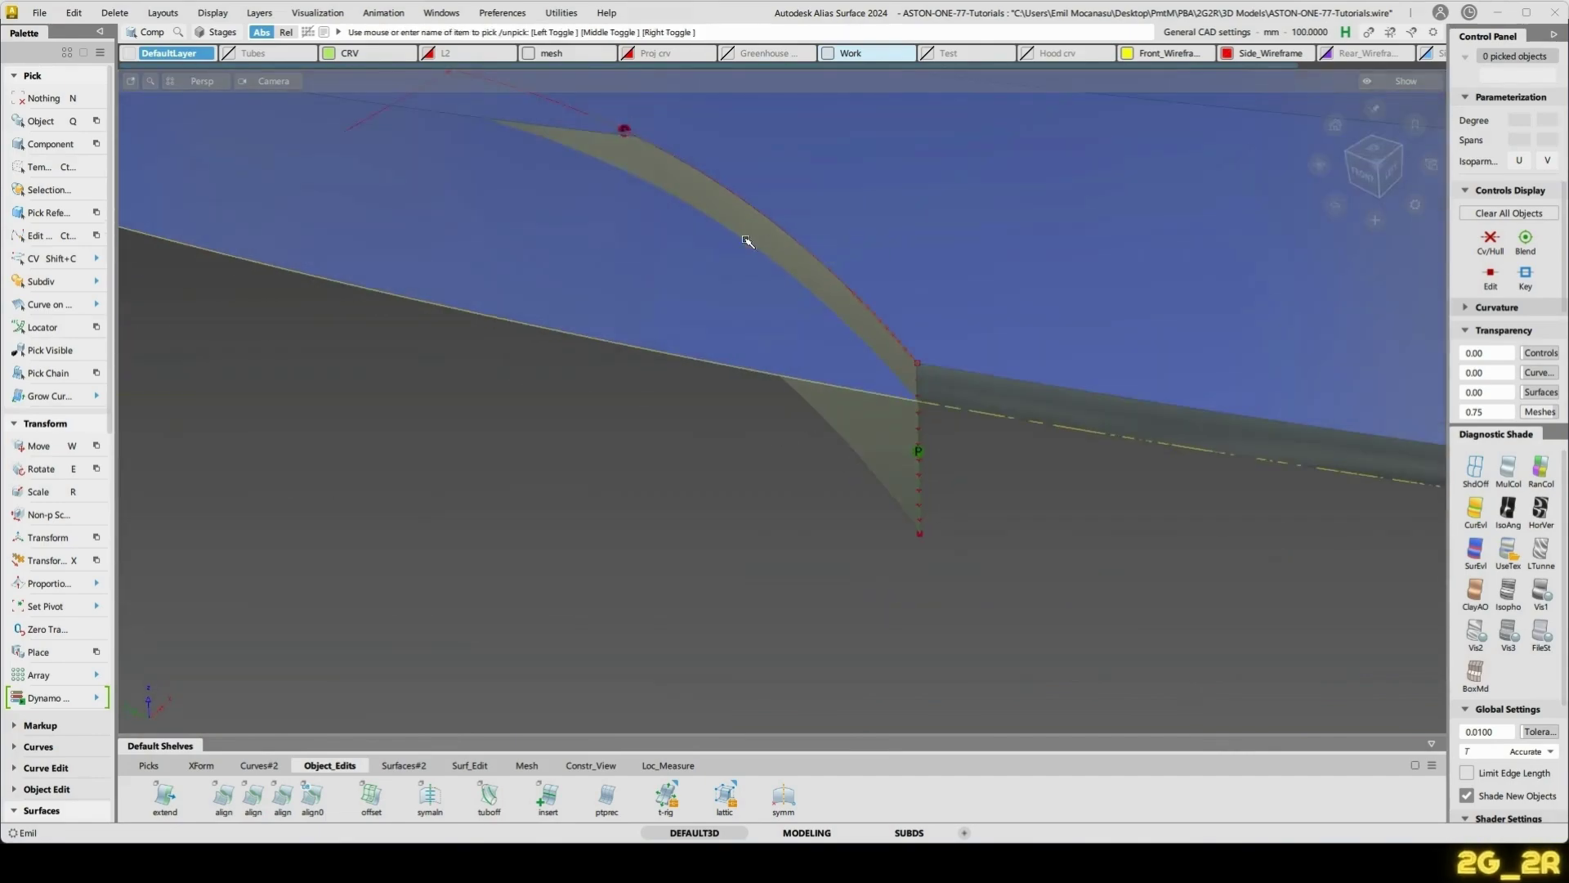
left_click(747, 241)
left_click_drag(936, 259, 808, 284, "alt+shift")
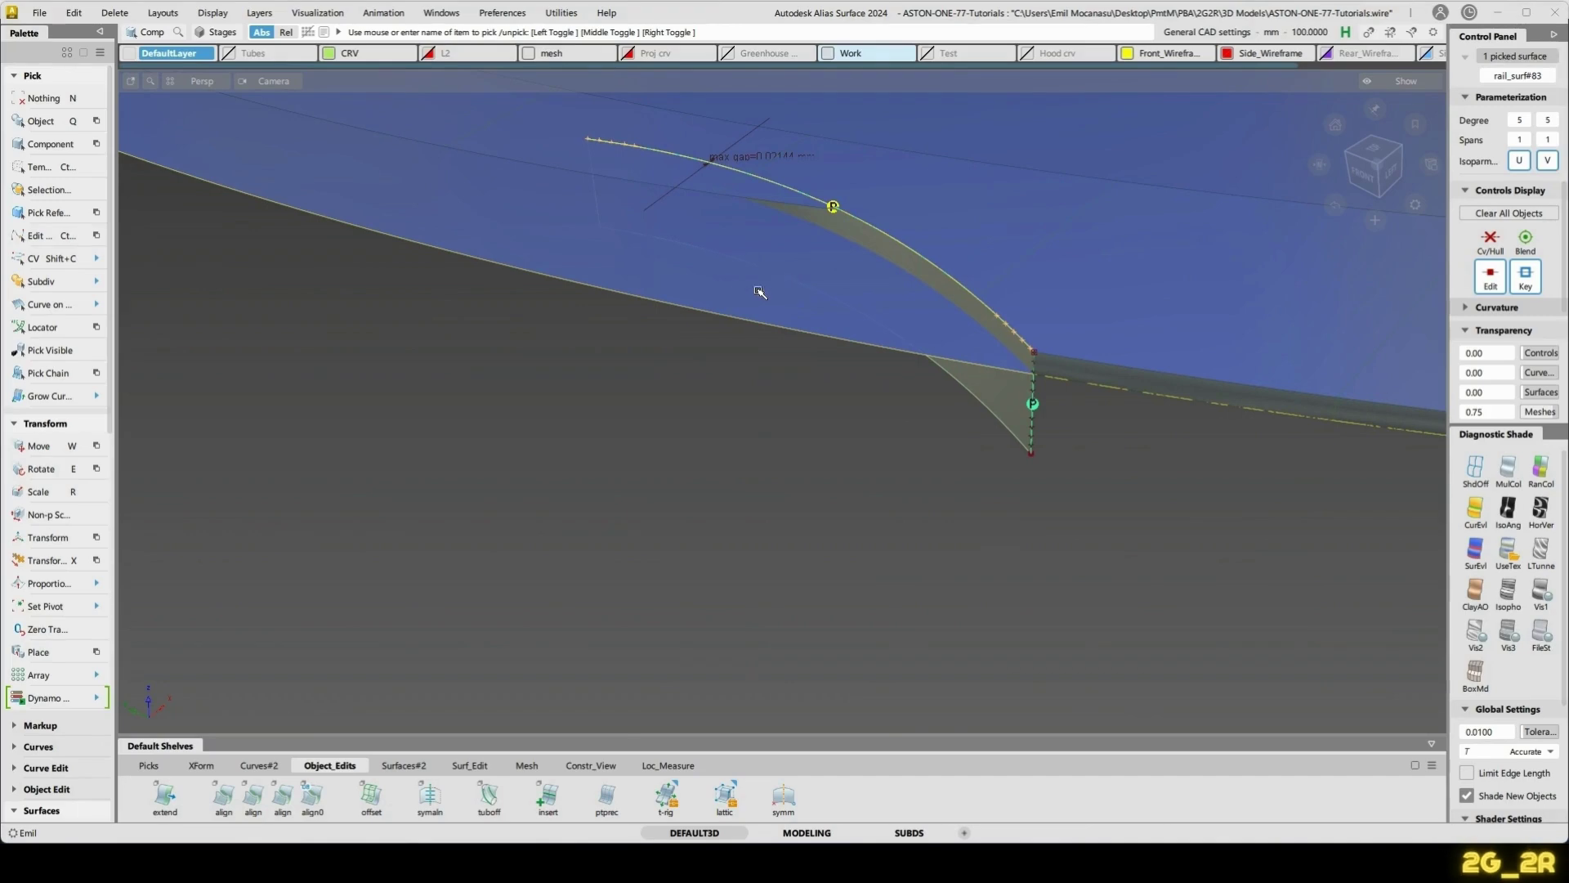
key("i")
left_click_drag(854, 352, 930, 236, "alt+shift")
key("space")
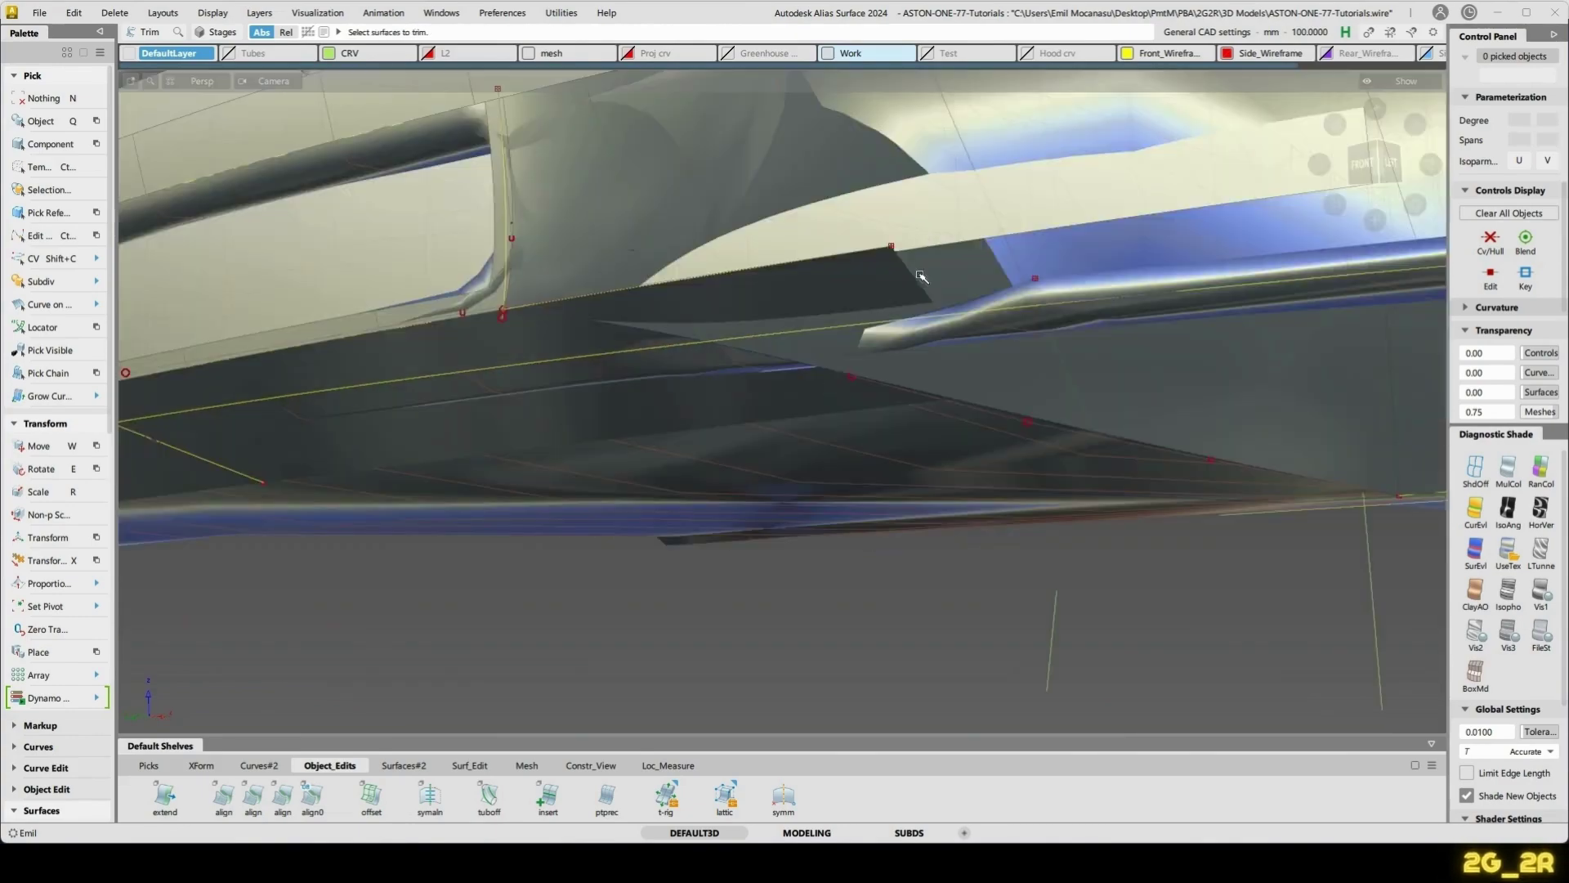
mouse_move(758, 411)
left_mouse_down("alt+shift")
mouse_move(769, 457)
mouse_move(825, 490)
left_mouse_up("alt+shift")
left_click(861, 322, "alt+shift")
mouse_move(684, 378)
left_mouse_down("alt+shift")
mouse_move(1104, 363)
mouse_move(900, 291)
mouse_move(911, 333)
mouse_move(852, 342)
mouse_move(786, 299)
mouse_move(868, 335)
left_mouse_up("alt+shift")
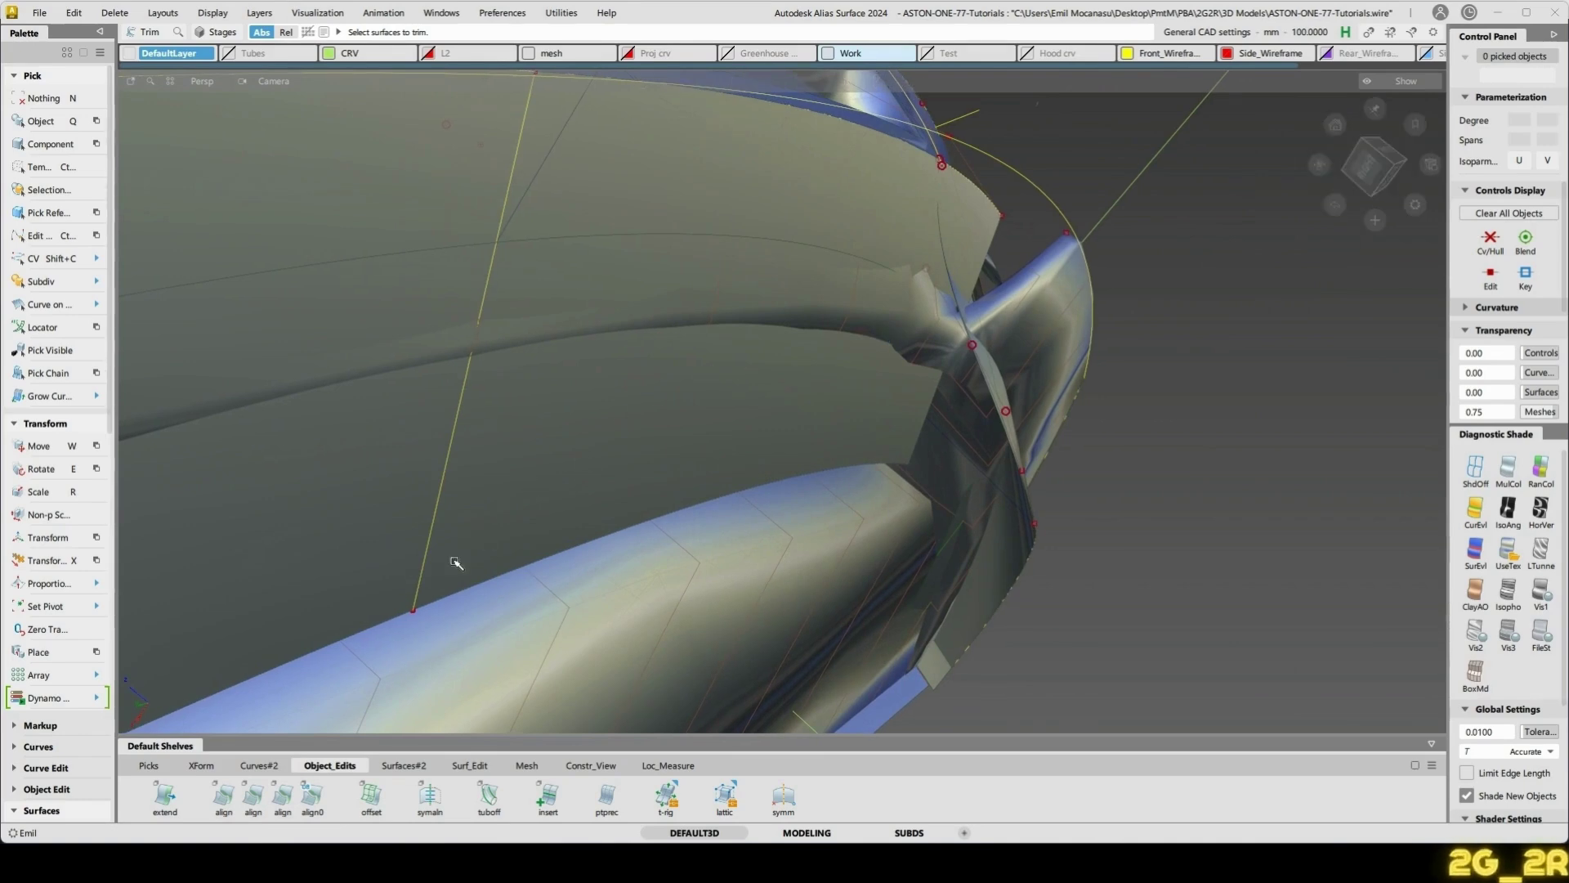
- Stretch the lip's straight profile curve, moving its lower end about 1.96 mm in Z
left_click(423, 577)
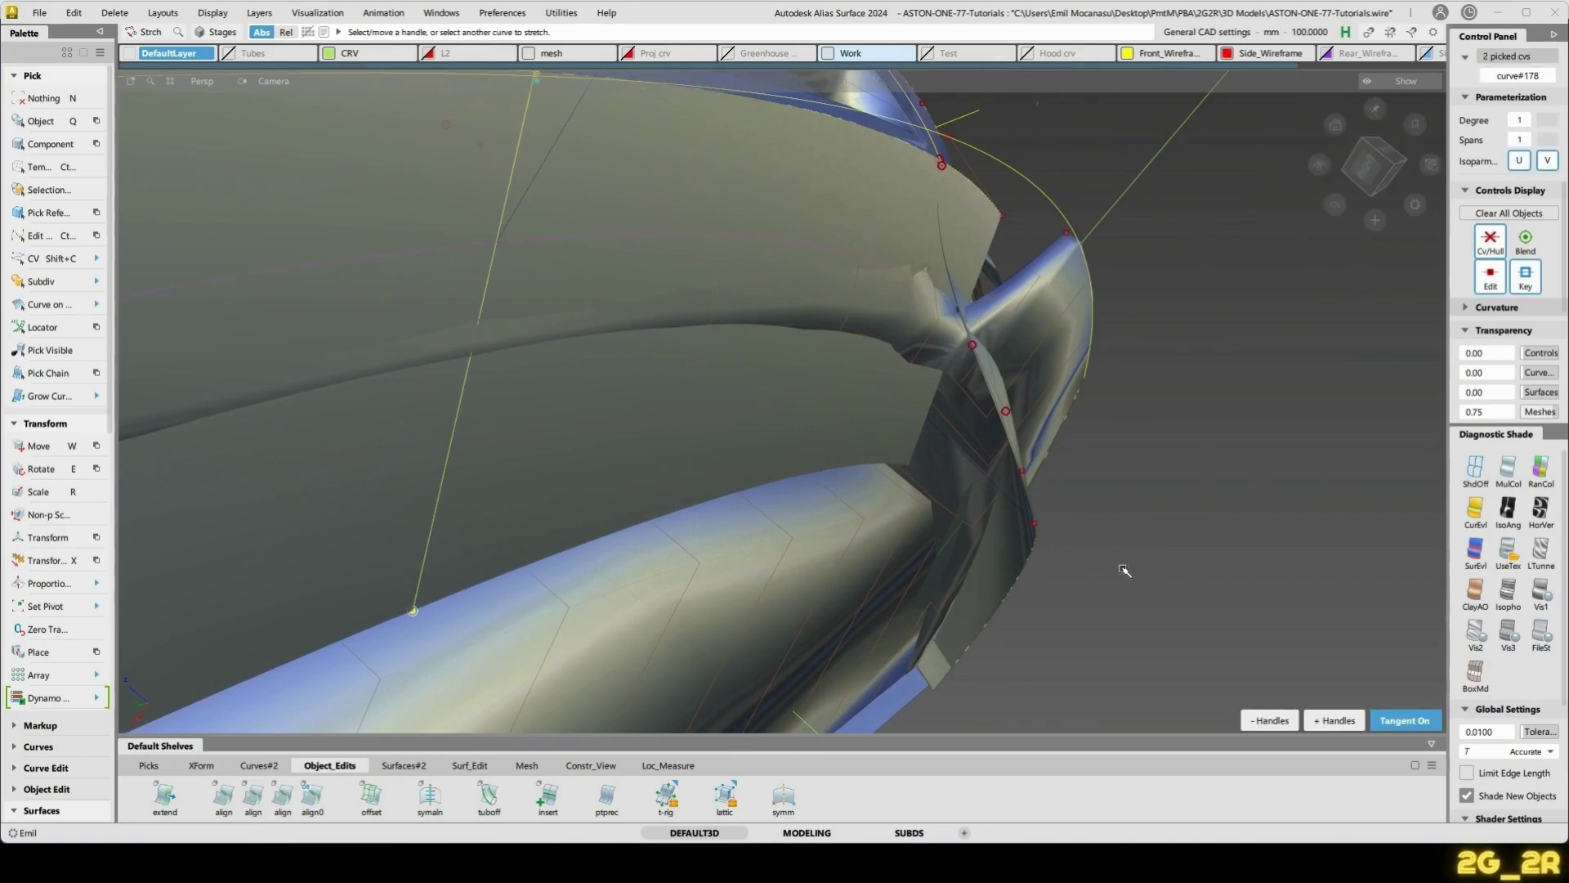
left_click_drag(1110, 578, 1105, 578)
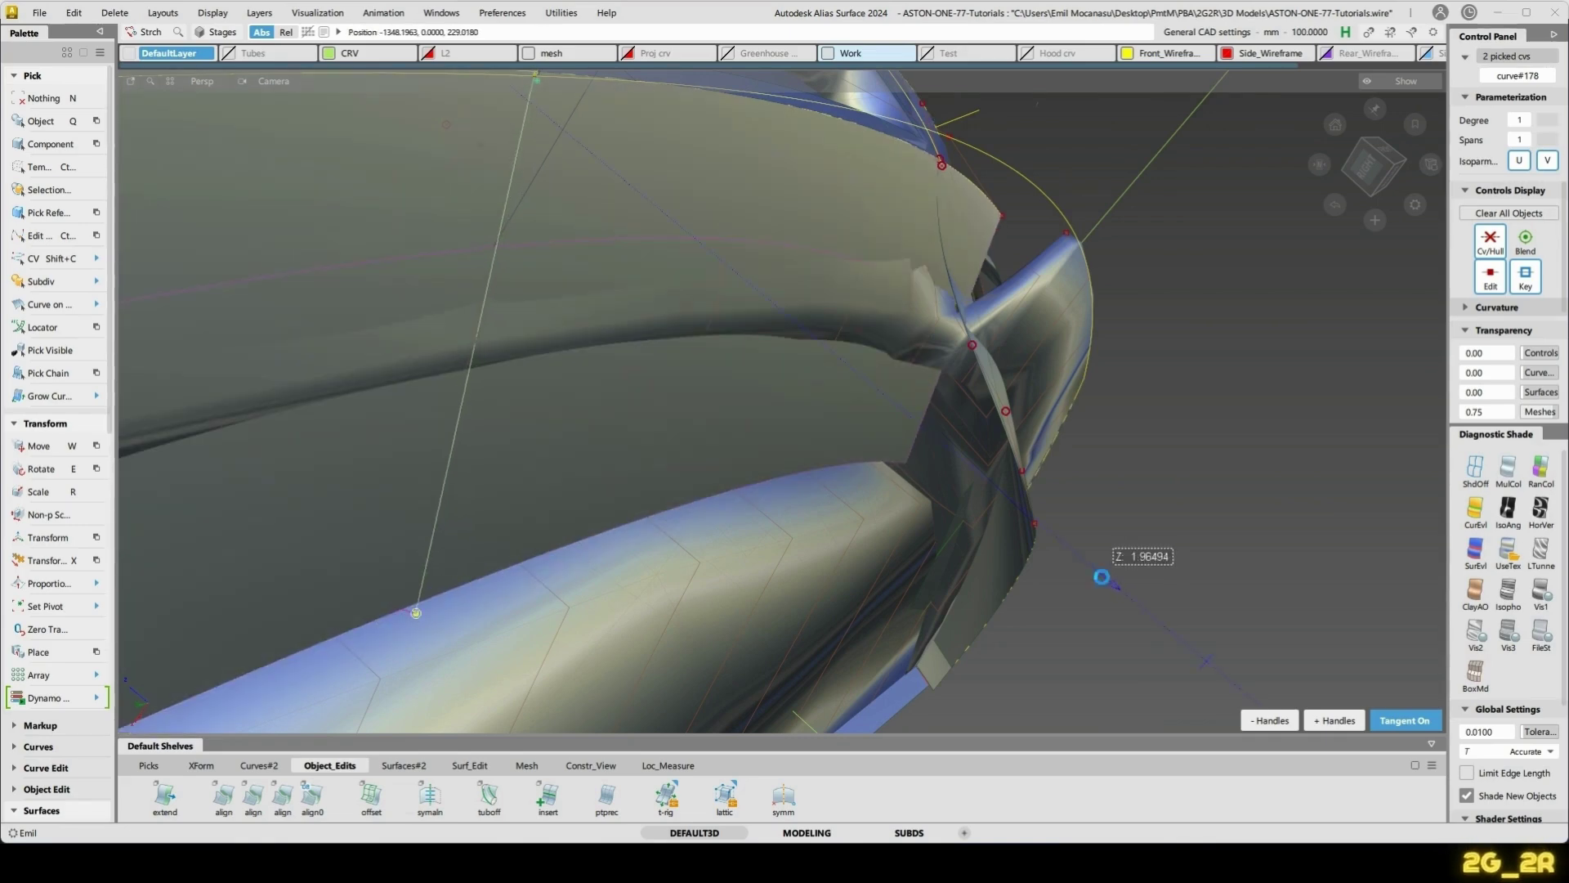
key("alt+shift")
left_click_drag(1074, 458, 1160, 585, "alt+shift")
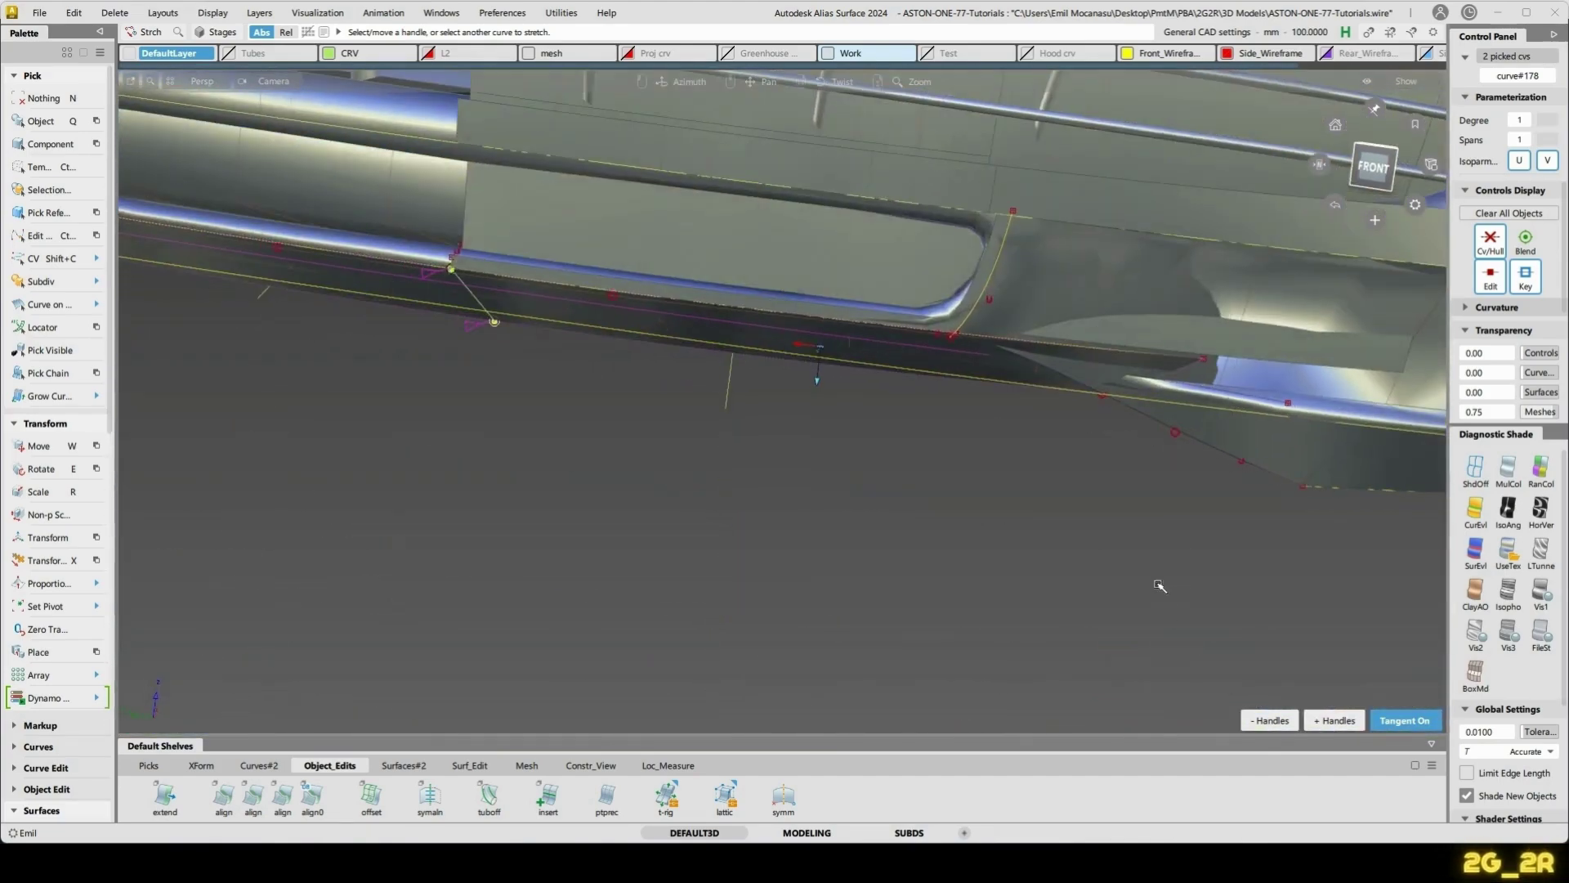
left_click_drag(1096, 354, 1248, 418, "alt+shift")
right_click_drag(1248, 418, 1271, 408, "alt+shift")
mouse_move(1271, 408)
left_mouse_down("alt+shift")
mouse_move(1265, 371)
mouse_move(1275, 418)
left_mouse_up("alt+shift")
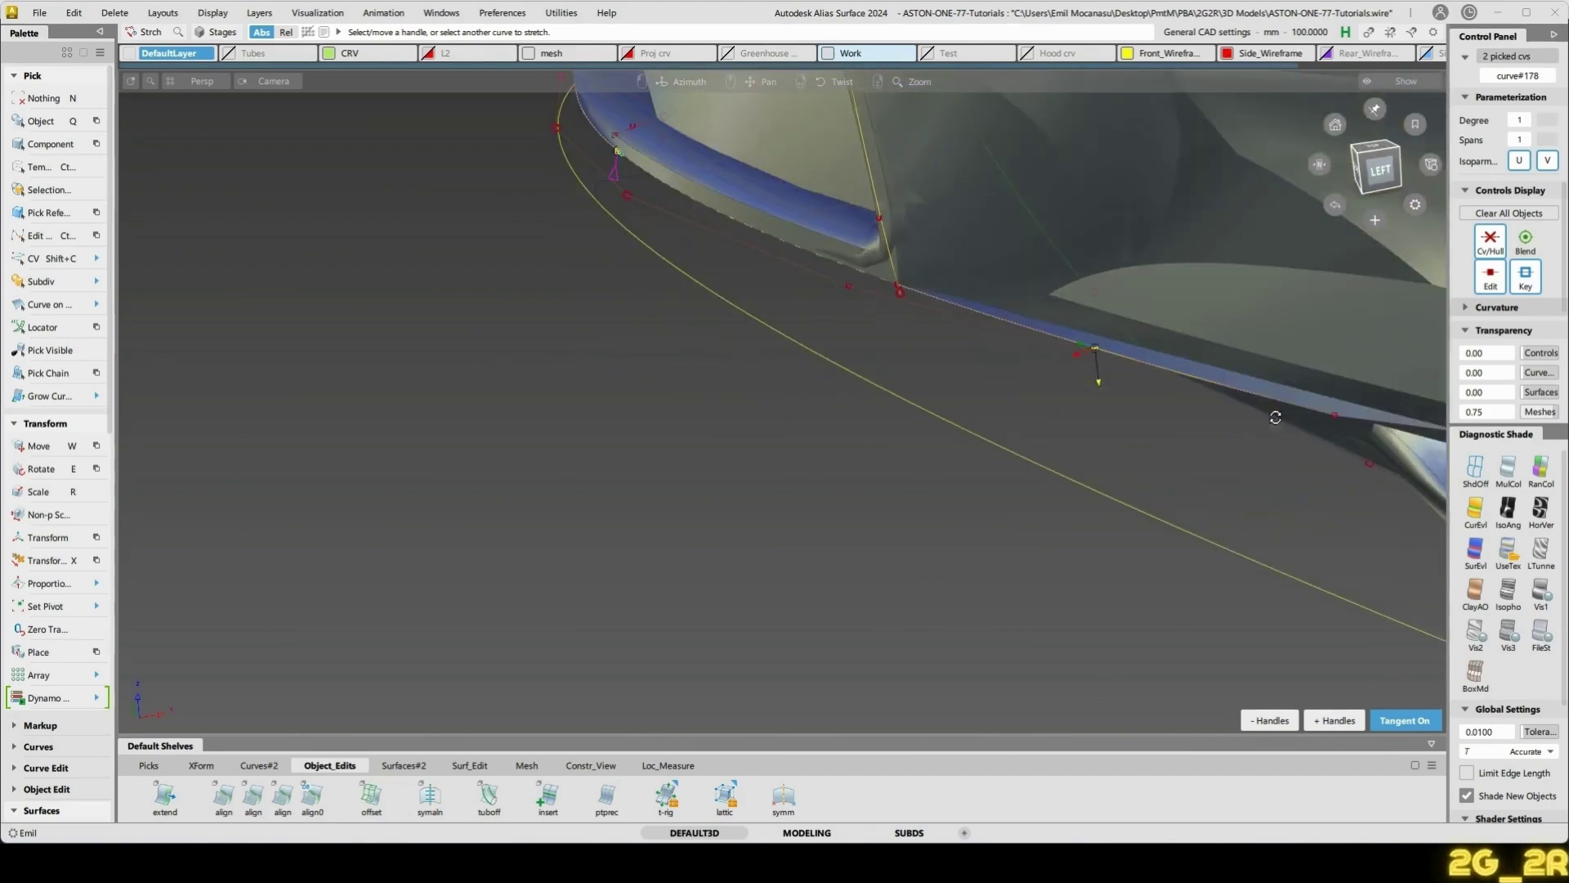
left_click(962, 360)
- Examine the lip's edge curves and the corner curve in unshaded wireframe, in the orthographic left view and from oblique angles
right_click_drag(736, 223, 940, 372, "alt+shift")
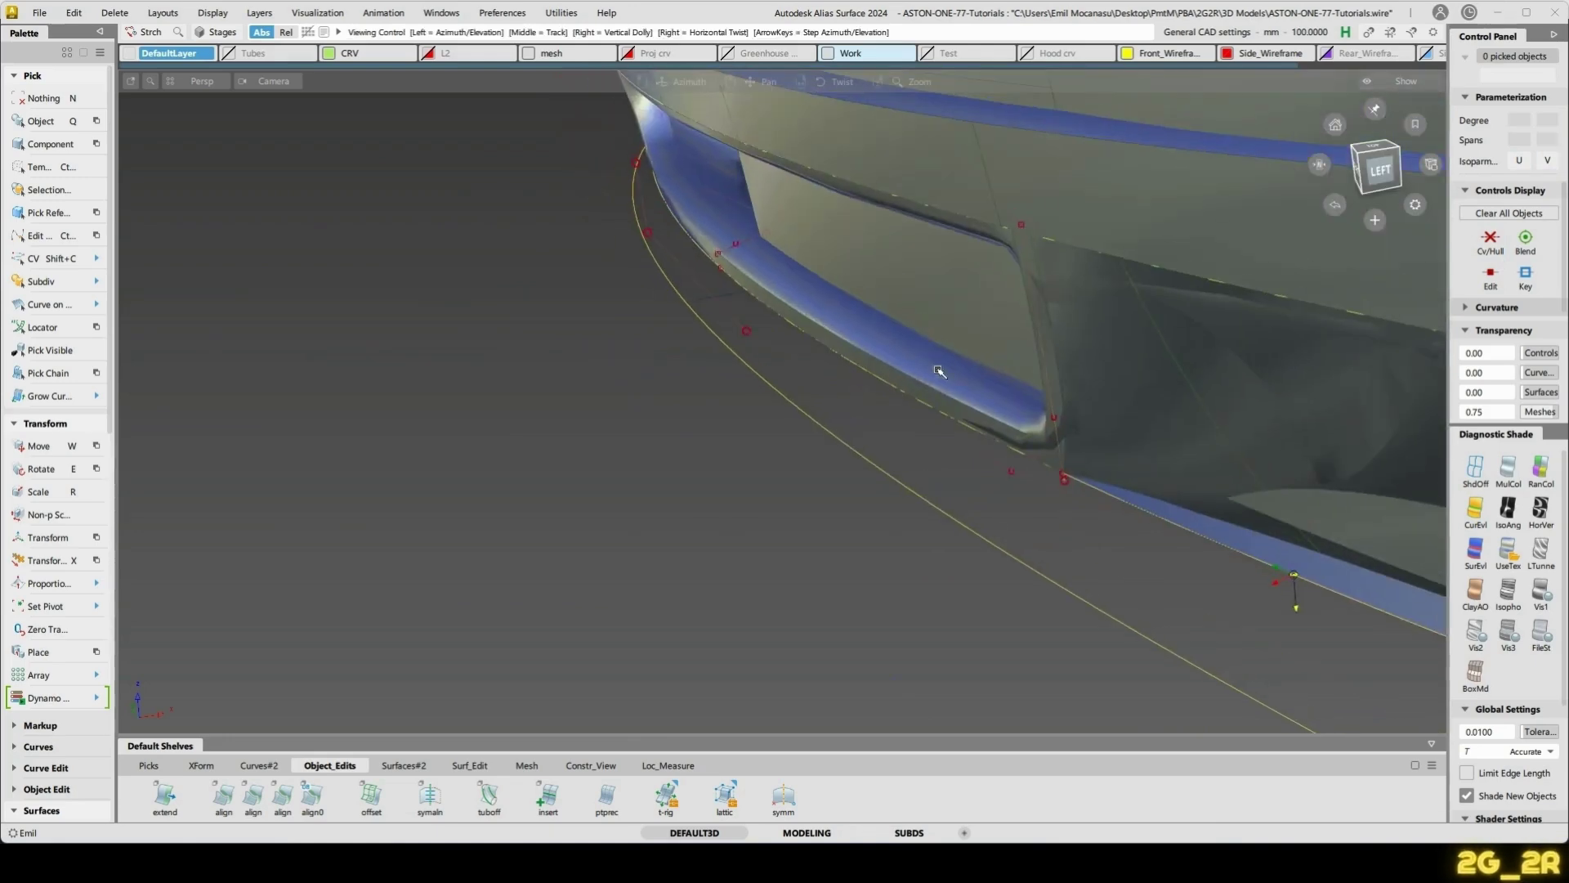
left_click_drag(977, 466, 998, 421, "alt+shift")
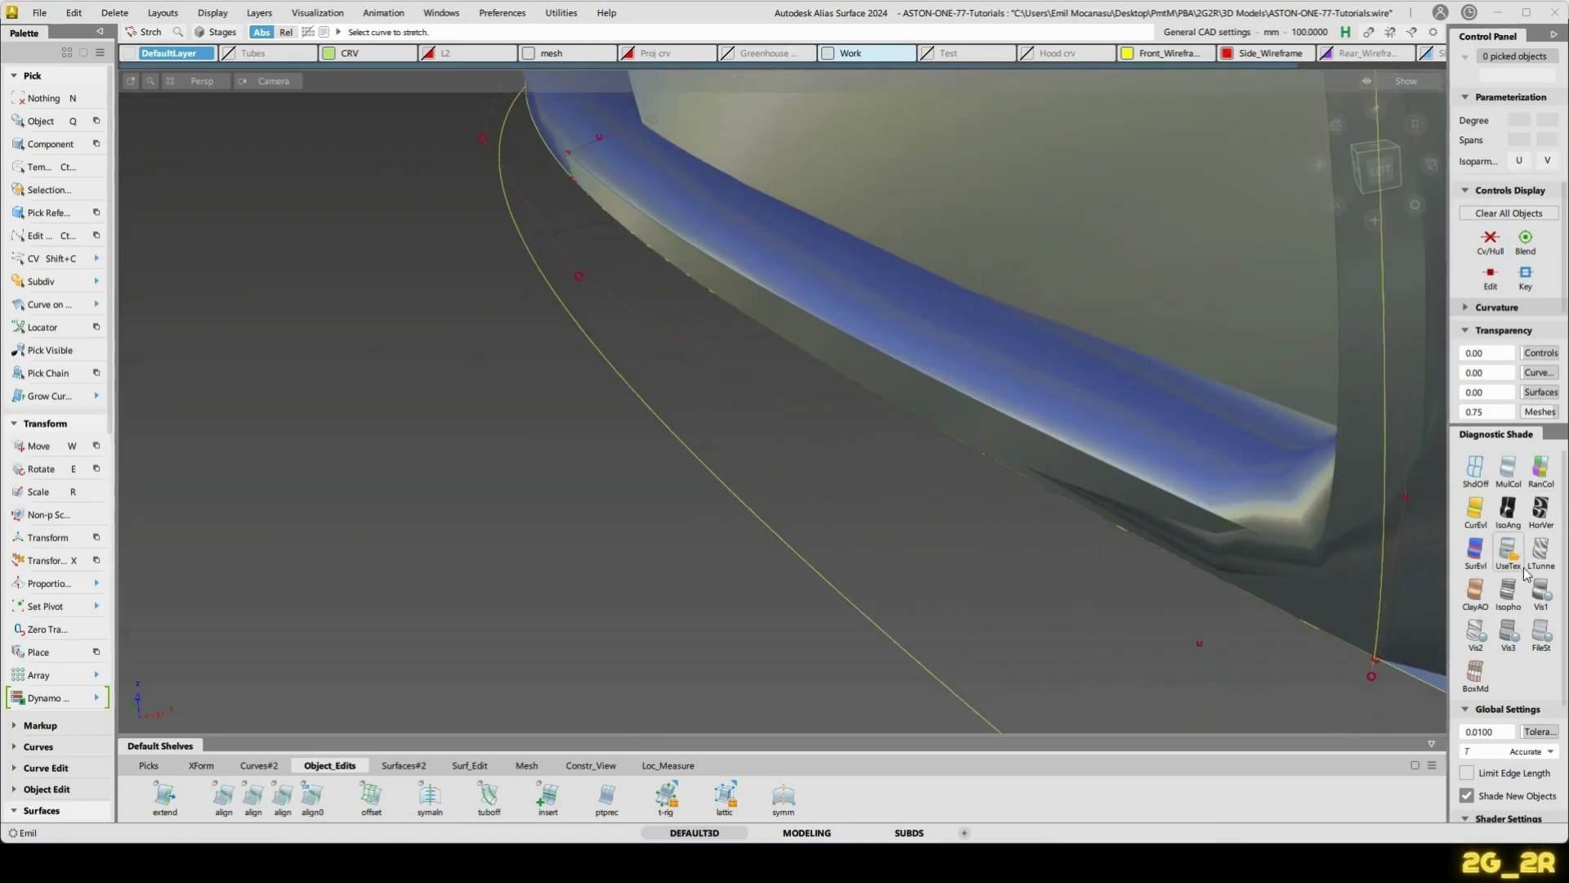
left_click(1507, 495)
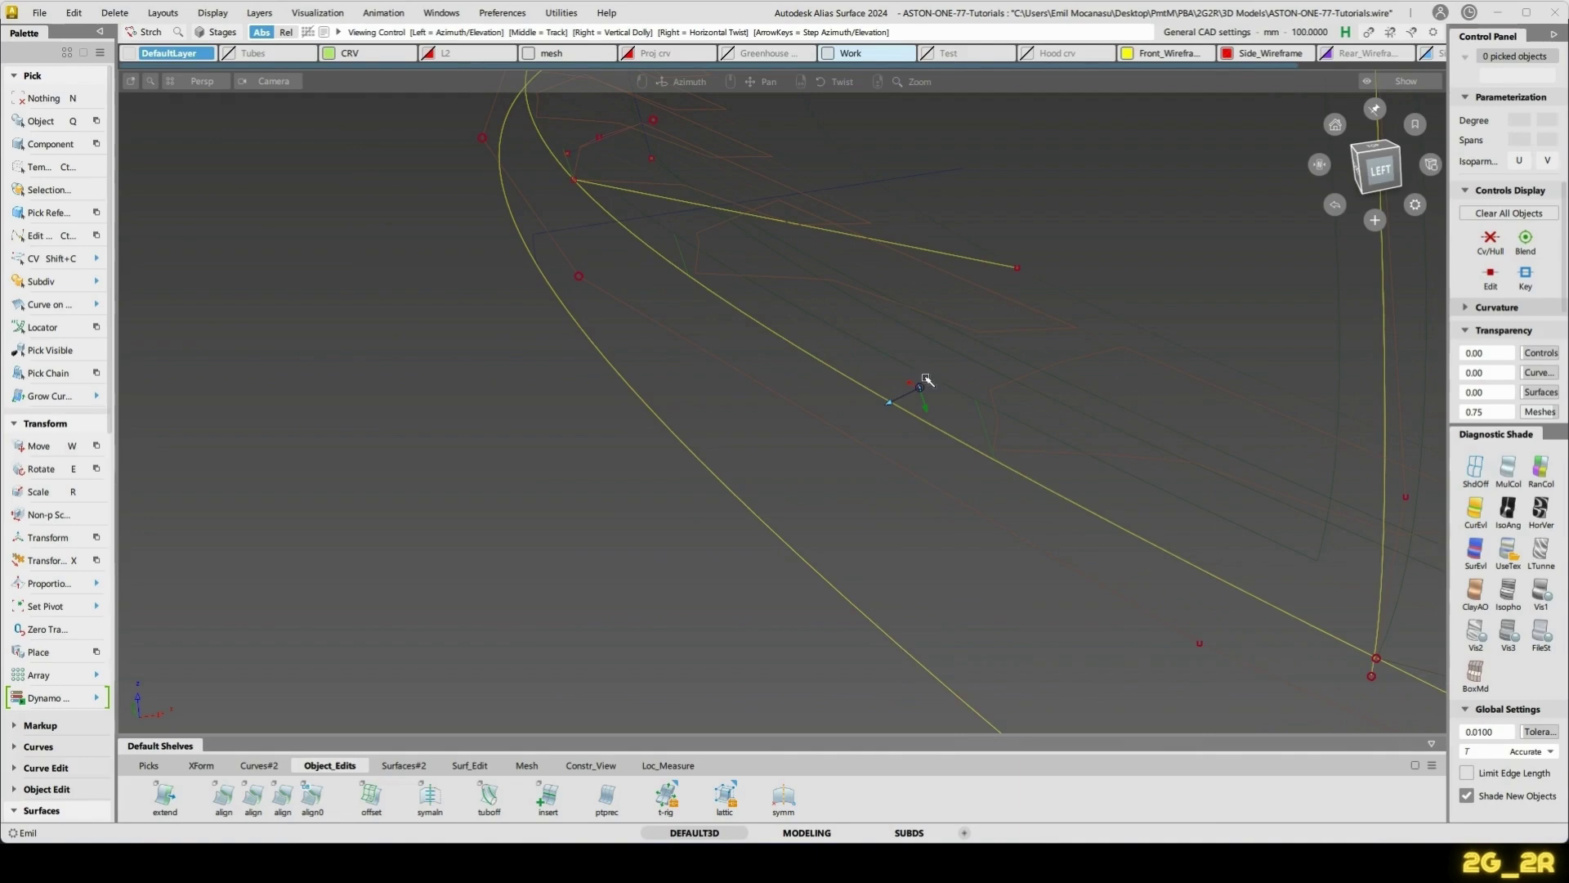
left_click(1002, 444, "alt+shift")
left_click_drag(1080, 415, 1138, 514, "alt+shift")
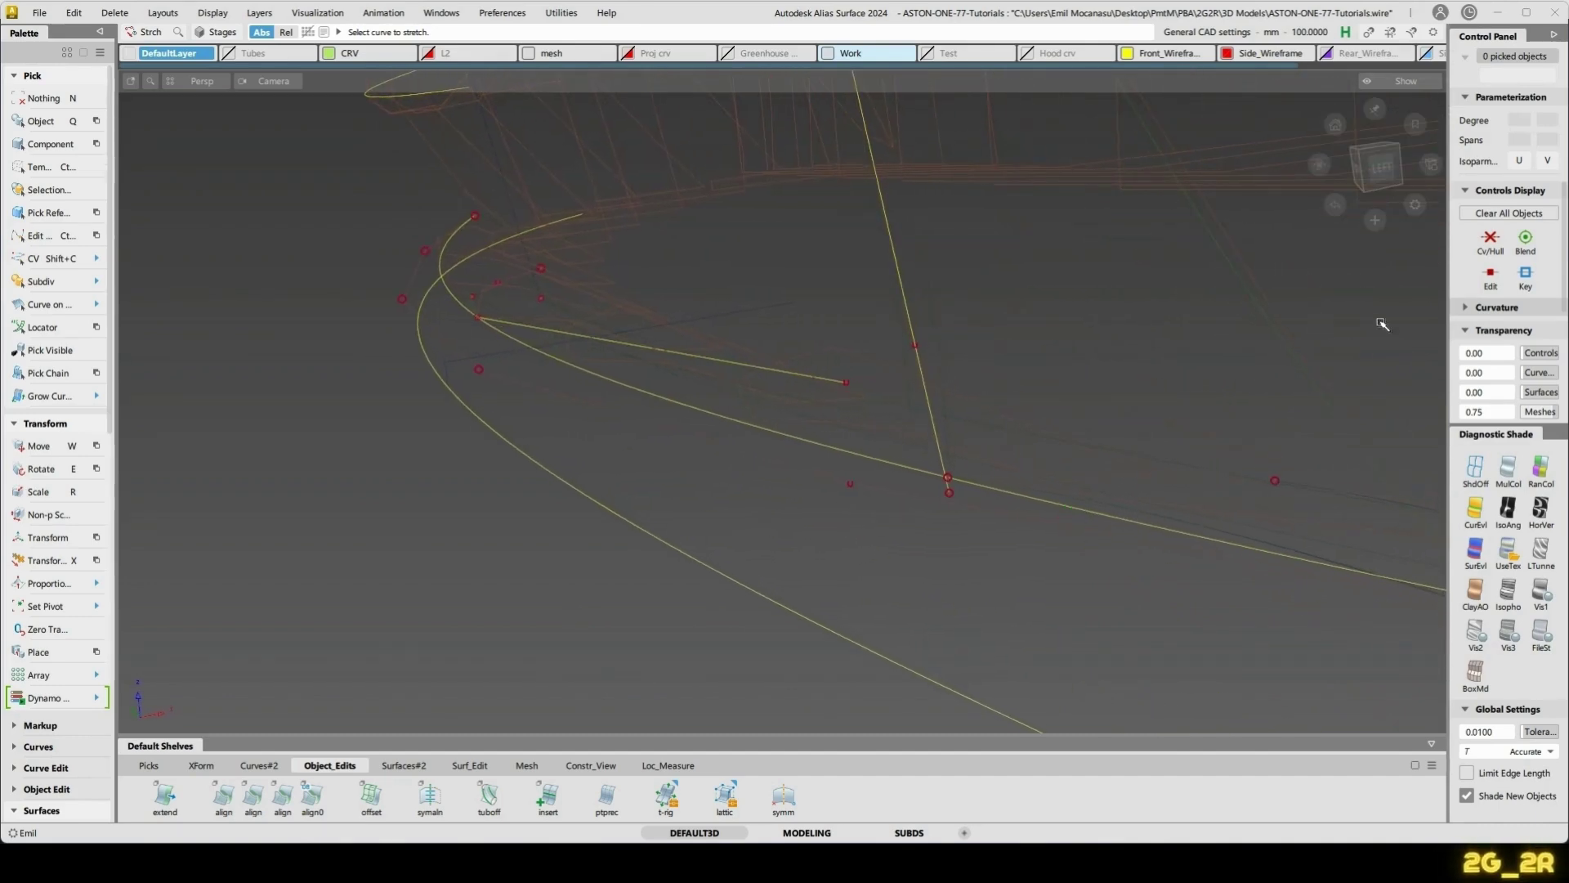
left_click(1390, 174, "alt+shift")
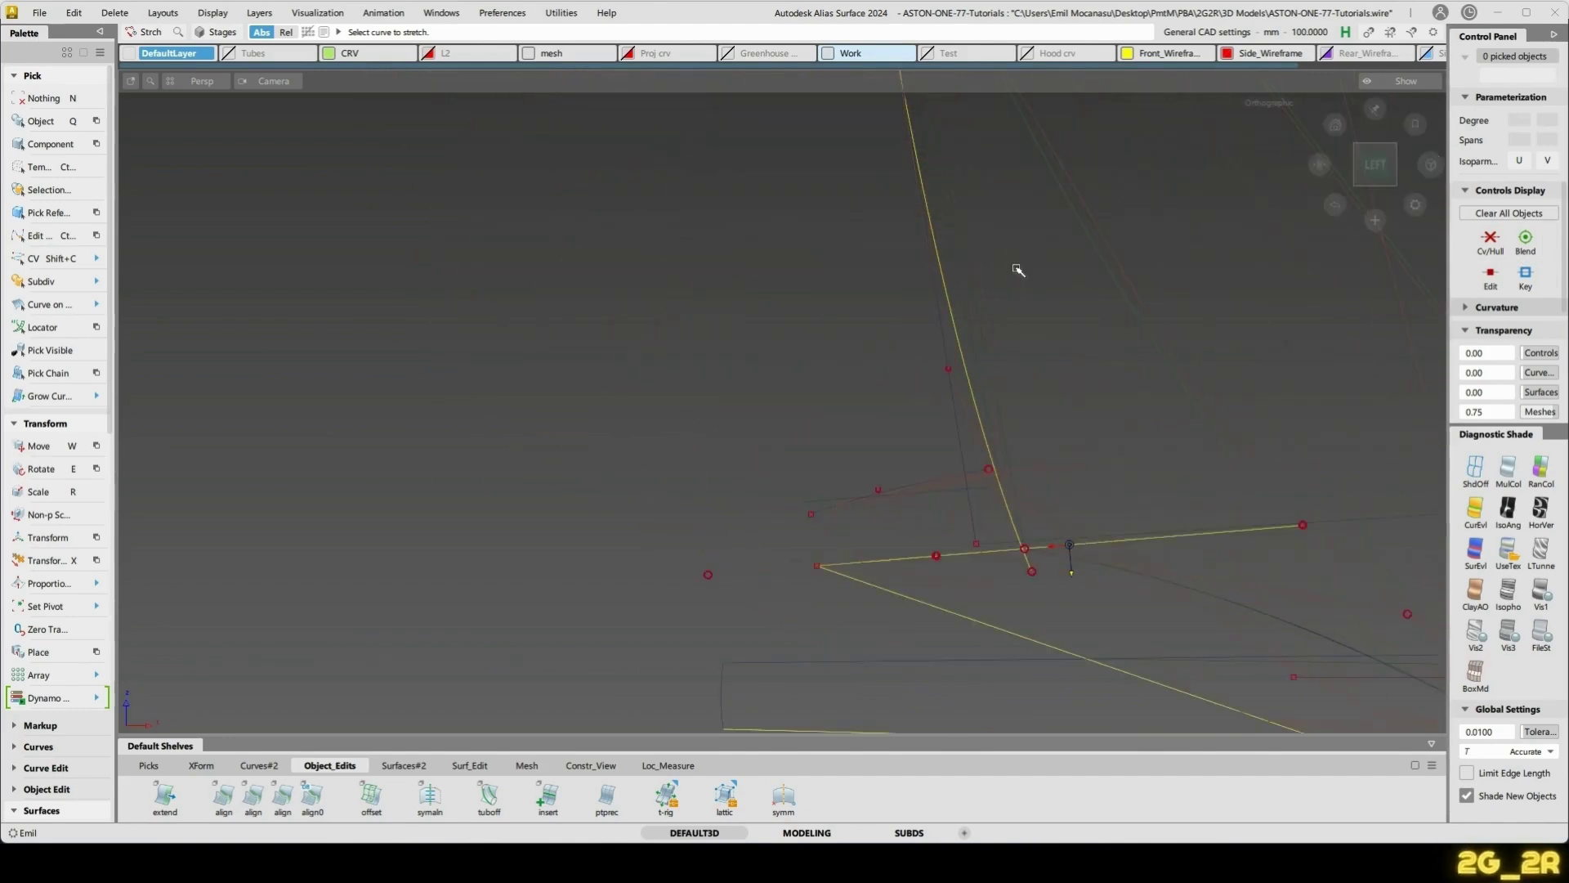
right_click_drag(905, 658, 911, 527, "alt+shift")
middle_click_drag(836, 546, 943, 483, "alt+shift")
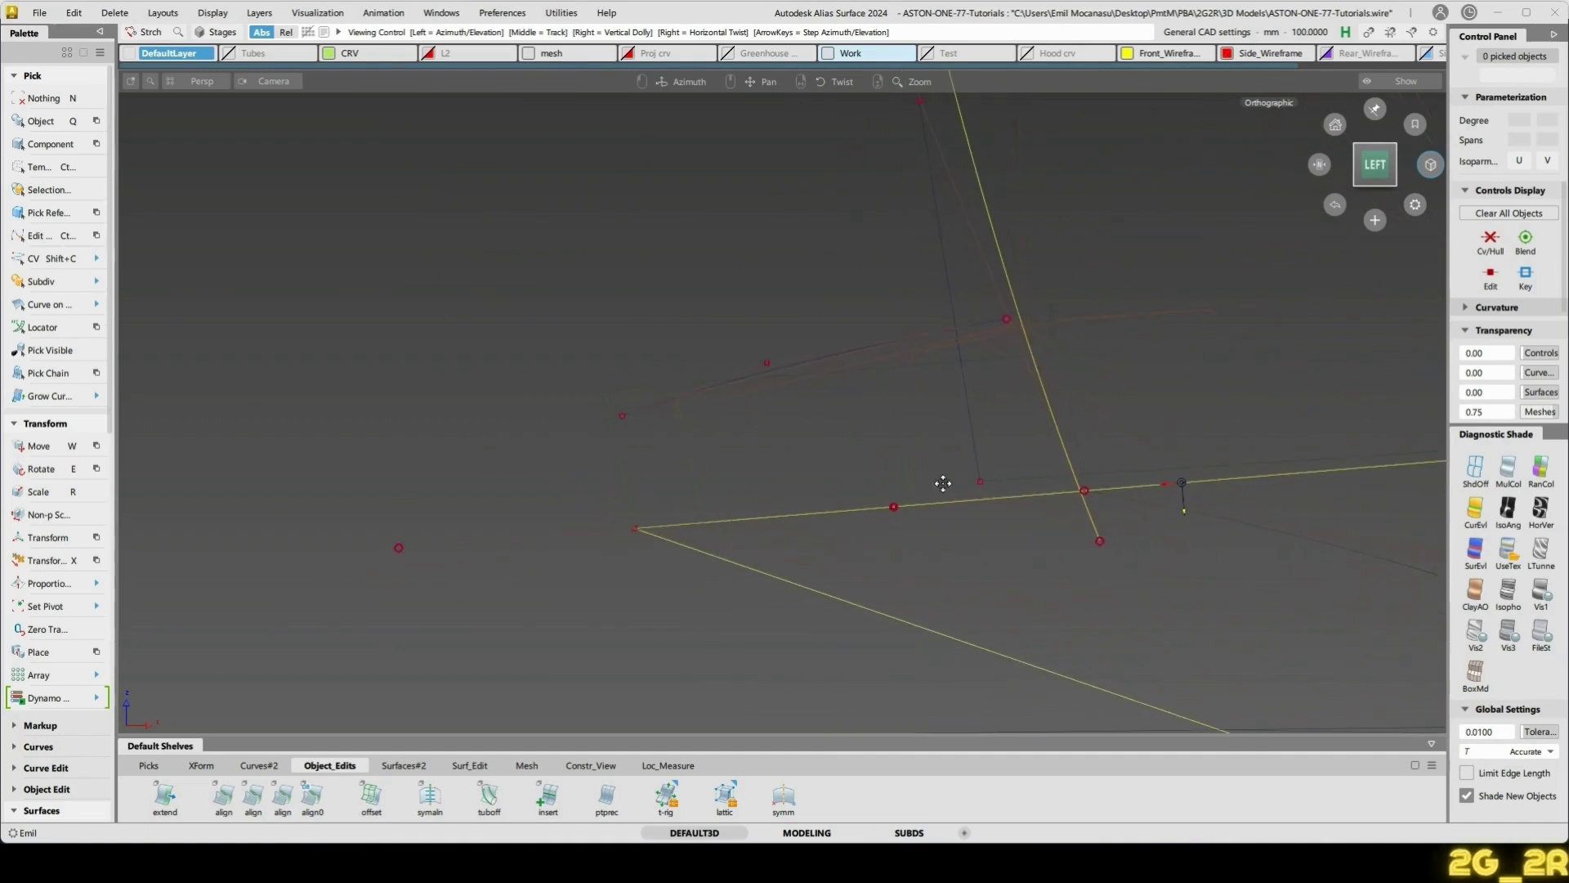
right_click_drag(965, 429, 934, 483, "alt+shift")
middle_click_drag(934, 483, 767, 494, "alt+shift")
right_click_drag(746, 448, 689, 420, "alt+shift")
middle_click_drag(689, 420, 792, 497, "alt+shift")
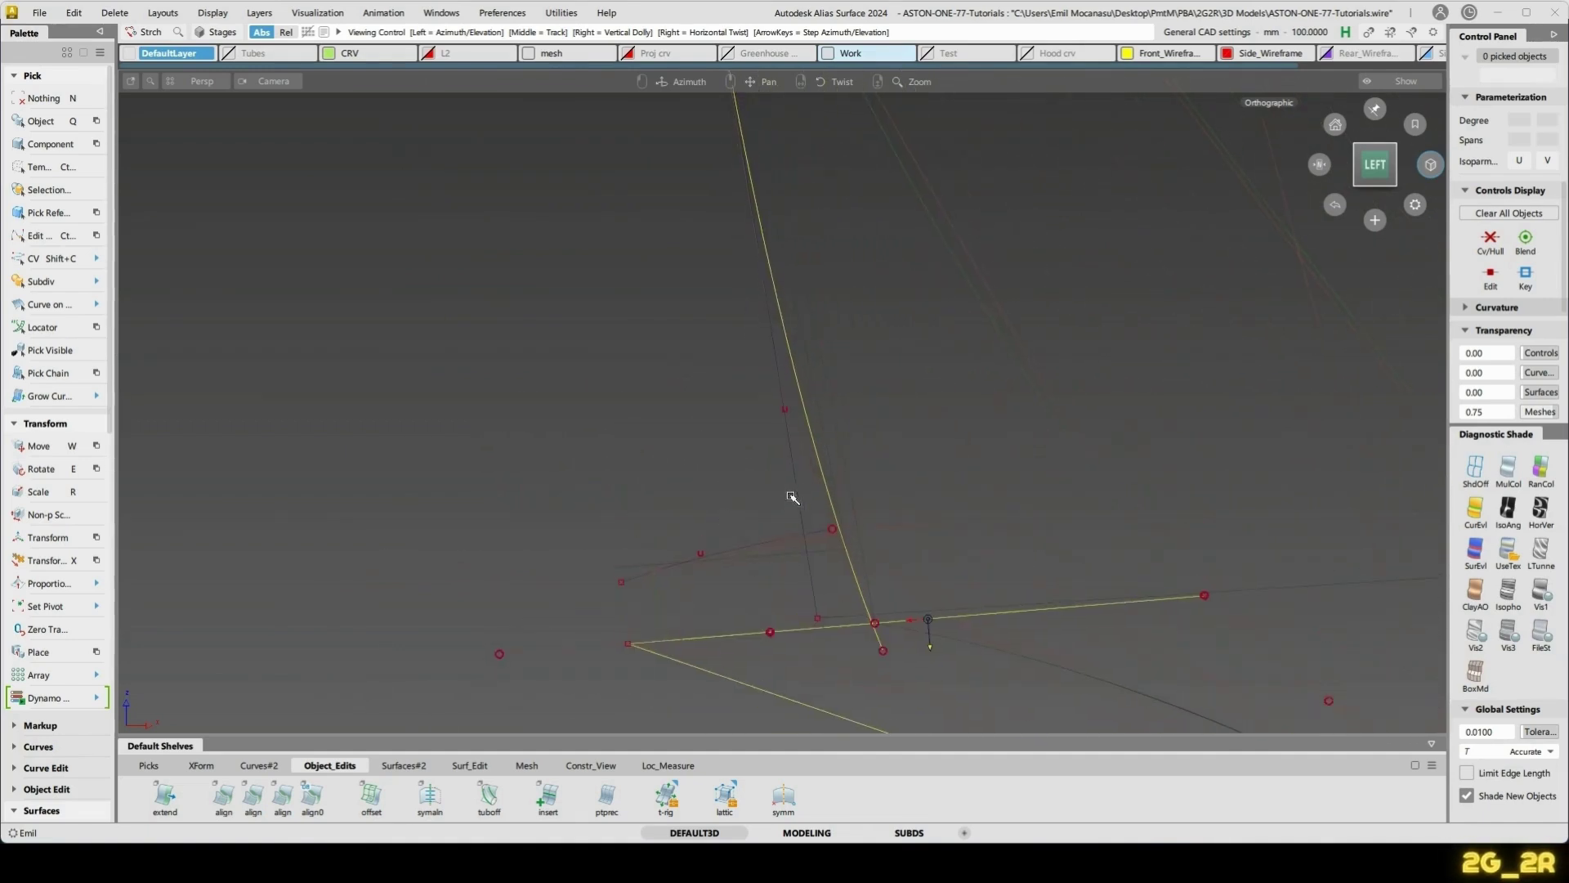
right_click_drag(823, 470, 835, 528, "alt+shift")
middle_click_drag(835, 527, 823, 406, "alt+shift")
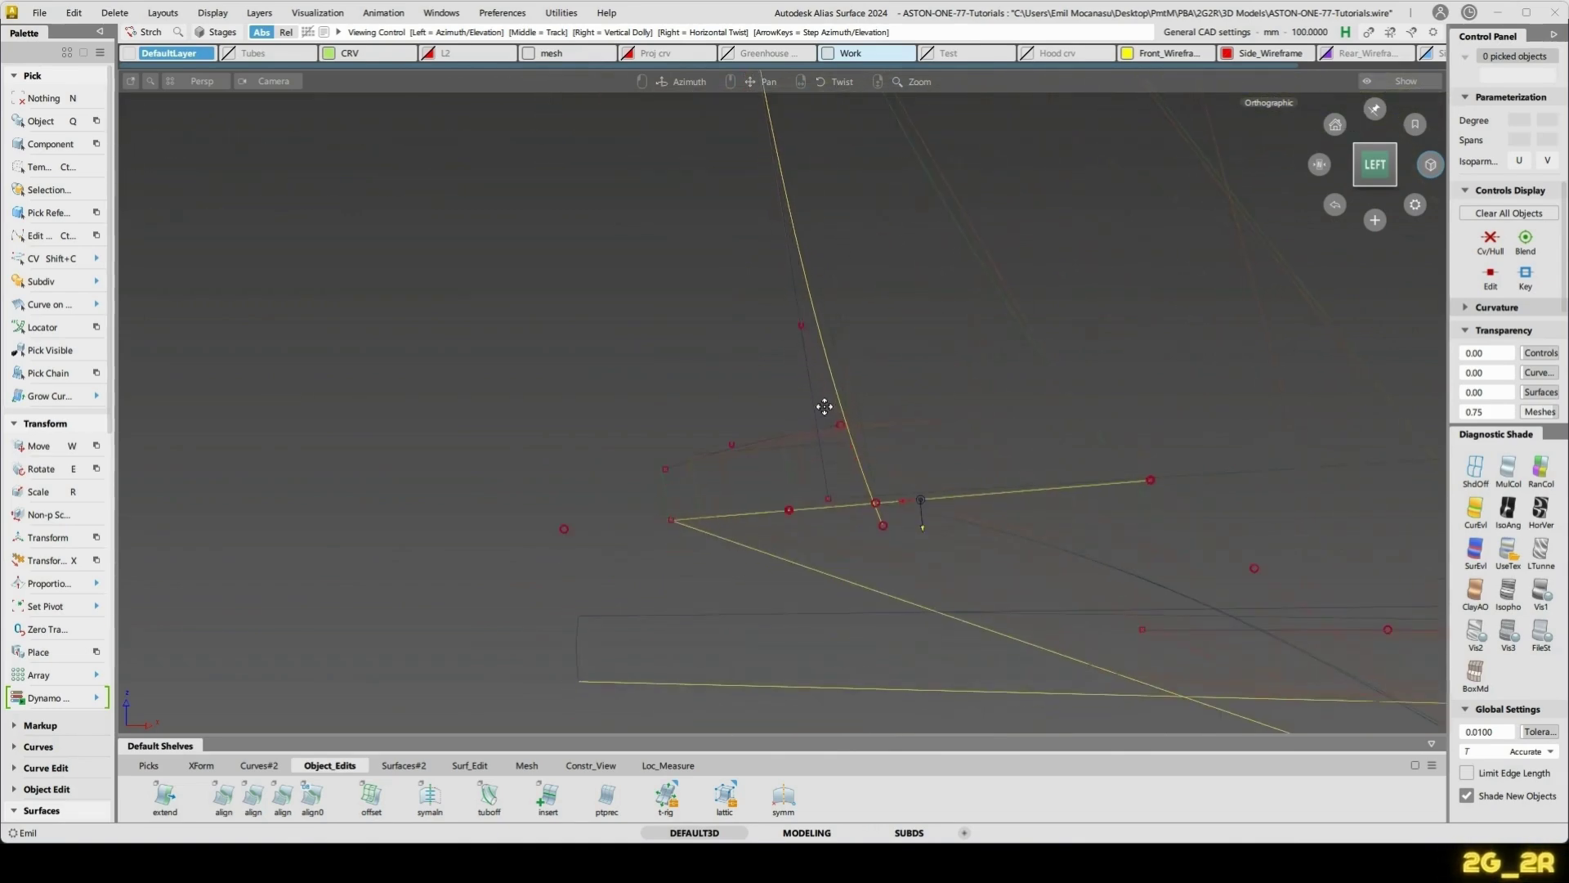
right_click_drag(823, 406, 831, 447, "alt+shift")
middle_click_drag(847, 459, 841, 585, "alt+shift")
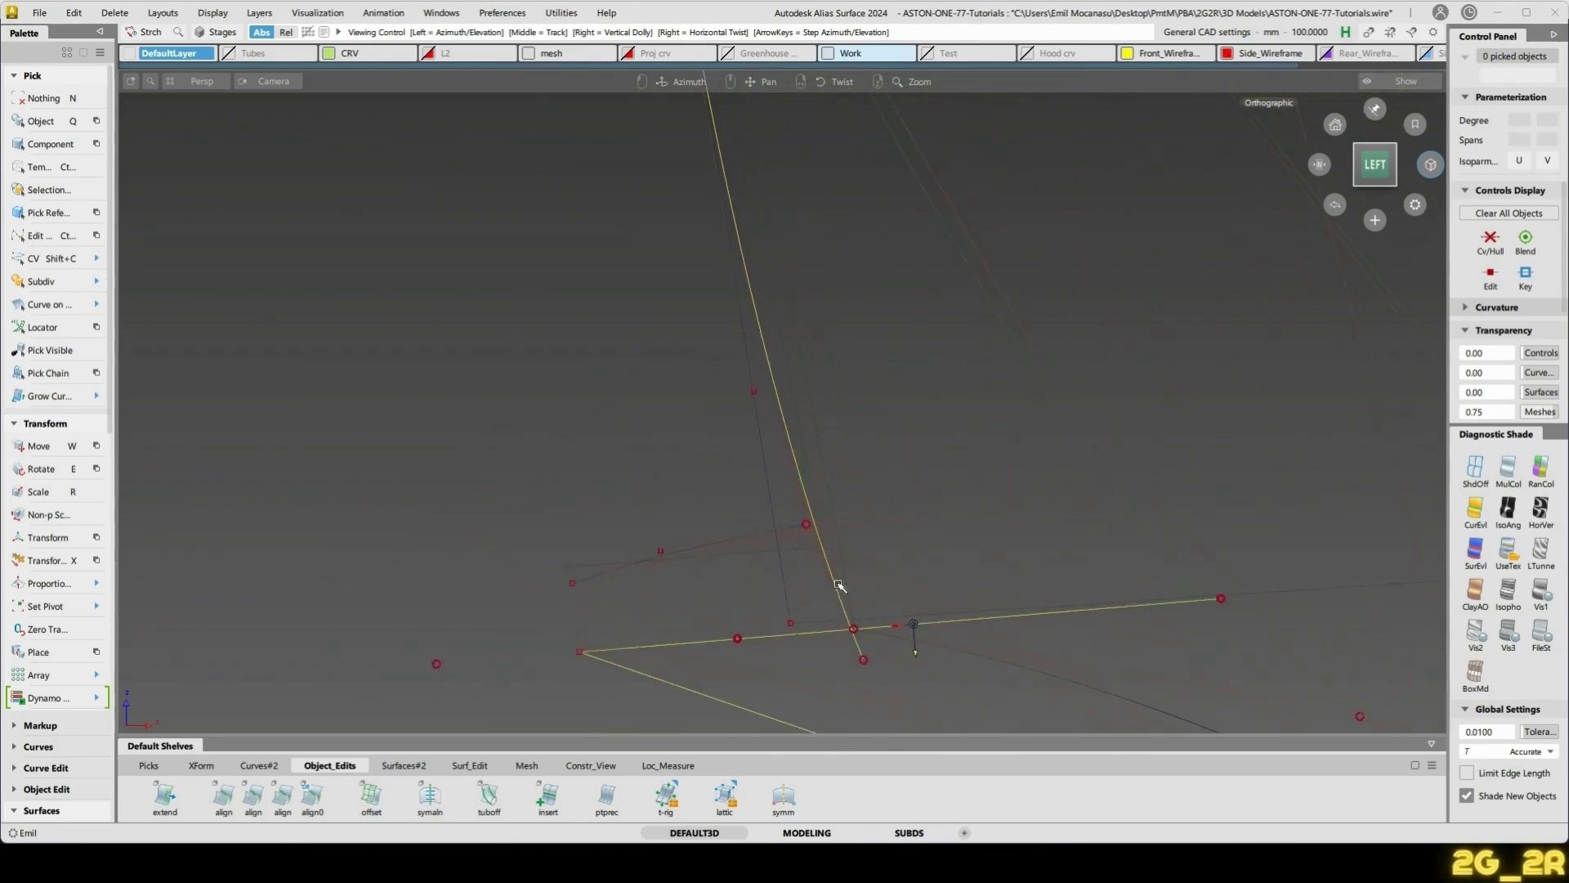
right_click_drag(866, 406, 875, 460, "alt+shift")
middle_click_drag(875, 460, 878, 595, "alt+shift")
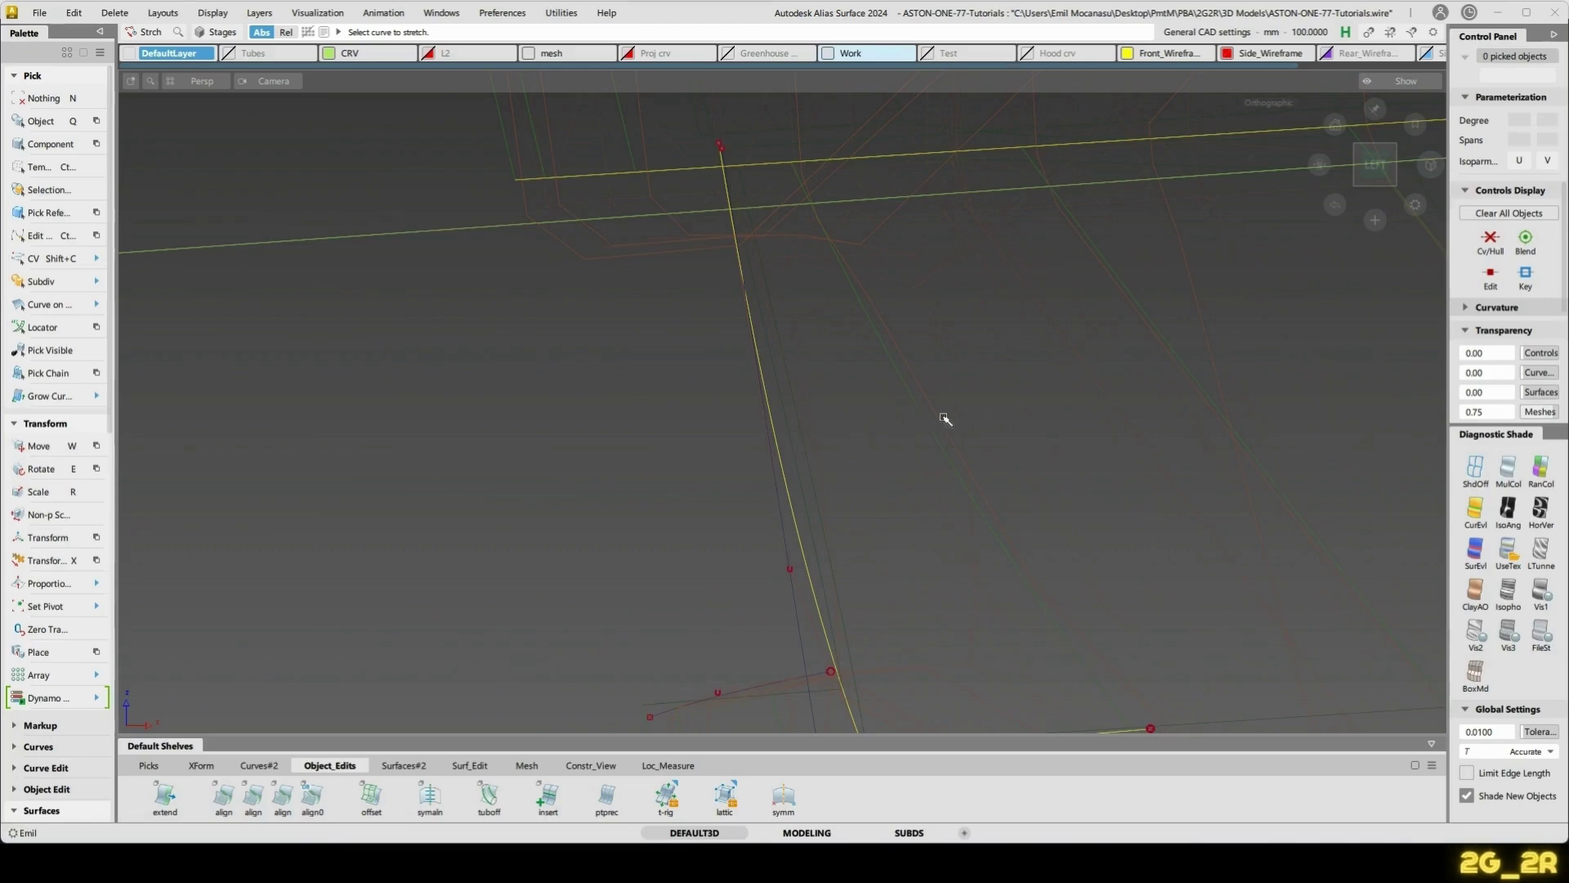
middle_click_drag(946, 419, 1002, 322, "alt+shift")
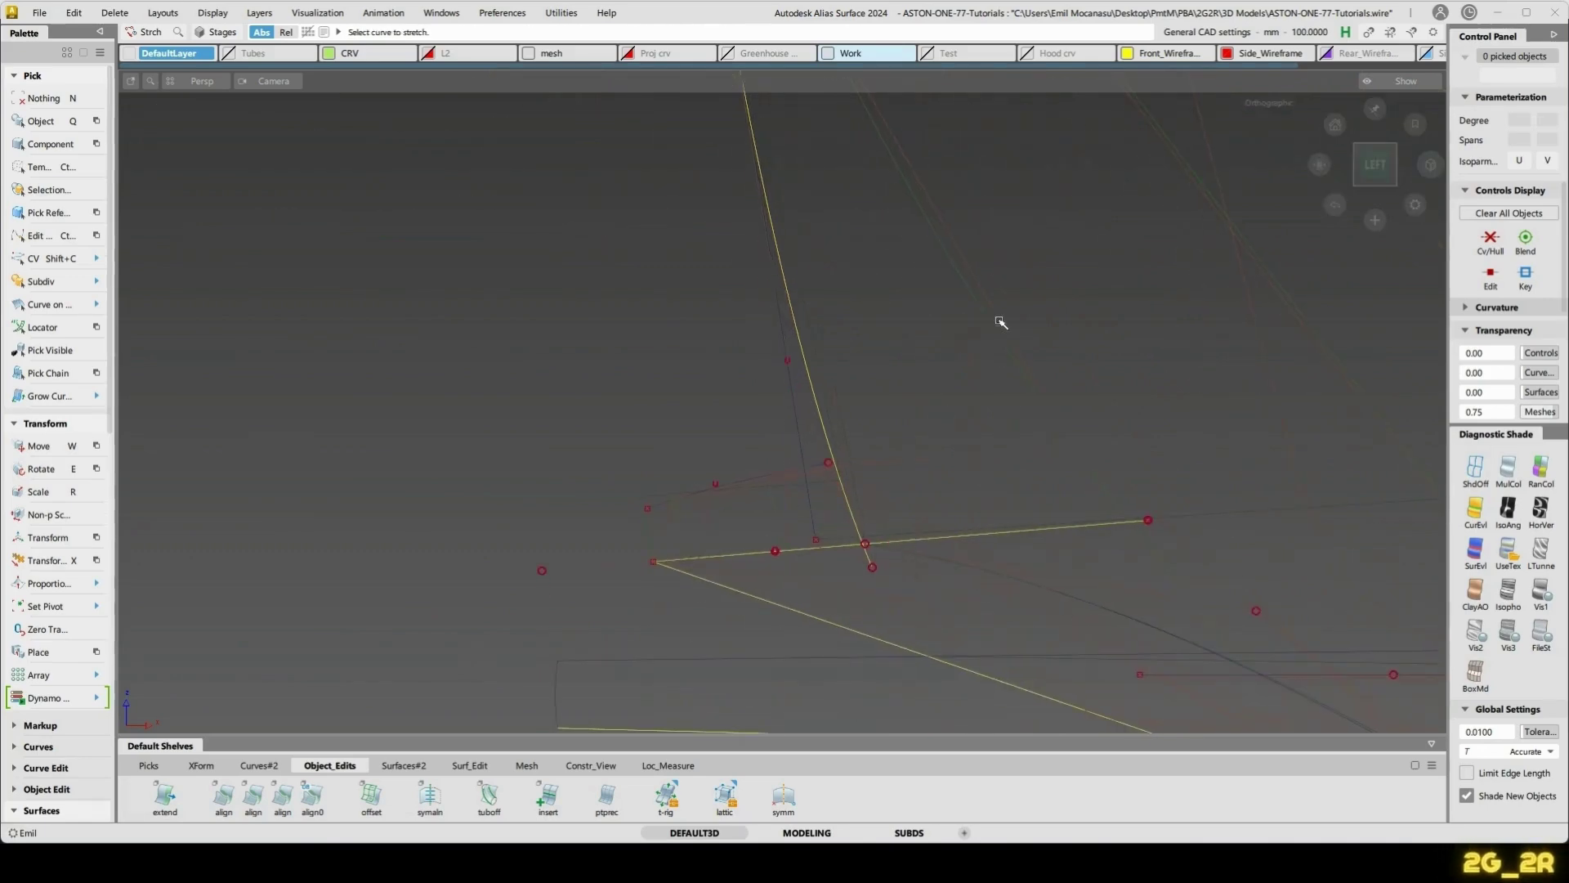
mouse_move(995, 248)
left_mouse_down("alt+shift")
mouse_move(959, 161)
mouse_move(875, 360)
mouse_move(1160, 367)
mouse_move(970, 354)
left_mouse_up("alt+shift")
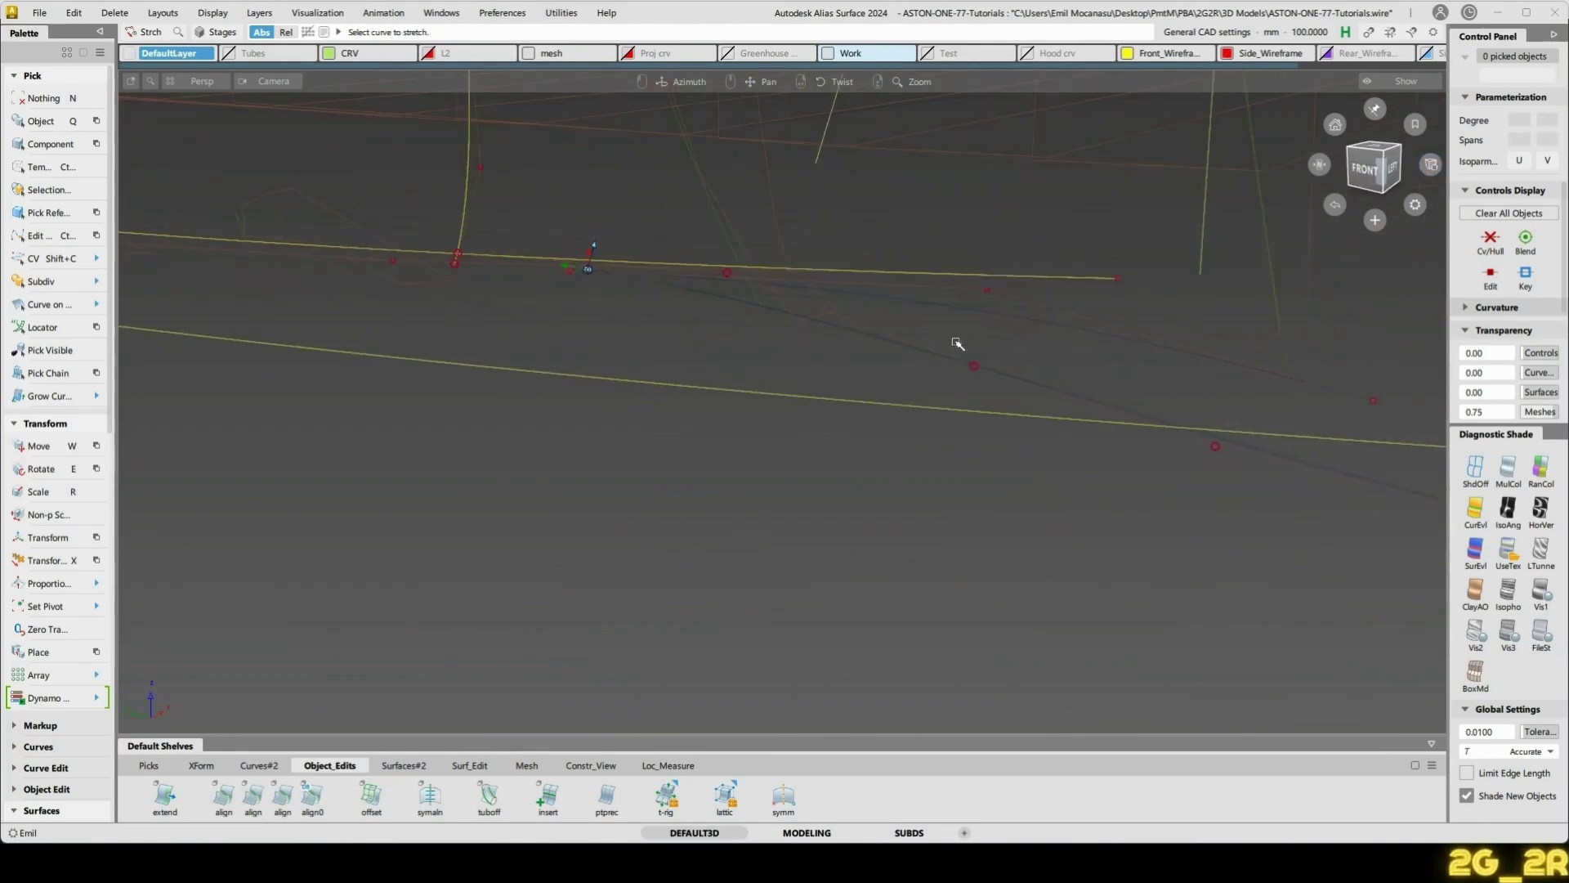
mouse_move(1029, 302)
left_mouse_down("alt+shift")
mouse_move(1125, 262)
mouse_move(1086, 316)
mouse_move(1038, 274)
mouse_move(997, 103)
mouse_move(949, 602)
mouse_move(953, 361)
mouse_move(842, 346)
mouse_move(760, 464)
mouse_move(822, 464)
mouse_move(494, 458)
left_mouse_up("alt+shift")
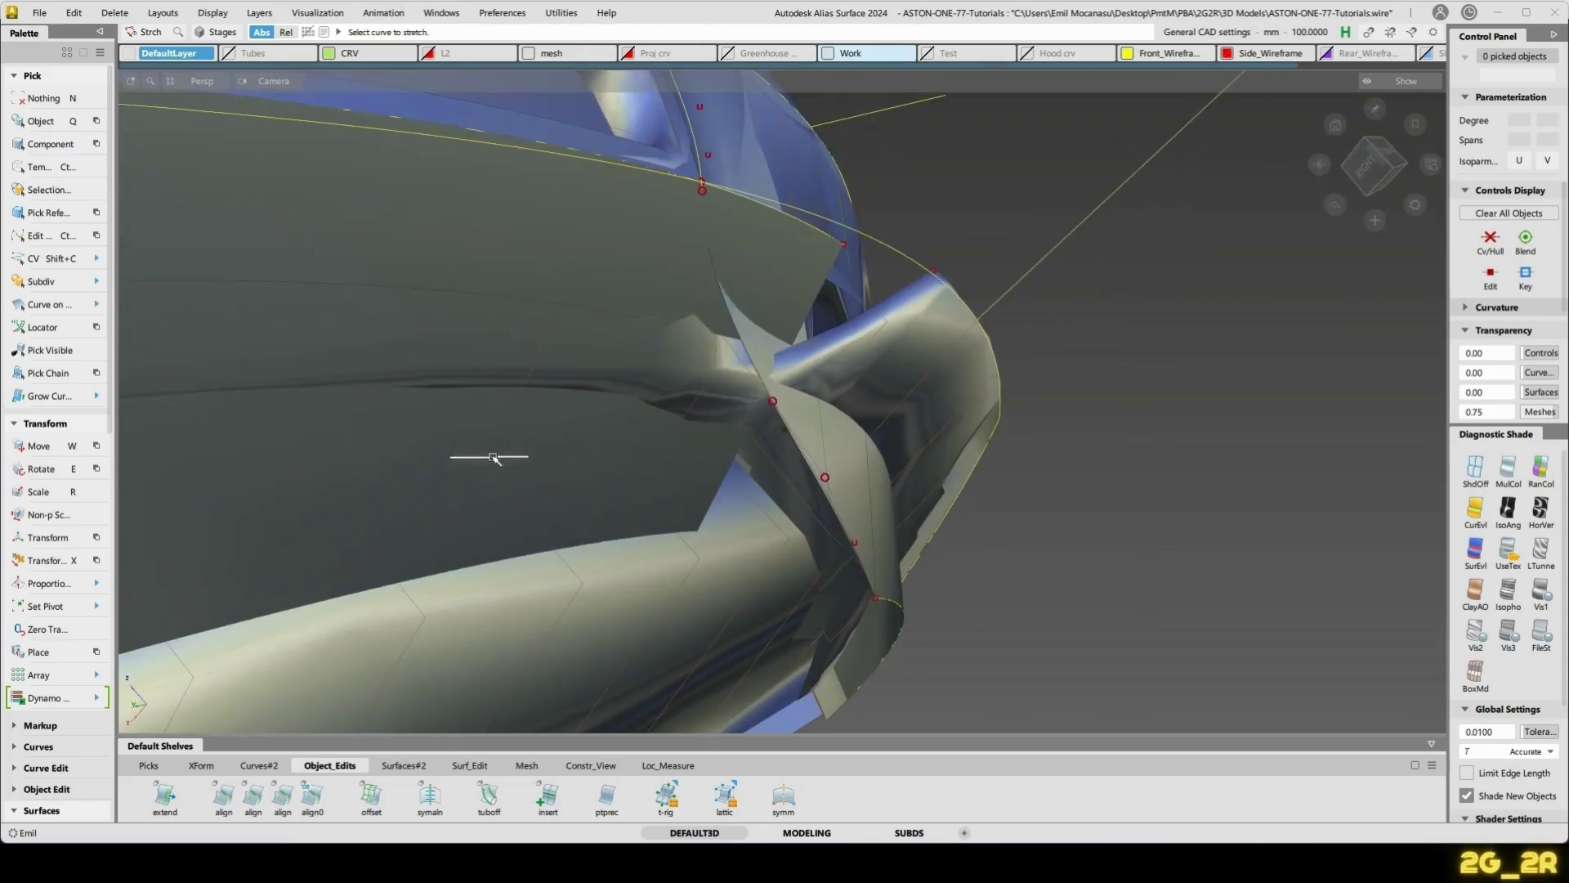
- Shorten the lip's straight profile curve by about 49.5 mm at its lower end with Extend
left_click_drag(605, 471, 571, 421, "alt+shift")
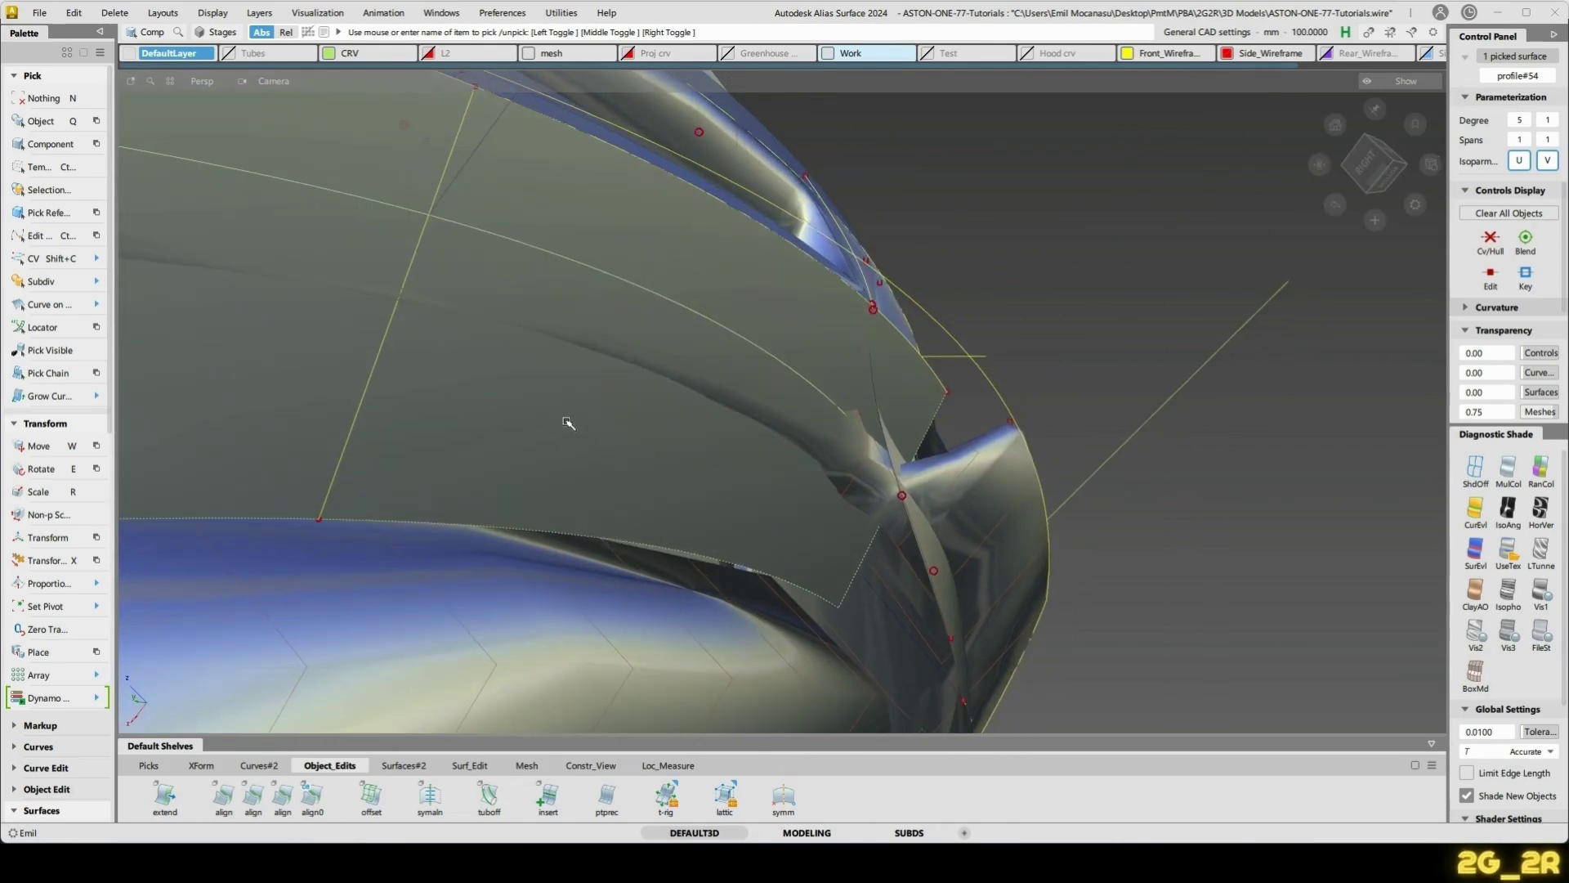
key("n")
left_click_drag(446, 248, 350, 416, "ctrl+shift")
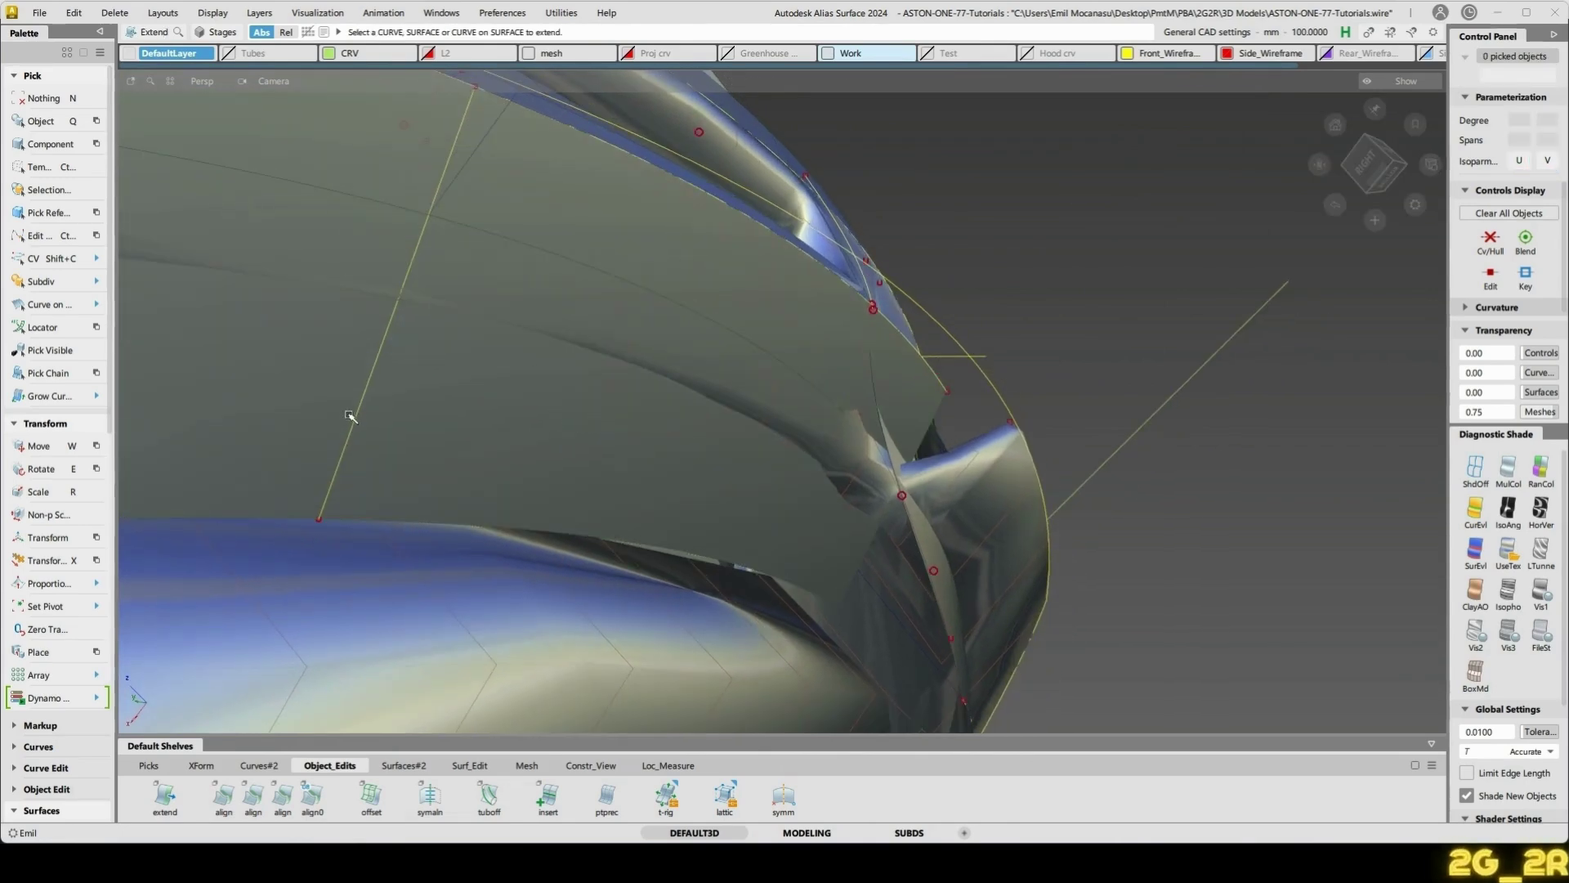
left_click(350, 432)
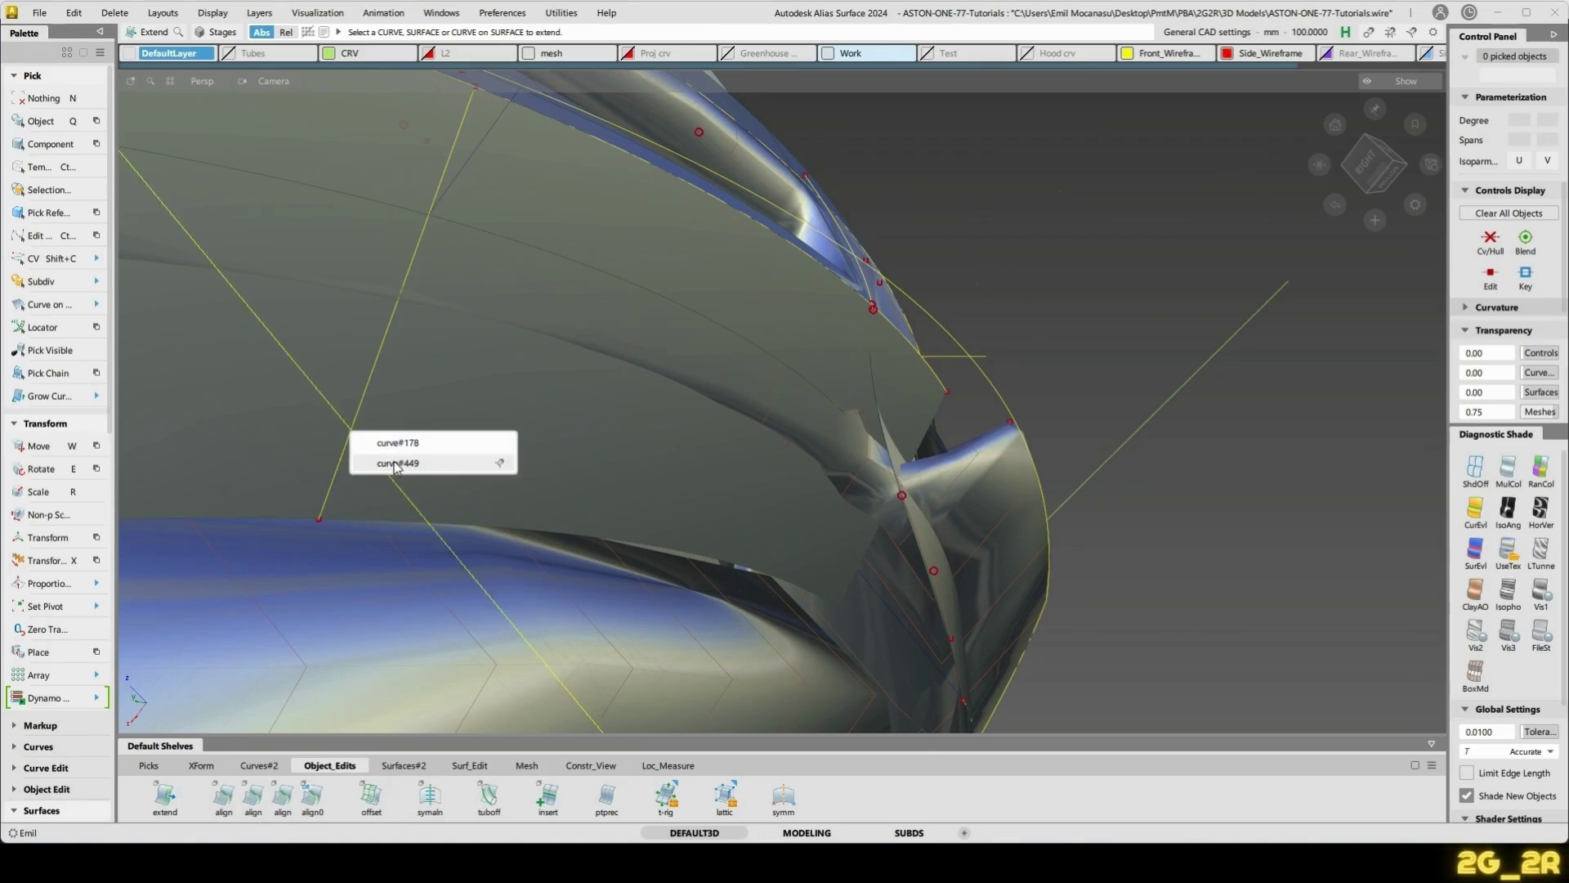
left_click_drag(1108, 539, 1282, 518)
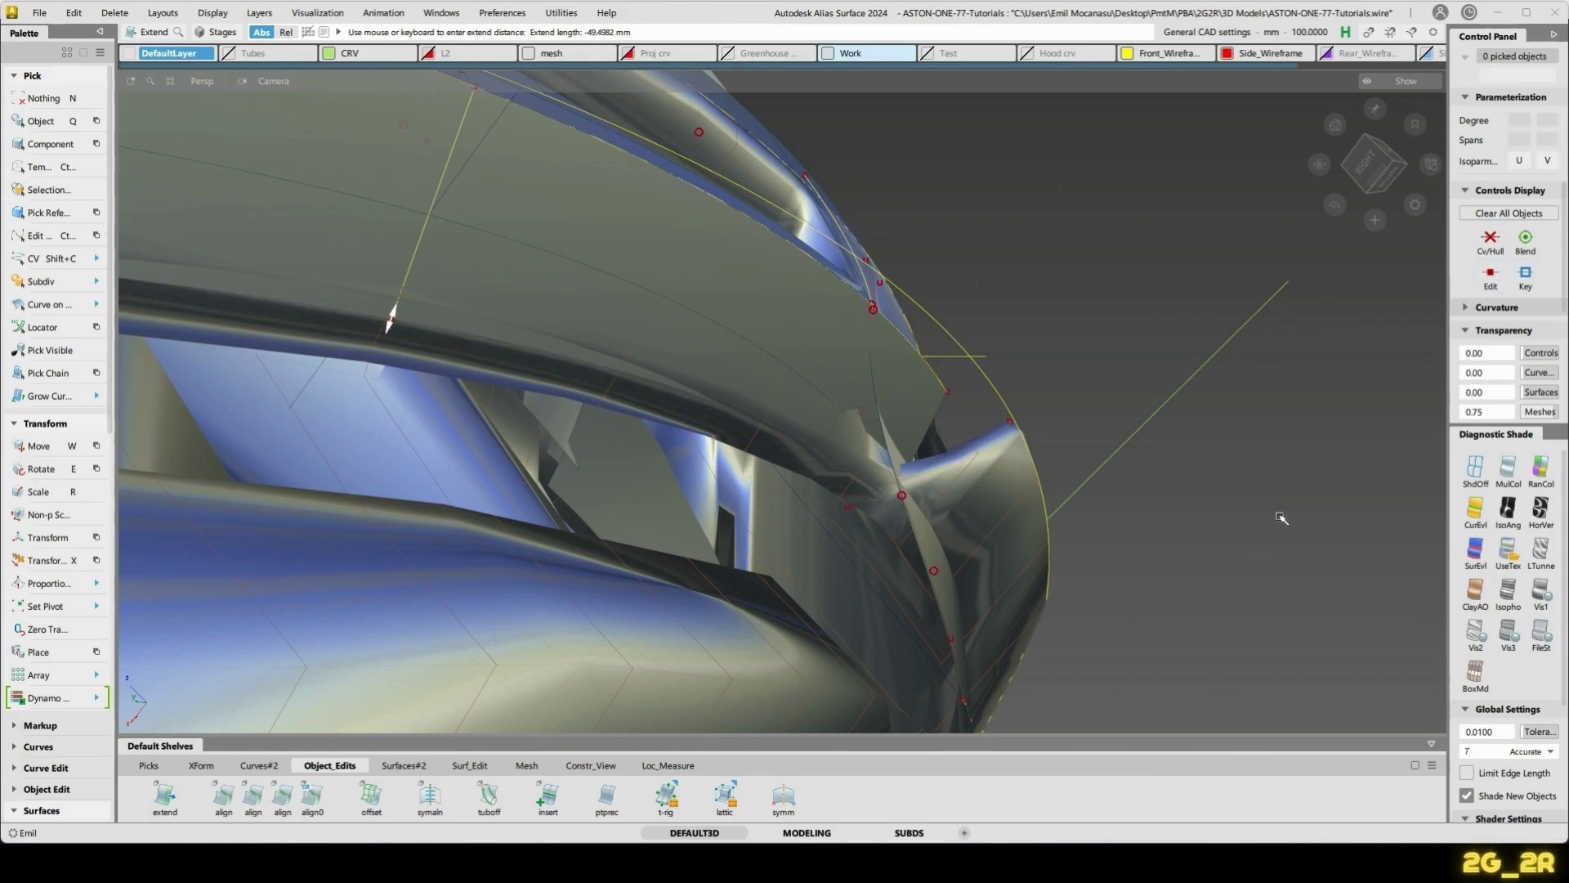
- Check the shortened lip profile surface against the mesh along the lower grille edge
left_click_drag(828, 365, 960, 658, "alt+shift")
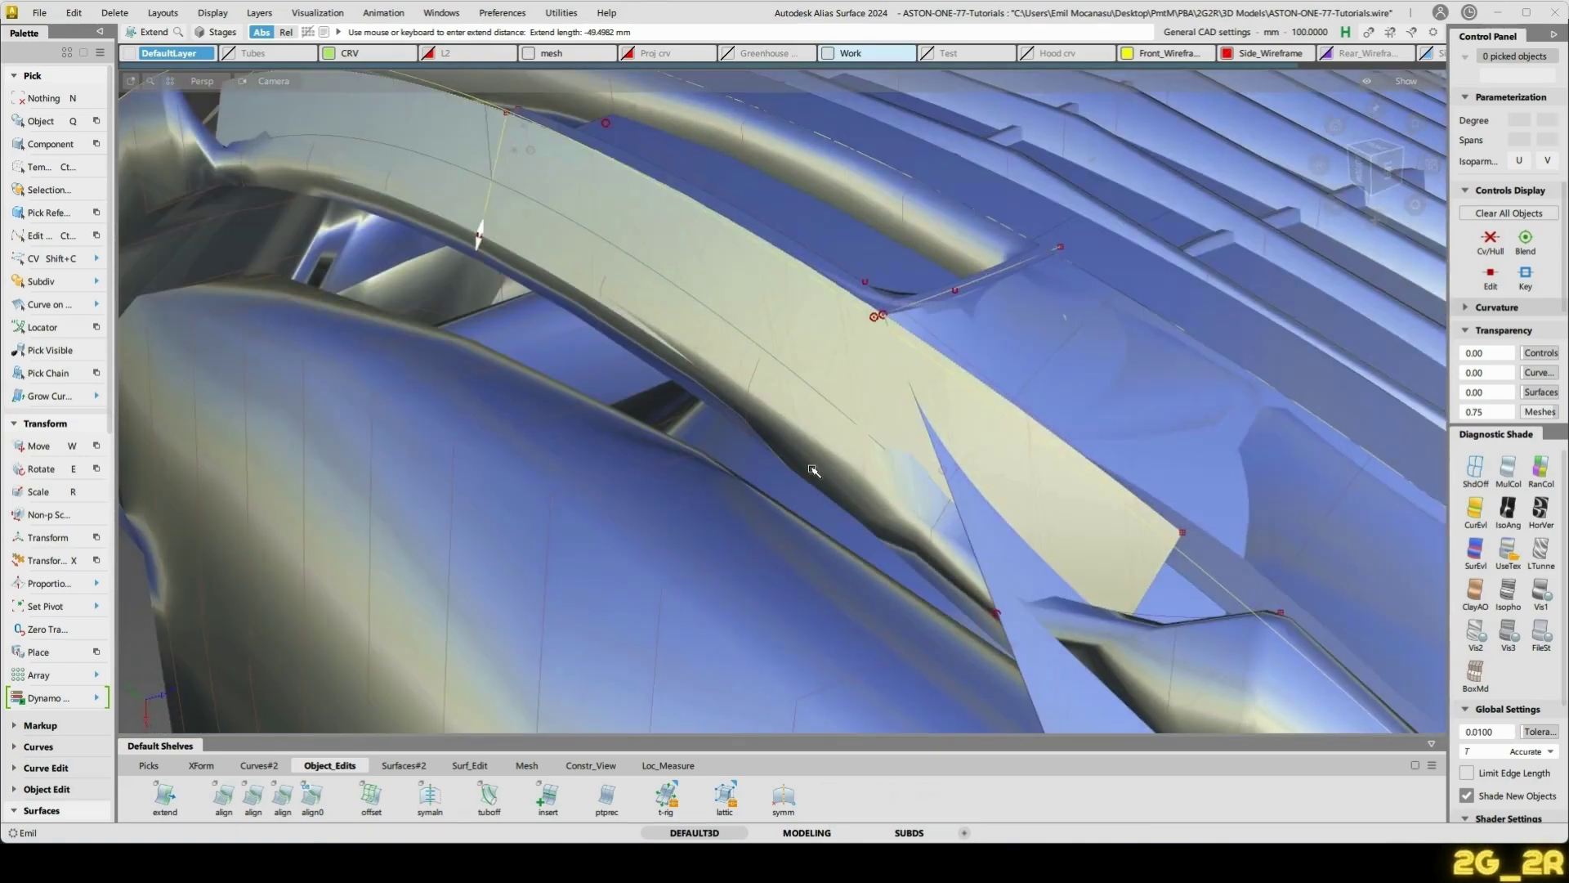
key("q")
left_click(871, 484)
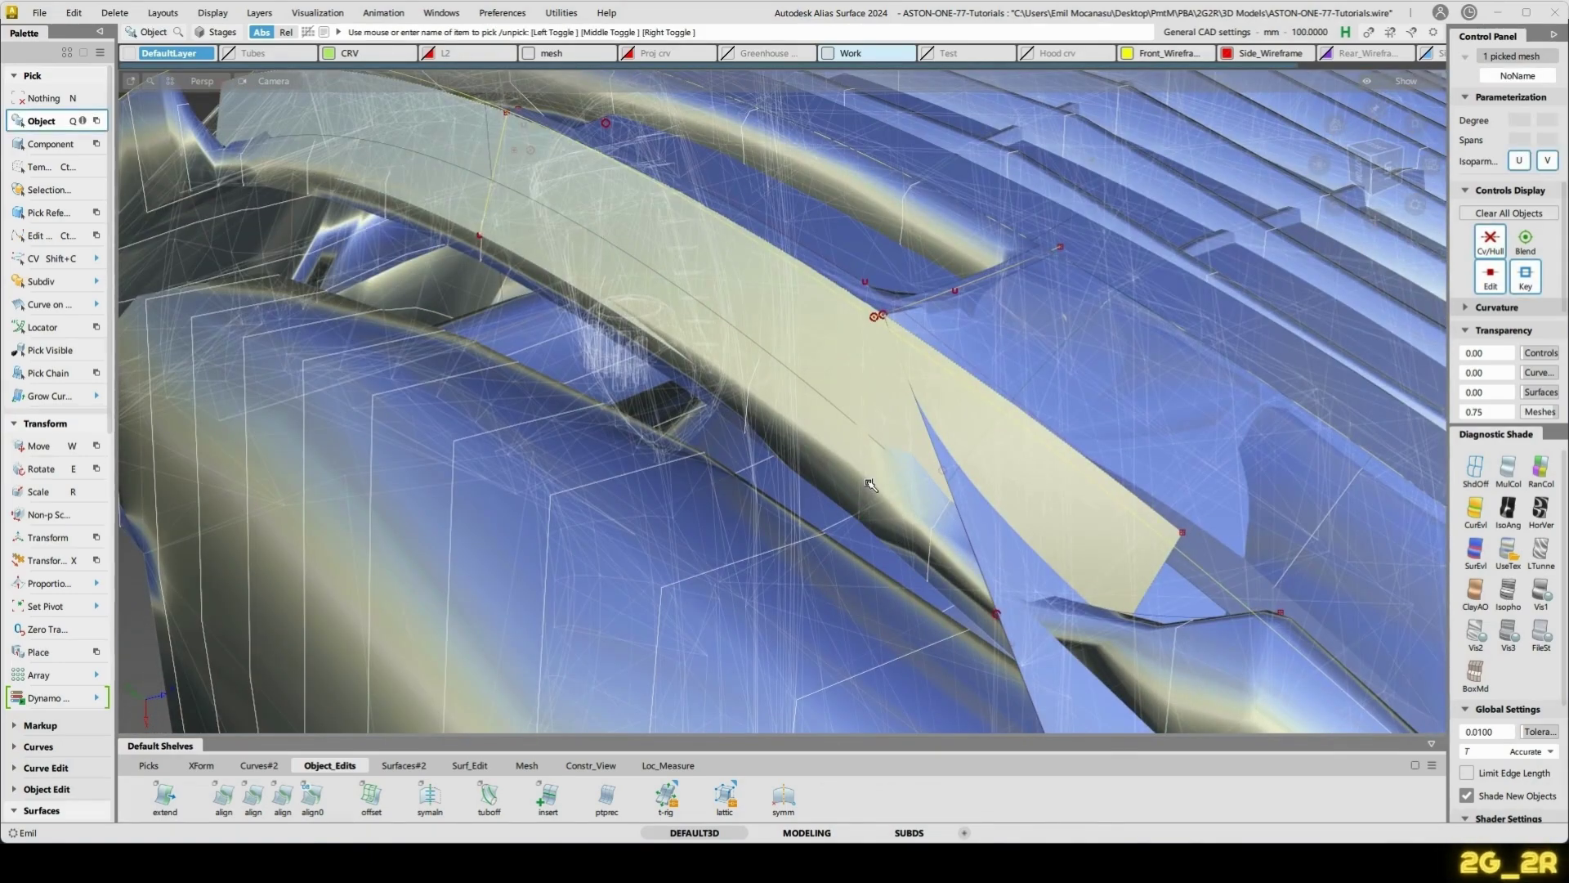
left_click_drag(870, 484, 831, 488, "alt+shift")
left_click(832, 487)
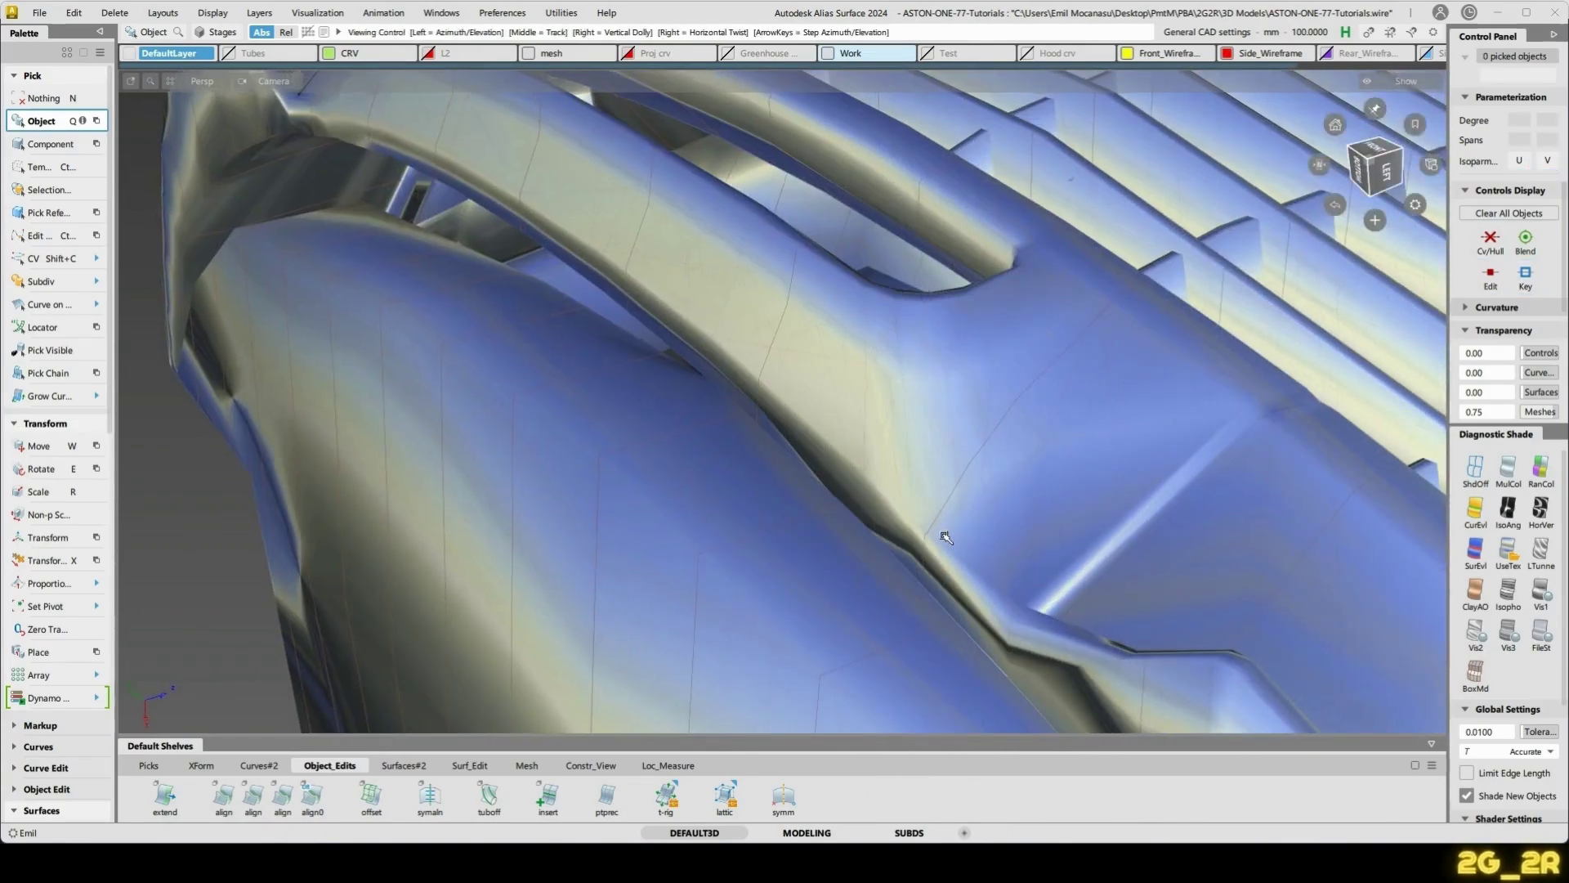
left_click_drag(946, 537, 891, 409, "alt+shift")
left_click_drag(913, 497, 873, 459, "alt+shift")
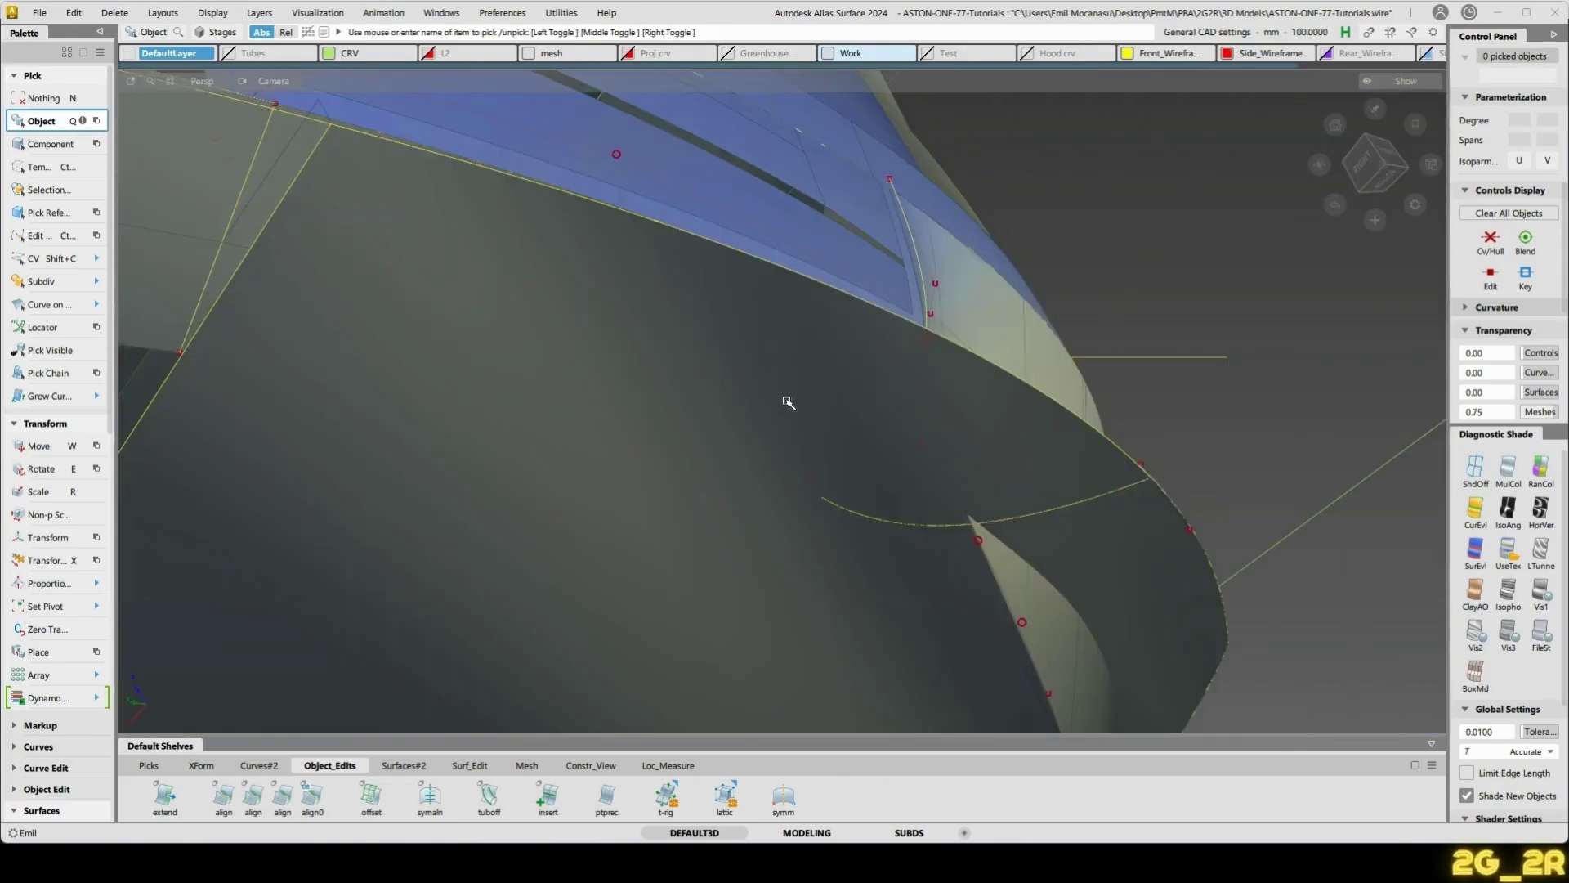
- Copy the rebuilt curve along the lip's upper edge and snap the copy to the lower end of the straight profile curve
left_click_drag(785, 403, 720, 513, "alt+shift")
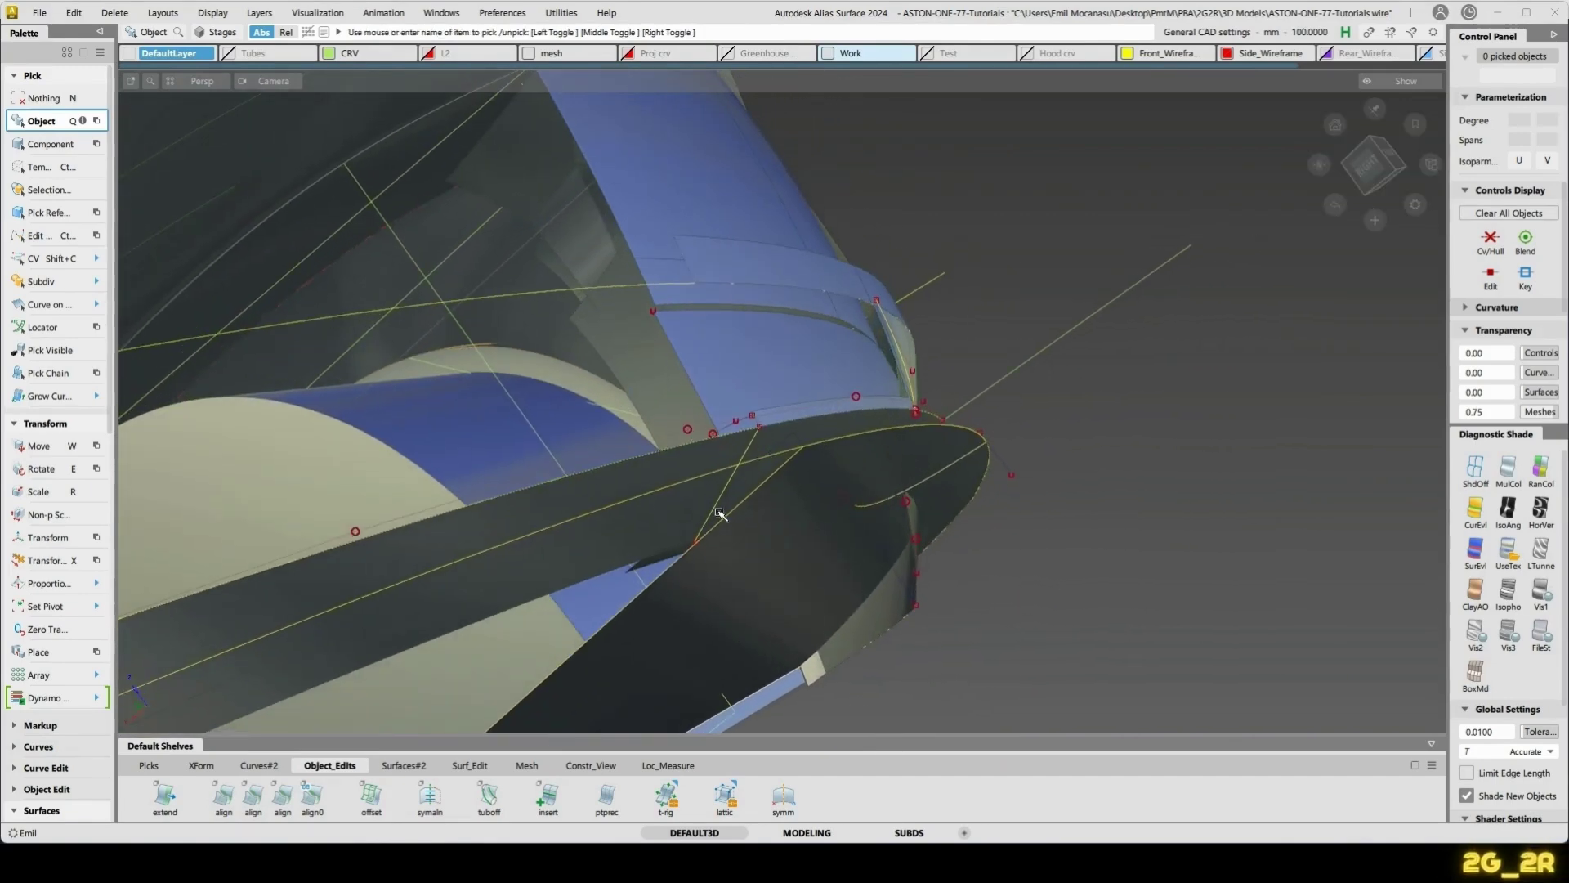
left_click(734, 435)
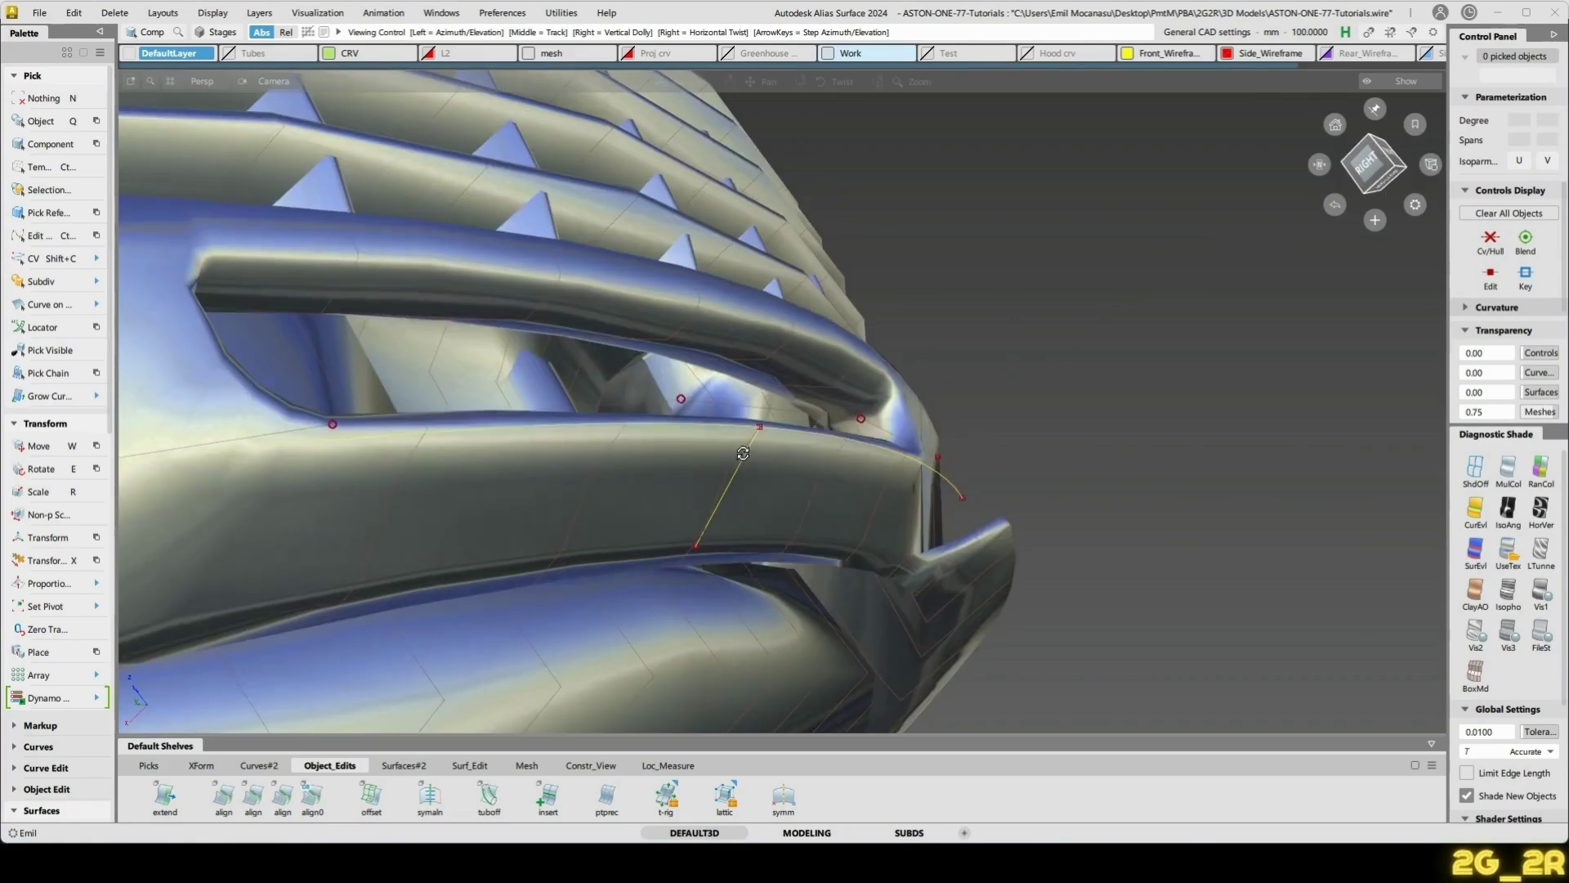
left_click_drag(779, 541, 787, 472, "ctrl+shift")
left_click_drag(789, 401, 798, 455)
right_click_drag(799, 455, 817, 483, "alt+shift")
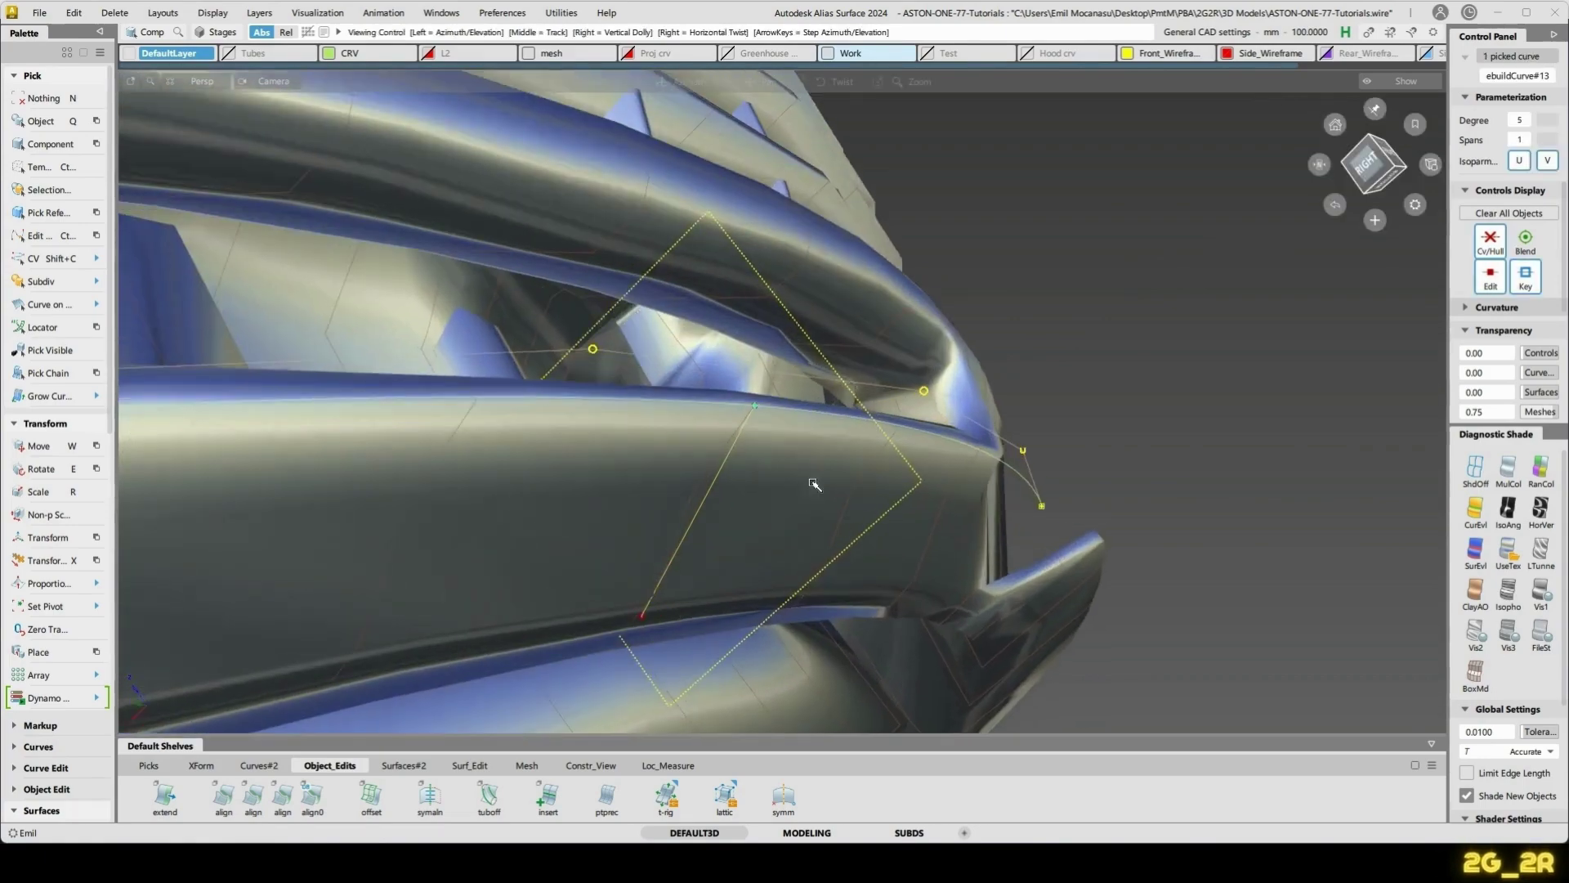
middle_click_drag(817, 483, 828, 440, "alt+shift")
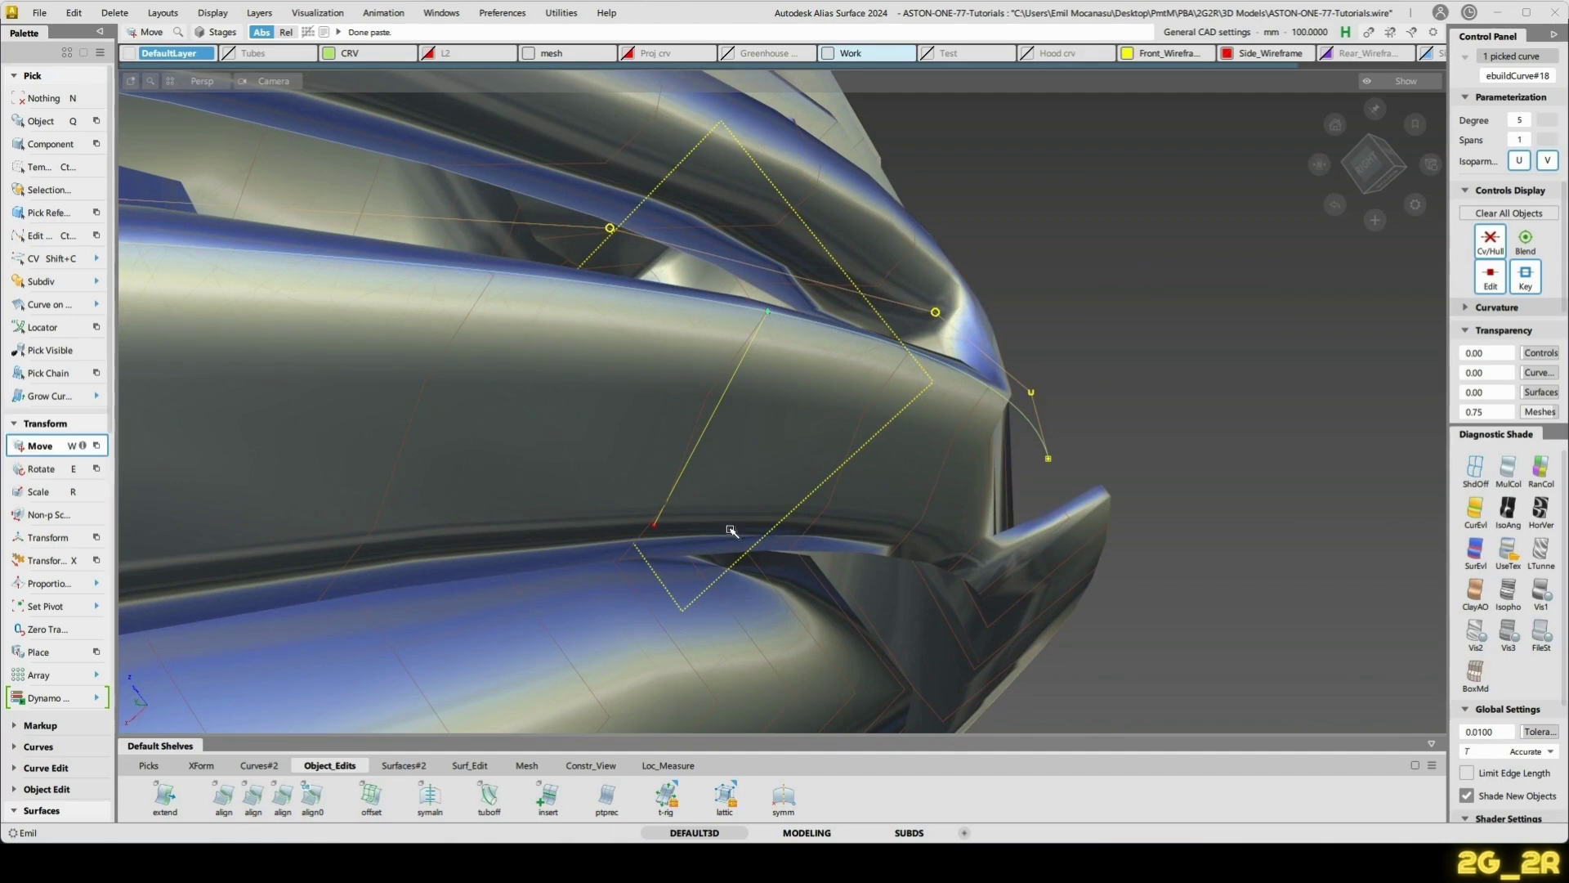
left_click(658, 529, "ctrl")
left_click_drag(748, 534, 802, 533, "alt+shift")
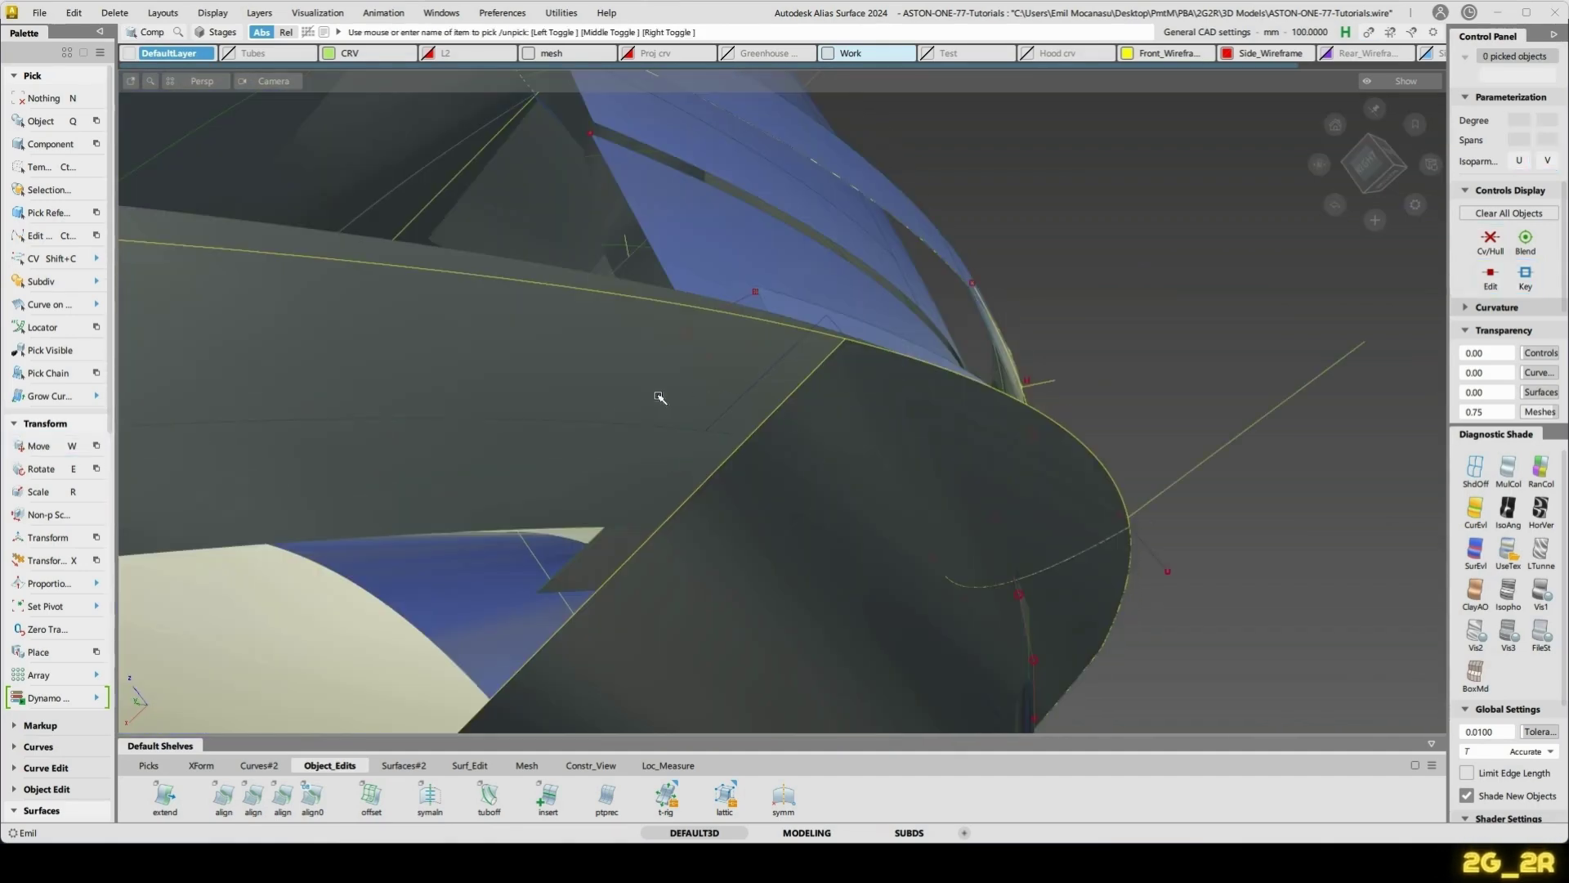
left_click(656, 398)
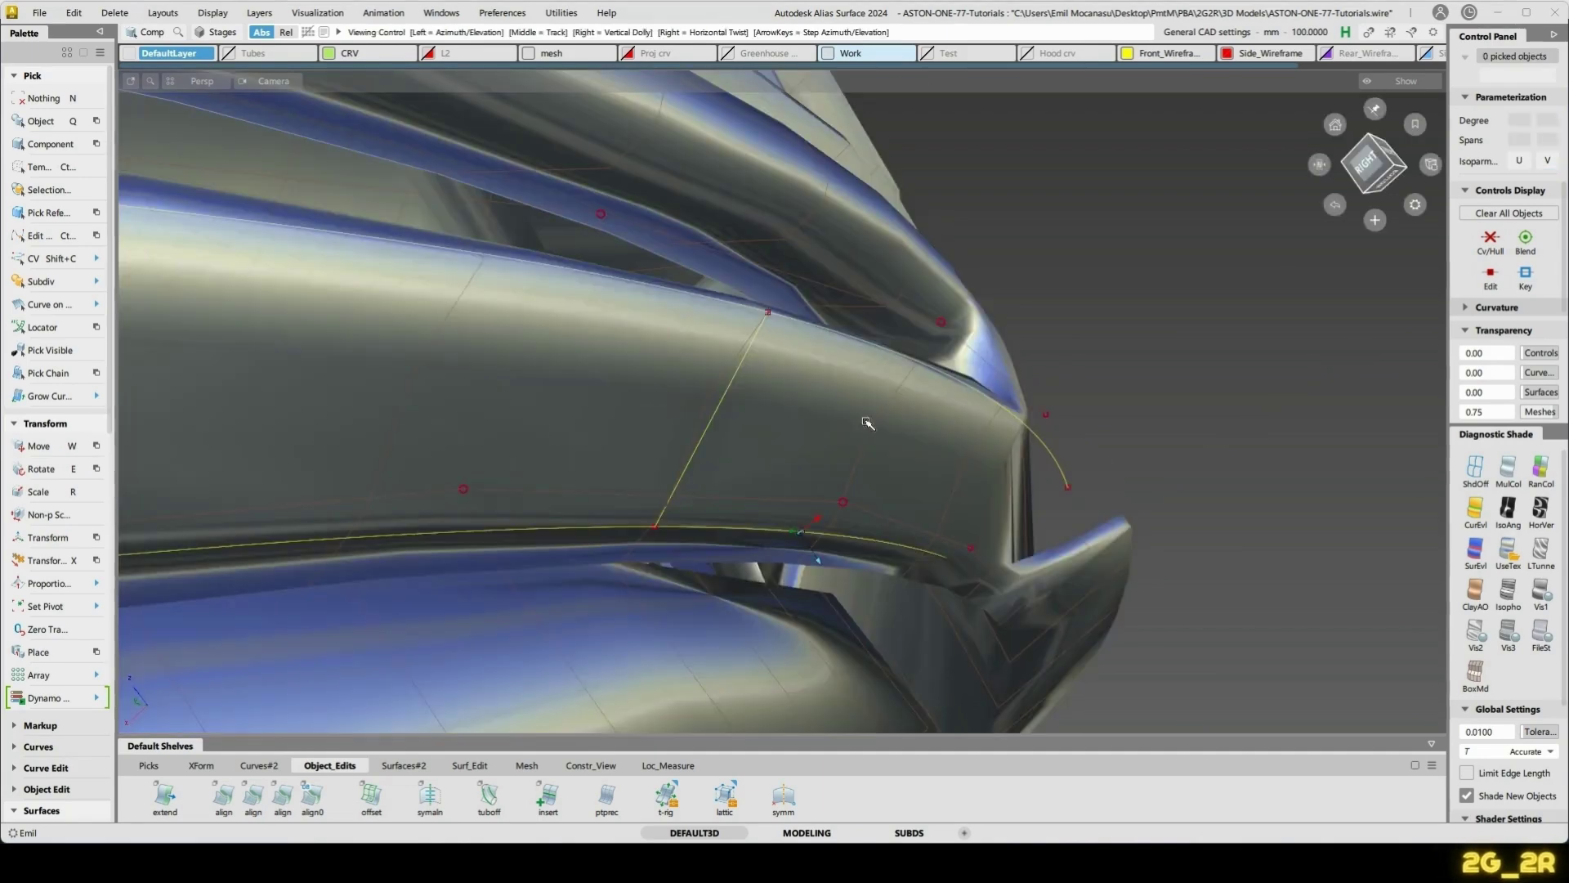
- Skin a surface between the lip's upper edge curve and its lower copy, and open the Cross Section Editor
left_click_drag(651, 409, 1015, 576, "alt+shift")
left_click(1121, 480)
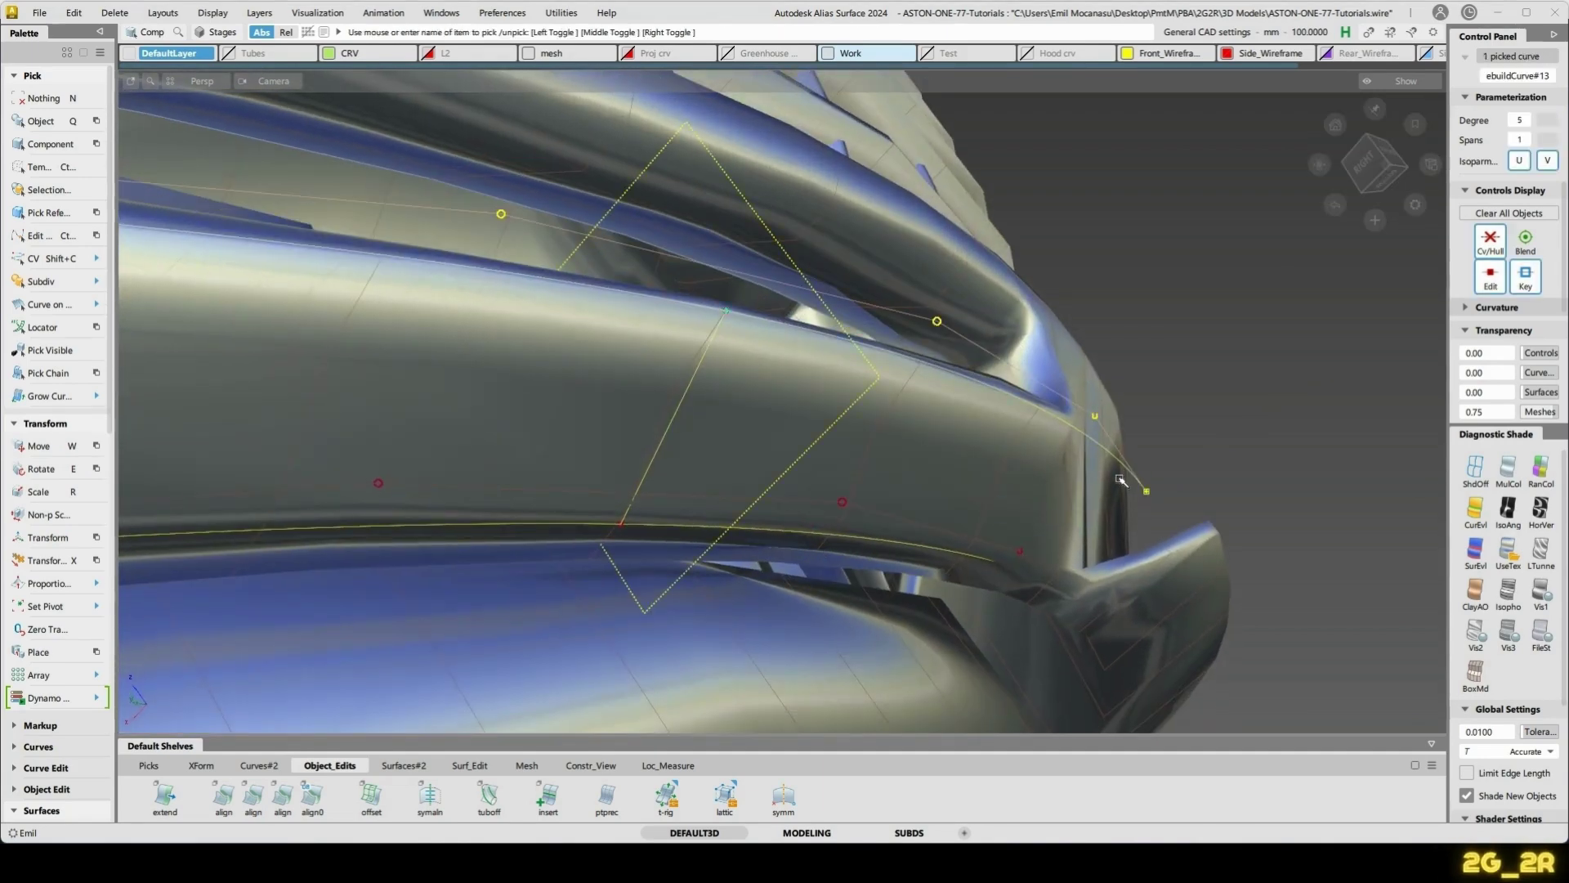
left_click(953, 551)
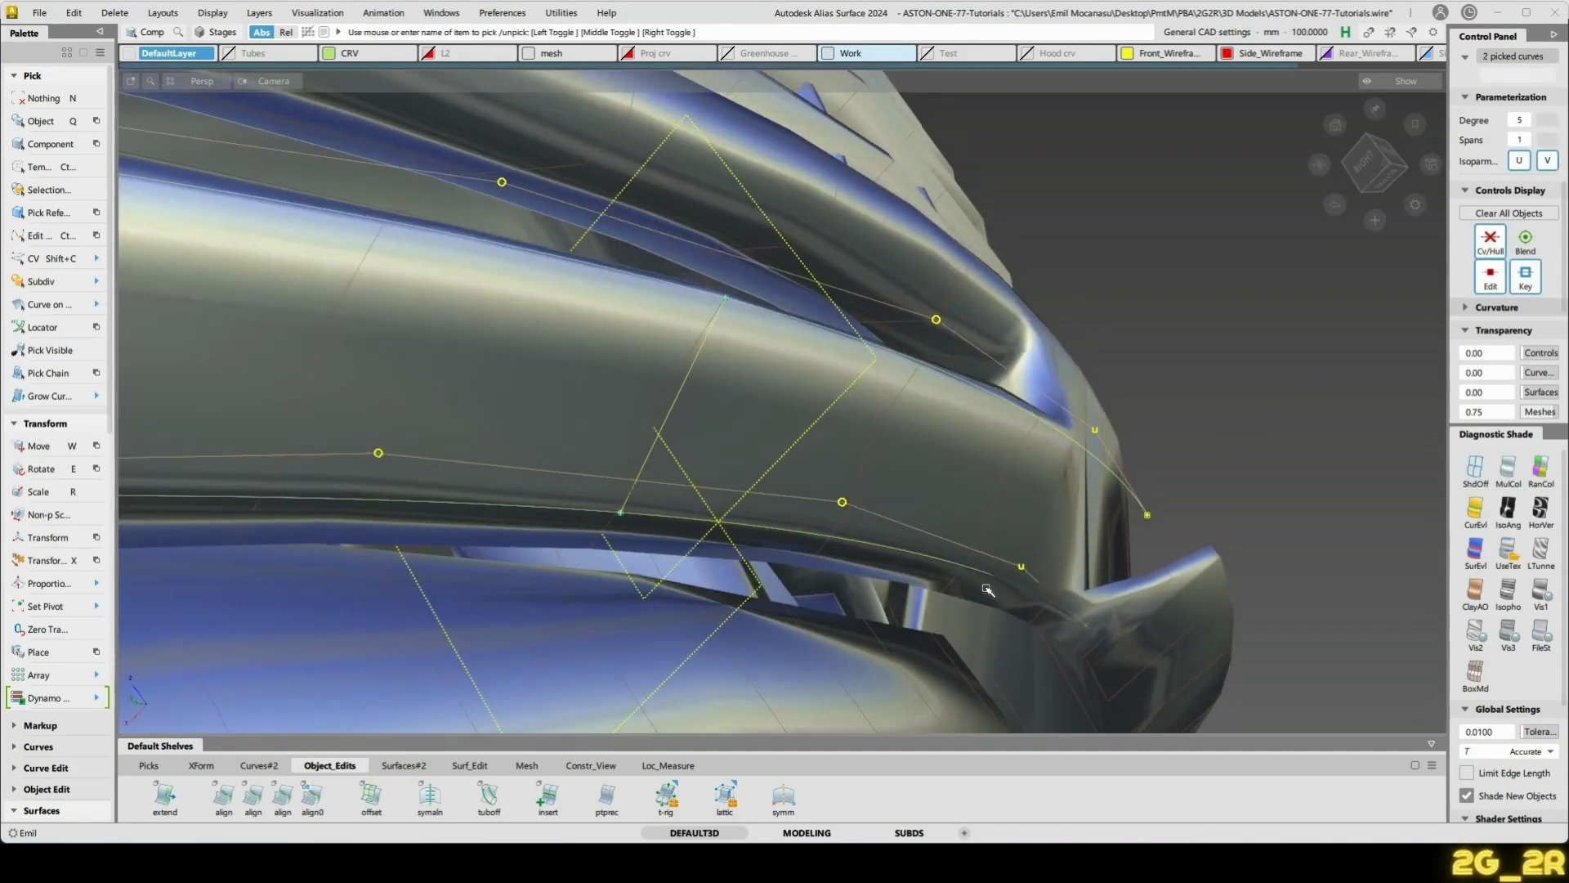
key("s")
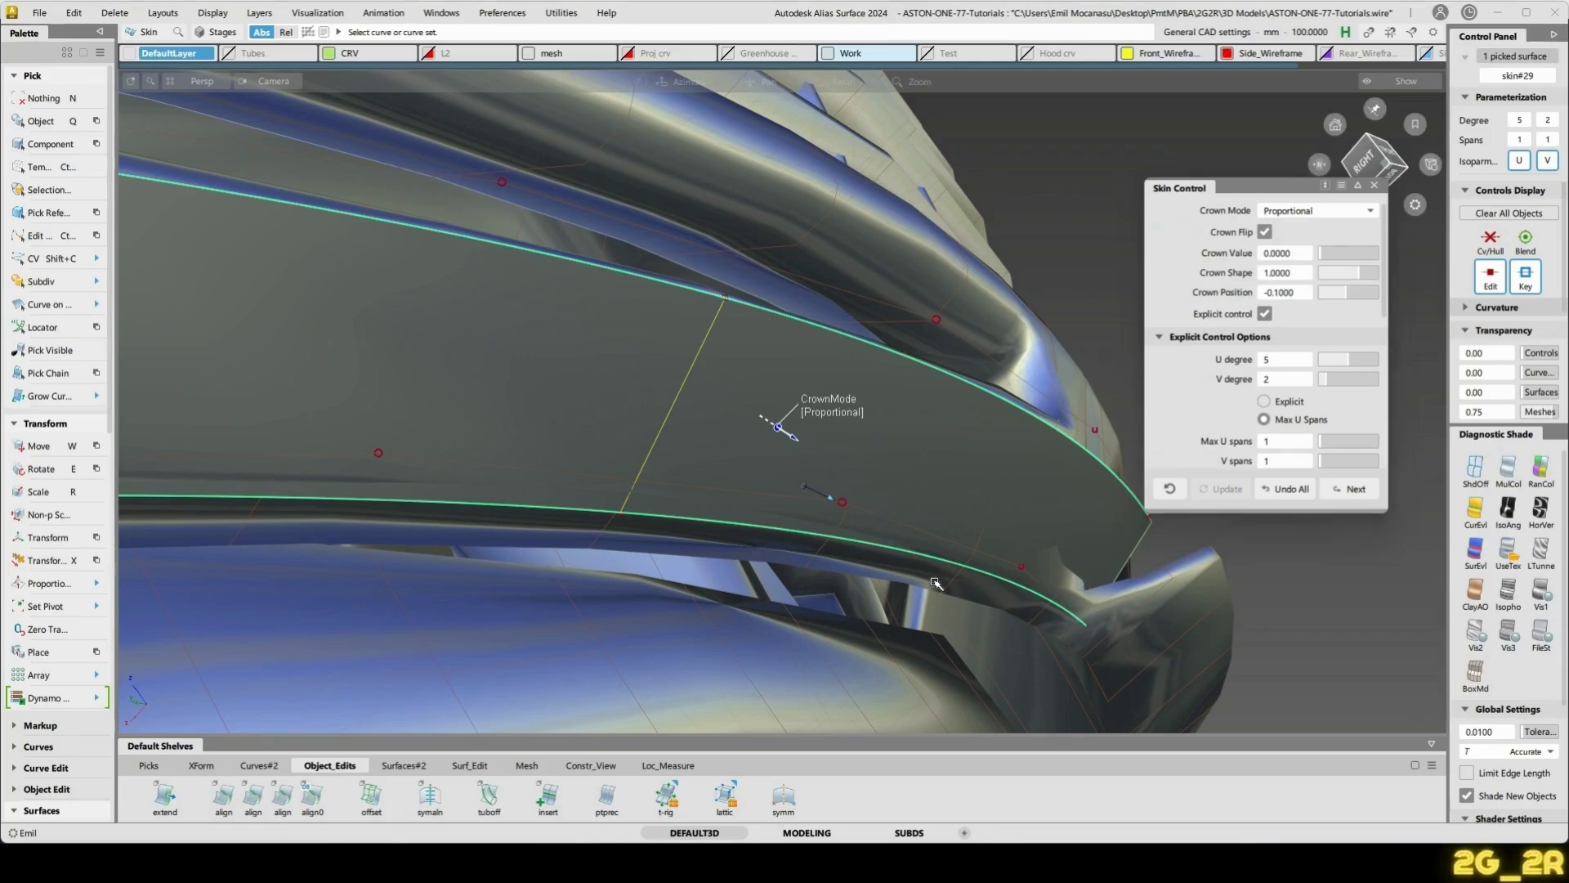
left_click_drag(911, 528, 1134, 410, "alt+shift")
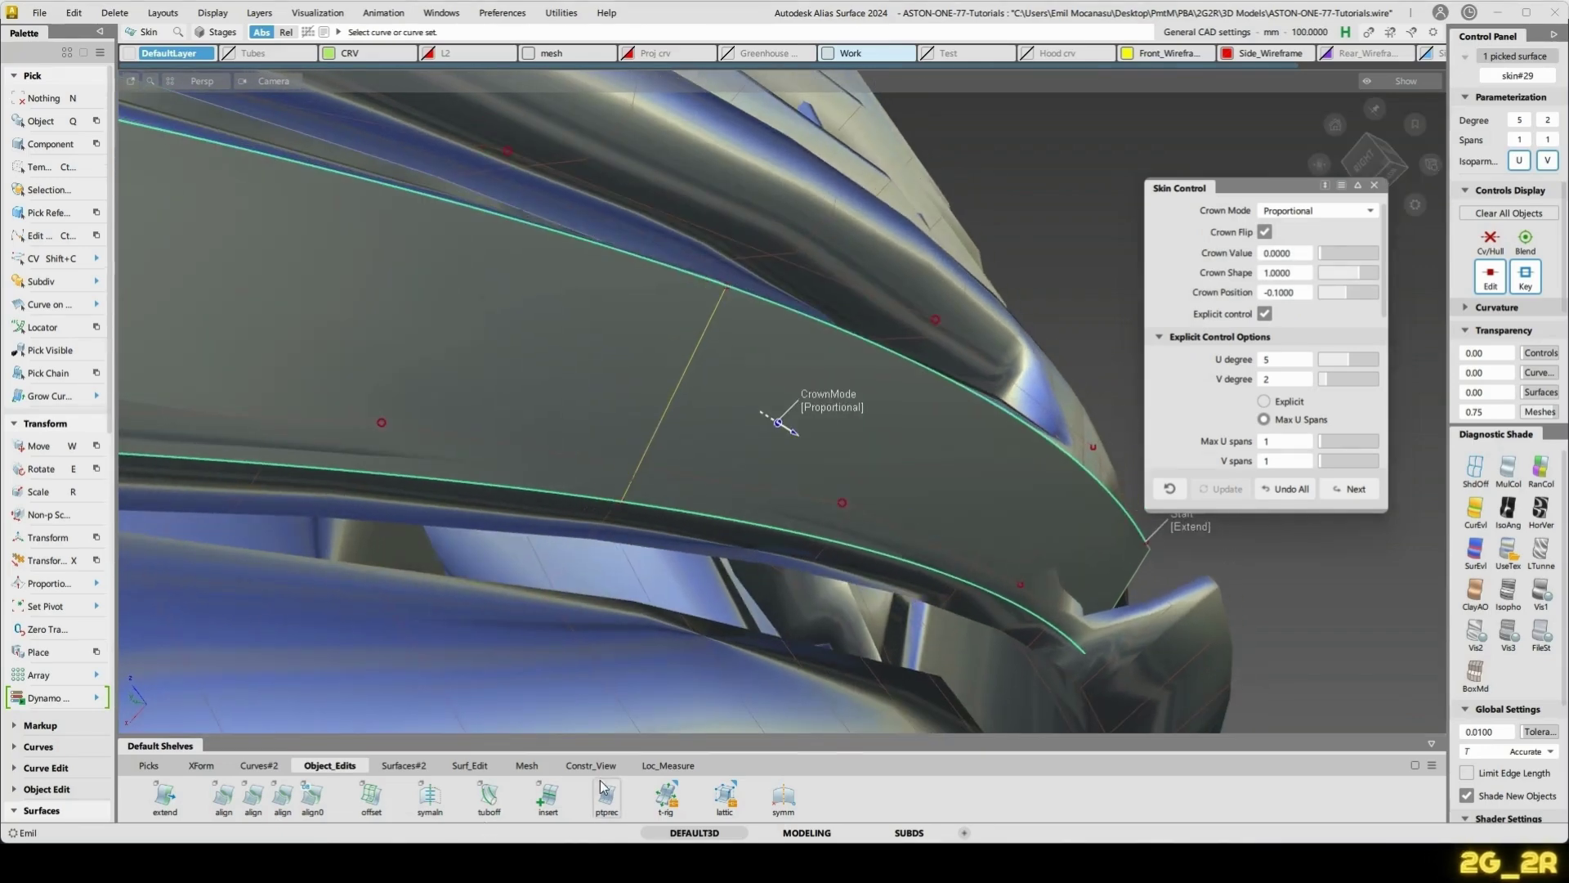
left_click(670, 766)
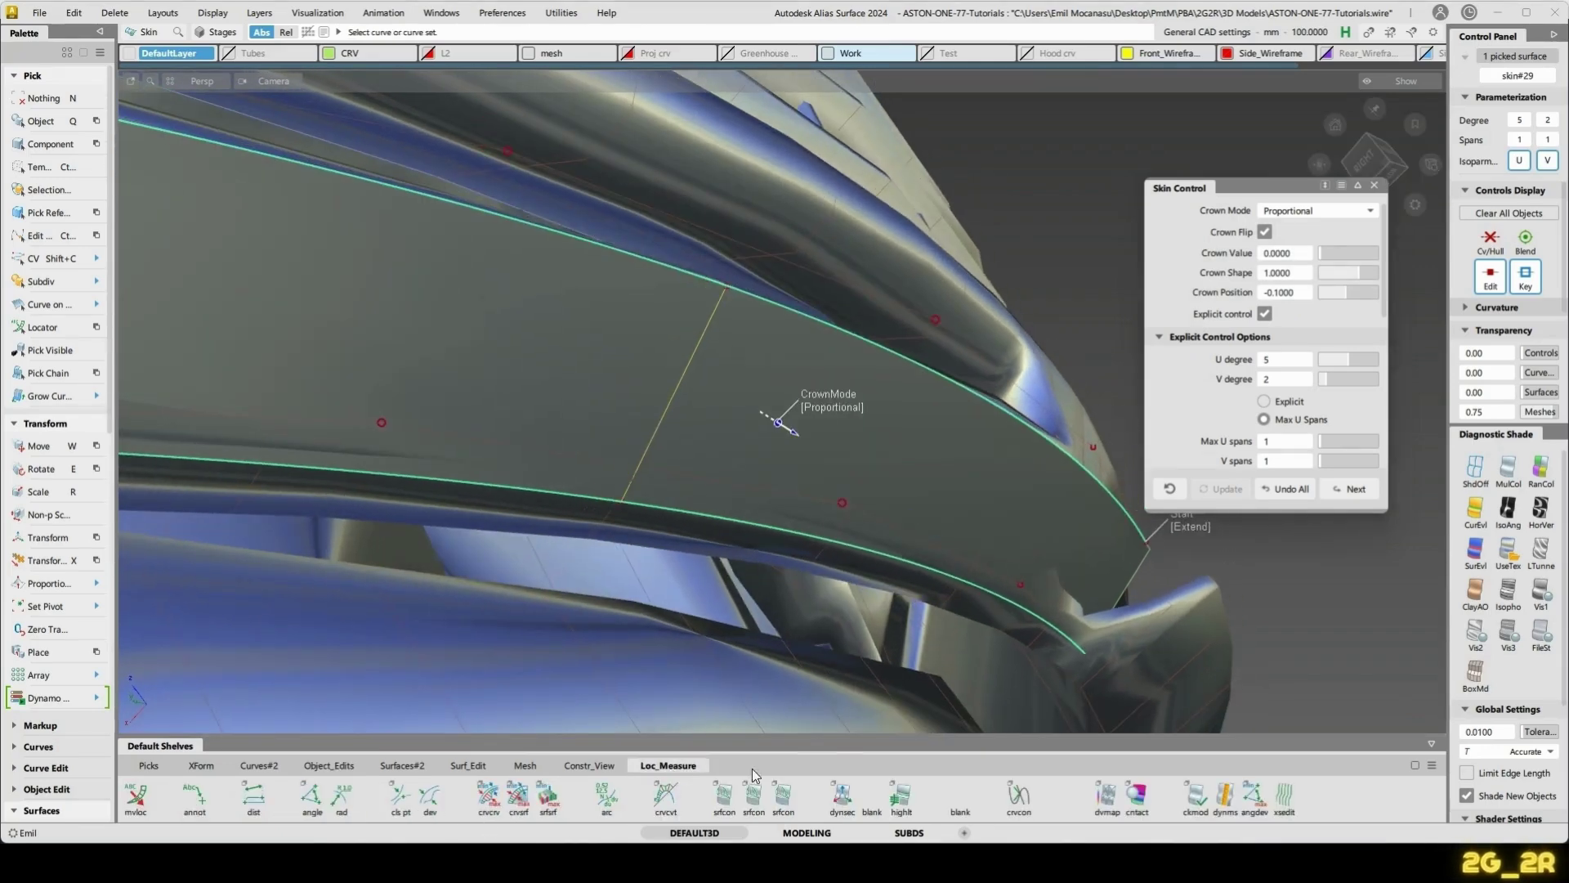
left_click(1286, 805)
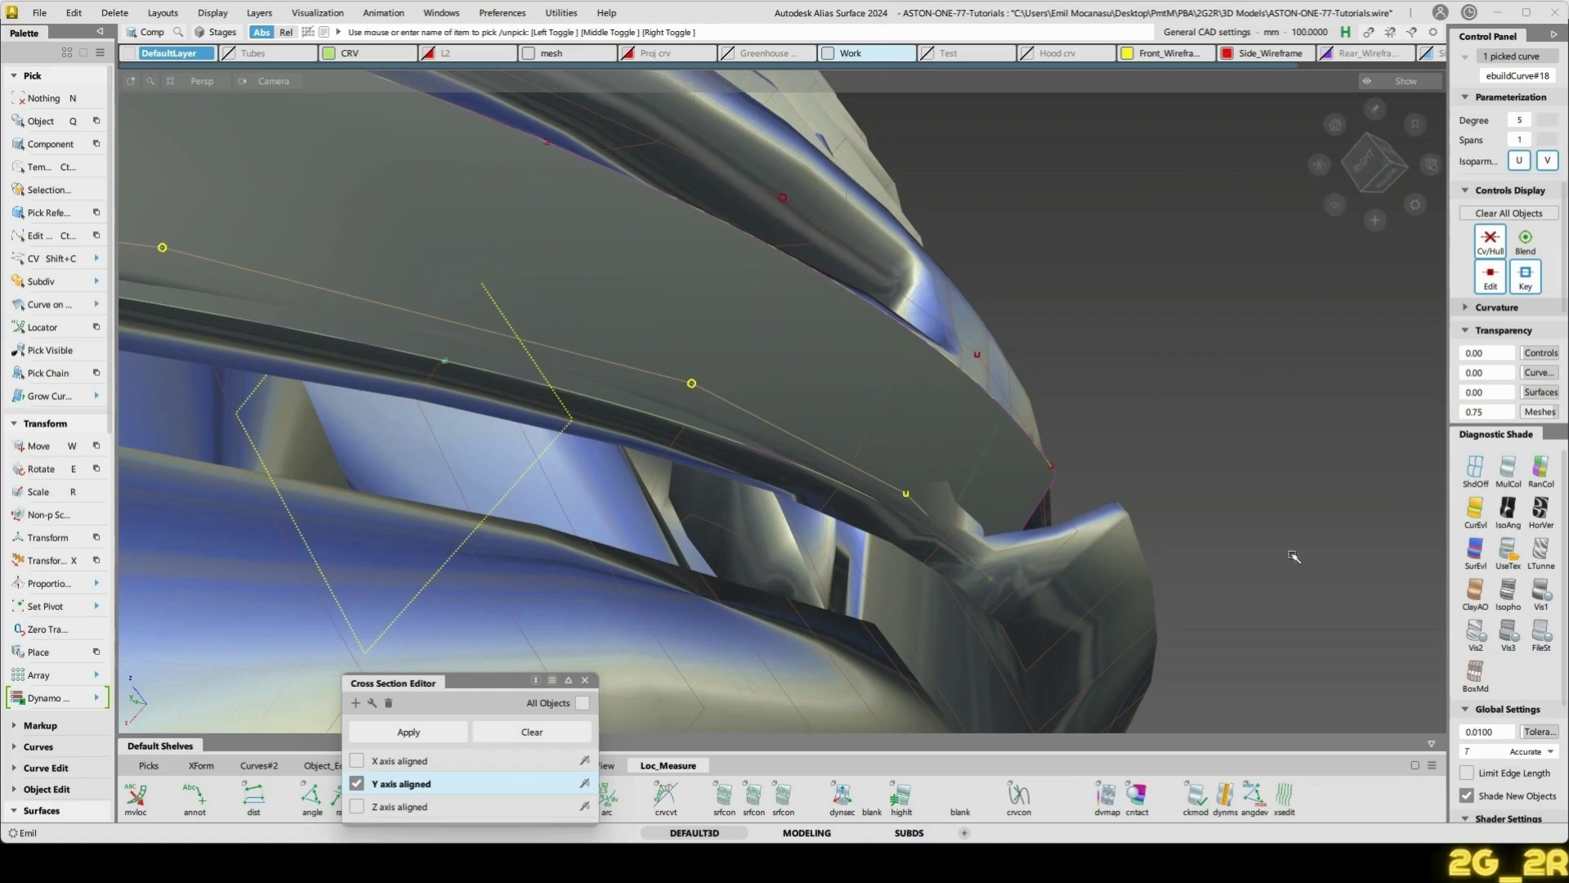
- Rotate the lip's lower edge curve slightly in unshaded view to adjust its outer end
left_click(1463, 483)
mouse_move(1349, 511)
left_mouse_down("alt+shift")
mouse_move(1289, 526)
mouse_move(1261, 550)
mouse_move(1283, 551)
mouse_move(1272, 558)
left_mouse_up("alt+shift")
left_click_drag(803, 442, 897, 520, "alt+shift")
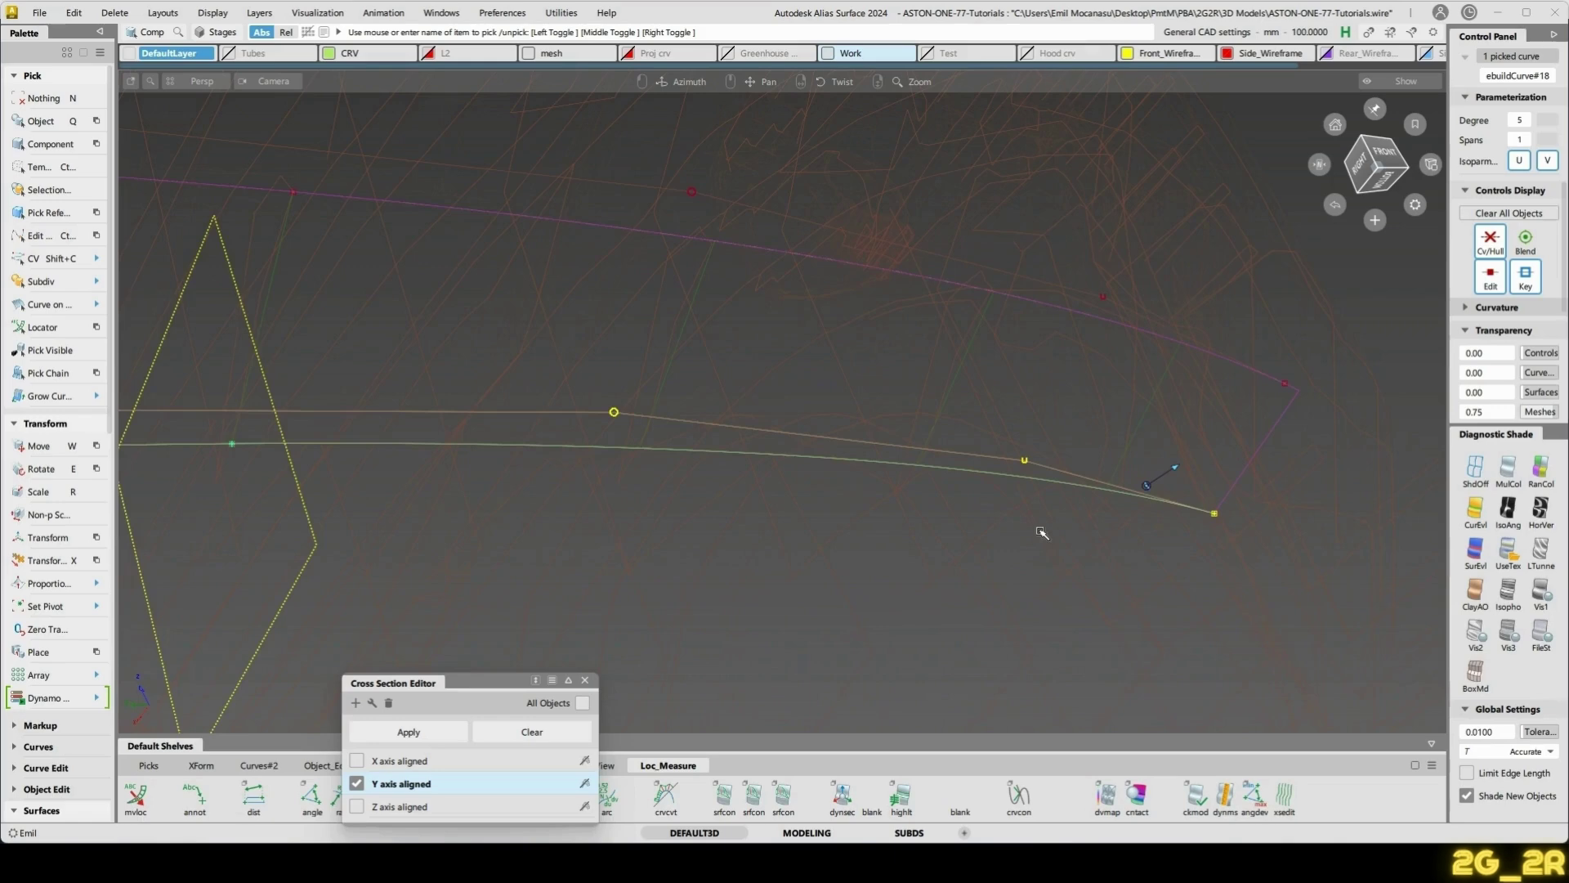
left_click_drag(1042, 532, 894, 564, "alt+shift")
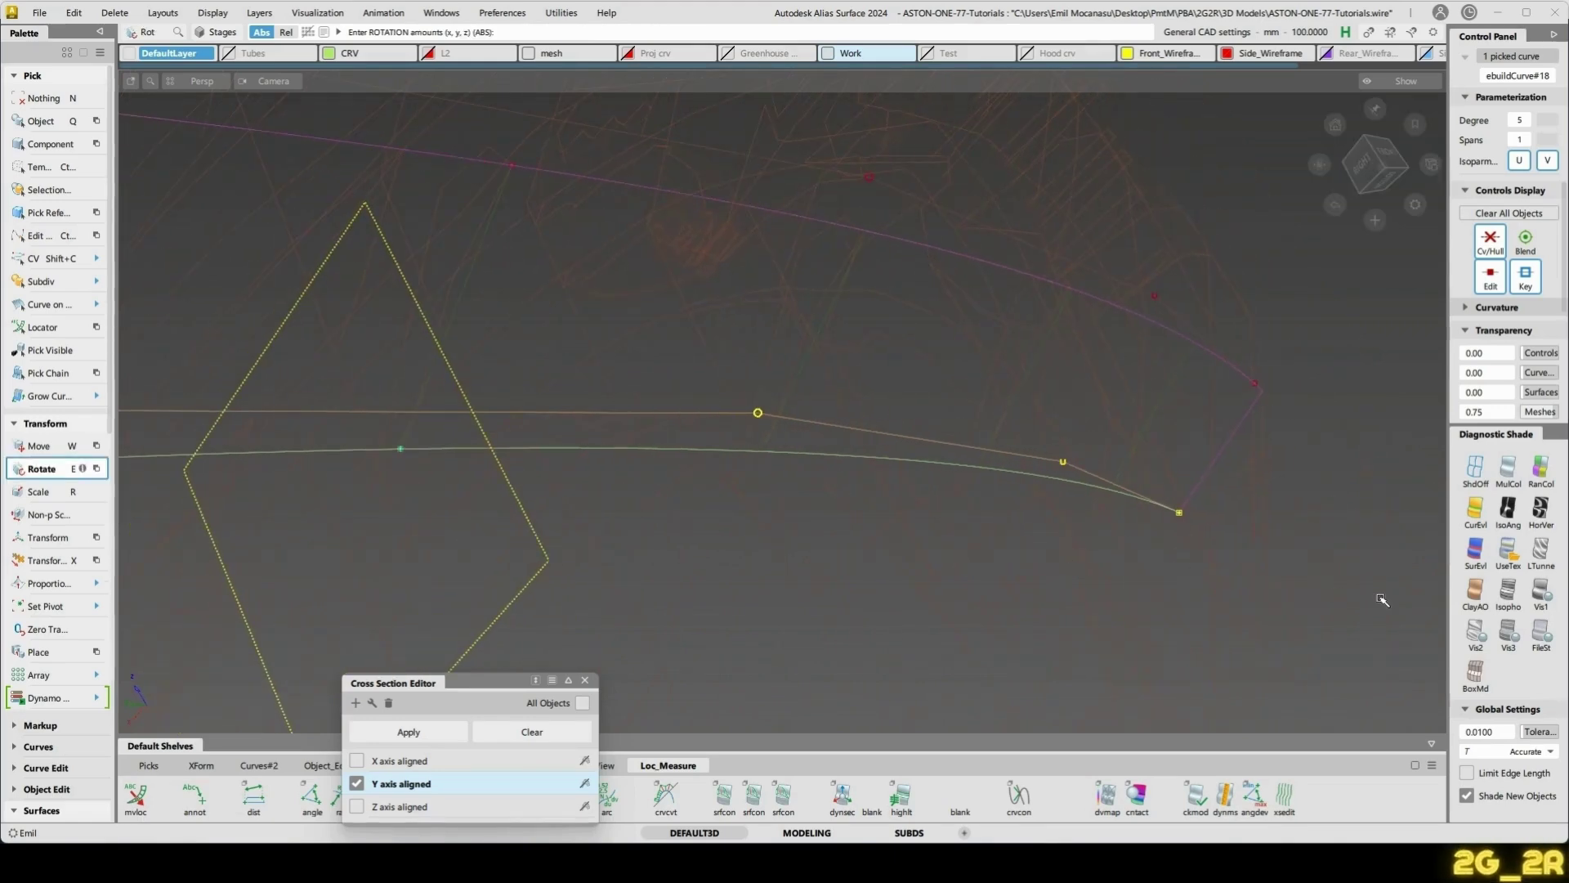
mouse_move(1371, 549)
left_mouse_down("alt+shift")
mouse_move(1350, 543)
mouse_move(1369, 556)
left_mouse_up("alt+shift")
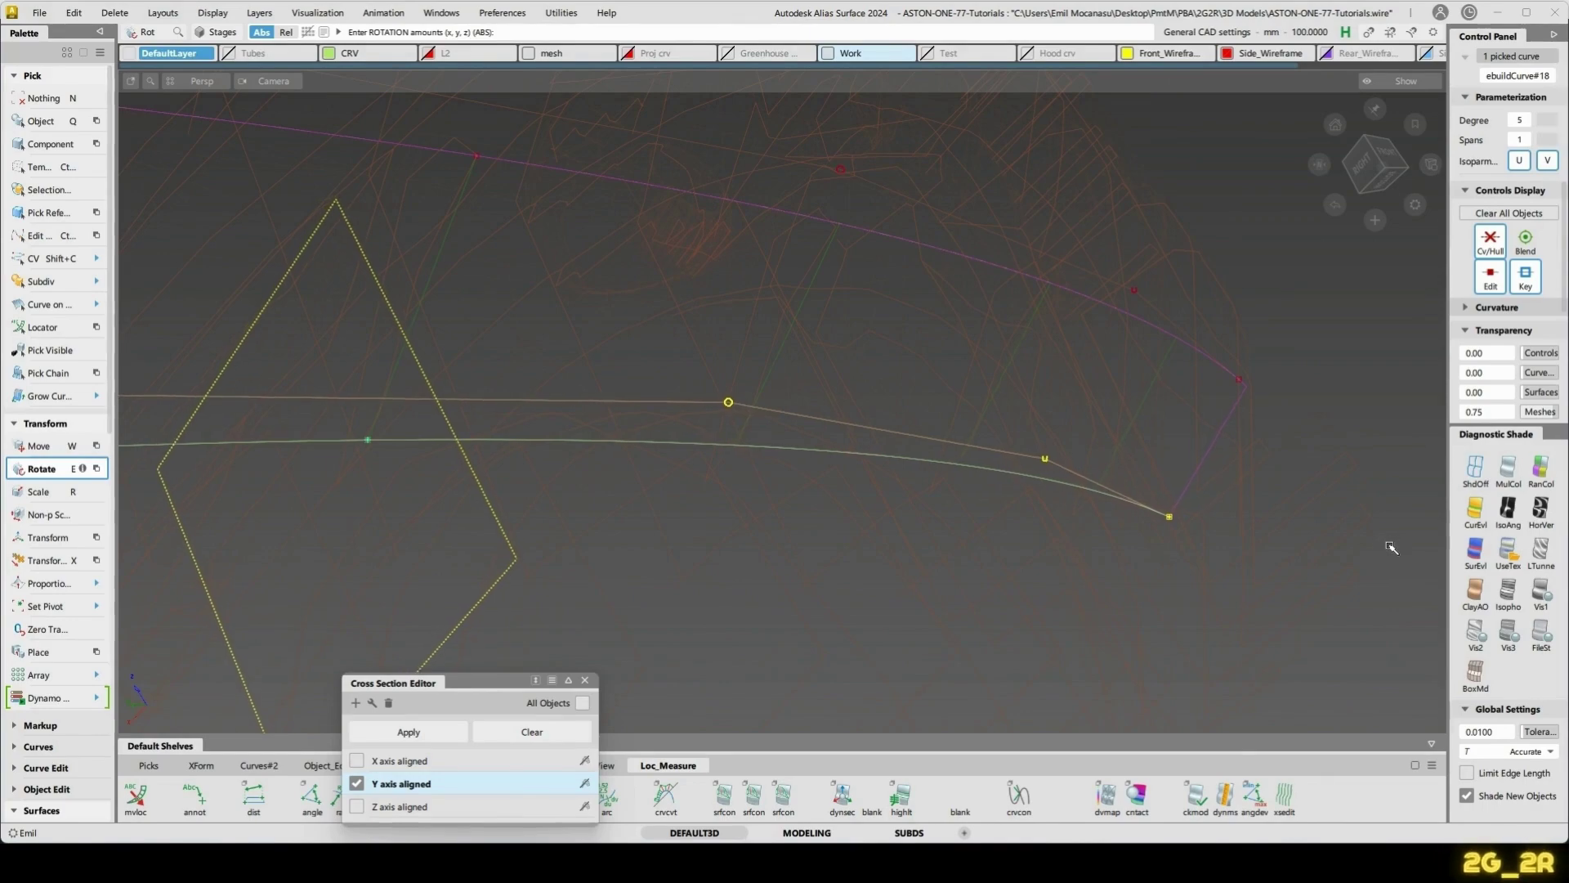
mouse_move(1393, 552)
left_mouse_down("alt+shift")
mouse_move(1422, 552)
mouse_move(1403, 549)
left_mouse_up("alt+shift")
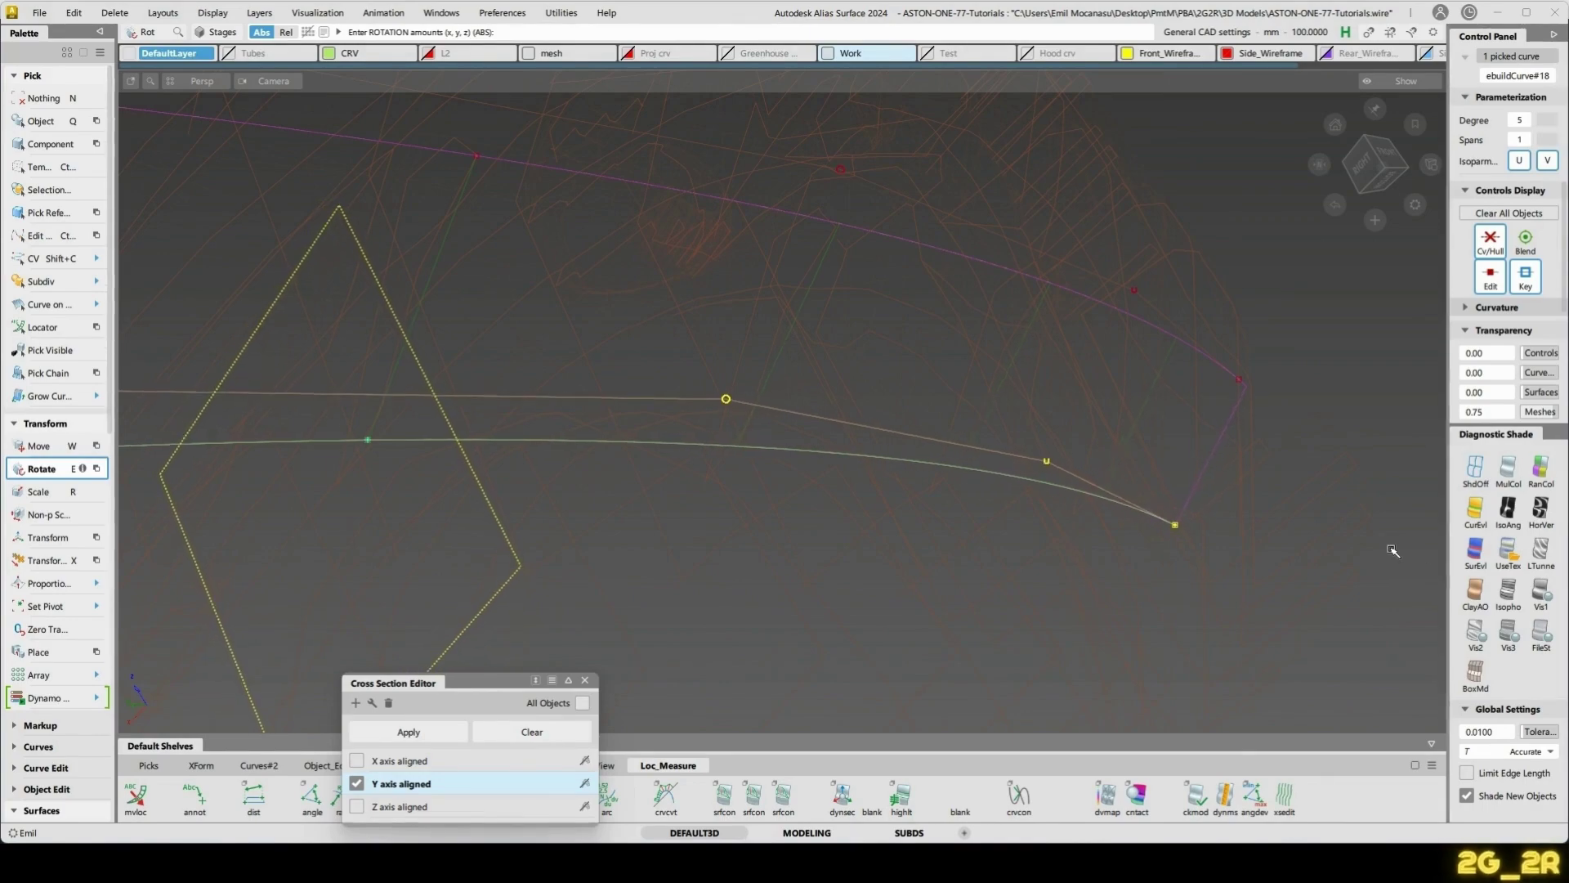
key("n")
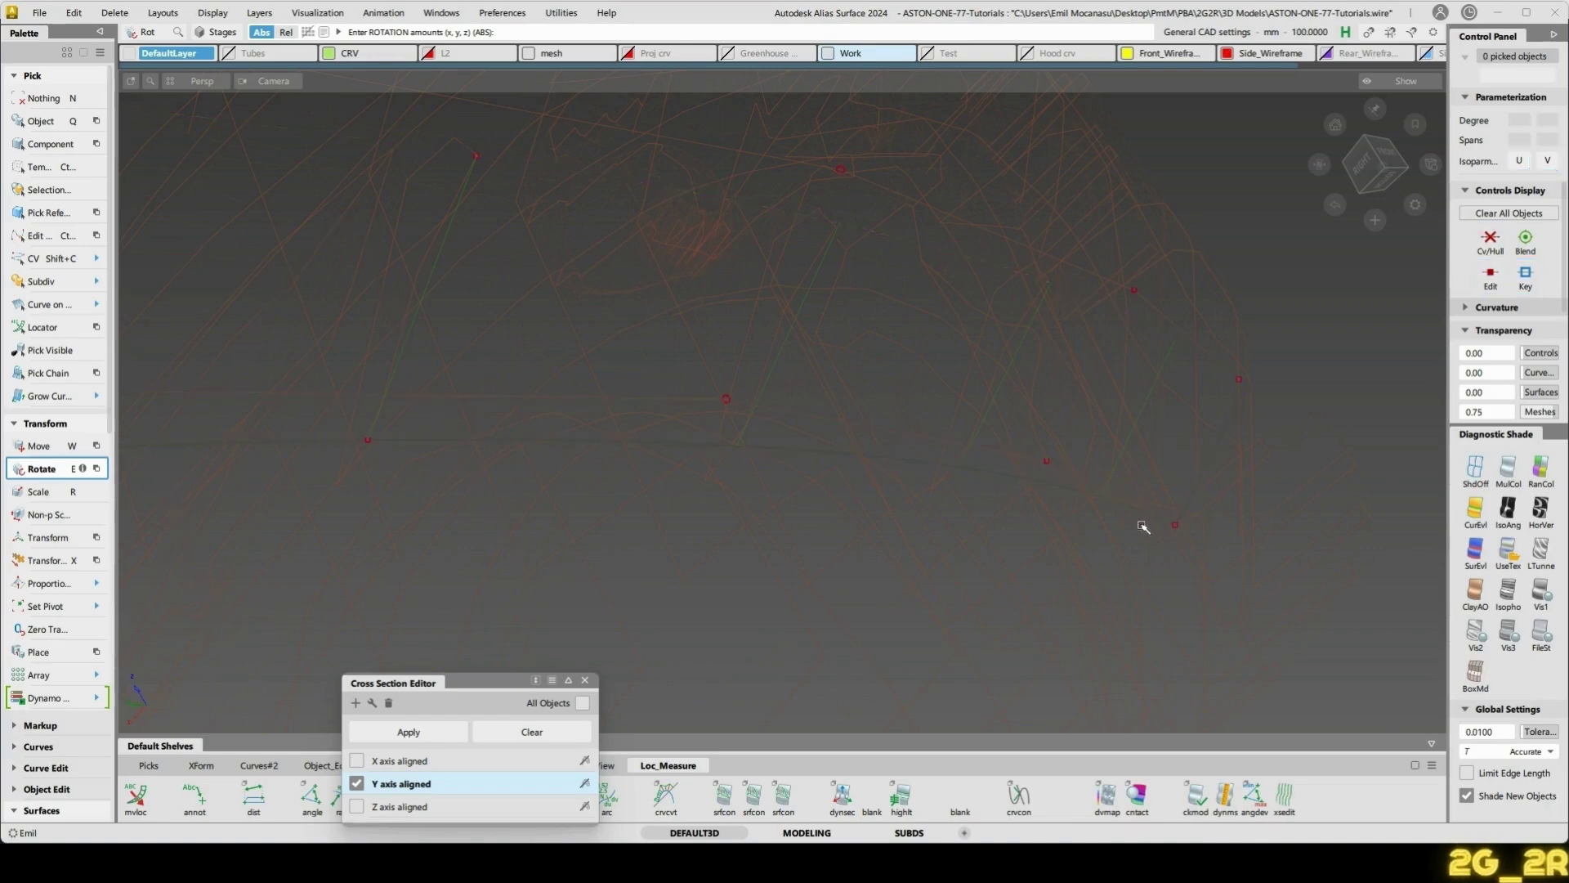
- Restore shading and check the skinned lip surface against the mesh and the neighbouring surfaces
left_click(1504, 557)
mouse_move(1130, 381)
left_mouse_down("alt+shift")
mouse_move(564, 399)
mouse_move(1107, 424)
mouse_move(1011, 452)
mouse_move(1208, 364)
left_mouse_up("alt+shift")
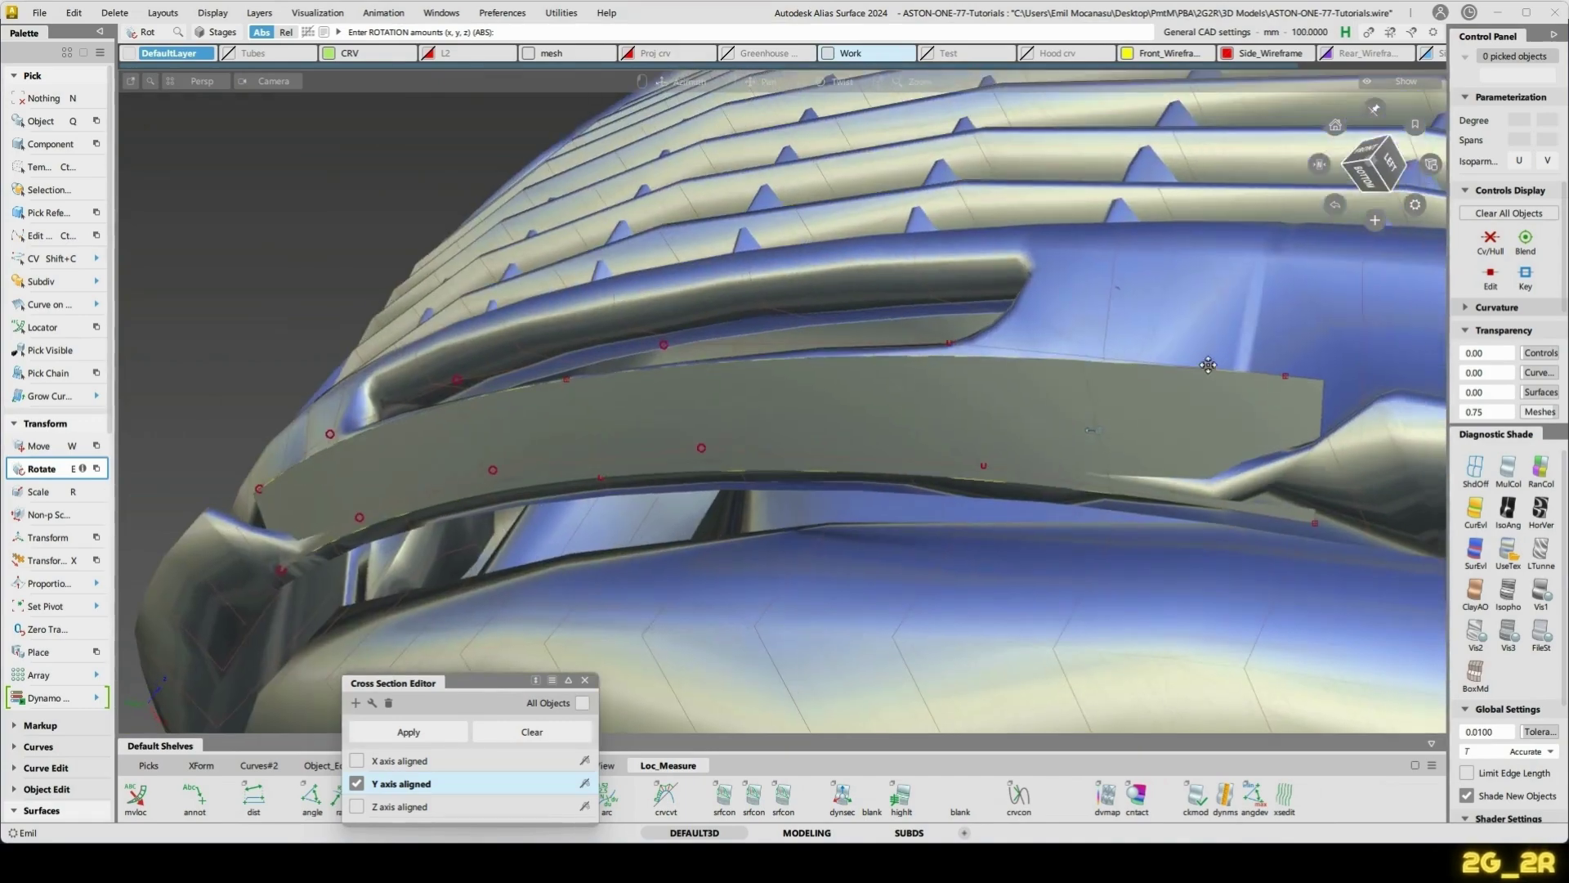
left_click_drag(917, 414, 1485, 424, "alt+shift")
left_click_drag(1030, 409, 1140, 372, "alt+shift")
left_click_drag(520, 551, 917, 538, "ctrl+shift")
left_click(946, 606)
mouse_move(945, 605)
left_mouse_down("alt+shift")
mouse_move(935, 448)
mouse_move(871, 413)
left_mouse_up("alt+shift")
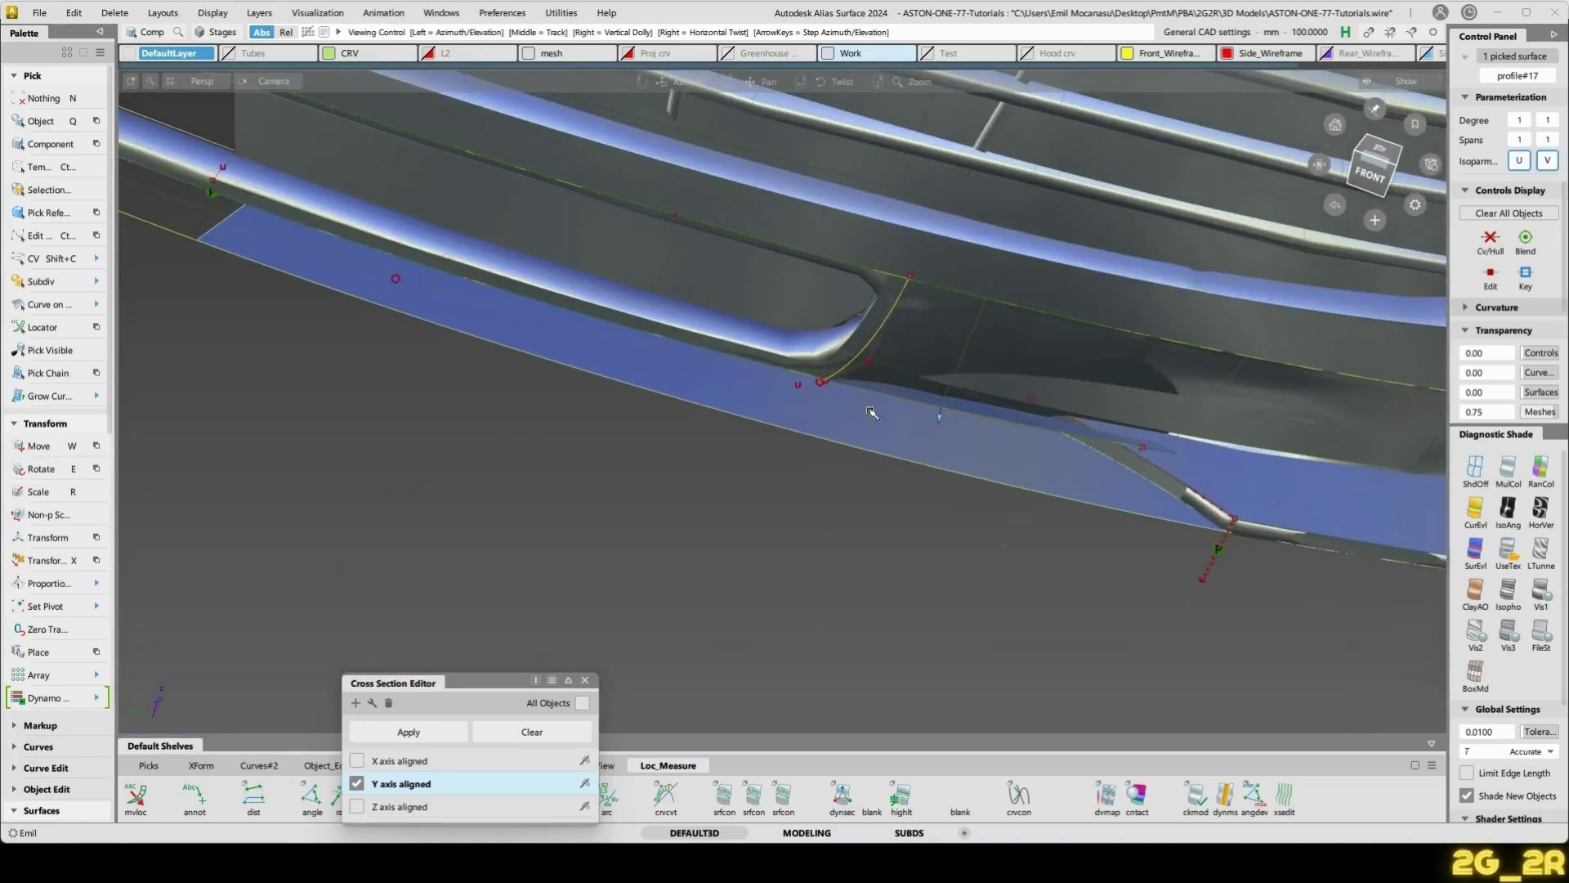
left_click_drag(1281, 421, 969, 488, "alt+shift")
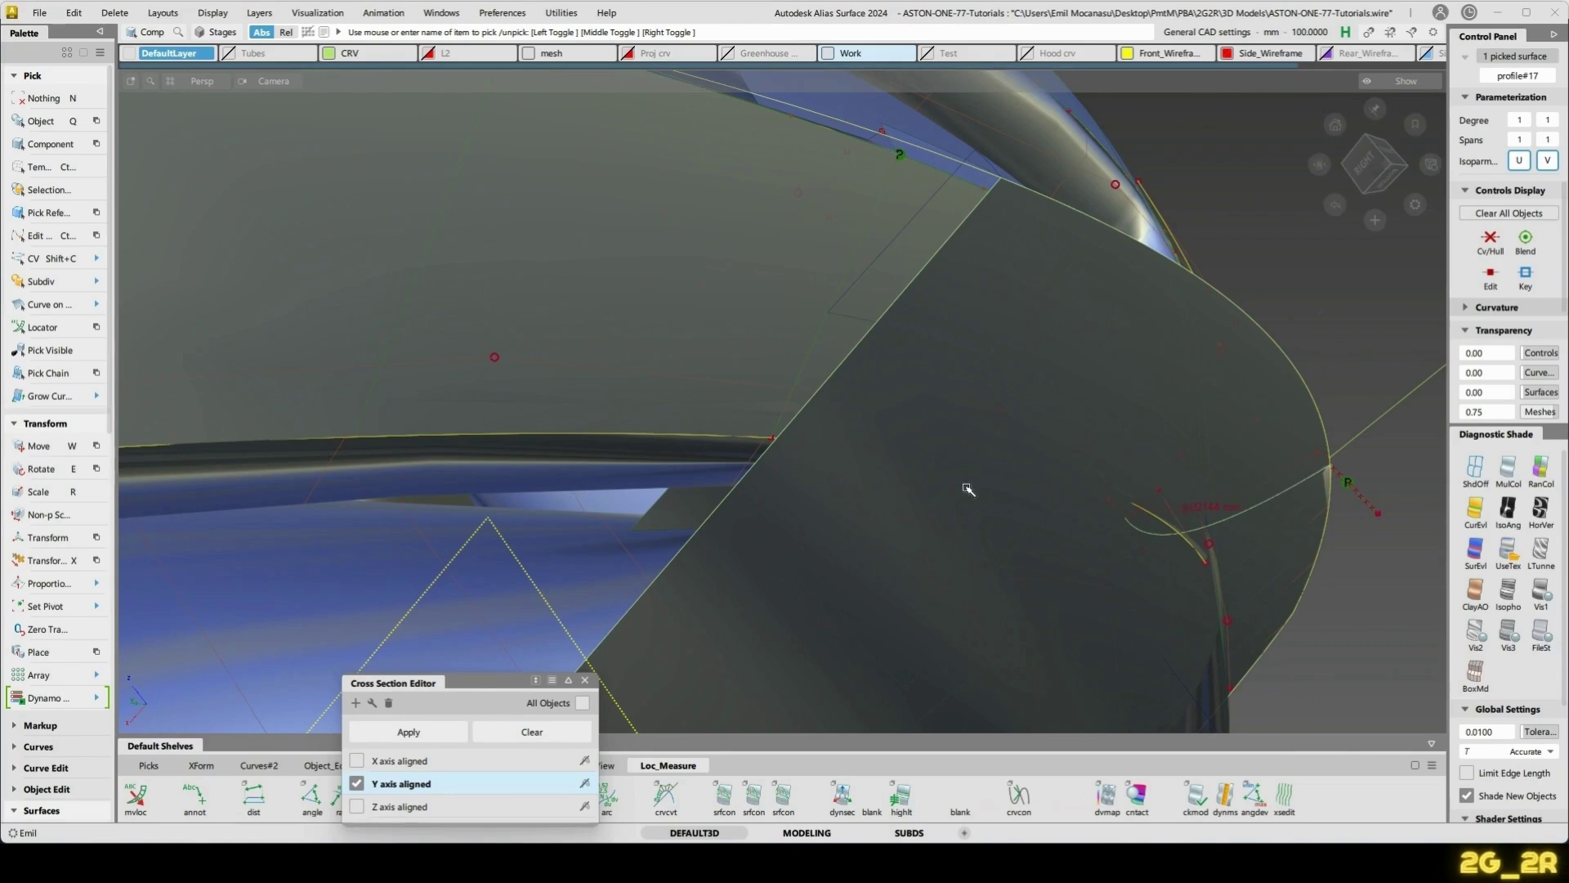
- Extend the lip's straight profile curve by about 11 mm at its lower end
left_click_drag(823, 313, 791, 426, "ctrl+shift")
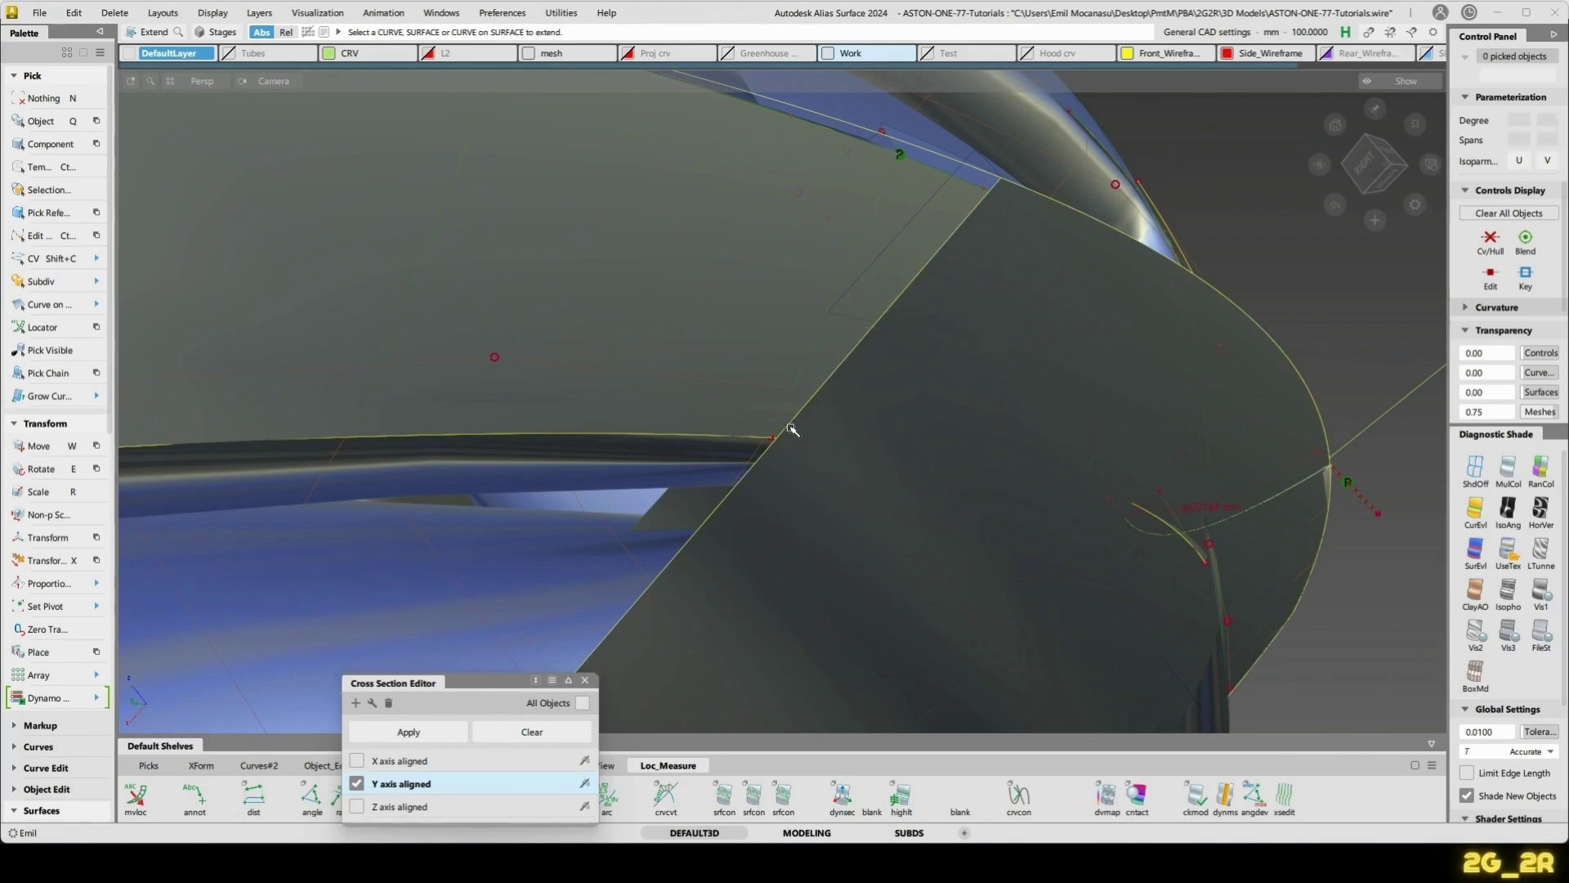
left_click(781, 431)
left_click(824, 439)
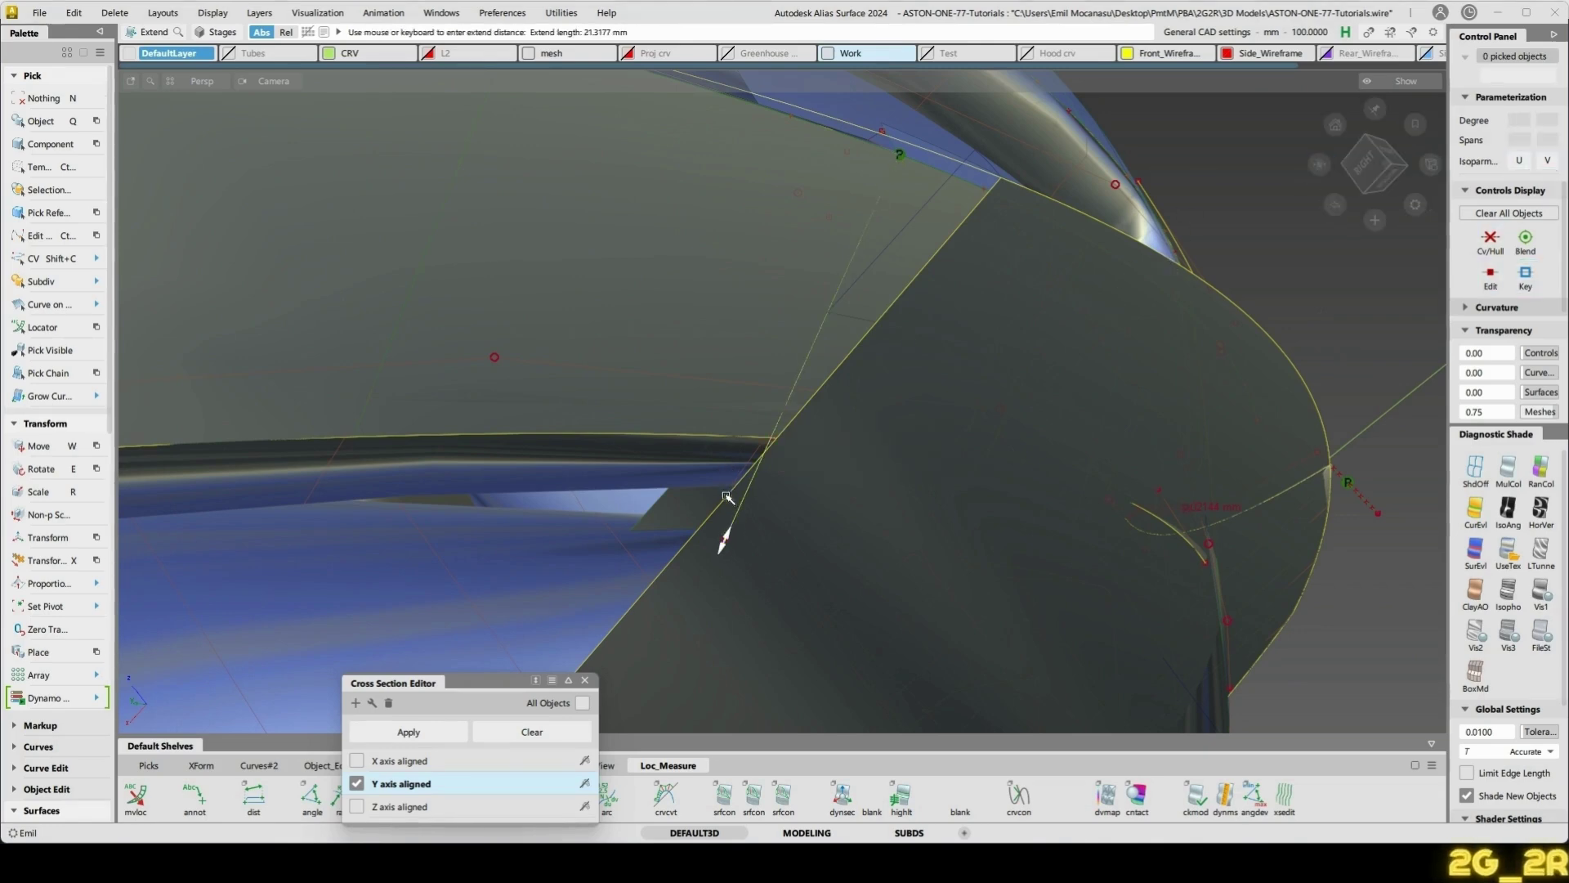
left_click_drag(1146, 345, 1222, 229)
left_click(1218, 244)
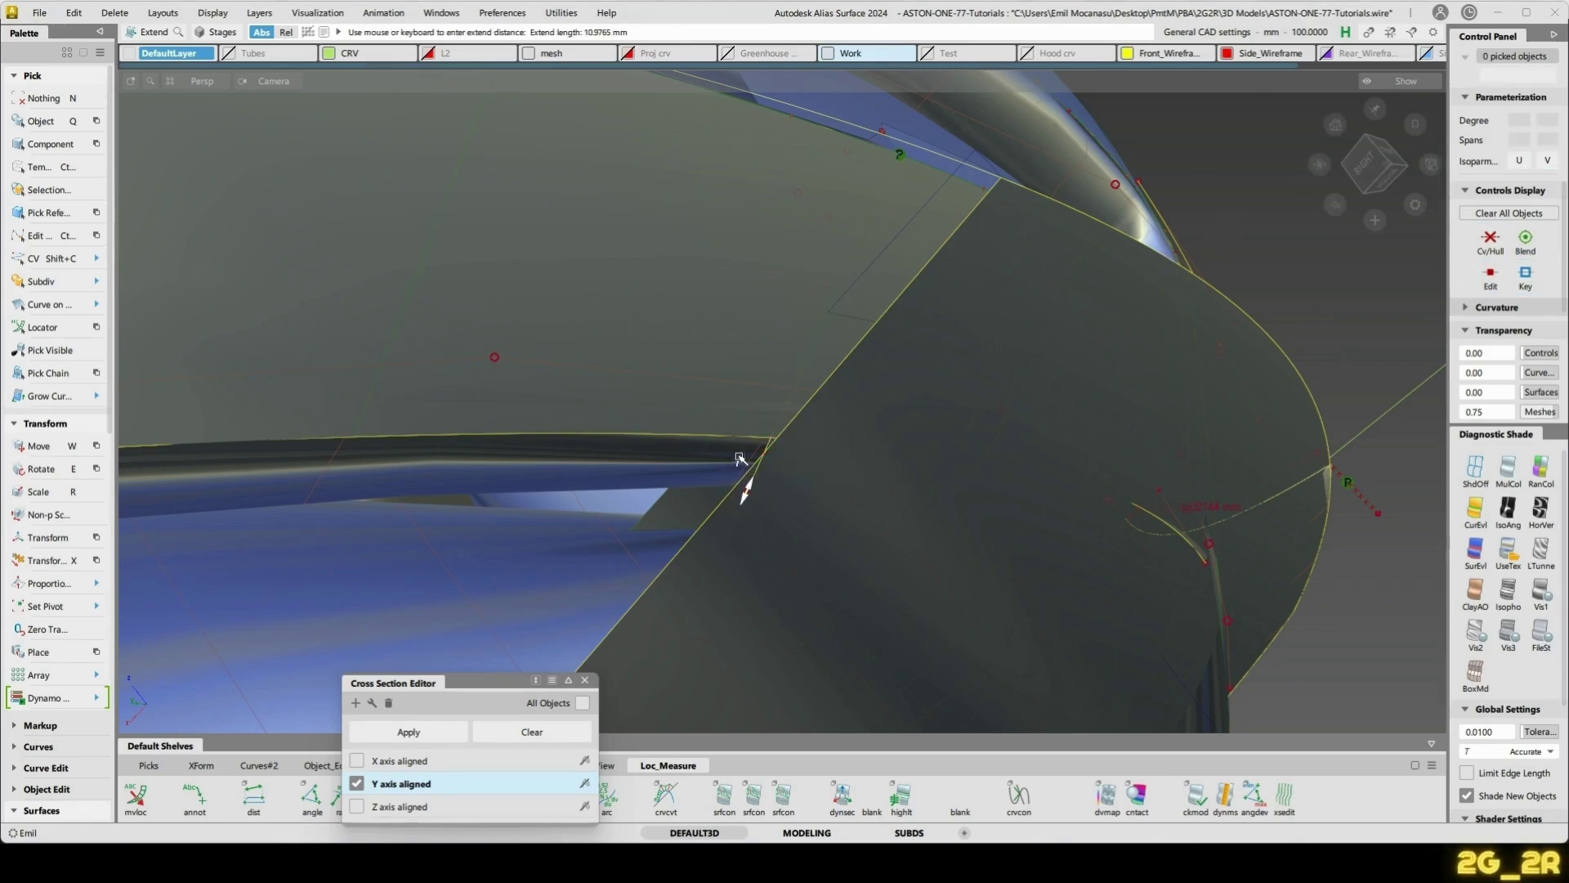
- Move the lip's lower edge curve to the lower end of the extended profile curve
left_click(740, 444)
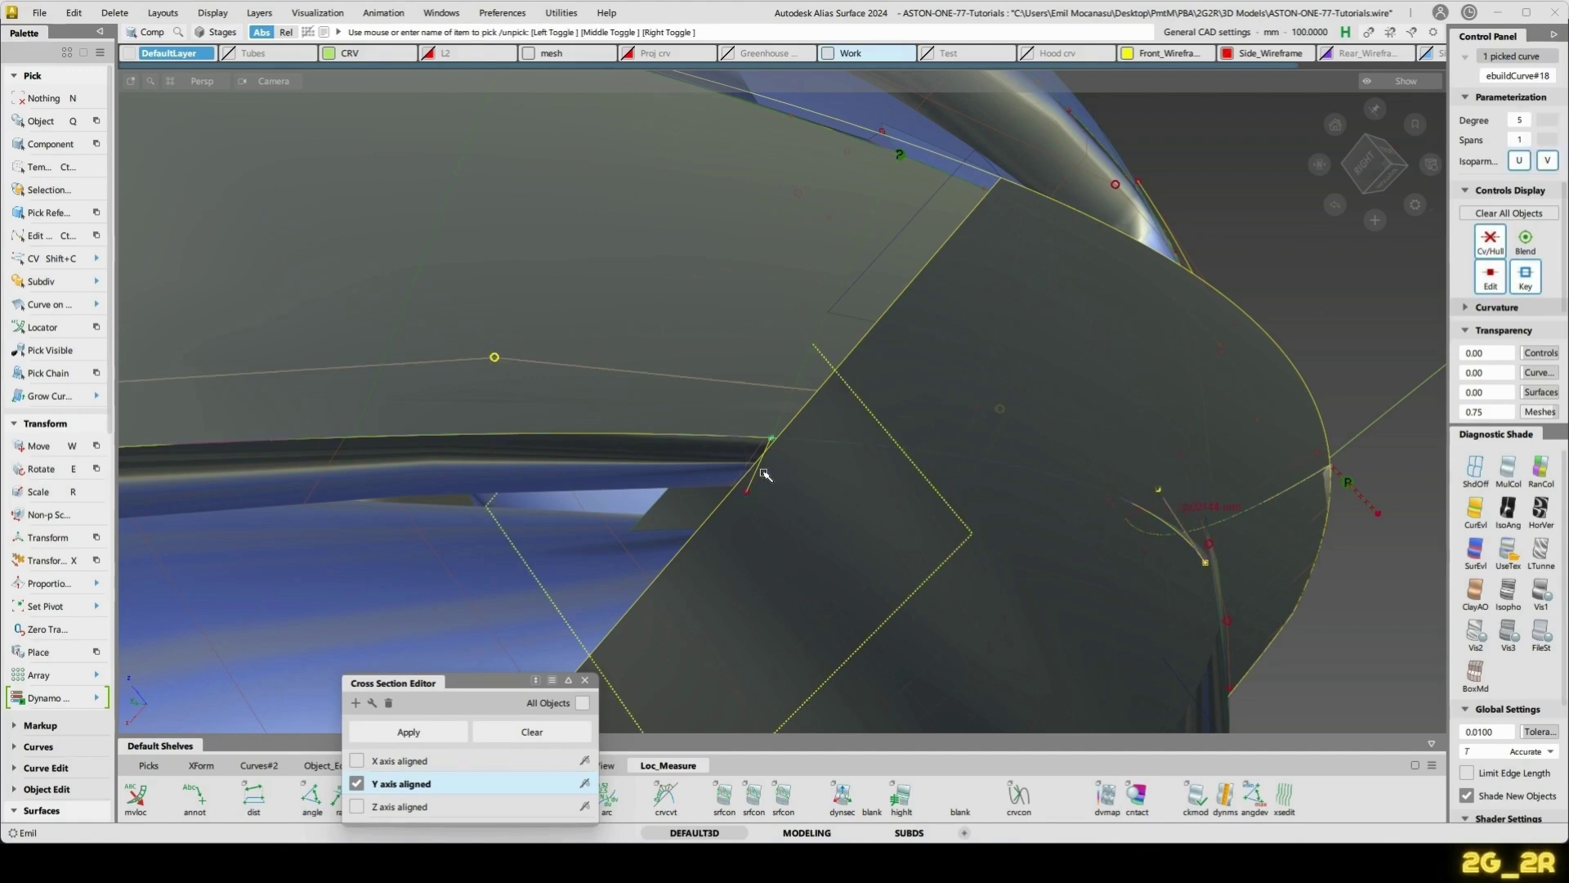
left_click_drag(770, 490, 755, 517)
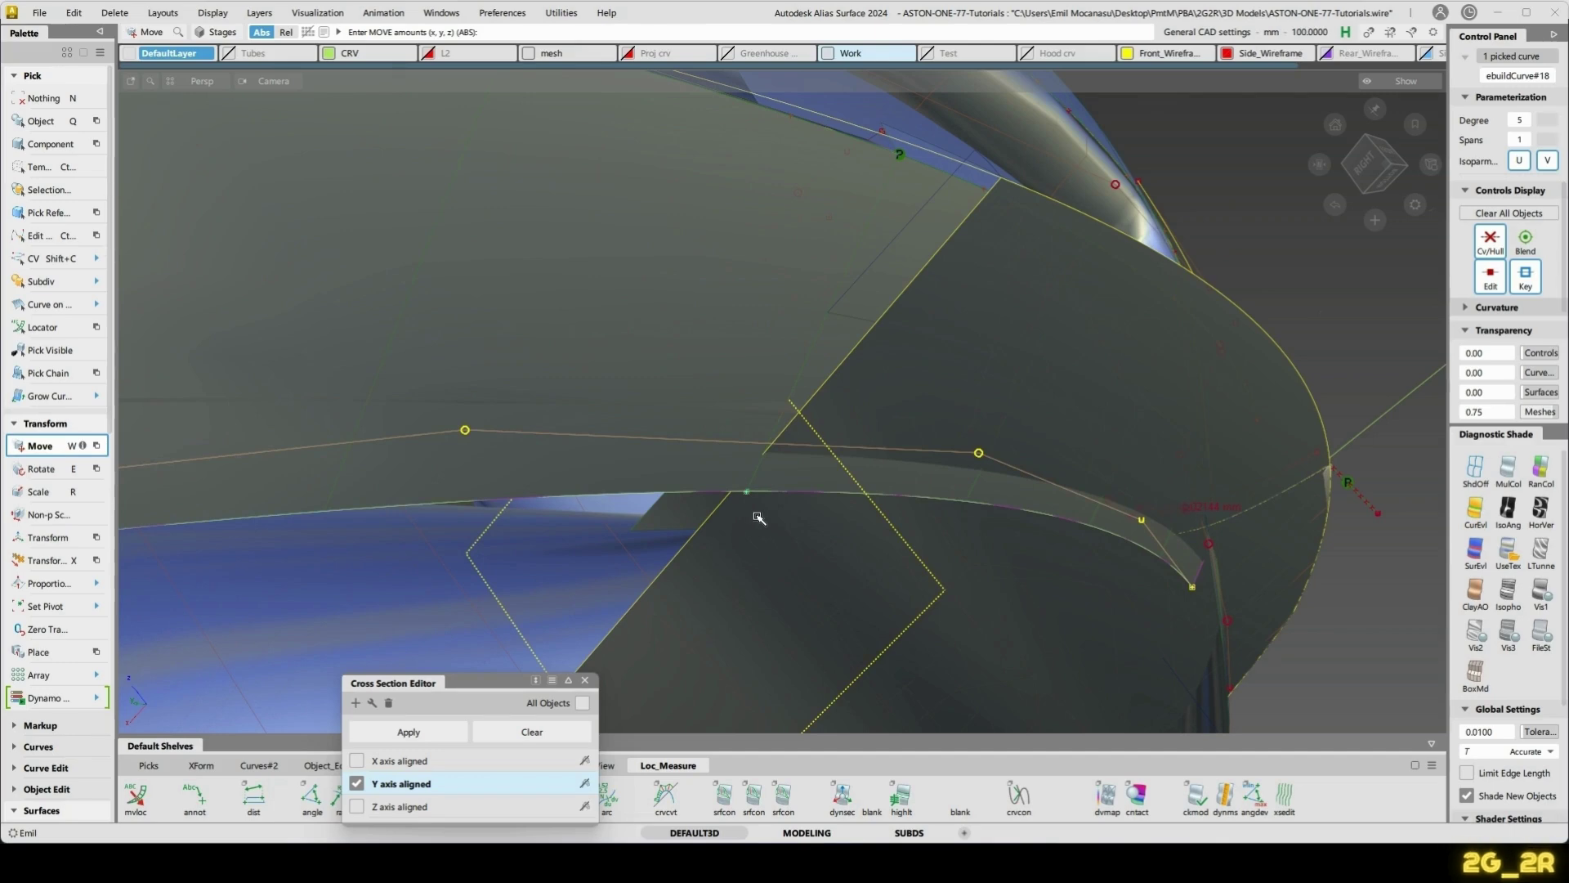
key("n")
- Try to intersect the lip surface with the corner surface beside the grille opening
left_click_drag(1096, 480, 984, 574, "alt+shift")
middle_click_drag(1374, 590, 1034, 490, "alt+shift")
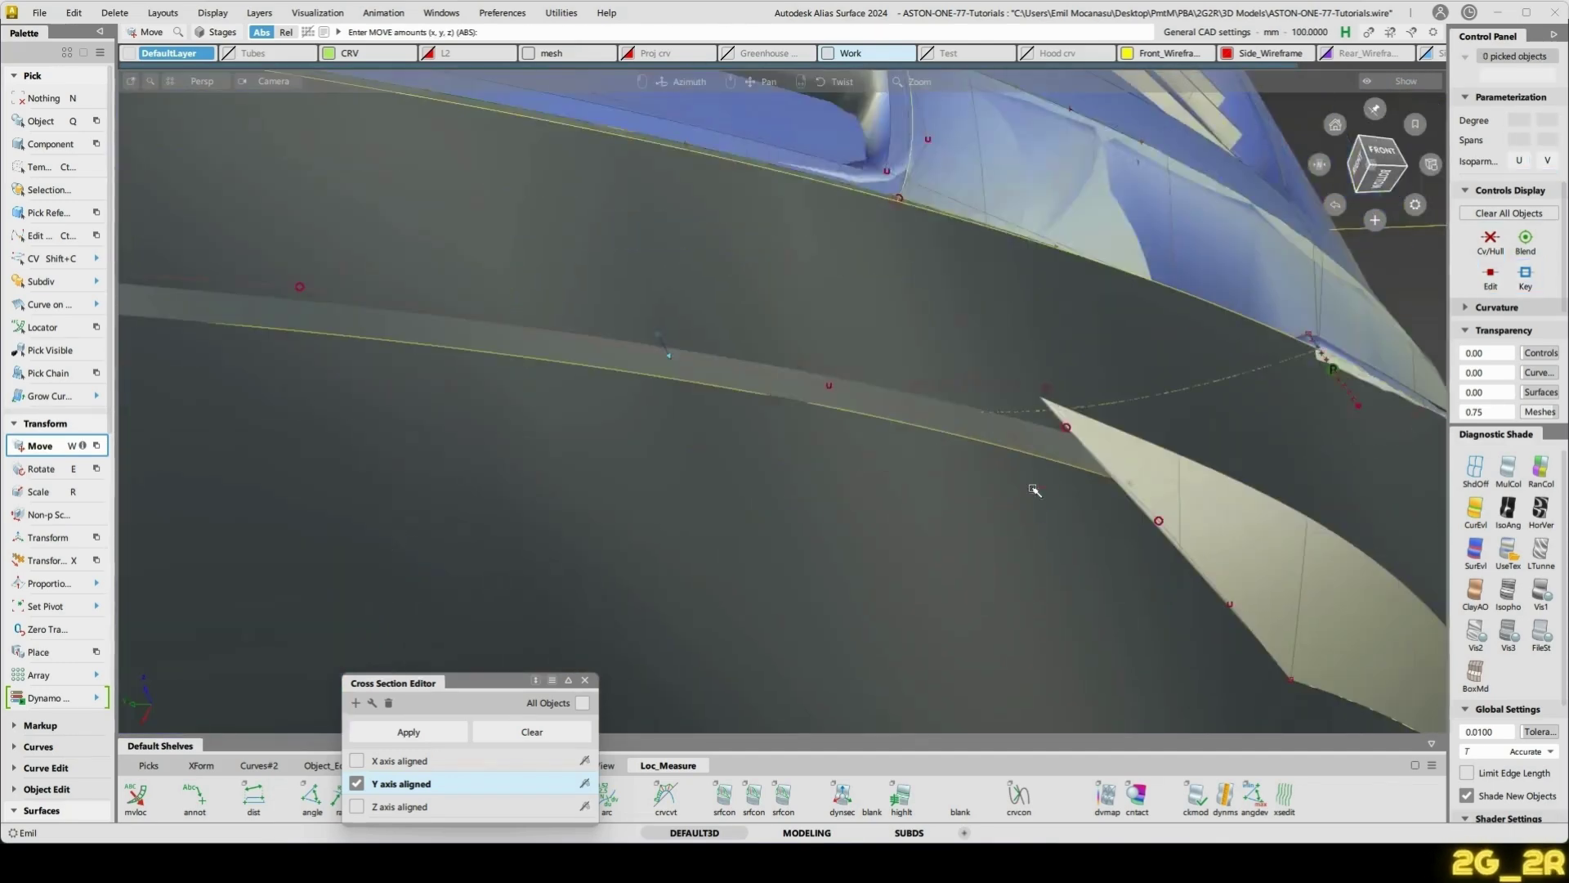
left_click_drag(1303, 505, 951, 429, "alt+shift")
left_click(953, 430)
right_click_drag(955, 431, 842, 524, "ctrl+shift")
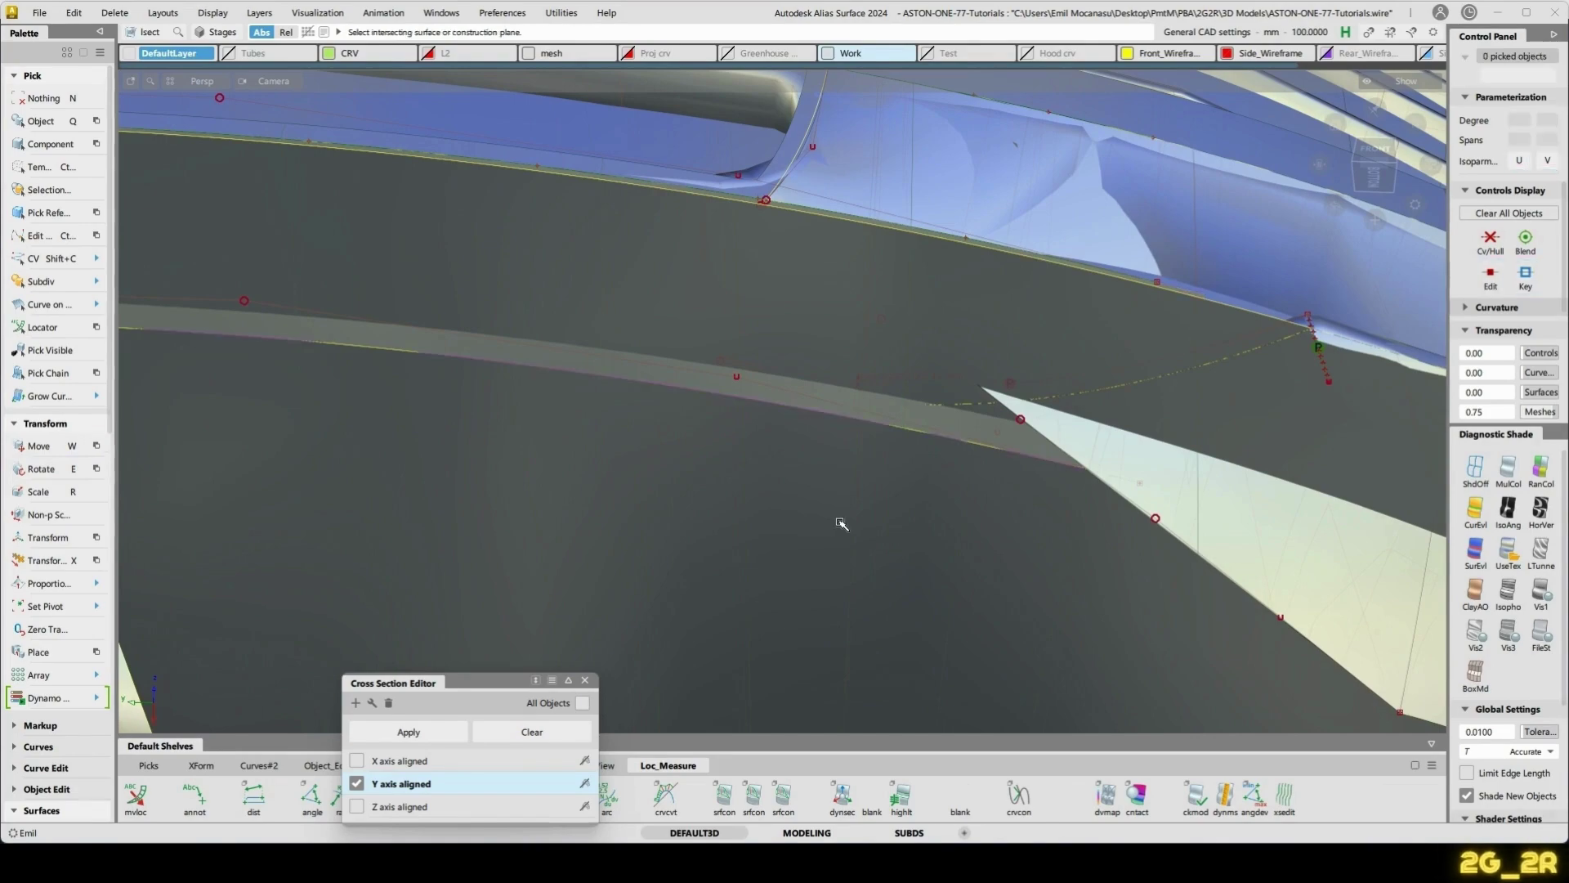
left_click_drag(973, 380, 949, 480, "alt+shift")
- Isolate the lip surface and the corner surface by hiding everything else
left_click_drag(760, 400, 988, 439, "ctrl+shift")
left_click(1136, 443)
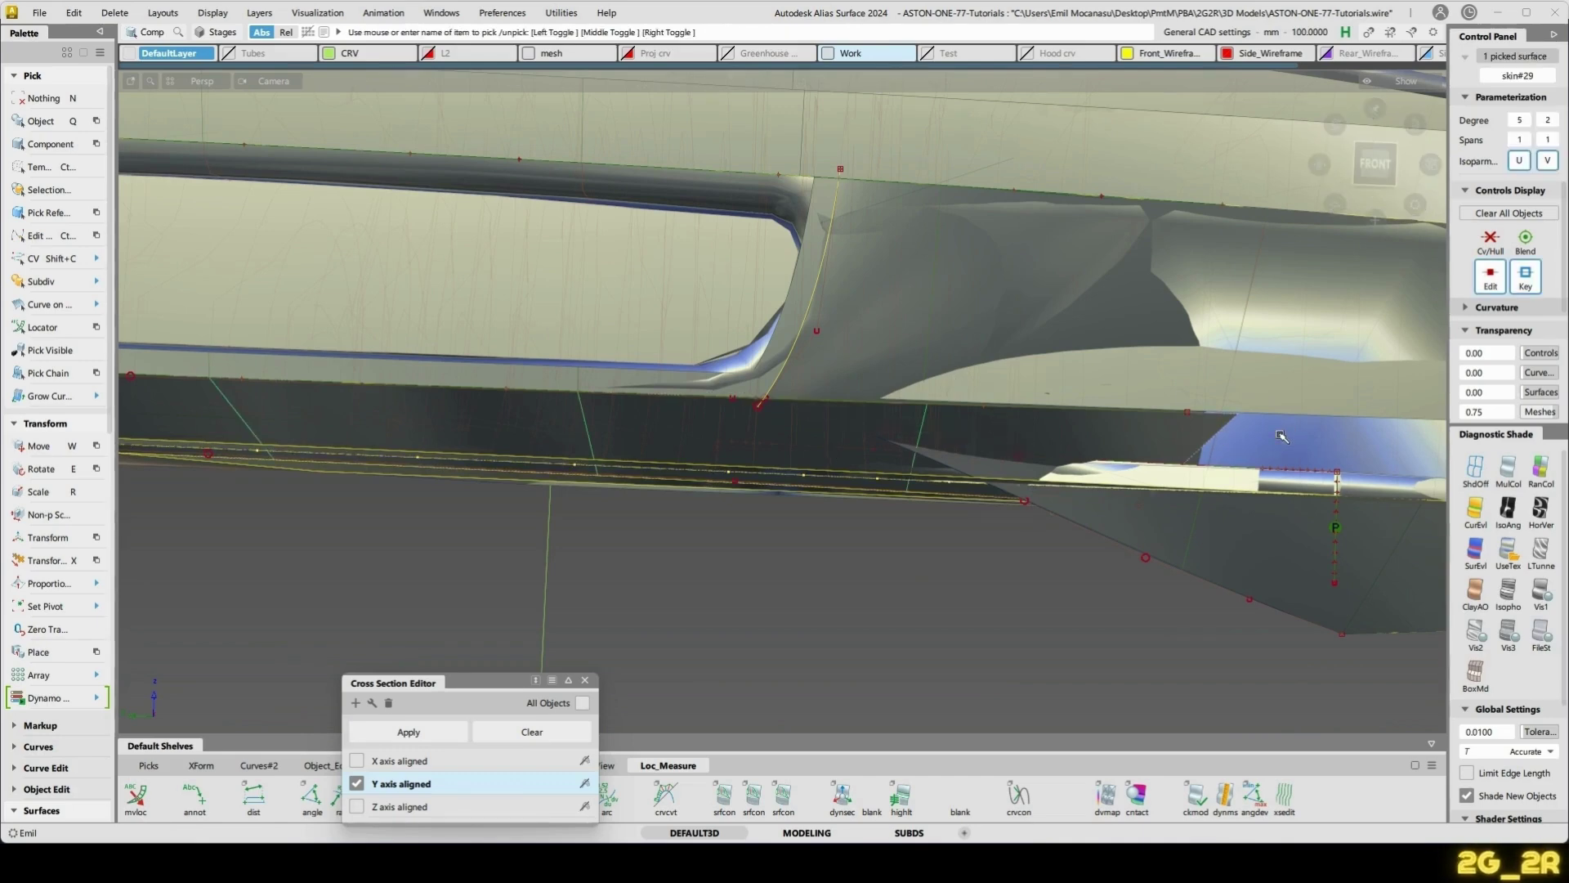
left_click(1125, 427)
key("Delete")
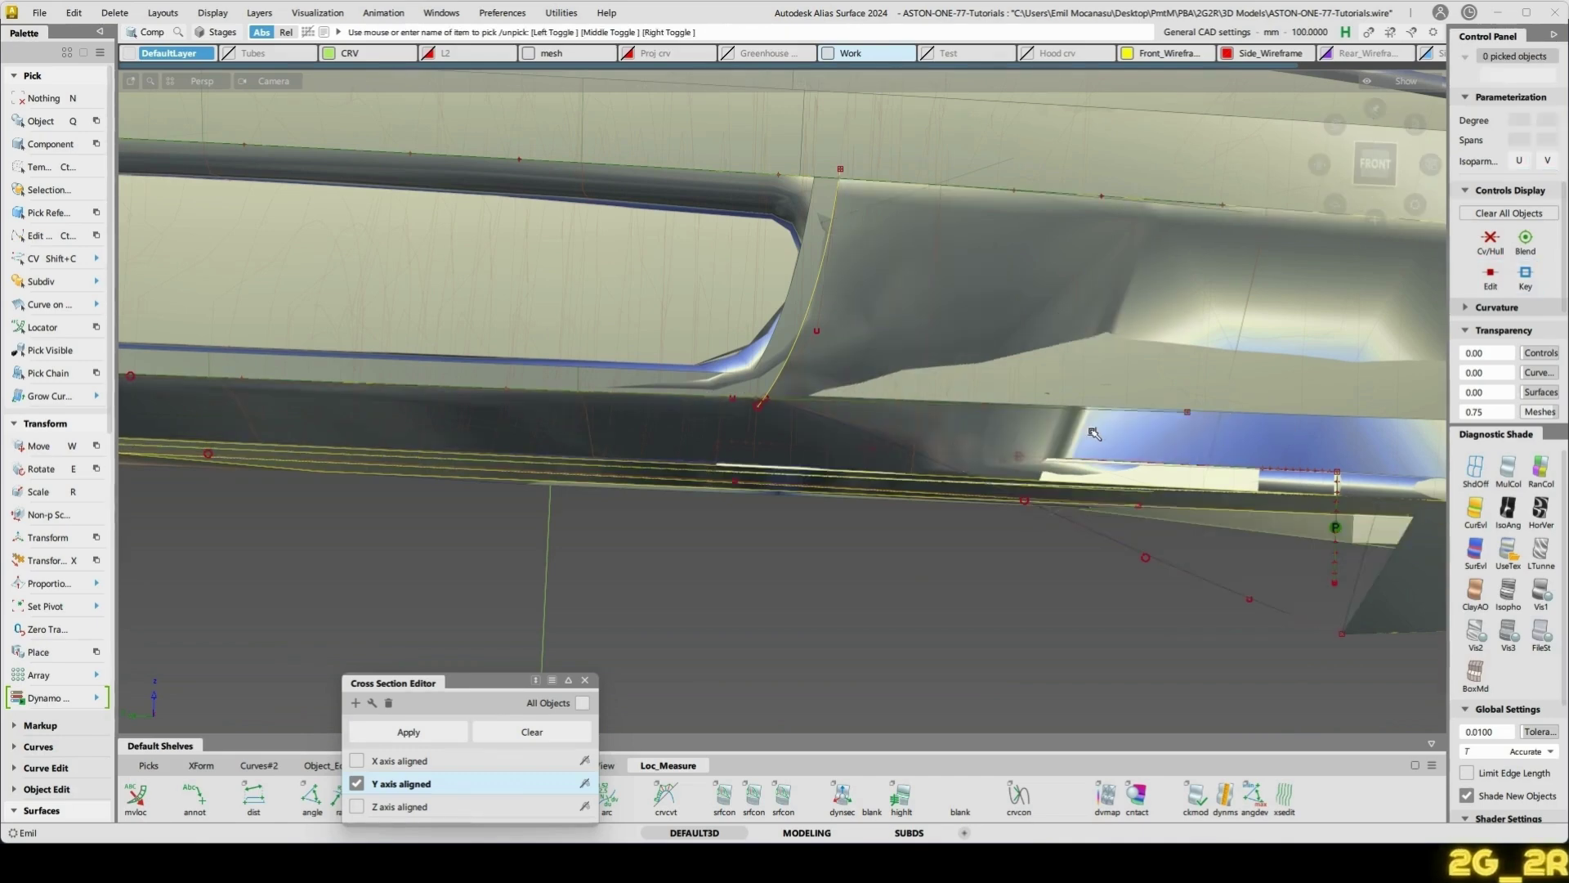
left_click_drag(1094, 434, 916, 385, "alt+shift")
- Try a G2 surface fillet with 50 mm chordal length and edge-aligned flow between the lip and corner surfaces
middle_click_drag(895, 340, 672, 322, "ctrl+shift")
left_click(673, 322)
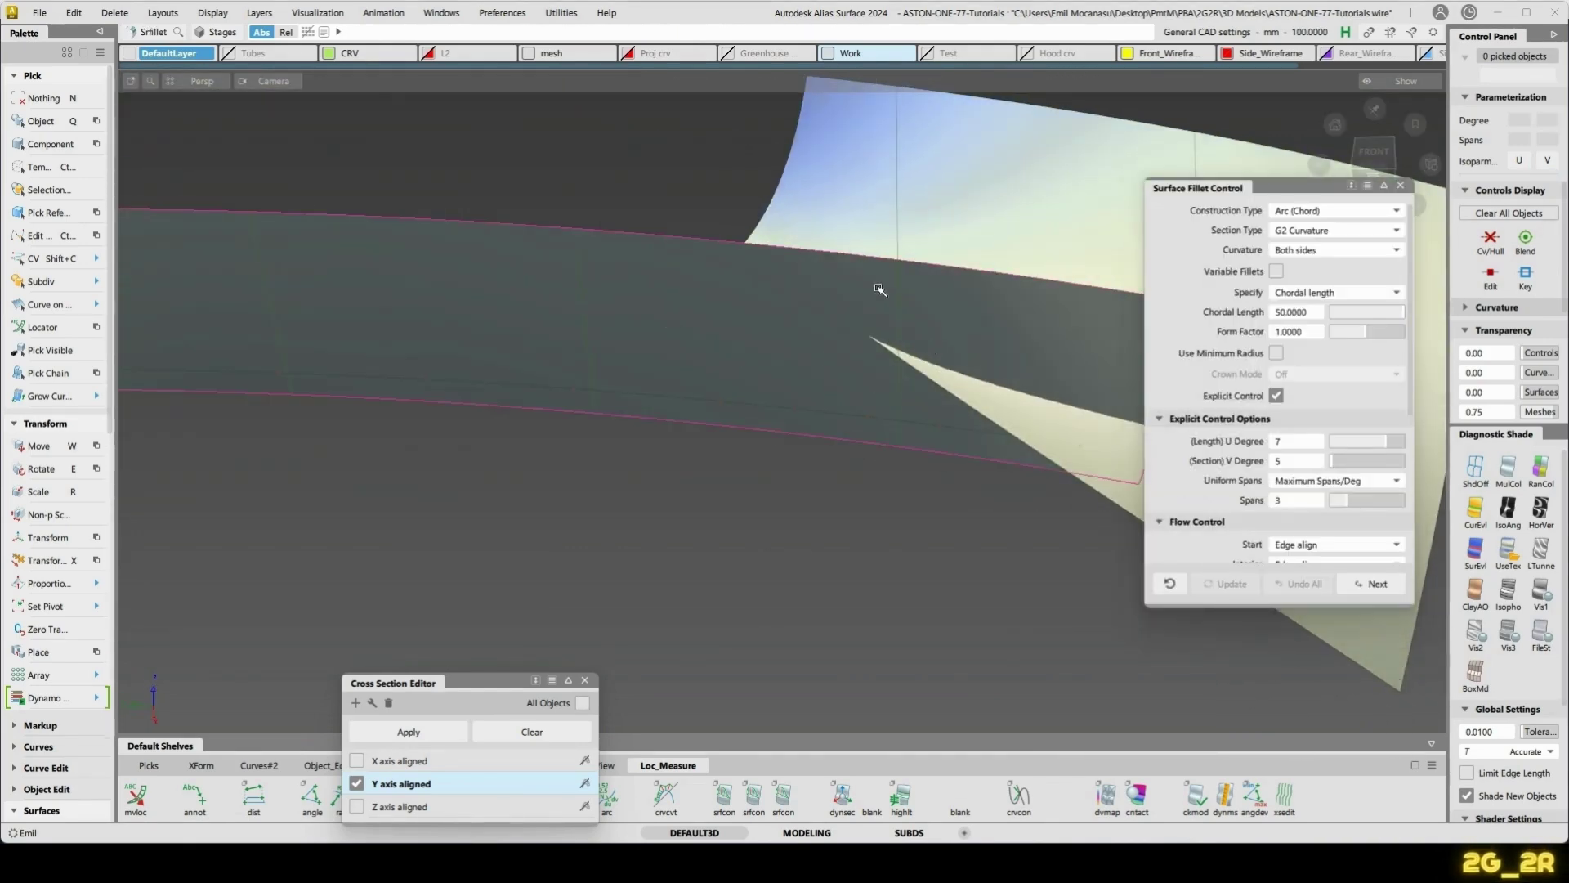
middle_click_drag(939, 230, 536, 234, "alt+shift")
left_click(594, 243)
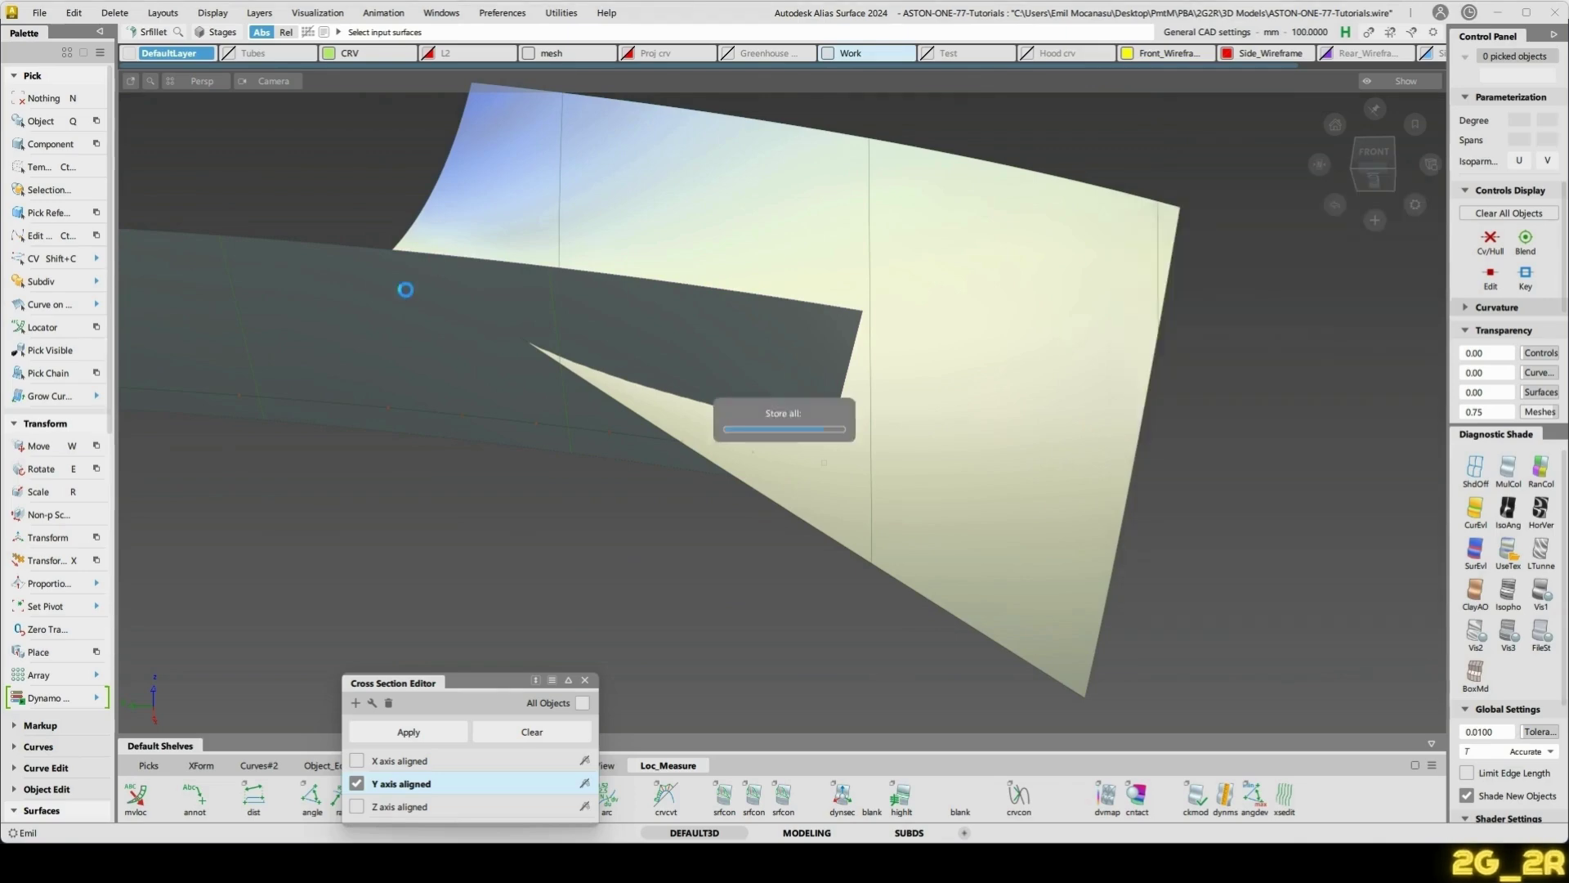
left_click_drag(411, 317, 861, 283, "alt+shift")
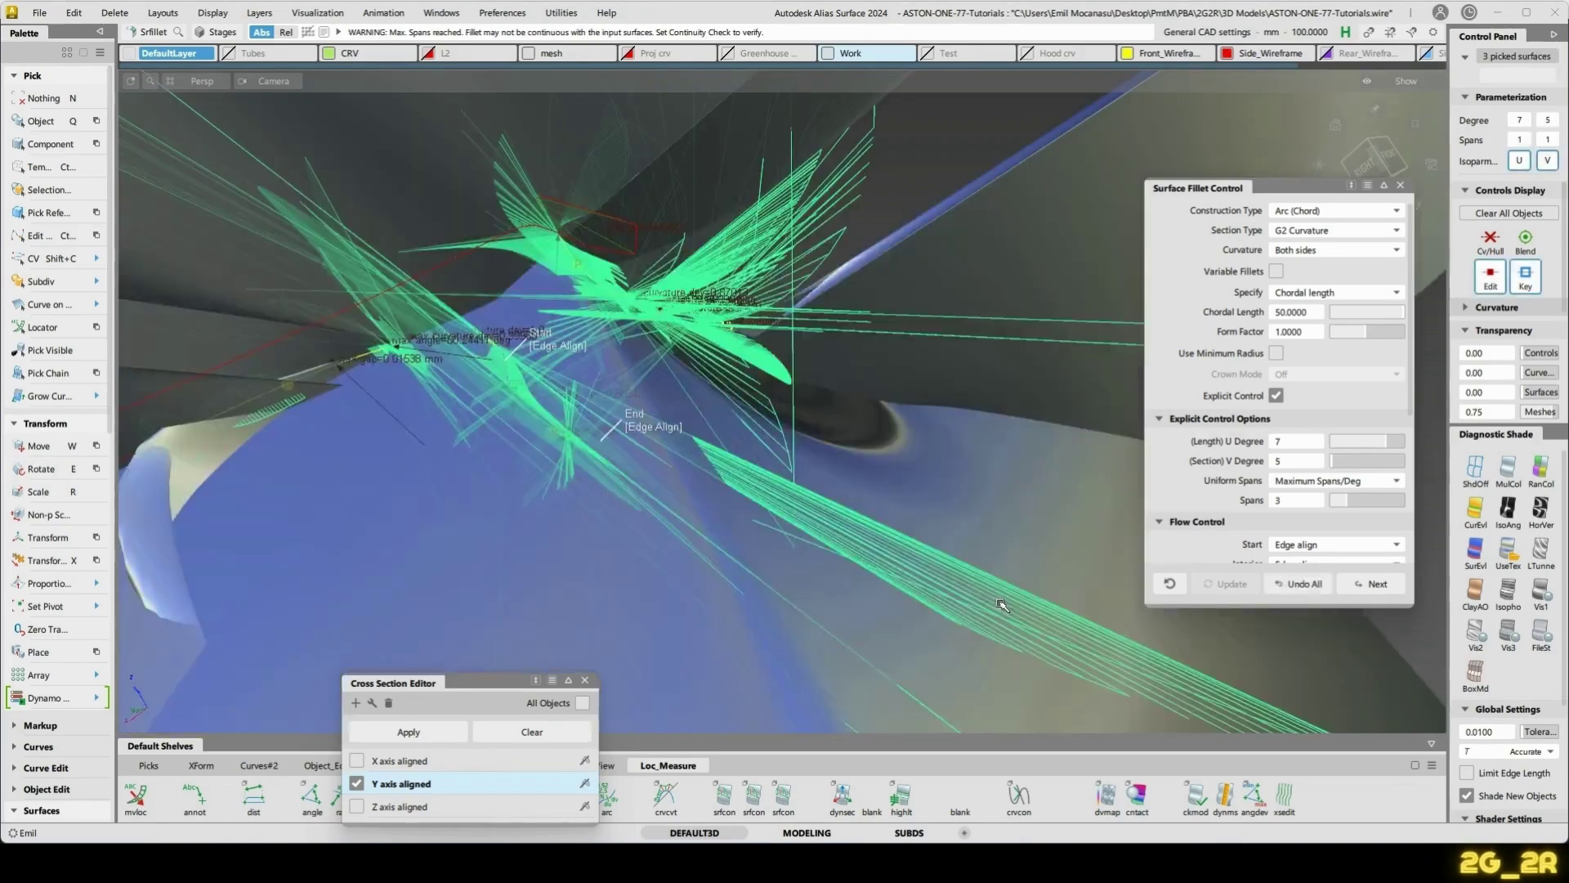
left_click(1289, 588)
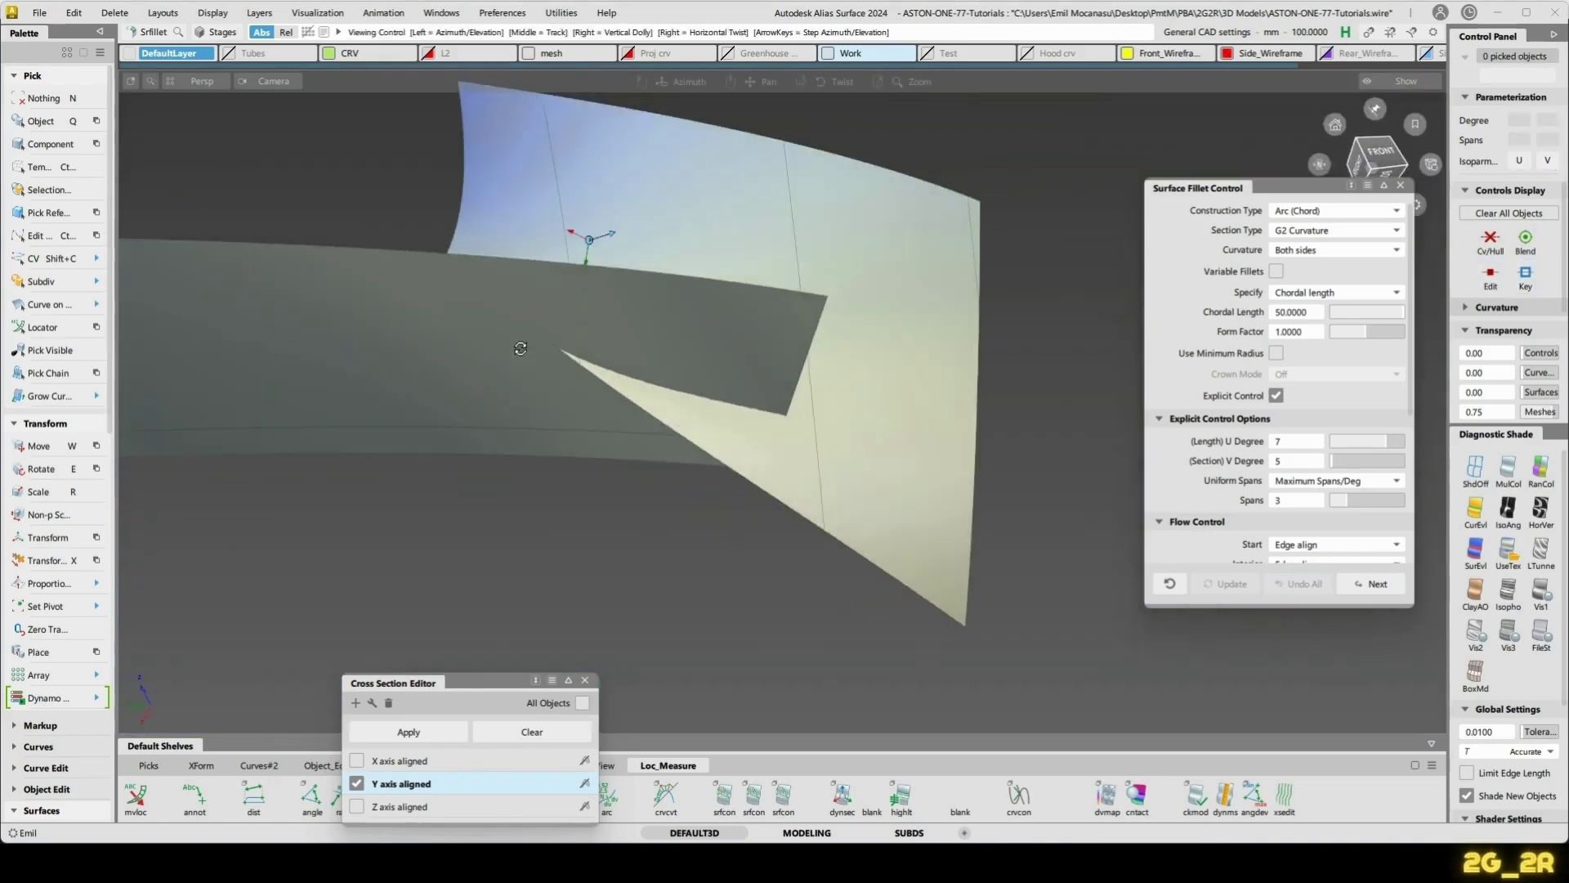
- Set the surface fillet's start, interior and end flow control to Default
scroll(1280, 419, "down", 5)
scroll(1303, 417, "down", 2)
left_click(1361, 299)
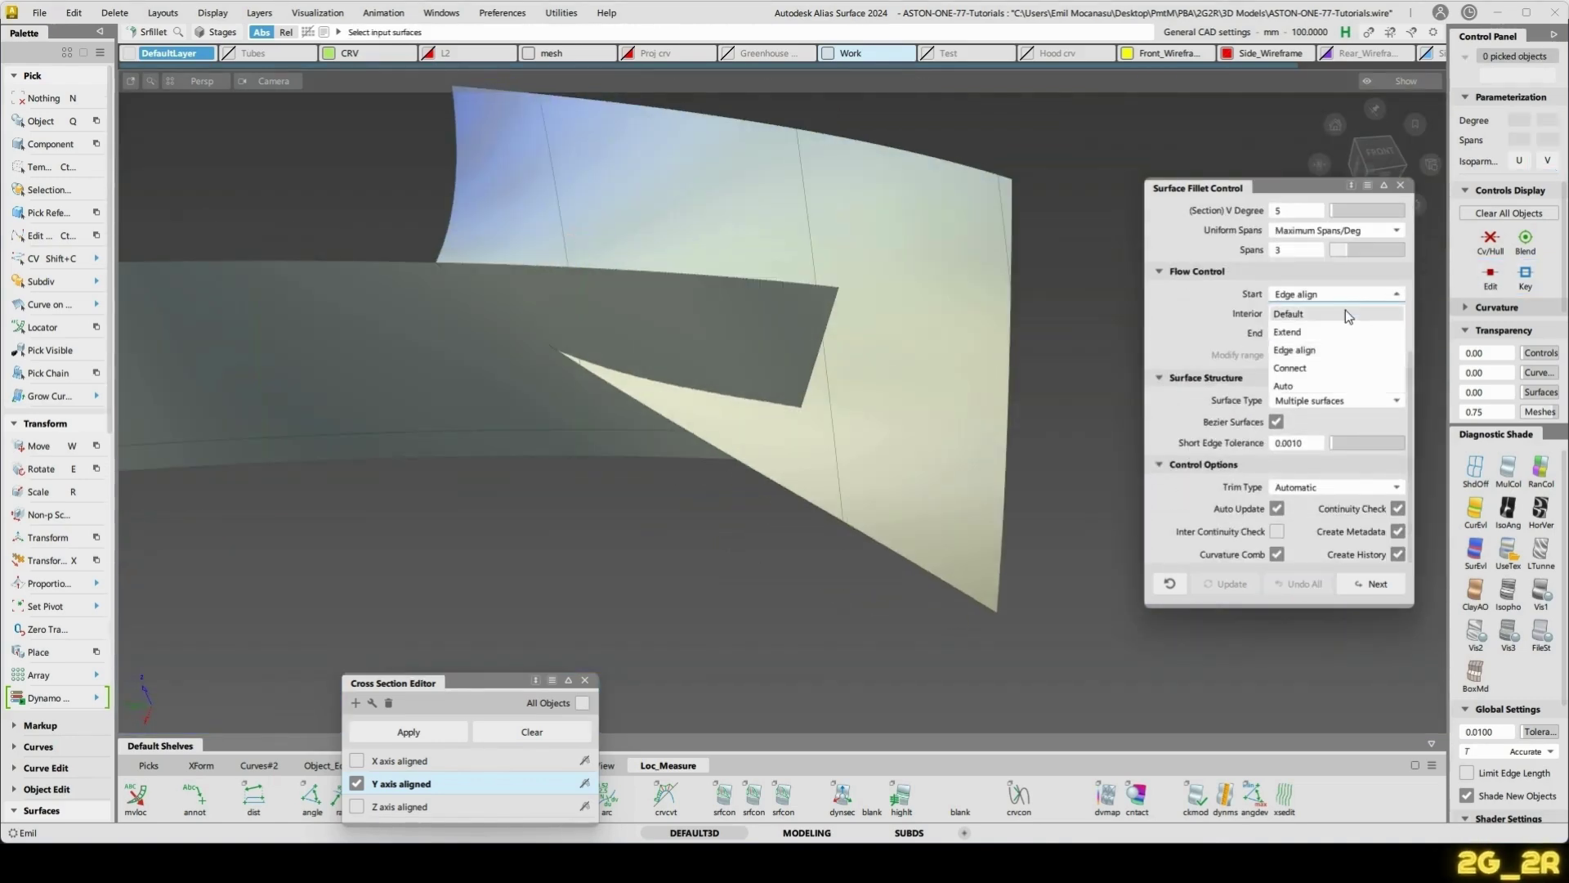
left_click(1340, 315)
left_click(1345, 335)
left_click(1324, 353)
left_click(1299, 316)
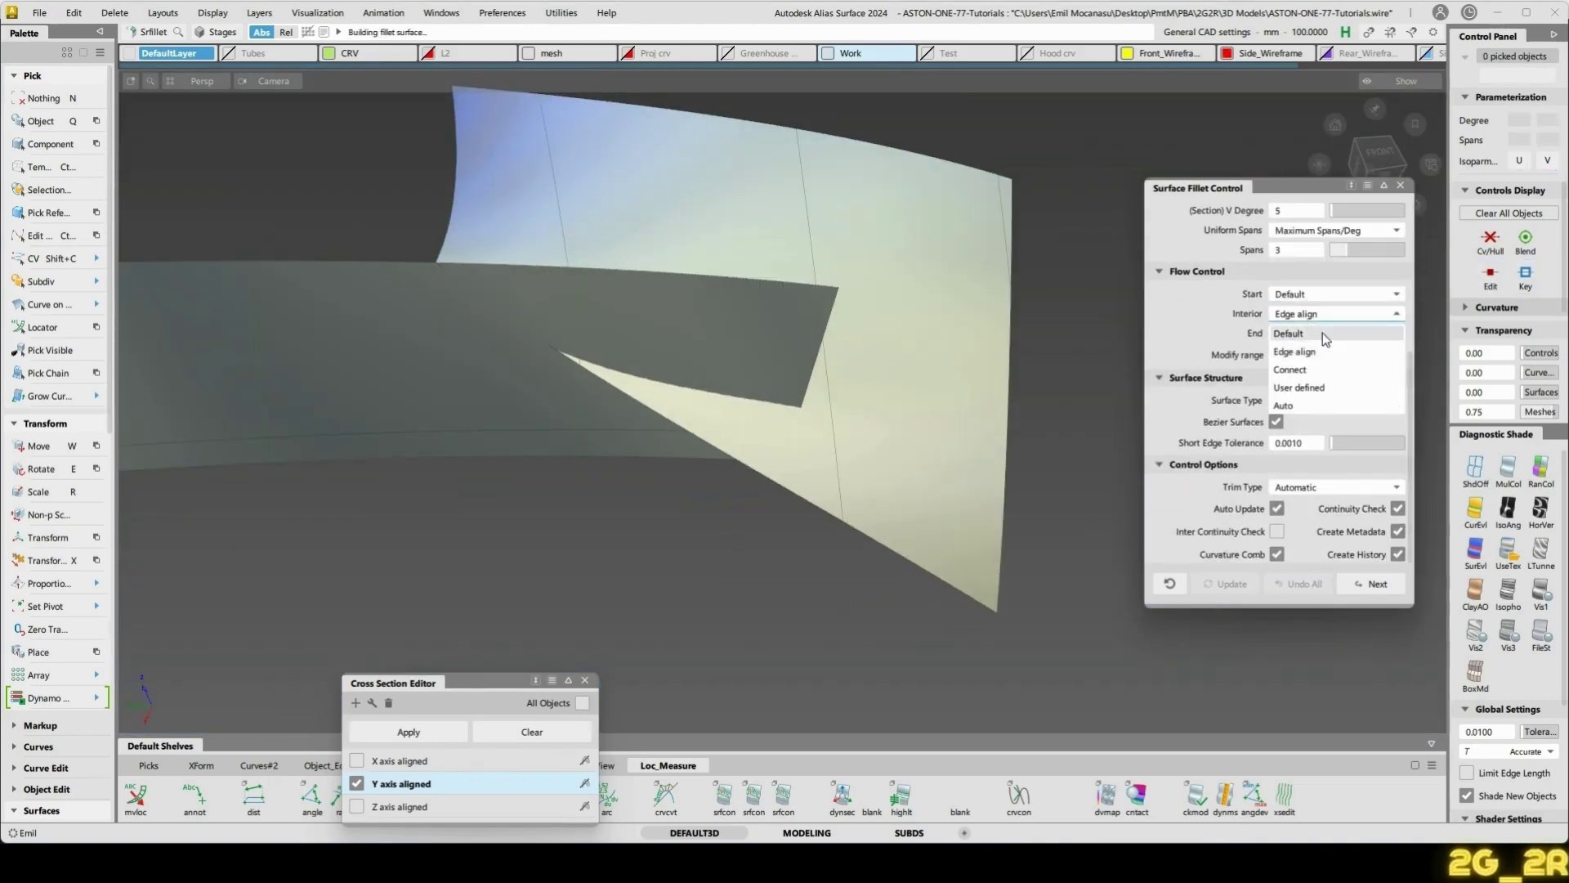
left_click(1323, 333)
- Build the G2 surface fillet between the corner surface and the lip surface with default flow
left_click_drag(606, 317, 694, 366, "alt+shift")
left_click(491, 245)
left_click(416, 364)
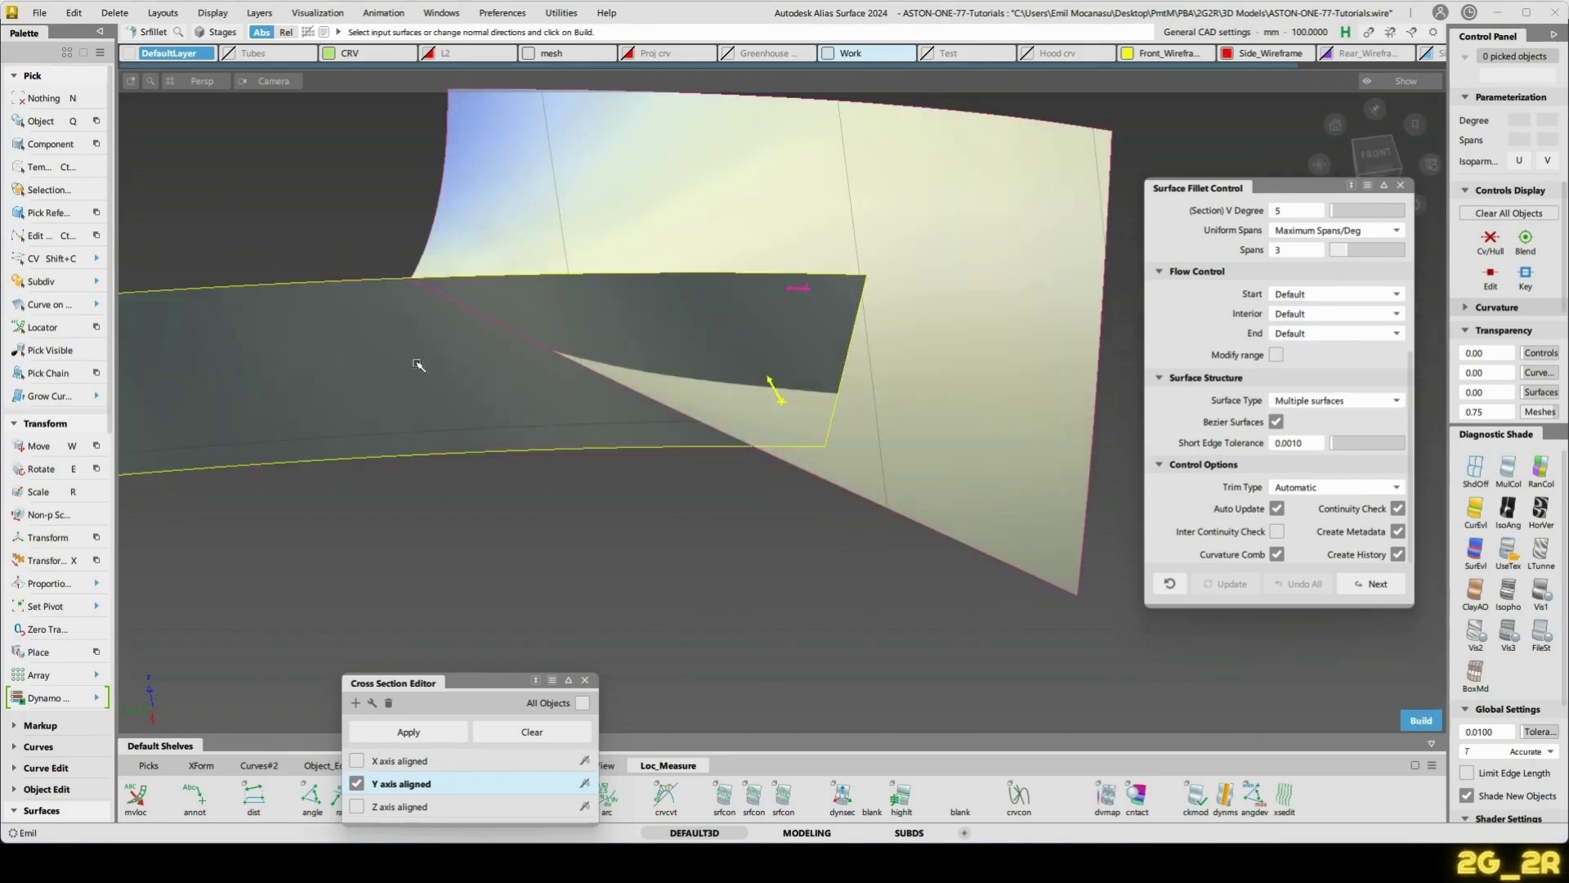
left_click_drag(417, 364, 714, 351, "alt+shift")
key("space")
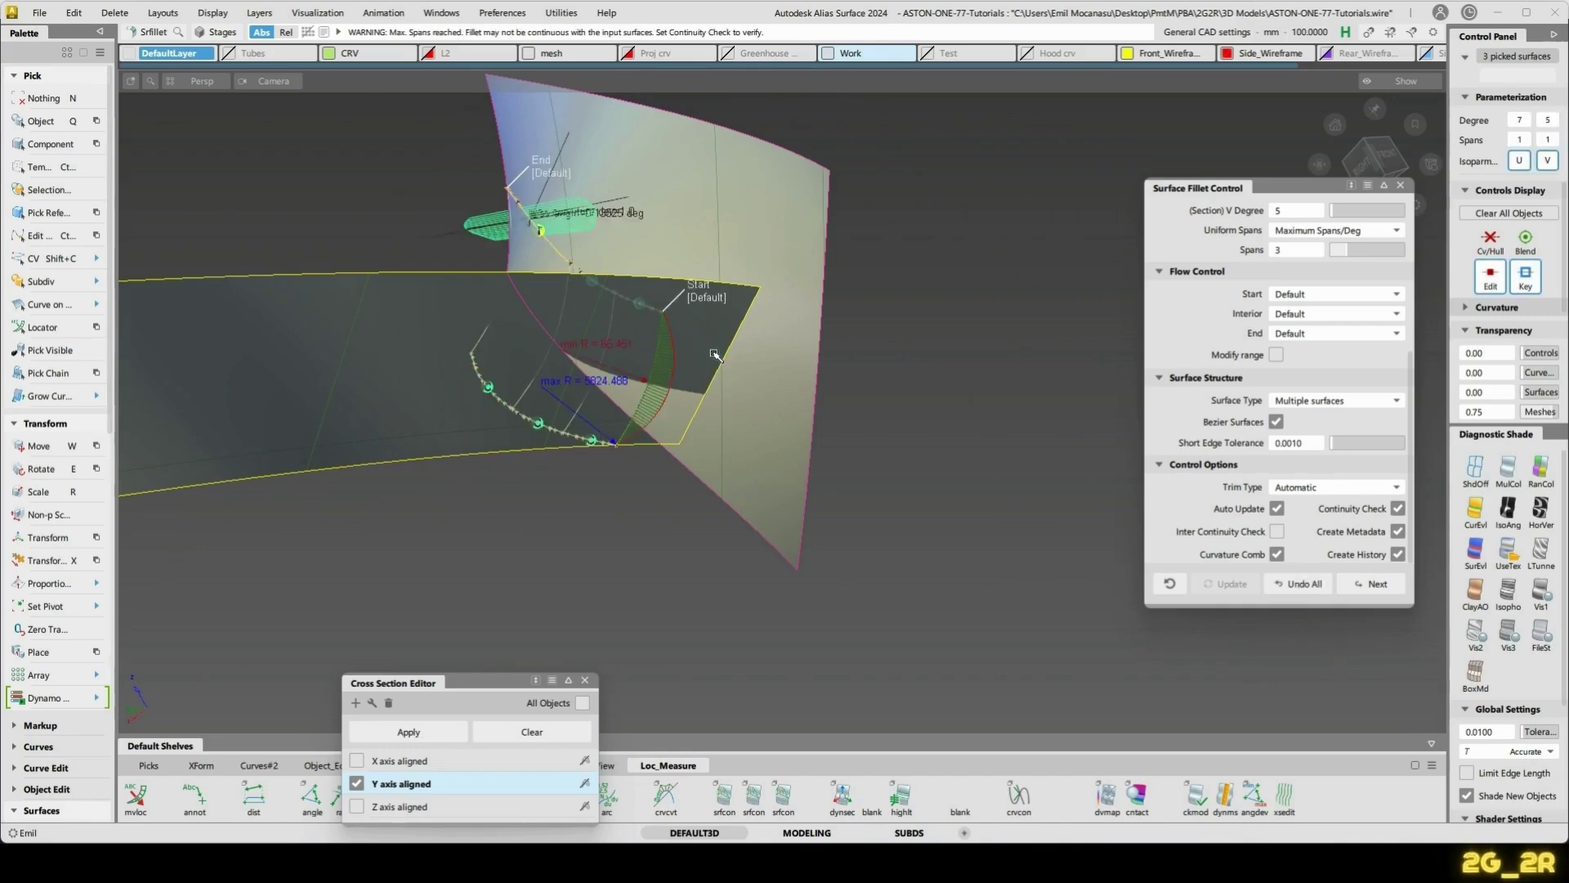
- Inspect the fillet's ends and change its end flow control to Edge align
left_click_drag(799, 376, 401, 400, "alt+shift")
middle_click_drag(642, 292, 822, 359, "alt+shift")
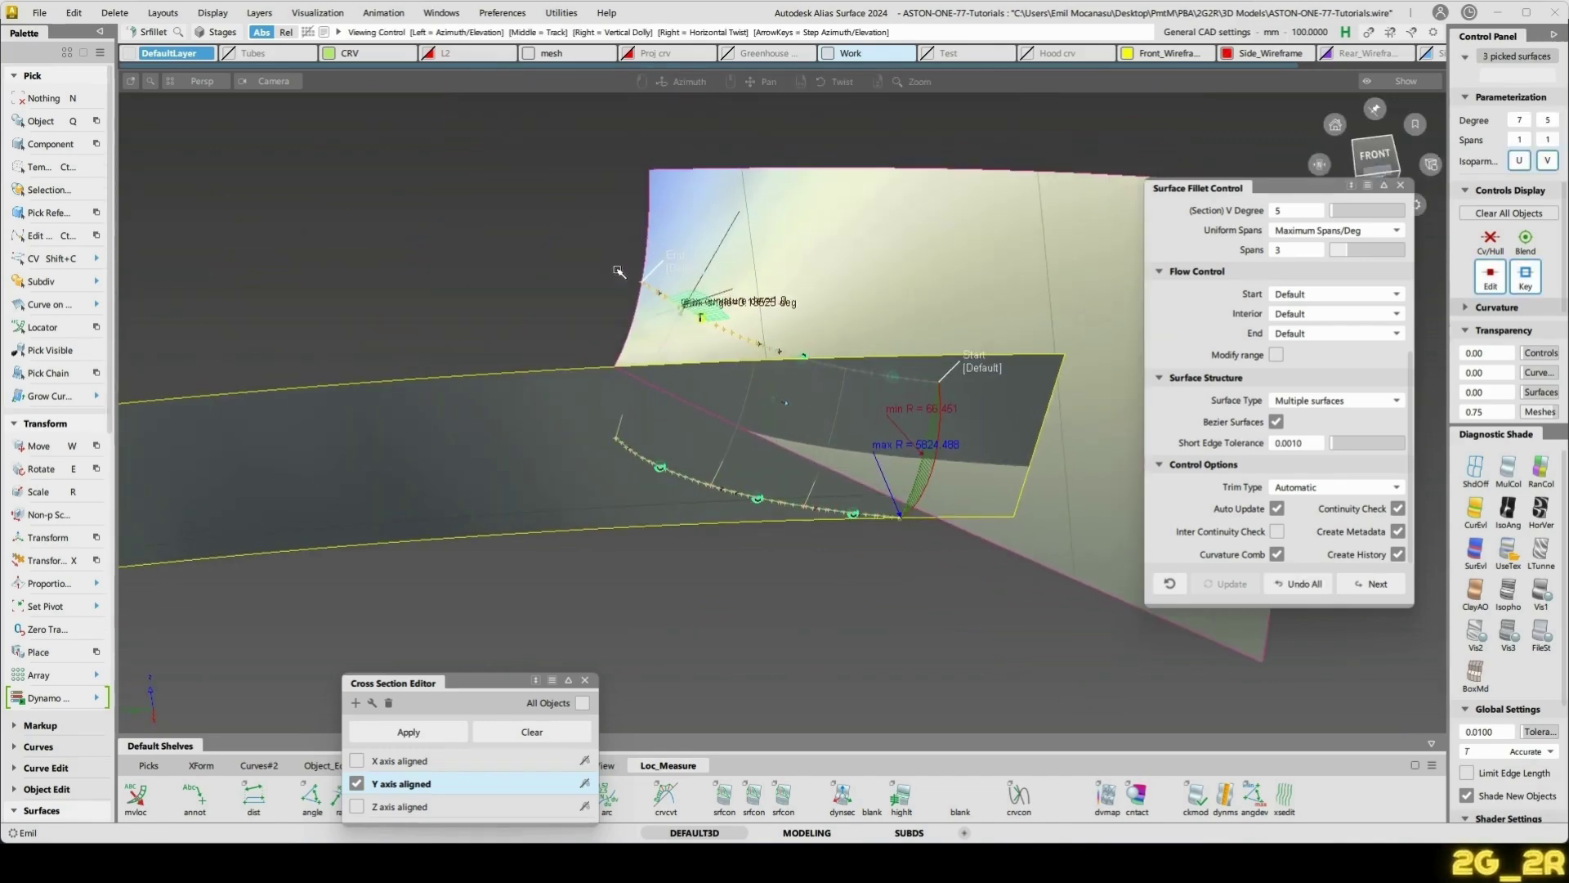
left_click_drag(620, 273, 789, 417, "alt+shift")
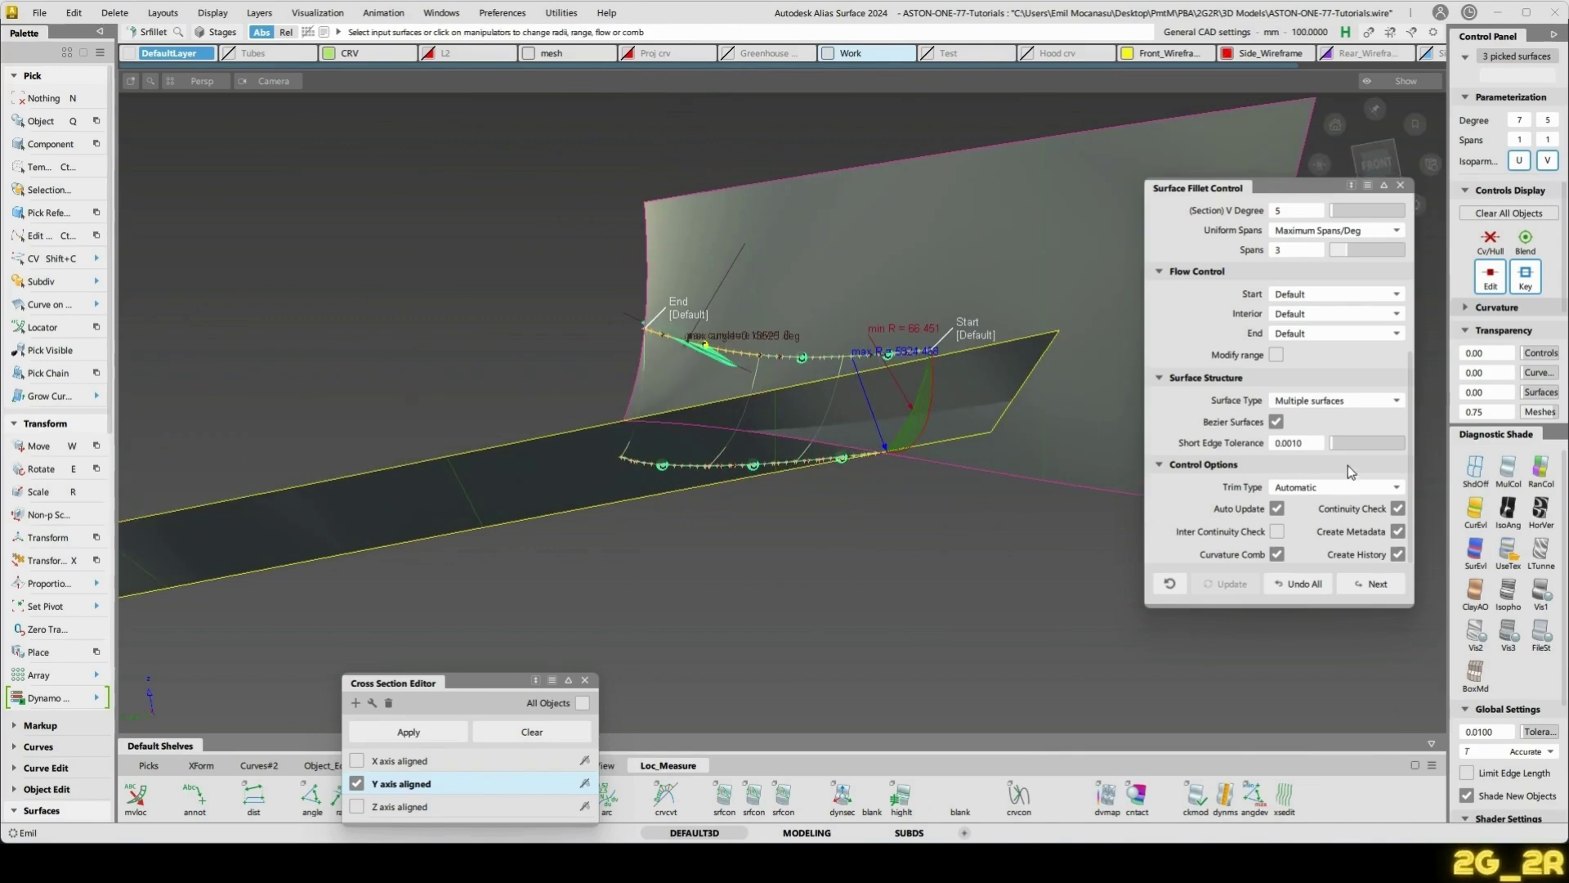
left_click(1336, 334)
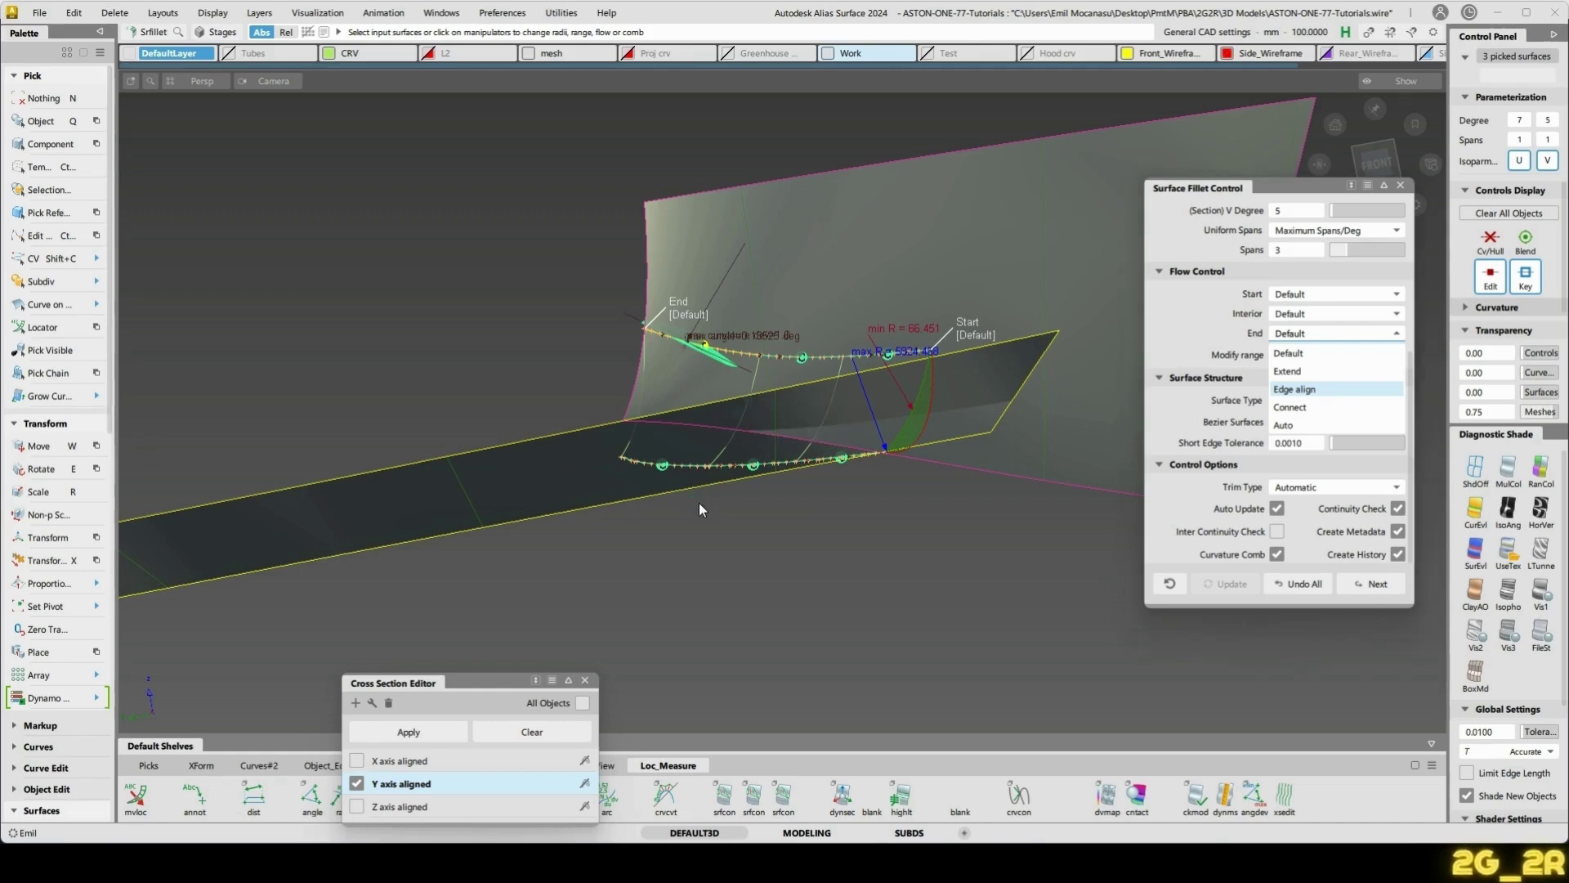
key("Return")
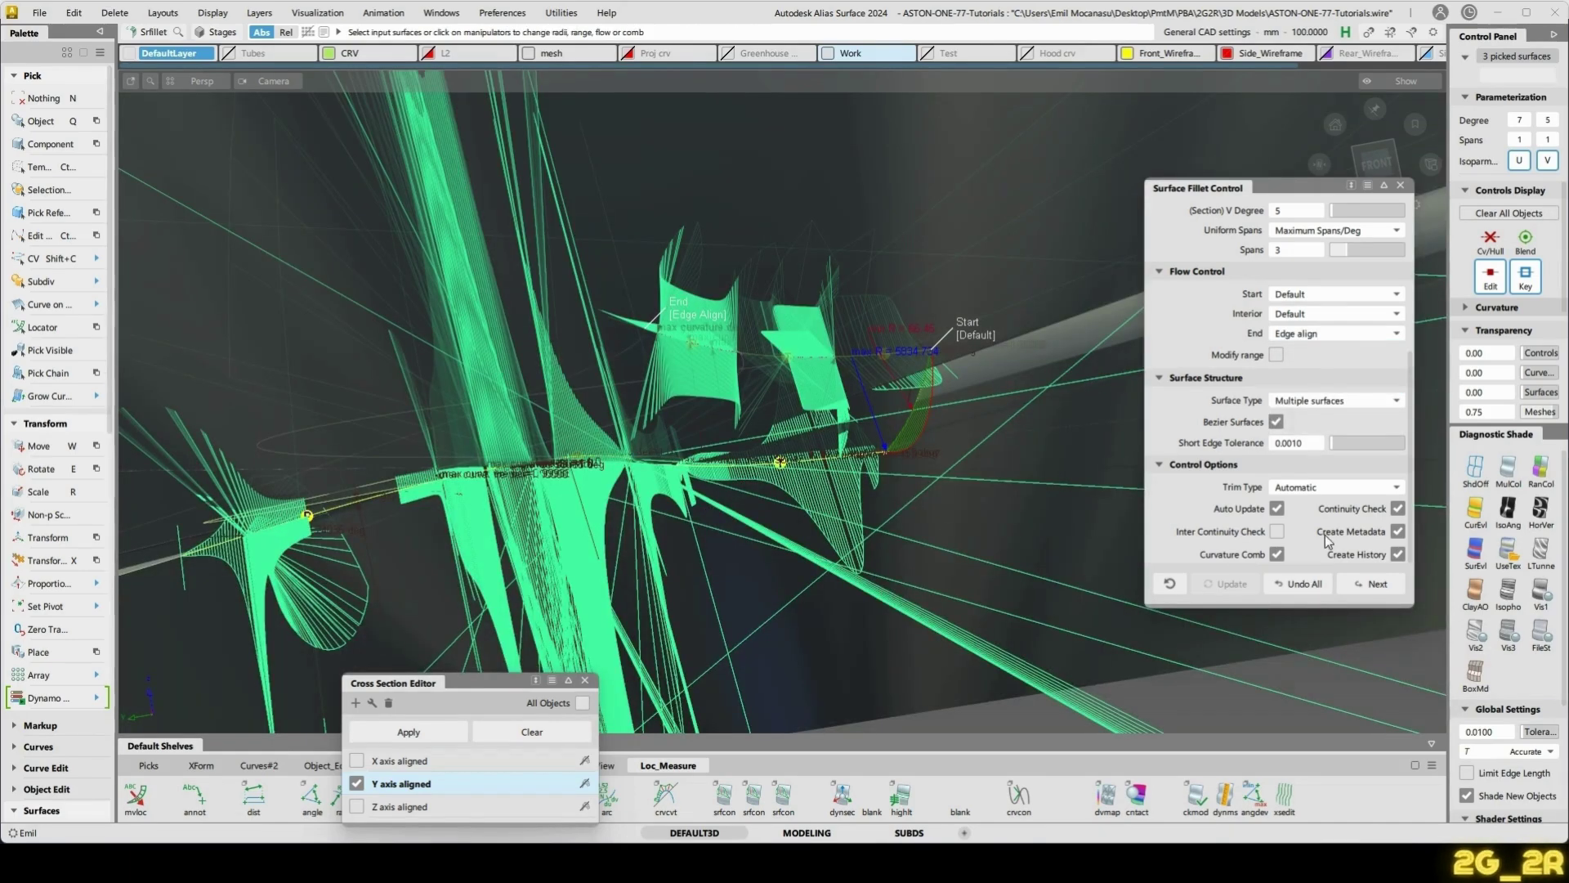
- Try Extend as the surface fillet's end flow control, and undo the whole fillet
left_click(1318, 332)
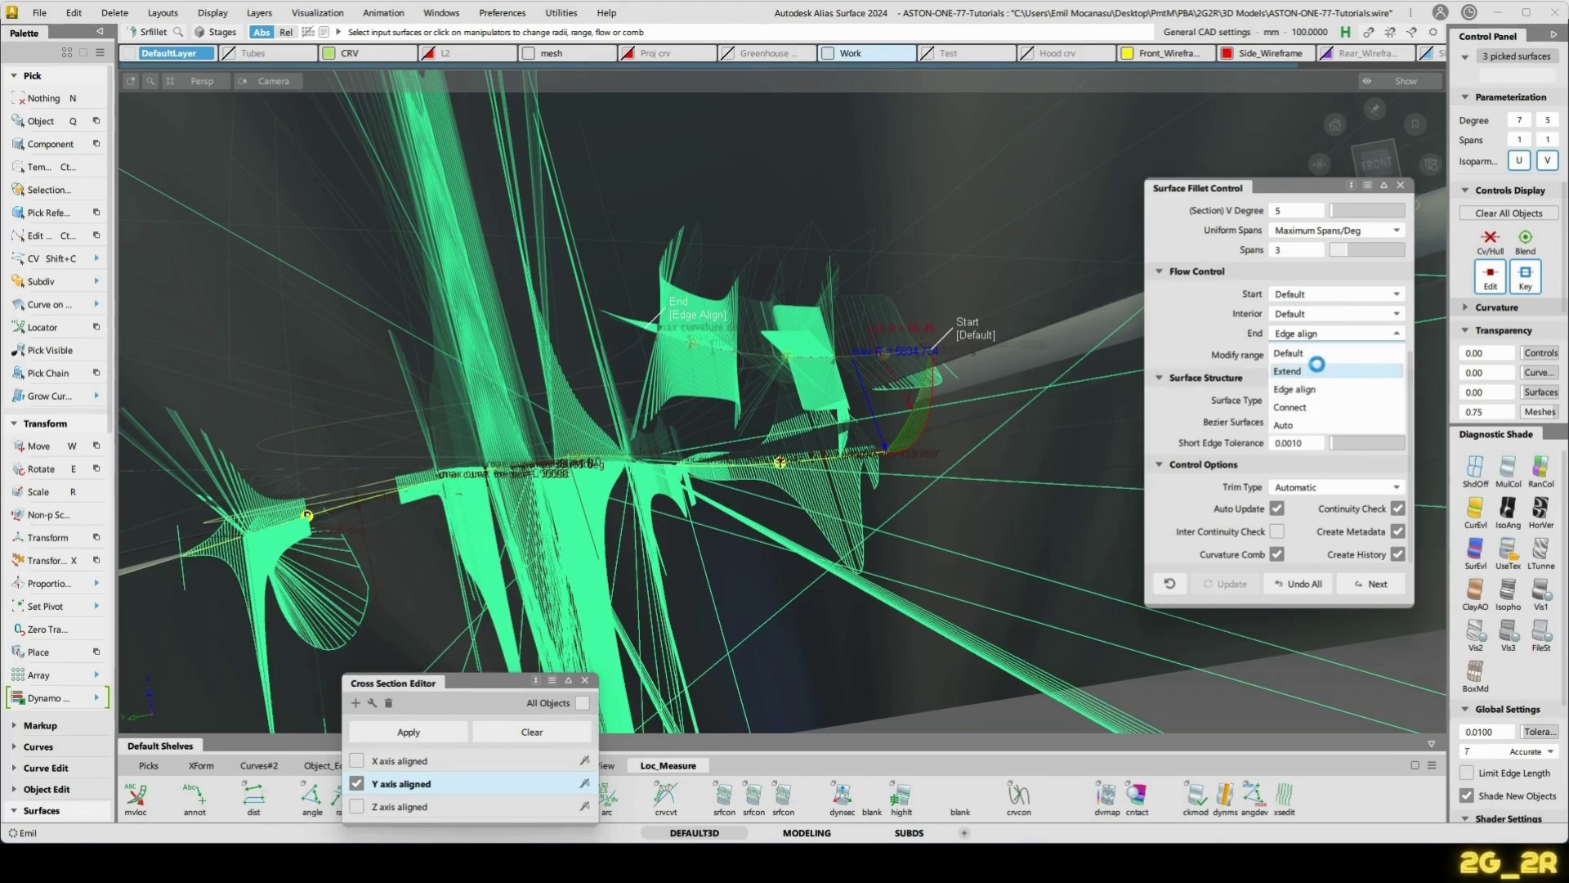
key("Return")
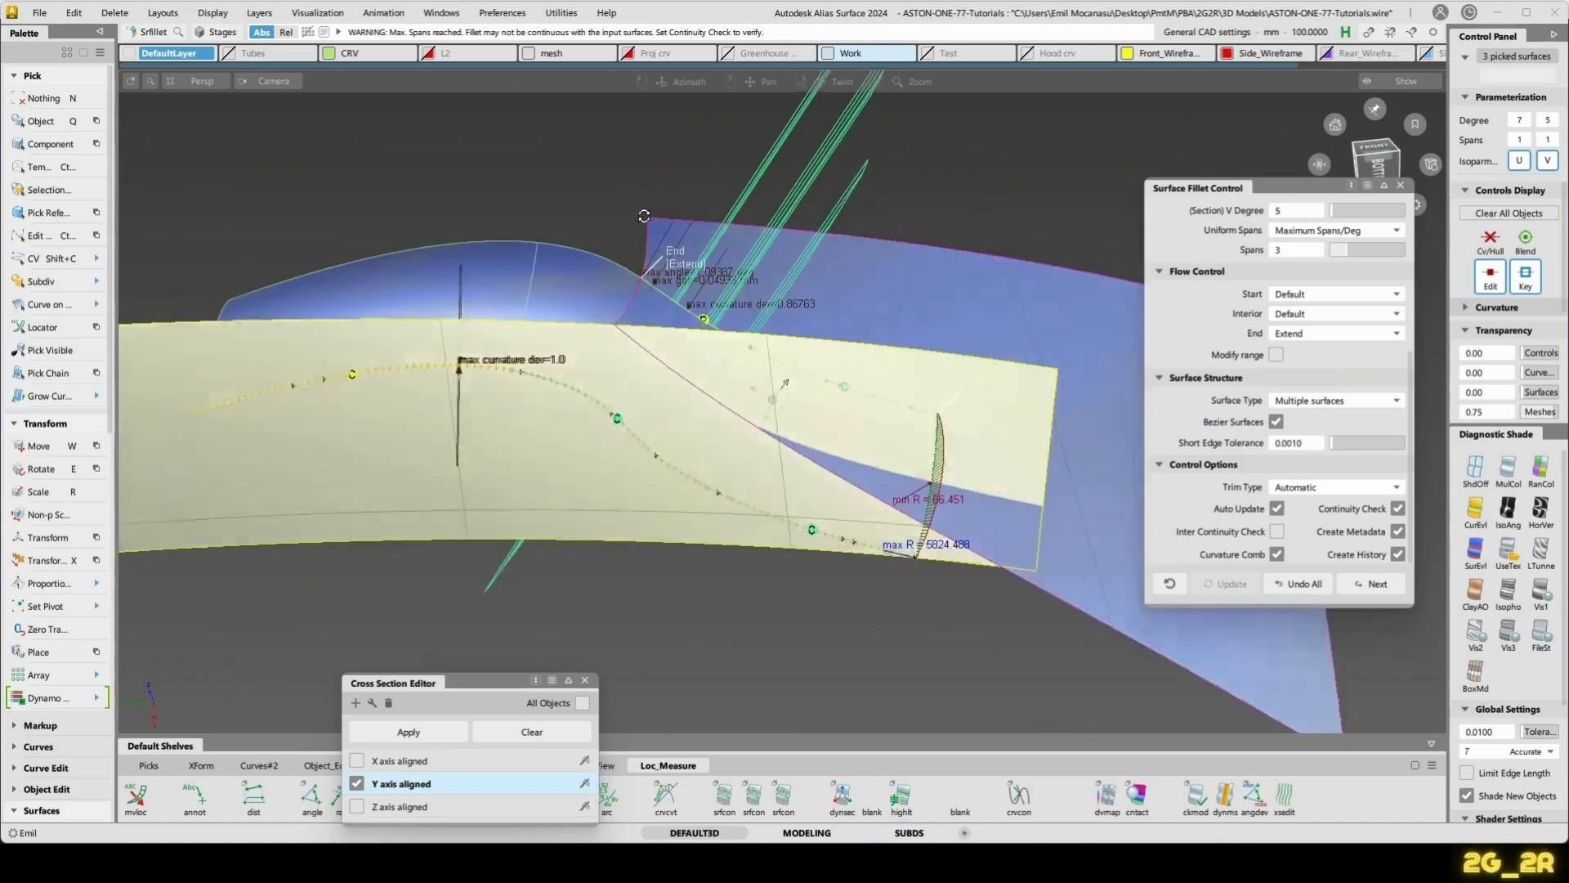
left_click(1310, 582)
left_click_drag(728, 425, 715, 353, "alt+shift")
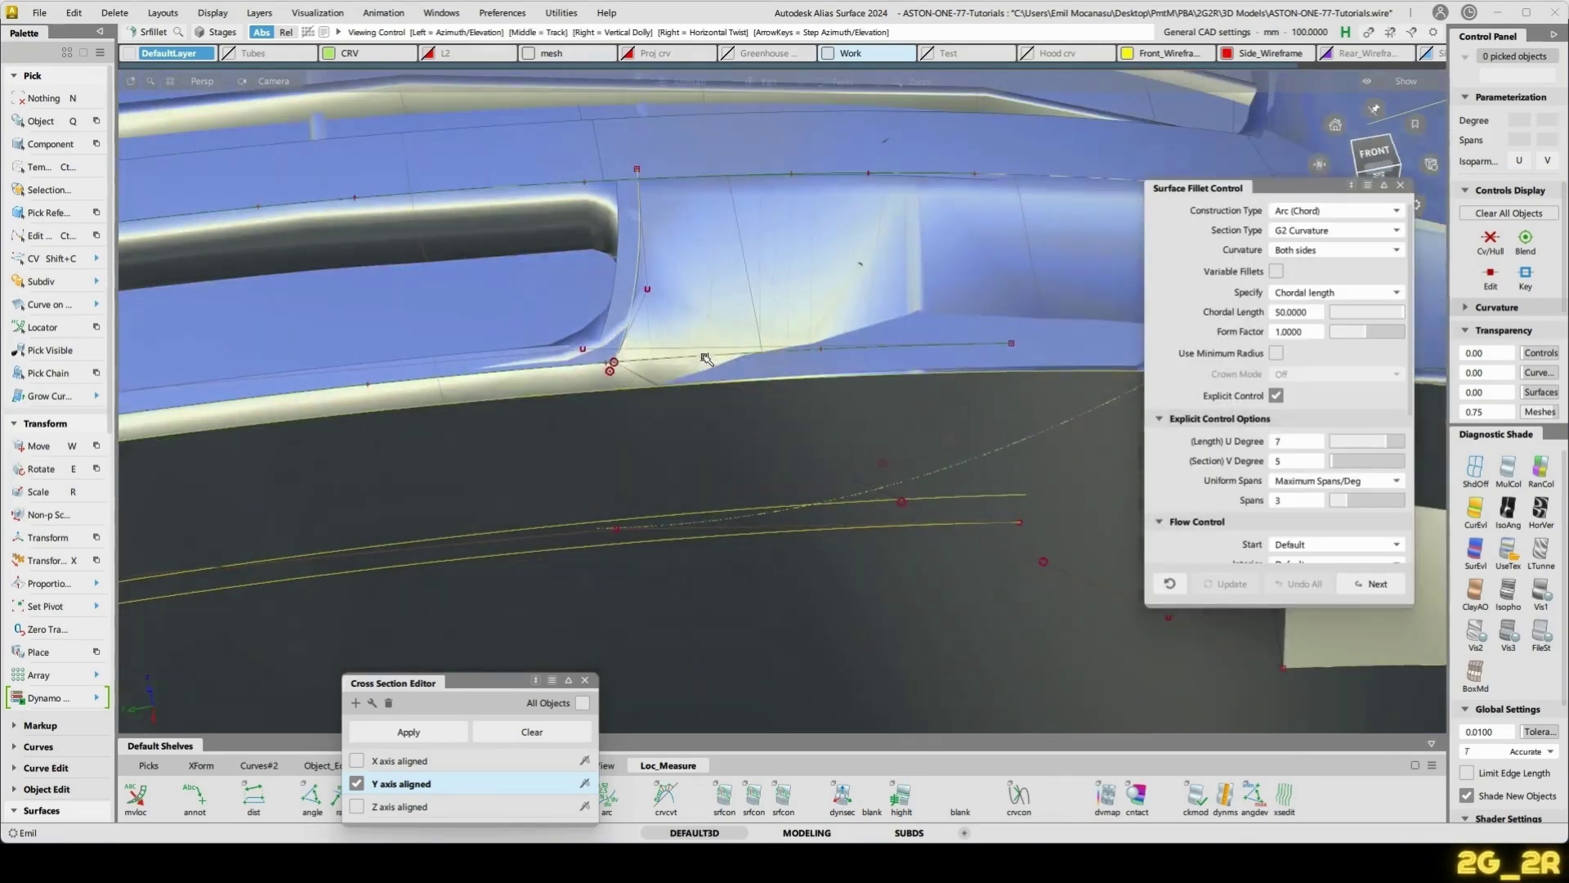
- Examine how the lip and corner surfaces follow the mesh around the opening's lower outer corner, including in the orthographic front view
key("q")
left_click(584, 379)
key("ctrl+h")
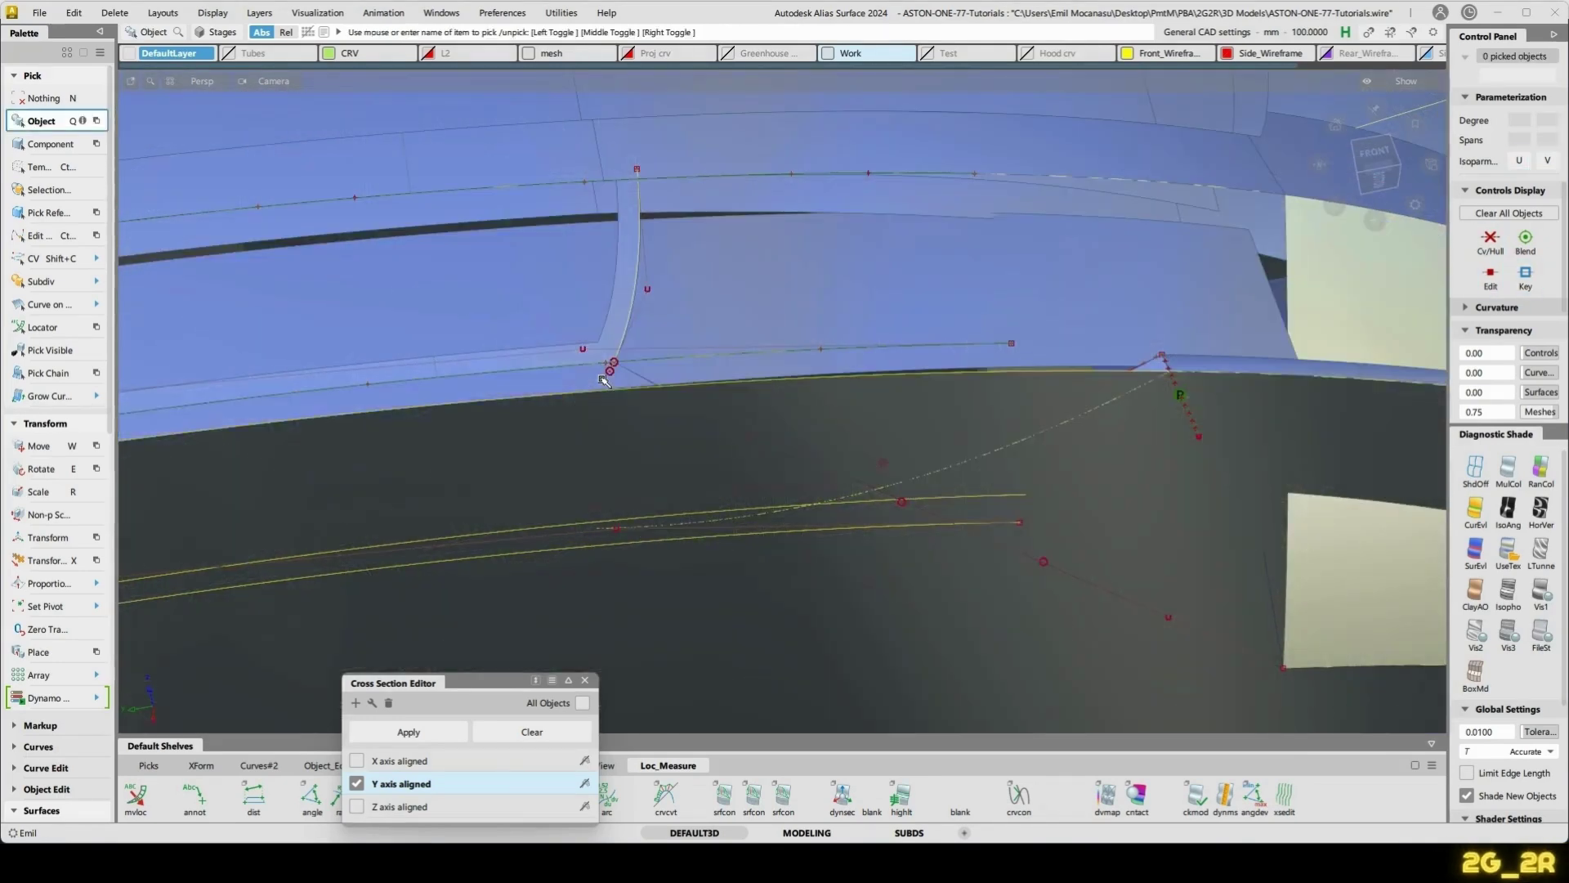
key("ctrl+shift+h")
middle_click_drag(532, 364, 724, 424, "alt+shift")
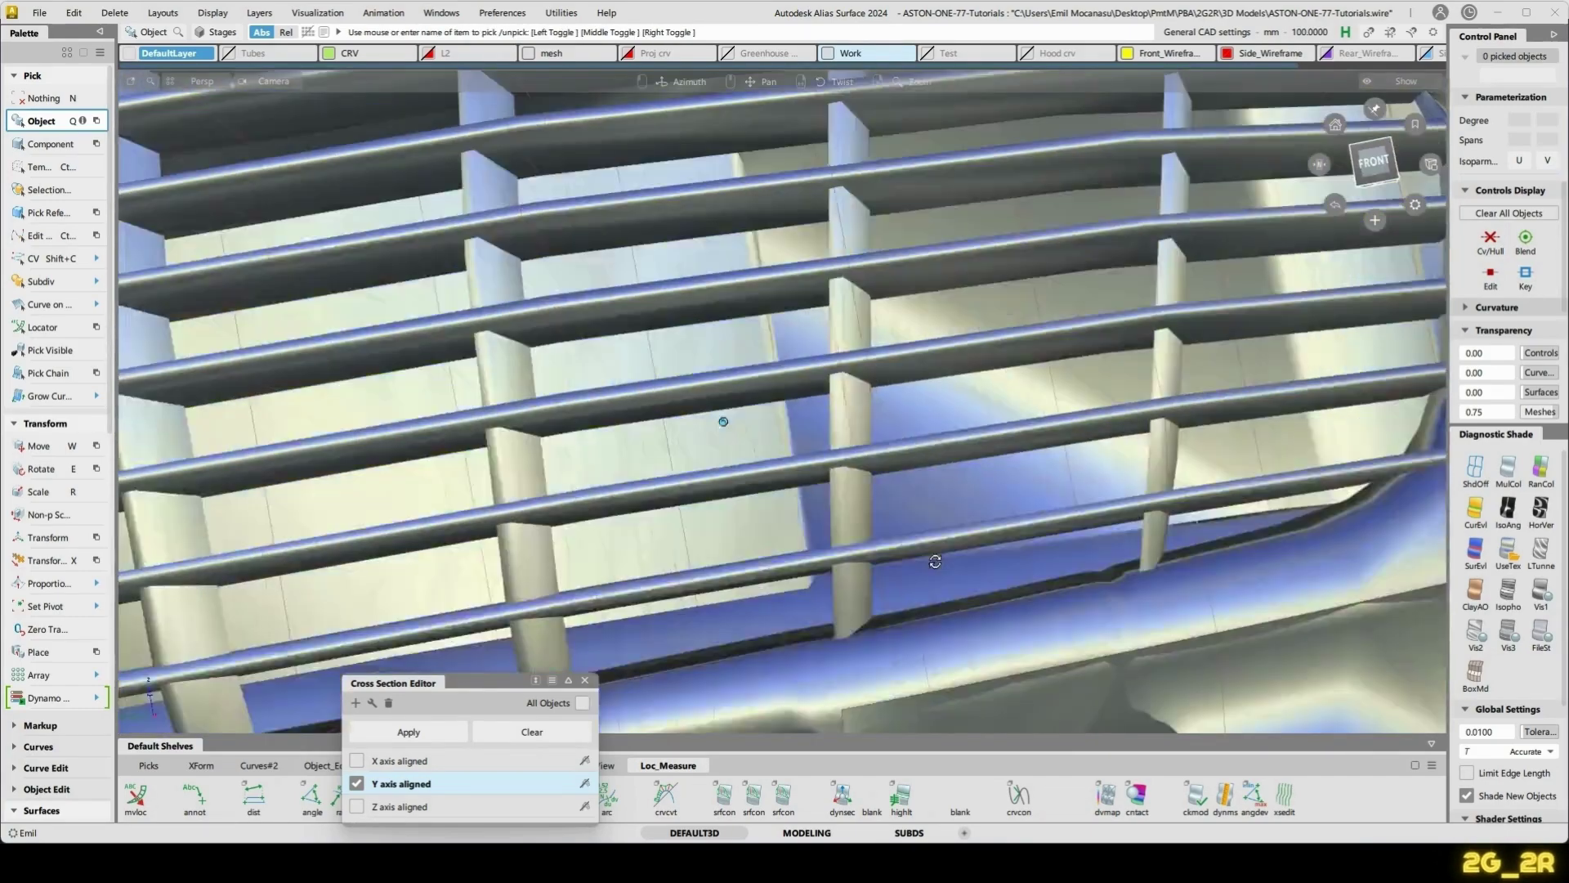
left_click_drag(719, 420, 1210, 360, "alt+shift")
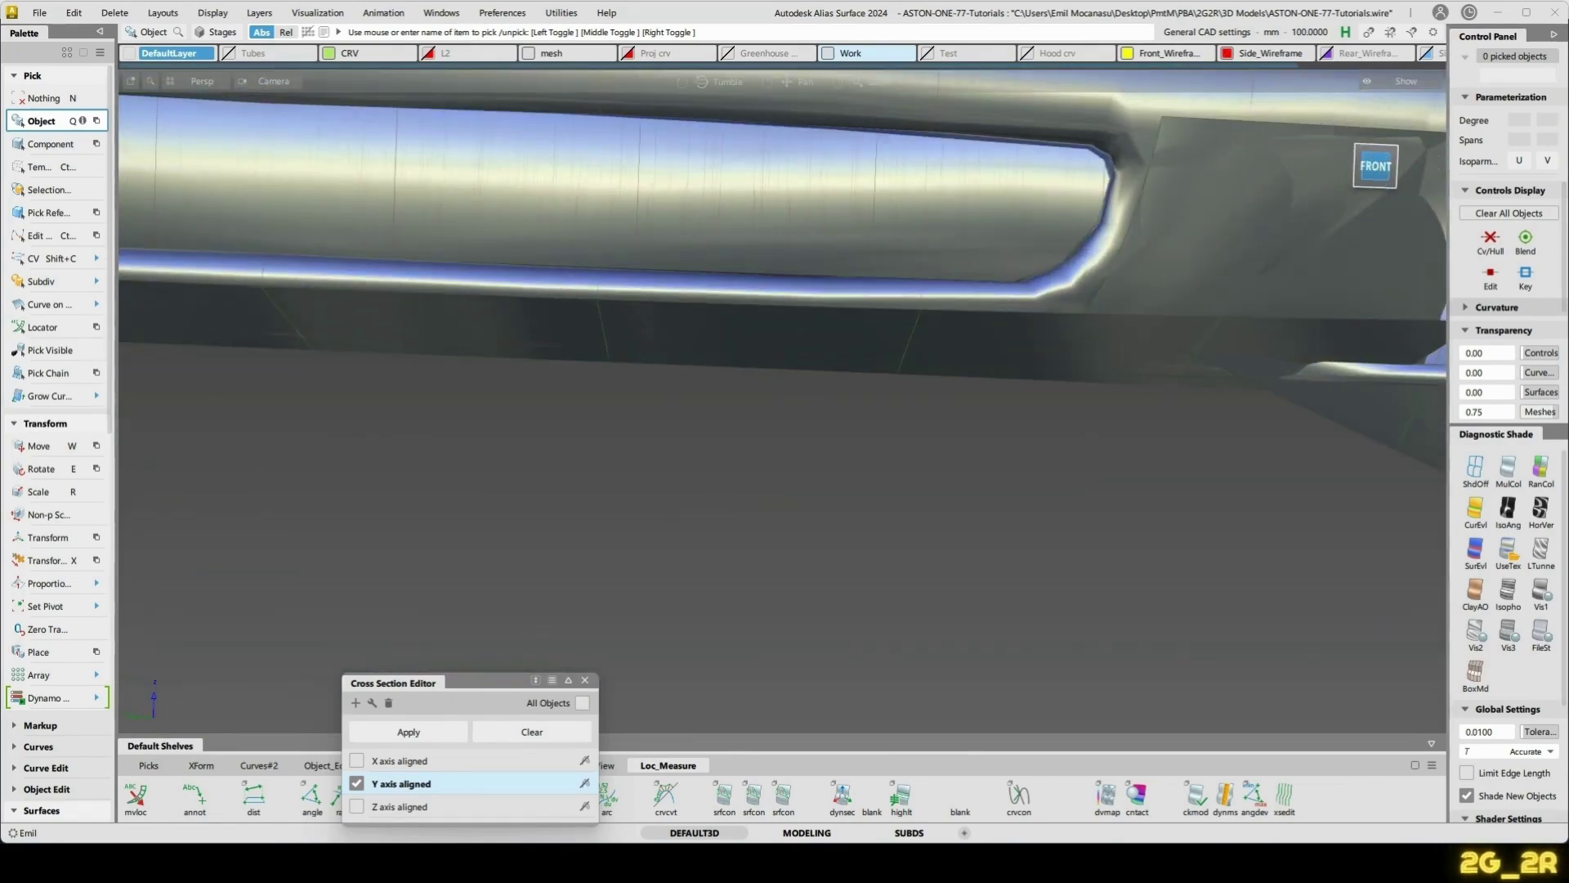
left_click(1376, 164)
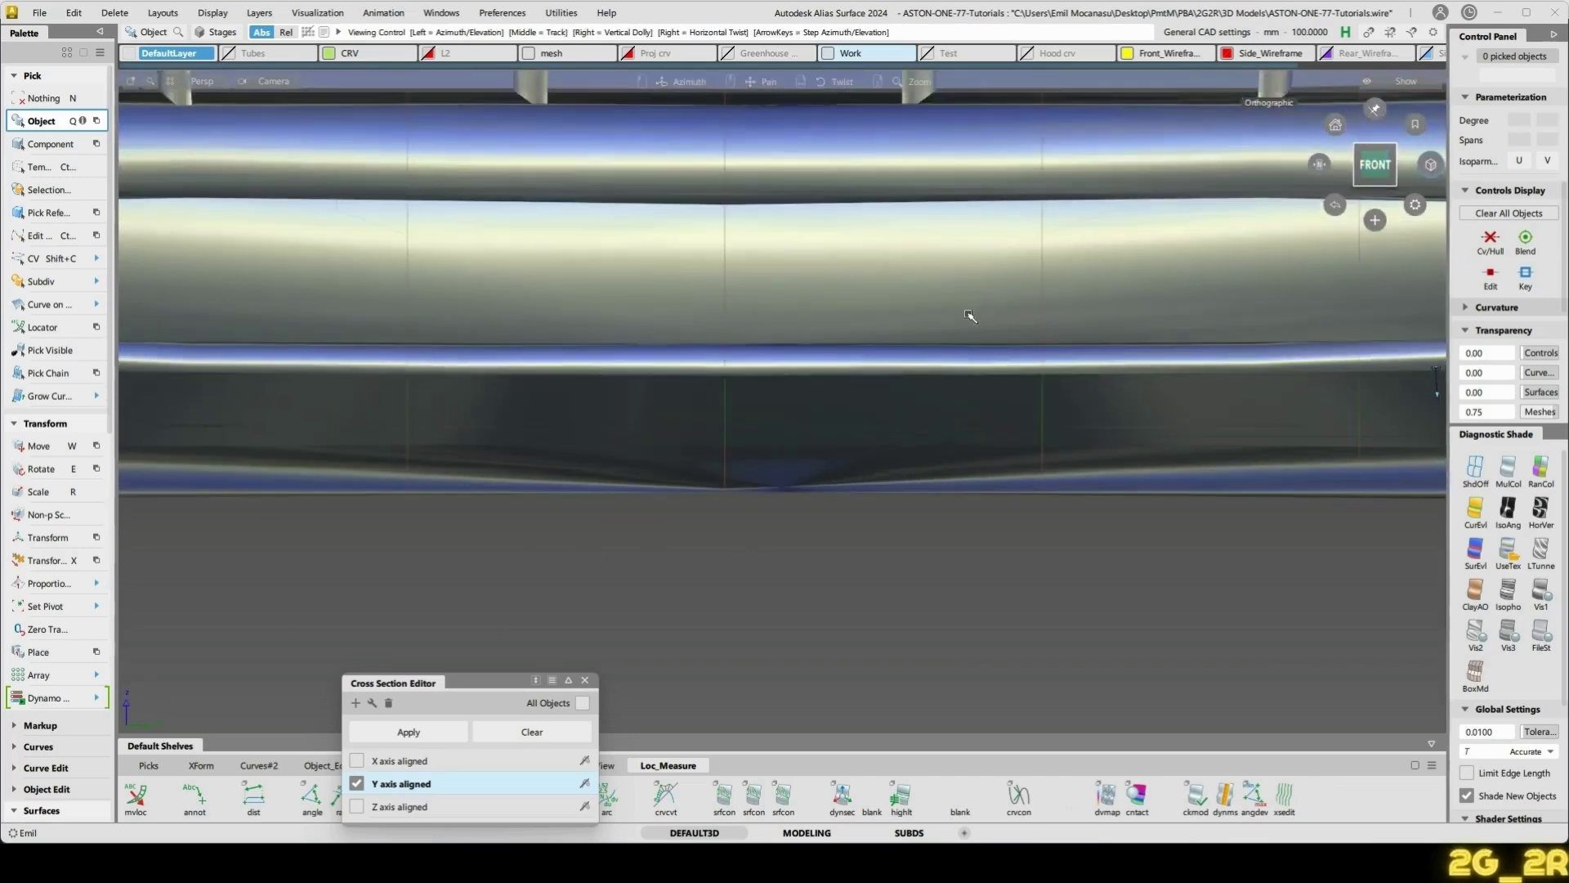
middle_click_drag(970, 316, 808, 391, "alt+shift")
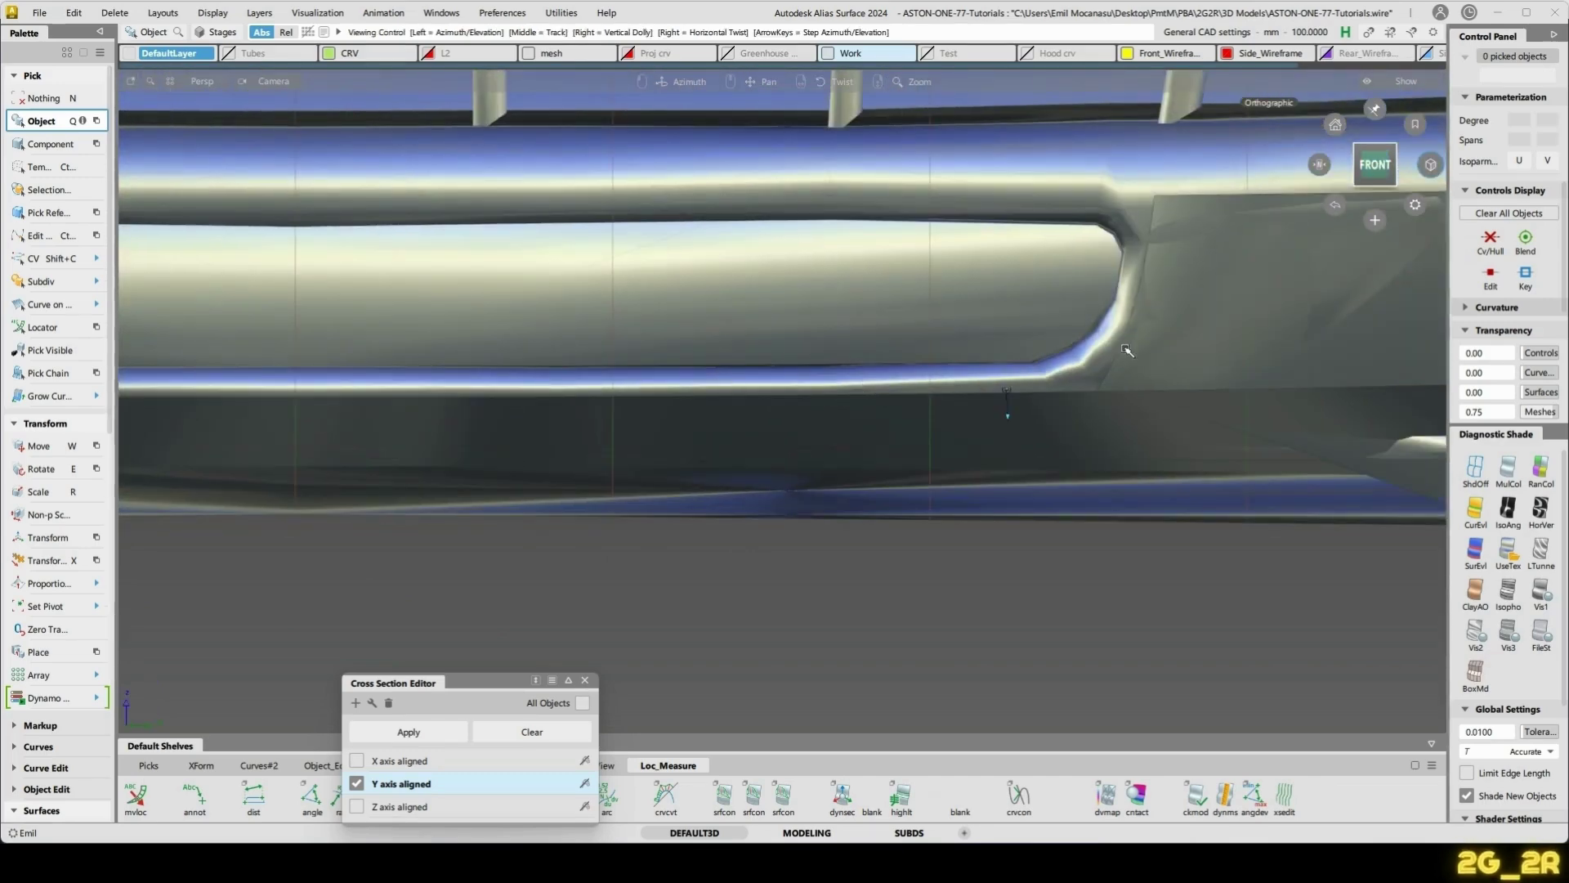
right_click_drag(1130, 339, 1103, 377, "alt+shift")
middle_click_drag(1103, 377, 943, 395, "alt+shift")
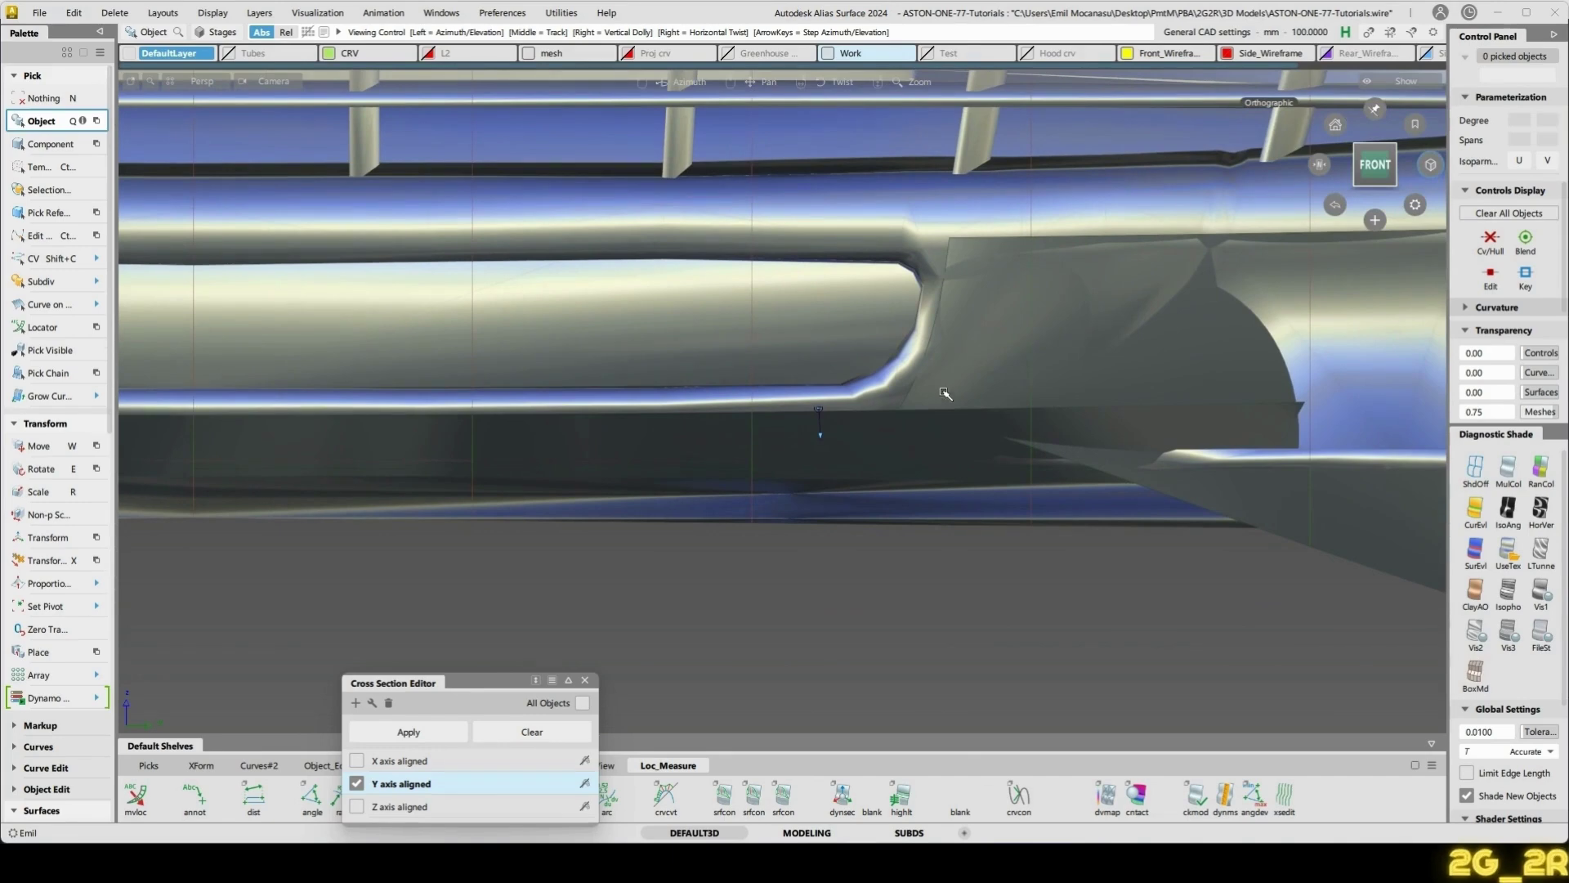
- Bring the lip surface's upper edge curve into the visible set so it displays together with the mesh
key("5")
left_click_drag(836, 451, 826, 406, "ctrl+shift")
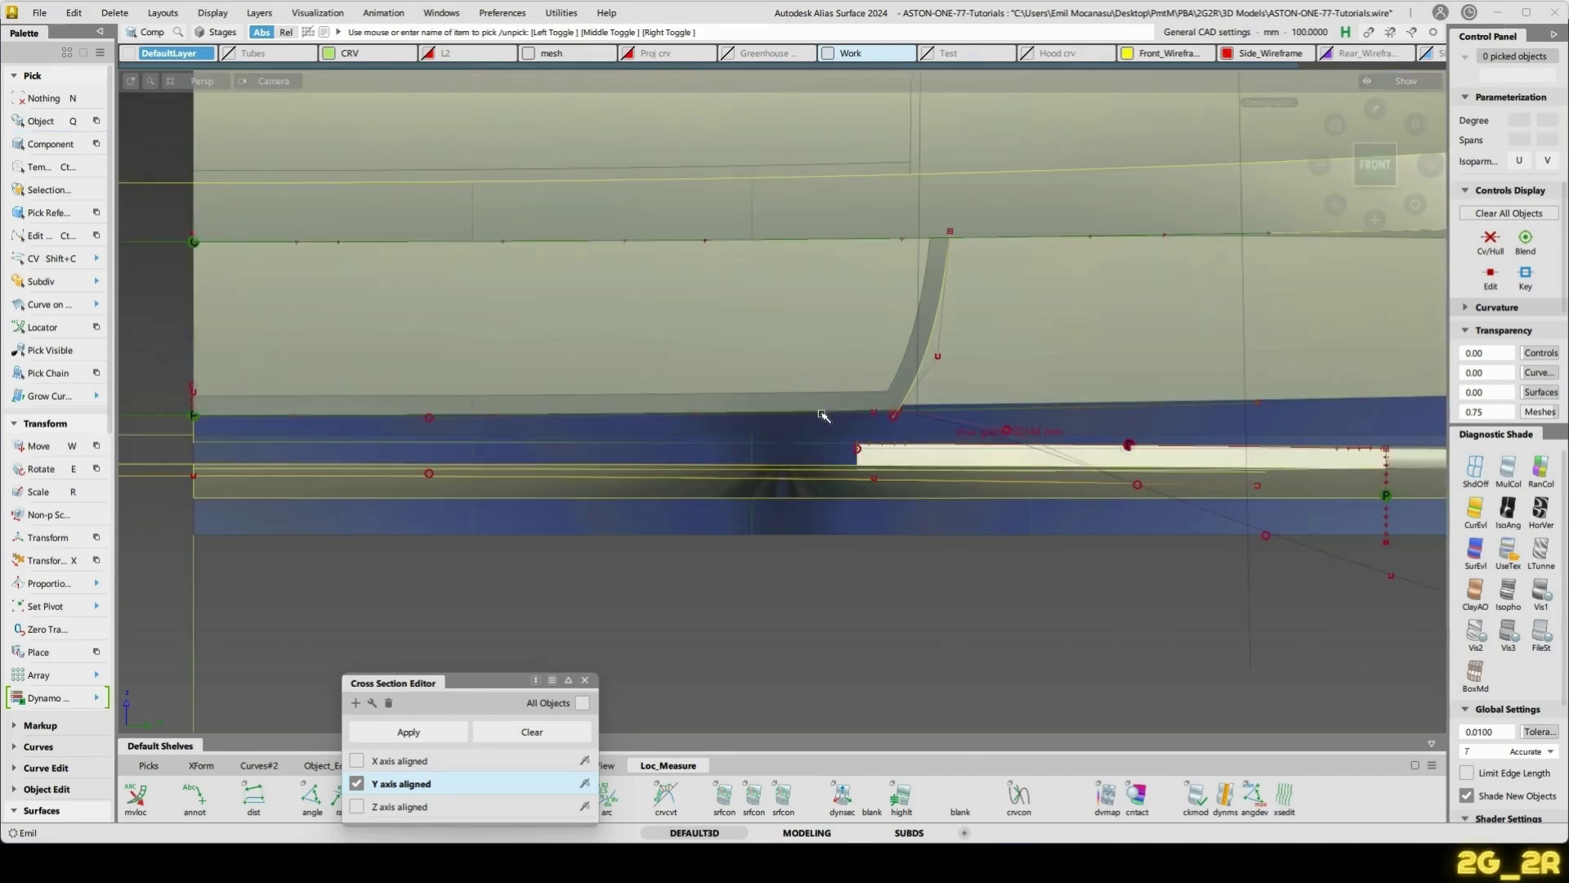
left_click(823, 415)
key("h")
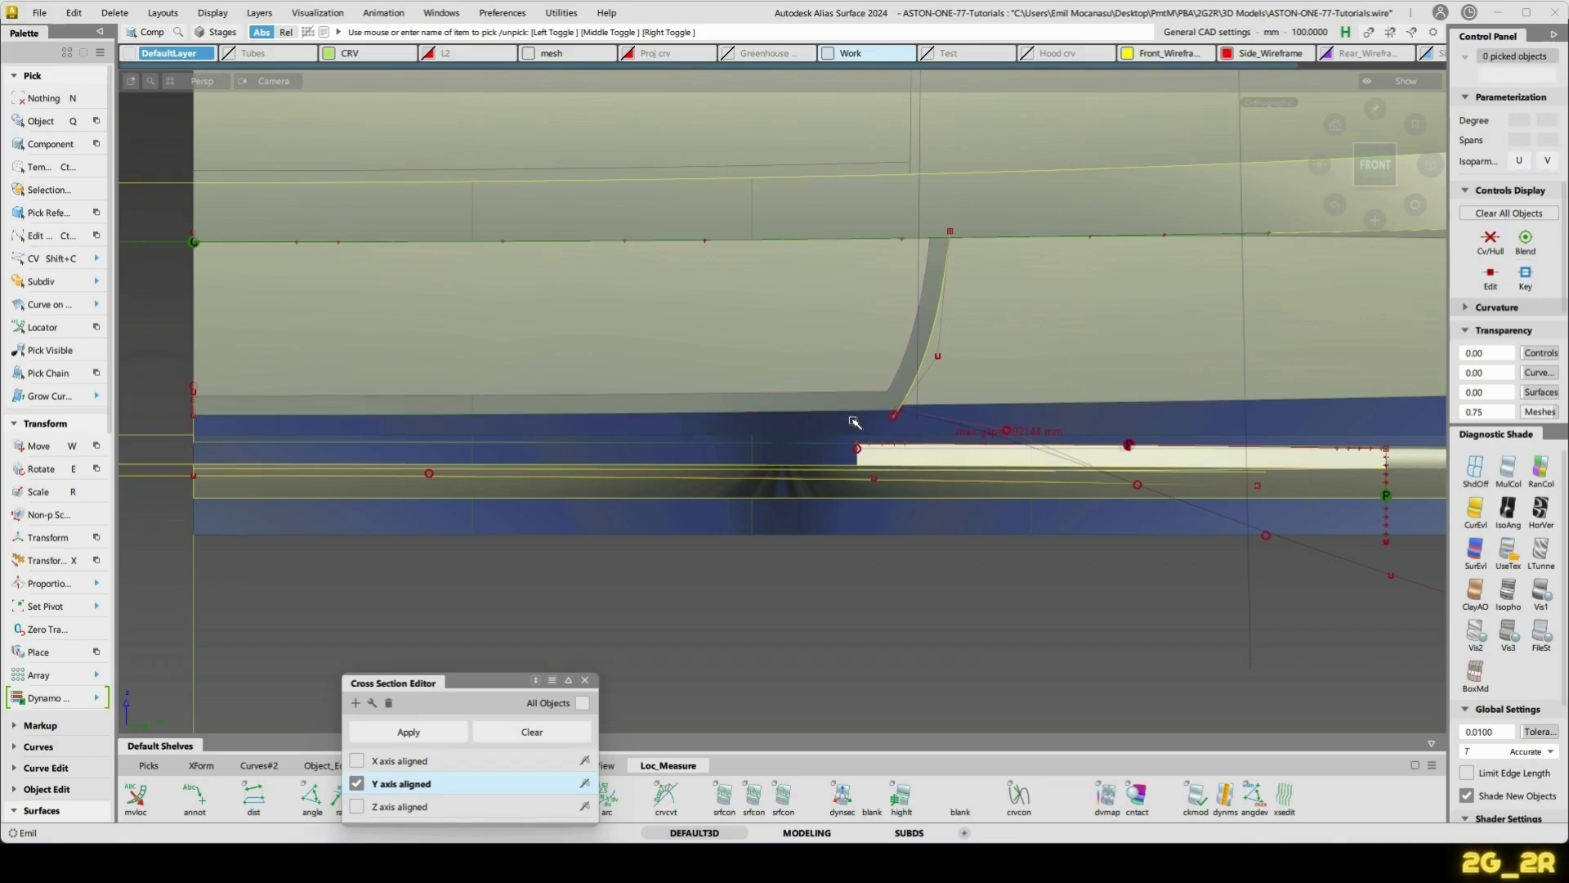
key("5")
middle_click_drag(848, 436, 946, 441, "alt+shift")
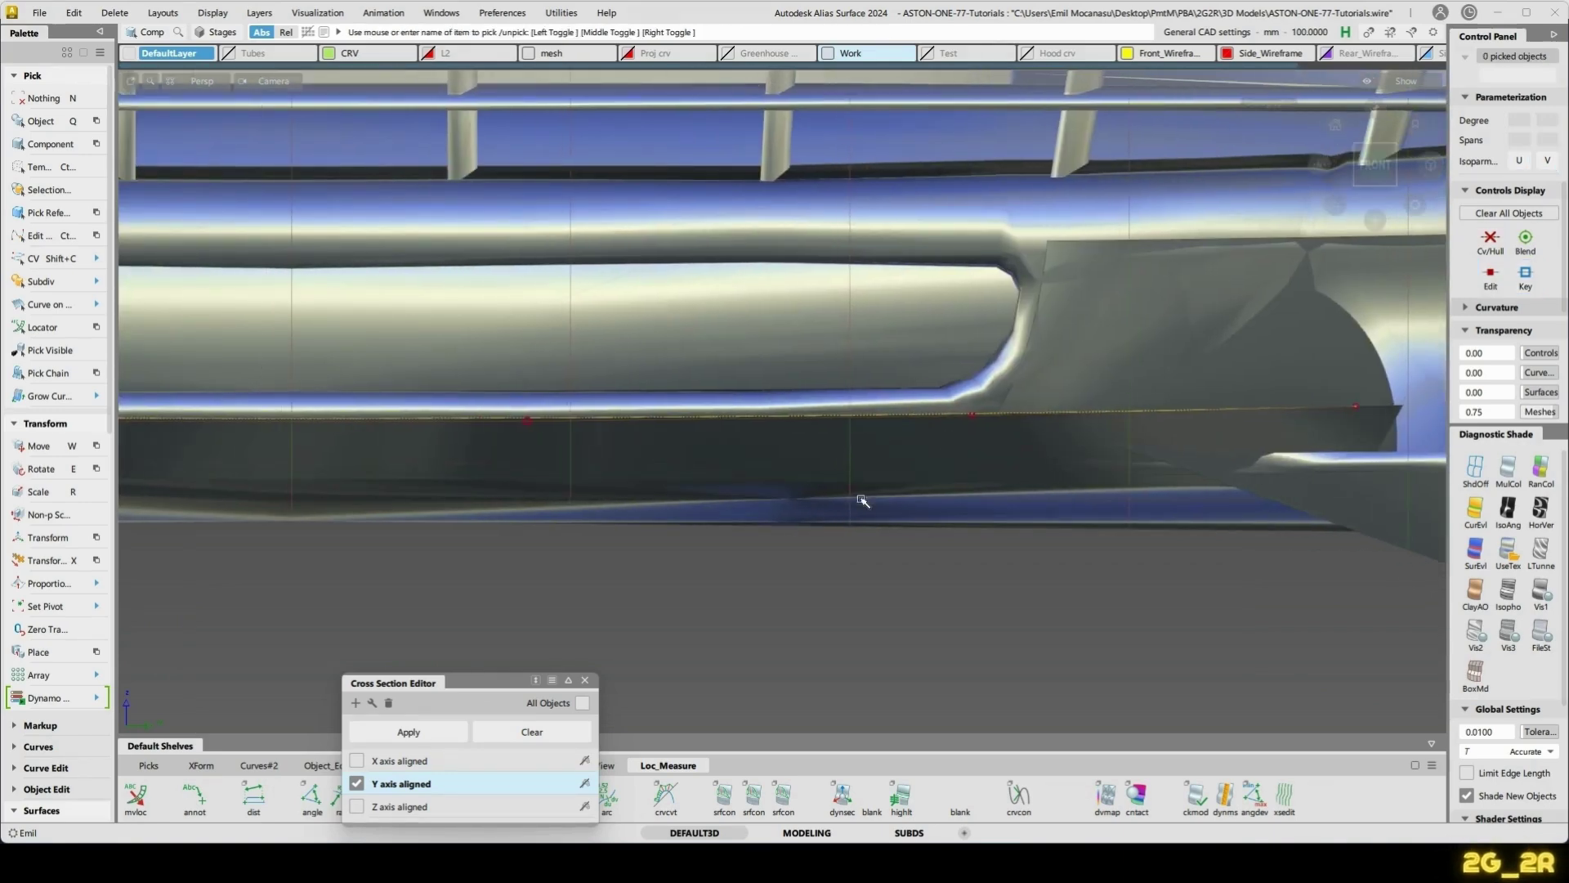
- Rotate the lip surface's upper edge curve by about -5.4° around the Y axis, raising its outer end
left_click(905, 417)
middle_click_drag(631, 419, 760, 429, "alt+shift")
middle_click_drag(1047, 590, 932, 572, "alt+shift")
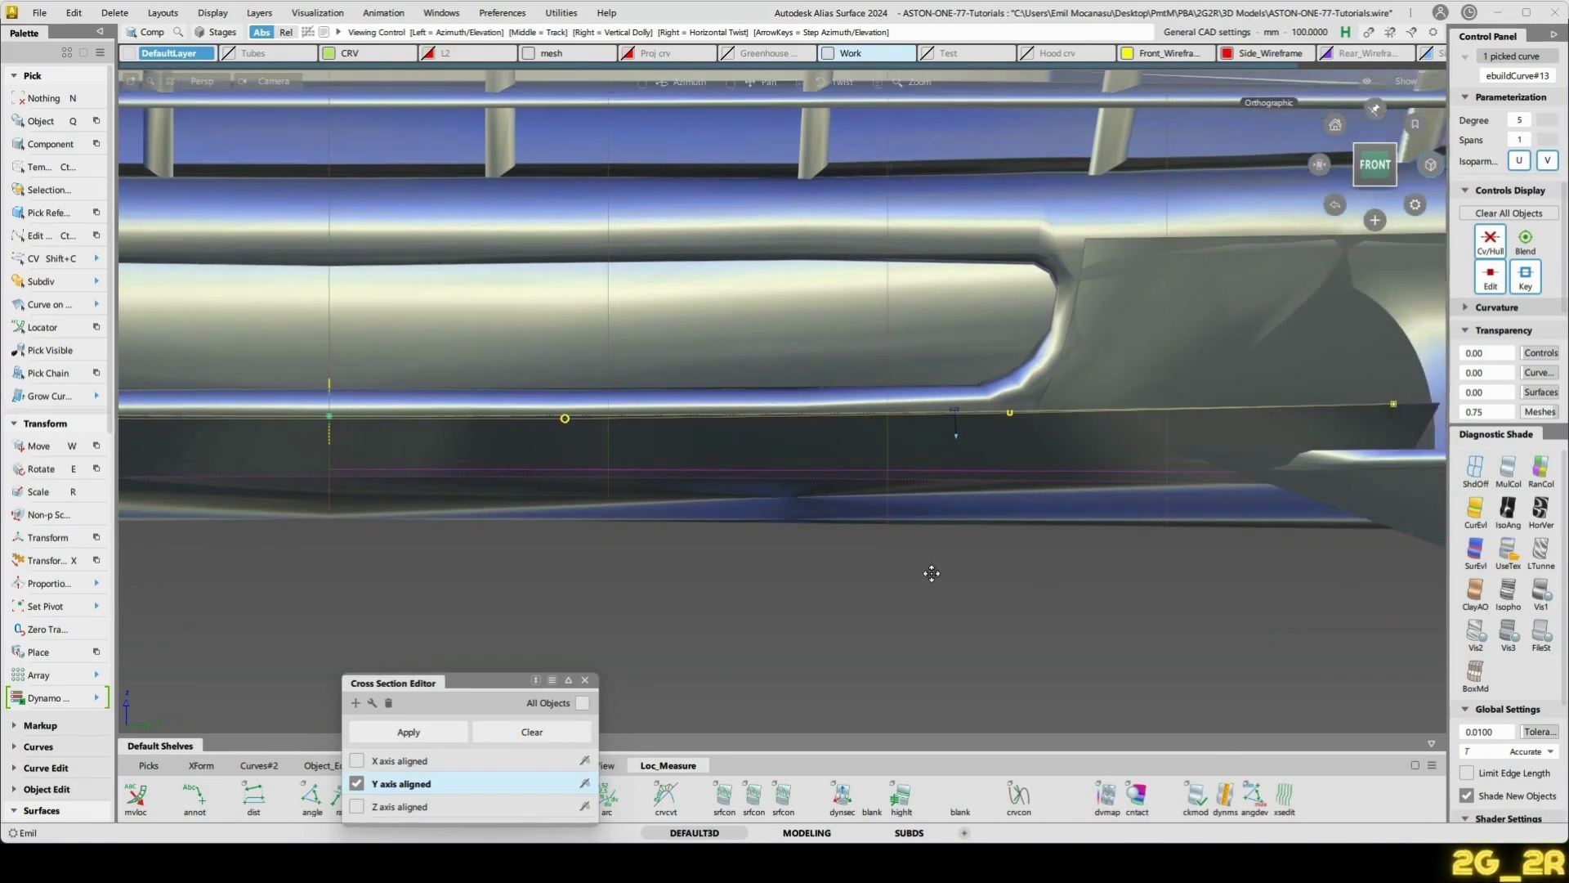
key("e")
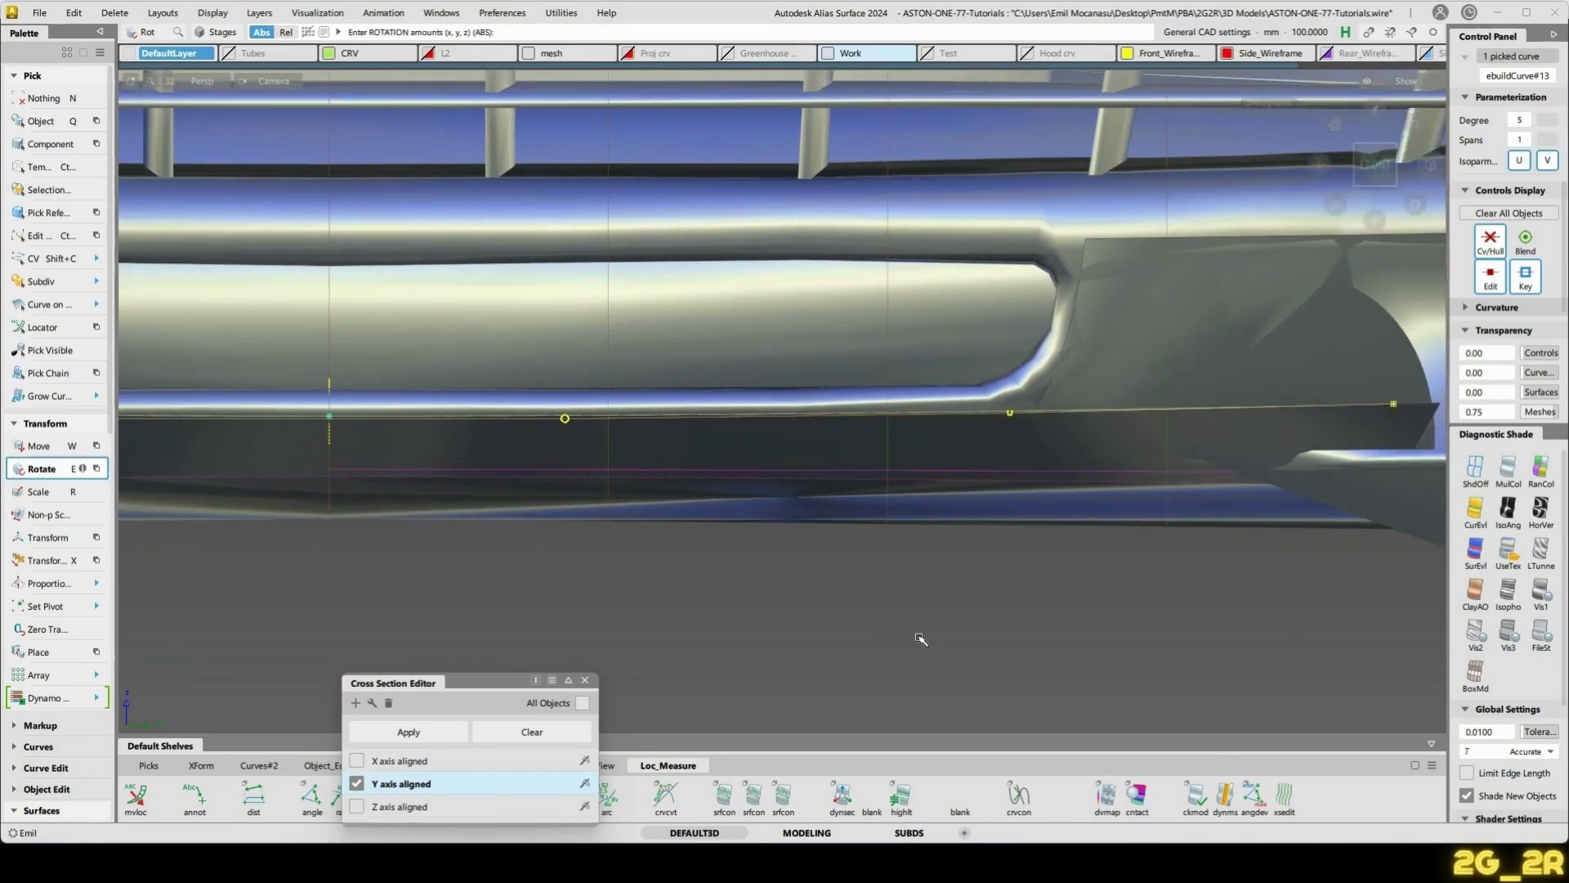
left_click_drag(953, 638, 949, 637, "alt+shift")
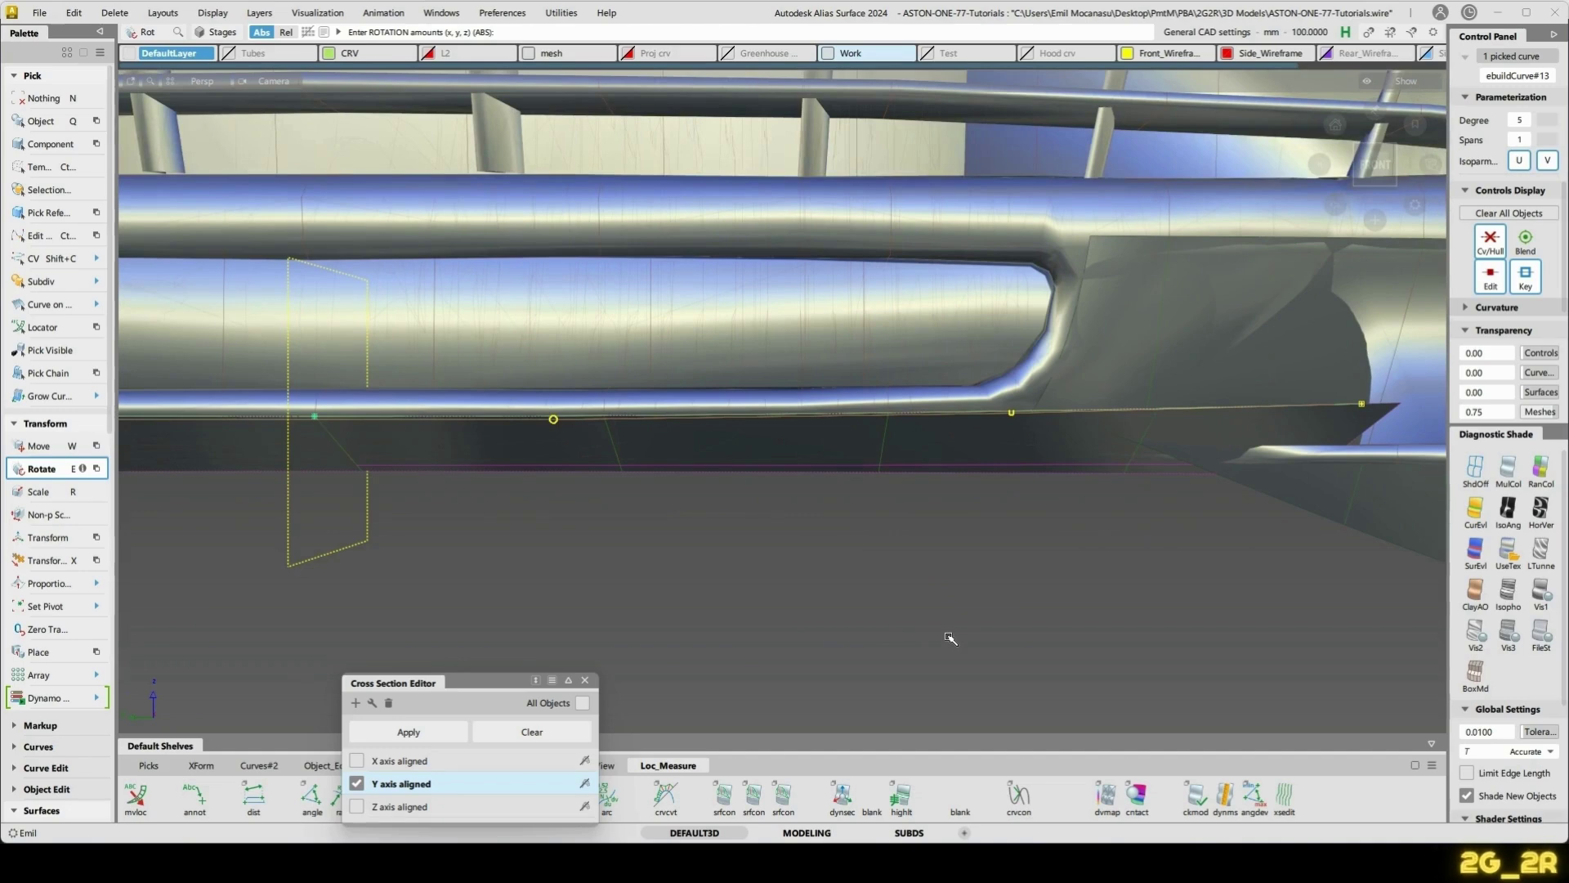
middle_click_drag(950, 638, 907, 653)
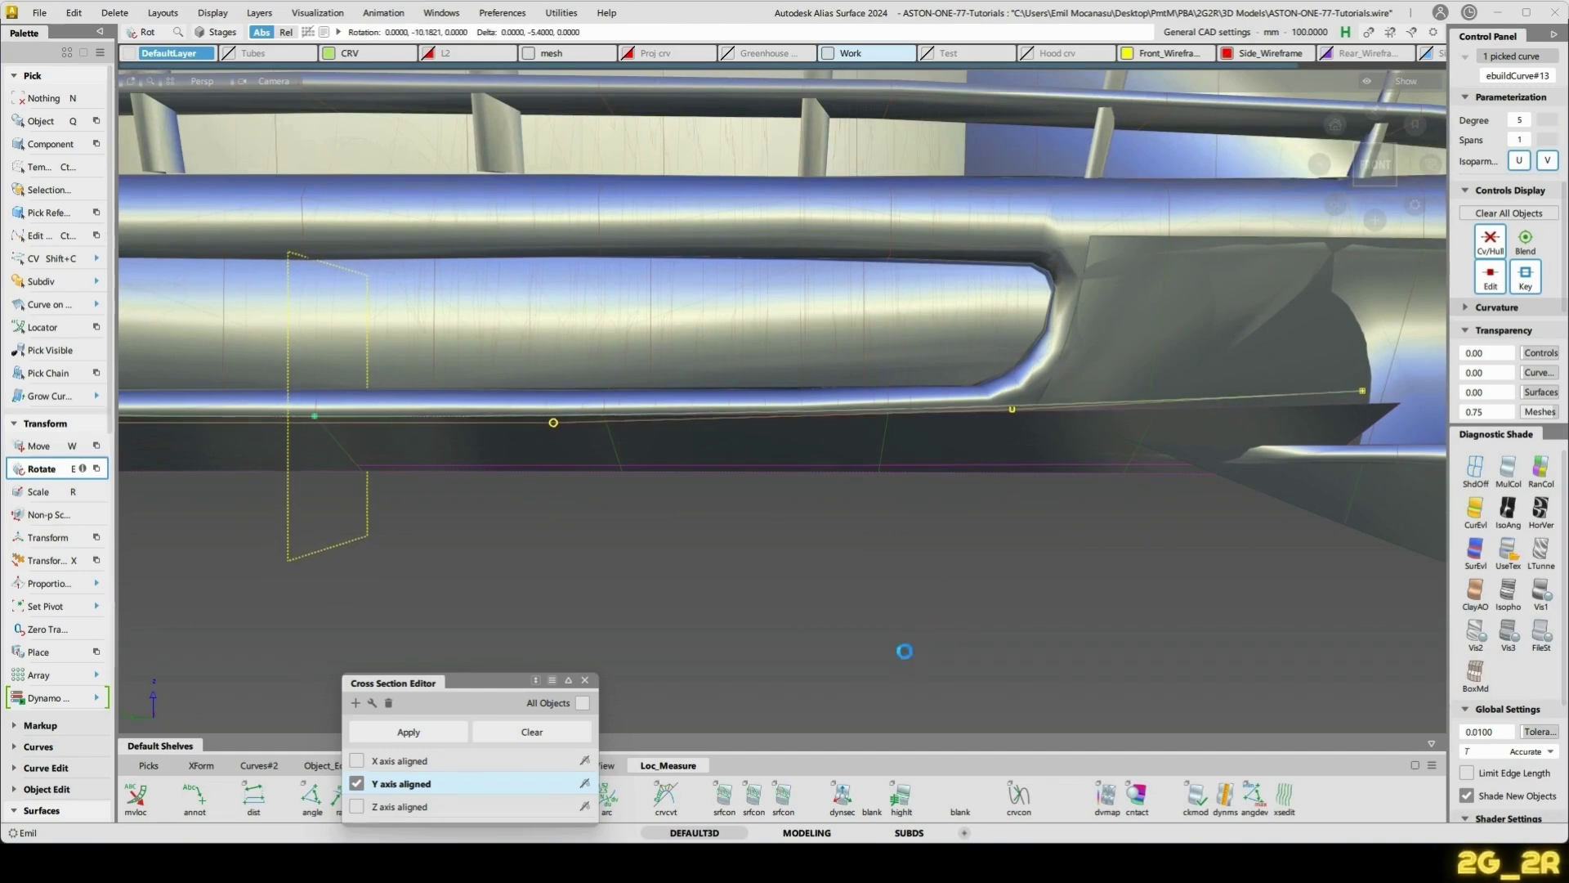
left_click_drag(956, 617, 1054, 369, "alt+shift")
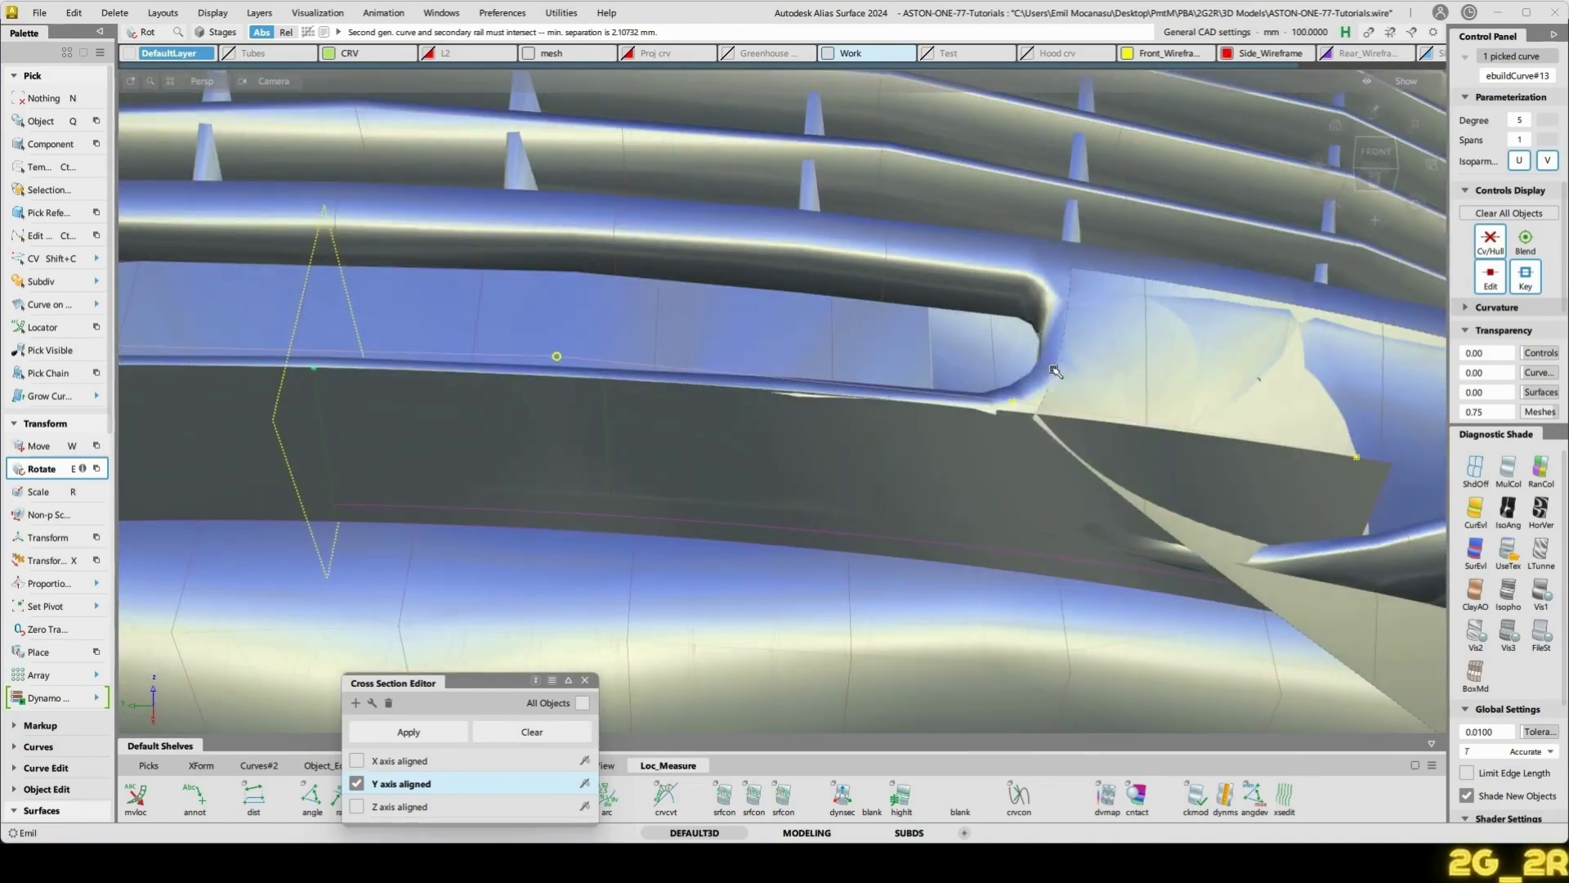
- Snap the end CV of the corner surface's lower boundary curve onto the rotated lip curve
key("n")
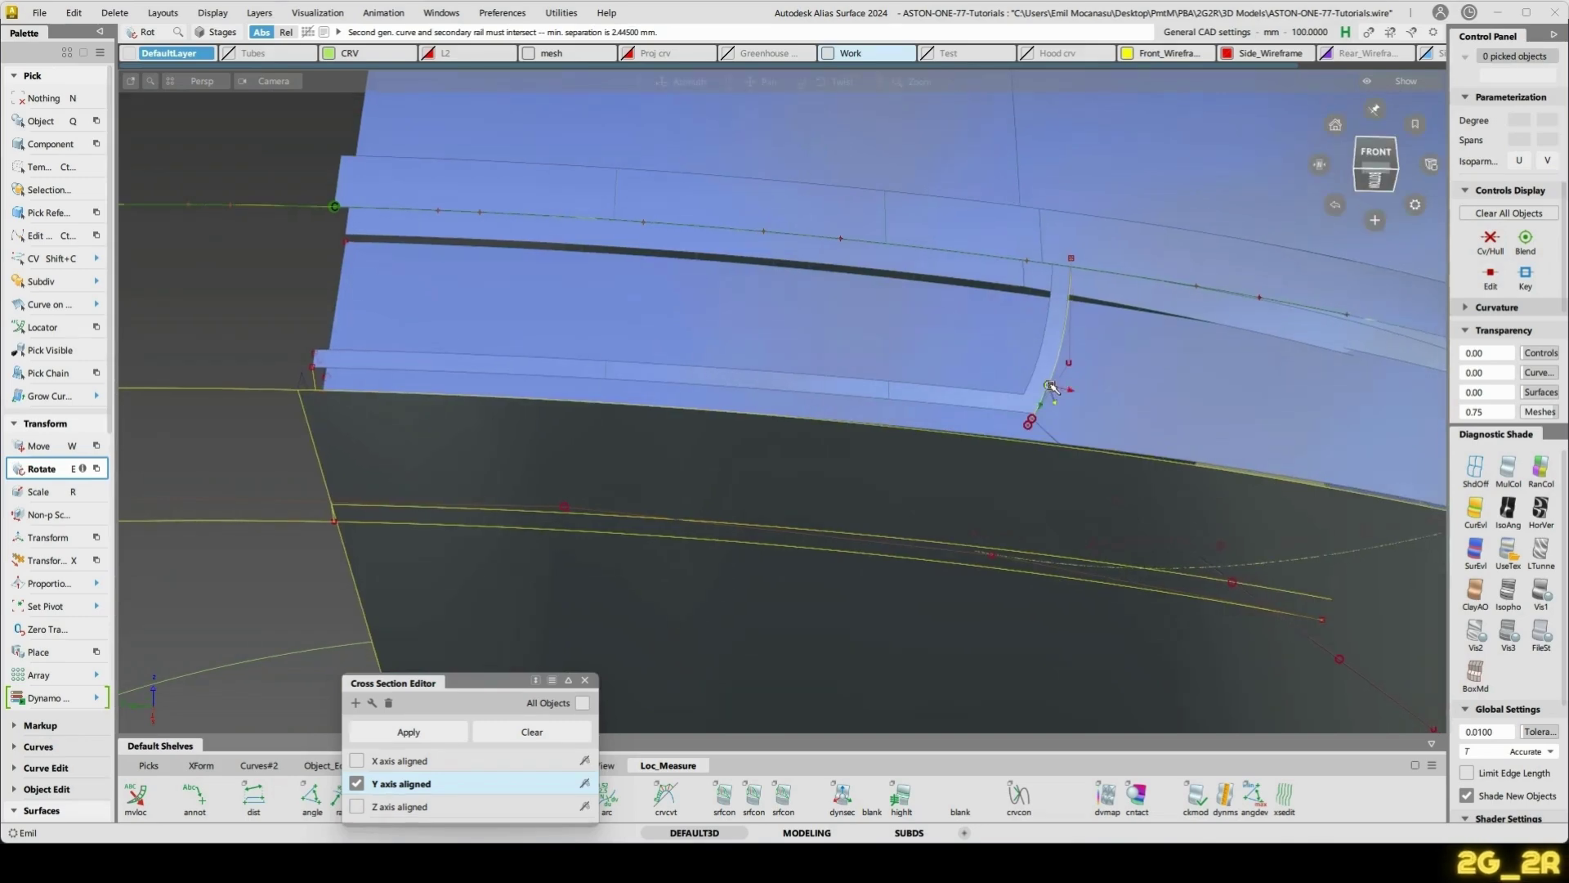
left_click(1051, 429)
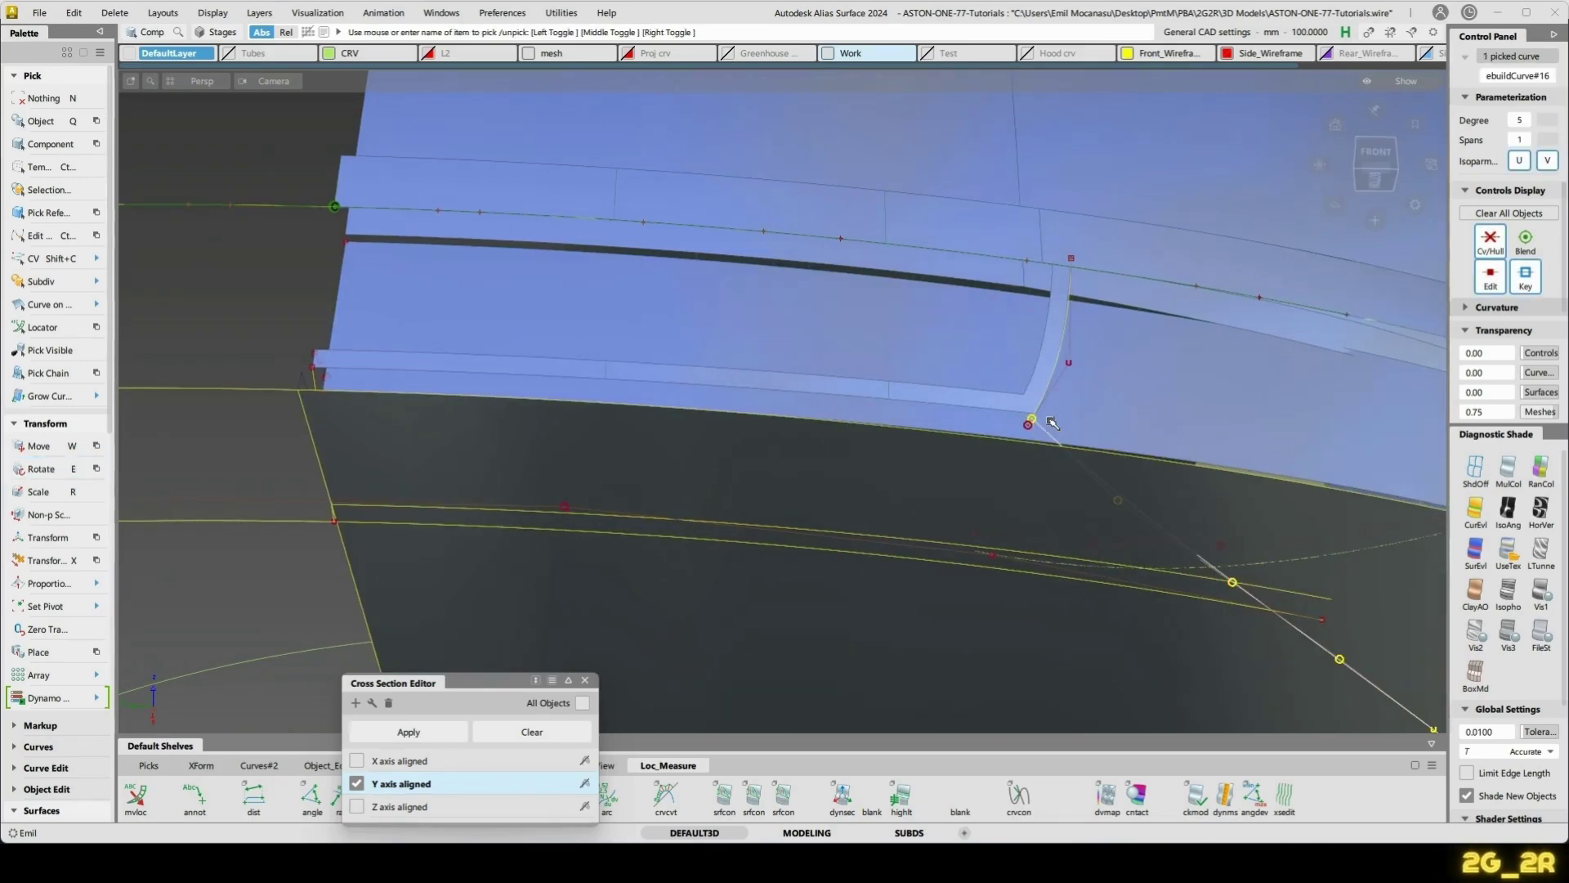
key("n")
key("shift+c")
left_click(1030, 422)
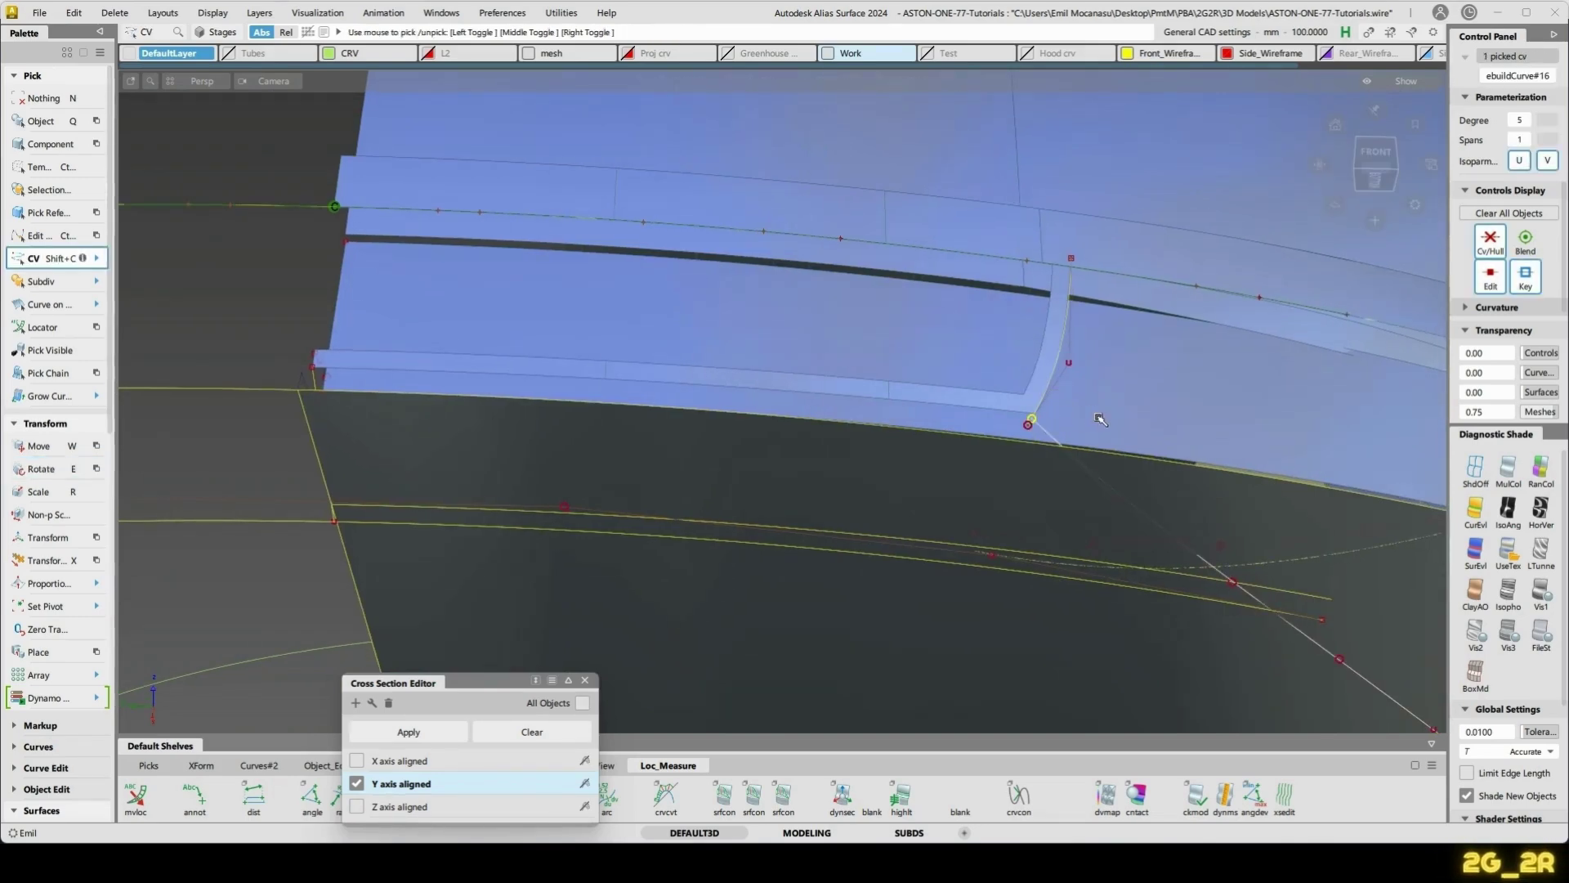
key("w")
left_click(1010, 411, "ctrl+alt")
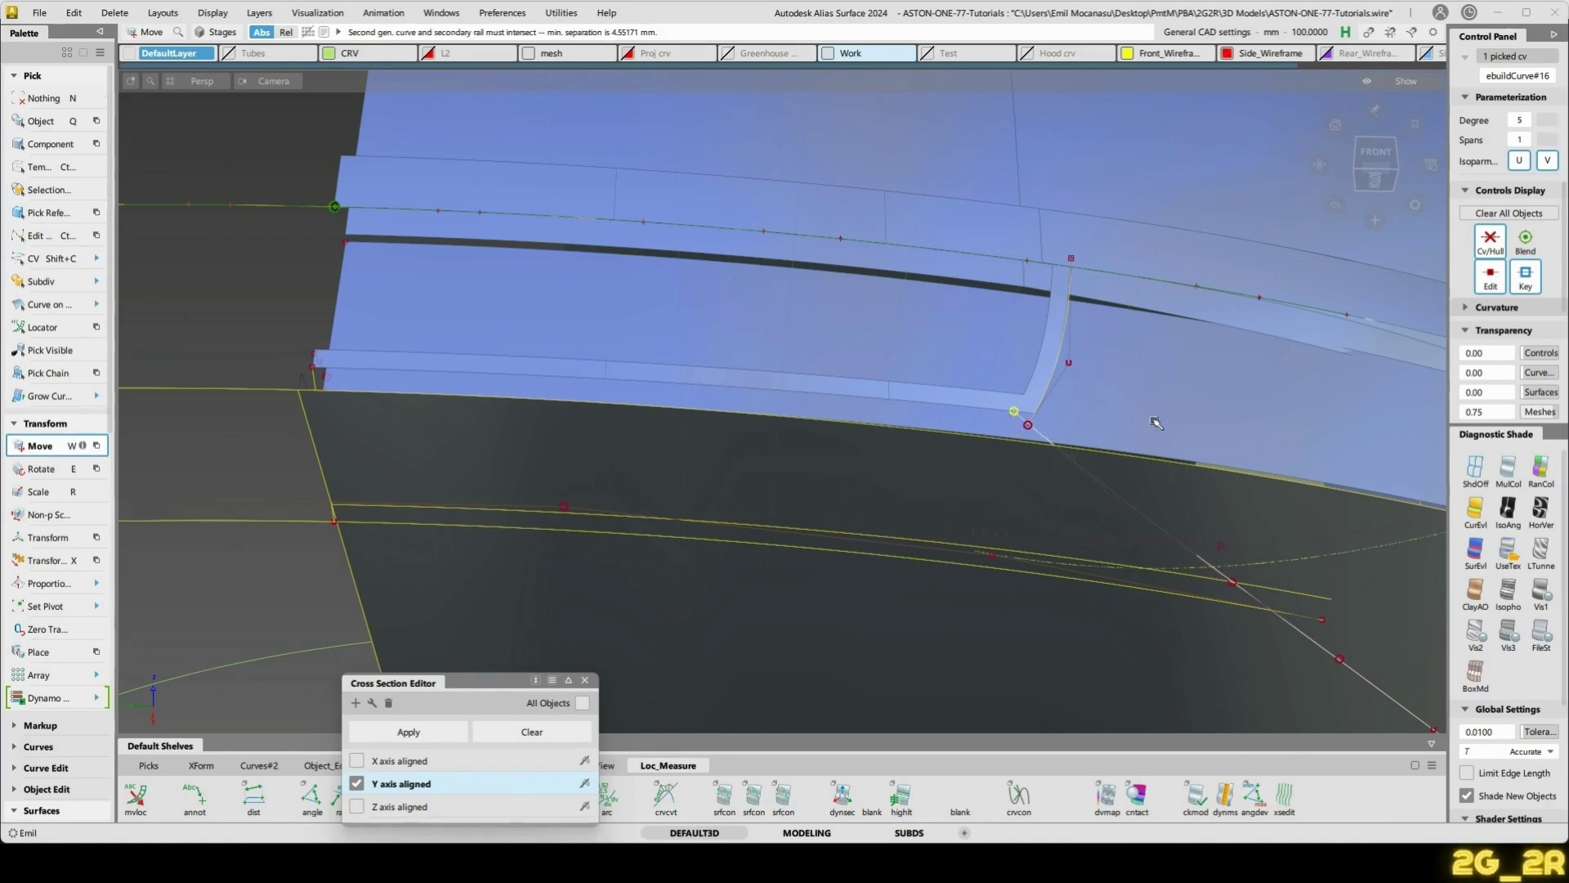
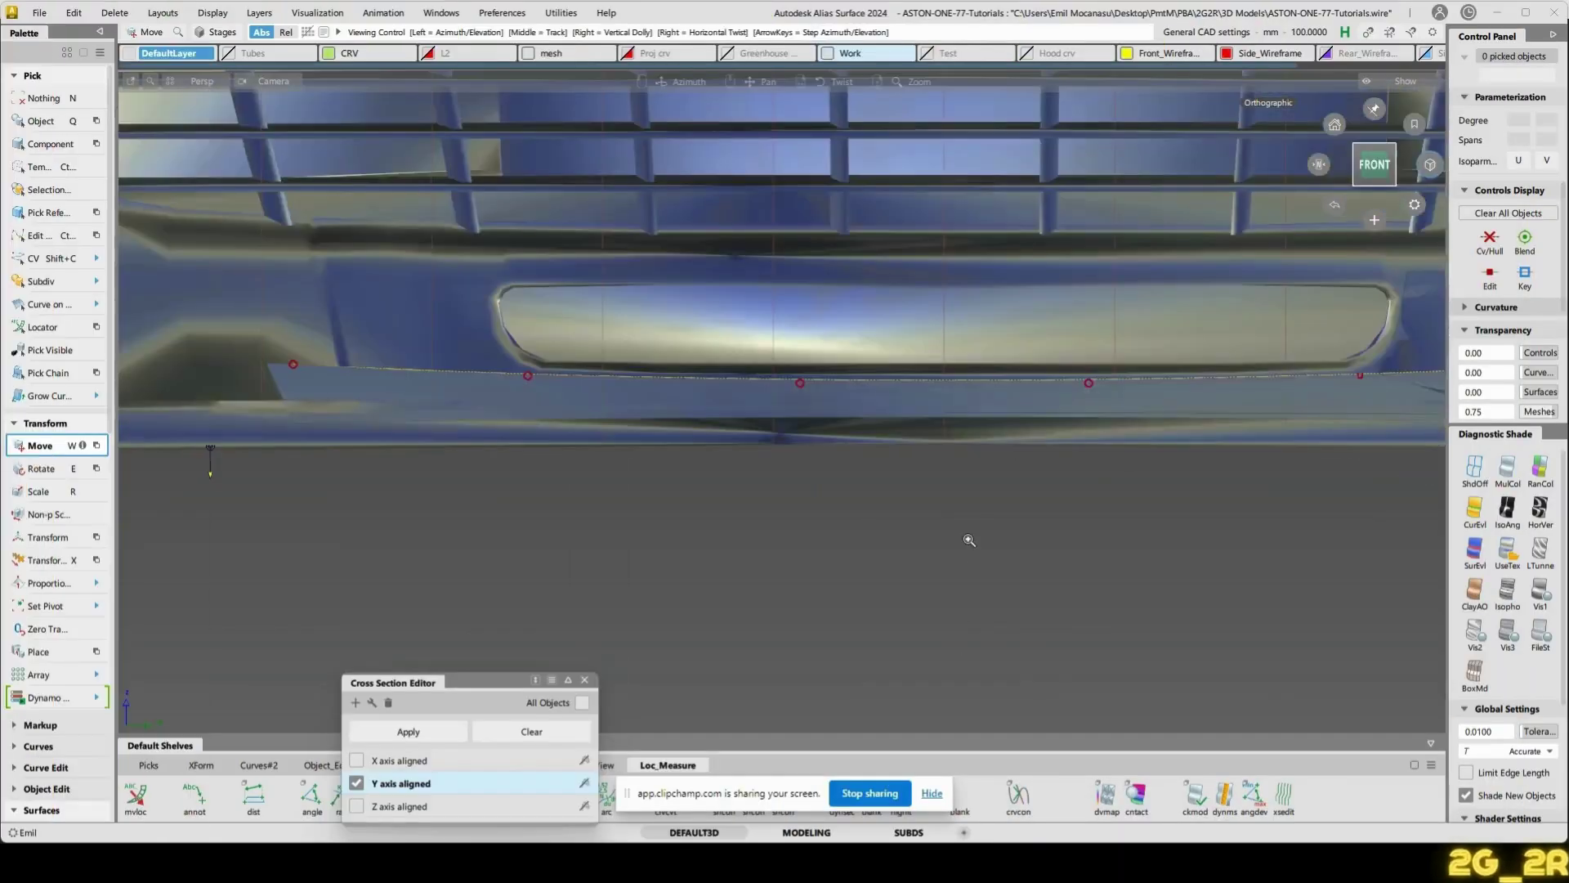
- Draw two straight edit point lines outward from the opening's rounded corner, one starting on the lip edge and one on the corner surface's edge
scroll(967, 532, "up", 3)
scroll(700, 421, "up", 2)
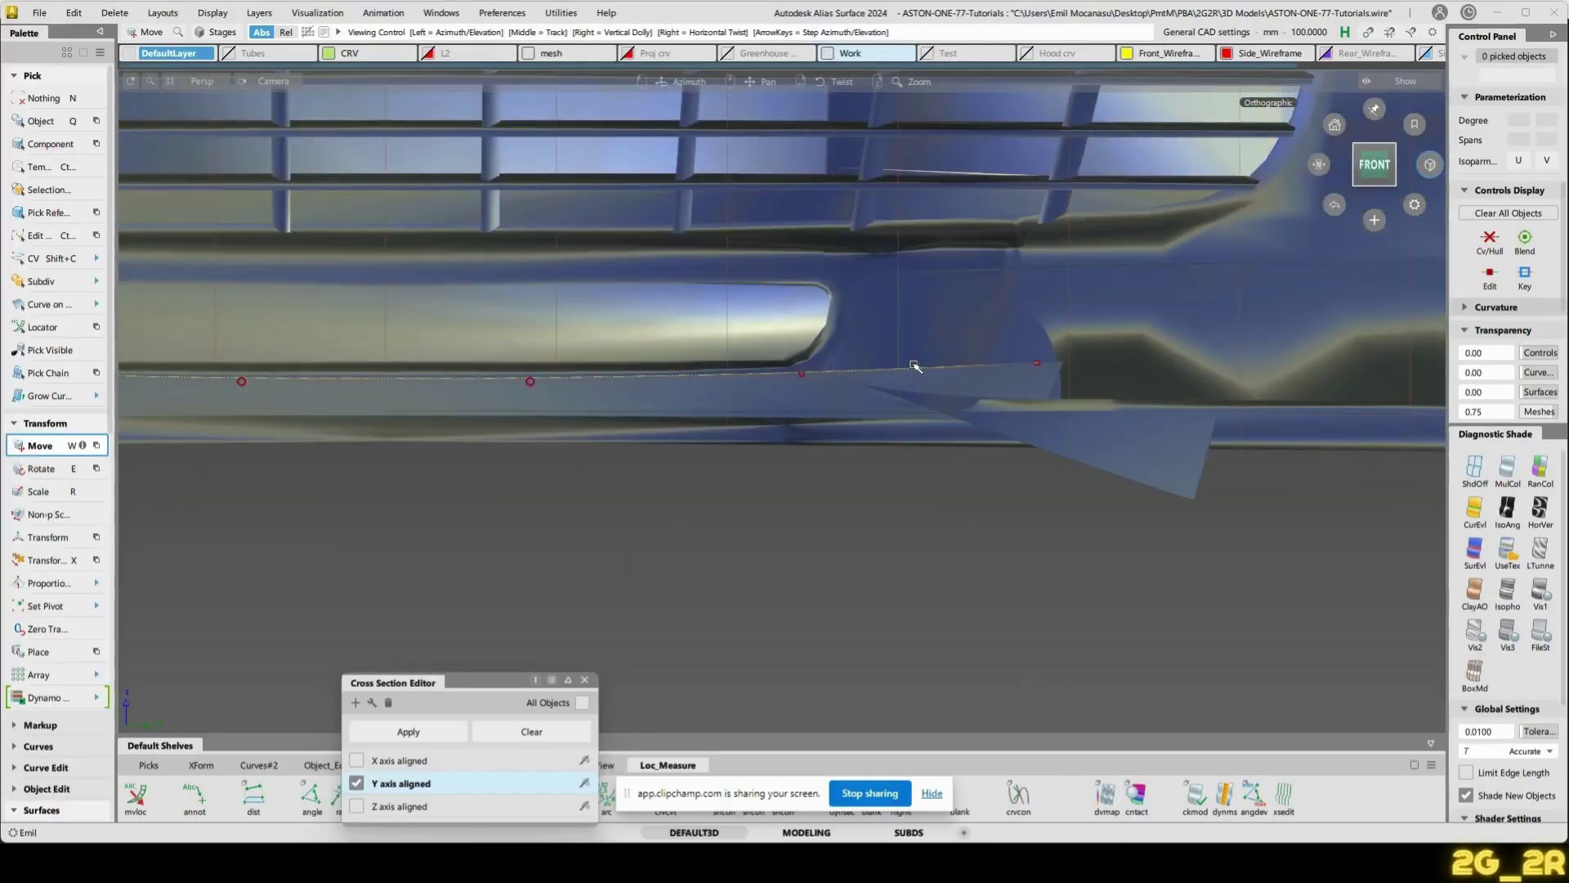
scroll(867, 493, "up", 3)
scroll(867, 493, "up", 2)
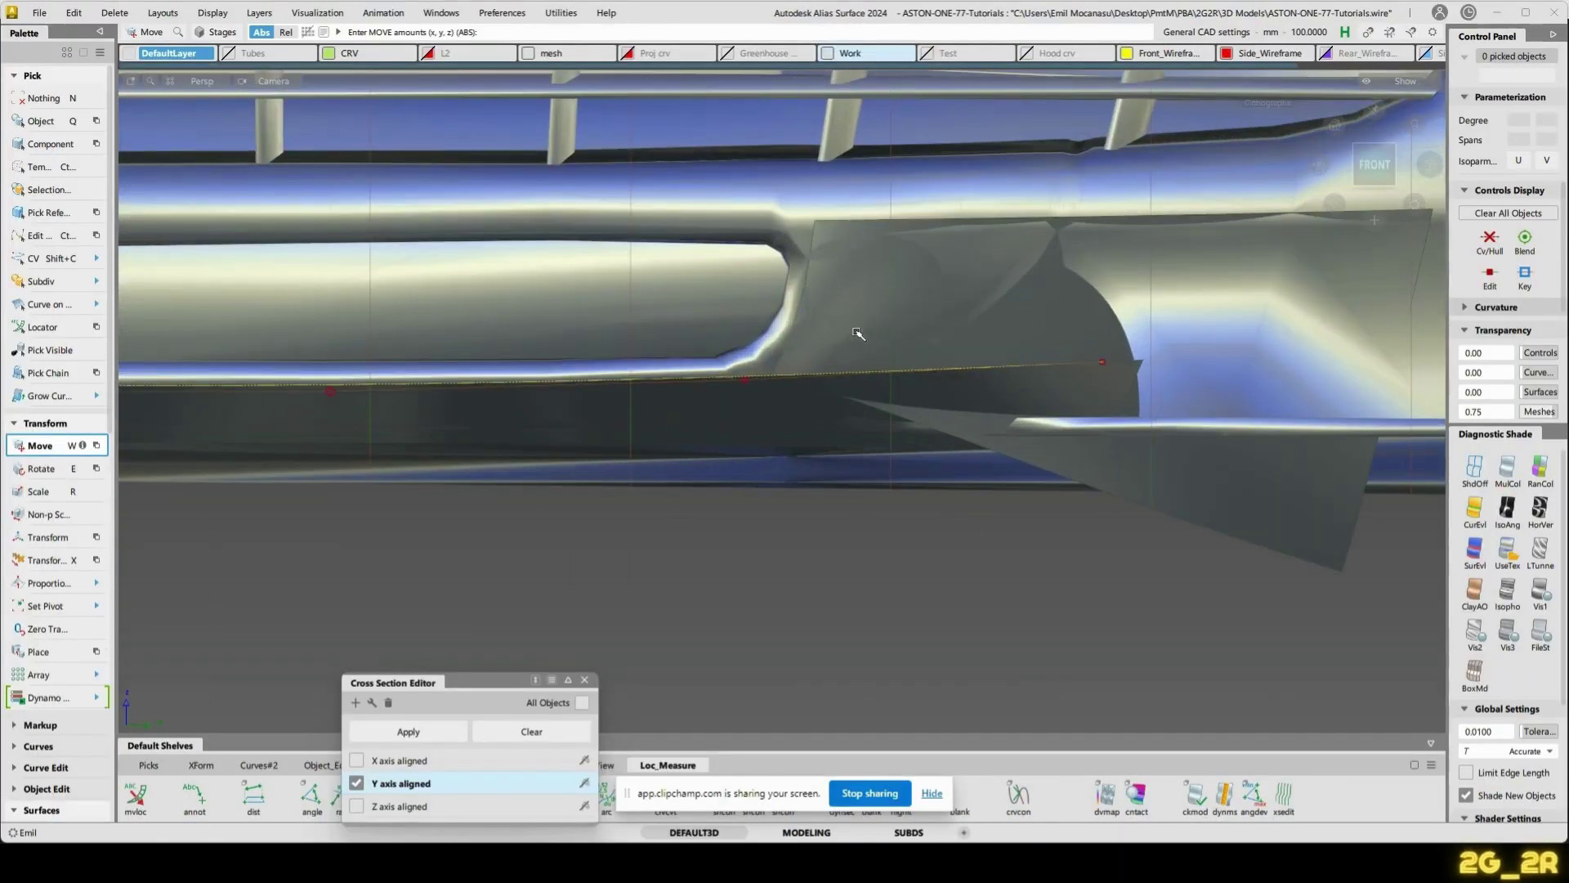
key("c")
left_click(660, 378)
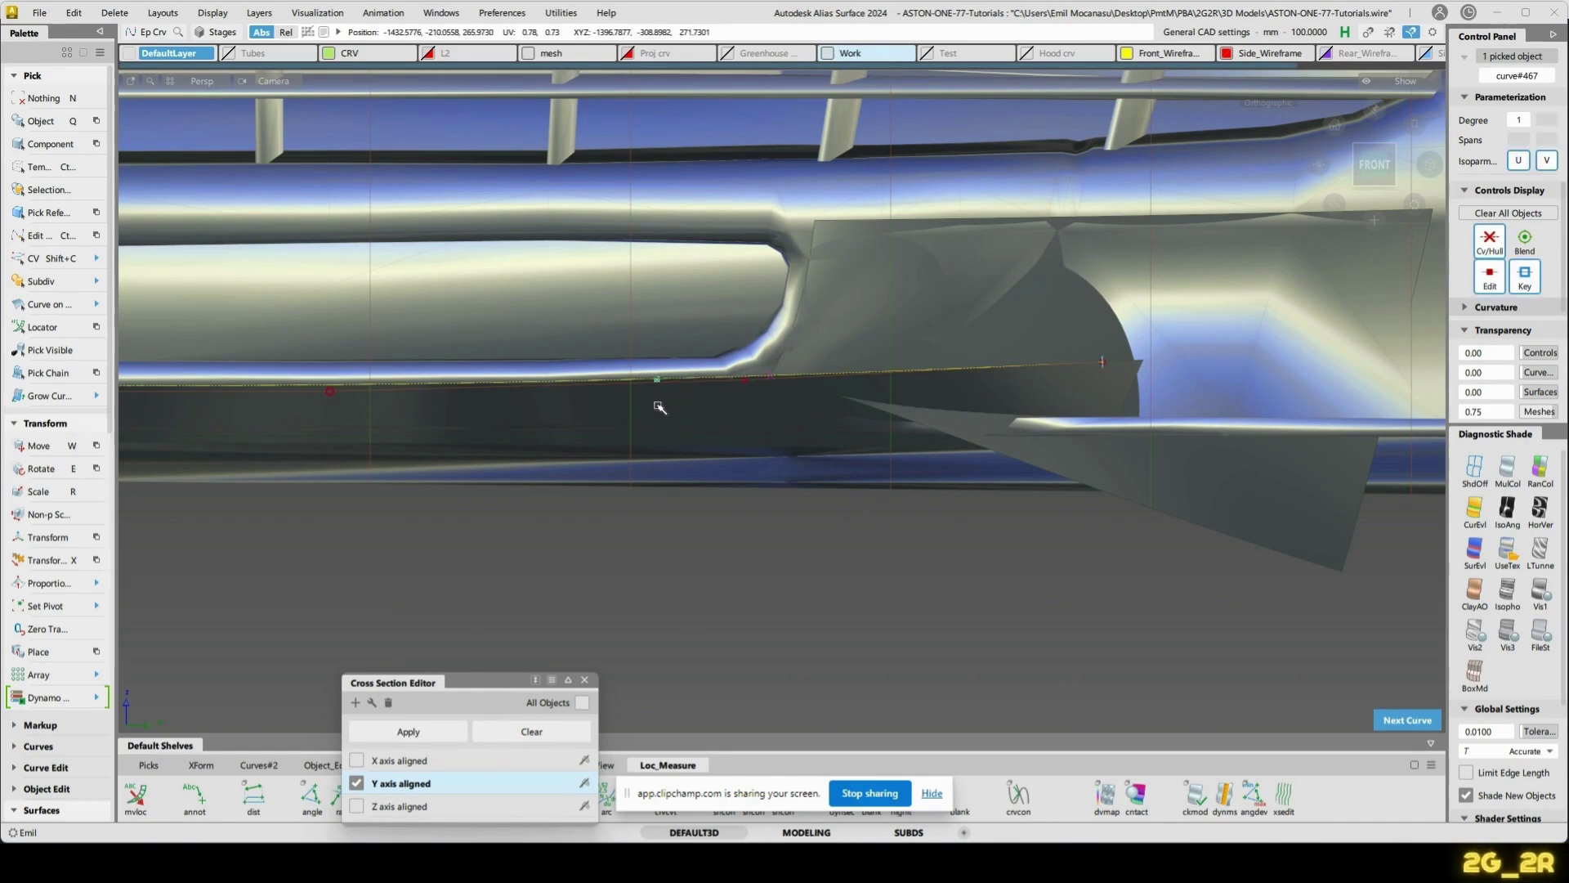
left_click_drag(663, 414, 828, 652)
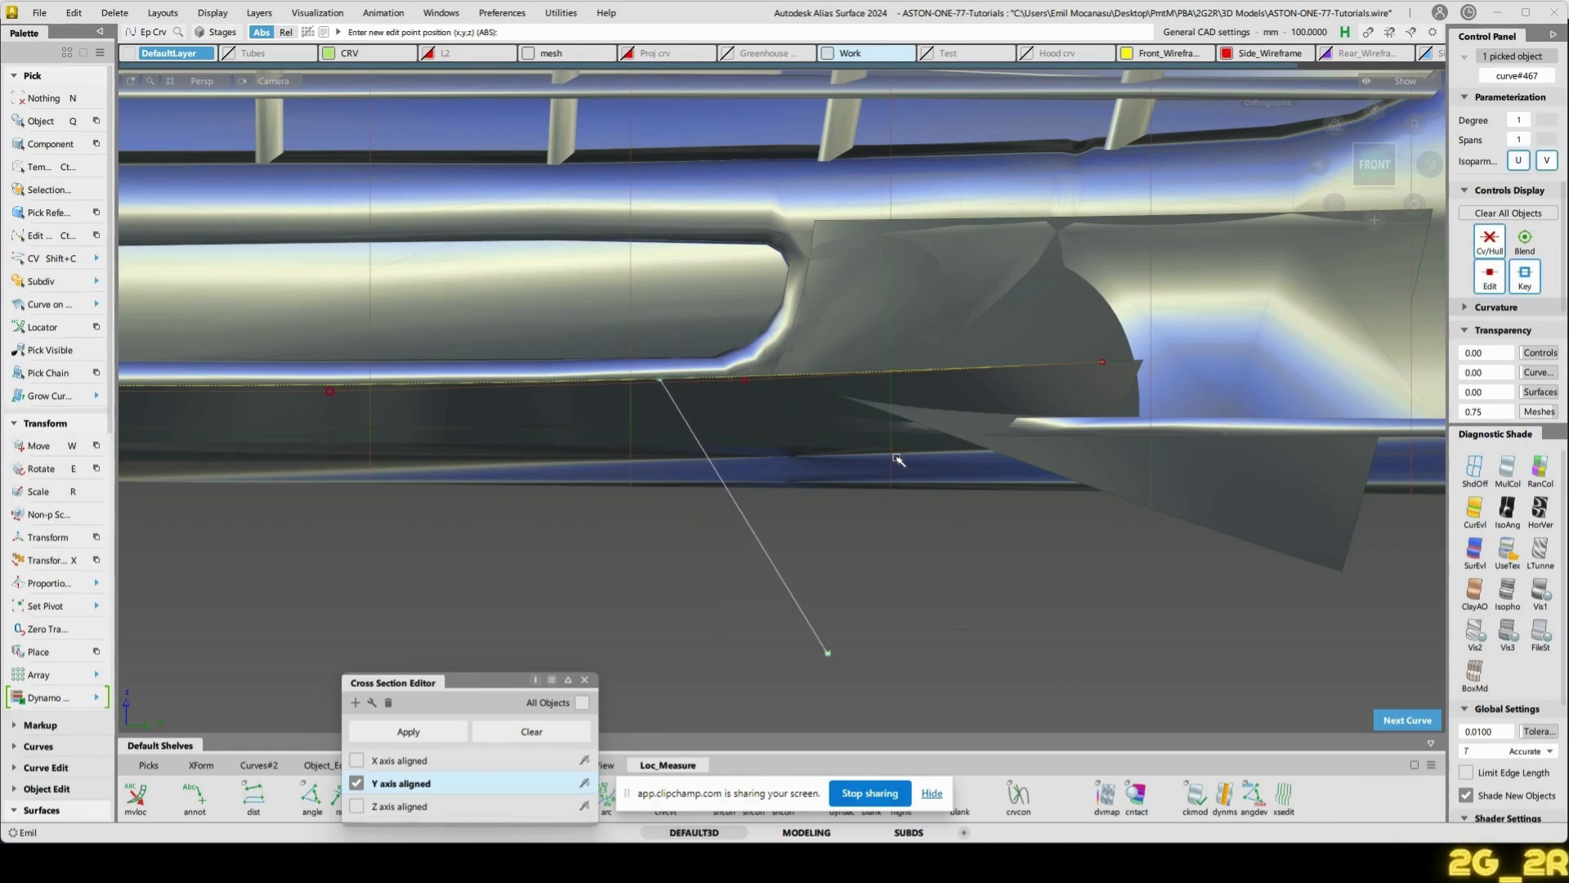
left_click(797, 313)
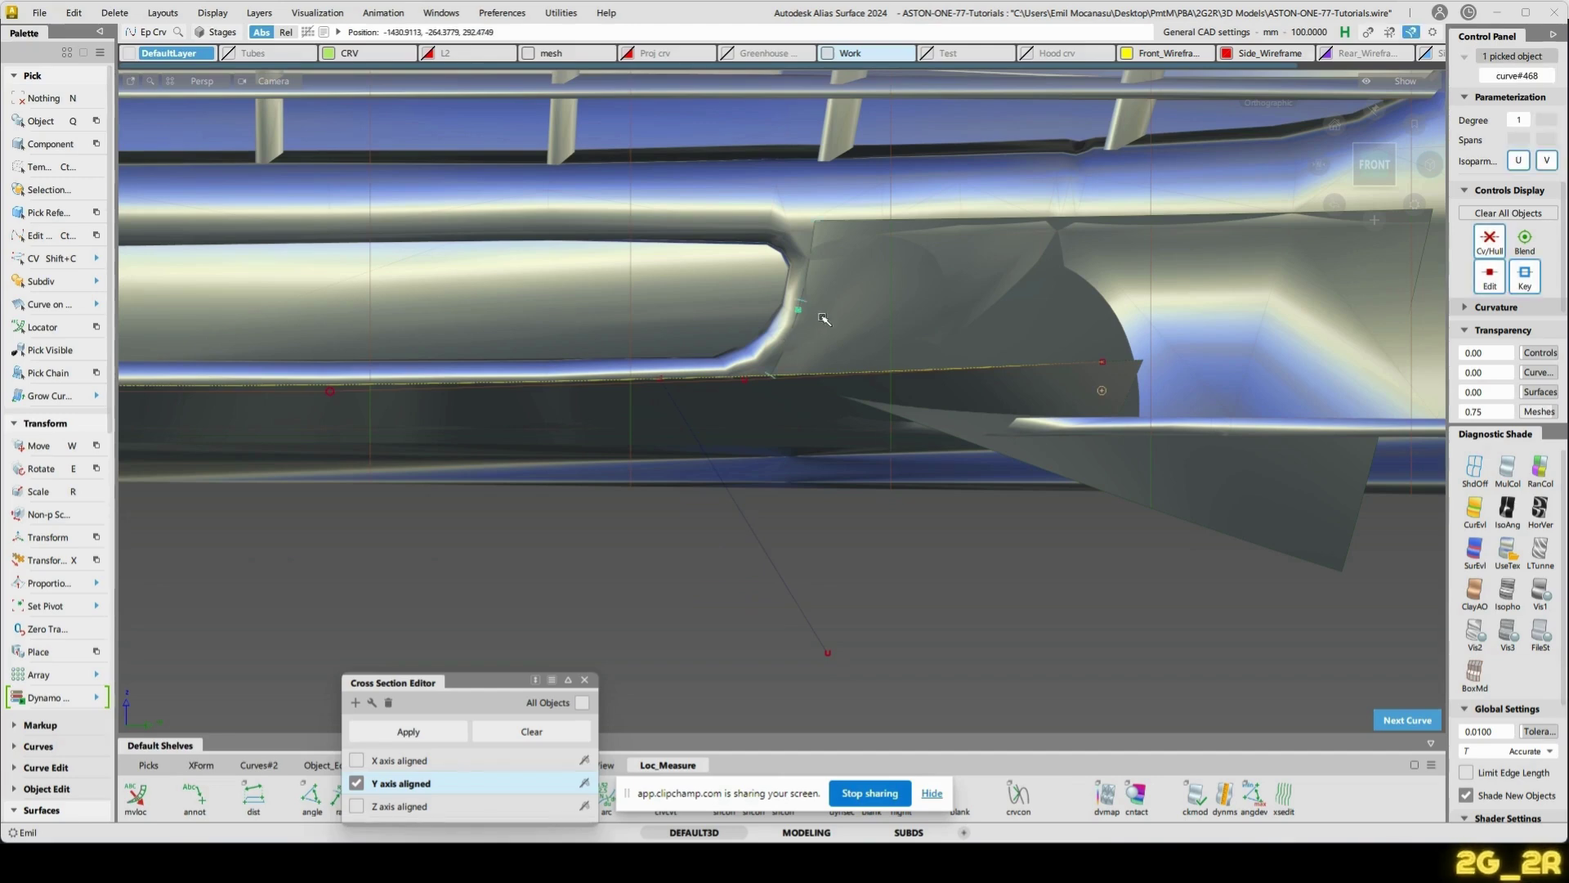
left_click_drag(893, 352, 1432, 442)
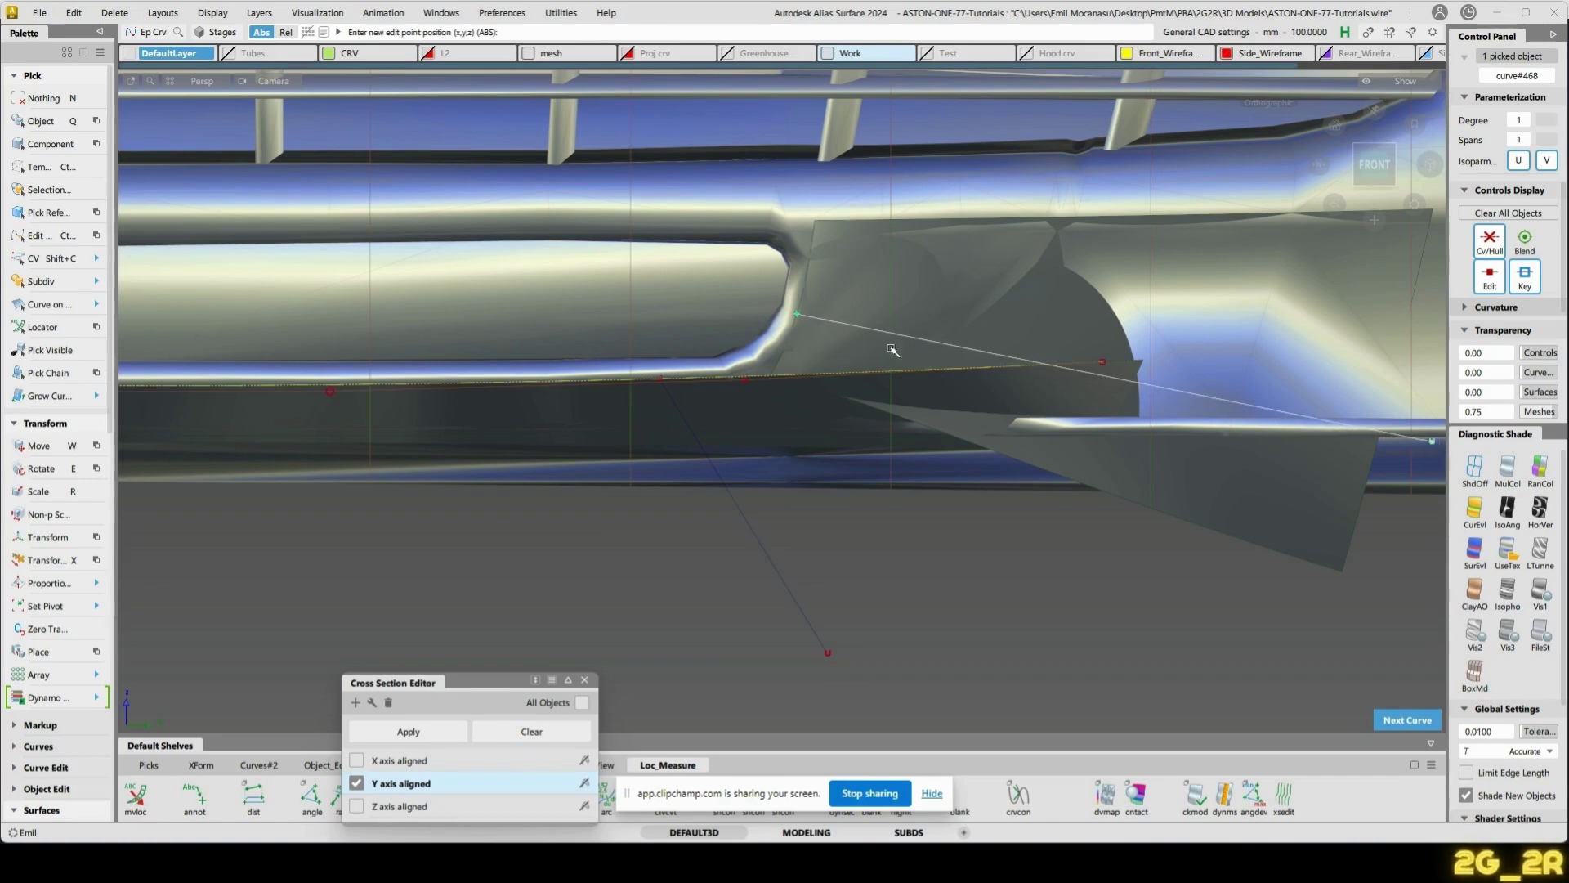
key("n")
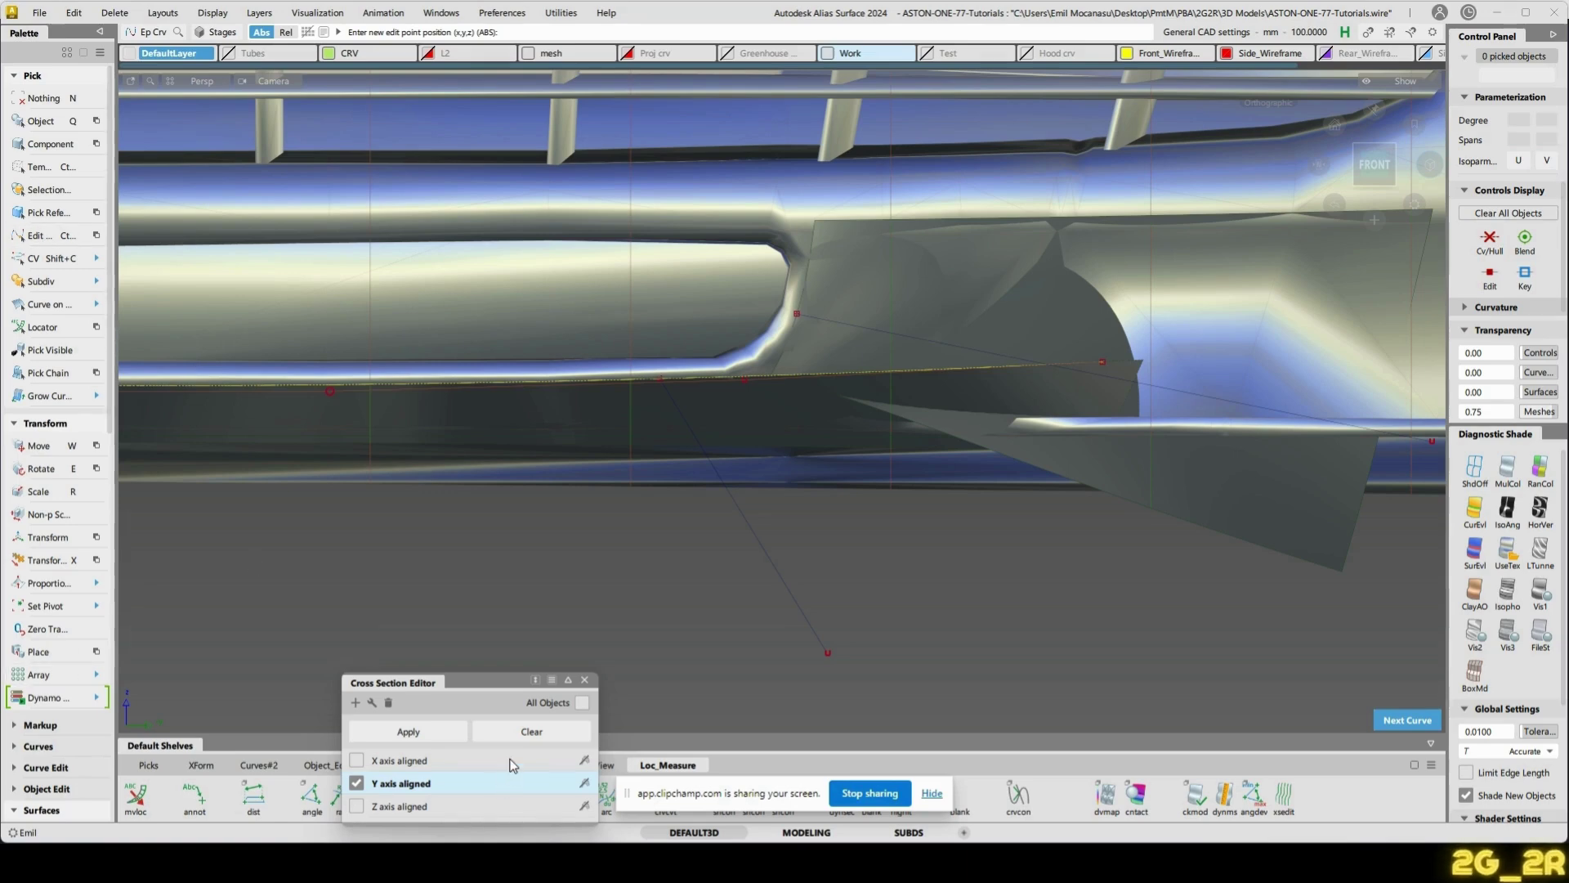
- Hide the mesh layer and project the straight lines onto the corner and lip surfaces along vector (1, 0, 0)
key("ctrl+4")
left_click(134, 225)
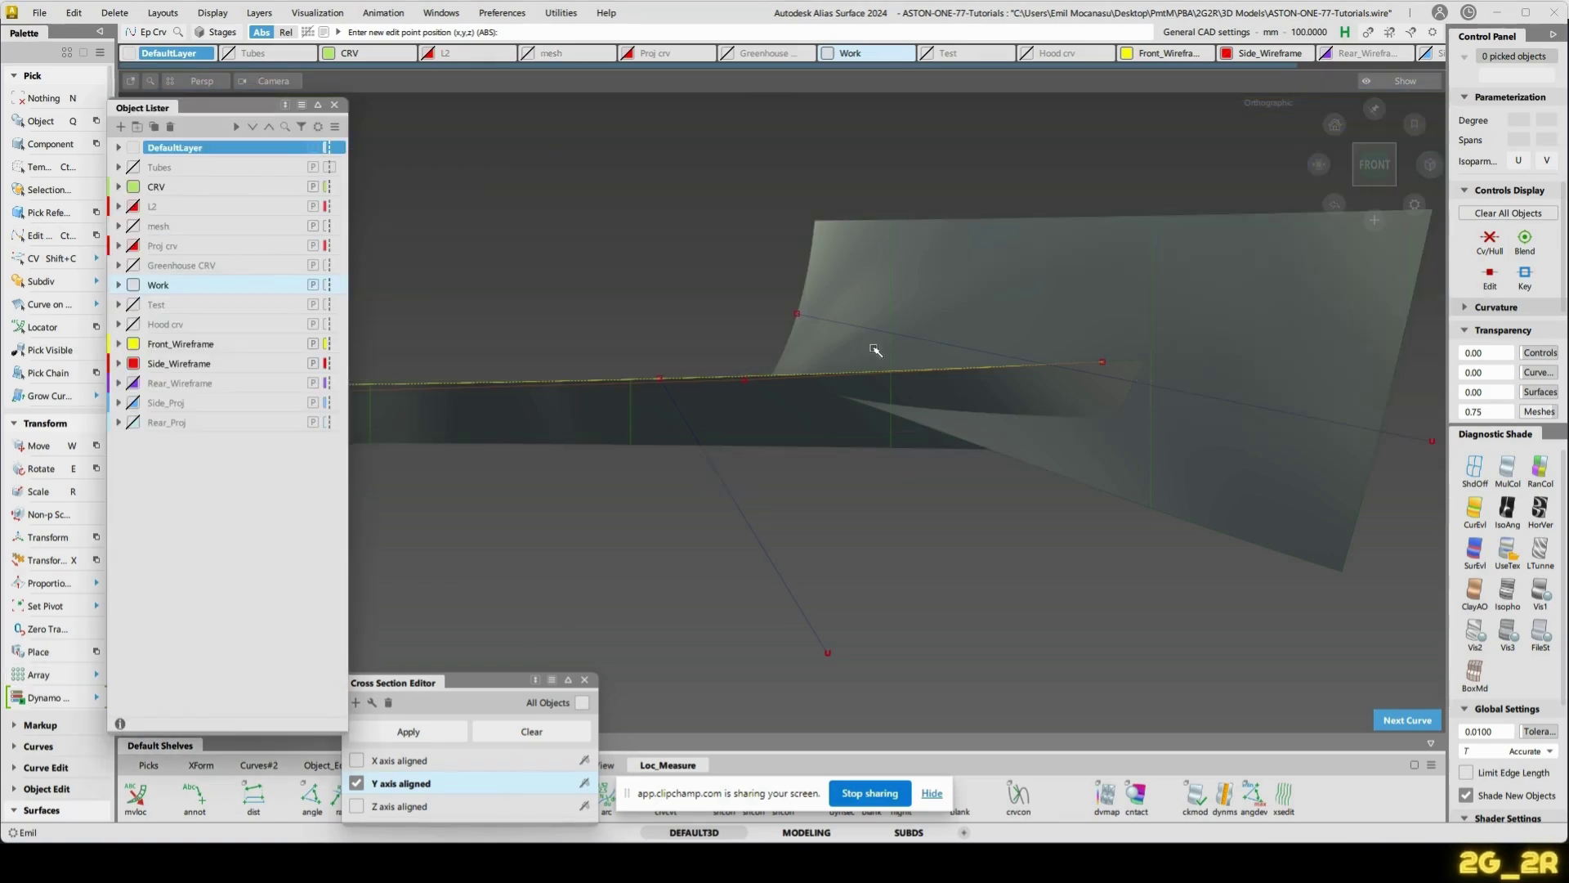
key("p")
left_click(932, 277)
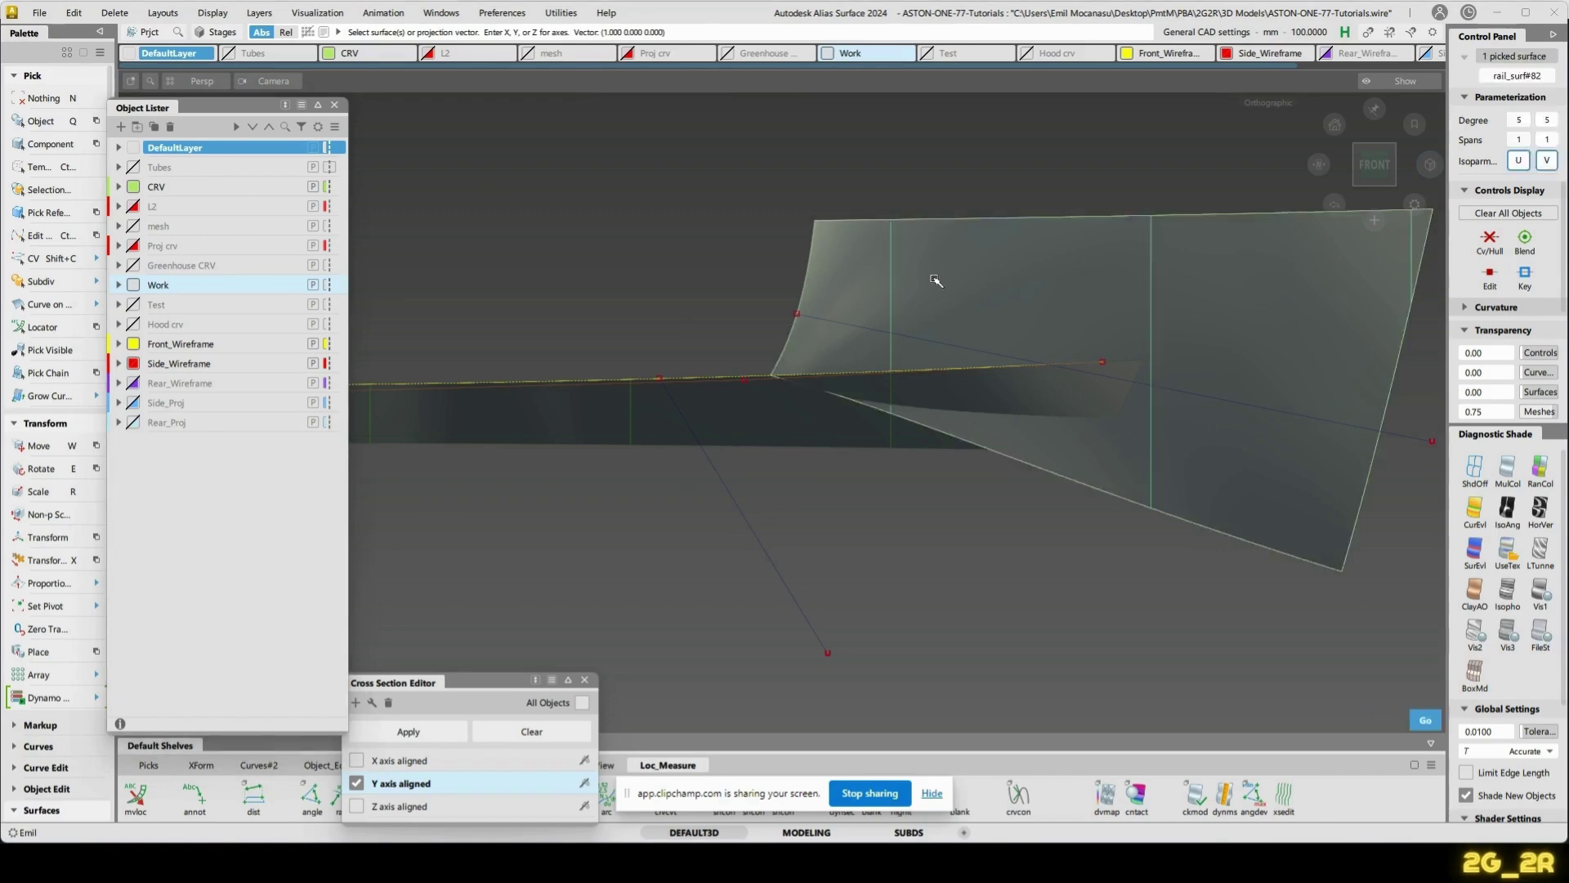
key("space")
left_click(913, 339)
key("space")
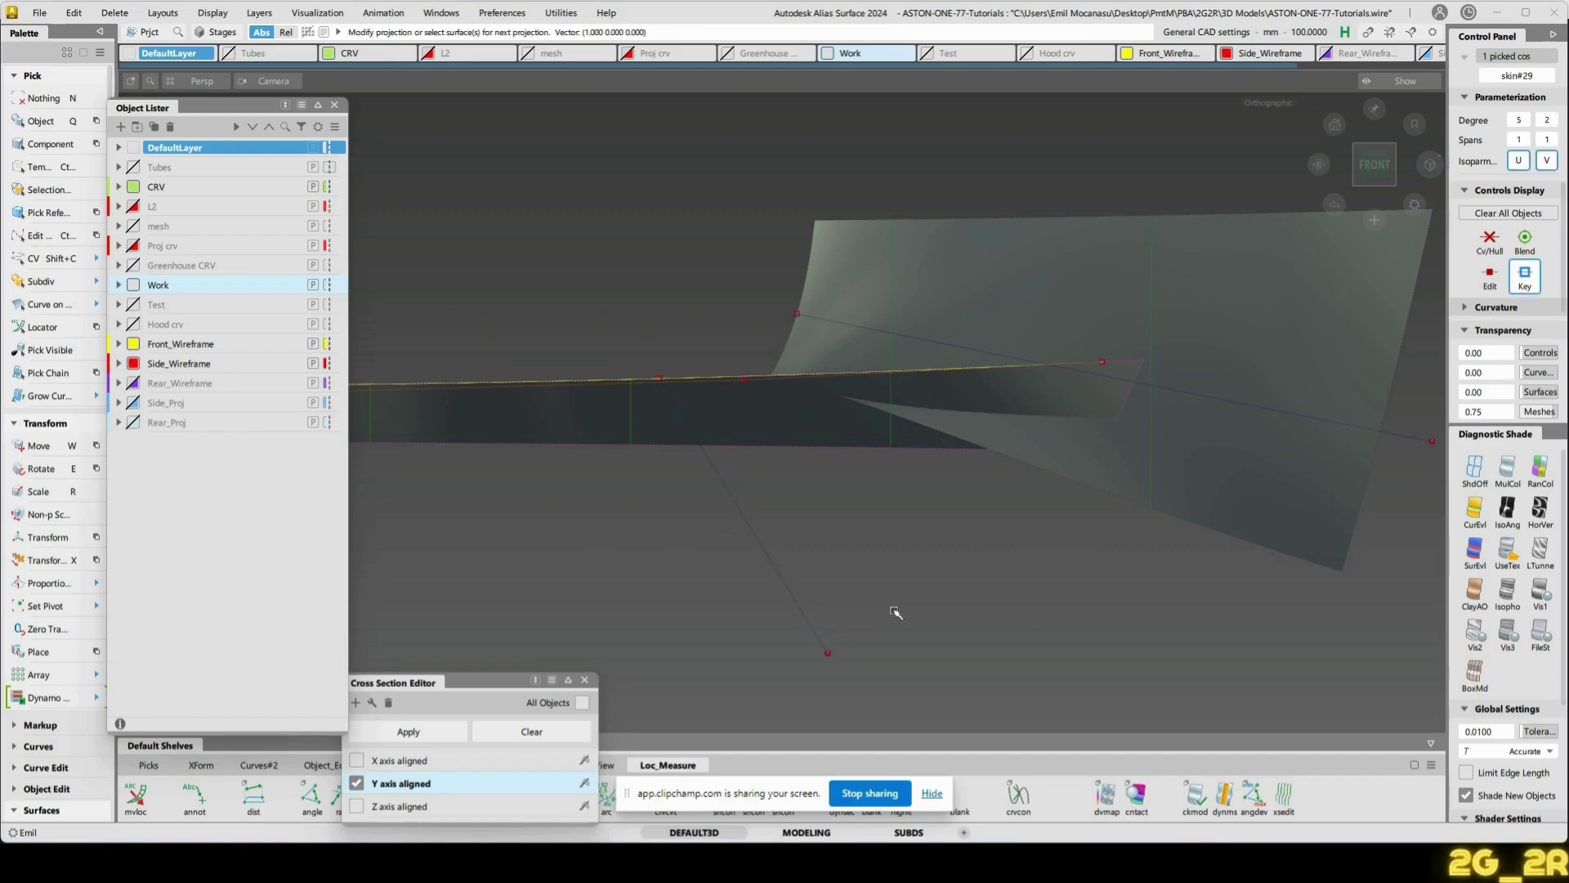
- Delete the leftover curve running along the upper edge of the long strip surface, keeping the two projection curves
left_click_drag(796, 620, 894, 433, "alt+shift")
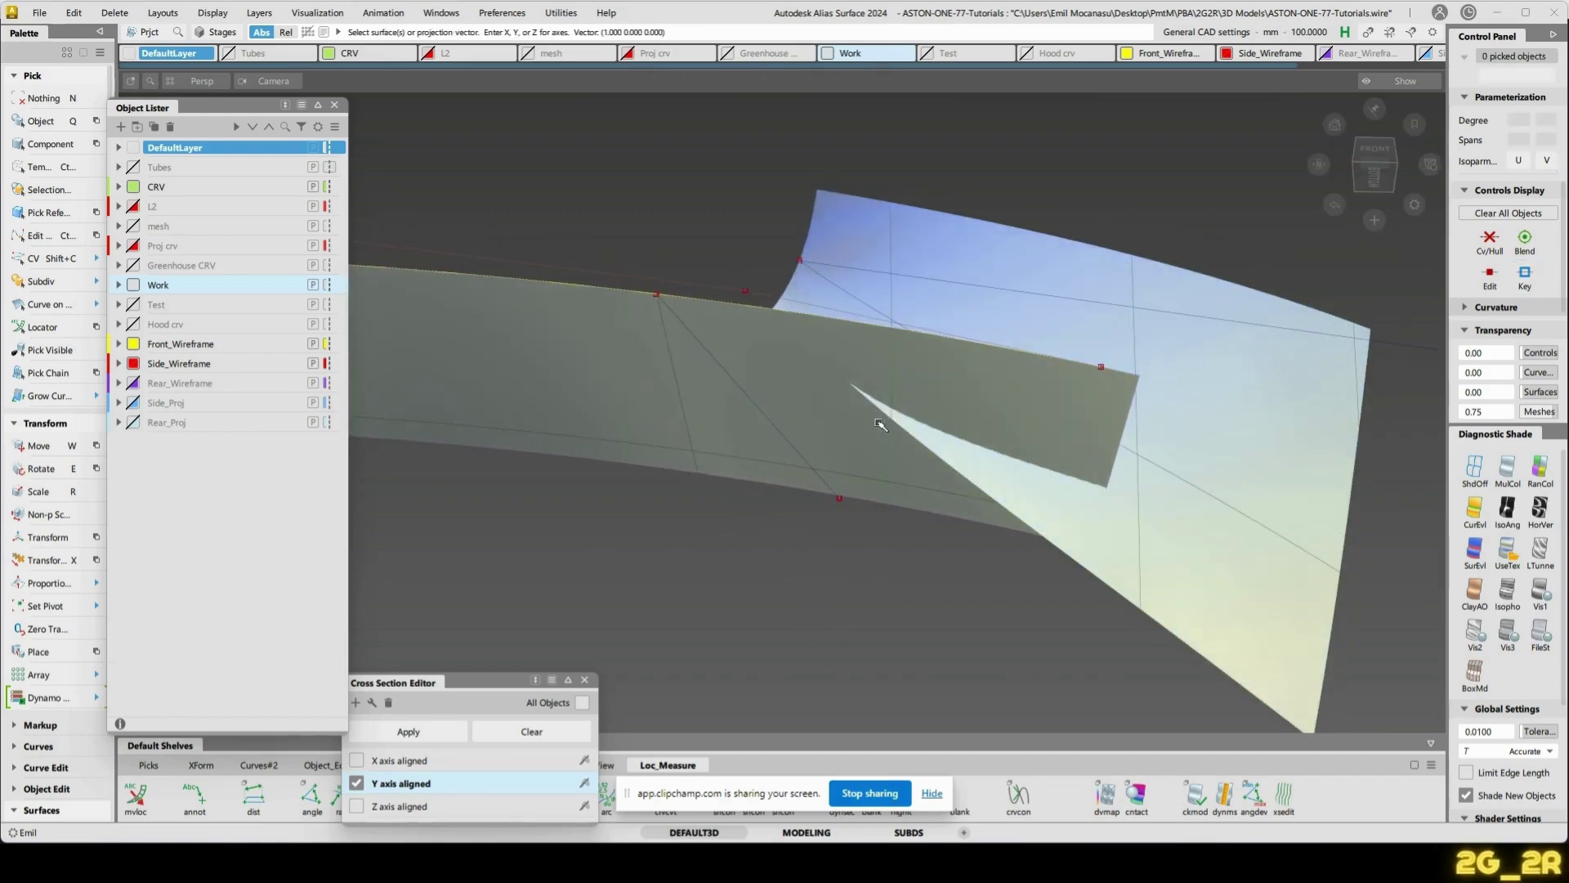
left_click_drag(748, 449, 608, 206, "ctrl+shift")
left_click_drag(603, 201, 1202, 585)
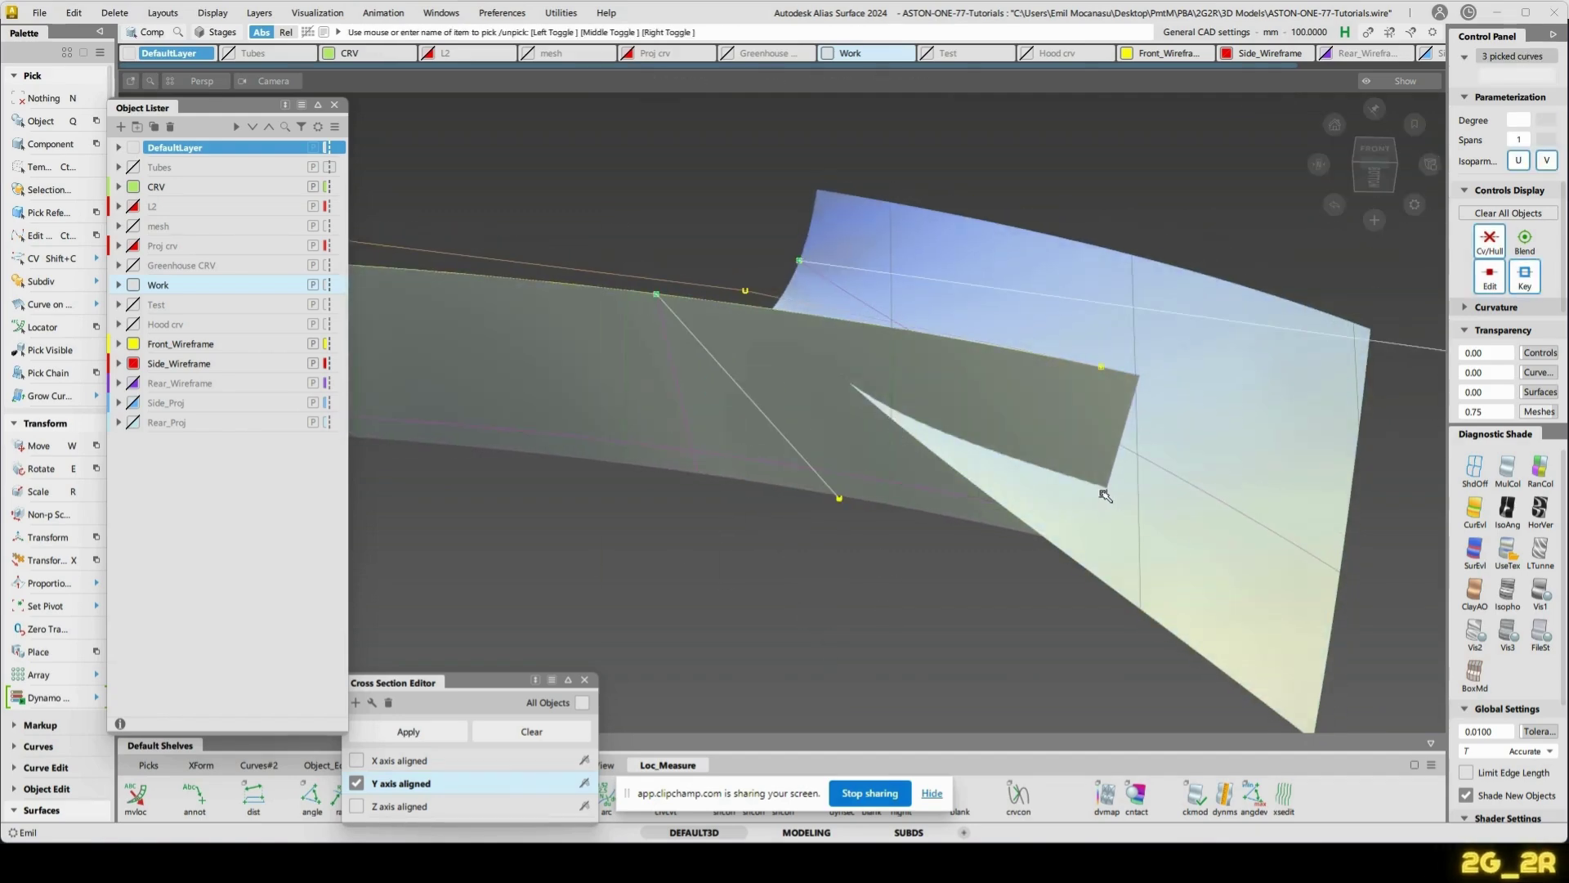
key("n")
left_click_drag(504, 373, 554, 169)
key("Delete")
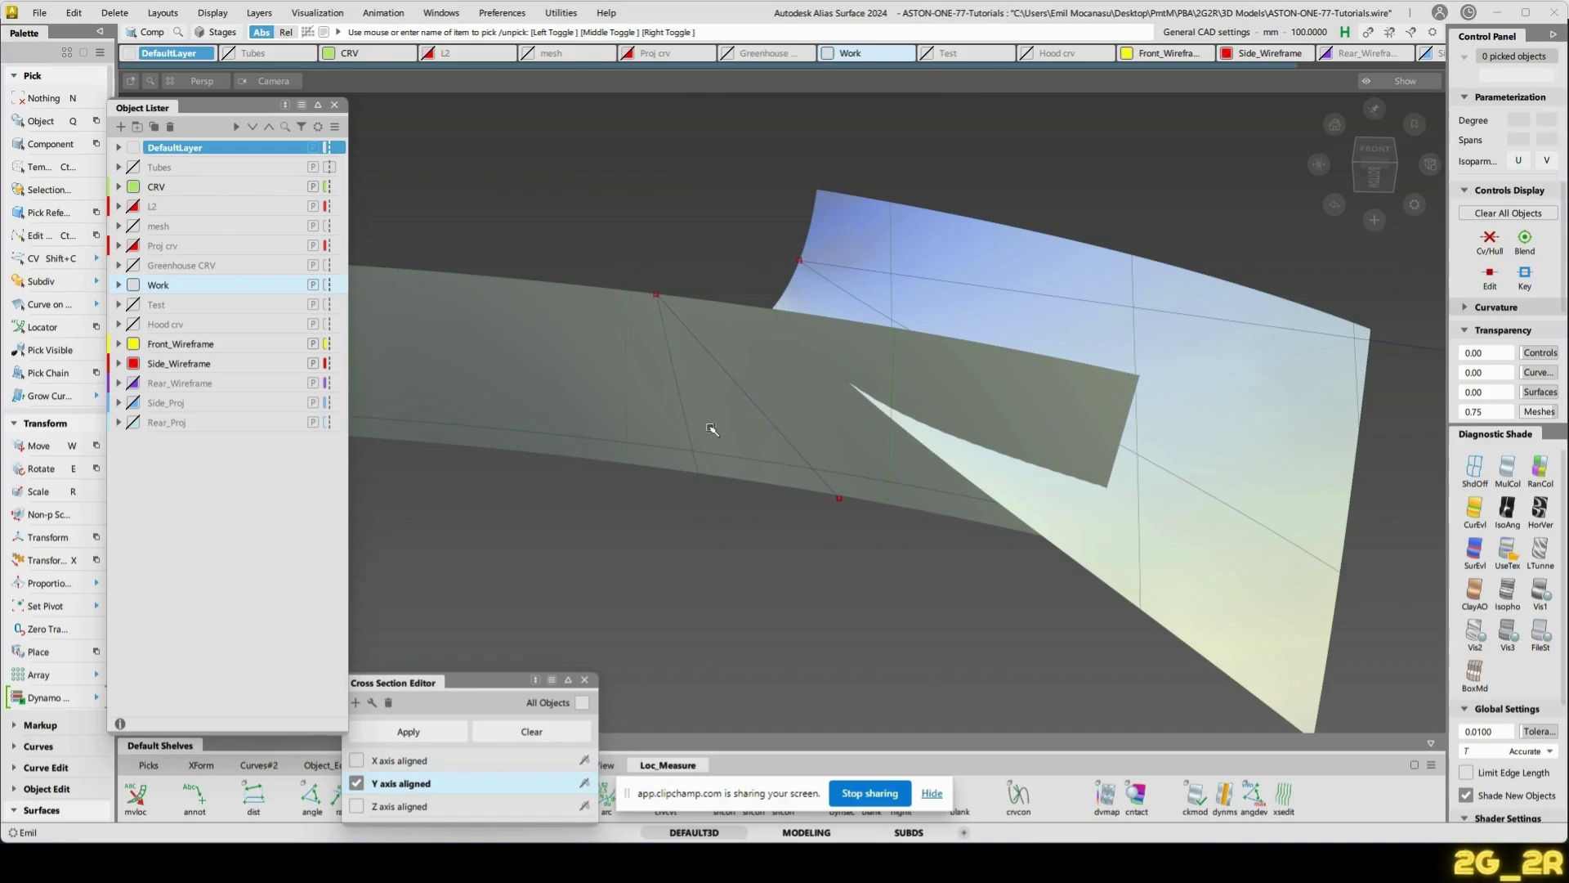
- Create a Freeform Blend from the projected line on the strip to the projected line on the side panel, with an edge-aligned start
middle_click_drag(711, 428, 676, 435, "ctrl+shift")
left_click(681, 404)
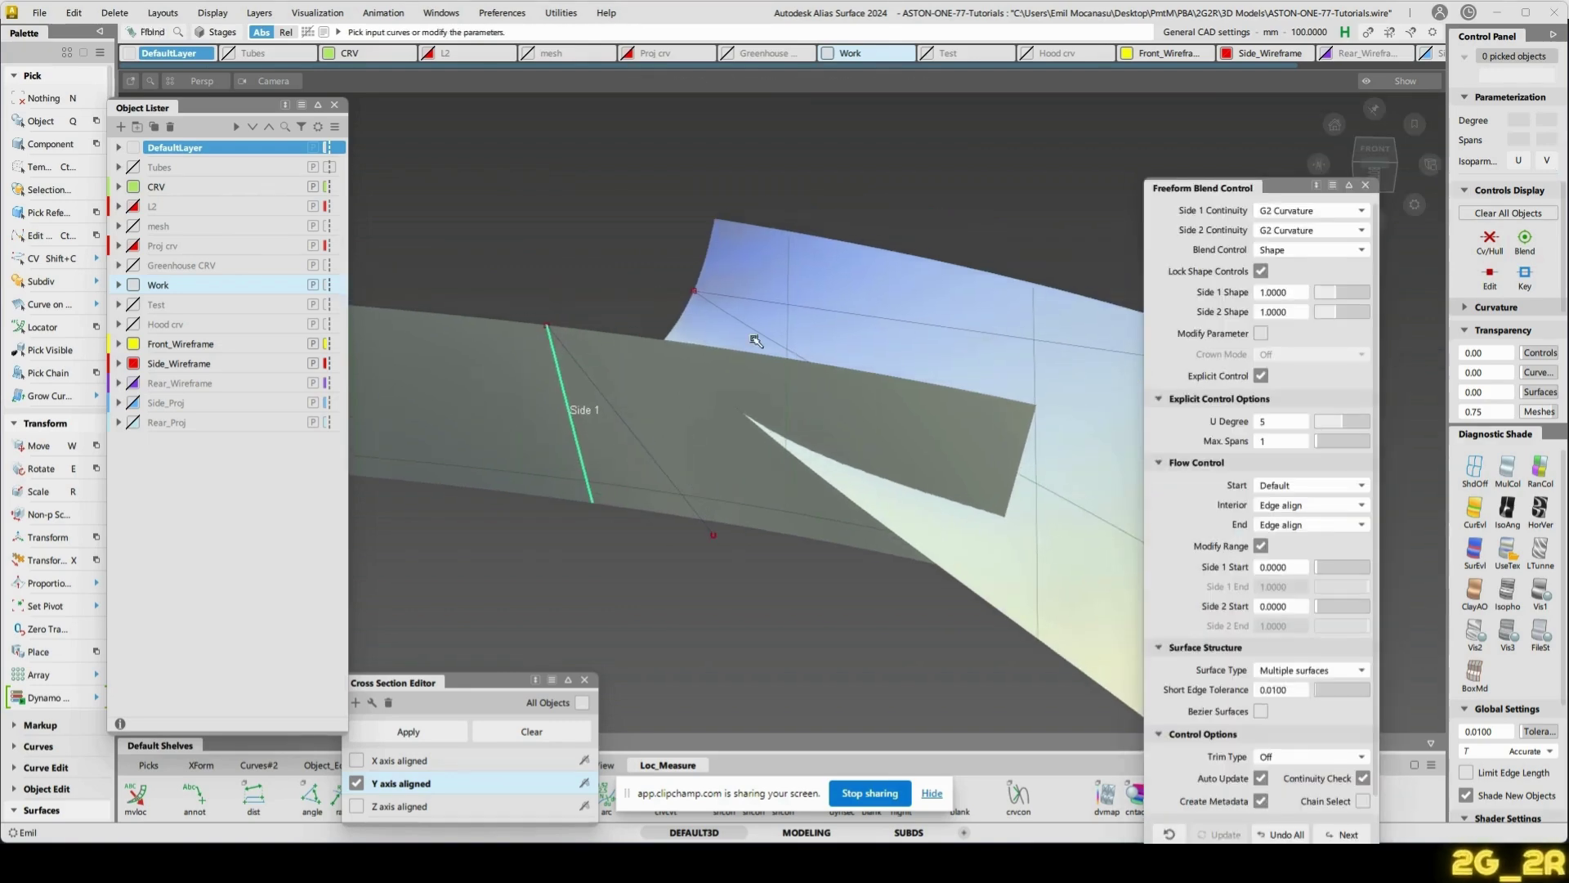
left_click(752, 331)
left_click(590, 309)
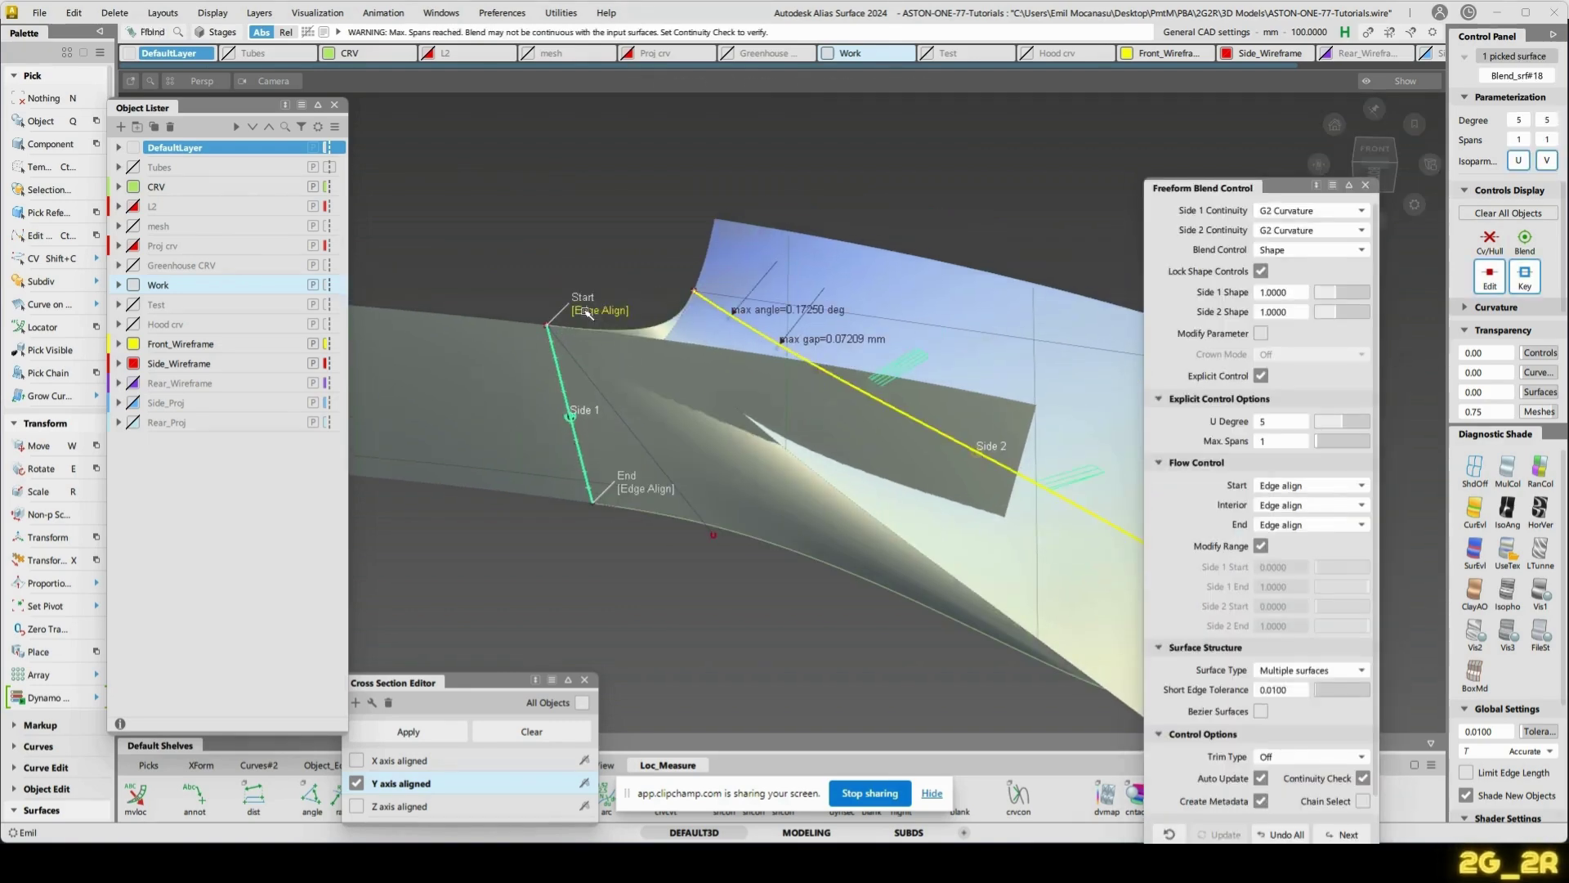
middle_click_drag(771, 419, 731, 366, "alt+shift")
right_click_drag(800, 336, 776, 346, "alt+shift")
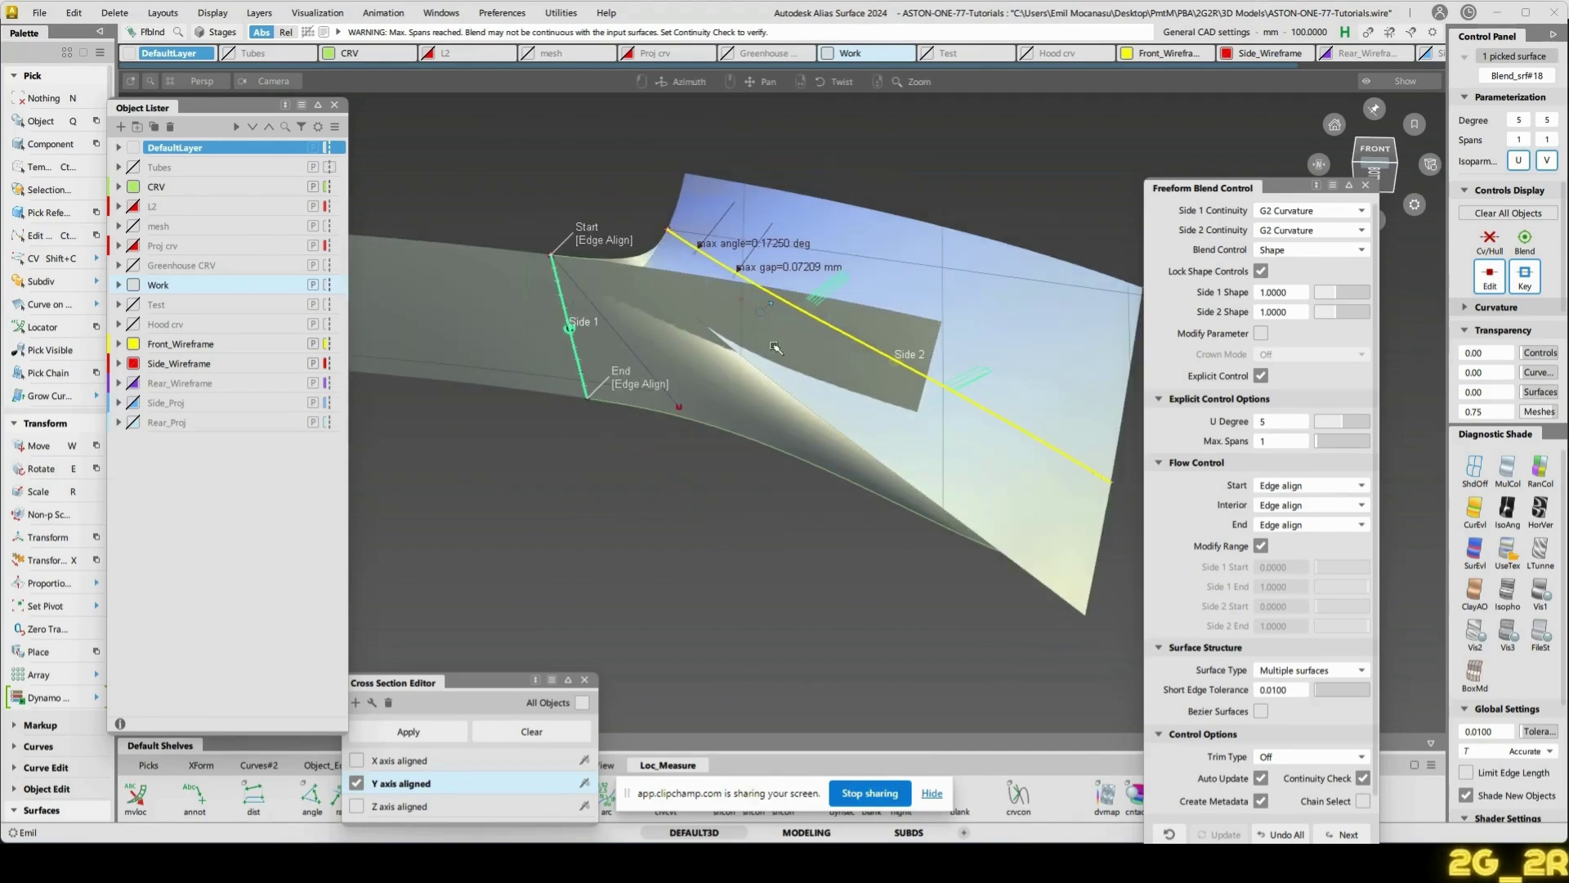
- Set the blend's end flow to Connect ends, shorten its Side 2 end to about 0.64, and display its CVs
left_click(636, 387)
left_click_drag(638, 389, 723, 388, "alt+shift")
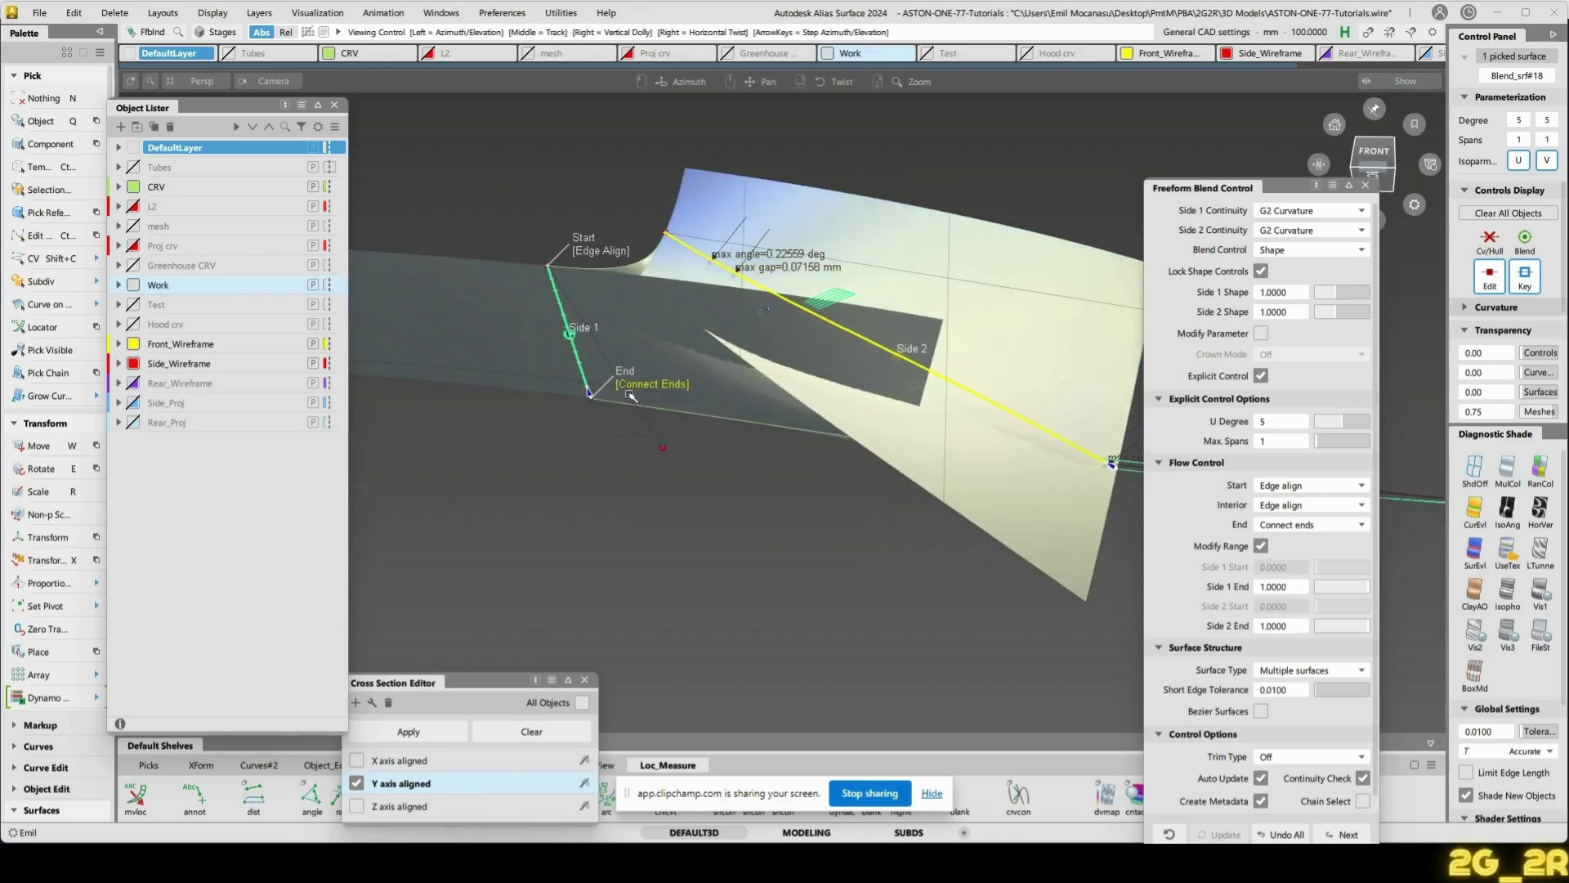
left_click(628, 391)
left_click(638, 383)
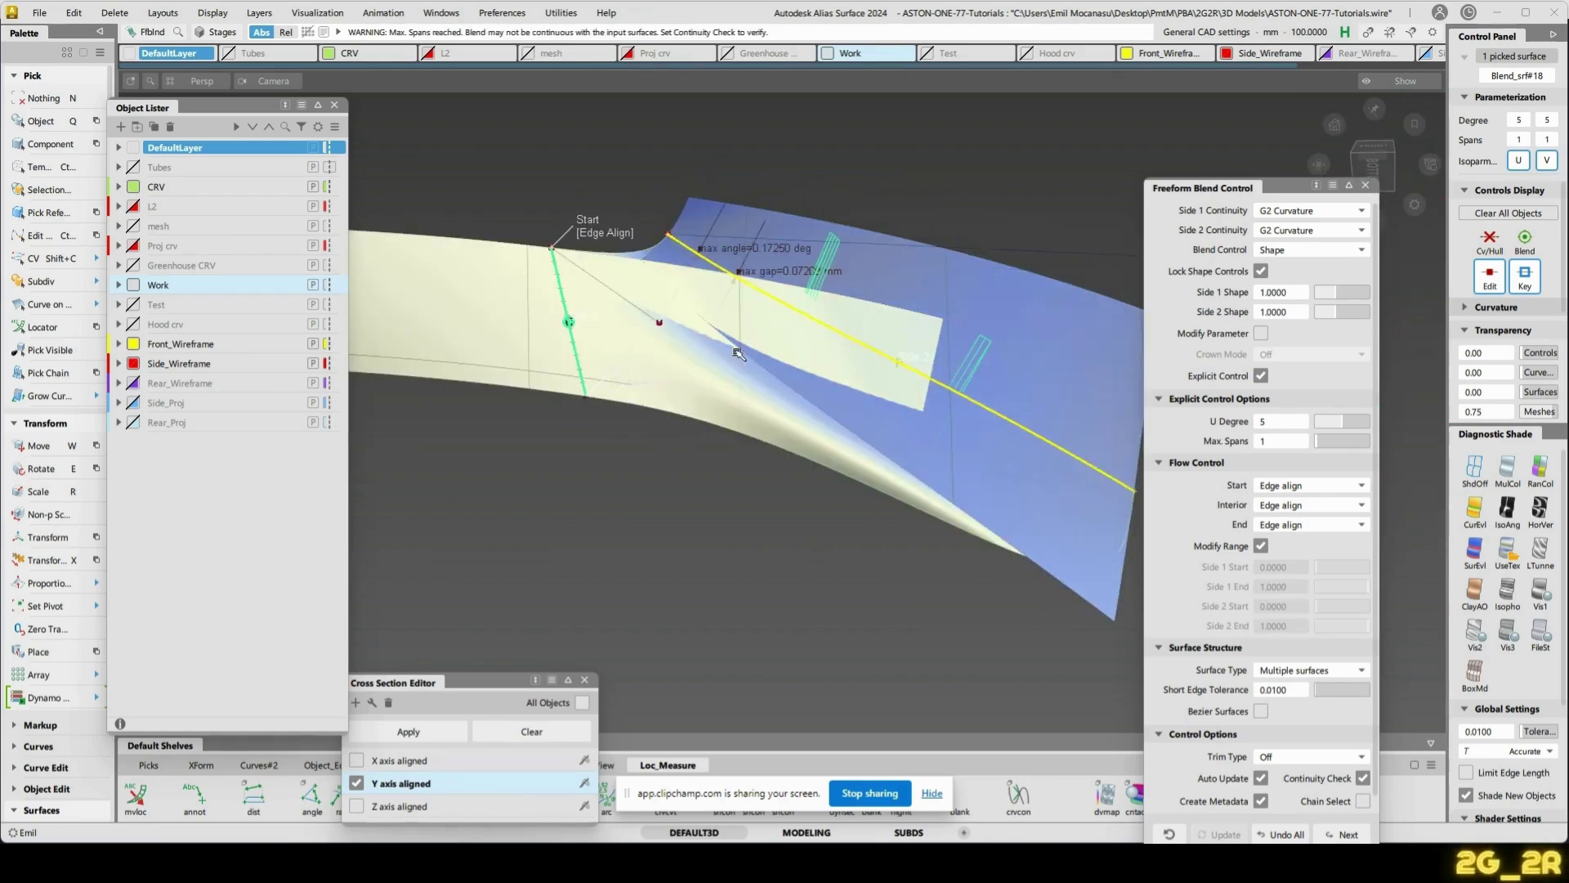
left_click(659, 387)
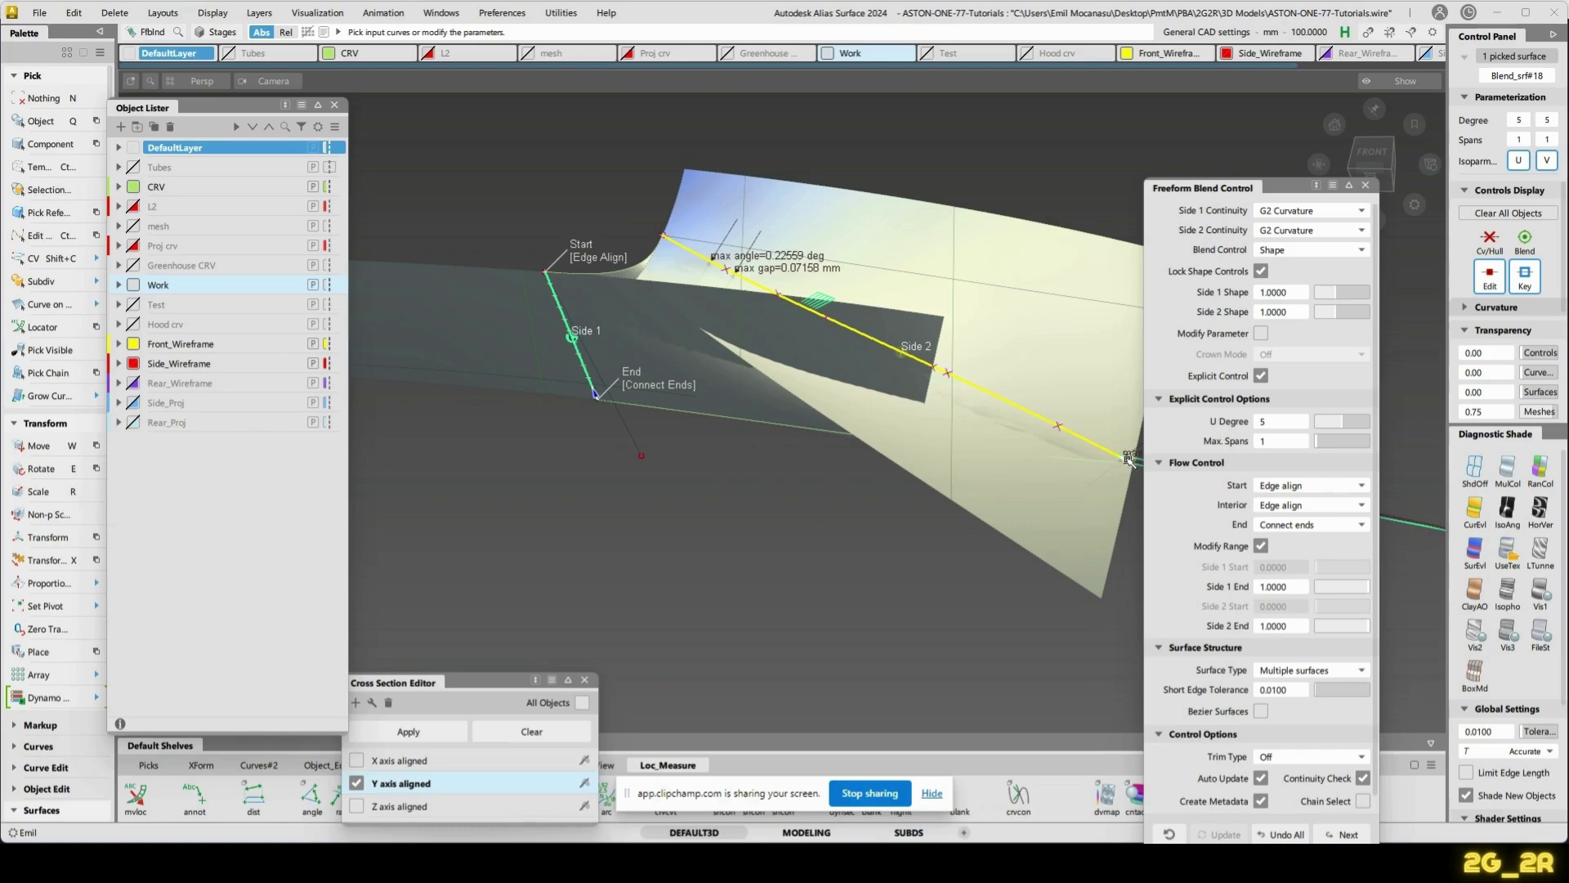
left_click_drag(1129, 459, 946, 426)
left_click_drag(819, 435, 1021, 549, "ctrl+shift")
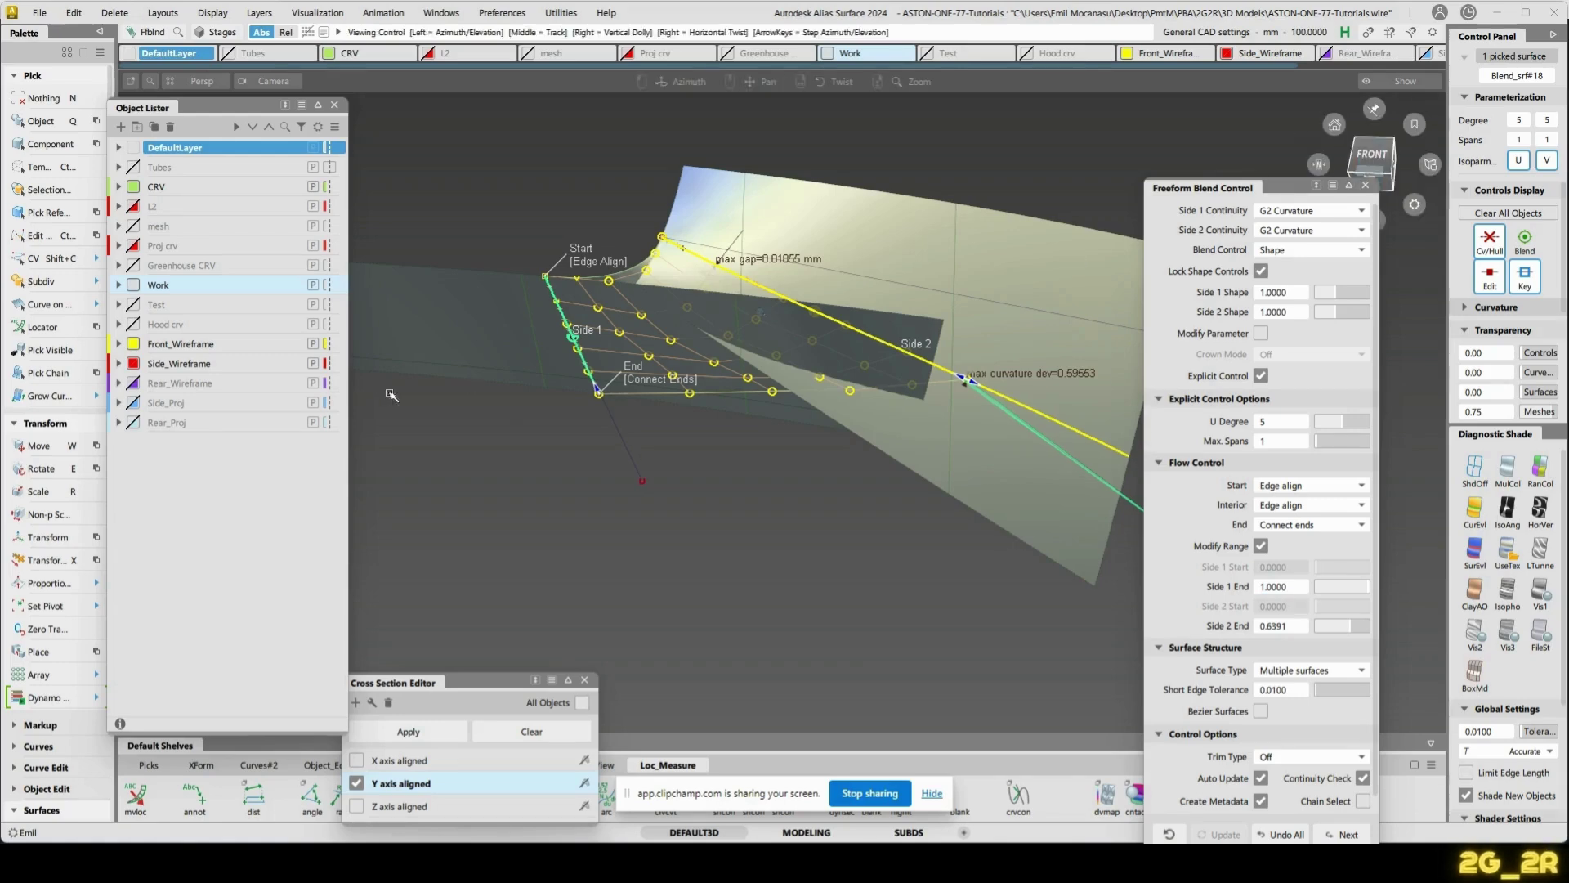
- Rebuild the source line of the blend's Side 1 and move its middle CV to bow it into a curve
left_click_drag(393, 396, 620, 455, "alt+shift")
left_click(645, 445)
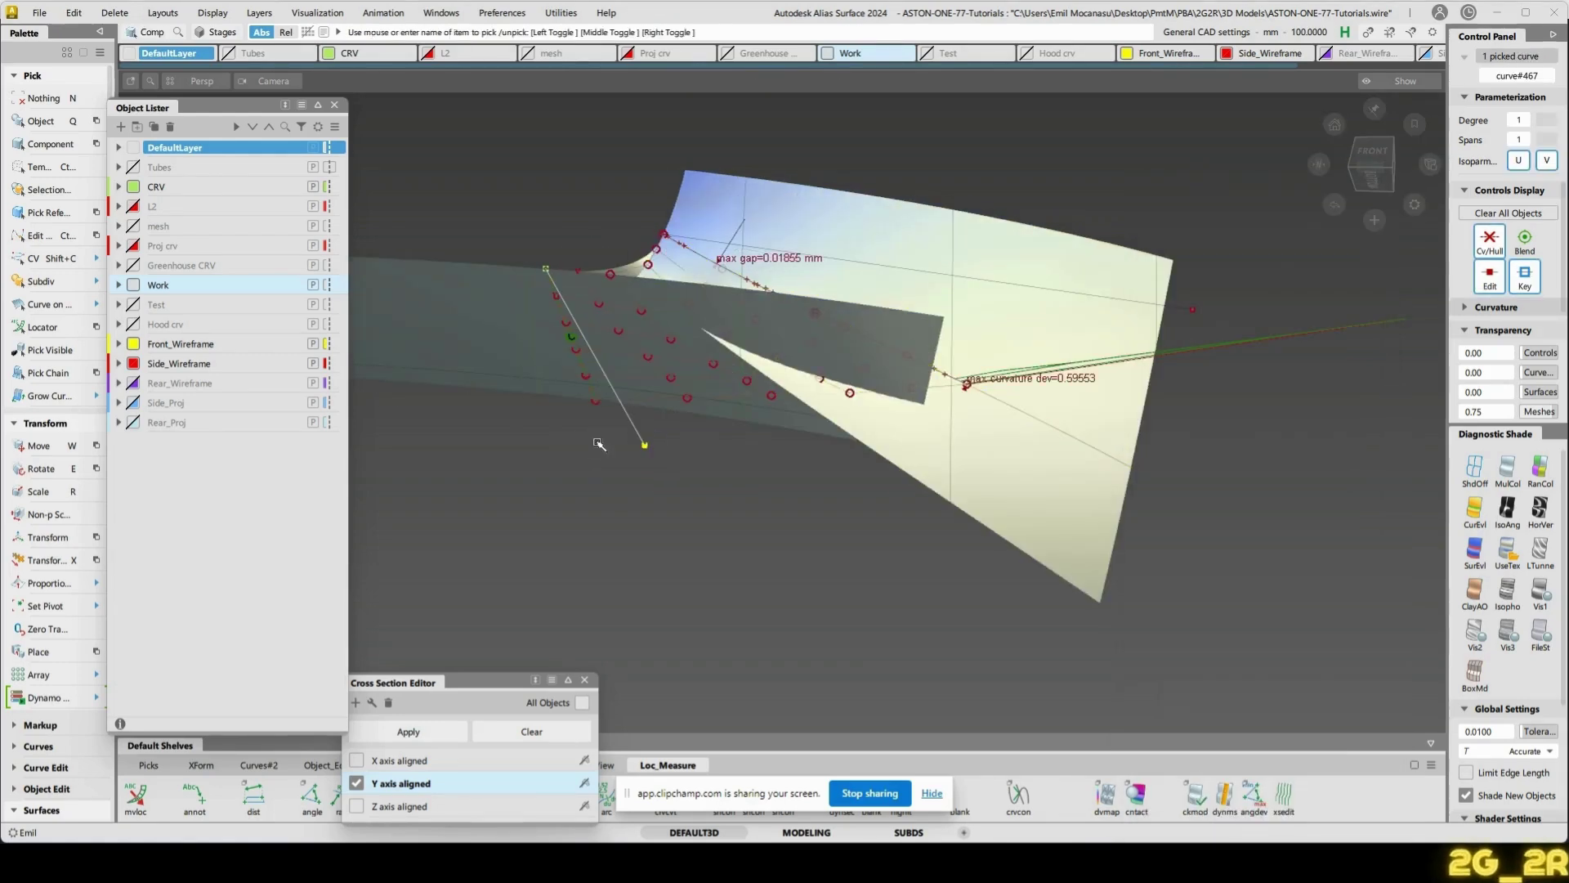
key("ctrl+r")
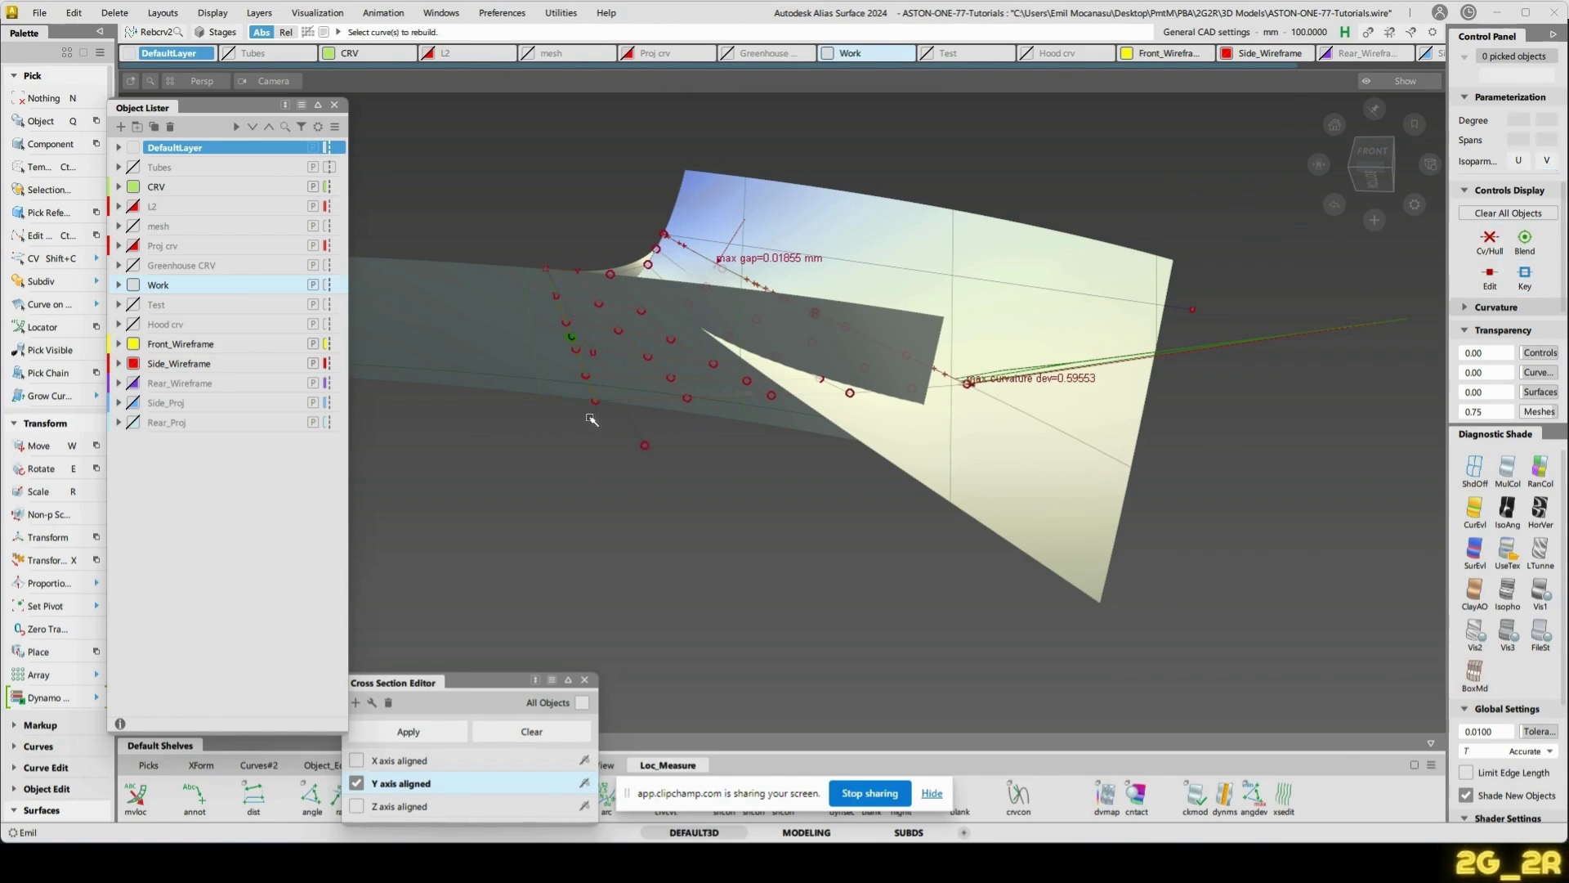
key("shift+c")
key("w")
left_click_drag(775, 601, 768, 447)
key("n")
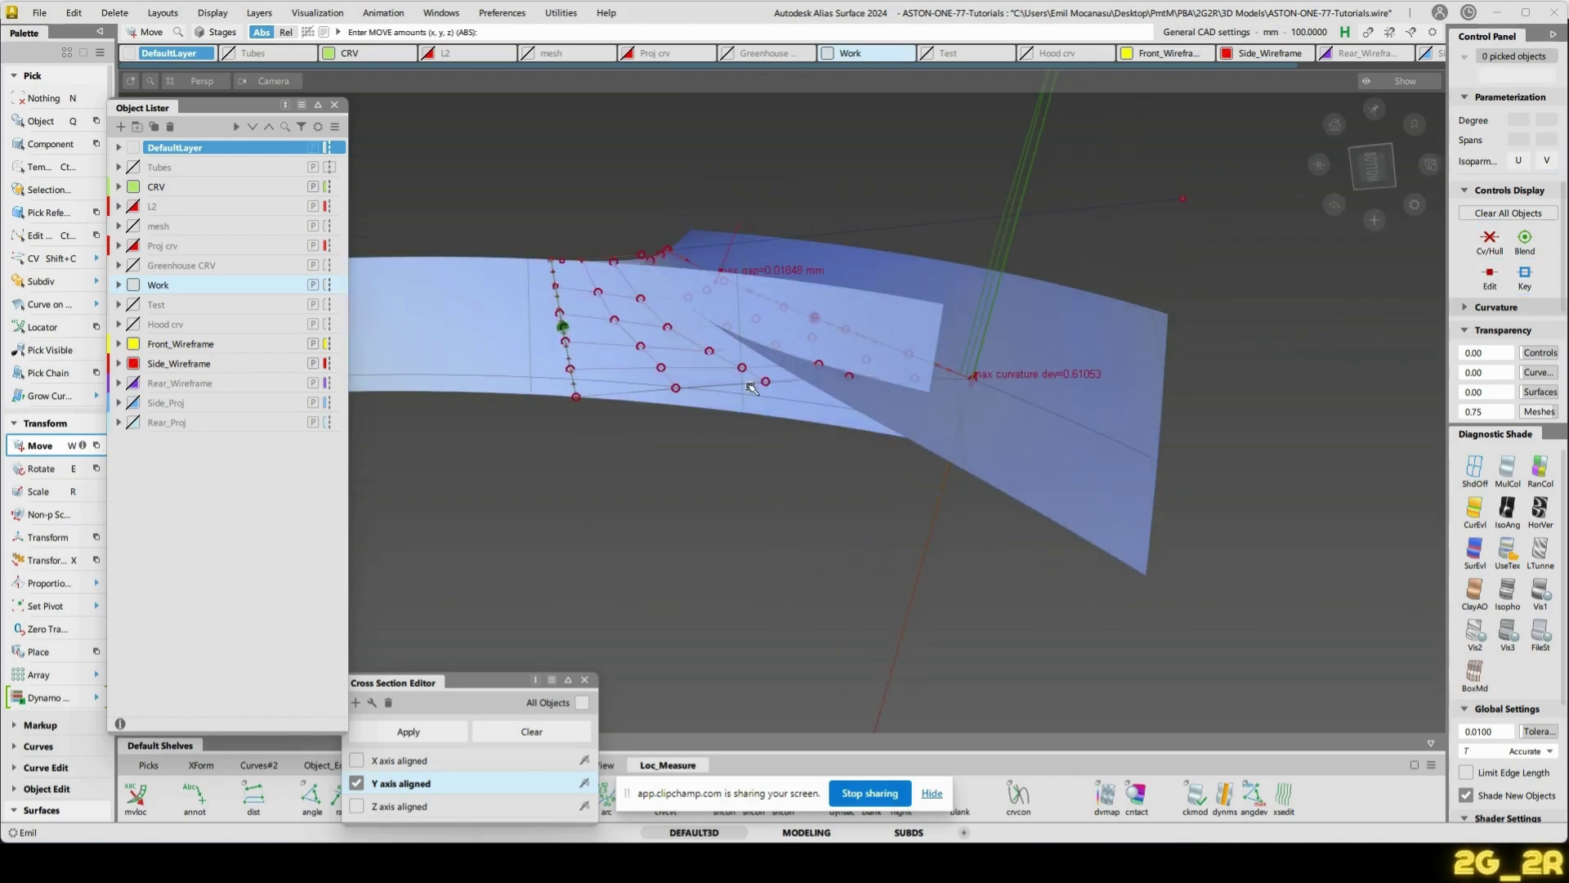
- Reopen the blend for editing and shorten its Side 2 end to about 0.33
left_click_drag(952, 327, 932, 384, "alt+shift")
key("ctrl+q")
left_click(726, 394)
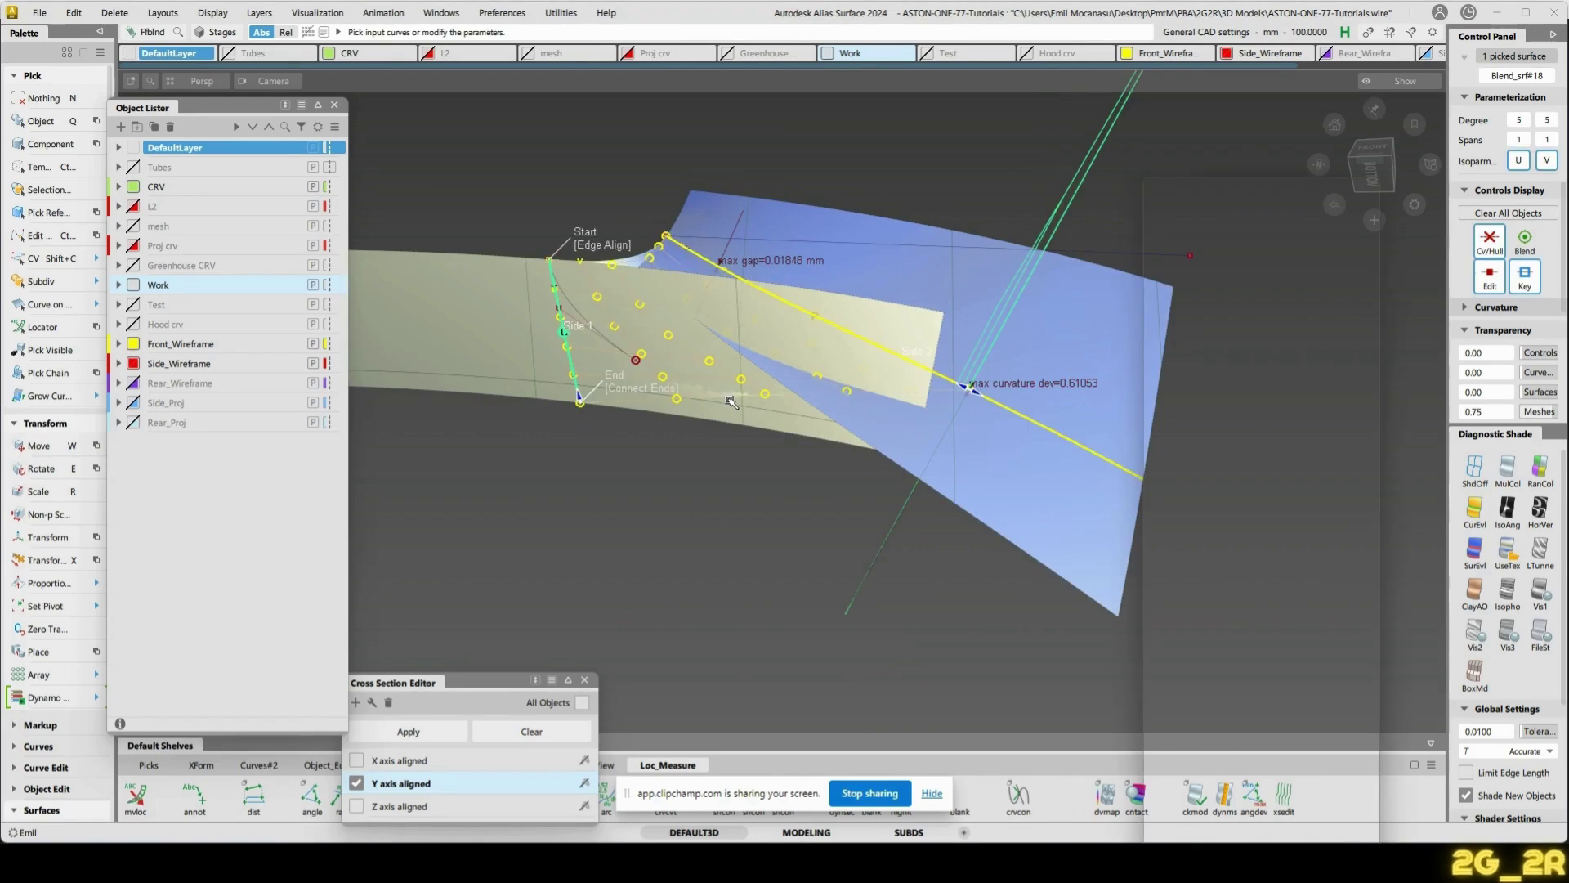
left_click_drag(1016, 433, 743, 307)
left_click_drag(742, 416, 758, 587, "alt+shift")
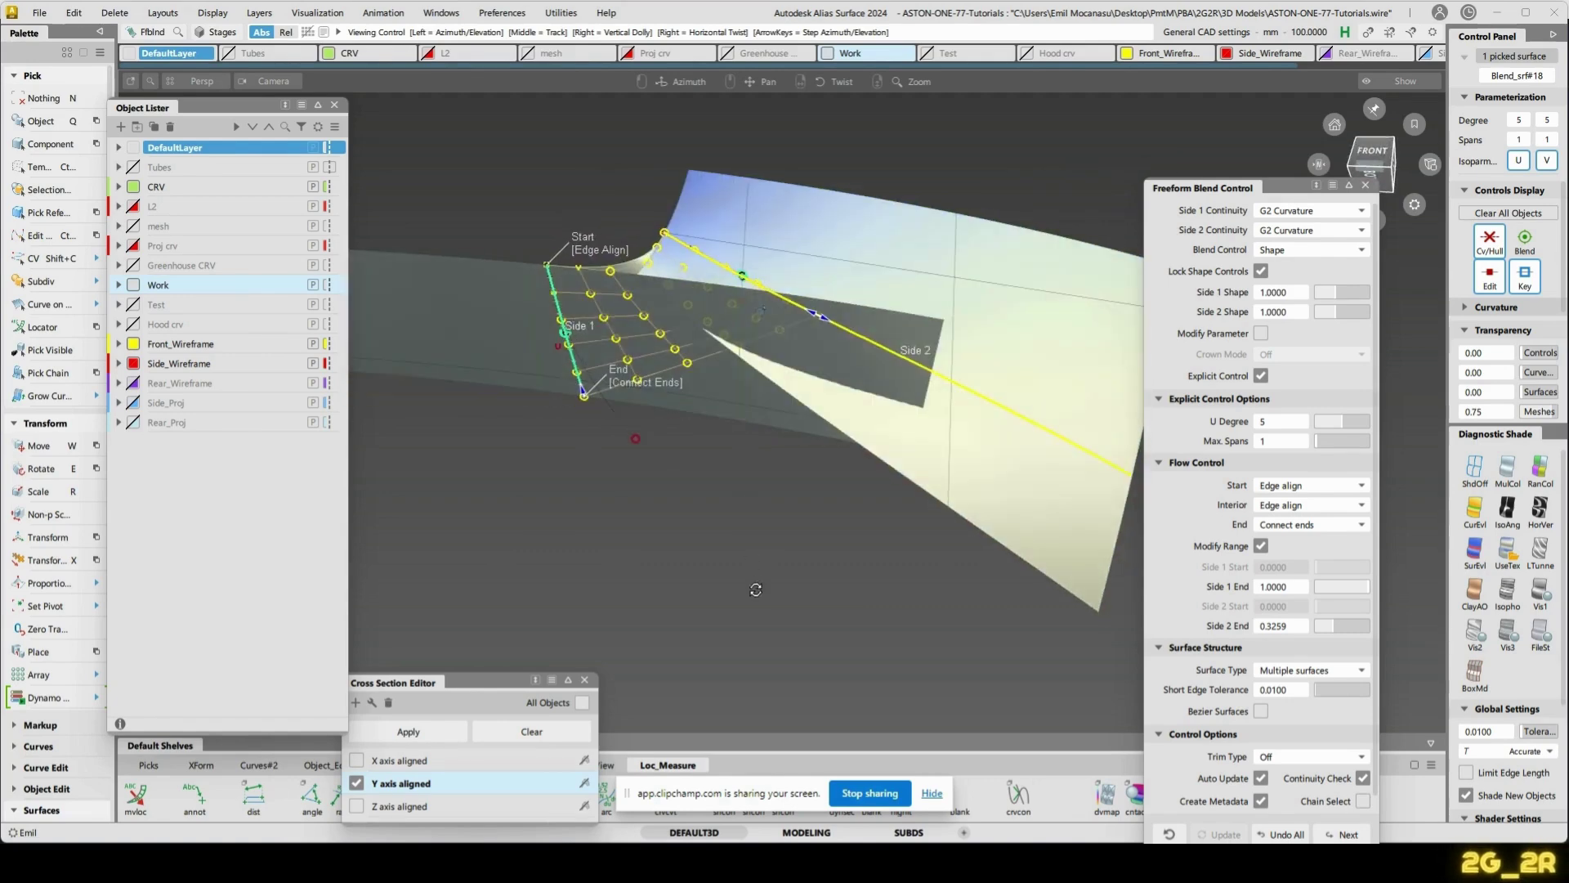
- Trim the strip and the side panel back to the blend's edges, keeping the portions outside the blend
key("n")
left_click_drag(732, 505, 655, 458, "alt+shift")
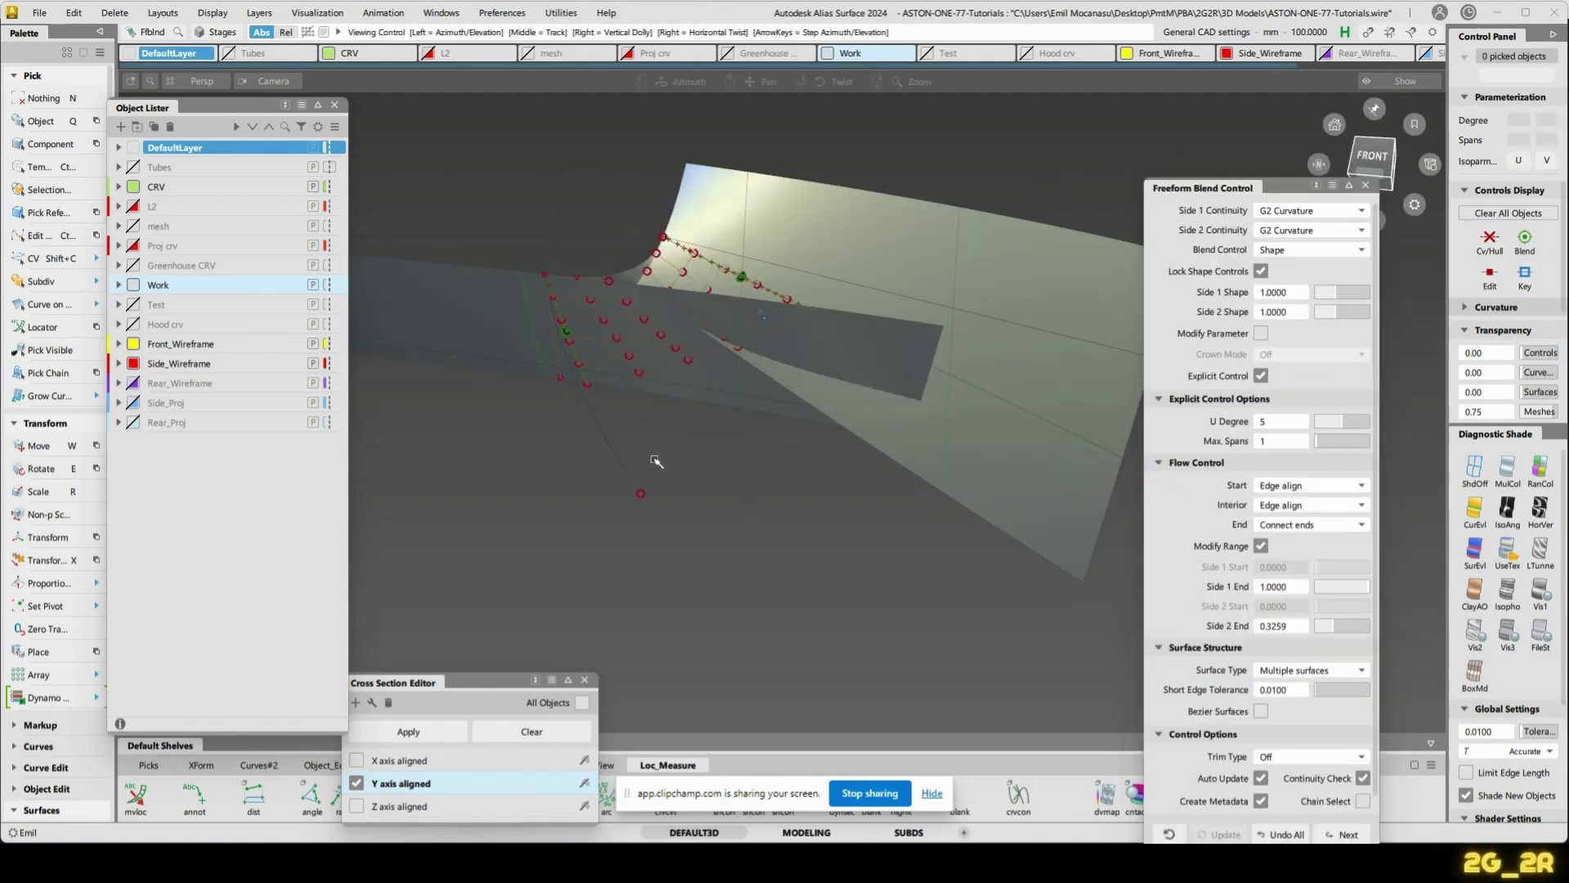
key("t")
left_click(503, 290)
key("space")
left_click_drag(956, 554, 911, 518, "alt+shift")
left_click(938, 323)
key("space")
left_click_drag(1057, 369, 909, 261, "alt+shift")
left_click_drag(915, 317, 850, 294, "alt+shift")
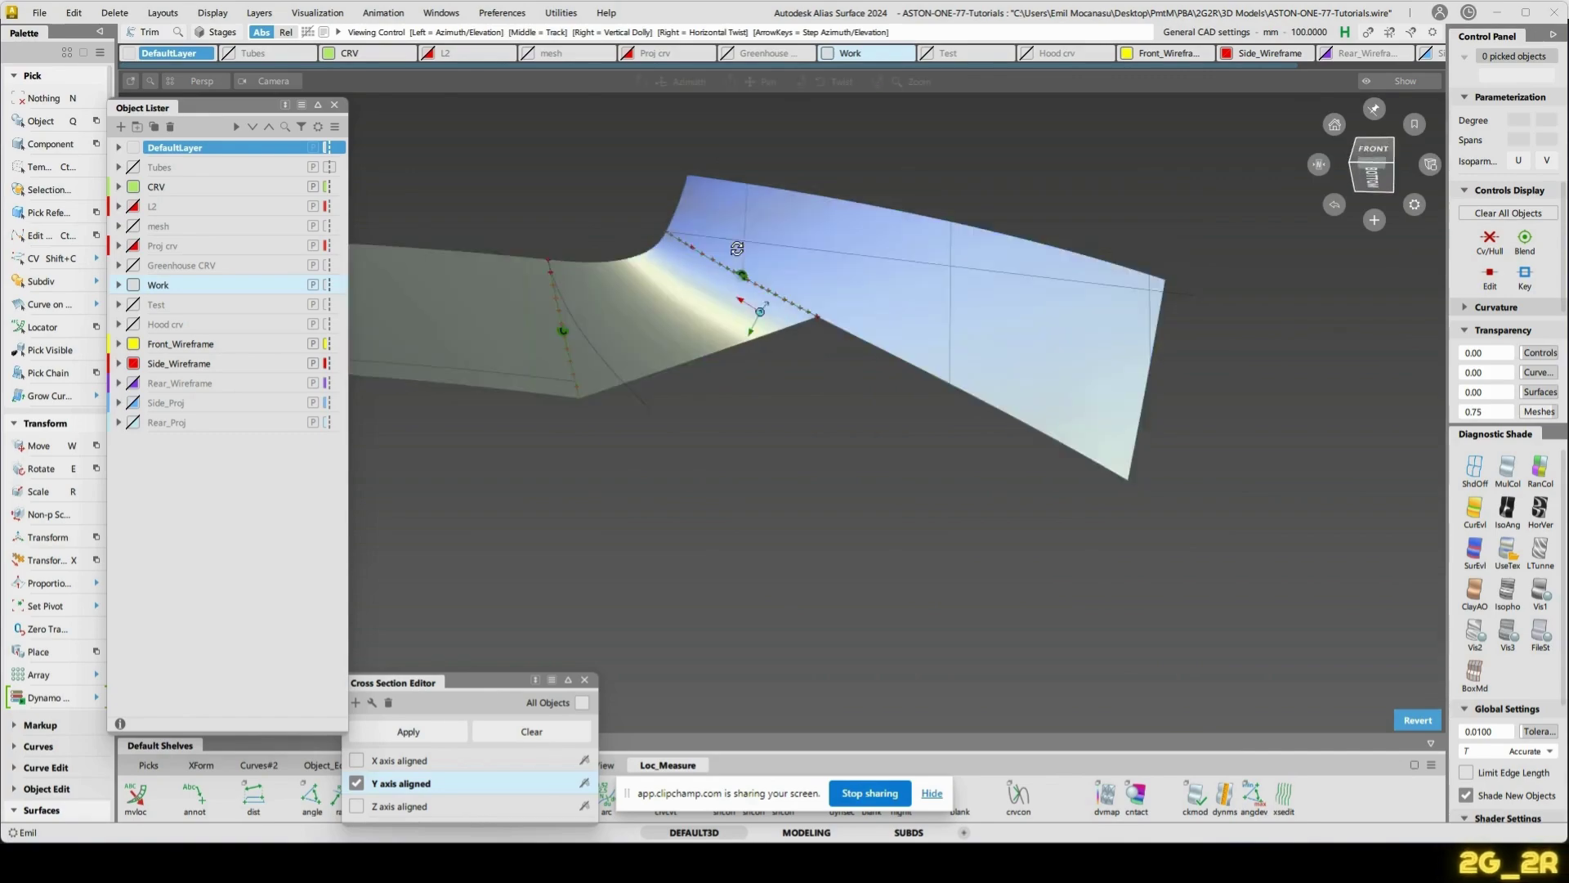
- Show the mesh layer and compare the trimmed blend with the mesh beside the grille opening
left_click(133, 226)
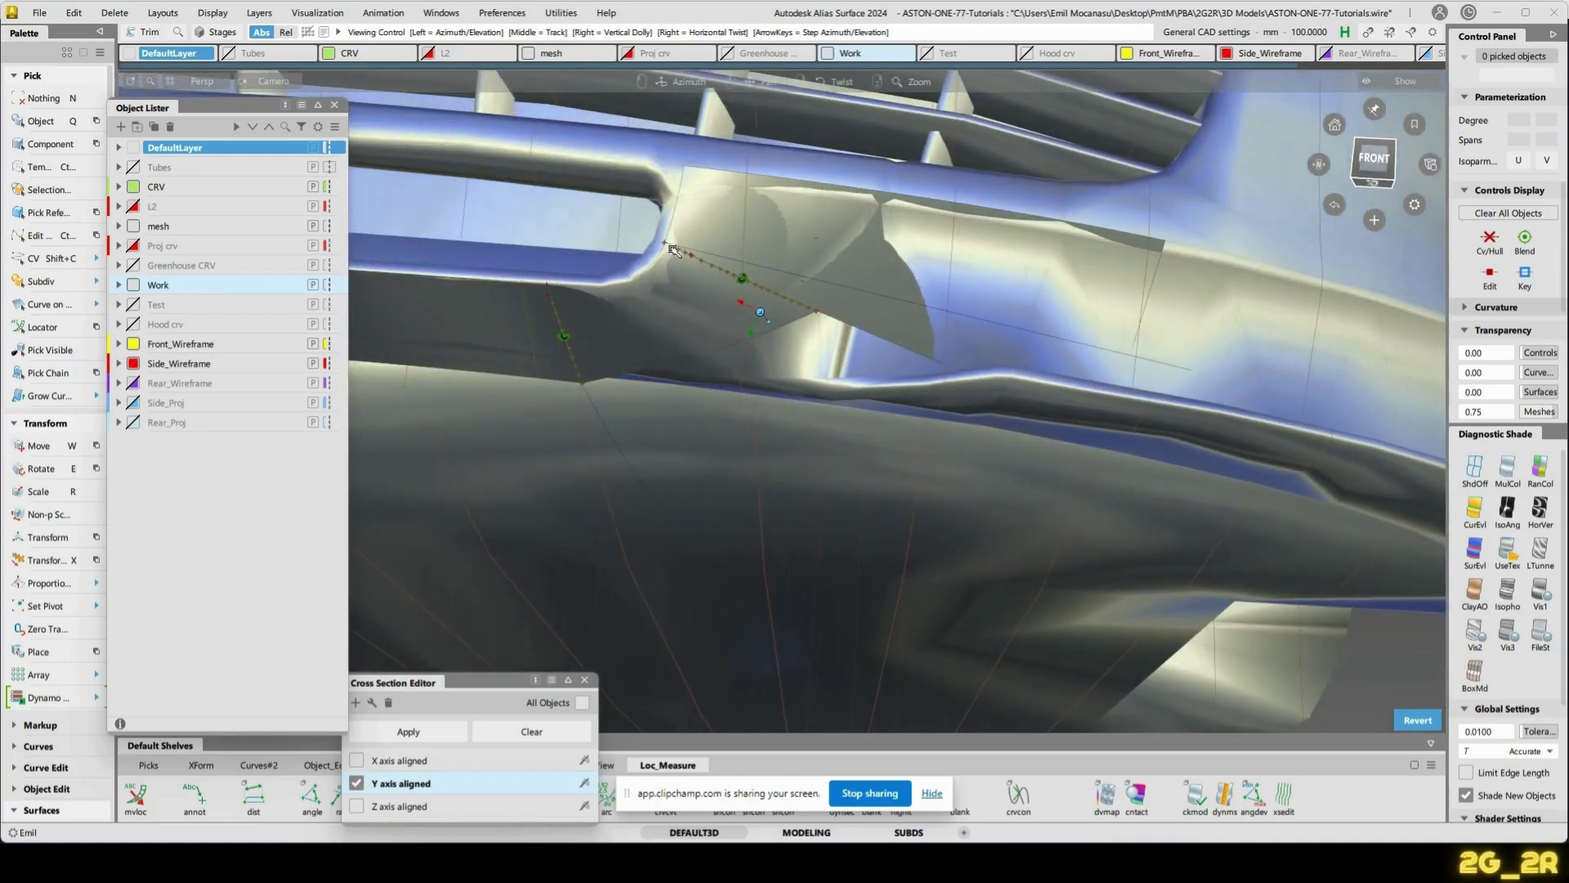
left_click_drag(650, 268, 900, 345, "alt+shift")
left_click_drag(989, 382, 963, 302, "alt+shift")
left_click_drag(1022, 193, 850, 372, "alt+shift")
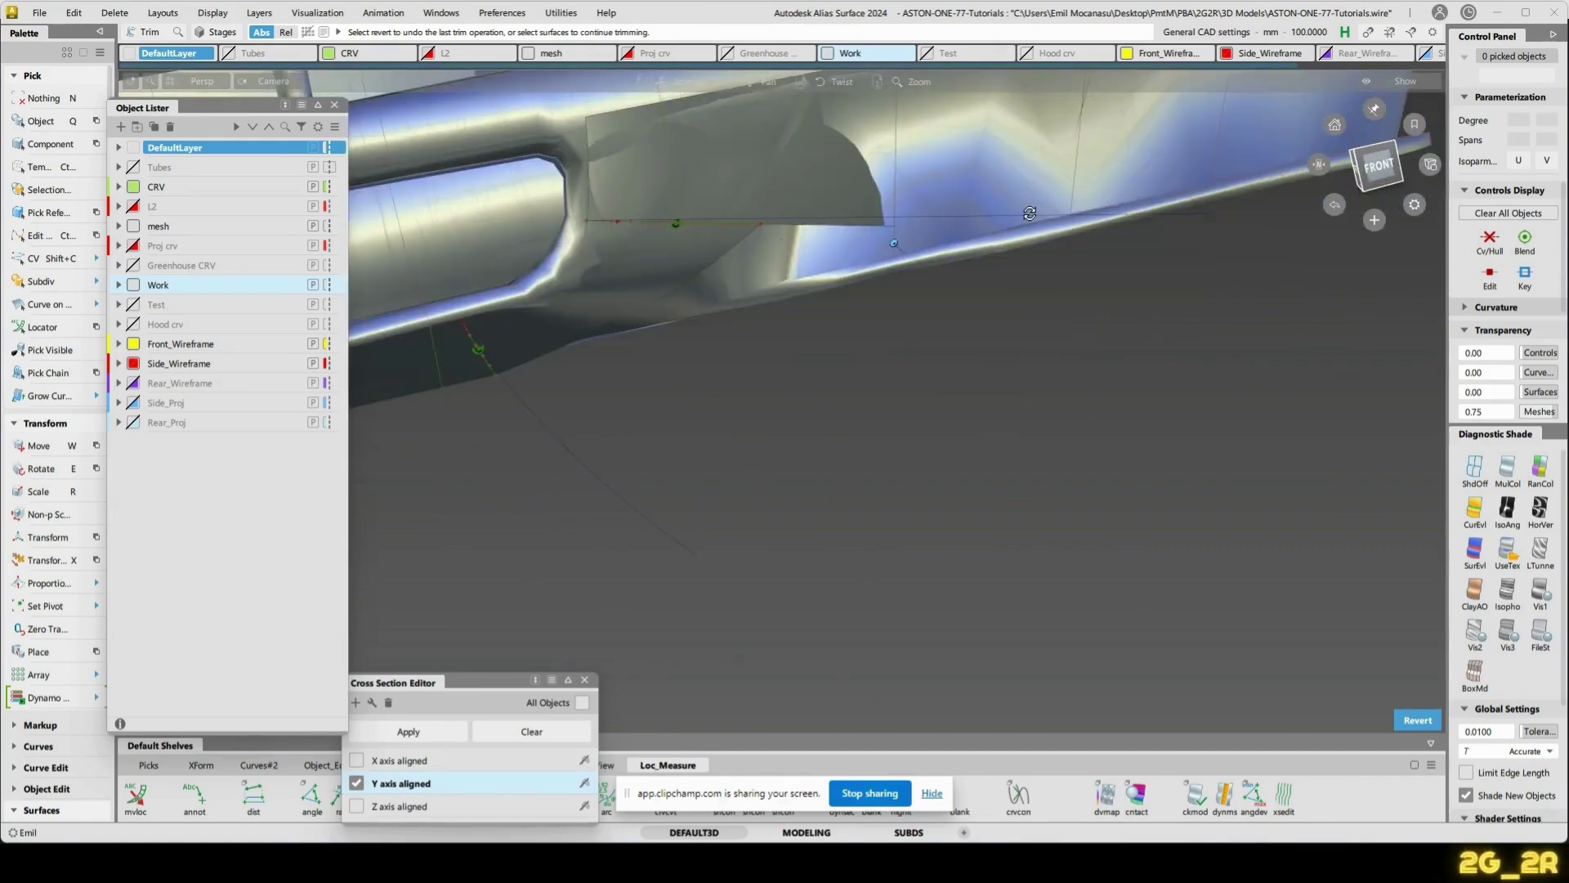
left_click_drag(1030, 213, 724, 304, "alt+shift")
- Reopen the blend, extend its Side 2 end to about 0.88 to suit the mesh, and delete the deviation locators
left_click(685, 175)
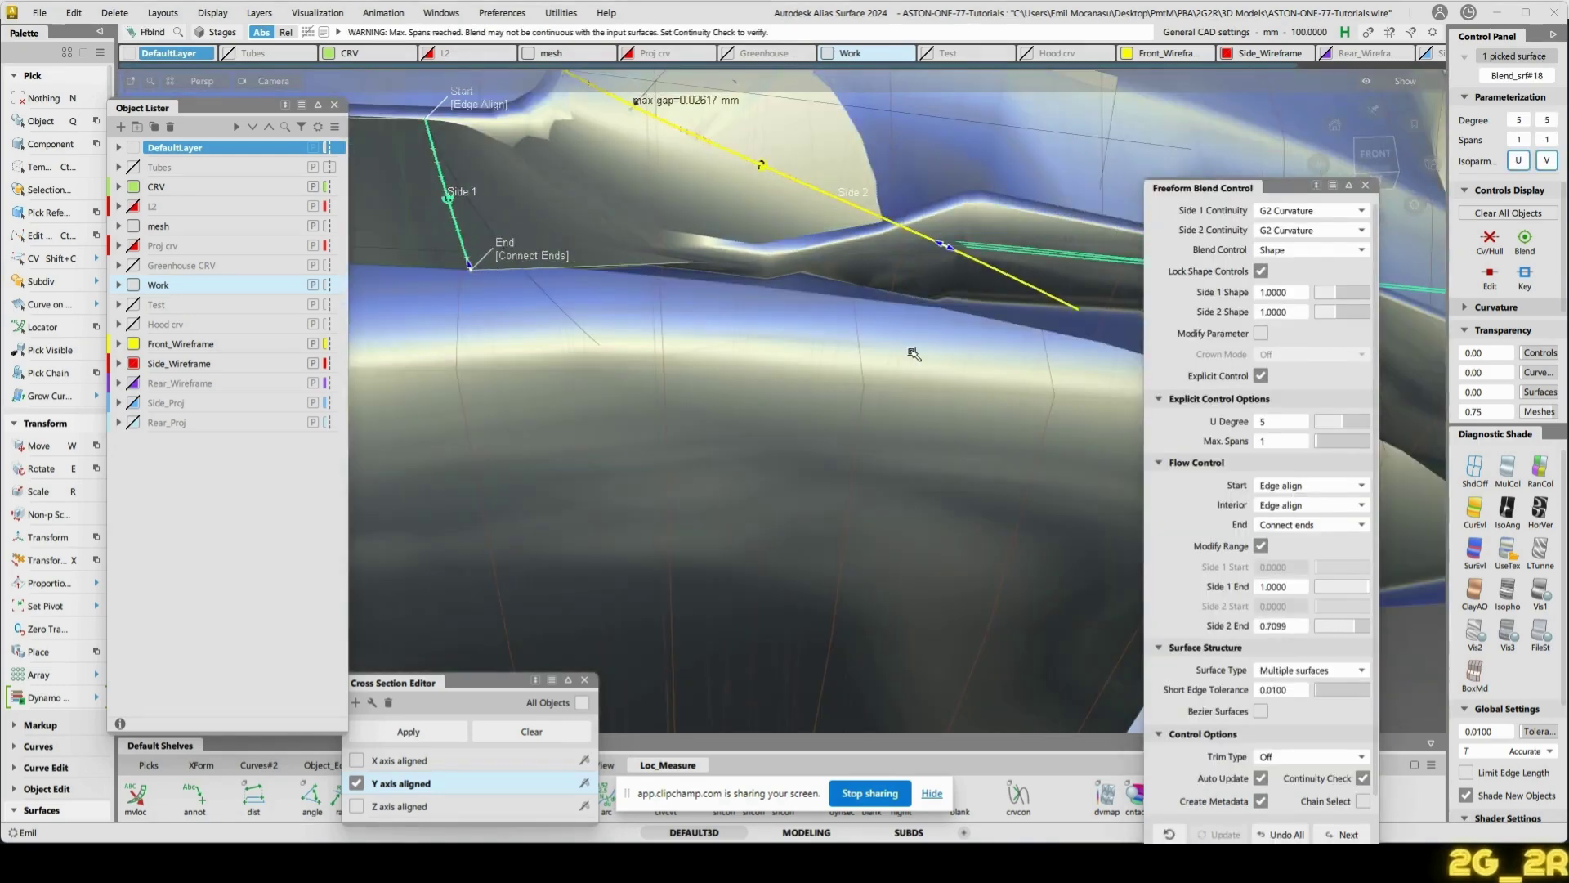
left_click_drag(888, 338, 708, 292, "alt+shift")
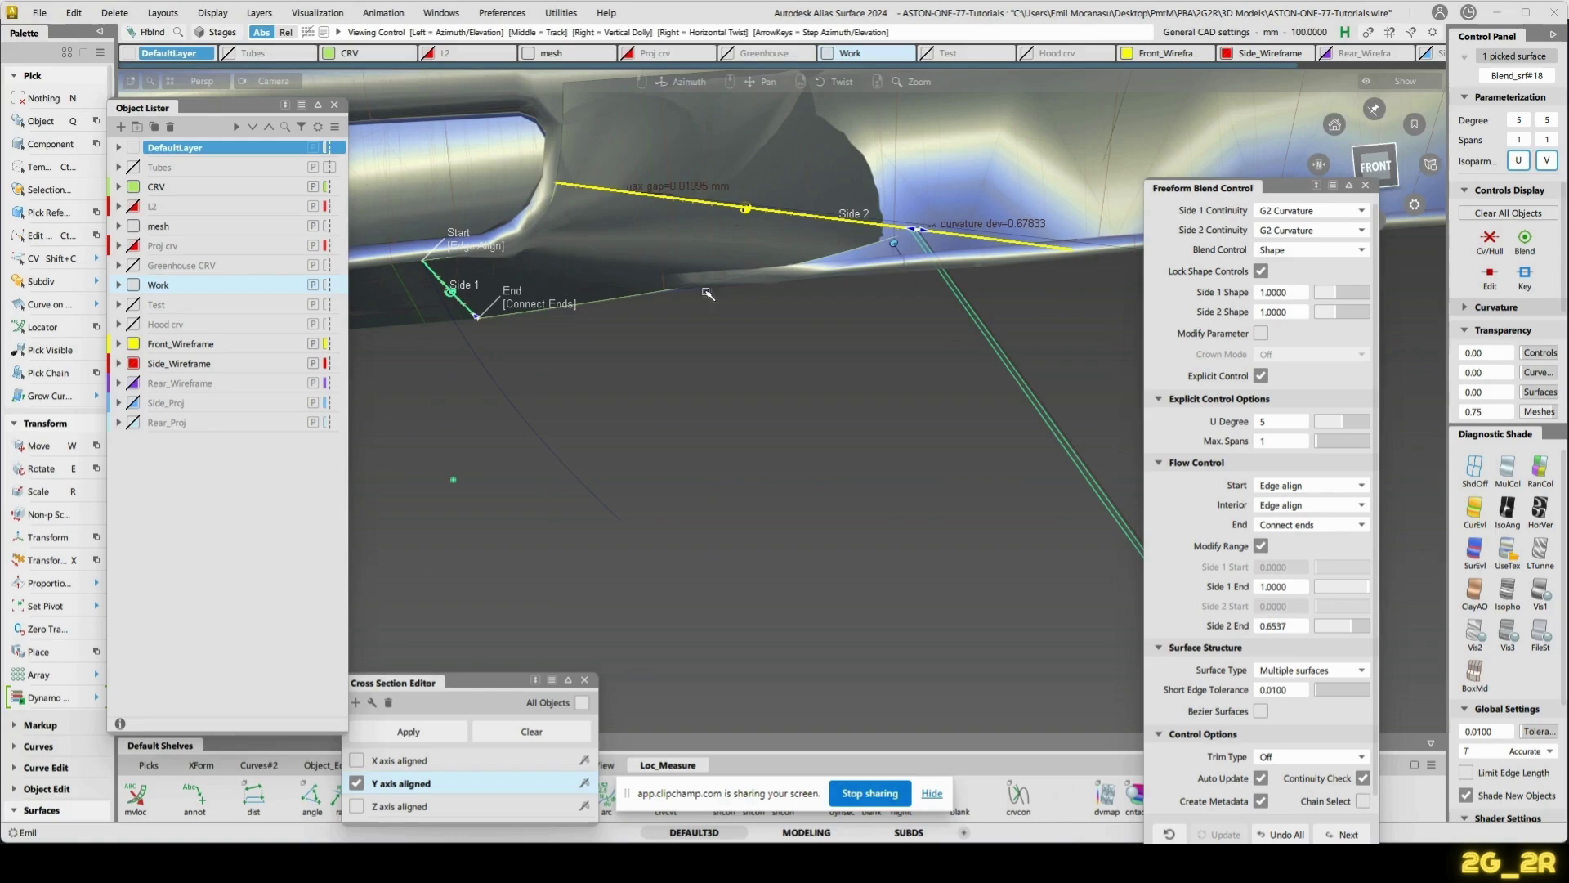
left_click_drag(916, 232, 778, 340)
left_click_drag(745, 213, 983, 279, "alt+shift")
key("n")
right_click_drag(685, 196, 750, 215, "ctrl+shift")
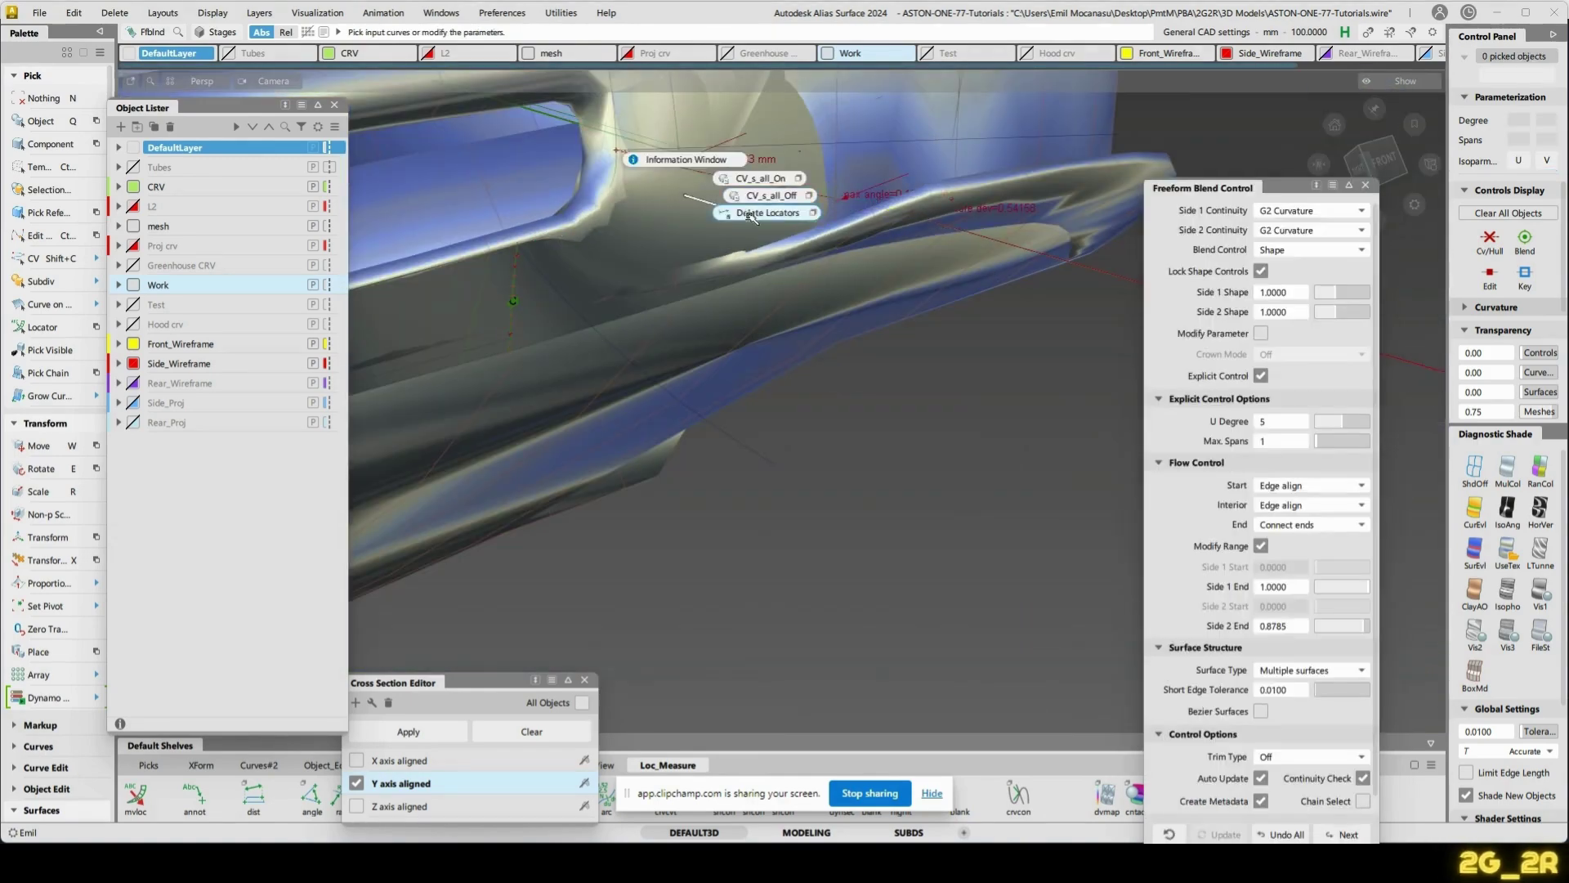
- In the front view, rebuild the source line of the blend's Side 2 to degree 2 and display its CVs
left_click_drag(916, 245, 885, 325, "alt+shift")
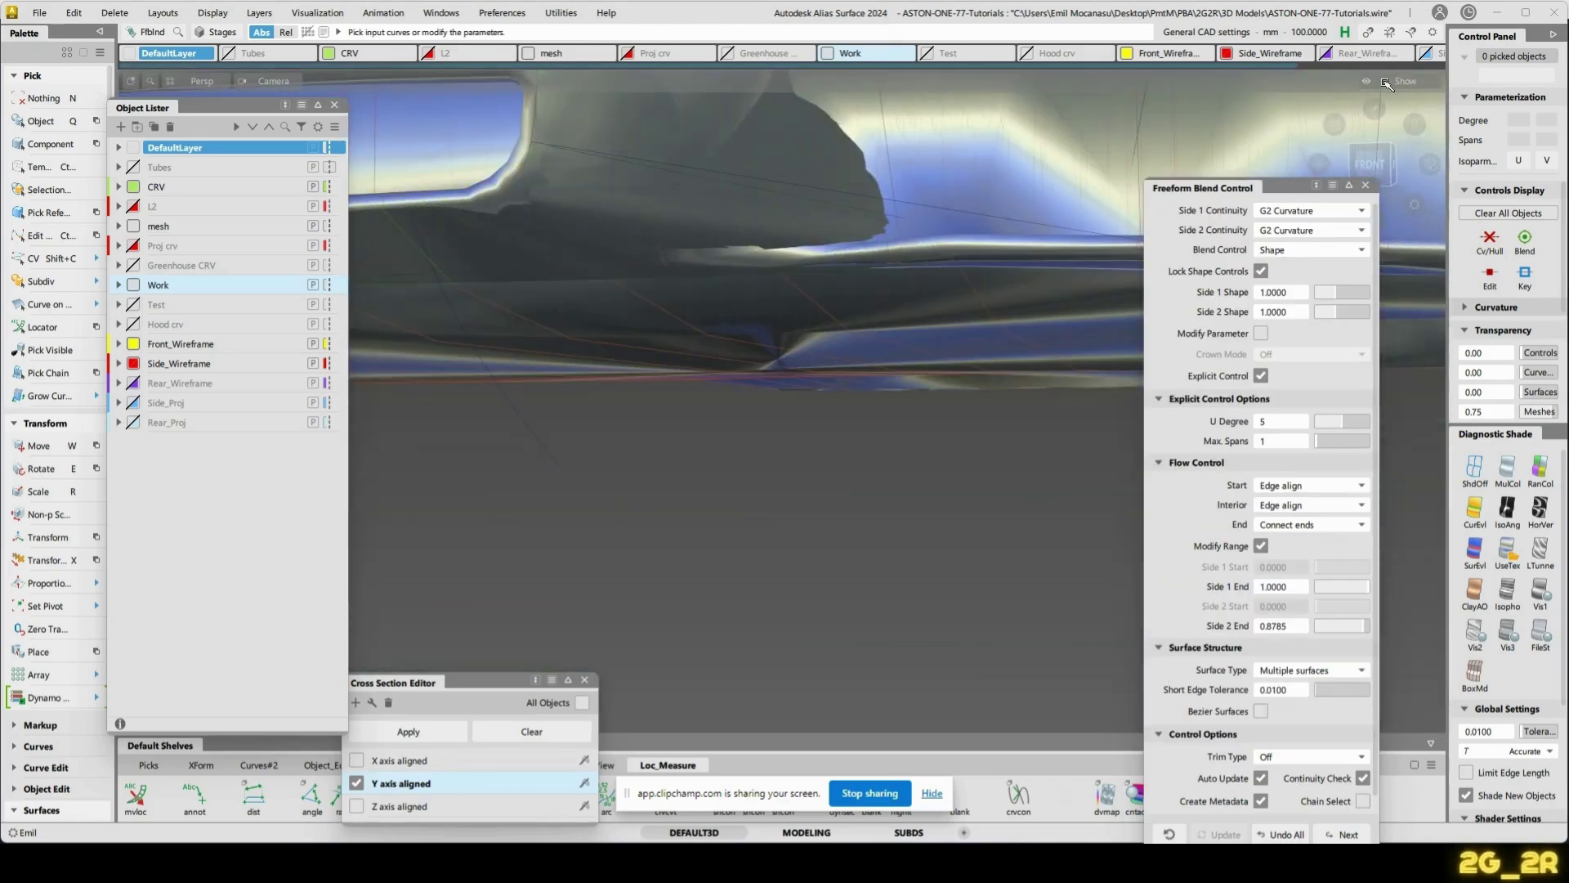
left_click(1374, 165)
left_click_drag(740, 209, 747, 225, "ctrl+shift")
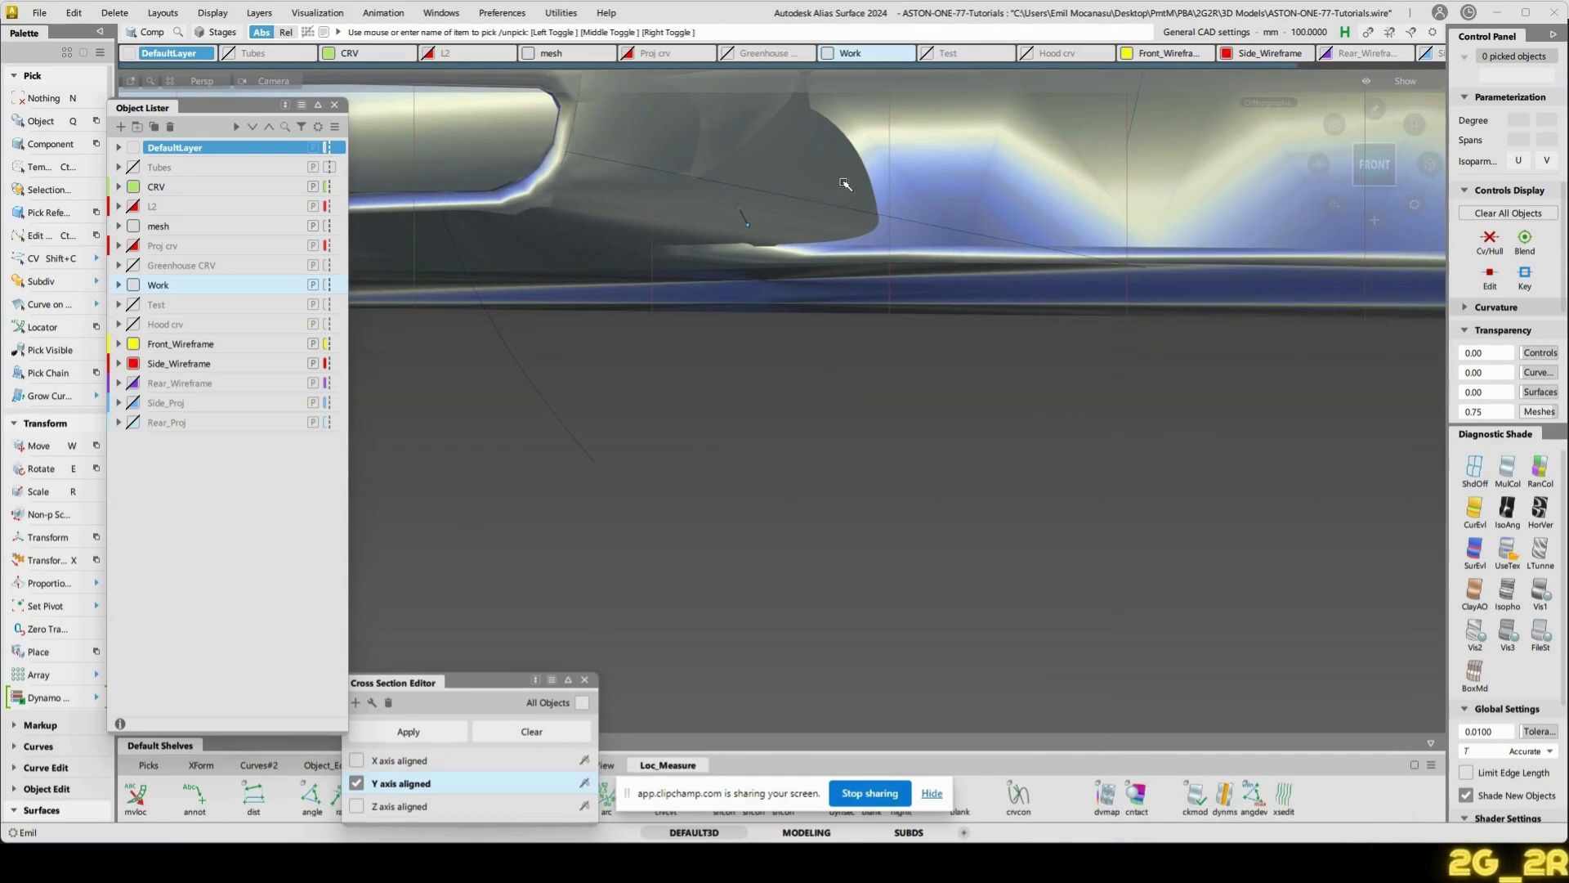
left_click(834, 204)
key("ctrl+r")
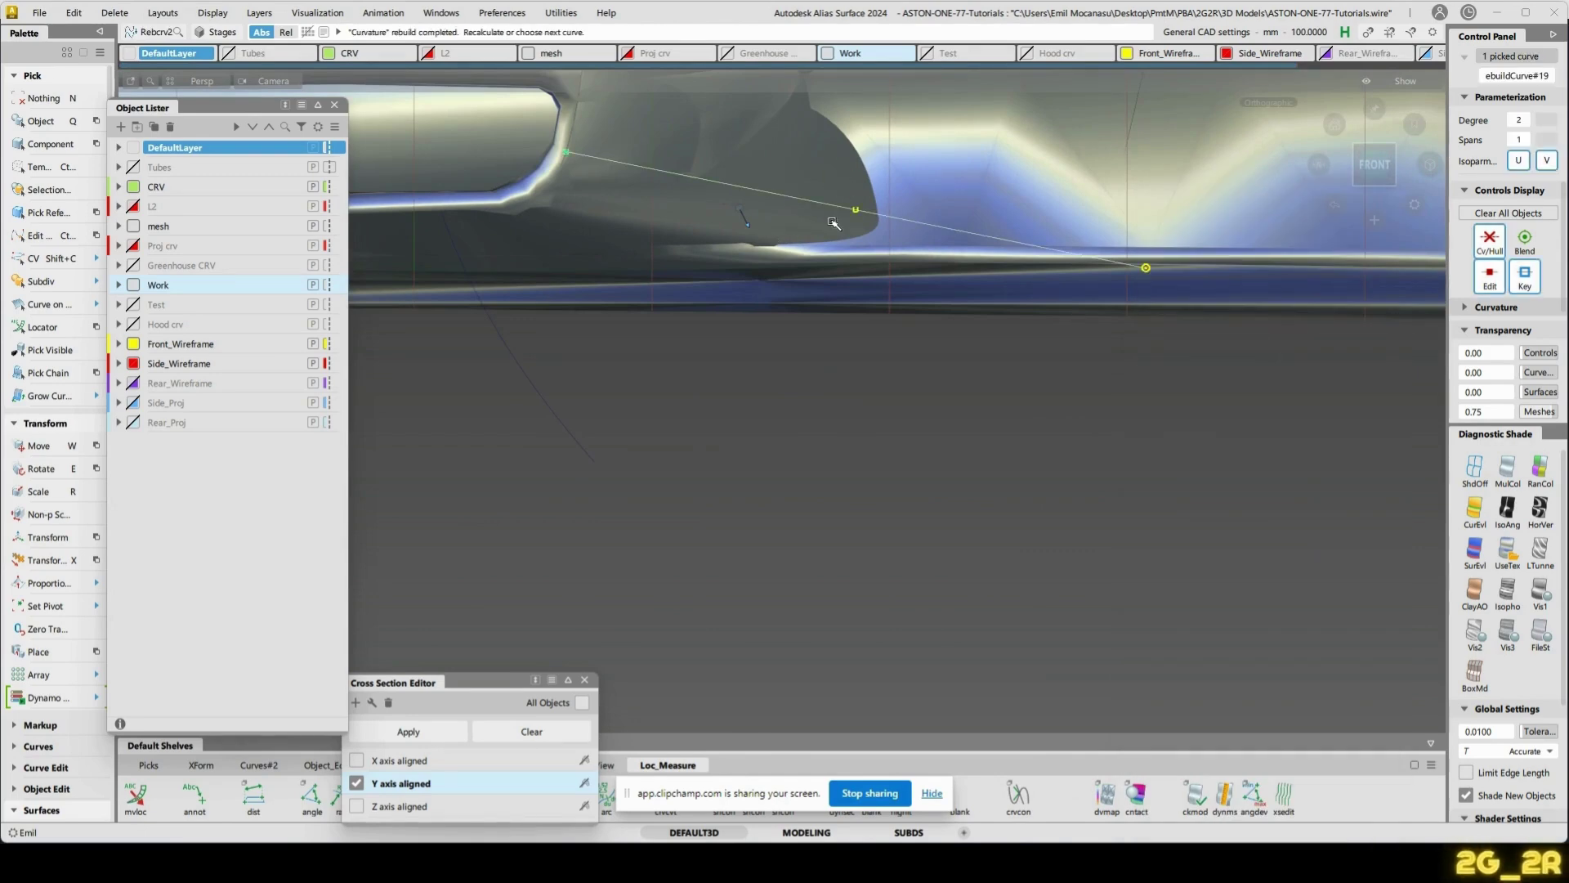
key("shift+c")
left_click_drag(813, 235, 831, 177, "ctrl+shift")
left_click(842, 209)
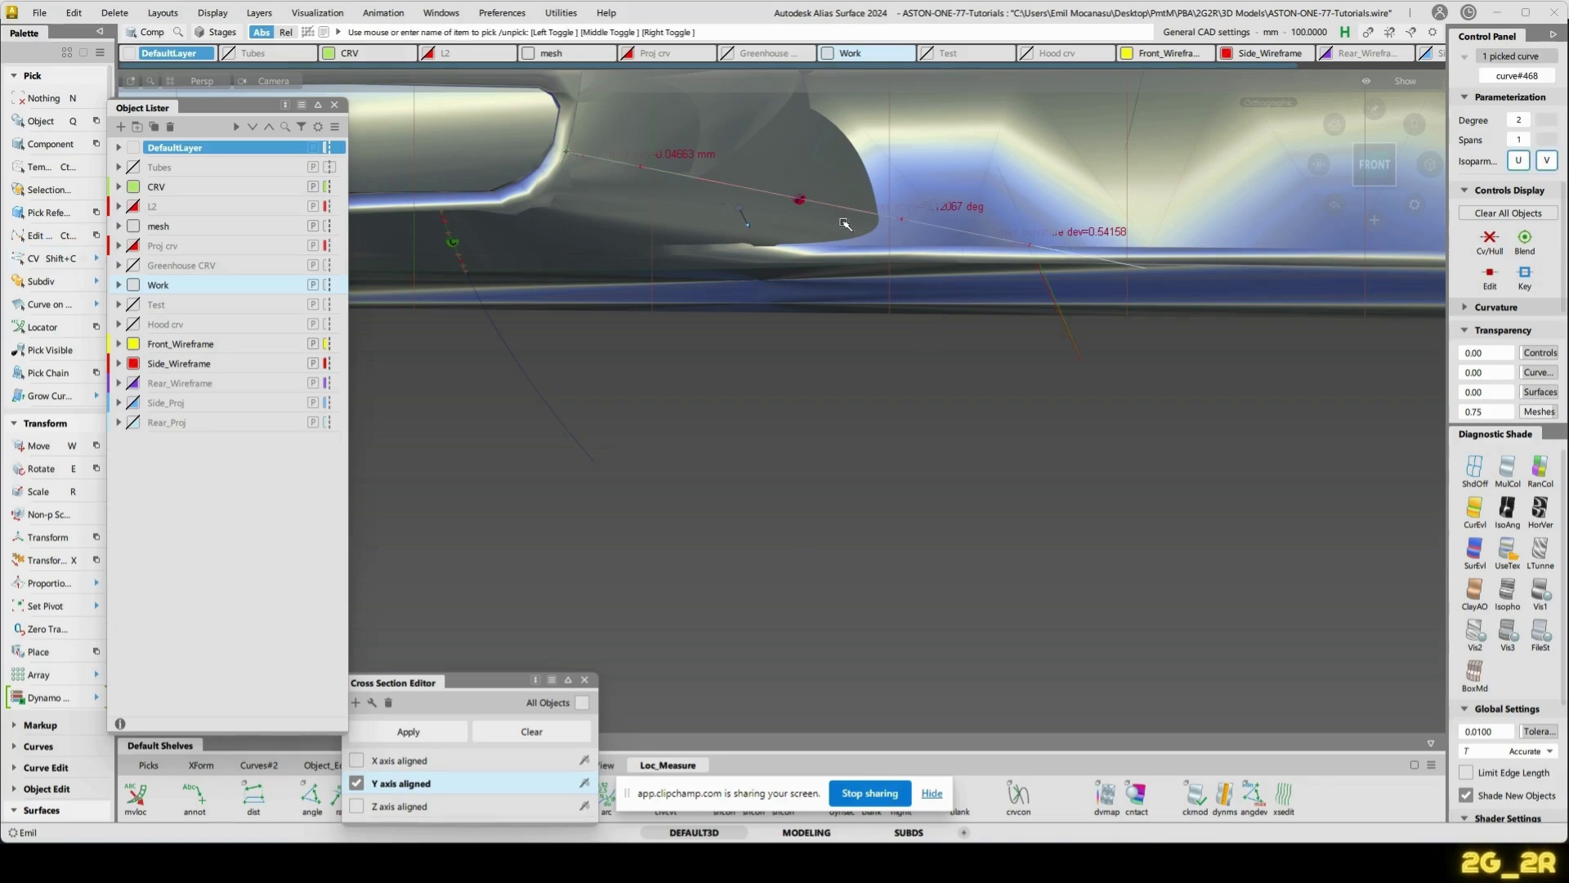
right_click_drag(828, 334, 881, 312, "ctrl+shift")
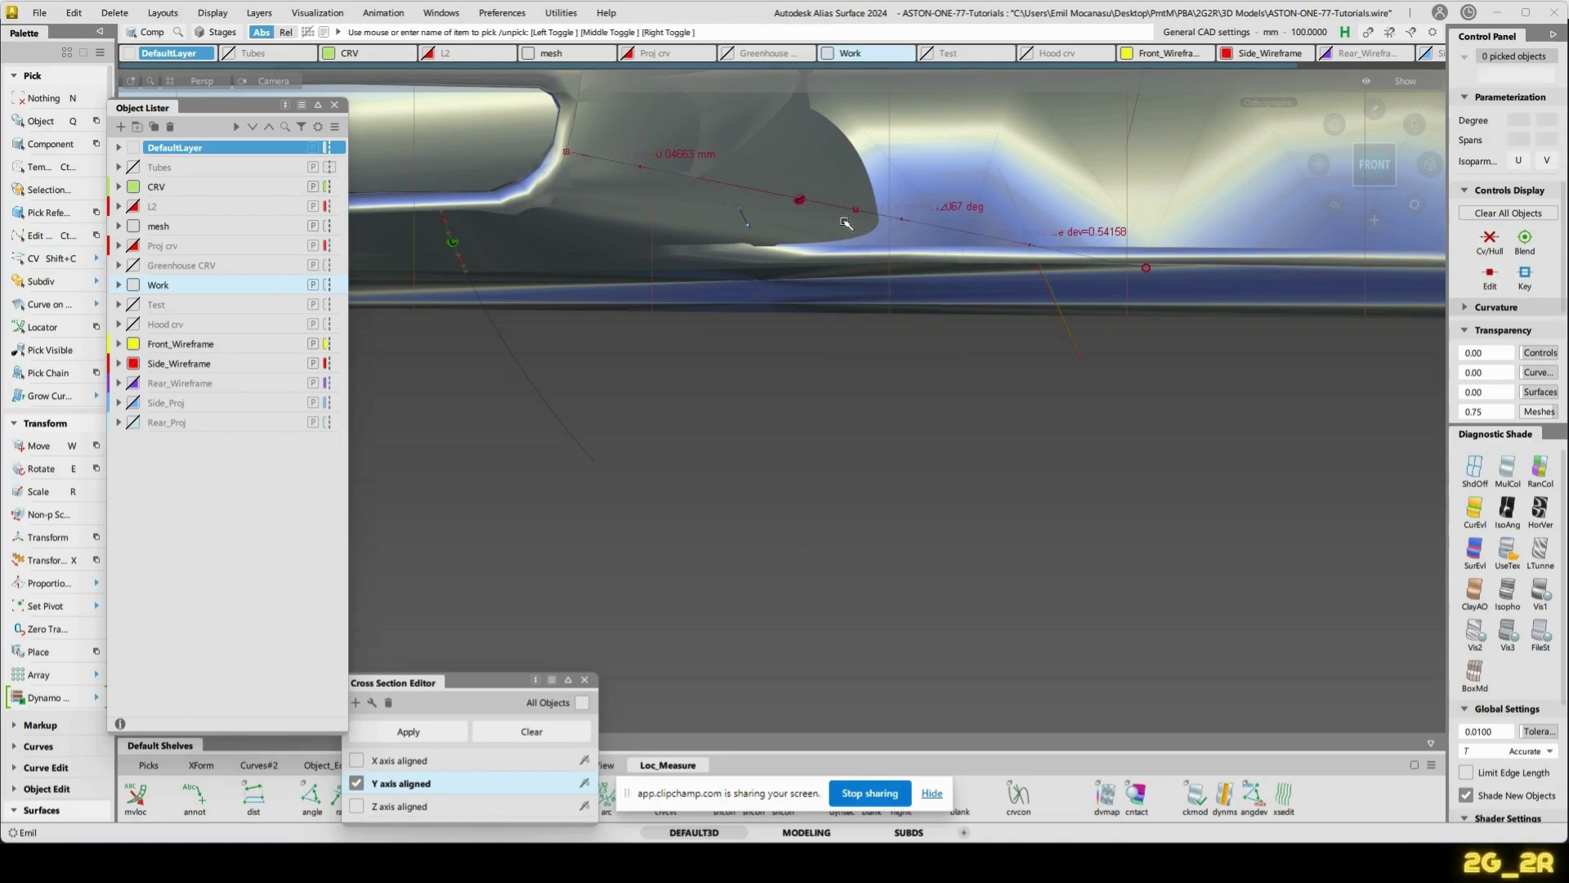
- Raise the middle CV of the Side 2 source curve to give it an upward bow
key("shift+c")
left_click(877, 222)
key("w")
right_click_drag(828, 373, 833, 365)
right_click_drag(837, 370, 841, 363)
right_click_drag(845, 364, 849, 353)
- Move the outer end CV of the Side 2 source curve inward and downward in the front view
left_click_drag(851, 354, 1167, 279, "alt+shift")
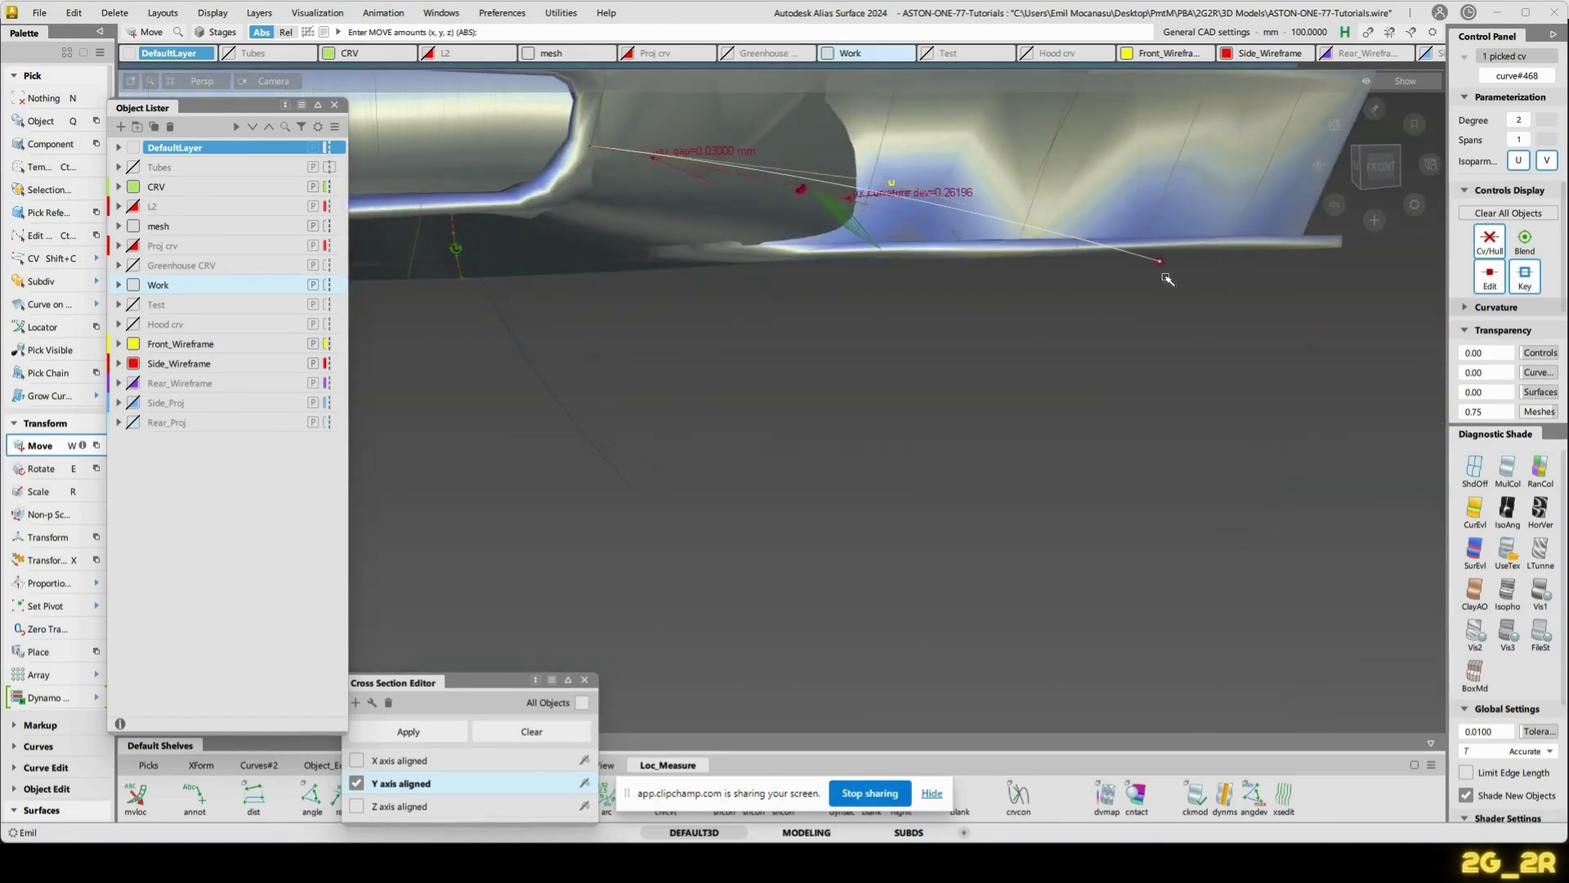
left_click(1382, 167)
middle_click_drag(1230, 407, 1185, 392)
right_click_drag(1184, 393, 1199, 416)
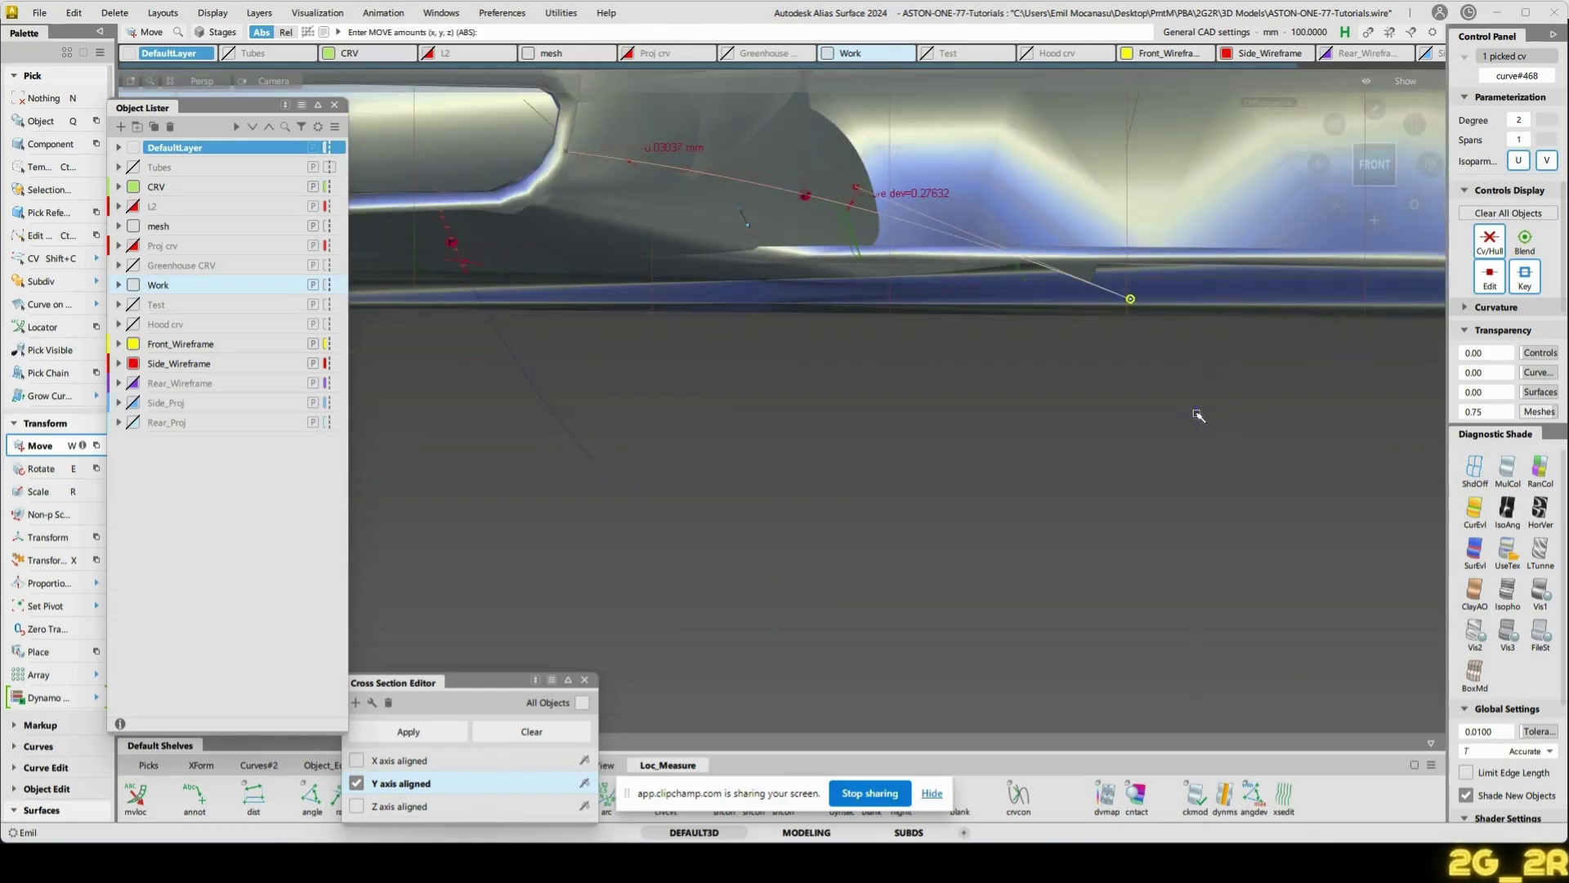
- Reopen the blend with its CVs displayed and set its Side 2 end to about 0.83
key("n")
key("ctrl+q")
left_click(691, 223)
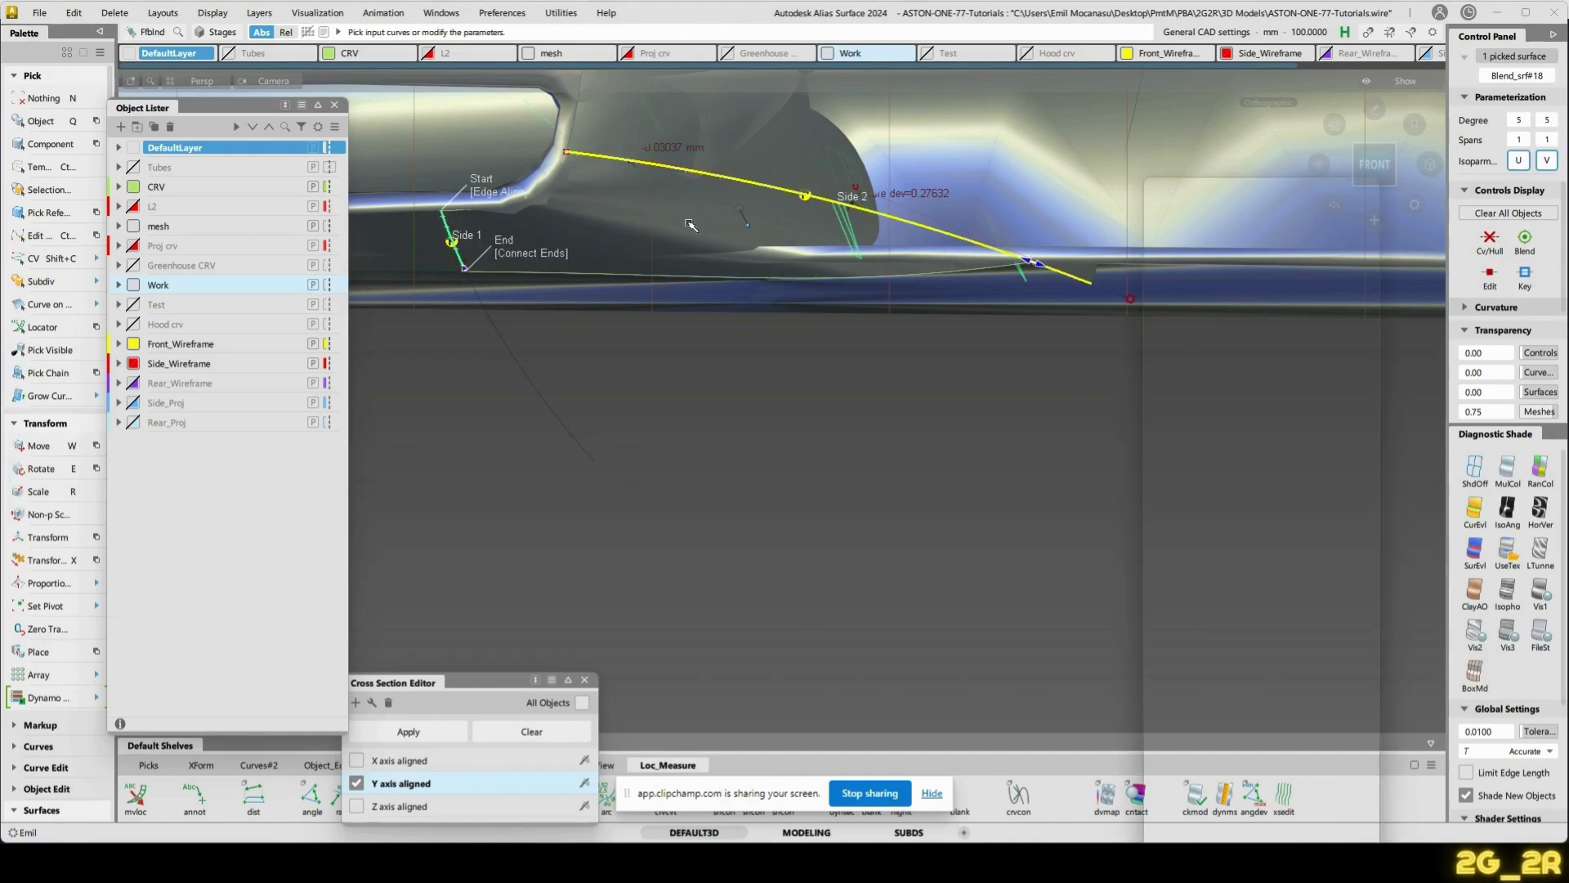
right_click_drag(653, 214, 732, 199, "ctrl+shift")
left_click_drag(694, 286, 734, 229, "alt+shift")
left_click(1374, 166)
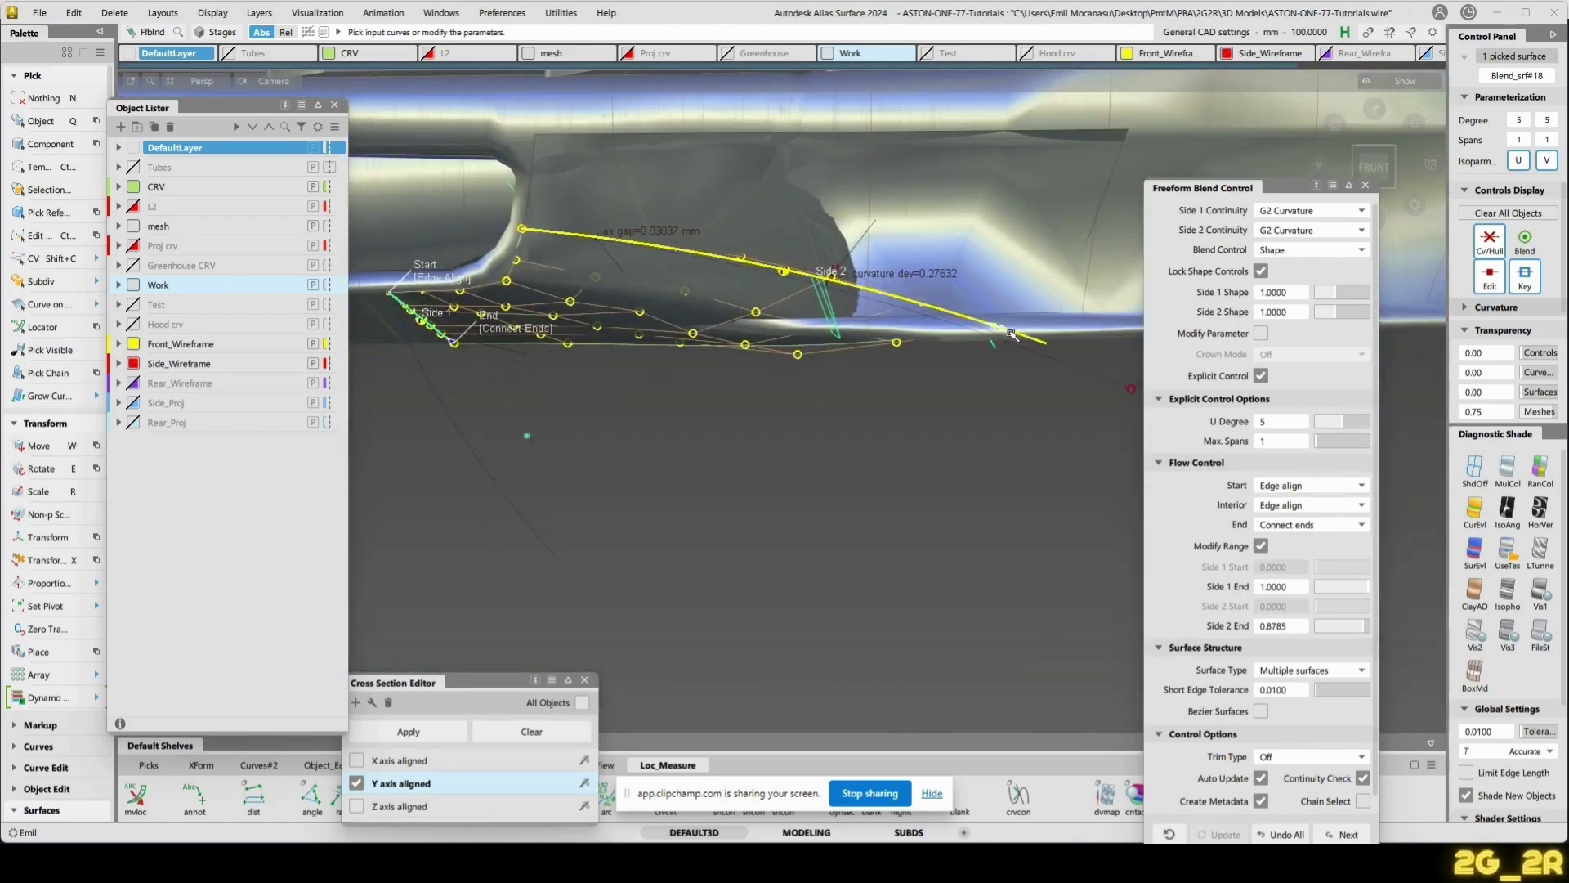
left_click_drag(999, 327, 983, 327)
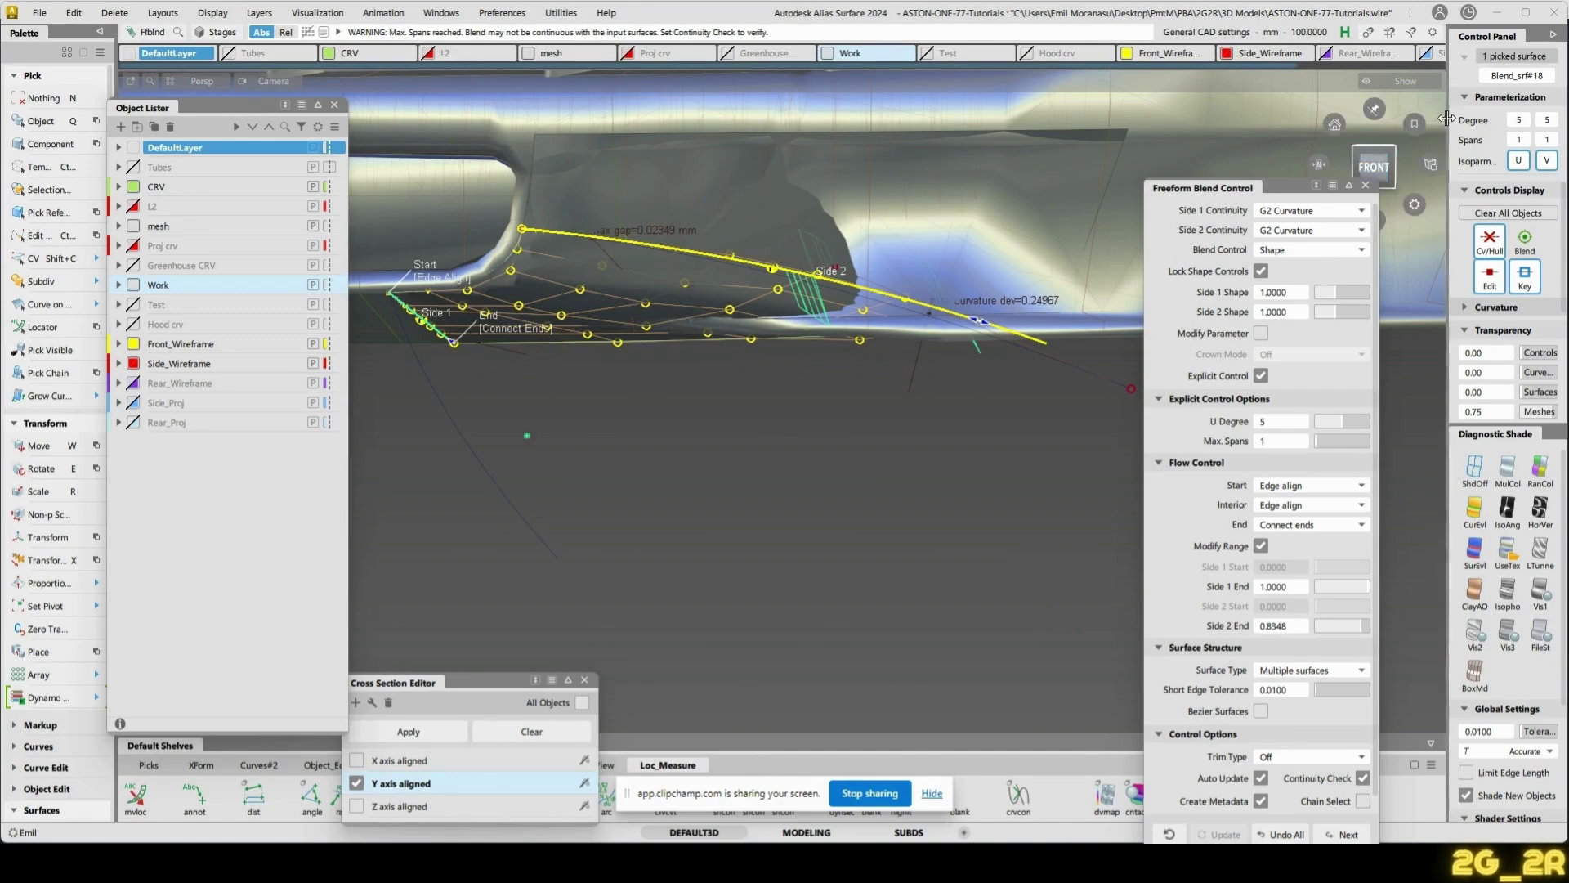
- Finish the blend edit and clear its deviation locators and CV display in the front view
left_click(1365, 185)
left_click(1374, 166)
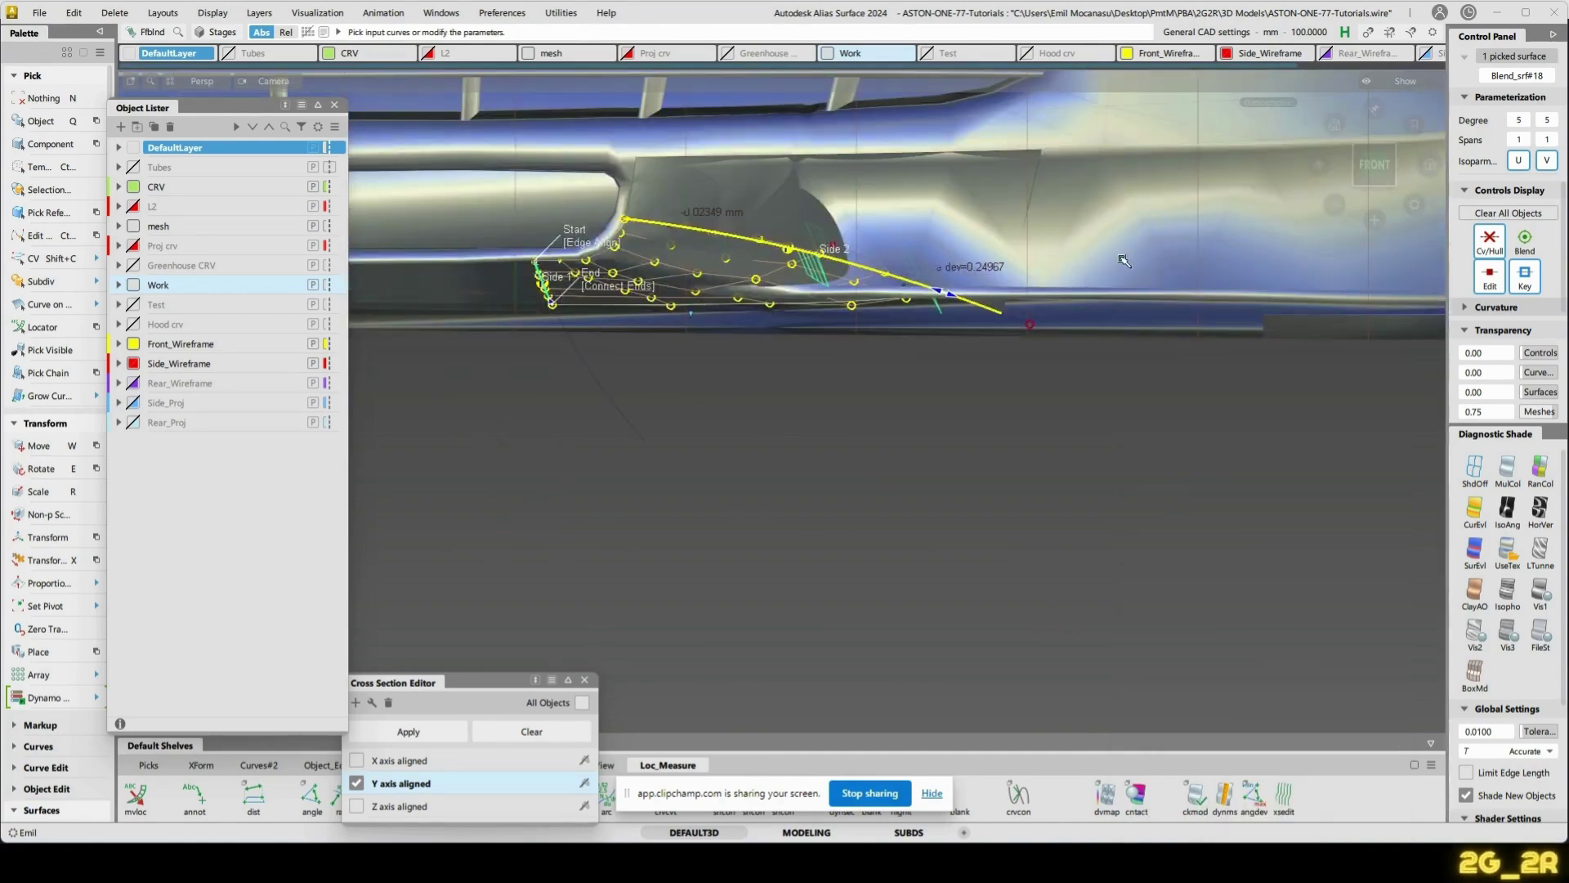
key("n")
right_click_drag(653, 230, 724, 247, "ctrl+shift")
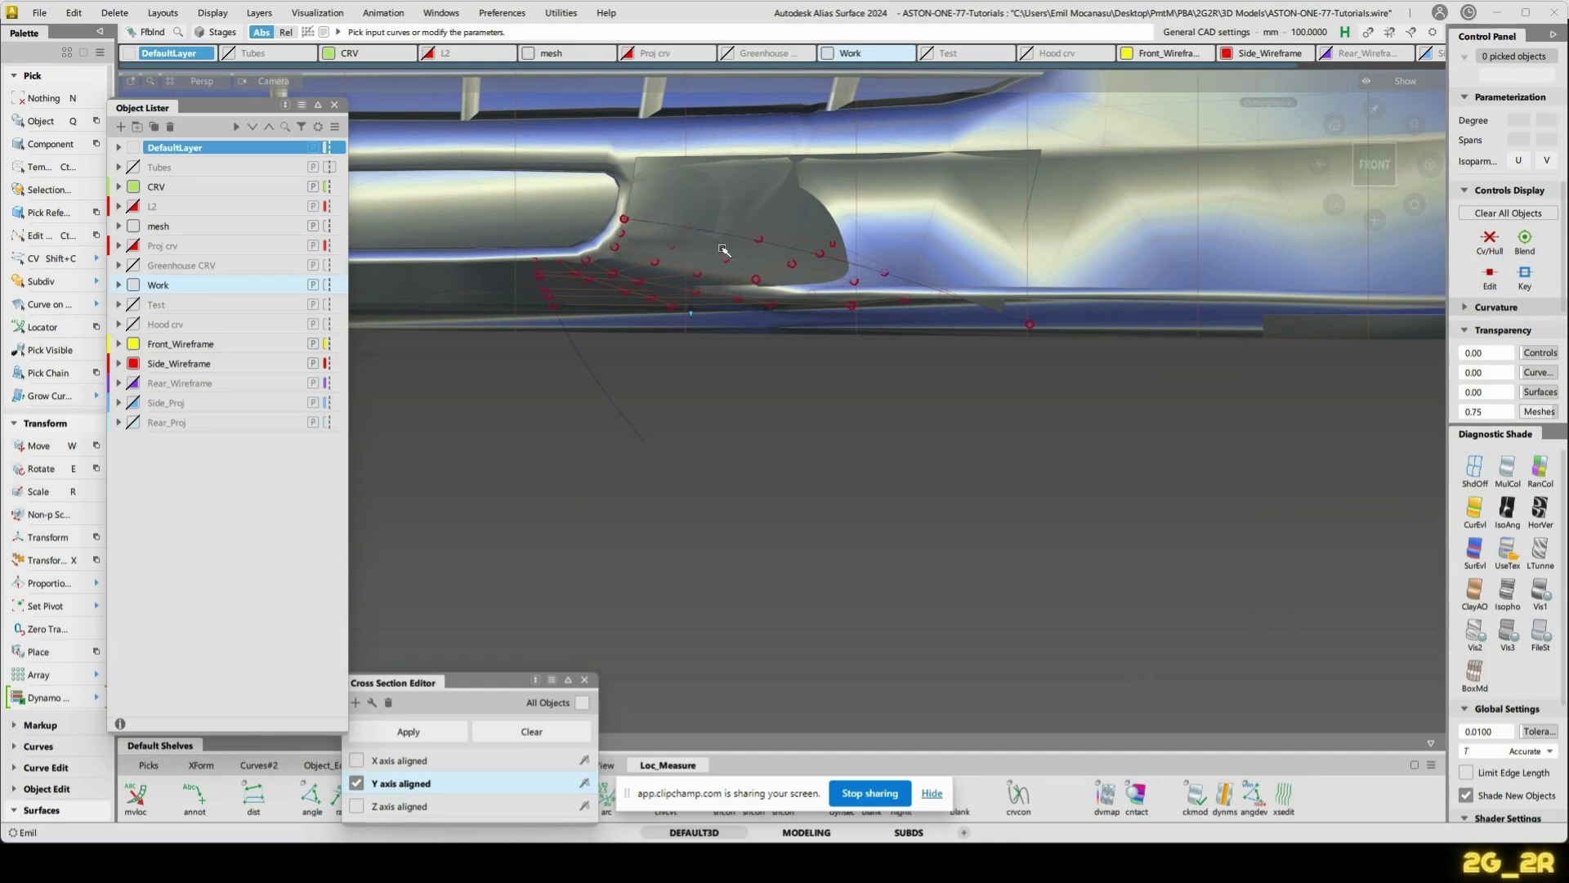
middle_click_drag(696, 278, 718, 295, "alt+shift")
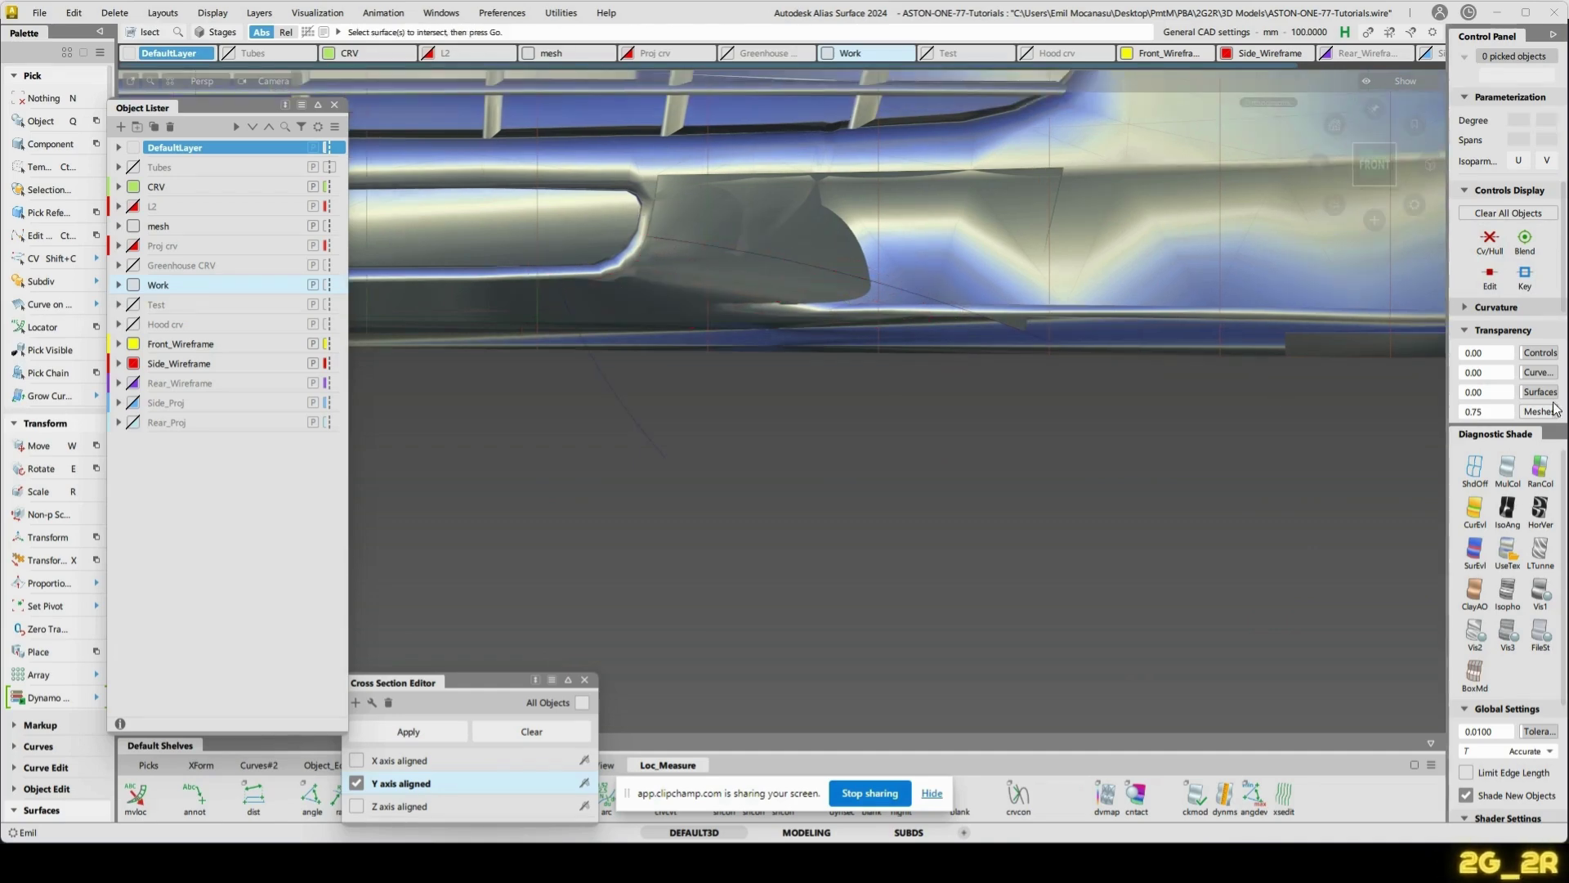
- Hide the mesh layer and bring the hidden bumper surfaces back into display around the grille corner
left_click(133, 226)
middle_click_drag(812, 261, 884, 299, "alt+shift")
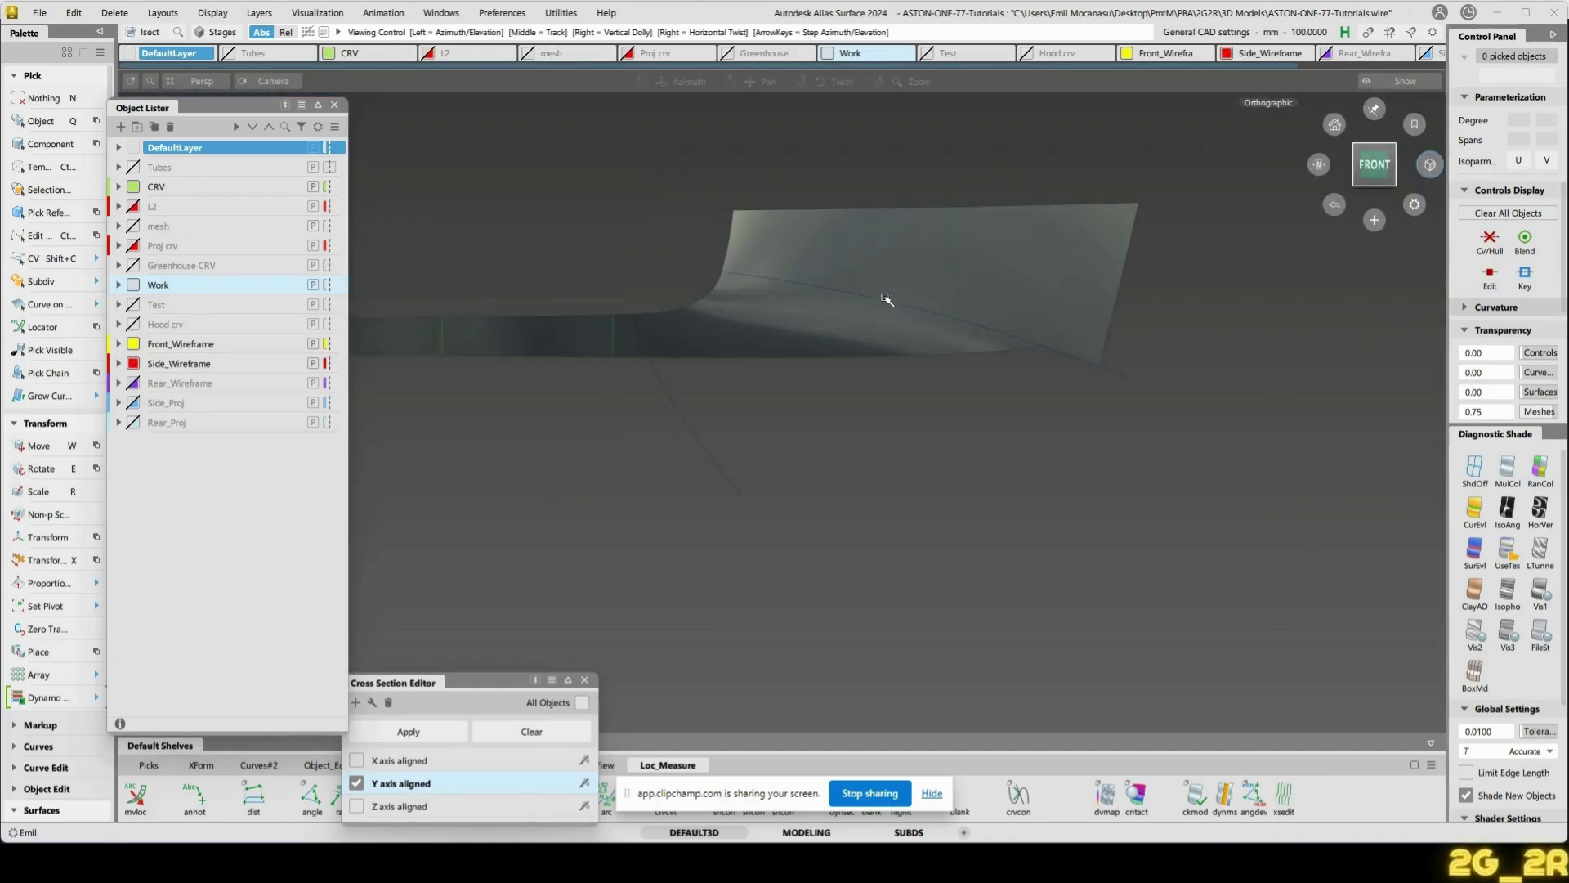
left_click_drag(887, 300, 915, 259, "alt+shift")
key("ctrl+z")
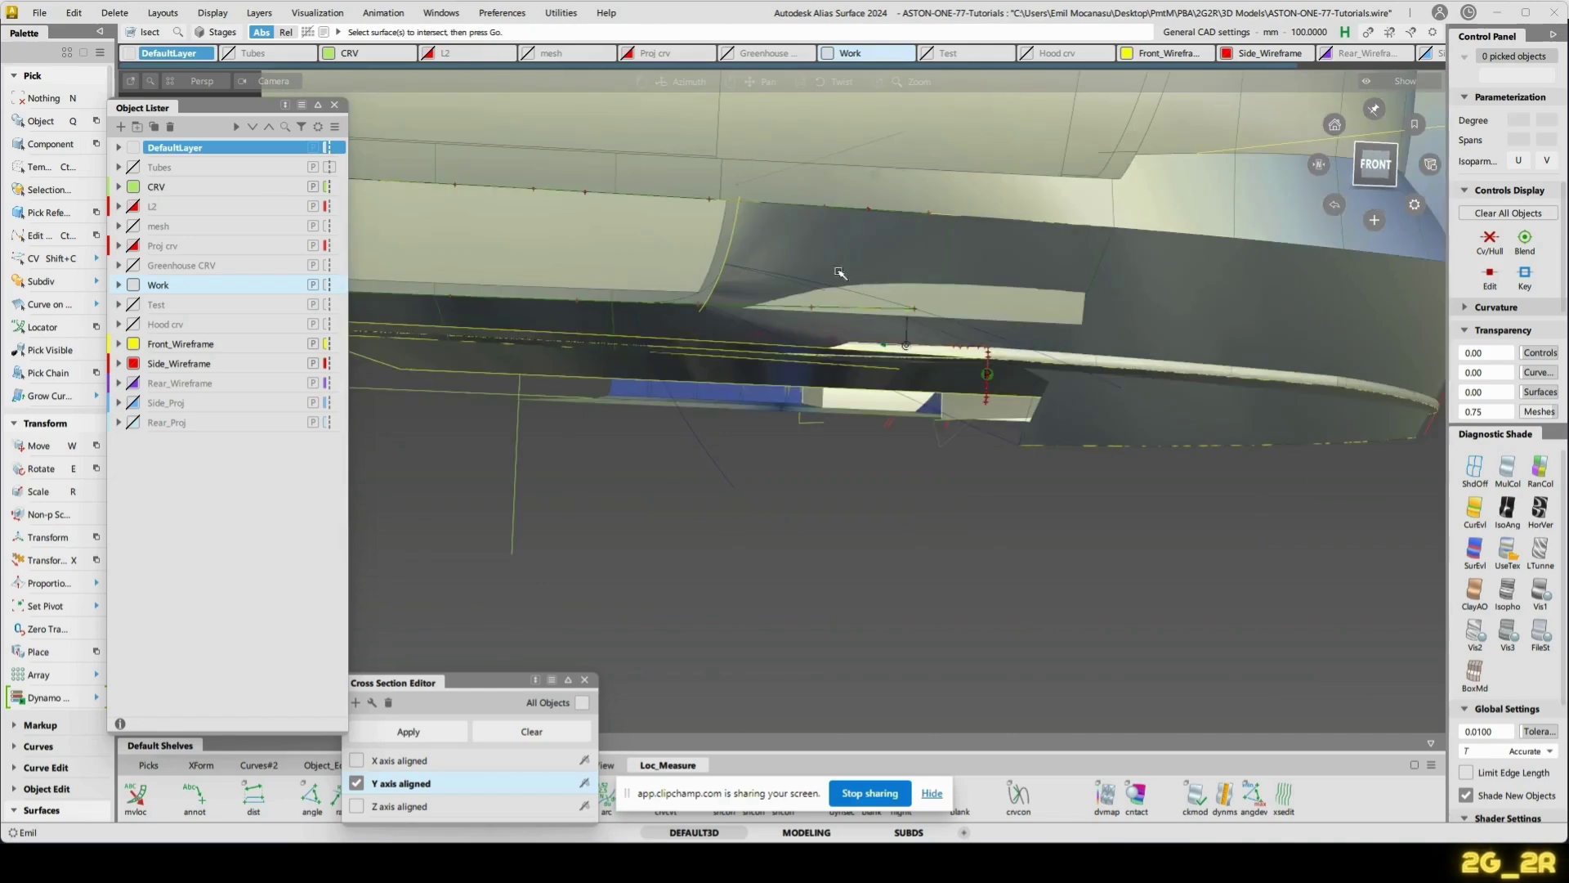
left_click(1380, 166)
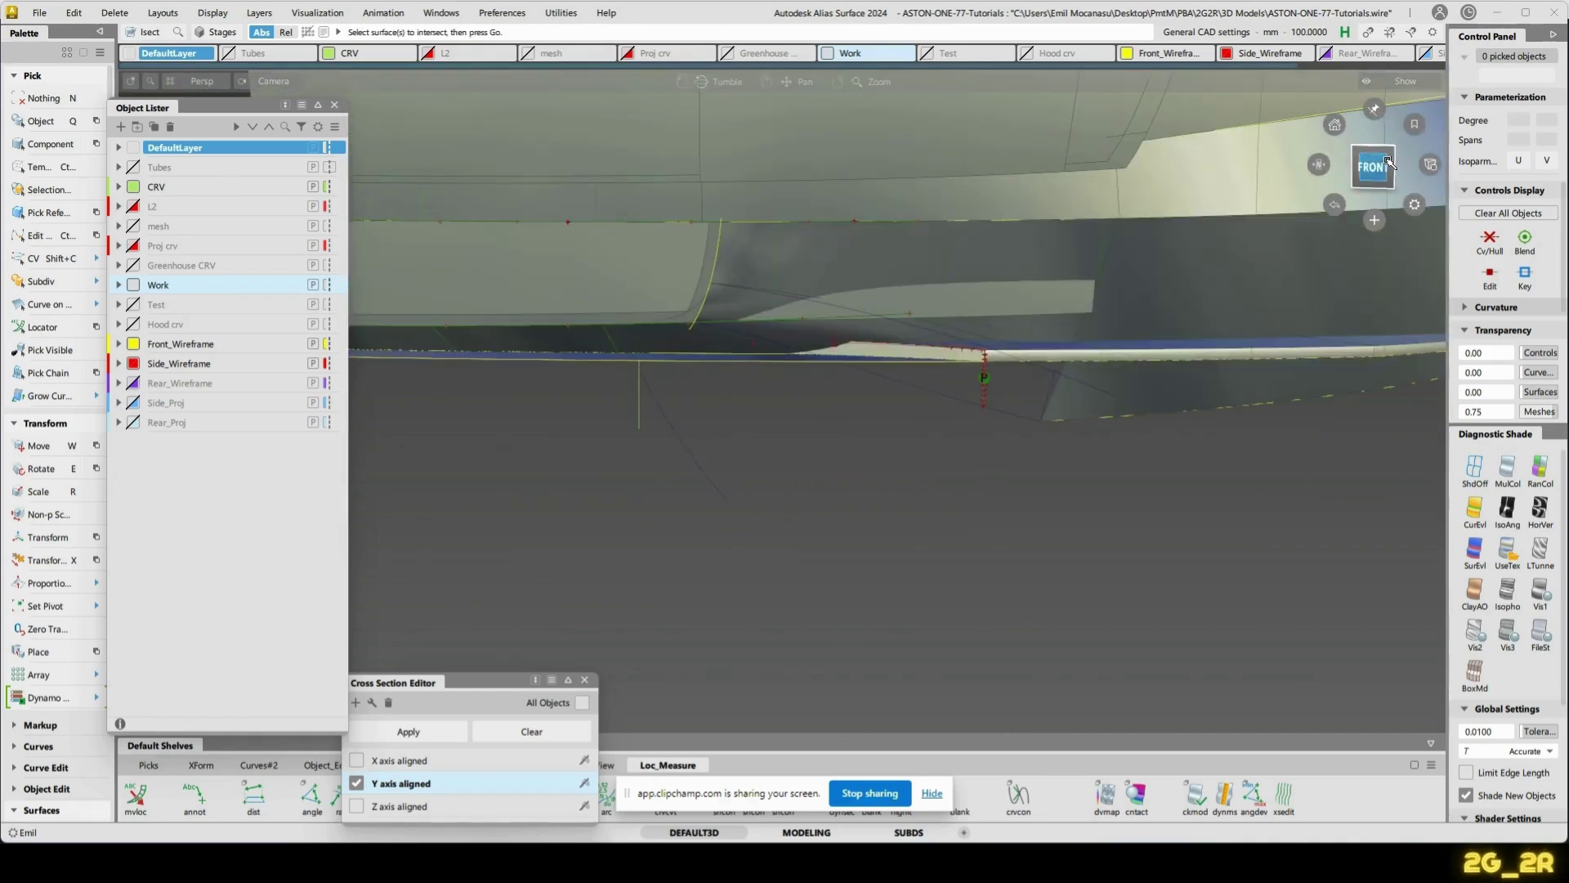
right_click_drag(967, 294, 1128, 438, "alt+shift")
middle_click_drag(1128, 438, 946, 372, "alt+shift")
left_click_drag(763, 438, 851, 443, "ctrl+shift")
- Isolate the surface around the grille opening together with the corner blend, and untrim the opening surface
left_click(936, 396)
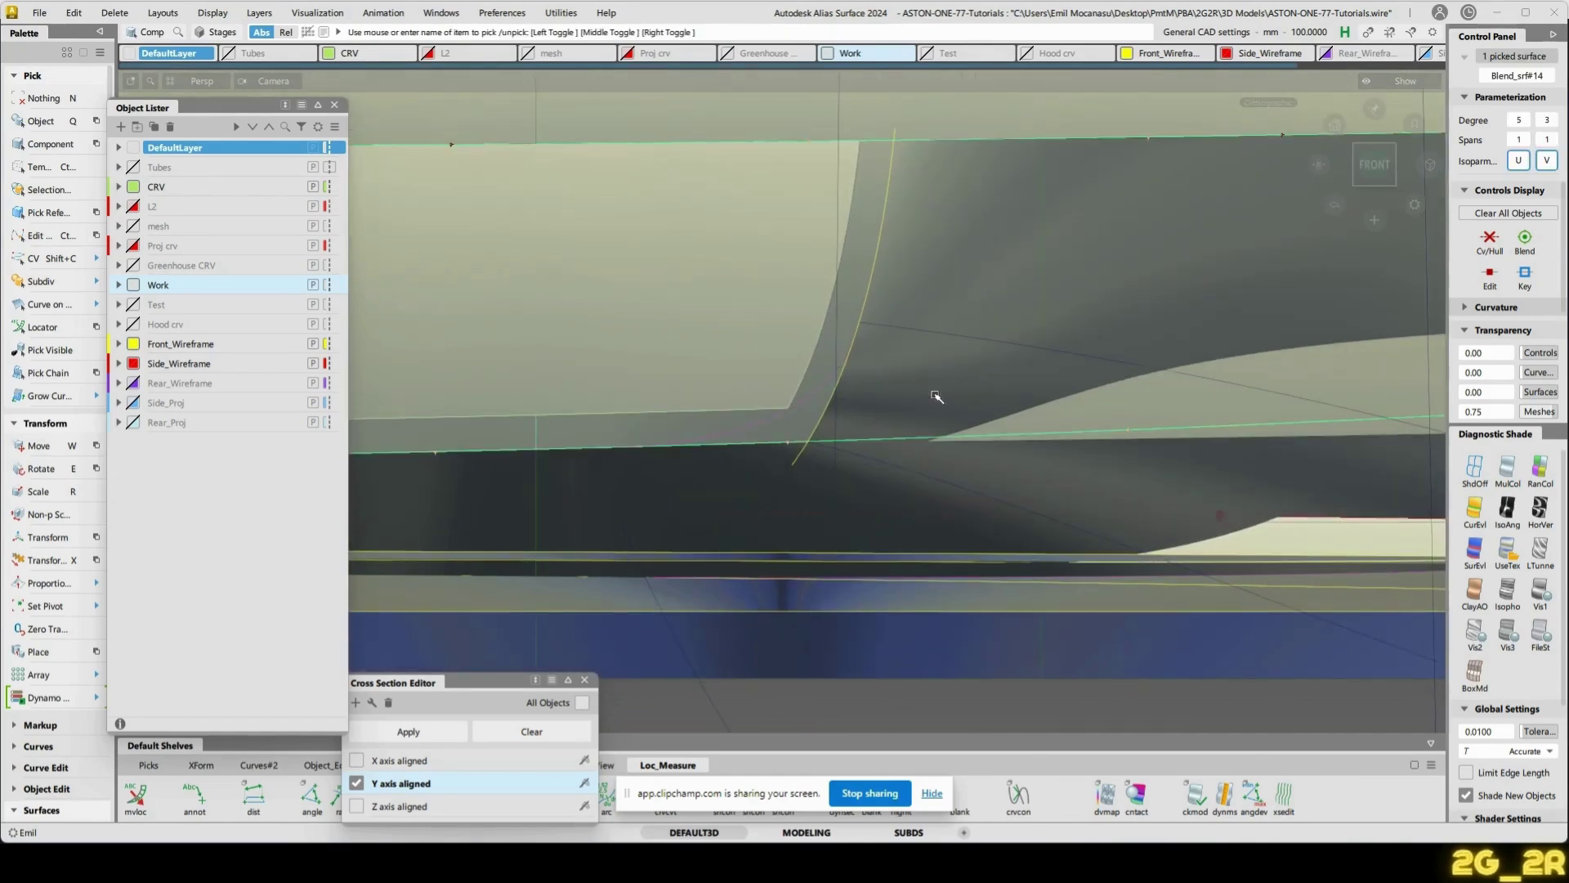
left_click(937, 396)
key("Delete")
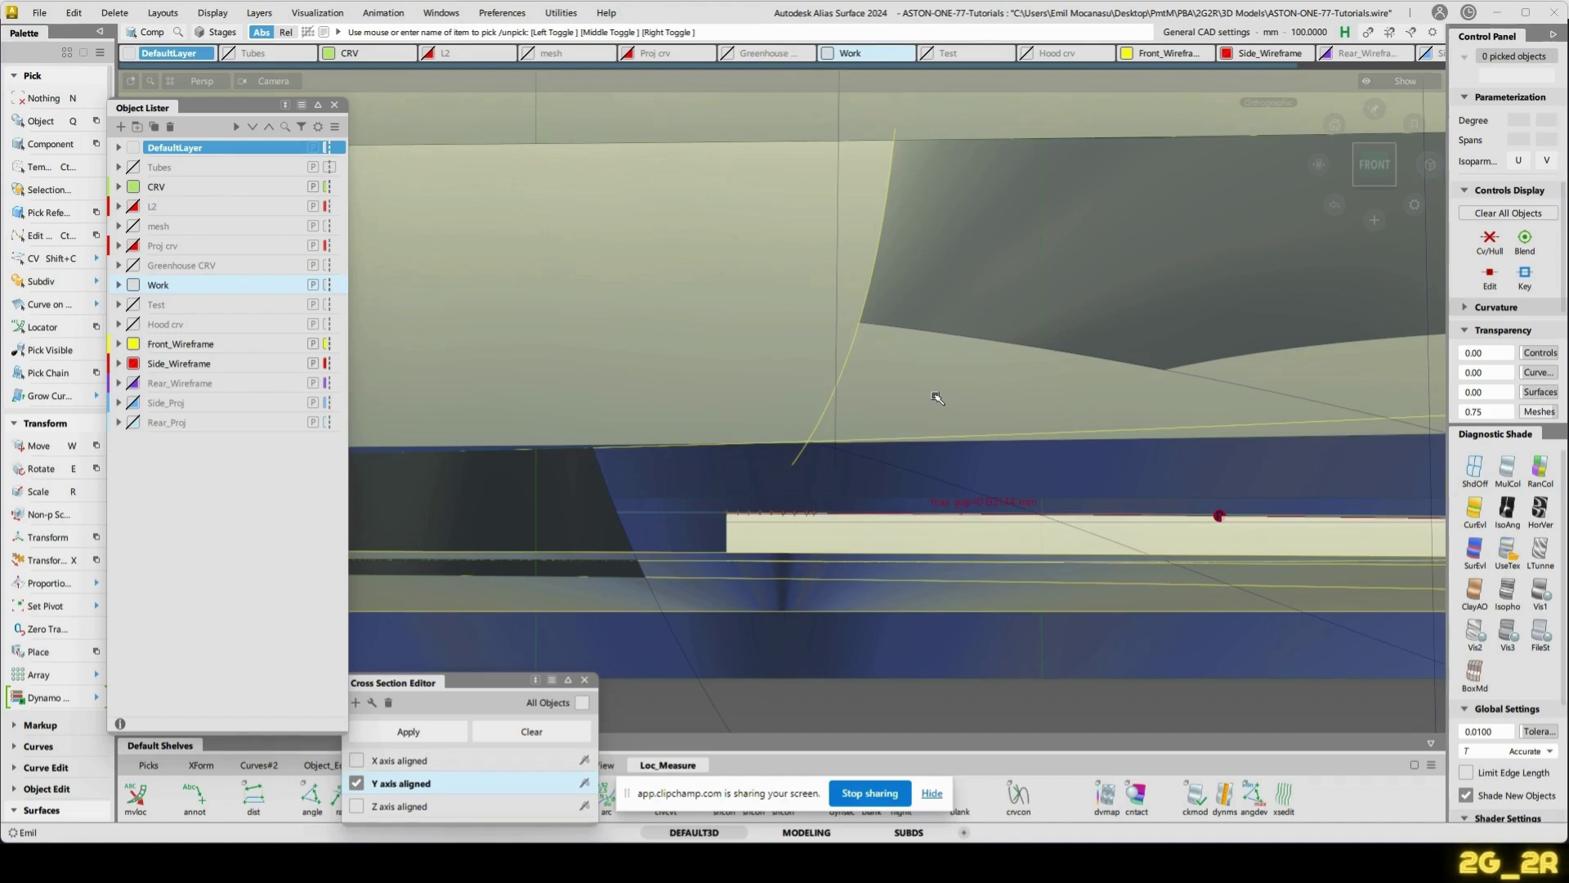
key("alt+i")
key("u")
left_click(668, 431)
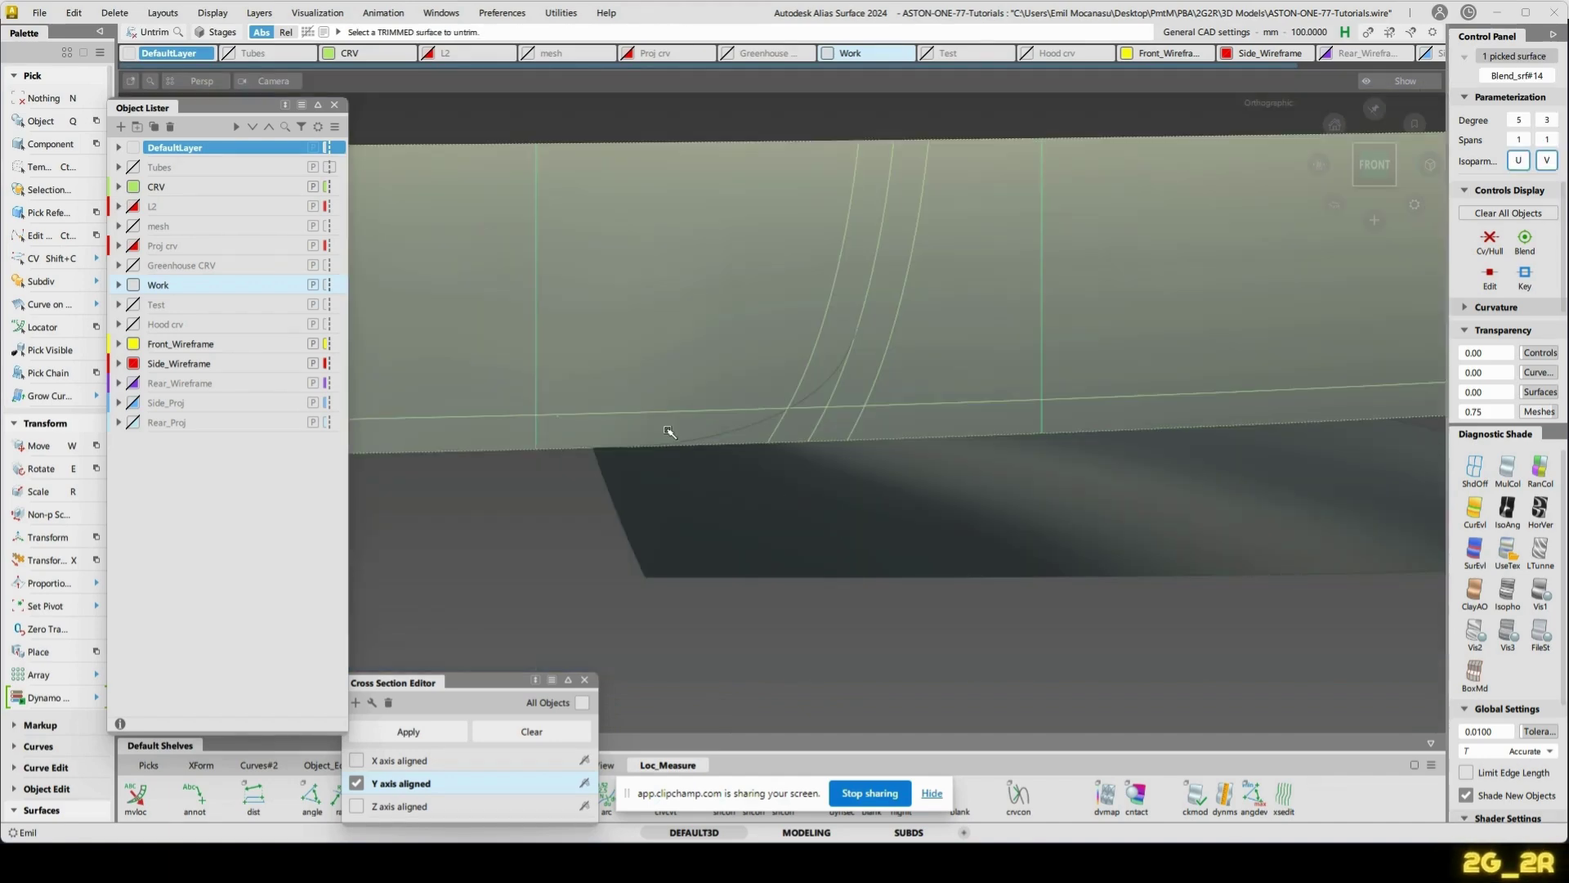
- Project the corner blend's upper edge onto the untrimmed opening surface along the X axis
key("n")
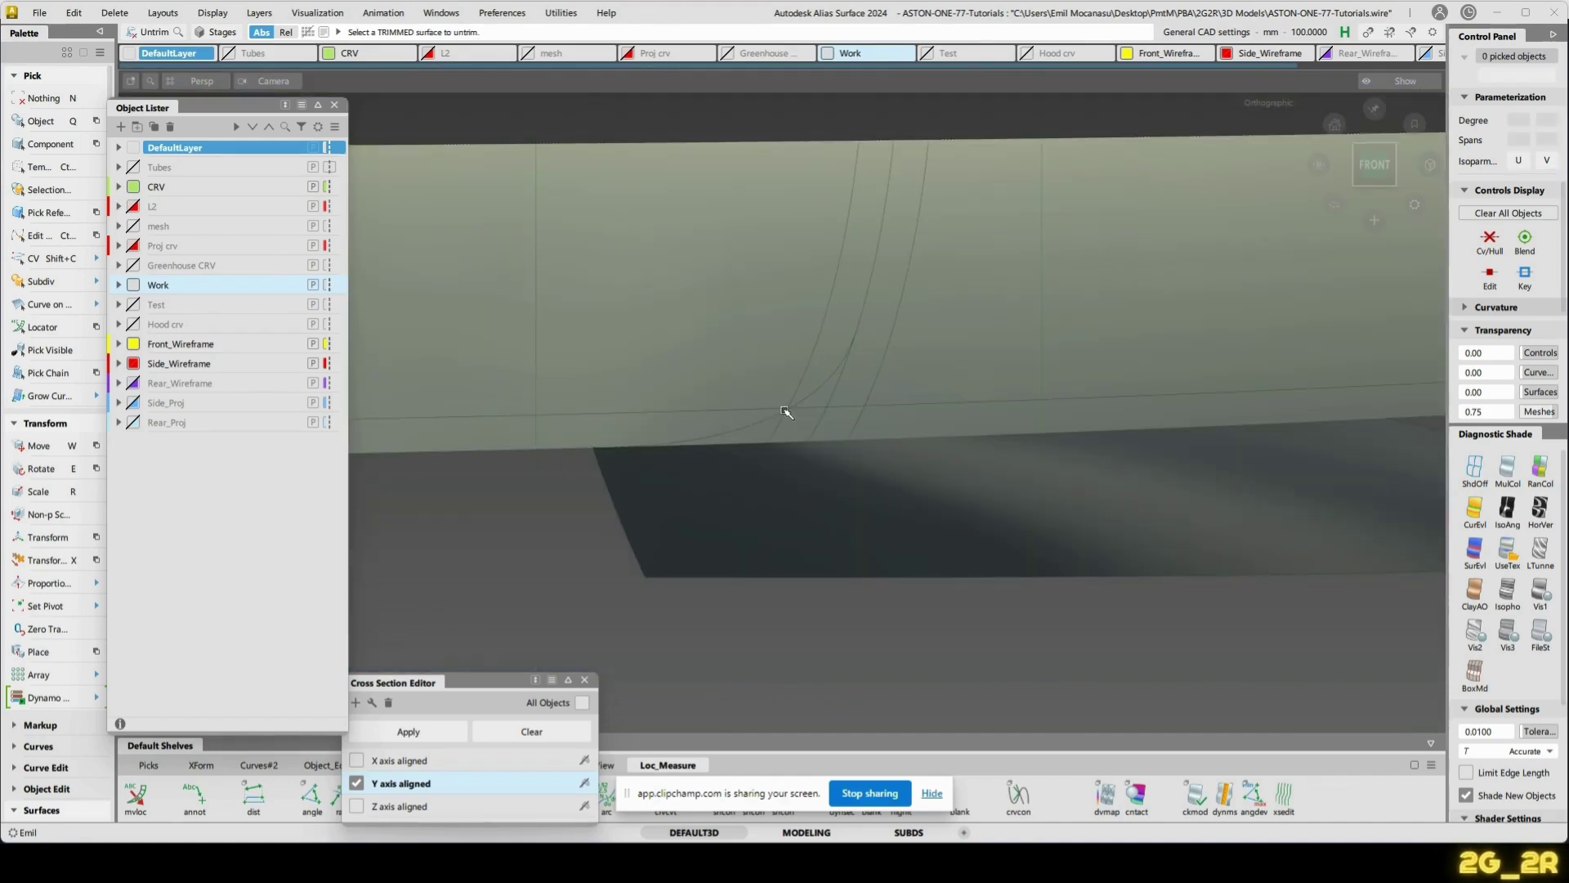
left_click(769, 424)
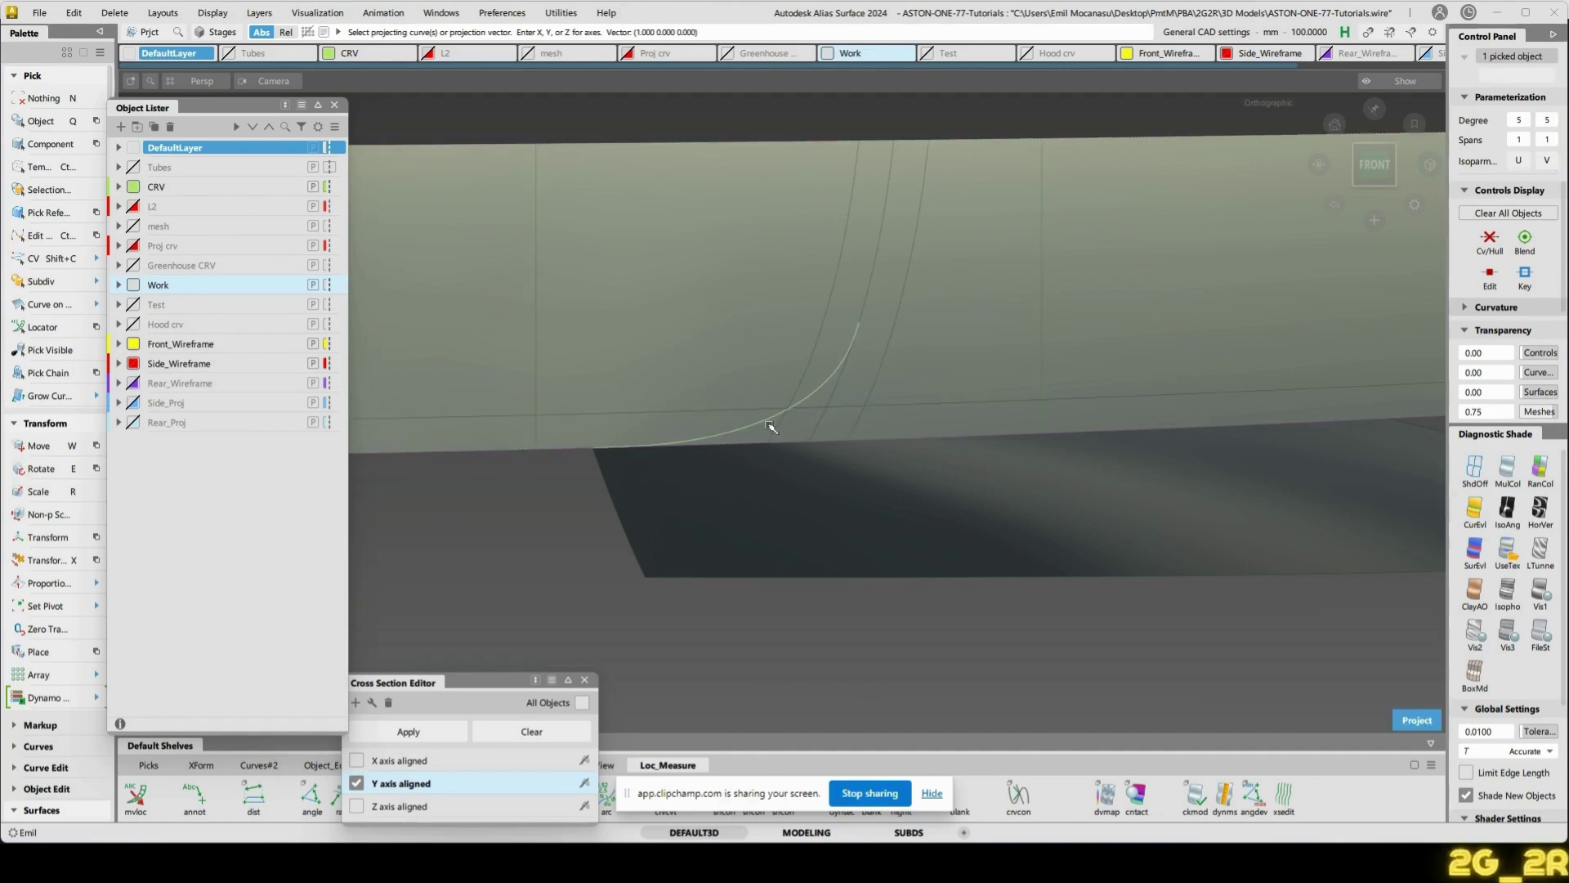
key("space")
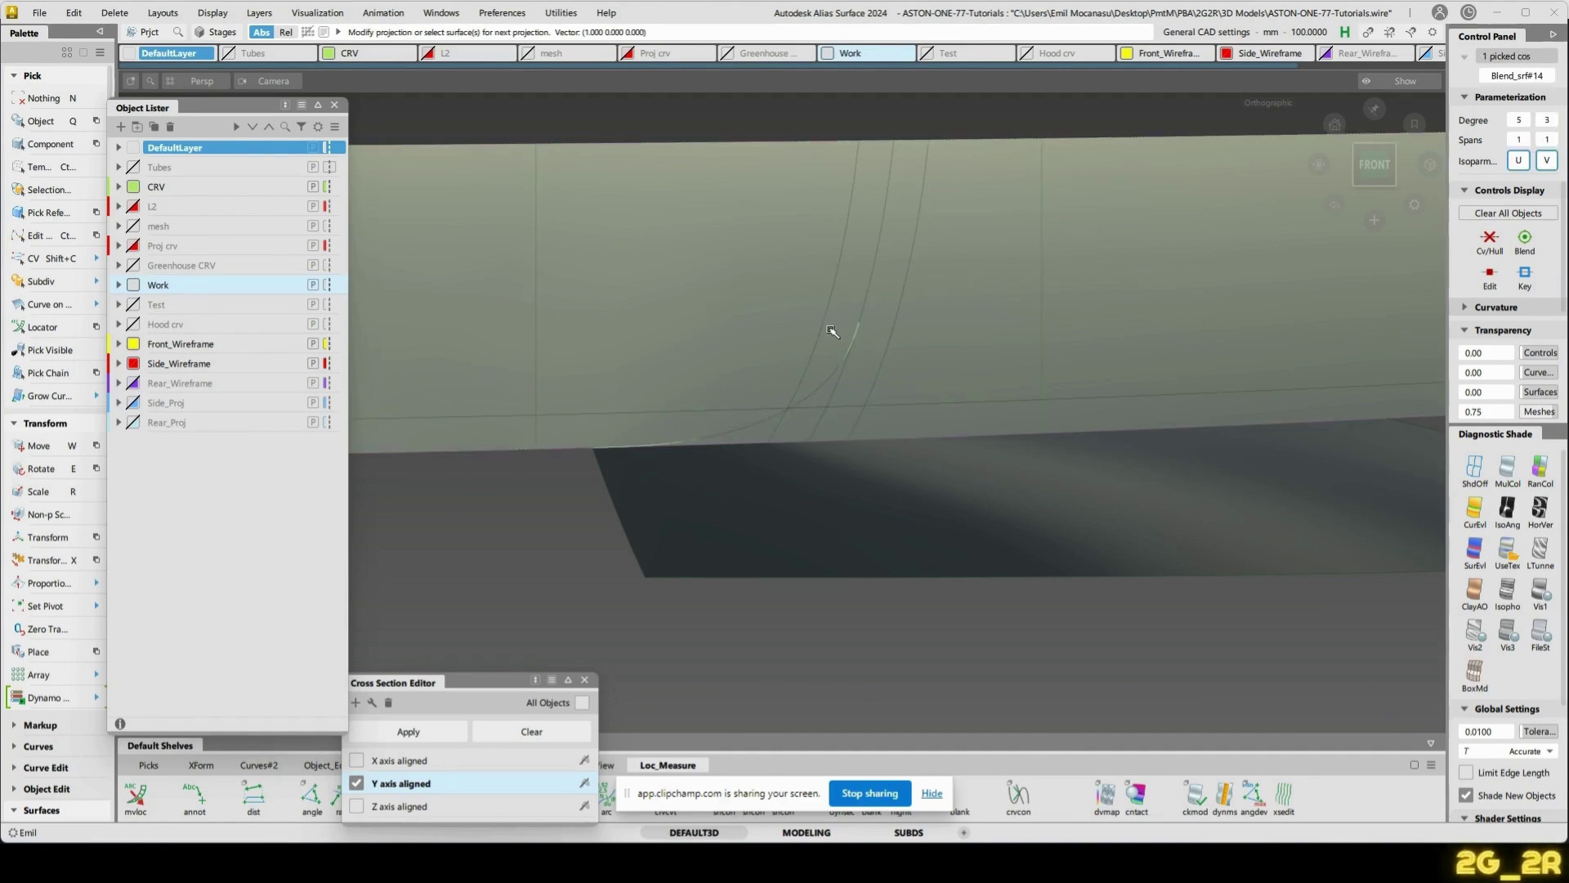
- Hide the corner blend and apply a tubular offset of radius 7 to the projected curve, producing curves on surface
key("n")
left_click_drag(600, 363, 930, 334, "ctrl+shift")
left_click(717, 321)
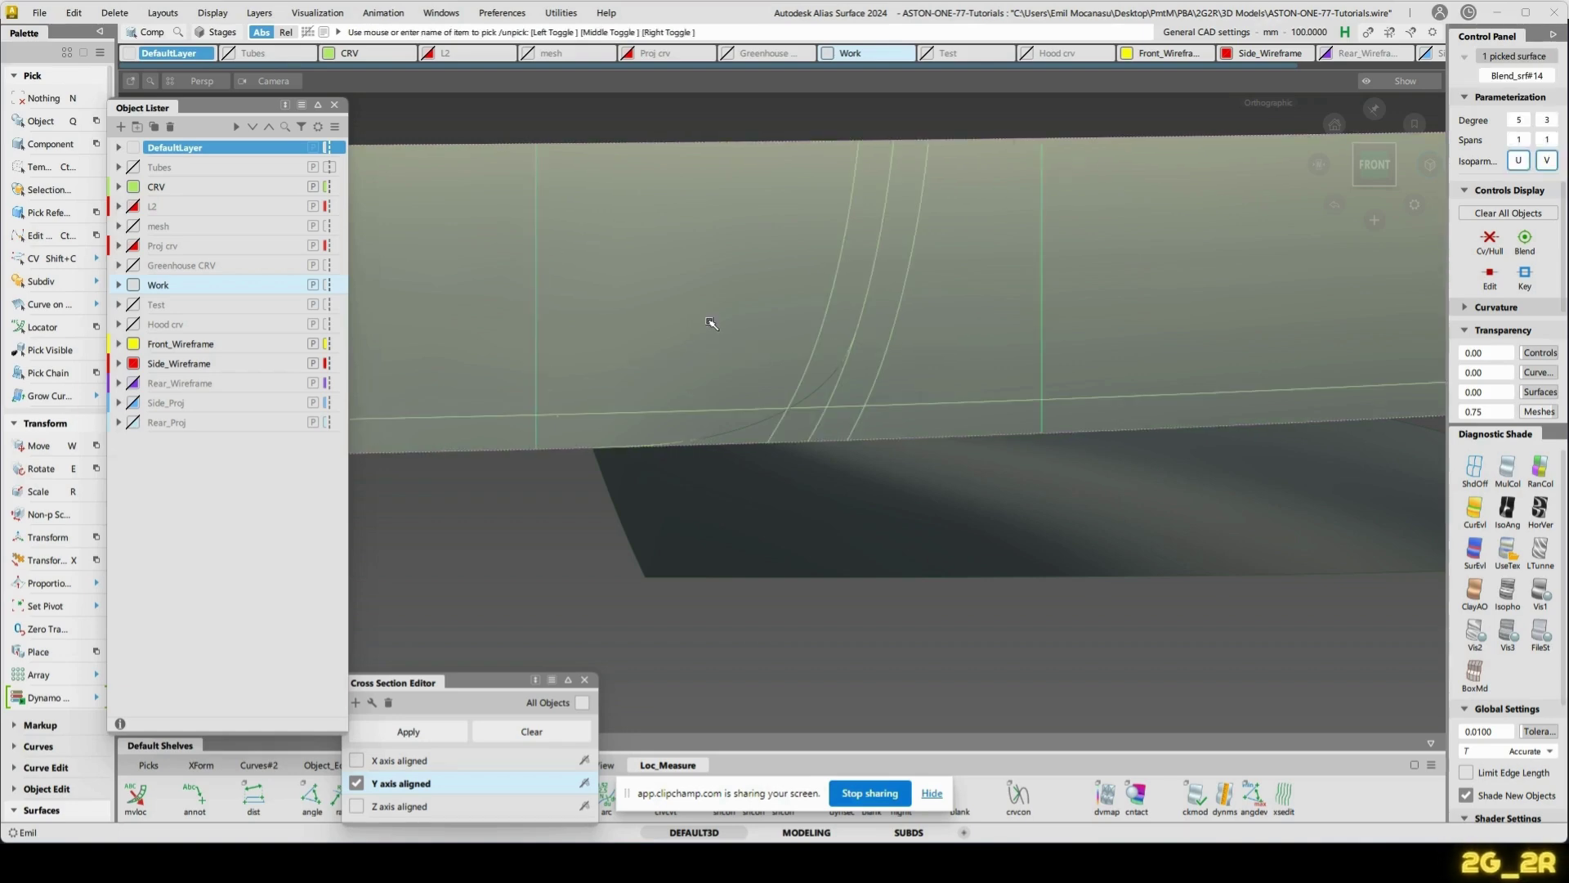
key("n")
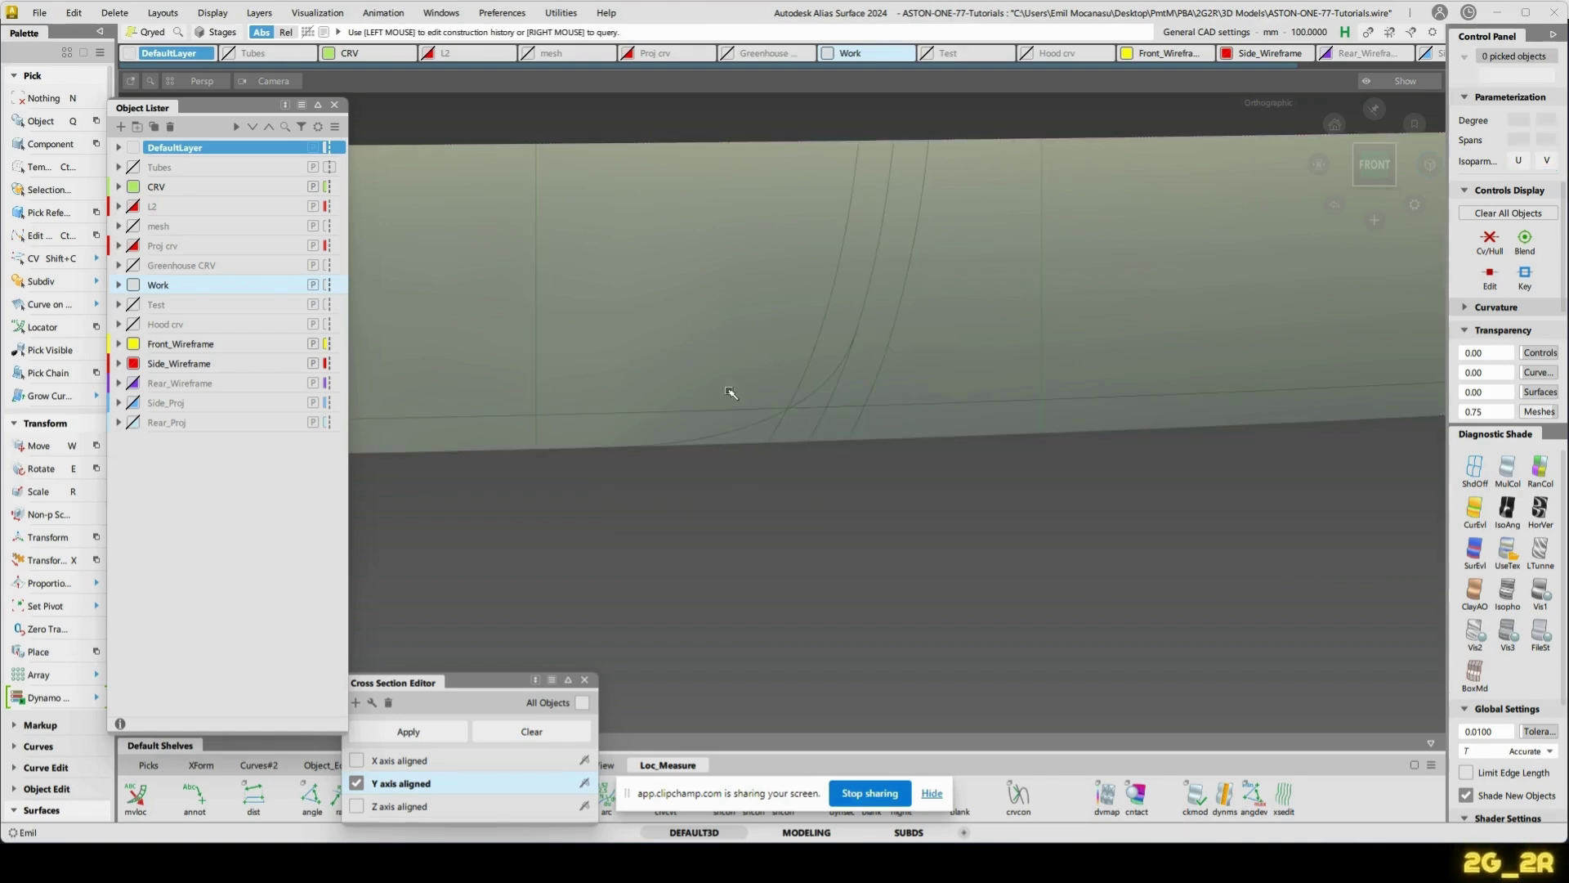
left_click(734, 409)
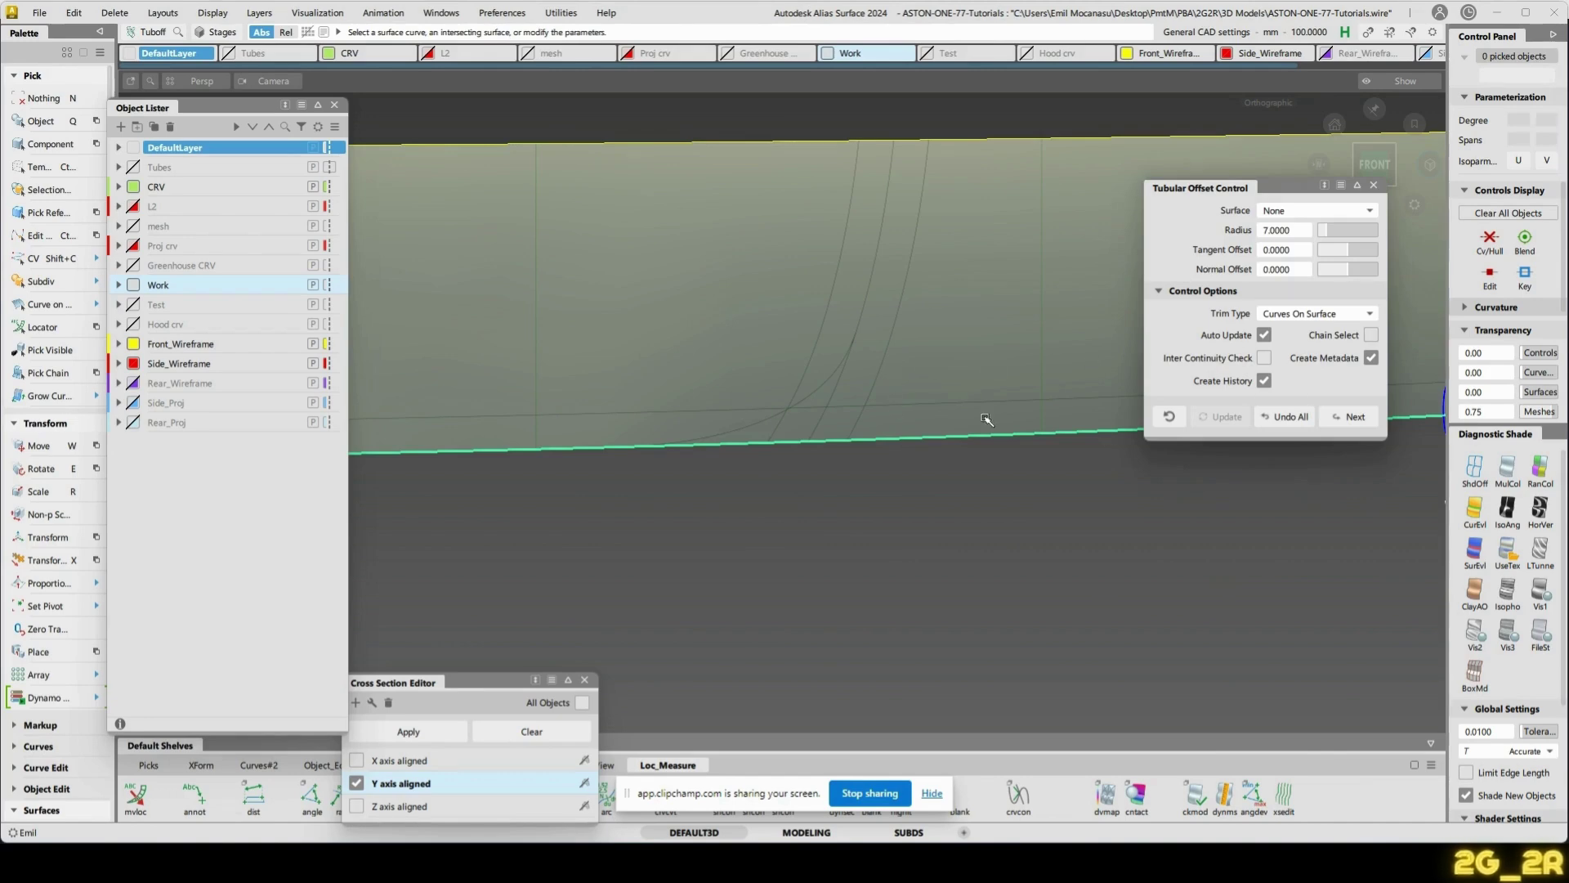
left_click(960, 429)
left_click(756, 429)
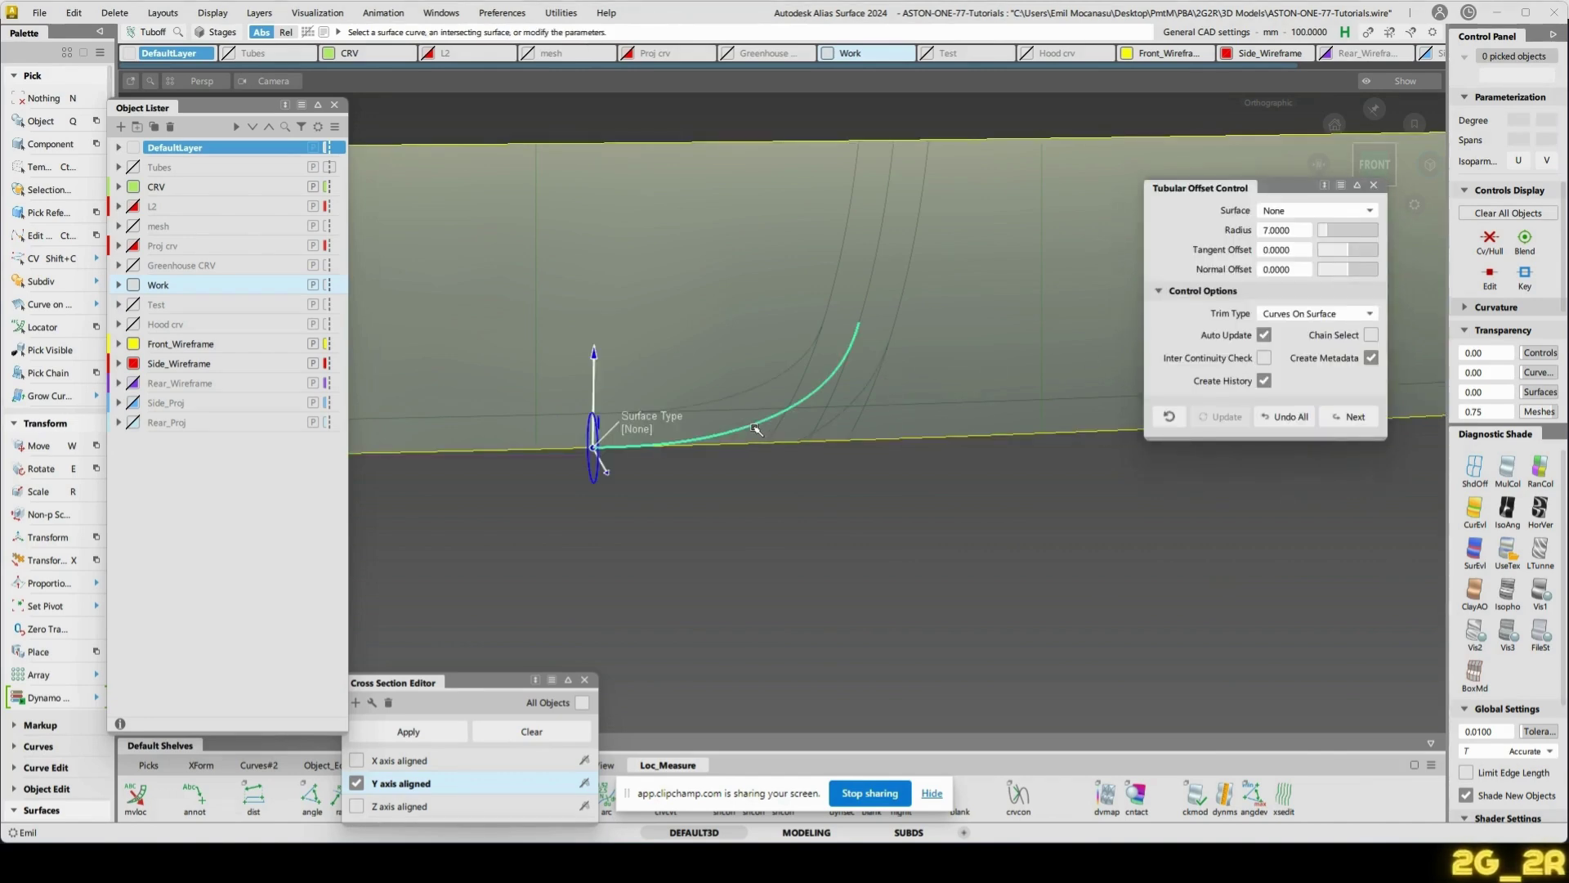
key("ctrl+z")
- Trim the opening surface, keeping the narrow rim regions along its lower edge and the projected corner curve
key("t")
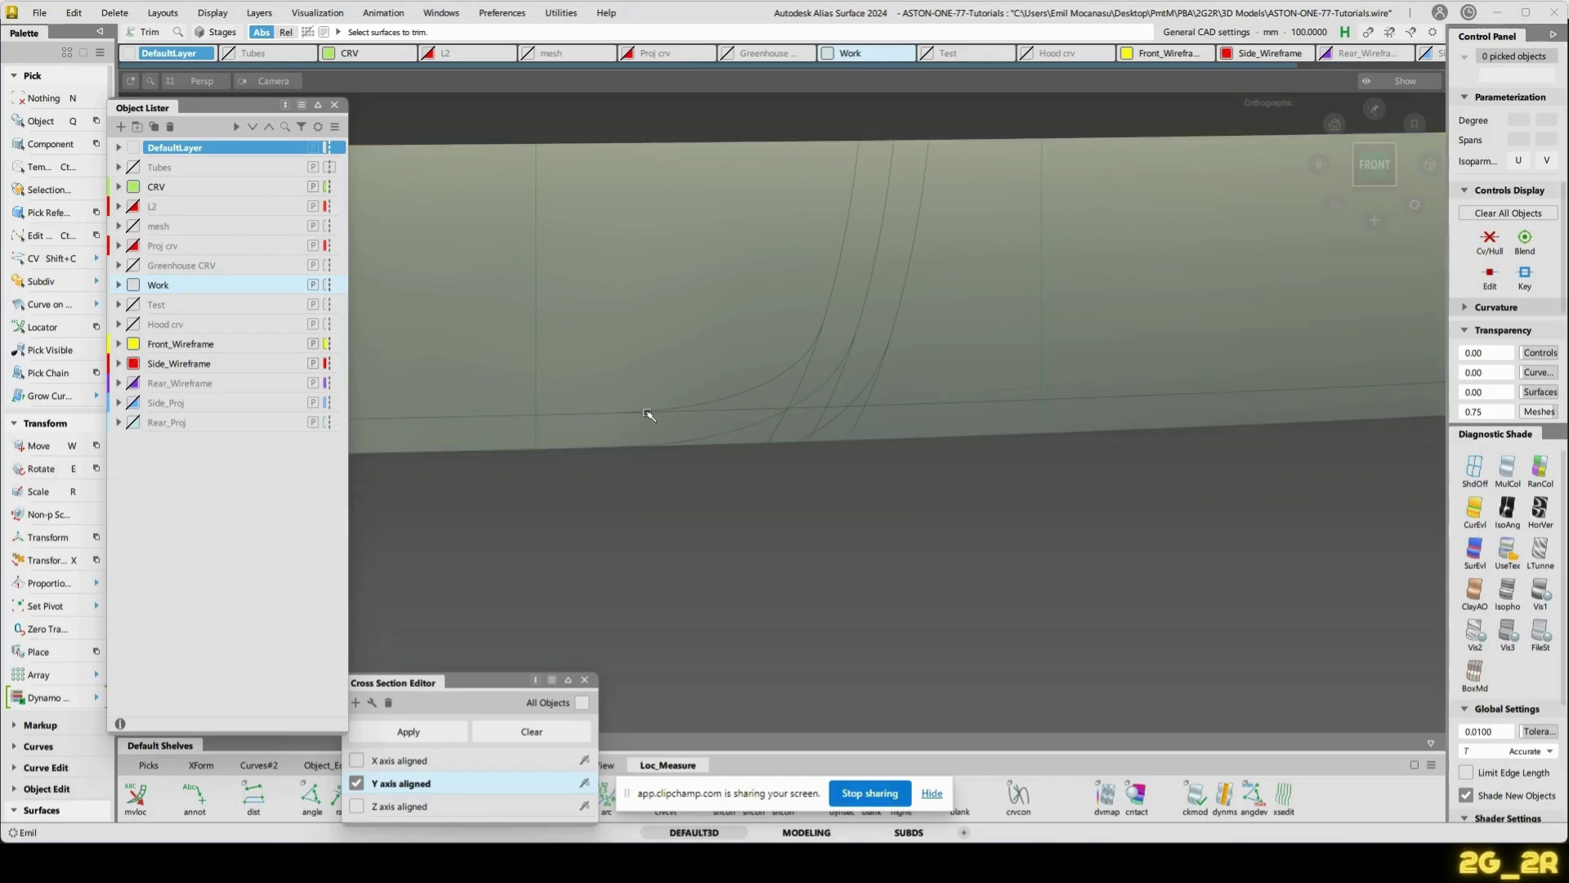
left_click(577, 439)
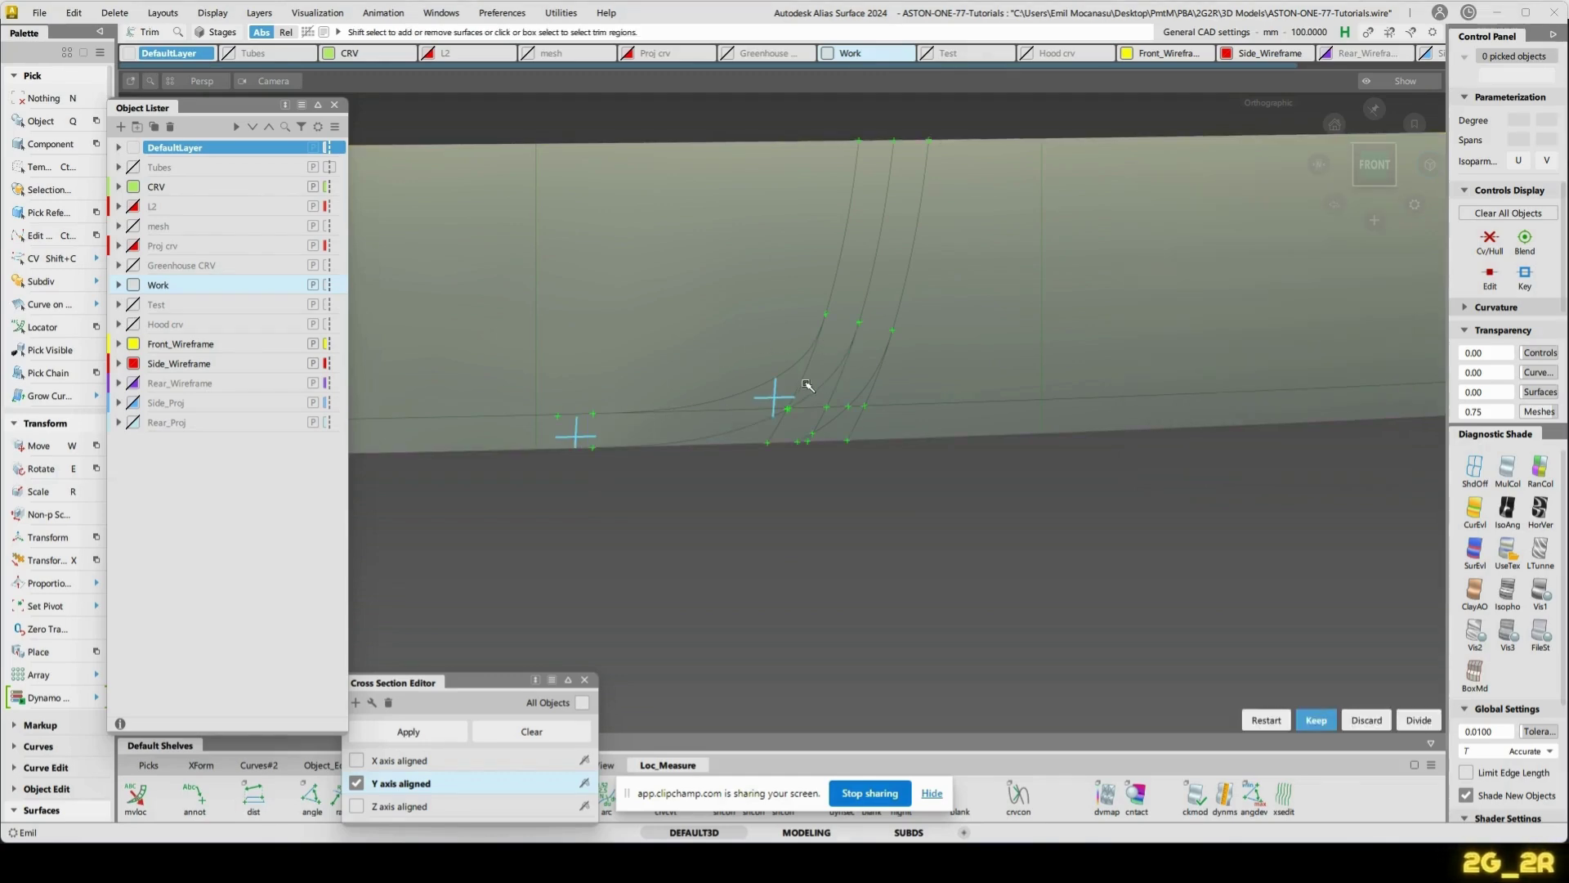
scroll(807, 385, "up", 10)
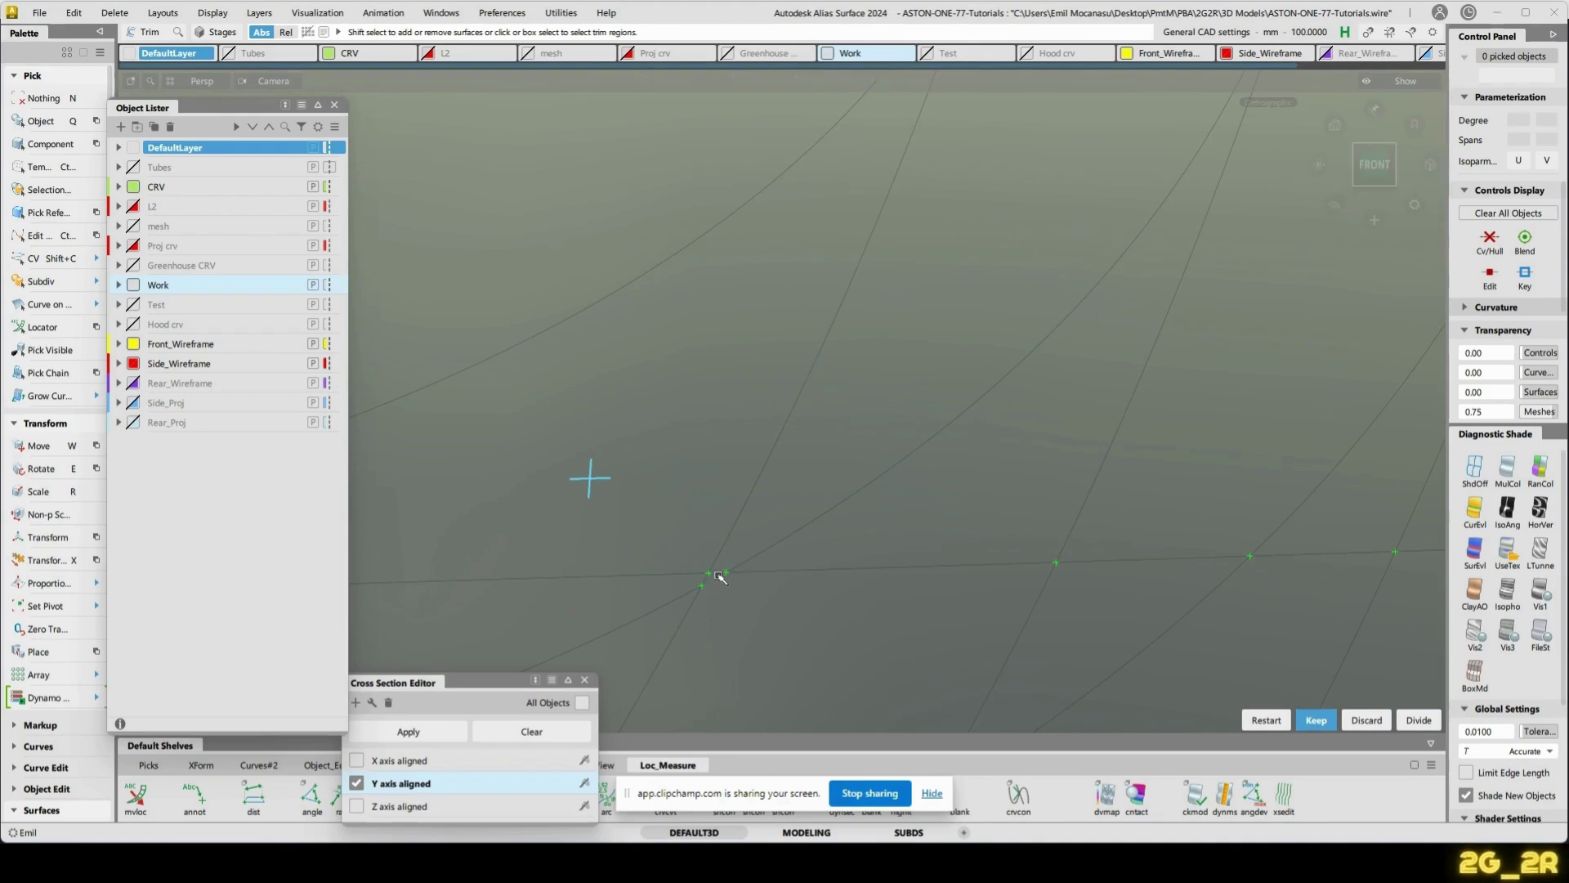
right_click_drag(719, 576, 736, 506, "alt+shift")
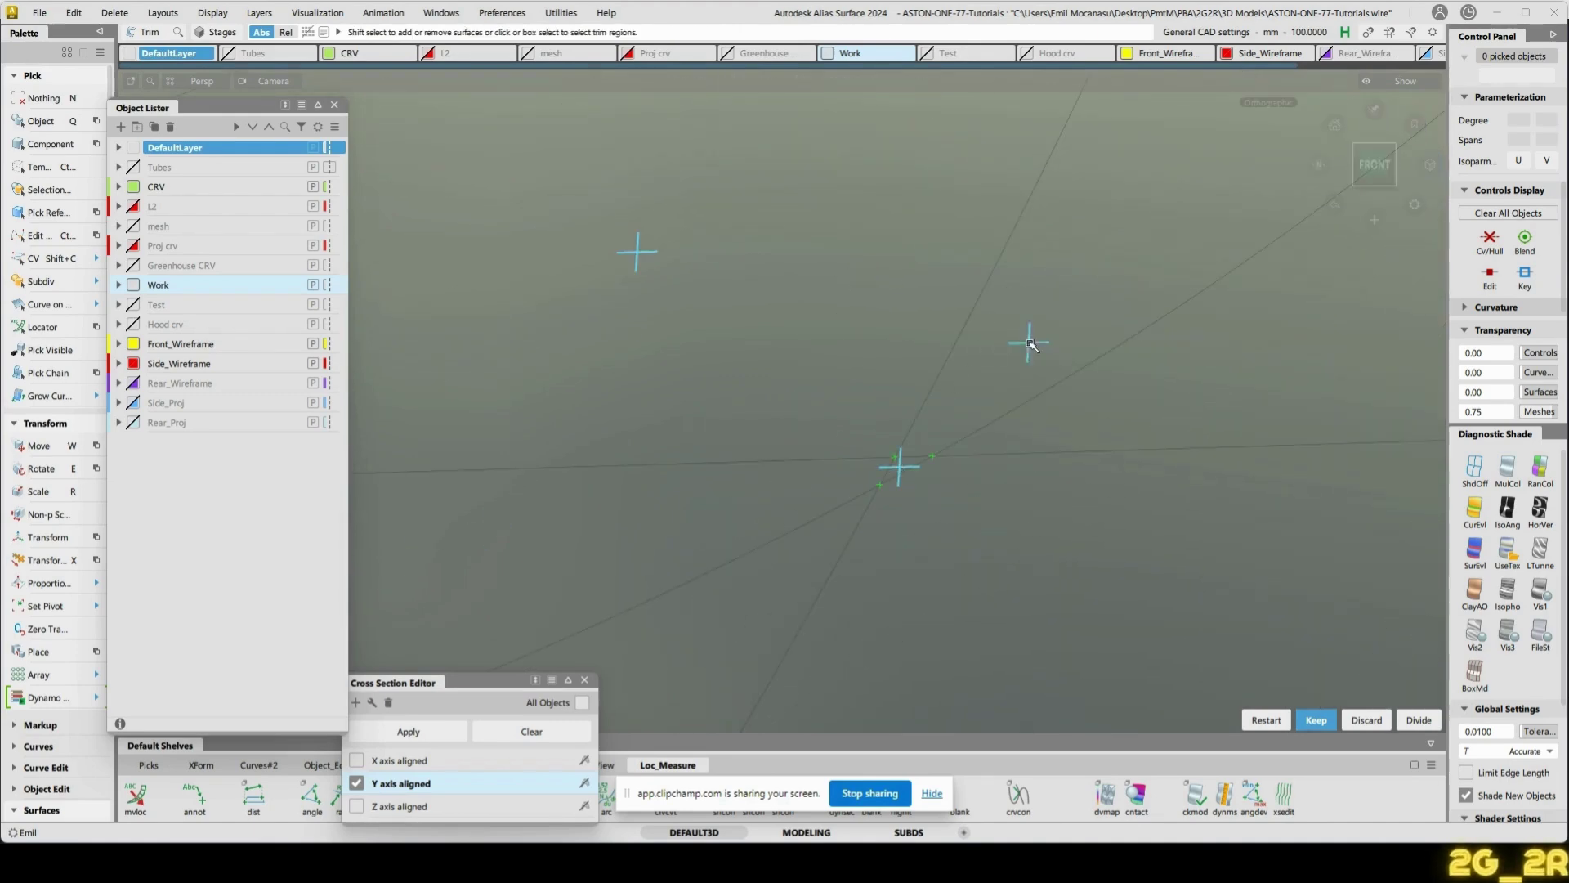
right_click_drag(1031, 345, 1063, 441, "alt+shift")
middle_click_drag(1038, 123, 1049, 466, "alt+shift")
key("space")
- Show the surrounding bumper surfaces again and reopen the corner's freeform blend to check it against the new rim
right_click_drag(1038, 445, 985, 489, "alt+shift")
middle_click_drag(891, 578, 1027, 557, "alt+shift")
left_click_drag(1027, 557, 1019, 602, "alt+shift")
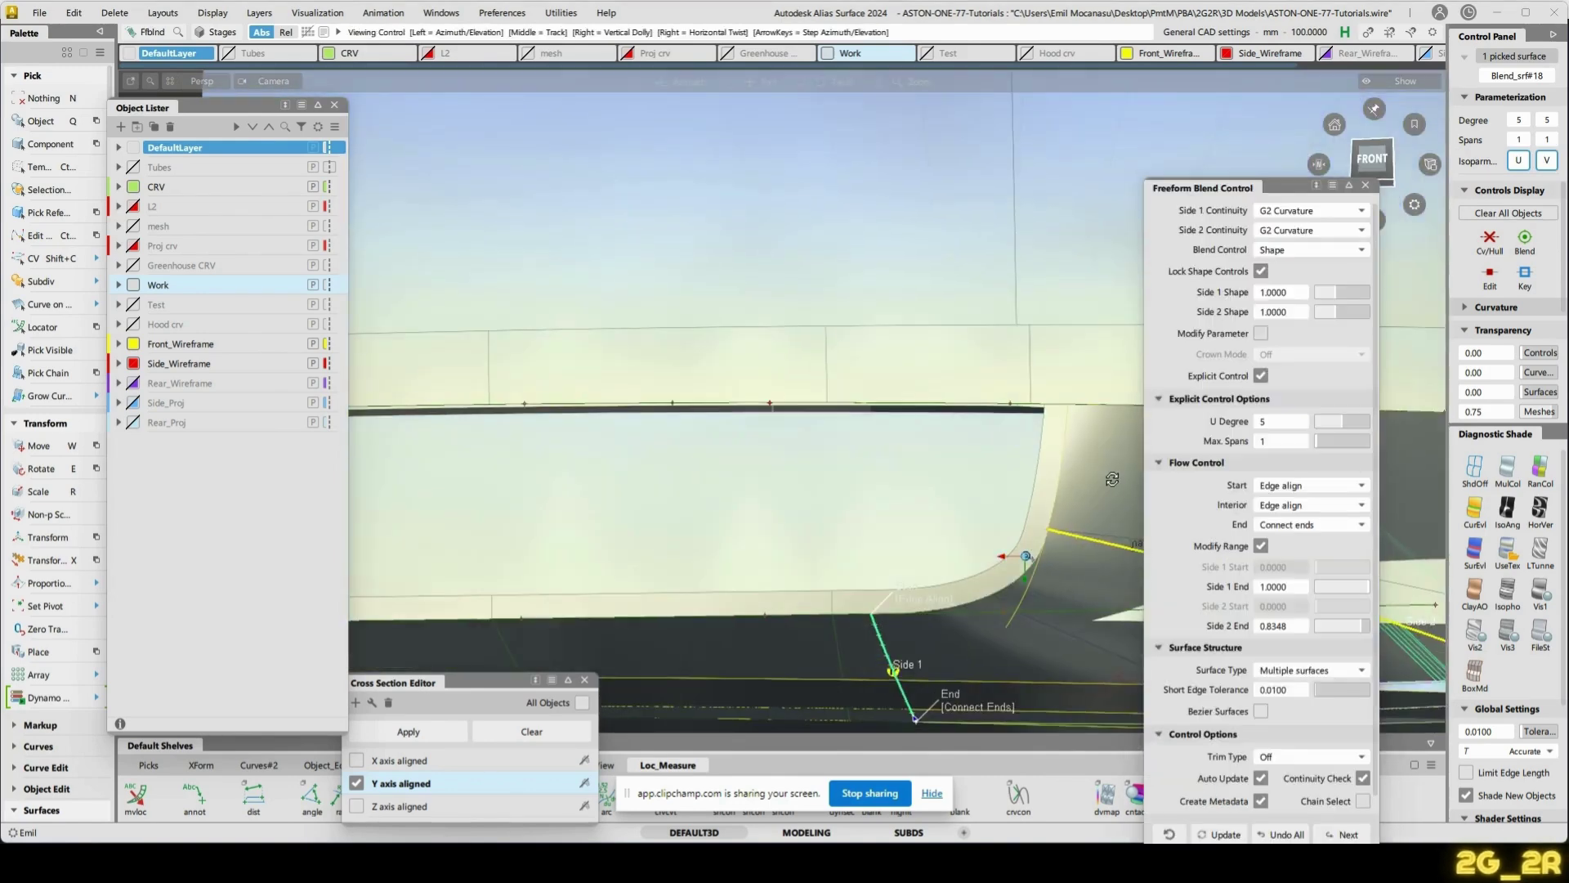
mouse_move(899, 392)
left_mouse_down("alt+shift")
mouse_move(791, 380)
mouse_move(914, 479)
left_mouse_up("alt+shift")
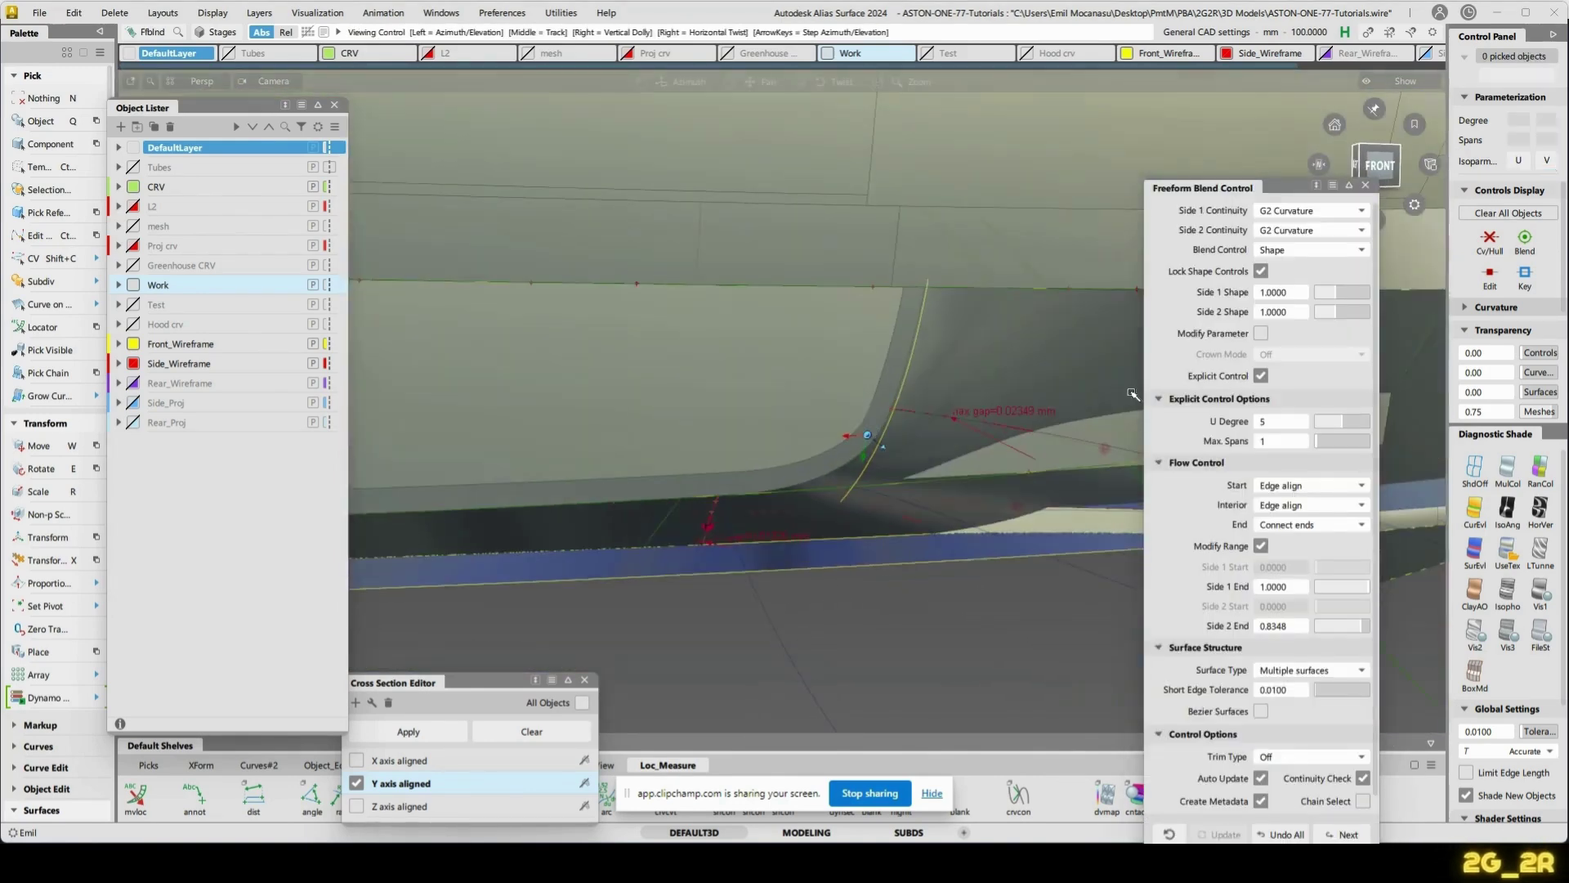
left_click_drag(1062, 343, 1128, 271, "alt+shift")
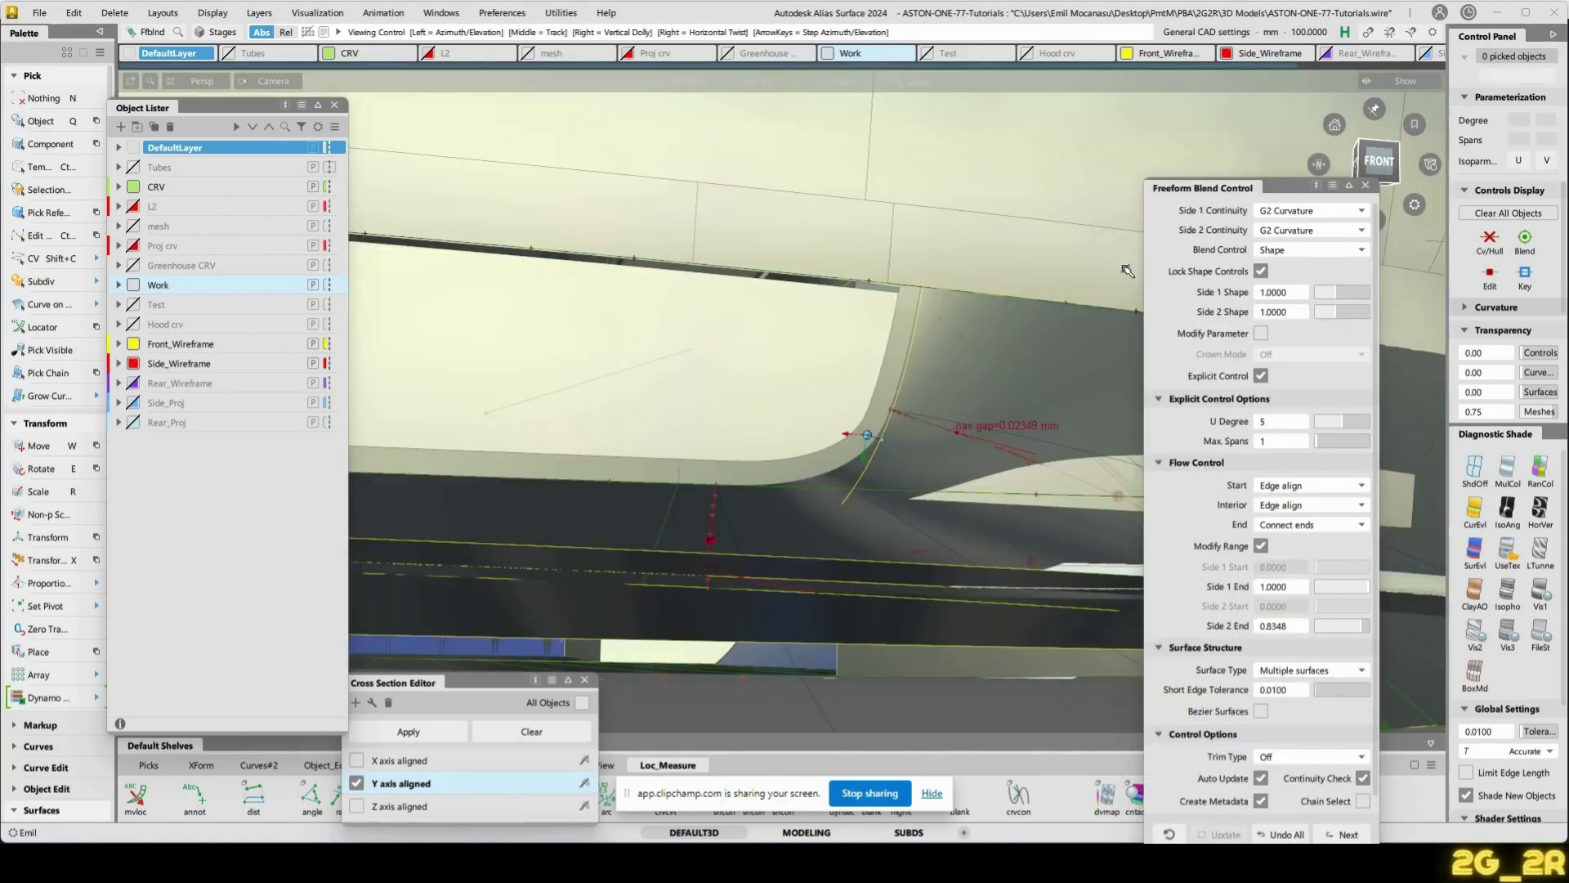
left_click(1379, 162, "alt+shift")
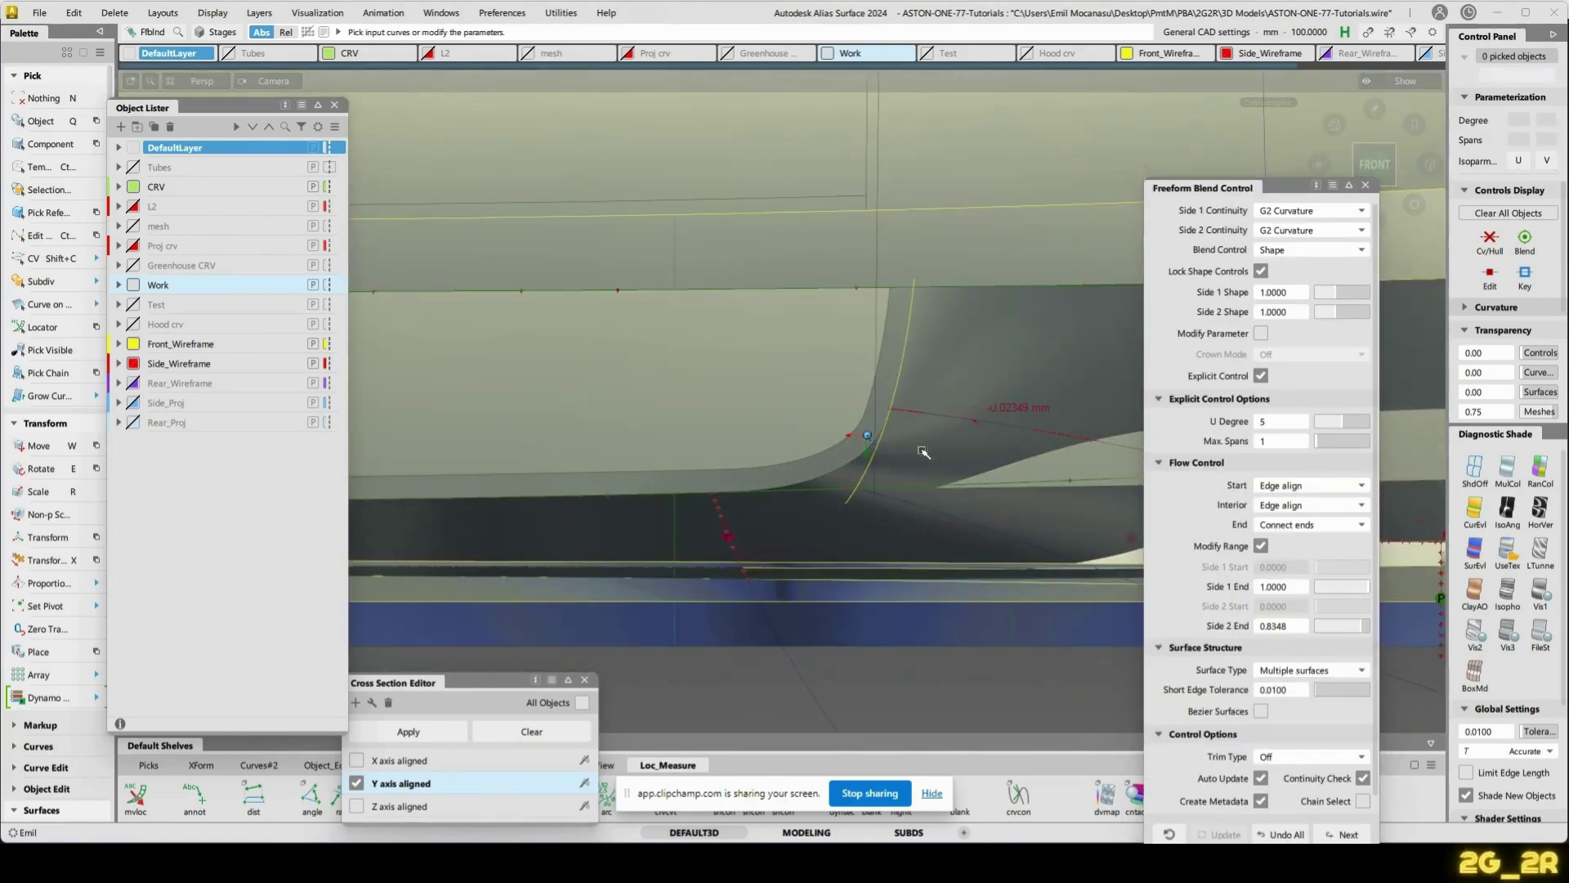
- Raise the inner end CV of the Side 2 source curve slightly in Z
middle_click_drag(979, 438, 864, 445, "alt+shift")
left_click_drag(837, 470, 849, 409, "ctrl+shift")
left_click(859, 440)
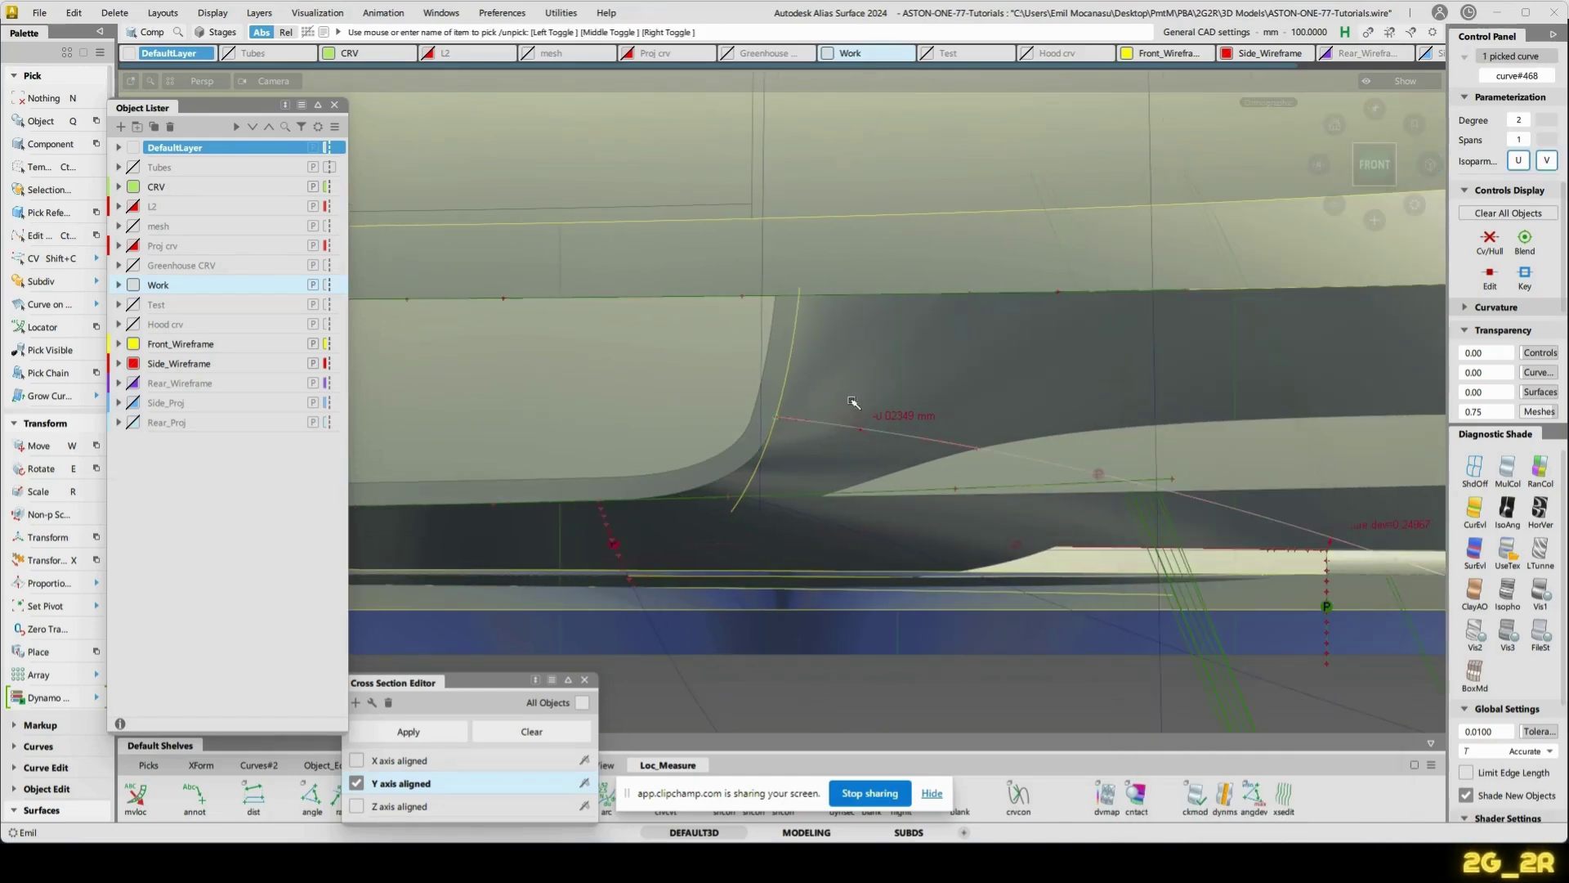
right_click_drag(851, 399, 882, 377, "ctrl+shift")
key("n")
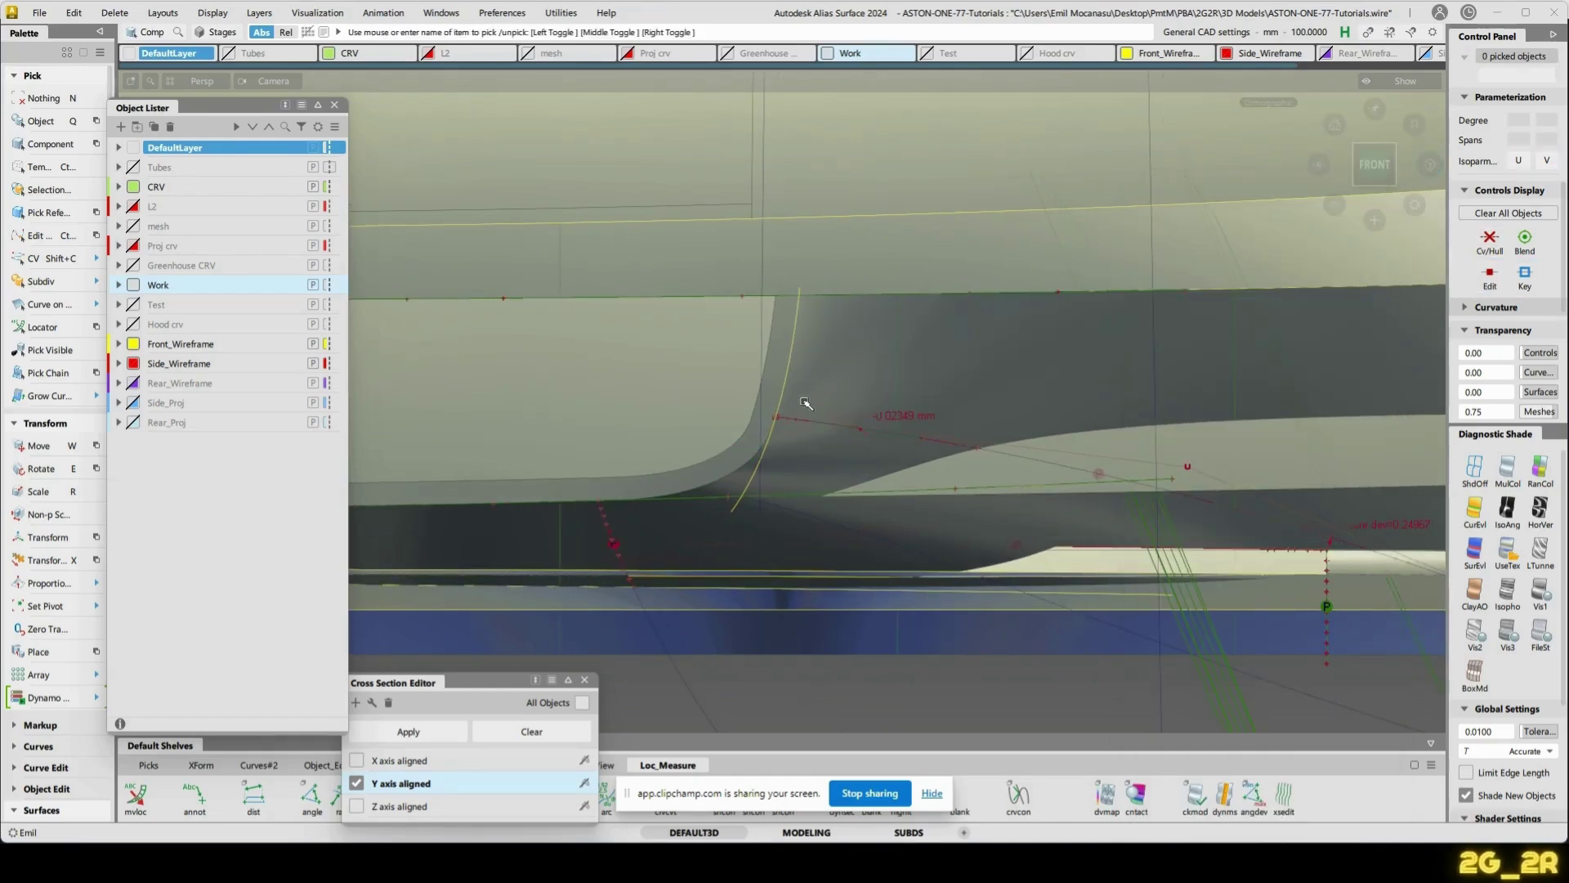
key("shift+c")
left_click_drag(768, 399, 791, 423)
key("w")
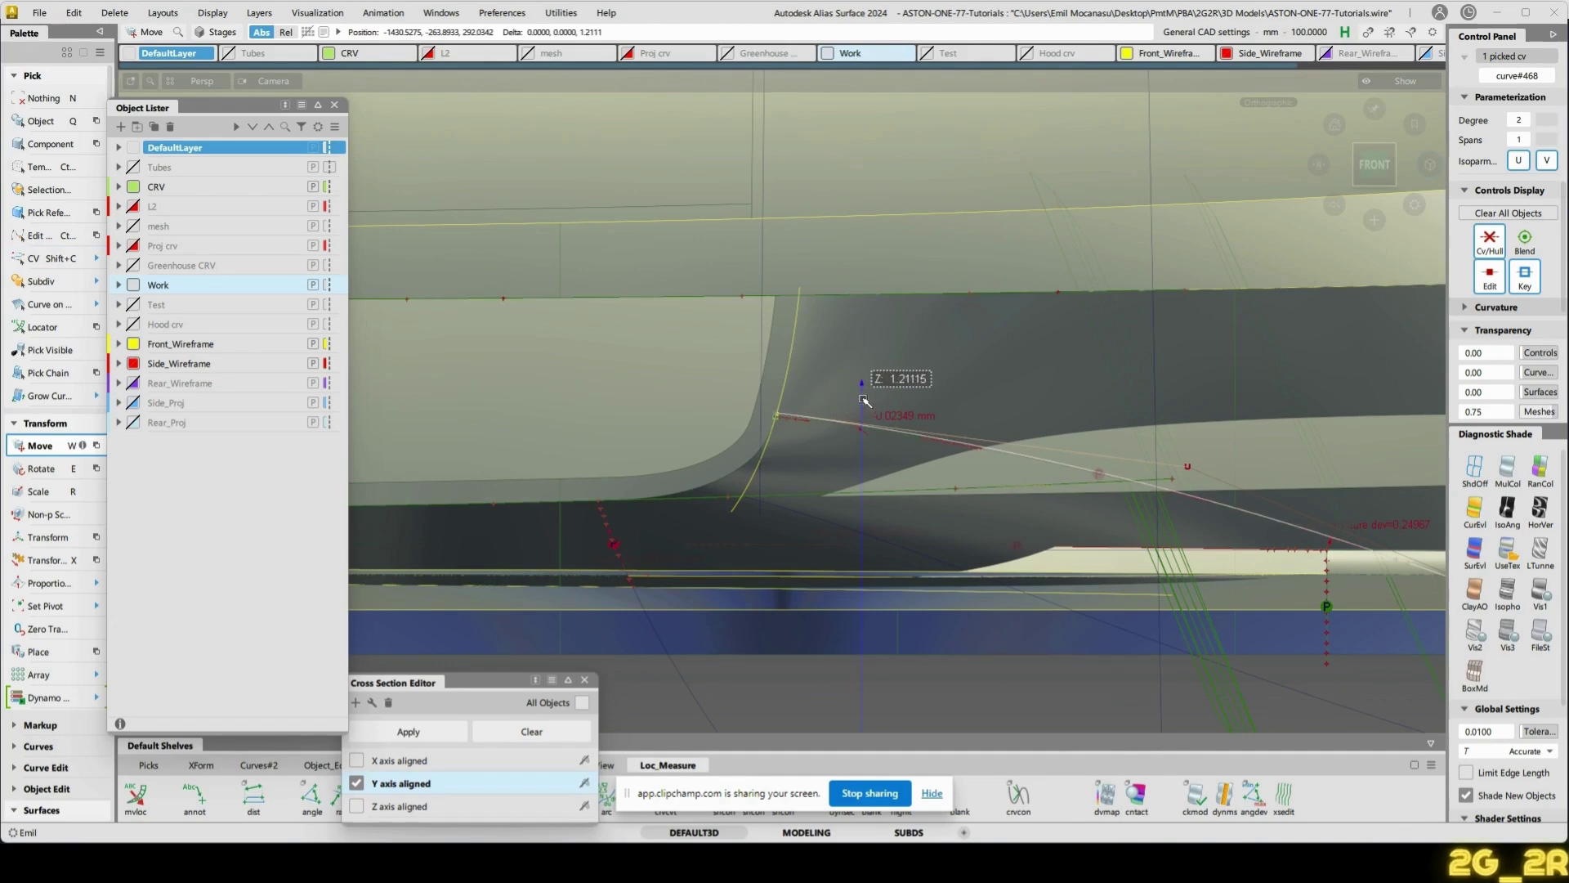
right_click_drag(863, 399, 876, 392)
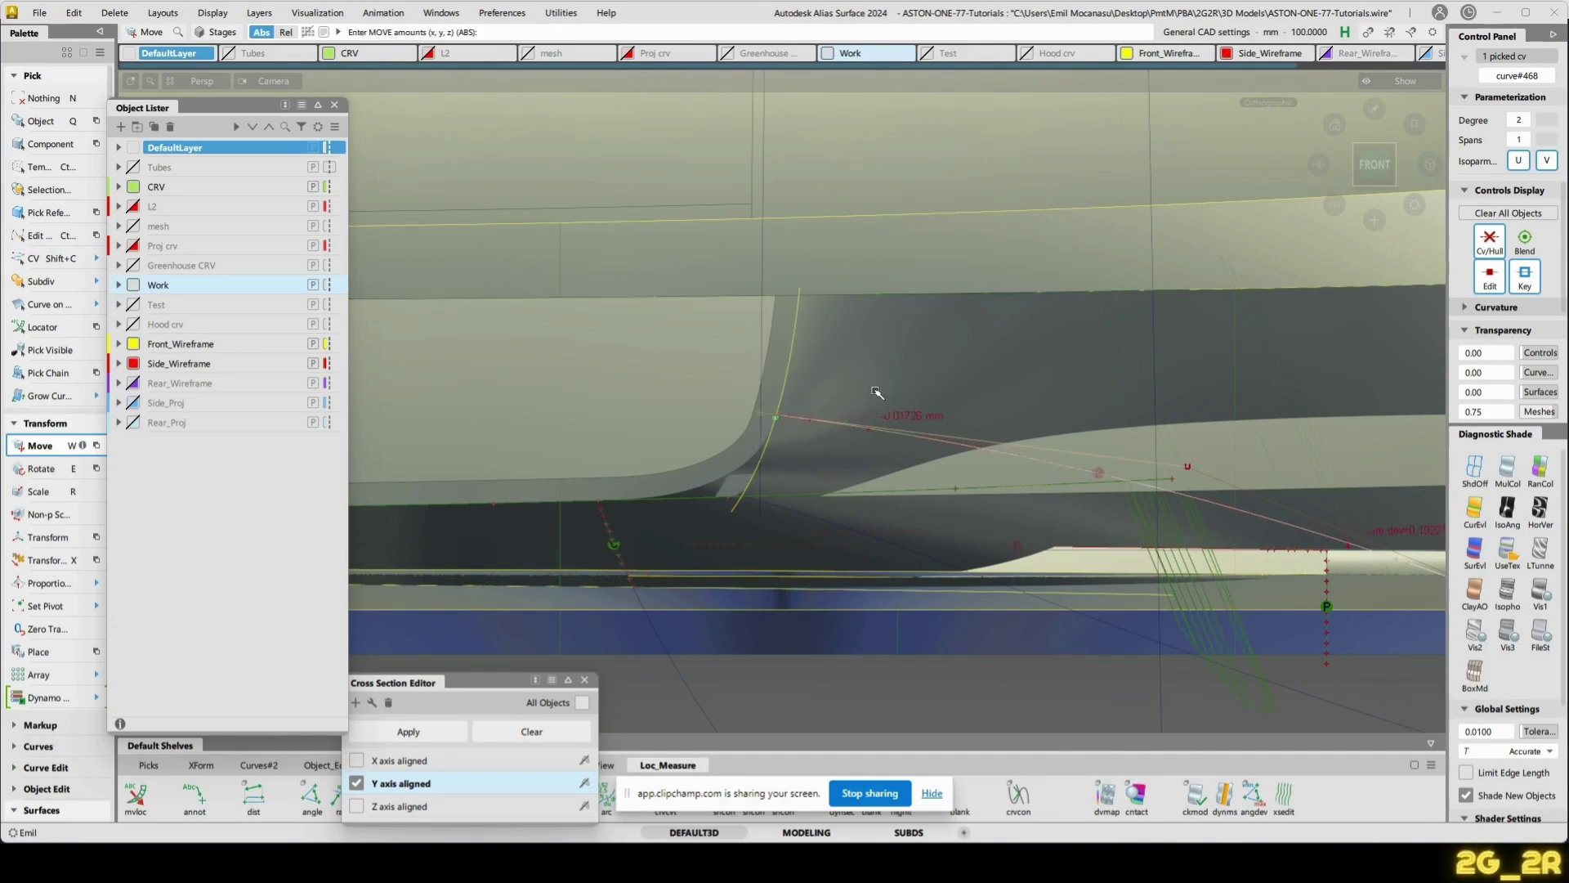
key("n")
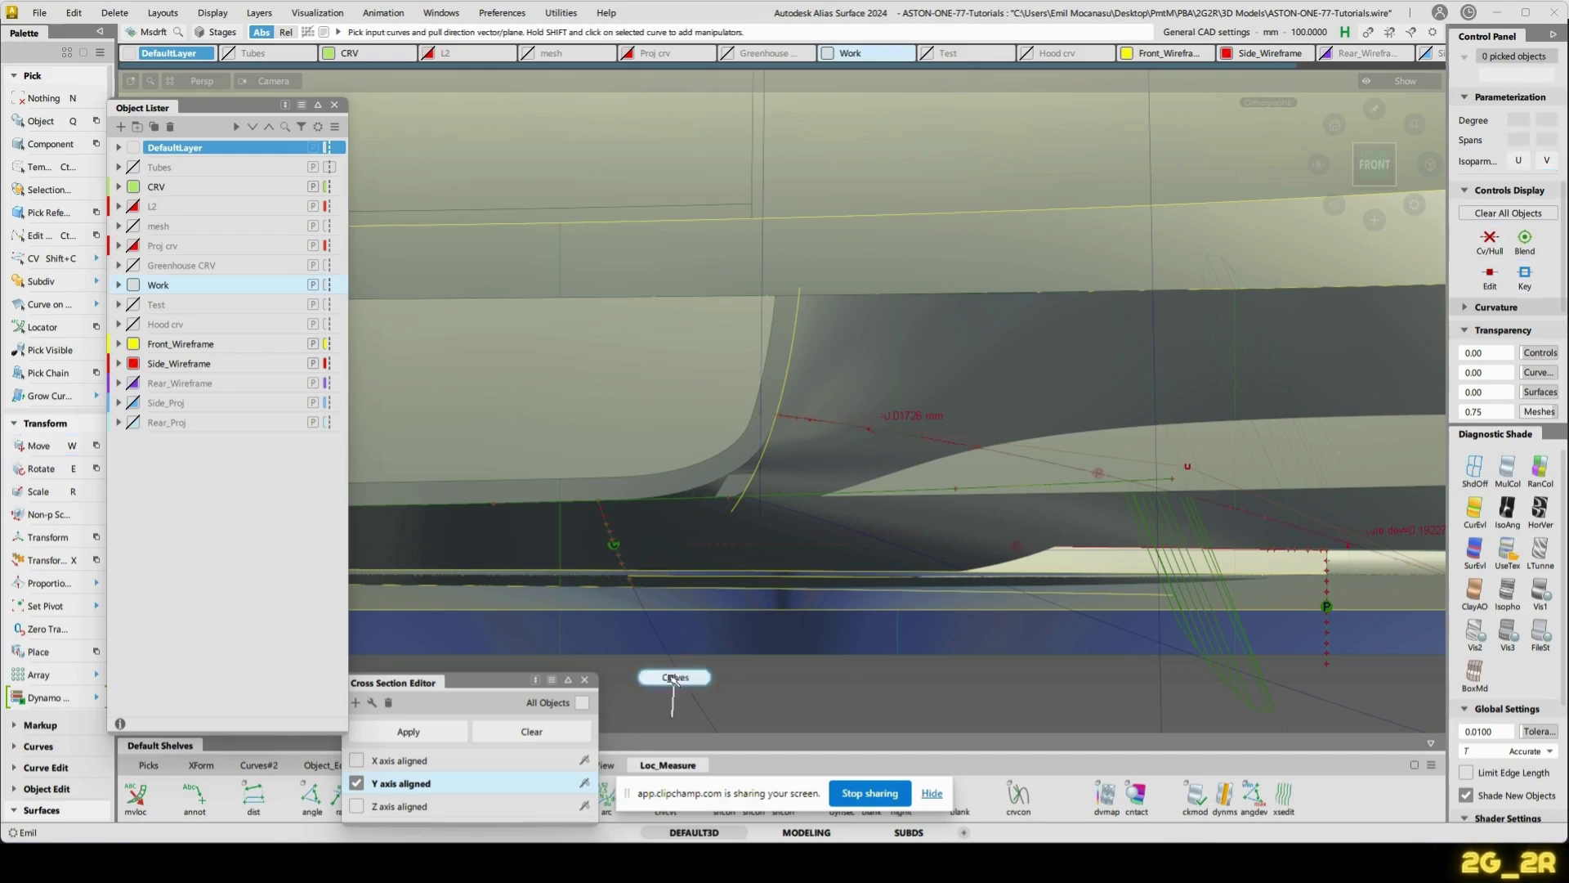
- Raise the upper end CV of the Side 1 source curve vertically above the rim's lower edge
left_click_drag(672, 678, 672, 676, "ctrl+shift")
left_click(683, 675)
right_click_drag(748, 629, 785, 607, "ctrl+shift")
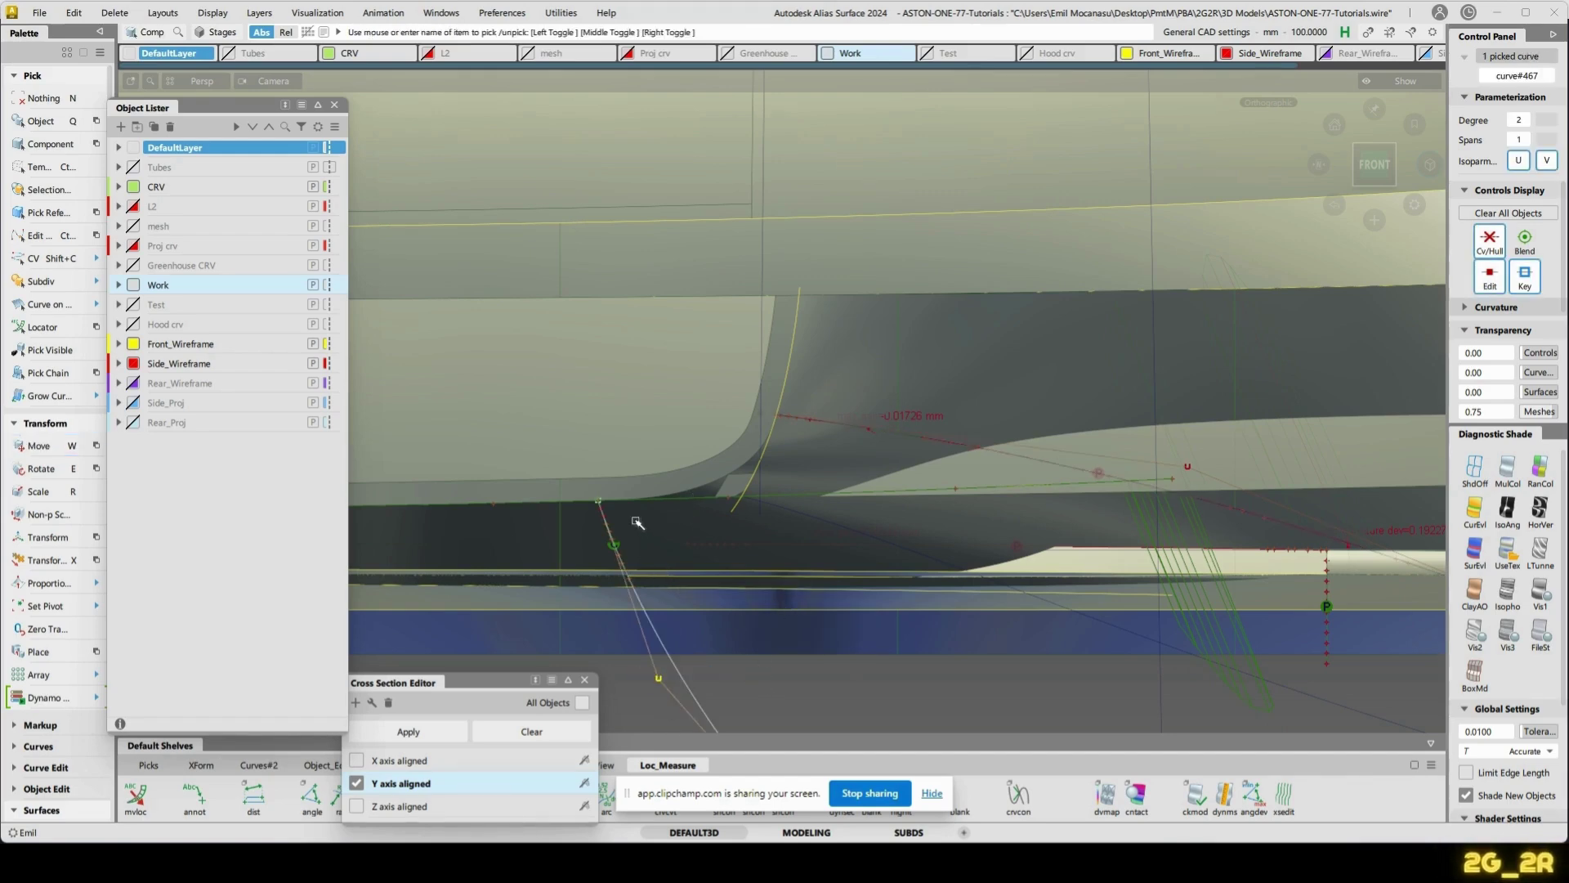
key("shift+c")
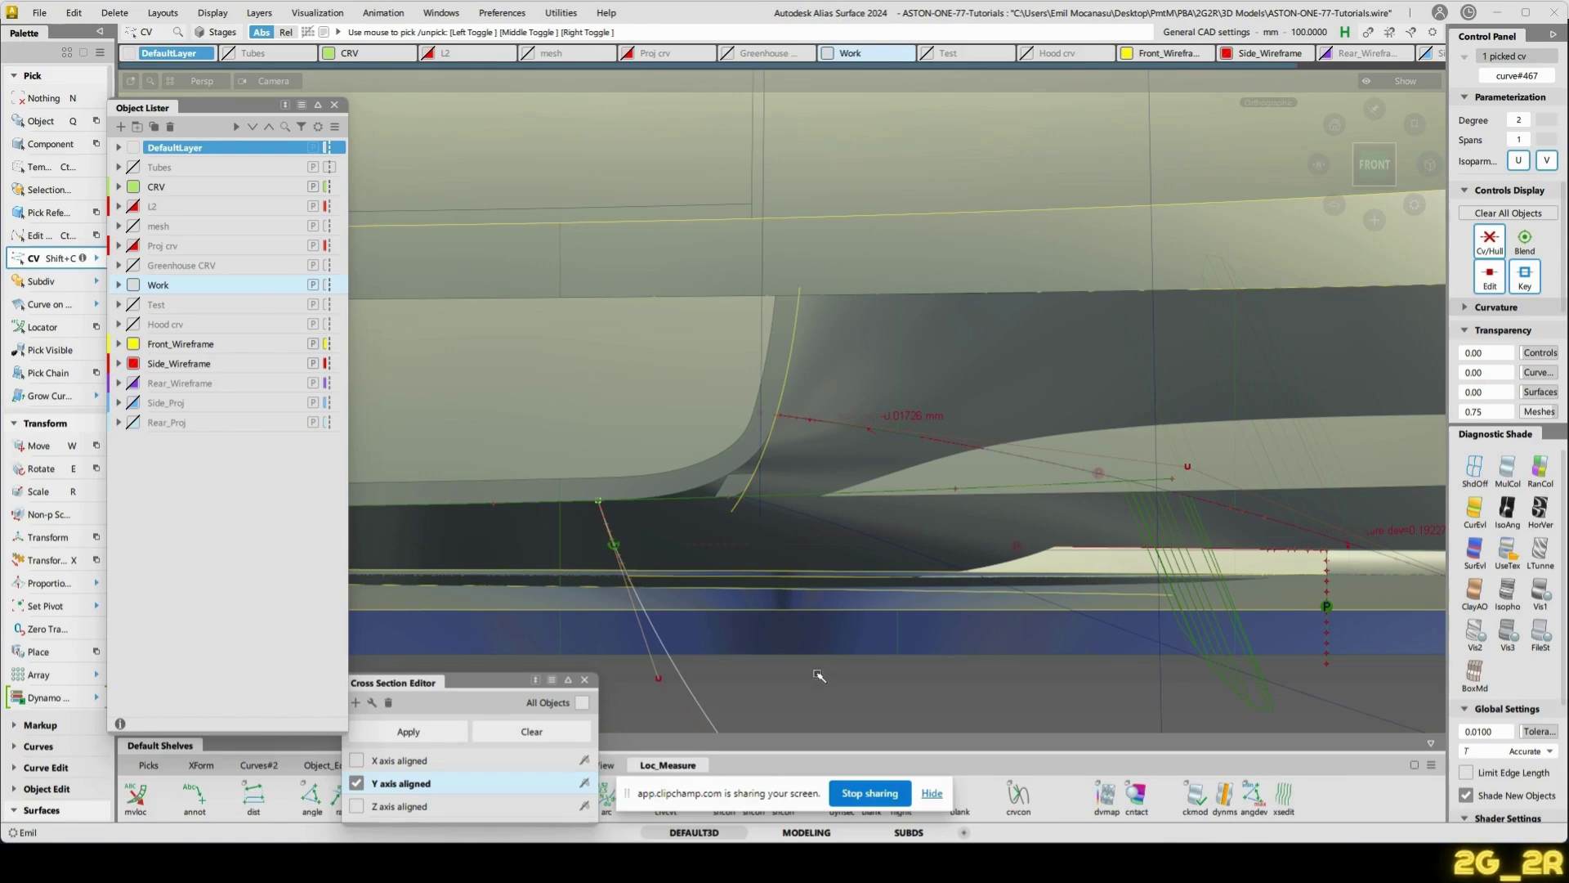
key("w")
right_click_drag(818, 675, 821, 683)
key("d")
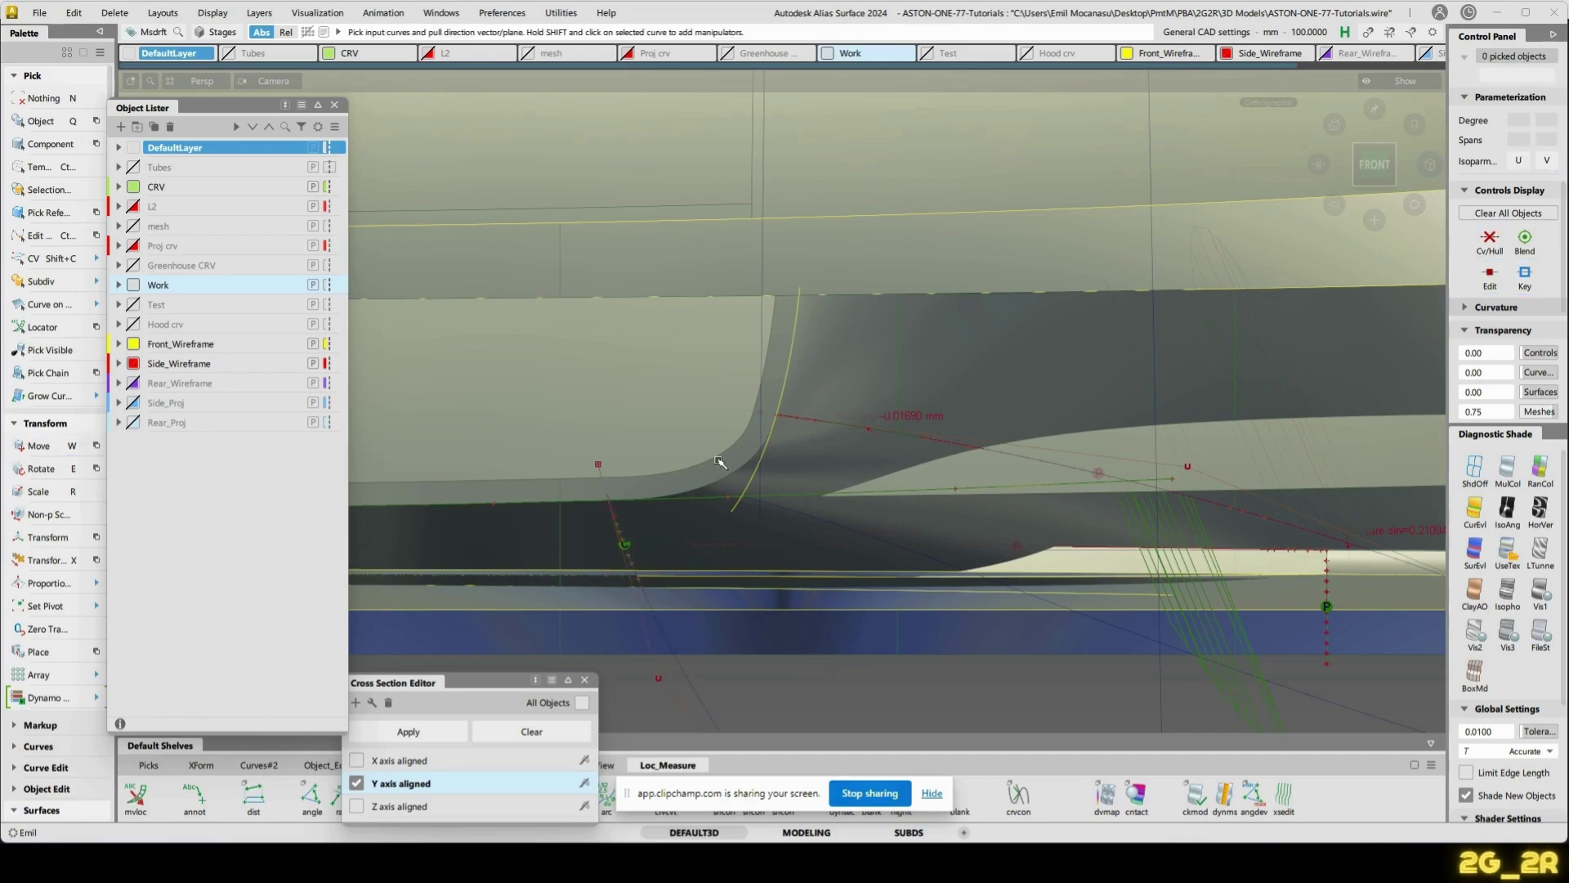
- Examine the CV layout of the reshaped corner blend
left_click_drag(832, 469, 835, 472, "ctrl+shift")
left_click(792, 478)
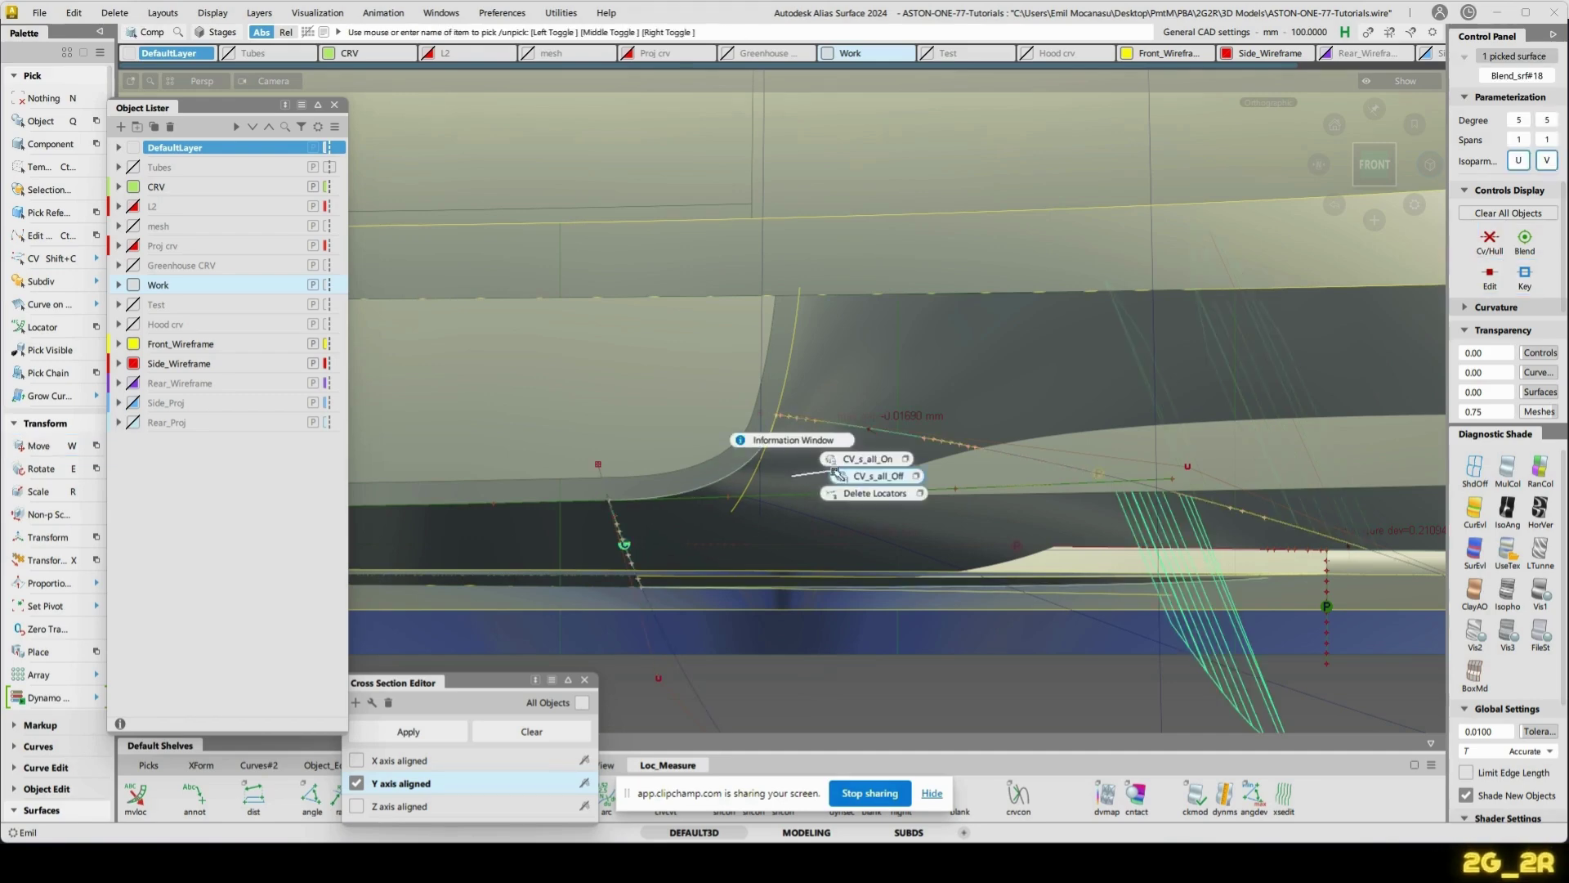
left_click(844, 463)
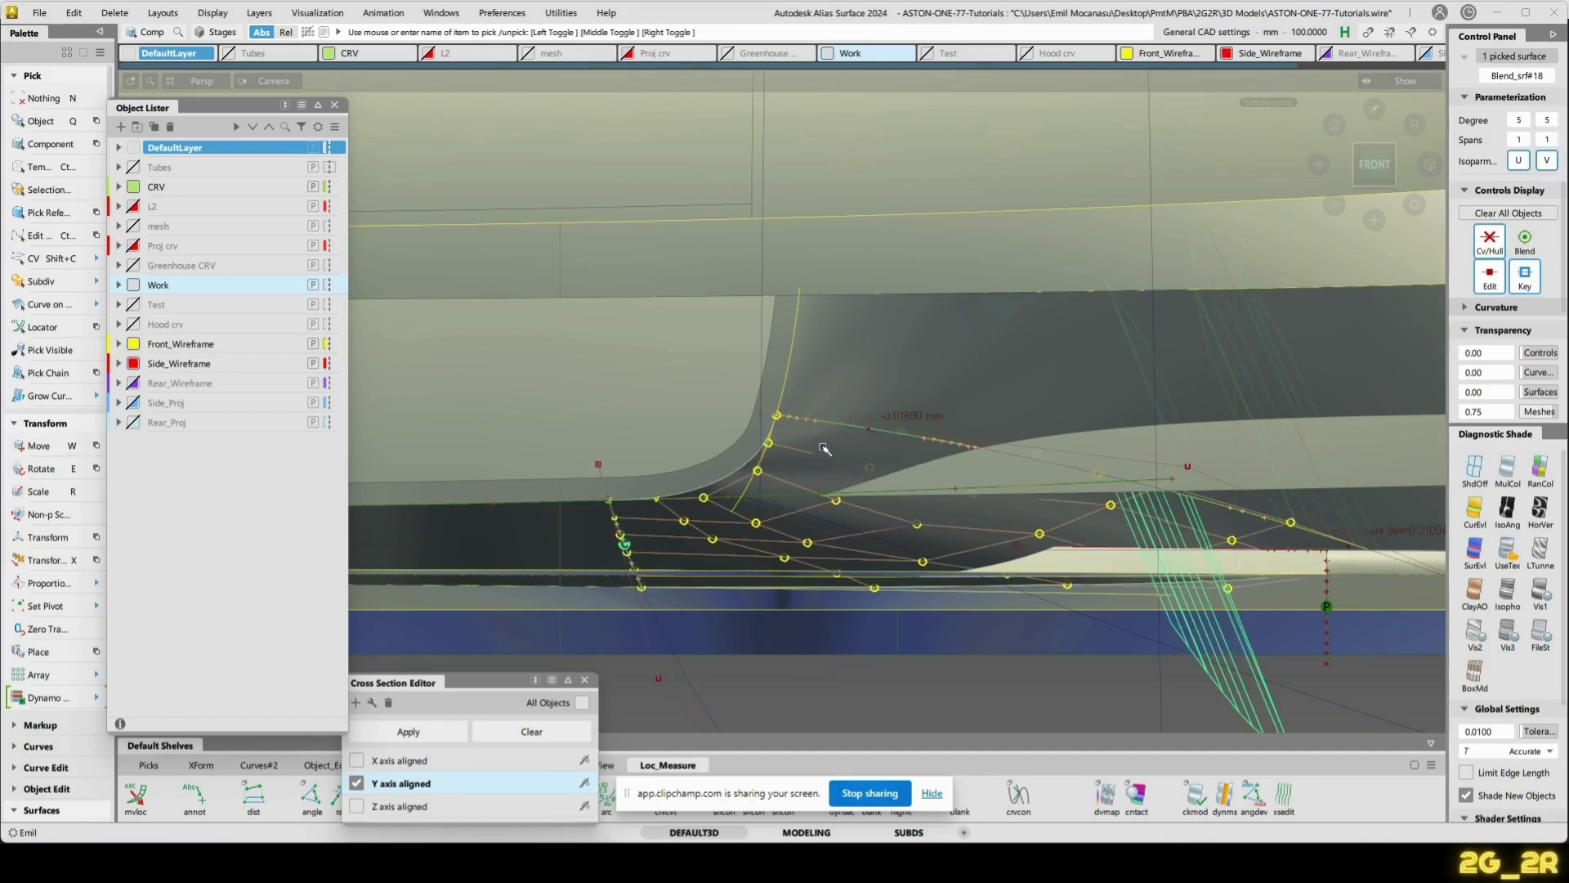
left_click(824, 448)
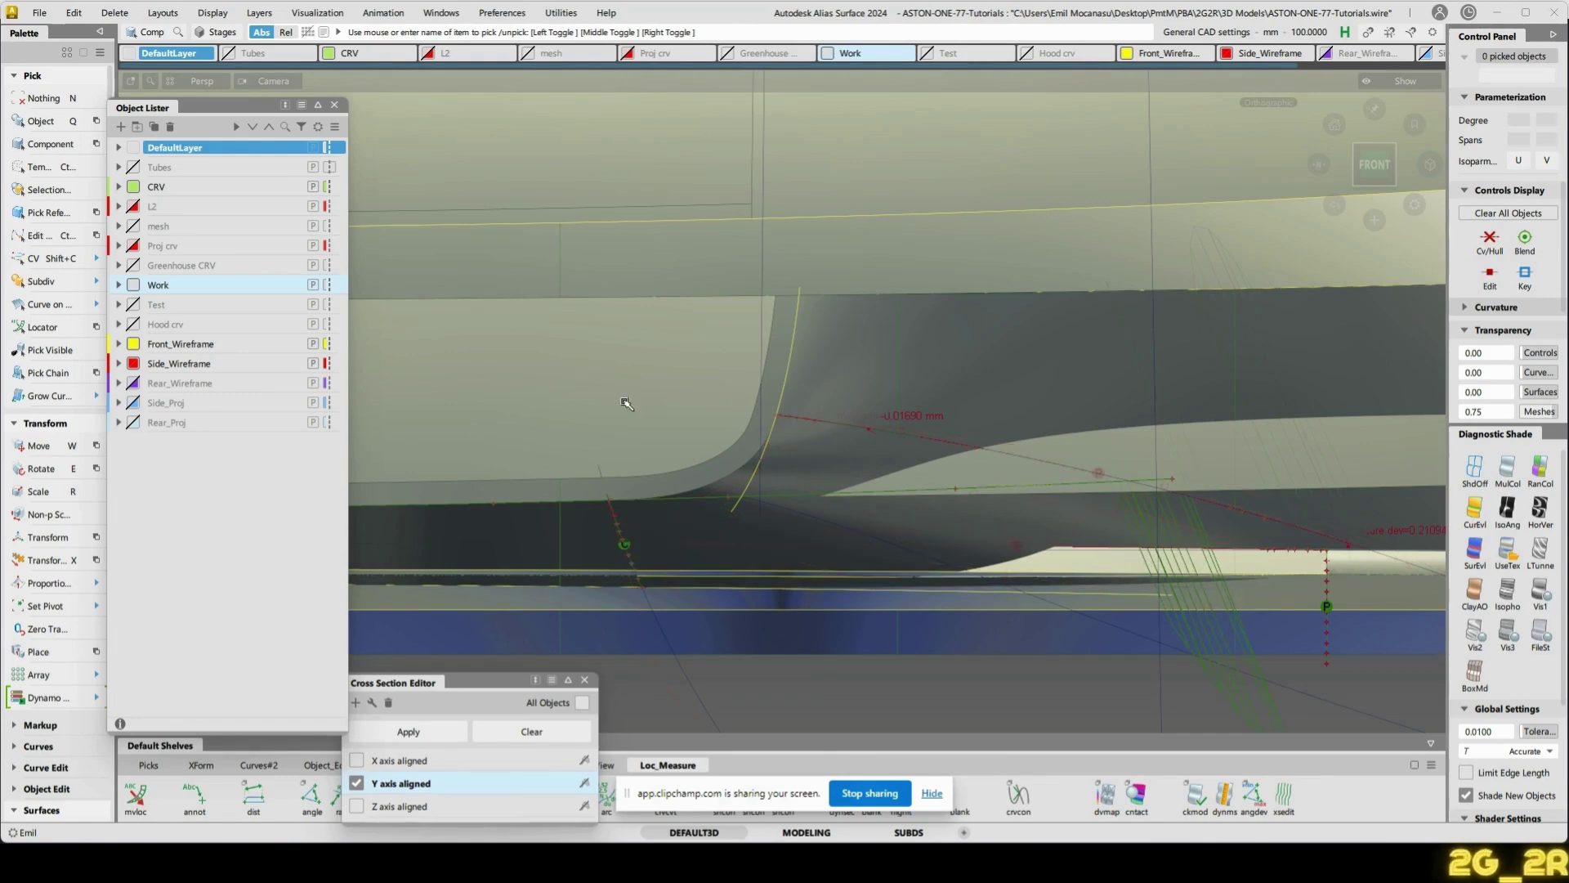
- Delete the blend's deviation locators and close the Object Lister to examine the corner from the side
right_click_drag(593, 429, 688, 446, "ctrl+shift")
left_click(335, 105)
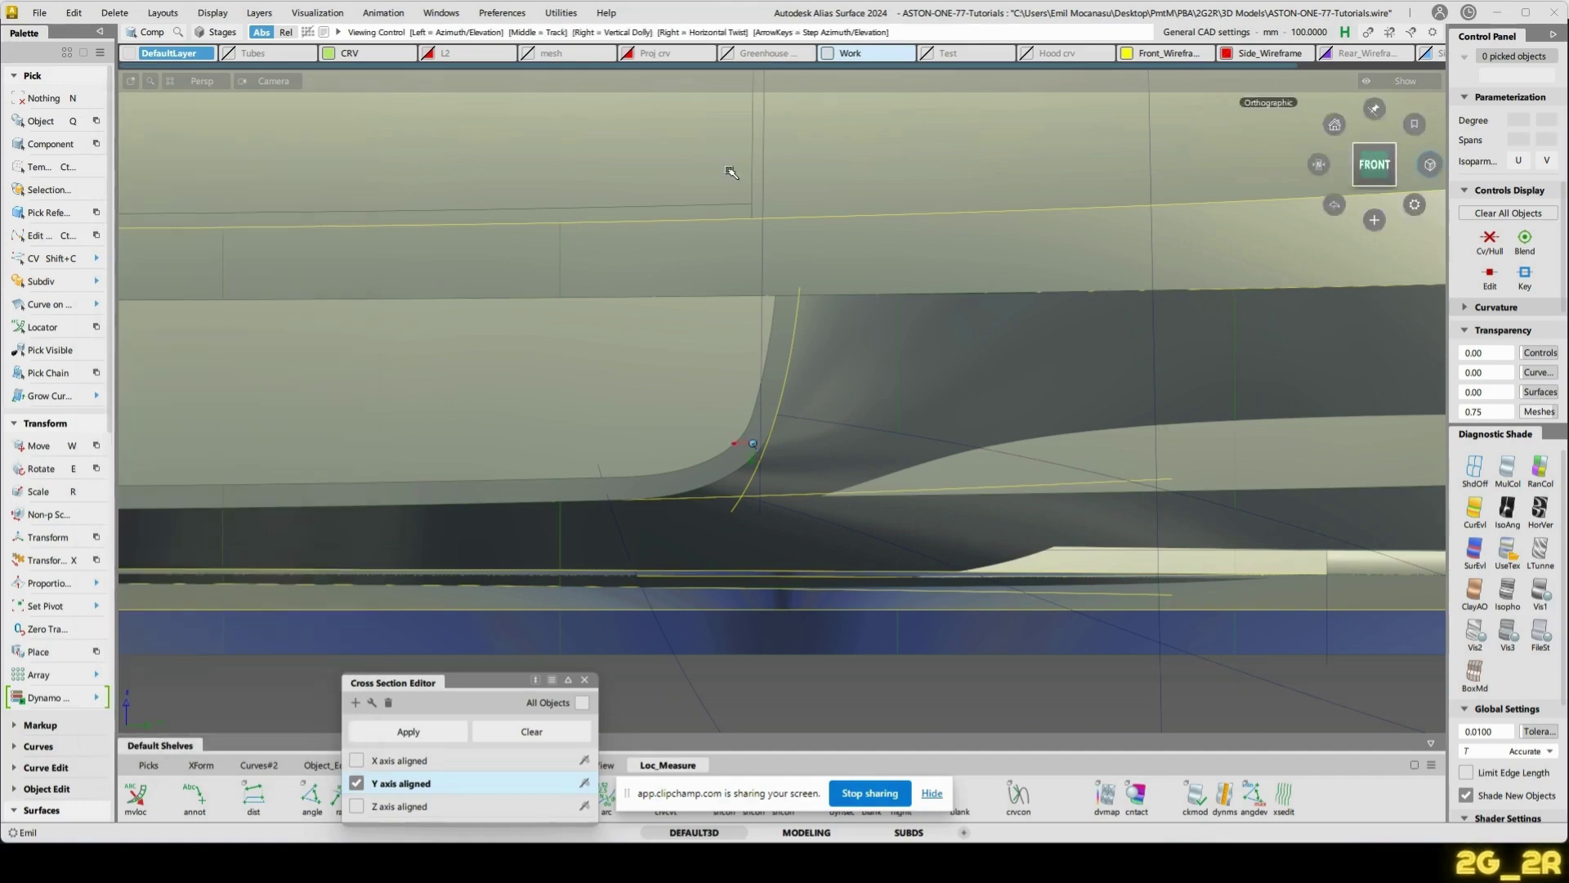
mouse_move(1087, 487)
left_mouse_down("alt+shift")
mouse_move(586, 505)
mouse_move(829, 441)
mouse_move(1096, 480)
mouse_move(537, 243)
mouse_move(487, 470)
mouse_move(726, 431)
mouse_move(442, 532)
left_mouse_up("alt+shift")
left_click(726, 430, "alt+shift")
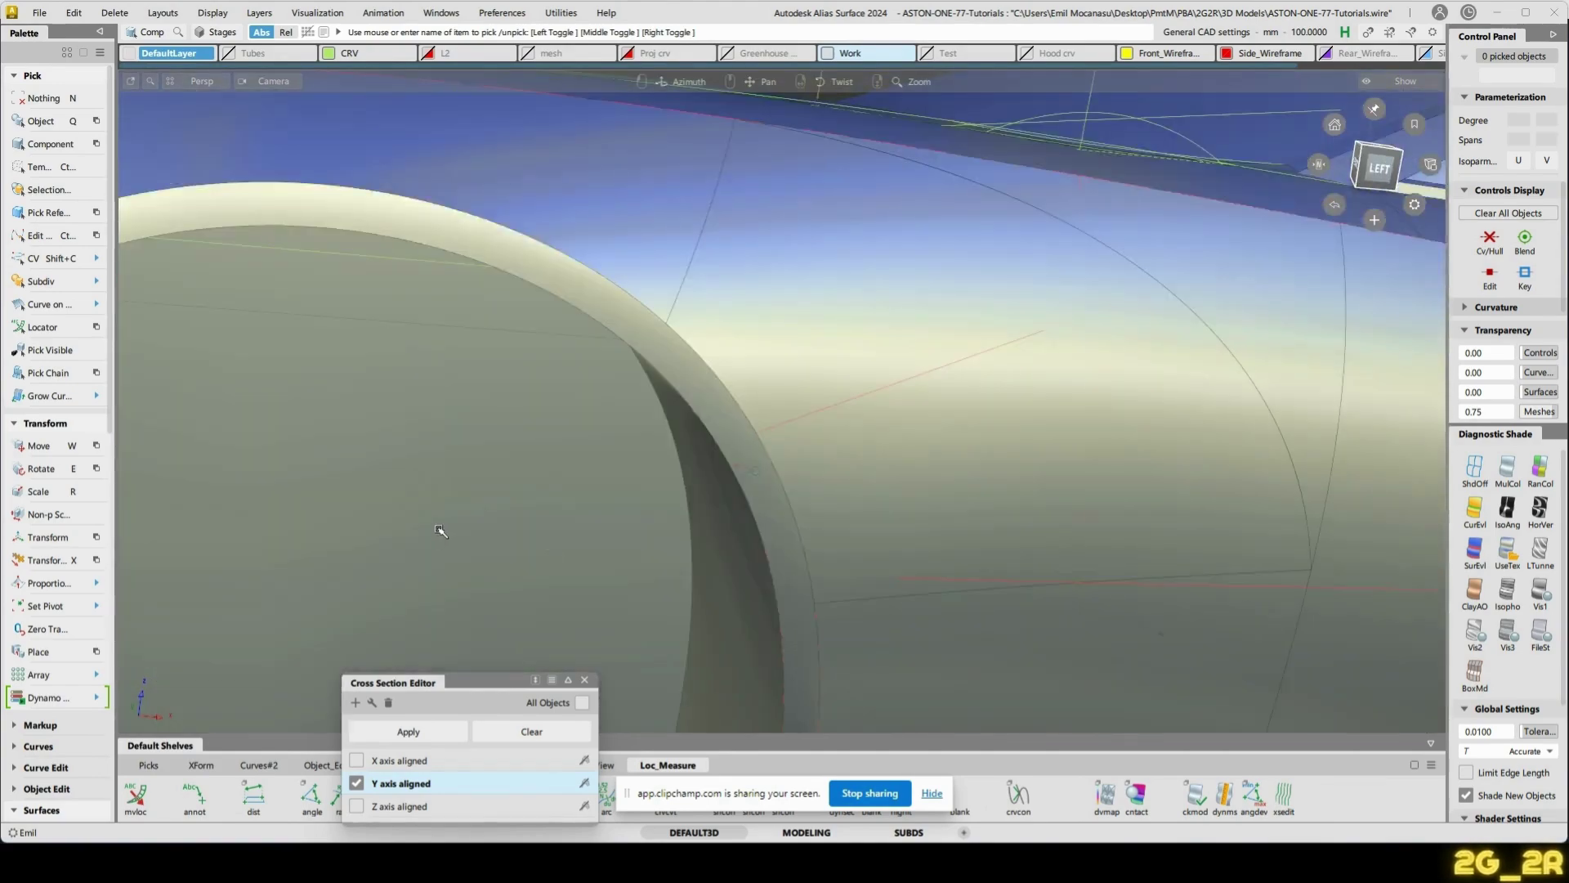
middle_click_drag(441, 532, 848, 430, "alt+shift")
left_click_drag(862, 445, 861, 518, "alt+shift")
scroll(863, 452, "up", 8)
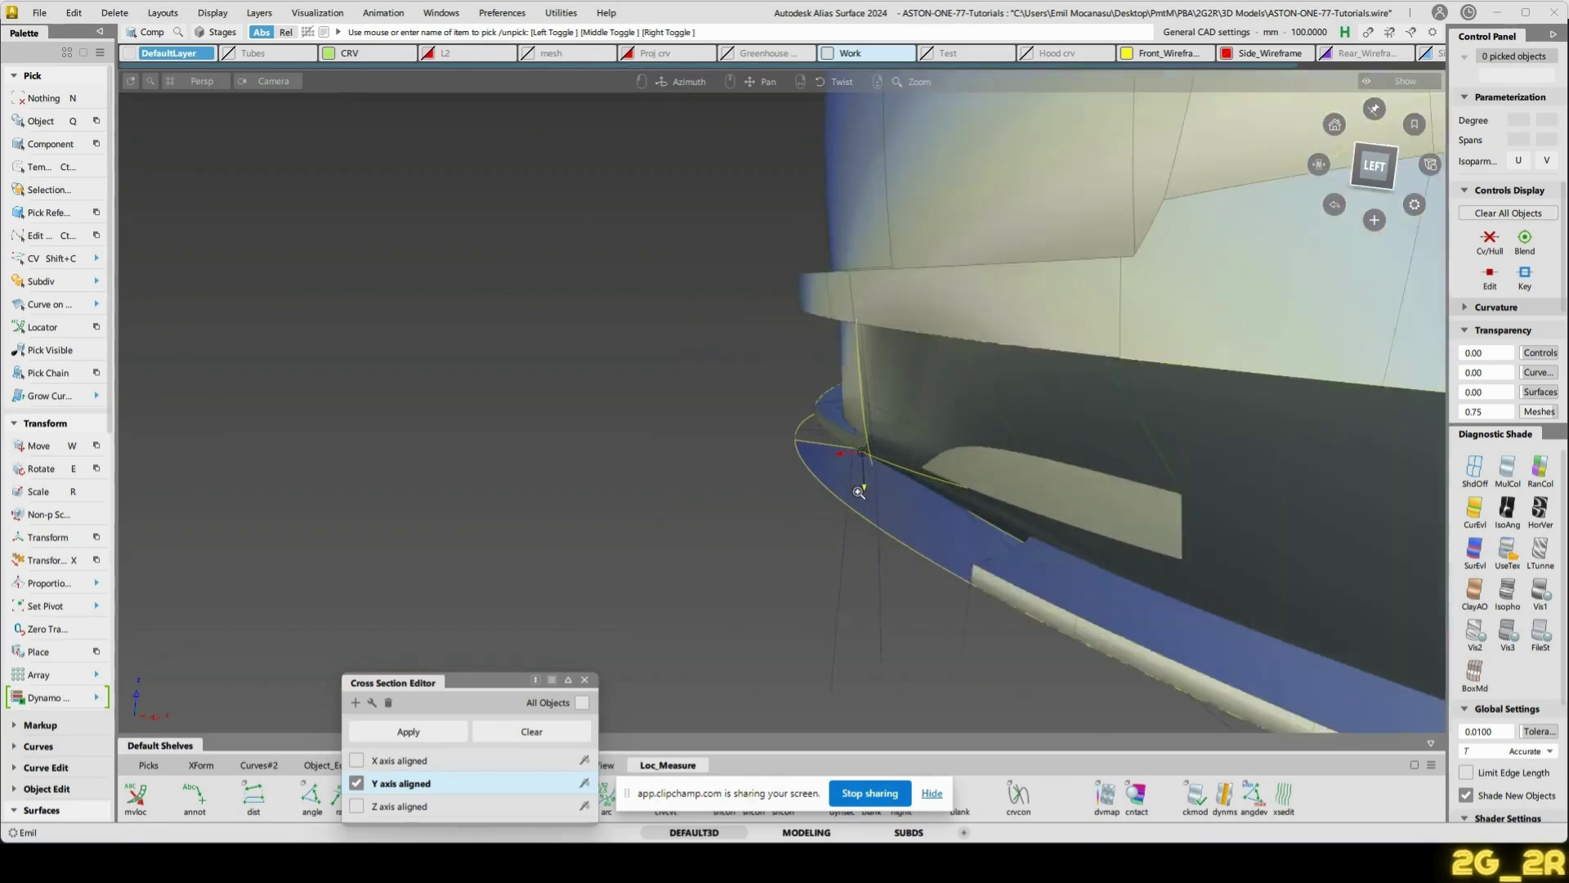
- Isolate the trimmed grille-opening rim surface and the short cross curve at its inner corner by hiding everything else
left_click_drag(750, 436, 823, 526, "alt+shift")
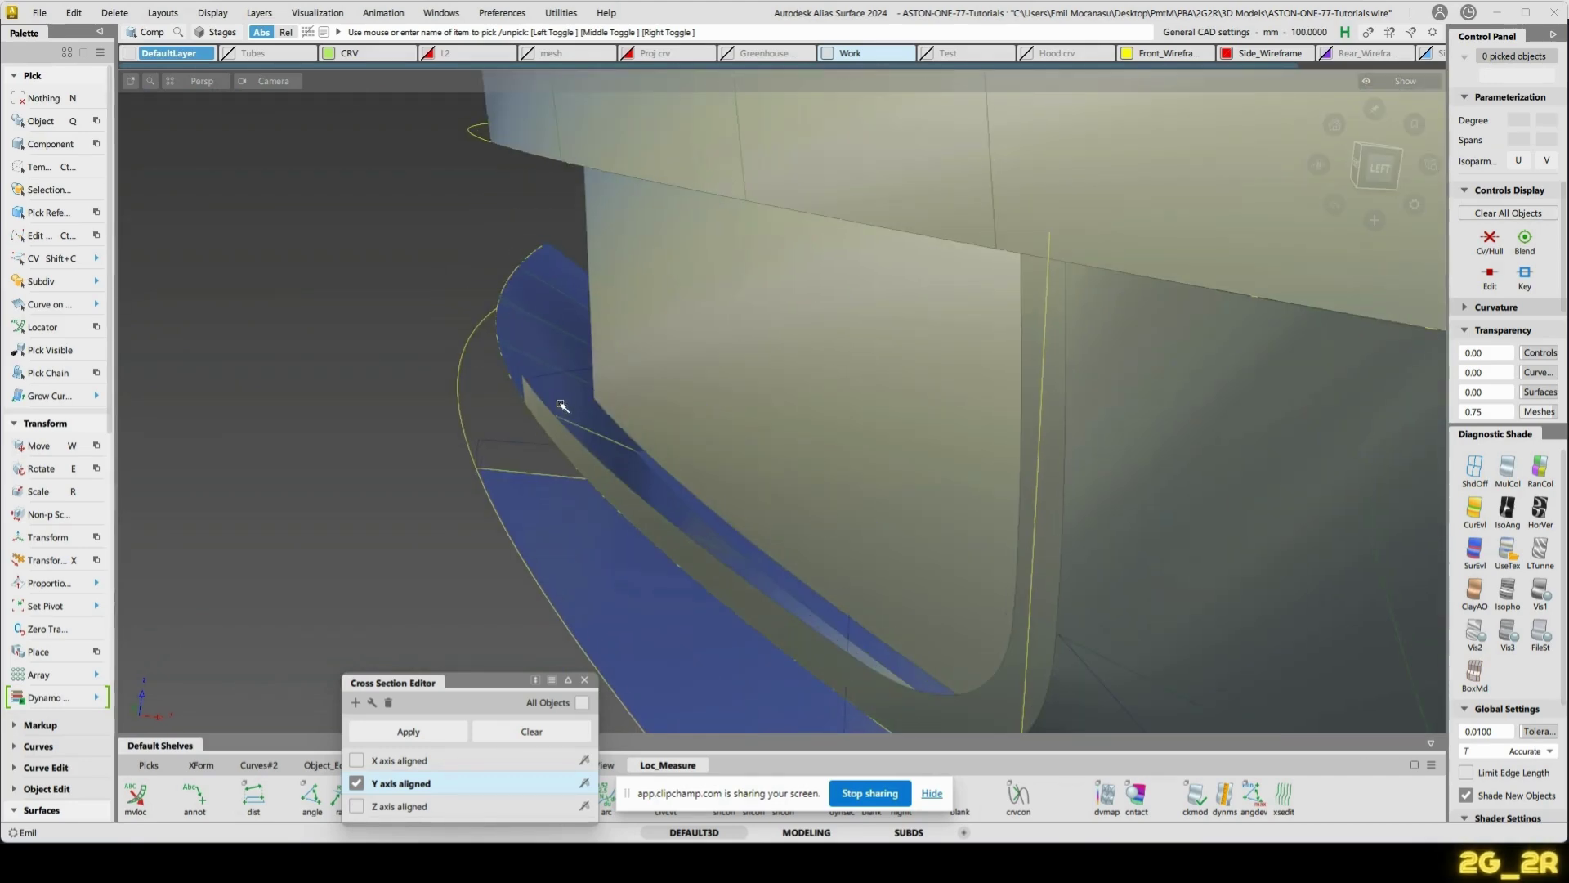
key("s")
left_click(536, 380)
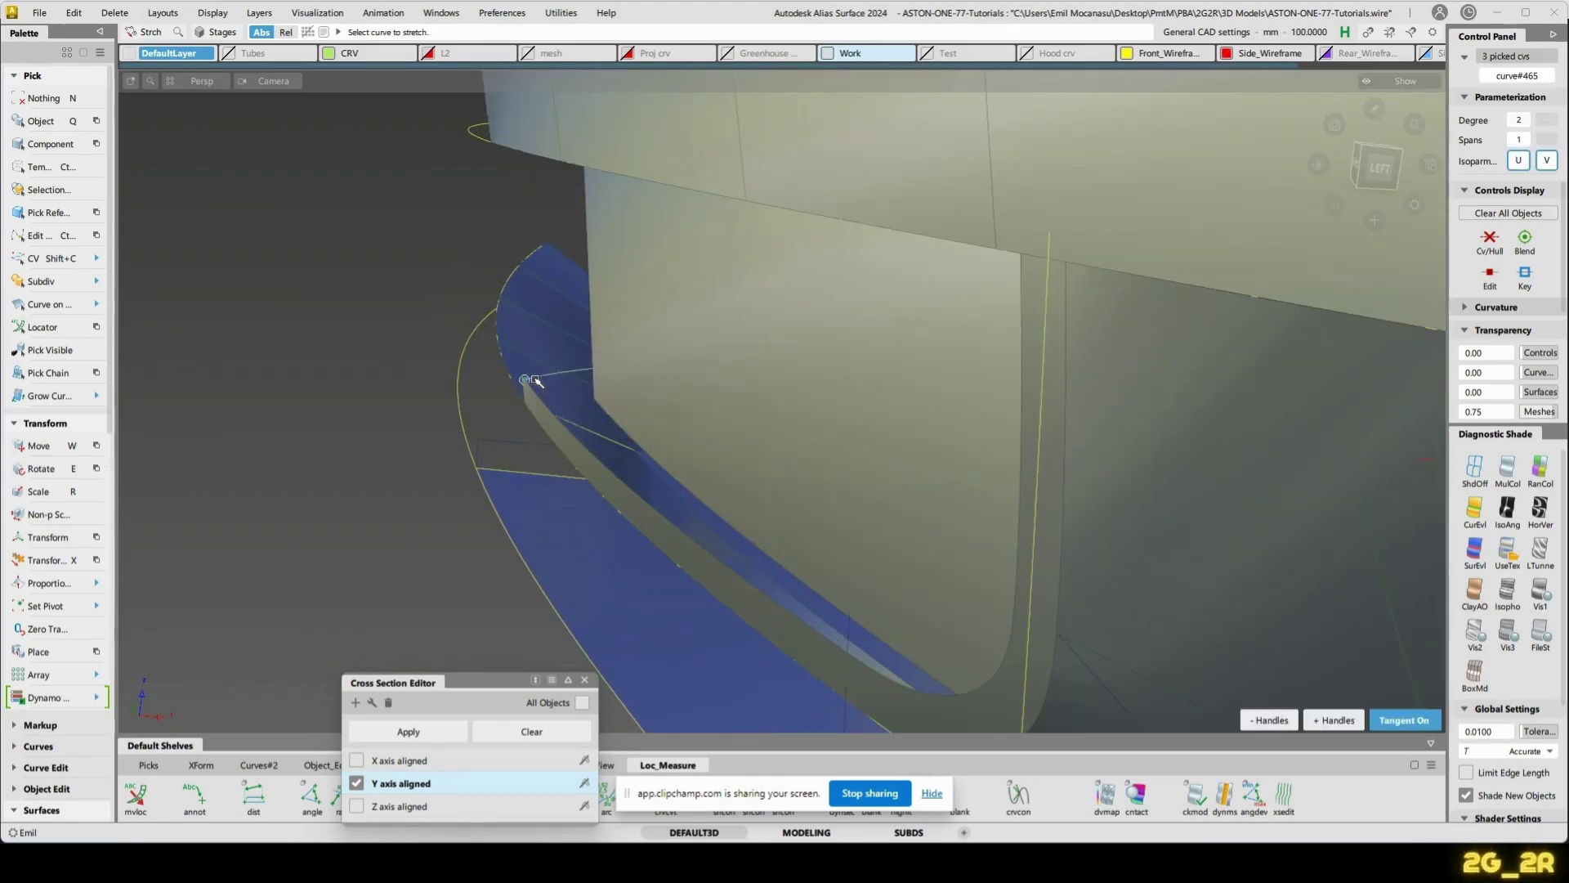
left_click(640, 138)
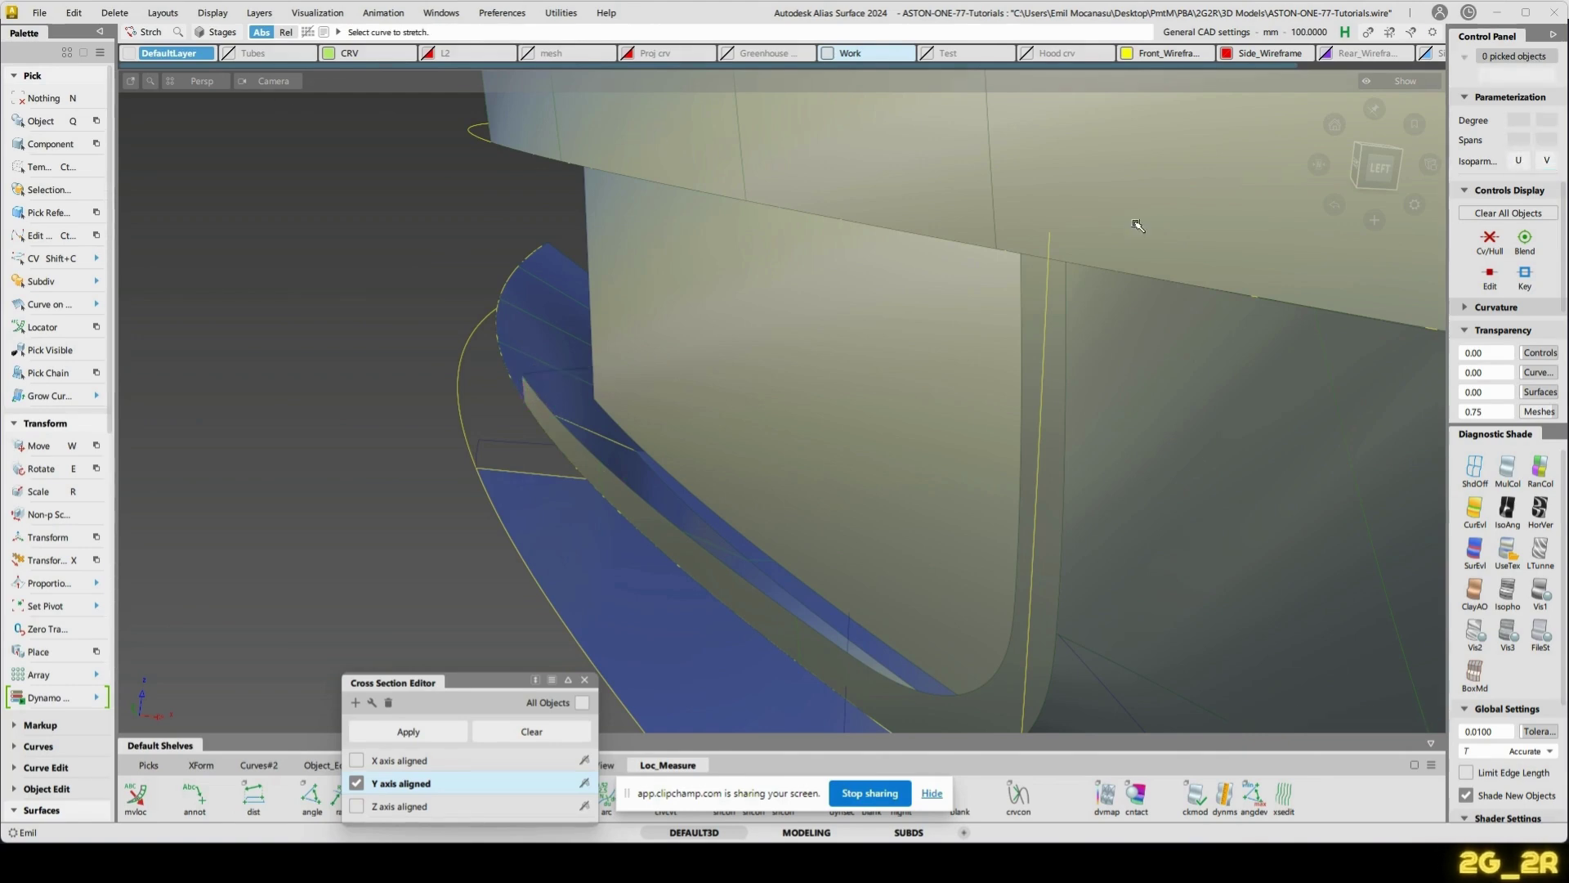
left_click(1376, 167)
left_click_drag(642, 471, 869, 444, "alt+shift")
key("Escape")
left_click(711, 459)
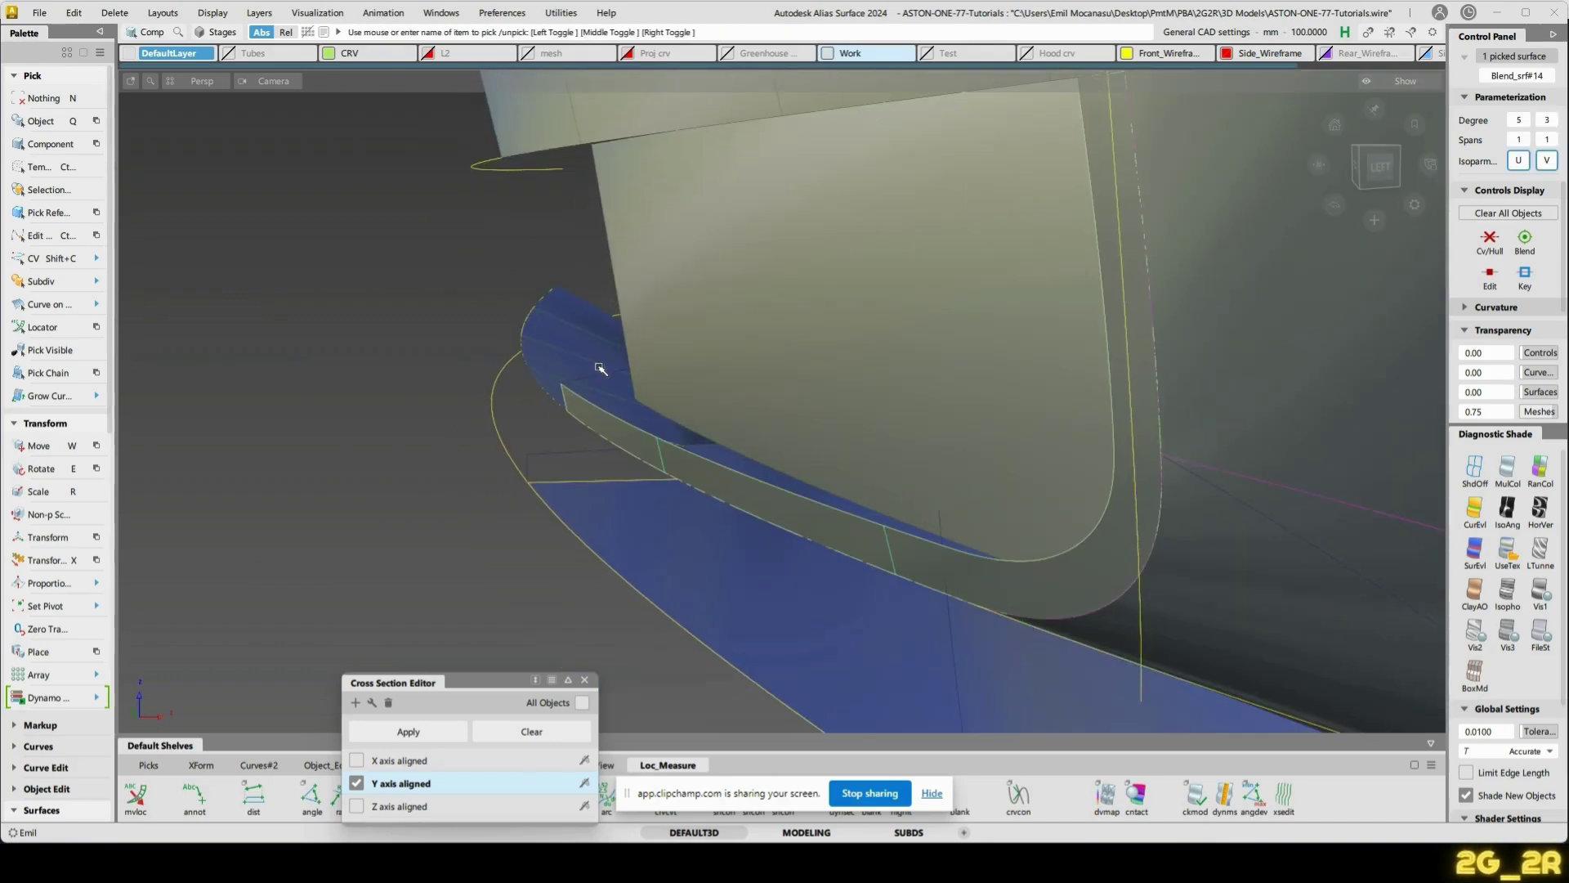
key("alt+h")
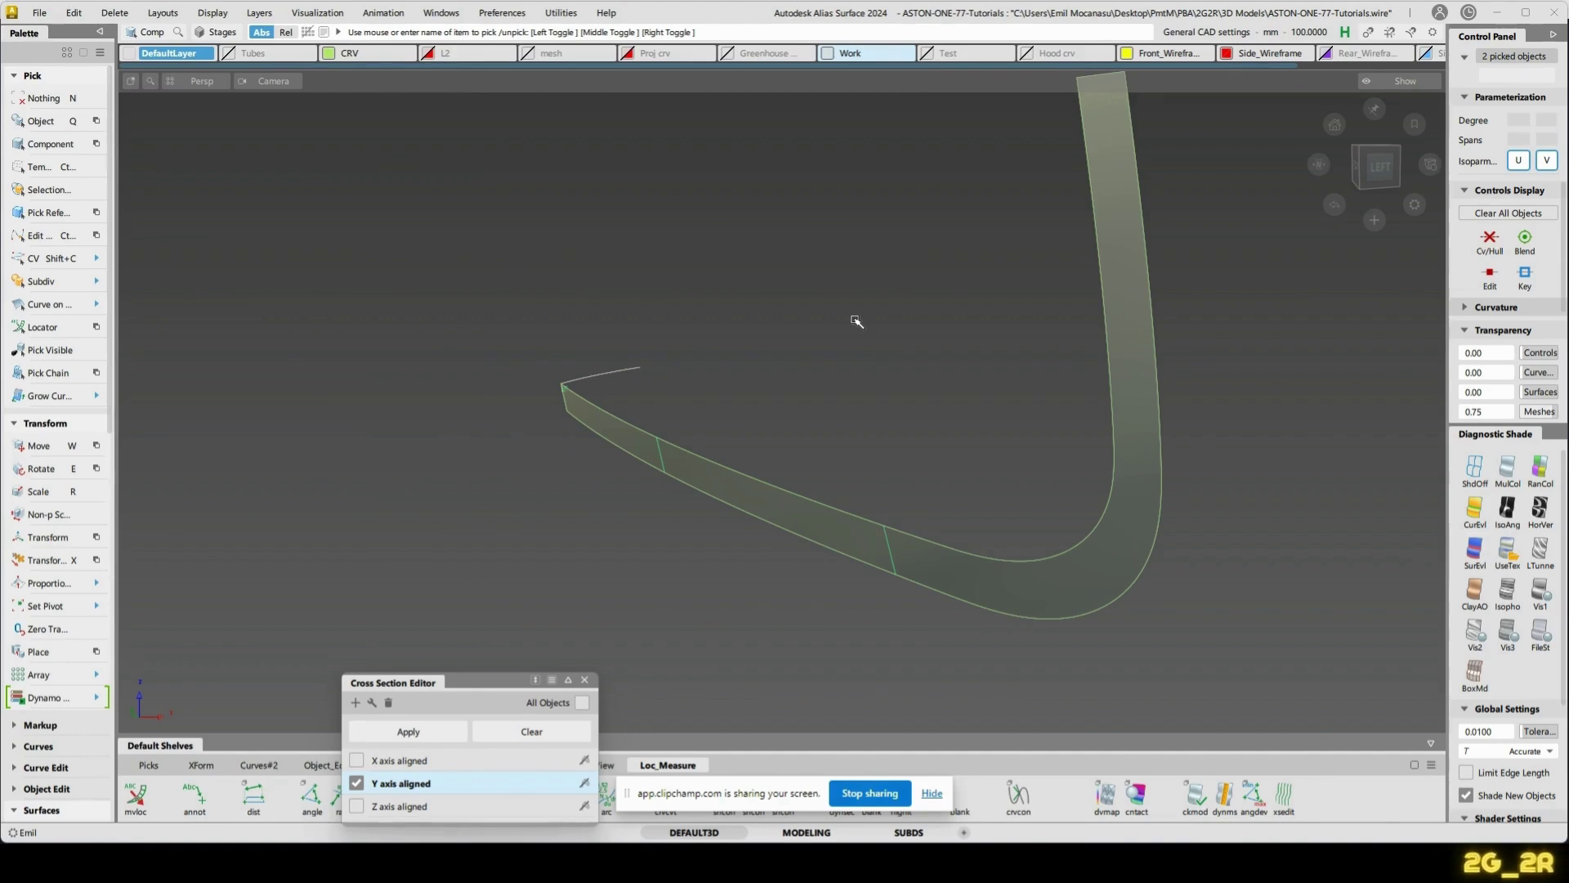
- Untrim the isolated rim surface back to its full, uncut panel
key("n")
key("ctrl+l")
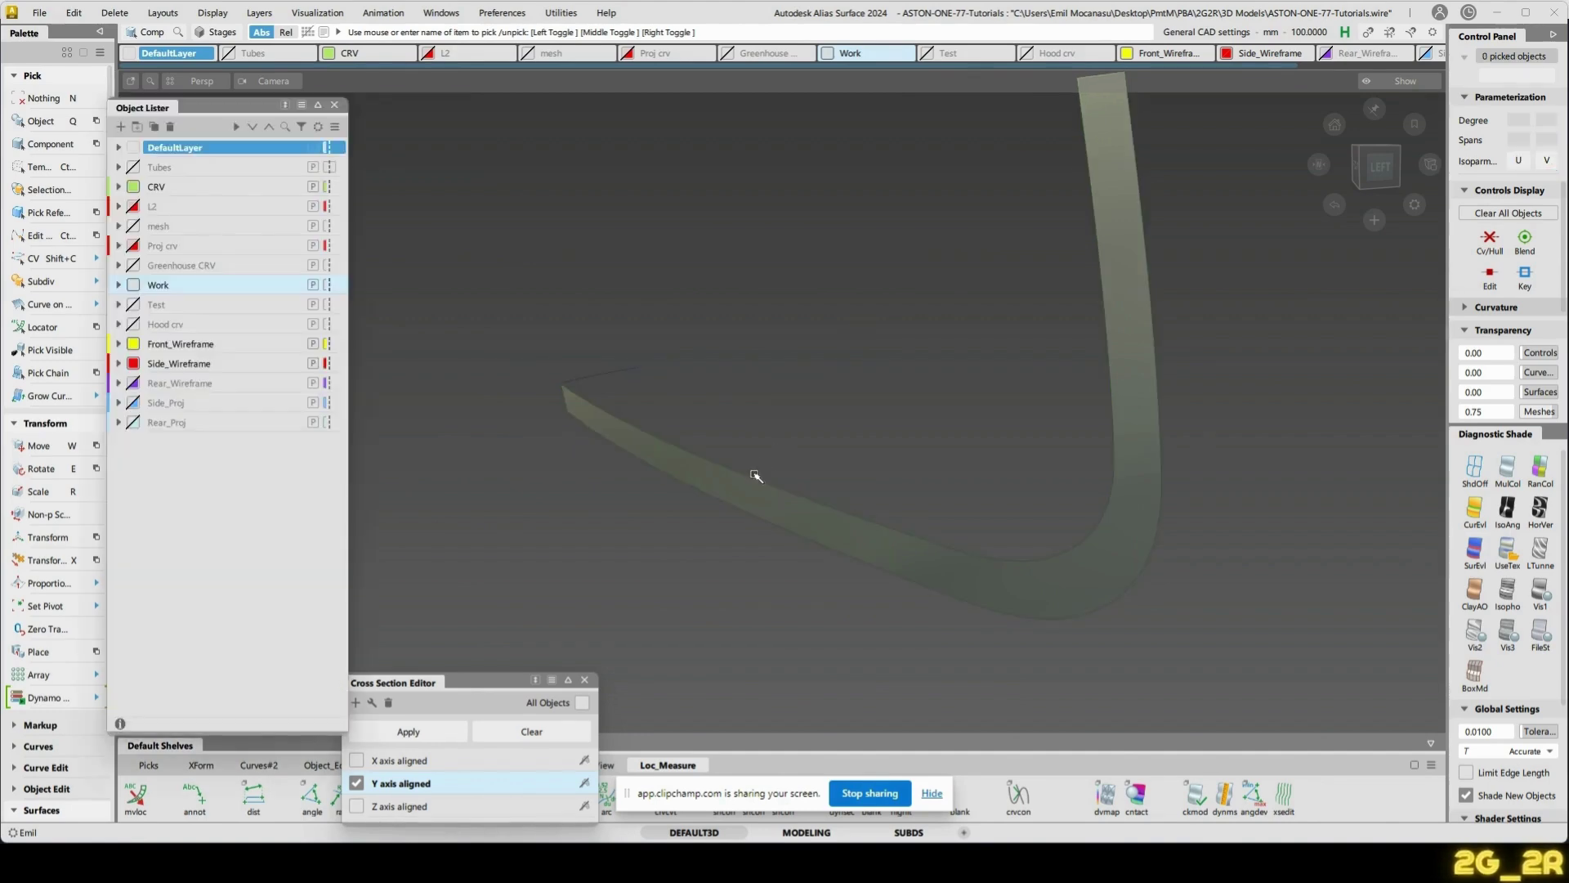
left_click(750, 494)
key("n")
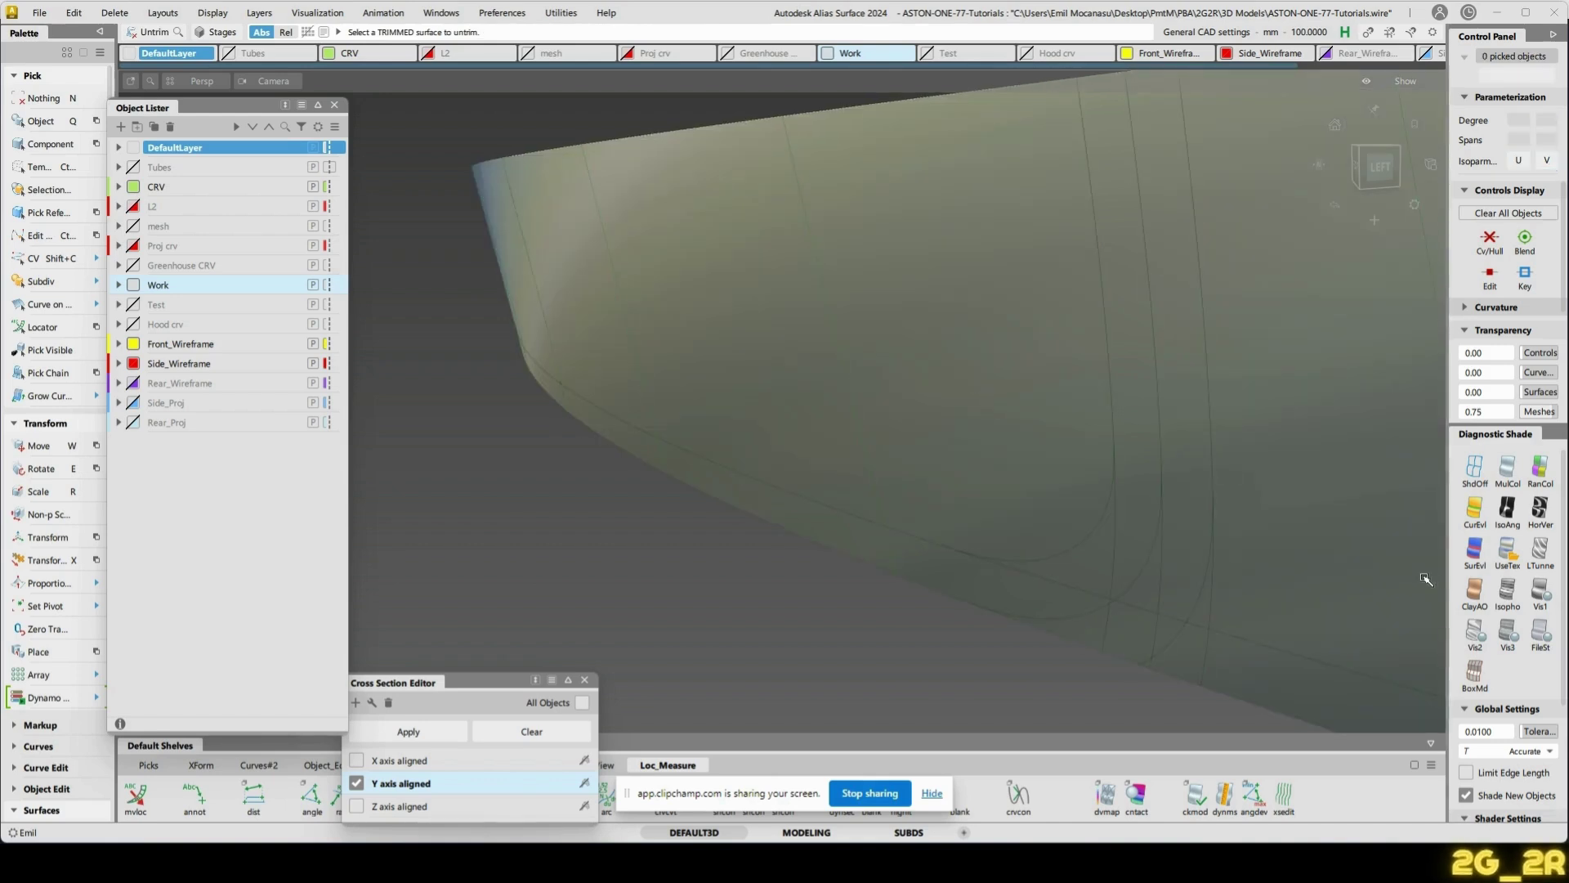
- Switch to wireframe and try to sweep the short cross curve along the panel's lower edge with the Rail tool
left_click(1489, 484)
left_click_drag(603, 319, 605, 354, "ctrl+shift")
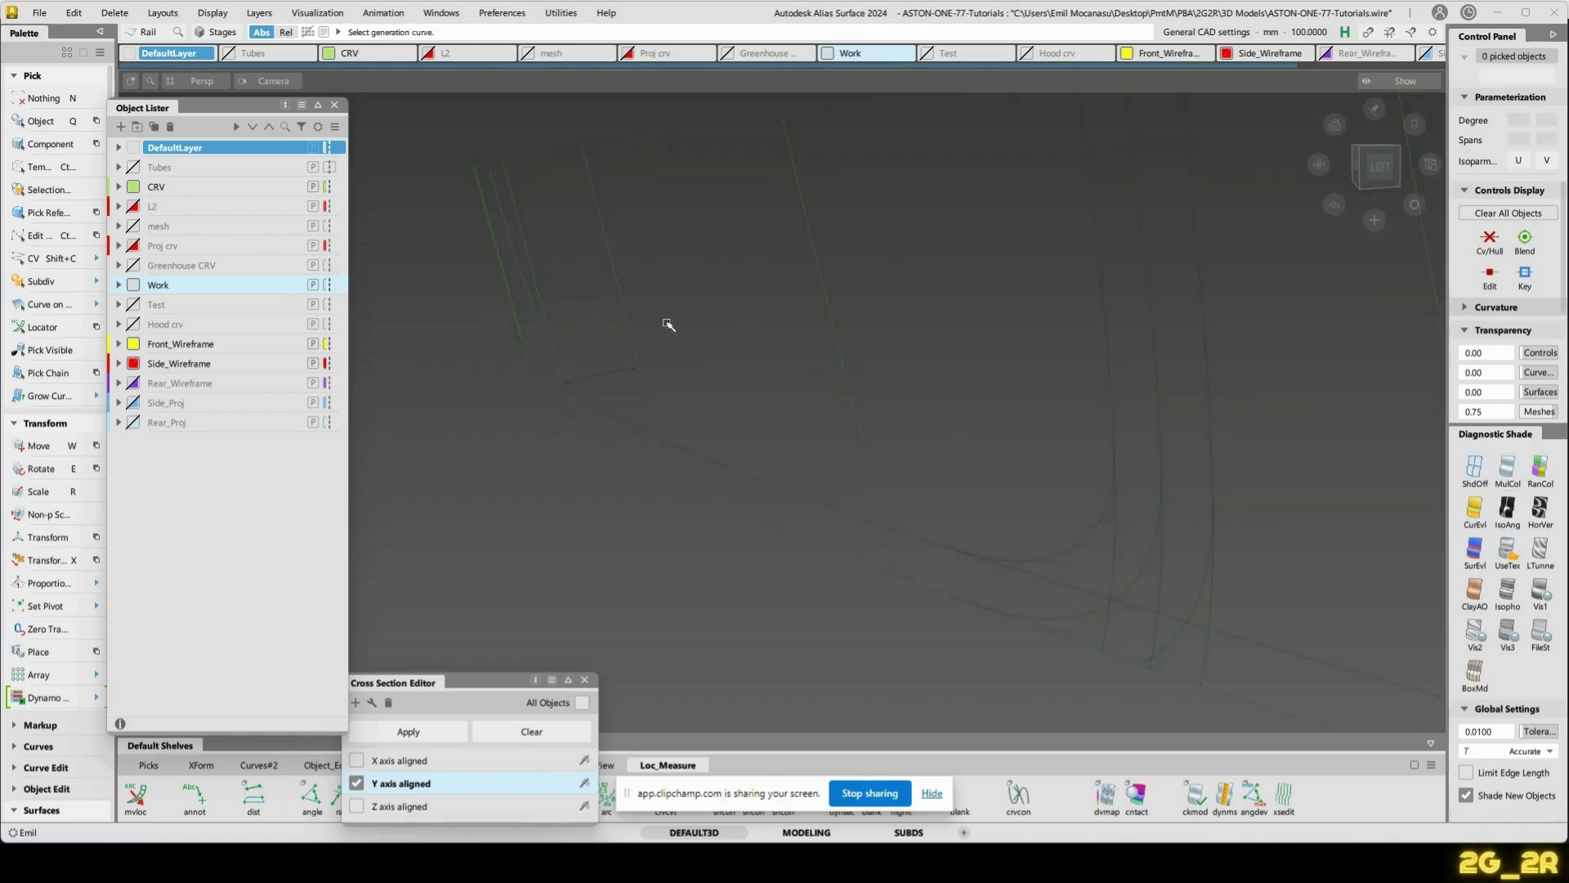
key("ctrl+l")
left_click(626, 414)
left_click(600, 351)
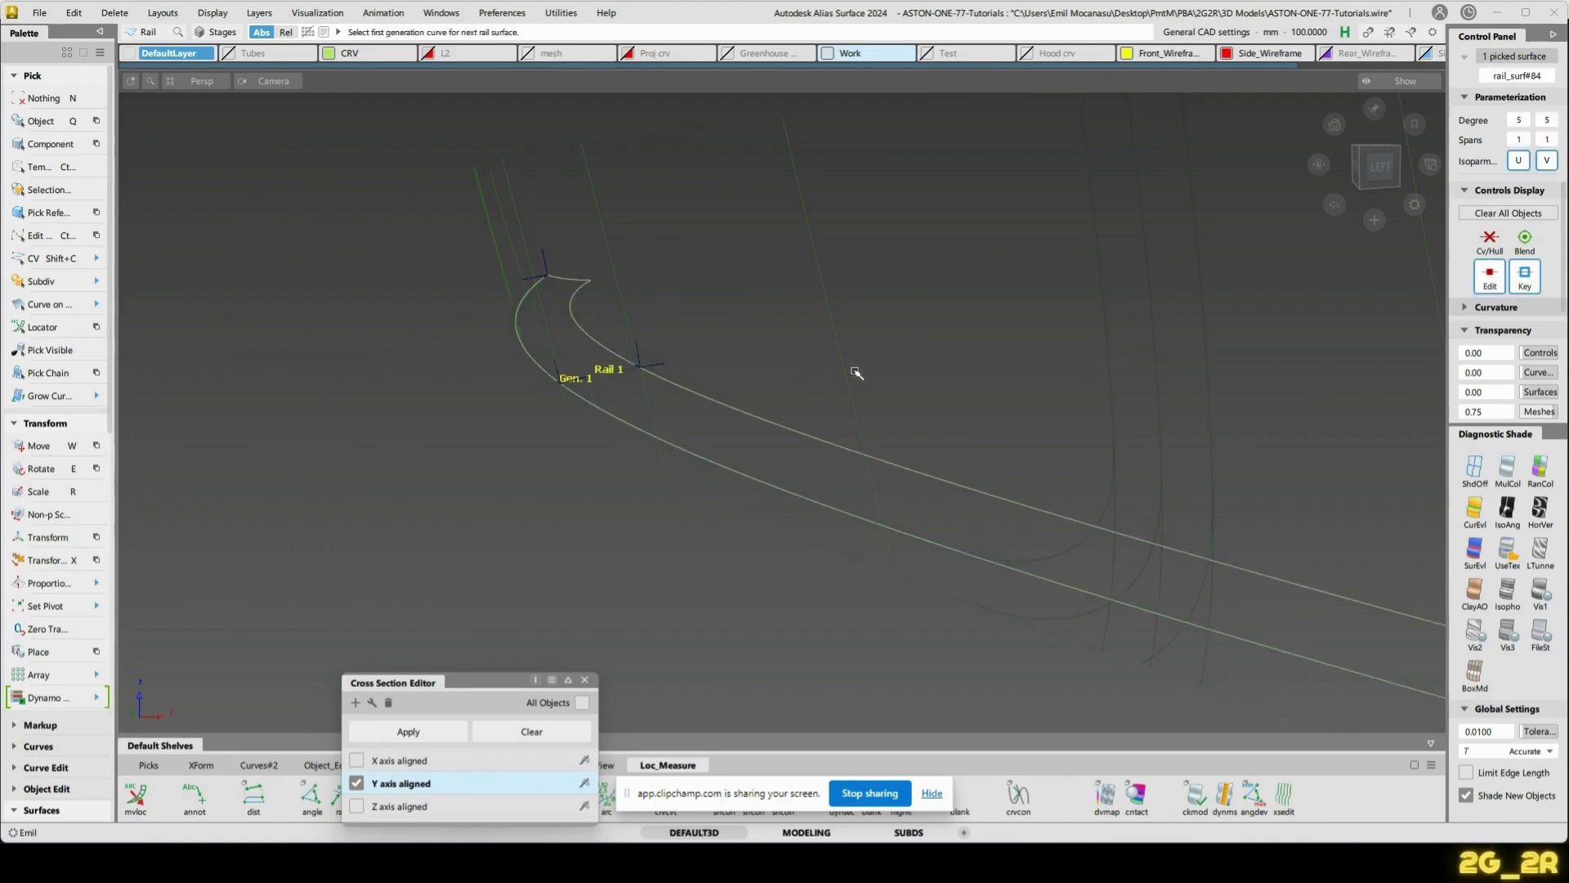
key("Delete")
- Build a Profile surface from the short cross curve along the untrimmed panel's lower edge
left_click_drag(853, 371, 669, 371, "ctrl+shift")
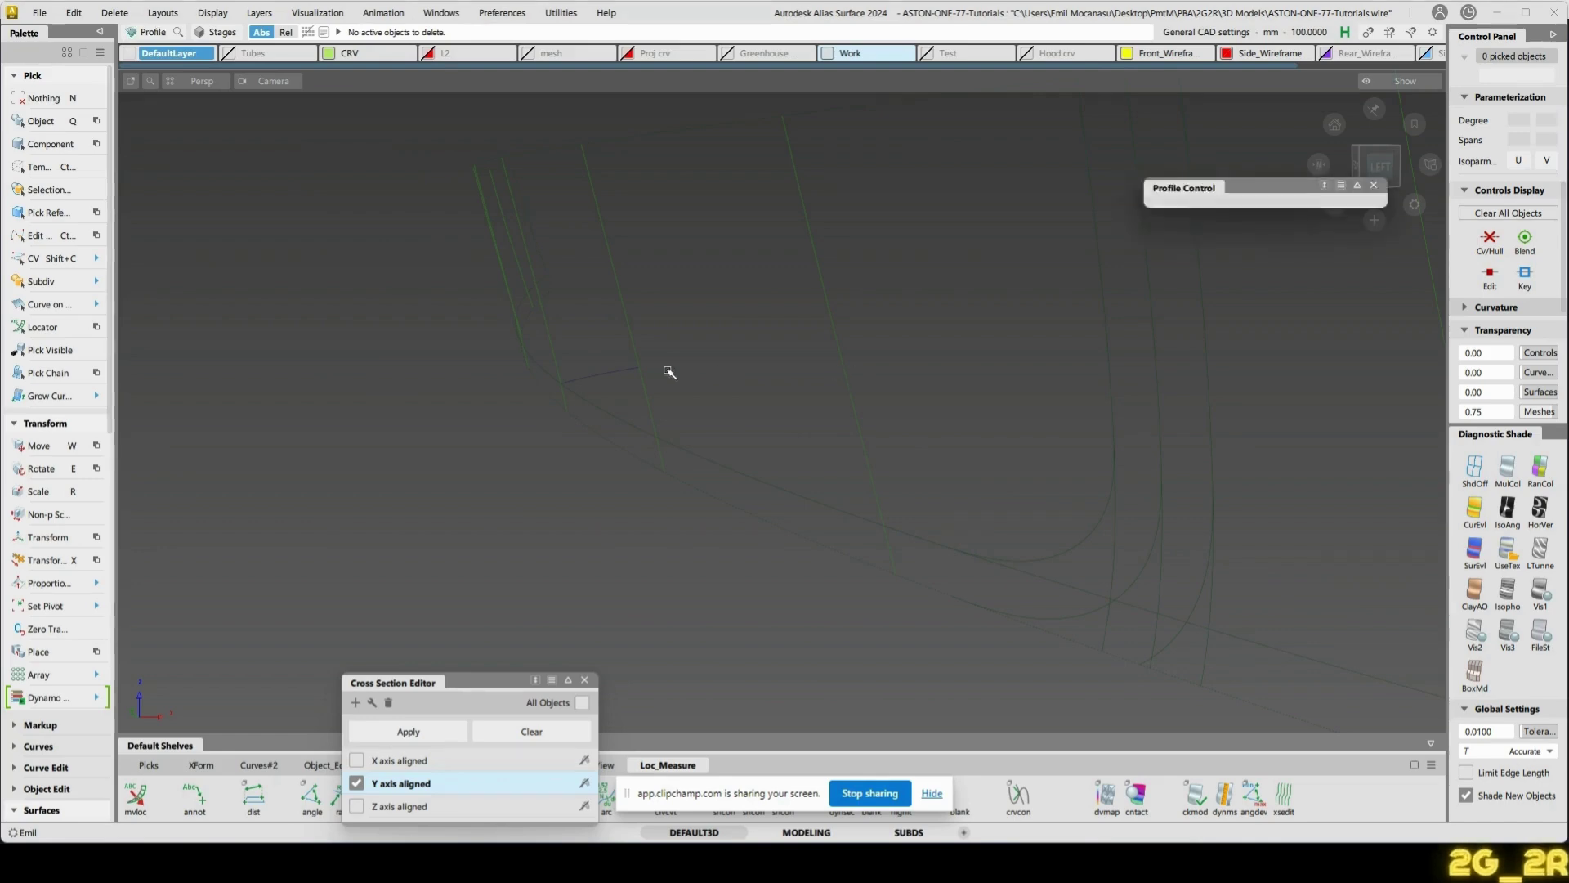
left_click(609, 403)
left_click(609, 384)
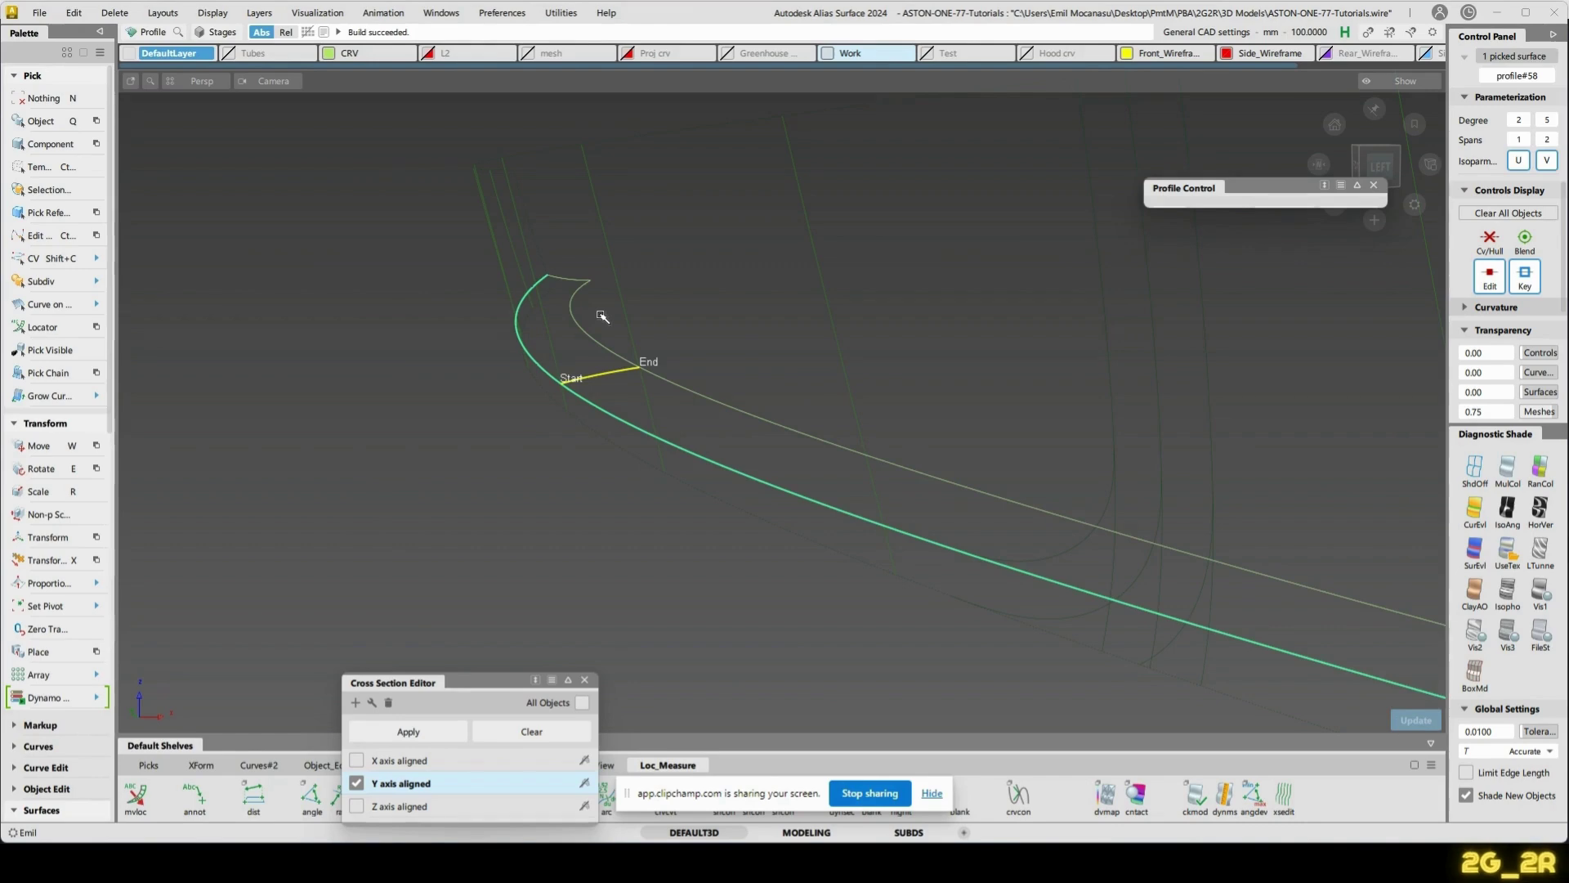
left_click_drag(603, 317, 865, 398, "ctrl+shift")
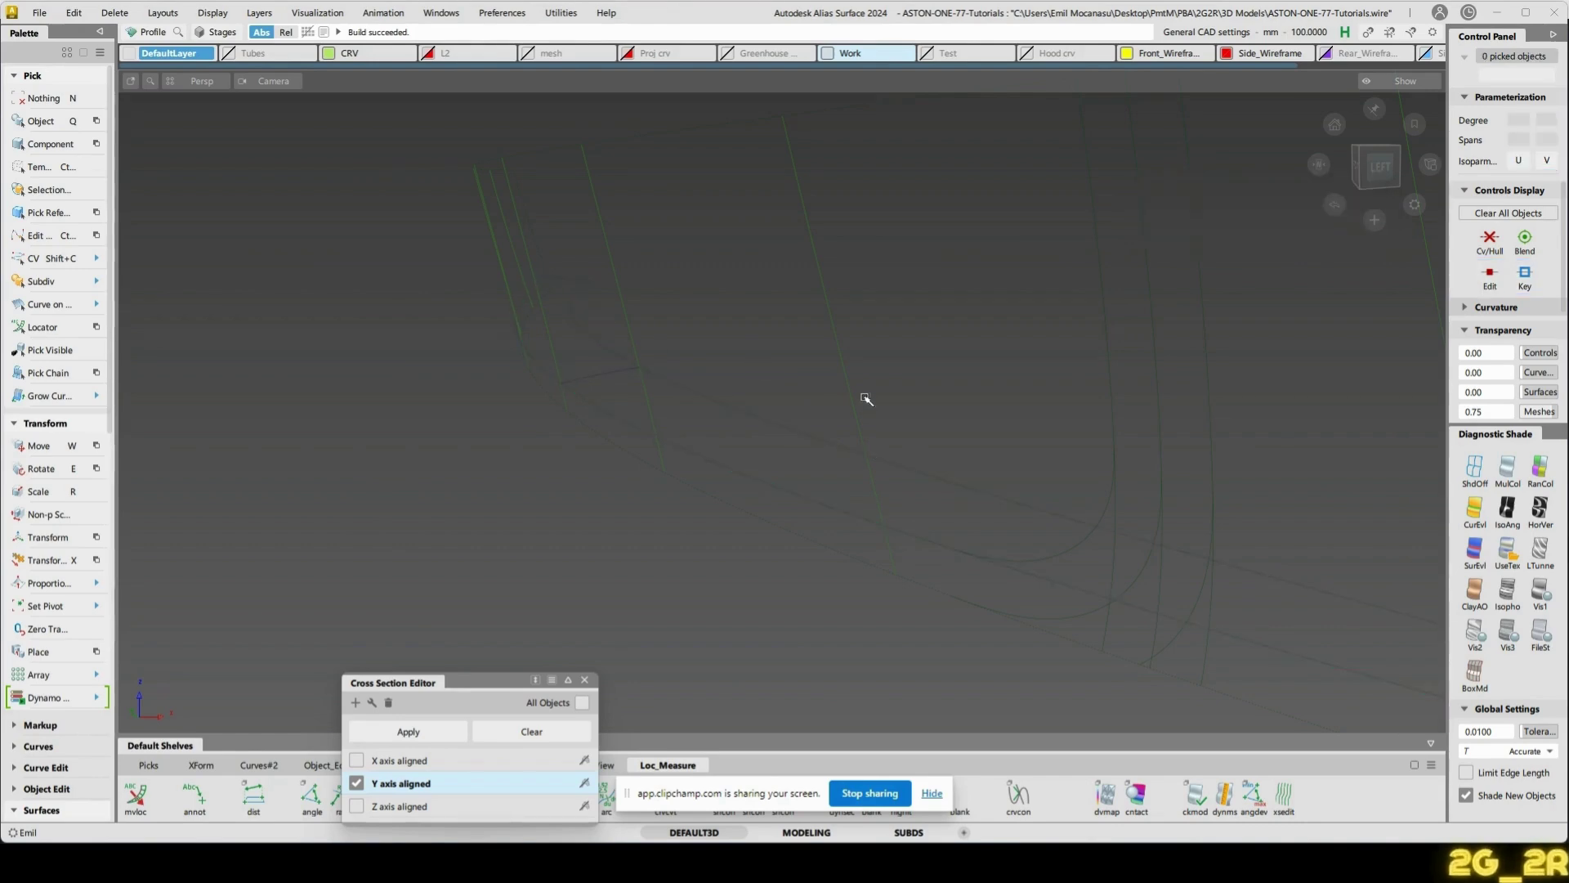
- Extend the free end of the short cross curve by about 6 mm
middle_click_drag(661, 340, 663, 439, "ctrl+shift")
left_click(701, 371)
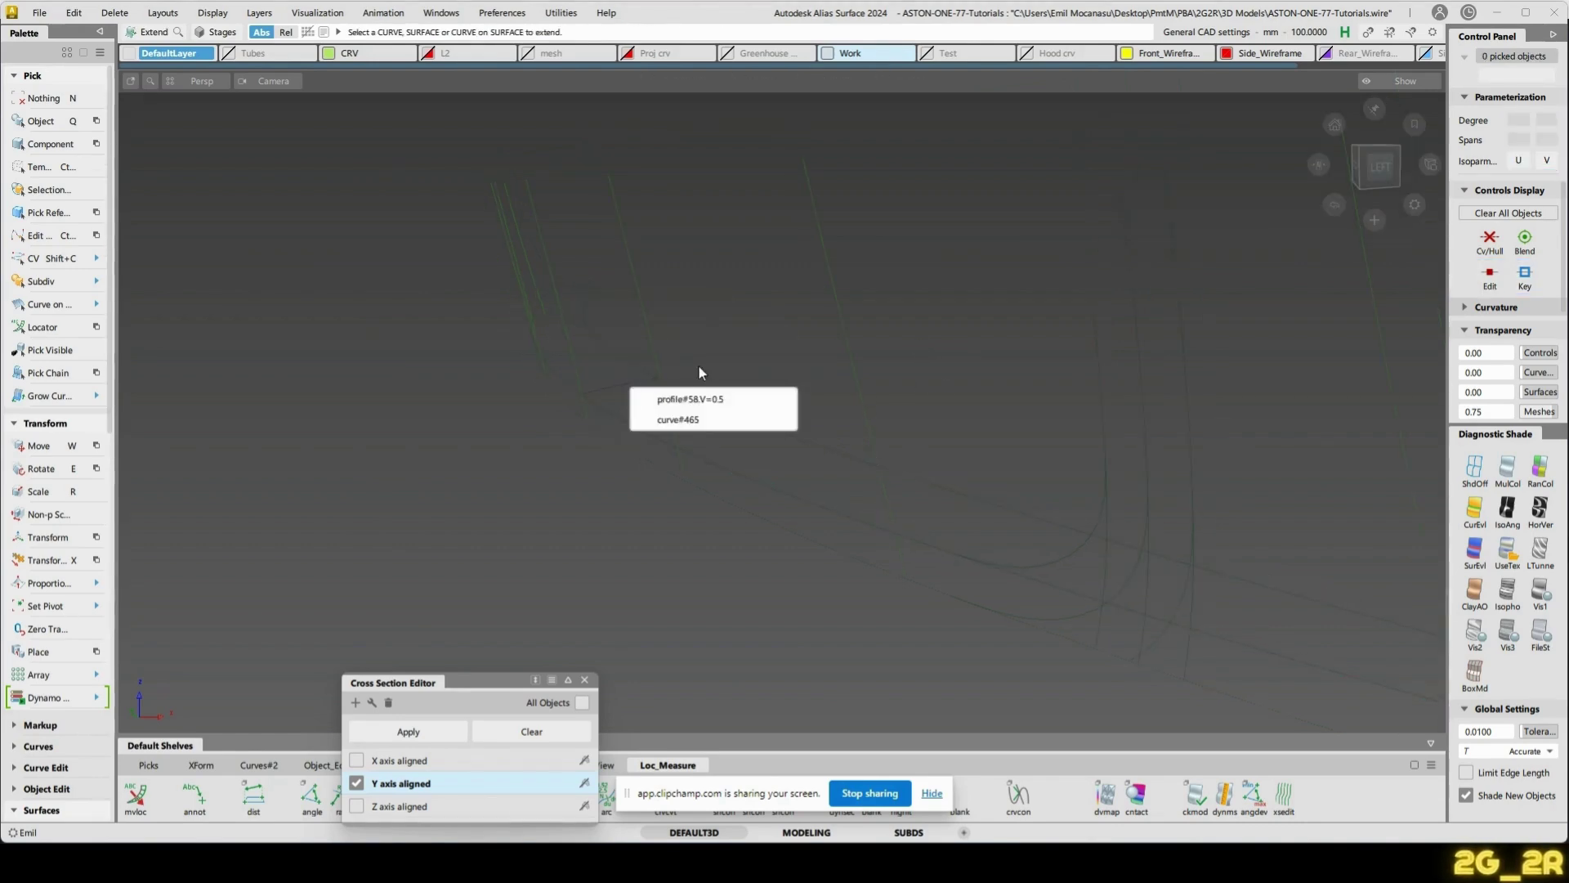
left_click(691, 421)
left_click_drag(707, 382, 920, 377)
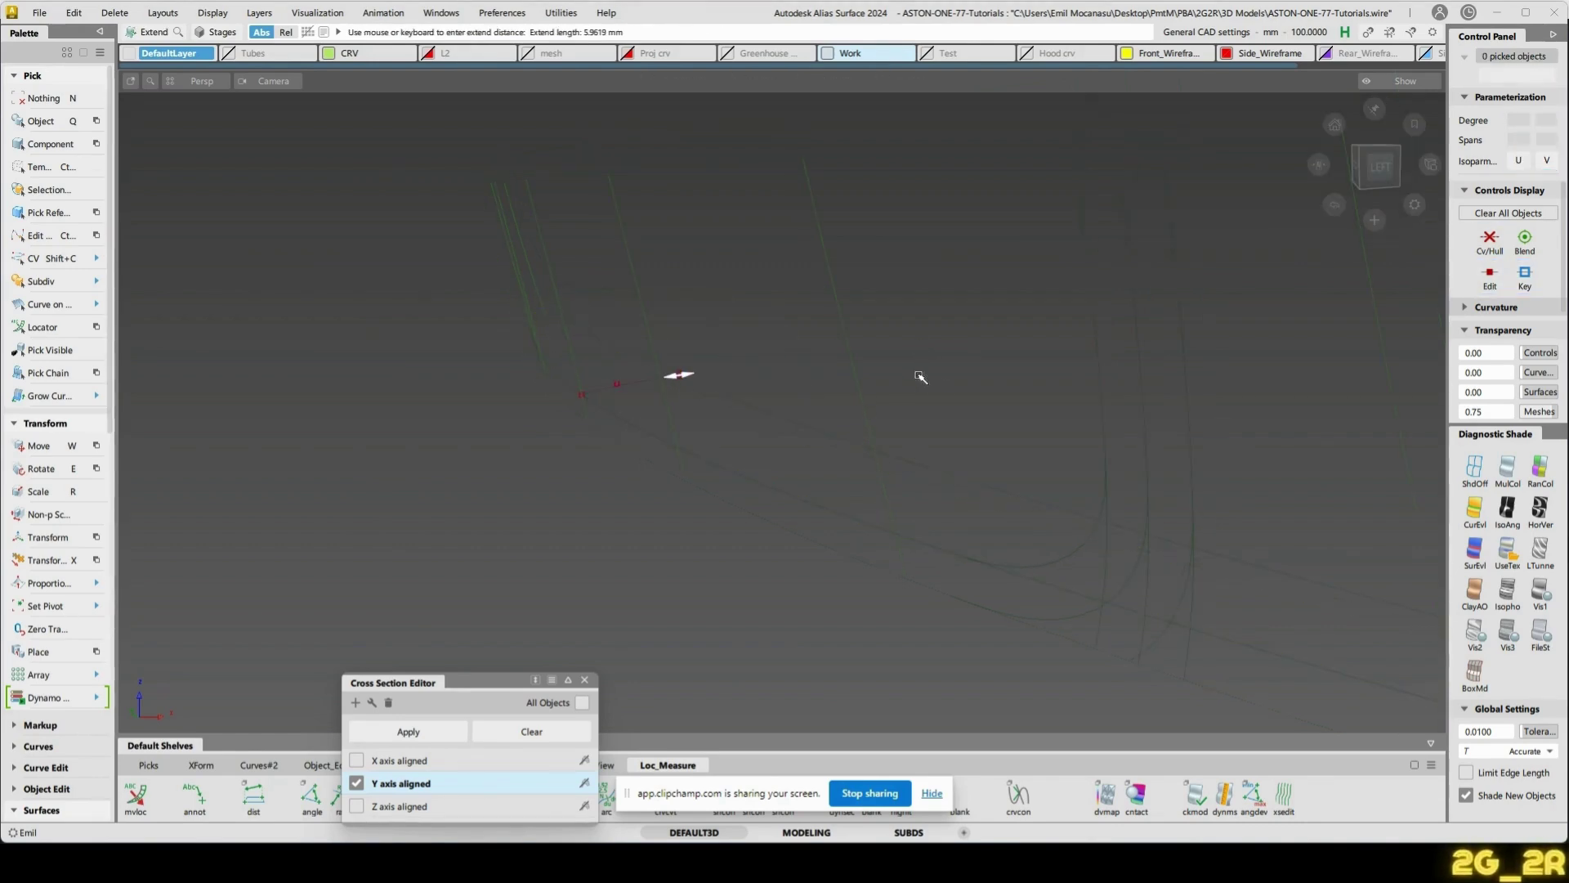
- Examine the shaded panel and its lower flange from the front, the side and below
left_click(1537, 588)
mouse_move(1177, 508)
left_mouse_down("alt+shift")
mouse_move(904, 428)
mouse_move(910, 473)
mouse_move(887, 467)
left_mouse_up("alt+shift")
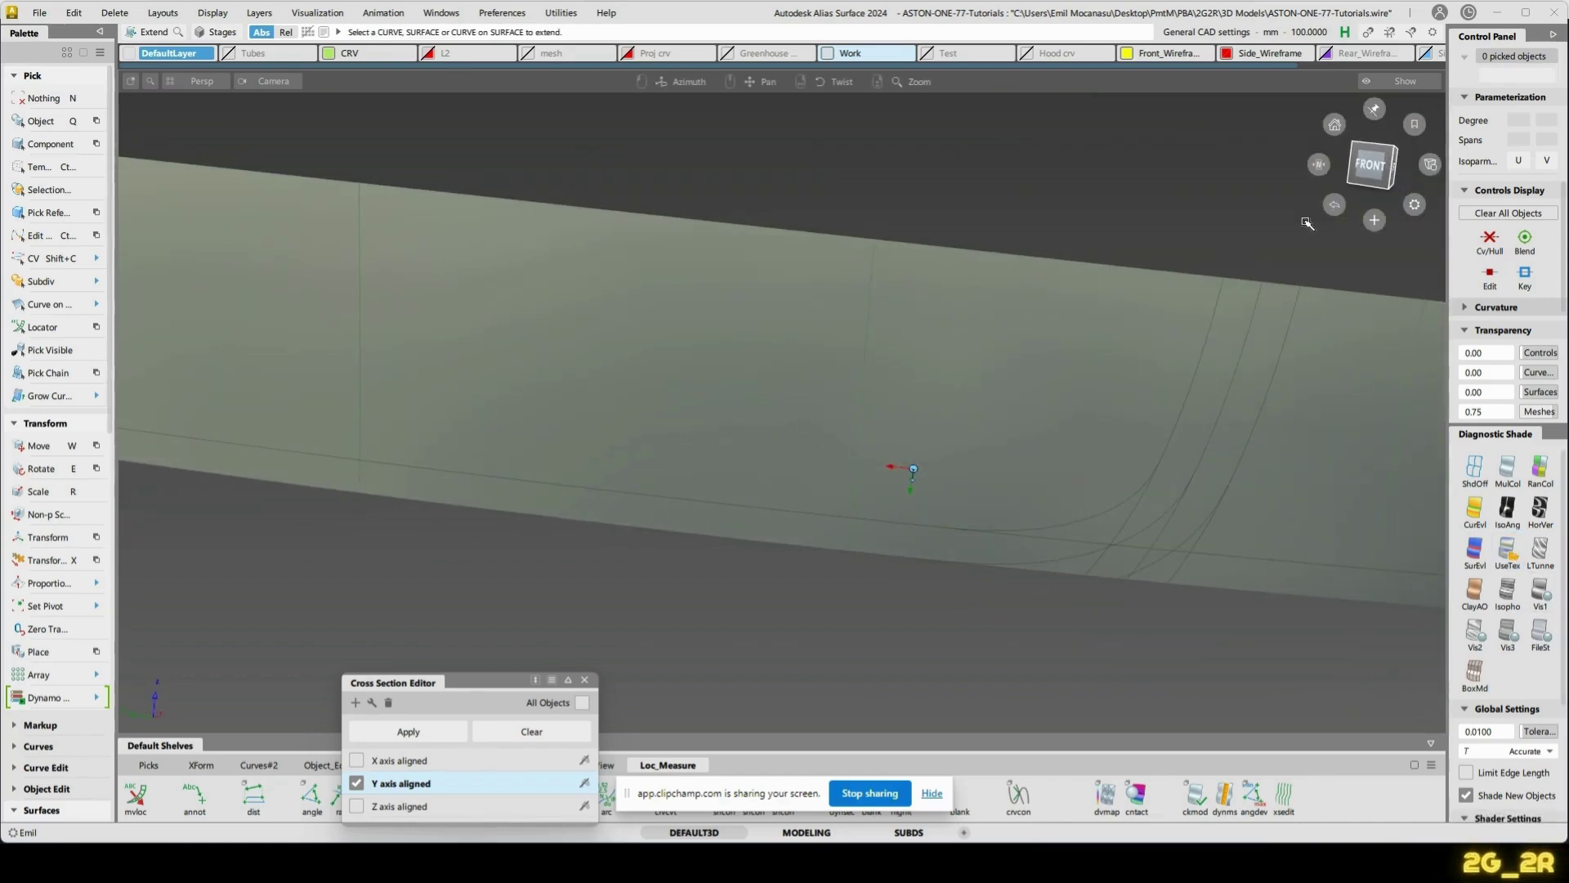
left_click(1374, 161)
middle_click_drag(756, 410, 940, 374, "alt+shift")
right_click_drag(940, 373, 963, 399, "alt+shift")
mouse_move(963, 399)
middle_mouse_down("alt+shift")
mouse_move(995, 367)
mouse_move(1052, 422)
mouse_move(892, 415)
middle_mouse_up("alt+shift")
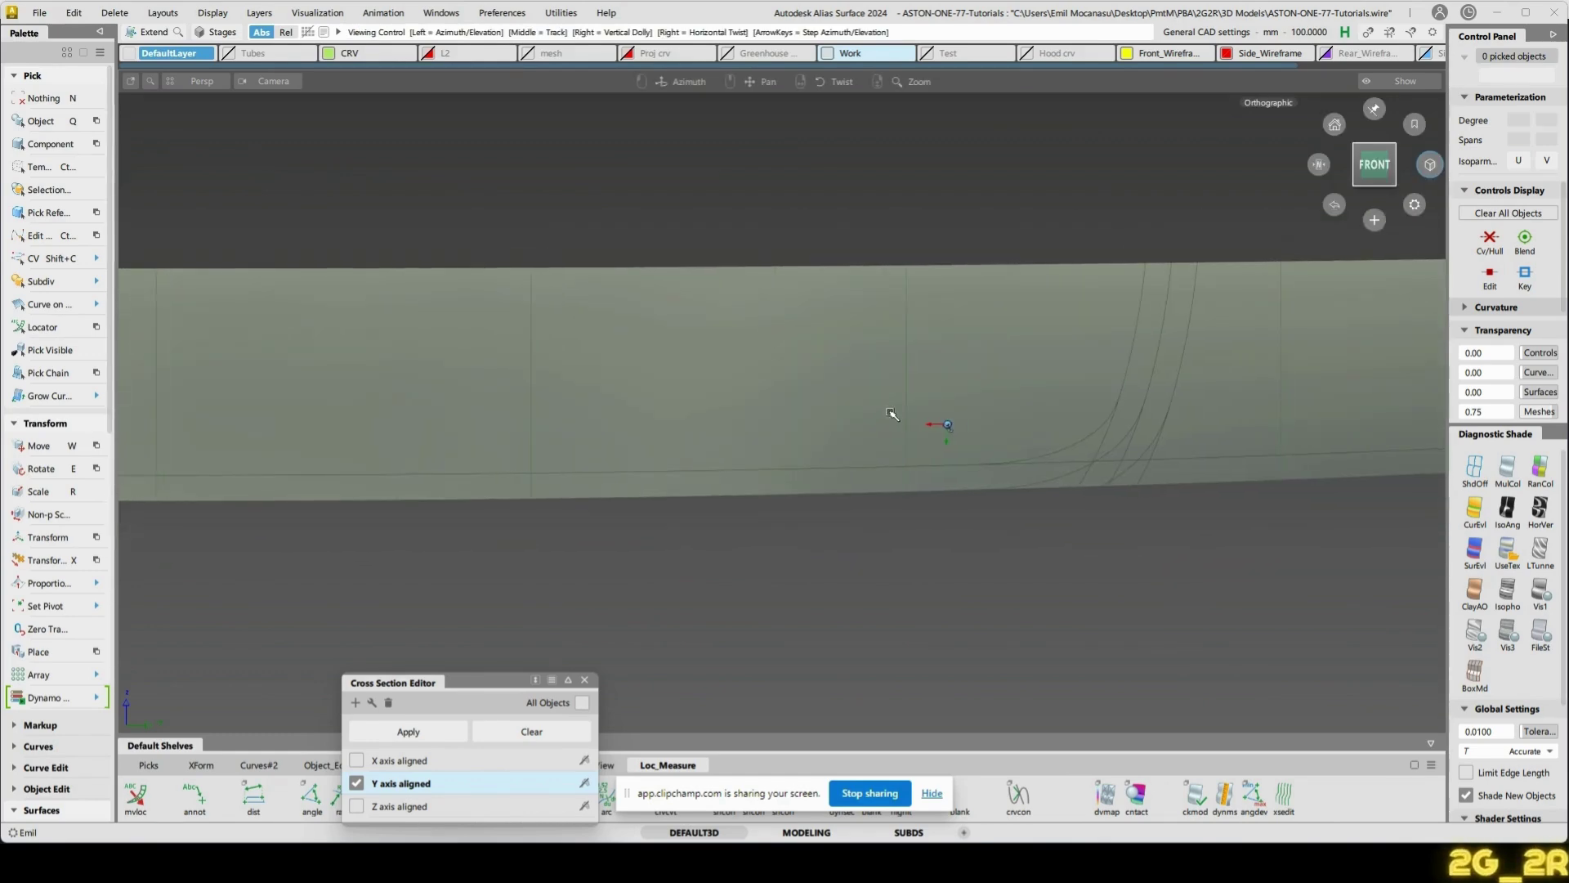
mouse_move(1070, 427)
left_mouse_down("alt+shift")
mouse_move(1014, 458)
mouse_move(837, 403)
mouse_move(750, 474)
left_mouse_up("alt+shift")
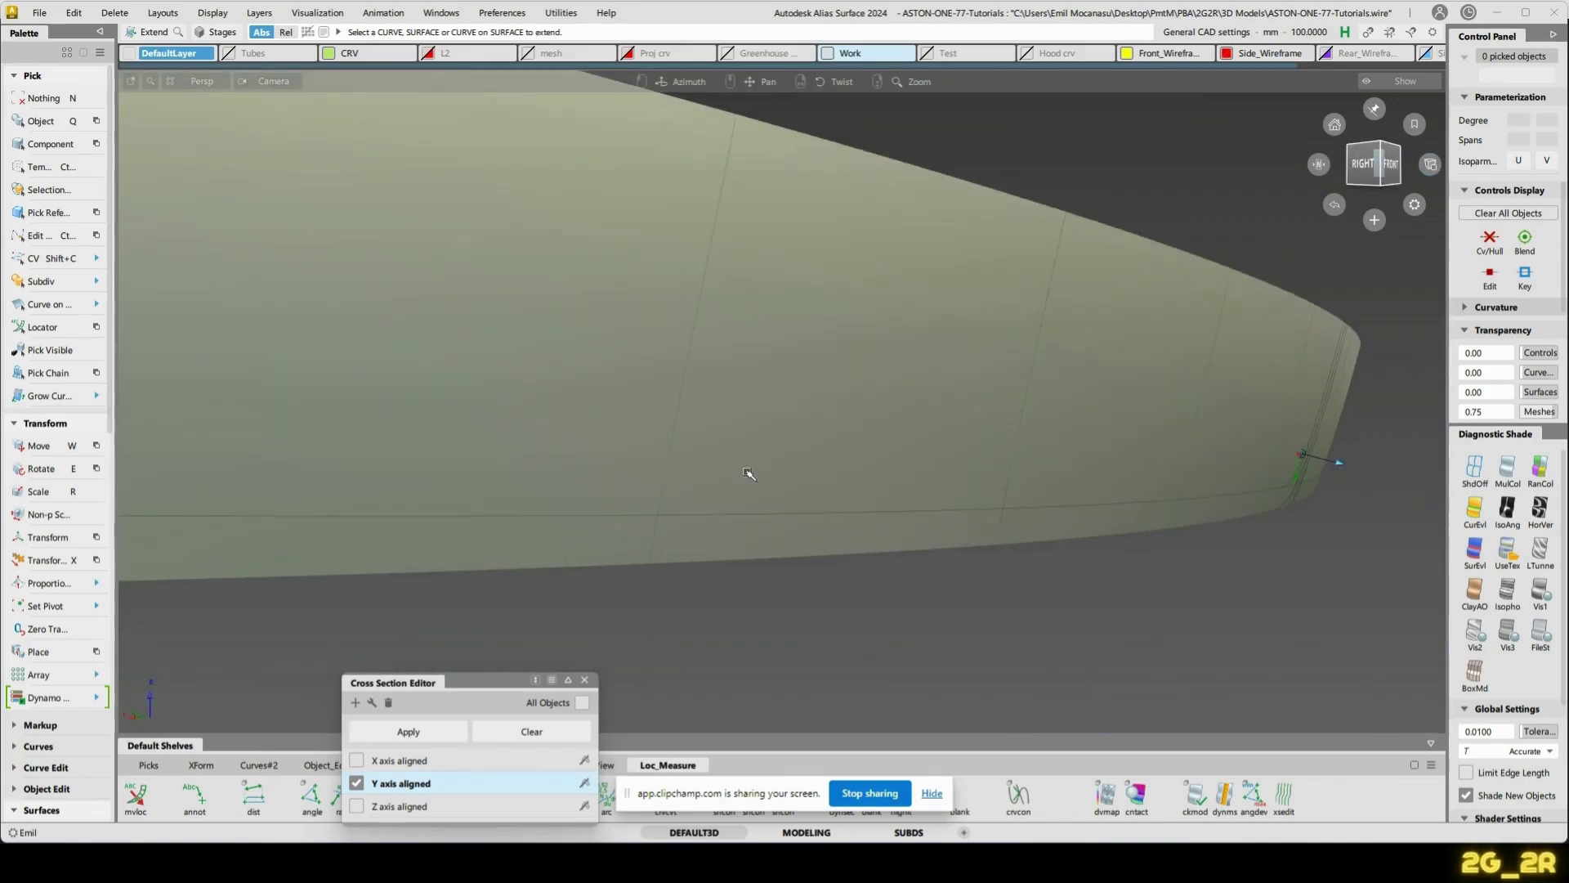
right_click_drag(750, 437, 741, 484, "alt+shift")
left_click_drag(599, 599, 529, 370, "ctrl+shift")
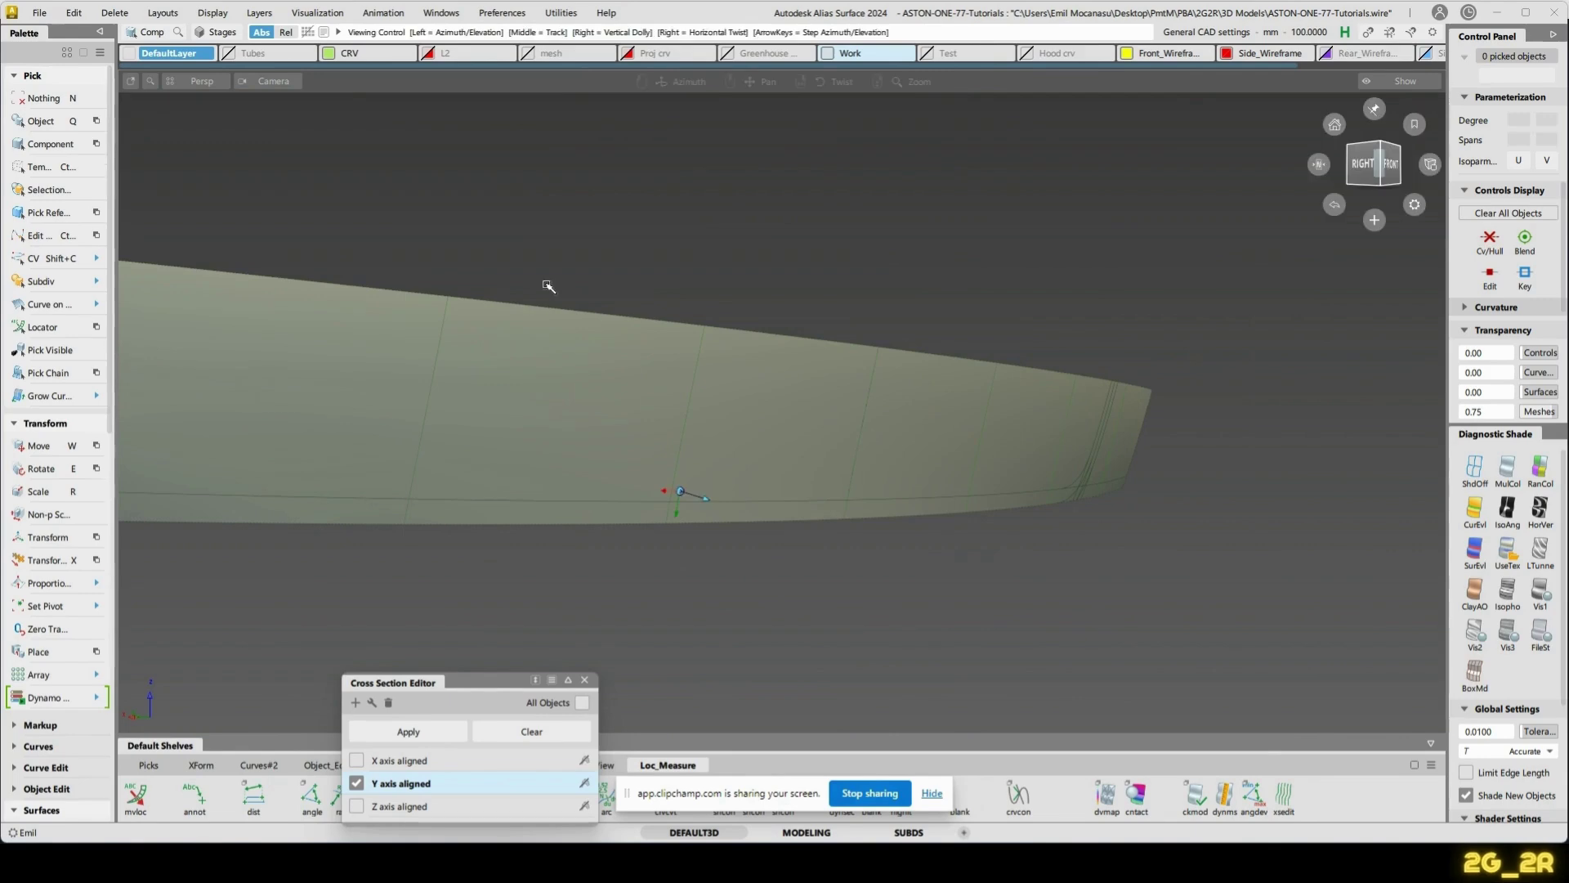
right_click_drag(550, 287, 656, 576, "alt+shift")
left_click_drag(739, 567, 983, 492, "alt+shift")
left_click_drag(746, 550, 676, 532, "alt+shift")
- Reopen the Profile surface's construction history and display its CVs and hulls
key("ctrl+a")
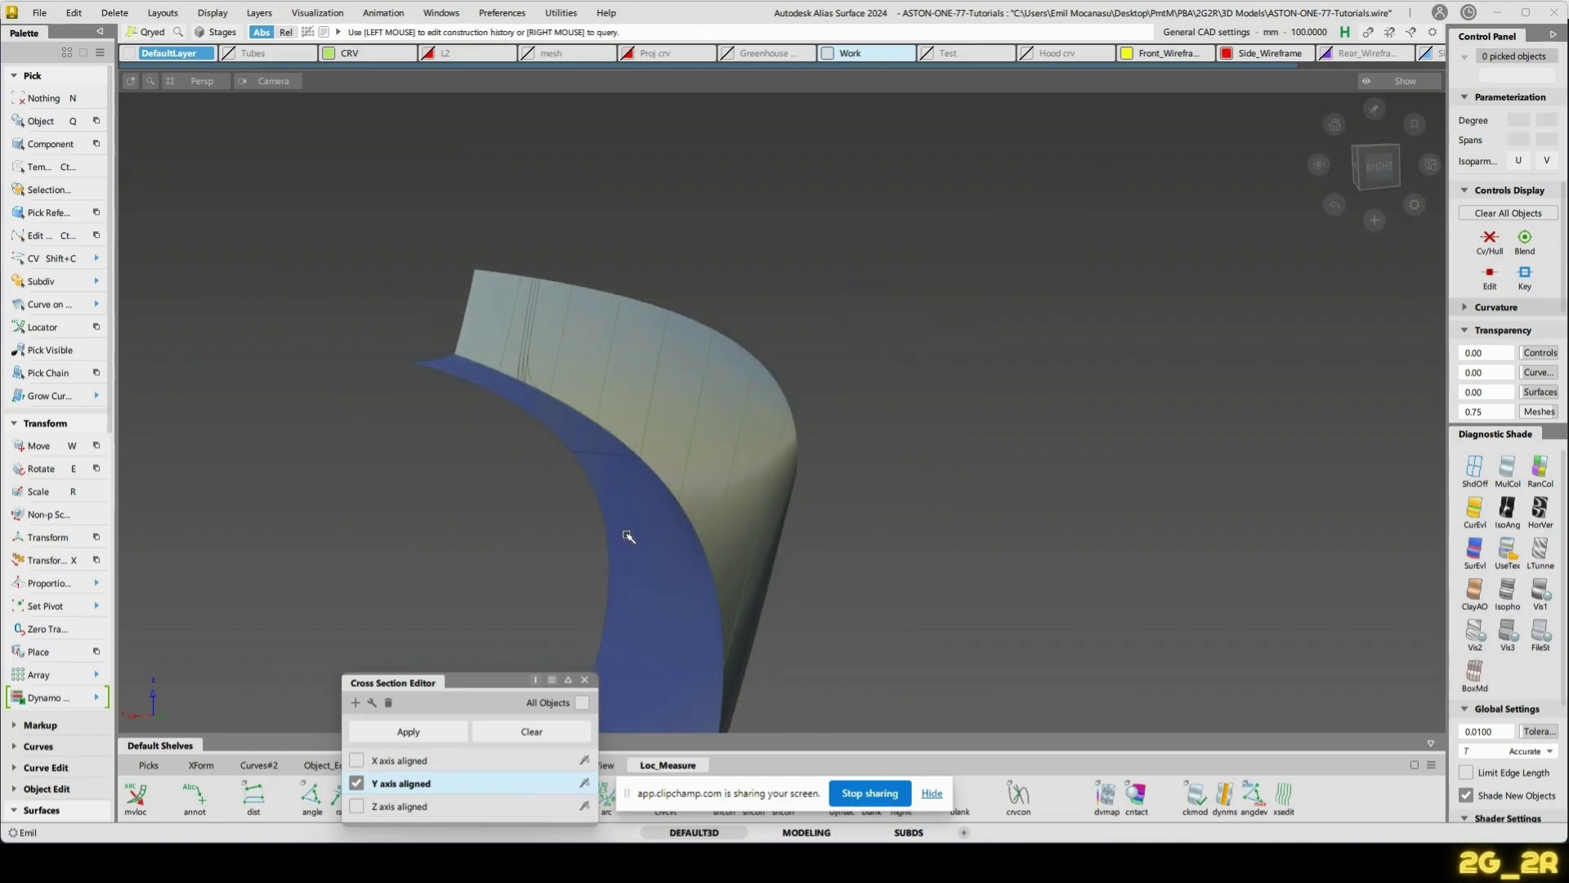
left_click(626, 540)
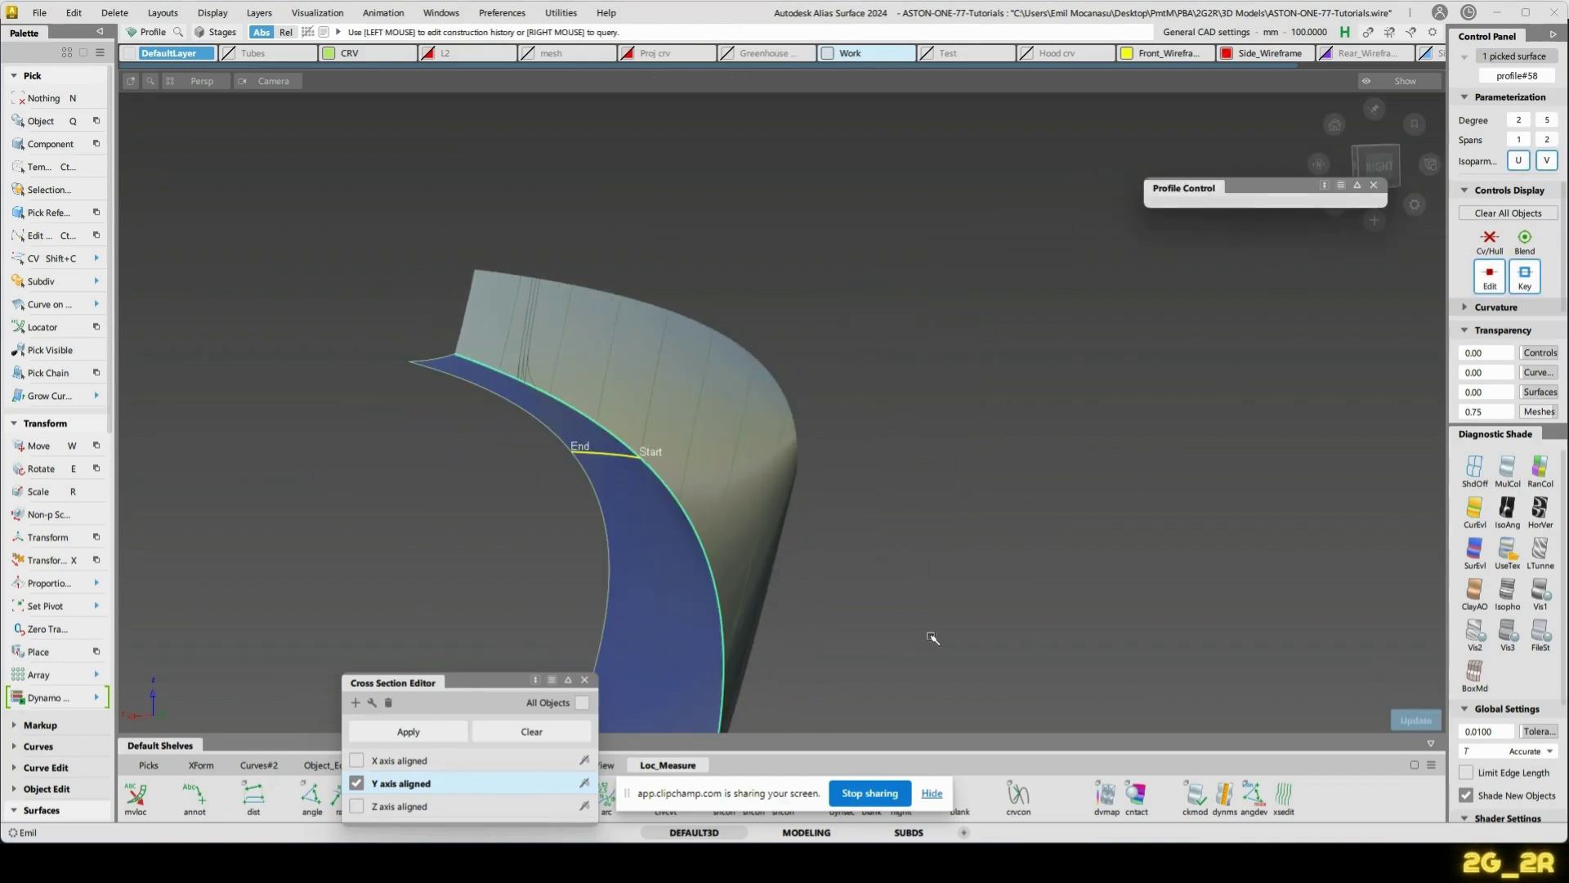
left_click_drag(599, 592, 634, 542, "alt+shift")
right_click_drag(628, 521, 678, 510, "ctrl+shift")
key("n")
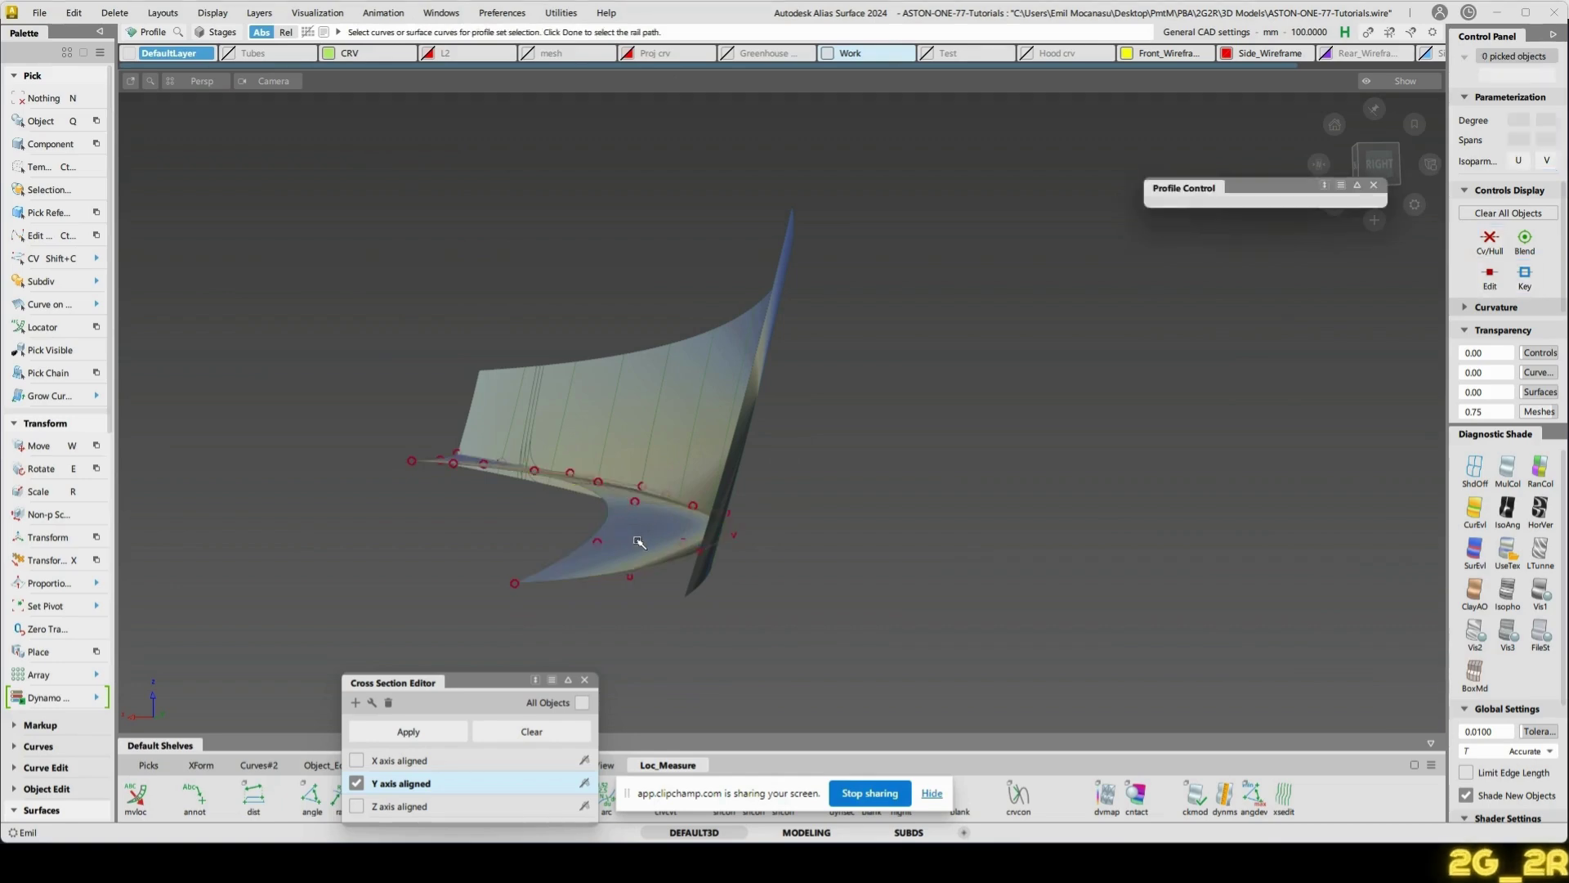
left_click(639, 542)
- Set the Profile surface's frame travel to Parallel and finish editing the flange
left_click(1333, 211)
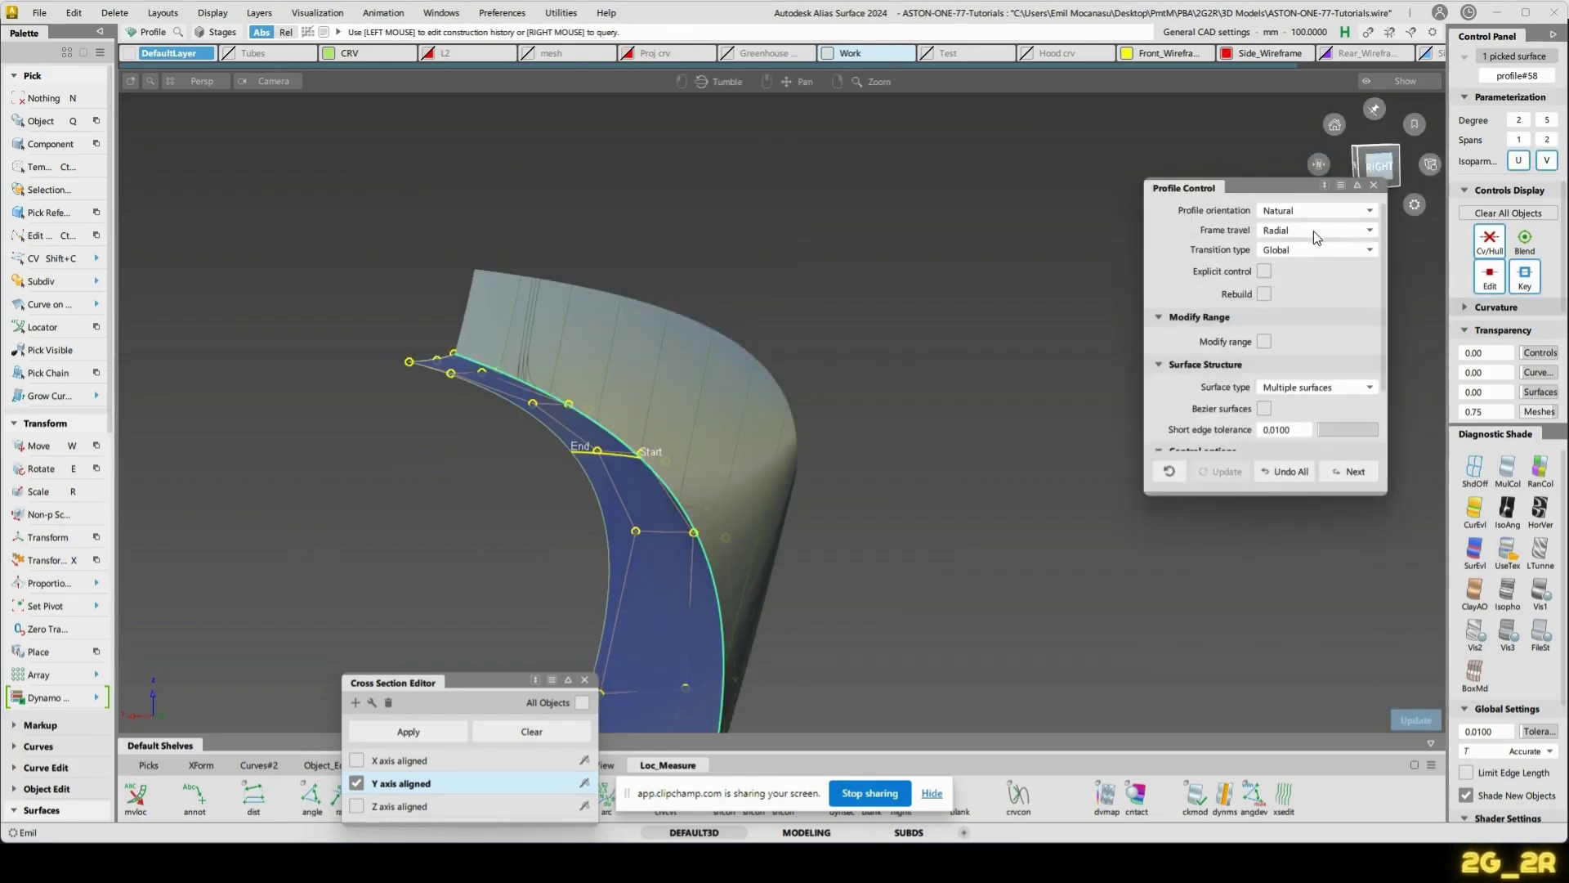
left_click(1313, 230)
left_click(1308, 249)
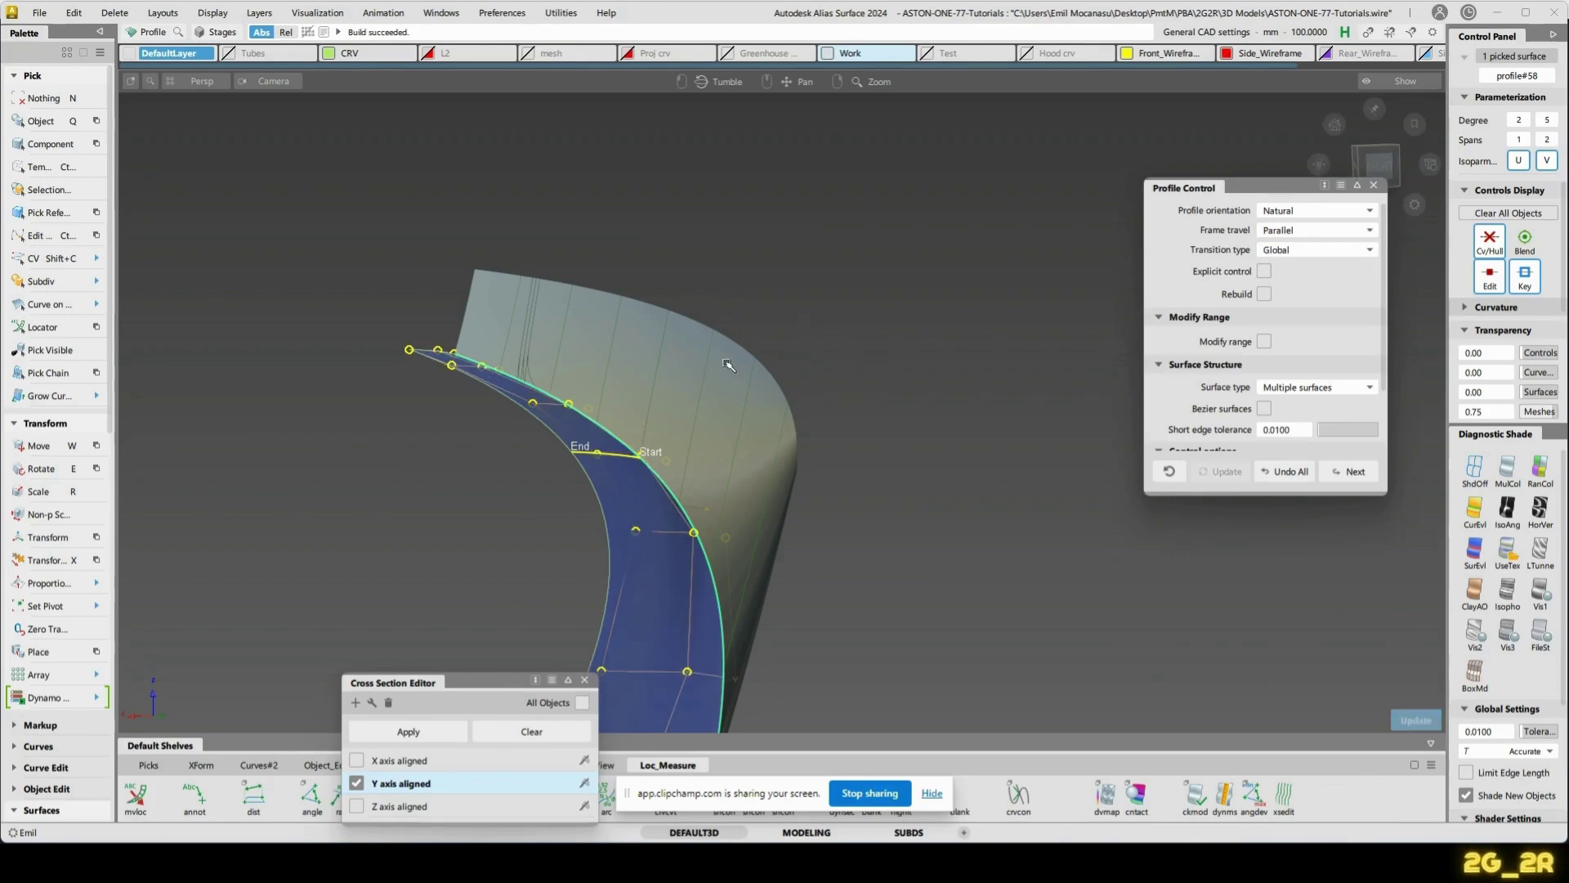
left_click_drag(679, 462, 790, 548, "alt+shift")
left_click_drag(683, 414, 736, 431, "alt+shift")
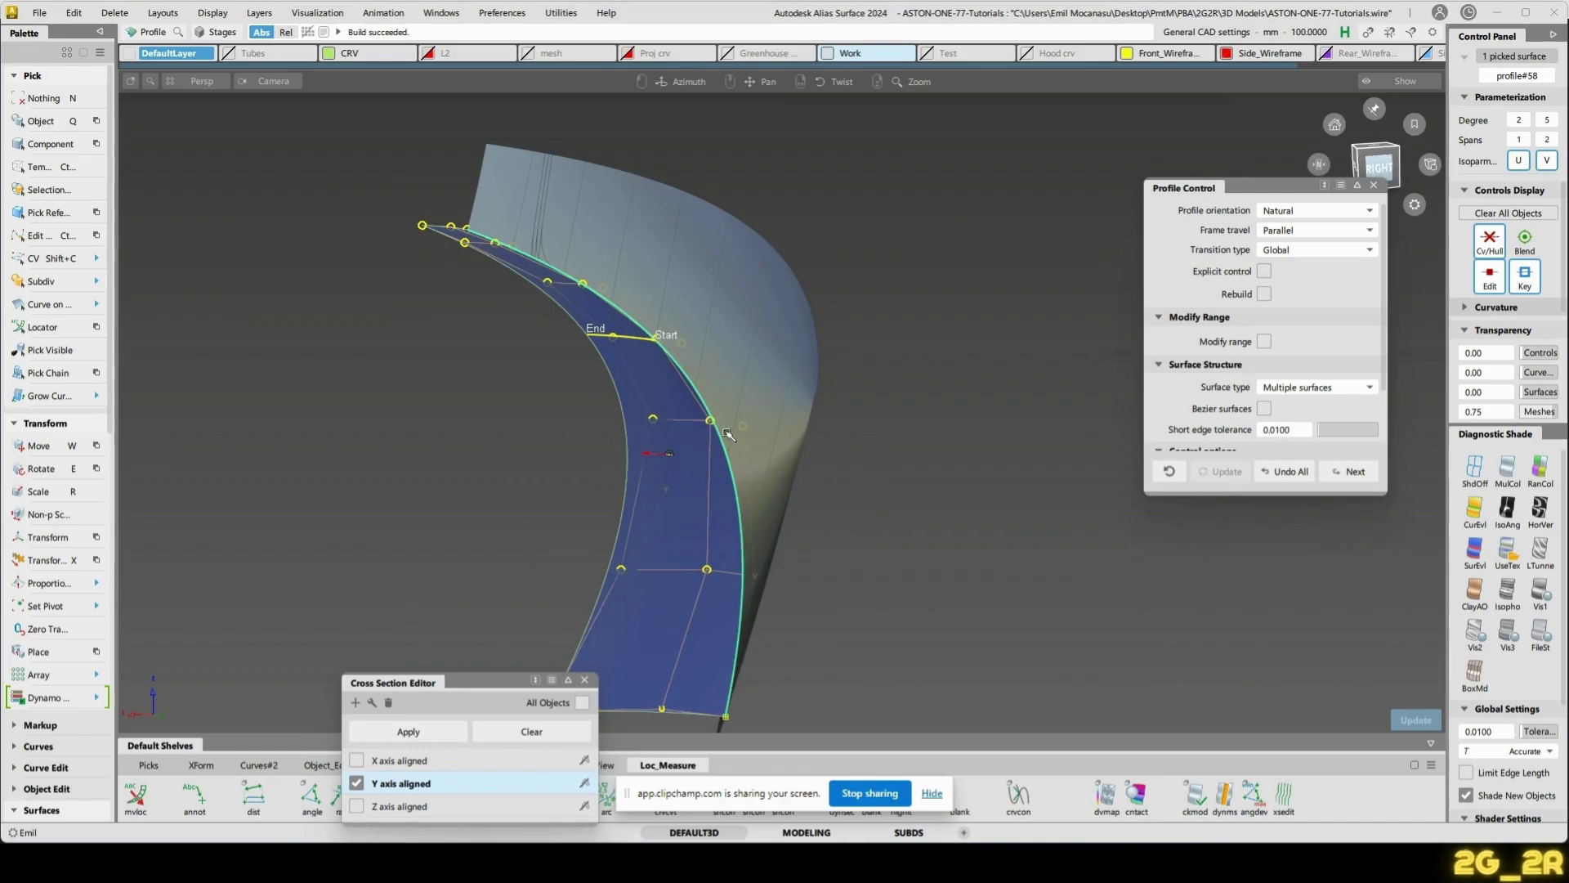
key("space")
left_click_drag(587, 256, 582, 260, "alt+shift")
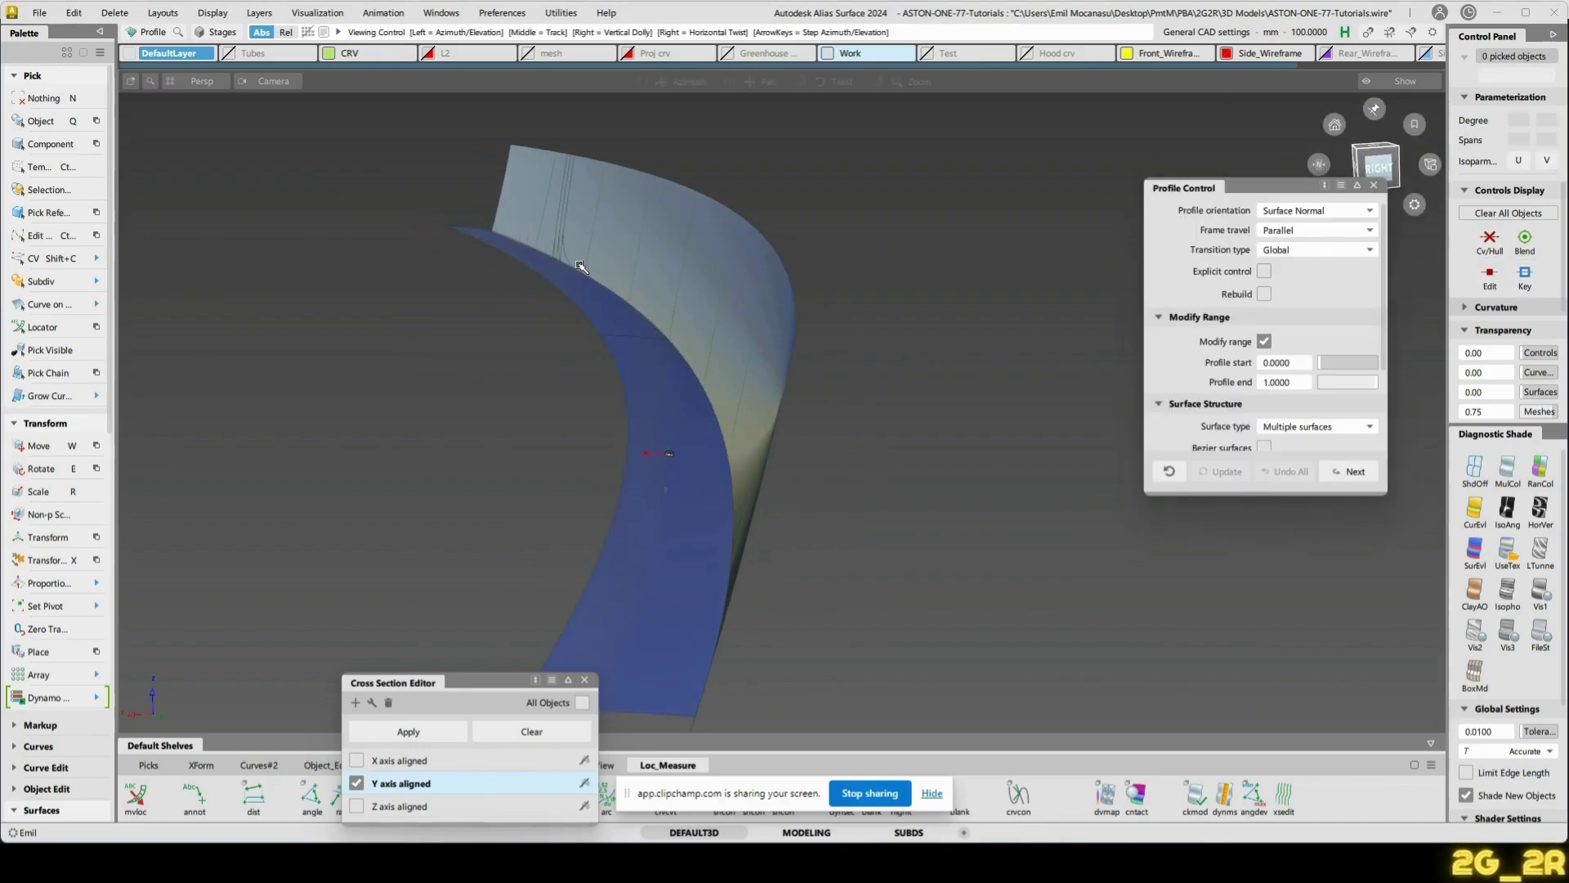
- Set the pivot of the short cross curve and make a copy of the curve in place
mouse_move(612, 402)
left_mouse_down("ctrl+shift")
mouse_move(615, 307)
mouse_move(708, 304)
left_mouse_up("ctrl+shift")
left_click(628, 337)
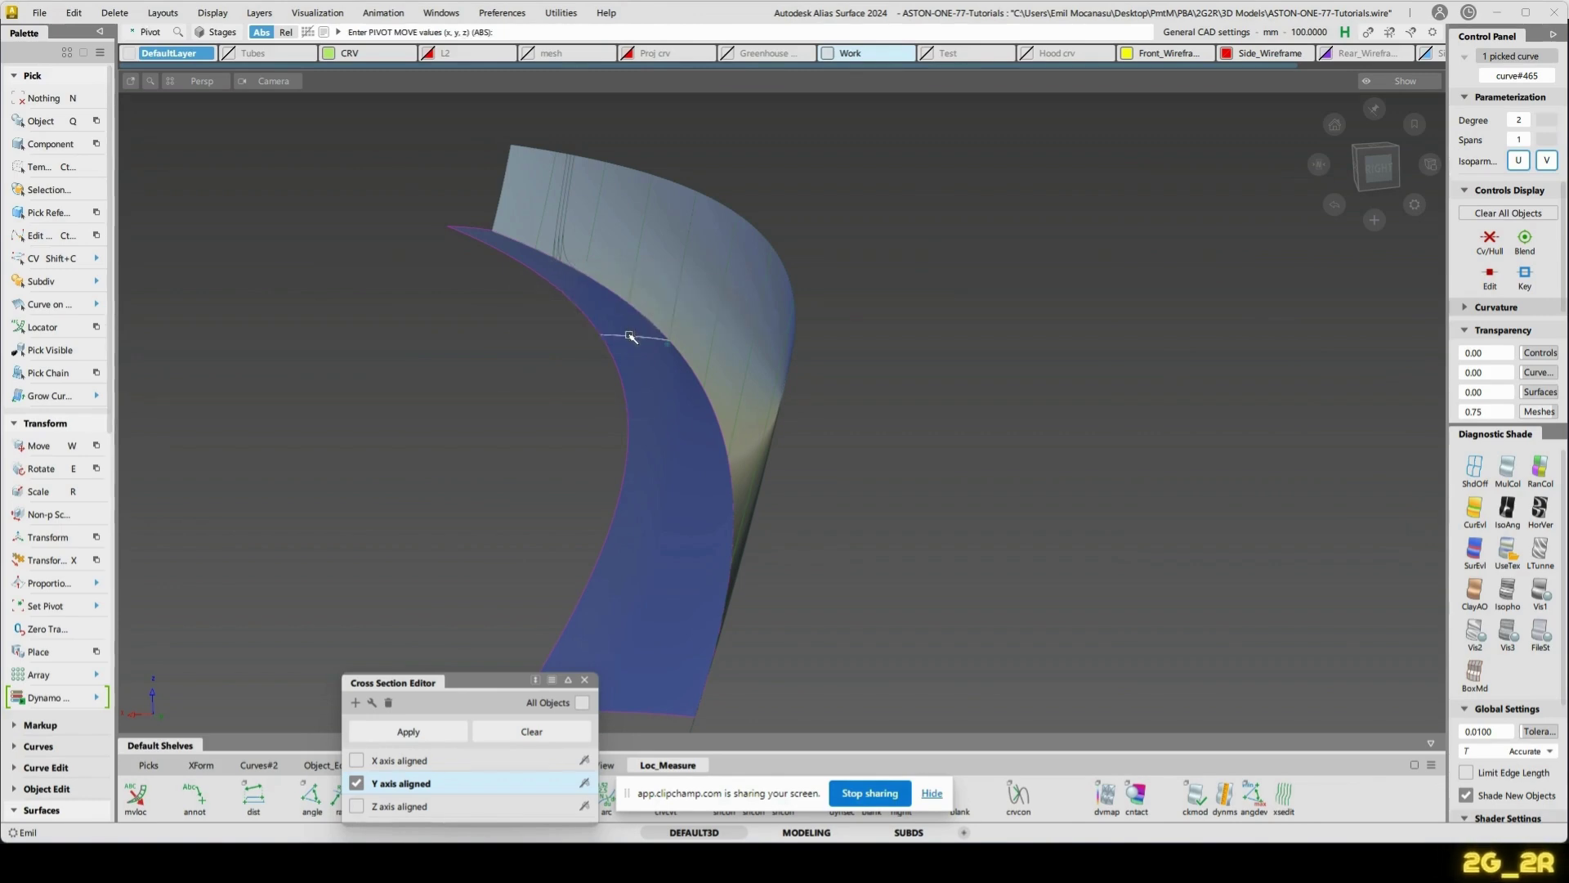
key("ctrl+c")
key("ctrl+v")
- Move the copied cross curve to the middle corner curve's lower end on the panel edge and rotate it about its pivot
key("w")
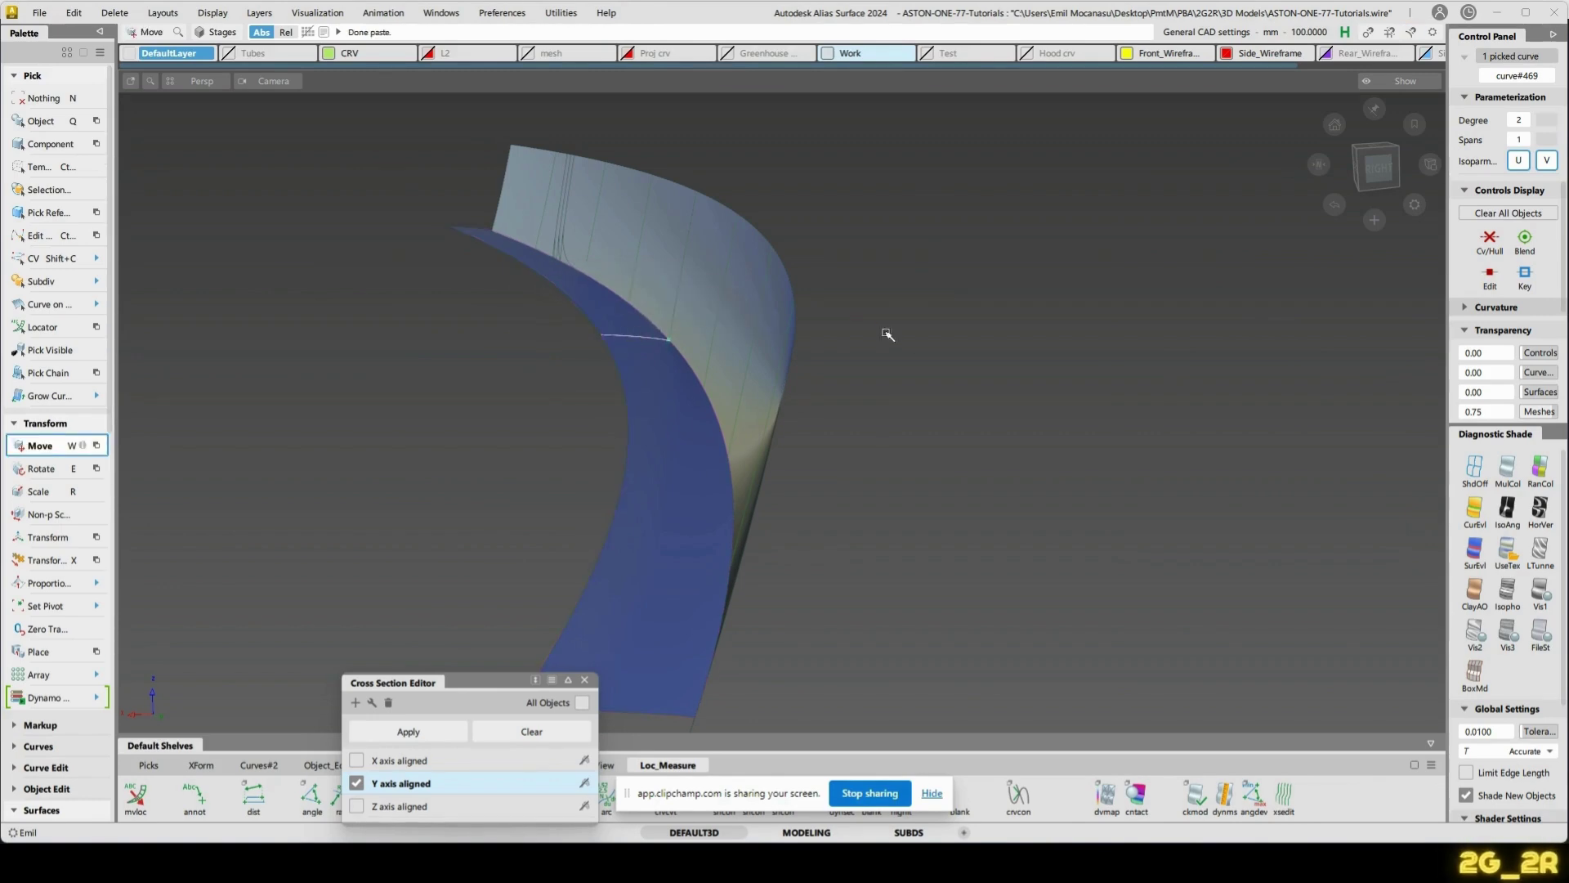
right_click_drag(571, 262, 650, 442, "alt+shift")
middle_click_drag(545, 260, 637, 351, "alt+shift")
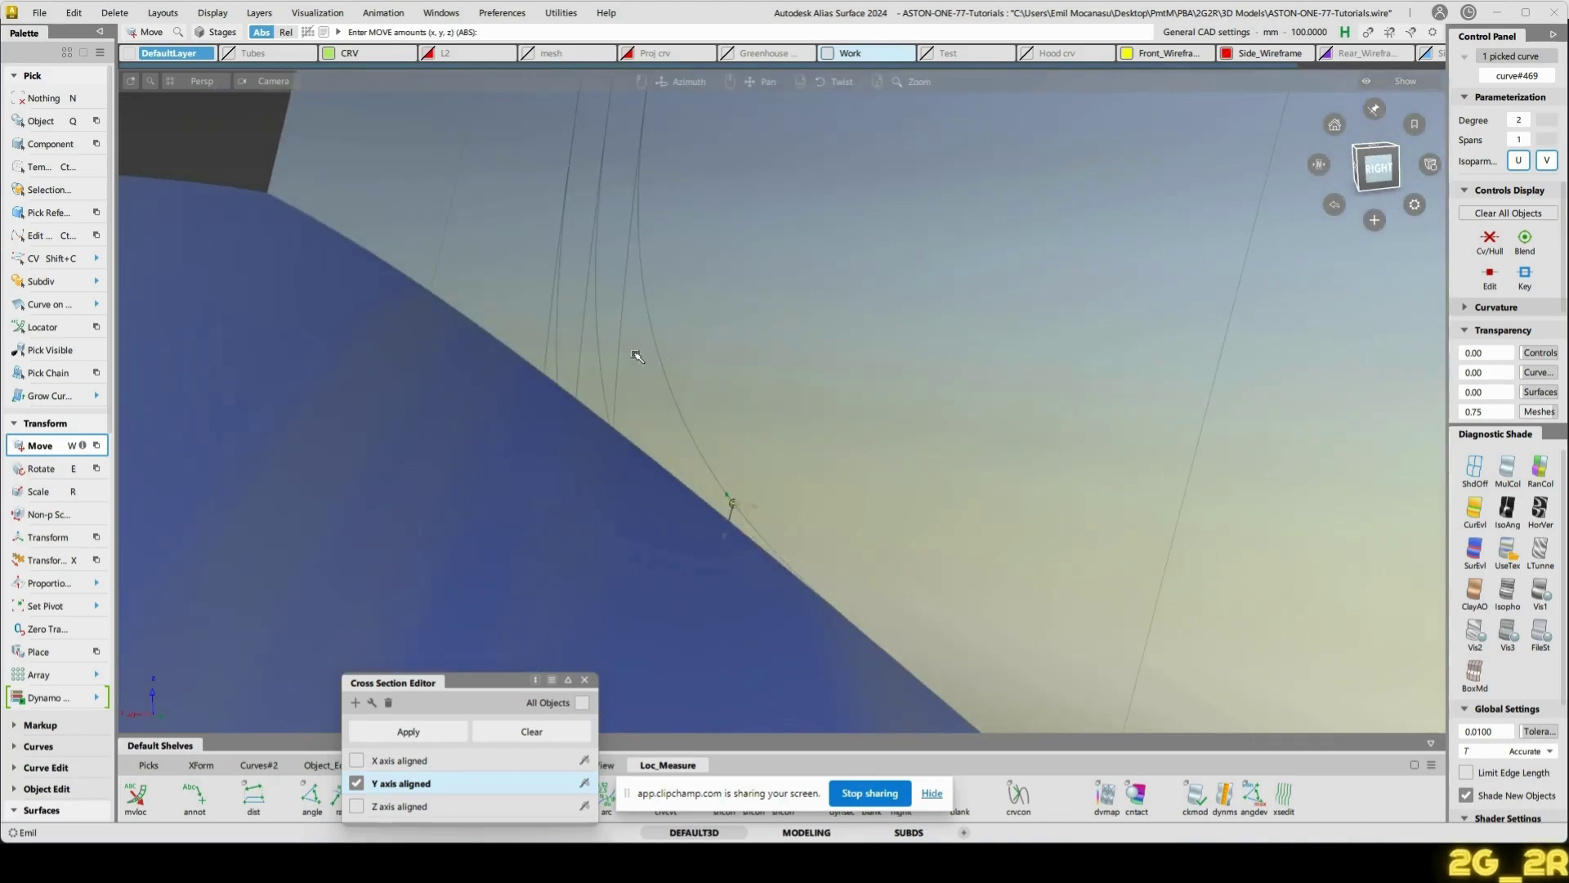
left_click_drag(637, 351, 532, 343, "alt+shift")
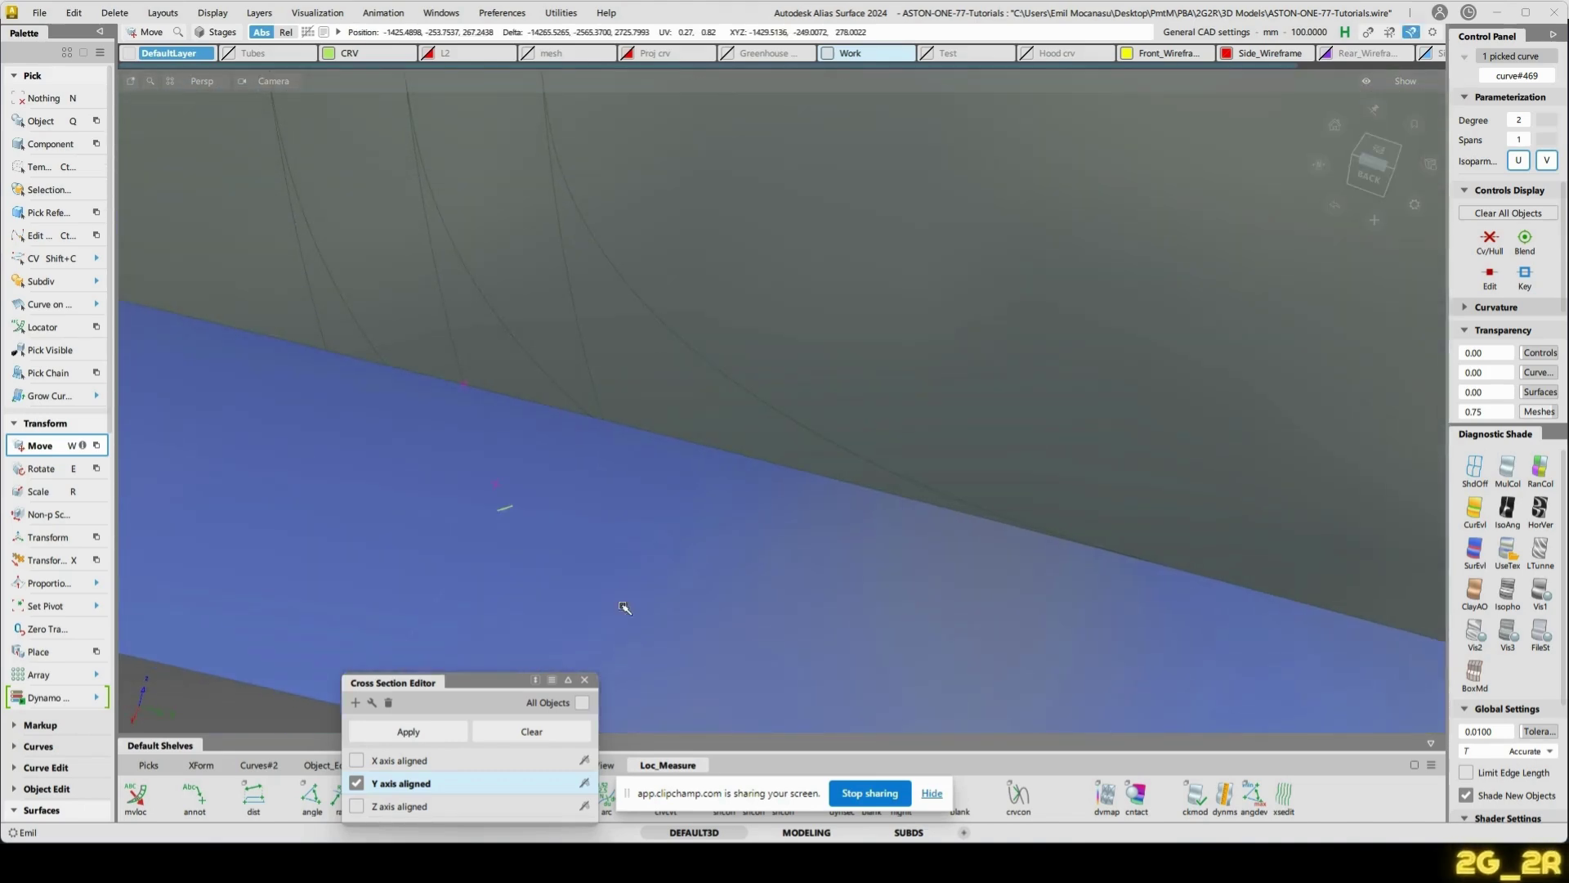
right_click_drag(624, 605, 572, 327, "alt+shift")
left_click_drag(572, 327, 321, 434, "alt+shift")
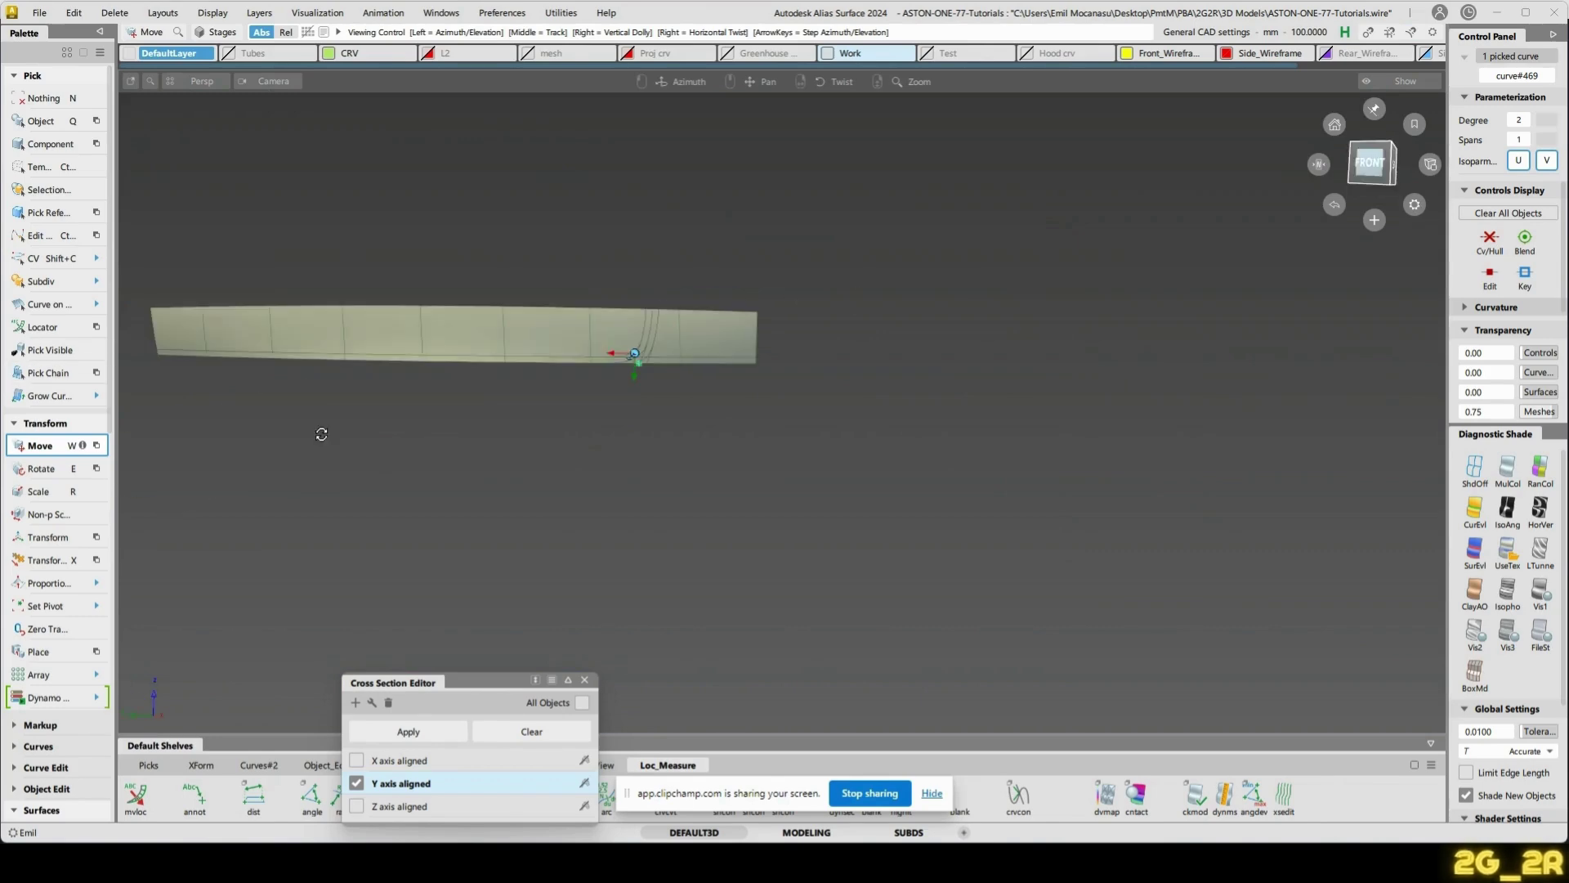
left_click(1373, 163)
right_click_drag(866, 623, 978, 269, "alt+shift")
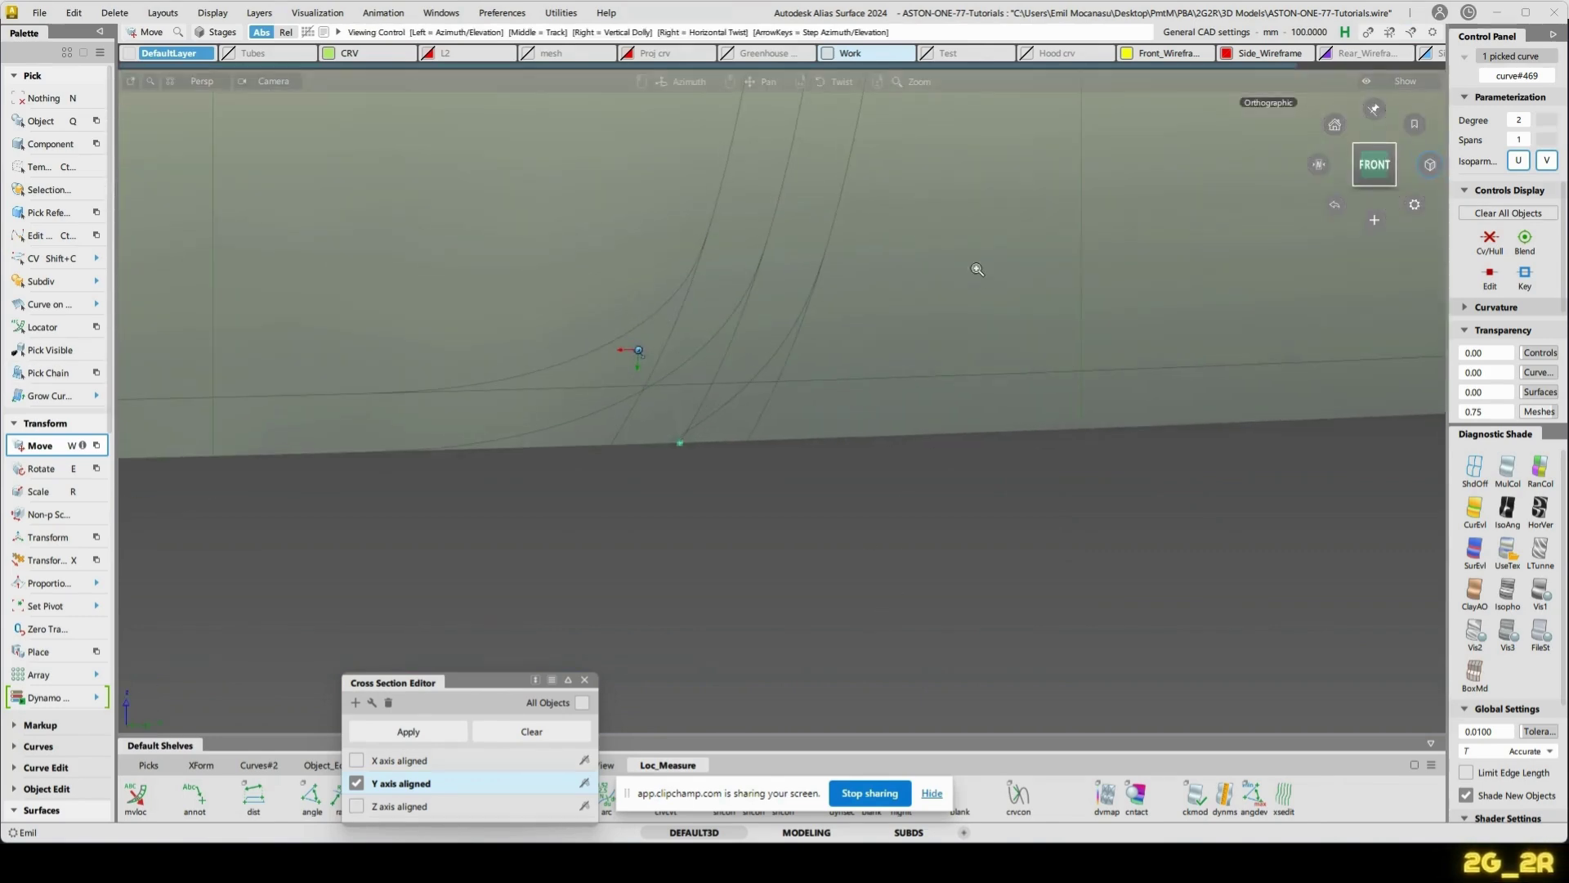
key("e")
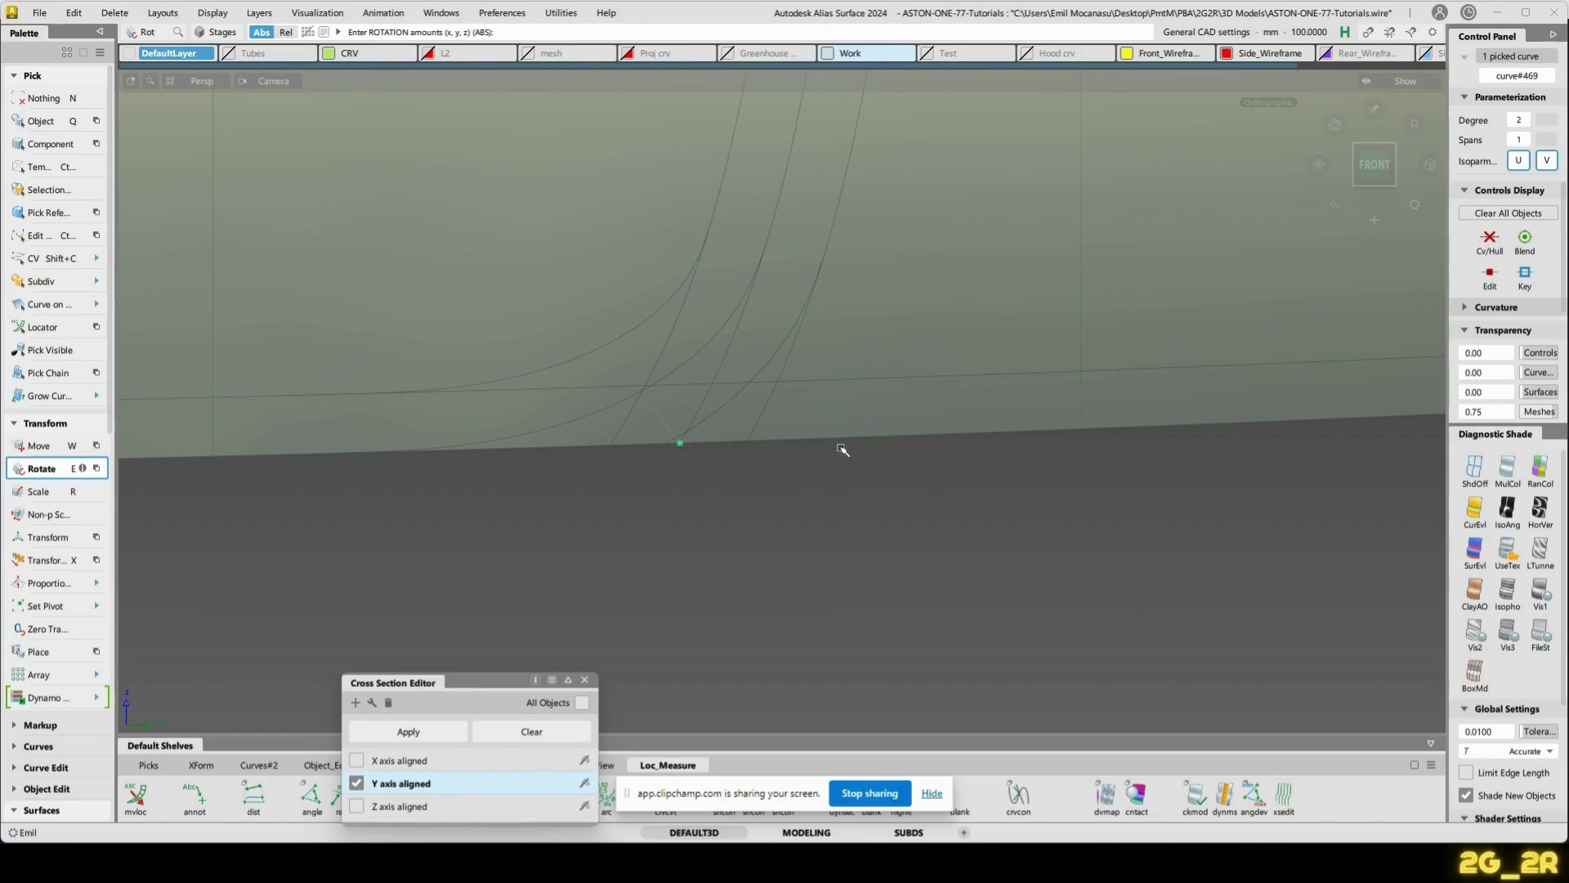
key("n")
- Sweep the copied cross curve along the middle corner curve on the panel with the Rail tool
middle_click_drag(728, 384, 610, 433, "ctrl+shift")
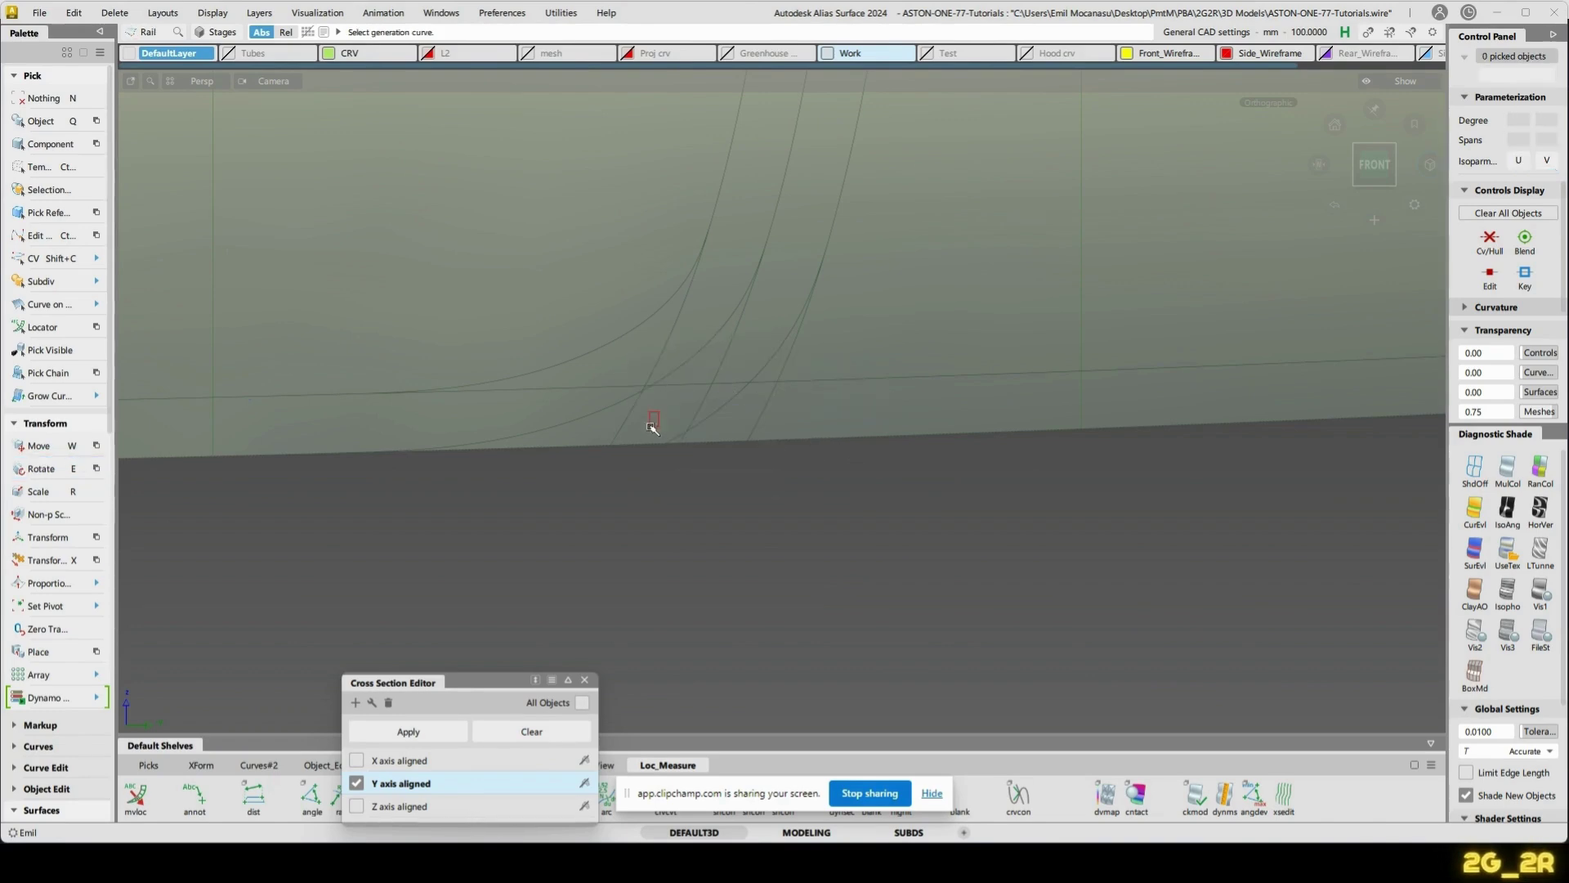
left_click(699, 412)
right_click_drag(700, 412, 858, 277, "alt+shift")
middle_click_drag(739, 326, 739, 358, "alt+shift")
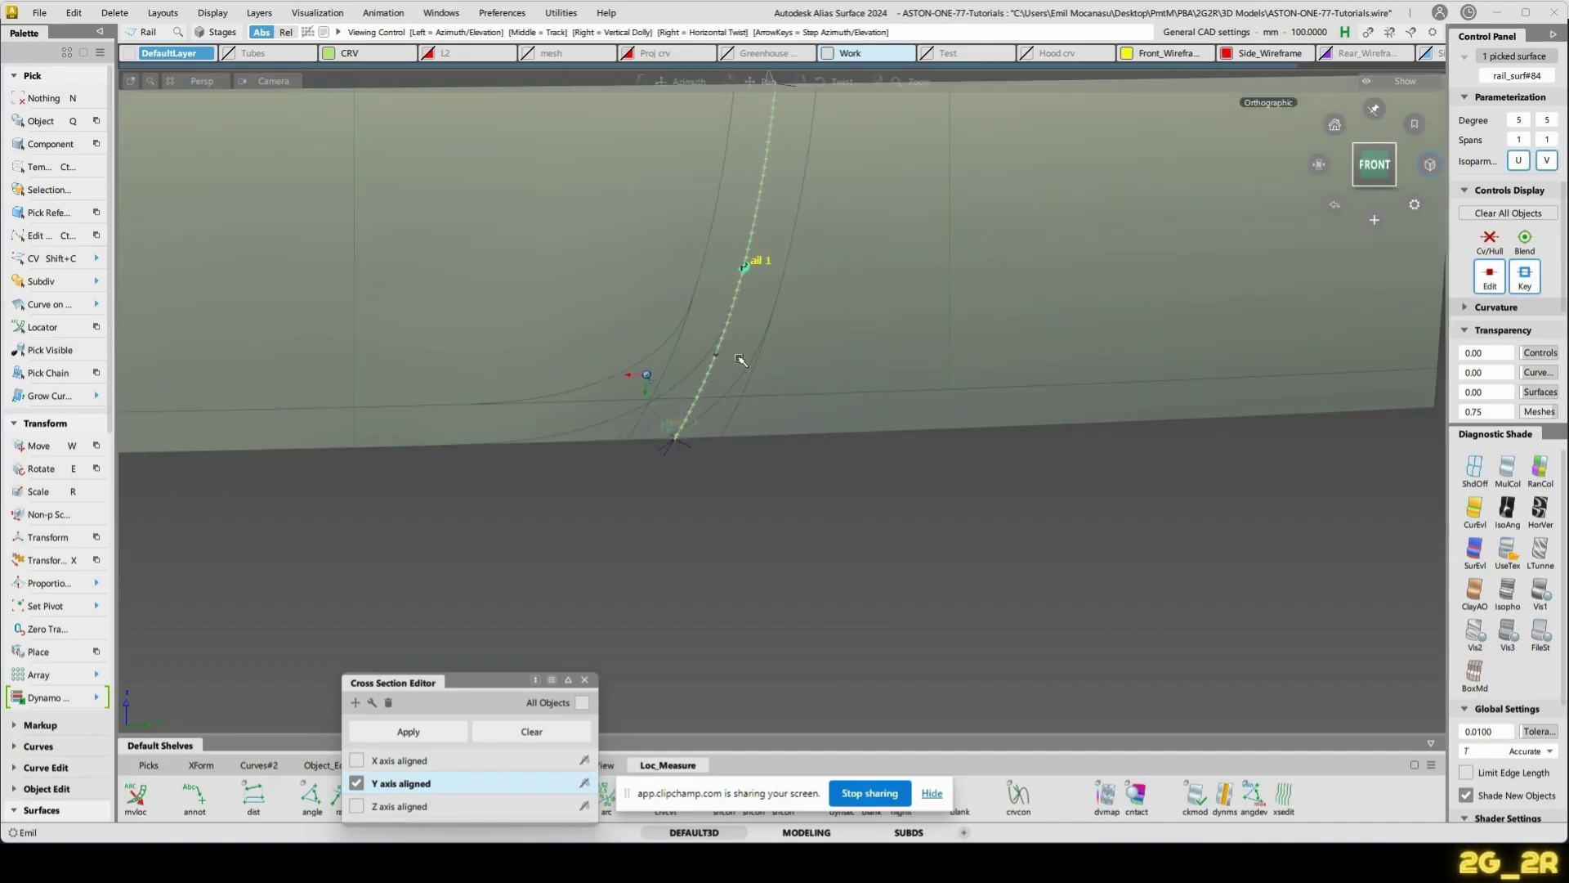
key("n")
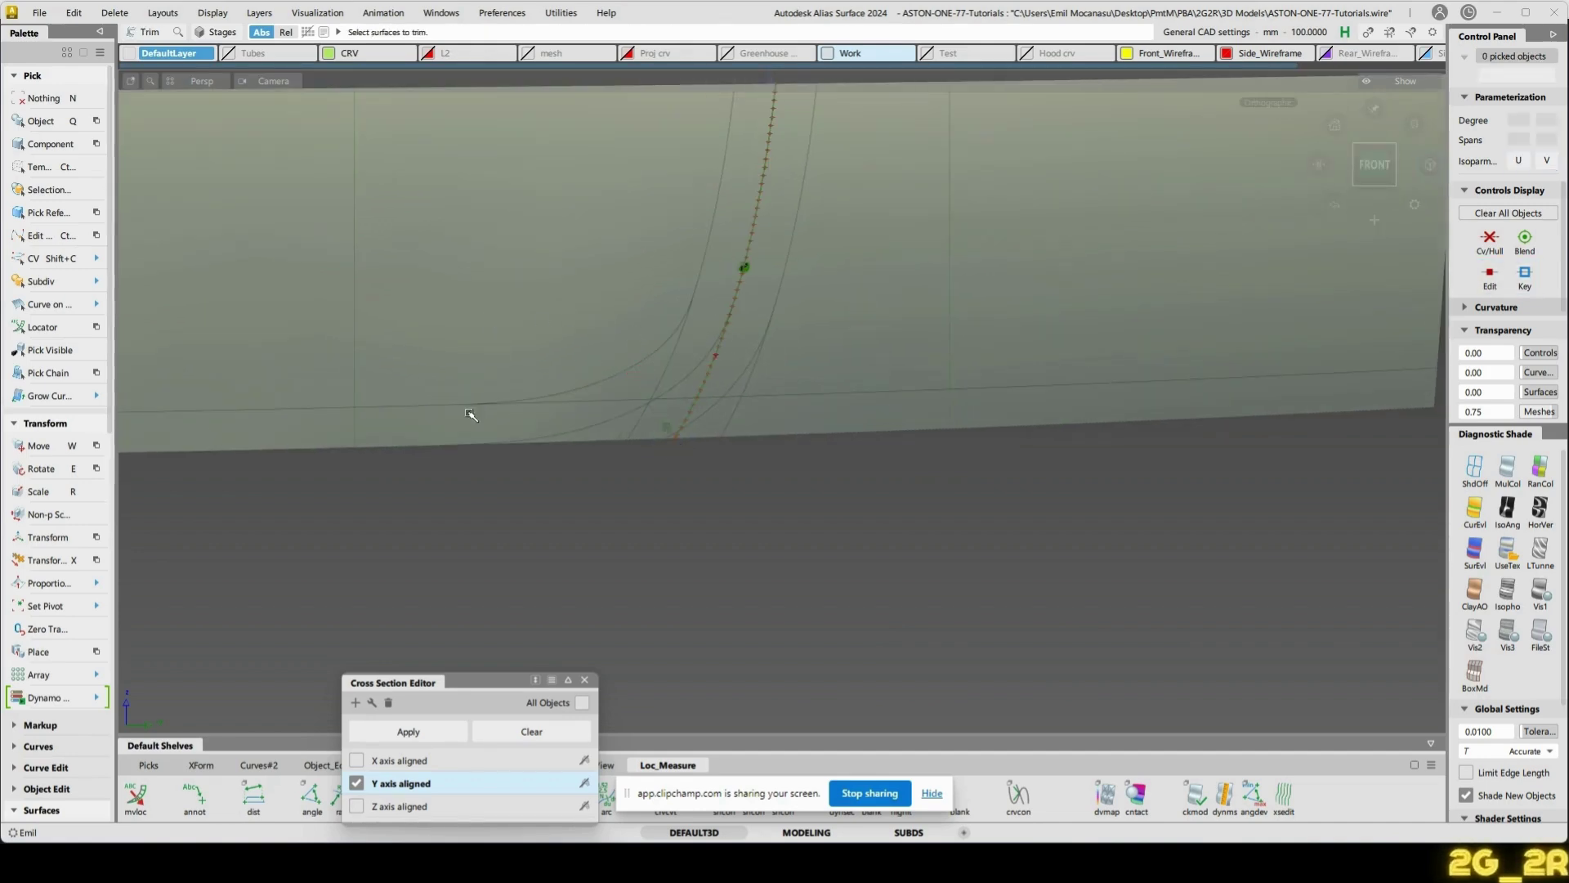
- Query the rail surface swept along the middle corner curve and undo its sweep
left_click_drag(683, 468, 661, 423, "ctrl+shift")
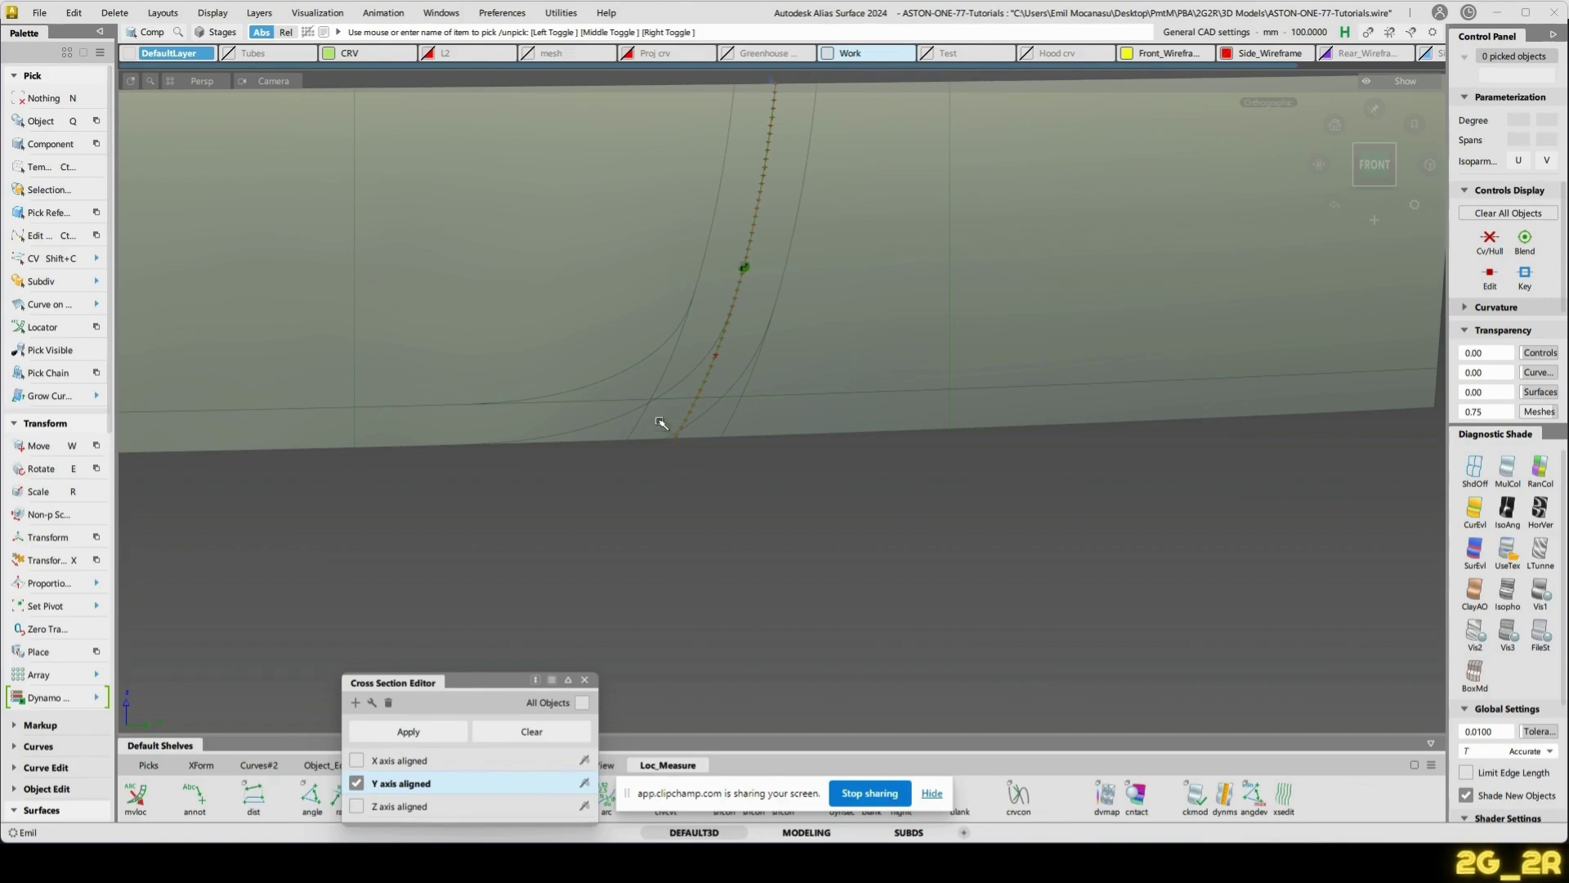
key("ctrl+a")
left_click(686, 417)
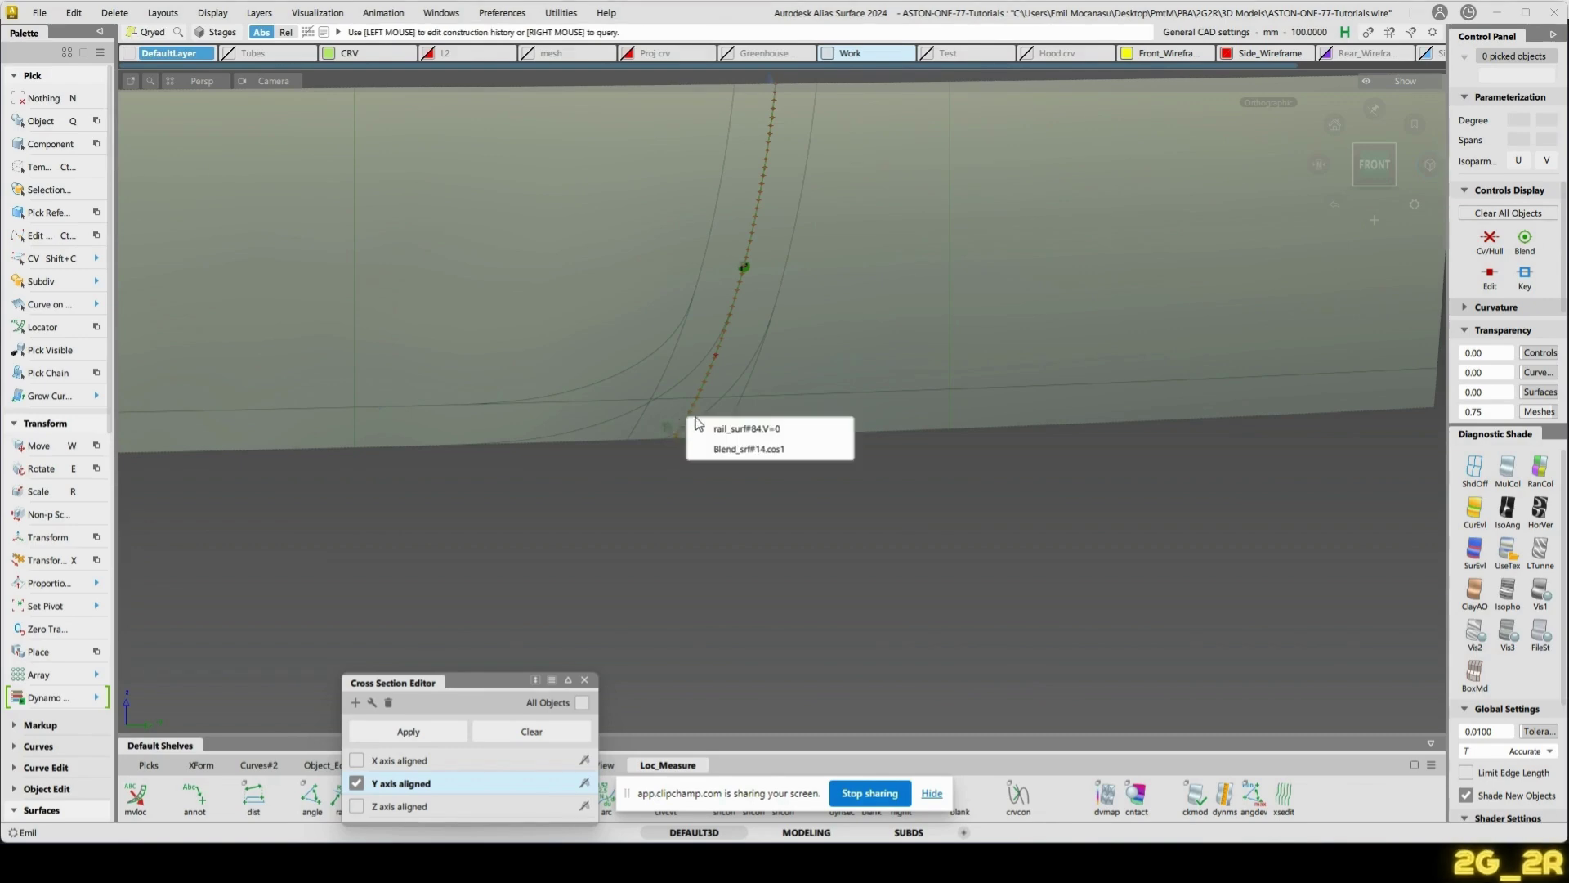
left_click(777, 430)
left_click(1289, 651)
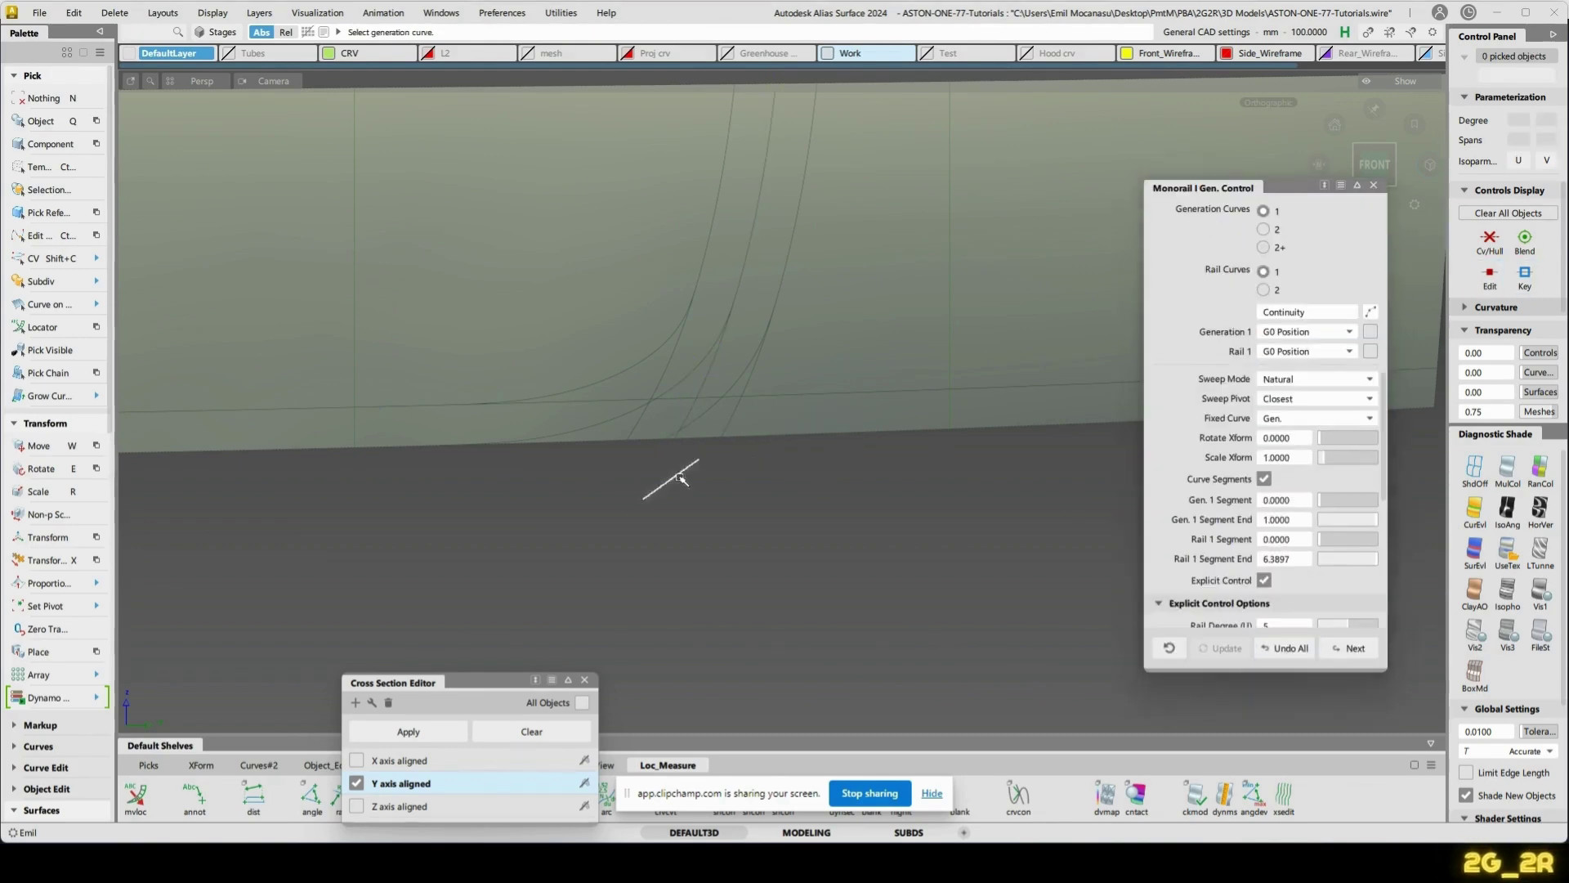
key("n")
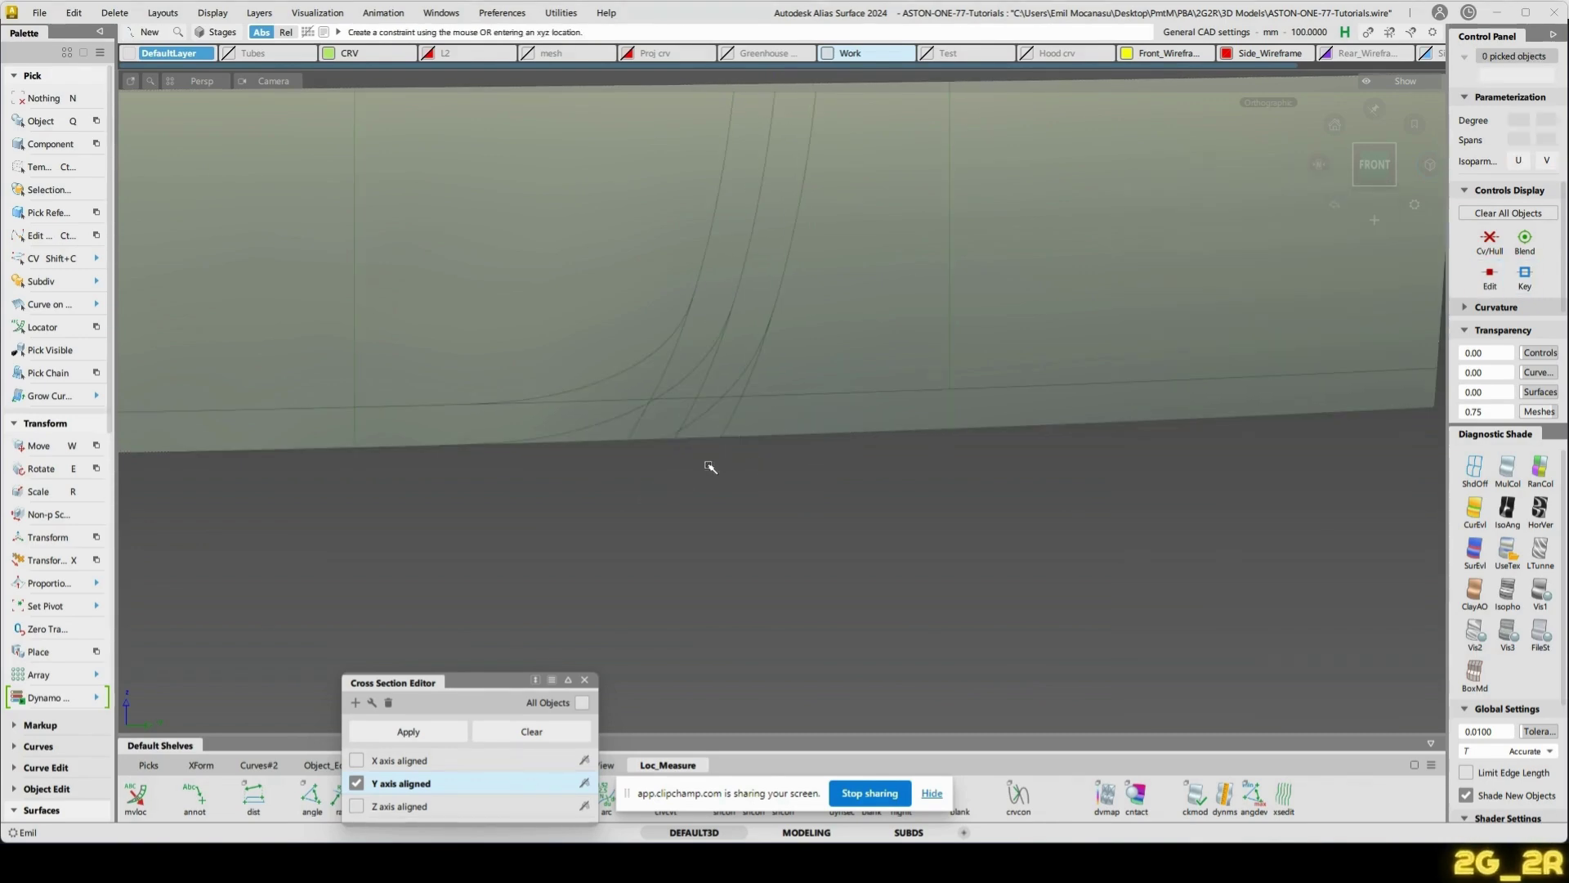
- Reposition the copied cross curve at the middle corner curve's lower end on the panel edge
key("q")
left_click_drag(606, 389, 779, 481)
key("w")
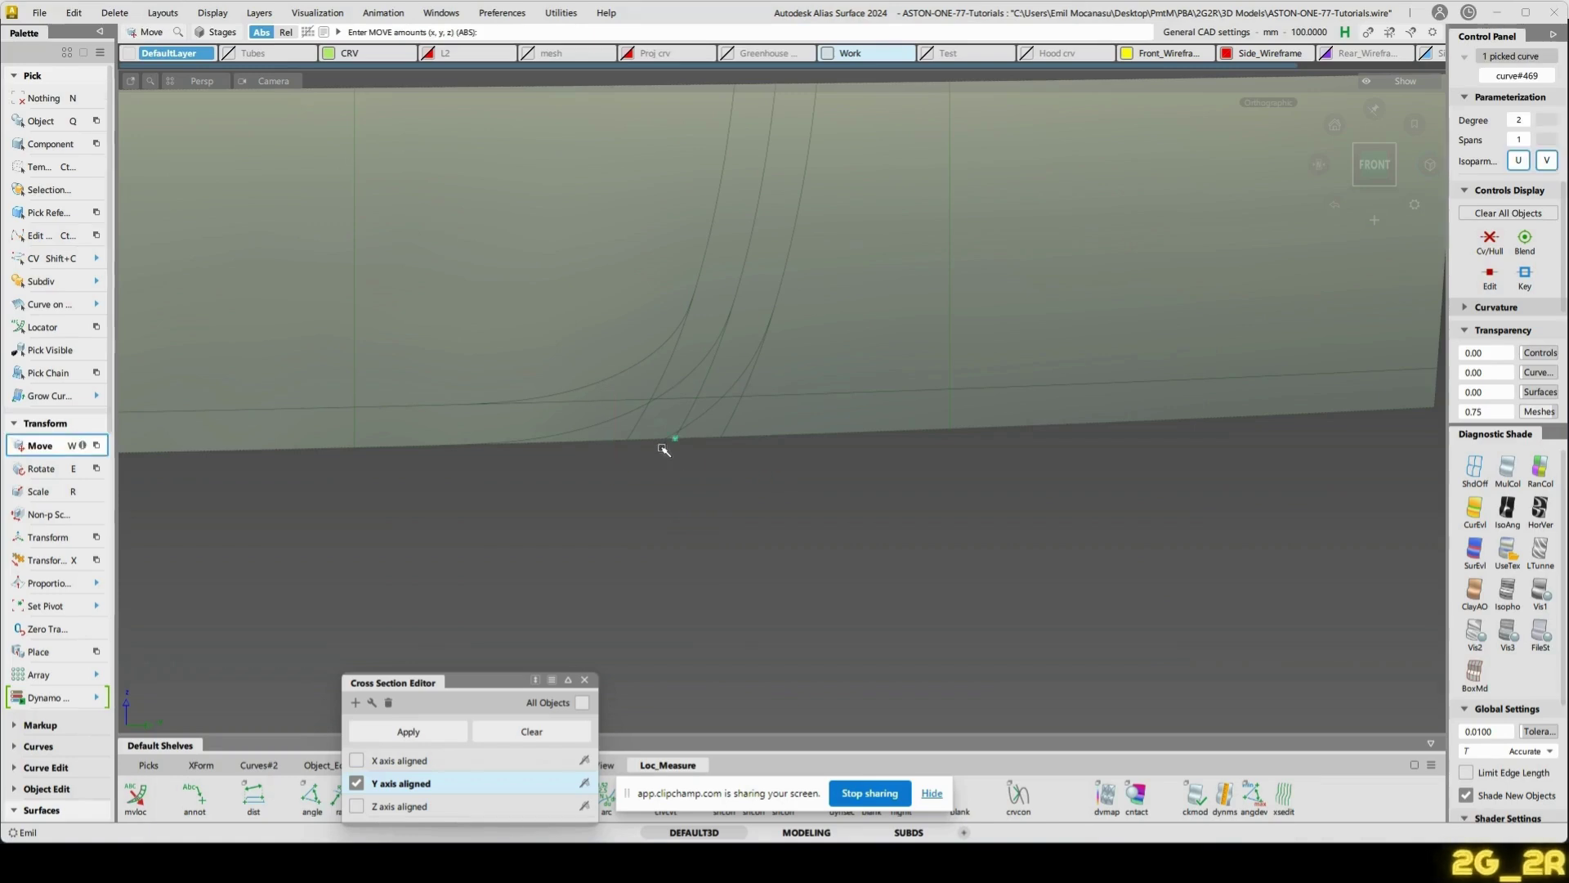
key("n")
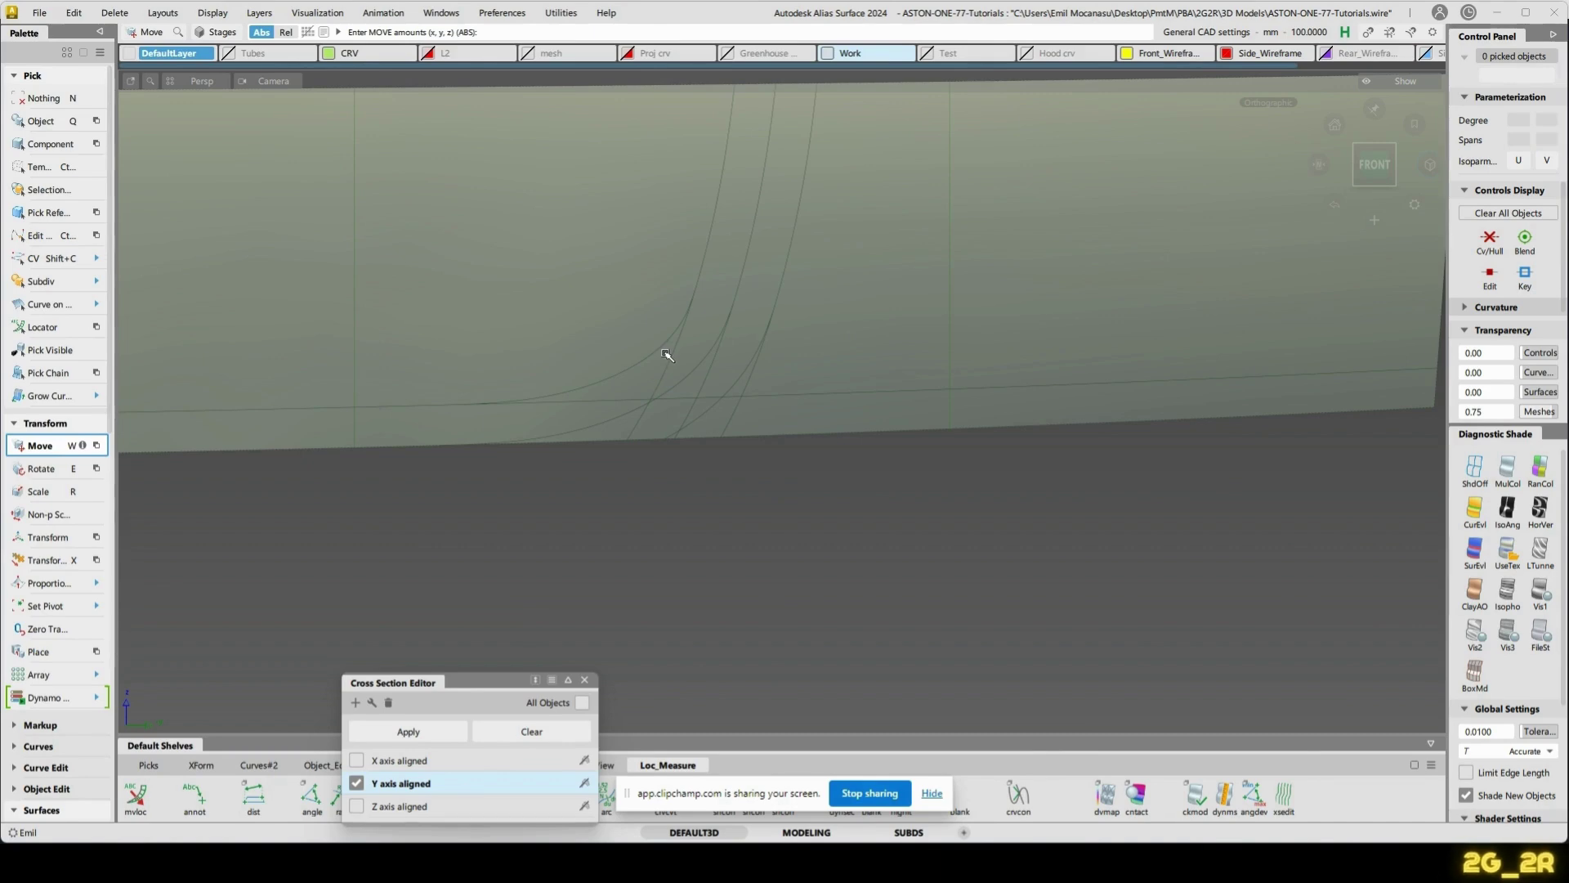
- Sweep the repositioned cross curve along the middle corner curve with the Rail tool
left_click_drag(582, 410, 1082, 465, "alt+shift")
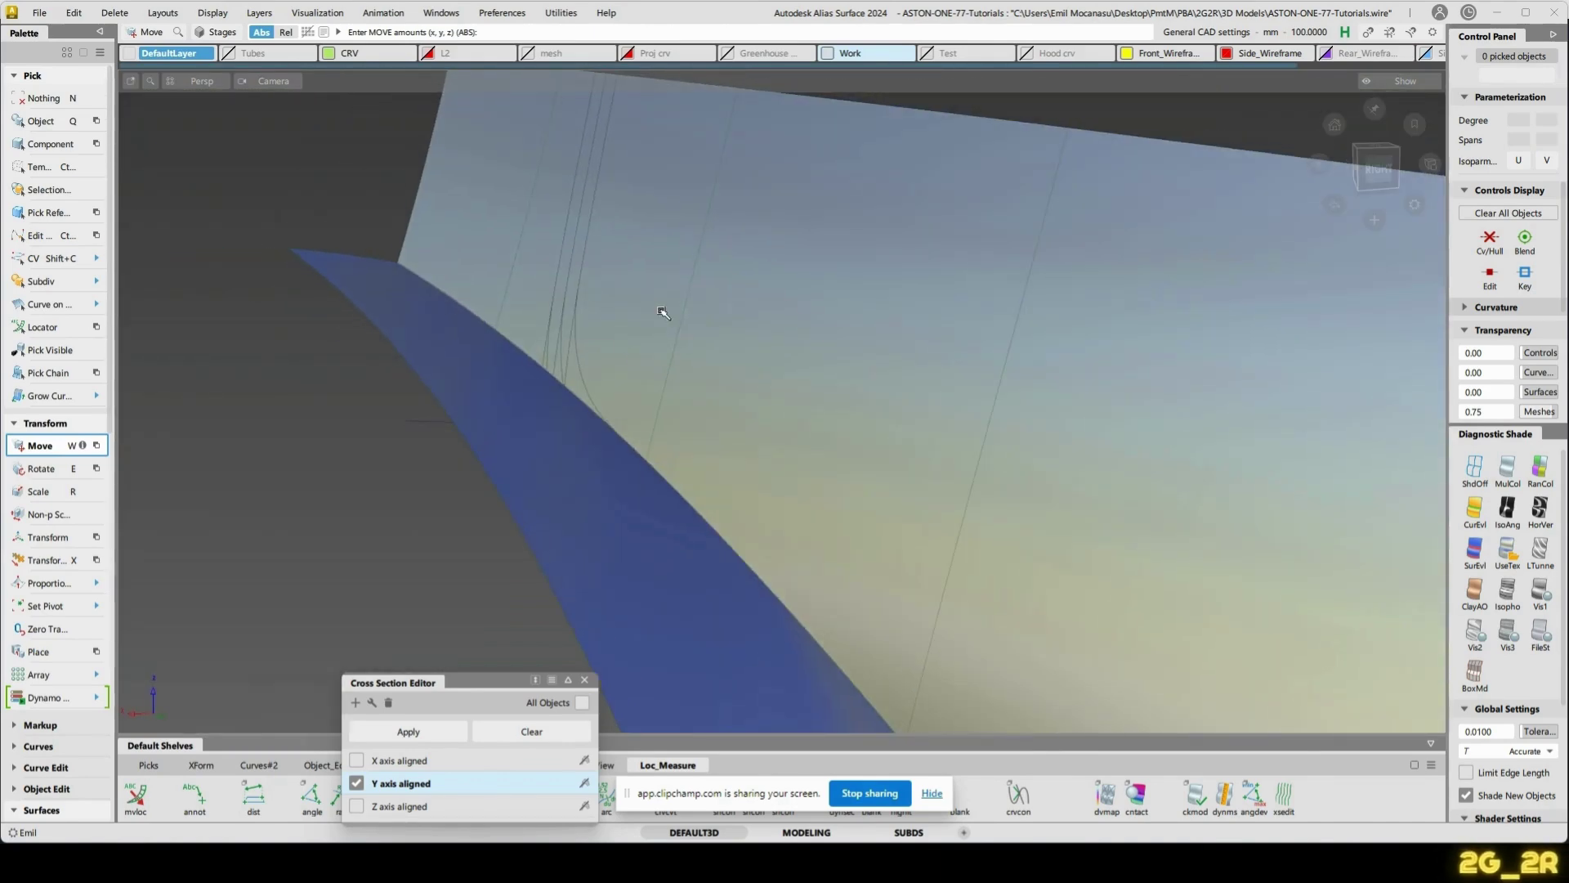
left_click_drag(662, 312, 666, 353, "ctrl+shift")
left_click_drag(423, 467, 656, 363, "alt+shift")
left_click(627, 423)
left_click_drag(627, 423, 641, 498, "alt+shift")
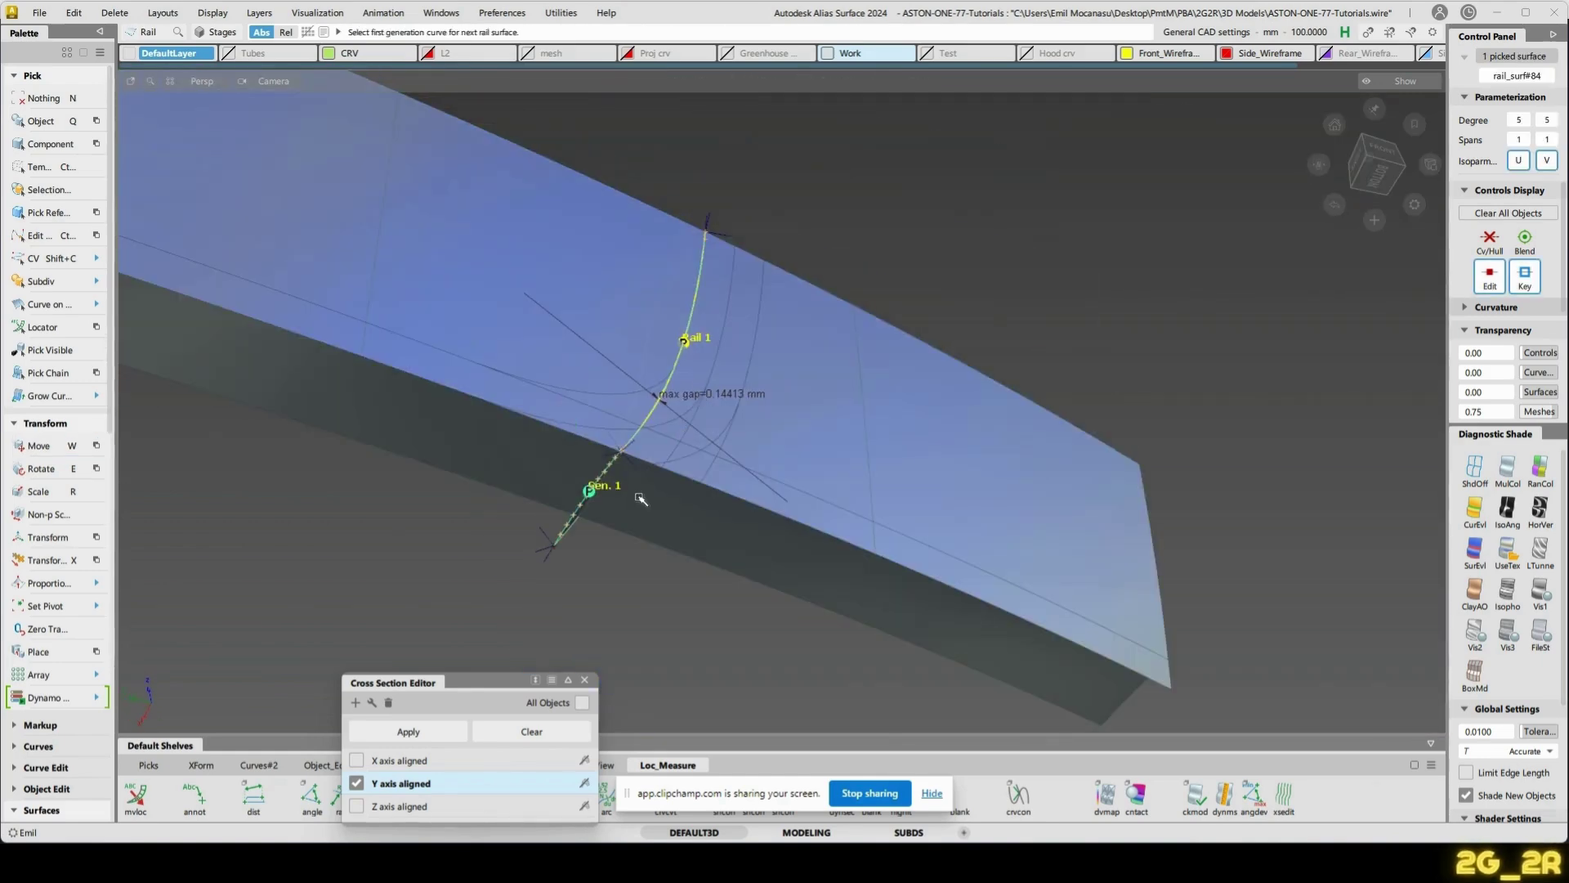
- Edit the new rail surface so that Curve Segments is off and Explicit Control is on
key("ctrl+q")
left_click(561, 533)
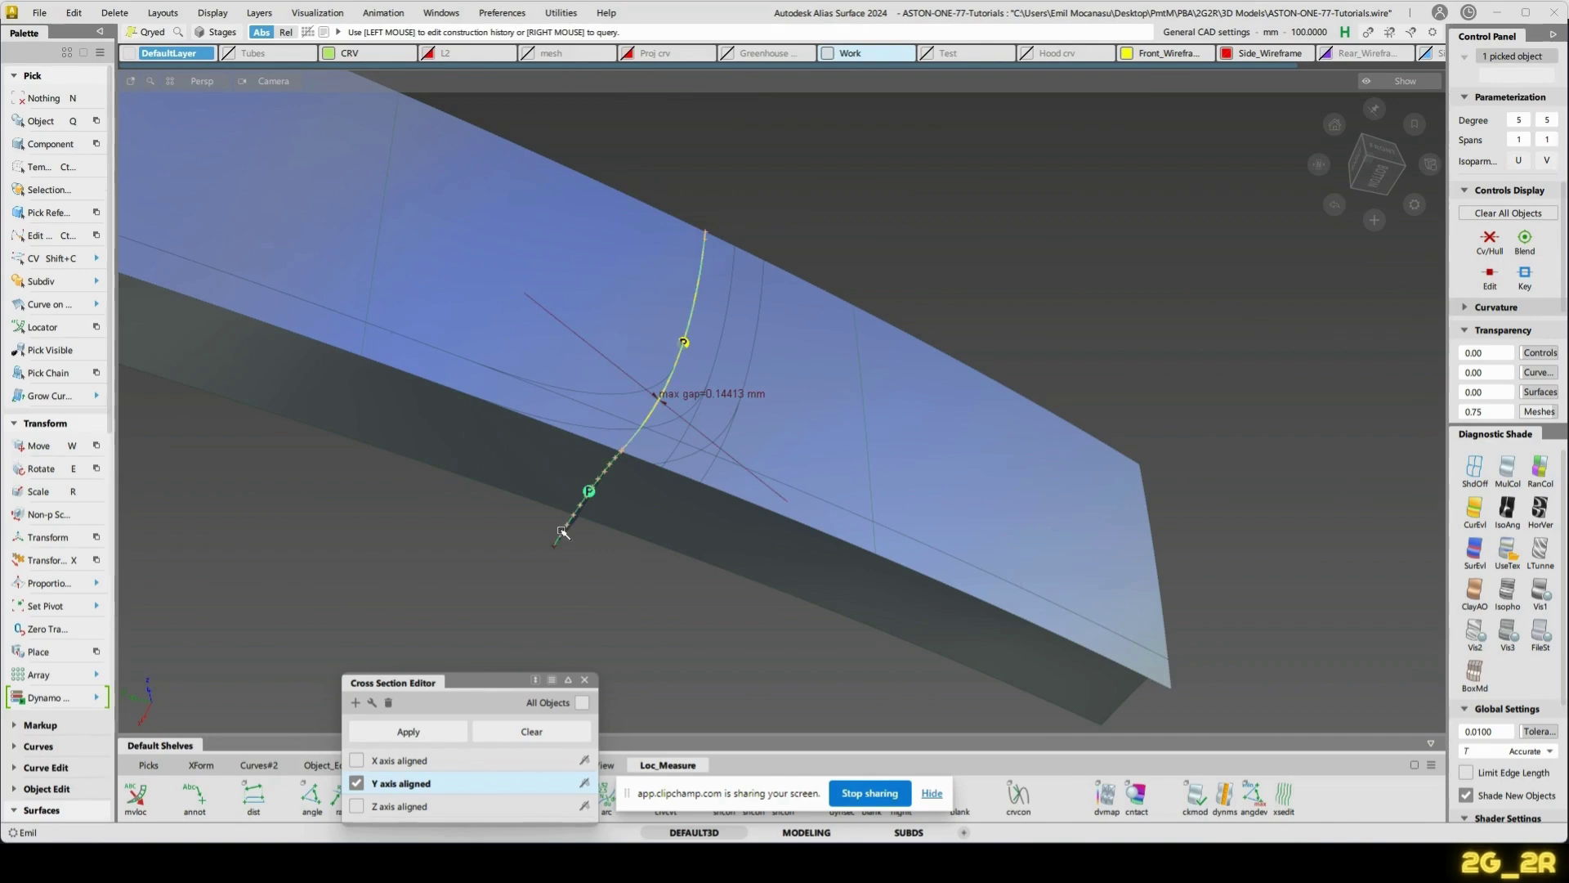
left_click(1265, 477)
left_click(1264, 376)
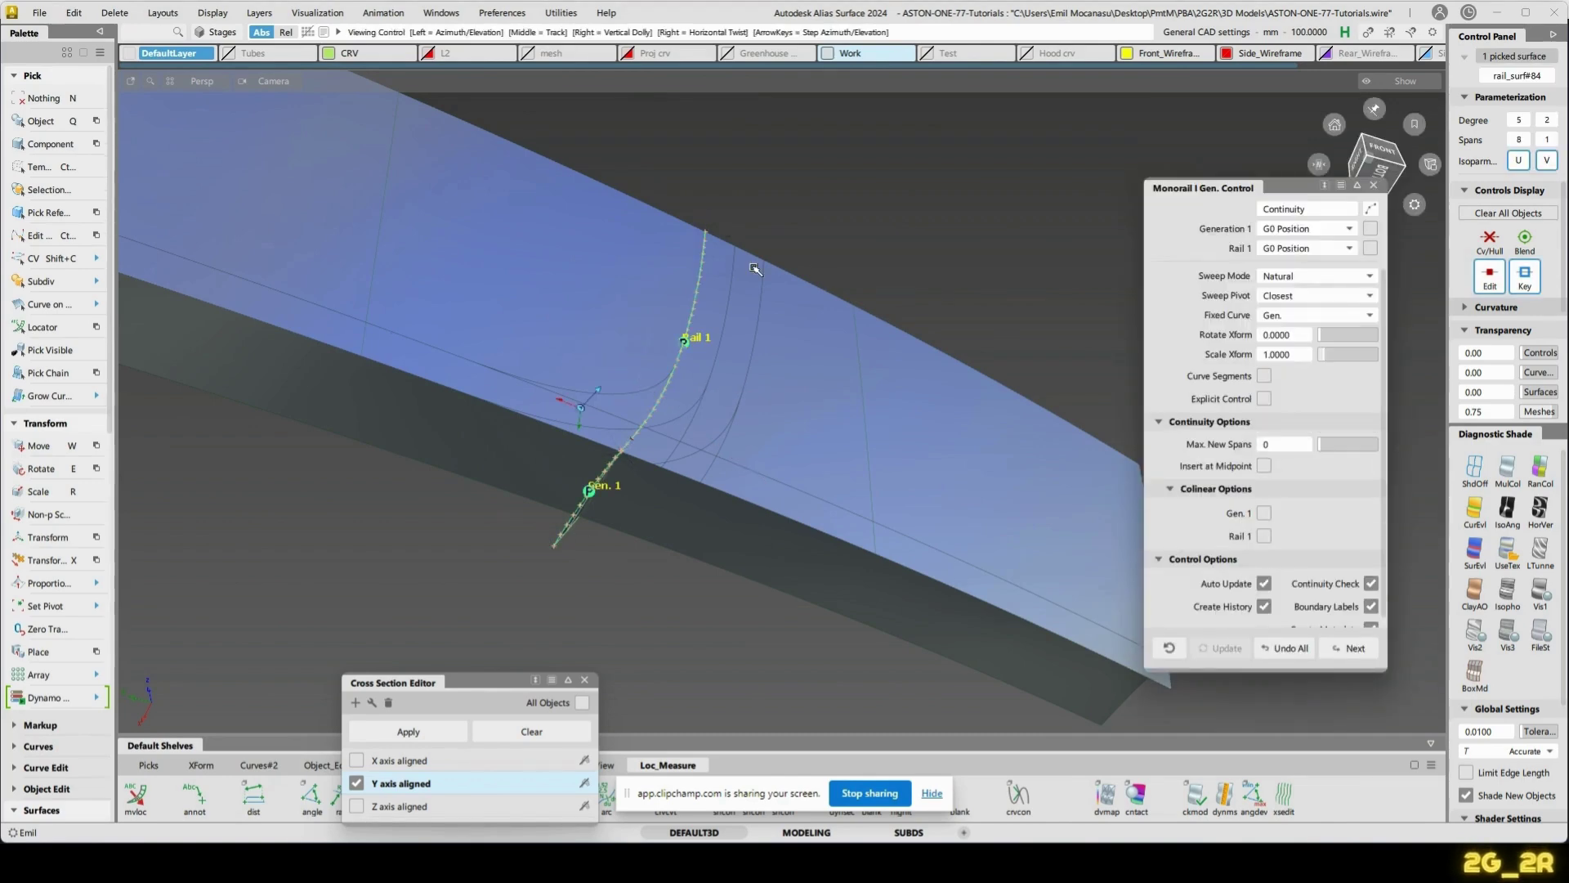
left_click(1264, 399)
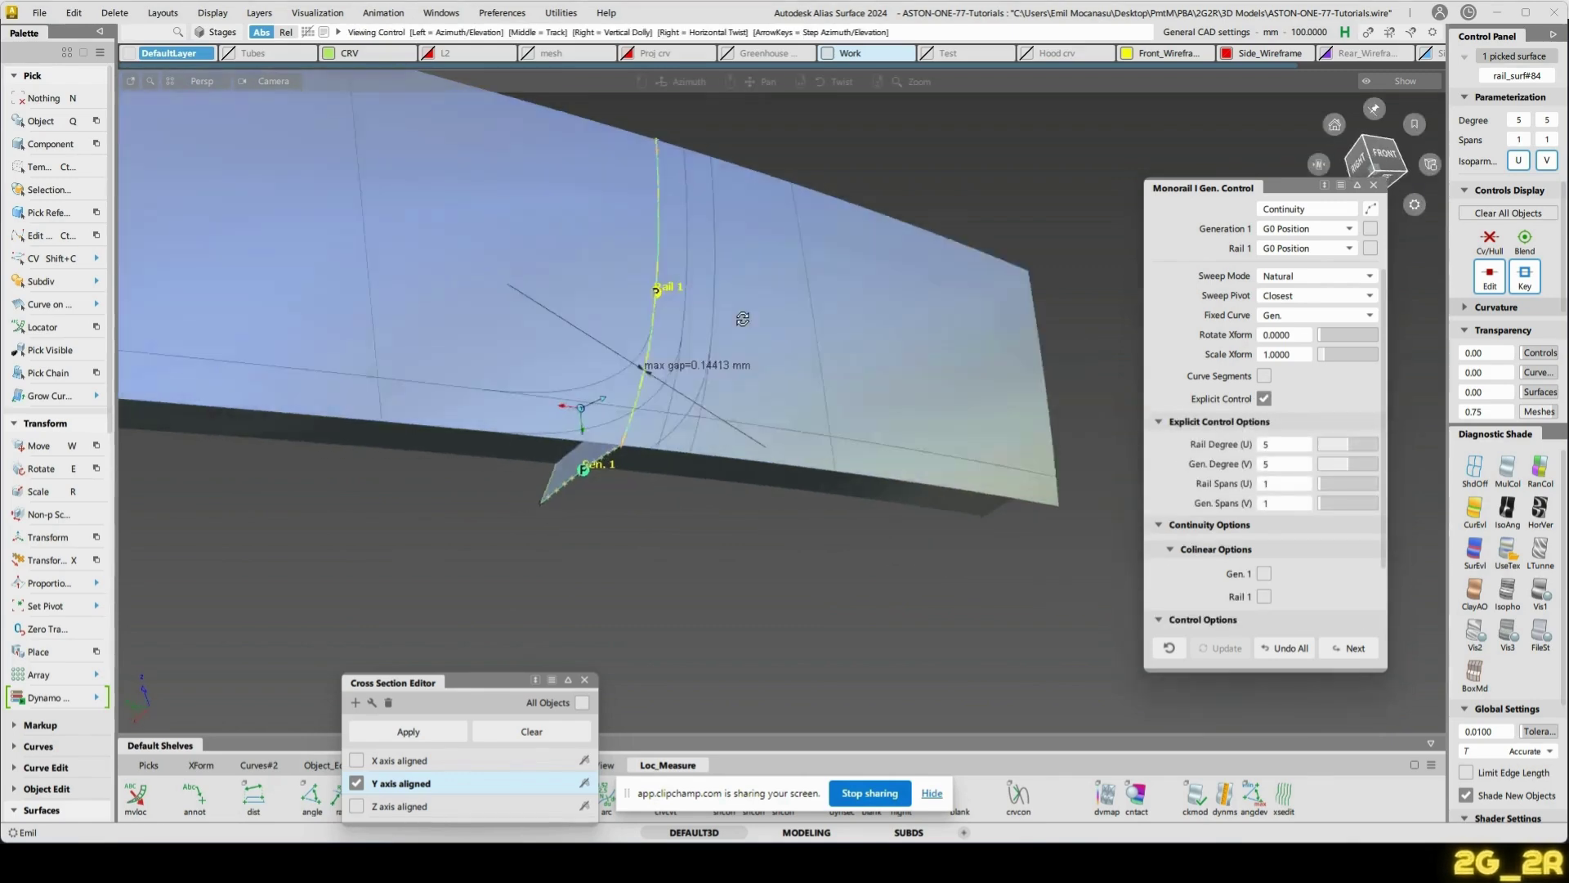
key("n")
left_click_drag(599, 376, 725, 406, "alt+shift")
- Draw a straight edit-point line across the lower flange, starting on its panel edge beside the corner
key("ctrl+e")
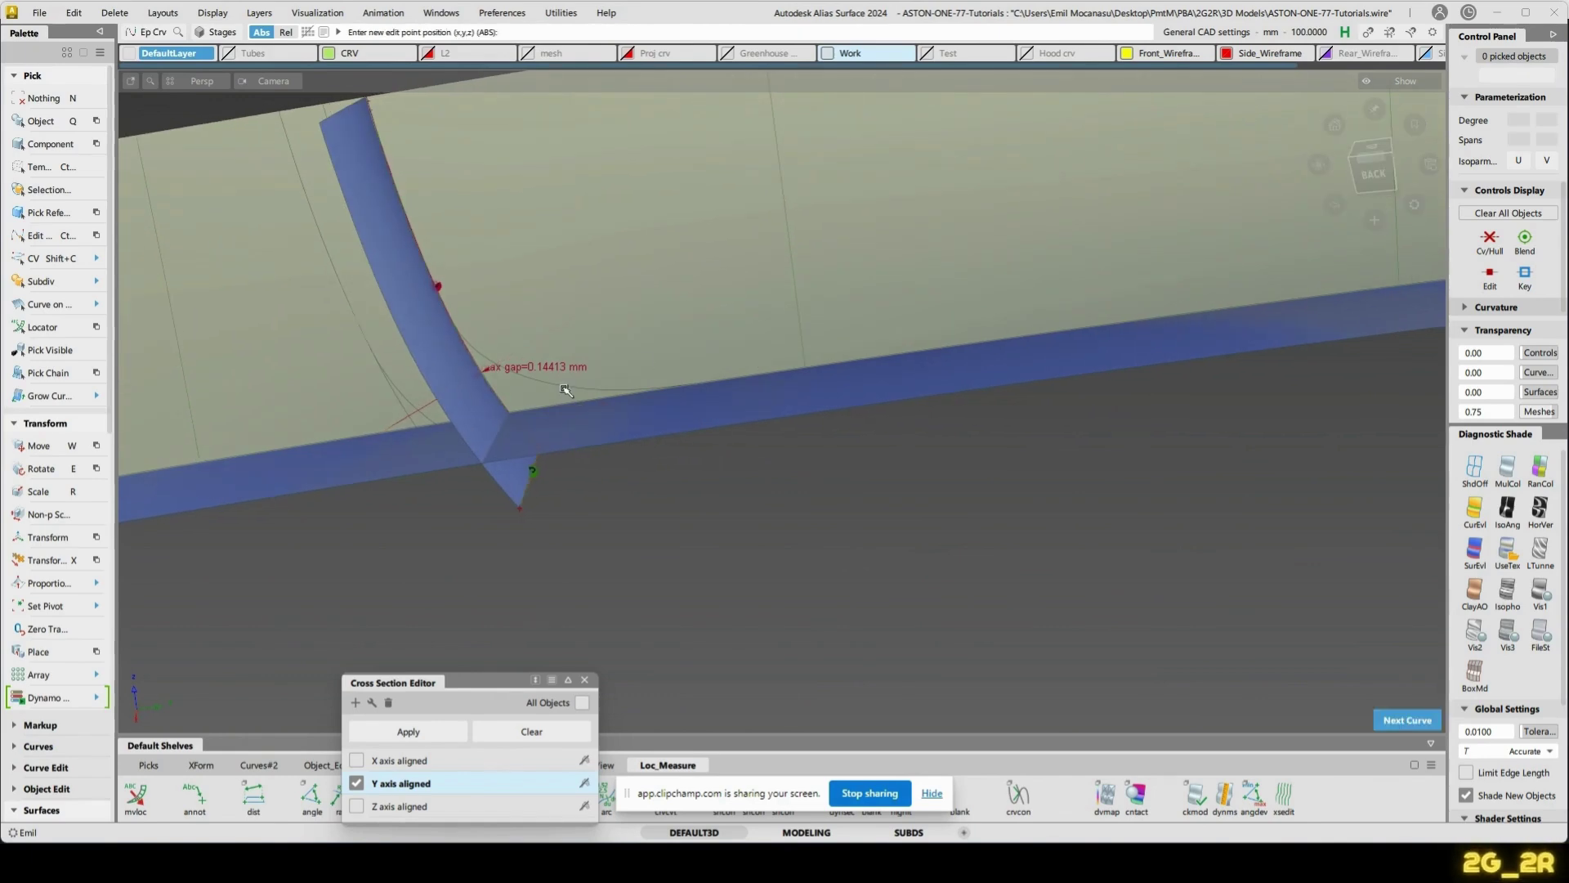
left_click_drag(564, 389, 620, 406, "alt+shift")
right_click_drag(620, 406, 696, 392, "alt+shift")
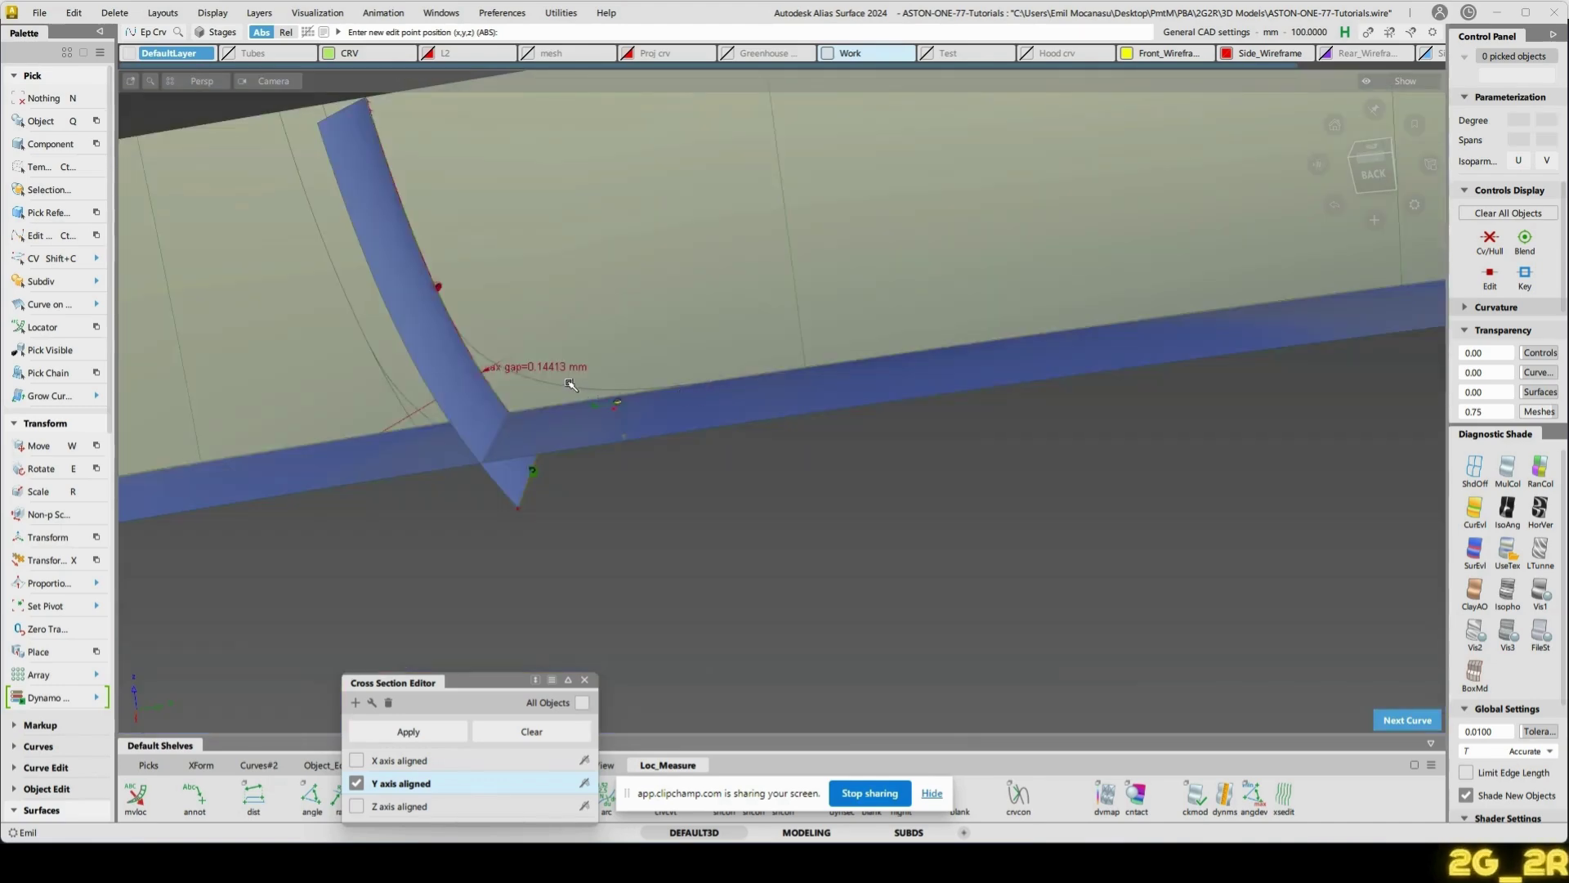
left_click(570, 383)
left_click(719, 380)
left_click(684, 553)
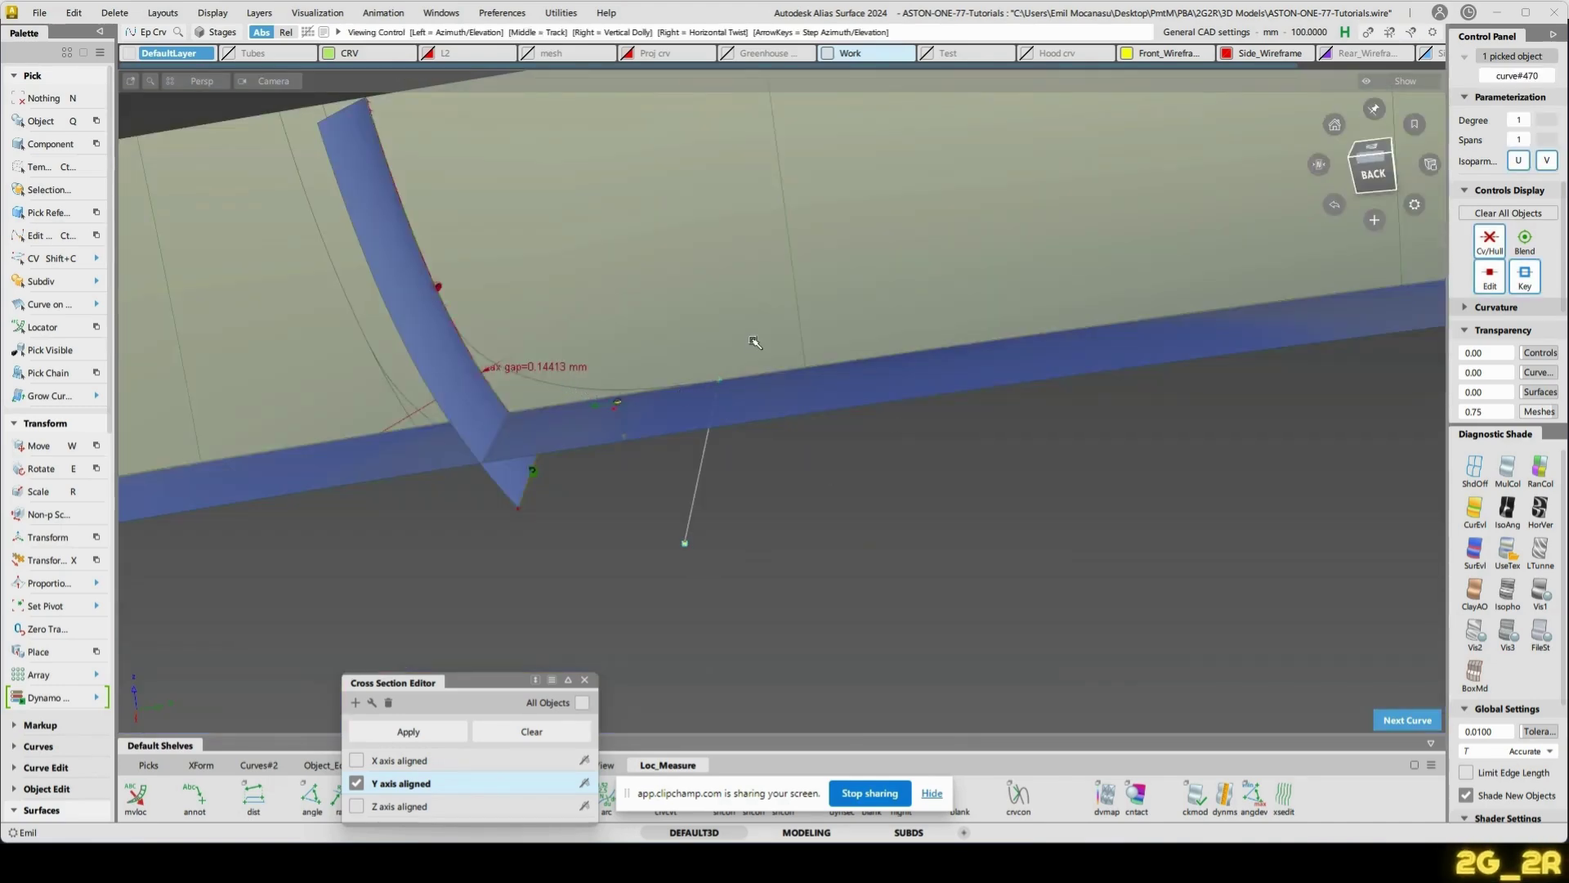
- Draw a second straight edit-point line across the swept corner flange, starting on its panel edge
key("space")
left_click(443, 302, "ctrl+alt")
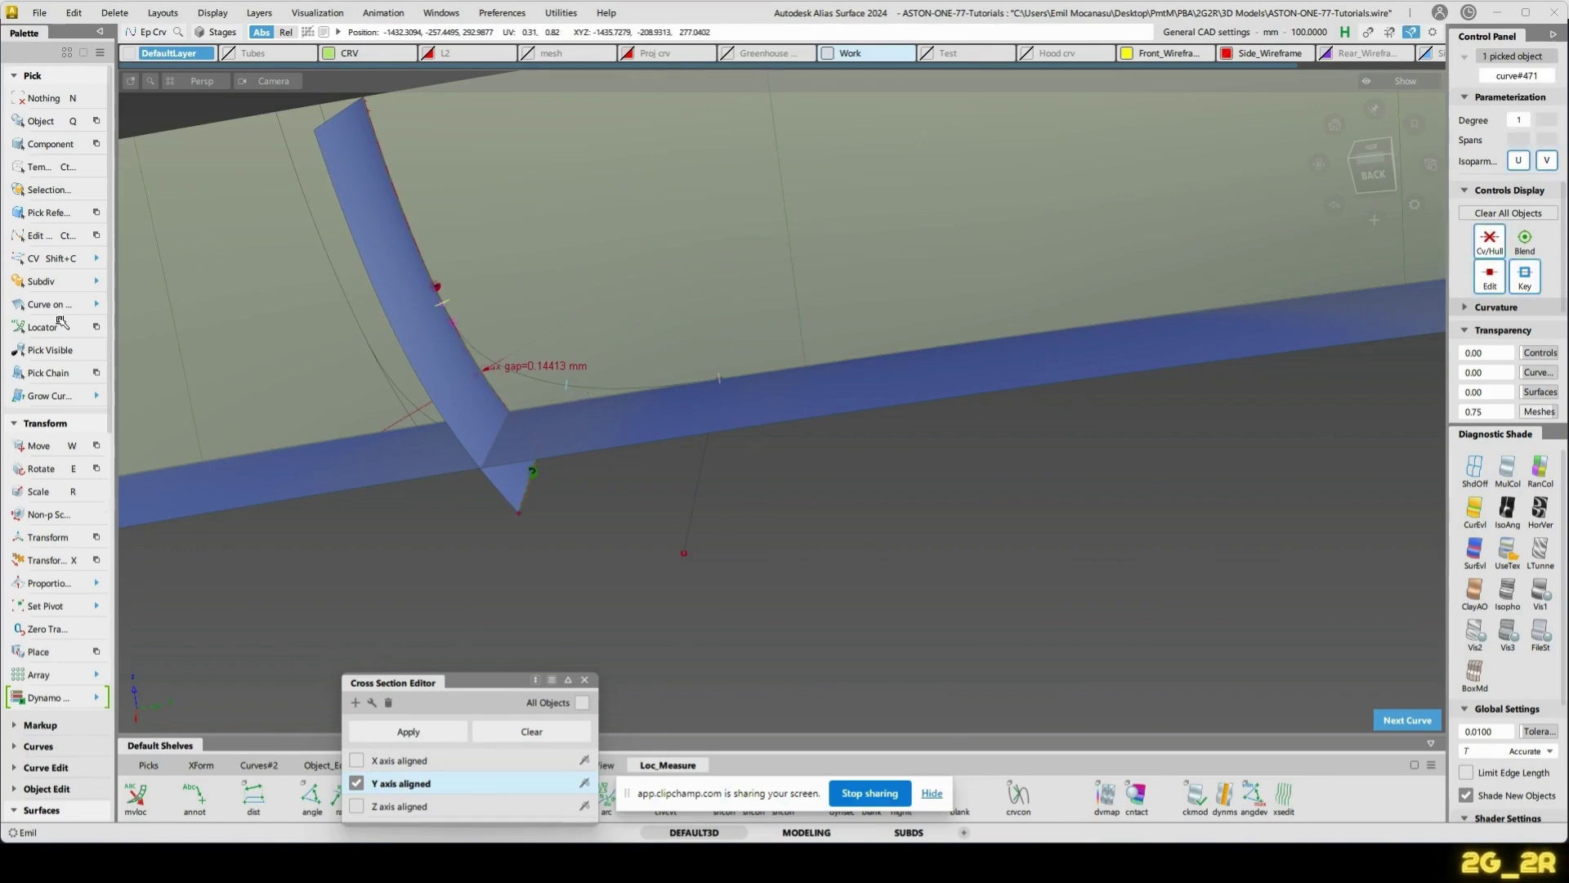
left_click(380, 413)
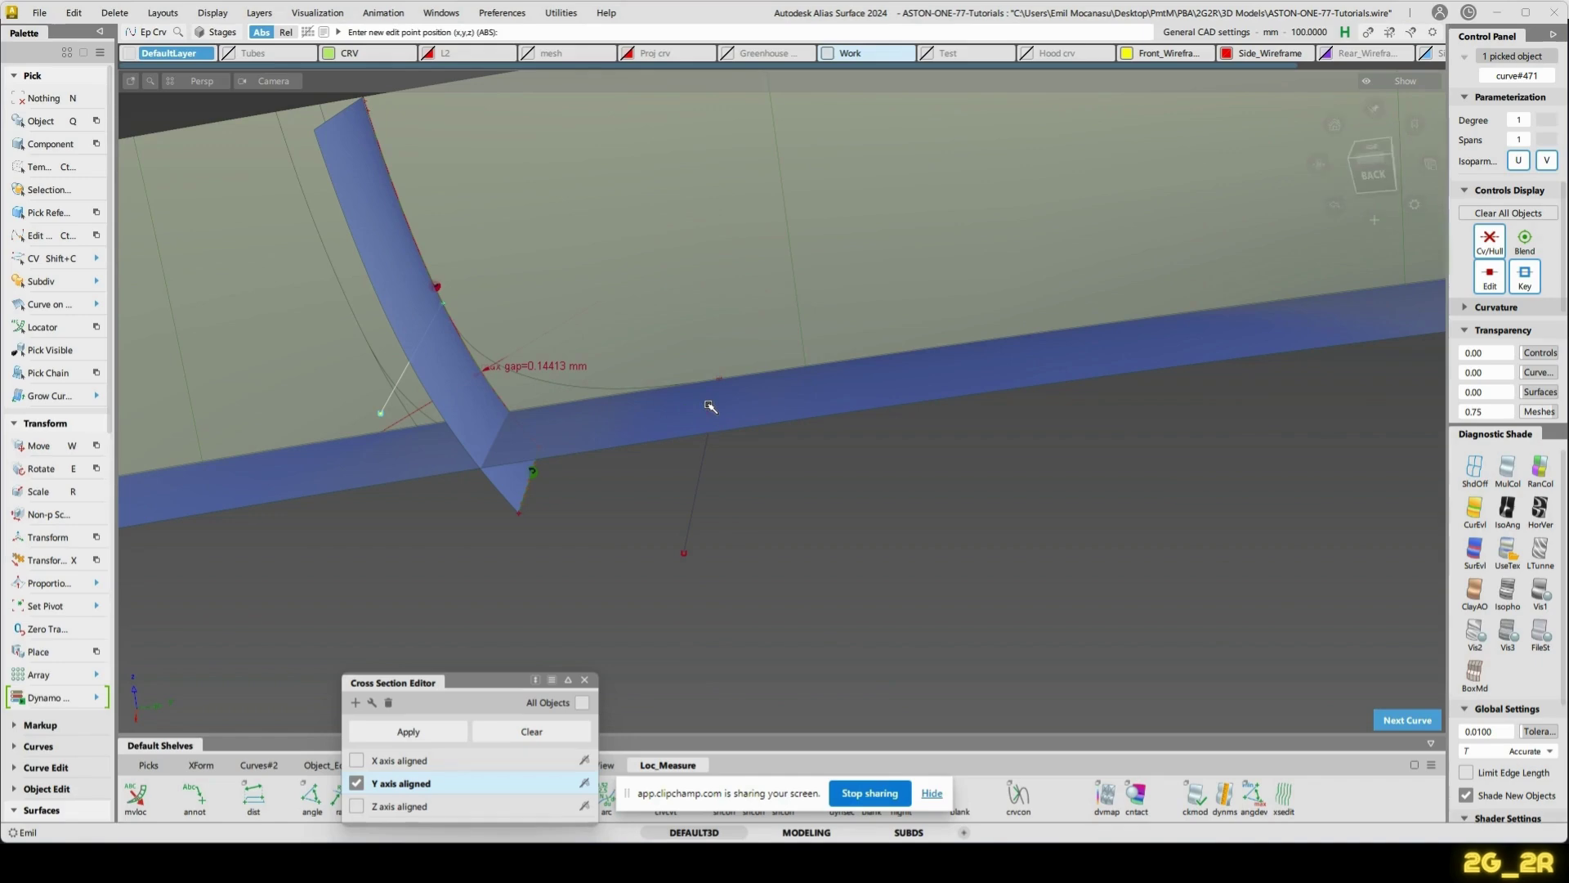
- Project the two lines normal onto the lower flange and the swept corner flange they cross
key("b")
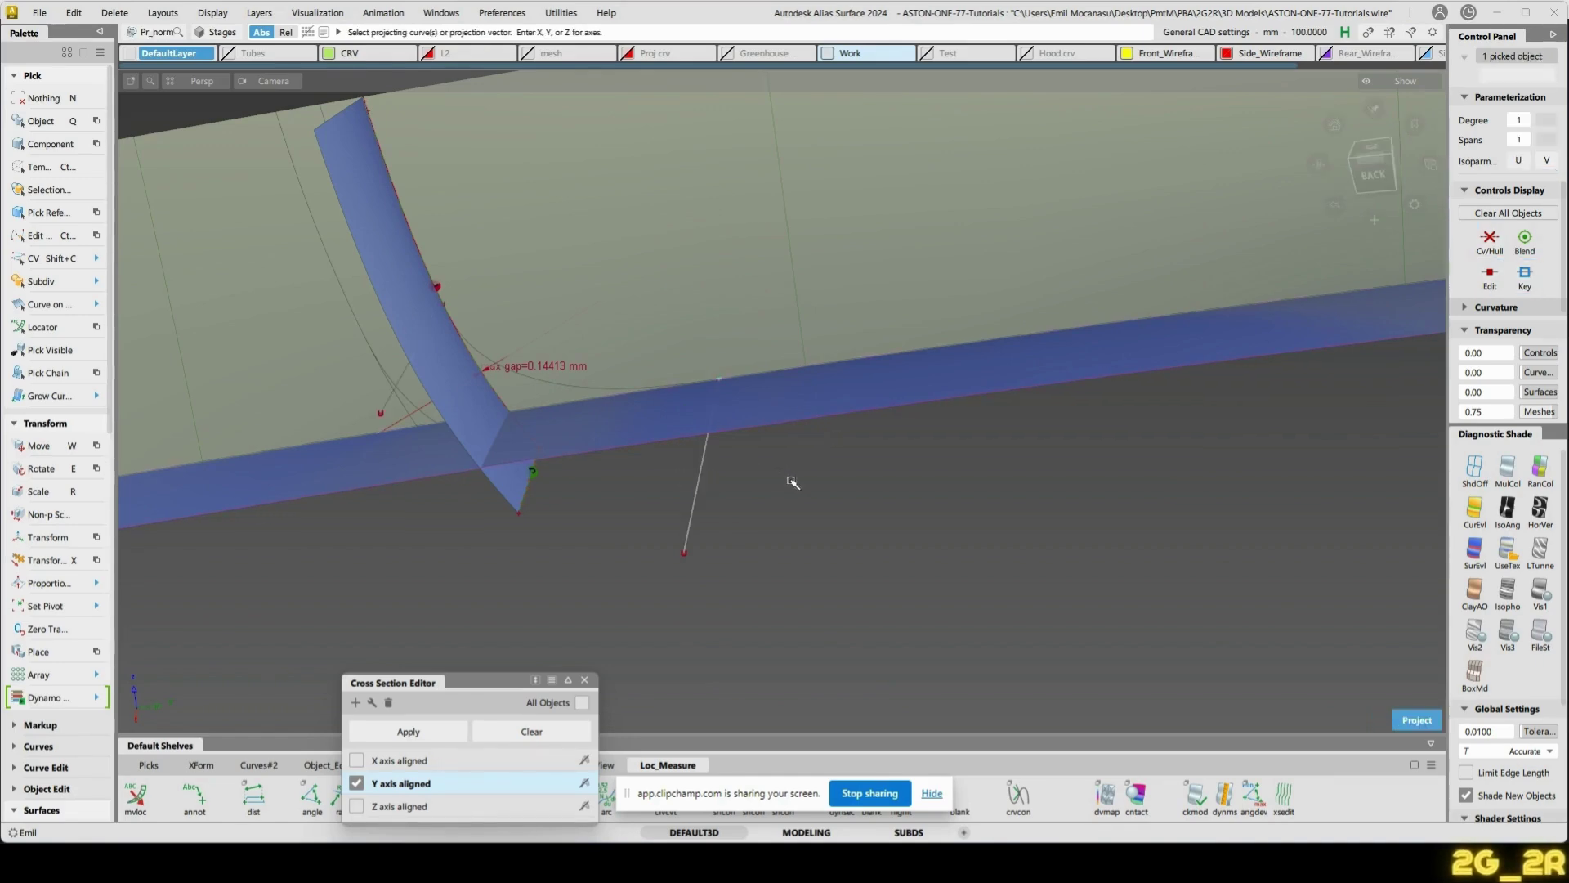
key("space")
left_click(418, 303)
key("space")
left_click(393, 400)
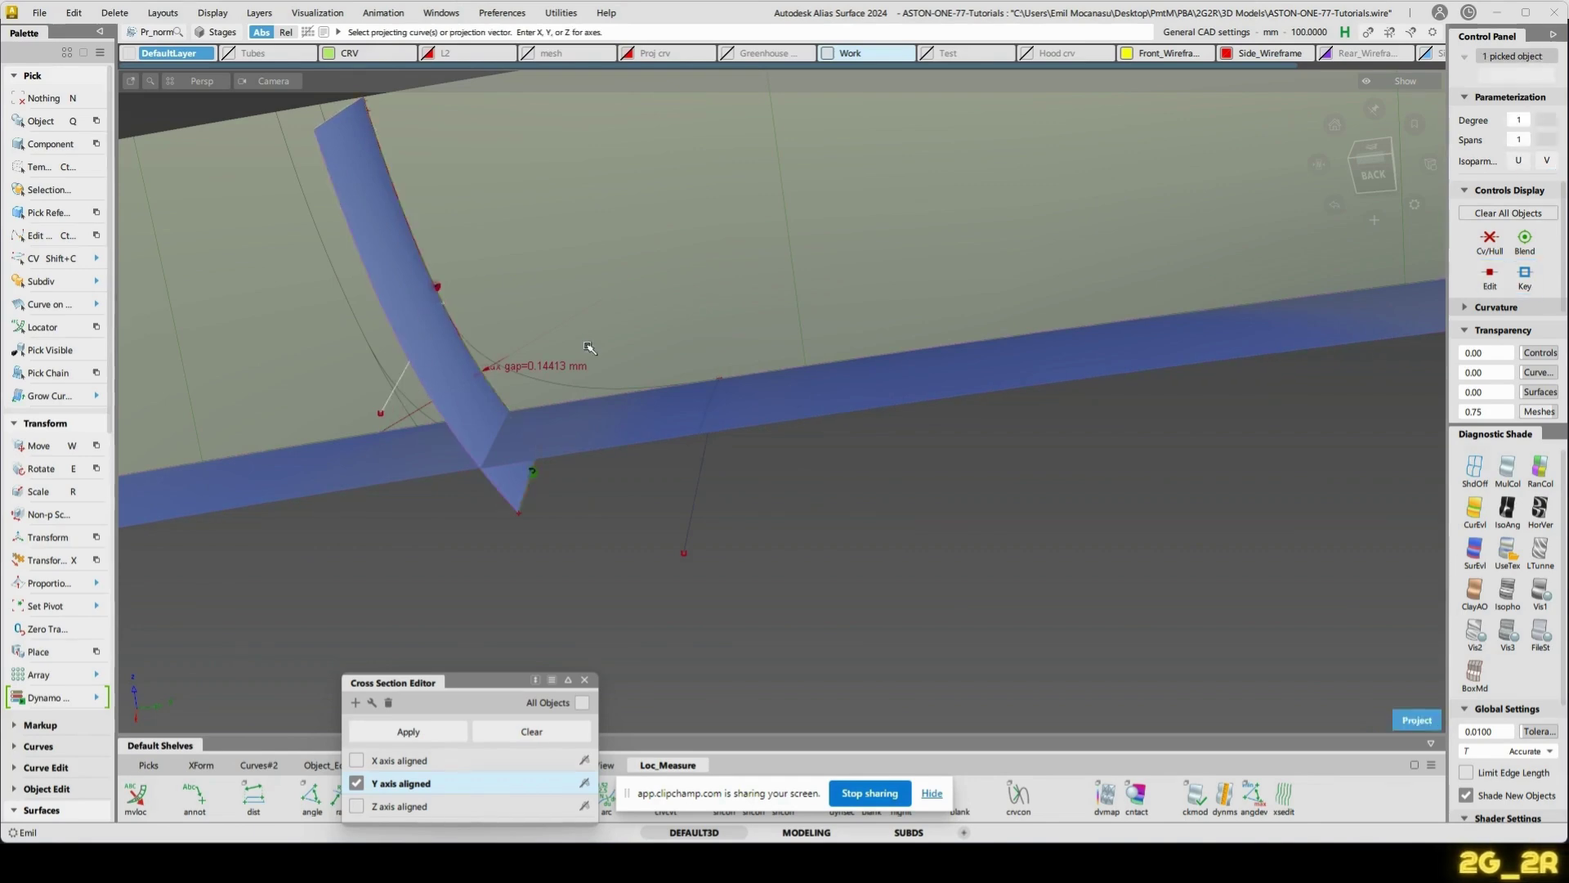
key("space")
left_click_drag(673, 319, 639, 299, "alt+shift")
left_click(636, 360)
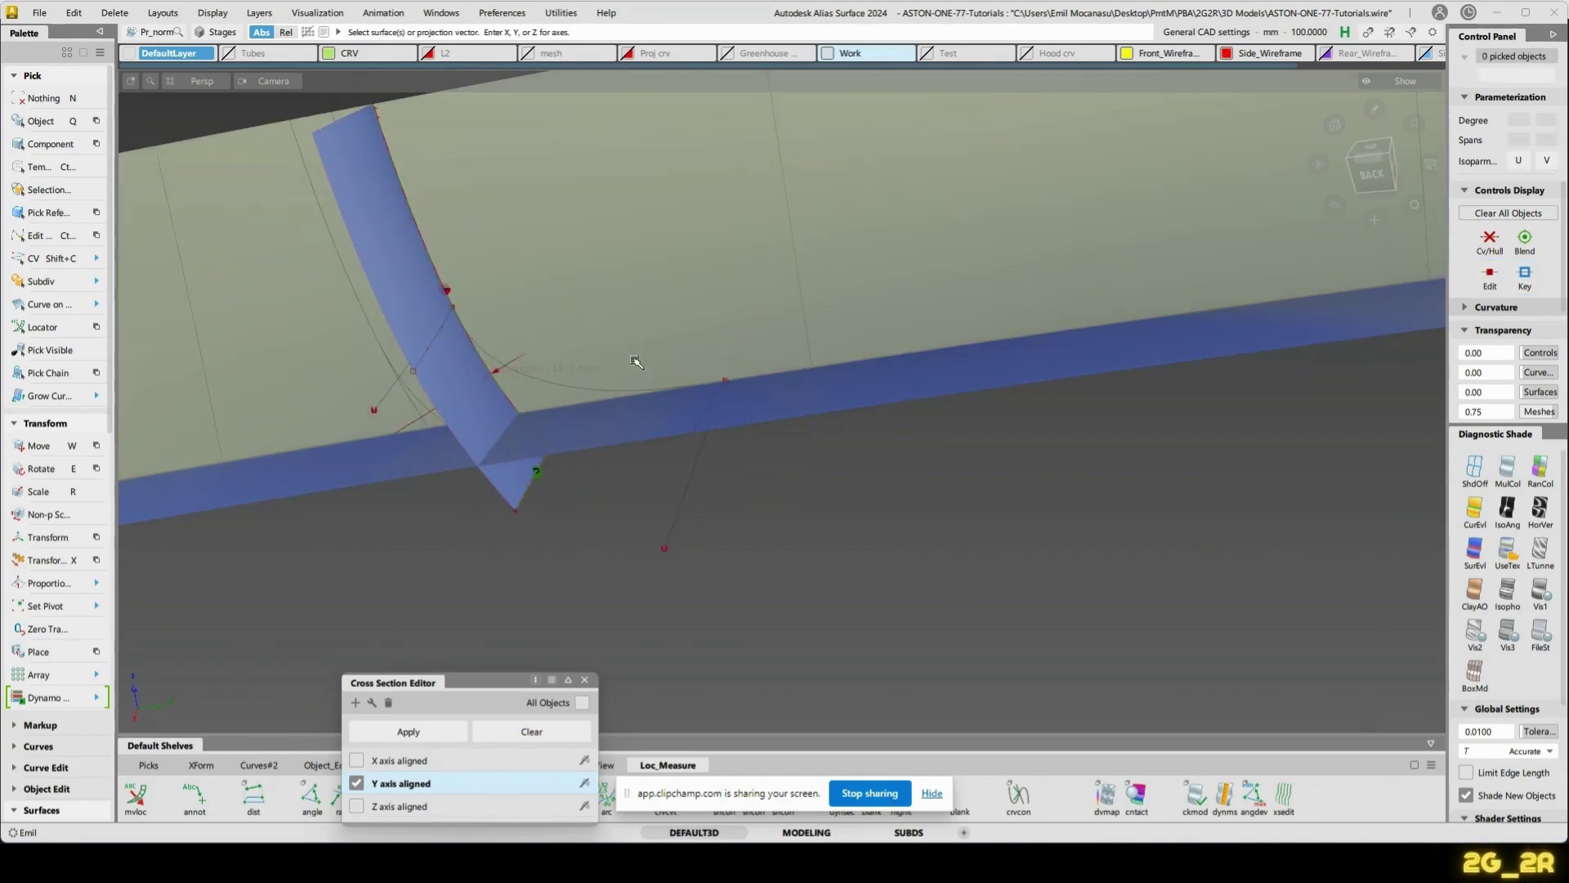
- Create a G2 Freeform Blend between the projected curves on the lower flange and the corner flange
key("f")
left_click(699, 430)
left_click_drag(735, 340, 714, 392, "alt+shift")
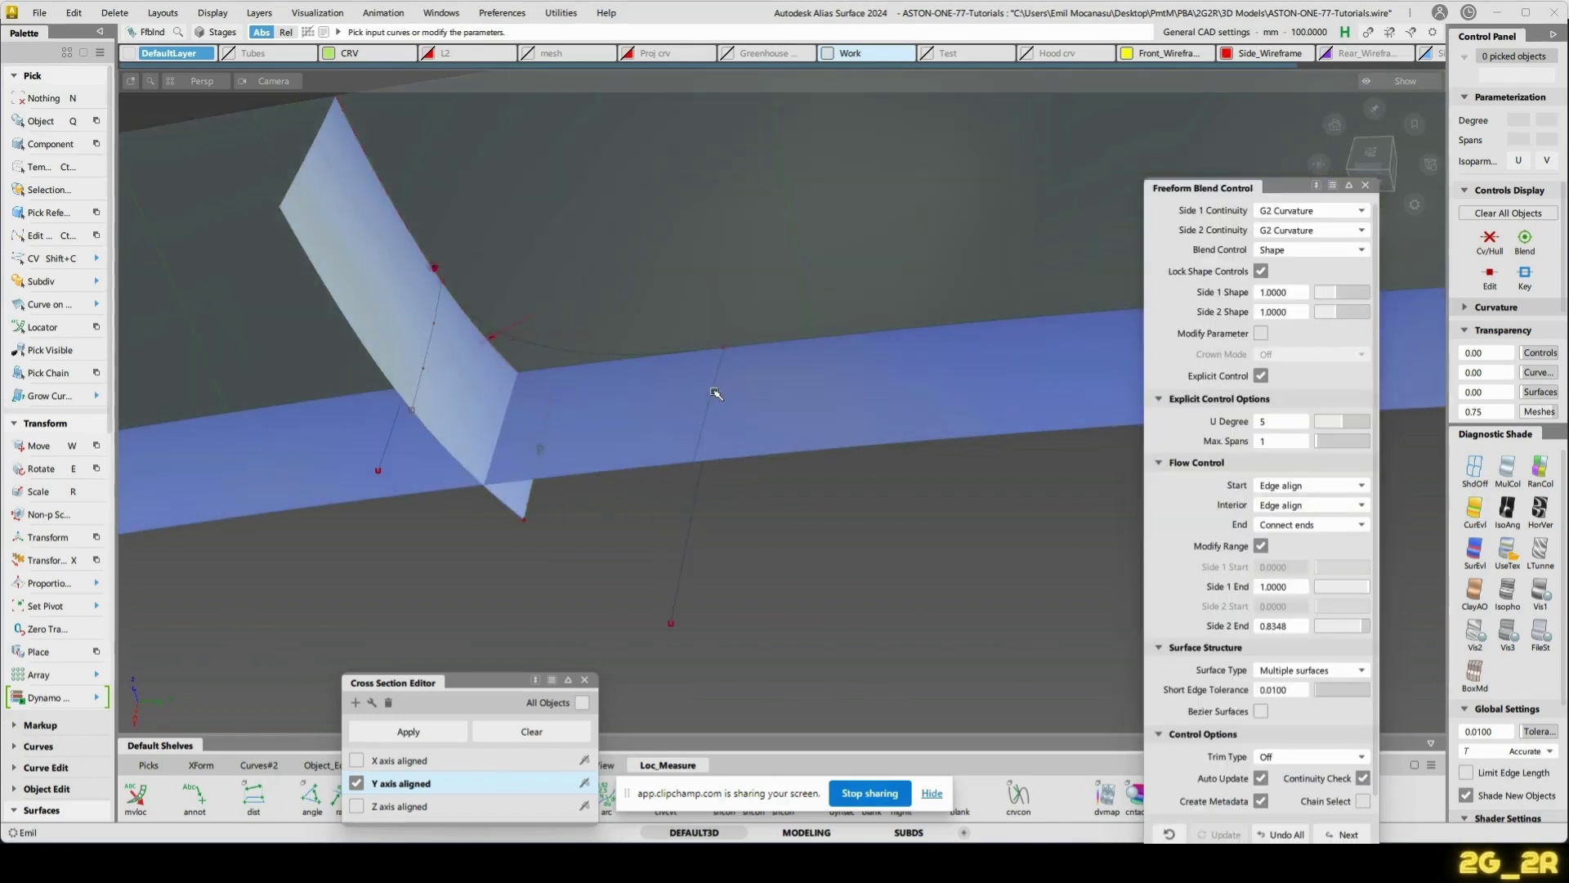
left_click_drag(653, 440, 438, 400, "alt+shift")
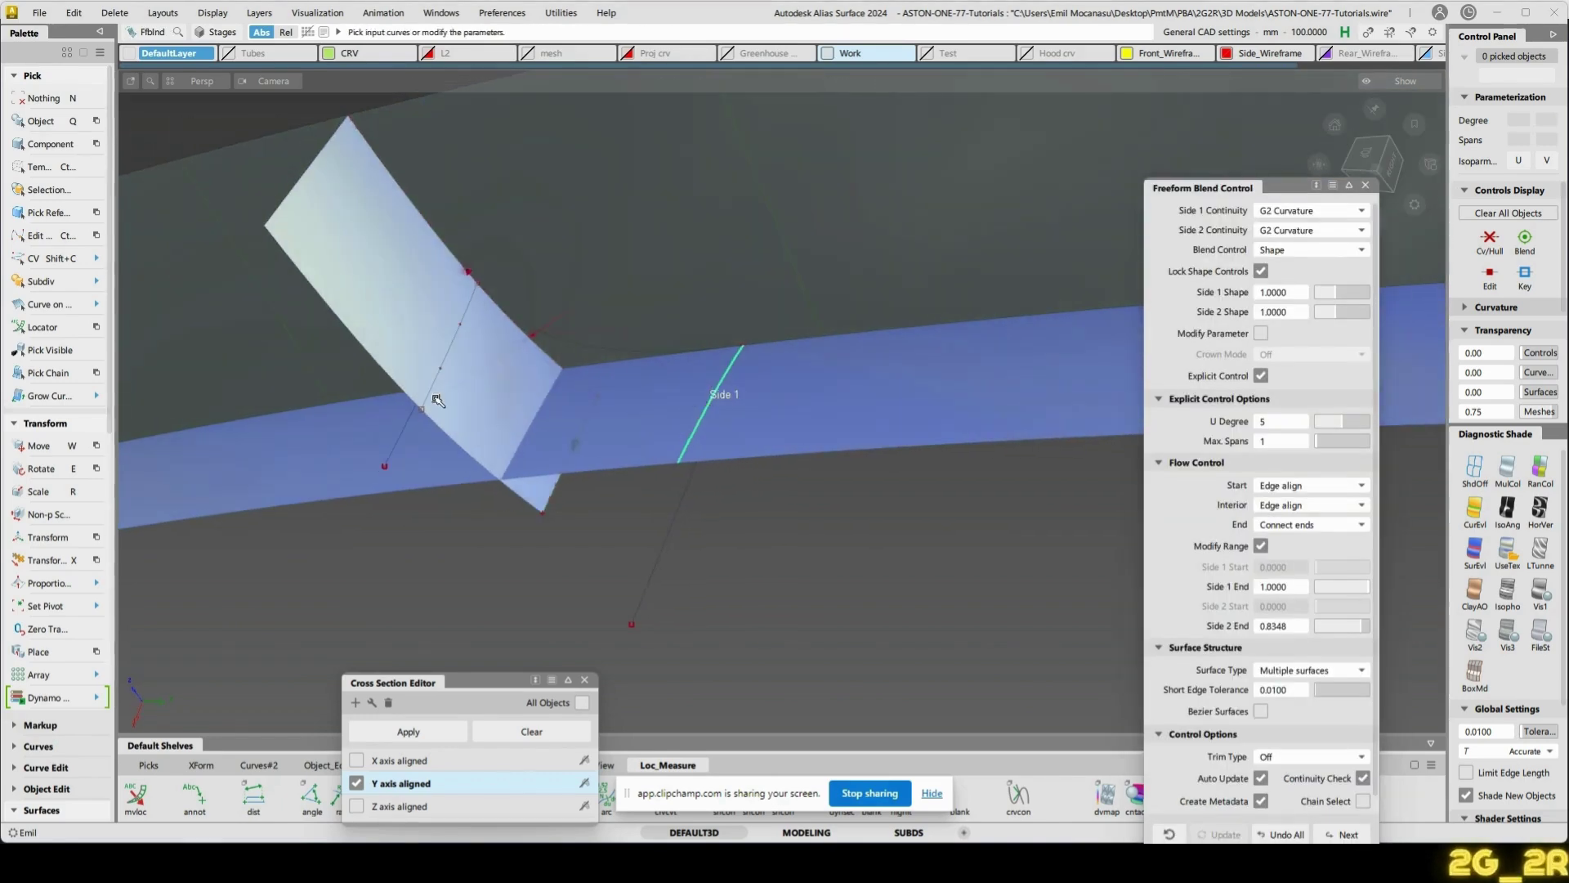
left_click(454, 348)
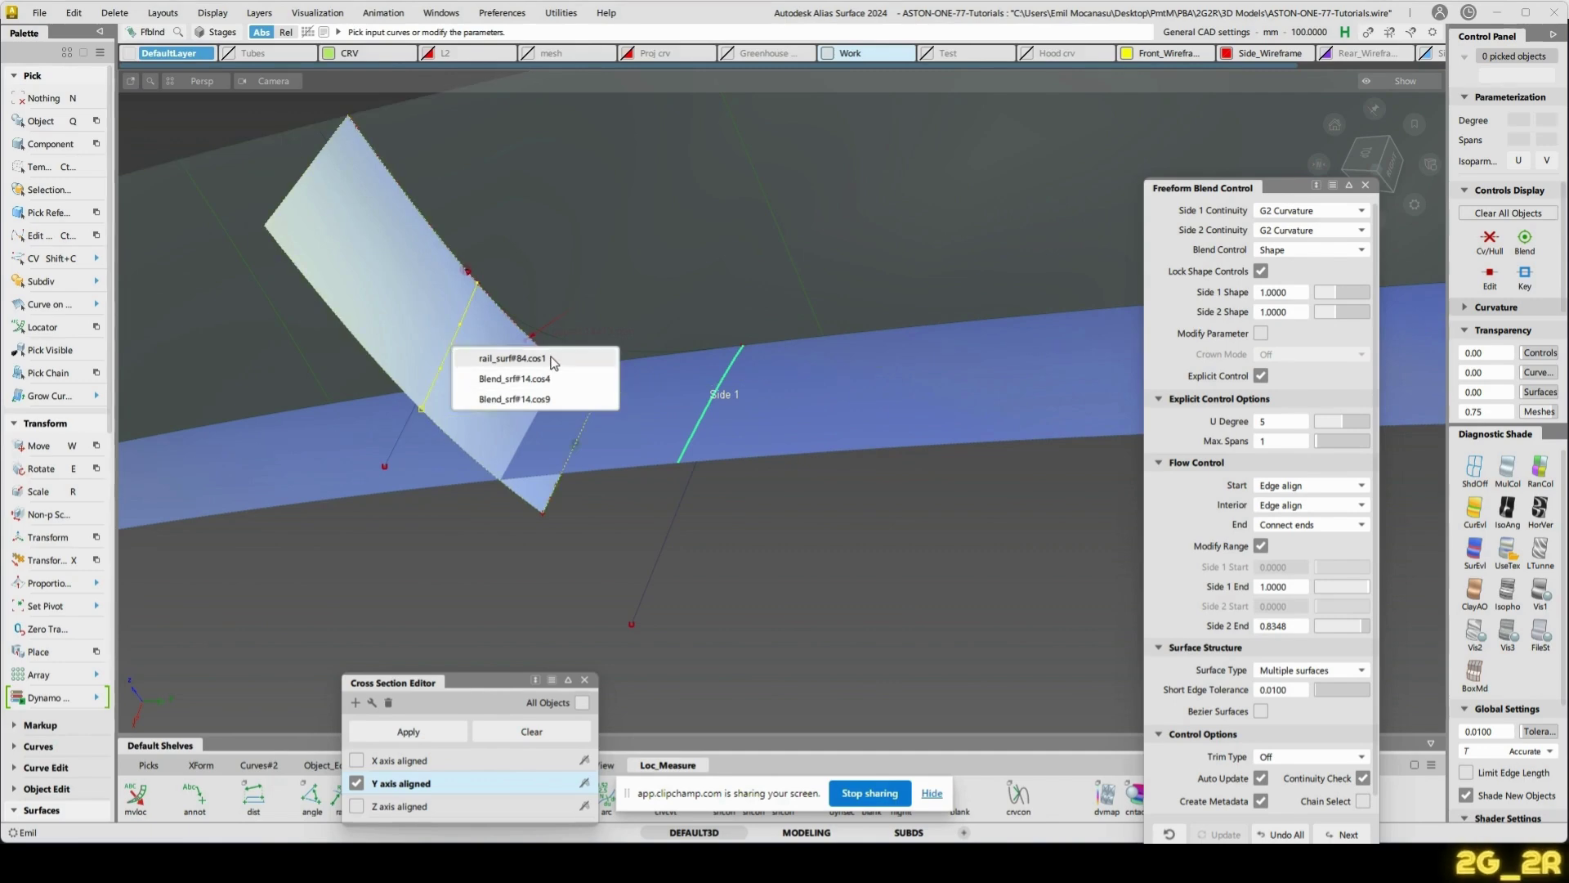
left_click_drag(628, 369, 482, 335, "alt+shift")
left_click(474, 333)
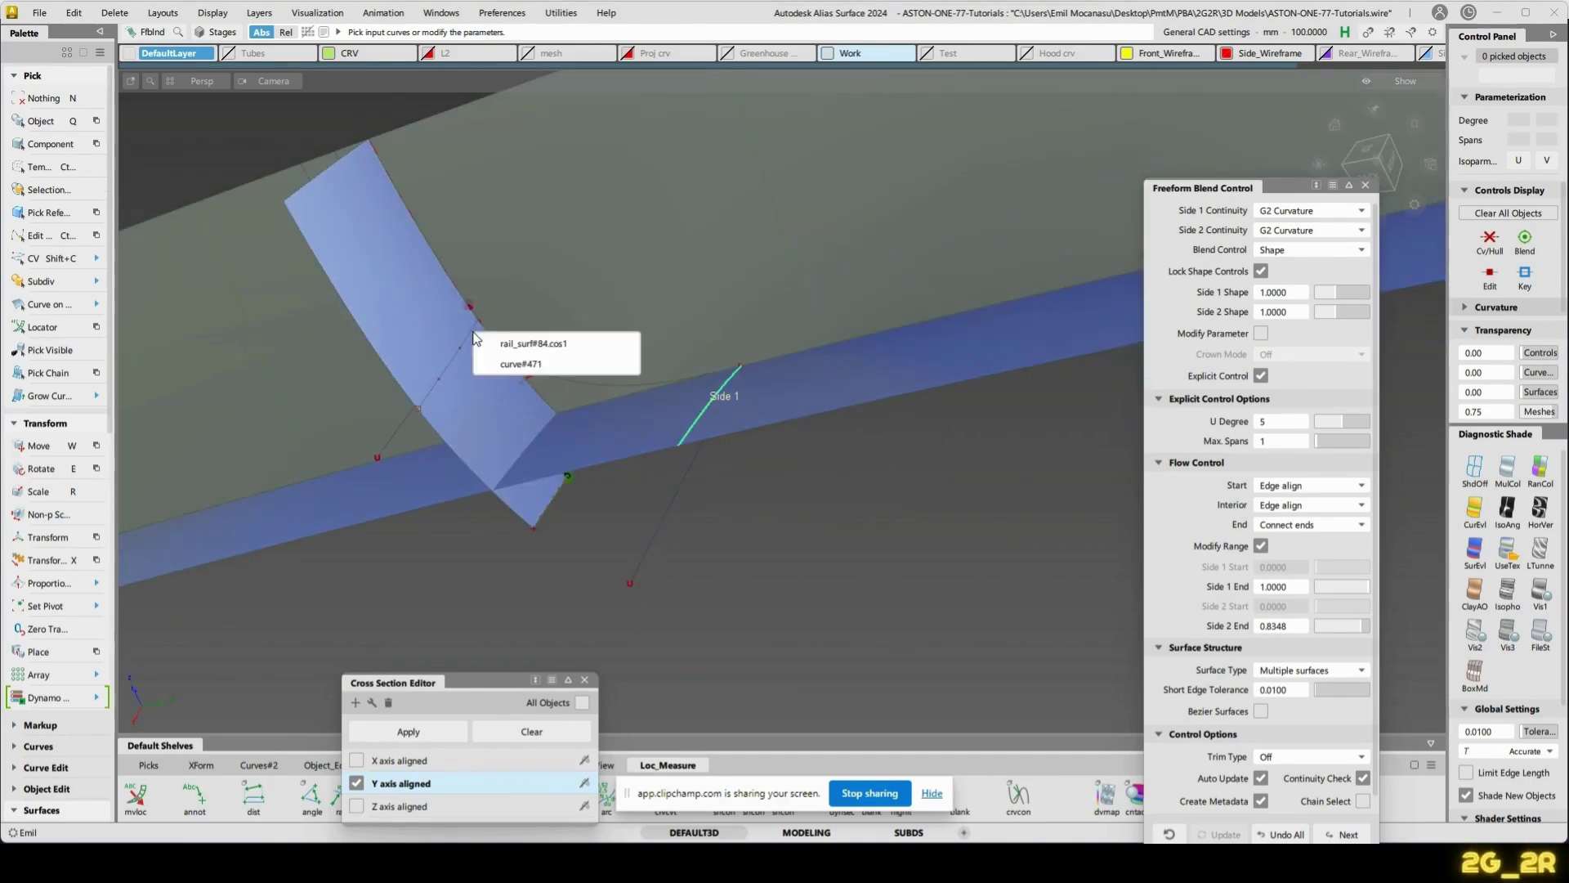
left_click(560, 344)
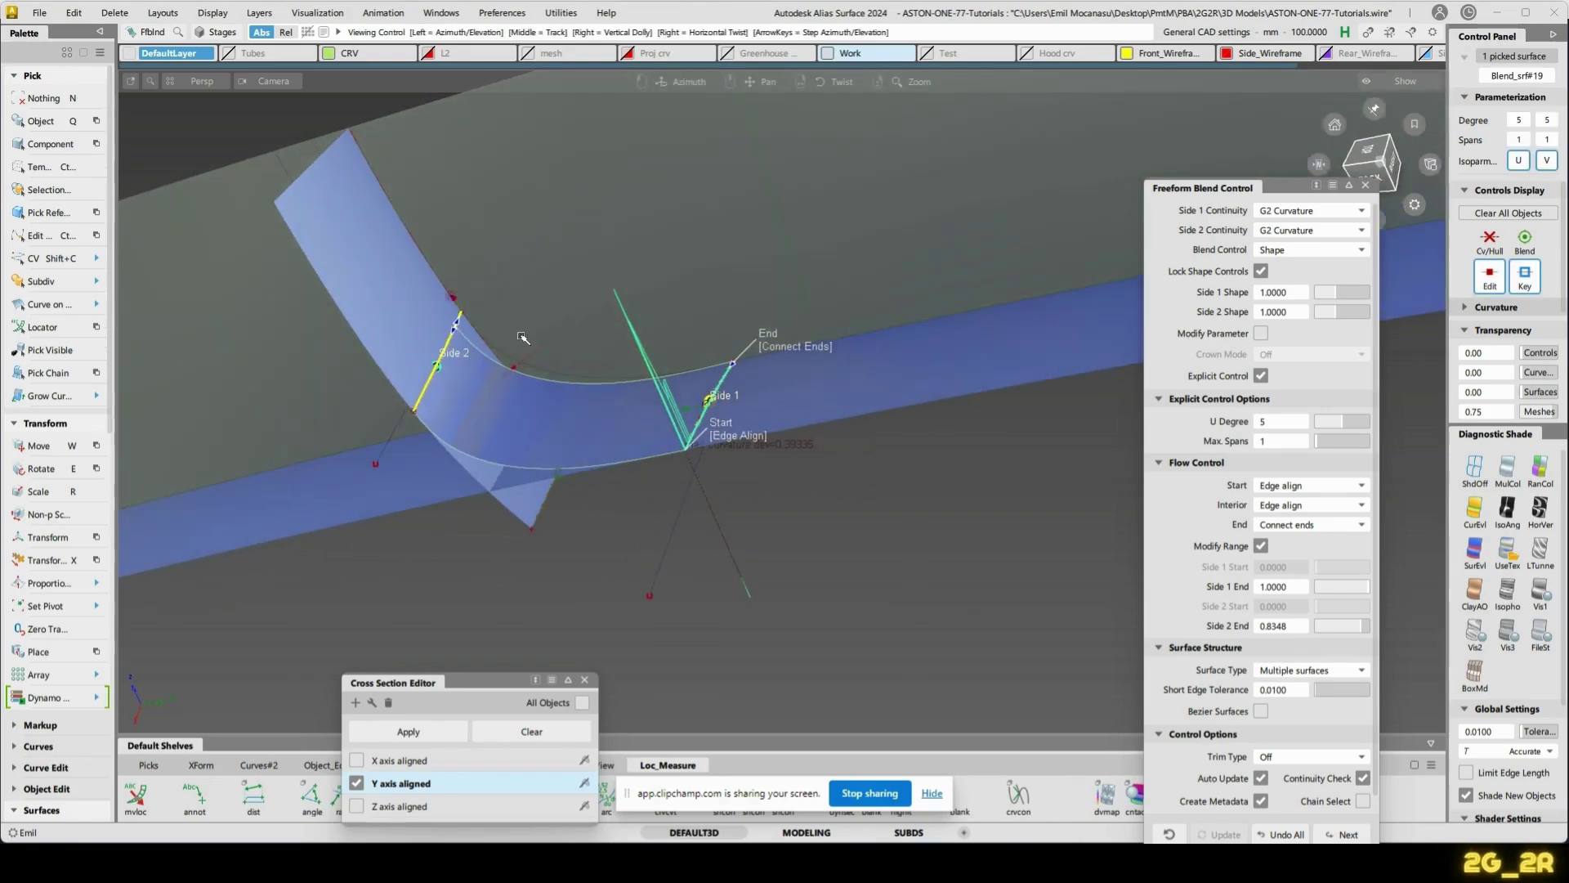
- Change the blend's End flow control from Connect Ends and finish the blend
left_click(805, 347)
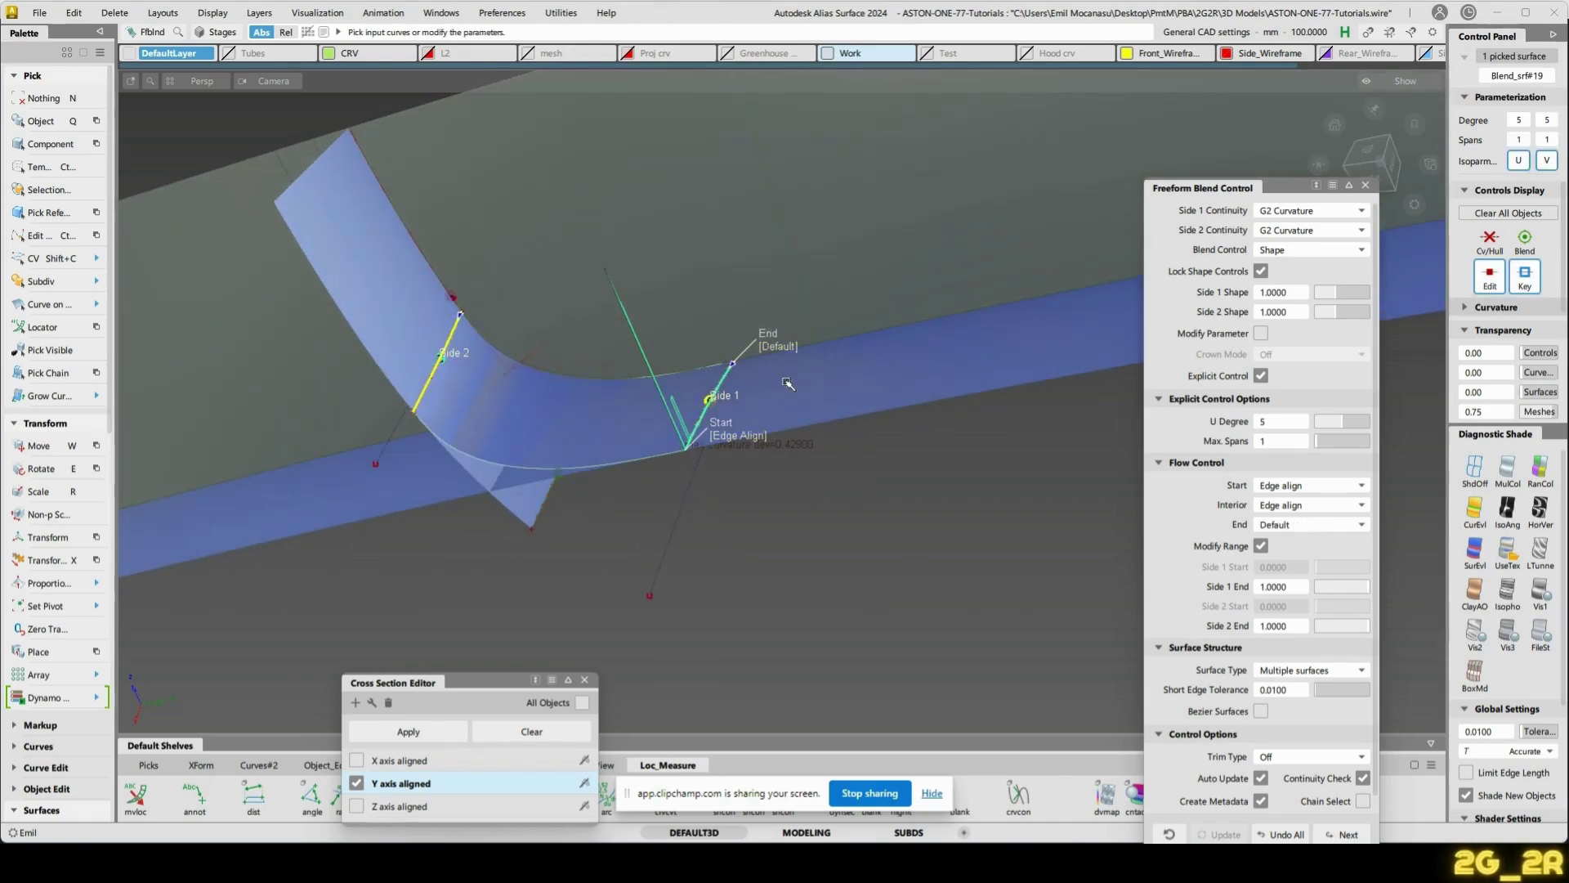
left_click(790, 352)
left_click_drag(760, 279, 731, 291, "alt+shift")
key("n")
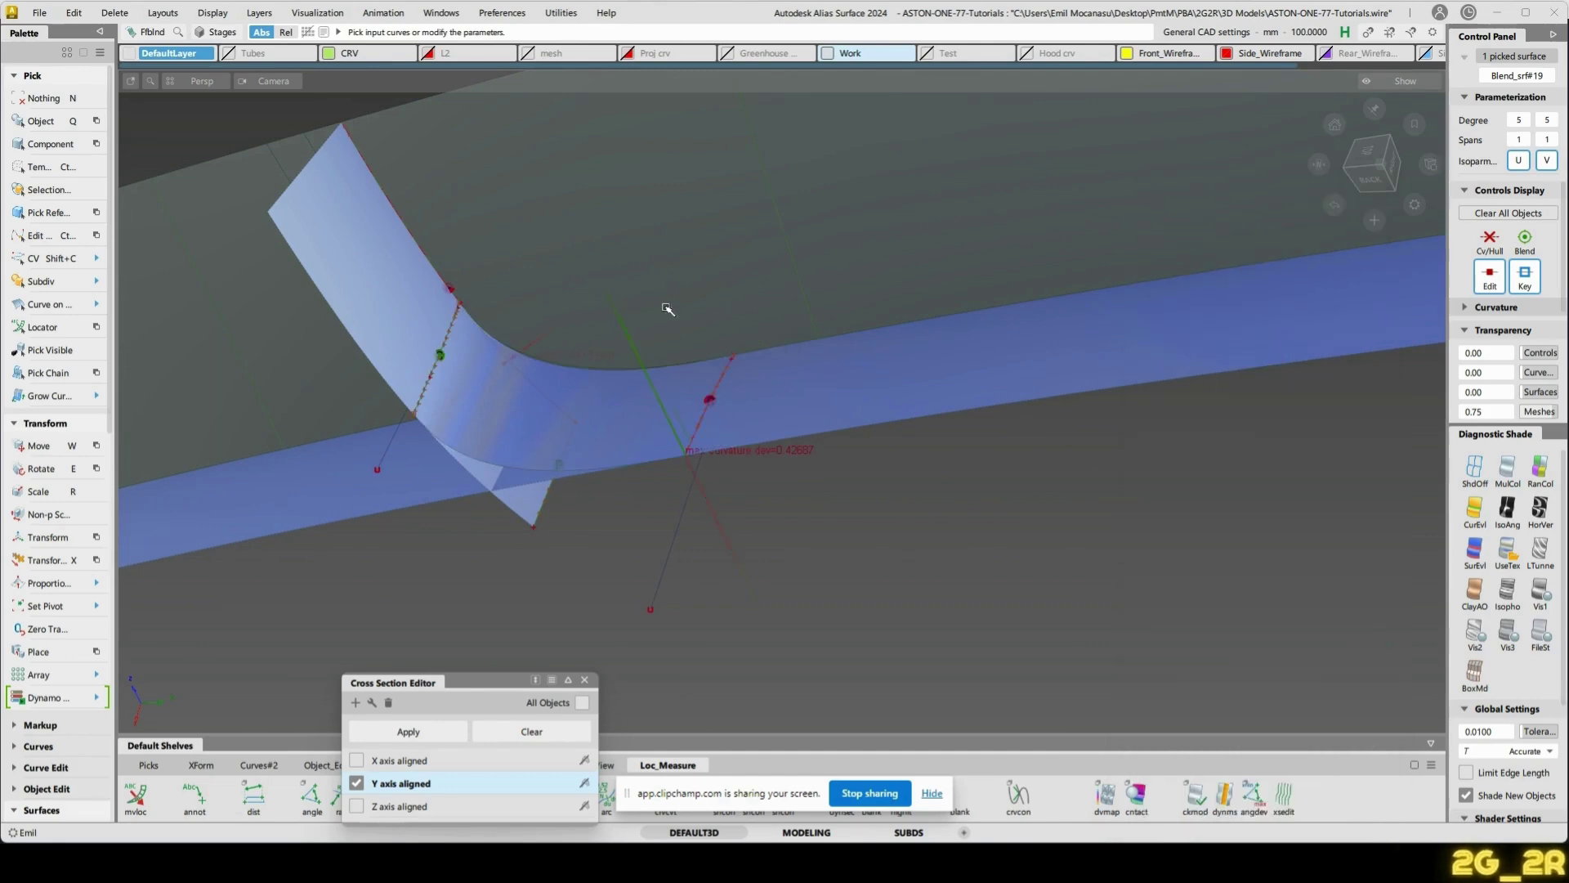
- Query the tubular offset of radius 7 at the panel corner and undo it
key("ctrl+q")
left_click(578, 368)
left_click(1280, 416)
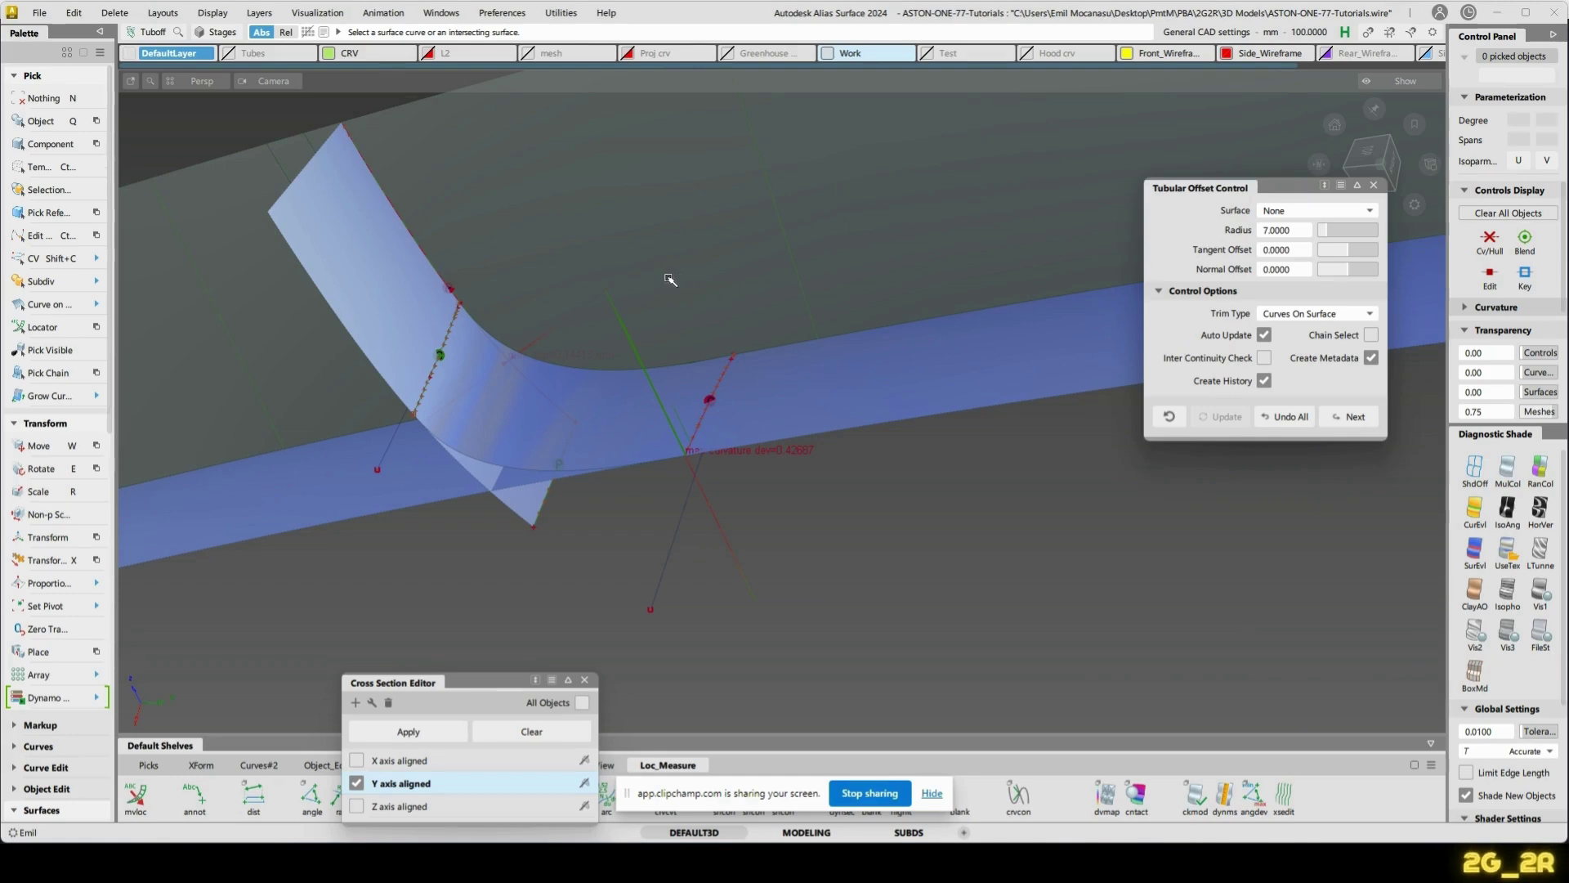
- Project the corner blend's edge onto the panel along the vector (1, 0, 0)
key("p")
left_click(643, 271)
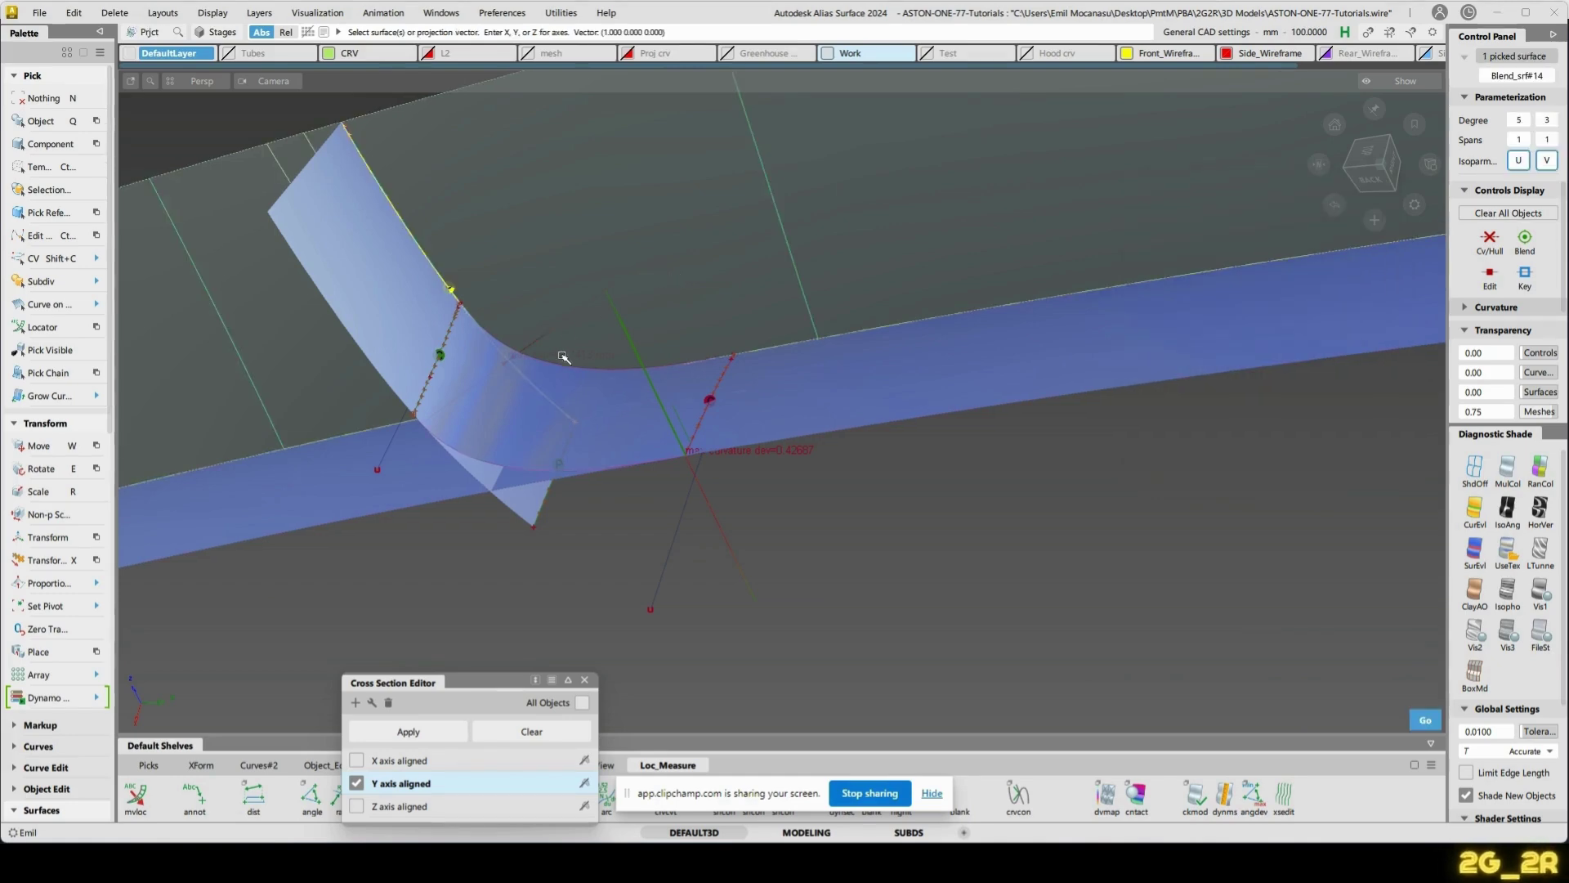
key("space")
left_click(562, 363)
key("space")
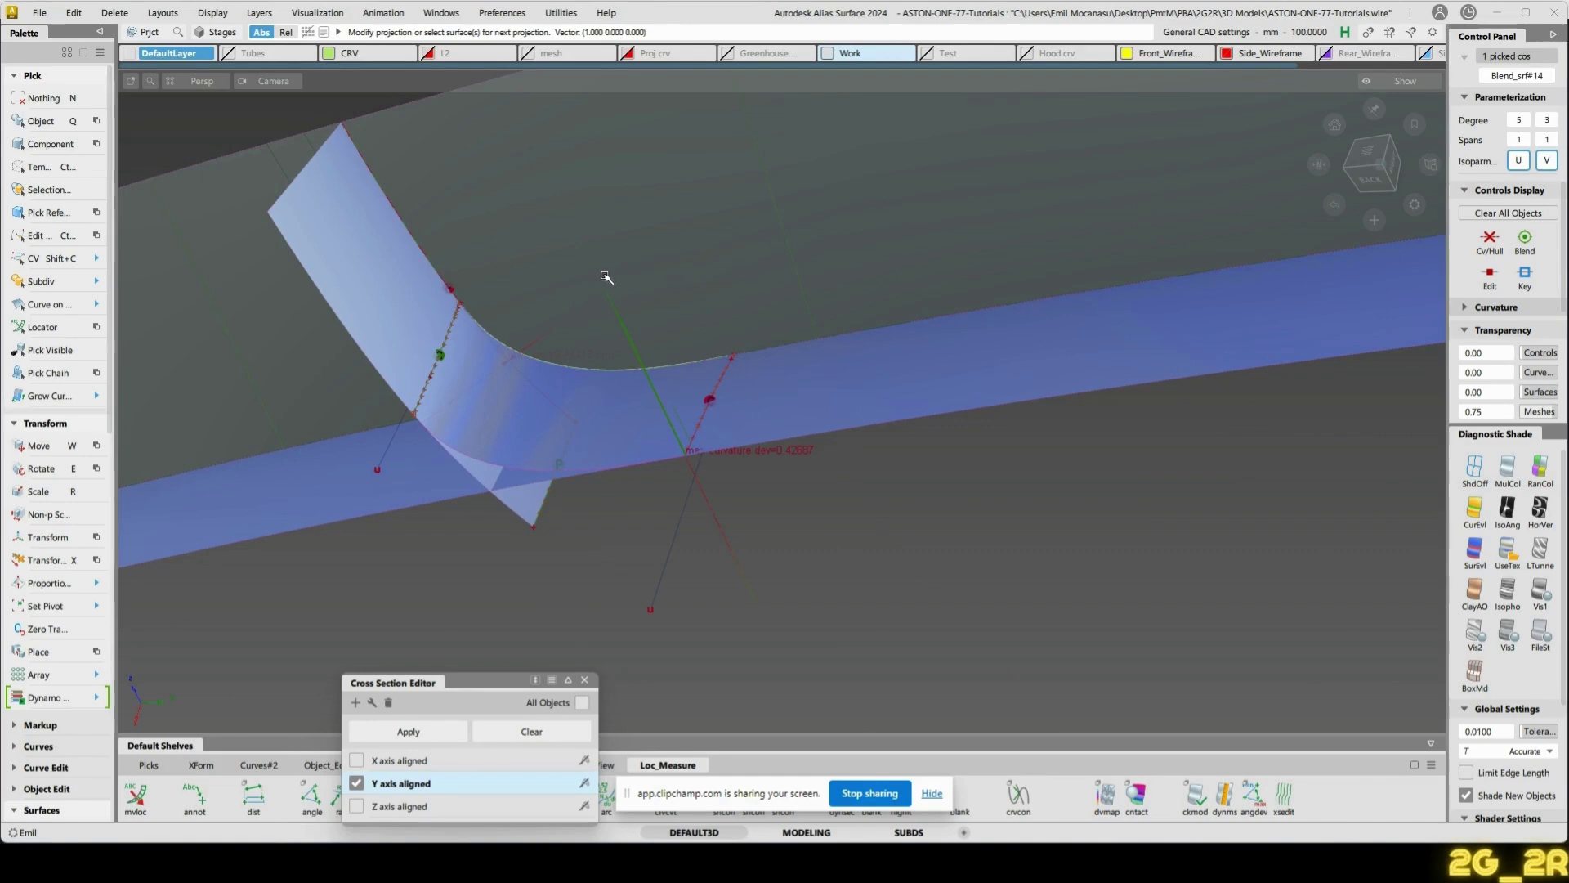
- Trim the corner flange and the lower flange back to the corner blend, discarding the excess ends
key("t")
left_click(583, 332)
key("t")
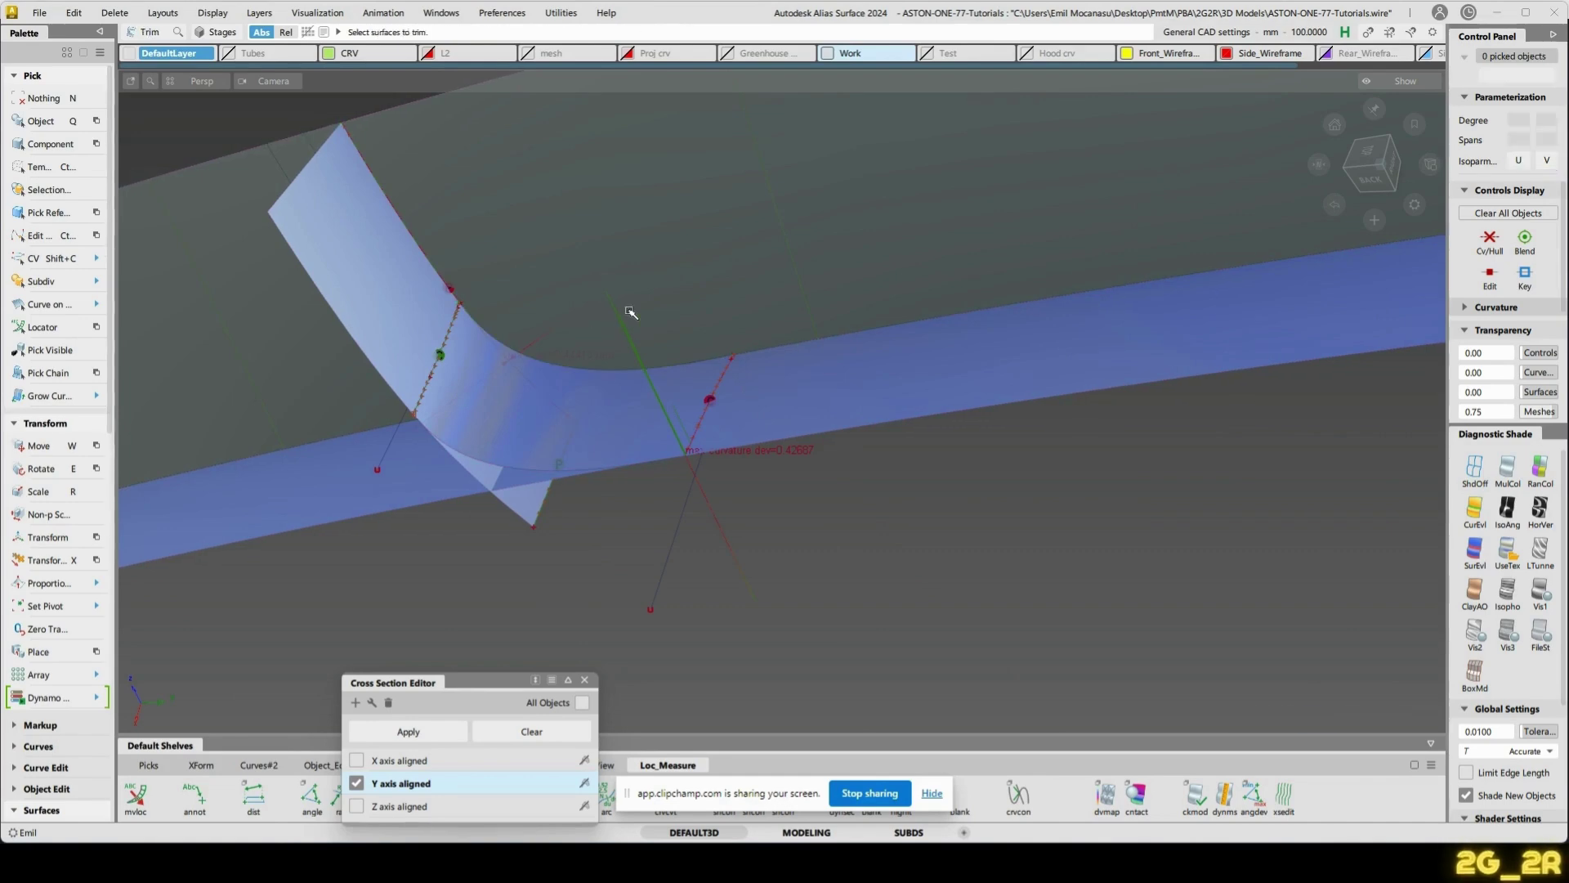
left_click(415, 315)
key("space")
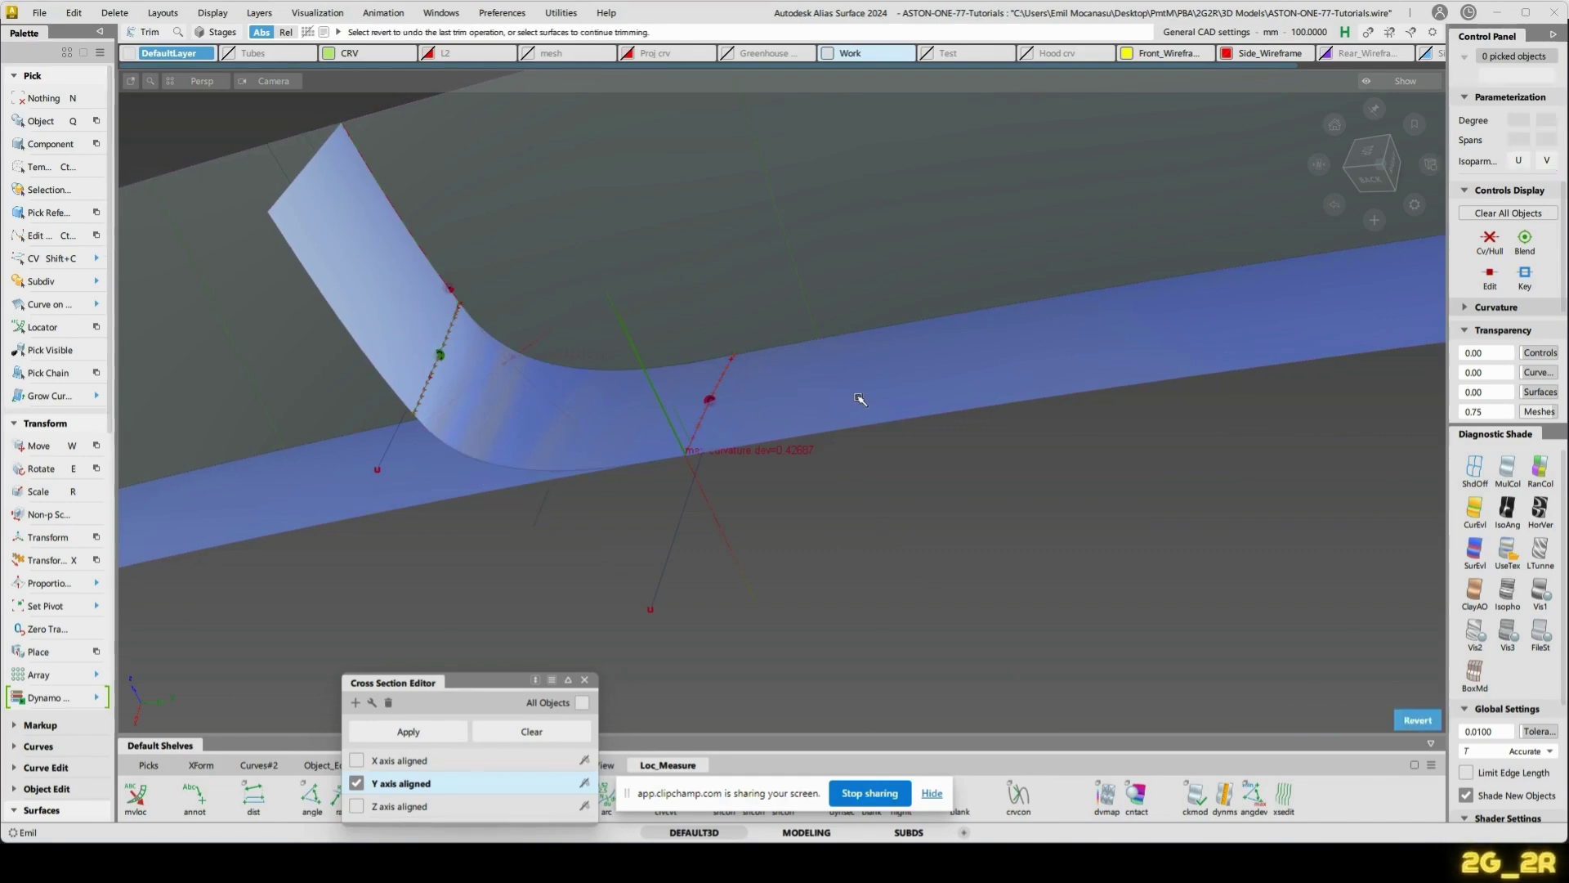
left_click(859, 400)
key("space")
- Trim the panel so that only the narrow strip bordering the corner blend and flanges is kept
left_click_drag(783, 385, 785, 385, "ctrl+shift")
left_click(654, 284)
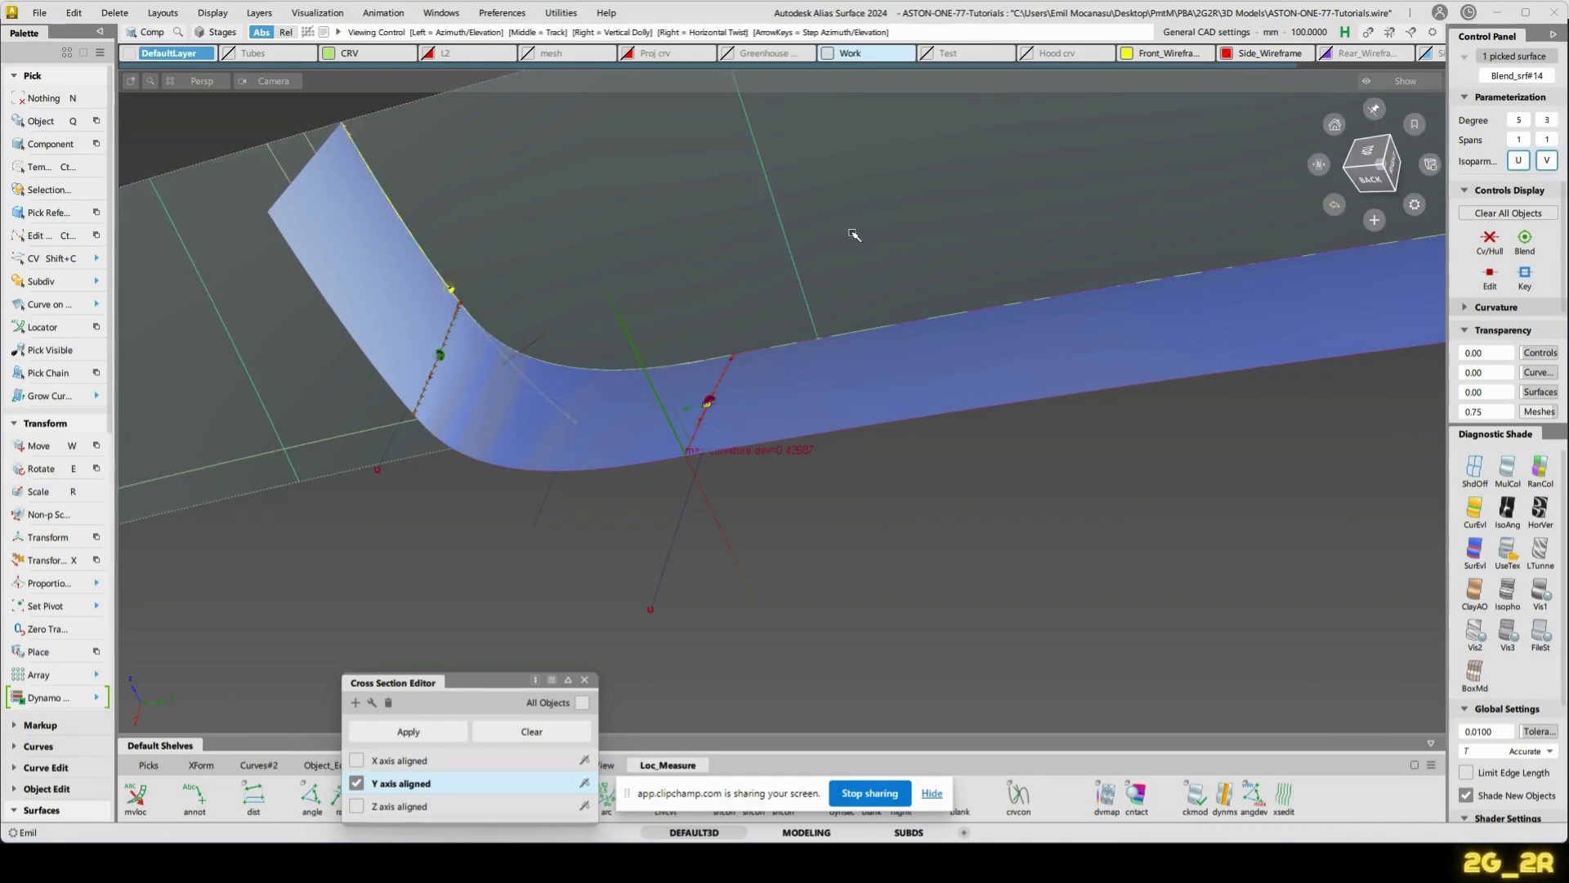
right_click_drag(851, 235, 899, 359, "alt+shift")
left_click_drag(899, 359, 932, 491, "alt+shift")
right_click_drag(932, 491, 852, 400, "alt+shift")
left_click_drag(852, 399, 822, 143, "alt+shift")
key("n")
key("t")
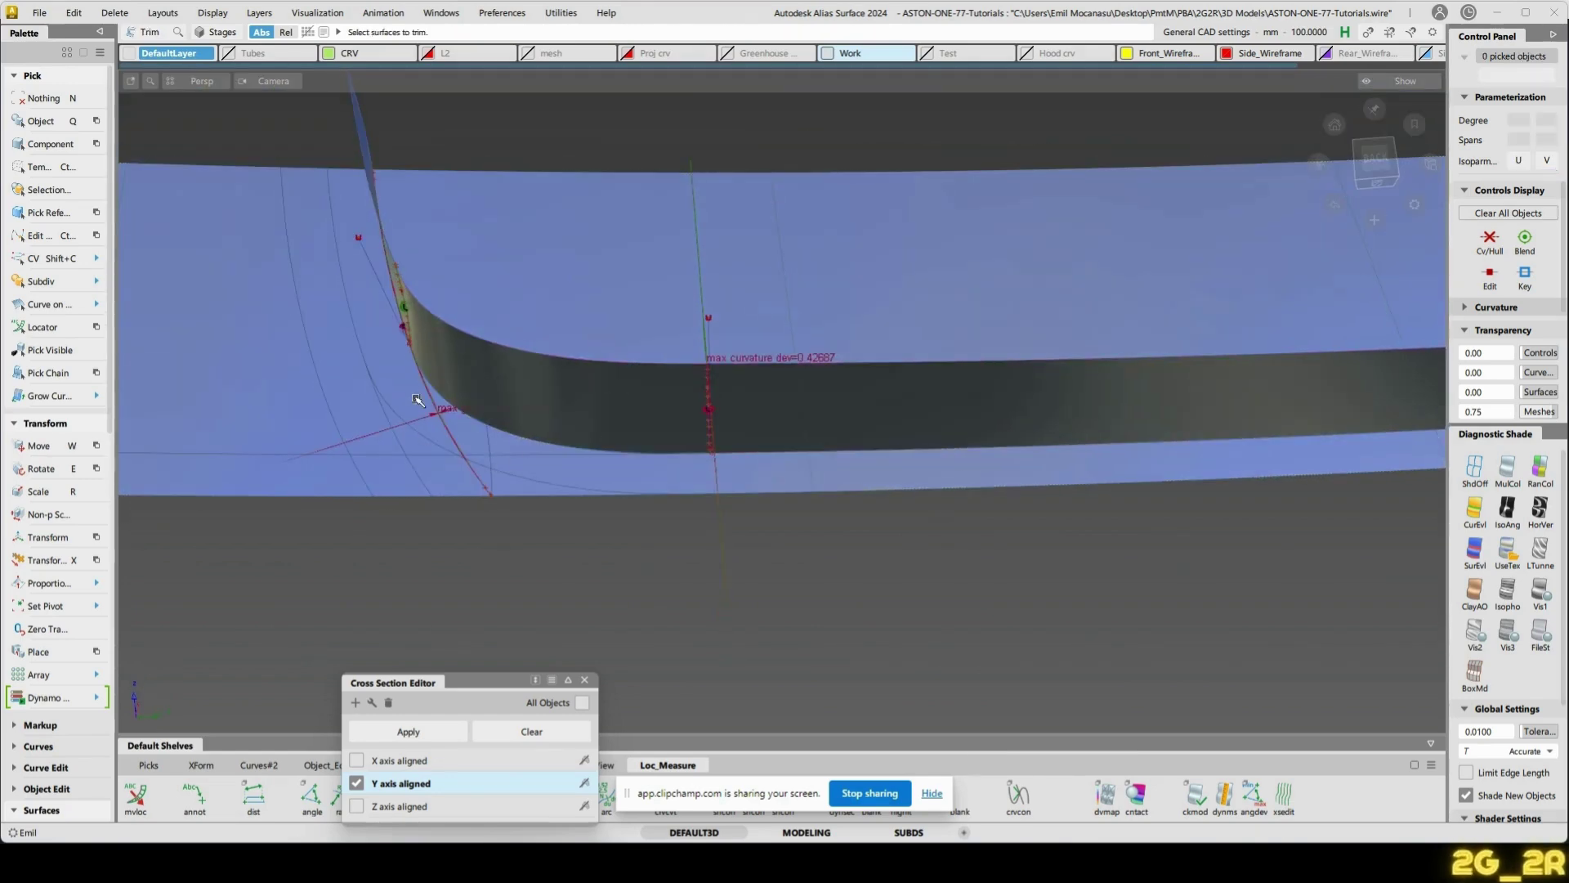
left_click(410, 393)
left_click(476, 434)
mouse_move(491, 482)
right_mouse_down("alt+shift")
mouse_move(561, 557)
mouse_move(555, 497)
right_mouse_up("alt+shift")
left_click(239, 268)
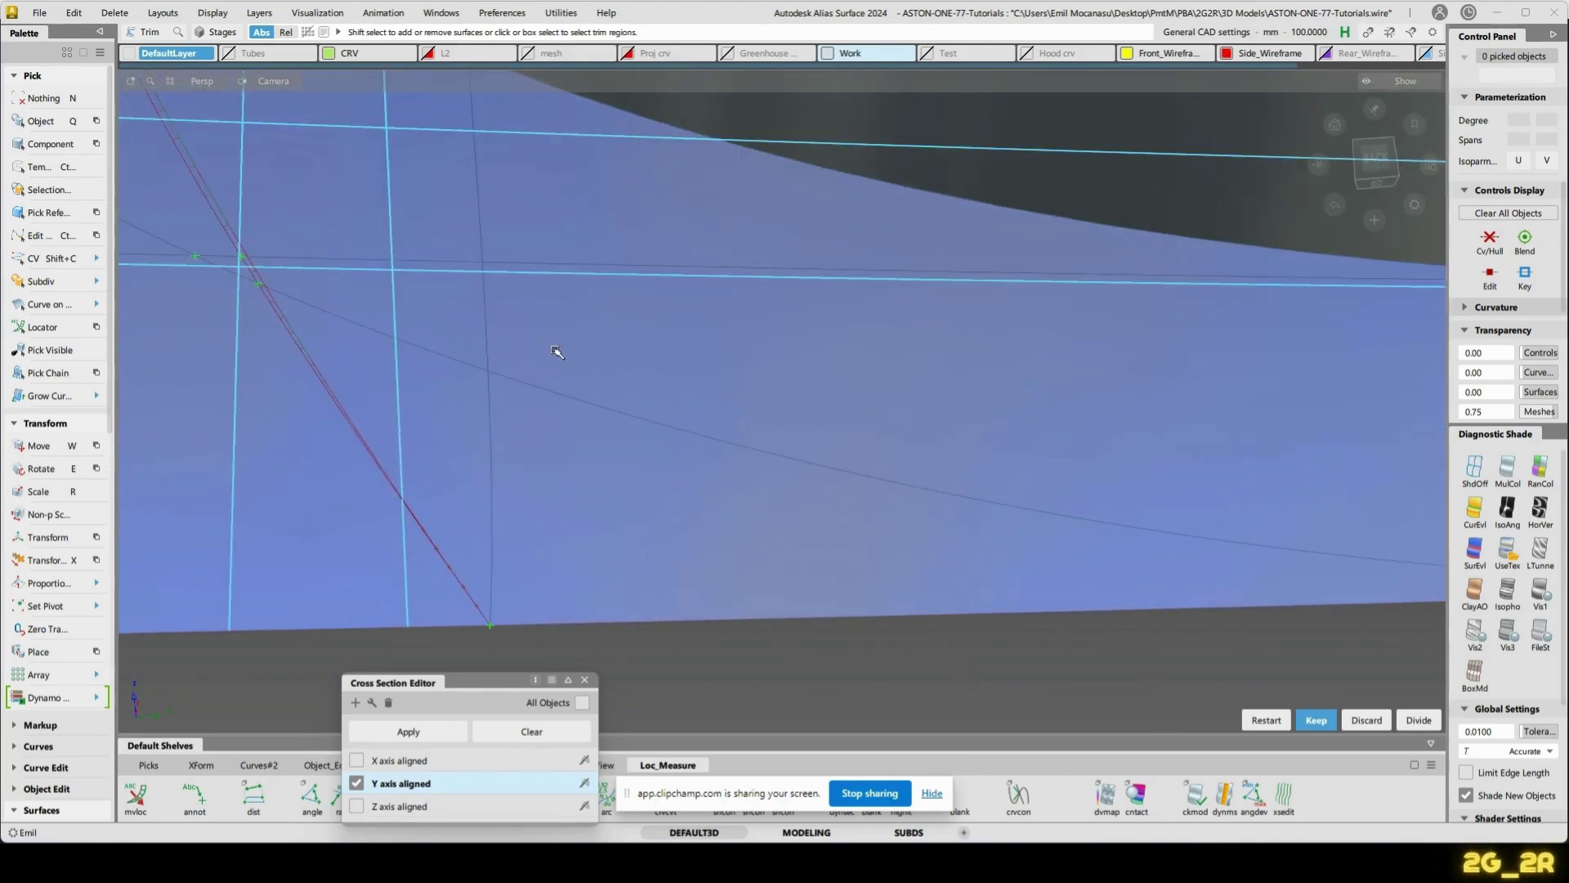
left_click(617, 370)
right_click_drag(786, 320, 836, 332, "alt+shift")
left_click_drag(836, 332, 735, 407, "alt+shift")
right_click_drag(585, 214, 459, 336, "alt+shift")
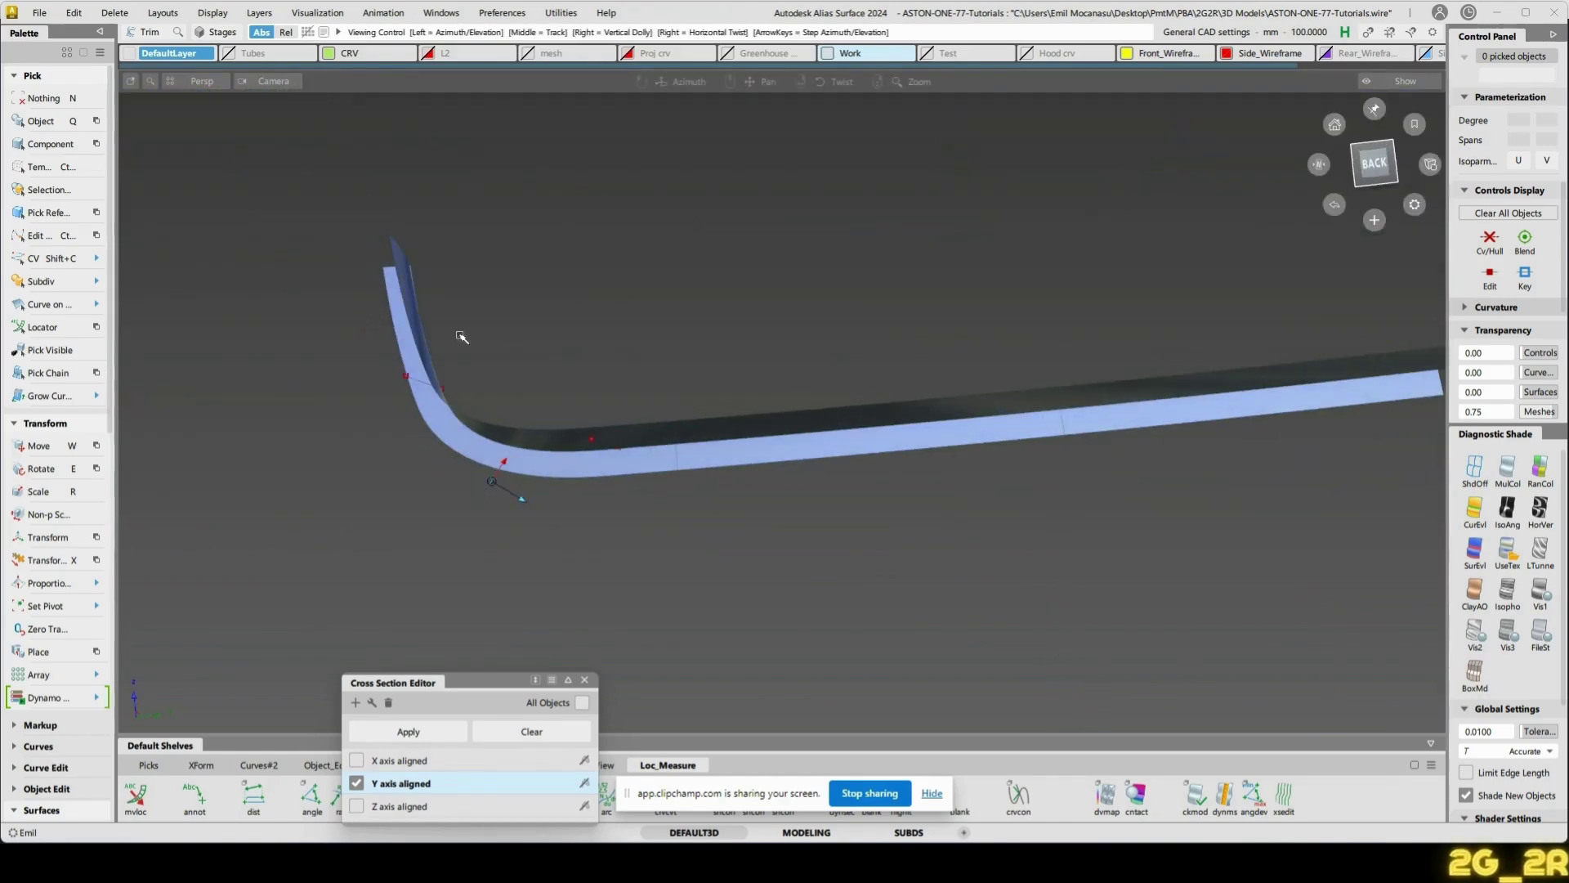
- Project the cutting curve onto the long lower flange along the vector (1, 0, 0) with only the rim surfaces isolated
key("alt+v")
right_click_drag(757, 168, 564, 351, "alt+shift")
left_click_drag(564, 351, 446, 490, "alt+shift")
left_click_drag(447, 492, 422, 432, "ctrl+shift")
left_click(446, 429)
left_click(453, 408)
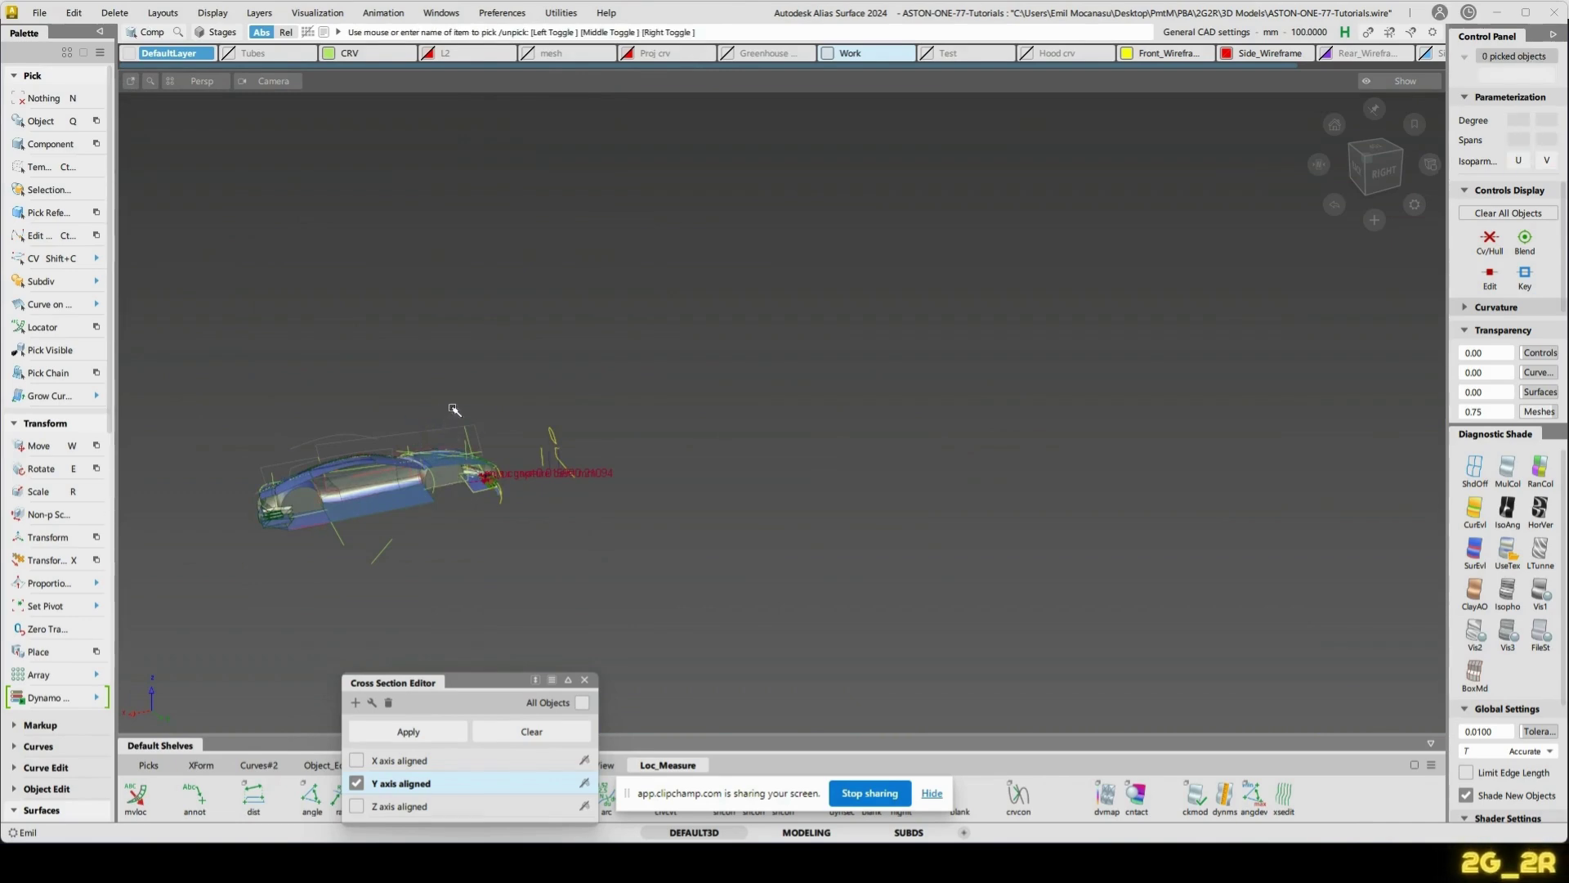
key("alt+v")
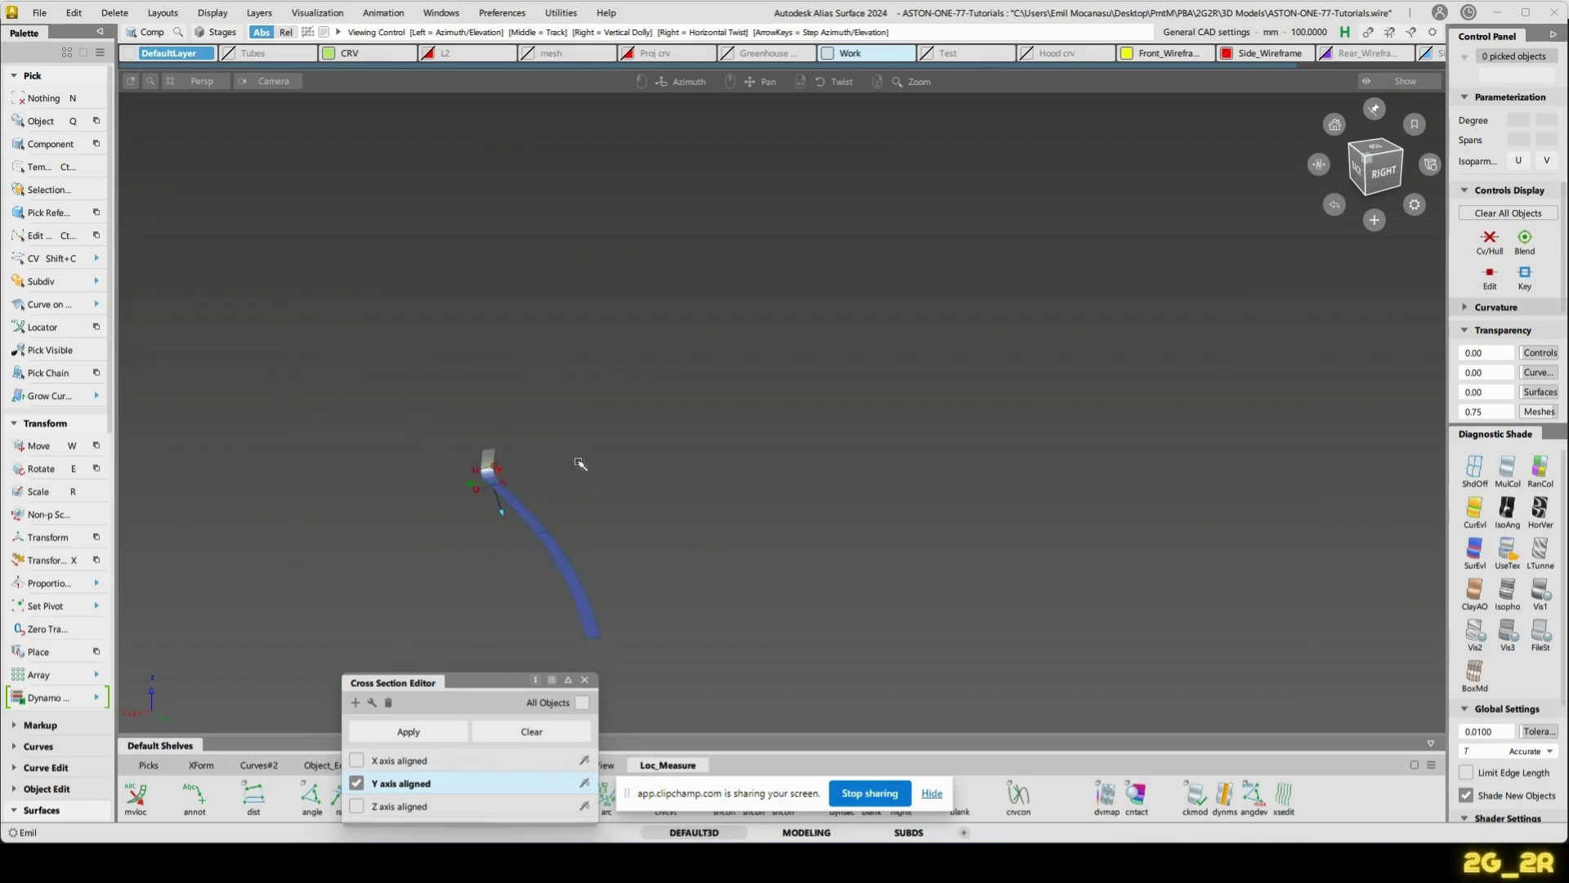
right_click_drag(624, 456, 526, 570, "ctrl+shift")
left_click(554, 562)
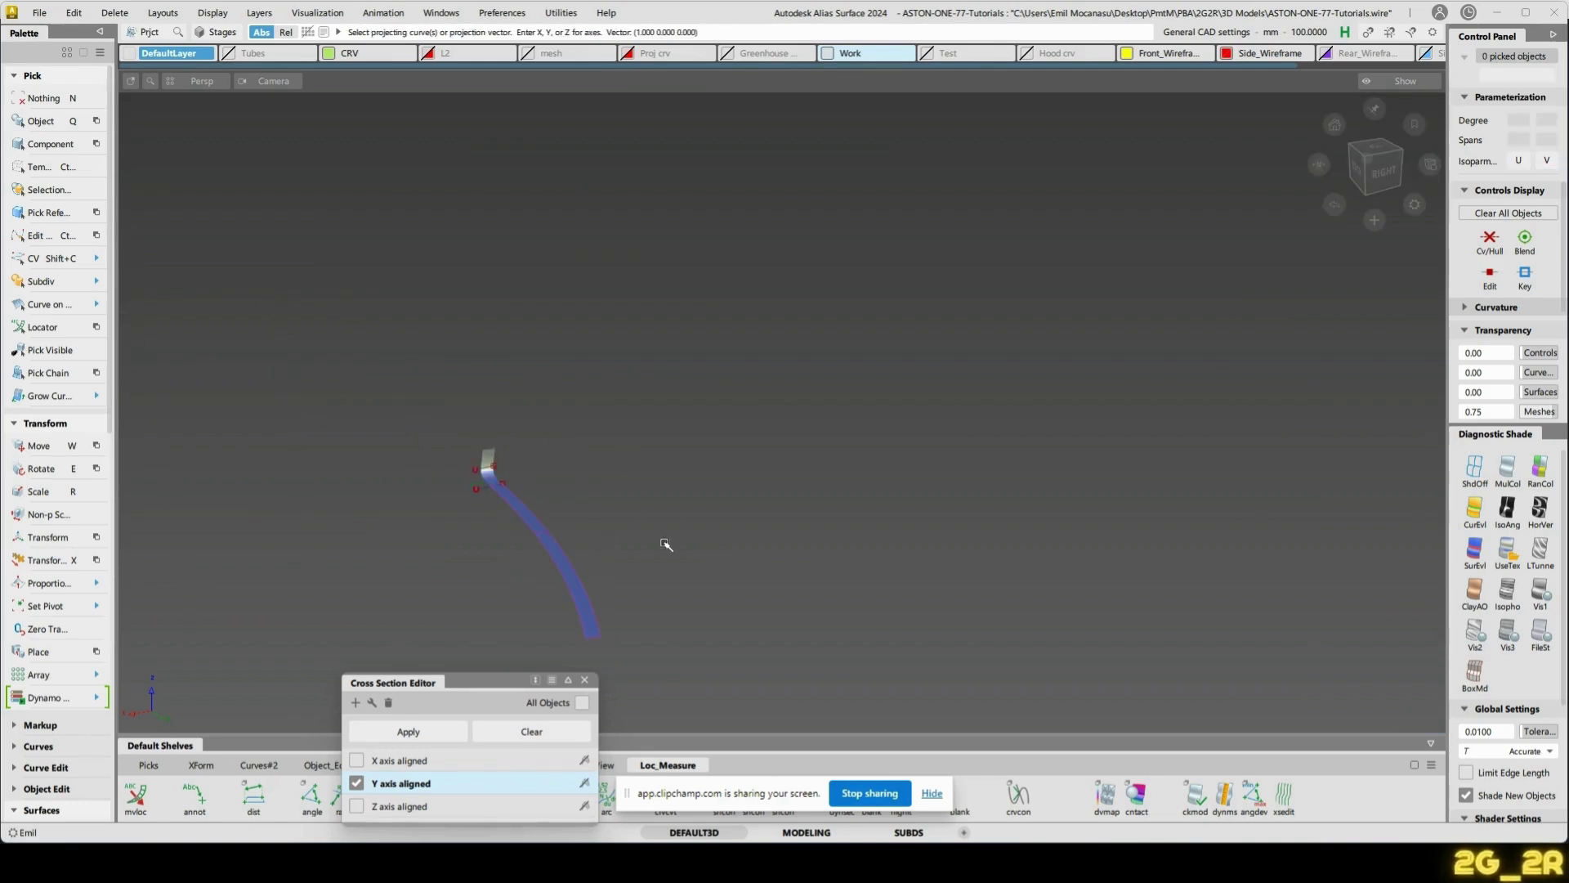
right_click_drag(654, 452, 471, 469, "alt+shift")
key("space")
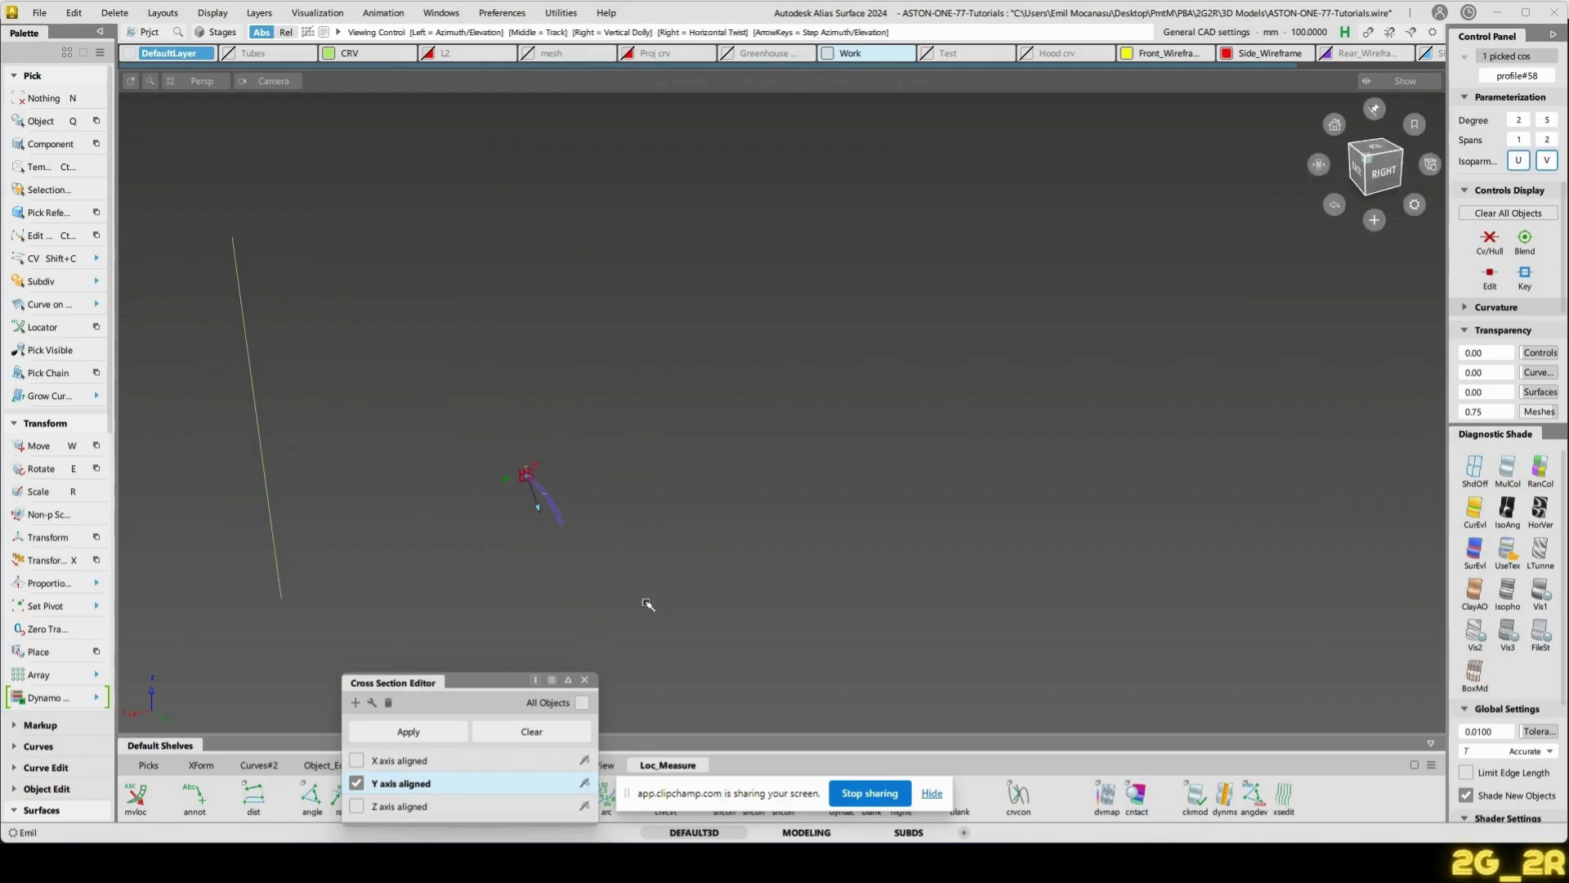
- Trim the long lower flange at the projected curve
right_click_drag(648, 603, 621, 395, "alt+shift")
middle_click_drag(723, 568, 666, 378, "alt+shift")
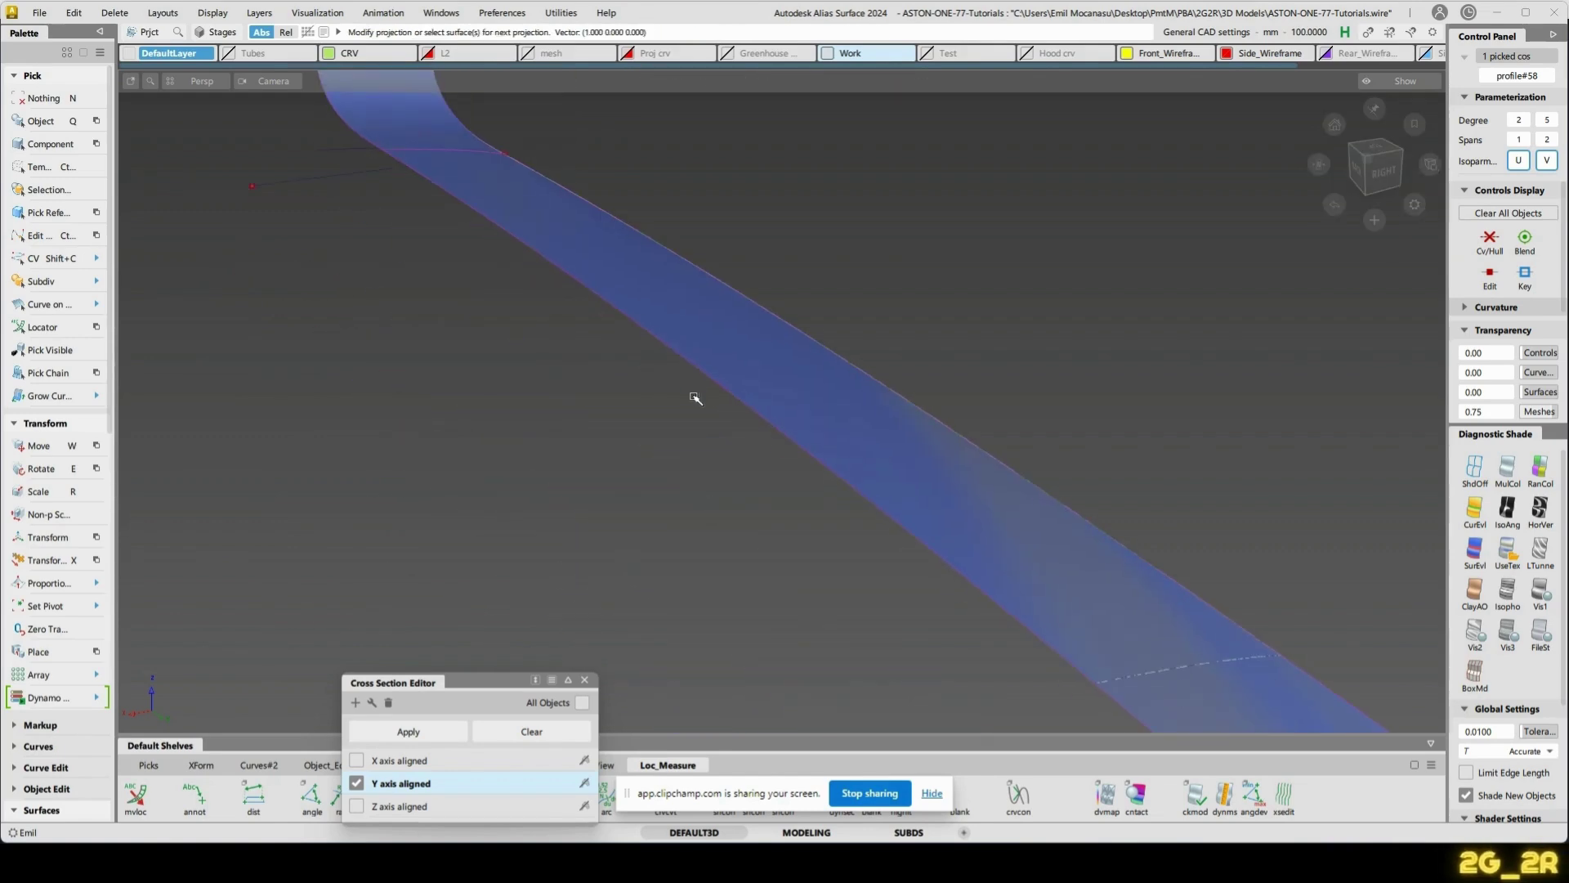
right_click_drag(695, 398, 826, 480, "ctrl+shift")
left_click(839, 456)
right_click_drag(1153, 400, 1082, 340, "alt+shift")
left_click_drag(1082, 340, 600, 361, "alt+shift")
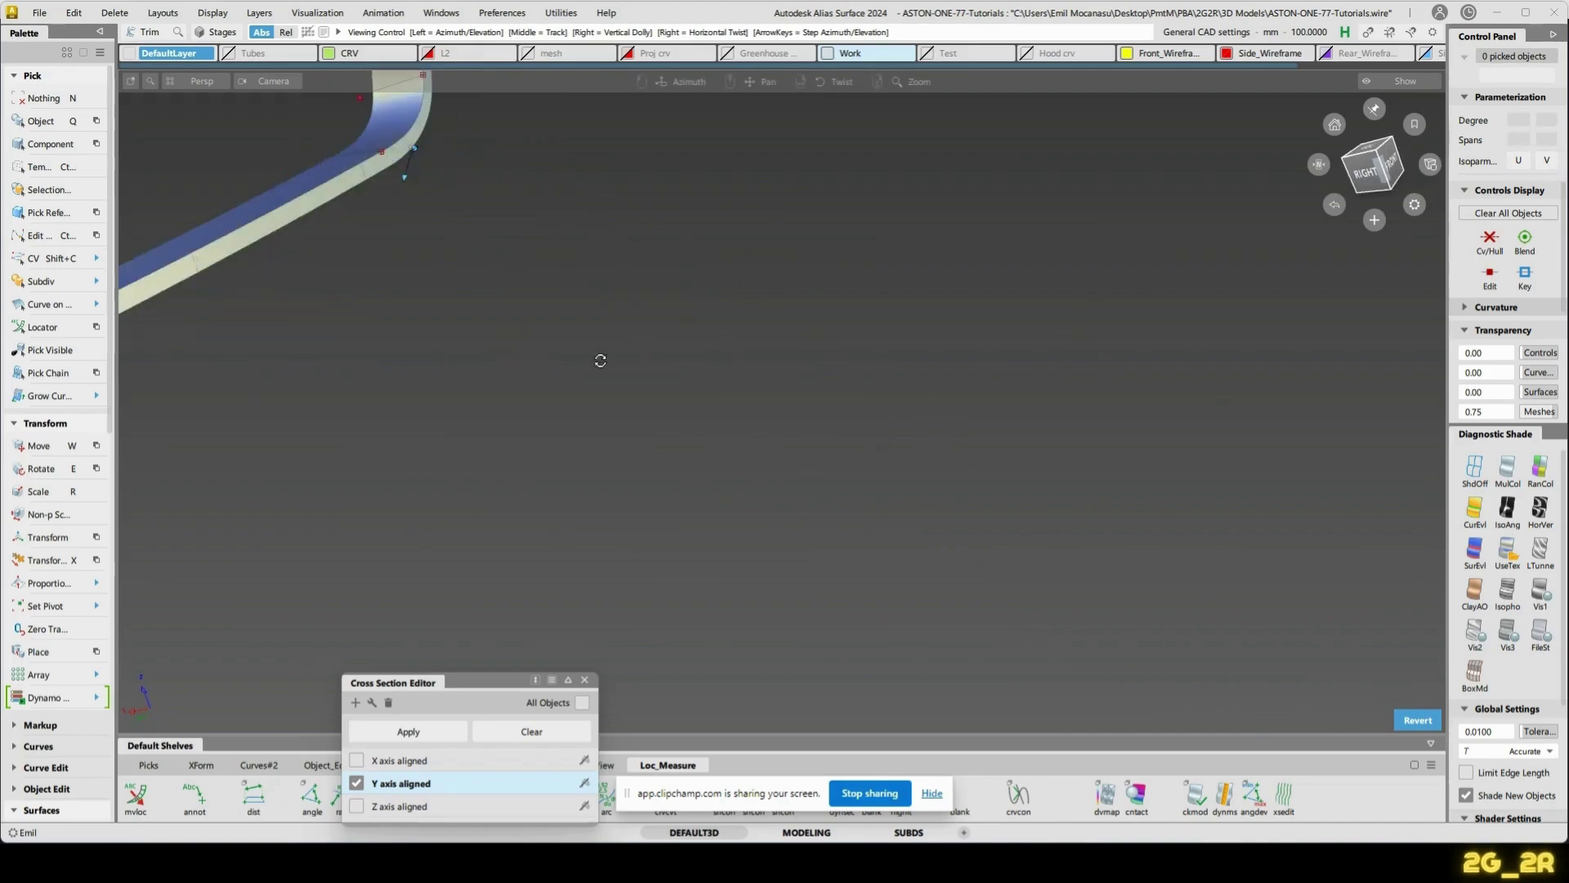
- Bring back the hidden geometry and draw a straight edit-point line from the upper strip's lower front corner in the left view
middle_click_drag(513, 336, 810, 365, "alt+shift")
key("ctrl+i")
left_click_drag(527, 308, 535, 355, "alt+shift")
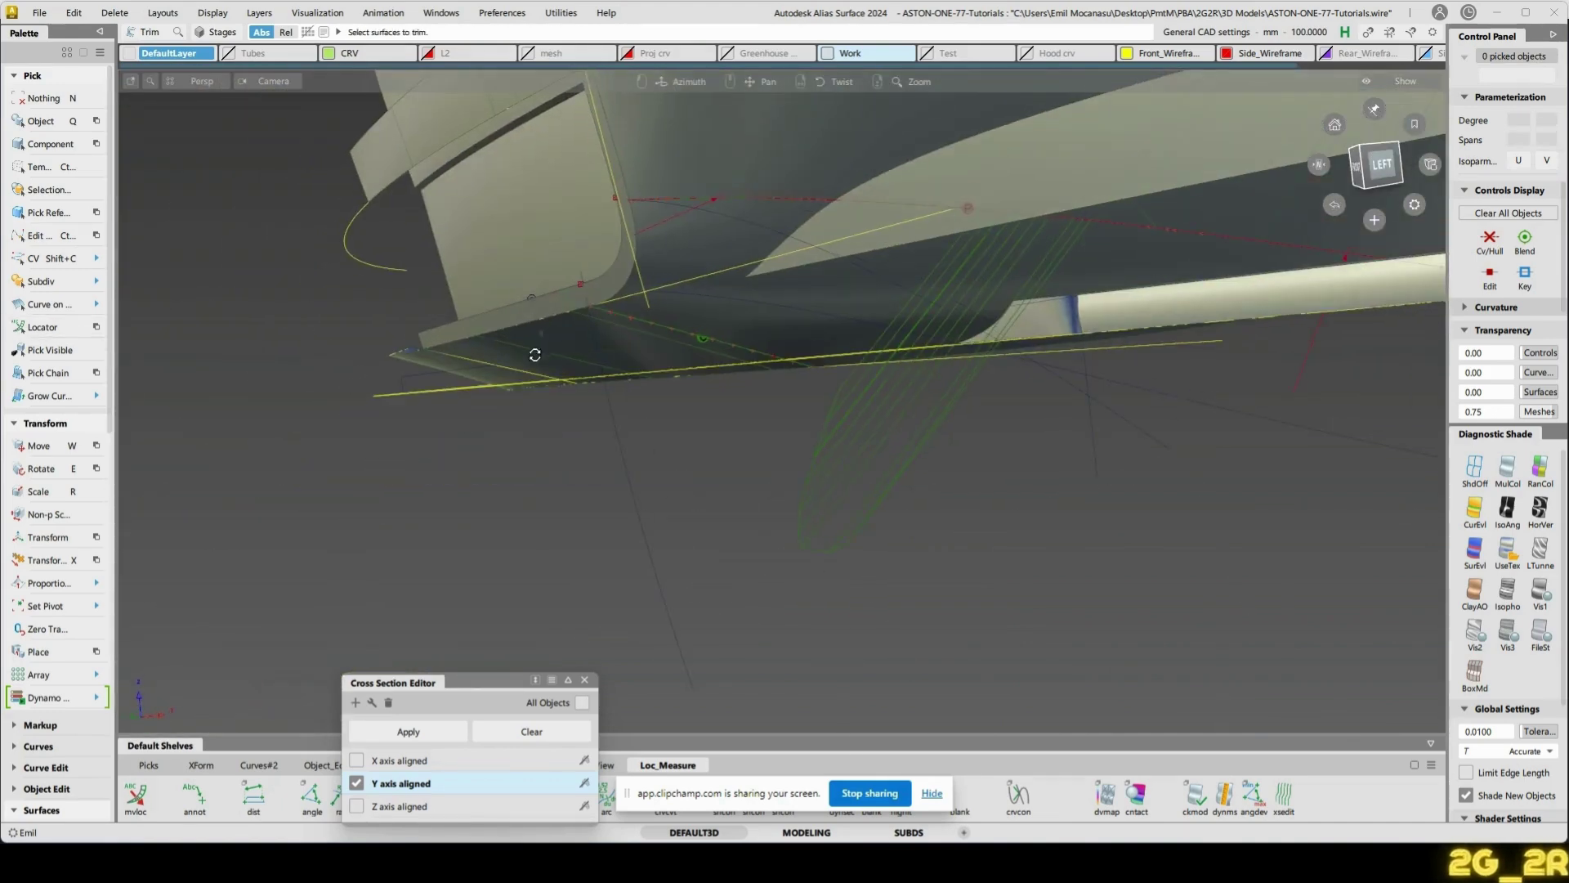
left_click(1379, 165)
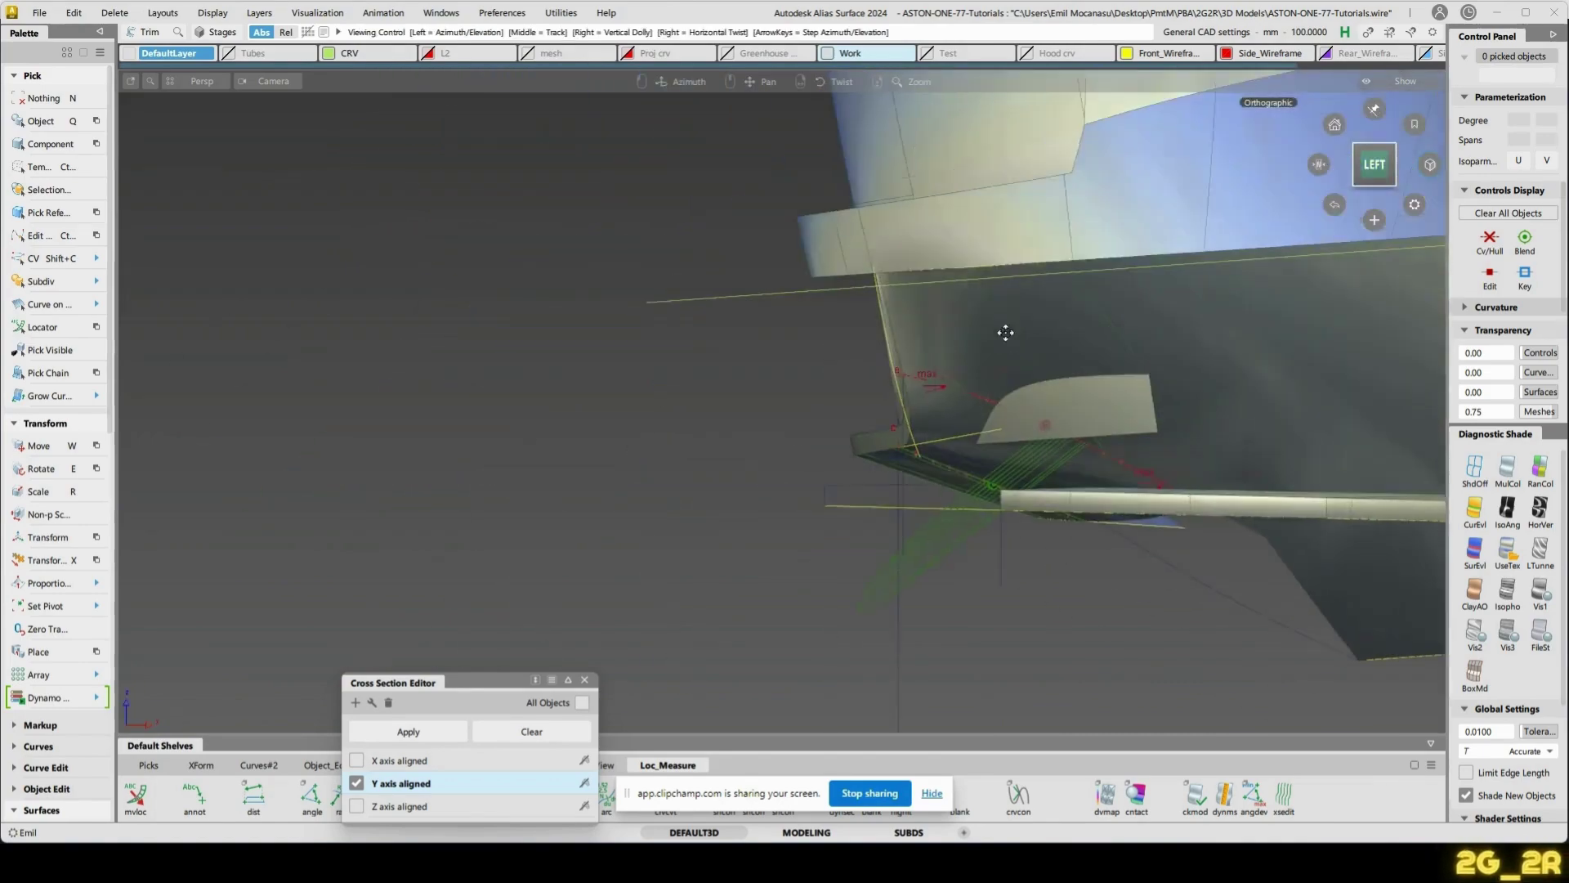
right_click_drag(1110, 383, 871, 221, "alt+shift")
middle_click_drag(870, 220, 911, 421, "alt+shift")
left_click_drag(911, 420, 911, 484, "alt+shift")
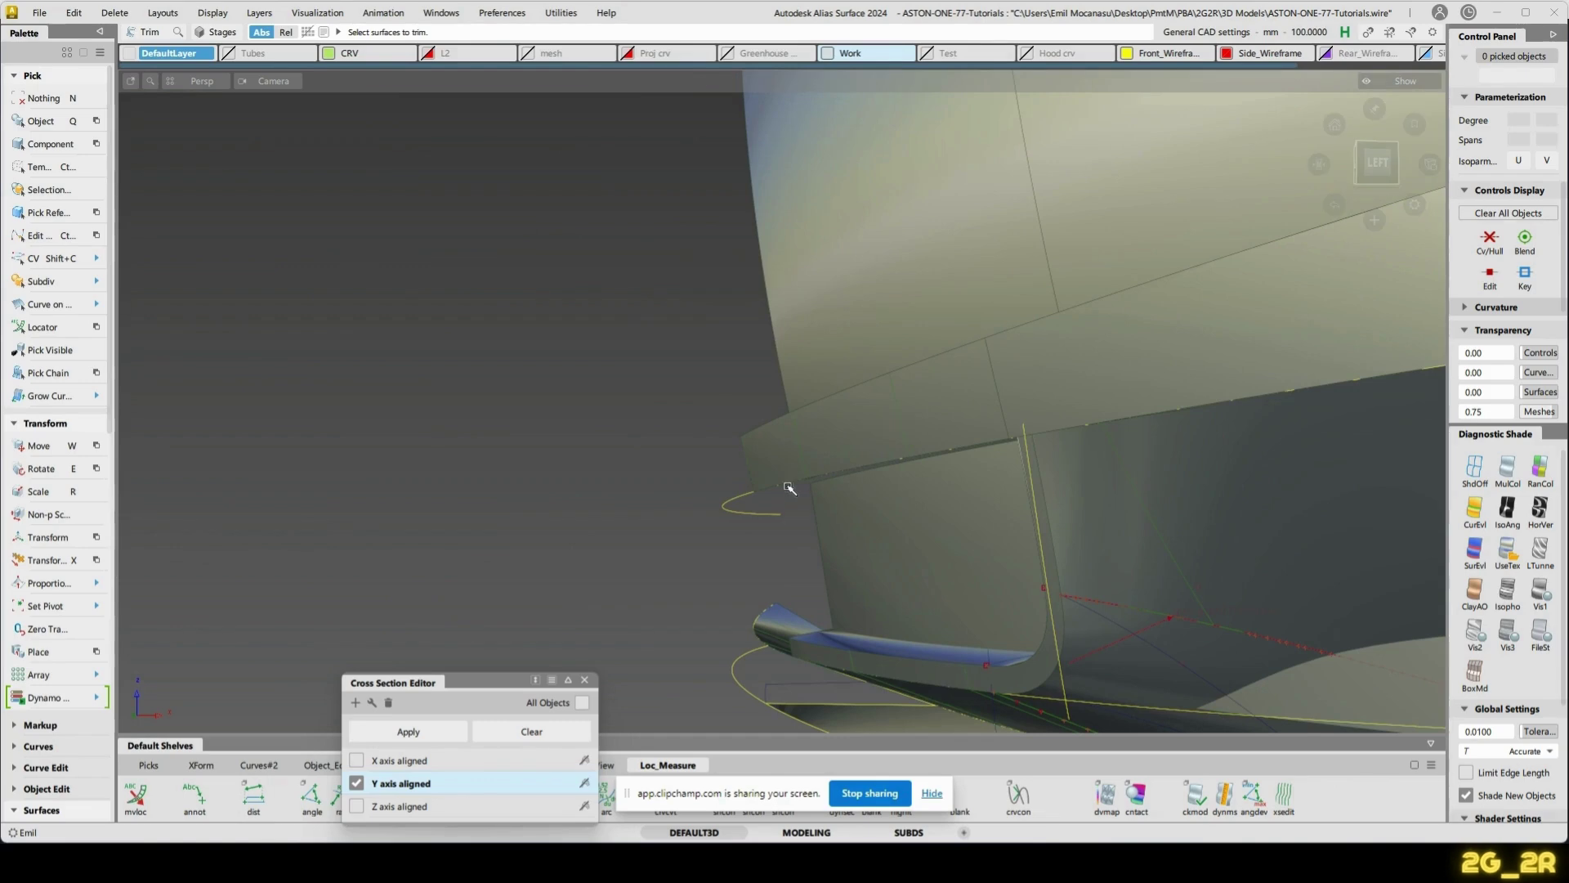
key("shift+e")
mouse_move(742, 497)
left_mouse_down("ctrl+alt")
mouse_move(774, 503)
mouse_move(751, 504)
left_mouse_up("ctrl+alt")
left_click(1379, 167)
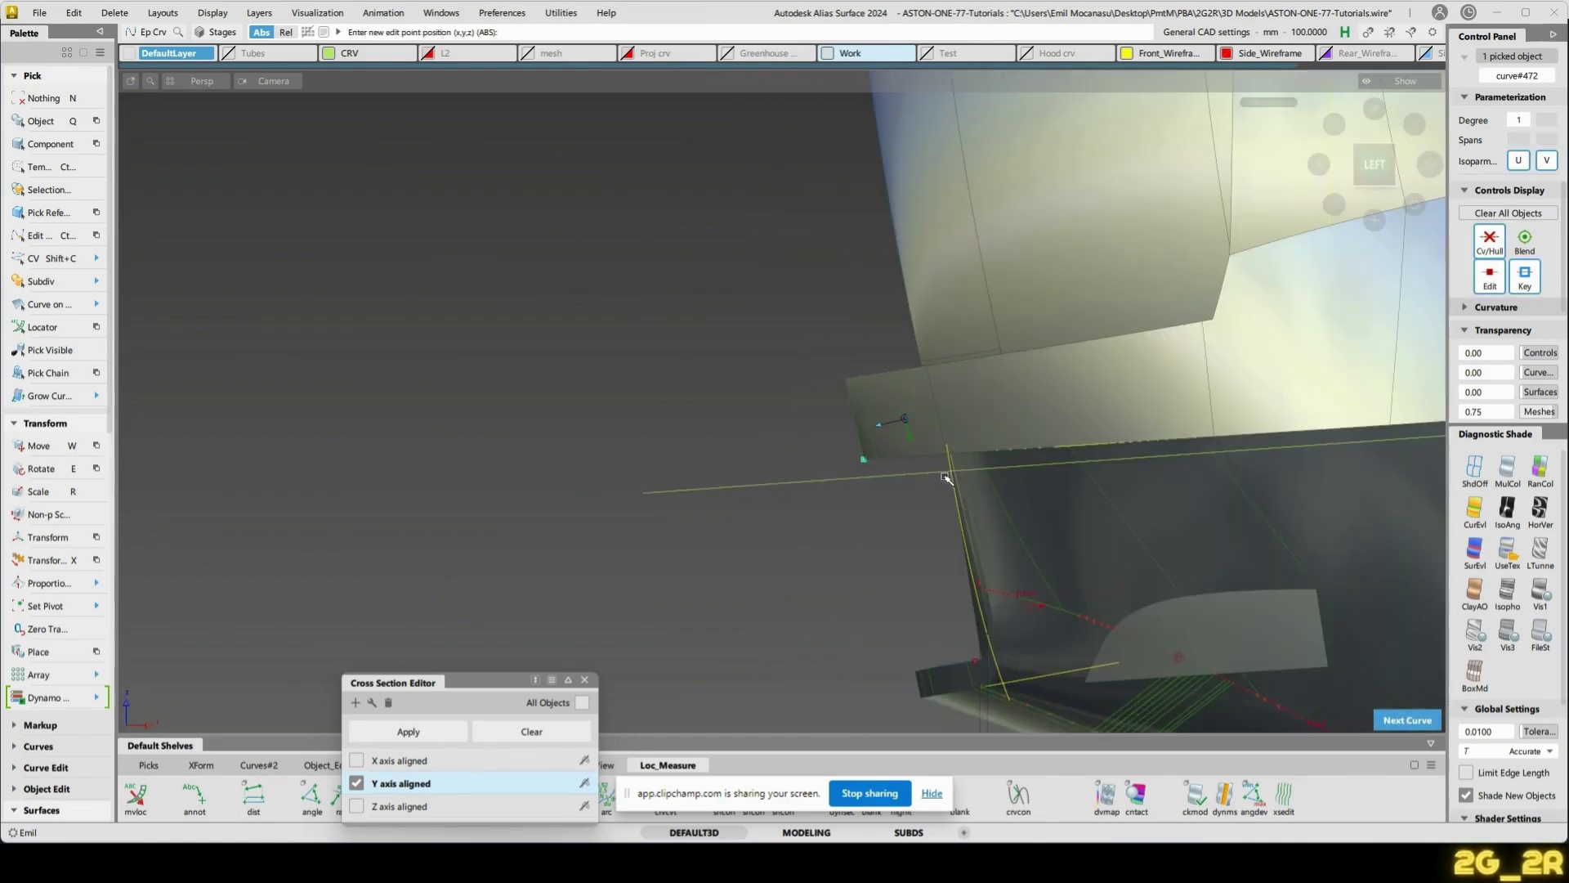
key("n")
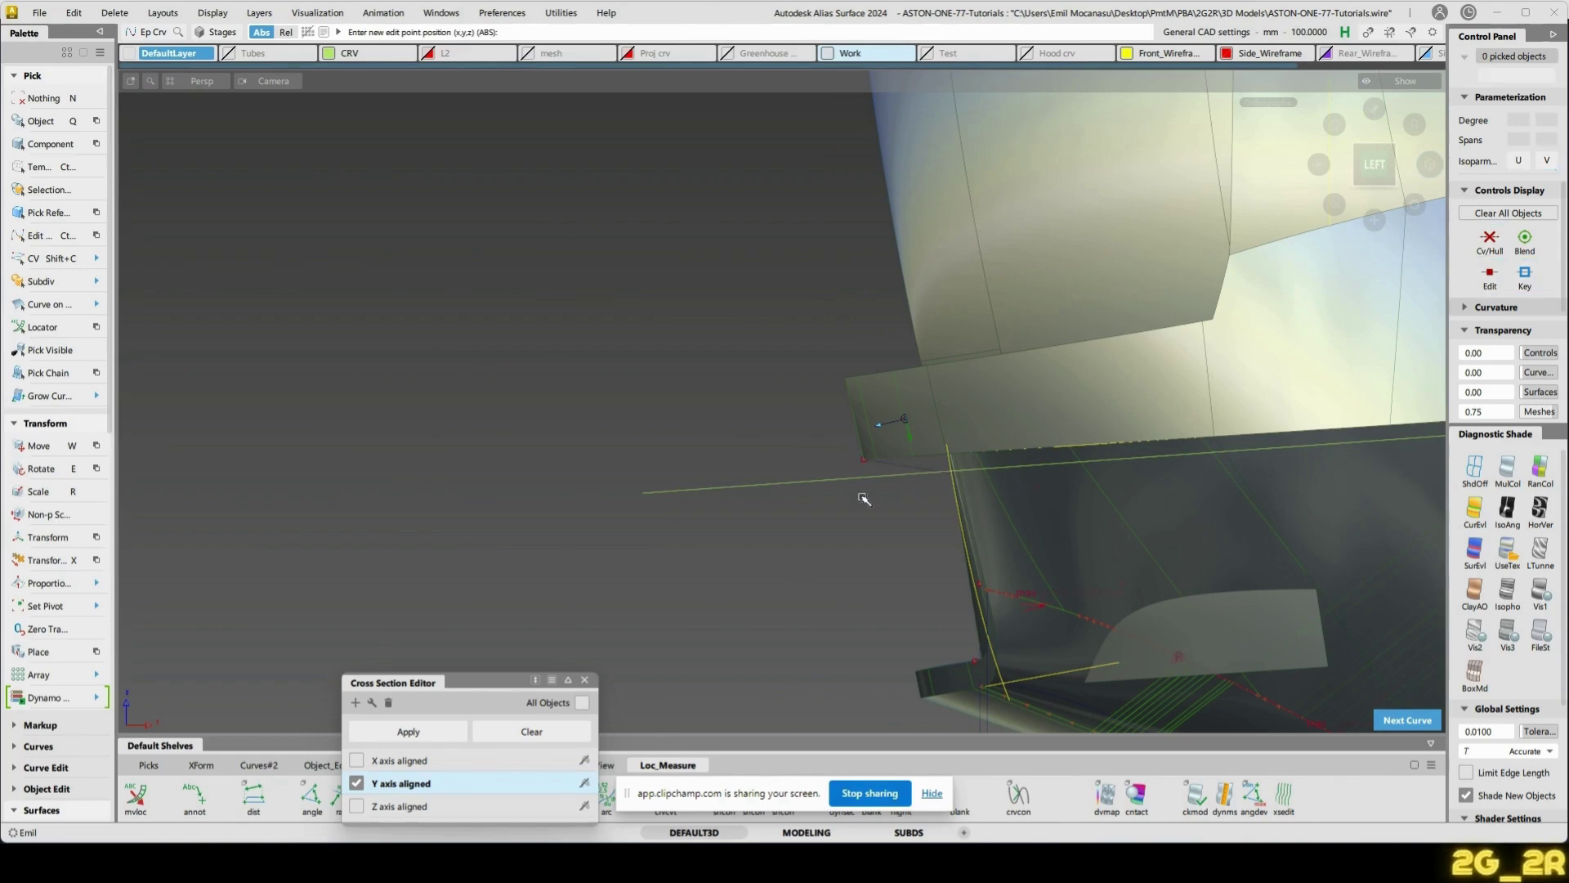
- Close the Cross Section Editor and show the mesh layer behind the front surfaces for comparison in the left view
left_click(585, 681)
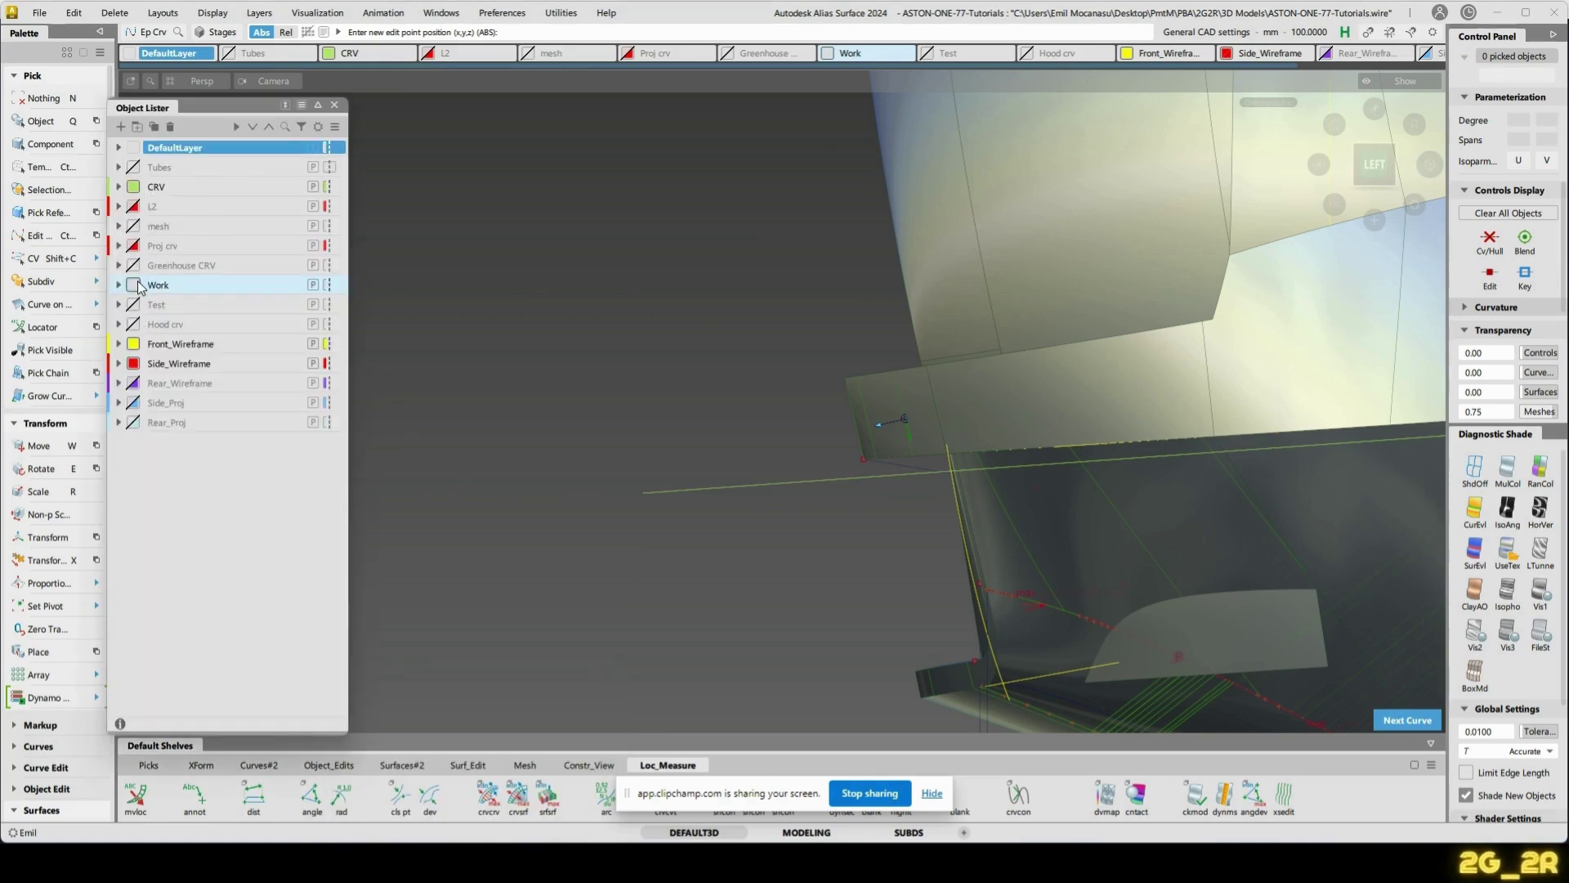
left_click(136, 229)
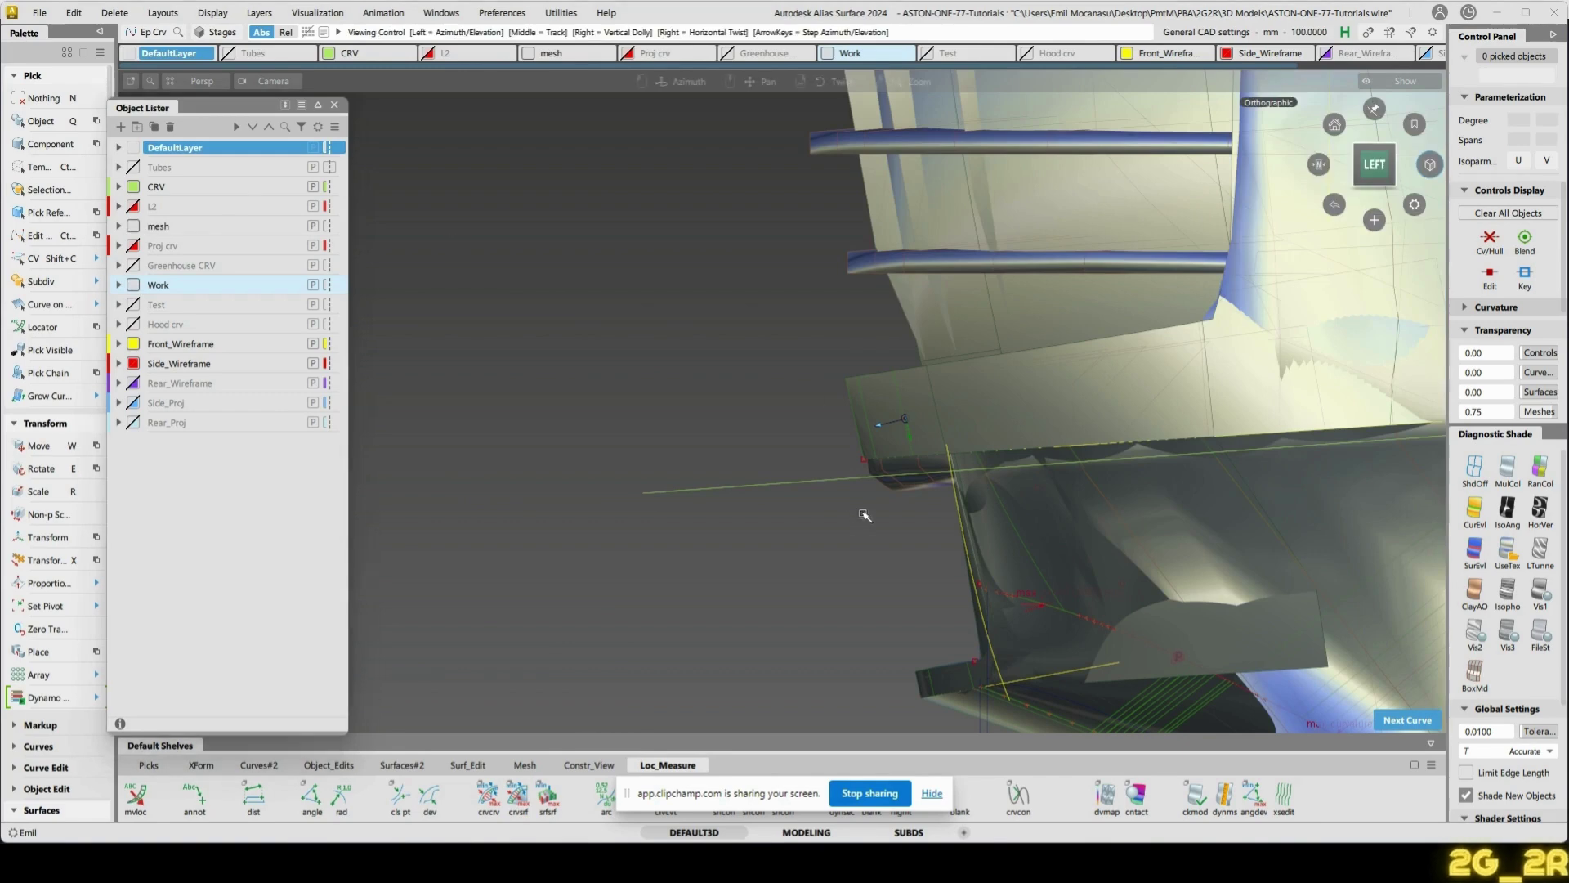
right_click_drag(865, 519, 884, 445, "alt+shift")
middle_click_drag(1000, 513, 976, 352, "alt+shift")
left_click_drag(985, 268, 890, 352, "alt+shift")
right_click_drag(987, 312, 969, 358, "alt+shift")
left_click_drag(1095, 332, 775, 388, "alt+shift")
left_click(1374, 168)
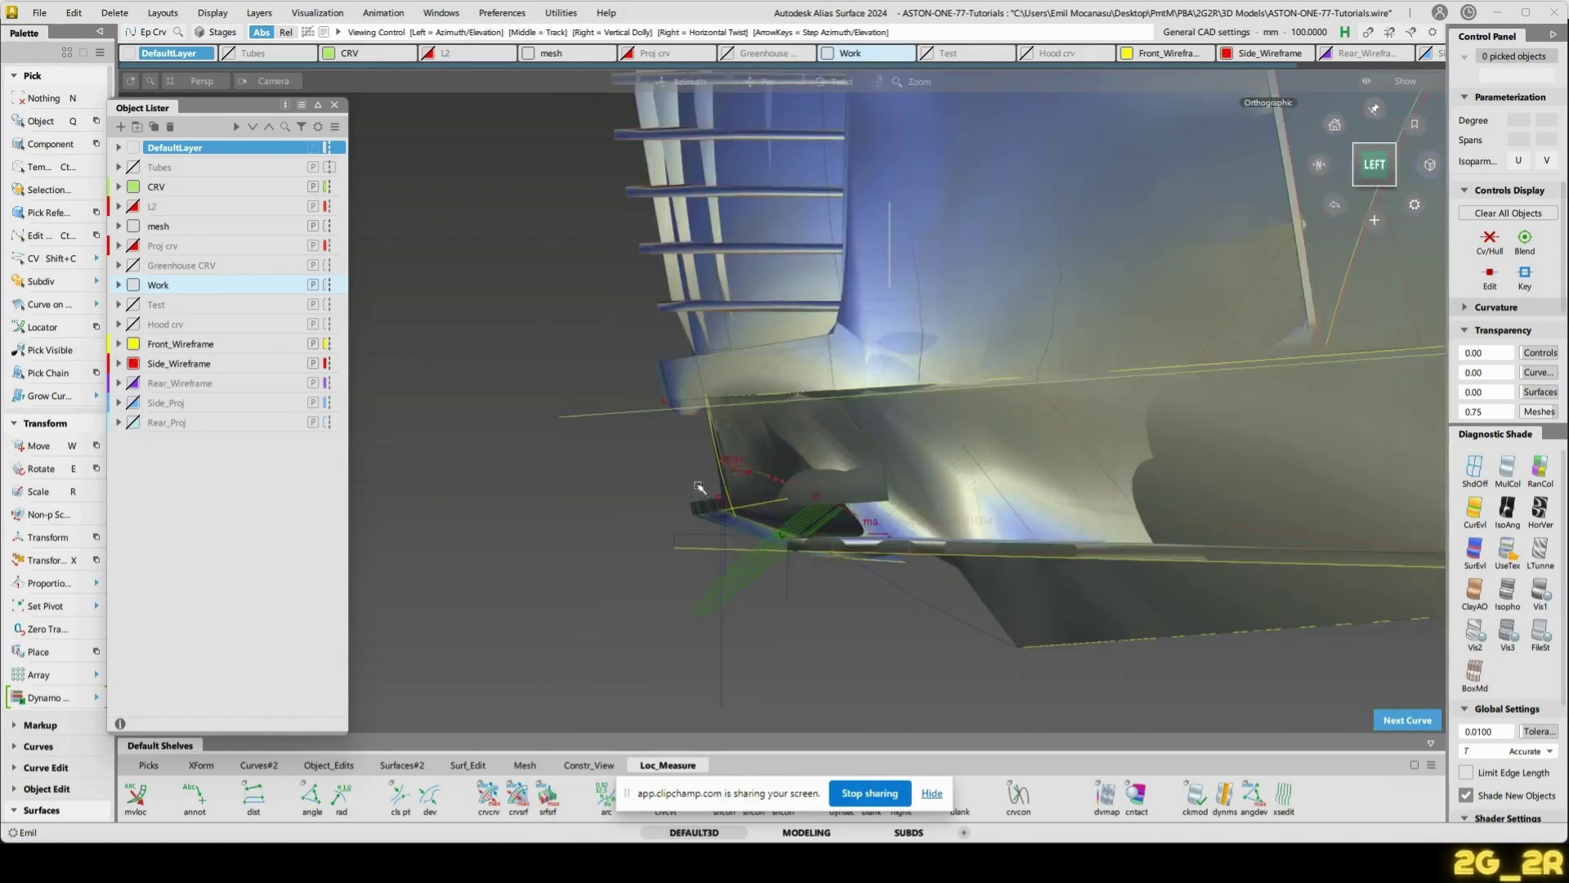
scroll(838, 523, "up", 3)
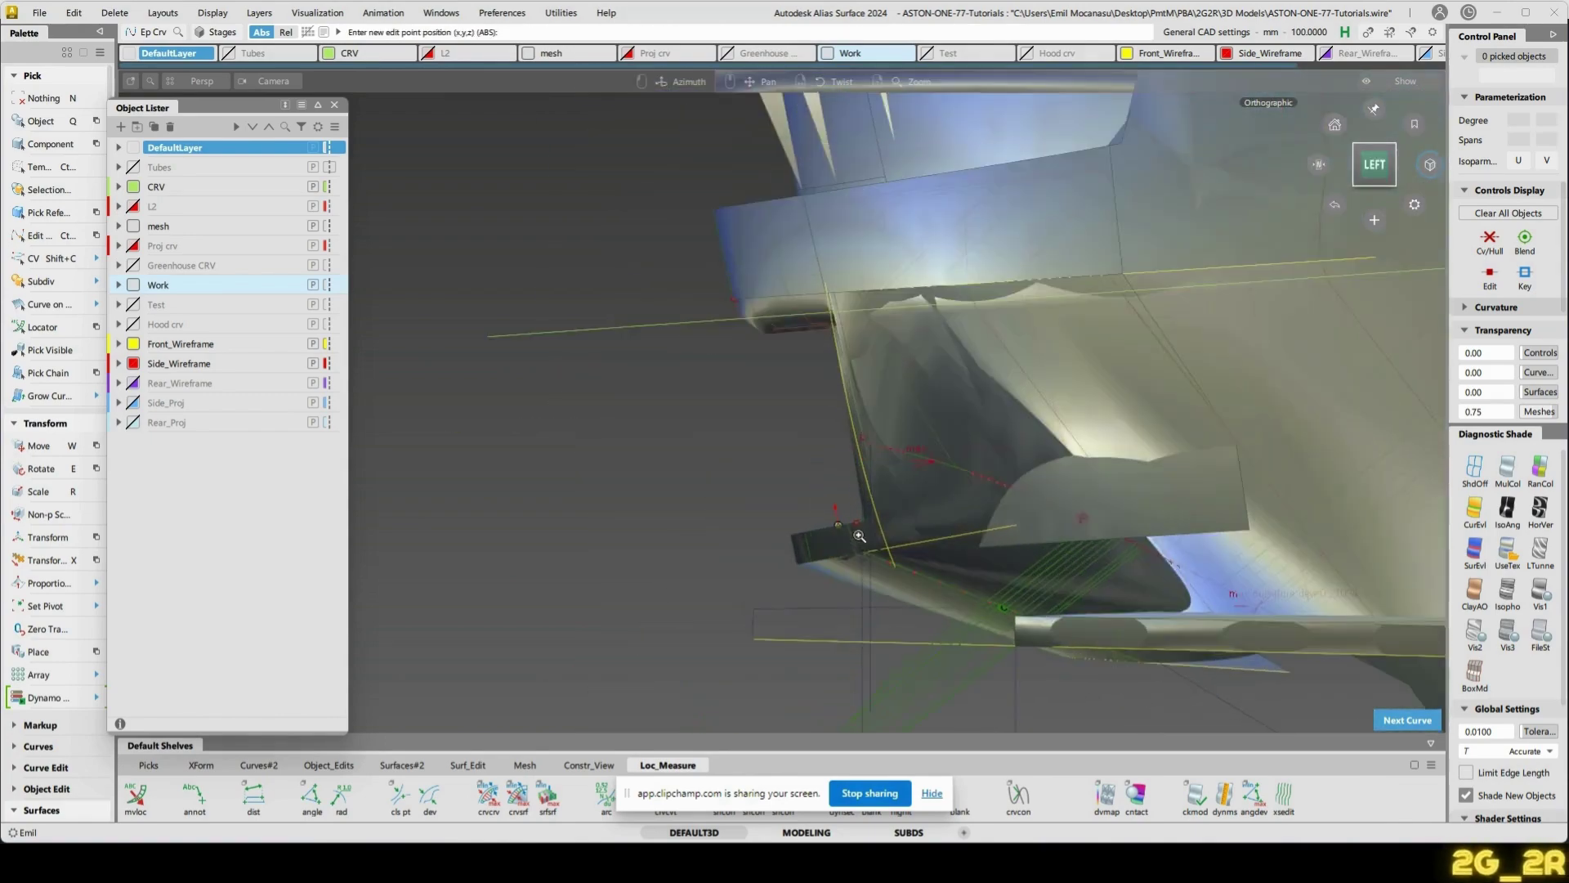
- Untrim the blend surface at the opening's lower front edge and turn diagnostic shading off
key("u")
left_click(824, 555)
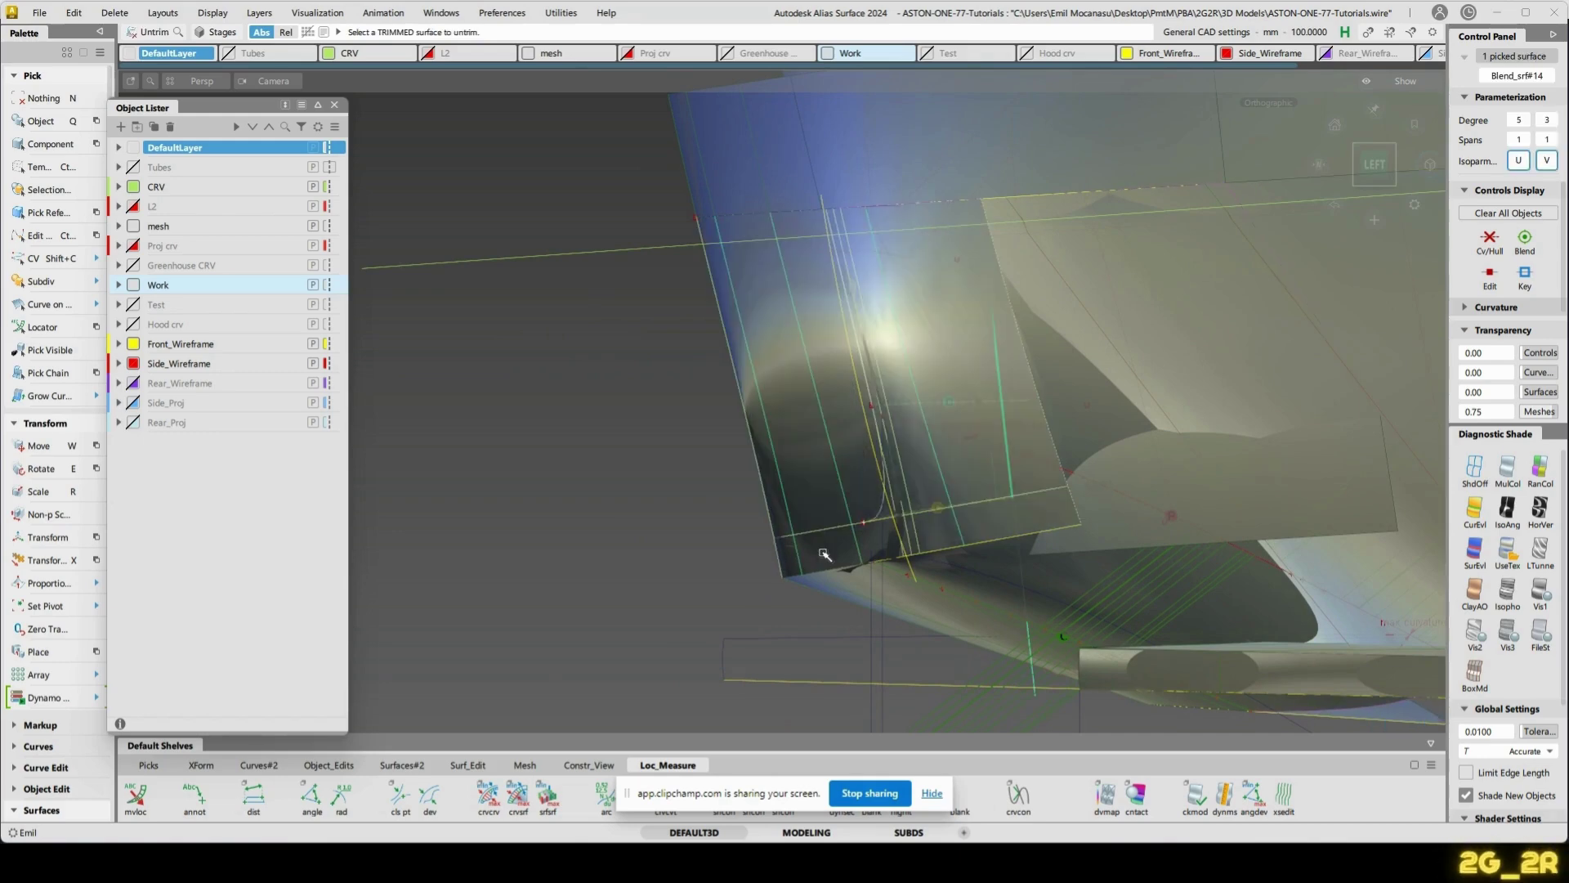
left_click(855, 411)
middle_click_drag(796, 245, 887, 305, "alt+shift")
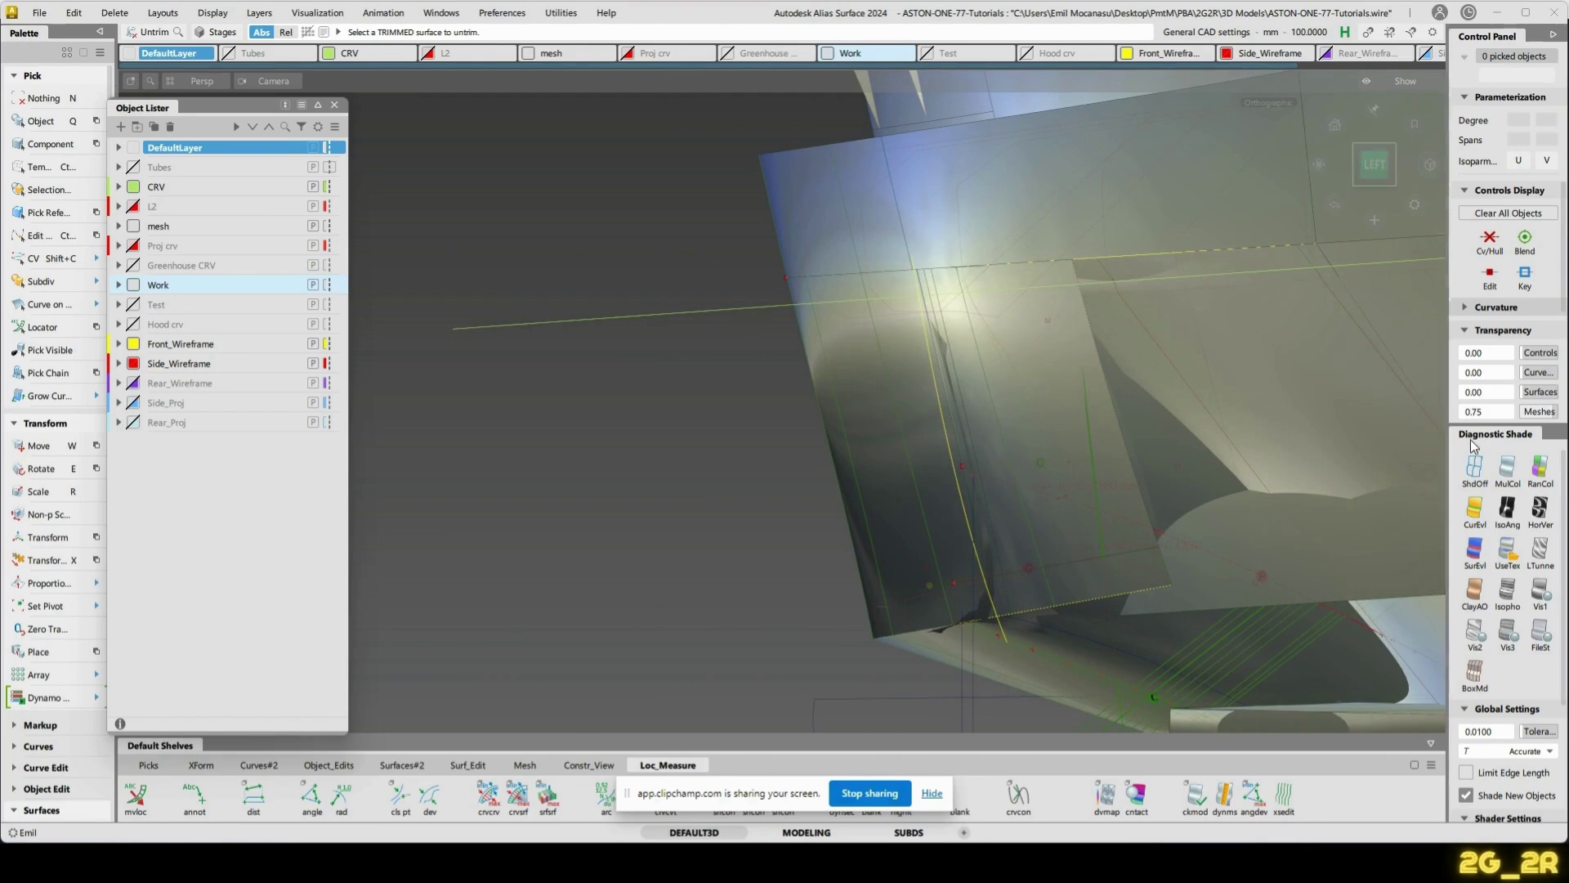
left_click(1474, 471)
right_click_drag(800, 448, 805, 402, "alt+shift")
middle_click_drag(787, 378, 785, 409, "alt+shift")
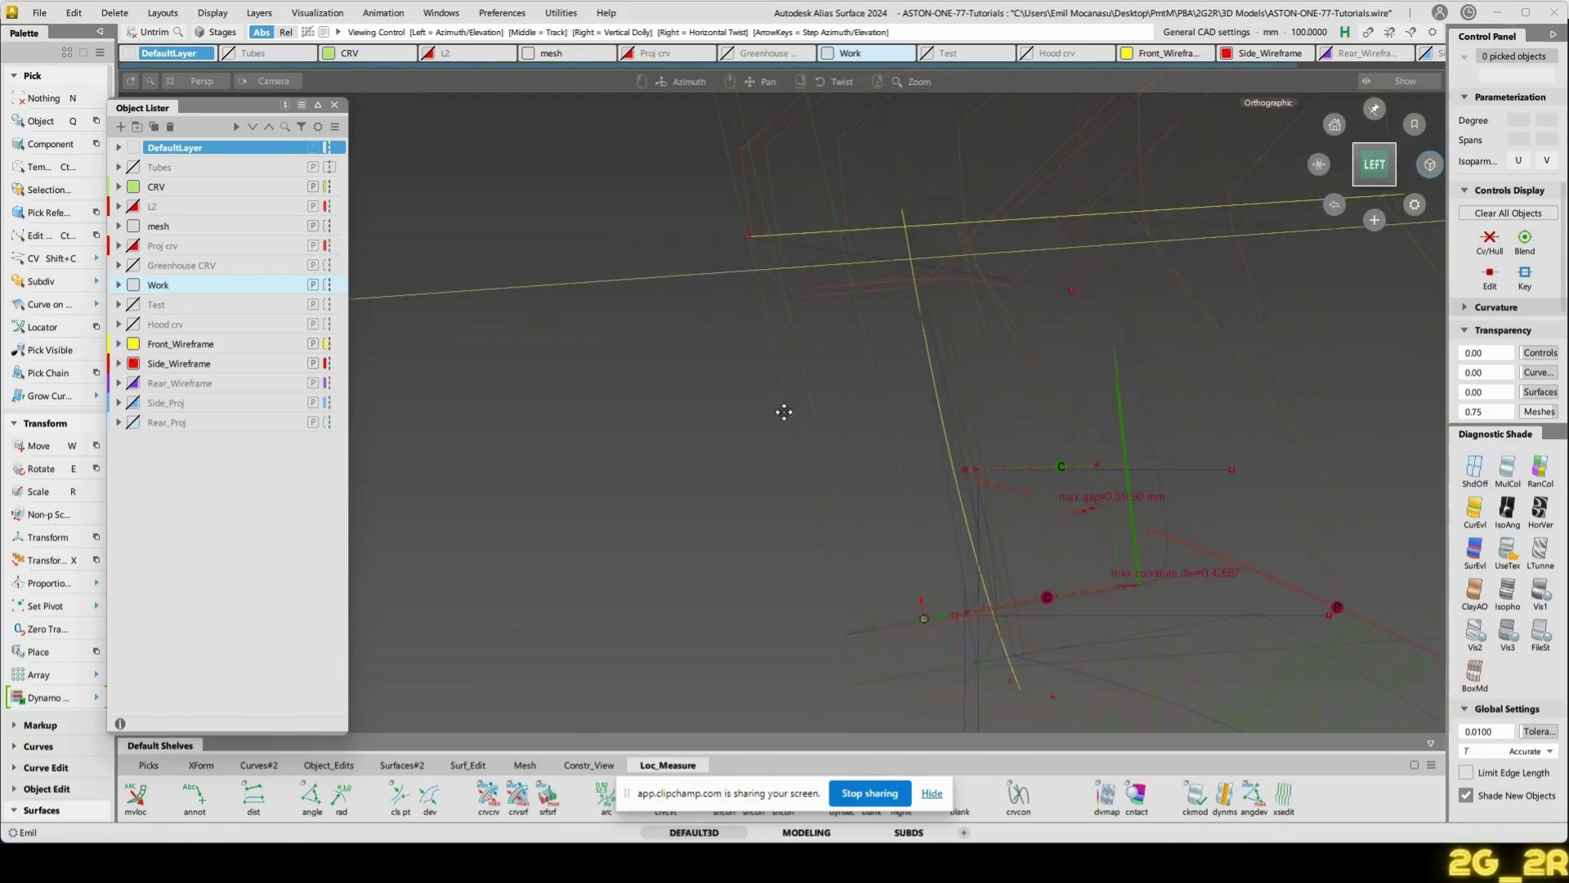
left_click(337, 766)
left_click(372, 797)
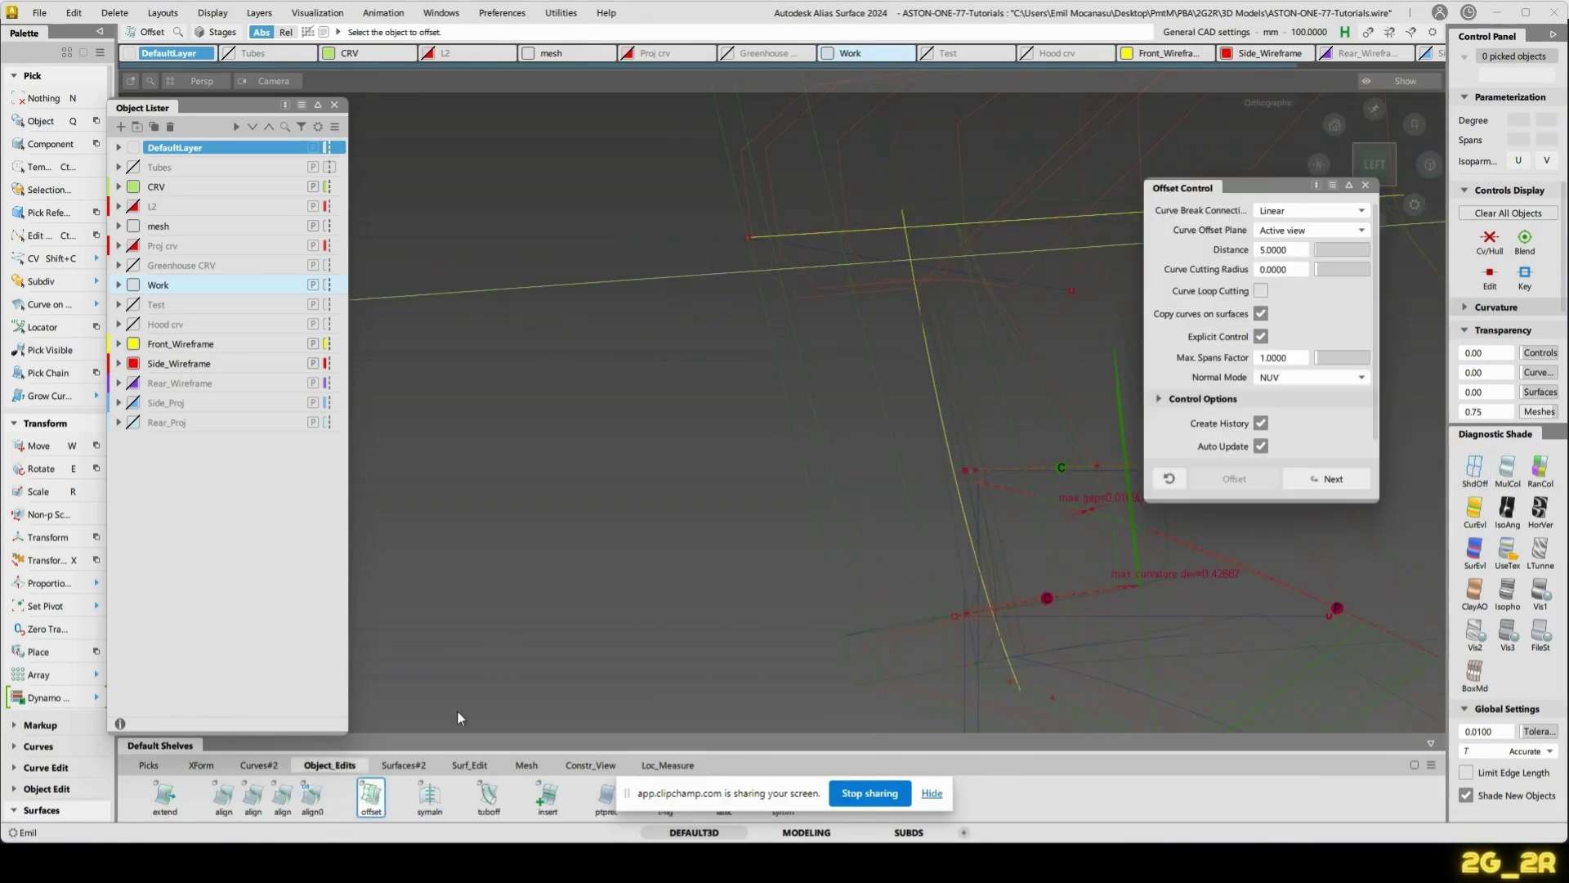
left_click(816, 236)
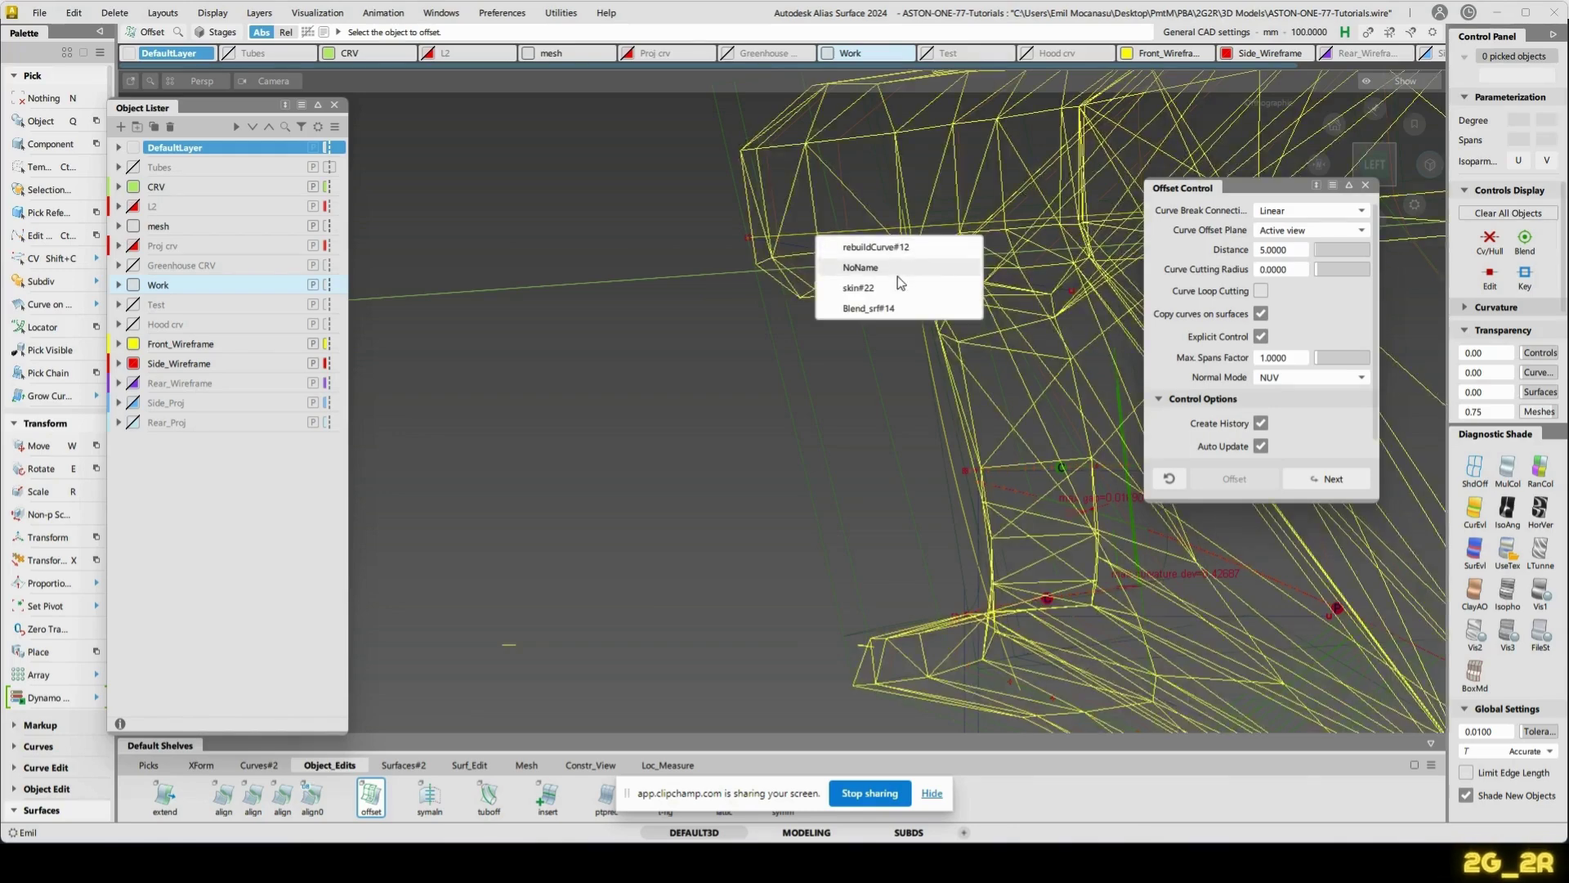
left_click(896, 308)
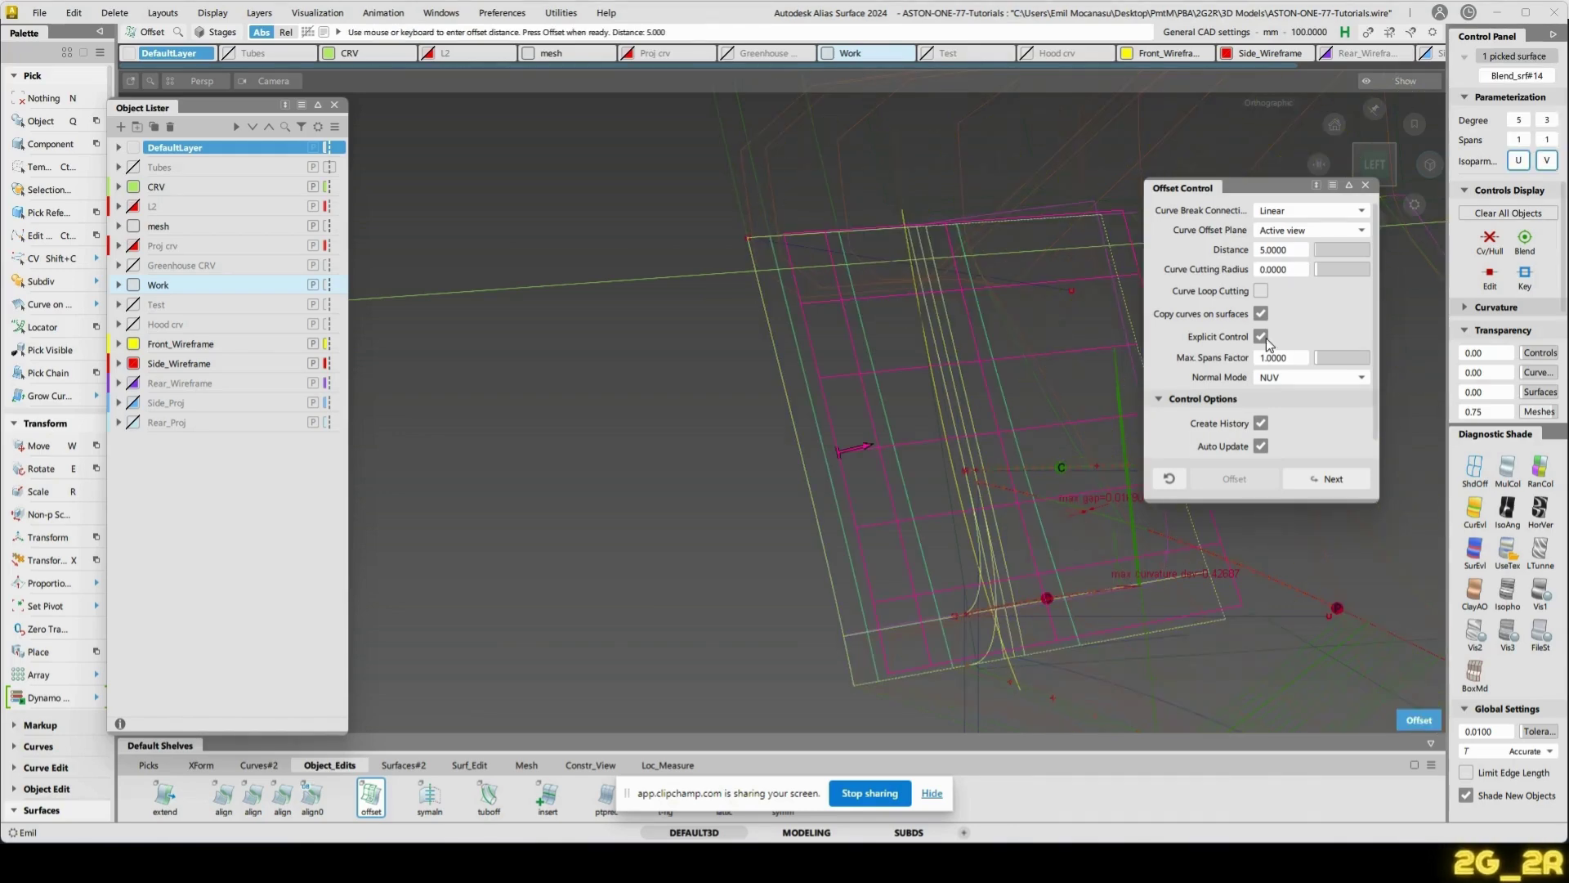
left_click(555, 709)
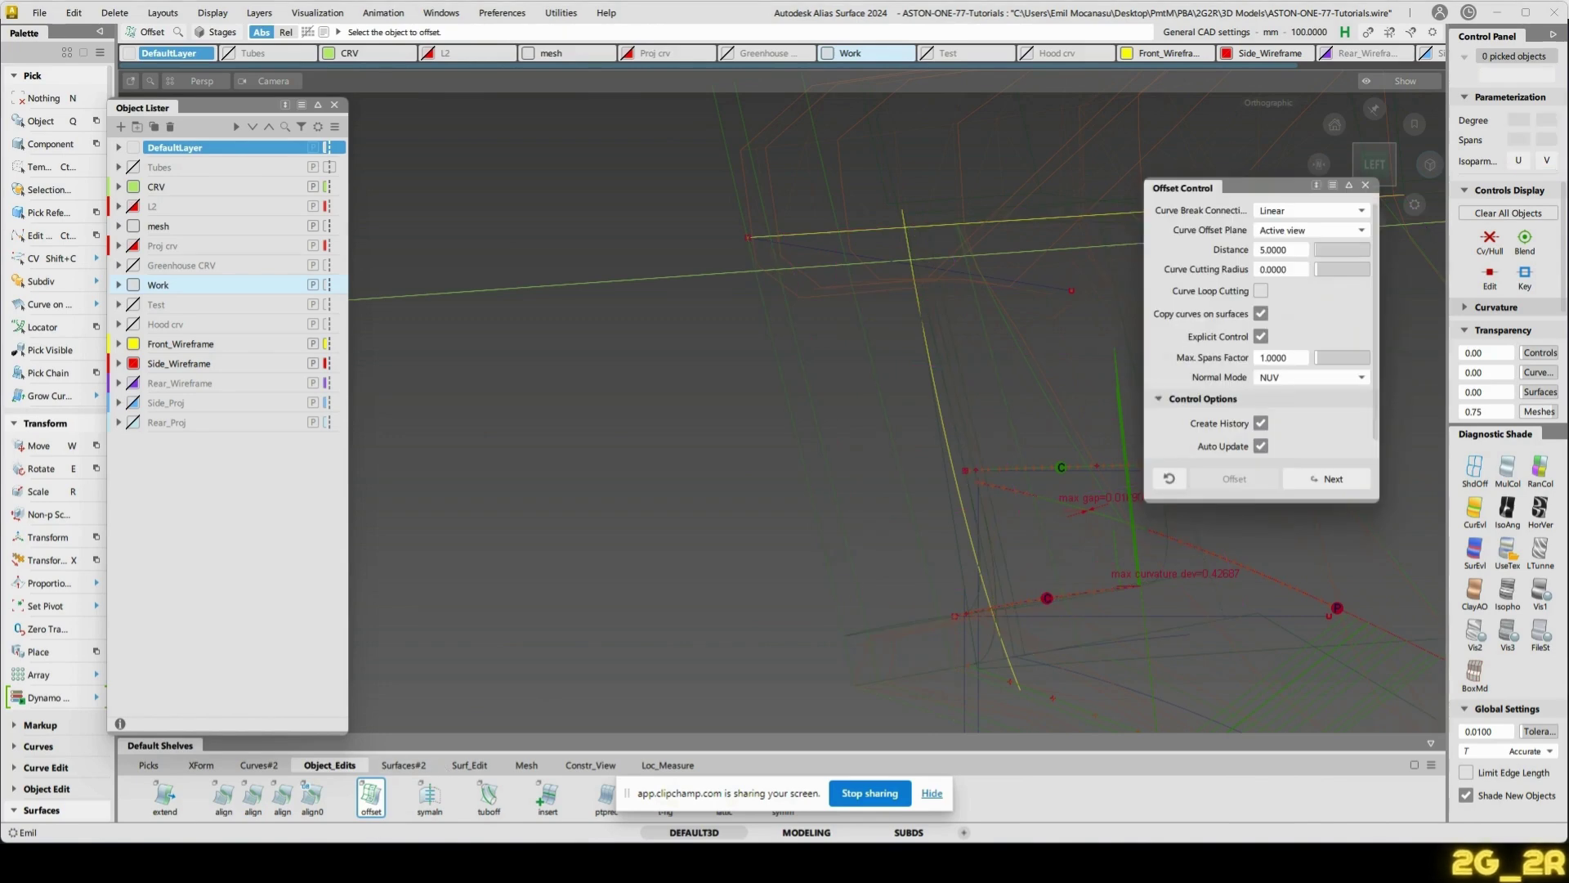
- Start a radius 7 tubular offset along the untrimmed blend surface's upper edge and undo it
left_click(489, 797)
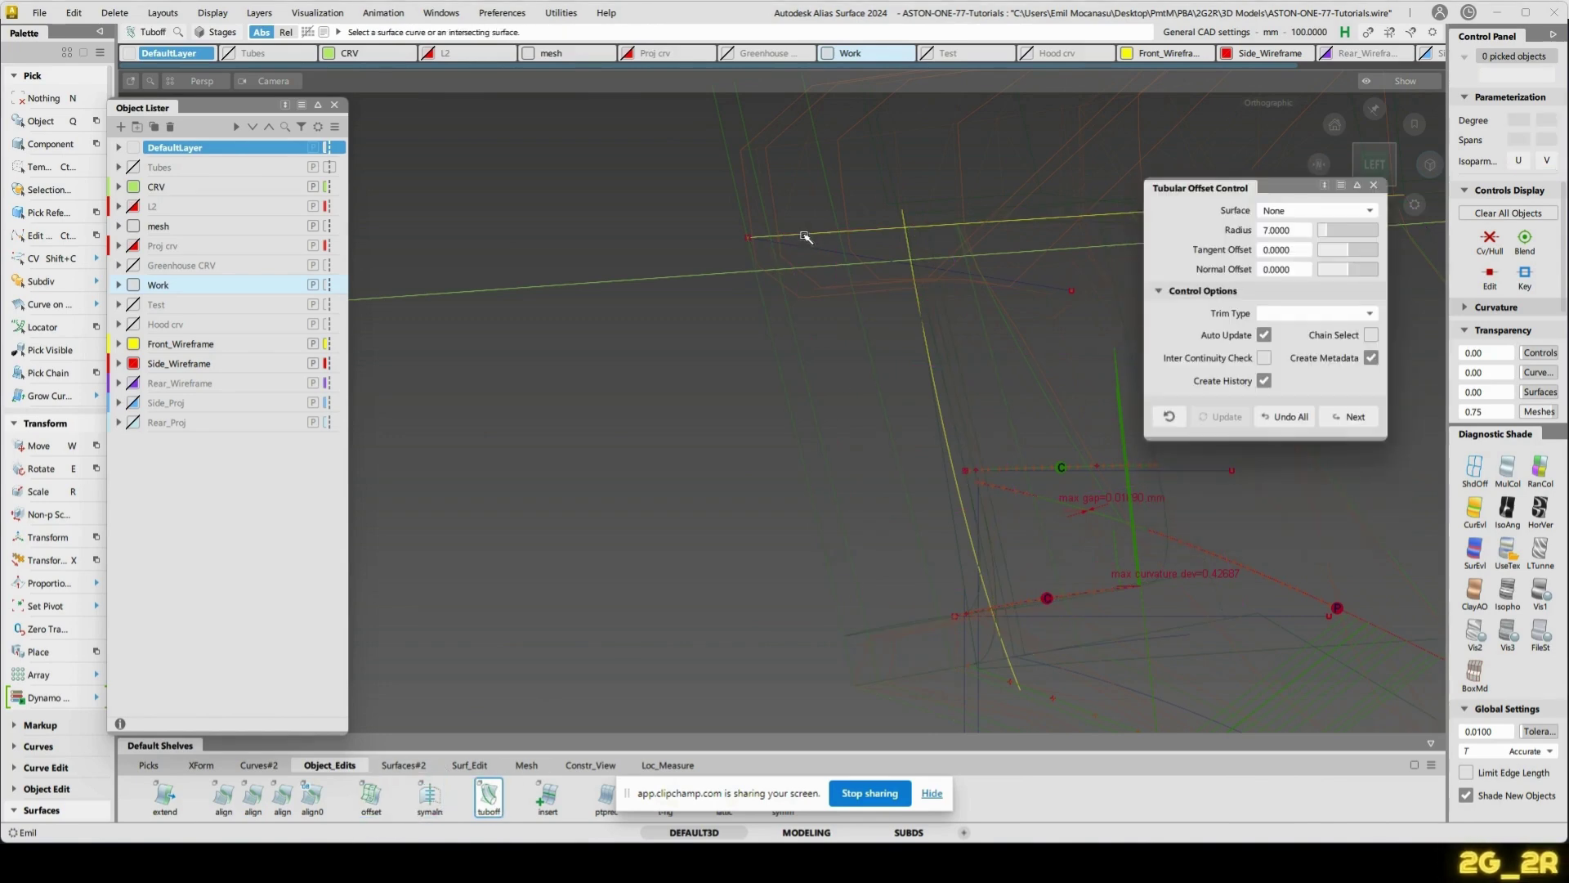
left_click(835, 237)
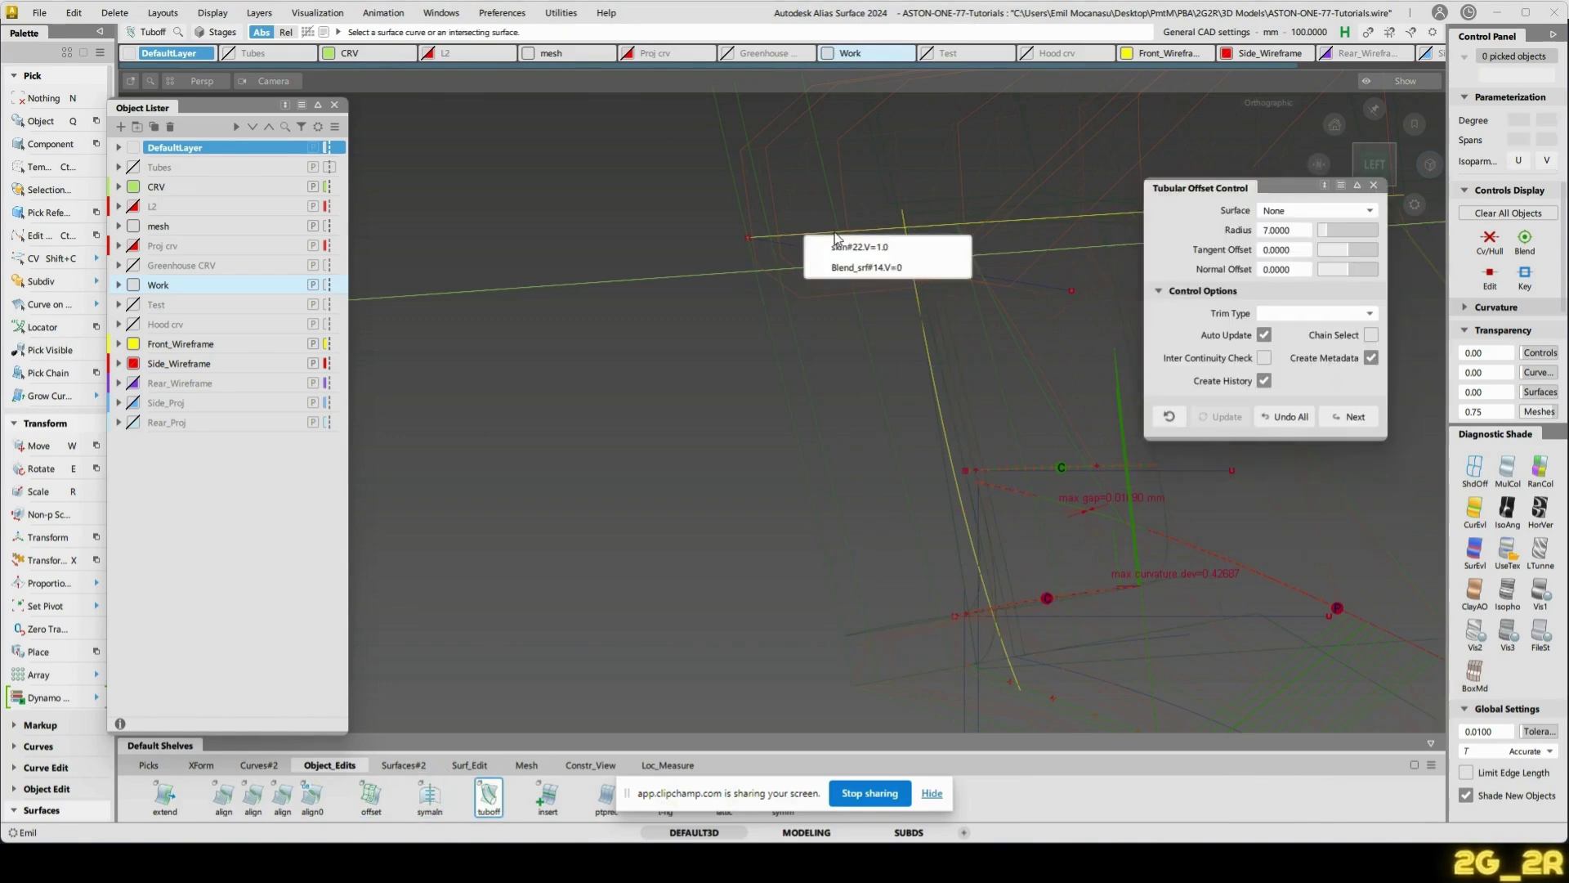
left_click(884, 269)
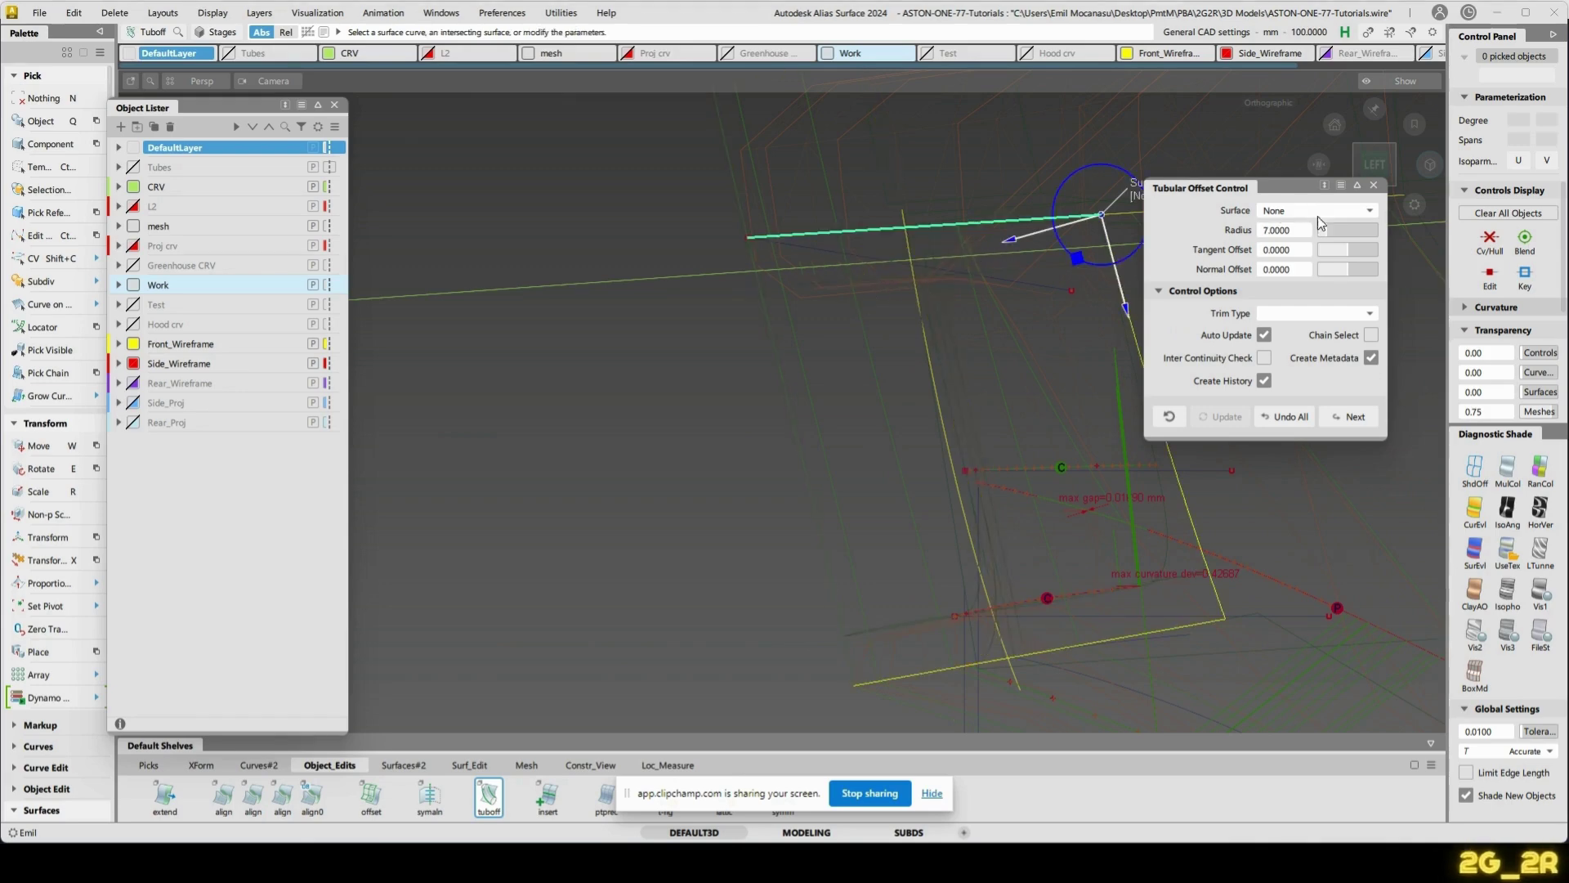
middle_click_drag(932, 276, 809, 295, "alt+shift")
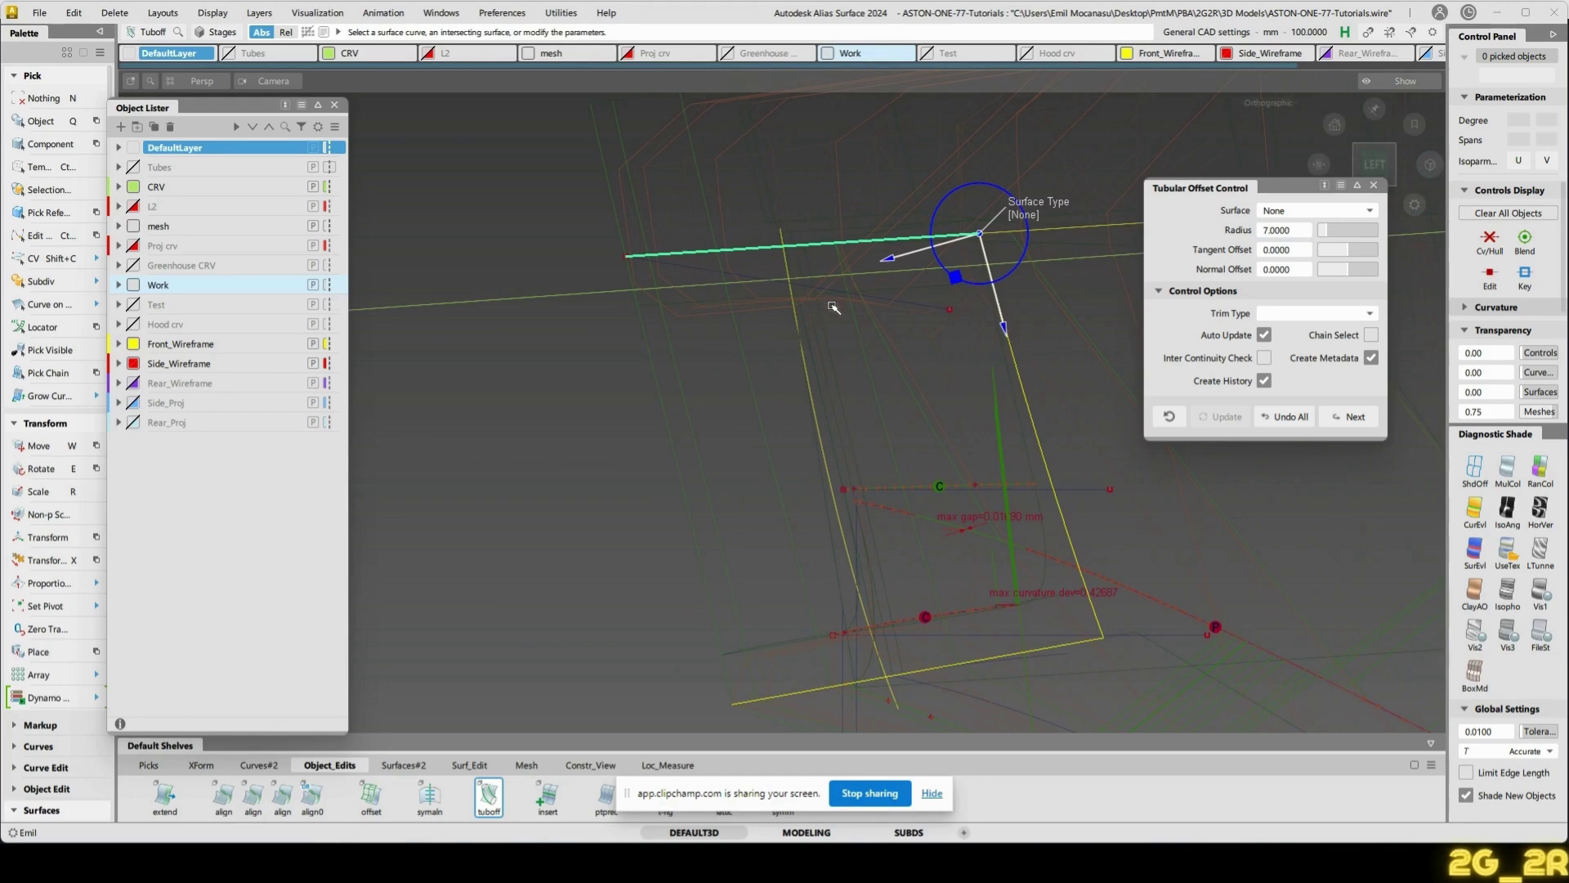
key("ctrl+z")
key("ctrl+z")
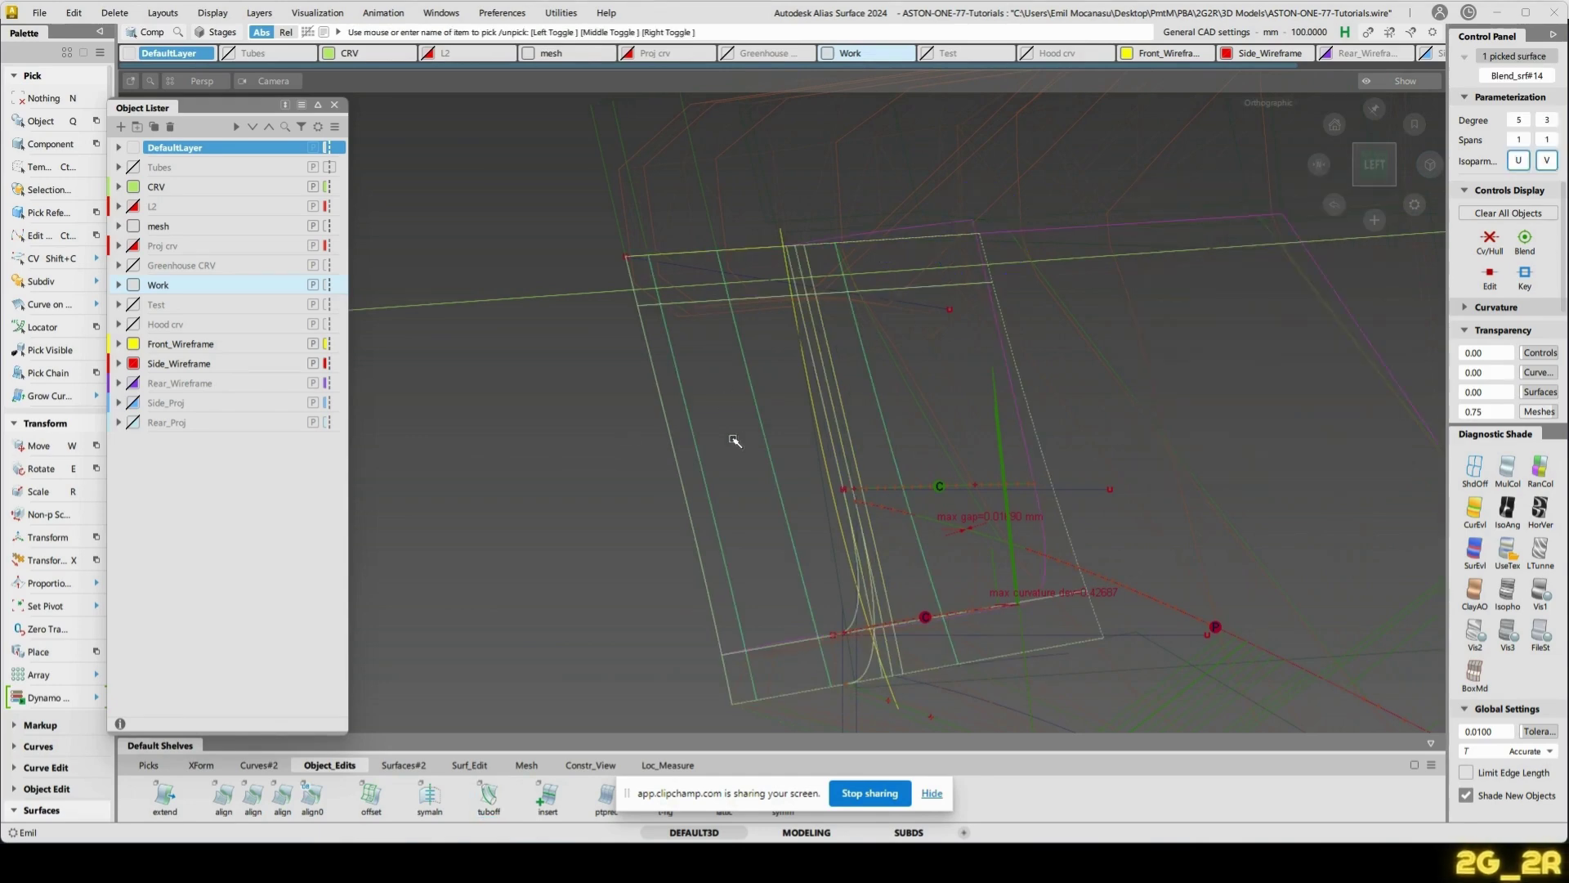
- Query the existing tubular offset curve on the blend surface and set its radius to 8
key("n")
key("ctrl+q")
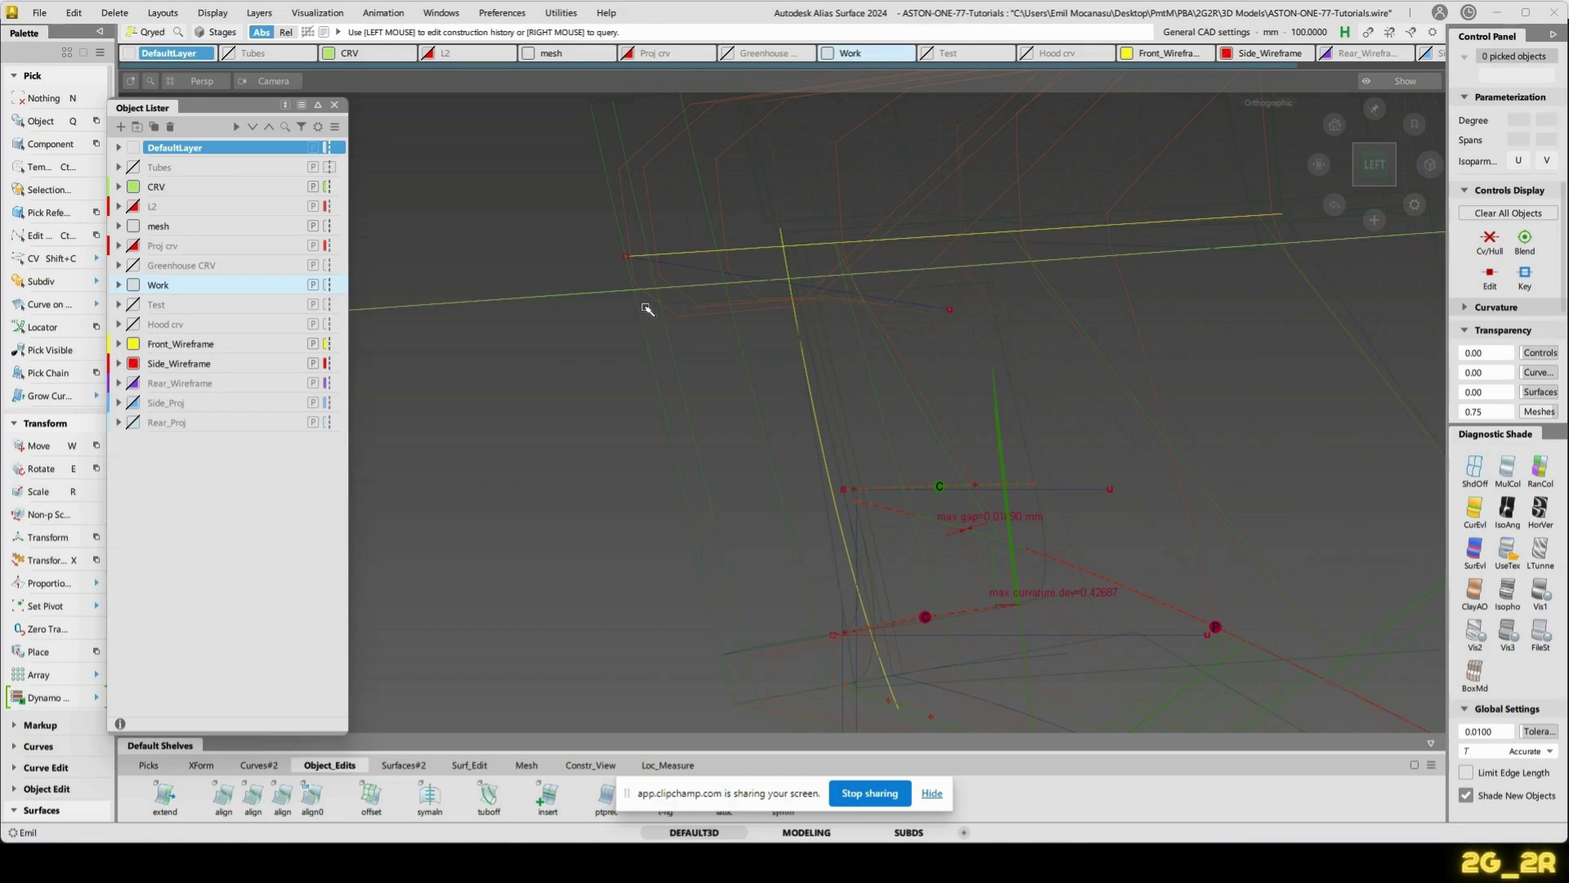
left_click(647, 307)
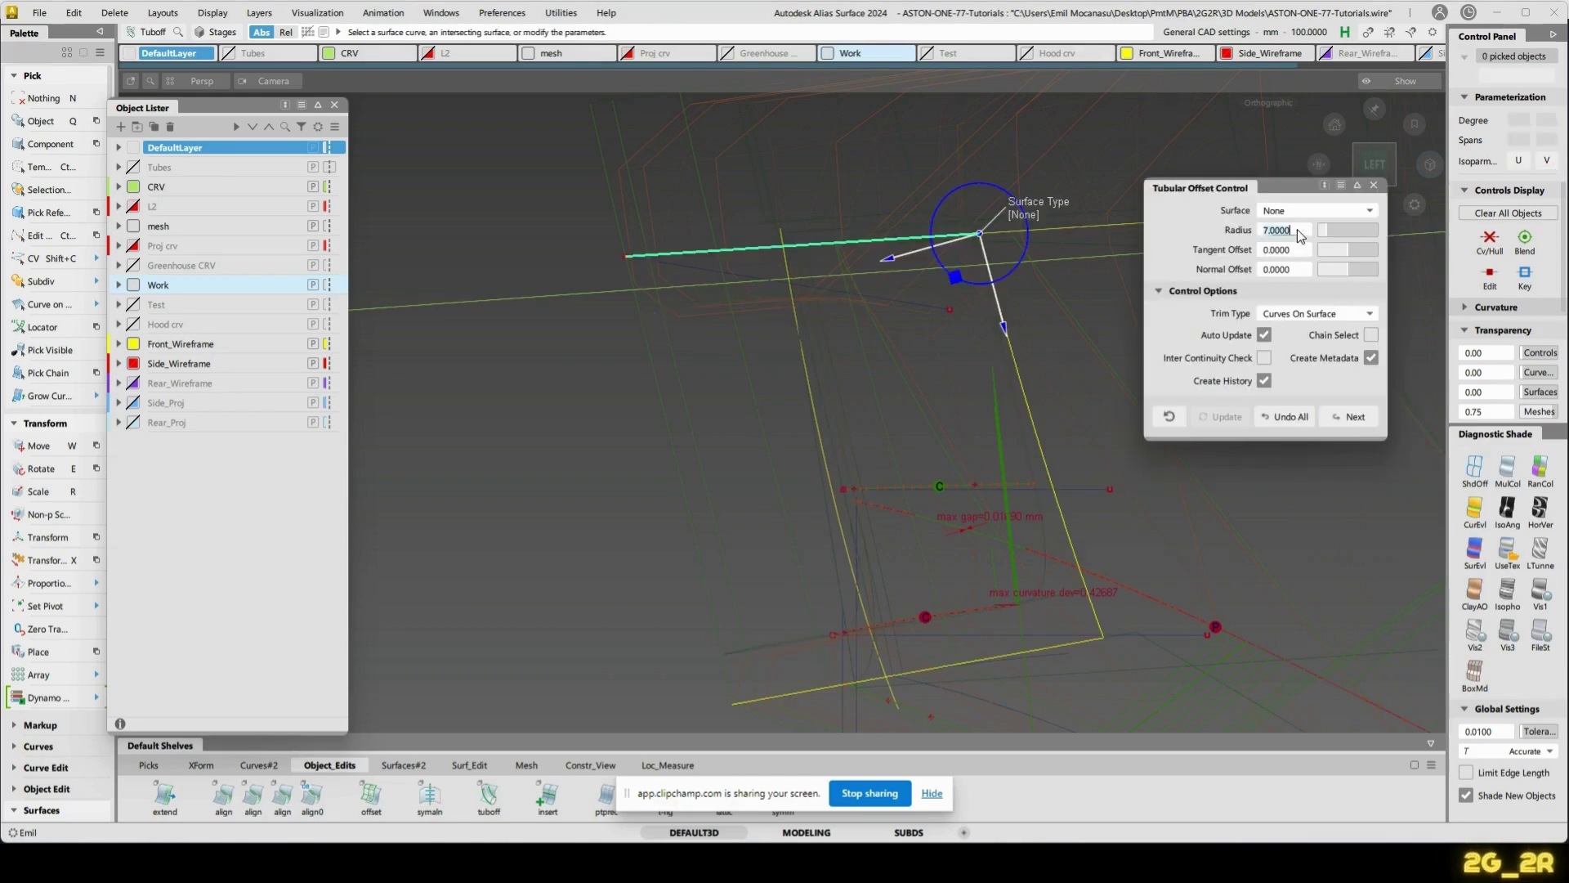
key("Return")
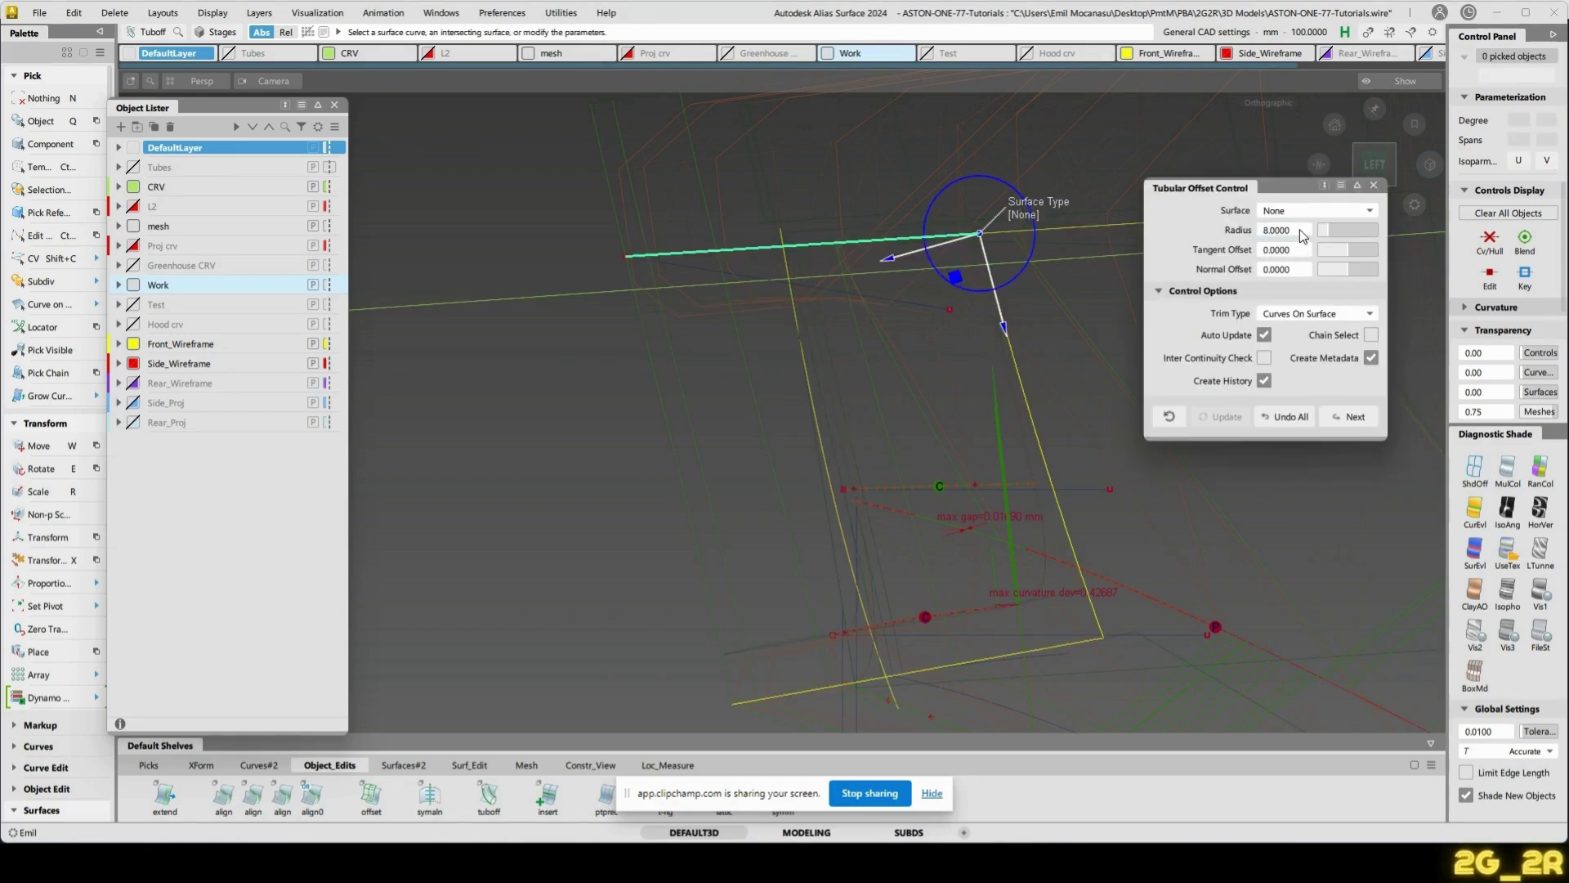
key("ctrl+z")
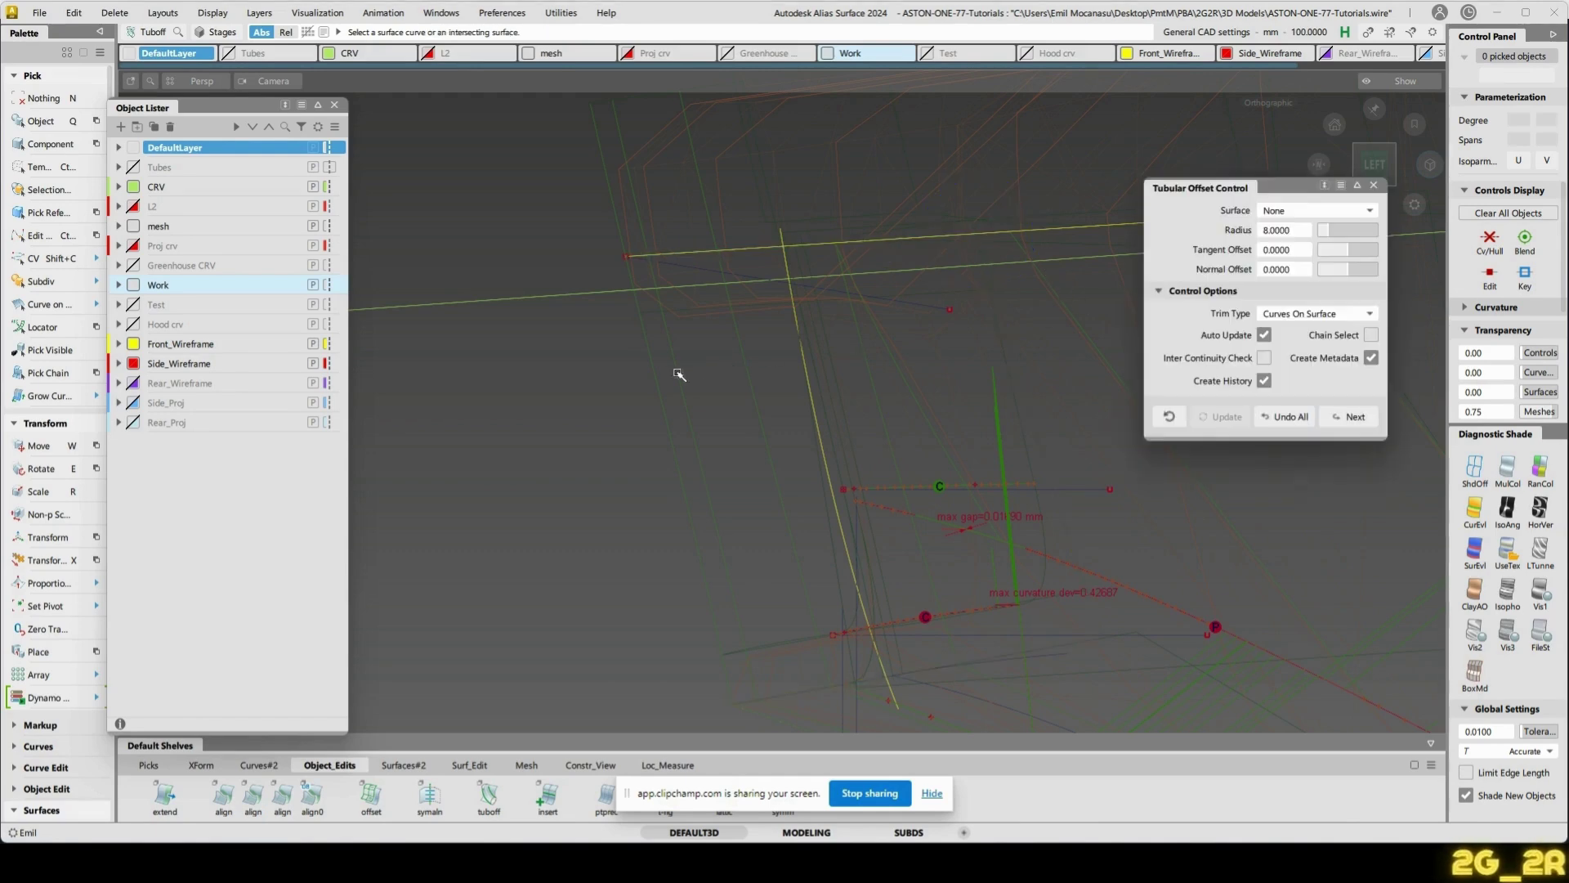
- Move the straight line's start point onto the tubular offset curve and rotate the line by -12.3 degrees about Y
left_click_drag(628, 478, 676, 304, "ctrl+shift")
left_click(689, 268)
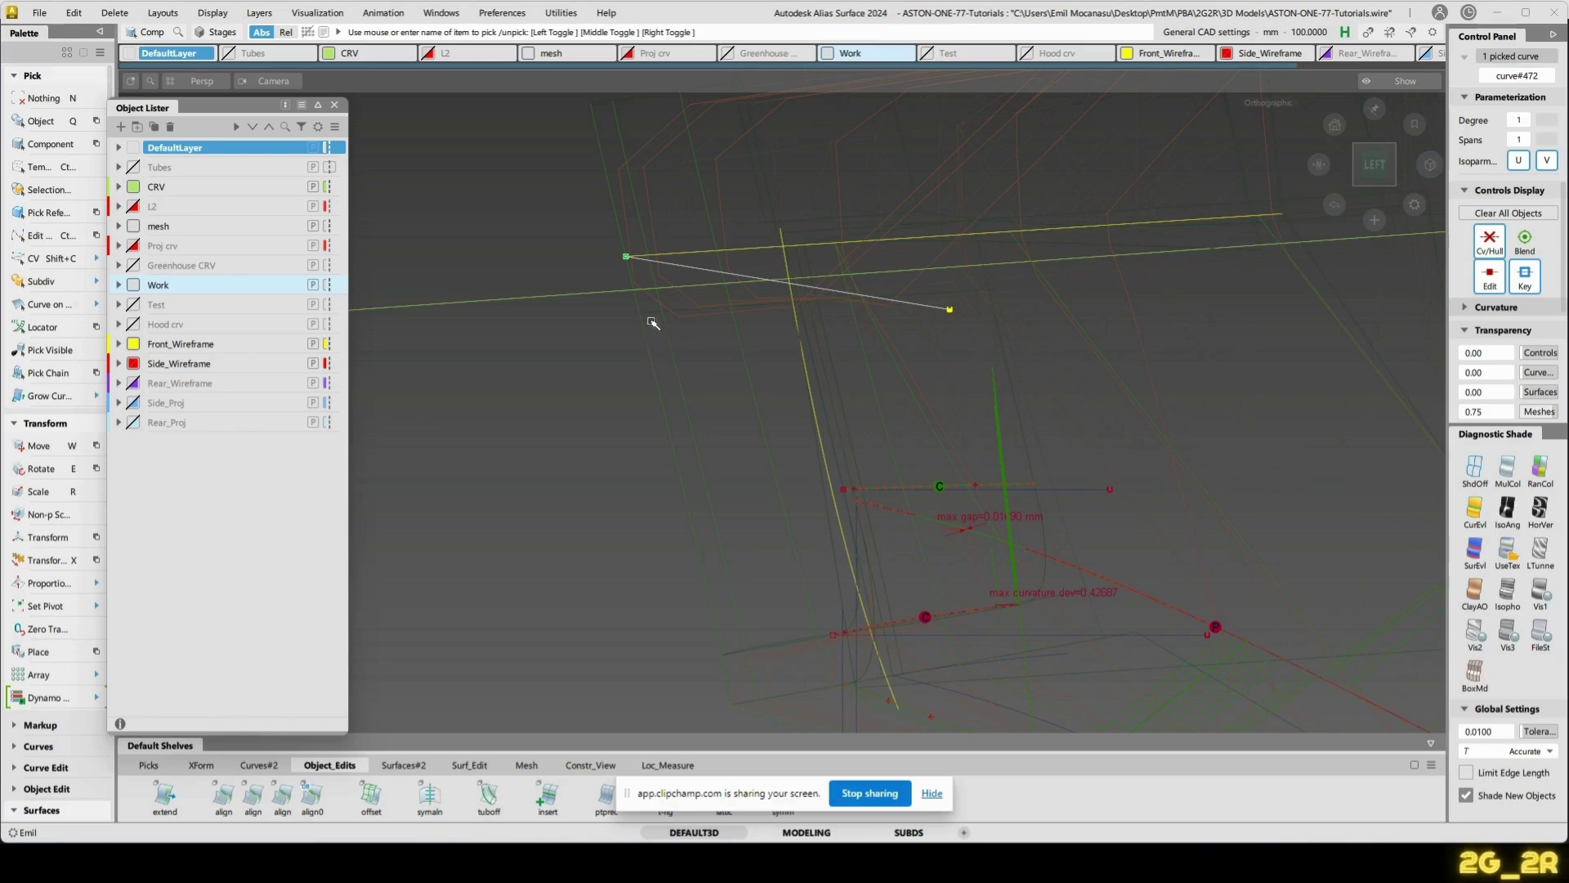
key("w")
left_click_drag(648, 314, 638, 319, "ctrl+alt")
key("e")
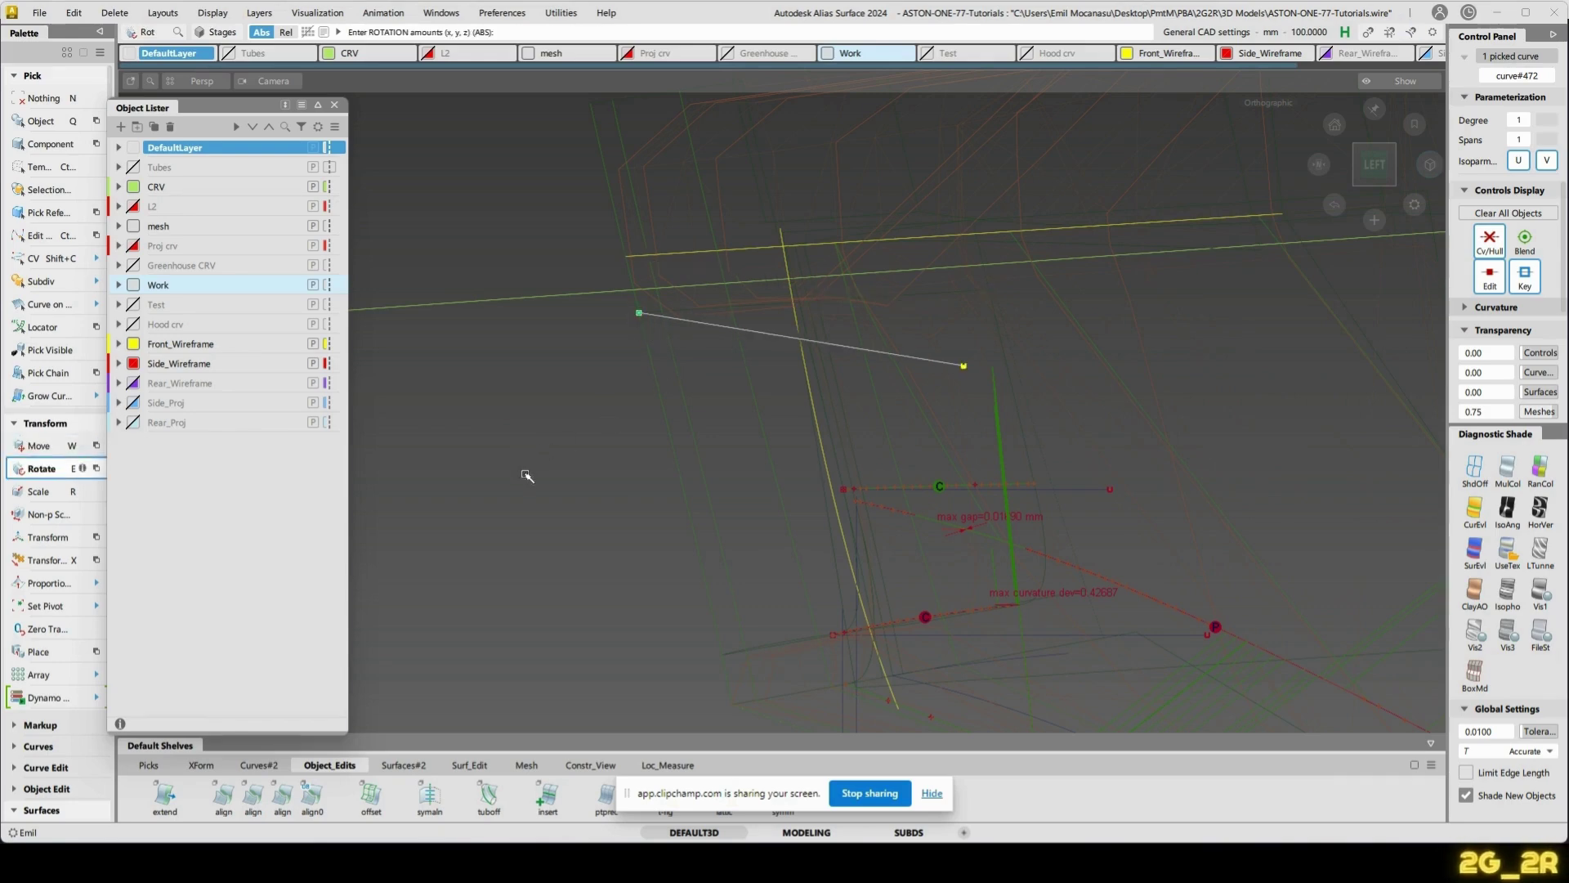
left_click_drag(525, 473, 425, 496)
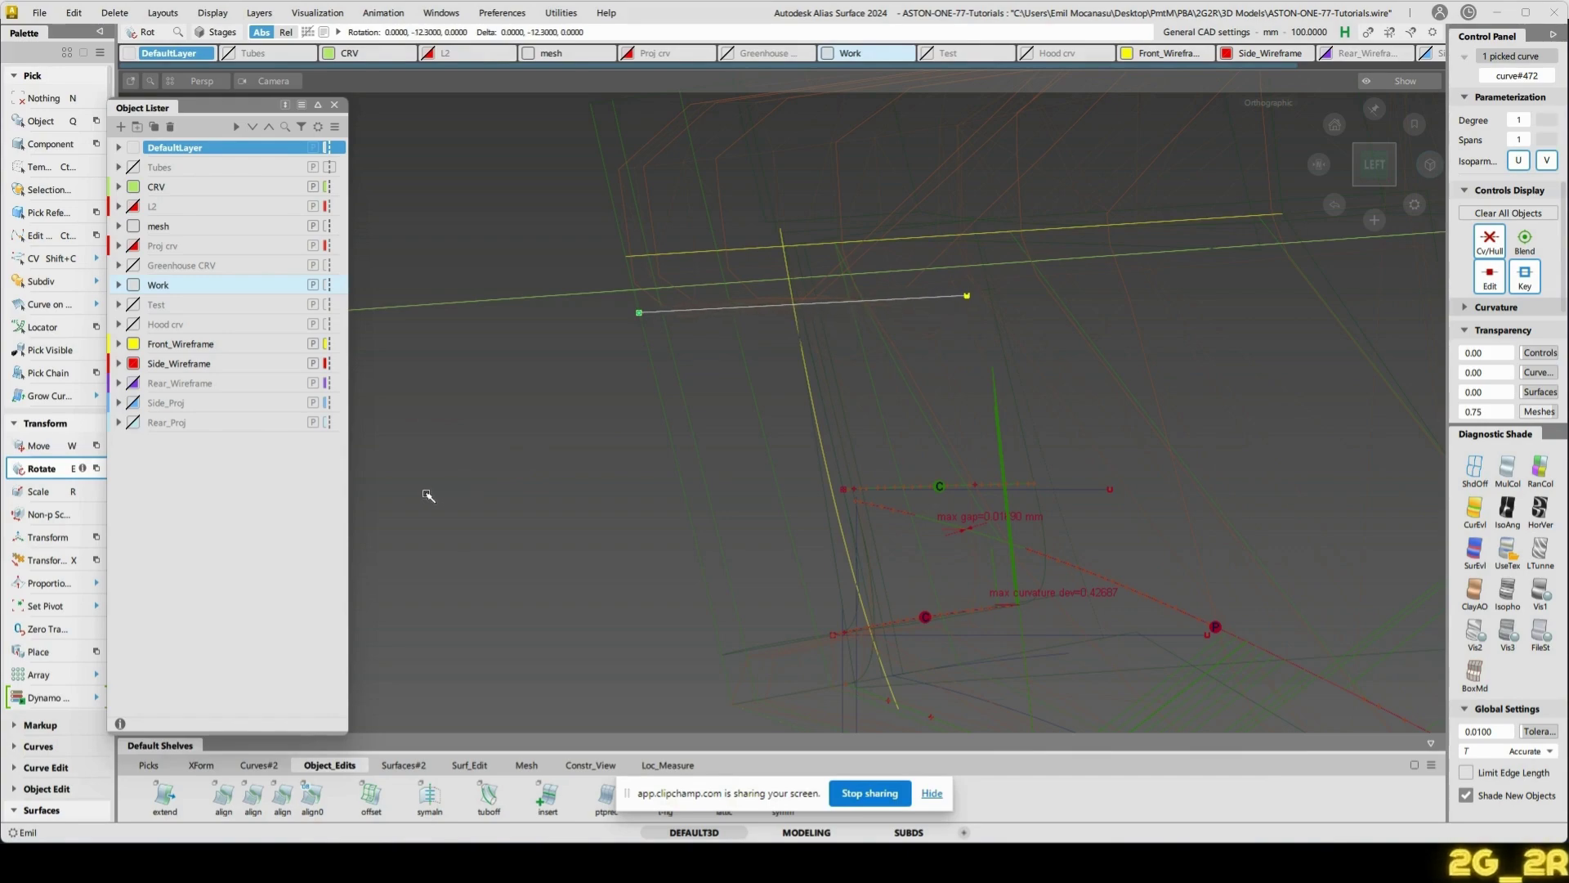
key("n")
- Draw a new straight line from the existing line's start point and rotate it so its free end tilts slightly downward
key("c")
left_click(640, 314)
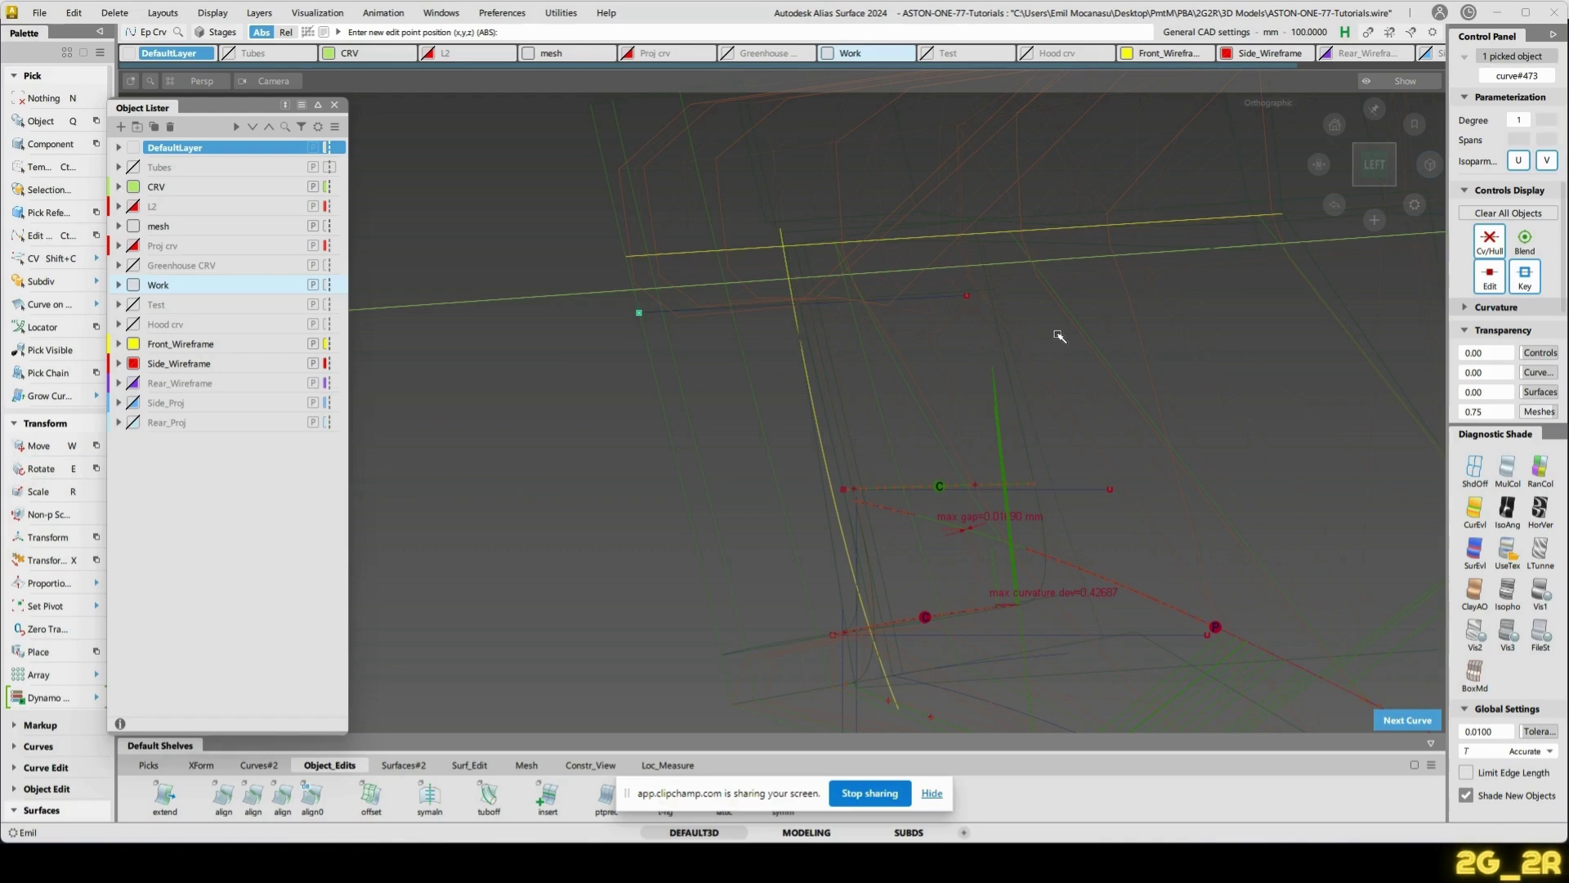
left_click(1059, 336)
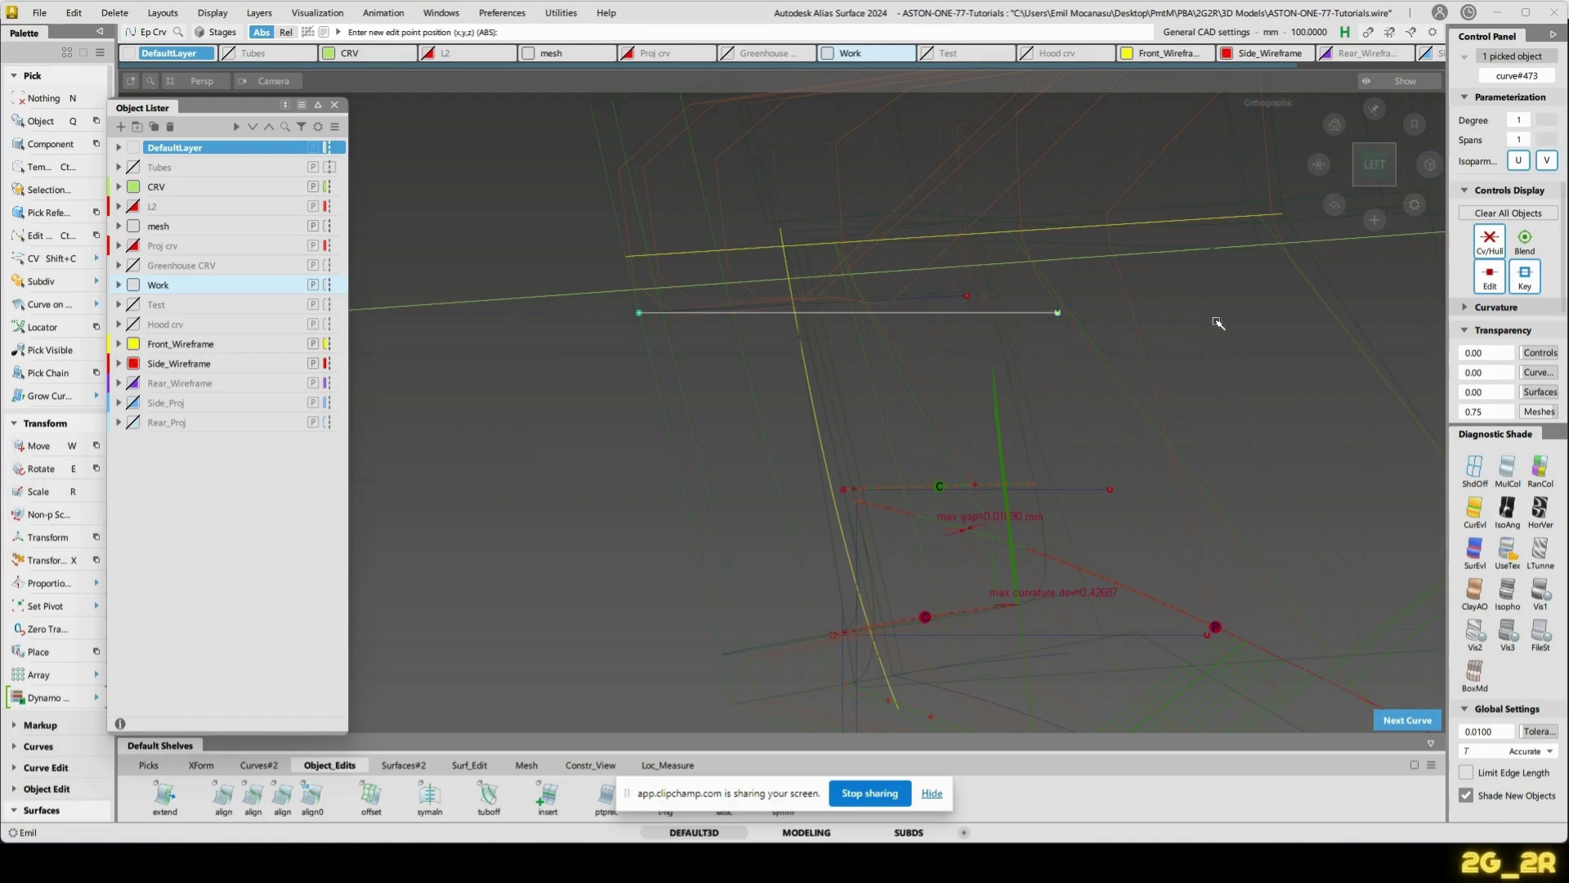
key("e")
left_click_drag(487, 435, 497, 427)
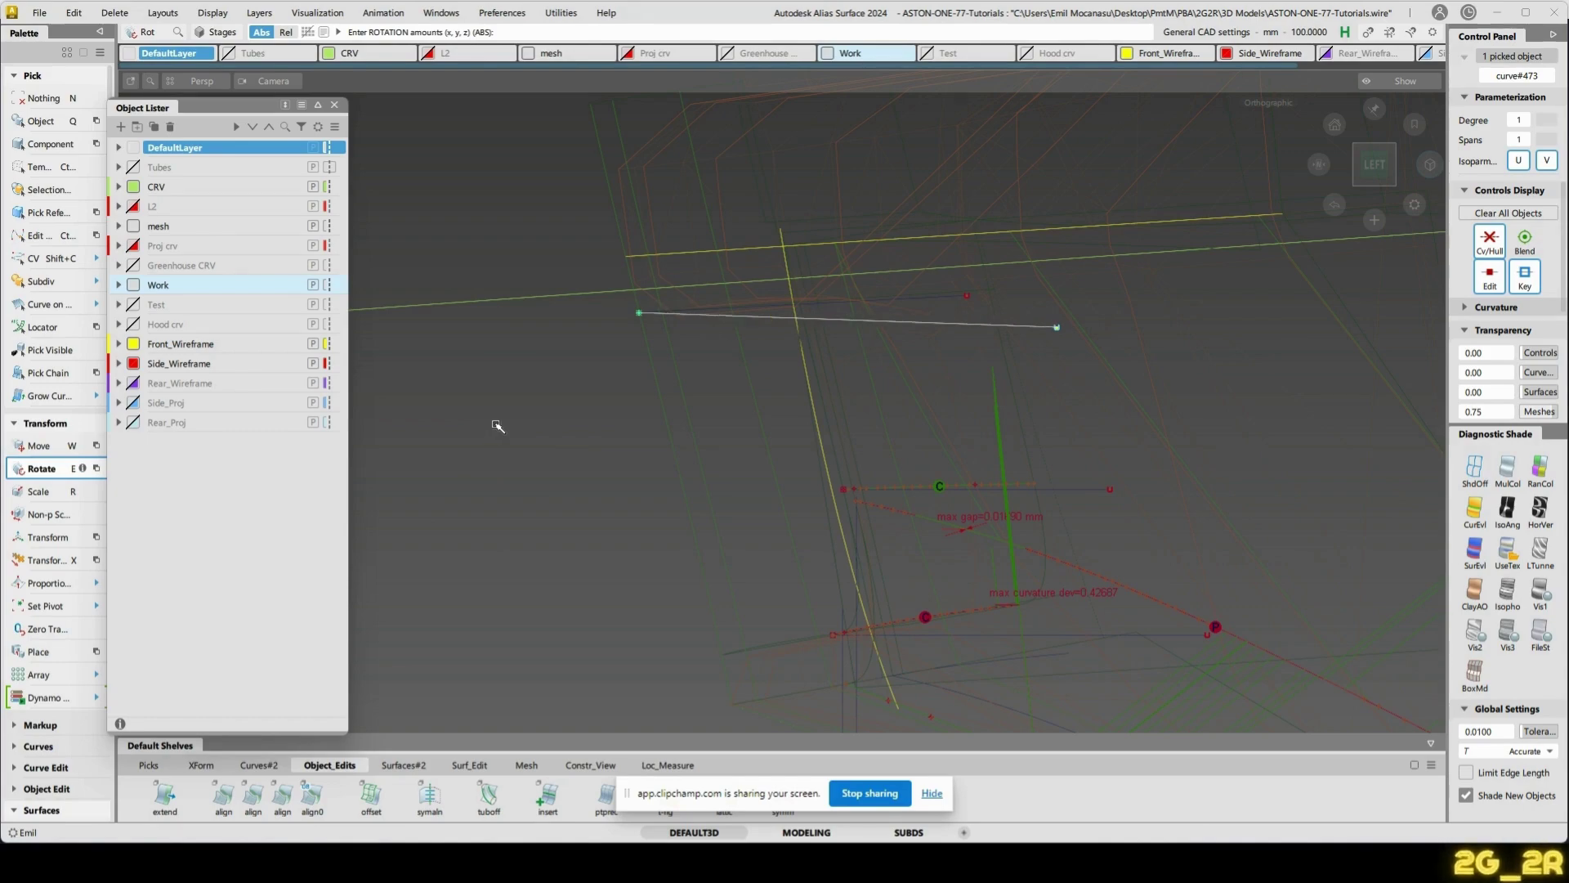
- Delete the earlier straight line that shares the new line's start point
key("n")
left_click(933, 297)
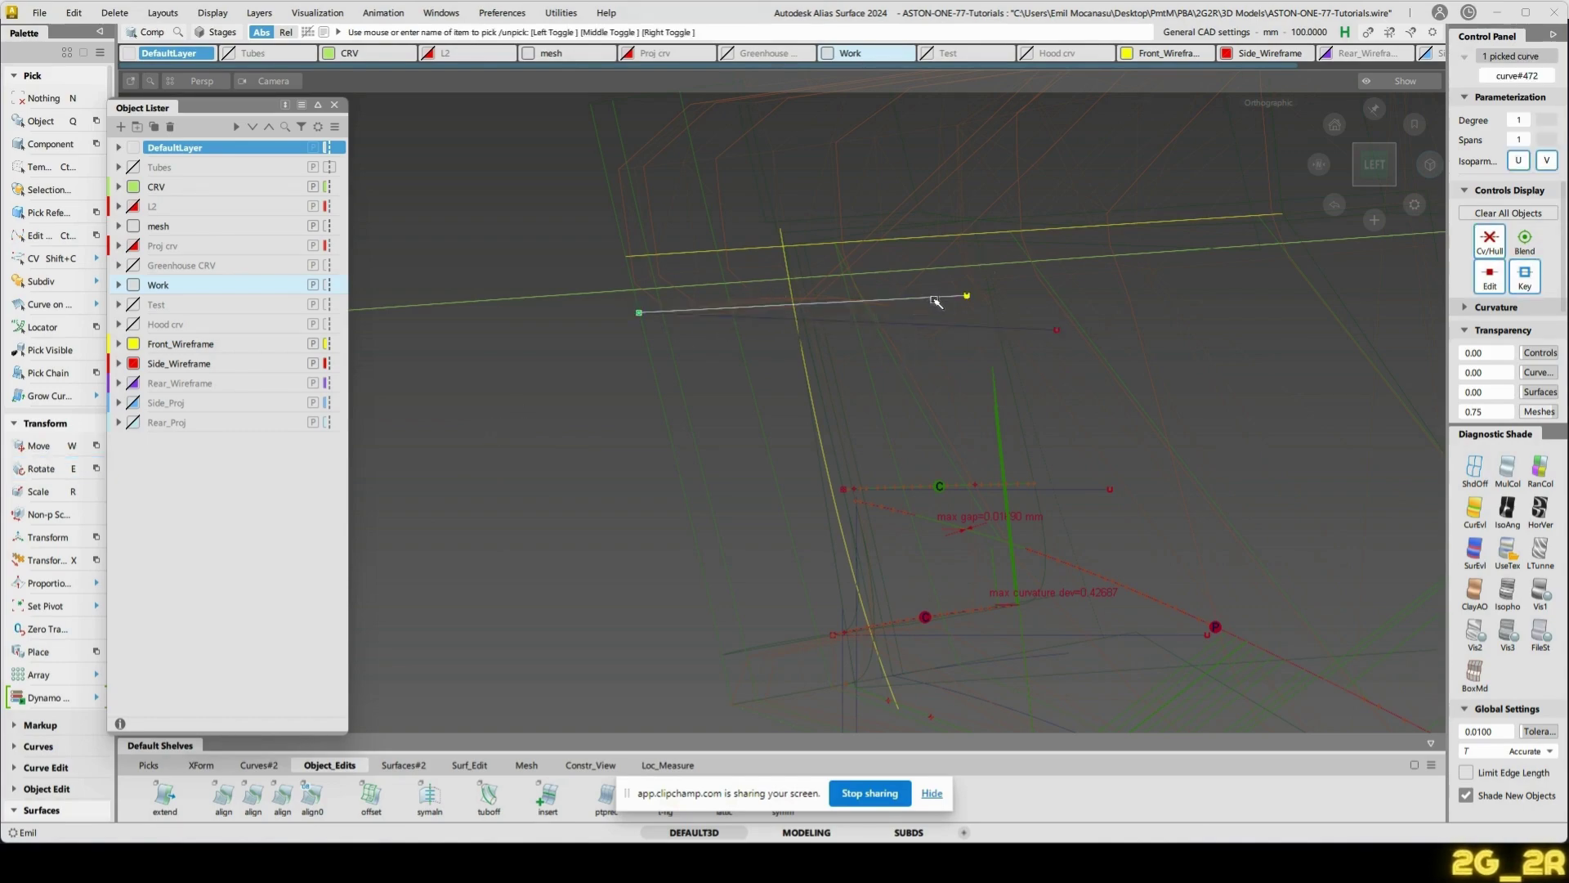
key("Delete")
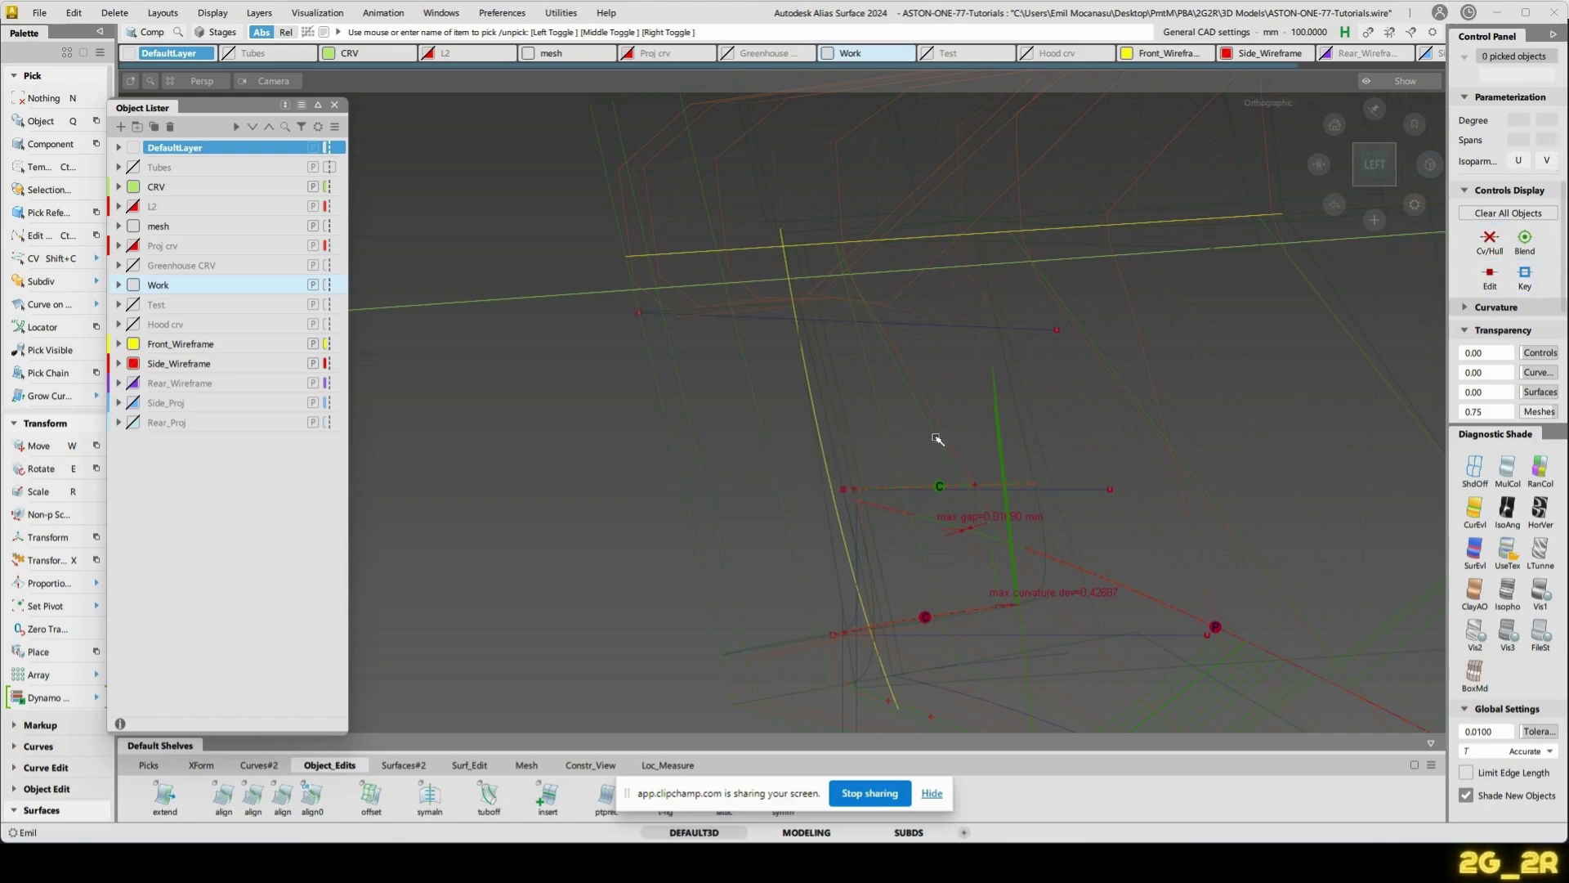
- Isolate the blend surface together with the new straight line
left_click(726, 376)
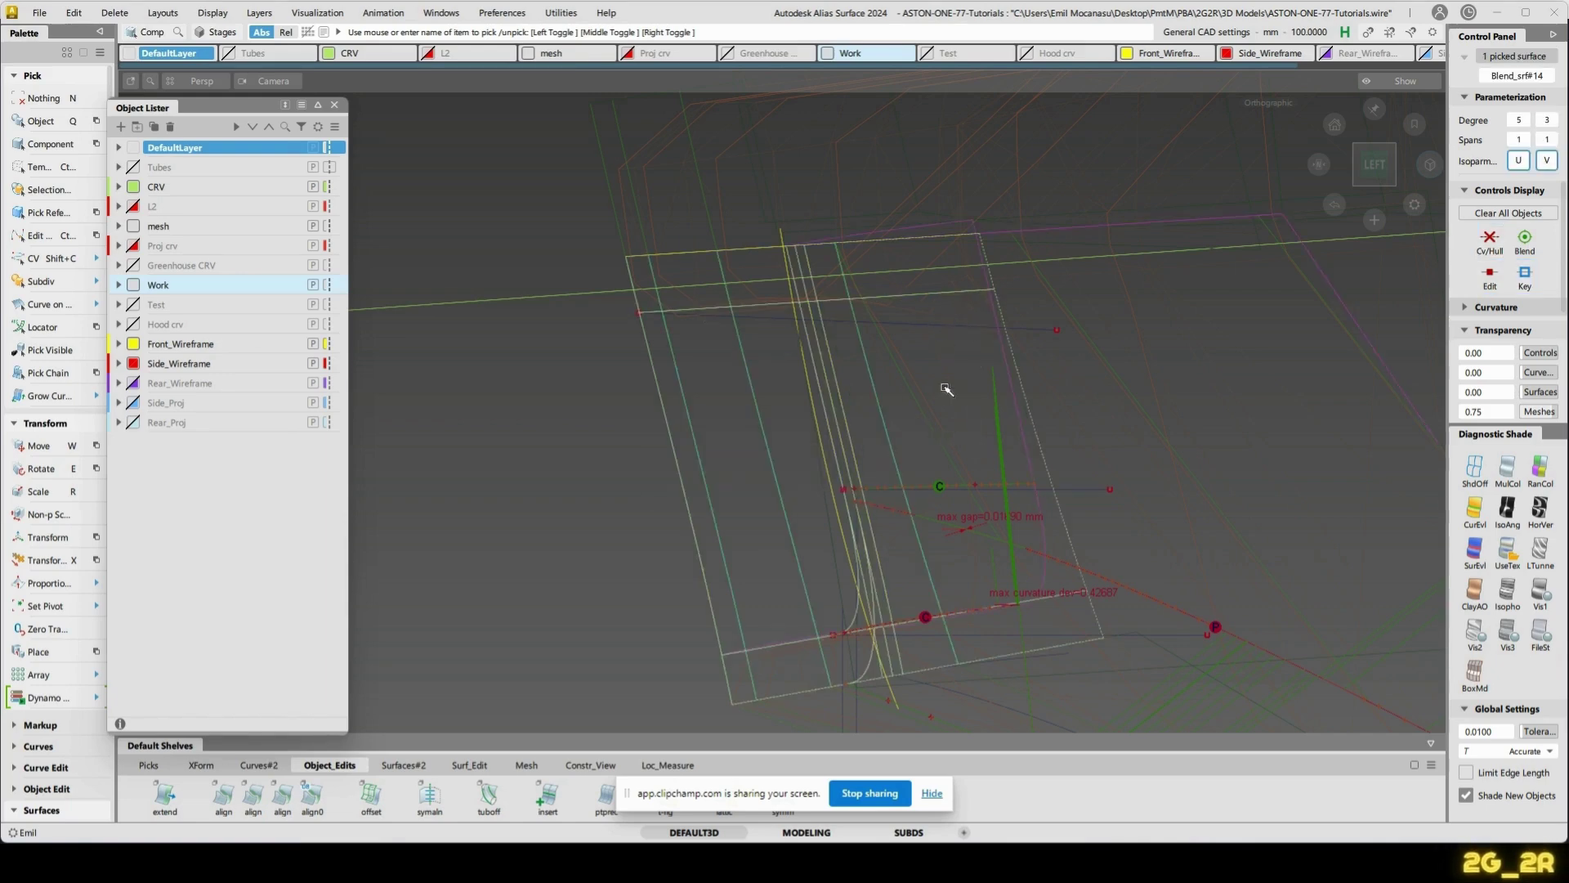
left_click_drag(948, 308, 953, 341, "ctrl+shift")
left_click(965, 326)
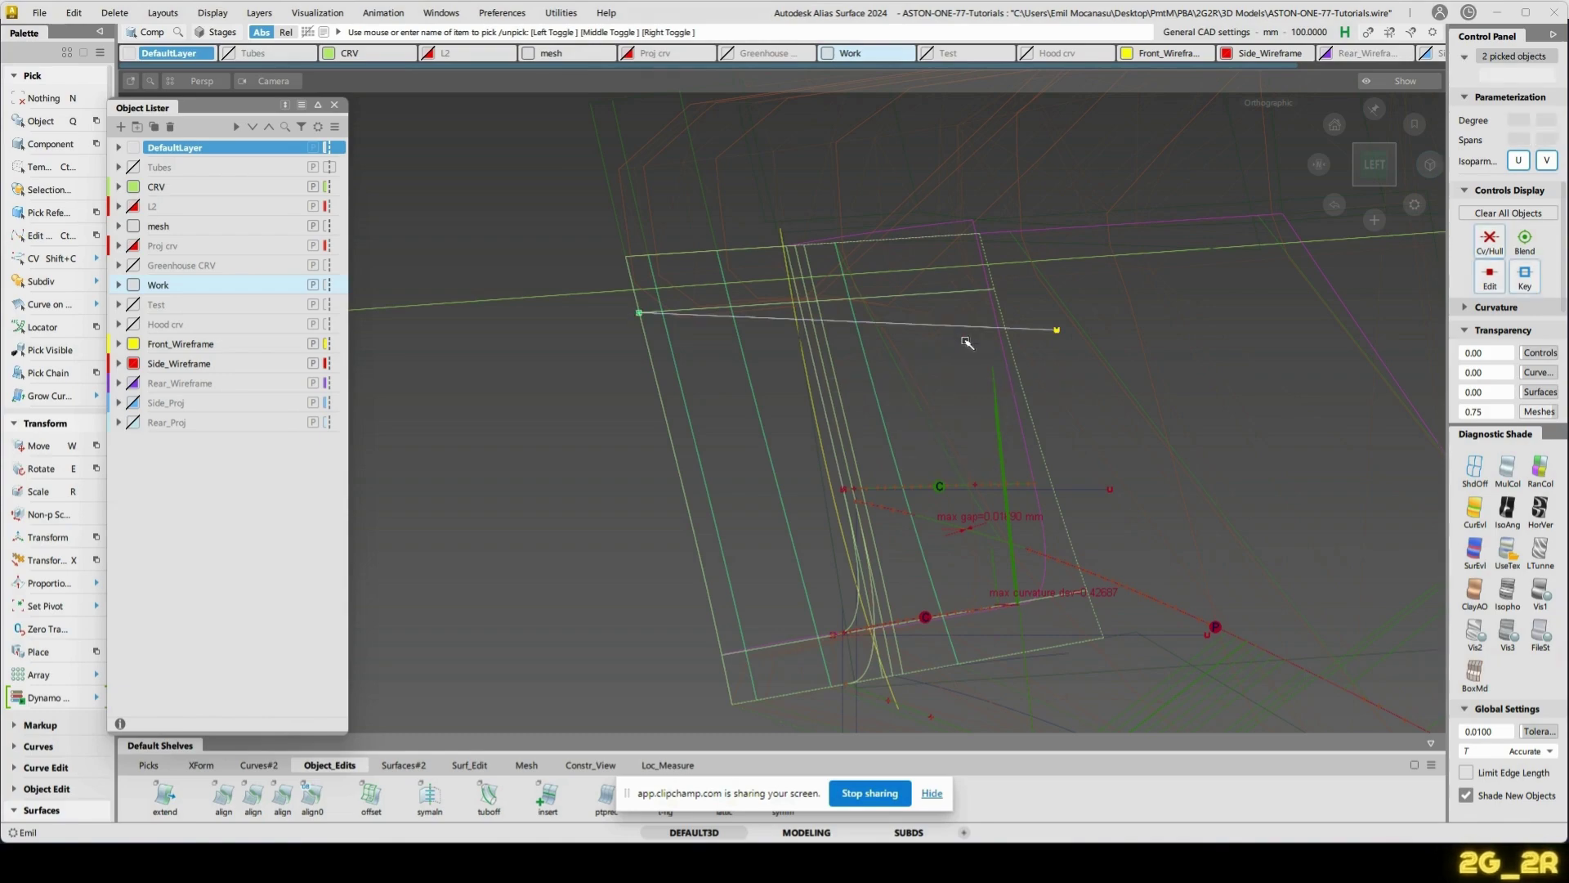
key("alt+h")
mouse_move(765, 375)
left_mouse_down("alt+shift")
mouse_move(662, 385)
mouse_move(774, 428)
mouse_move(794, 367)
left_mouse_up("alt+shift")
- Build a profile surface by sweeping the straight line along the tubular offset curve near the blend surface's upper edge
key("p")
left_click(828, 325)
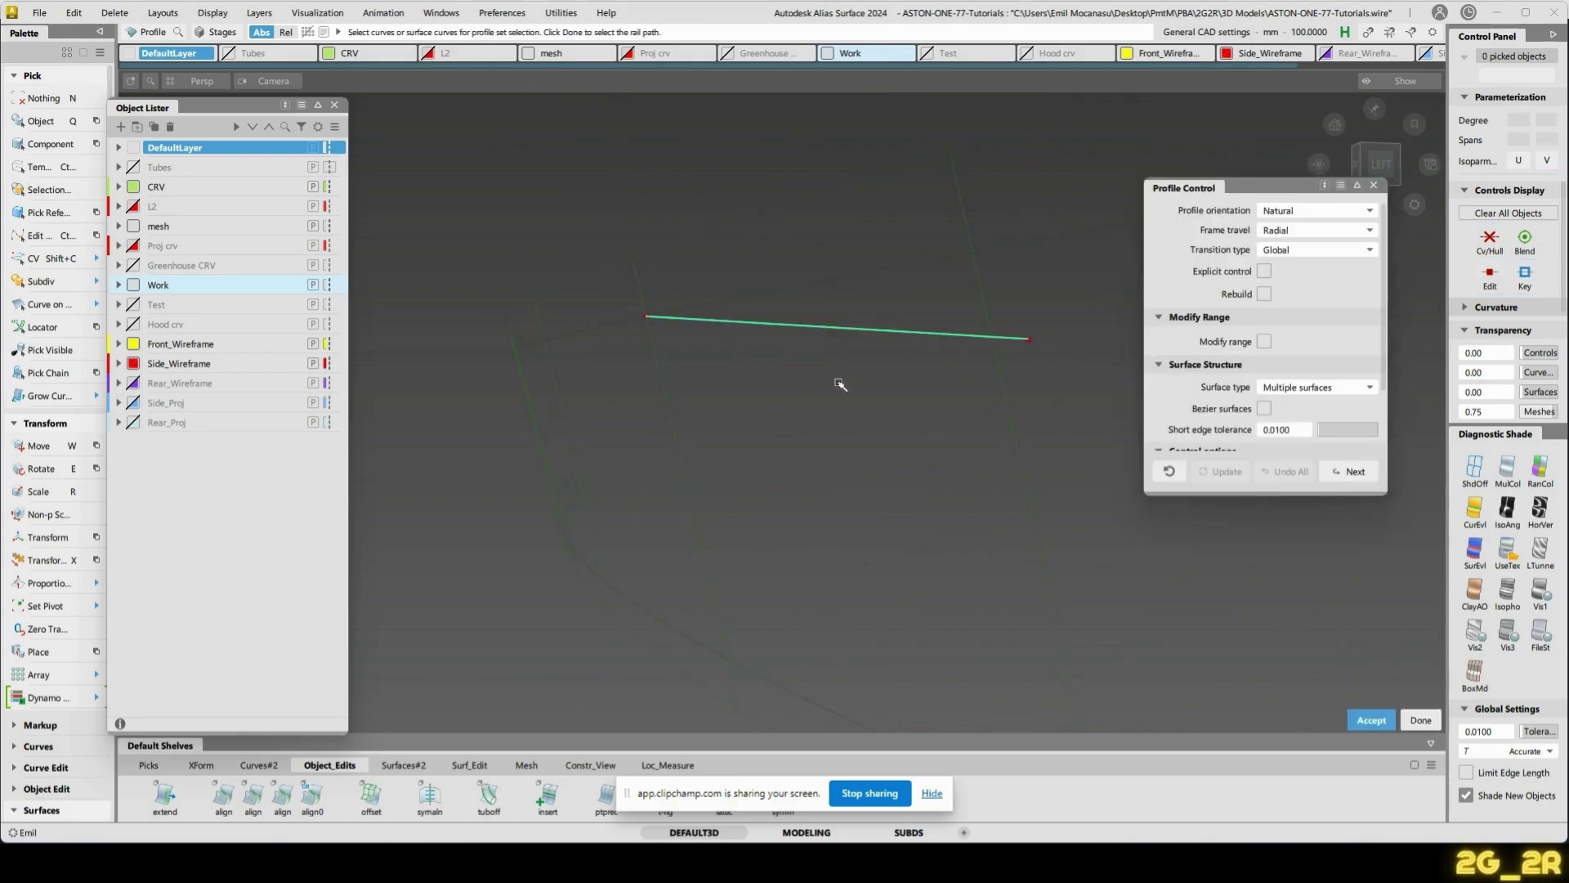
key("space")
left_click(811, 311)
key("ctrl+z")
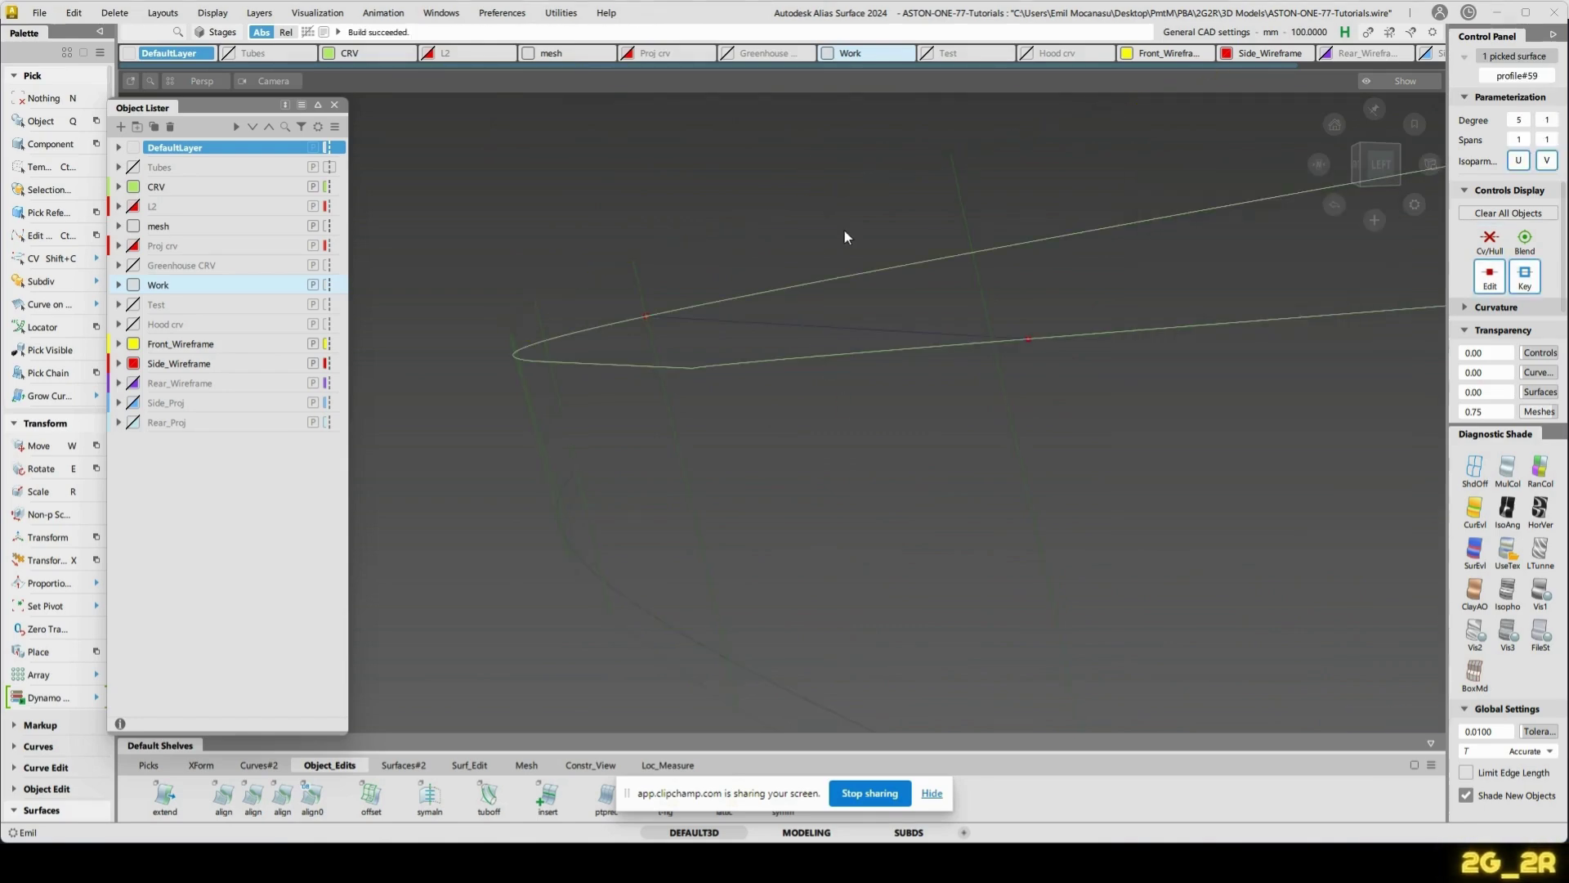
left_click(840, 328)
key("space")
left_click(835, 257)
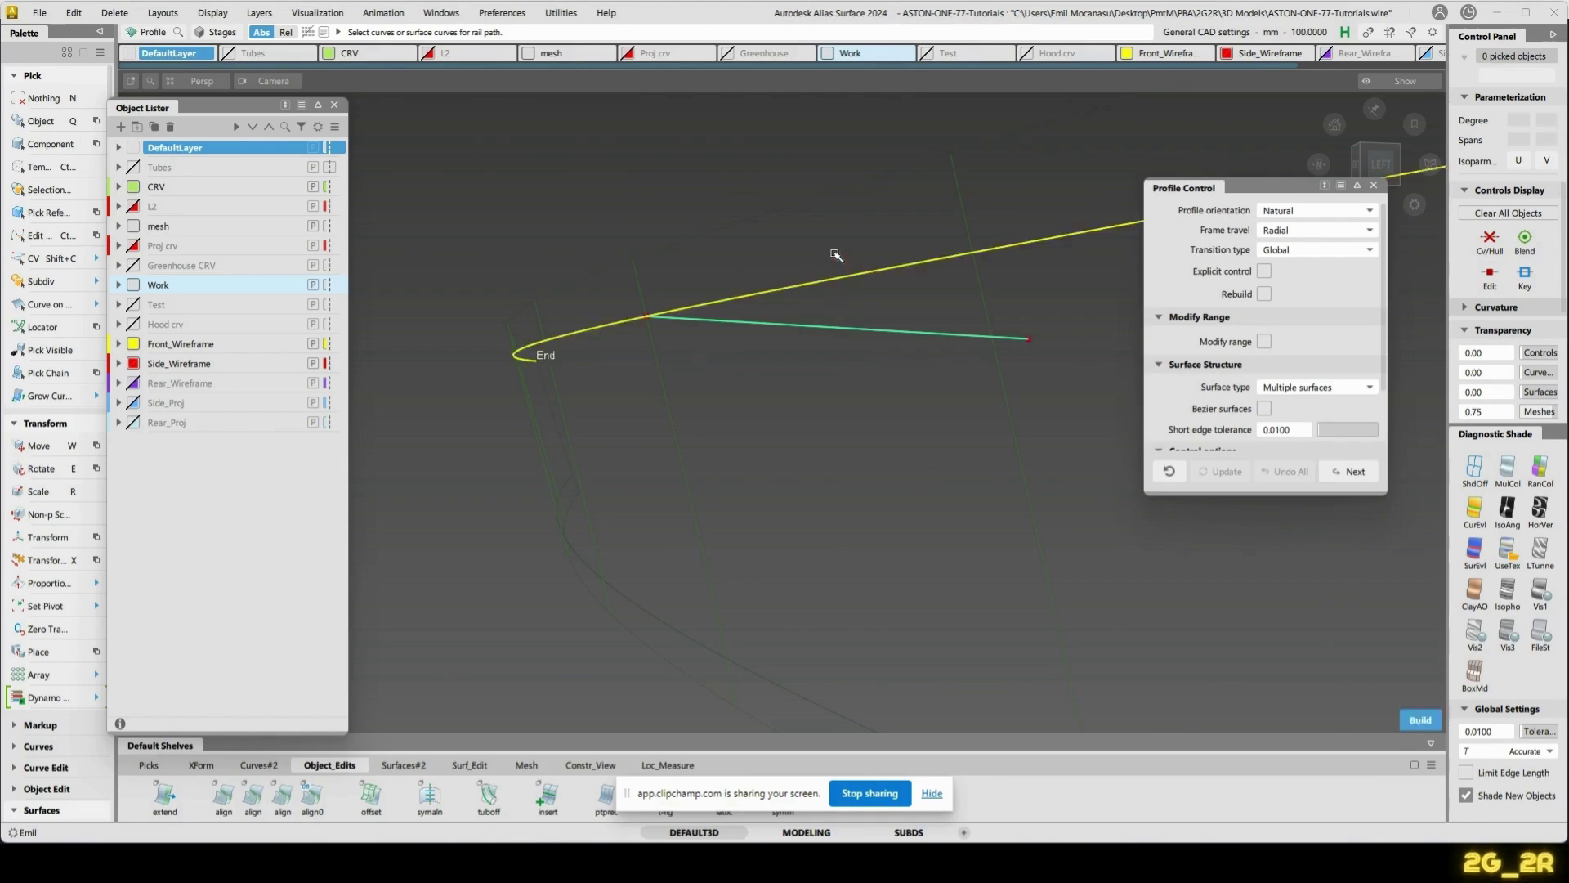
left_click_drag(841, 242, 949, 286, "alt+shift")
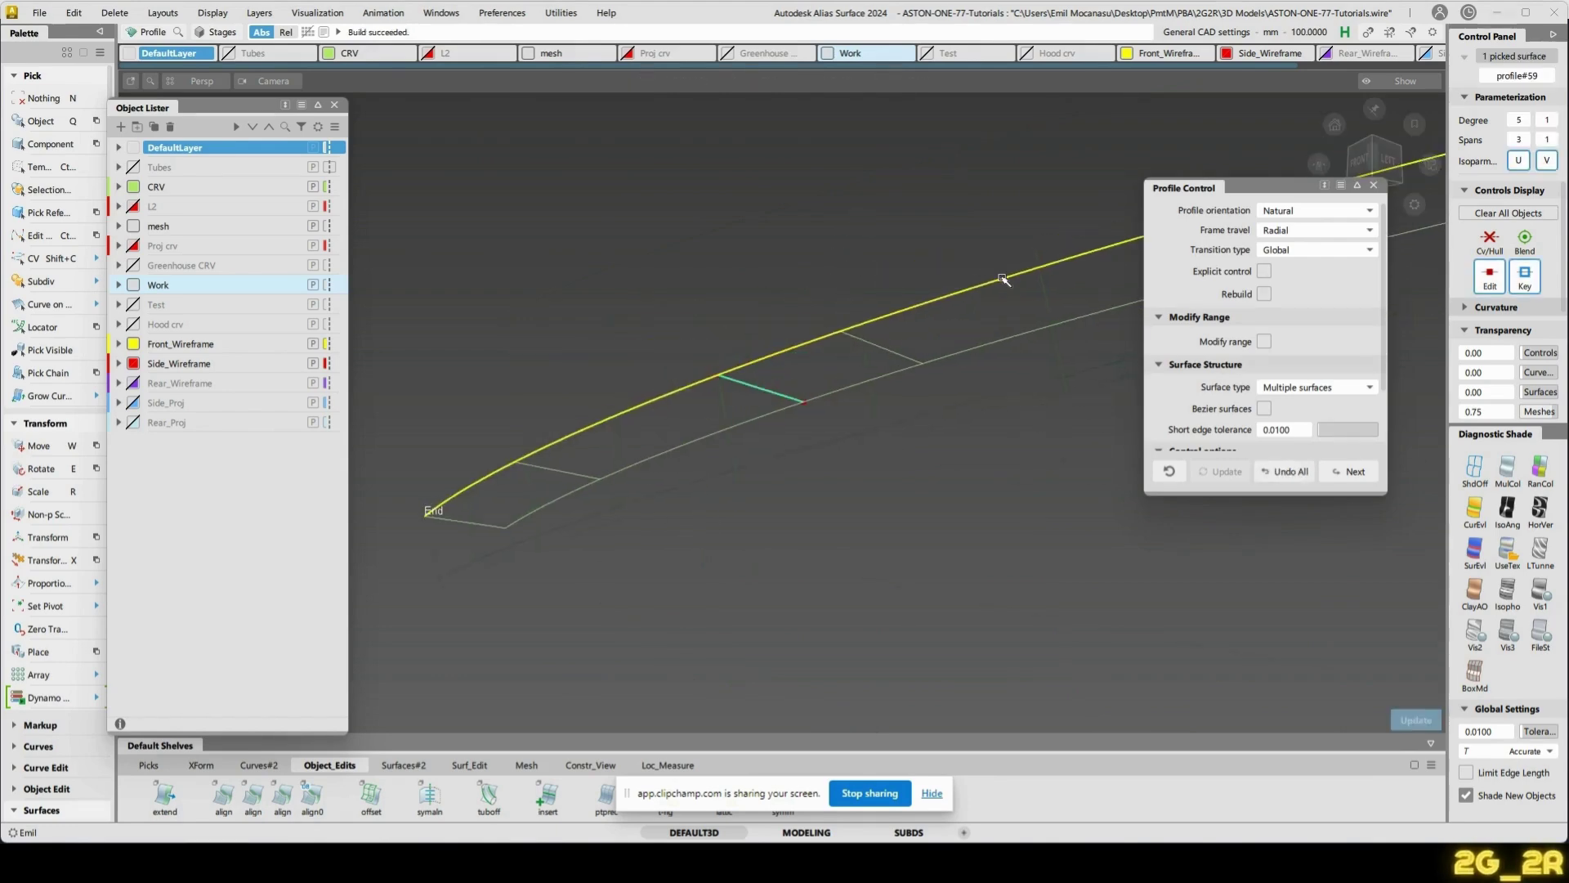
key("space")
- Turn on explicit control for the swept surface and update it with a length (U) degree of 5
key("ctrl+q")
left_click(978, 346)
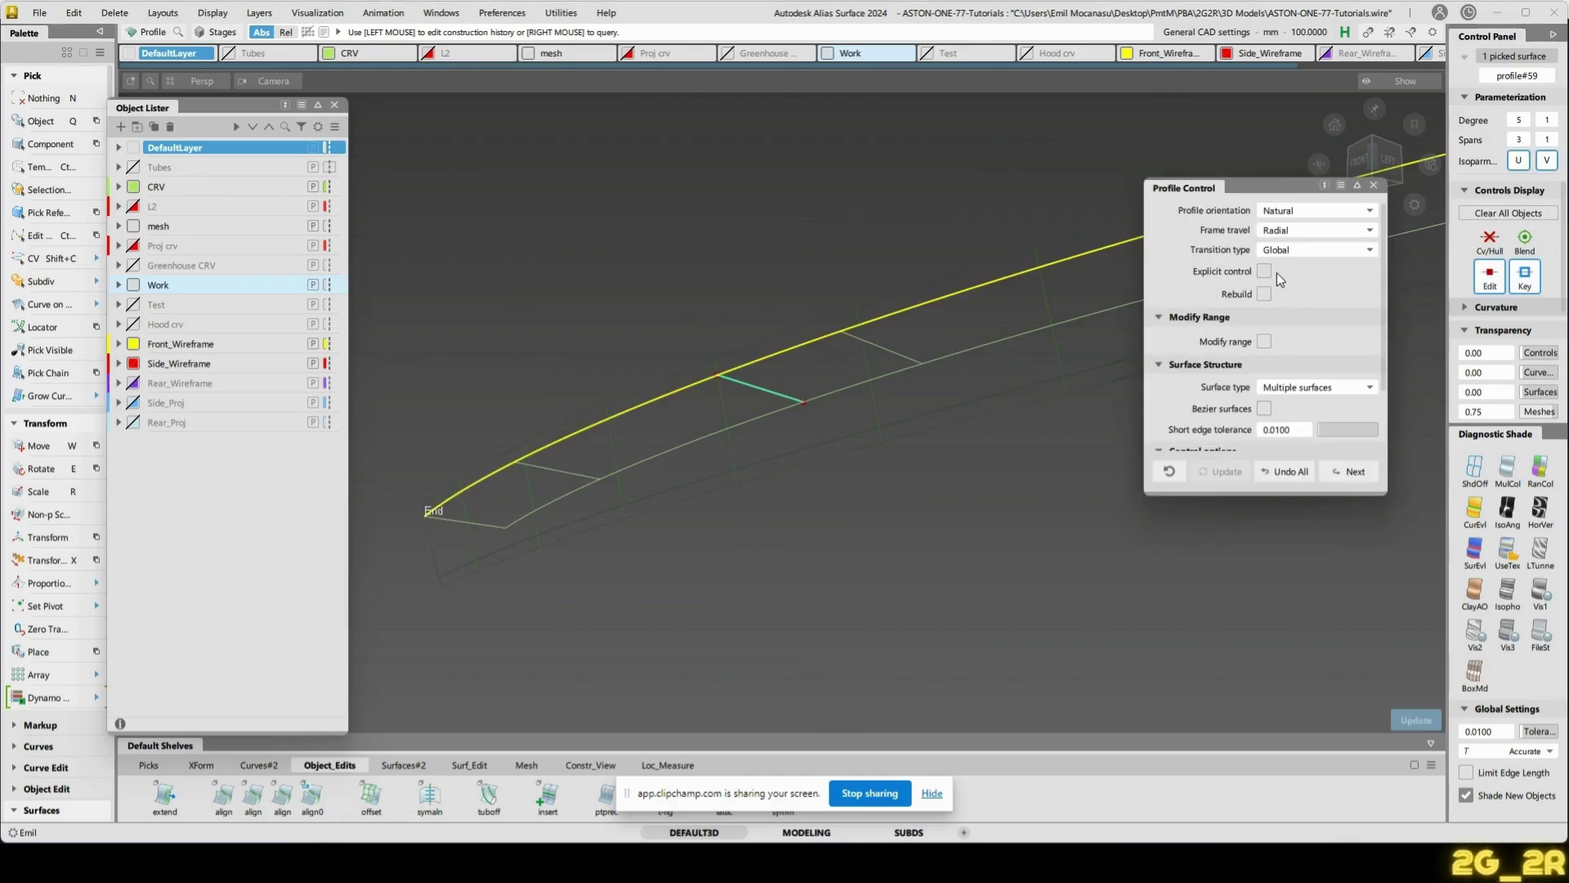
left_click(1264, 271)
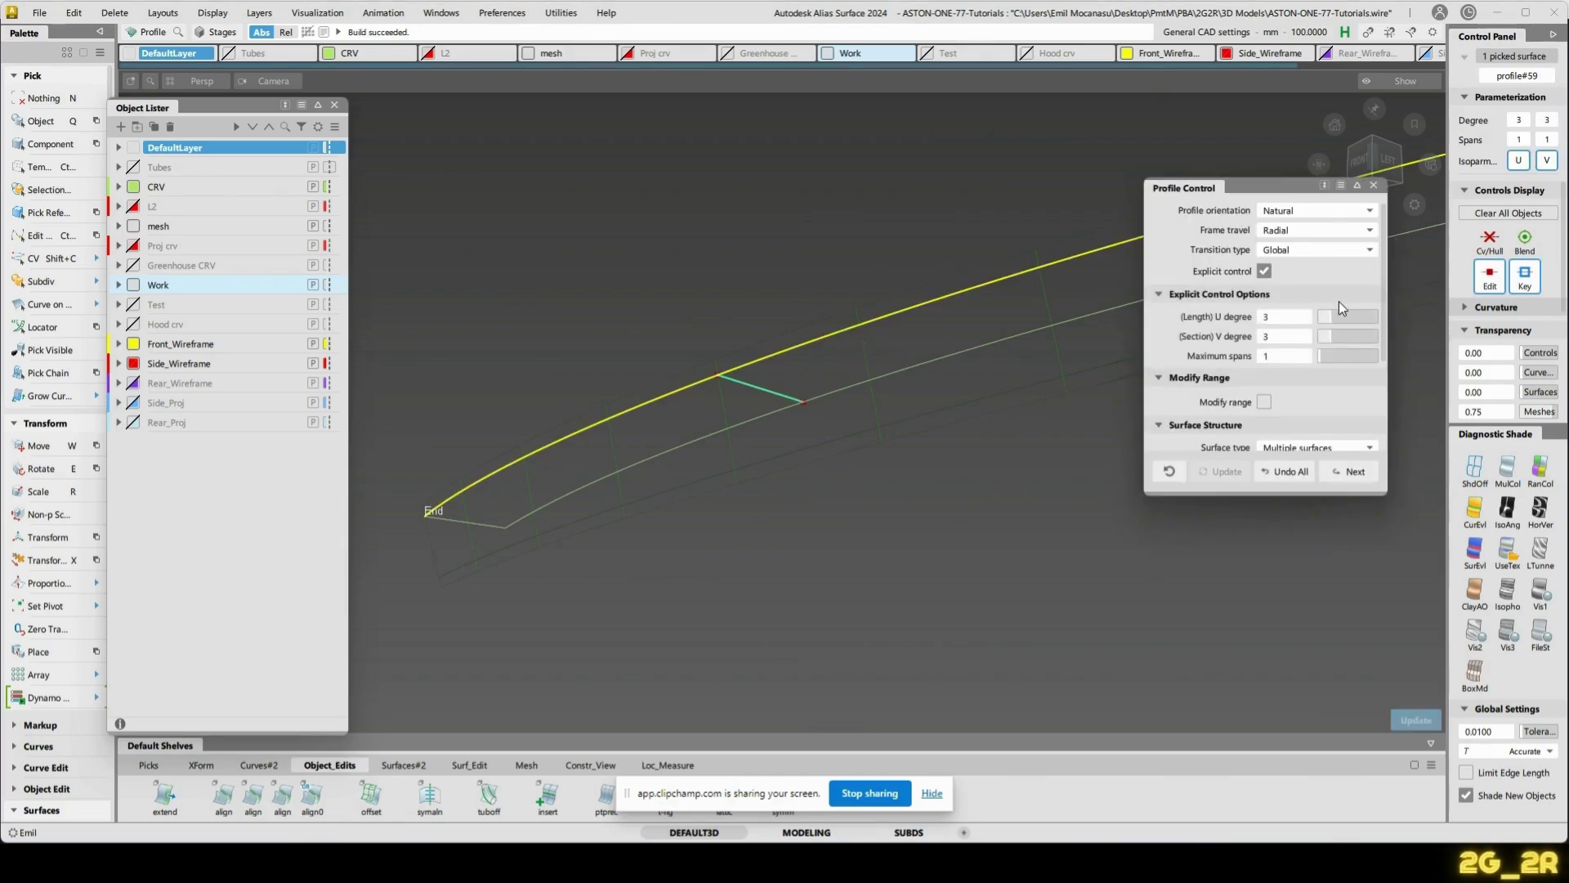
left_click_drag(1332, 315, 1349, 316)
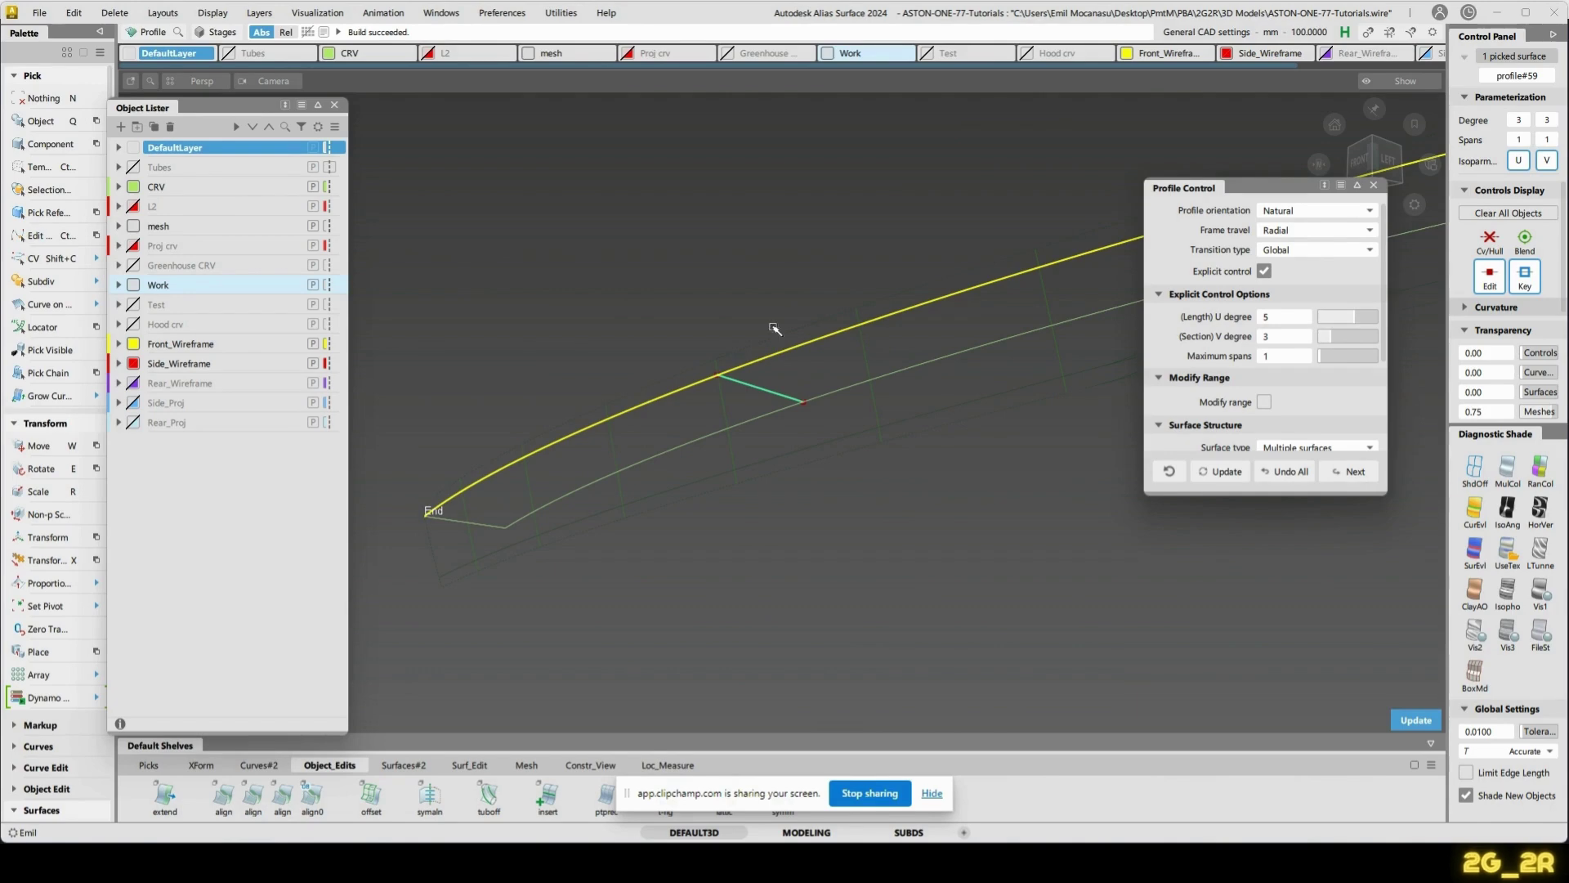
key("space")
- Hide the tall vertical line from the full model and return to the isolated grille-opening surfaces
right_click_drag(912, 338, 948, 229, "alt+shift")
middle_click_drag(948, 229, 856, 246, "alt+shift")
key("ctrl+z")
mouse_move(832, 378)
left_mouse_down("alt+shift")
mouse_move(874, 302)
mouse_move(844, 463)
mouse_move(847, 369)
left_mouse_up("alt+shift")
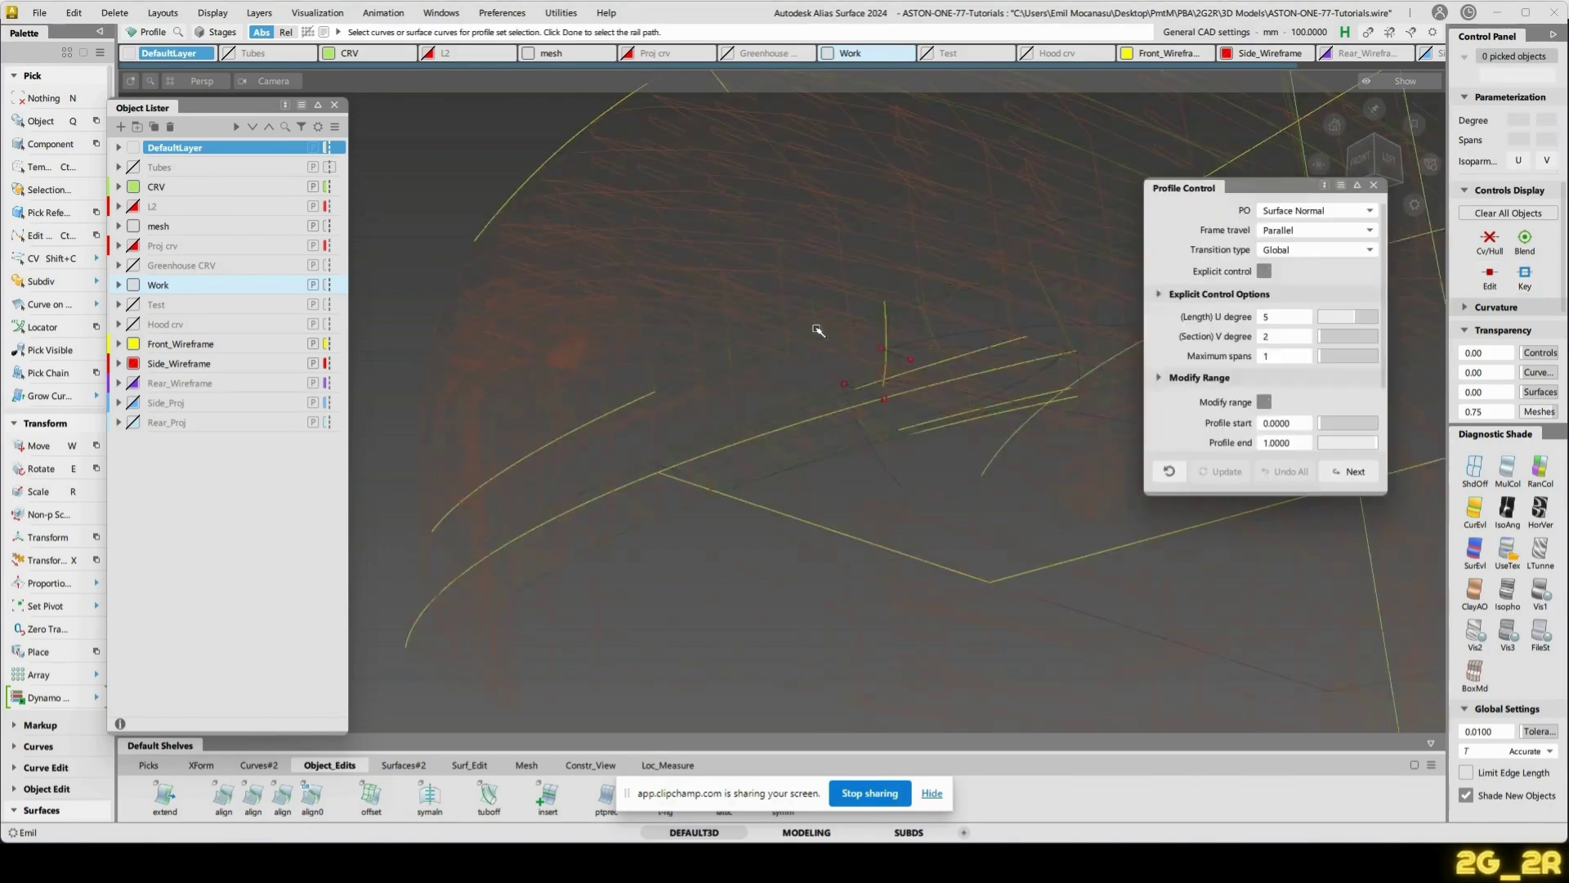
right_click_drag(817, 330, 855, 318, "alt+shift")
left_click_drag(855, 319, 746, 262, "alt+shift")
left_click(759, 261)
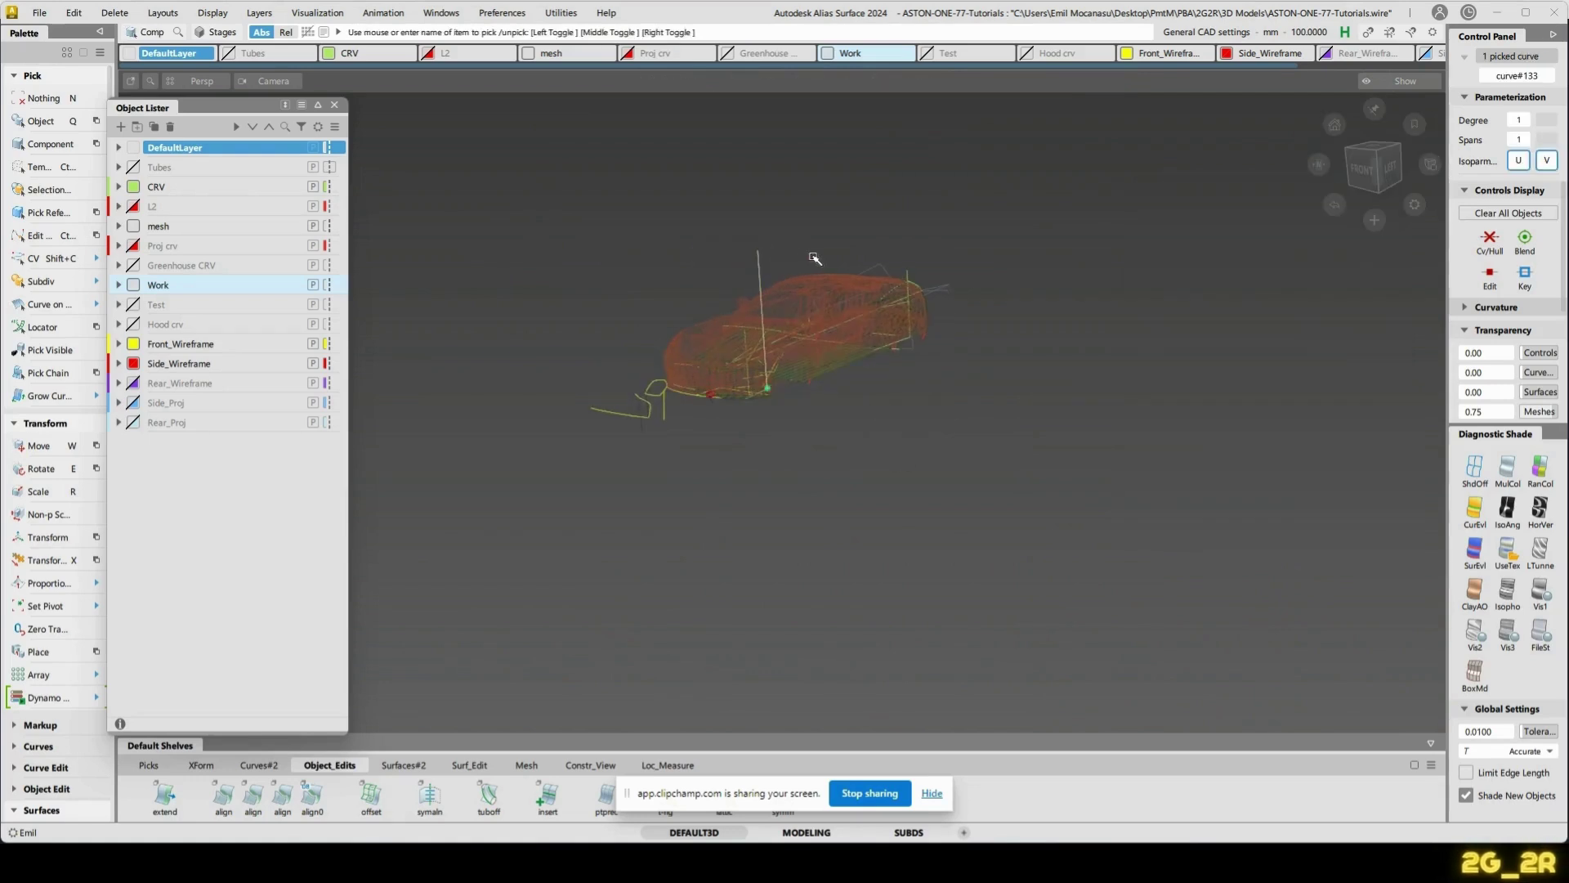
key("Delete")
right_click_drag(672, 360, 739, 428, "alt+shift")
left_click_drag(739, 427, 1200, 515, "alt+shift")
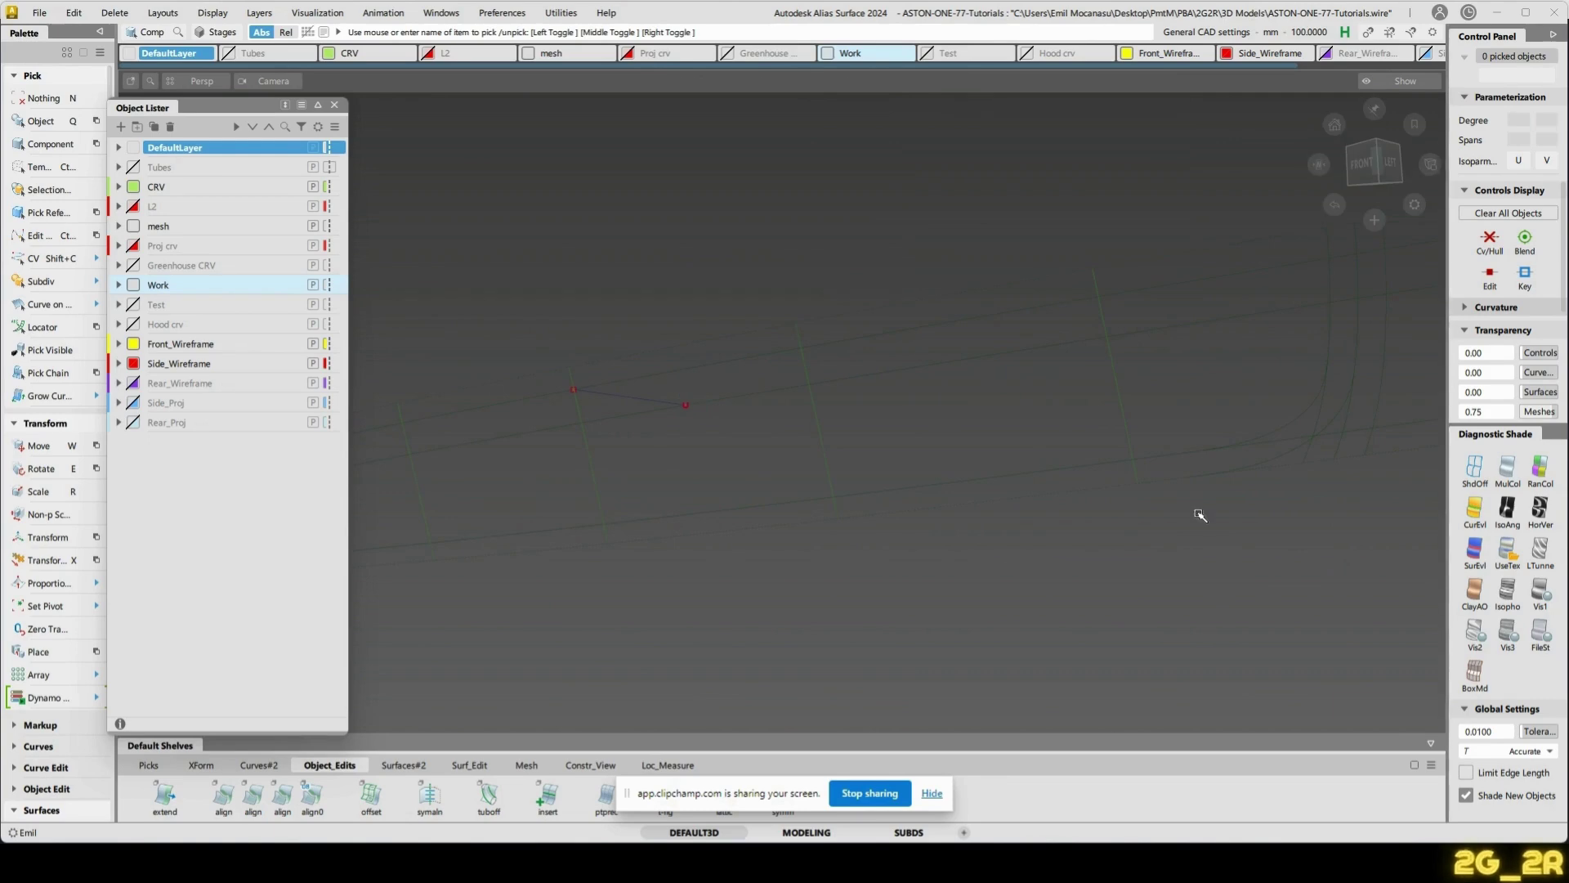
- Project the straight line onto the swept surface and trim it, keeping the part toward the opening's side corner
right_click_drag(702, 424, 711, 397, "ctrl+shift")
left_click(737, 397)
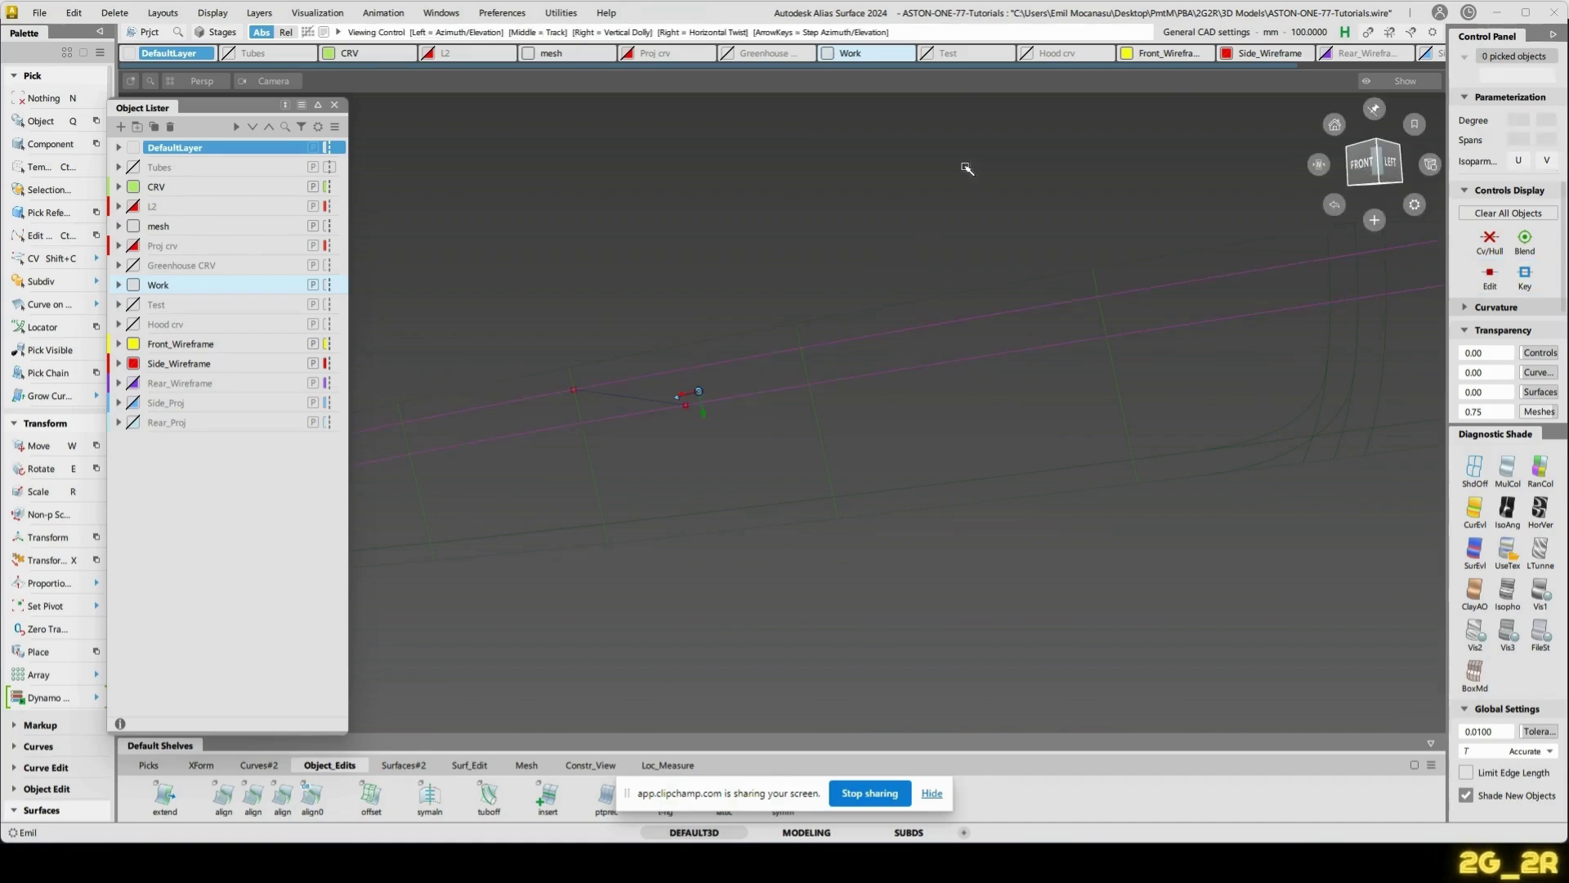
right_click_drag(966, 167, 956, 304, "alt+shift")
left_click_drag(957, 306, 816, 518, "alt+shift")
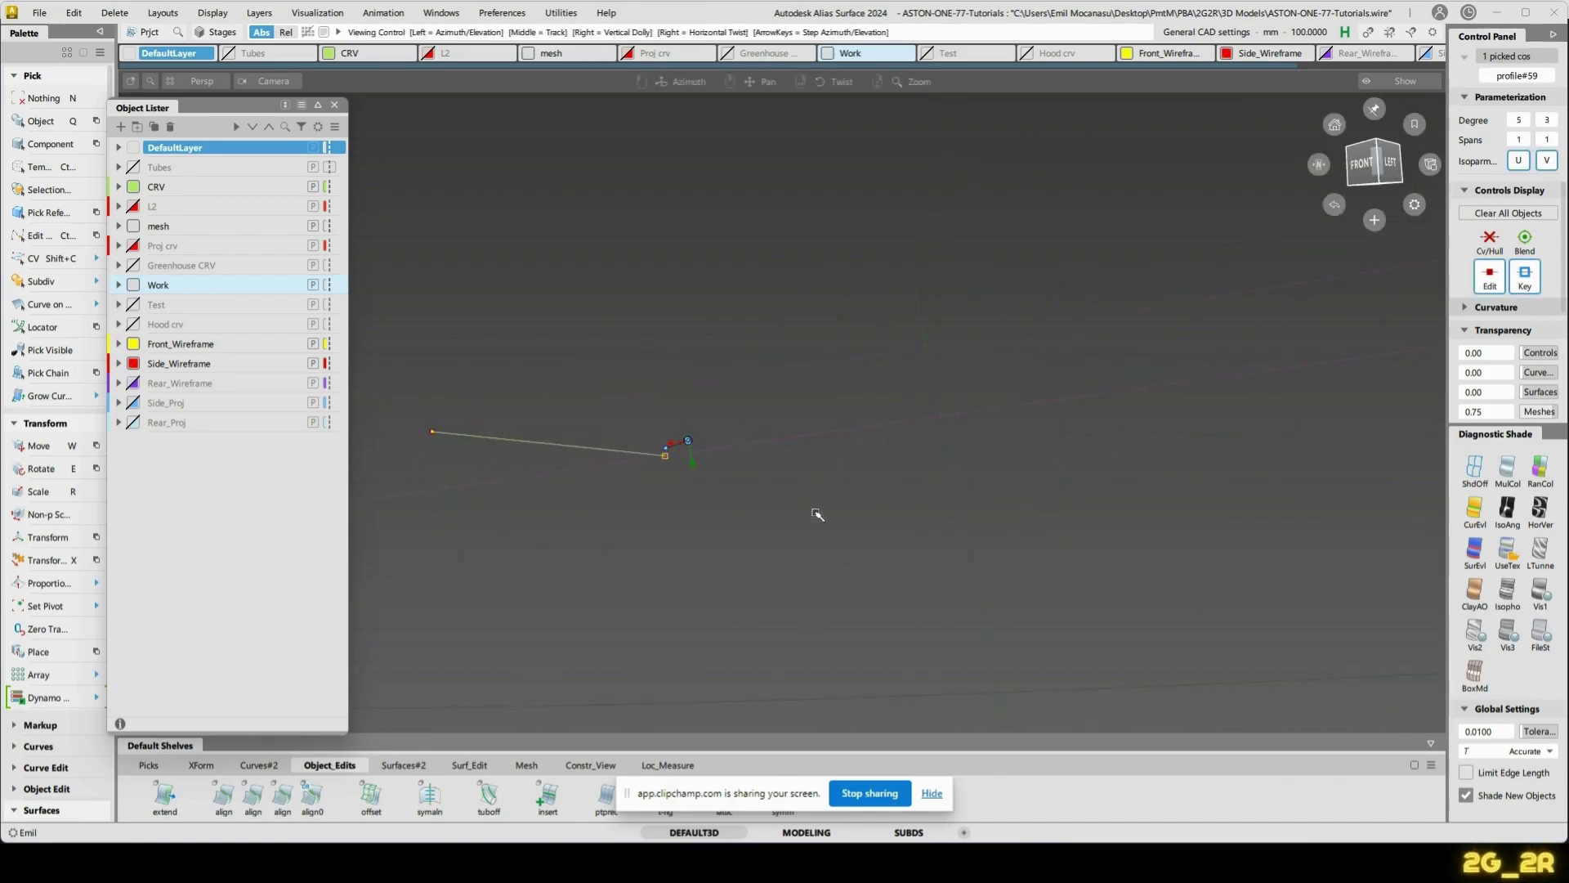
key("t")
left_click(754, 443)
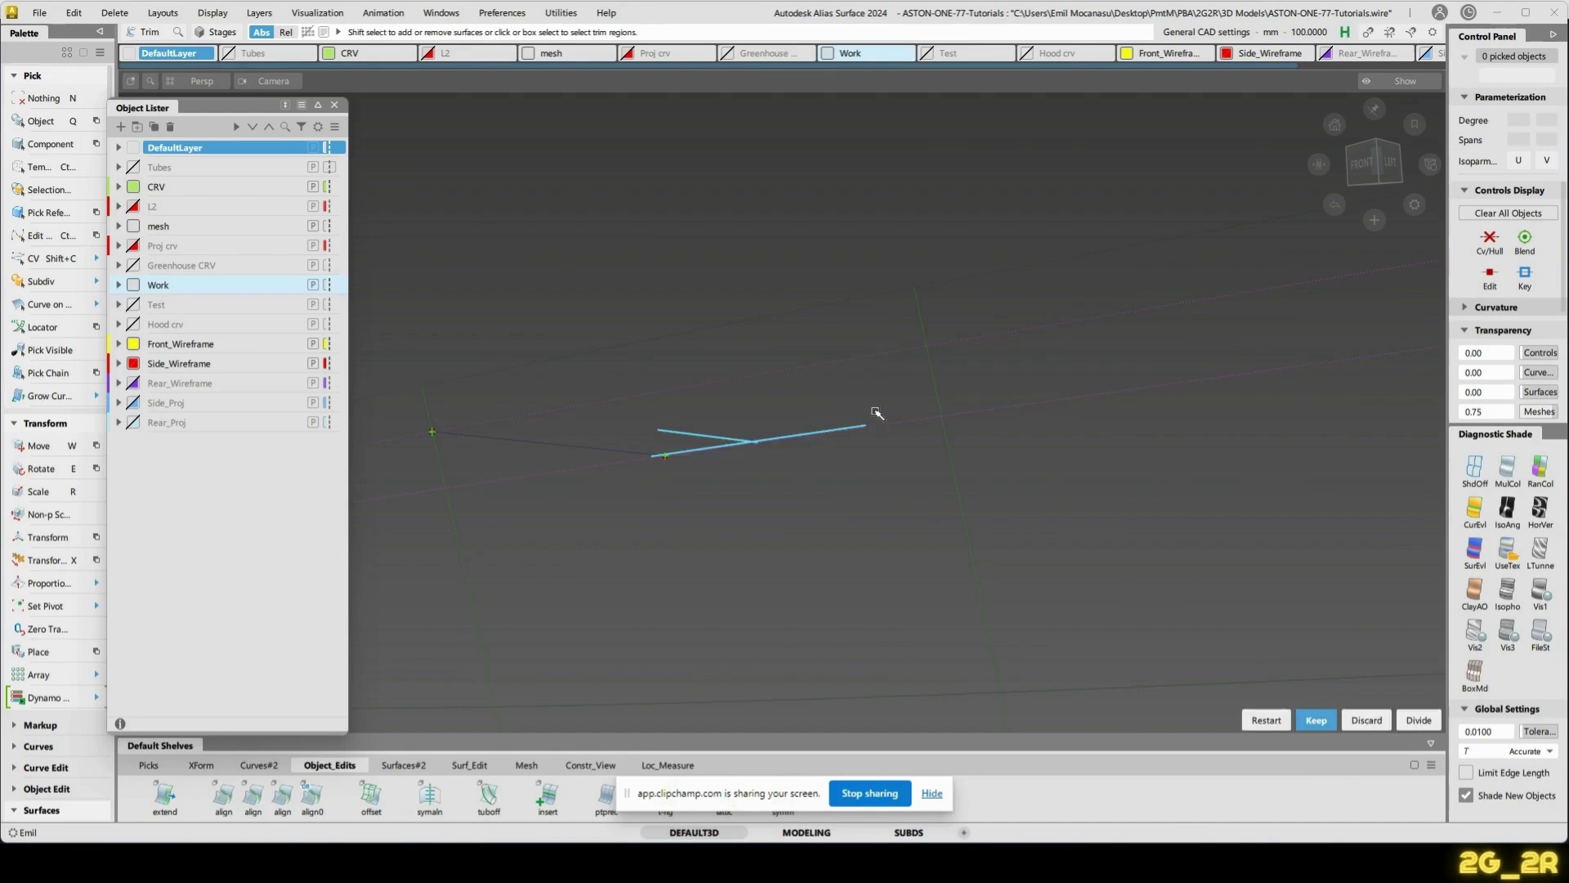
key("space")
- Turn on diagnostic shading and trim the blend surface, keeping only the rim strips along the opening's upper edge, side corner and lower edge
left_click(1506, 553)
right_click_drag(794, 501, 869, 484, "alt+shift")
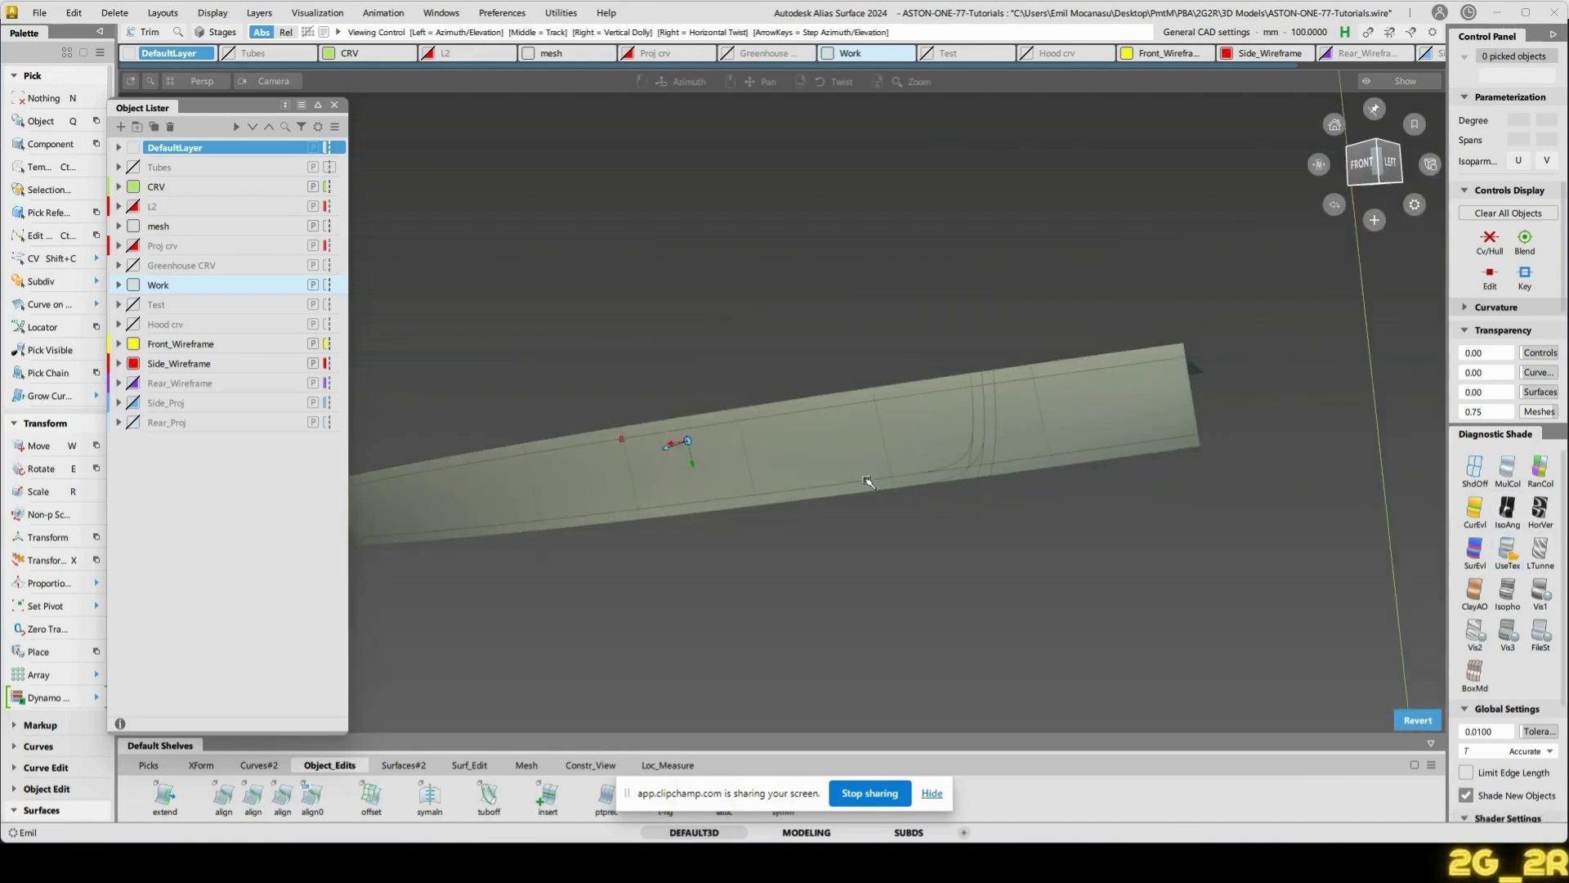
left_click_drag(869, 483, 890, 452, "alt+shift")
right_click_drag(911, 463, 947, 407, "alt+shift")
key("t")
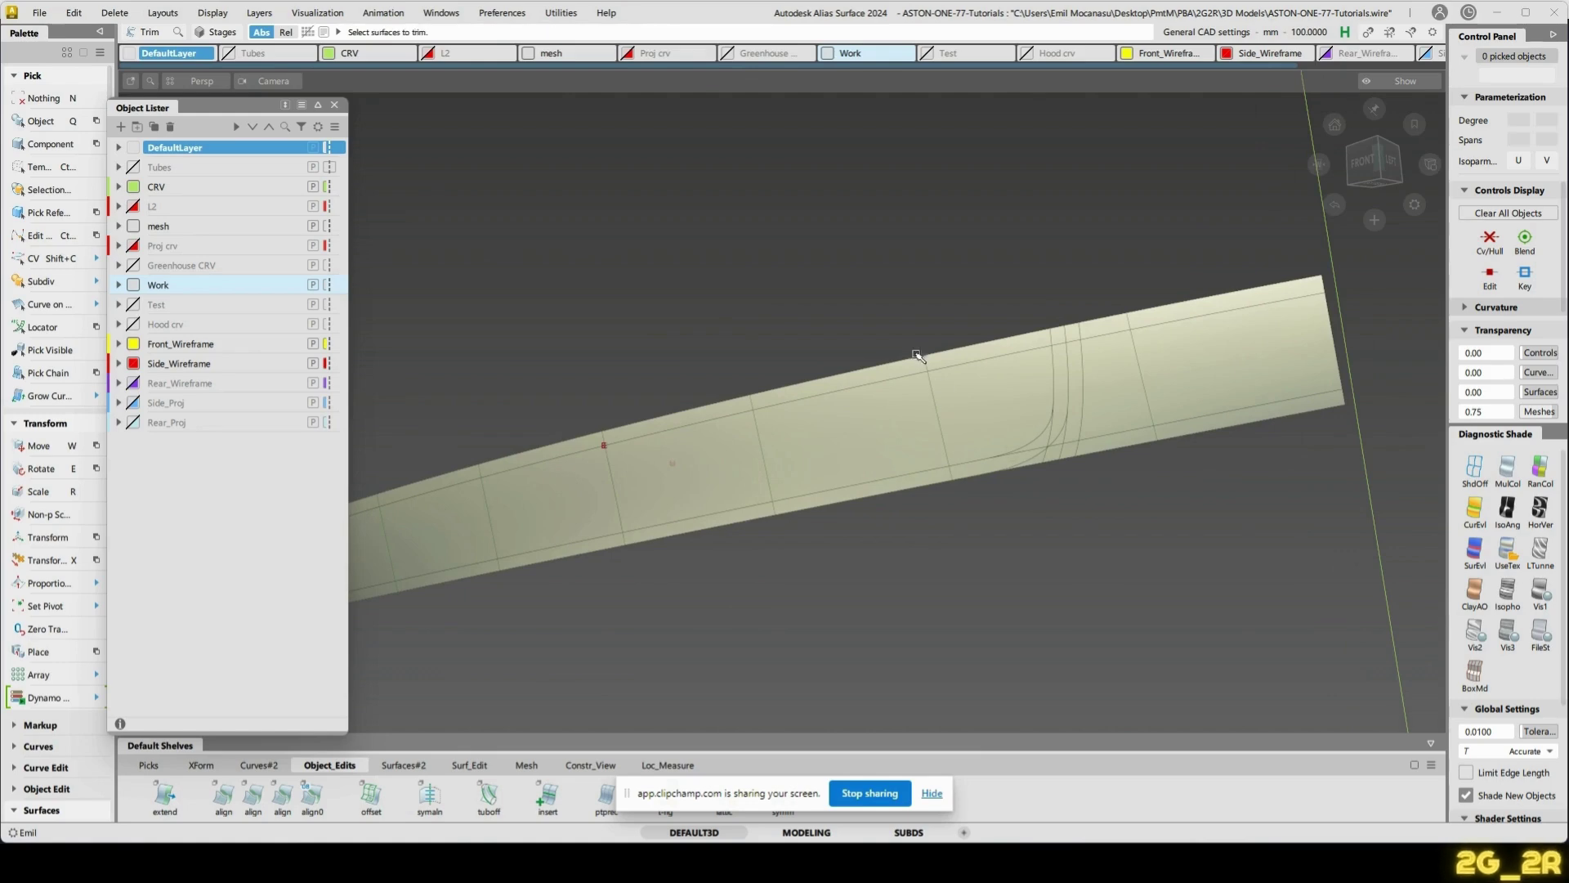
left_click(974, 352)
left_click(973, 350)
right_click_drag(1037, 350, 1180, 400, "alt+shift")
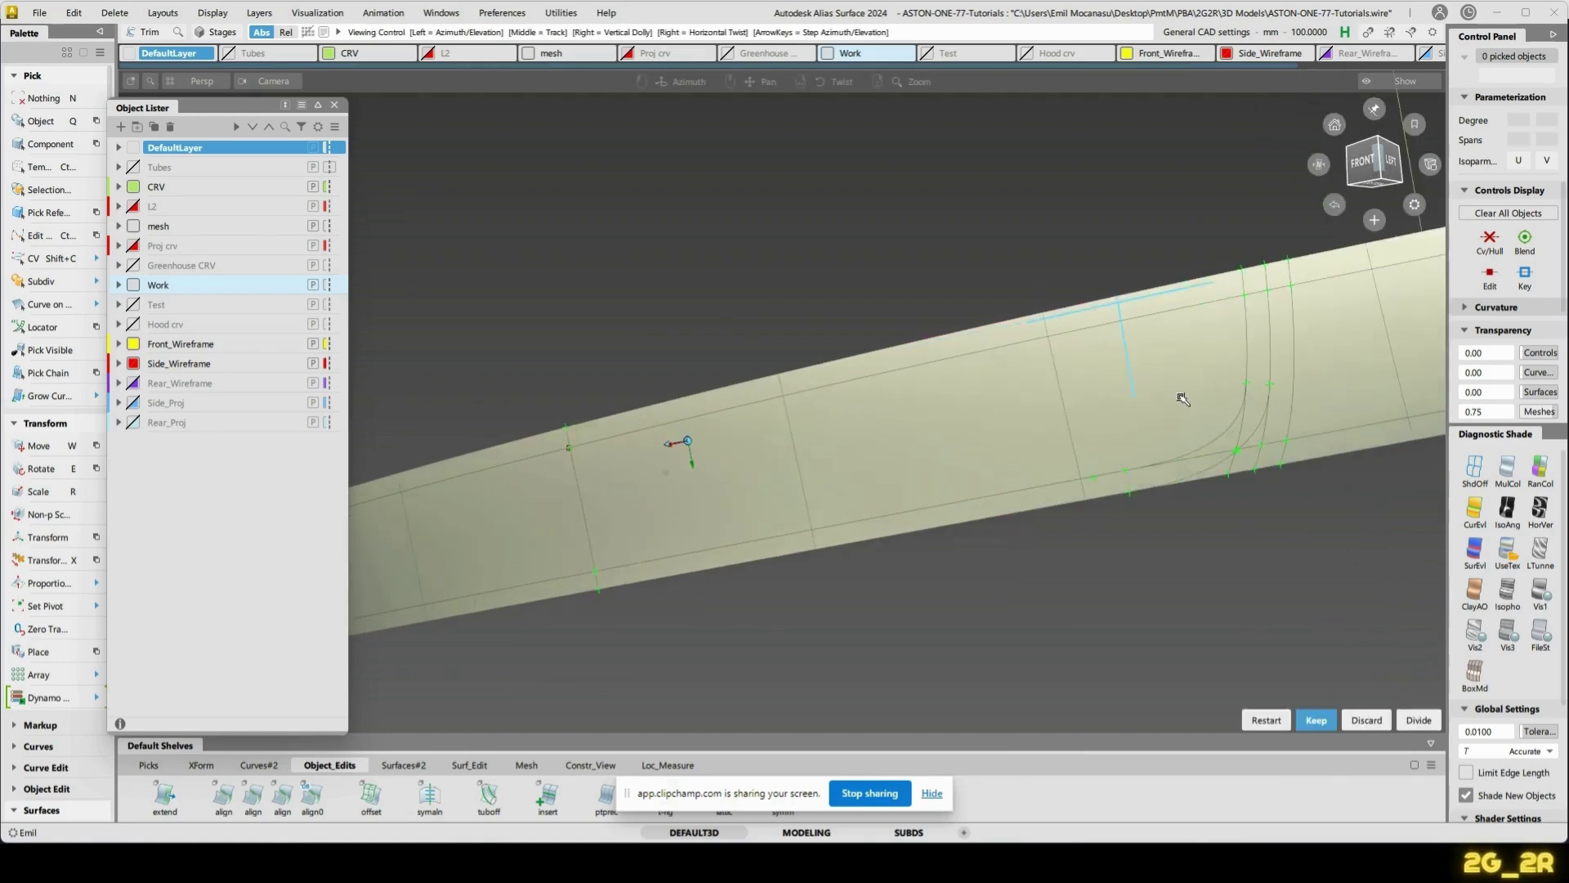
left_click_drag(1181, 400, 1212, 381, "alt+shift")
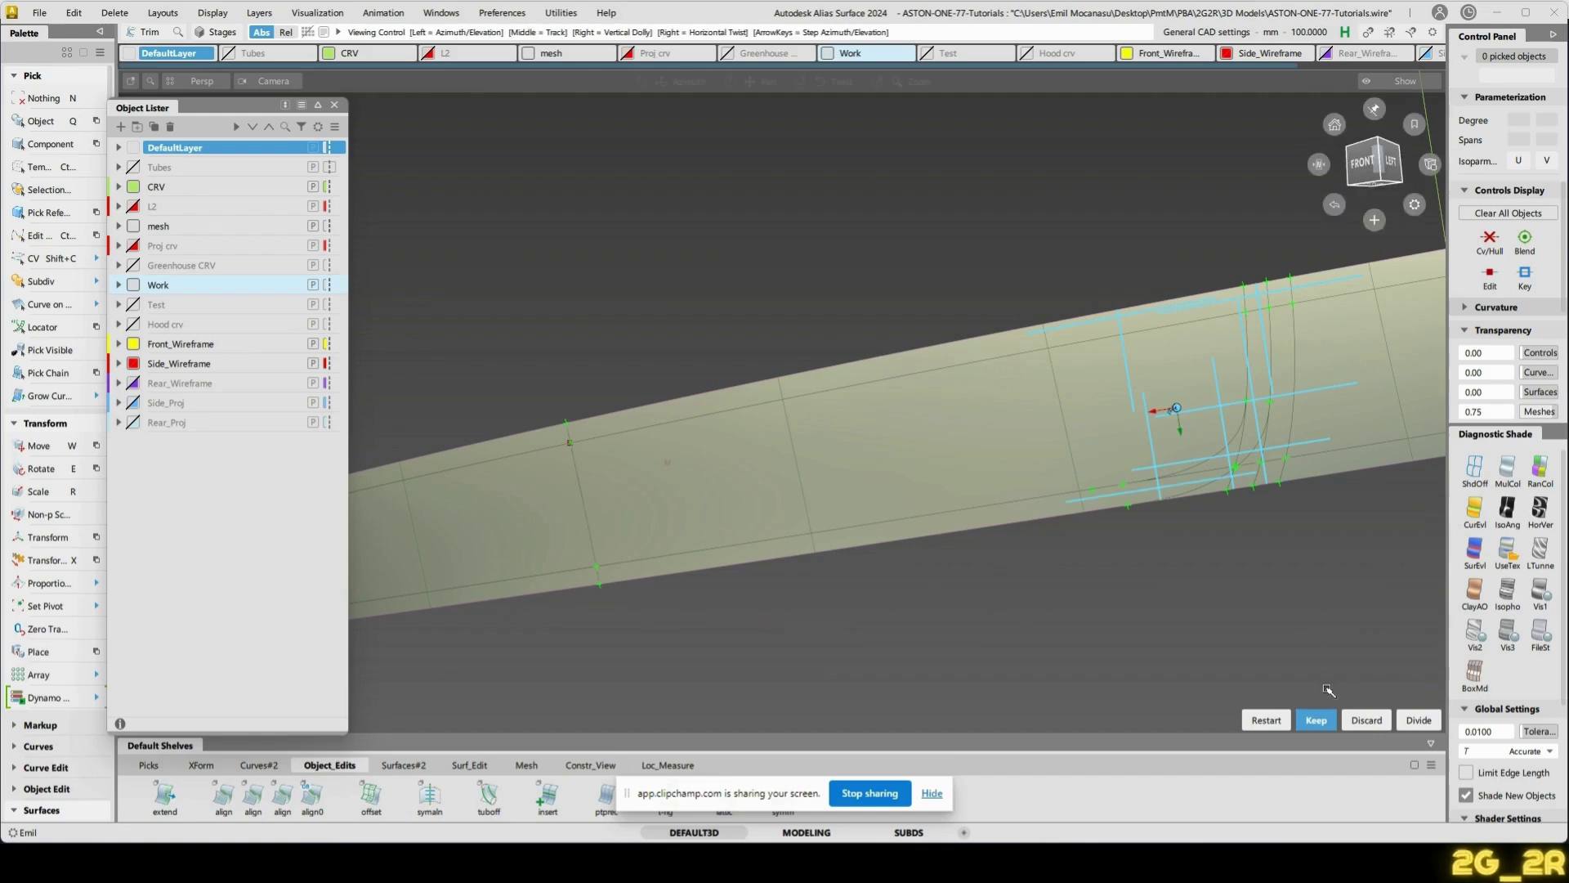
right_click_drag(1261, 427, 1117, 417, "alt+shift")
middle_click_drag(1118, 417, 977, 265, "alt+shift")
right_click_drag(1123, 423, 1265, 357, "alt+shift")
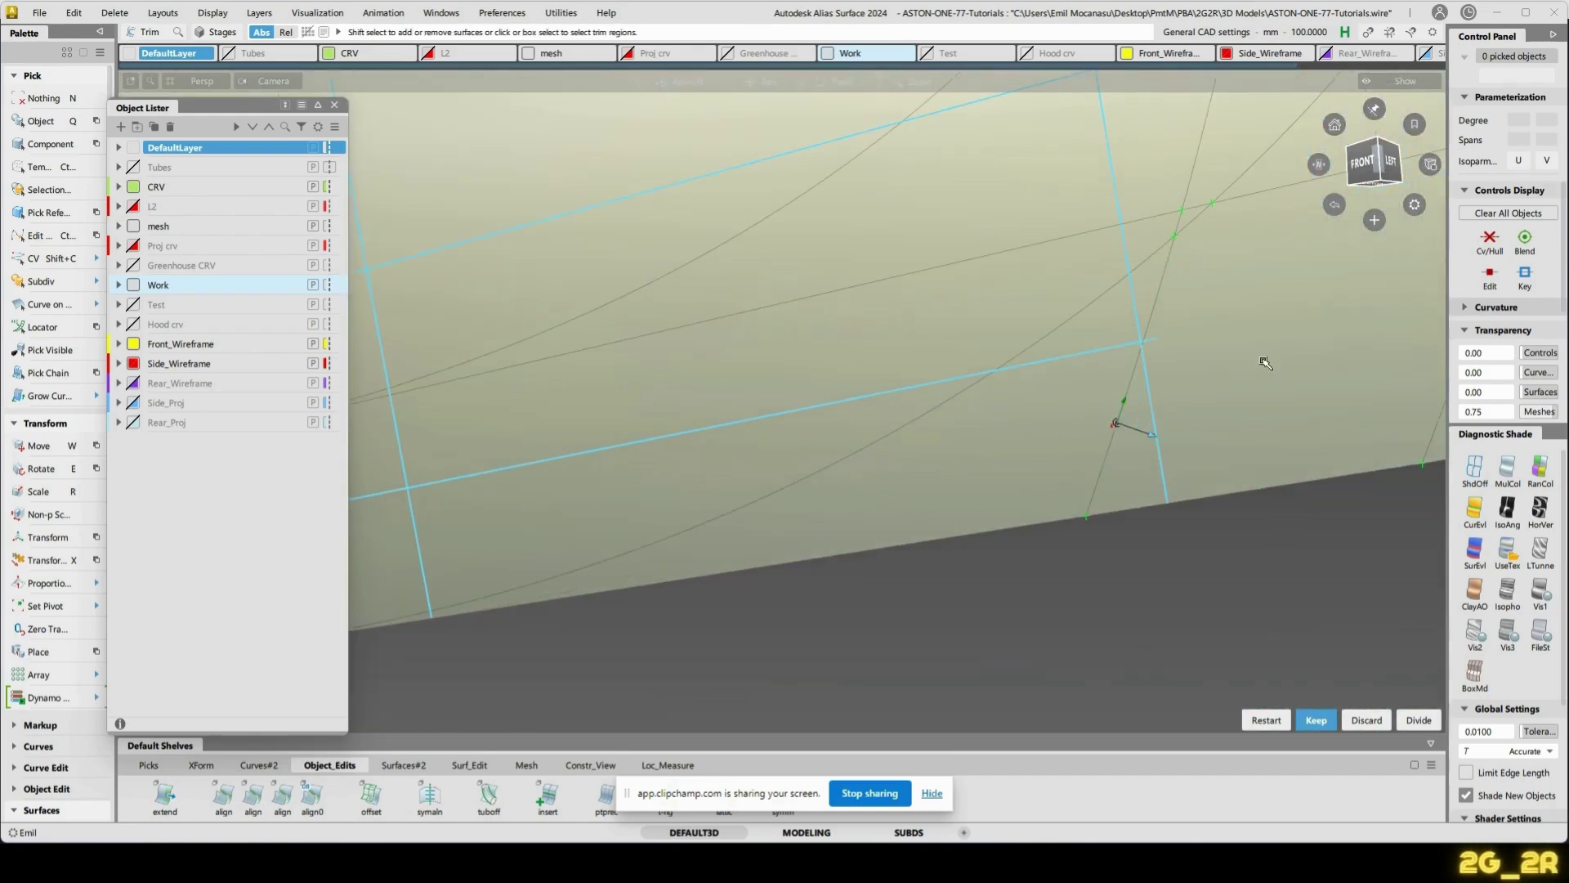
right_click_drag(949, 176, 938, 316, "alt+shift")
left_click_drag(1033, 317, 1019, 282, "alt+shift")
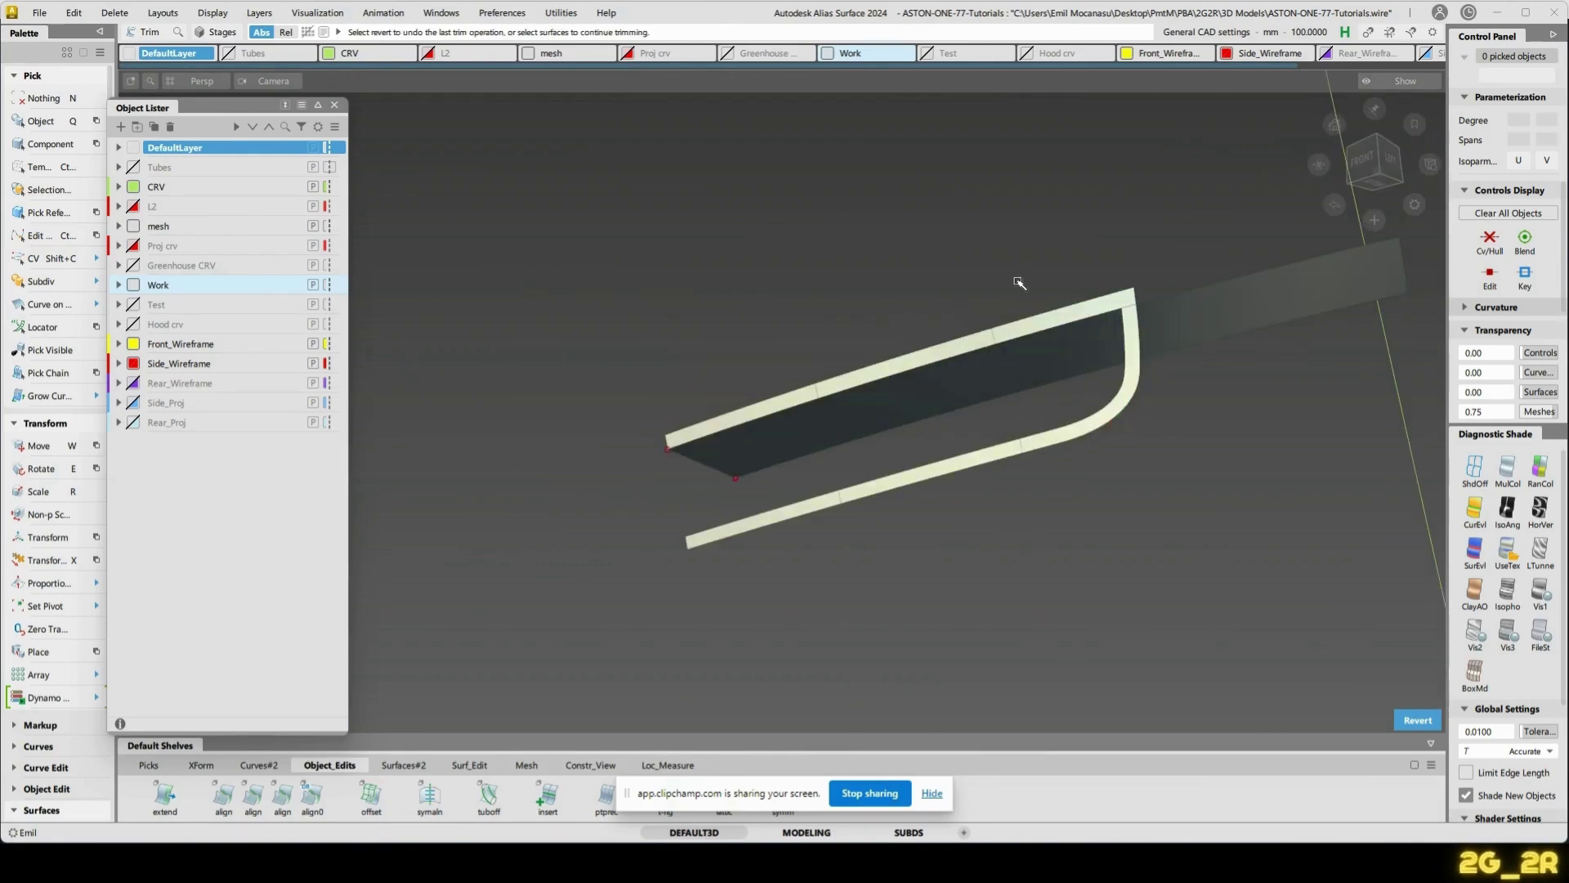
- Bring the large surface spanning the grille opening from the full model into the isolated set
key("ctrl+z")
mouse_move(855, 377)
left_mouse_down("alt+shift")
mouse_move(854, 461)
mouse_move(850, 435)
left_mouse_up("alt+shift")
left_click_drag(645, 403, 760, 382, "ctrl+shift")
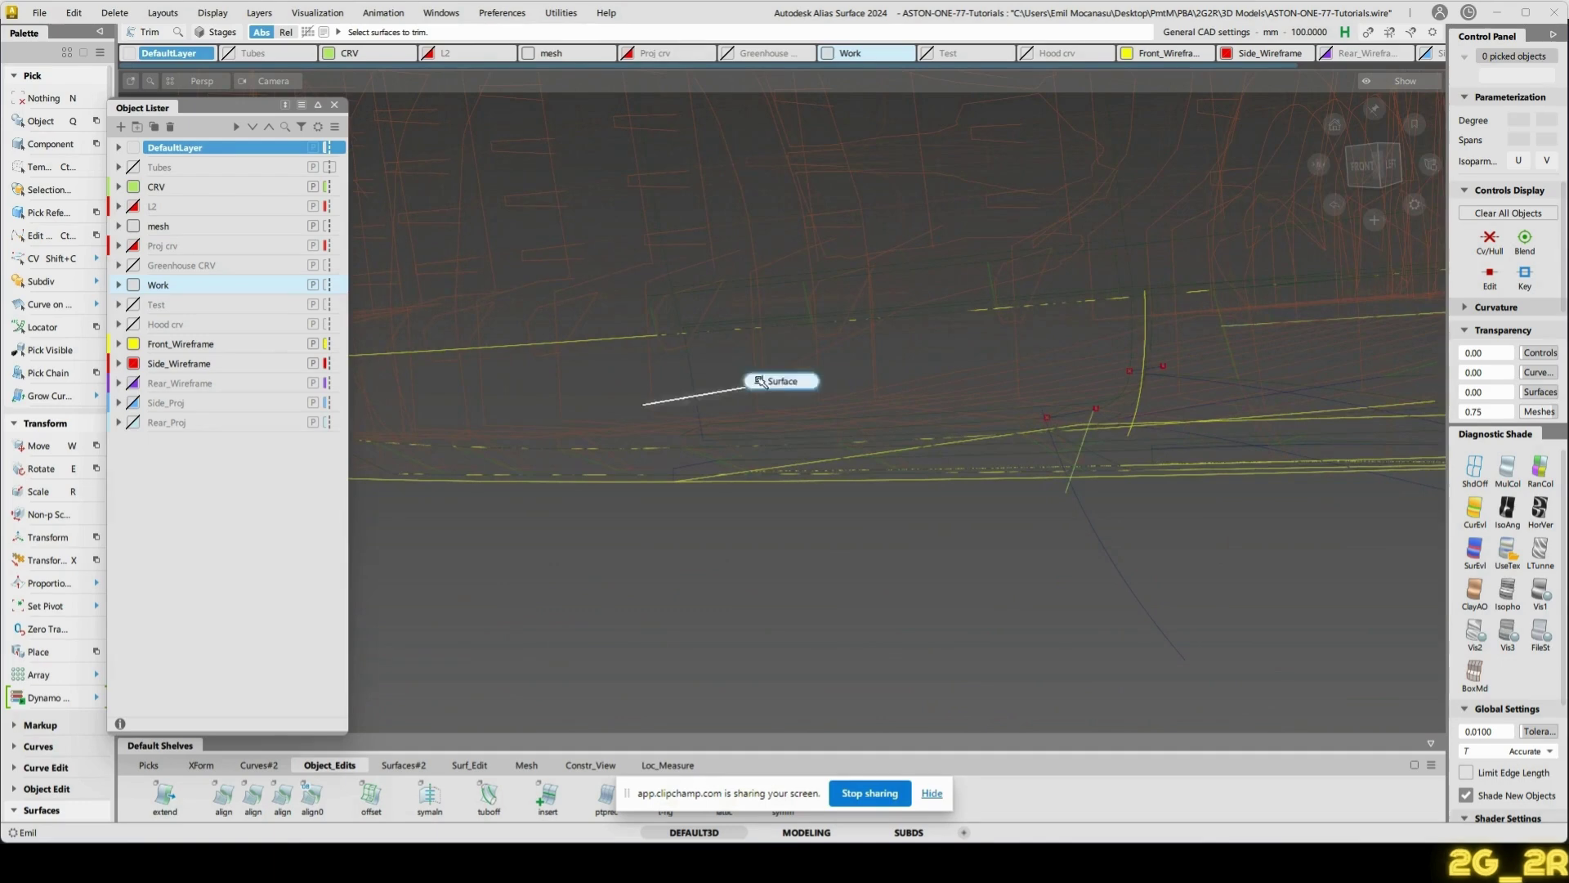
left_click(716, 380)
key("h")
key("alt+h")
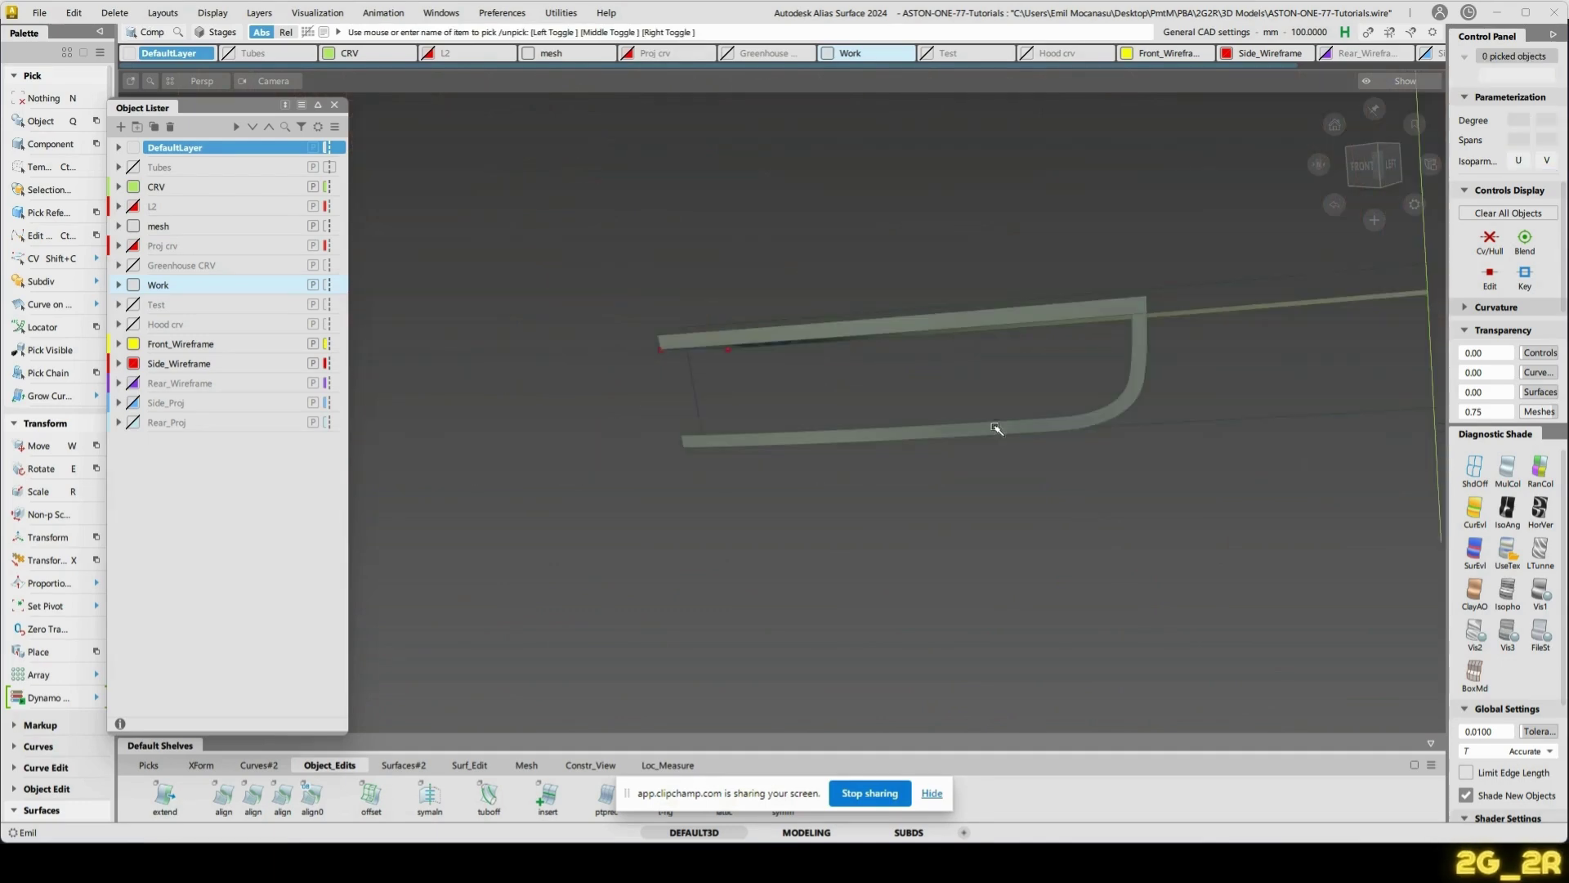
- Add the lower flange surface and its adjoining rounded corner surface from the full model to the isolated set
key("alt+h")
left_click(933, 444, "alt+shift")
left_click_drag(722, 449, 1247, 504, "alt+shift")
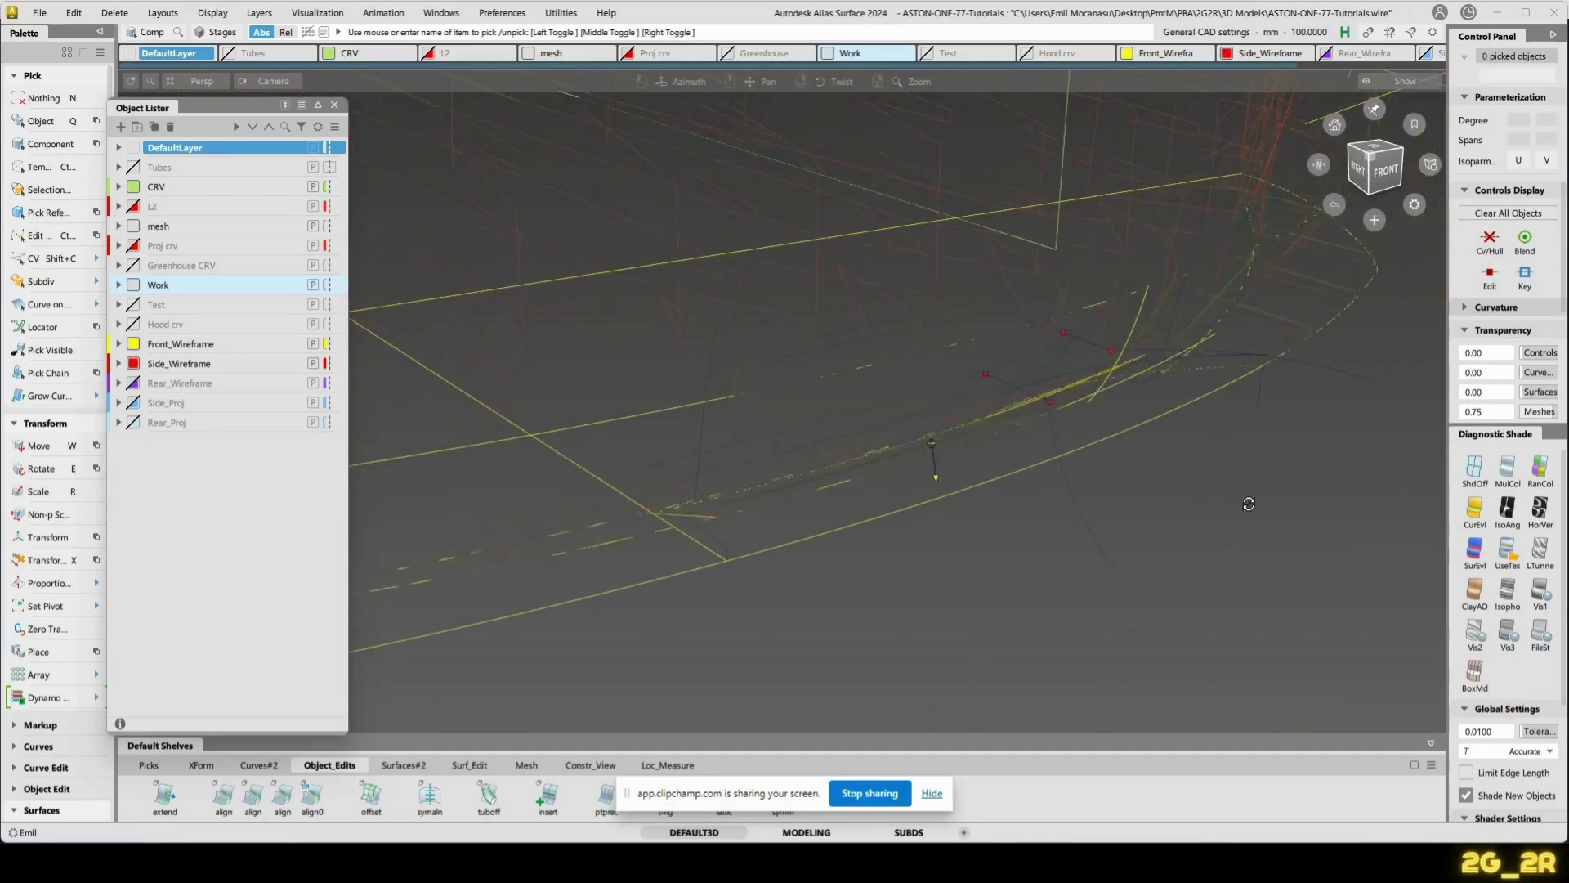
right_click_drag(1128, 475, 1171, 476, "alt+shift")
left_click_drag(1171, 476, 1110, 344, "alt+shift")
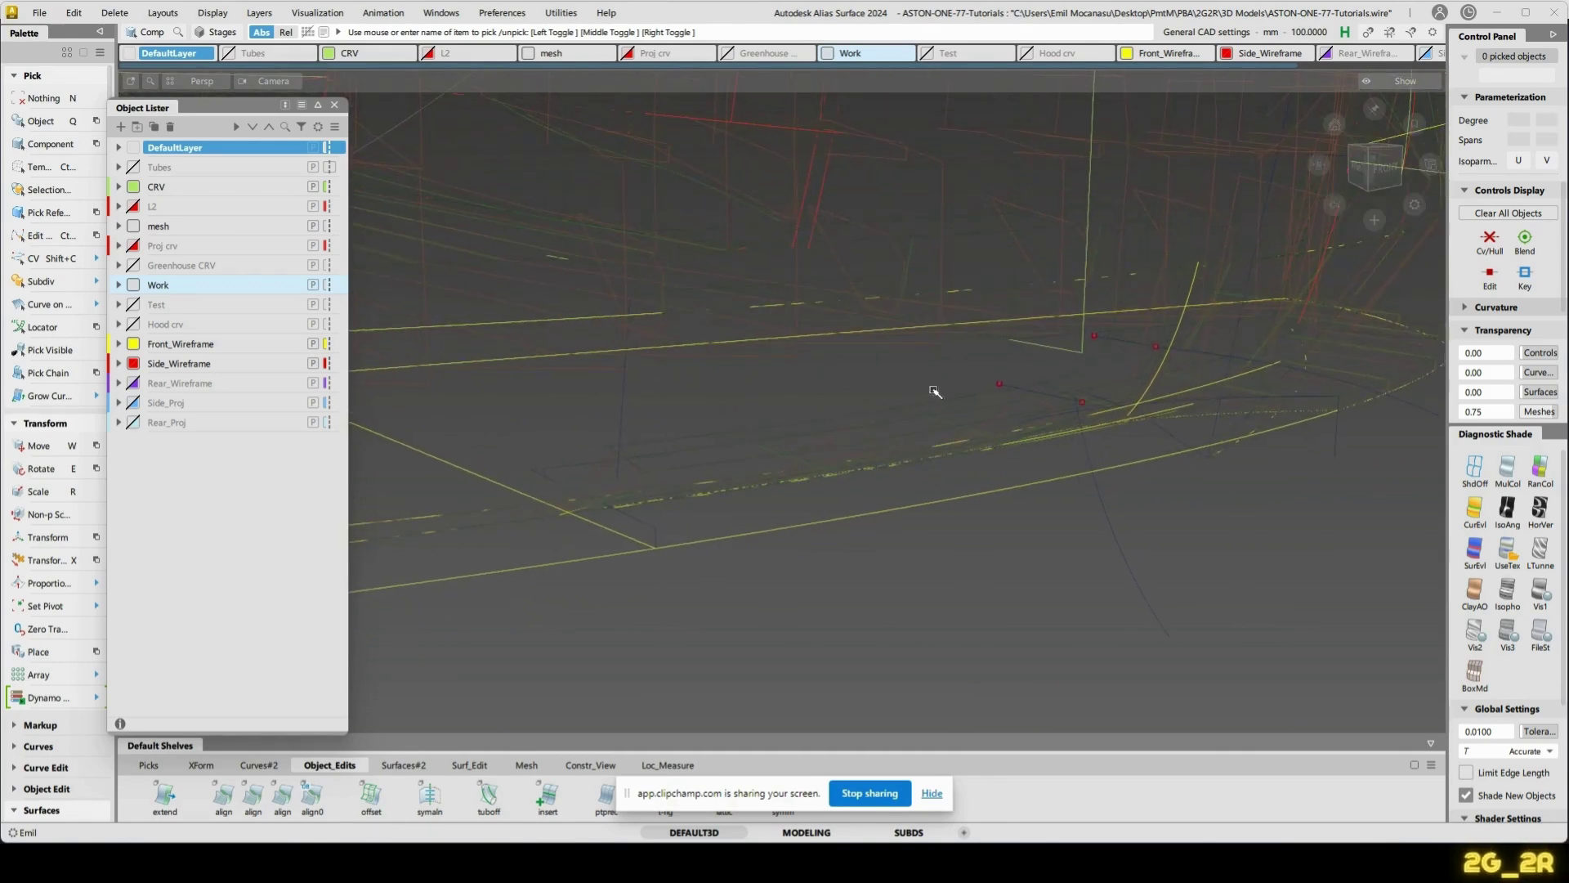
left_click_drag(934, 390, 1022, 391, "ctrl+shift")
left_click(1053, 376)
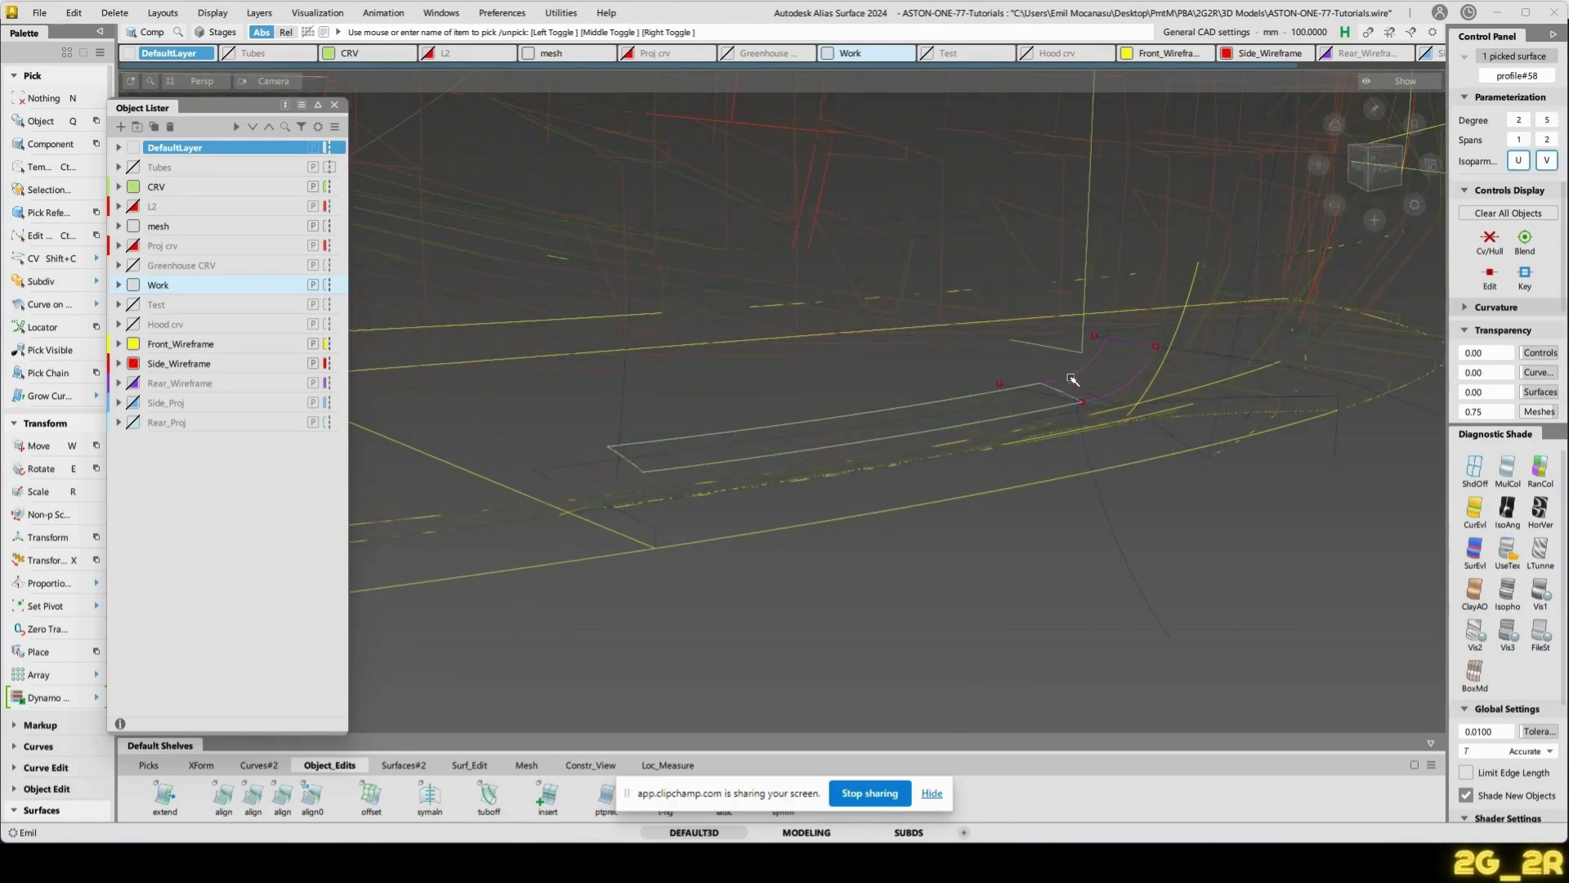
left_click(1072, 379)
key("n")
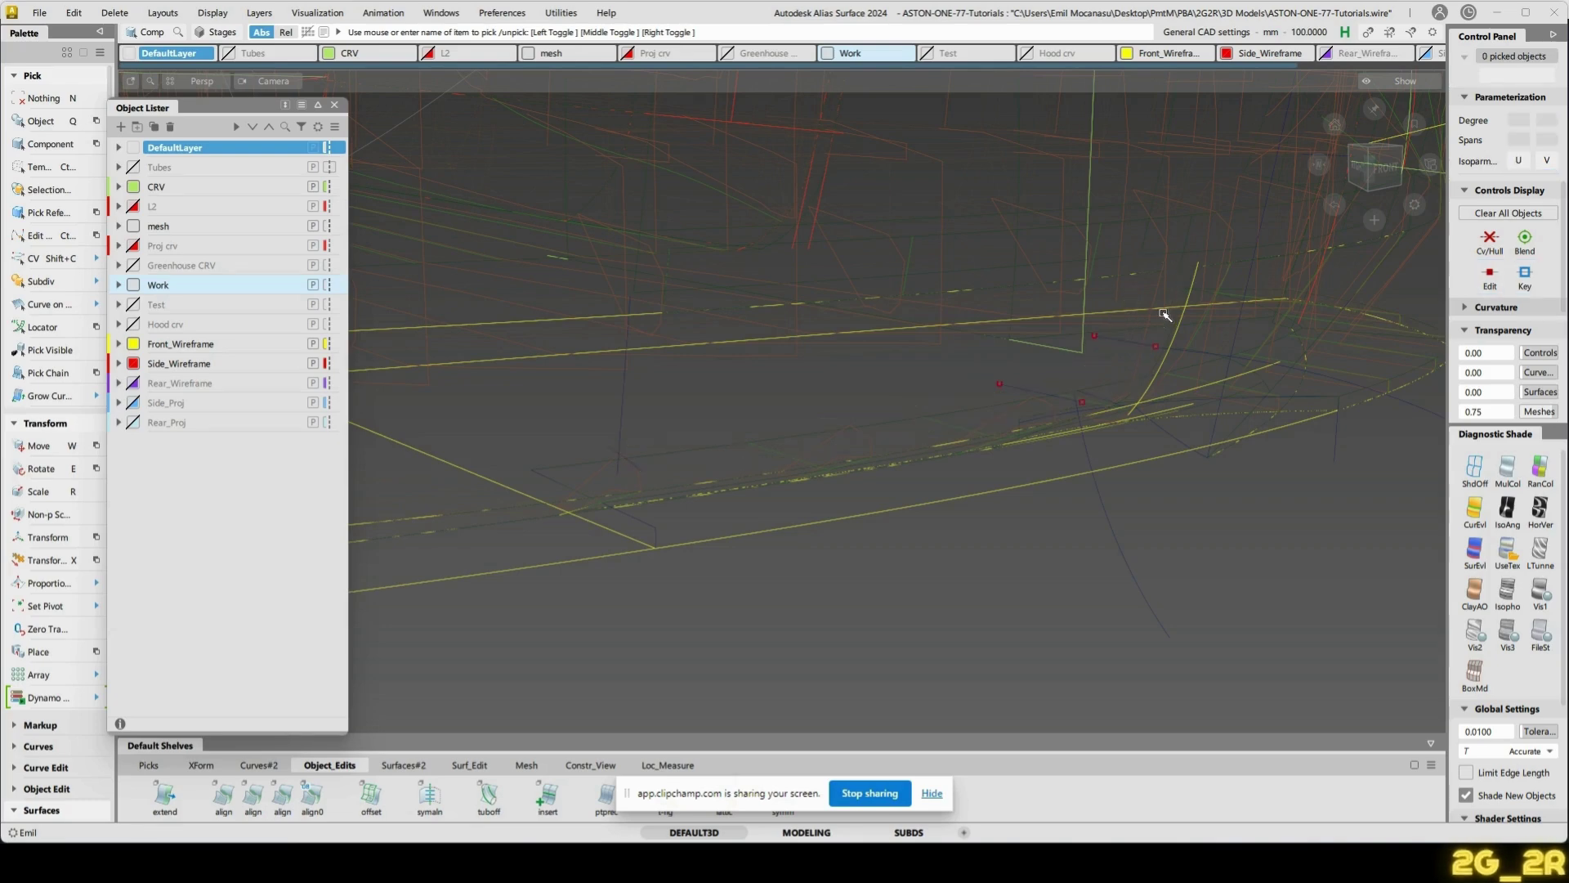
- Intersect the flange surfaces around the grille opening with the large spanning surface
left_click(954, 354)
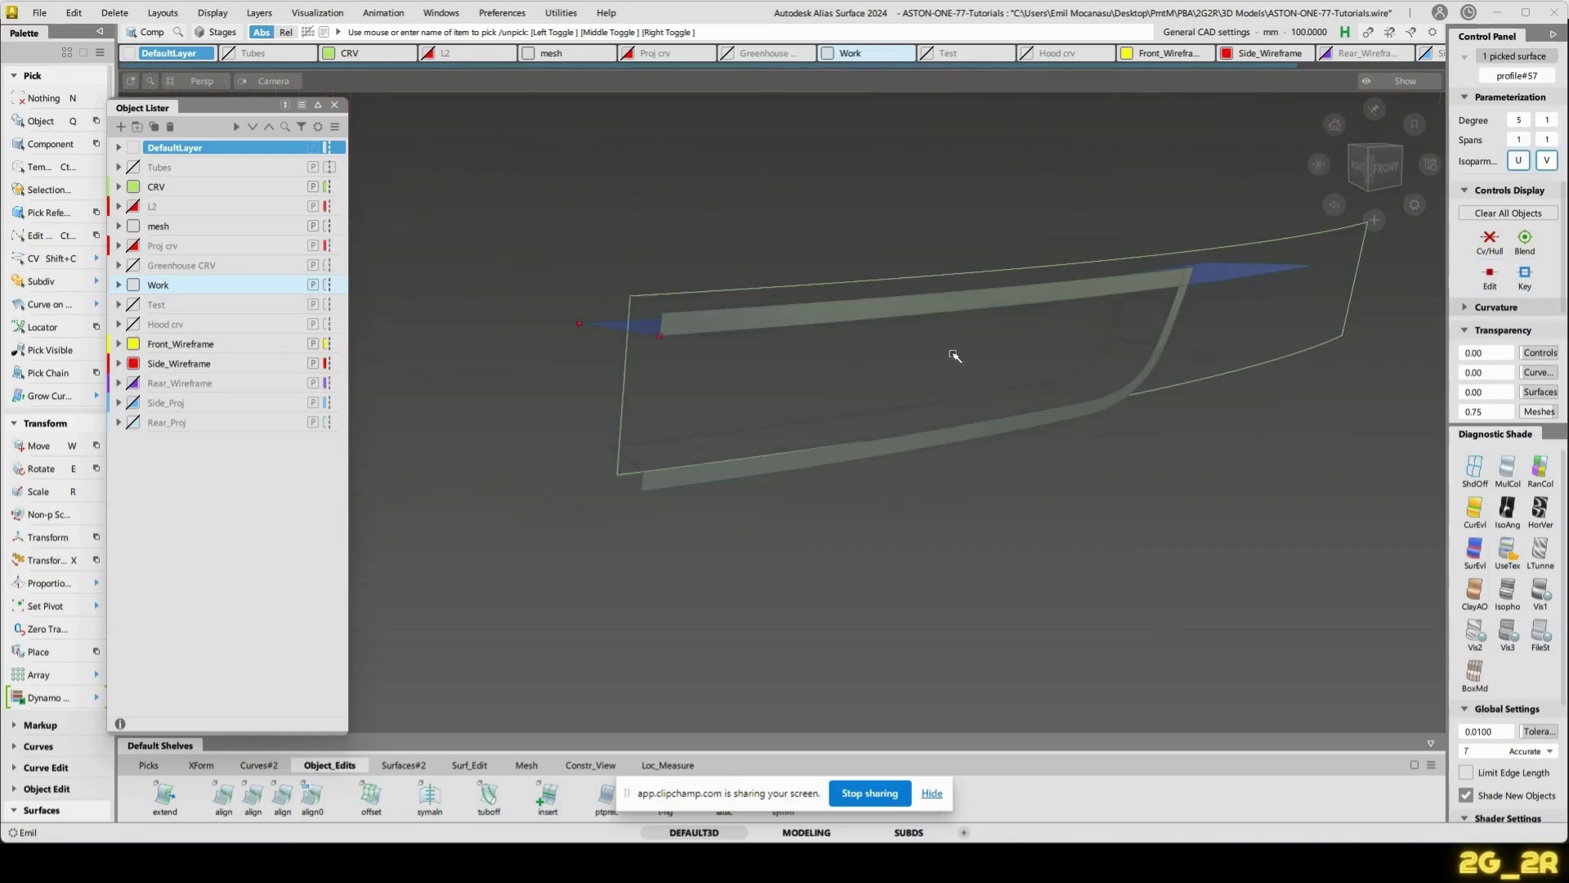
key("i")
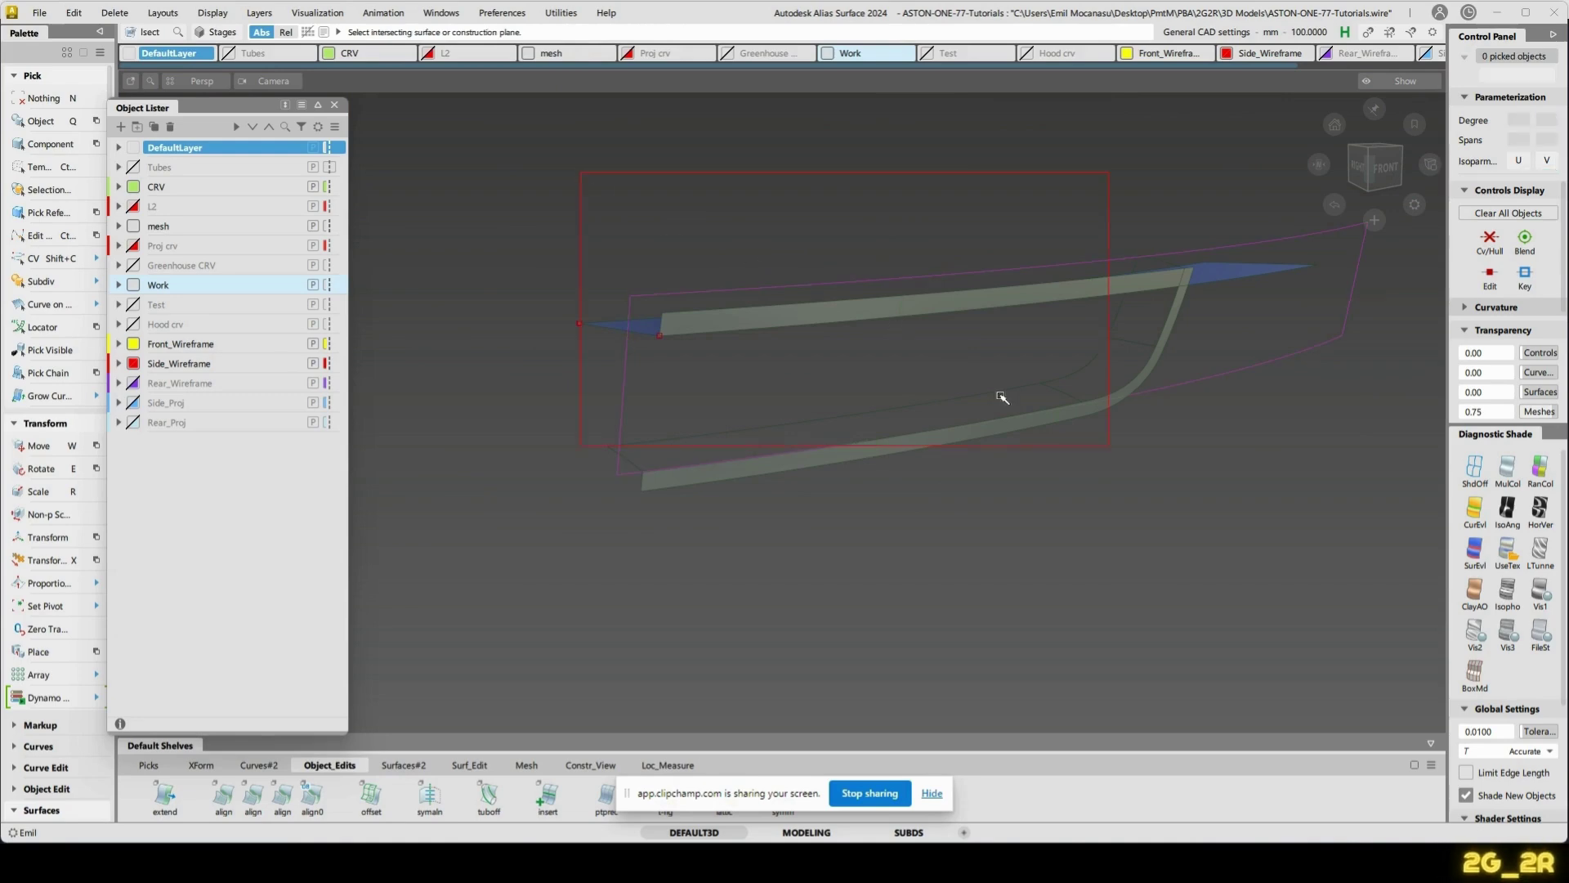
left_click_drag(1184, 502, 1068, 496, "alt+shift")
left_click(1230, 493)
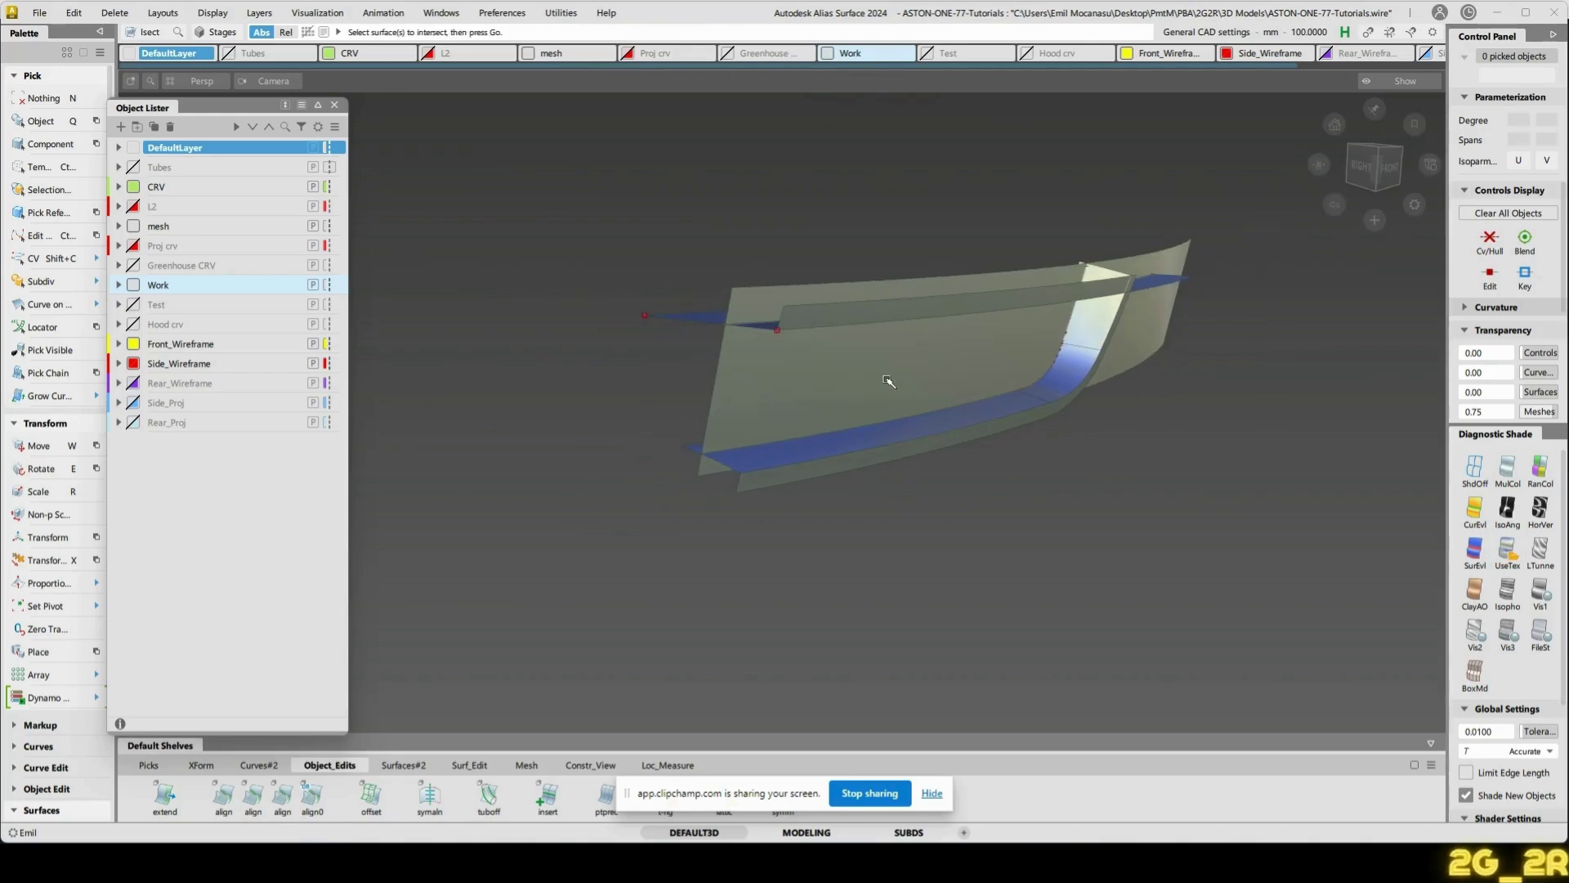
- Trim the spanning surface to the opening, and trim the lower flange and rounded corner surface, keeping the parts that frame the opening
key("t")
left_click(873, 381)
key("space")
left_click(985, 408)
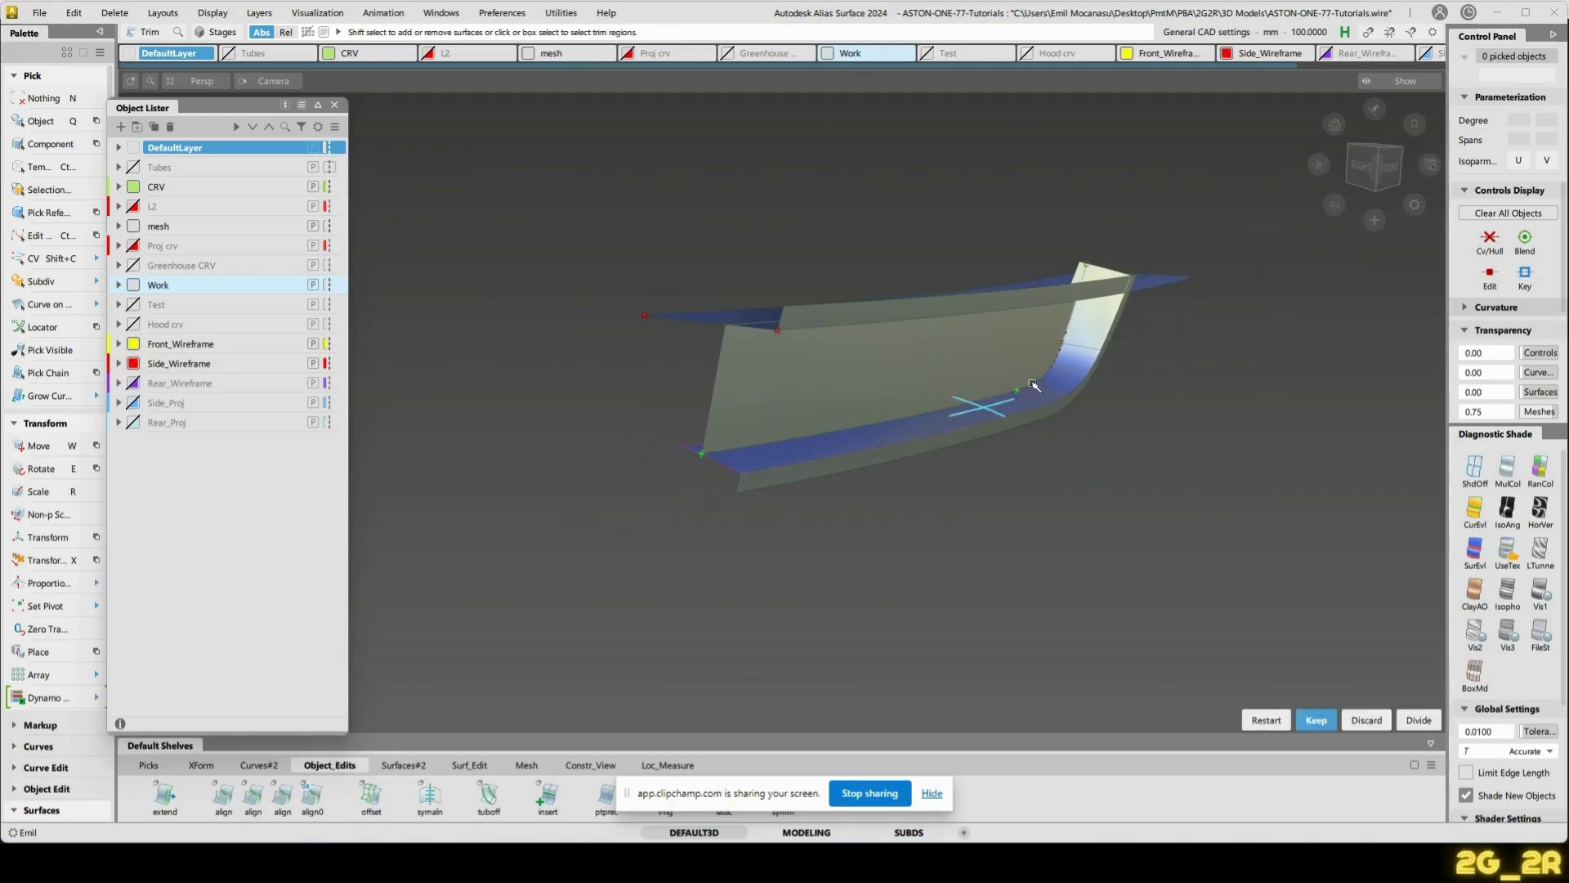
key("space")
left_click(1059, 383)
left_click_drag(1119, 428, 1027, 344, "alt+shift")
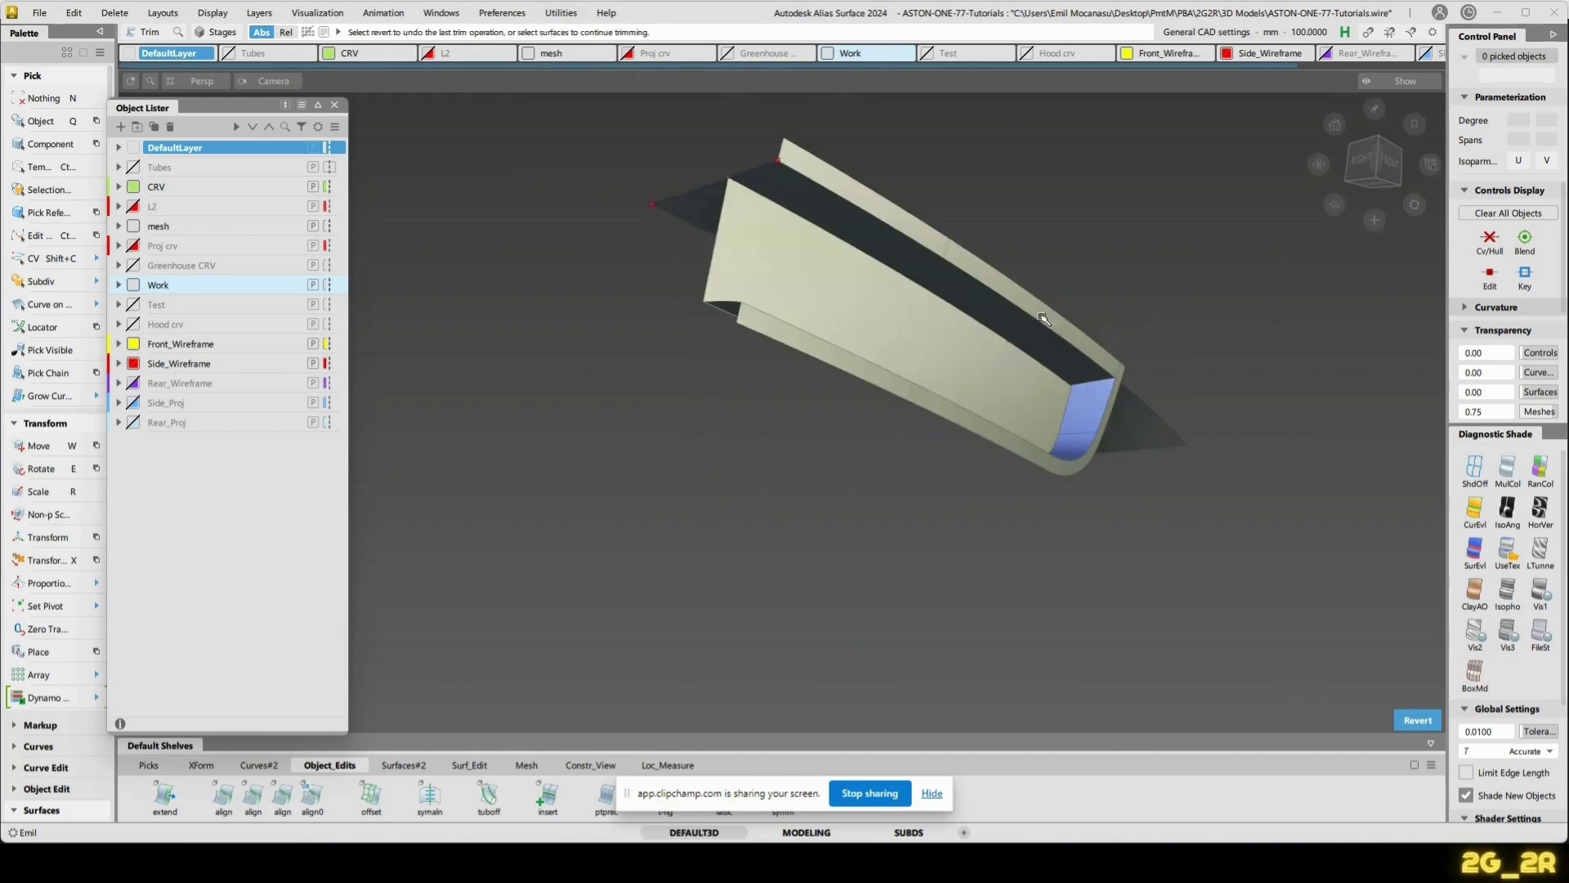
- Untrim the corner surface at the side end of the grille opening
left_click_drag(1160, 229, 1205, 235, "alt+shift")
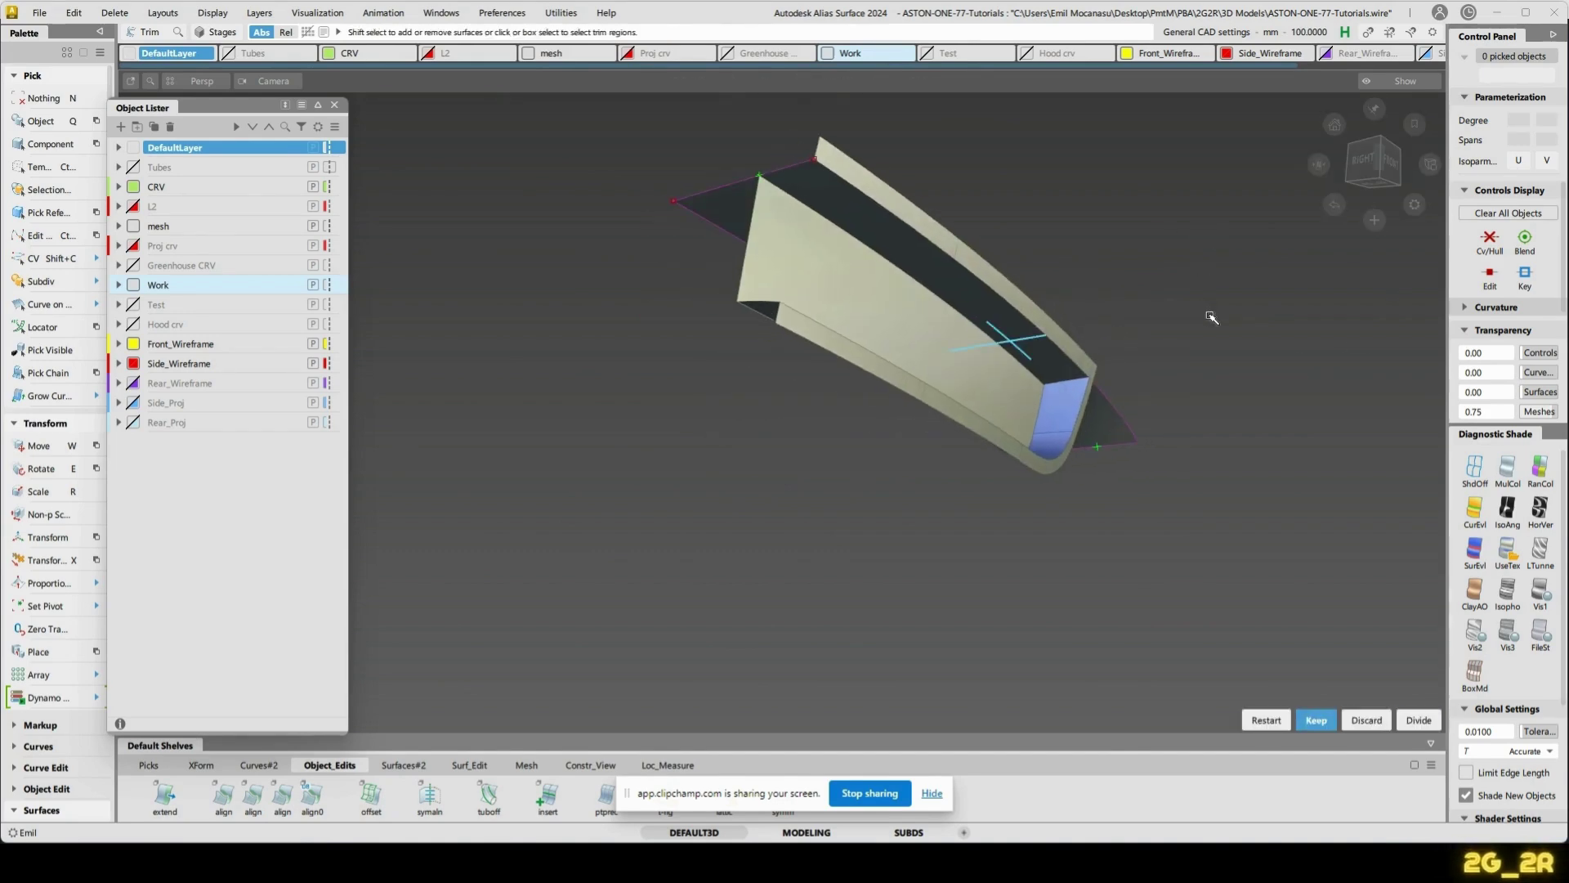
left_click_drag(1069, 370, 1061, 406, "ctrl+shift")
left_click(469, 765)
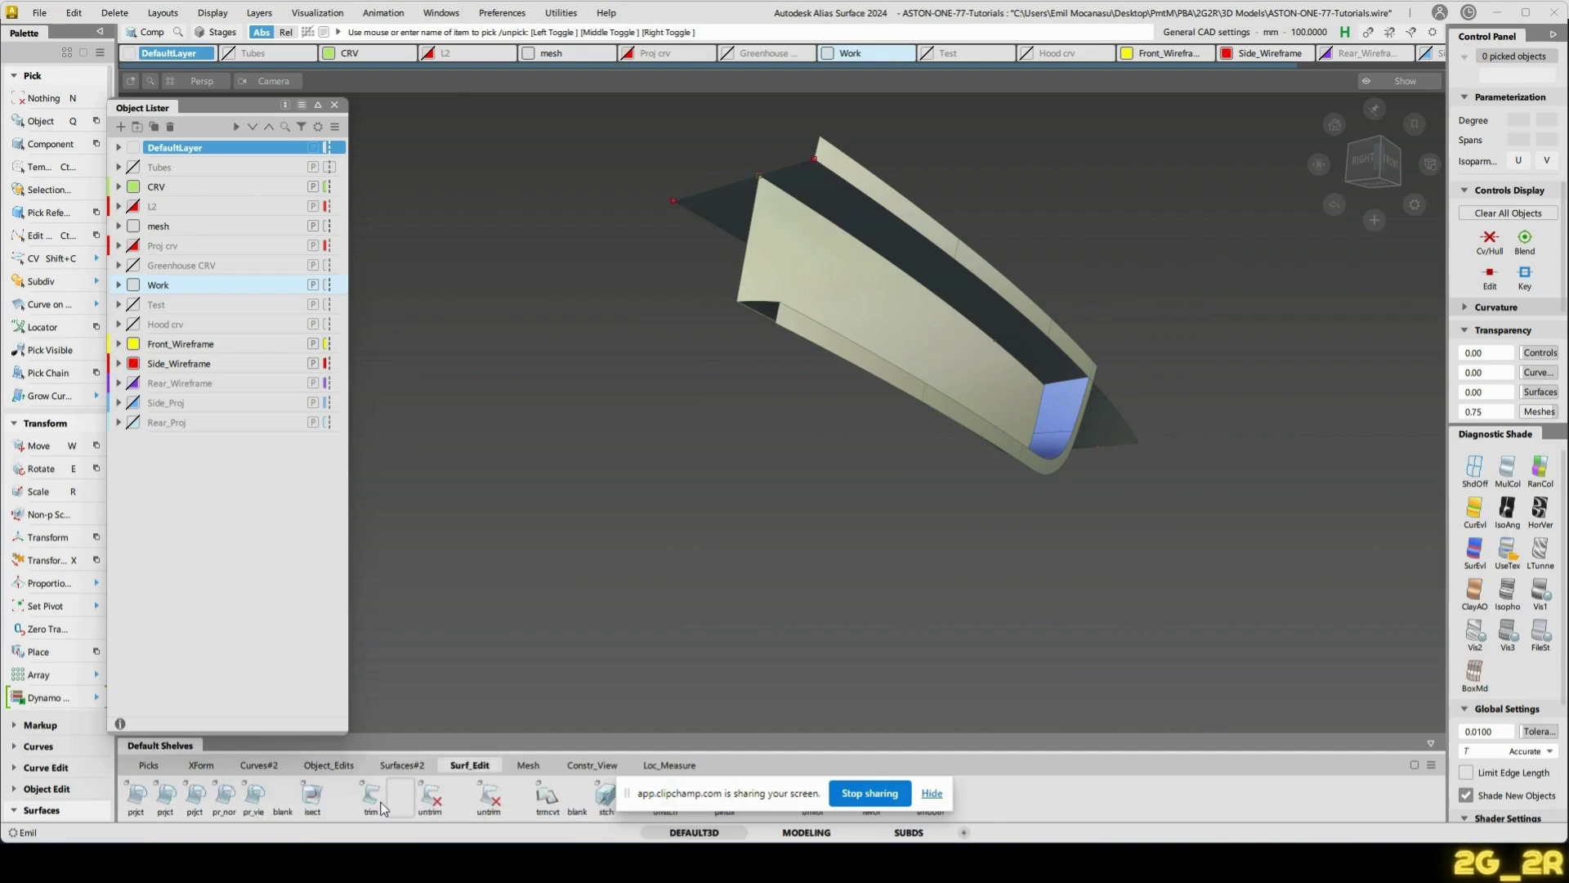
left_click(427, 797)
left_click(1064, 404)
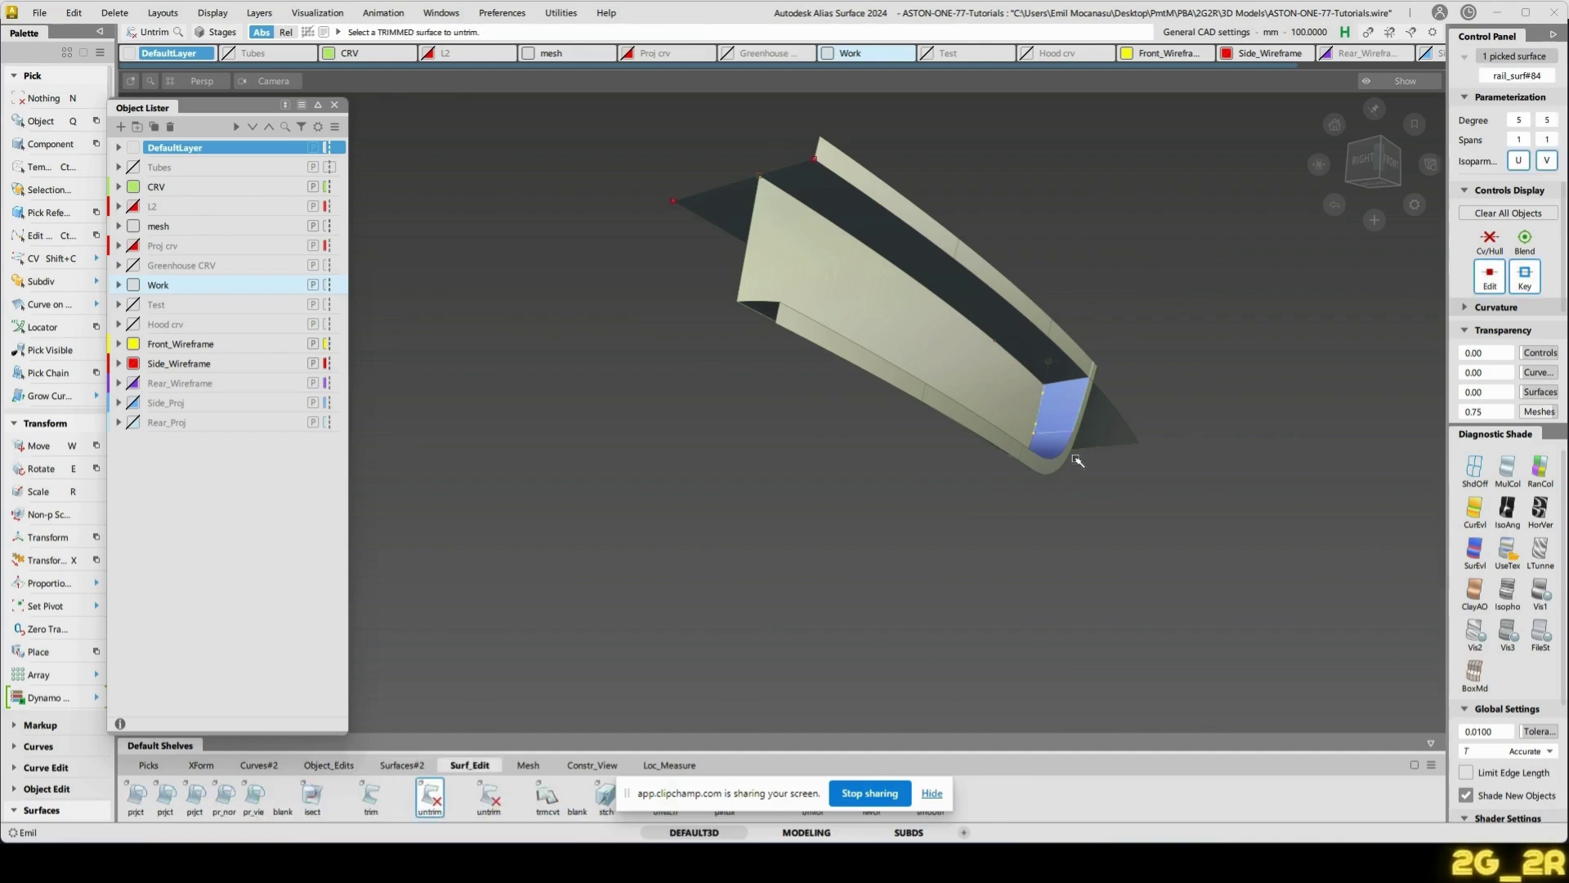
- Intersect the upper flange with the corner surface and trim the flange, keeping the part inside the opening
right_click_drag(1077, 460, 1077, 437, "ctrl+shift")
left_click(1051, 361)
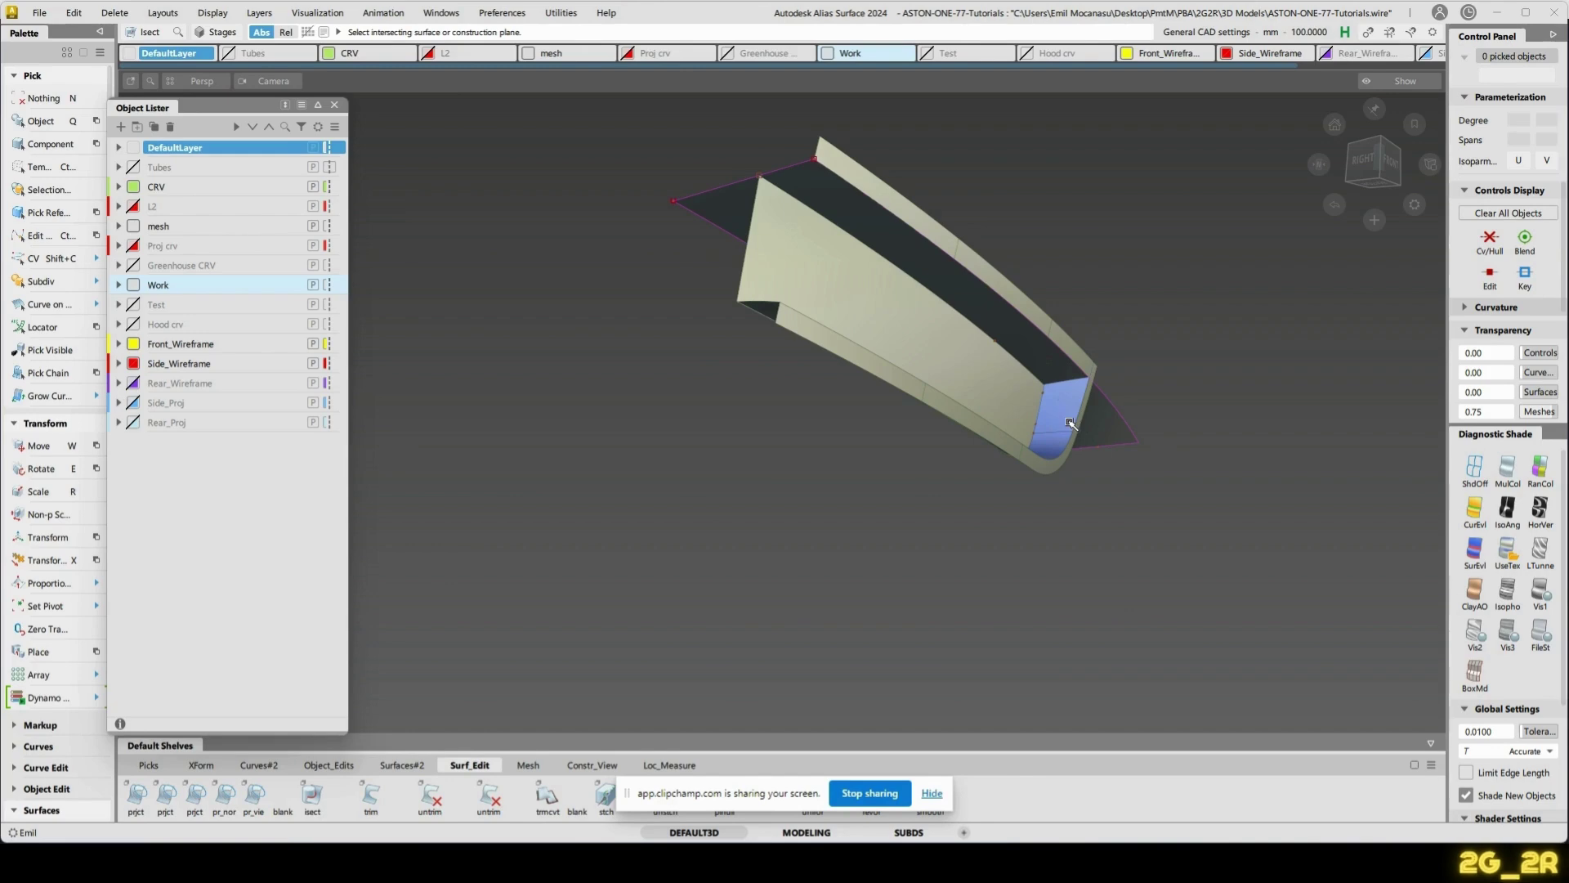
left_click(1076, 409)
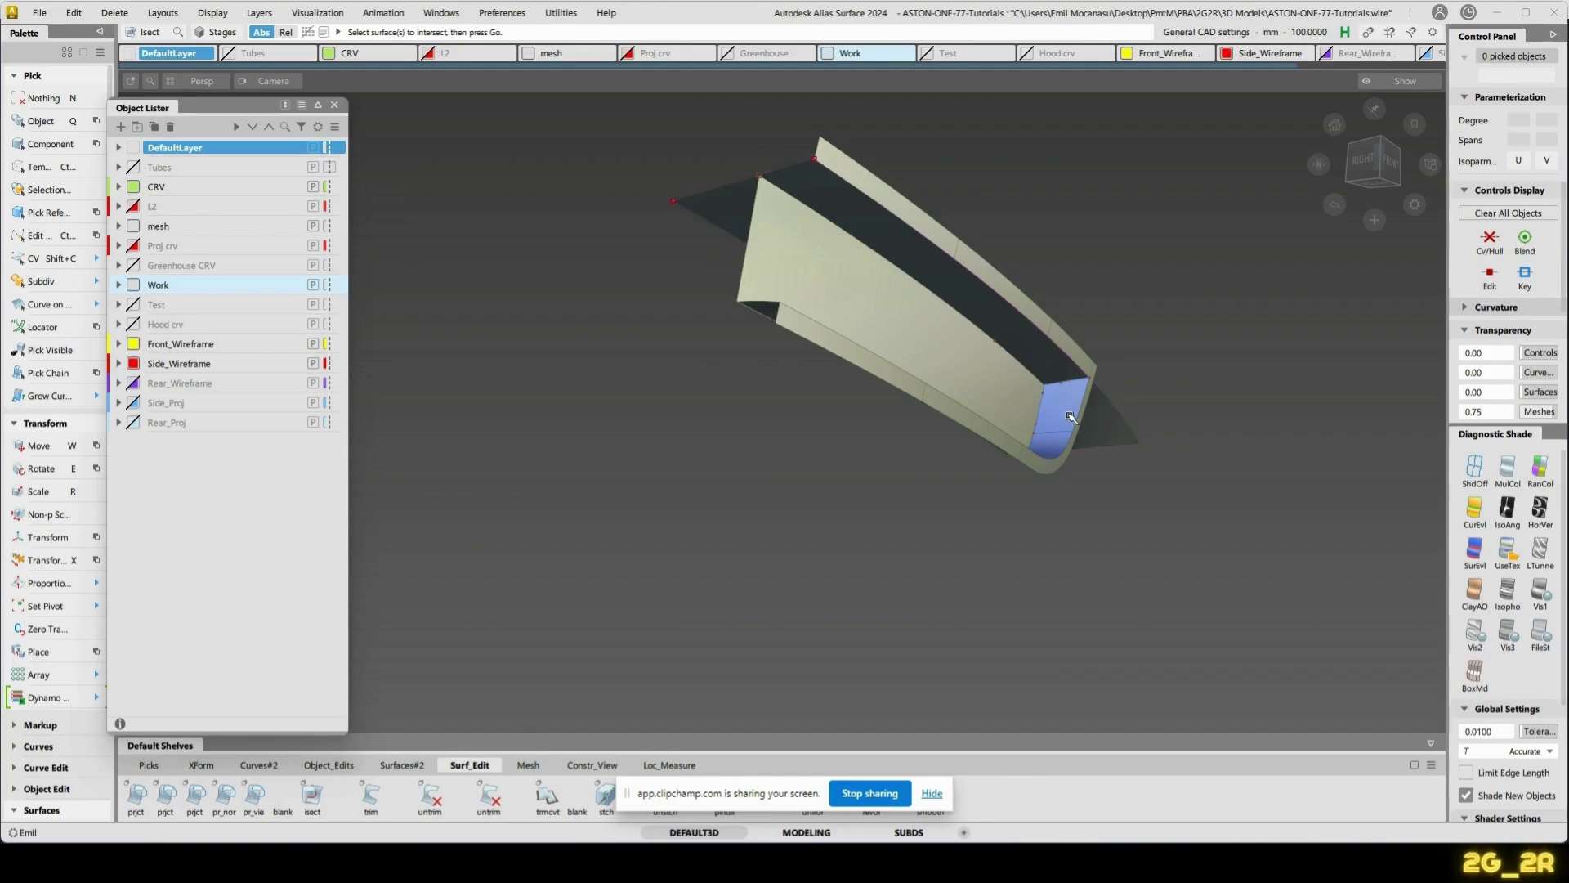
right_click_drag(1077, 409, 1068, 434, "ctrl+shift")
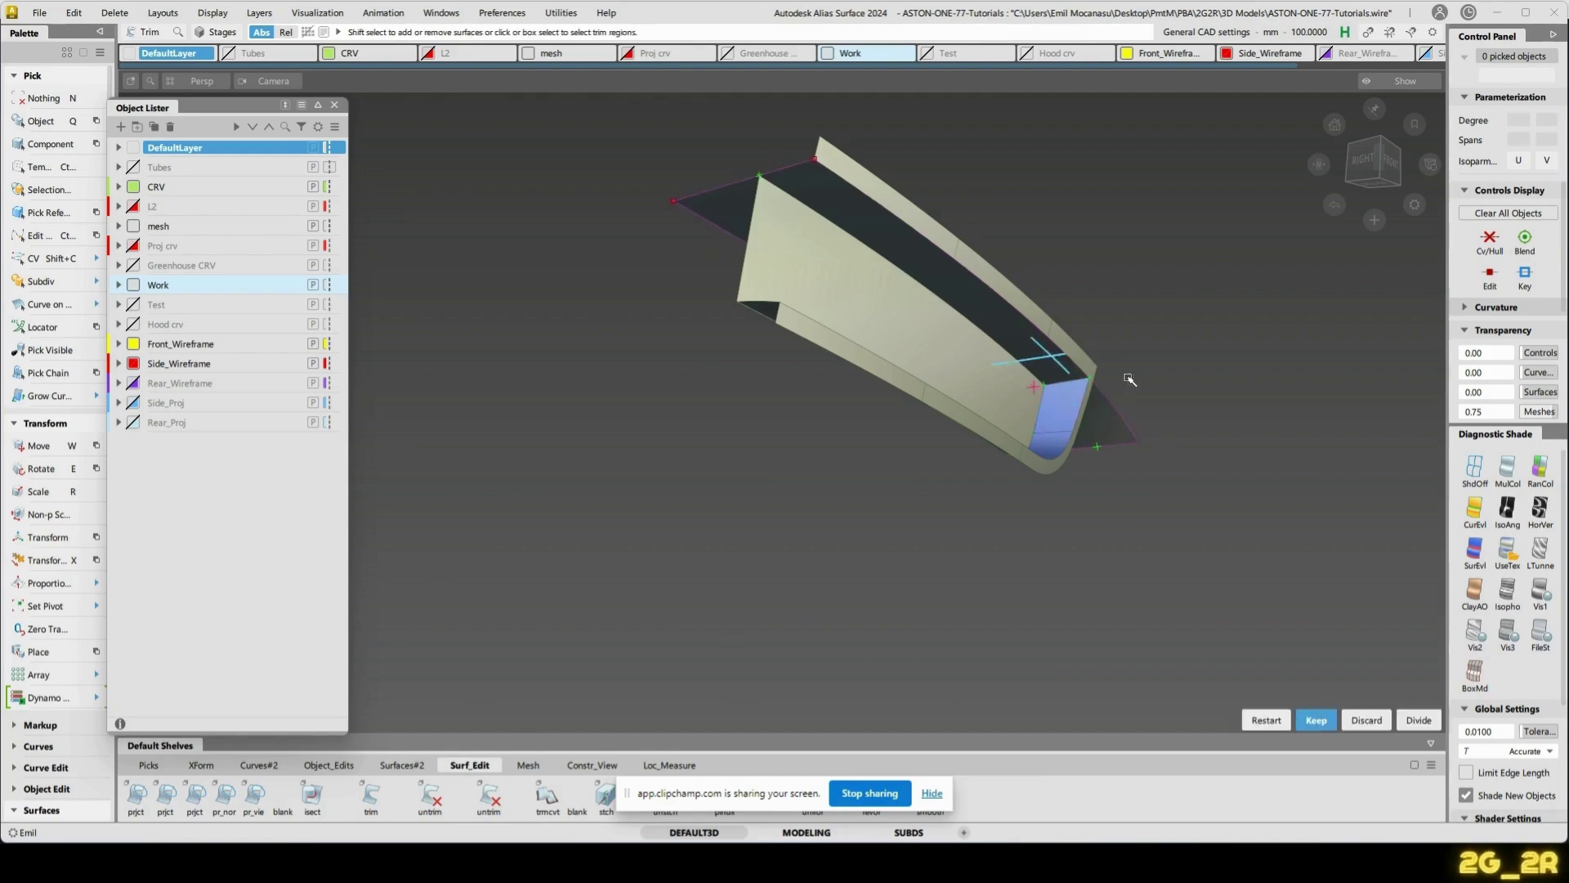
left_click_drag(1128, 375, 921, 466, "alt+shift")
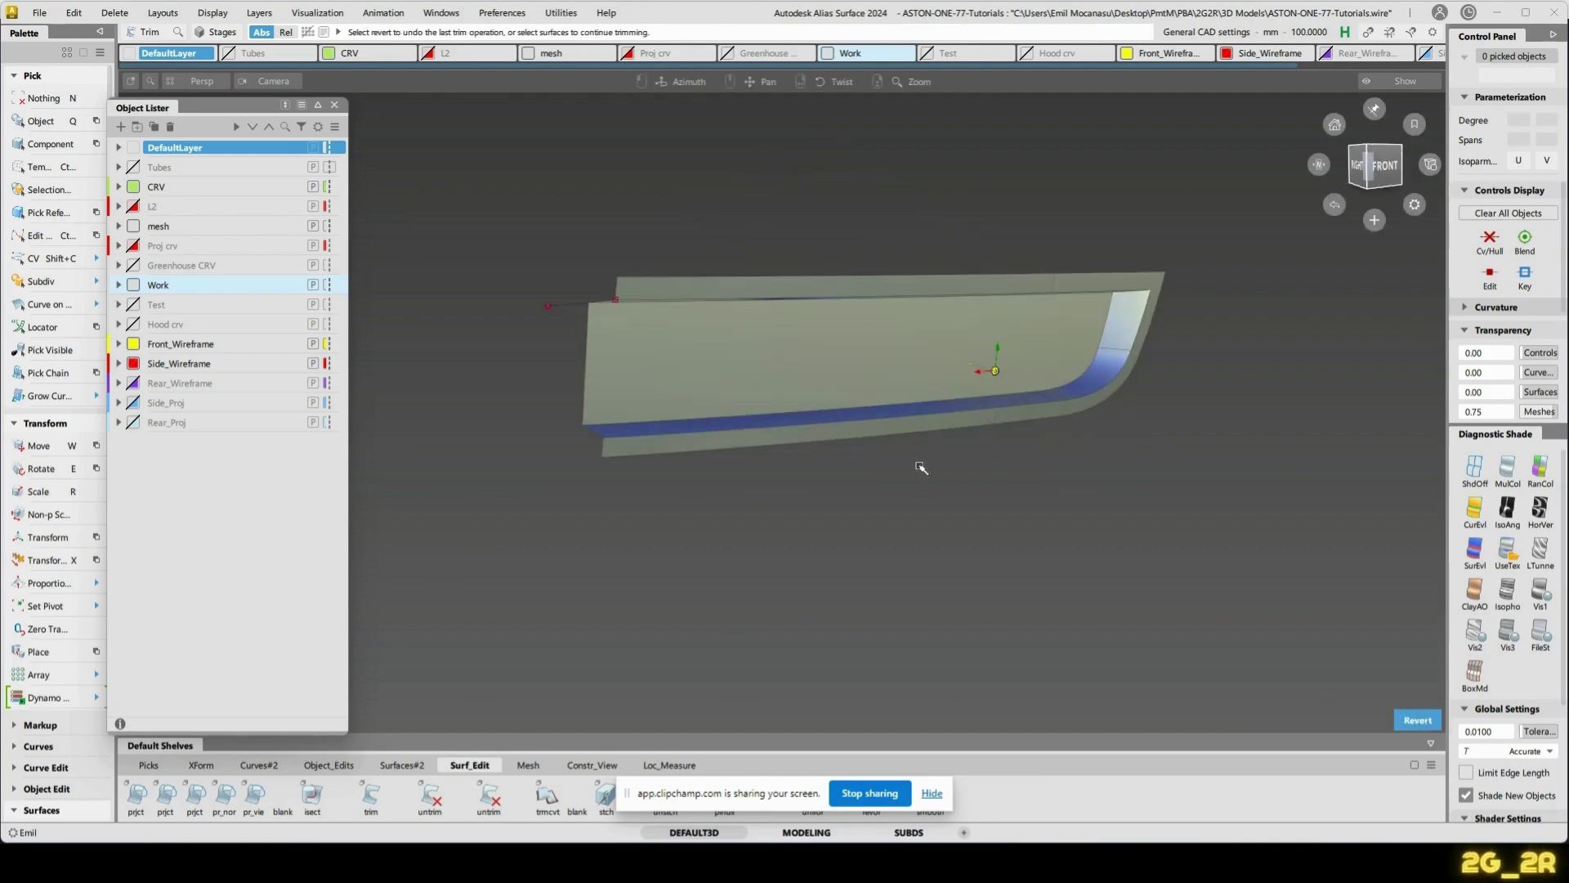
- Show the full model again and hide the mesh, Front_Wireframe and Side_Wireframe layers
left_click(1167, 413)
left_click_drag(1382, 399, 1345, 400, "alt+shift")
left_click(1506, 553)
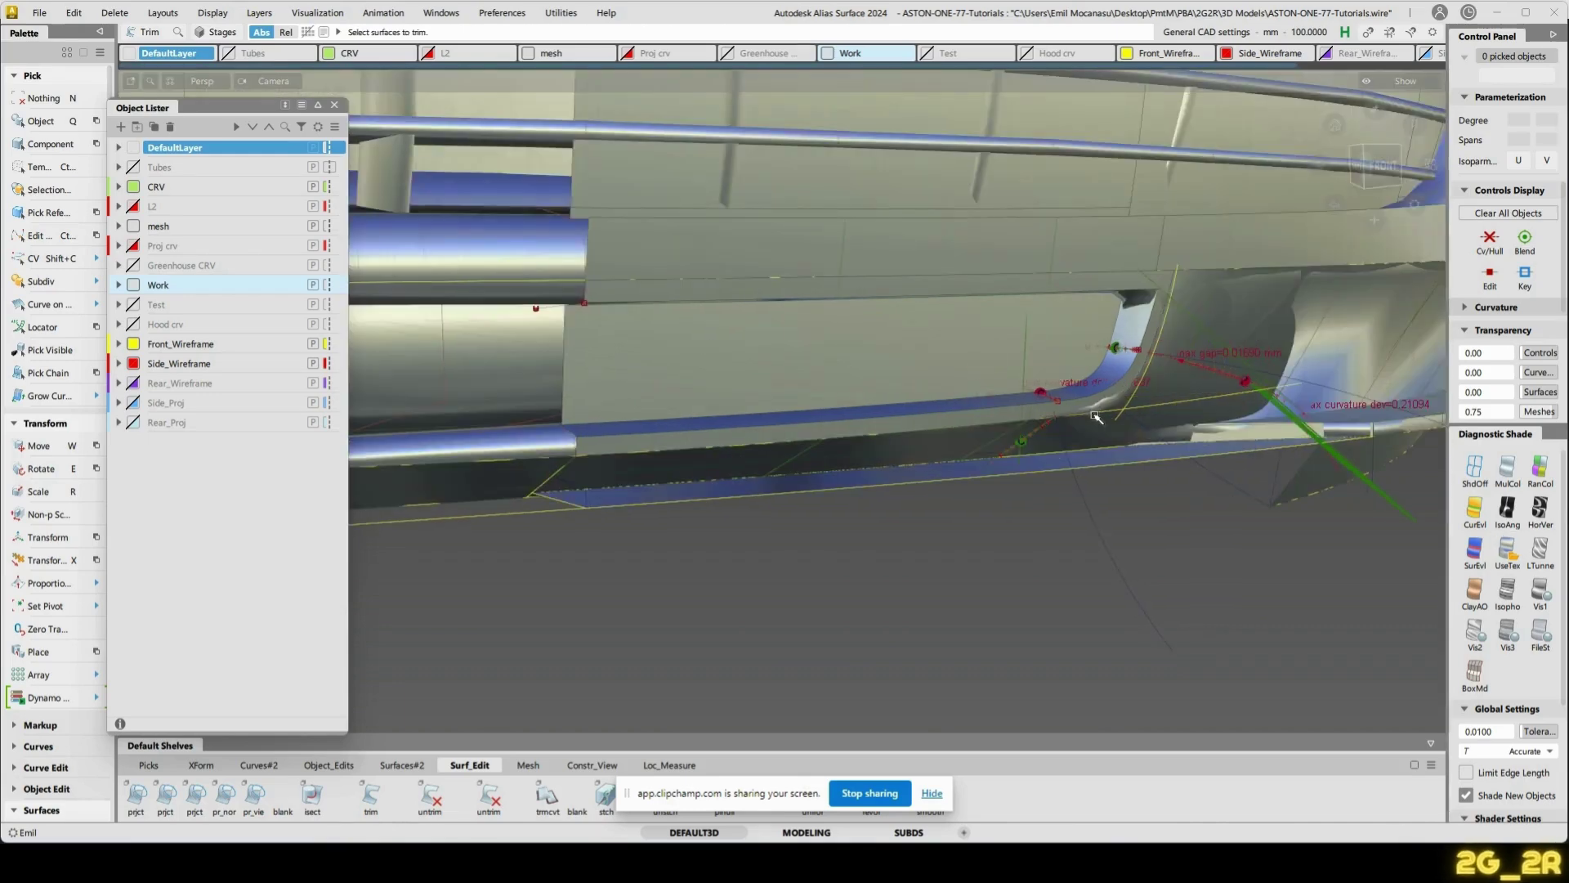
right_click_drag(1096, 413, 1012, 302, "alt+shift")
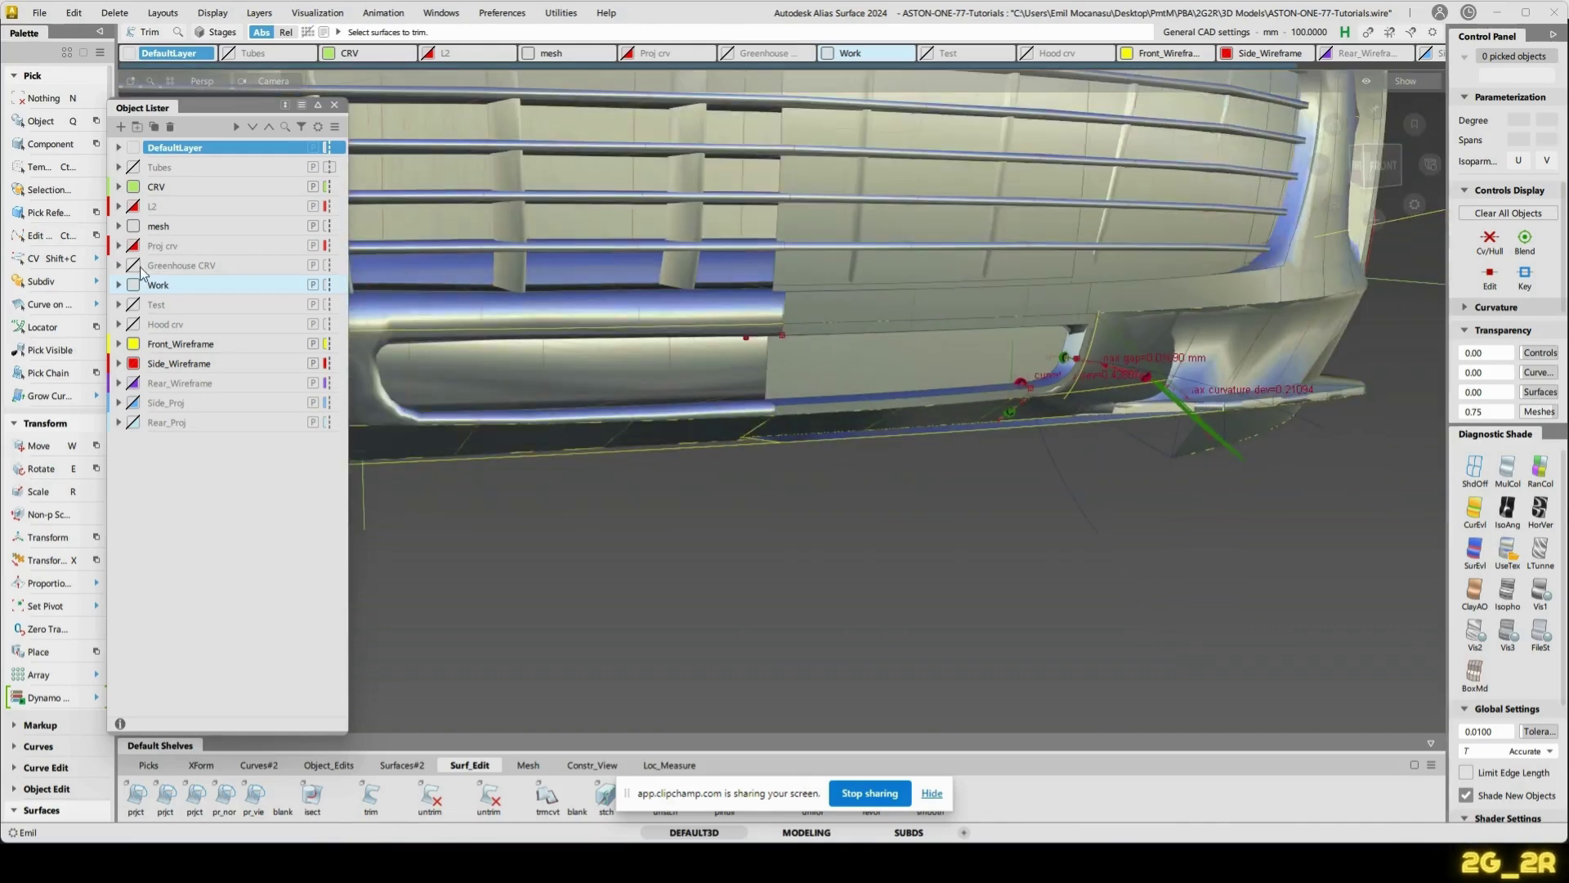
left_click(133, 227)
left_click(135, 344)
left_click(134, 363)
- Clear the selection and hide the CRV layer to isolate the loose curves around the front bumper
right_click_drag(1210, 270, 1002, 262, "alt+shift")
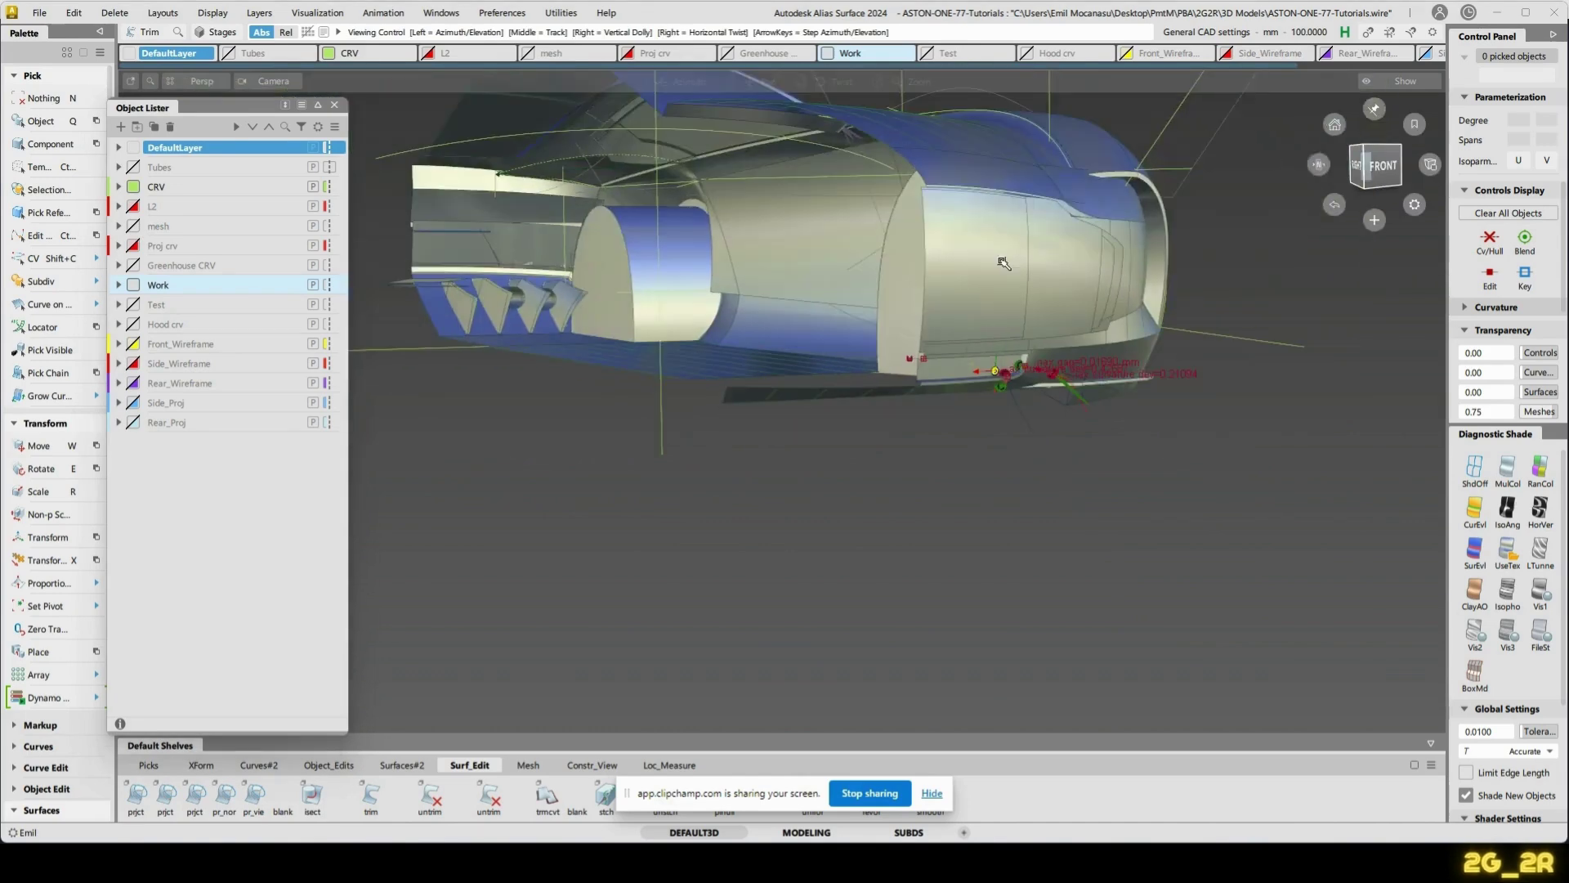
left_click_drag(1002, 262, 979, 440, "alt+shift")
left_click_drag(921, 482, 1022, 496, "ctrl+shift")
right_click_drag(1095, 392, 1107, 375, "alt+shift")
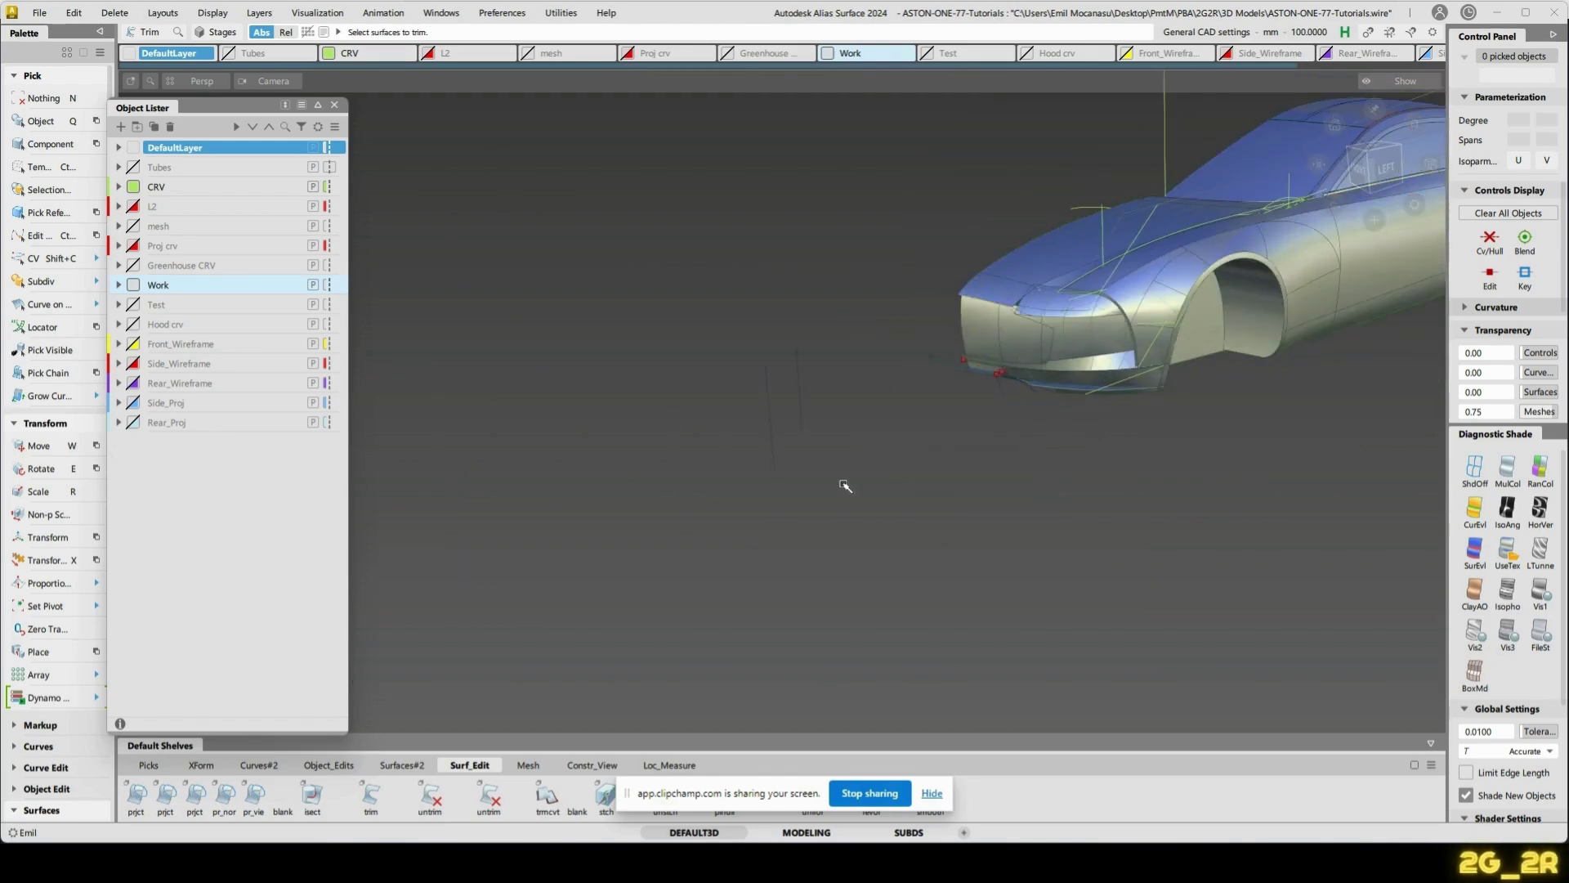
left_click_drag(665, 298, 1063, 460)
key("n")
left_click(168, 187)
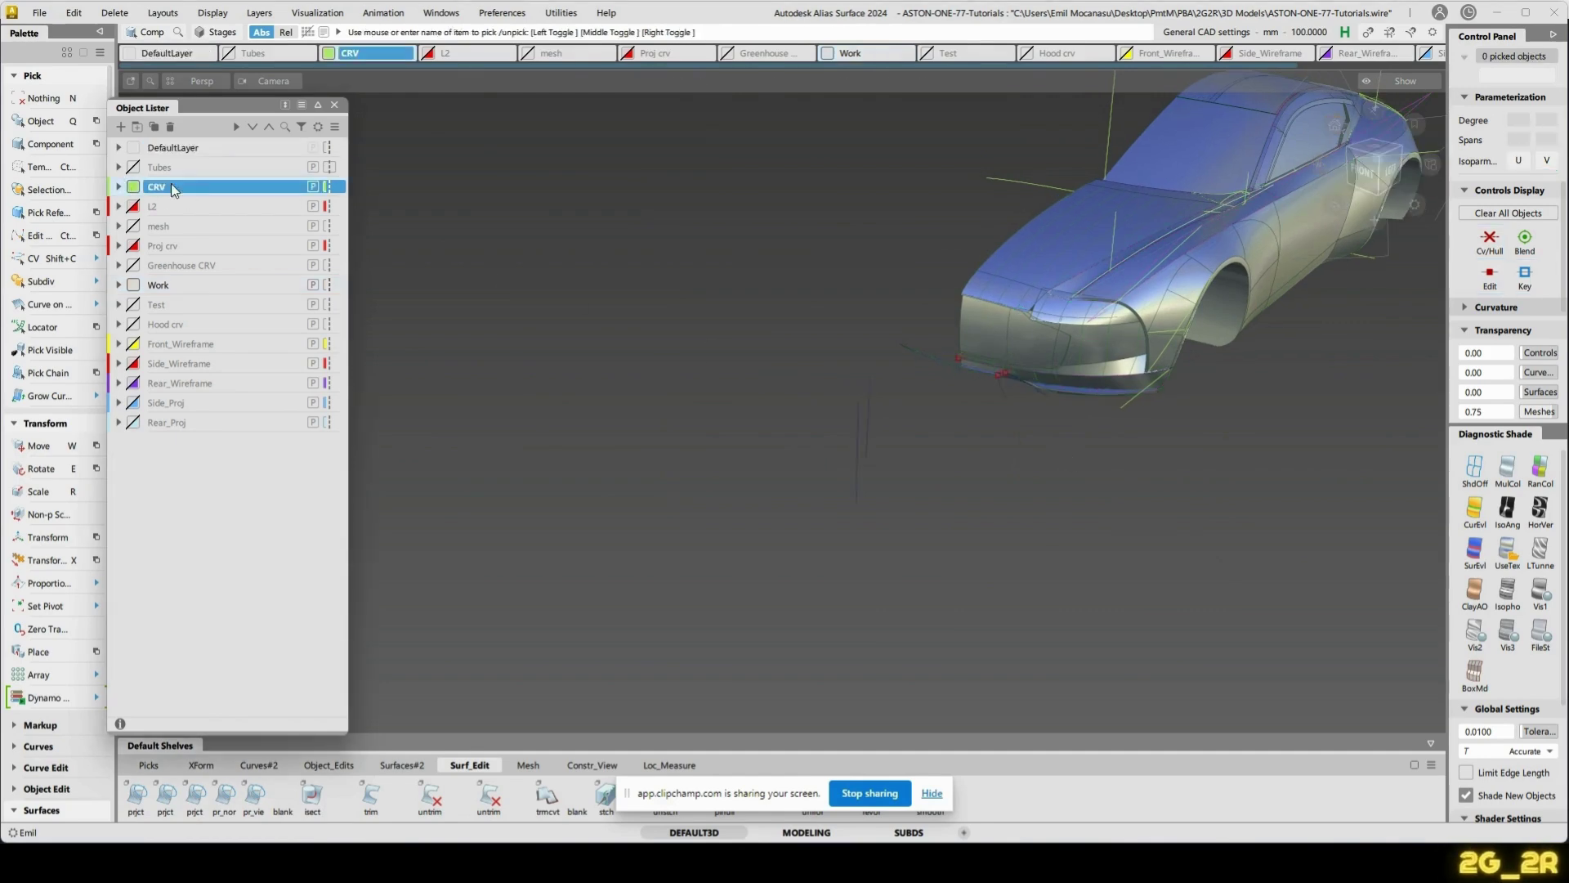
left_click(143, 187)
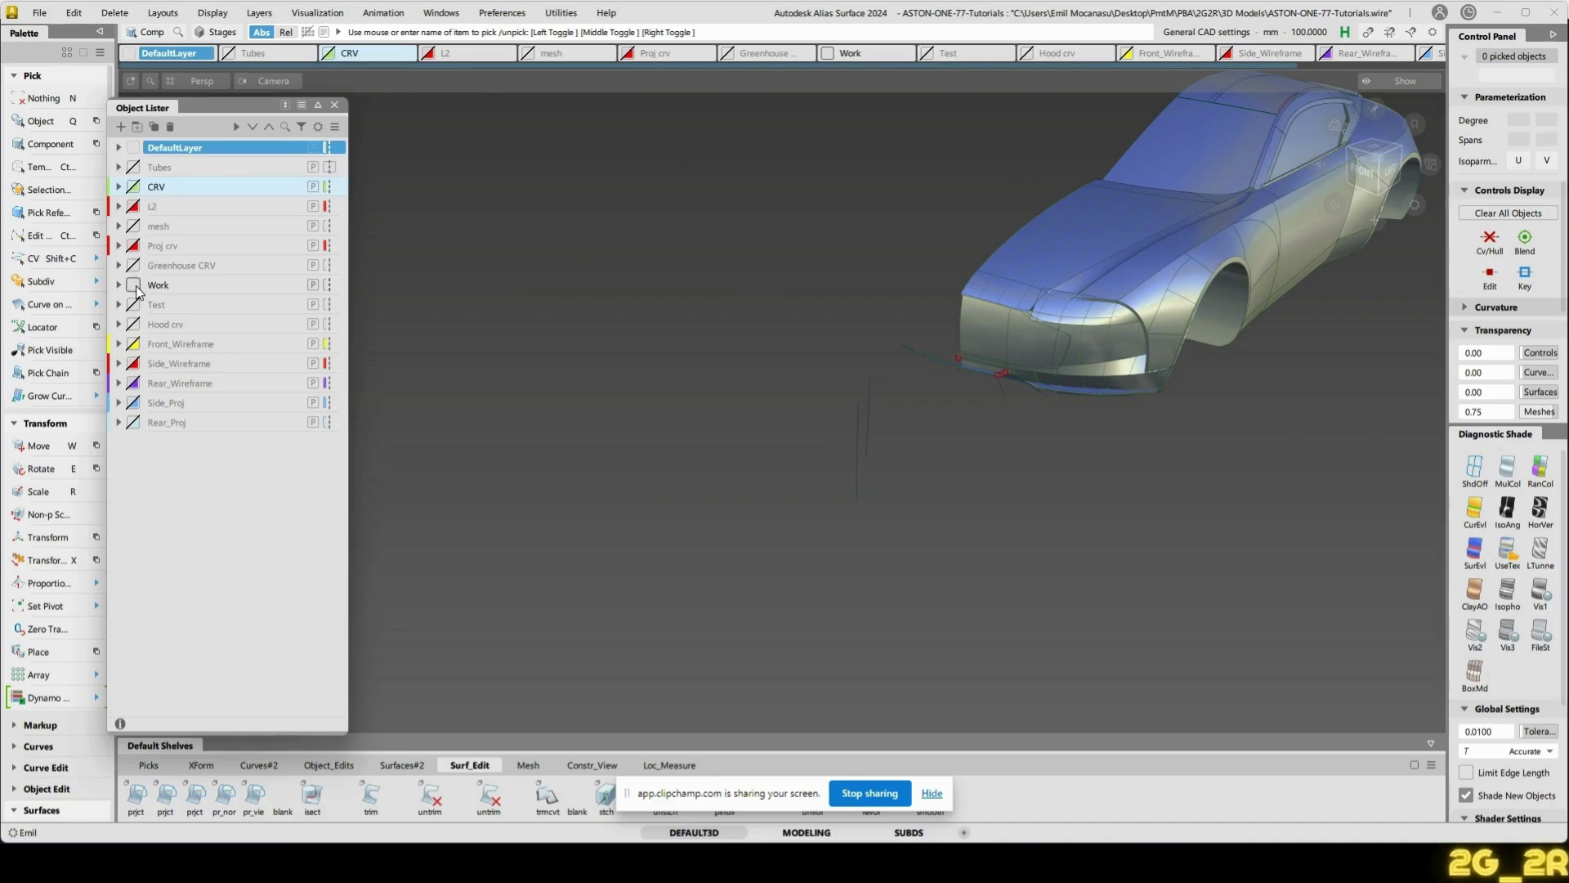
- Select the loose curves around the lower front bumper and assign them to the Front_Wireframe layer
left_click_drag(1095, 311, 1136, 266, "alt+shift")
left_click_drag(690, 242, 1320, 433)
left_click_drag(1311, 421, 1233, 499, "alt+shift")
right_click(176, 343)
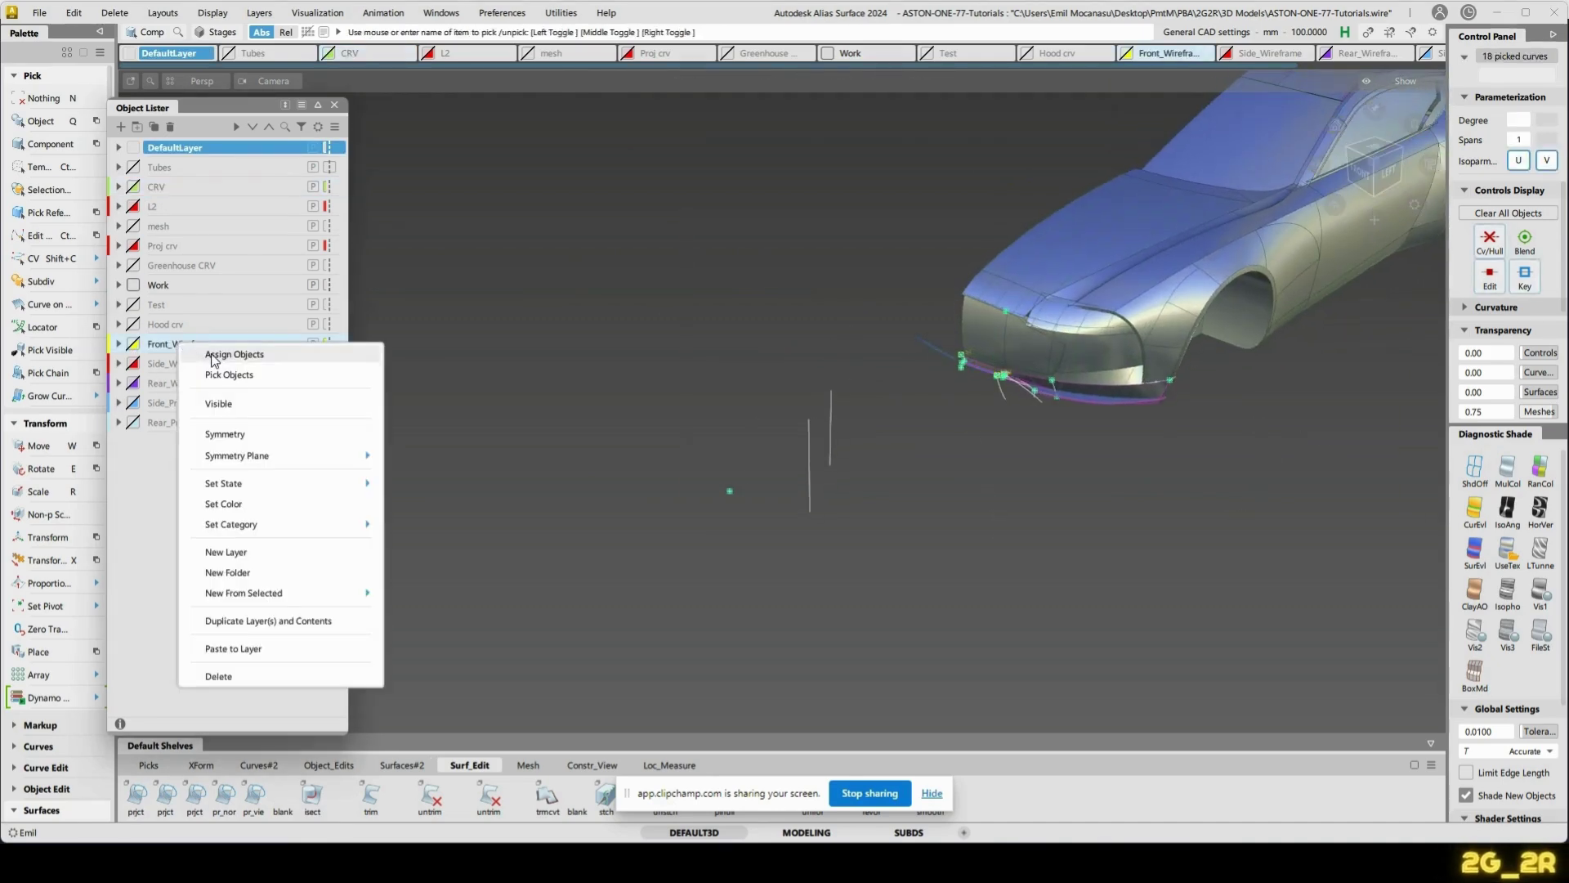
left_click(218, 355)
- Show the CRV layer again for work on the front bumper's lower lip
right_click_drag(581, 360, 1021, 383, "alt+shift")
left_click_drag(1021, 383, 572, 542, "alt+shift")
left_click(731, 499)
left_click_drag(731, 499, 654, 572, "alt+shift")
left_click(134, 187)
right_click_drag(981, 392, 822, 311, "alt+shift")
left_click_drag(822, 311, 815, 352, "alt+shift")
- Project a trimming line along the X vector onto the lower lip surface, beside the inner end of the grille opening
key("p")
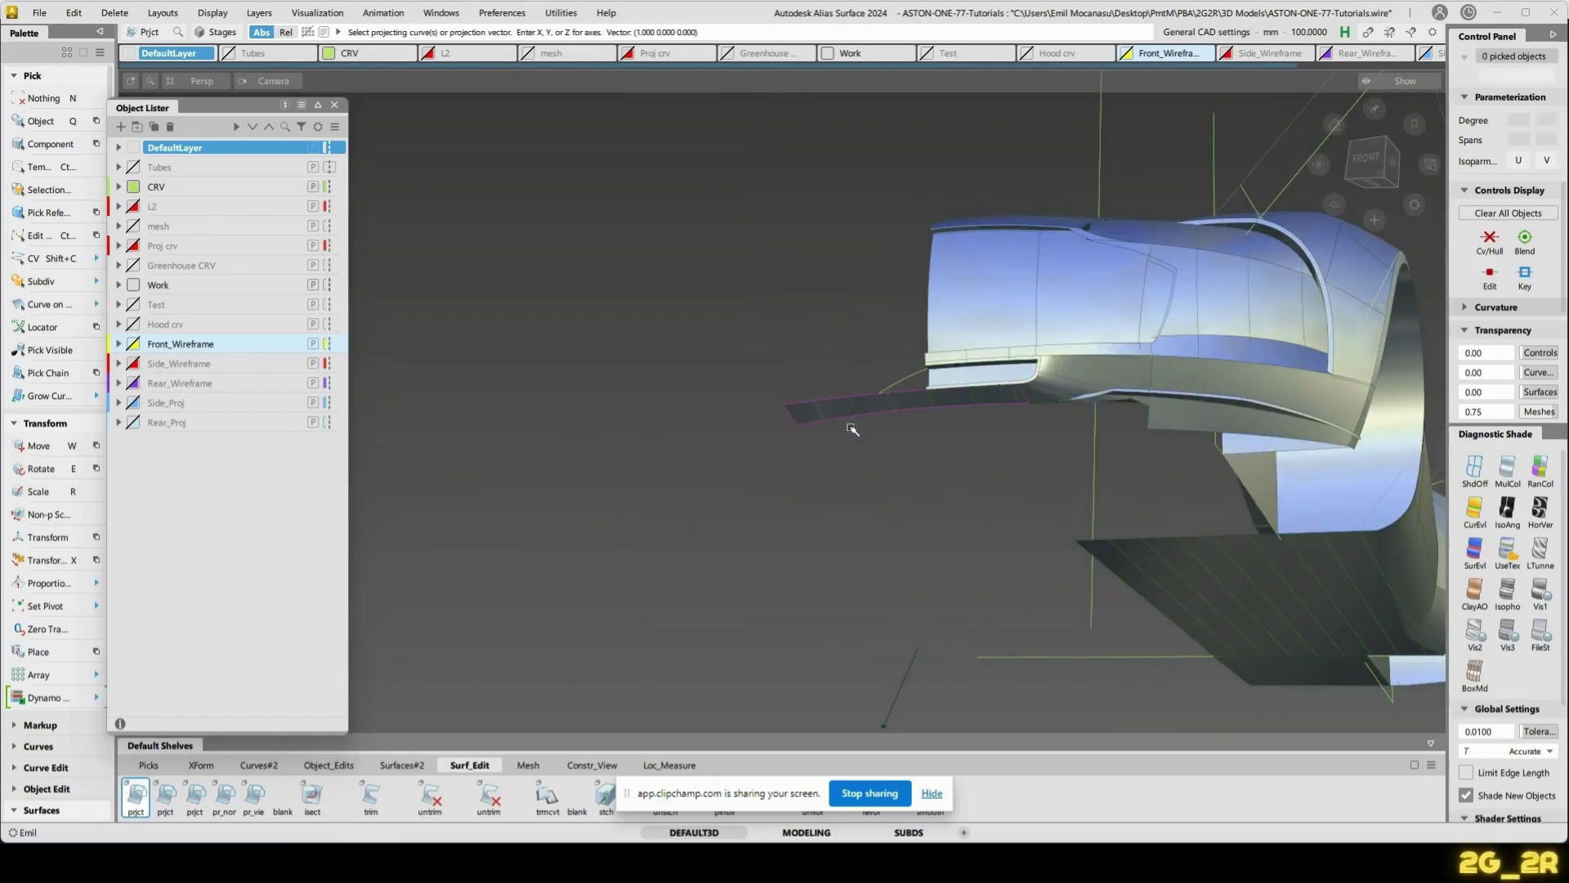
left_click_drag(1124, 488, 1016, 490)
key("space")
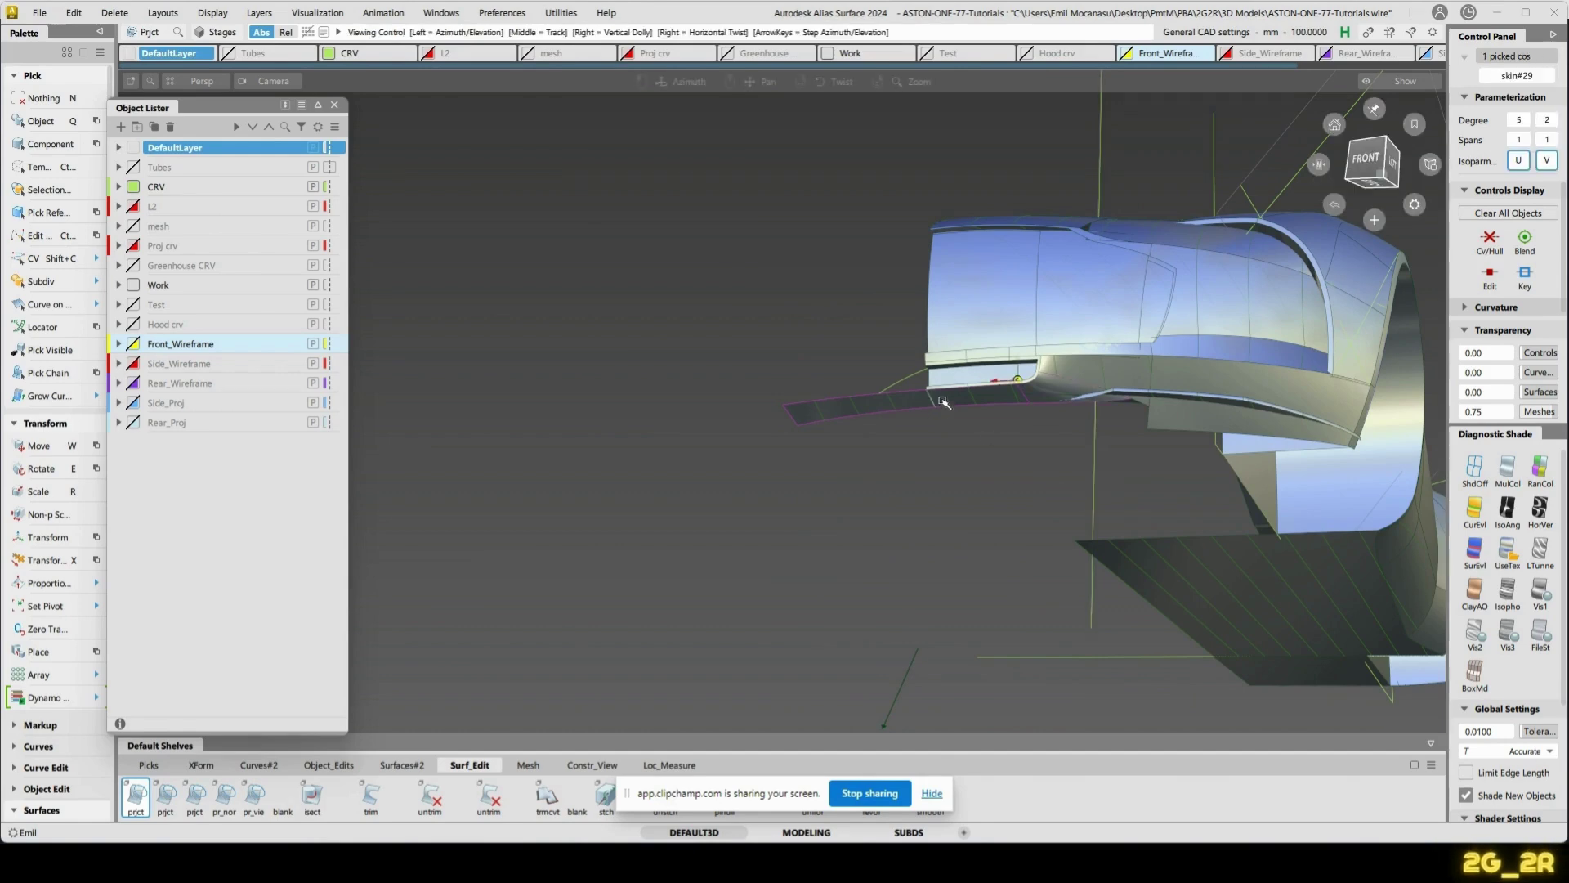
left_click_drag(943, 401, 1042, 462, "alt+shift")
right_click_drag(1042, 463, 1068, 408, "alt+shift")
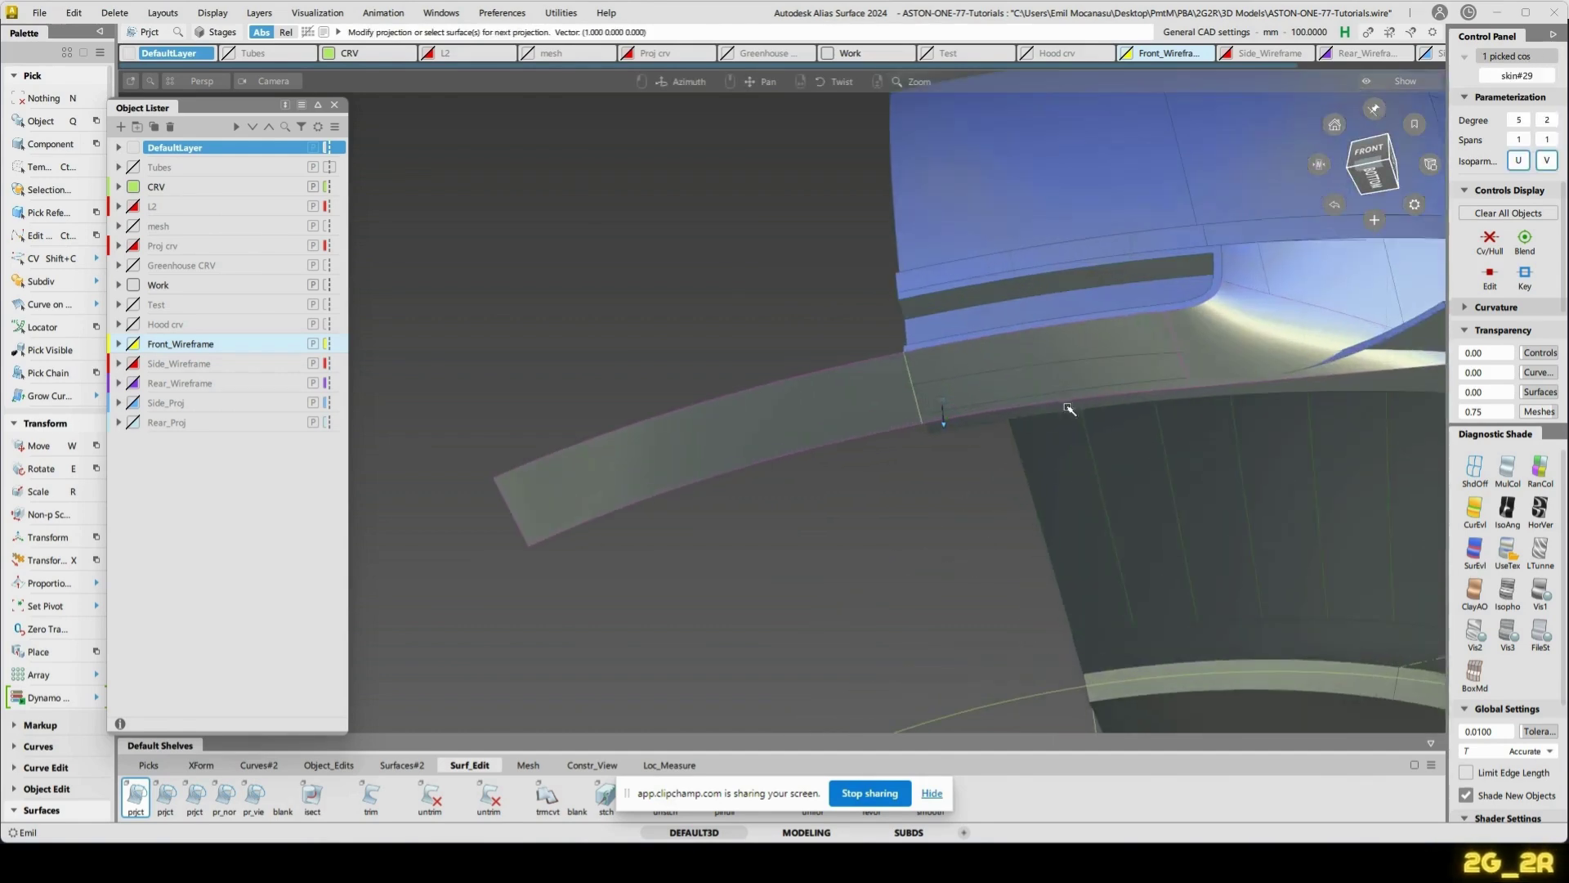
left_click(1080, 362)
- Trim the lower lip surface at the projected line, keeping the part beneath the modelled half of the bumper
left_click_drag(994, 359, 973, 369, "ctrl+shift")
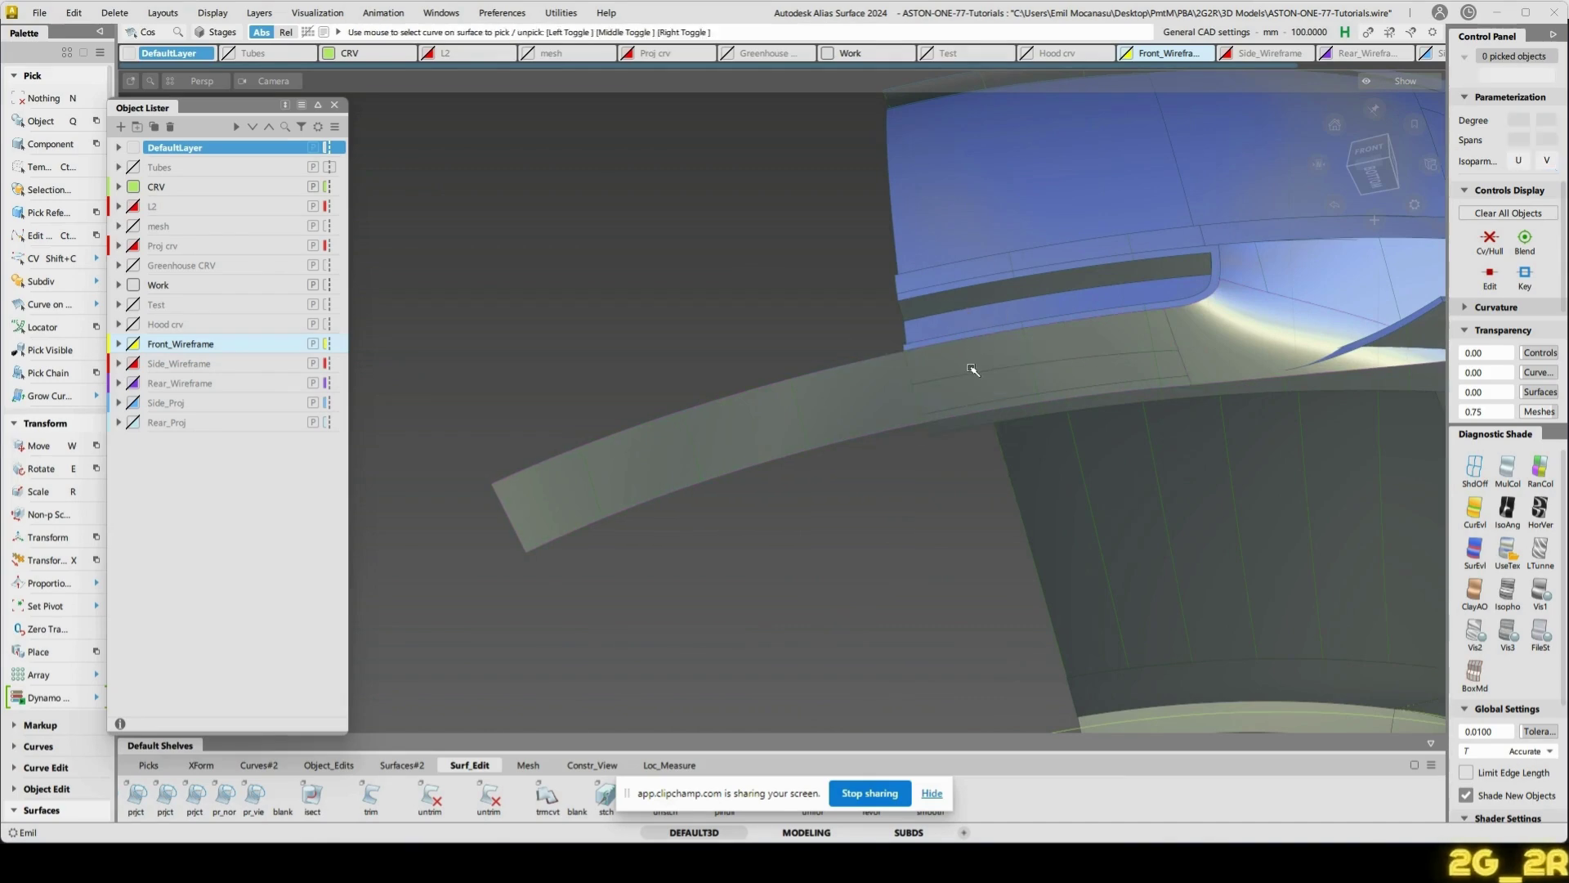
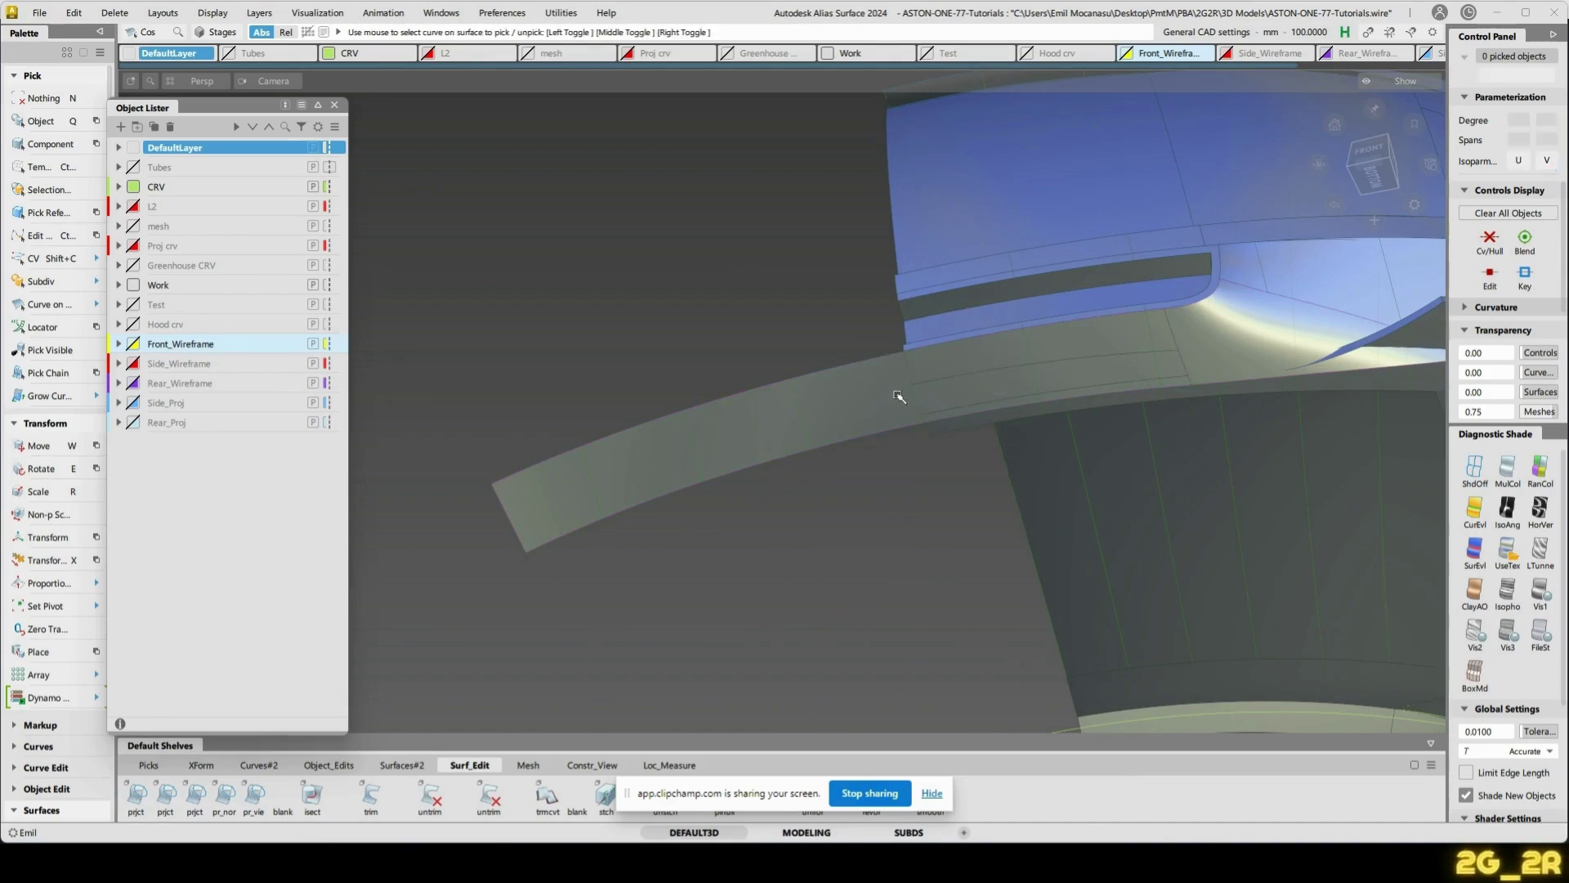
left_click(788, 416)
key("t")
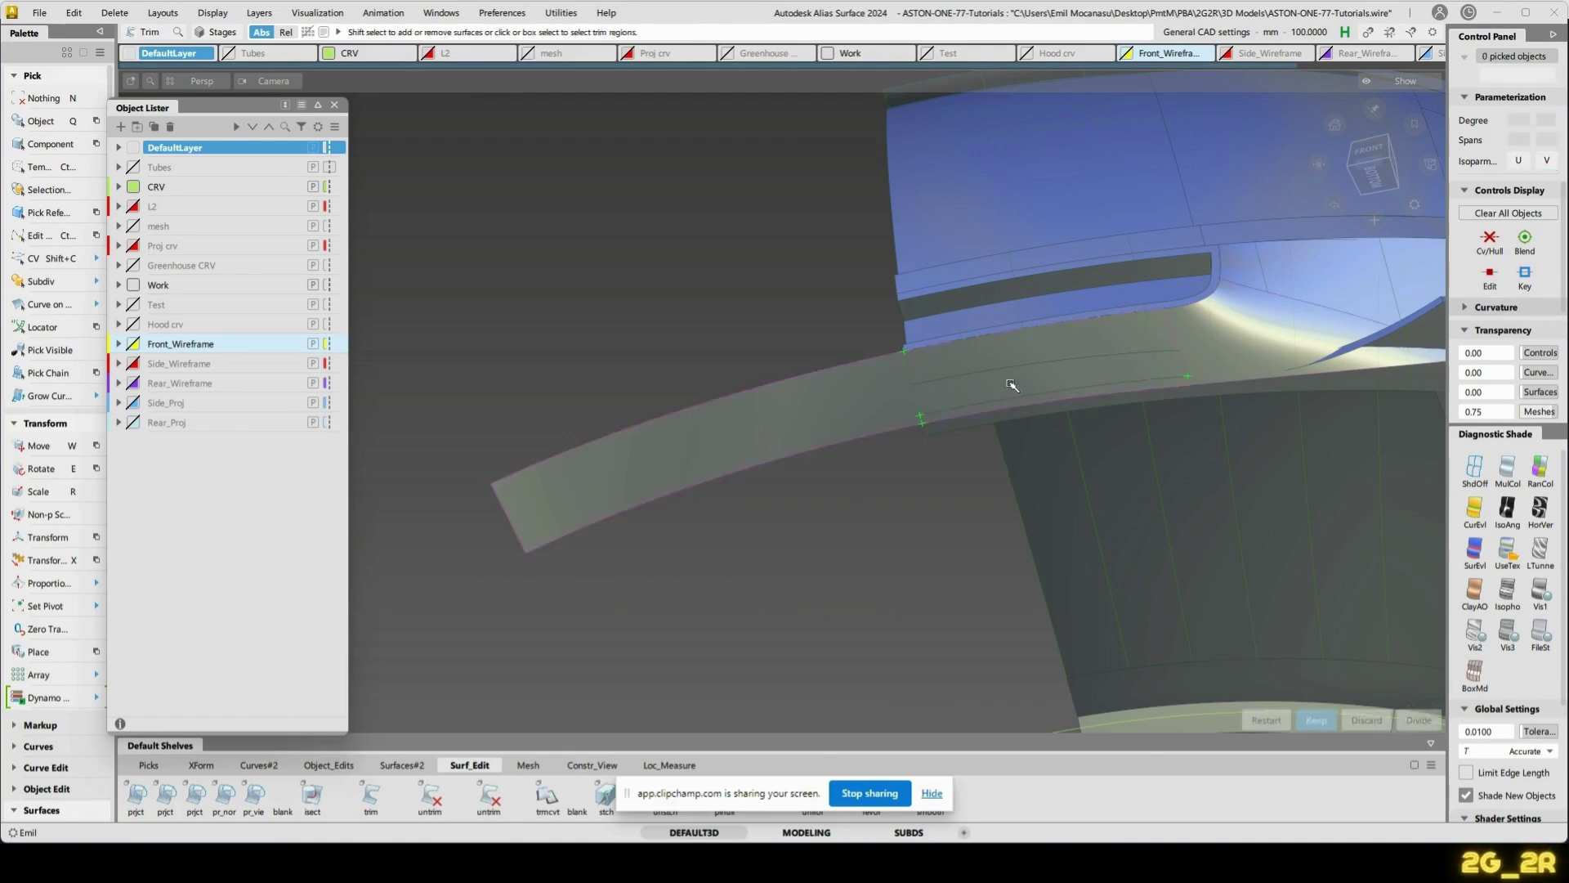
left_click(1007, 379)
key("space")
- Examine the trimmed lip and the neighbouring underside surfaces from below and from the side
left_click_drag(1059, 524, 903, 442, "alt+shift")
left_click_drag(972, 537, 896, 481, "alt+shift")
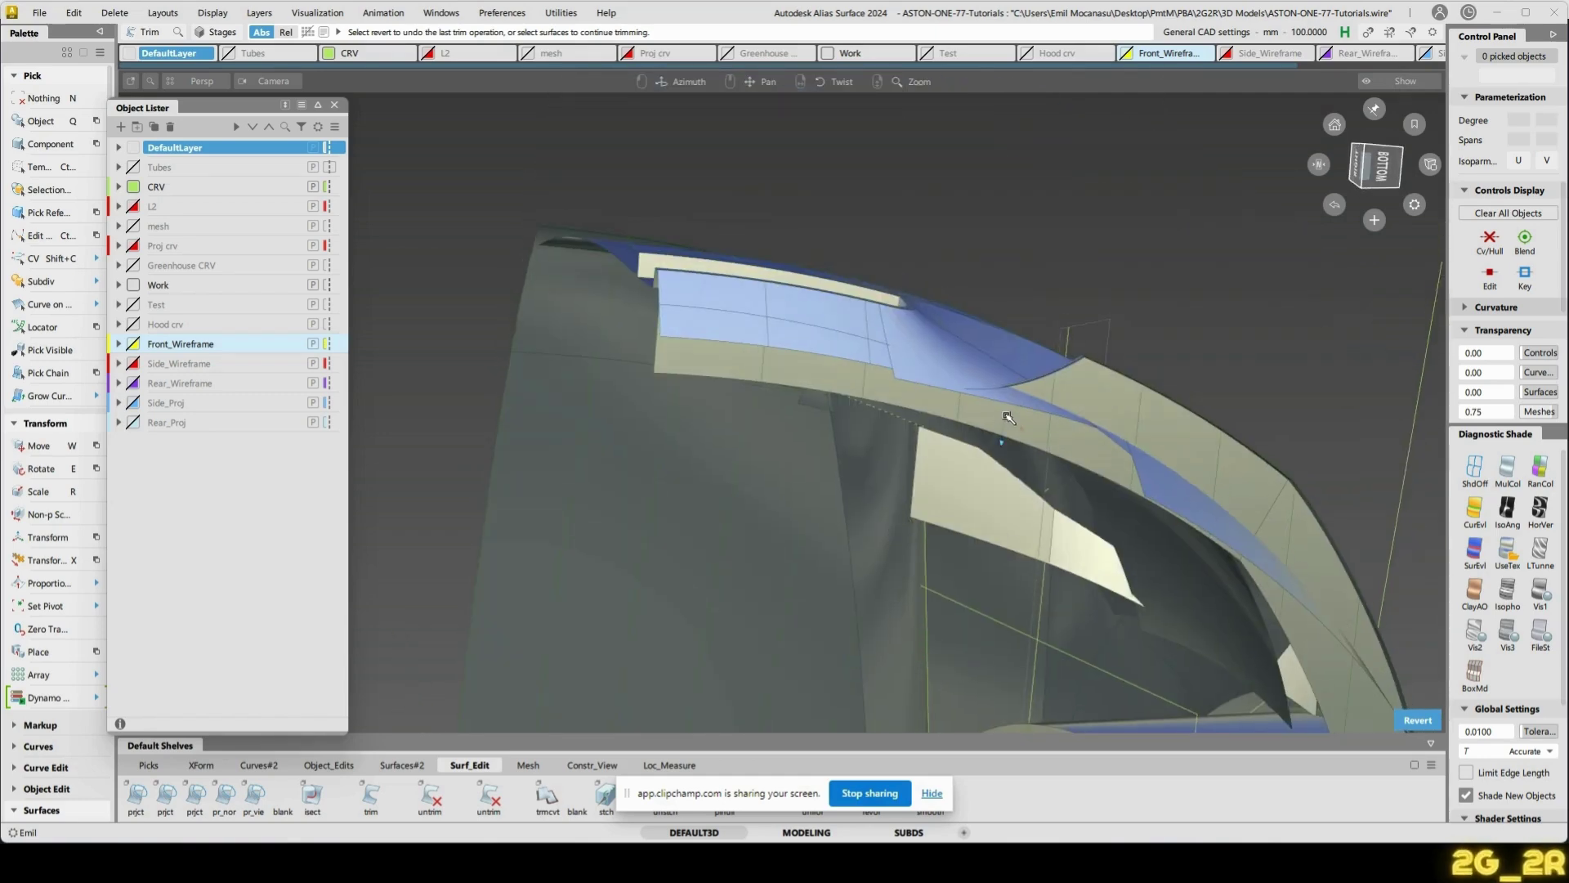
left_click_drag(1009, 418, 1020, 501, "alt+shift")
left_click_drag(908, 633, 1117, 605, "alt+shift")
middle_click_drag(1122, 606, 1013, 488, "alt+shift")
left_click_drag(1129, 466, 1293, 449, "alt+shift")
middle_click_drag(1292, 449, 1135, 410, "alt+shift")
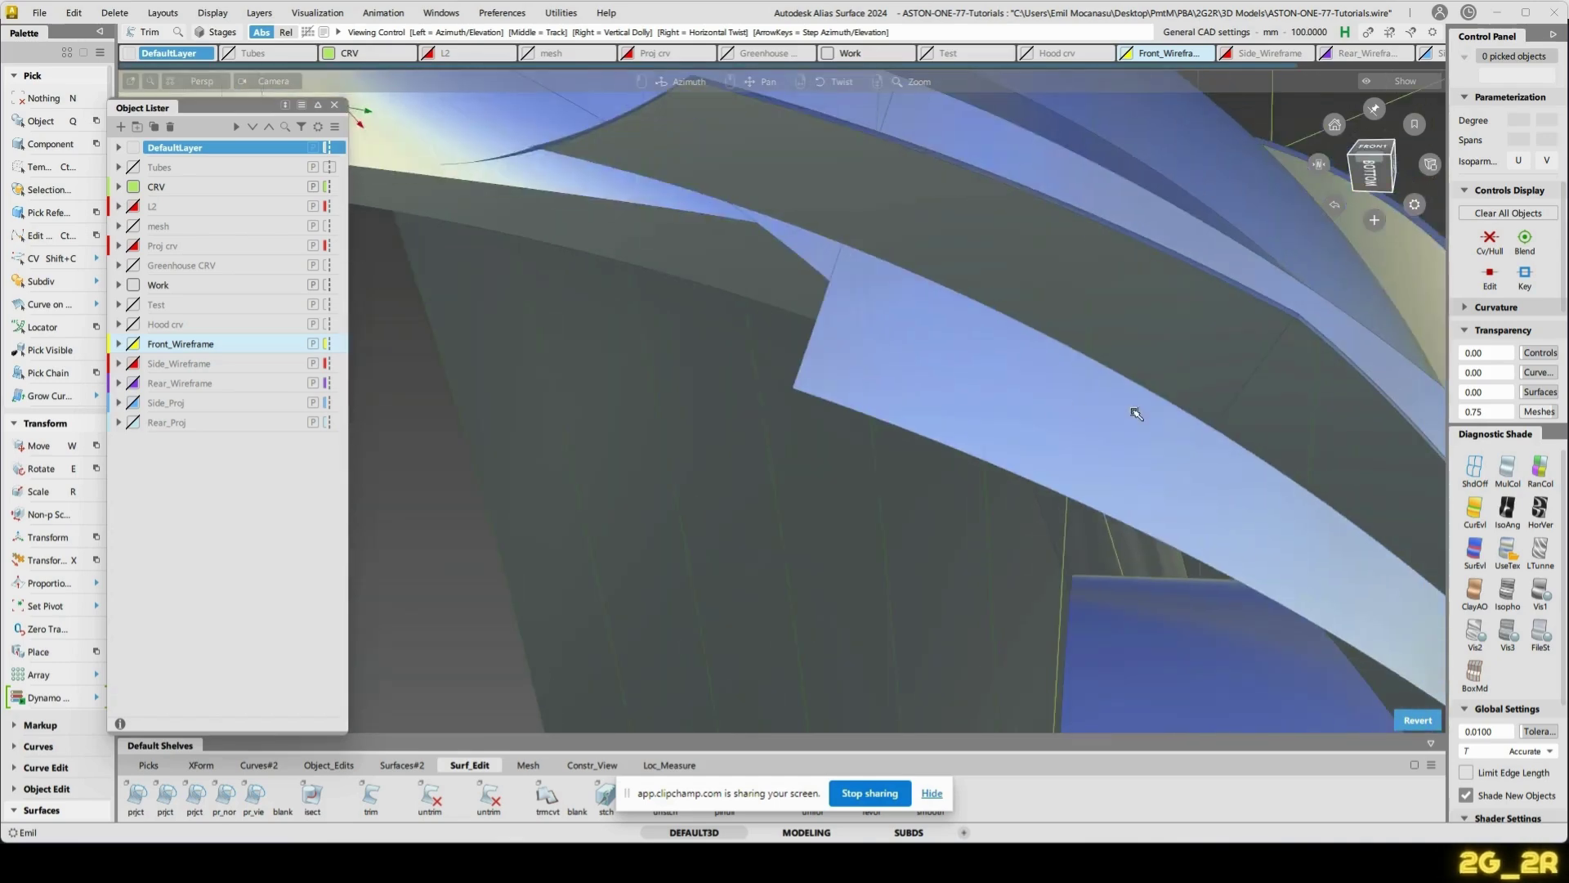
left_click_drag(1133, 412, 973, 429, "alt+shift")
middle_click_drag(1062, 448, 654, 363, "alt+shift")
left_click_drag(1075, 379, 1083, 415, "alt+shift")
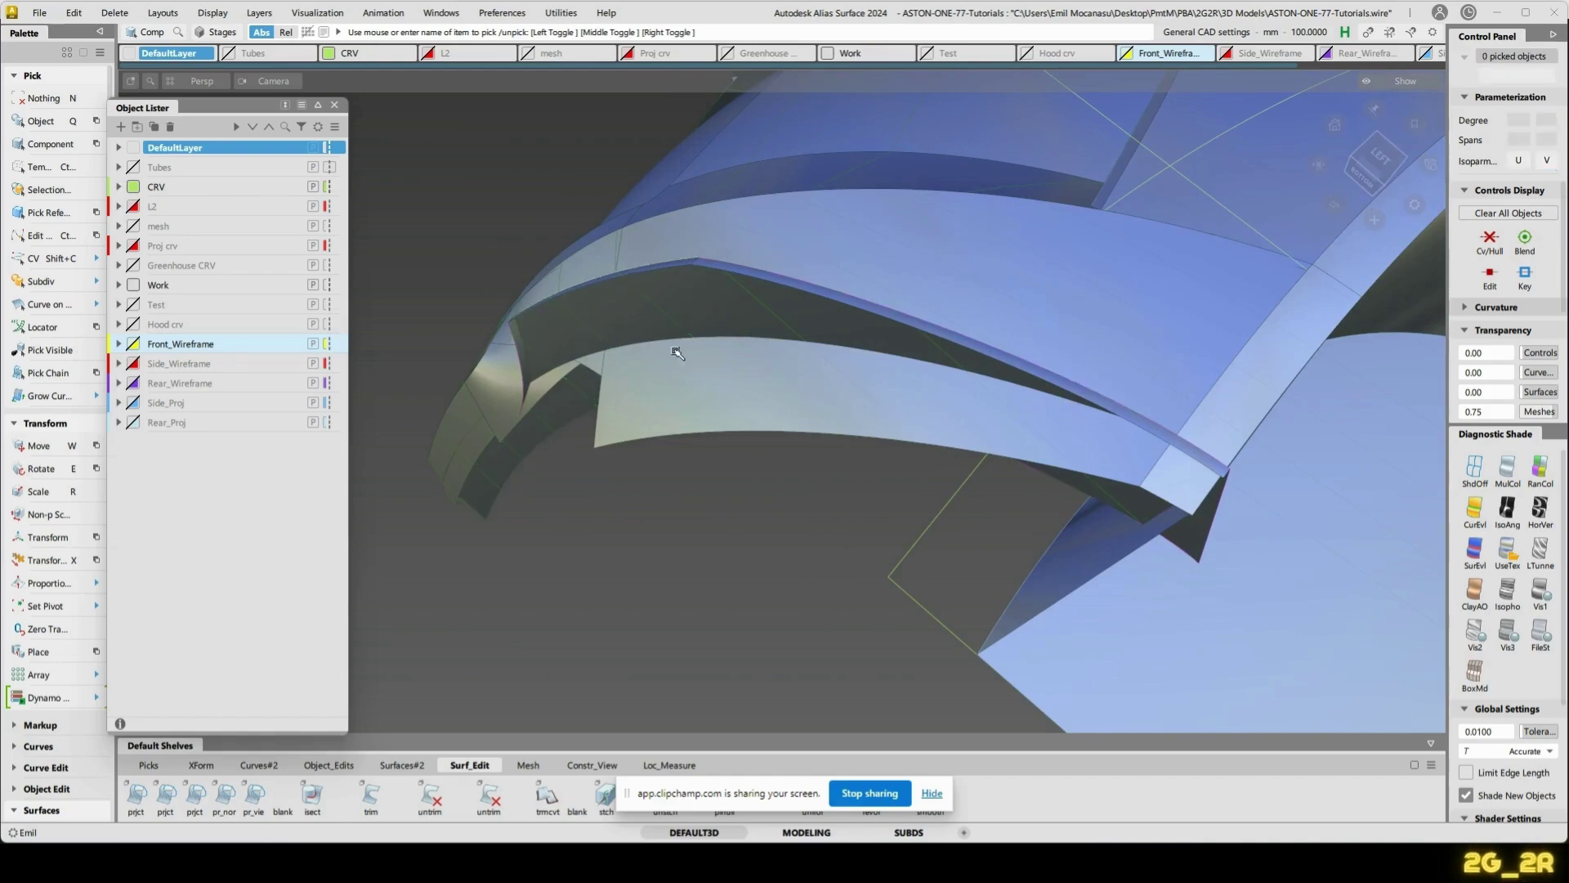
- Toggle the visibility of layers such as CRV, Tubes and mesh to look for the missing underside surface
left_click(132, 187)
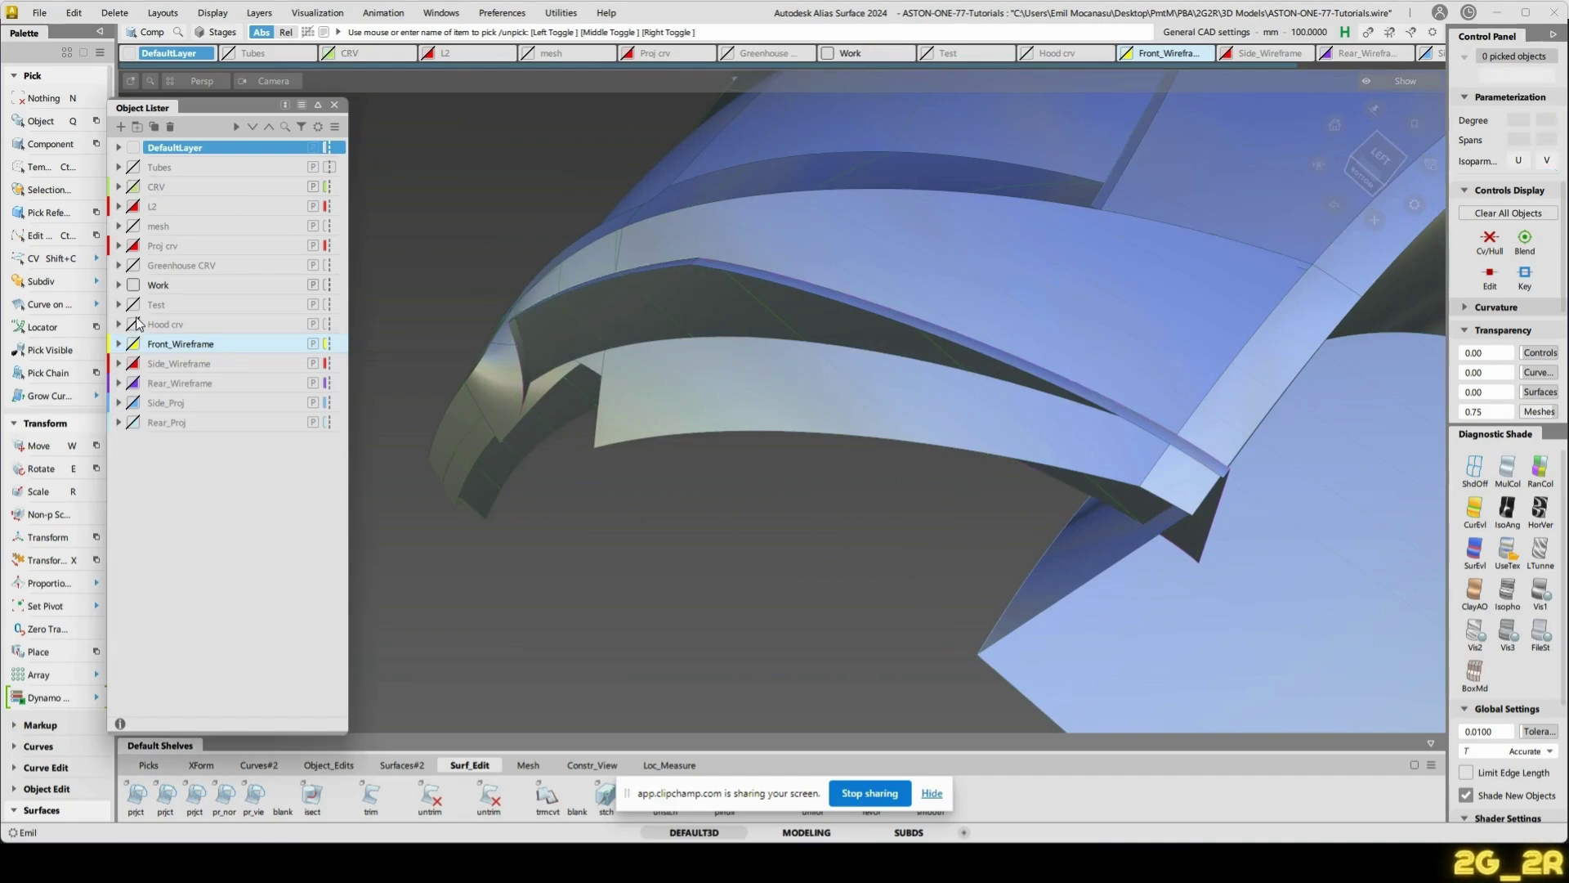
left_click(134, 221)
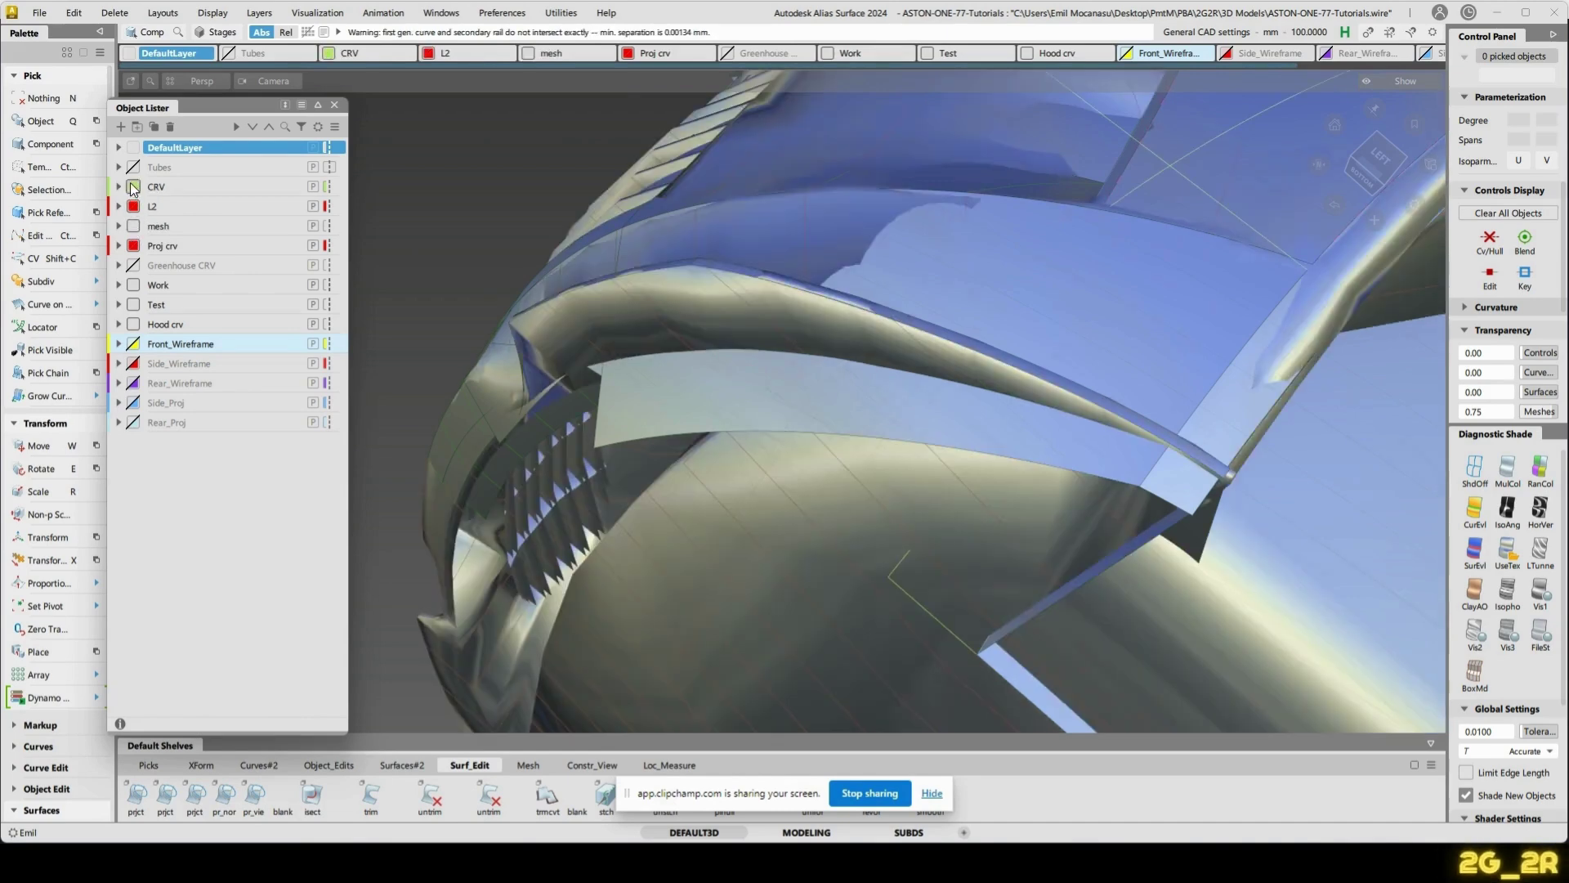
left_click(134, 169)
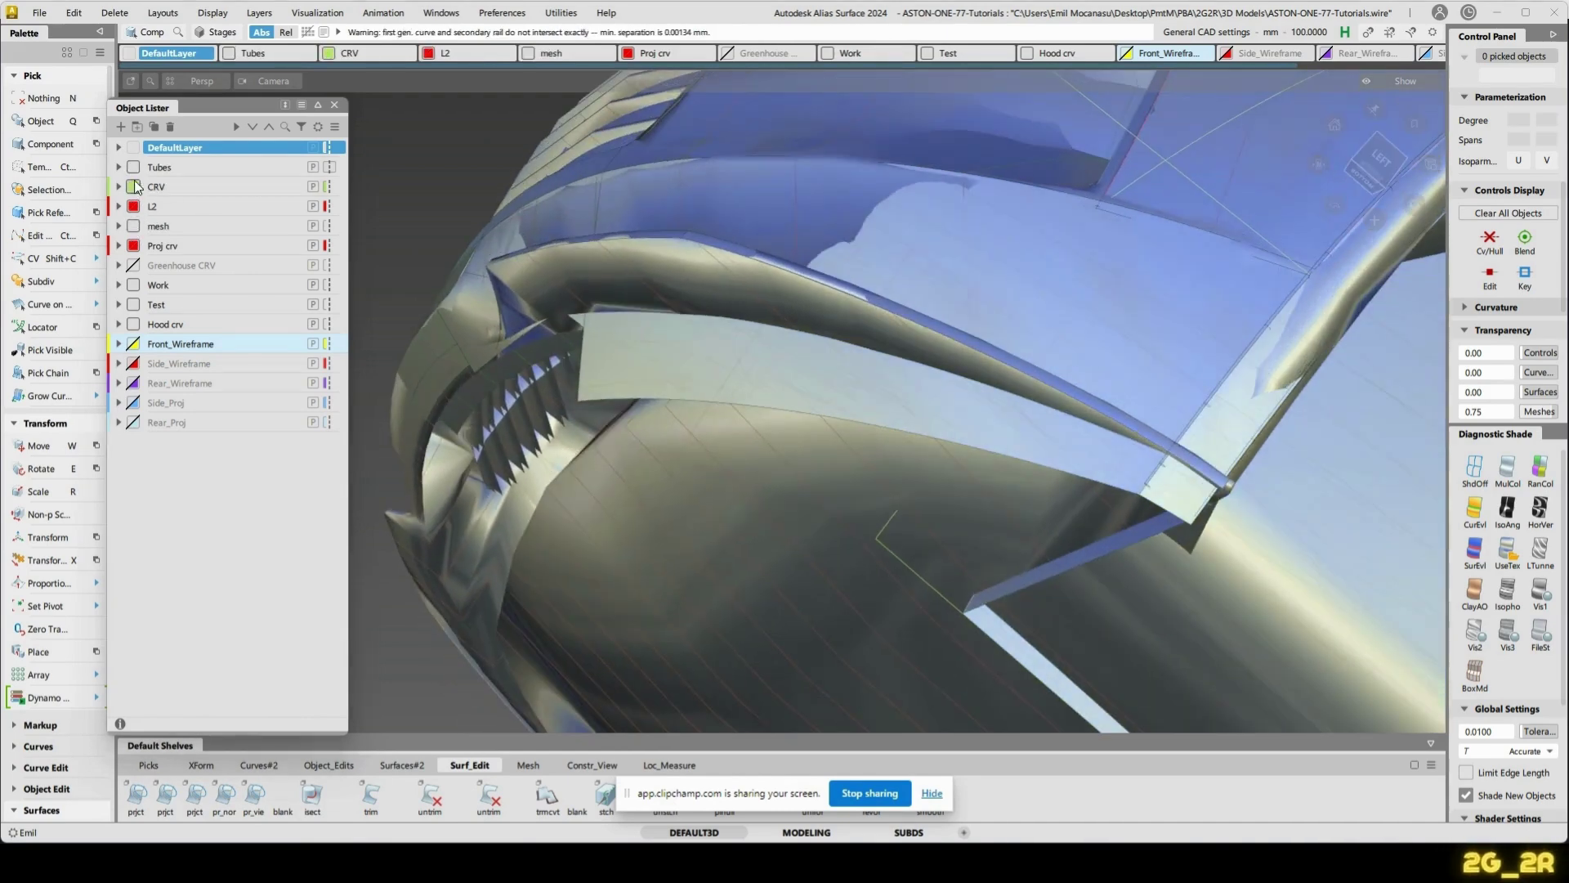
left_click(134, 169)
left_click(133, 227)
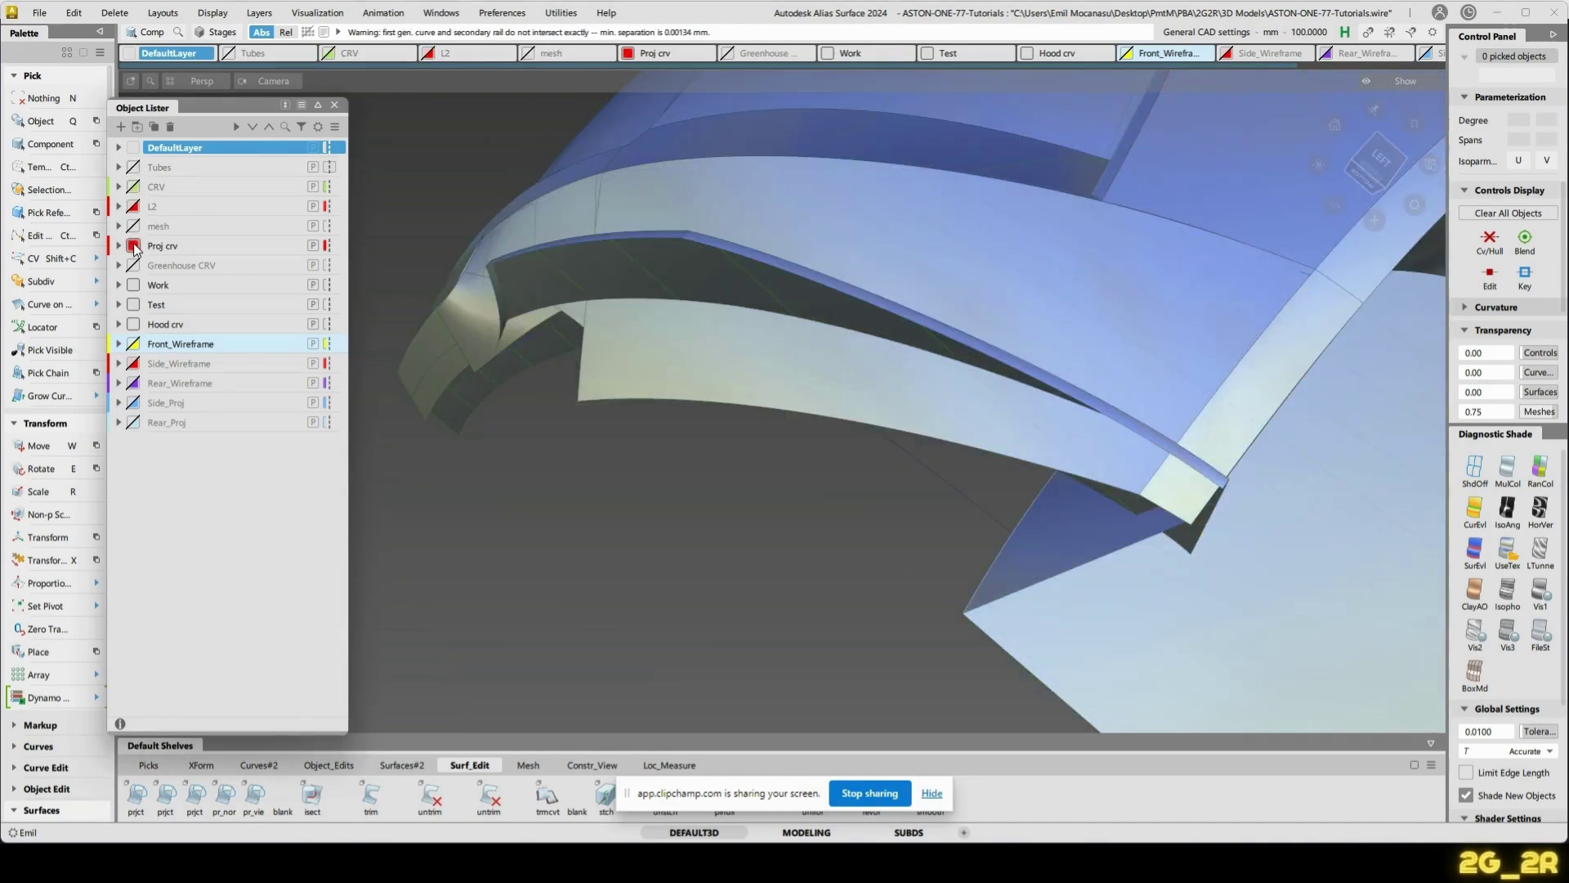
- Show the Front_Wireframe layer and assign the flat surface beneath the front bumper to the Work layer
left_click(134, 345)
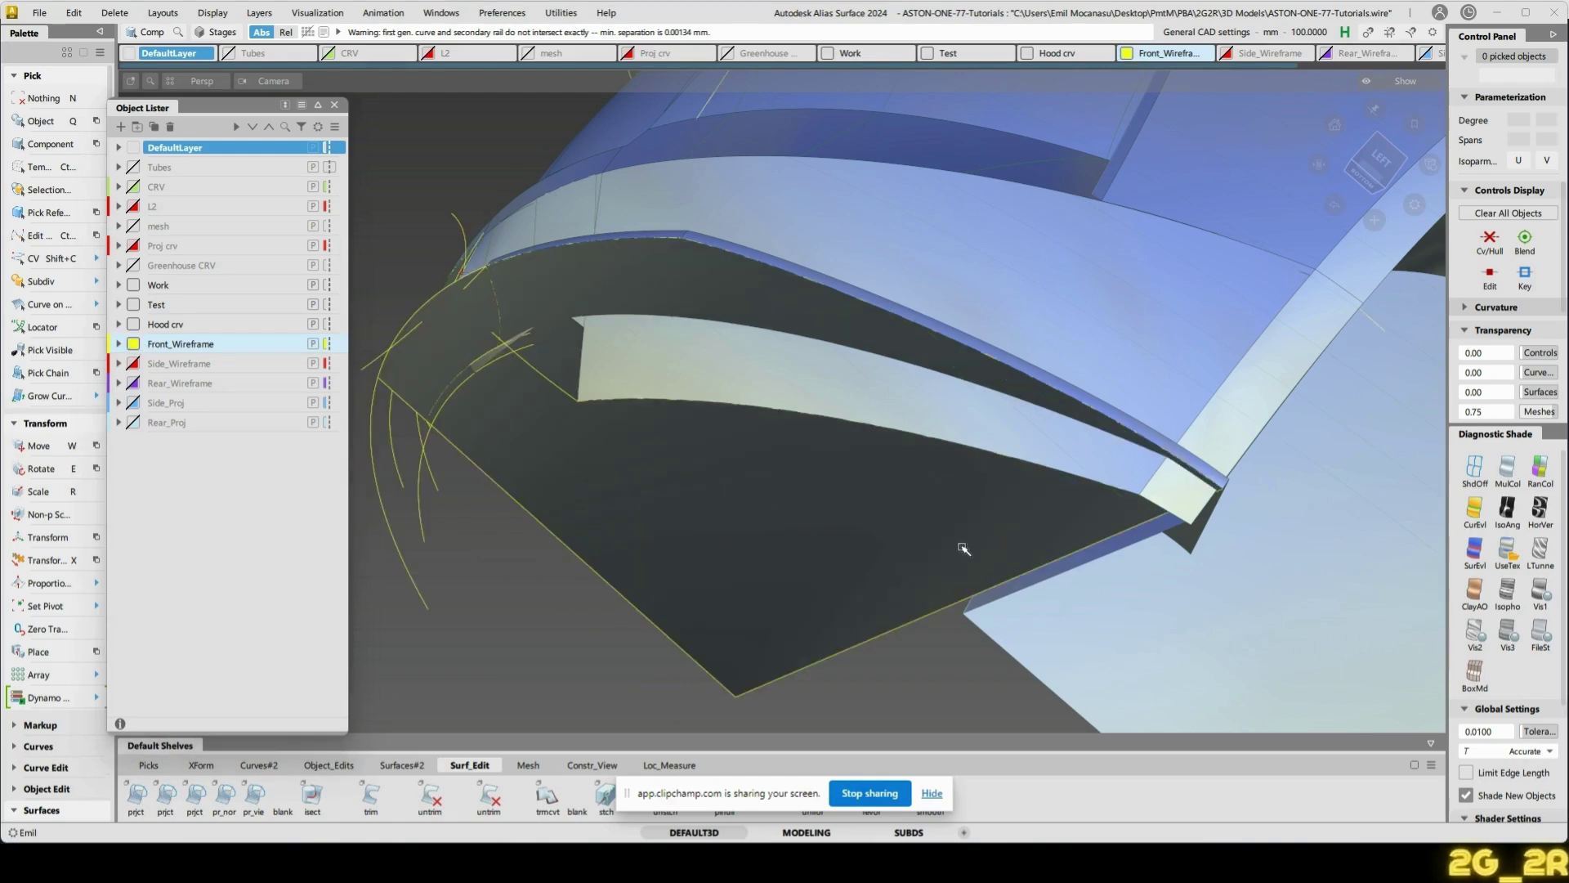
left_click(714, 491)
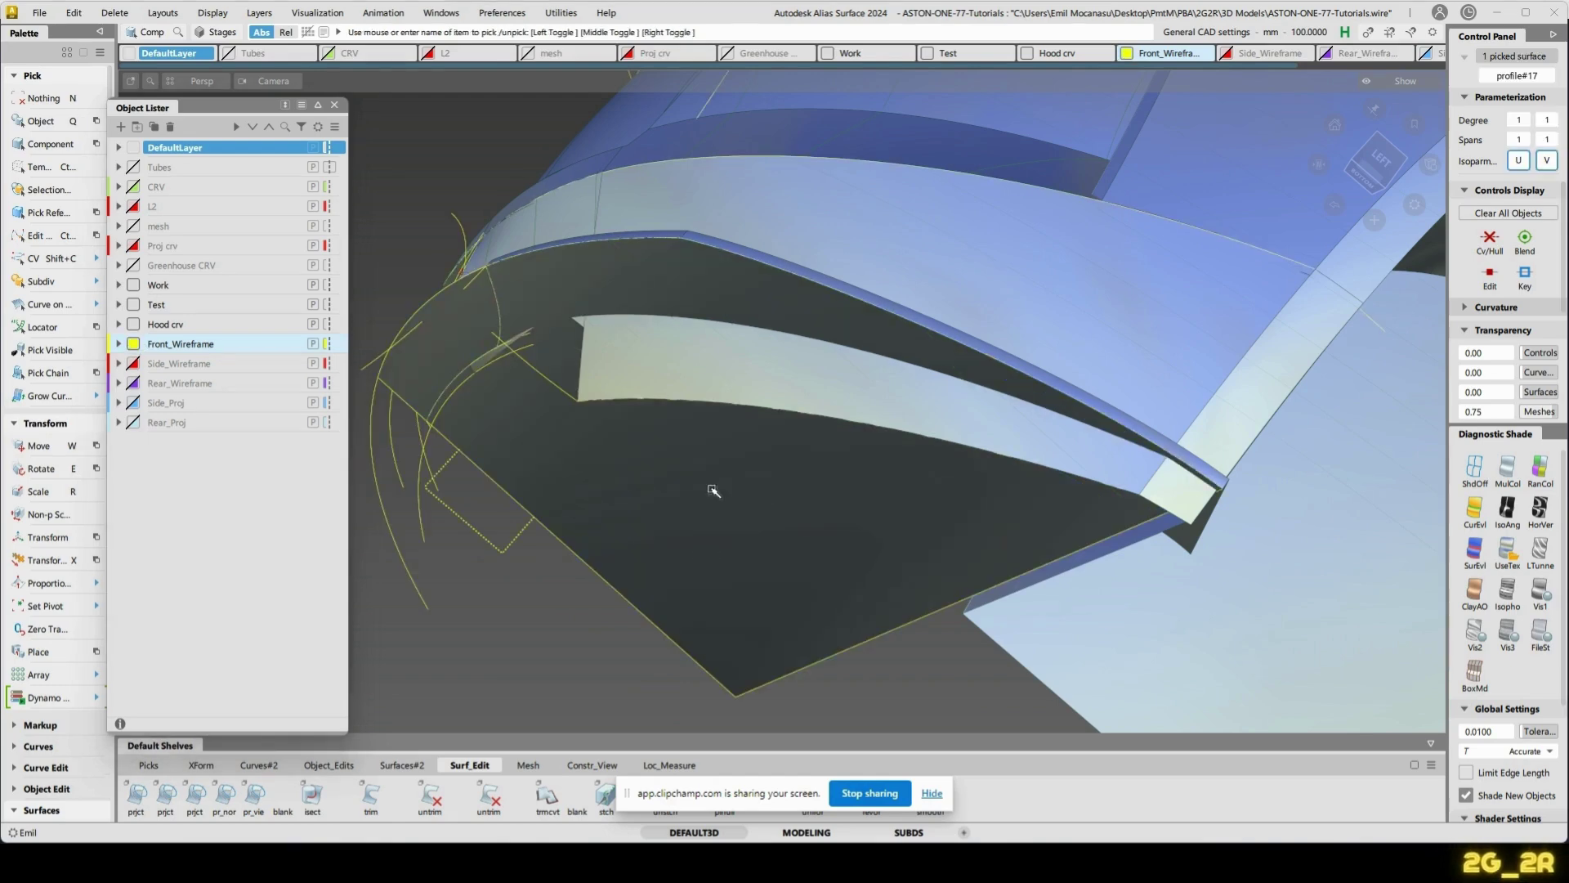
right_click(165, 286)
left_click(205, 292)
left_click_drag(456, 295, 614, 415, "alt+shift")
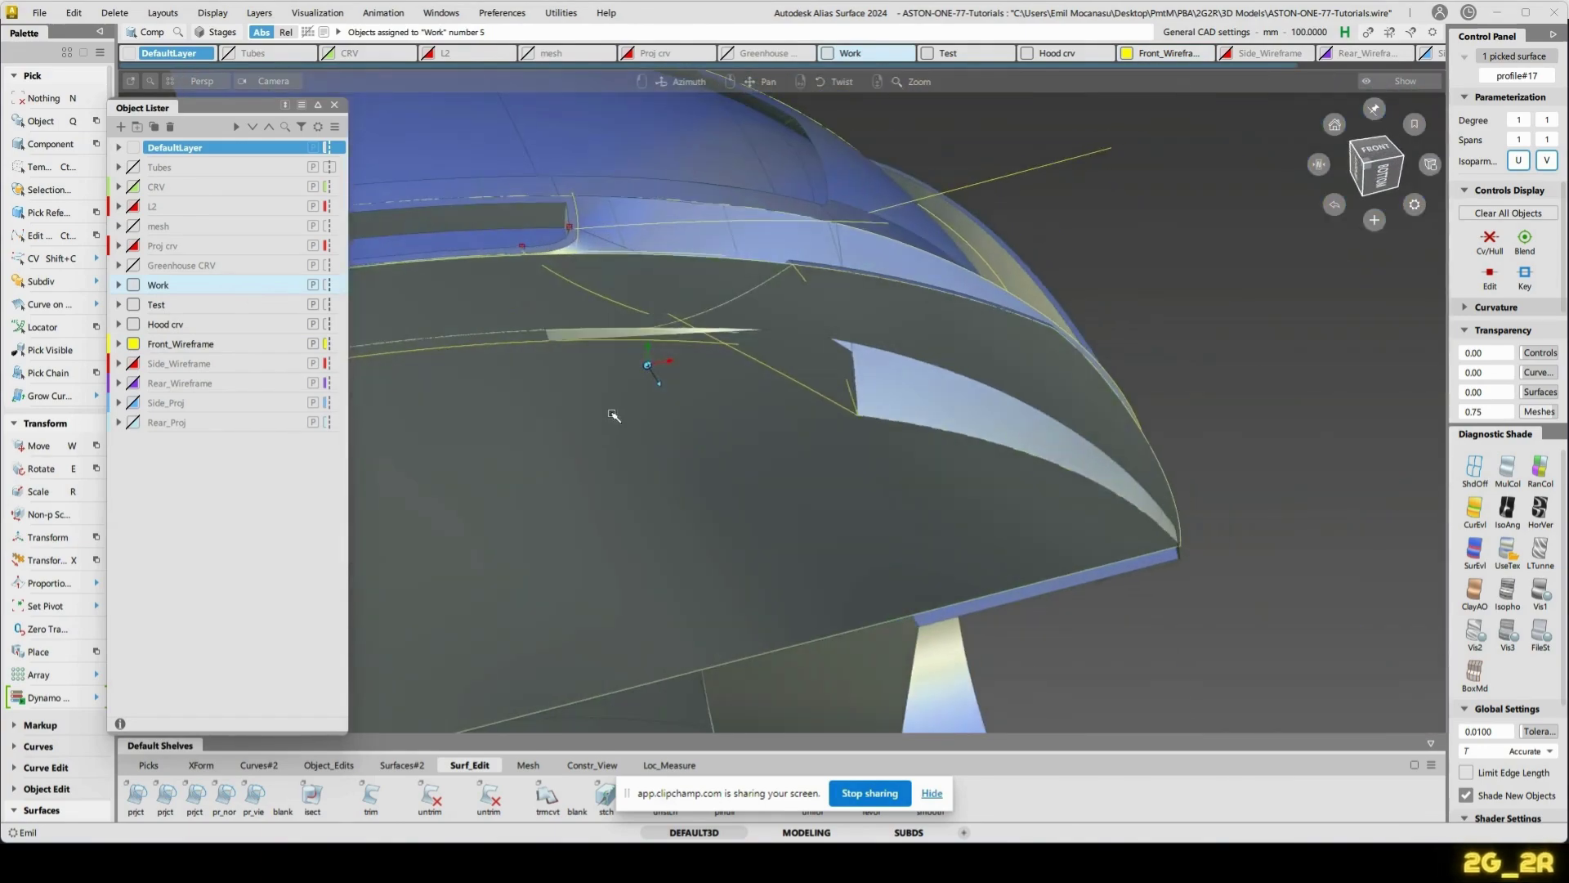
- Isolate and trim the flat surface beneath the bumper along its projected front curves, keeping the rear part, then redisplay the model without Front_Wireframe
right_click_drag(613, 415, 592, 378, "alt+shift")
middle_click_drag(592, 379, 718, 365, "alt+shift")
key("alt+g")
left_click_drag(817, 413, 762, 396, "alt+shift")
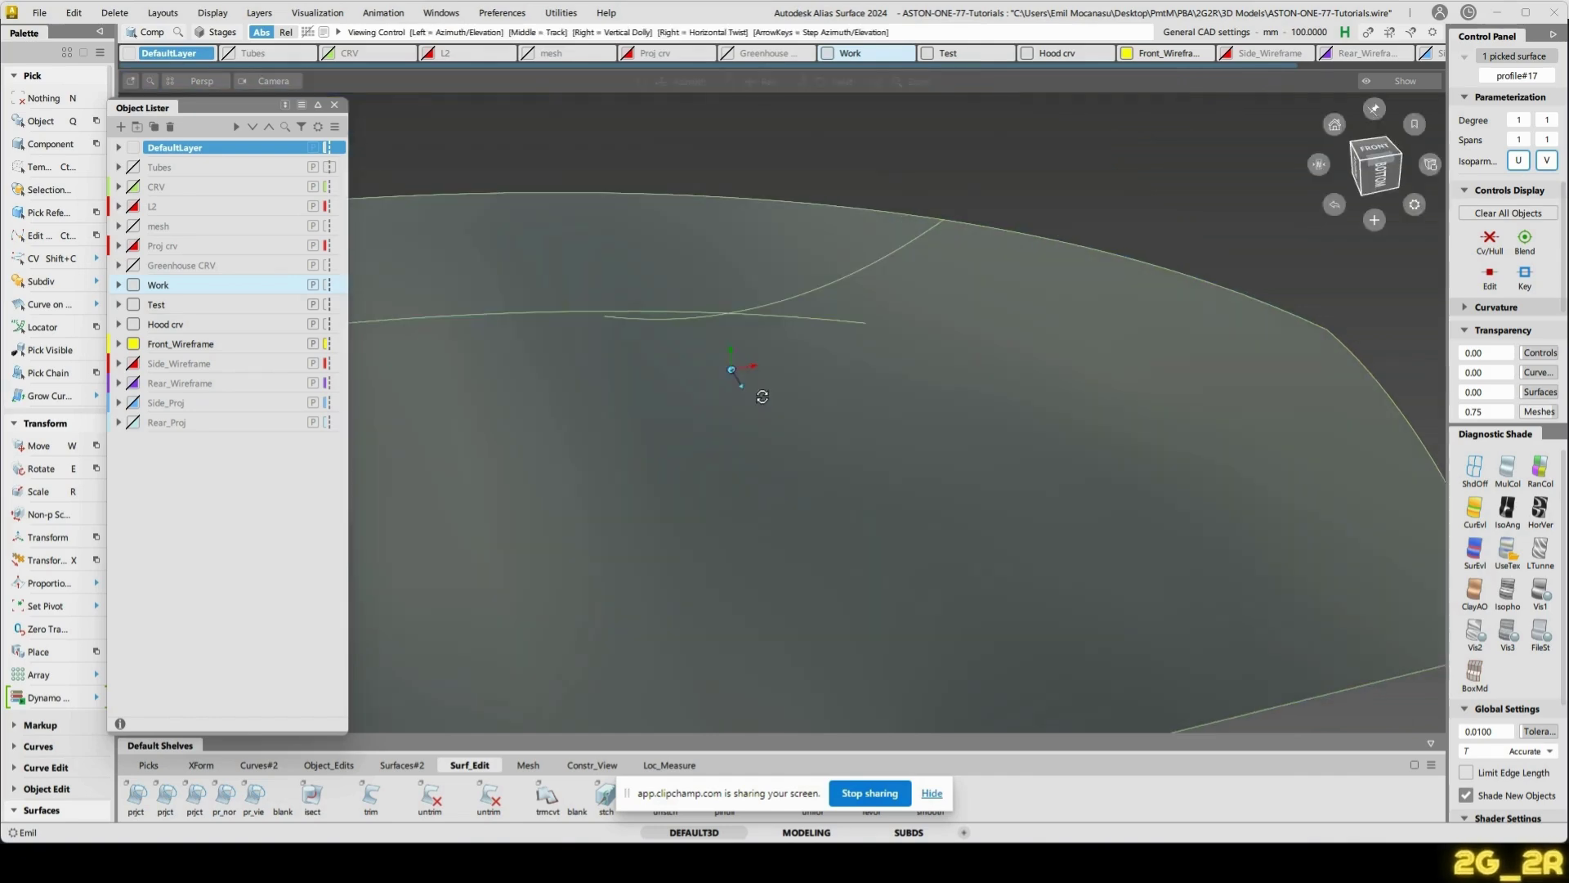
key("t")
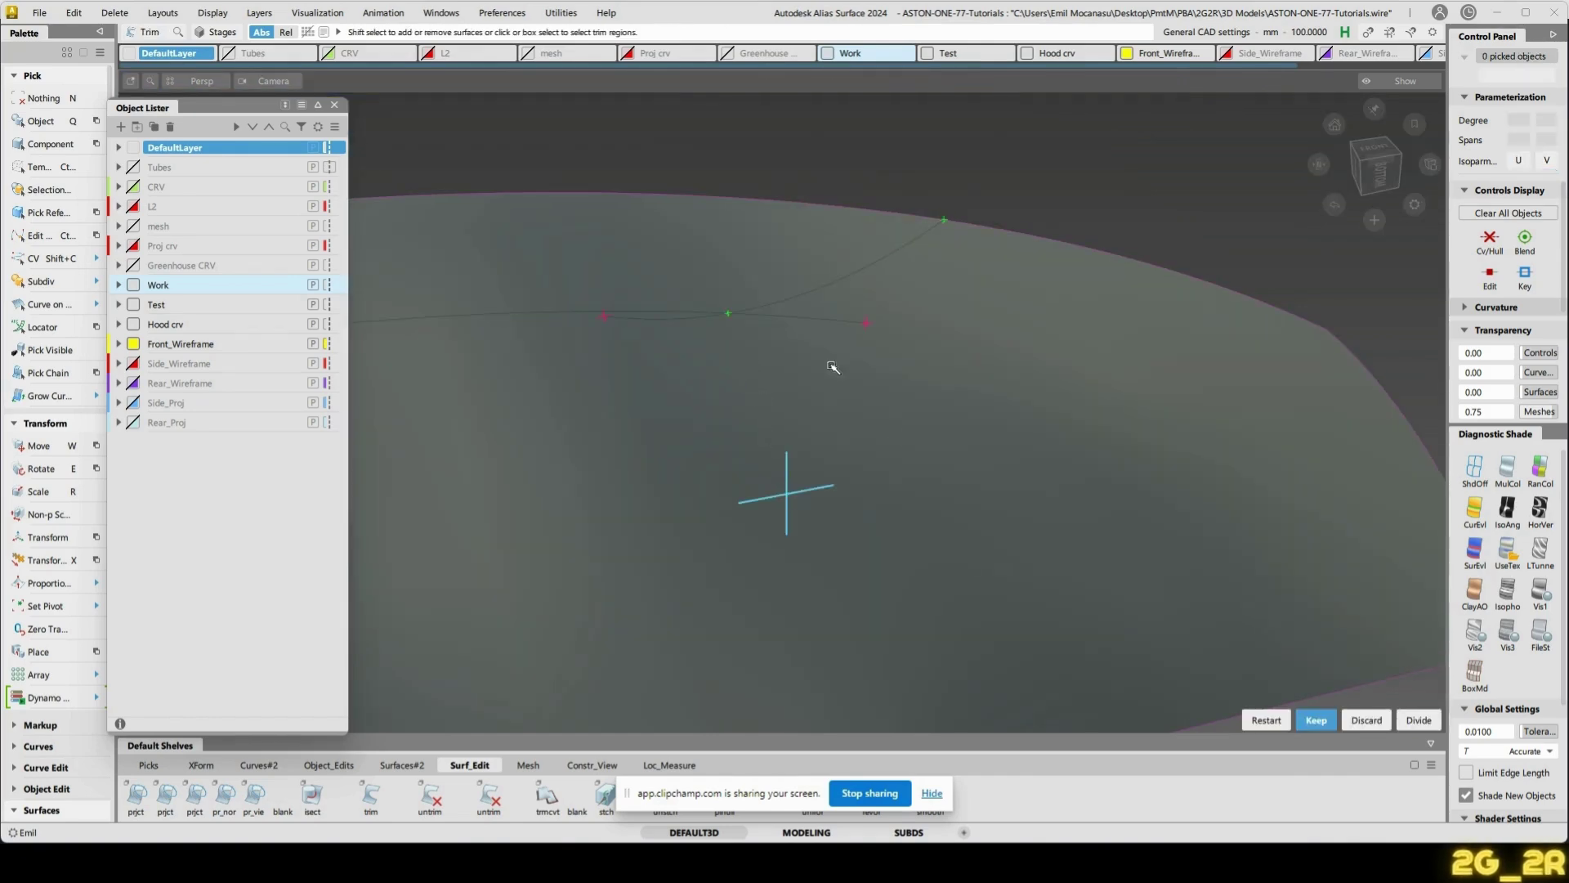
right_click_drag(832, 367, 822, 321, "alt+shift")
key("space")
left_click_drag(976, 386, 843, 366, "alt+shift")
key("space")
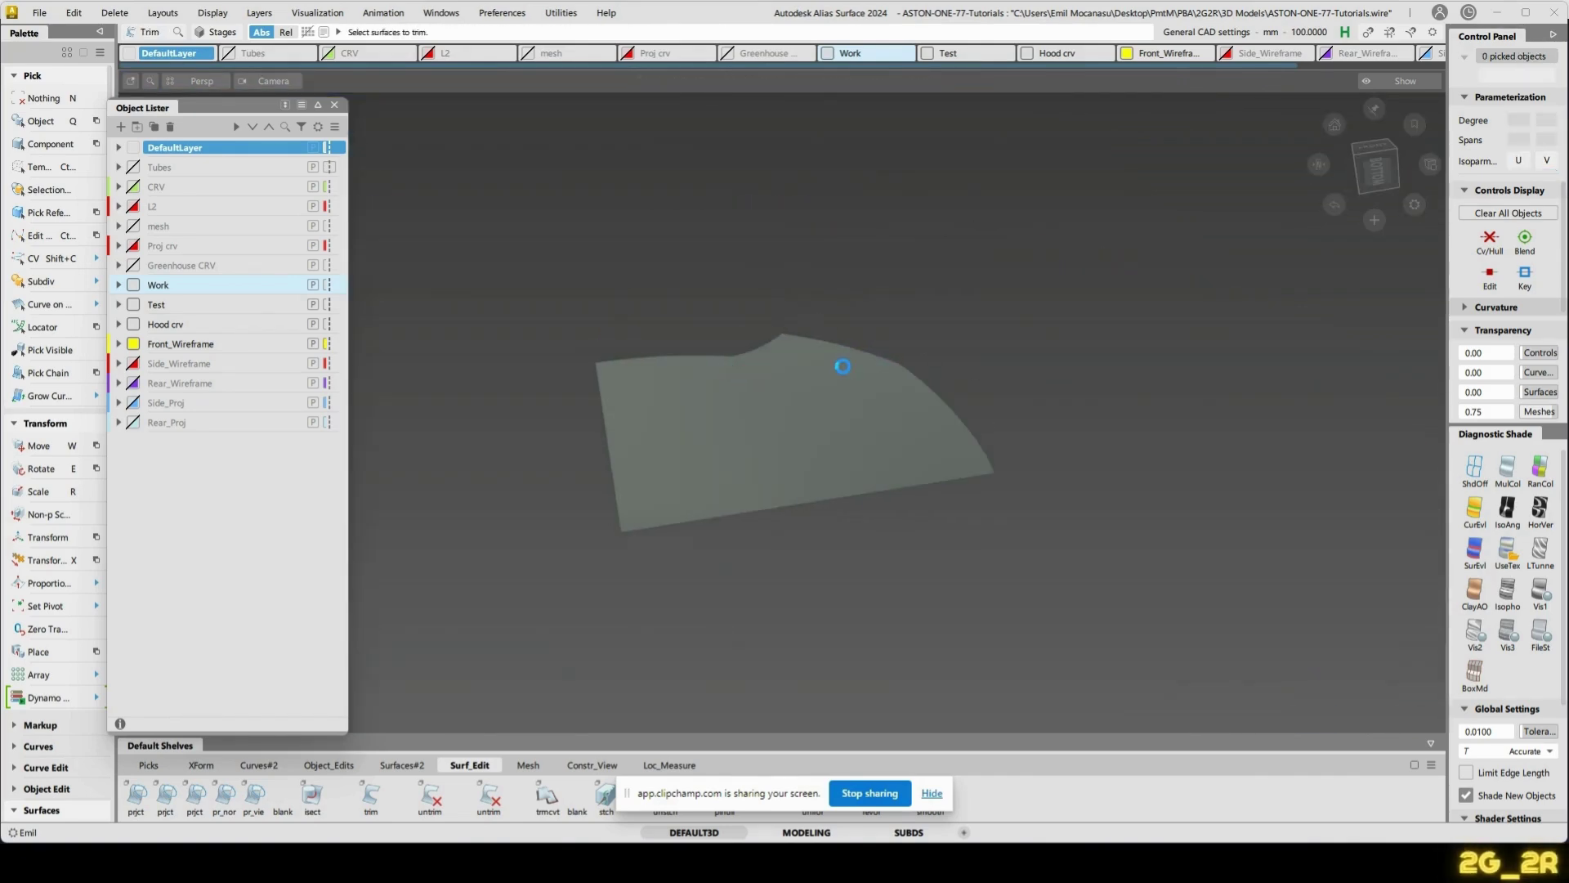
key("alt+v")
left_click(132, 344)
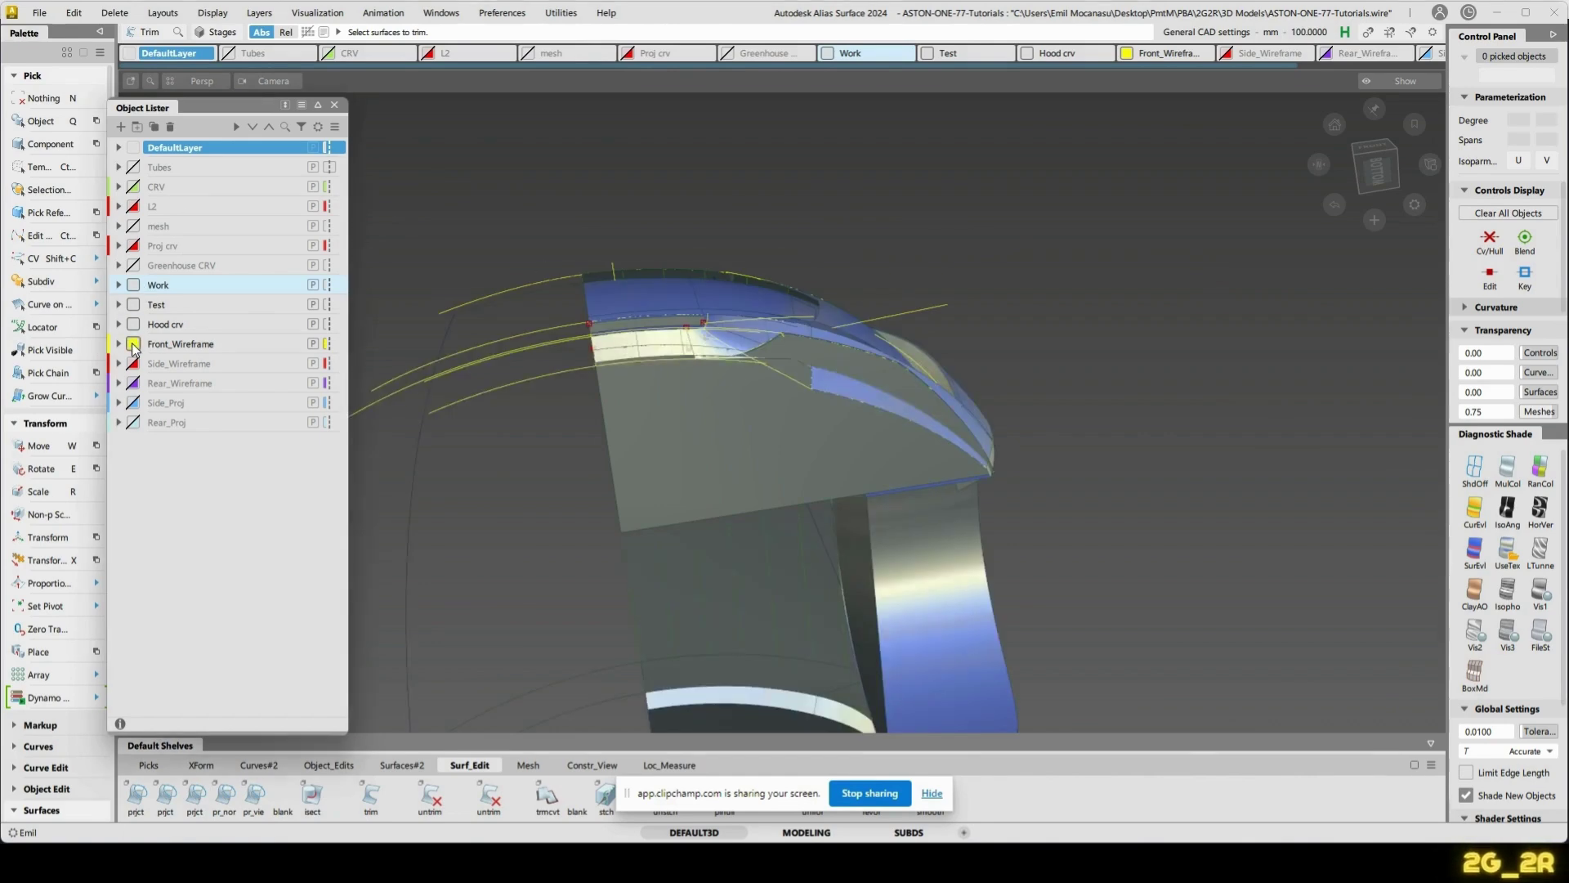
- Try to untrim the flat surface beneath the front bumper
left_click_drag(914, 397, 707, 433, "alt+shift")
right_click_drag(706, 433, 728, 303, "alt+shift")
left_click_drag(725, 434, 394, 726, "alt+shift")
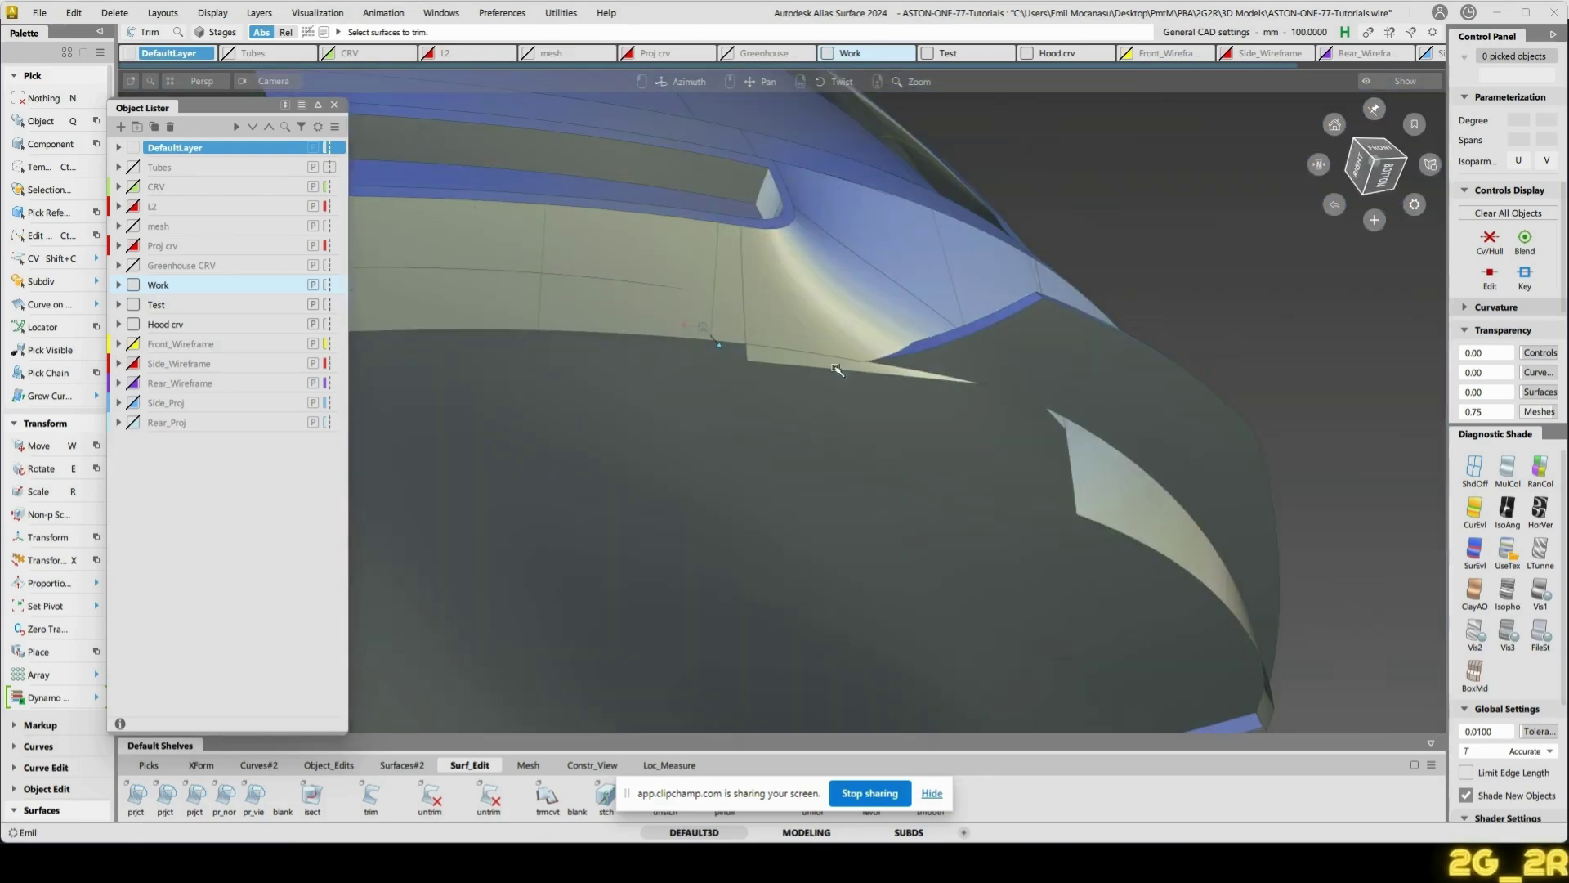
left_click(867, 456)
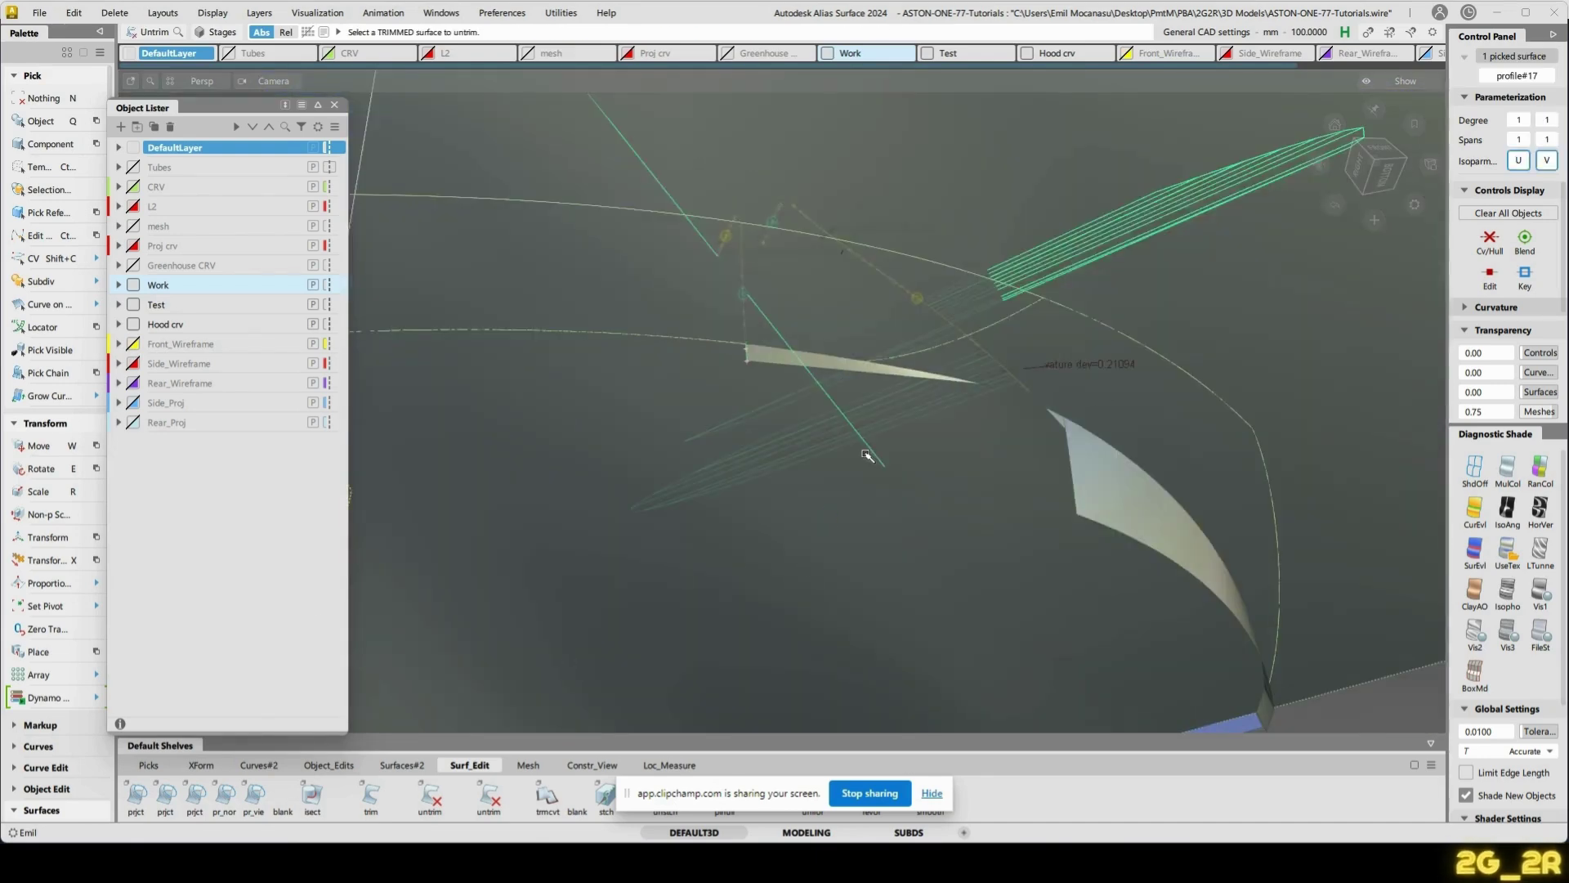
key("ctrl+z")
- Examine the lower lip, grille opening and bumper side surfaces from below and from the front corner
left_click_drag(867, 456, 945, 228, "alt+shift")
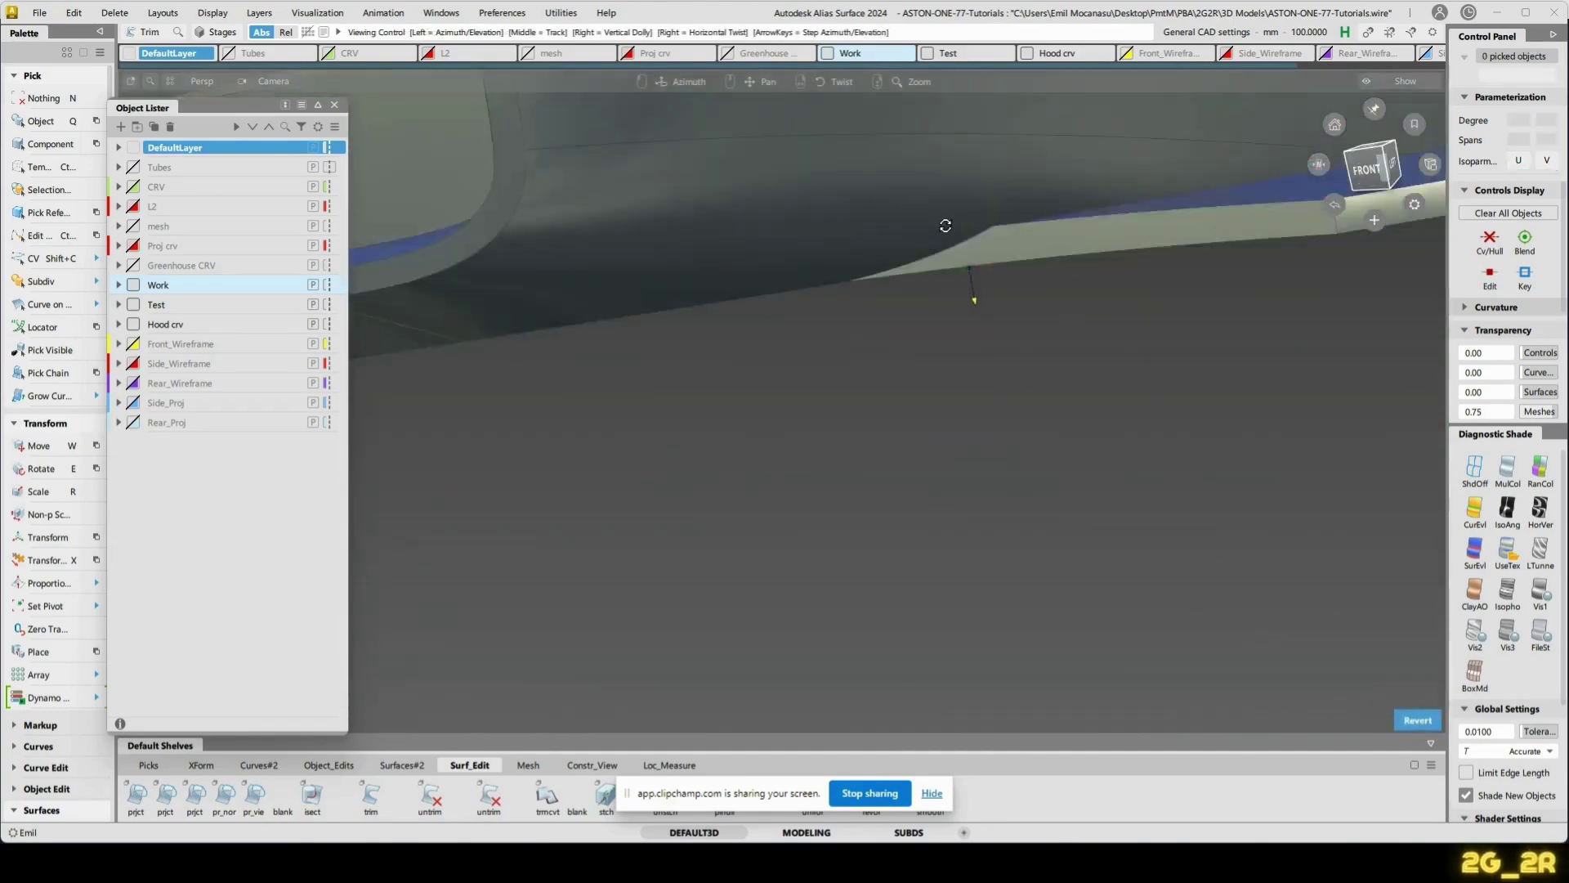
right_click_drag(946, 228, 935, 183, "alt+shift")
left_click_drag(936, 184, 813, 185, "alt+shift")
left_click(317, 105)
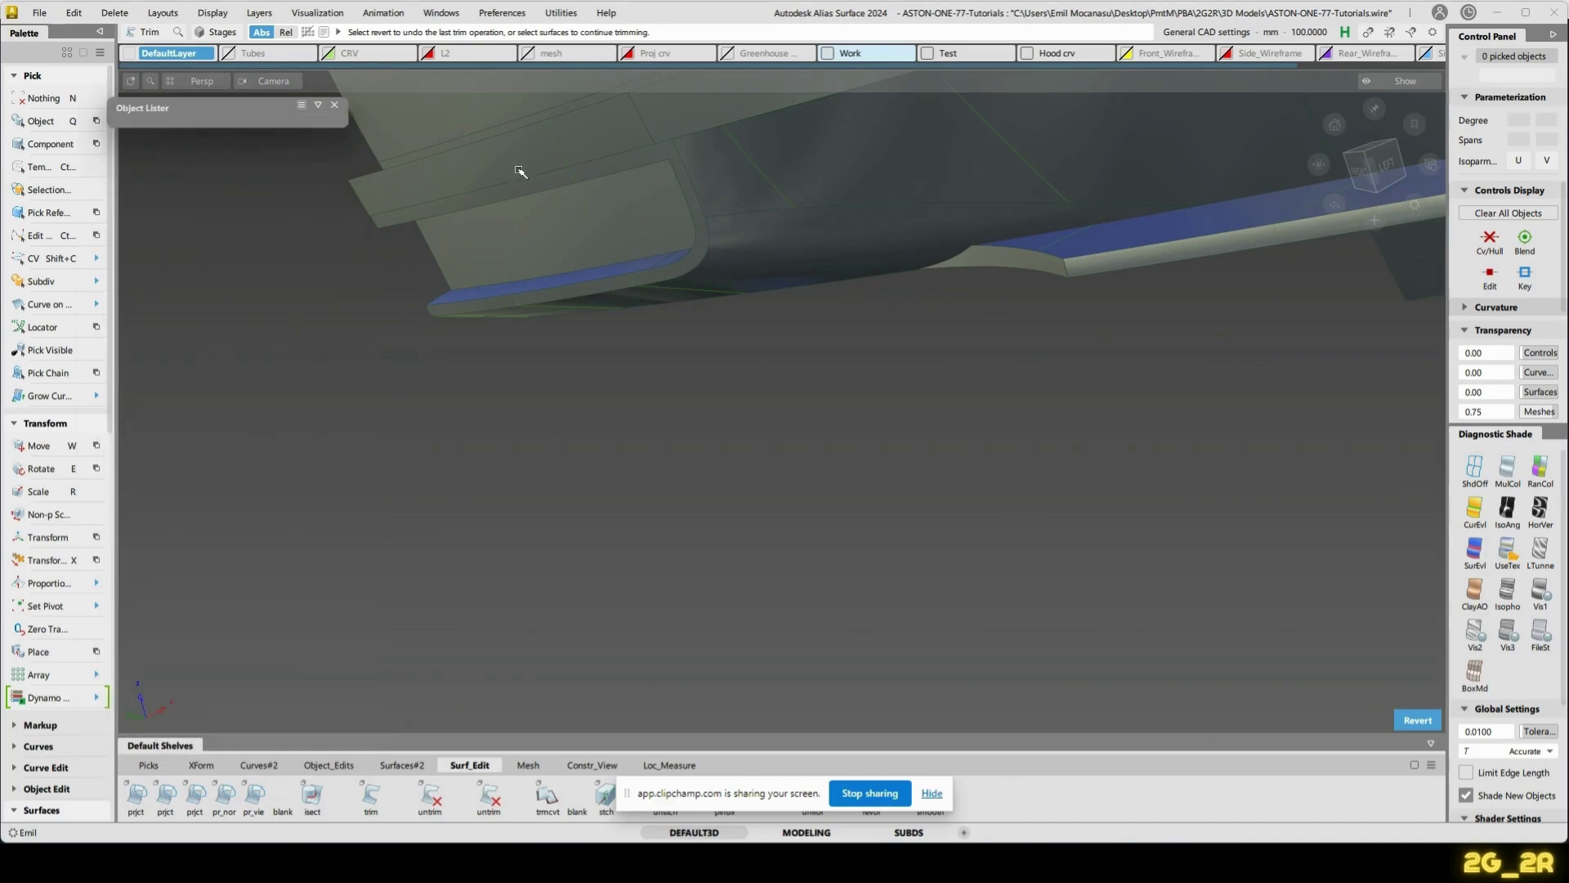
right_click_drag(736, 237, 728, 196, "alt+shift")
left_click_drag(727, 196, 949, 147, "alt+shift")
middle_click_drag(948, 147, 912, 231, "alt+shift")
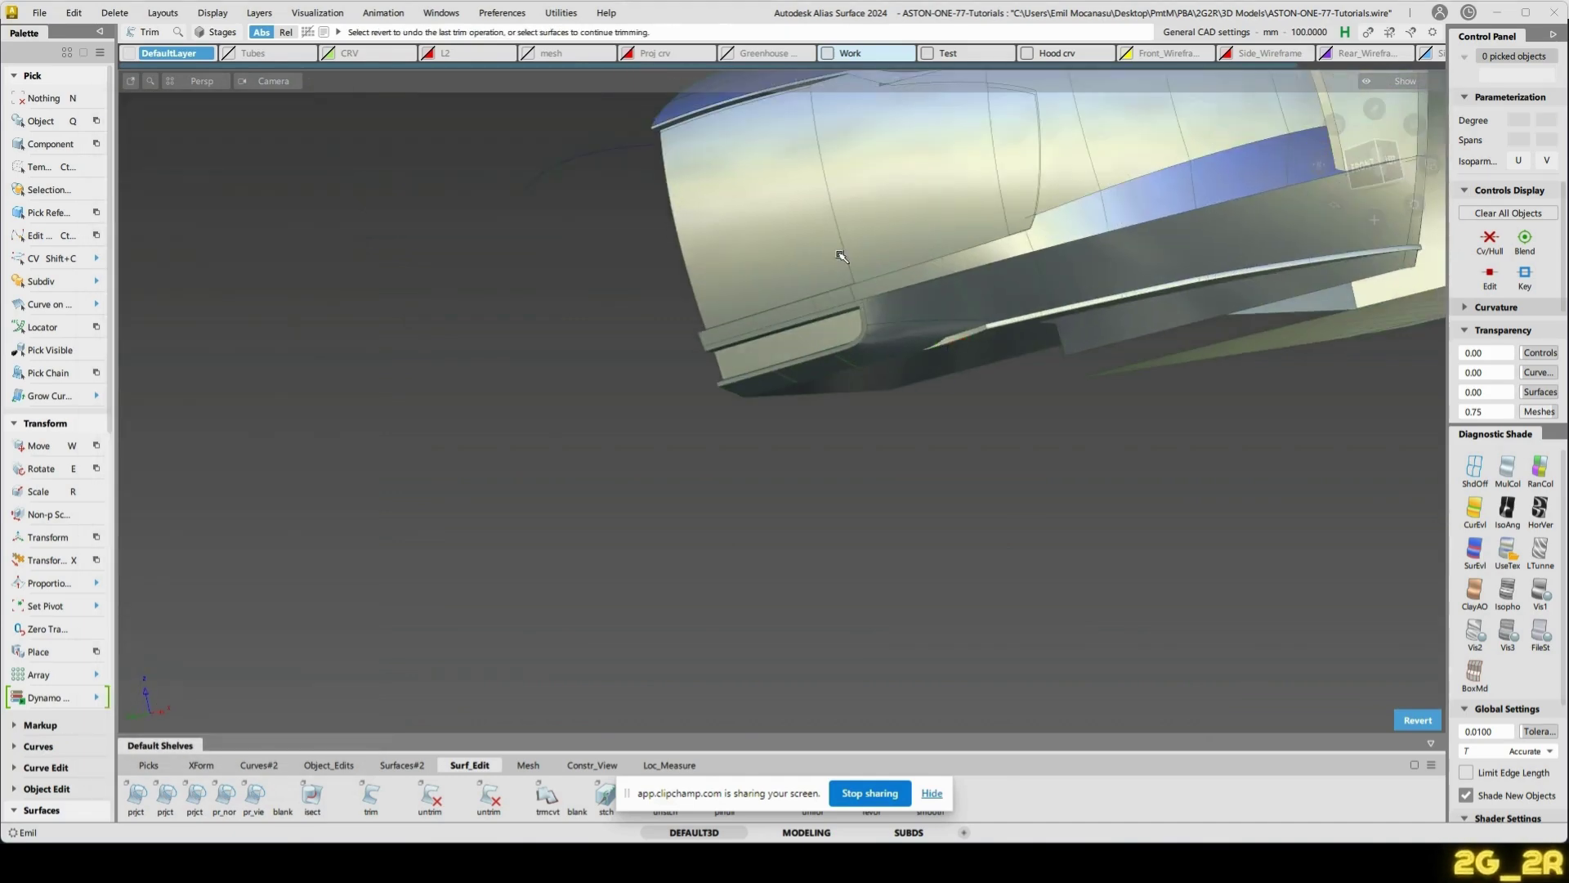
left_click_drag(564, 166, 648, 168, "alt+shift")
middle_click_drag(649, 168, 685, 342, "alt+shift")
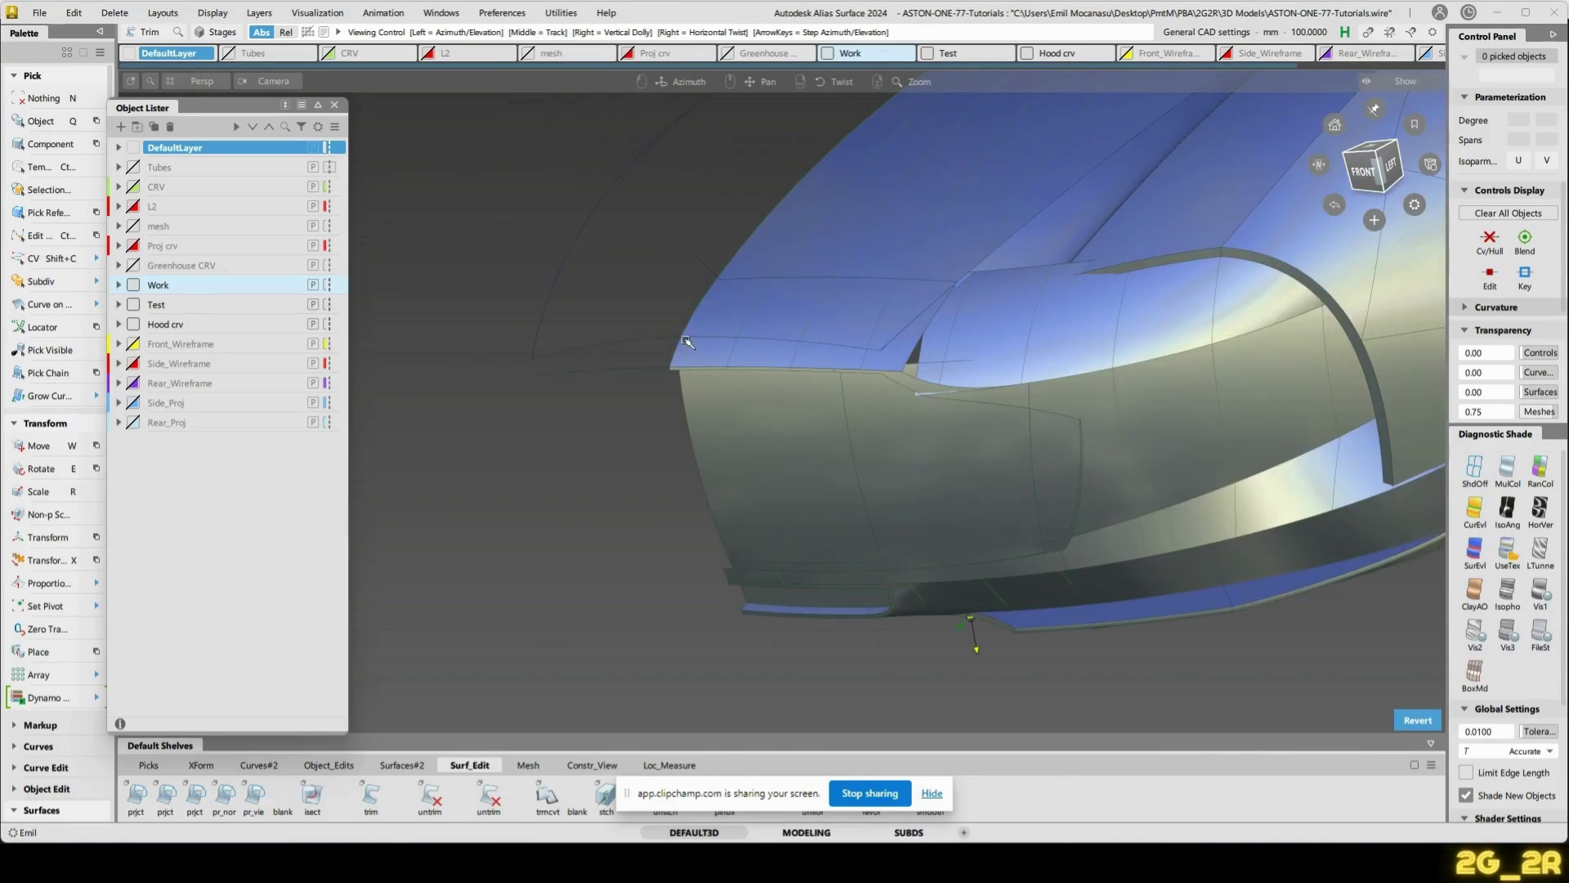
- Hide the Test, Hood crv and Work layers, assign the remaining lower bumper and lip surfaces to Work, and show Work again
left_click(134, 324)
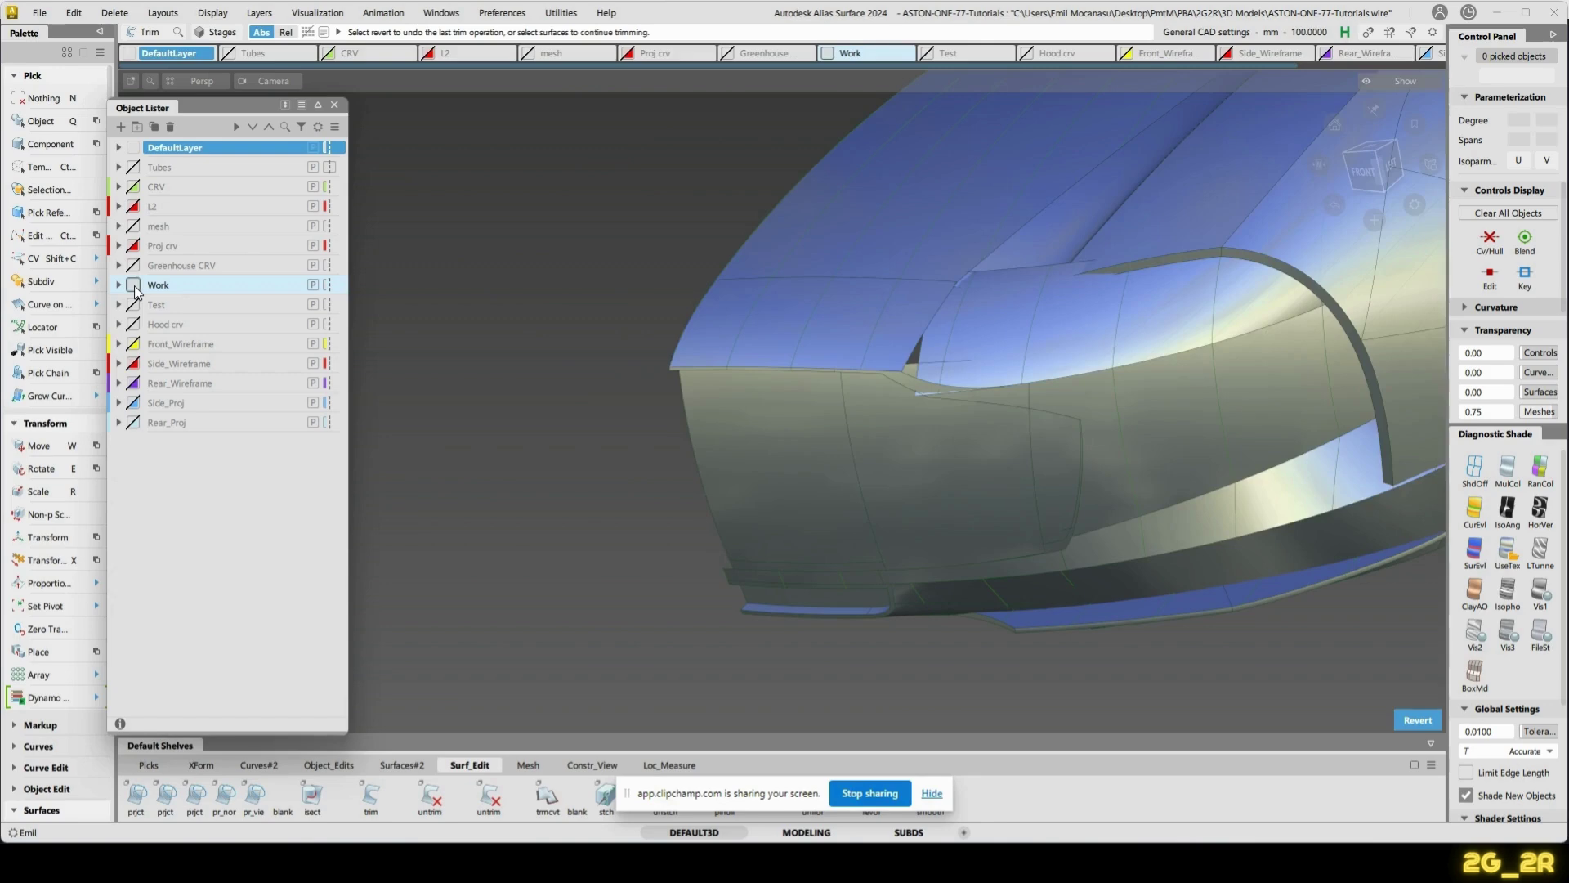
left_click(134, 285)
left_click_drag(967, 402, 959, 443, "alt+shift")
left_click_drag(702, 463, 782, 462, "ctrl+shift")
left_click_drag(782, 462, 1237, 733)
mouse_move(1198, 556)
left_mouse_down("alt+shift")
mouse_move(1132, 642)
mouse_move(973, 494)
mouse_move(553, 302)
left_mouse_up("alt+shift")
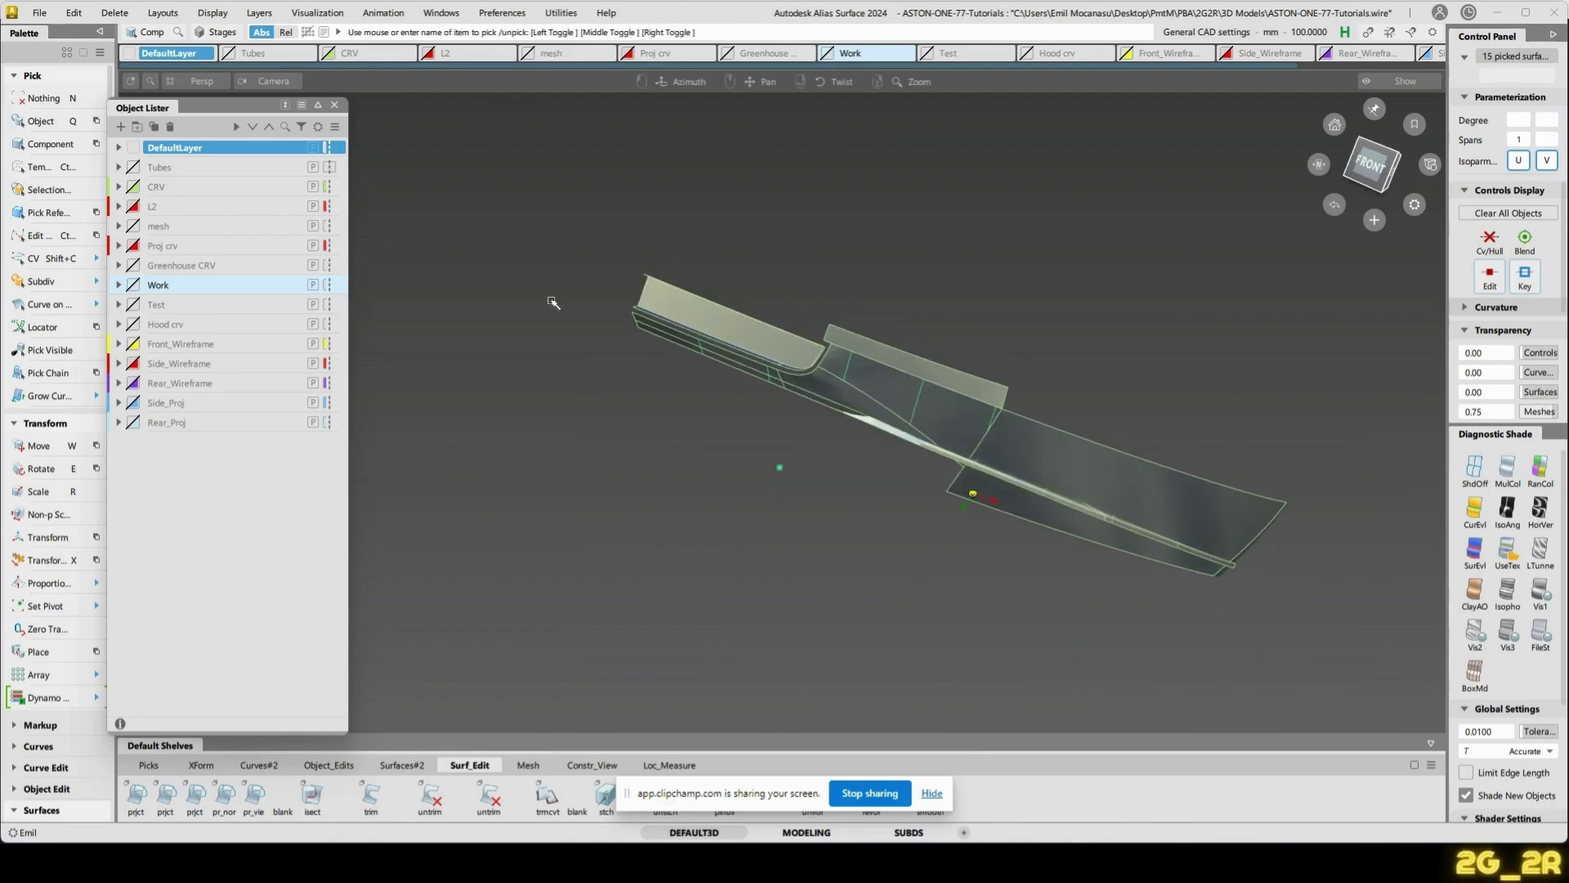
left_click_drag(736, 408, 1338, 519, "alt+shift")
left_click(1334, 516)
left_click_drag(806, 301, 490, 290, "alt+shift")
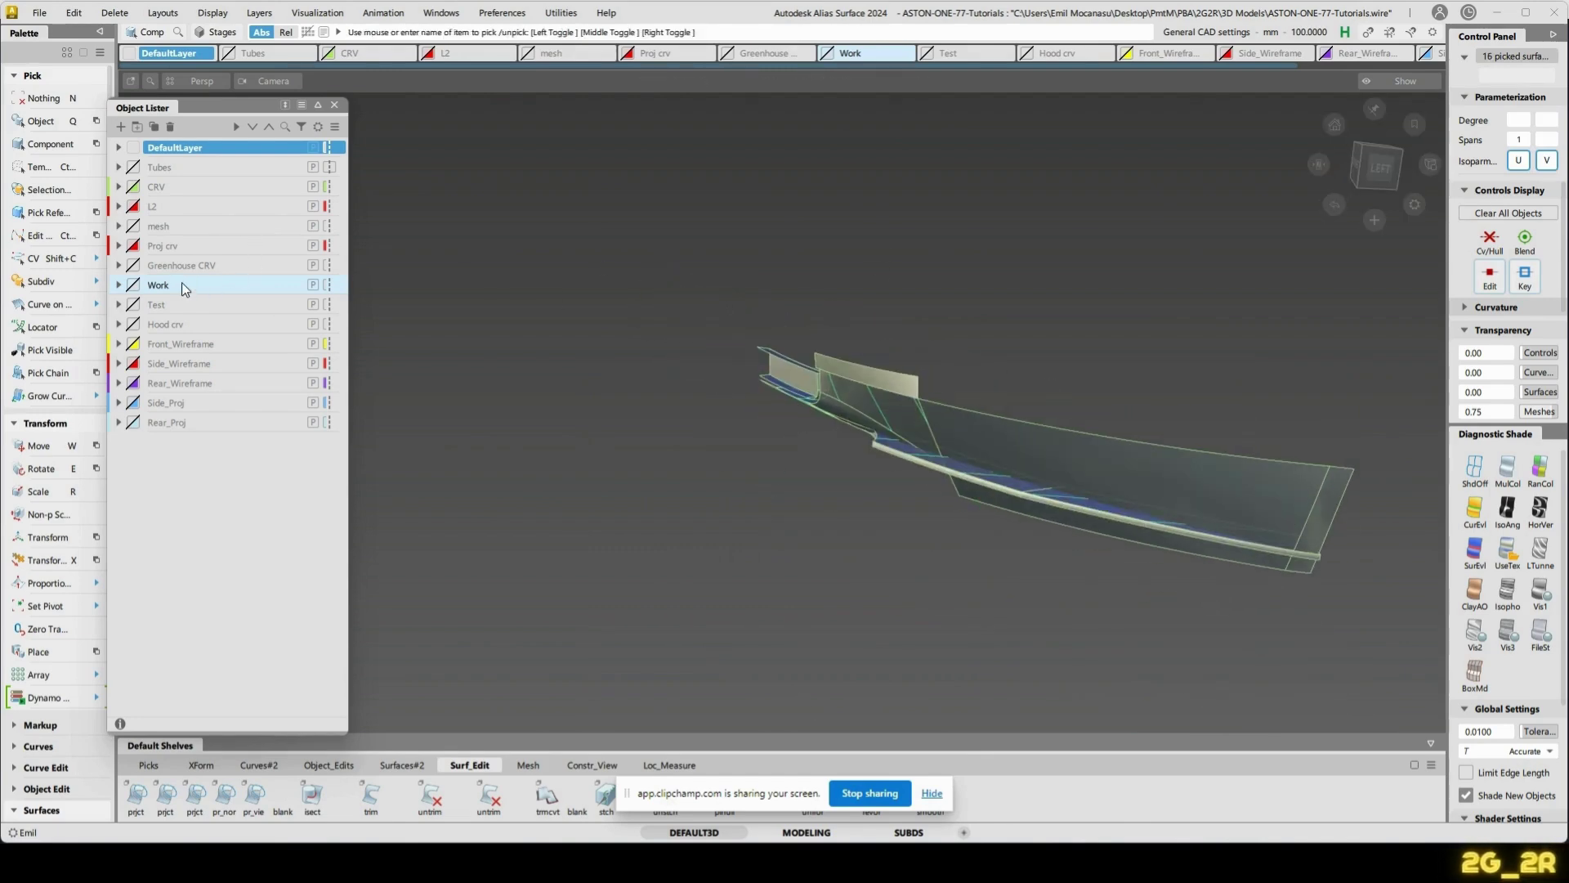
right_click(179, 285)
left_click(201, 294)
middle_click(182, 290)
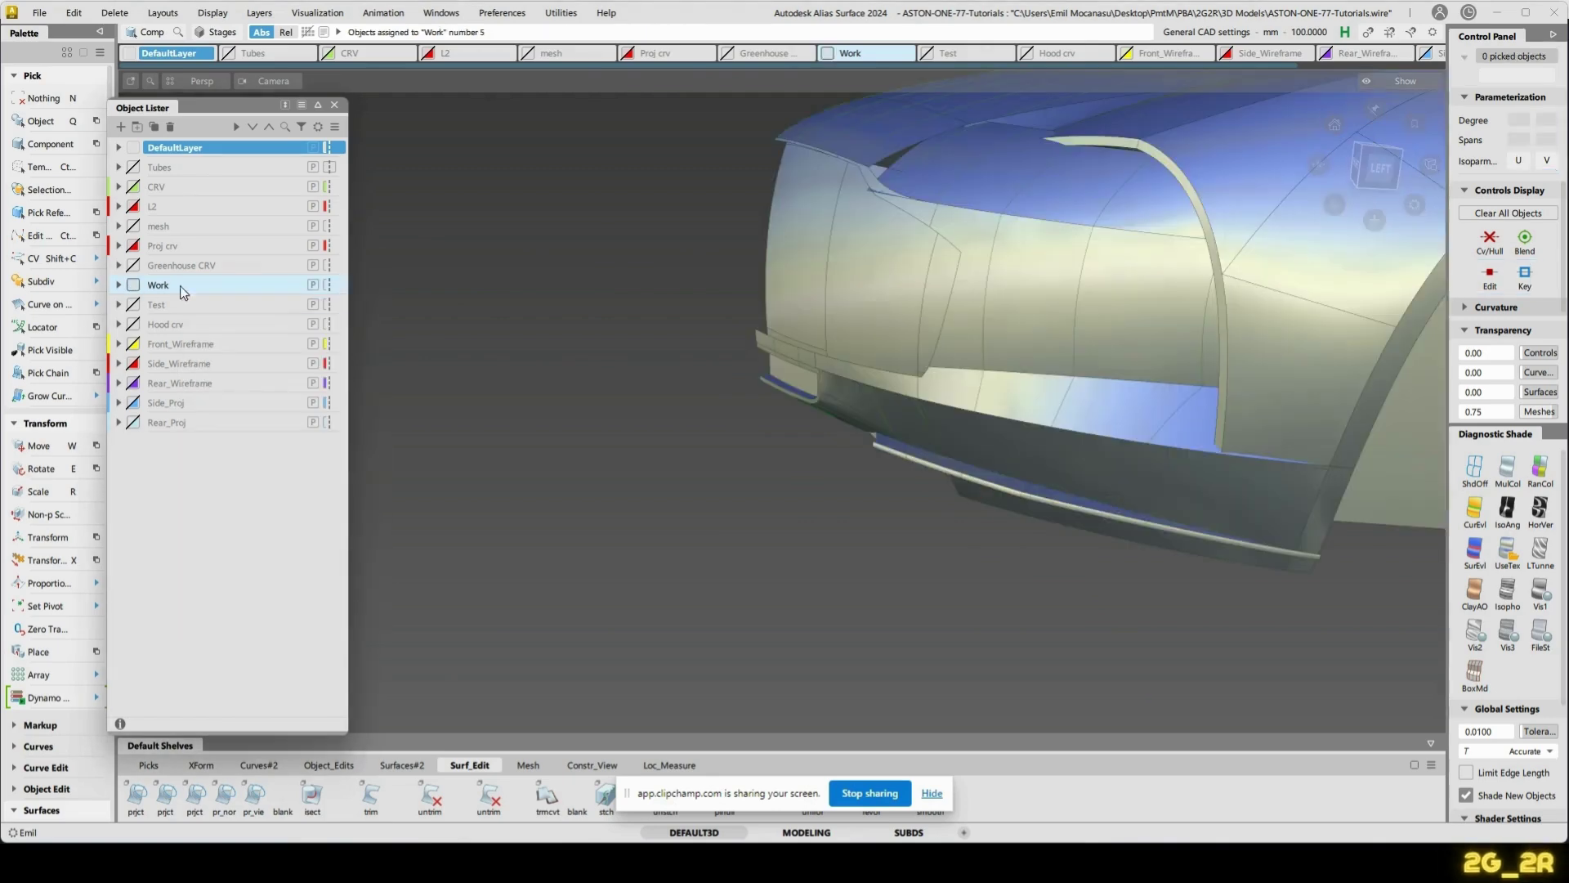
- Intersect the four lower bumper surfaces running from the grille corner to the wheel arch with the lip surface
left_click_drag(1088, 476, 892, 458, "alt+shift")
left_click_drag(804, 478, 1055, 550, "alt+shift")
right_click_drag(1055, 550, 865, 438, "alt+shift")
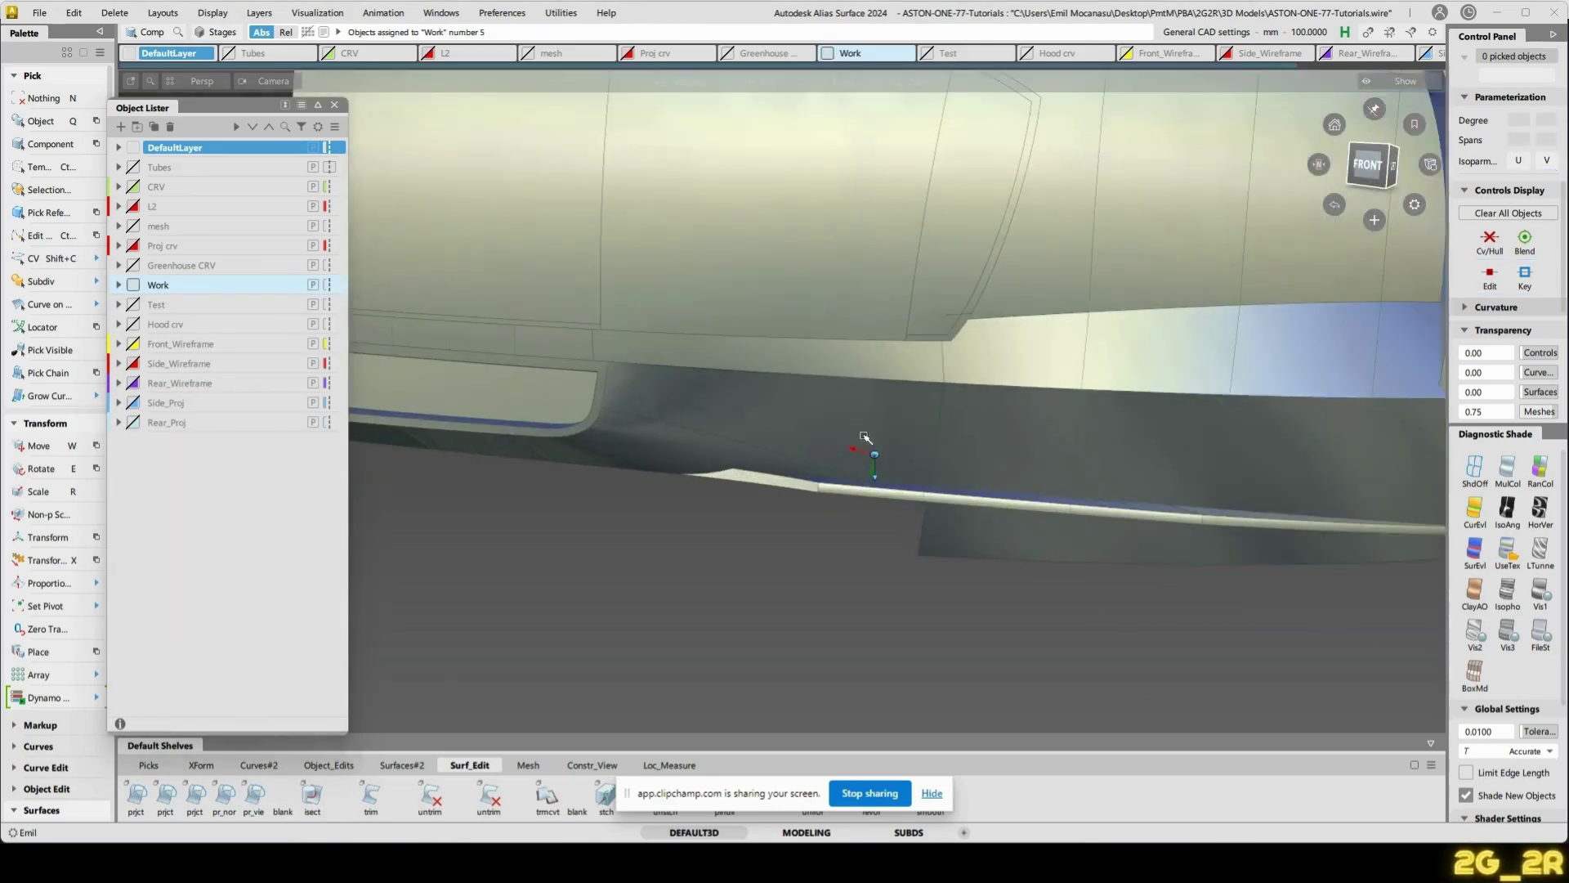
left_click_drag(865, 438, 704, 415, "alt+shift")
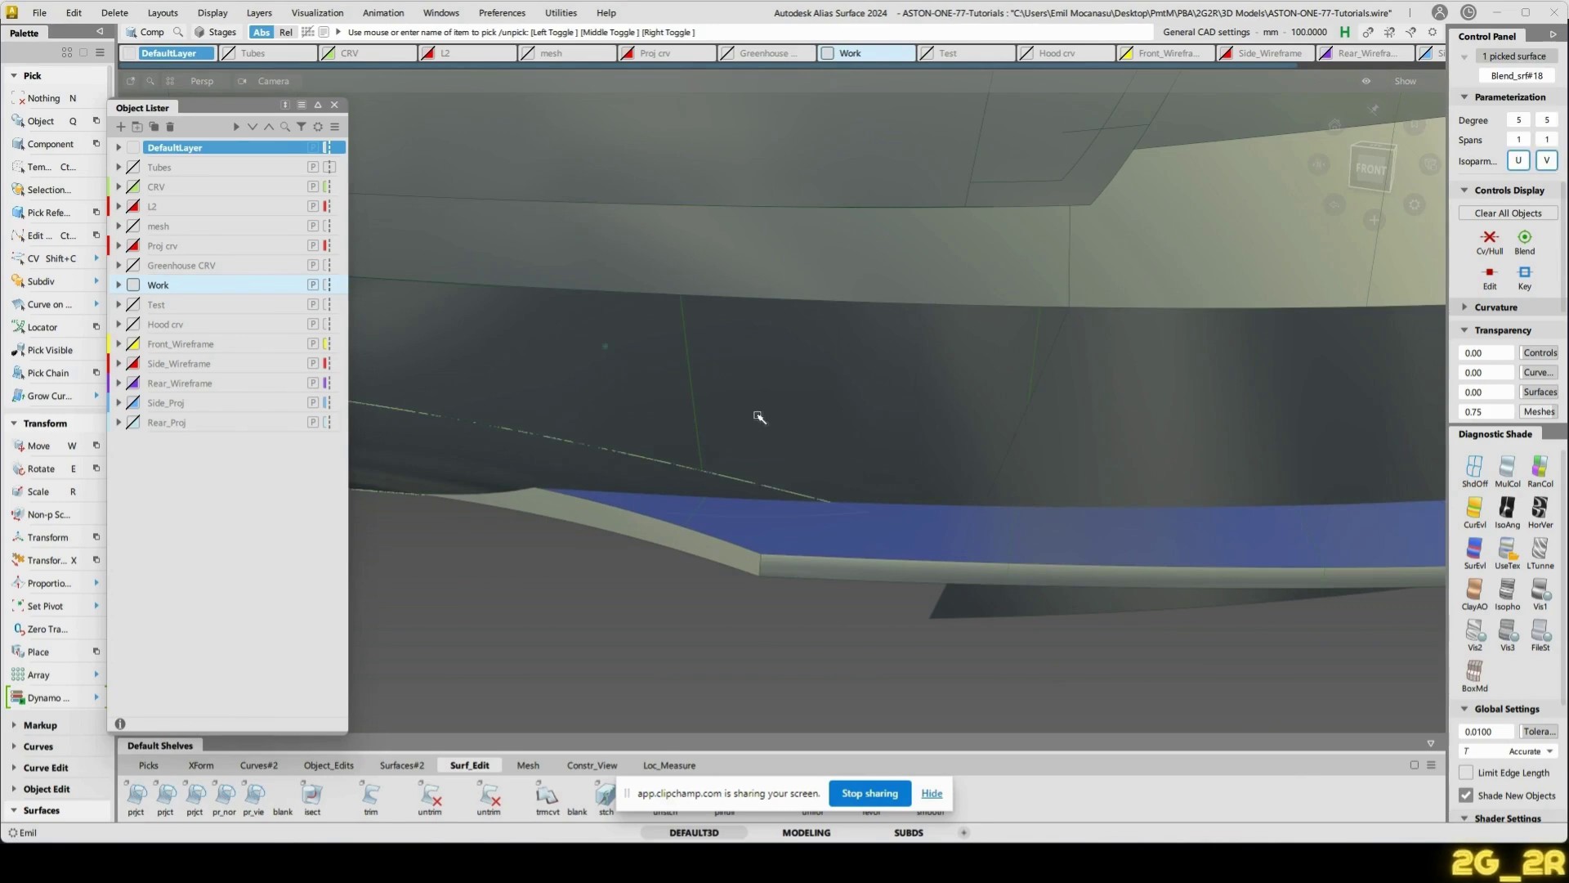
left_click(1173, 423)
right_click_drag(1172, 423, 1184, 449, "alt+shift")
left_click_drag(1185, 448, 1226, 460, "alt+shift")
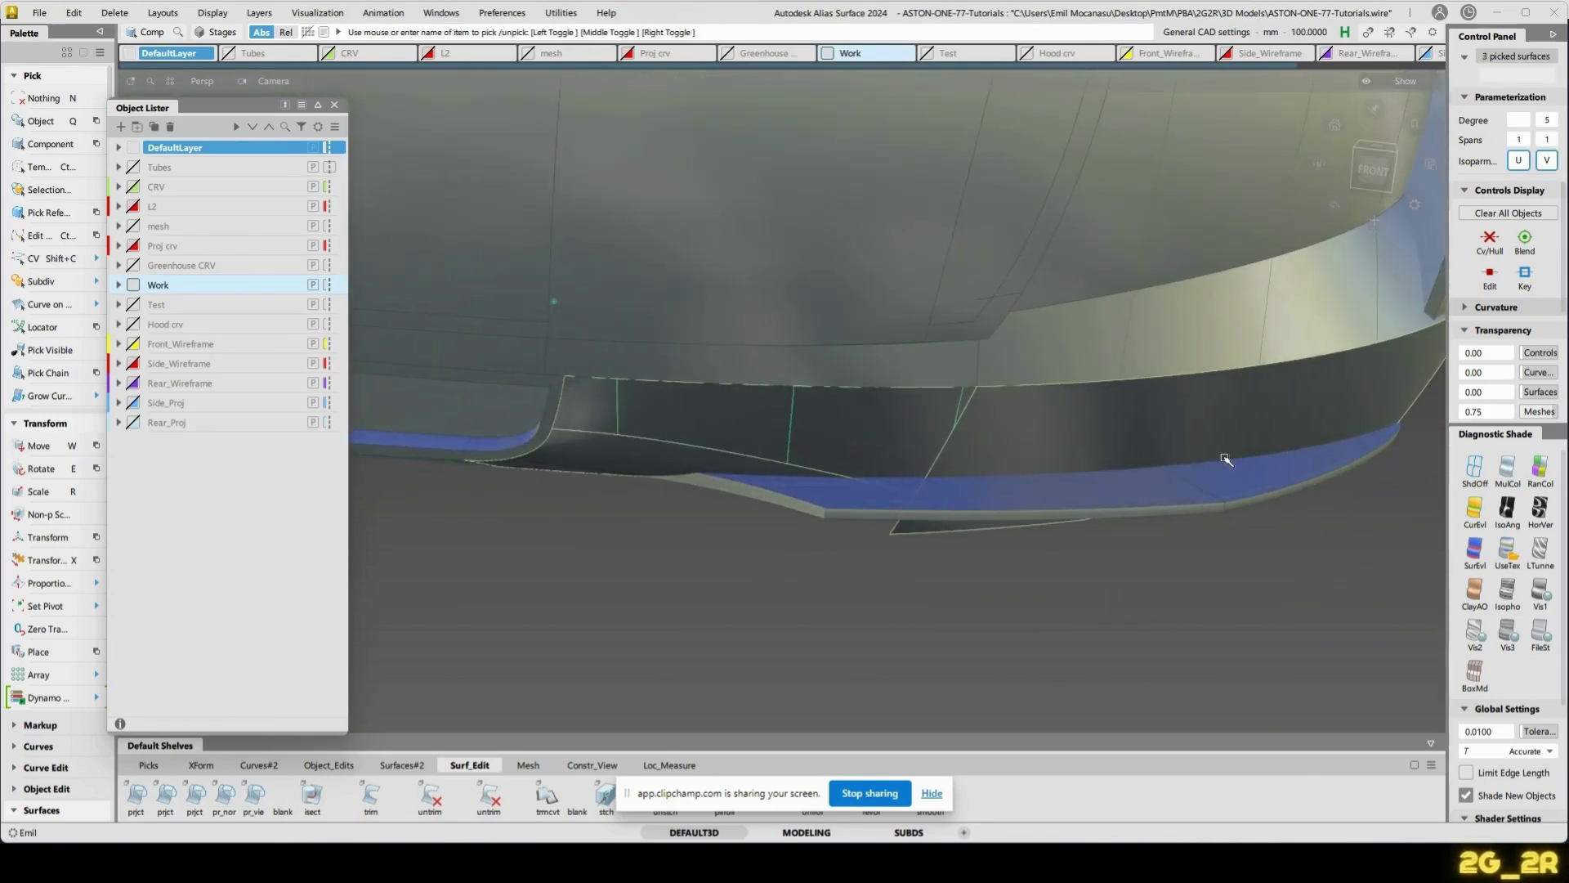
middle_click_drag(1322, 426, 872, 447, "alt+shift")
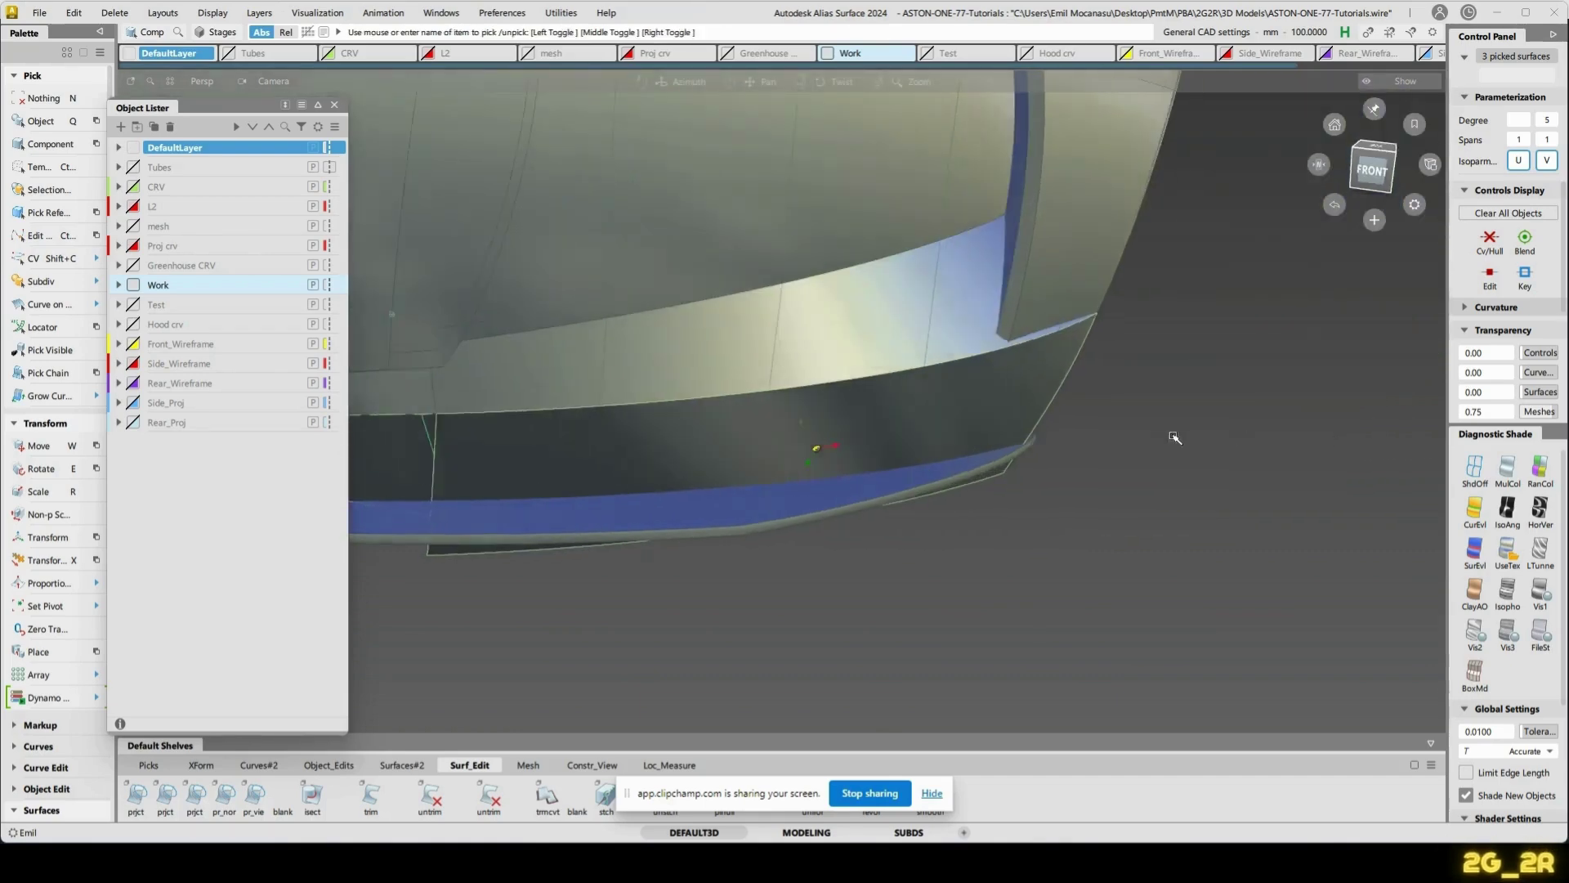
left_click_drag(1177, 438, 992, 439, "alt+shift")
left_click(1201, 410)
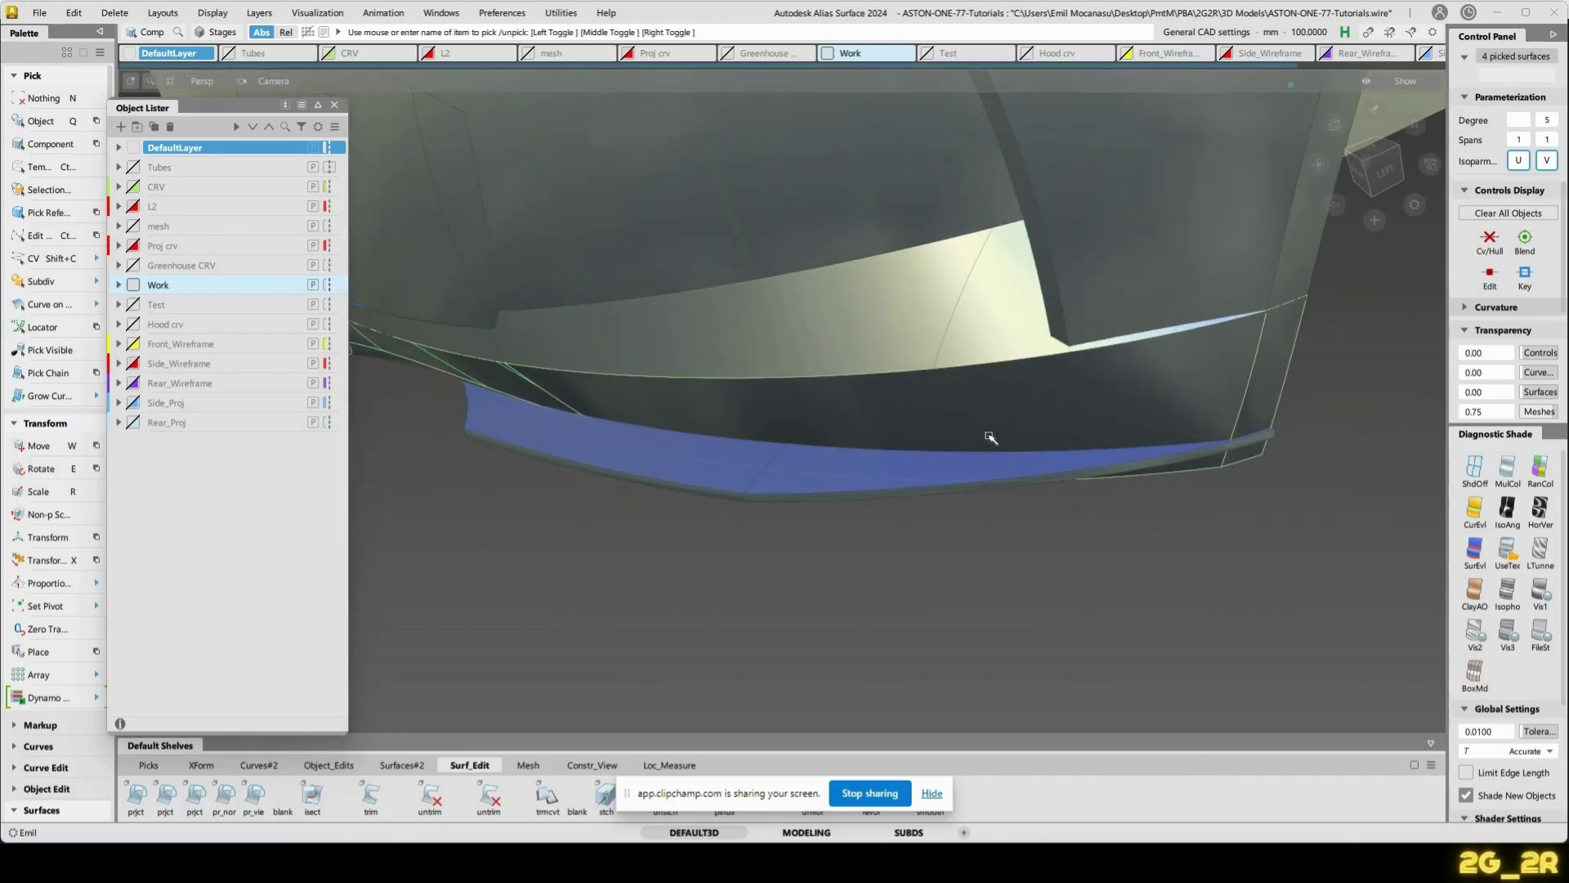
middle_click_drag(989, 438, 648, 456, "ctrl+shift")
- Trim the lower bumper side surfaces where they meet the lip, keeping the parts above it
left_click_drag(841, 461, 1093, 498, "alt+shift")
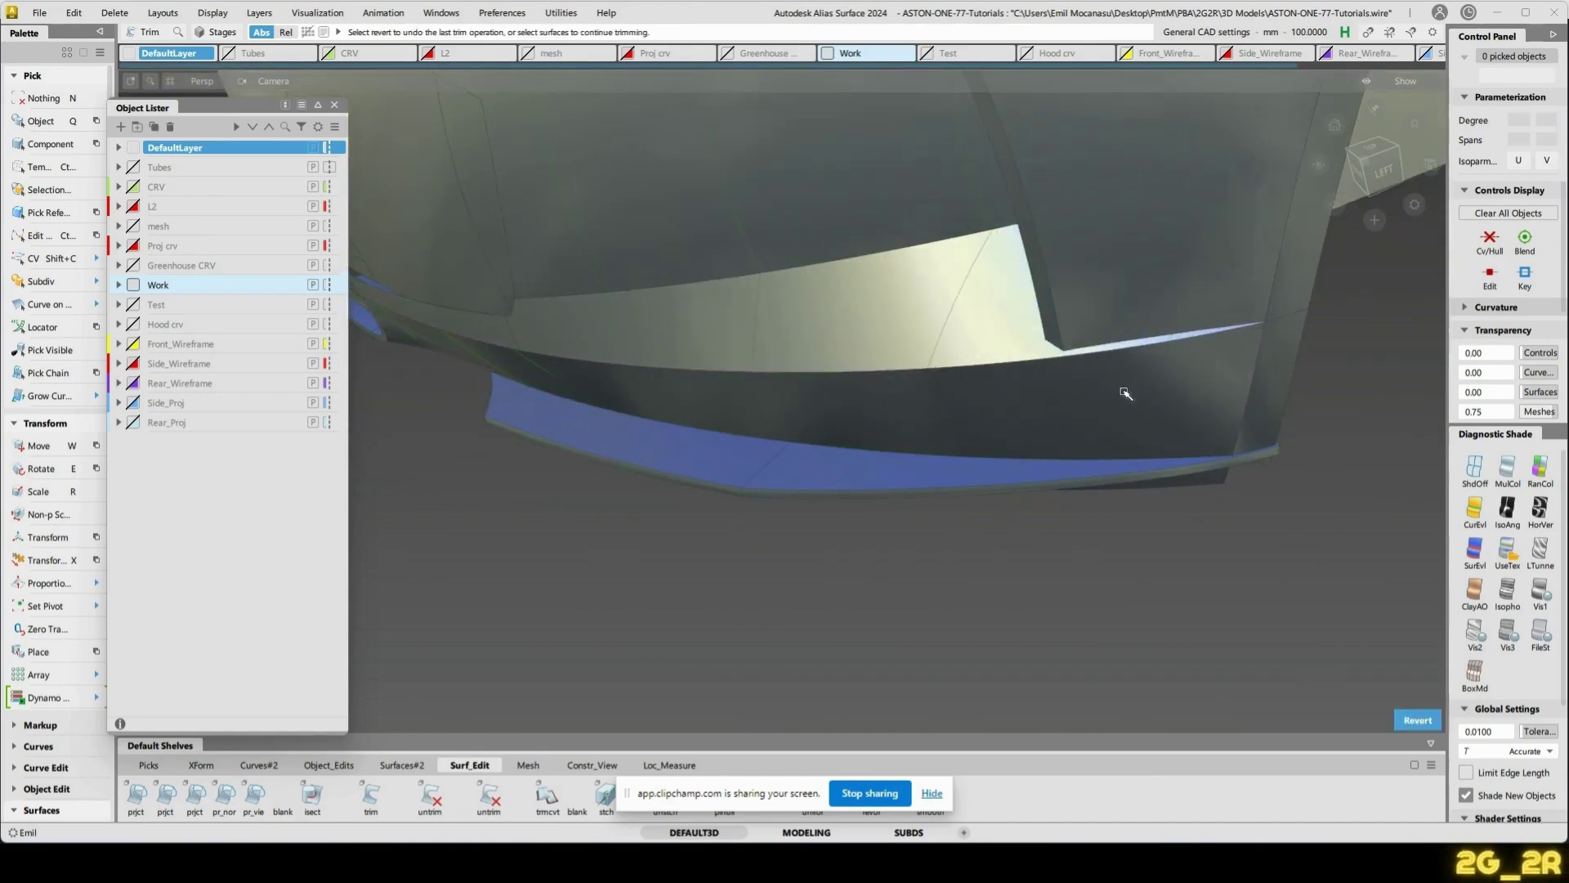
left_click_drag(806, 431, 813, 396, "alt+shift")
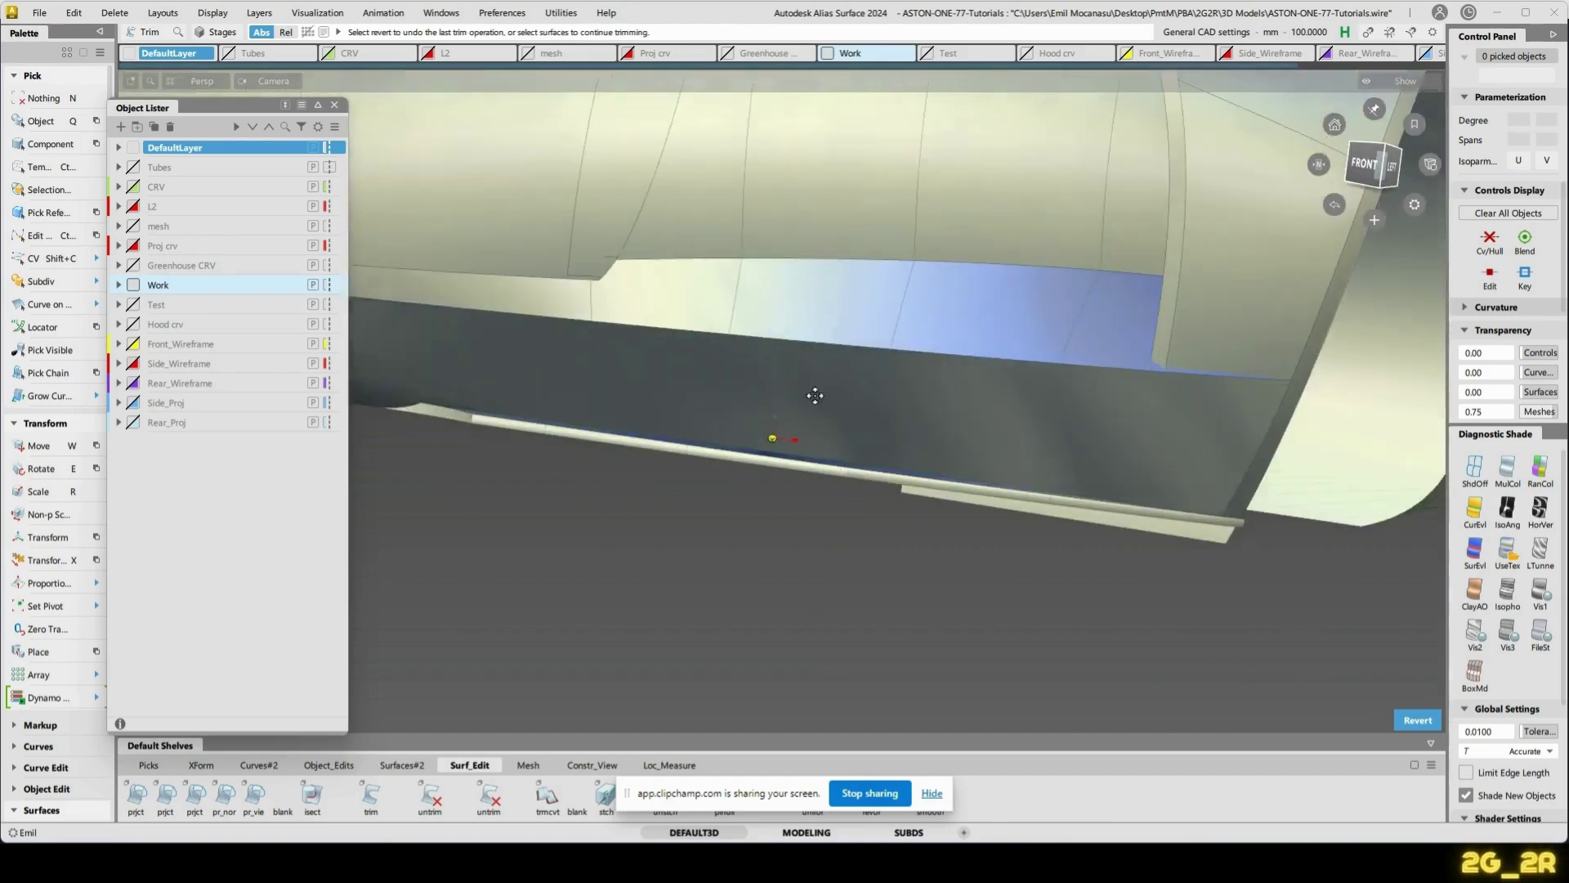
middle_click_drag(812, 396, 1097, 439, "alt+shift")
left_click_drag(1097, 439, 1008, 362, "alt+shift")
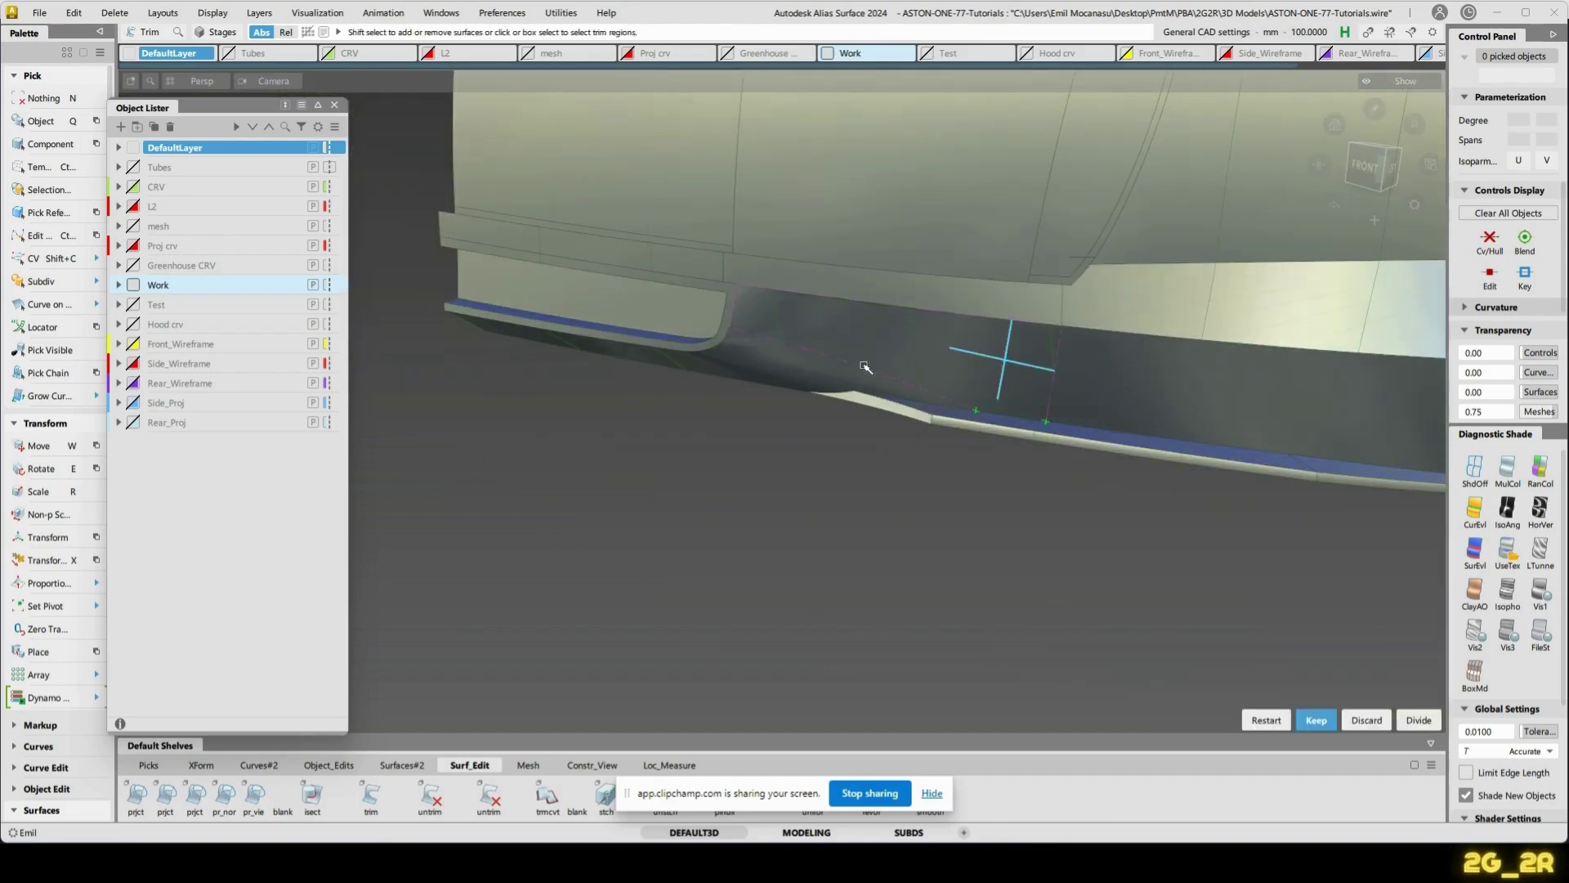
- Intersect the blend surface beside the grille opening with the lip and trim off its excess
left_click_drag(924, 442, 942, 302, "alt+shift")
right_click_drag(951, 419, 945, 375, "alt+shift")
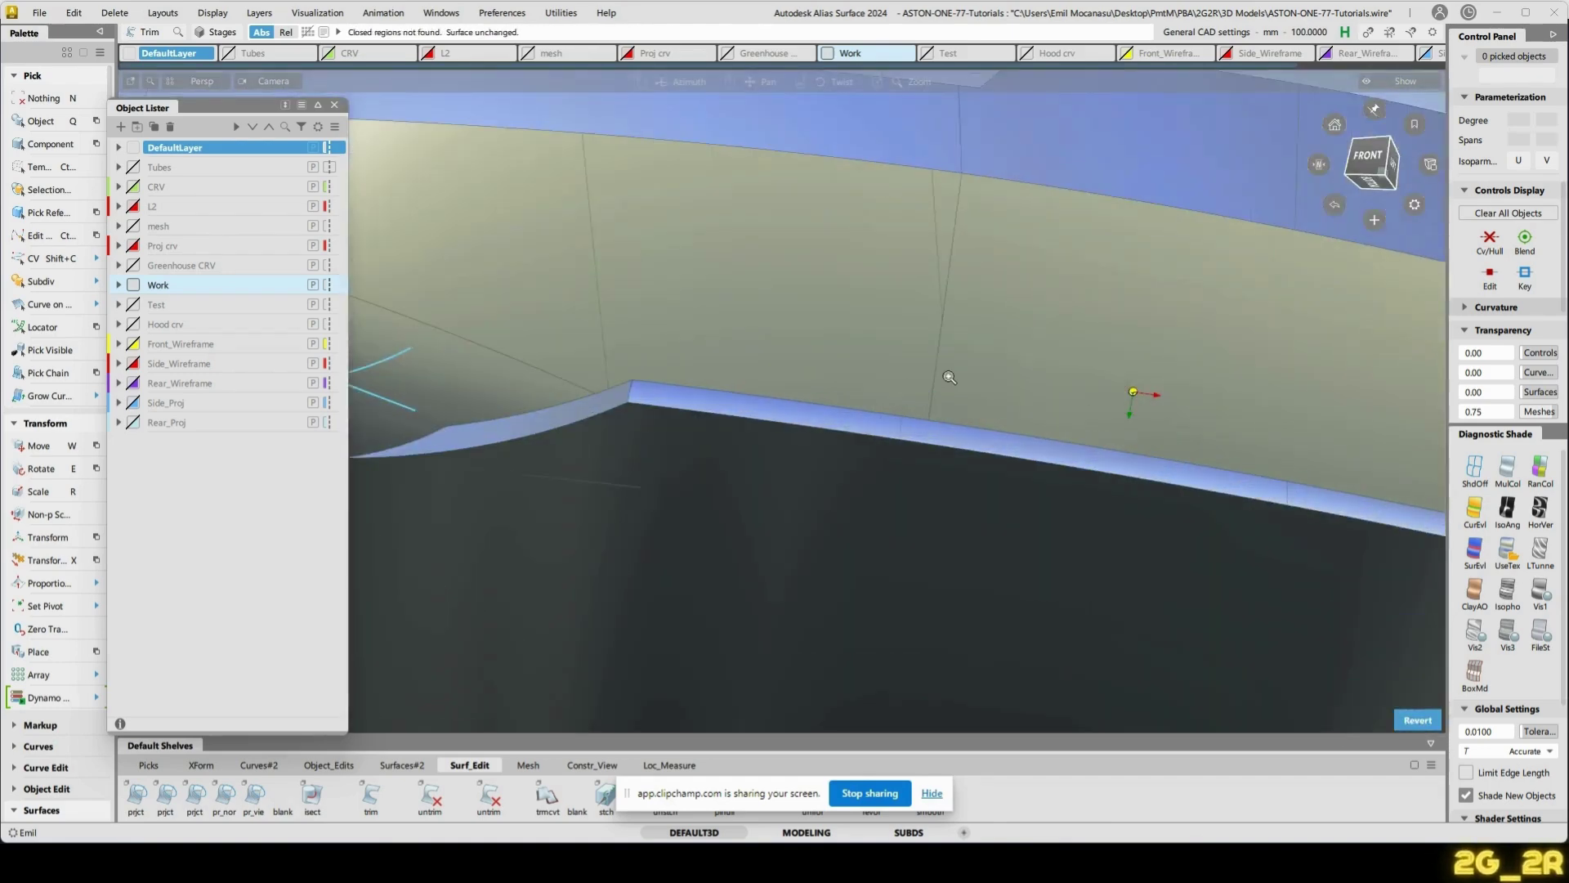
middle_click_drag(945, 375, 930, 410, "alt+shift")
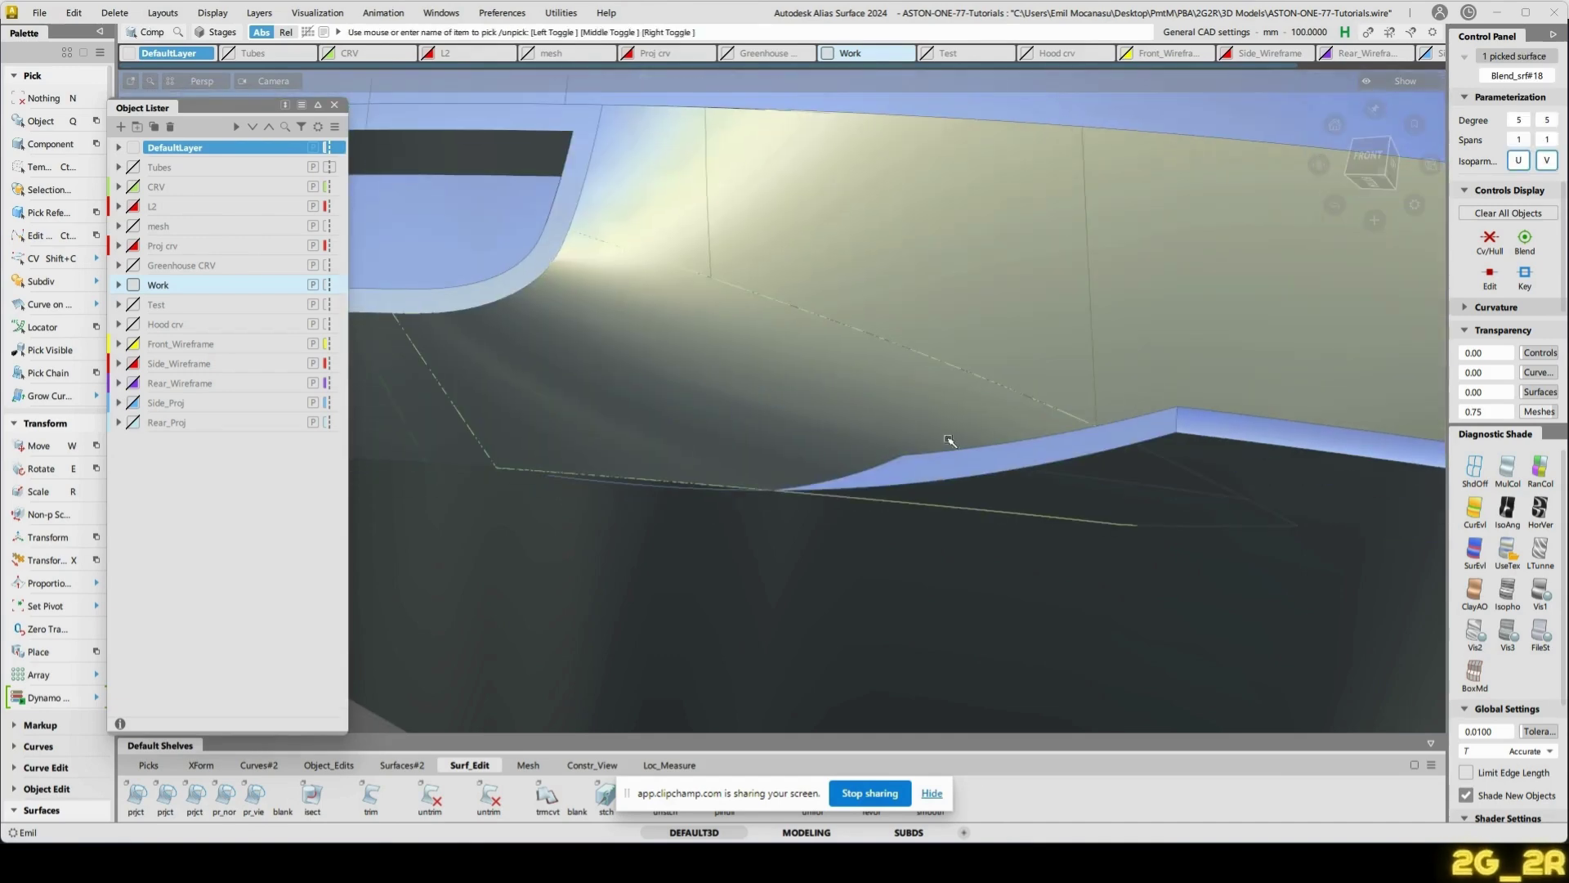
right_click_drag(940, 435, 937, 464, "ctrl+shift")
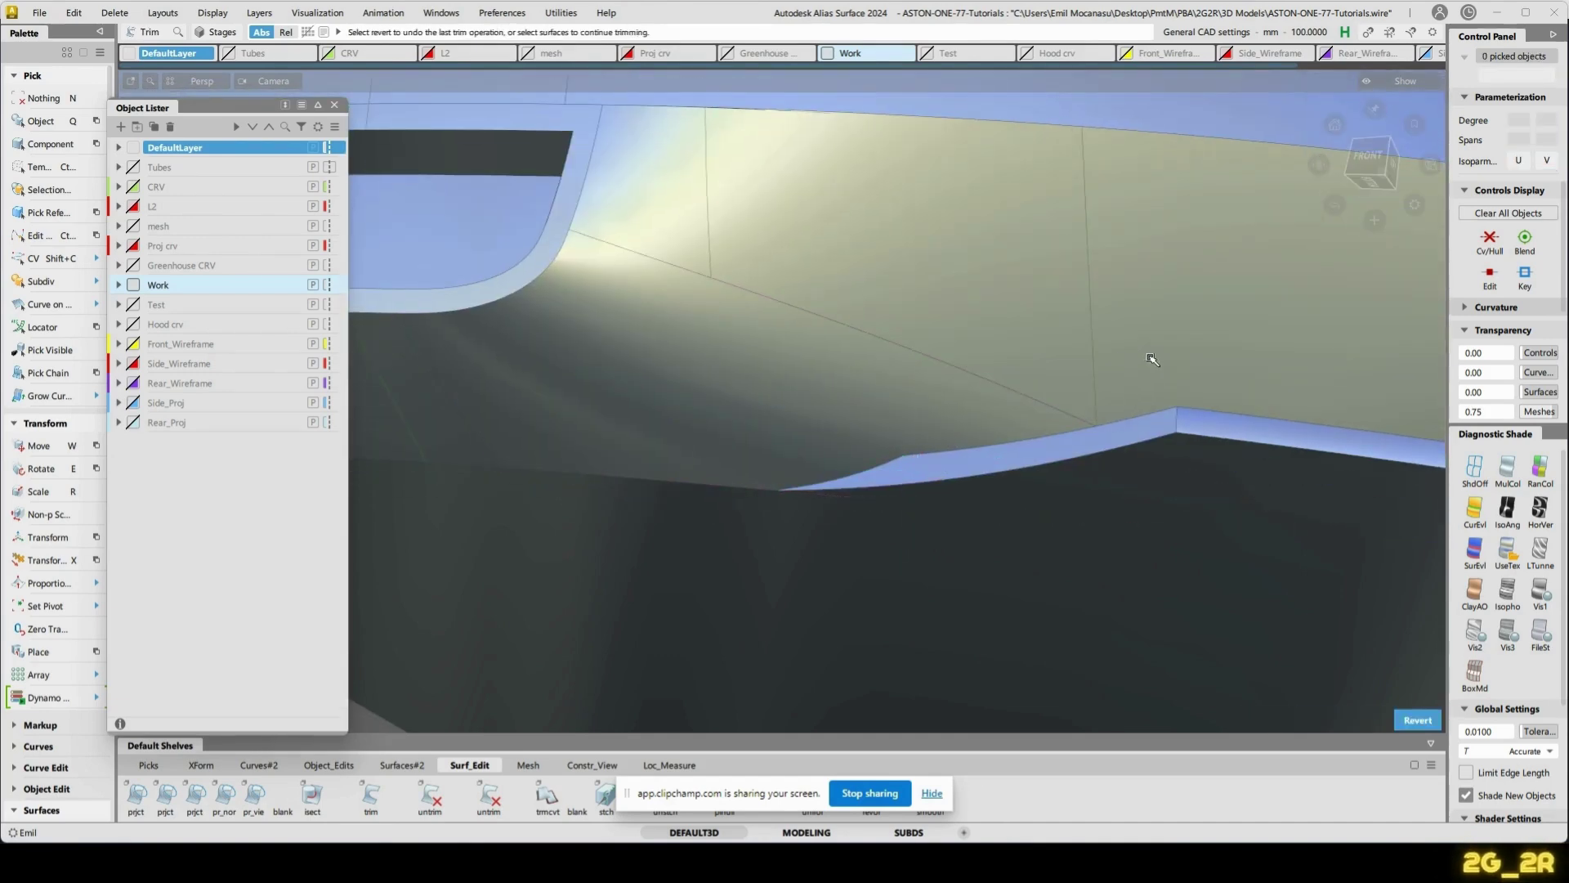
- Trim the lip's upper surface along the bumper intersection, keeping the part outside the bumper
left_click_drag(1152, 360, 1107, 469, "alt+shift")
left_click(1164, 480)
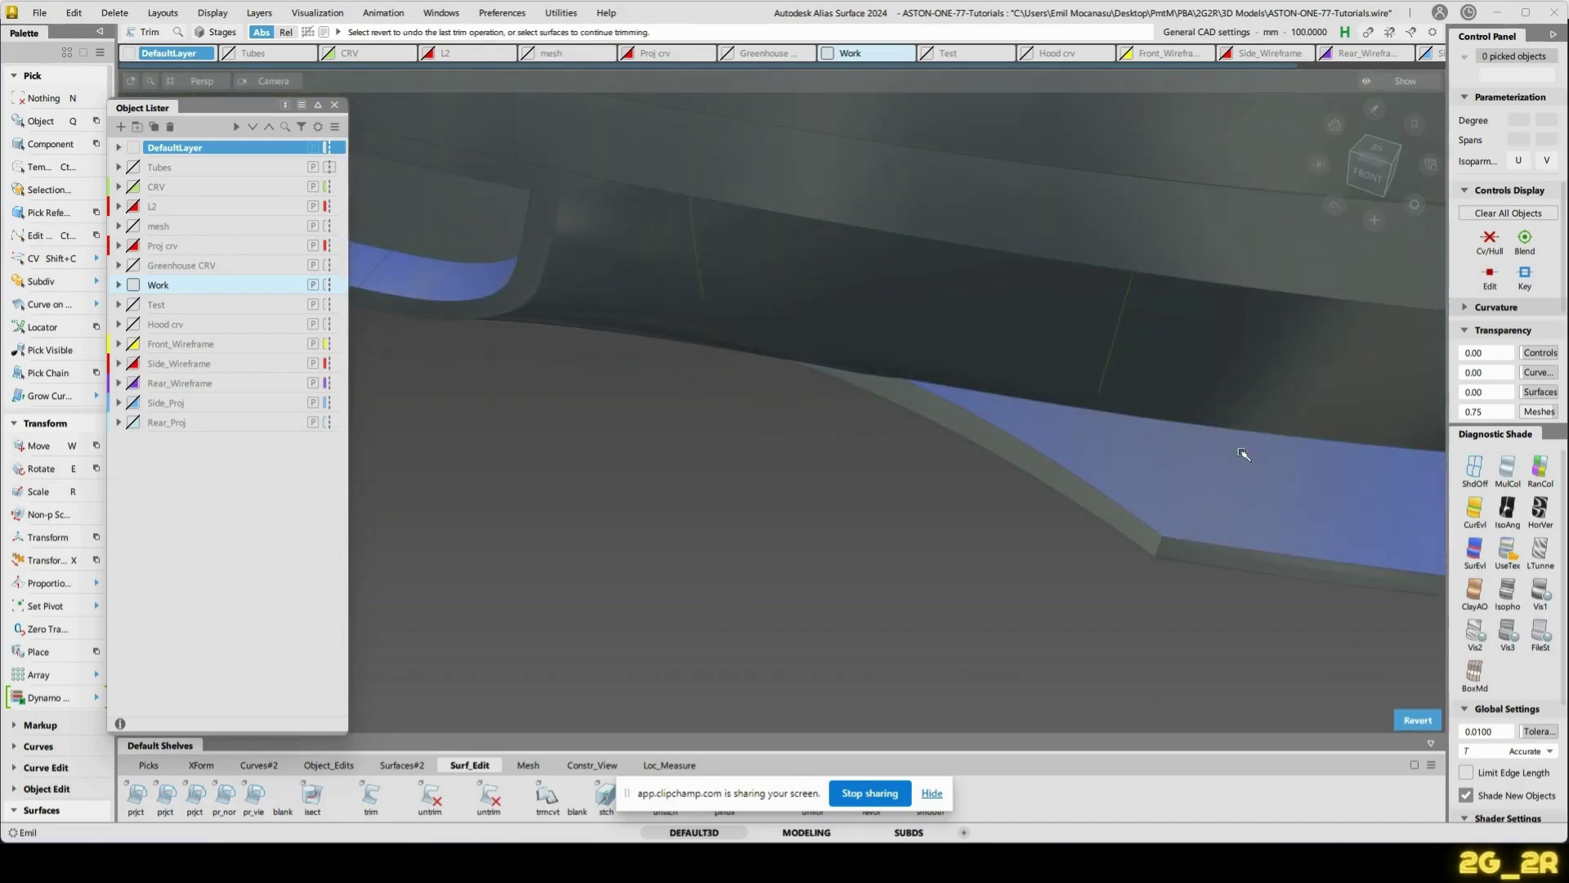
left_click_drag(1243, 454, 996, 335, "alt+shift")
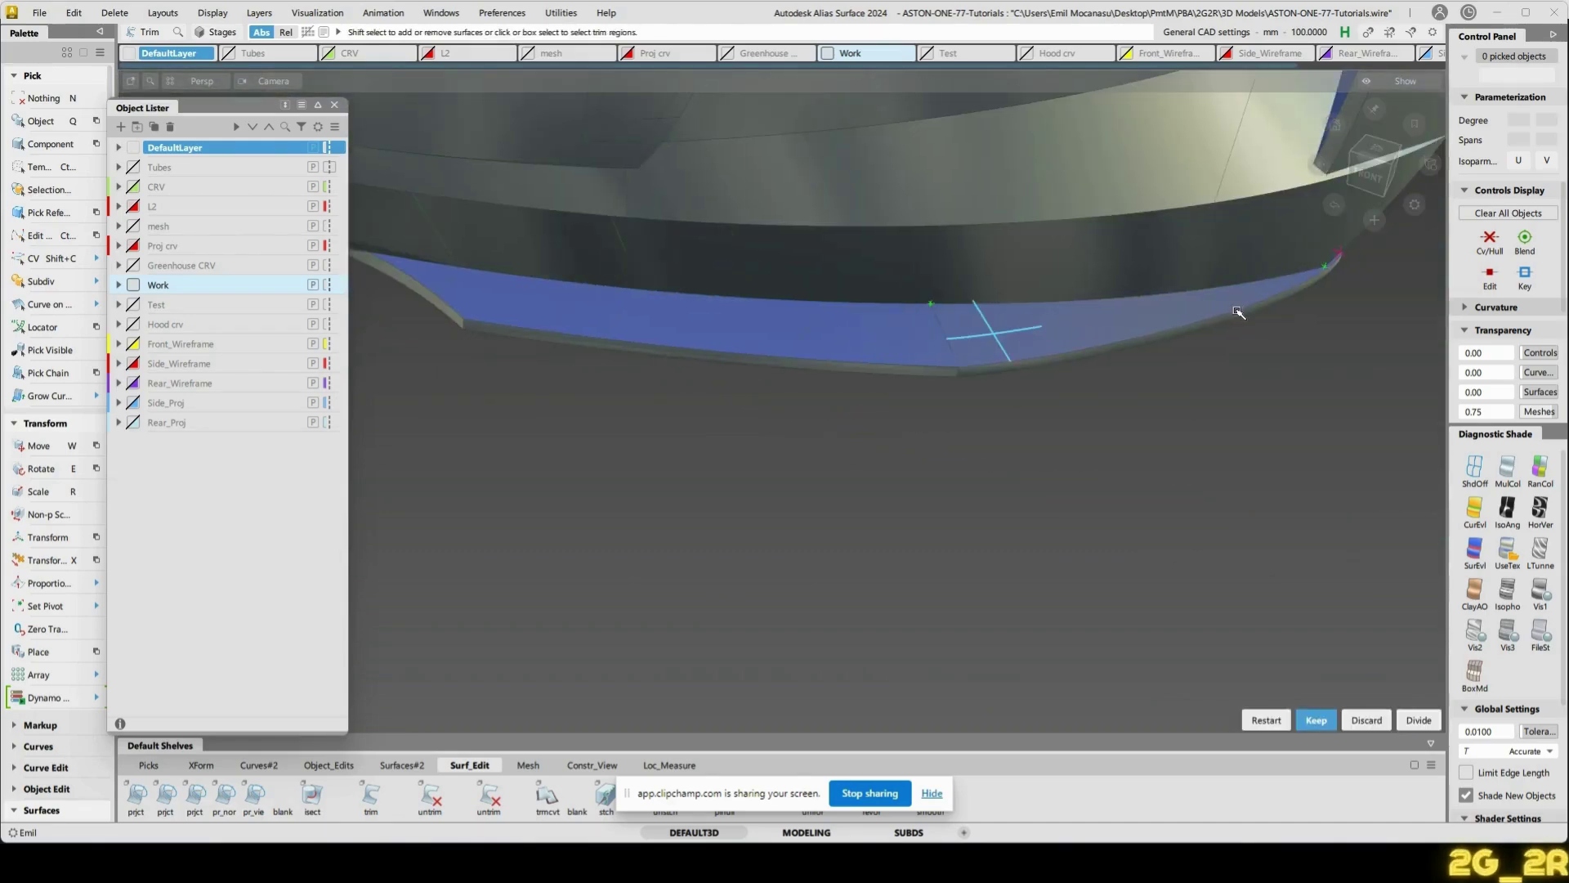
left_click_drag(1338, 347, 998, 464, "alt+shift")
left_click(997, 464)
left_click_drag(1114, 407, 940, 487, "alt+shift")
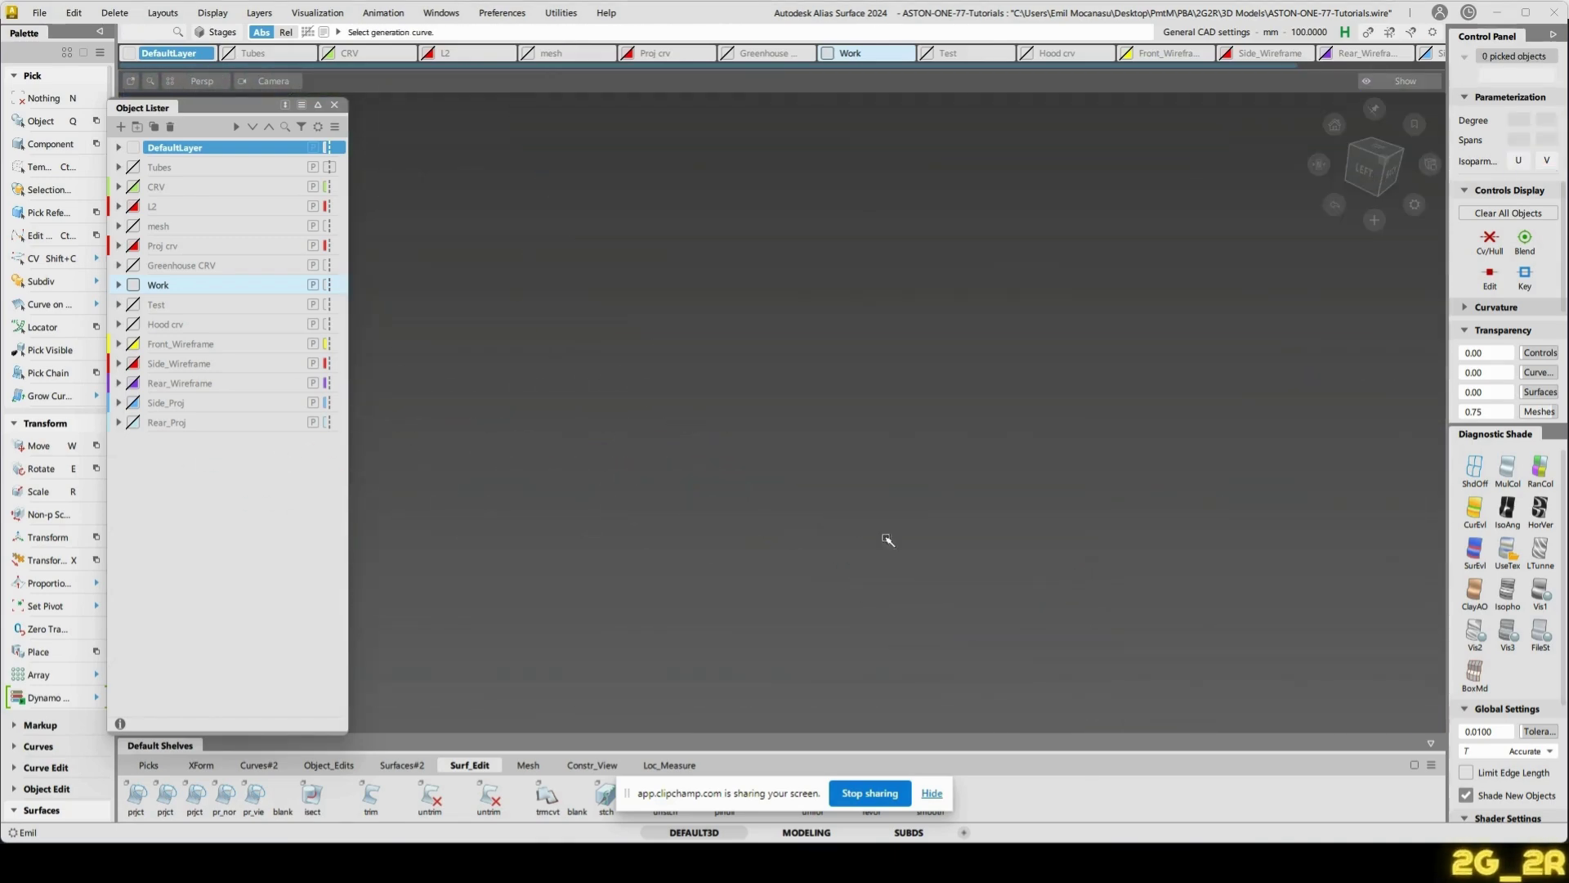
- Show the Front_Wireframe layer and stretch the lower wireframe curve's end to the bottom corner of the narrow surface near the wheel arch
left_click(134, 345)
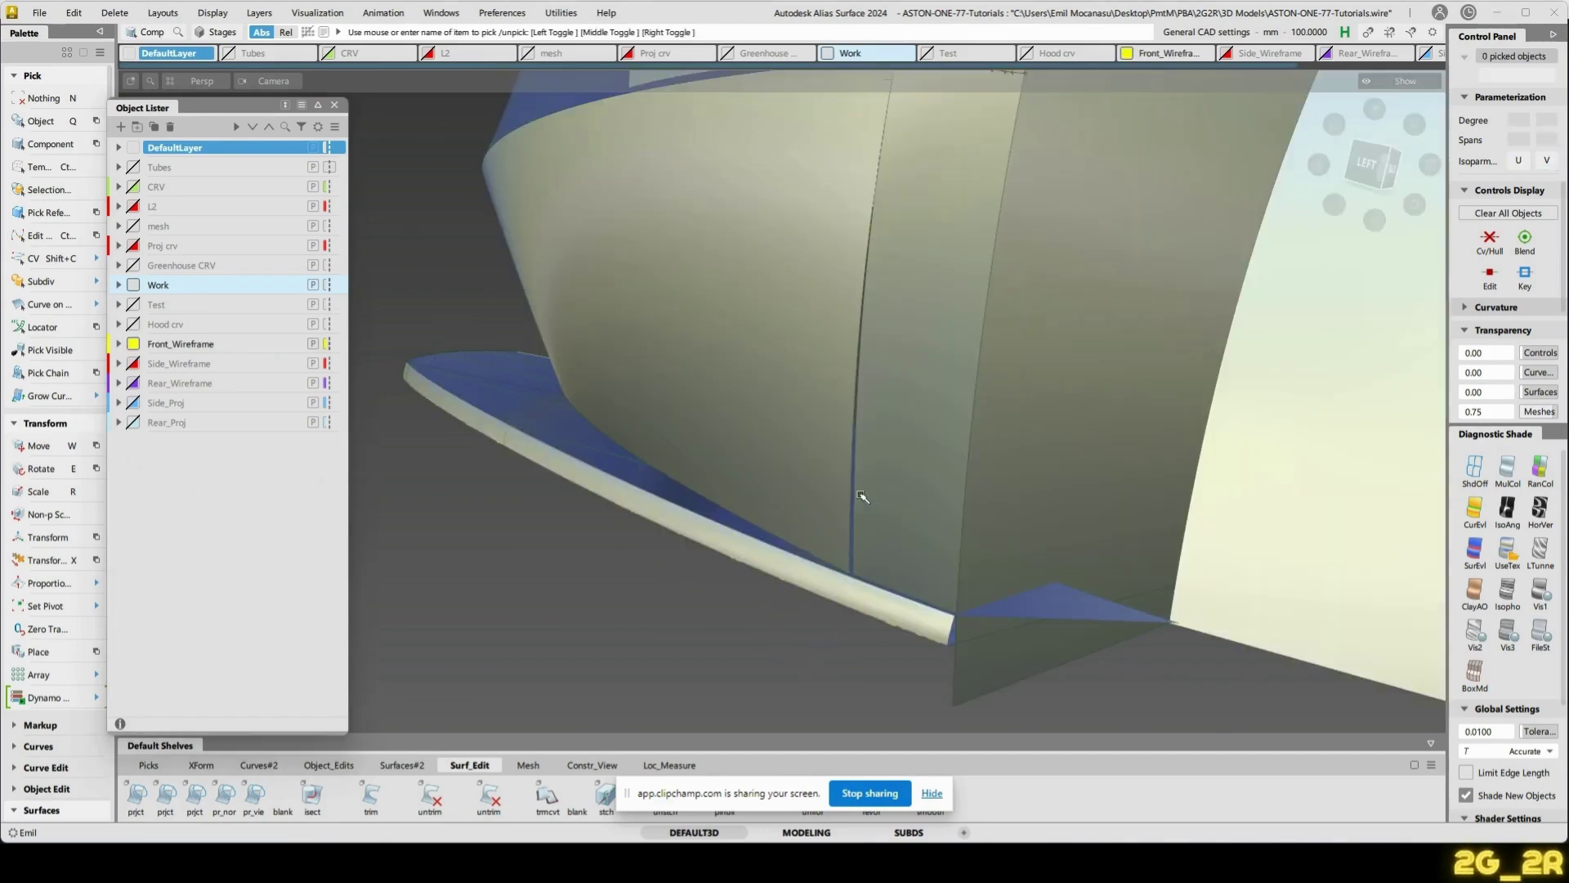
mouse_move(859, 396)
left_mouse_down("alt+shift")
mouse_move(932, 396)
mouse_move(939, 421)
mouse_move(800, 595)
mouse_move(824, 290)
left_mouse_up("alt+shift")
key("n")
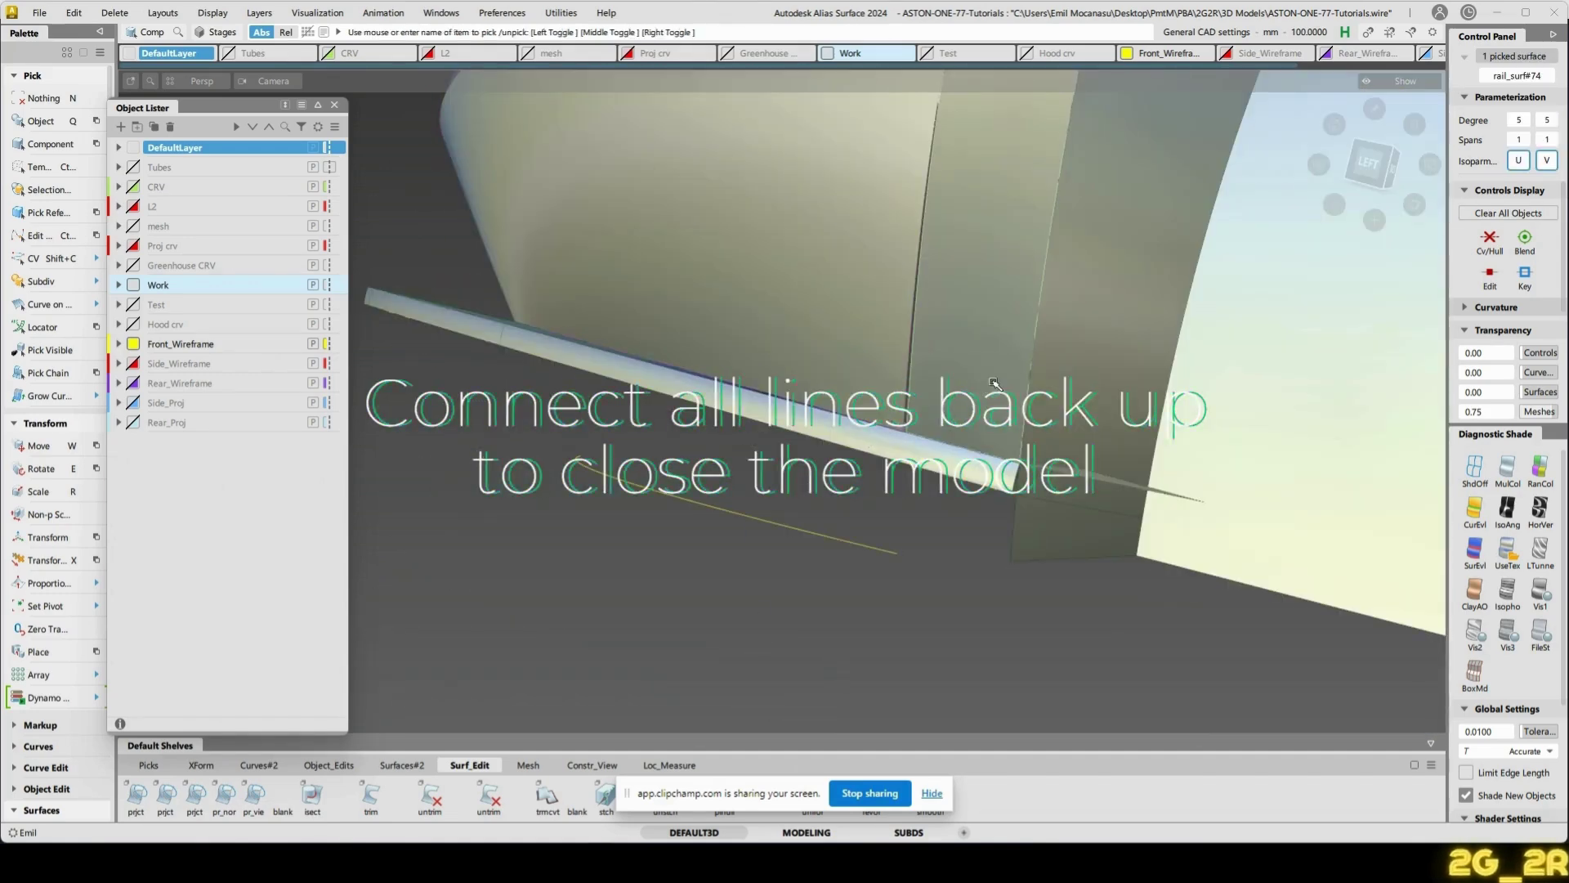
left_click_drag(993, 382, 913, 571, "alt+shift")
left_click(931, 605)
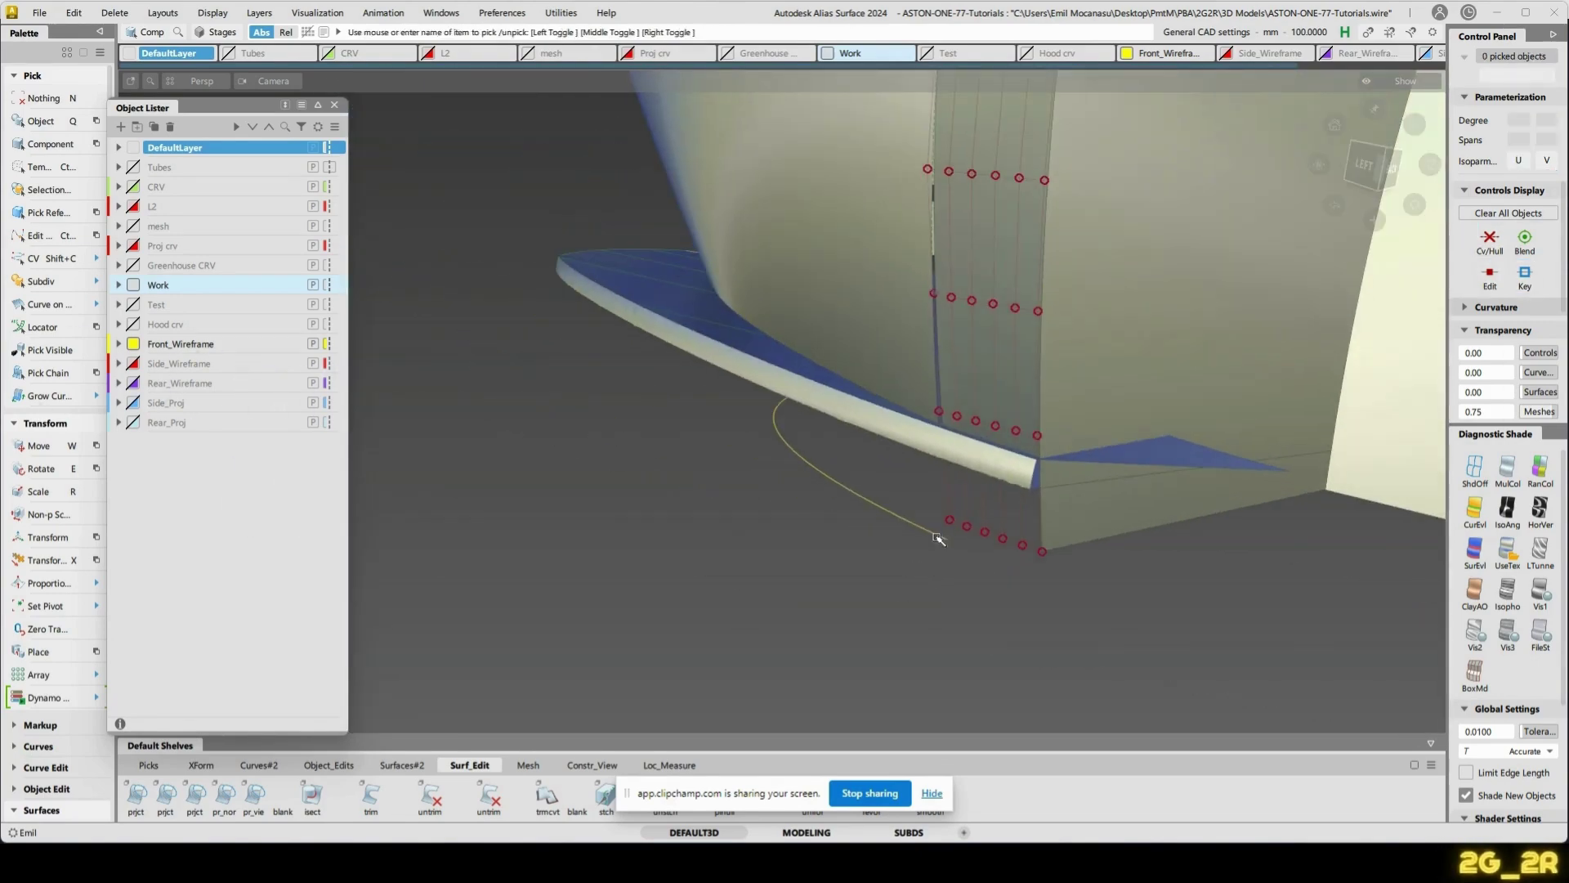
left_click(938, 524)
right_click_drag(855, 308, 855, 310, "ctrl+shift")
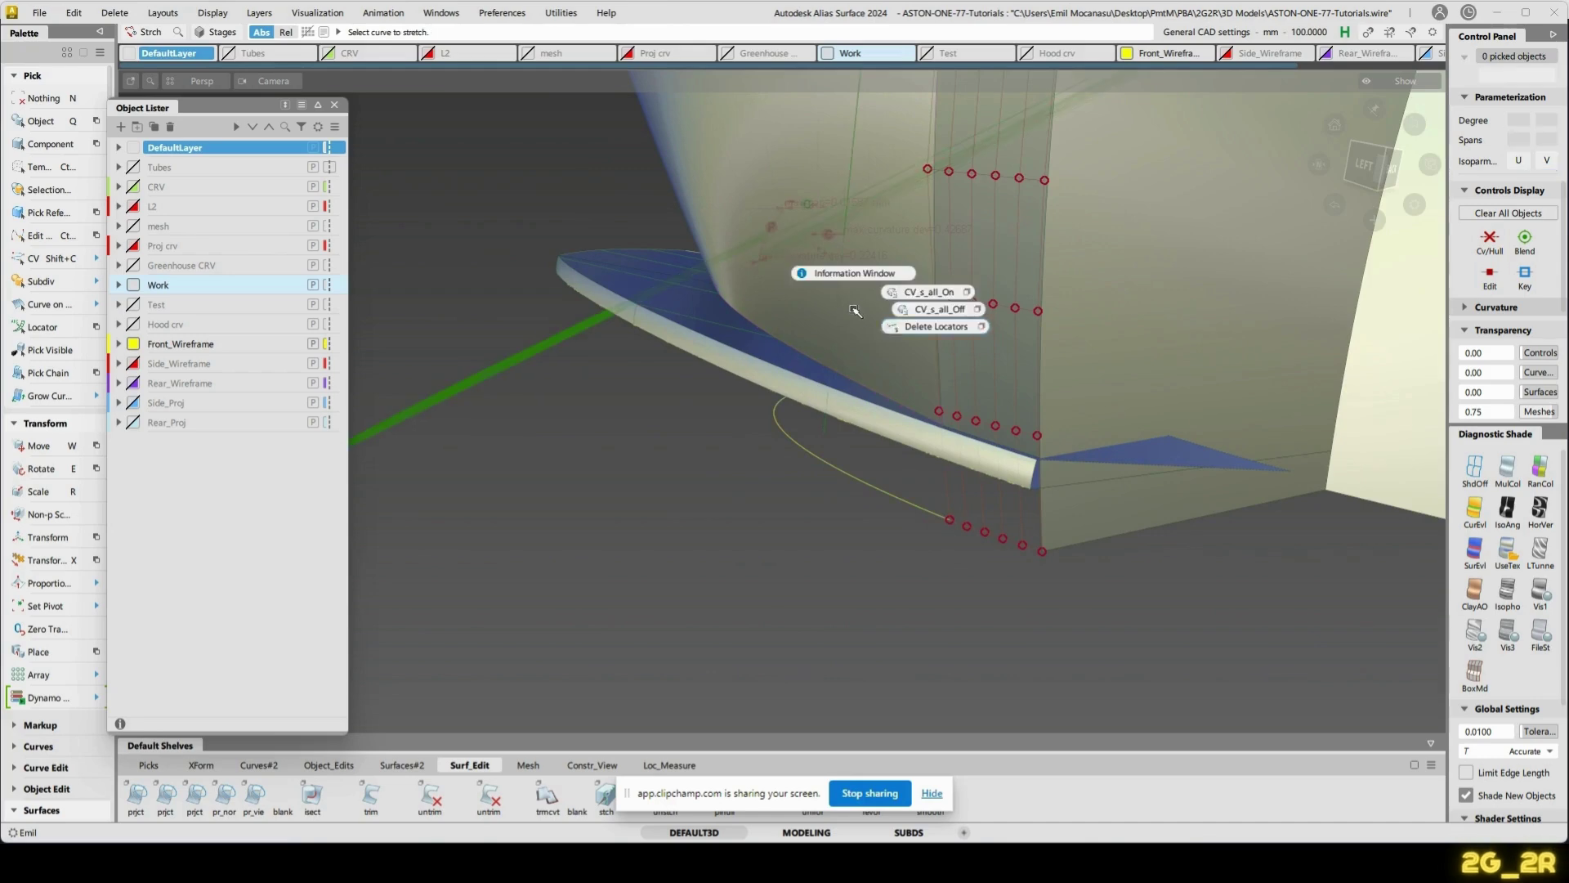
right_click_drag(855, 310, 878, 326, "ctrl+shift")
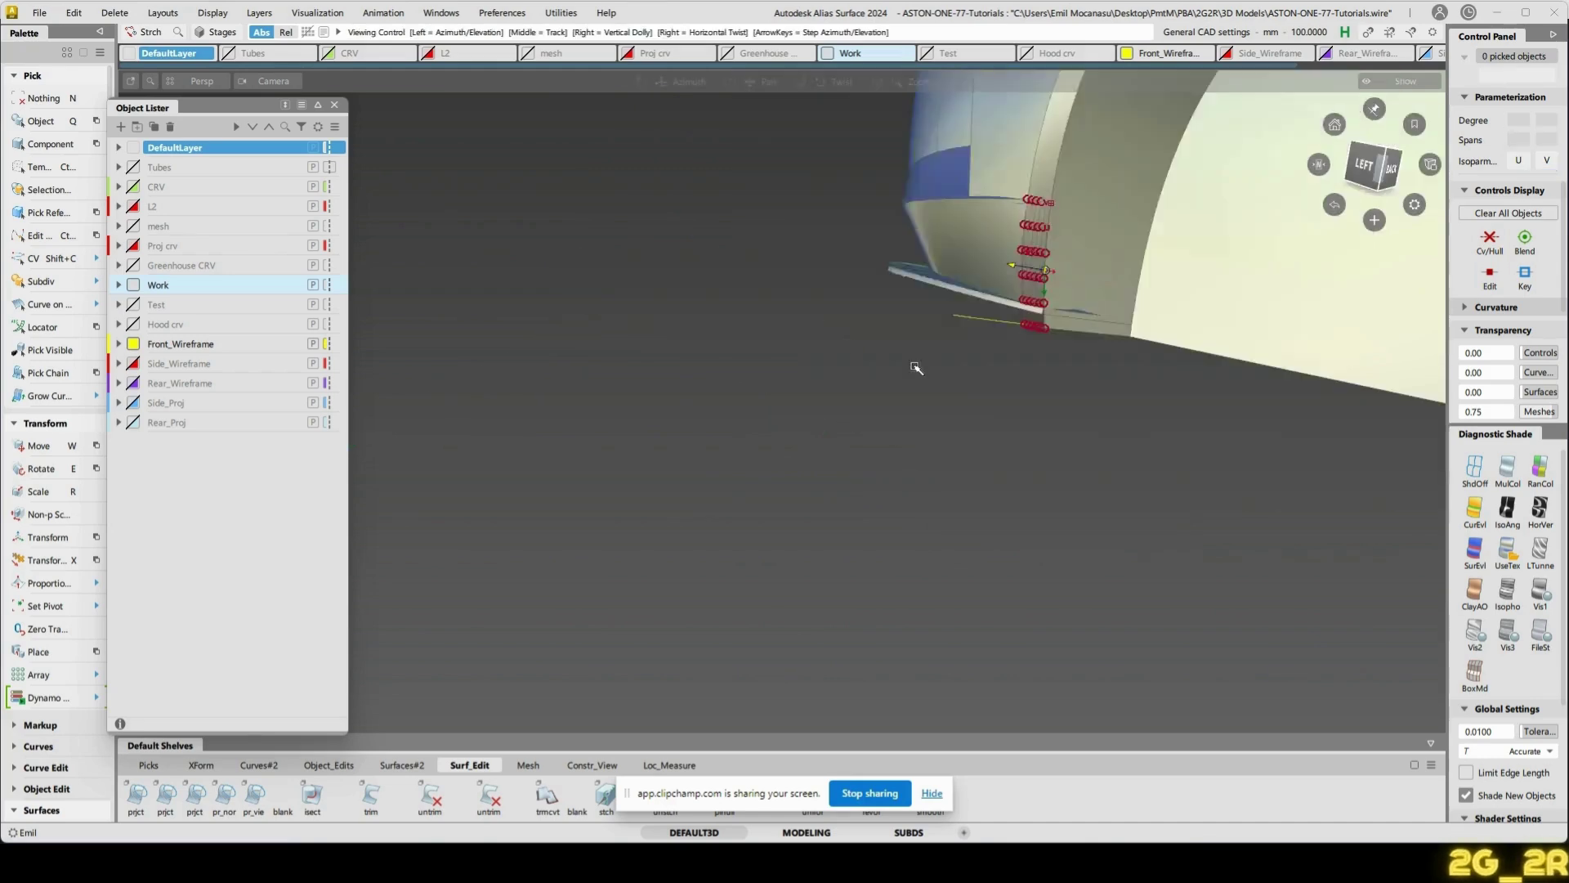
- Trim the rear section of the lip's upper surface against the bumper side, keeping the outer part
left_click_drag(918, 368, 875, 352, "alt+shift")
right_click_drag(899, 376, 1020, 474, "alt+shift")
left_click_drag(1021, 474, 793, 292, "alt+shift")
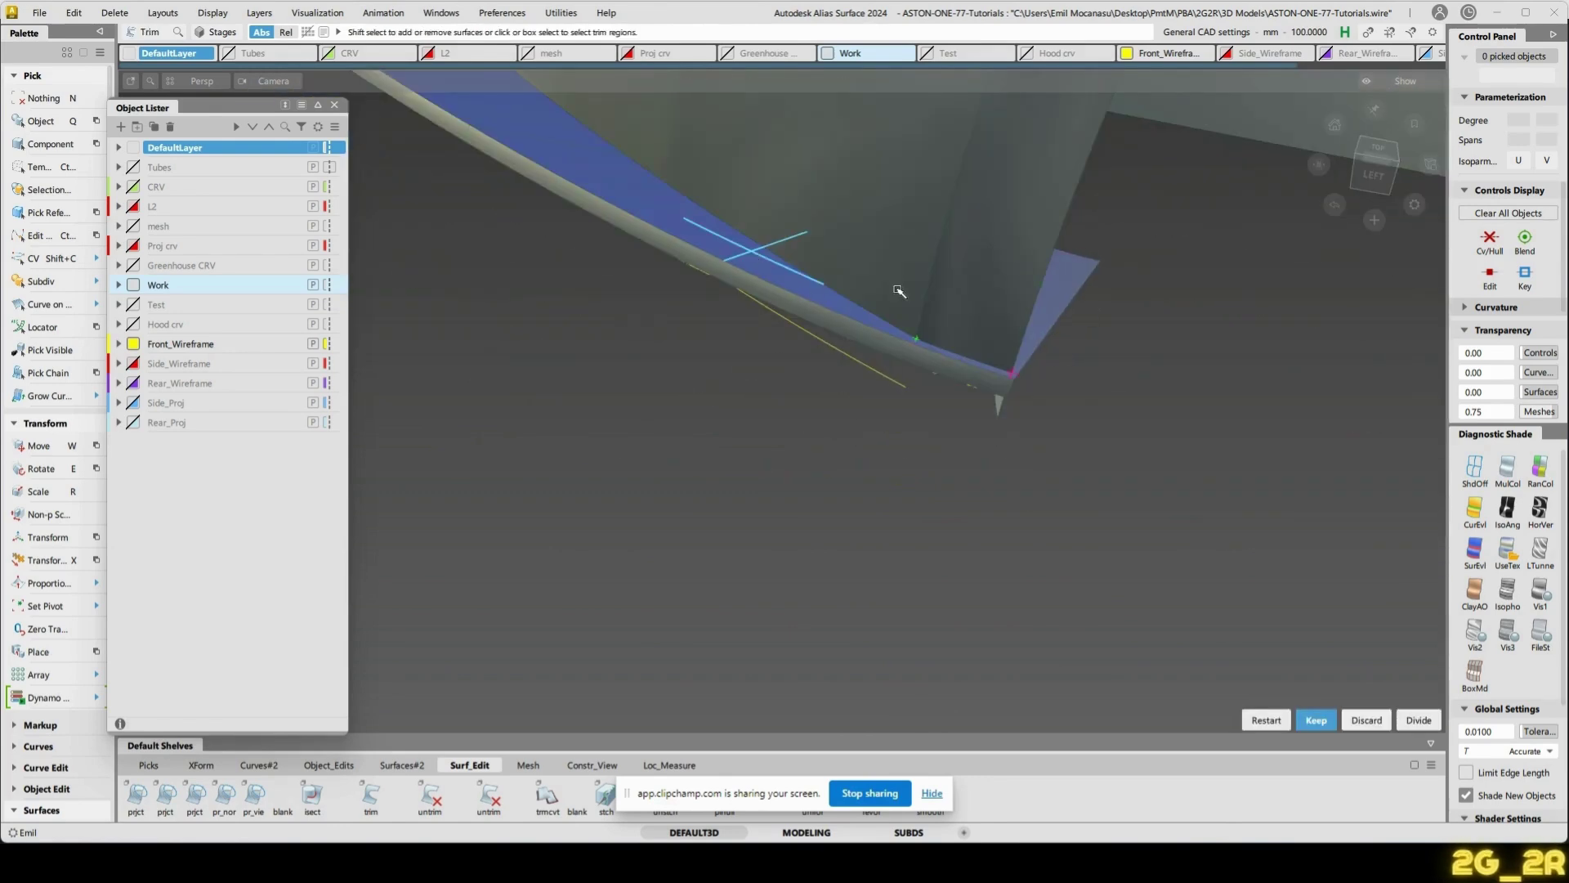
left_click_drag(1071, 357, 825, 384, "alt+shift")
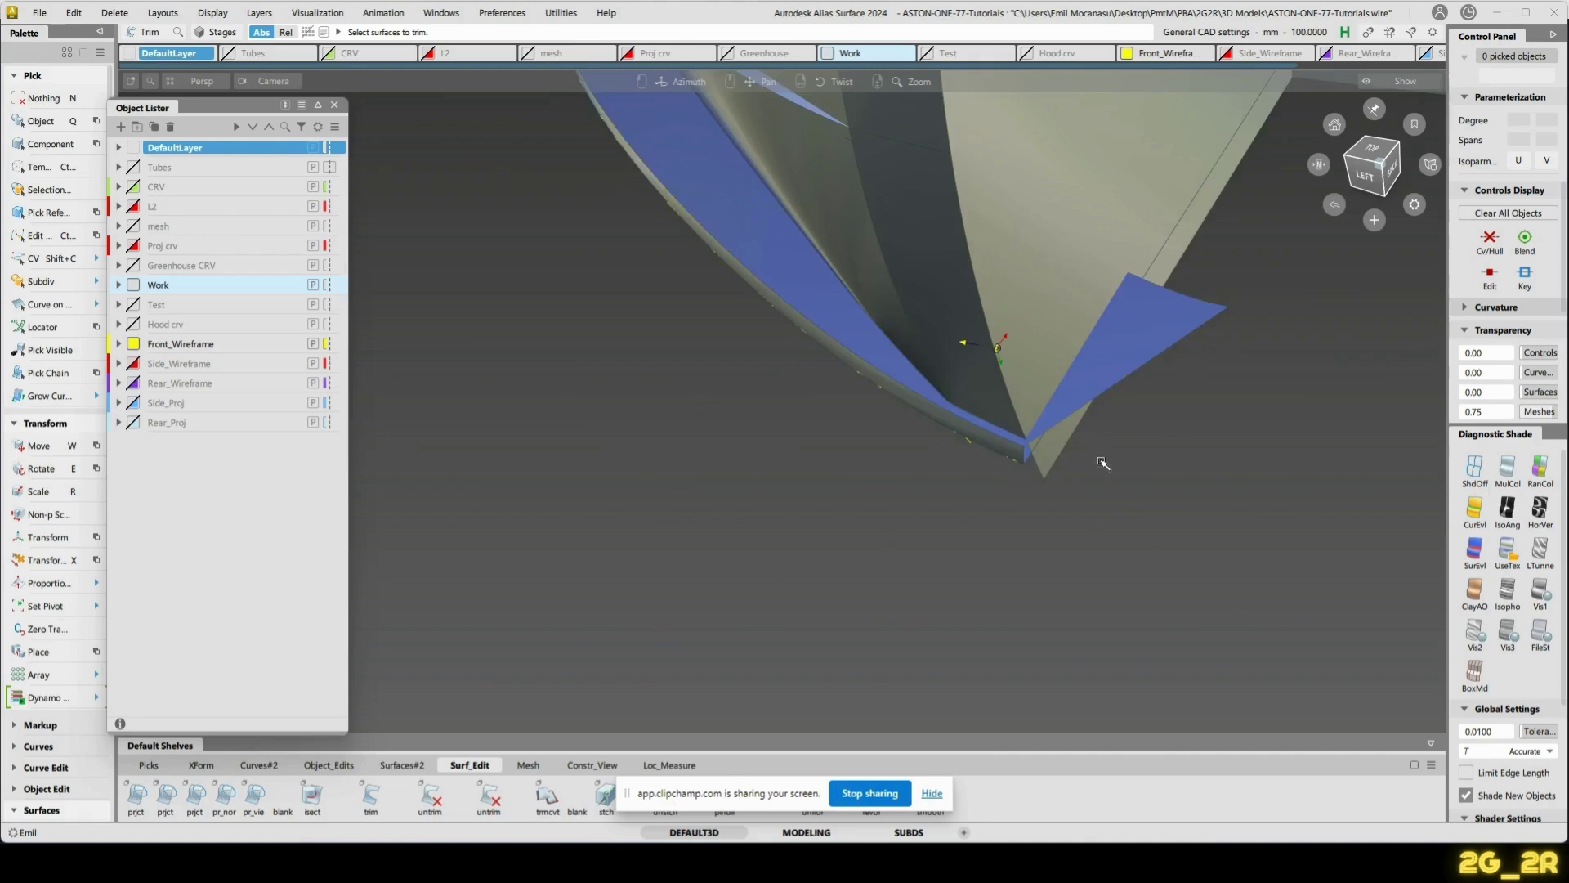
- Check the Side_Wireframe curves at the lip's rear corner, leaving both the Side_Wireframe and Front_Wireframe layers hidden
right_click_drag(1102, 461, 1152, 495, "alt+shift")
middle_click_drag(1109, 490, 1049, 380, "alt+shift")
left_click_drag(1056, 438, 1137, 387, "ctrl+shift")
left_click(1137, 387)
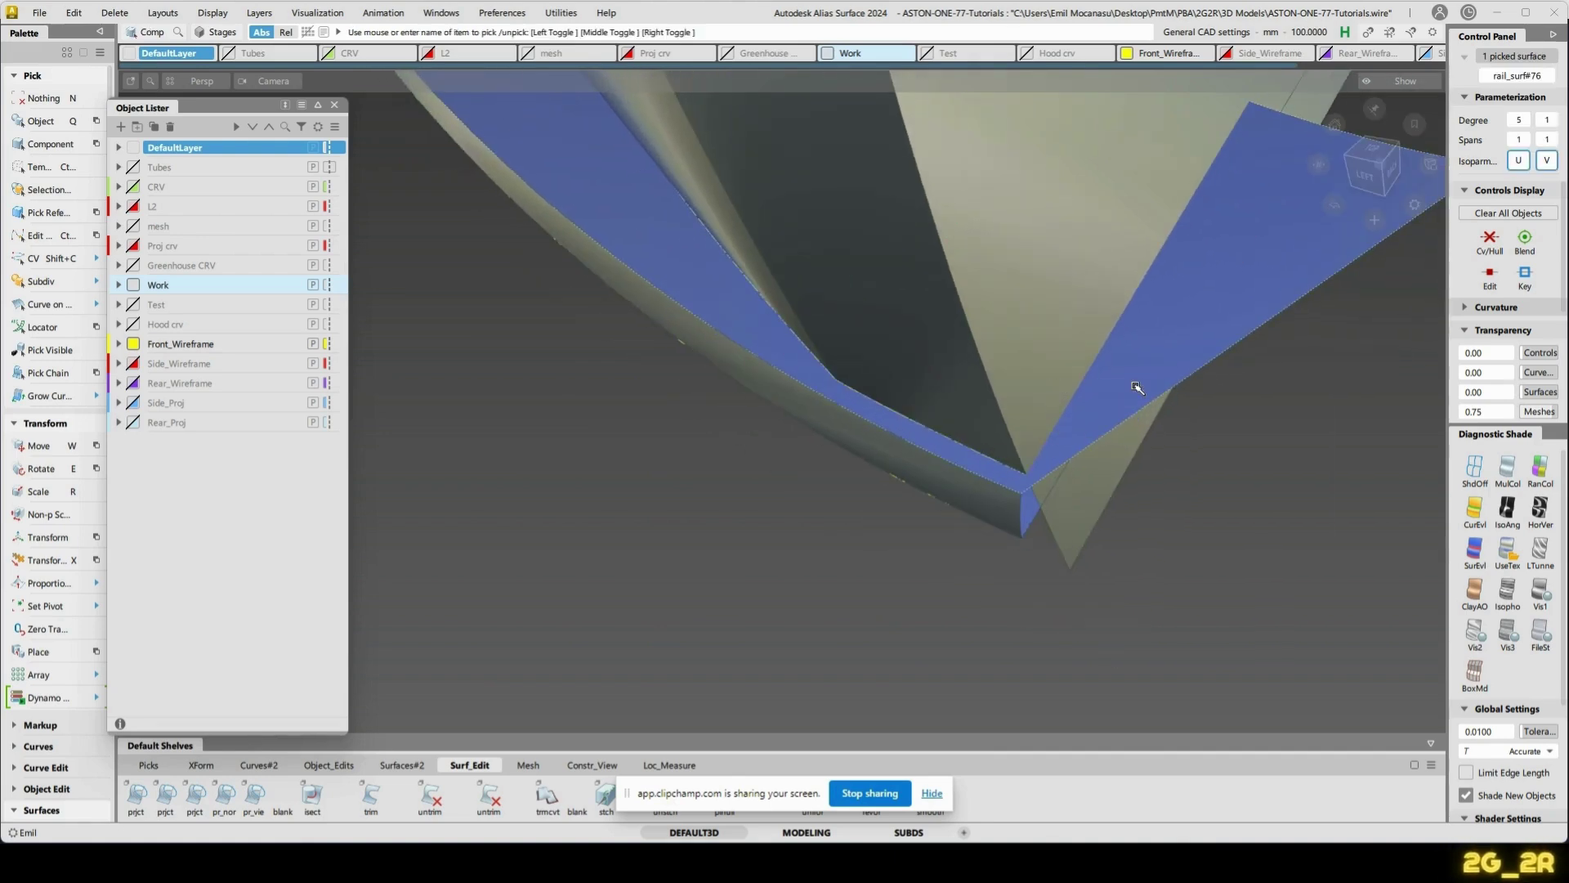
left_click(133, 367)
left_click_drag(907, 364, 937, 400, "ctrl+shift")
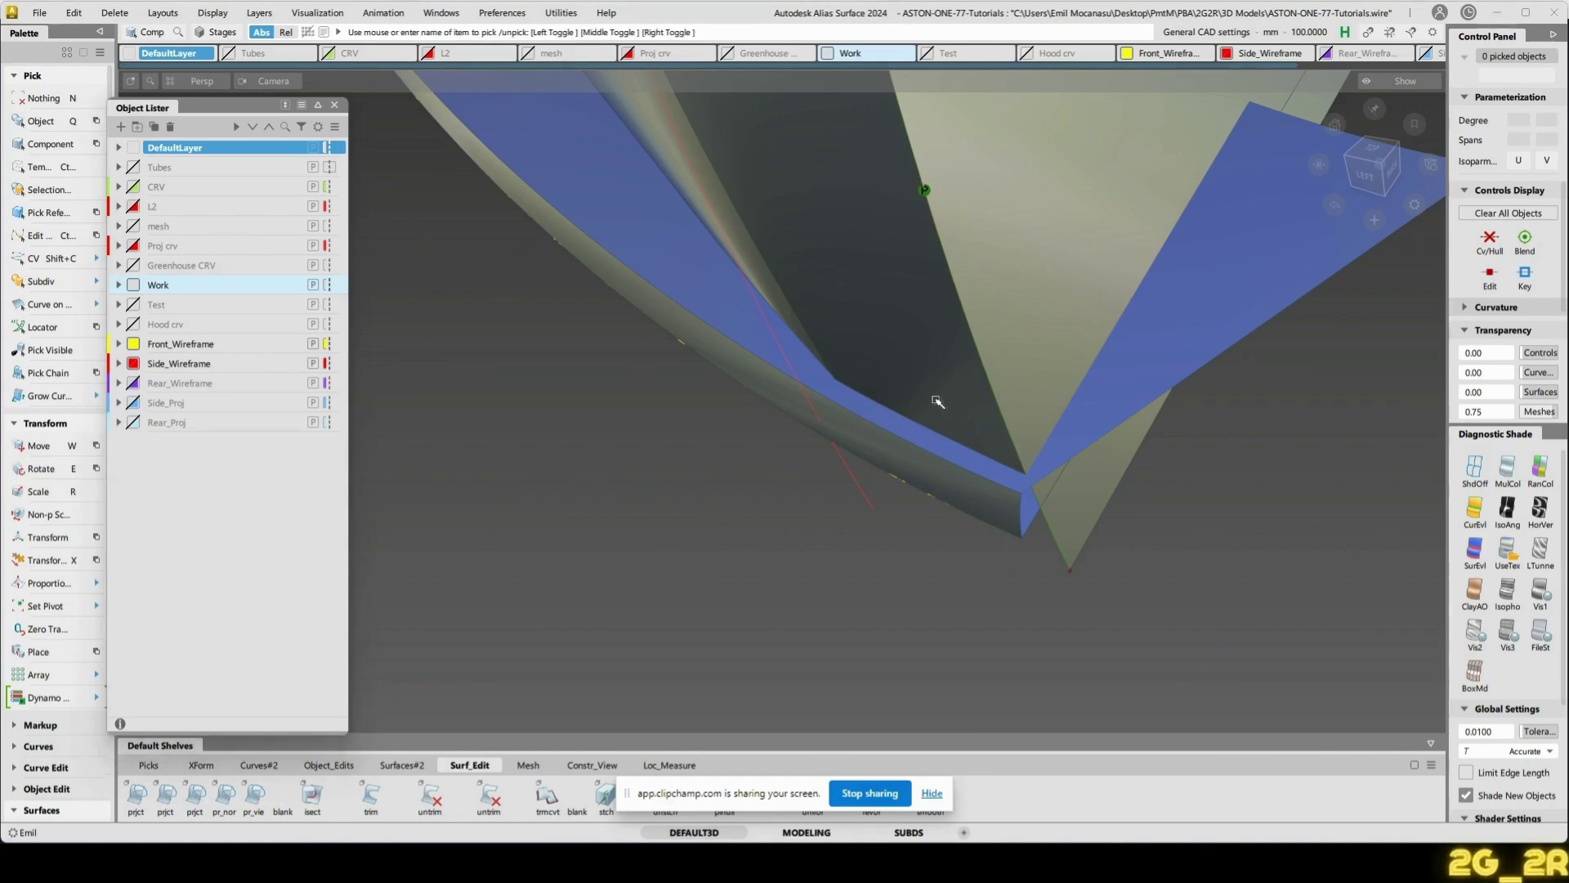
left_click(133, 365)
left_click(132, 345)
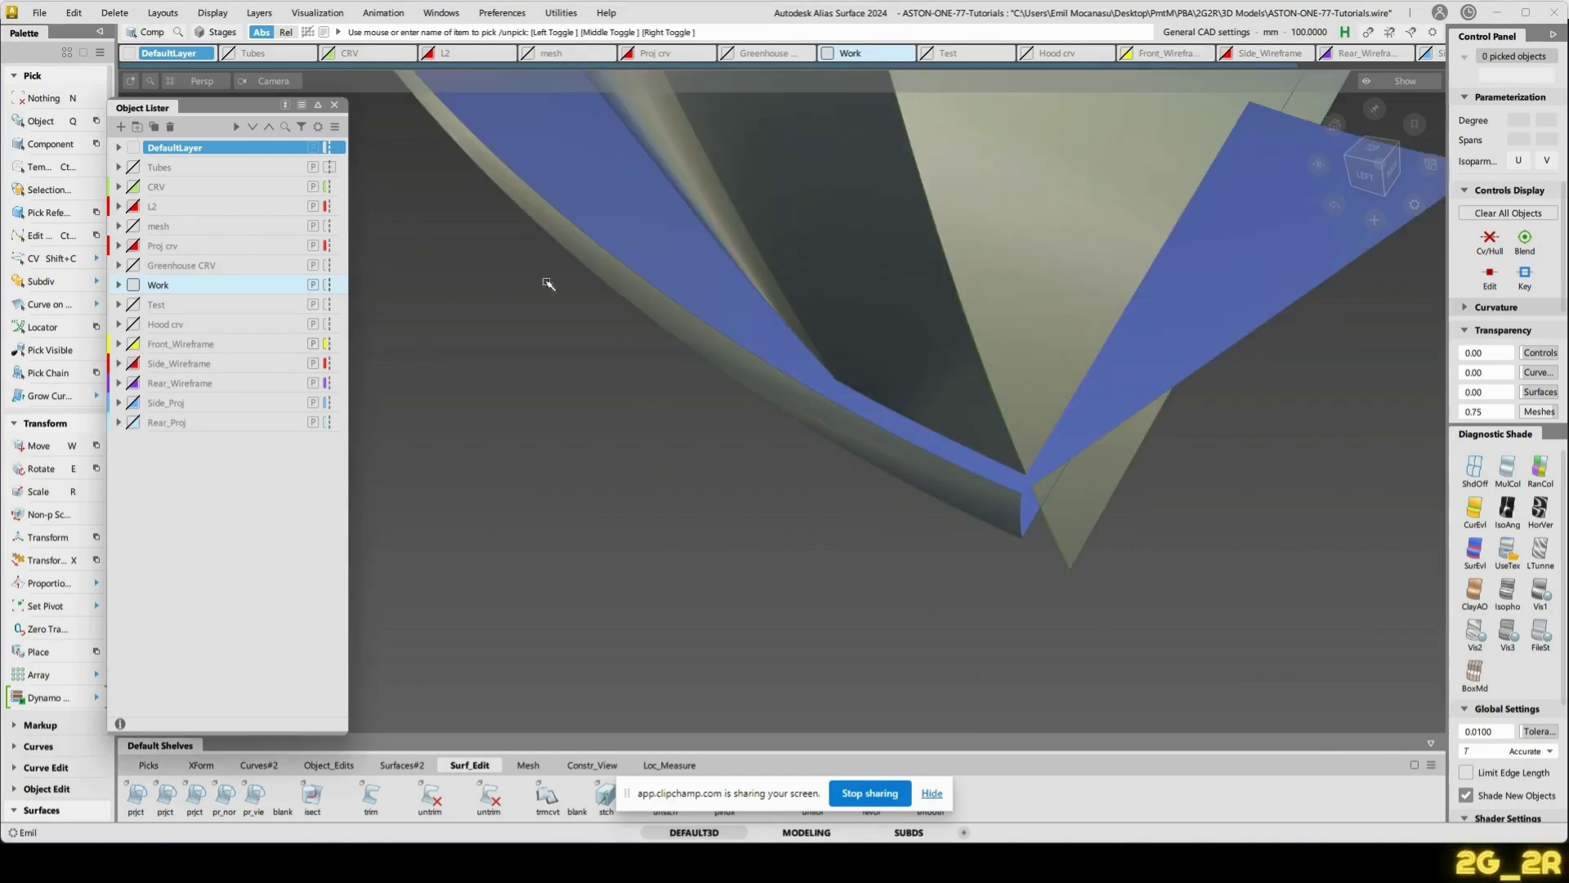
- Show the CRV layer briefly to check its curves around the lip's rear corner, and hide it again
left_click_drag(547, 284, 976, 193, "alt+shift")
left_click(137, 189)
left_click_drag(801, 343, 1054, 394, "alt+shift")
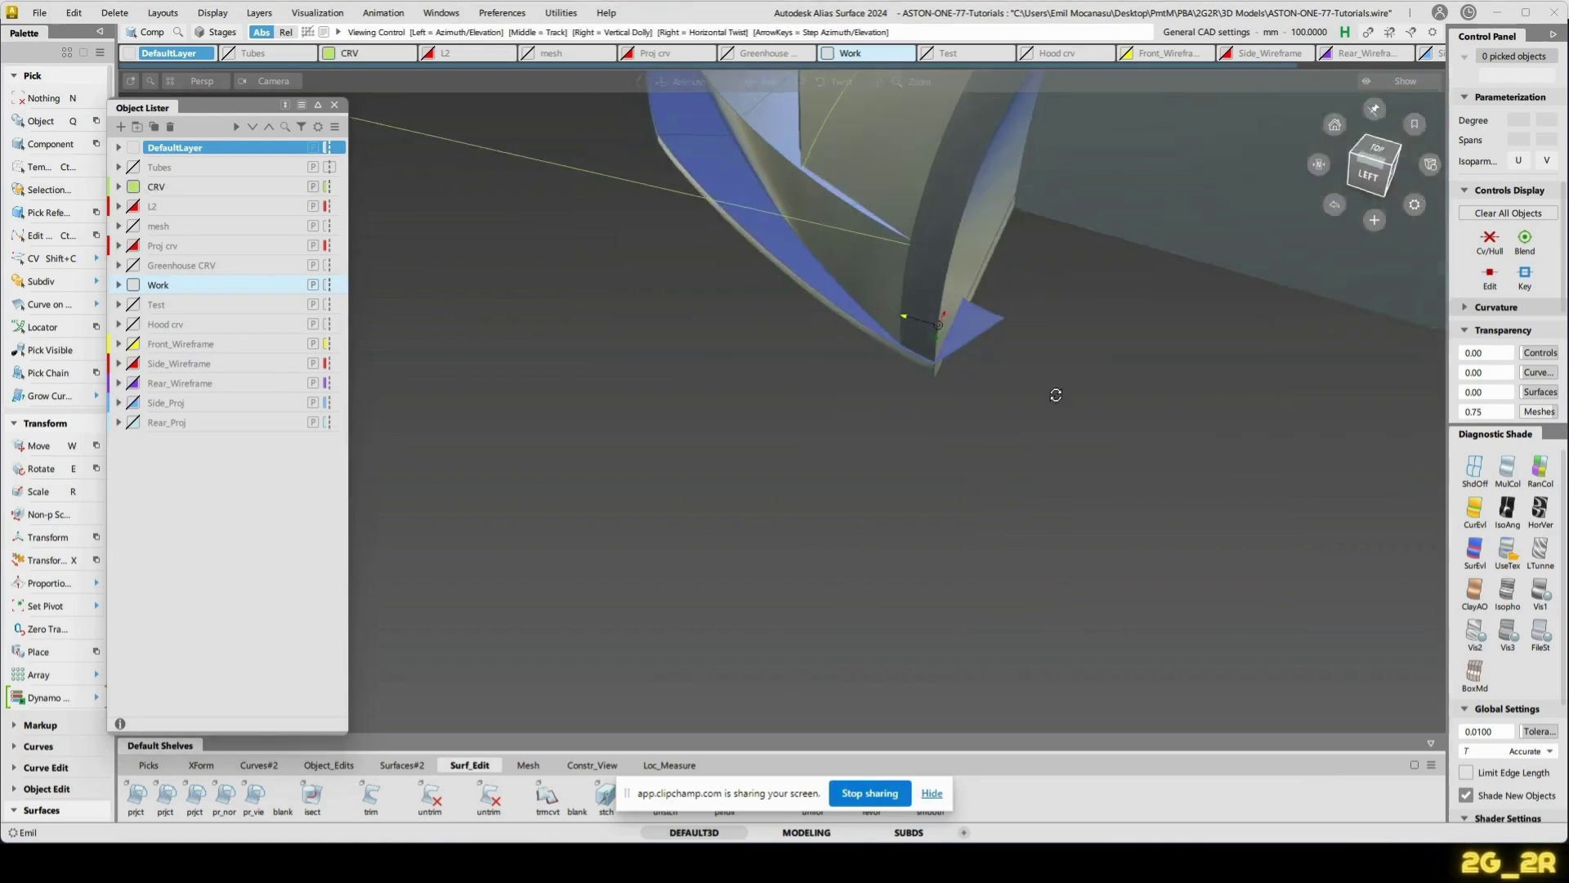
left_click(136, 188)
right_click_drag(818, 360, 970, 375, "alt+shift")
left_click_drag(970, 375, 956, 417, "alt+shift")
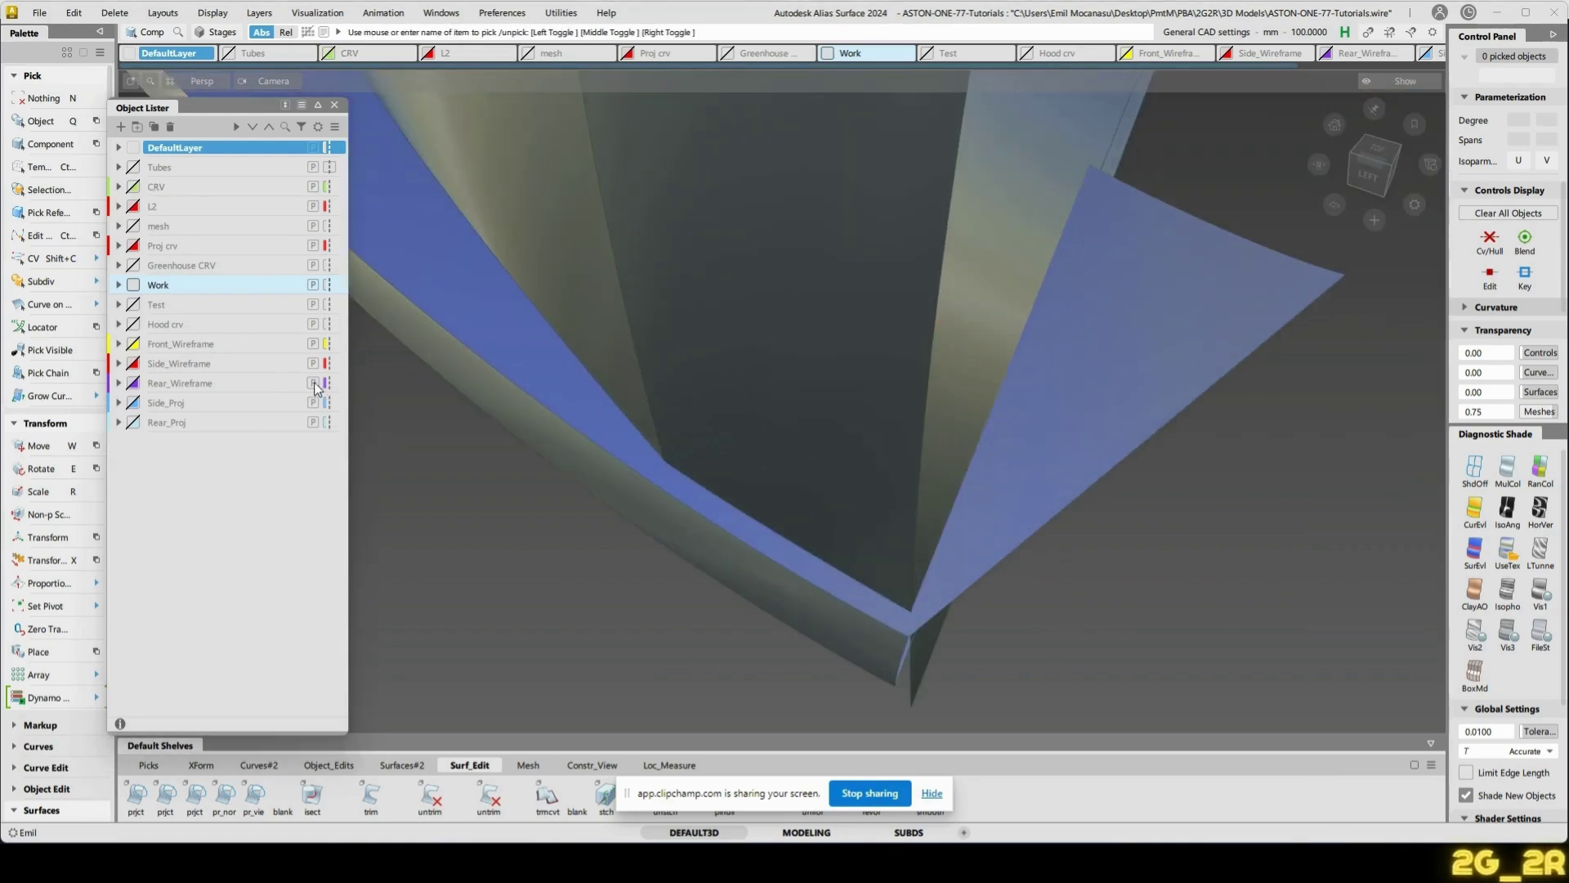
- Show the Side_Wireframe layer, project its wheel-arch circle along Y onto the lip surfaces and trim off the excess behind the arch
left_click(134, 364)
left_click_drag(1048, 566, 1132, 572, "alt+shift")
left_click(950, 519)
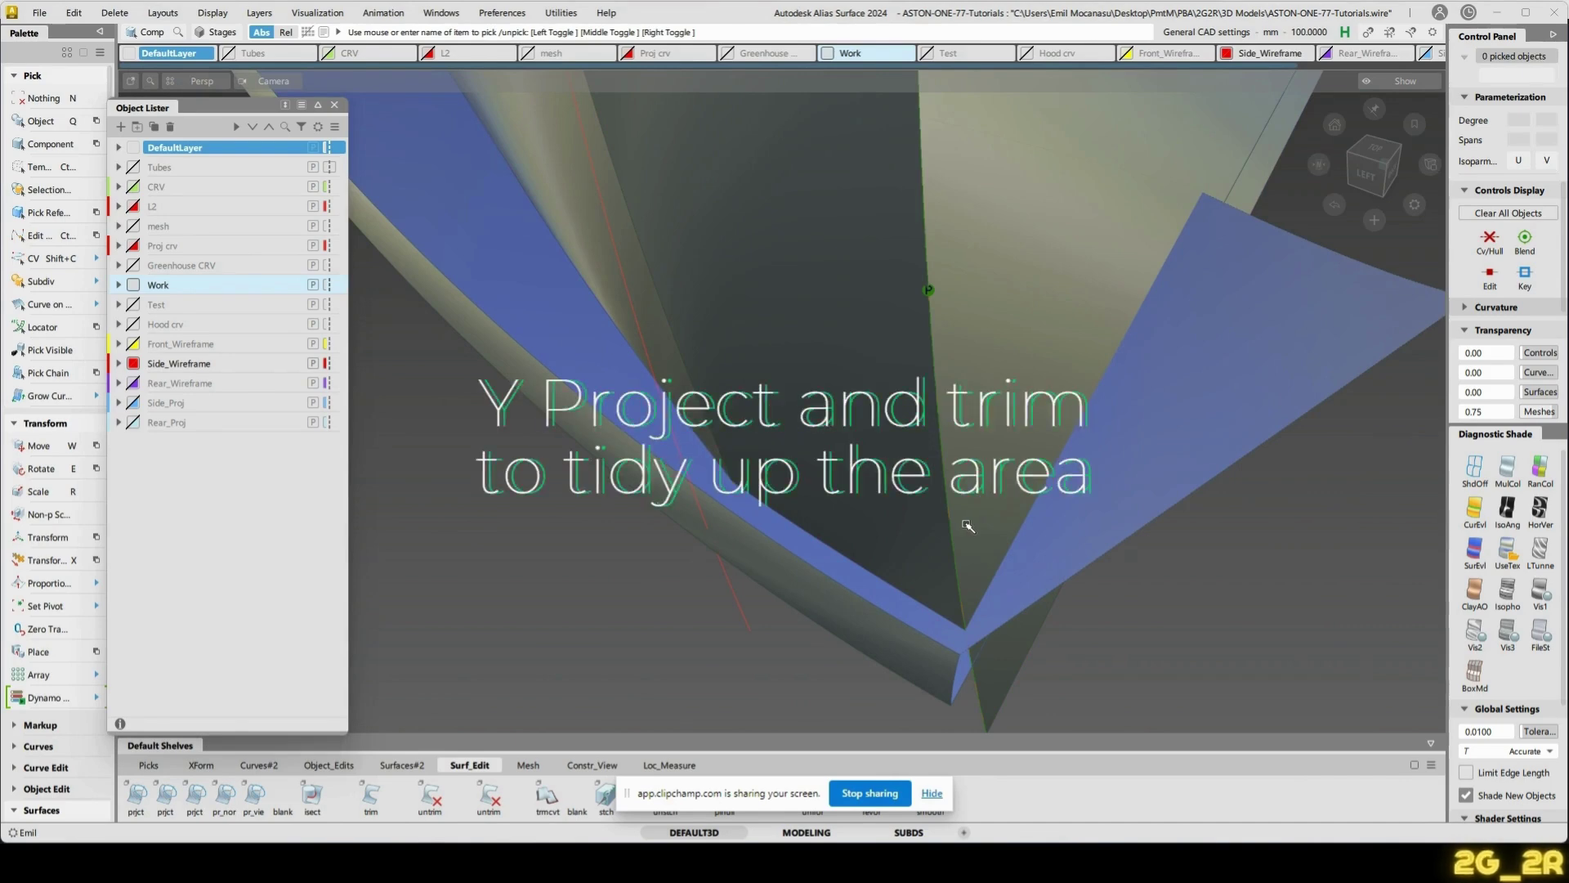
left_click(165, 795)
left_click(959, 581)
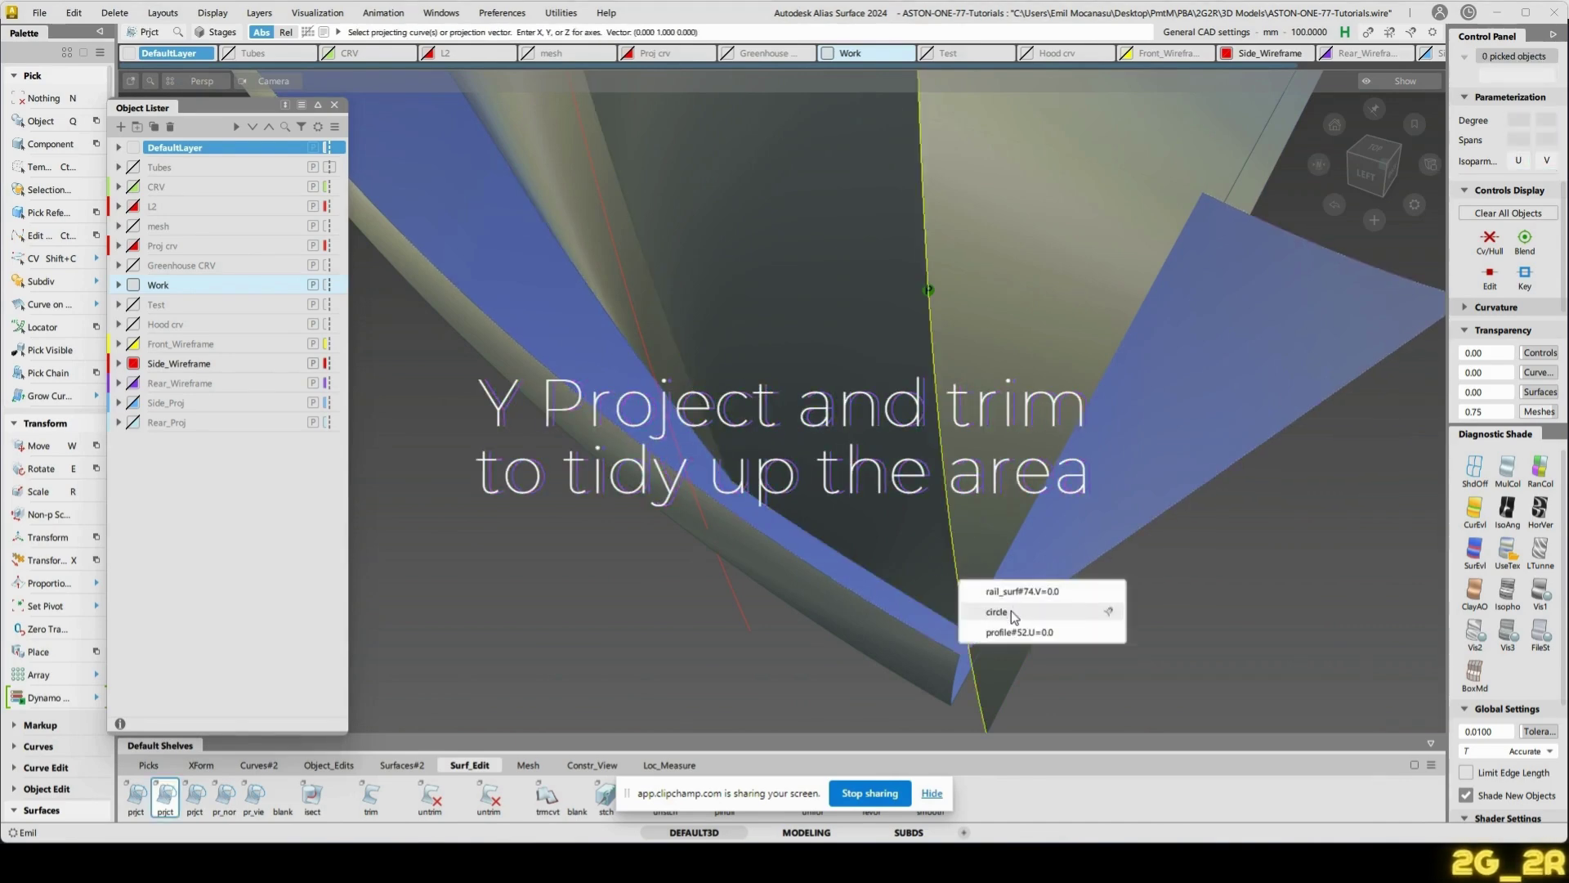
left_click(1012, 612)
middle_click_drag(966, 653, 996, 557, "alt+shift")
left_click(998, 557)
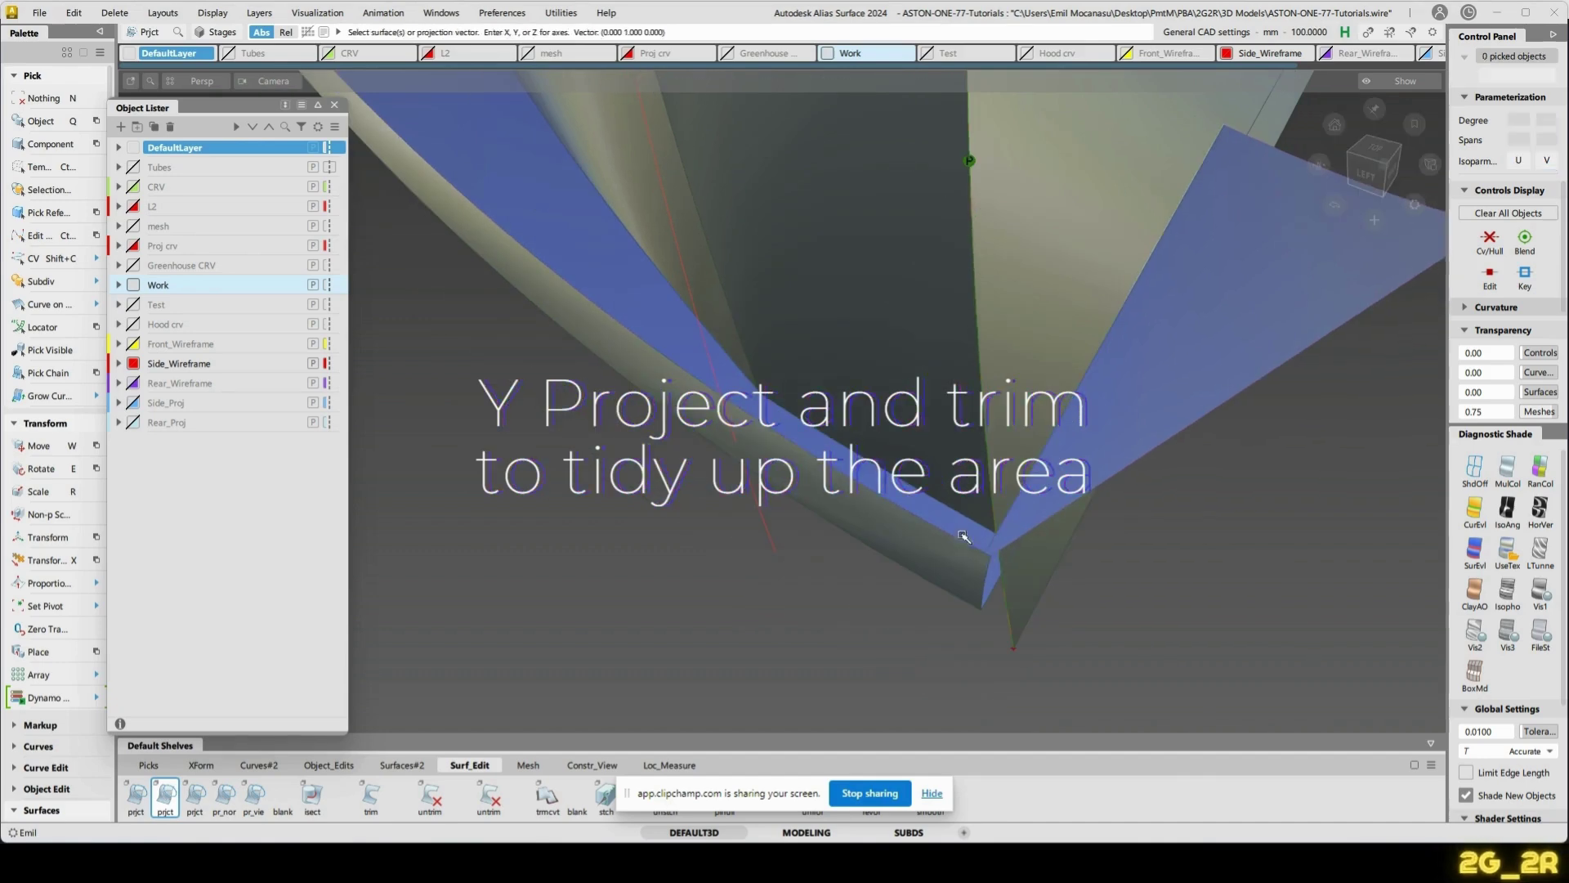
left_click(965, 537)
left_click(962, 566)
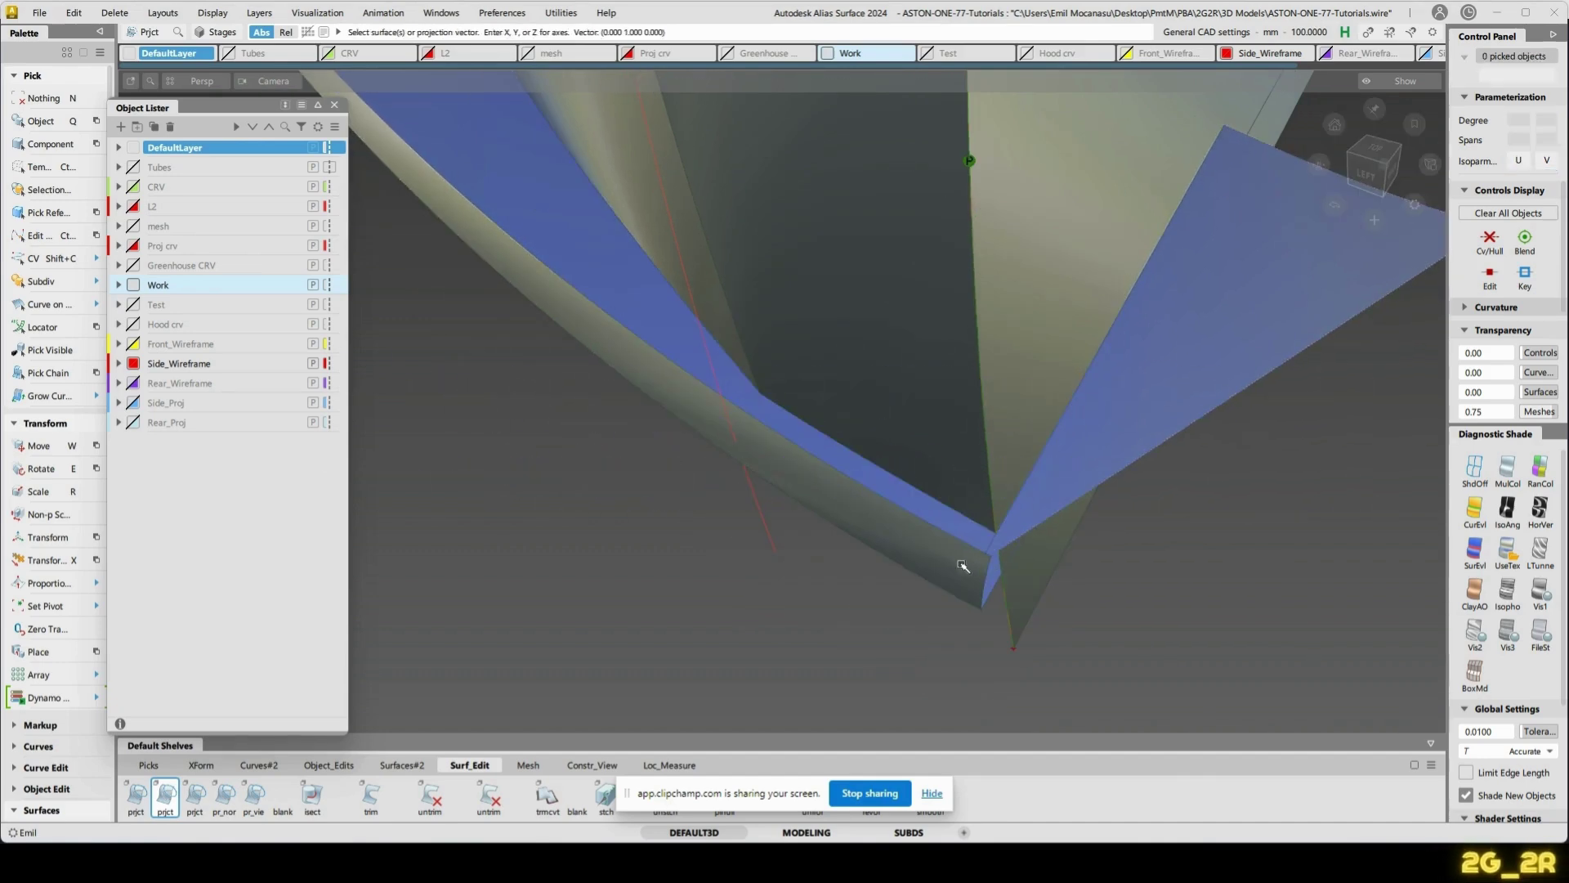
left_click(987, 509)
left_click(1052, 533)
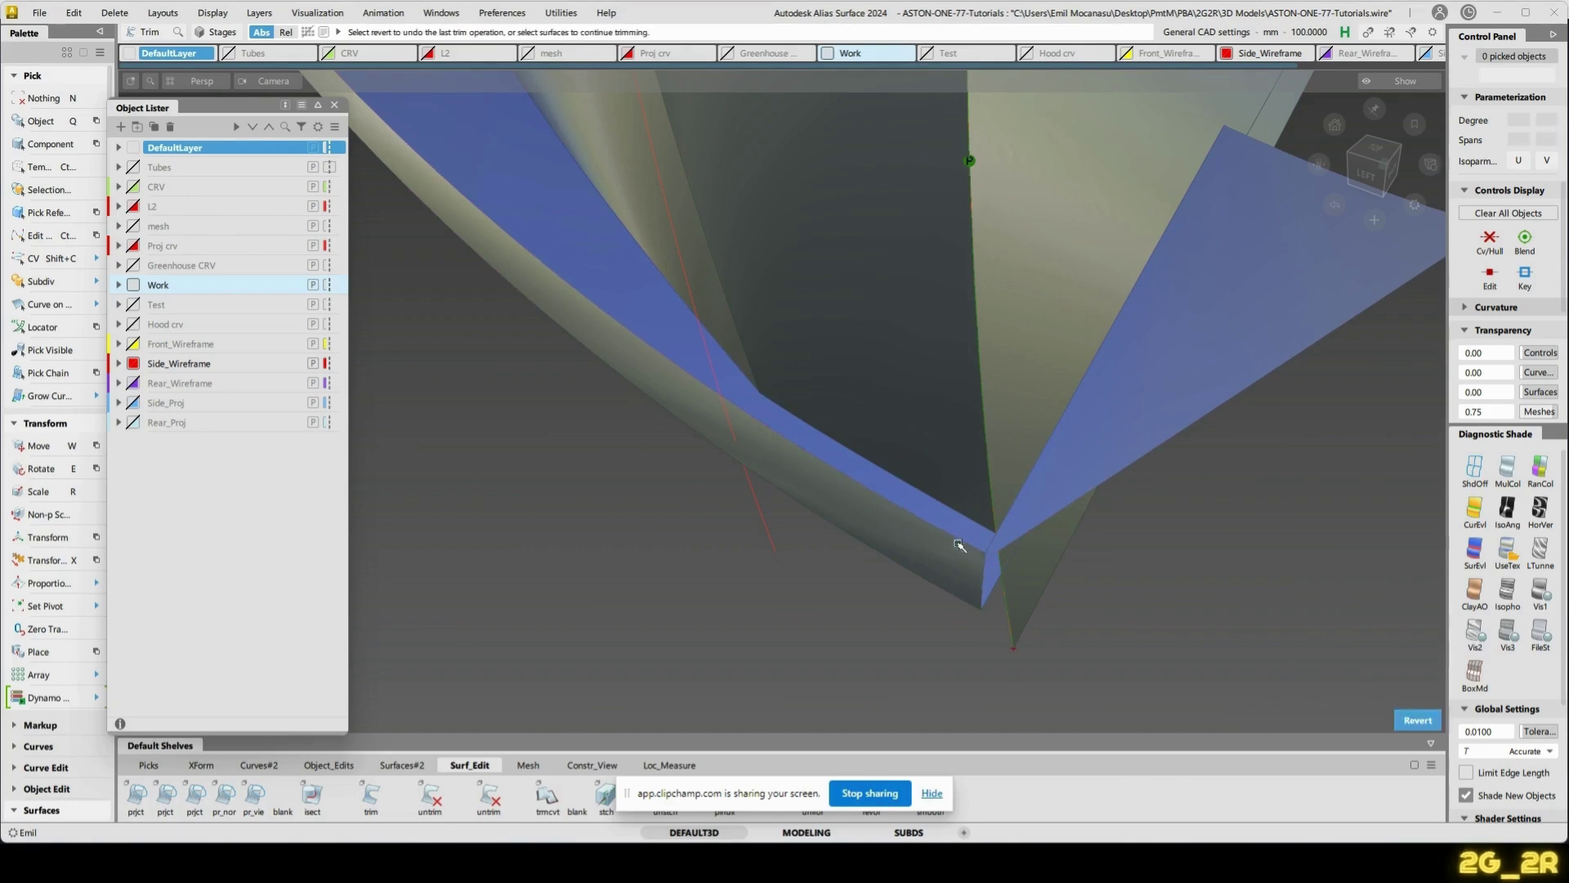
- Try an X-direction projection onto the inner wheel-arch surface and undo it
left_click_drag(959, 545, 1051, 366, "alt+shift")
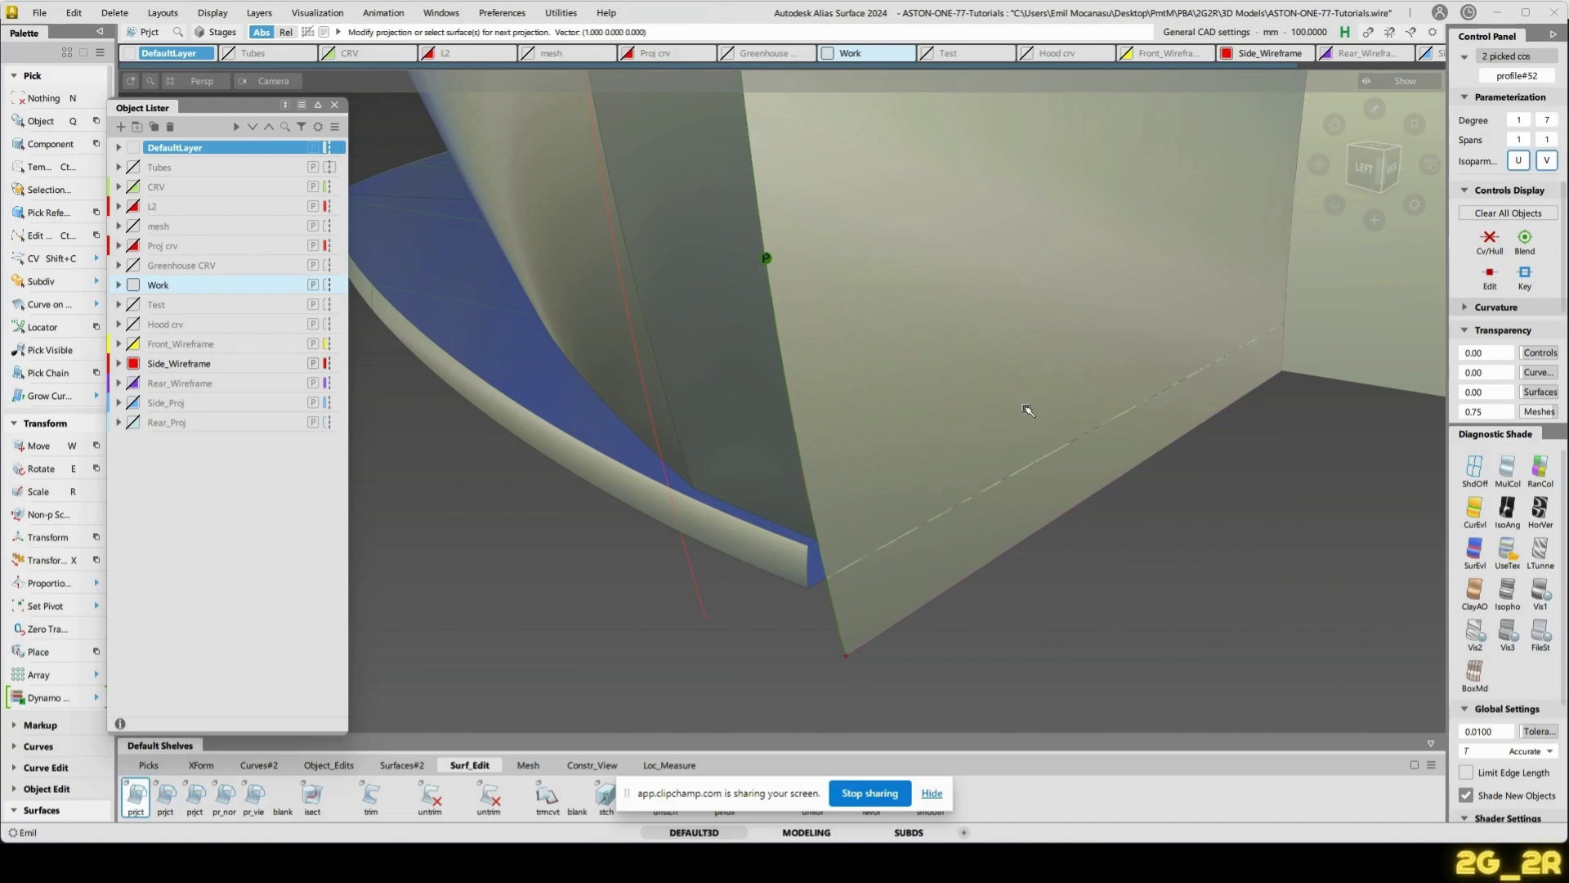
key("ctrl+z")
left_click_drag(1181, 196, 1052, 432, "alt+shift")
- Skin a surface between the front and middle underside panel edges to bridge the gap beneath the front wheel well
left_click(719, 427)
left_click_drag(1122, 351, 876, 526, "alt+shift")
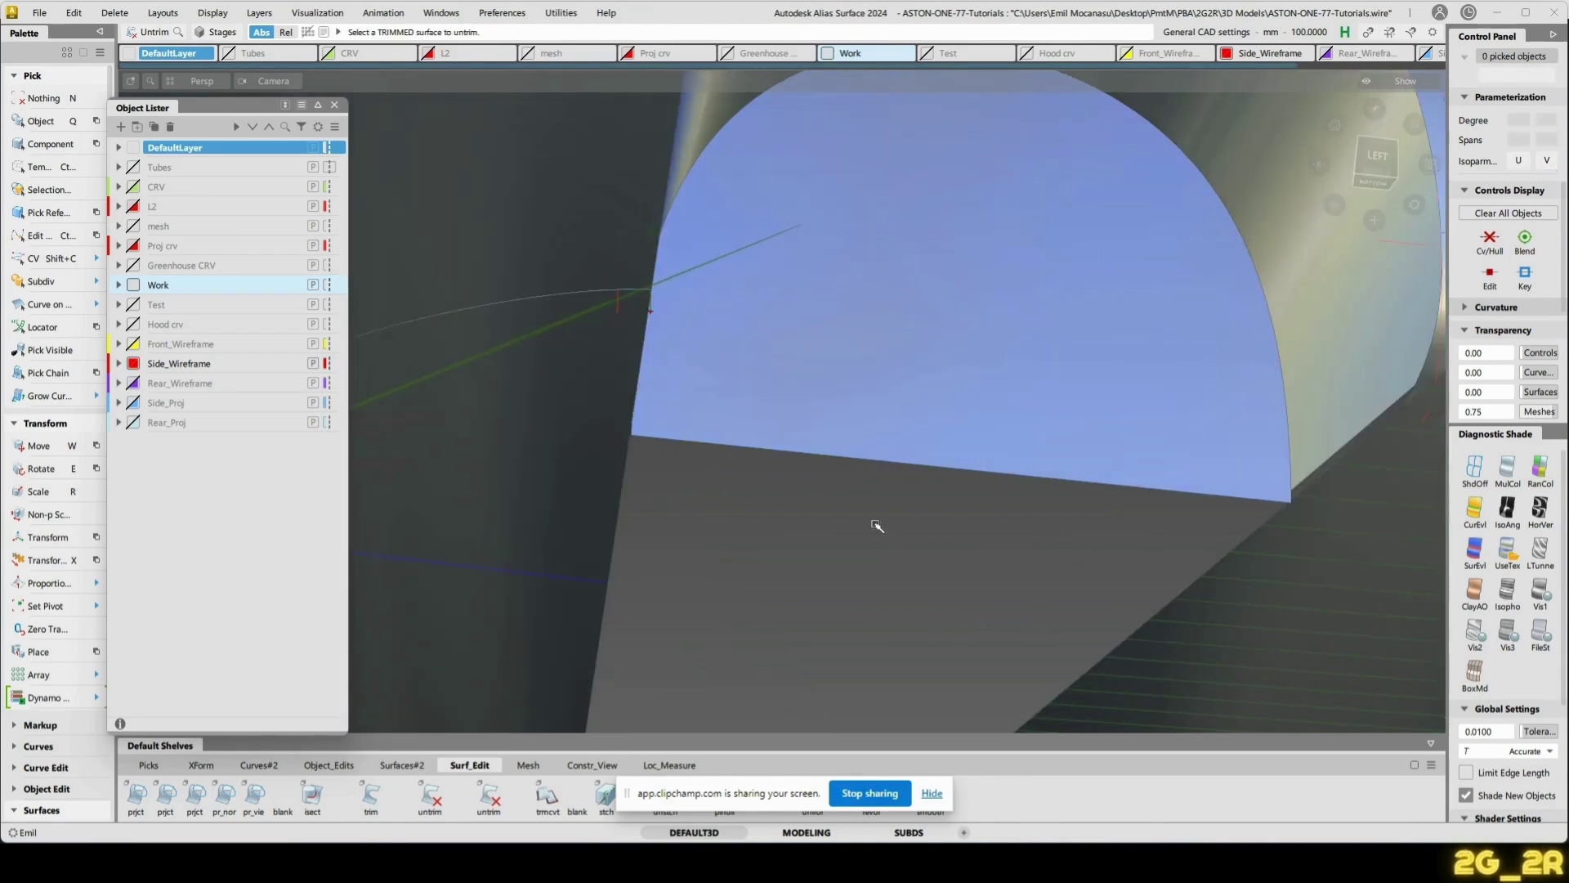
middle_click_drag(876, 526, 805, 535, "ctrl+shift")
left_click(615, 539)
left_click_drag(840, 559, 887, 564, "alt+shift")
left_click(1099, 626)
left_click_drag(1099, 626, 960, 446, "alt+shift")
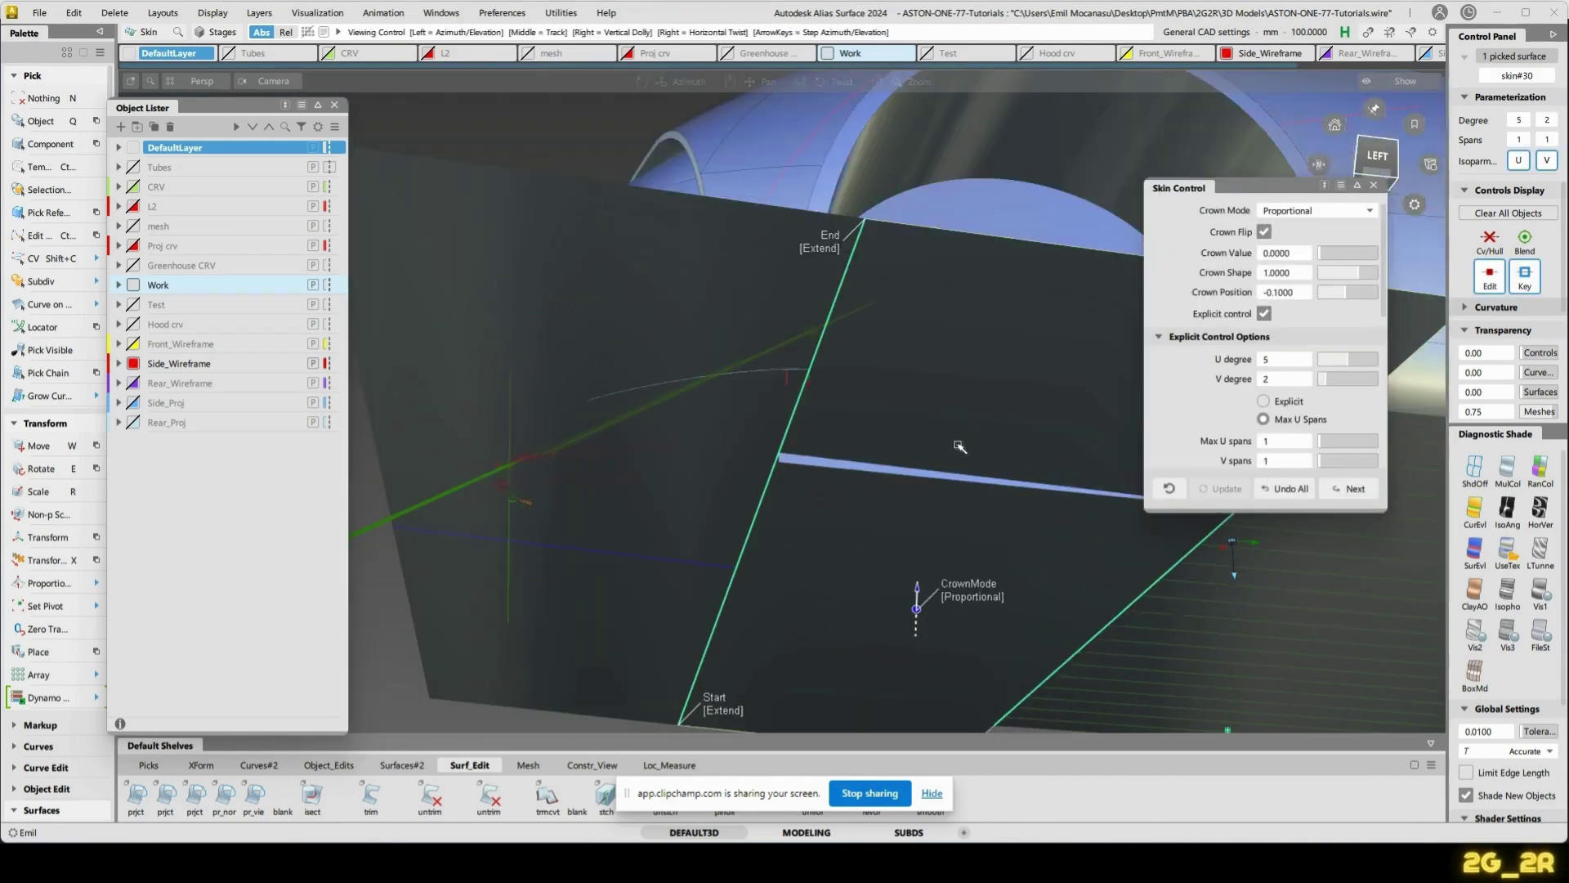
left_click(986, 604)
left_click_drag(986, 605, 1004, 425, "alt+shift")
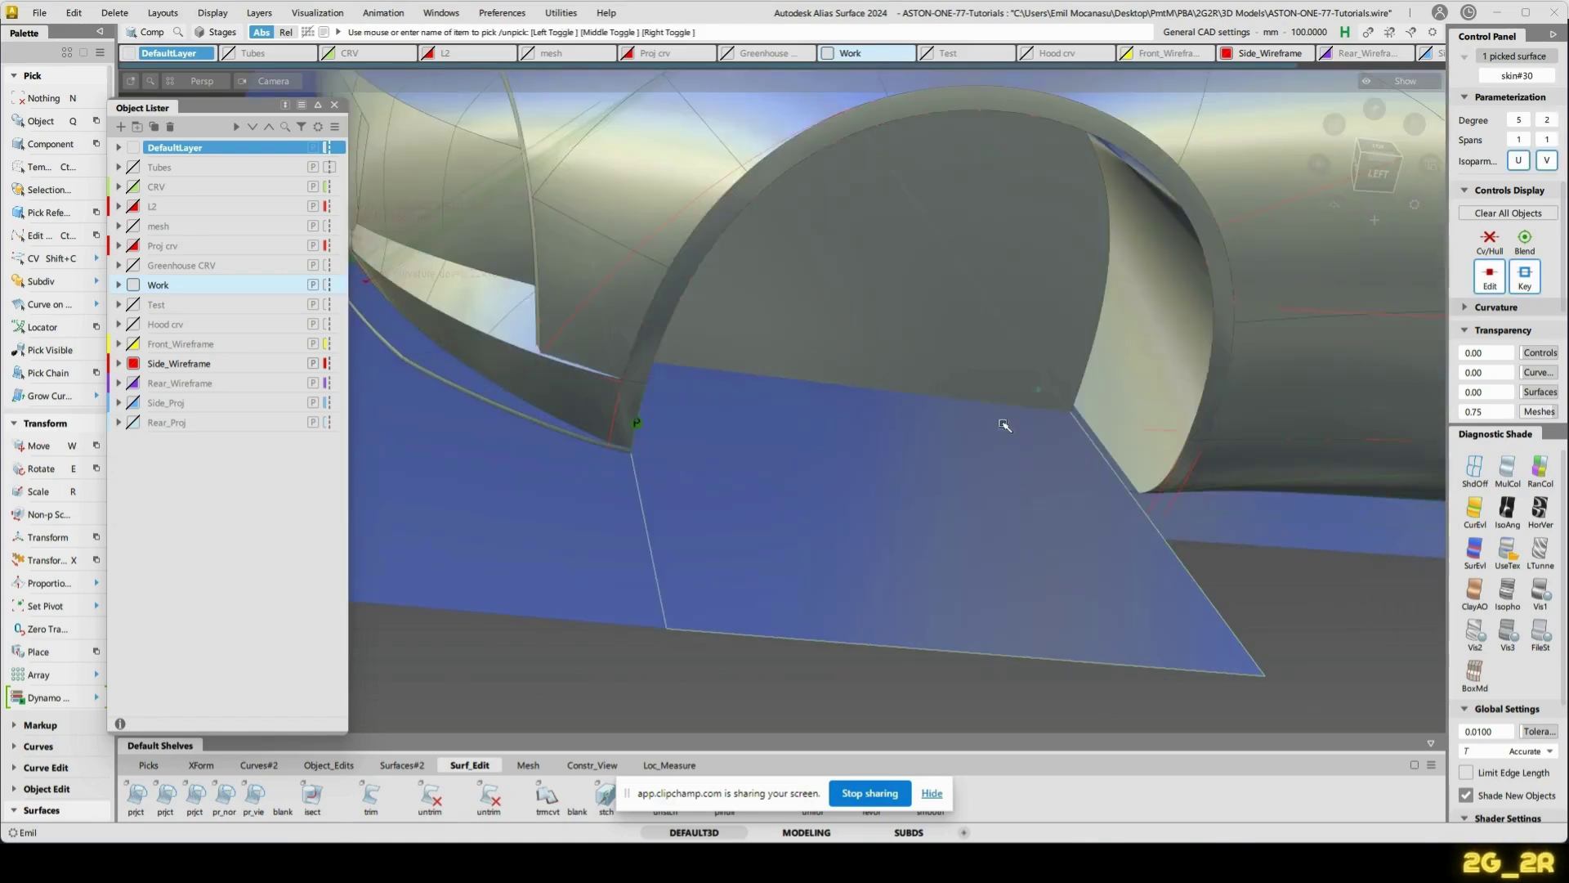
- Trim the lower edges of the inner front wheel-arch surfaces against the bridging underside panel
right_click_drag(1005, 425, 1023, 550, "ctrl+shift")
left_click_drag(1023, 551, 898, 338, "alt+shift")
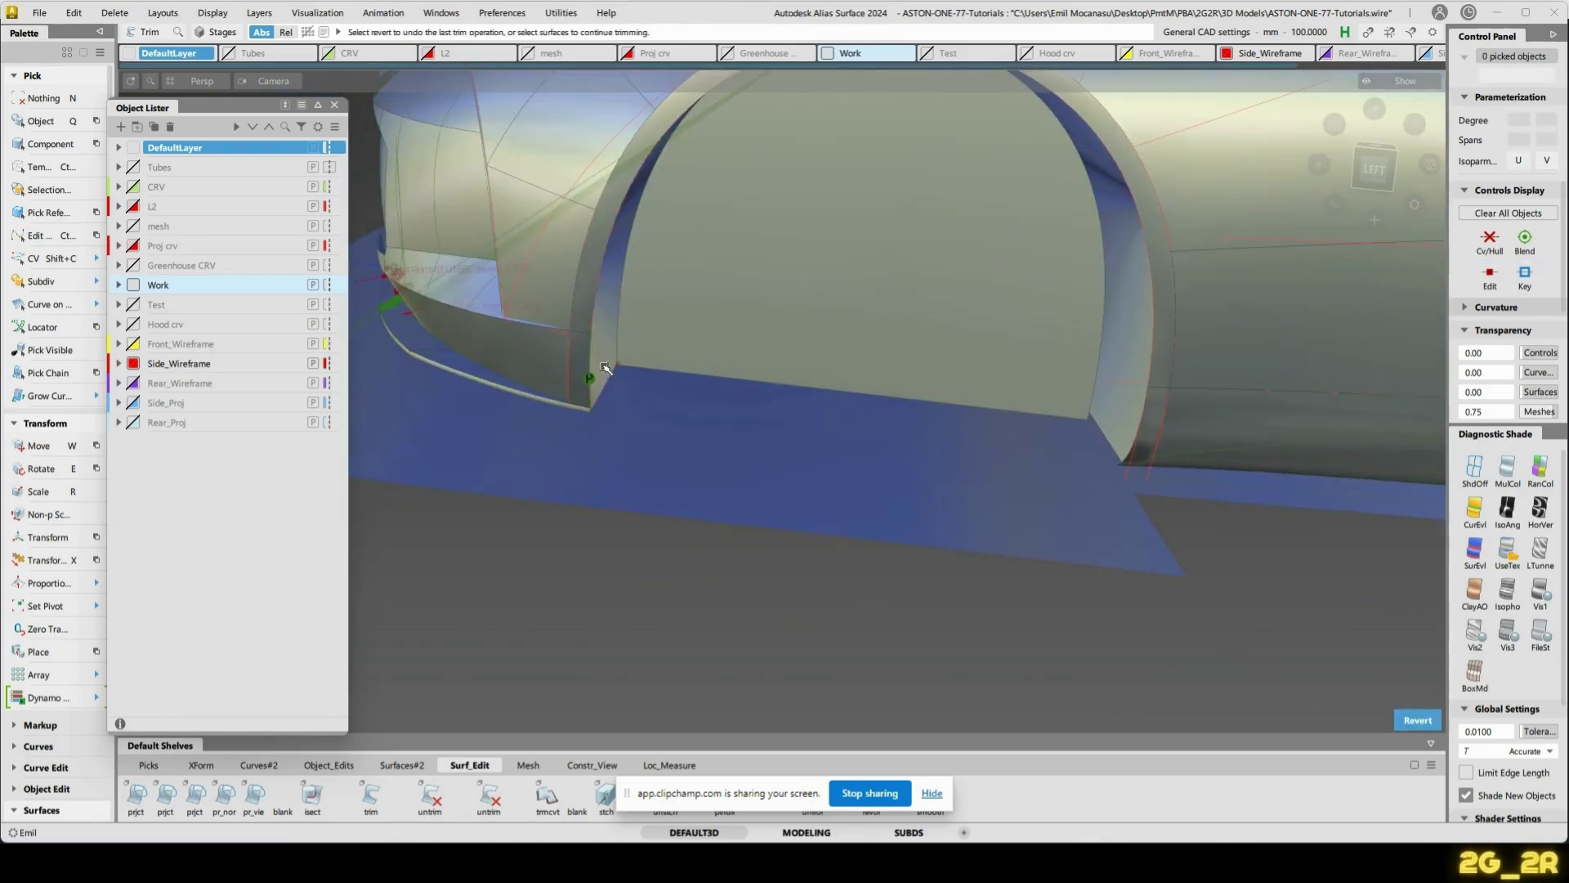
left_click(1117, 417)
left_click_drag(938, 390, 1023, 392, "alt+shift")
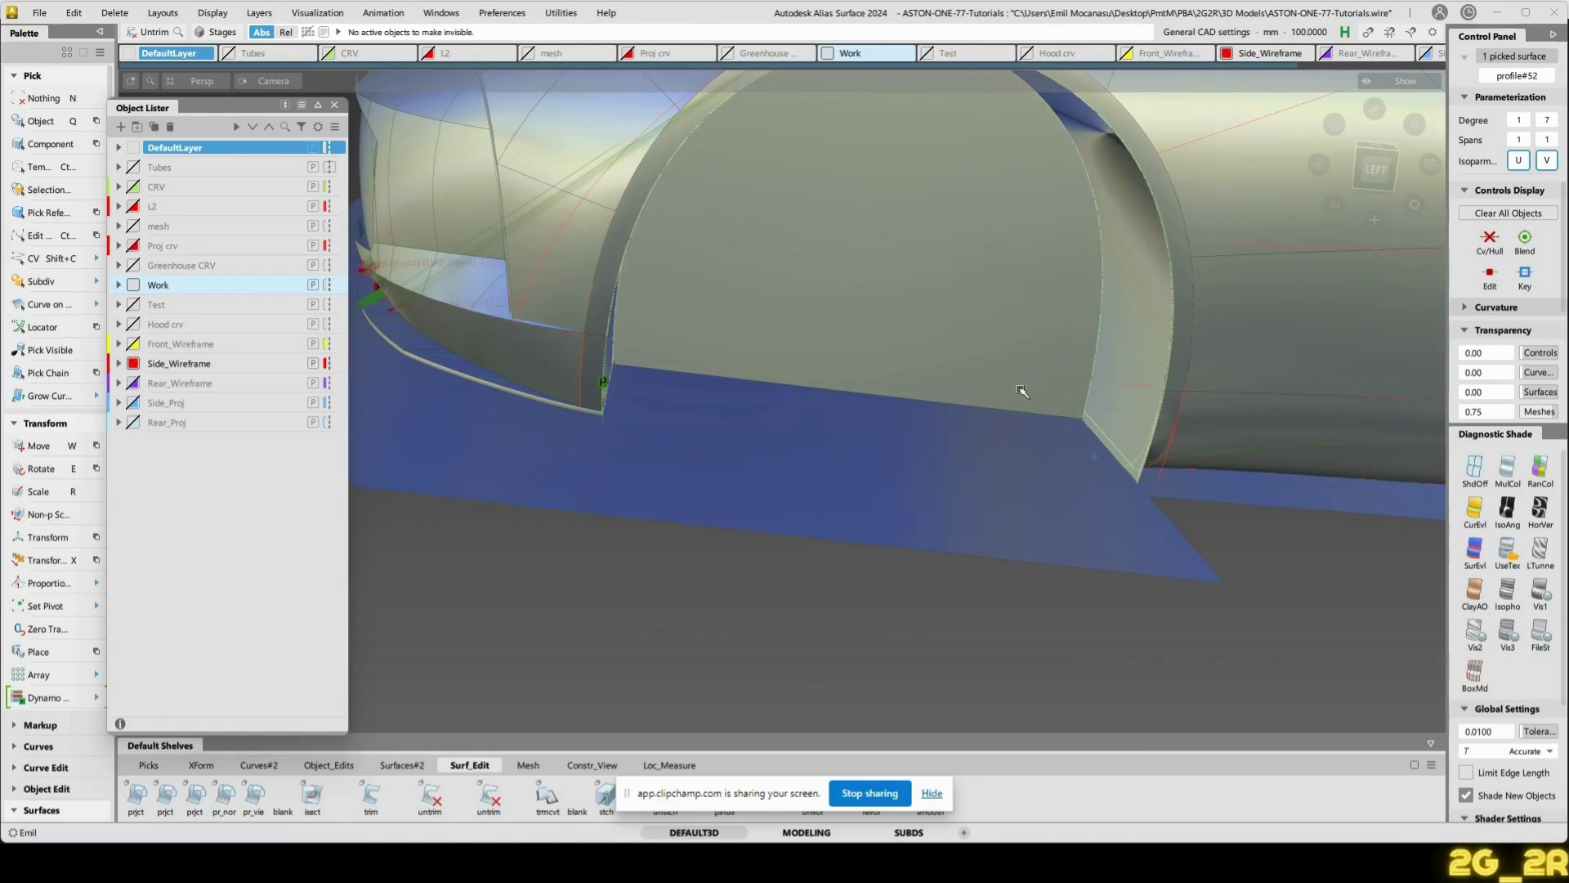
right_click_drag(1023, 393, 1094, 417, "ctrl+shift")
left_click(1128, 420)
right_click_drag(1173, 557, 1363, 459, "alt+shift")
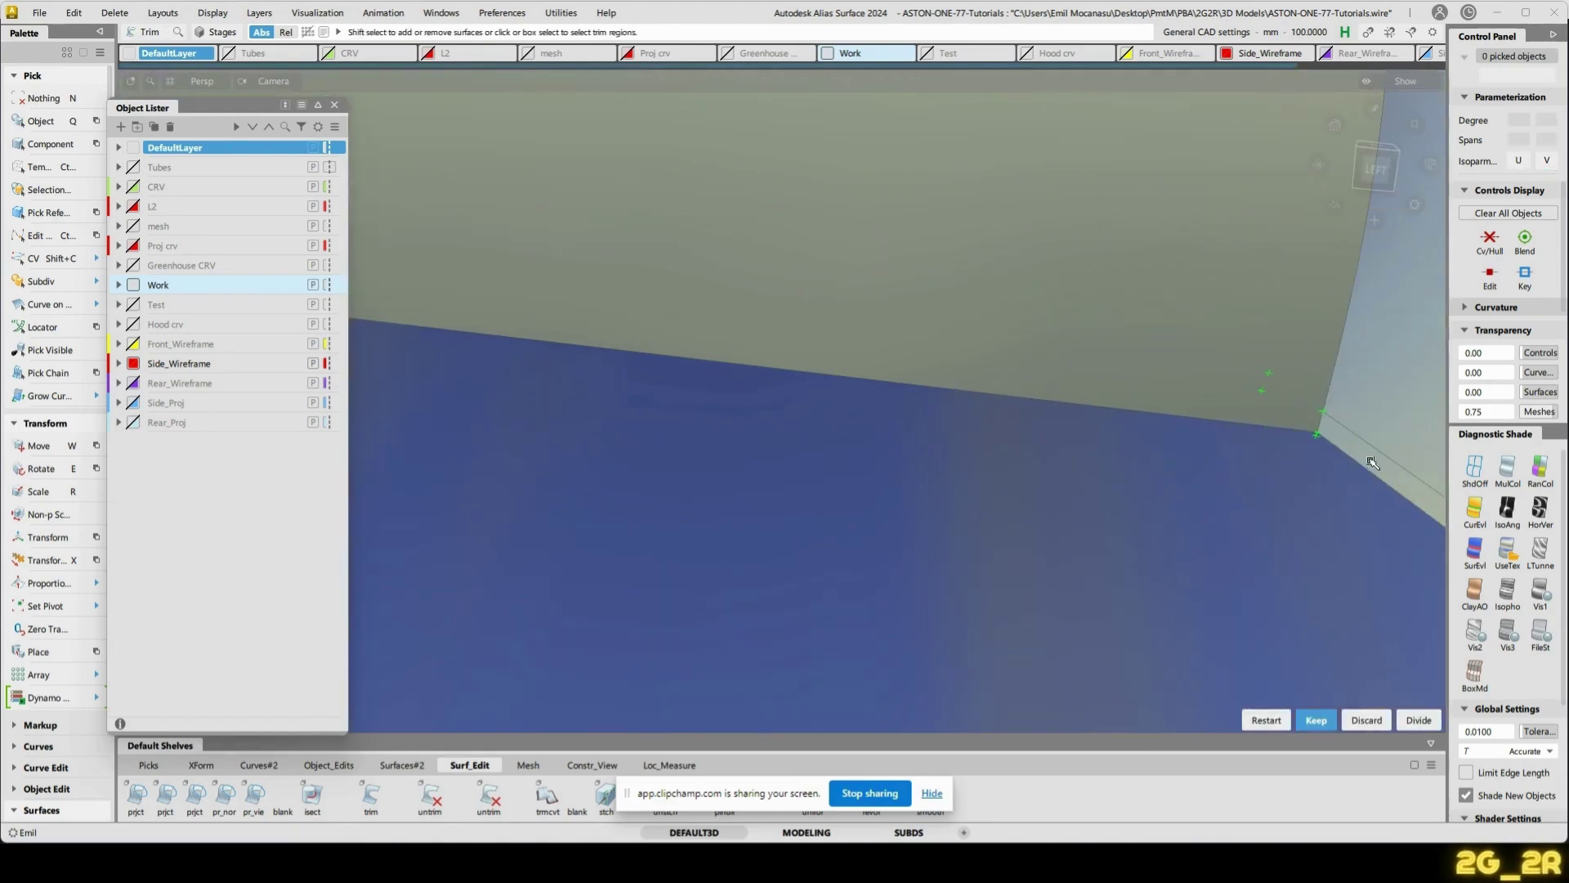
left_click_drag(1079, 368, 1005, 357, "alt+shift")
key("space")
right_click_drag(1006, 357, 835, 304, "alt+shift")
left_click_drag(834, 304, 816, 473, "alt+shift")
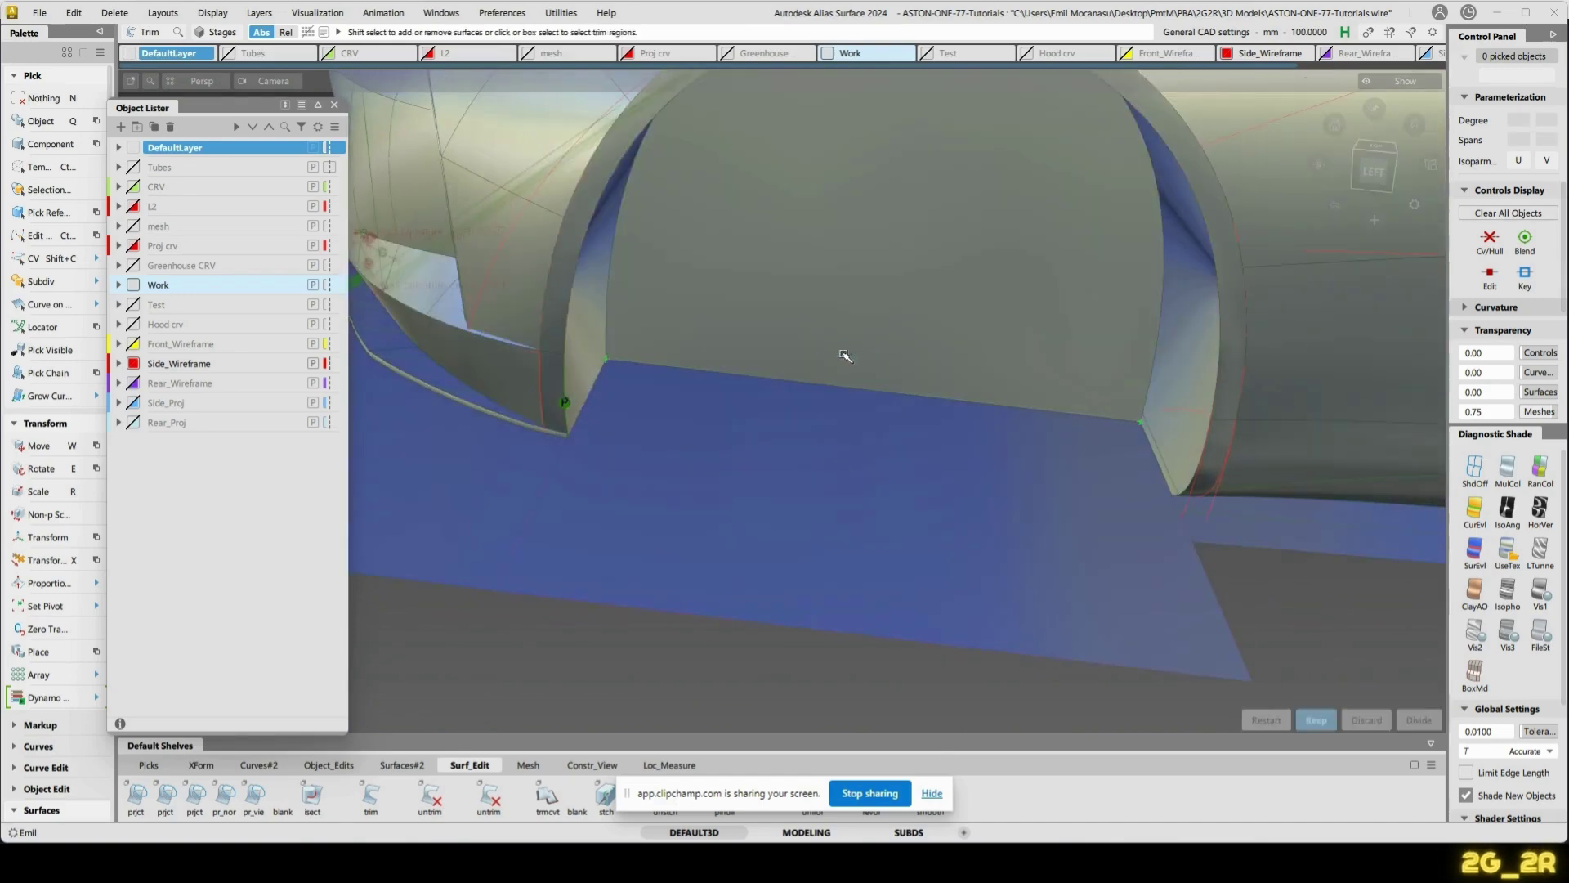
- Trim off the part of the middle underside panel that sticks out past the neighbouring panels
left_click_drag(844, 356, 1044, 422, "alt+shift")
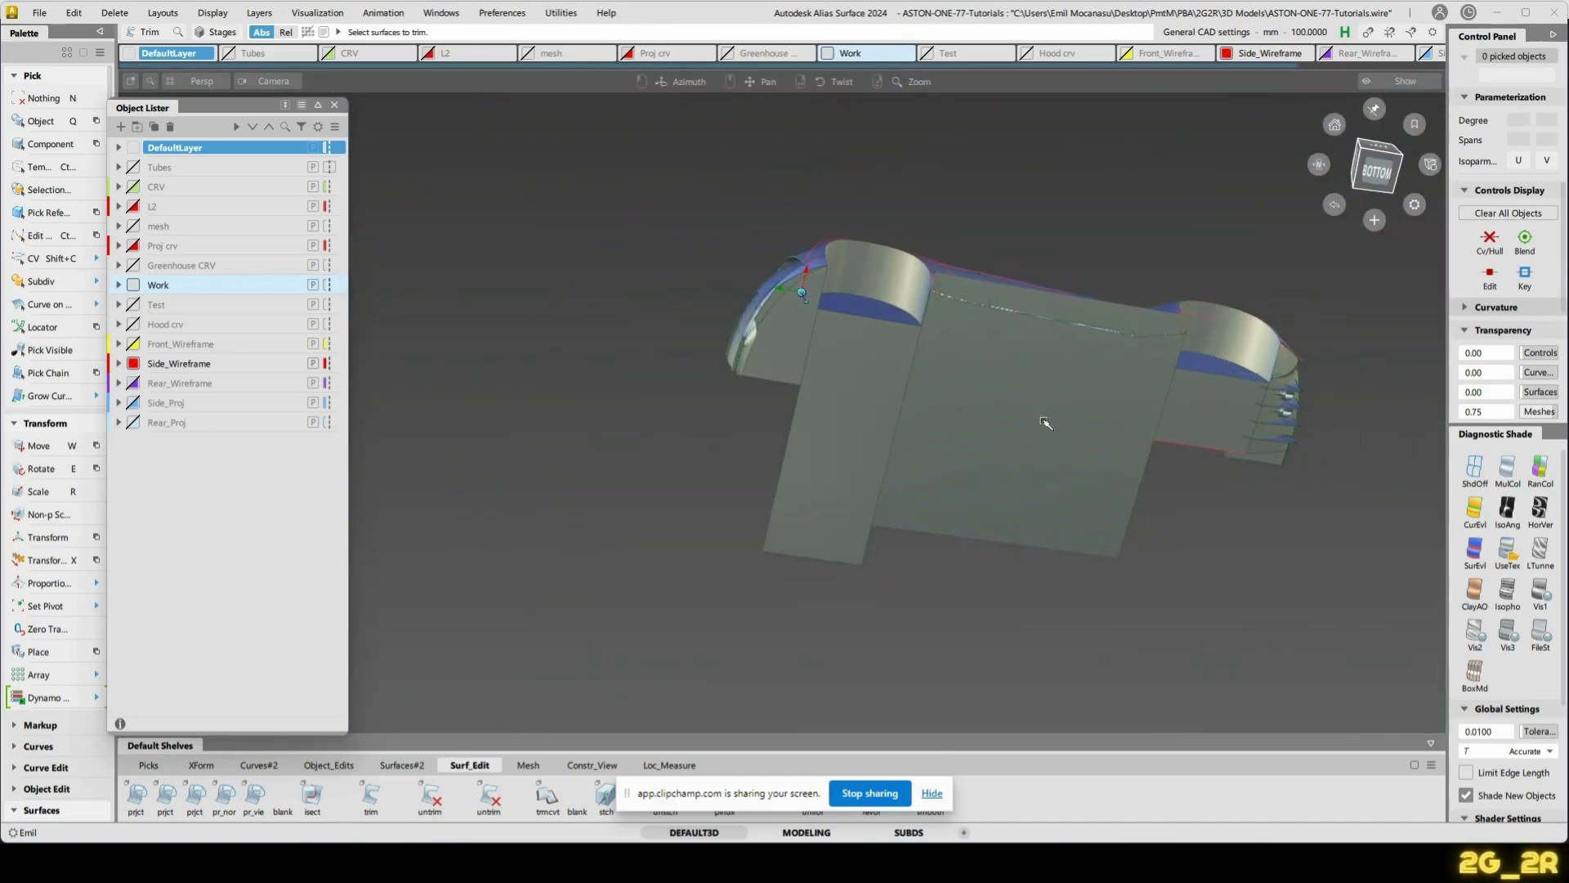
left_click(1028, 381)
left_click_drag(855, 357, 1005, 331, "alt+shift")
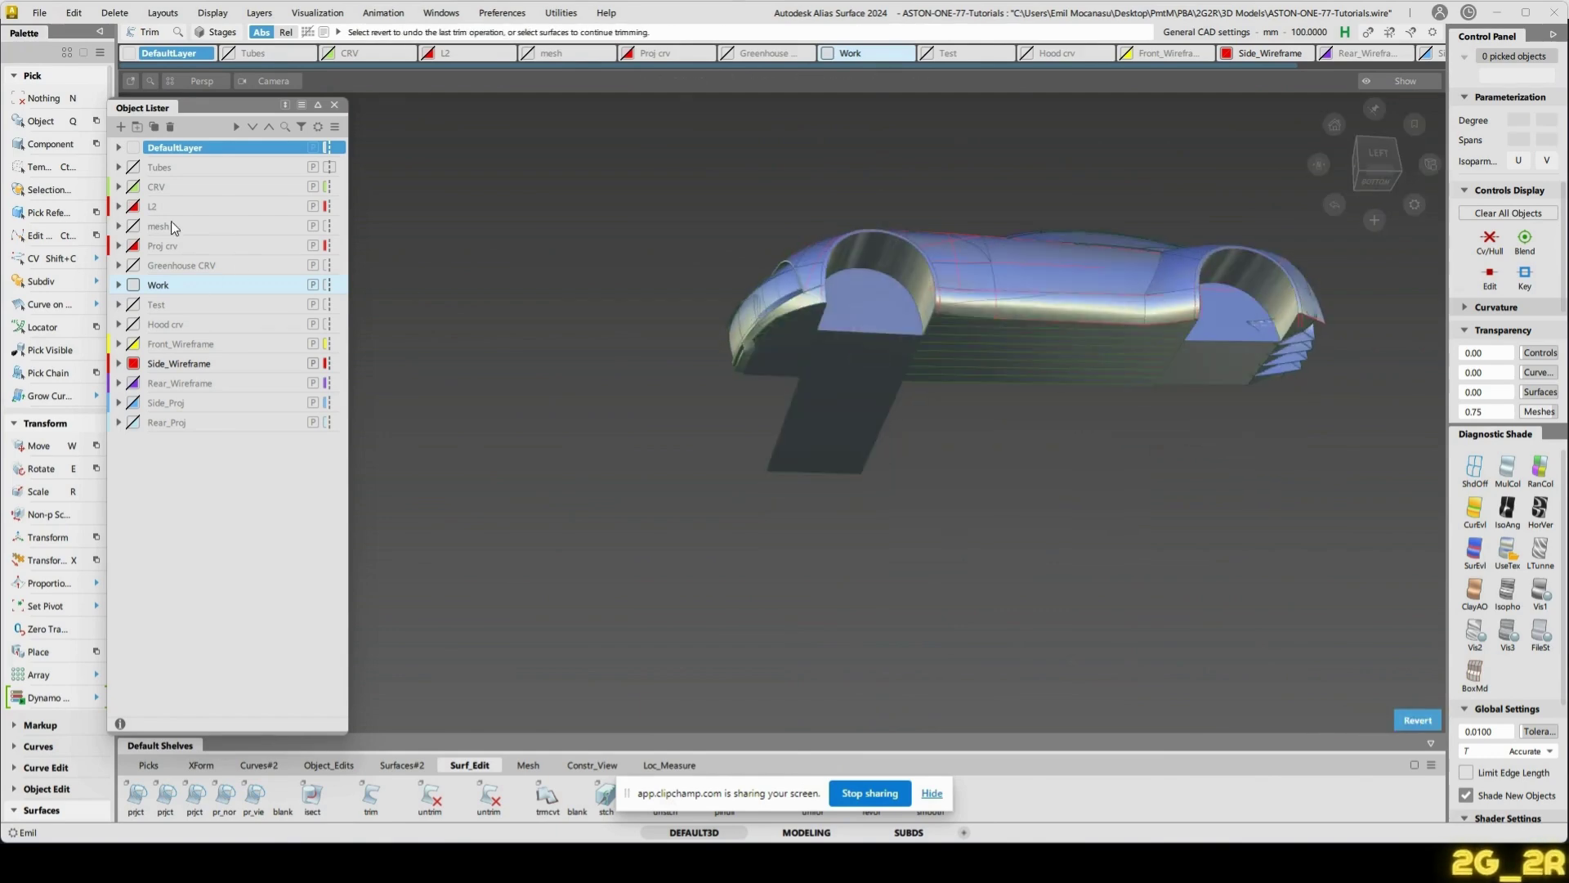
- Show the CRV layer, project onto the bridging underside panel along X and trim off its protruding part
left_click(133, 186)
left_click_drag(613, 281, 557, 281, "alt+shift")
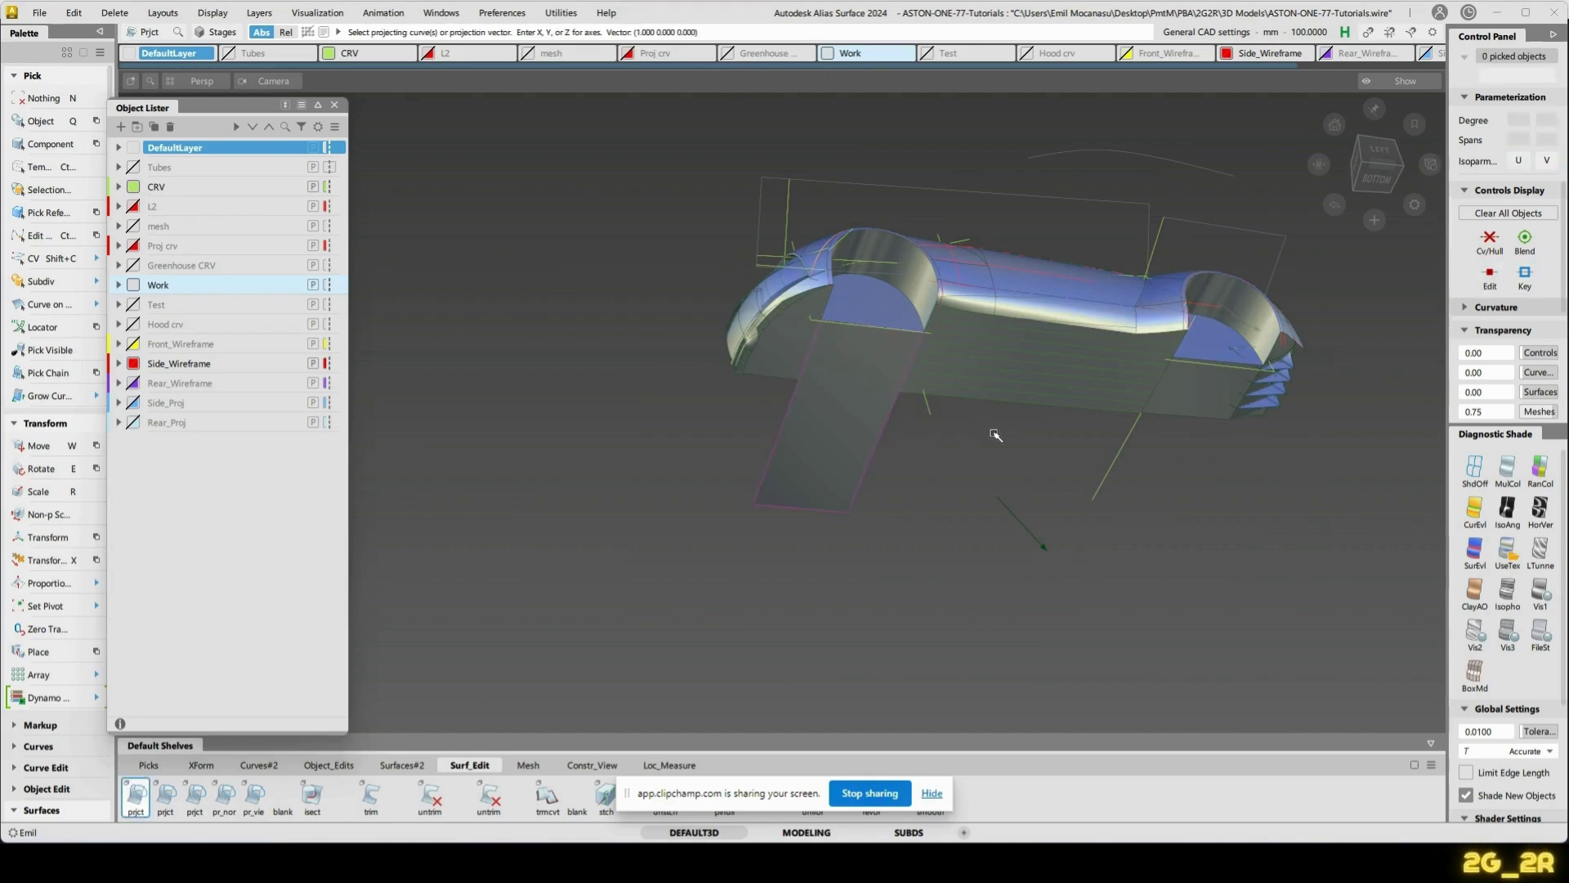
scroll(925, 474, "up", 3)
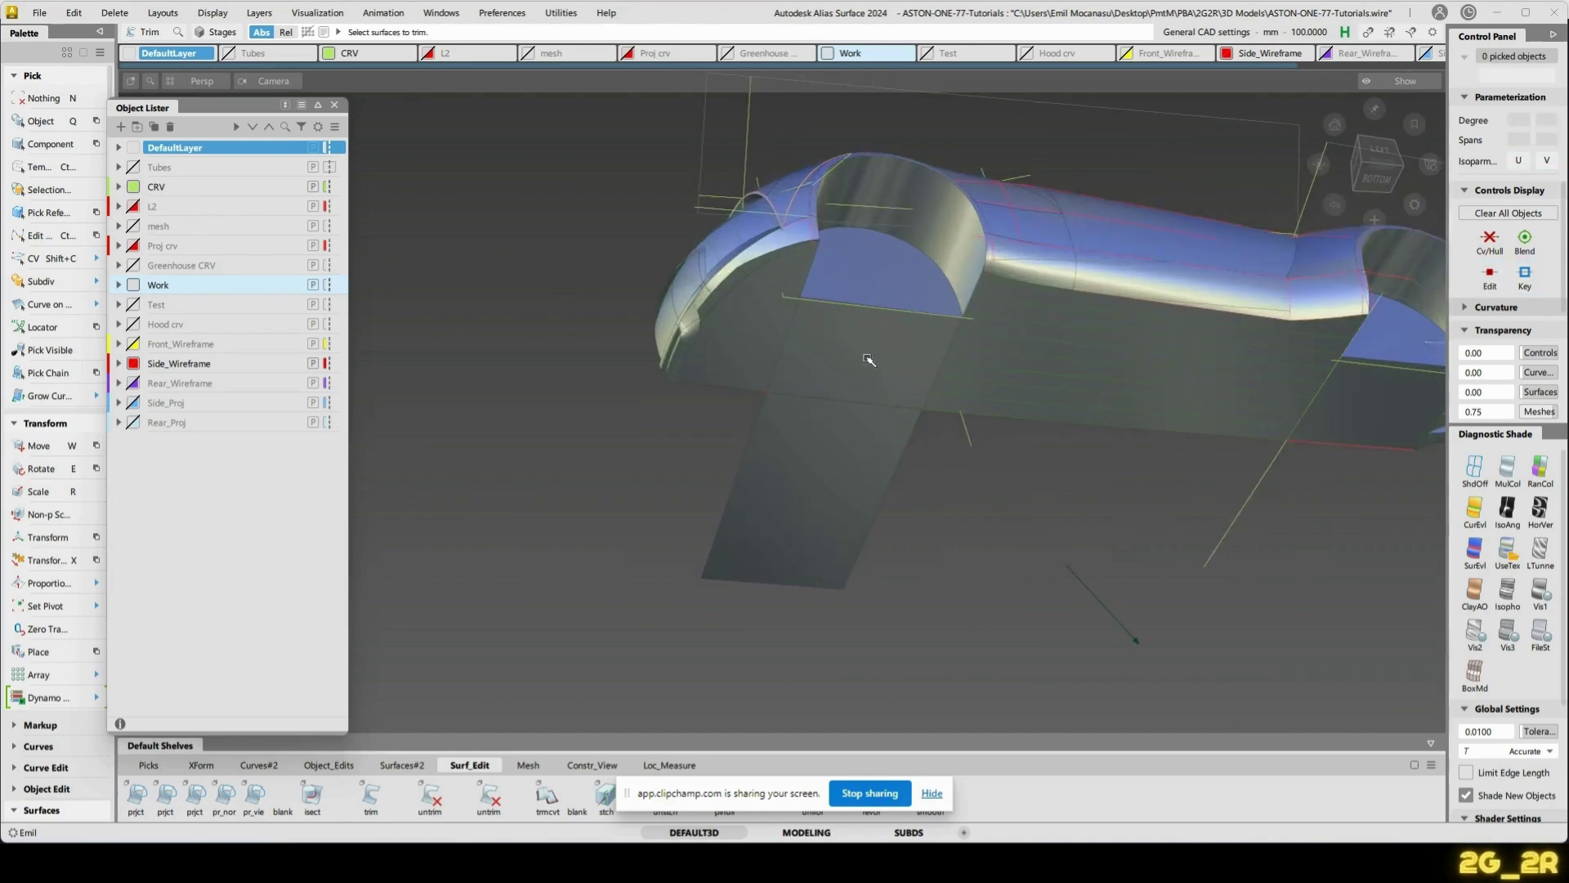
left_click(868, 359)
left_click(1267, 719)
- Inspect the front bumper, lip and wheel arch from the left, front, inner and underside views
left_click_drag(855, 357, 814, 400, "alt+shift")
left_click_drag(767, 337, 731, 284, "alt+shift")
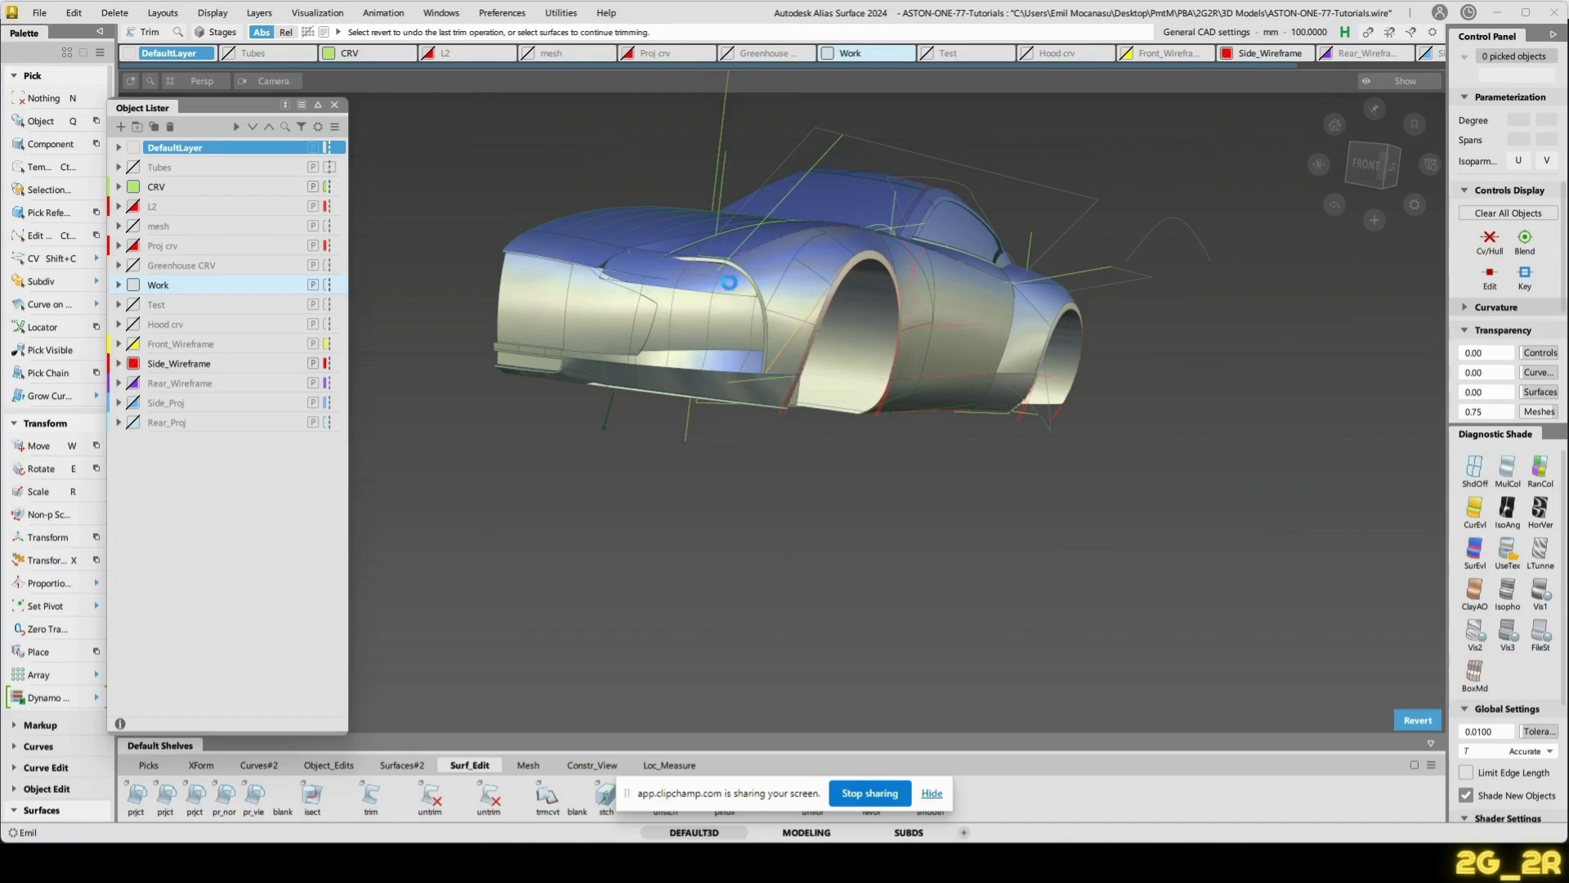
right_click_drag(642, 355, 773, 448, "alt+shift")
right_click_drag(725, 336, 505, 344, "alt+shift")
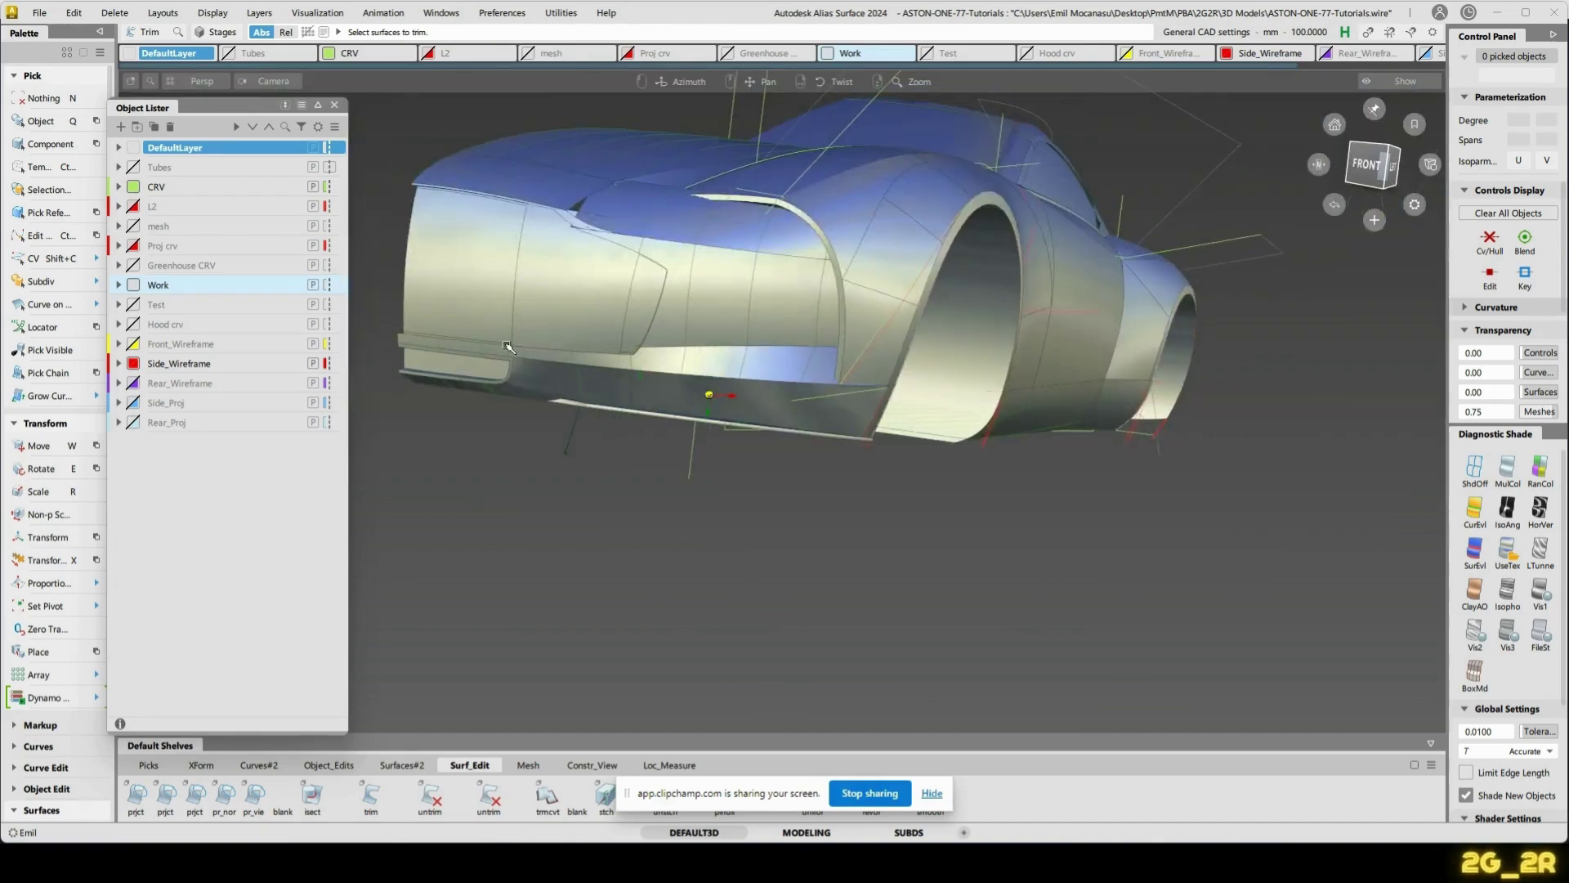
left_click_drag(508, 347, 766, 335, "alt+shift")
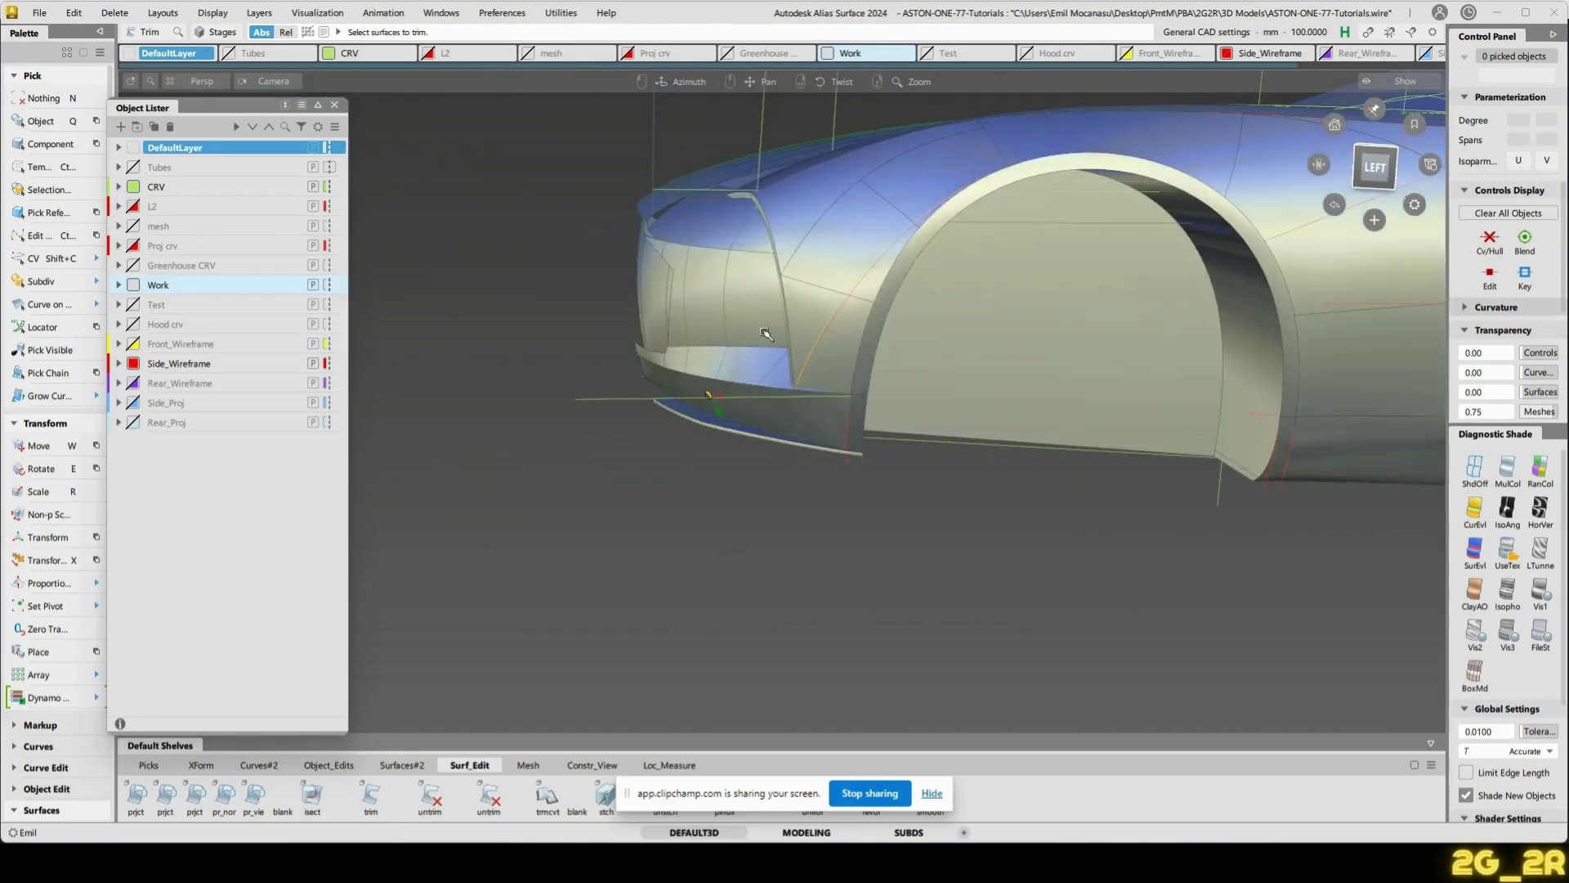
left_click(1376, 162)
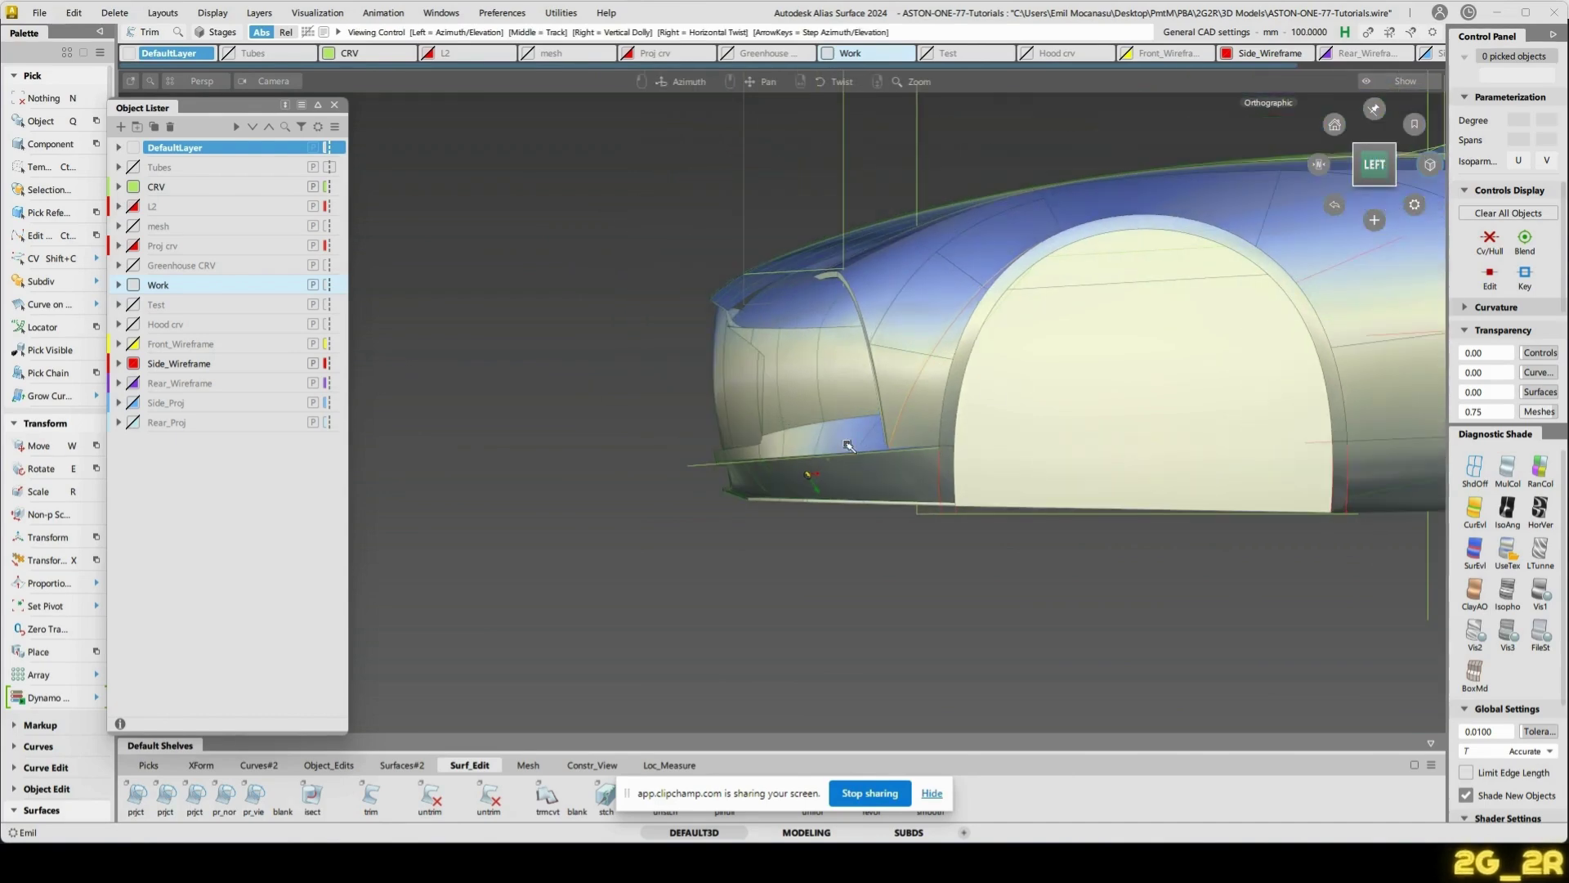
left_click_drag(629, 380, 1013, 291, "alt+shift")
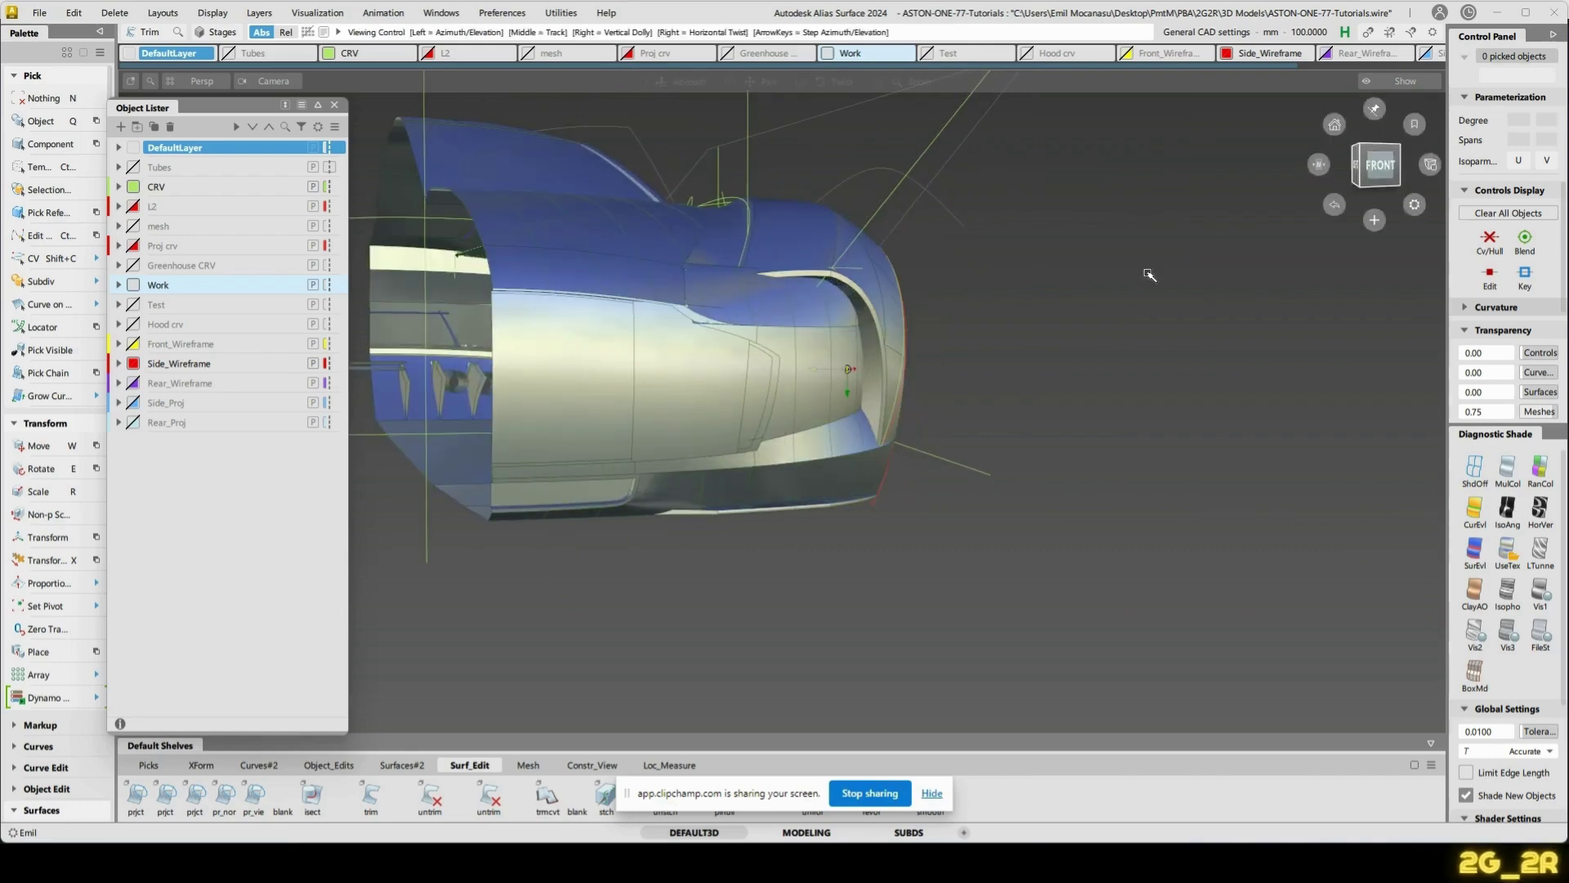
left_click(1378, 164)
middle_click_drag(704, 252, 832, 288, "alt+shift")
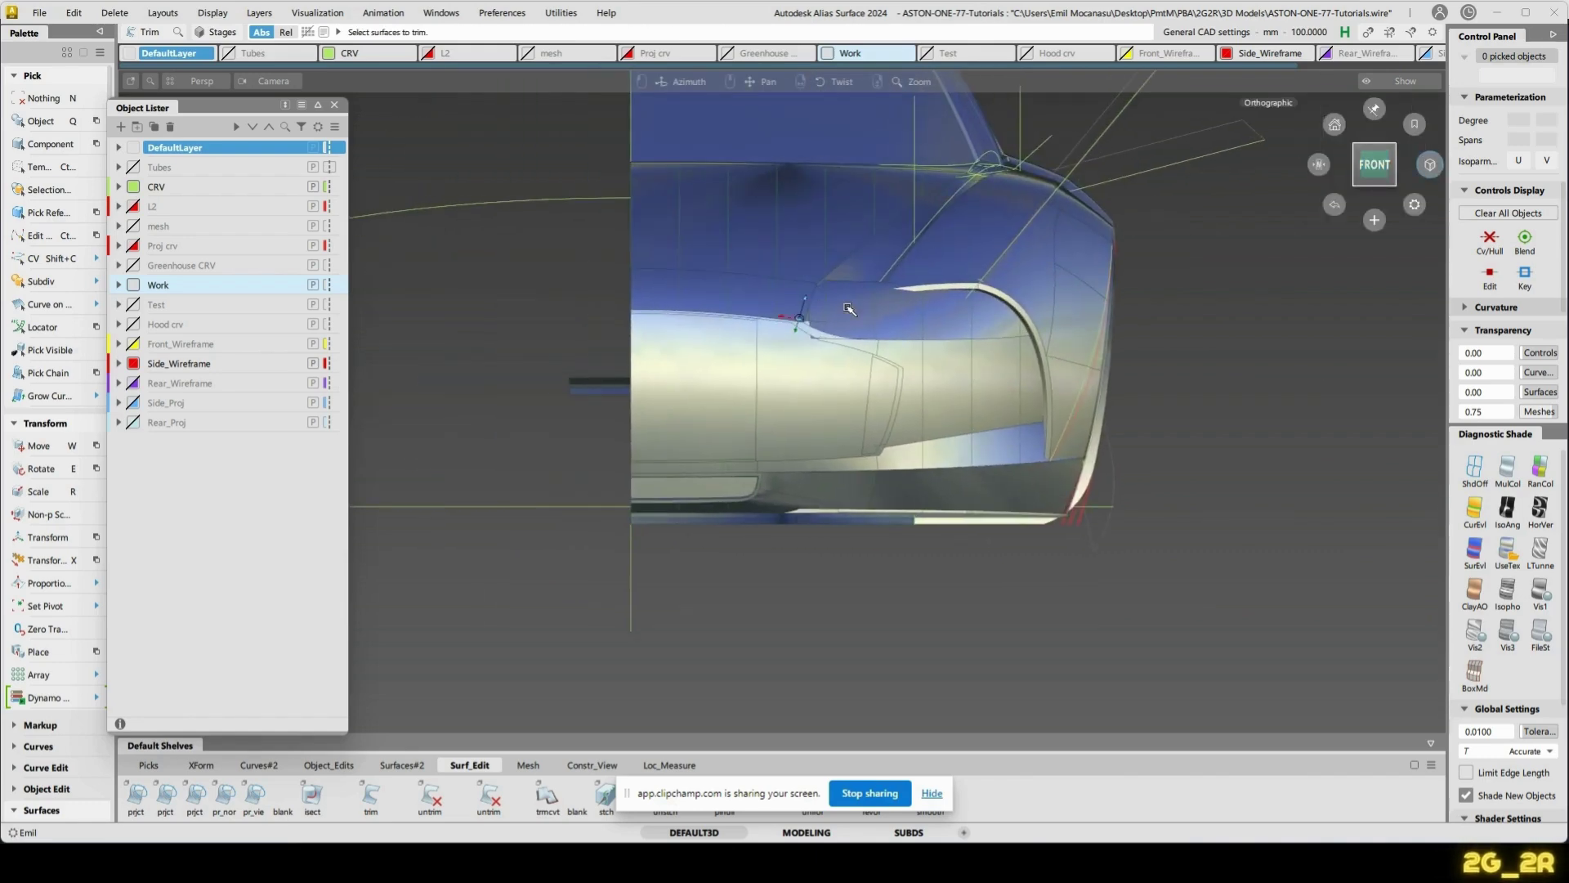
left_click_drag(736, 298, 909, 340, "alt+shift")
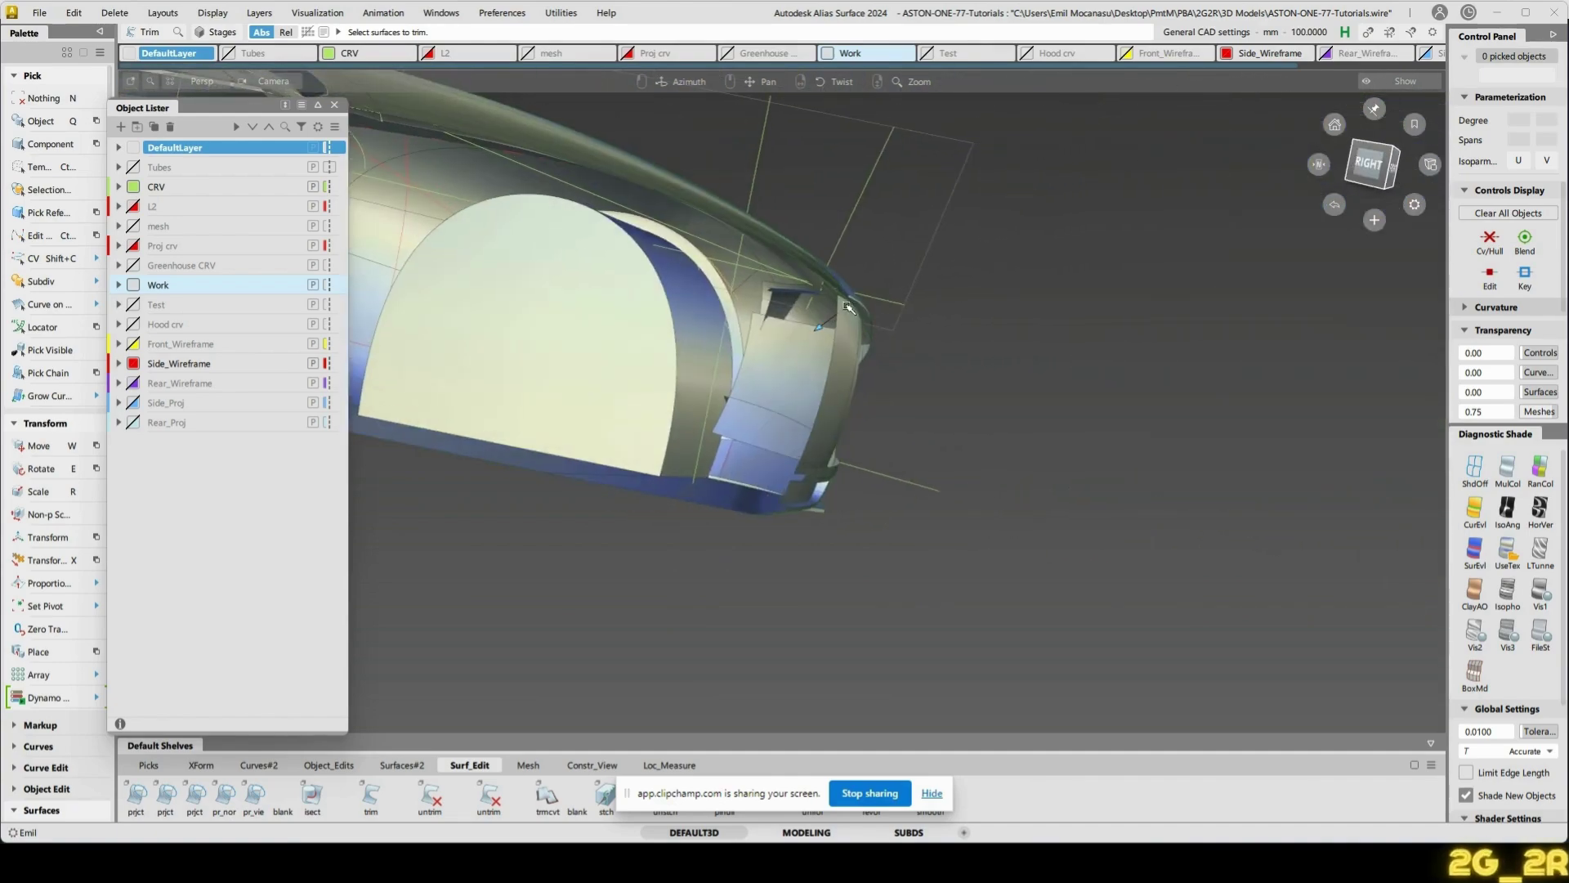
left_click_drag(823, 459, 668, 351, "alt+shift")
left_click_drag(928, 482, 1094, 523, "alt+shift")
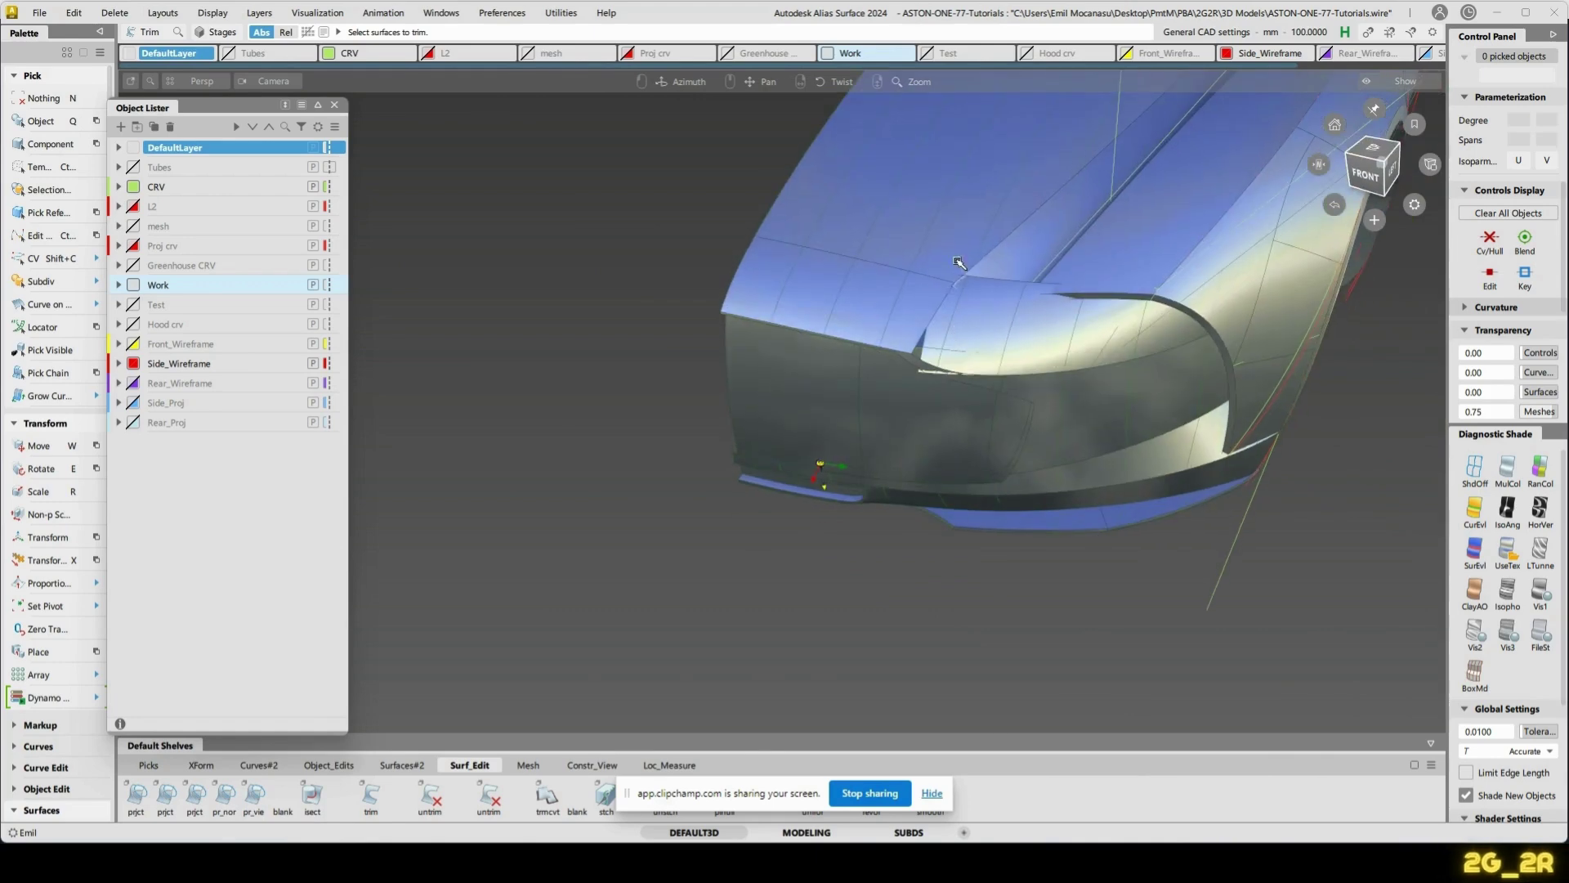
left_click_drag(990, 313, 953, 377, "alt+shift")
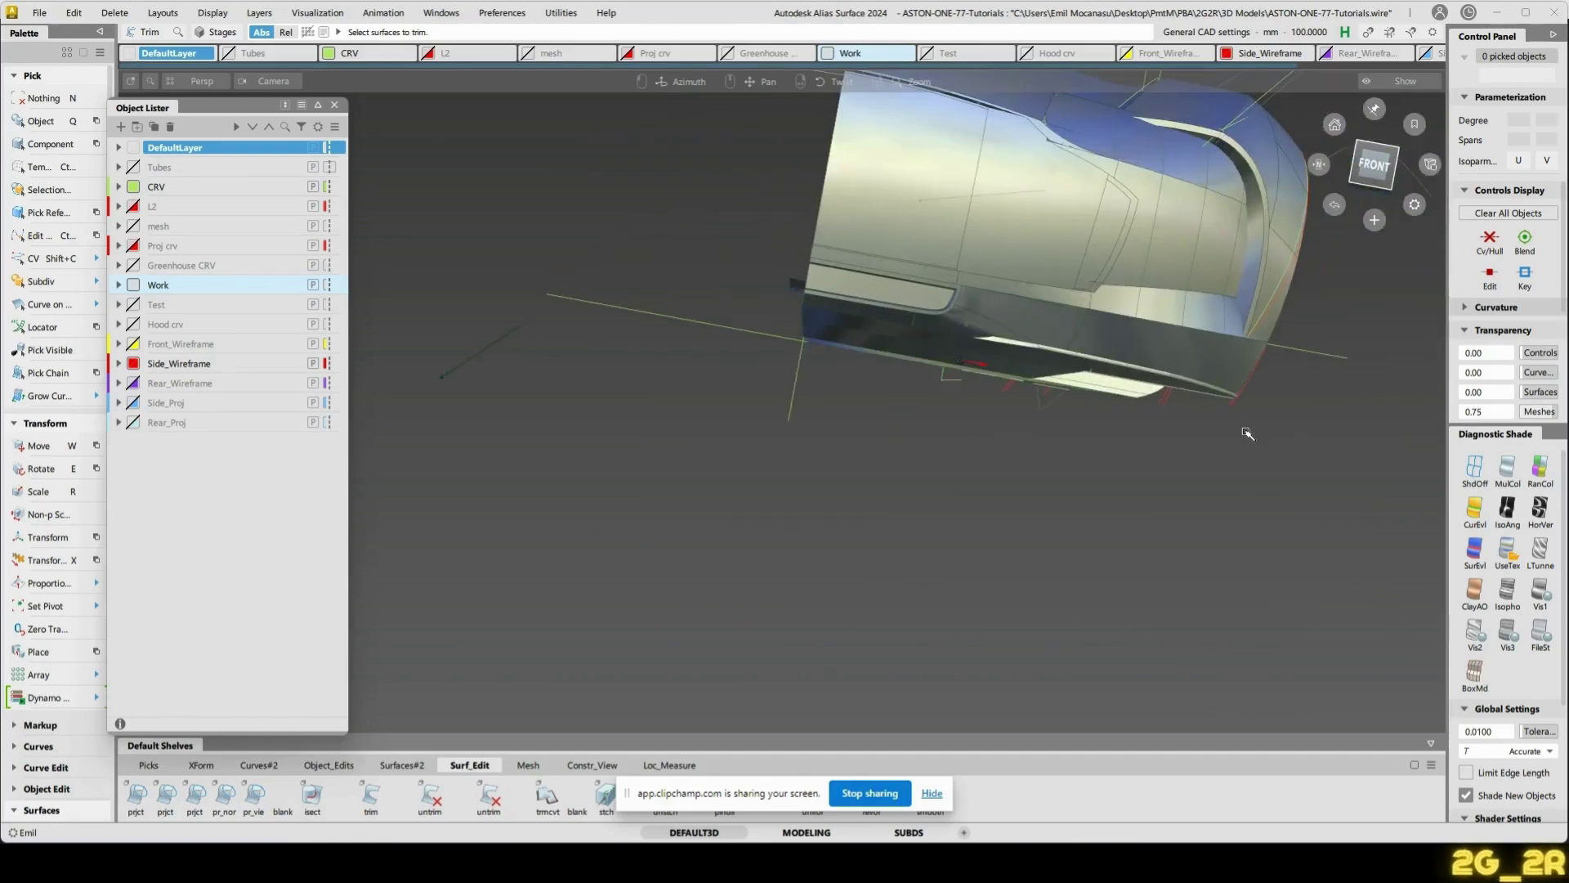
- Switch the model to Vis1 diagnostic shading to review the front end
left_click_drag(1247, 434, 935, 403, "alt+shift")
middle_click_drag(935, 403, 917, 408, "alt+shift")
left_click_drag(917, 407, 1067, 495, "alt+shift")
left_click(1540, 590)
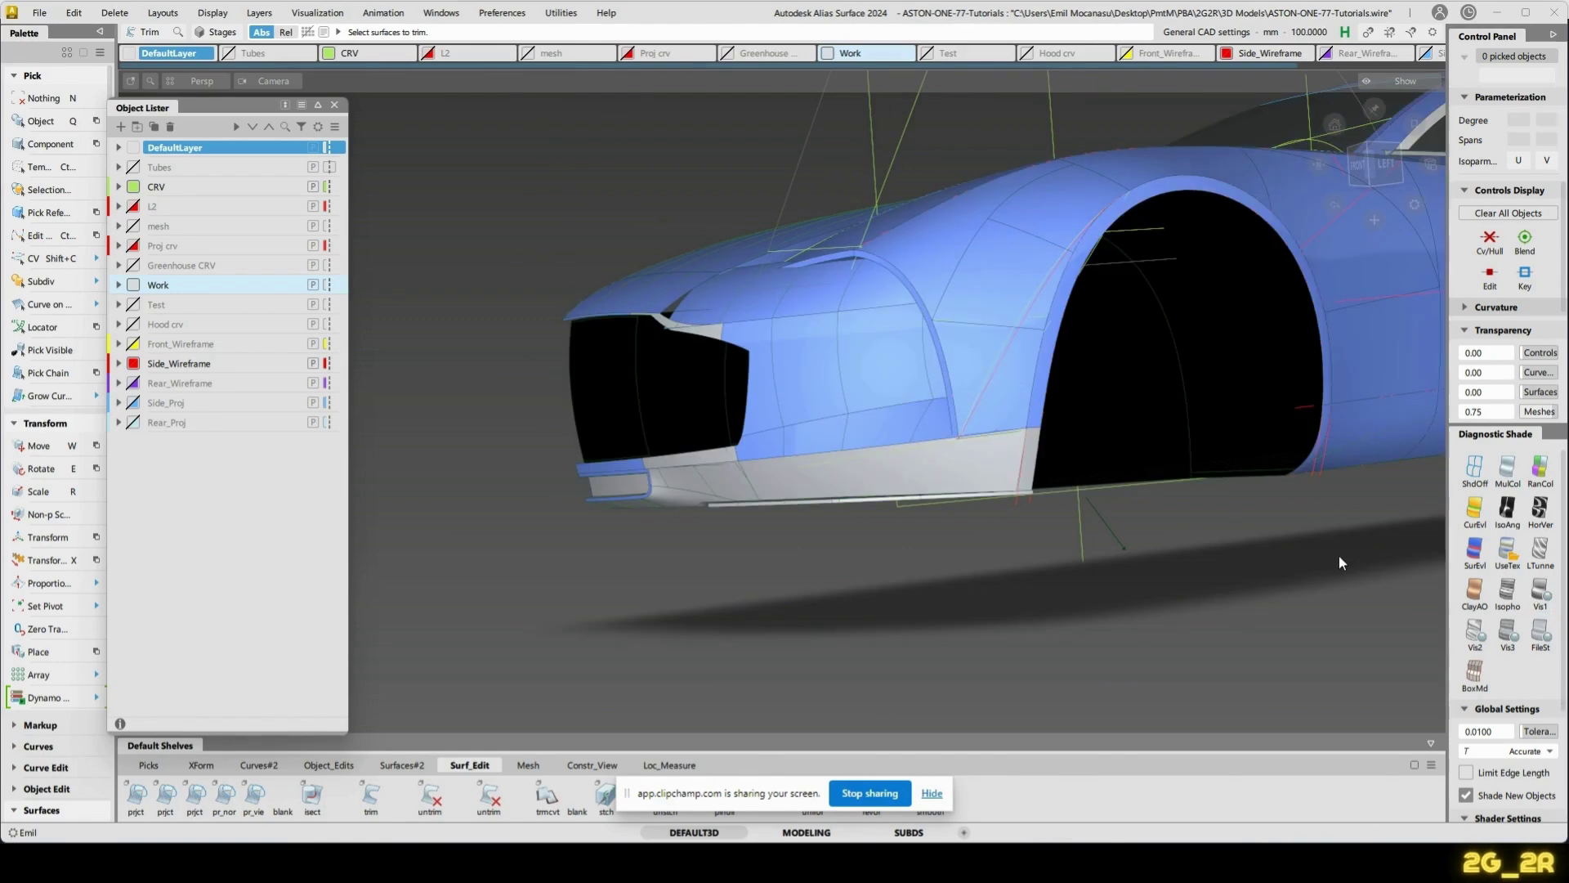
mouse_move(1342, 557)
left_mouse_down("alt+shift")
mouse_move(787, 432)
mouse_move(752, 437)
mouse_move(758, 484)
mouse_move(809, 420)
left_mouse_up("alt+shift")
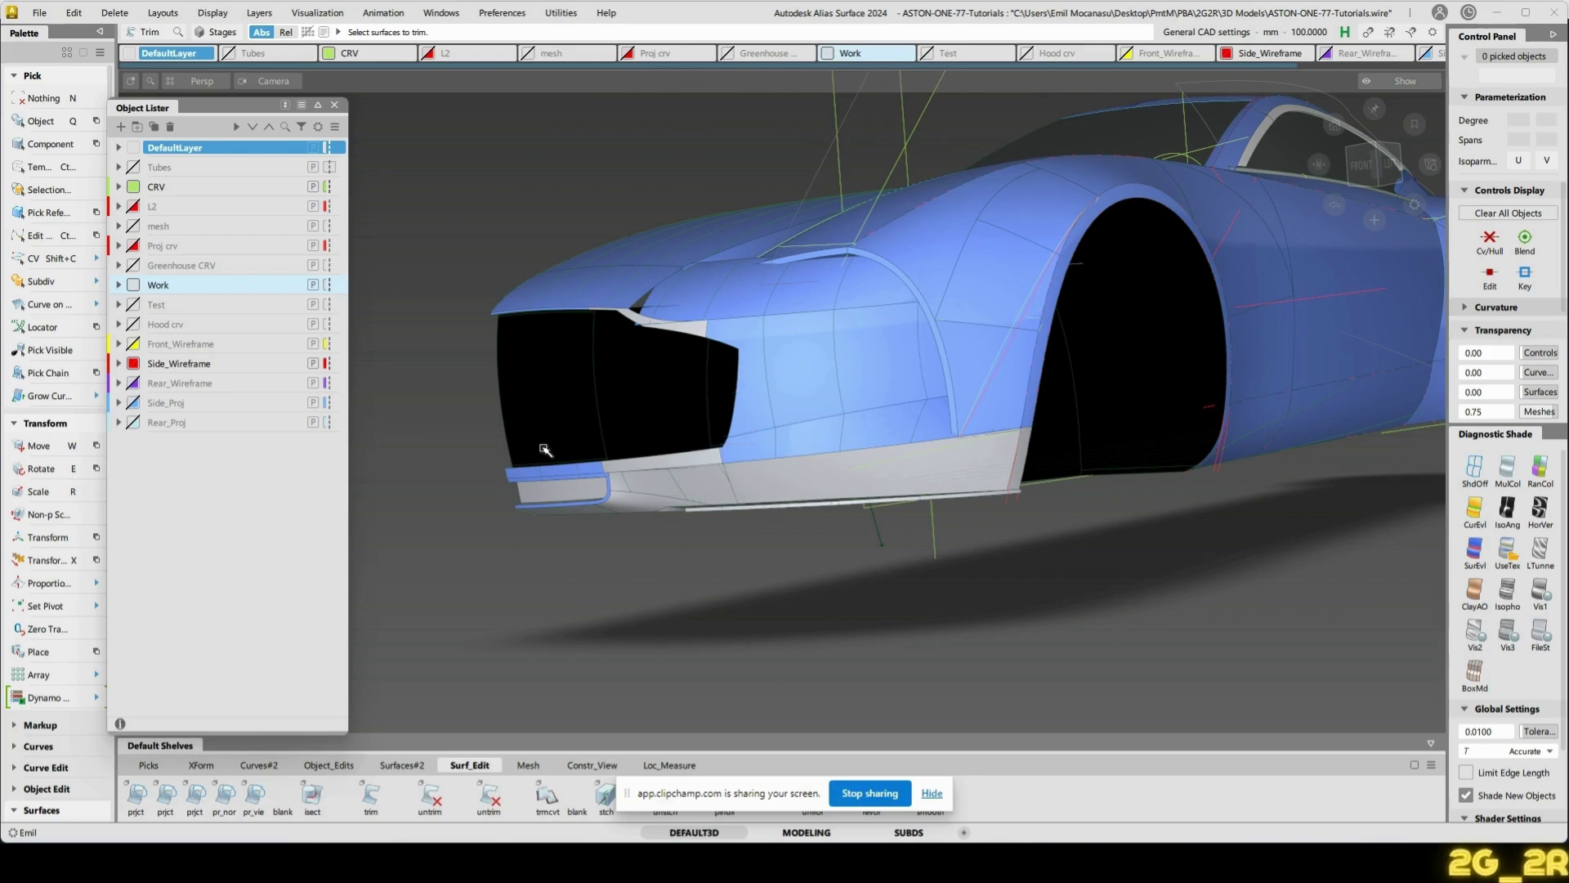
- Assign the Body_Colour shader to the grey bumper surfaces around the grille and above the lip
right_click_drag(662, 554, 686, 519, "alt+shift")
left_click(683, 483)
left_click(676, 501)
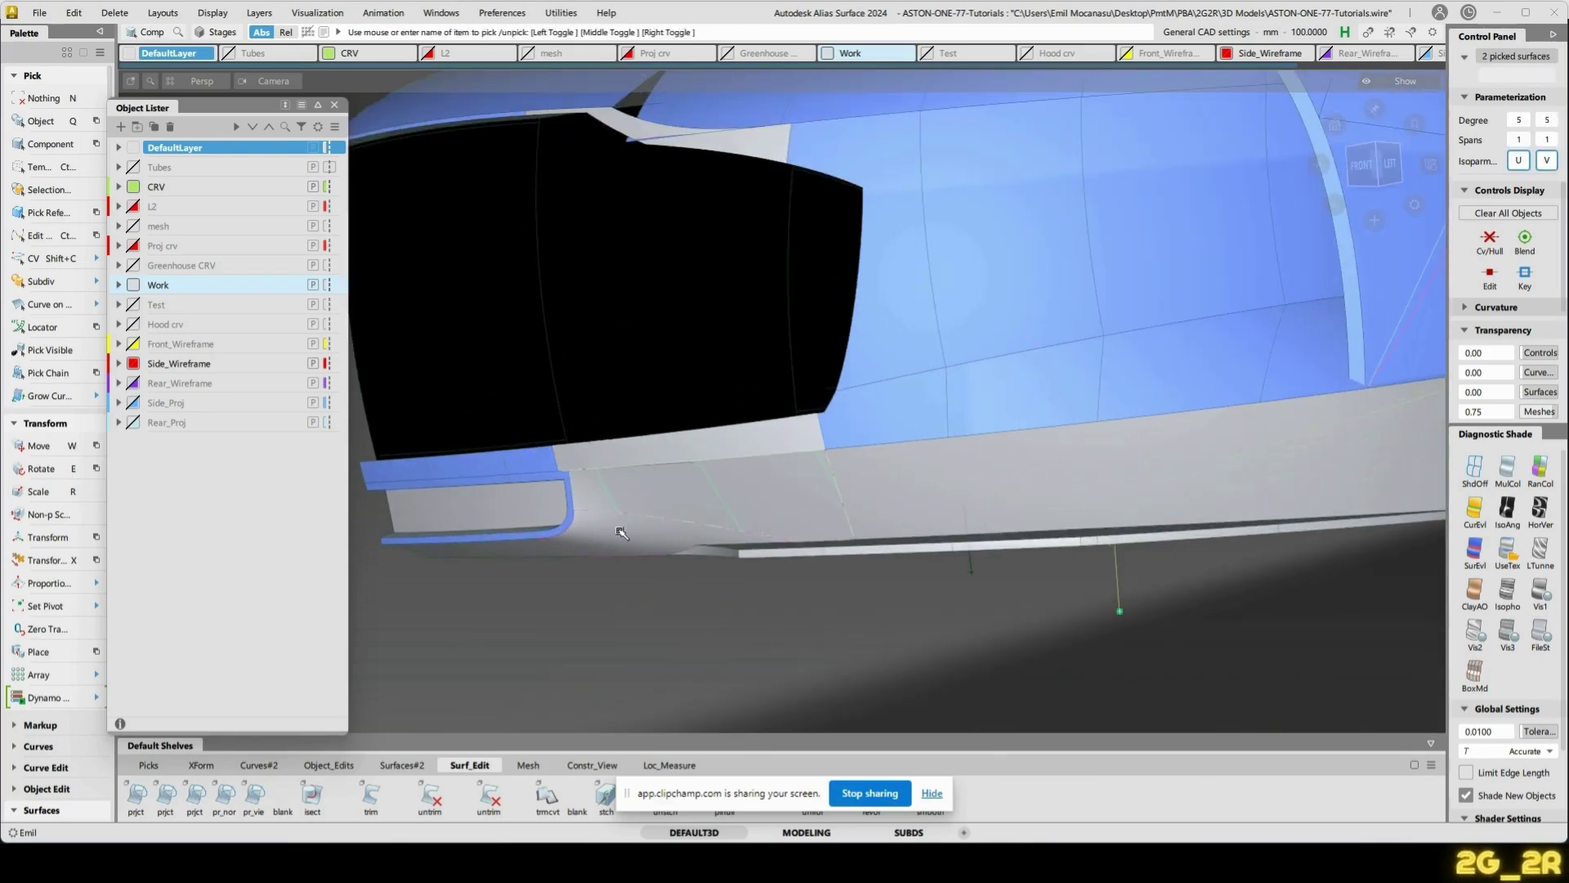
left_click(620, 529)
left_click(510, 559)
left_click_drag(605, 523, 646, 486, "alt+shift")
left_click(518, 567)
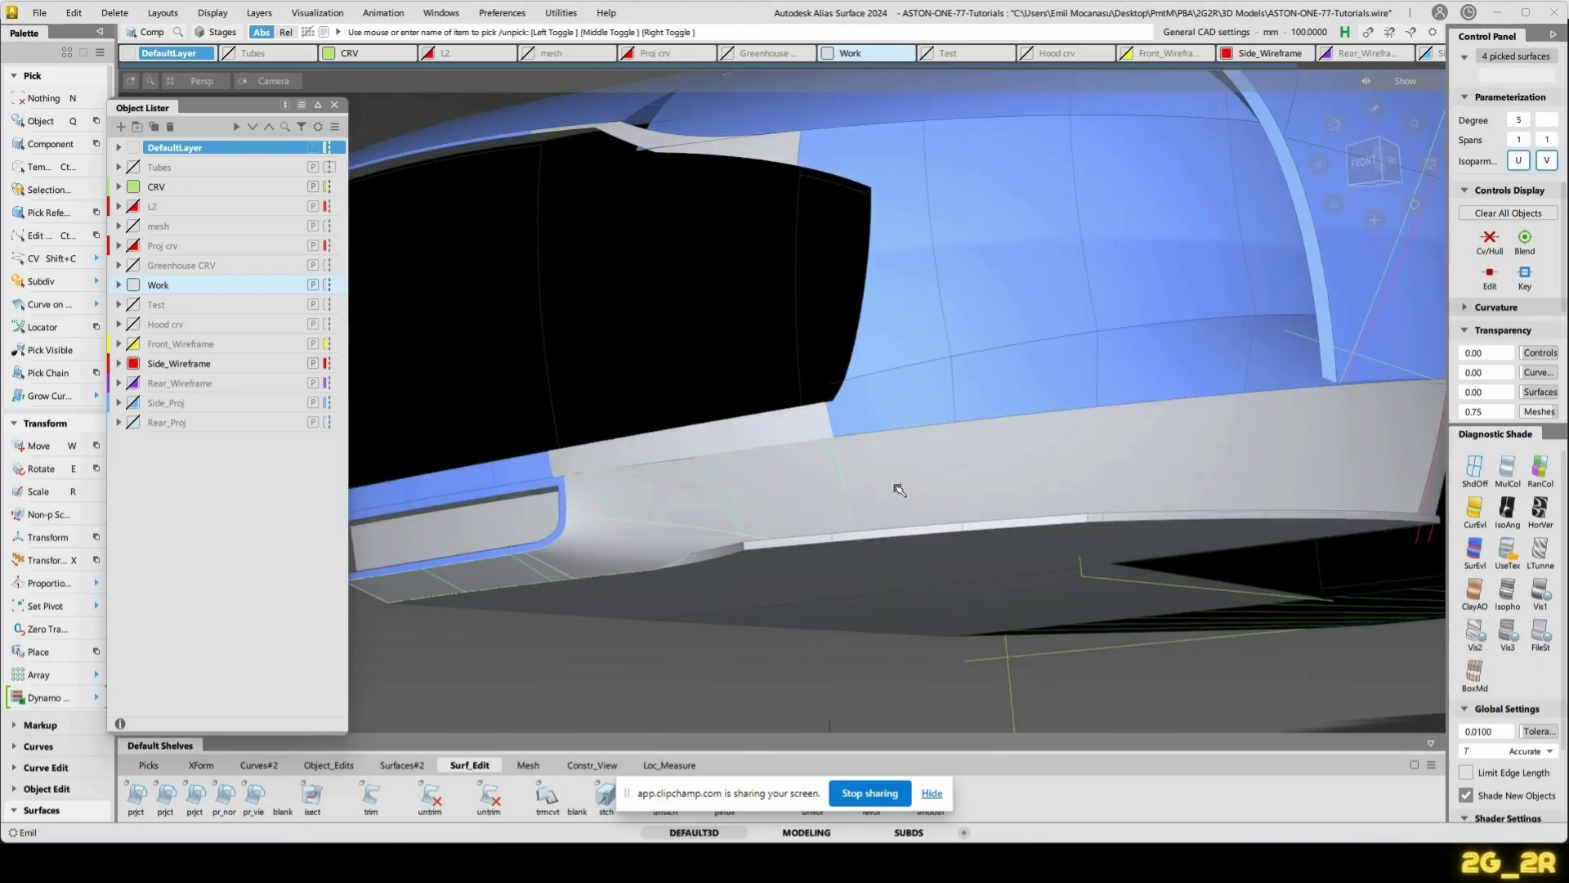
left_click_drag(935, 419, 958, 554, "alt+shift")
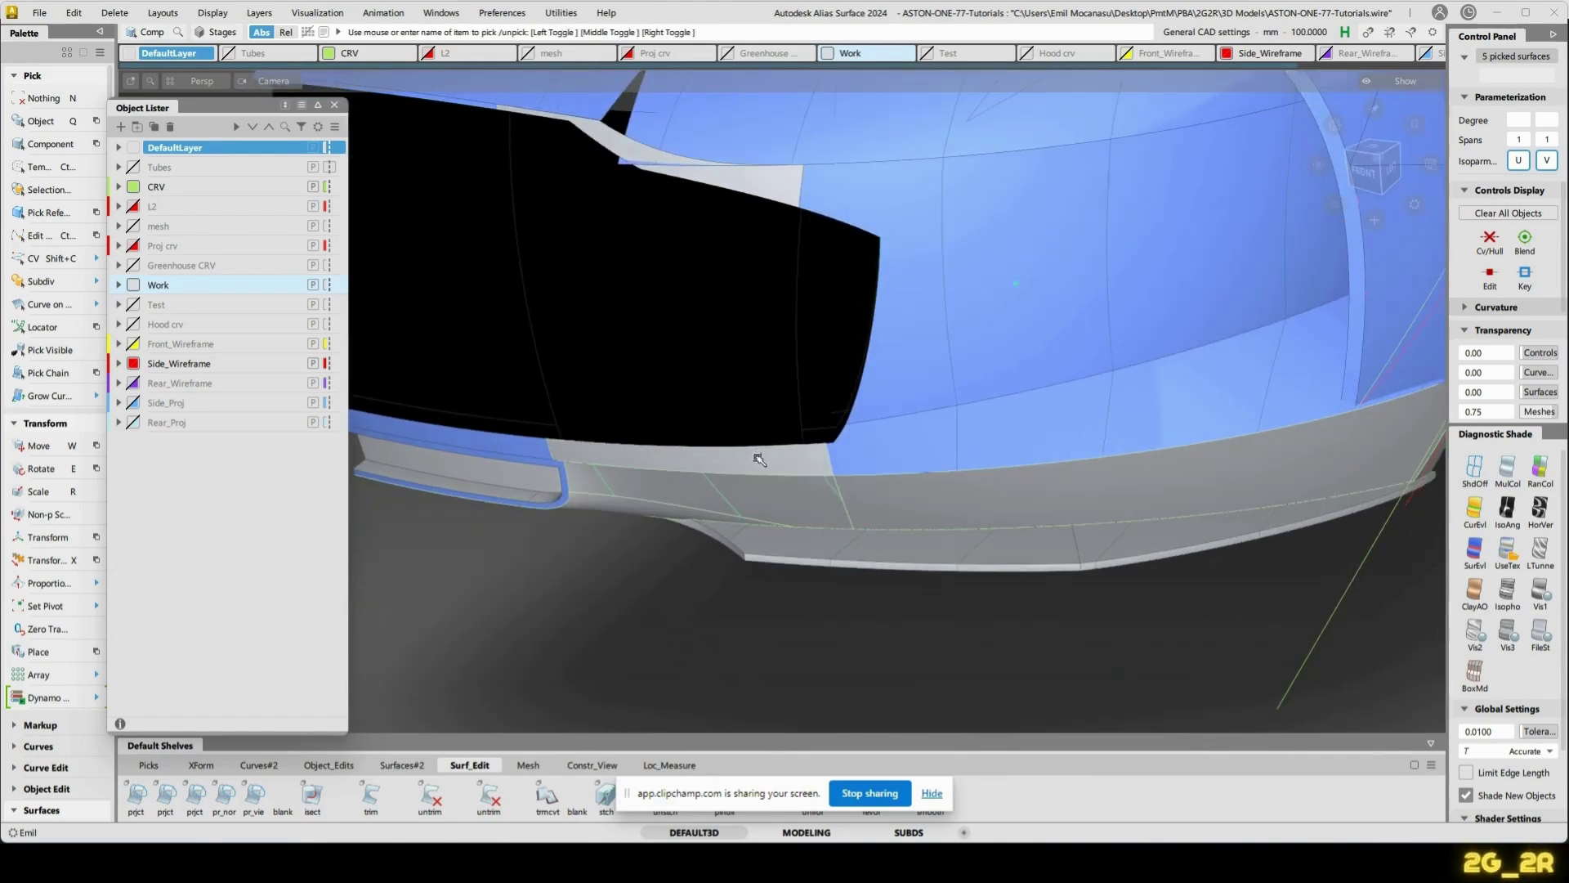
left_click(767, 185)
left_click_drag(718, 139, 763, 170, "alt+shift")
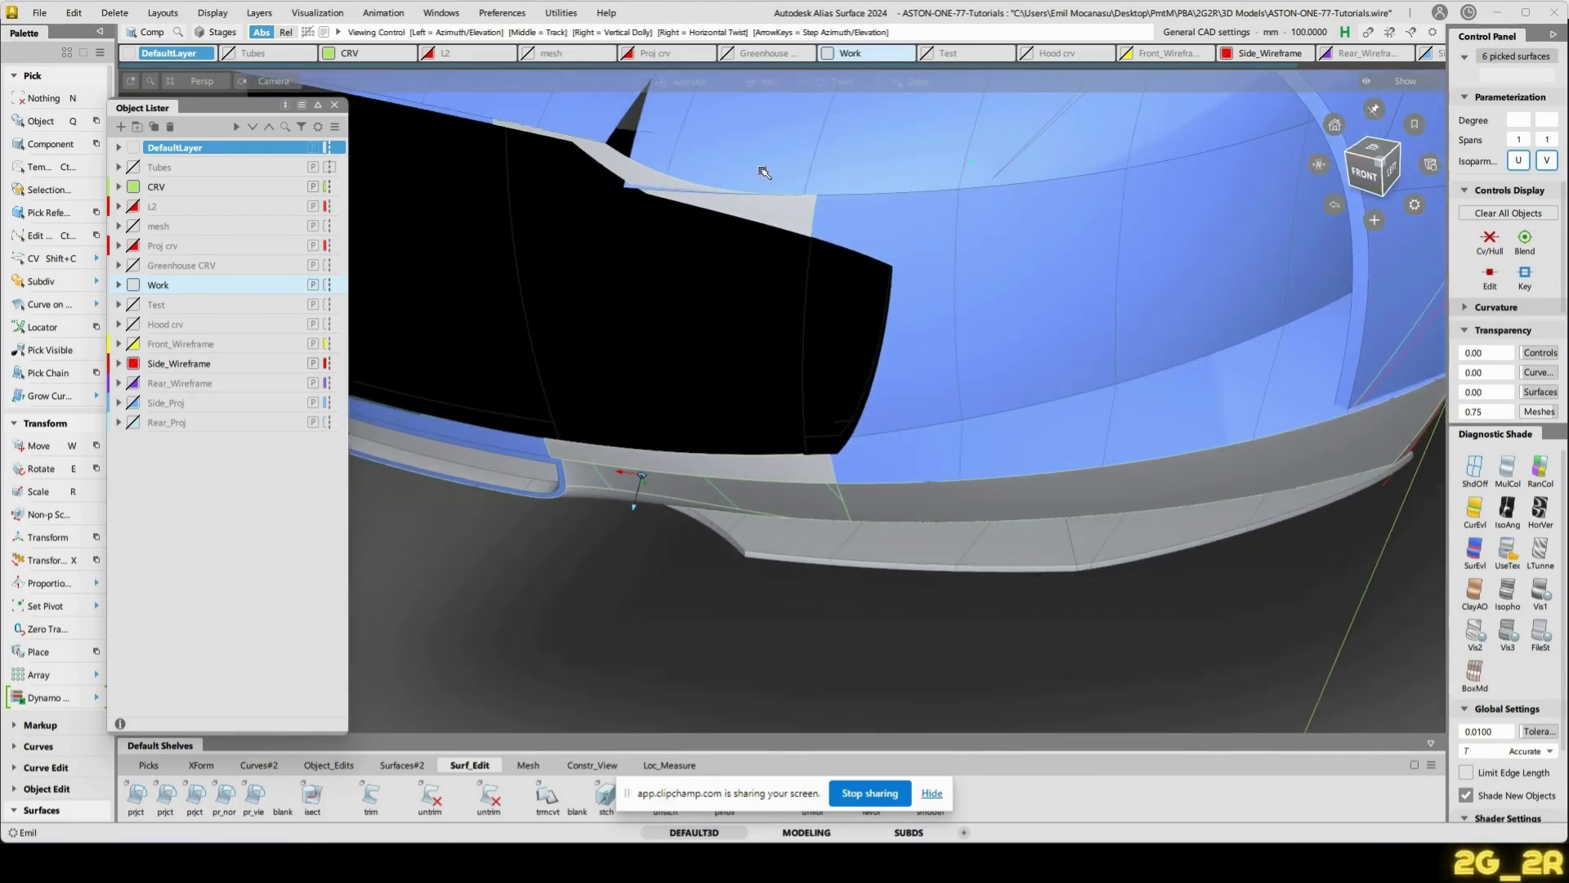
key("ctrl+m")
left_click(245, 178)
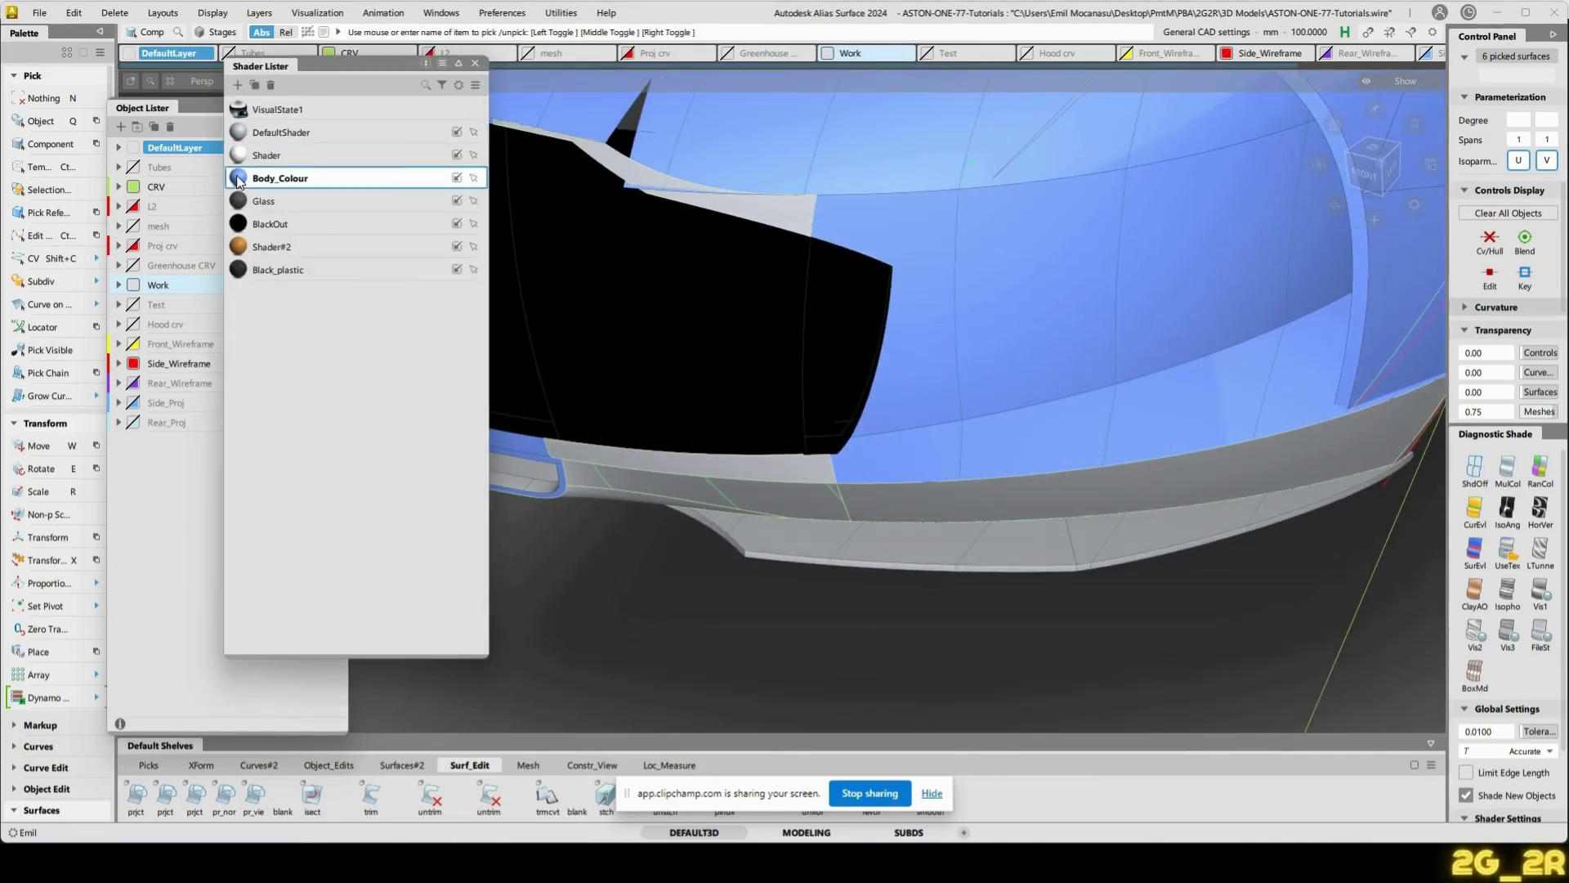
right_click(245, 176)
left_click(315, 196)
- Assign the Black_plastic shader to the surfaces of the protruding lower front lip
mouse_move(816, 354)
left_mouse_down("alt+shift")
mouse_move(849, 350)
mouse_move(837, 421)
left_mouse_up("alt+shift")
left_click_drag(704, 488, 686, 466, "alt+shift")
mouse_move(677, 578)
left_mouse_down("ctrl+shift")
mouse_move(737, 558)
mouse_move(766, 569)
left_mouse_up("ctrl+shift")
mouse_move(756, 564)
left_mouse_down("alt+shift")
mouse_move(641, 483)
mouse_move(752, 556)
left_mouse_up("alt+shift")
left_click_drag(1072, 542, 1094, 559)
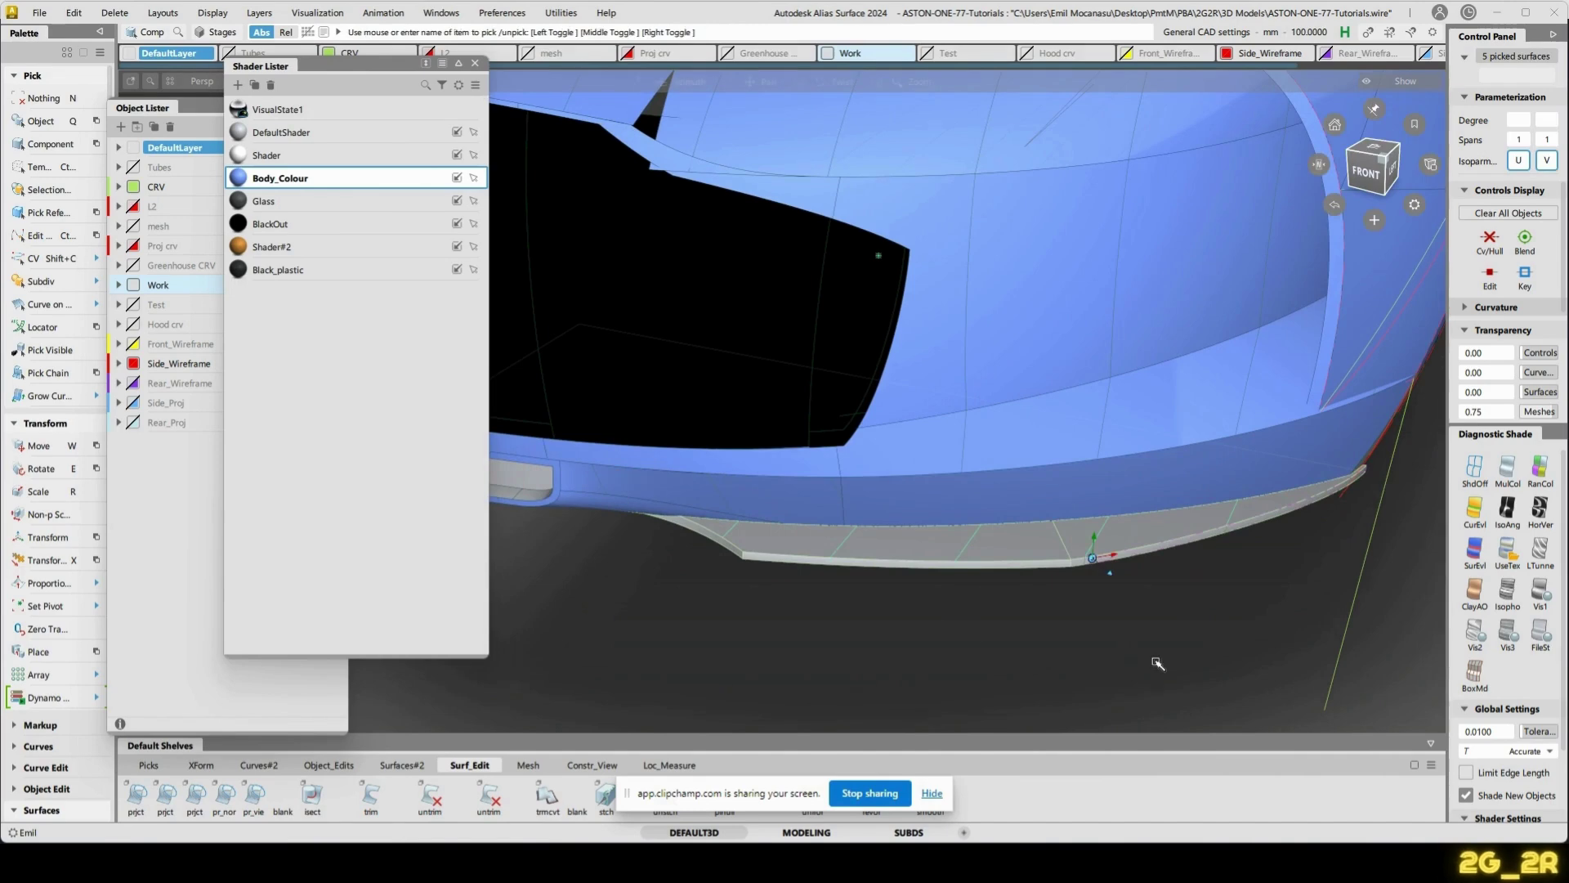
scroll(1156, 596, "up", 5)
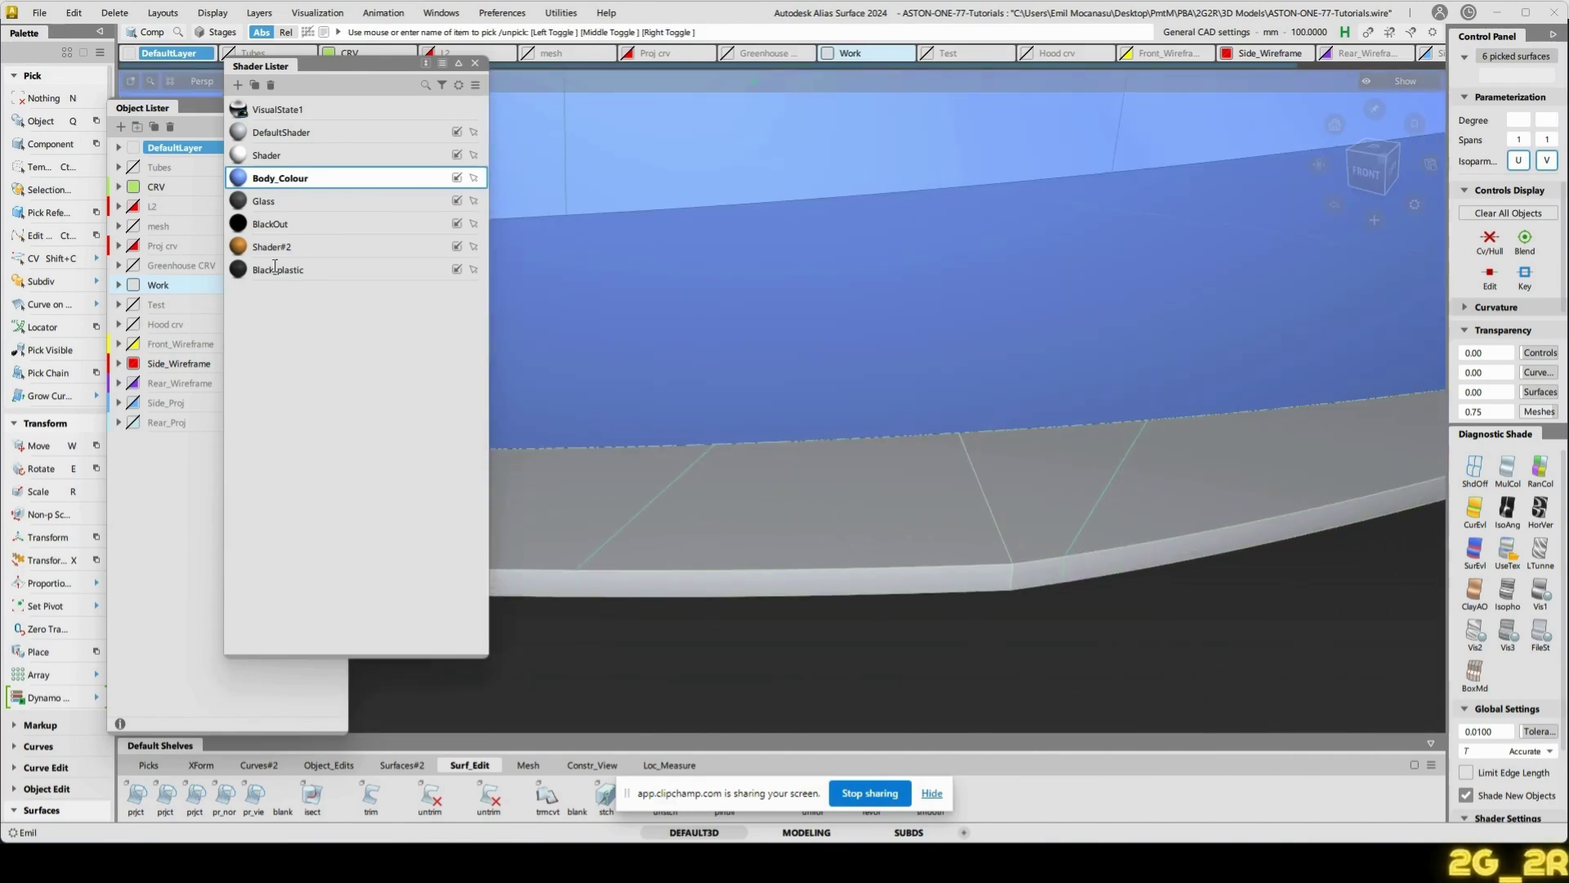
left_click(275, 268)
right_click(286, 270)
left_click(344, 281)
- Assign Body_Colour to the inner rim surfaces of the lower intake opening and BlackOut to its back panel
left_click_drag(736, 210, 792, 282, "alt+shift")
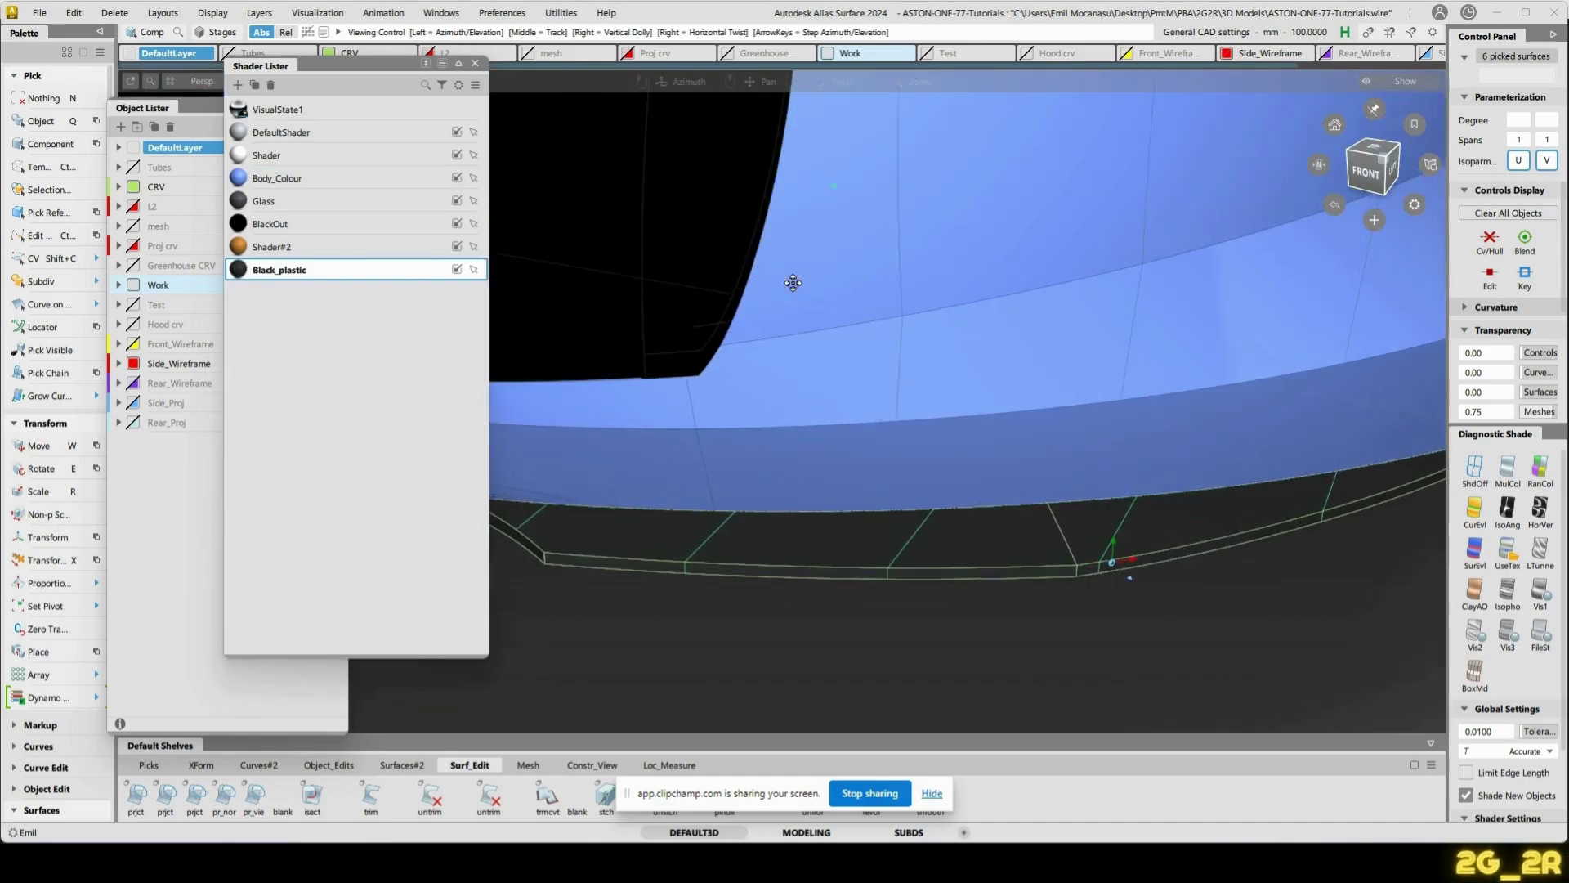
middle_click_drag(793, 282, 952, 285, "alt+shift")
left_click_drag(708, 427, 645, 463, "alt+shift")
middle_click_drag(645, 462, 847, 526, "alt+shift")
left_click_drag(848, 526, 1131, 543, "alt+shift")
scroll(1131, 543, "up", 4)
key("n")
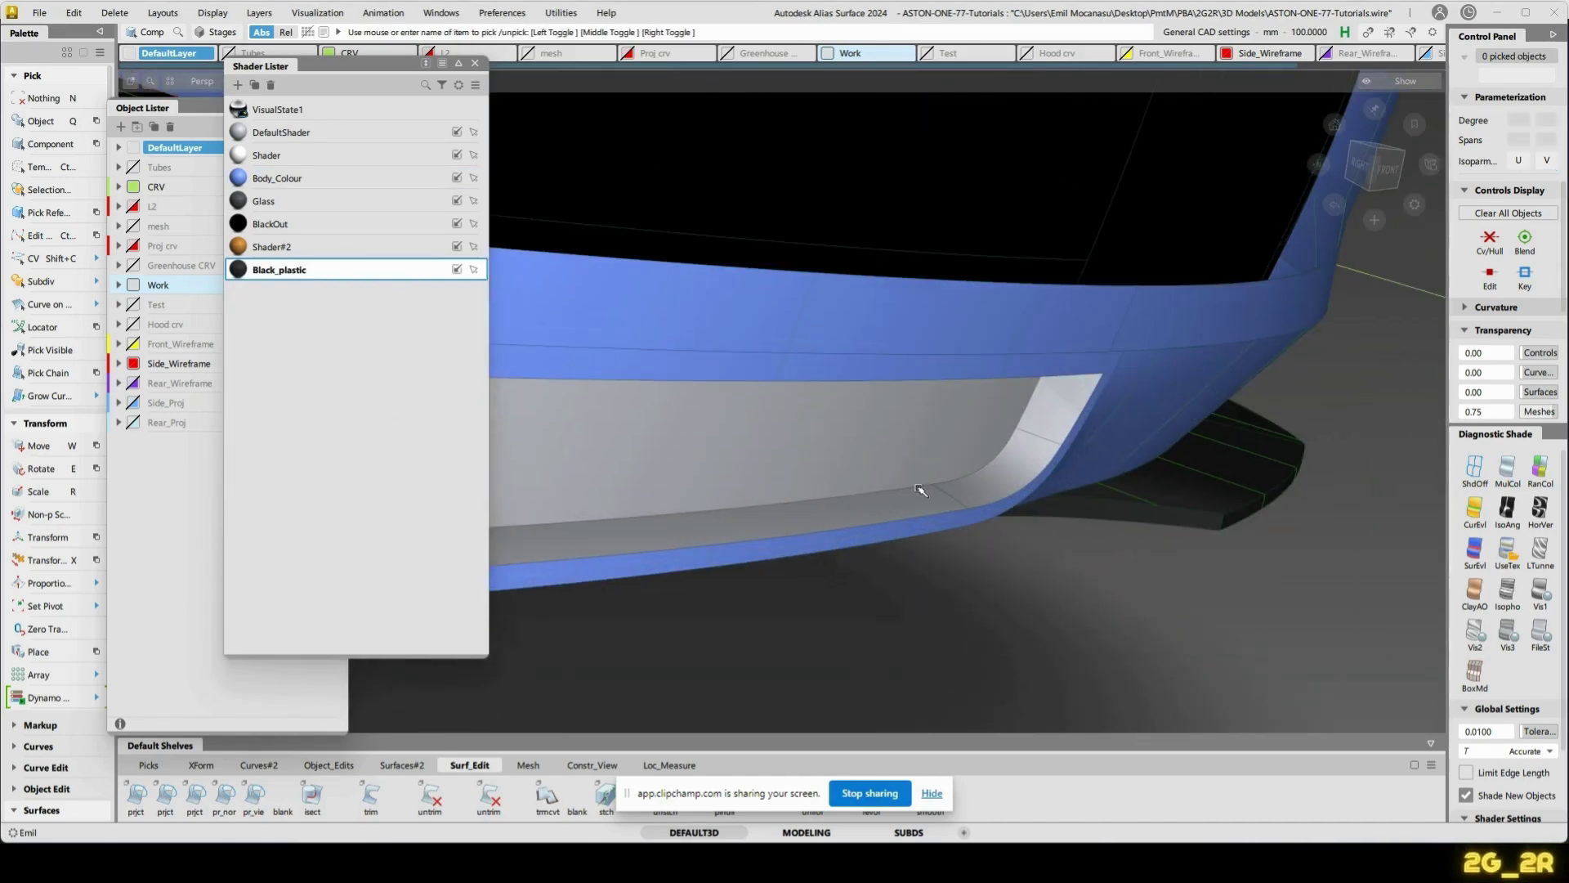
left_click(920, 489)
left_click_drag(920, 489, 1012, 291, "alt+shift")
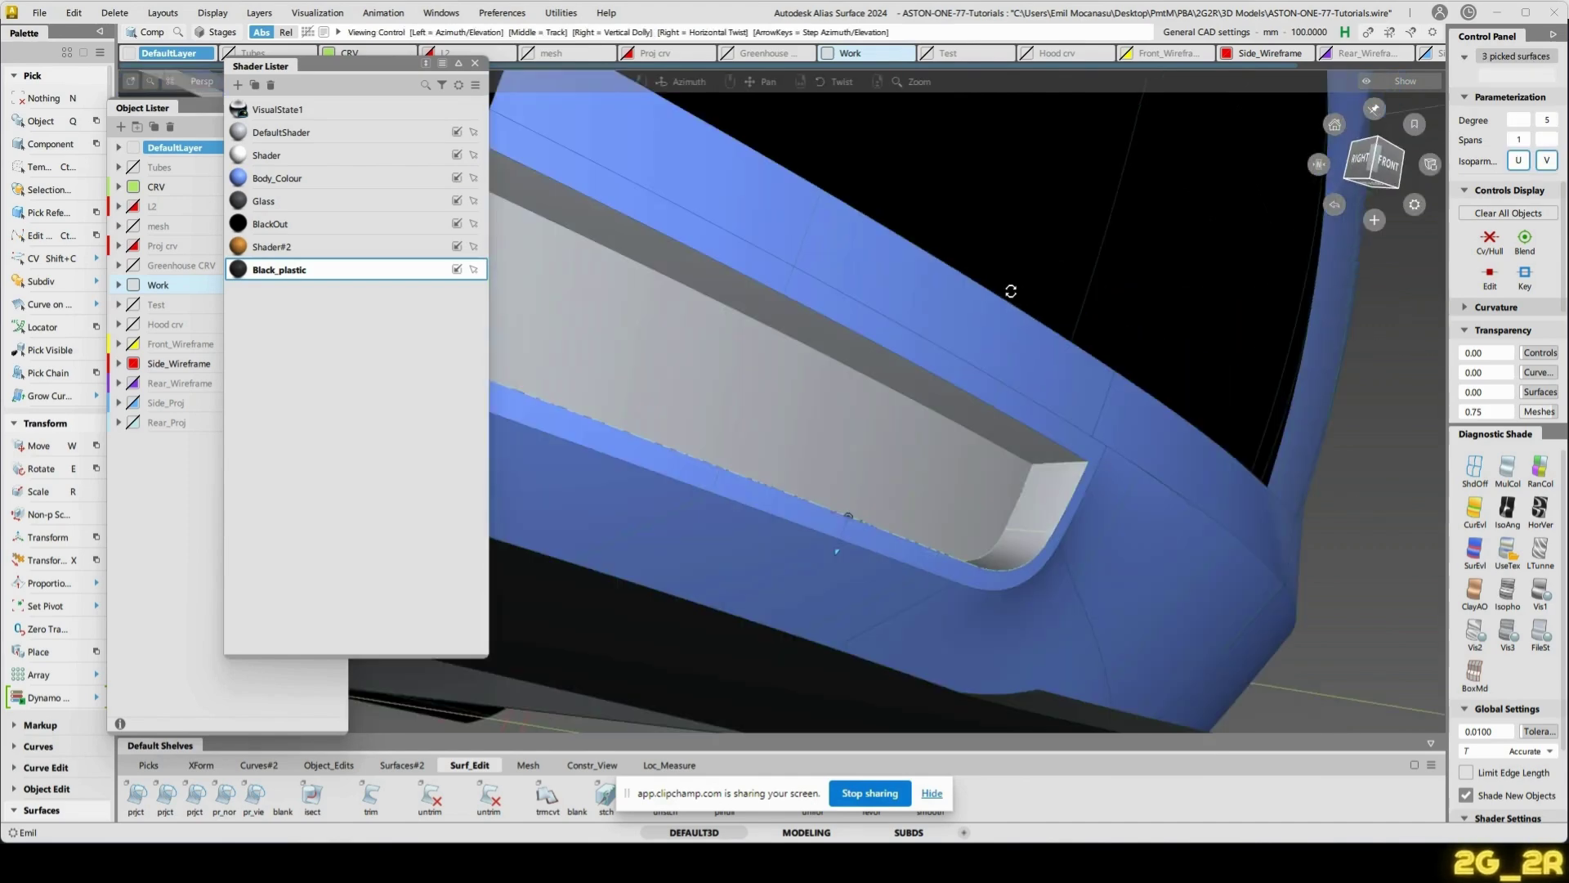
left_click(1044, 459)
right_click(232, 179)
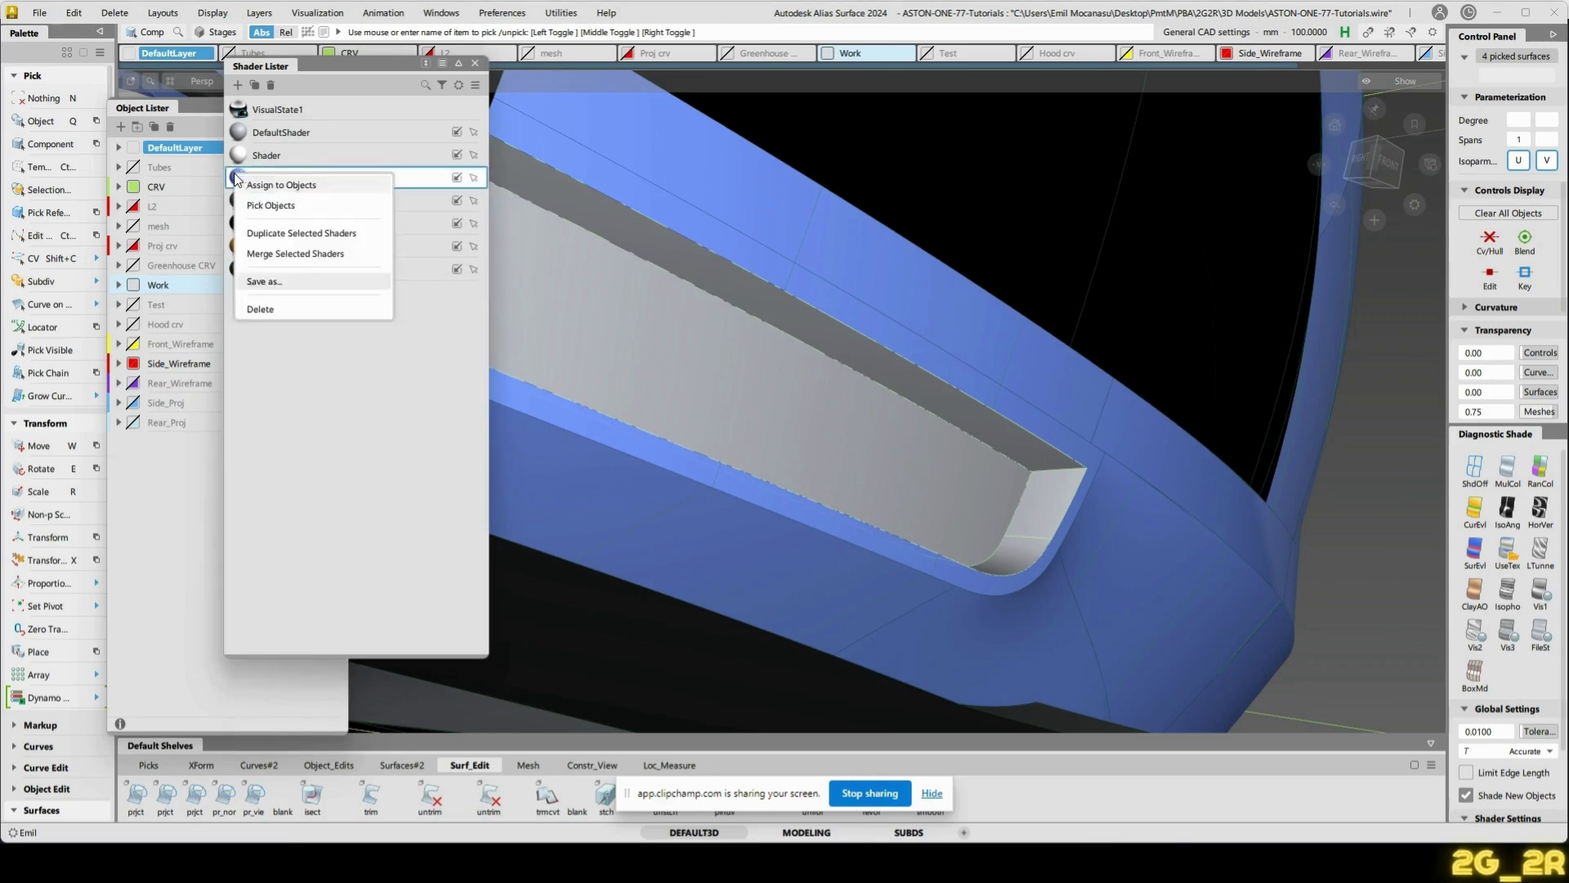
left_click(278, 179)
left_click(269, 224)
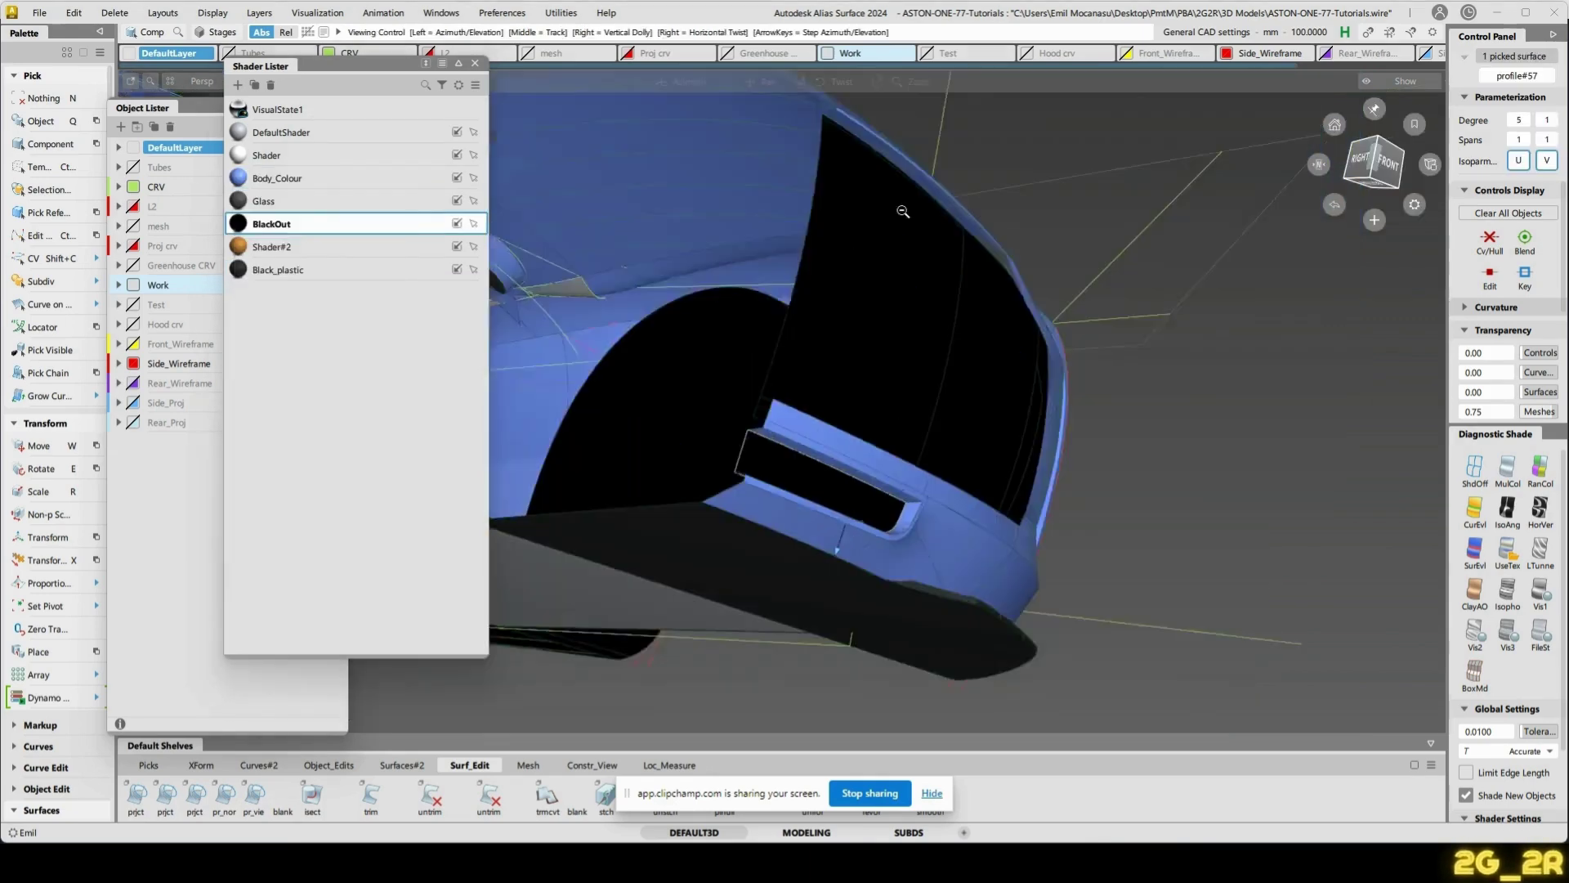
left_click_drag(785, 425, 905, 399, "alt+shift")
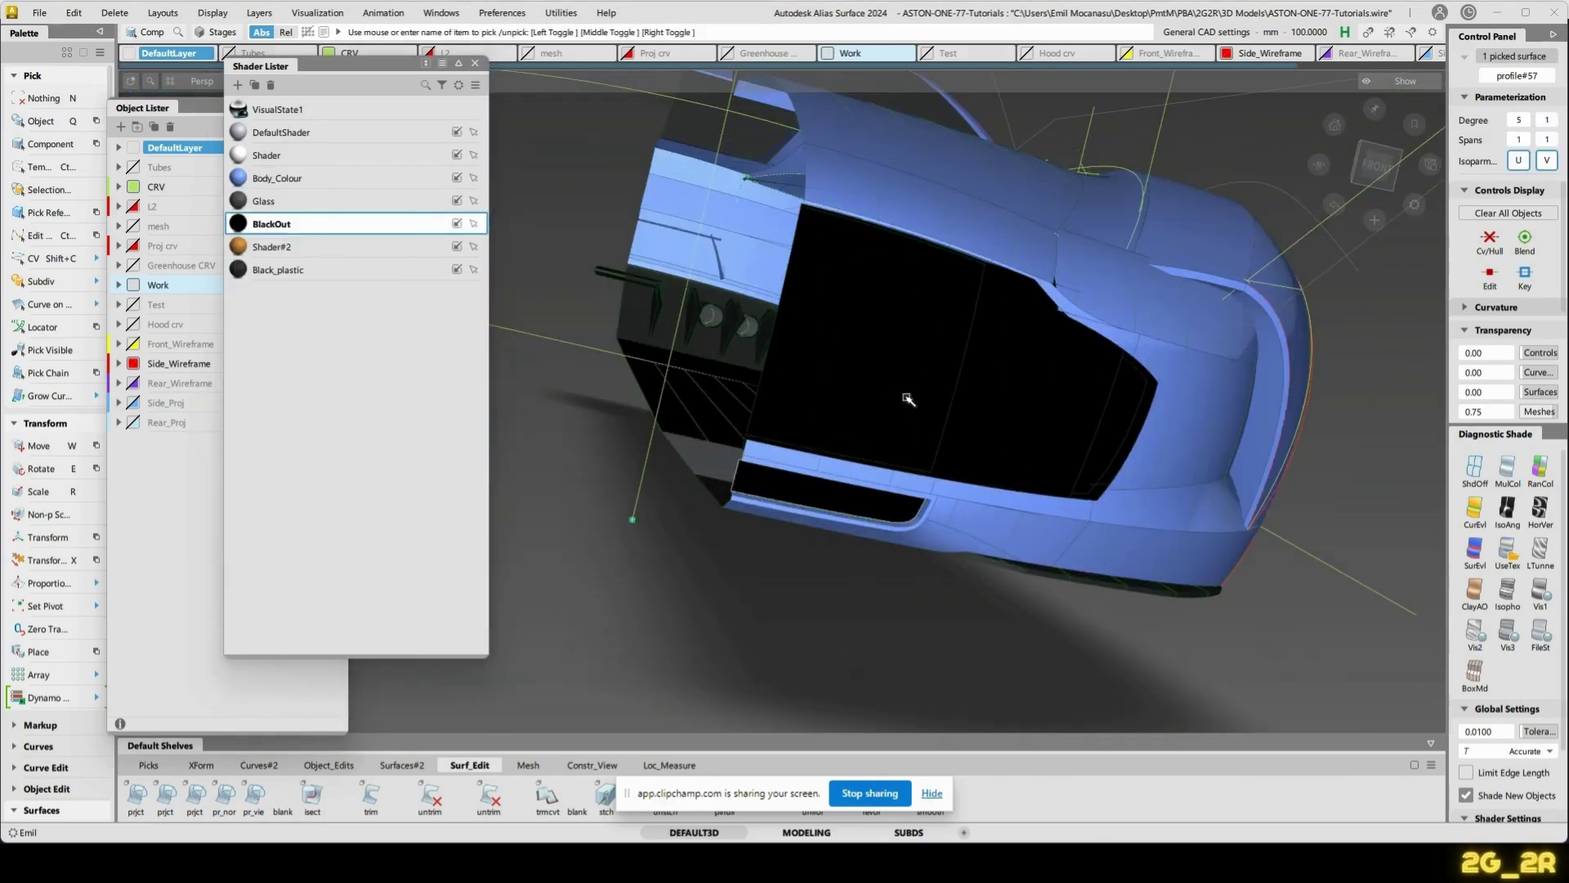
- Hide the CRV and Side_Wireframe layers
left_click(133, 187)
left_click(475, 63)
left_click_drag(724, 297, 875, 300, "alt+shift")
right_click_drag(874, 300, 826, 294, "alt+shift")
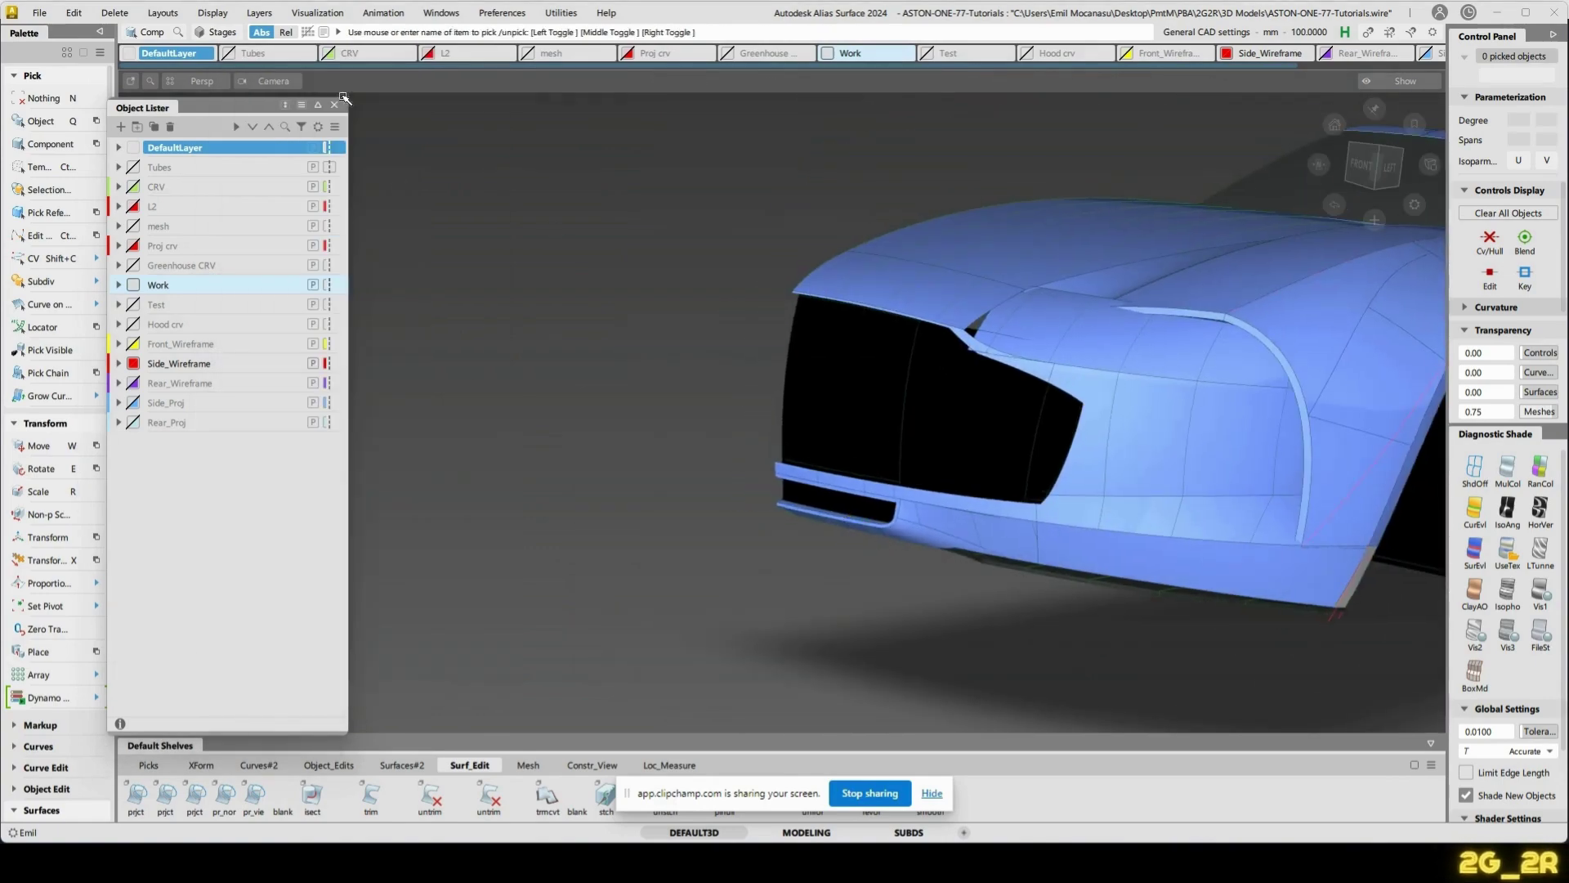
left_click(335, 106)
right_click_drag(703, 205, 578, 186, "alt+shift")
left_click_drag(577, 186, 662, 221, "alt+shift")
key("ctrl+4")
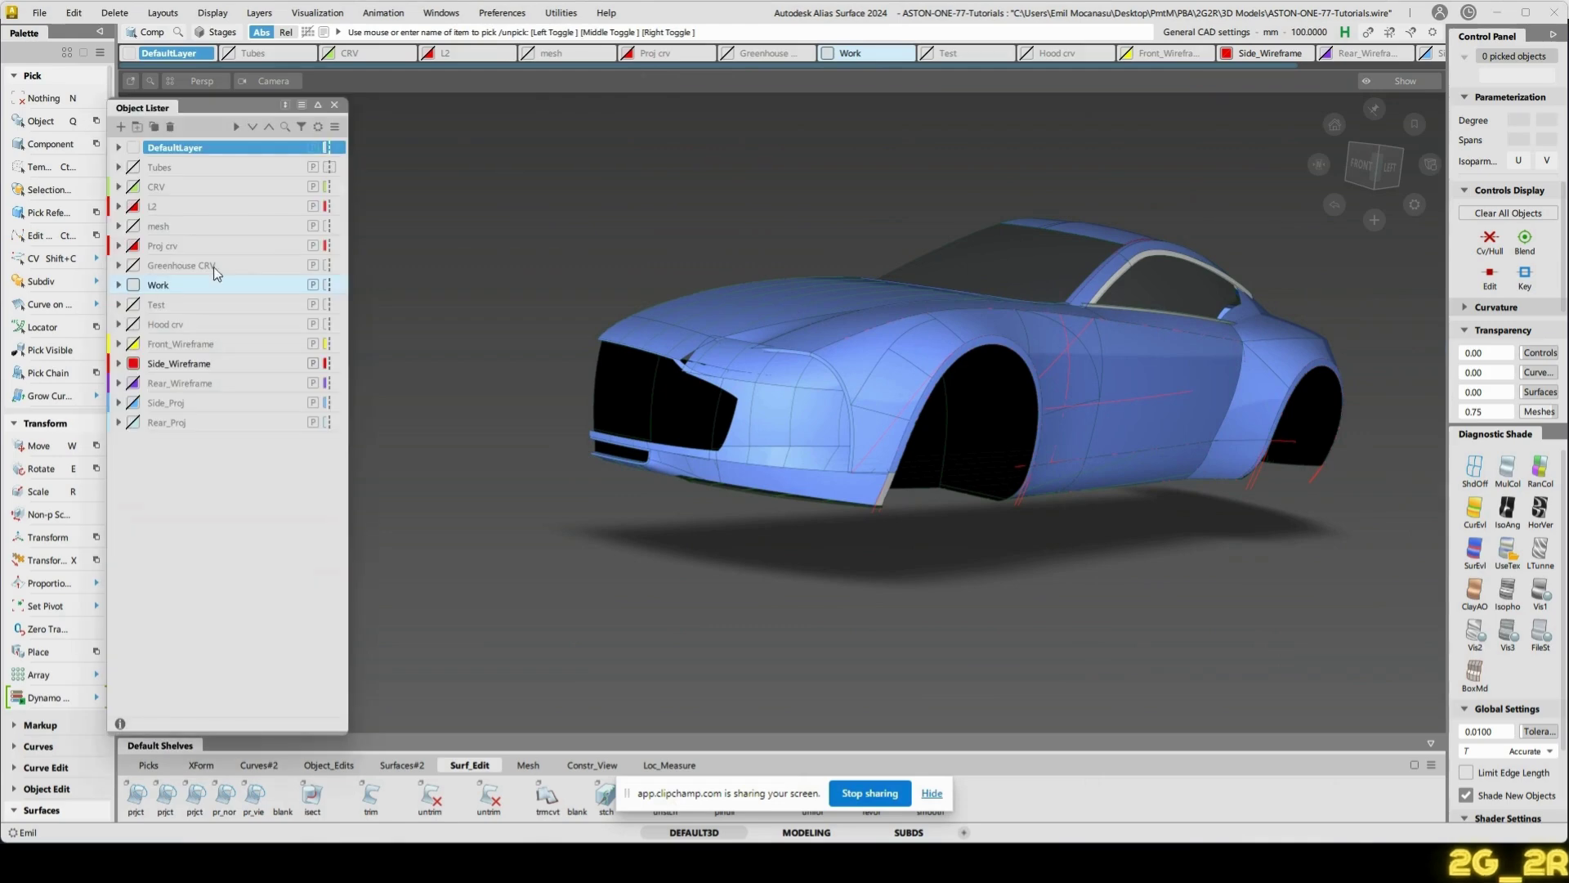
left_click(133, 363)
- Assign the Body_Colour shader to the grey strip at the lower front edge of the wheel arch
right_click_drag(785, 433, 943, 445, "alt+shift")
left_click_drag(942, 444, 859, 521, "alt+shift")
right_click_drag(859, 521, 927, 447, "alt+shift")
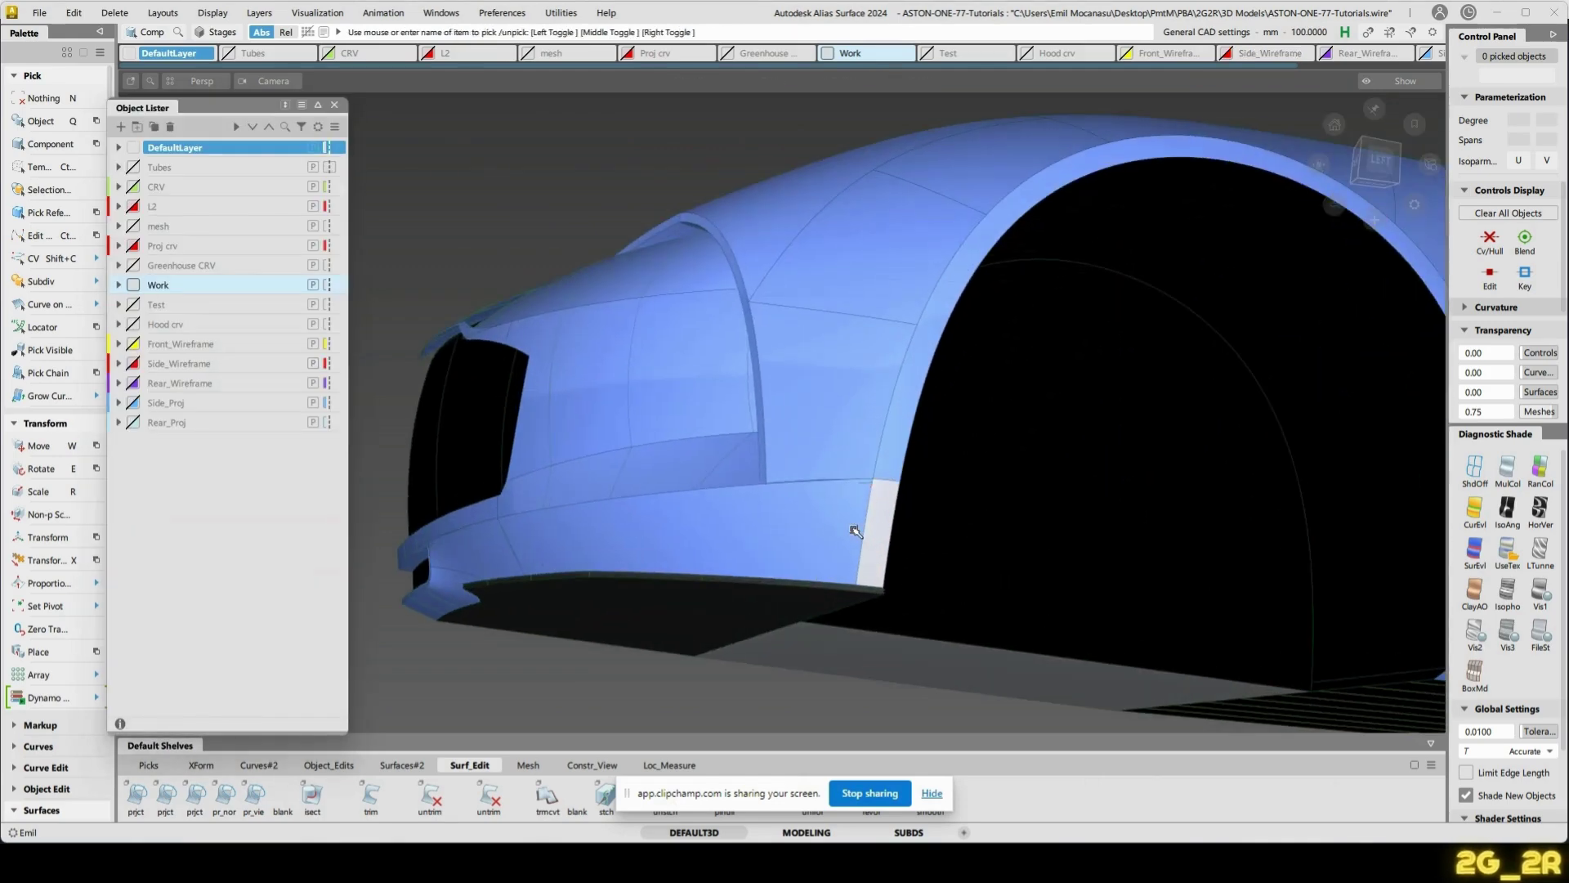
left_click(873, 527)
key("ctrl+3")
right_click(242, 177)
left_click(296, 188)
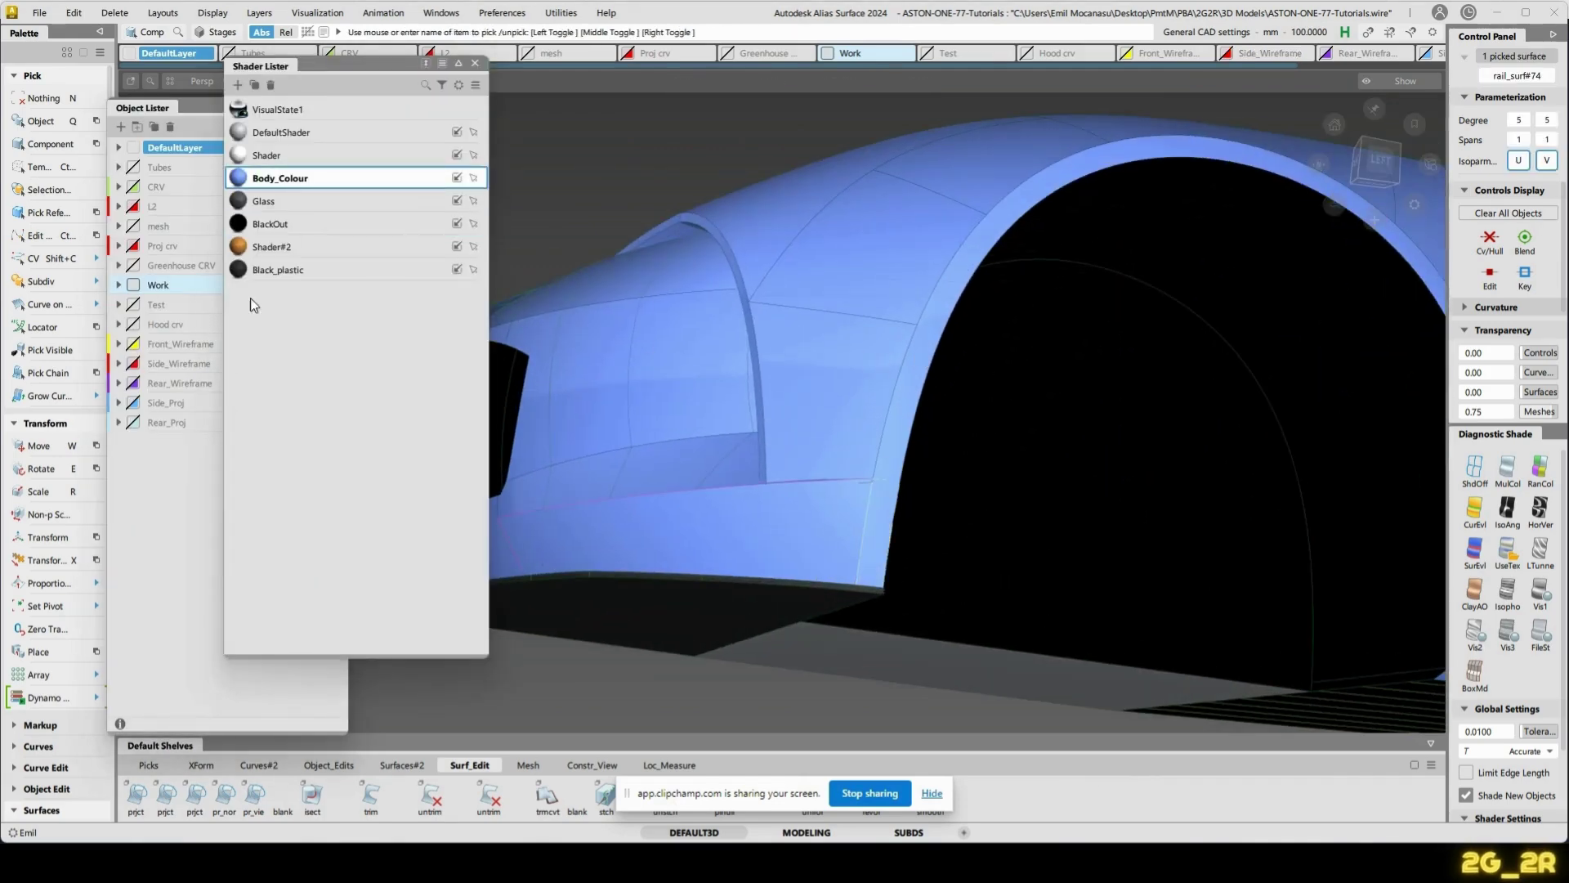
key("n")
- Apply the BlackOut shader to the front underside panels ahead of the wheel well
left_click_drag(240, 225, 831, 664)
right_click_drag(1095, 523, 1001, 498, "alt+shift")
left_click_drag(1001, 498, 973, 417, "alt+shift")
left_click(475, 63)
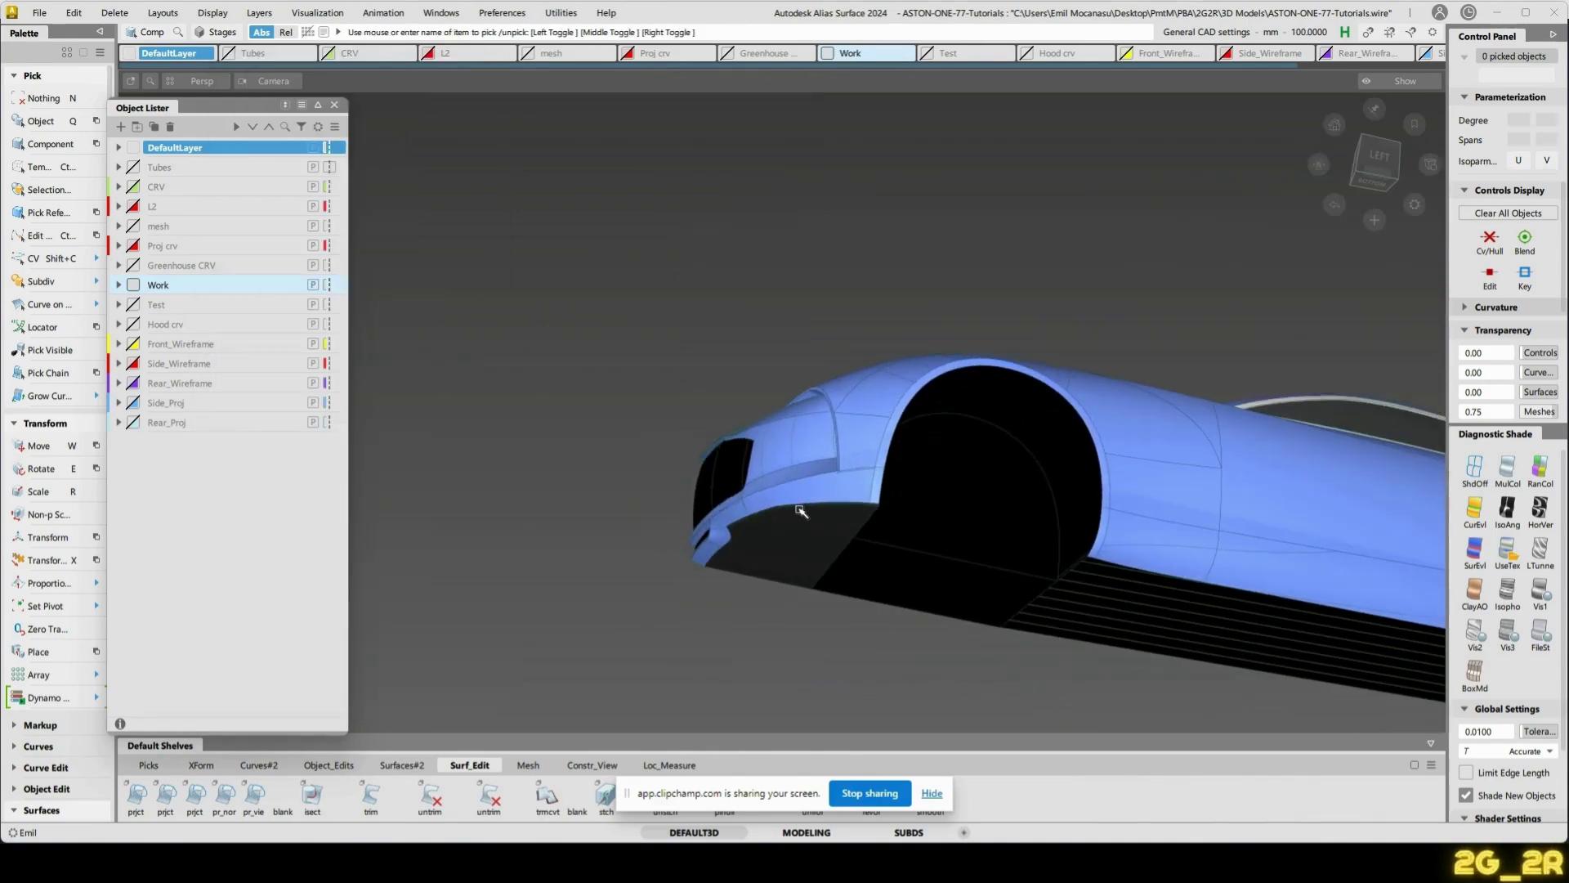
left_click(335, 105)
left_click_drag(326, 189, 379, 309, "ctrl+shift")
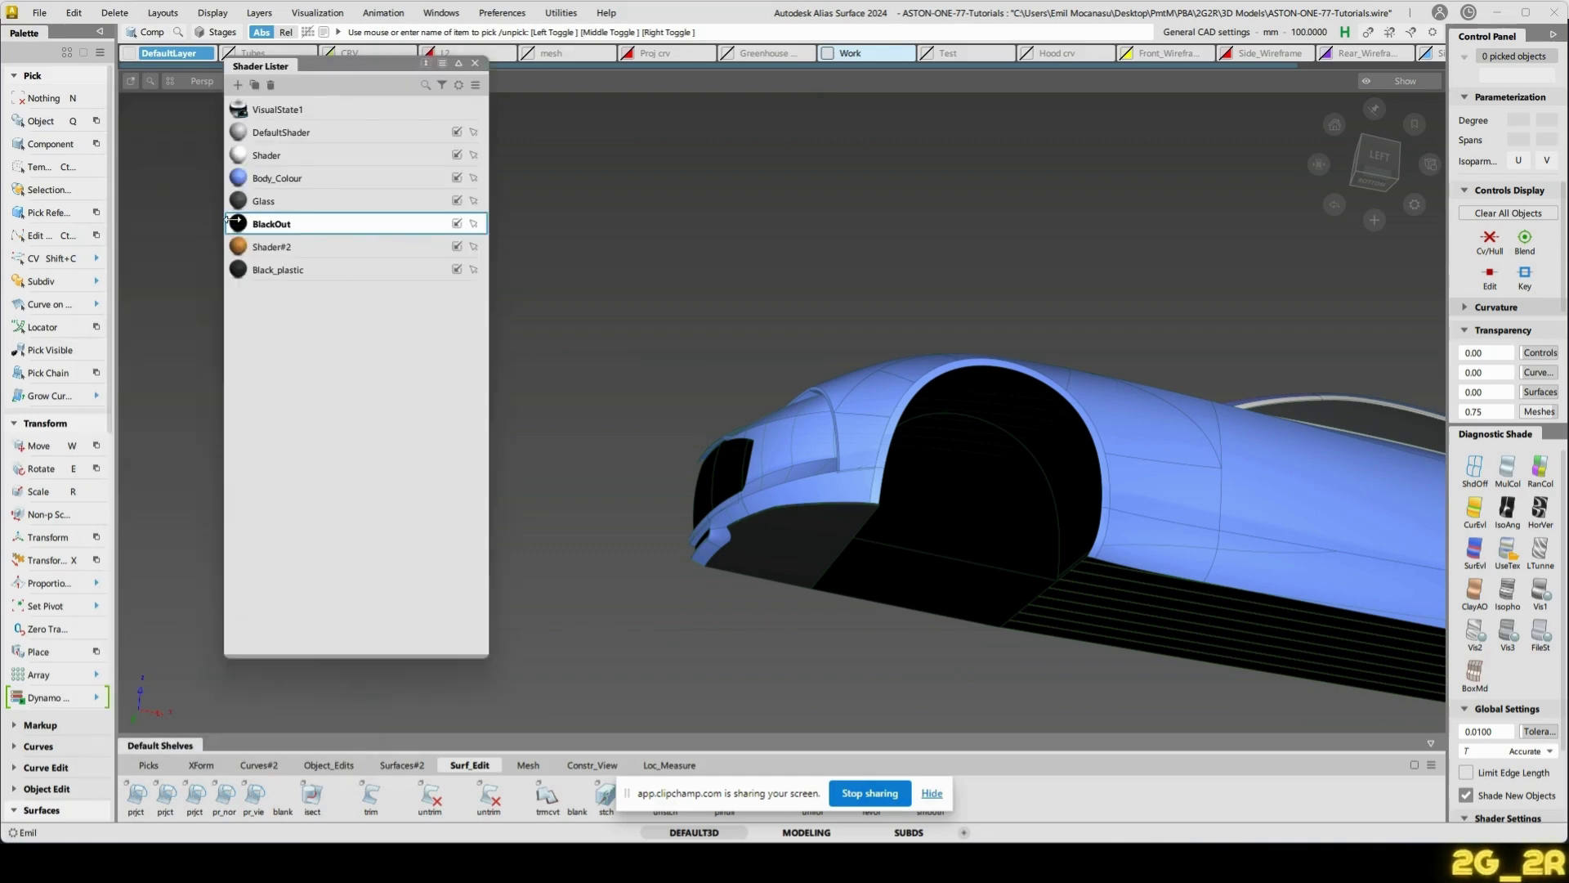
left_click_drag(237, 223, 768, 561)
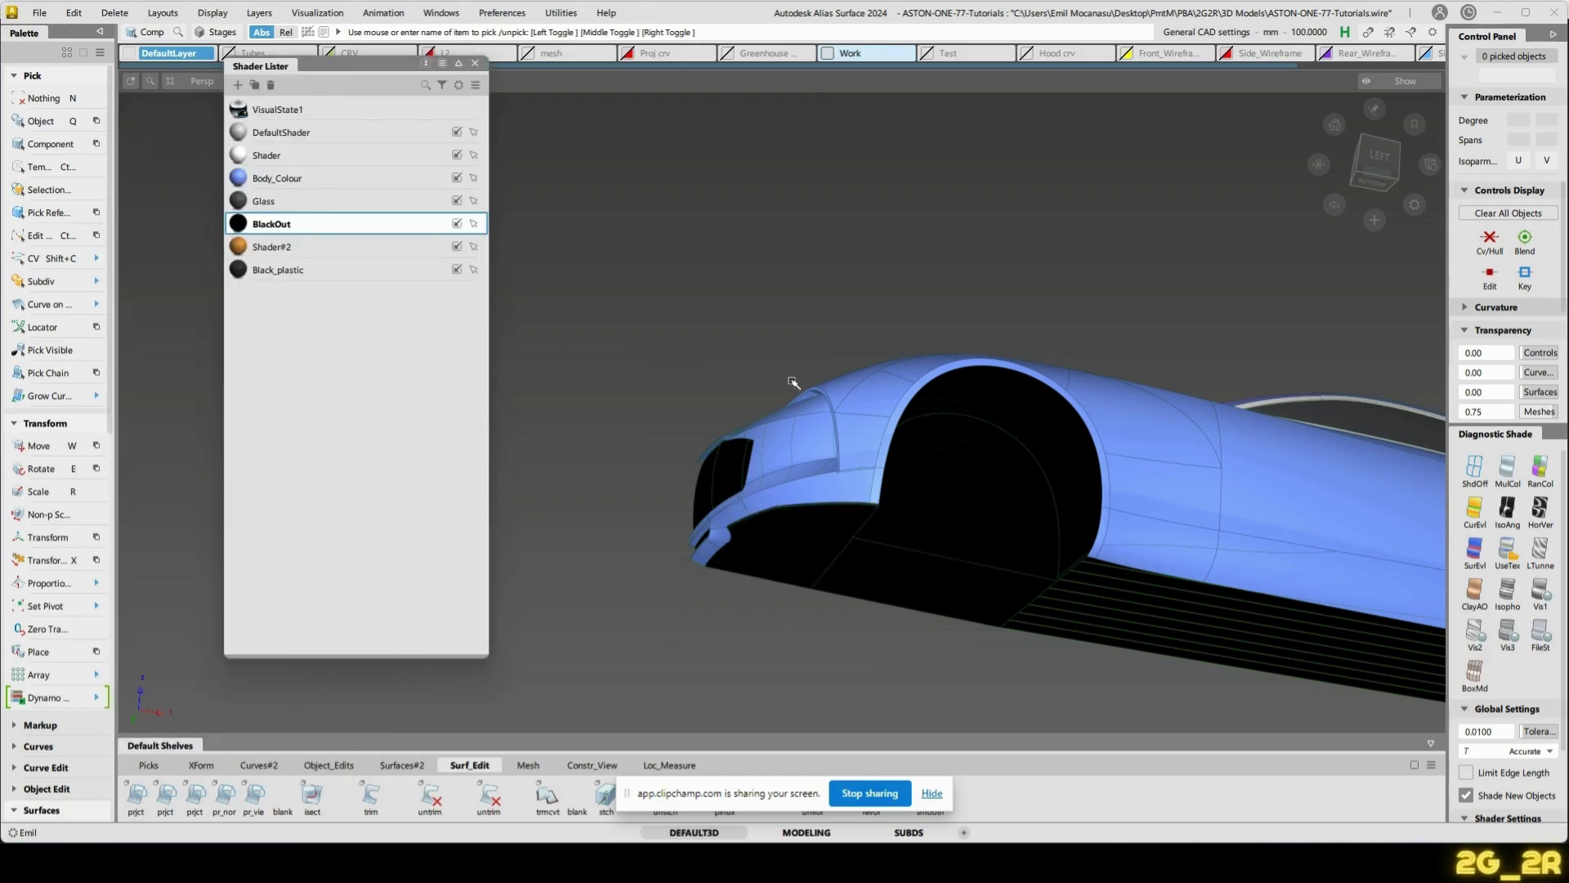
left_click(475, 63)
- Turn on symmetry for the Work layer to display both halves of the car body
left_click_drag(641, 194, 564, 203, "ctrl+shift")
left_click(330, 285)
left_click_drag(781, 356, 1006, 391, "alt+shift")
left_click(904, 609)
right_click(159, 286)
left_click(192, 303)
left_click(928, 224)
- Inspect the mirrored car body from the front three-quarter, raised front and left side views
middle_click_drag(718, 316, 897, 375, "alt+shift")
left_click_drag(899, 376, 986, 344, "alt+shift")
left_click_drag(795, 372, 940, 368, "alt+shift")
middle_click_drag(989, 364, 1181, 361, "alt+shift")
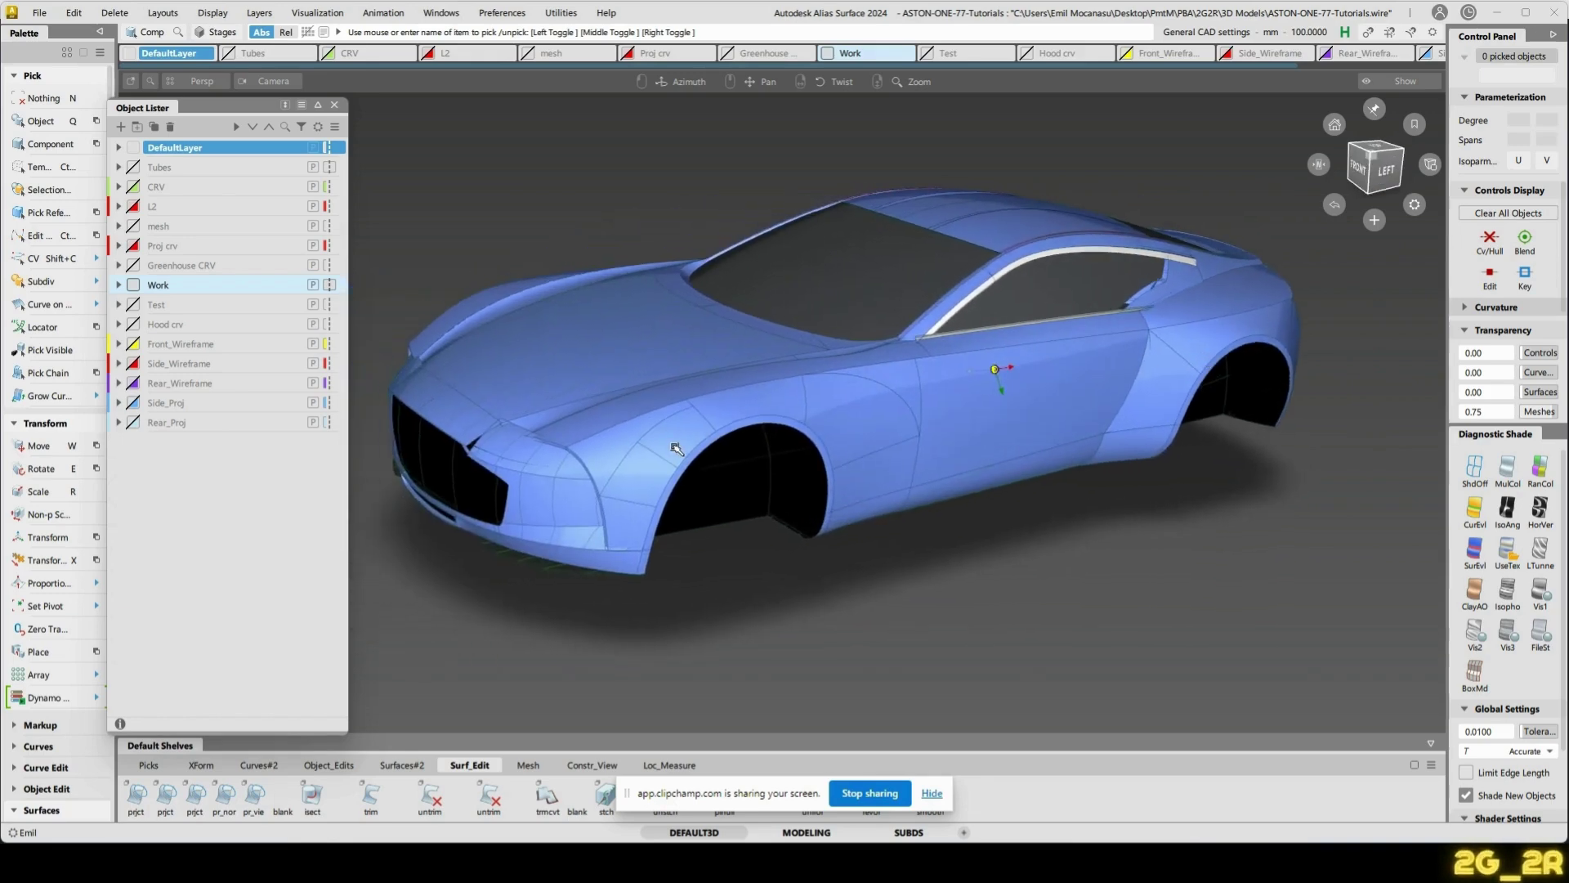
left_click_drag(676, 449, 792, 514, "alt+shift")
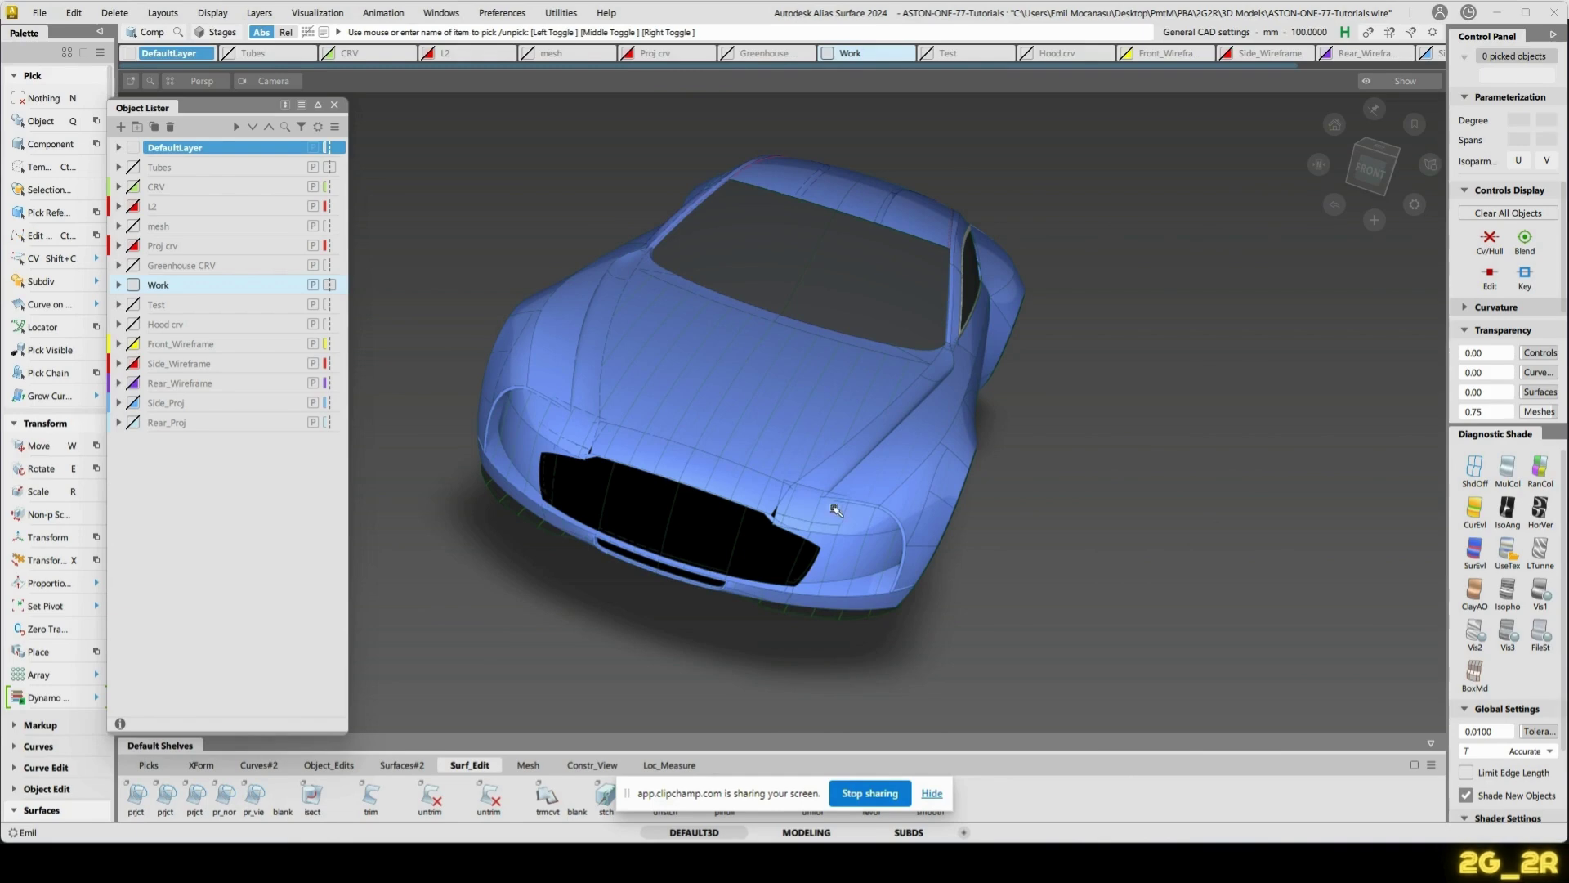
left_click_drag(836, 510, 619, 483, "alt+shift")
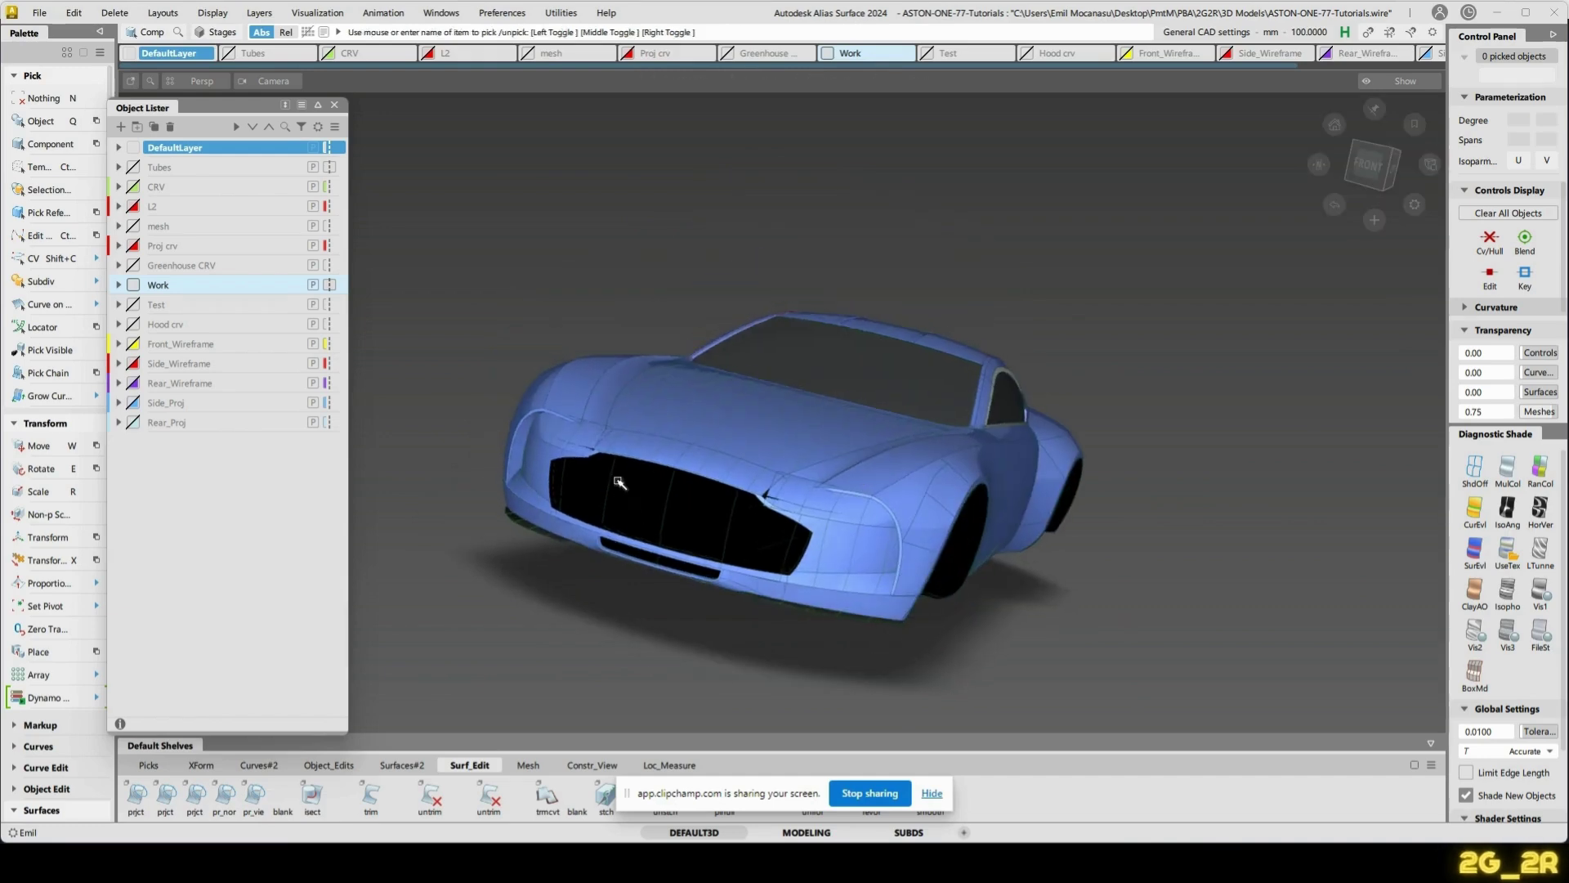
left_click_drag(818, 515, 967, 480, "alt+shift")
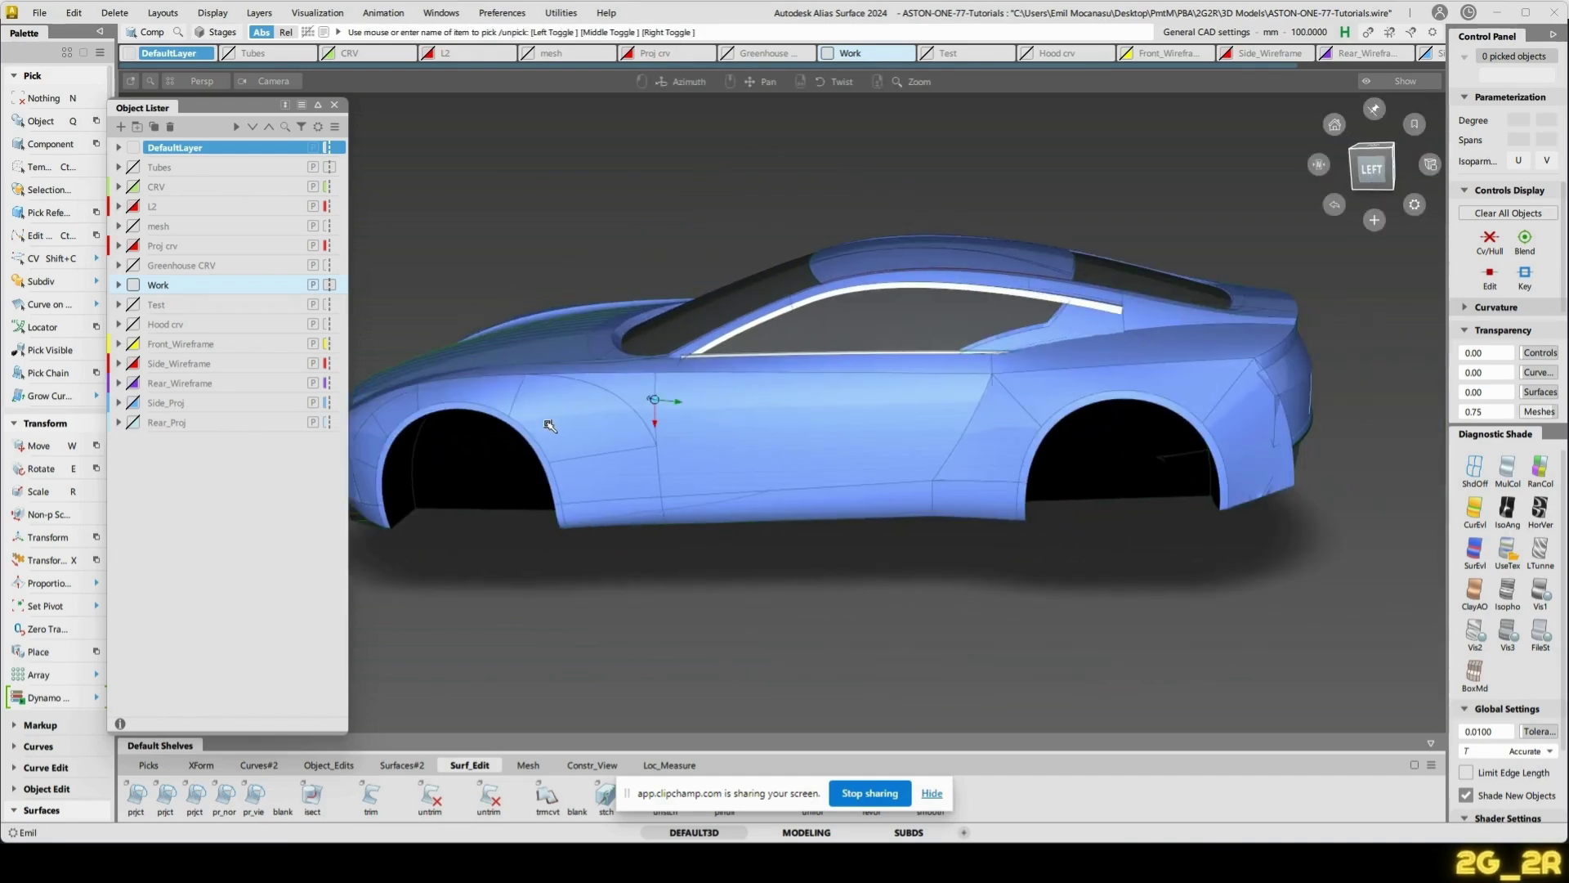
left_click_drag(550, 425, 630, 442, "alt+shift")
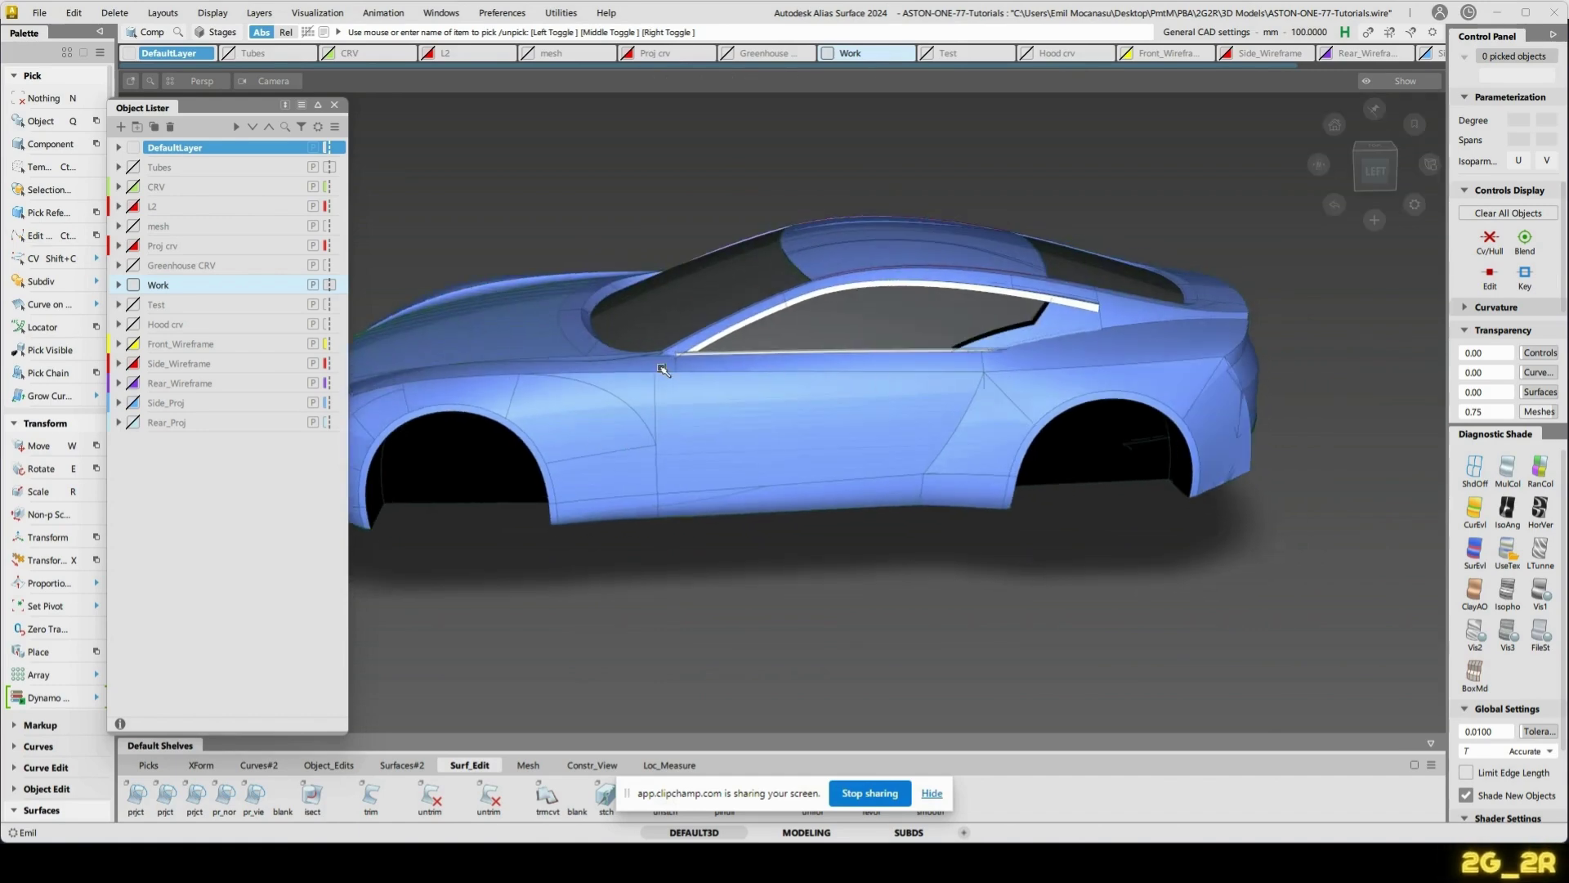
mouse_move(908, 457)
left_mouse_down("alt+shift")
mouse_move(901, 529)
mouse_move(902, 456)
left_mouse_up("alt+shift")
left_click_drag(1095, 411, 900, 418, "alt+shift")
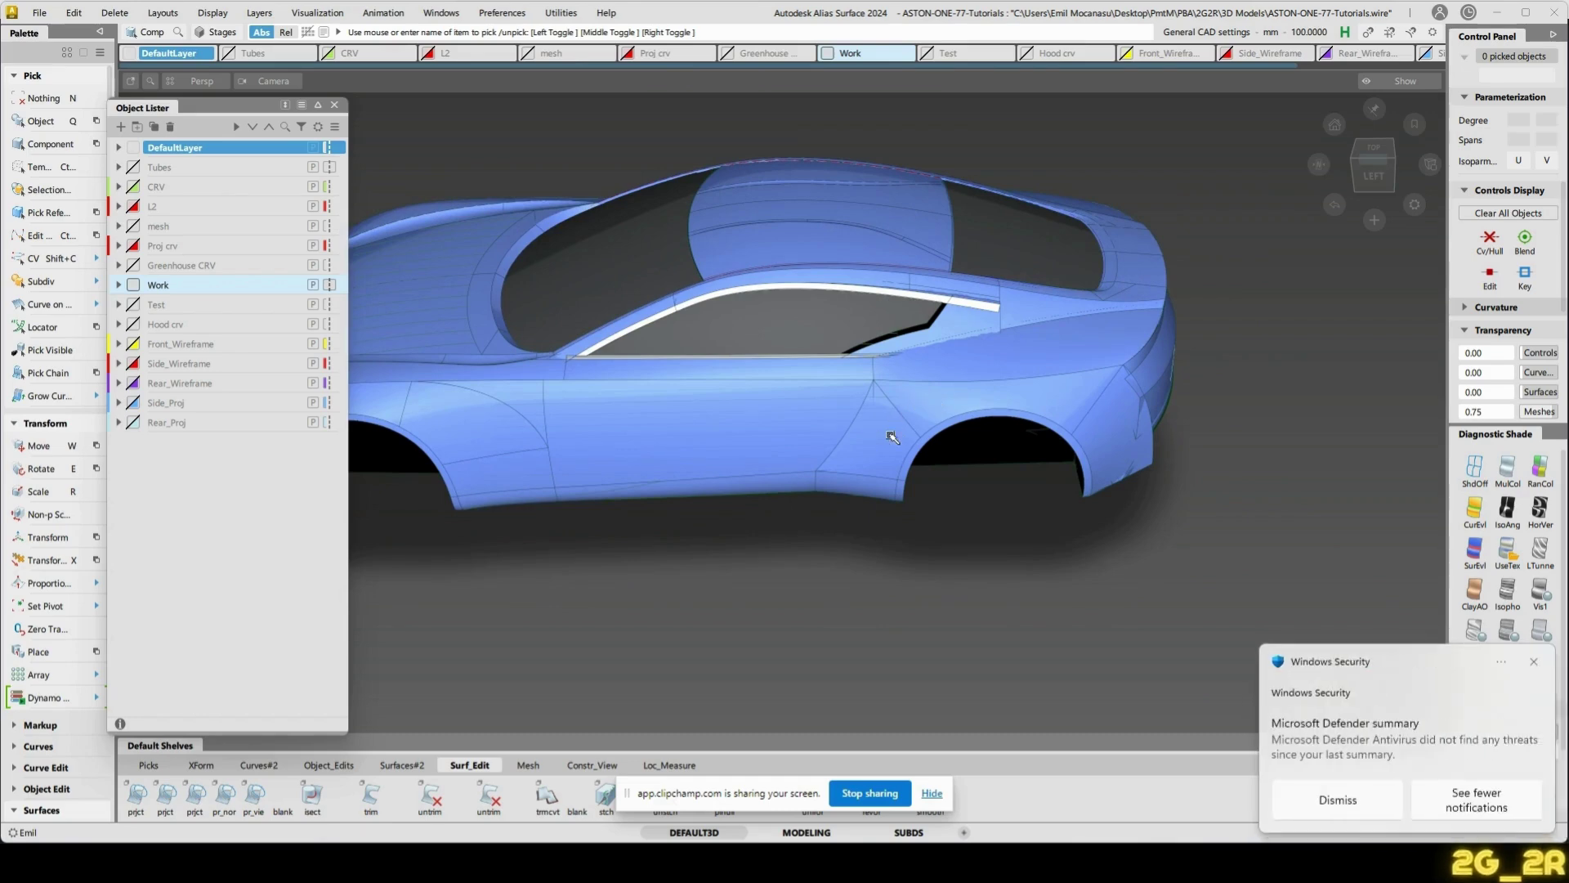
left_click(1535, 660)
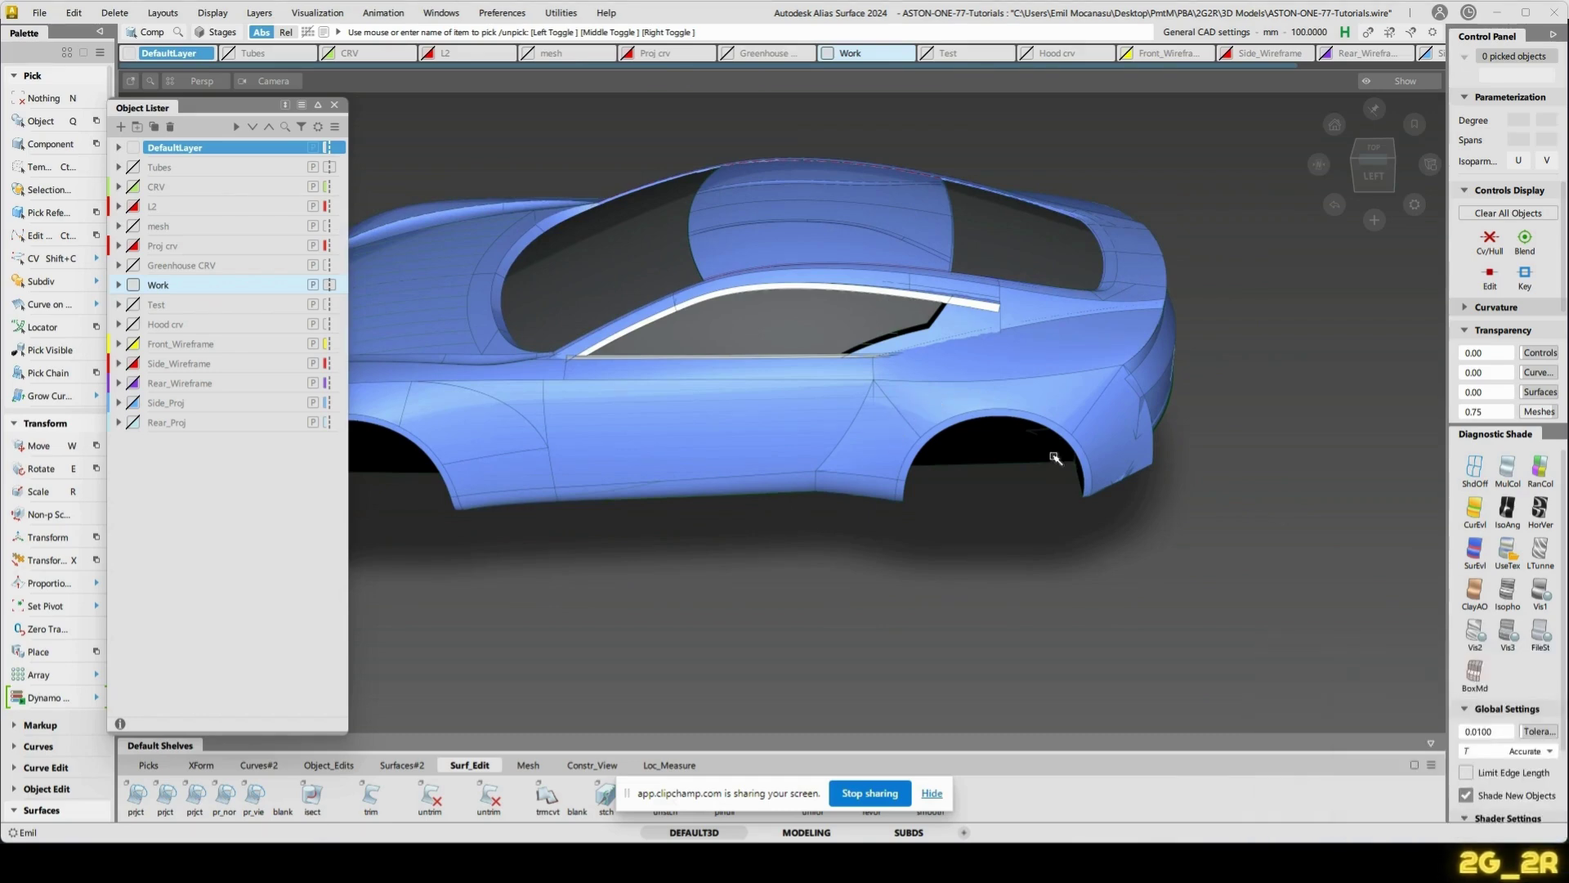
- Close the Object Lister and examine the whole car from the side, above and front, including the wheel arches
left_click(335, 106)
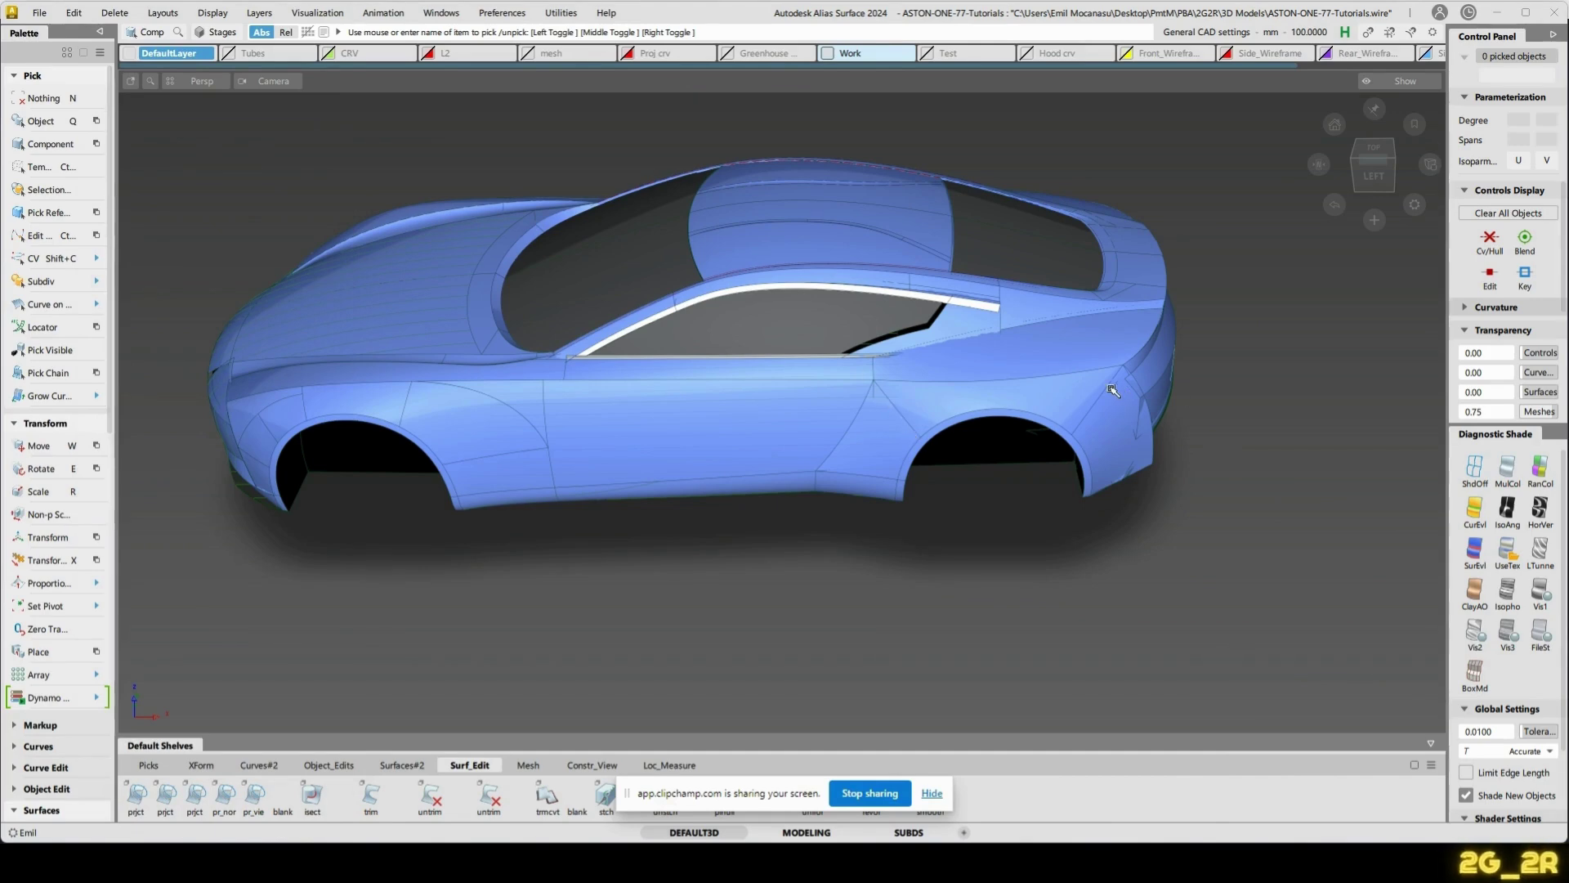
left_click_drag(1112, 390, 896, 431, "alt+shift")
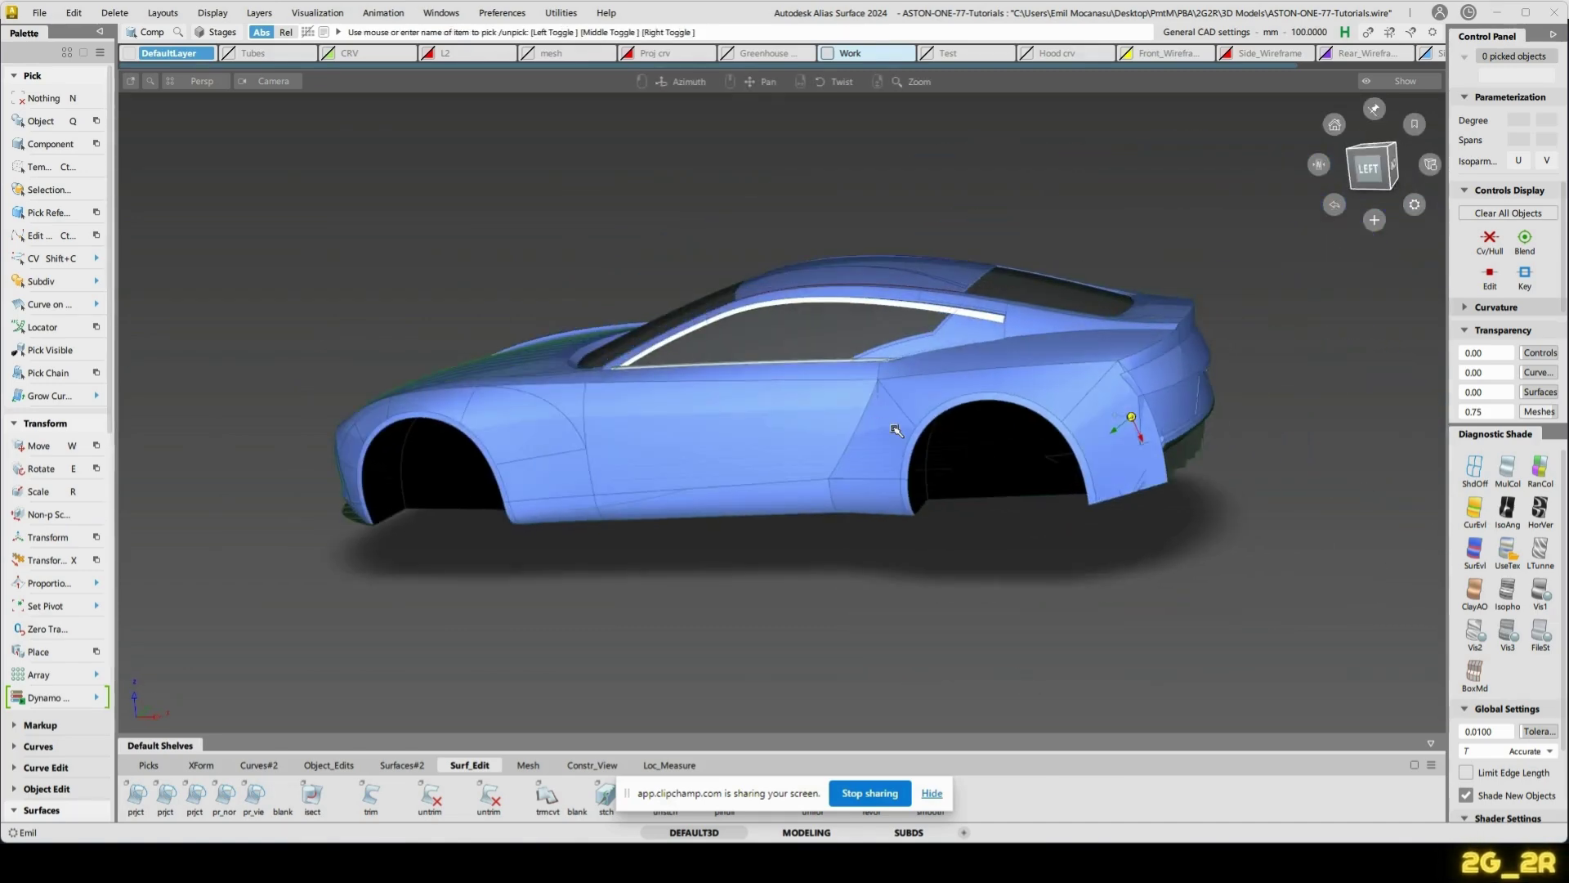
left_click_drag(961, 312, 935, 341, "alt+shift")
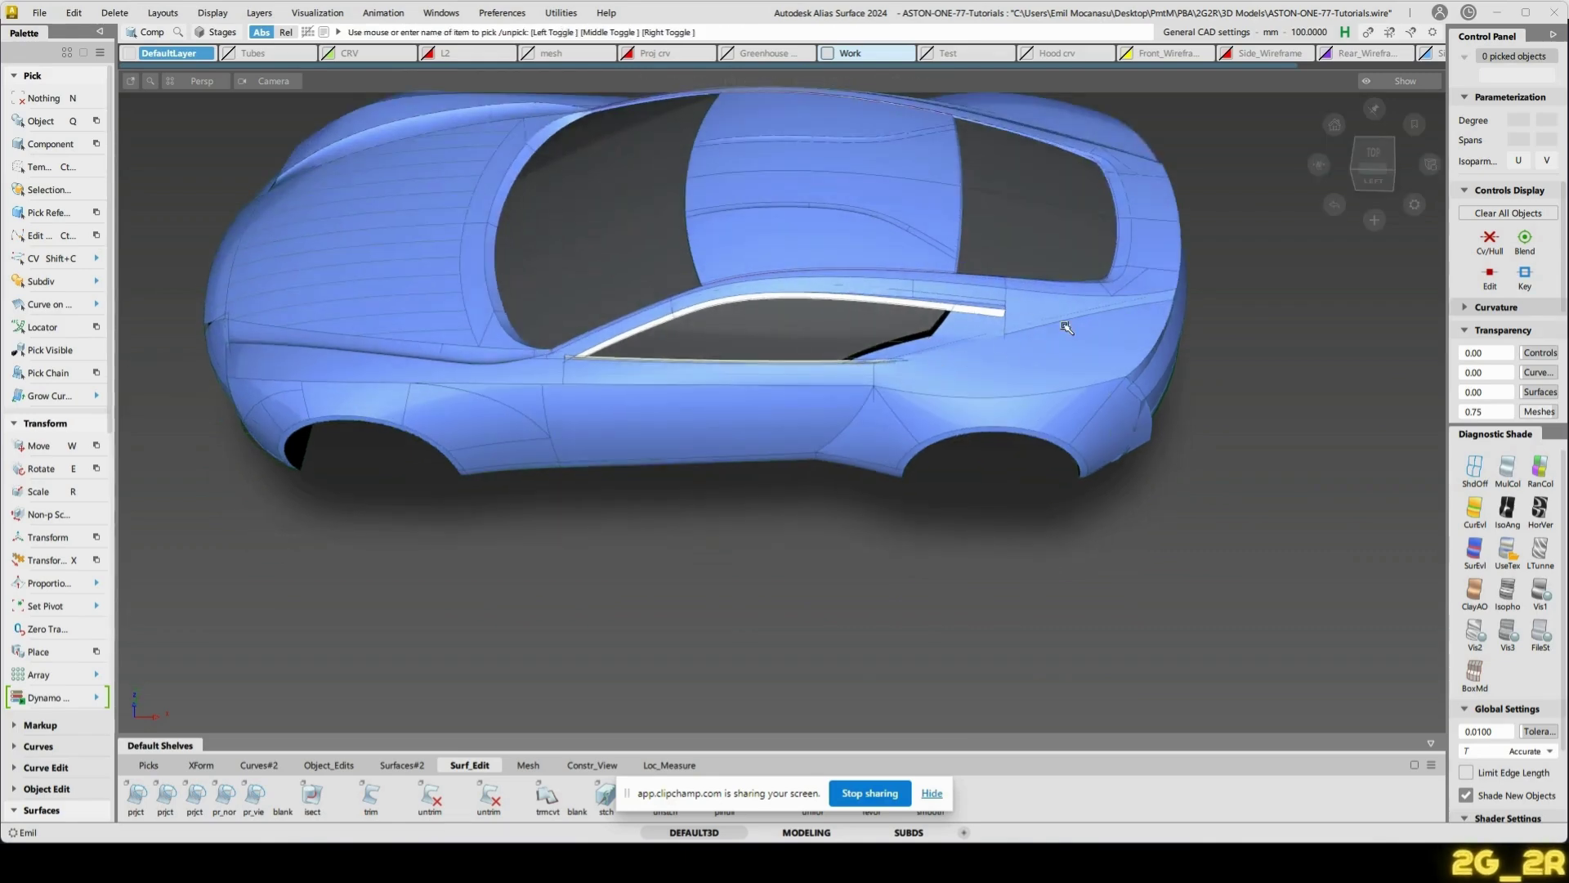
middle_click_drag(1105, 314, 1177, 336, "alt+shift")
left_click_drag(872, 453, 853, 350, "alt+shift")
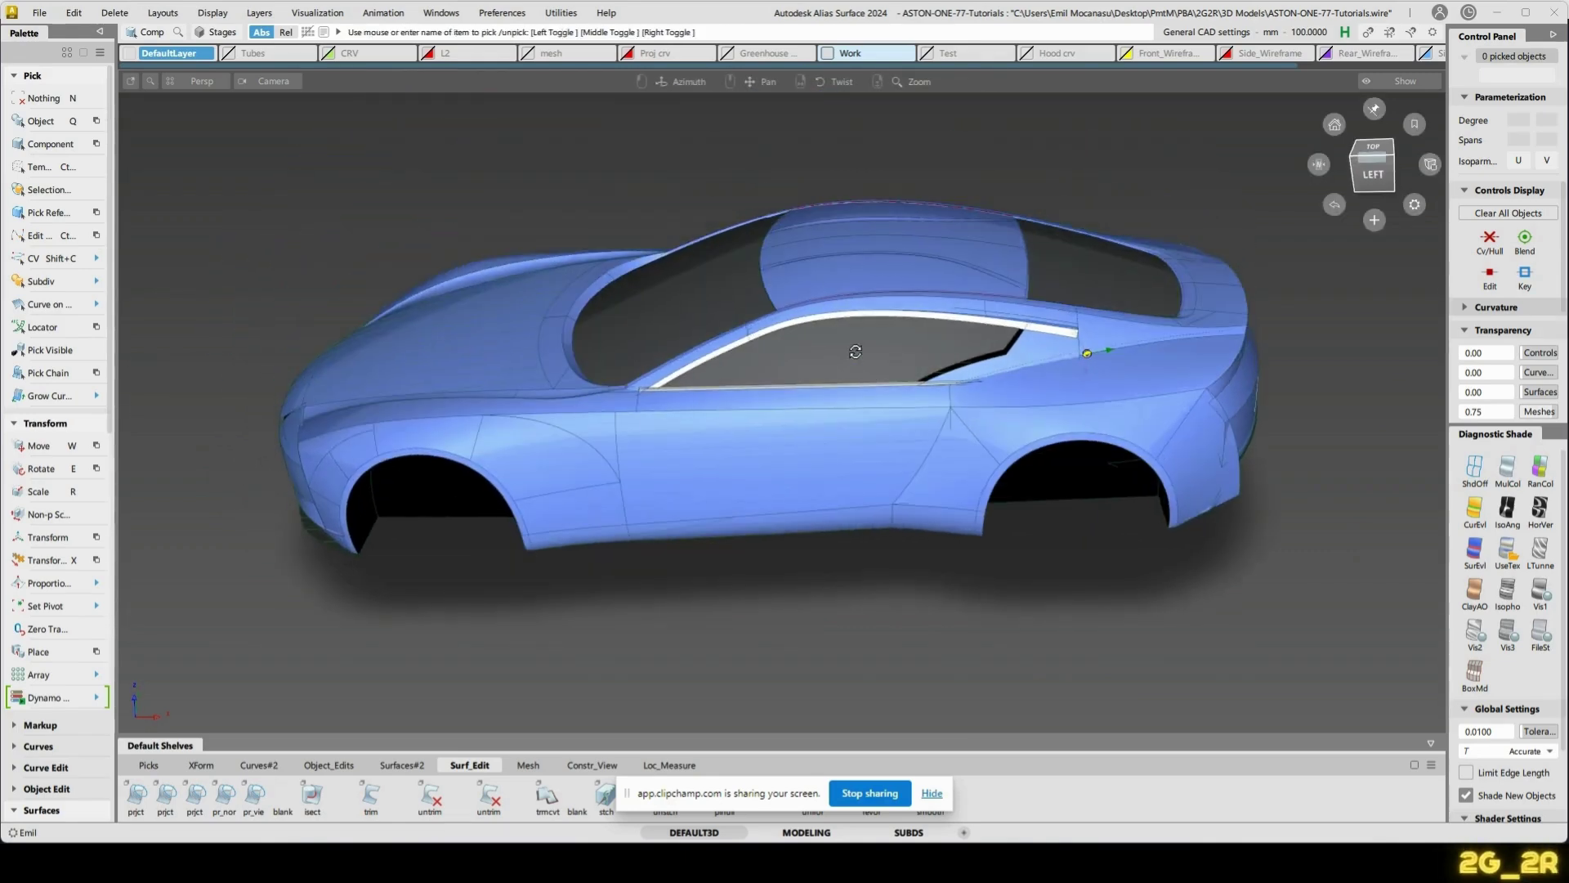
left_click_drag(771, 496, 765, 427, "alt+shift")
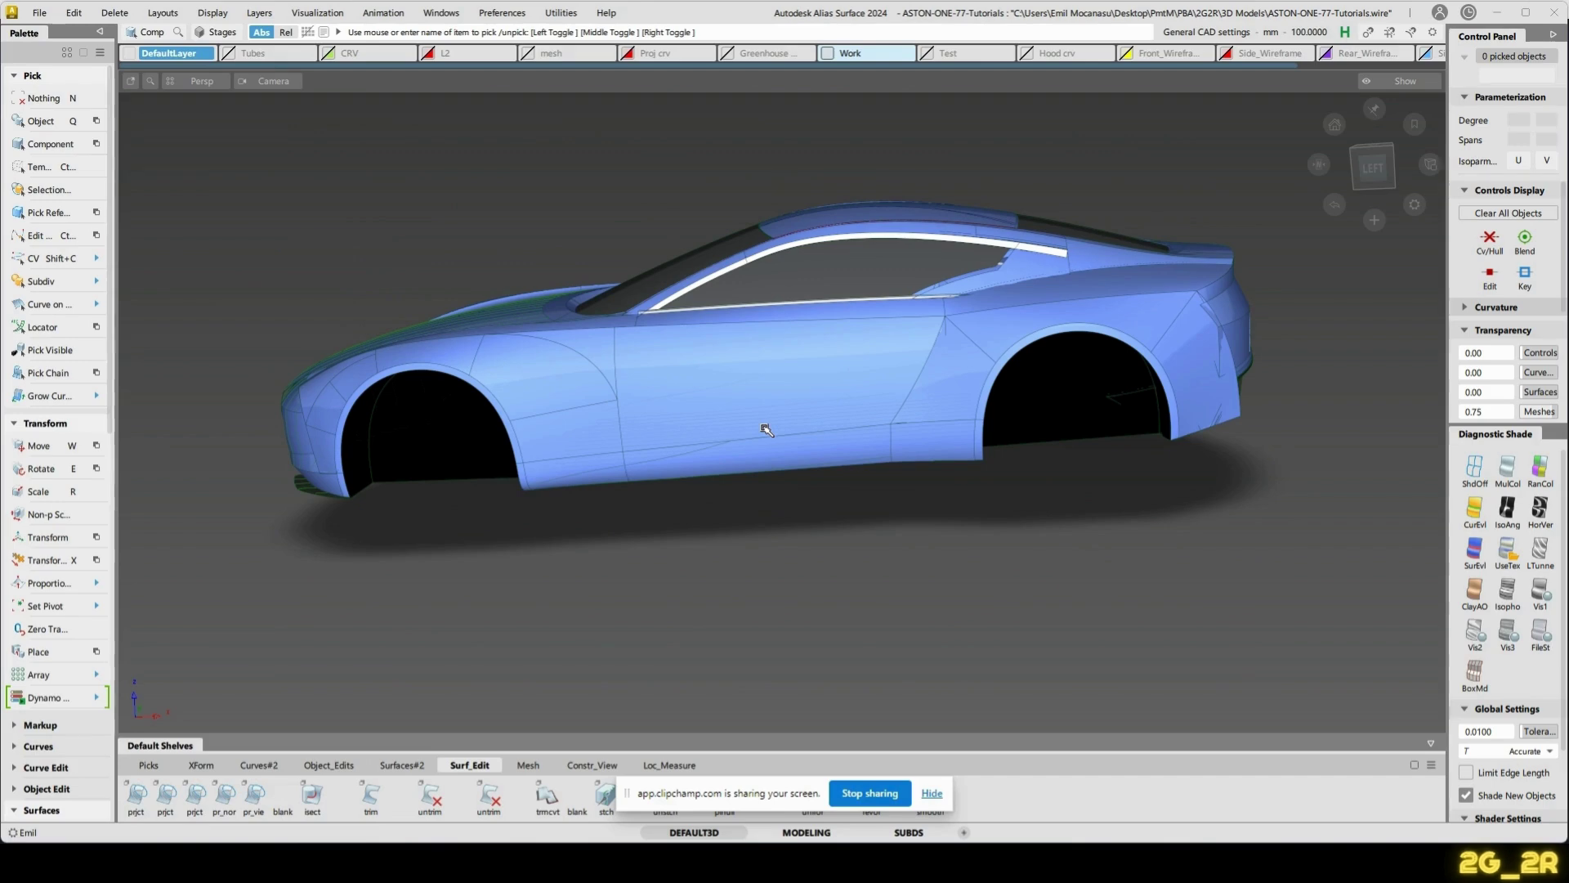
mouse_move(570, 413)
left_mouse_down("alt+shift")
mouse_move(561, 315)
mouse_move(577, 392)
left_mouse_up("alt+shift")
left_click_drag(505, 489, 659, 540, "alt+shift")
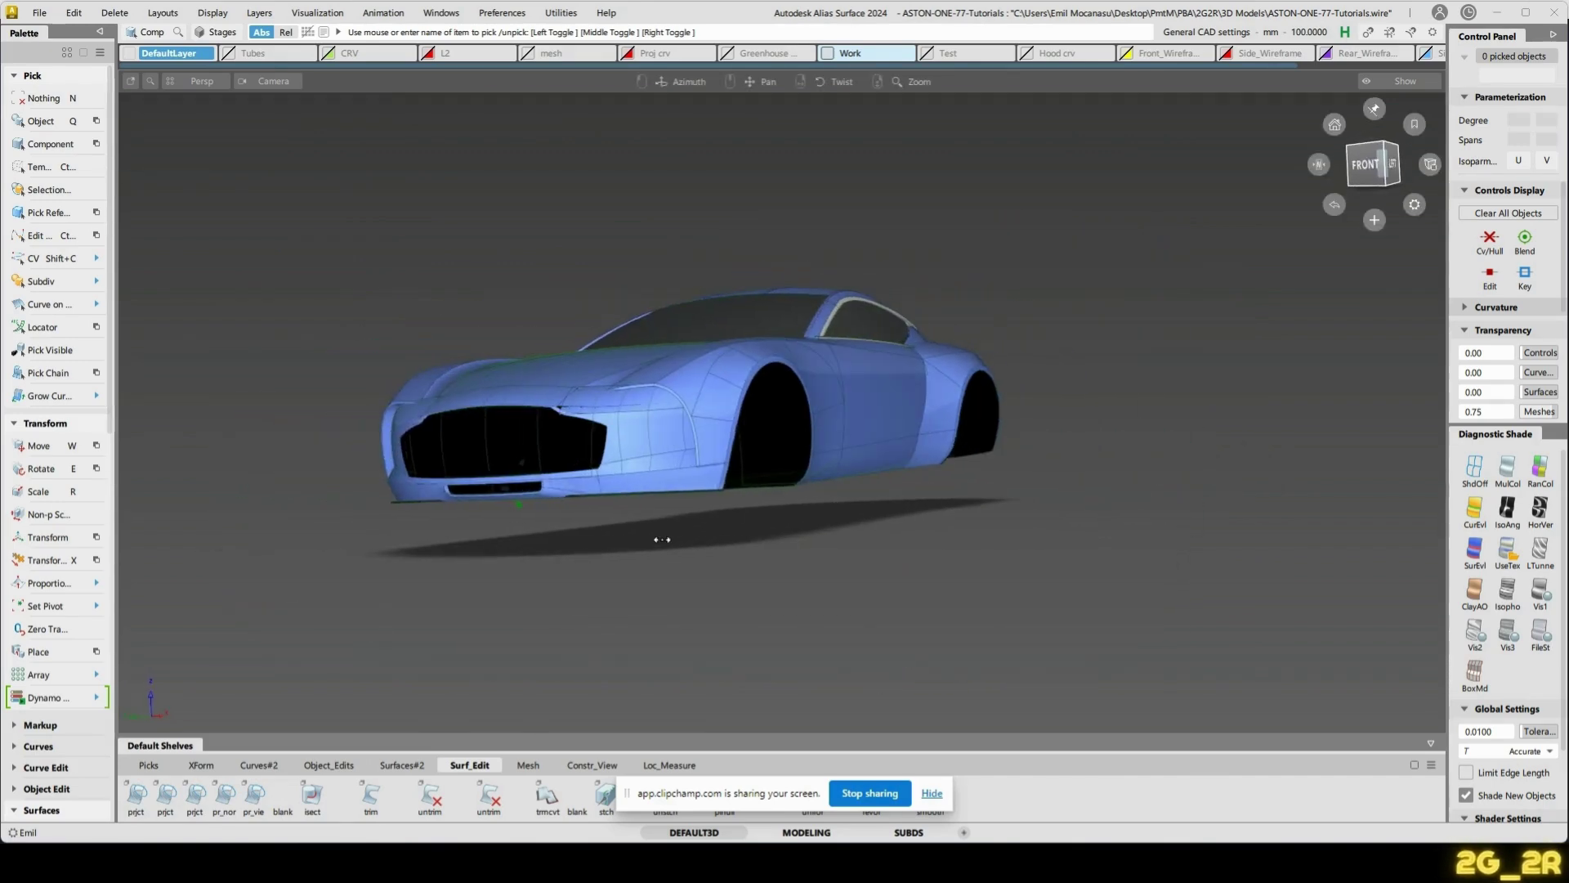
left_click_drag(913, 374, 921, 433, "alt+shift")
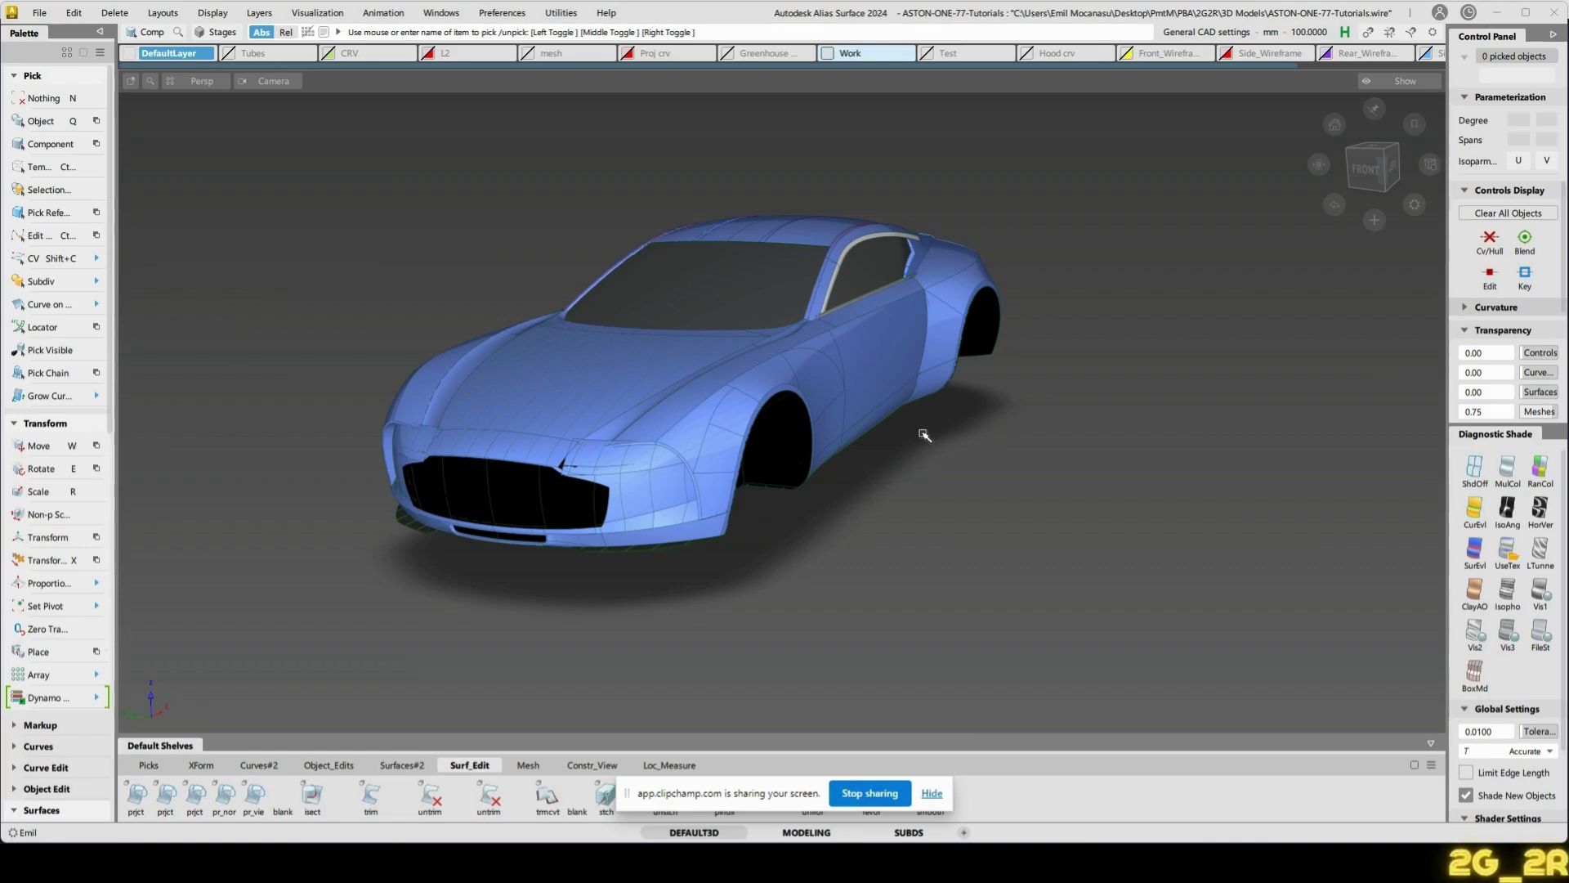
scroll(883, 475, "up", 5)
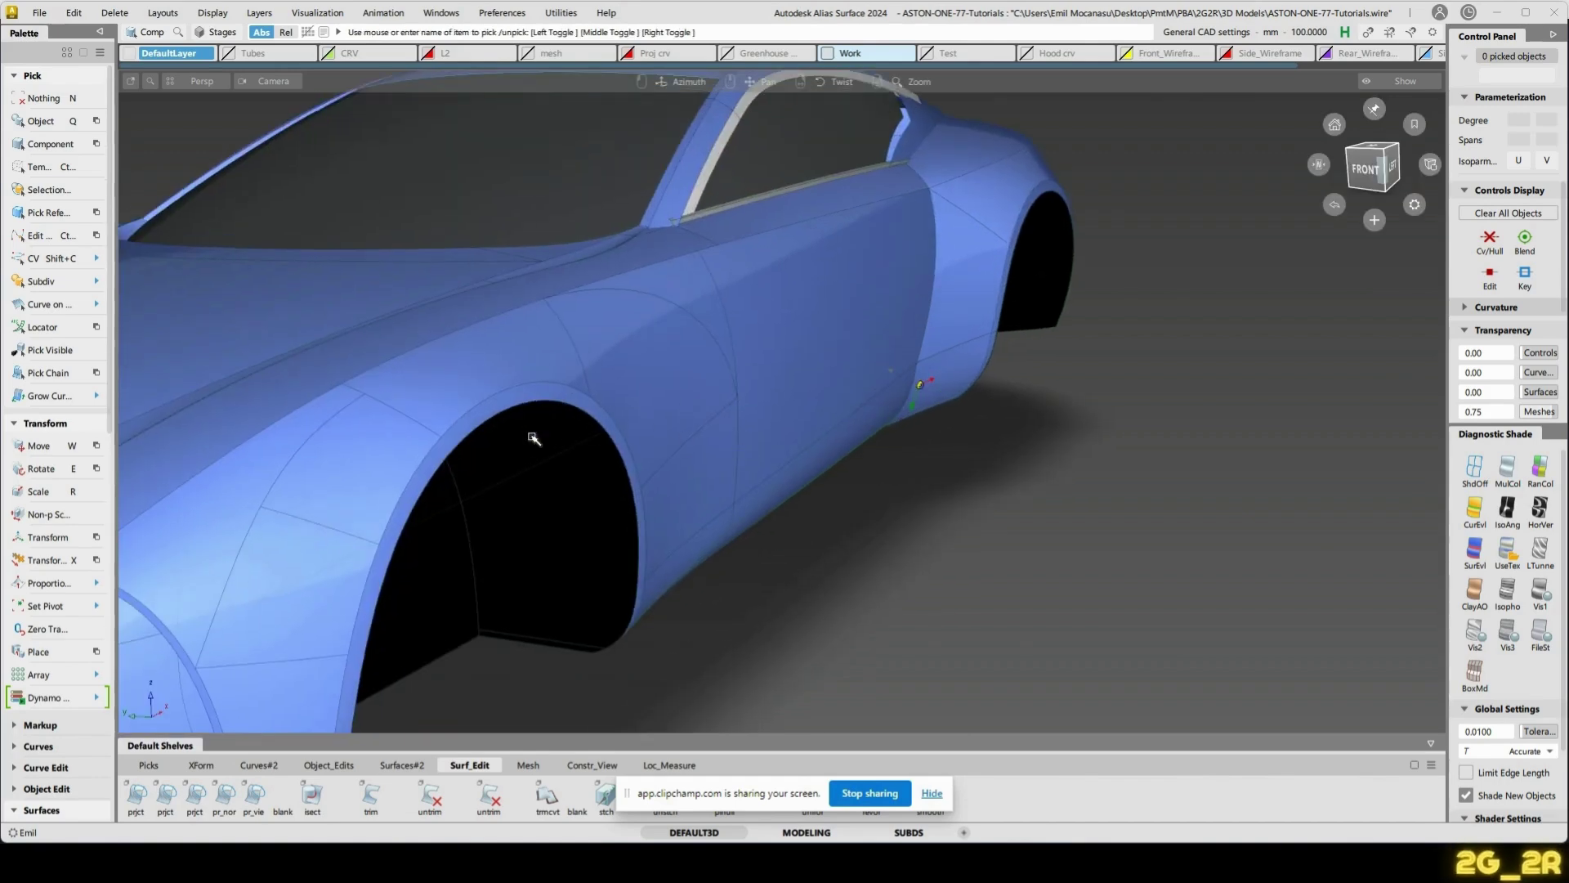
middle_click_drag(533, 439, 1058, 332, "alt+shift")
left_click_drag(812, 429, 813, 345, "alt+shift")
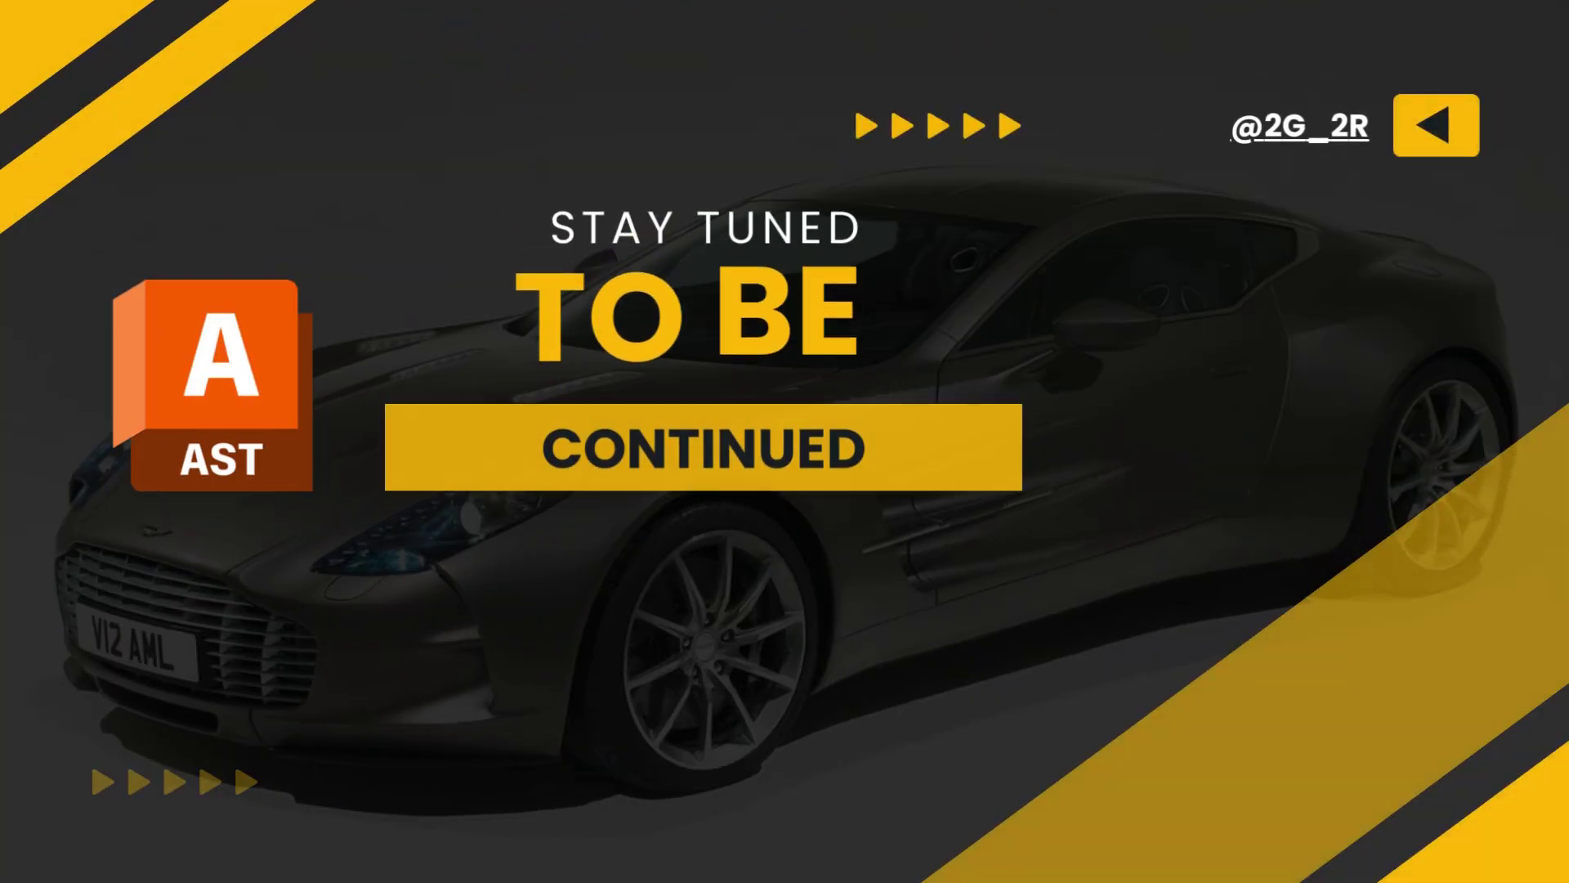